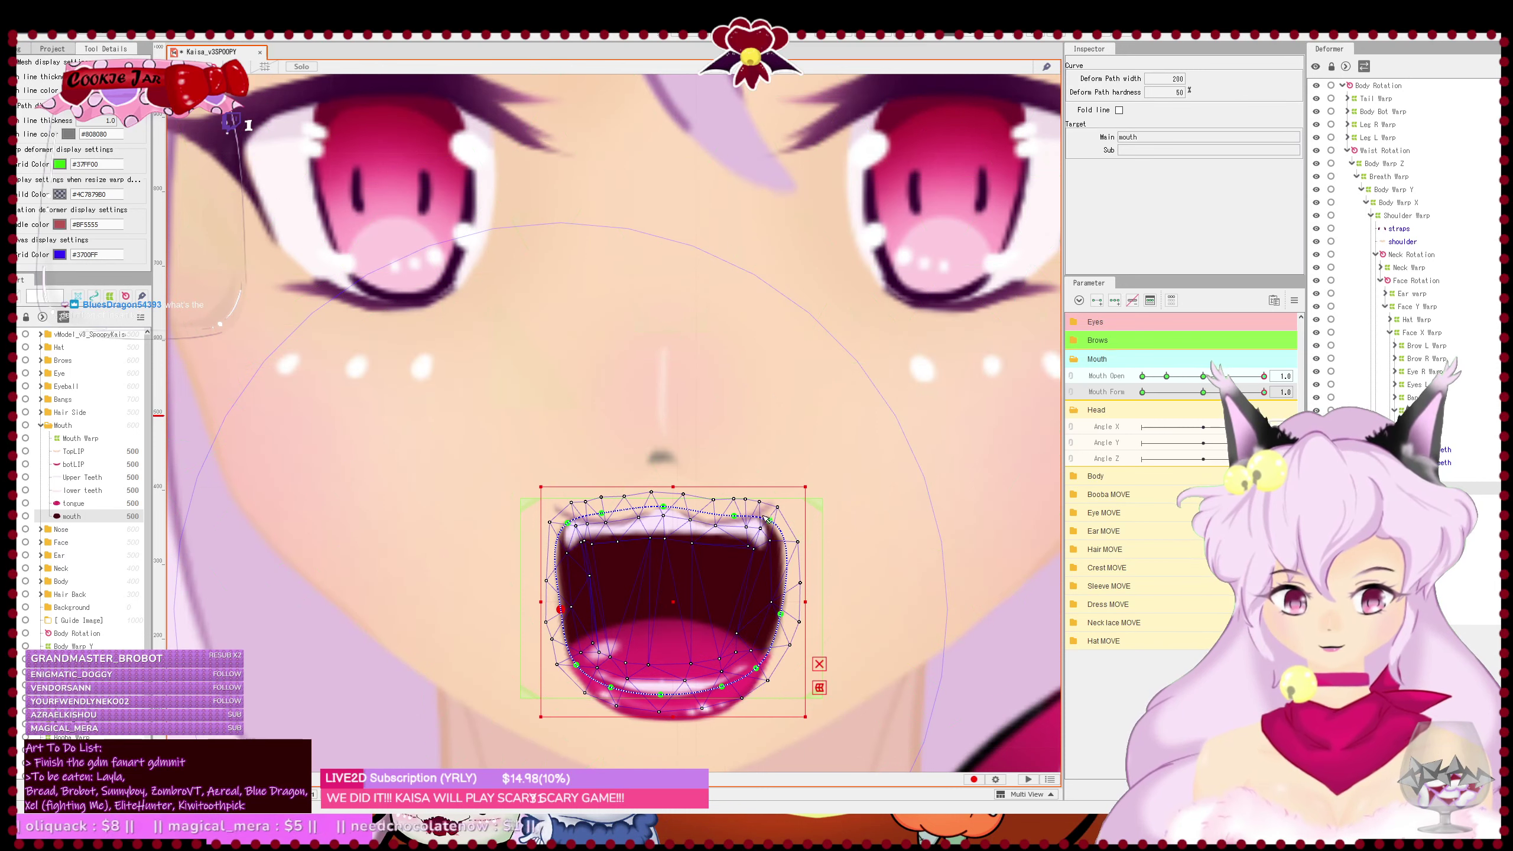
- Reshape the mouth mesh's upper edge, both upper corners and right side by adjusting its deform path points, and deselect the mesh
drag(664, 506, 597, 504)
drag(731, 516, 730, 508)
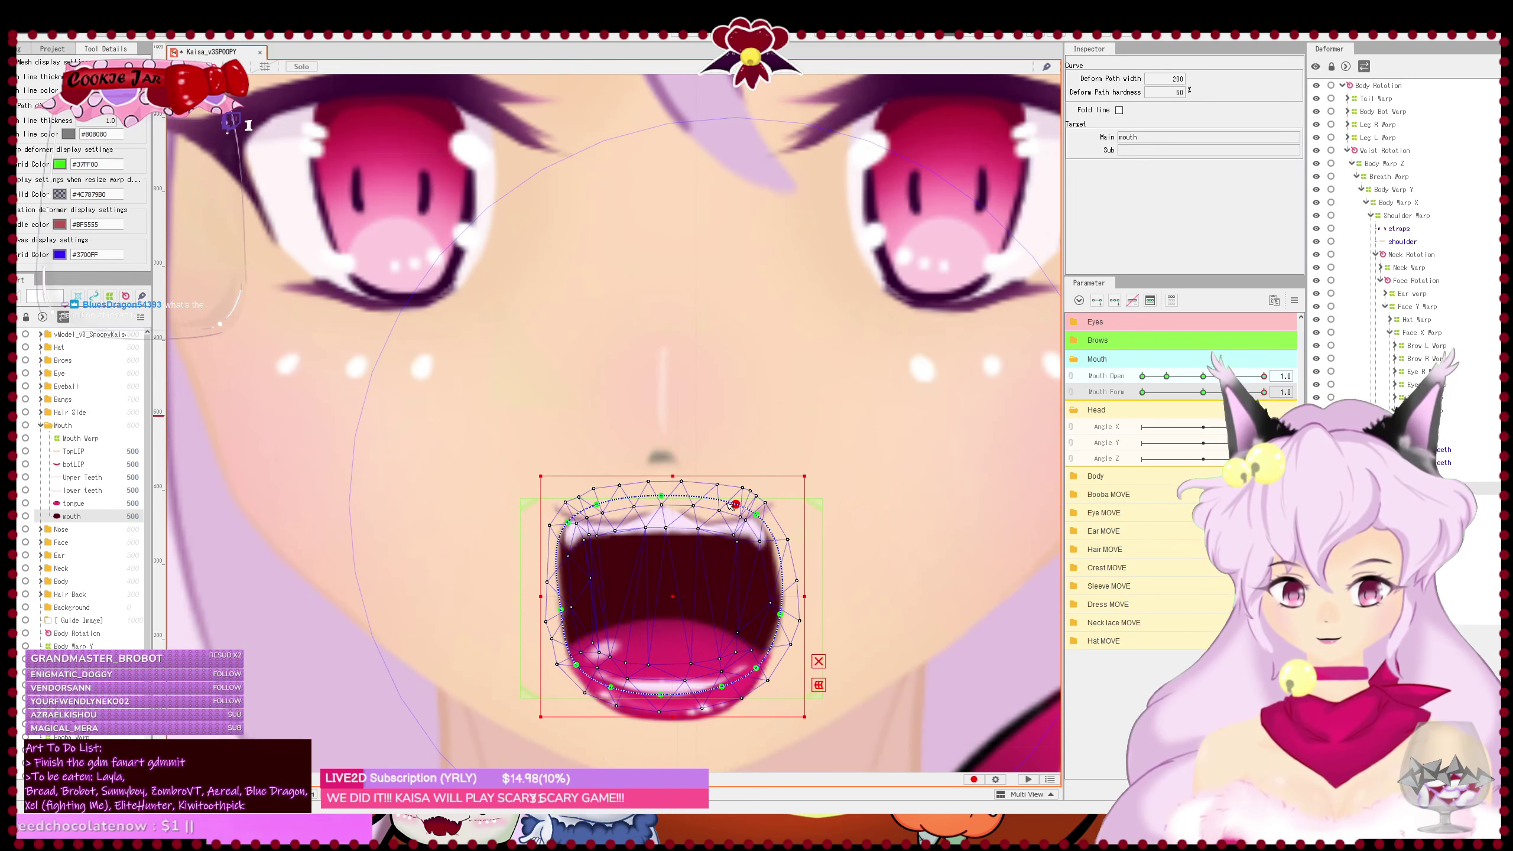
drag(779, 614, 776, 616)
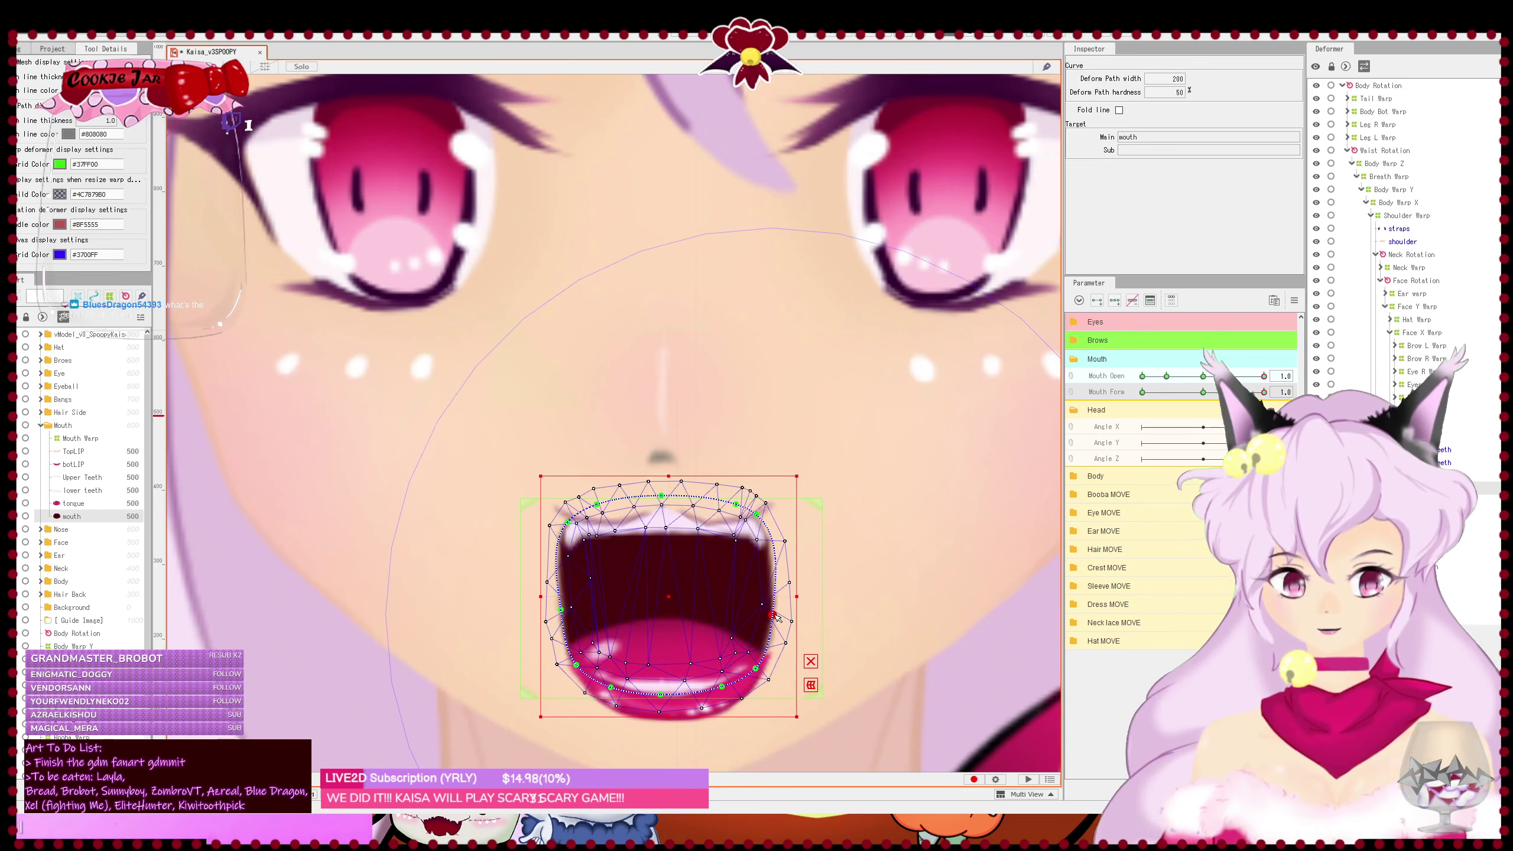
drag(662, 500, 603, 514)
drag(736, 504, 765, 523)
drag(773, 615, 767, 622)
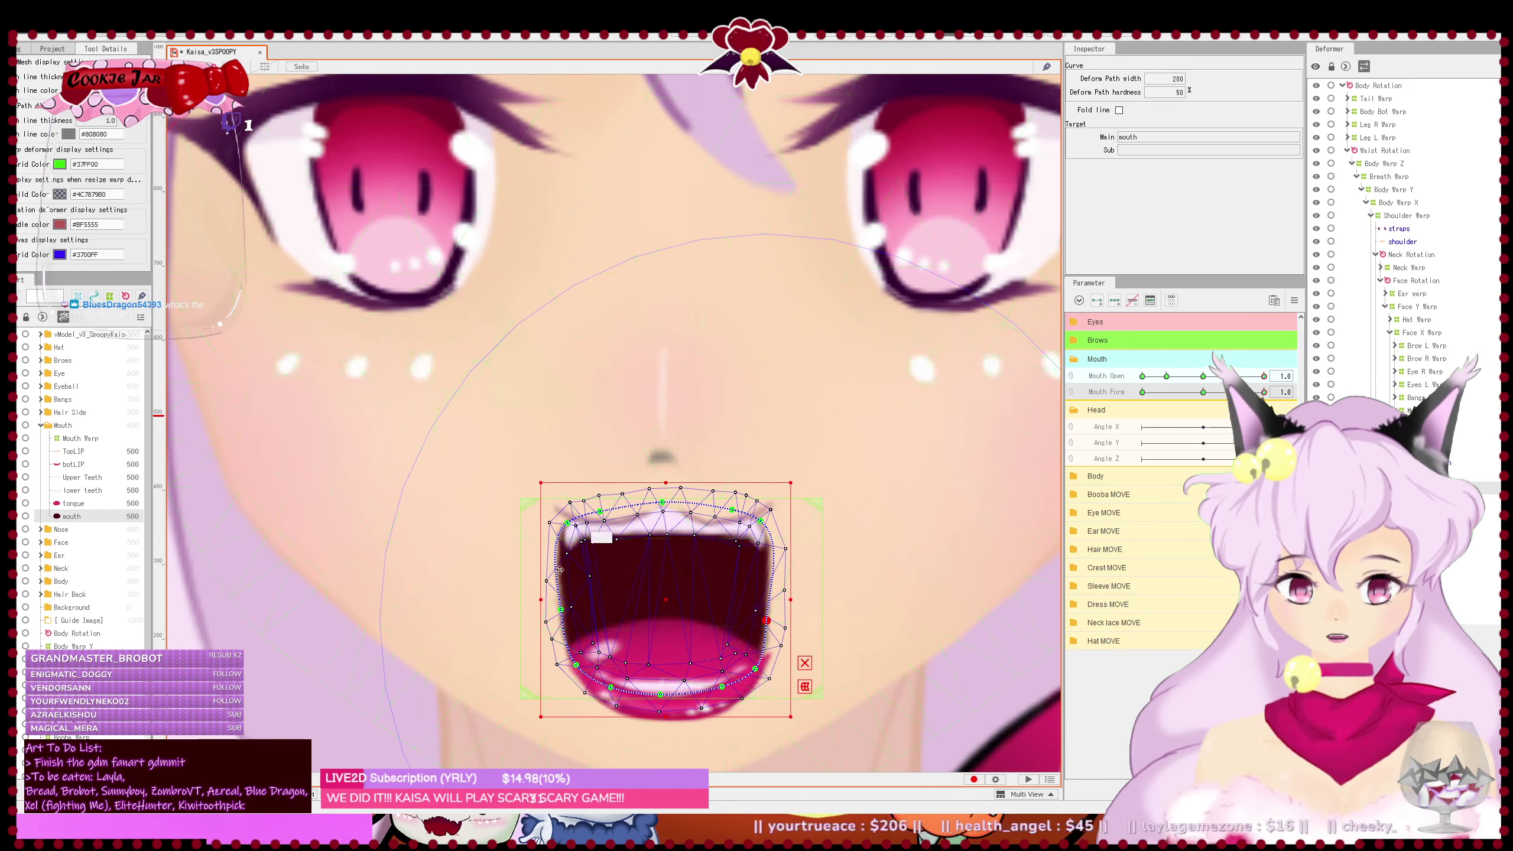
drag(569, 523, 577, 521)
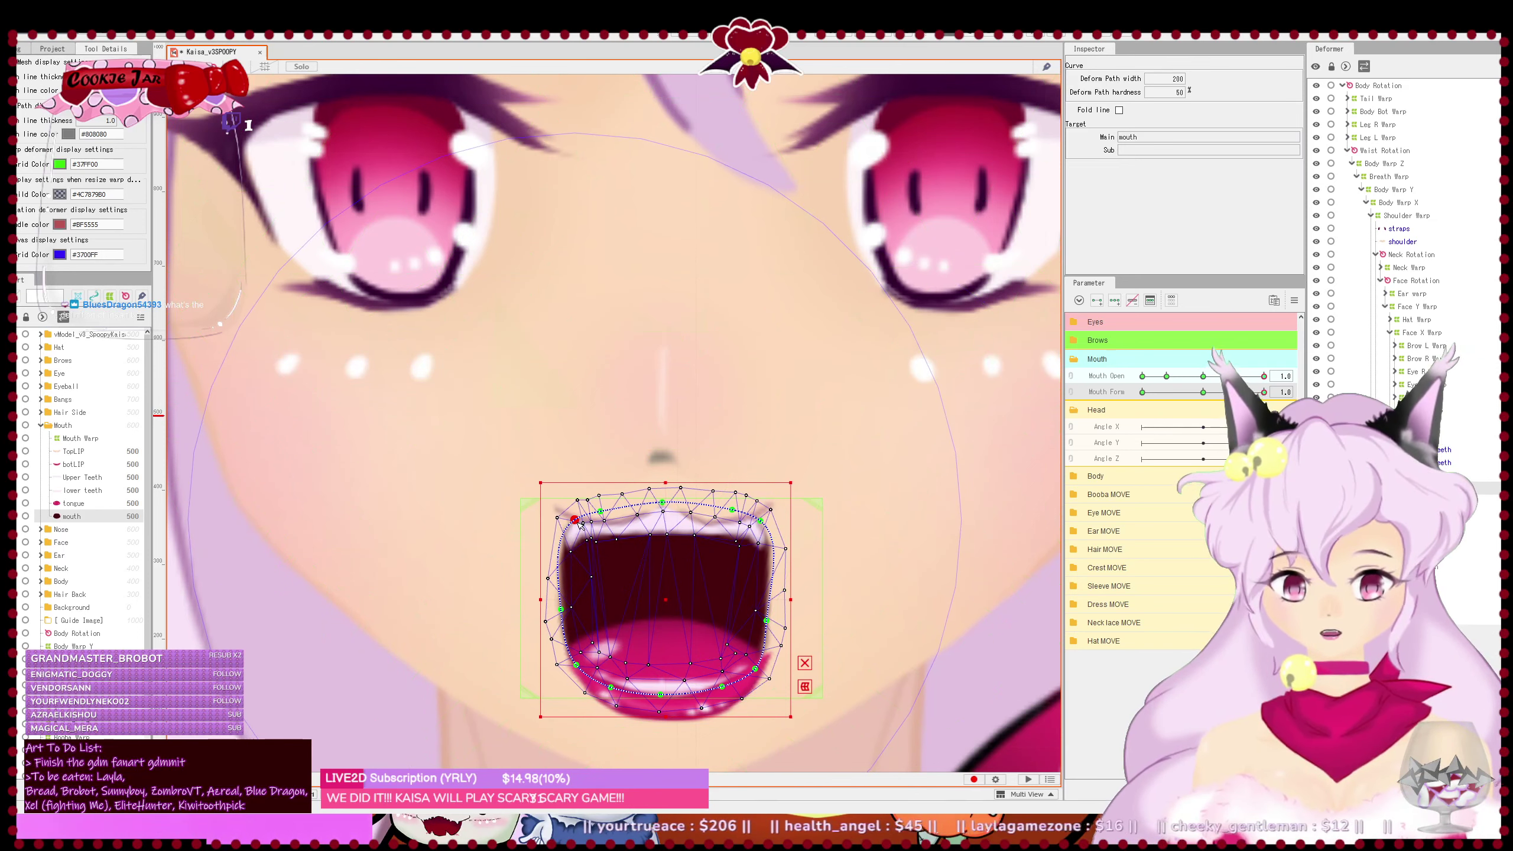
click(816, 594)
scroll(800, 597, down, 5)
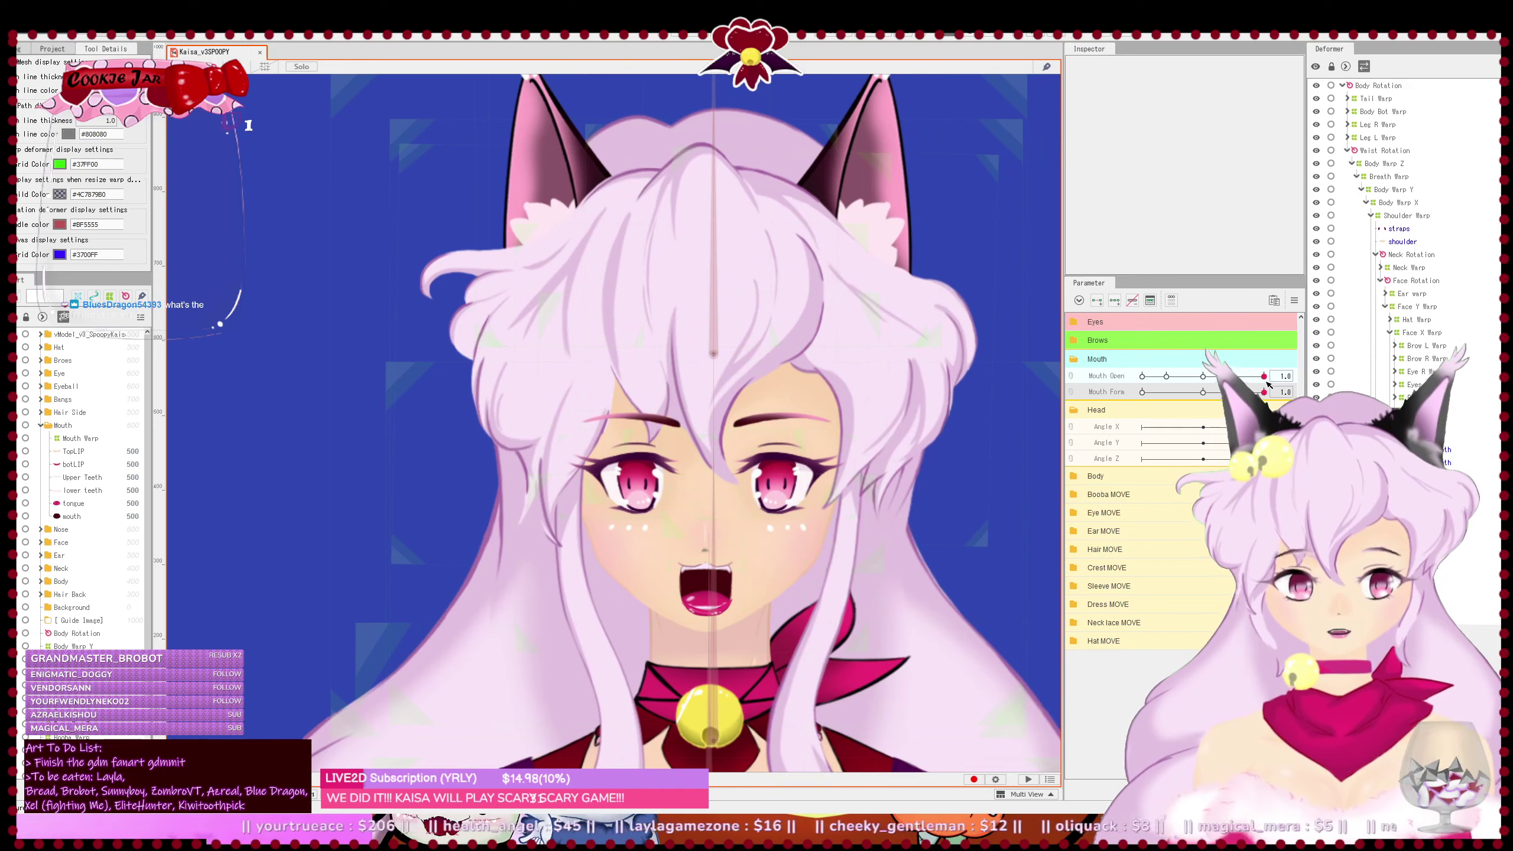
- Examine the open mouth's shape on the whole face and up close with Mouth Open and Mouth Form at 1.0
mouse_move(1264, 376)
mouse_down()
mouse_move(1114, 390)
mouse_move(1276, 398)
mouse_up()
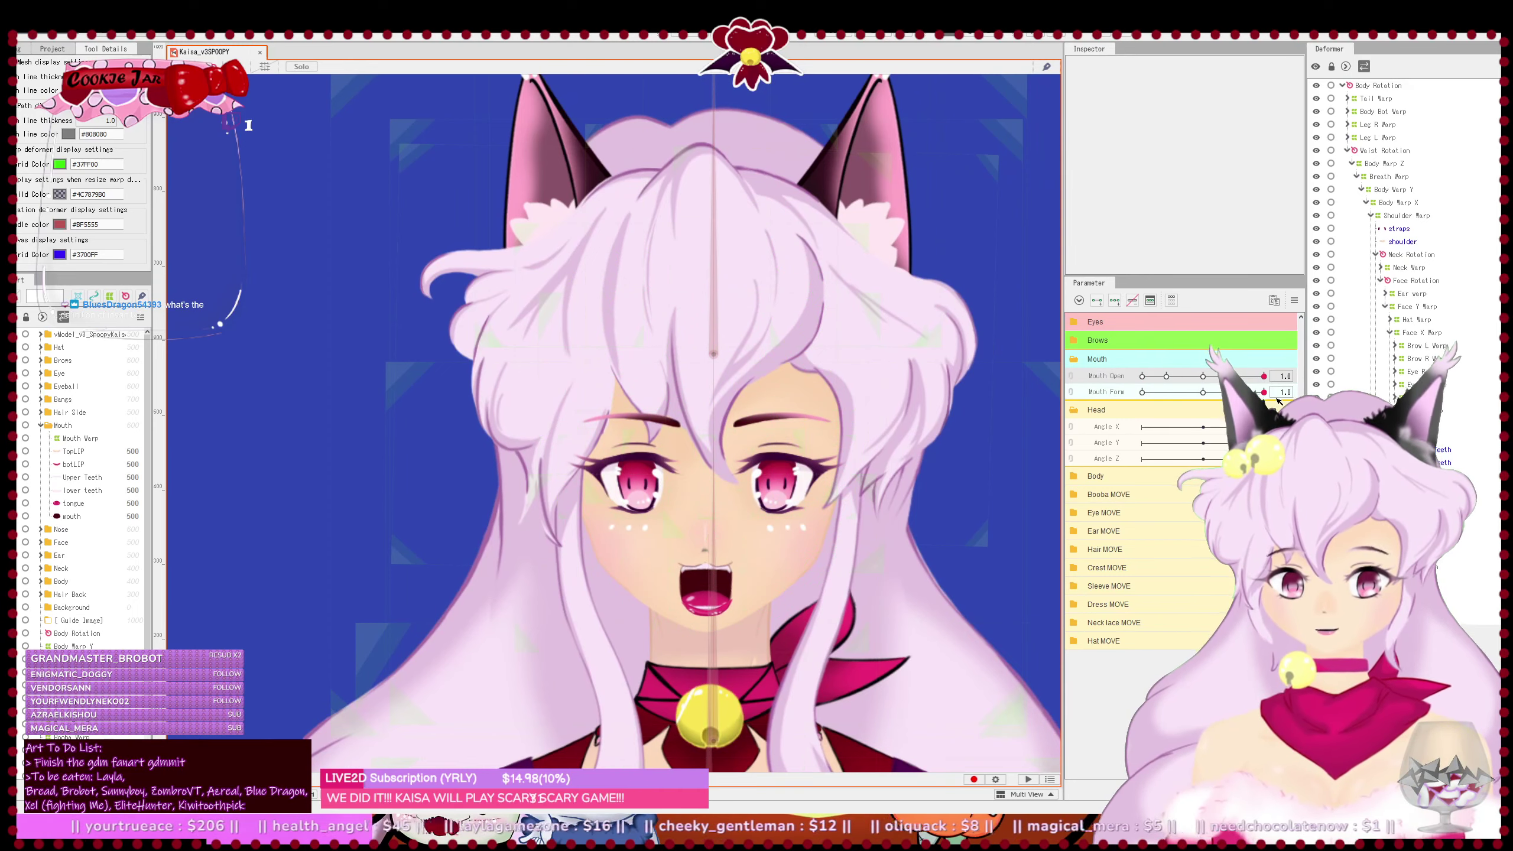
scroll(979, 525, up, 3)
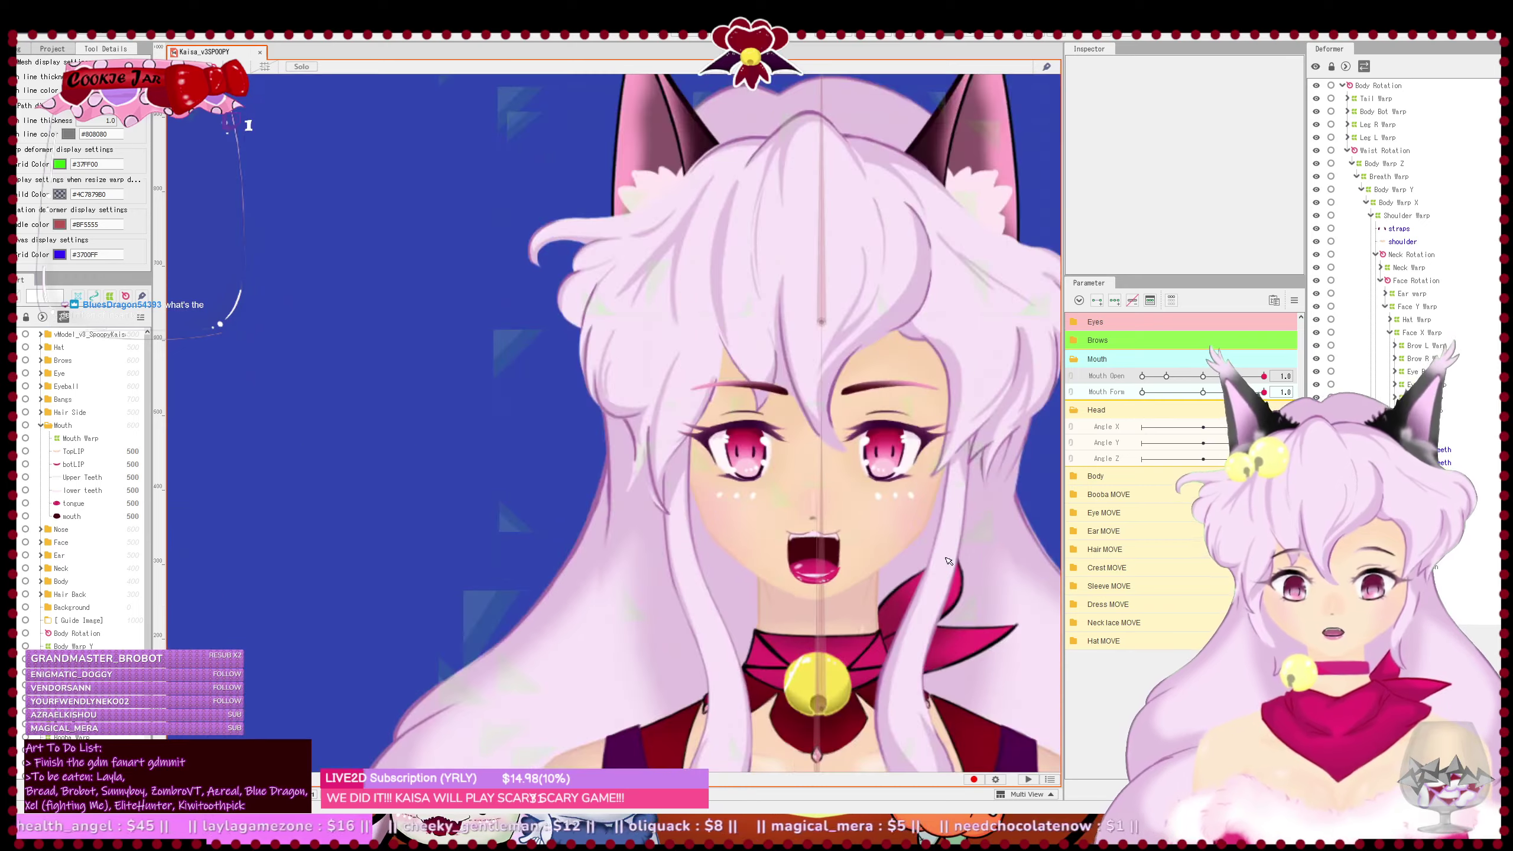
drag(946, 559, 839, 522)
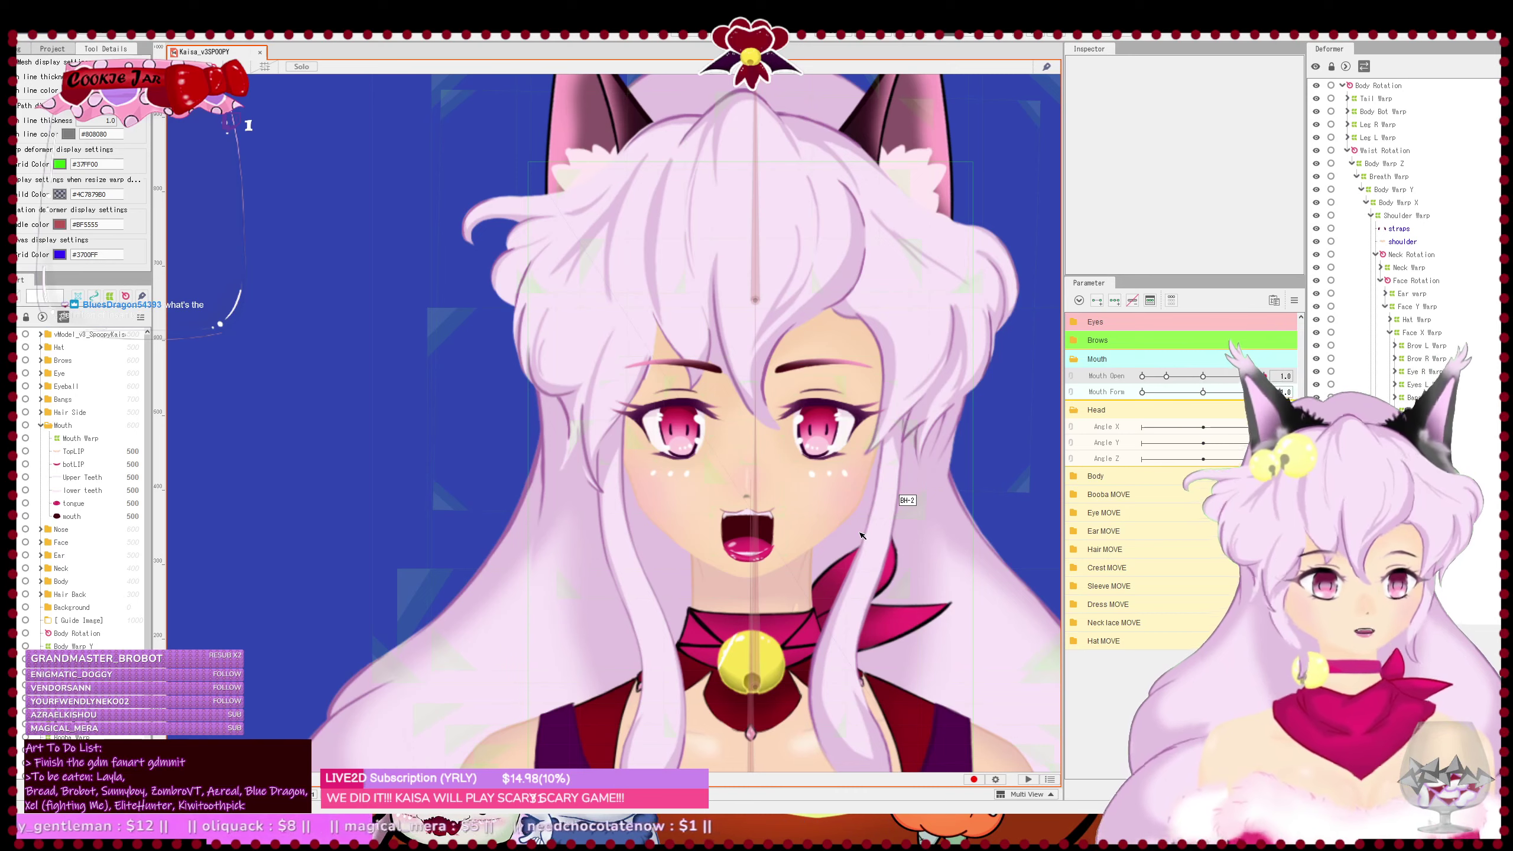
scroll(861, 536, up, 3)
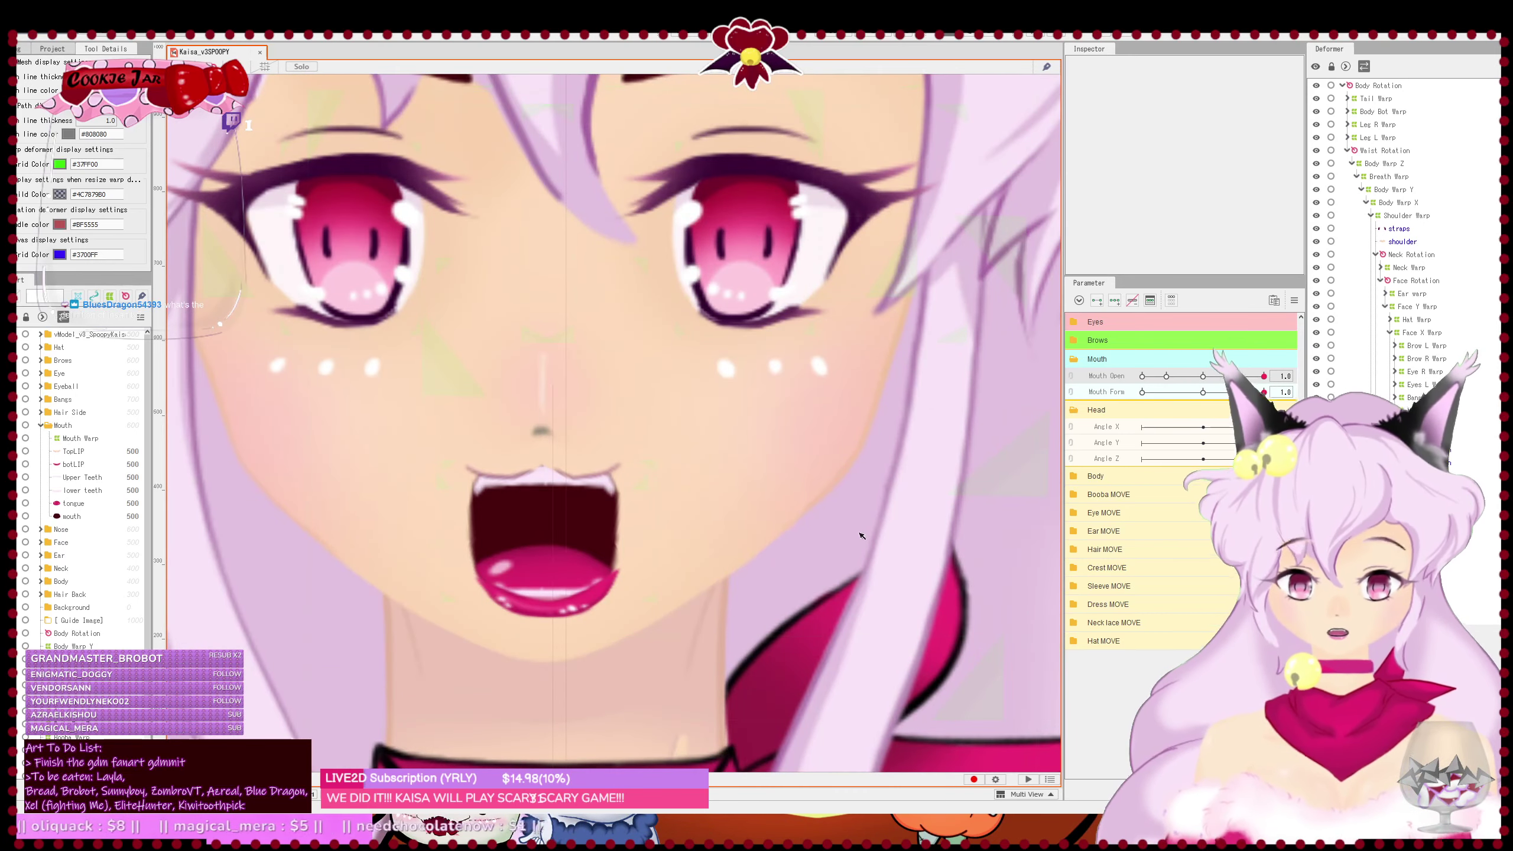
drag(652, 479, 717, 486)
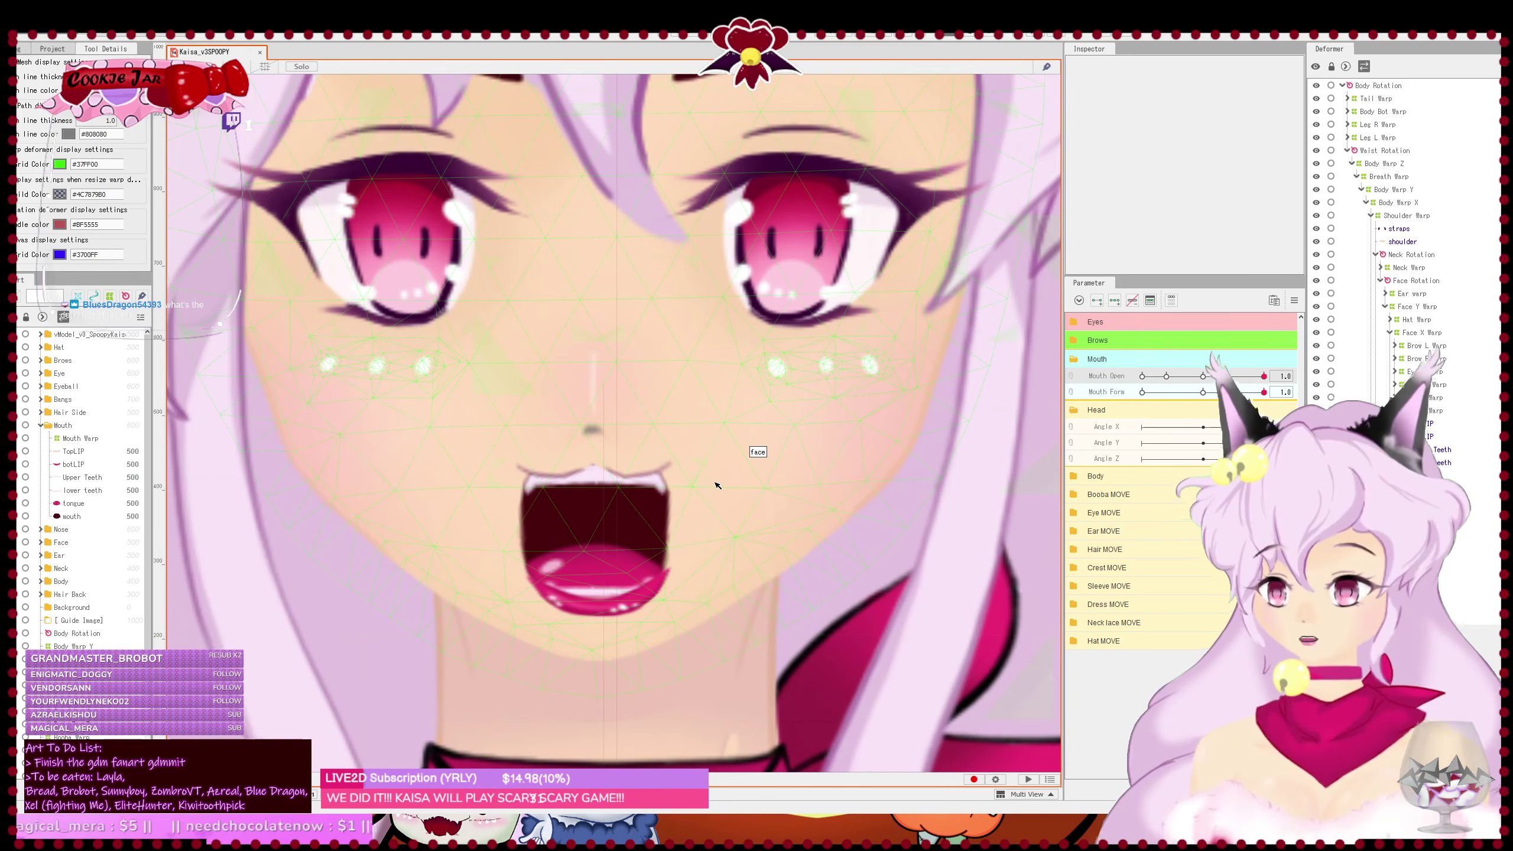
scroll(709, 507, up, 2)
scroll(811, 507, down, 2)
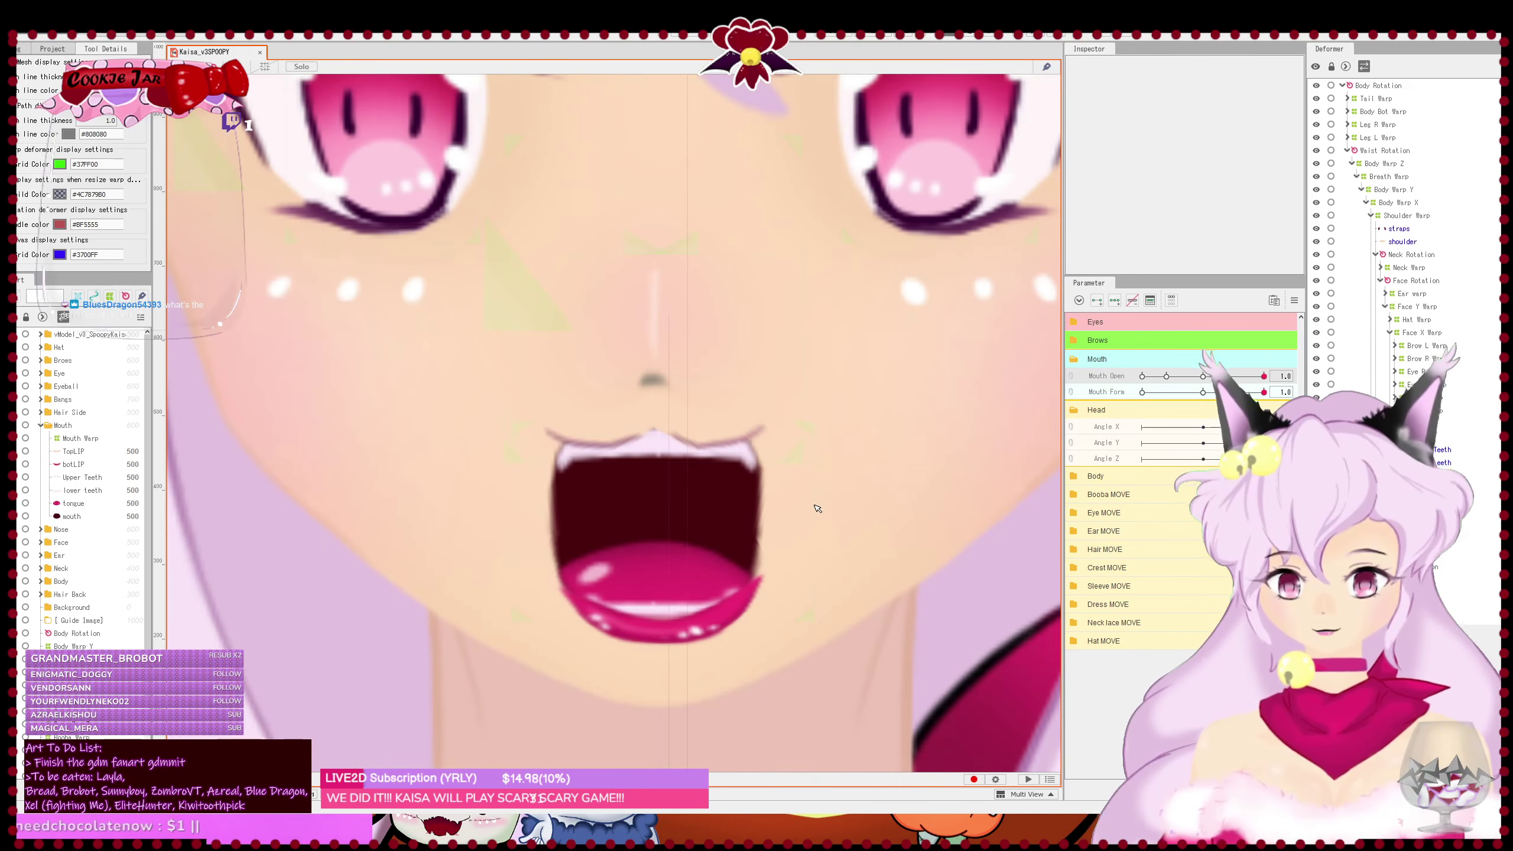
scroll(799, 460, down, 2)
scroll(774, 495, up, 1)
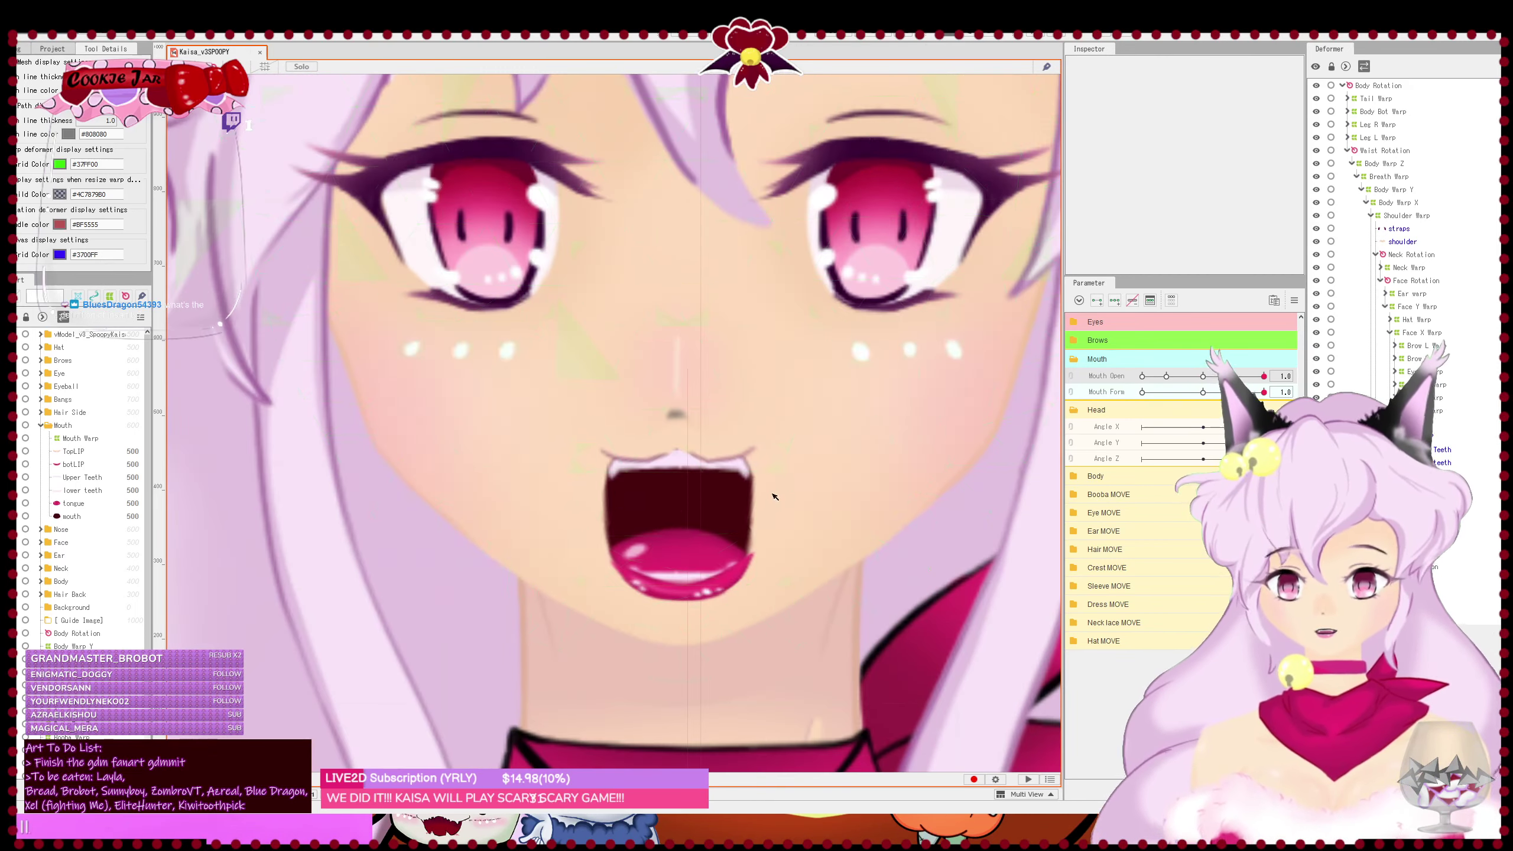
- Widen the mouth mesh by moving the deform path points on both sides and at the upper-right corner outward
click(728, 519)
scroll(729, 520, up, 1)
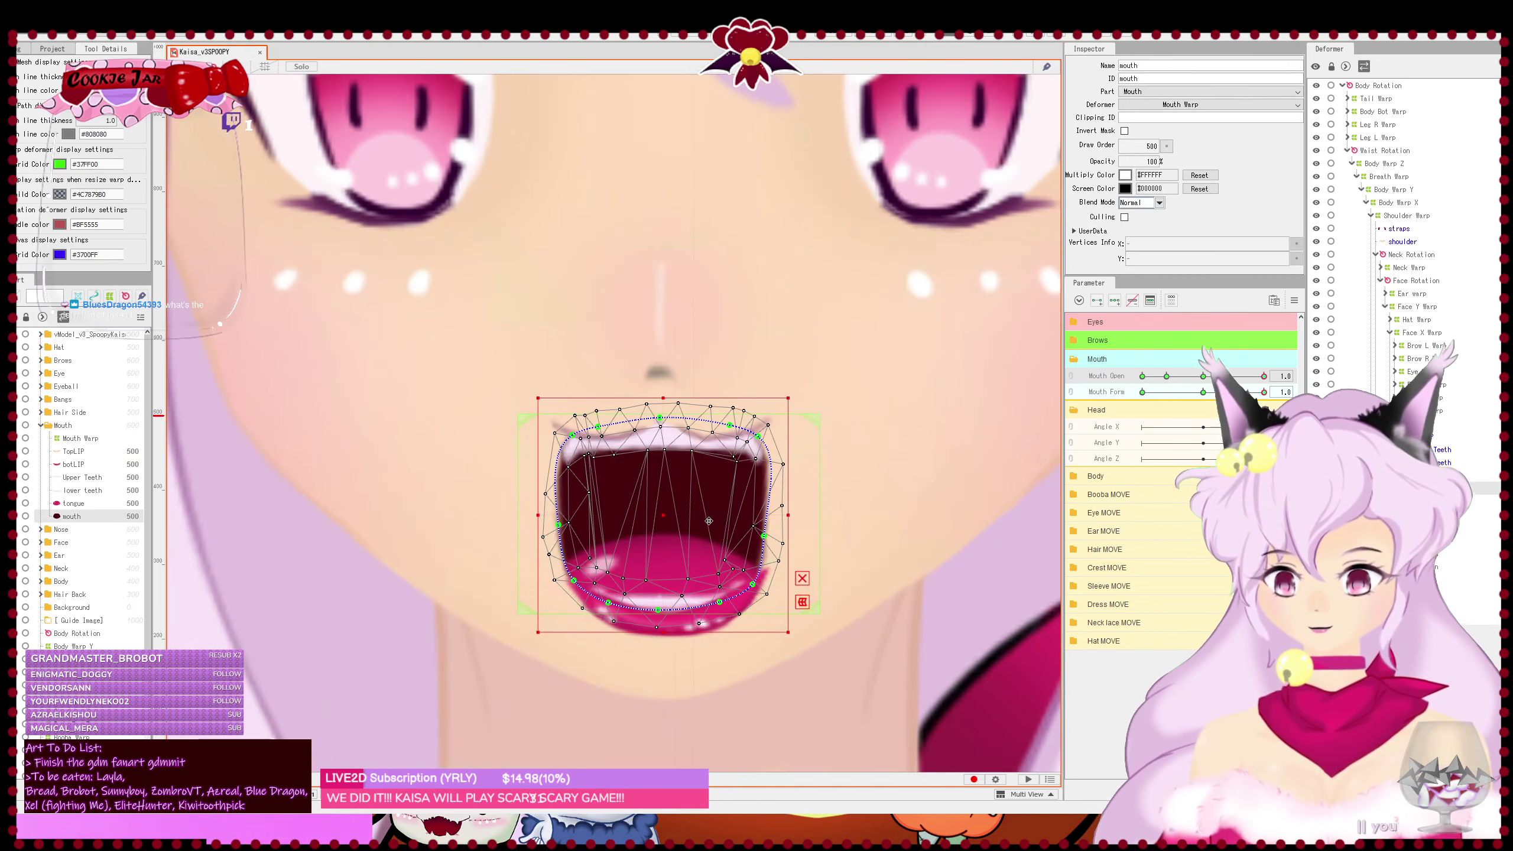
click(552, 531)
drag(768, 537, 784, 541)
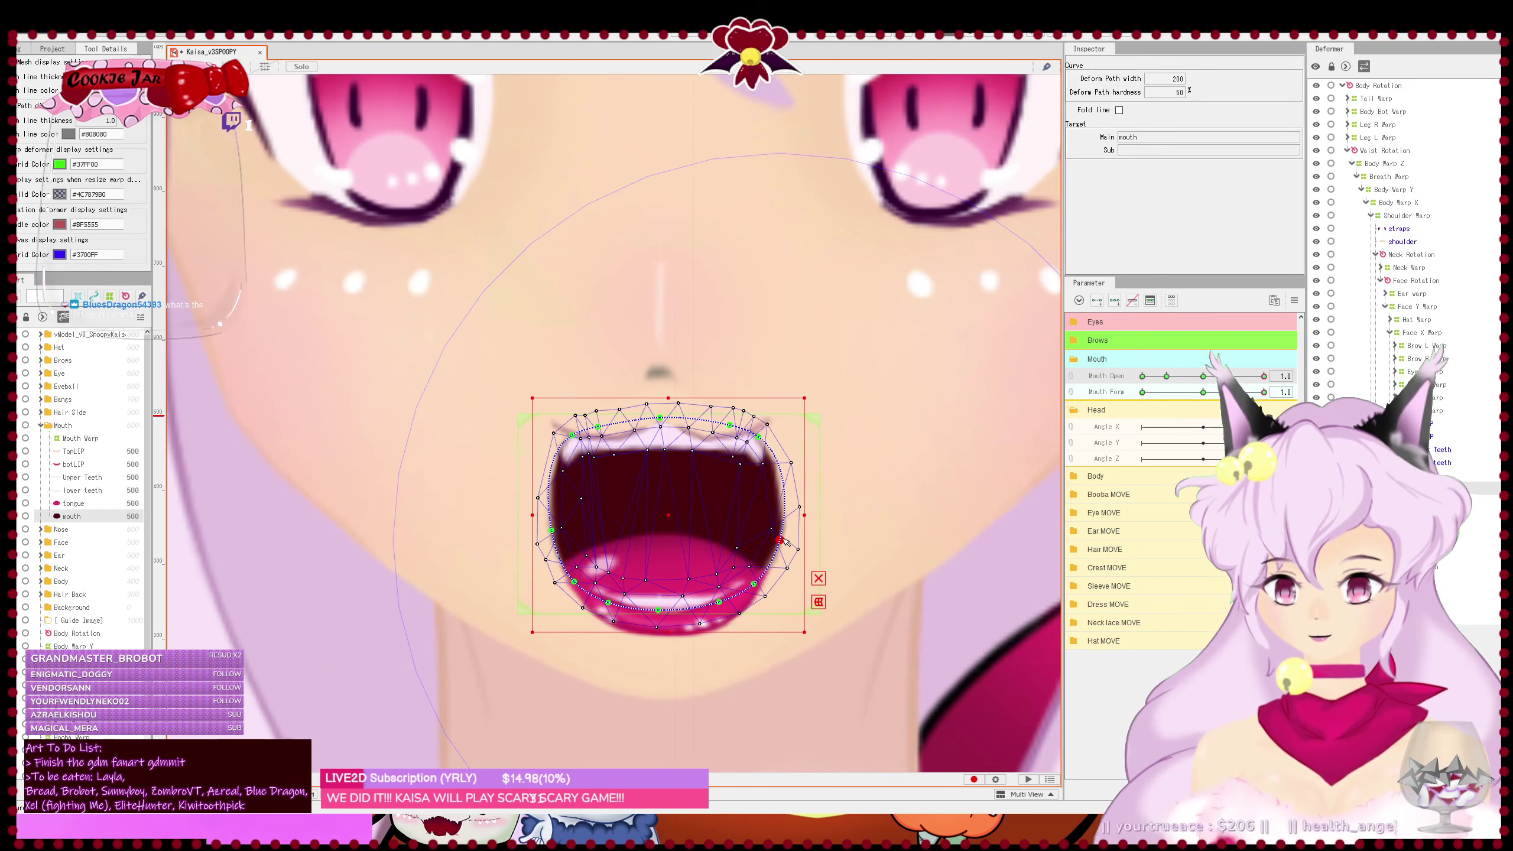
drag(762, 441, 769, 437)
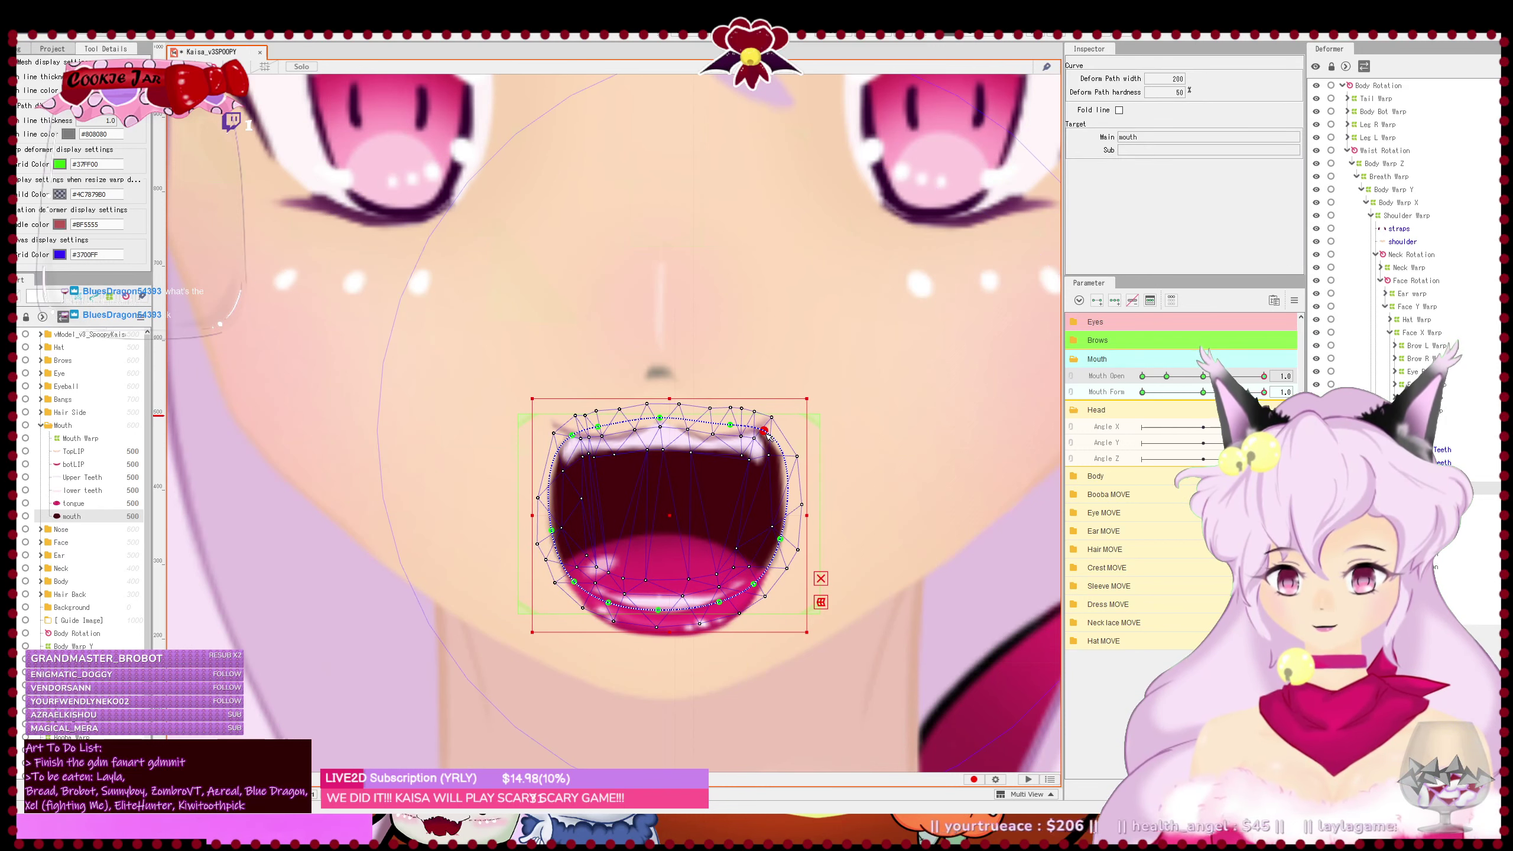
- Pull the outer mesh vertices along the upper part of the mouth's right side inward
scroll(780, 454, up, 2)
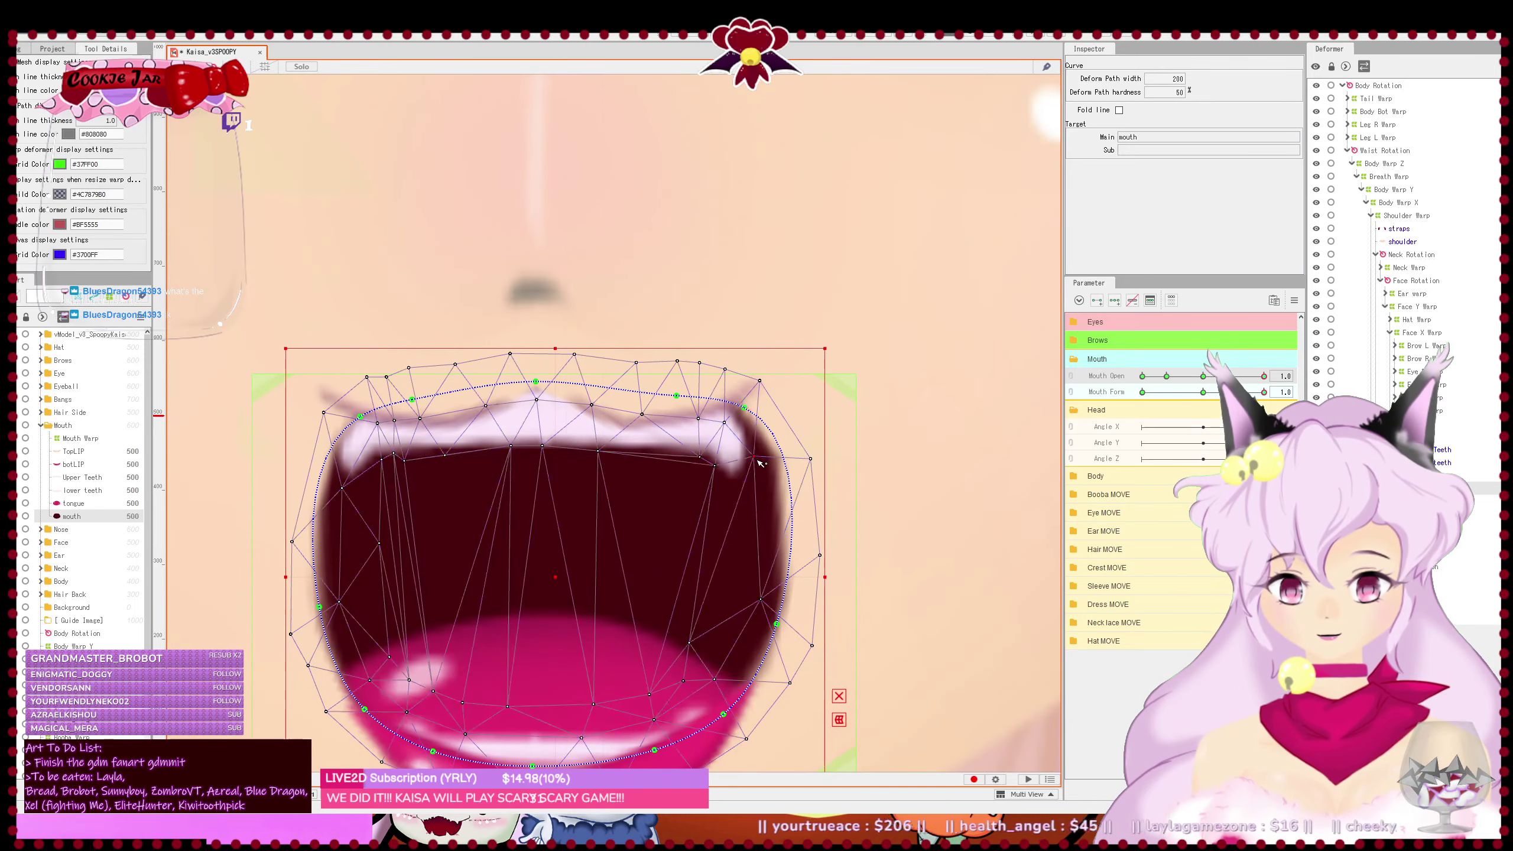
click(811, 464)
drag(810, 462, 789, 459)
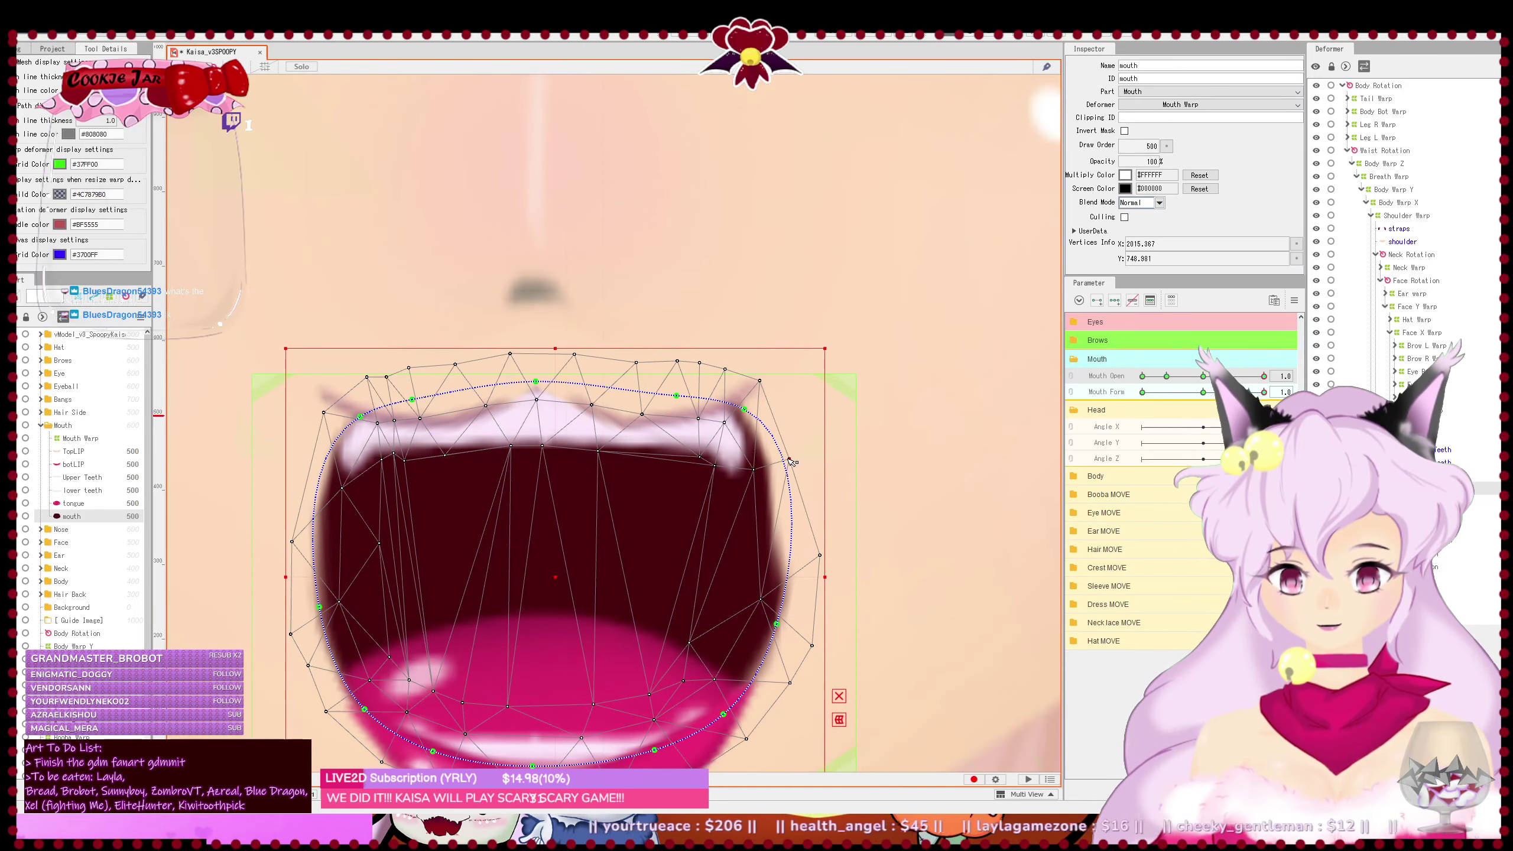
drag(819, 555, 812, 551)
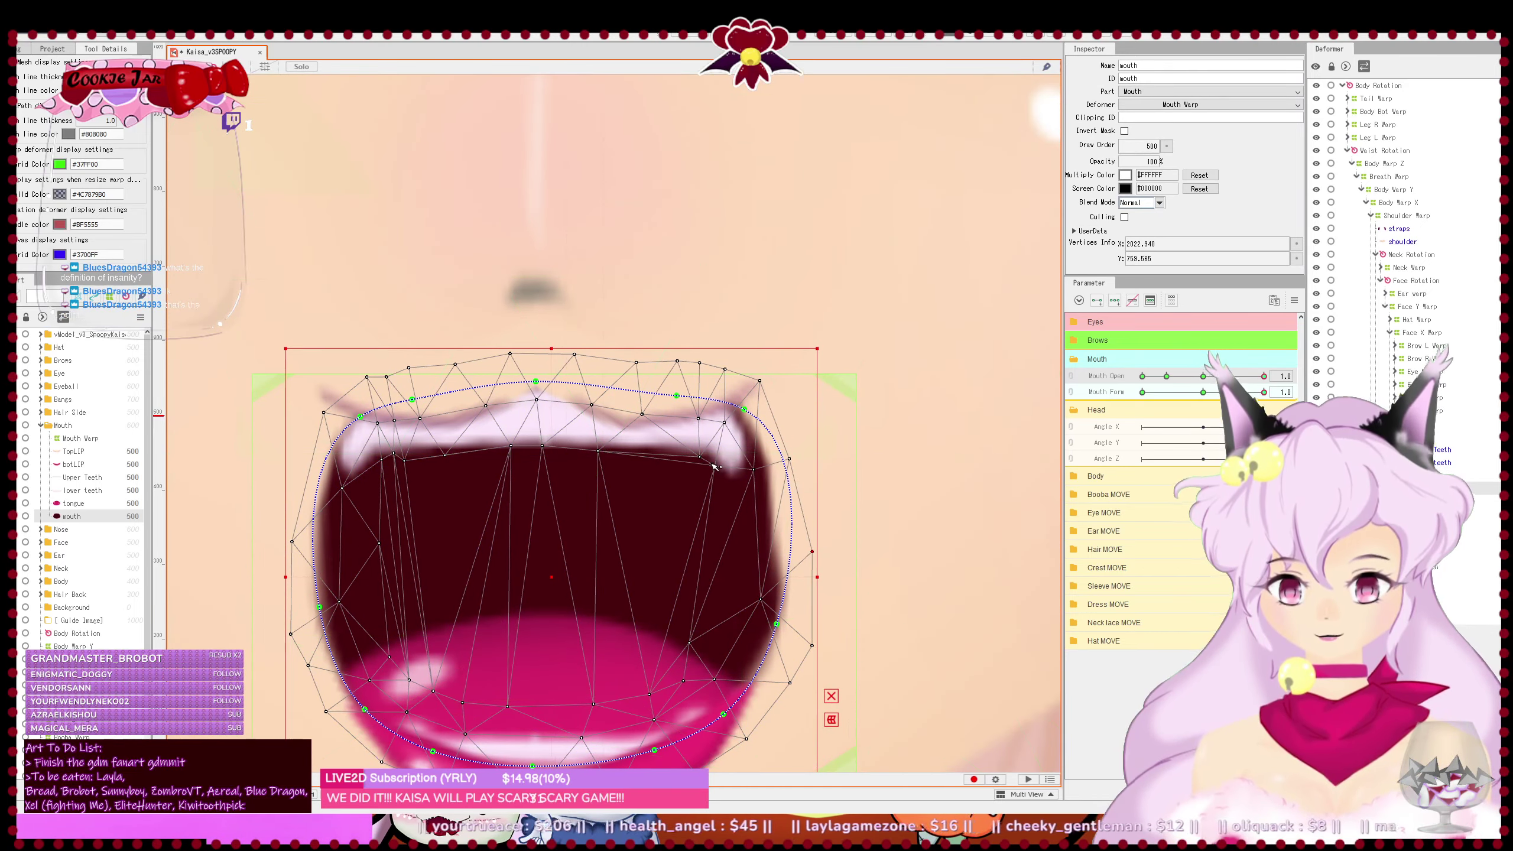
- Reposition the mouth mesh's inner vertices below the upper teeth and along the left side to even out the mesh
drag(714, 466, 688, 488)
drag(406, 463, 430, 474)
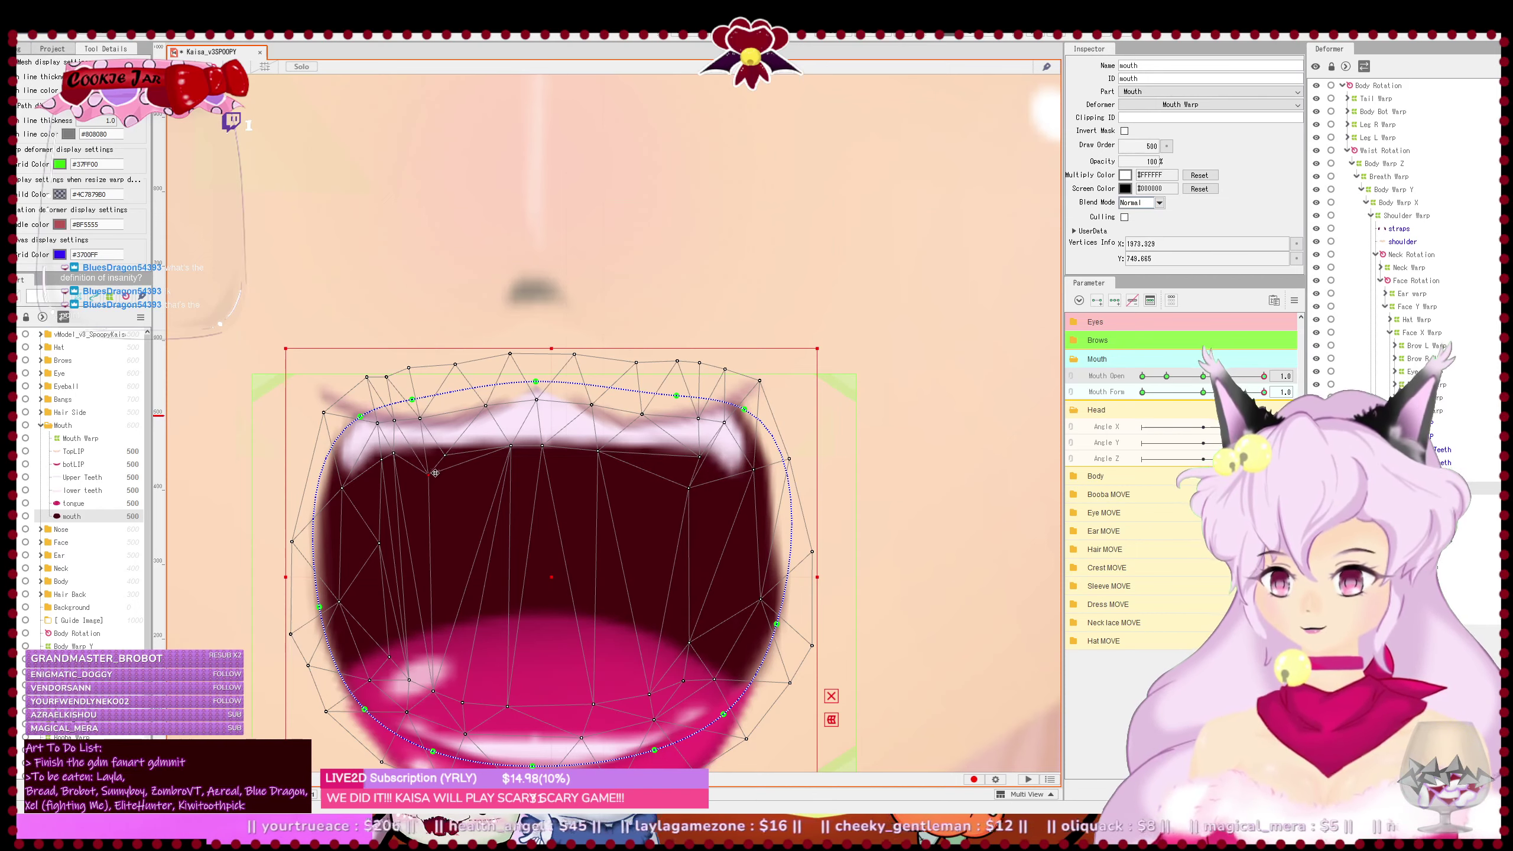
drag(702, 464, 658, 453)
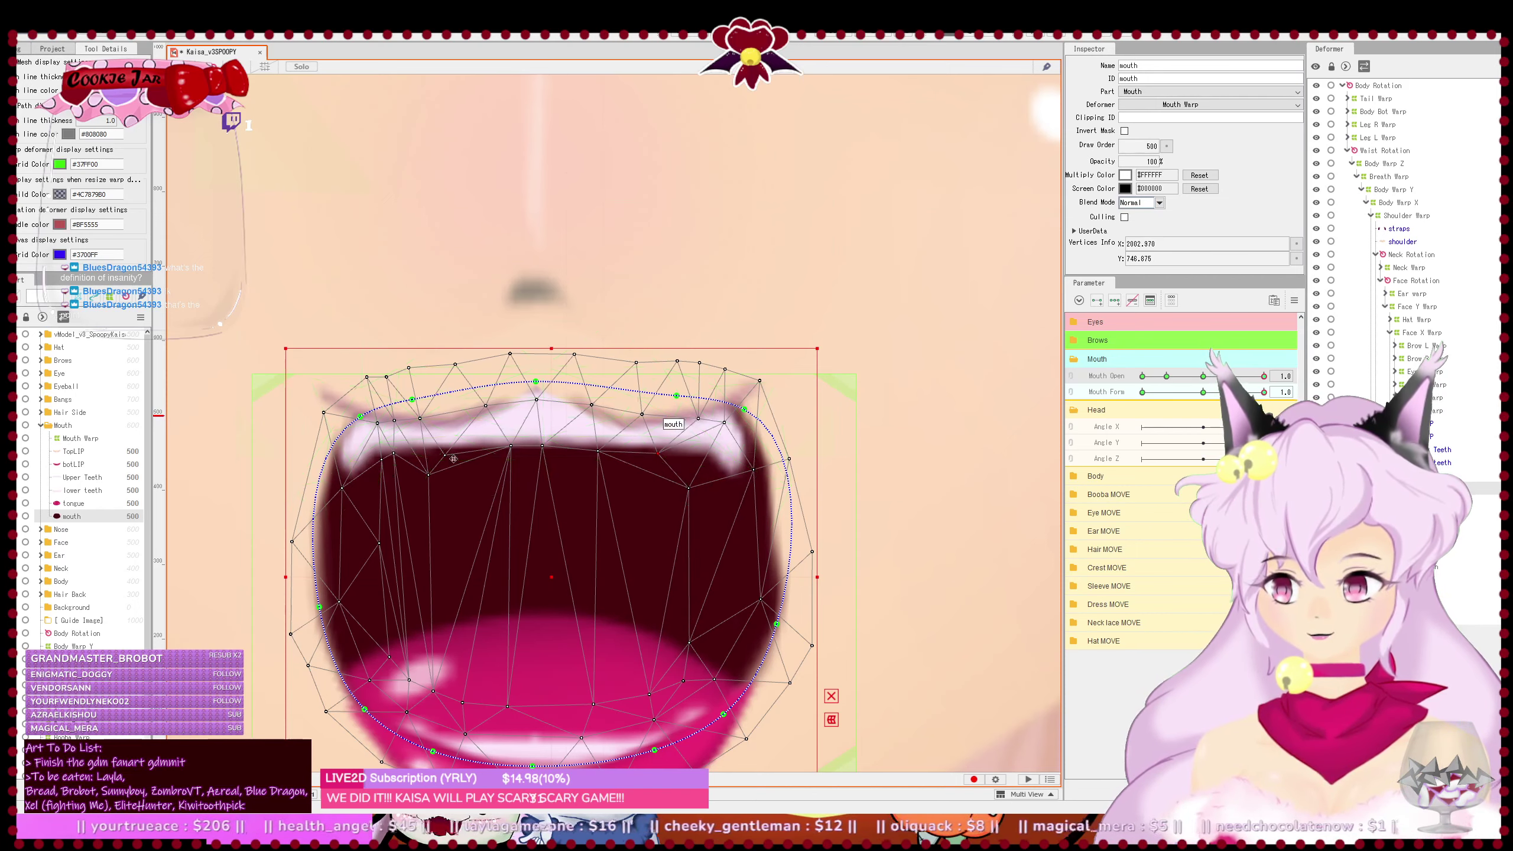
drag(384, 468, 359, 552)
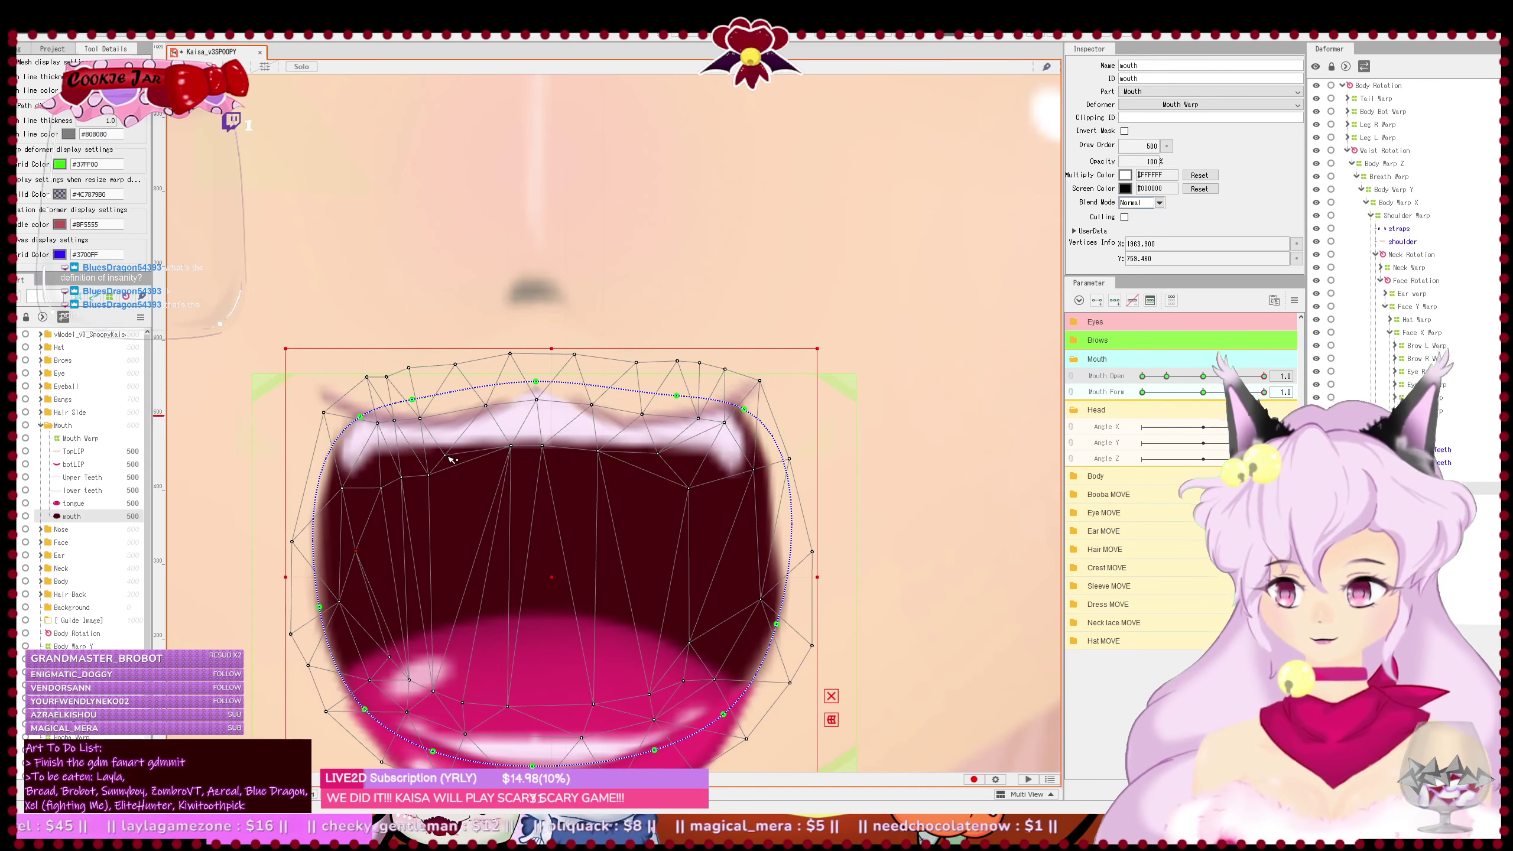
mouse_move(448, 457)
mouse_down()
mouse_move(475, 451)
mouse_move(462, 487)
mouse_move(439, 485)
mouse_up()
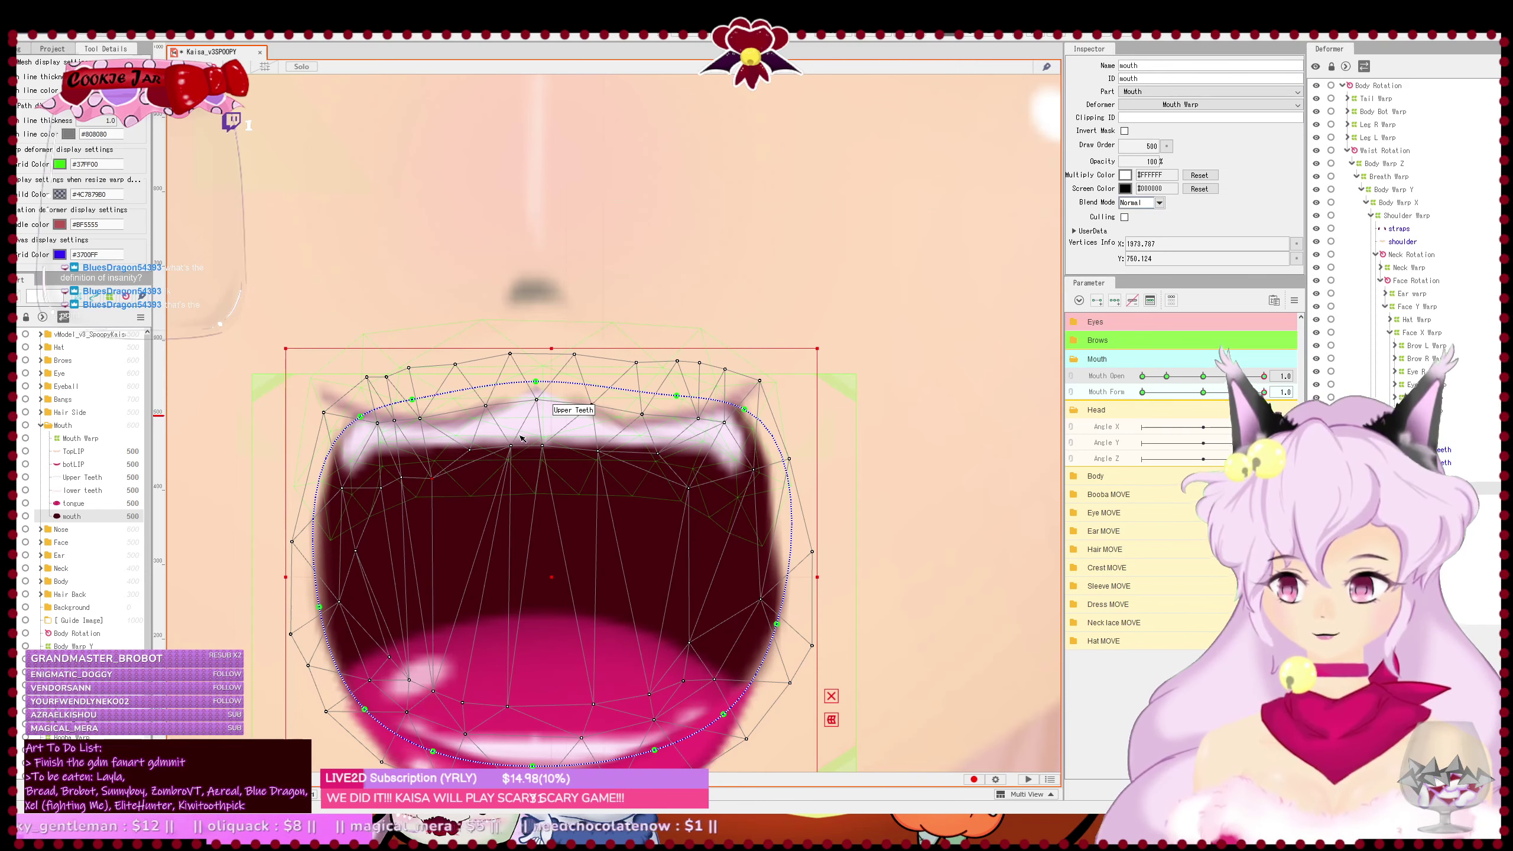
drag(513, 448, 507, 457)
drag(629, 522, 775, 486)
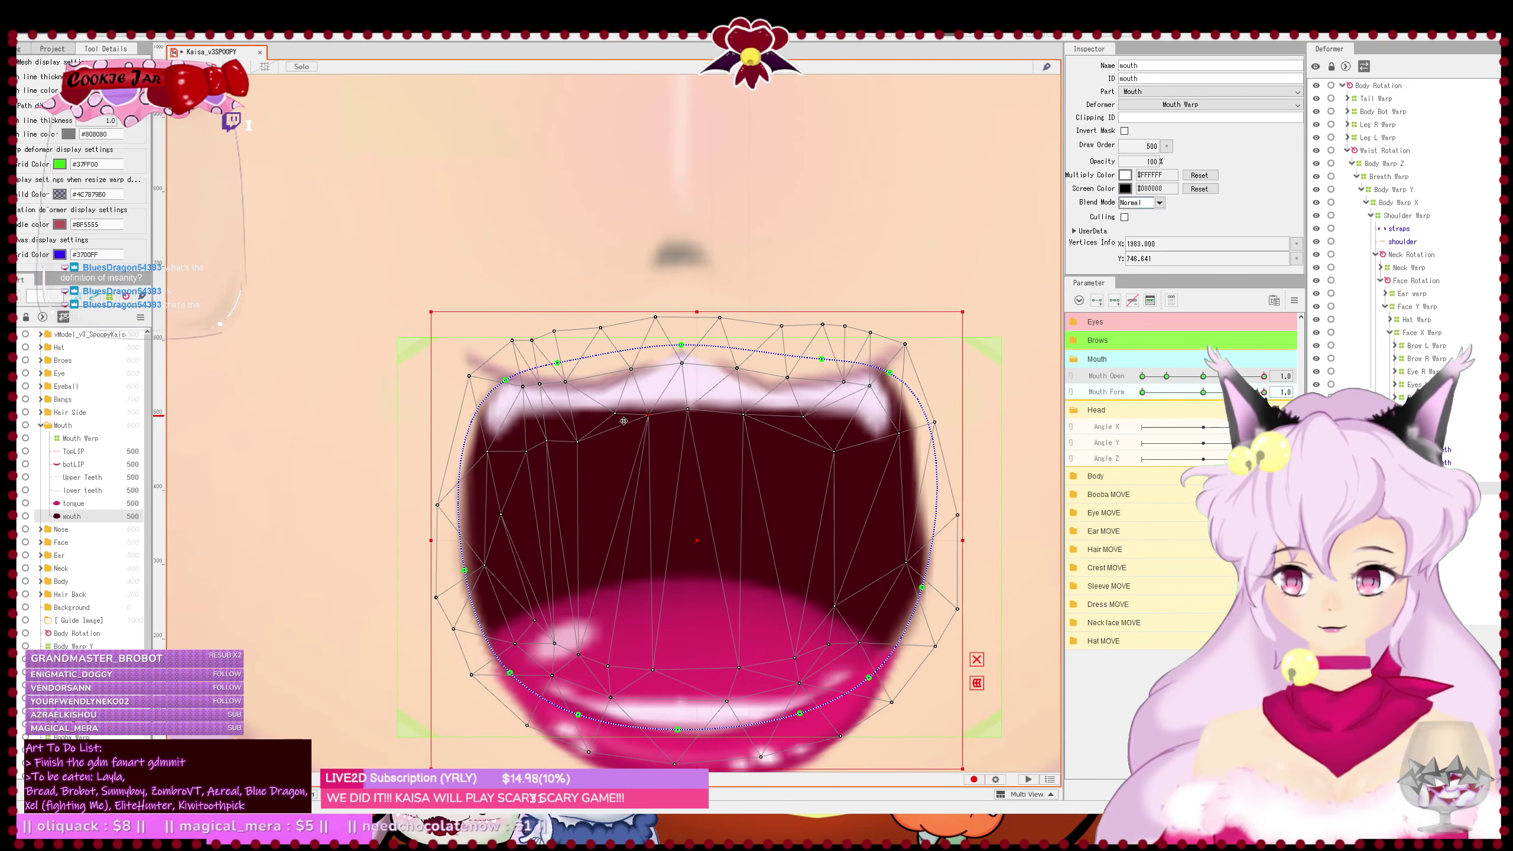
mouse_move(617, 420)
mouse_down()
mouse_move(602, 423)
mouse_move(633, 422)
mouse_up()
drag(759, 470, 736, 449)
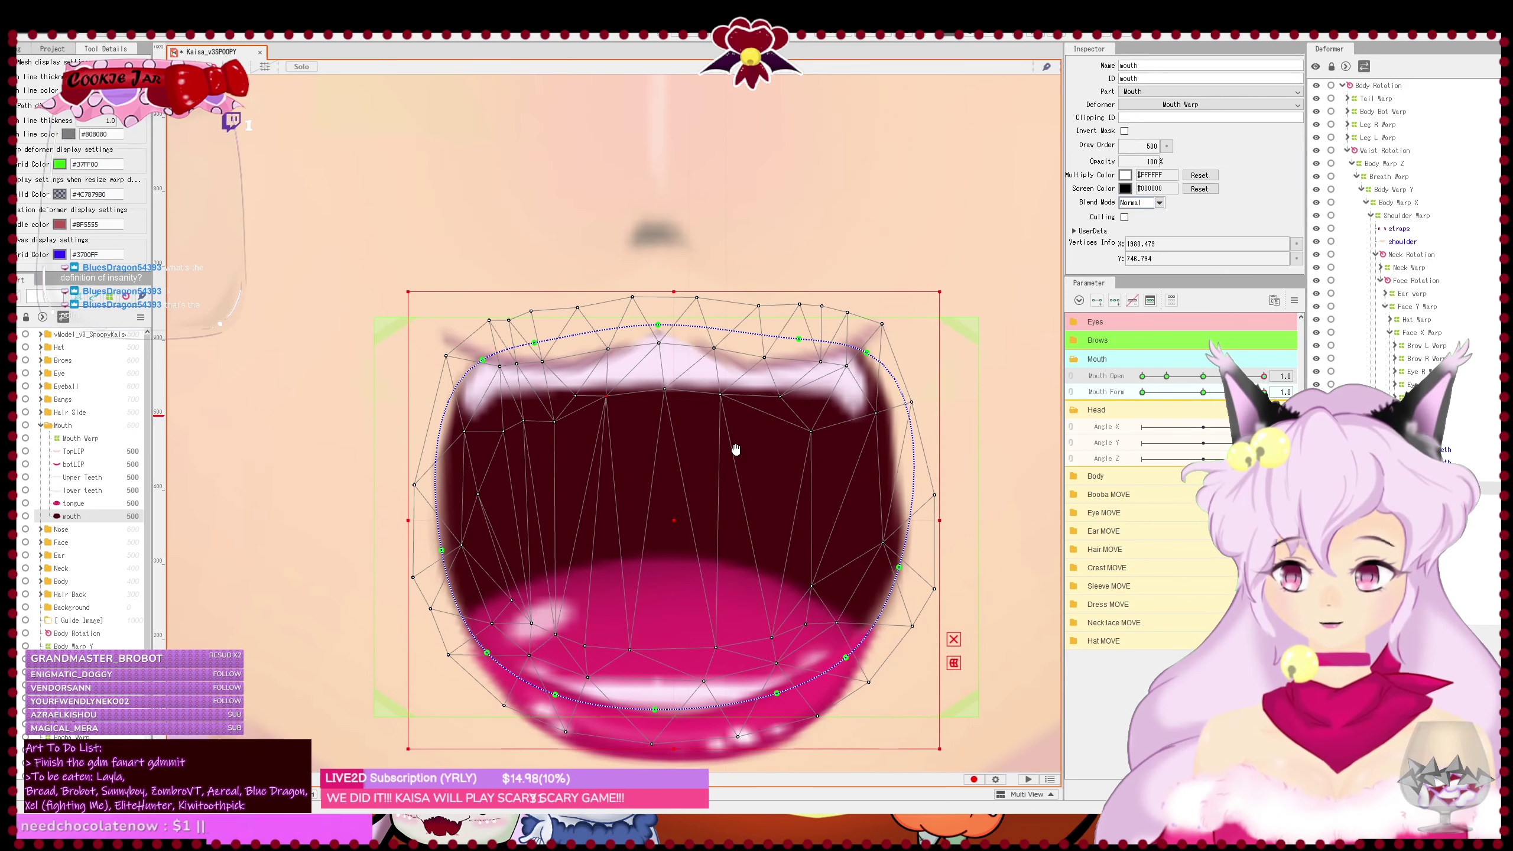
- Refine the mouth mesh's upper-left corner, left side and outer right vertices, and save the model
drag(483, 360, 478, 352)
click(446, 442)
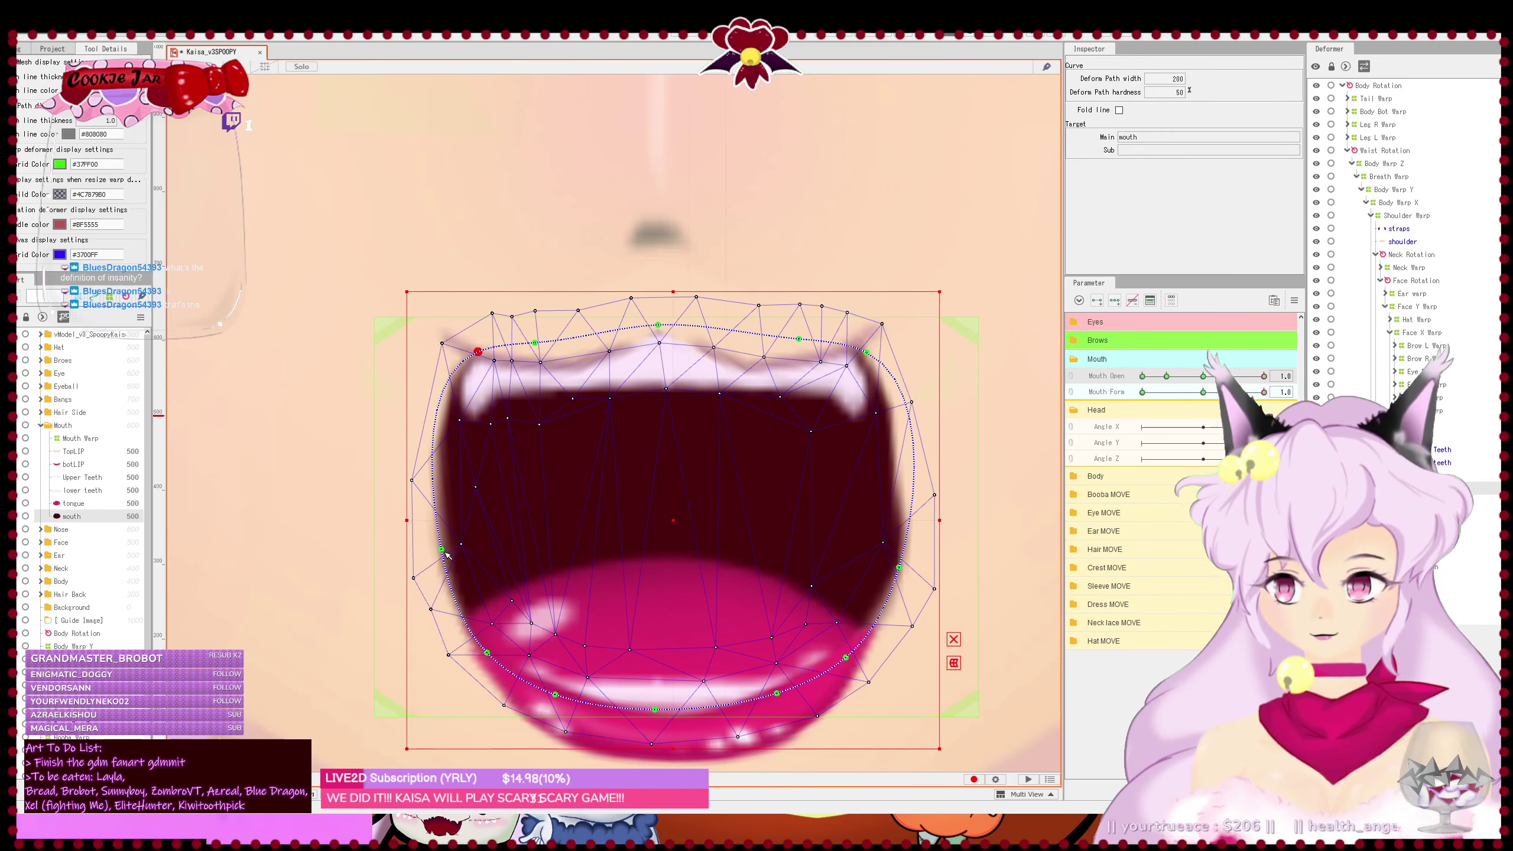
drag(445, 553, 449, 562)
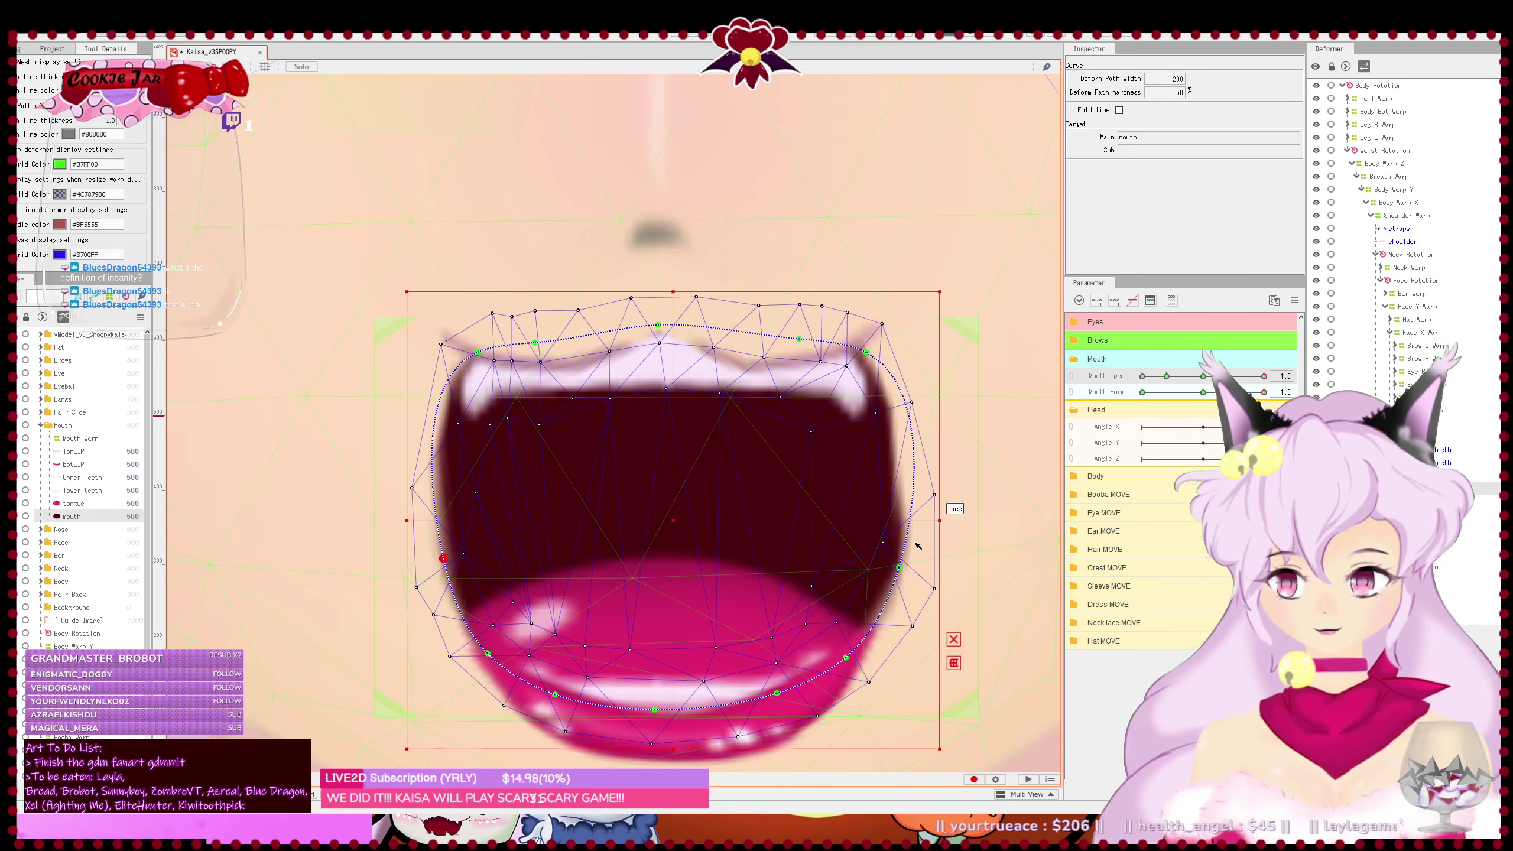
drag(911, 403, 935, 450)
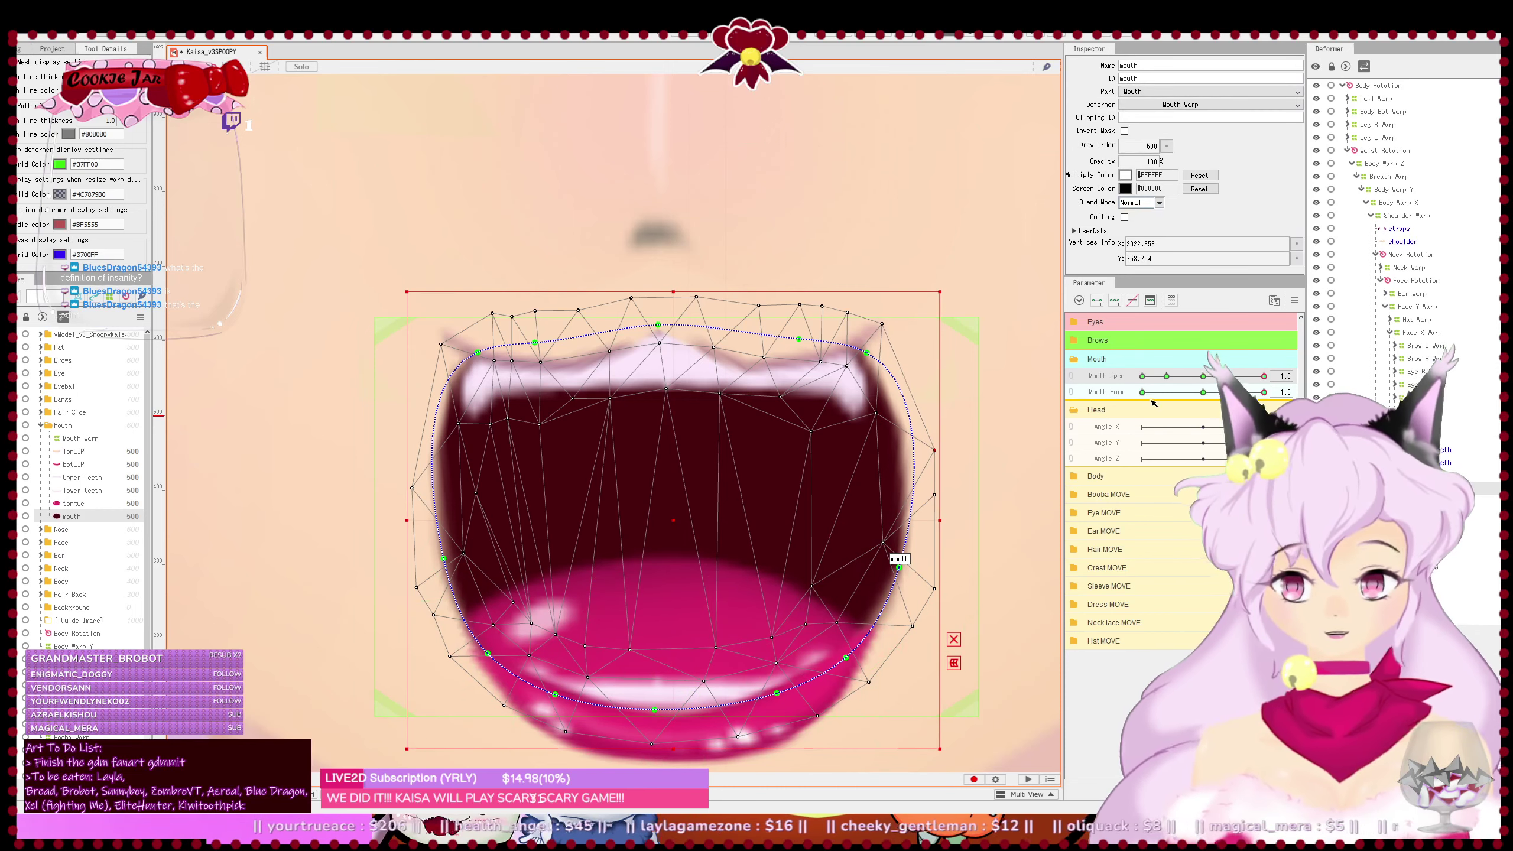
scroll(839, 490, down, 5)
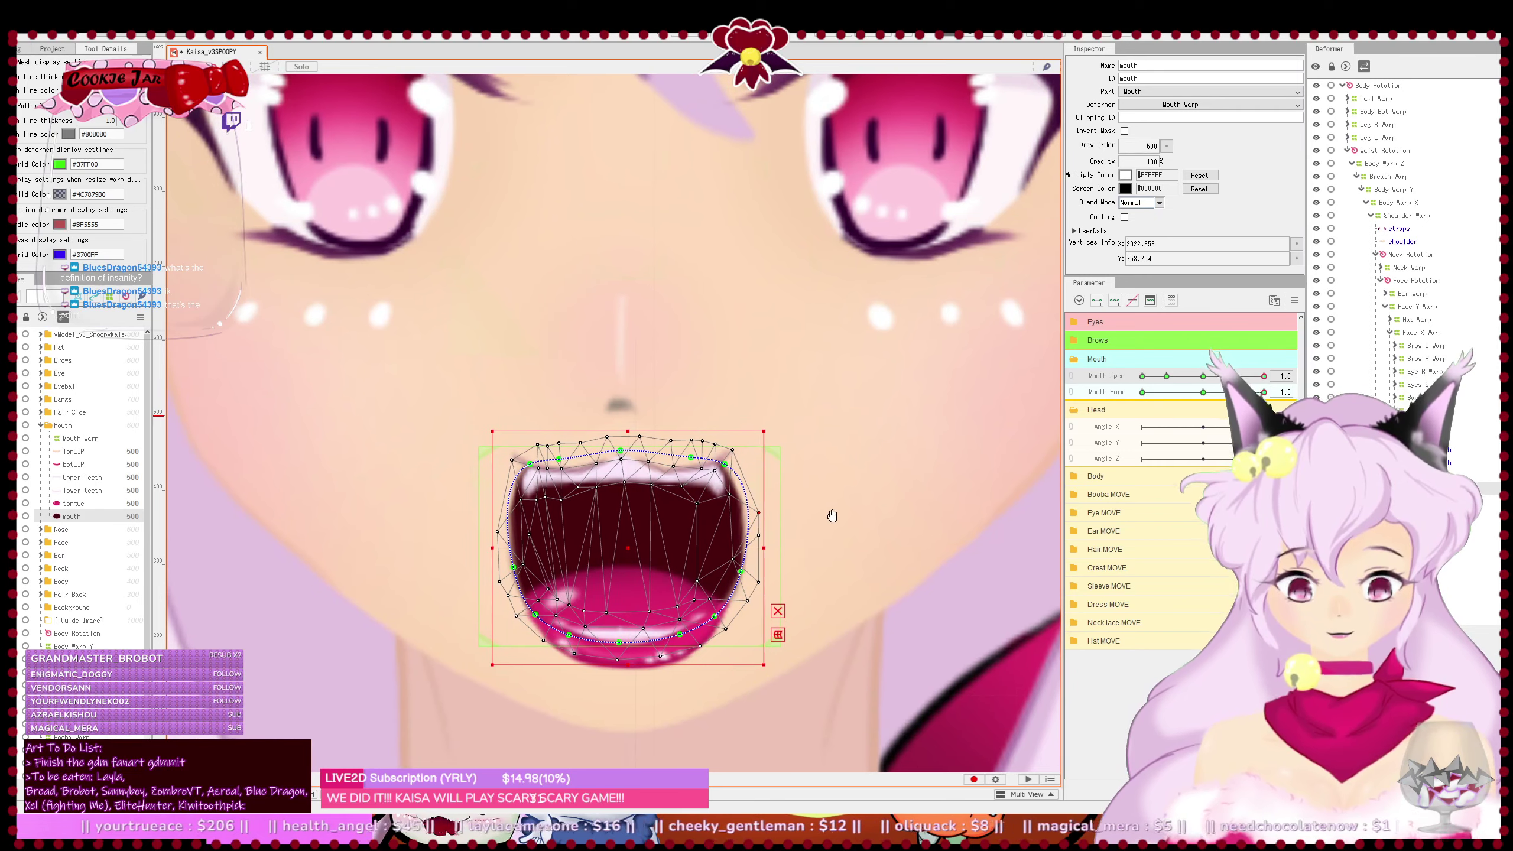
click(921, 505)
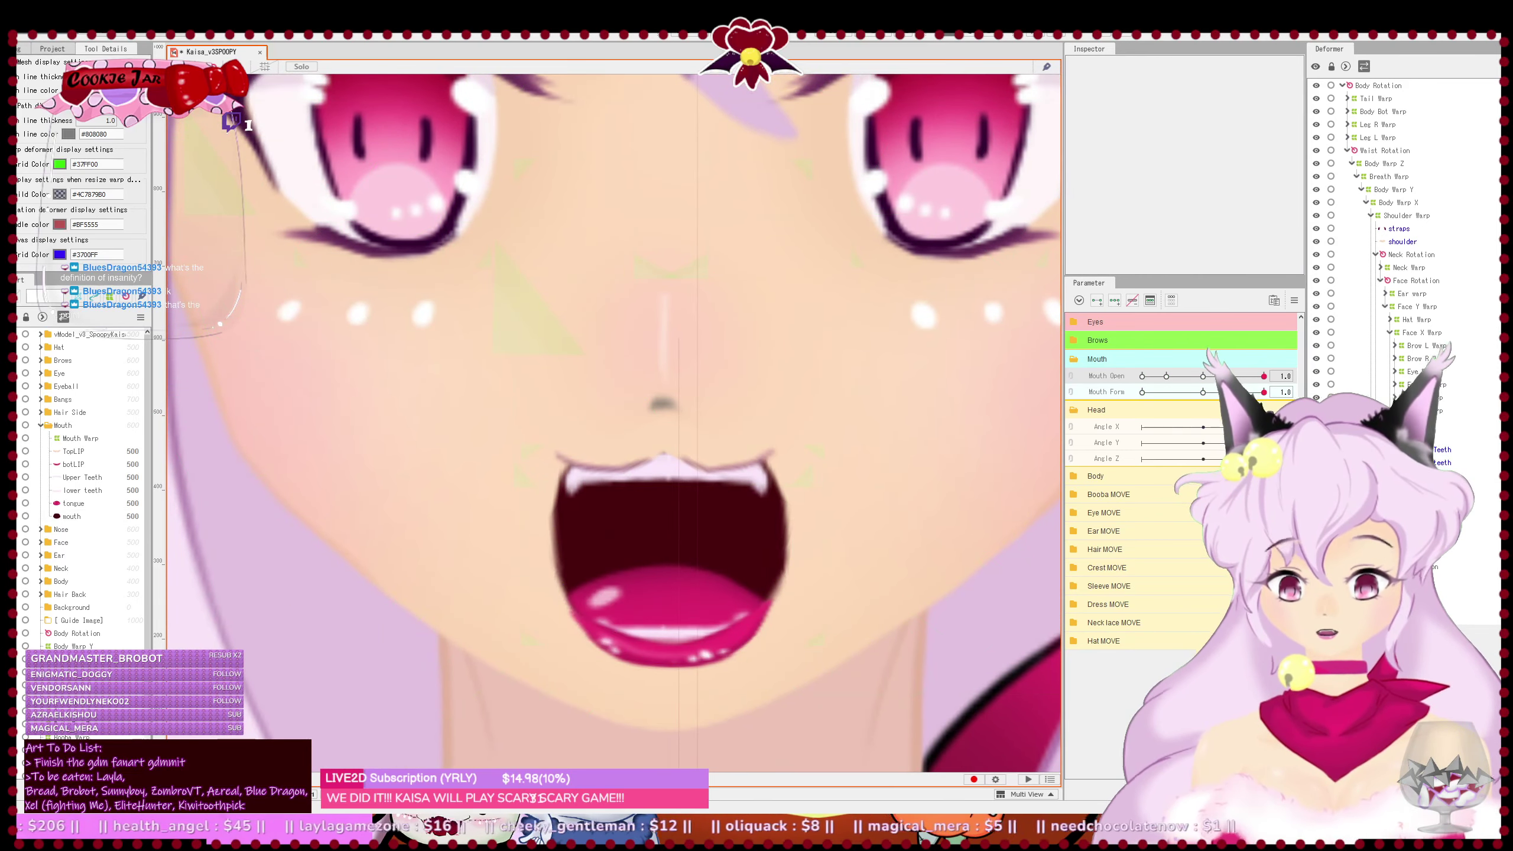
key(ctrl+s)
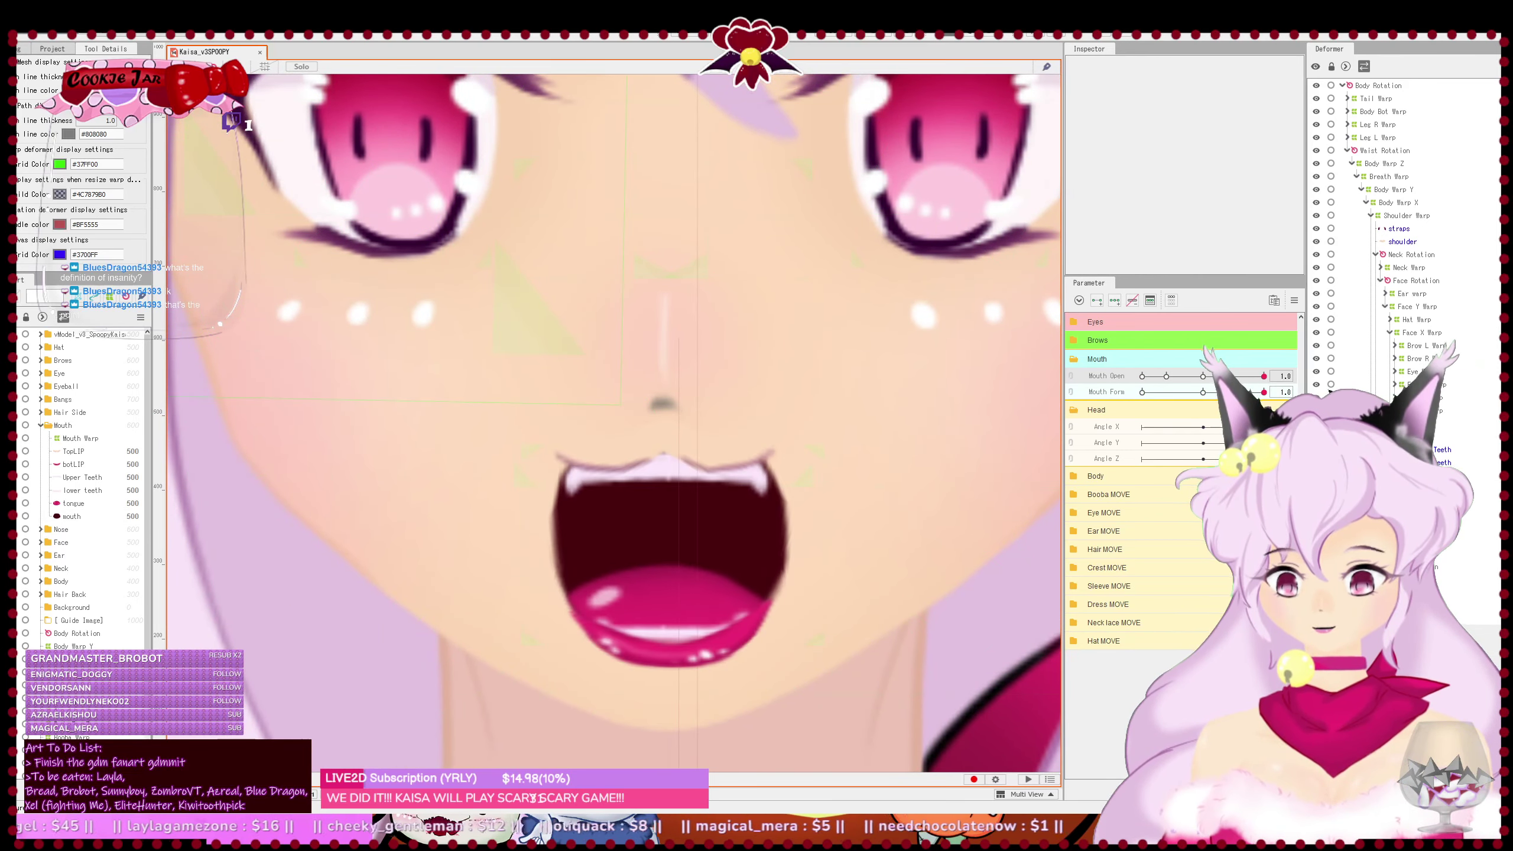
- Flatten the upper lip by lowering the centre point of its deform path to the top of the teeth, and save the model
scroll(665, 447, up, 5)
click(669, 479)
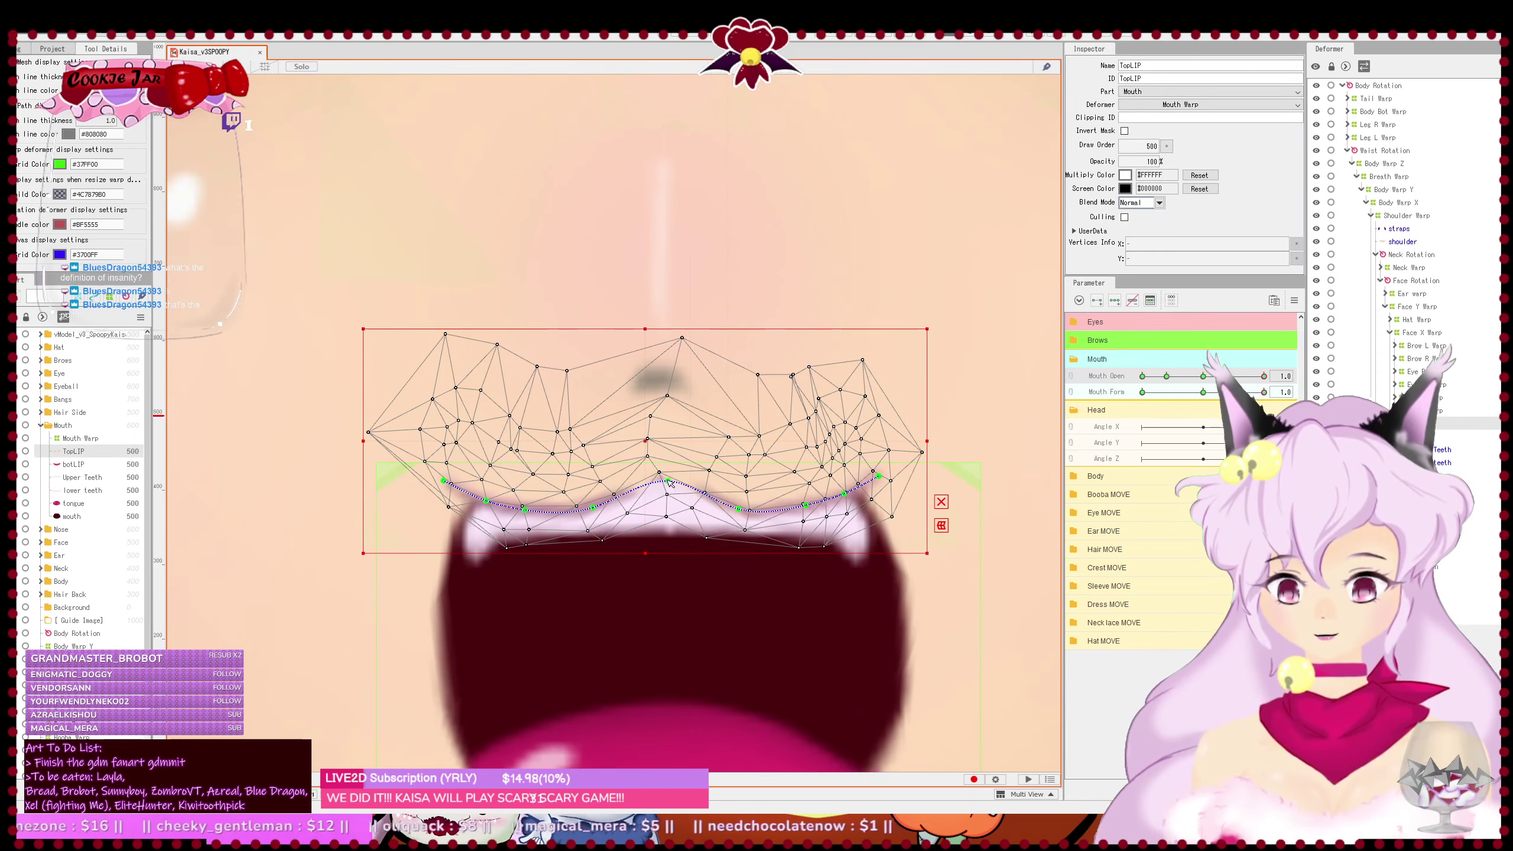
drag(668, 480, 665, 502)
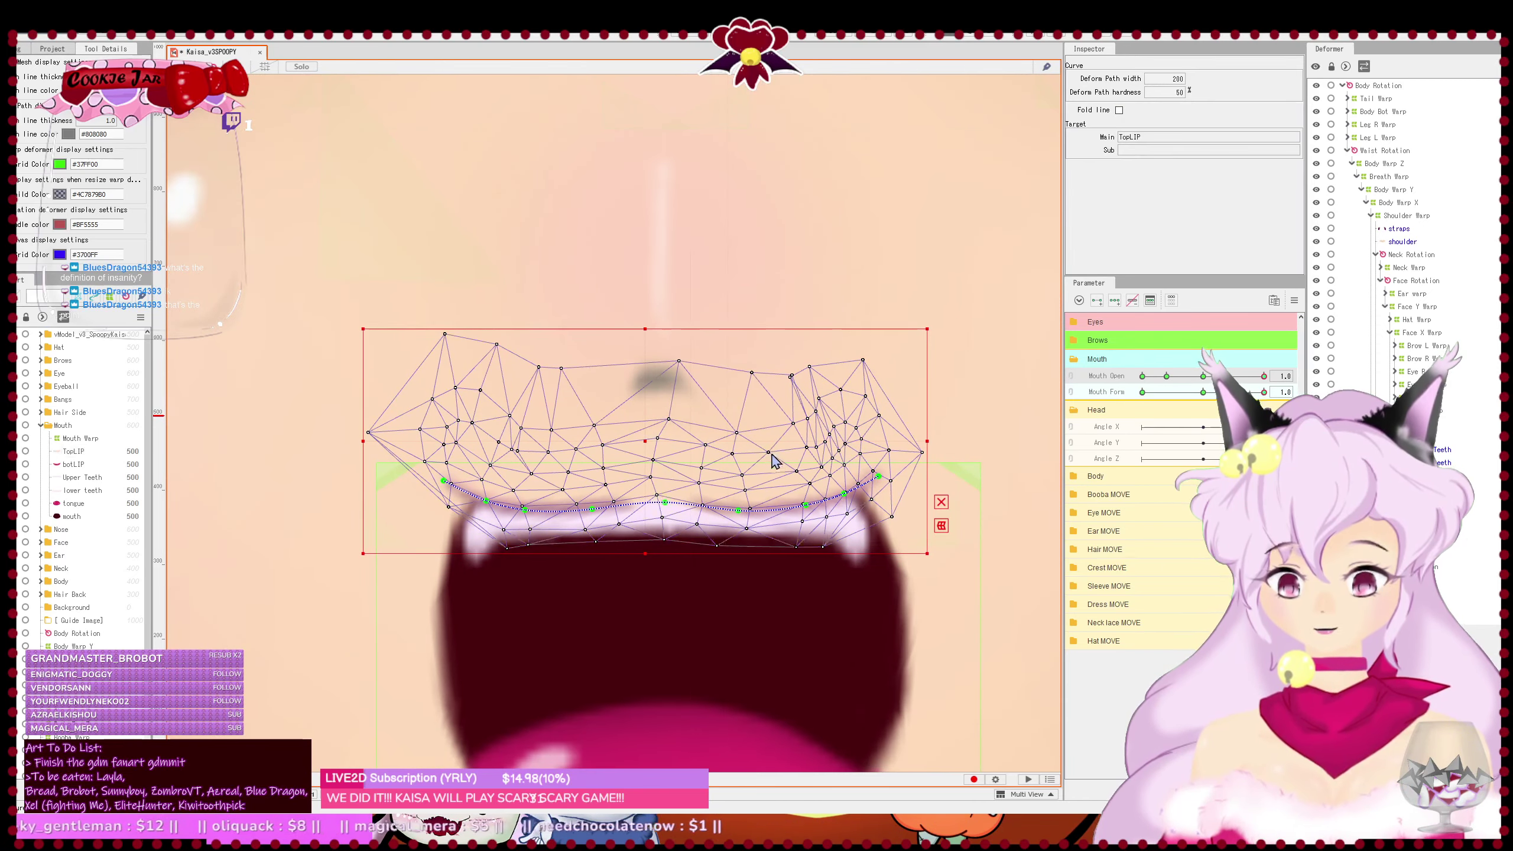
key(Escape)
scroll(780, 477, down, 5)
scroll(856, 500, down, 6)
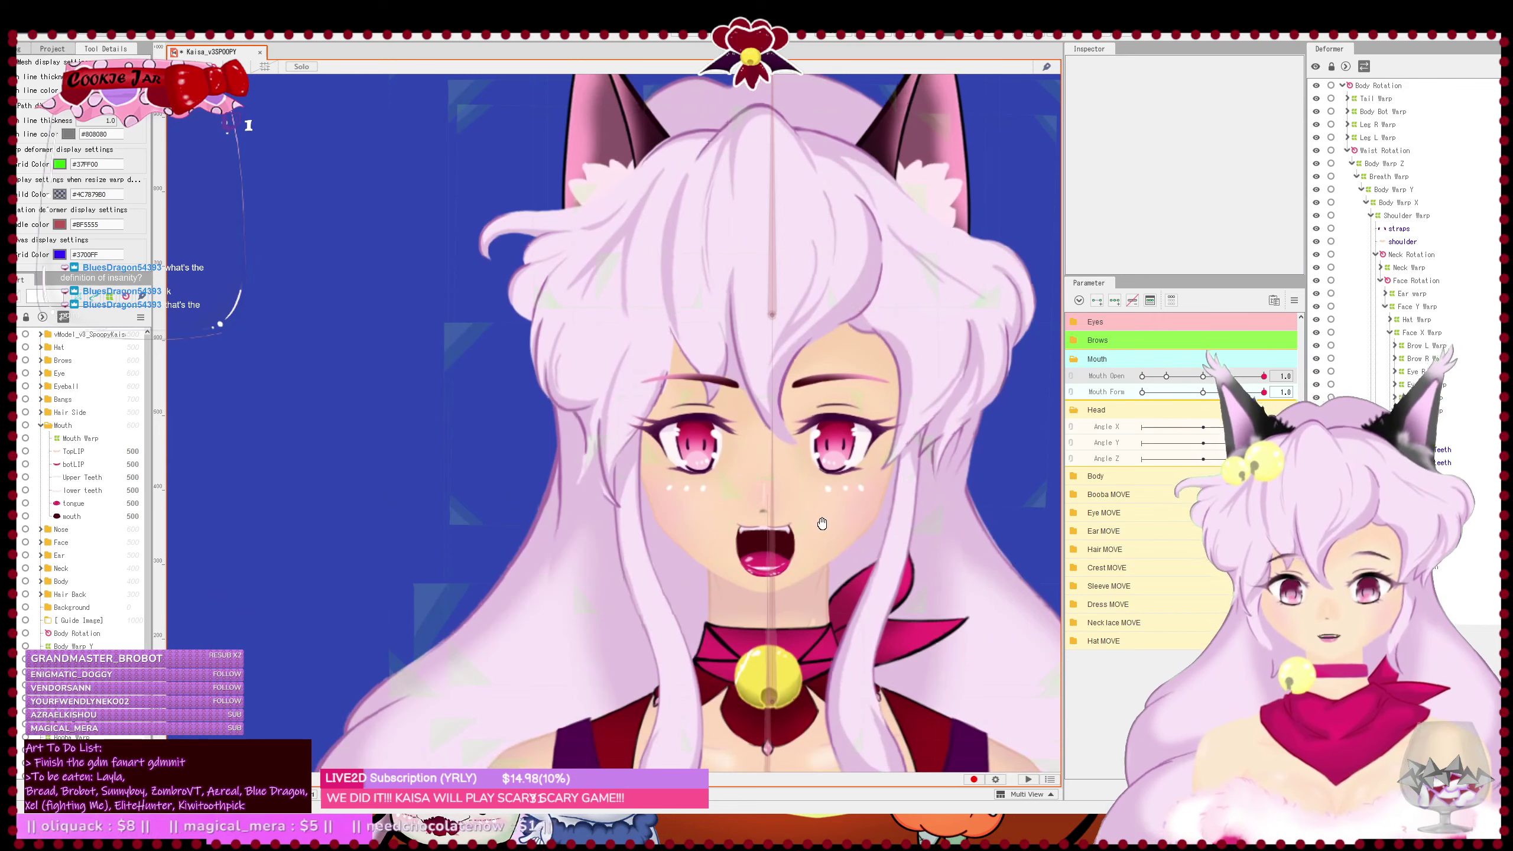
key(ctrl+s)
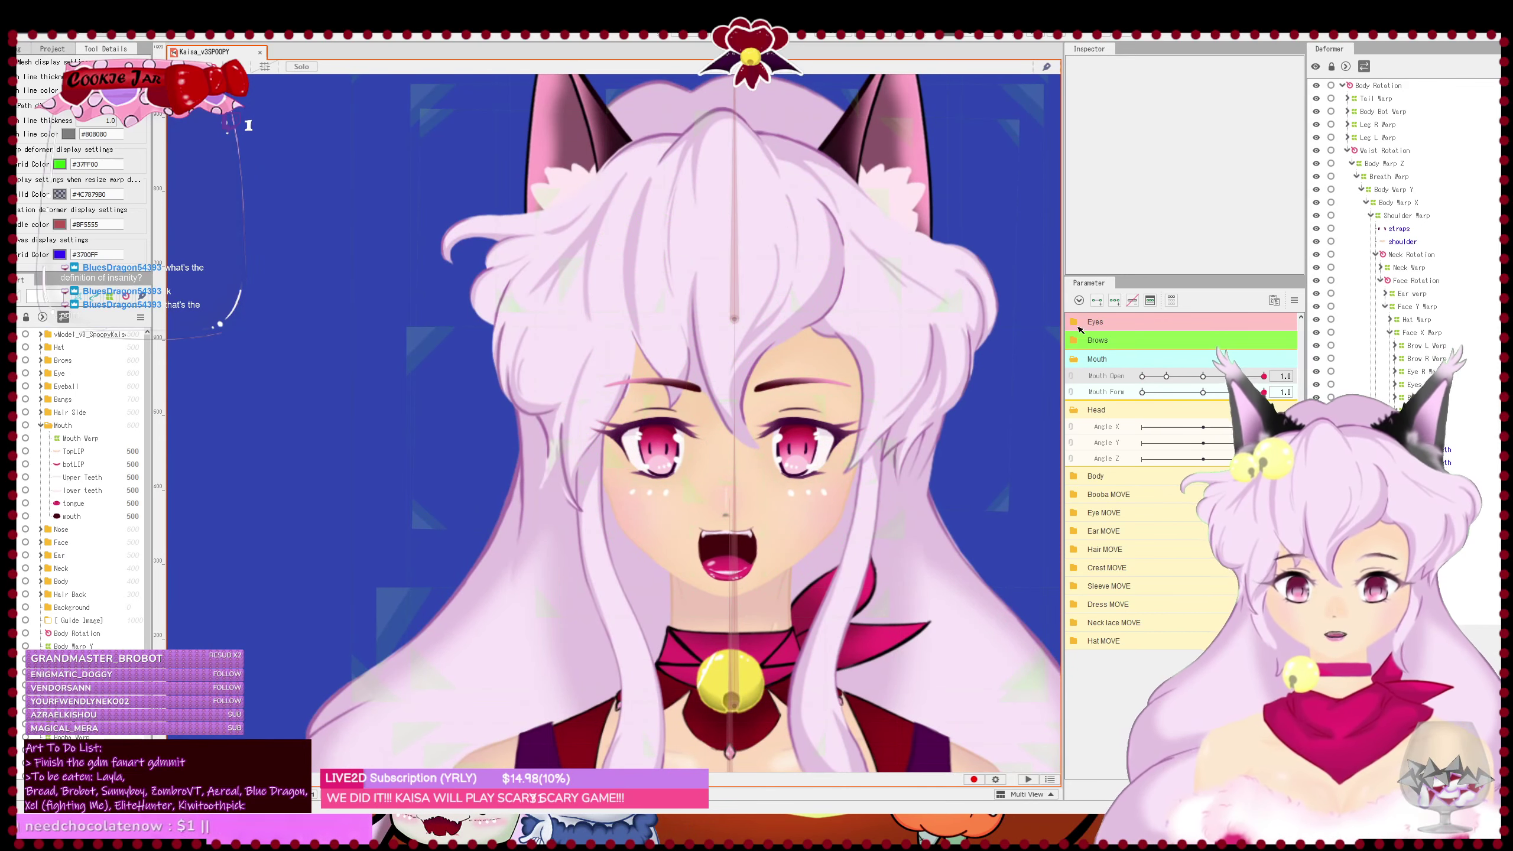
click(1079, 327)
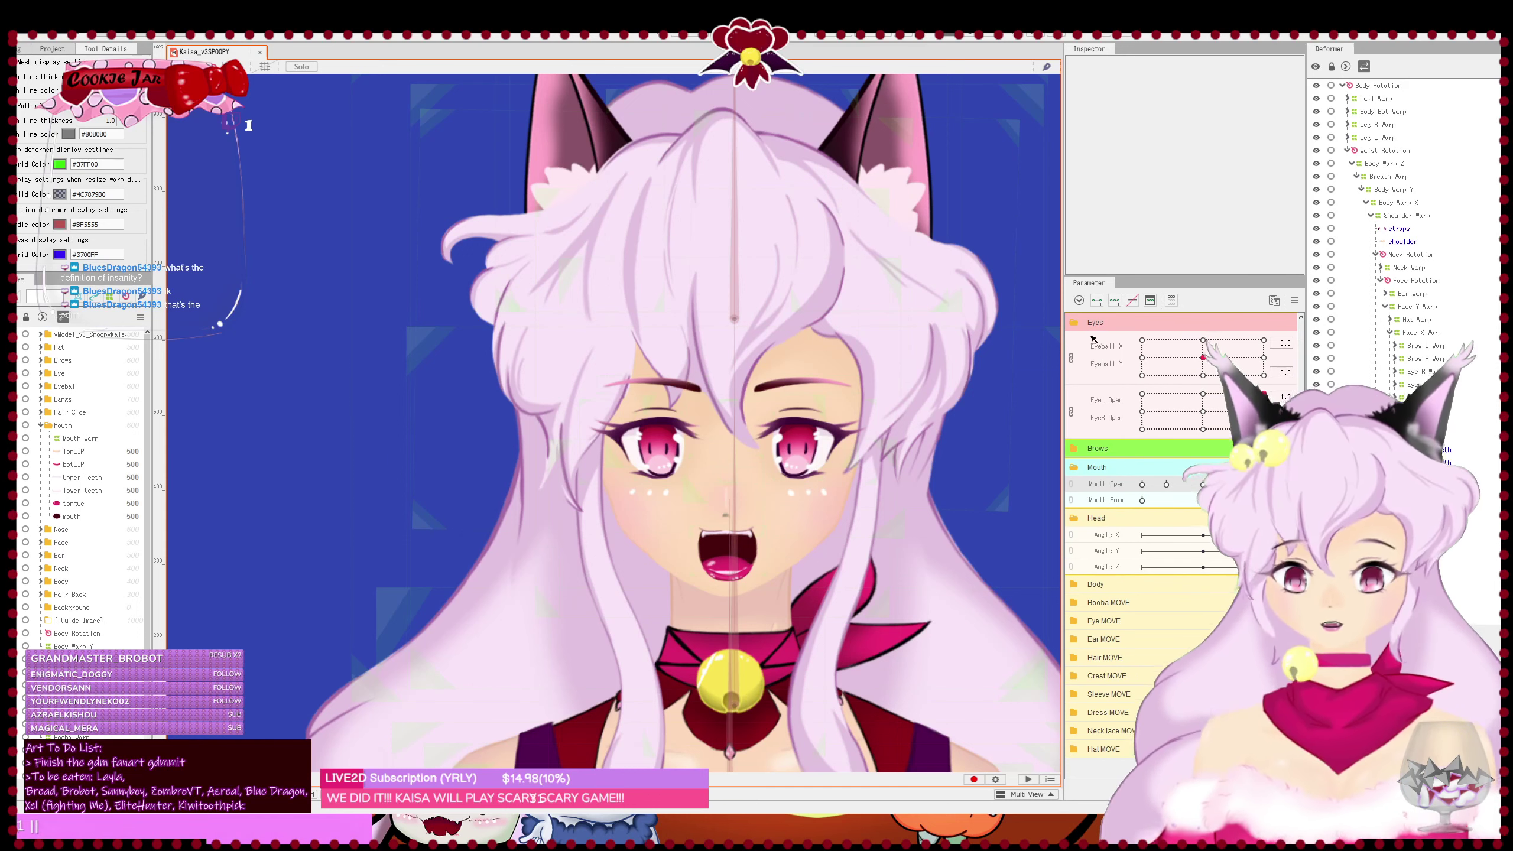
click(1083, 326)
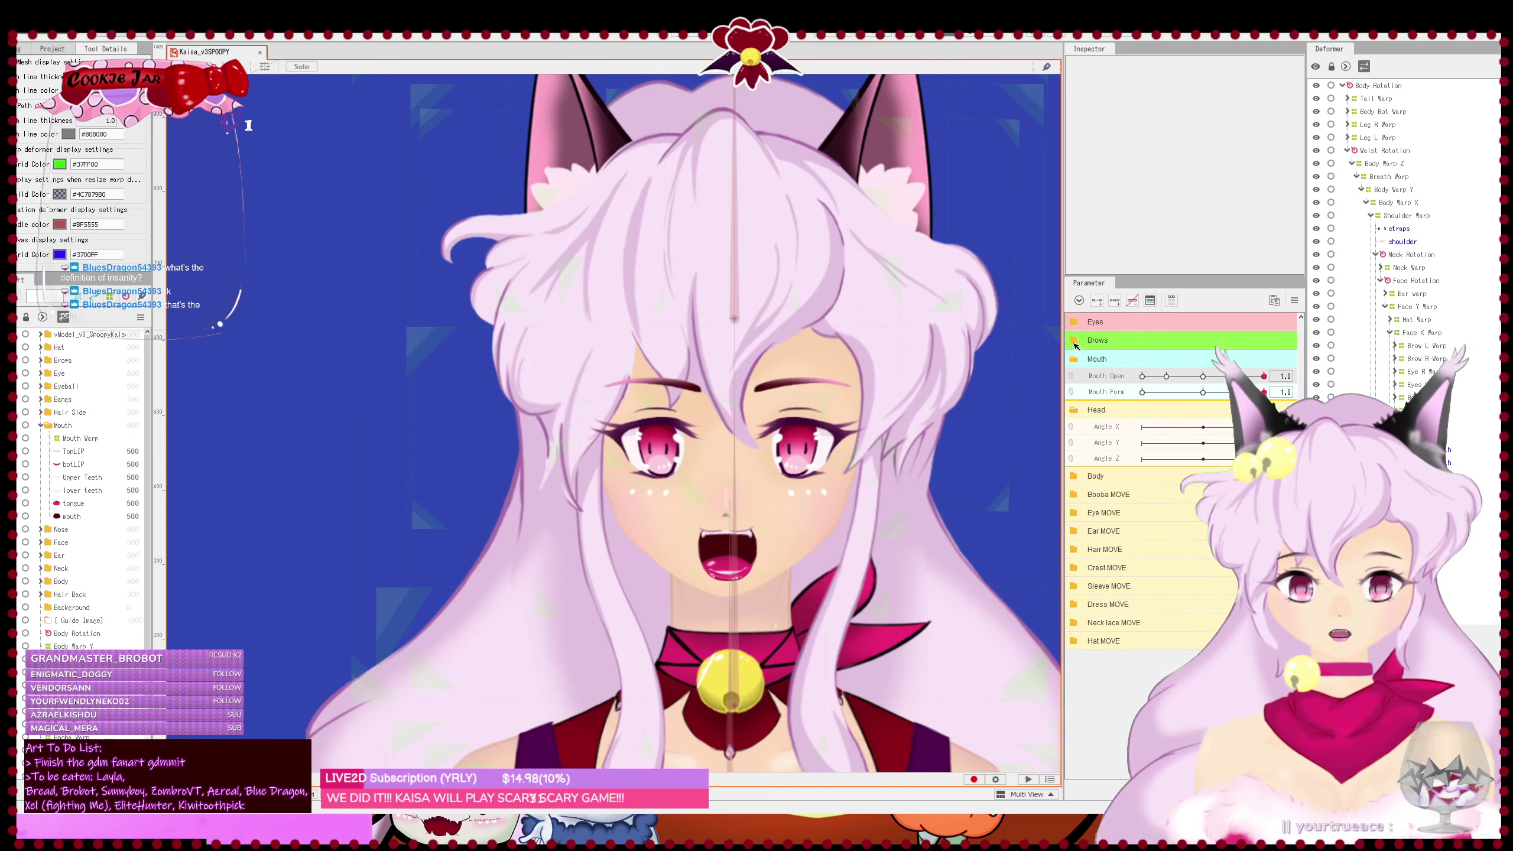
click(1076, 342)
click(1204, 430)
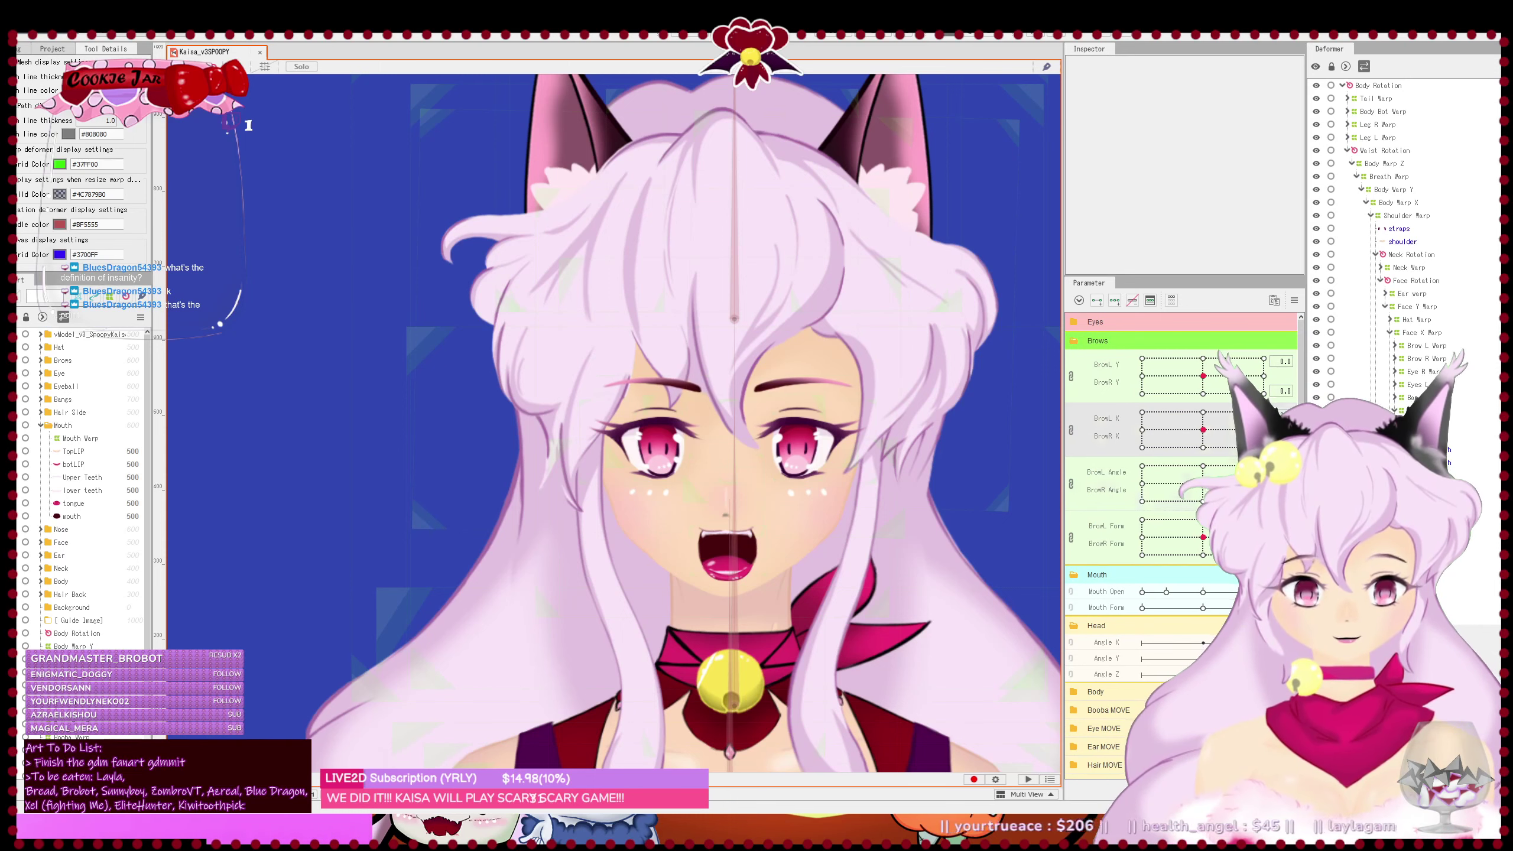
click(1192, 484)
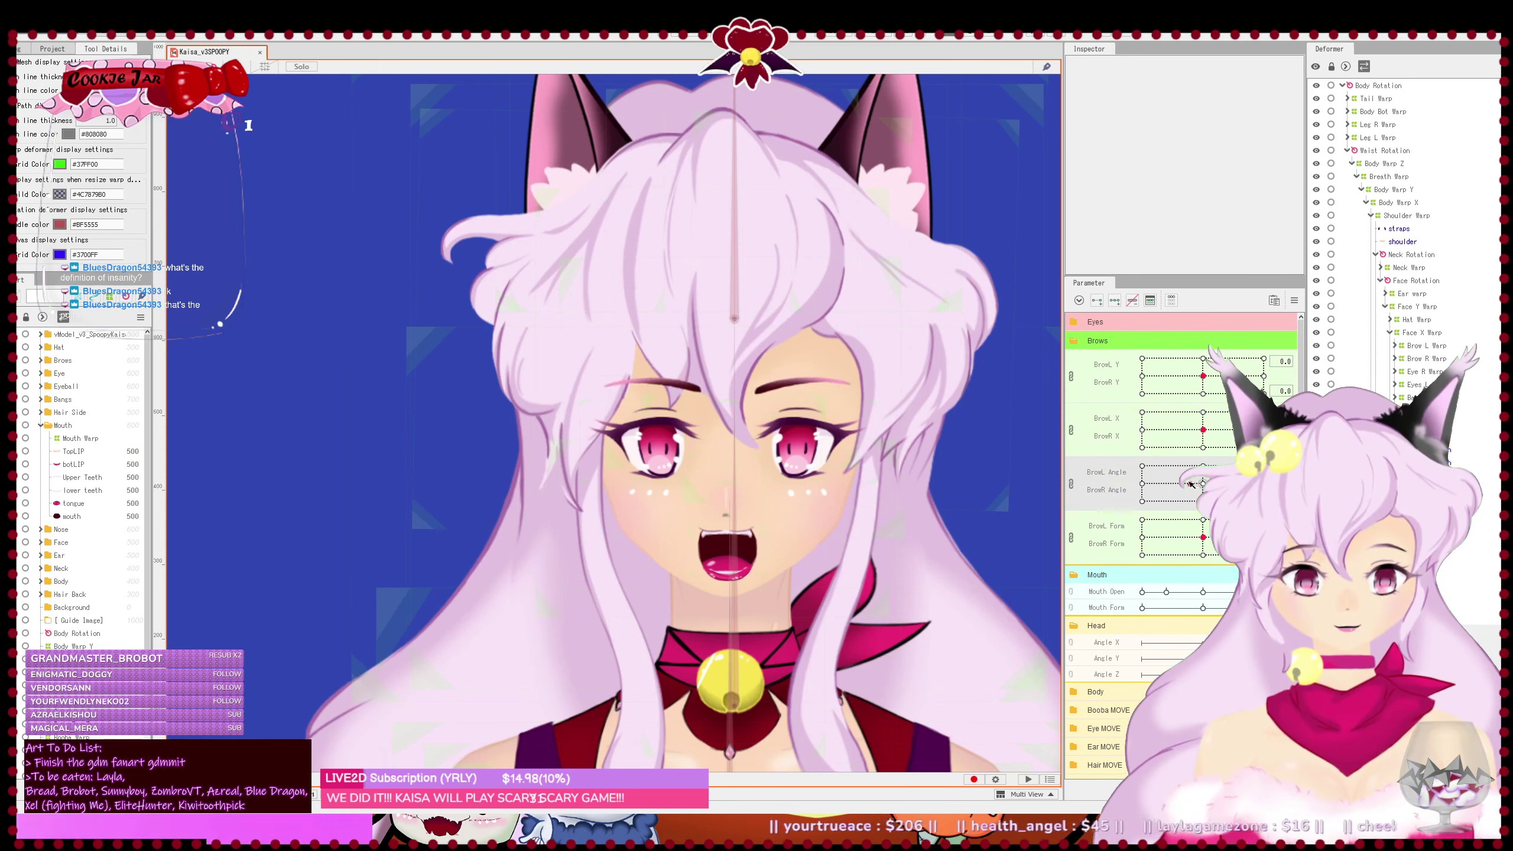
mouse_move(1191, 484)
mouse_down()
mouse_move(1238, 484)
mouse_move(1203, 484)
mouse_up()
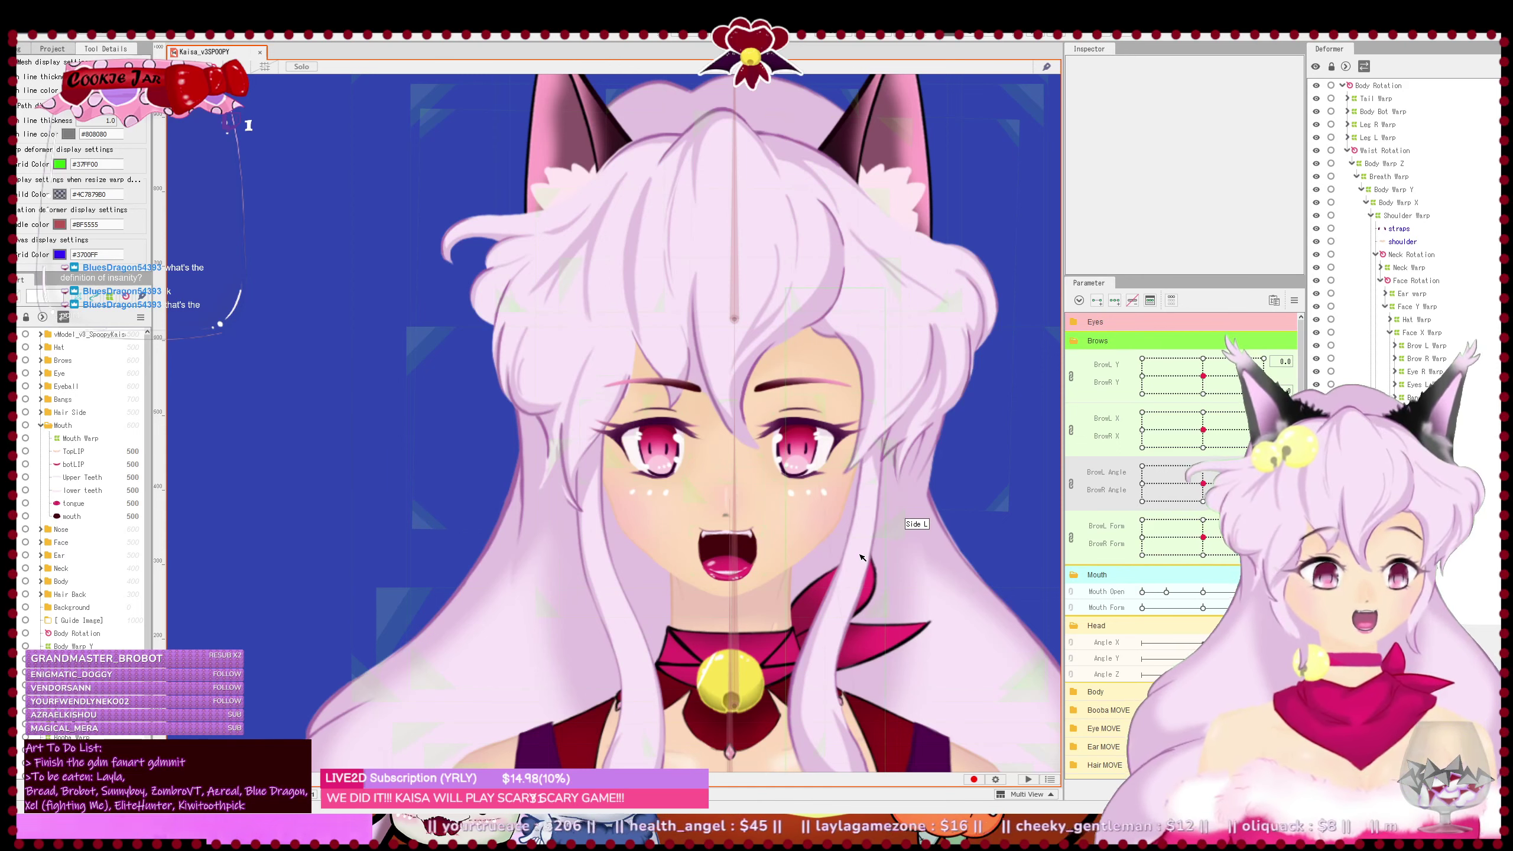
- Move the two upper corner points of the mouth's deform path slightly outward and up
scroll(860, 558, up, 5)
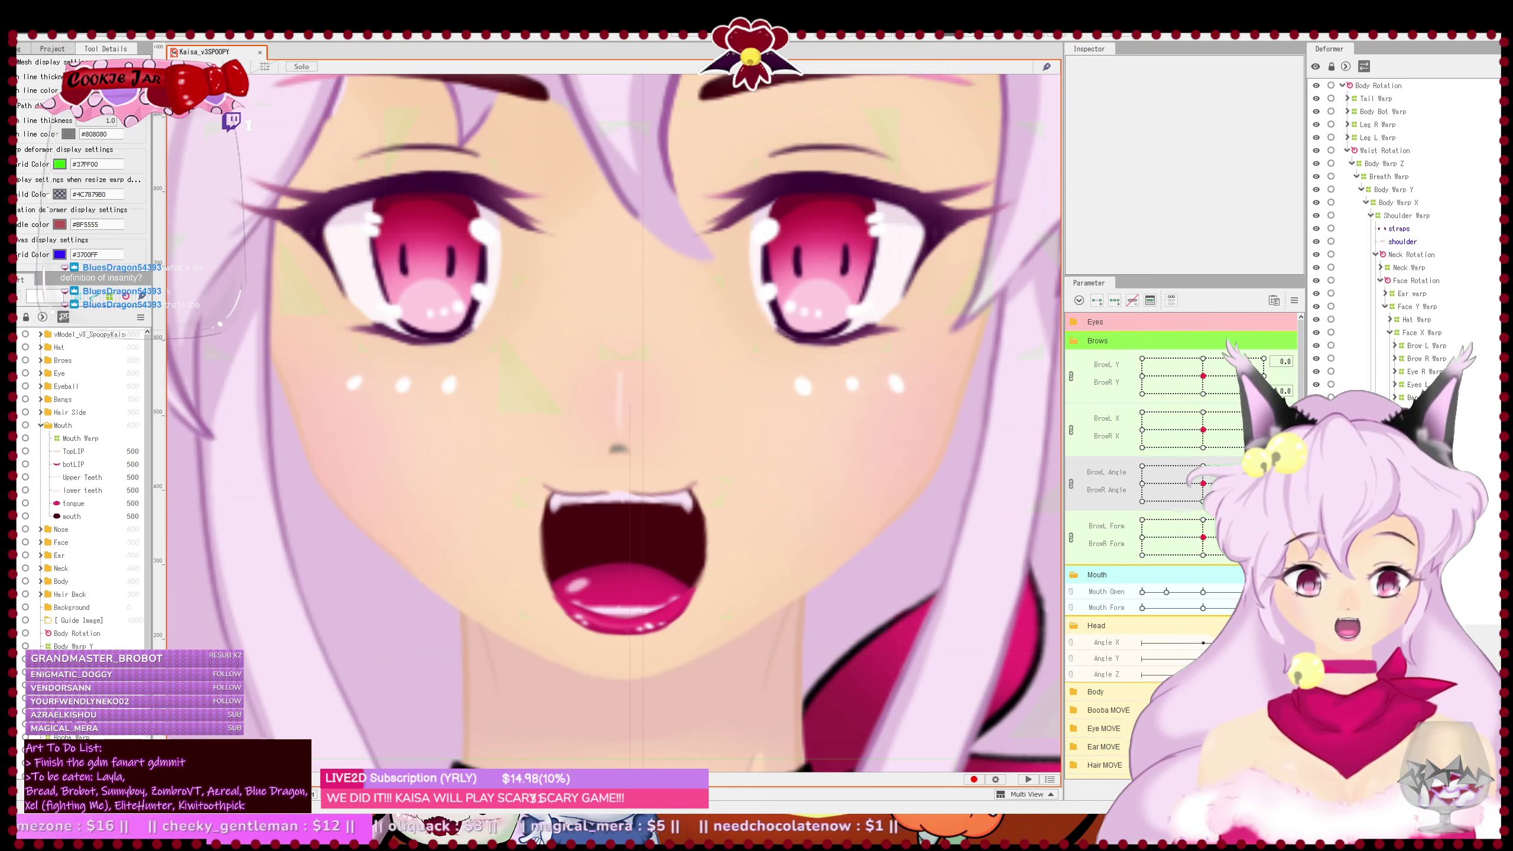
scroll(747, 511, down, 5)
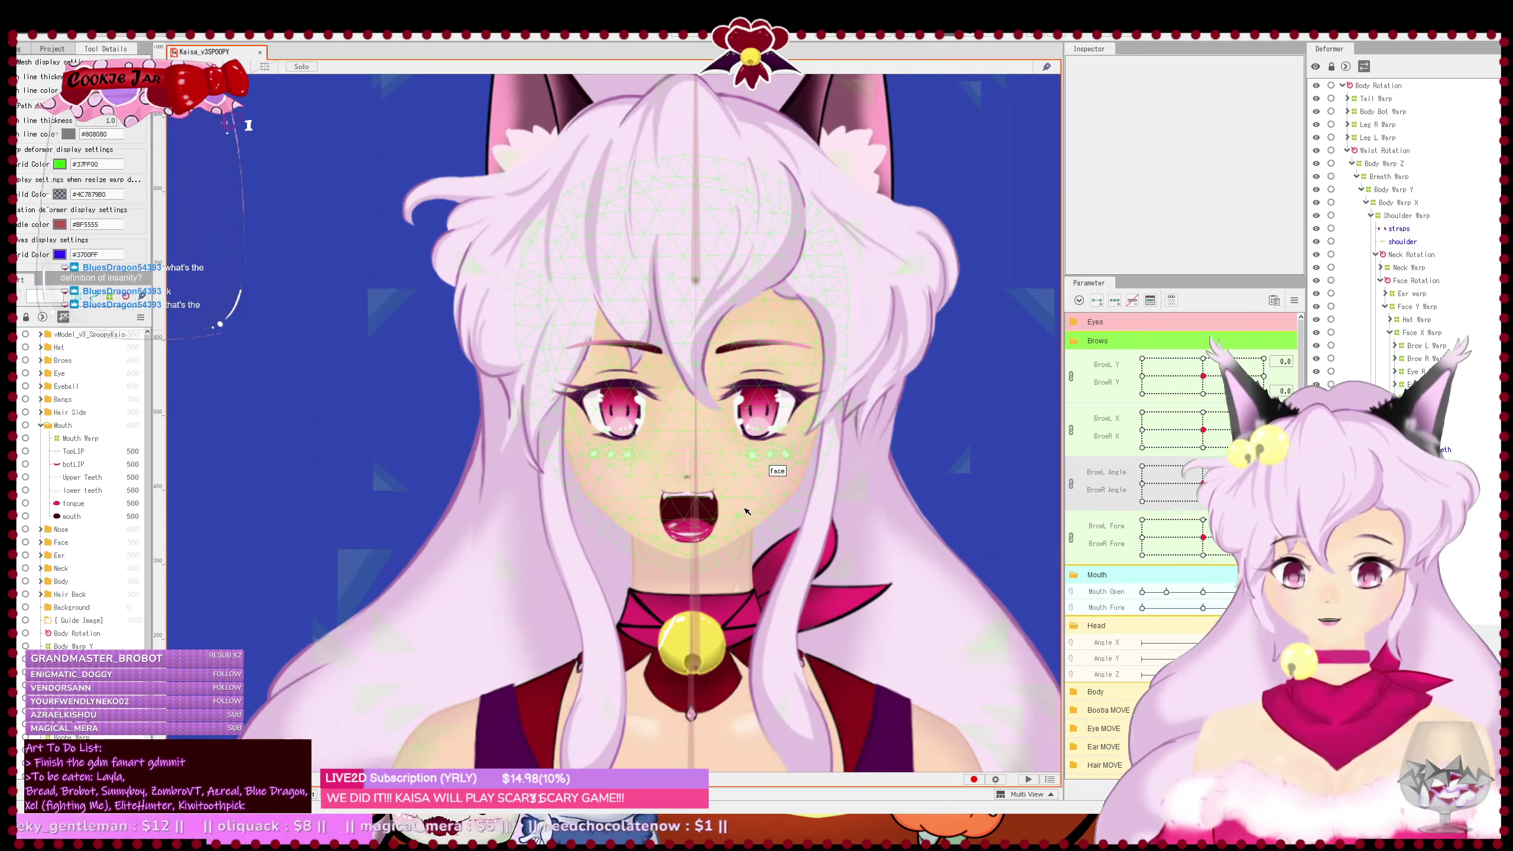
scroll(747, 511, up, 5)
drag(714, 513, 850, 515)
click(632, 480)
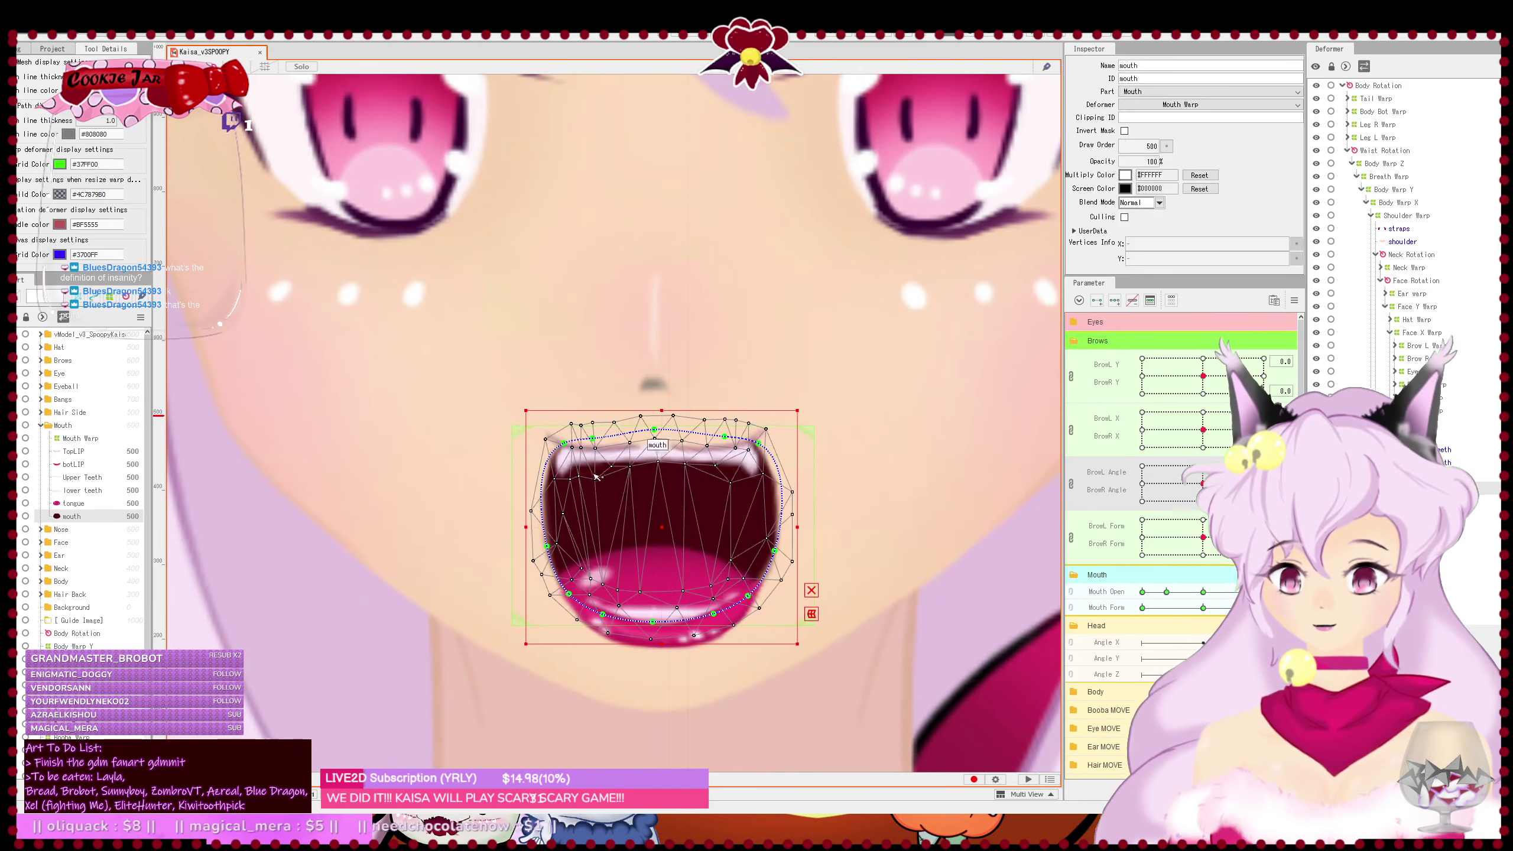
drag(563, 444, 554, 441)
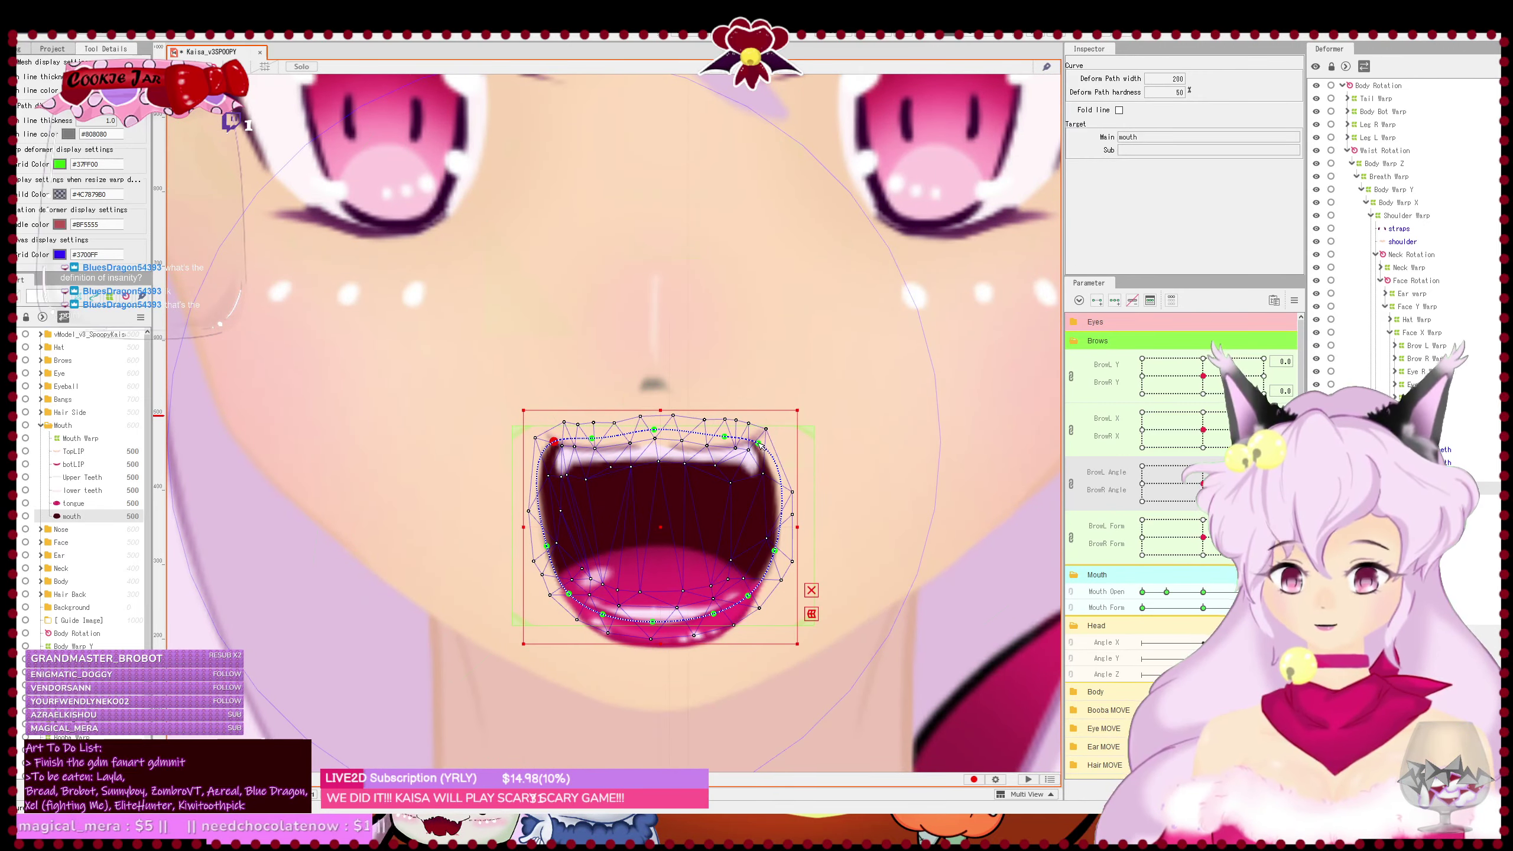
drag(758, 443, 764, 441)
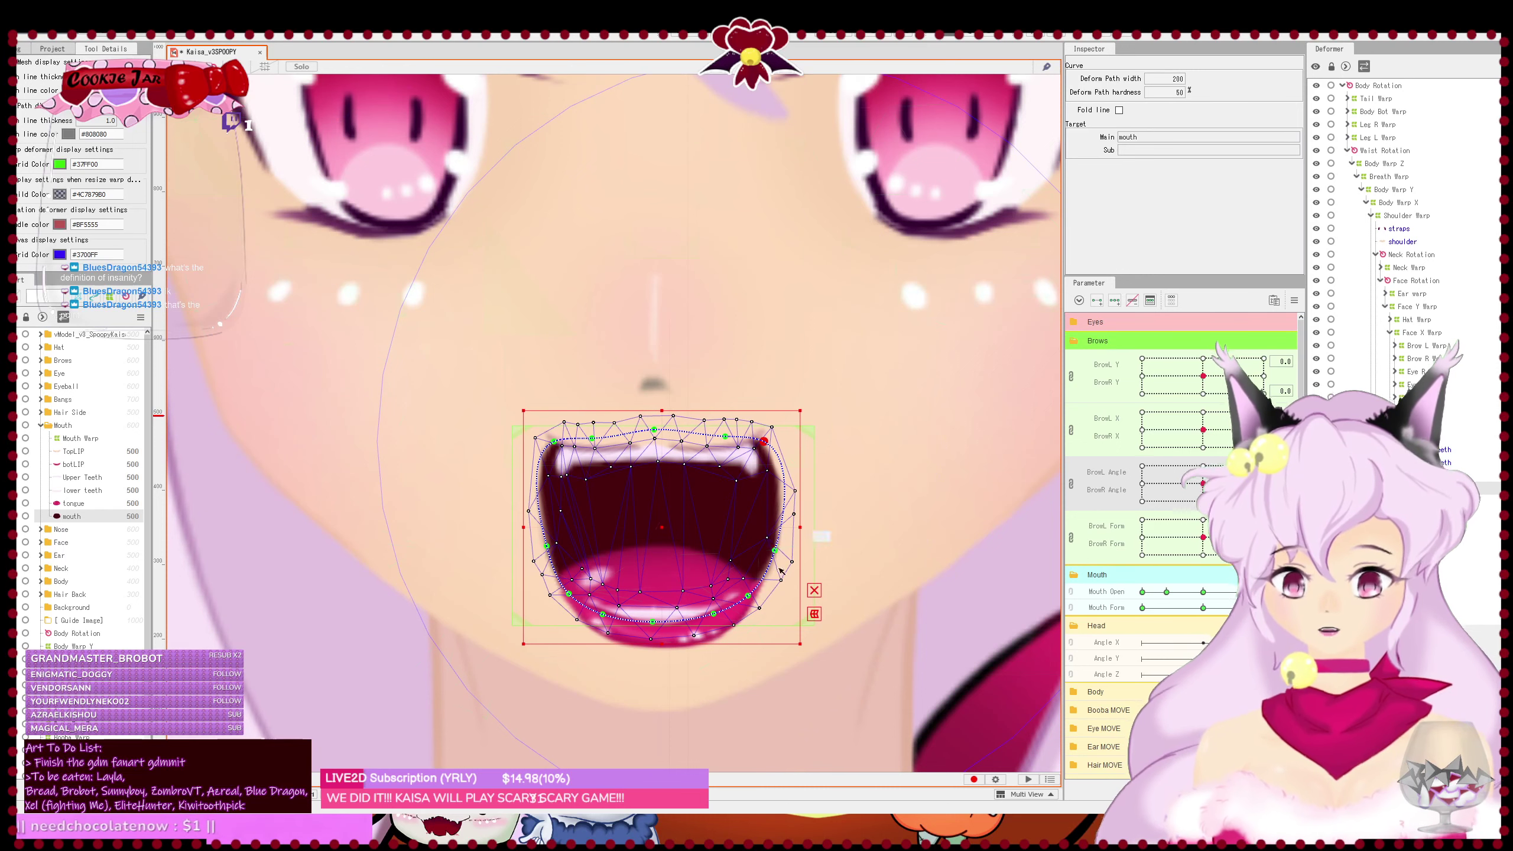
- Pull the mouth's lower right side path point slightly inward, lower its top centre point, and save the model
mouse_move(775, 551)
mouse_down()
mouse_move(788, 519)
mouse_move(786, 544)
mouse_up()
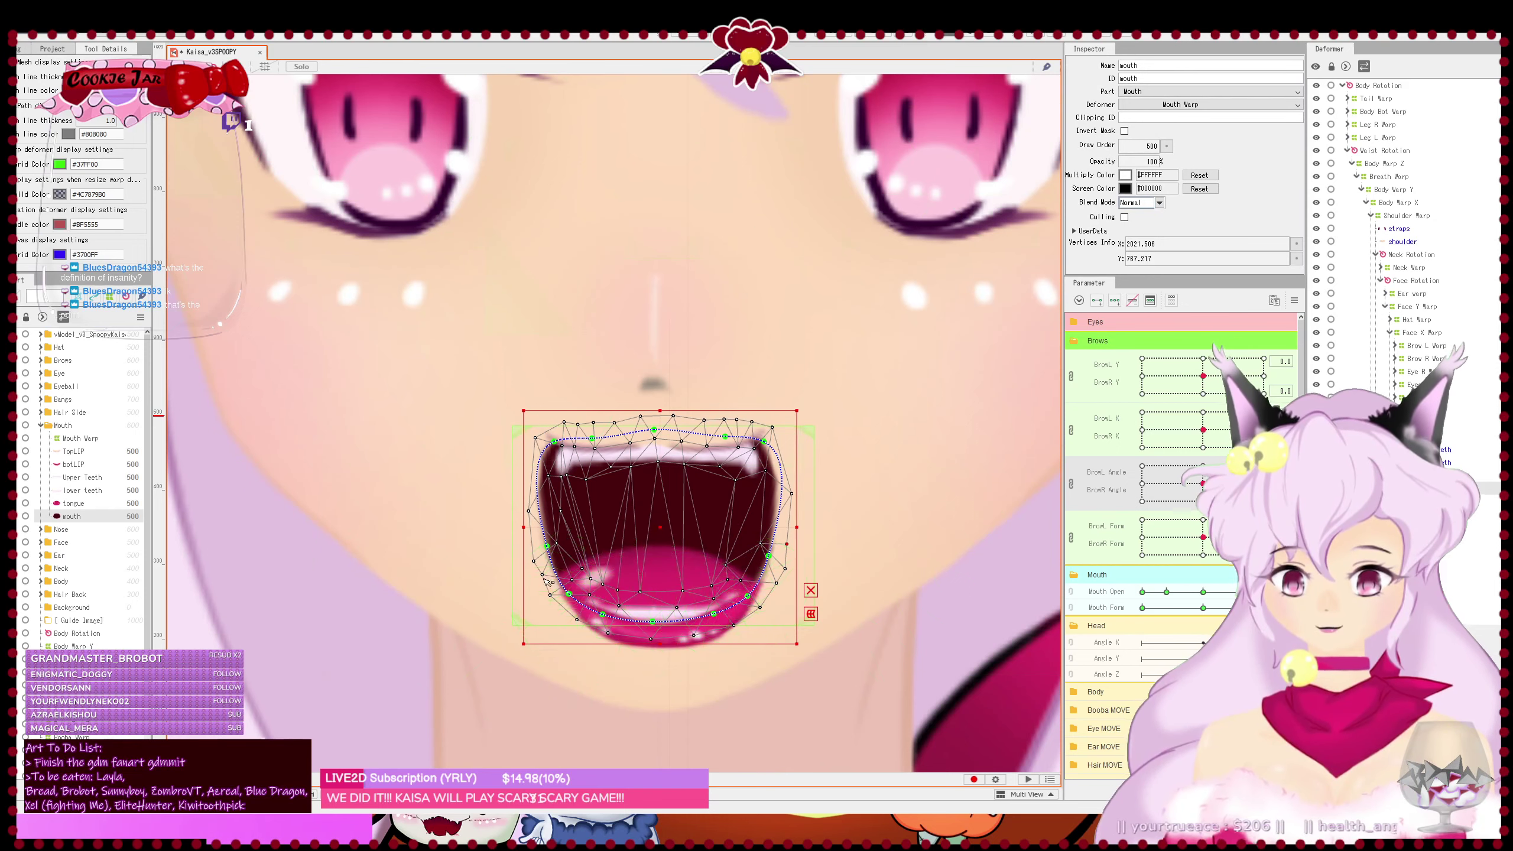
drag(541, 574, 538, 580)
key(ctrl+z)
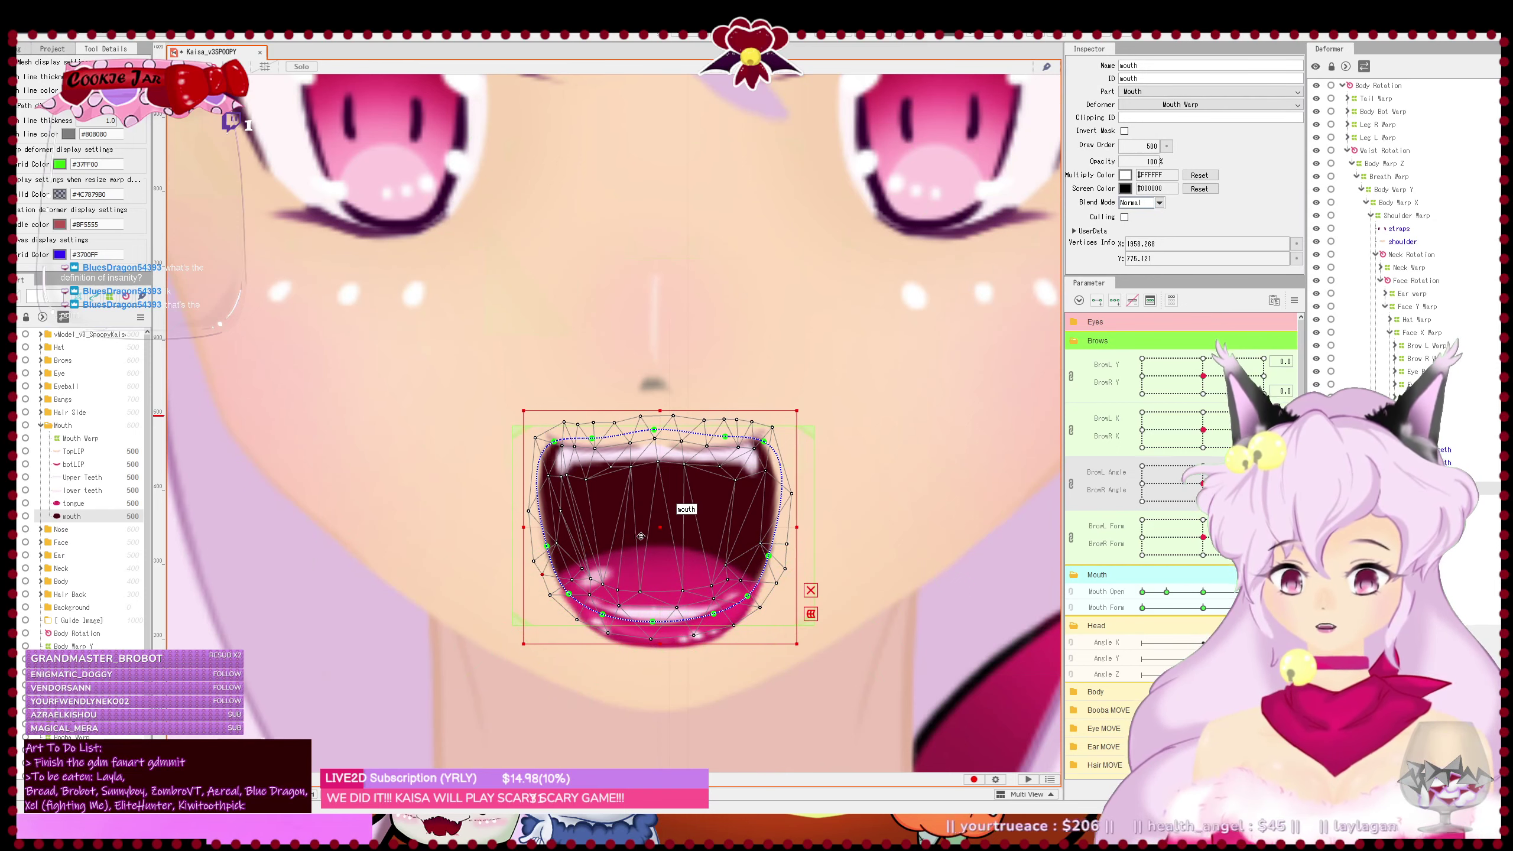
drag(655, 429, 654, 435)
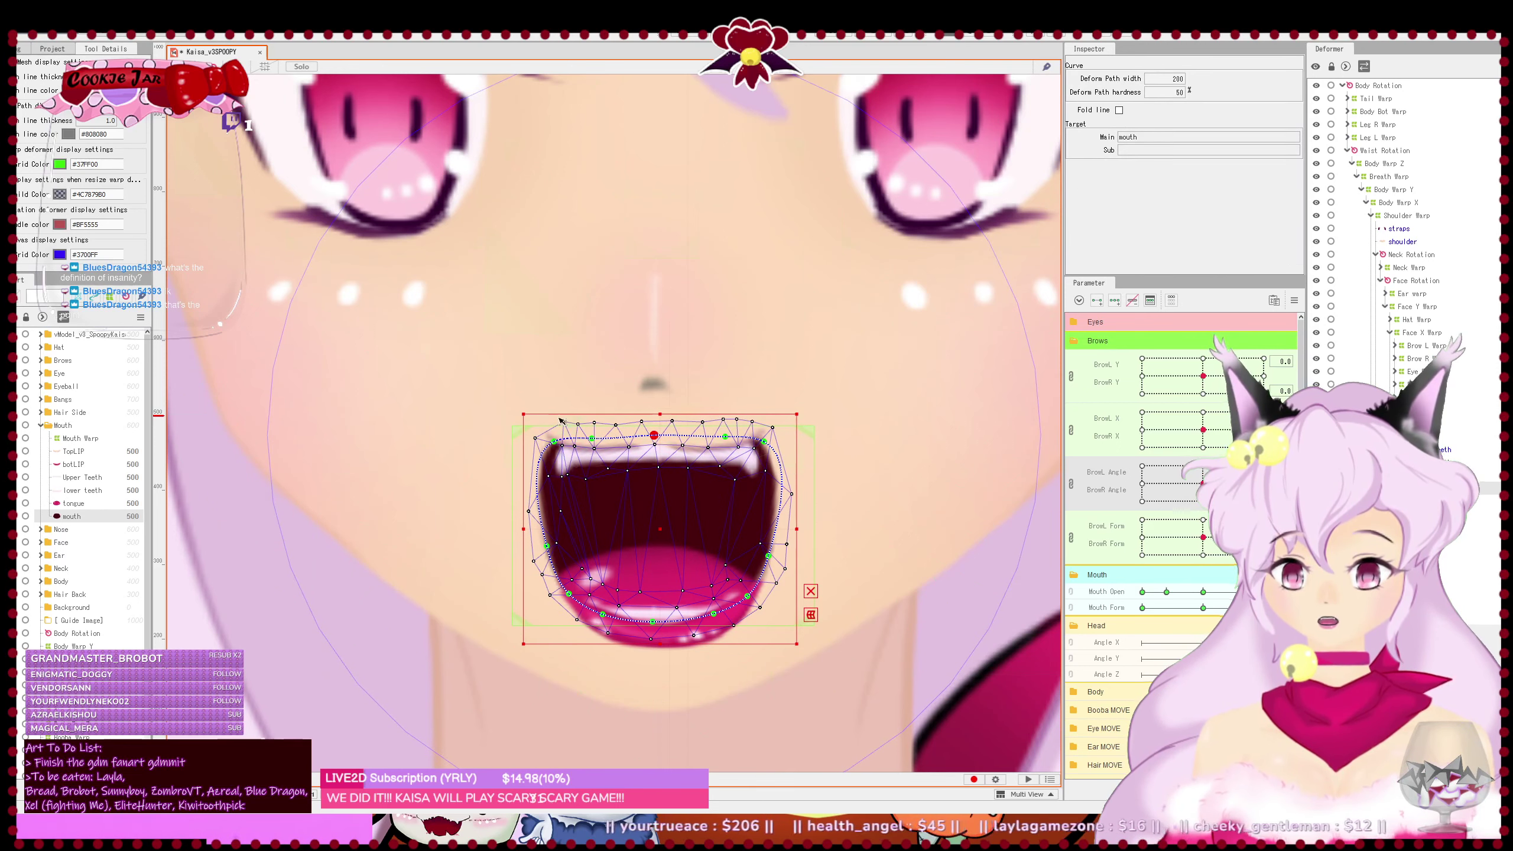
key(Escape)
key(ctrl+s)
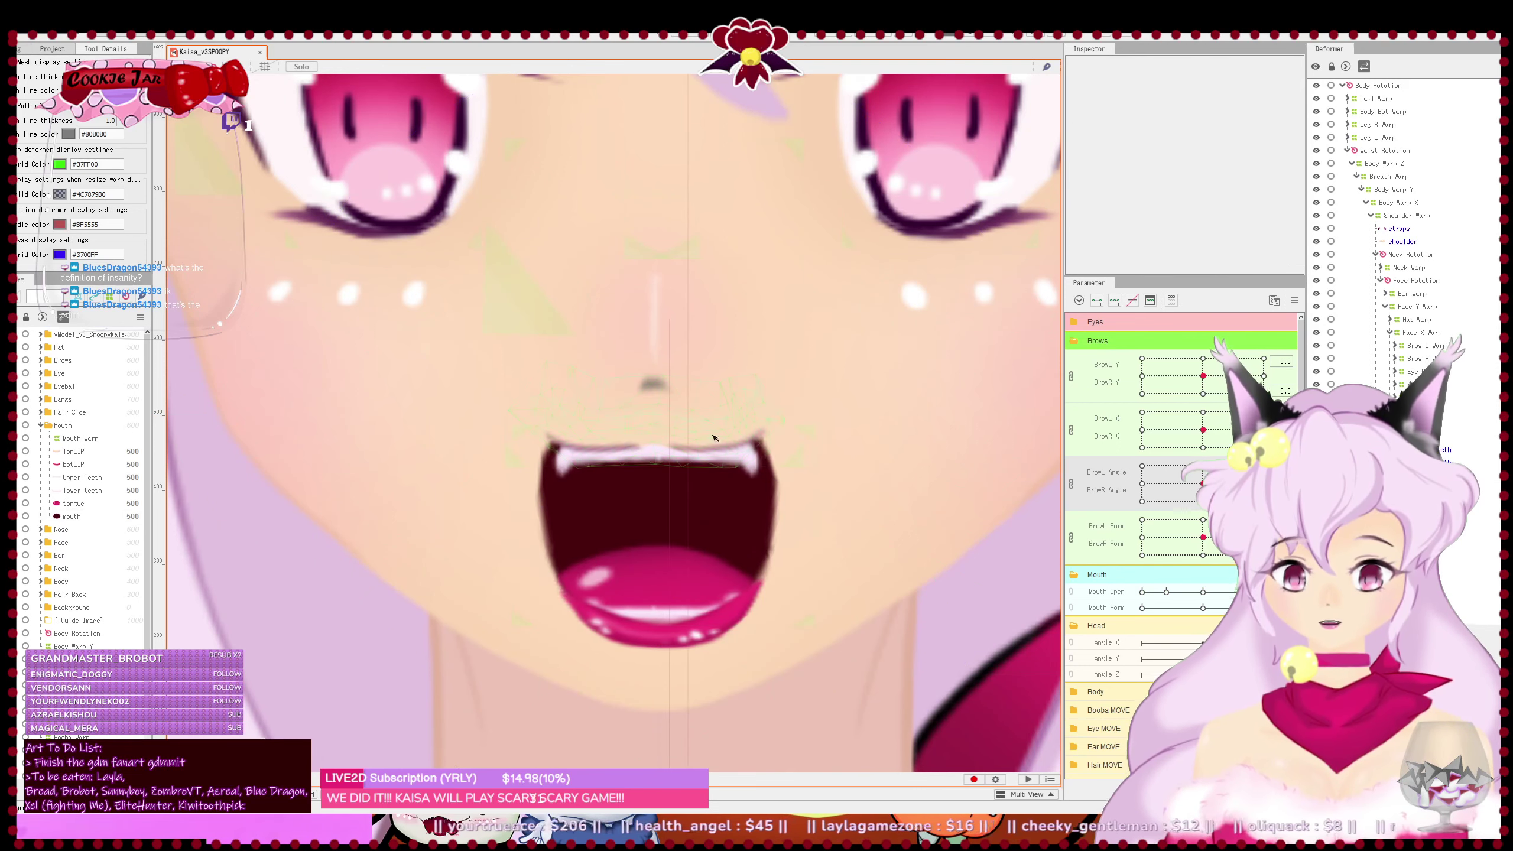
- Lower the upper lip's left and right deform-path points onto the upper corners of the open mouth
click(594, 428)
mouse_move(548, 436)
mouse_down()
mouse_move(536, 430)
mouse_move(556, 444)
mouse_up()
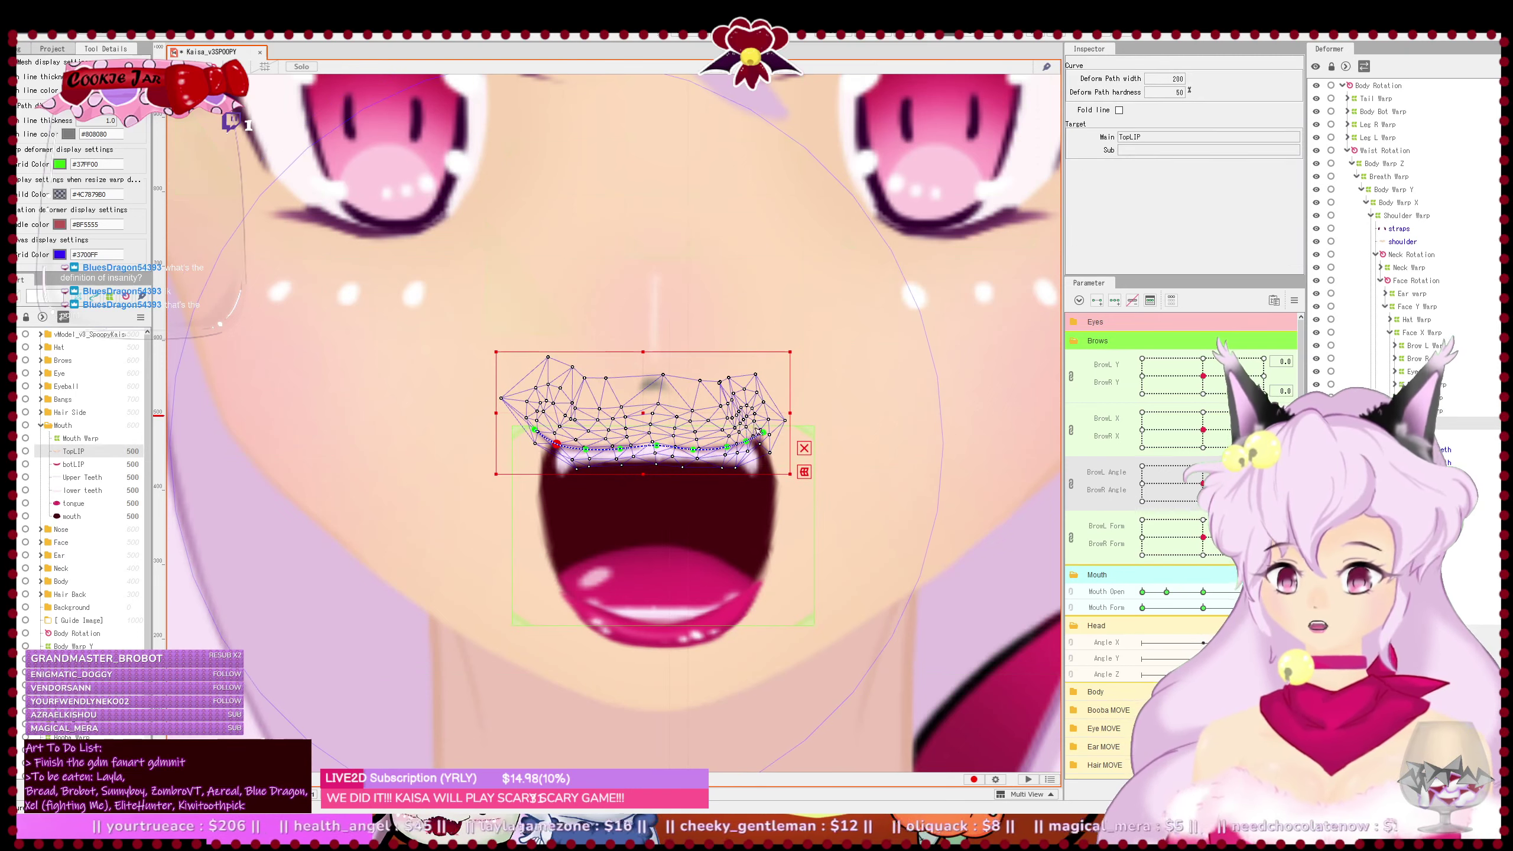
drag(758, 430, 763, 442)
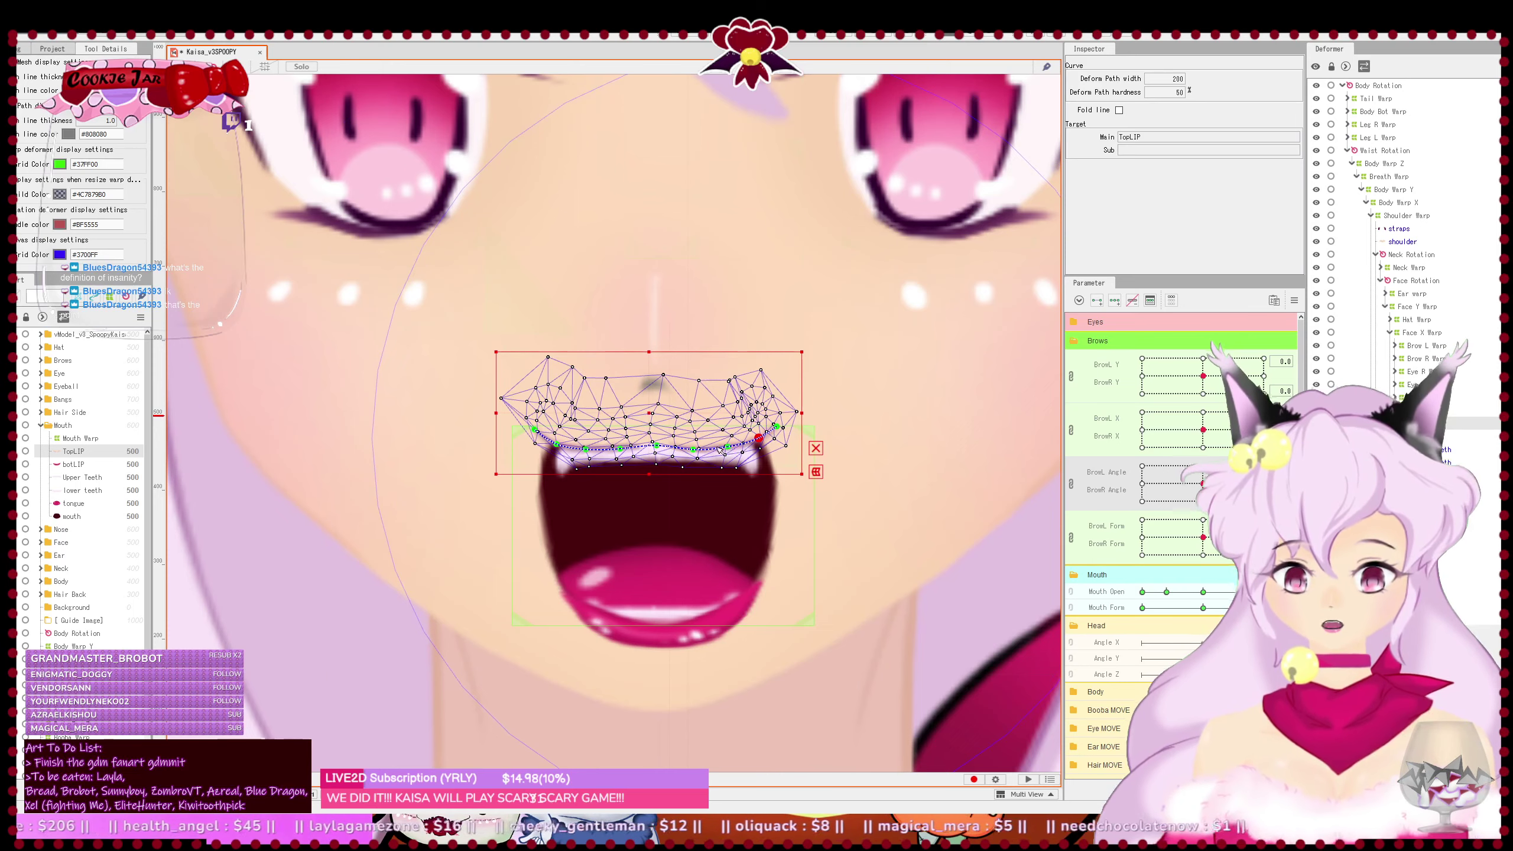
click(860, 449)
scroll(860, 449, down, 4)
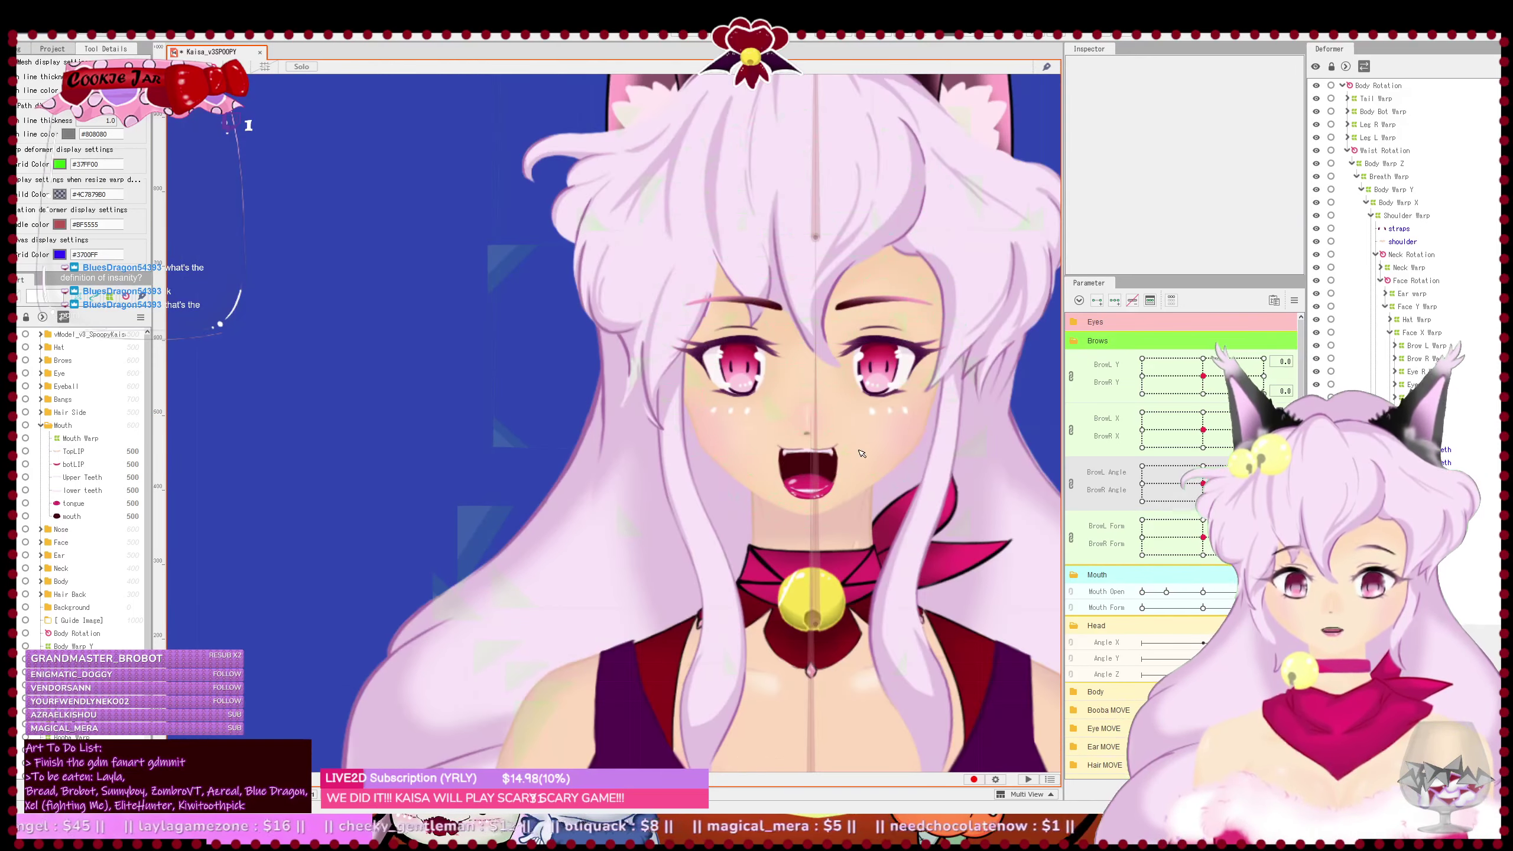
- Collapse the Brows parameter group and set Mouth Form to -1.0 with Mouth Open at 1.0
scroll(846, 464, up, 5)
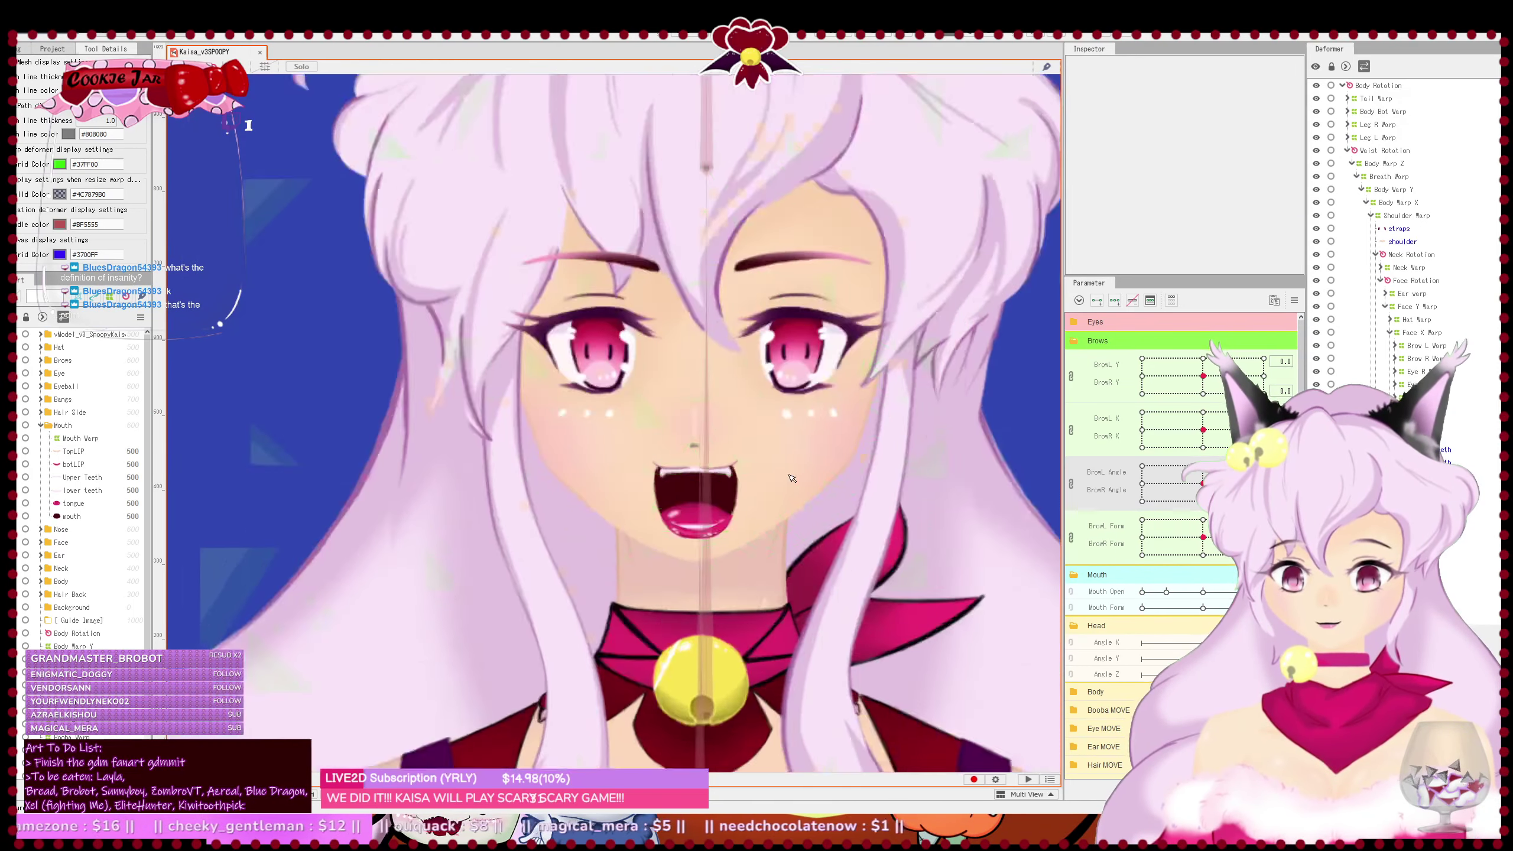
drag(715, 515, 835, 492)
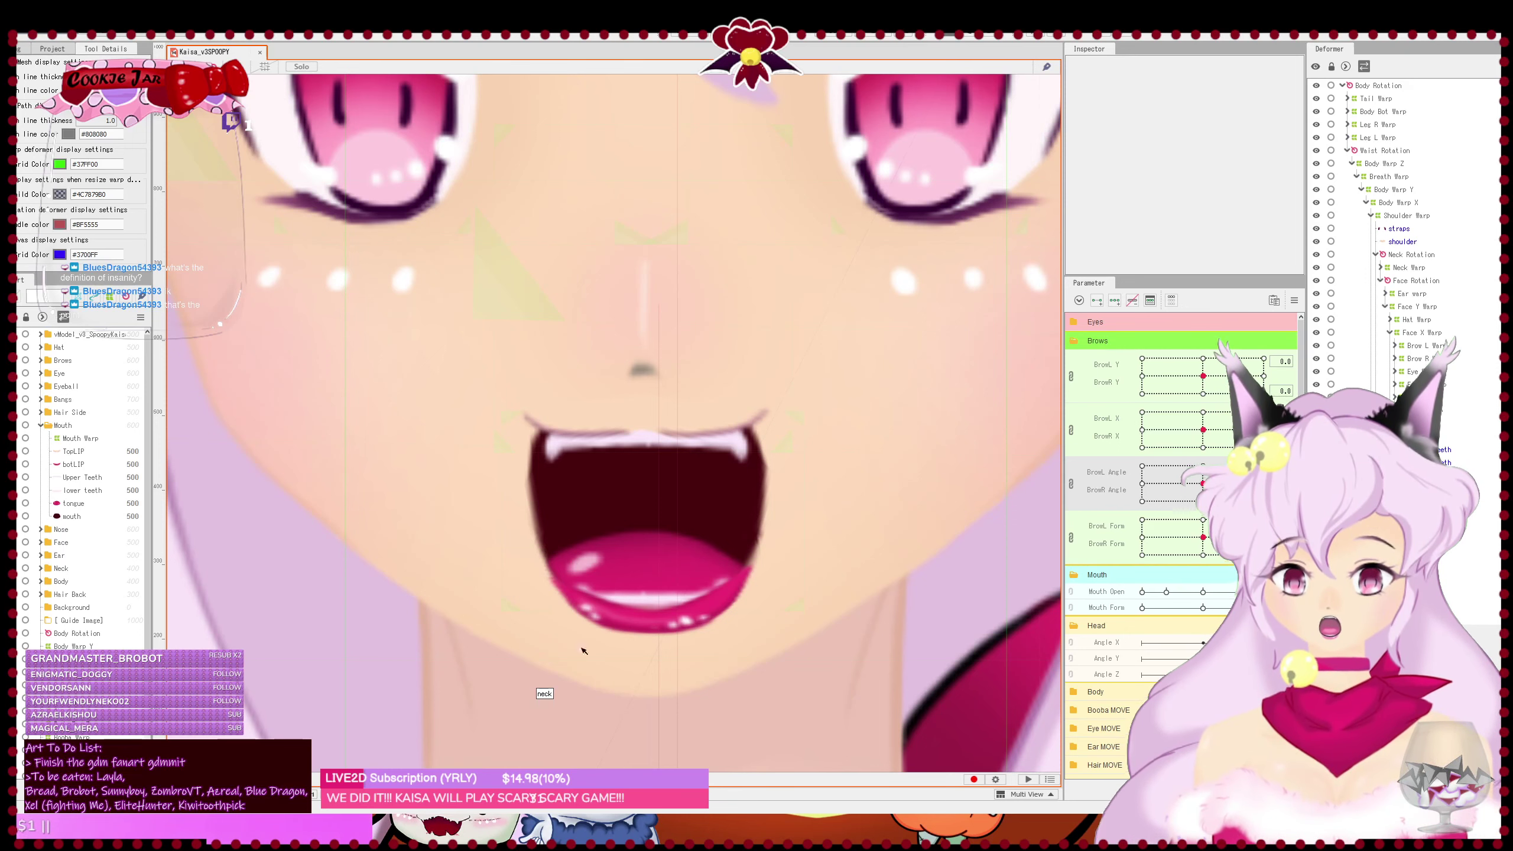
scroll(685, 465, down, 3)
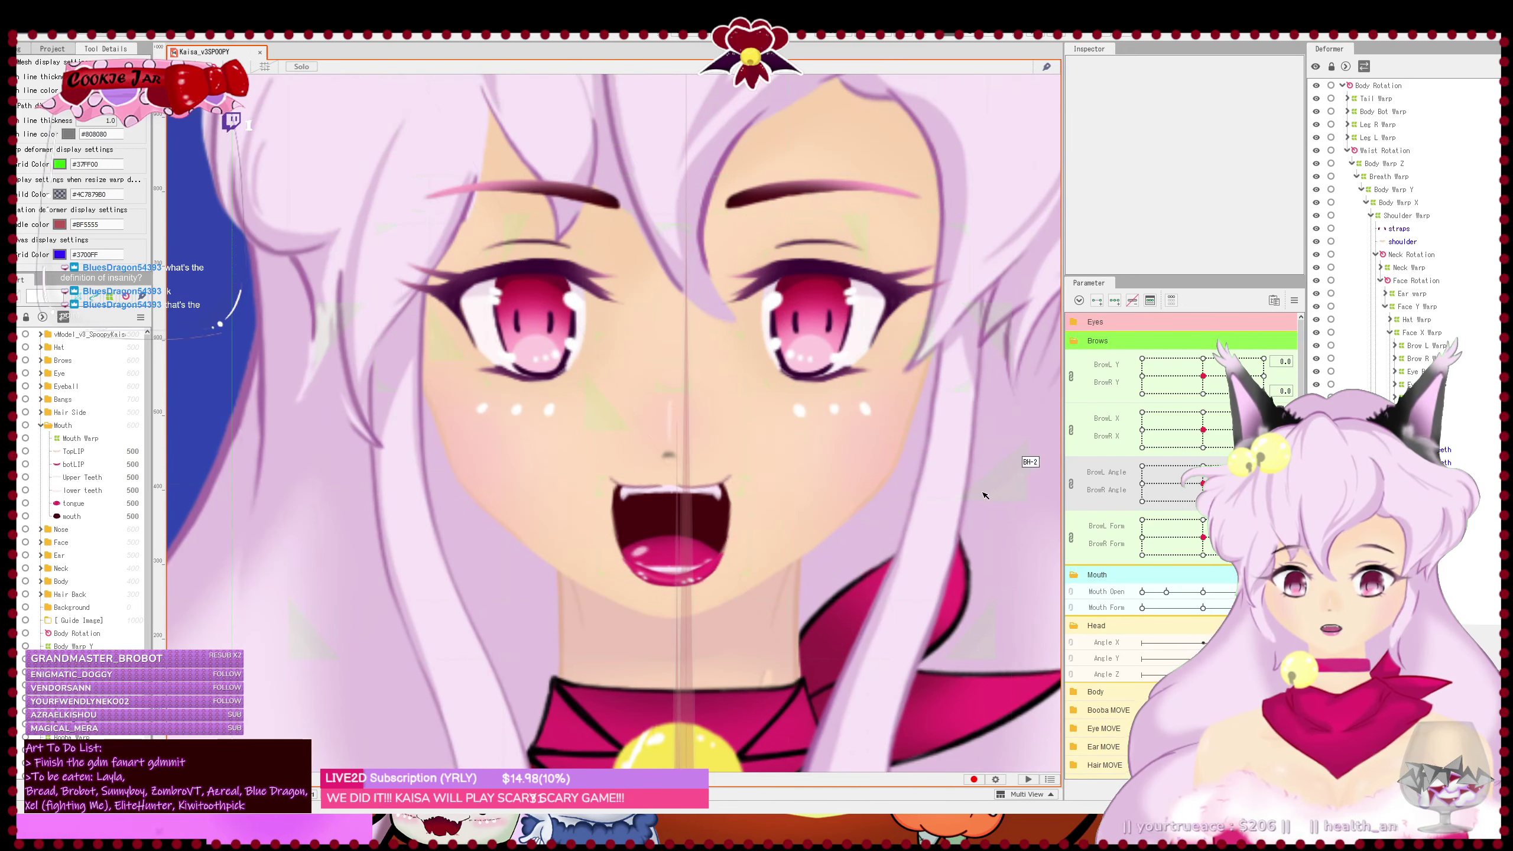
scroll(984, 495, down, 3)
scroll(831, 531, up, 1)
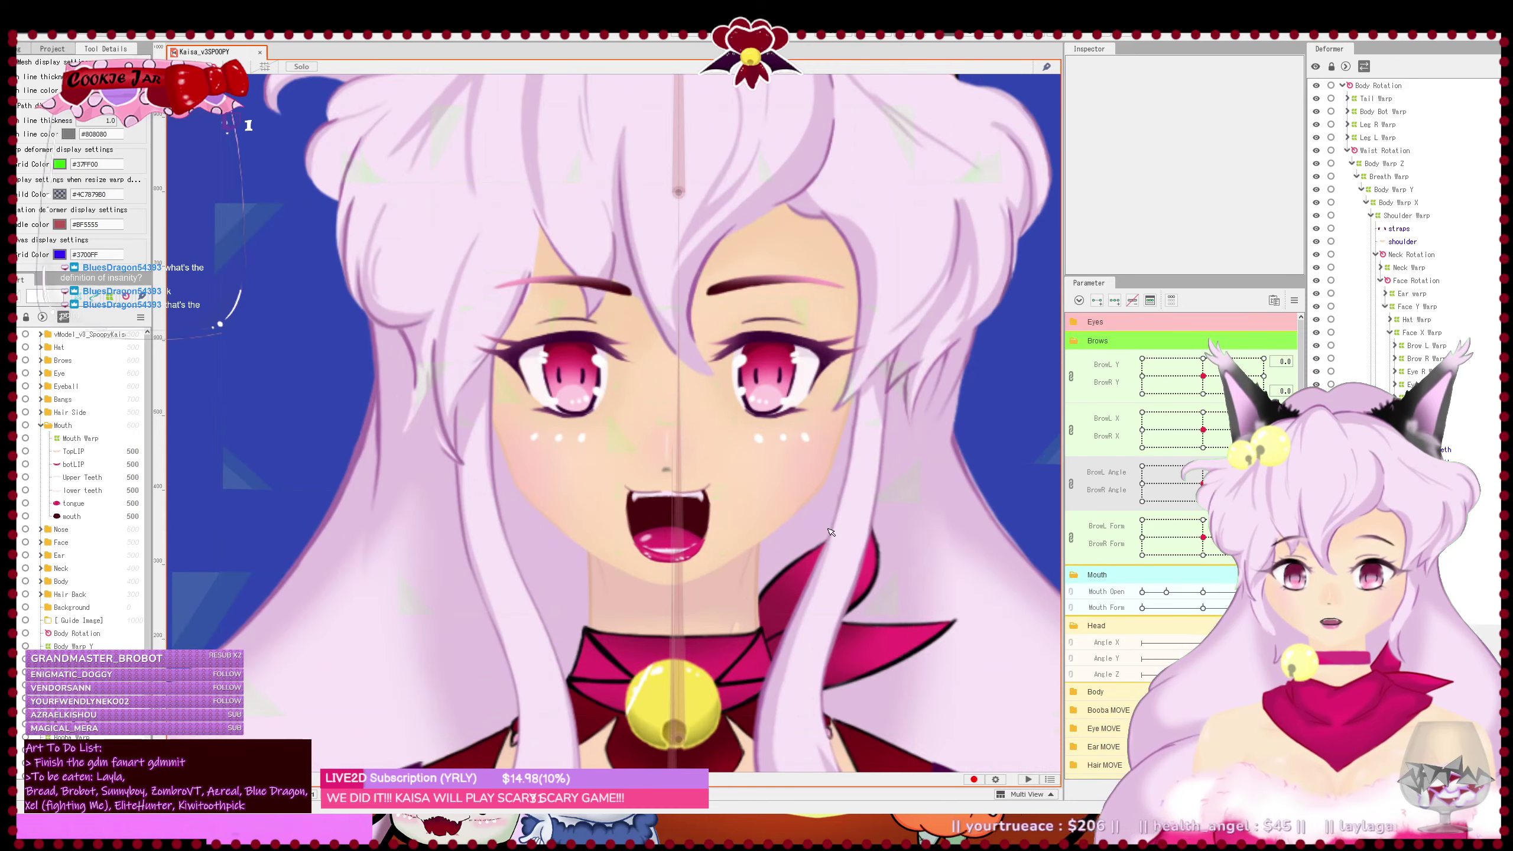
drag(831, 531, 880, 553)
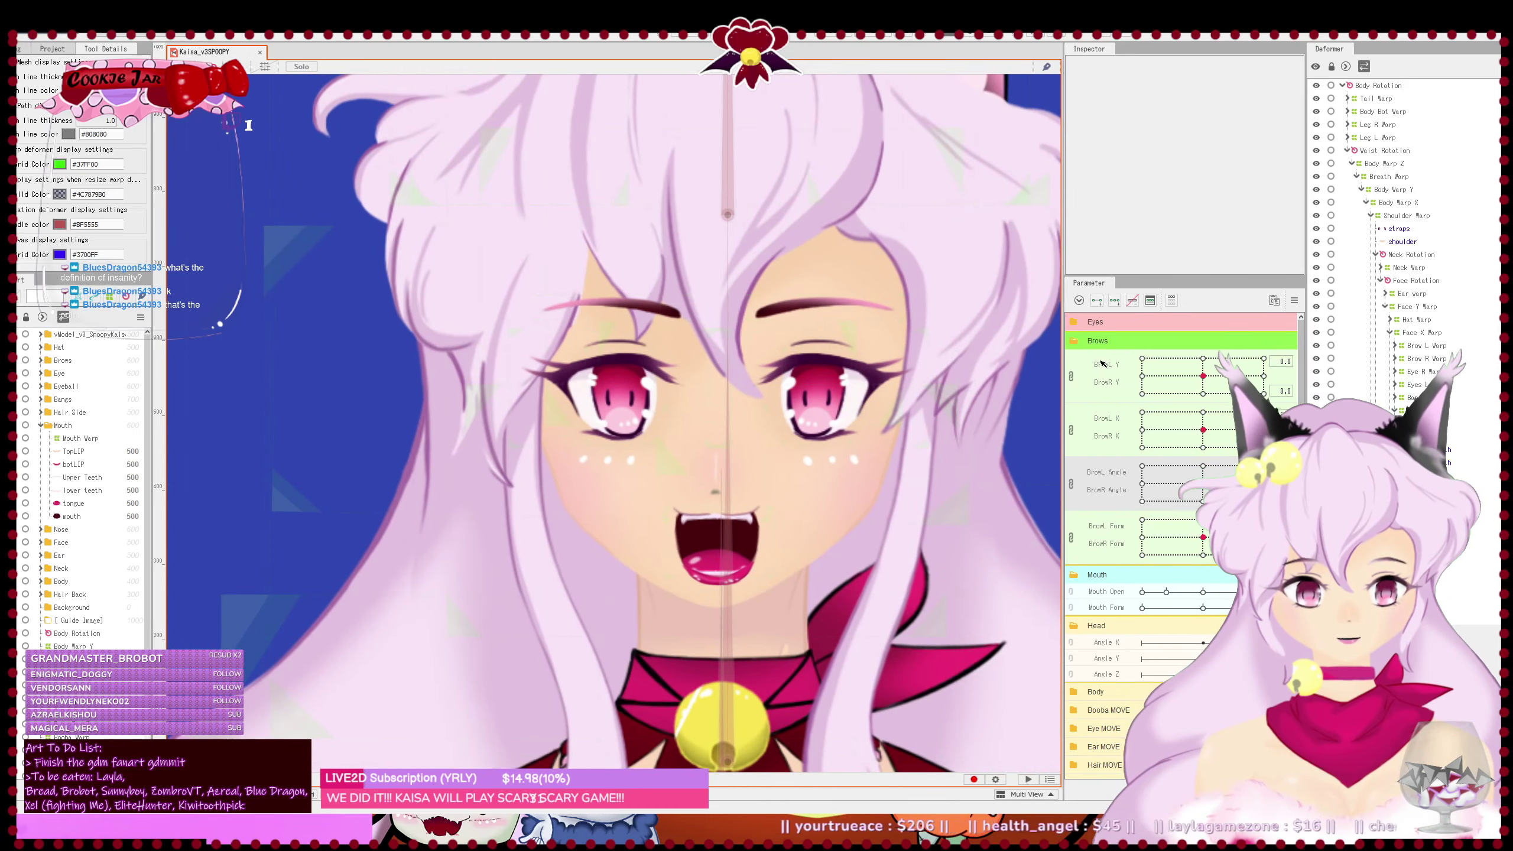
click(1073, 341)
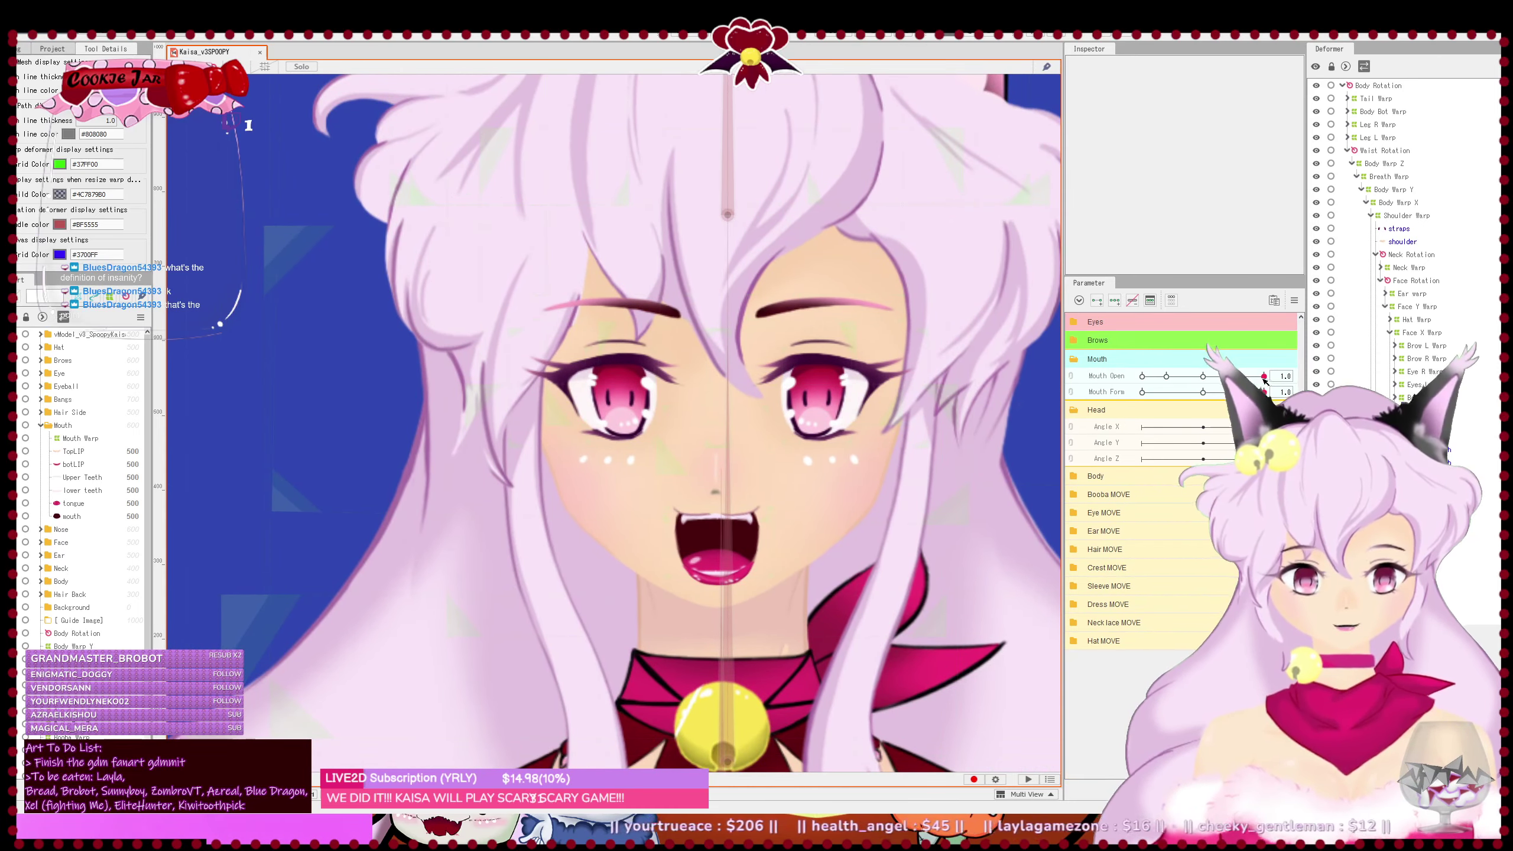
drag(1264, 377, 1142, 392)
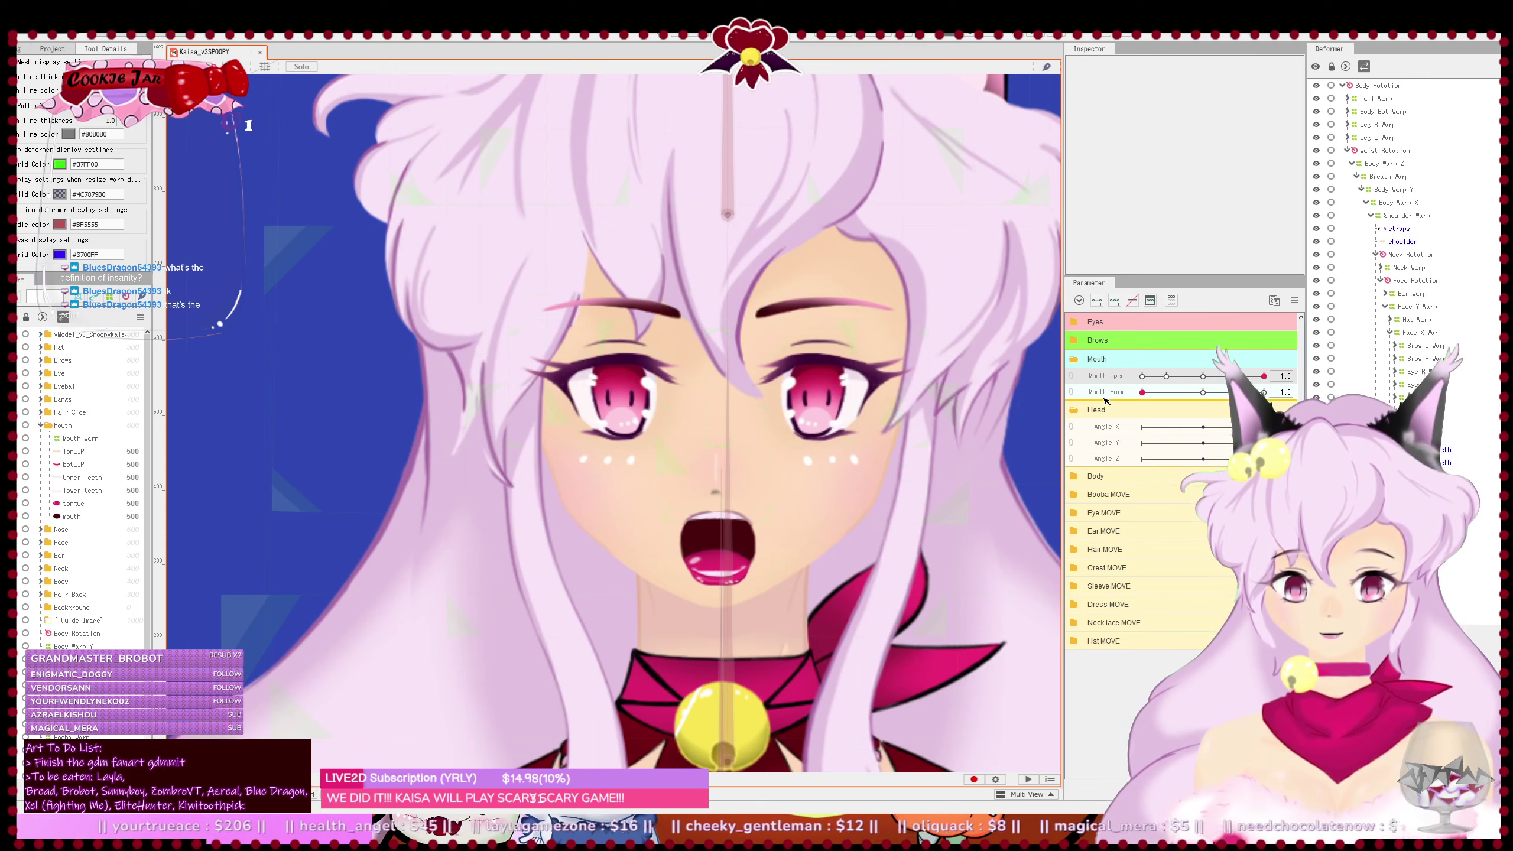
- Narrow the round mouth by pulling its left side and upper right deform-path points inward, undoing the extra upper-right point adjustment
scroll(715, 512, up, 5)
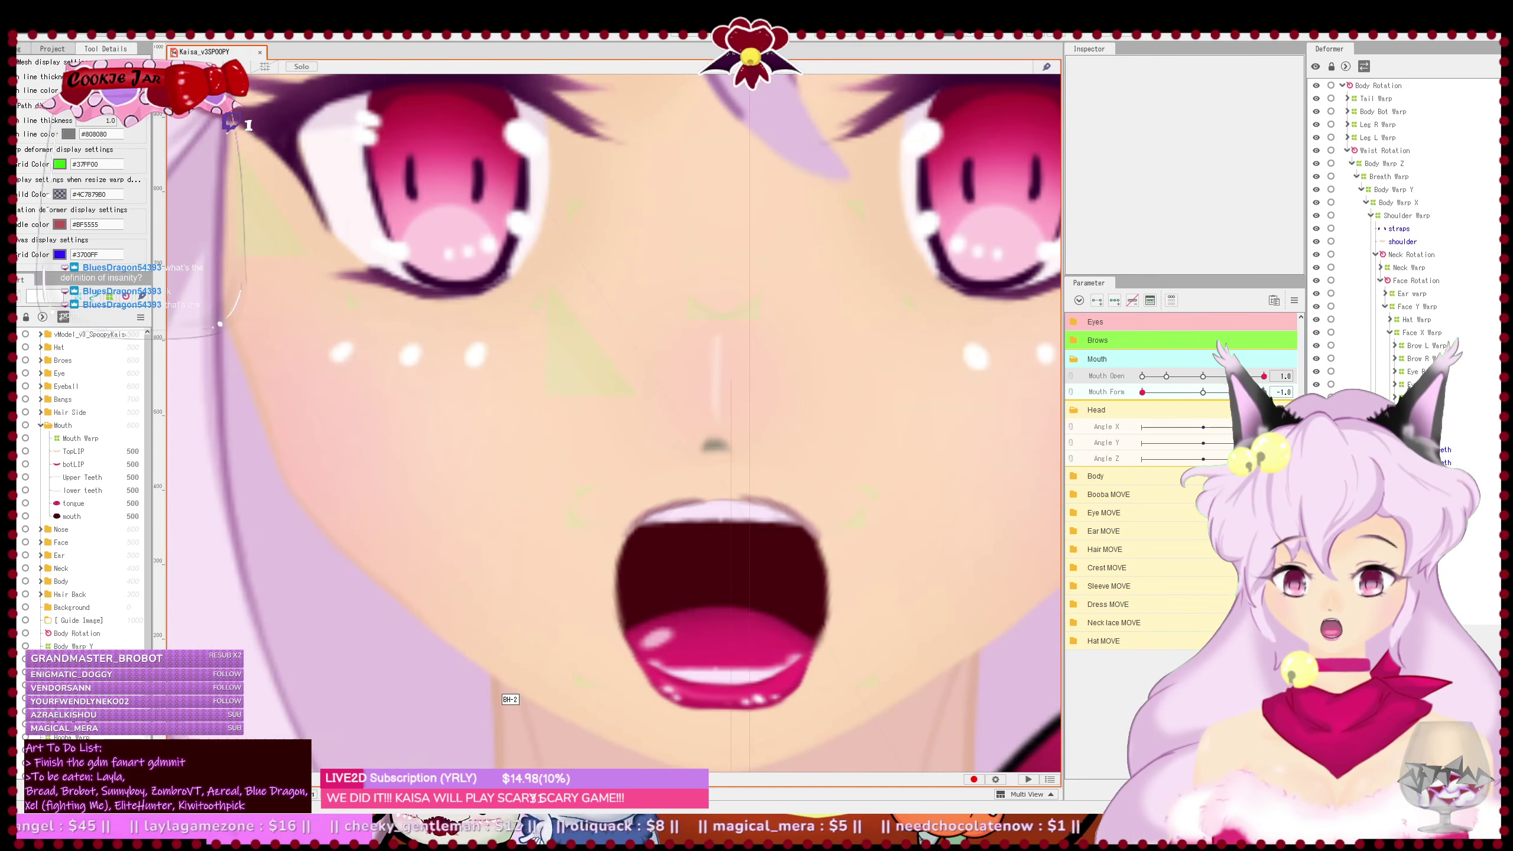
click(662, 564)
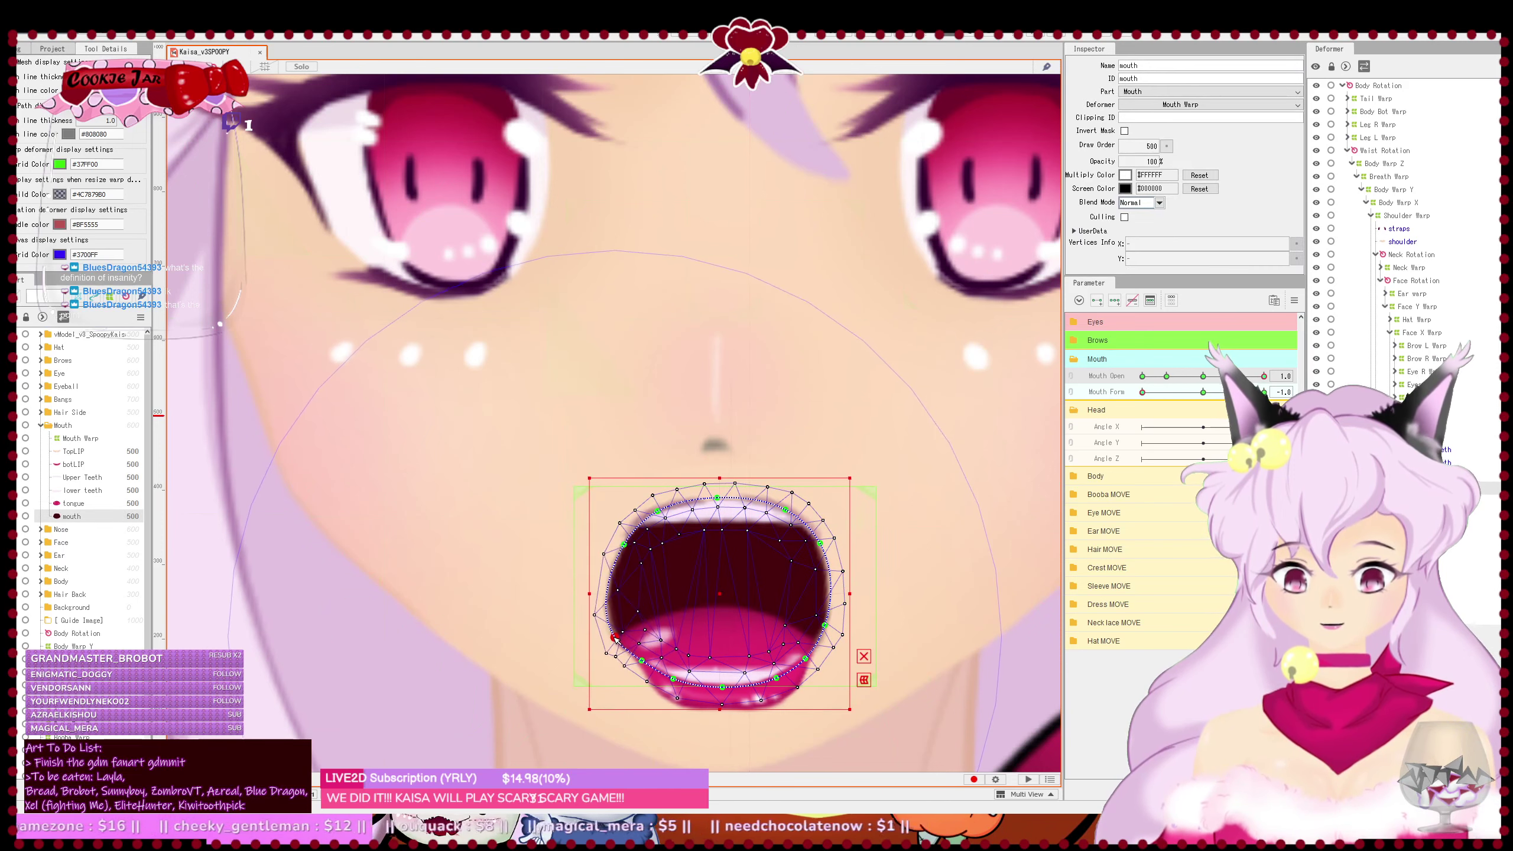
drag(614, 638, 620, 621)
drag(624, 545, 632, 555)
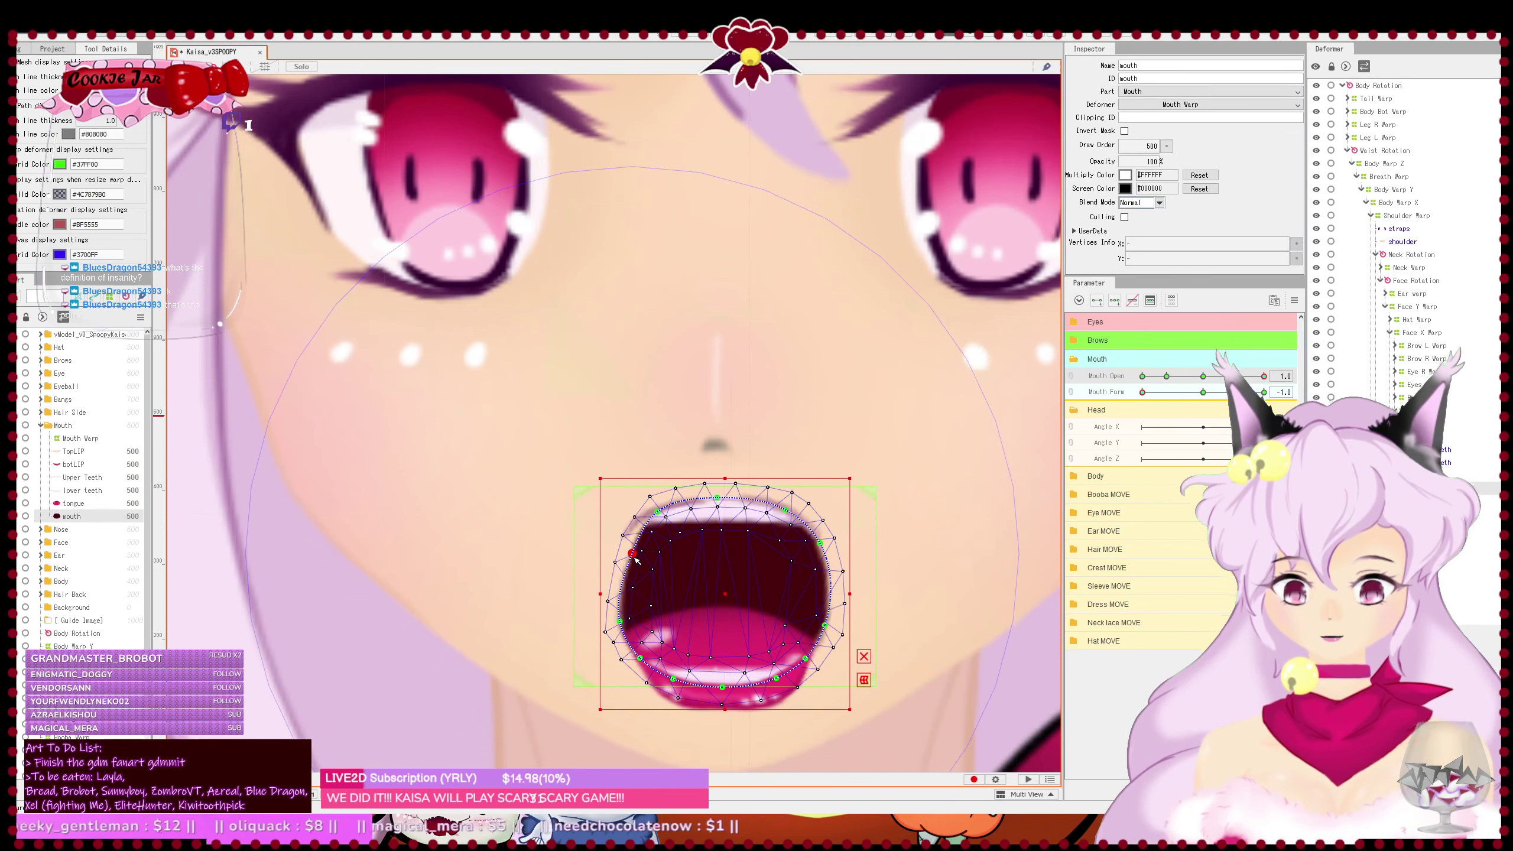
key(p)
drag(820, 543, 793, 520)
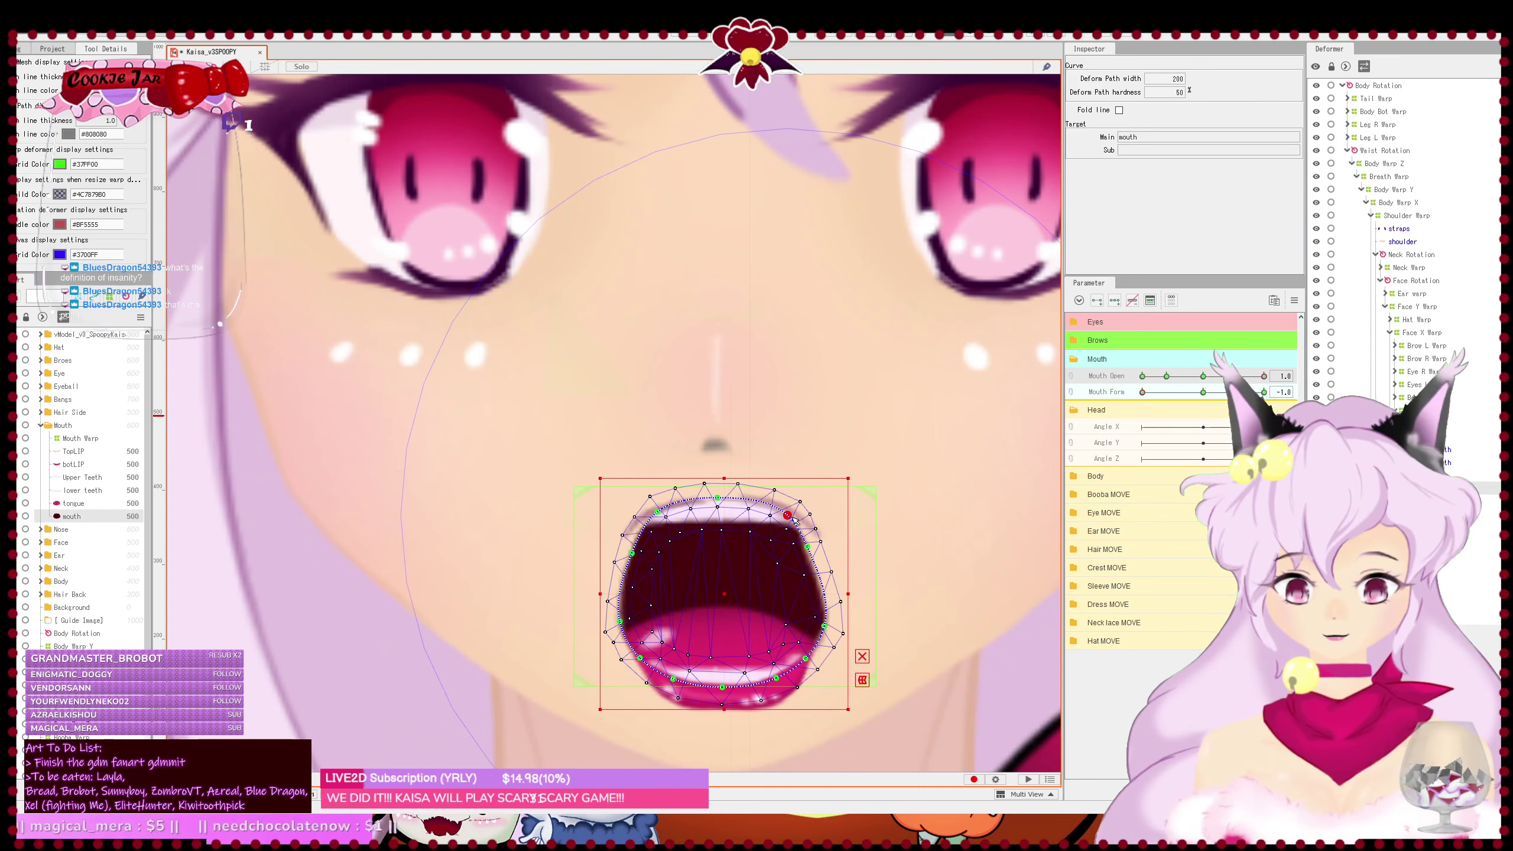
key(ctrl+z)
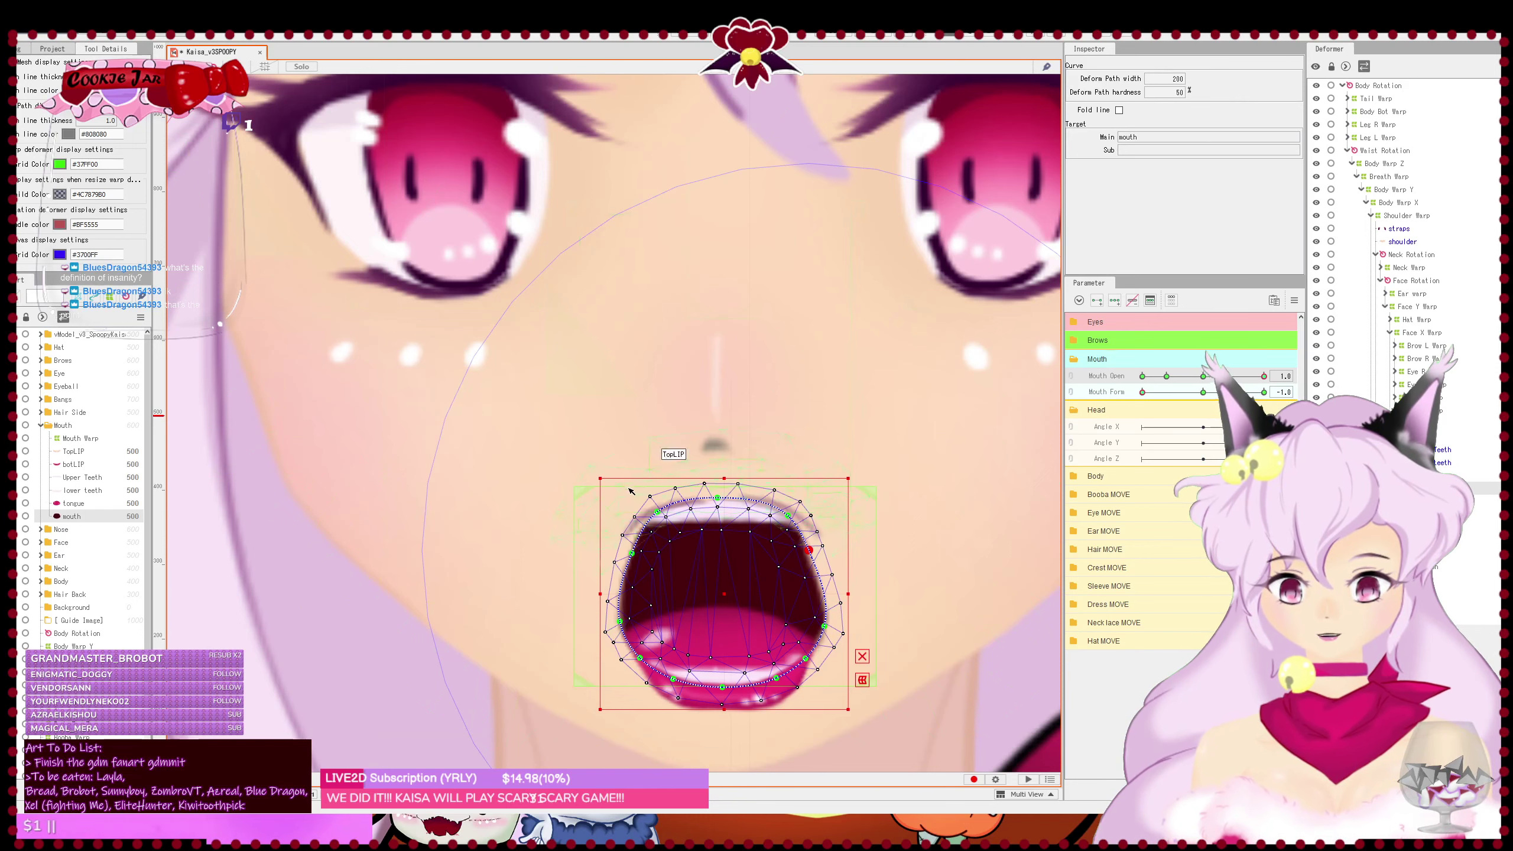
- Pull the upper lip's left and right deform-path points inward to follow the narrowed mouth outline
click(636, 516)
click(636, 521)
mouse_move(624, 539)
mouse_down()
mouse_move(637, 548)
mouse_move(641, 525)
mouse_up()
drag(803, 518, 796, 524)
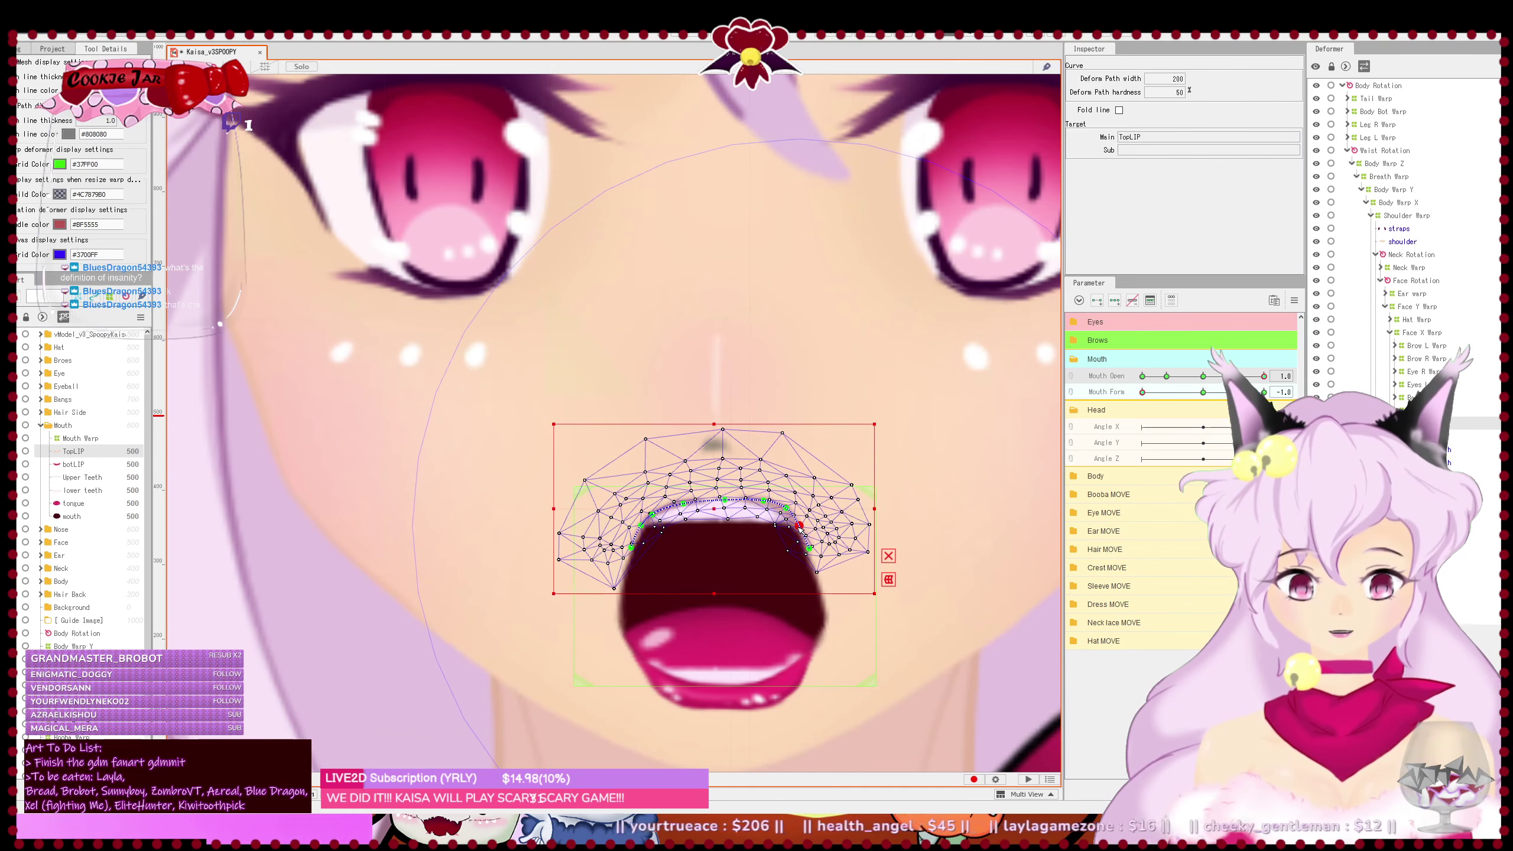
key(Escape)
- Fine-tune the right end of the upper lip's deform path along the mouth's upper right edge
scroll(798, 513, up, 2)
click(799, 513)
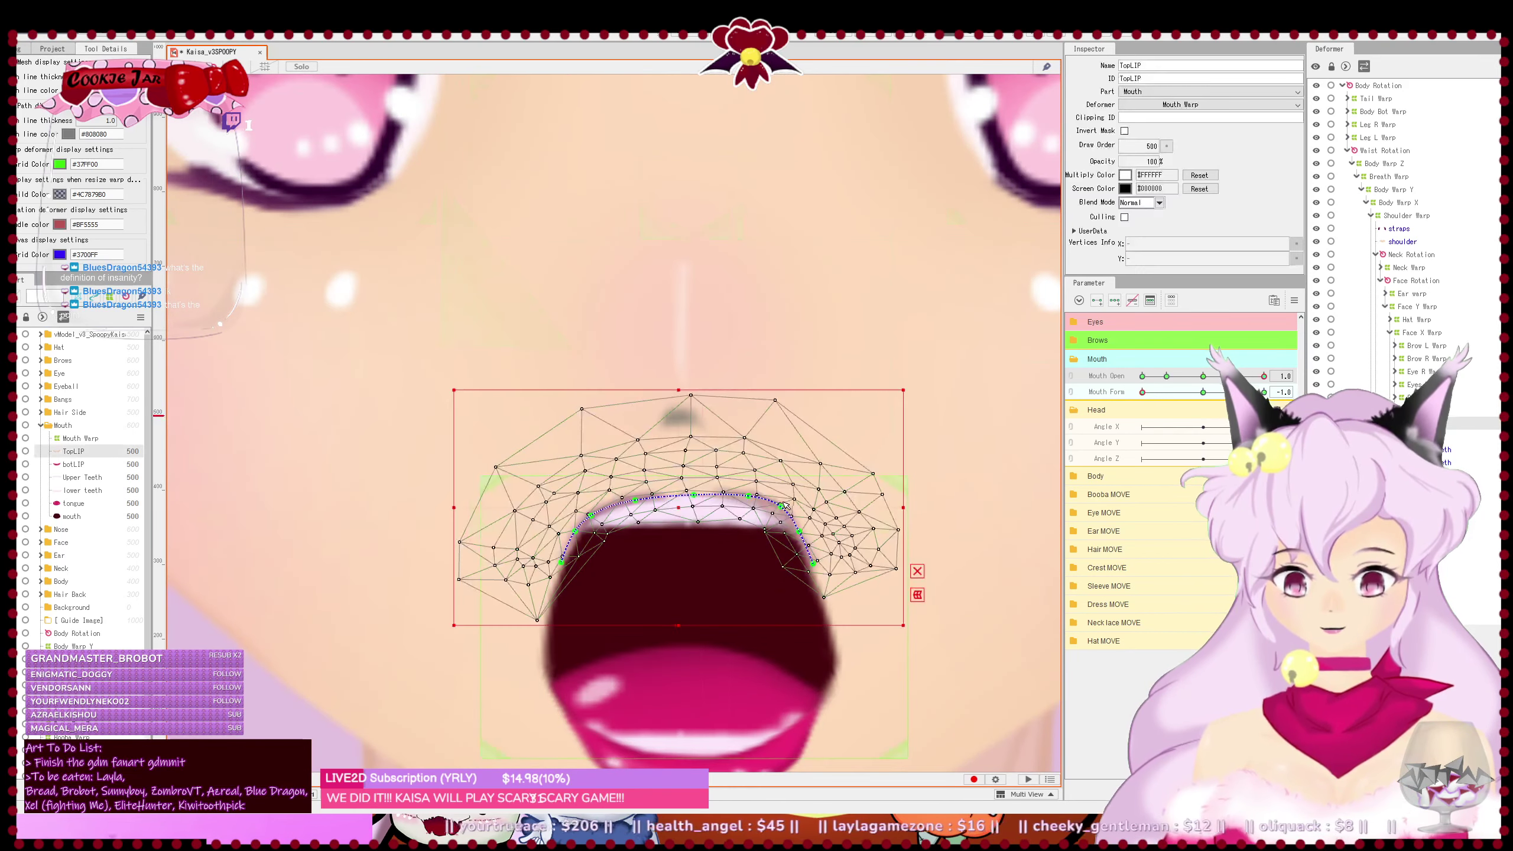
click(779, 512)
key(Escape)
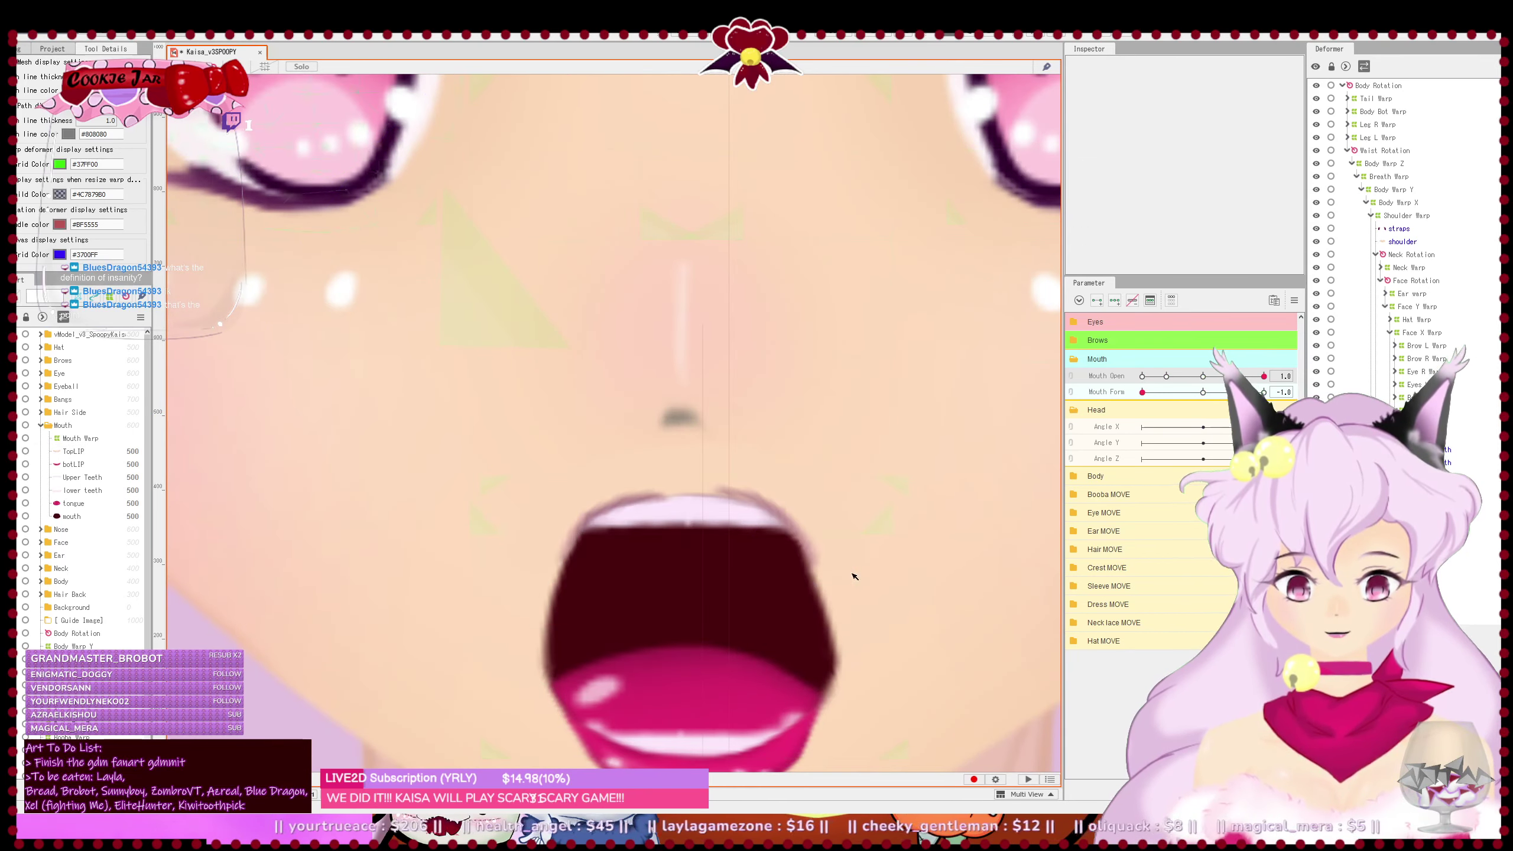
click(832, 559)
drag(813, 562, 814, 564)
key(Escape)
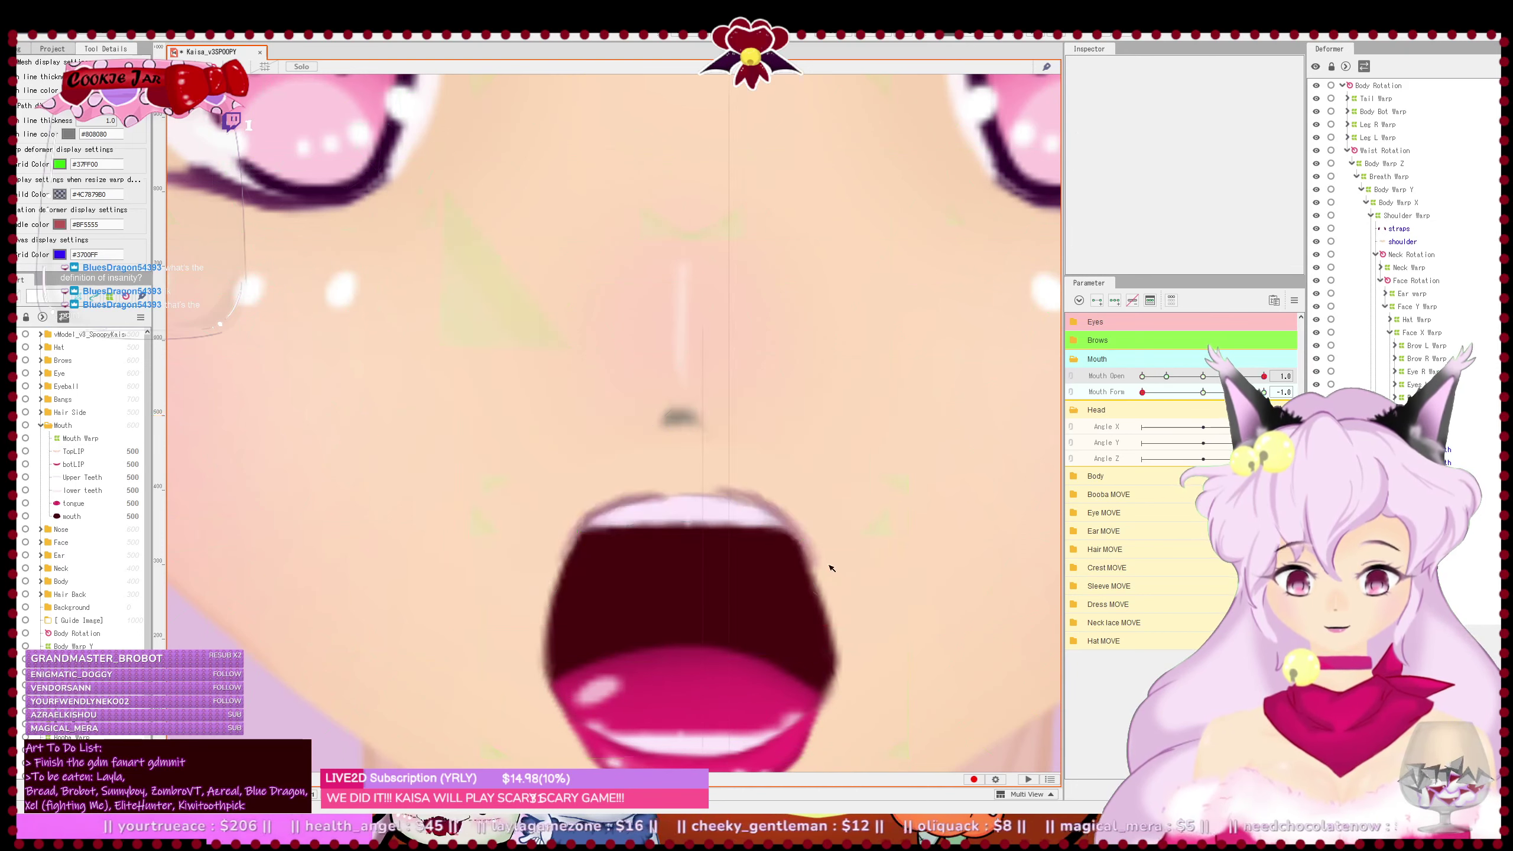
- Adjust the right end of the lower lip and the mouth's right side deform-path points for Mouth Form -1.0, and save the model
scroll(828, 560, down, 3)
scroll(834, 593, up, 3)
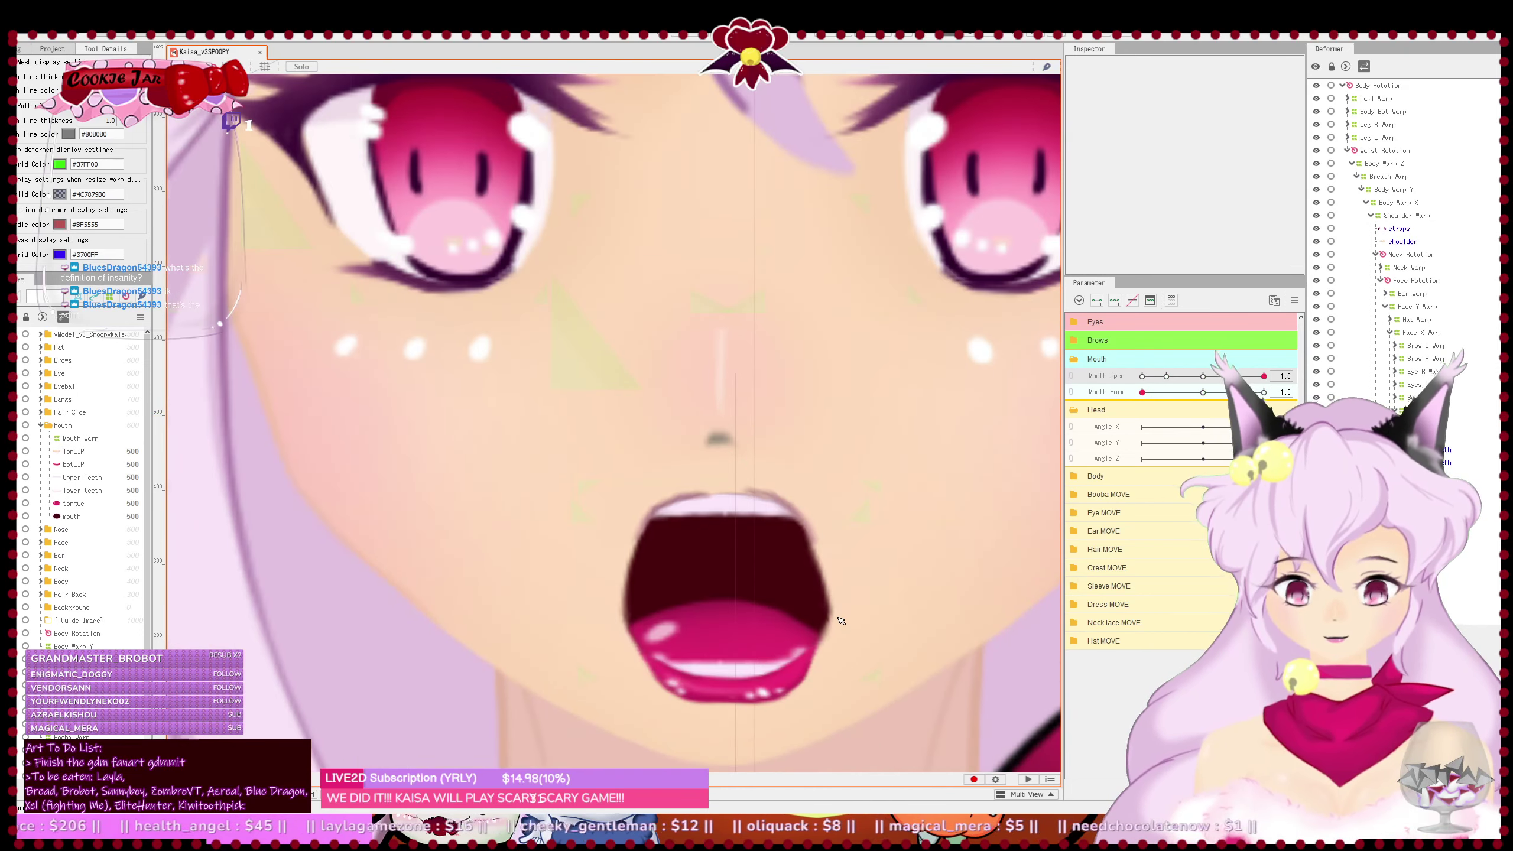
click(818, 620)
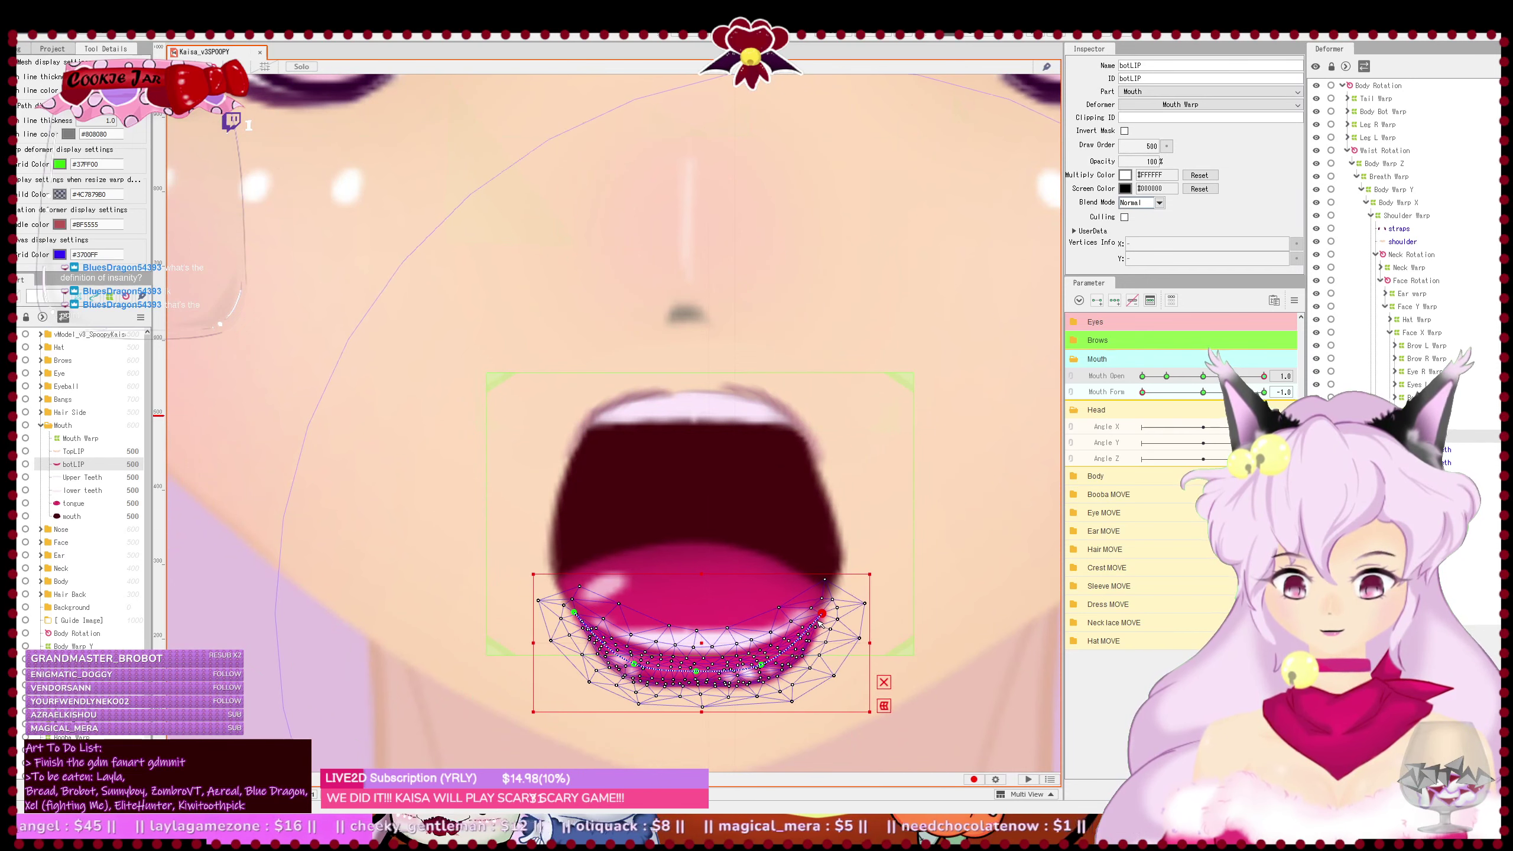
key(Escape)
click(856, 574)
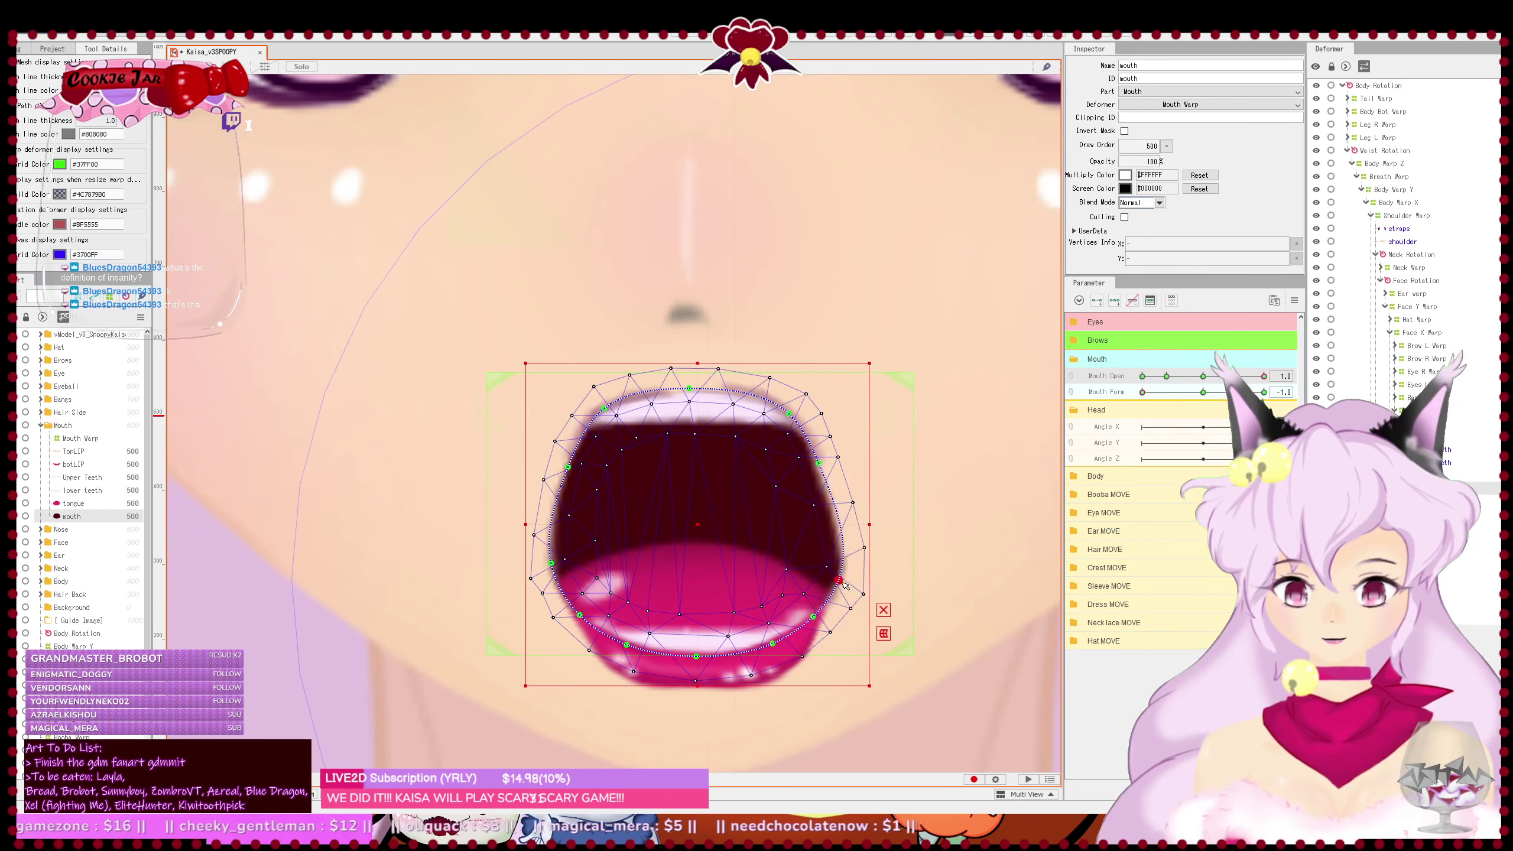
key(Escape)
scroll(850, 625, down, 5)
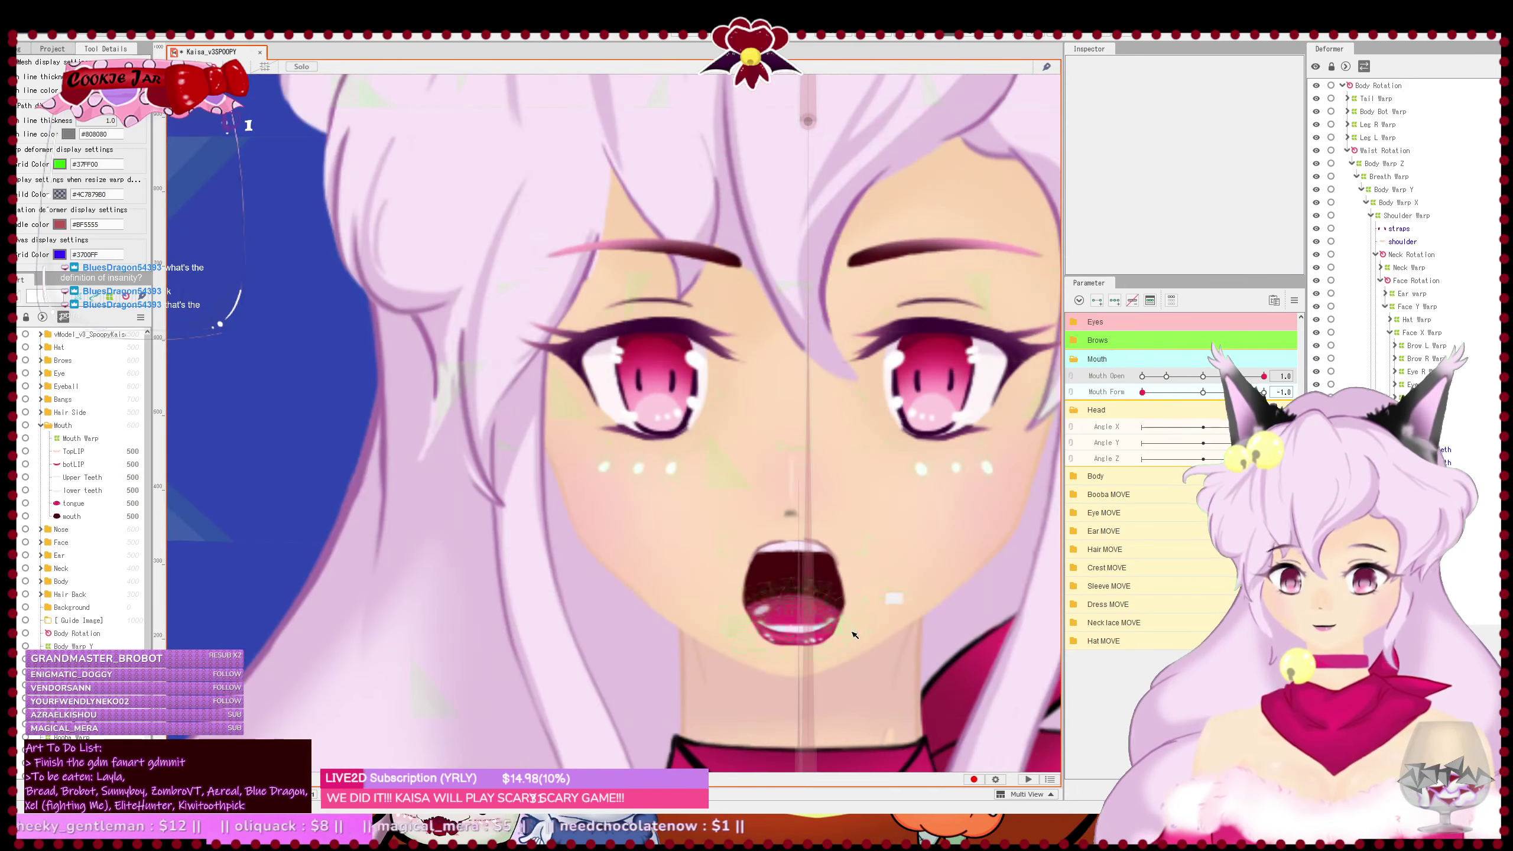
key(ctrl+s)
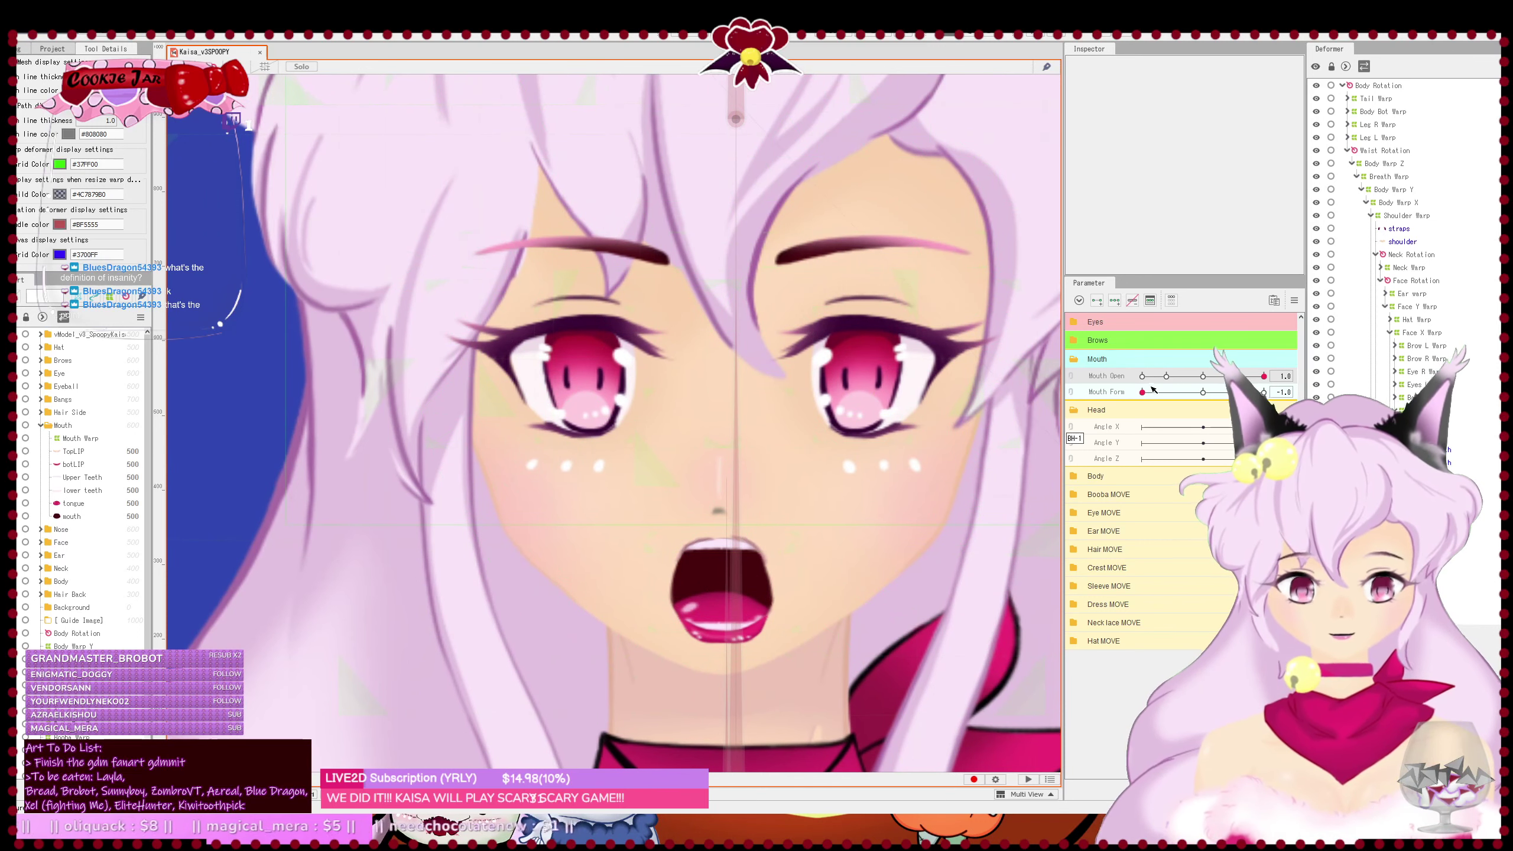
- Set Mouth Form to 1.0, pull the mouth's upper right corner deform-path point slightly inward and down, and save the model
drag(1142, 392, 1263, 409)
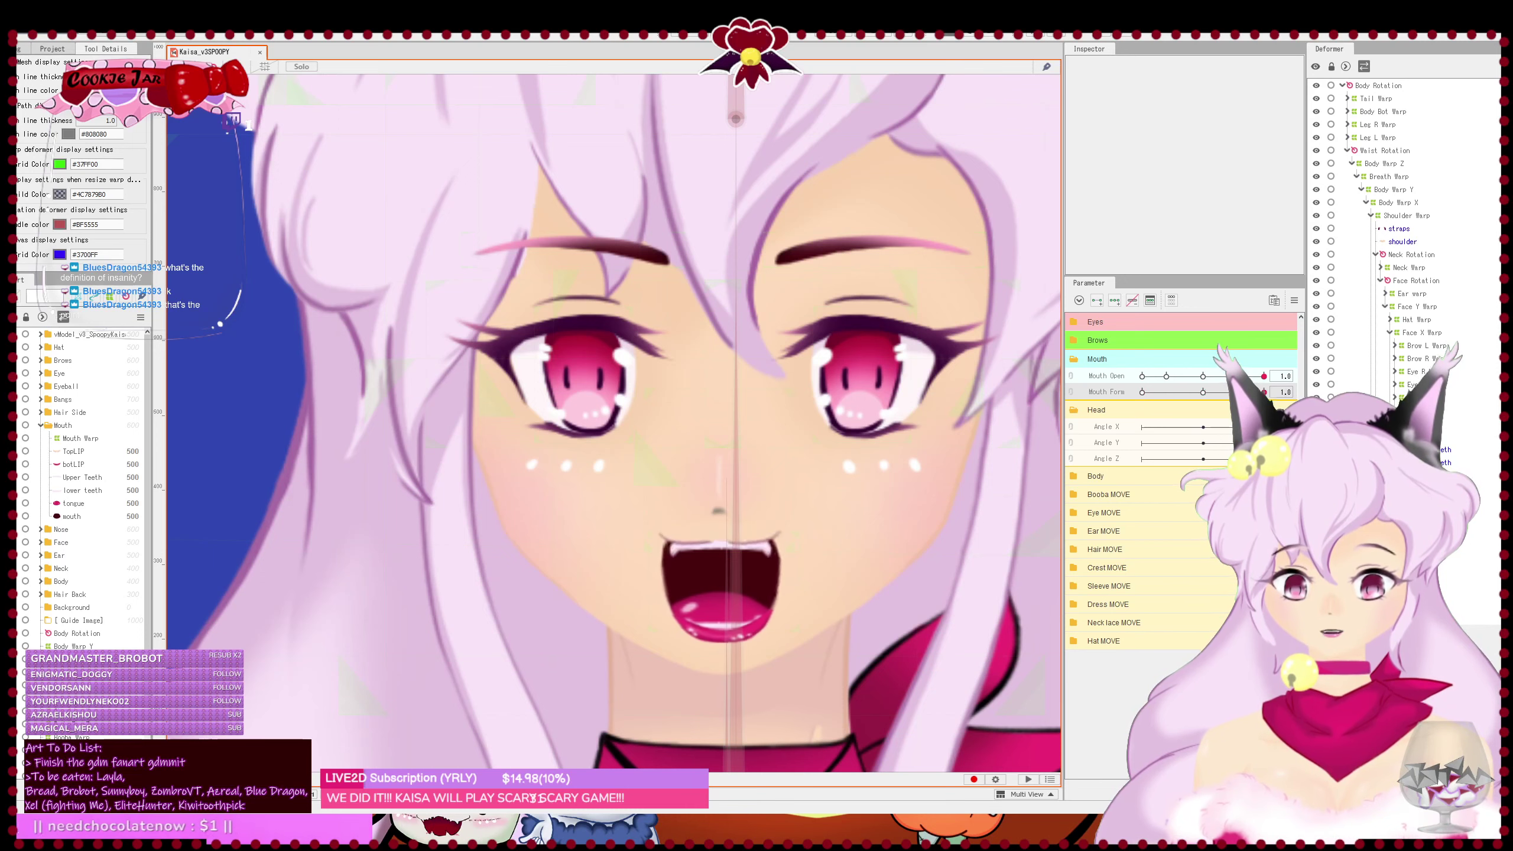
scroll(849, 528, up, 6)
click(823, 510)
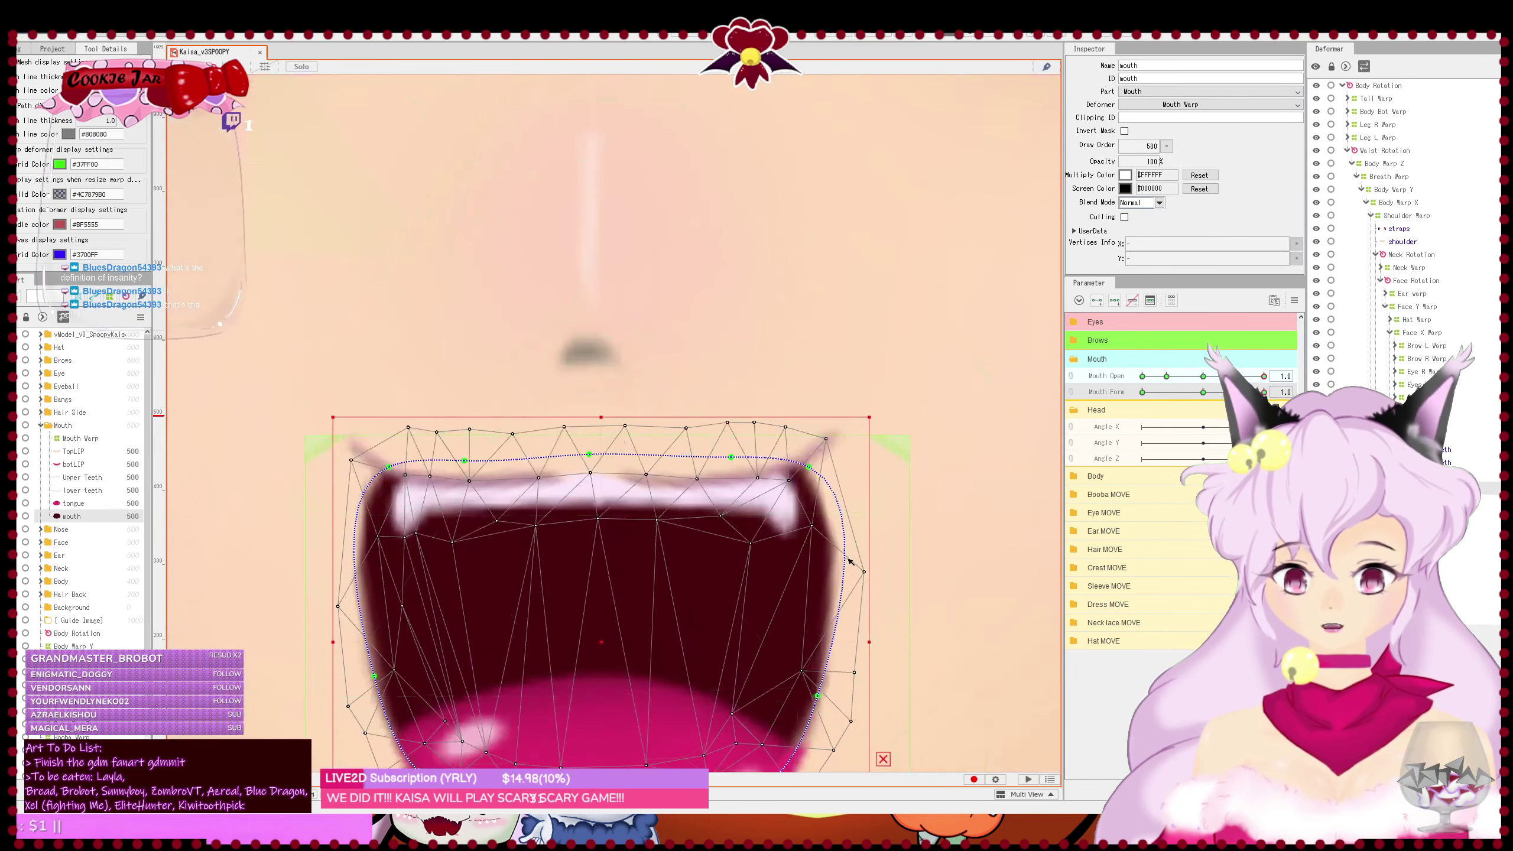
drag(826, 440, 819, 471)
click(868, 513)
scroll(869, 513, down, 6)
drag(855, 551, 818, 565)
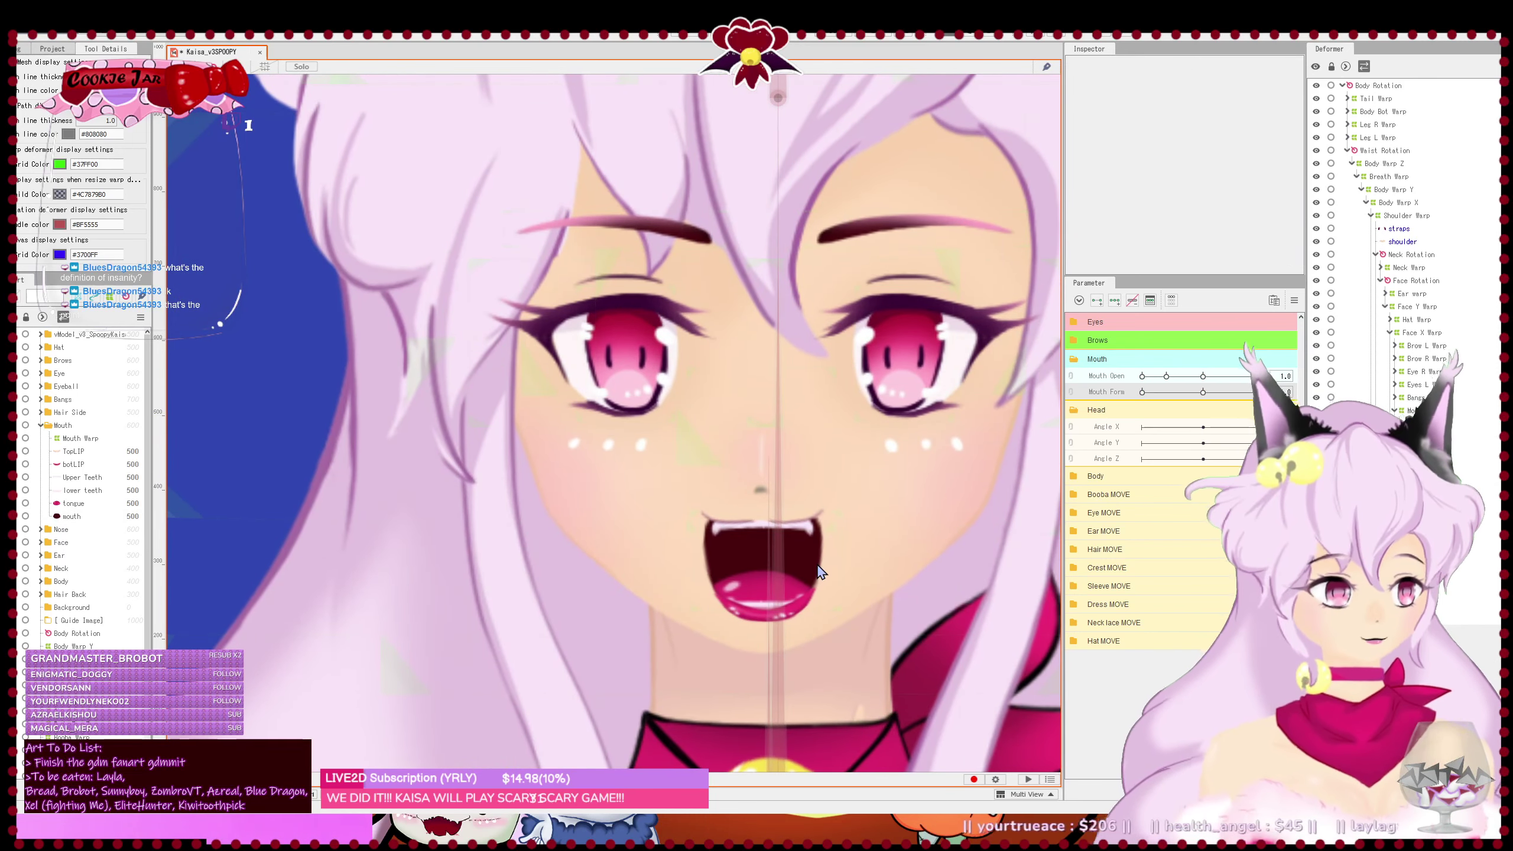
key(ctrl+s)
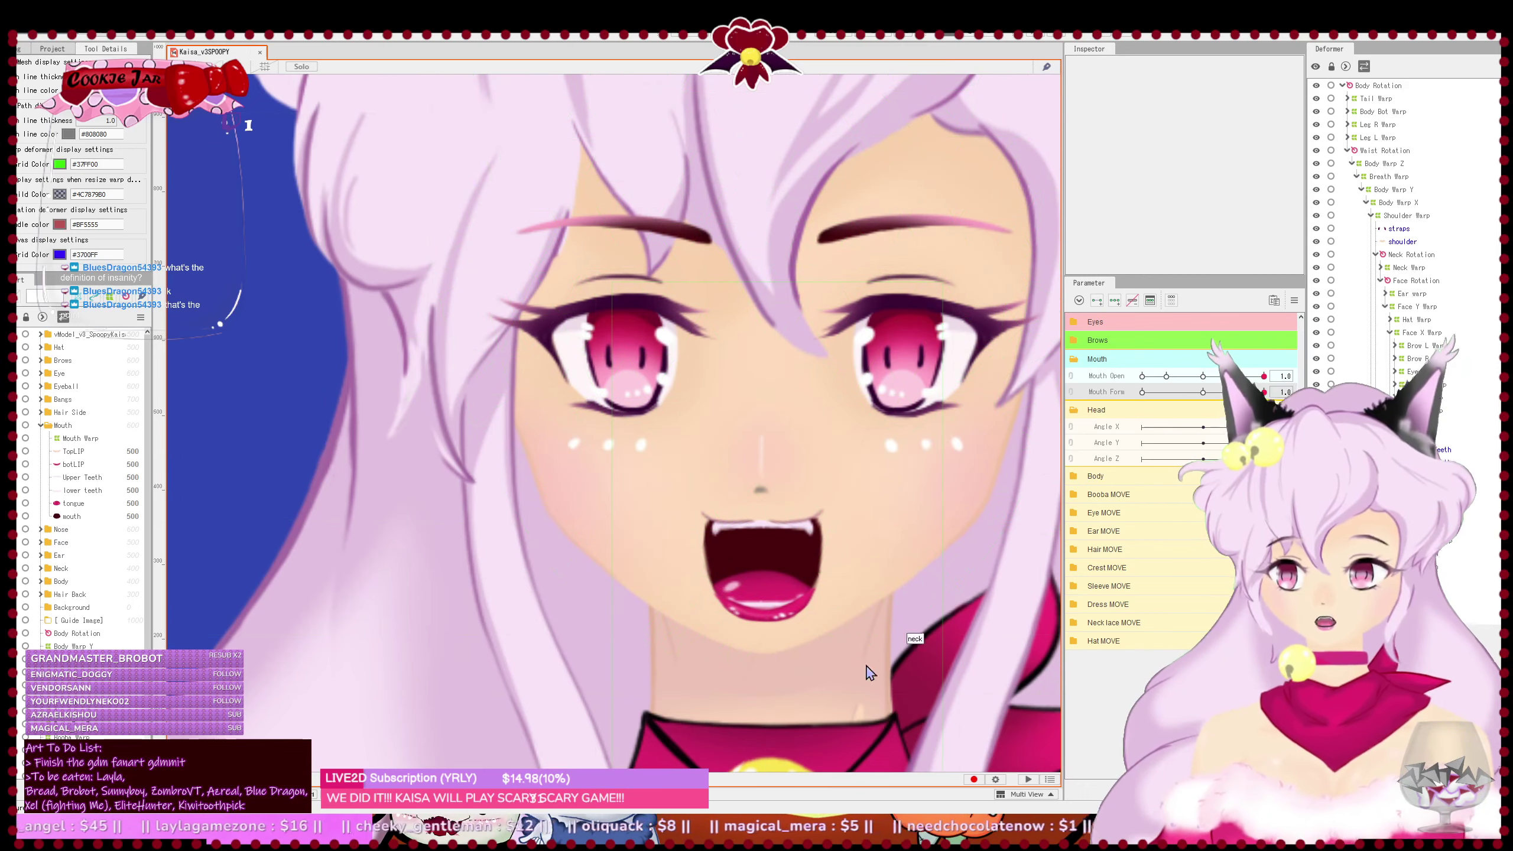
- Pull both ends of the lower lip's deform path slightly inward to match the open mouth at Mouth Form 1.0
scroll(887, 667, up, 5)
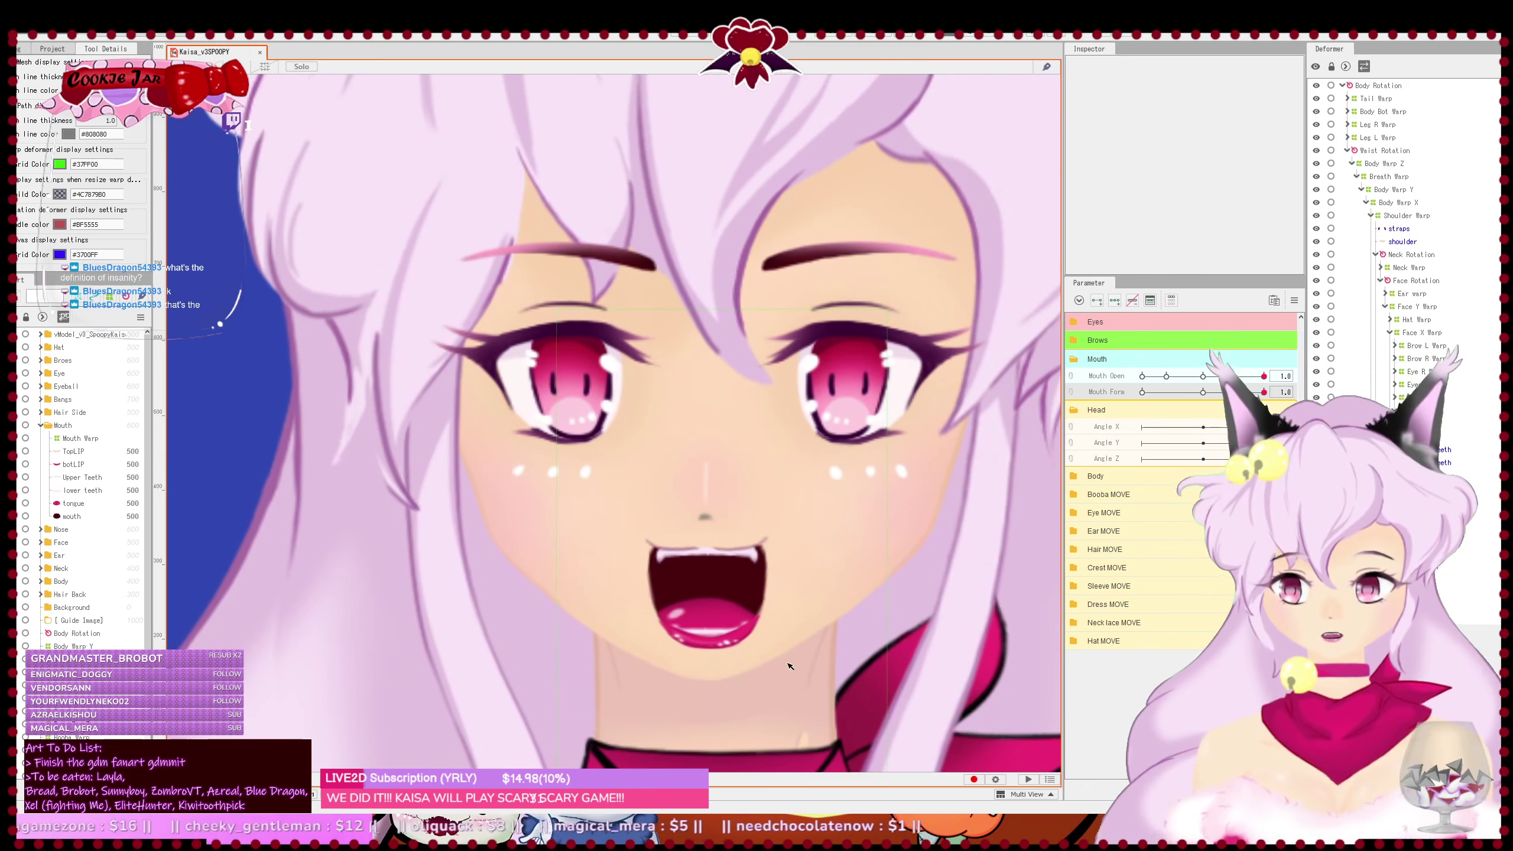
scroll(806, 621, down, 4)
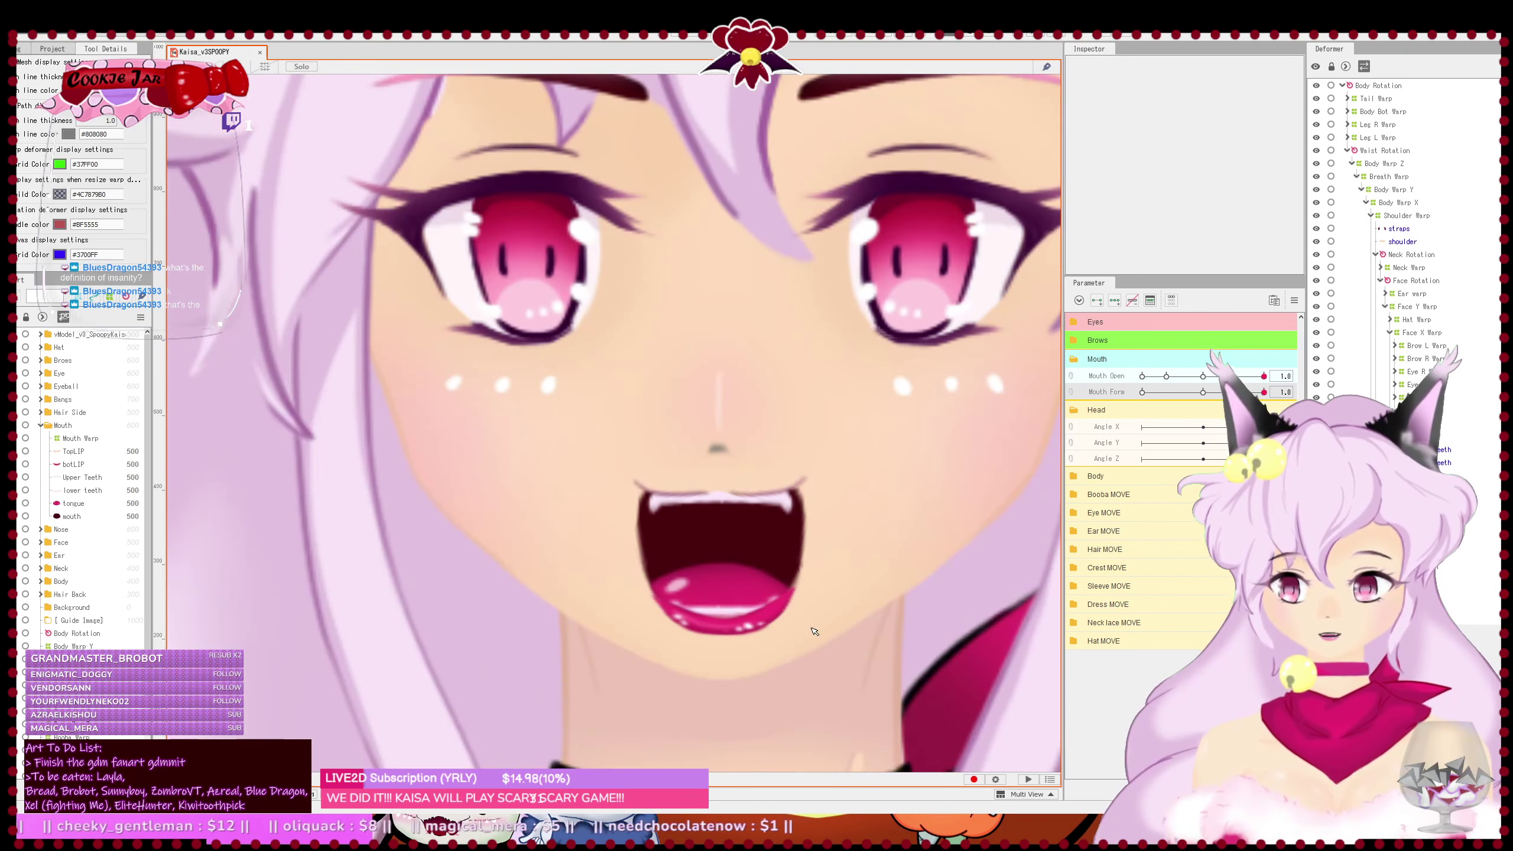
click(710, 623)
scroll(642, 597, up, 4)
drag(646, 593, 649, 591)
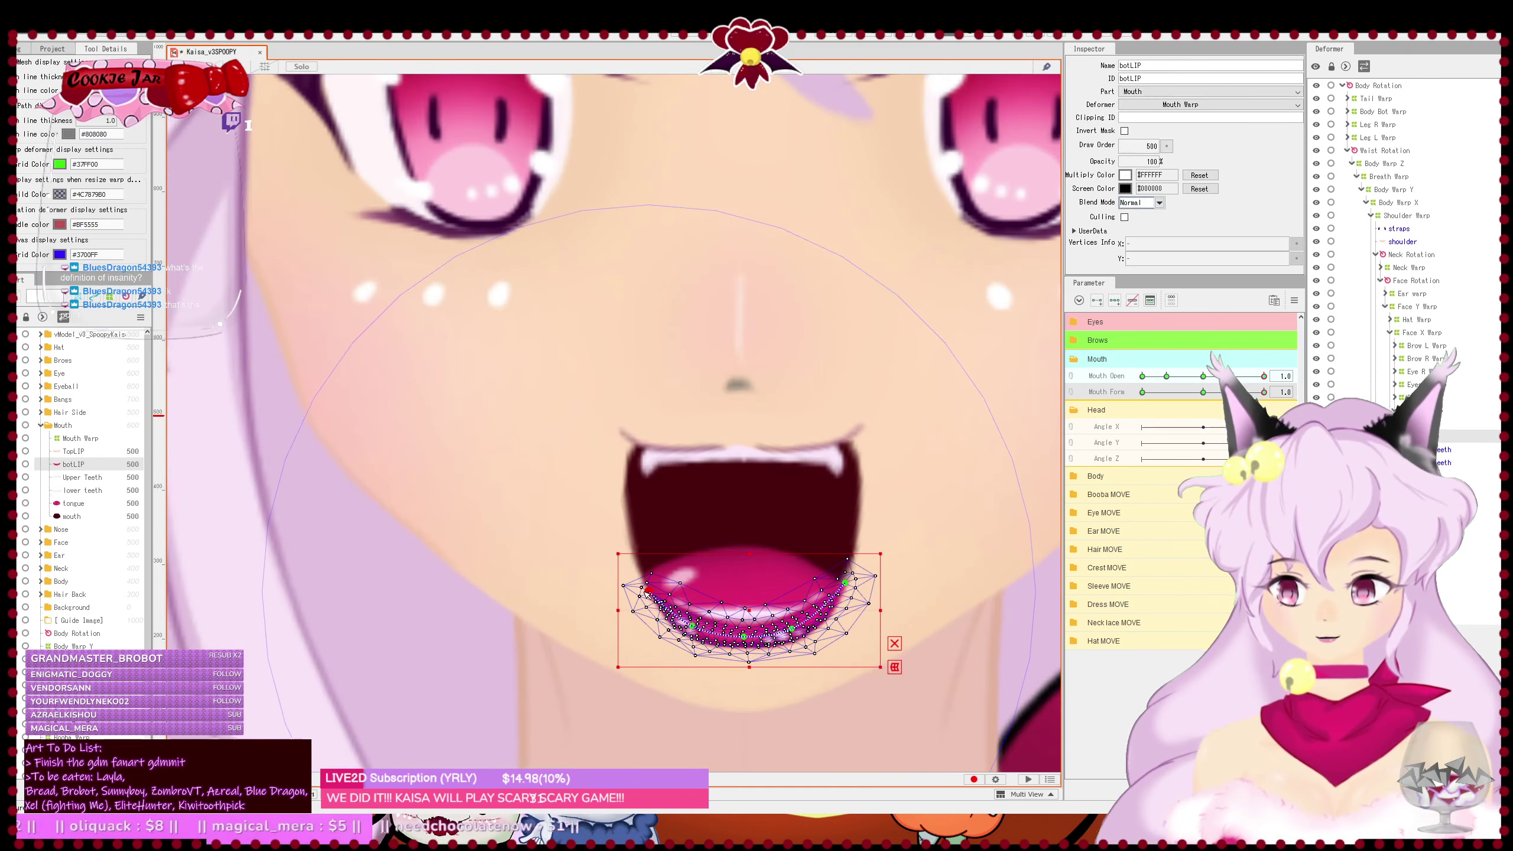
drag(846, 584, 842, 584)
click(913, 610)
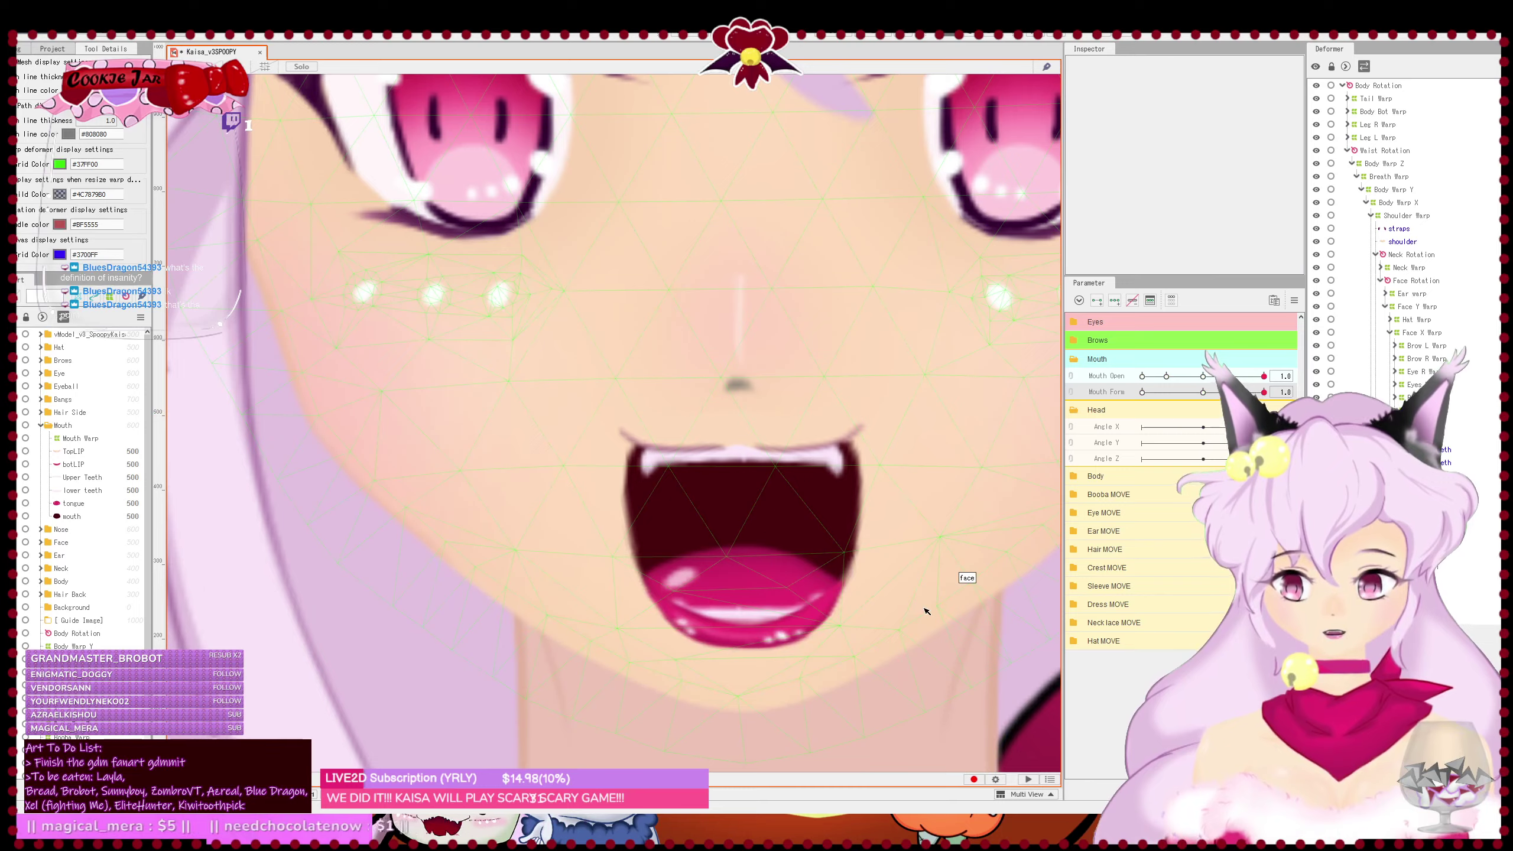
scroll(928, 625, down, 4)
scroll(928, 624, up, 1)
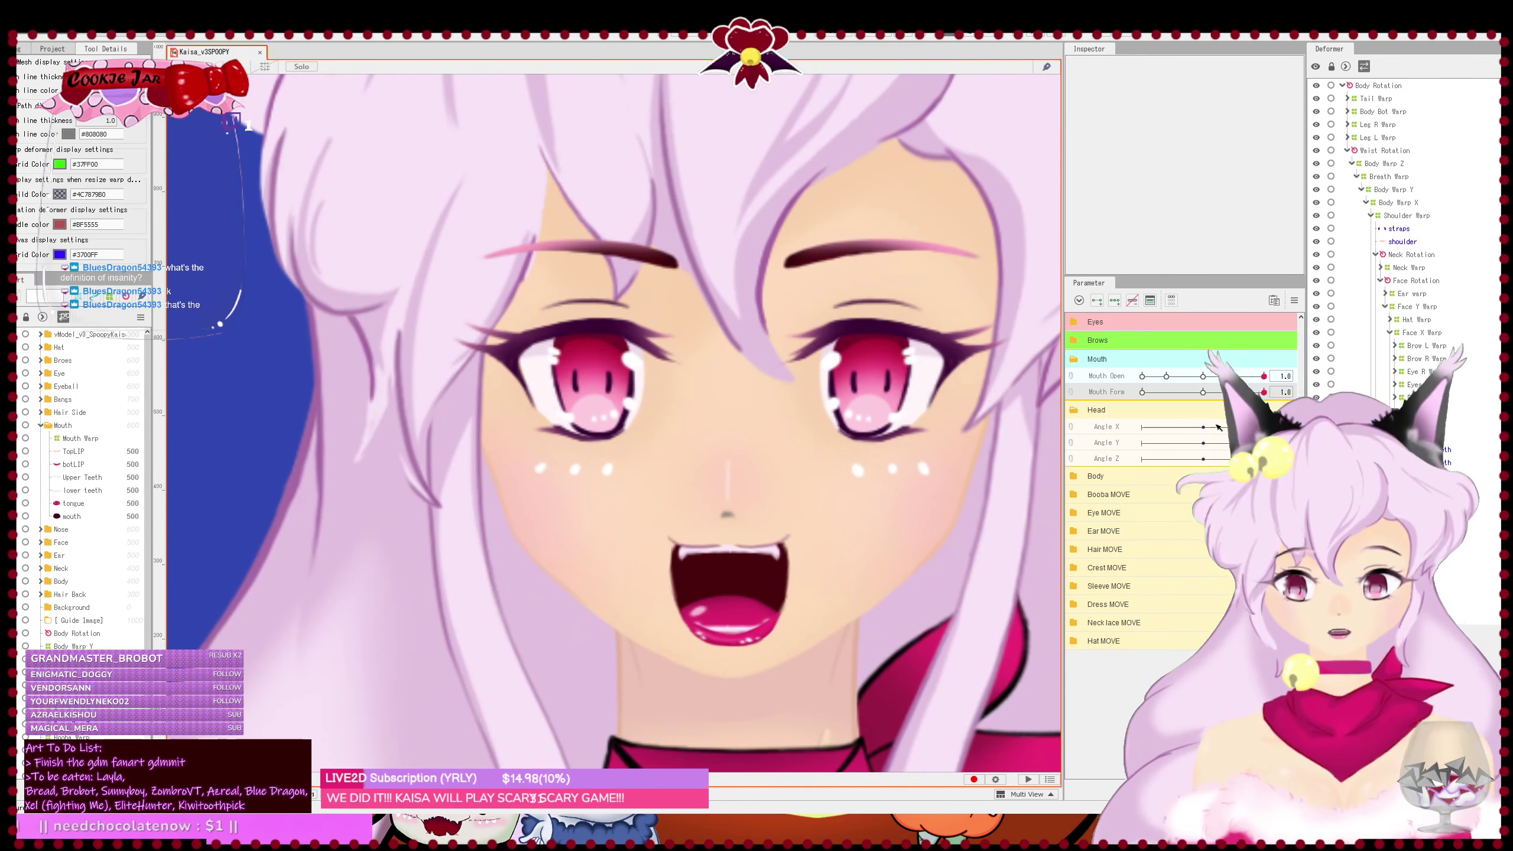
- Set Mouth Form to 0.0, lower the middle deform-path point of the bottom lip slightly, and save the model
drag(1261, 395, 1206, 395)
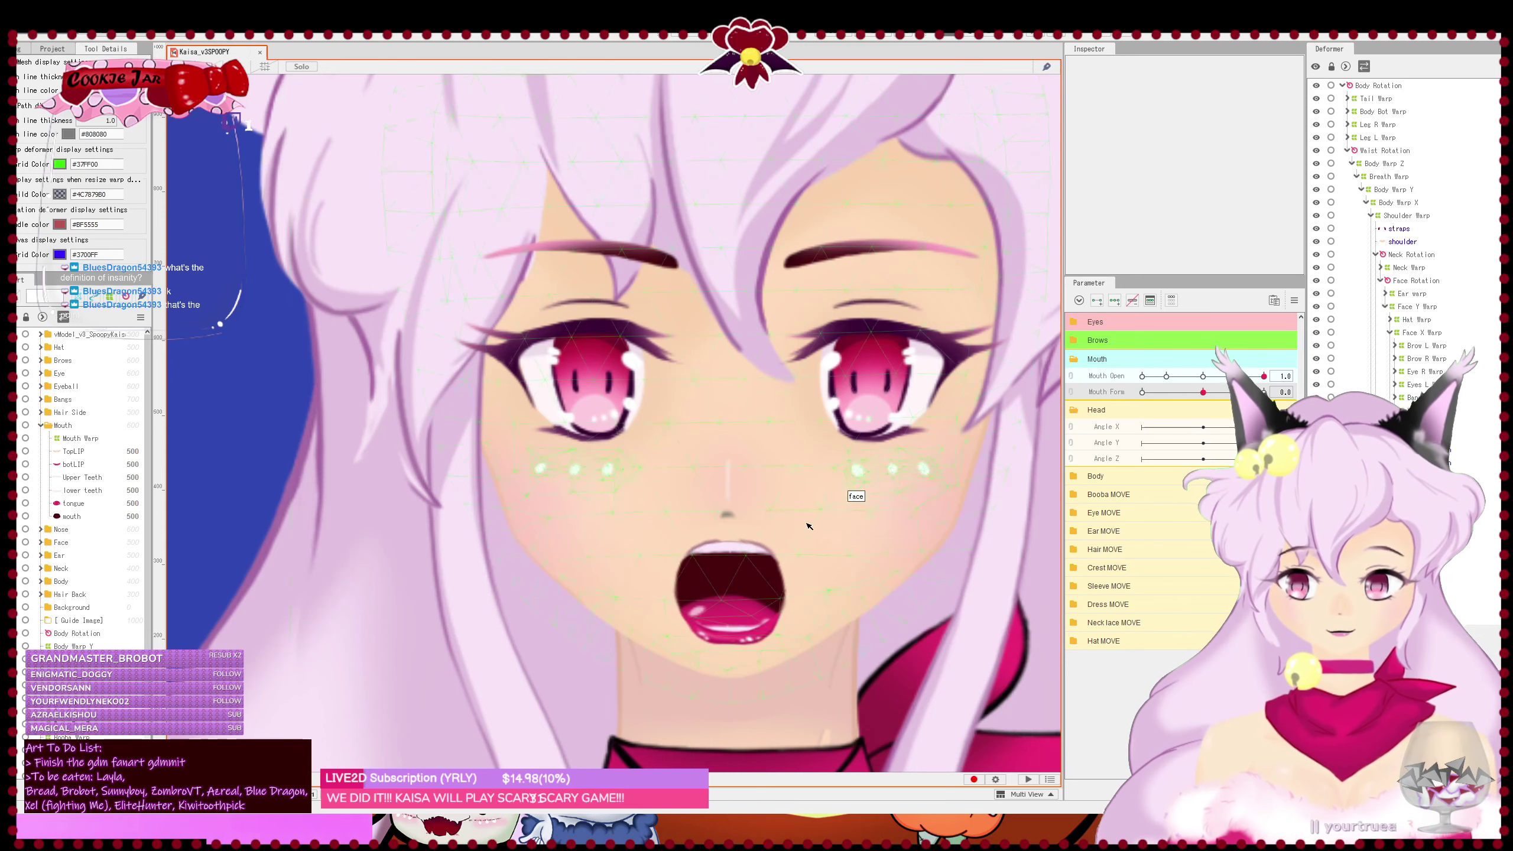
scroll(828, 614, up, 3)
click(715, 663)
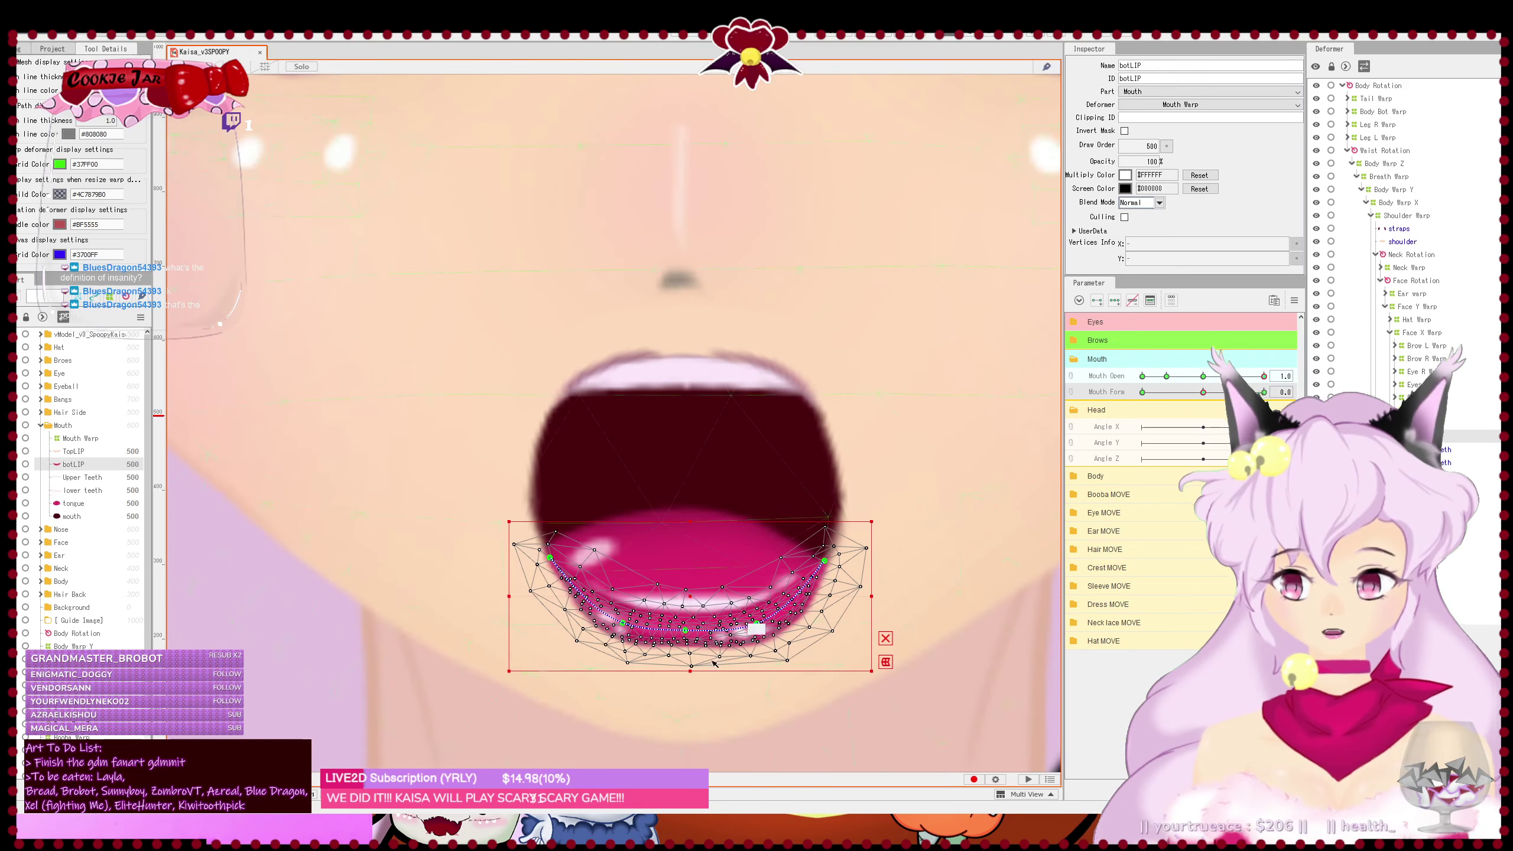
drag(685, 630, 685, 638)
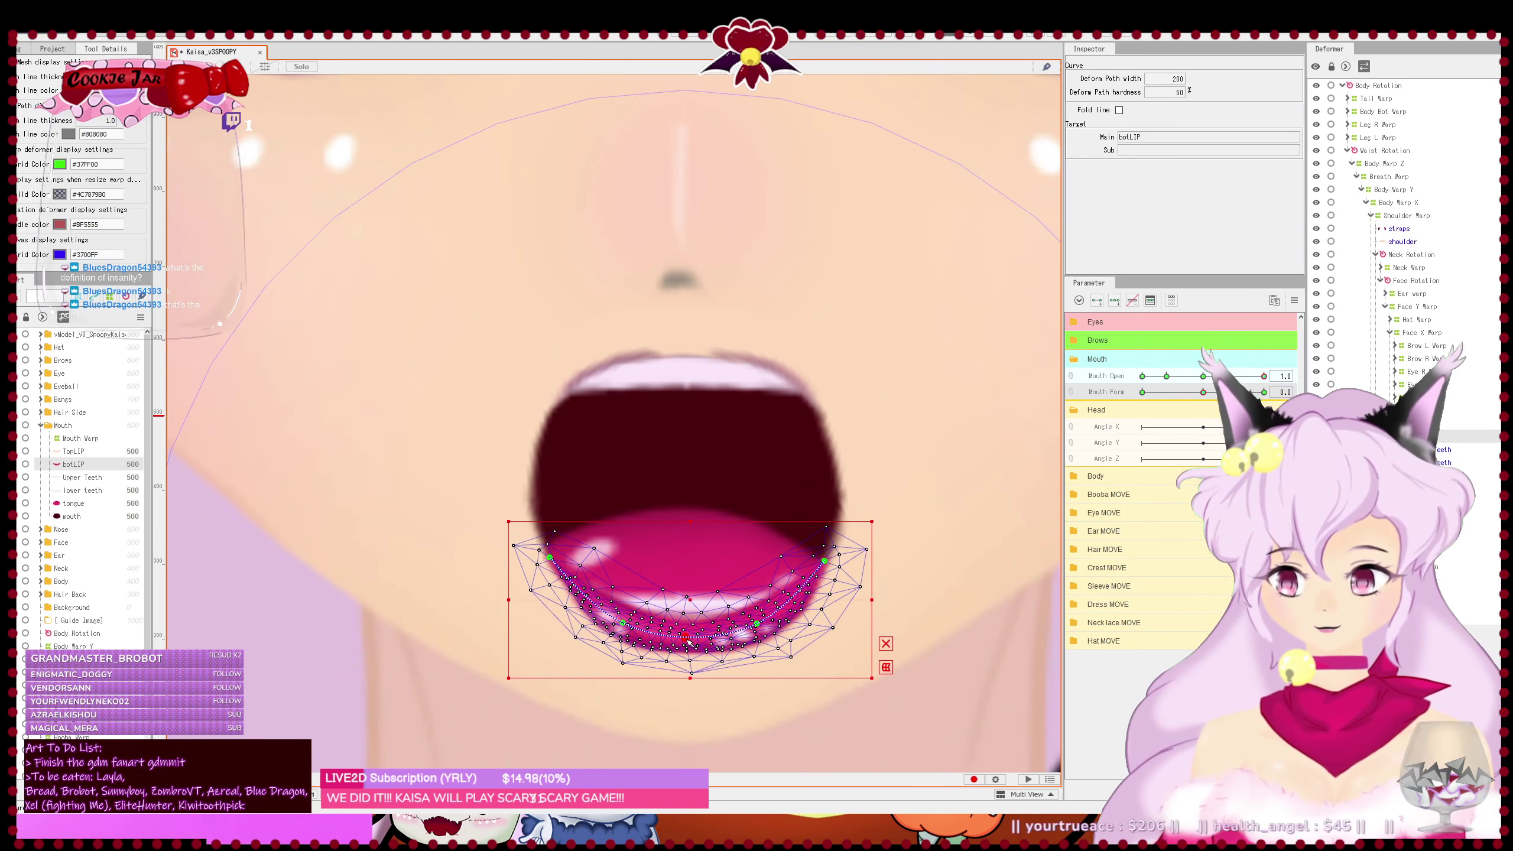
click(911, 495)
scroll(912, 495, down, 4)
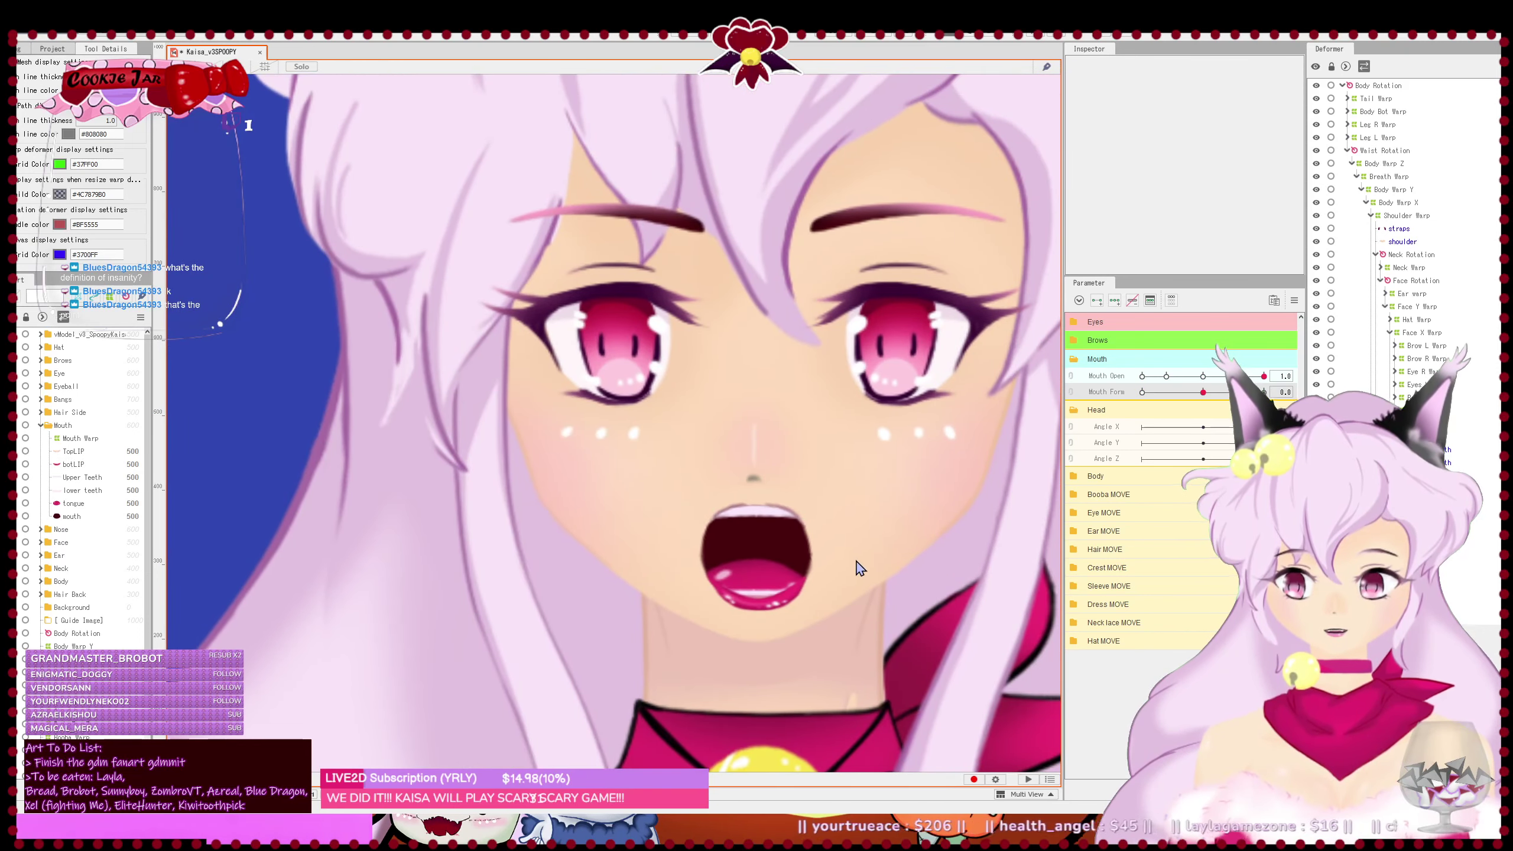
key(ctrl+s)
- Adjust the deform-path points along the mouth mesh's bottom edge so it follows the lower lip
scroll(786, 577, up, 4)
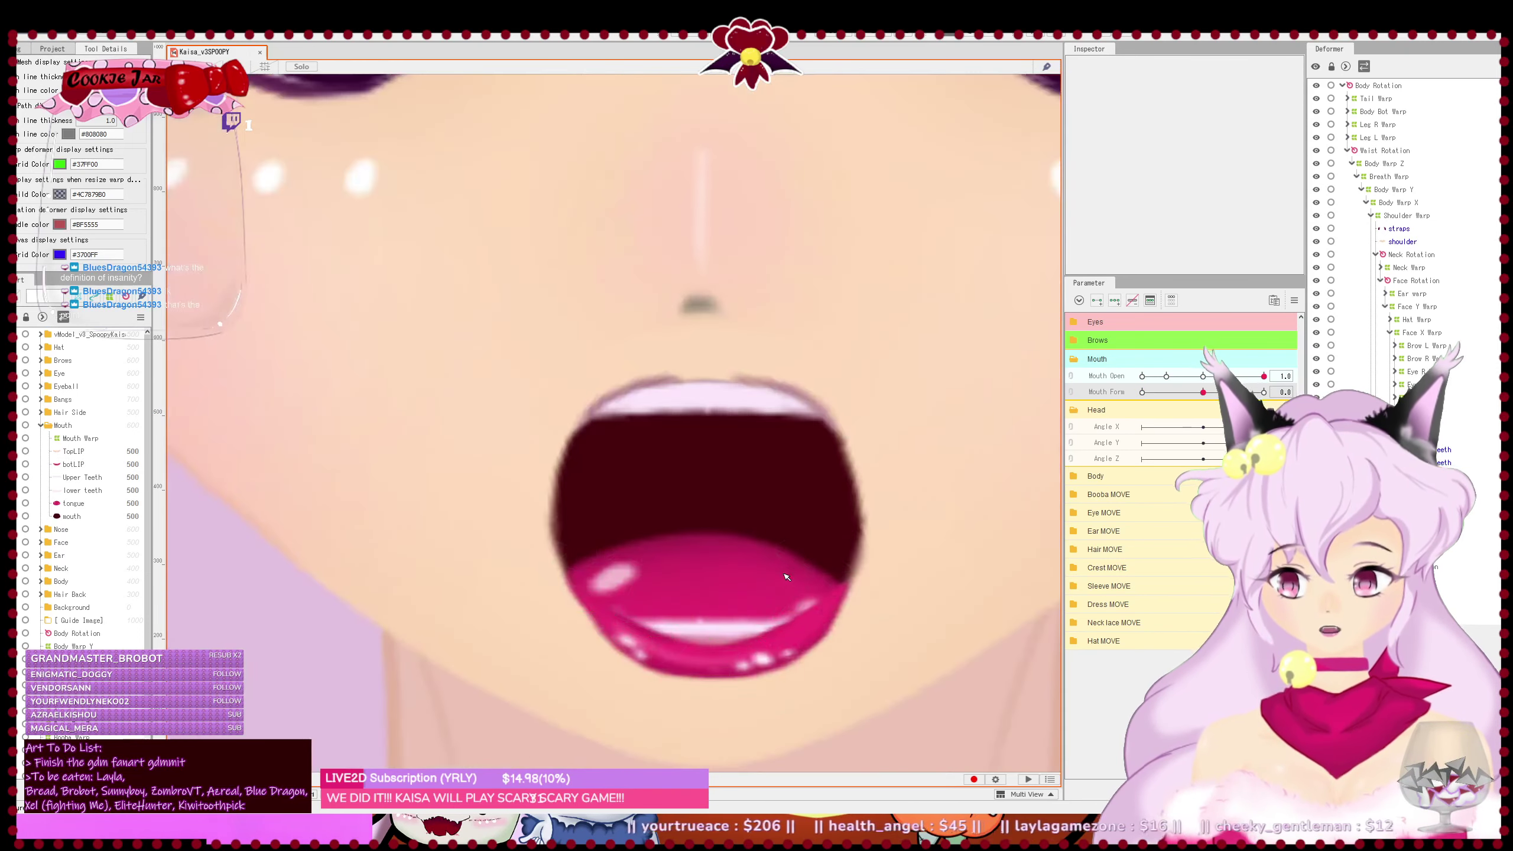
click(751, 477)
drag(703, 636, 633, 632)
drag(790, 630, 789, 628)
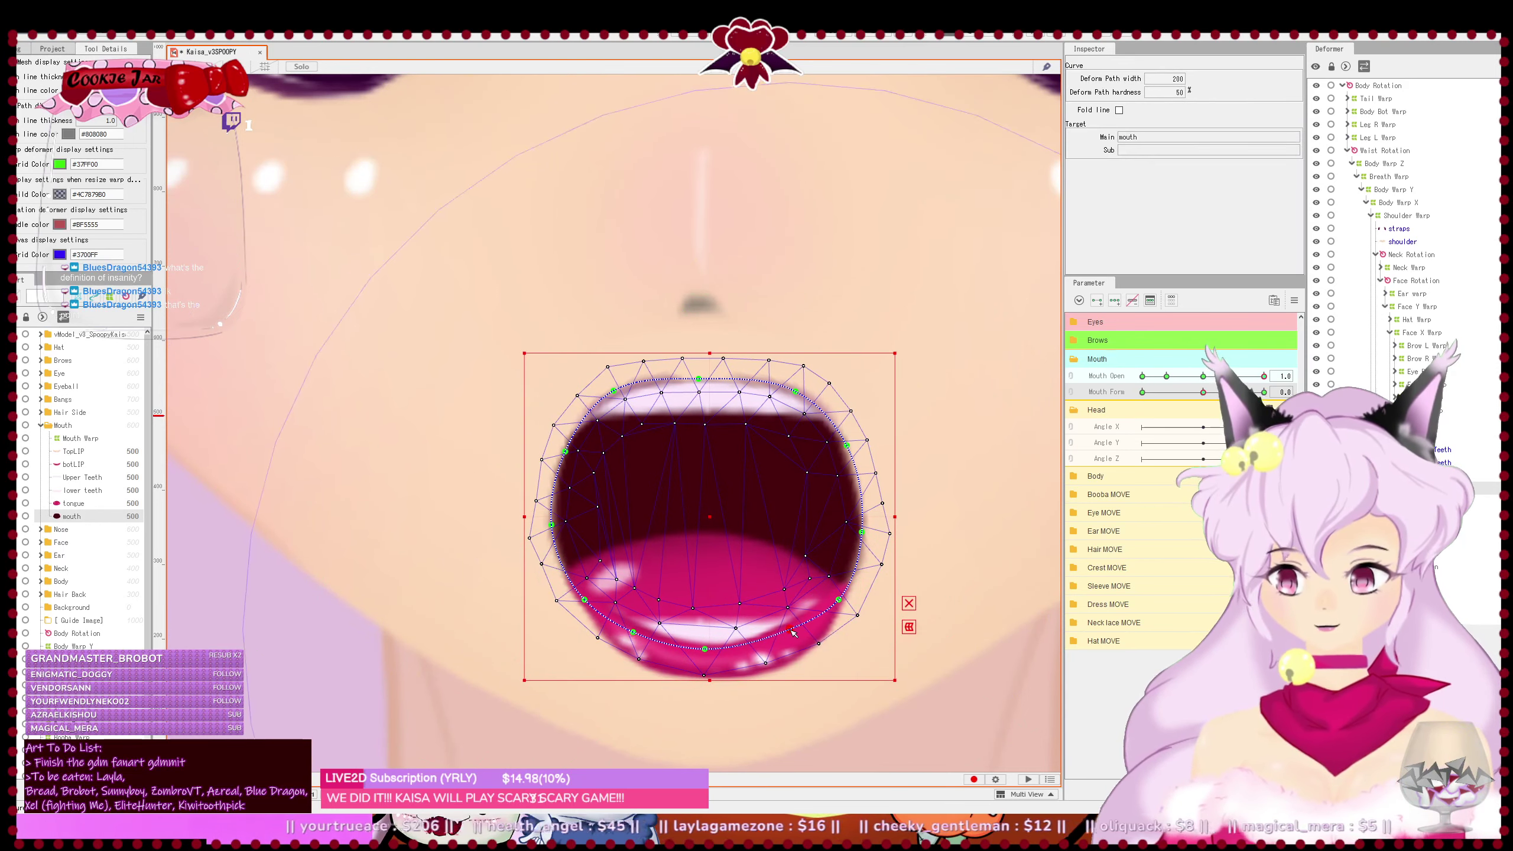
key(Escape)
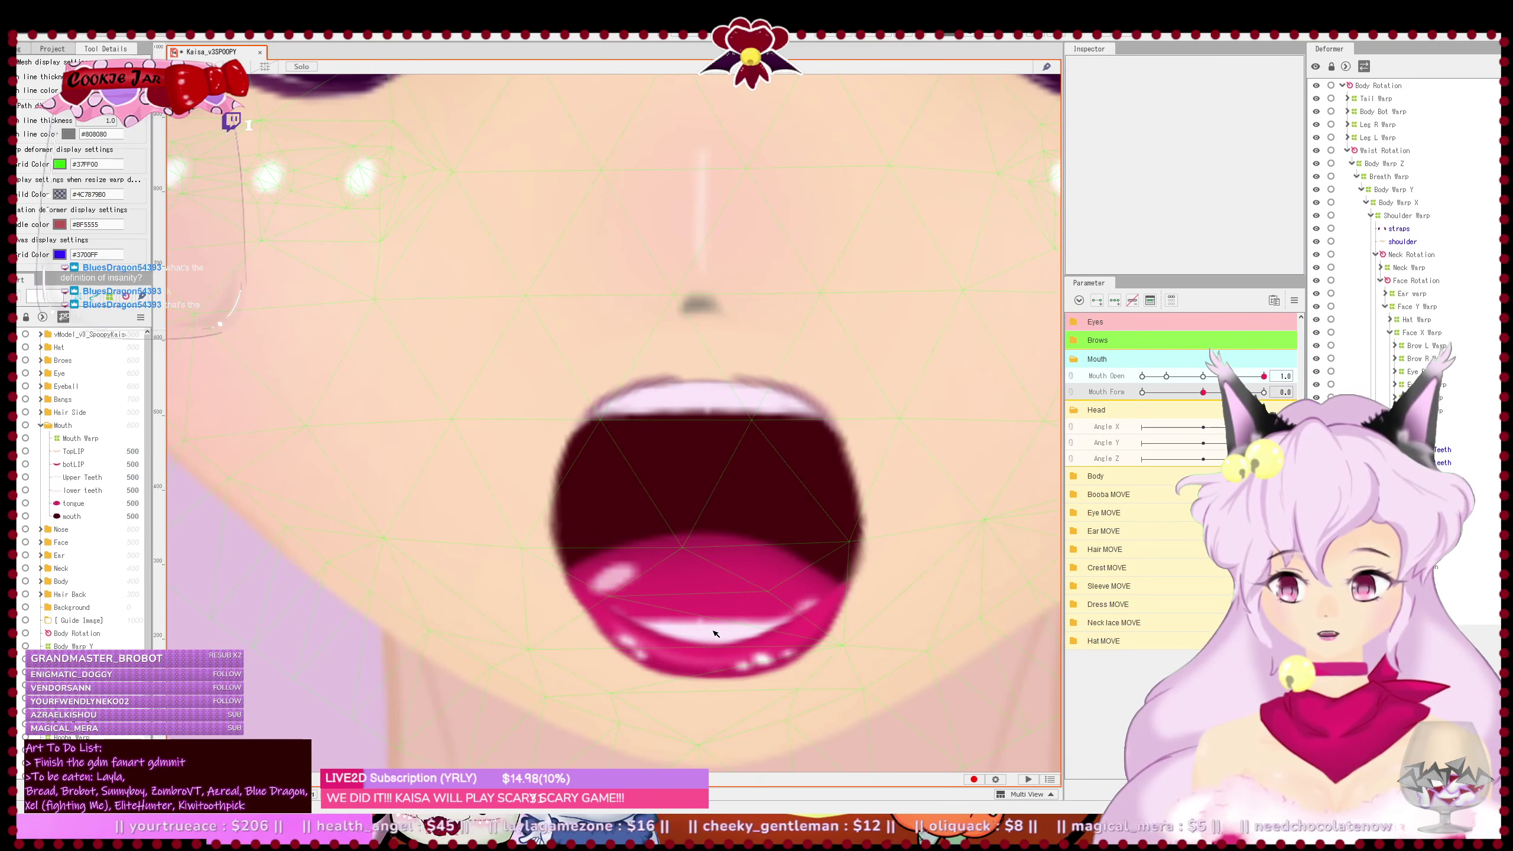
- Nudge the lower teeth mesh sideways to centre it in the open mouth
click(733, 629)
key(Right)
key(Right)
key(Right)
key(Right)
key(Right)
key(Right)
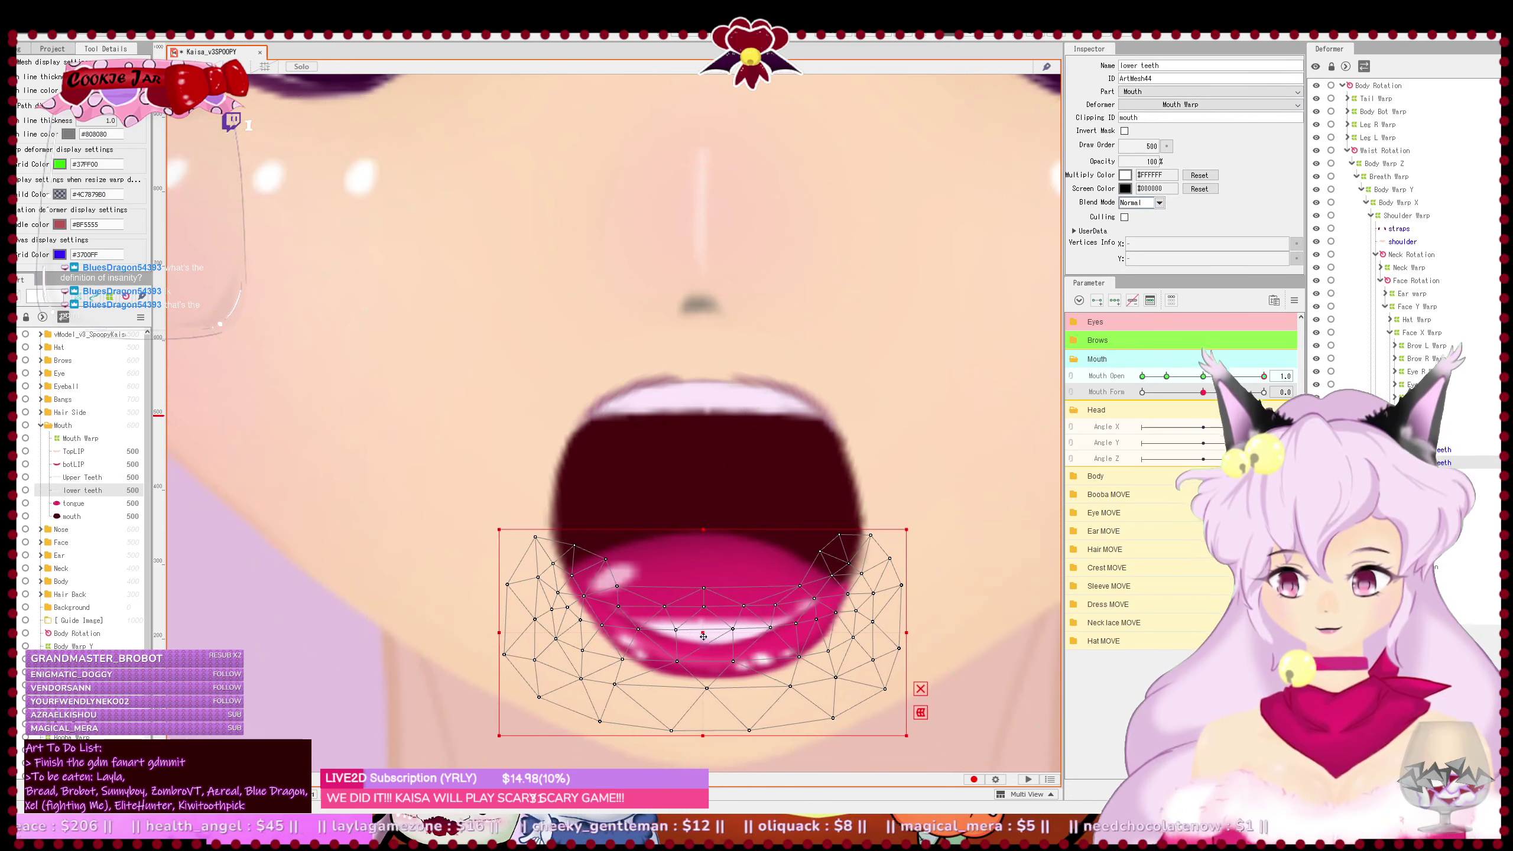
key(Right)
key(Right)
key(Right)
key(Right)
key(Right)
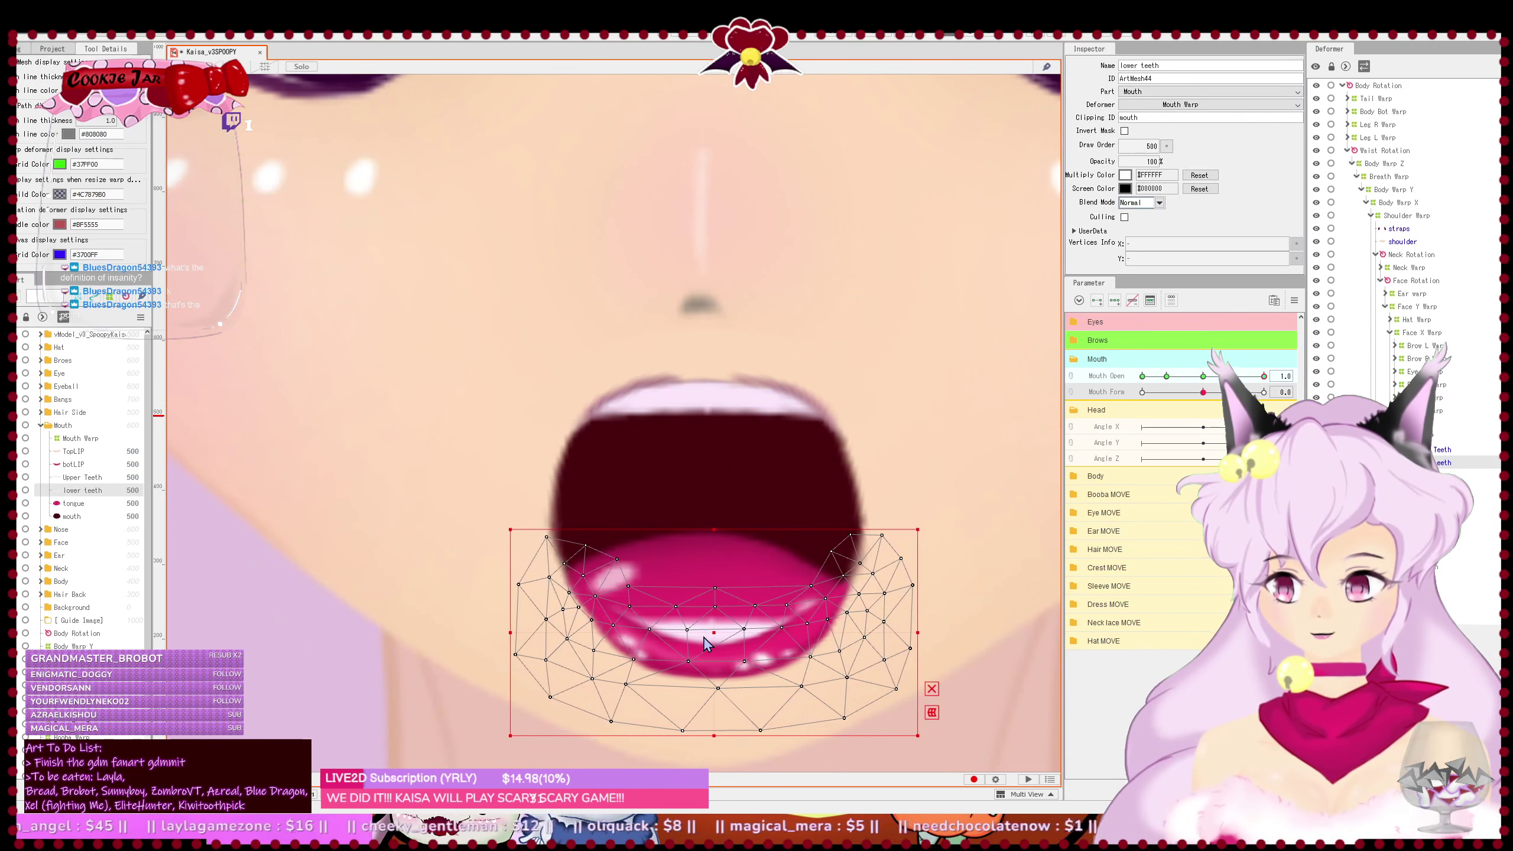
key(Left)
key(Left)
key(Left)
key(Left)
key(Left)
key(Left)
key(Left)
key(Left)
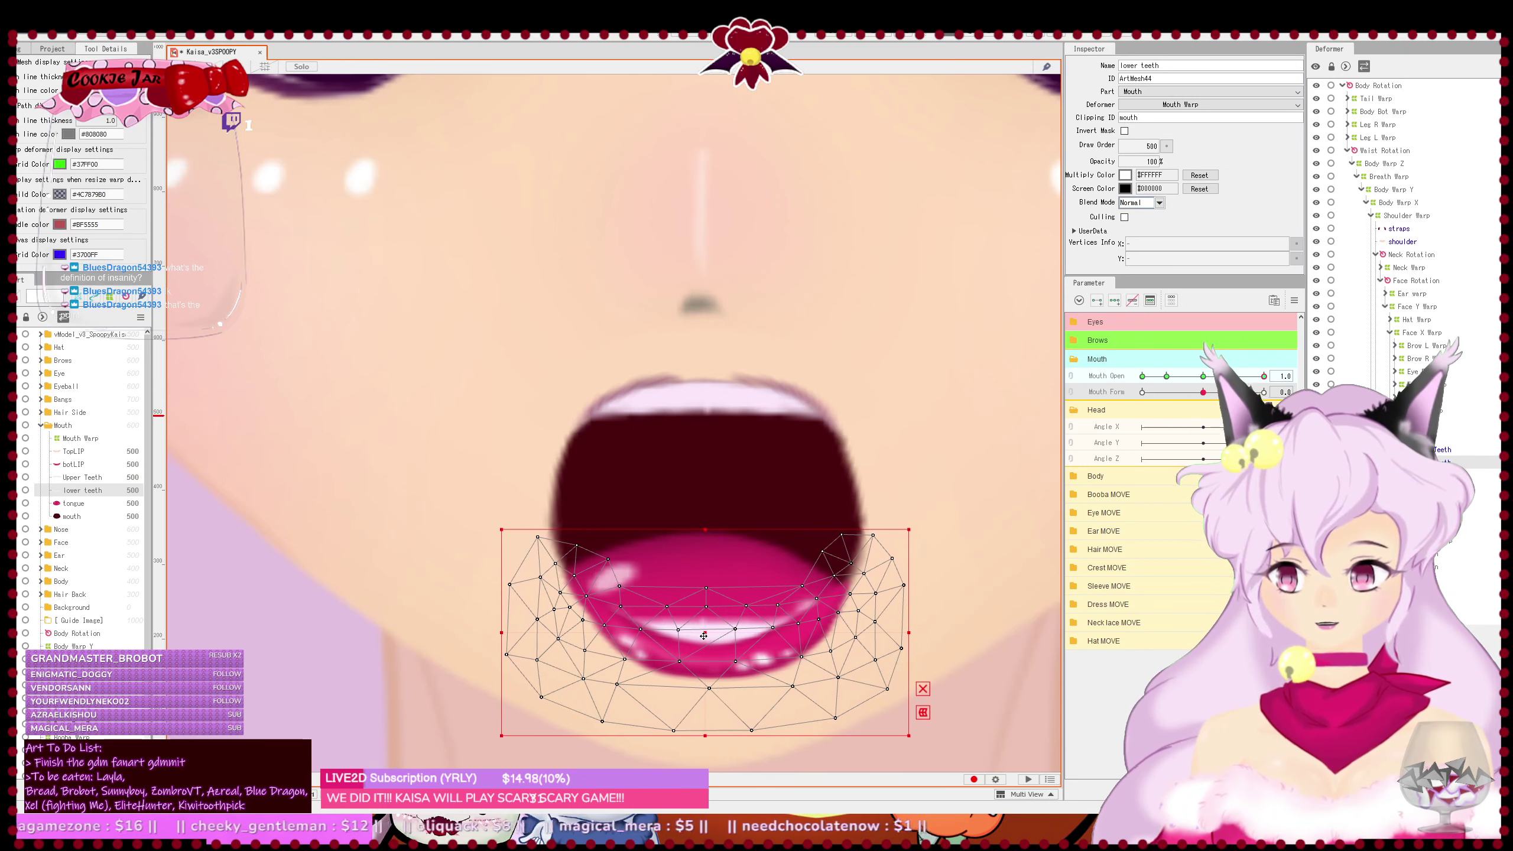
key(Left)
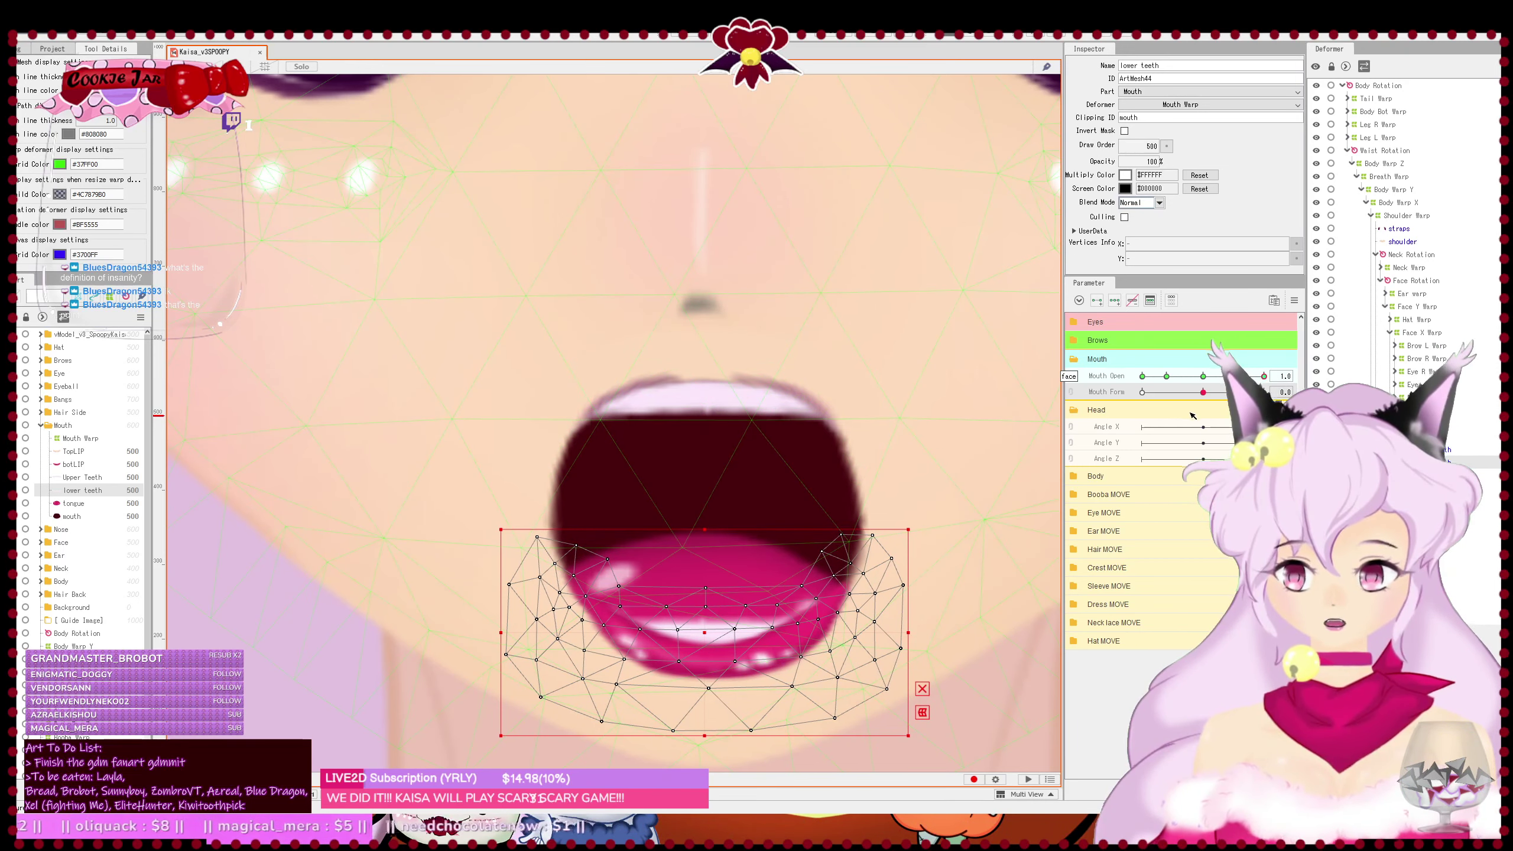
- Set Mouth Form to 1.0 and pull the mouth mesh's upper left corner and left side deform-path points inward
drag(1195, 396, 1266, 395)
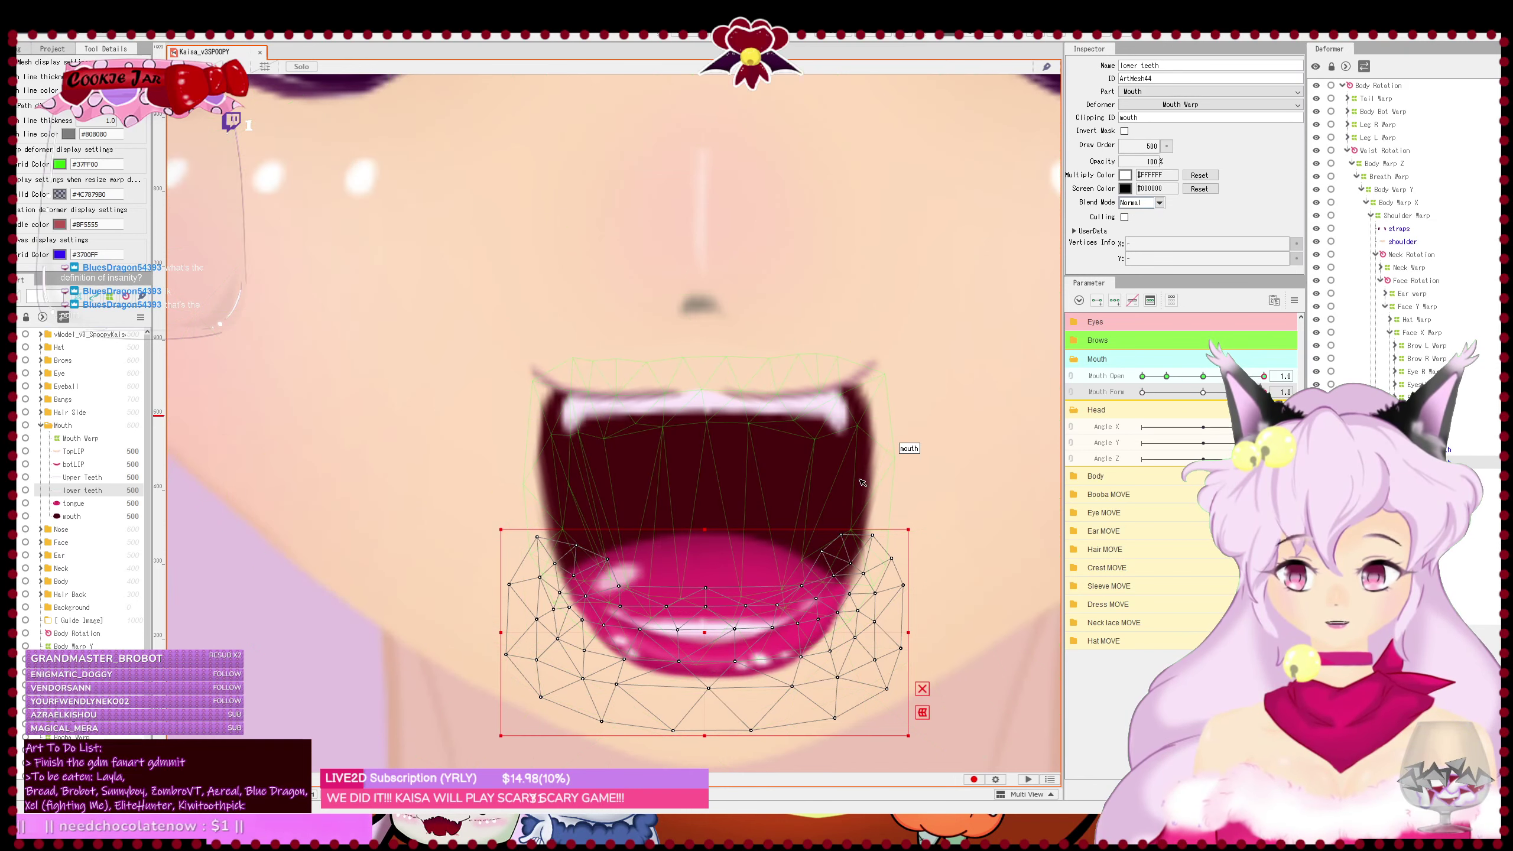
scroll(862, 474, down, 5)
drag(947, 447, 887, 507)
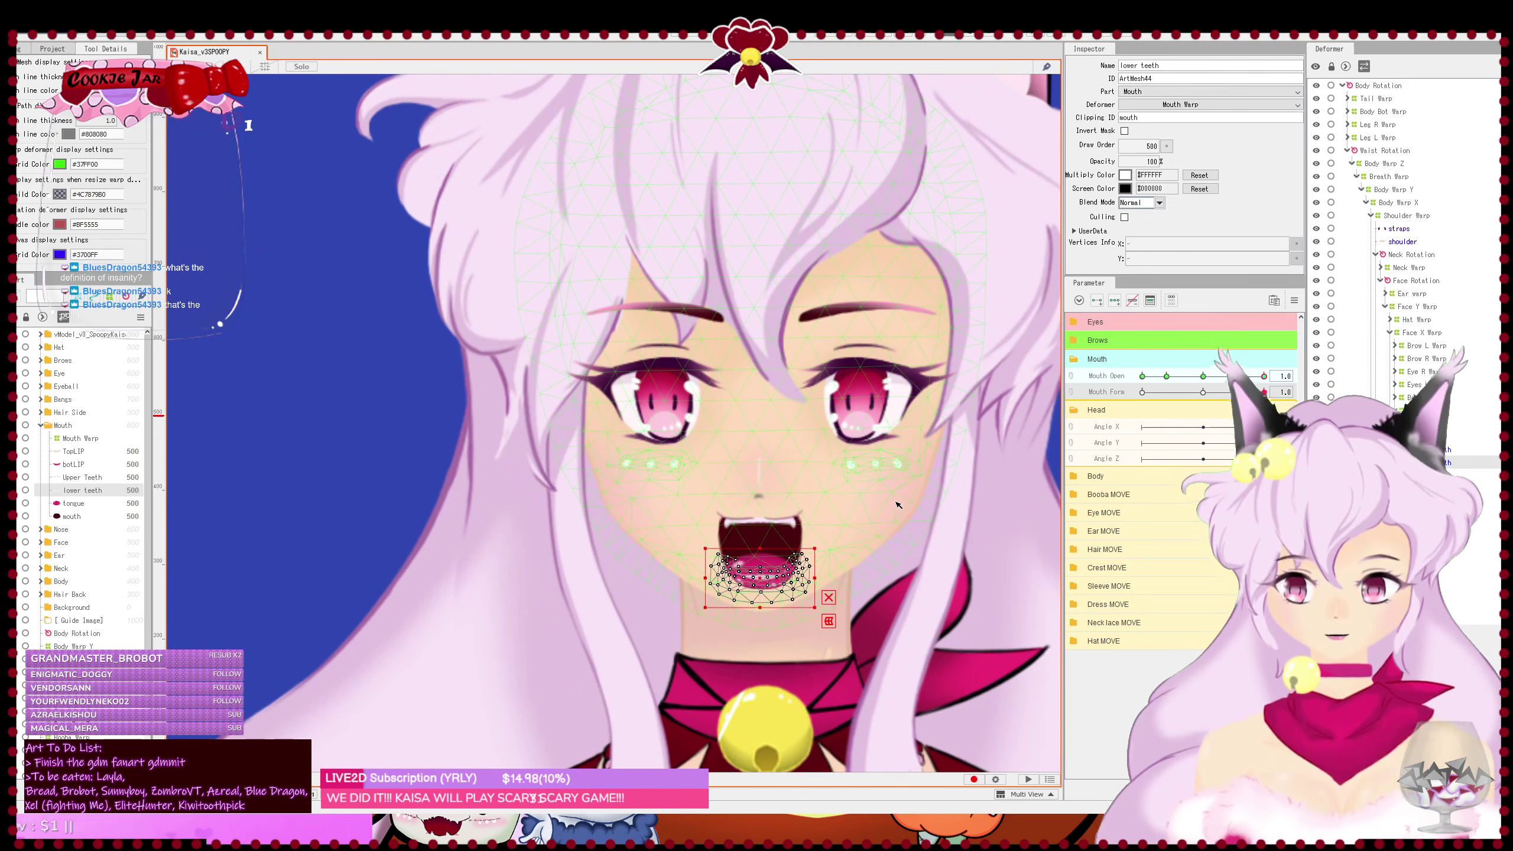
scroll(899, 505, up, 3)
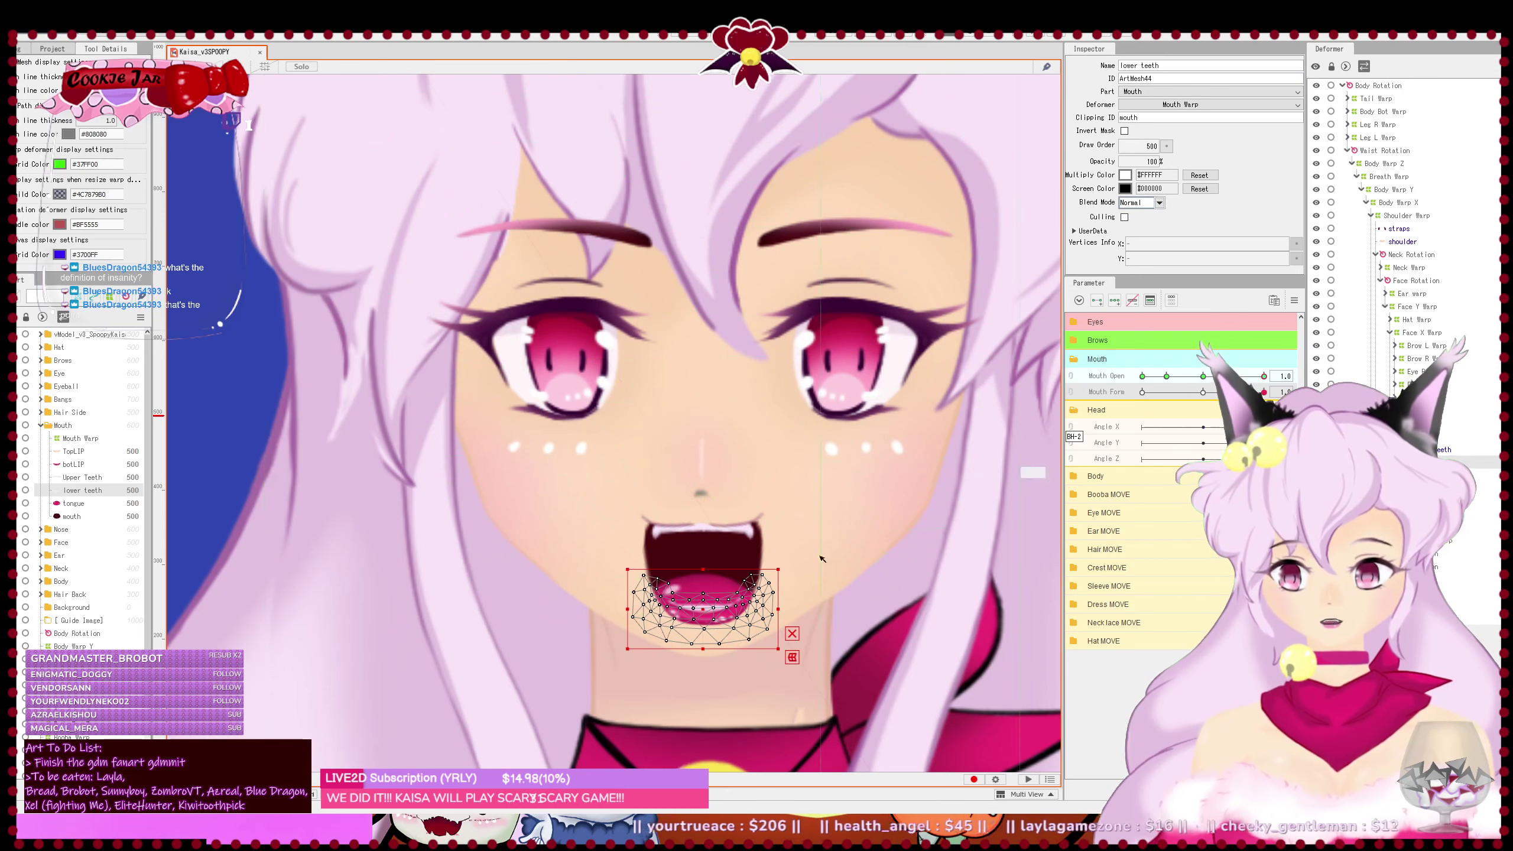
mouse_move(1263, 392)
mouse_down()
mouse_move(1072, 401)
mouse_move(1263, 394)
mouse_up()
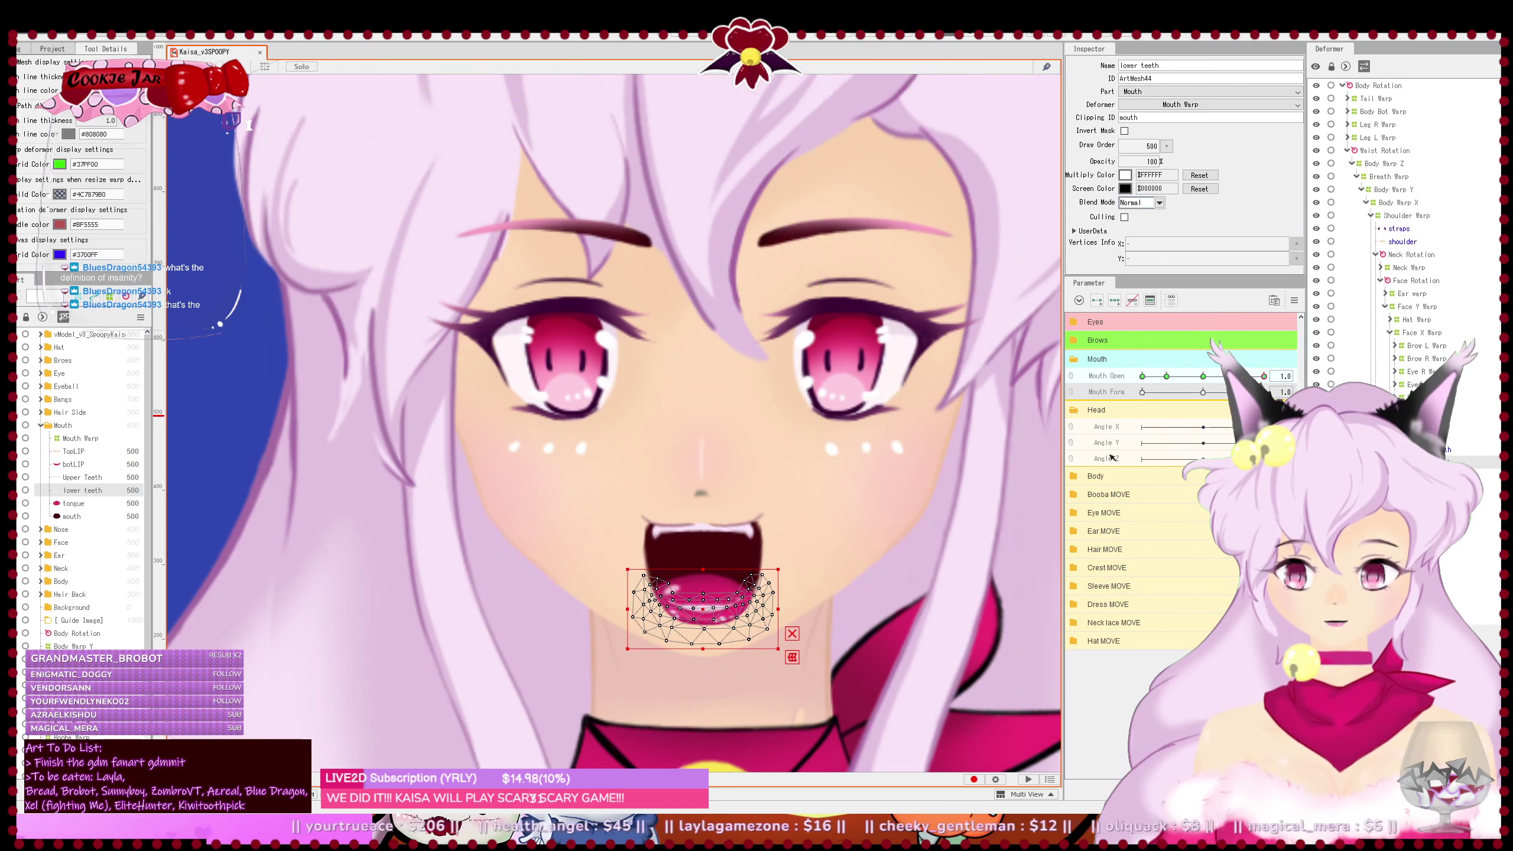
scroll(685, 525, up, 5)
click(619, 525)
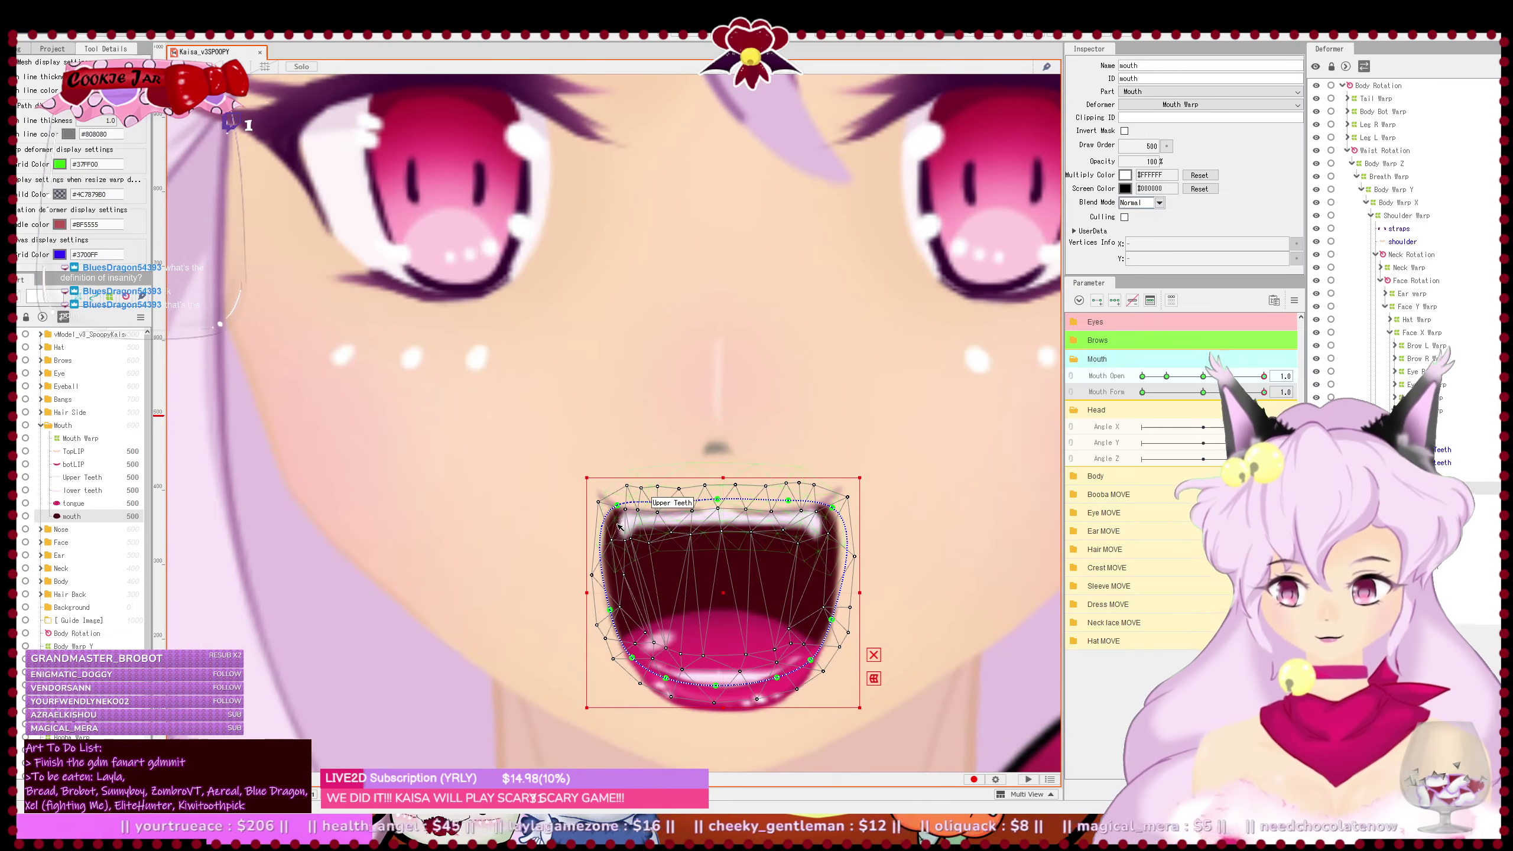
drag(616, 506, 636, 508)
drag(610, 610, 615, 621)
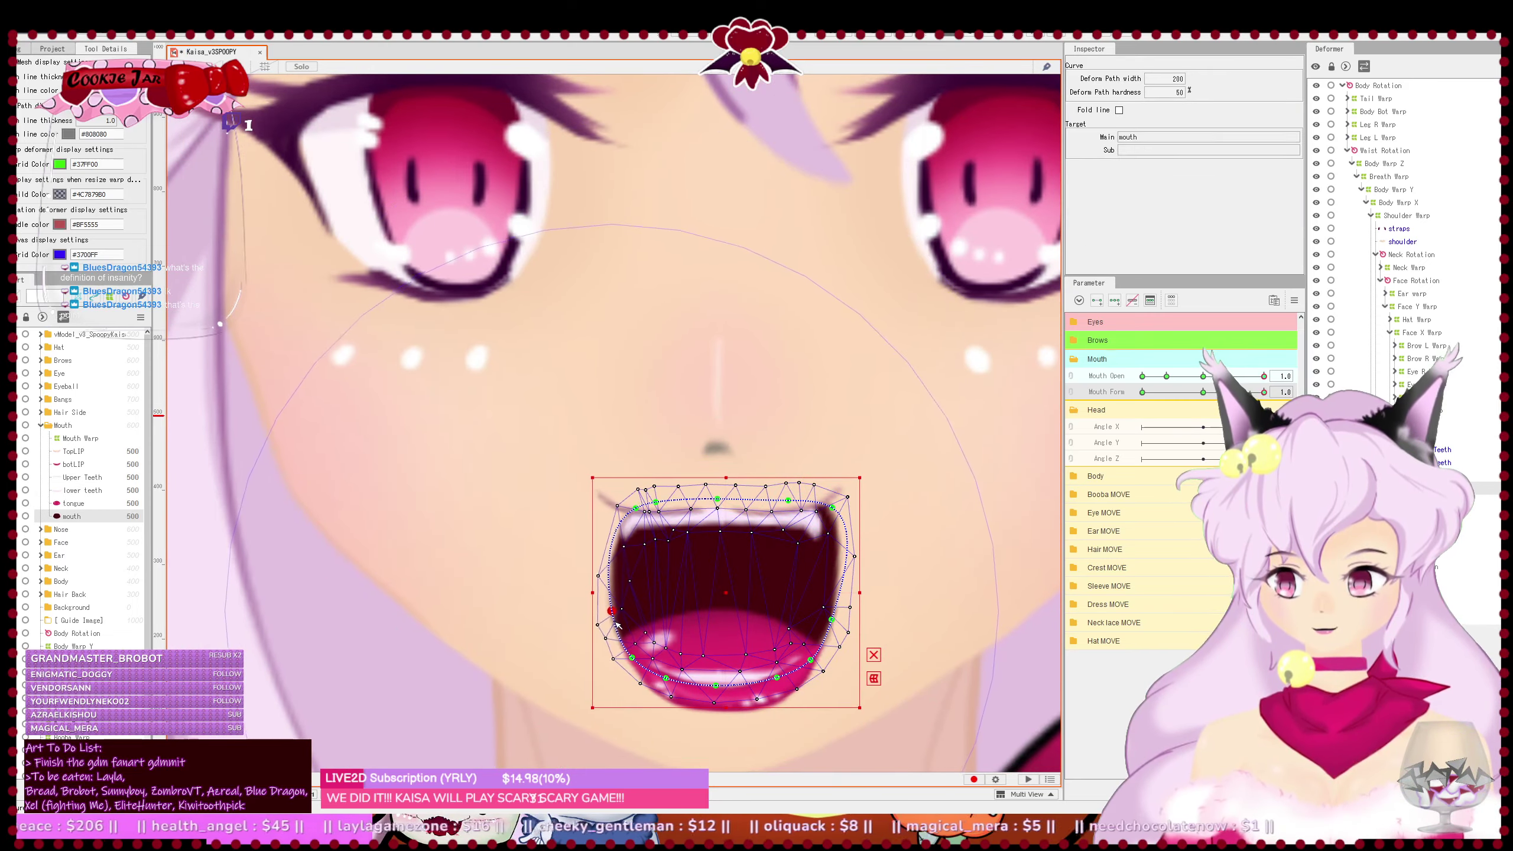
- Pull the mouth mesh's upper right corner and right side points inward, and tighten its lower left and lower right deform-path points
click(812, 509)
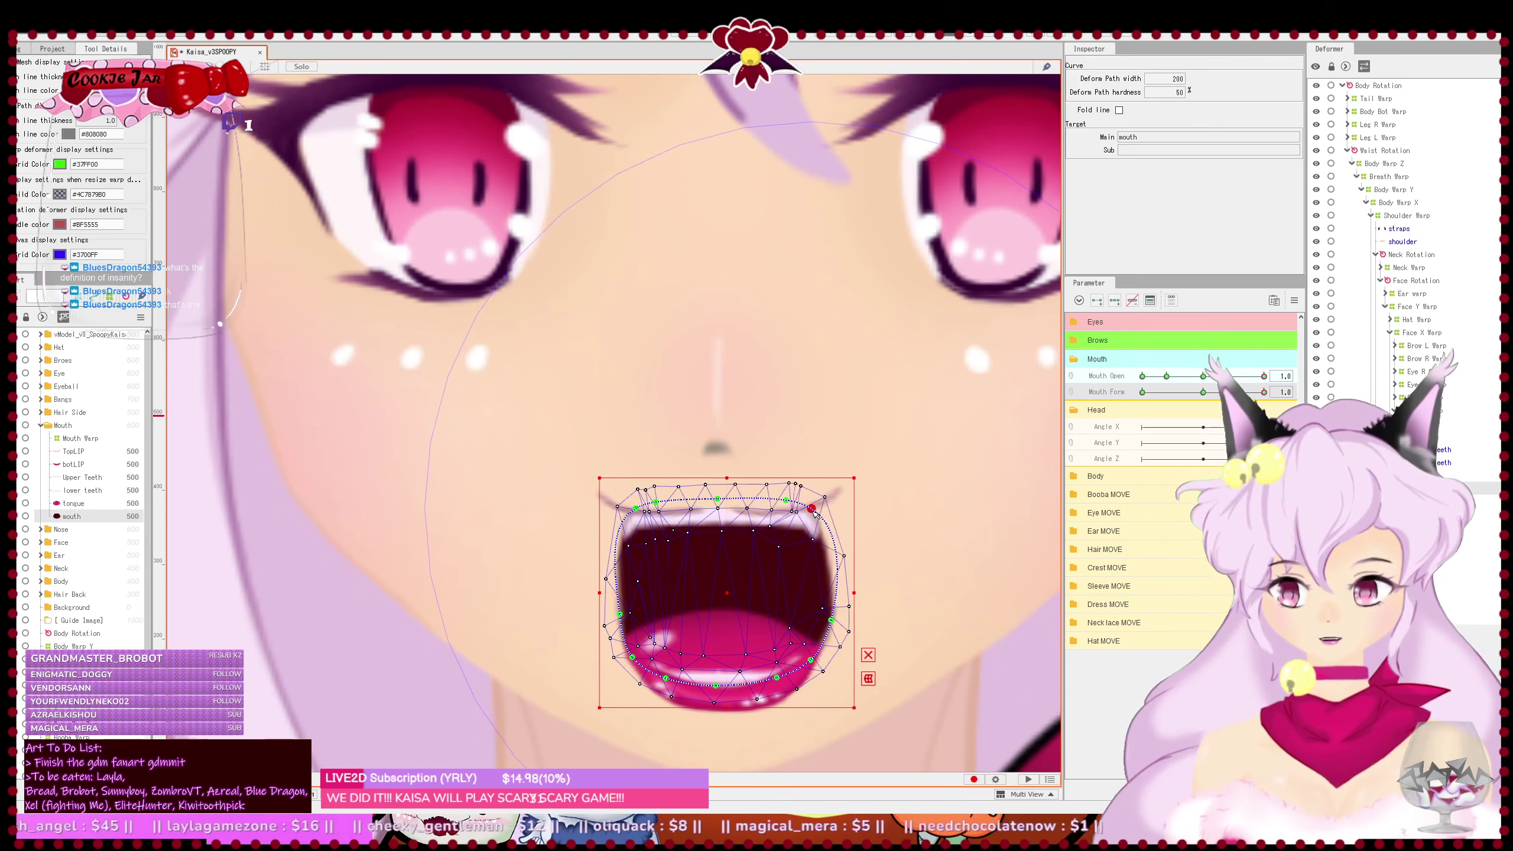
drag(812, 509, 808, 509)
drag(831, 621, 828, 629)
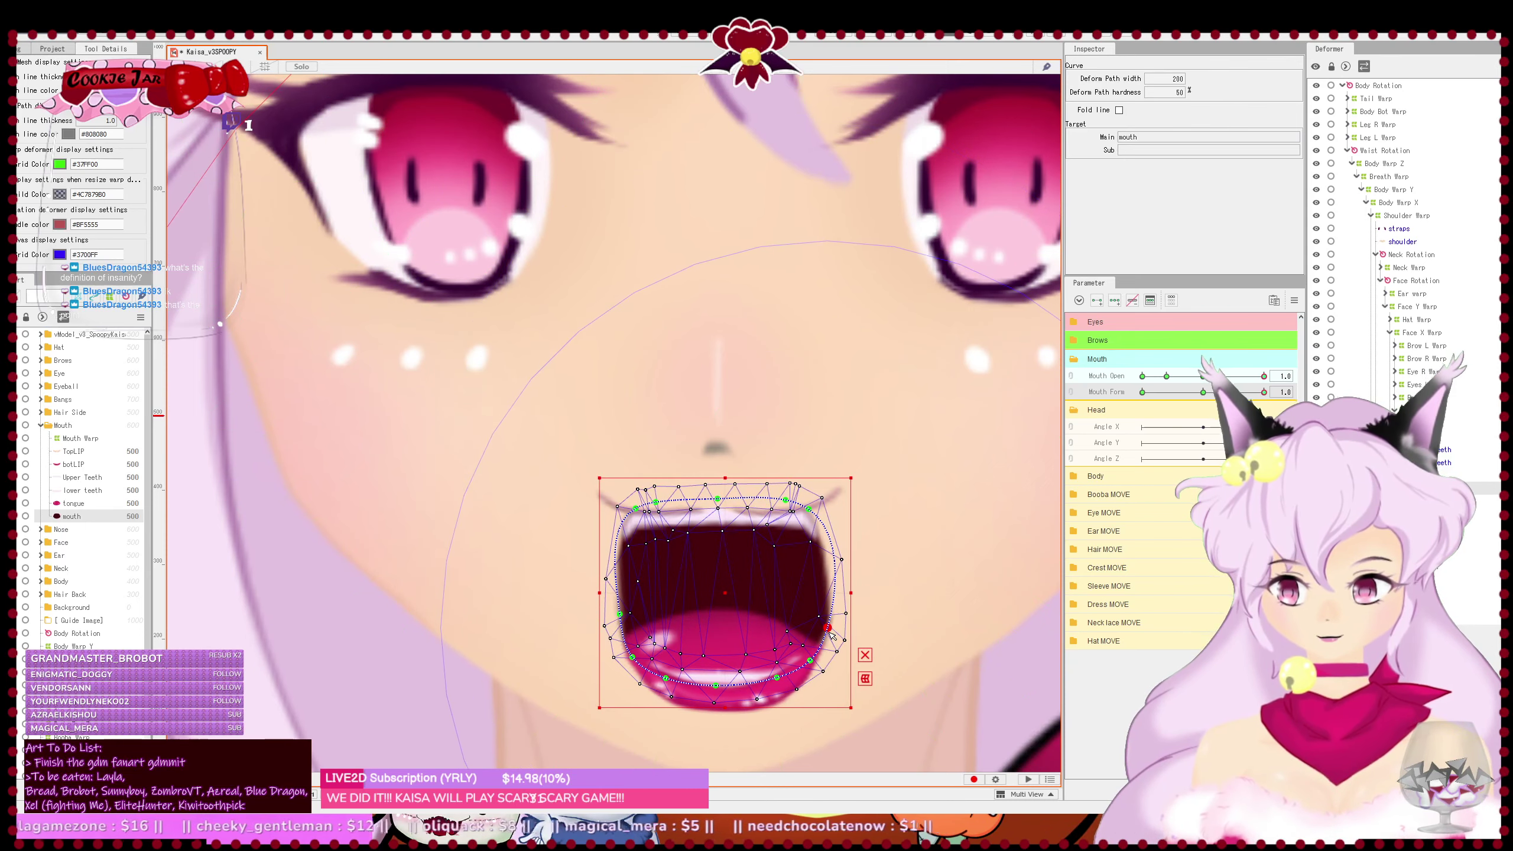
click(795, 661)
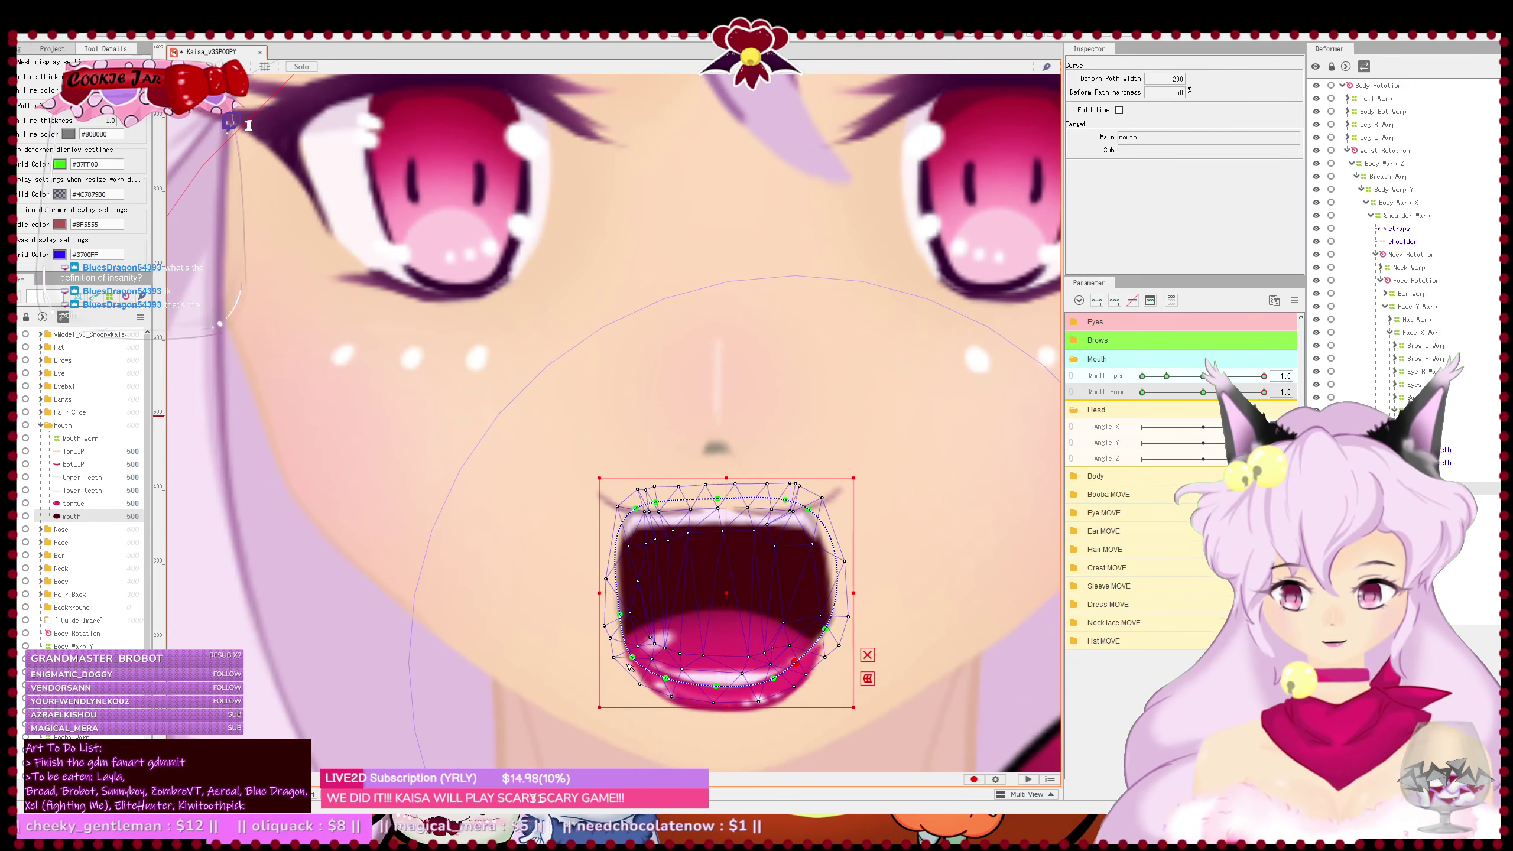
drag(631, 657, 669, 678)
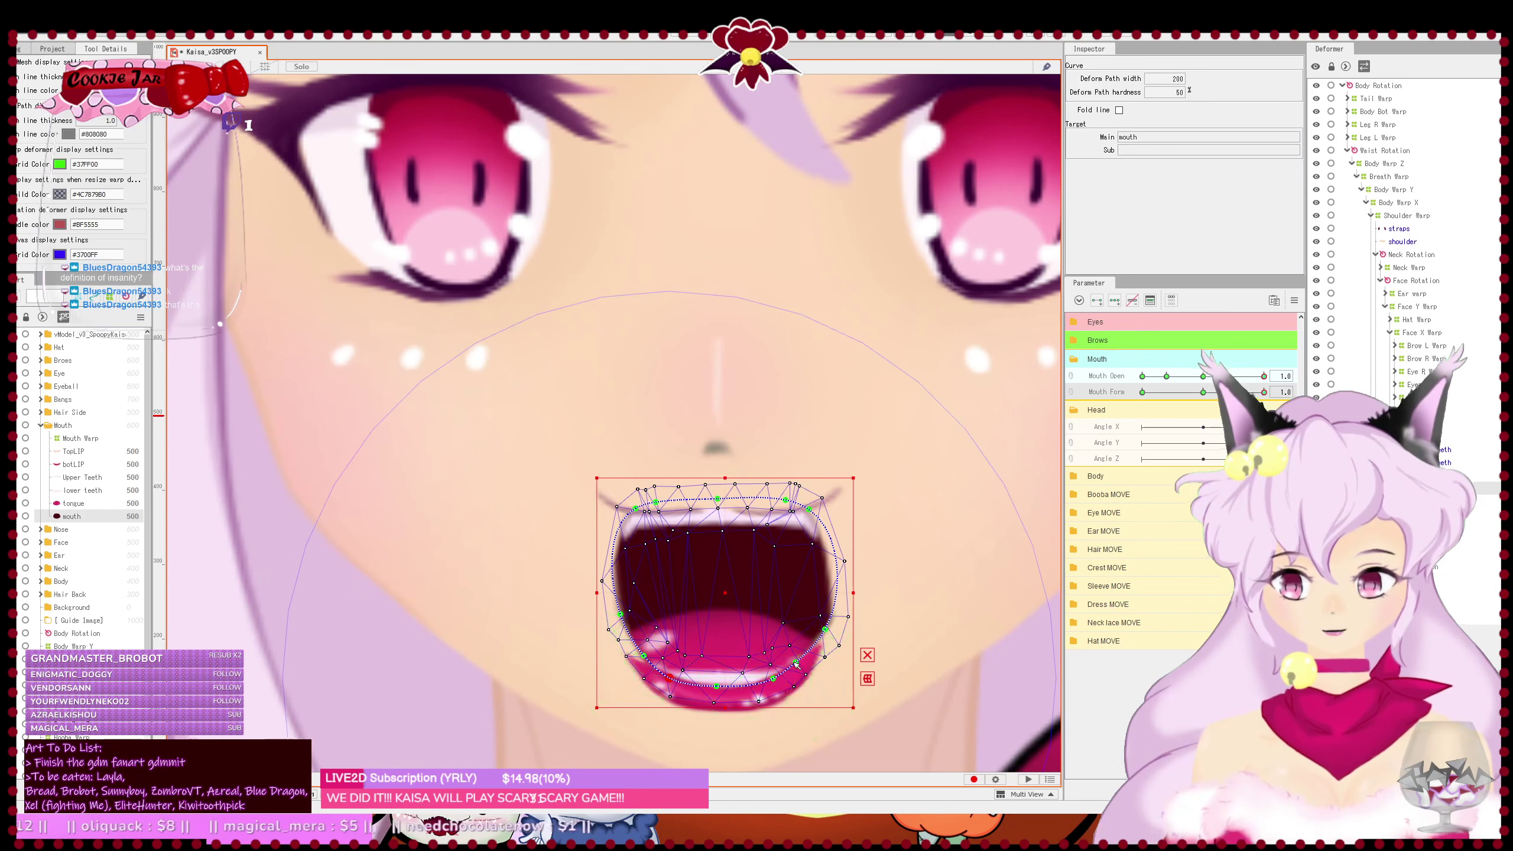
- Raise the mouth mesh's lower right deform-path point and pull both ends of the botLIP deform path inward
drag(796, 661, 819, 630)
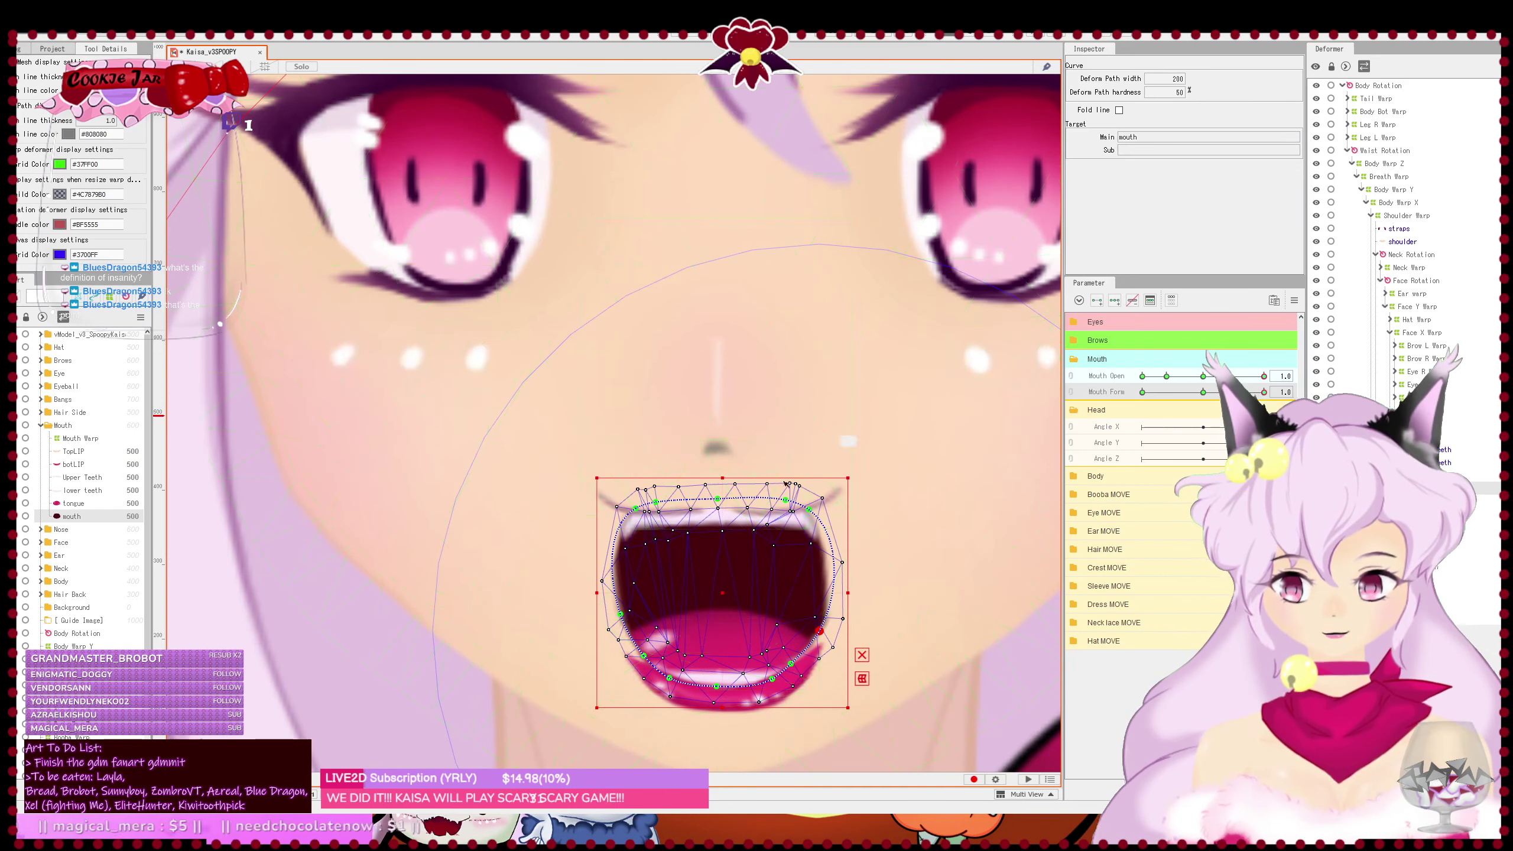
key(Escape)
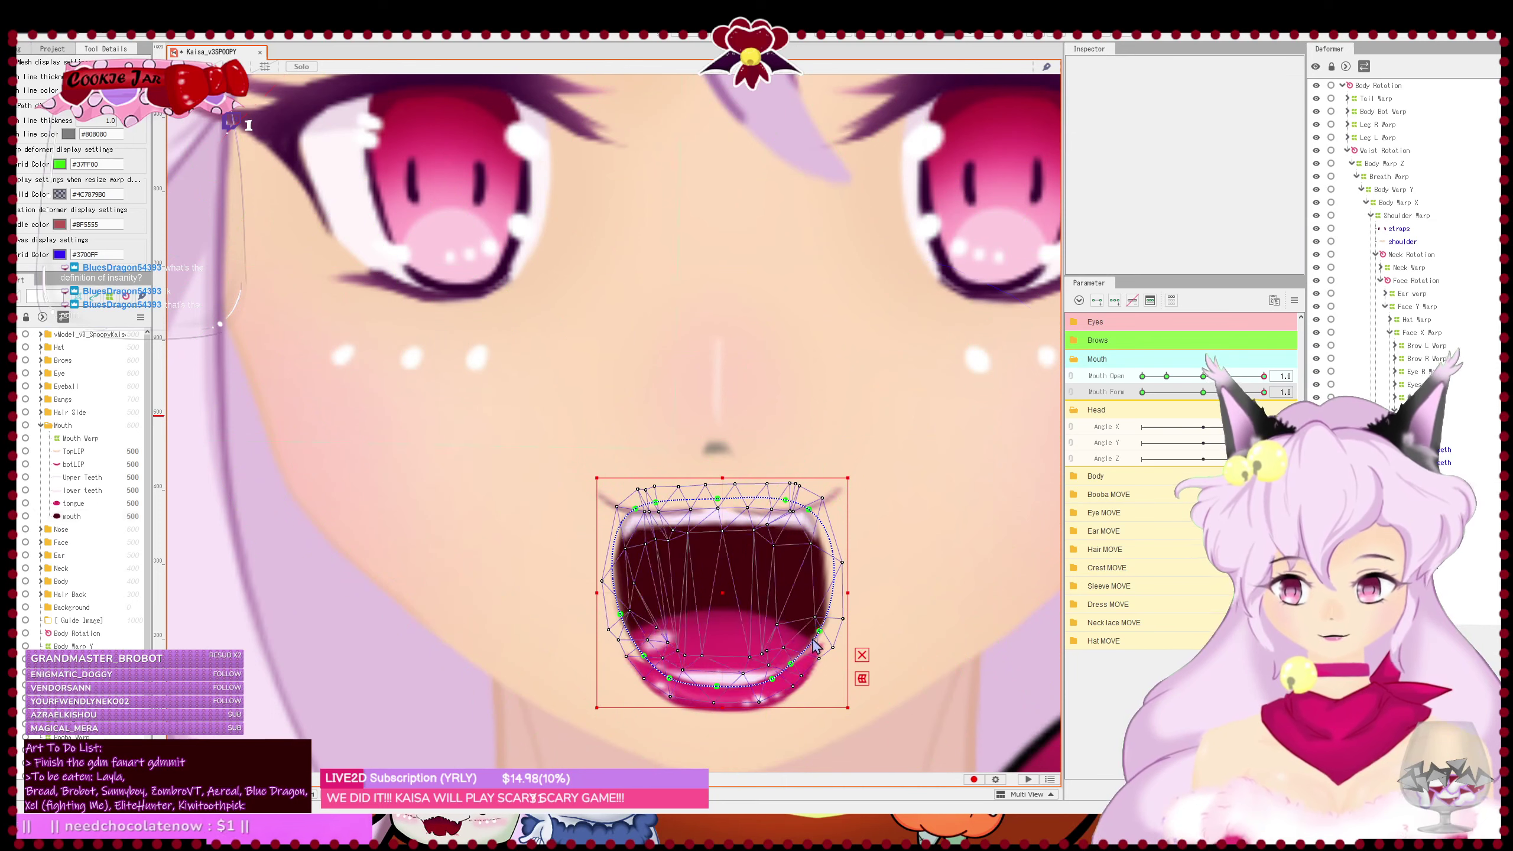
click(824, 637)
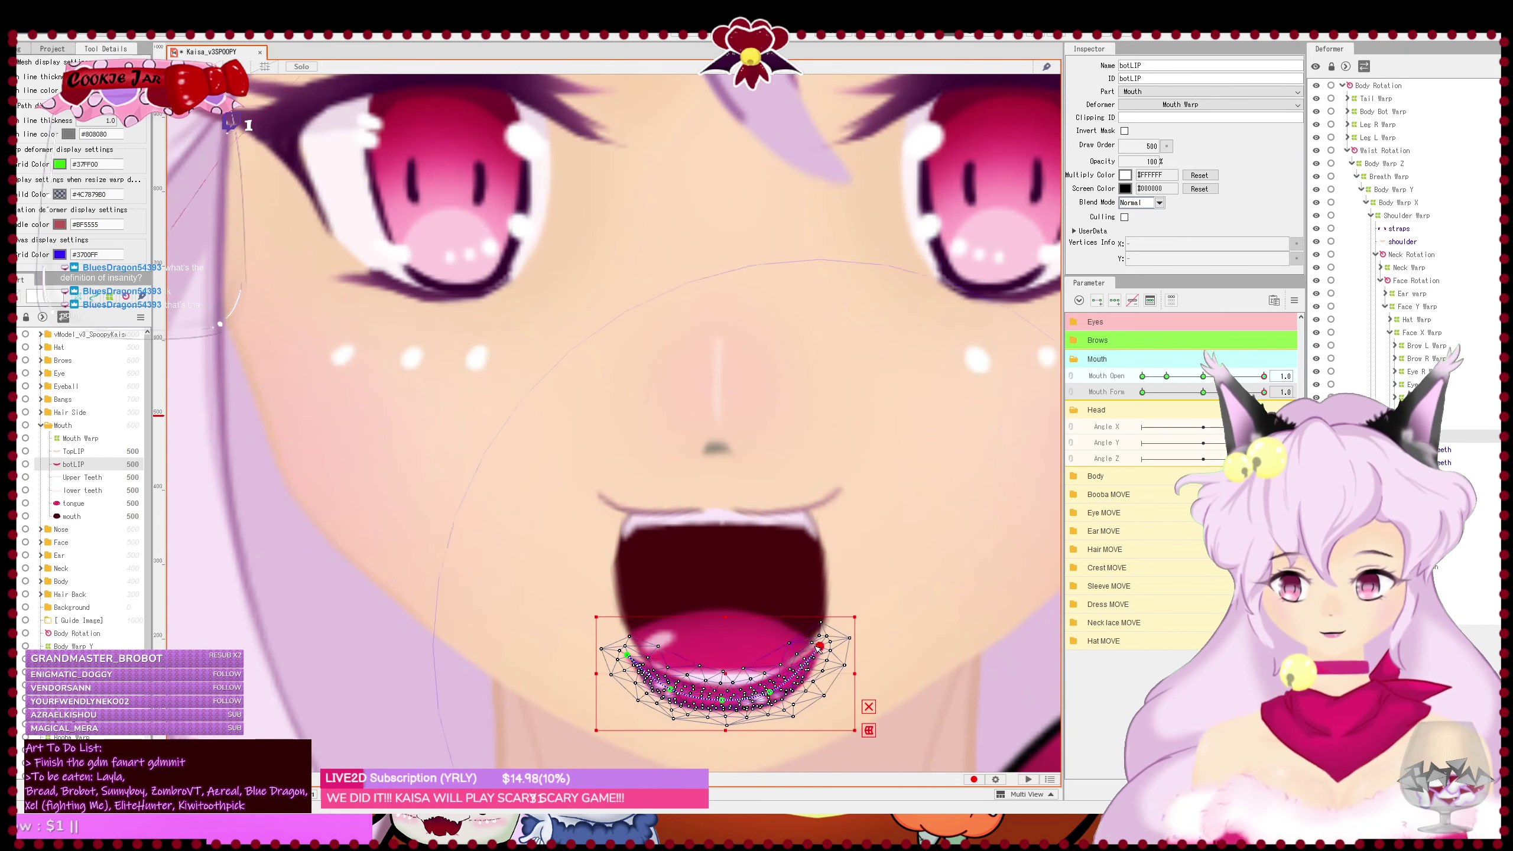
drag(628, 655, 635, 650)
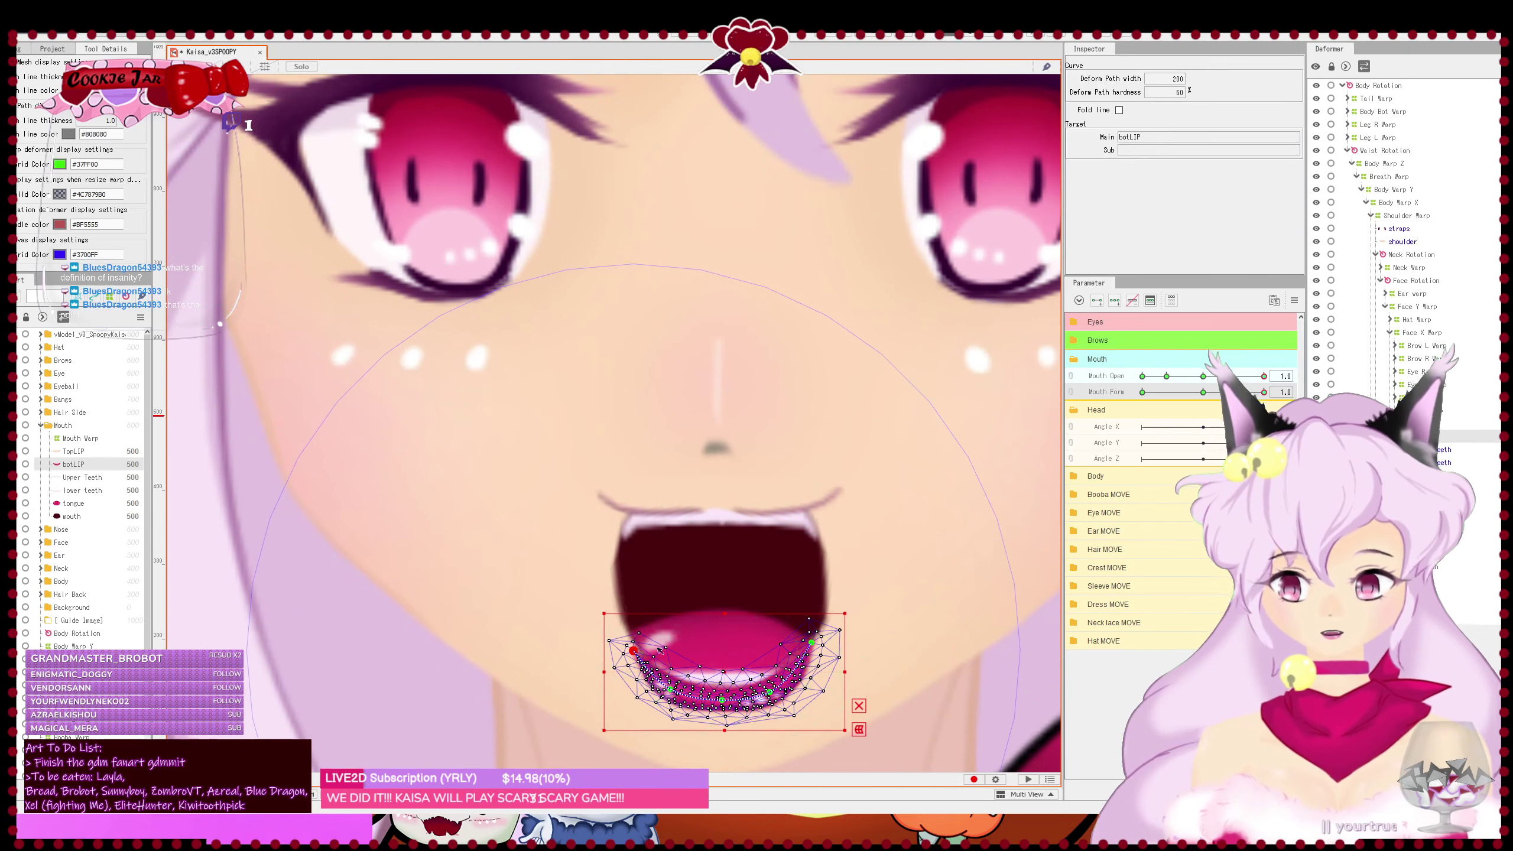
key(Escape)
scroll(771, 536, down, 5)
scroll(772, 536, up, 2)
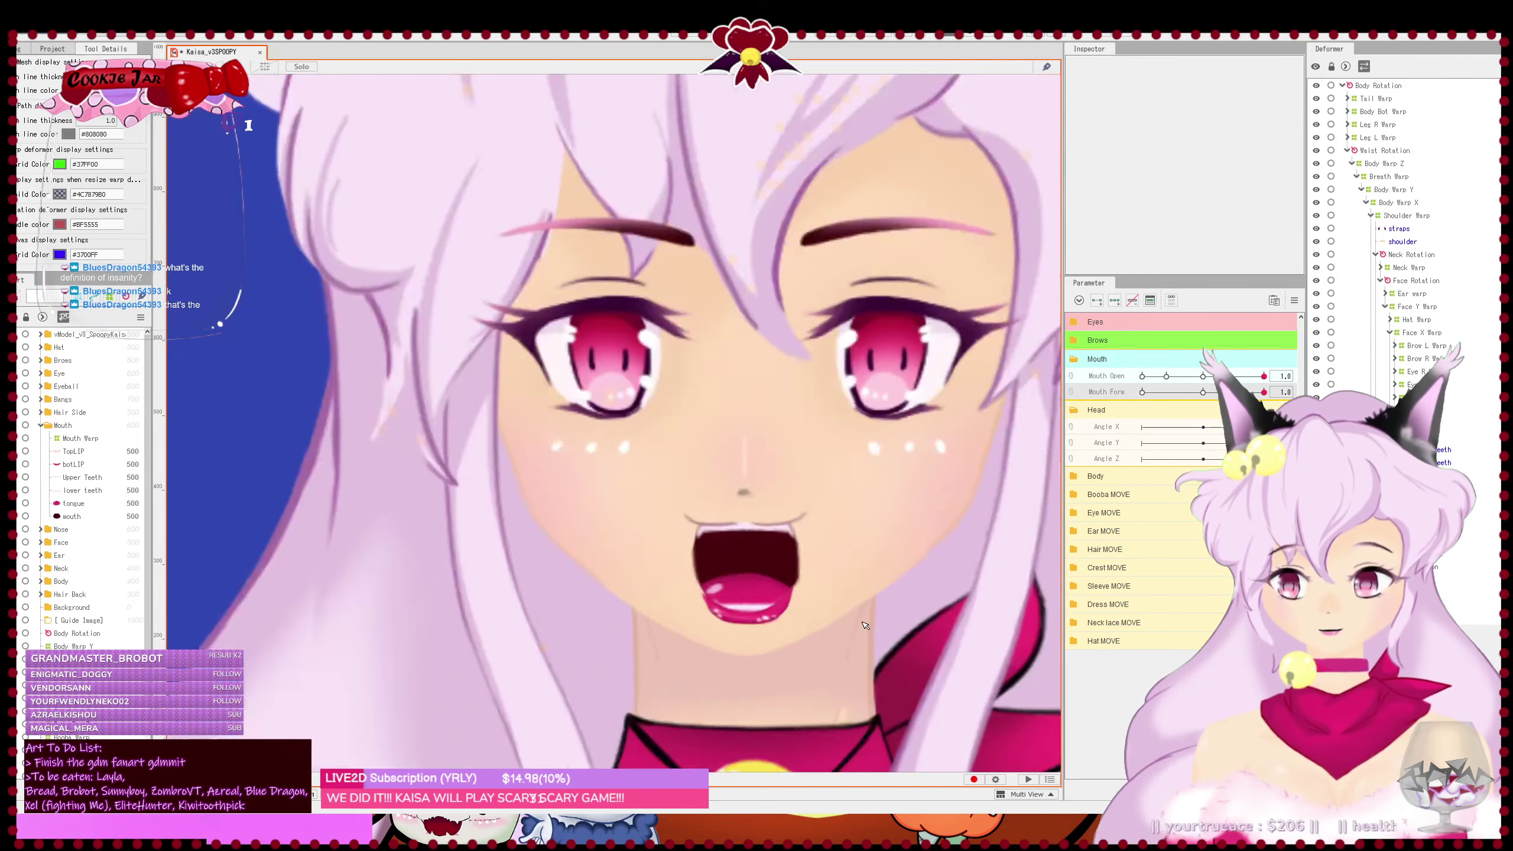
- Adjust the TopLIP deform-path points from corner to corner so the upper lip follows the mouth opening
scroll(828, 584, up, 4)
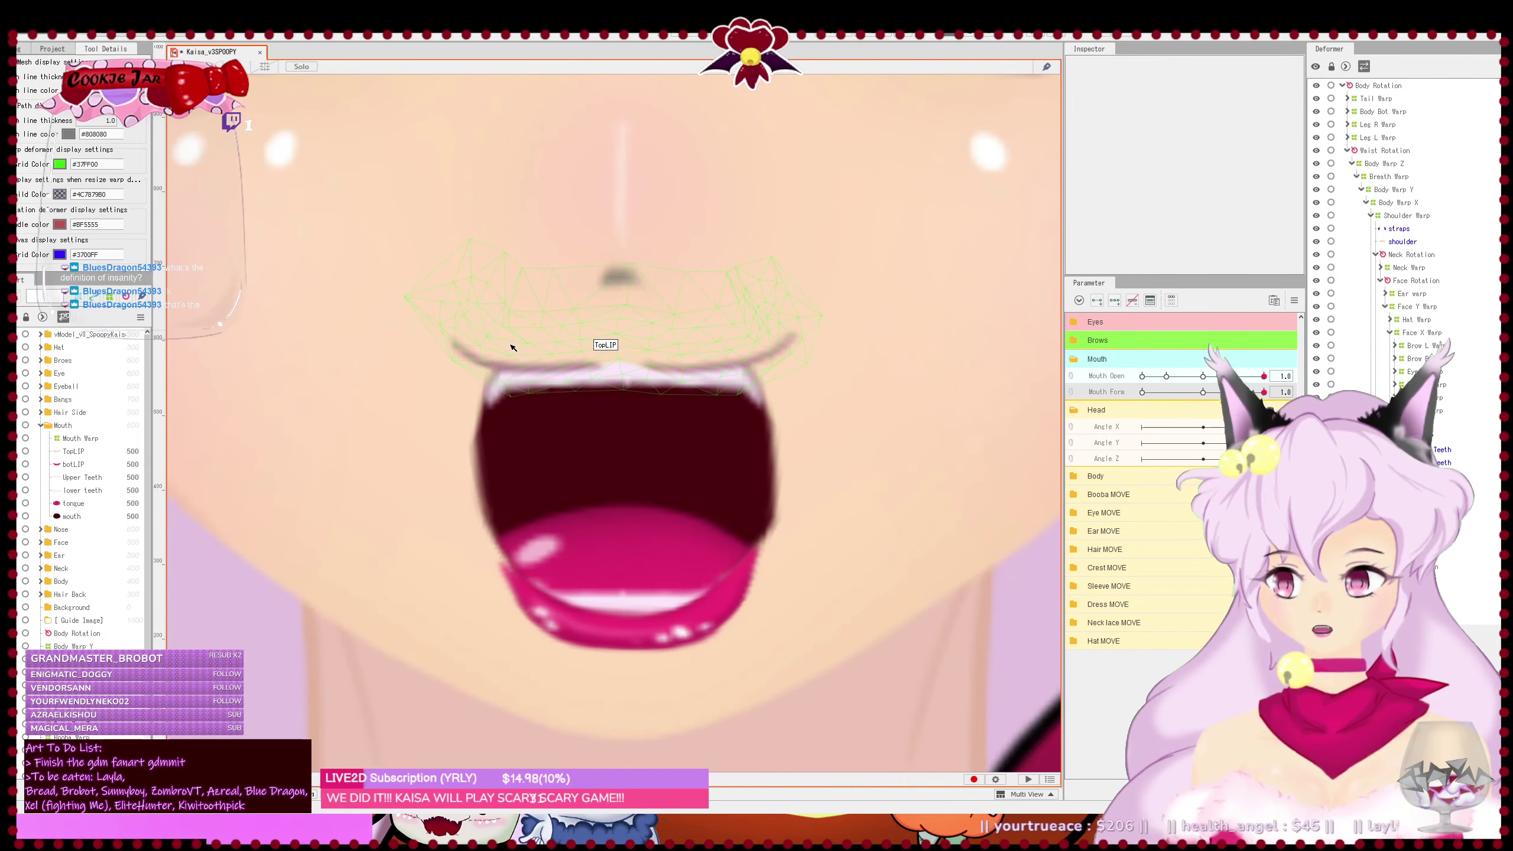
click(510, 345)
drag(458, 342, 584, 383)
drag(677, 369, 747, 375)
drag(683, 440, 715, 466)
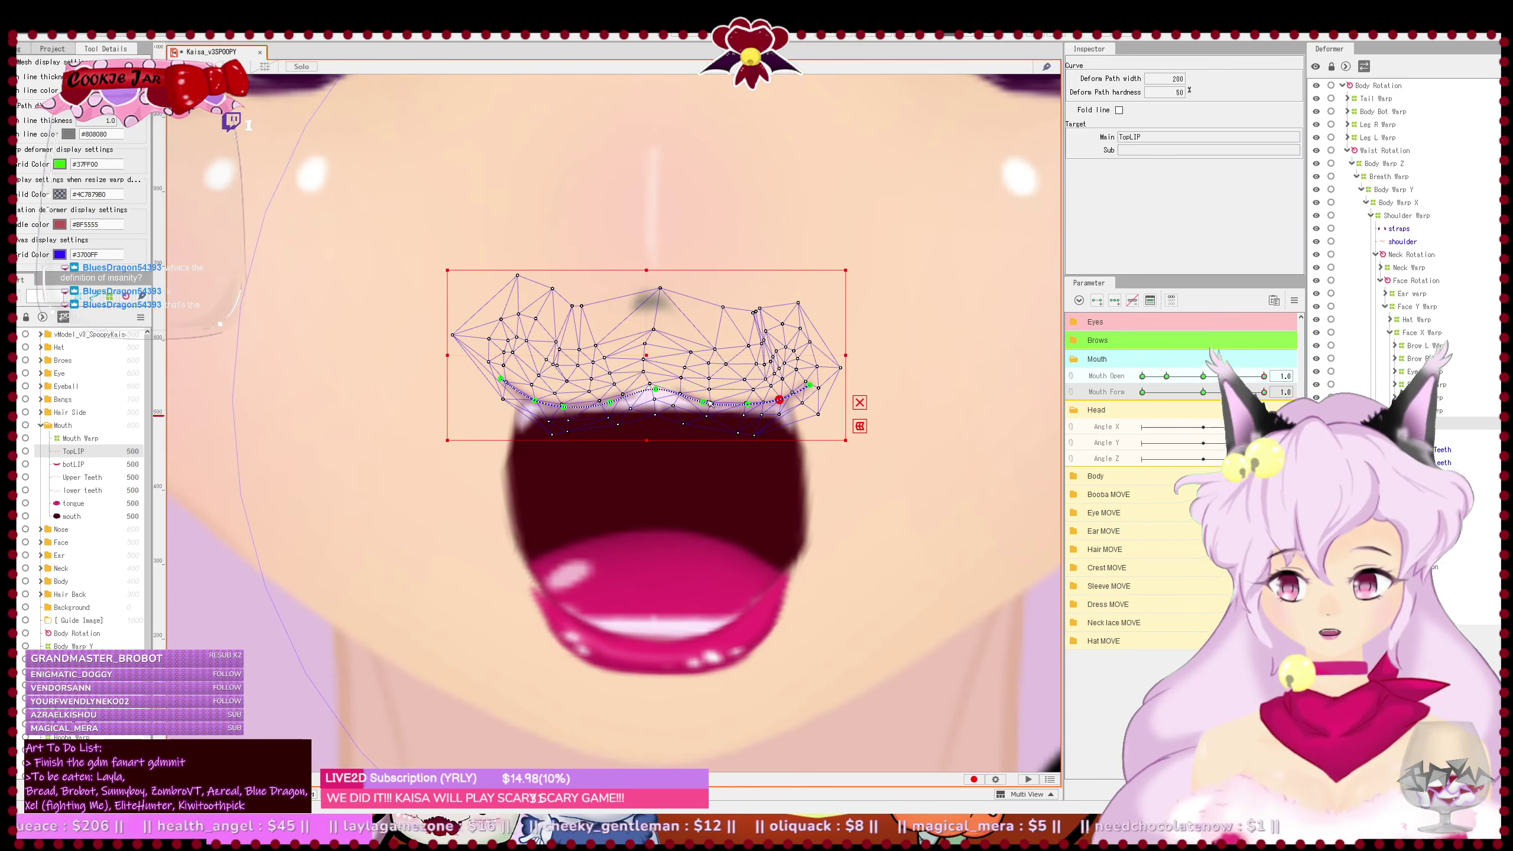
drag(704, 402, 810, 380)
- Even out the mouth mesh's sides by lowering its left side deform-path point and raising the right one
click(795, 507)
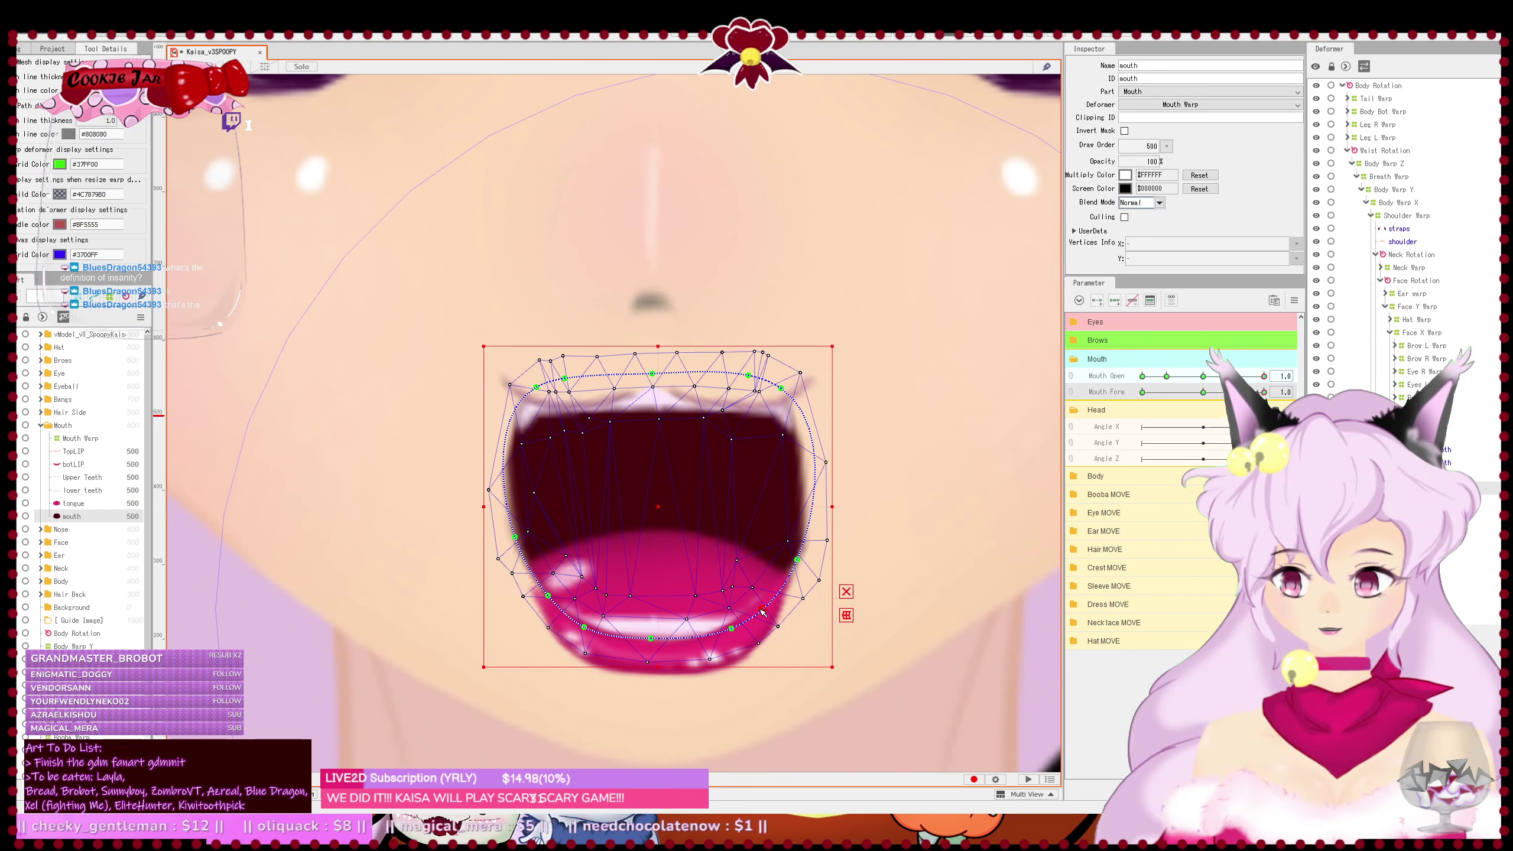
click(752, 660)
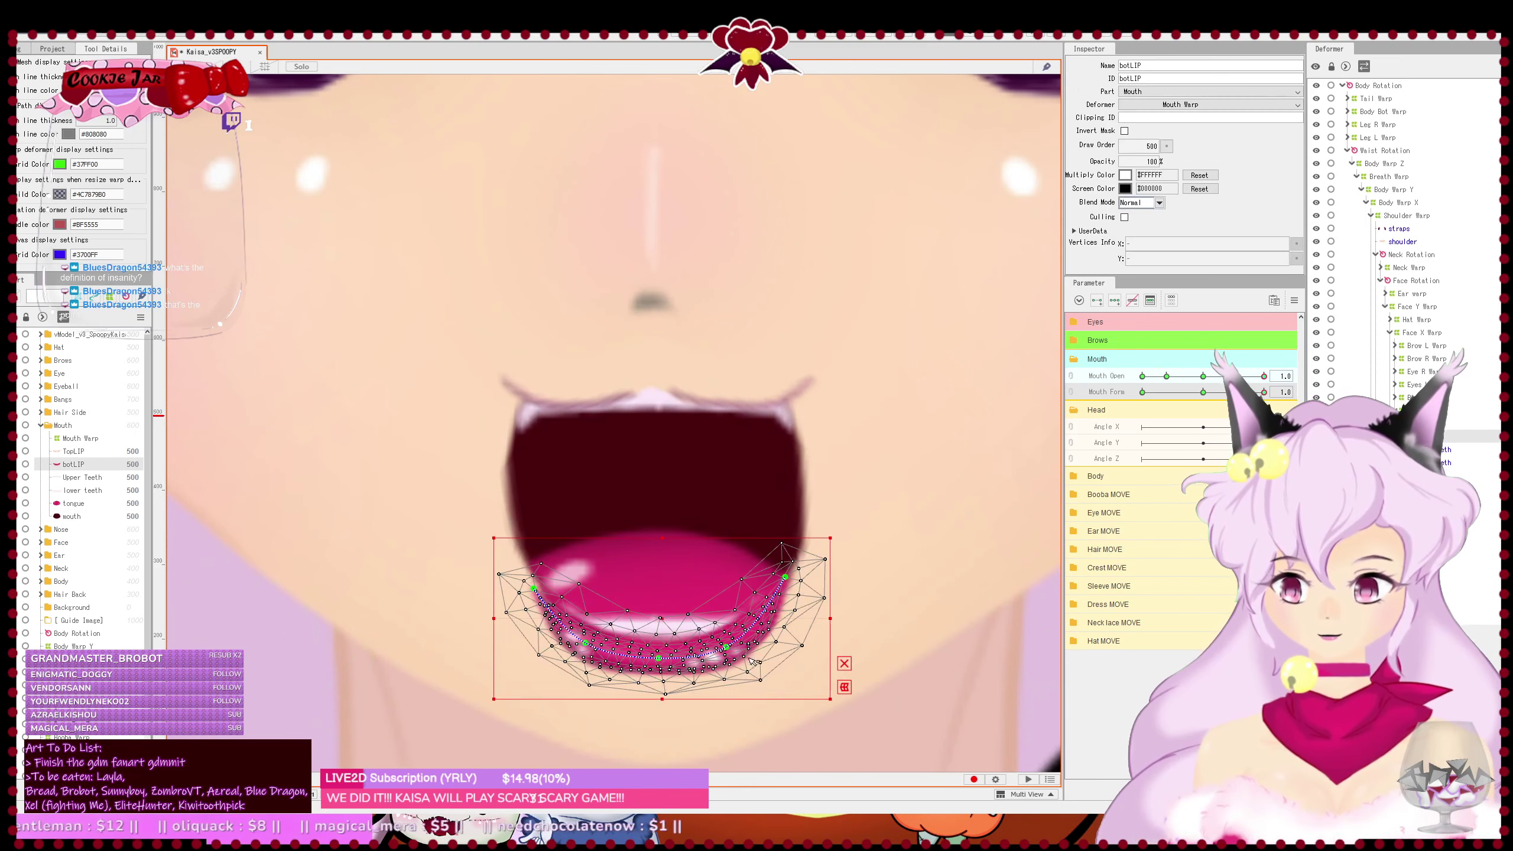
click(786, 579)
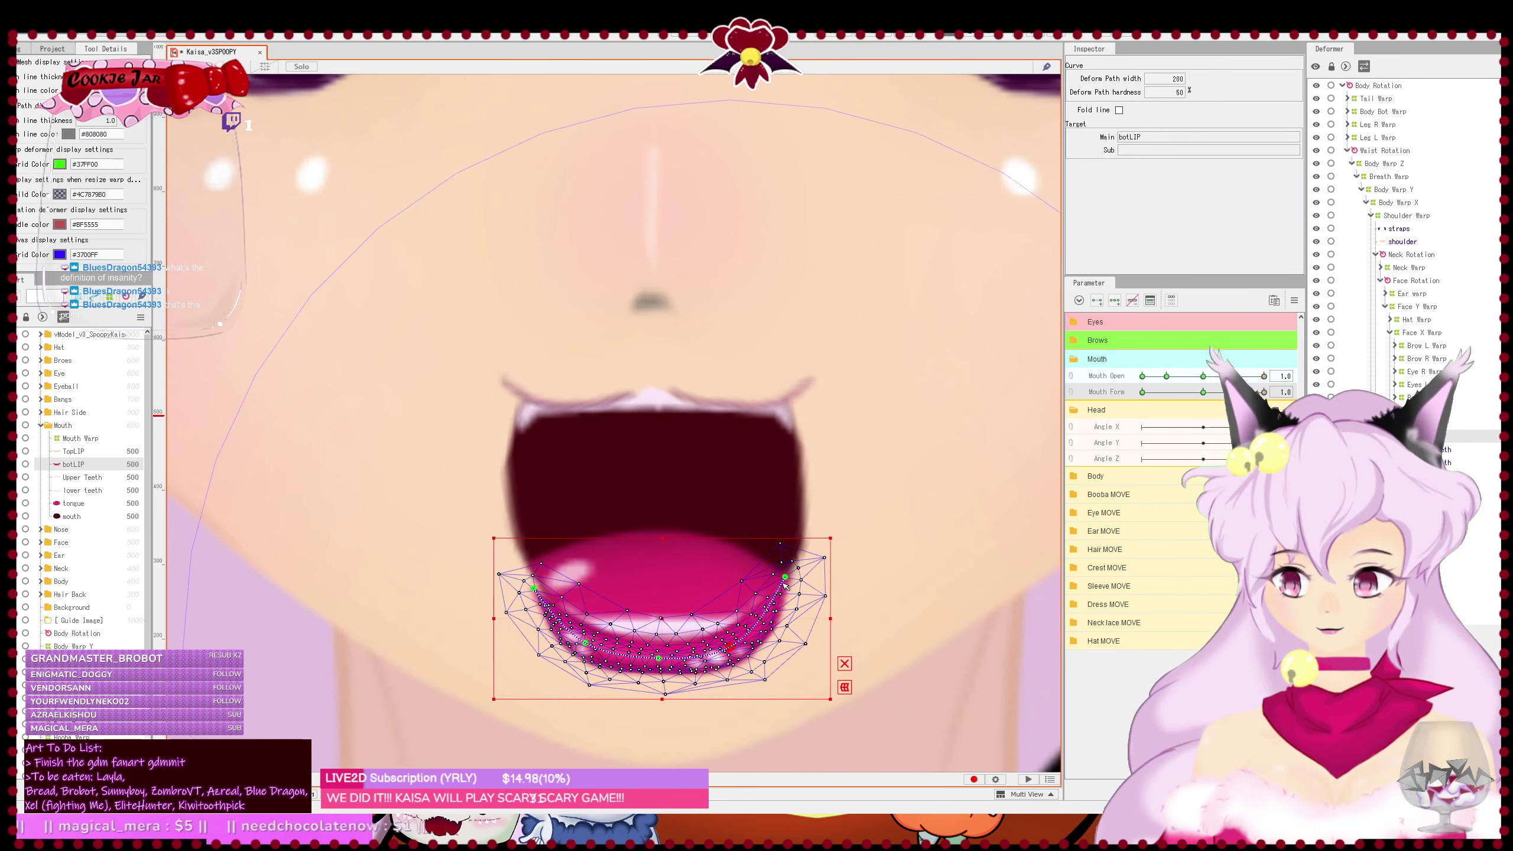
click(569, 417)
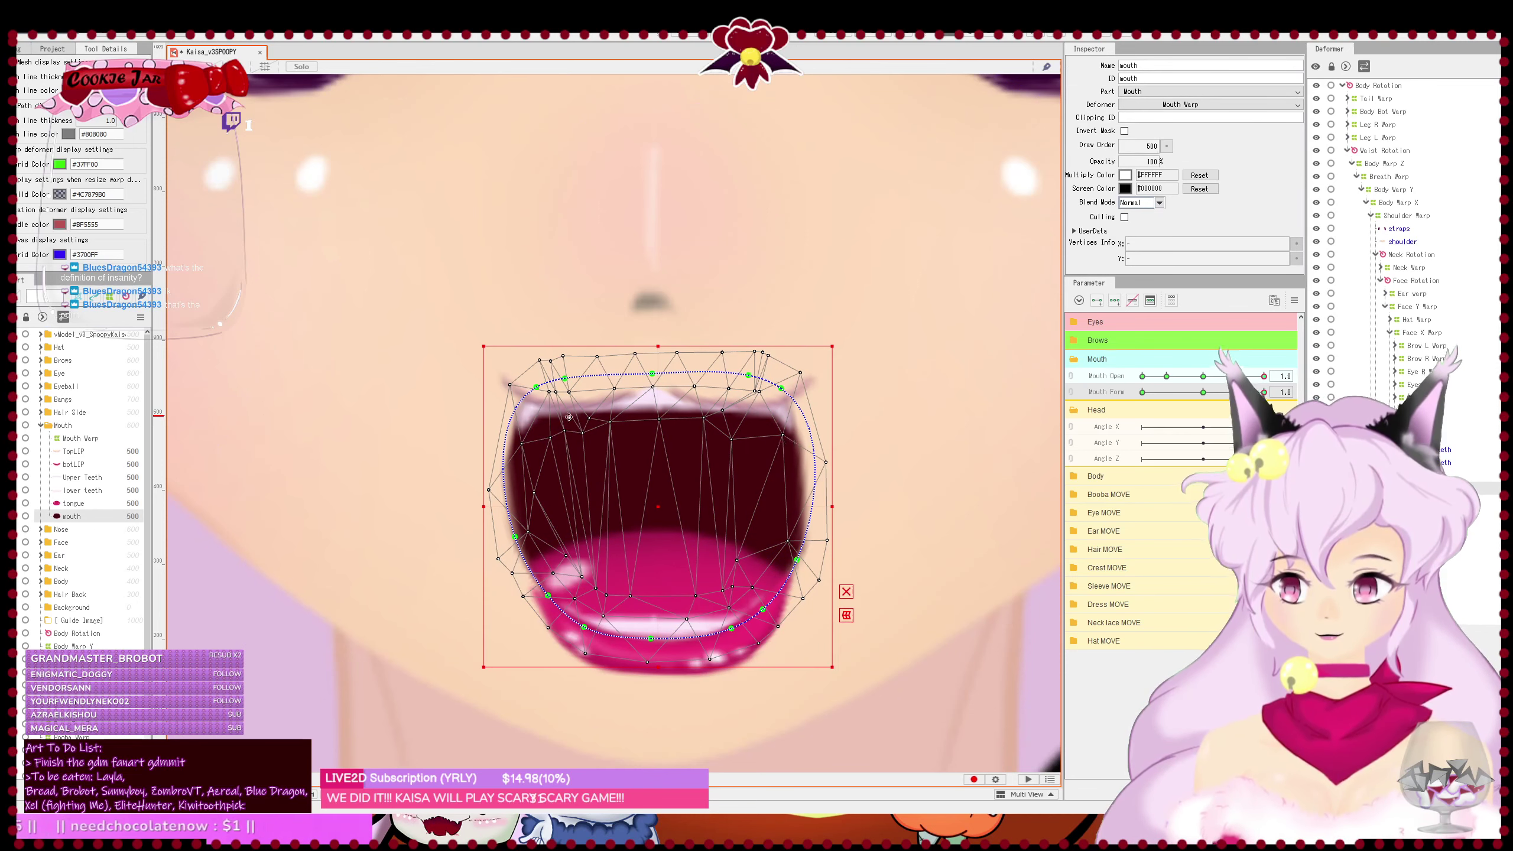
drag(520, 537, 525, 553)
click(799, 544)
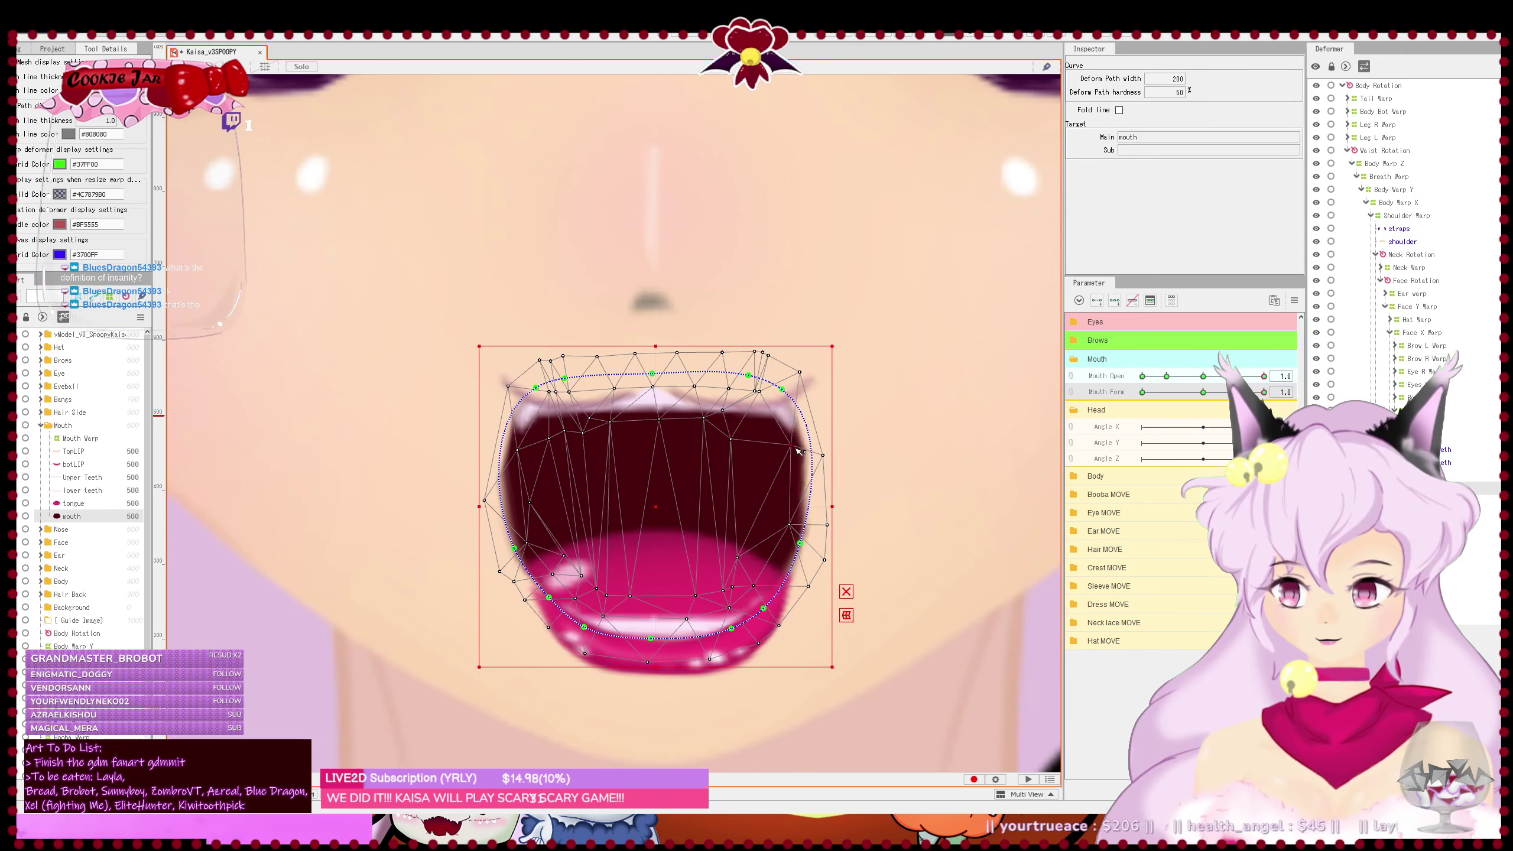
click(802, 553)
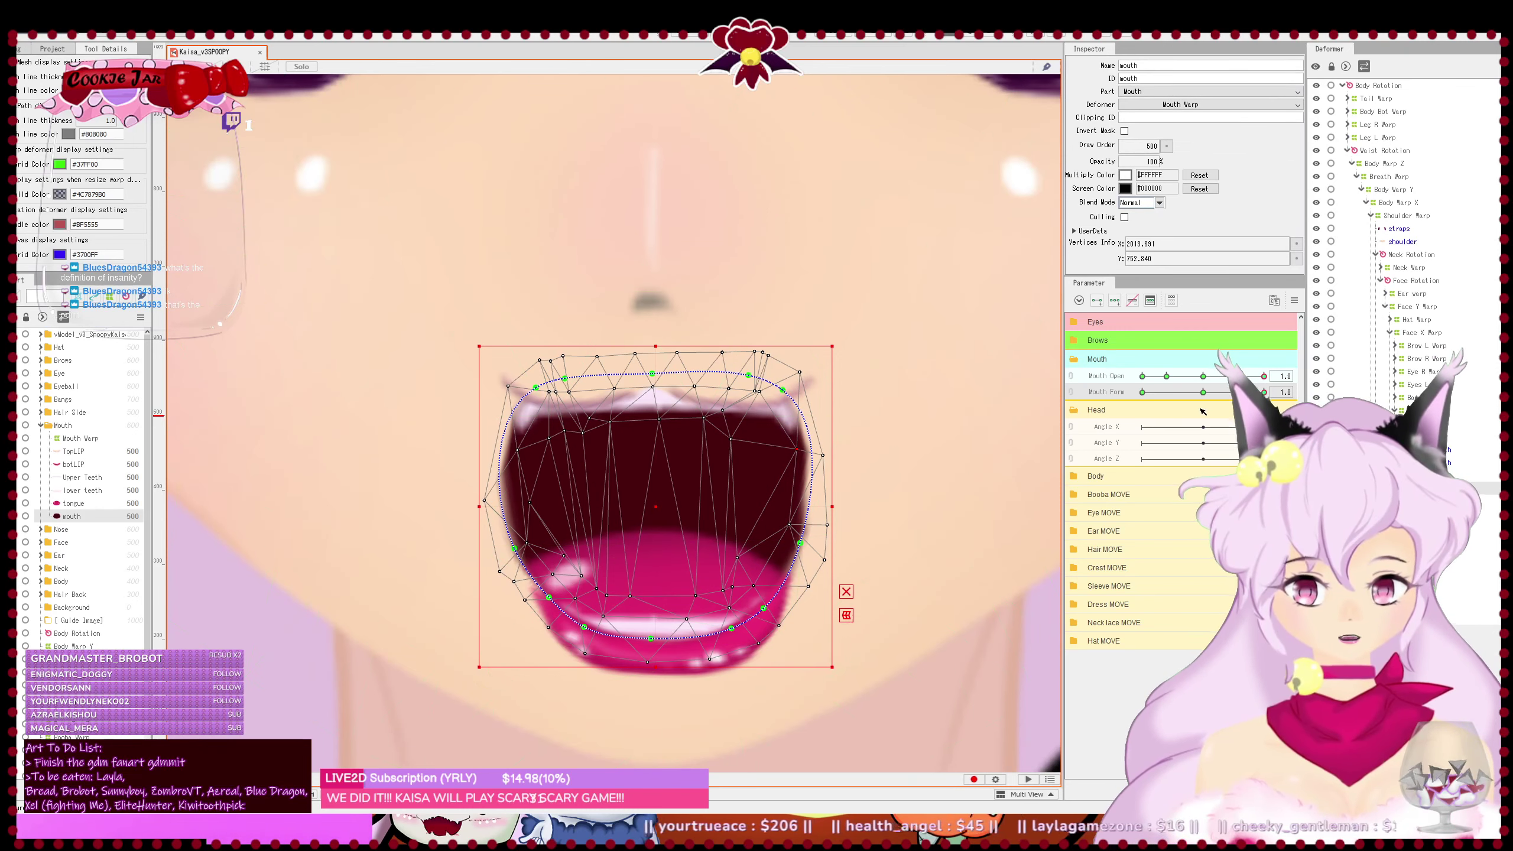
- Set Mouth Form to 0.0 with Mouth Open at 1.0 and open the mouth mesh for manual mesh editing
drag(1263, 376, 1128, 391)
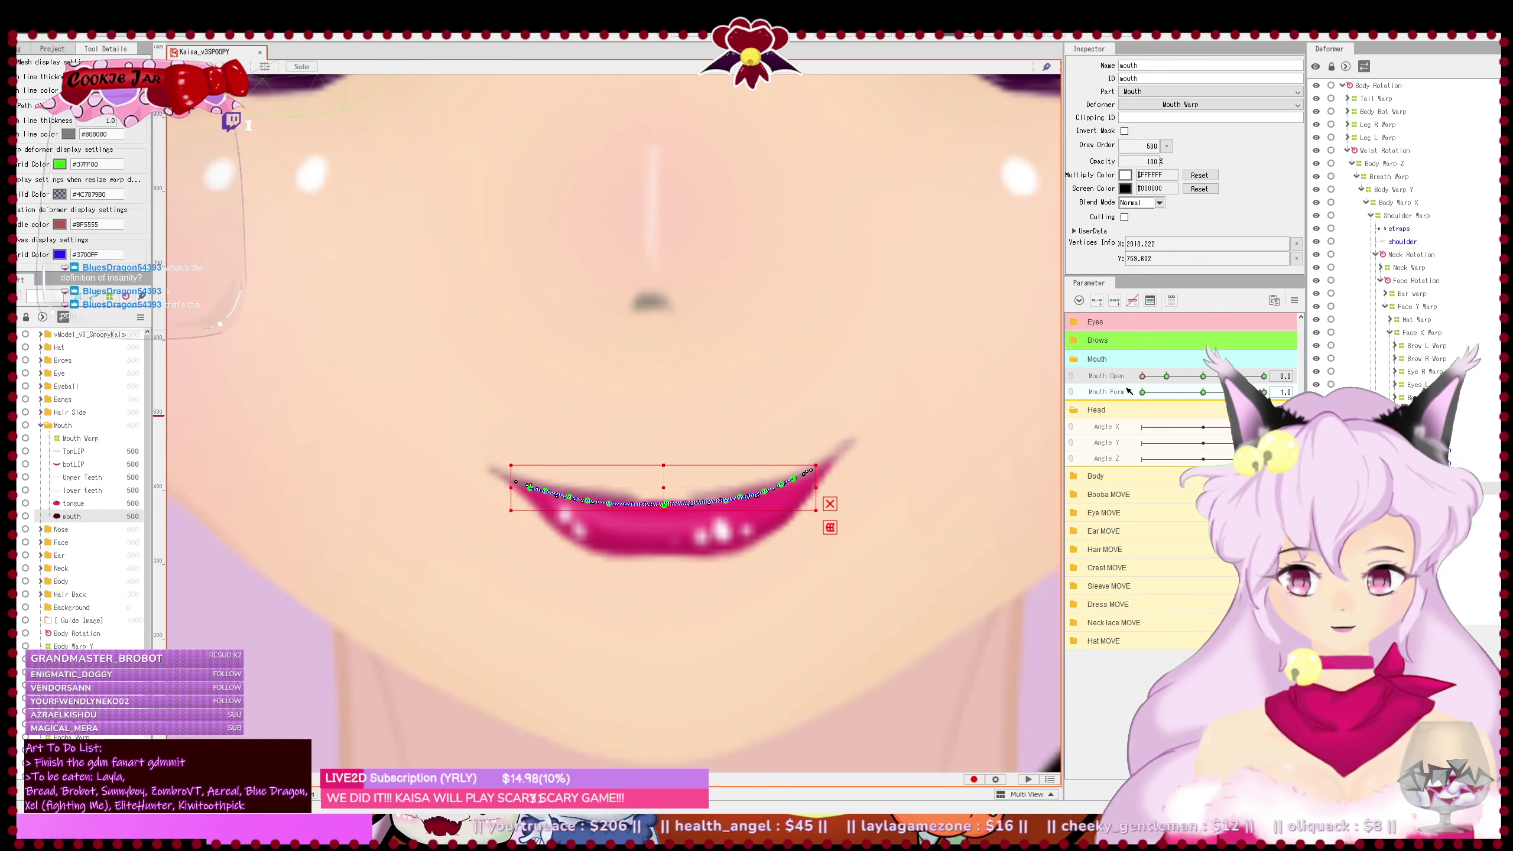
click(1203, 392)
click(1263, 376)
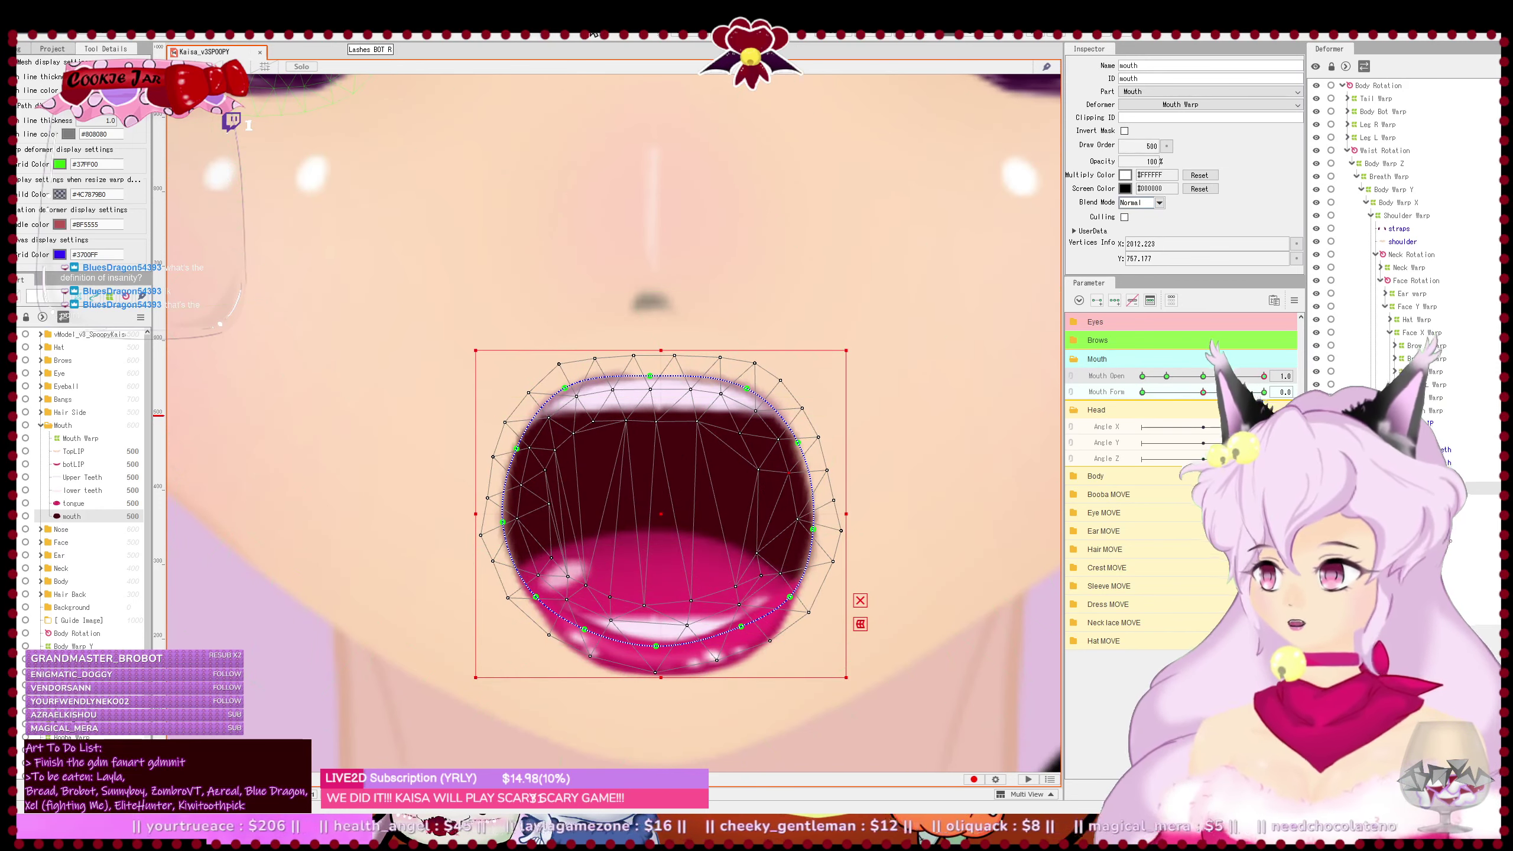
key(ctrl+e)
drag(633, 357, 669, 265)
scroll(720, 291, up, 3)
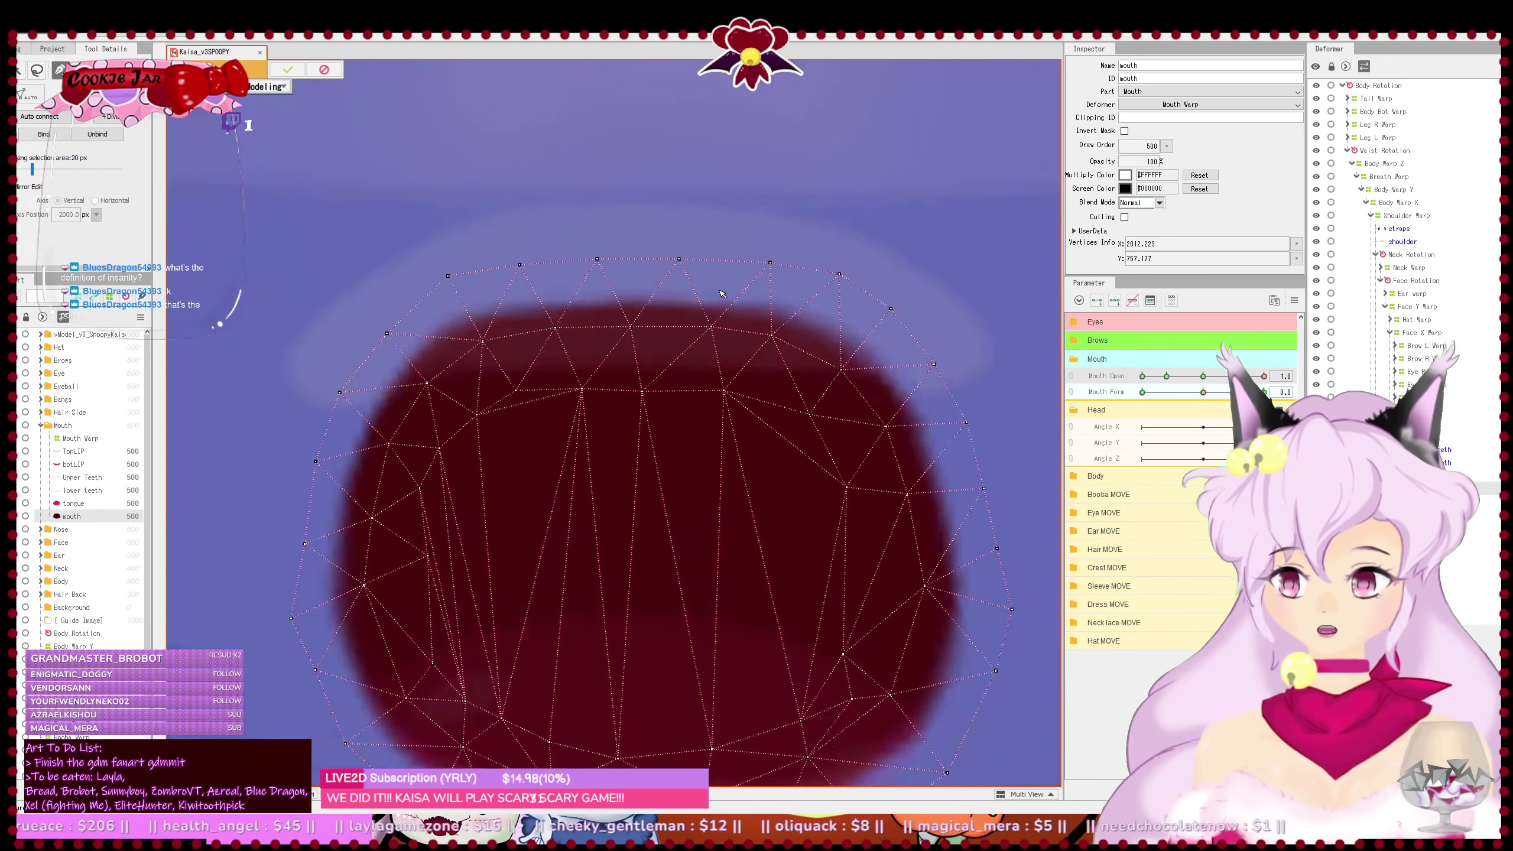
scroll(751, 328, down, 2)
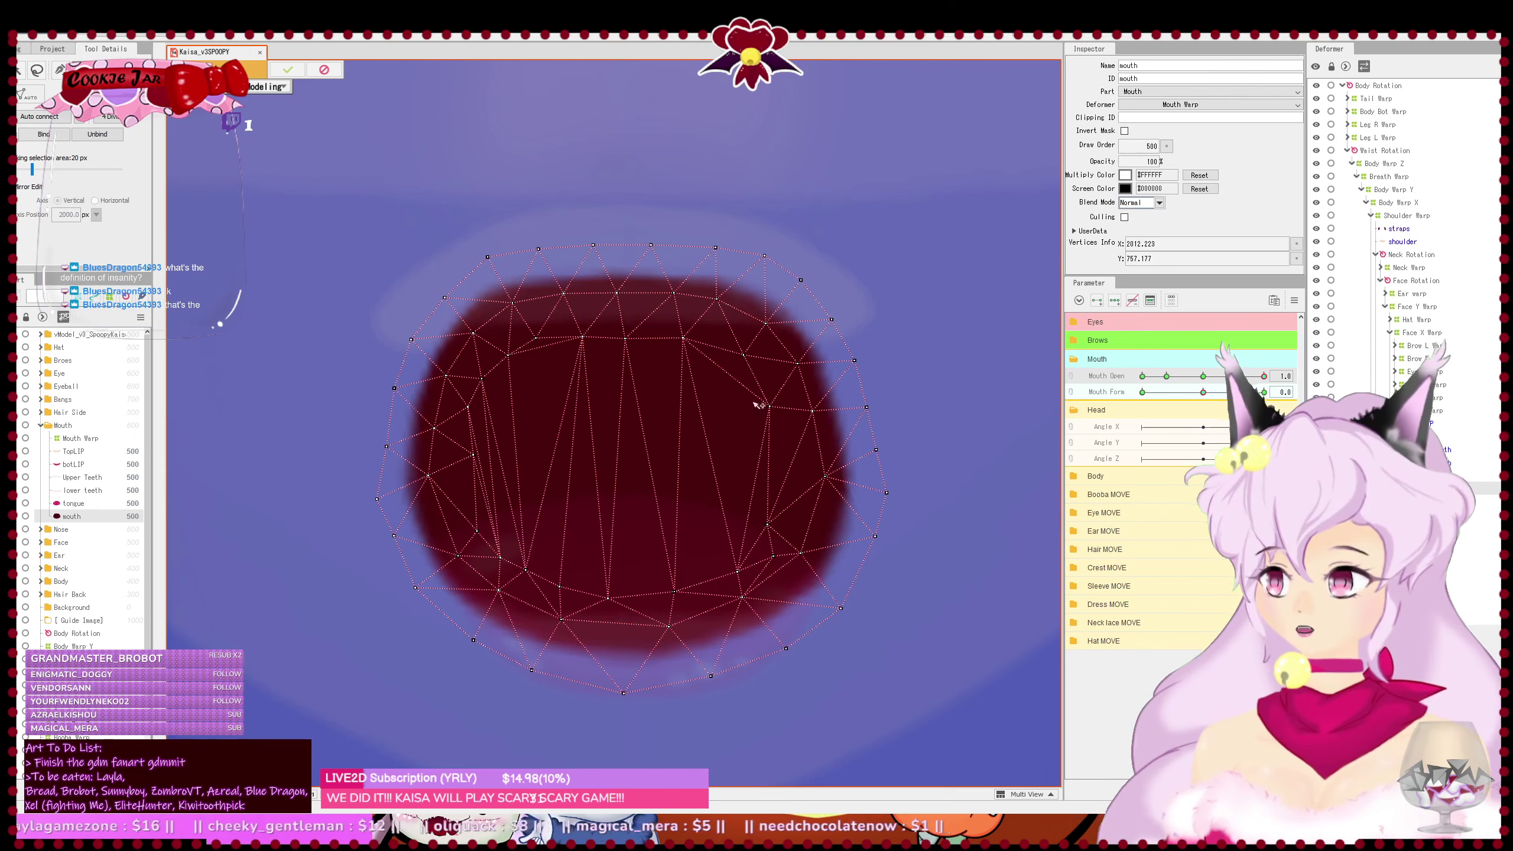
- Erase two inner vertices on the mouth mesh's right side and add new vertices curving along that inner side
ctrl+click(776, 411)
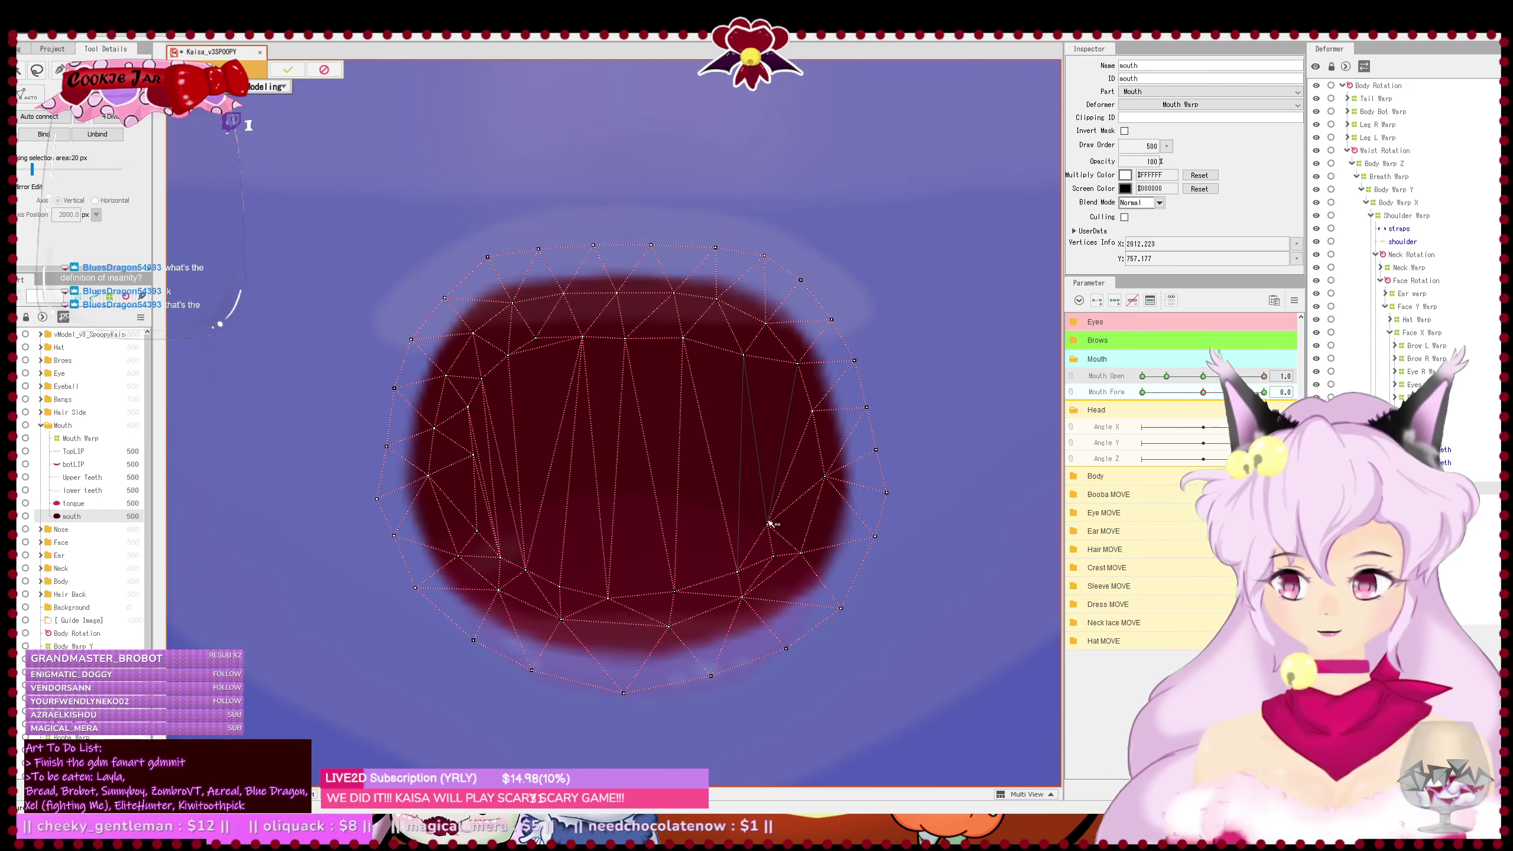
ctrl+click(769, 523)
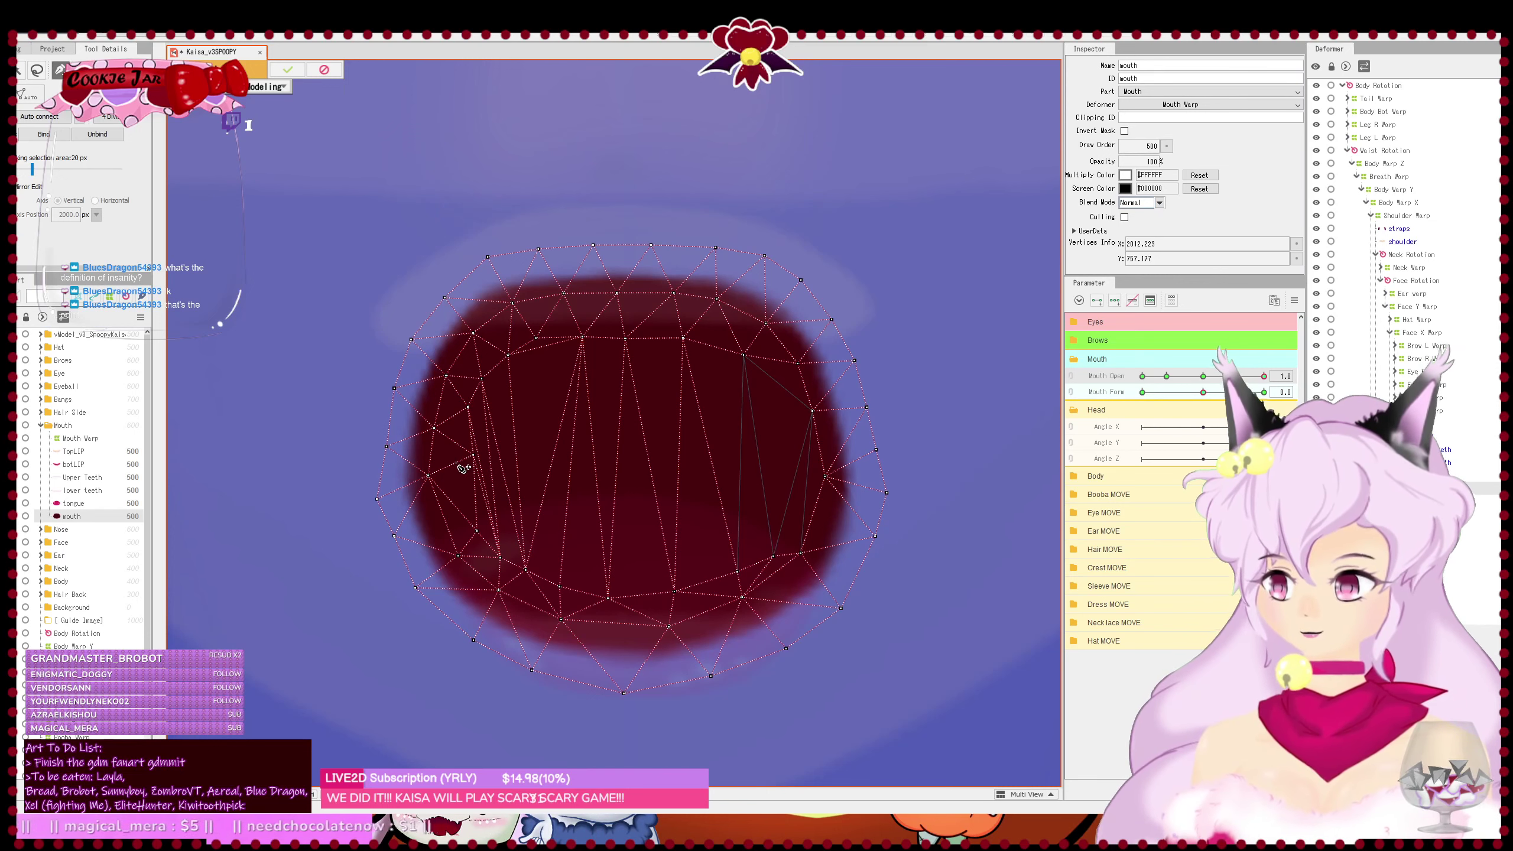
drag(473, 459, 460, 464)
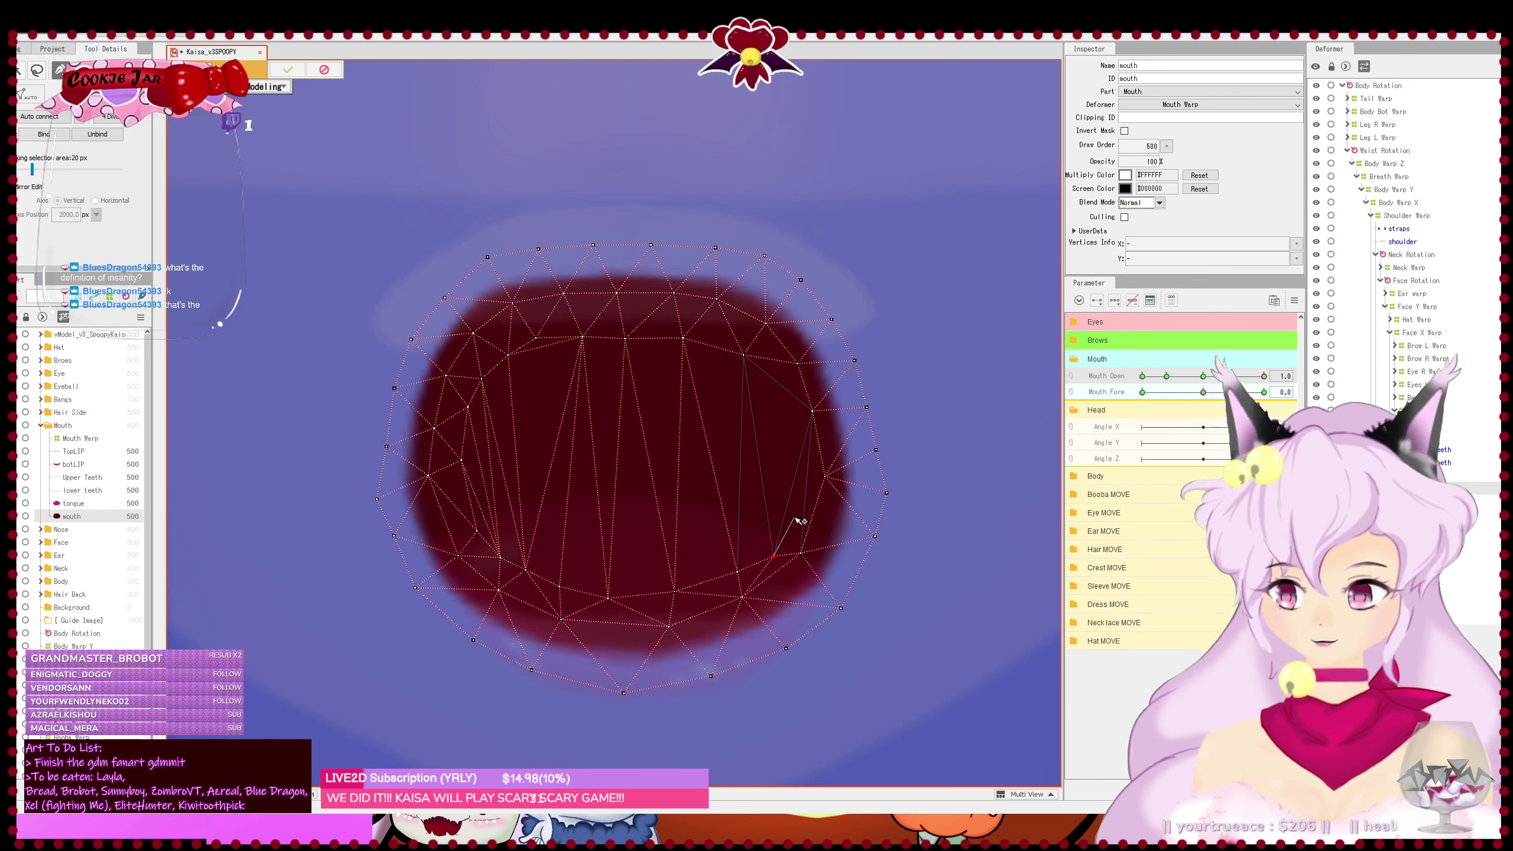
click(795, 522)
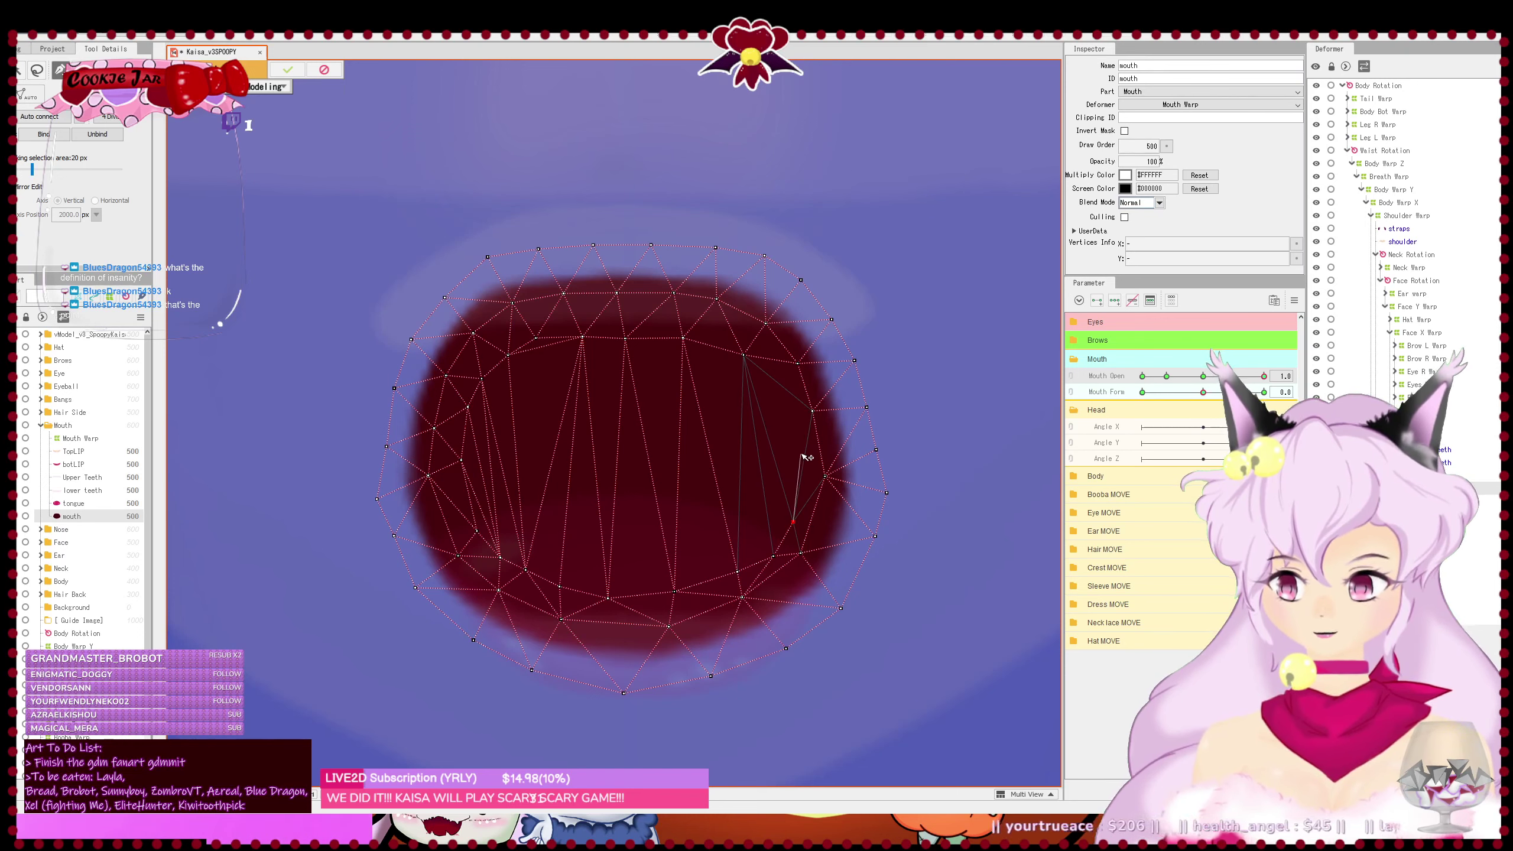
click(803, 452)
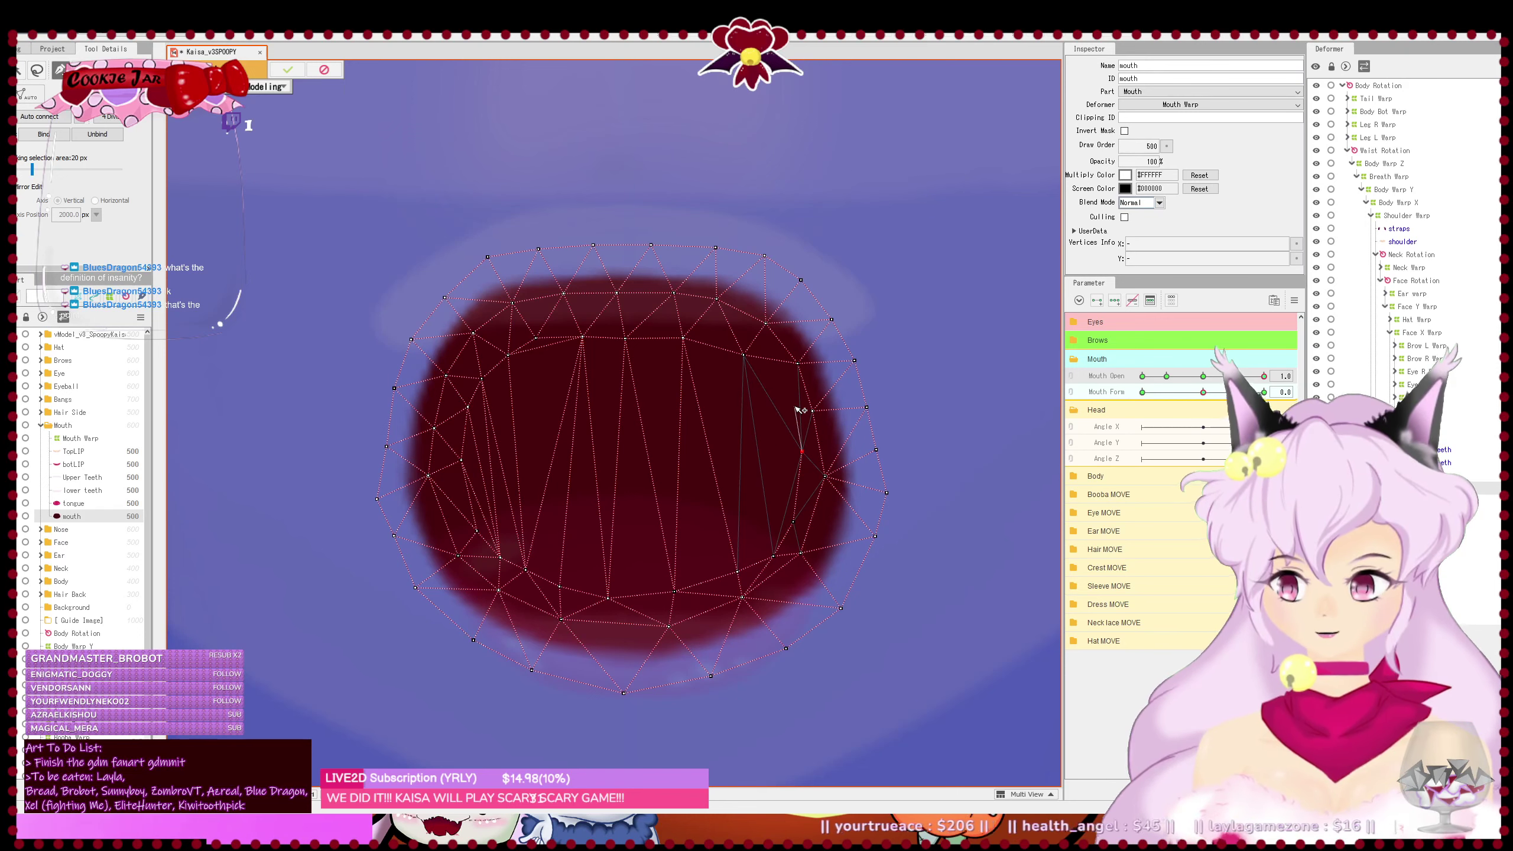
click(795, 407)
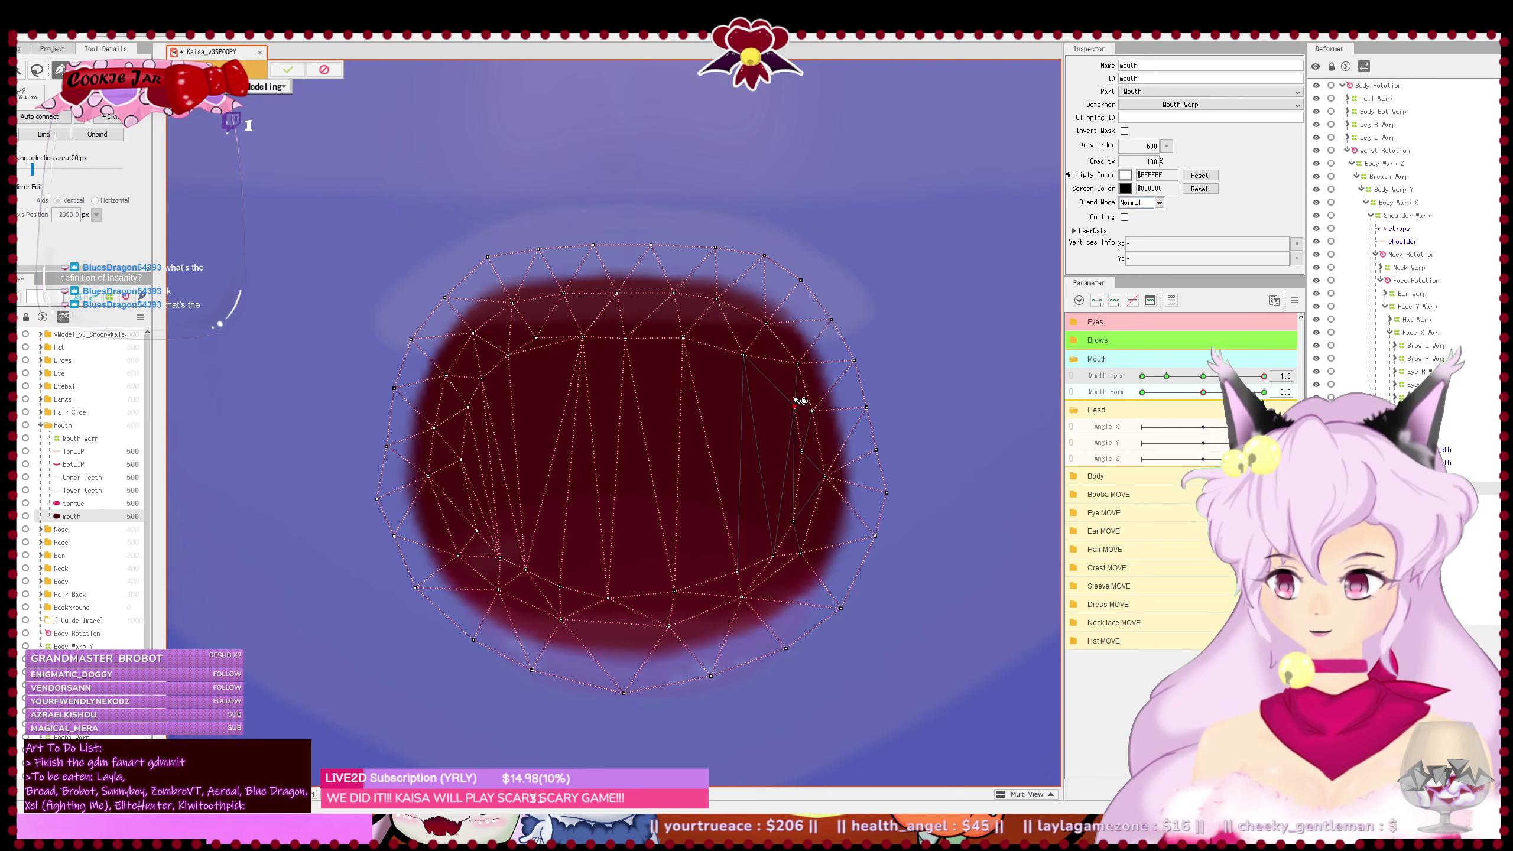
click(766, 375)
drag(761, 368, 749, 360)
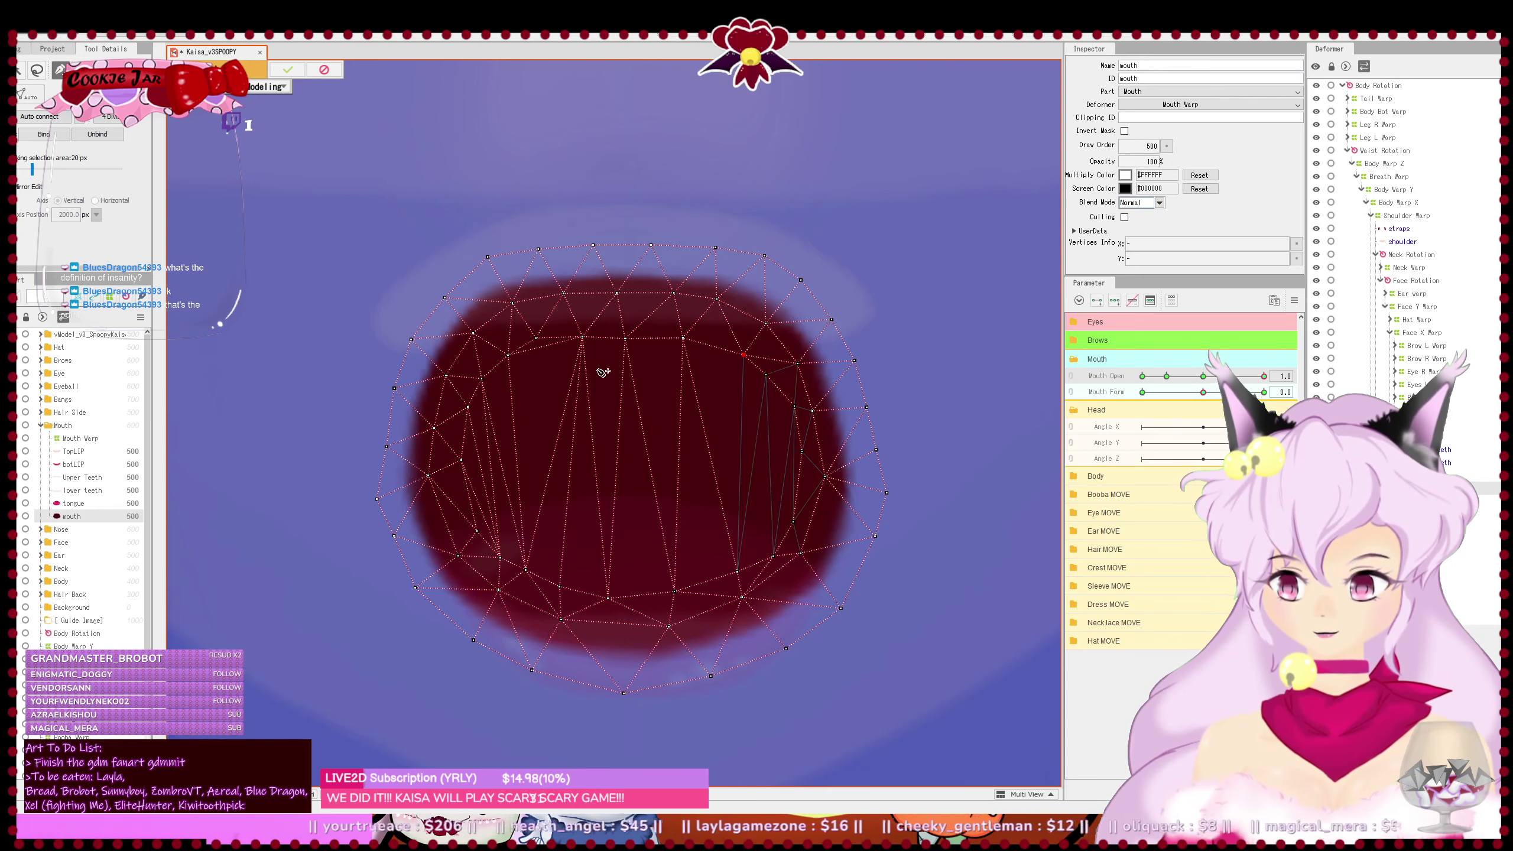
- Rework the edges between the mouth mesh's upper left inner vertices and auto-connect the mesh
click(82, 70)
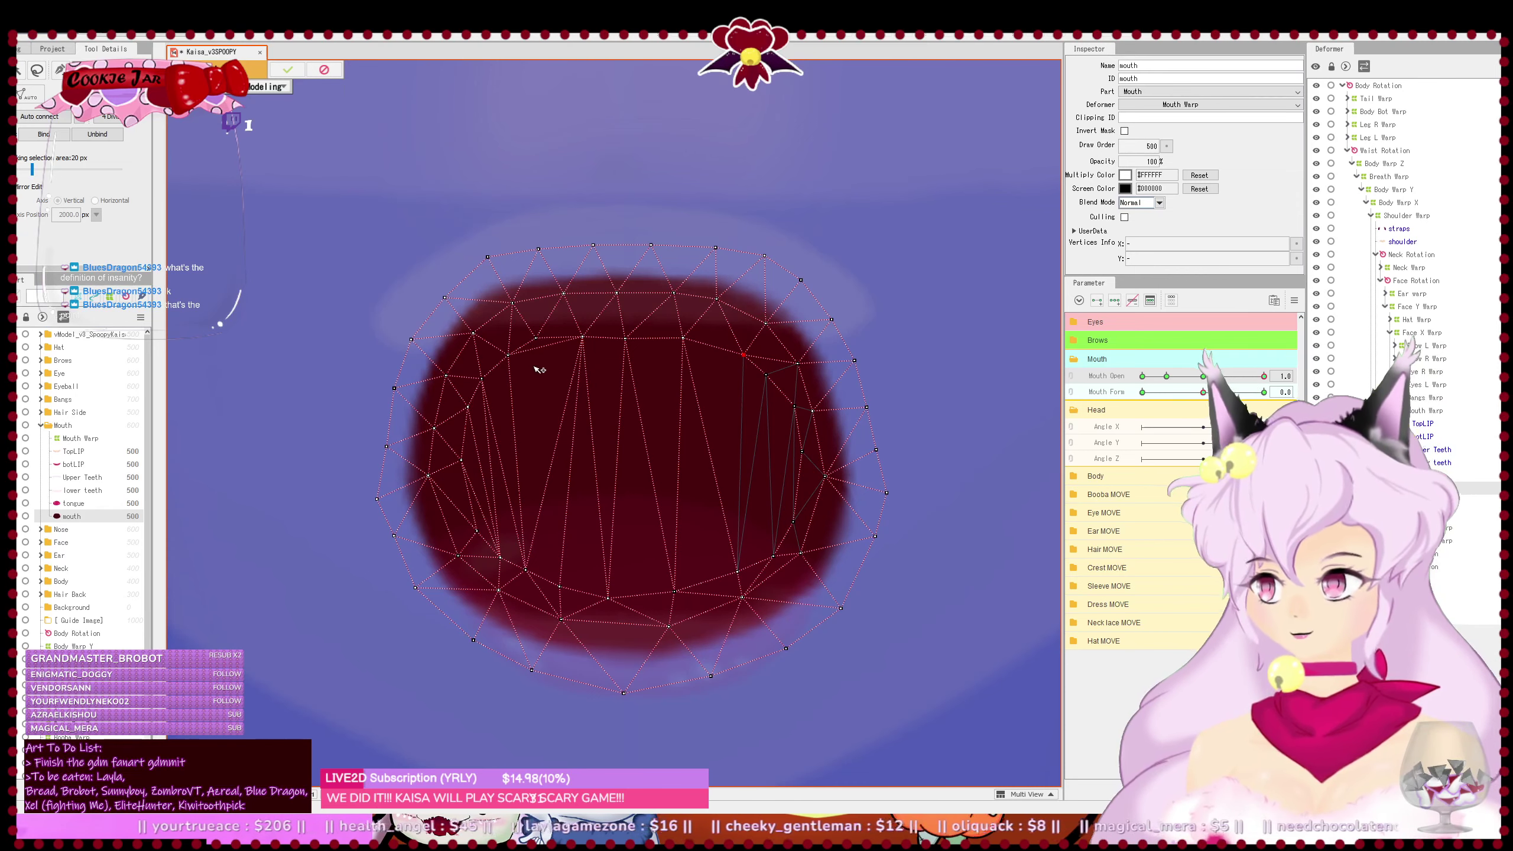
click(539, 342)
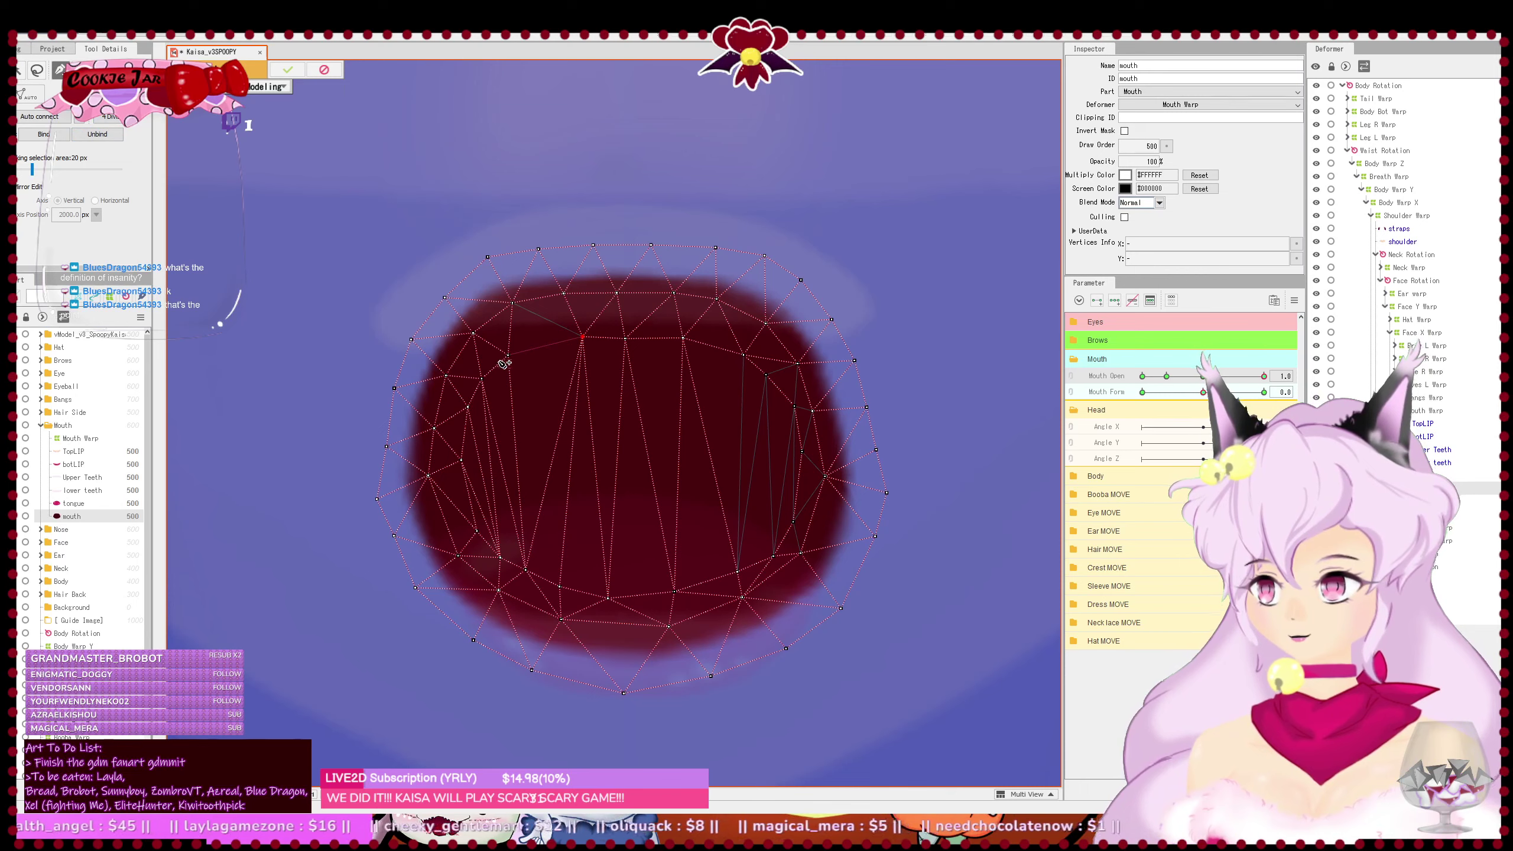
click(509, 356)
click(581, 338)
click(513, 304)
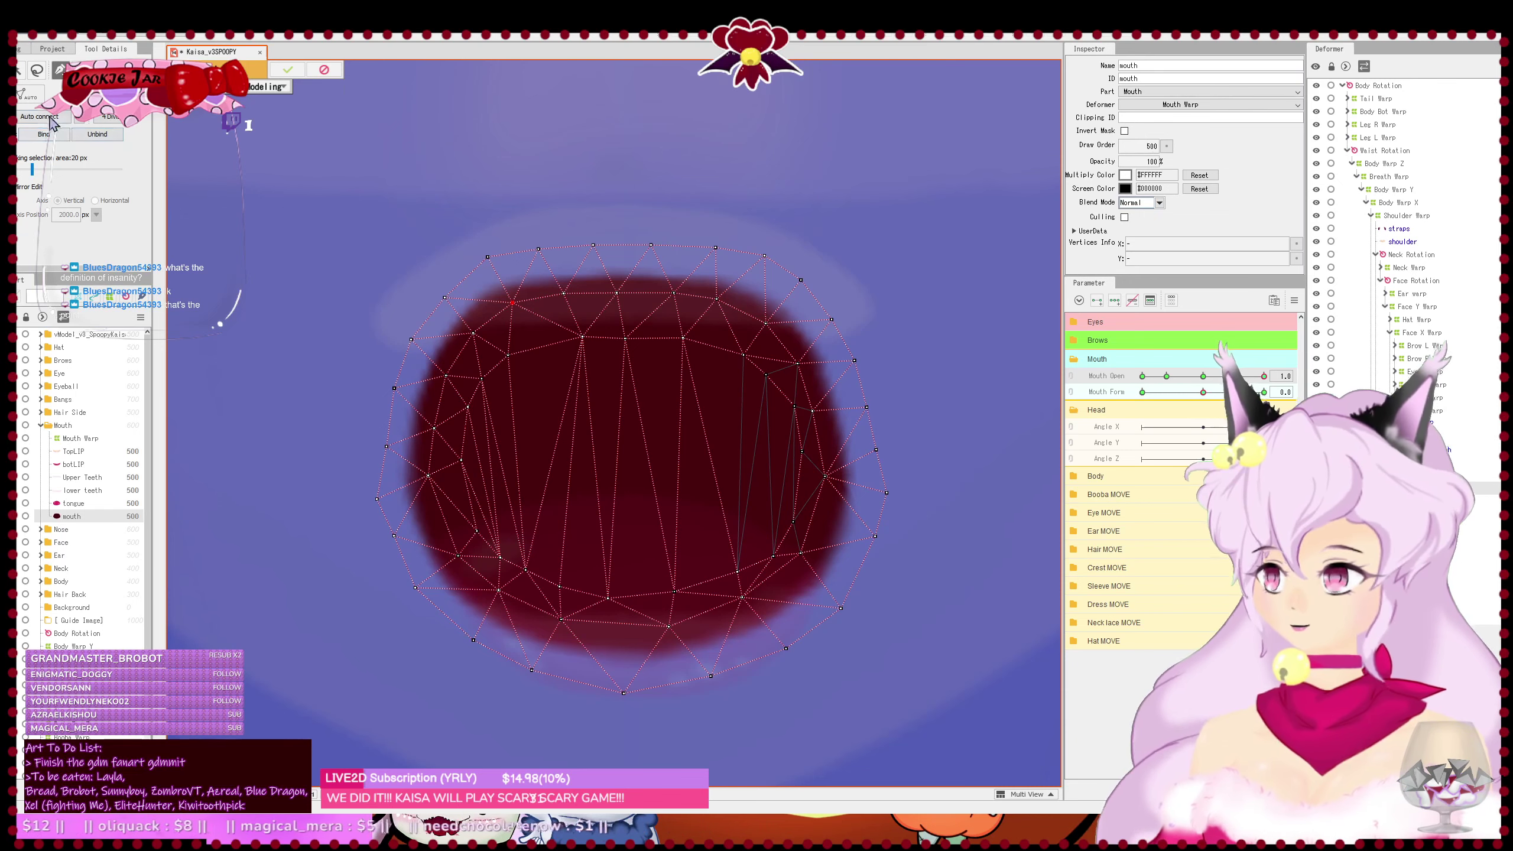
click(48, 117)
- Space out the mouth mesh's inner vertices along the top and down the right side
click(19, 71)
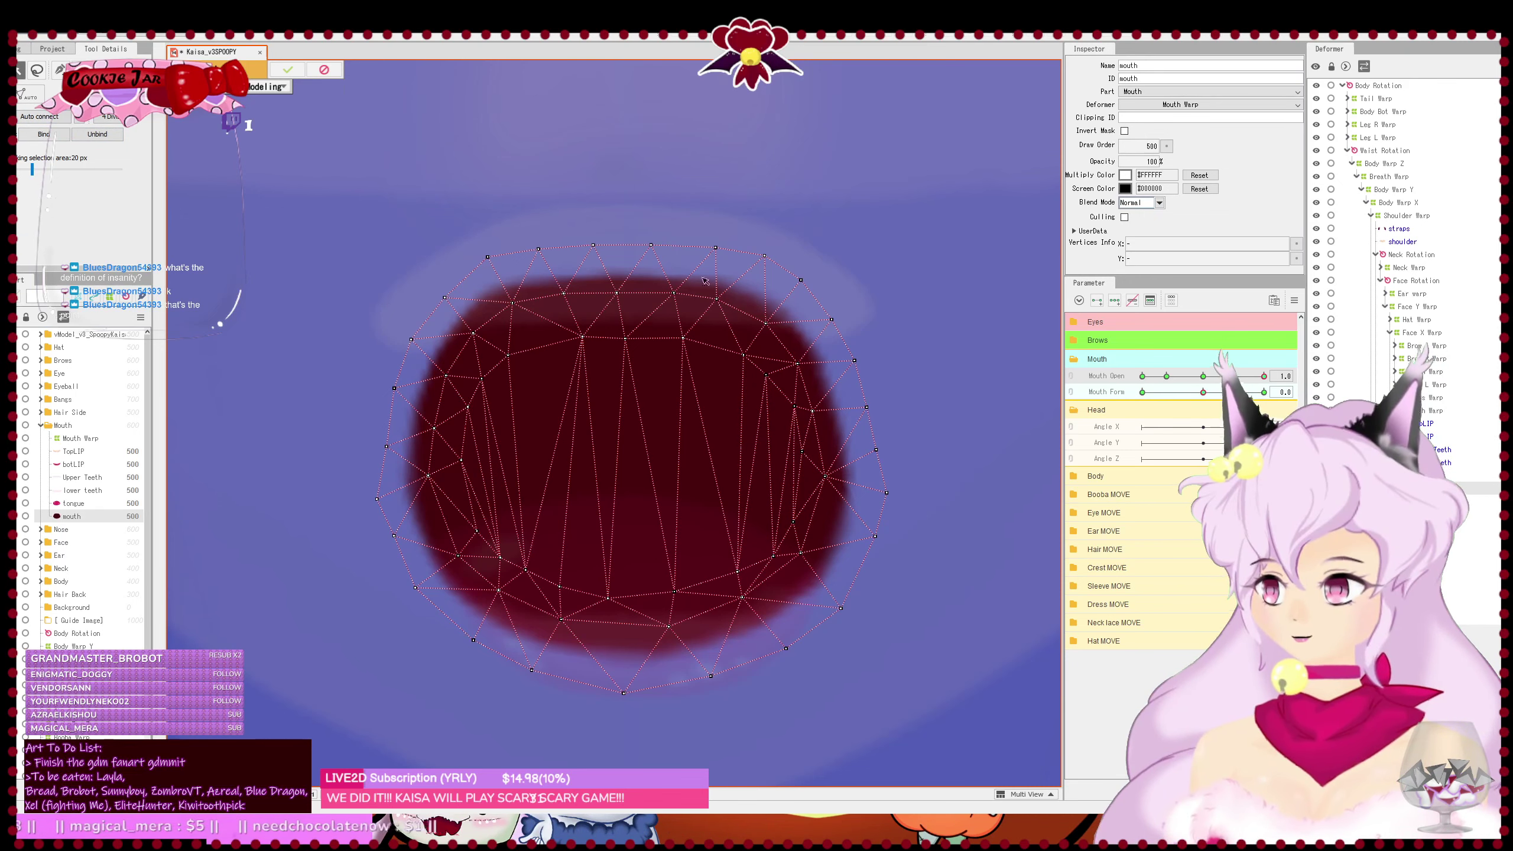
drag(581, 341, 560, 352)
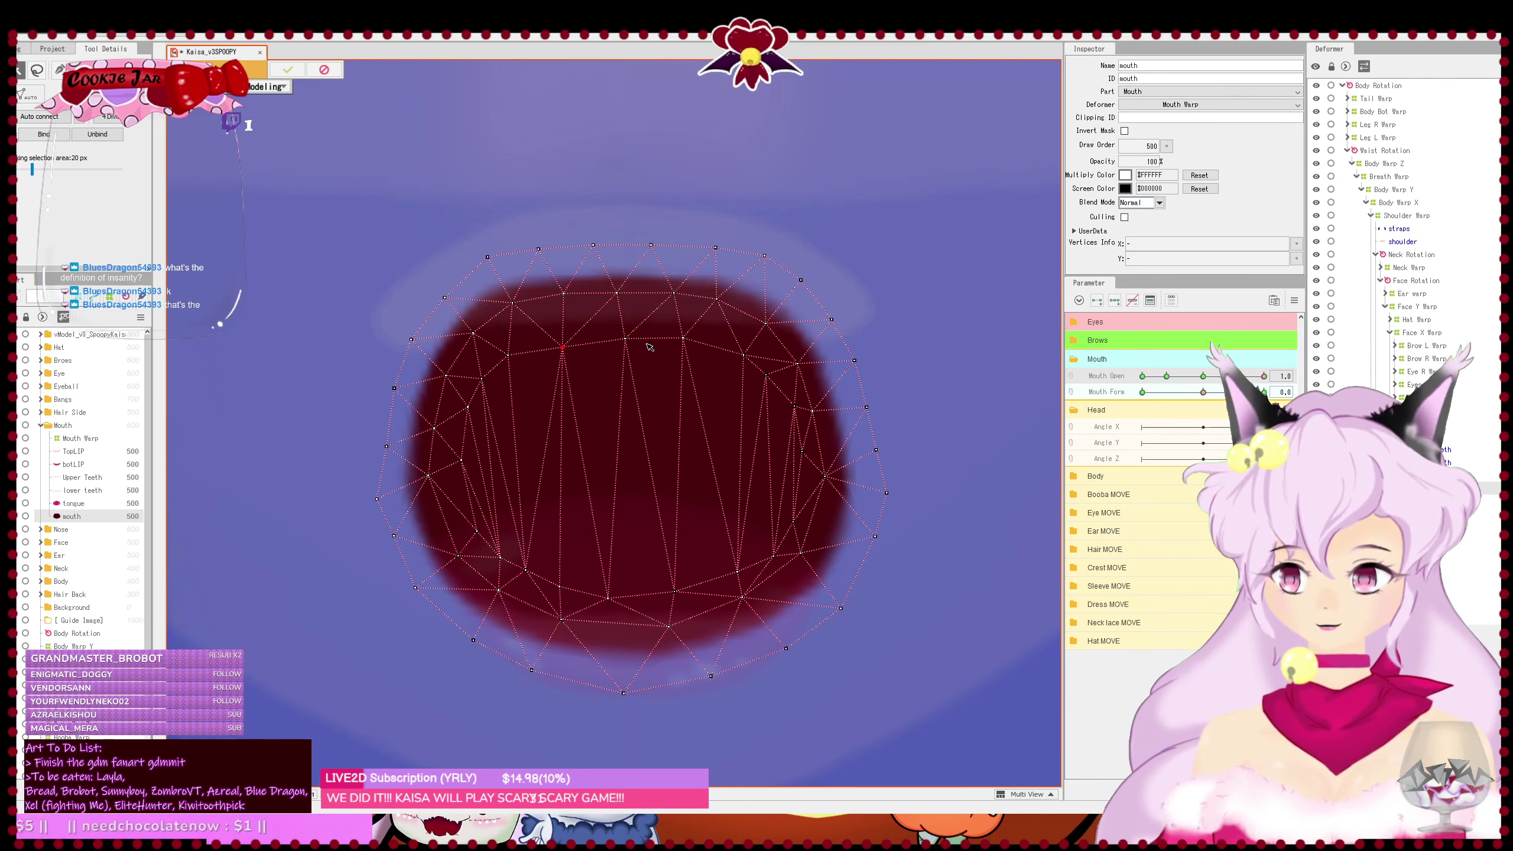
drag(681, 340, 792, 414)
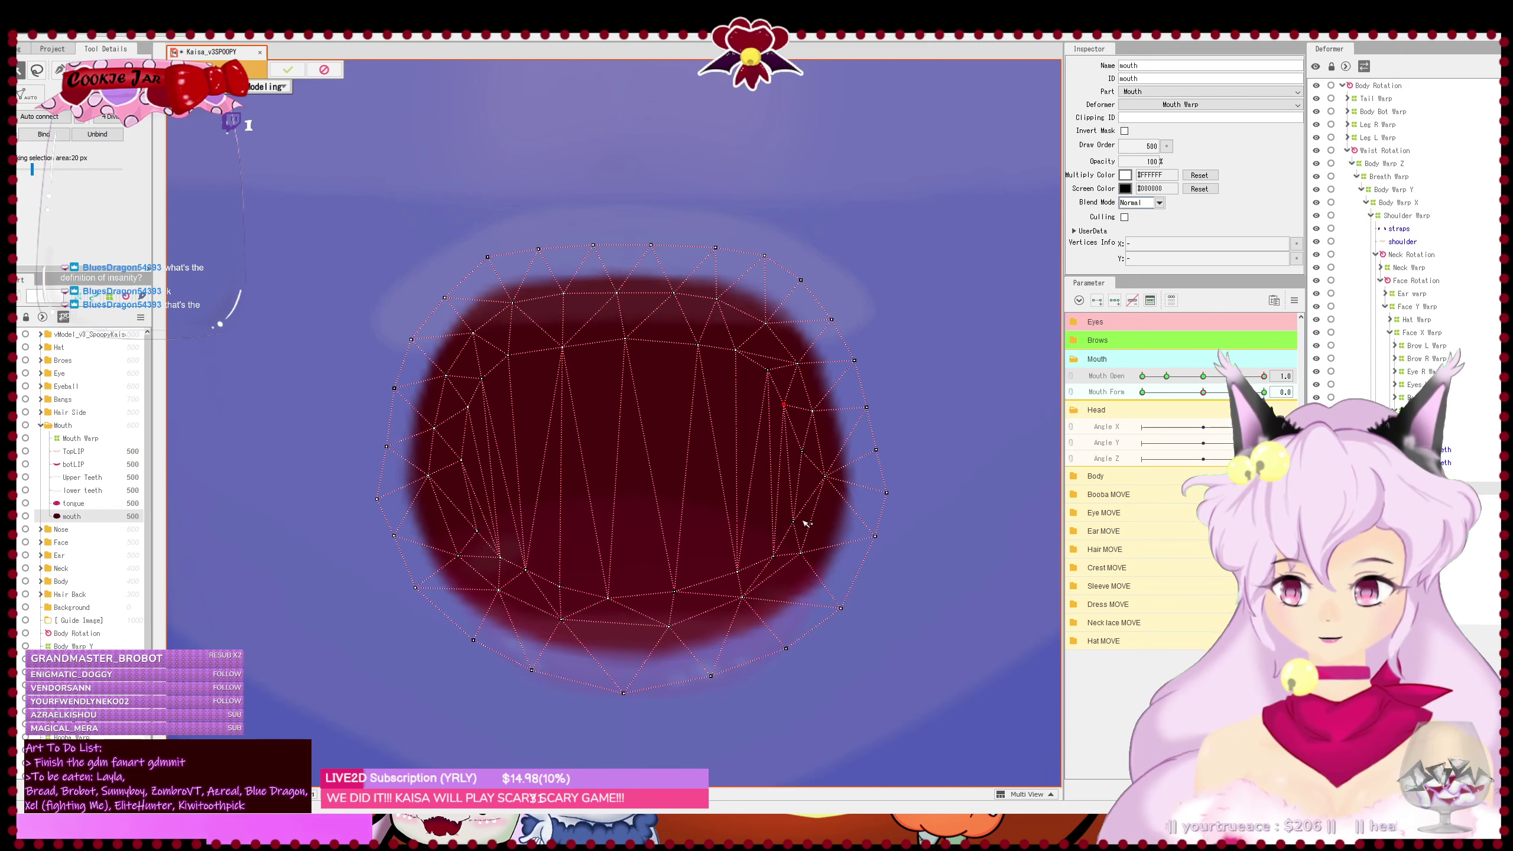
drag(800, 528, 826, 589)
- Shift the mouth mesh's bottom centre vertices into a more even arrangement and save the model
drag(690, 625, 669, 627)
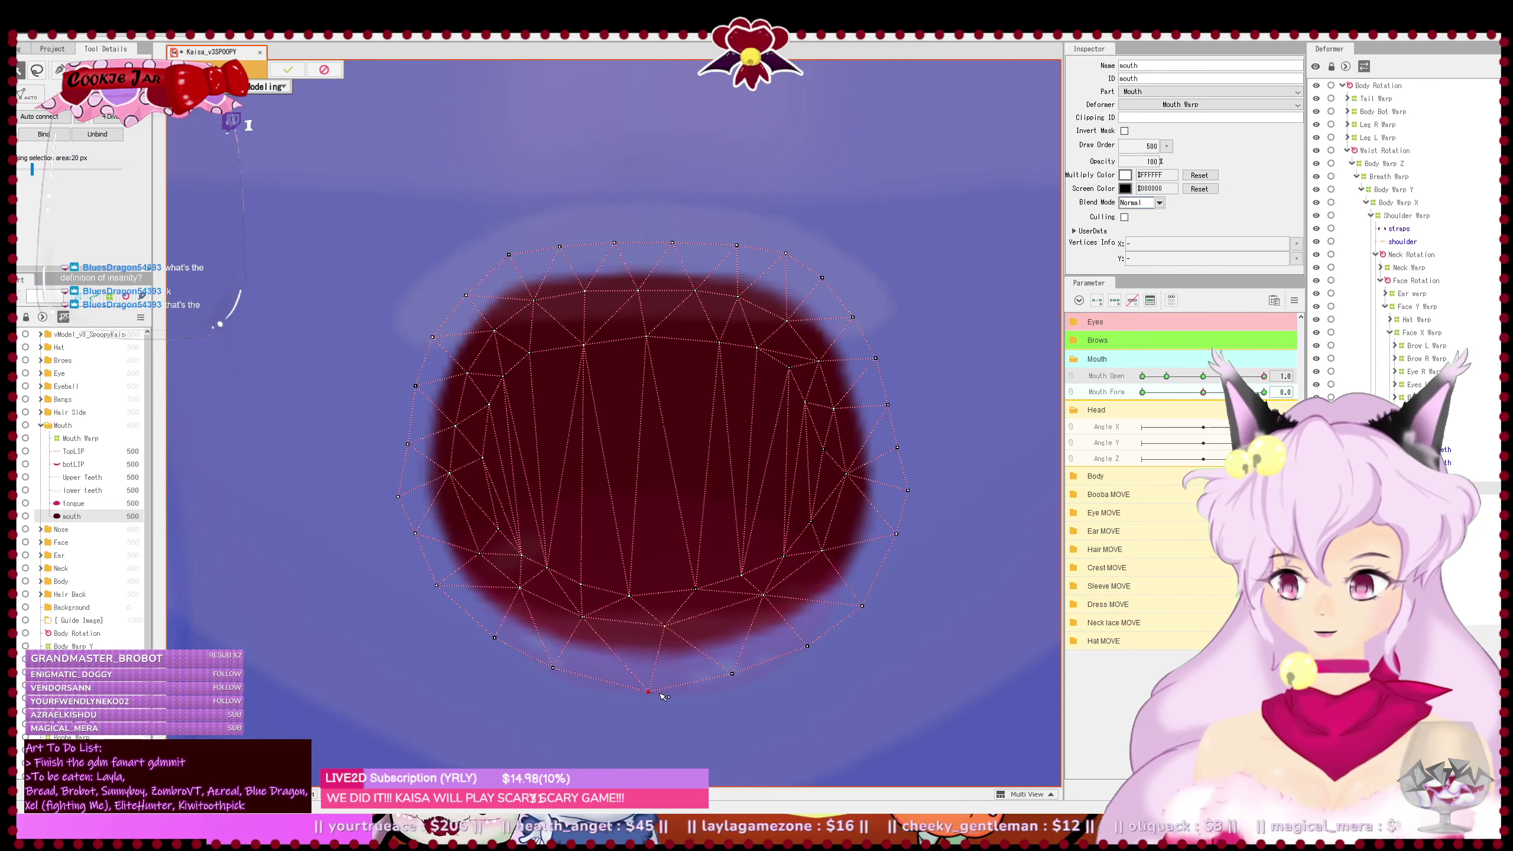
drag(660, 694, 673, 690)
drag(696, 588, 694, 595)
key(ctrl+s)
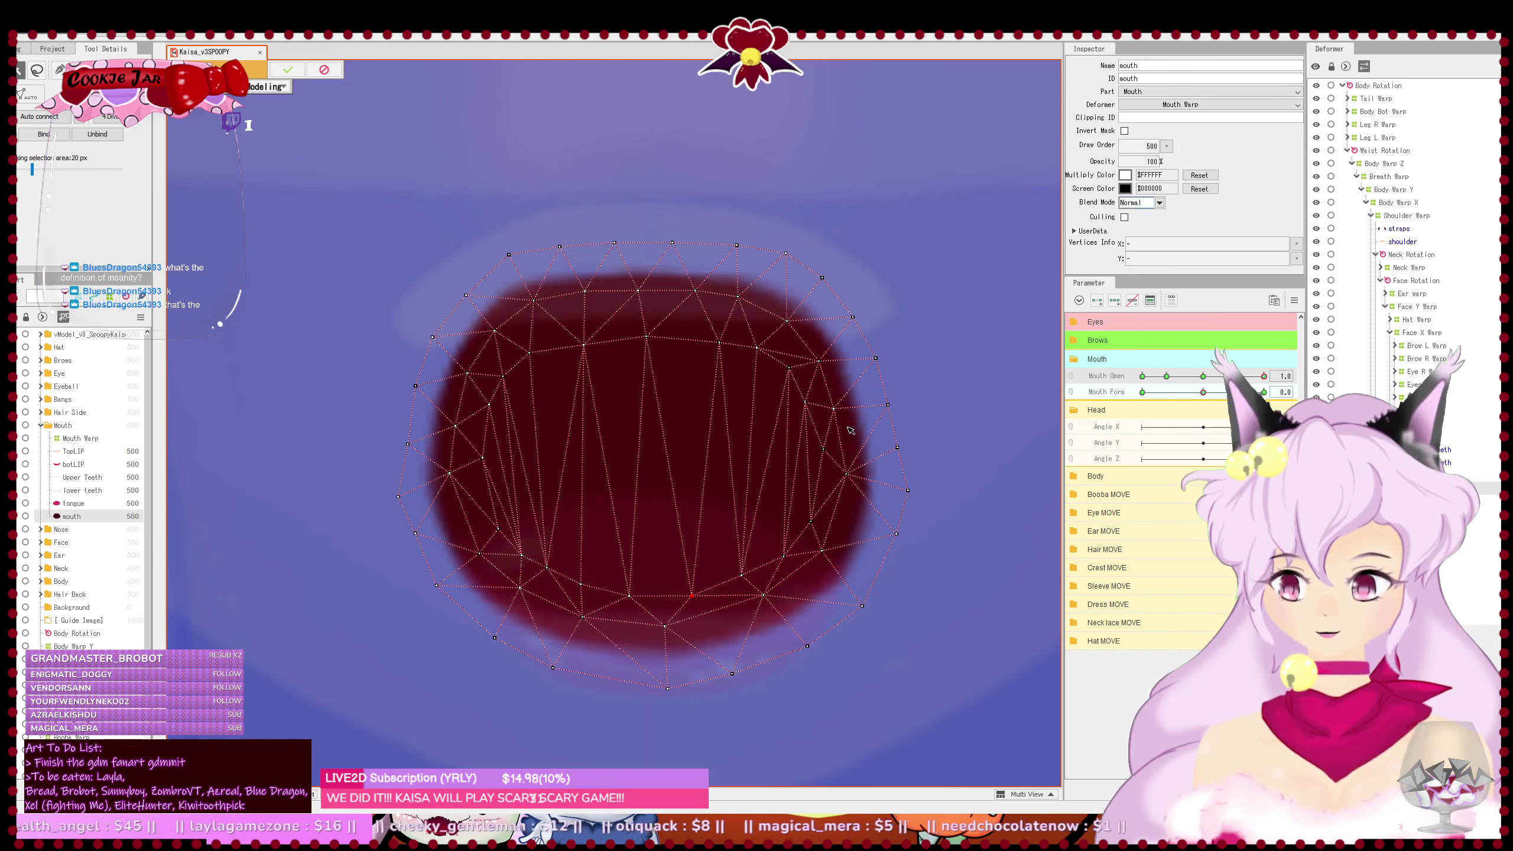
- Erase the vertex on the mouth mesh's right side, add replacement vertices down that edge, and adjust their spacing
drag(829, 447, 831, 444)
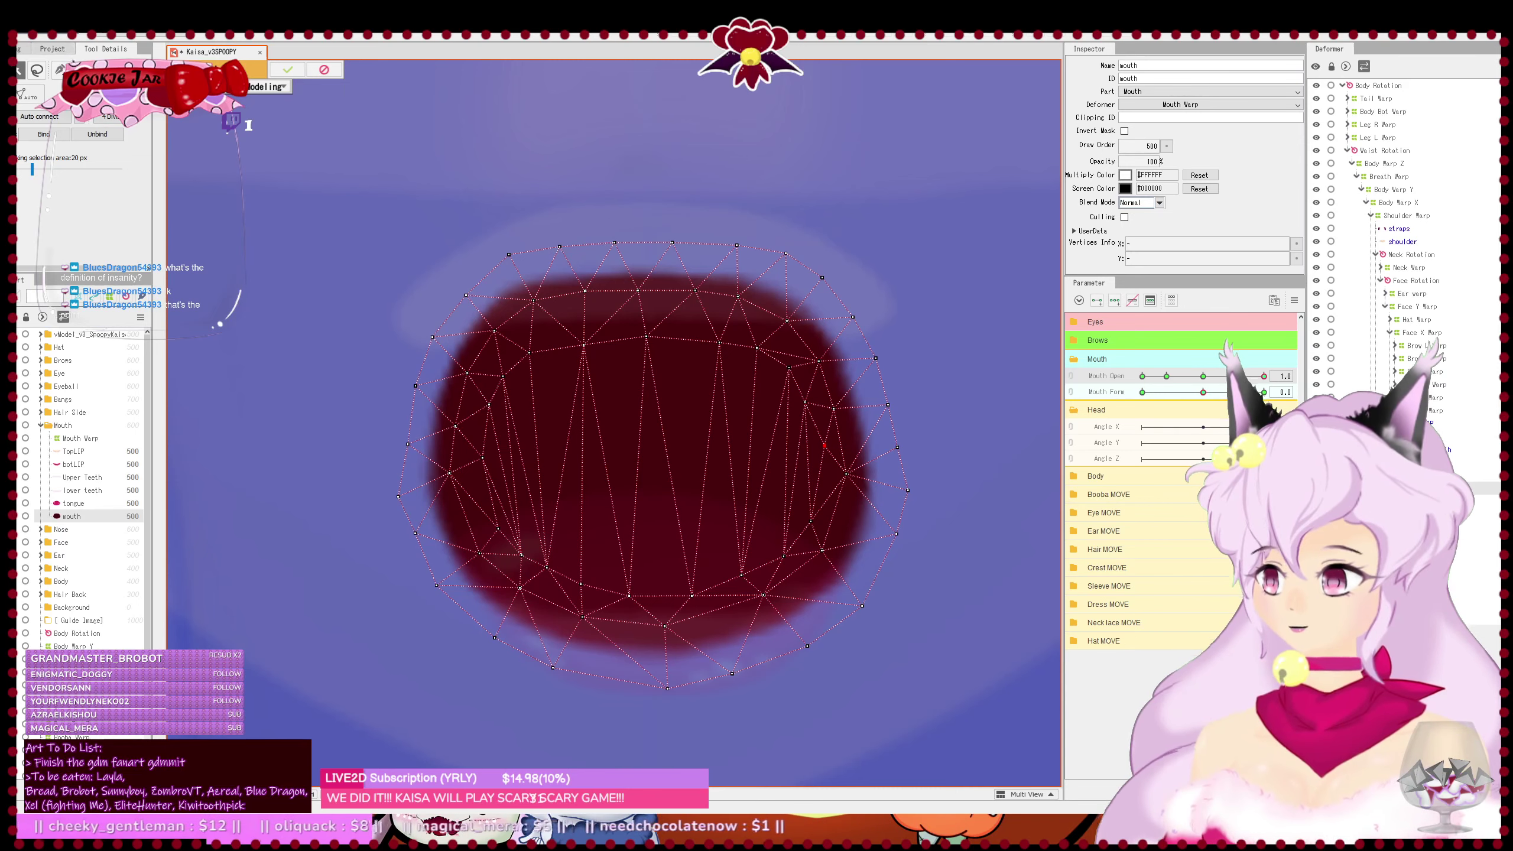
click(82, 70)
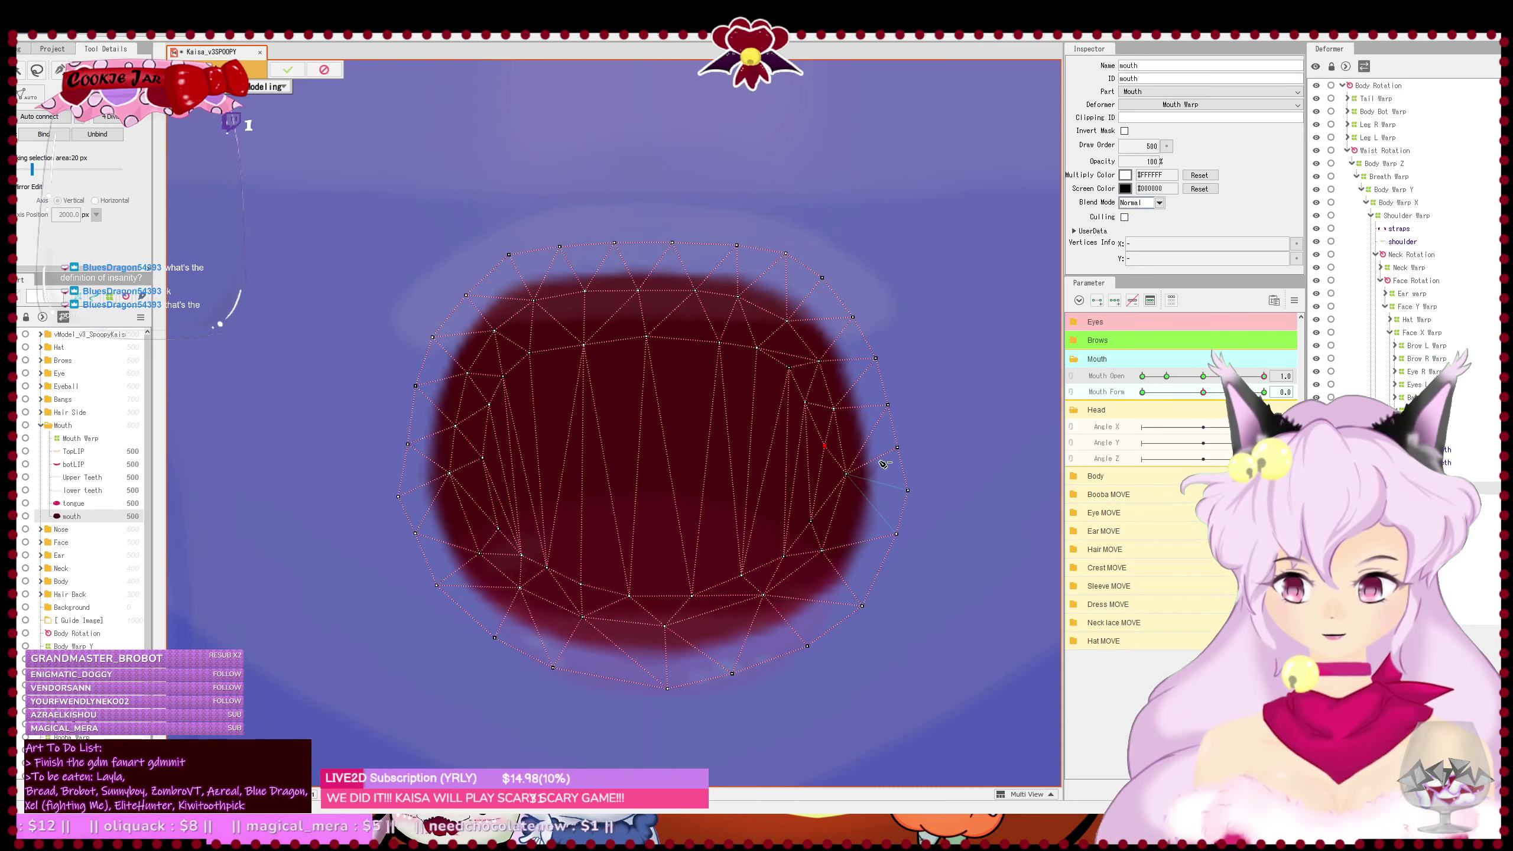
click(846, 476)
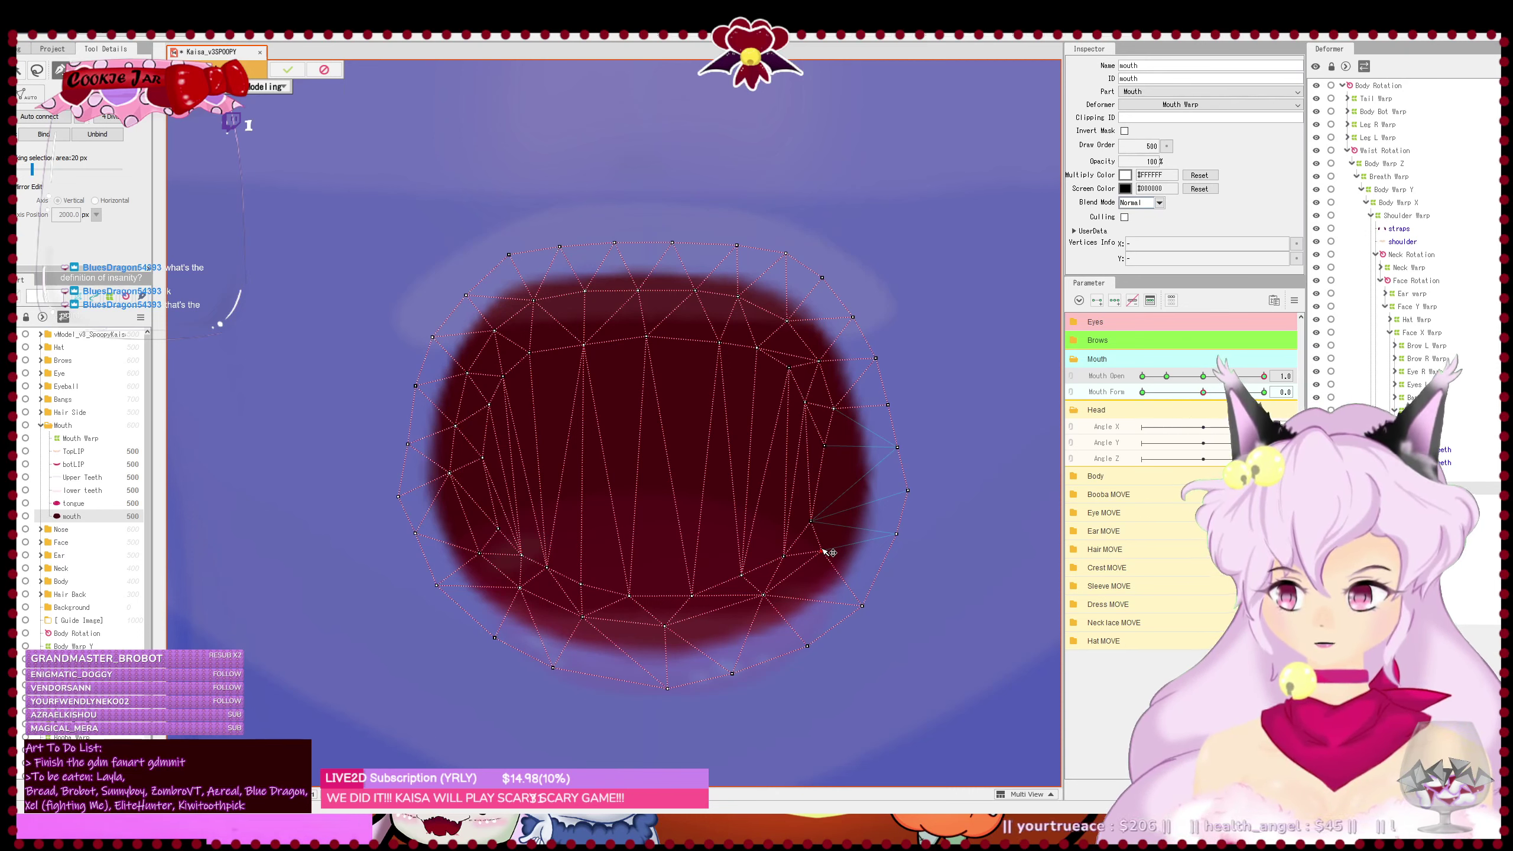
drag(824, 551, 843, 522)
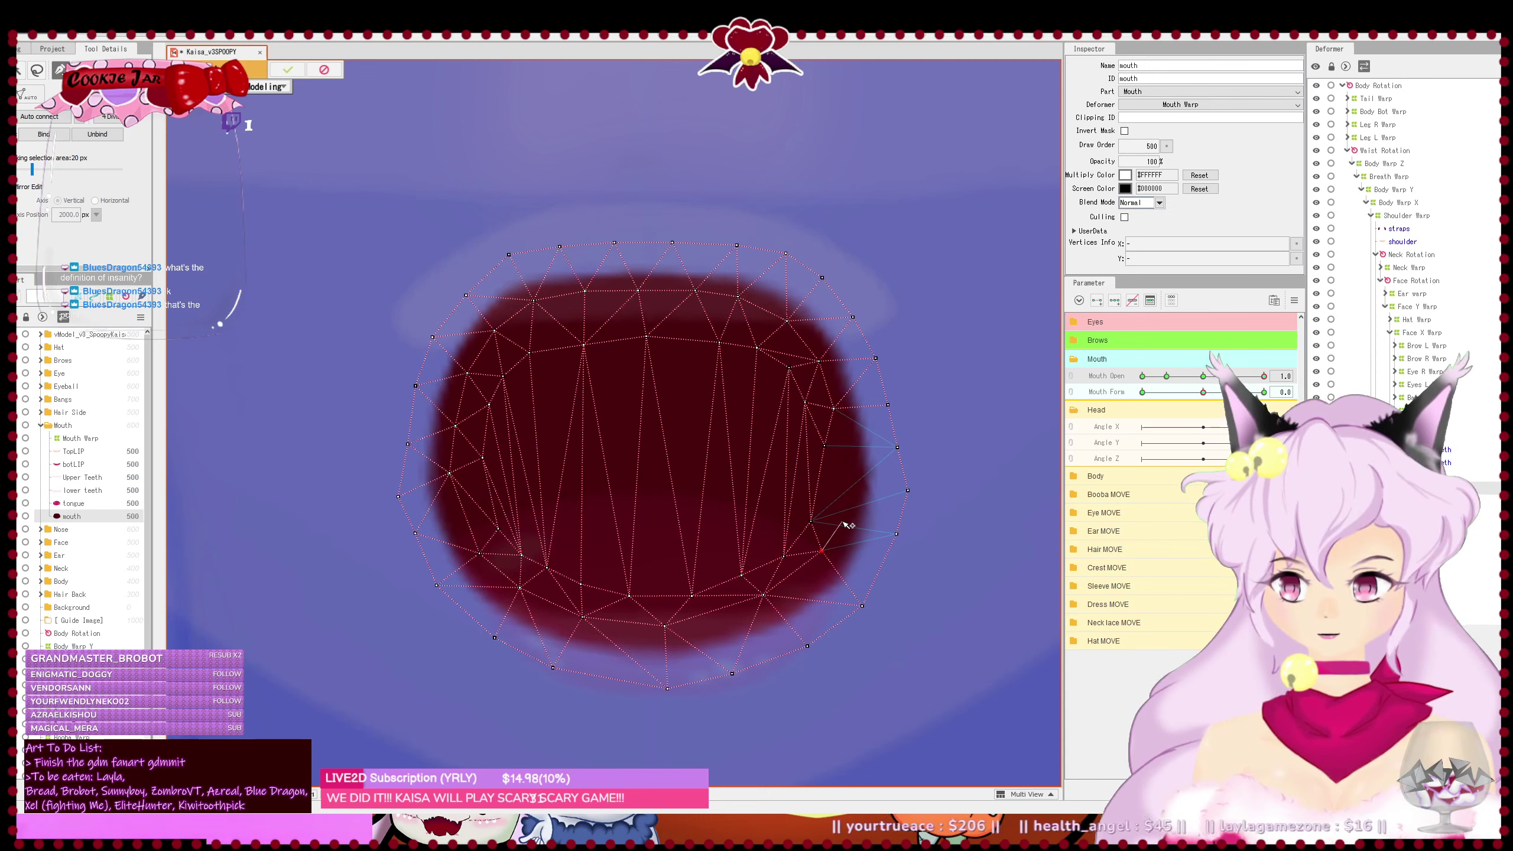
click(843, 523)
click(854, 456)
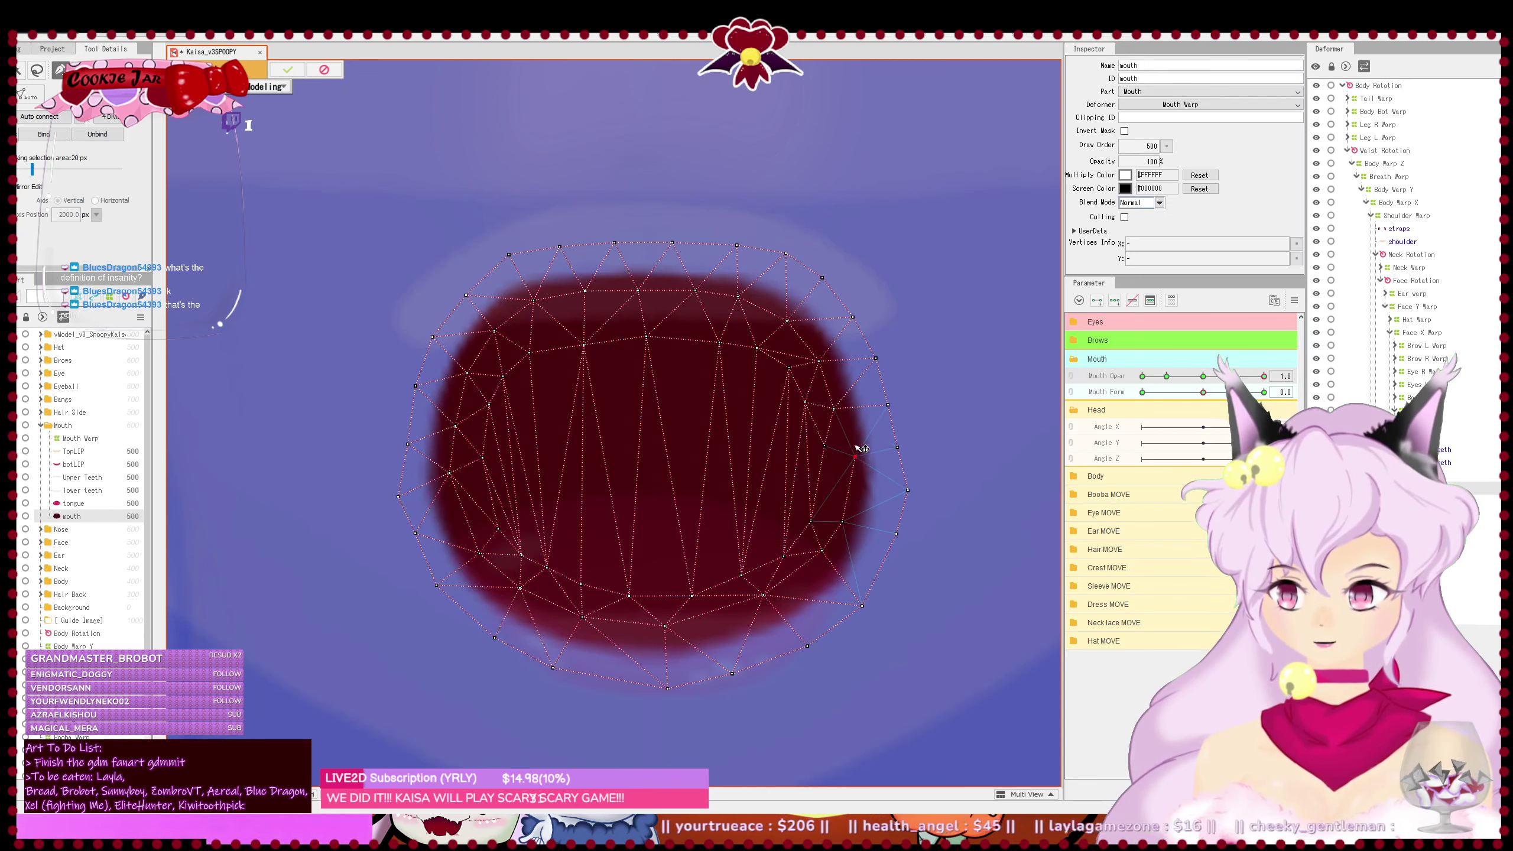
click(833, 409)
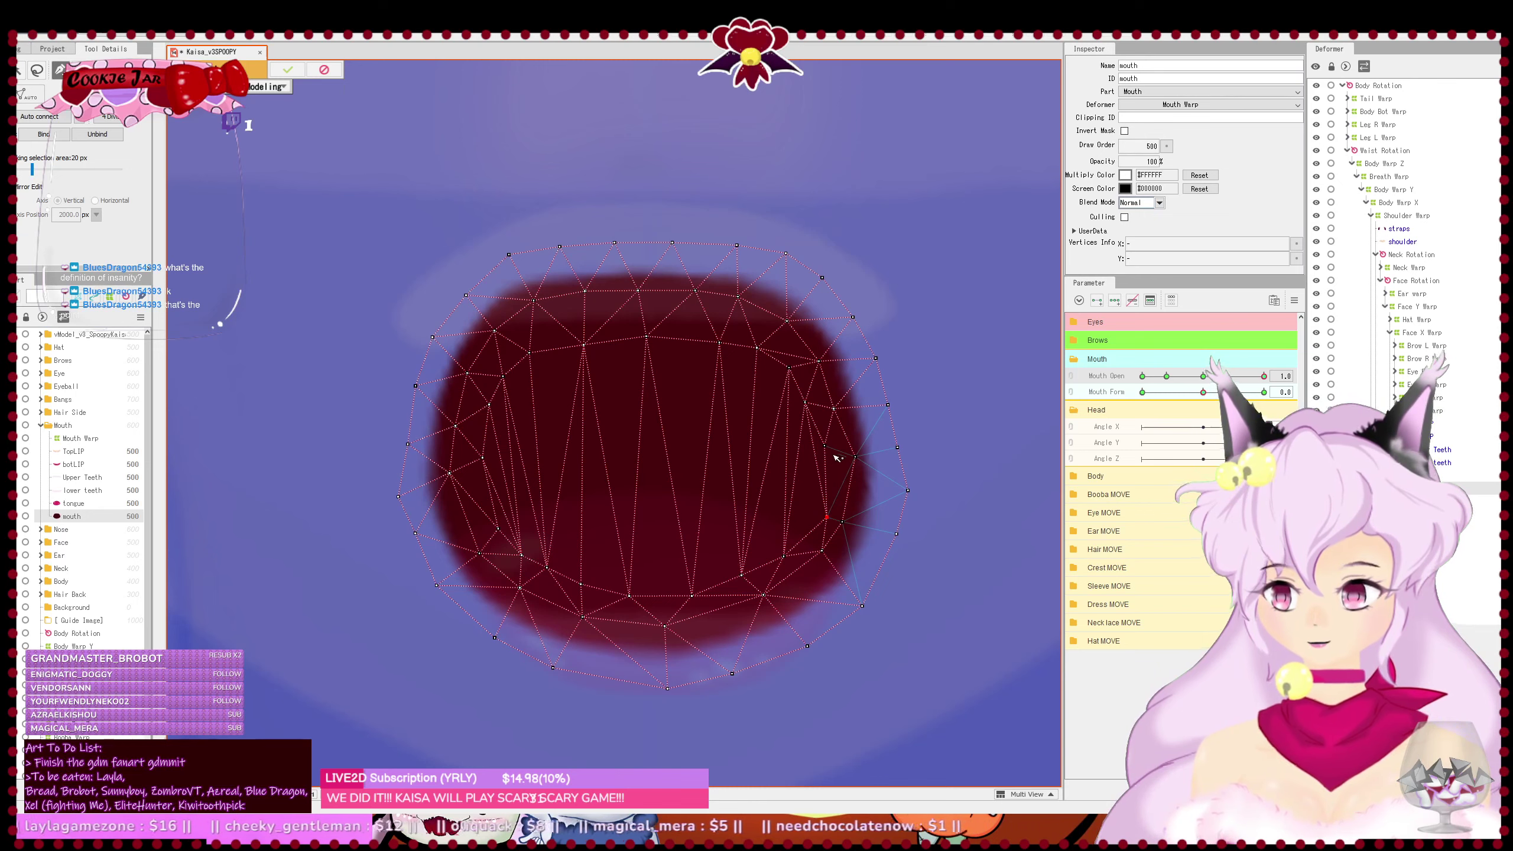
drag(827, 518, 818, 516)
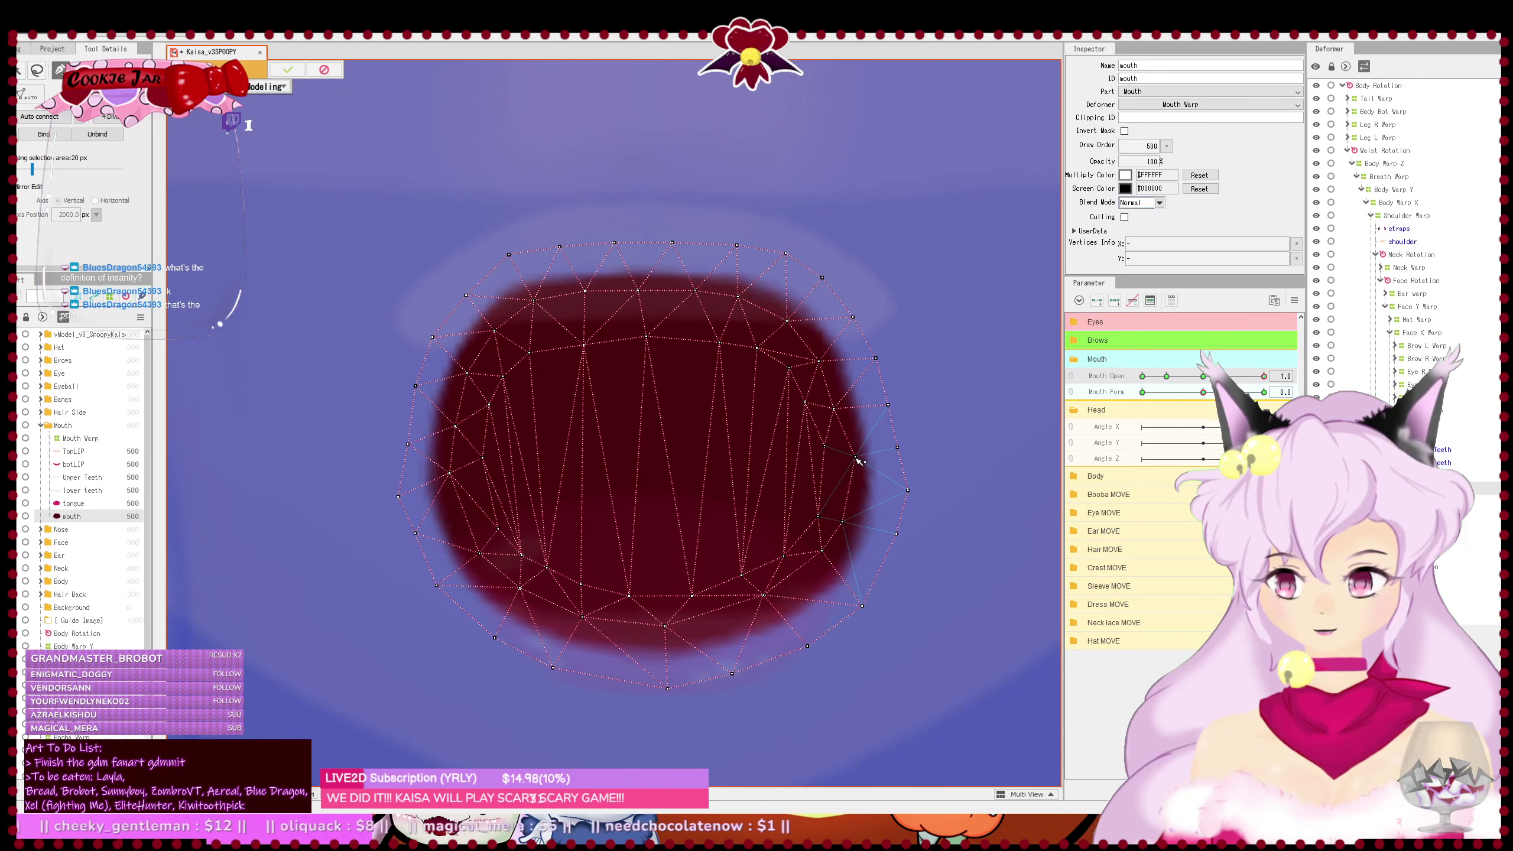
drag(856, 457, 854, 459)
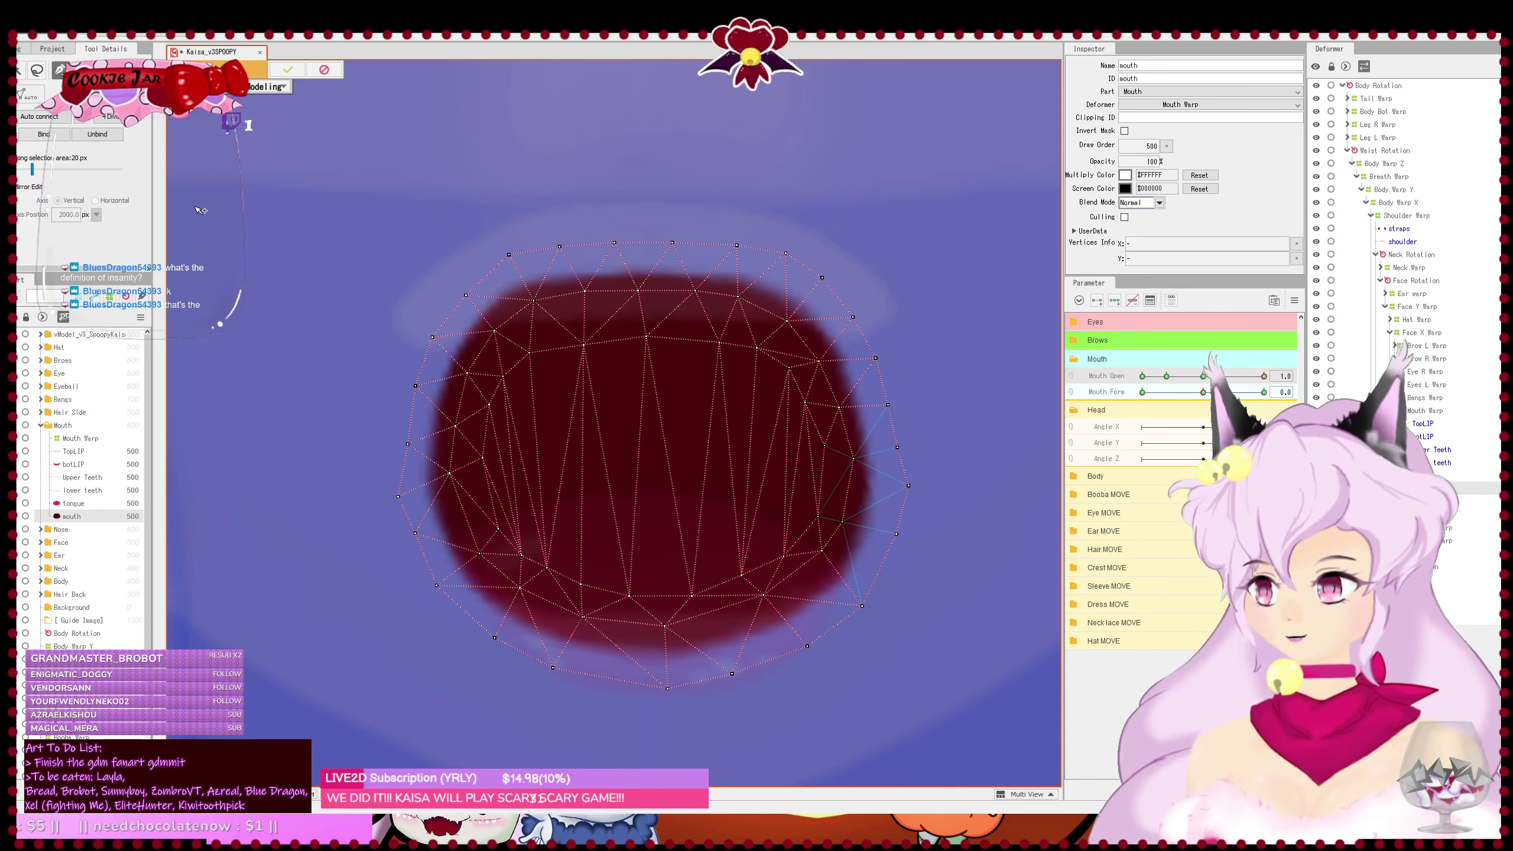
- Auto-connect the mouth mesh's vertices, then save and apply the mesh edit
click(51, 122)
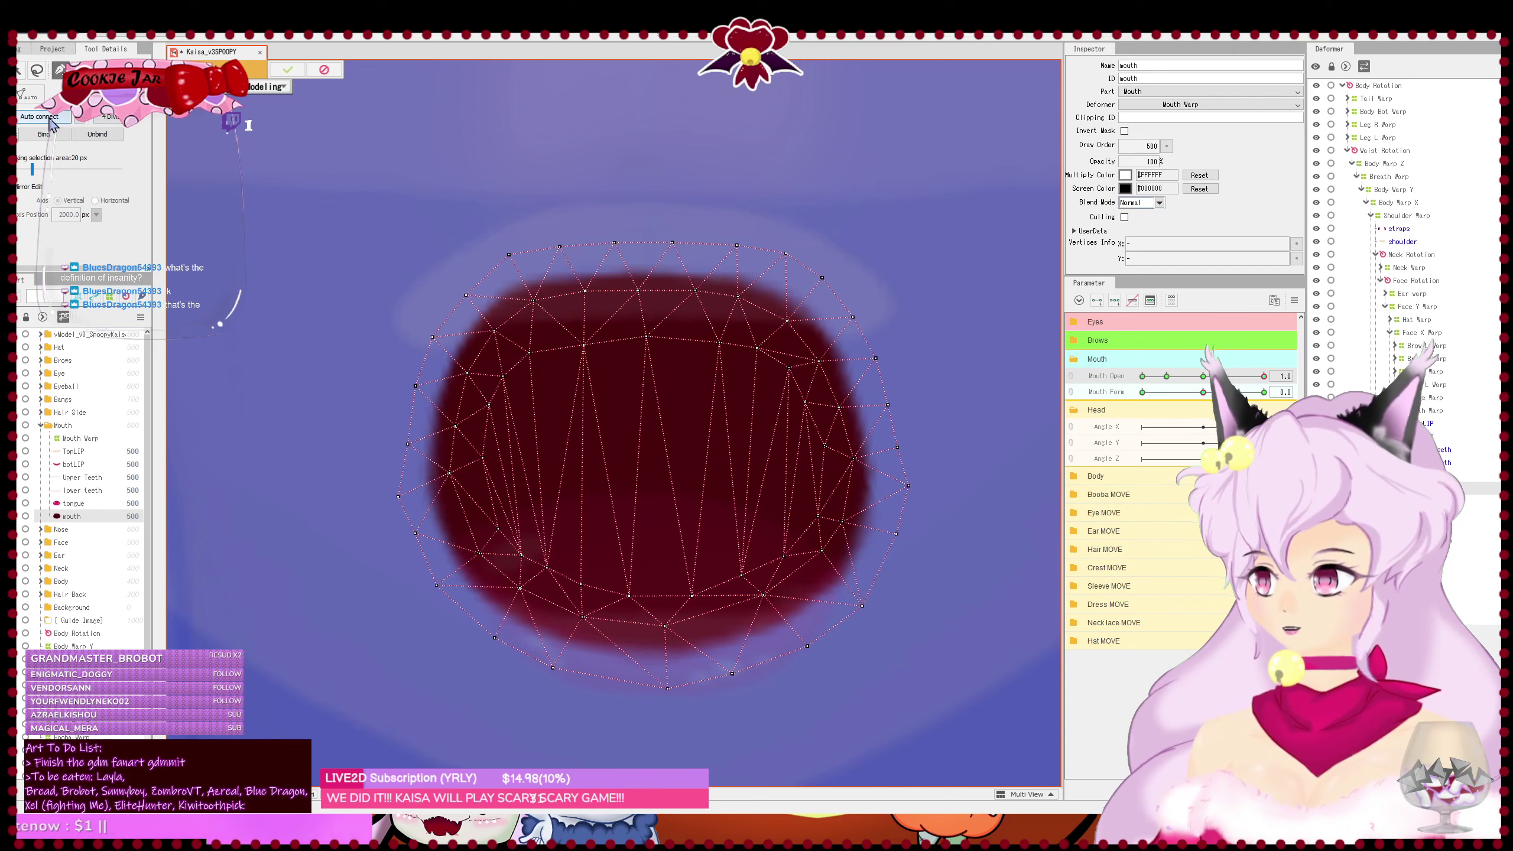
drag(504, 372, 521, 382)
key(ctrl+s)
click(287, 70)
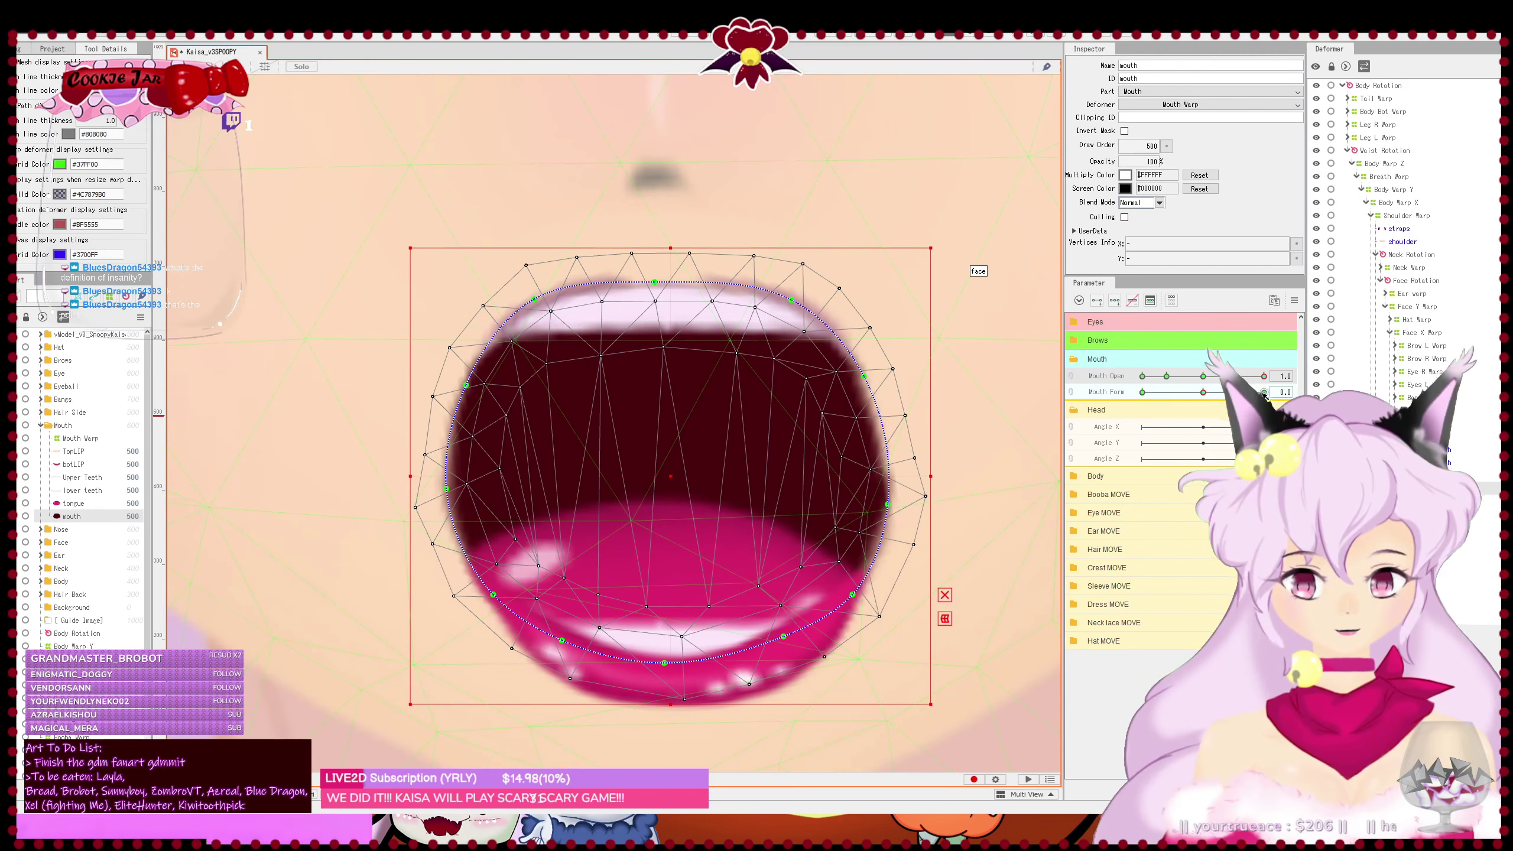
- Compare the mouth shape at Mouth Form 1.0 and 0.0 with Mouth Open at 1.0, including at full-face view
drag(1203, 394, 1298, 395)
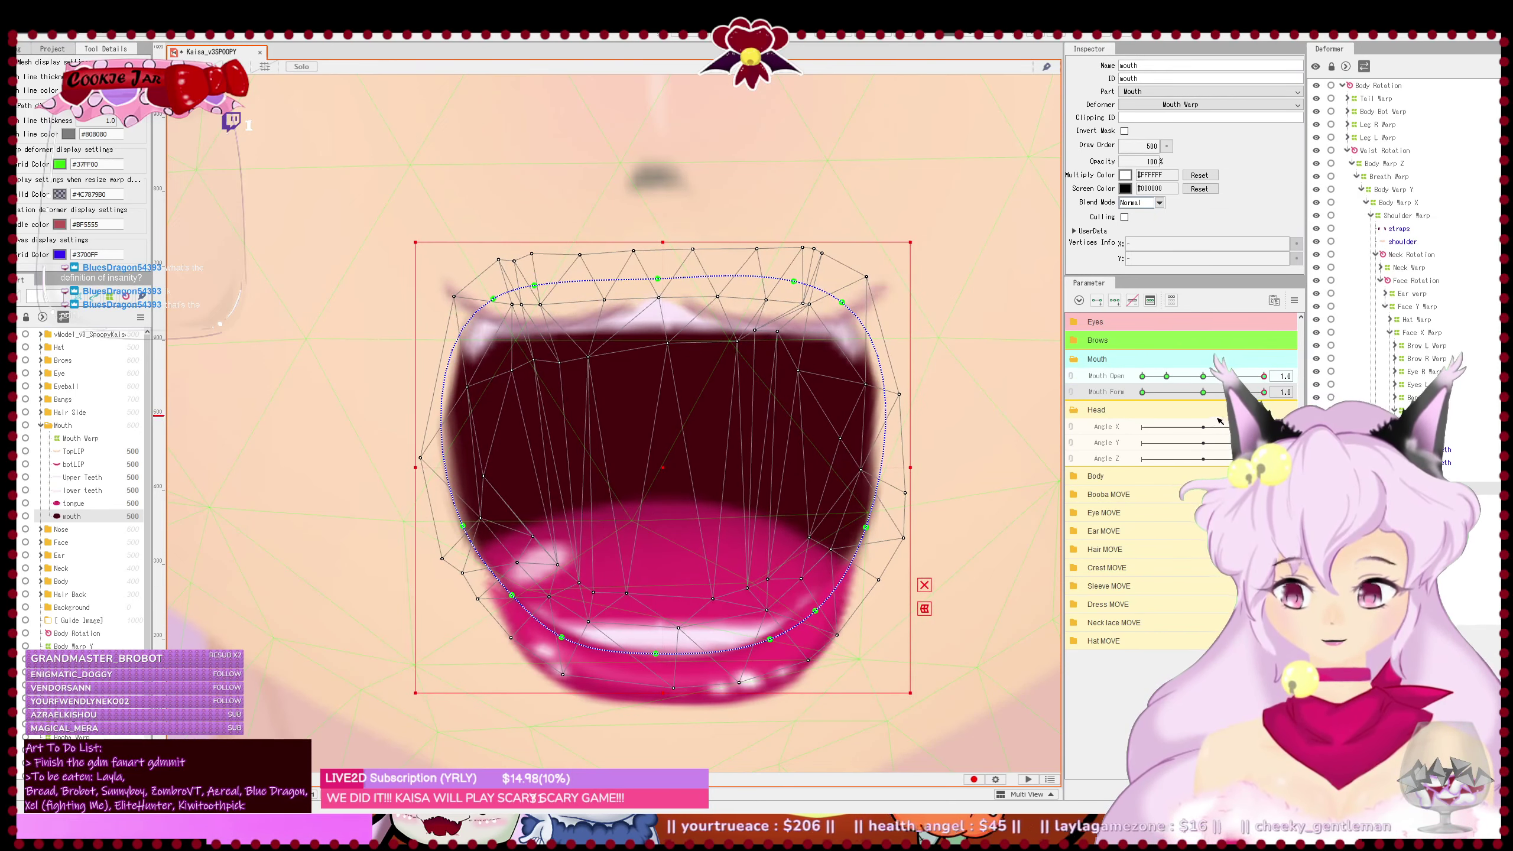
click(1203, 394)
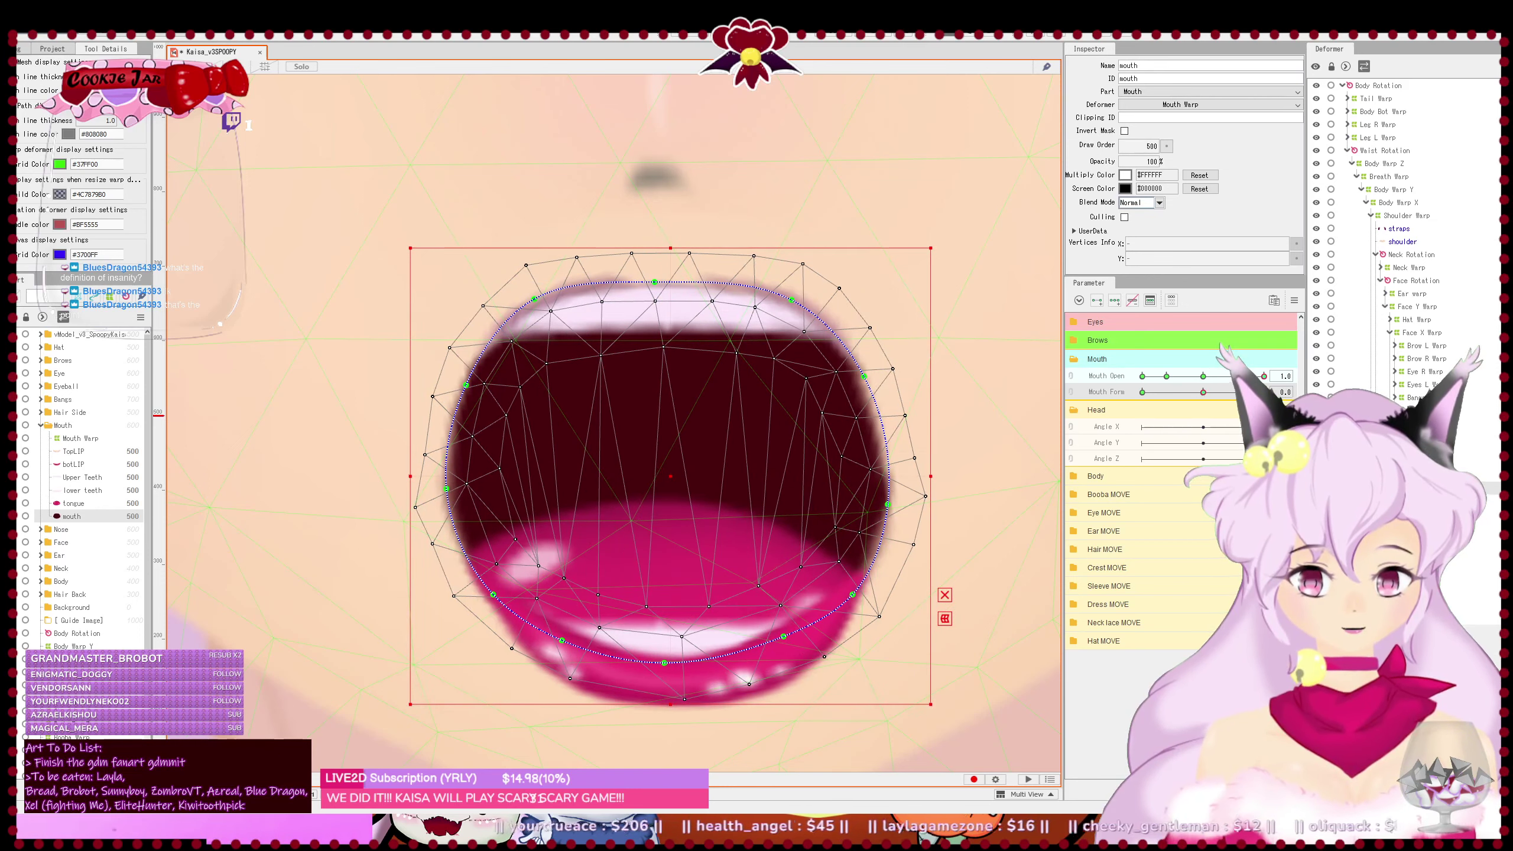
key(ctrl+z)
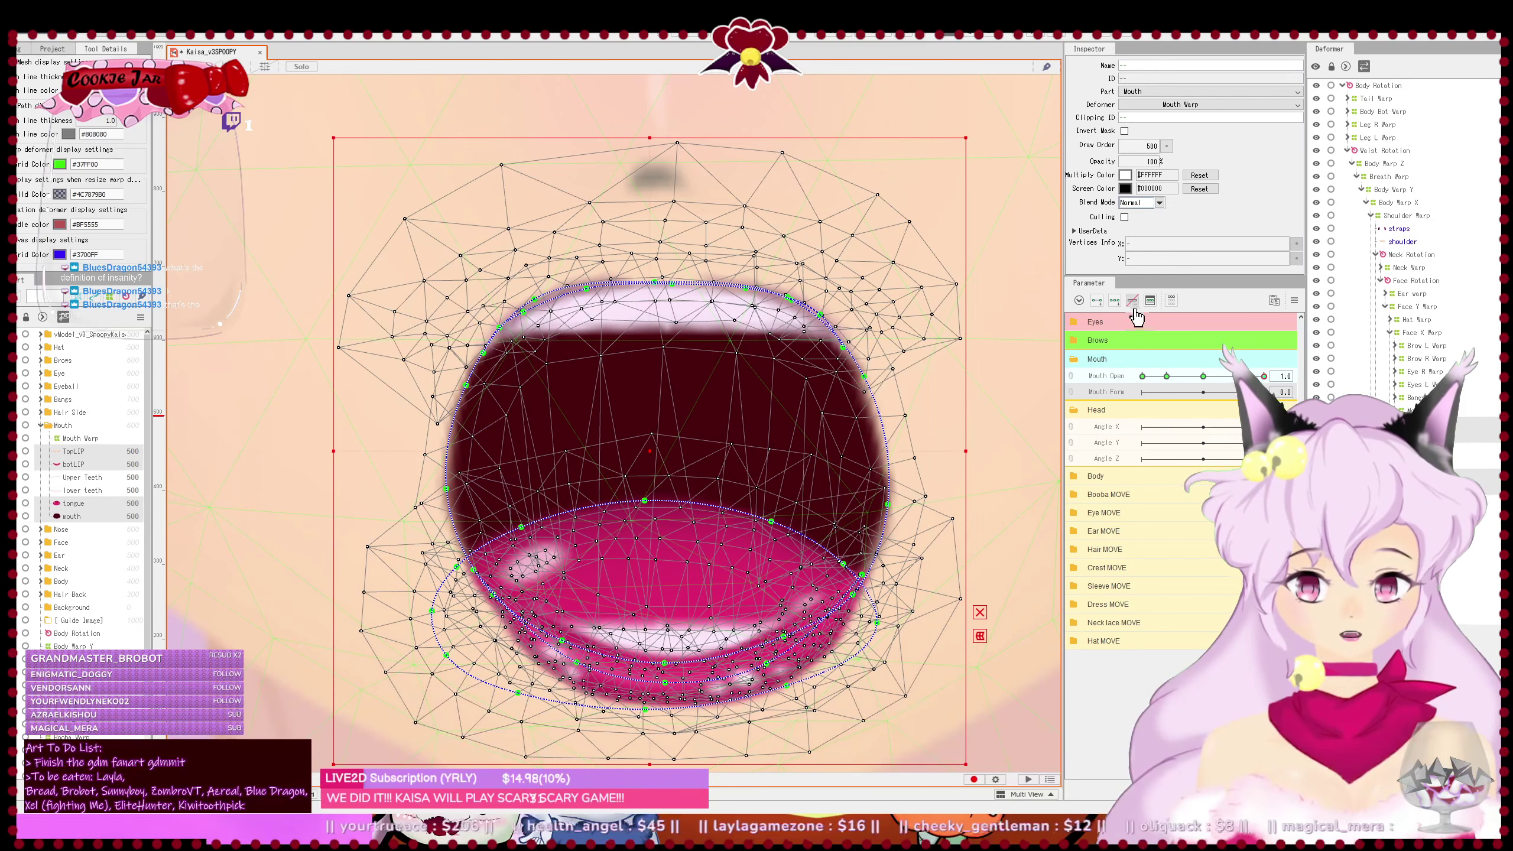
mouse_move(1263, 376)
mouse_down()
mouse_move(1141, 376)
mouse_move(1264, 376)
mouse_up()
key(Escape)
scroll(839, 477, down, 5)
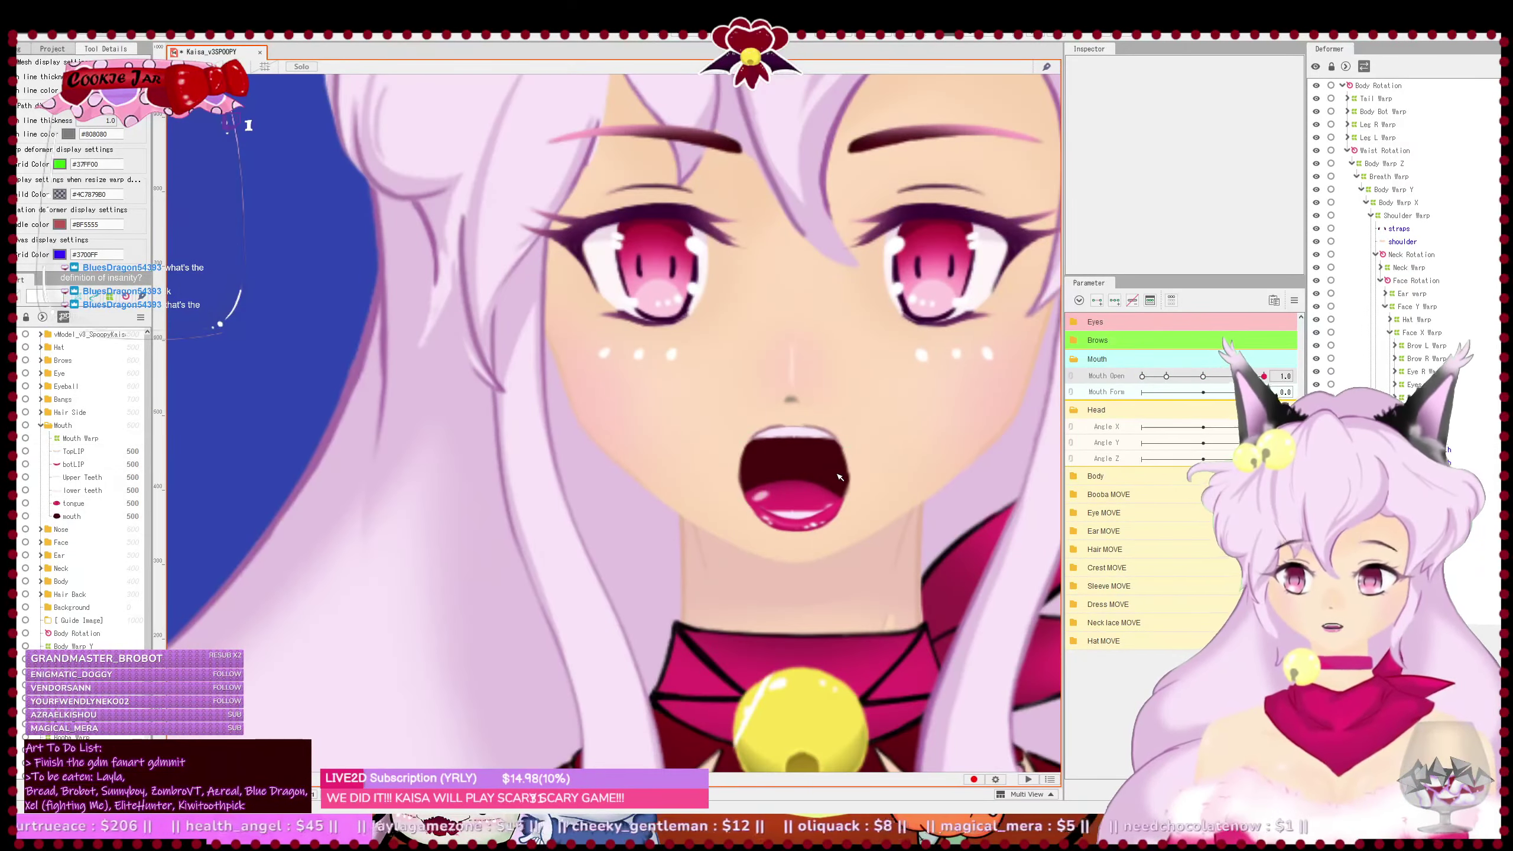
scroll(852, 512, up, 3)
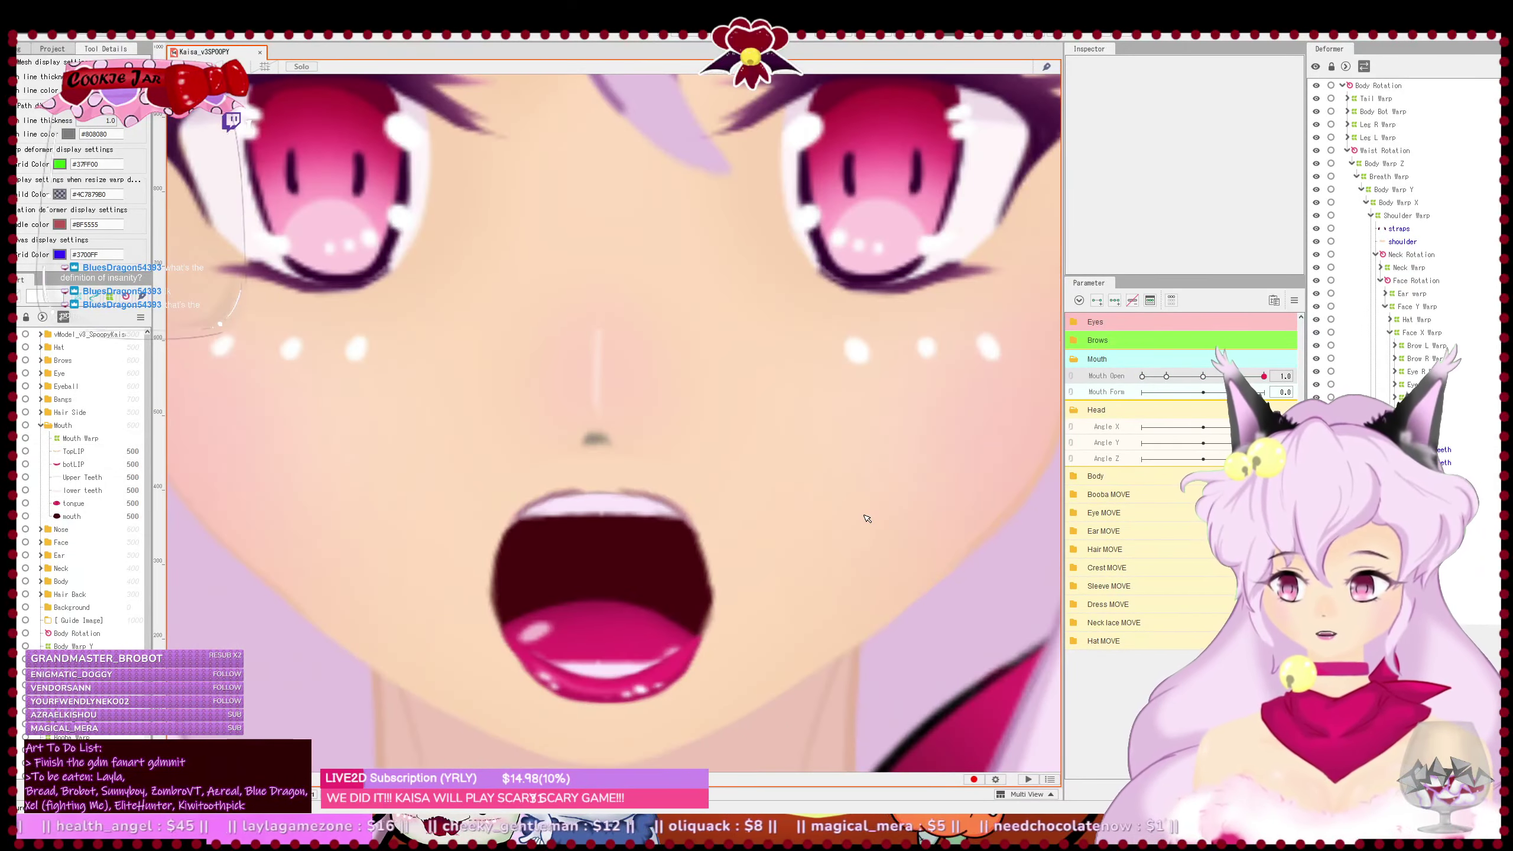
drag(852, 510, 904, 497)
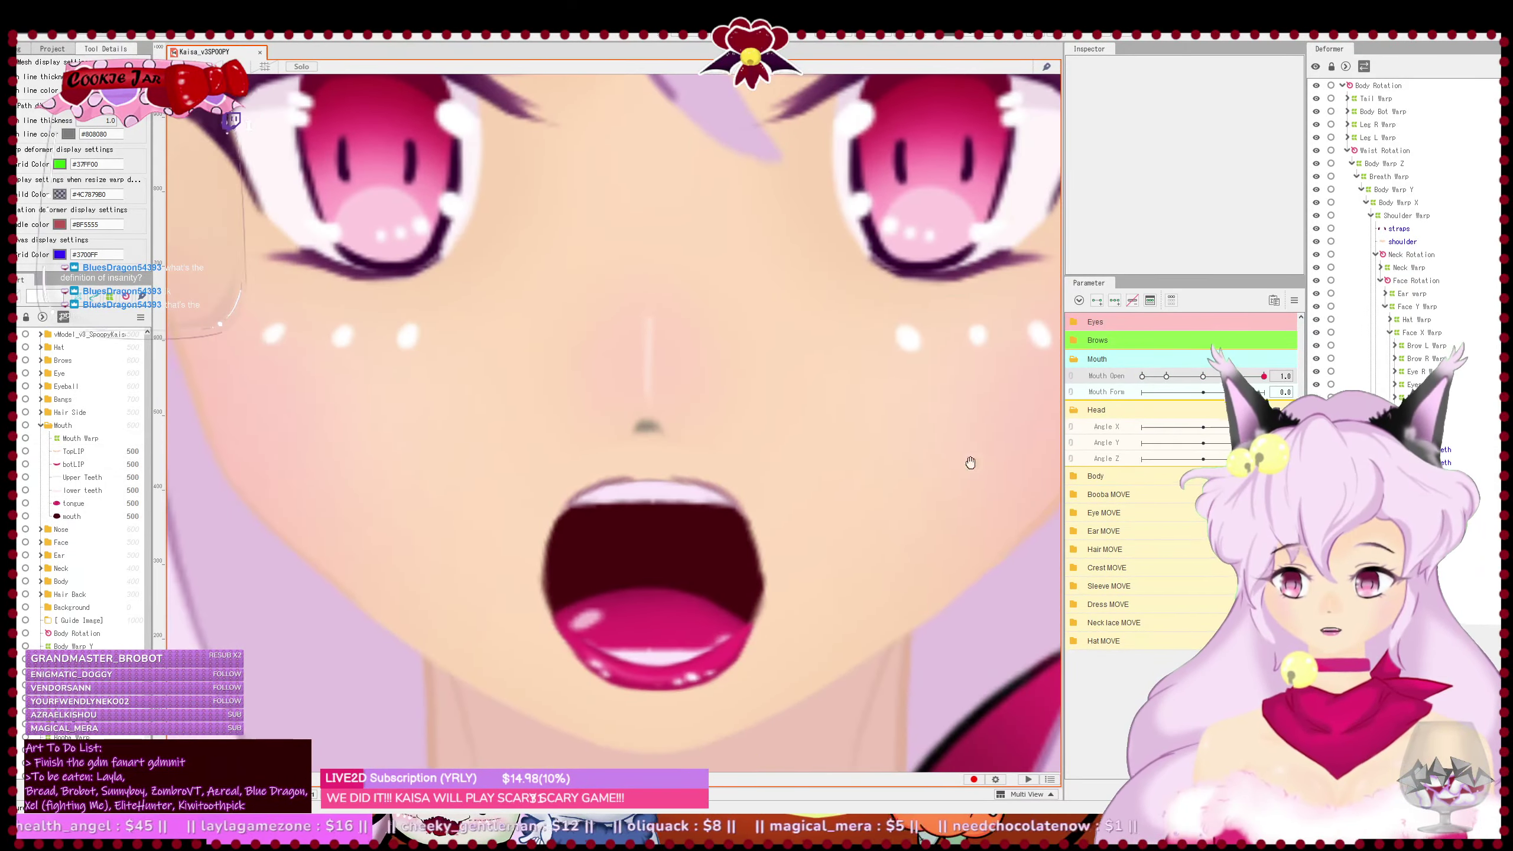
- Refine the right side of the mouth art mesh at Mouth Open 1.0 and save the model
click(668, 567)
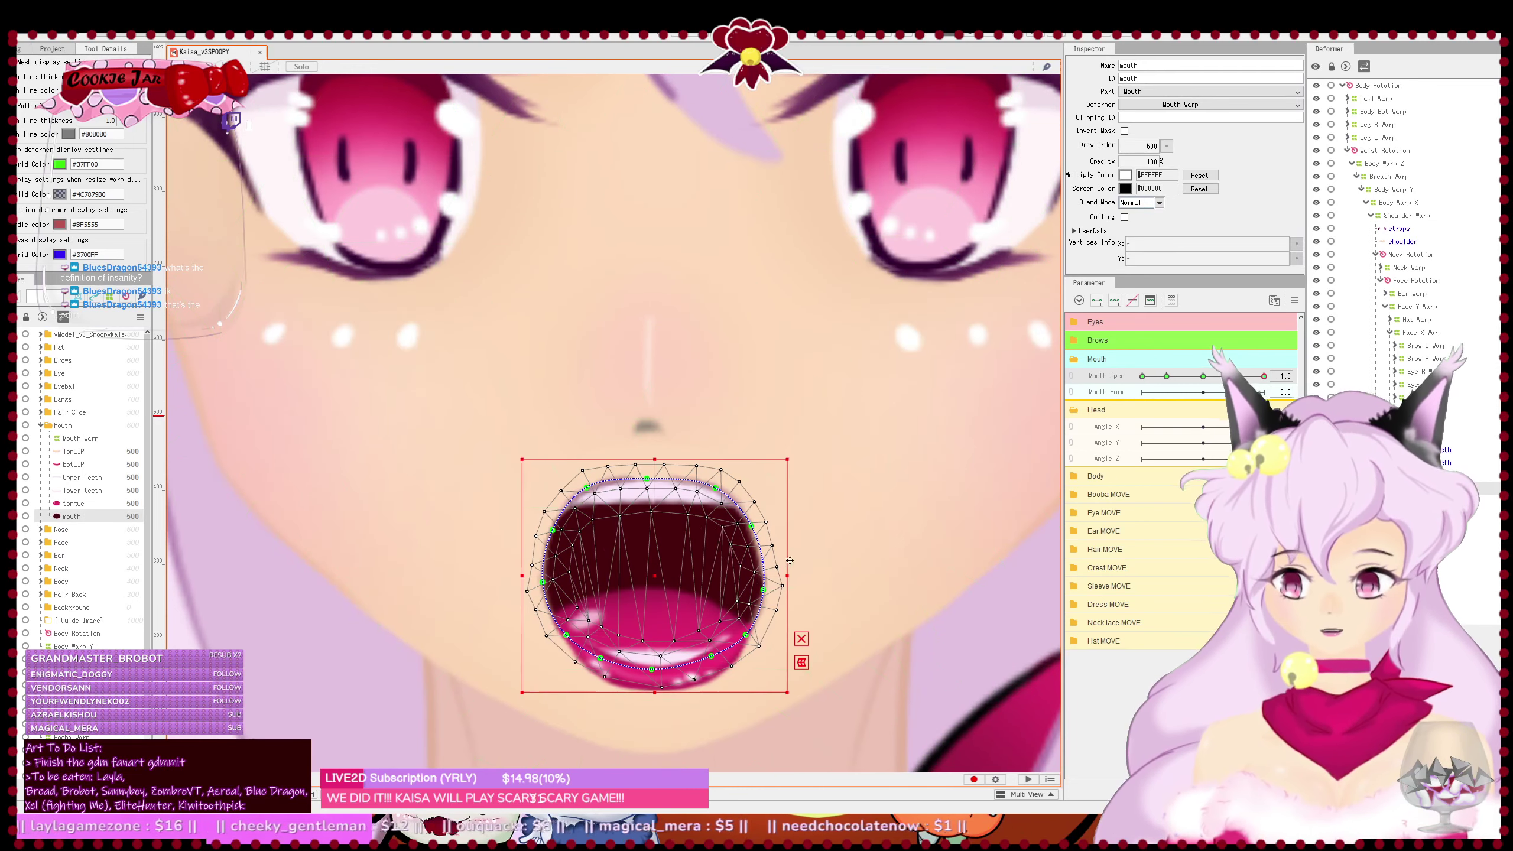
scroll(805, 565, up, 3)
drag(804, 565, 907, 434)
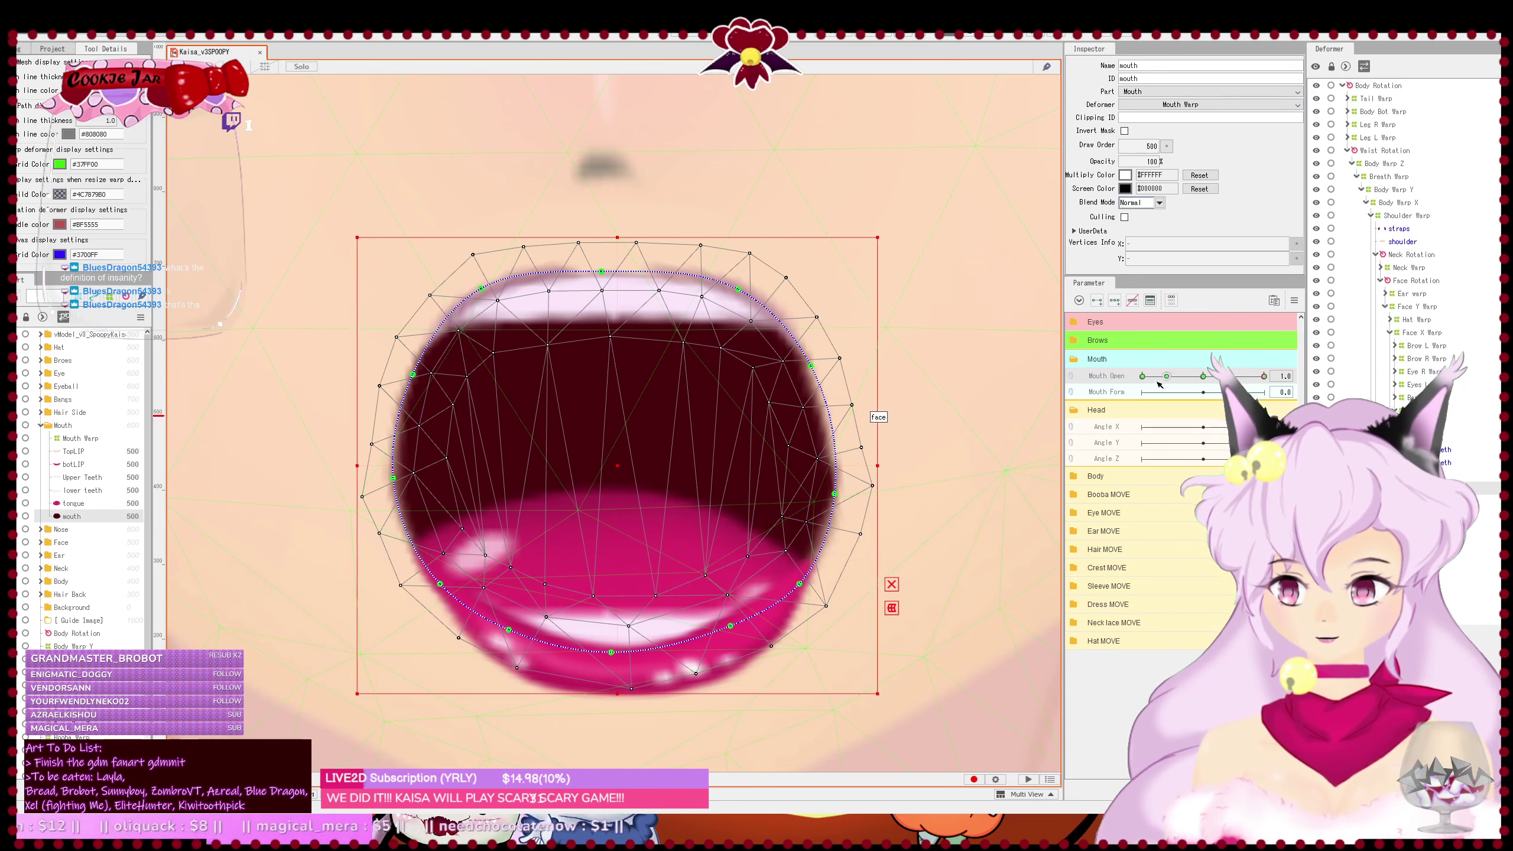
click(1053, 445)
click(834, 482)
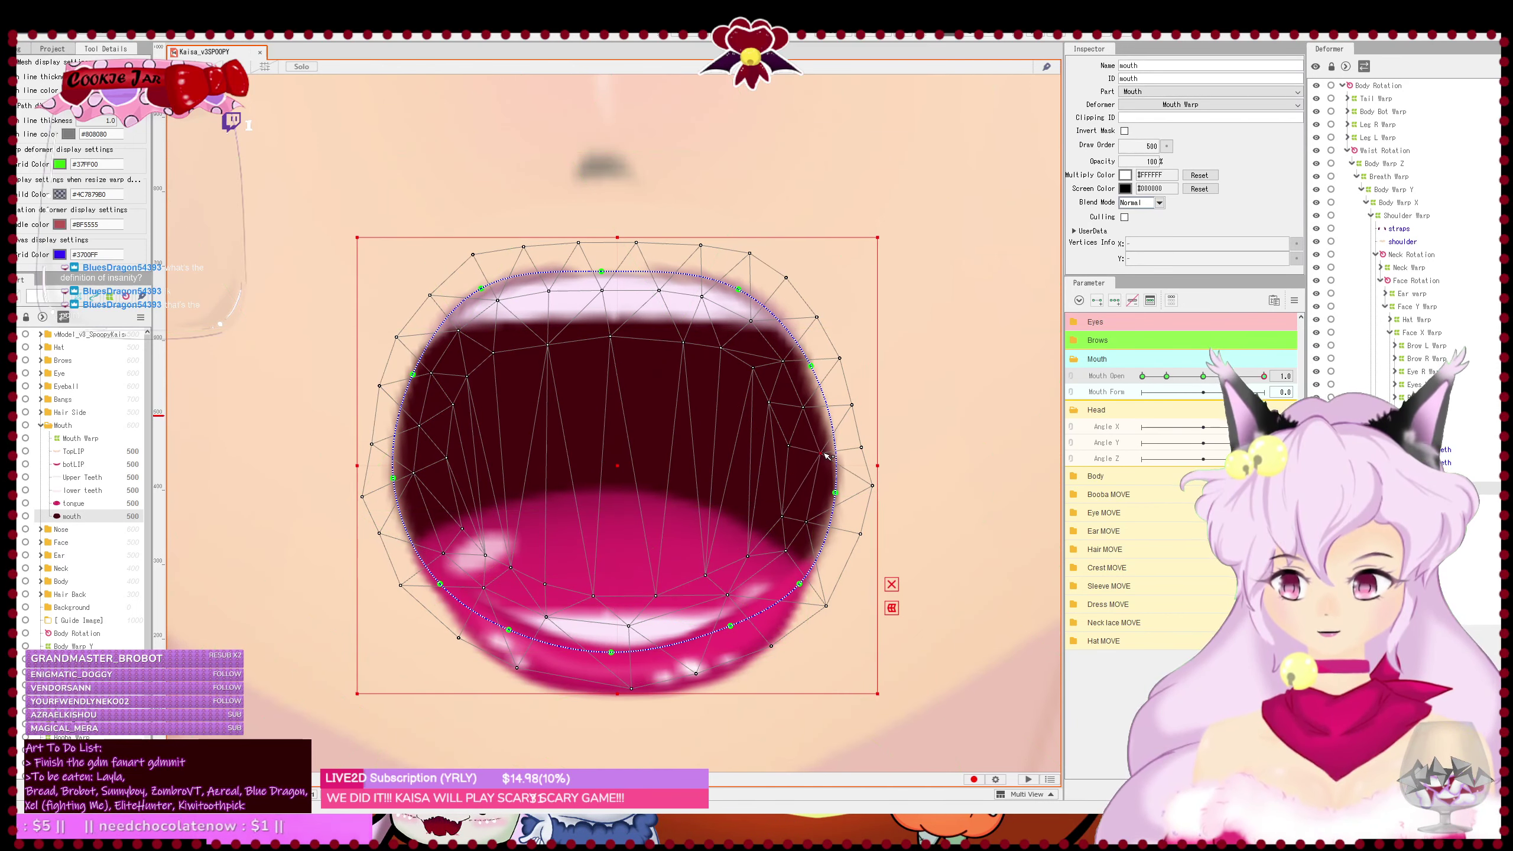
click(804, 406)
click(821, 453)
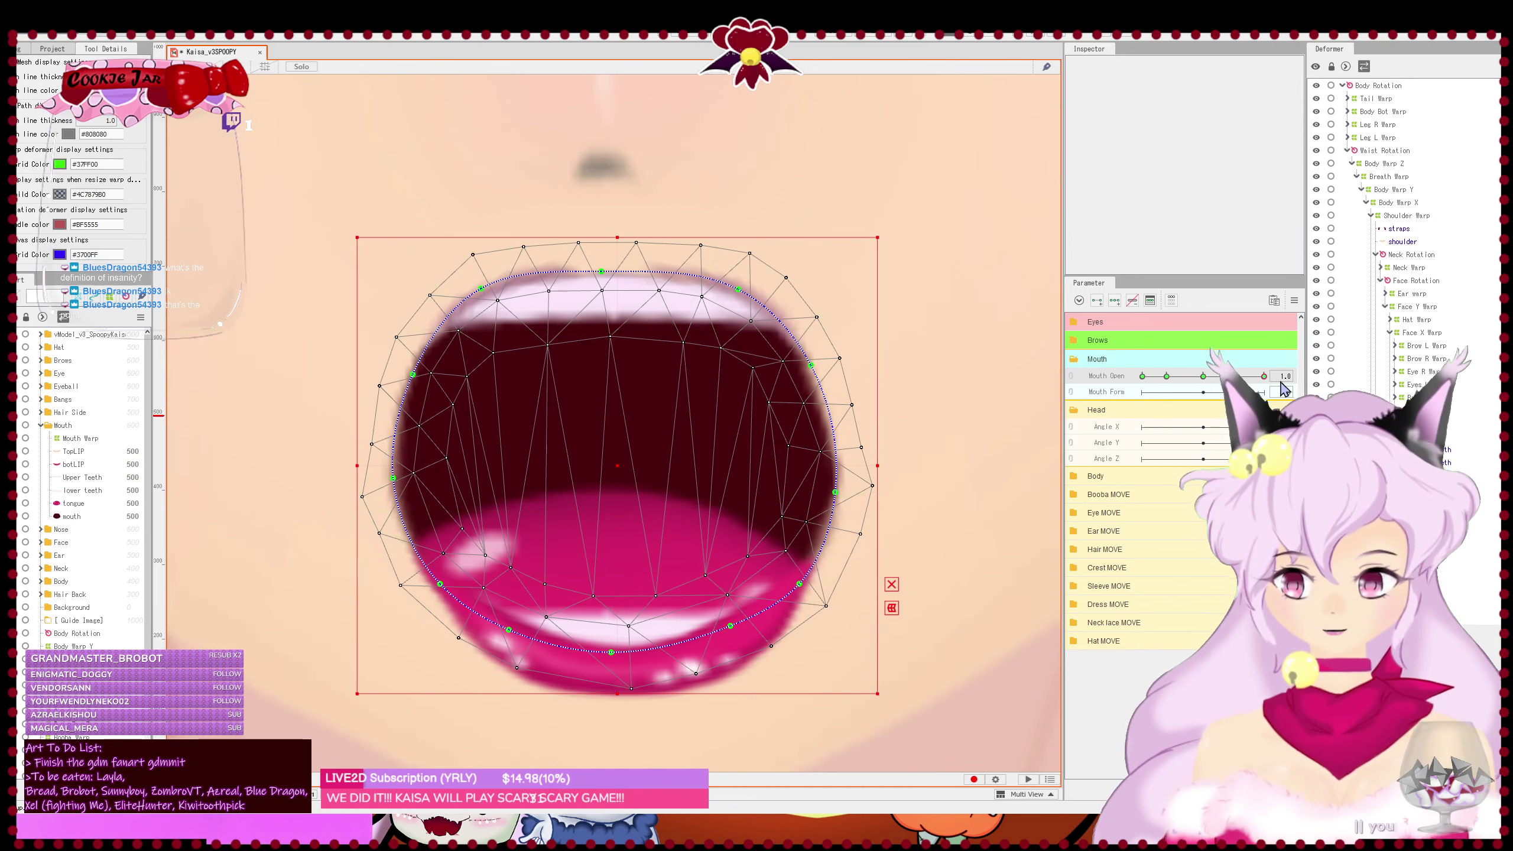
key(ctrl+s)
click(900, 429)
scroll(897, 427, down, 2)
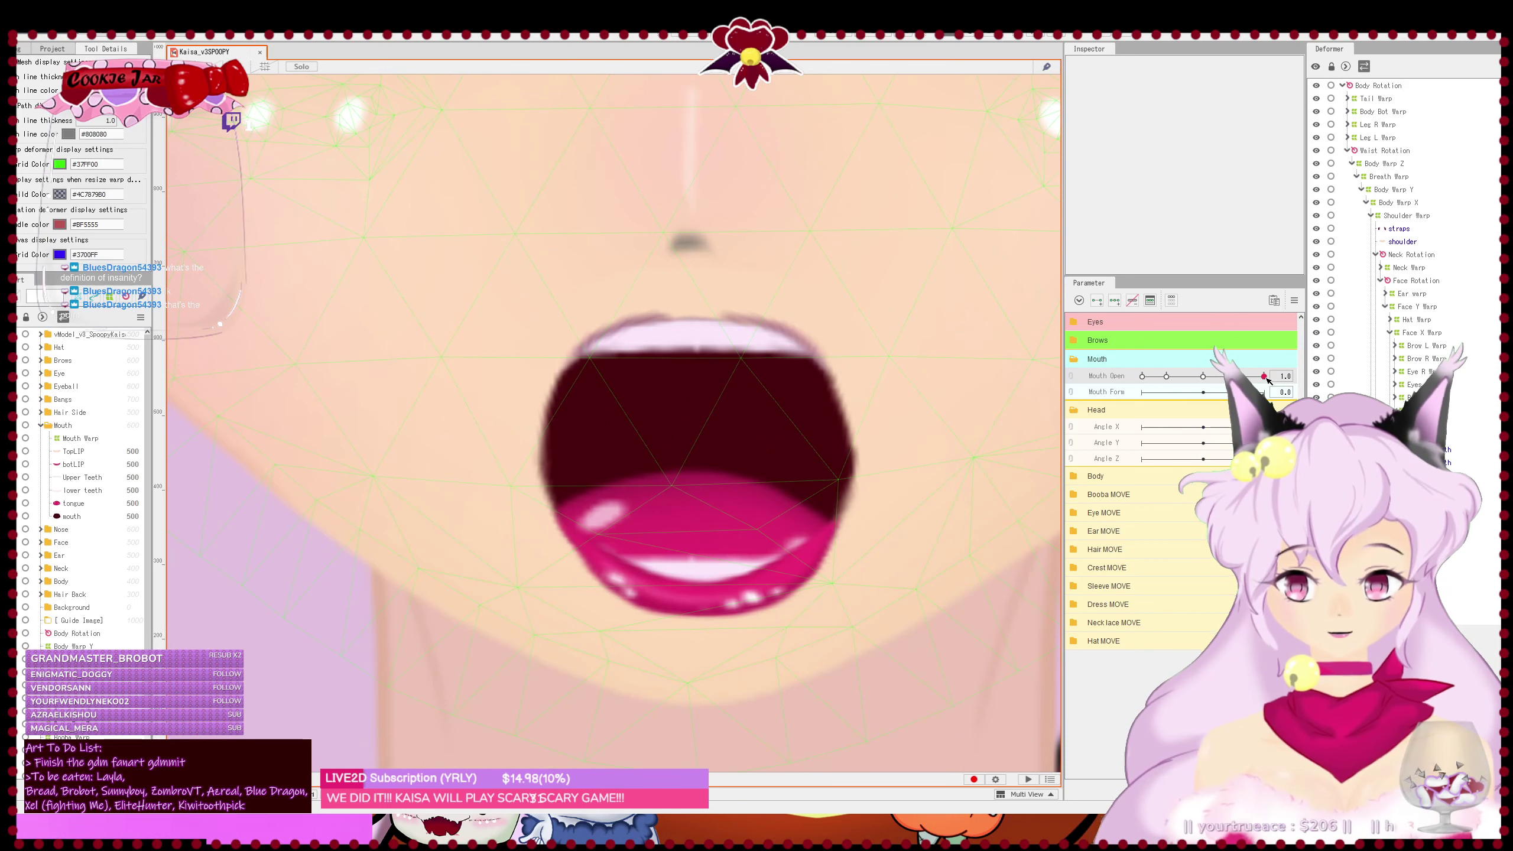
- Nudge the Upper Teeth art mesh slightly upward at Mouth Open 1.0
drag(1264, 375, 1309, 389)
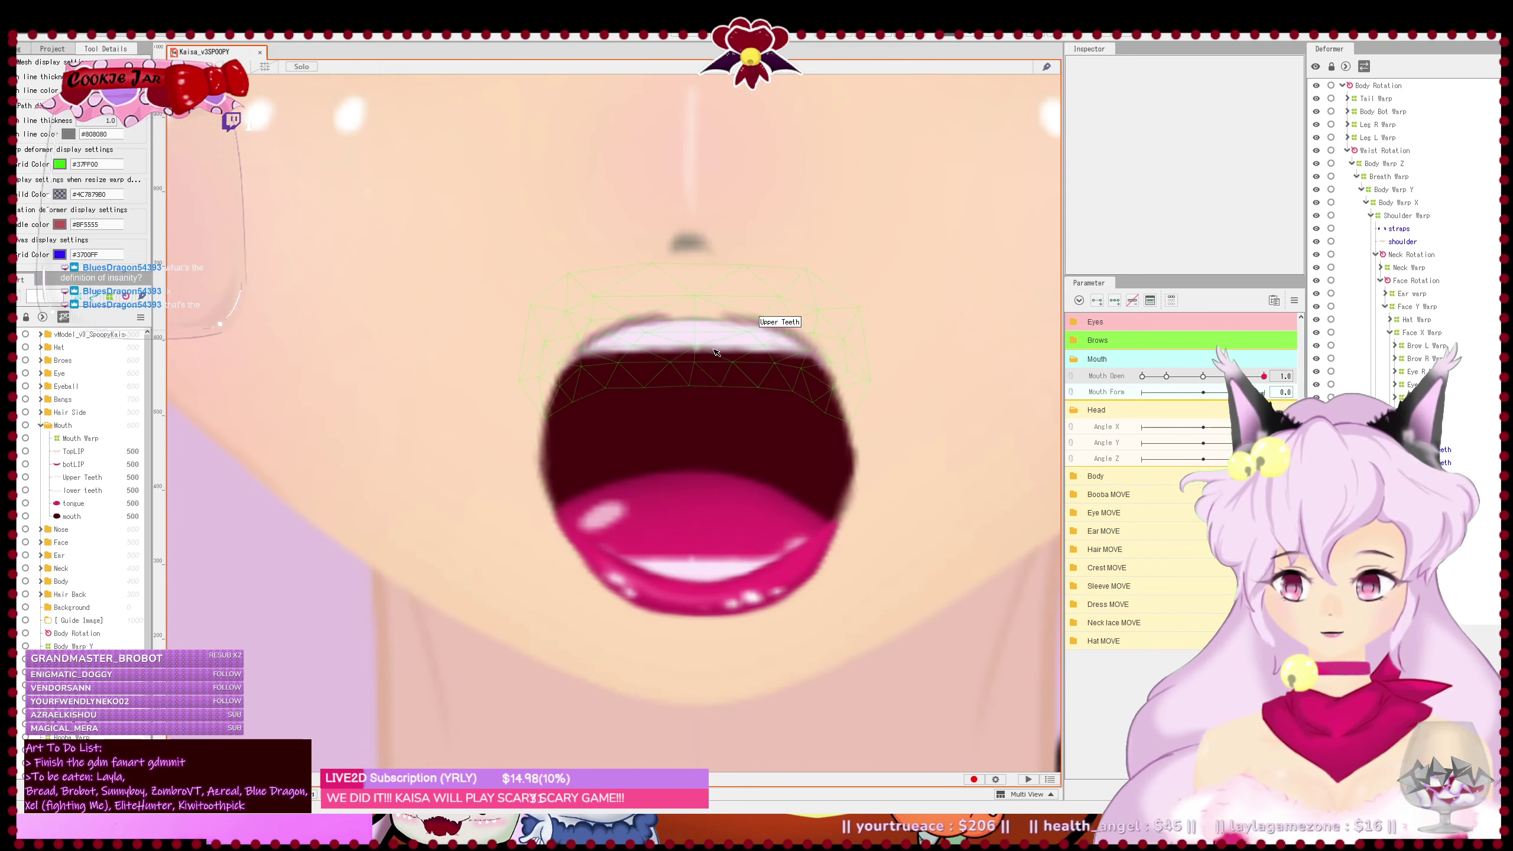
click(691, 349)
scroll(691, 371, up, 2)
drag(688, 367, 690, 359)
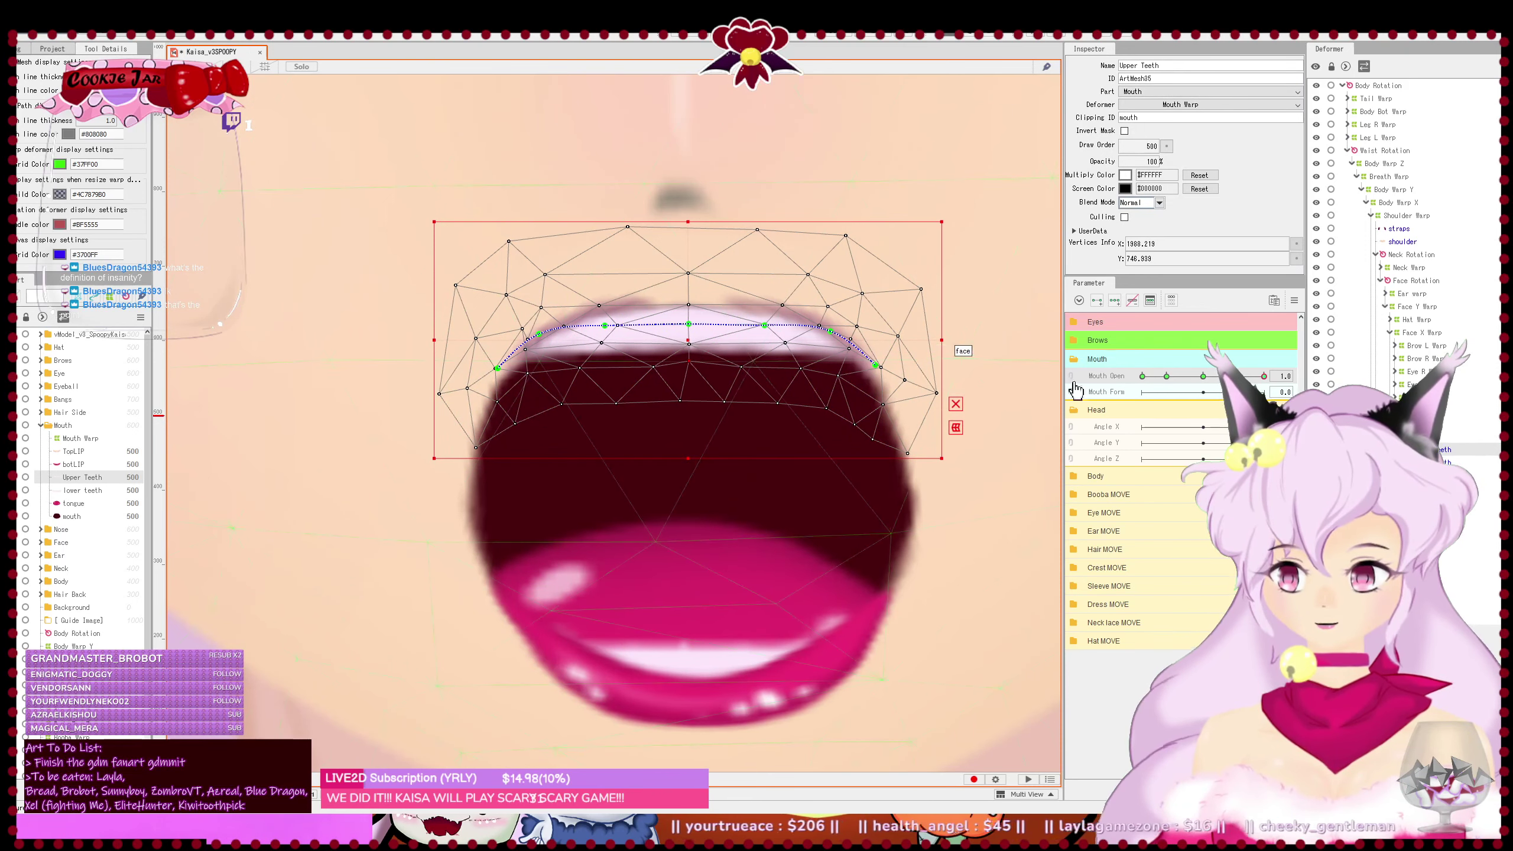
- Preview the face with Mouth Open at 0.0 and 0.5 to check how the mouth opens
drag(1264, 376, 1114, 384)
key(Escape)
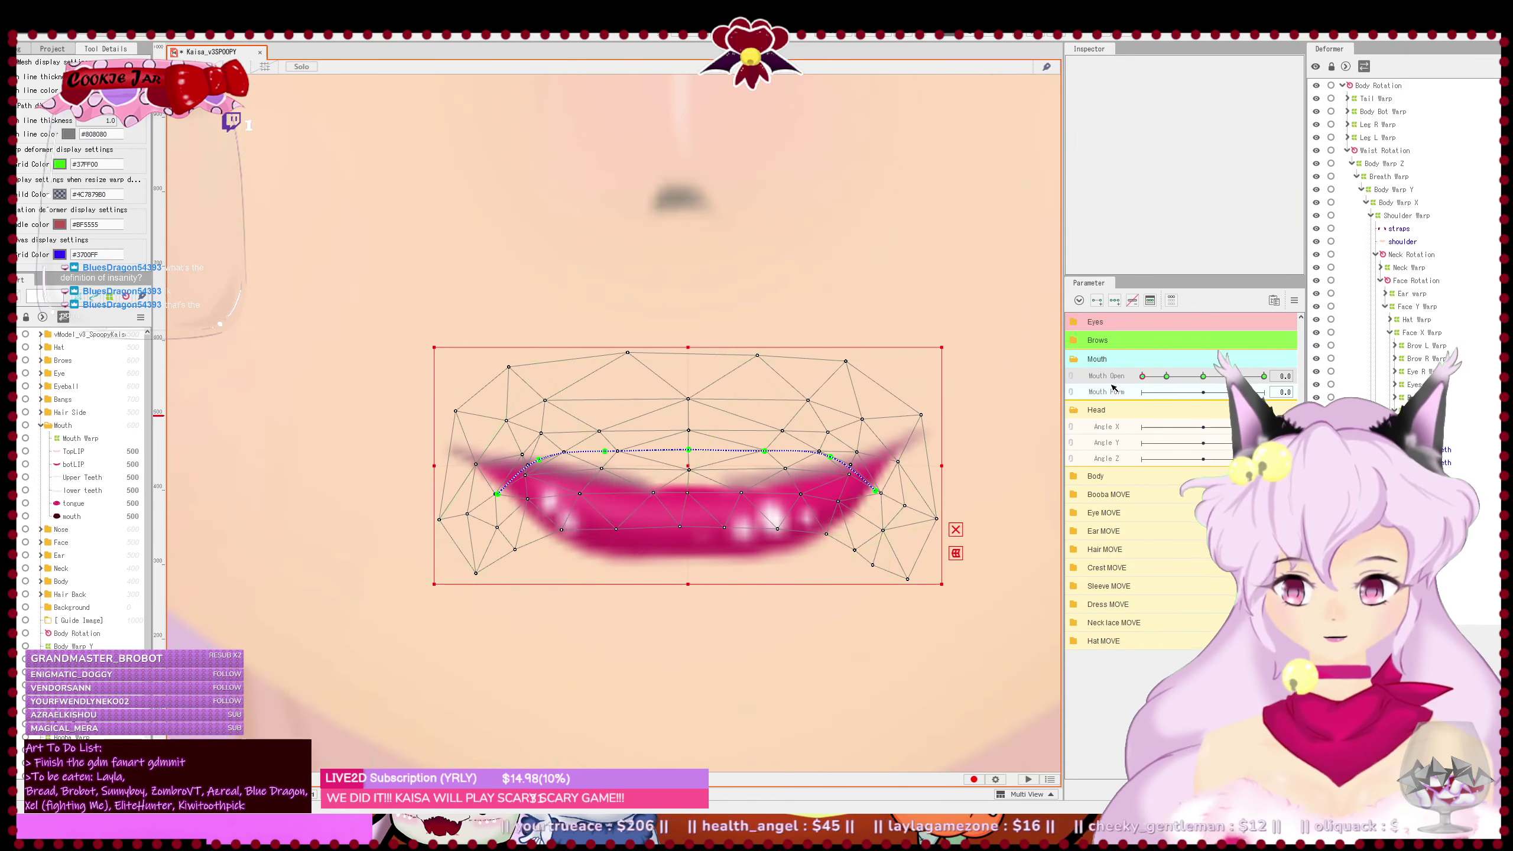
scroll(799, 451, down, 3)
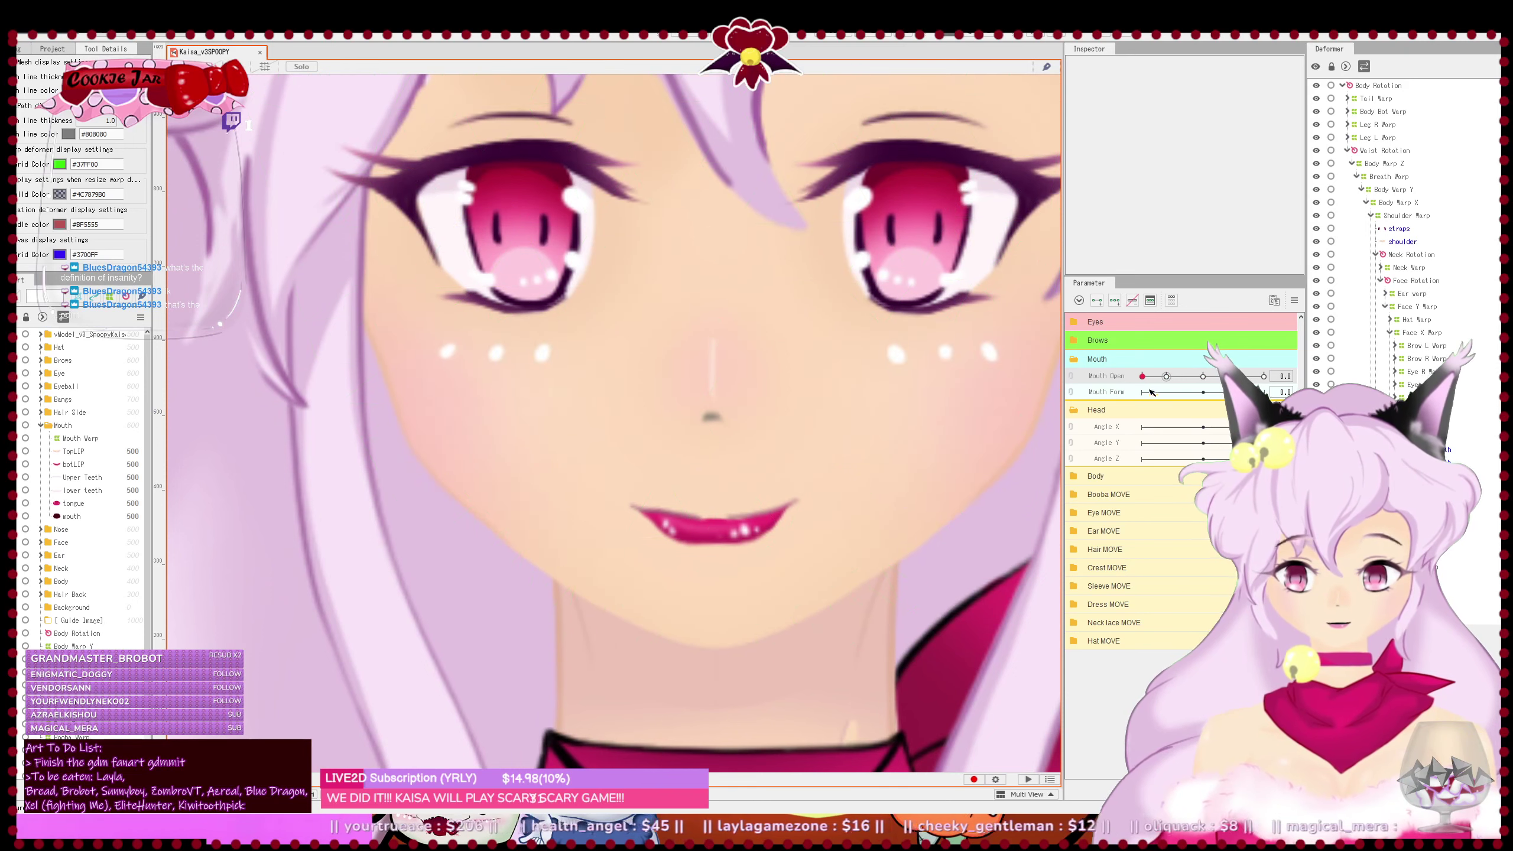
drag(1142, 376, 1065, 401)
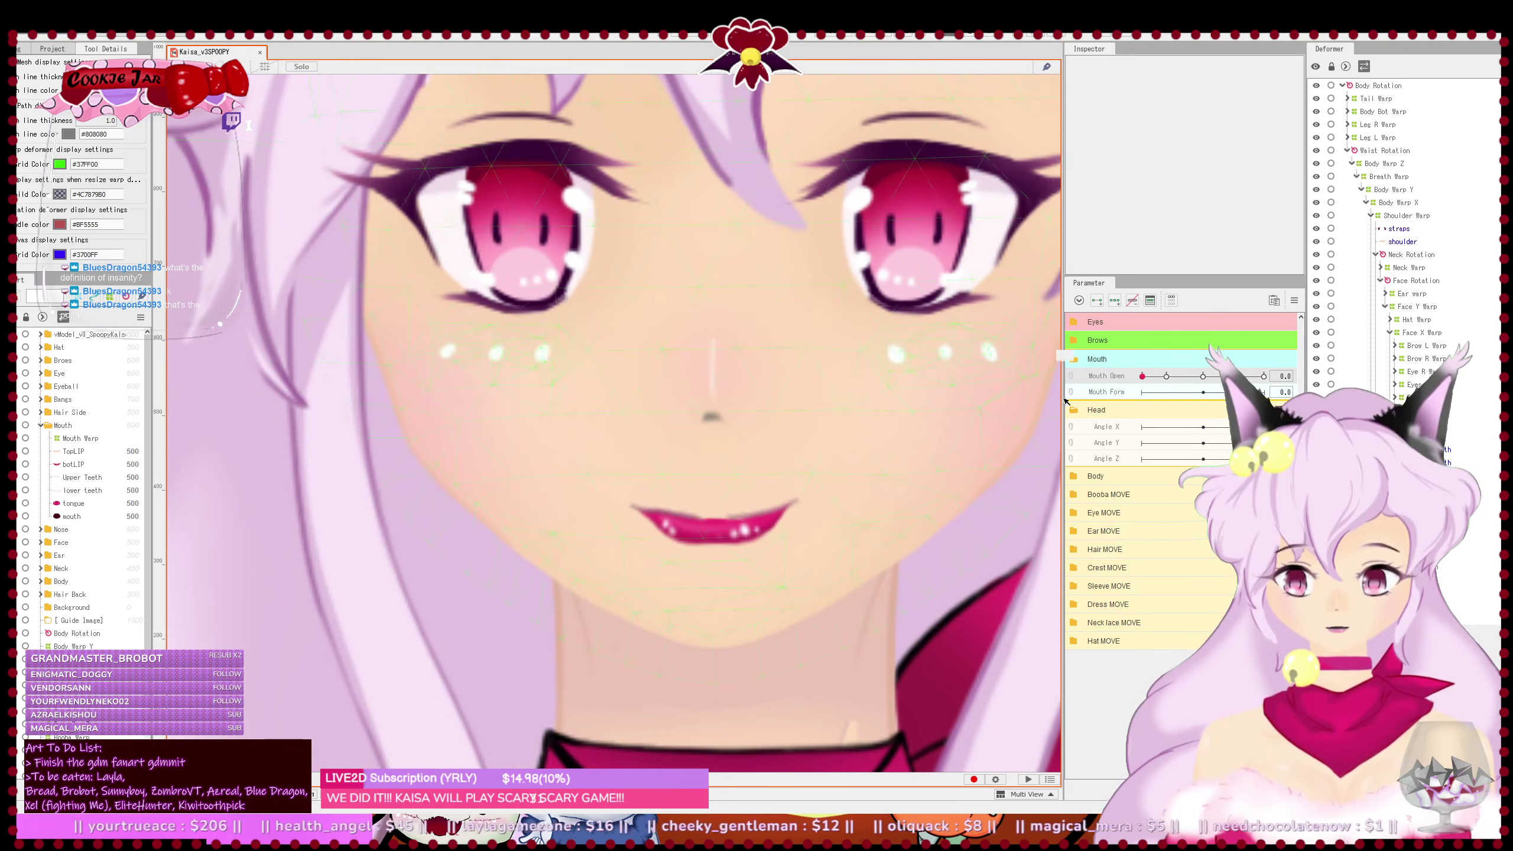
click(1203, 377)
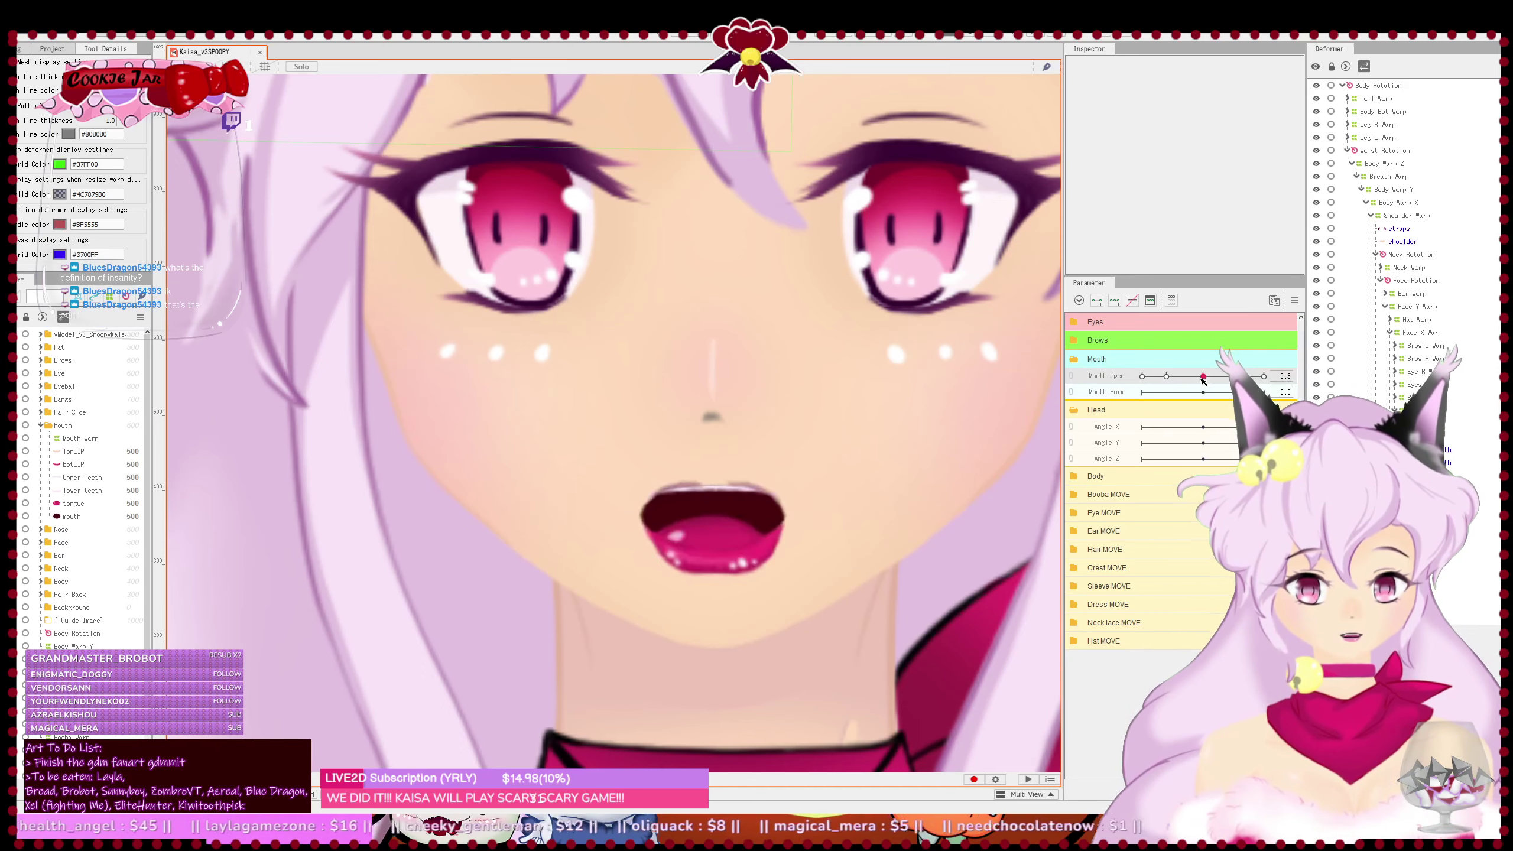
- With all mouth art meshes selected at Mouth Open 0.0, add three keys on Mouth Form and set it to 1.0
key(ctrl+z)
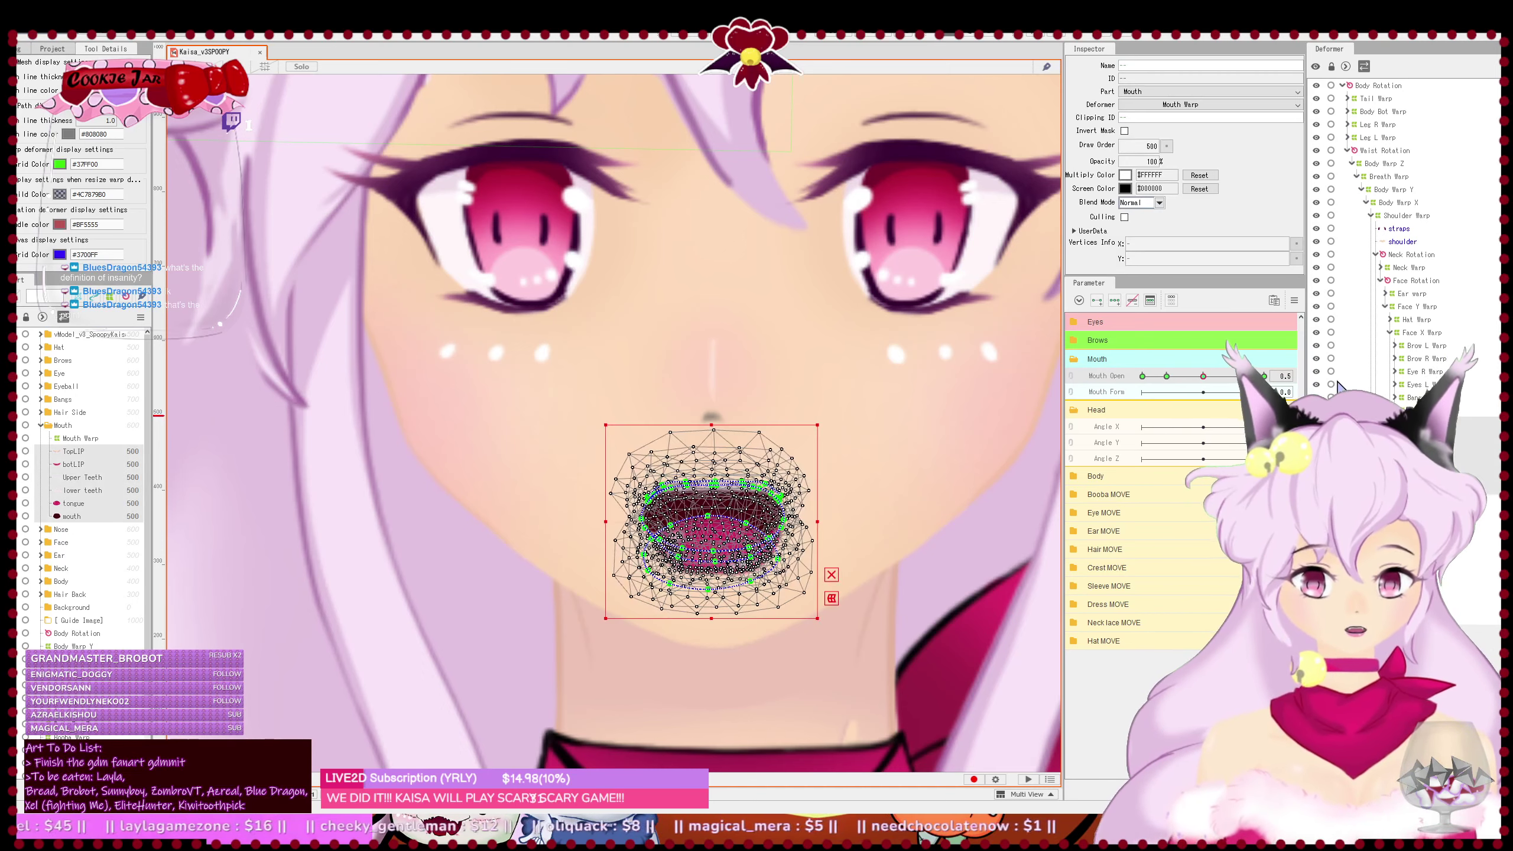
click(1143, 377)
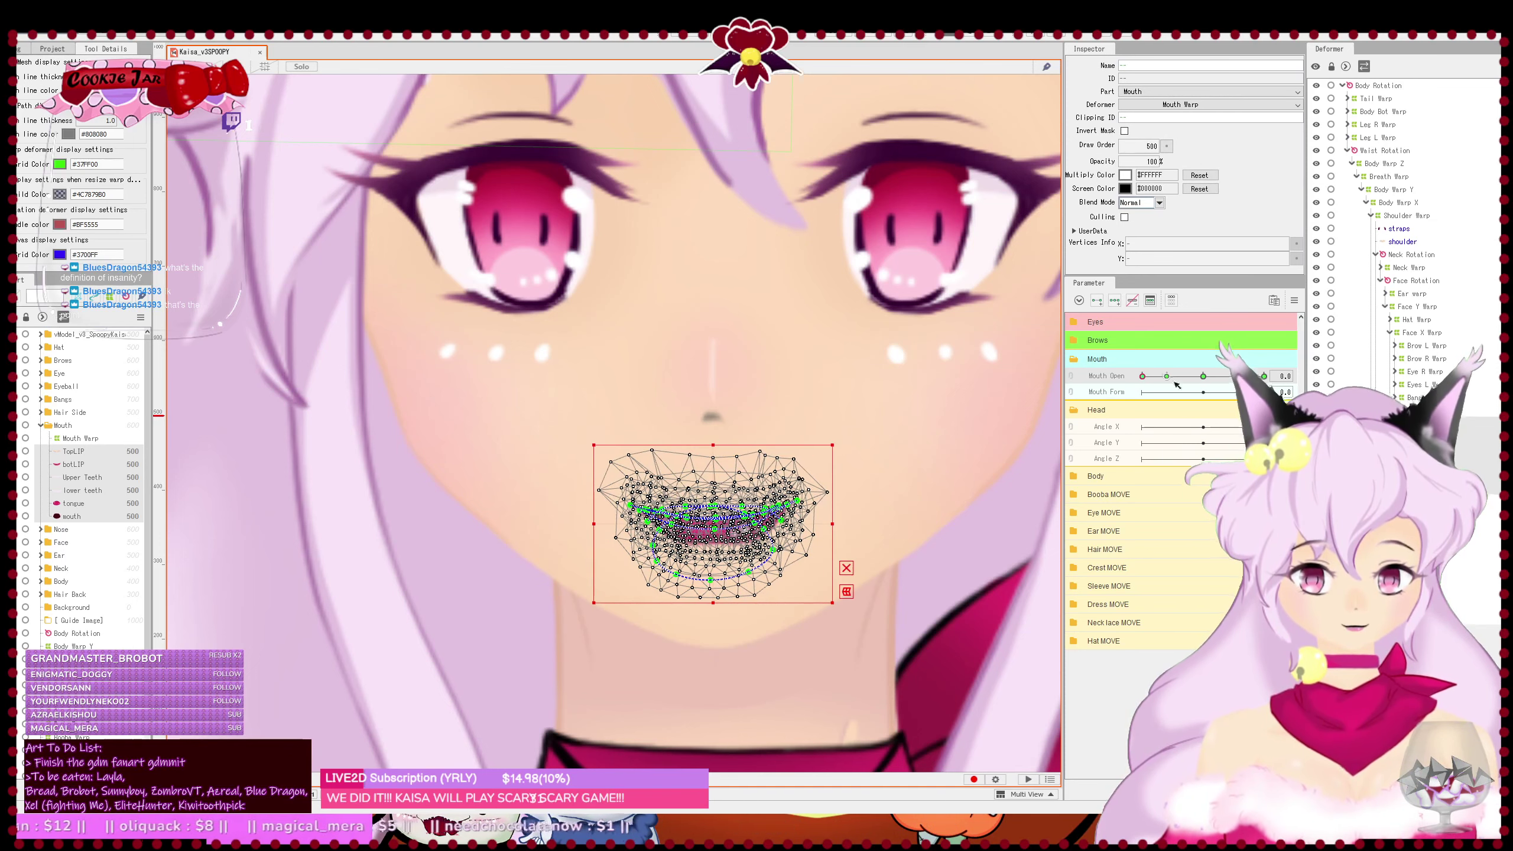
click(1207, 393)
click(1114, 300)
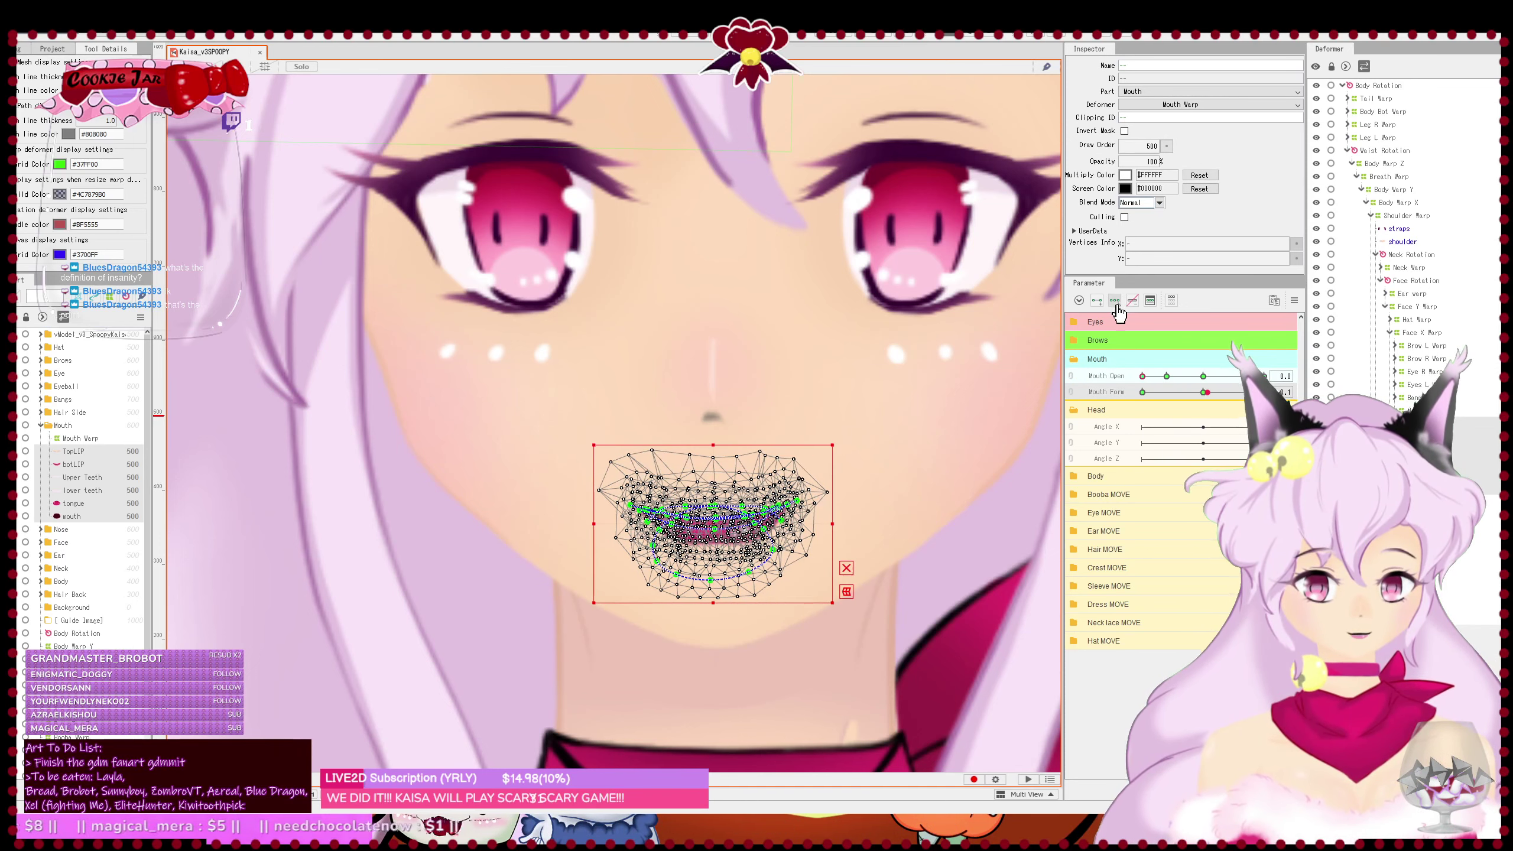
drag(1204, 392, 1265, 392)
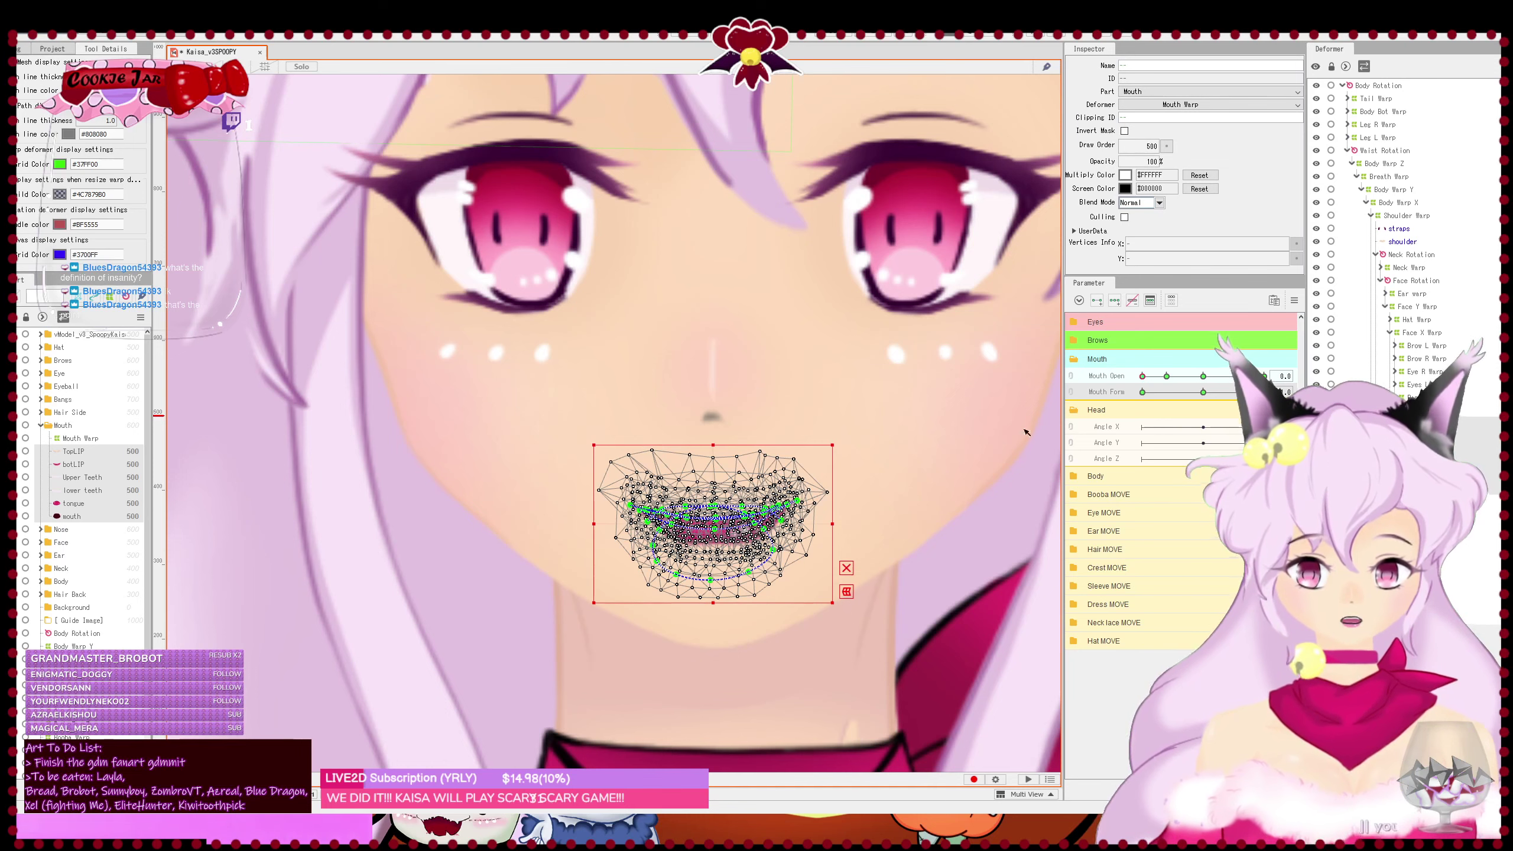
- Raise both corners of TopLIP's deform path and adjust its right inner point into a smile at Mouth Form 1.0
click(856, 439)
click(789, 503)
scroll(796, 498, up, 2)
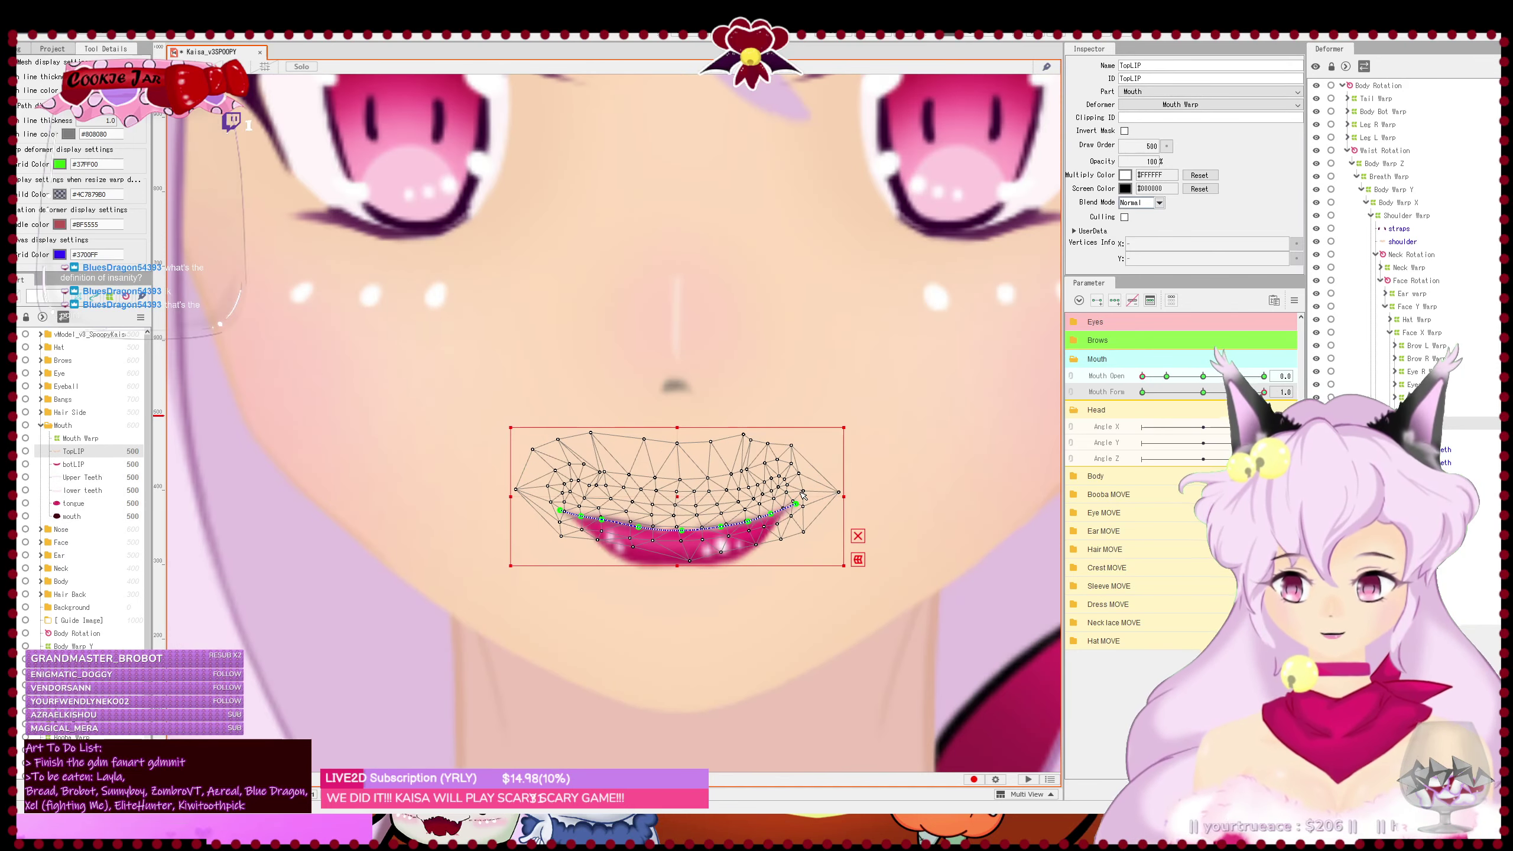
drag(806, 491, 808, 485)
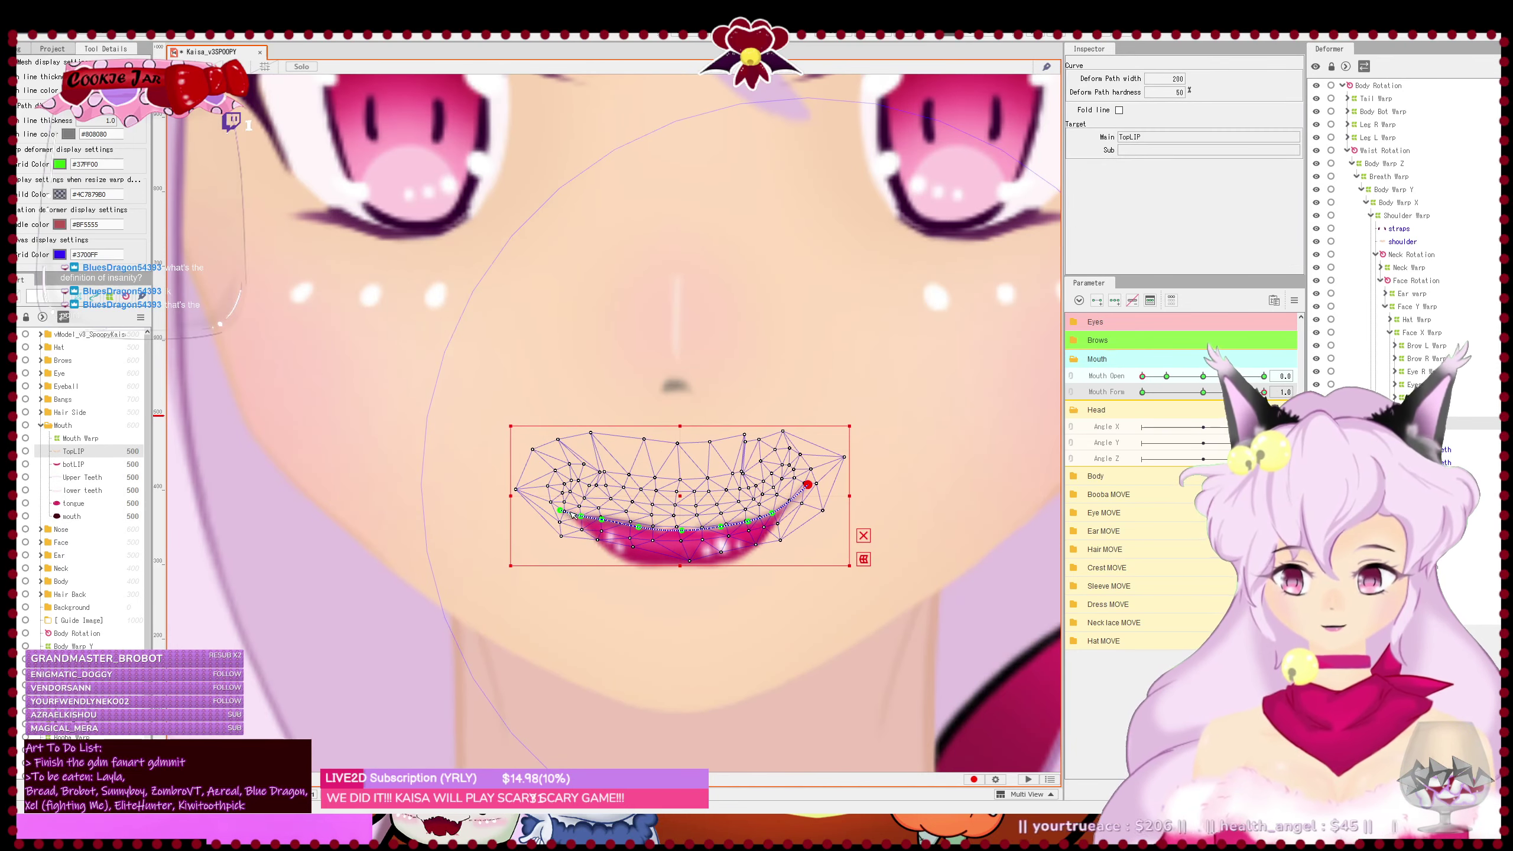
mouse_move(560, 510)
mouse_down()
mouse_move(558, 498)
mouse_move(581, 511)
mouse_up()
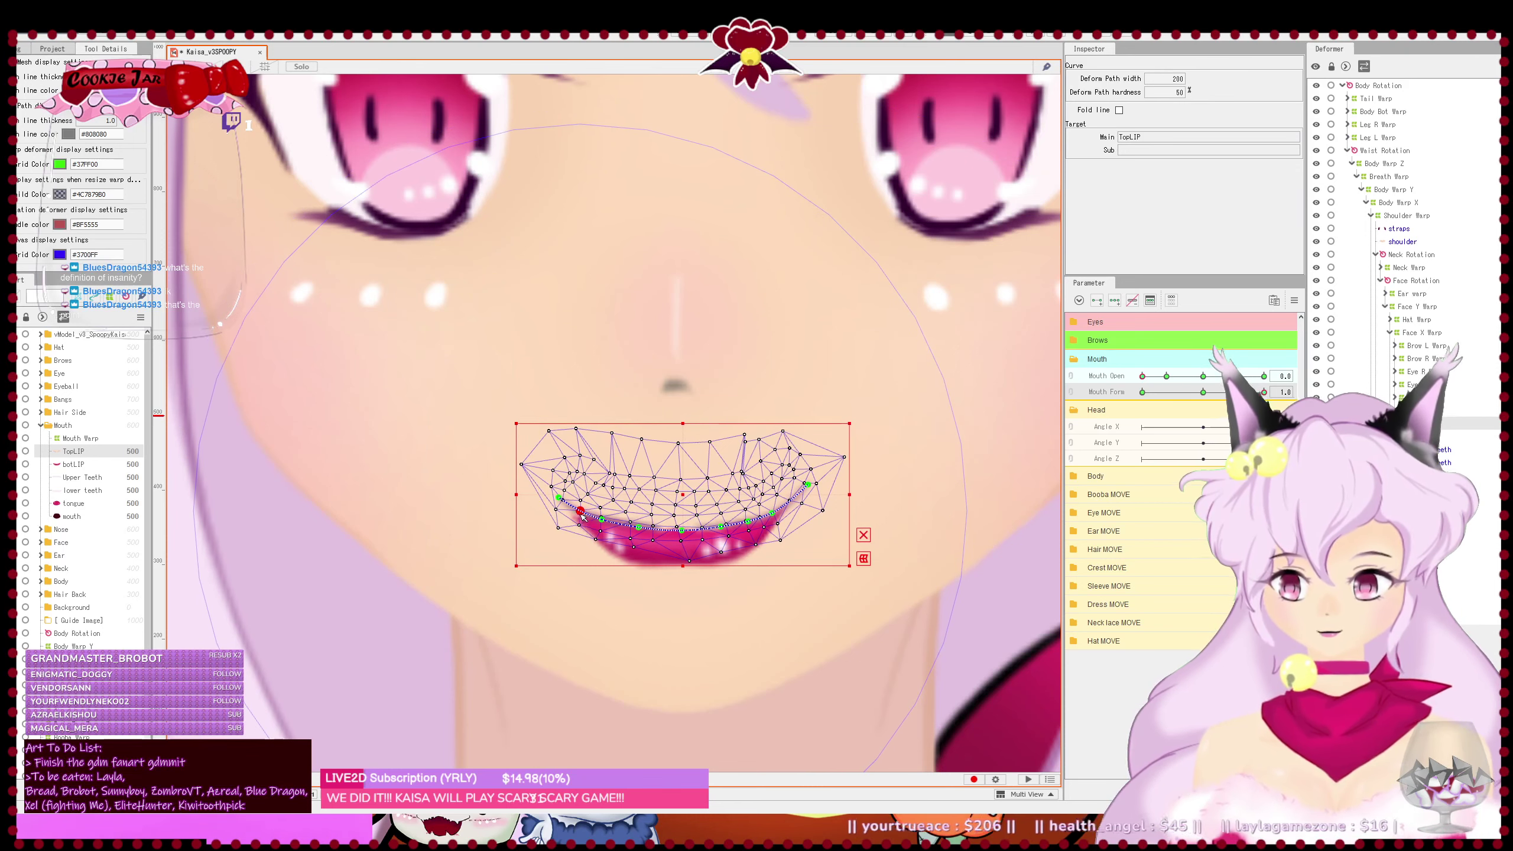
drag(759, 516, 750, 523)
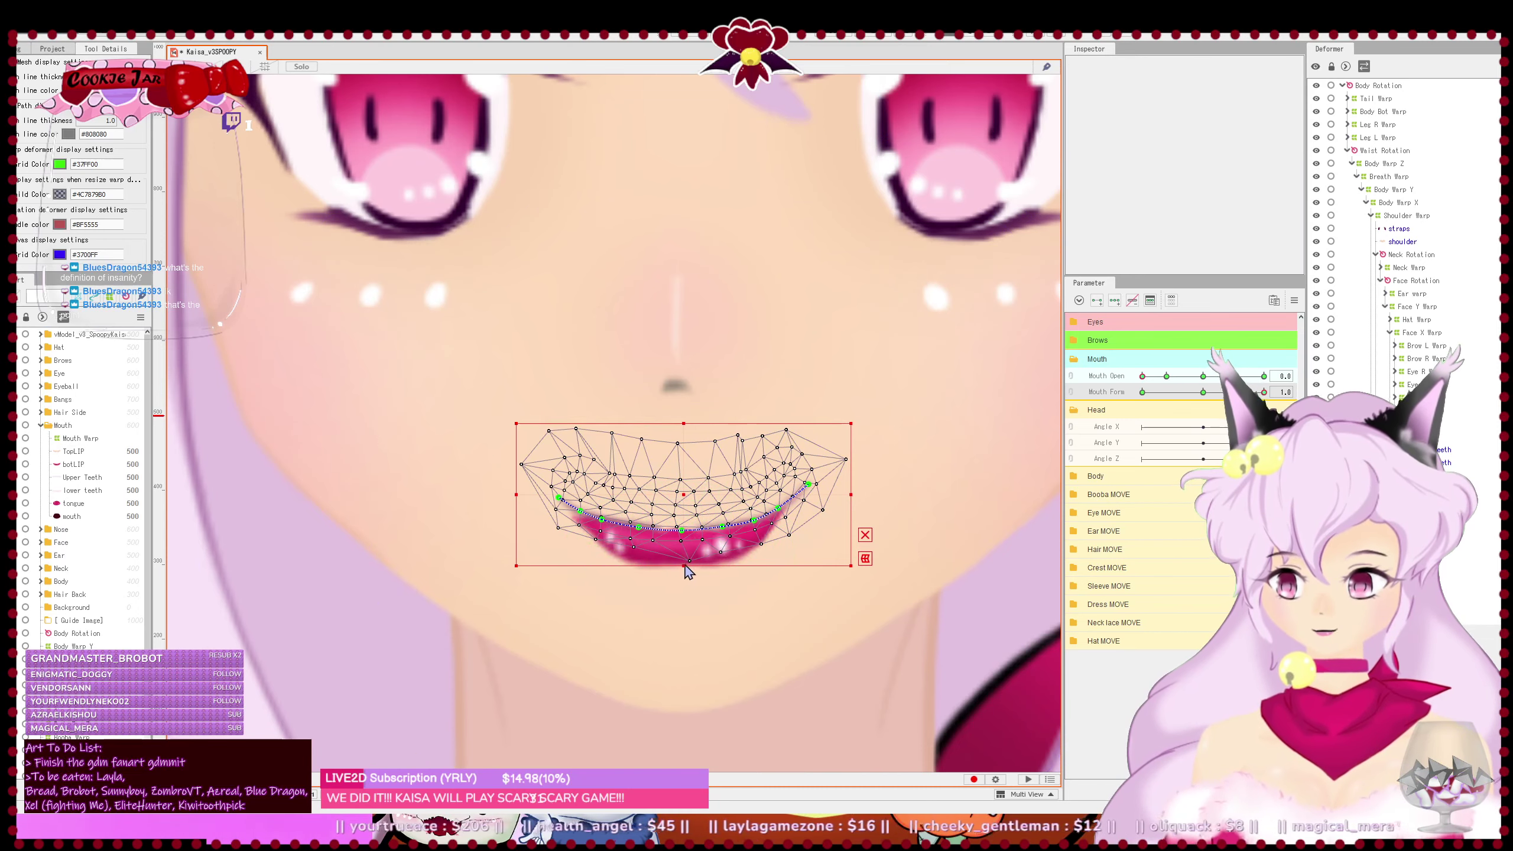
- Nudge both corners of botLIP's deform path upward to match the upper lip's smile at Mouth Form 1.0
click(683, 565)
drag(573, 512, 576, 511)
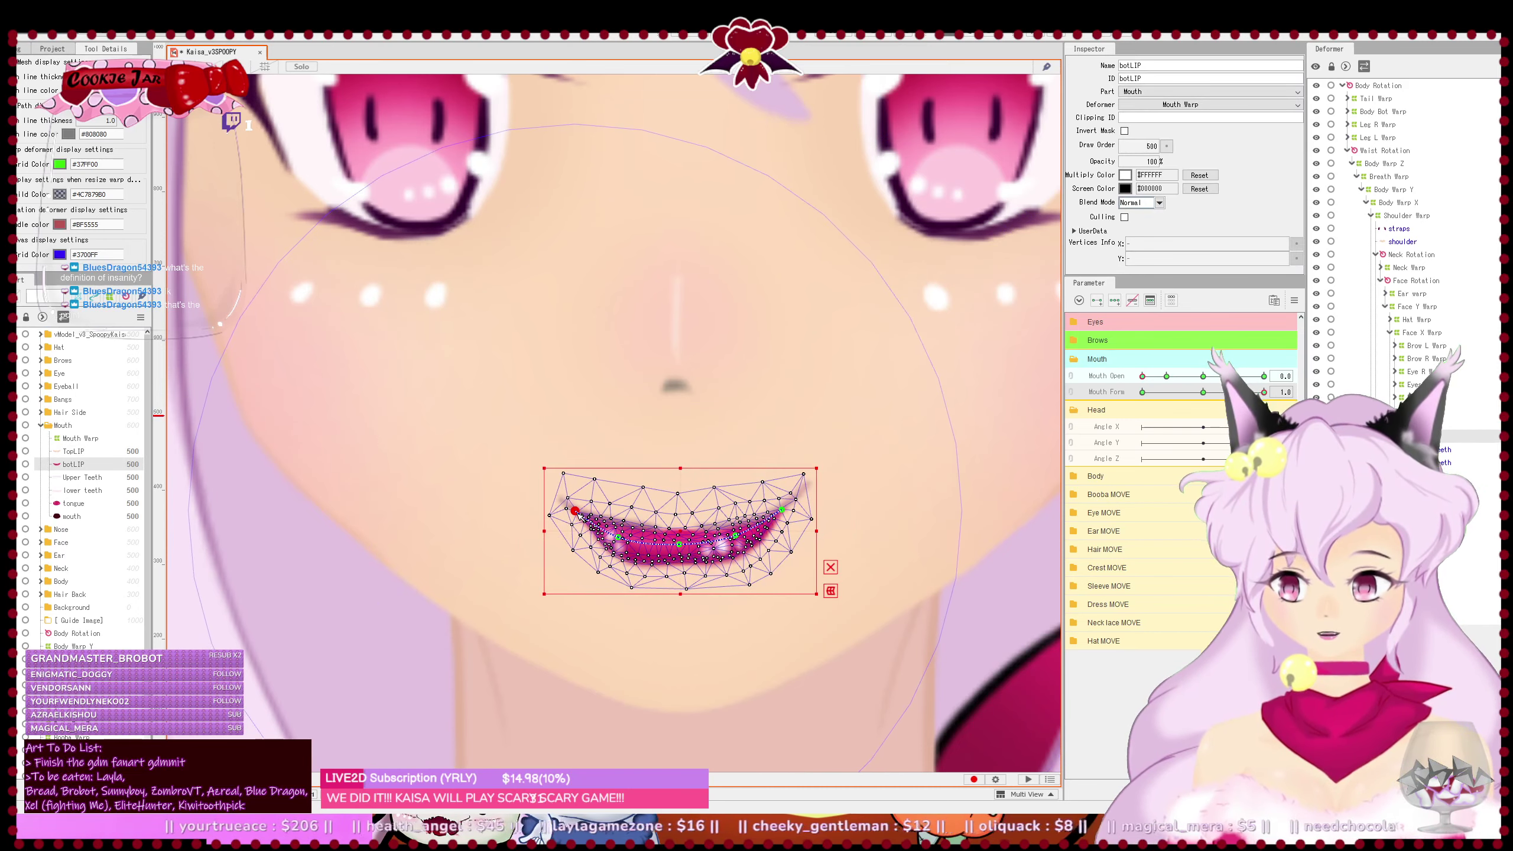
drag(781, 509, 780, 506)
key(Escape)
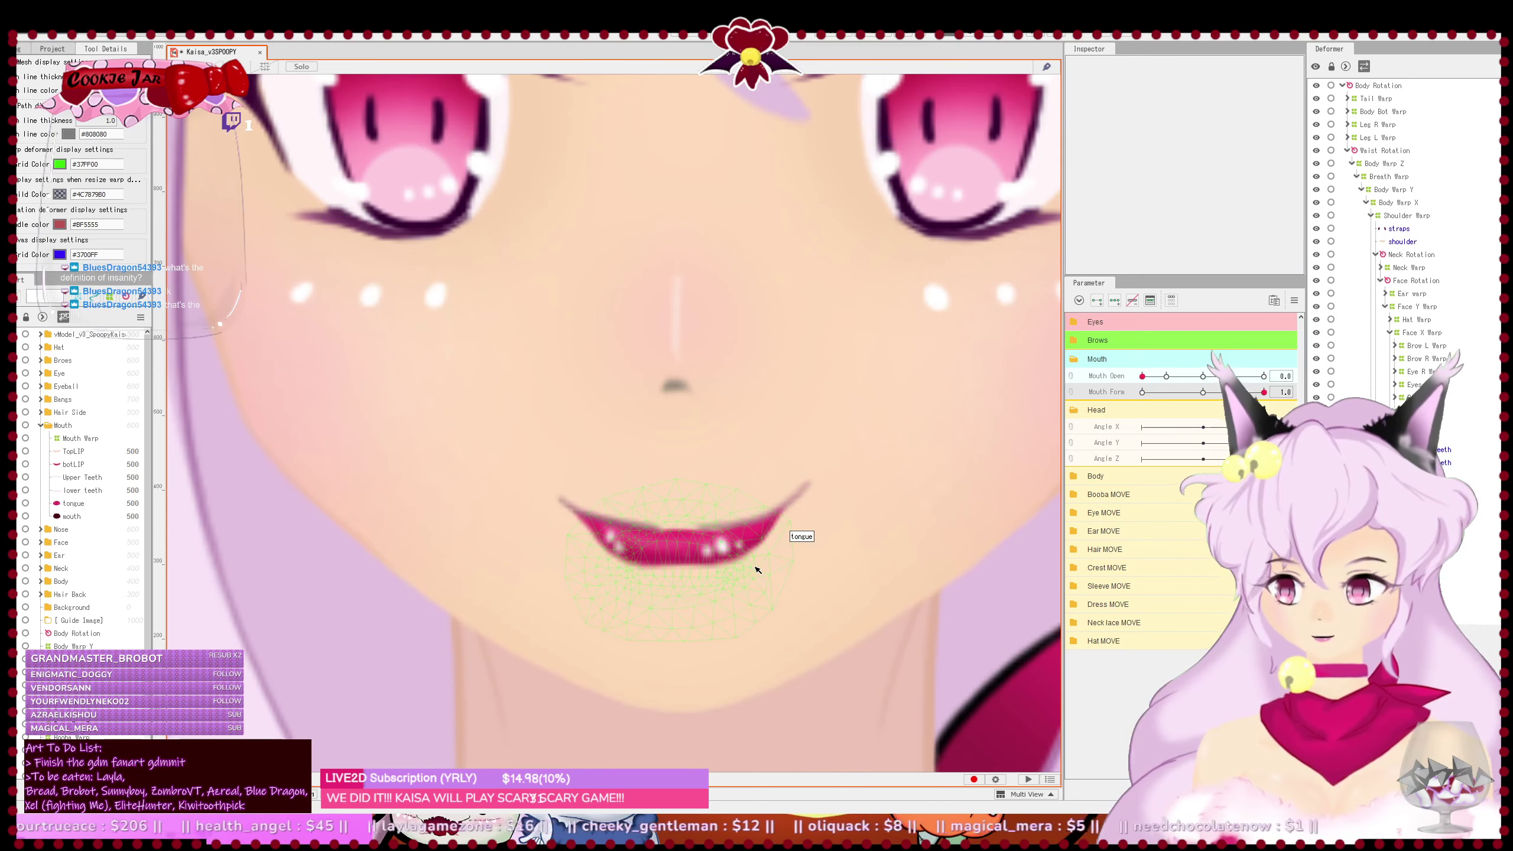
scroll(752, 572, down, 5)
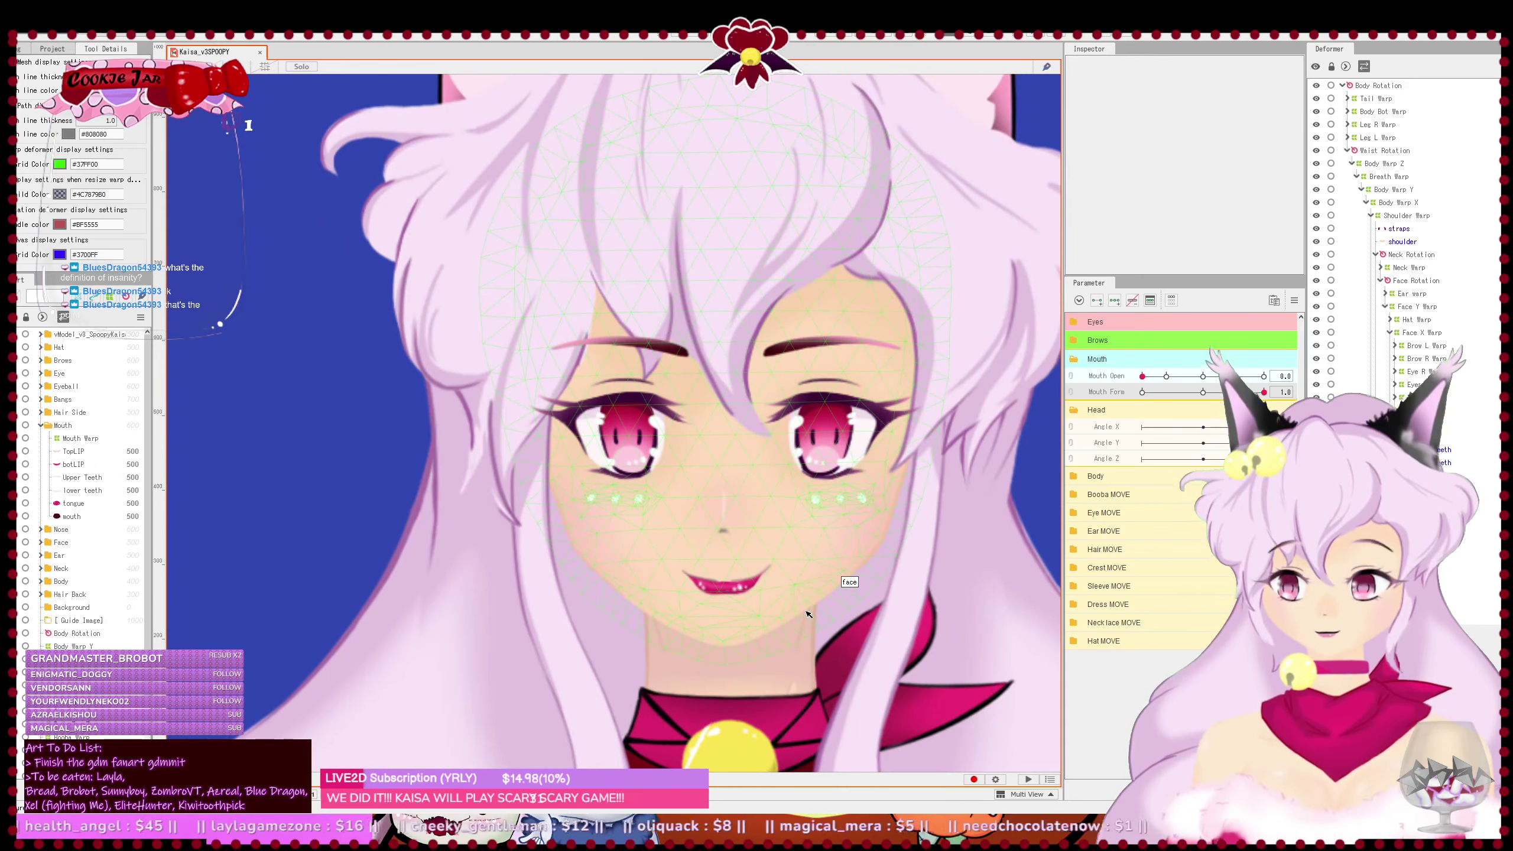
- Refine the right-side inner points of TopLIP's deform path for the smile and save the model
scroll(798, 614, up, 6)
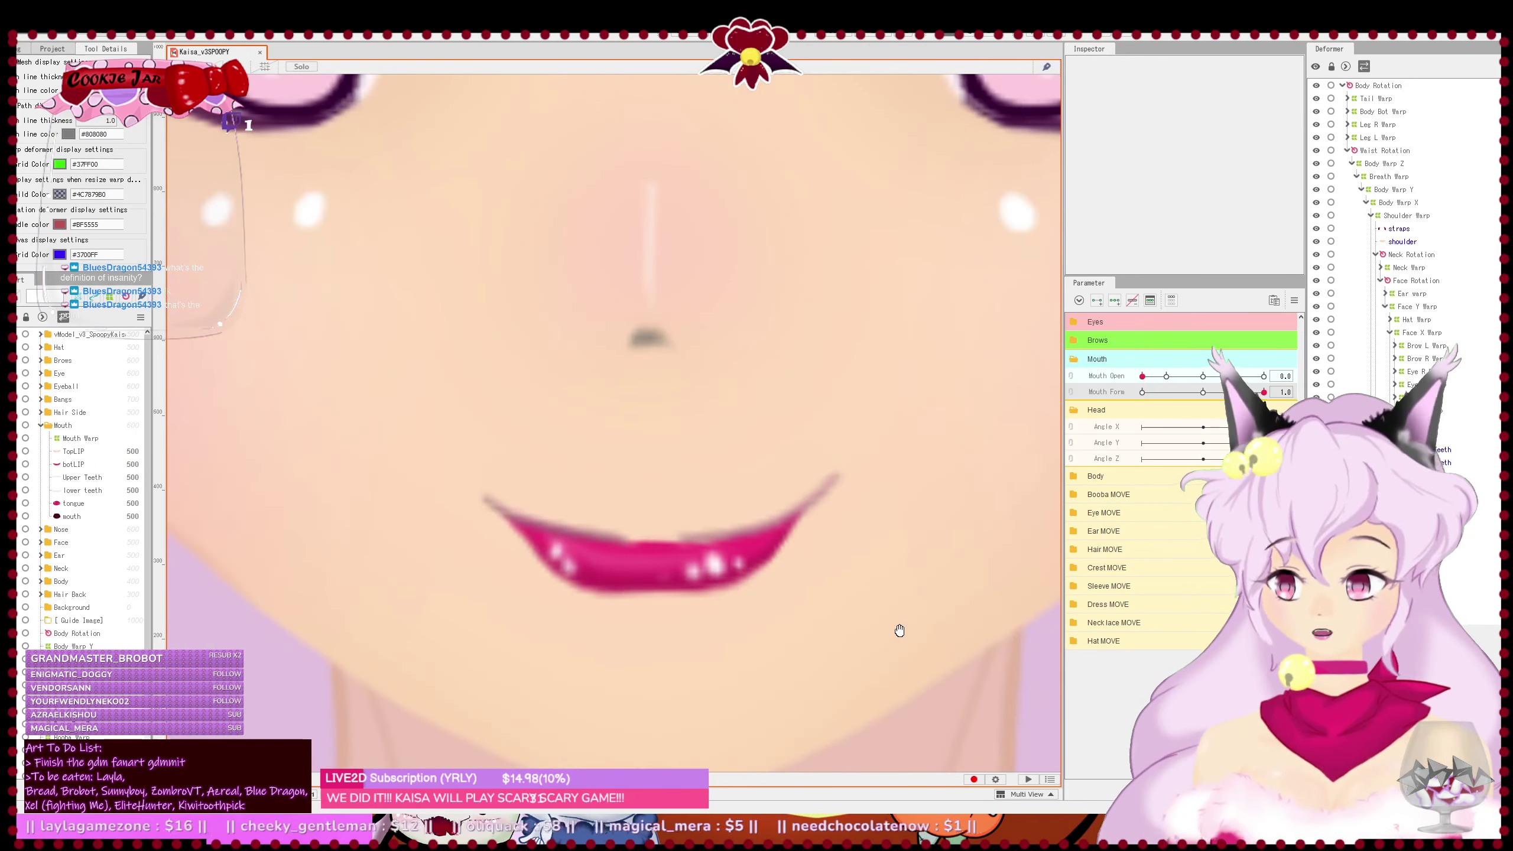
click(752, 510)
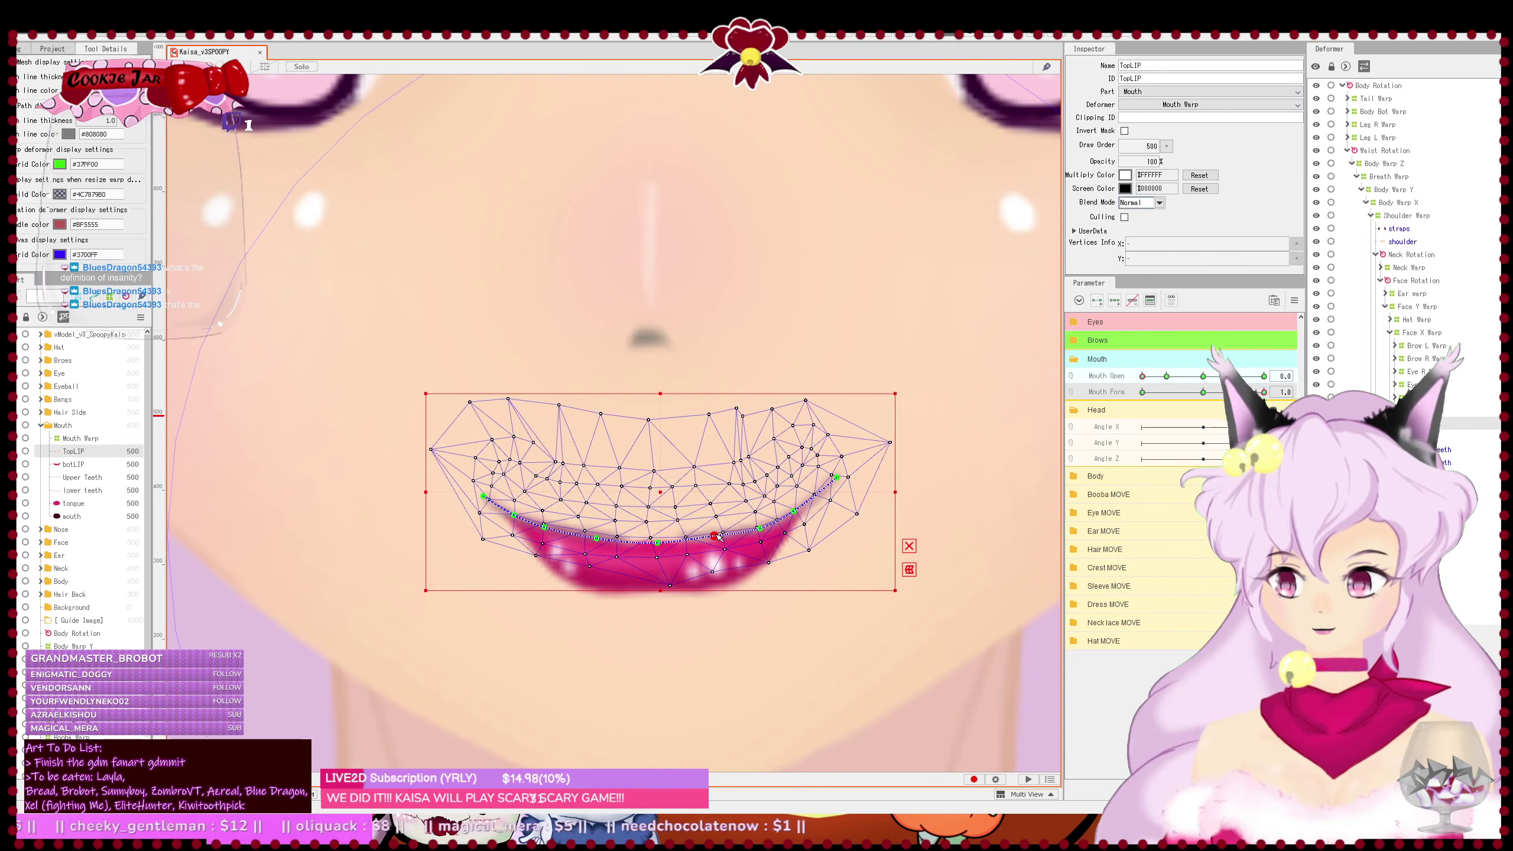
click(760, 523)
drag(796, 513, 911, 534)
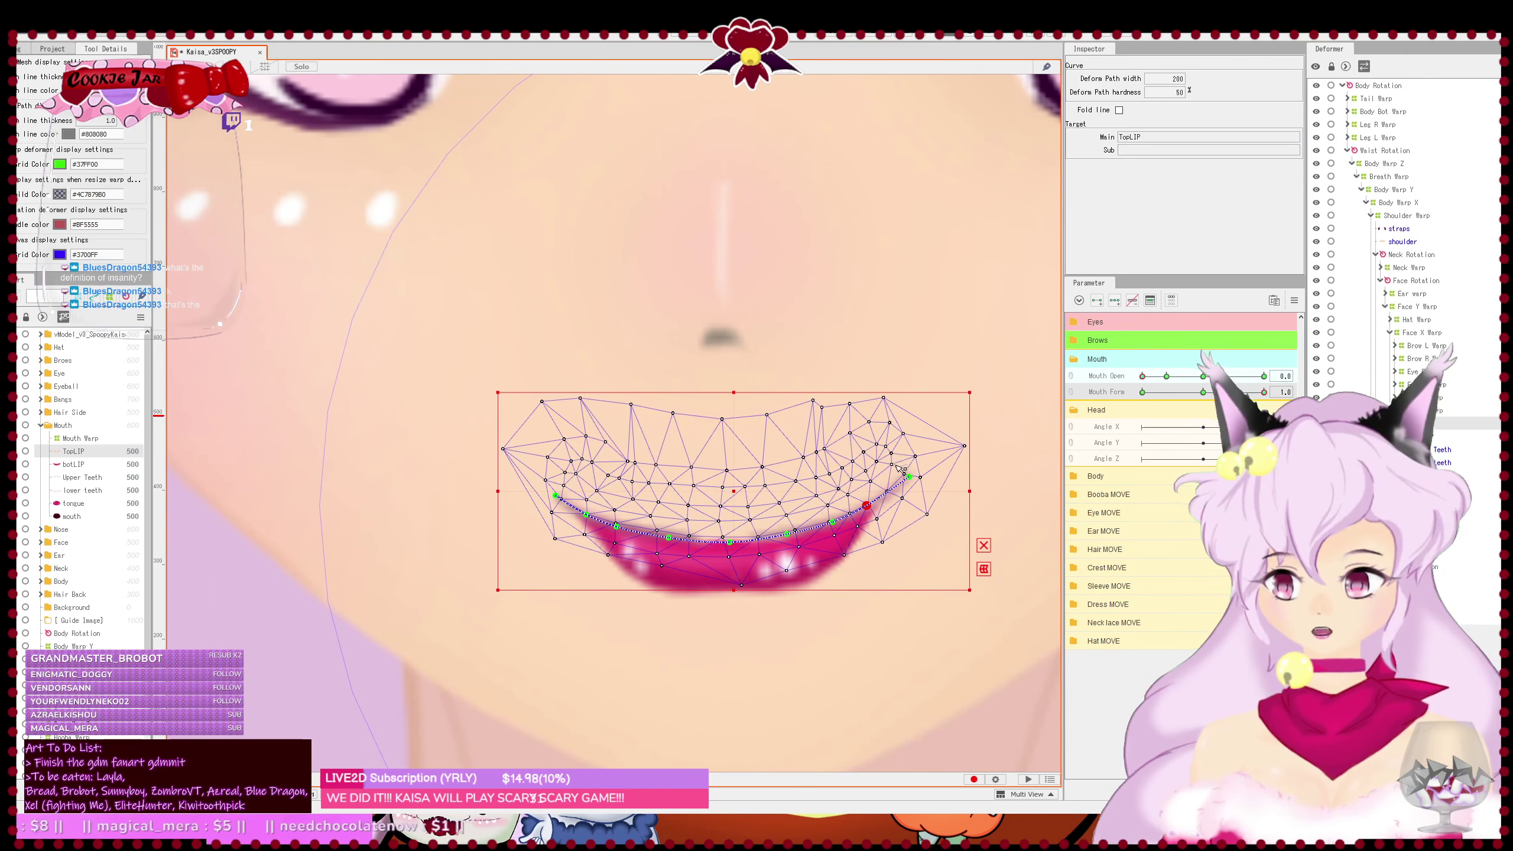
key(Escape)
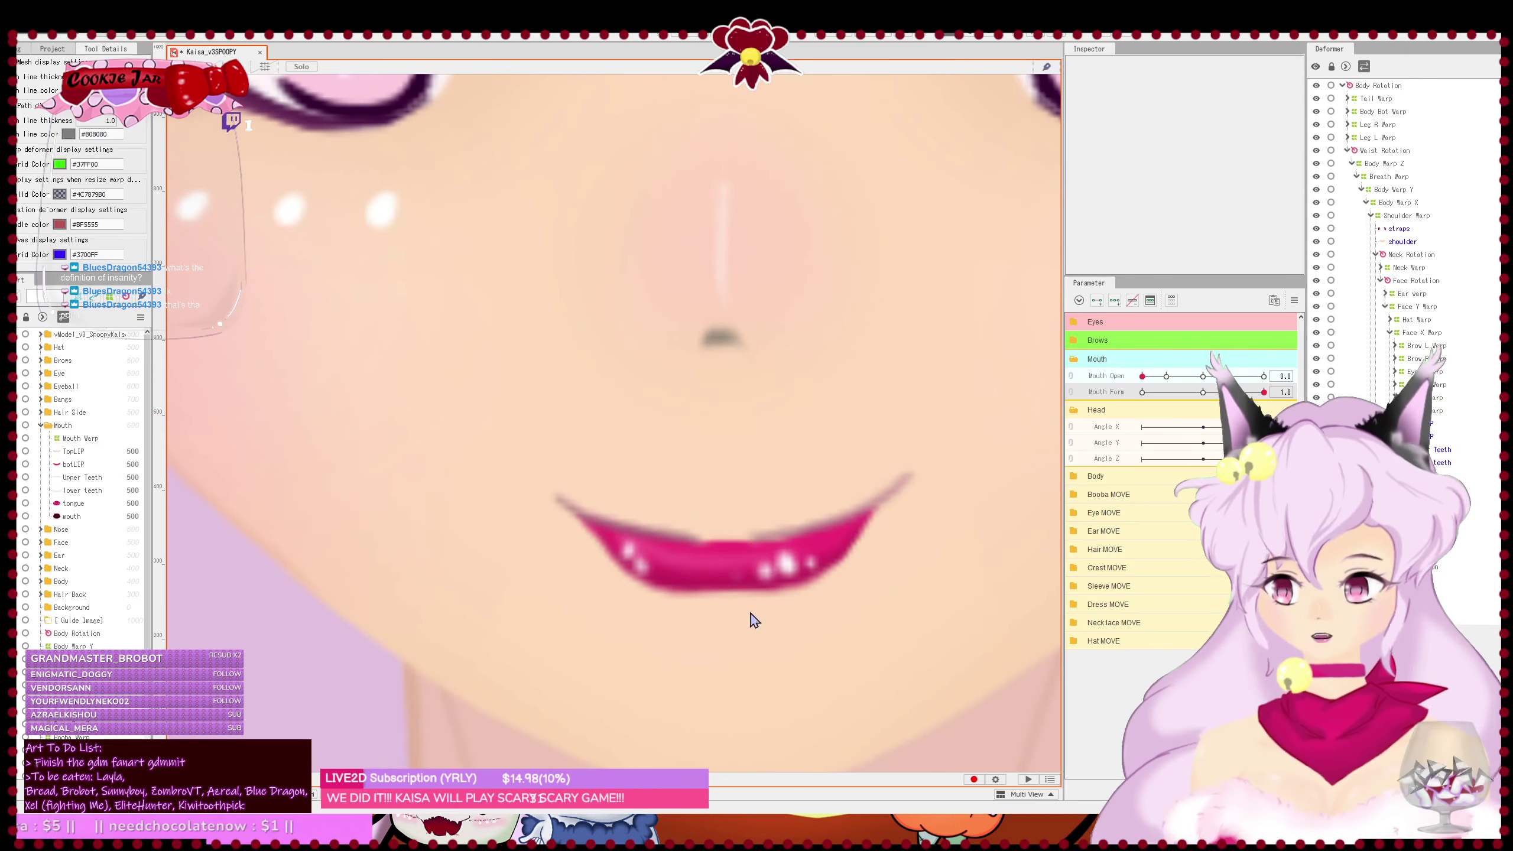
key(ctrl+s)
- Lower the right inner point of botLIP's deform path slightly at Mouth Form 1.0 and save the model
click(772, 584)
drag(805, 553, 805, 557)
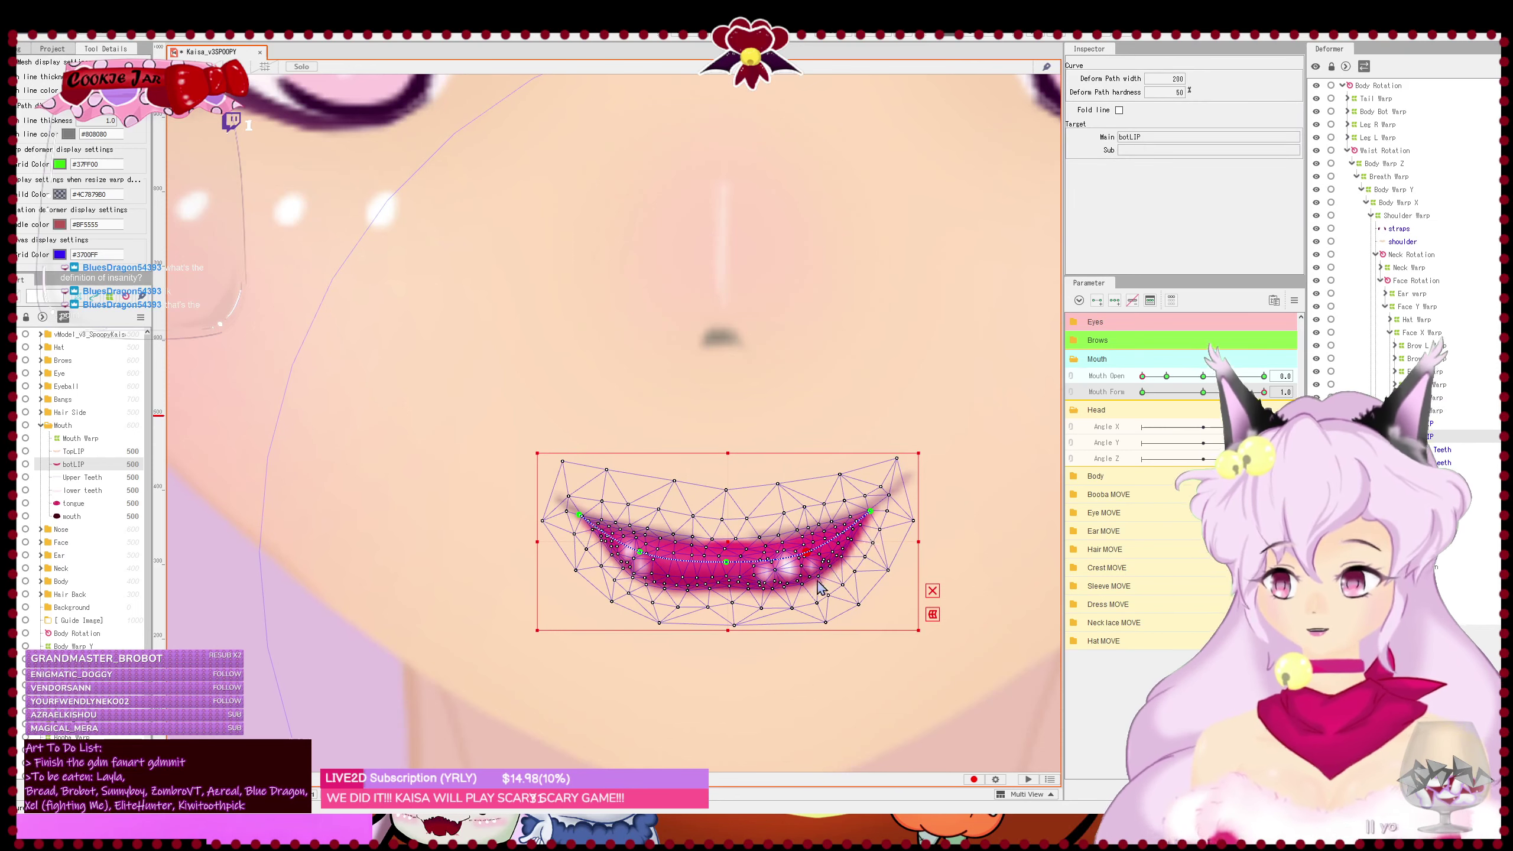
key(Escape)
scroll(861, 548, down, 3)
key(ctrl+s)
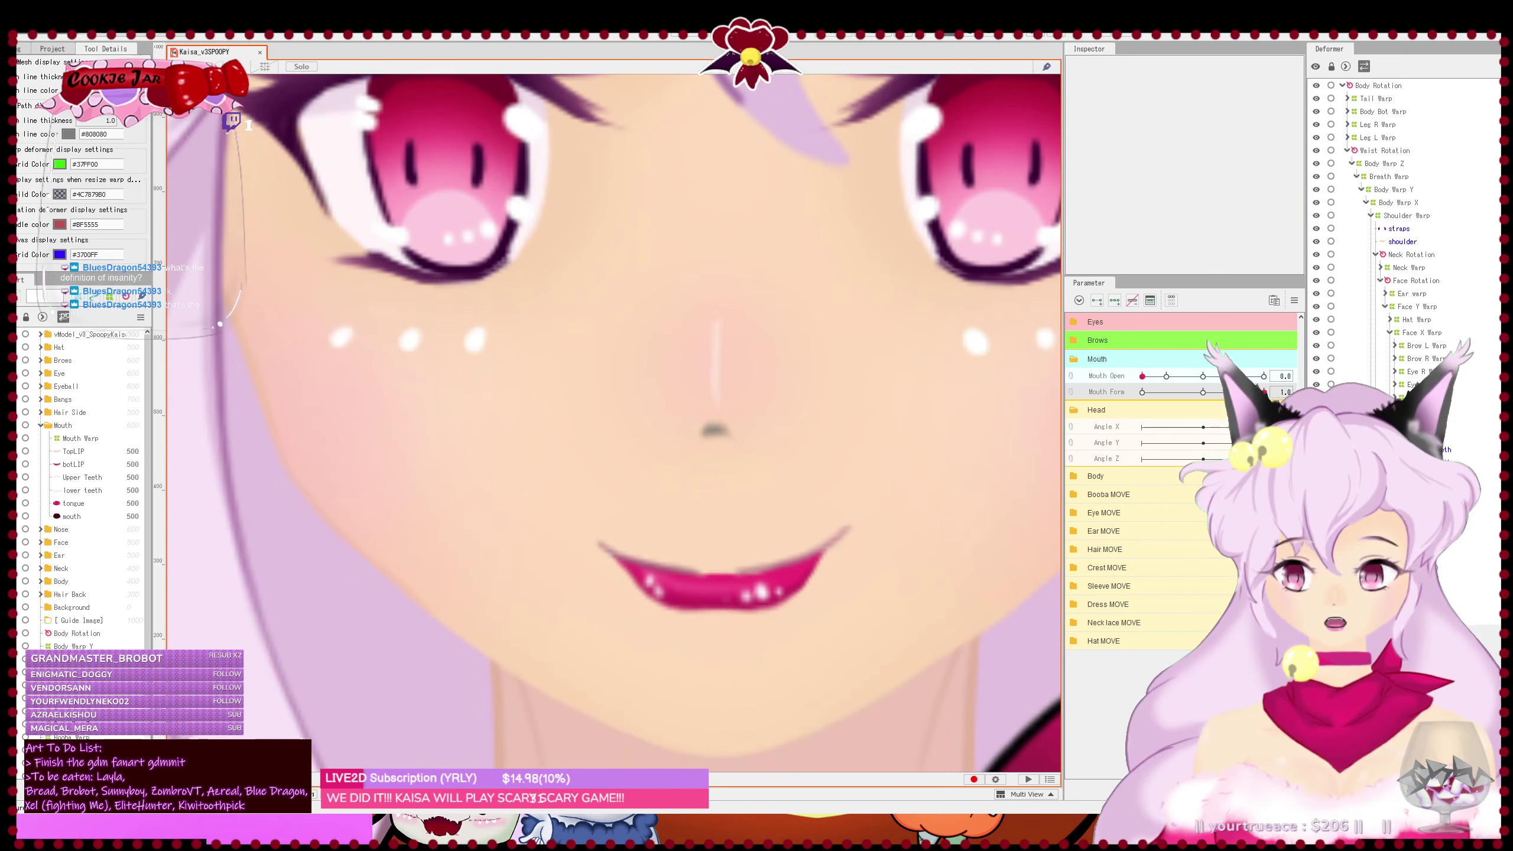
- Set Mouth Form to -1.0 and pull both corners of TopLIP's deform path slightly downward
drag(1263, 391, 1171, 406)
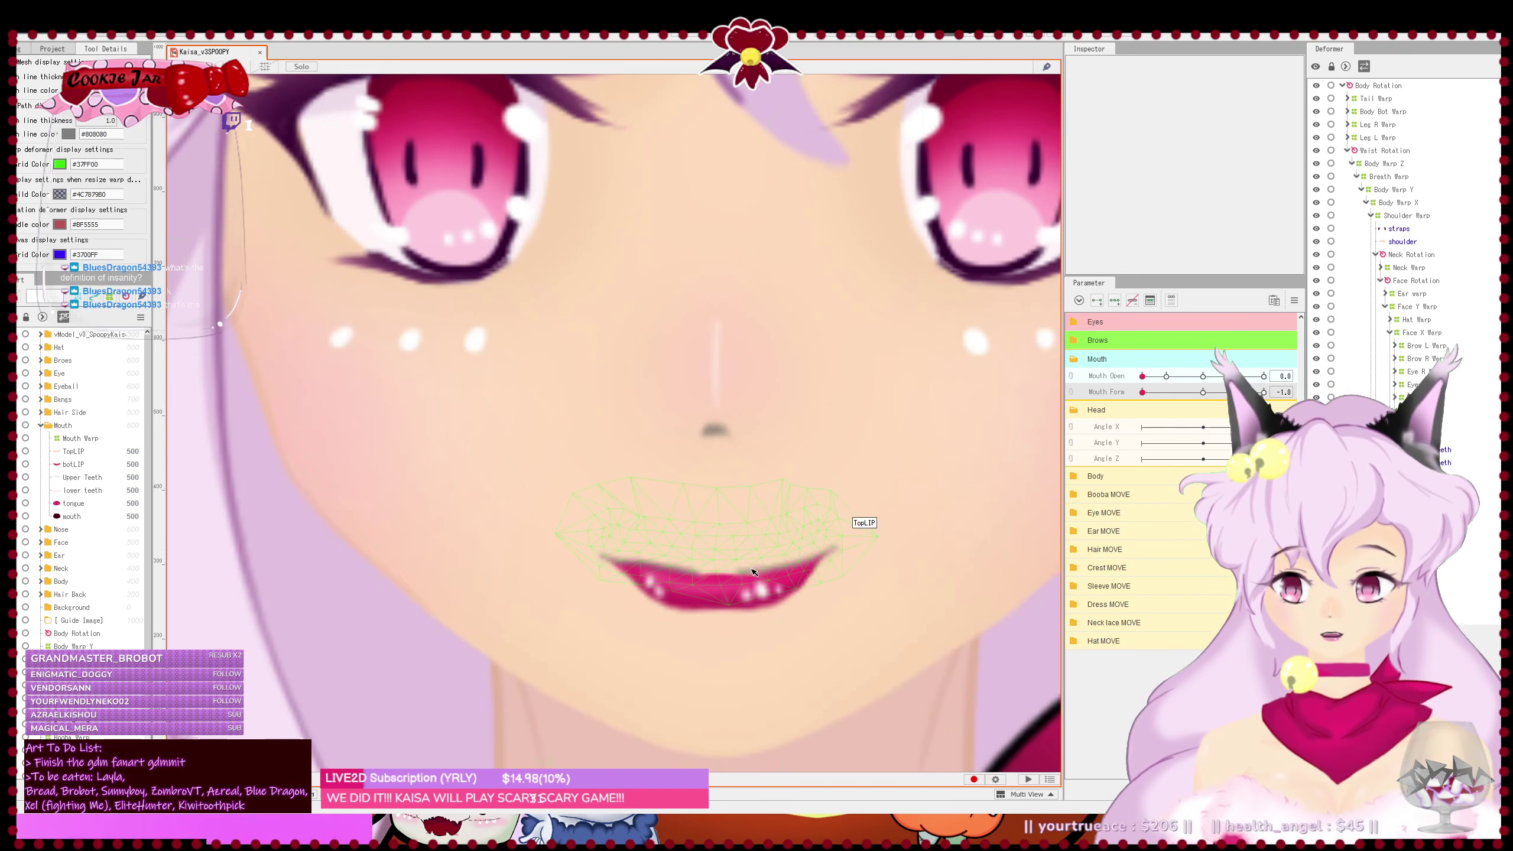
click(602, 556)
drag(600, 555, 598, 564)
drag(835, 548, 840, 557)
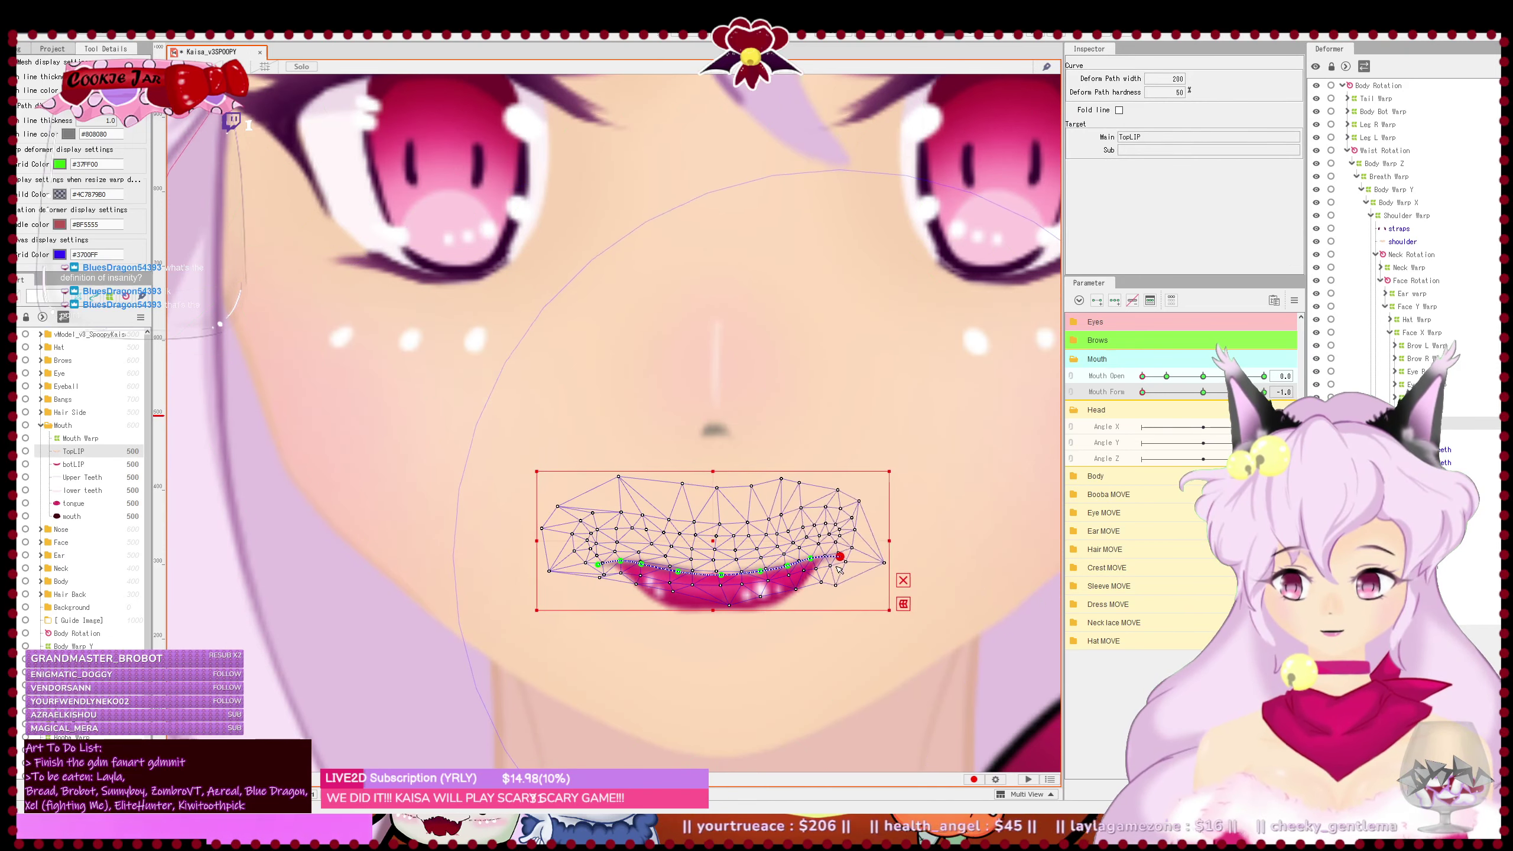
- Raise TopLIP's inner path points on both sides of its center at Mouth Form -1.0 and save the model
drag(678, 571, 642, 559)
scroll(755, 562, up, 2)
drag(763, 575, 836, 553)
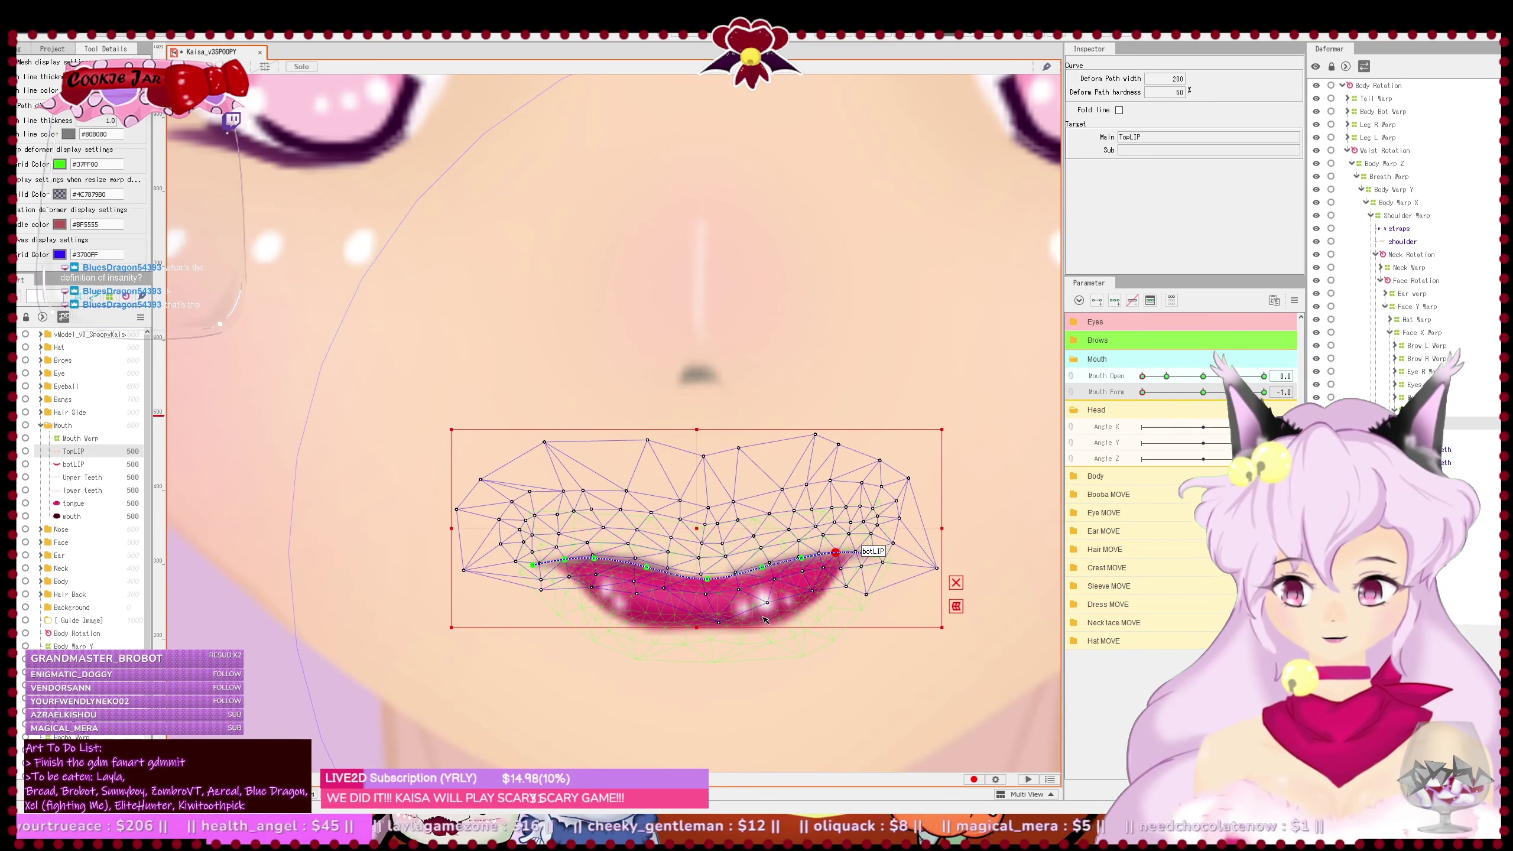
click(781, 629)
scroll(801, 626, down, 6)
drag(862, 647, 827, 652)
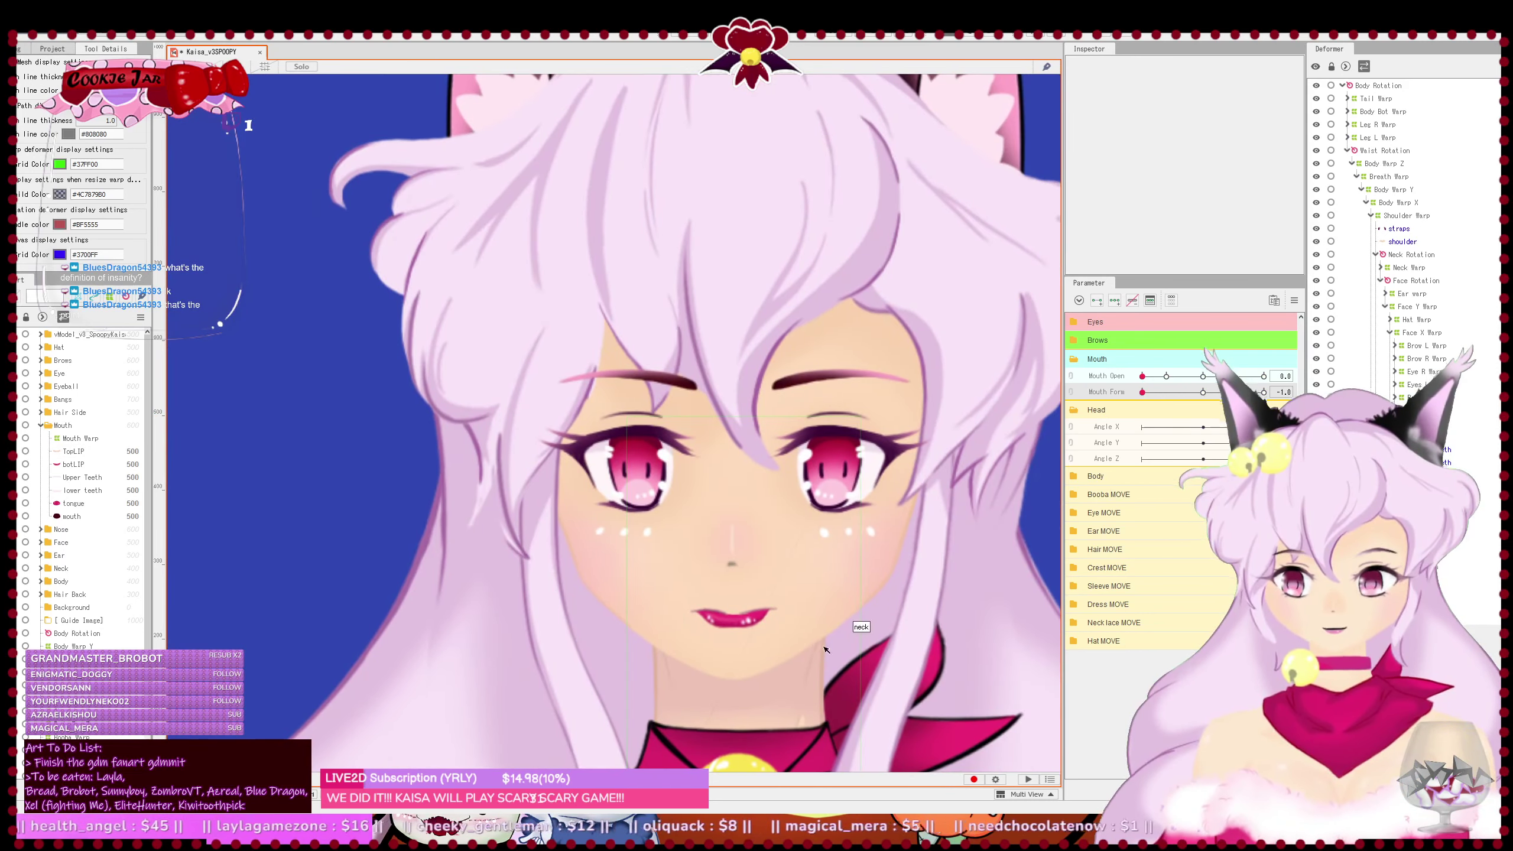
key(ctrl+s)
- Reshape botLIP's corners and inner path points to follow the upper lip at Mouth Form -1.0
mouse_move(1143, 393)
mouse_down()
mouse_move(1203, 396)
mouse_move(1142, 394)
mouse_up()
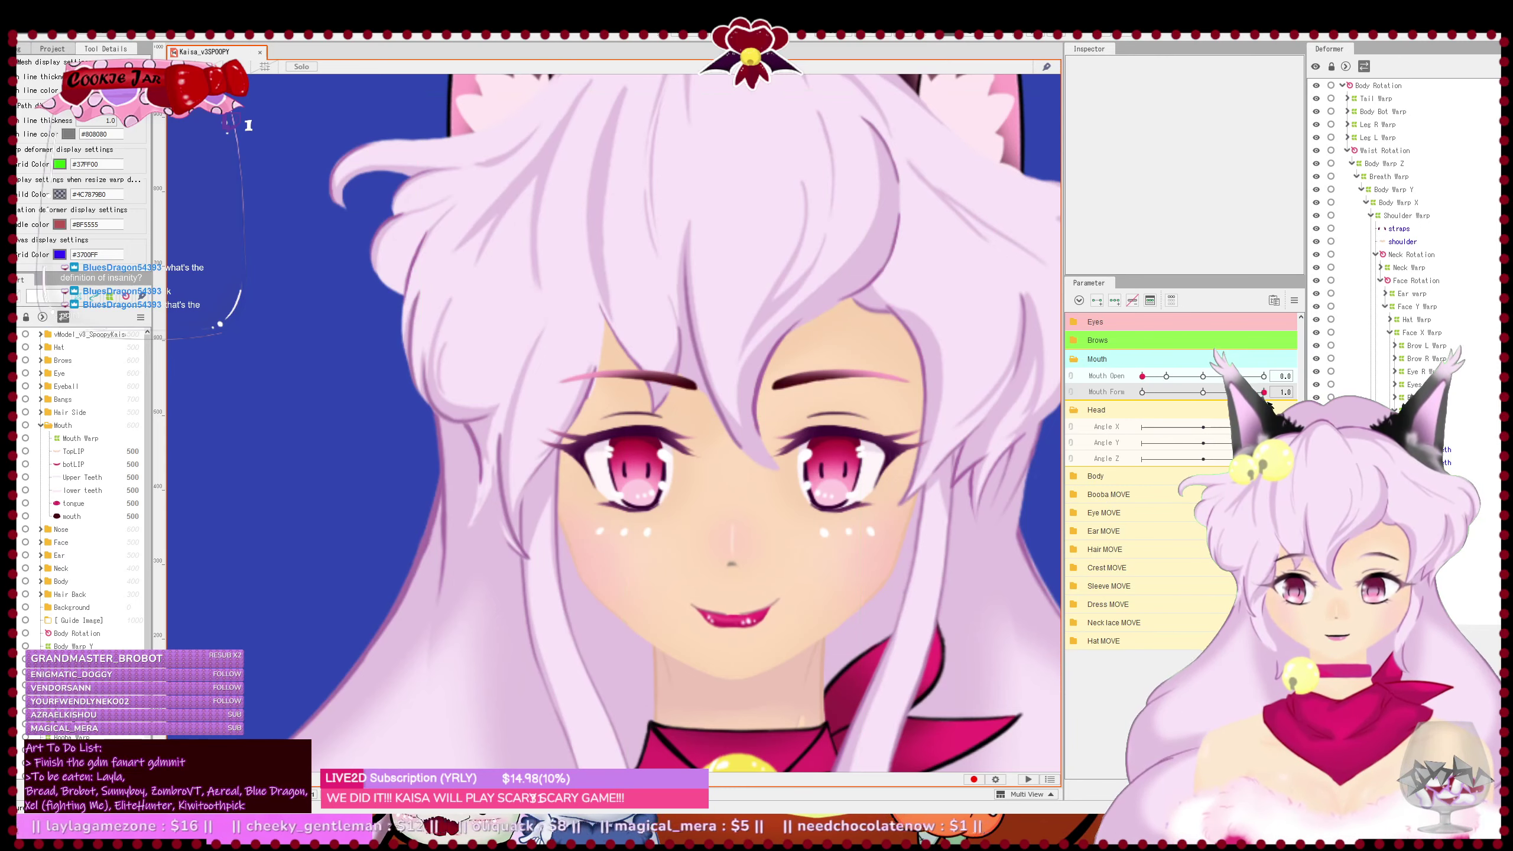
scroll(724, 648, up, 5)
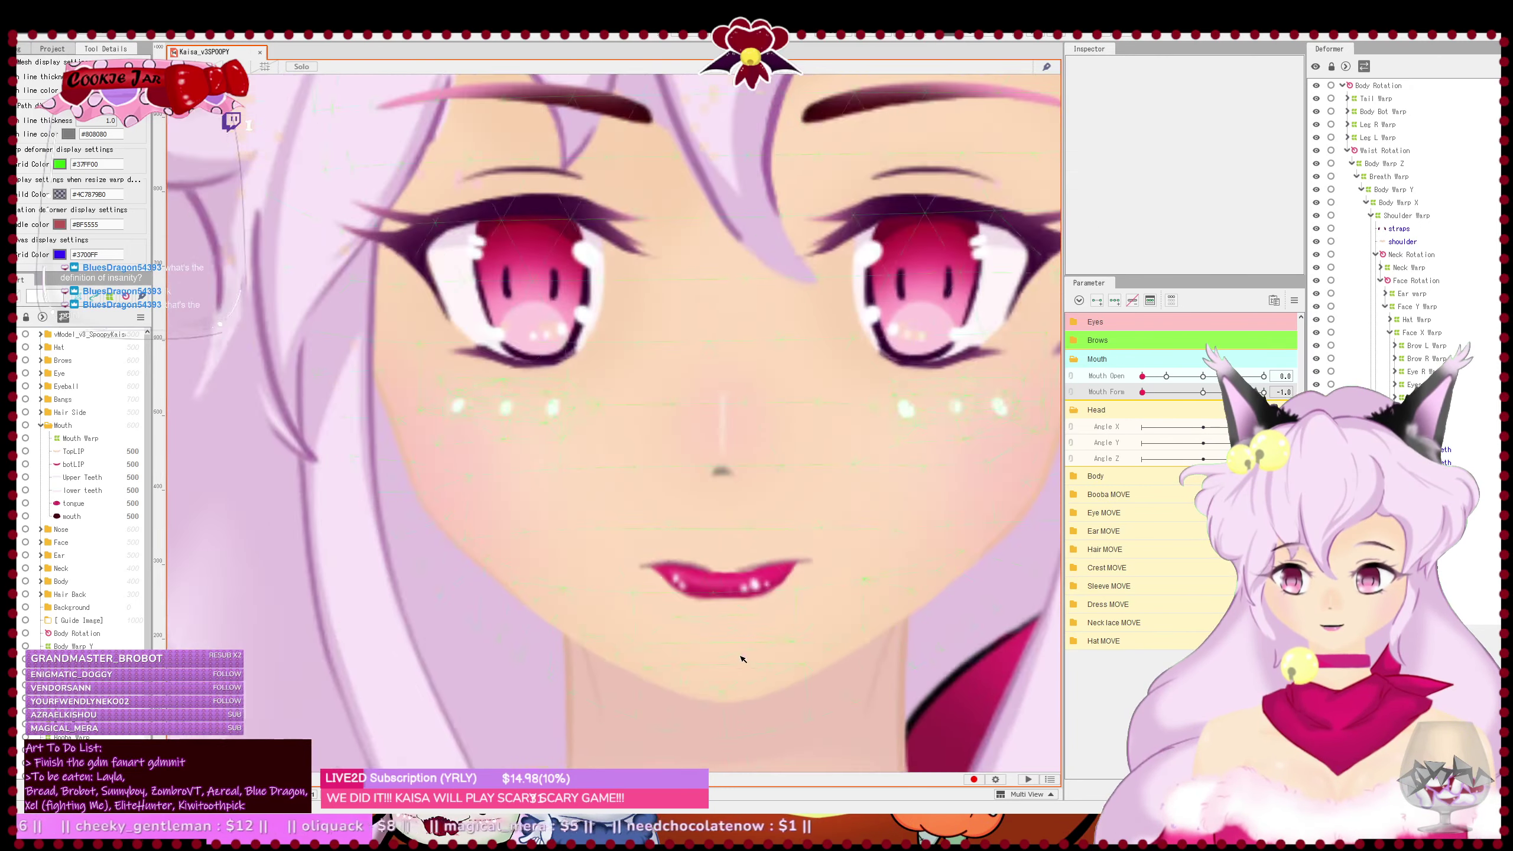
click(619, 533)
drag(613, 527, 661, 541)
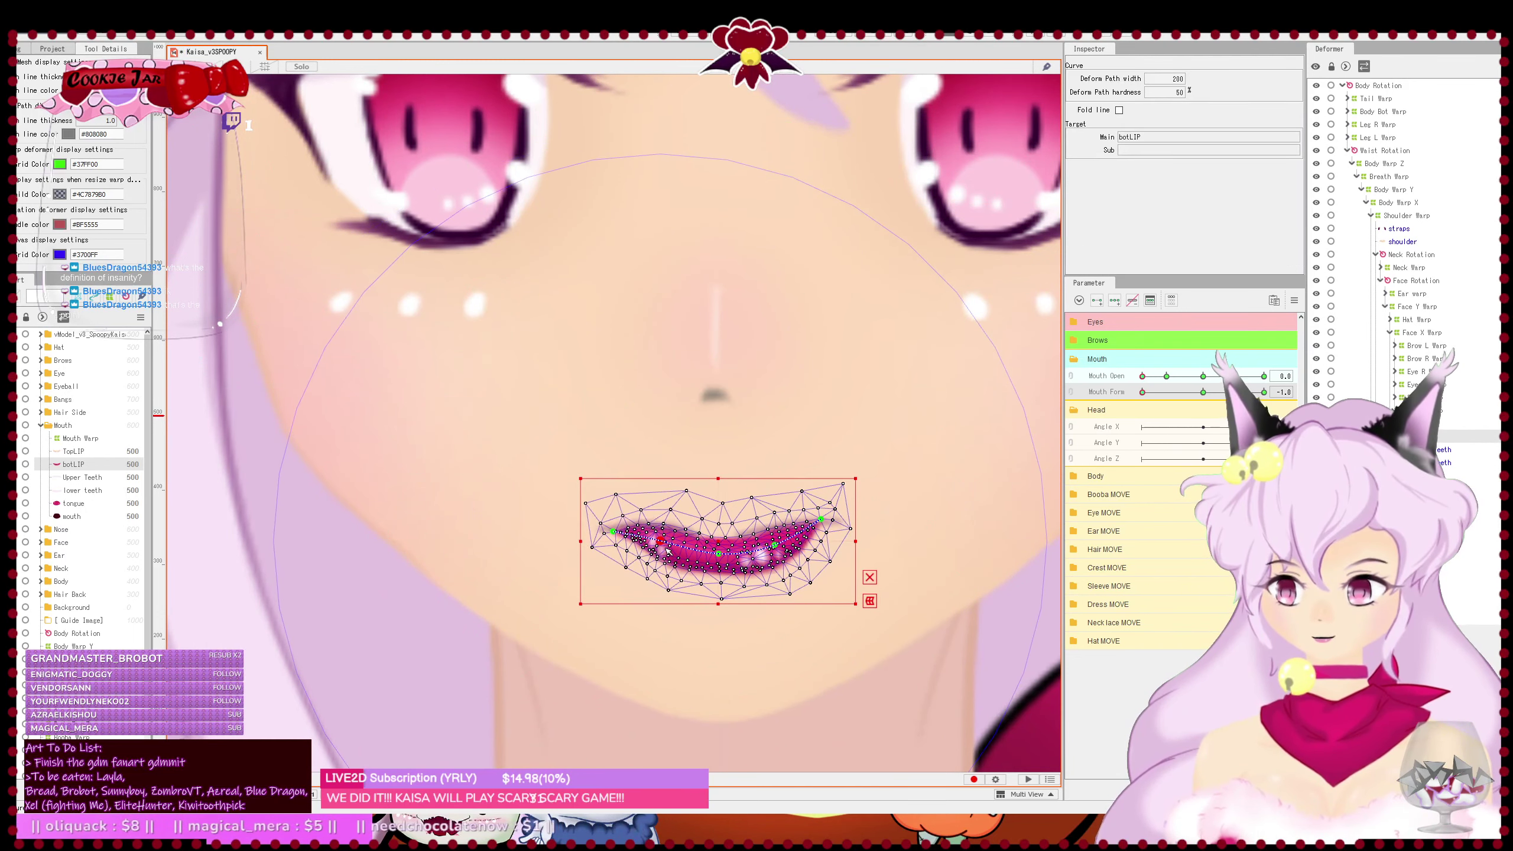
drag(774, 546, 827, 527)
click(775, 540)
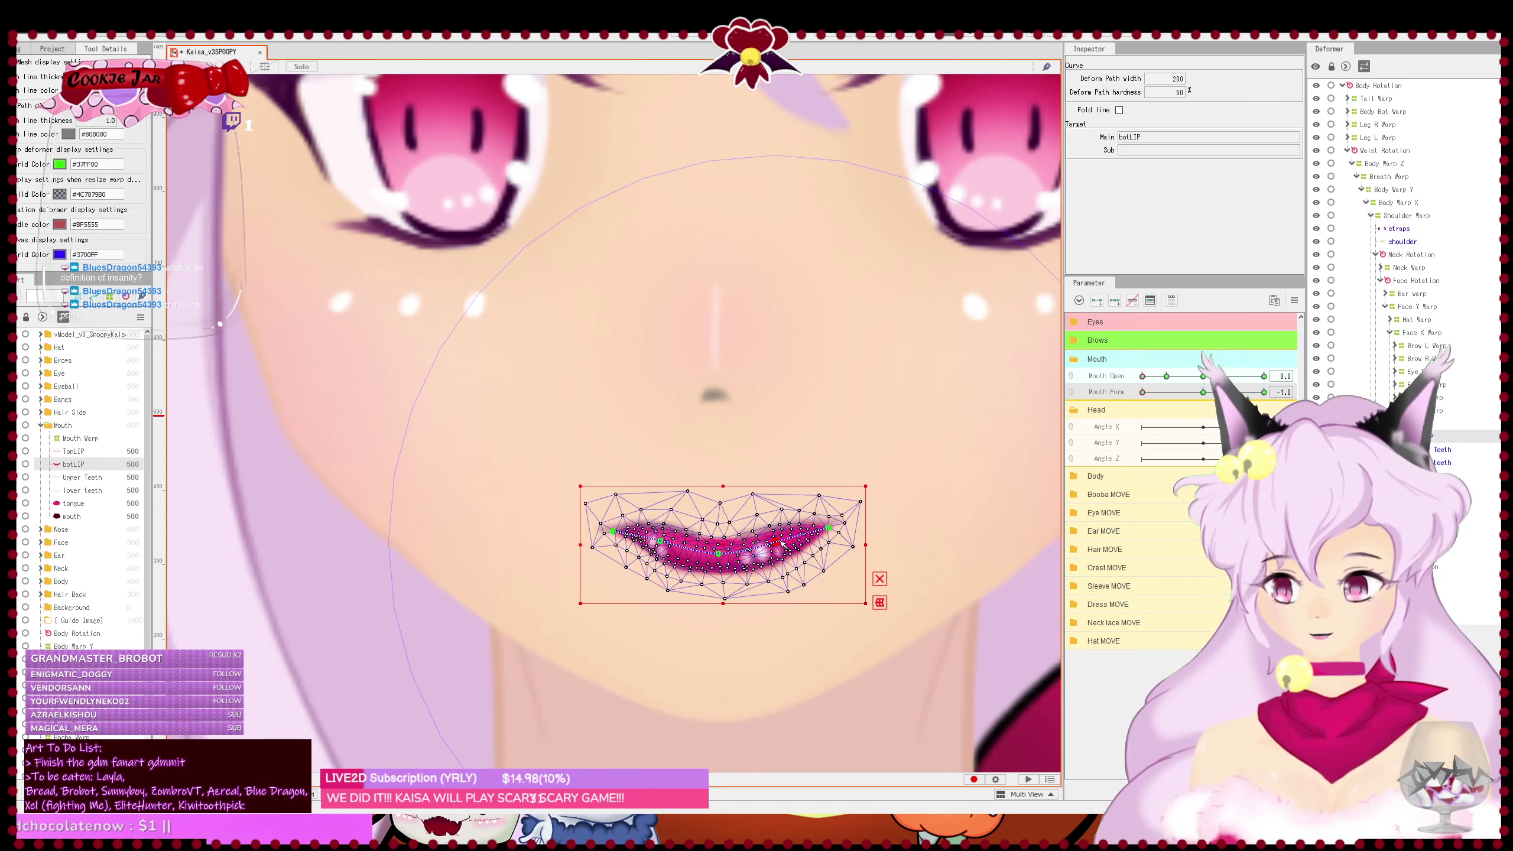
click(661, 542)
click(987, 520)
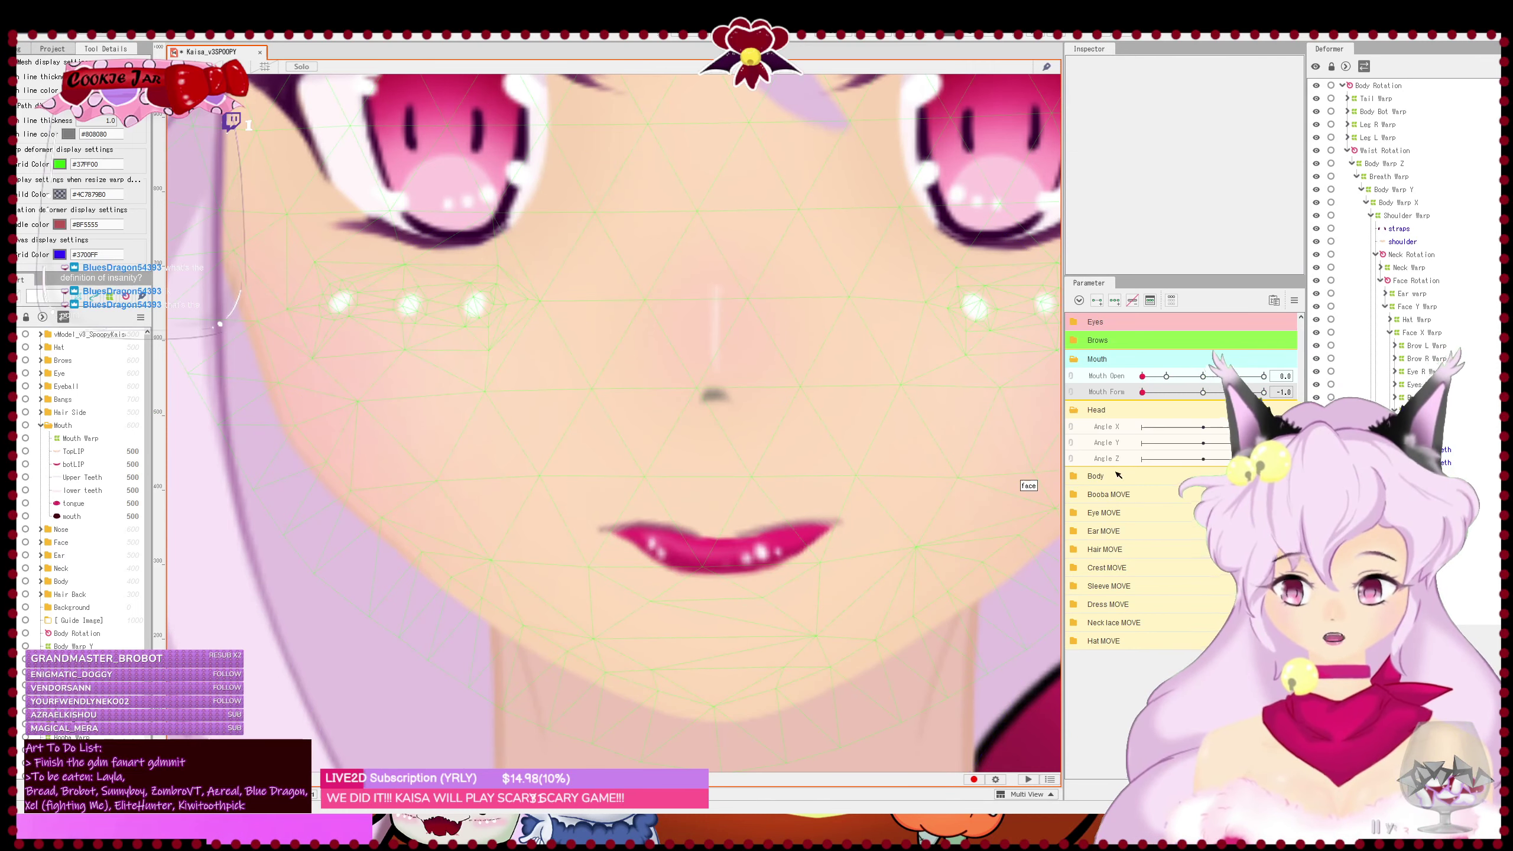
- Pull the right corner of botLIP's deform path slightly inward at Mouth Form -1.0 and save the model
scroll(851, 503, down, 5)
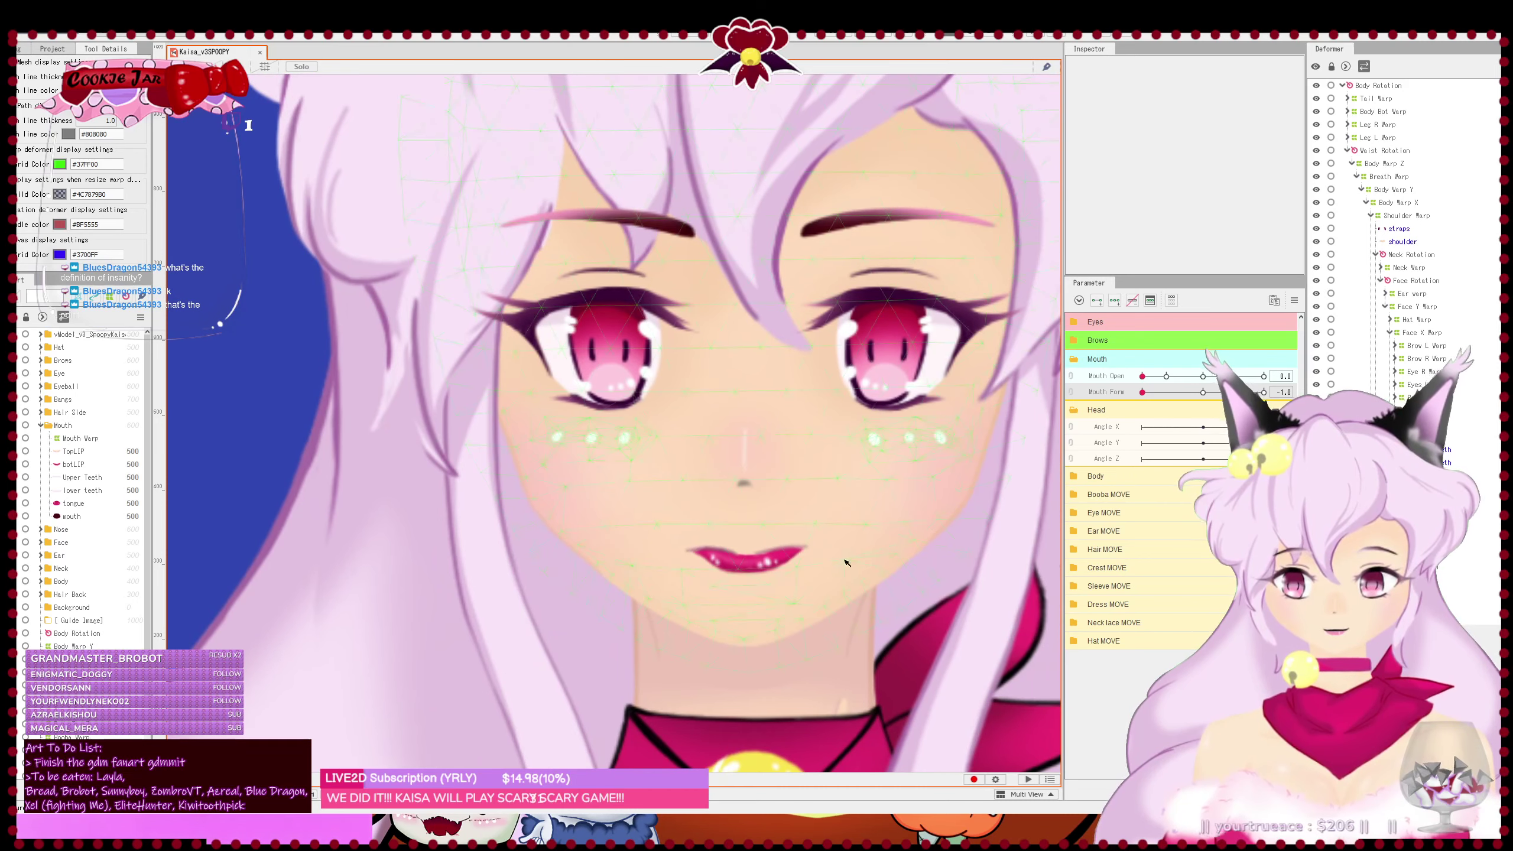
scroll(815, 553, up, 5)
click(636, 600)
drag(760, 531, 748, 535)
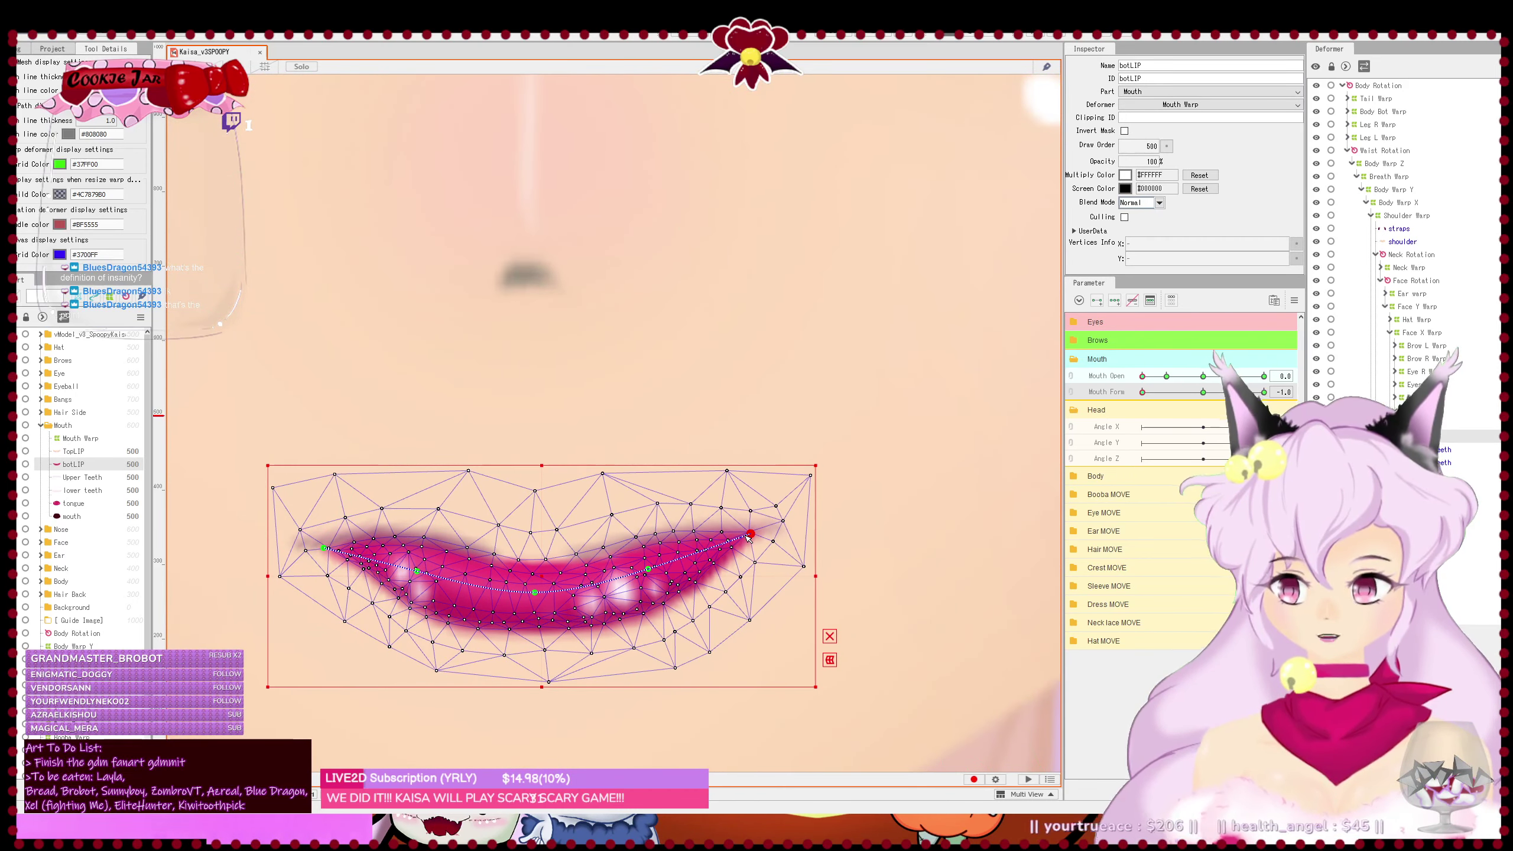
click(829, 563)
scroll(831, 565, down, 5)
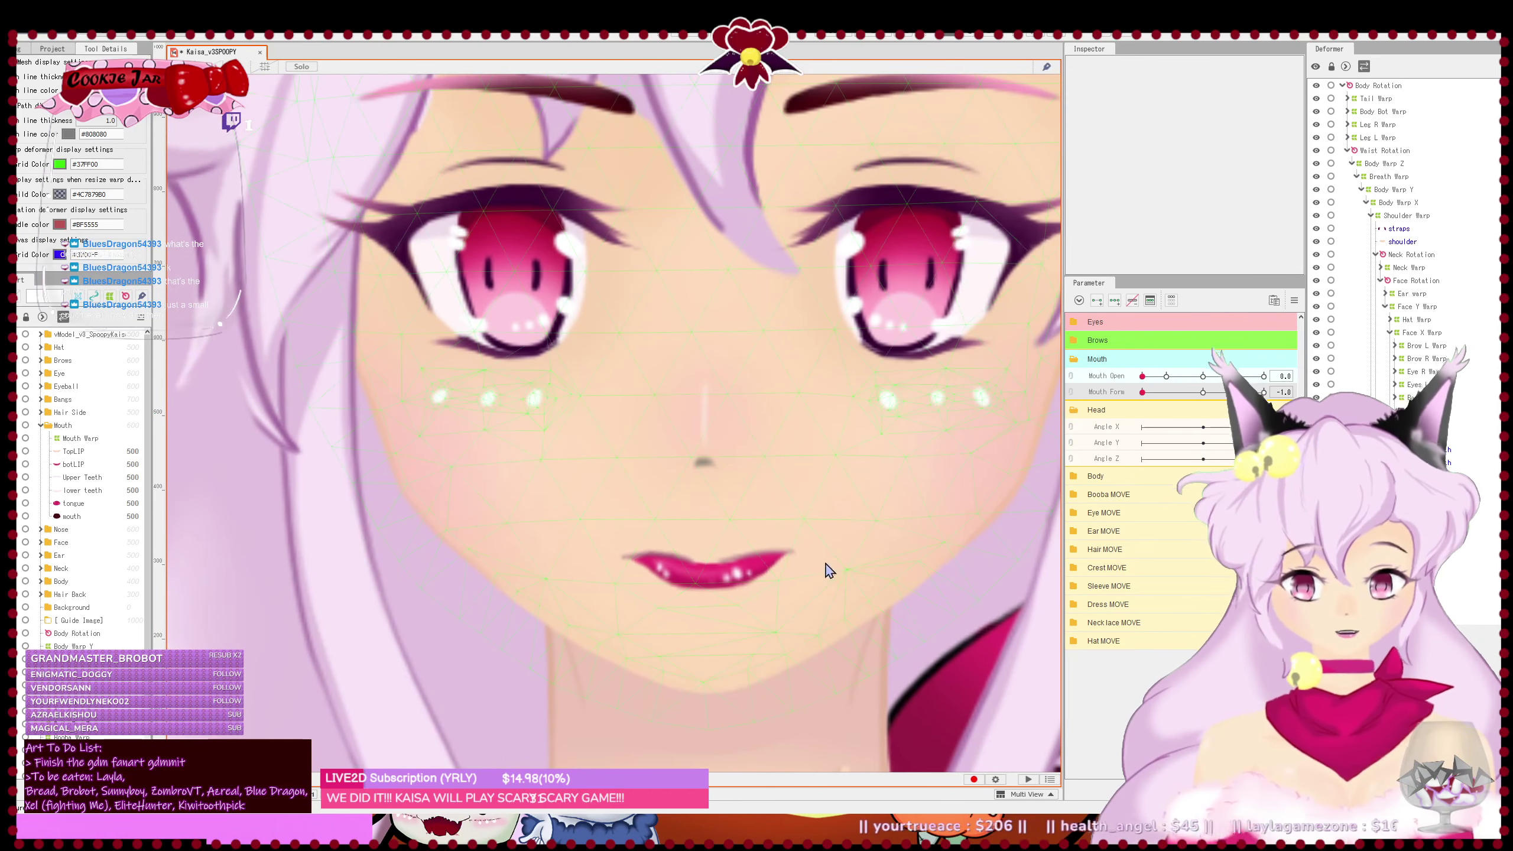
key(ctrl+s)
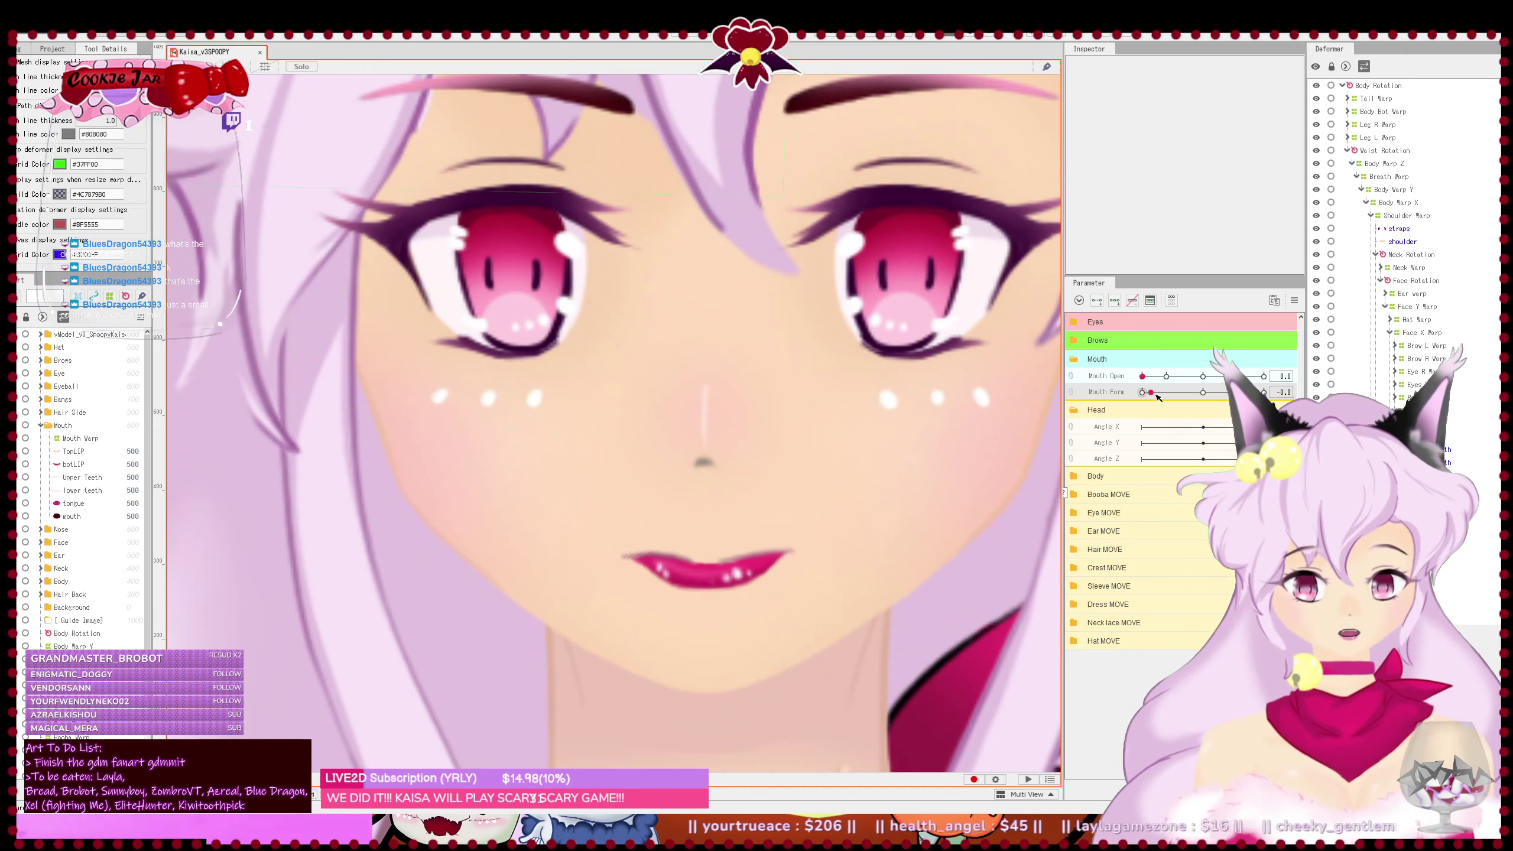
- Set Mouth Form to 1.0 and adjust the center point of botLIP's deform path
drag(1156, 395, 1244, 392)
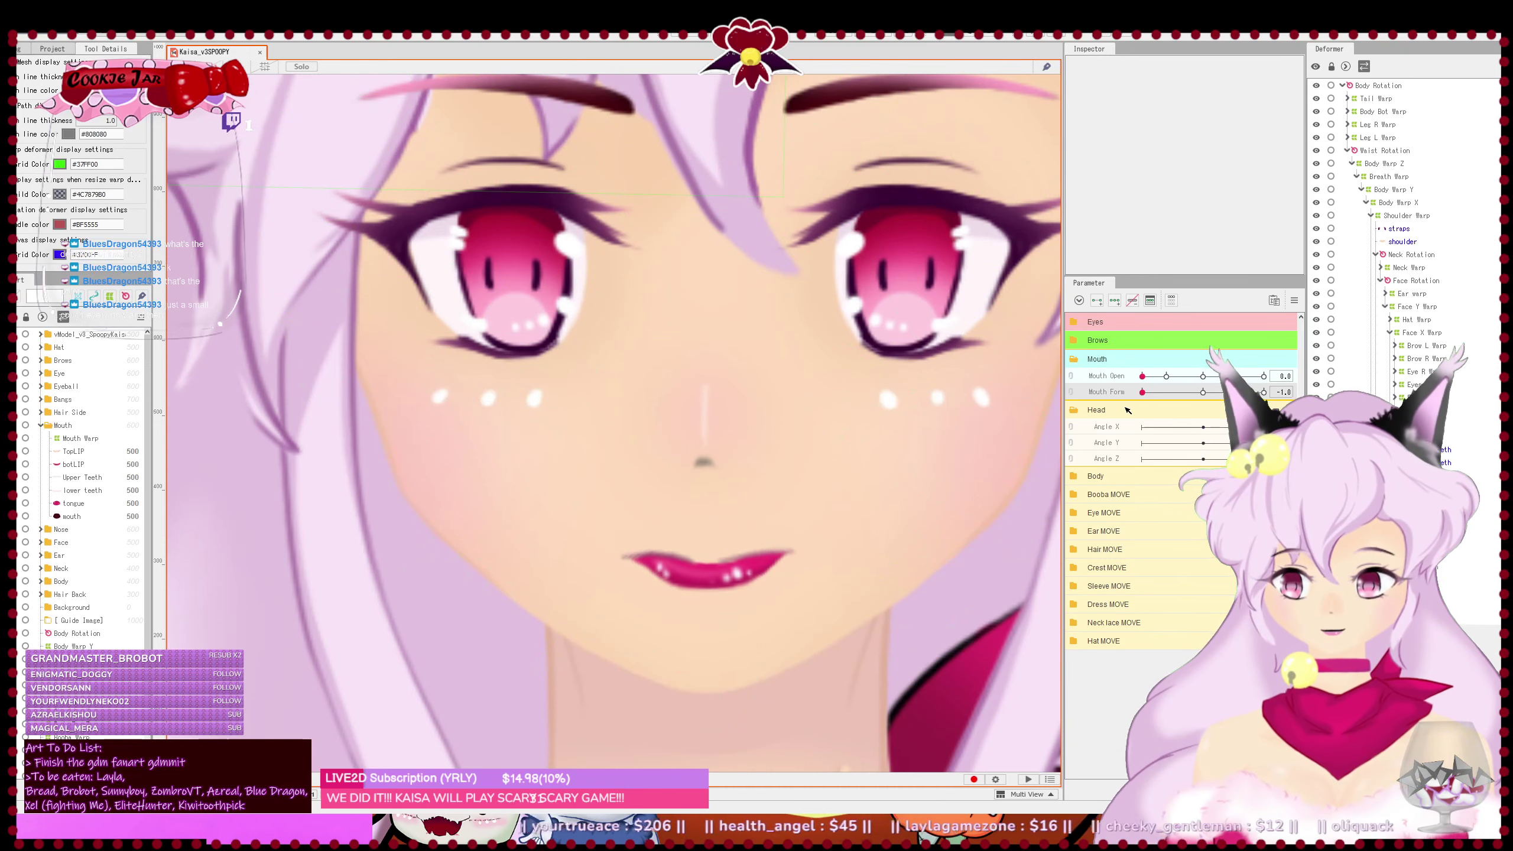
scroll(706, 572, up, 3)
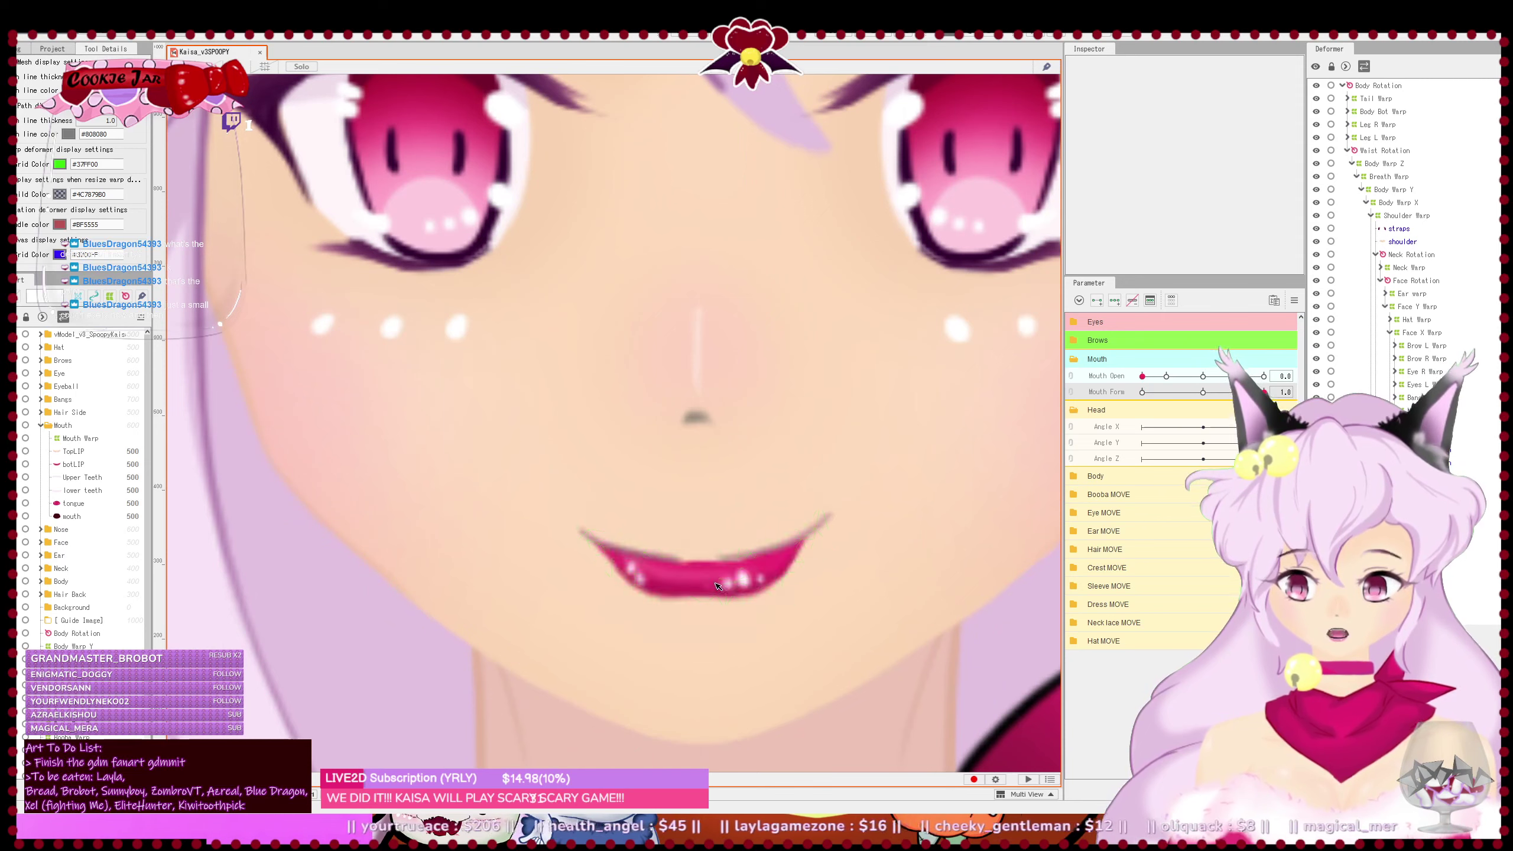
click(706, 583)
drag(706, 584, 679, 585)
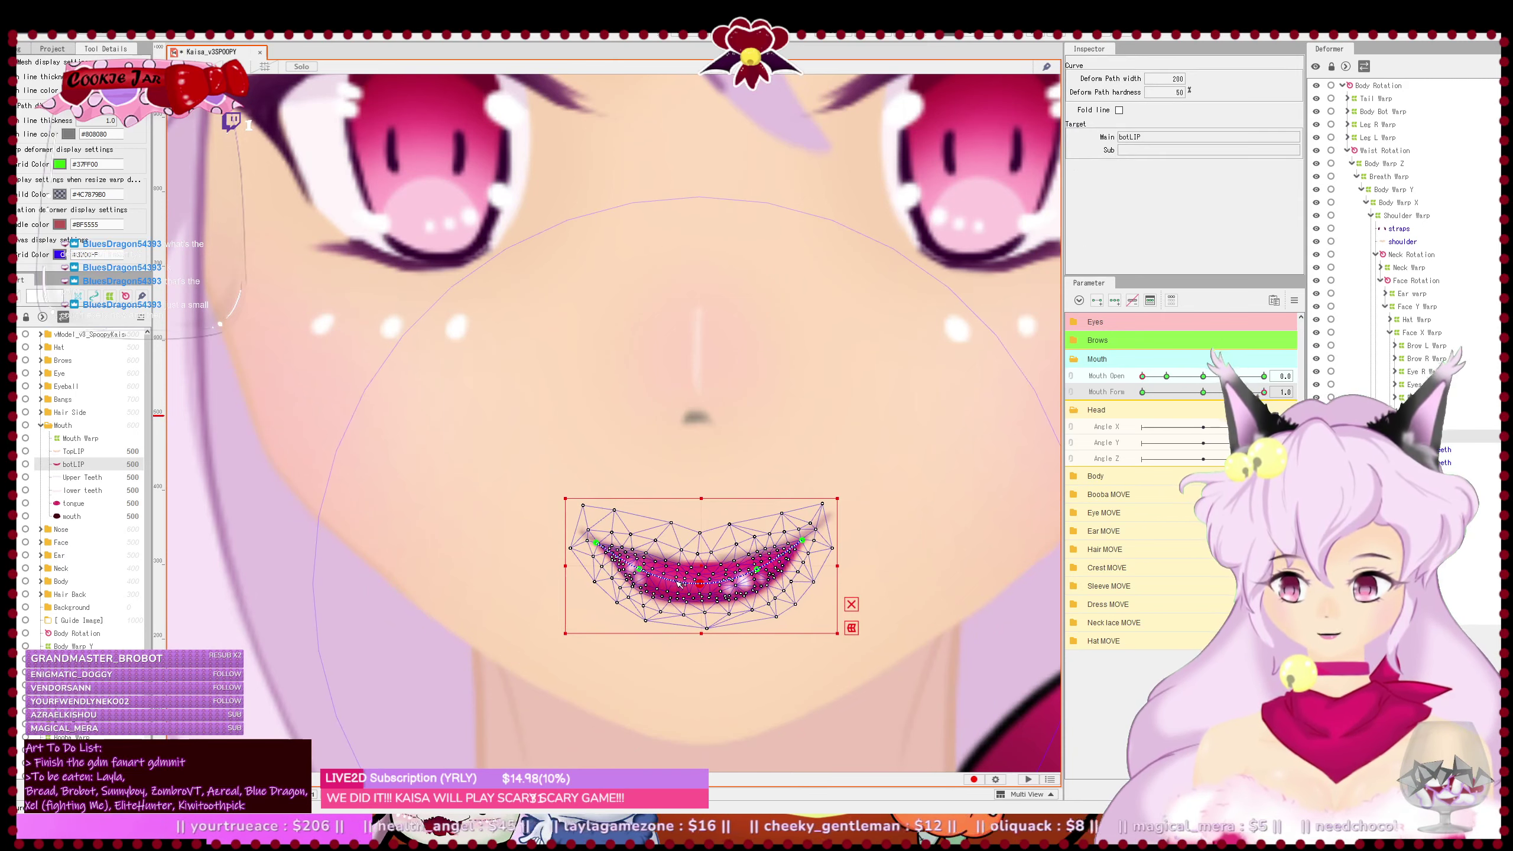
click(929, 541)
scroll(948, 524, down, 4)
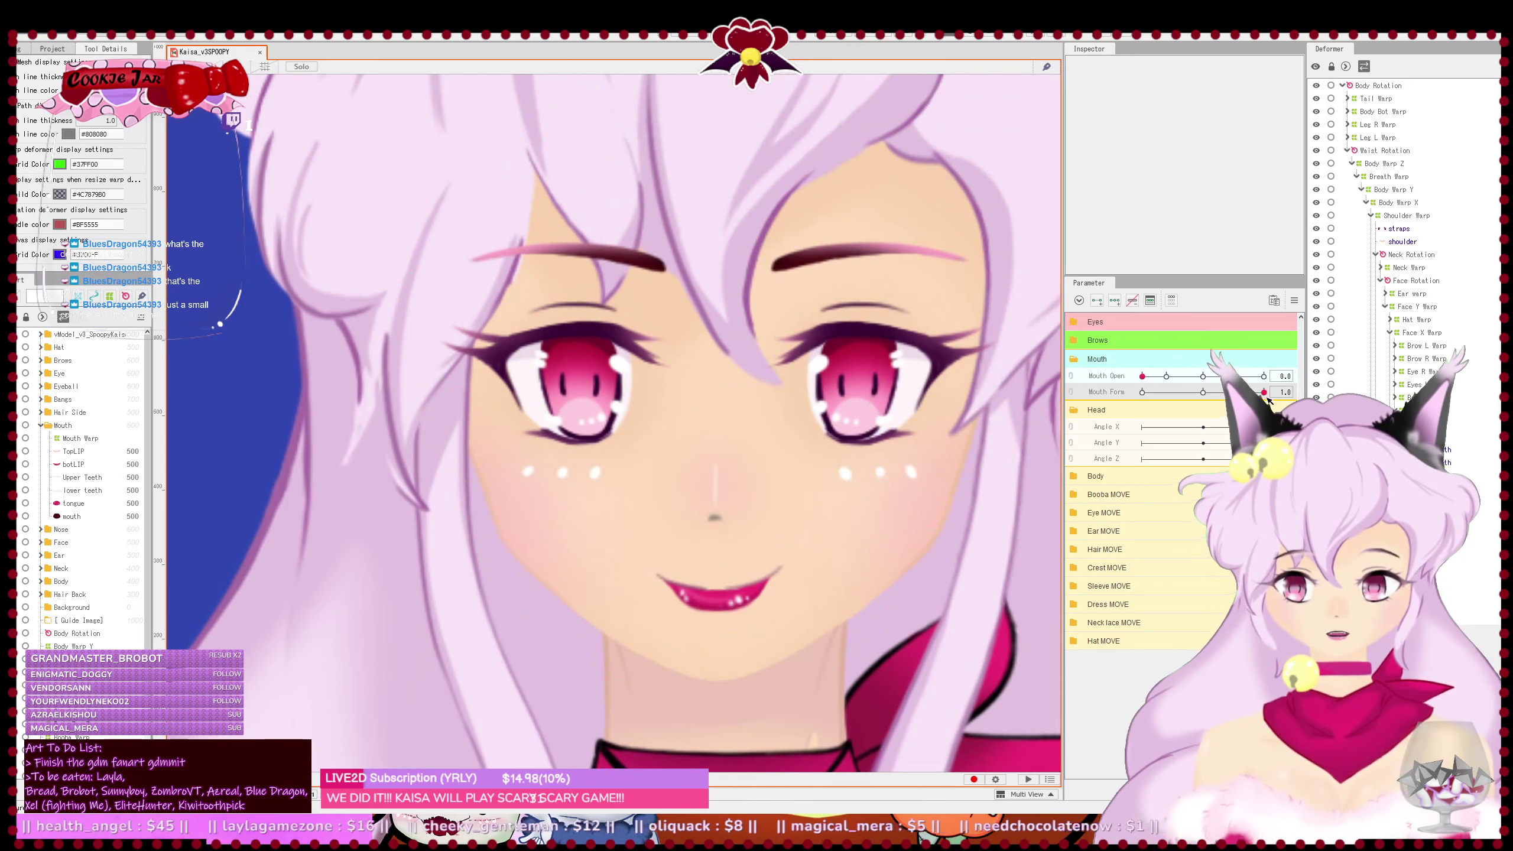
- Preview Mouth Form between -1.0 and 1.0 with Mouth Open at 0.0 and at 1.0, ending with both at 1.0
drag(1267, 399, 1151, 419)
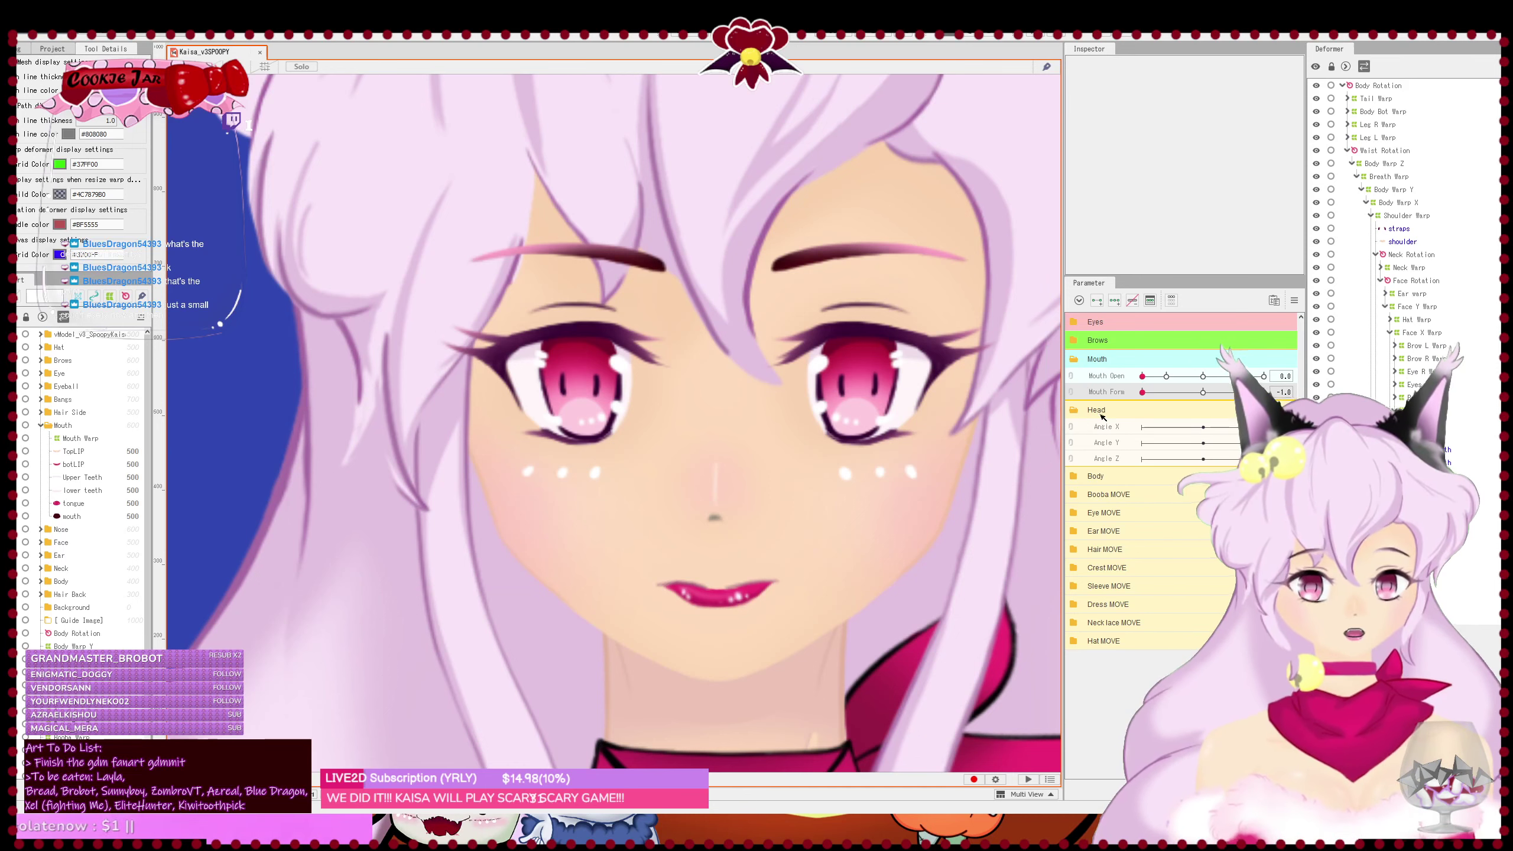
drag(1148, 395, 1264, 392)
drag(1142, 376, 1292, 387)
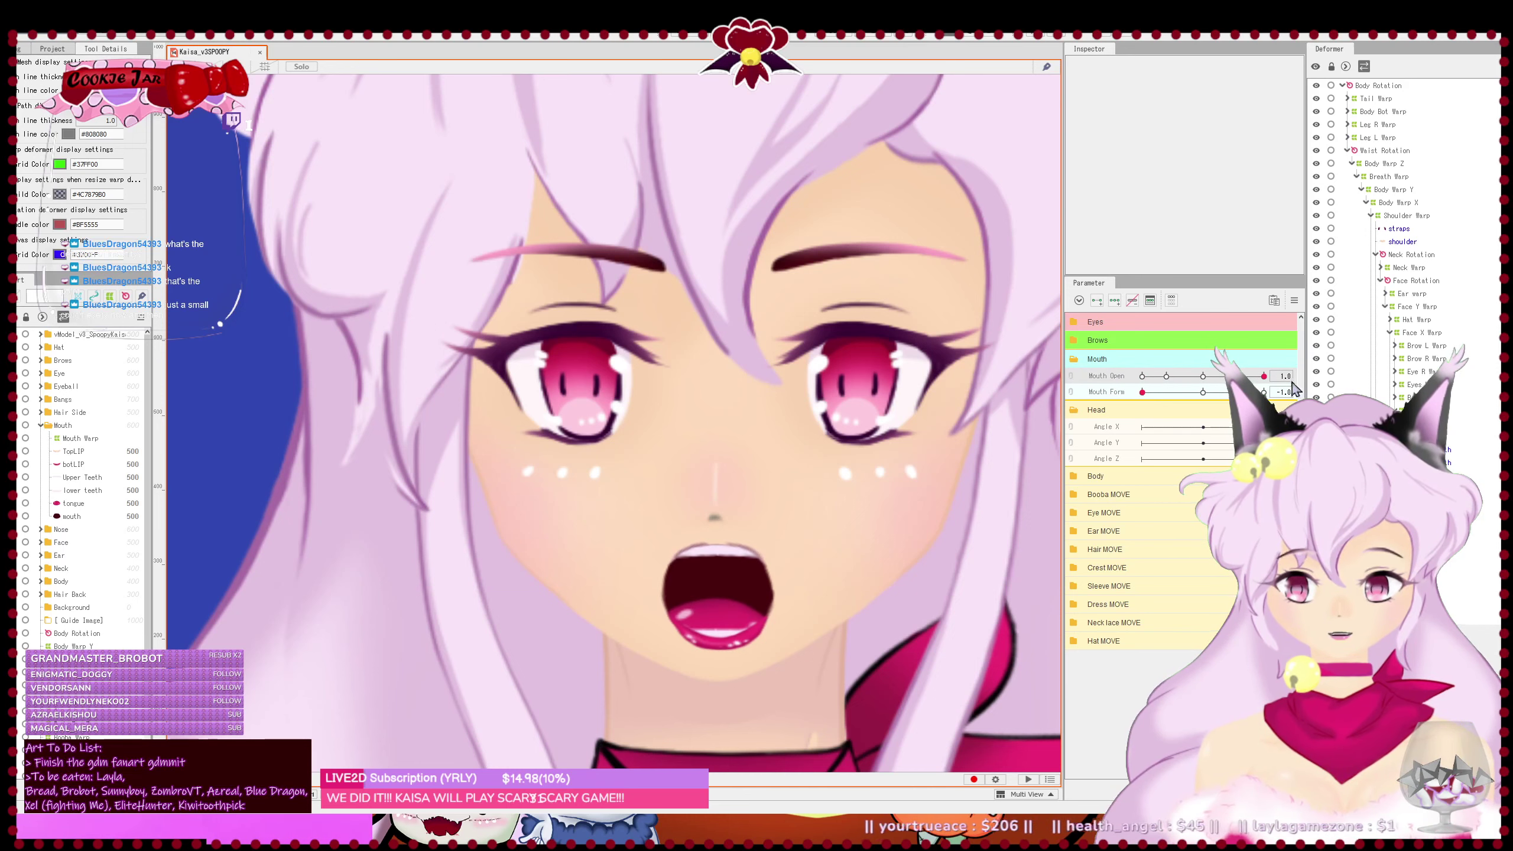
drag(1142, 392, 1227, 392)
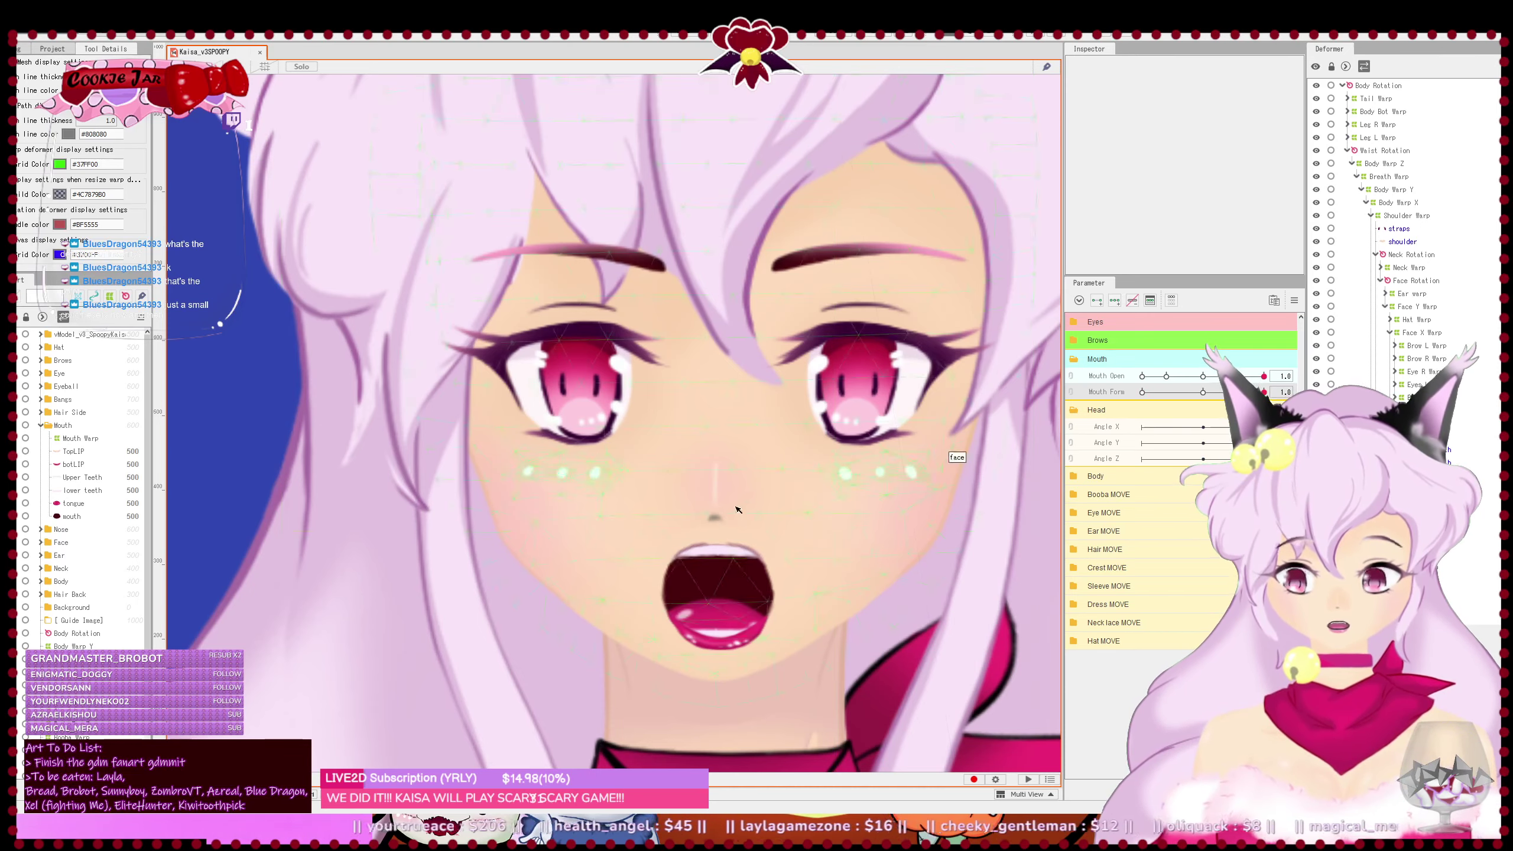
- Pull the left corner of TopLIP's deform path outward and lower the inner points beside its center at Mouth Open and Mouth Form 1.0
scroll(728, 521, up, 2)
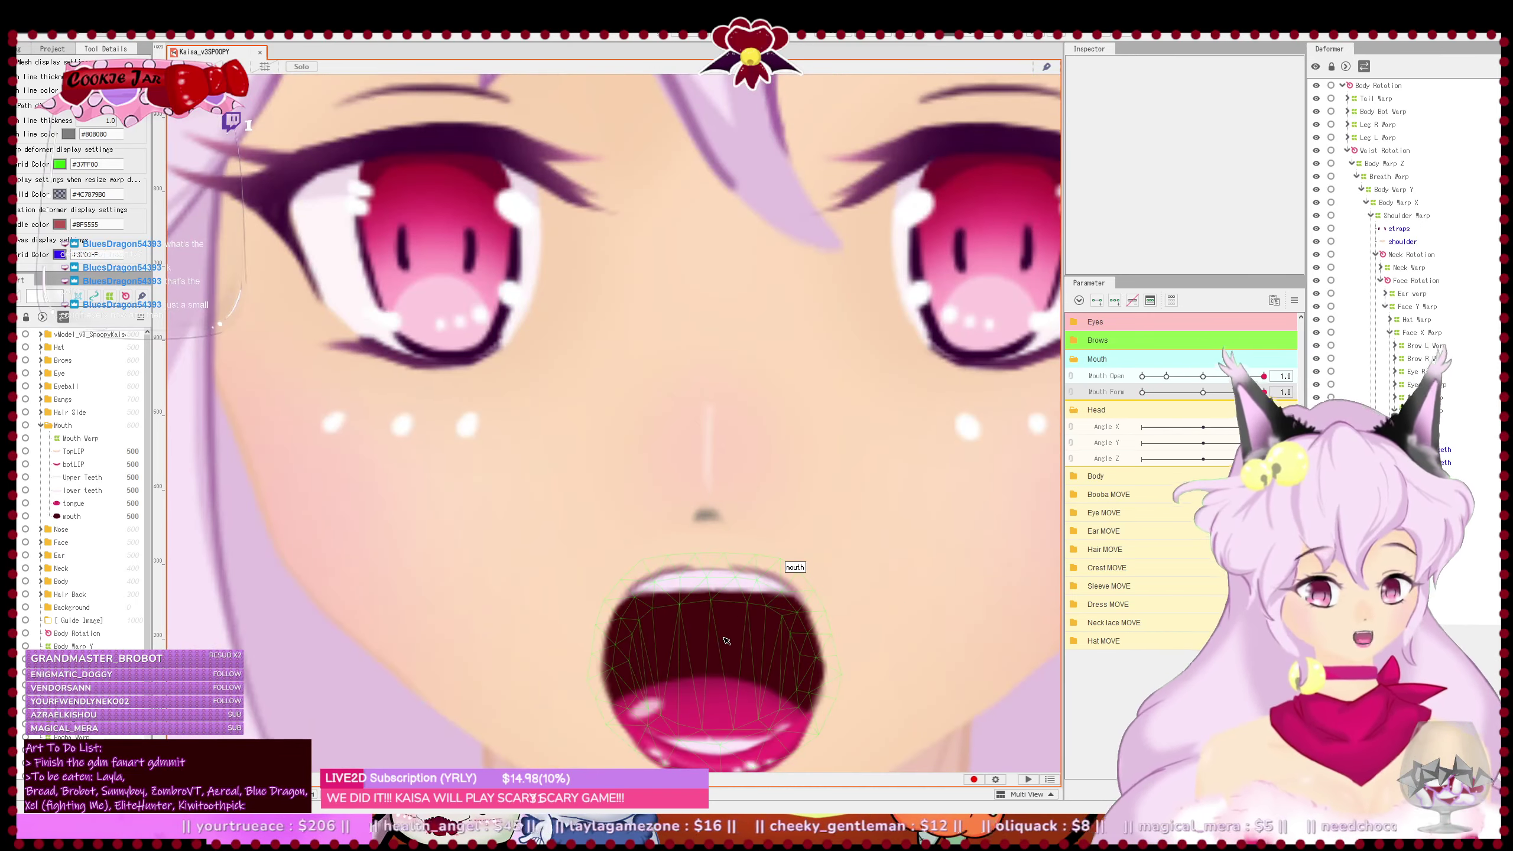
drag(750, 553, 765, 464)
click(729, 480)
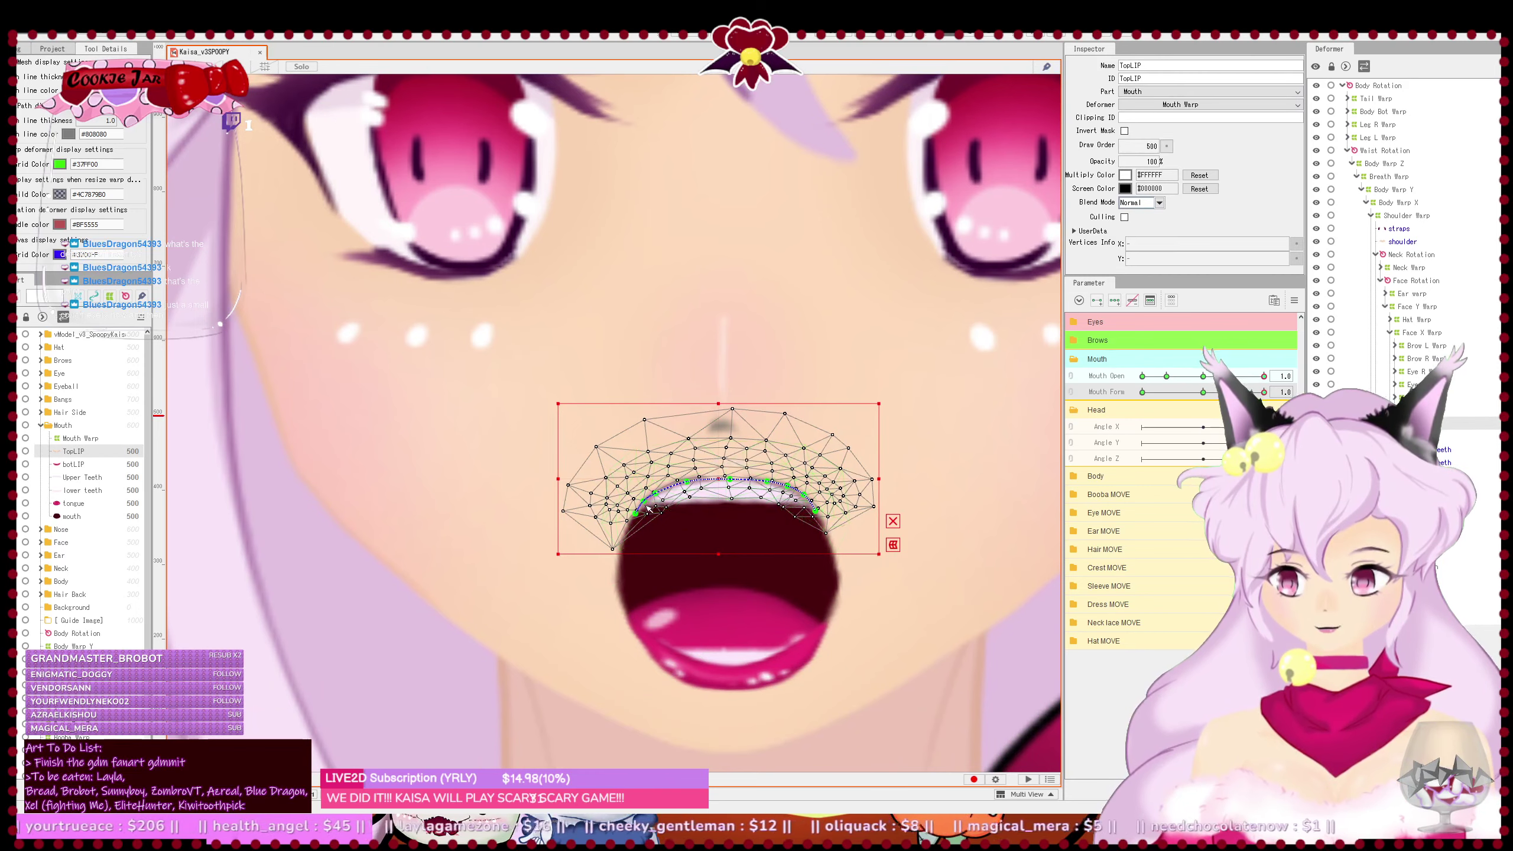
drag(636, 512, 620, 504)
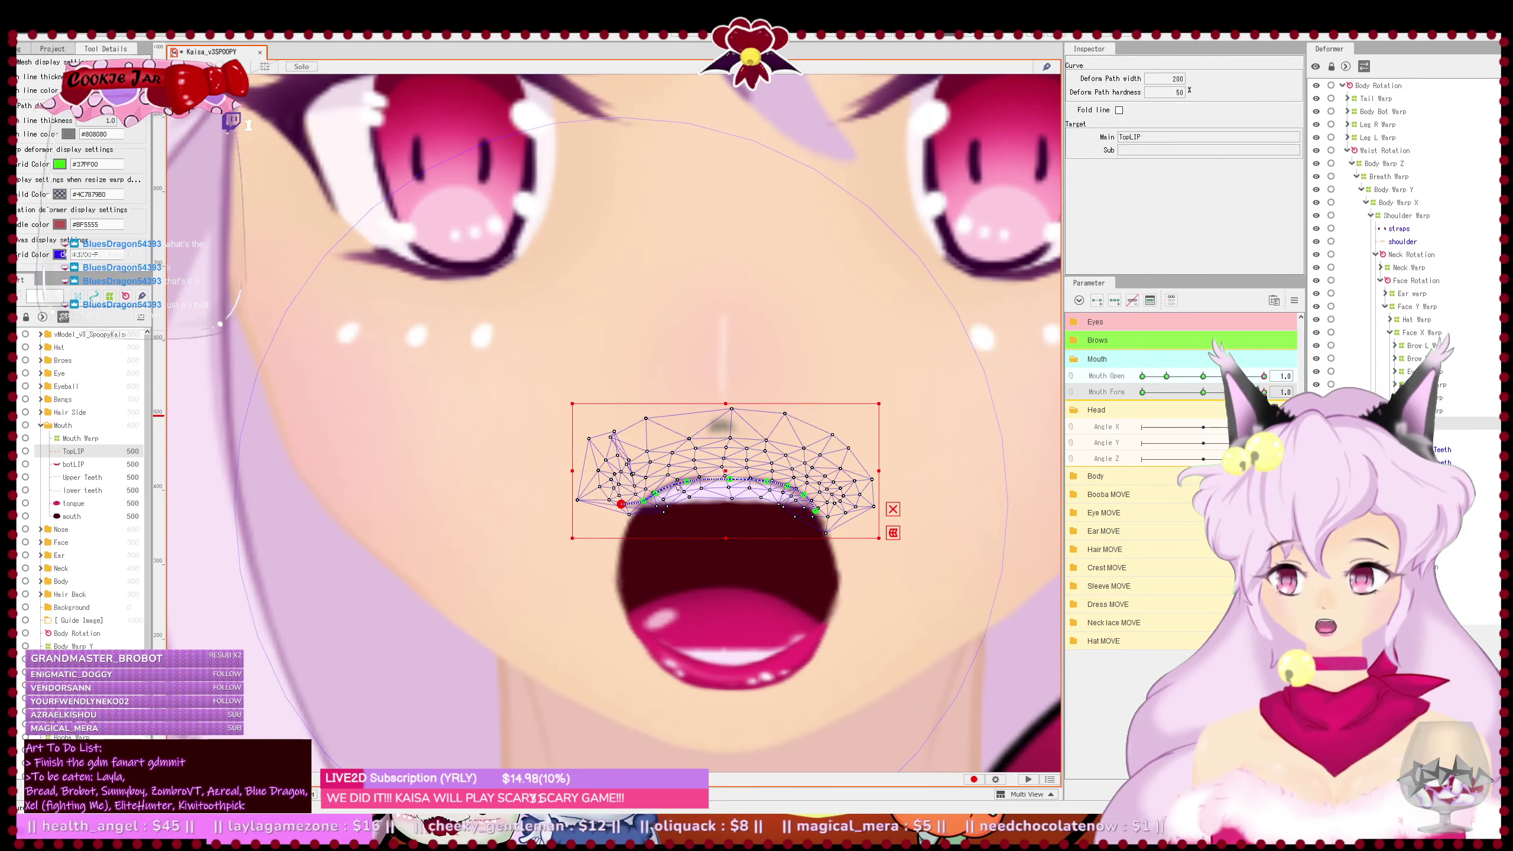
scroll(749, 481, up, 2)
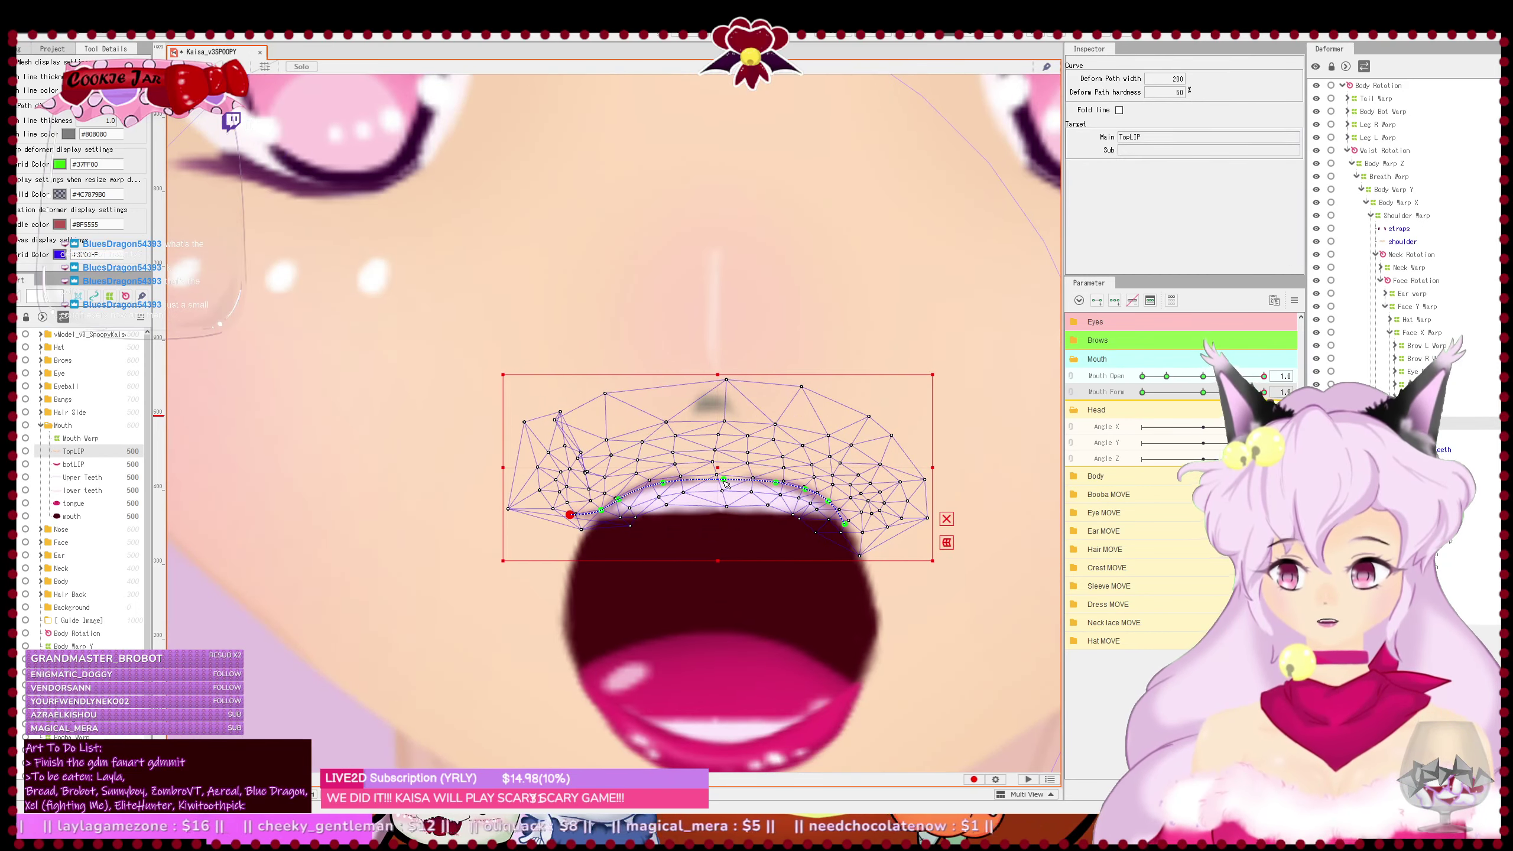
drag(724, 481, 662, 491)
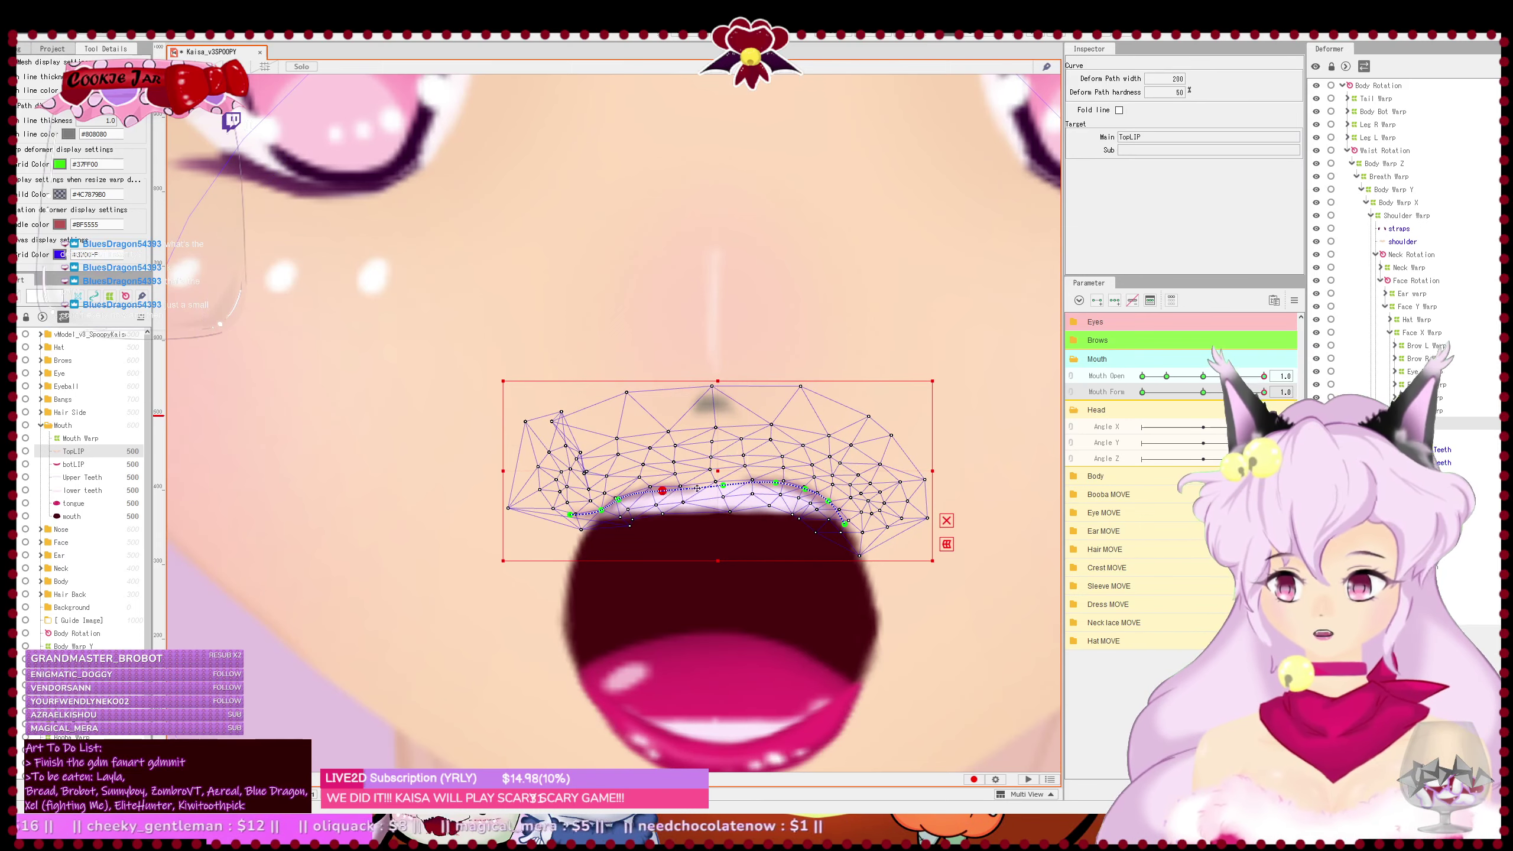
drag(777, 483, 658, 497)
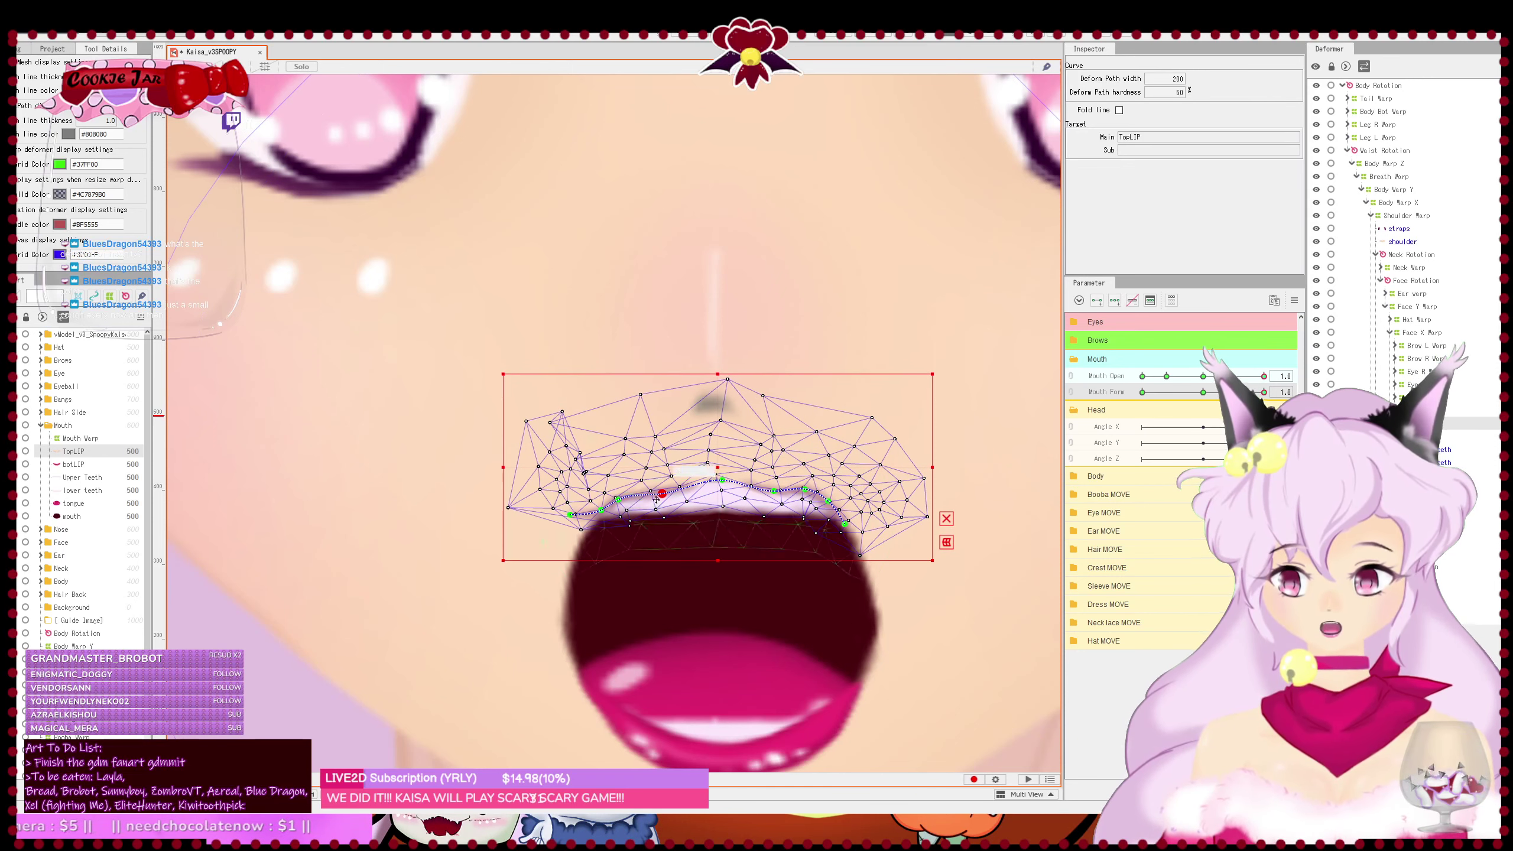
- Raise both corners of TopLIP's deform path outward into a cat-like smile curve and fine-tune its center point
mouse_move(844, 523)
mouse_down()
mouse_move(869, 480)
mouse_move(809, 499)
mouse_move(839, 495)
mouse_up()
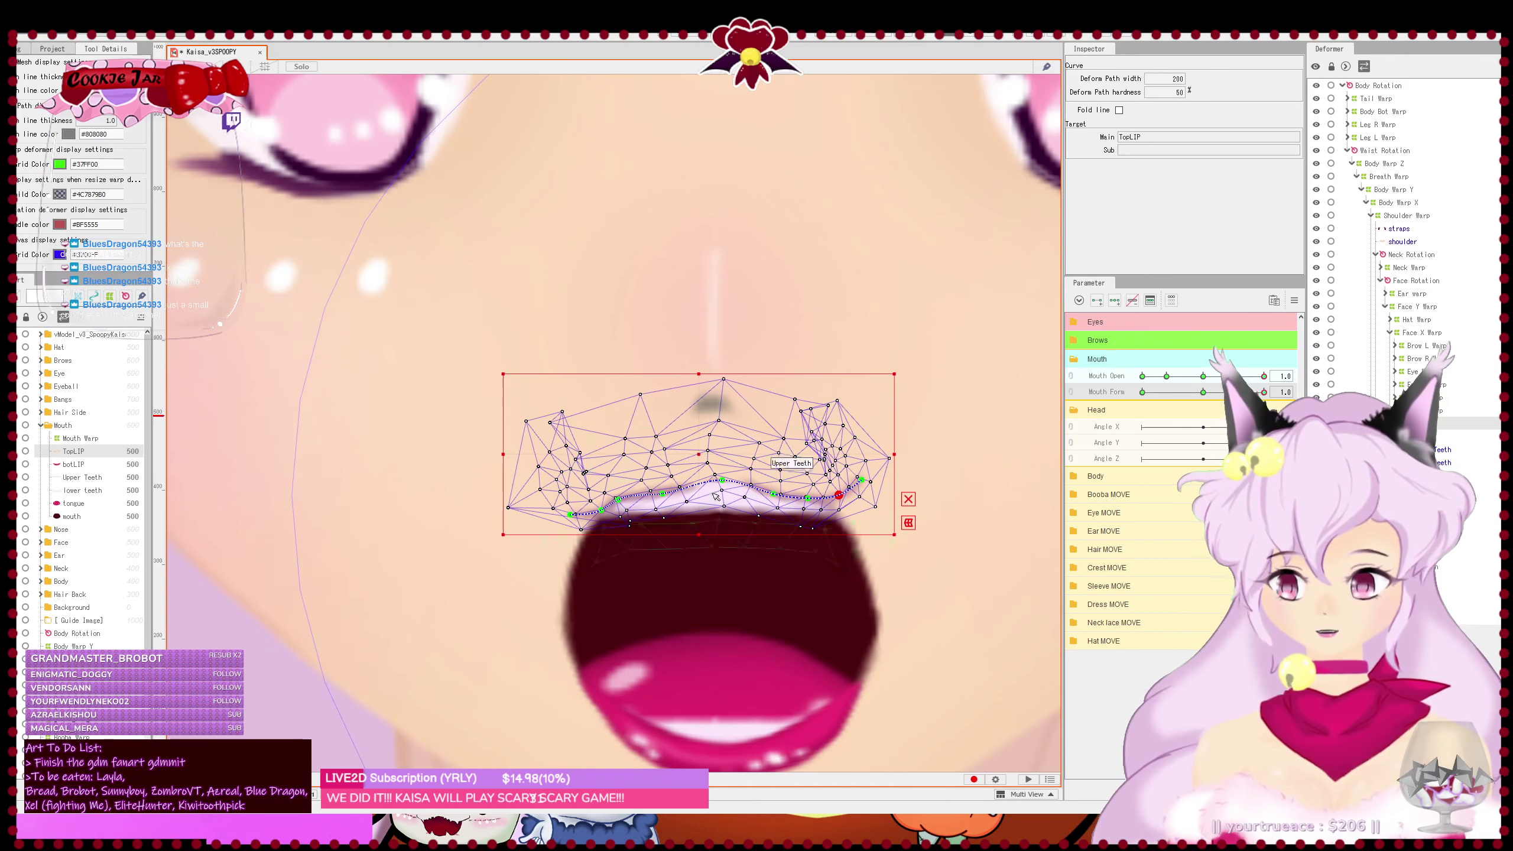
click(599, 509)
drag(598, 509, 565, 490)
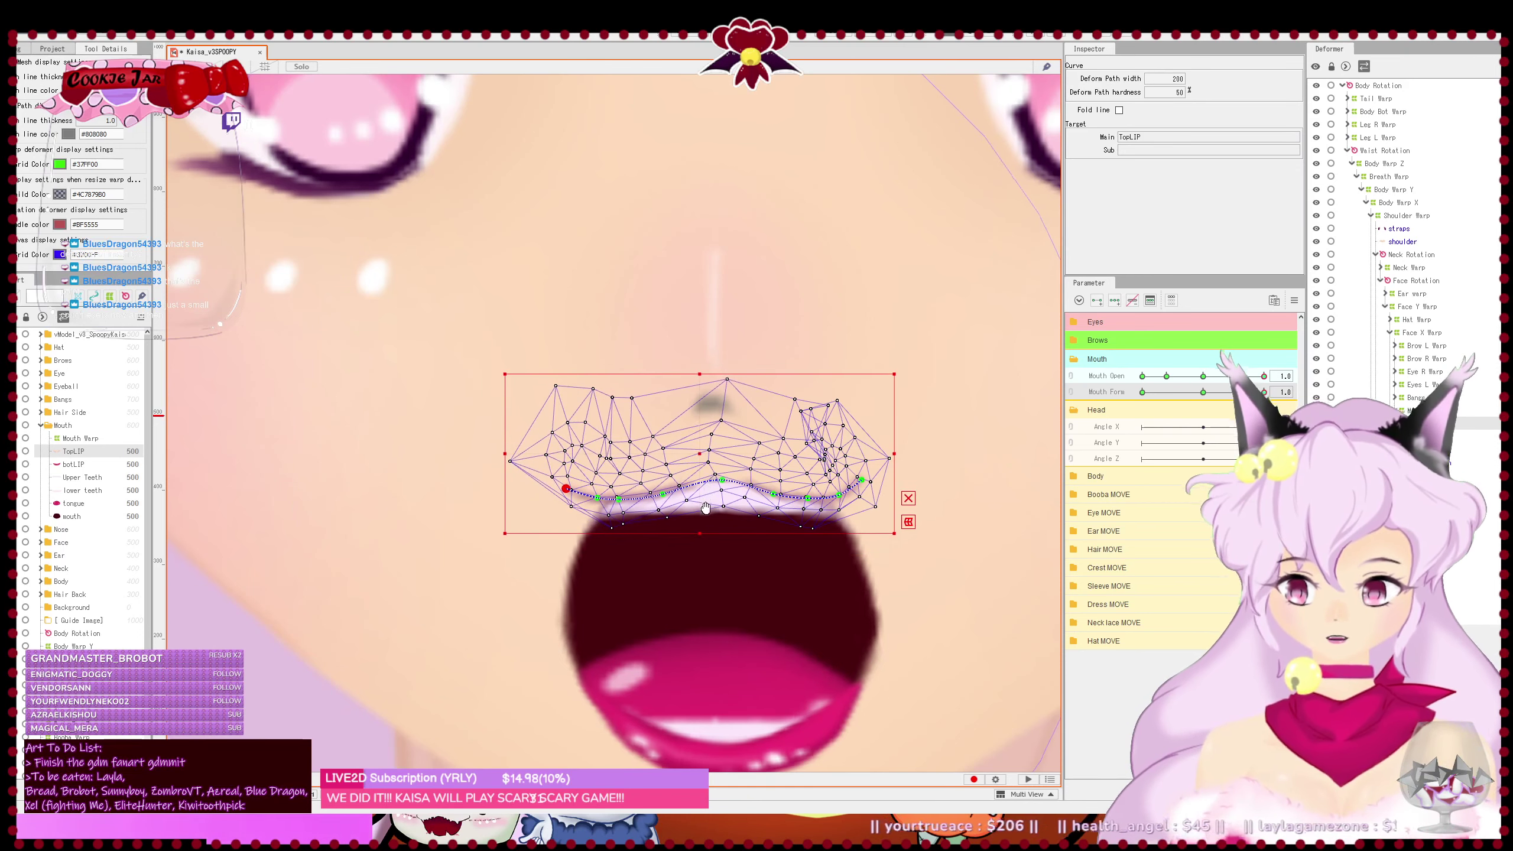
drag(705, 508, 727, 484)
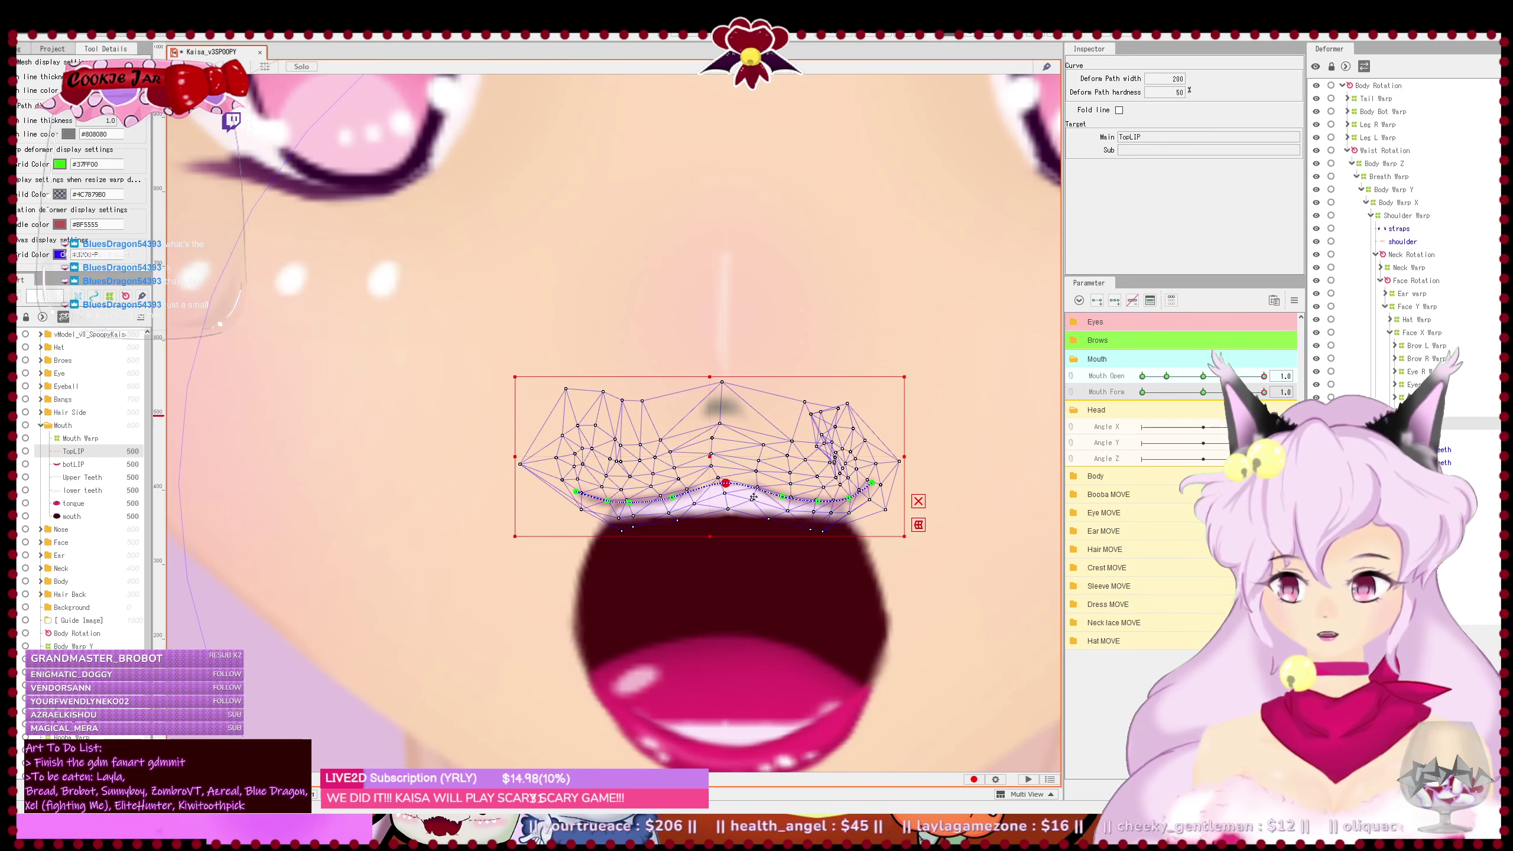
drag(577, 492, 576, 494)
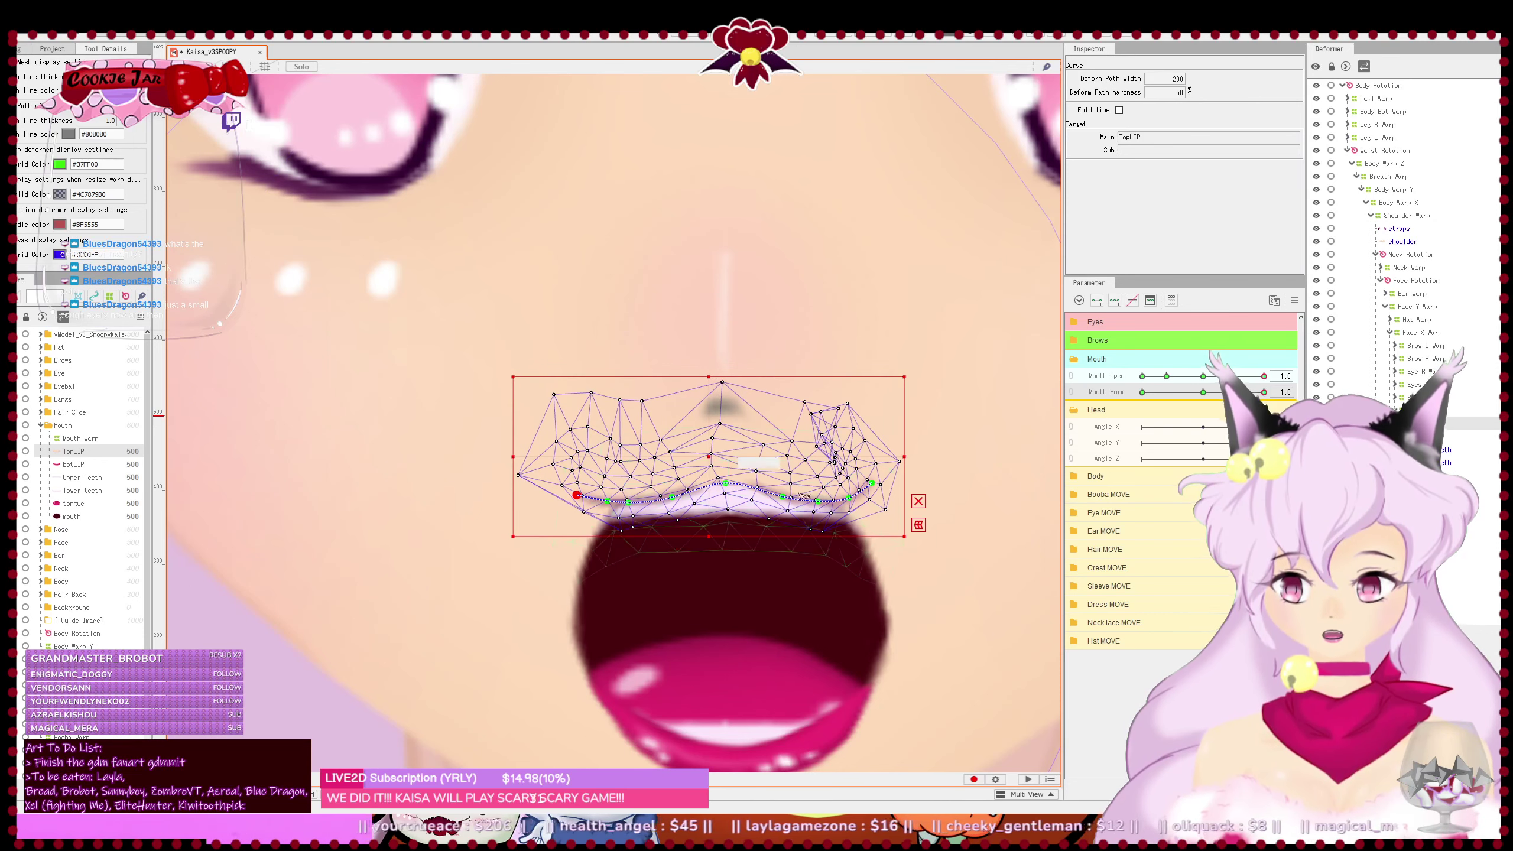
drag(870, 484, 877, 491)
- Reshape the upper corners and top edge of the mouth's deform path to follow the new upper lip, and save the model
click(687, 556)
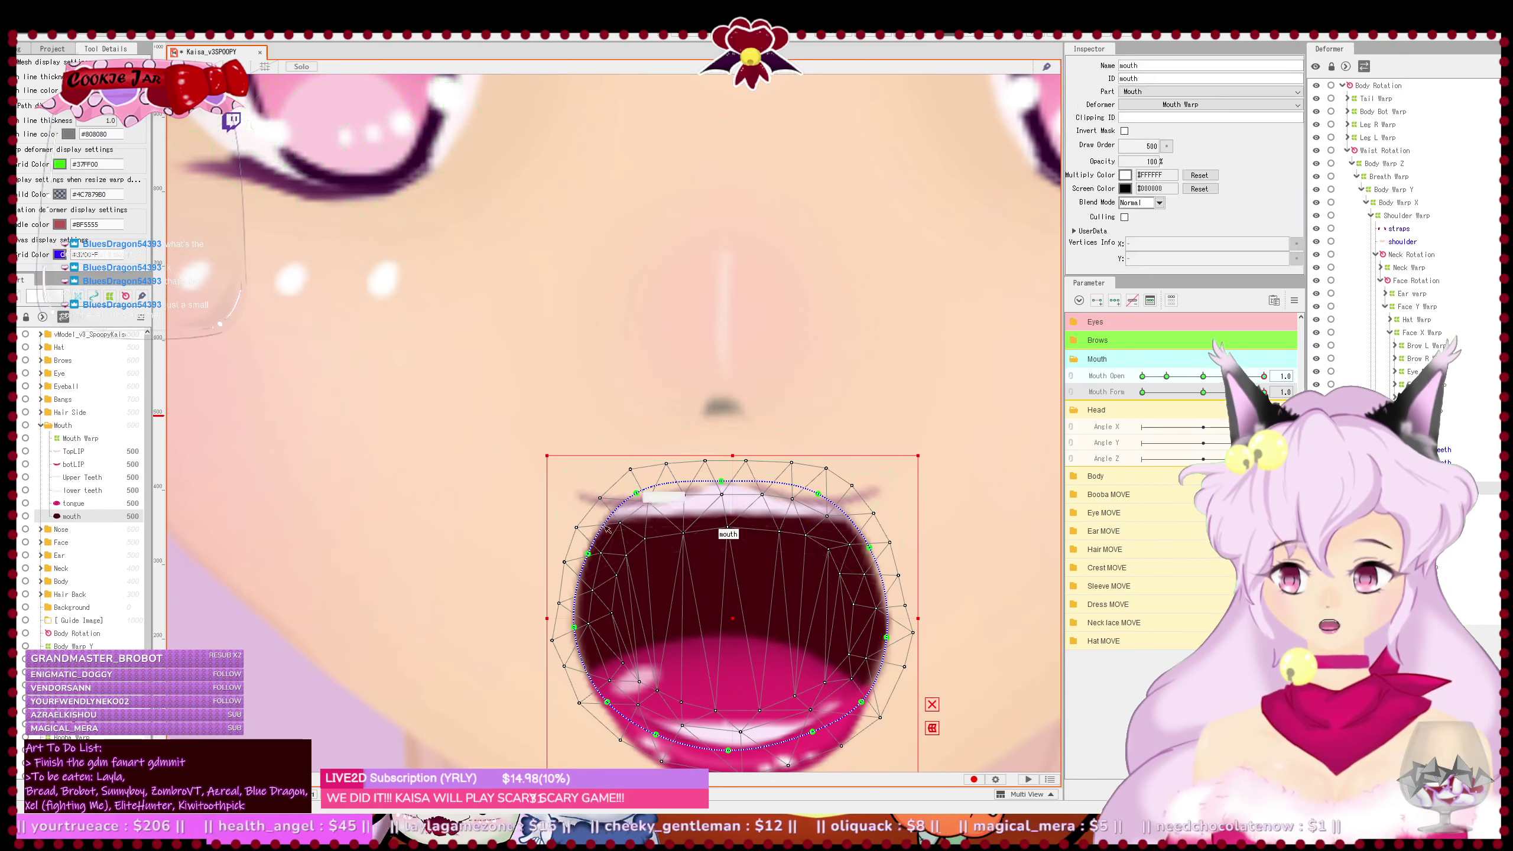
drag(587, 518, 615, 504)
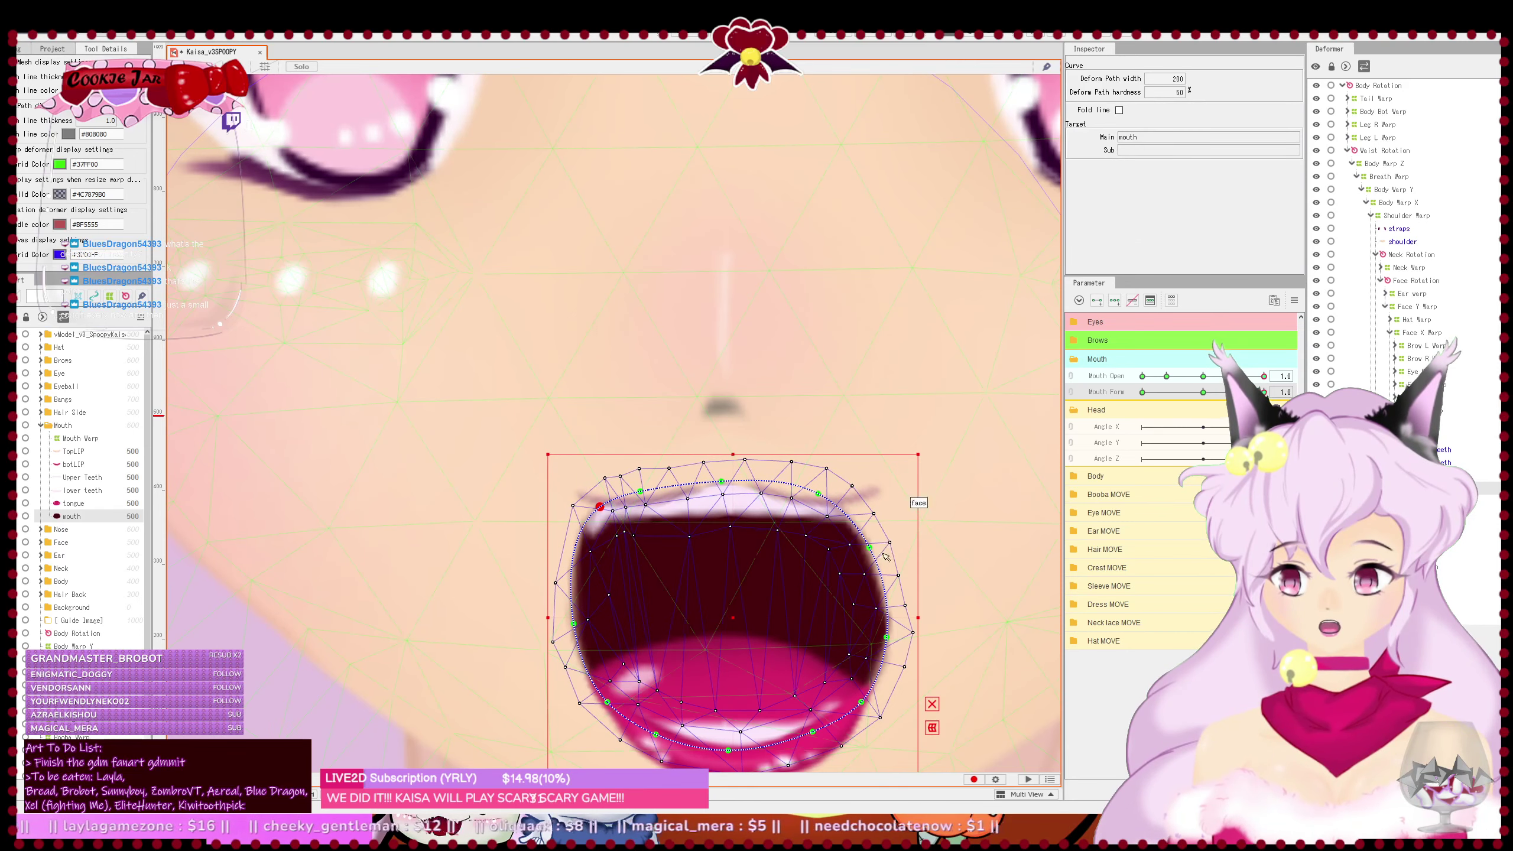
drag(869, 547, 819, 490)
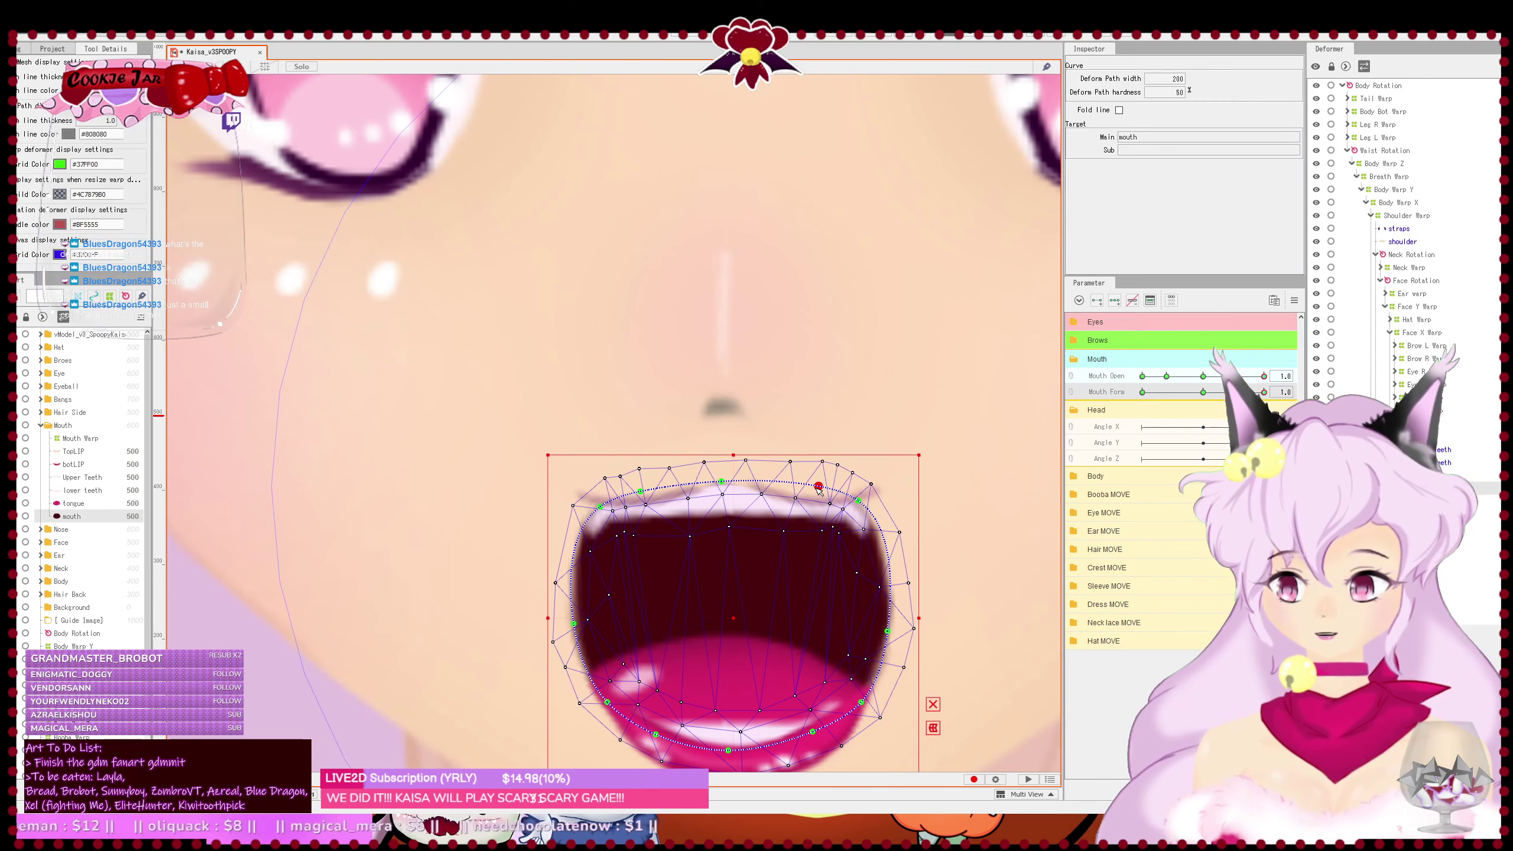
drag(721, 482, 643, 491)
drag(754, 591, 721, 561)
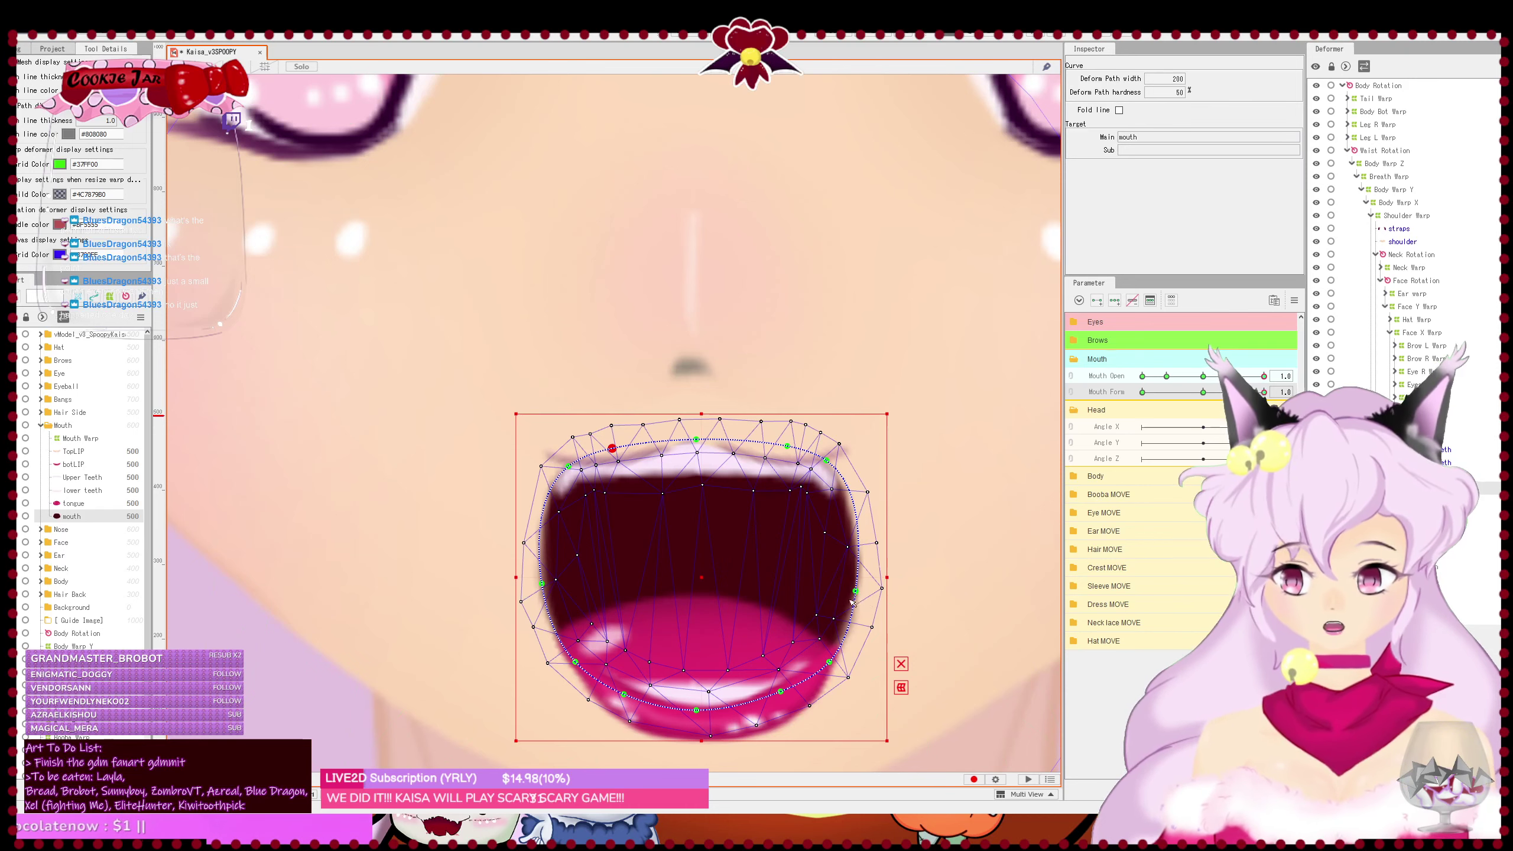
click(913, 507)
scroll(915, 504, down, 3)
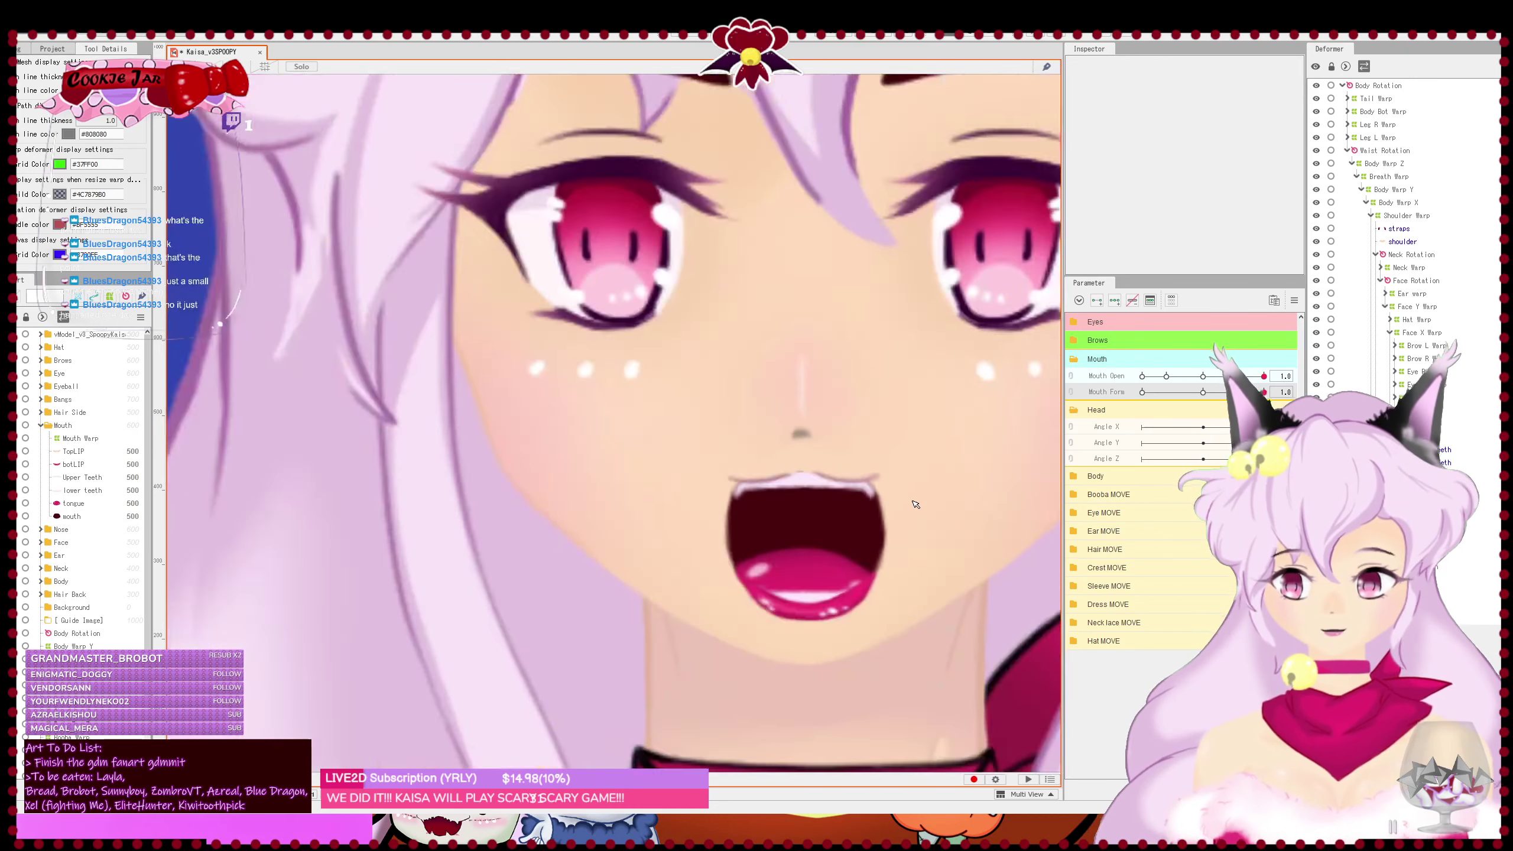
scroll(915, 504, down, 3)
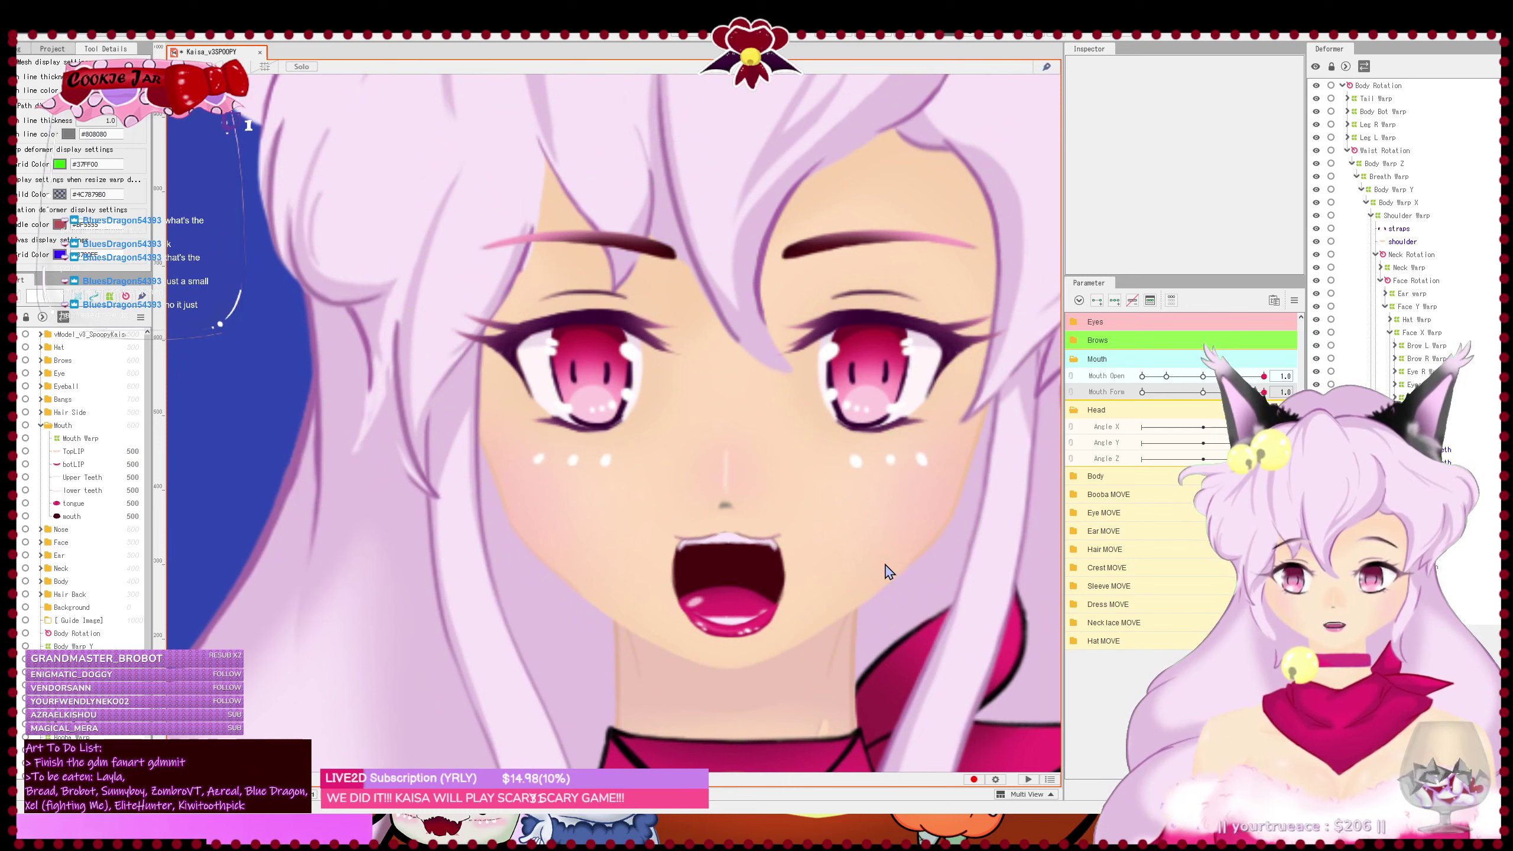
key(ctrl+s)
- Nudge the center point of TopLIP's deform path at Mouth Open and Mouth Form 1.0, save the model and preview Mouth Open
mouse_move(1264, 376)
mouse_down()
mouse_move(1146, 392)
mouse_move(1265, 403)
mouse_up()
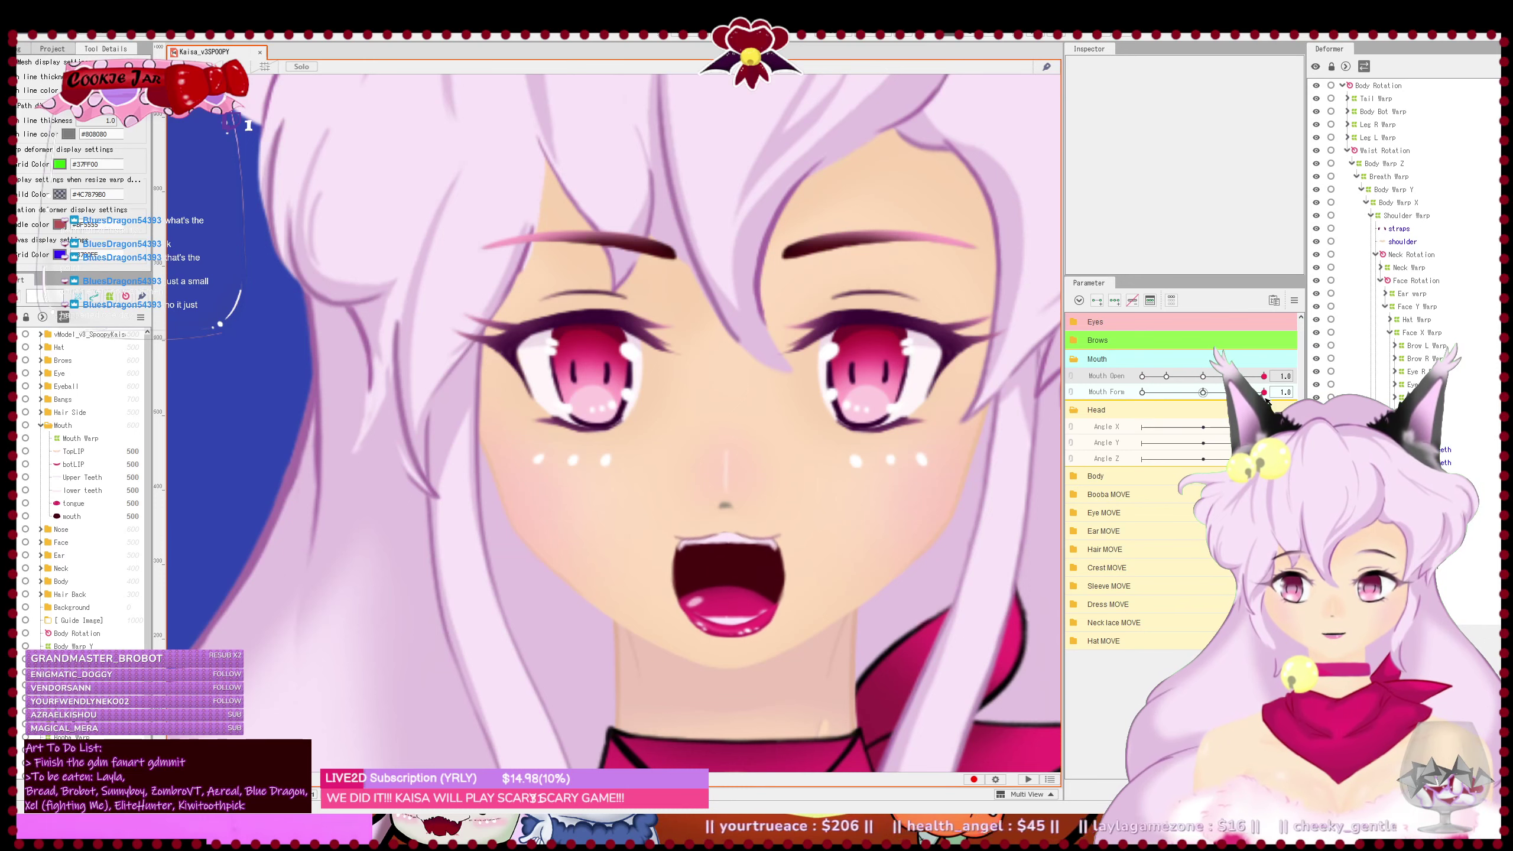
scroll(826, 561, down, 5)
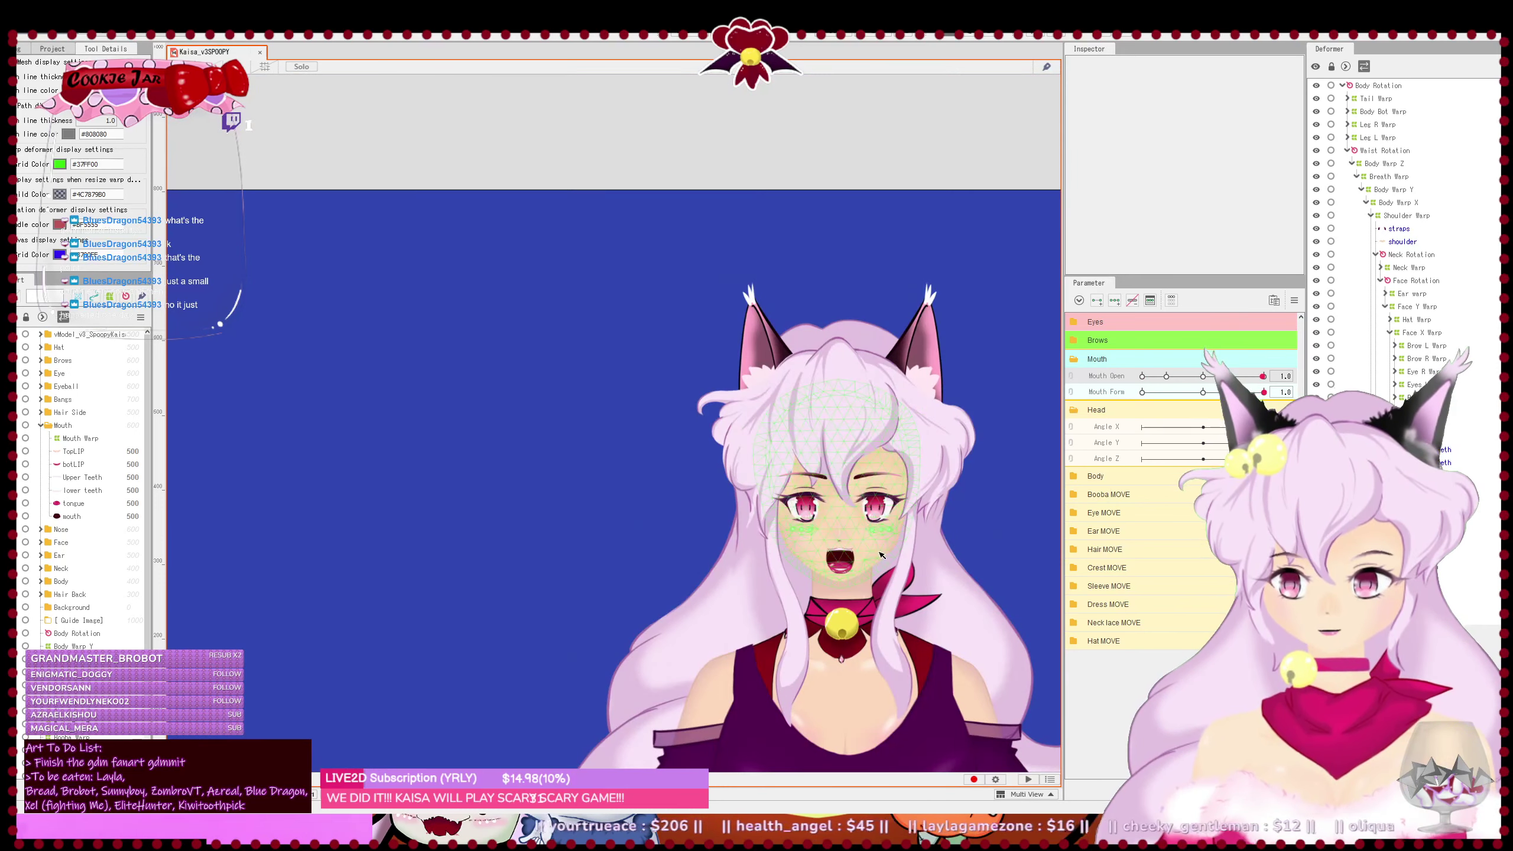
scroll(834, 547, up, 4)
scroll(834, 547, up, 3)
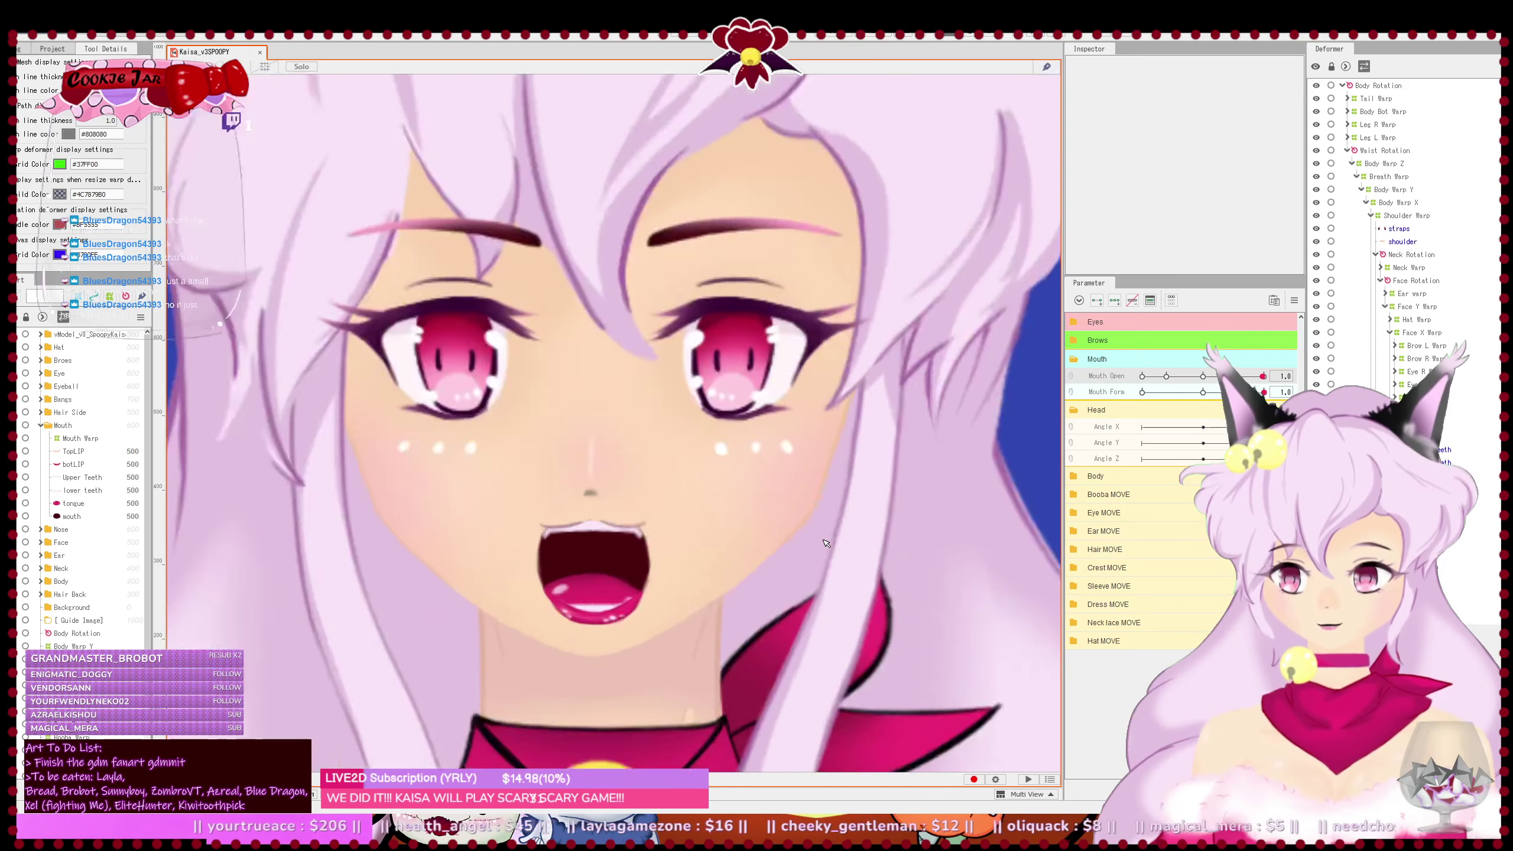
scroll(825, 543, up, 3)
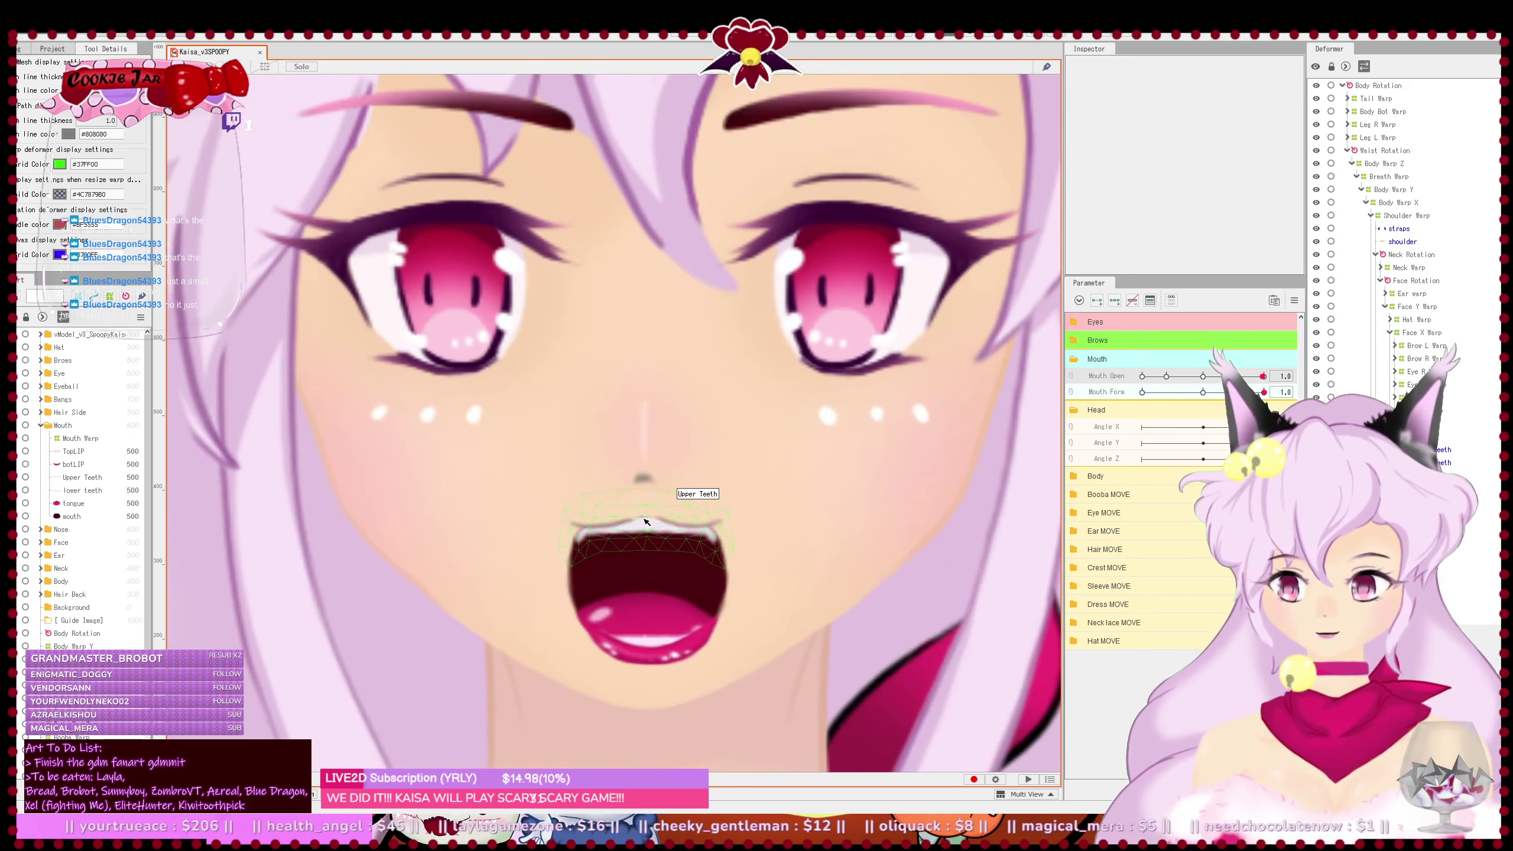
click(646, 522)
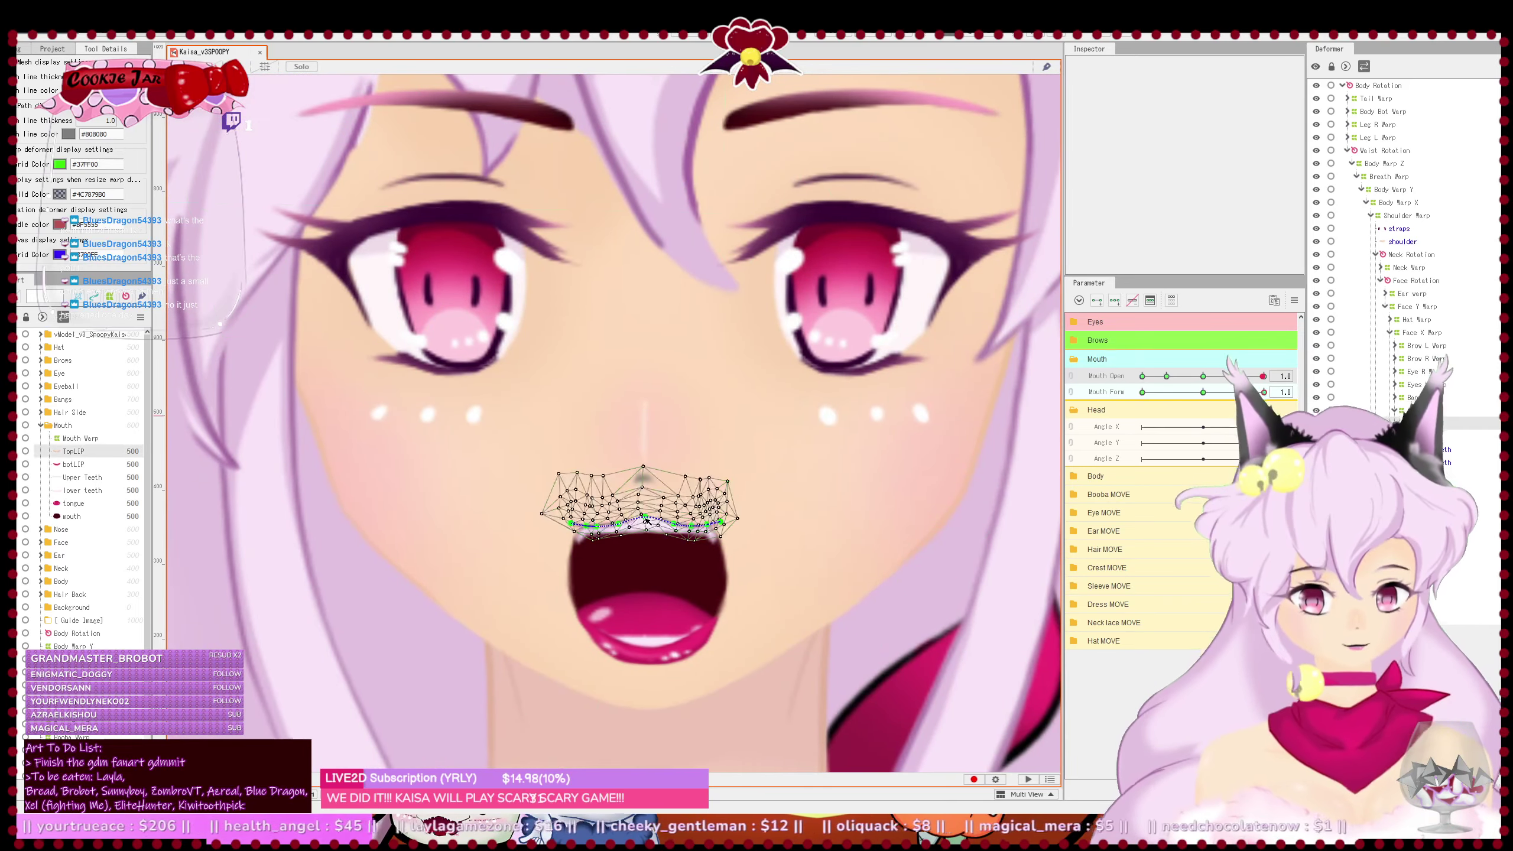
scroll(819, 479, up, 3)
drag(819, 479, 712, 470)
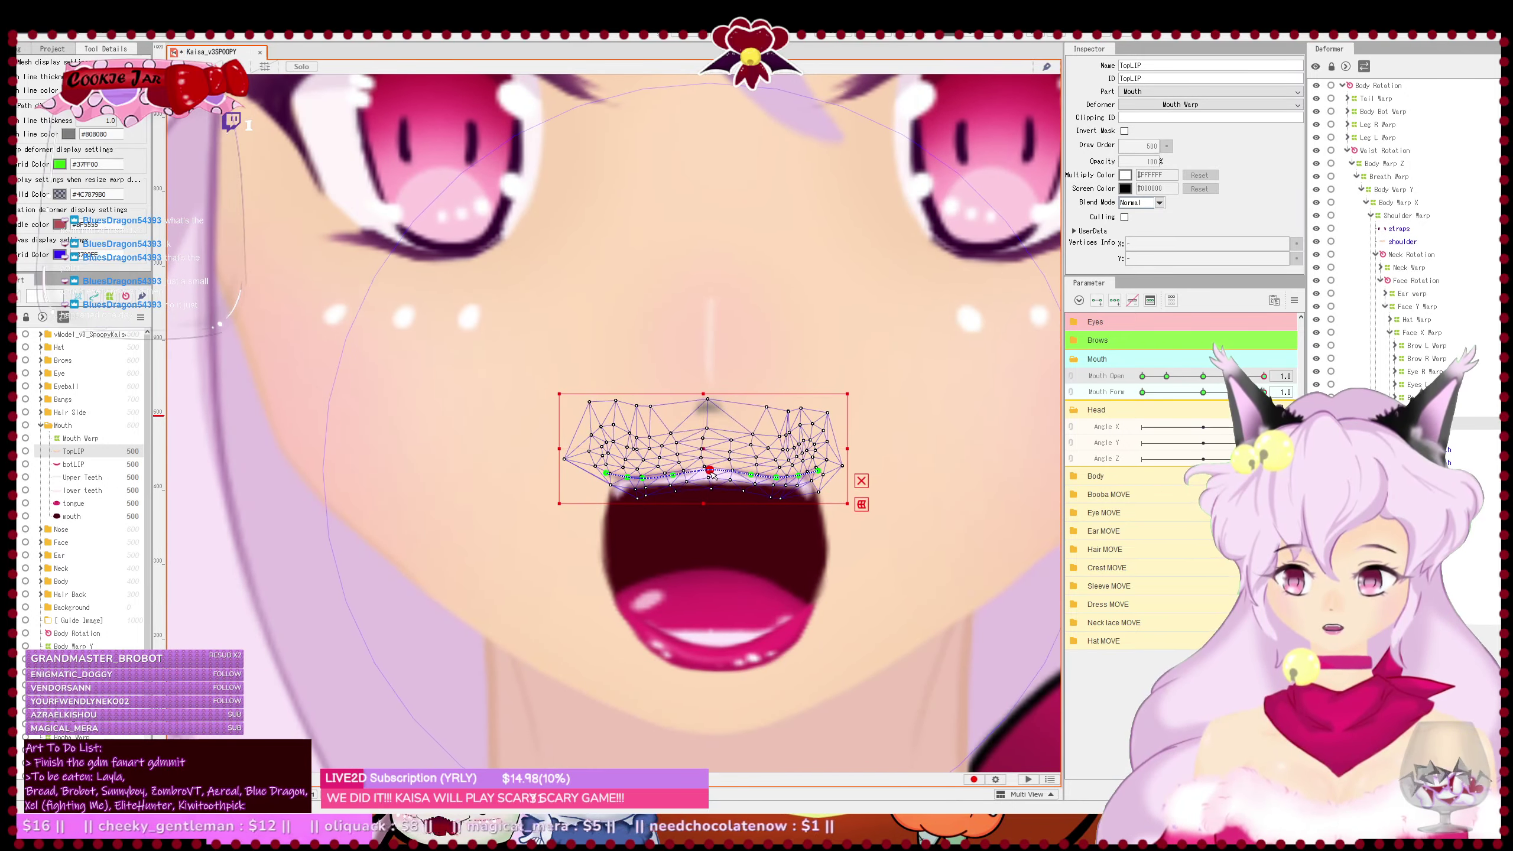
click(823, 514)
scroll(825, 517, down, 4)
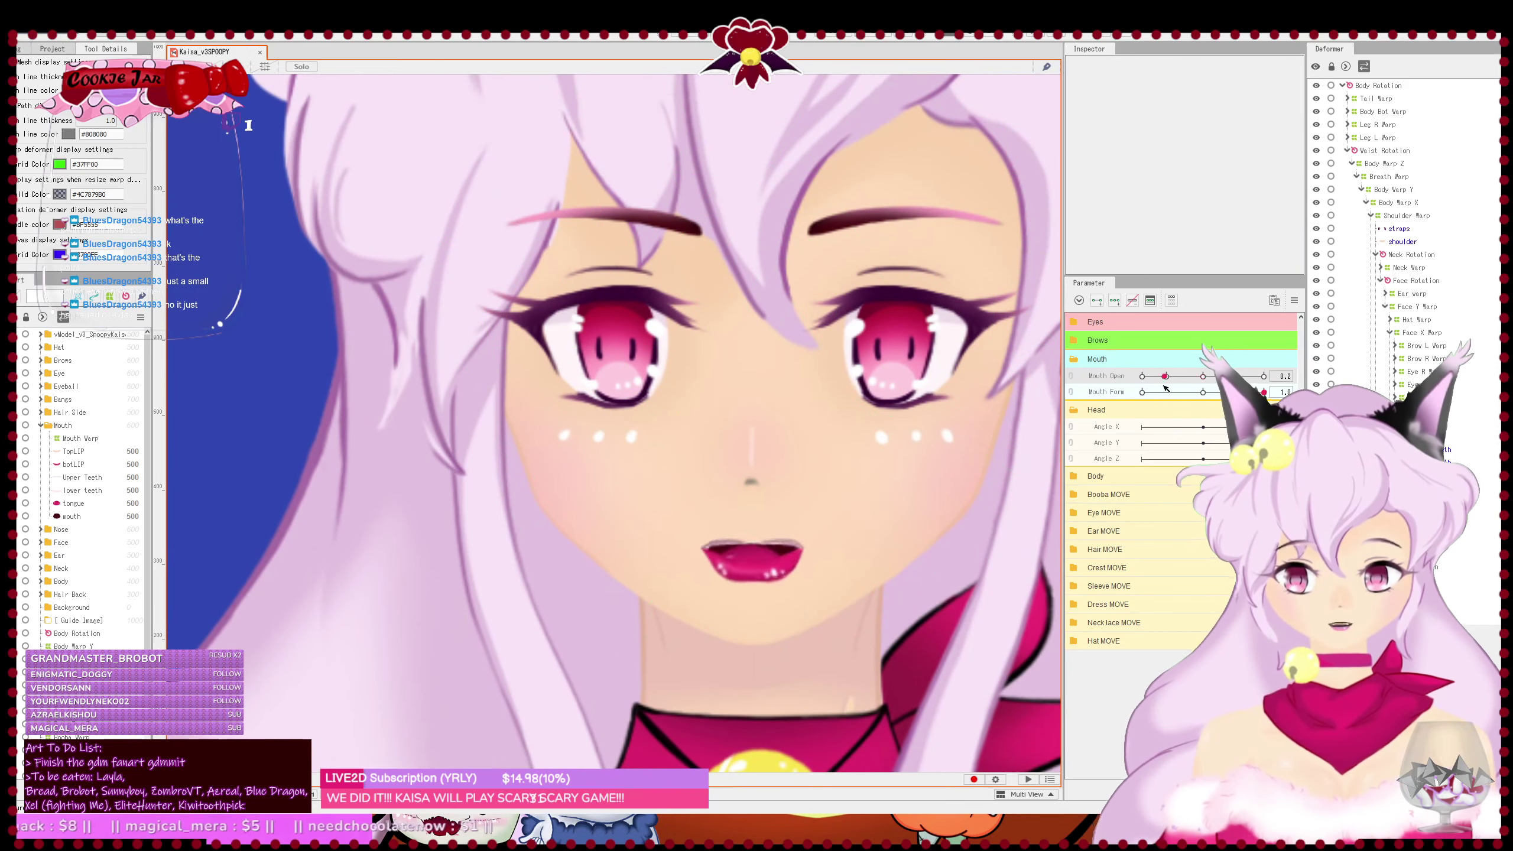
- Try pulling a vertex on the right edge of the mouth mesh inward, and undo the move
drag(960, 410, 877, 410)
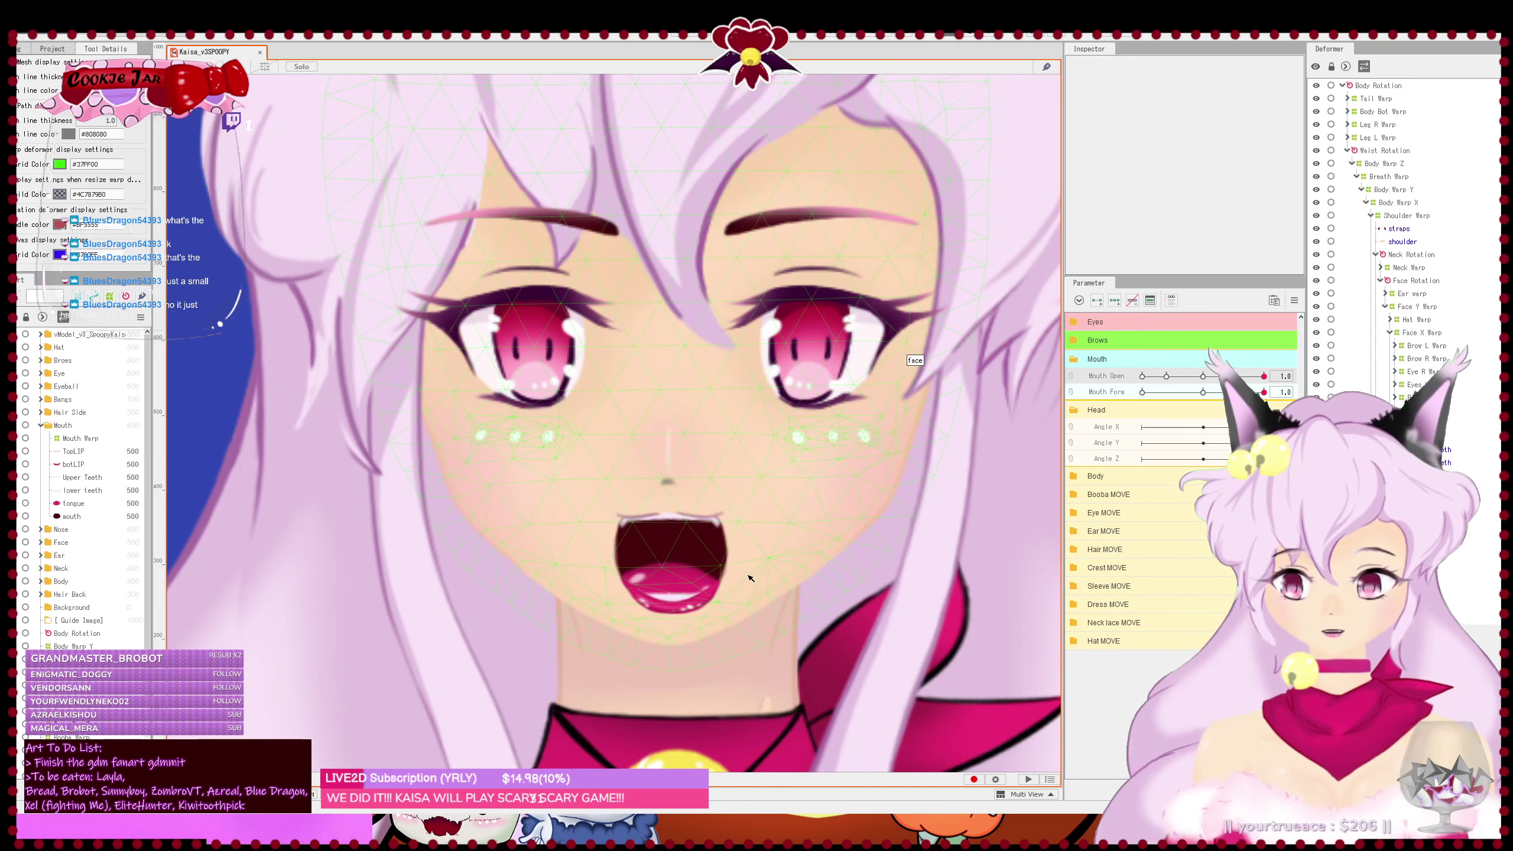
scroll(751, 575, up, 4)
click(781, 531)
scroll(802, 518, up, 2)
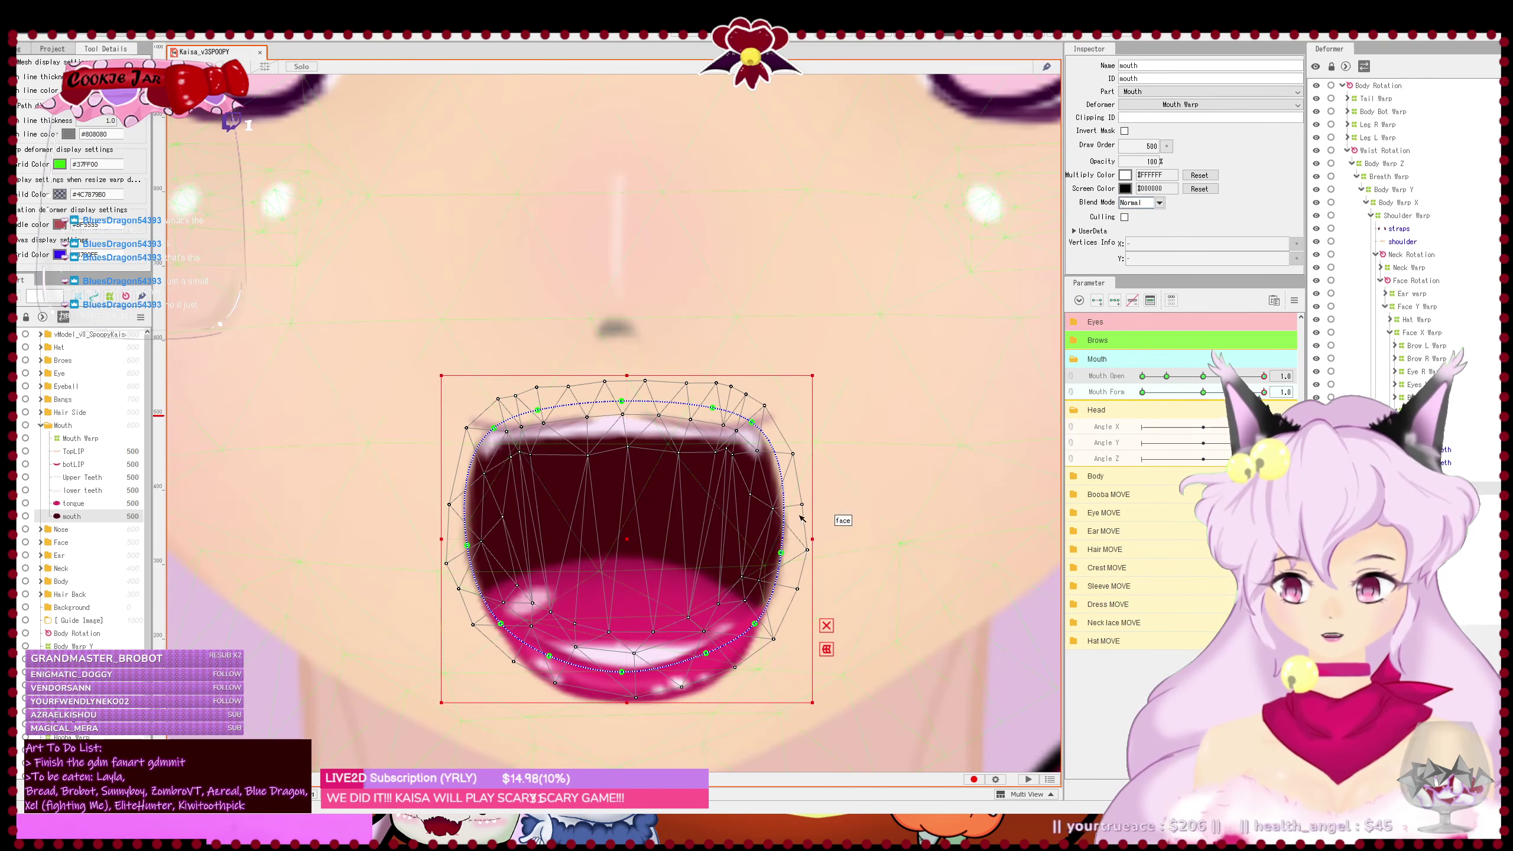
drag(807, 550, 796, 551)
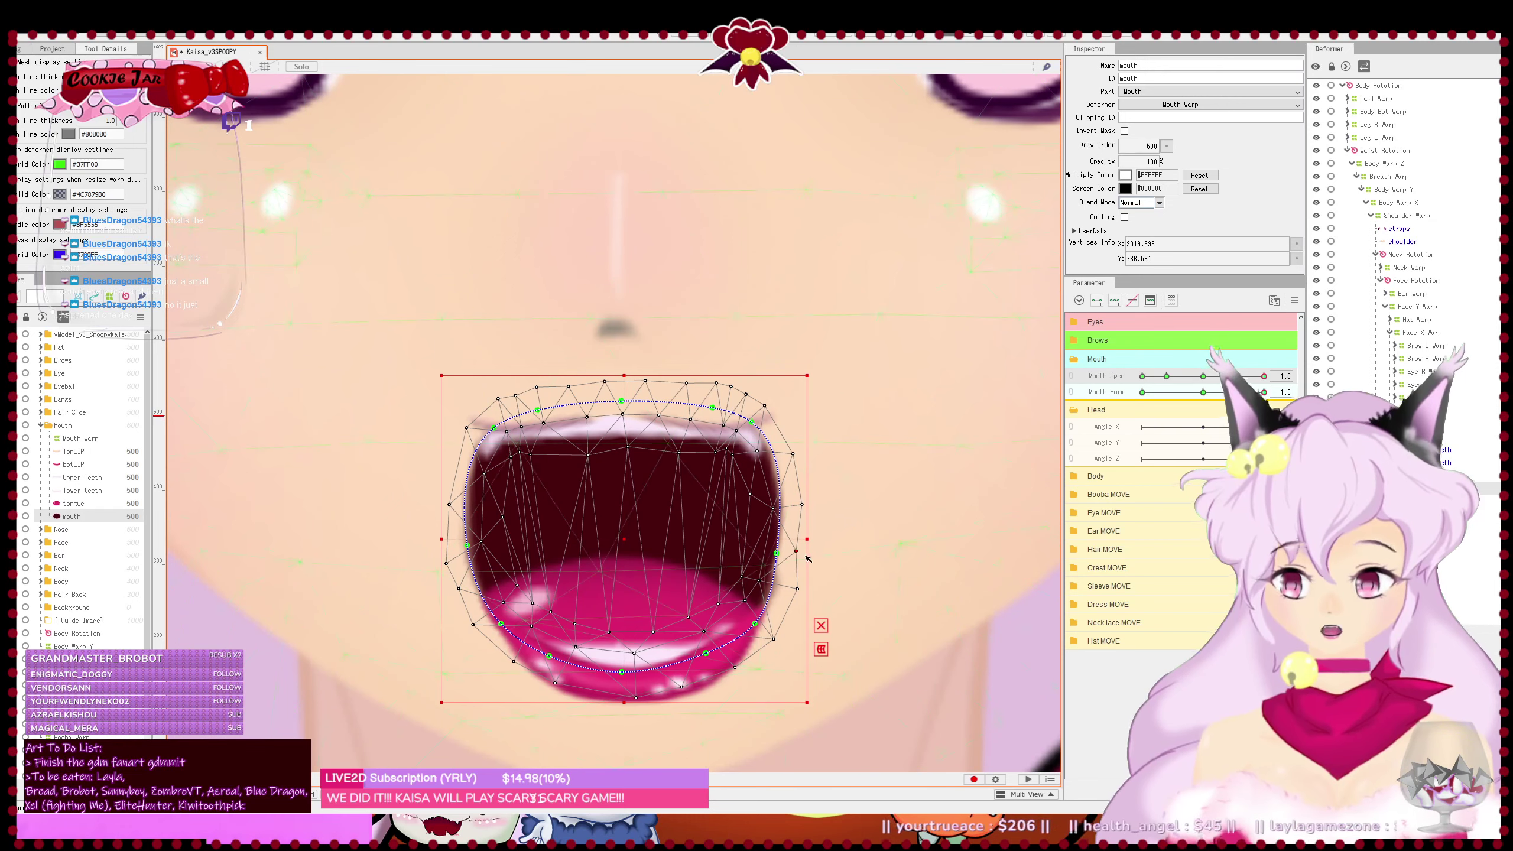
key(ctrl+z)
click(805, 603)
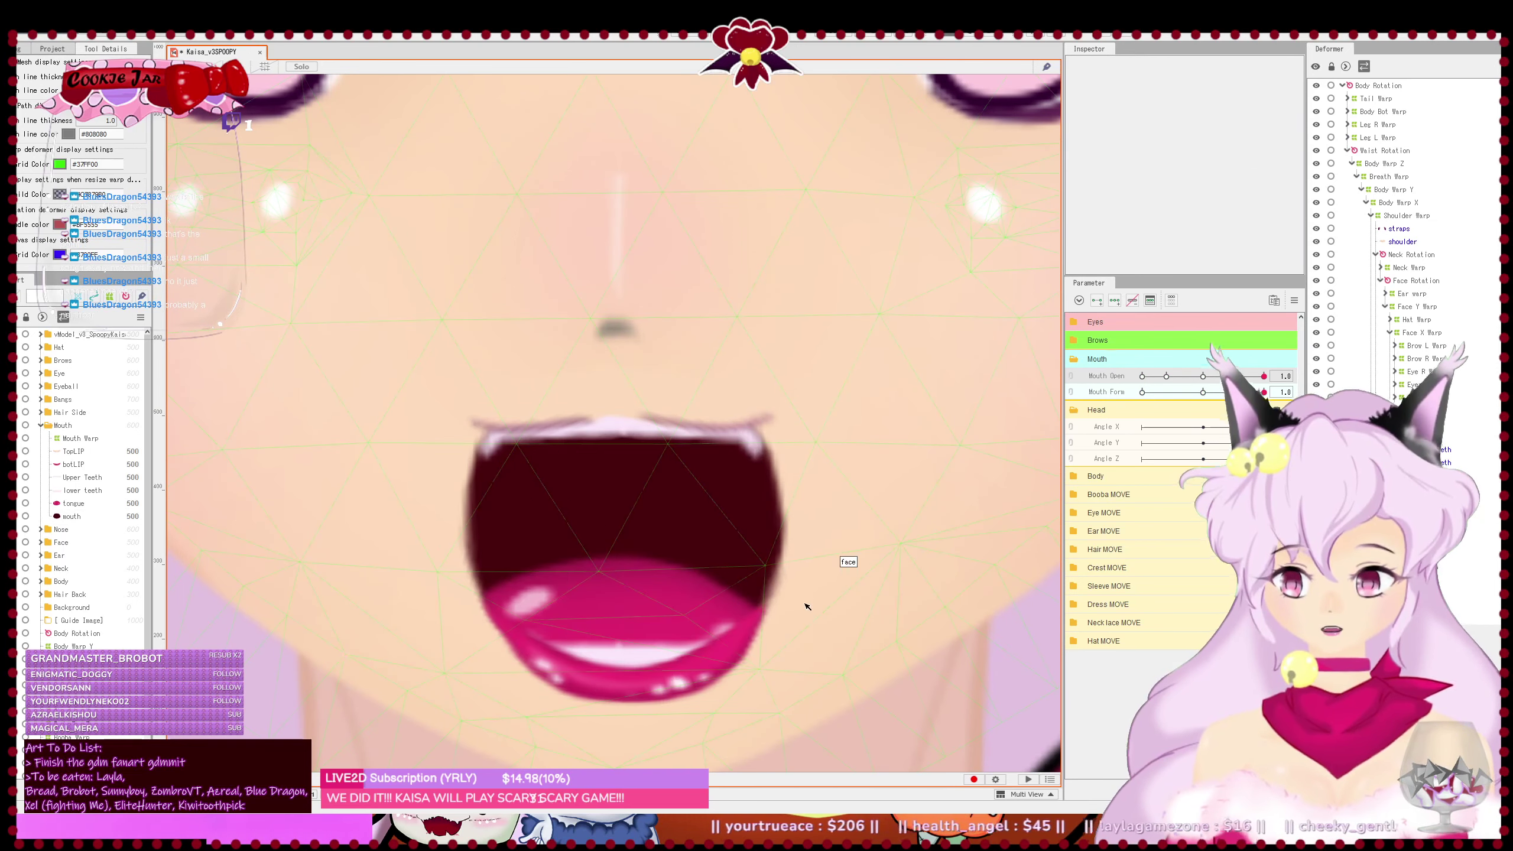
- Save the model and compare botLIP's shape at Mouth Open 0.0 and 1.0 and Mouth Form 0.0 and 1.0
scroll(807, 607, up, 1)
key(ctrl+s)
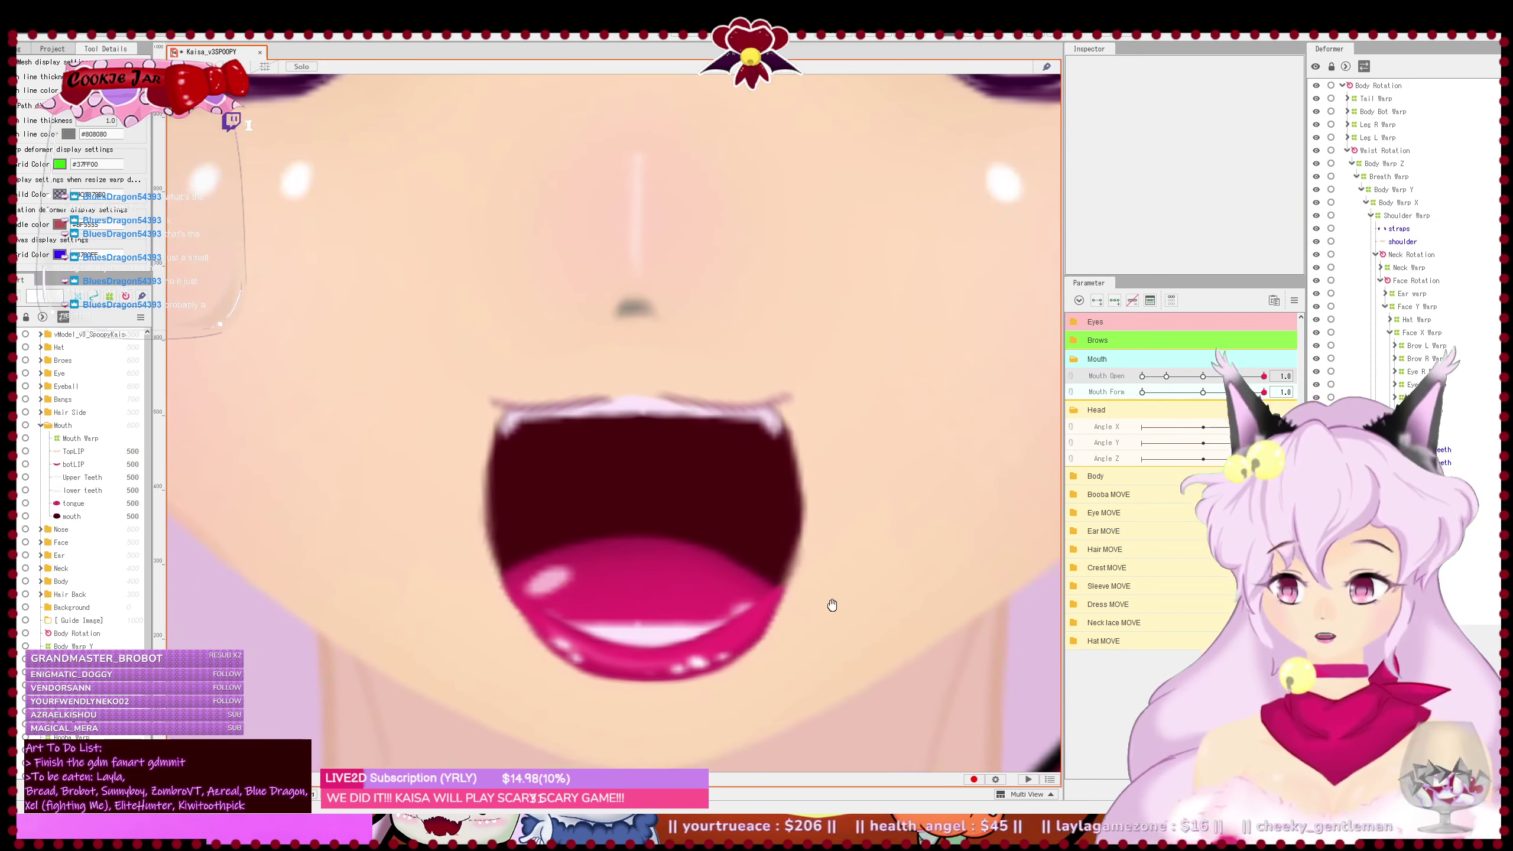
click(736, 645)
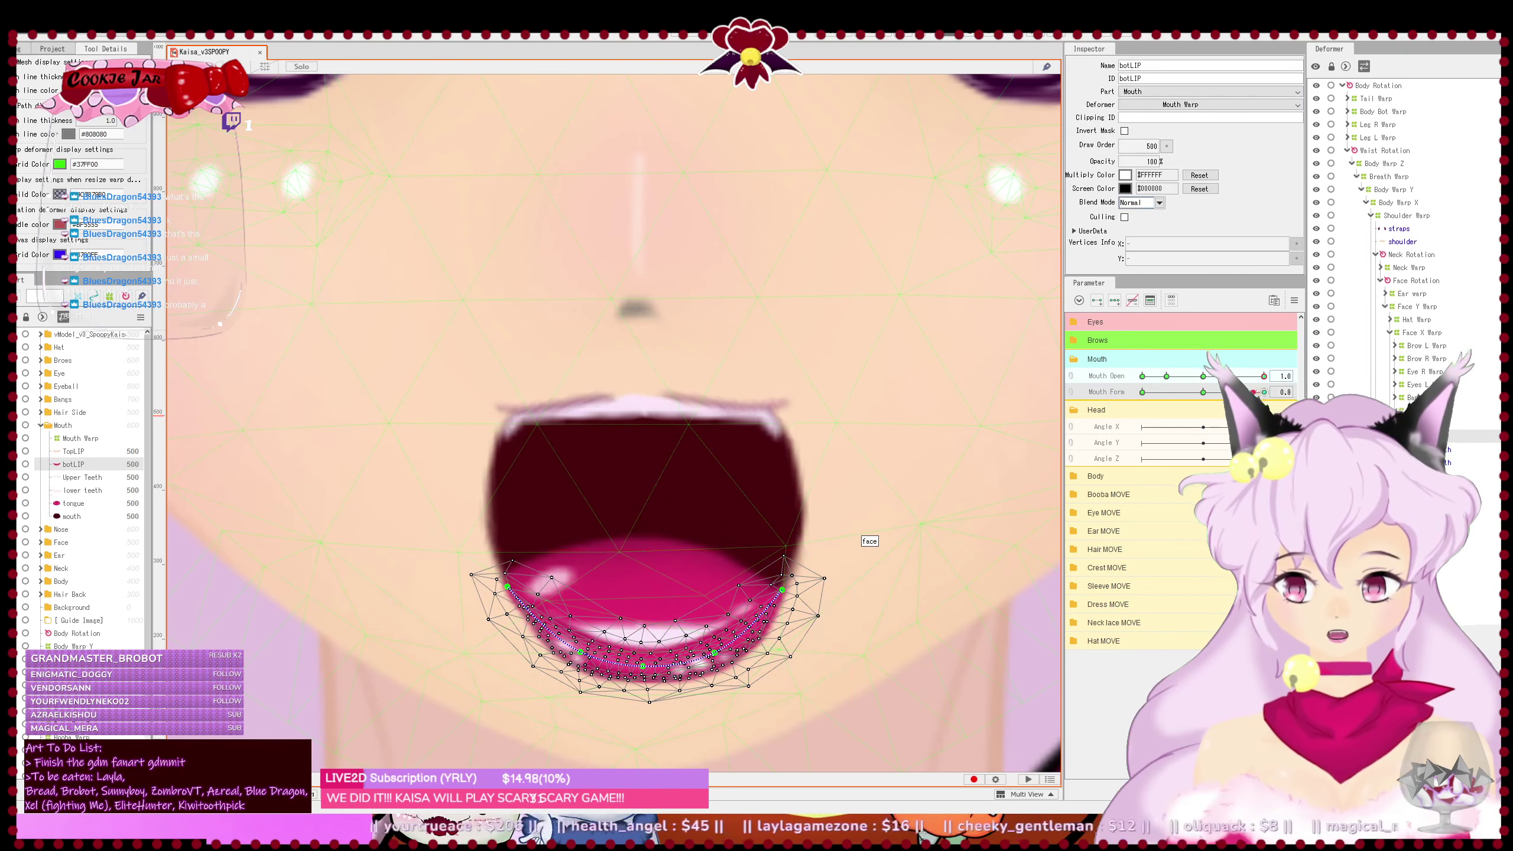
mouse_move(1253, 392)
mouse_down()
mouse_move(1203, 392)
mouse_move(1264, 392)
mouse_up()
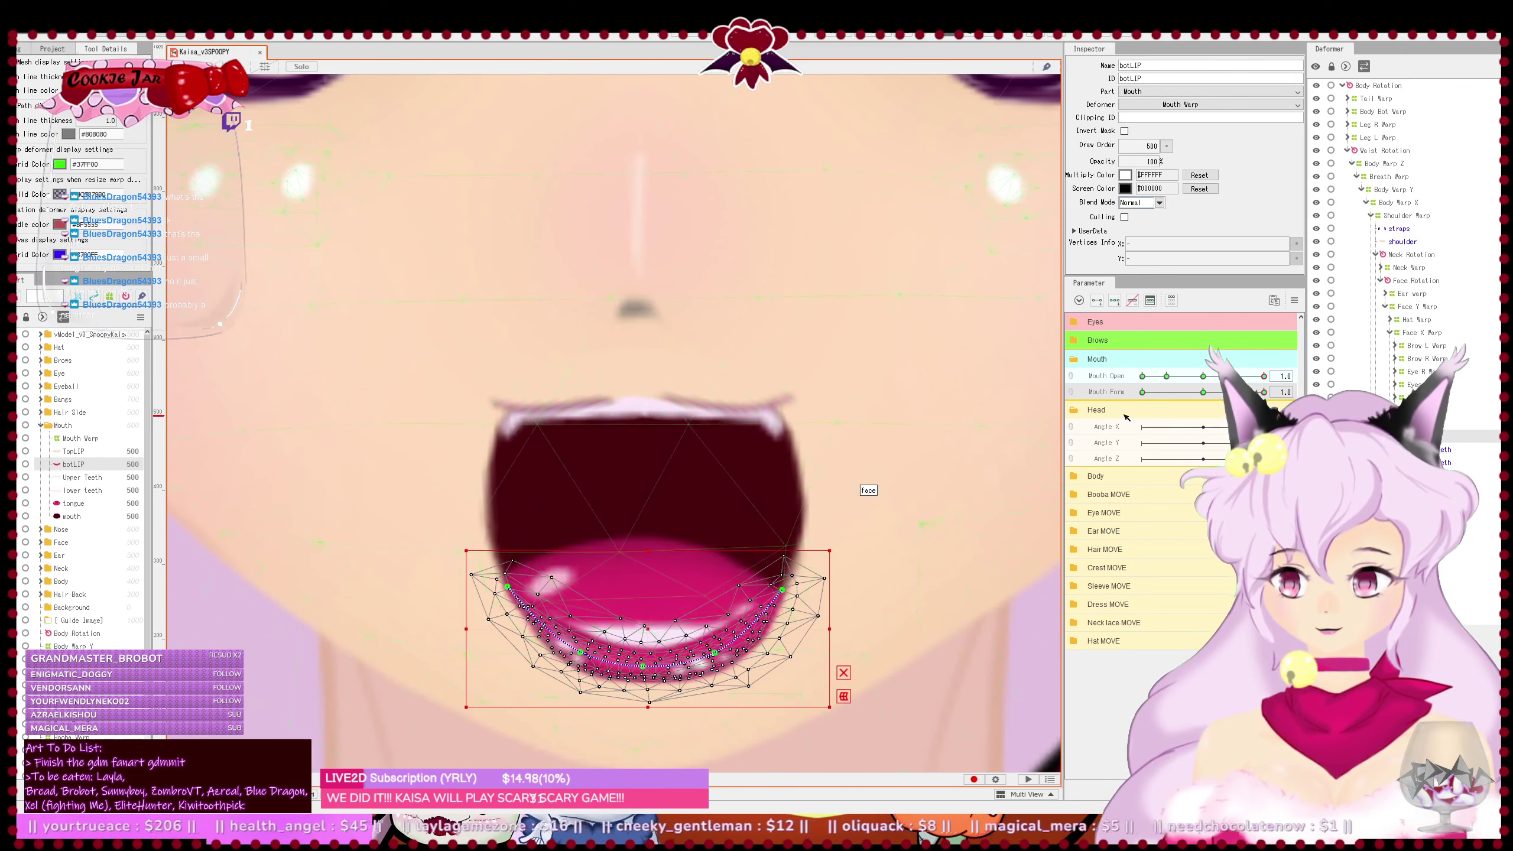
drag(1265, 376, 1073, 387)
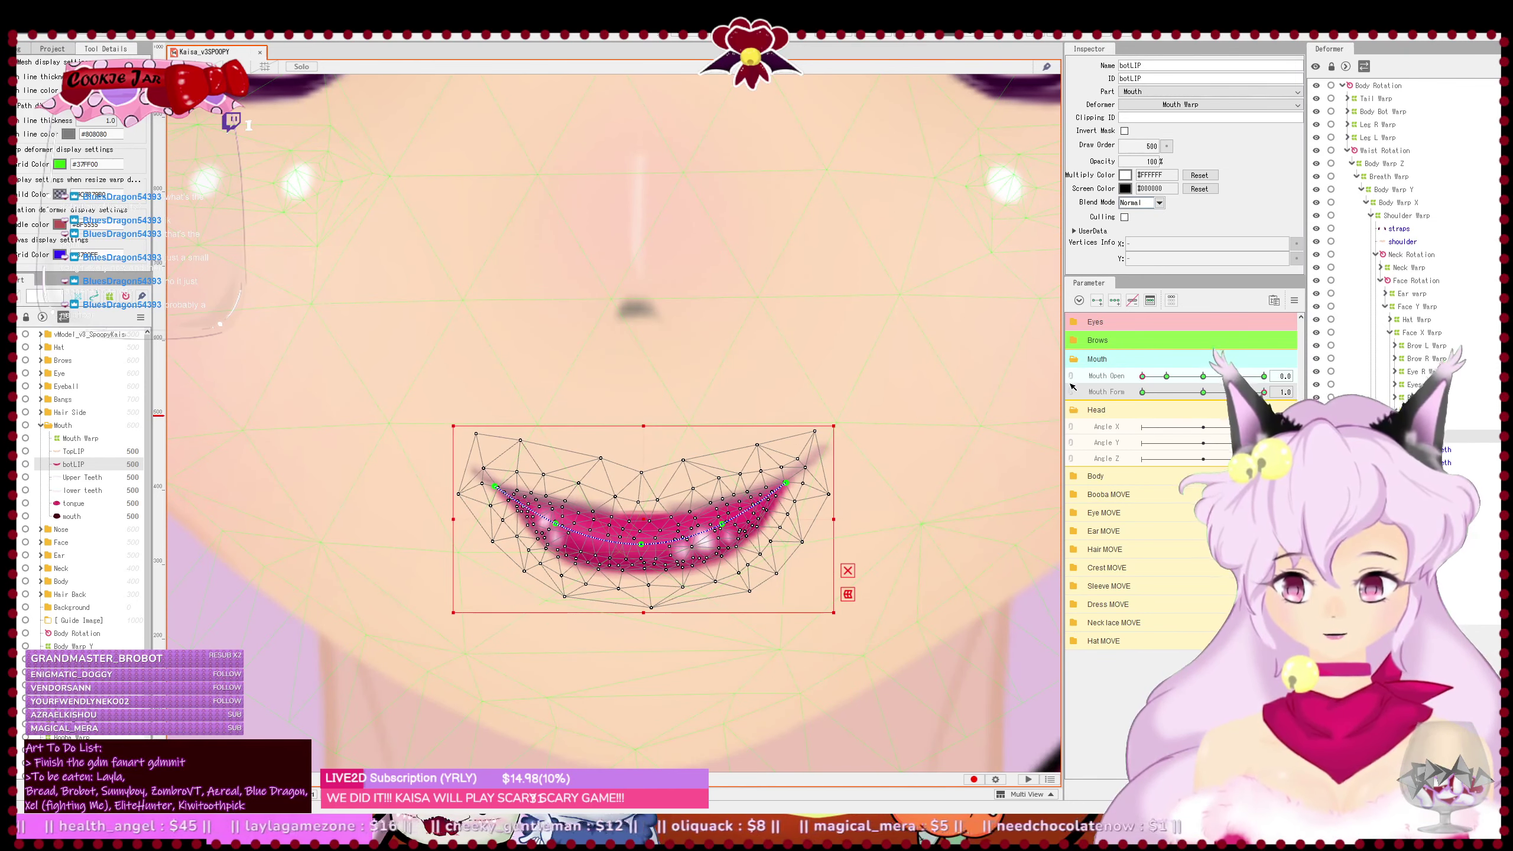
mouse_move(1263, 392)
mouse_down()
mouse_move(1202, 392)
mouse_move(1264, 376)
mouse_up()
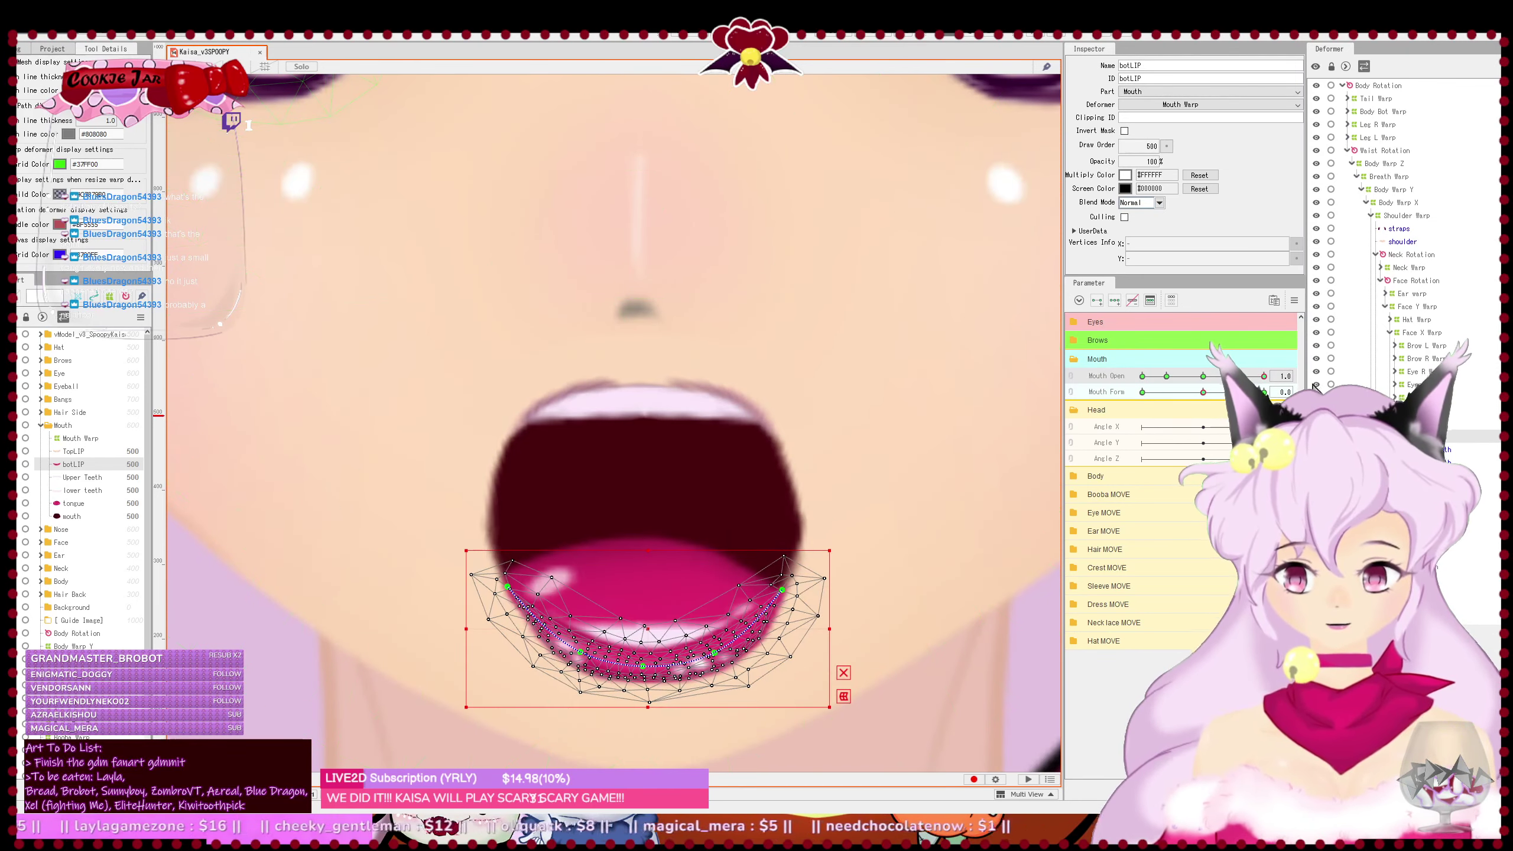
click(1203, 392)
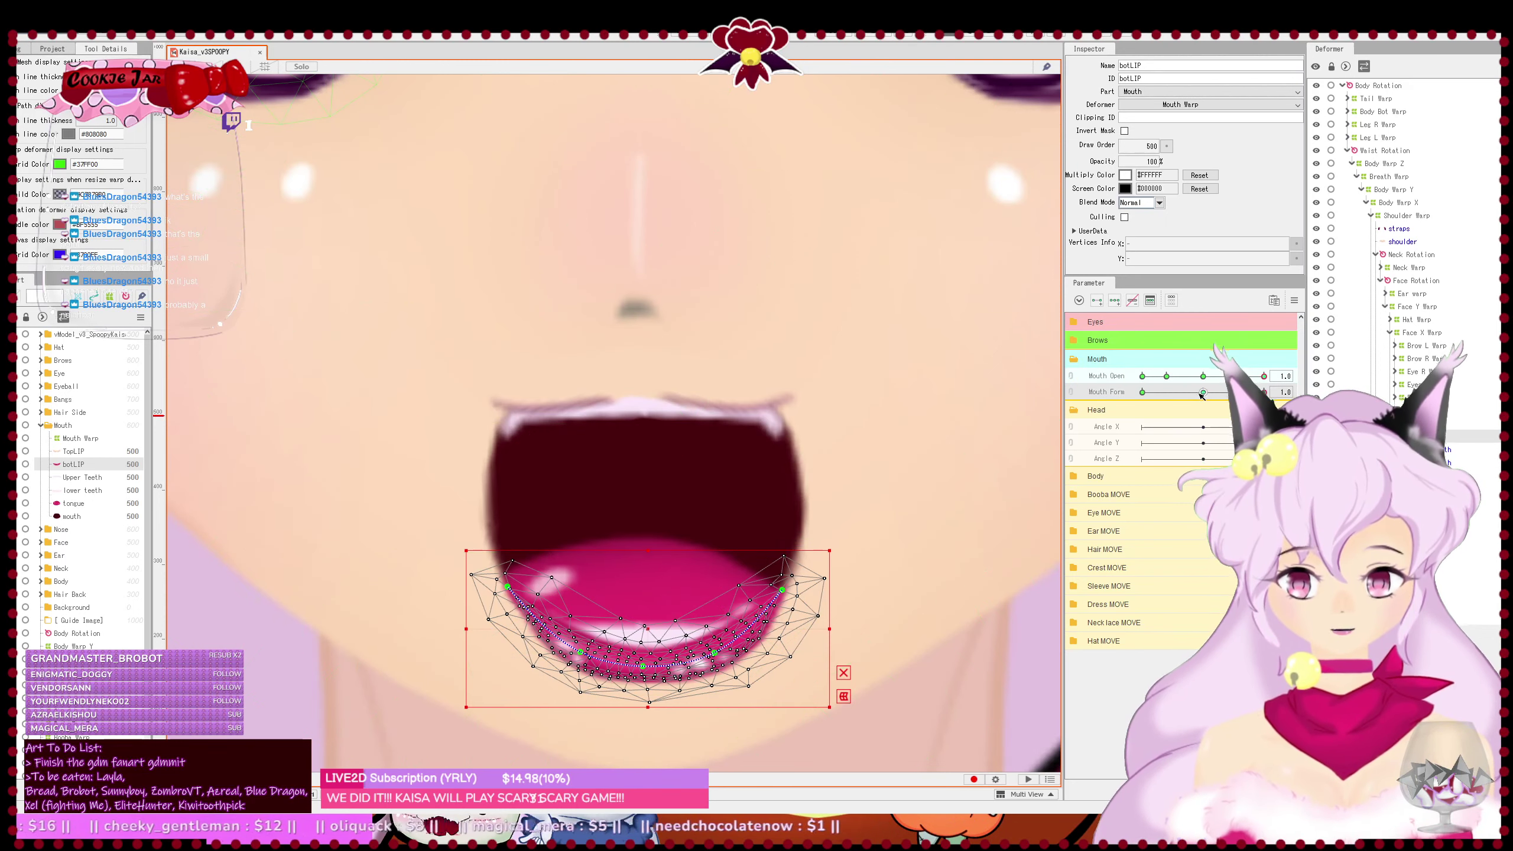
- Pull the side and lower corner points of the mouth's deform path inward to narrow the lower mouth
drag(808, 449, 886, 353)
click(712, 394)
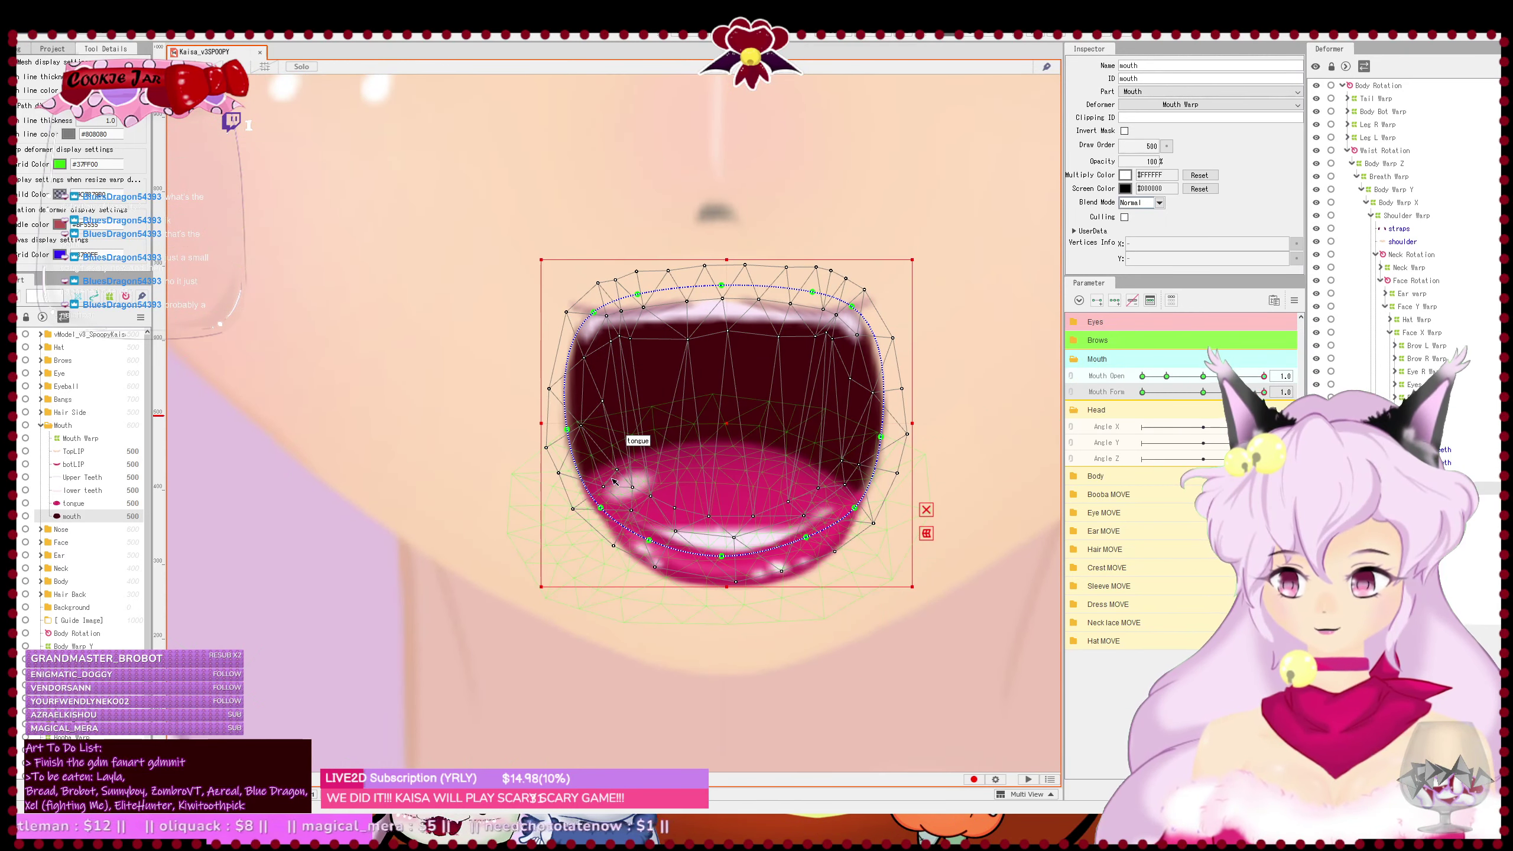
click(629, 565)
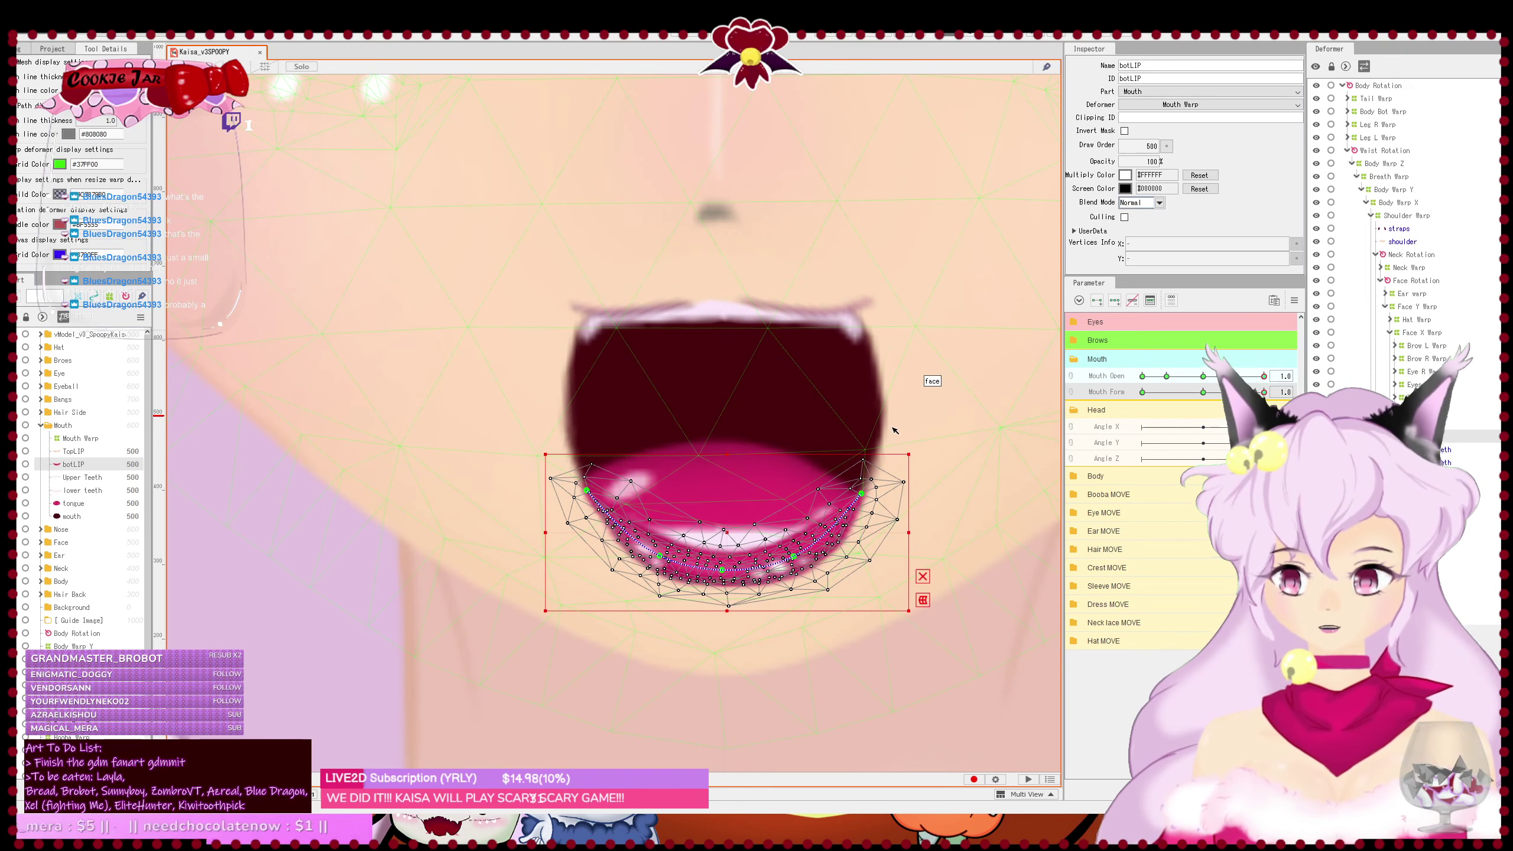
click(853, 396)
mouse_move(882, 436)
mouse_down()
mouse_move(868, 438)
mouse_move(891, 423)
mouse_up()
key(ctrl+z)
drag(853, 508, 836, 505)
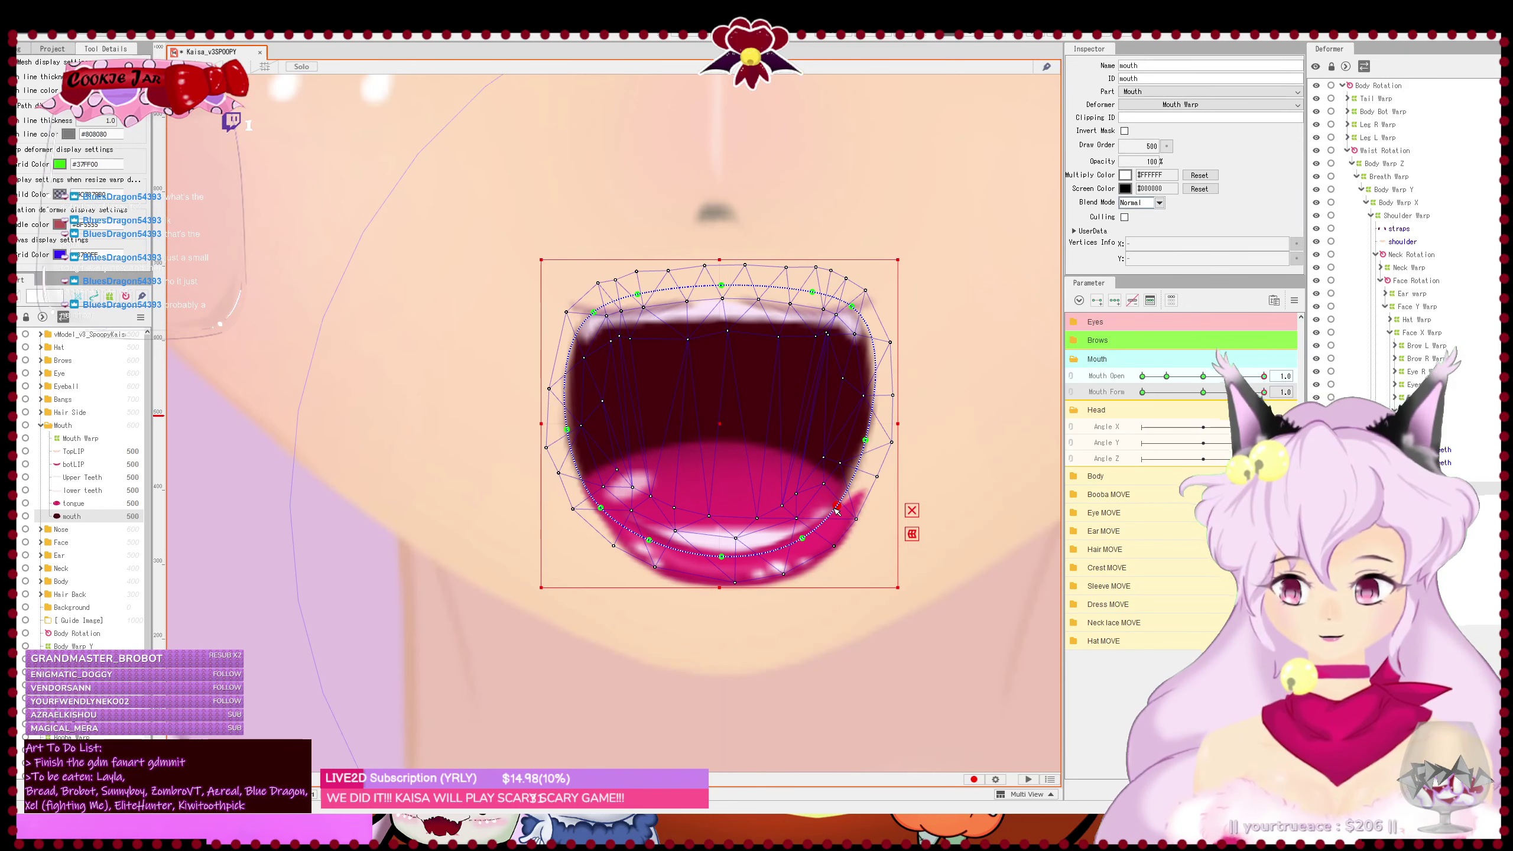
drag(601, 507, 619, 507)
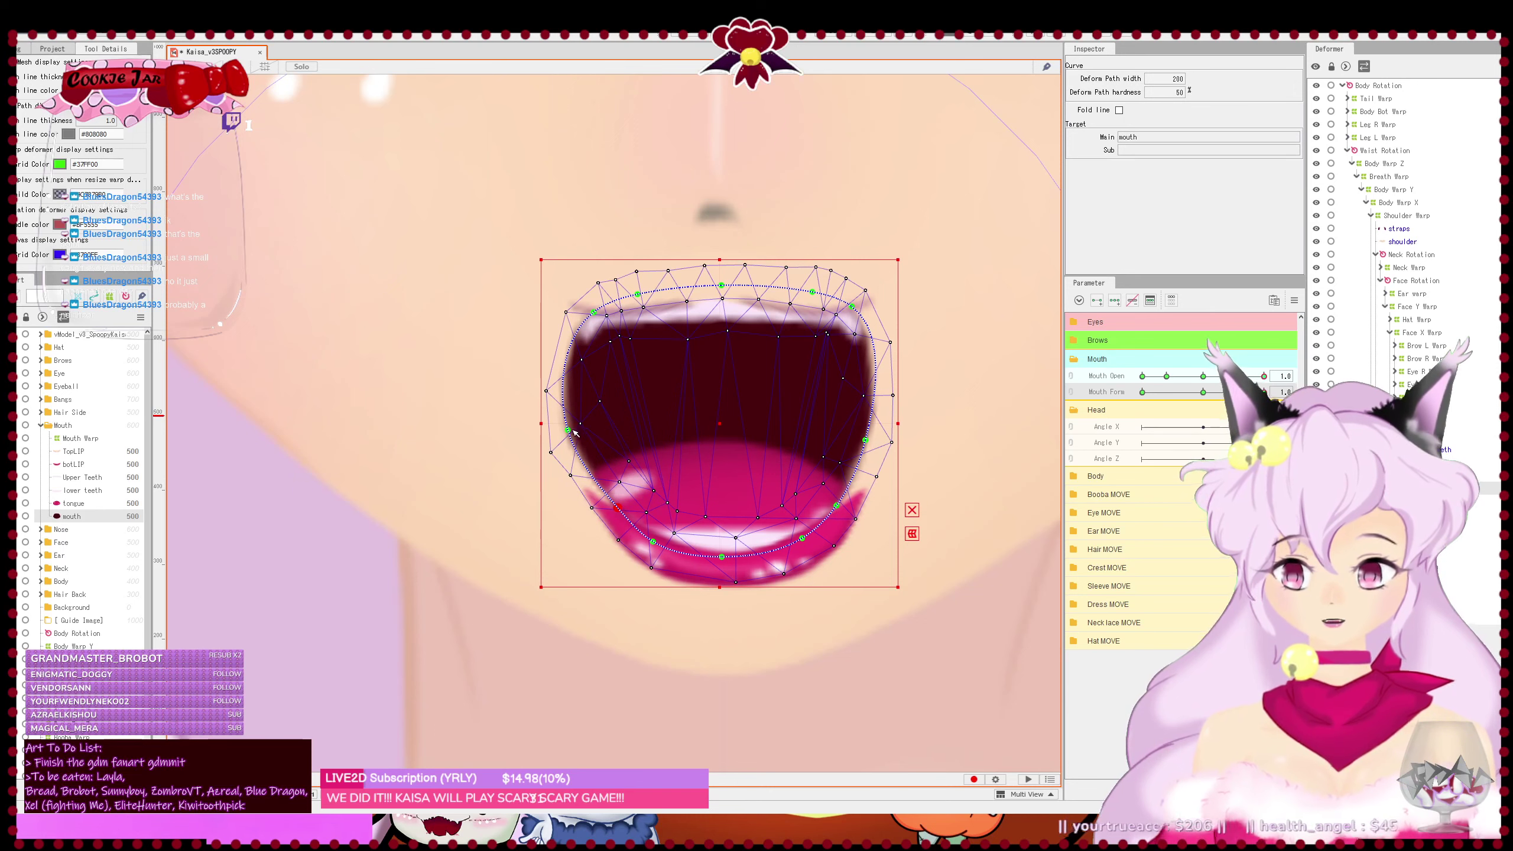
drag(575, 433, 585, 433)
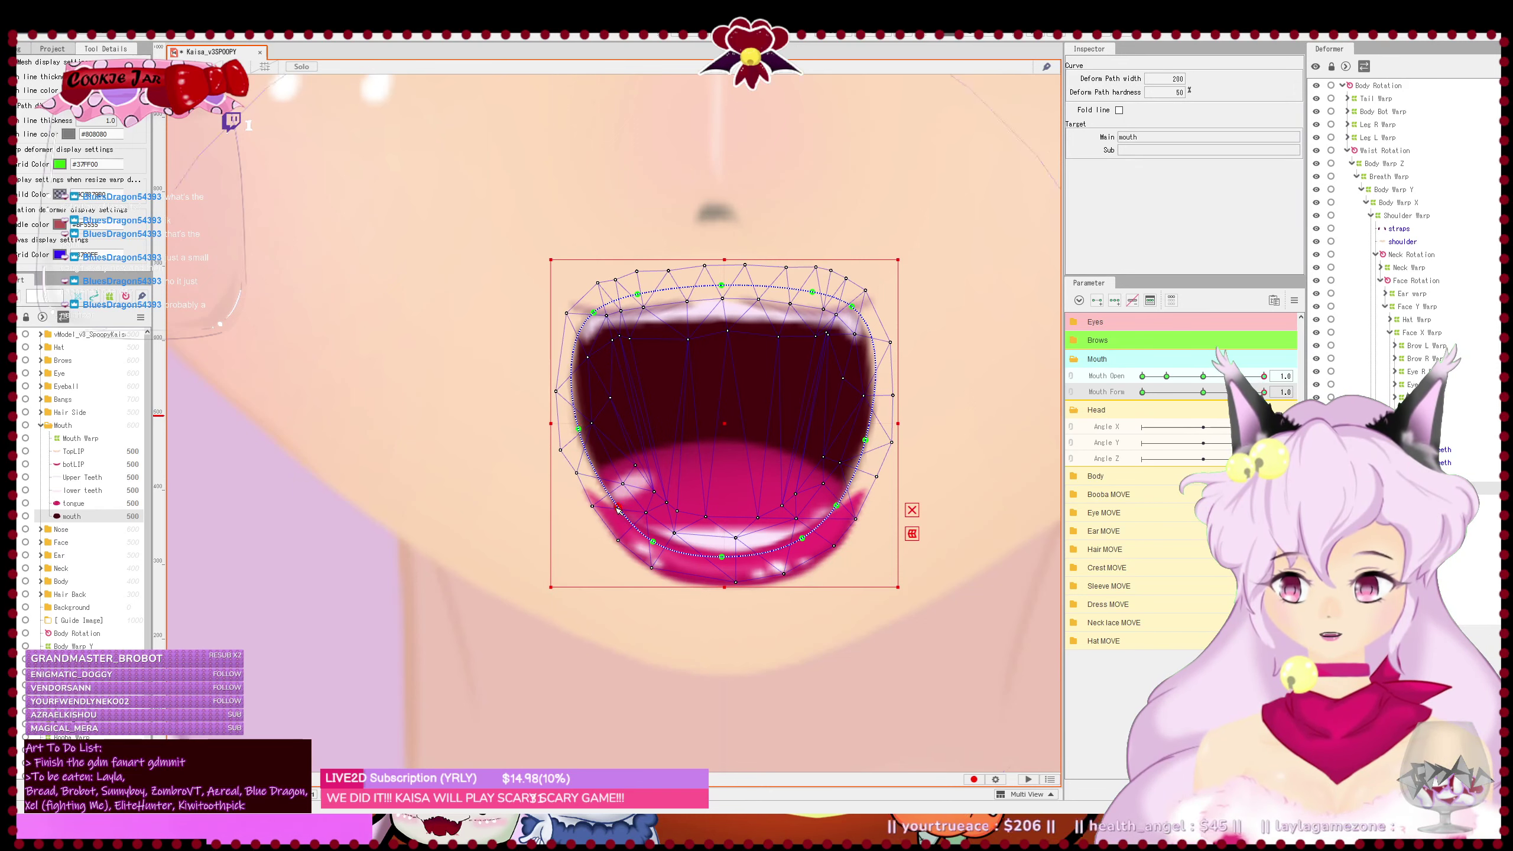
drag(618, 509, 672, 548)
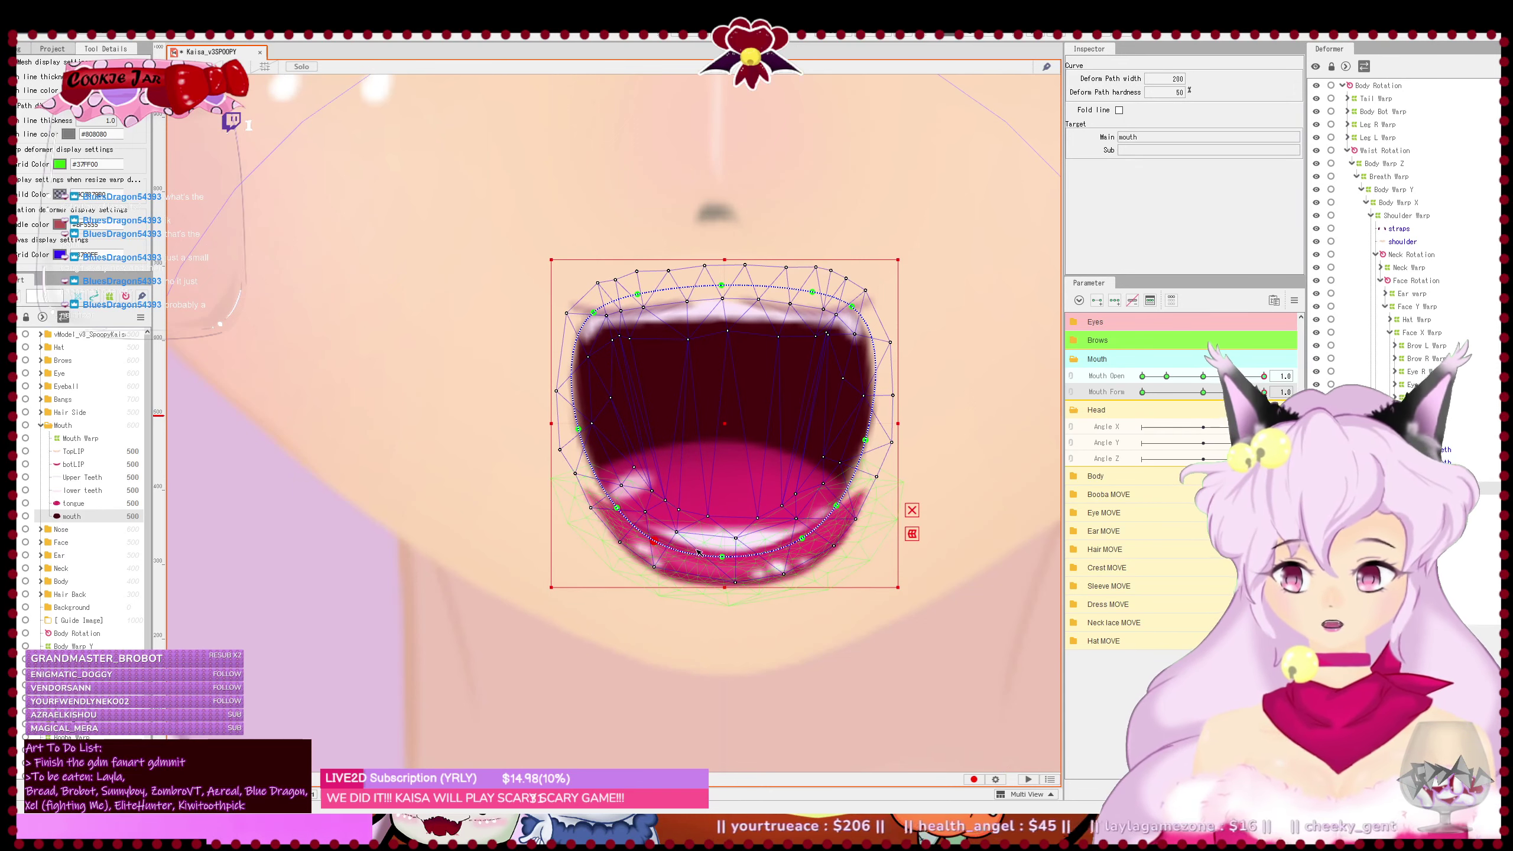
click(580, 429)
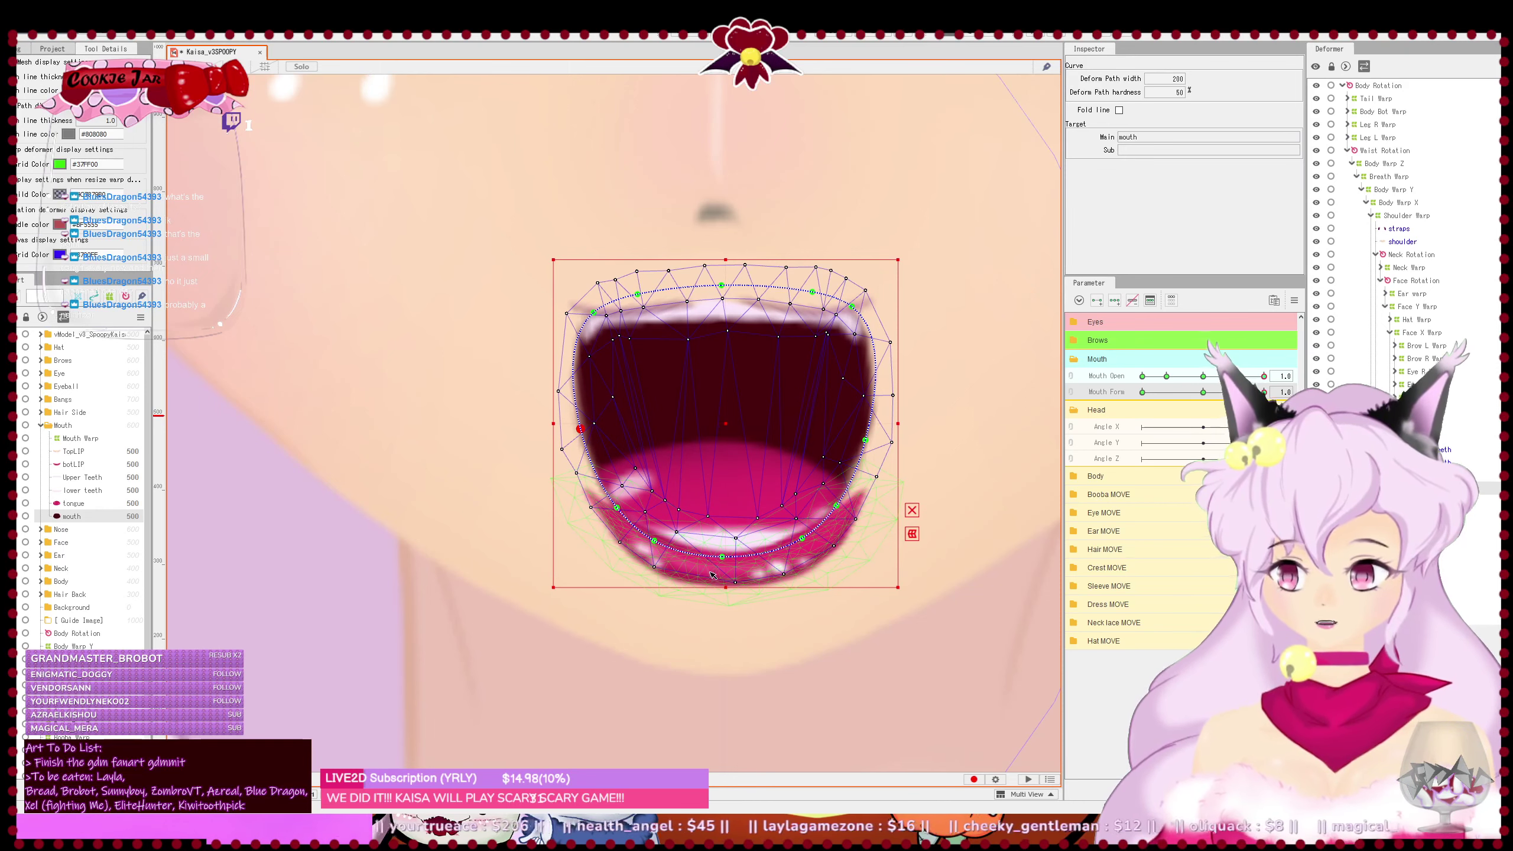
- Move both end points of botLIP's deform path inward to meet the narrowed mouth, raising the right one slightly
click(629, 514)
drag(587, 490, 605, 495)
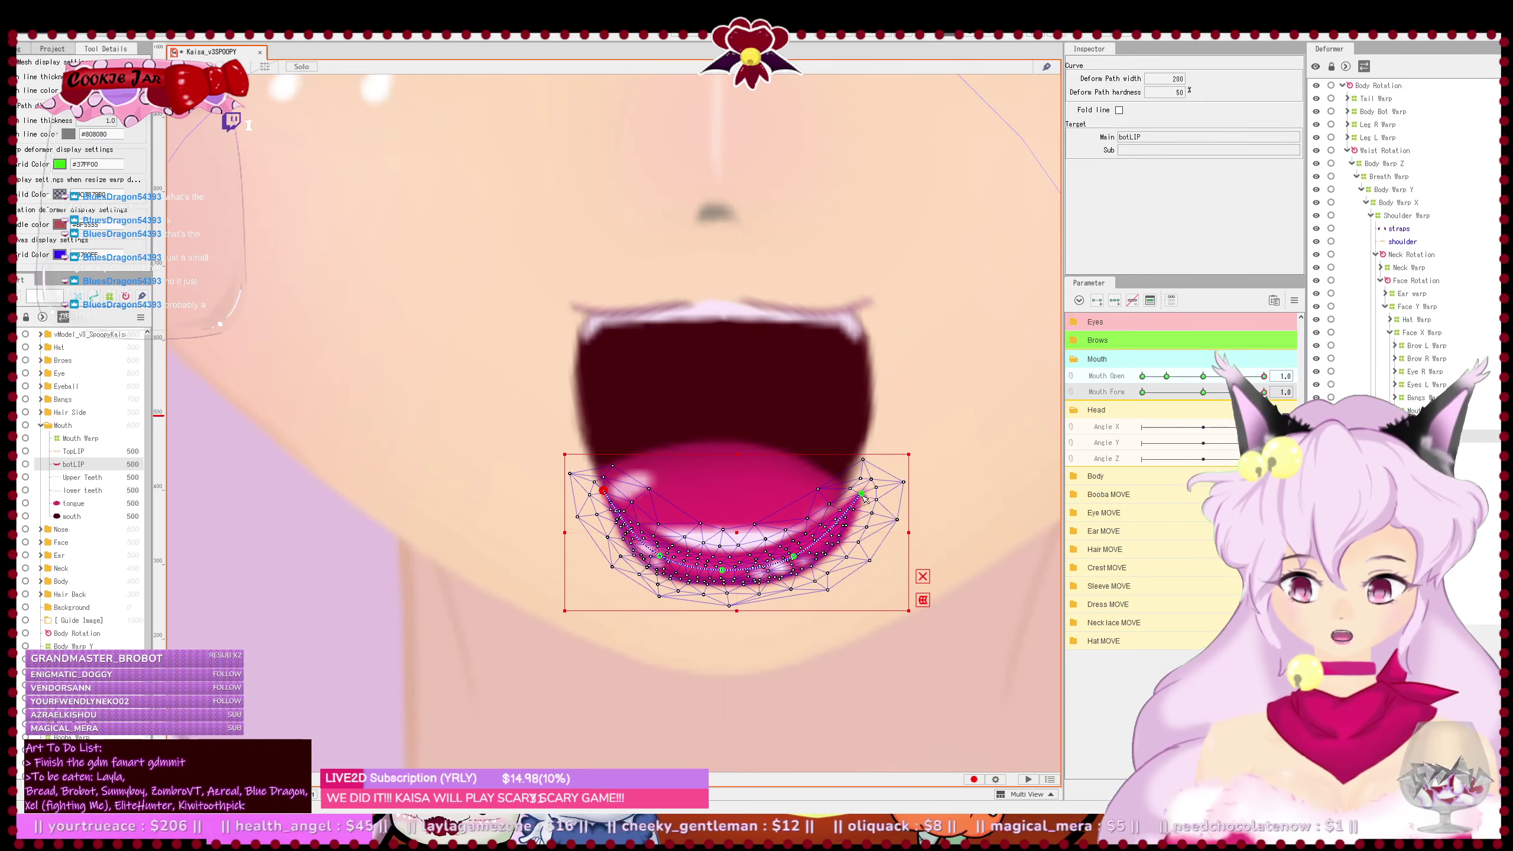
drag(862, 496, 851, 479)
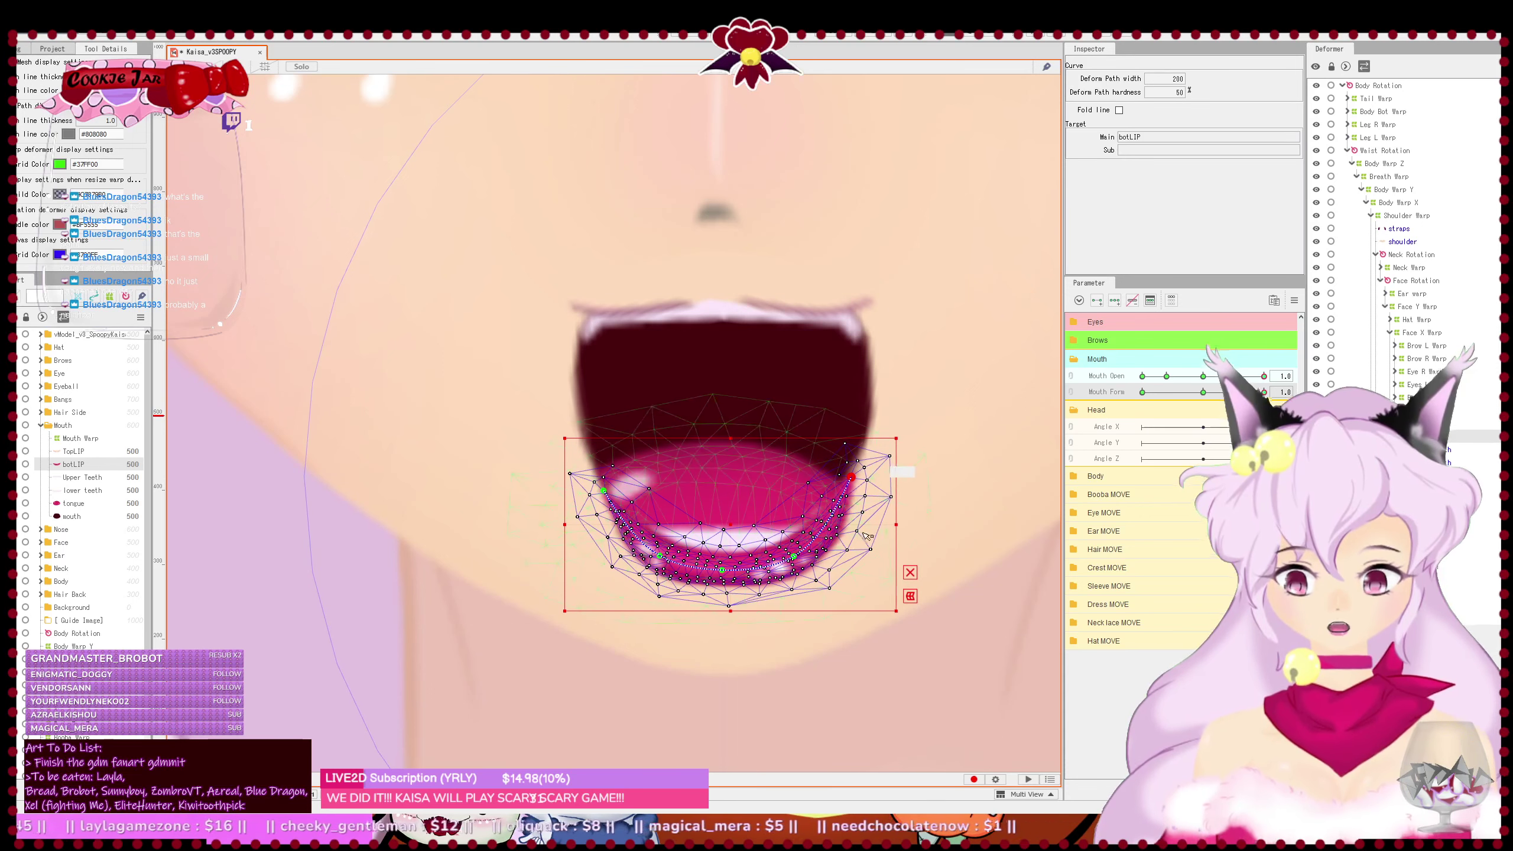
click(872, 547)
scroll(872, 547, down, 5)
scroll(871, 552, up, 6)
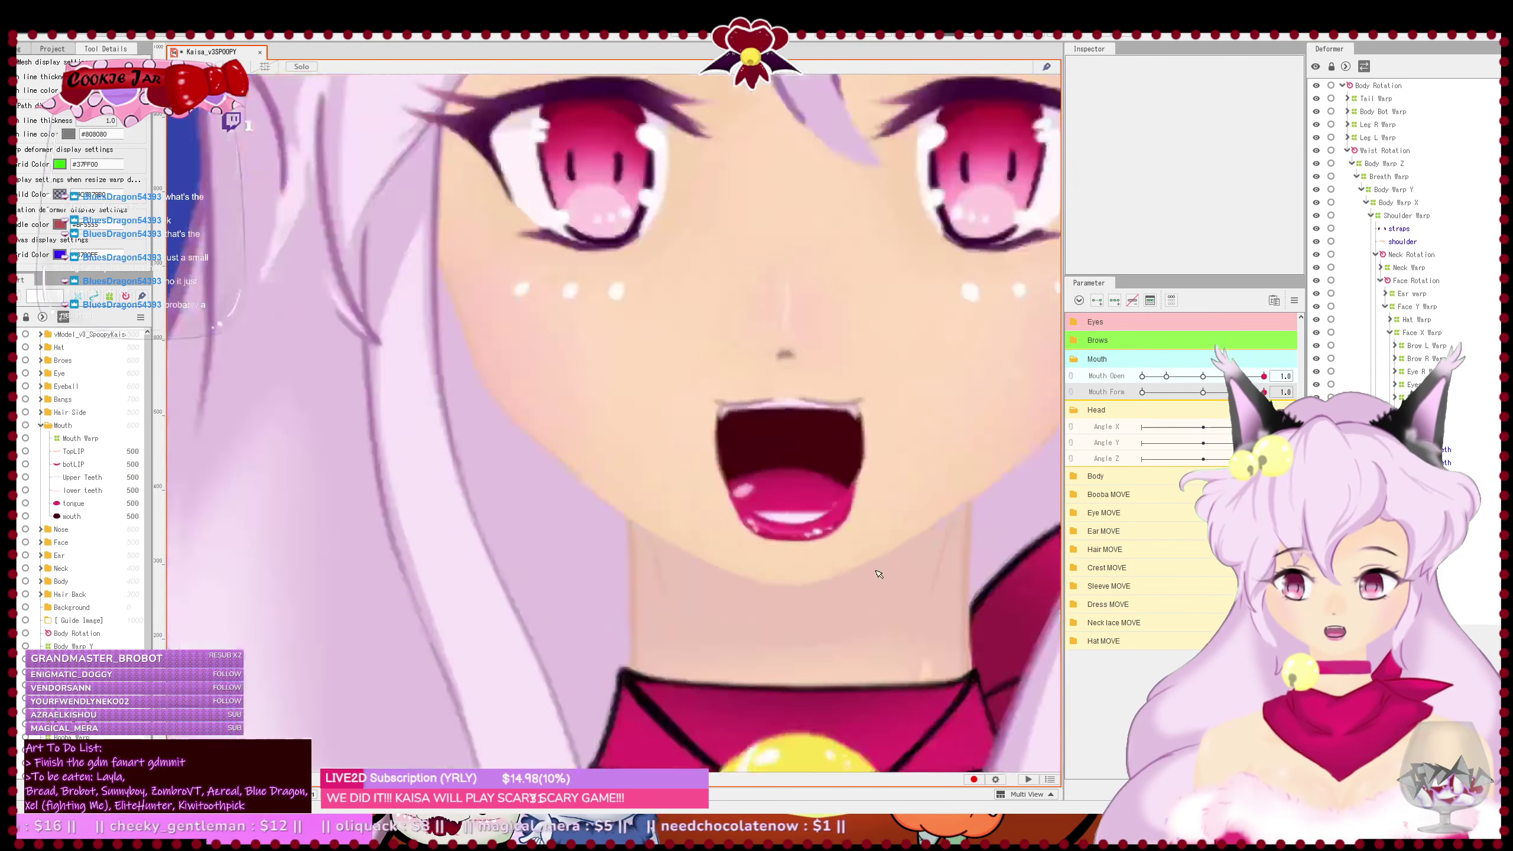
drag(753, 561, 853, 719)
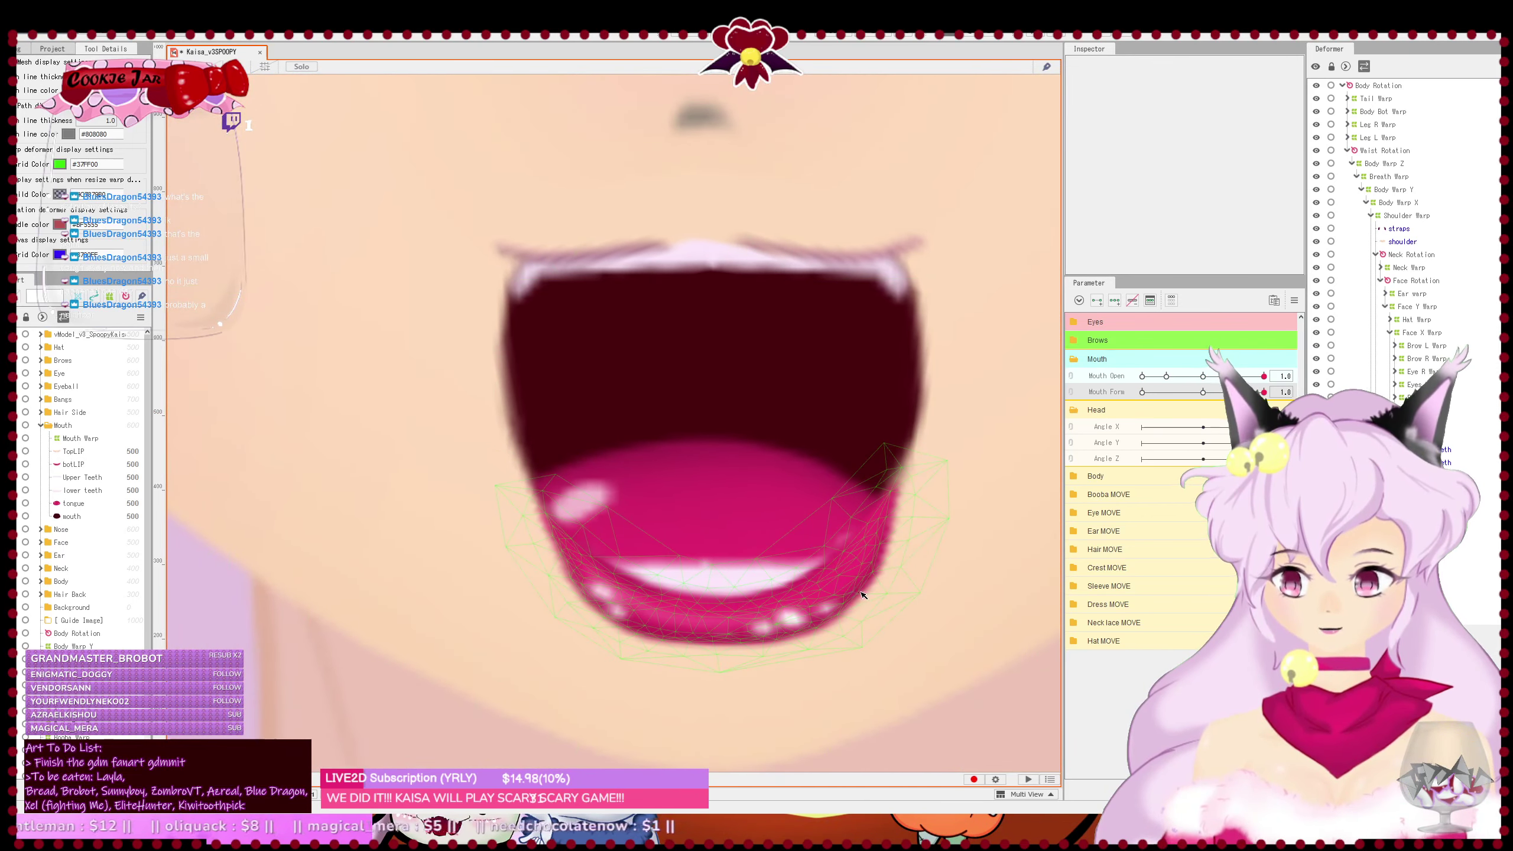
- Adjust TopLIP's deform path points near both upper corners of the mouth so the lip follows the mouth's edge
click(839, 635)
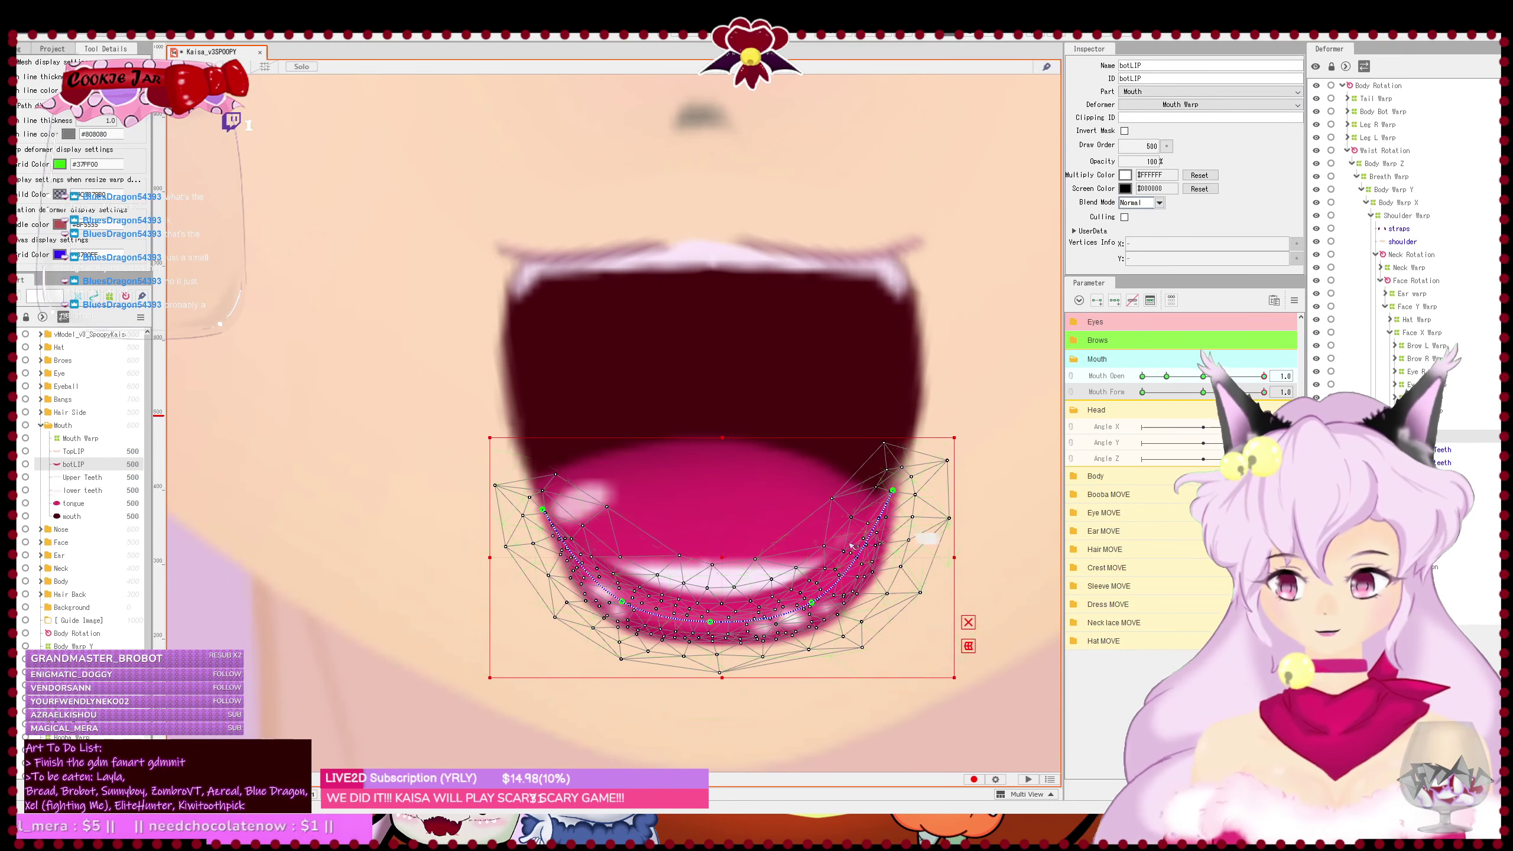
click(748, 323)
drag(749, 324, 737, 415)
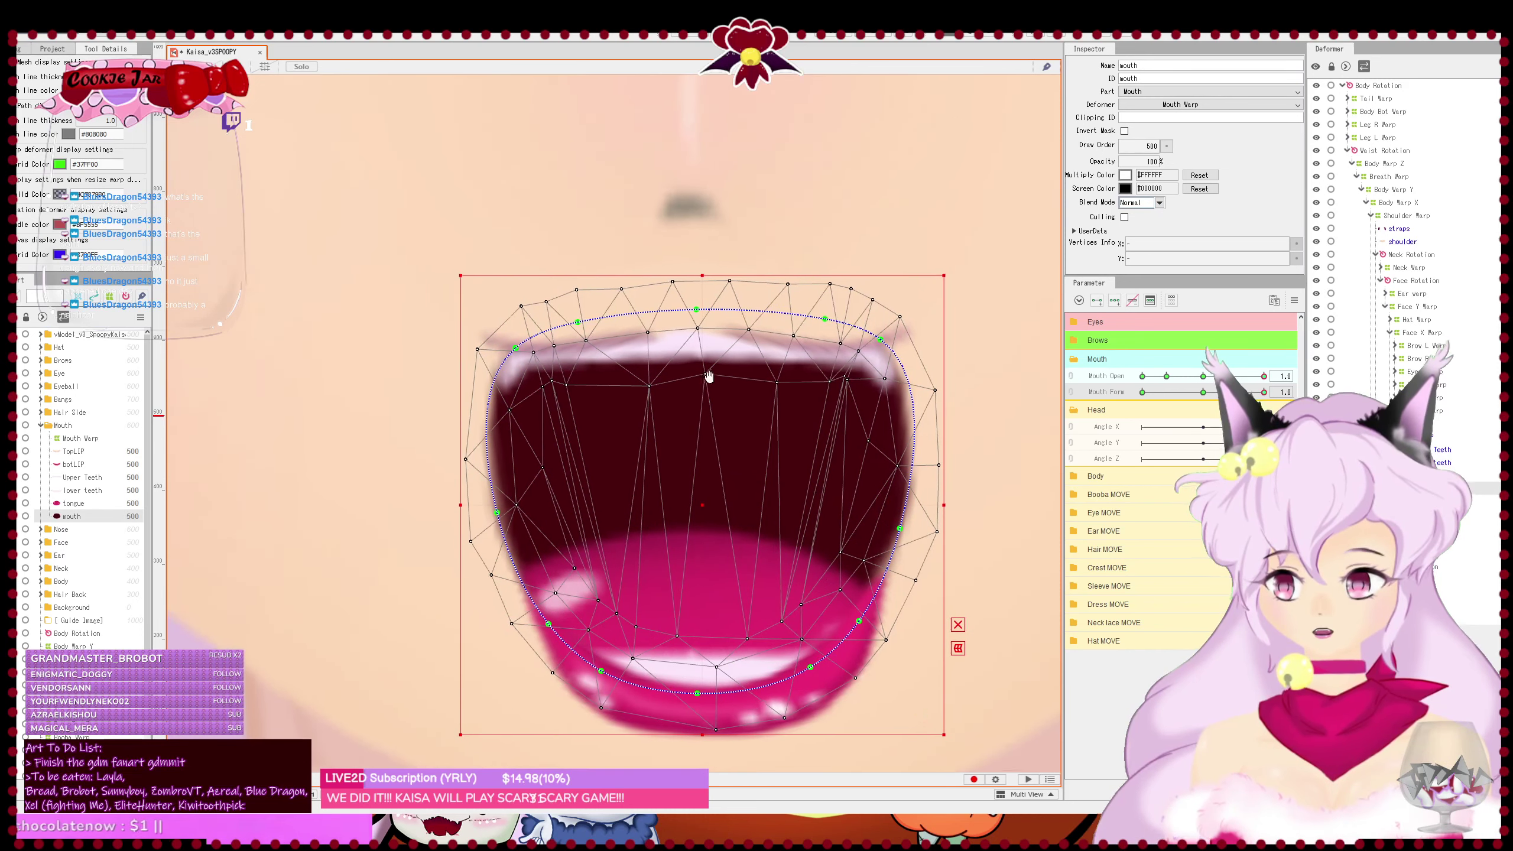
click(577, 290)
click(618, 281)
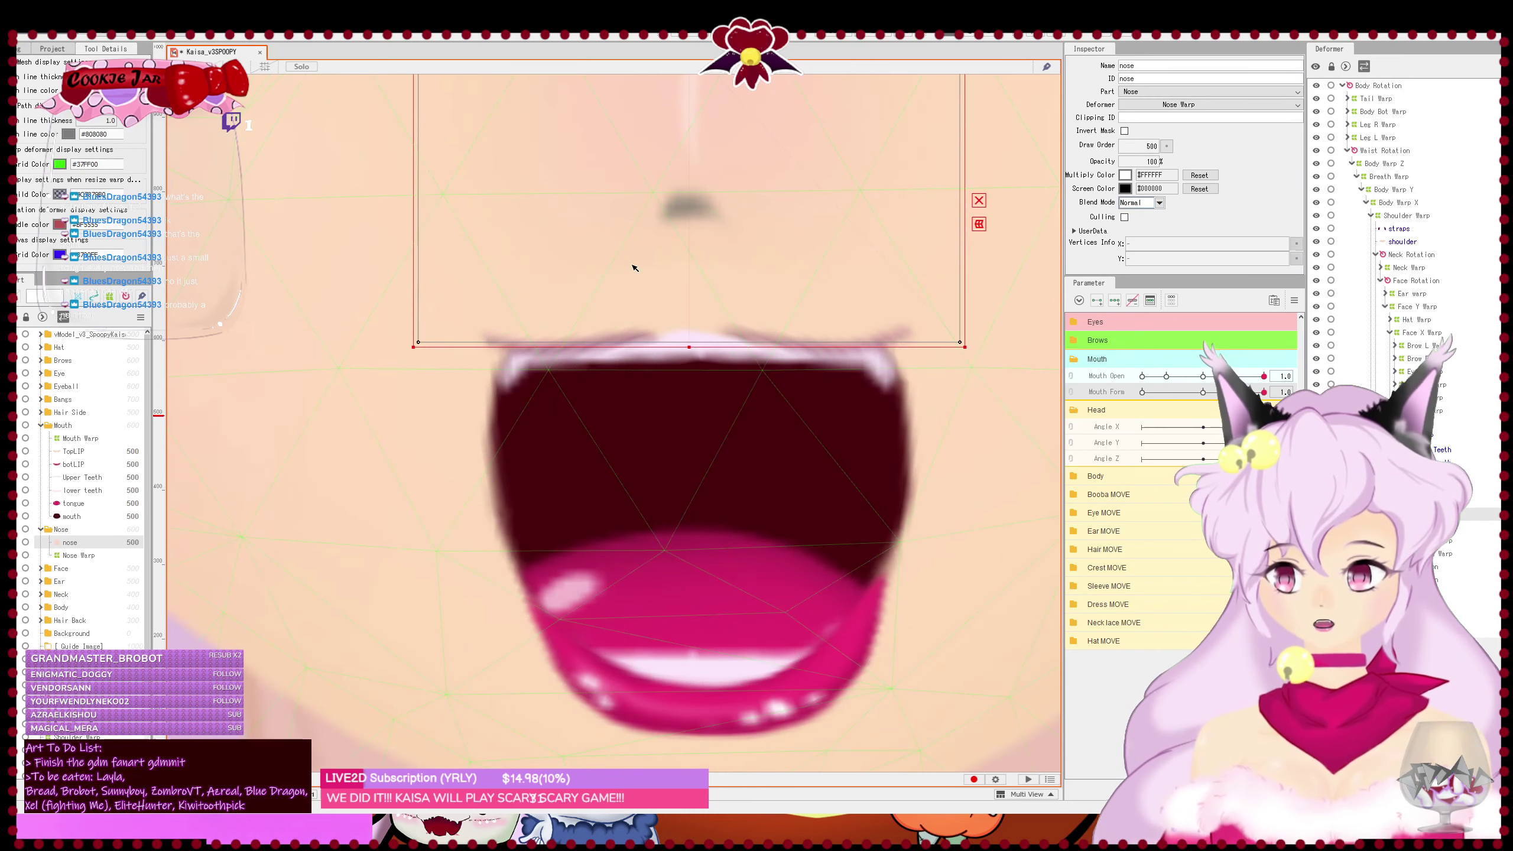
click(513, 322)
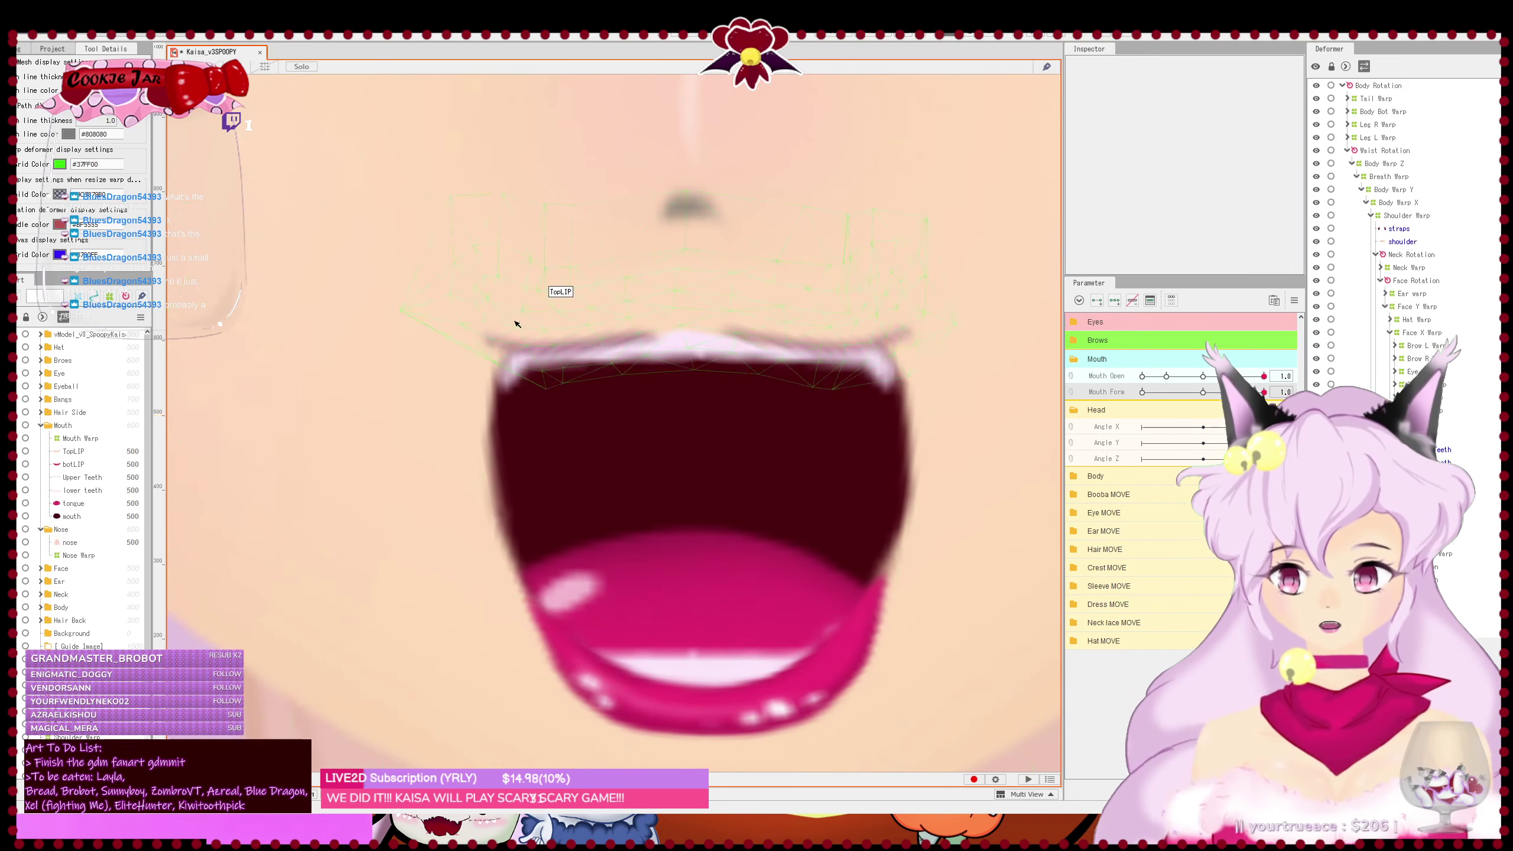
click(557, 346)
drag(500, 340, 566, 355)
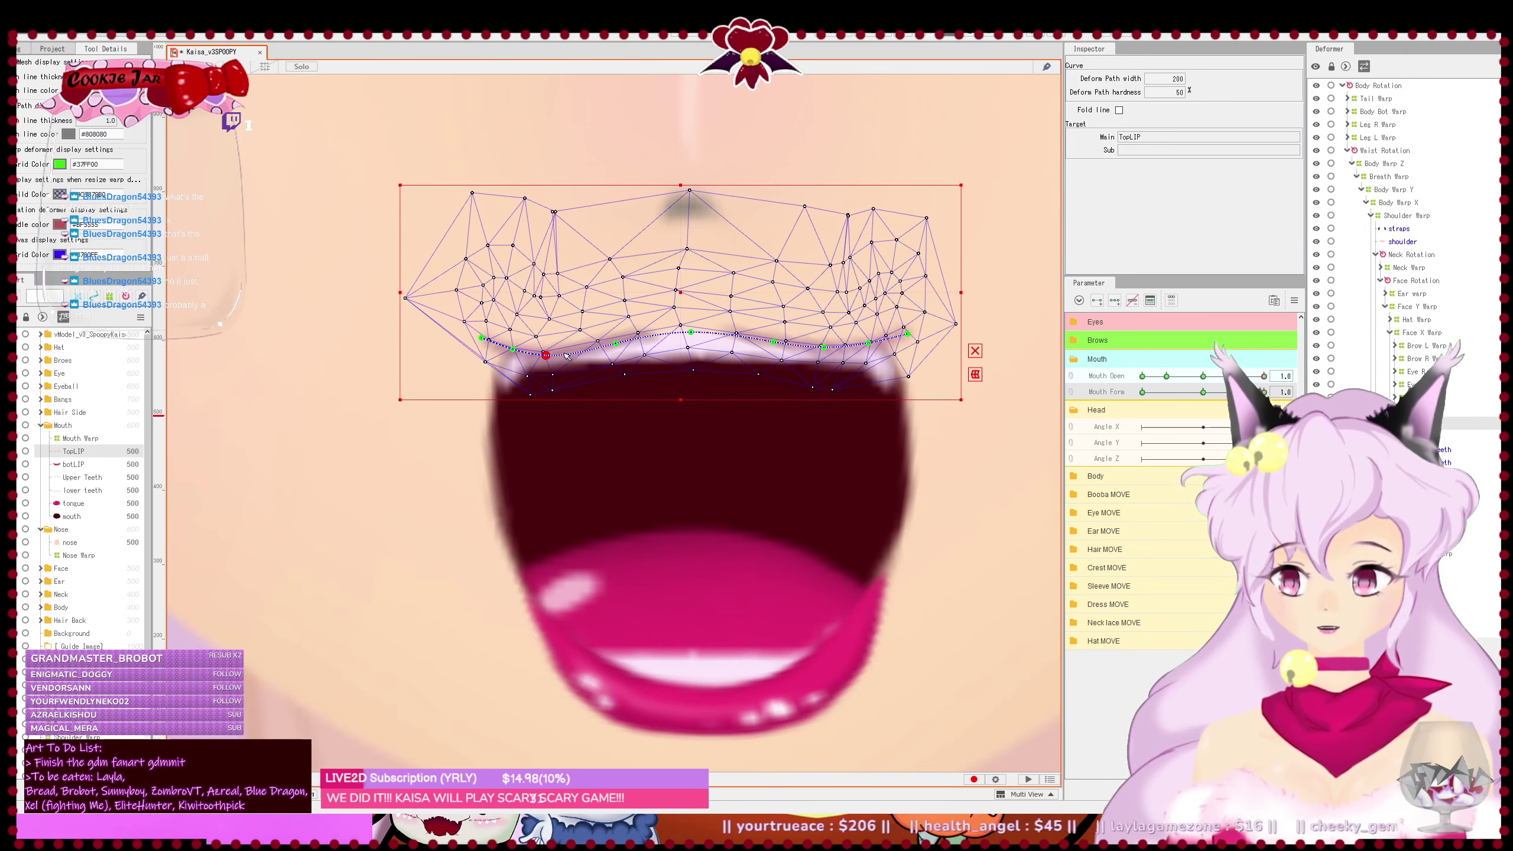
drag(871, 353, 691, 335)
click(922, 374)
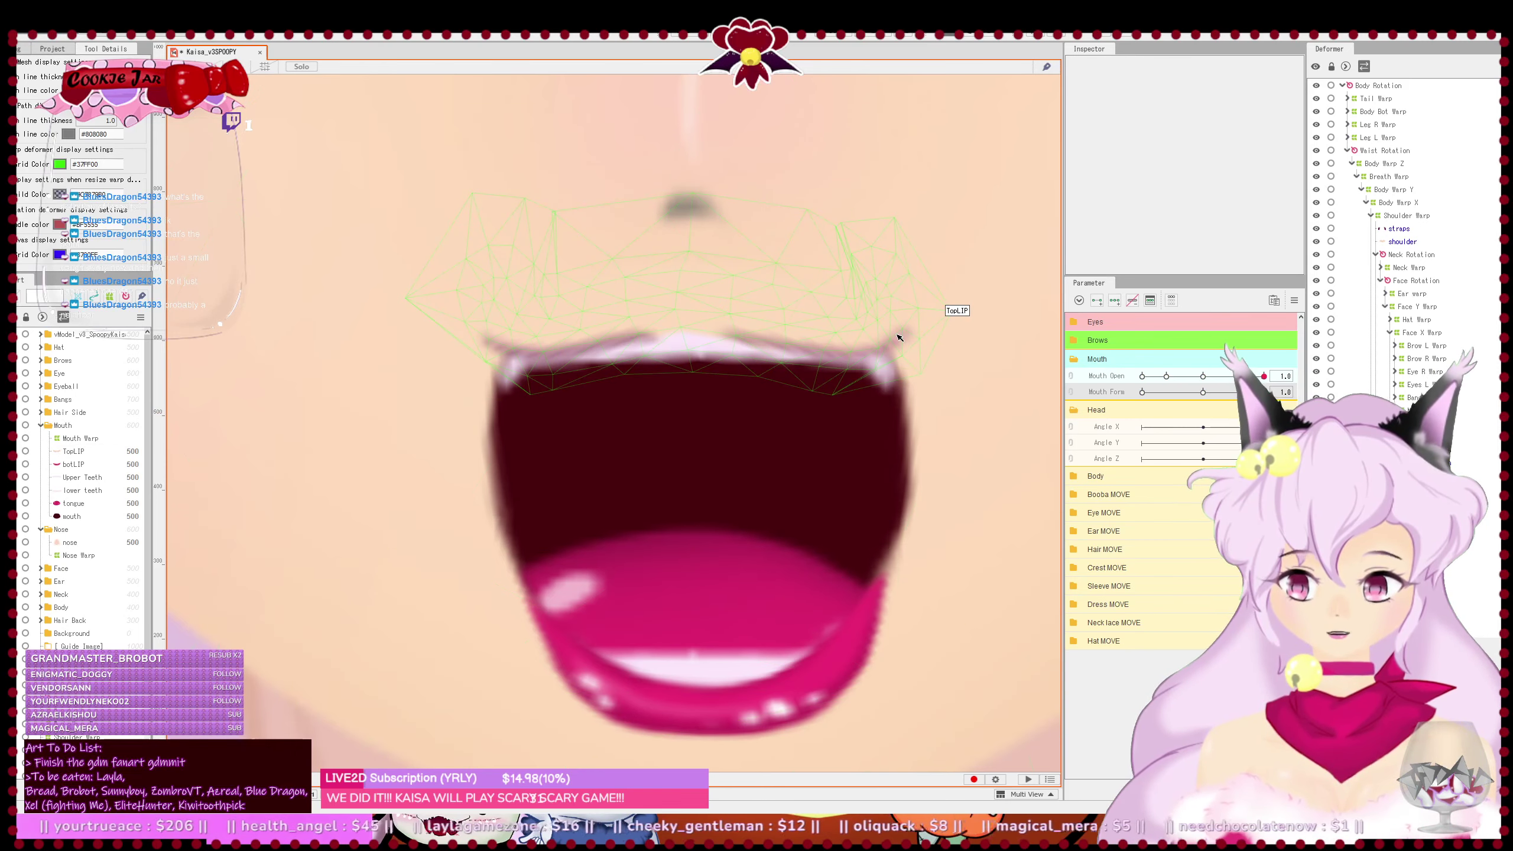
- Nudge the right end point of TopLIP's deform path slightly, and save the model
click(899, 337)
drag(907, 333, 910, 336)
click(952, 358)
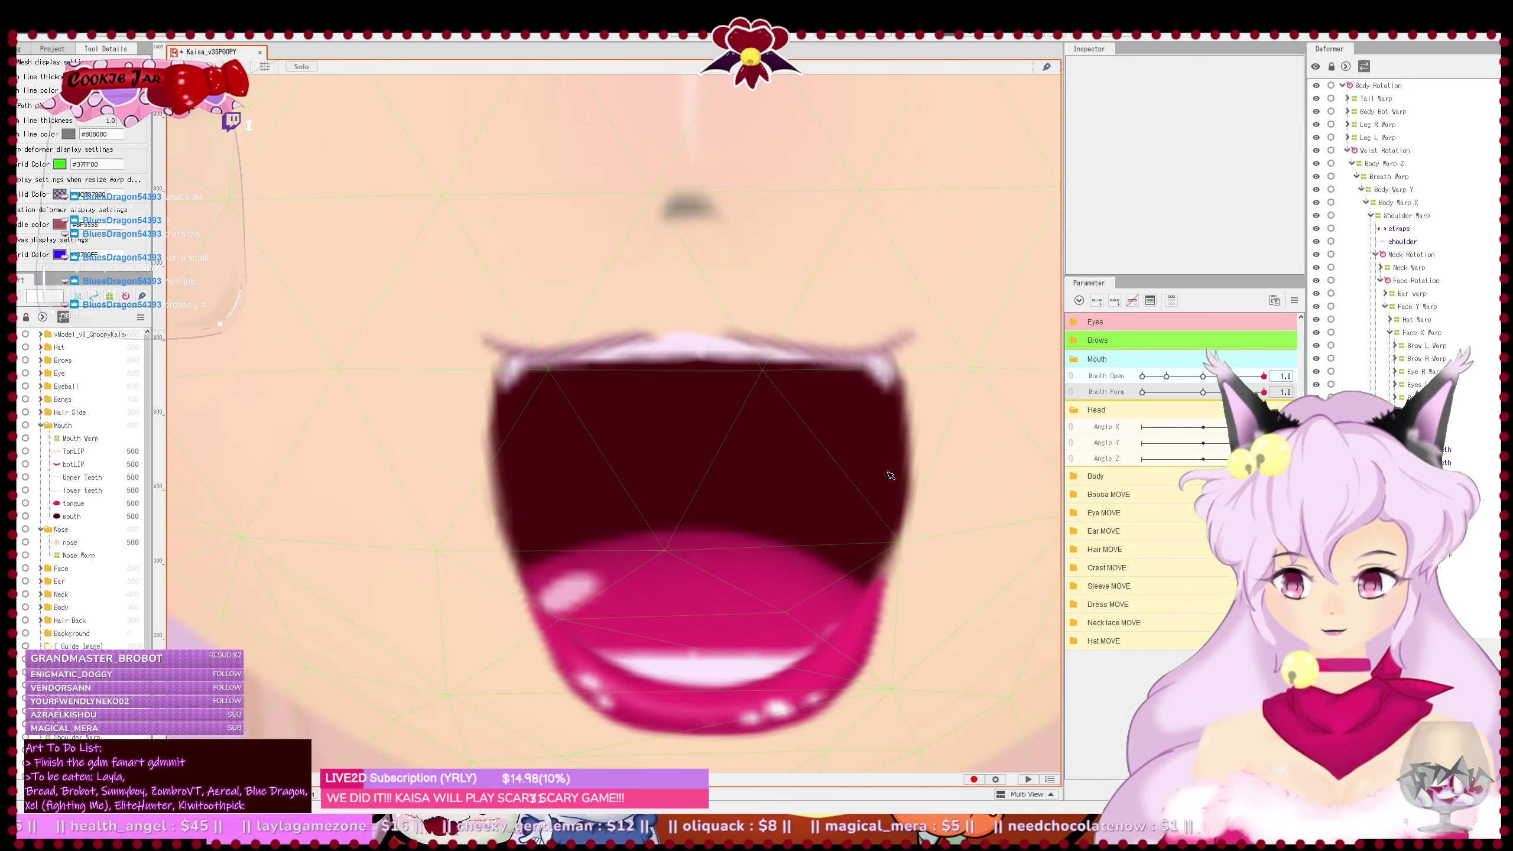
scroll(905, 490, down, 6)
drag(914, 511, 817, 553)
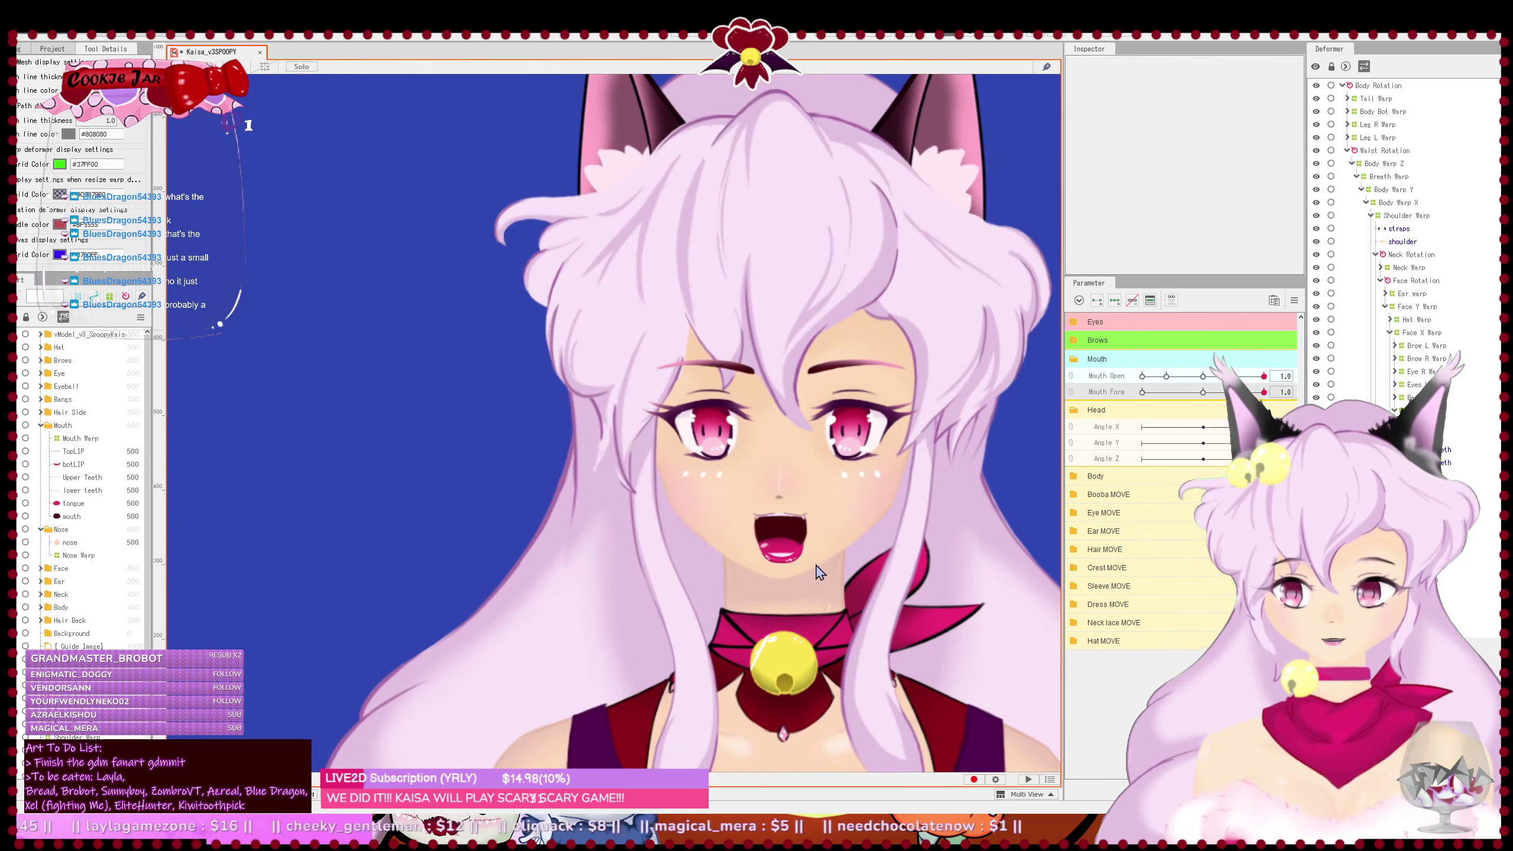
key(ctrl+s)
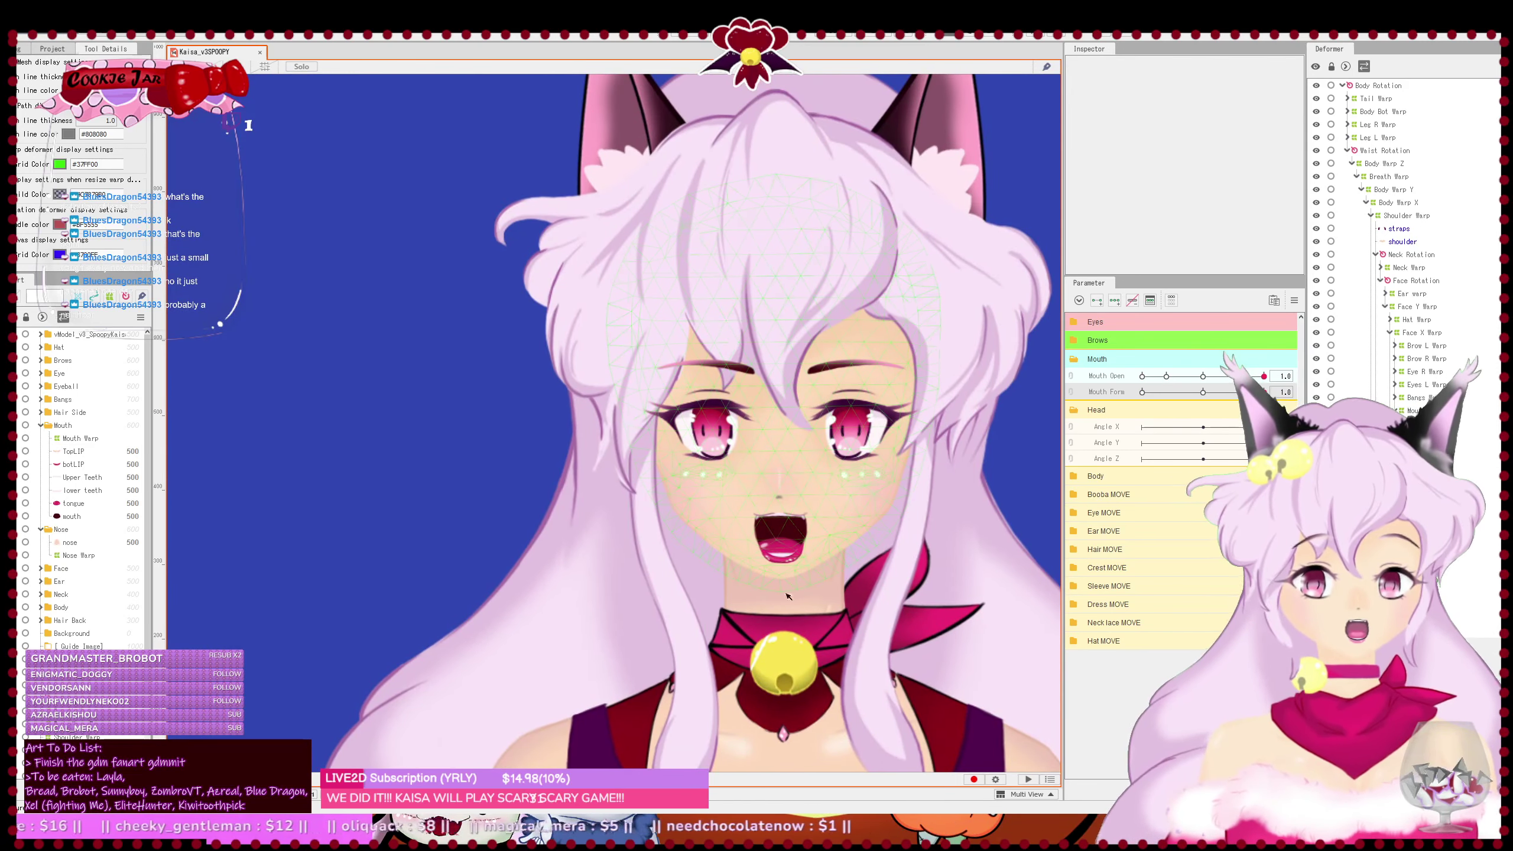
- Move the side and lower corner points of the mouth's deform path outward on both sides to widen the lower mouth
drag(753, 647, 673, 619)
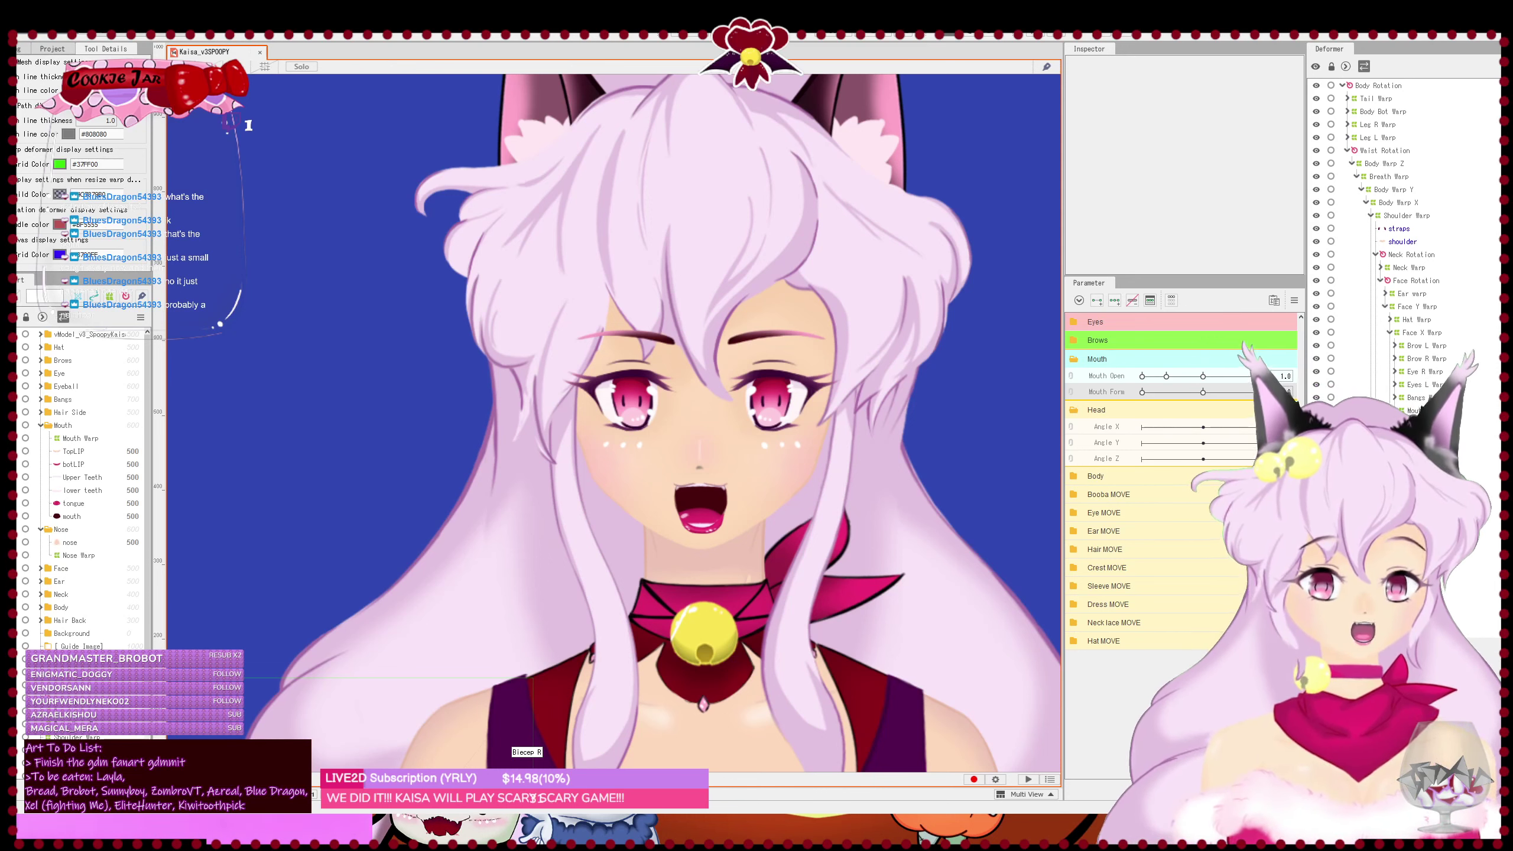
scroll(639, 495, up, 5)
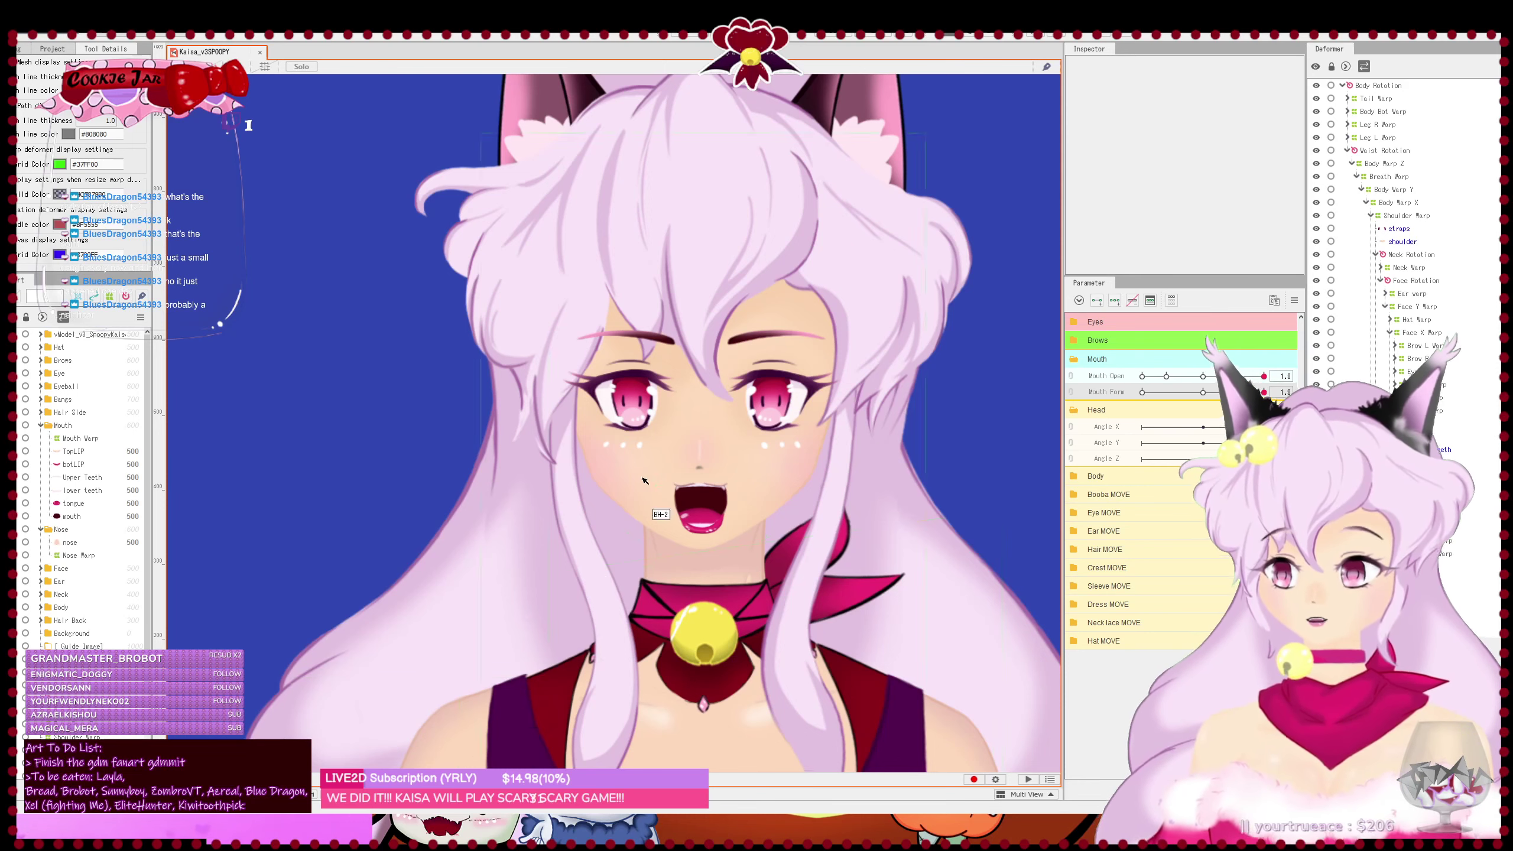
click(816, 526)
scroll(804, 526, up, 3)
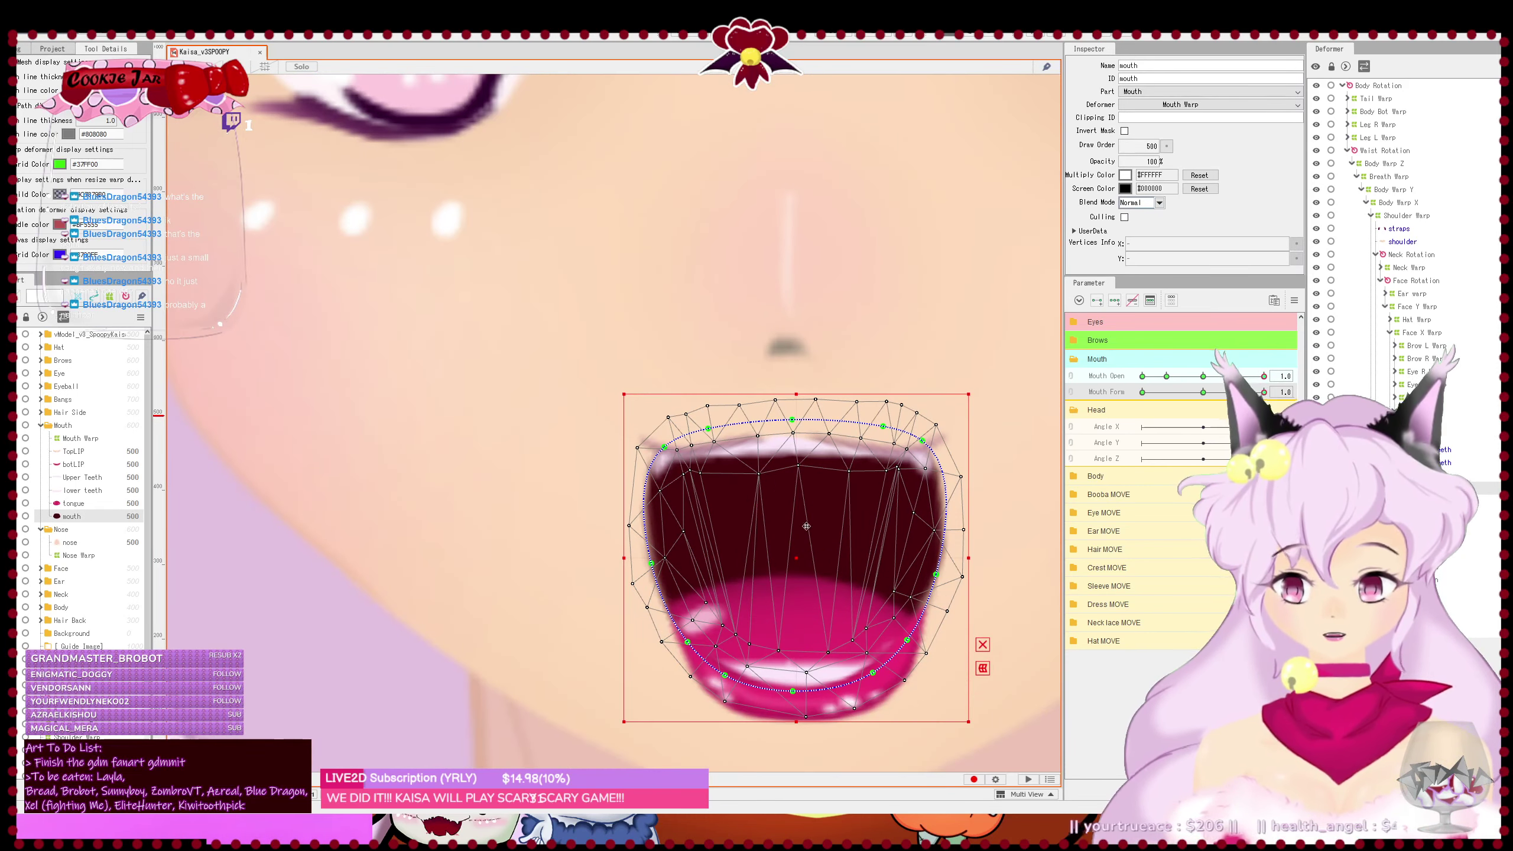
drag(651, 563, 638, 564)
drag(687, 642, 673, 645)
drag(914, 598, 892, 531)
drag(854, 595, 866, 604)
drag(891, 530, 893, 533)
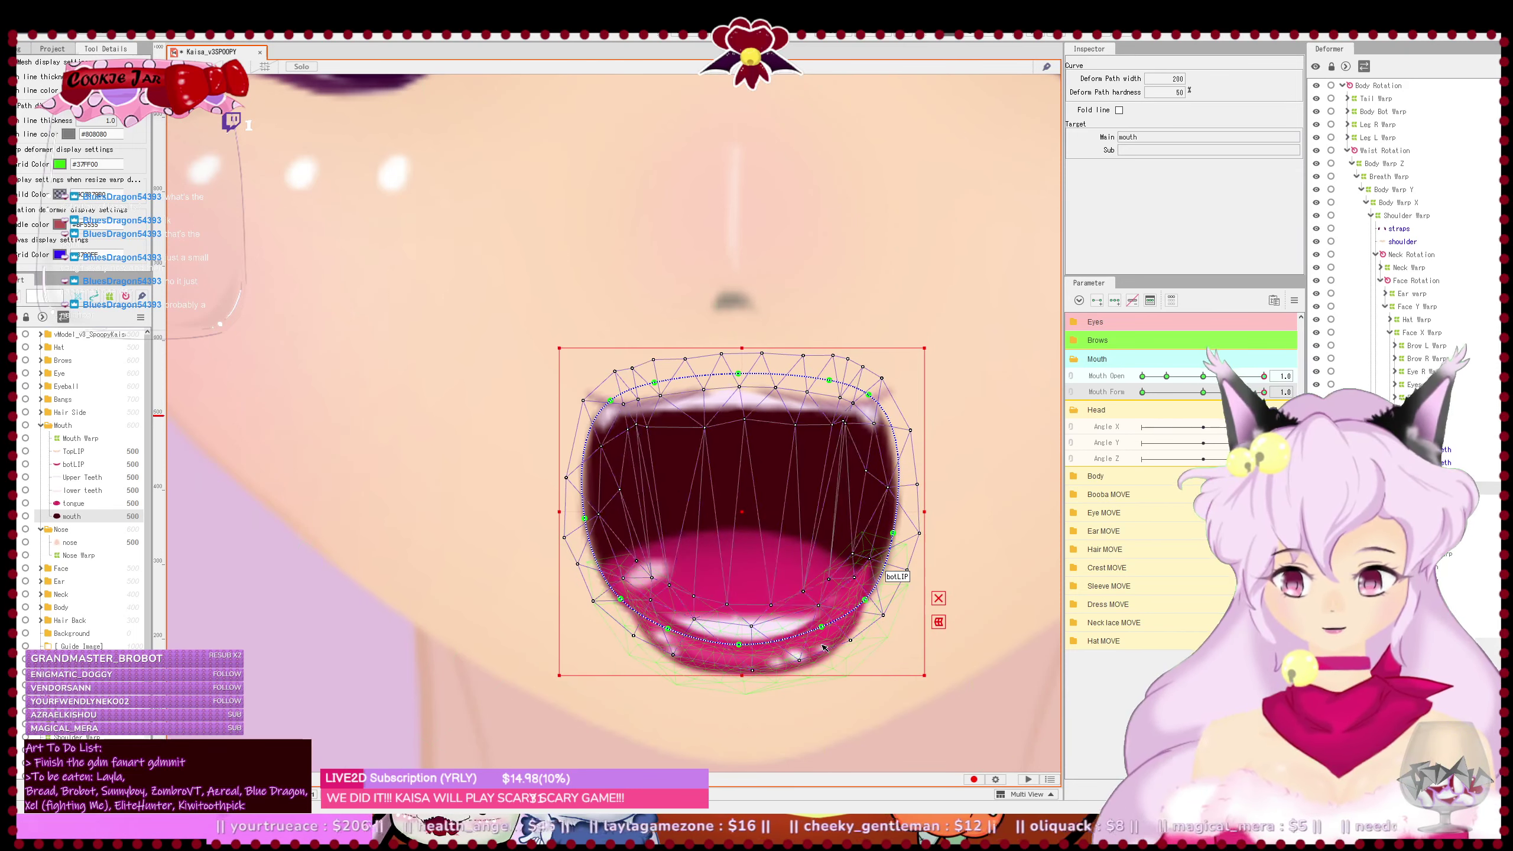
- Spread botLIP's deform path points outward to fit the widened mouth
click(871, 591)
click(876, 588)
drag(814, 646, 821, 651)
drag(620, 579, 610, 589)
drag(676, 643, 744, 660)
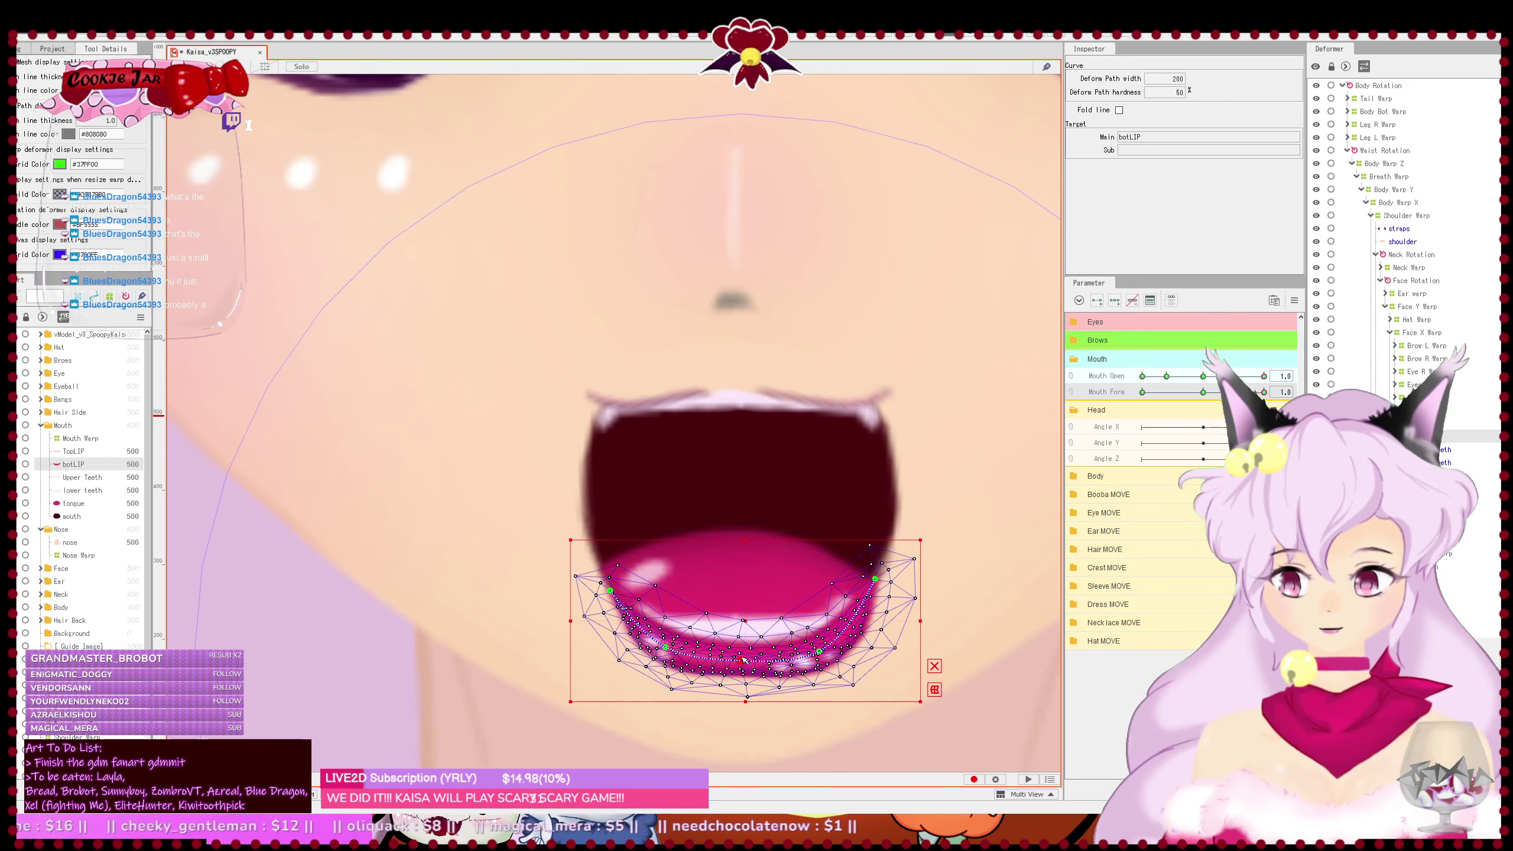
- Lower both end points of botLIP's deform path and pull its lower right point inward along the mouth's bottom edge
drag(610, 589, 621, 604)
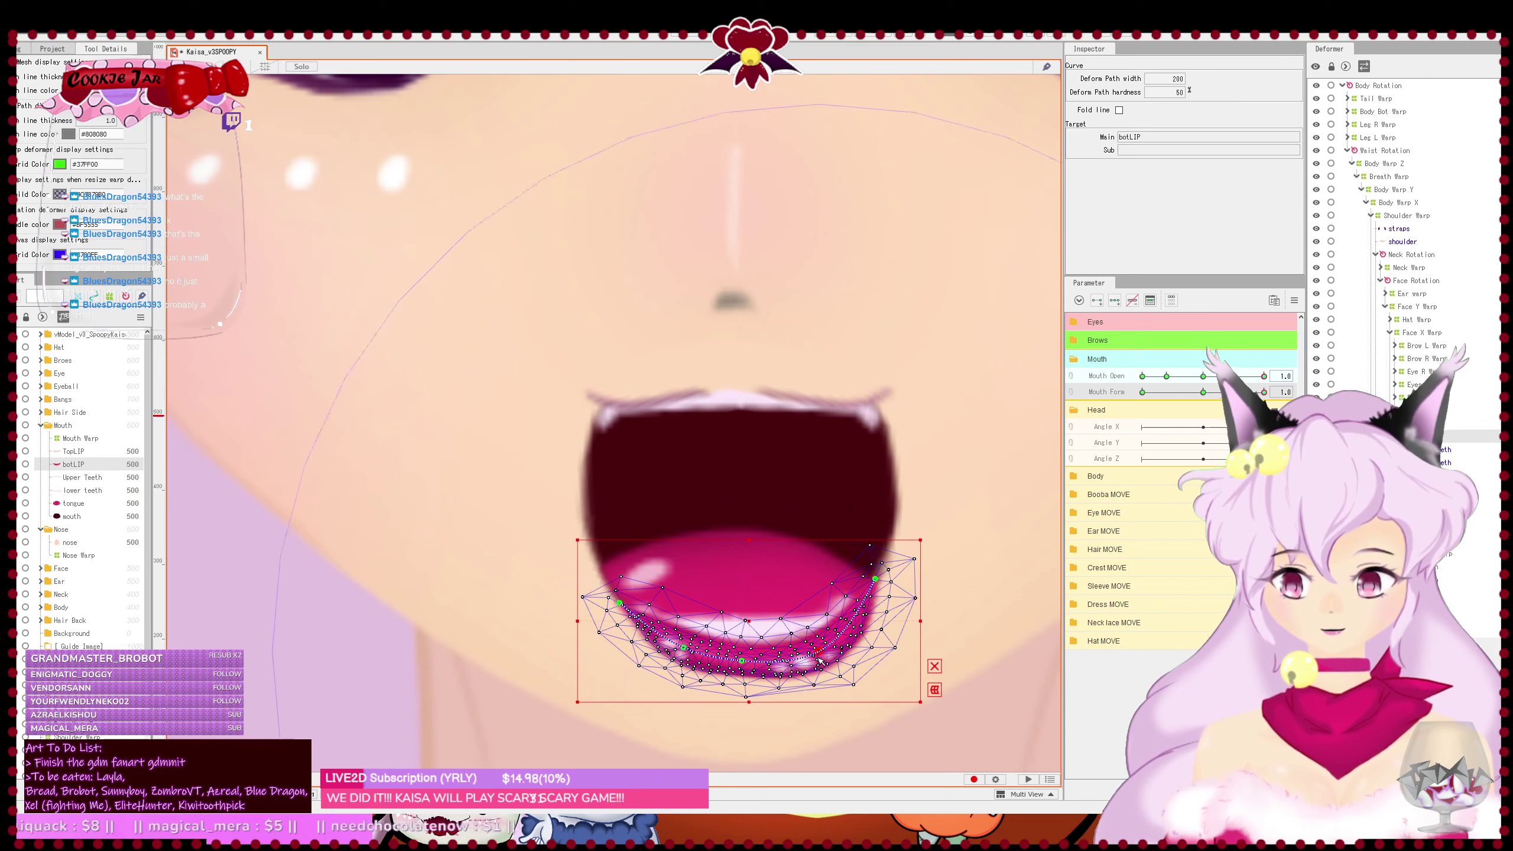
drag(819, 652, 808, 651)
drag(877, 589, 870, 613)
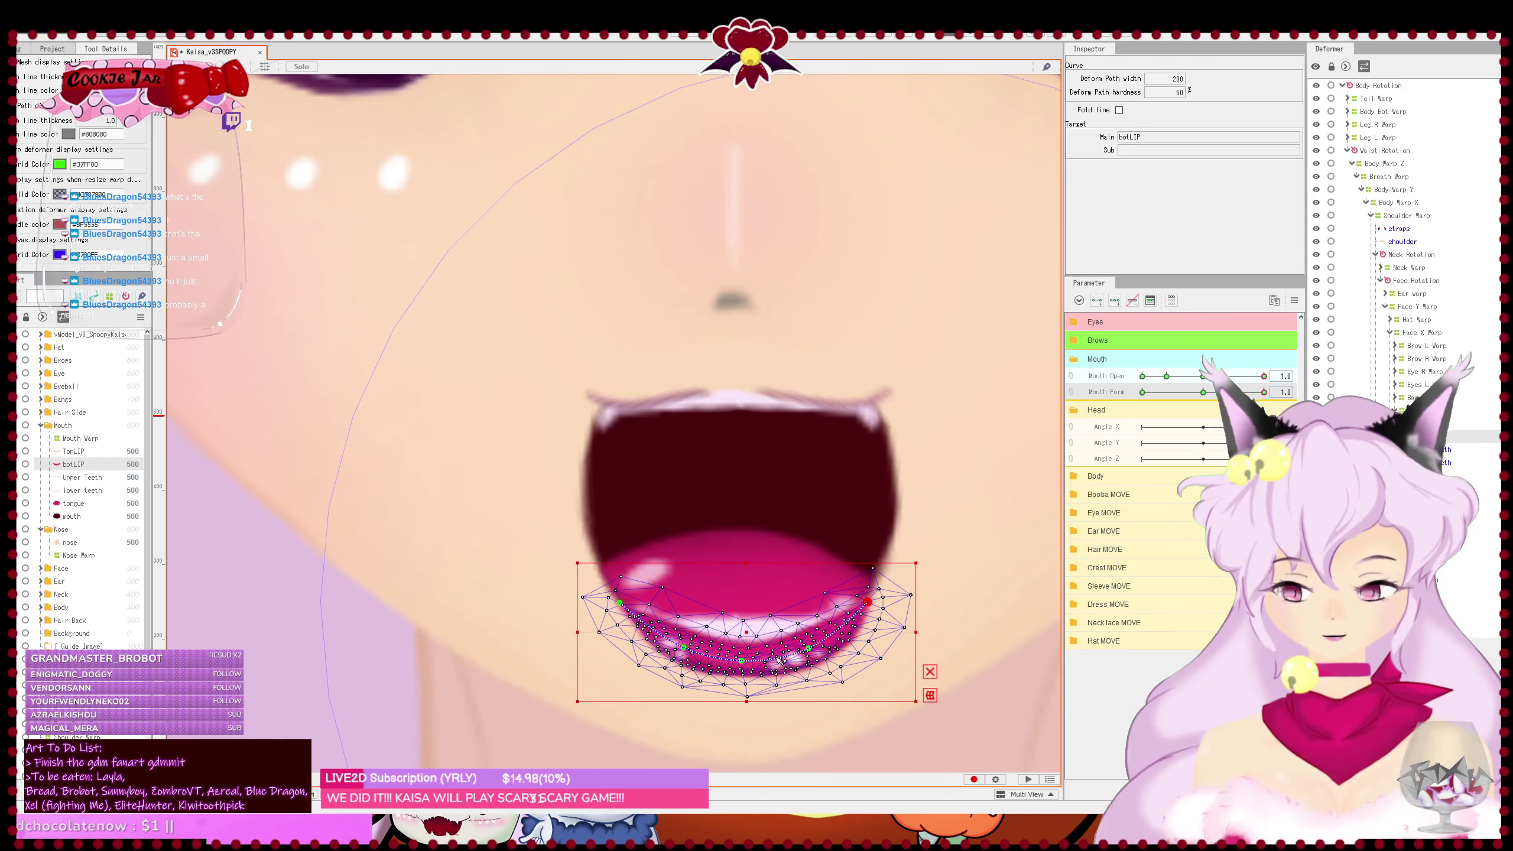
click(805, 647)
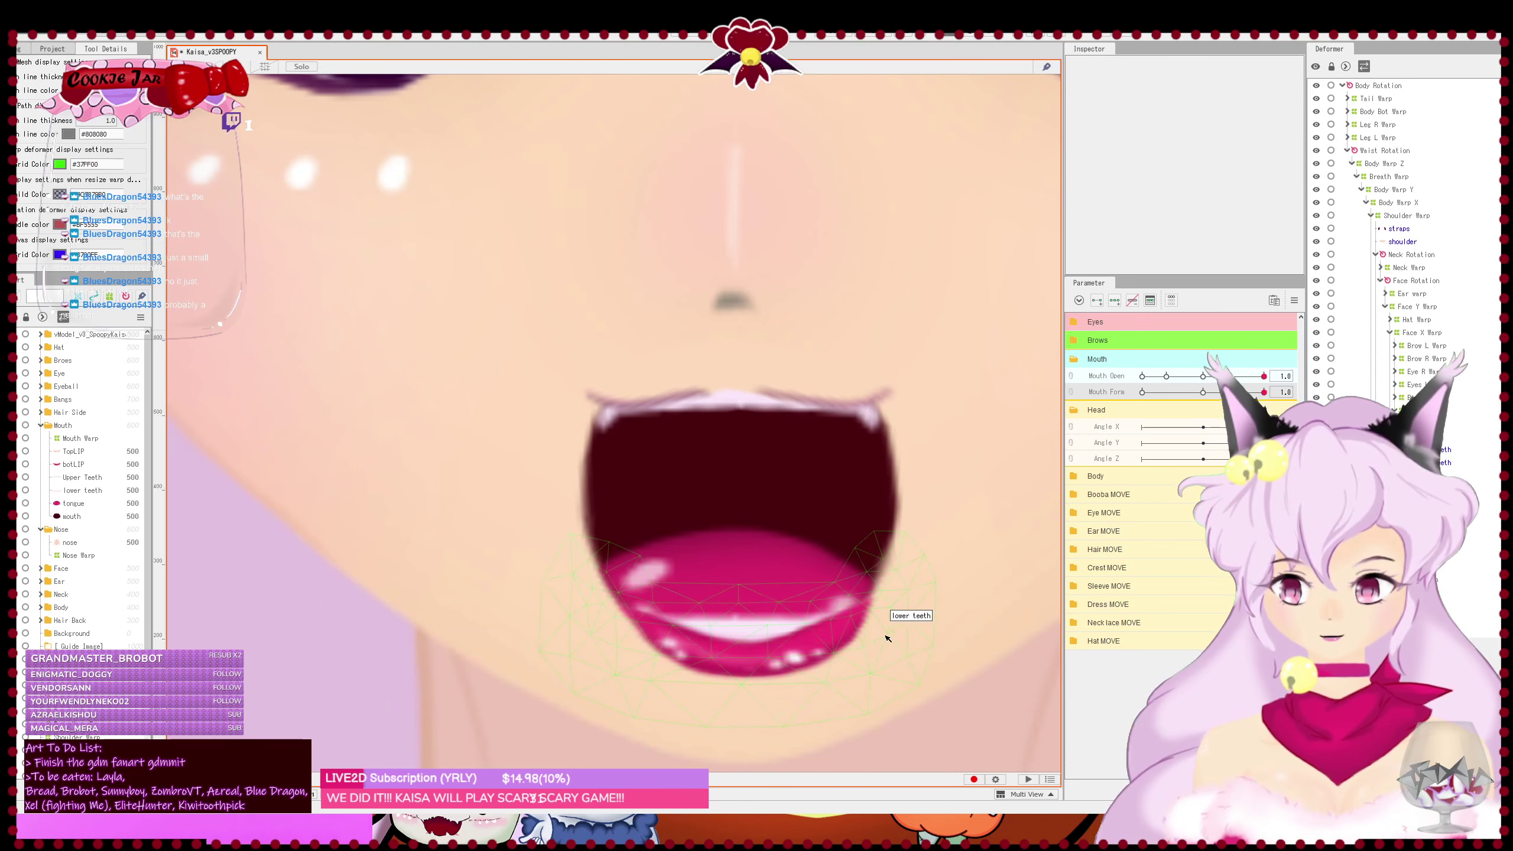
click(872, 549)
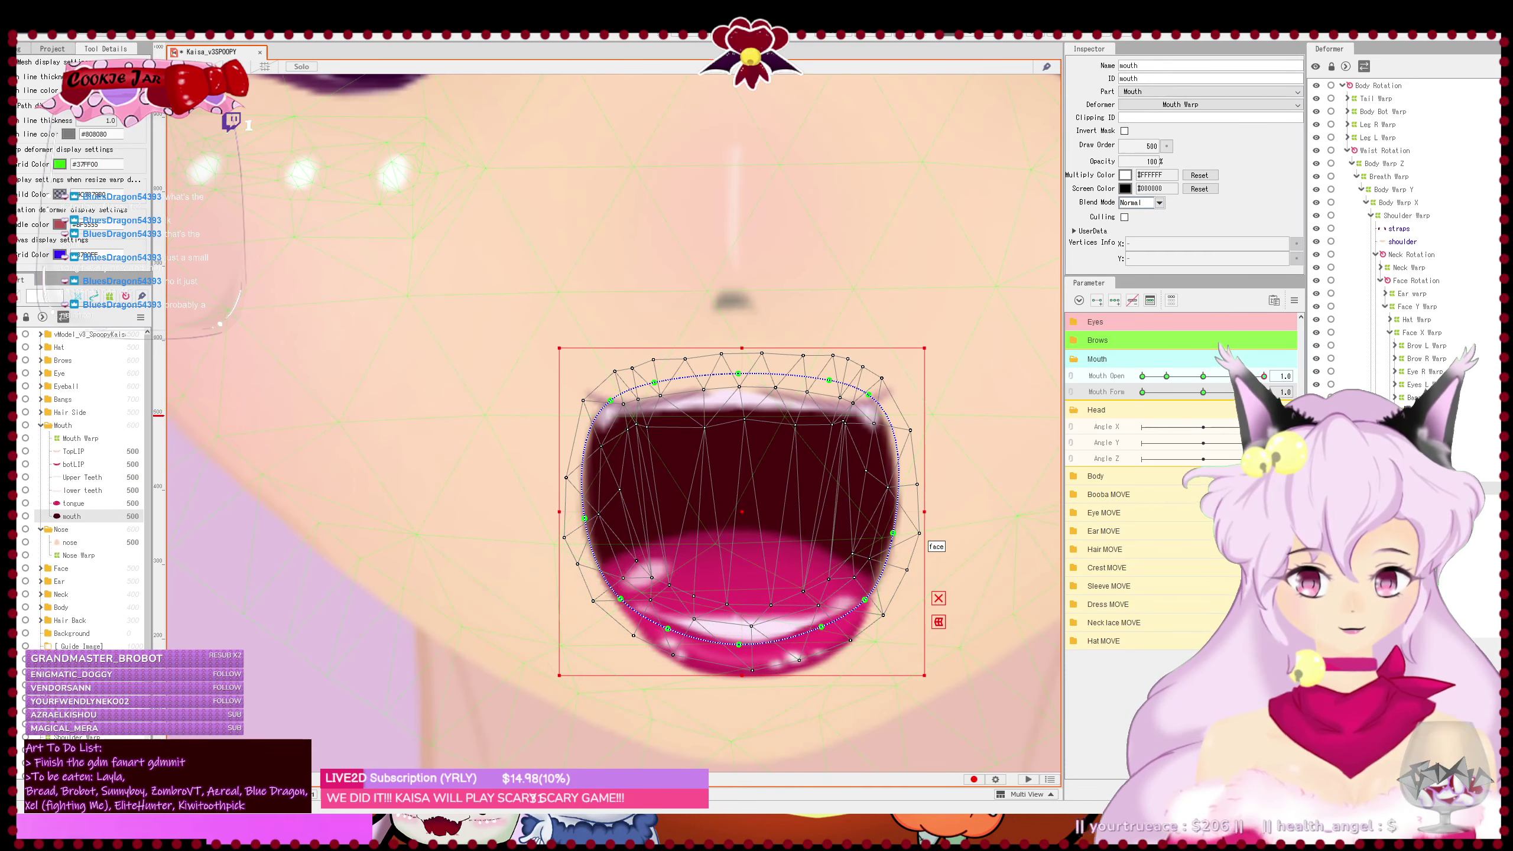
- Try nudging the lower teeth to the right and back to the left inside the mouth
click(82, 490)
key(Right)
key(Right)
key(Right)
key(Right)
key(Right)
key(Right)
key(Right)
key(Right)
key(Right)
key(Right)
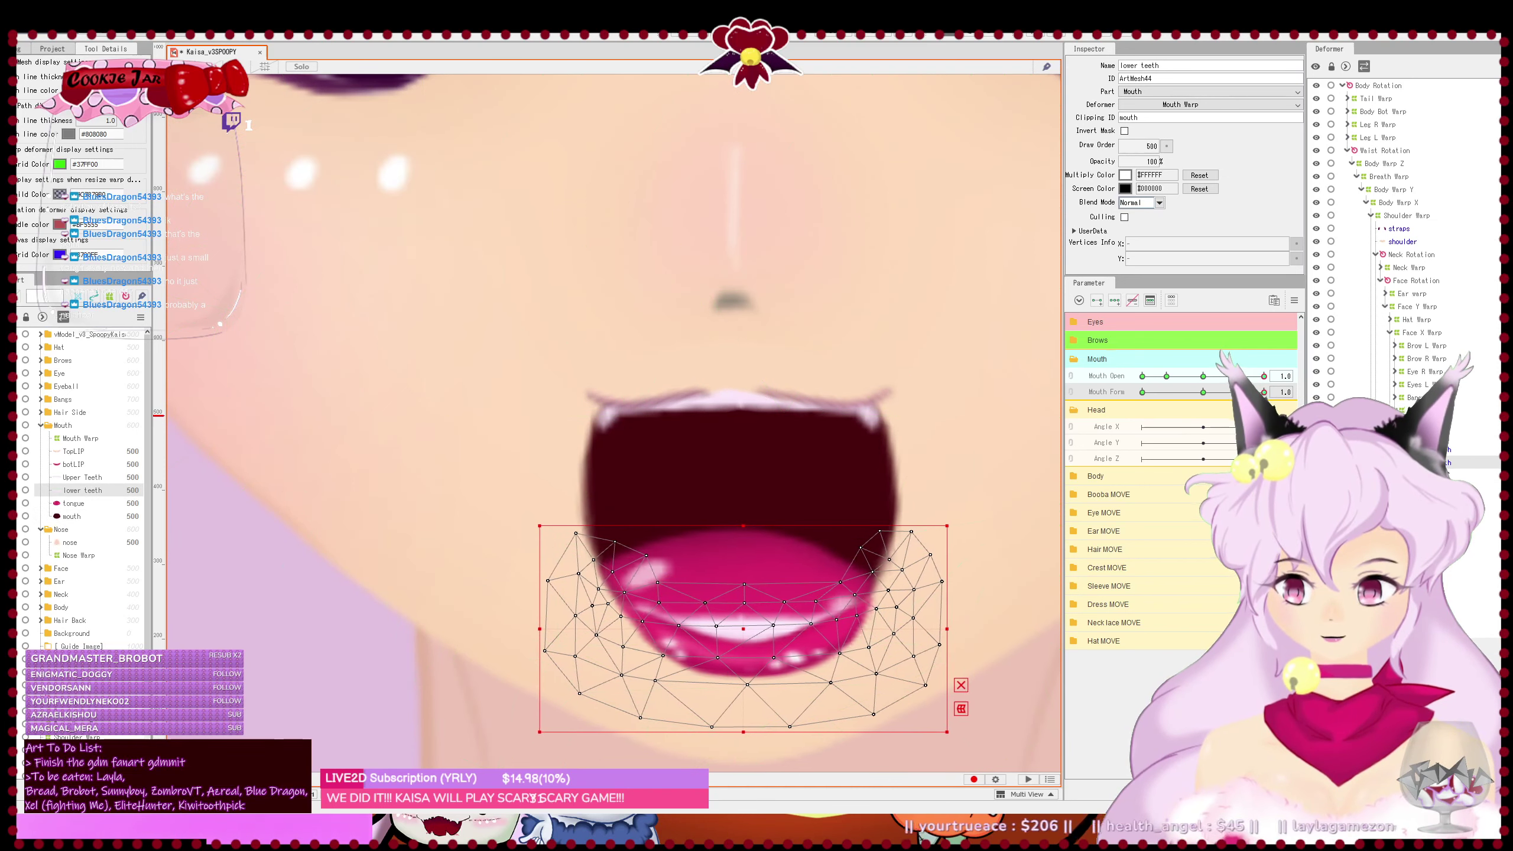
key(Left)
key(Left)
key(Left)
key(Left)
key(Left)
key(Left)
key(Left)
key(Left)
key(Left)
key(Left)
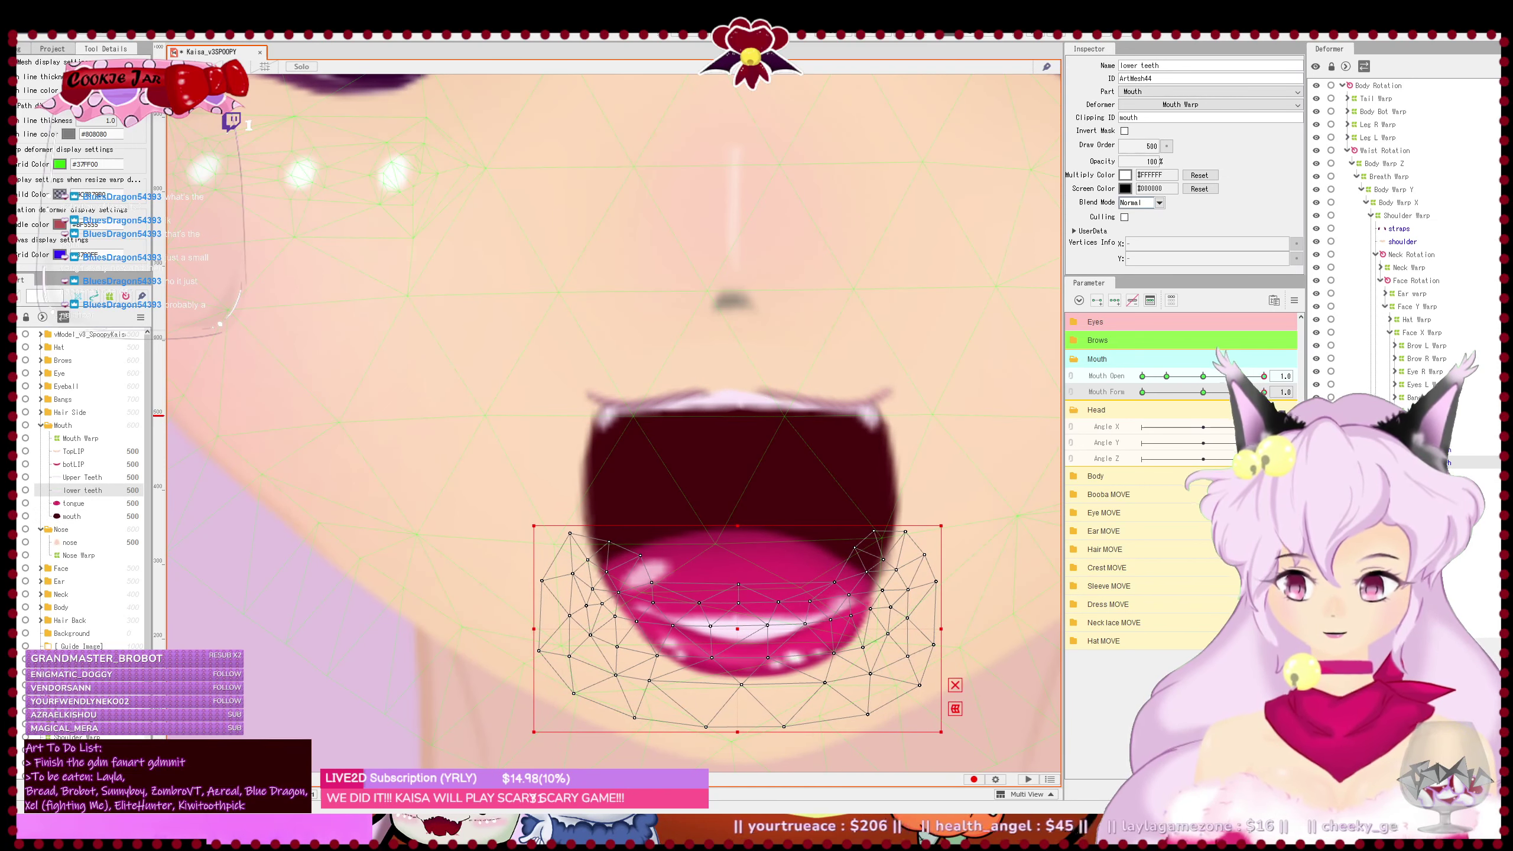
key(Escape)
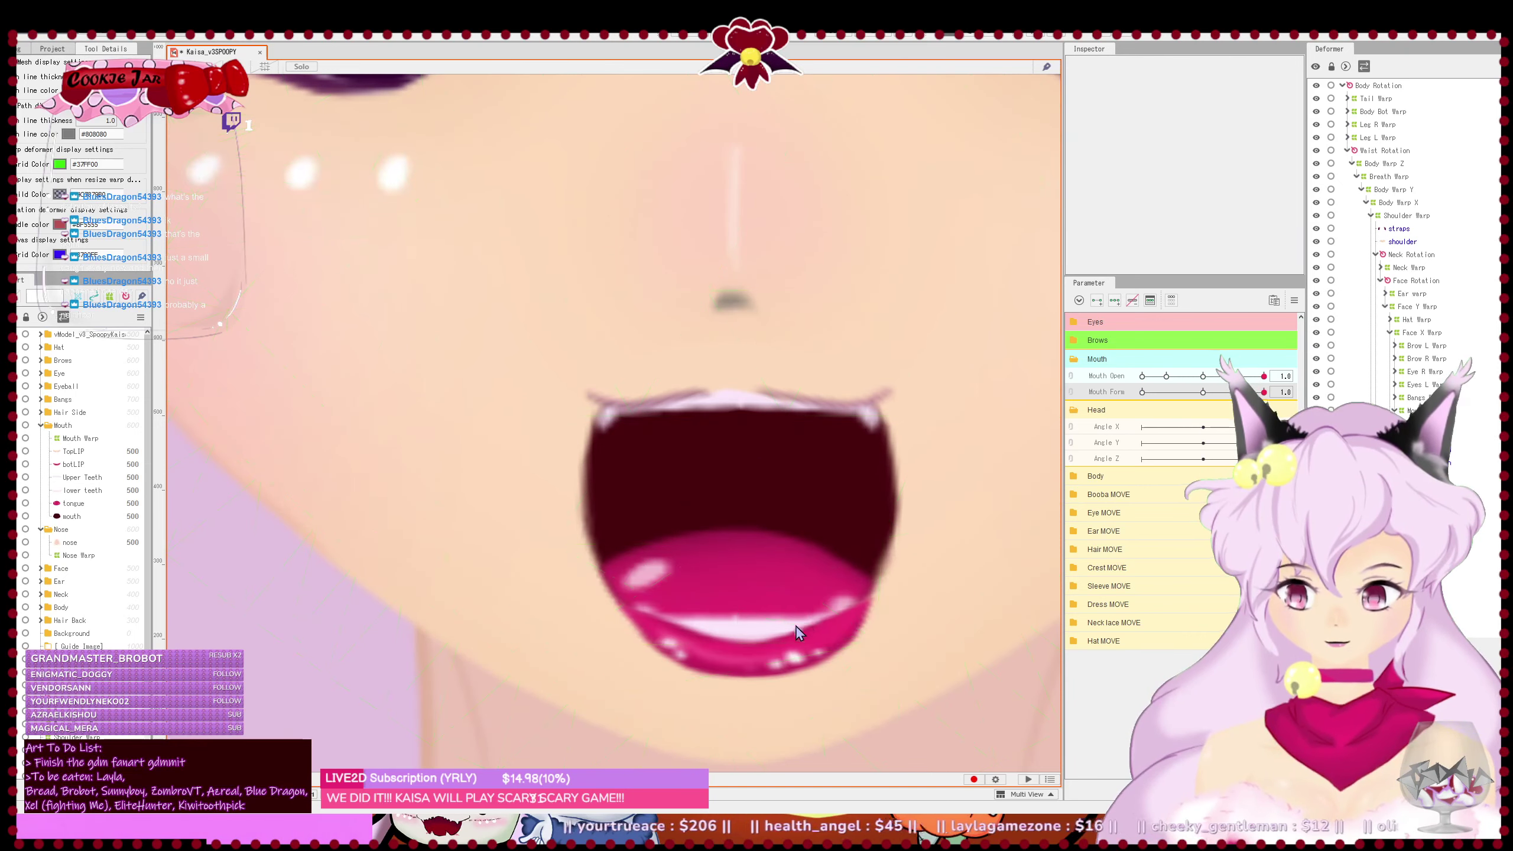
- Try moving the lower teeth downward behind the bottom lip, and undo the move
click(737, 629)
mouse_move(738, 630)
mouse_down()
mouse_move(757, 629)
mouse_move(747, 530)
mouse_move(765, 632)
mouse_move(666, 654)
mouse_move(744, 652)
mouse_move(730, 647)
mouse_move(739, 626)
mouse_move(733, 650)
mouse_up()
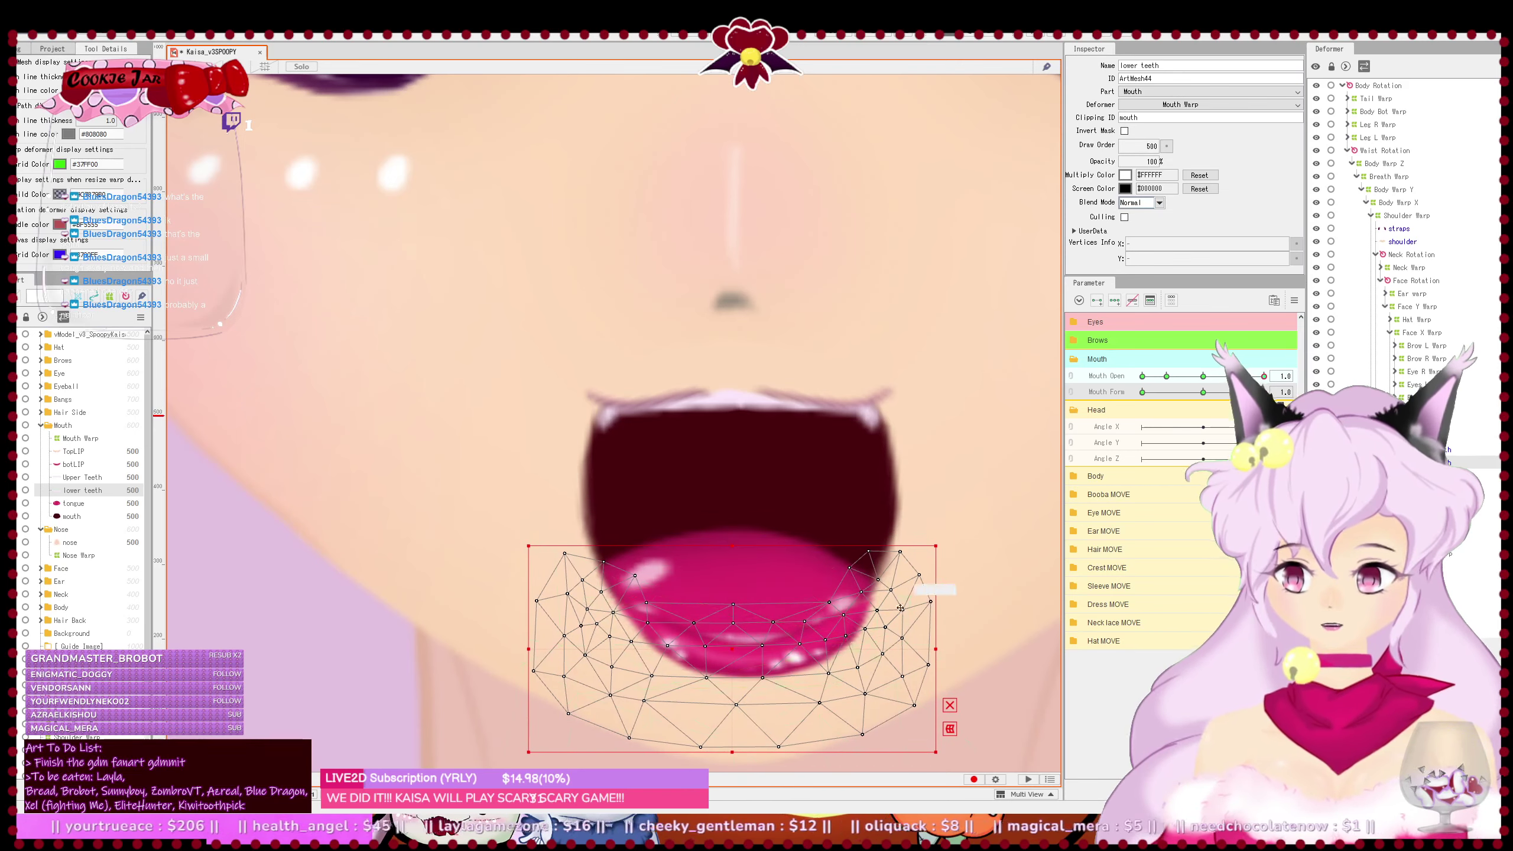
key(ctrl+z)
- Nudge the lower teeth slightly to the right in small increments to center them in the mouth
key(Right)
key(Right)
key(Right)
key(Right)
key(Right)
key(Right)
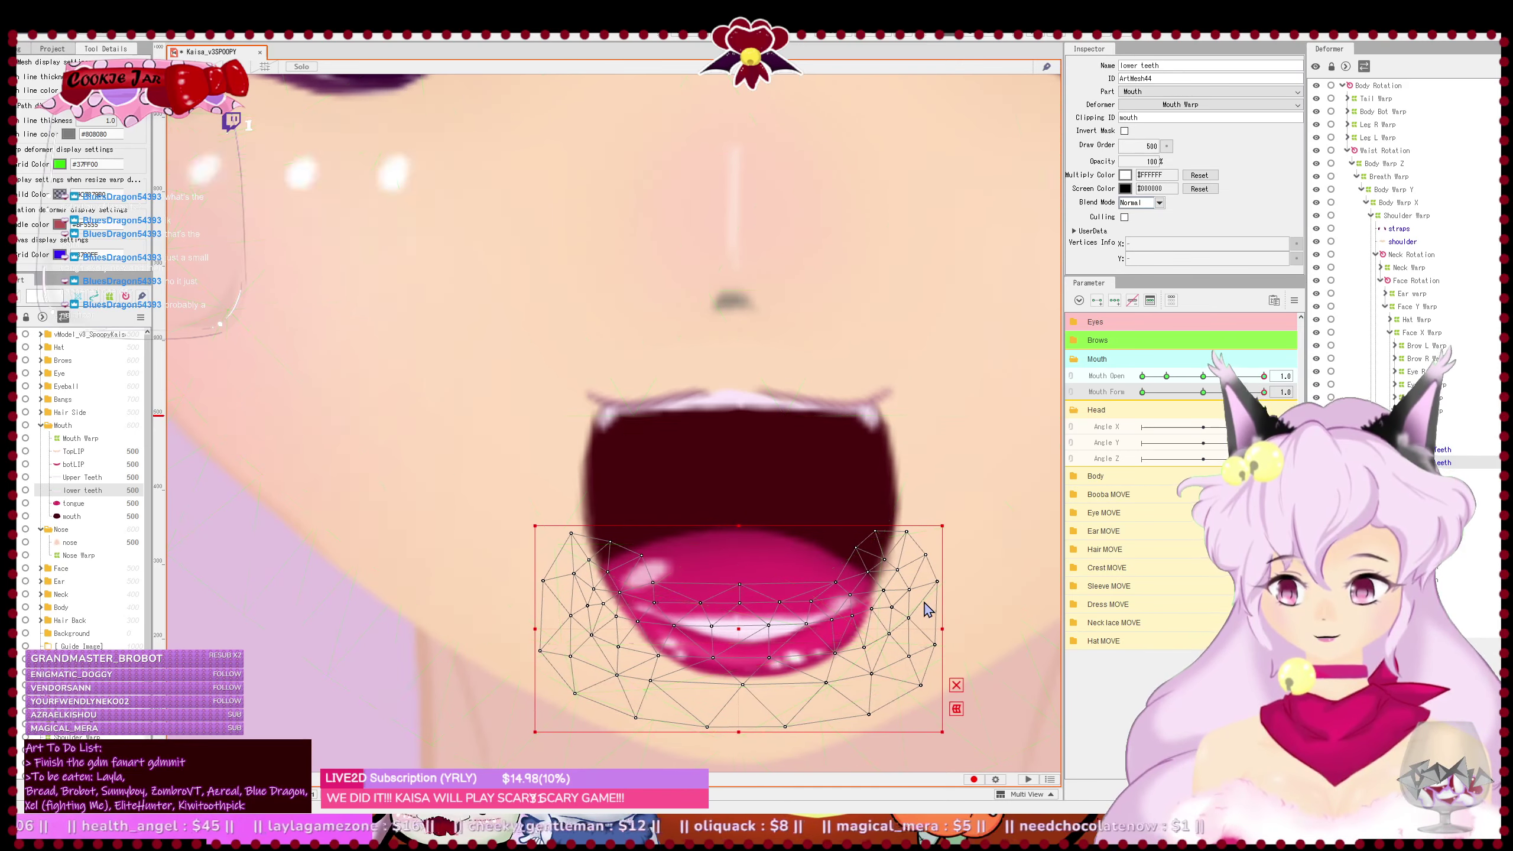
key(Right)
key(Right)
key(Right)
key(Right)
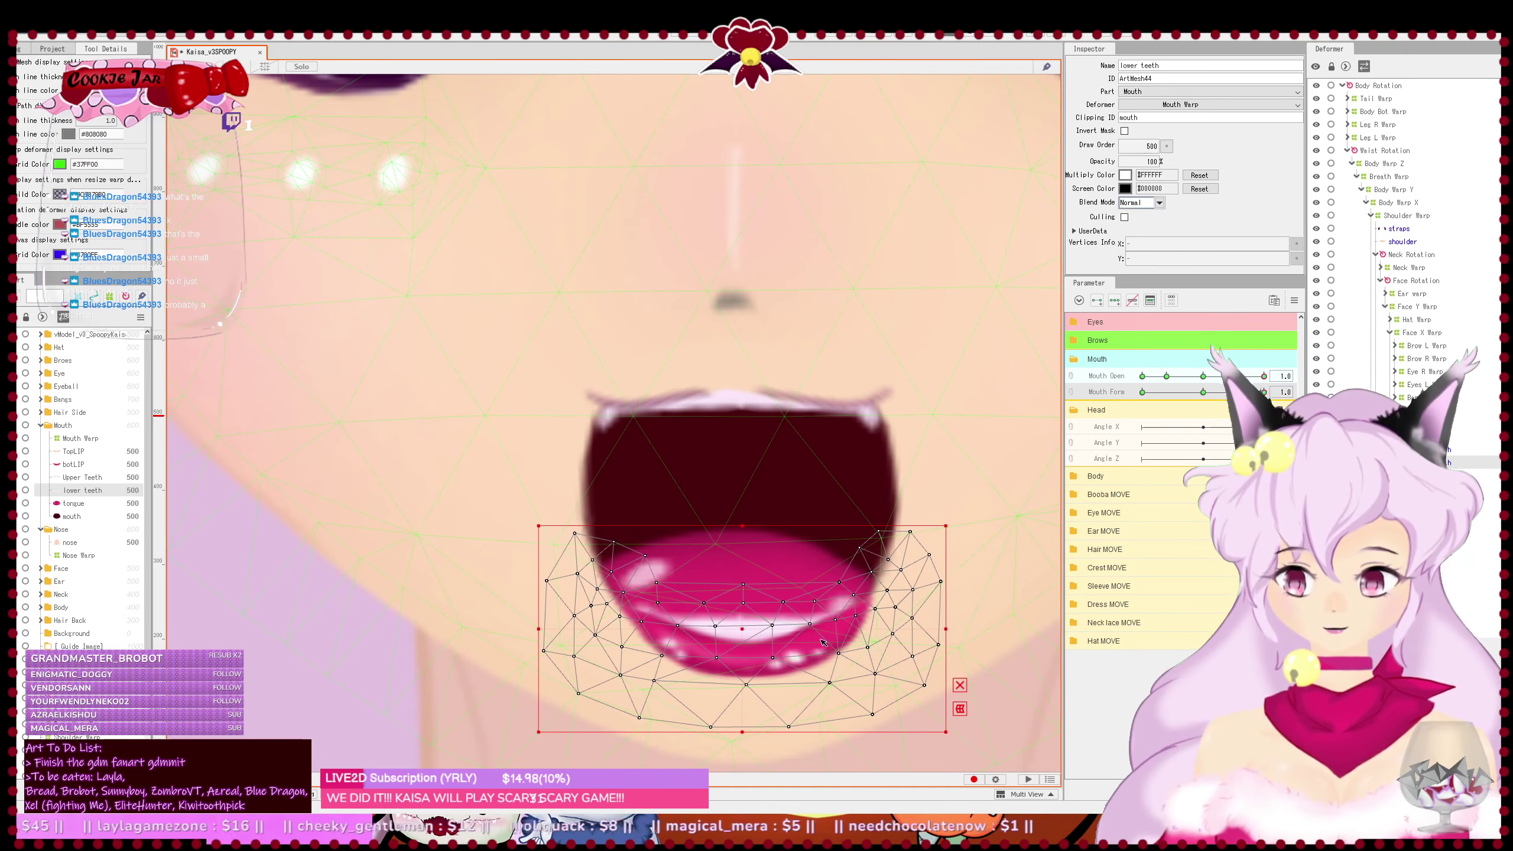
- Nudge the lower teeth slightly to the left inside the open mouth and save the model
key(Left)
key(Left)
key(Left)
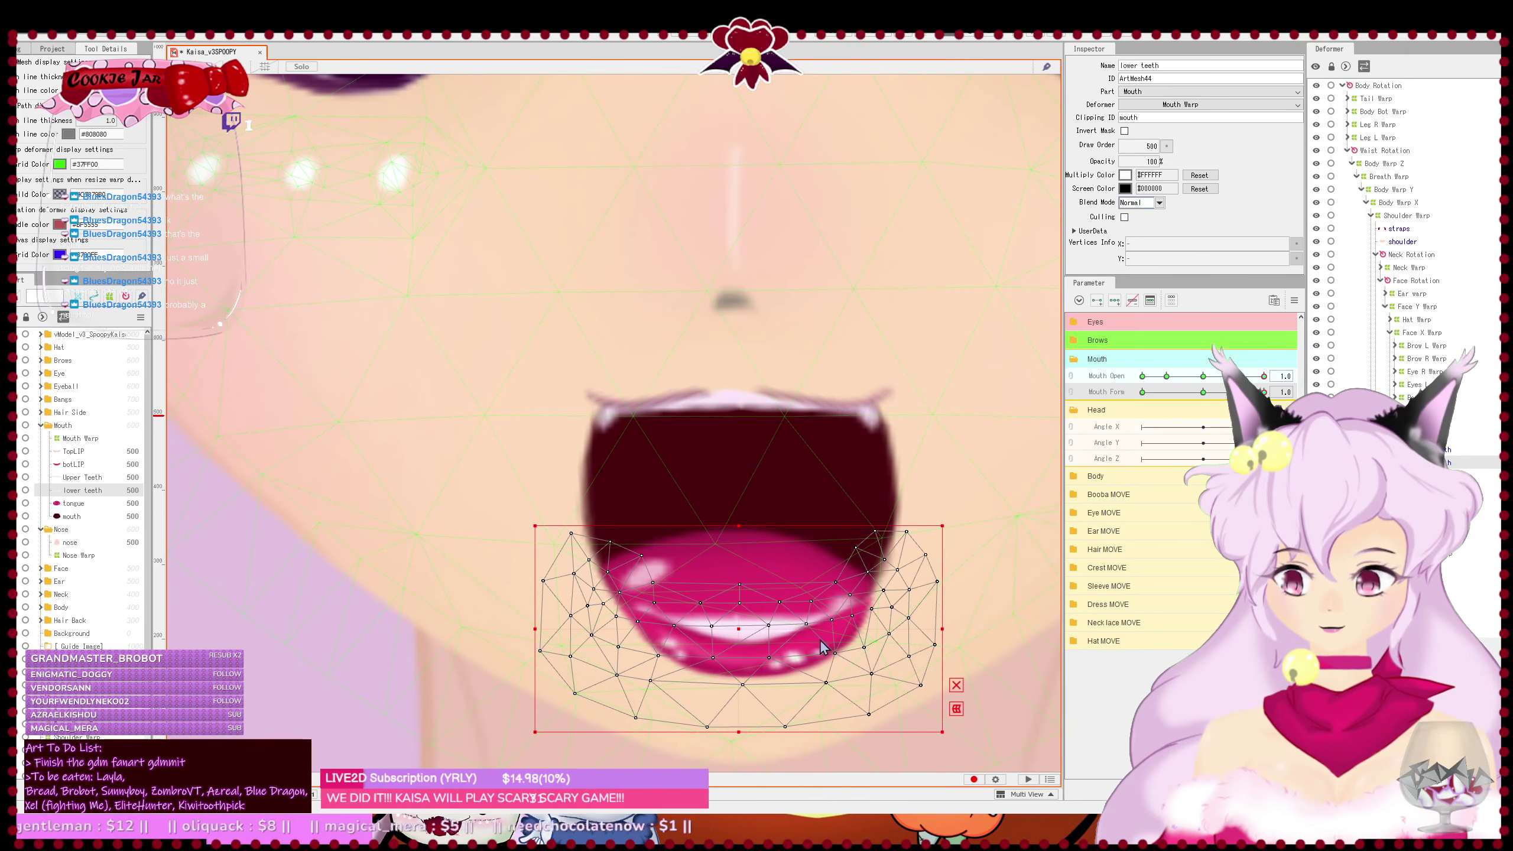
click(823, 644)
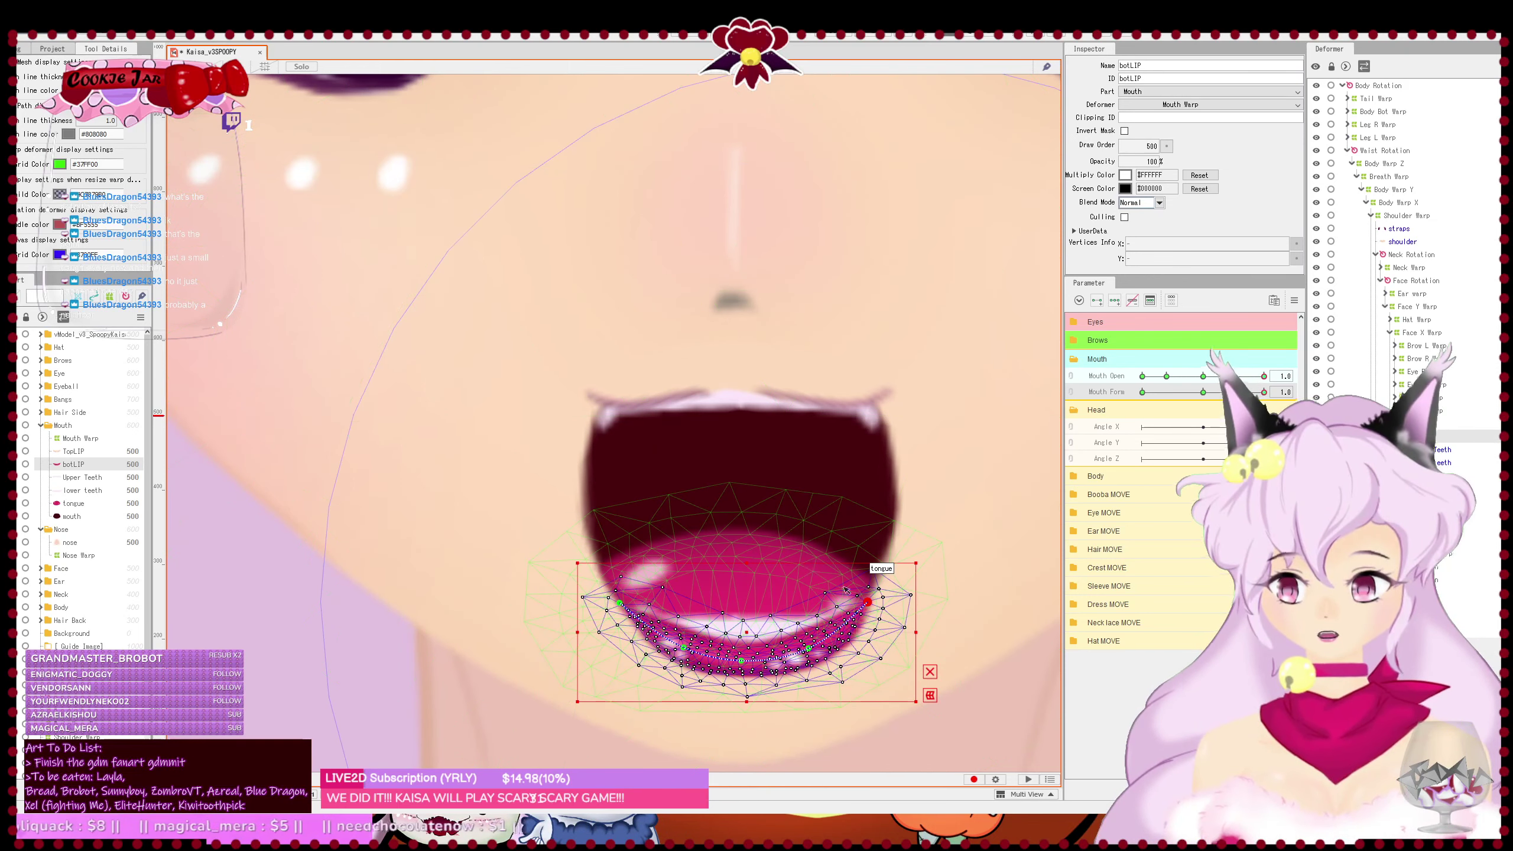
key(ctrl+z)
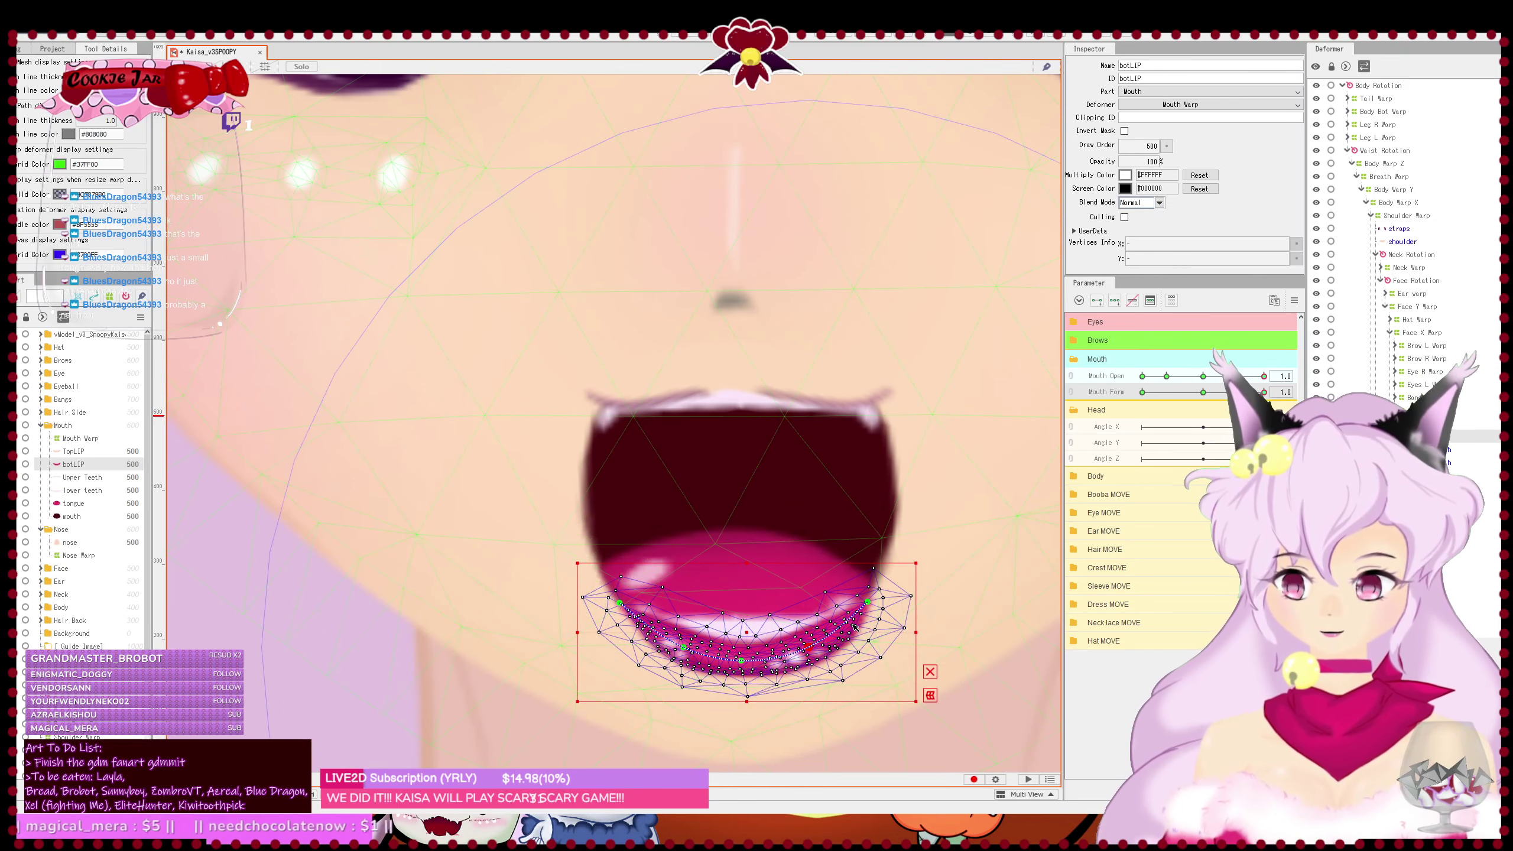
click(929, 611)
key(ctrl+s)
- At Mouth Form 1.0, lower the top middle point of the tongue's deform path and shift the tongue slightly right
click(768, 566)
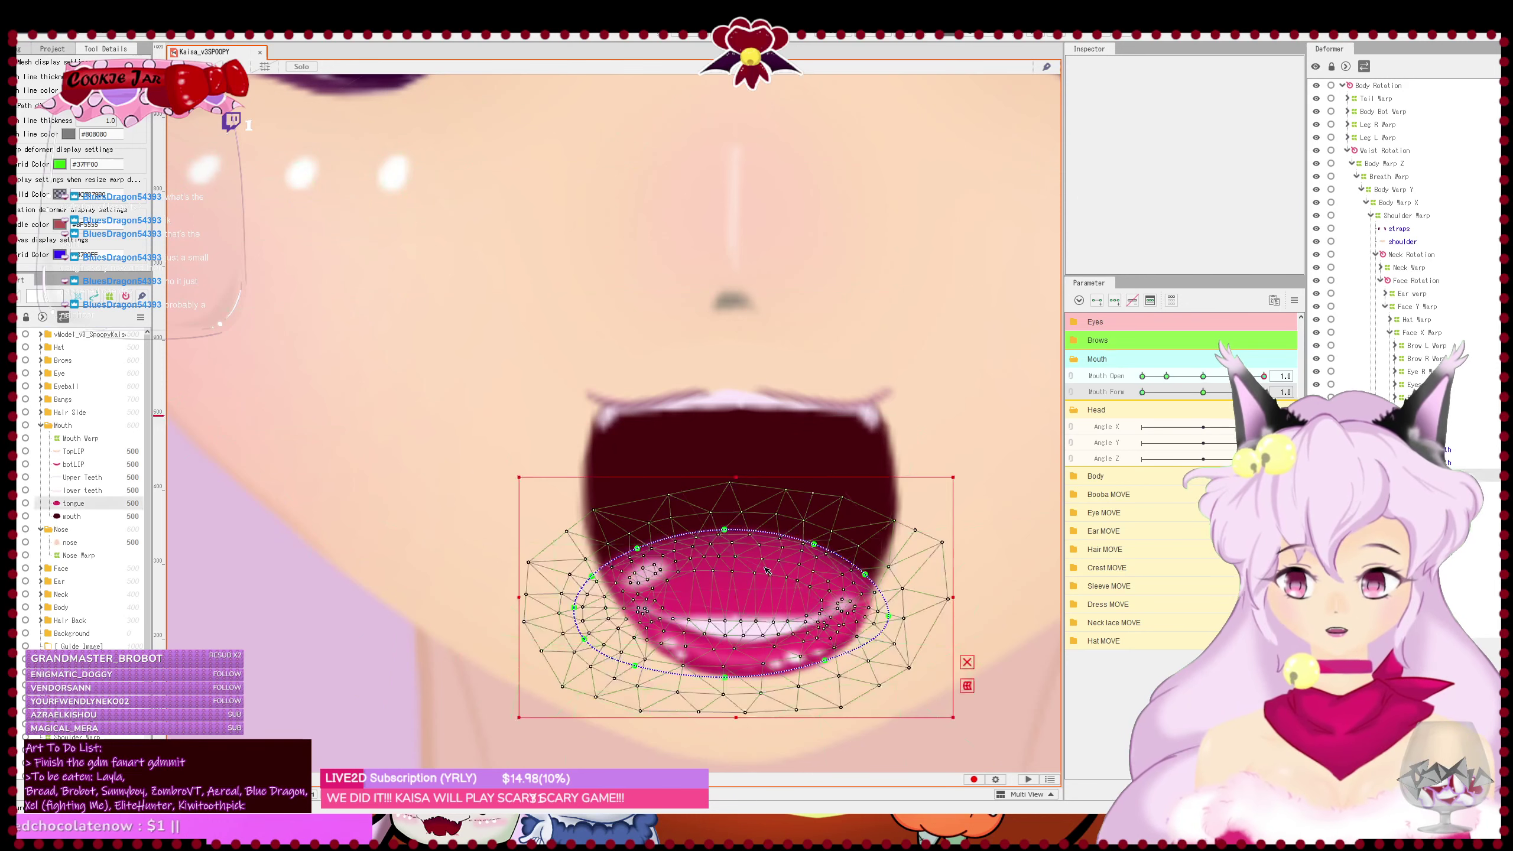
drag(726, 531, 723, 552)
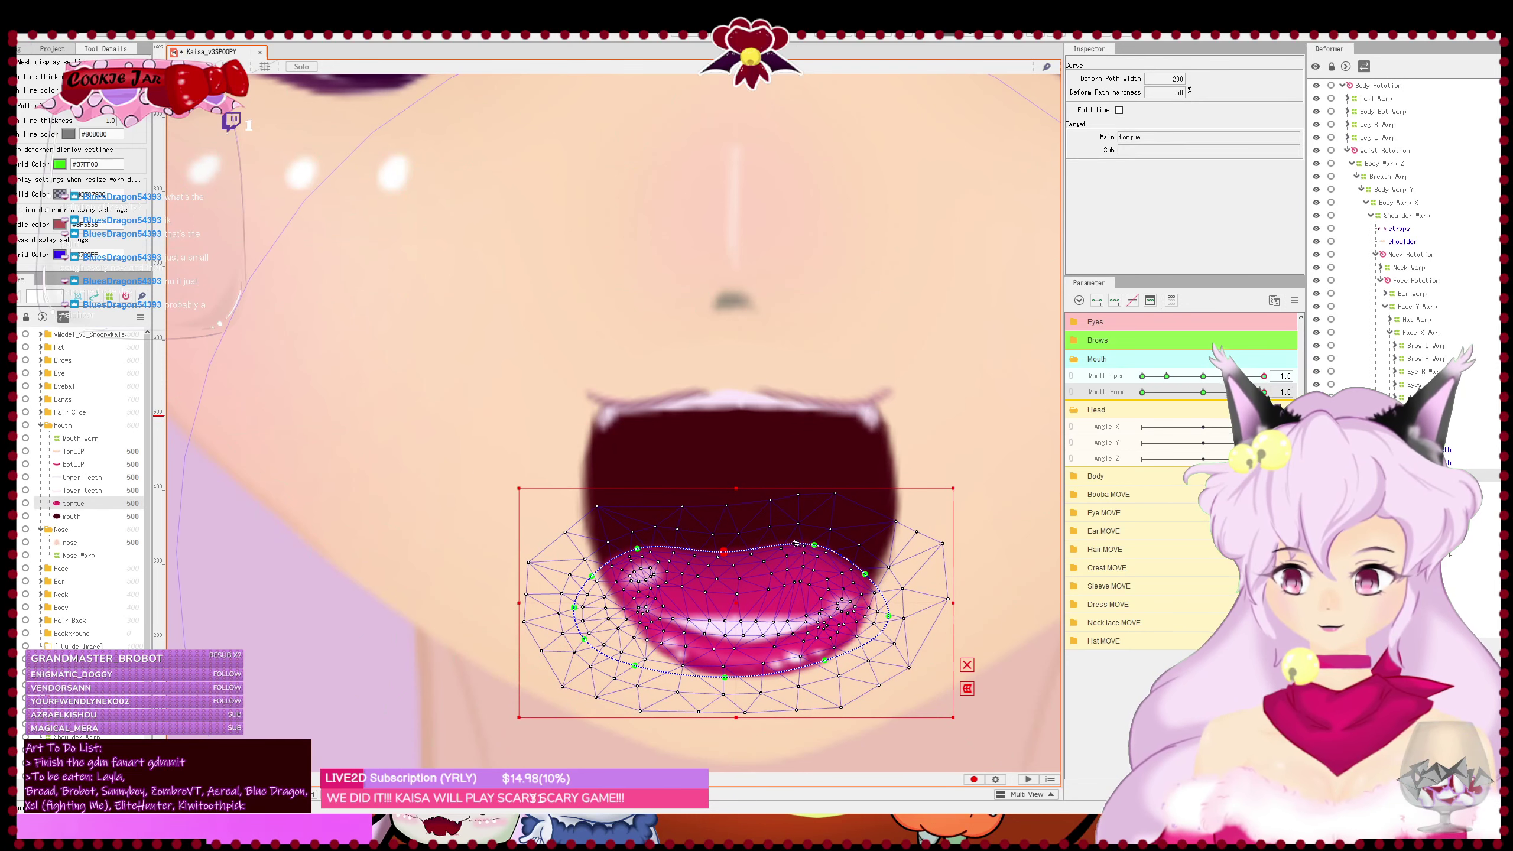
drag(738, 605, 749, 606)
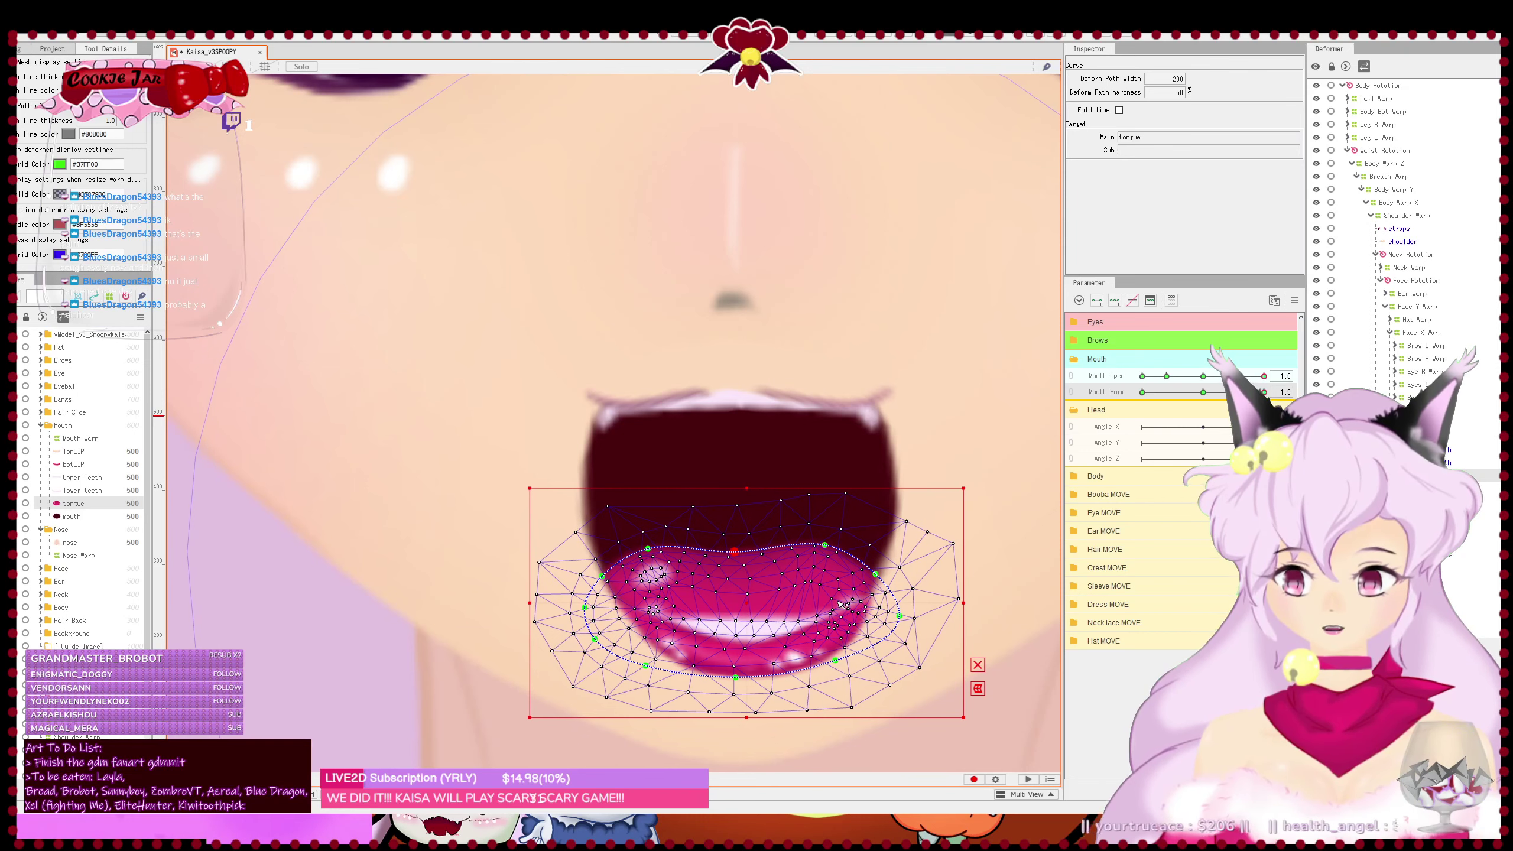
scroll(832, 606, down, 3)
click(915, 567)
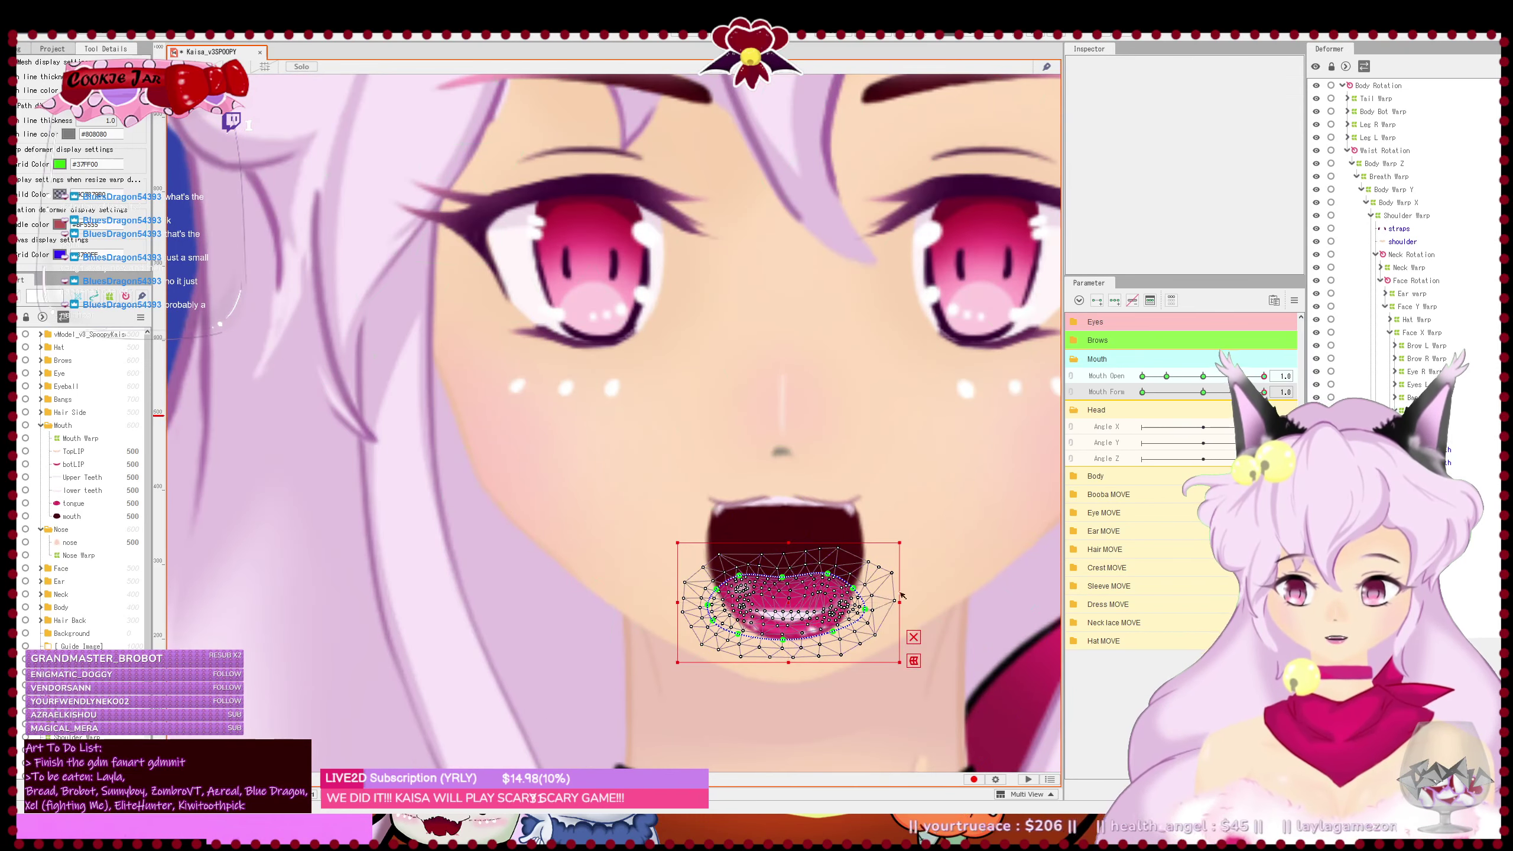
- Set Mouth Form to -1.0, dip the tongue's top middle path point and move the tongue slightly right
drag(1264, 392, 1144, 394)
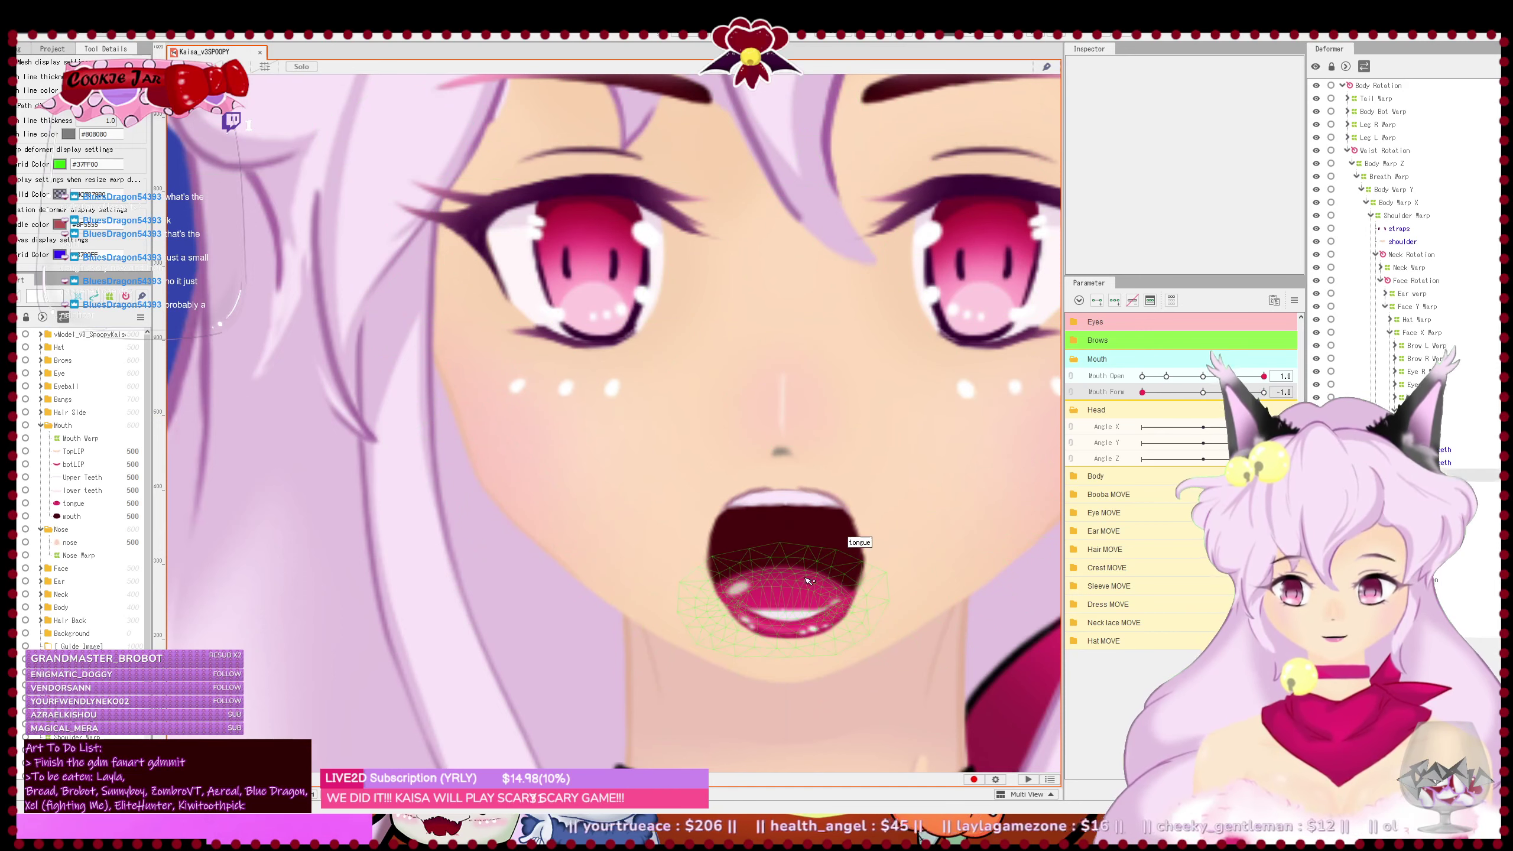
click(785, 577)
click(789, 600)
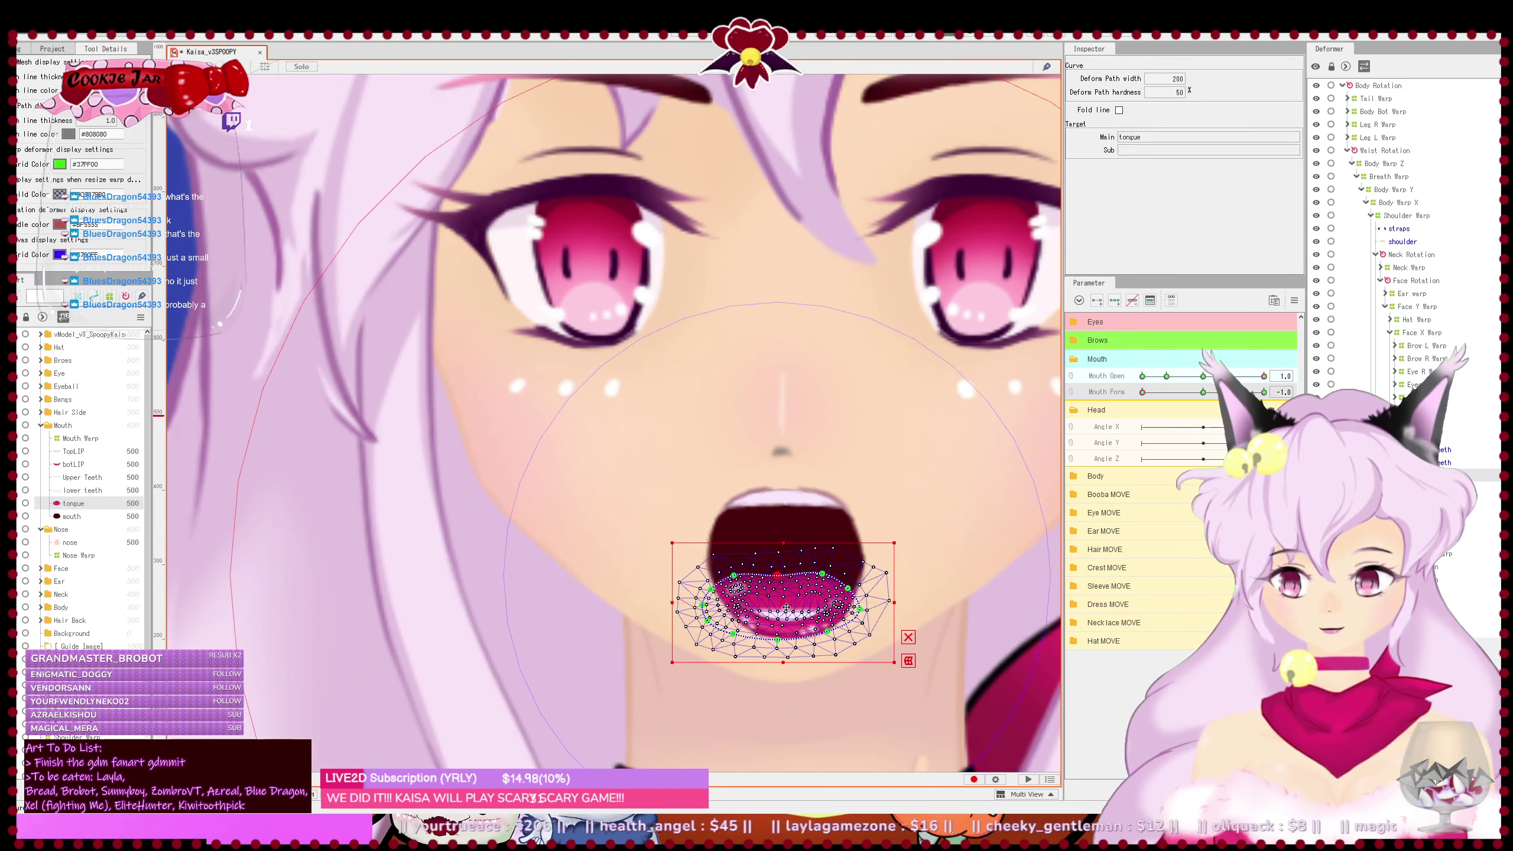
drag(787, 607, 796, 607)
- Set Mouth Form to 0.0, lower the tongue's top middle path point and shift the tongue slightly right to match
click(1203, 393)
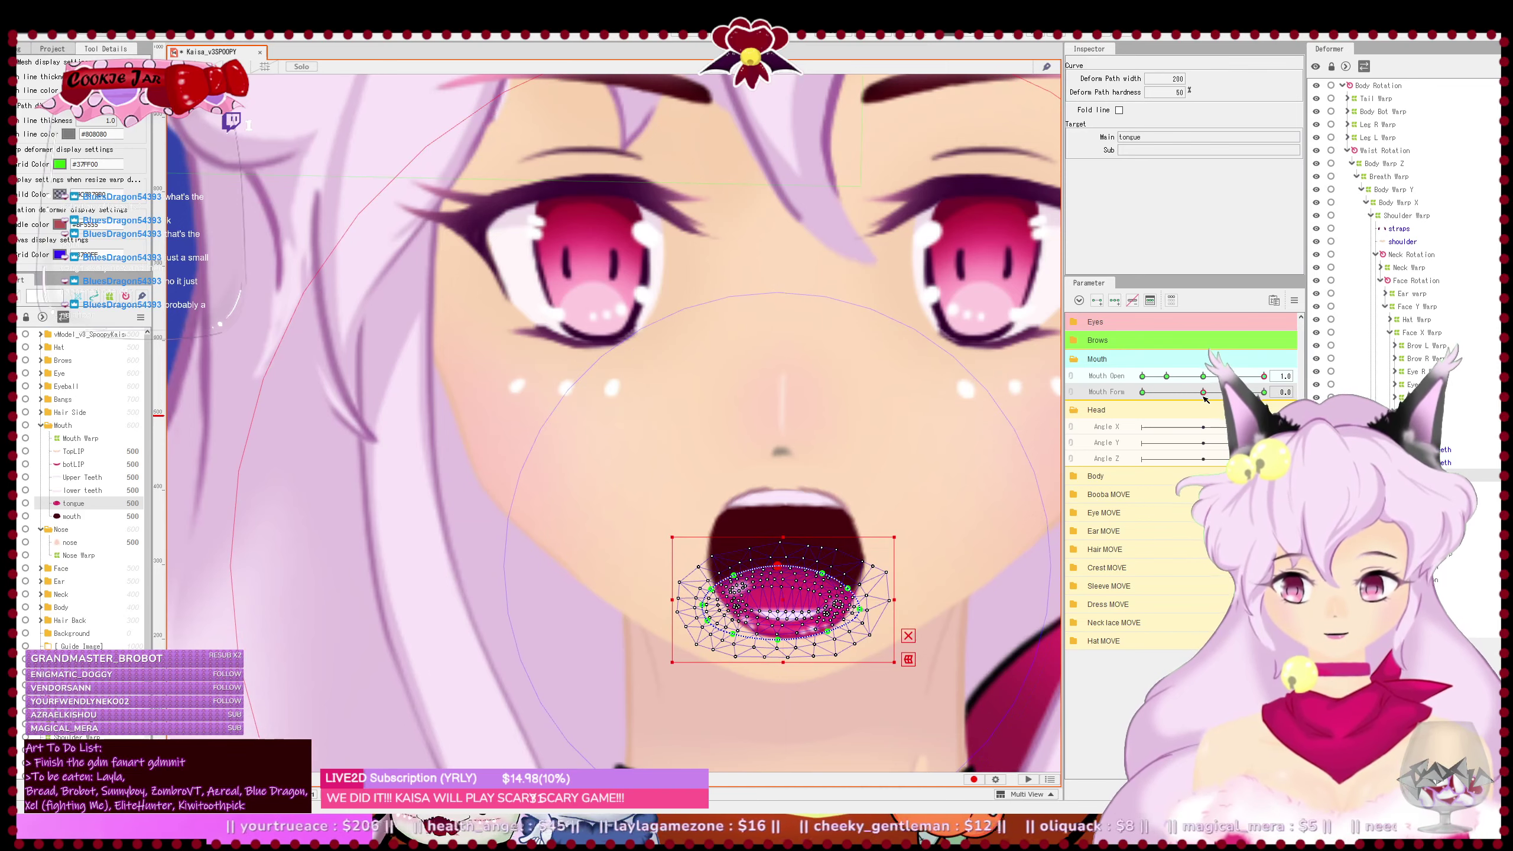
drag(783, 605, 793, 579)
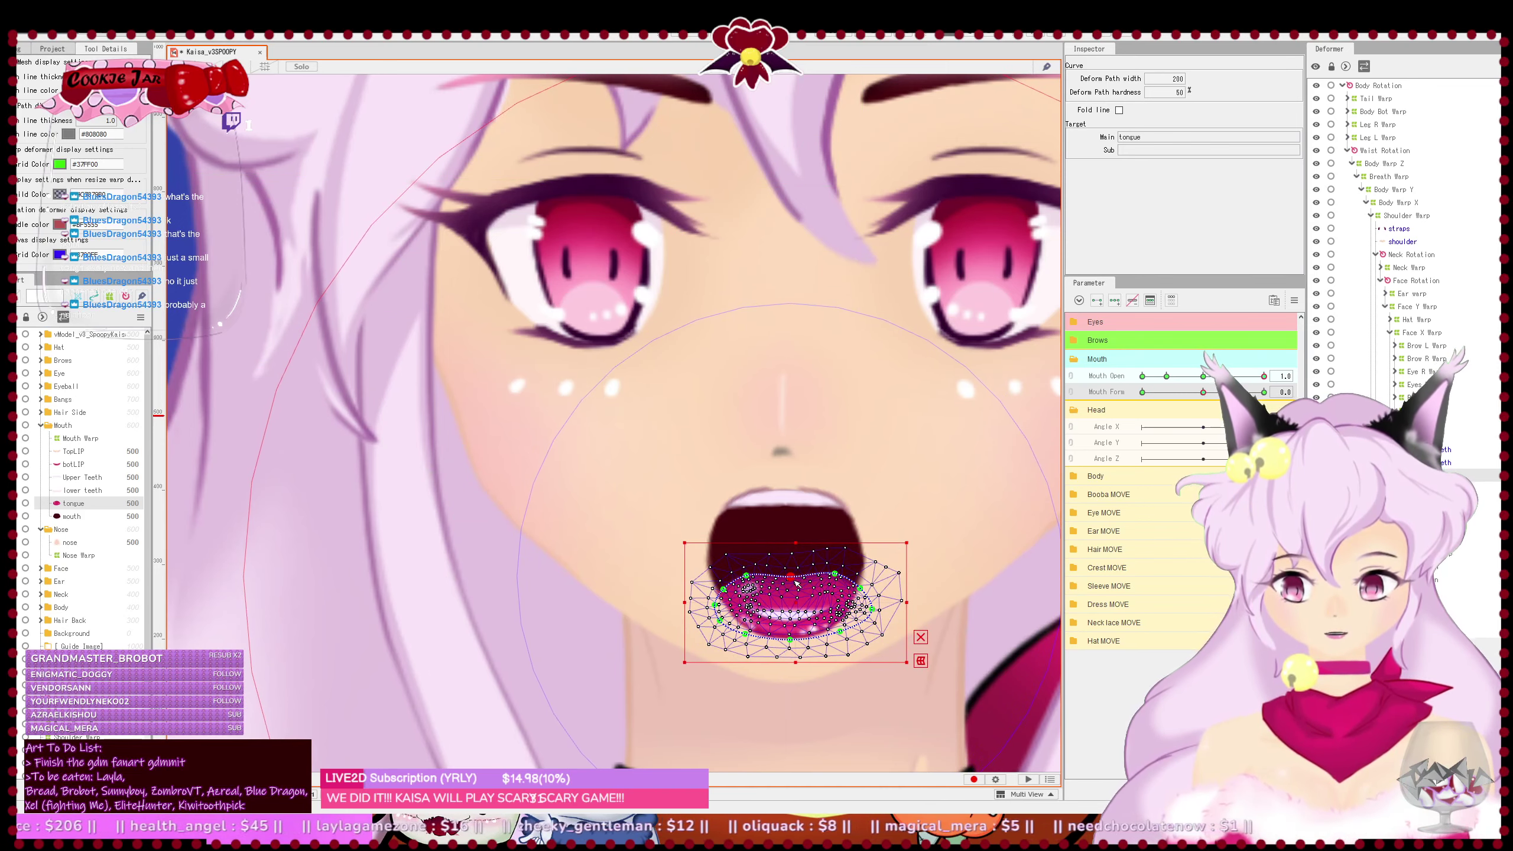
click(986, 480)
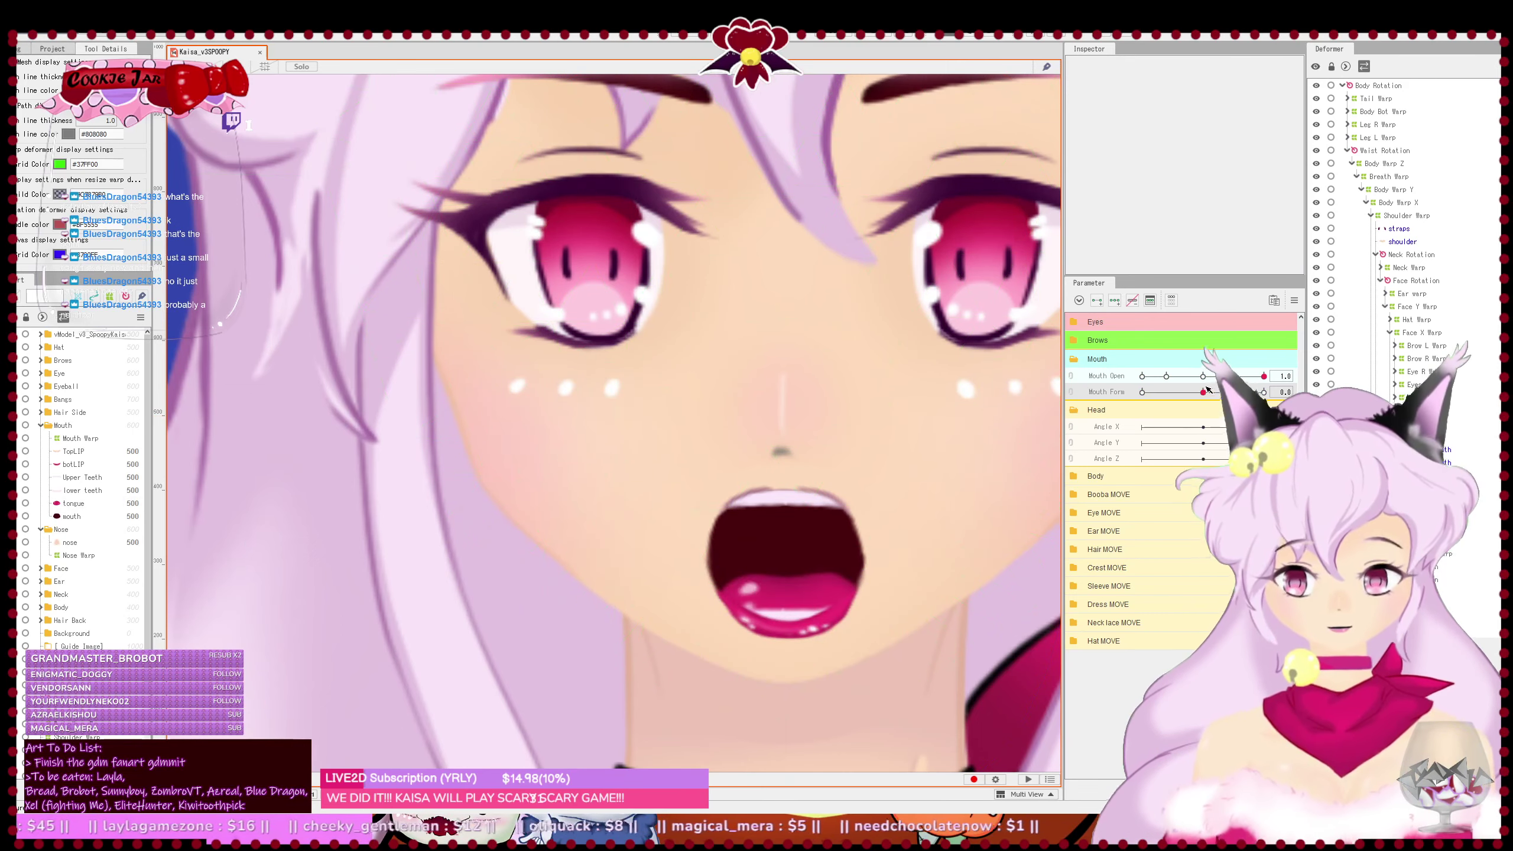
- Preview the mouth by closing and reopening Mouth Open and varying Mouth Form between -1.0 and 0.0
drag(1264, 376, 1113, 384)
scroll(719, 541, down, 4)
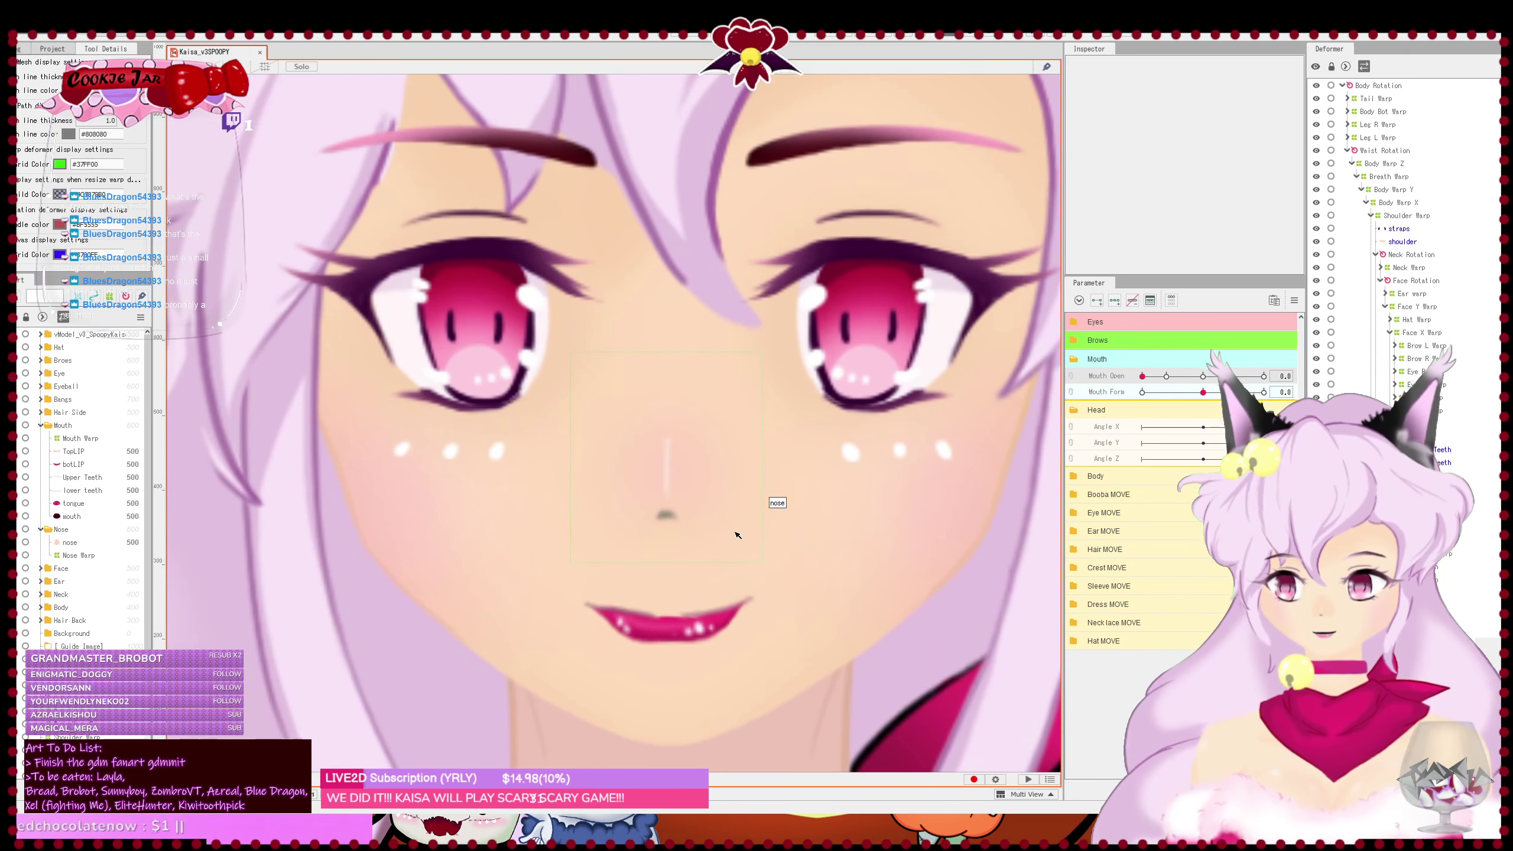
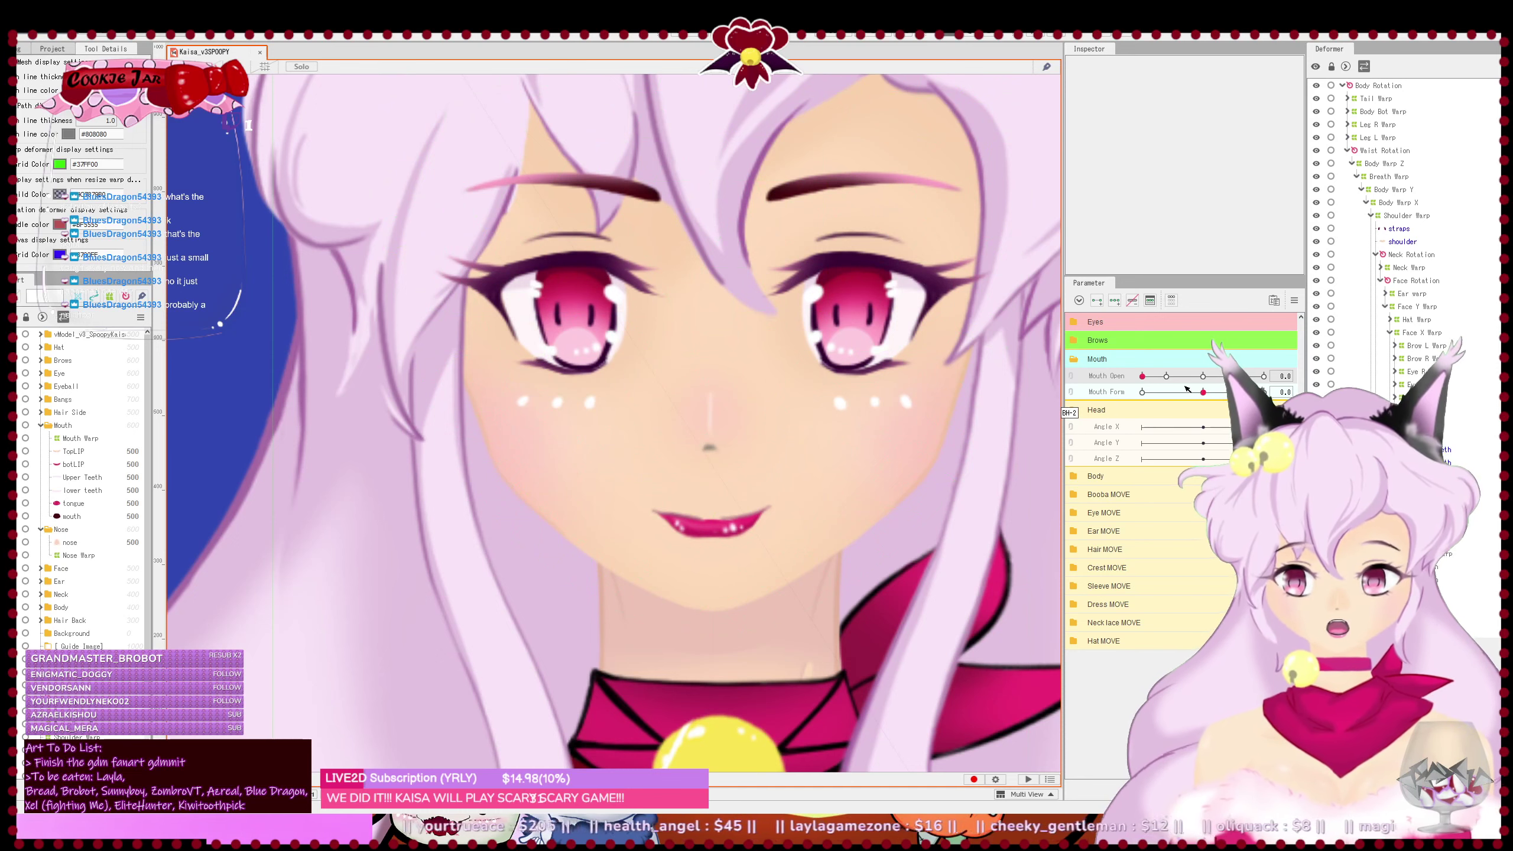
mouse_move(1143, 376)
mouse_down()
mouse_move(1264, 376)
mouse_move(1142, 376)
mouse_move(1263, 392)
mouse_move(1212, 376)
mouse_move(1263, 376)
mouse_move(1112, 373)
mouse_move(1268, 375)
mouse_move(1050, 394)
mouse_up()
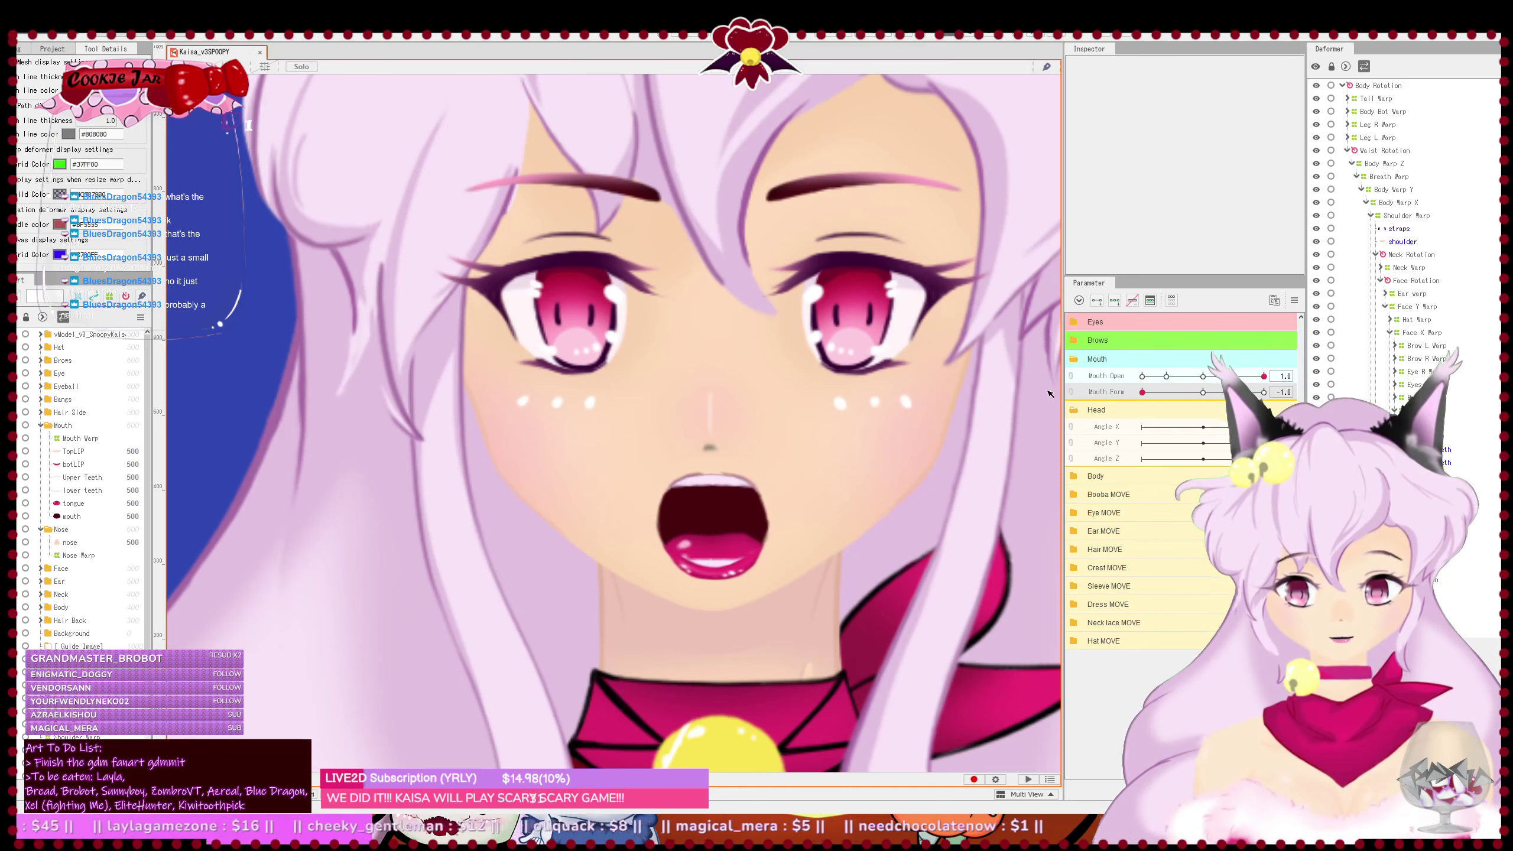
scroll(922, 422, up, 5)
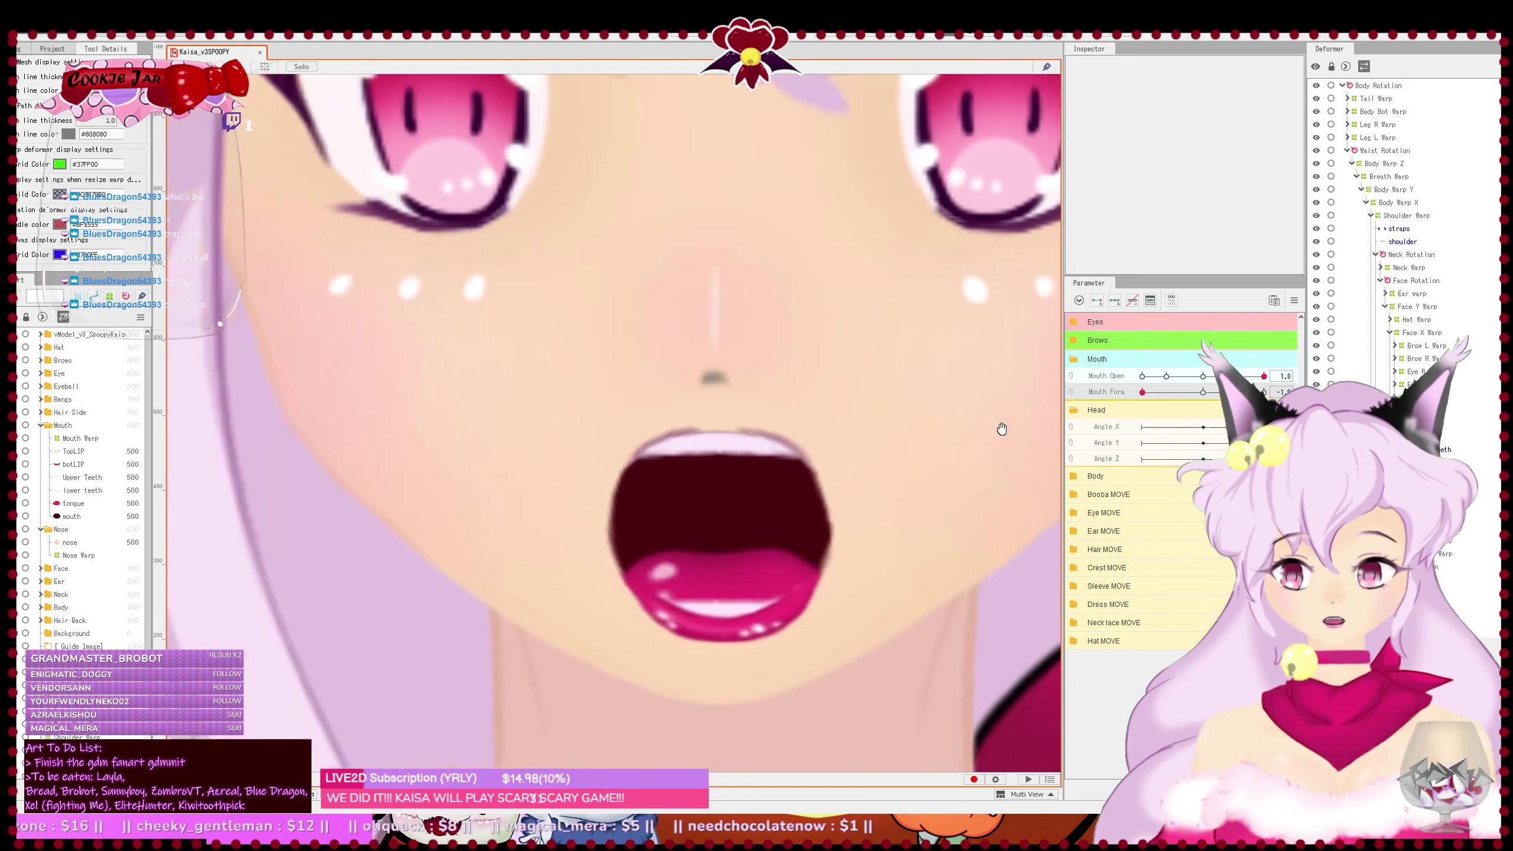
mouse_move(1142, 393)
mouse_down()
mouse_move(1211, 393)
mouse_move(1088, 402)
mouse_move(1200, 399)
mouse_up()
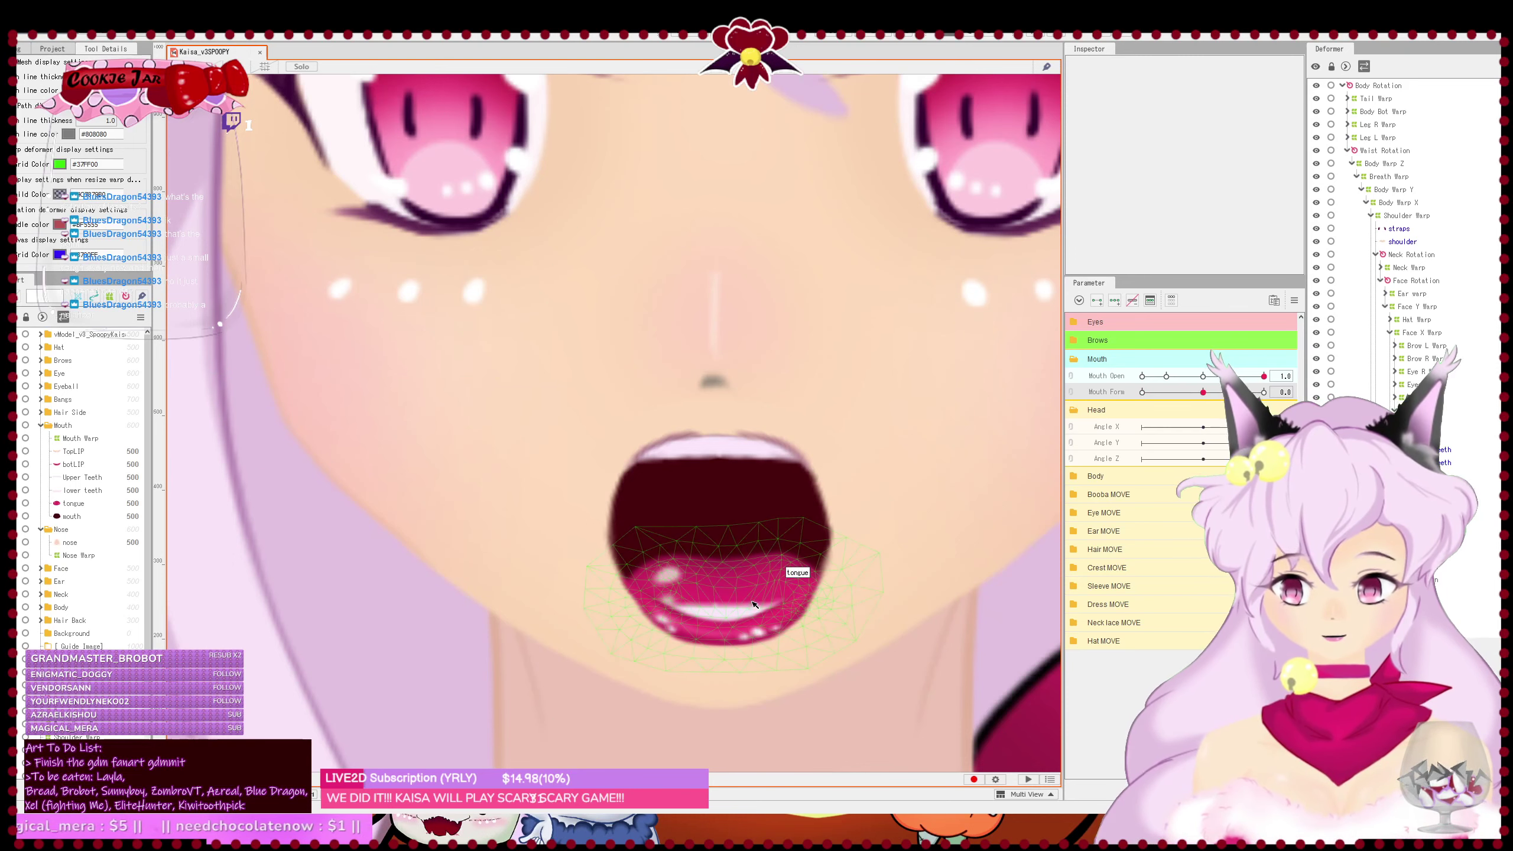
- At Mouth Form 1.0, nudge the tongue slightly right and fine-tune the top middle point of its deform path
click(768, 589)
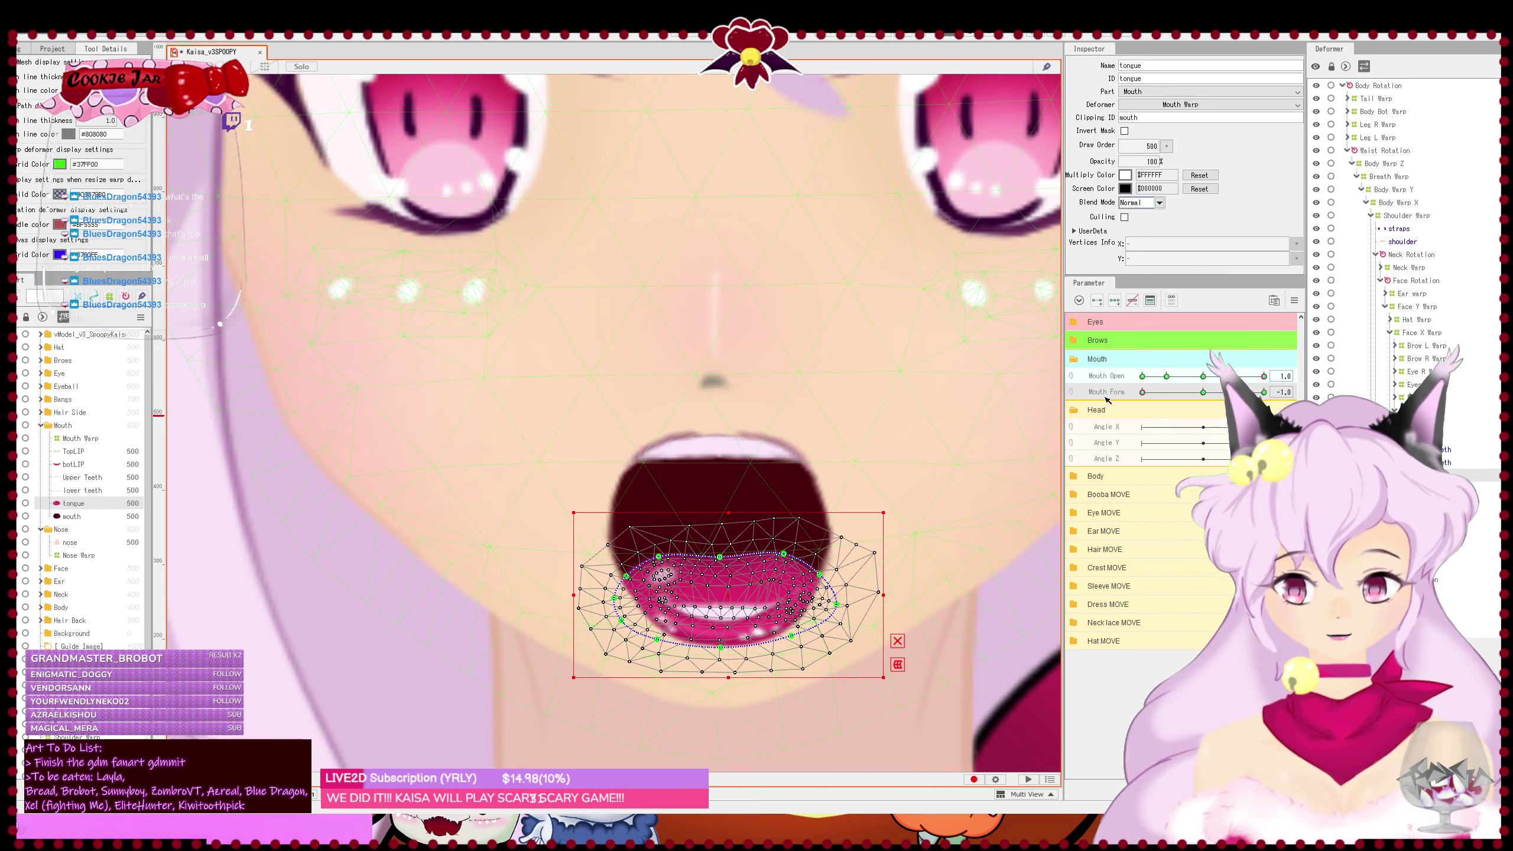
drag(1208, 393, 1264, 392)
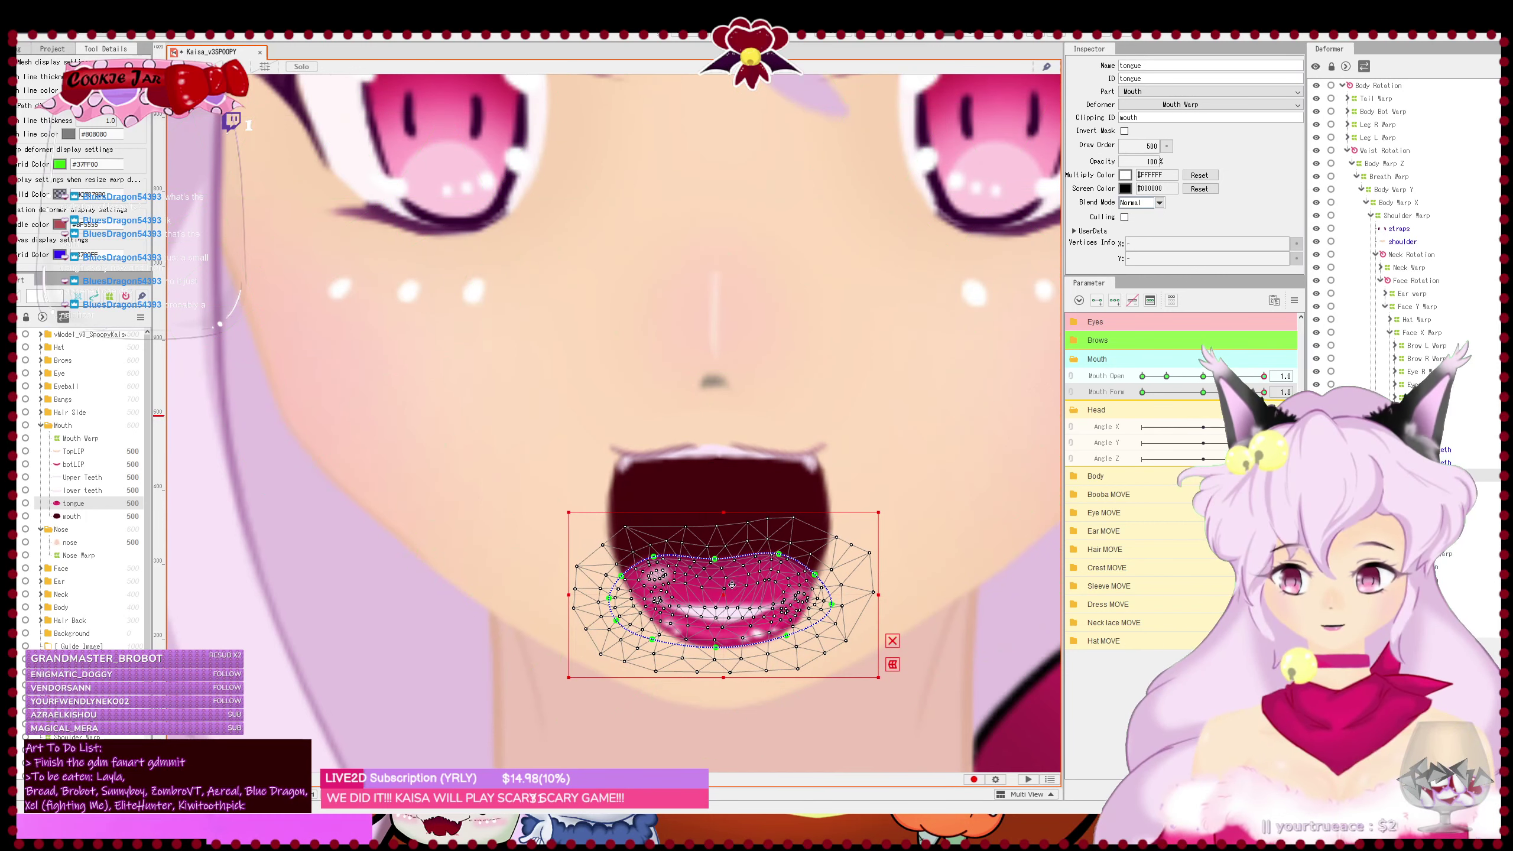
drag(727, 593, 731, 593)
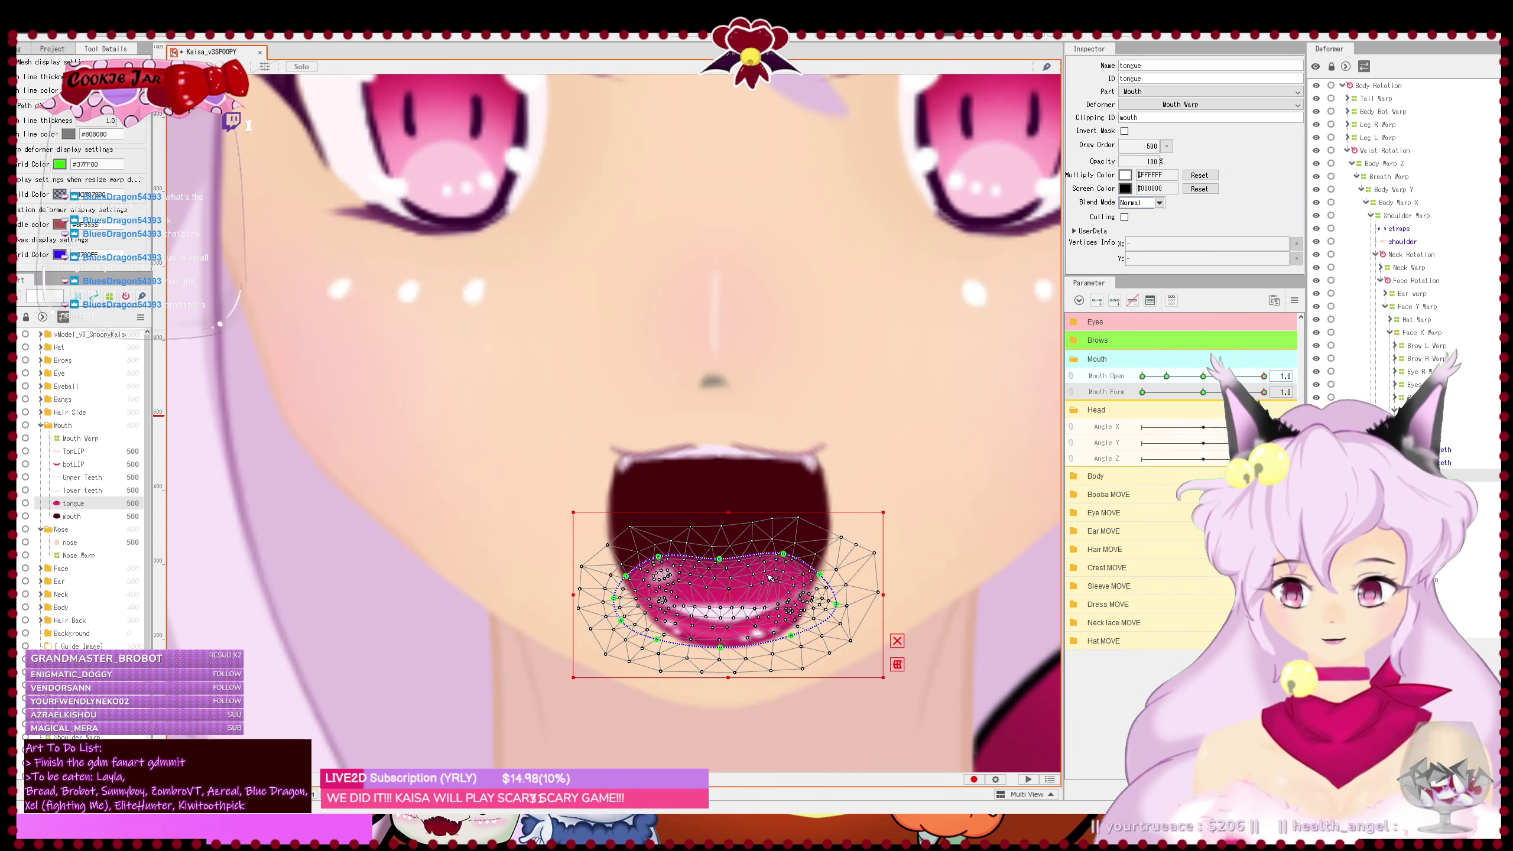
key(p)
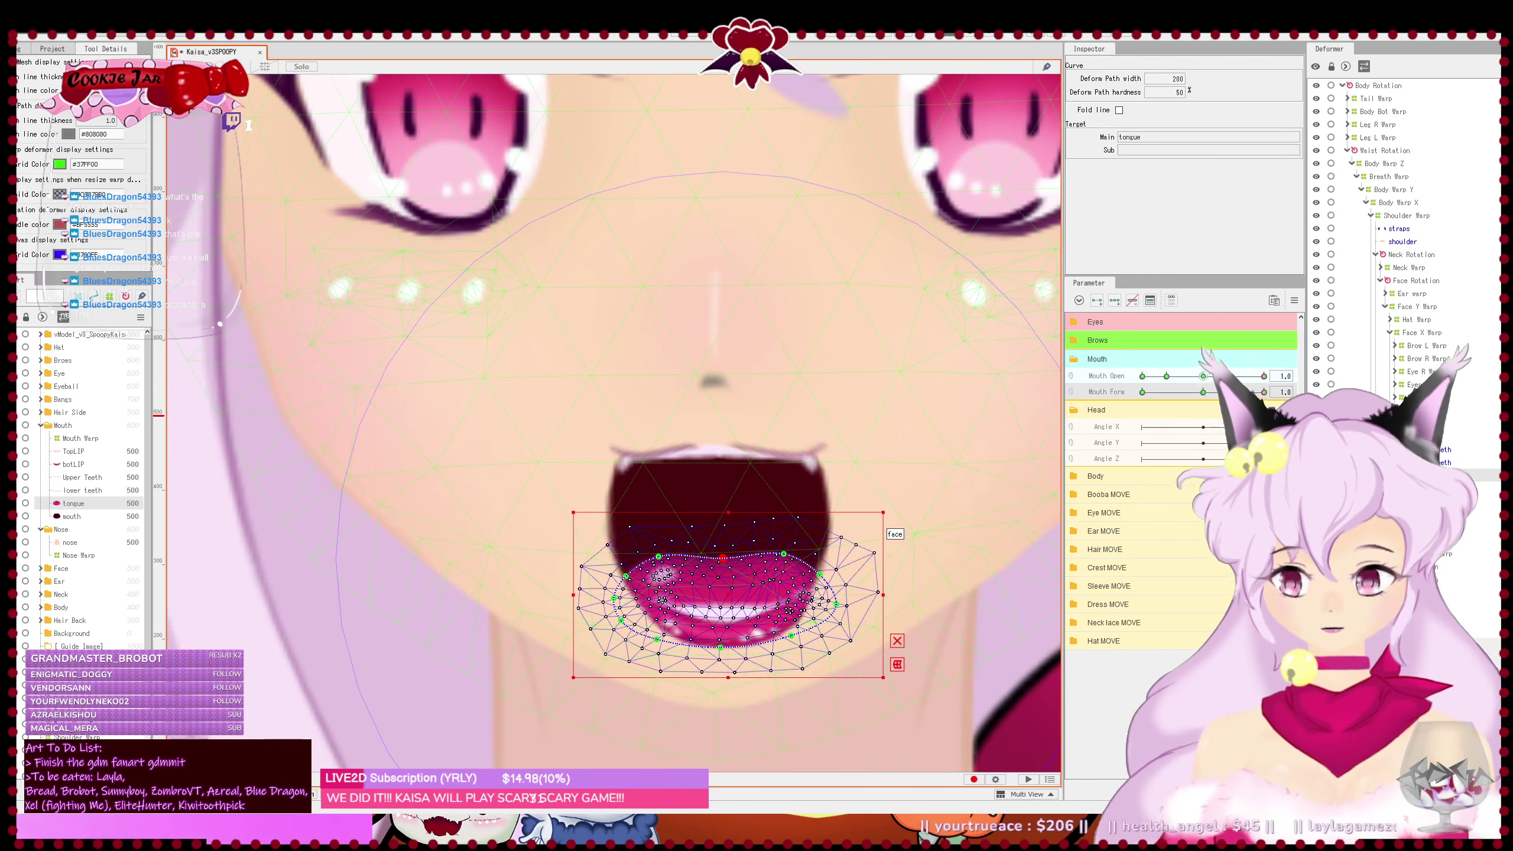
- Set Mouth Form to -1.0 and lower the mouth's side path points, pulling its left and right edges slightly inward
drag(1263, 392, 1123, 395)
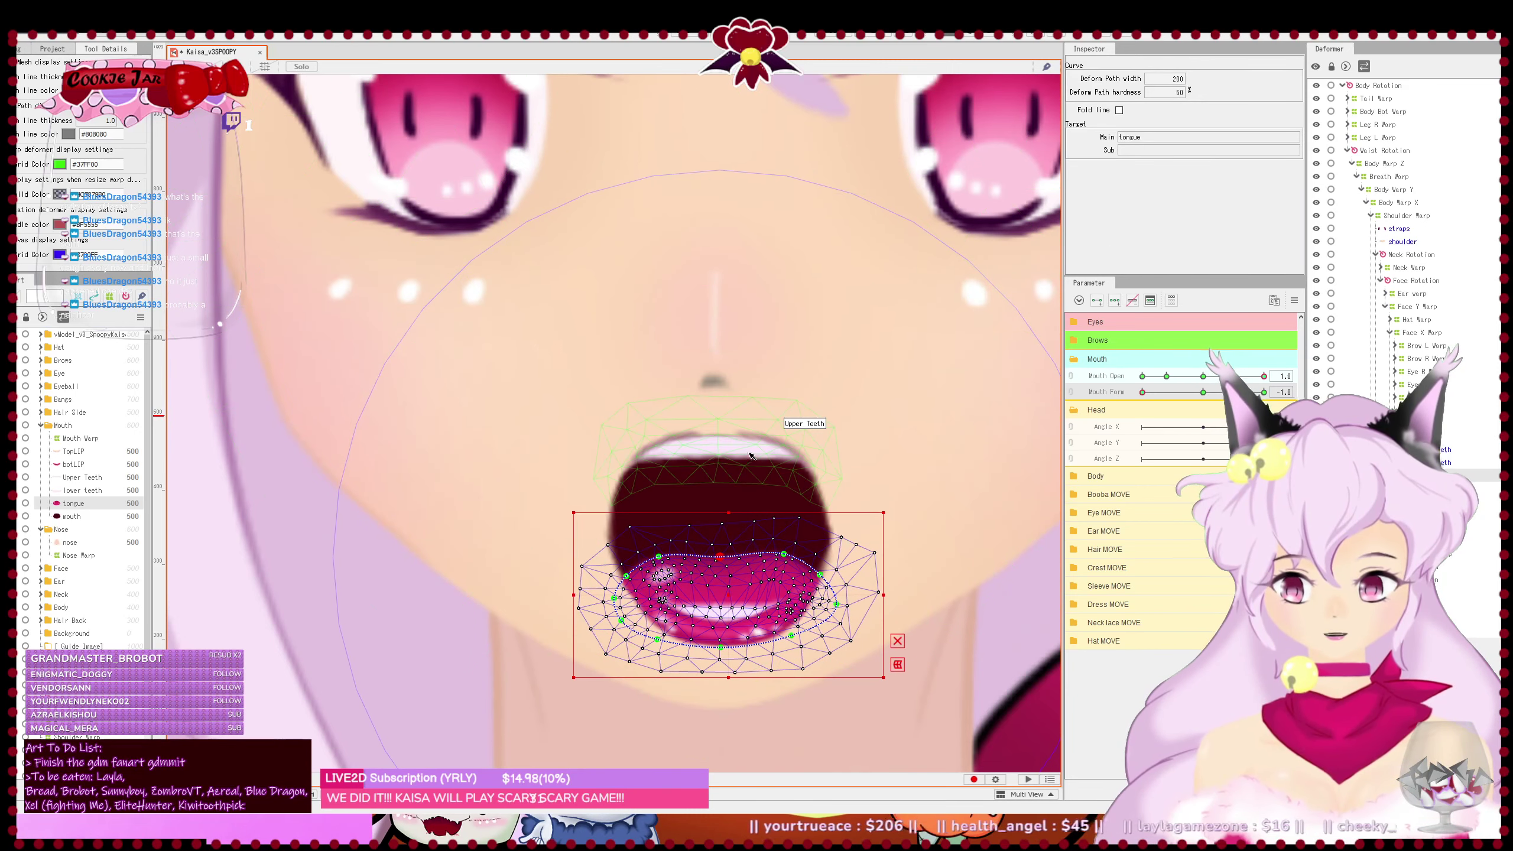
click(704, 482)
drag(610, 540, 612, 567)
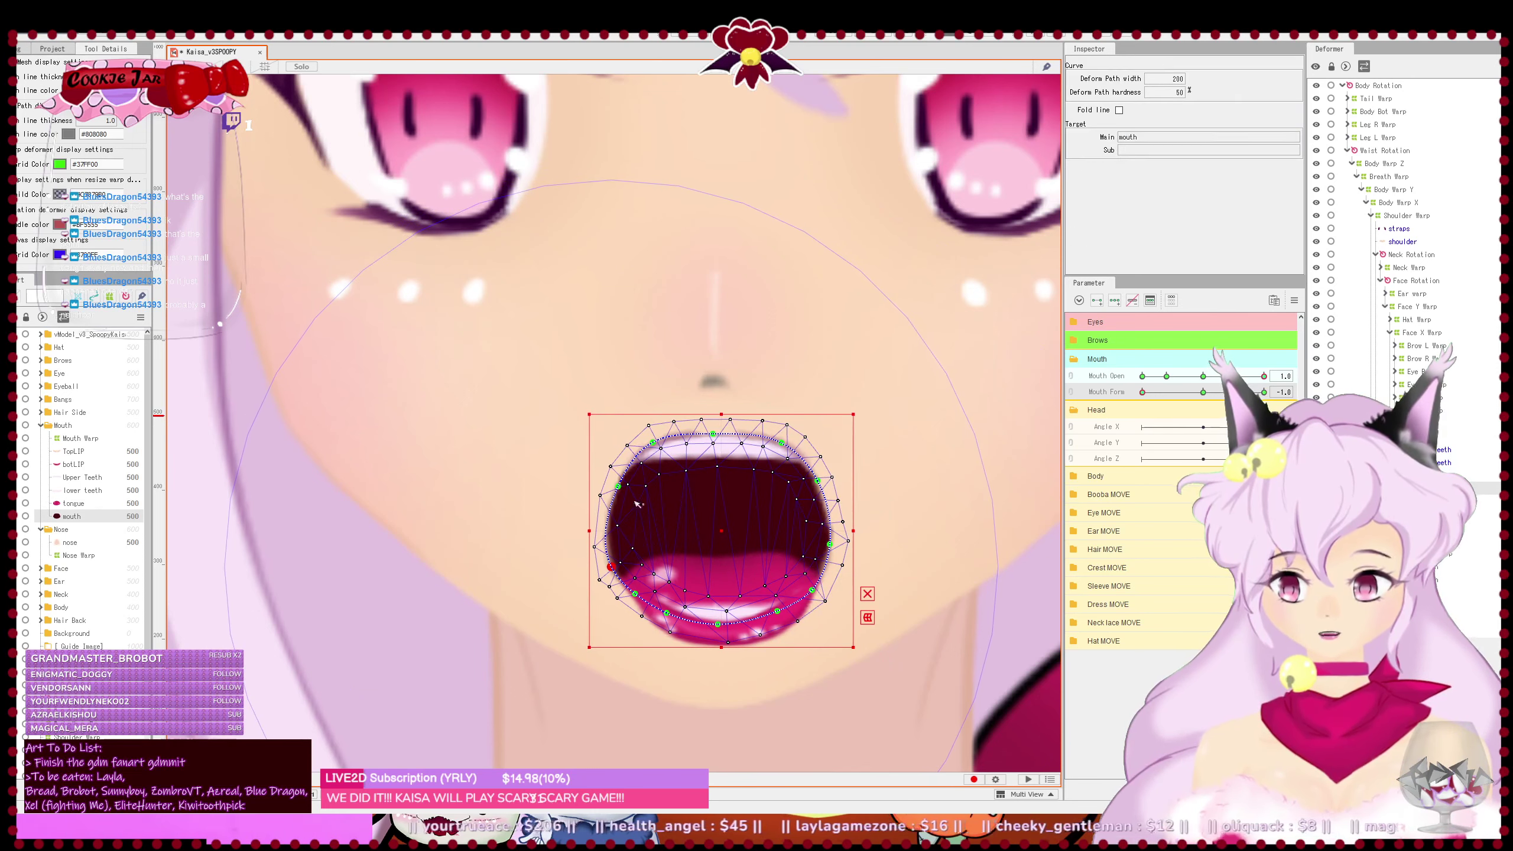
drag(627, 492, 631, 496)
drag(830, 544, 827, 564)
click(815, 489)
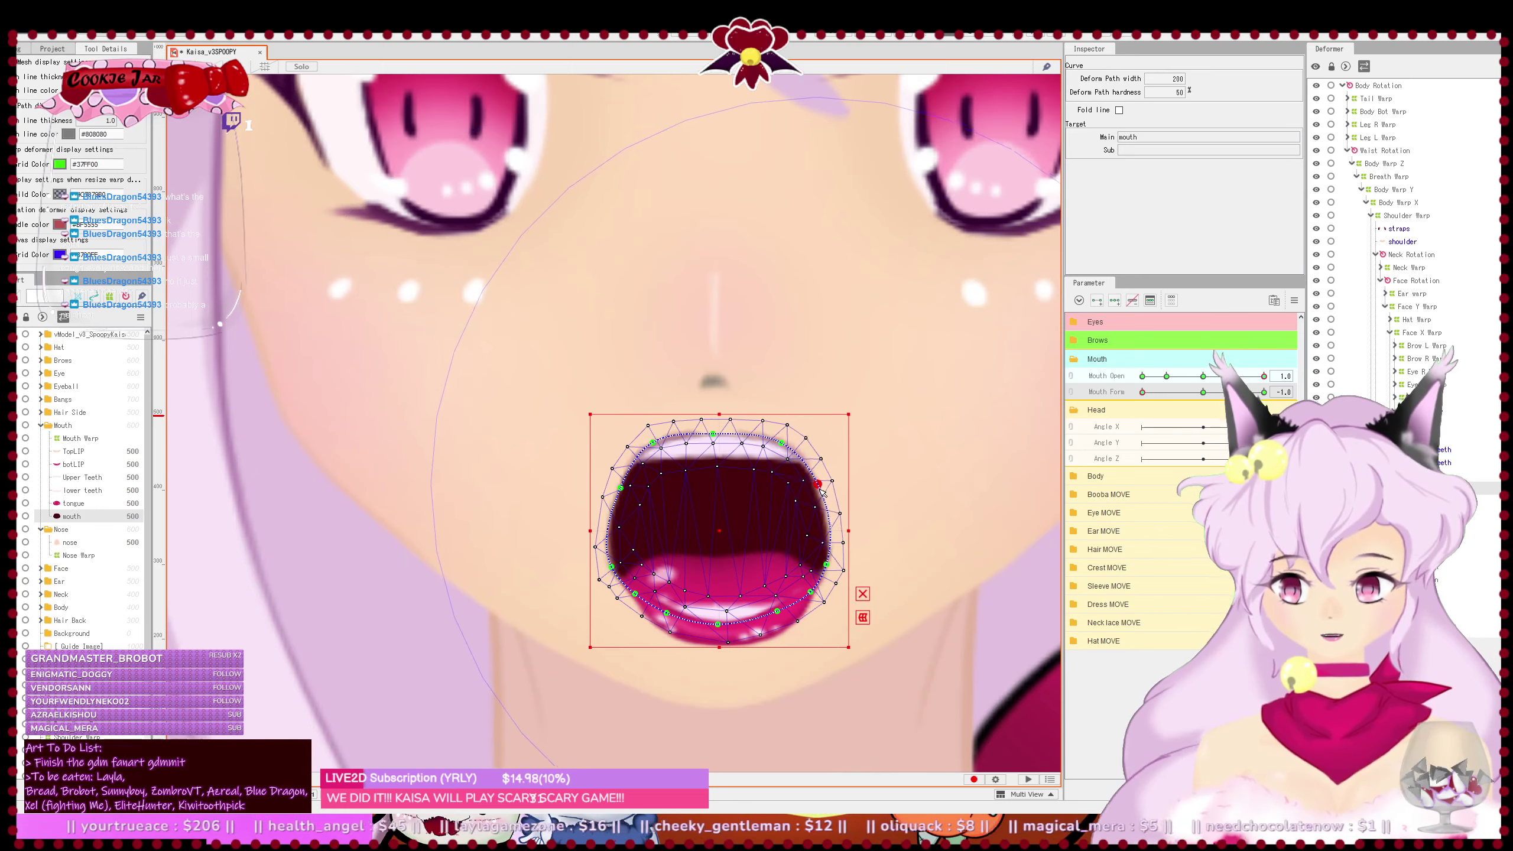
click(827, 565)
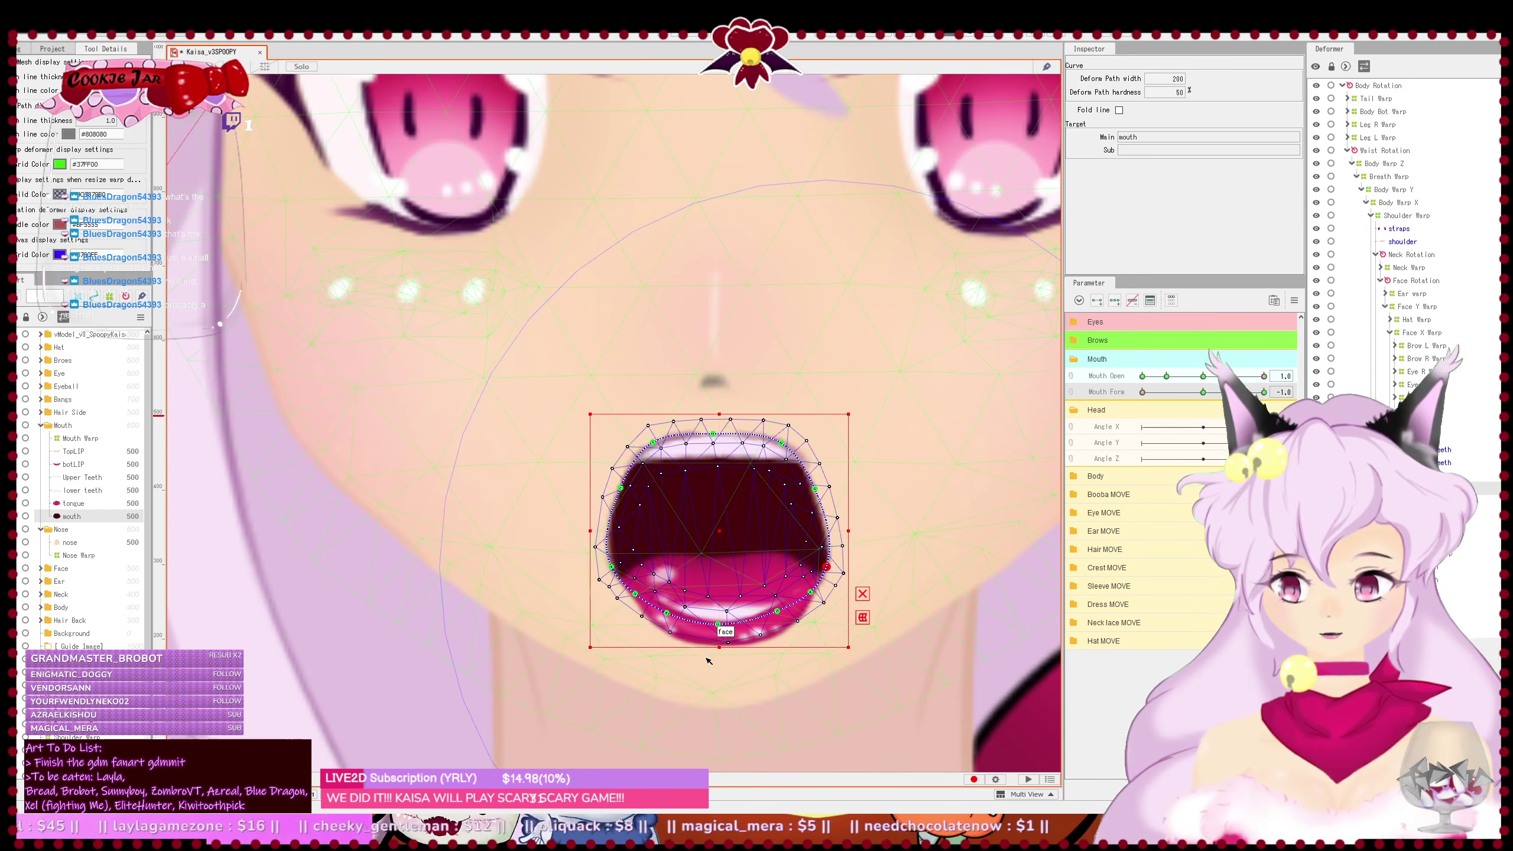
- Lower both end points of botLIP's deform path at Mouth Form -1.0 and slightly raise its bottom middle
click(712, 626)
scroll(714, 620, up, 2)
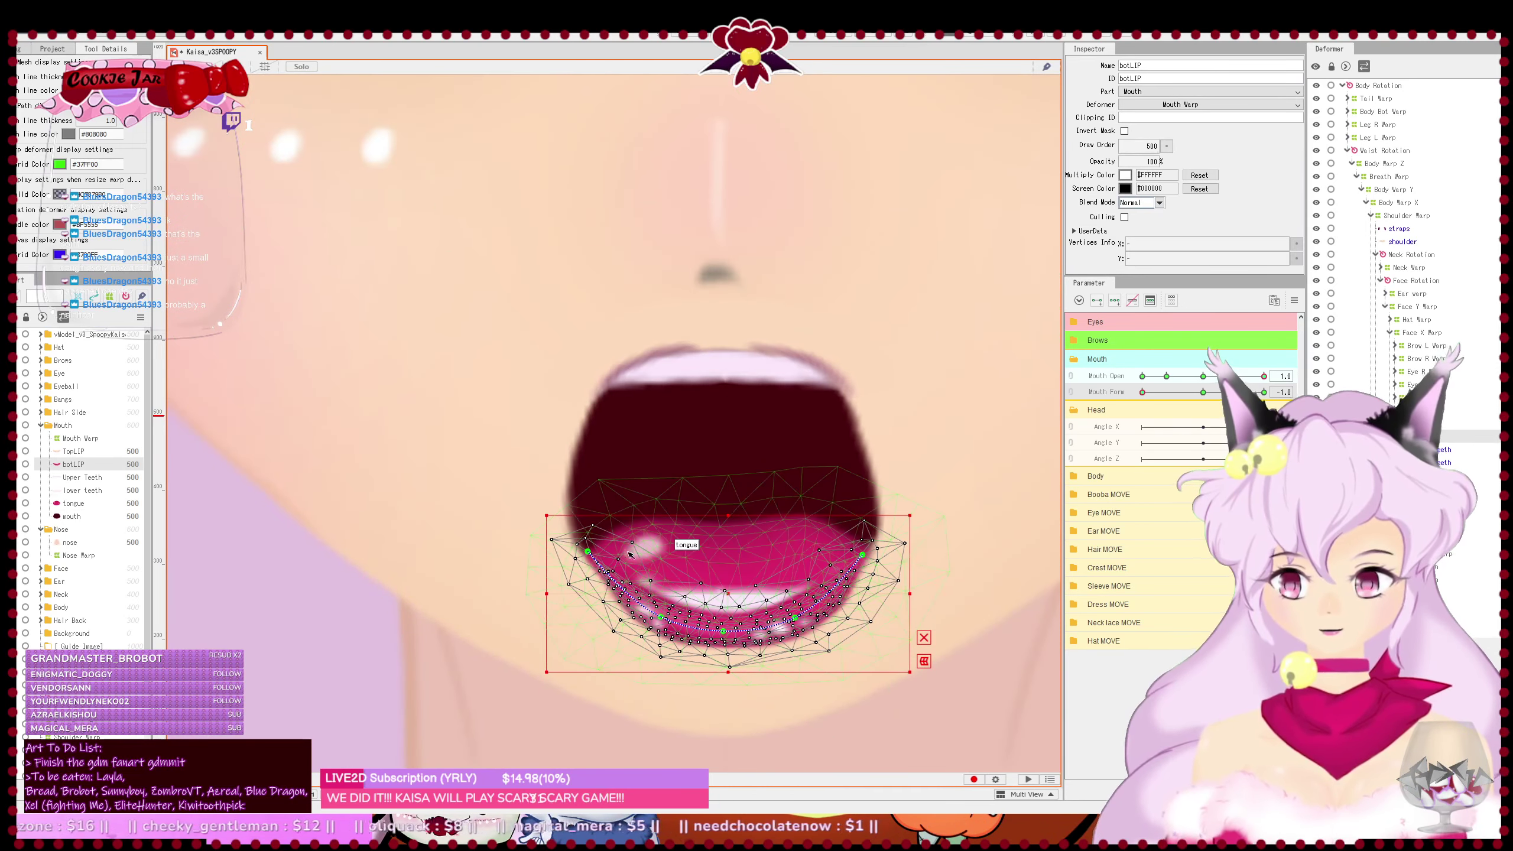
drag(588, 552, 601, 584)
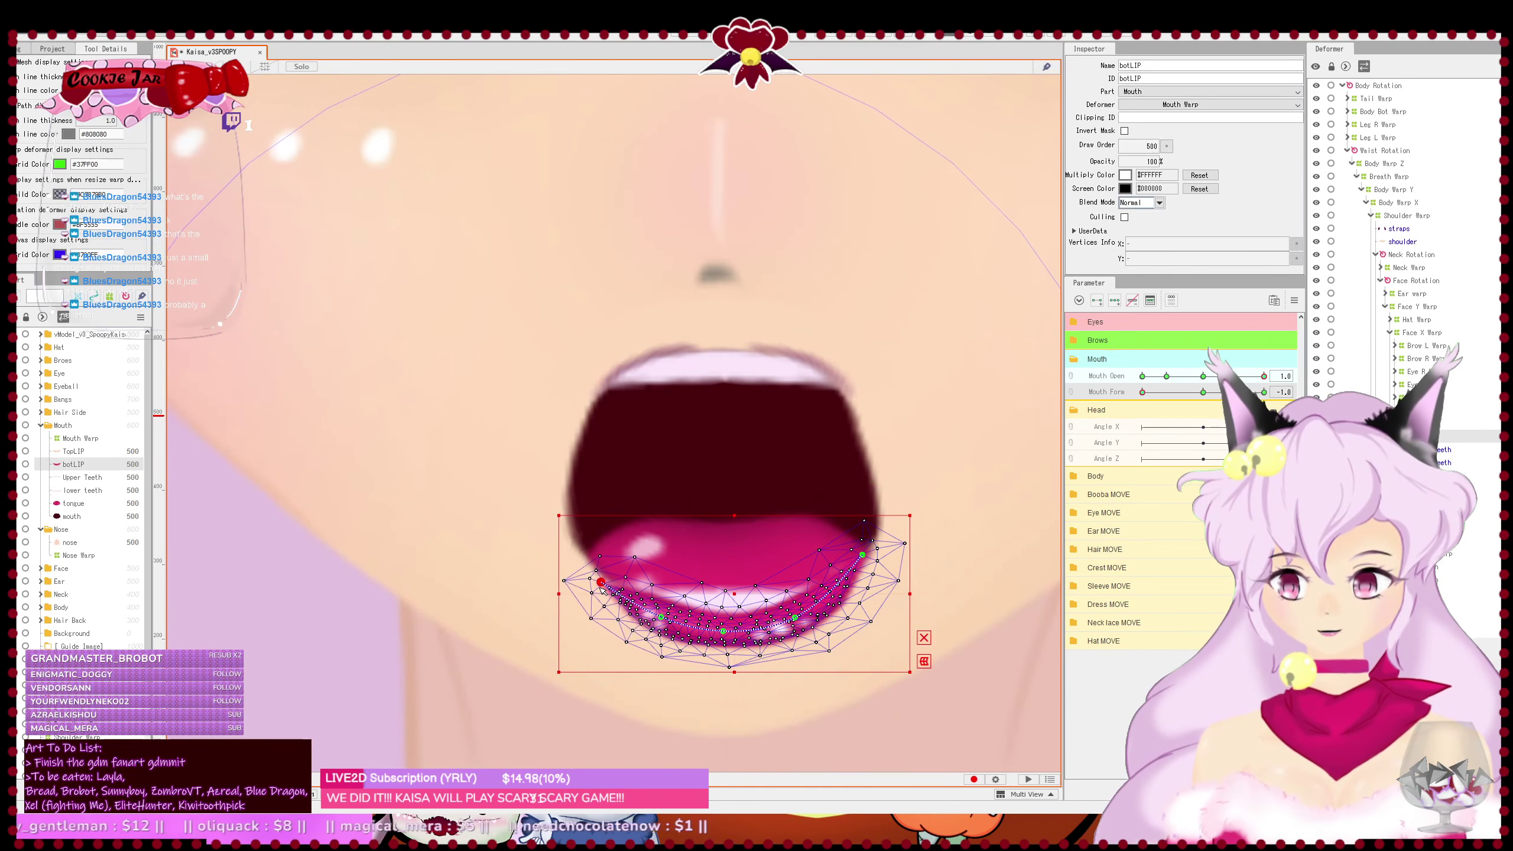
drag(863, 555, 861, 592)
drag(729, 638, 731, 635)
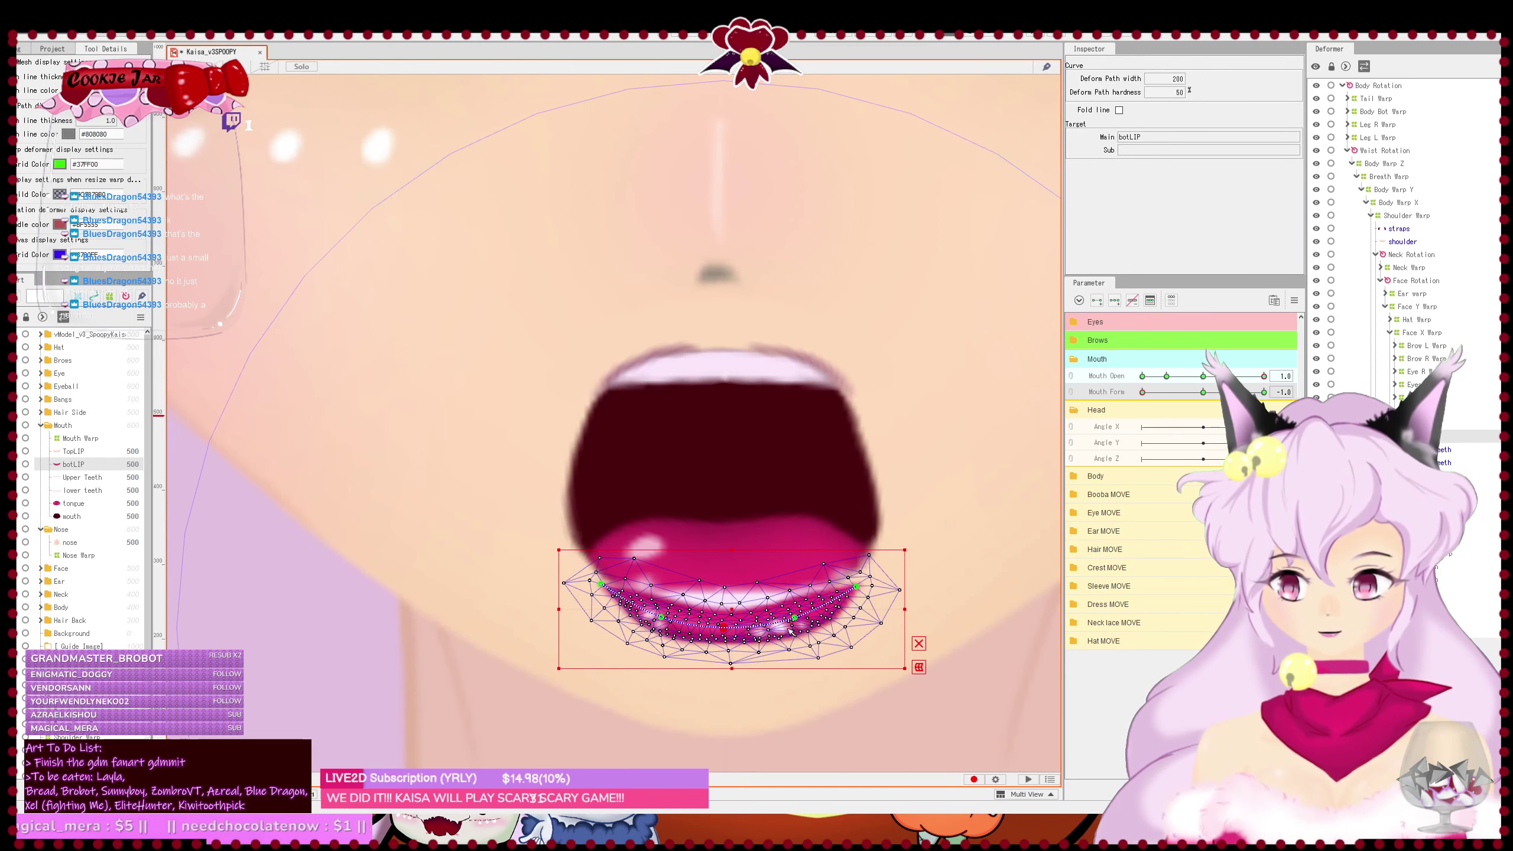
- Lower the mouth's bottom corner path points slightly so its lower edge follows the reshaped bottom lip
click(861, 484)
click(854, 575)
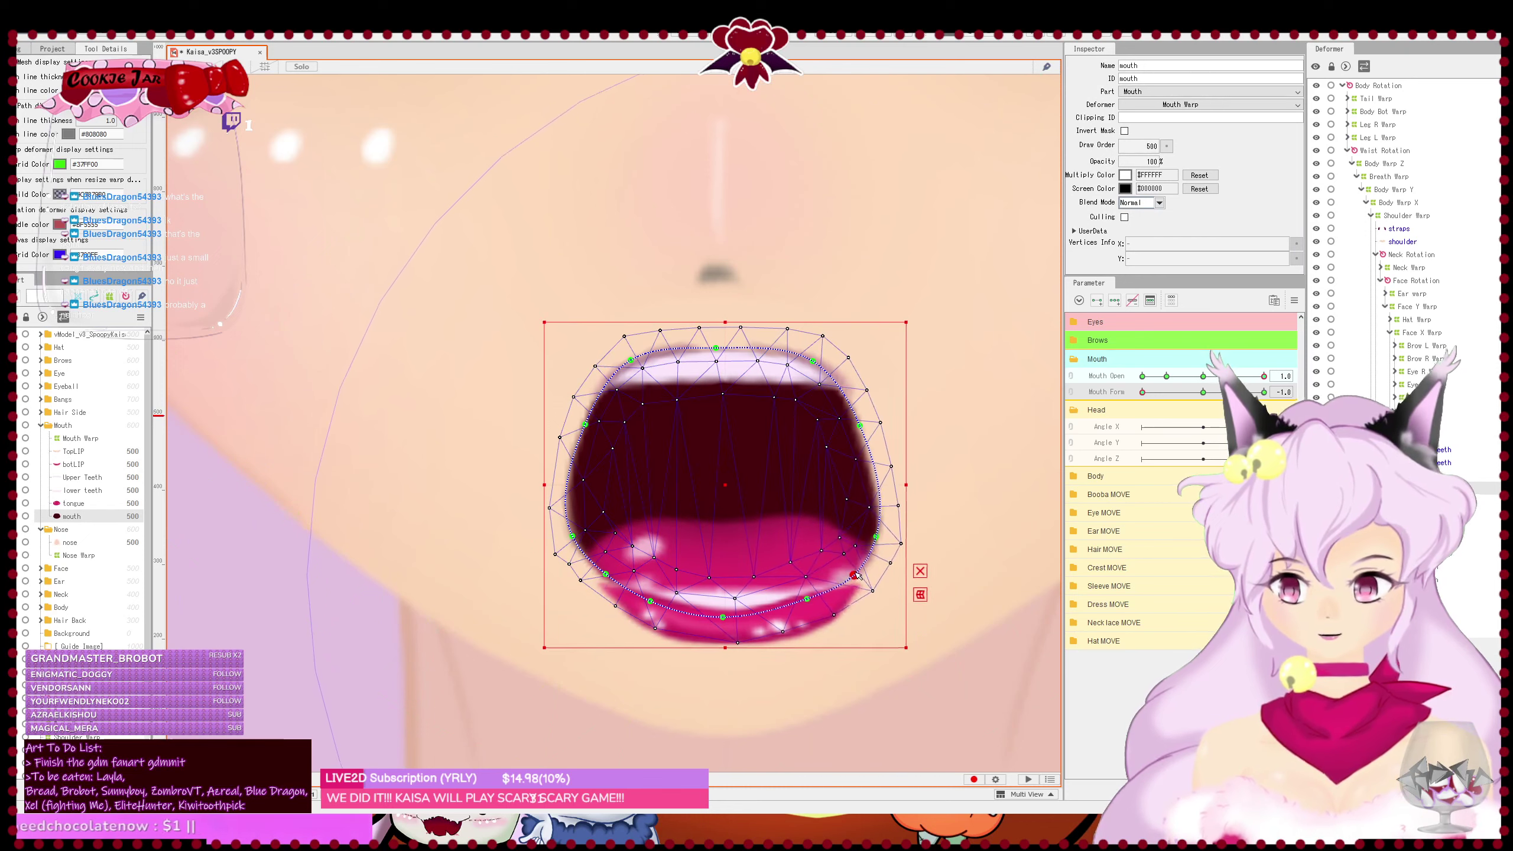
drag(854, 575, 855, 583)
drag(604, 578, 650, 608)
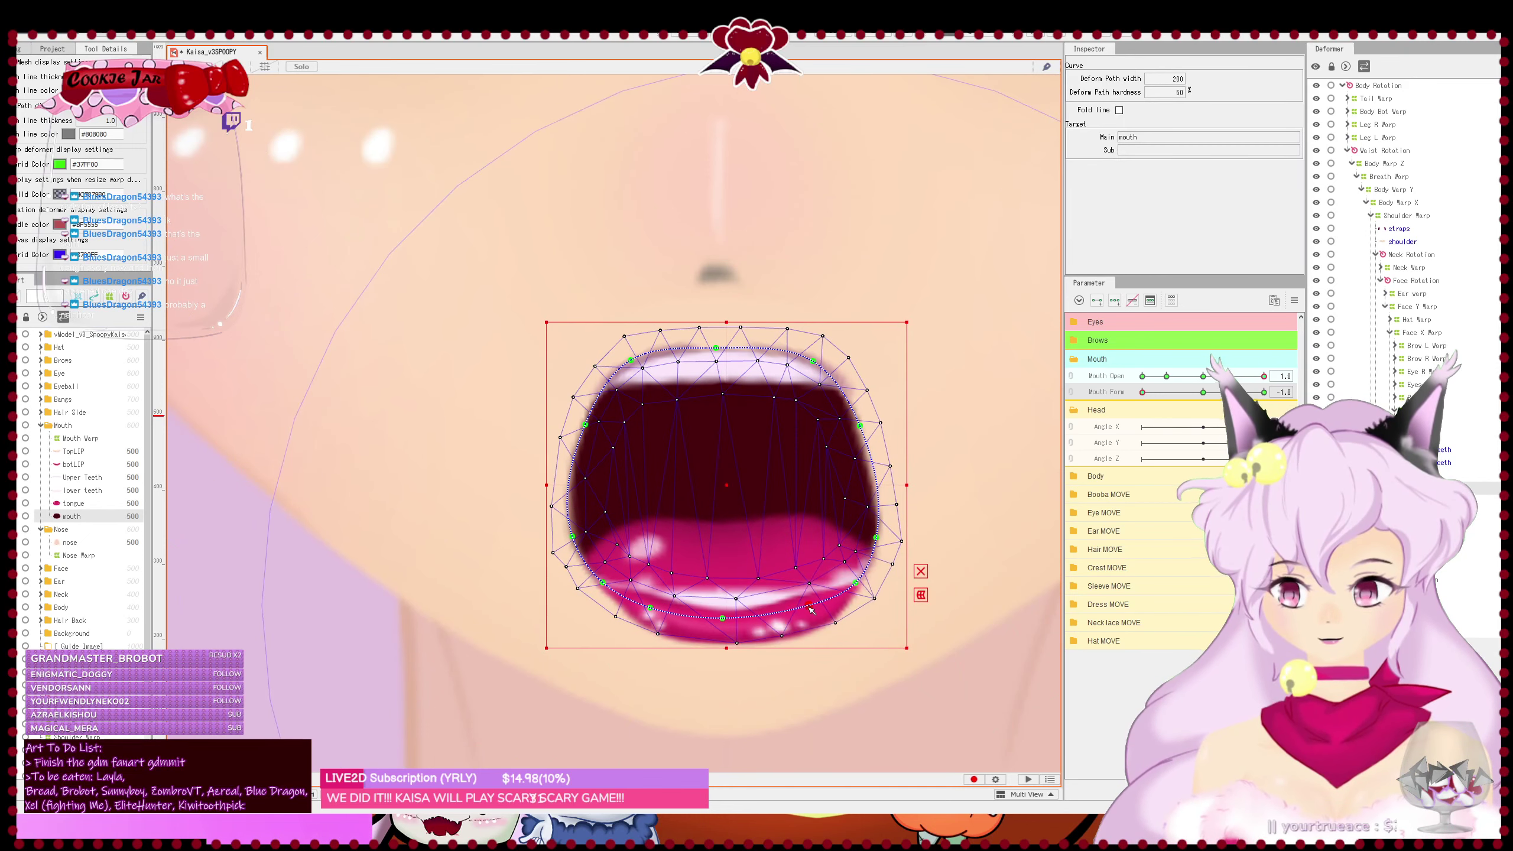
- Adjust TopLIP's deform path points along the upper edge of the mouth and deselect the lip
click(722, 561)
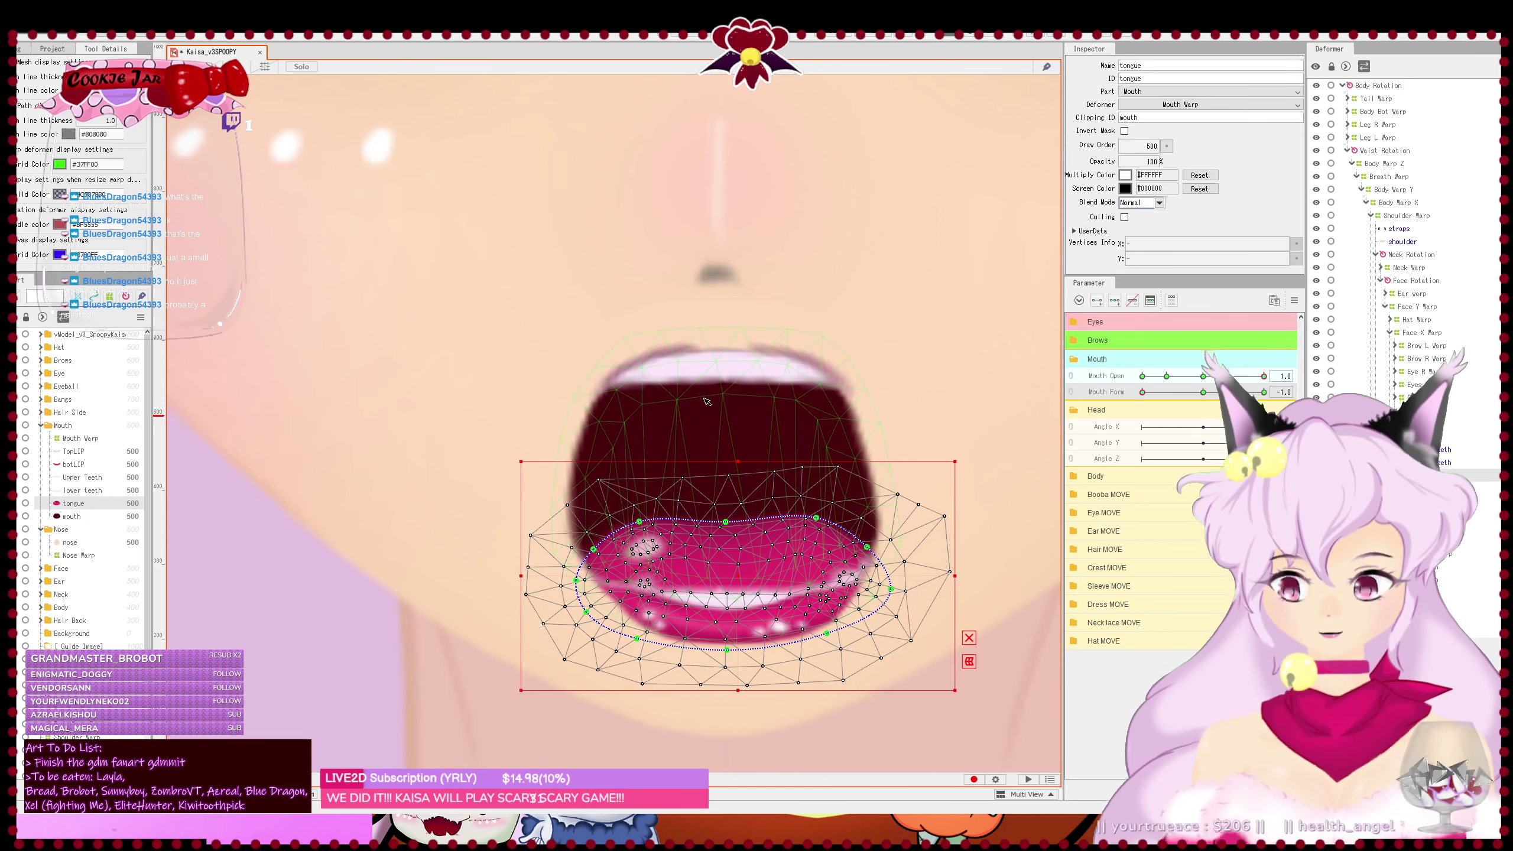
click(851, 396)
drag(833, 372, 771, 353)
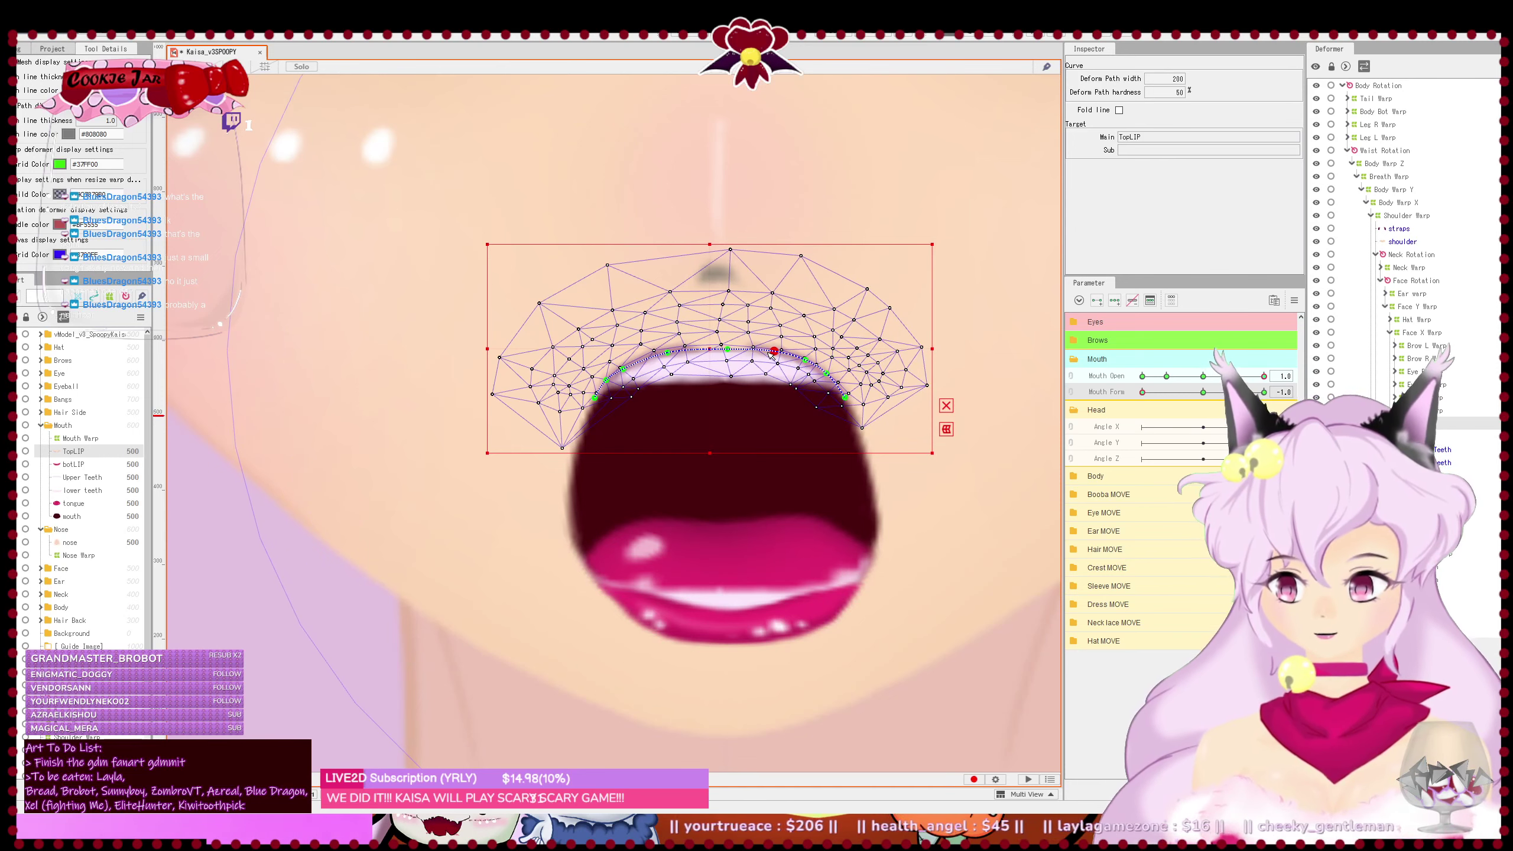
click(596, 398)
key(Escape)
- Save the model and set Mouth Form to 1.0 to review the open mouth on the full face
scroll(846, 422, down, 5)
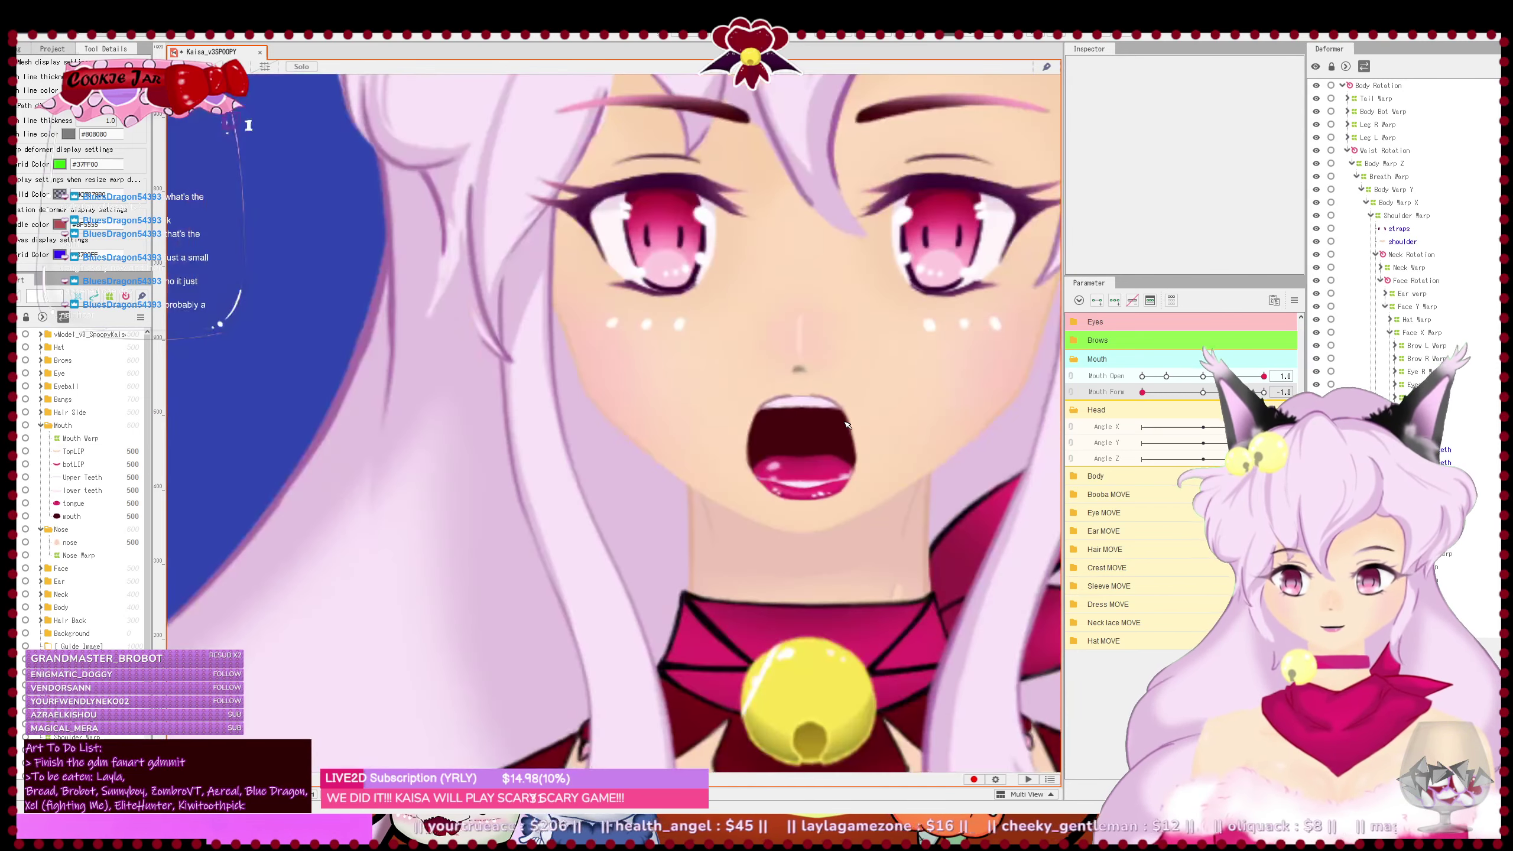
drag(845, 422, 805, 561)
key(ctrl+s)
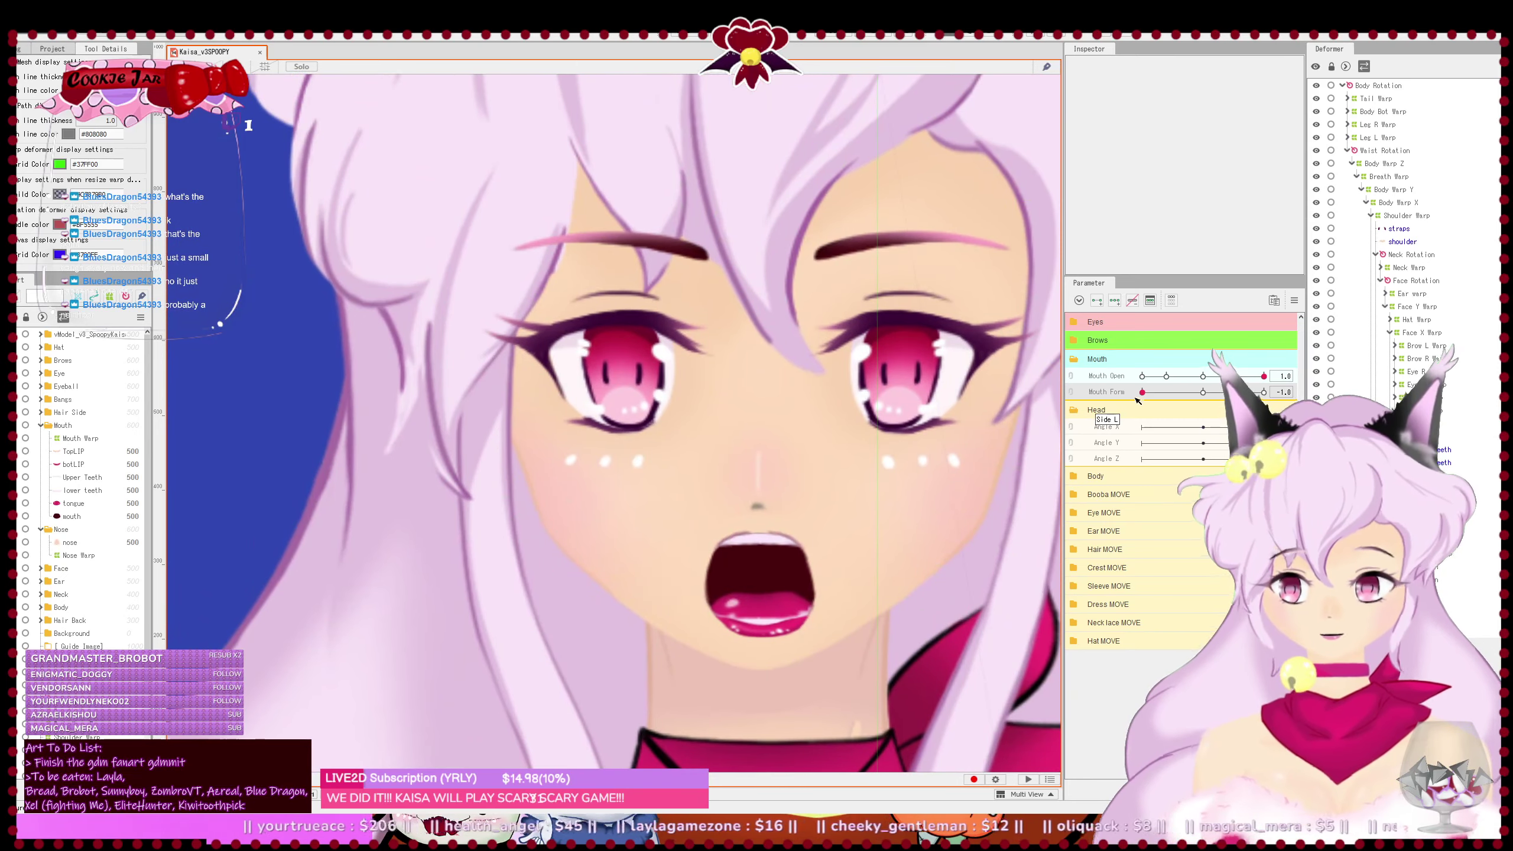
drag(1138, 398, 1278, 401)
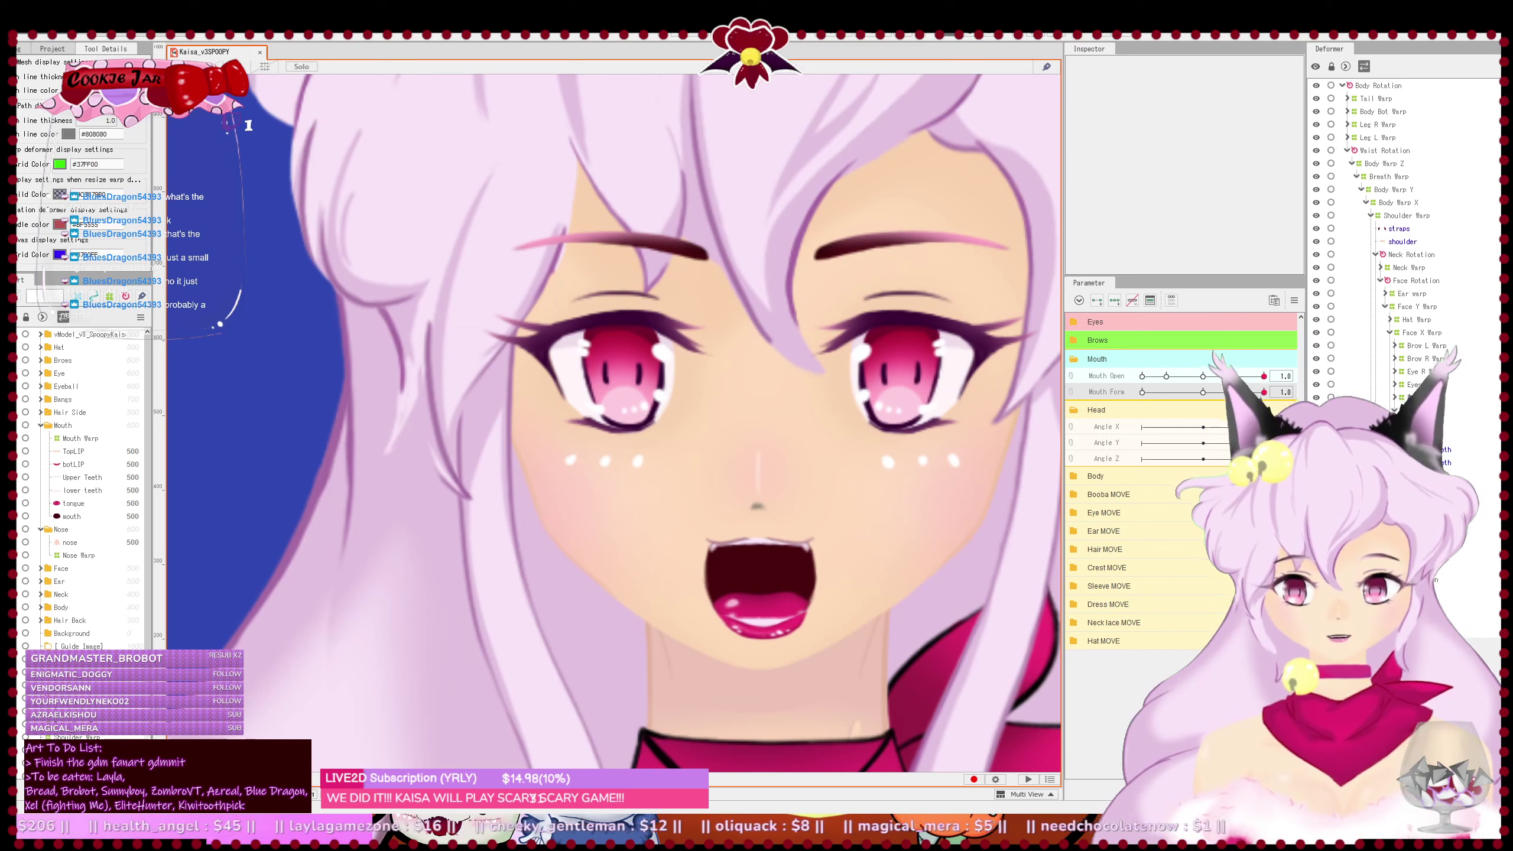
- Move the mouth's side and lower-left path points slightly outward at Mouth Form 1.0 and deselect the mouth
click(748, 581)
scroll(747, 590, up, 3)
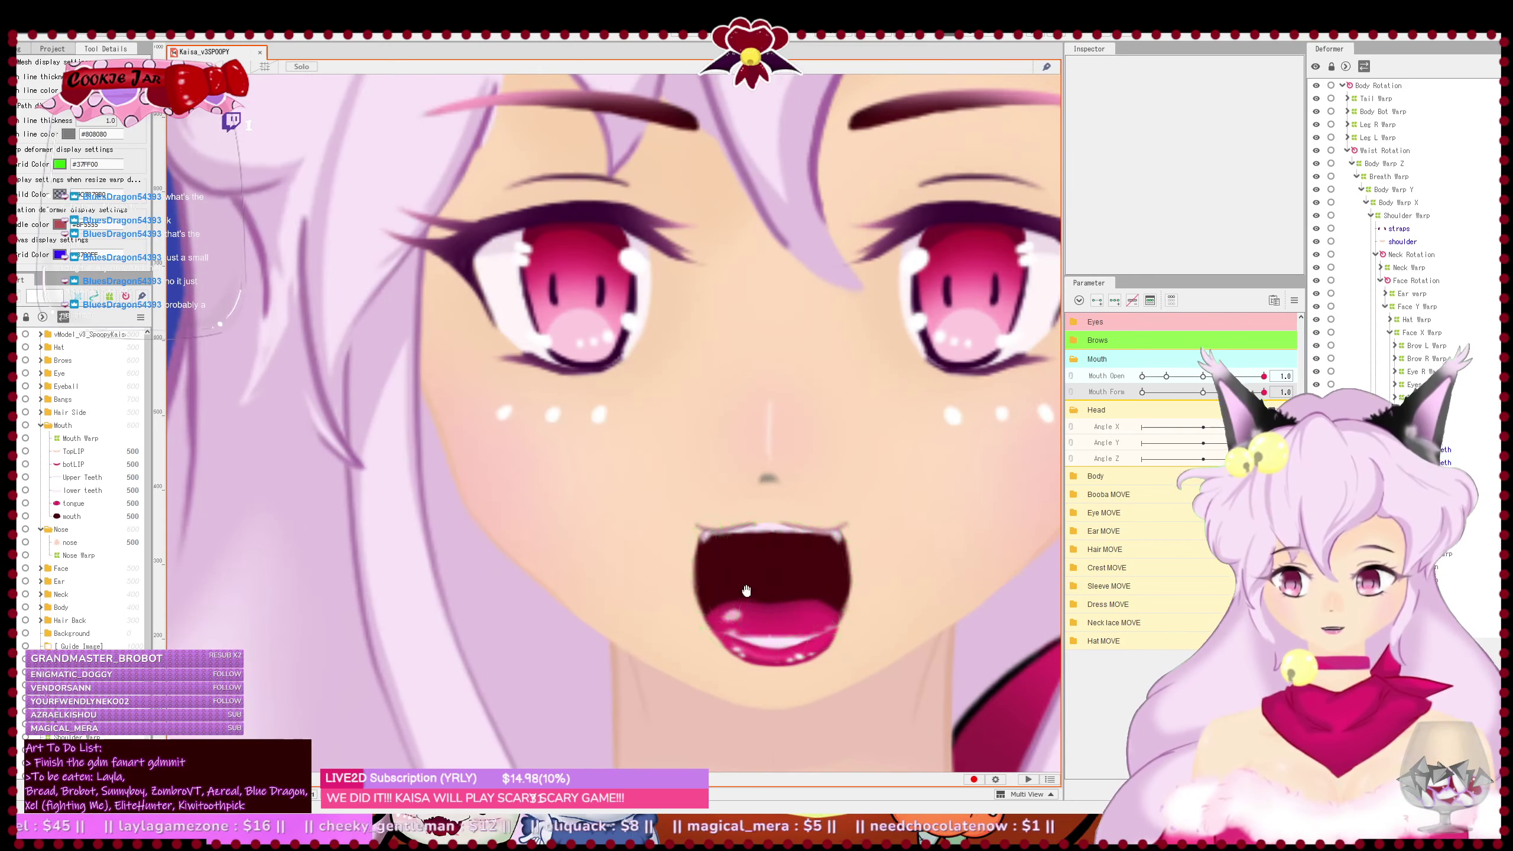
scroll(750, 563, up, 3)
click(872, 562)
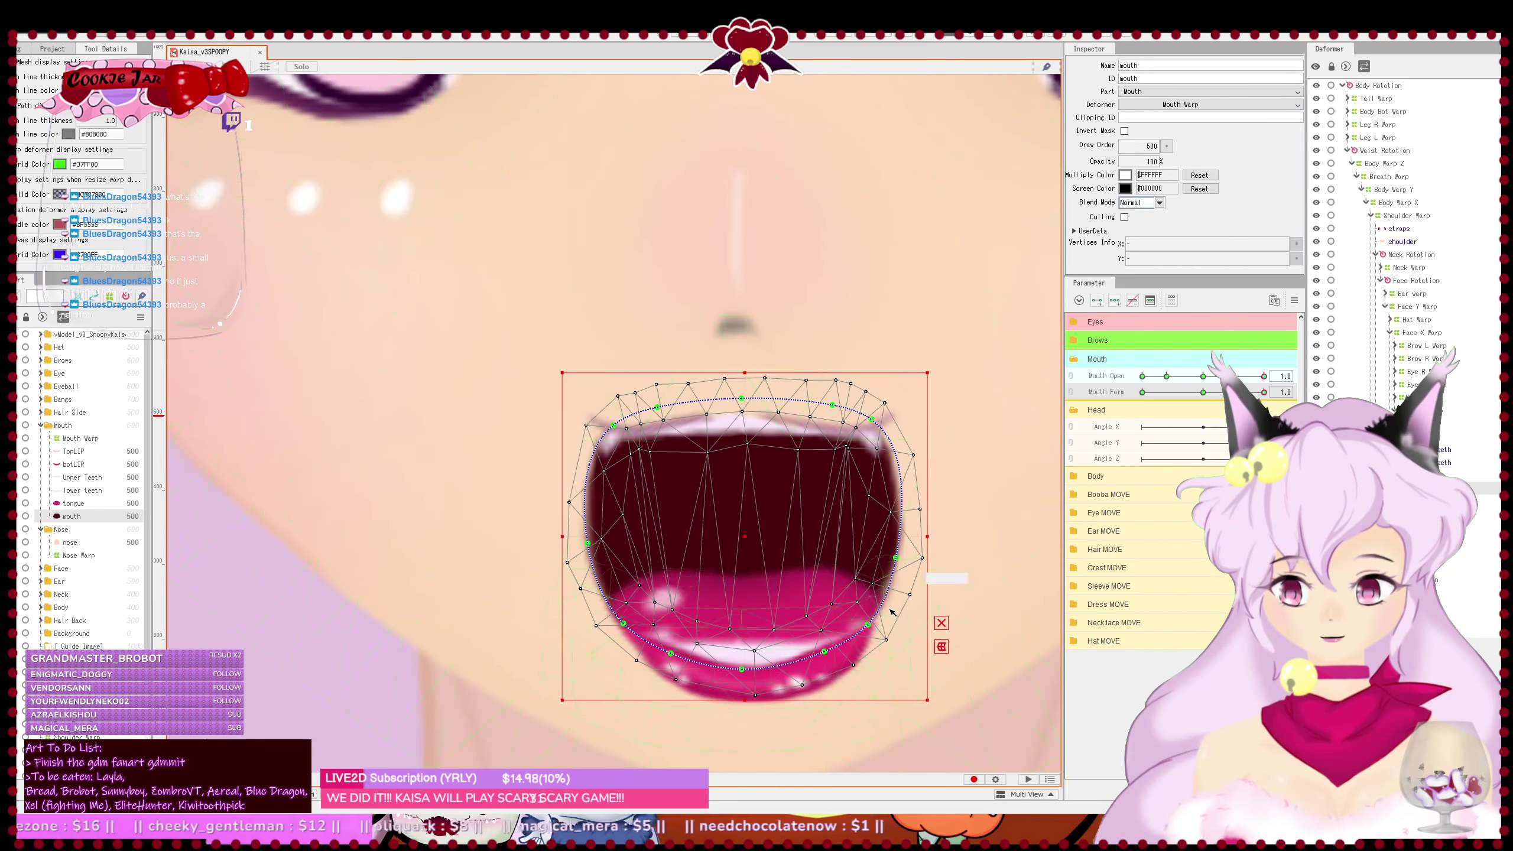
drag(897, 557, 900, 557)
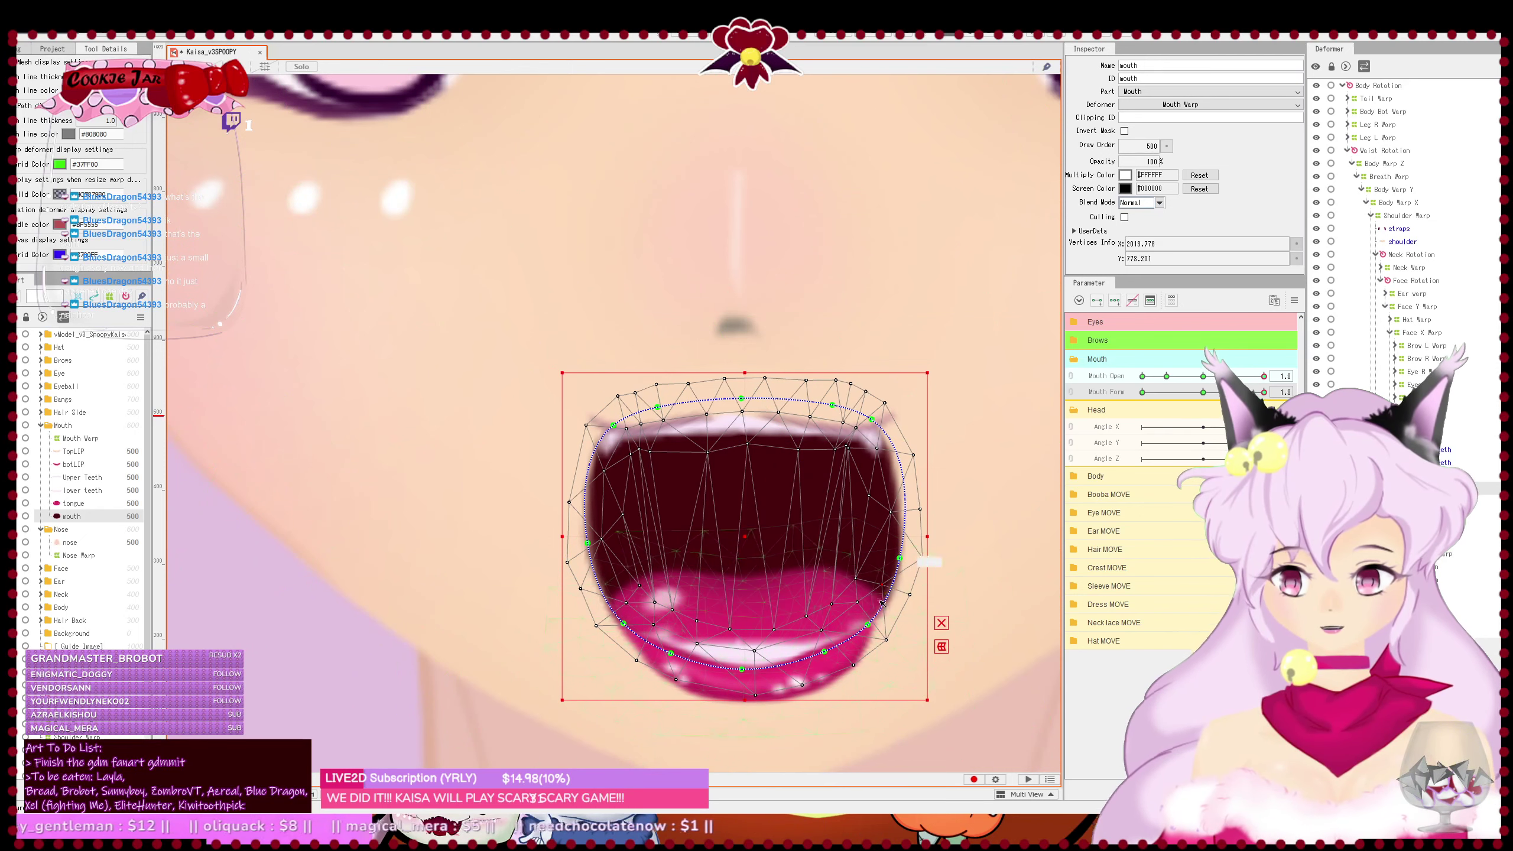
drag(622, 623, 619, 624)
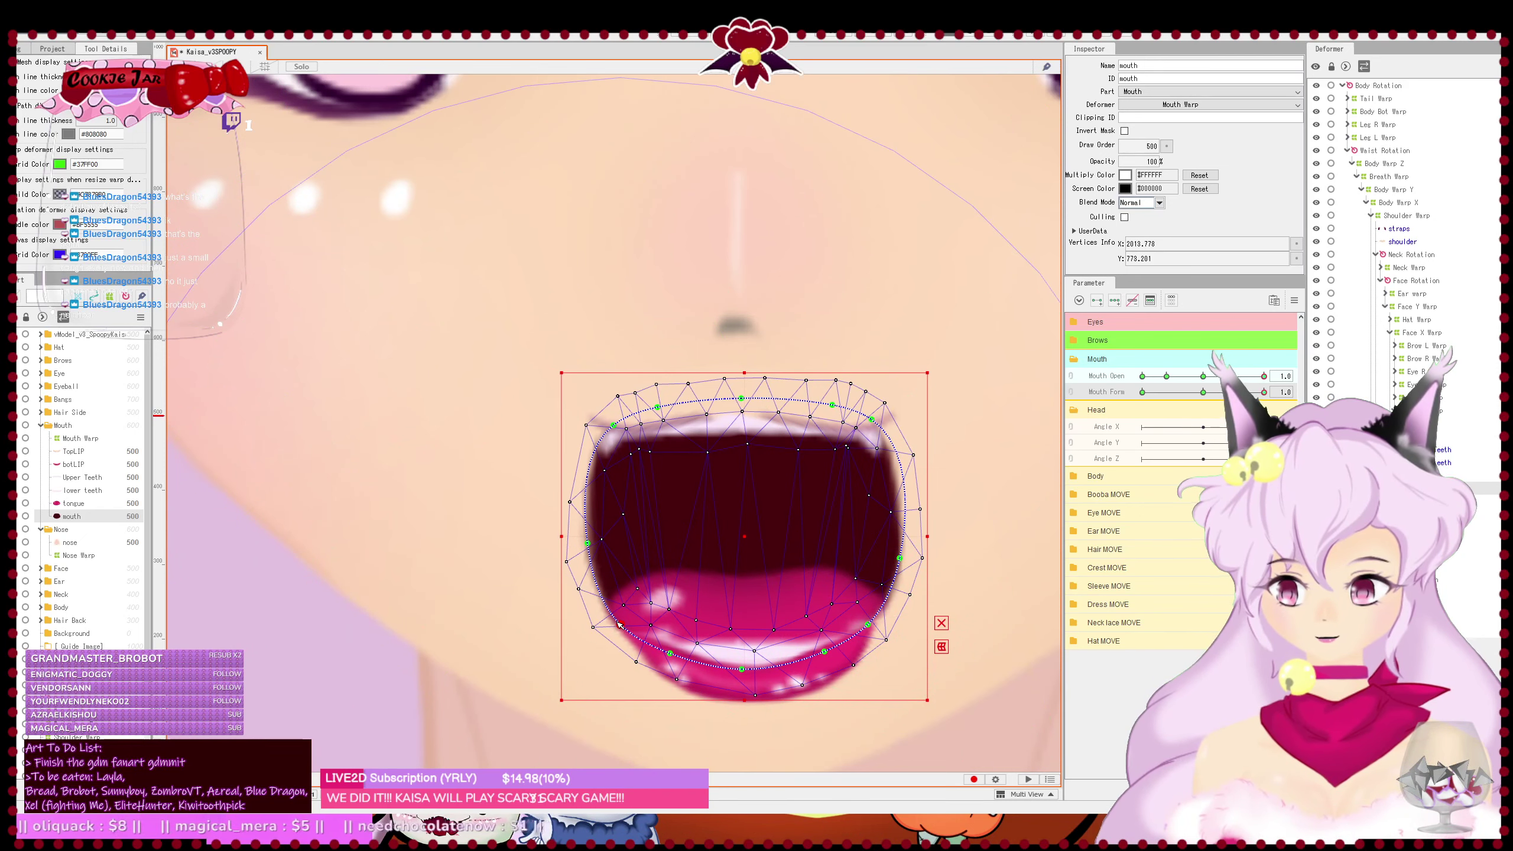
drag(589, 544, 587, 544)
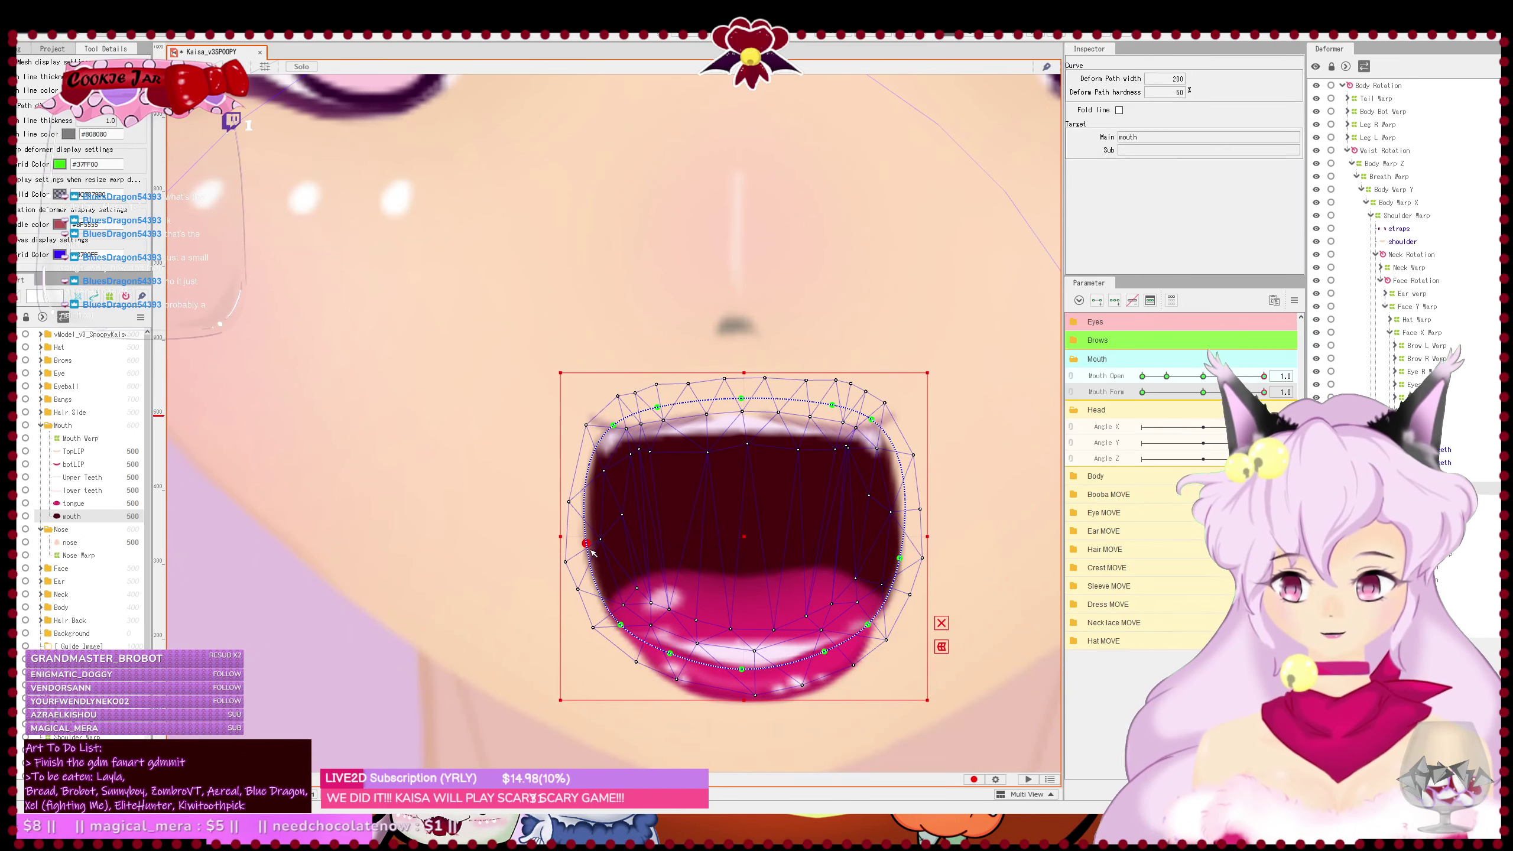
click(964, 501)
scroll(963, 500, down, 3)
drag(941, 521, 841, 511)
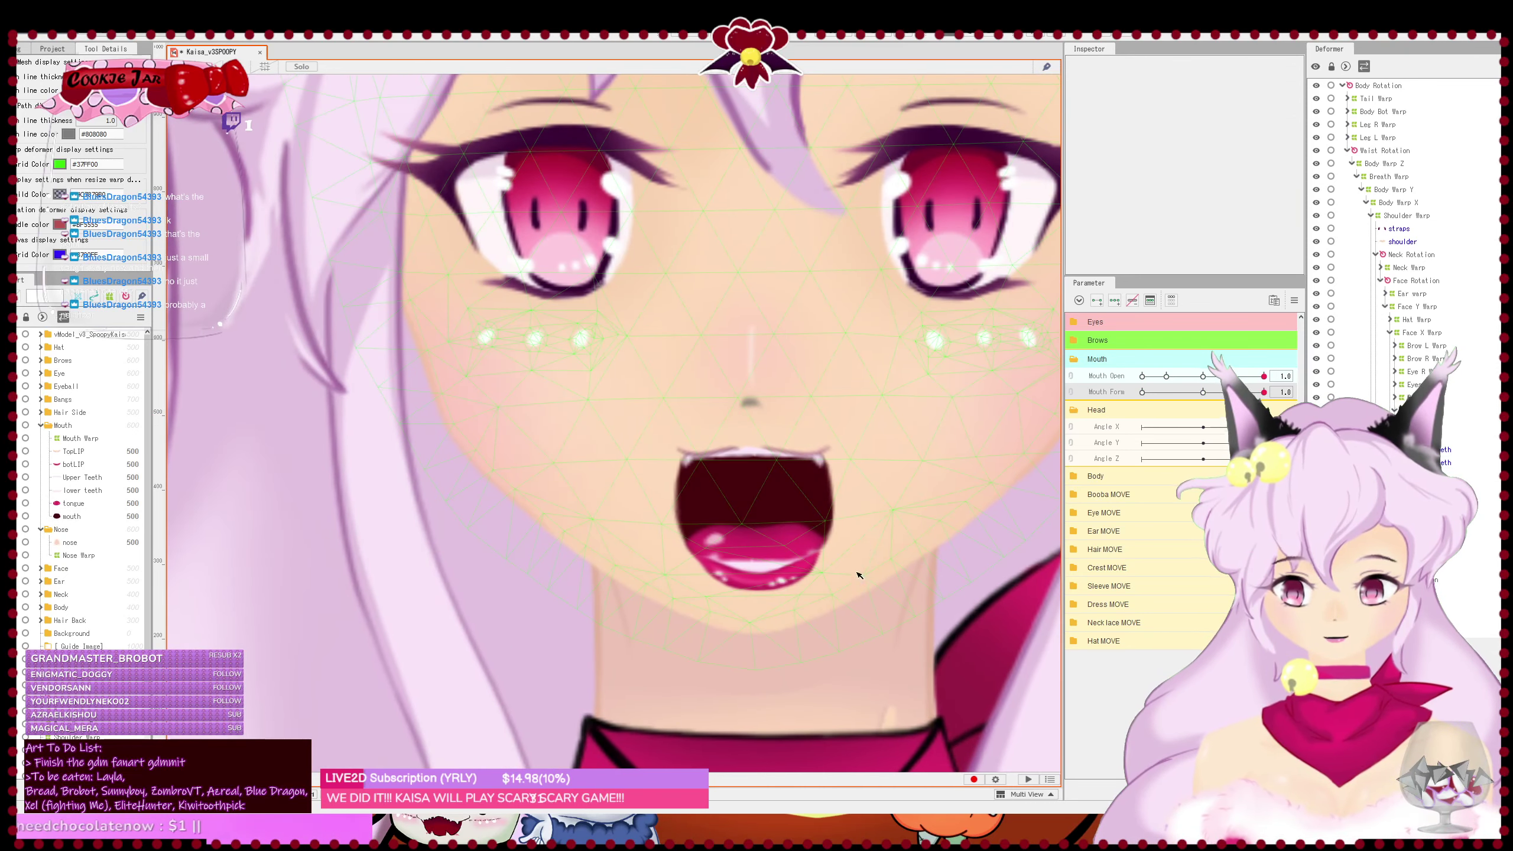
- Adjust botLIP's right corner path point and pull the outer mesh vertex near it slightly inward
scroll(859, 575, up, 3)
click(782, 569)
drag(762, 576, 804, 544)
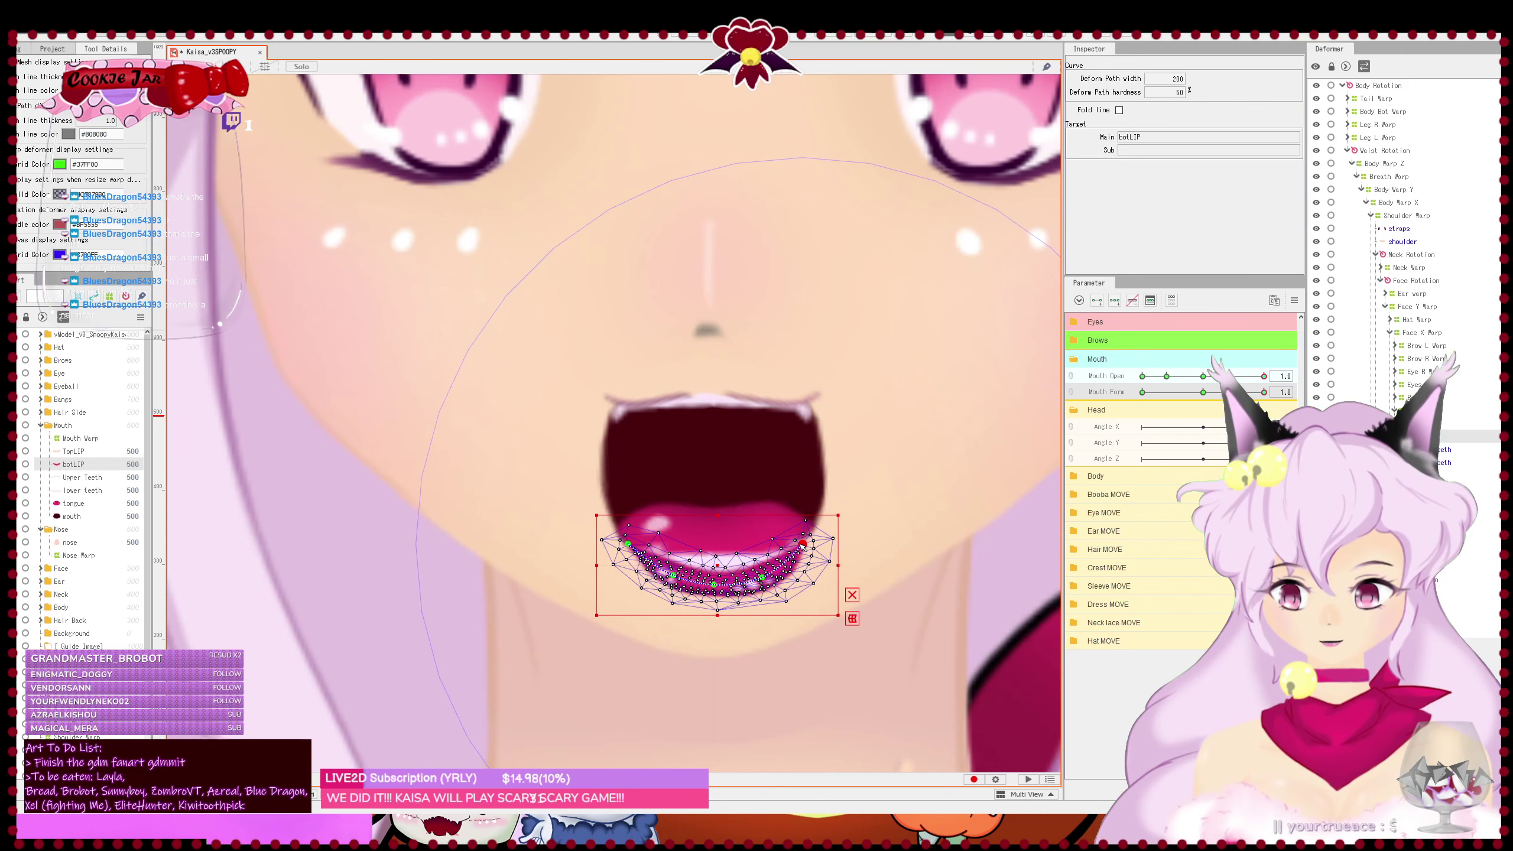
click(816, 584)
scroll(816, 585, up, 3)
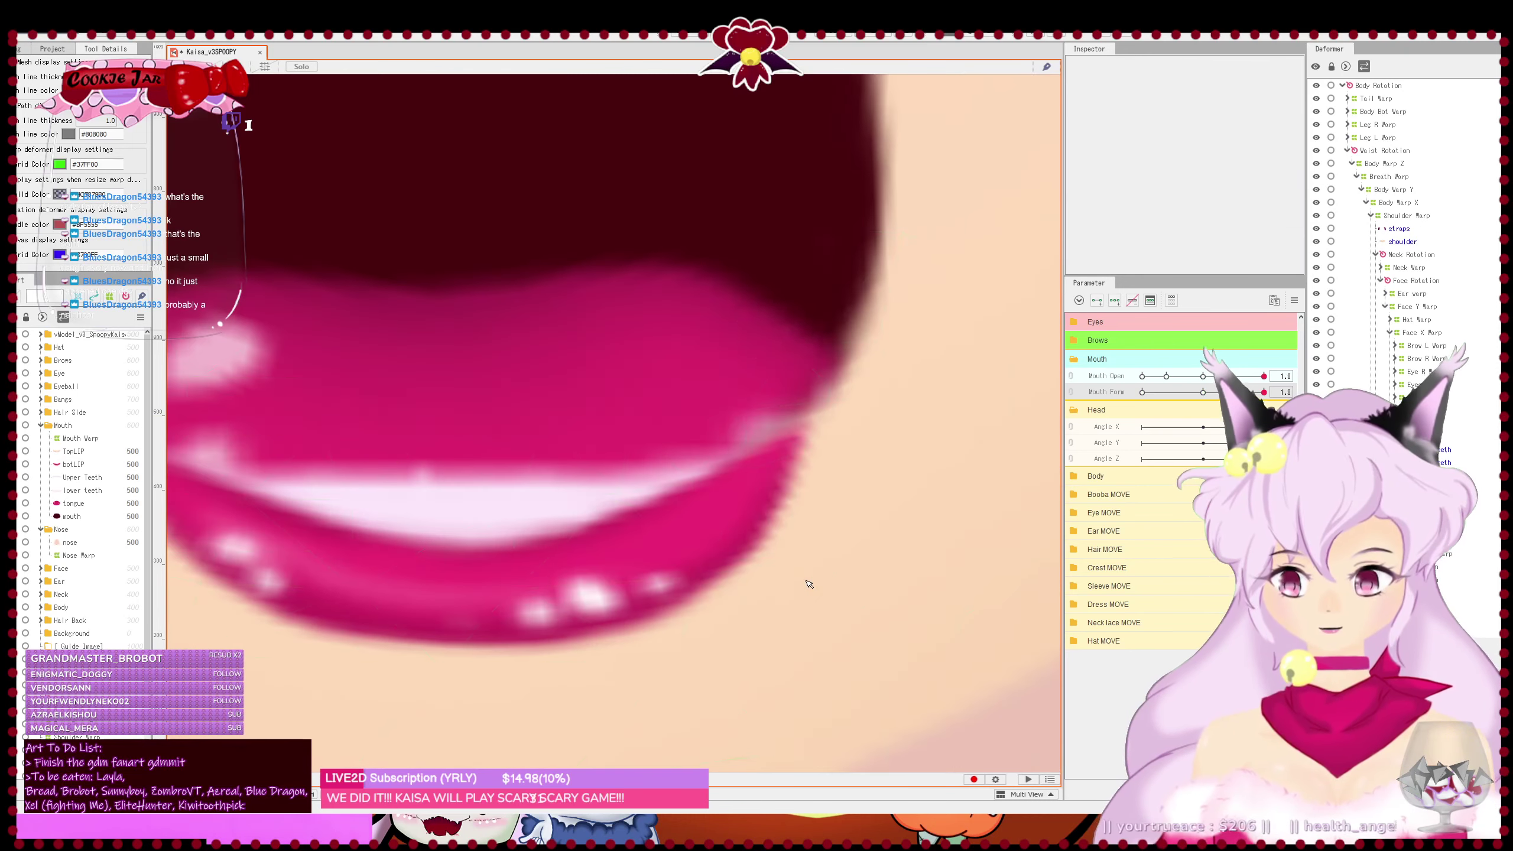
click(810, 522)
drag(802, 547, 828, 422)
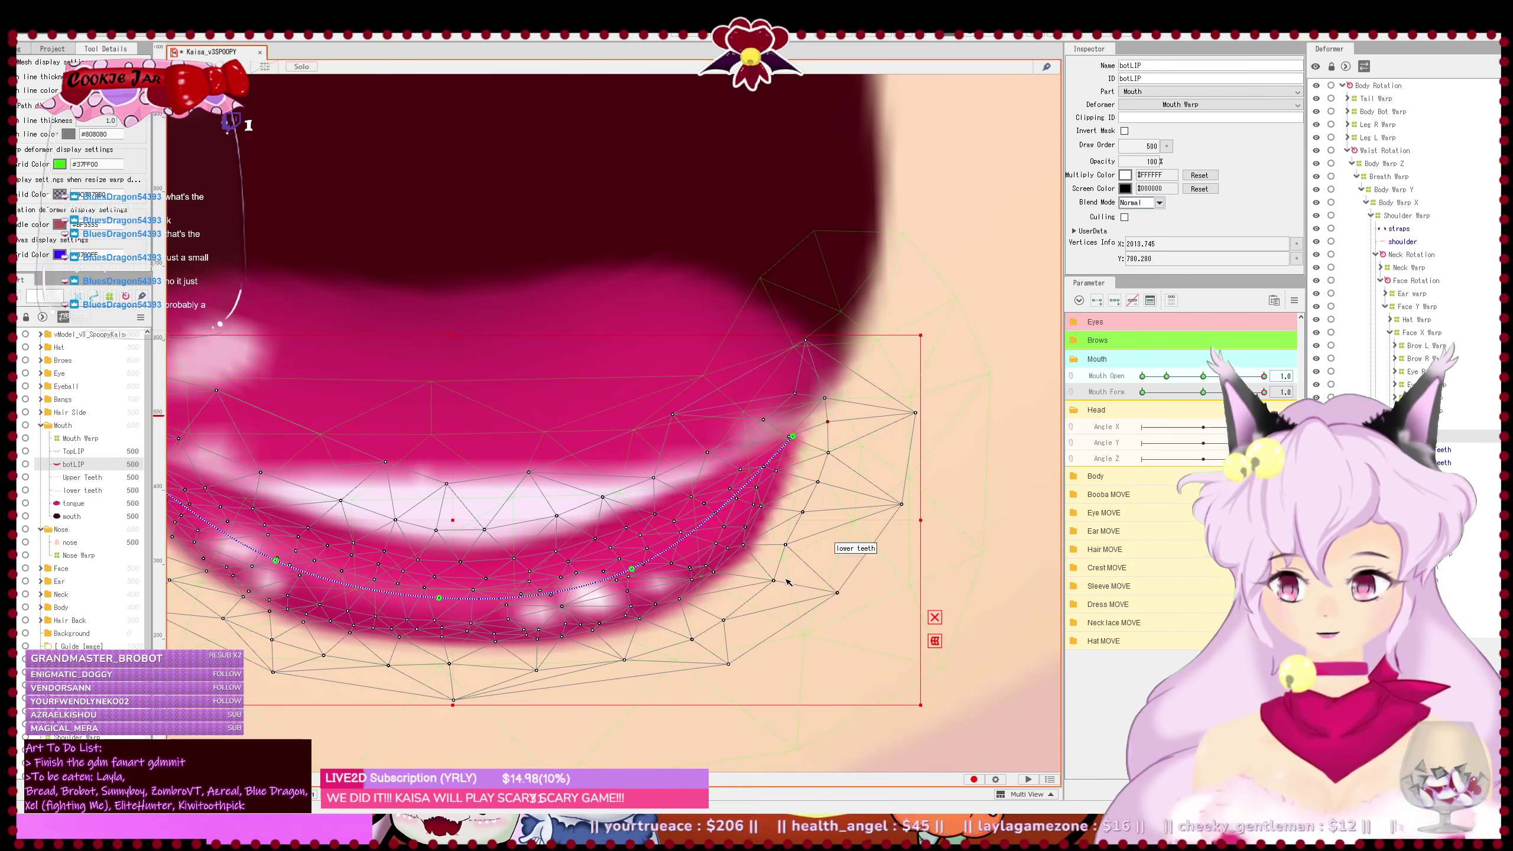
drag(773, 580, 763, 579)
scroll(797, 635, down, 5)
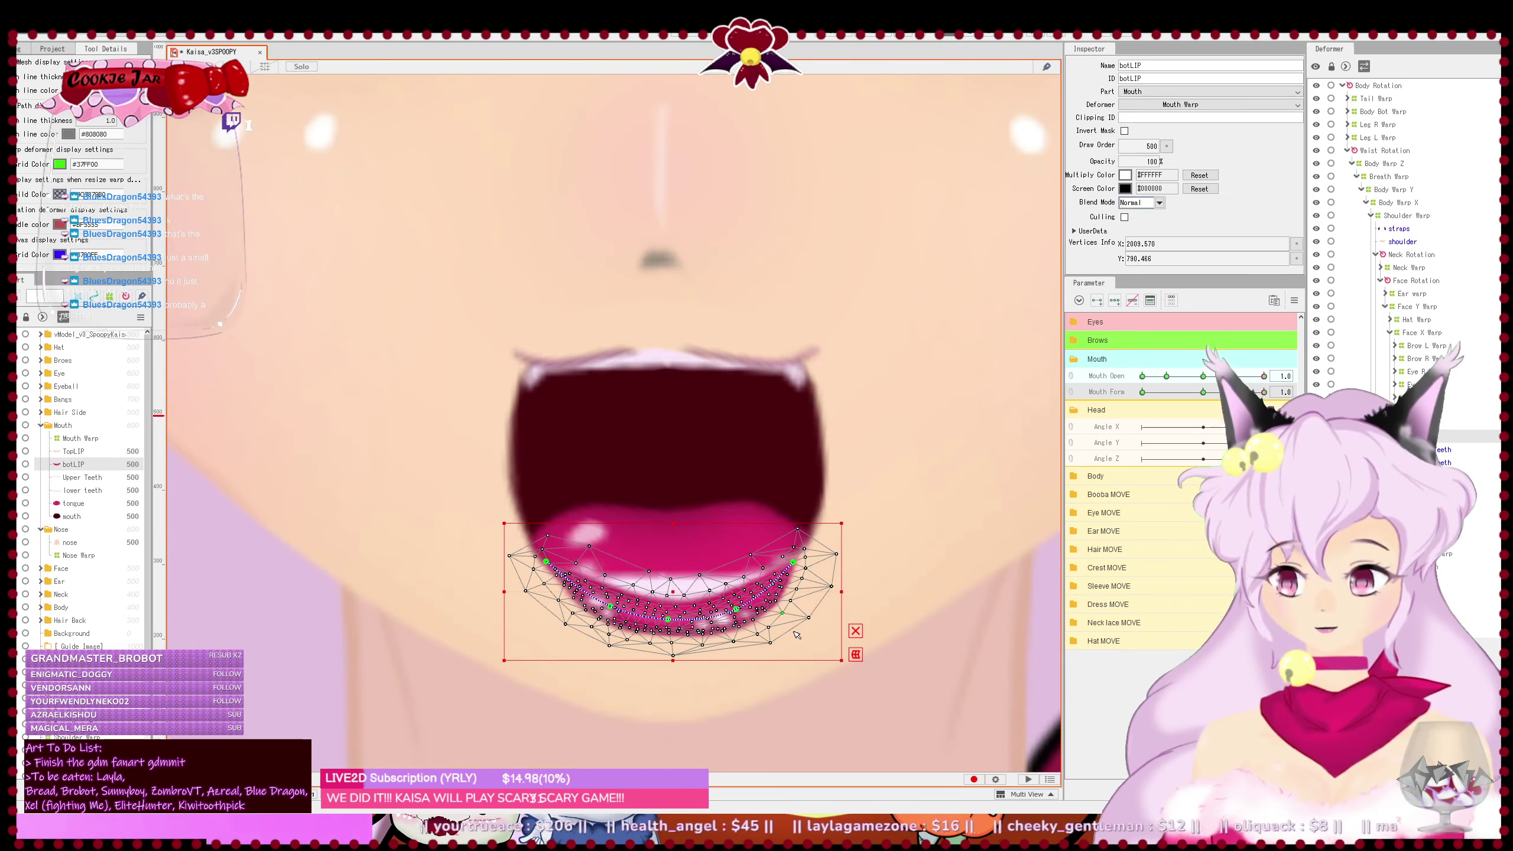
key(Escape)
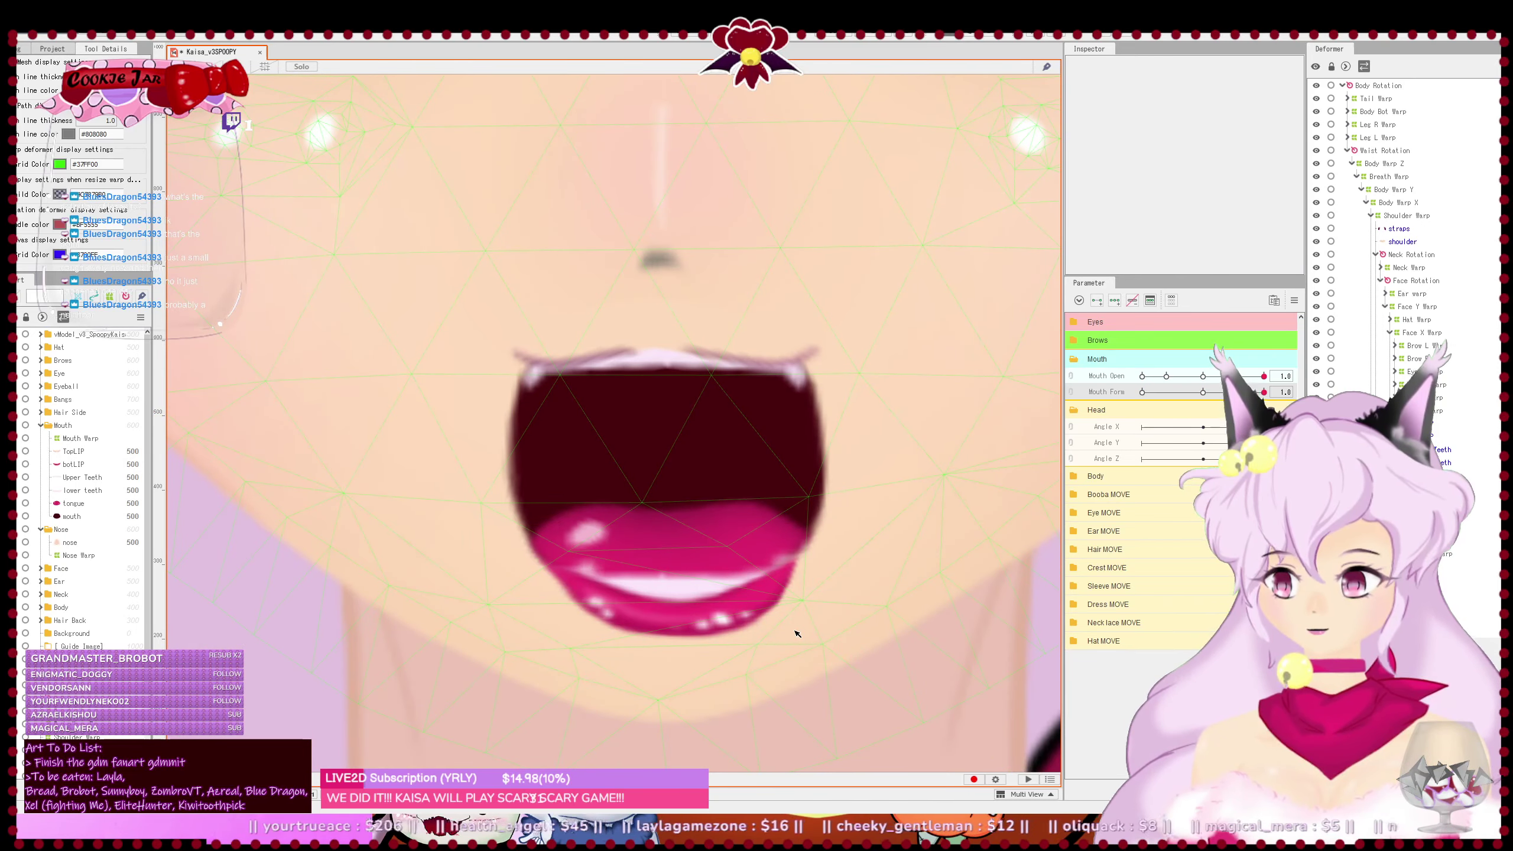
- Shift botLIP's left corner and lower-left path points slightly down at Mouth Form 1.0 and deselect the lip
scroll(656, 626, up, 2)
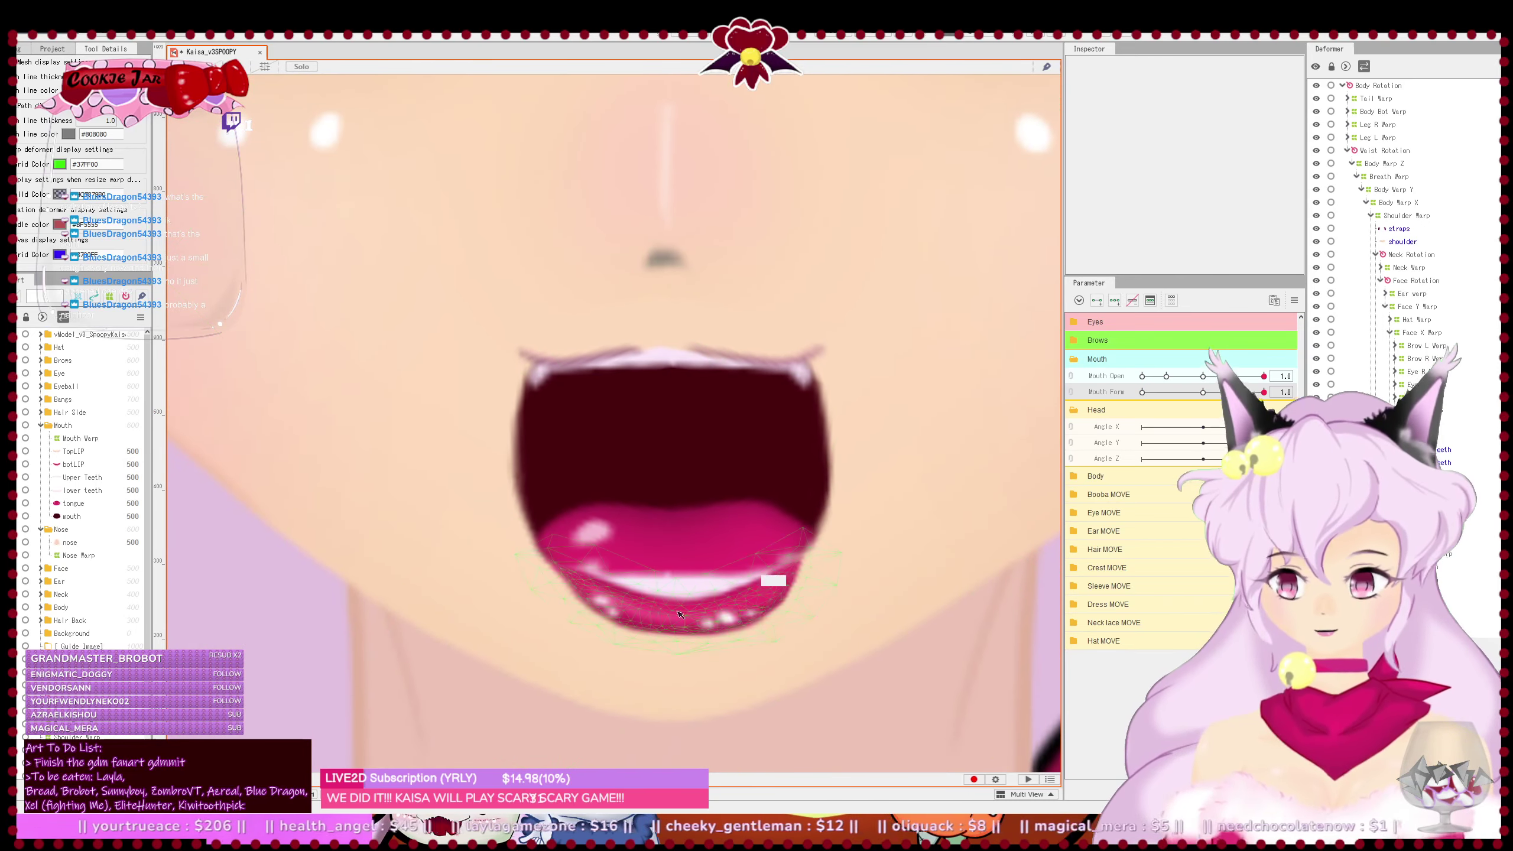
click(598, 604)
scroll(598, 603, up, 2)
drag(599, 601, 595, 607)
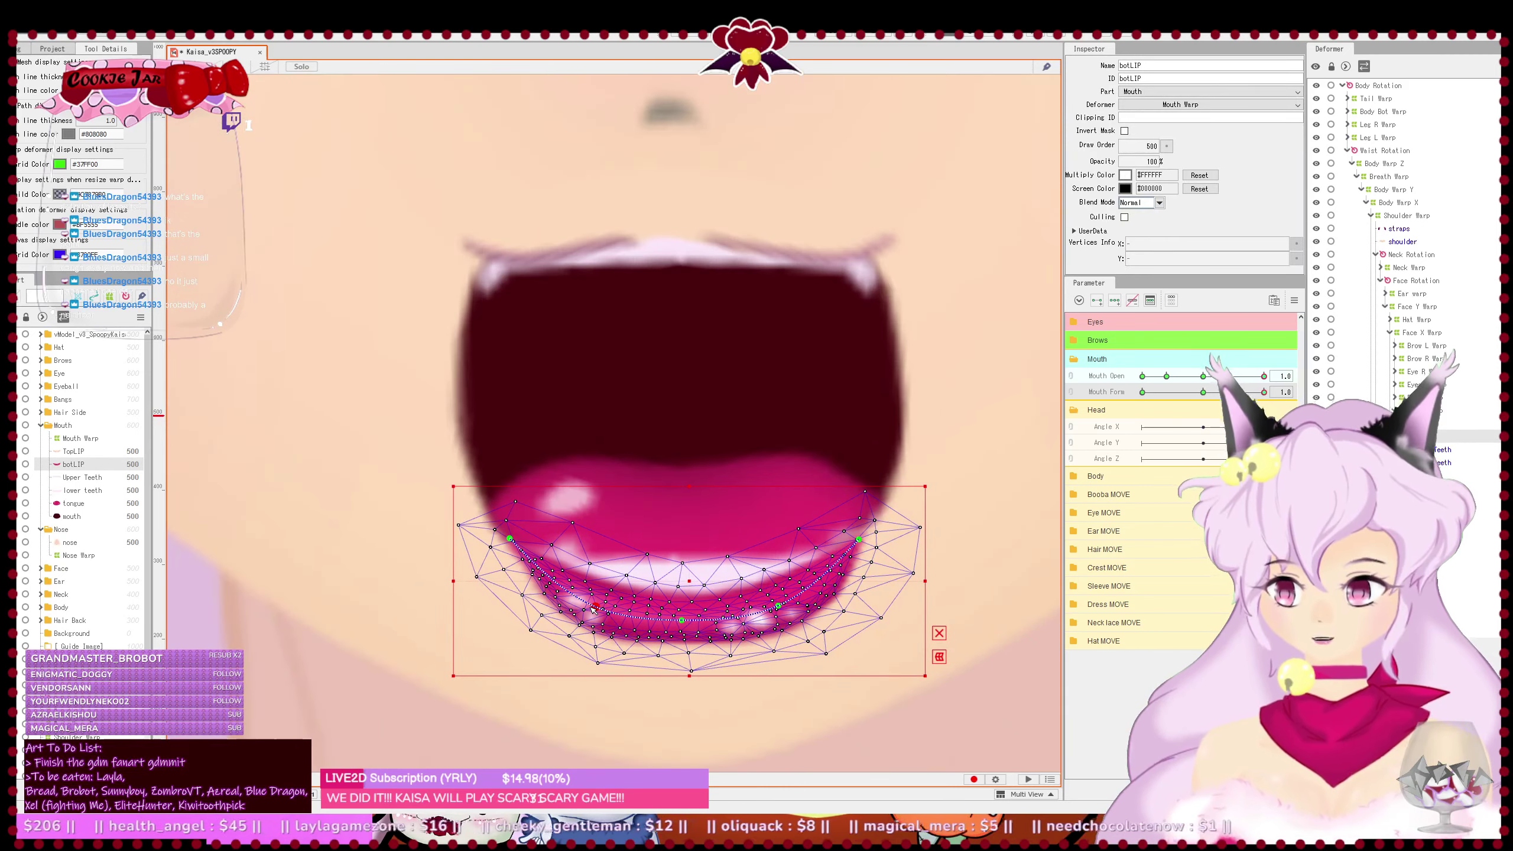
drag(510, 540, 508, 545)
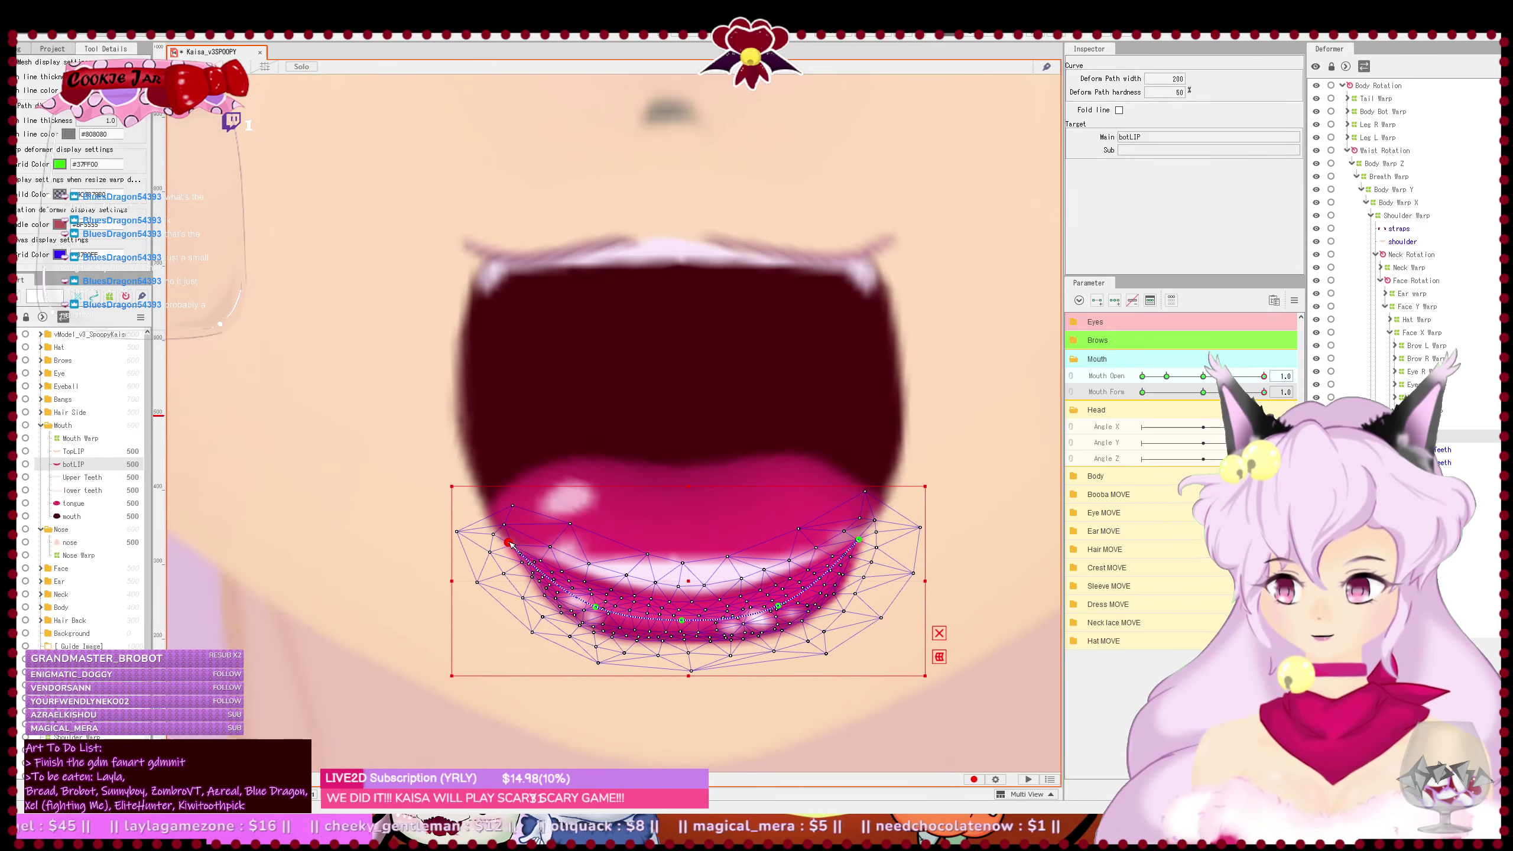
key(Escape)
- Review the fully open mouth on the whole face at Mouth Form 0.0 and -1.0
scroll(817, 578, down, 5)
scroll(838, 628, up, 2)
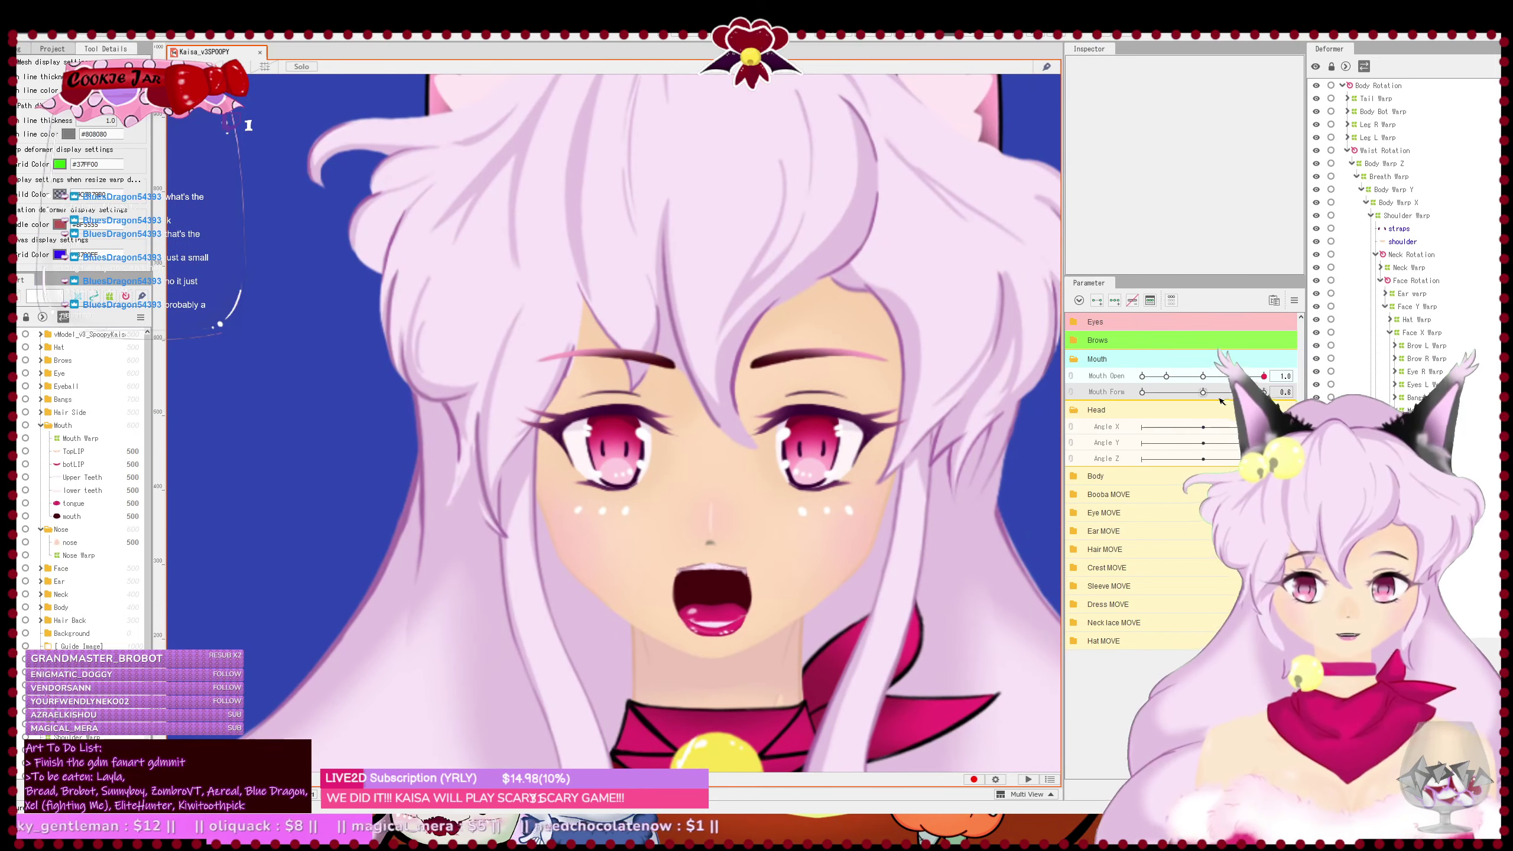
drag(1263, 391, 1113, 410)
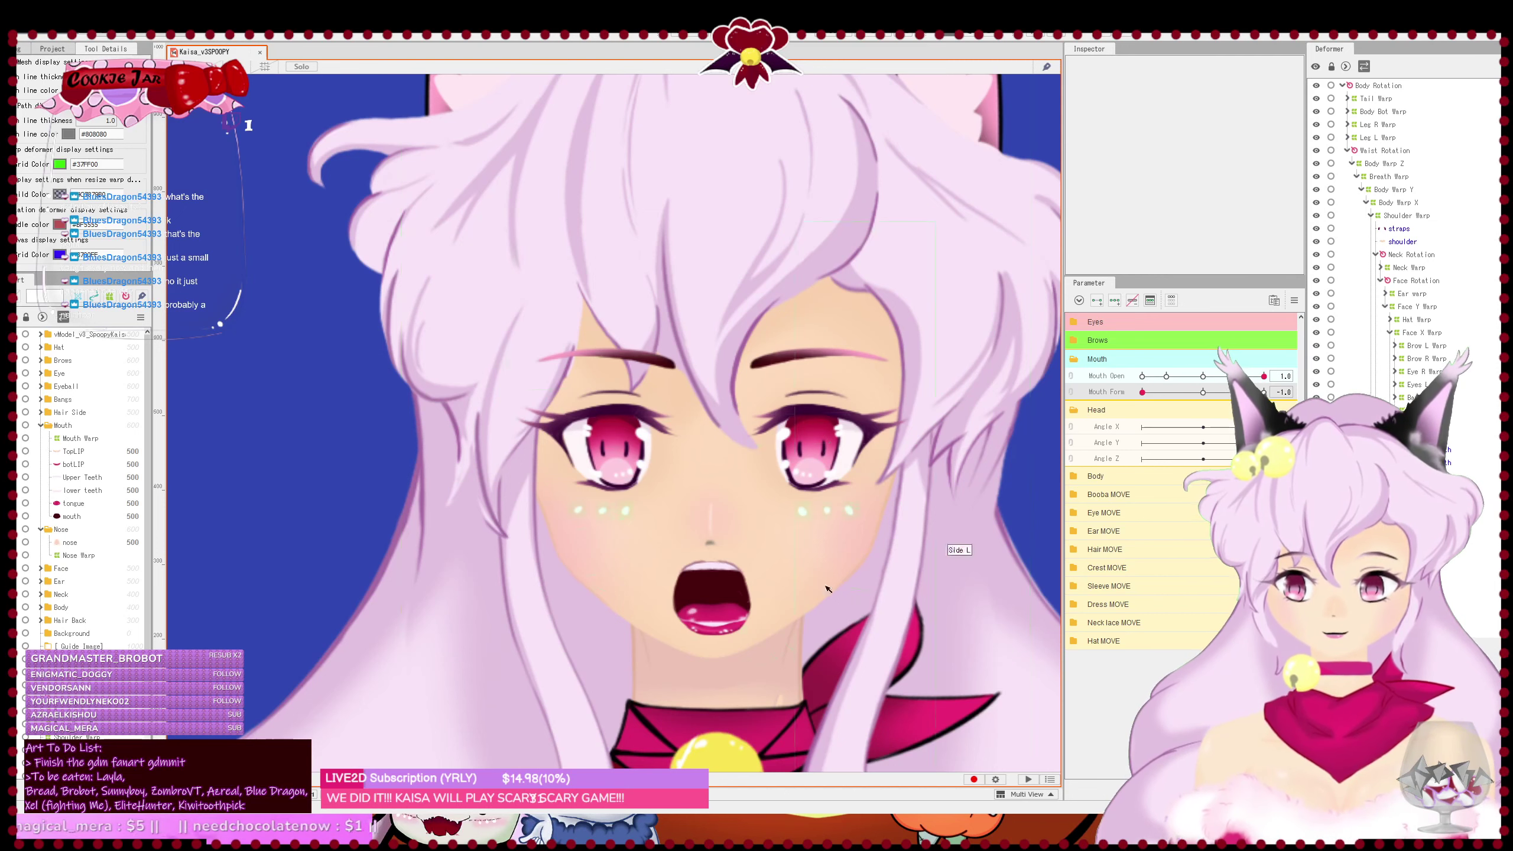
drag(878, 500, 869, 420)
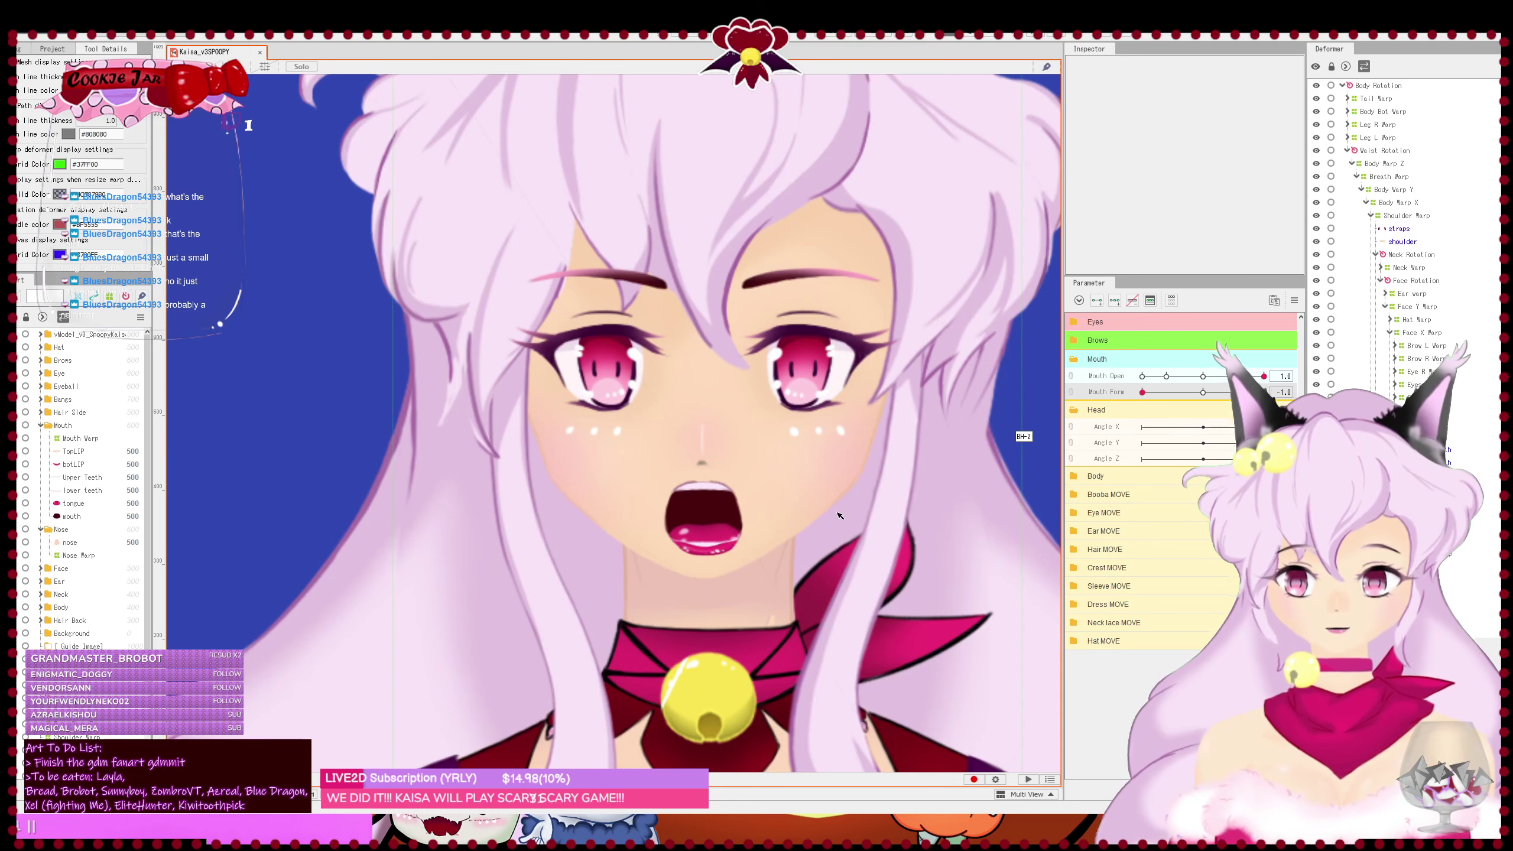
scroll(836, 514, up, 2)
drag(778, 548, 829, 550)
click(872, 490)
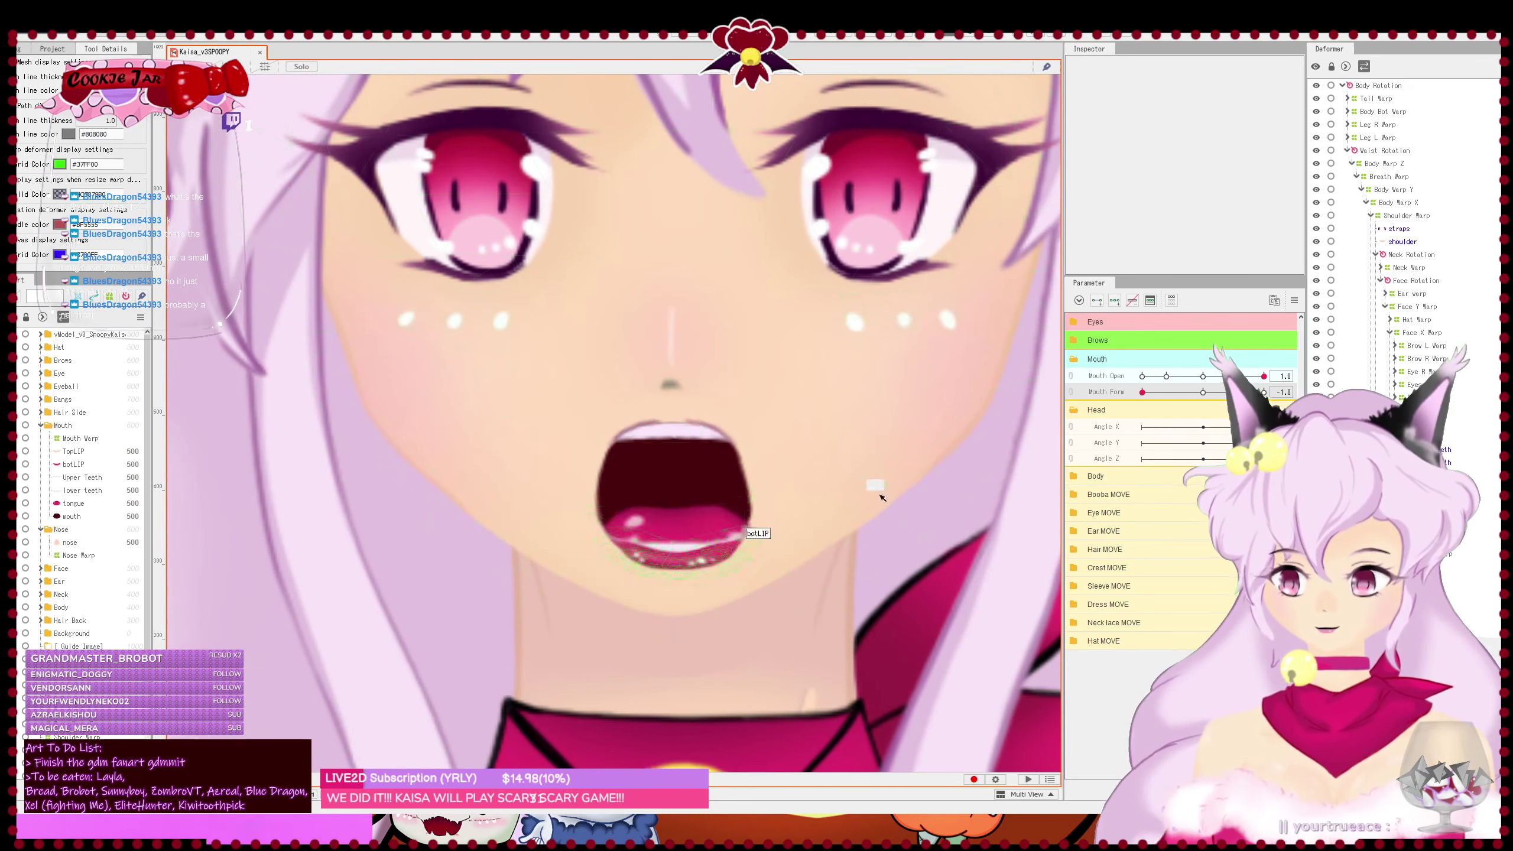
- Set Mouth Form to 0.0 and raise the mouth's bottom deform path points slightly
click(1204, 394)
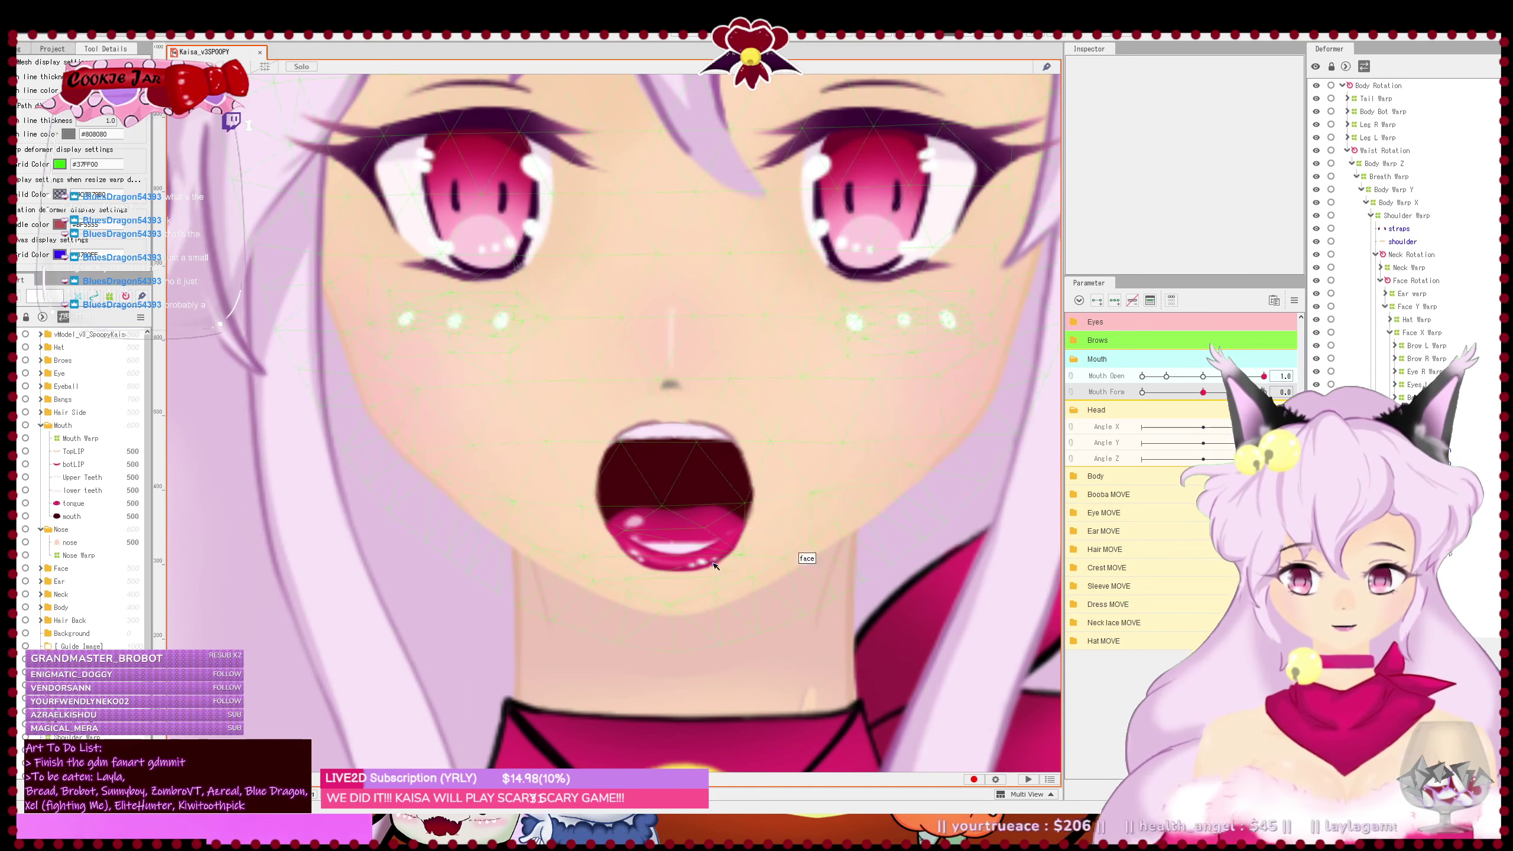
click(690, 498)
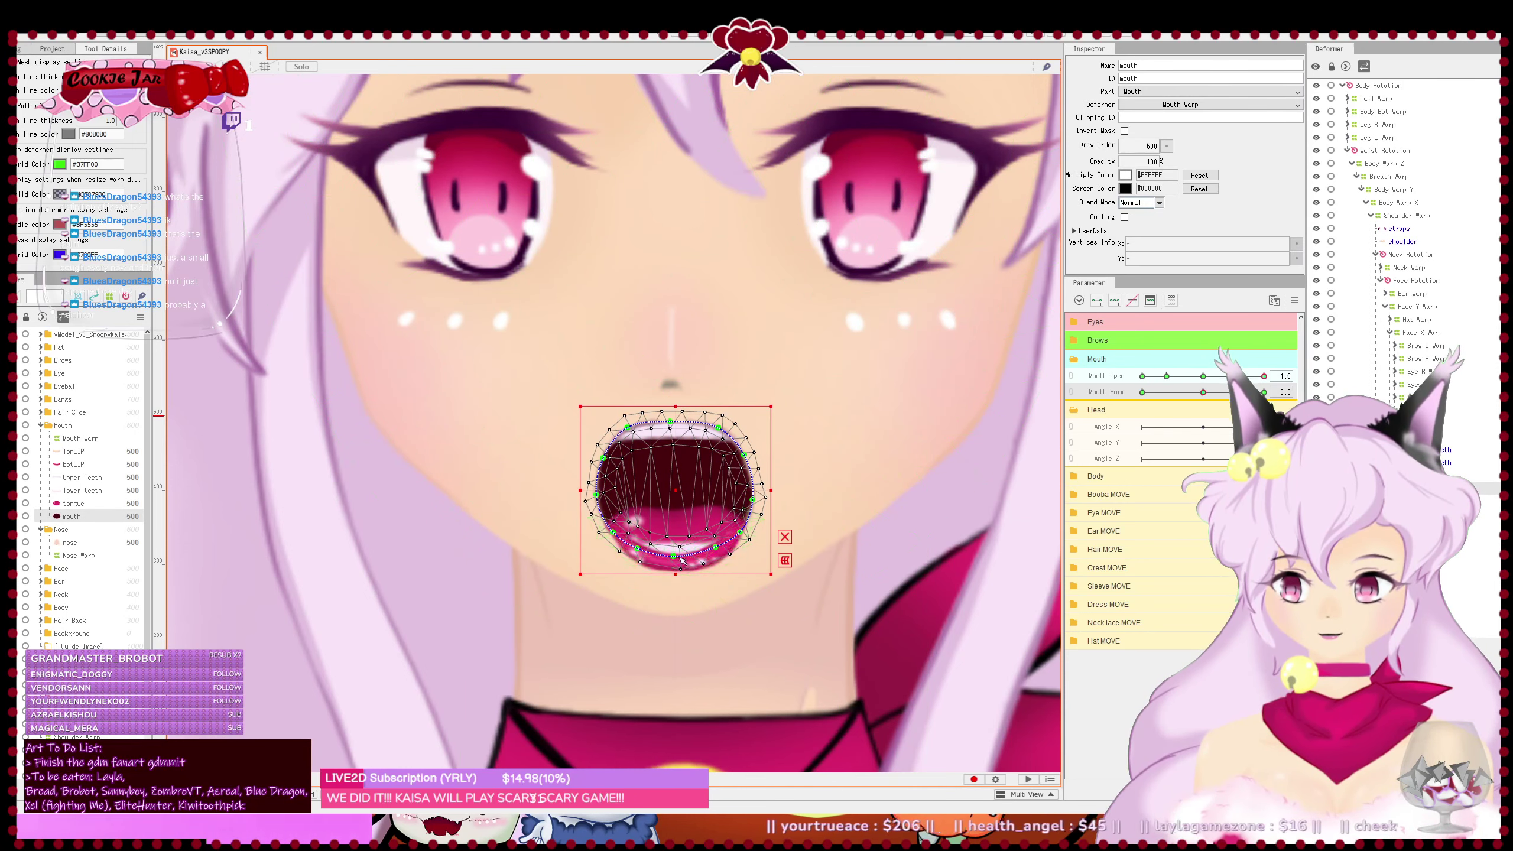
drag(673, 556, 637, 543)
click(713, 545)
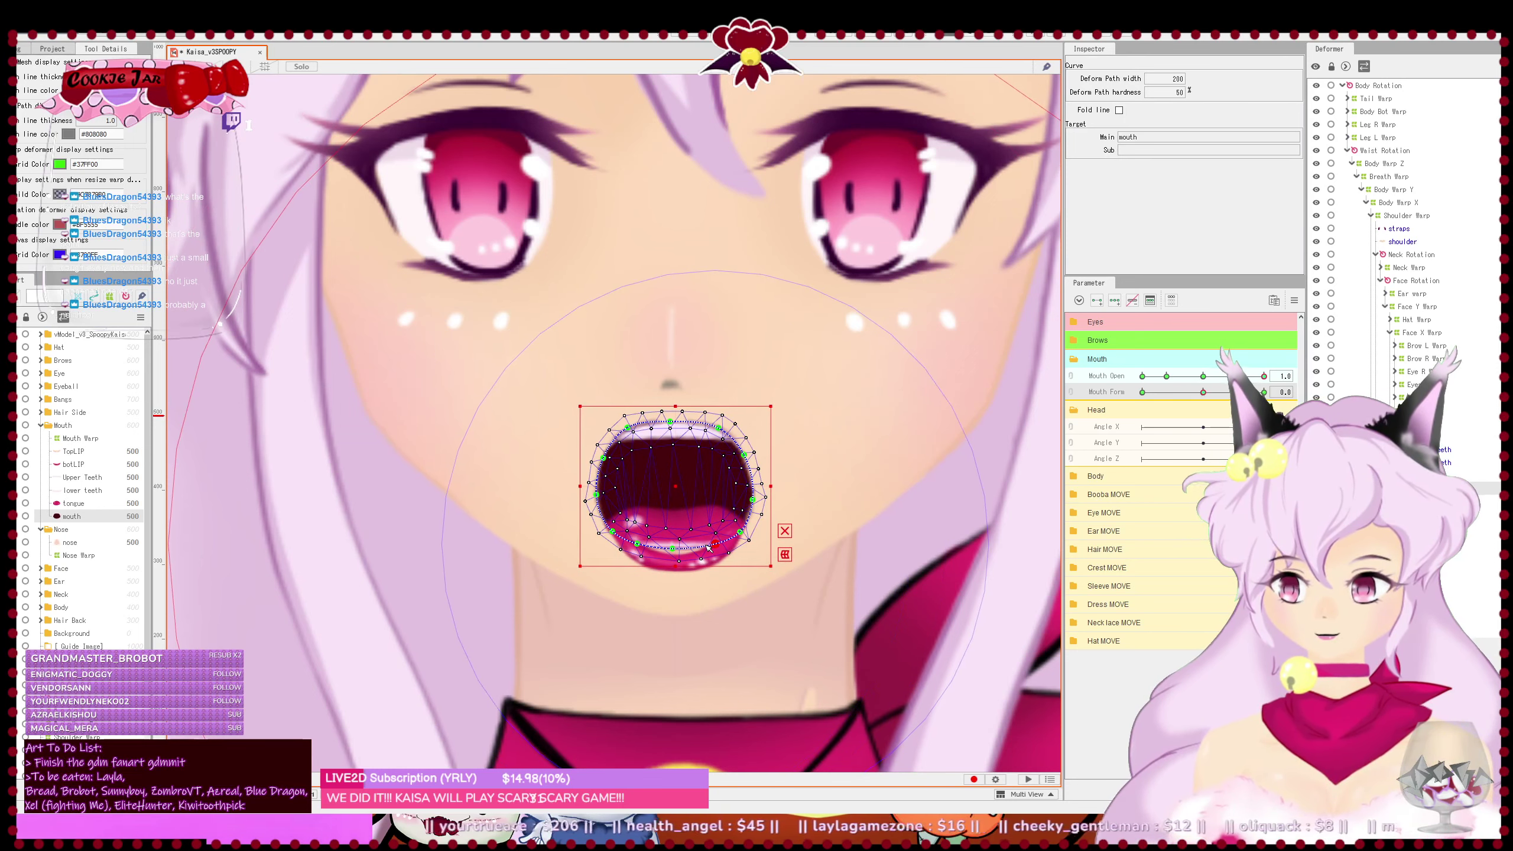
key(v)
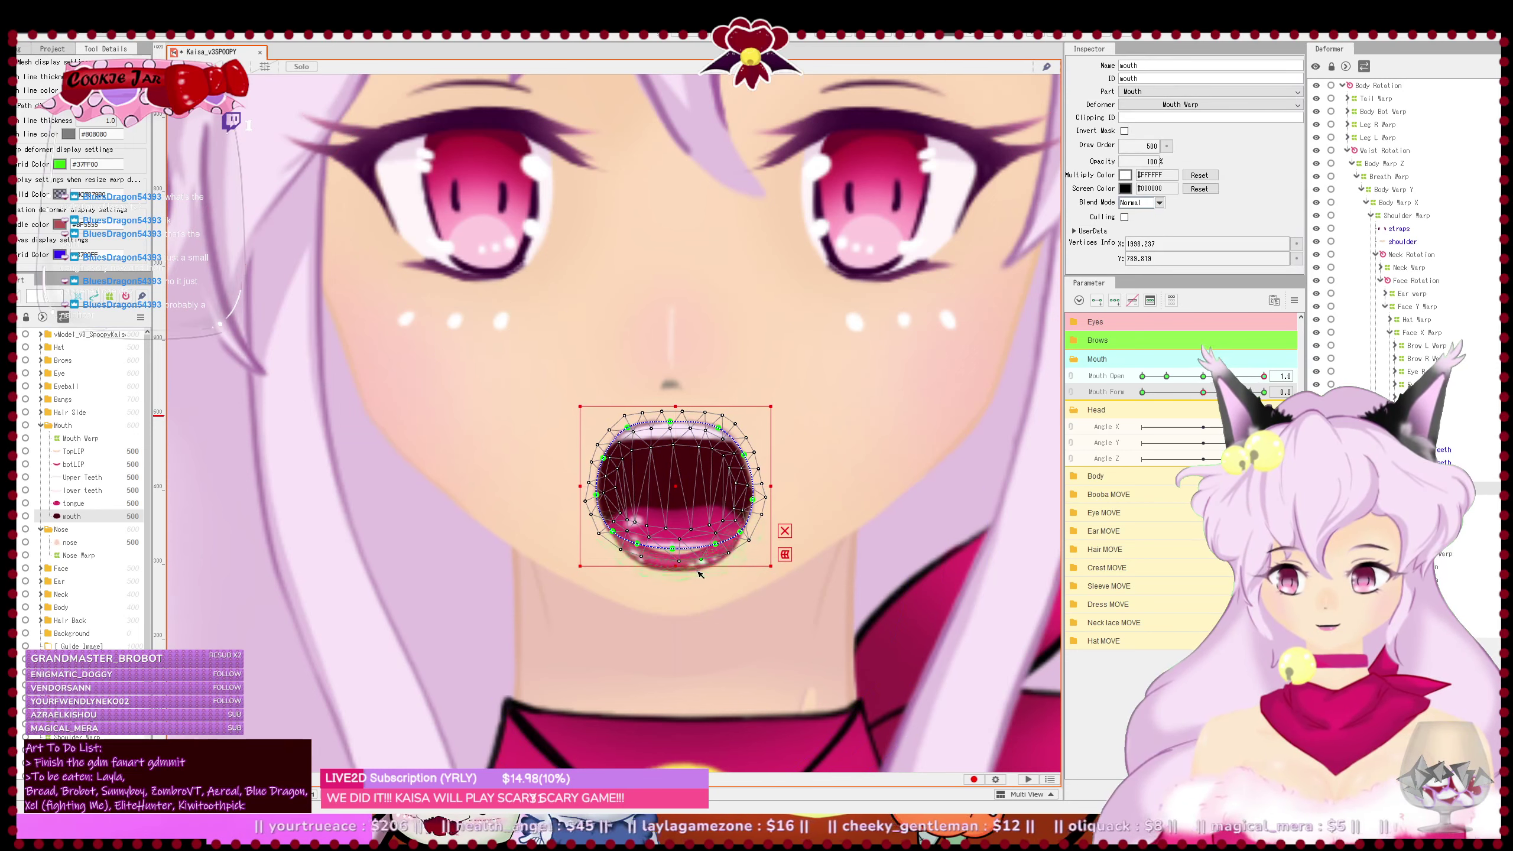
- Raise botLIP's three bottom path points at Mouth Form 0.0, smooth the curve between them and deselect the lip
click(698, 573)
scroll(694, 549, up, 4)
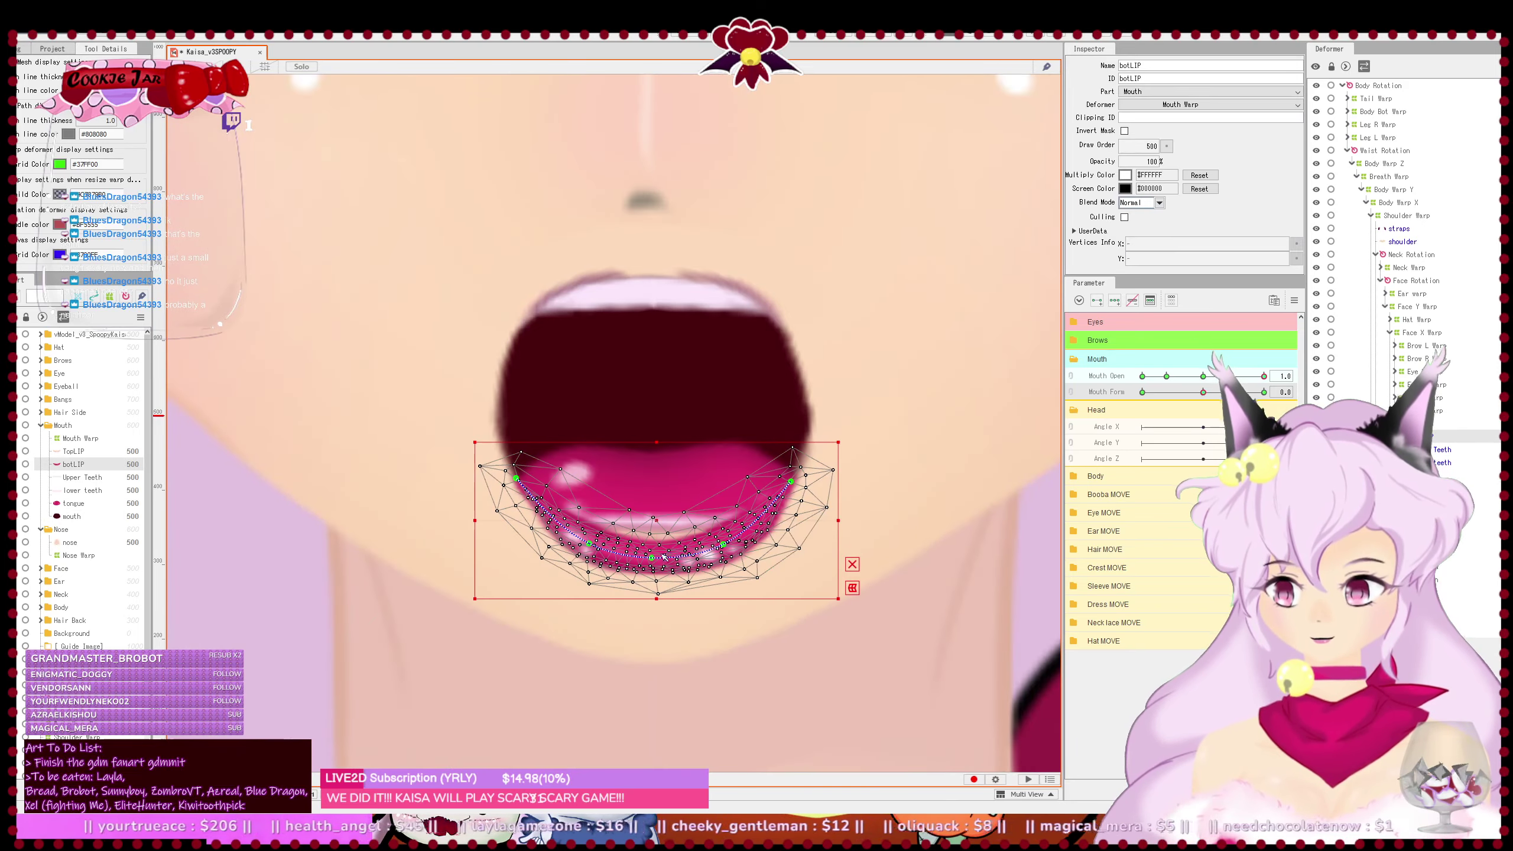
drag(653, 545, 593, 536)
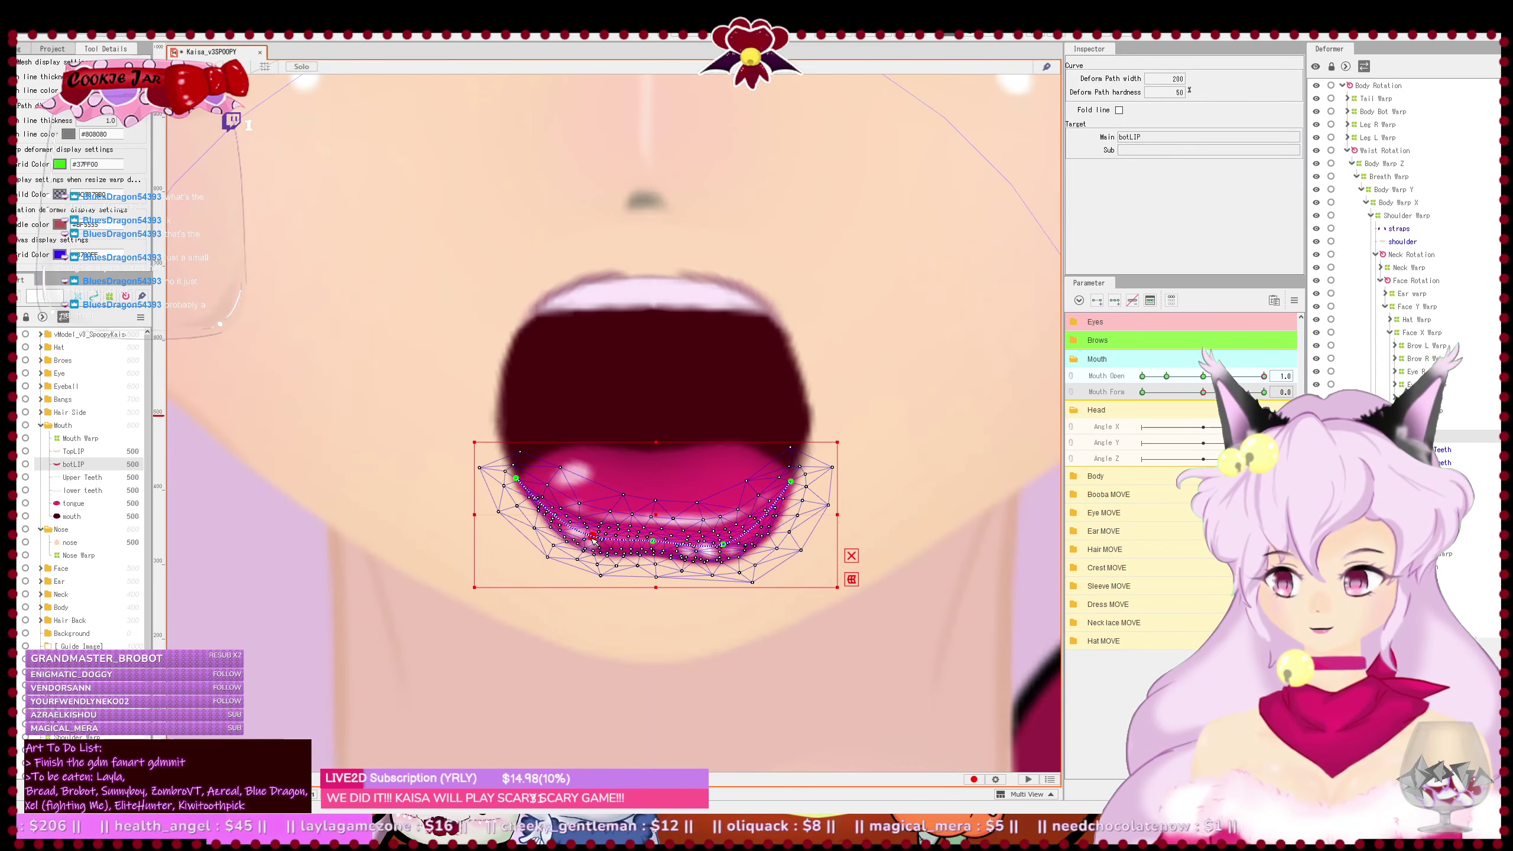
drag(723, 545, 717, 536)
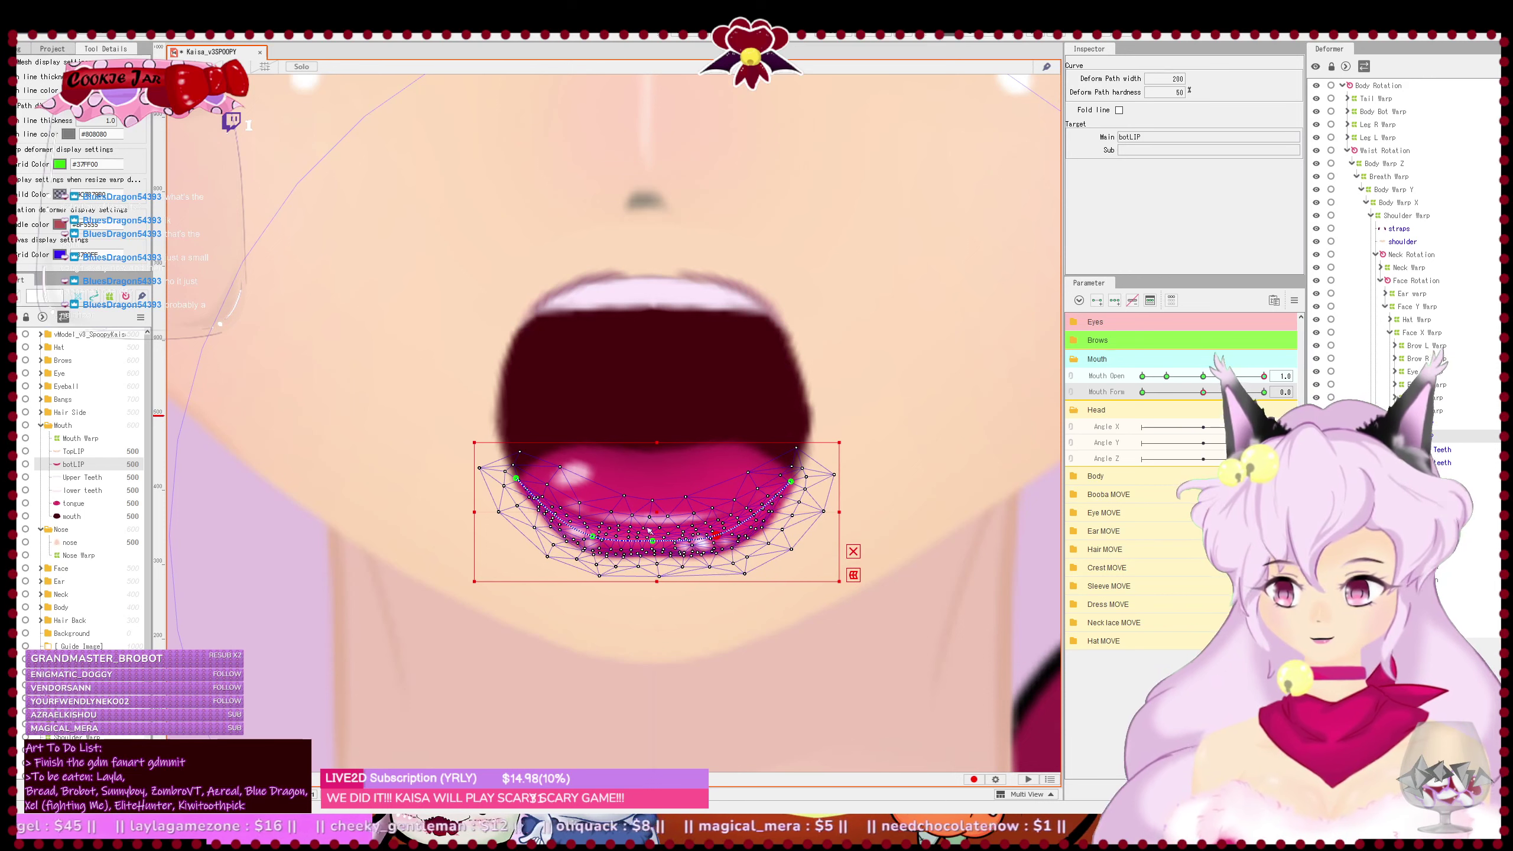
drag(595, 538, 658, 556)
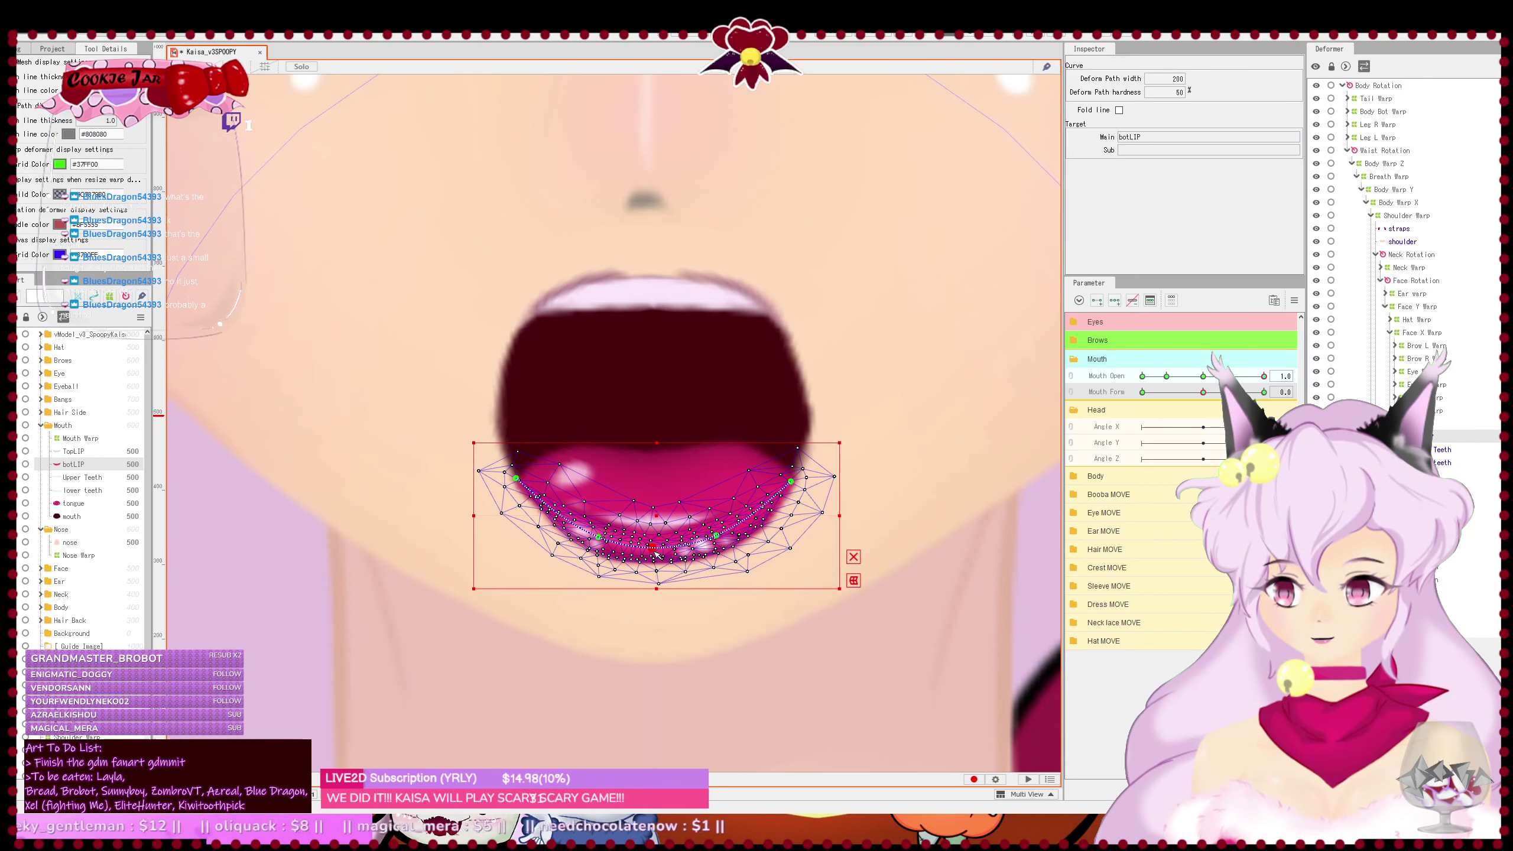
key(Escape)
- Save the model and set Mouth Form to -1.0 to compare the open mouth shape
scroll(786, 537, down, 4)
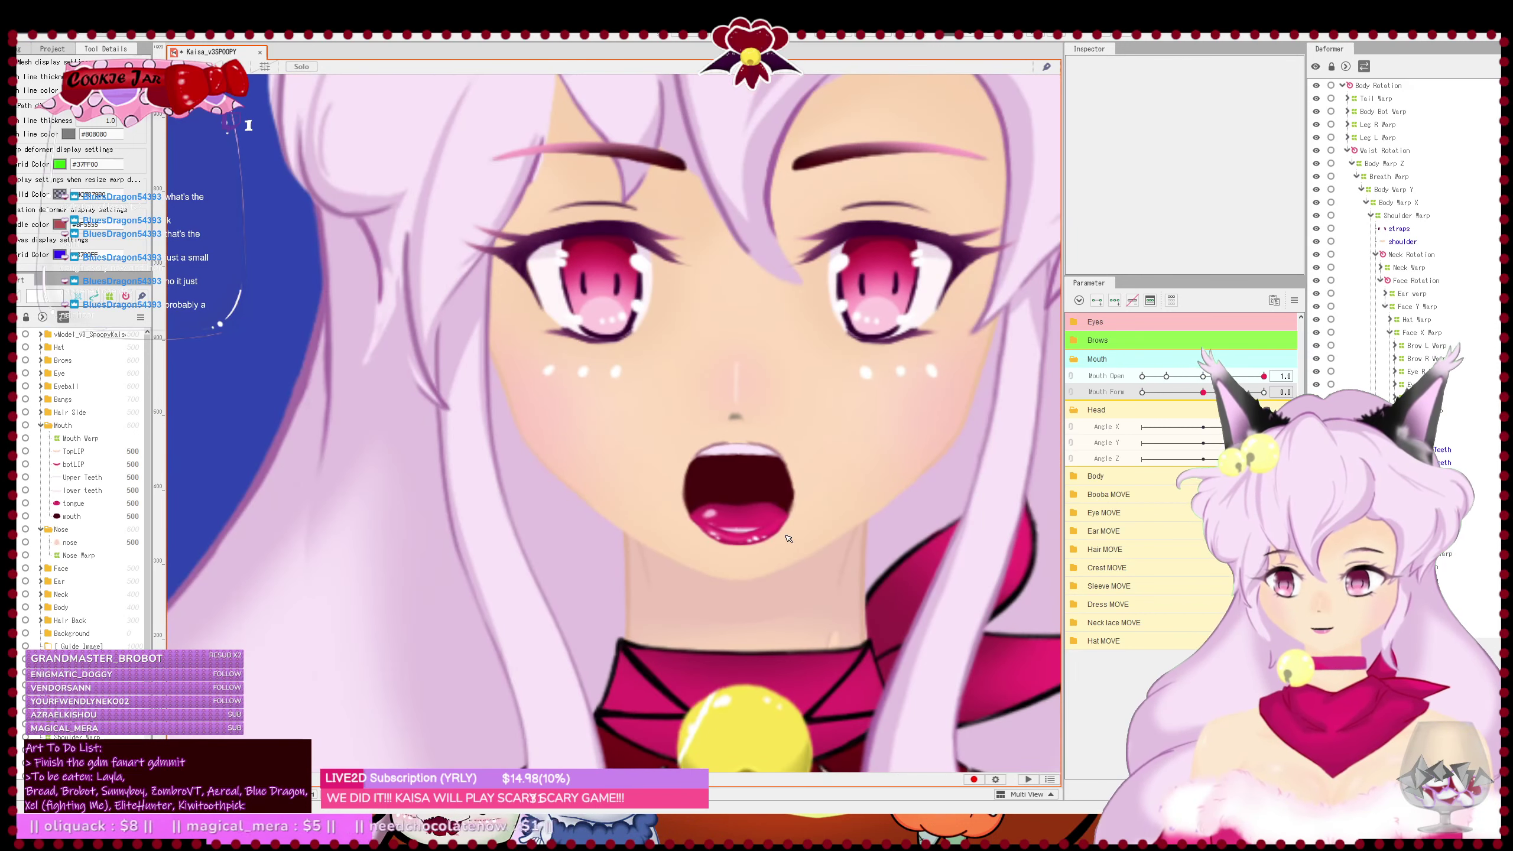
drag(809, 564, 797, 581)
key(ctrl+s)
drag(1212, 394, 1118, 396)
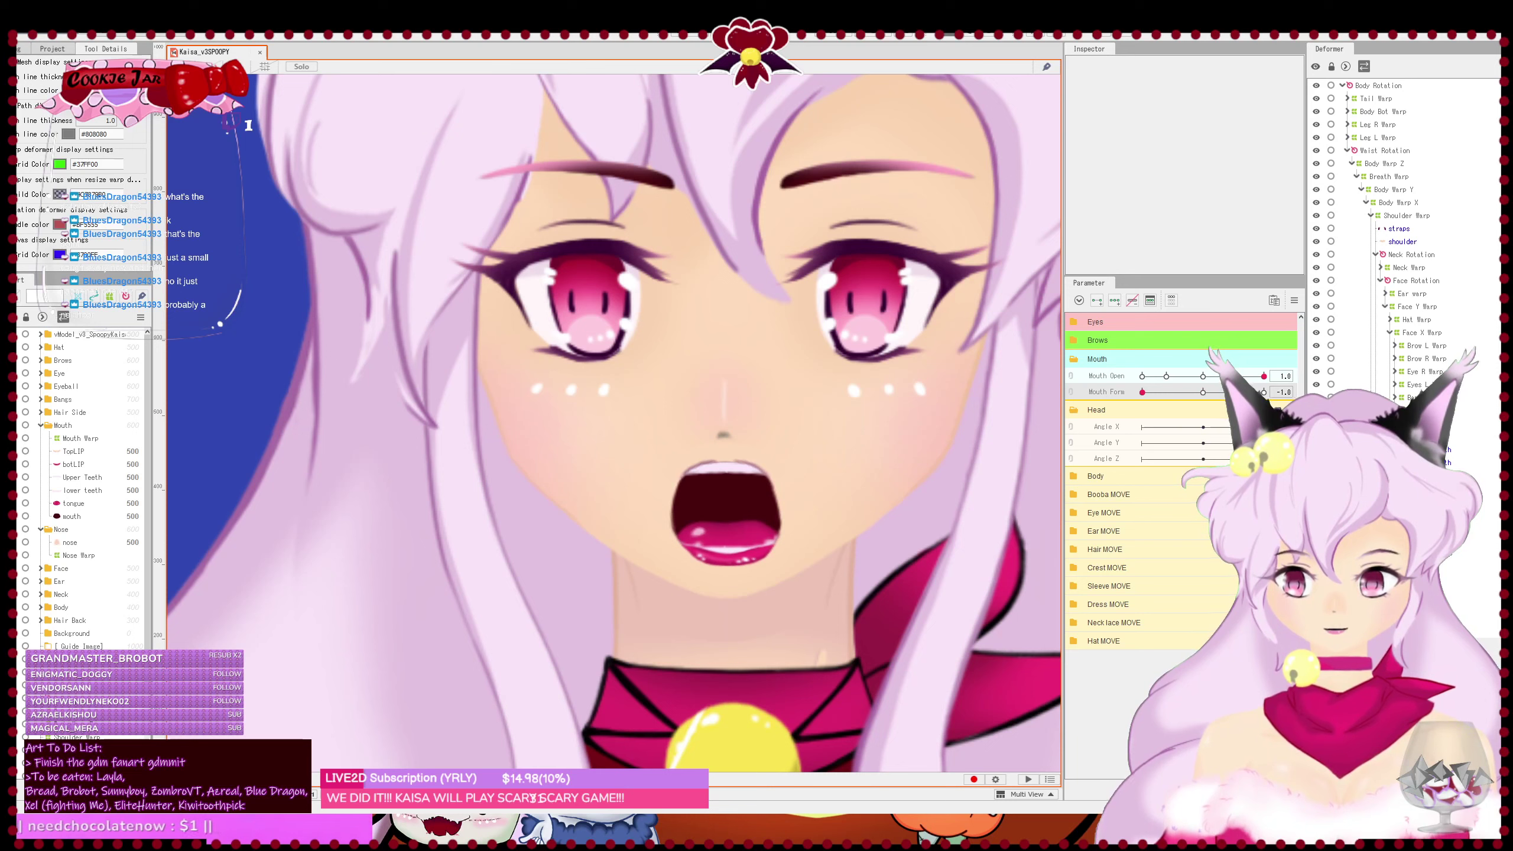
- Undo the botLIP and mouth path edits made at Mouth Form 0.0, stepping through the history to the earlier mouth shape
click(726, 546)
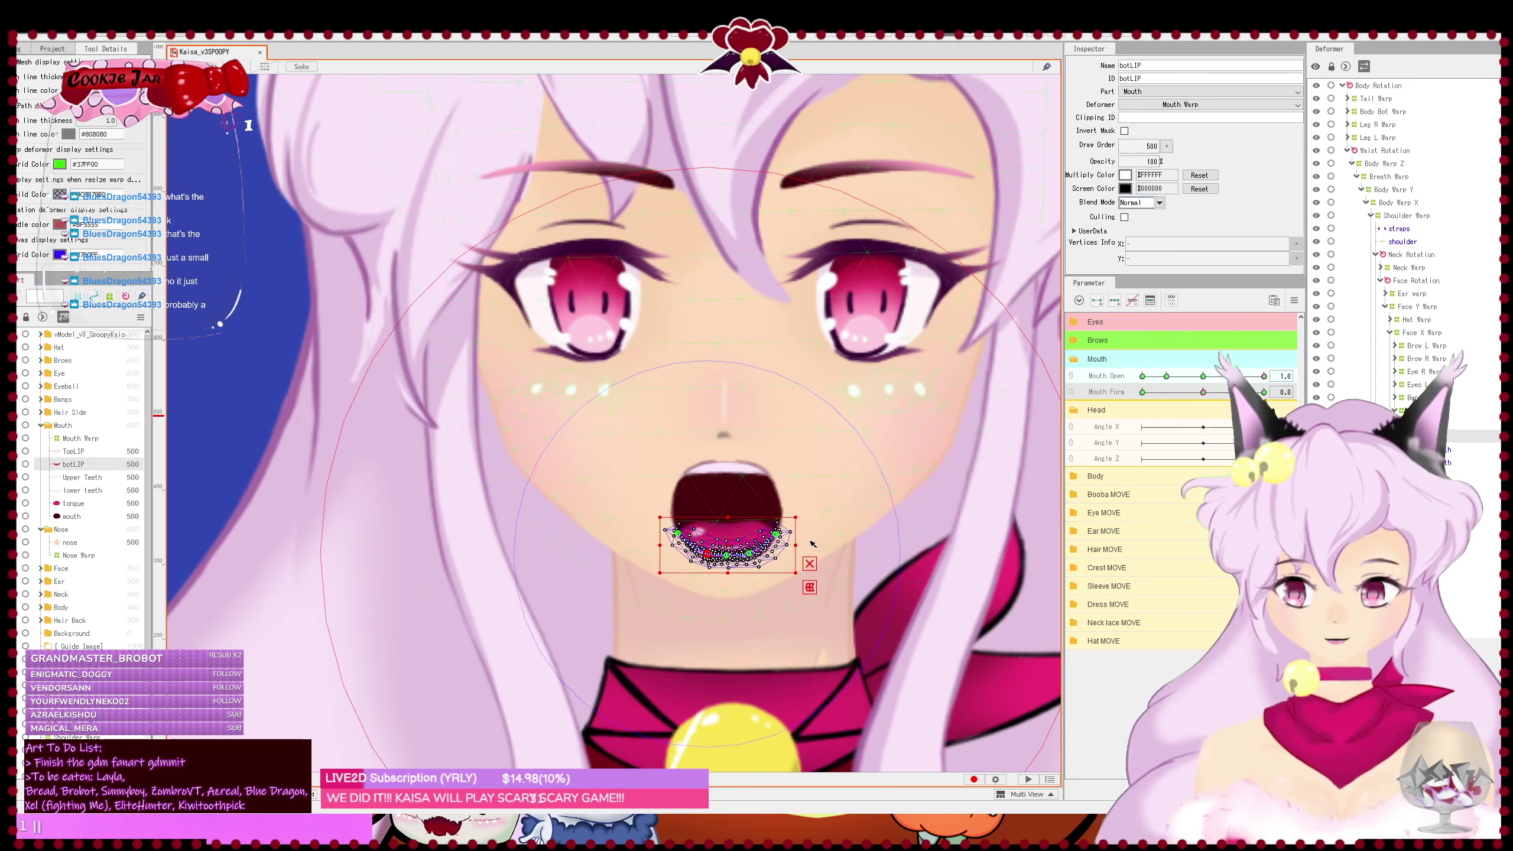
key(ctrl+z)
key(ctrl+z)
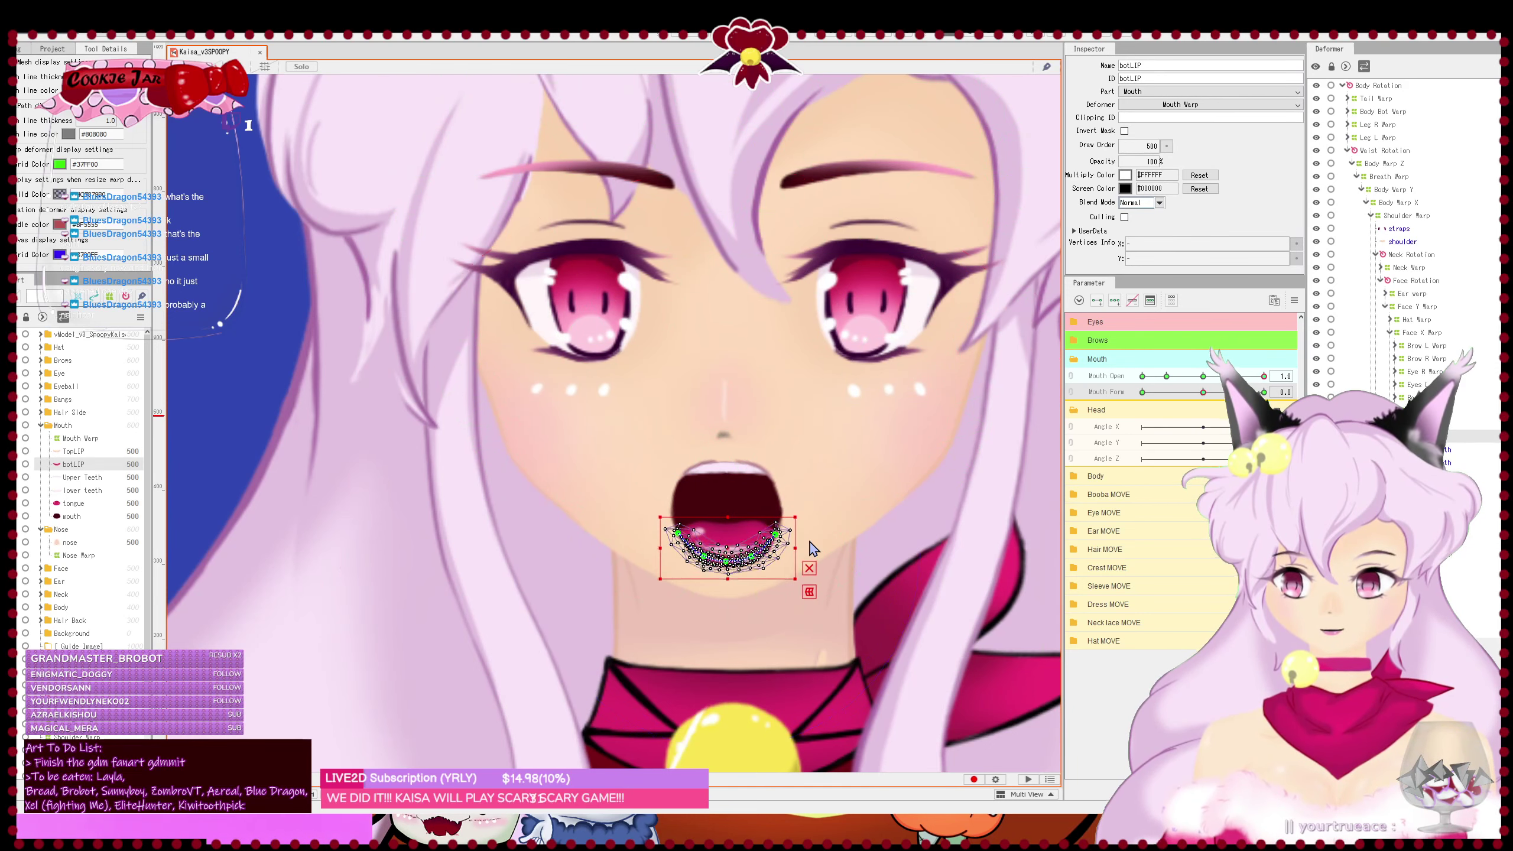
key(ctrl+z)
key(ctrl+z)
key(ctrl+z)
key(ctrl+z)
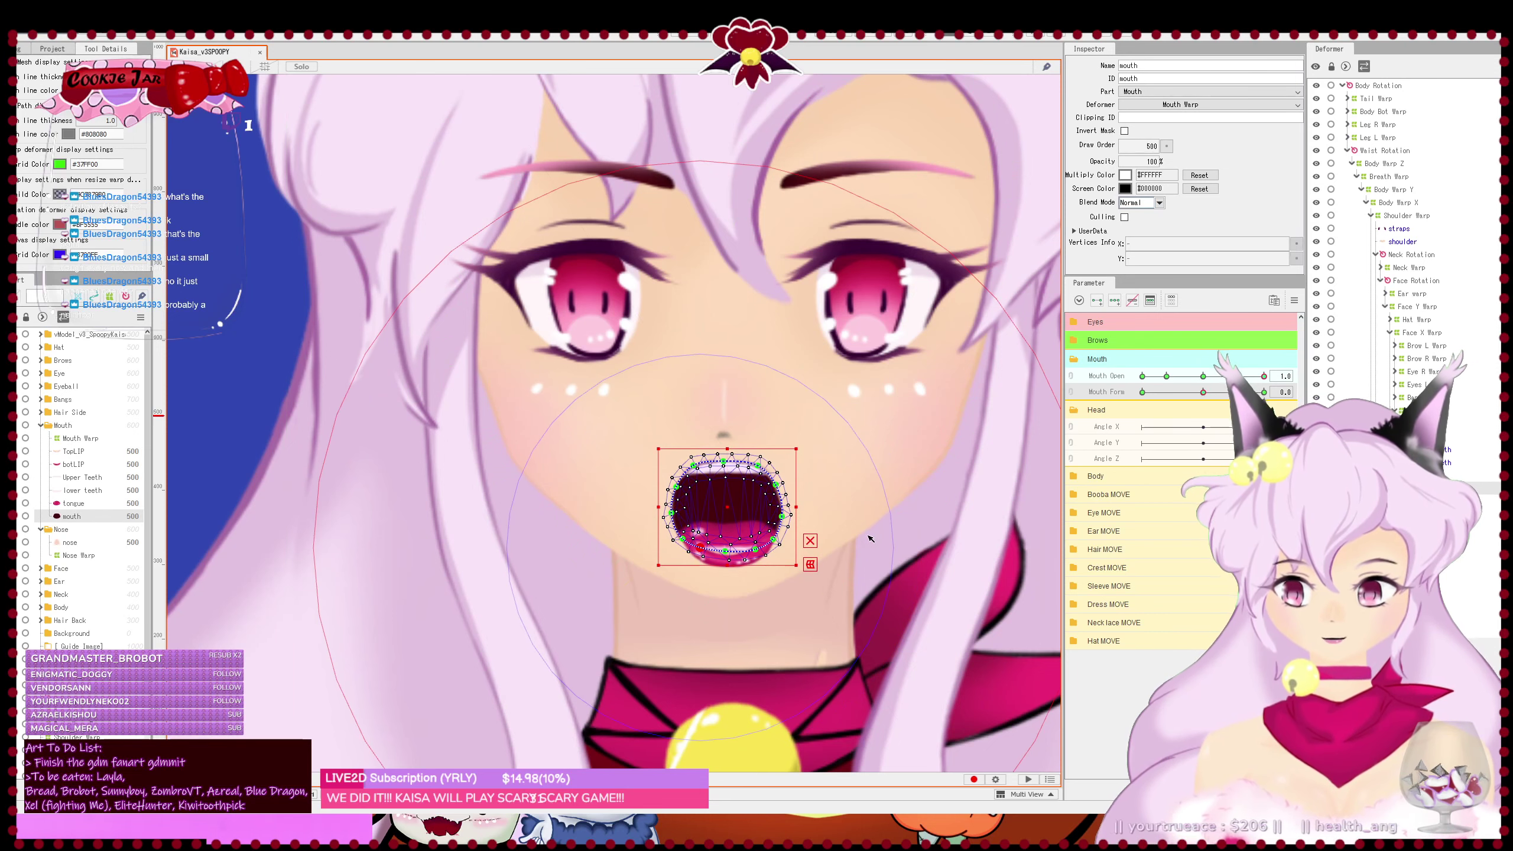
key(ctrl+z)
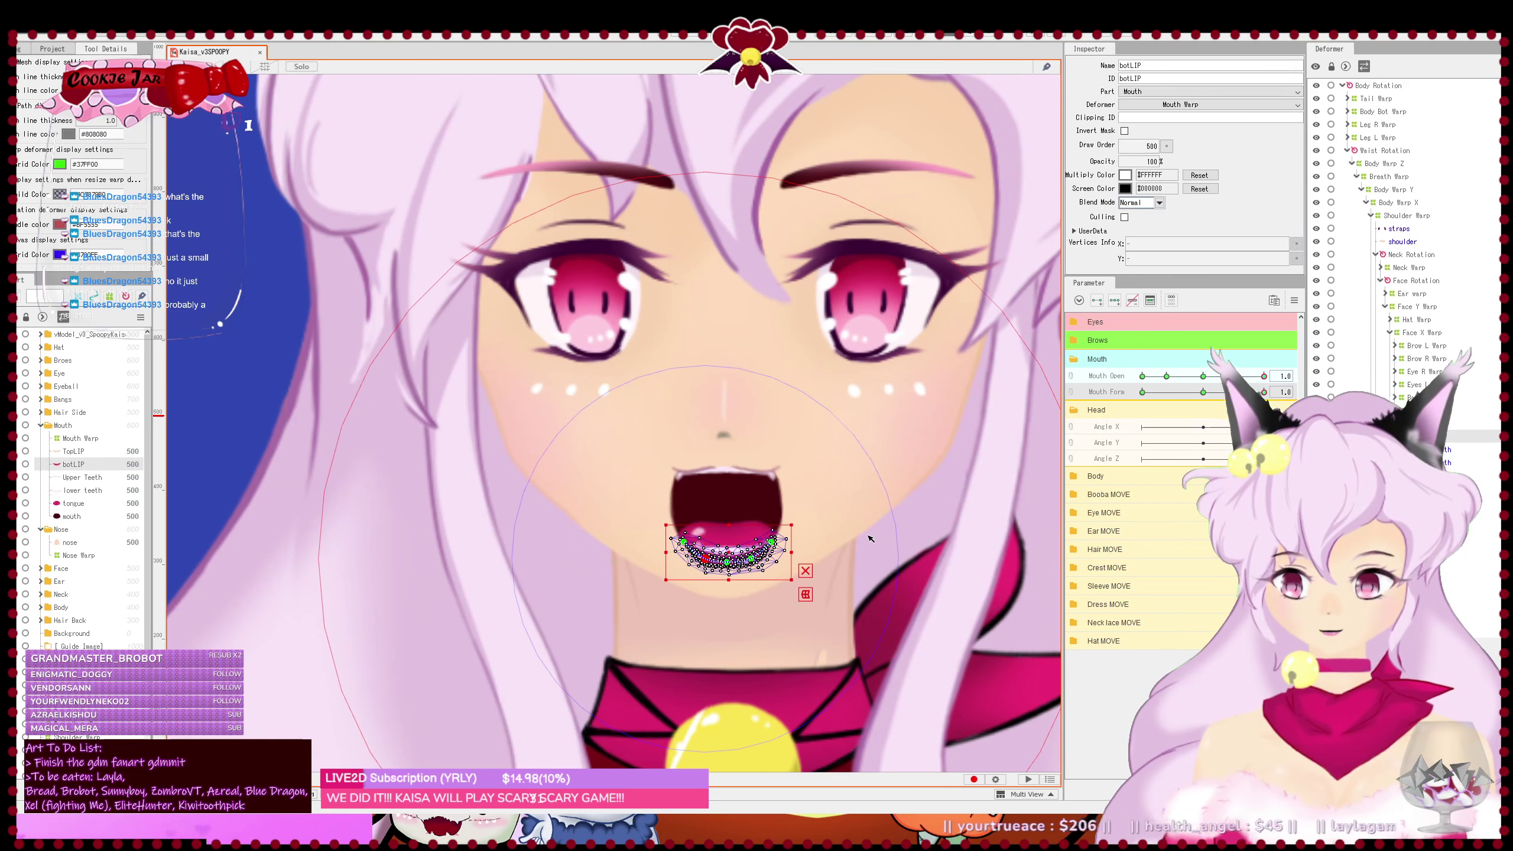
key(ctrl+y)
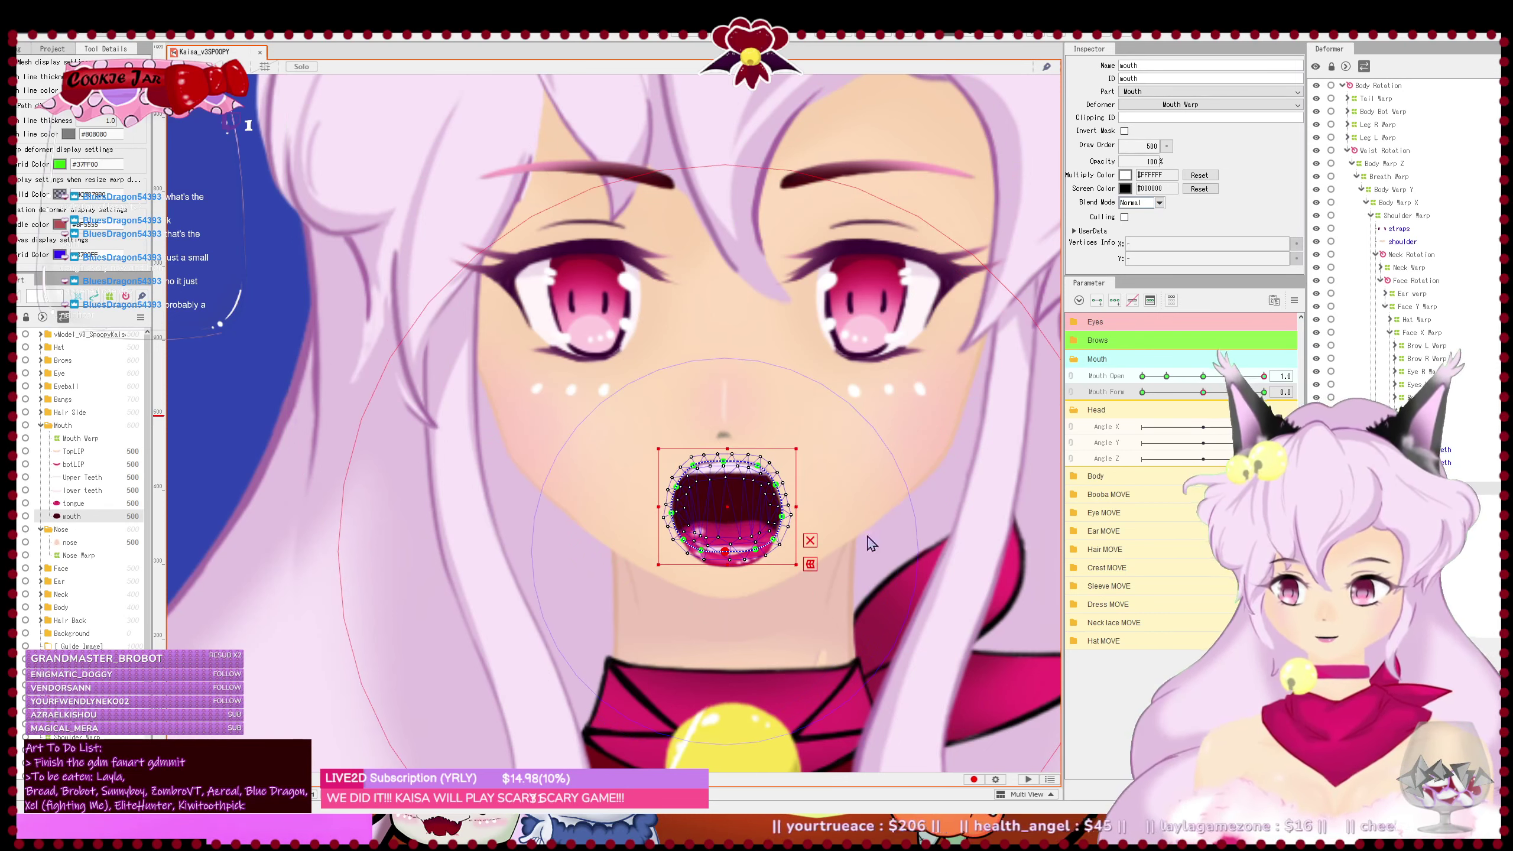
key(ctrl+y)
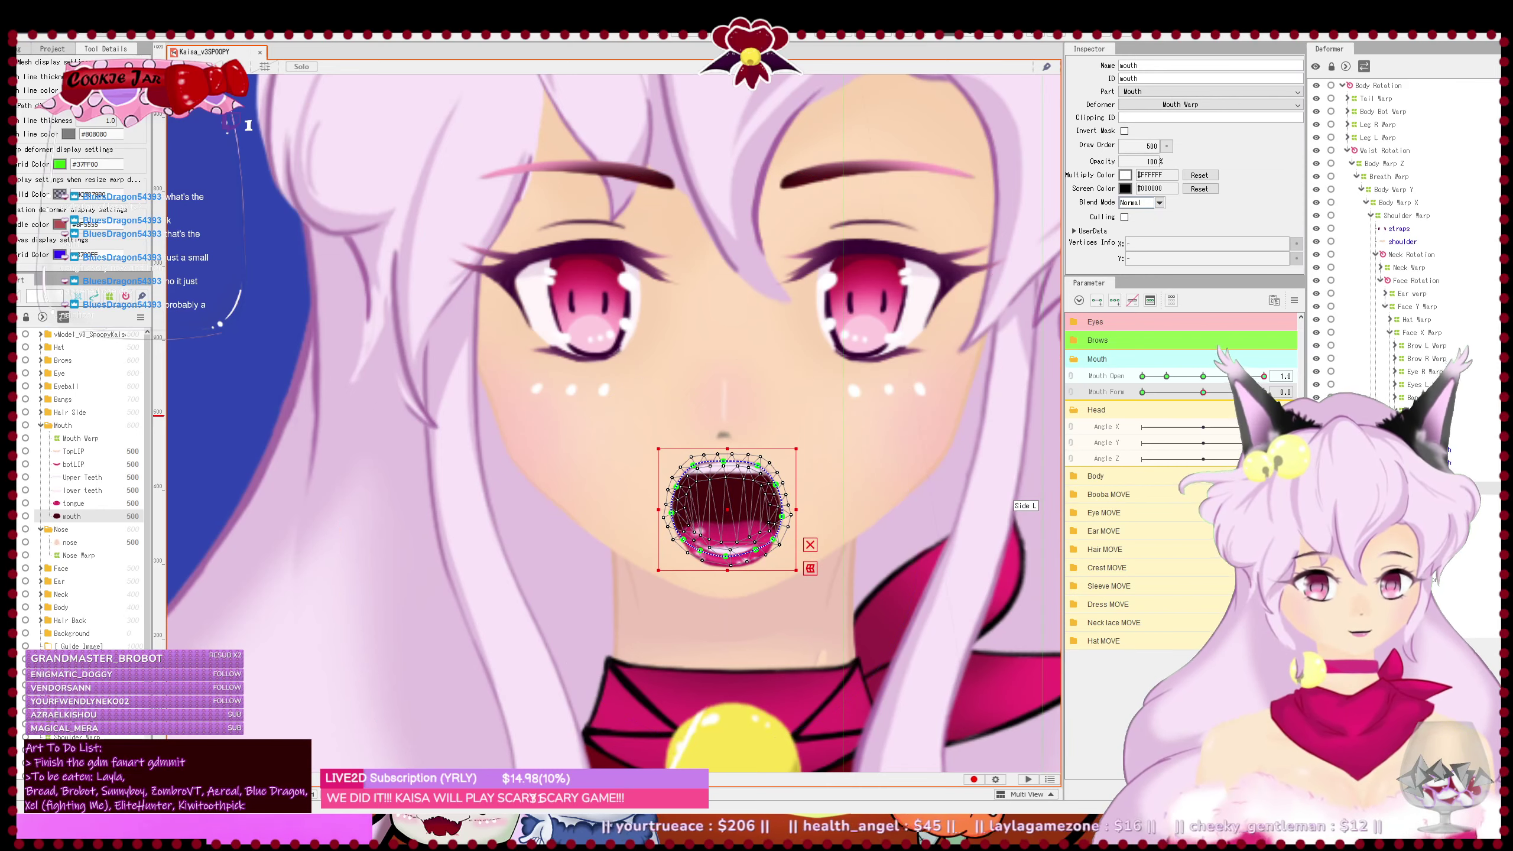
key(ctrl+y)
- Nudge the lower teeth down slightly and set Mouth Form to -1.0
key(Down)
key(Down)
key(Down)
key(Down)
key(Down)
key(Down)
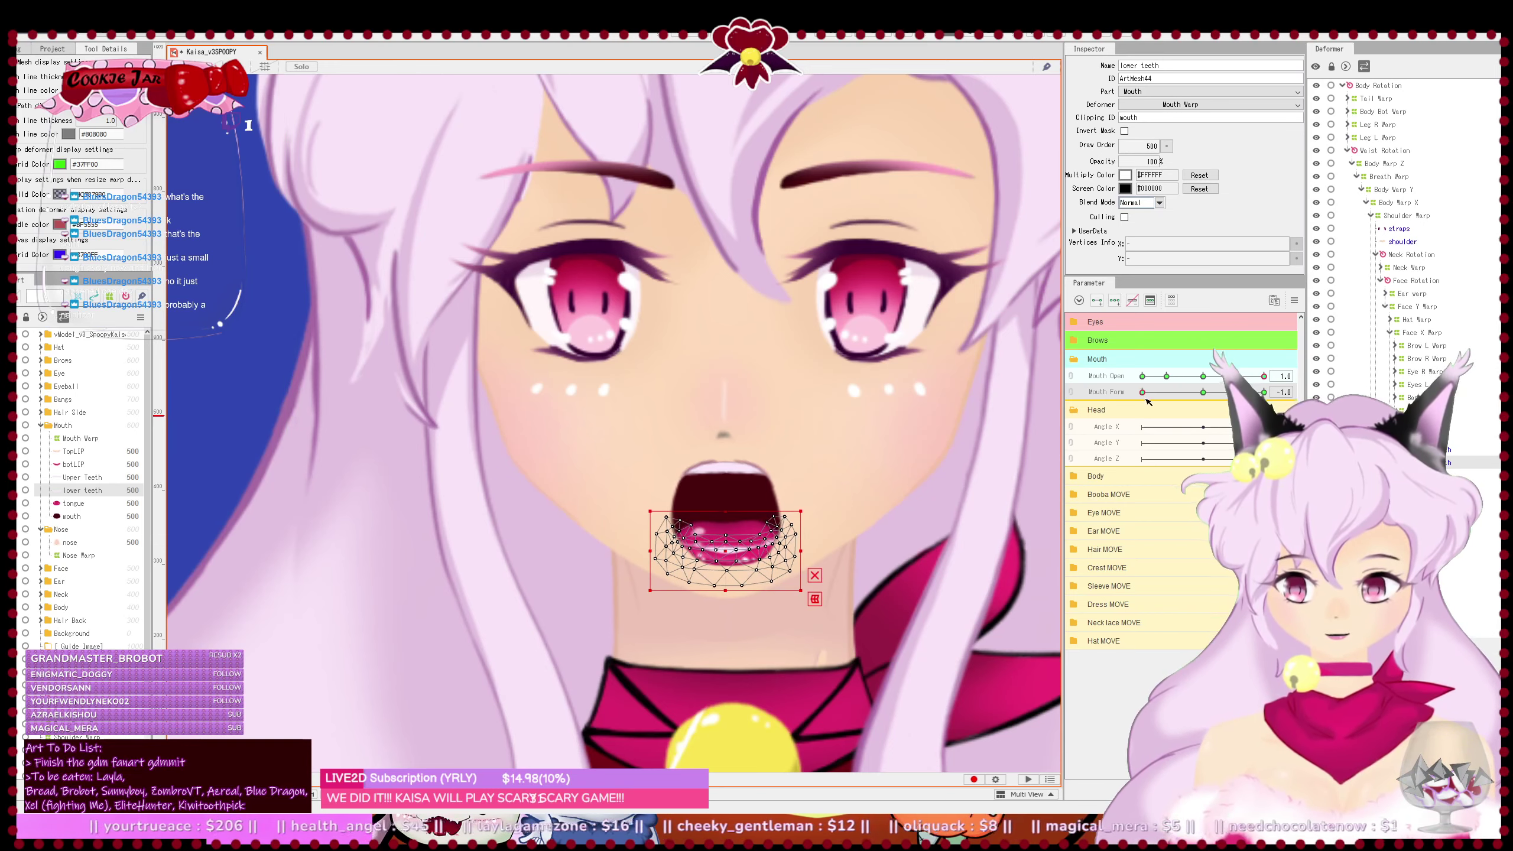
- Nudge the lower teeth further down at Mouth Open 1.0 and Mouth Form -1.0
key(Down)
key(Down)
key(Down)
key(Down)
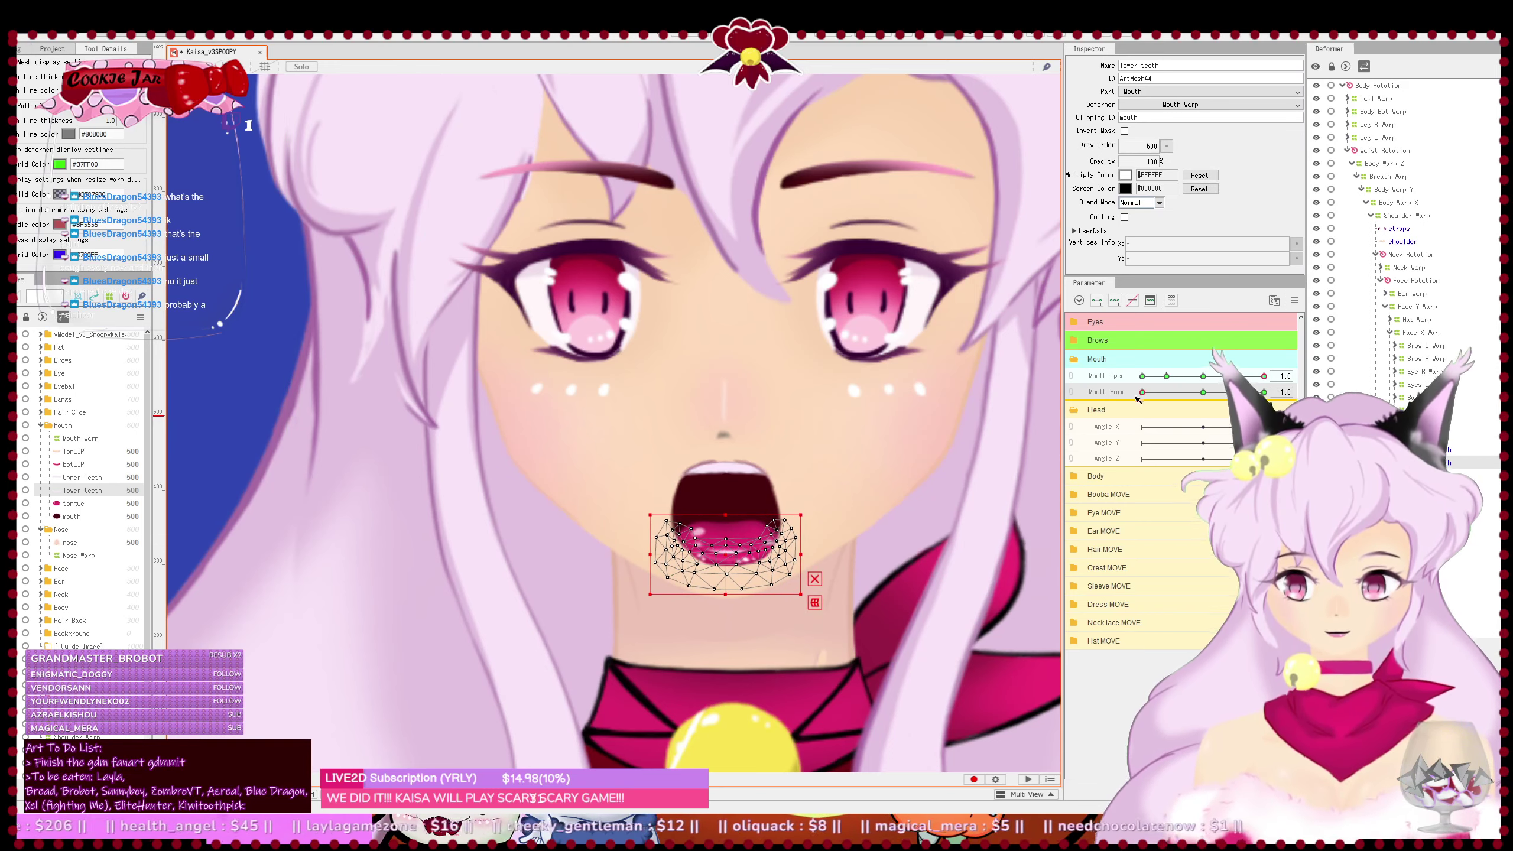
drag(1142, 393, 1085, 406)
key(Down)
key(Down)
key(Down)
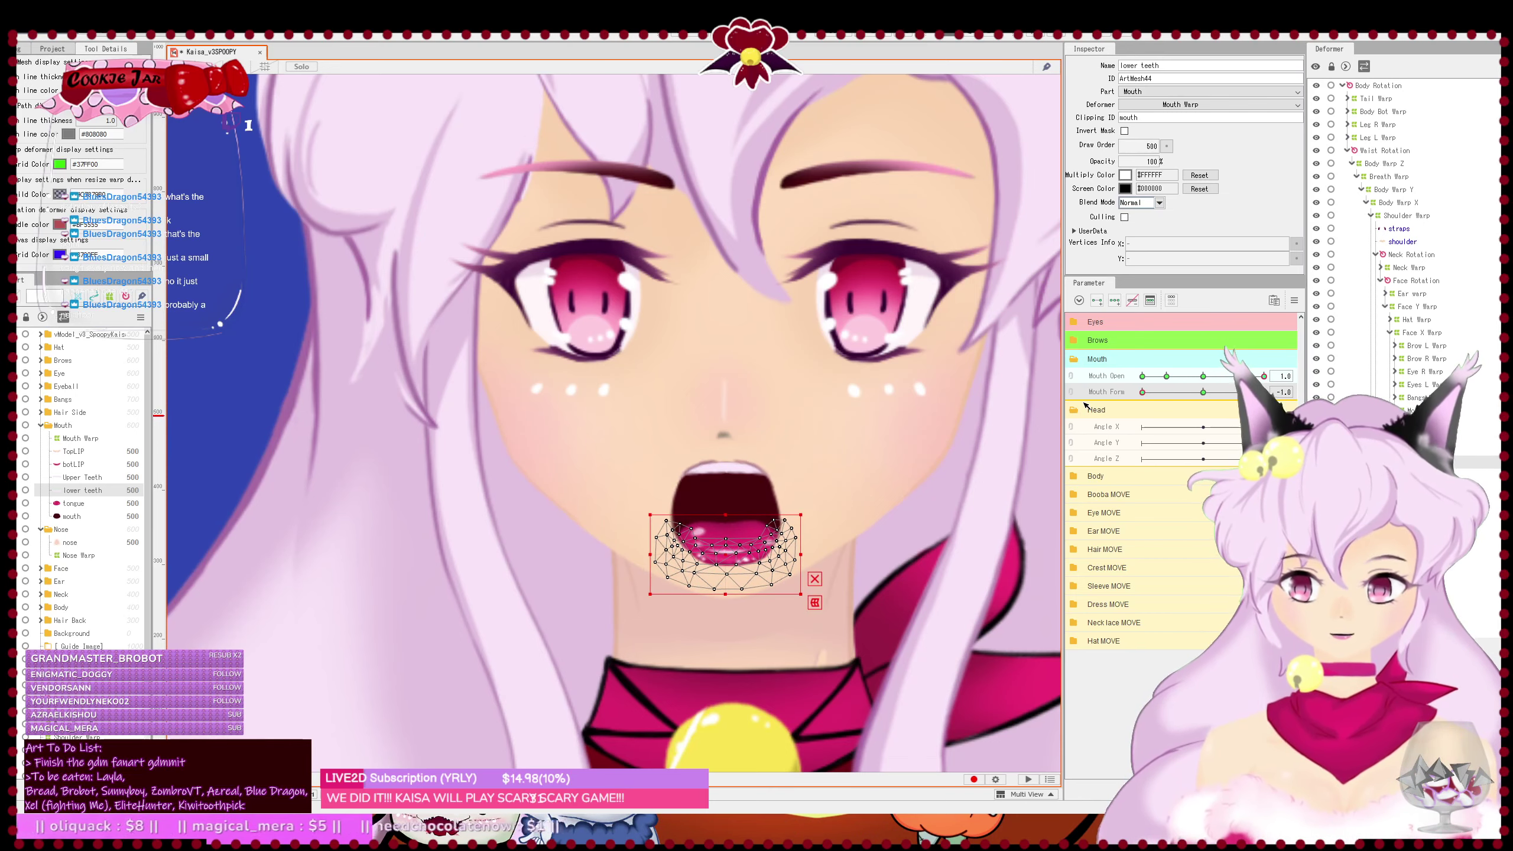
- Return Mouth Open and Mouth Form to 0.0 and collapse the Mouth parameter group
drag(1267, 376, 1135, 393)
click(1204, 393)
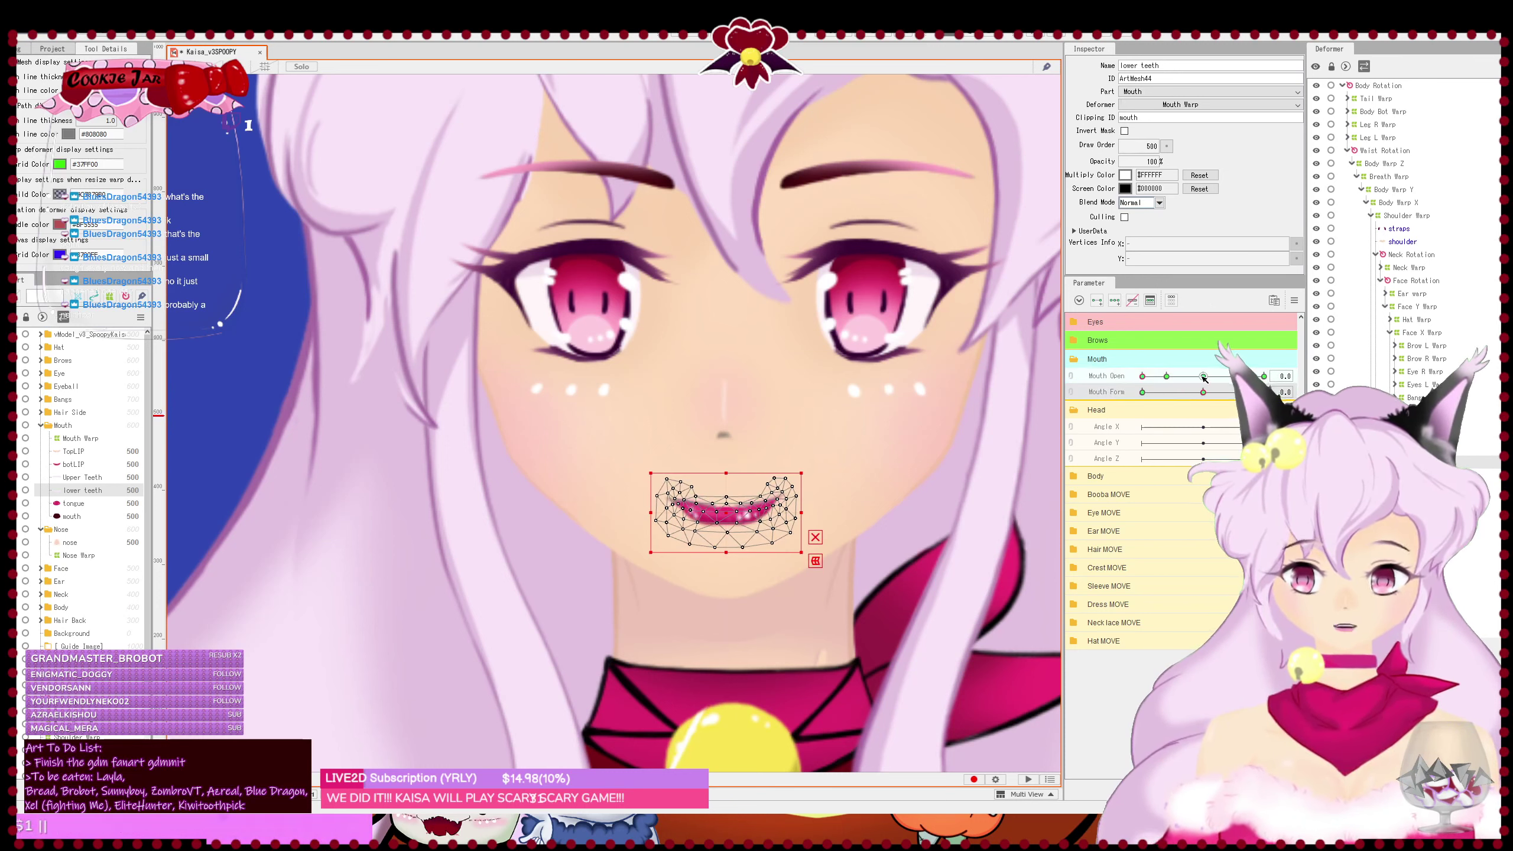
click(1072, 361)
- Deselect the lower teeth and save the model
scroll(795, 404, down, 3)
click(852, 308)
drag(822, 332, 769, 452)
key(ctrl+s)
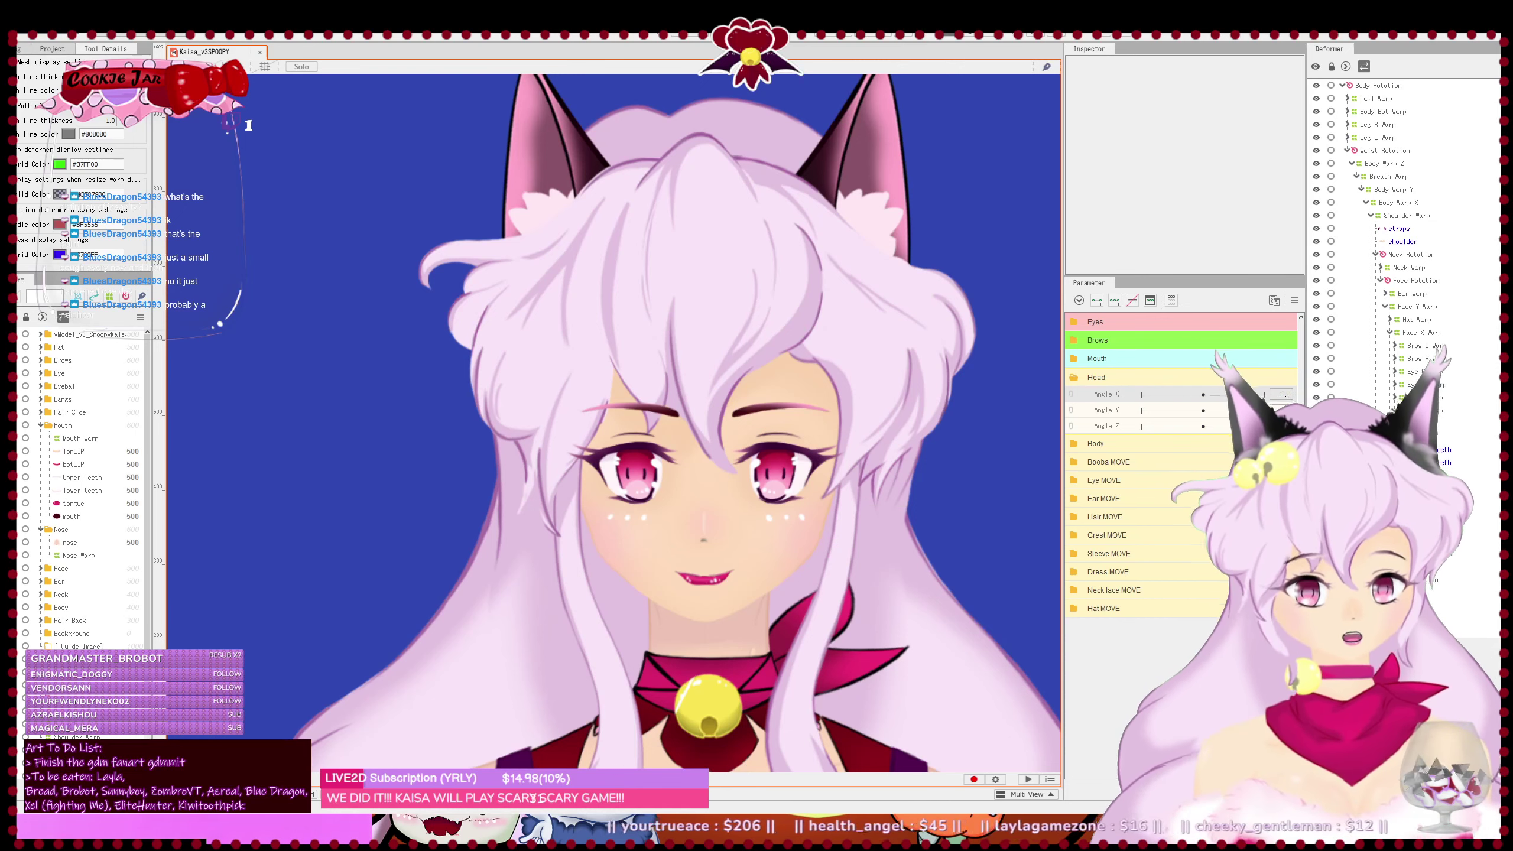
- Select the face mesh together with its Face Warp and move Angle Z above Angle X in the Head parameter group
click(703, 520)
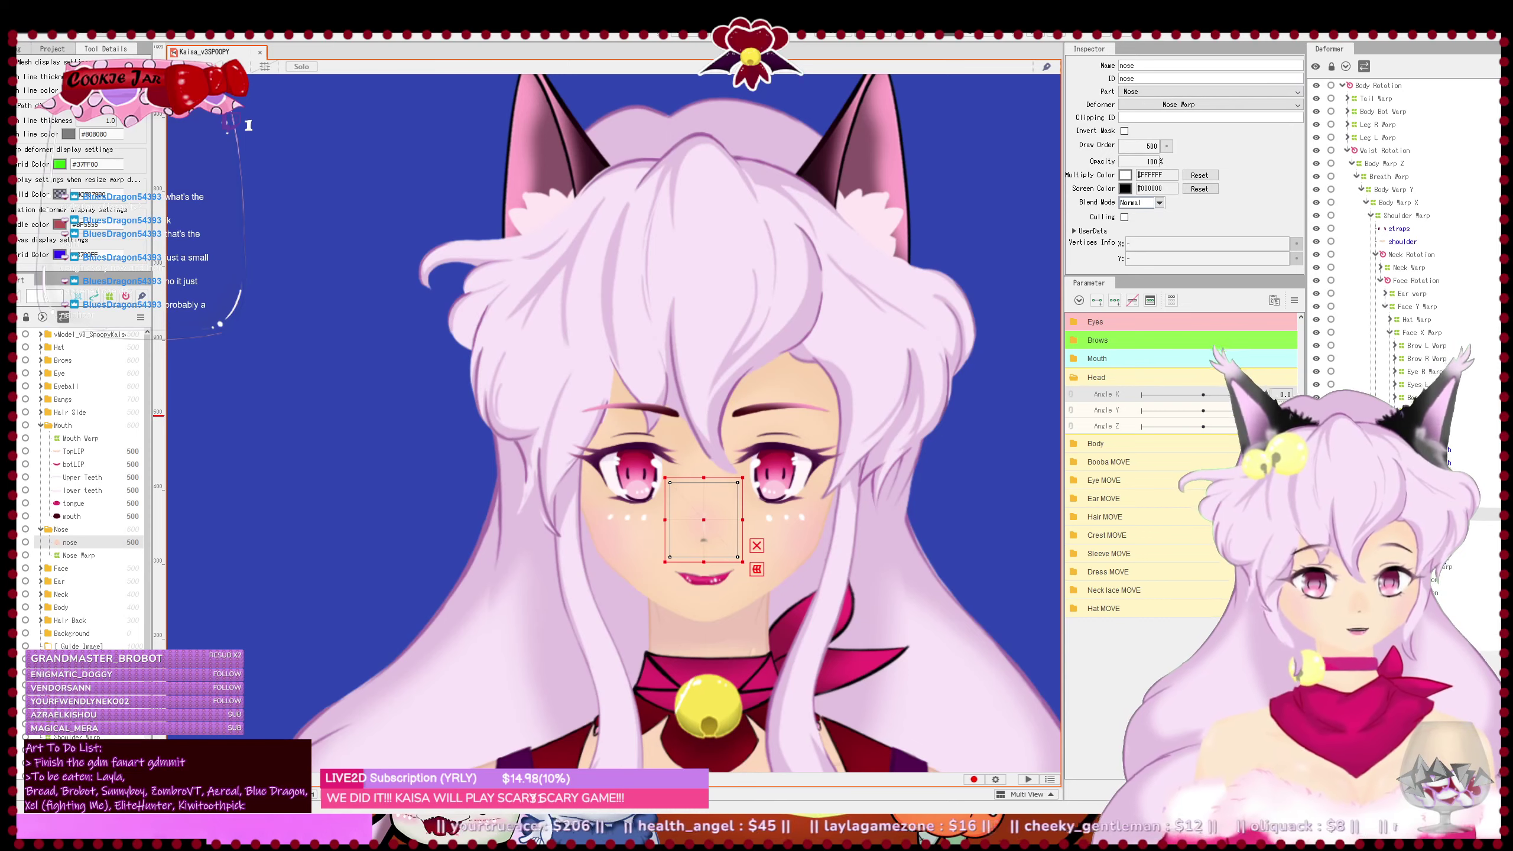
click(780, 537)
drag(934, 514, 943, 507)
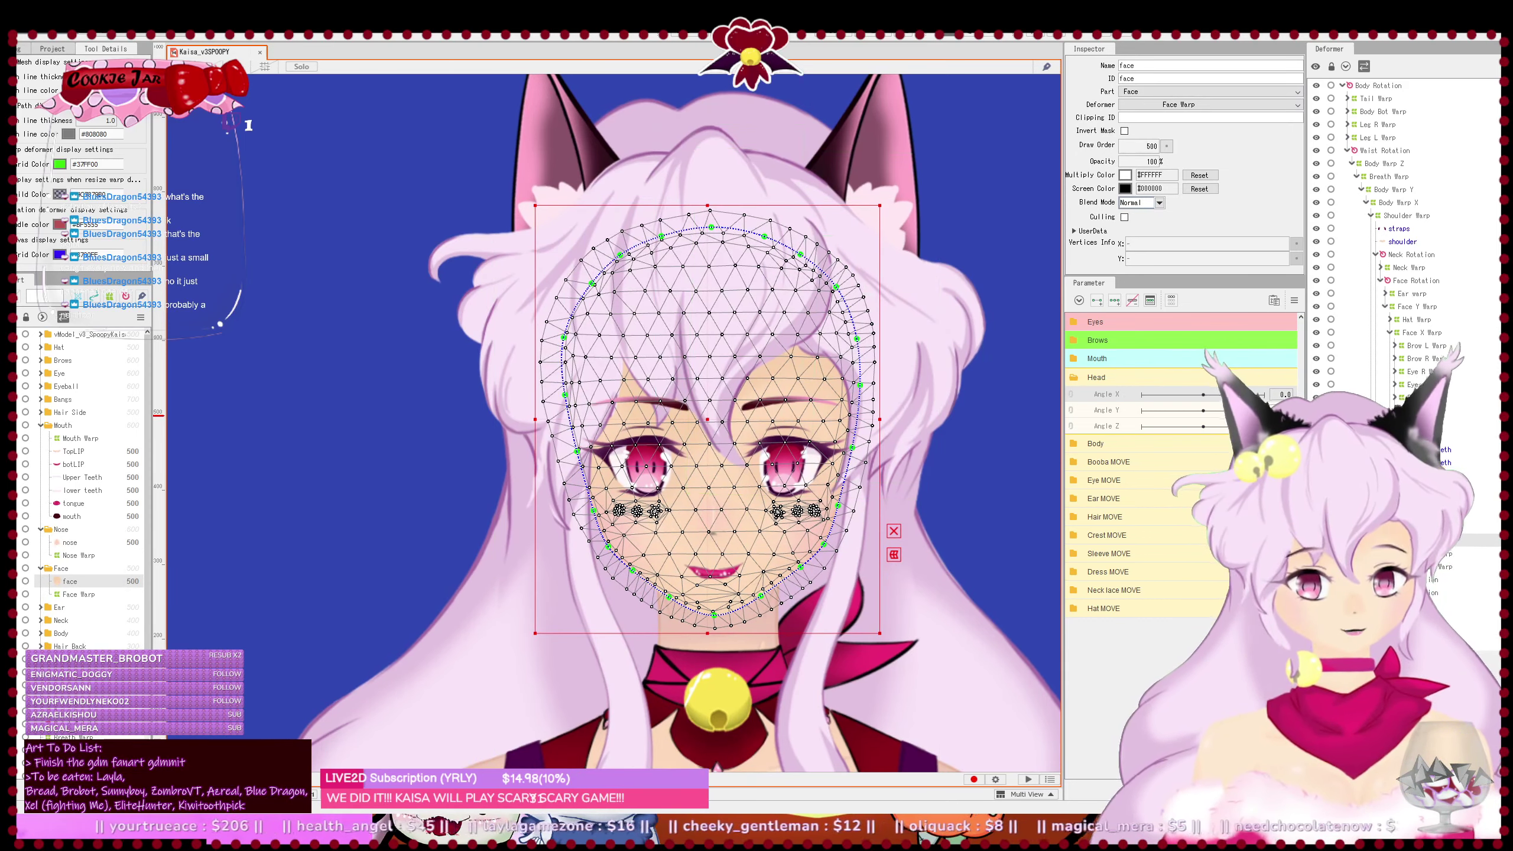
ctrl+click(1429, 527)
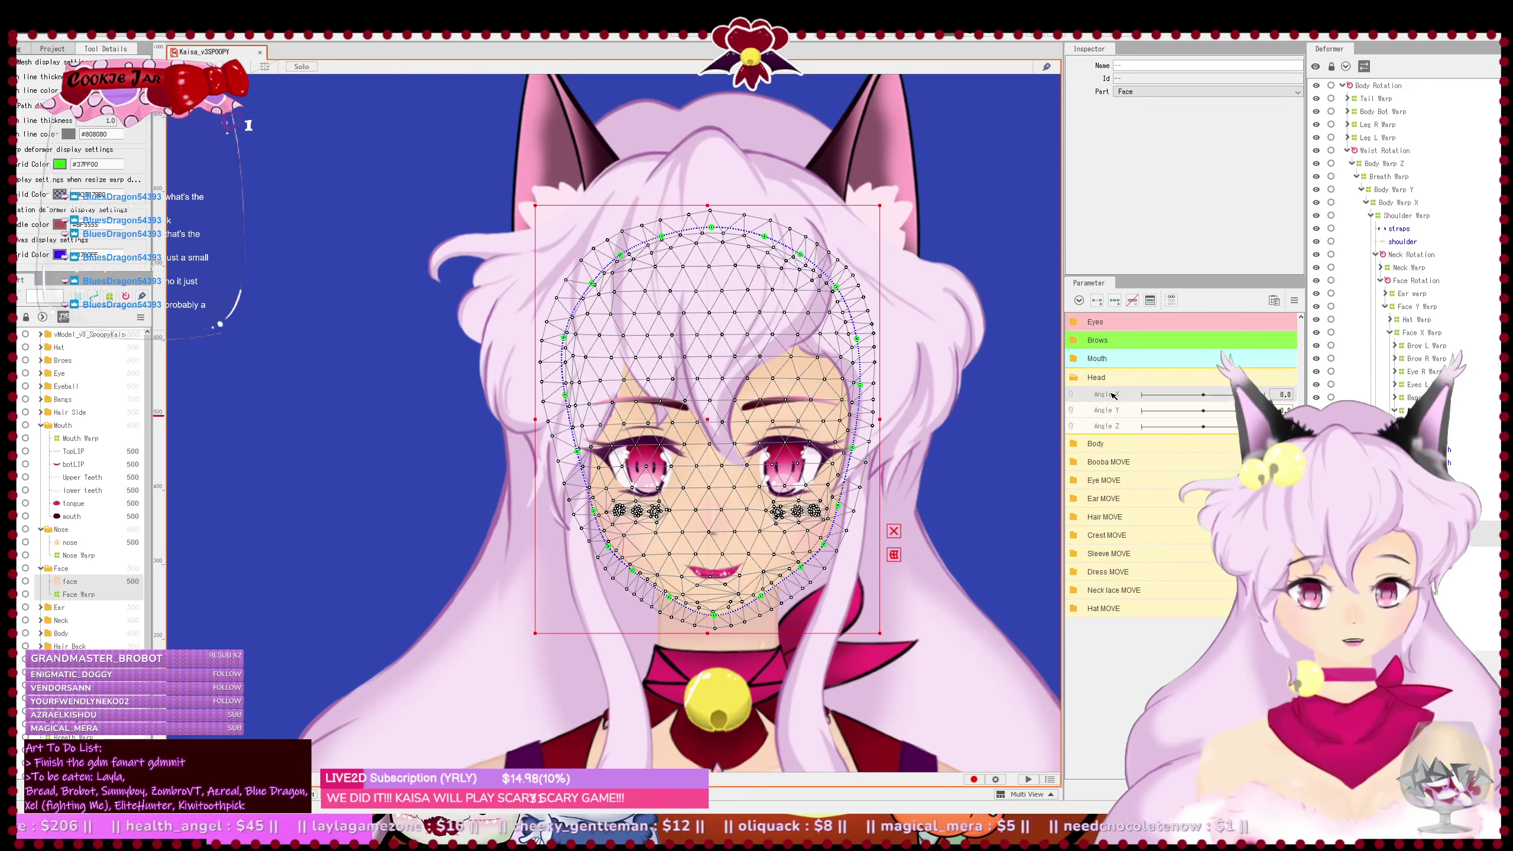
drag(1127, 409, 1123, 387)
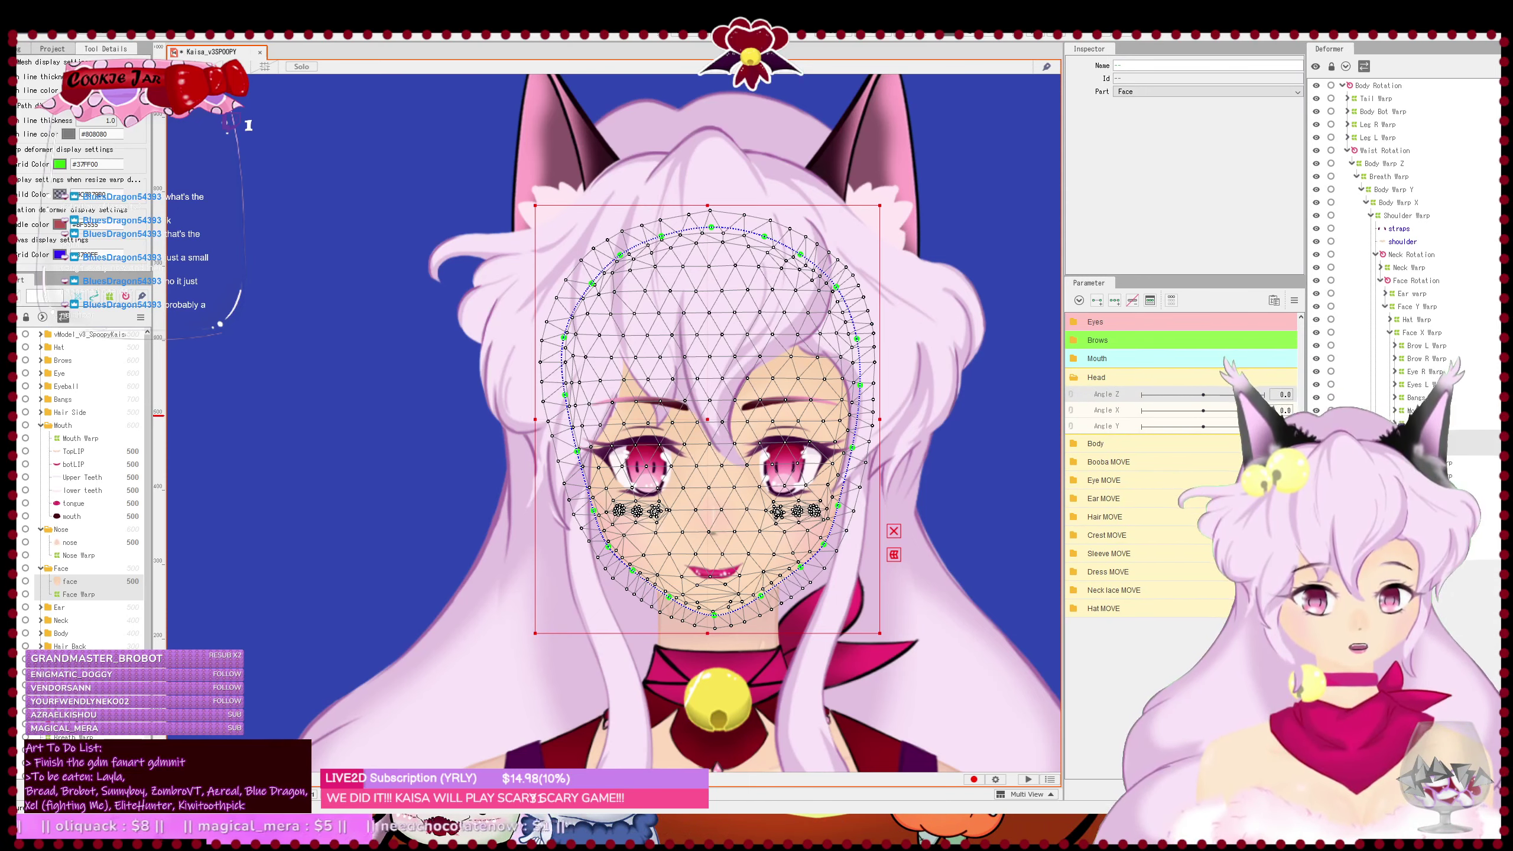
- Select the Face Rotation deformer and move its pivot point down to the base of the chin, keeping it centred on the face
click(1409, 281)
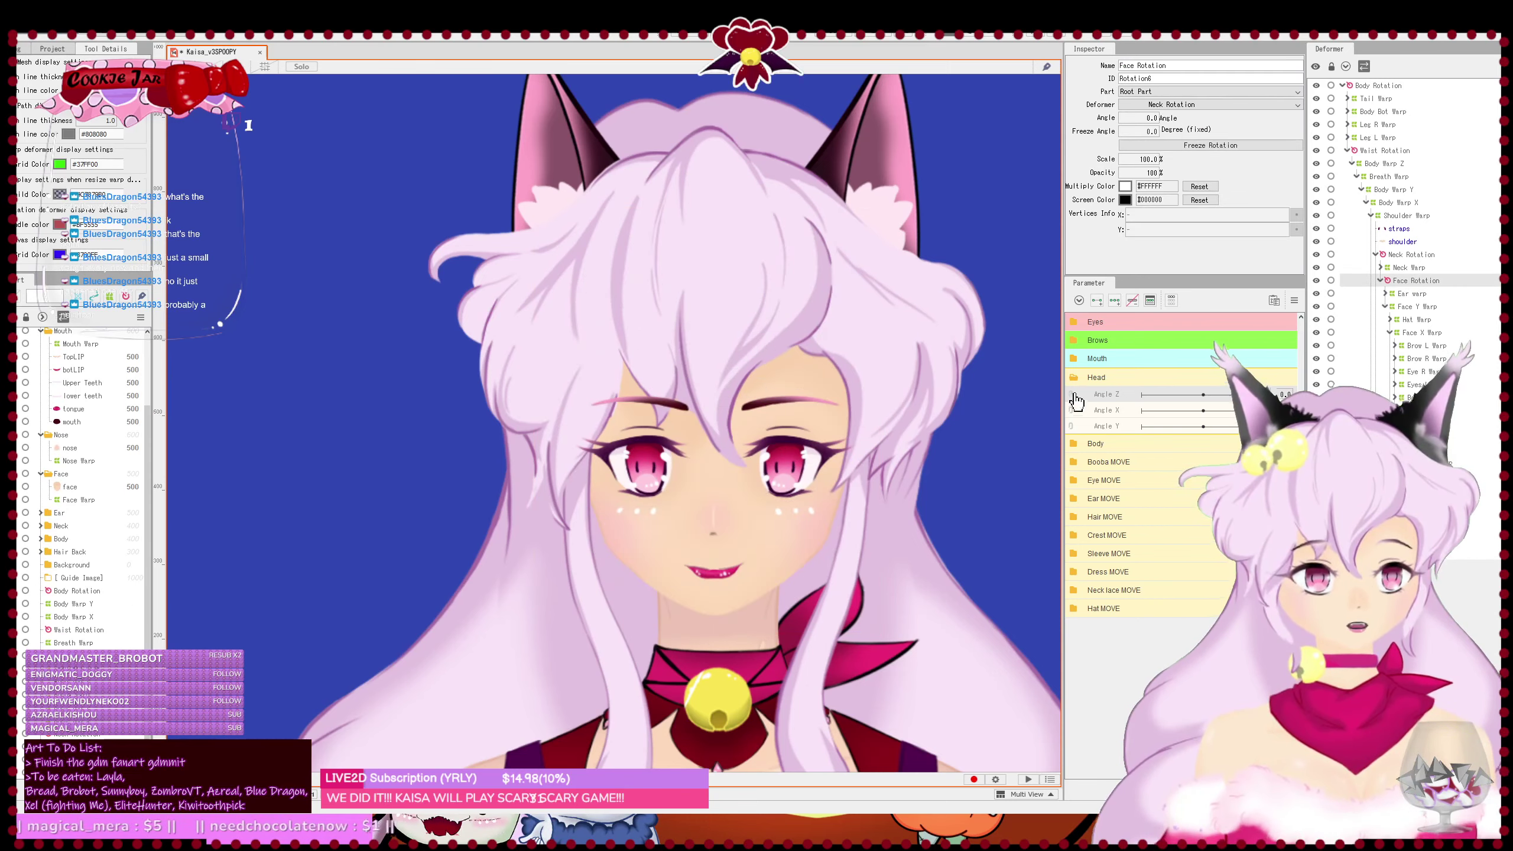
drag(833, 533, 841, 491)
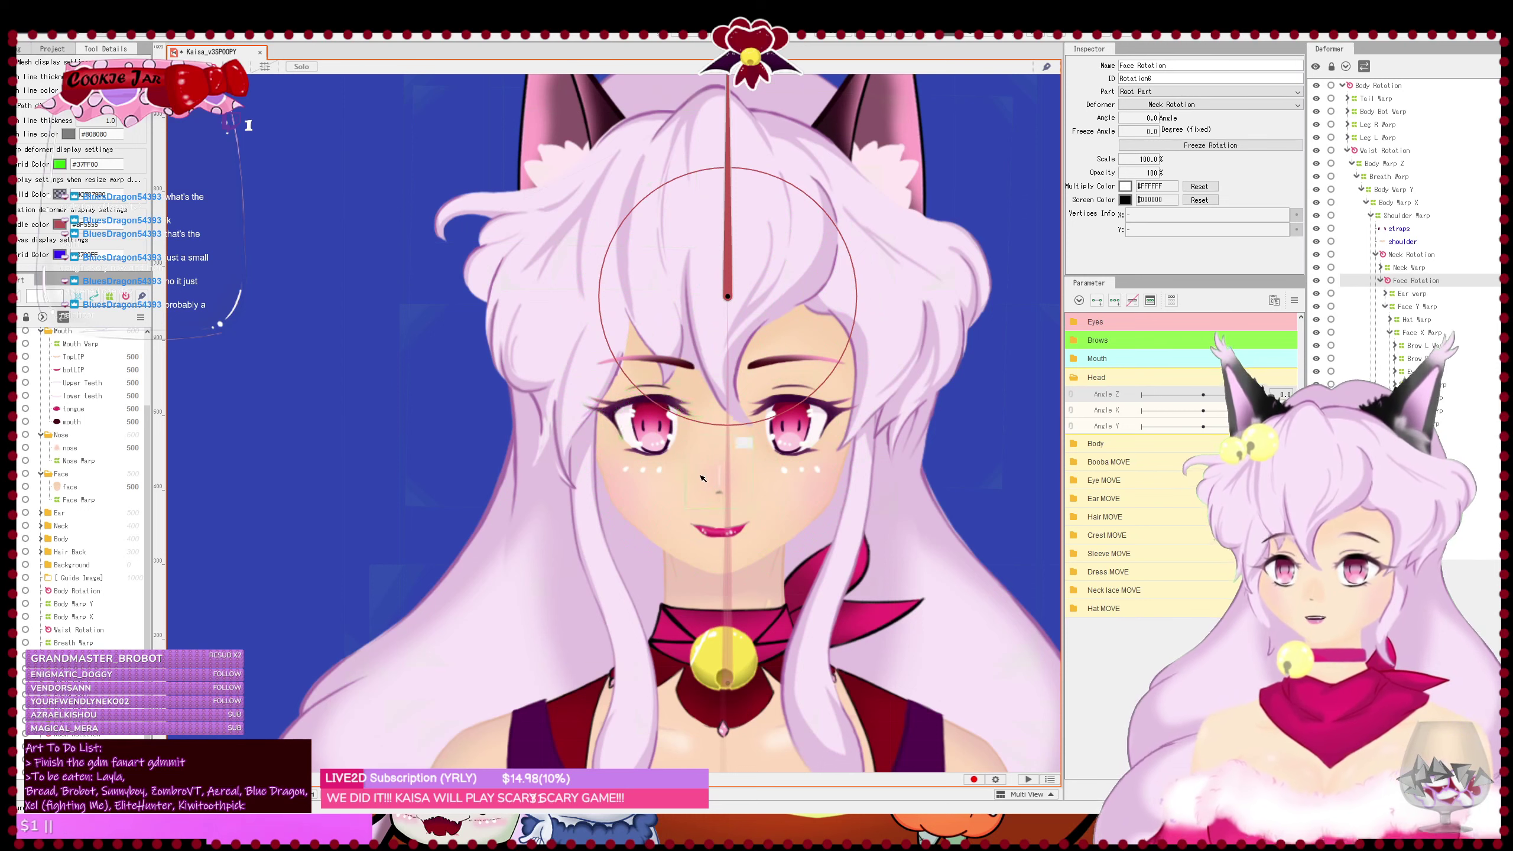
mouse_move(737, 525)
mouse_down()
mouse_move(721, 574)
mouse_move(813, 561)
mouse_move(671, 586)
mouse_move(729, 558)
mouse_move(774, 572)
mouse_move(679, 542)
mouse_move(730, 536)
mouse_up()
key(ctrl+z)
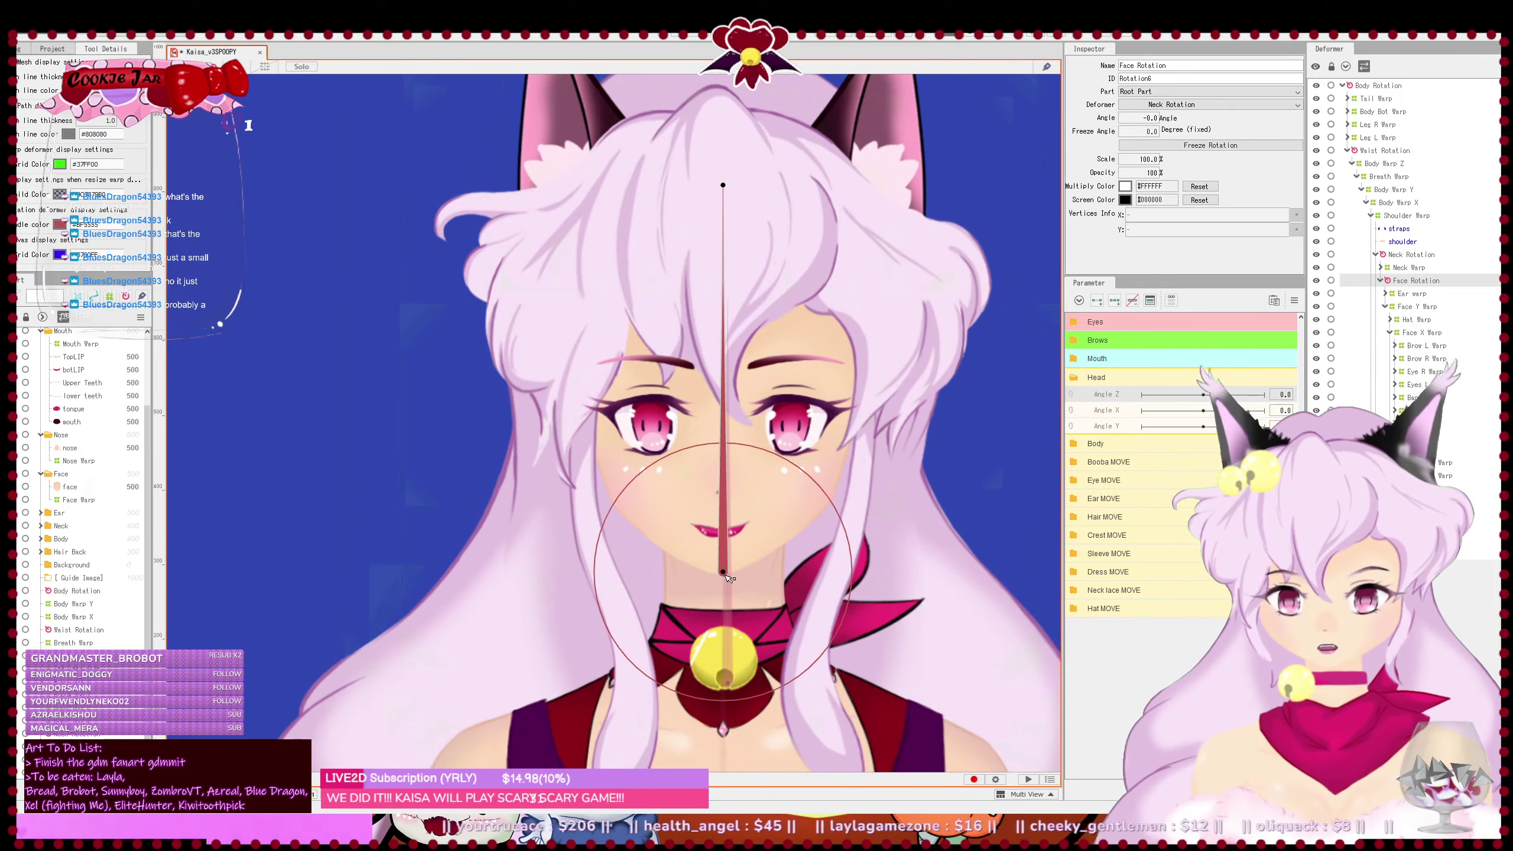
drag(742, 651, 748, 667)
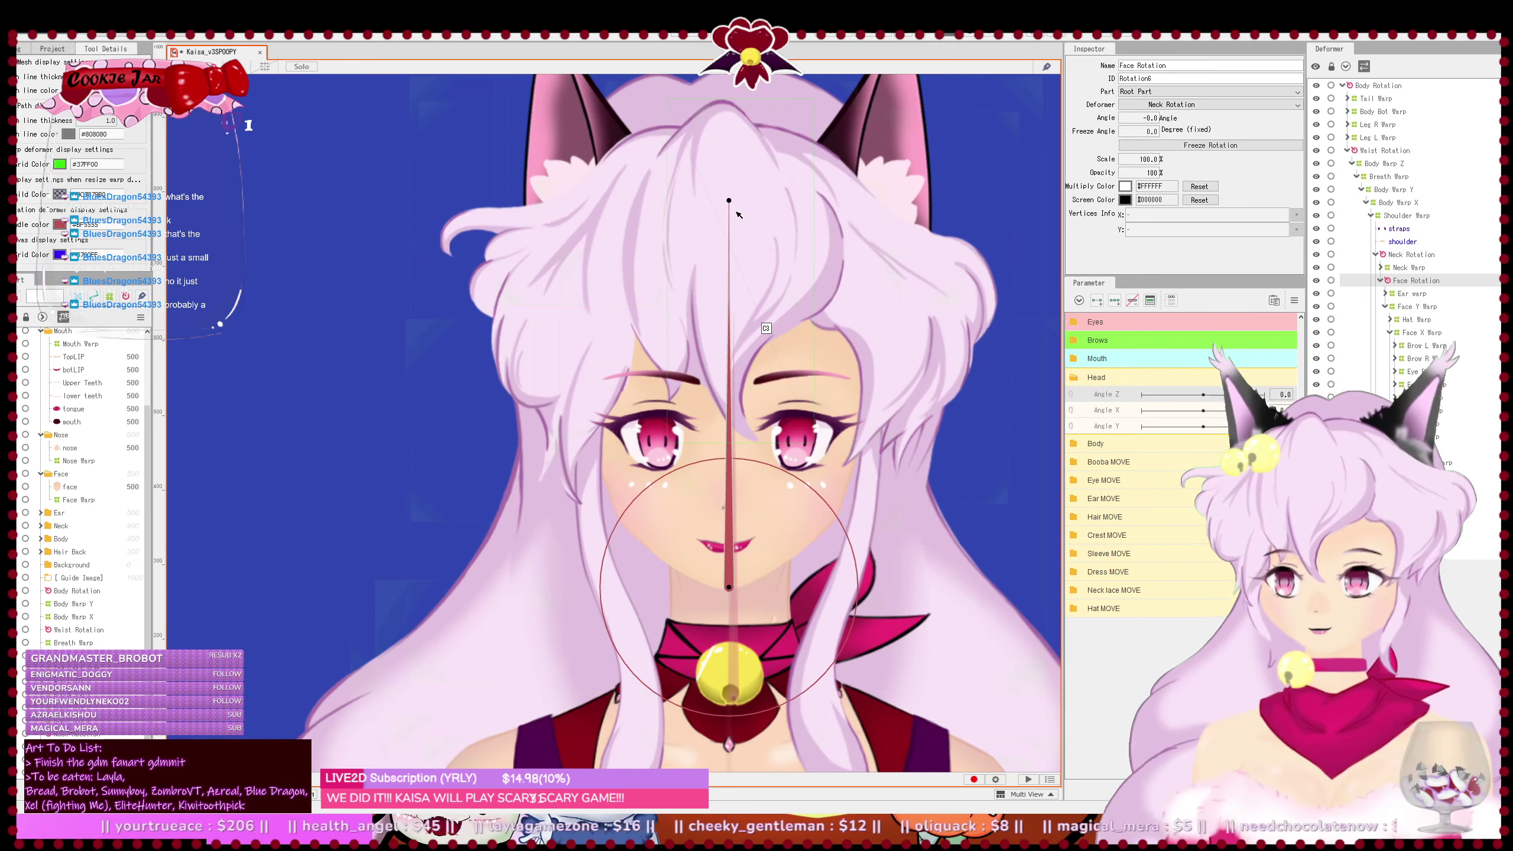
- Key Face Rotation on Angle Z at three points, rotating it to 15° at 30 and -15° at -30, and save the model
click(1115, 300)
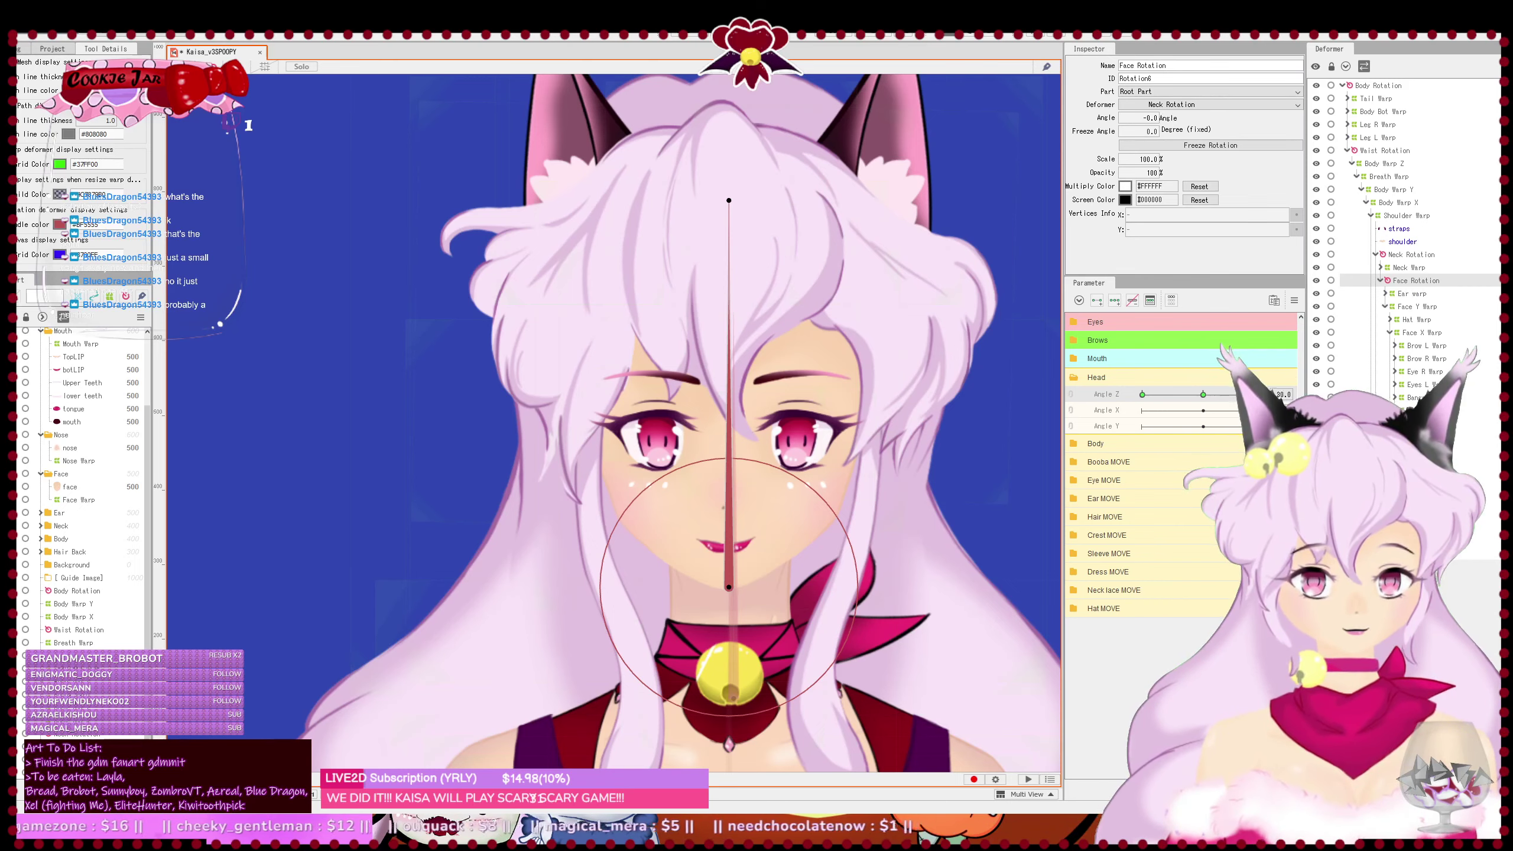
drag(730, 199, 831, 213)
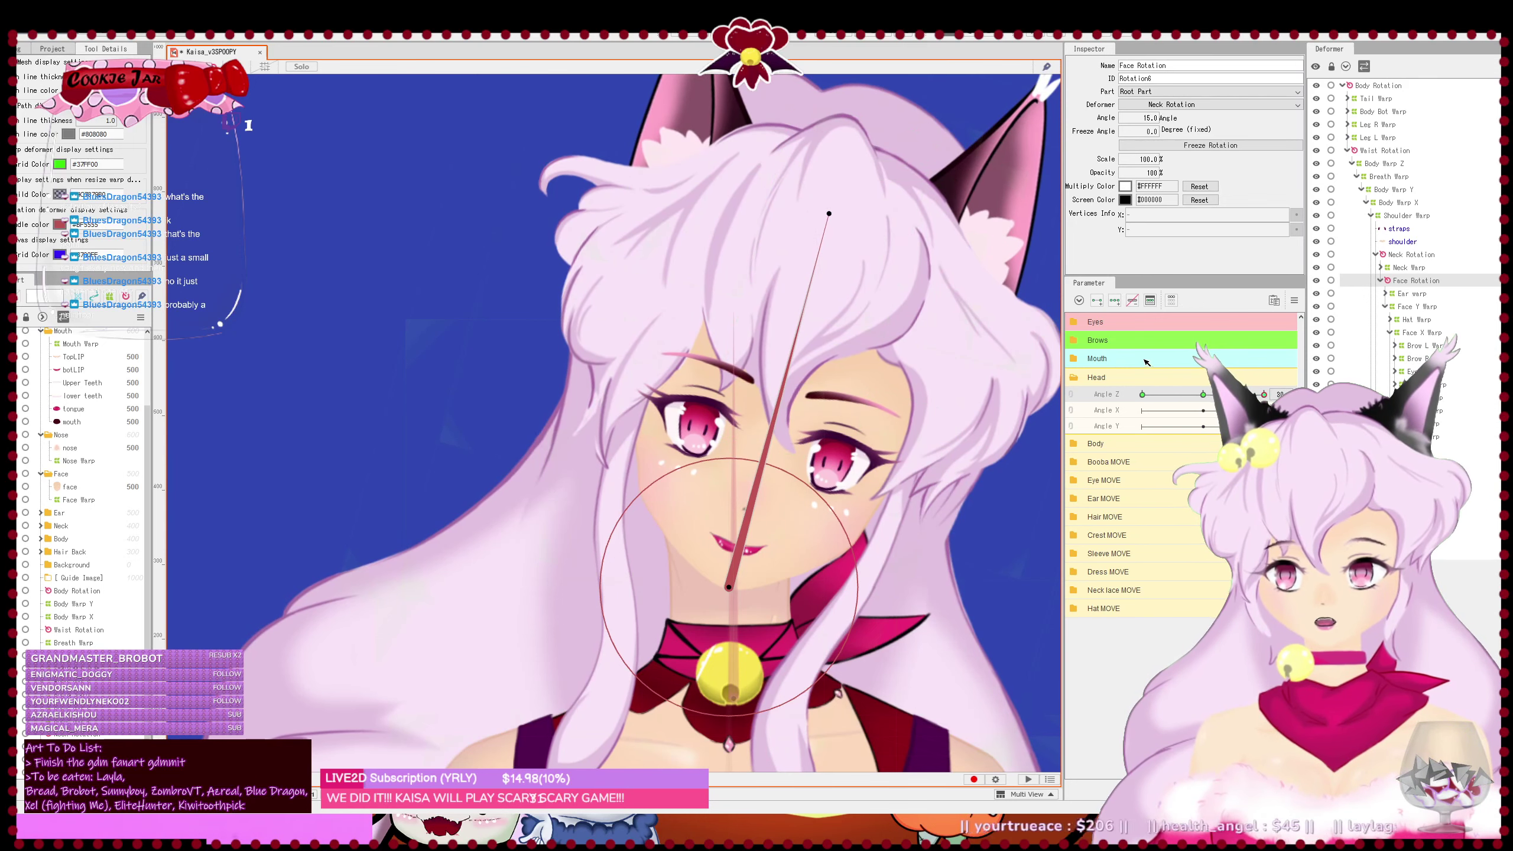
drag(1264, 394, 1225, 394)
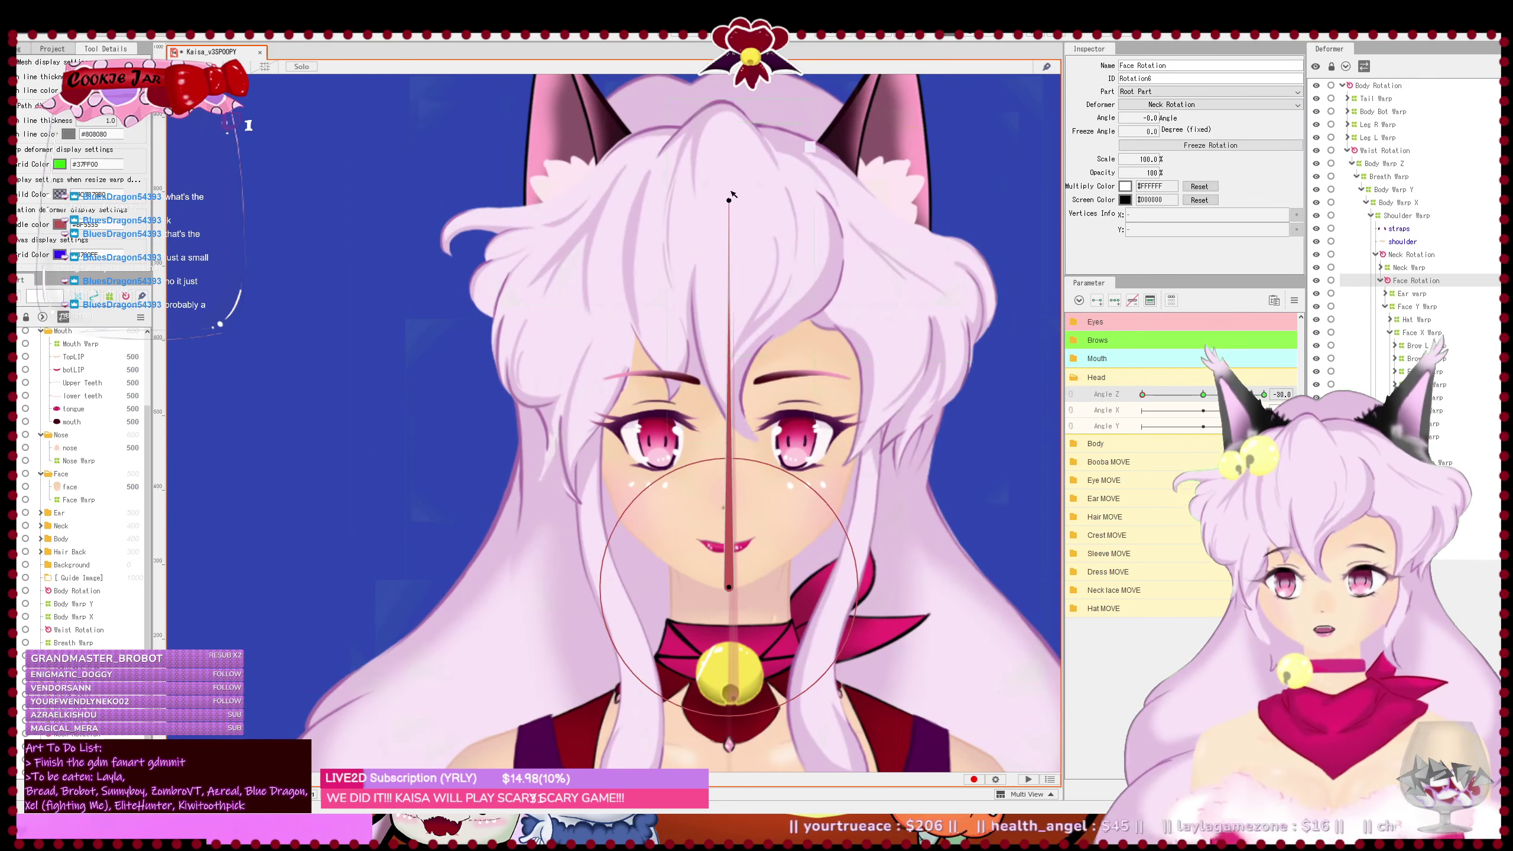
drag(729, 201, 635, 232)
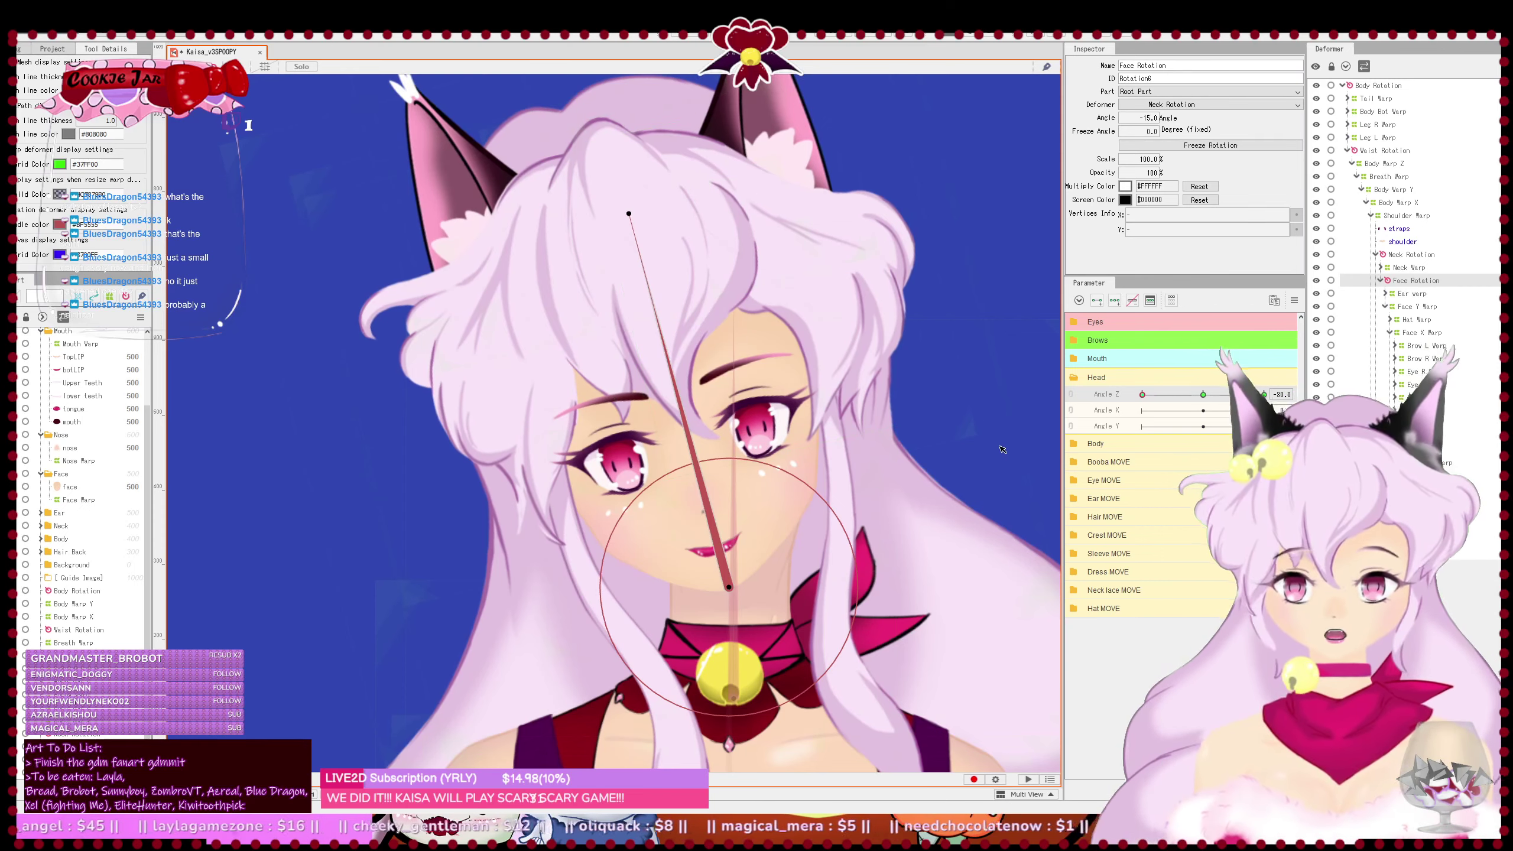
click(1027, 416)
key(ctrl+s)
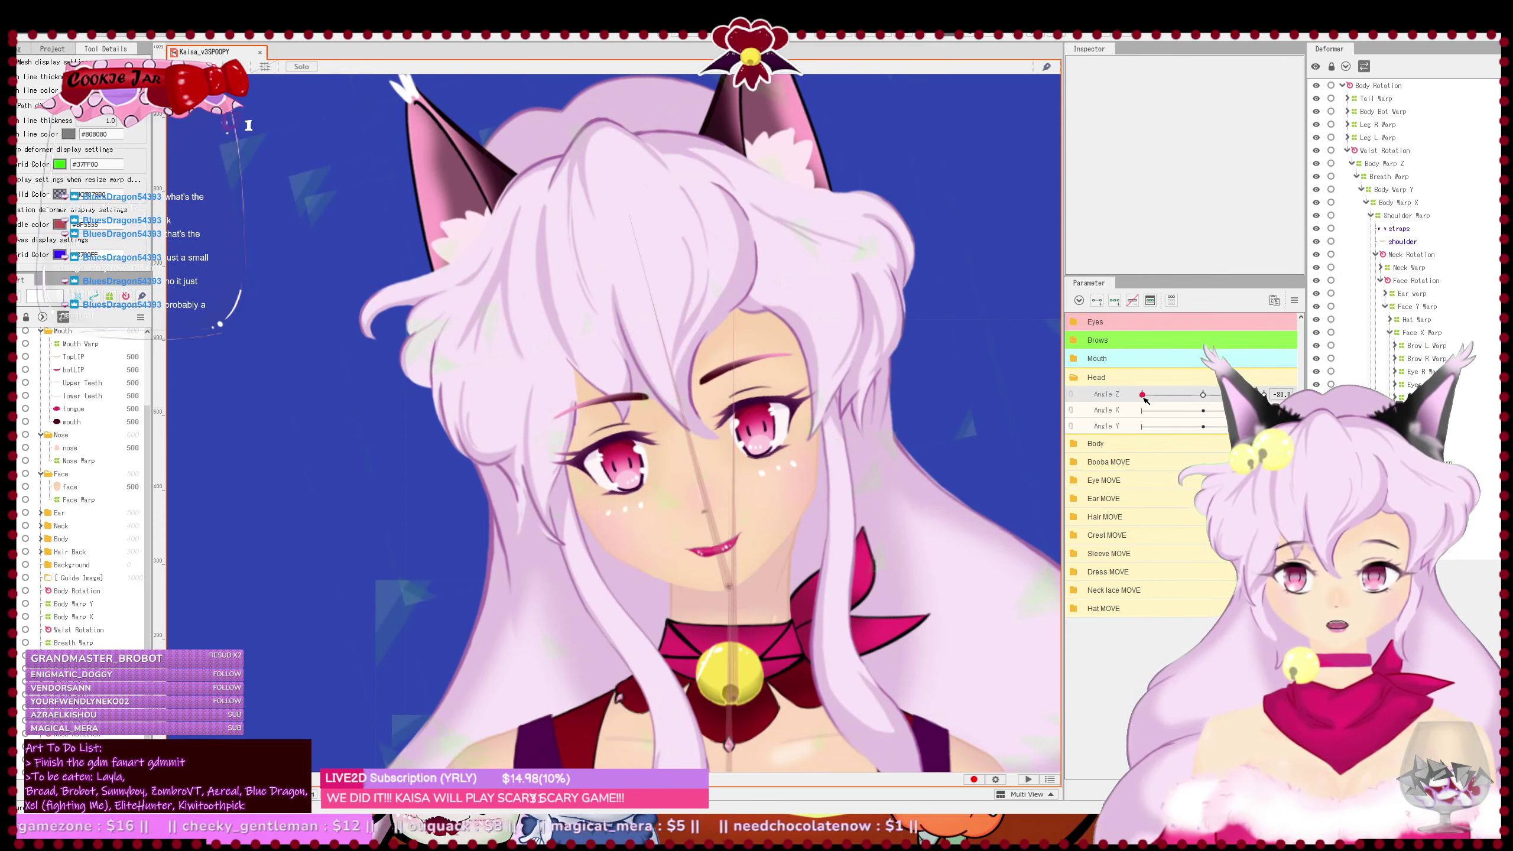
- Return Angle Z to 0 and place Angle Y above Angle X in the Head parameter group
mouse_move(1102, 408)
mouse_down()
mouse_move(1264, 395)
mouse_move(1126, 409)
mouse_up()
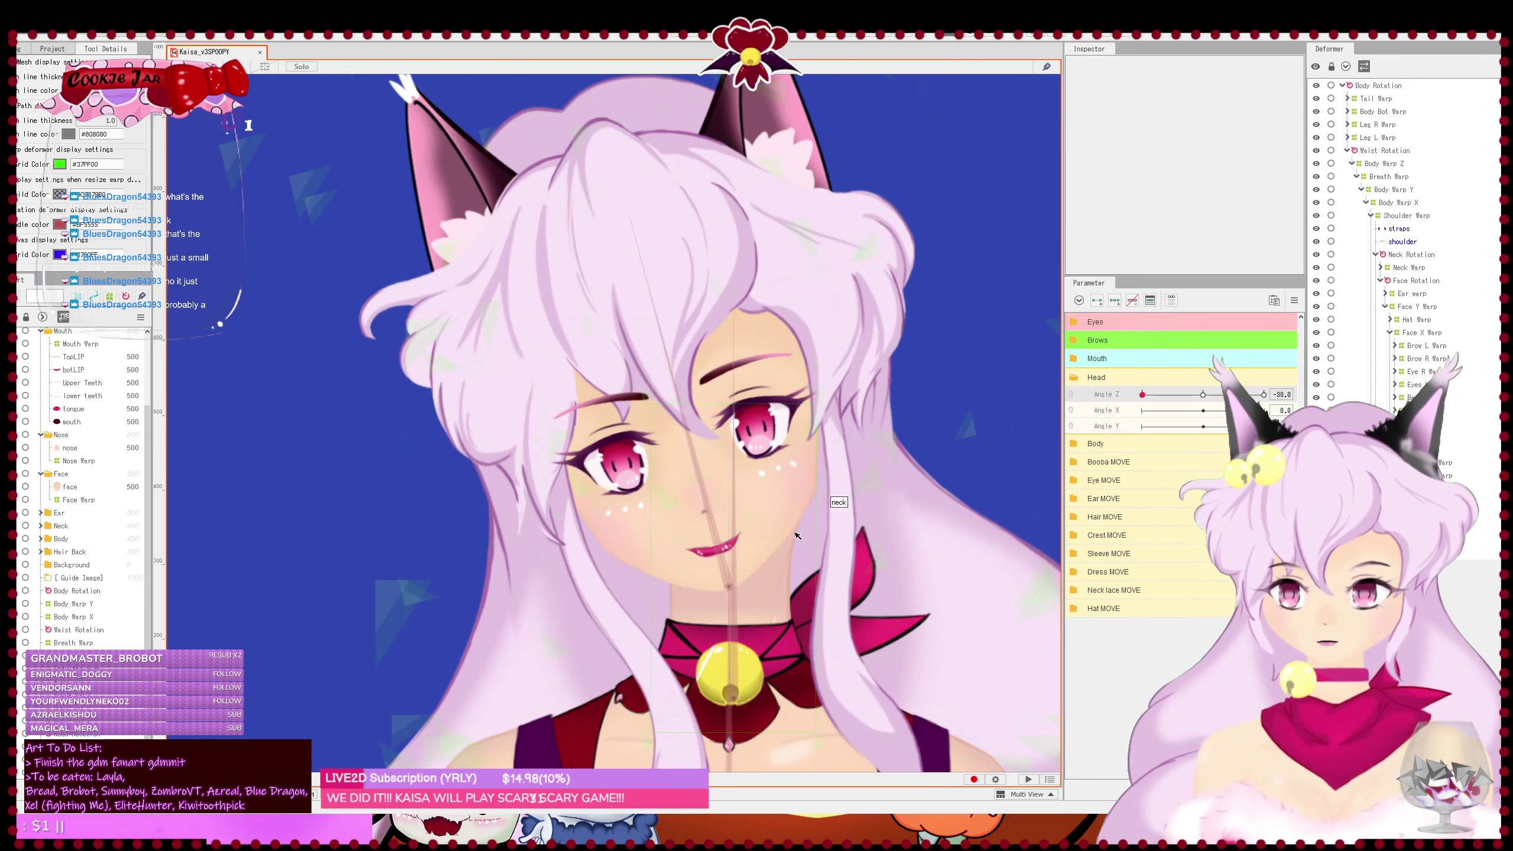
scroll(832, 517, down, 3)
drag(833, 535, 846, 501)
scroll(814, 470, up, 2)
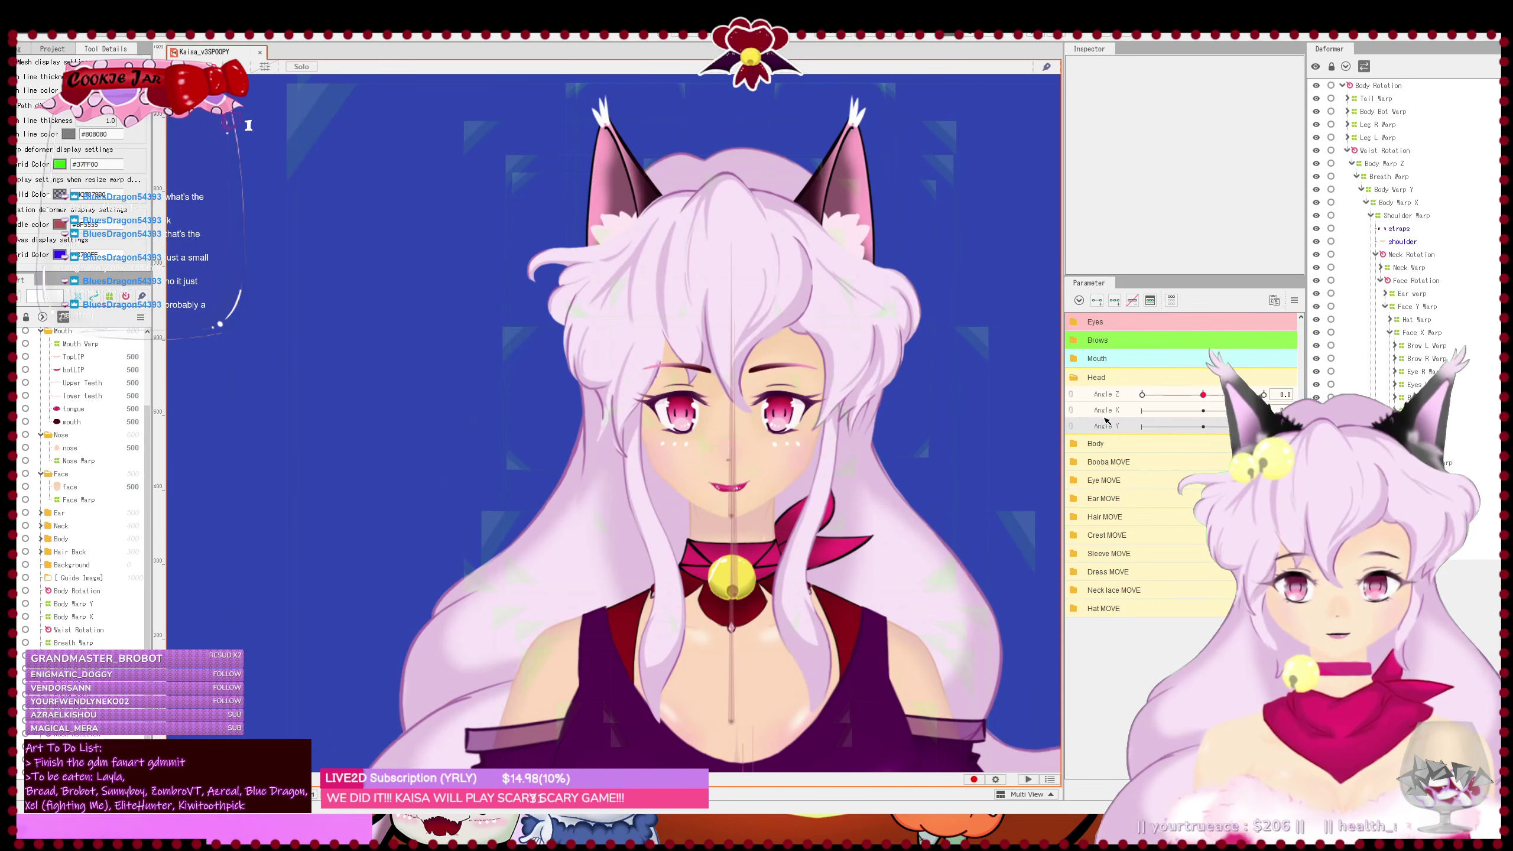
mouse_move(1120, 414)
mouse_down()
mouse_move(1122, 431)
mouse_move(1134, 420)
mouse_move(1118, 410)
mouse_up()
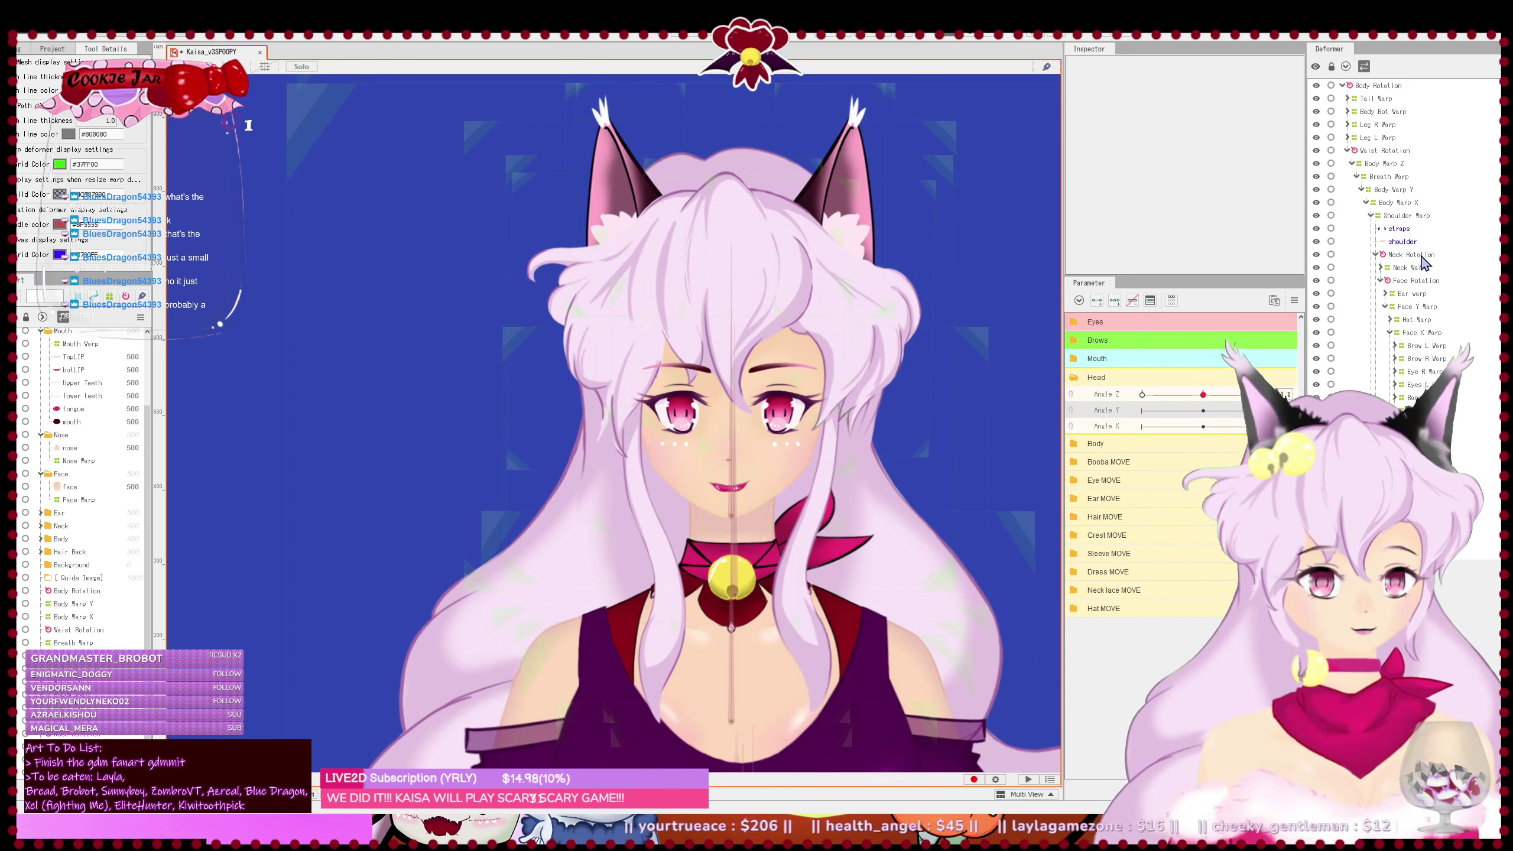
- Select the Face Y Warp under Face Rotation and move it up from the skirt to the head and upper body
click(1421, 256)
click(1423, 280)
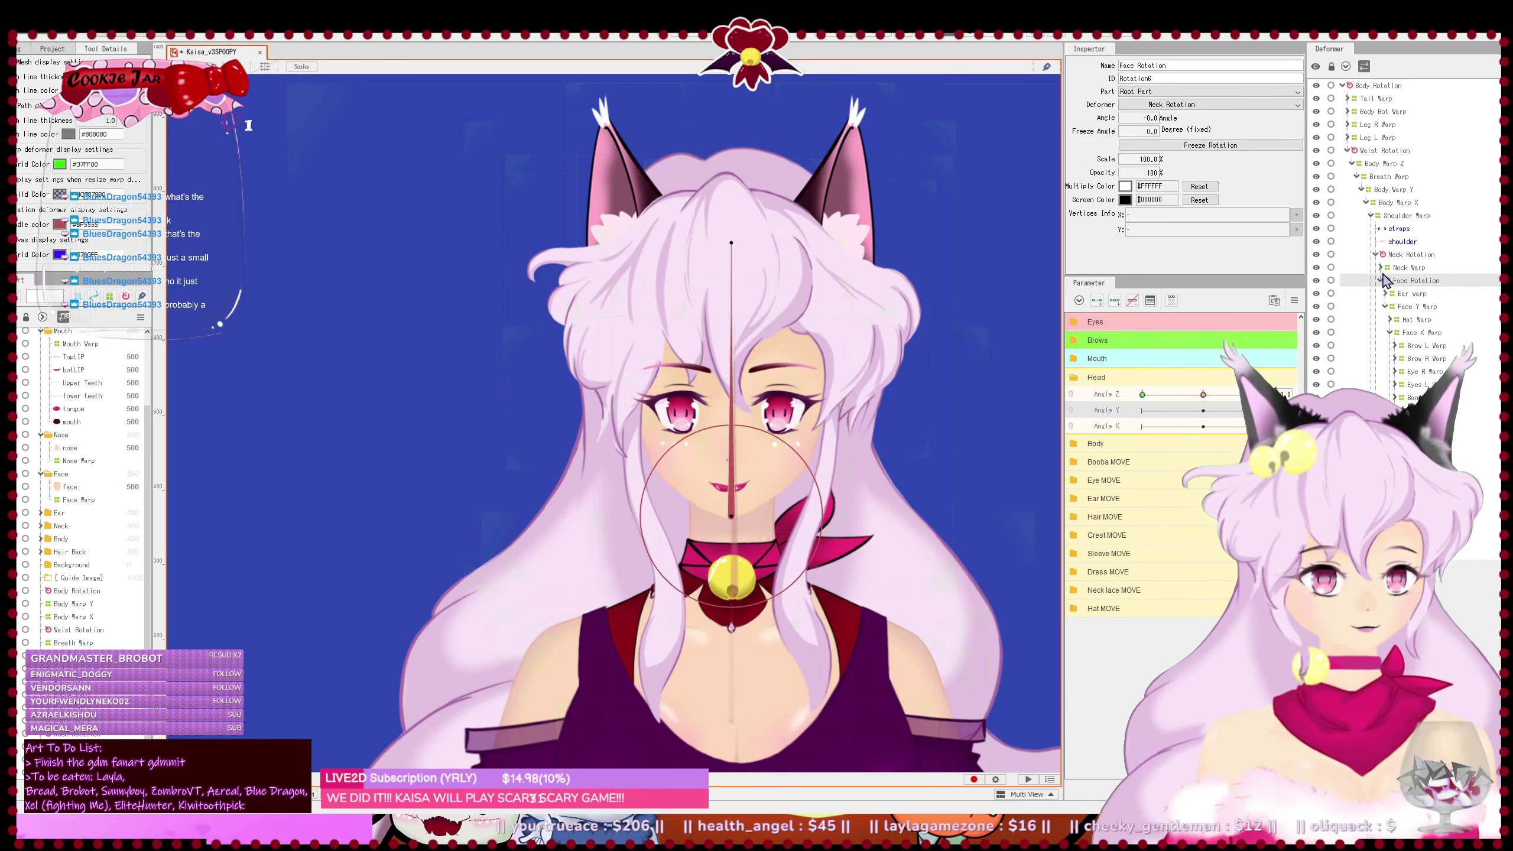
click(1425, 306)
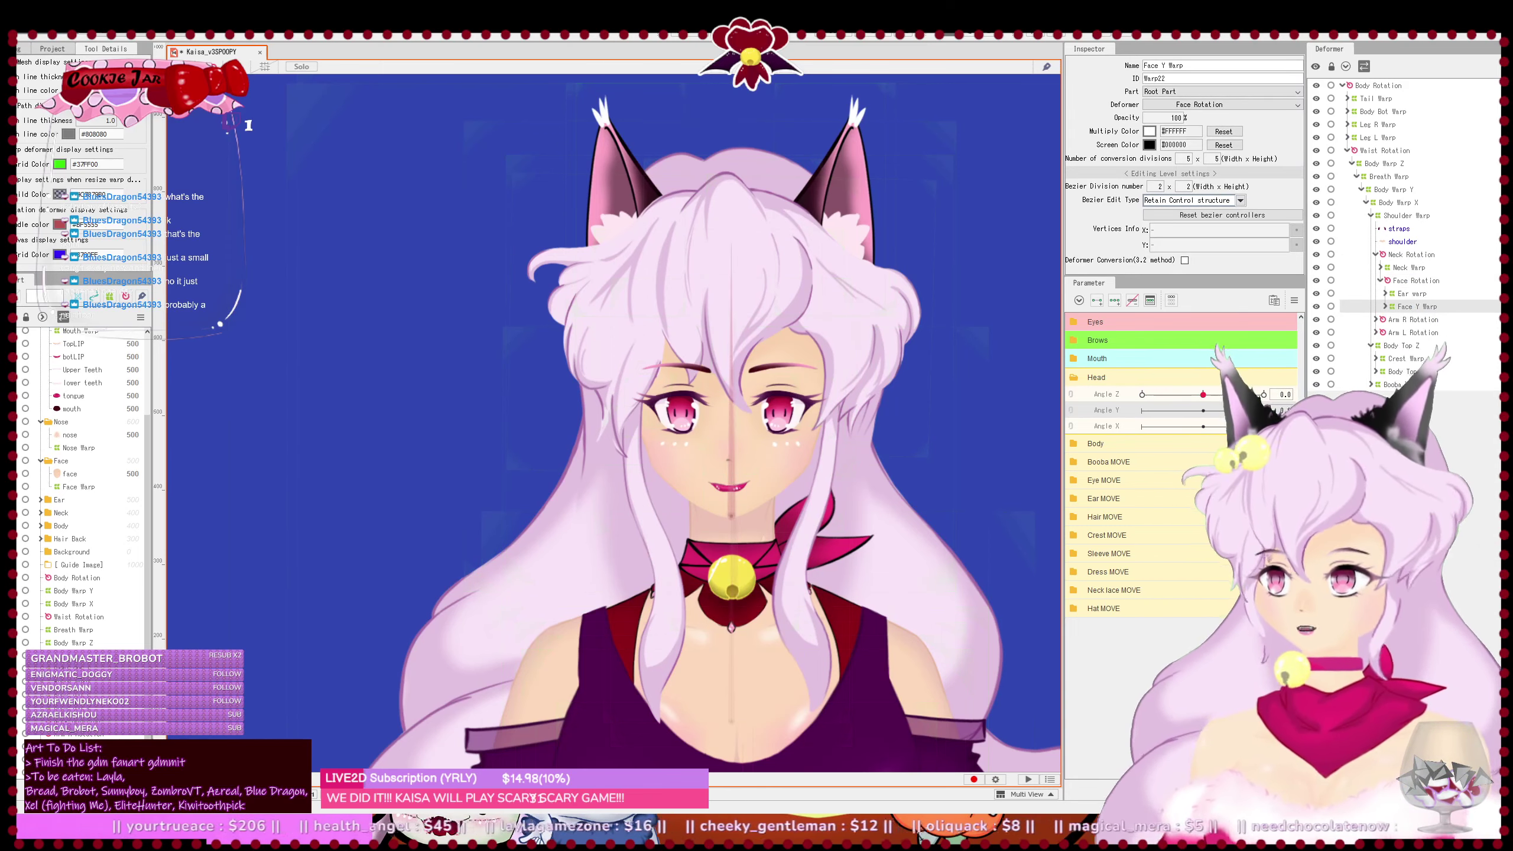
click(406, 157)
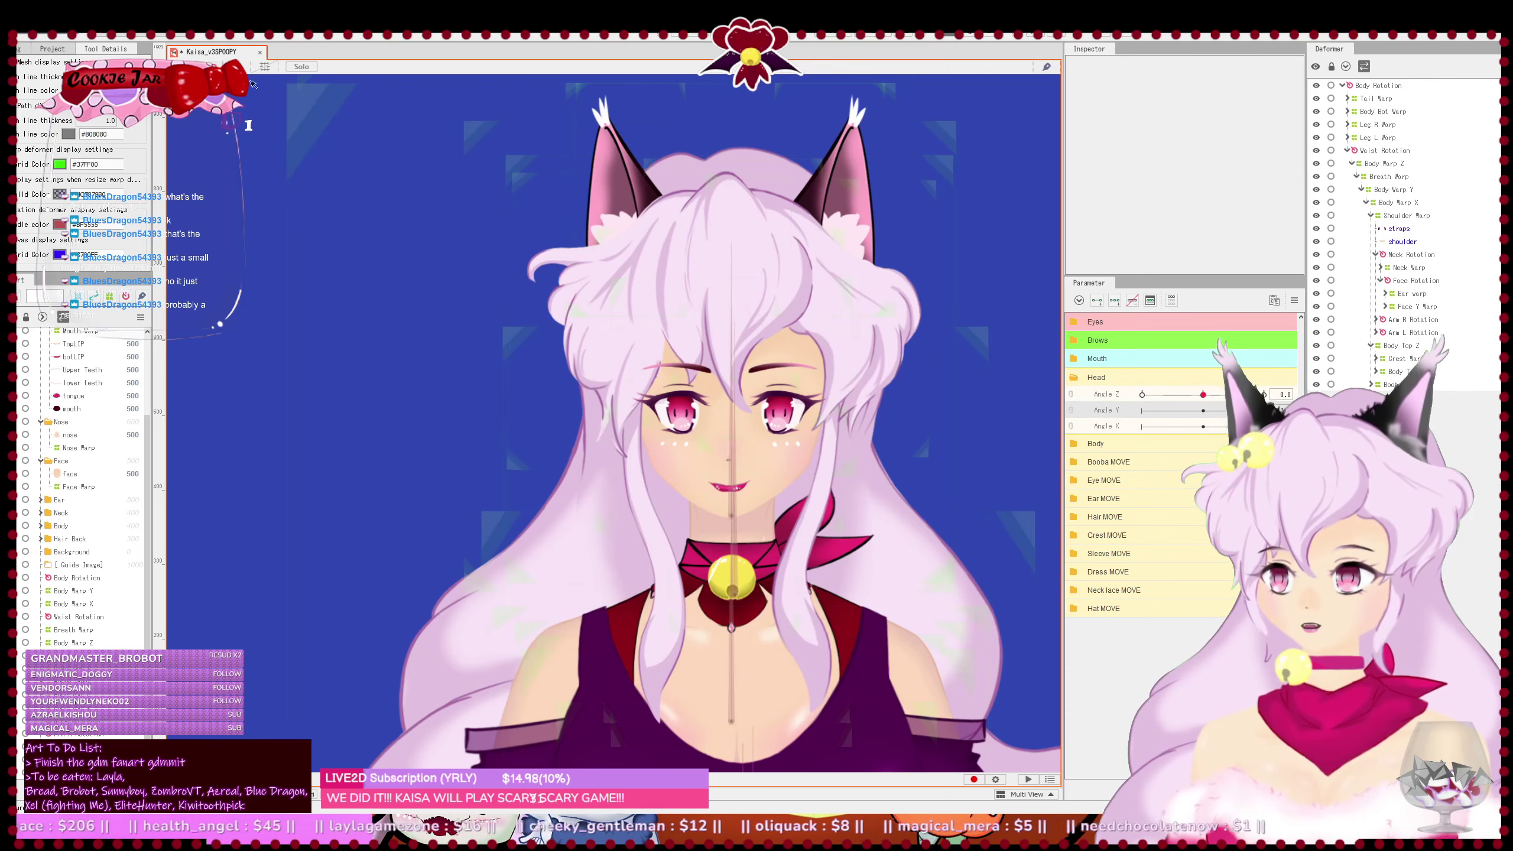
click(1425, 307)
scroll(863, 347, down, 8)
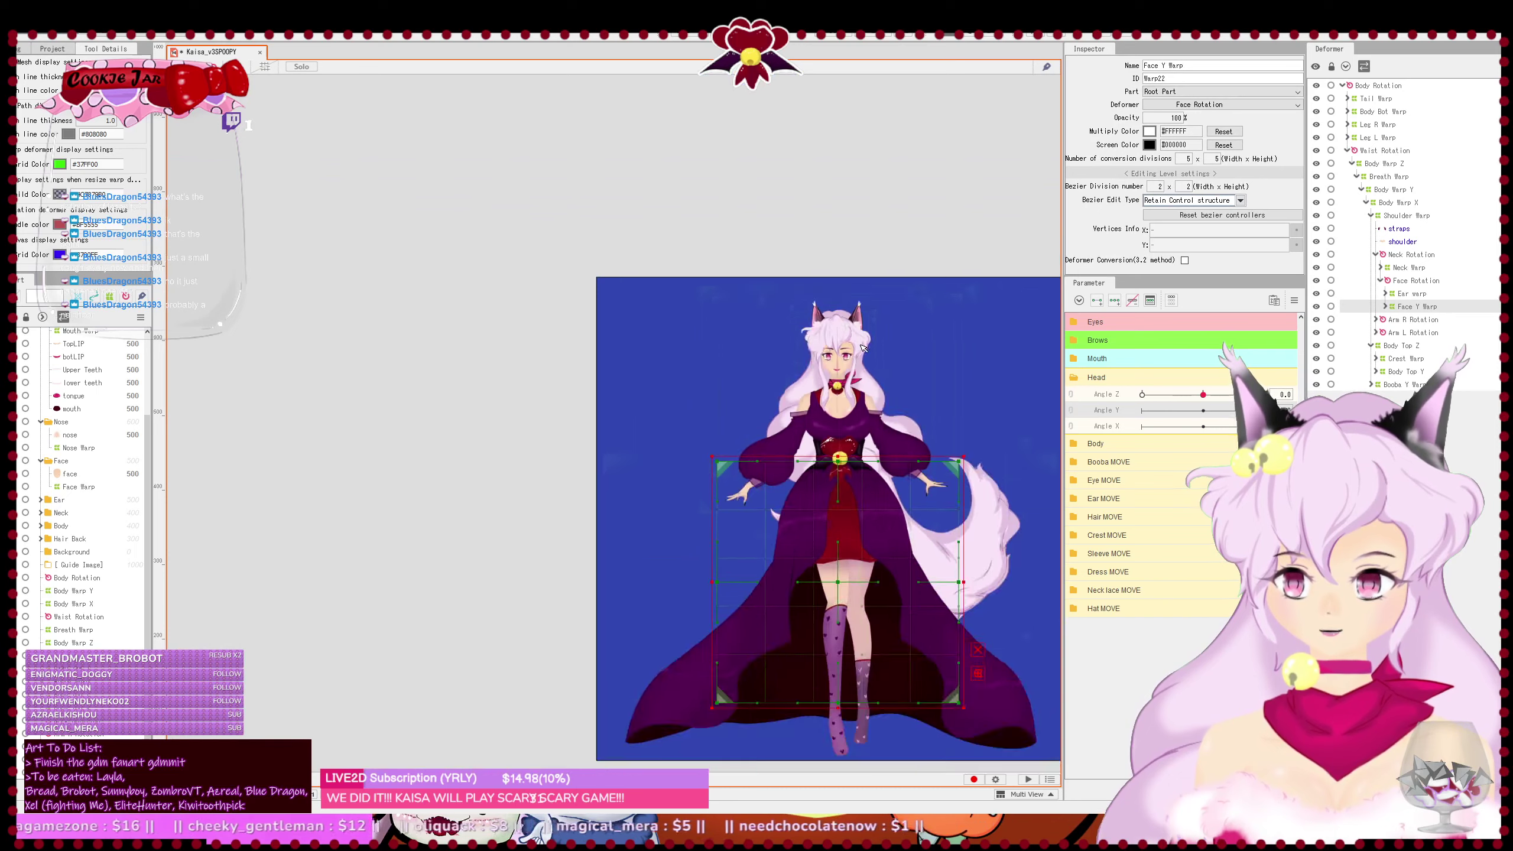
scroll(911, 453, up, 5)
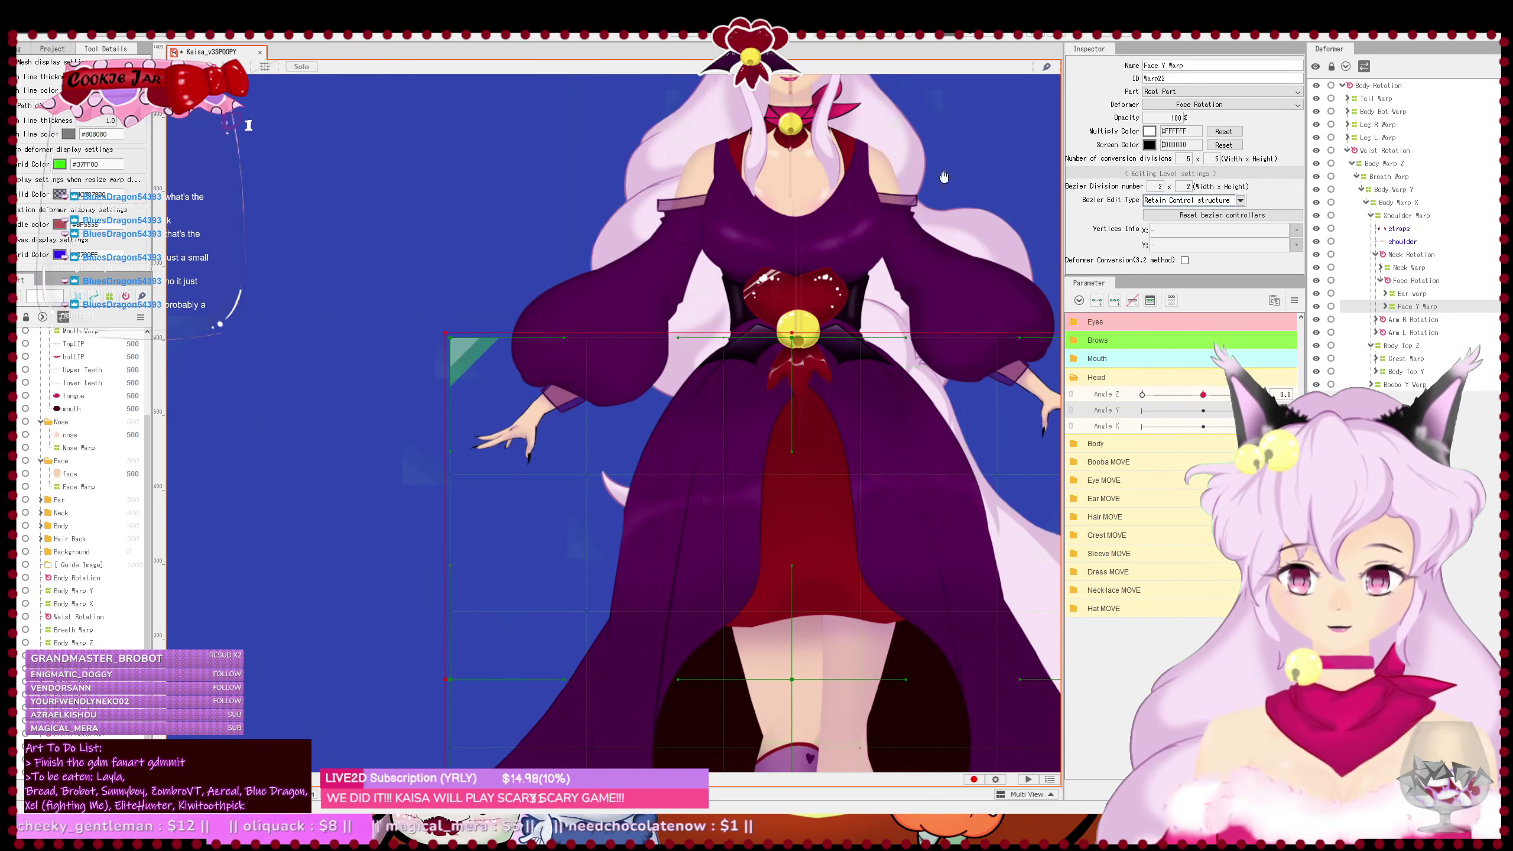
scroll(889, 419, up, 1)
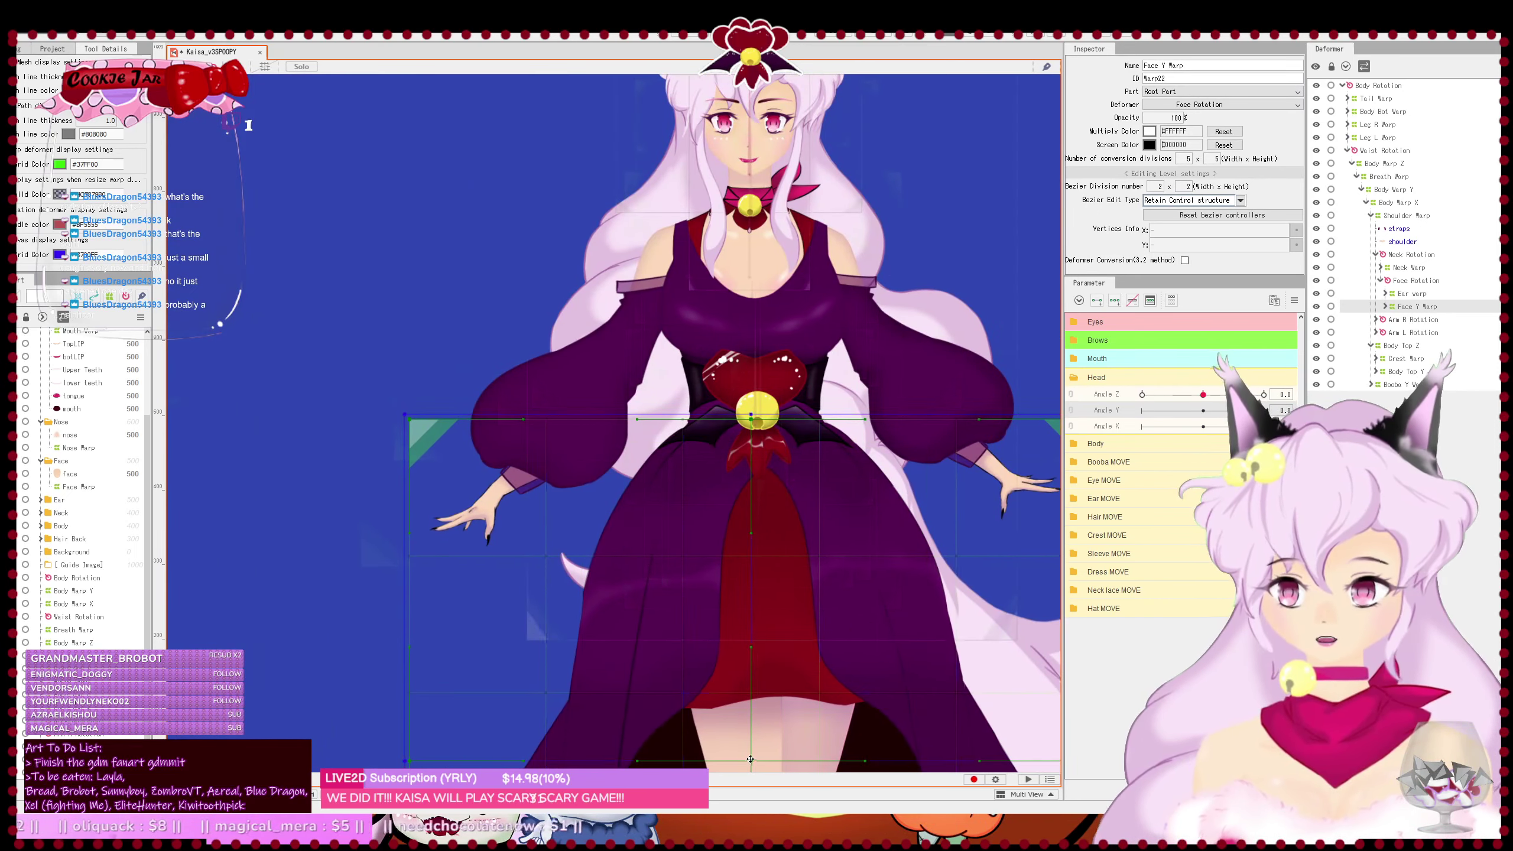
drag(790, 760, 792, 90)
drag(824, 214, 809, 521)
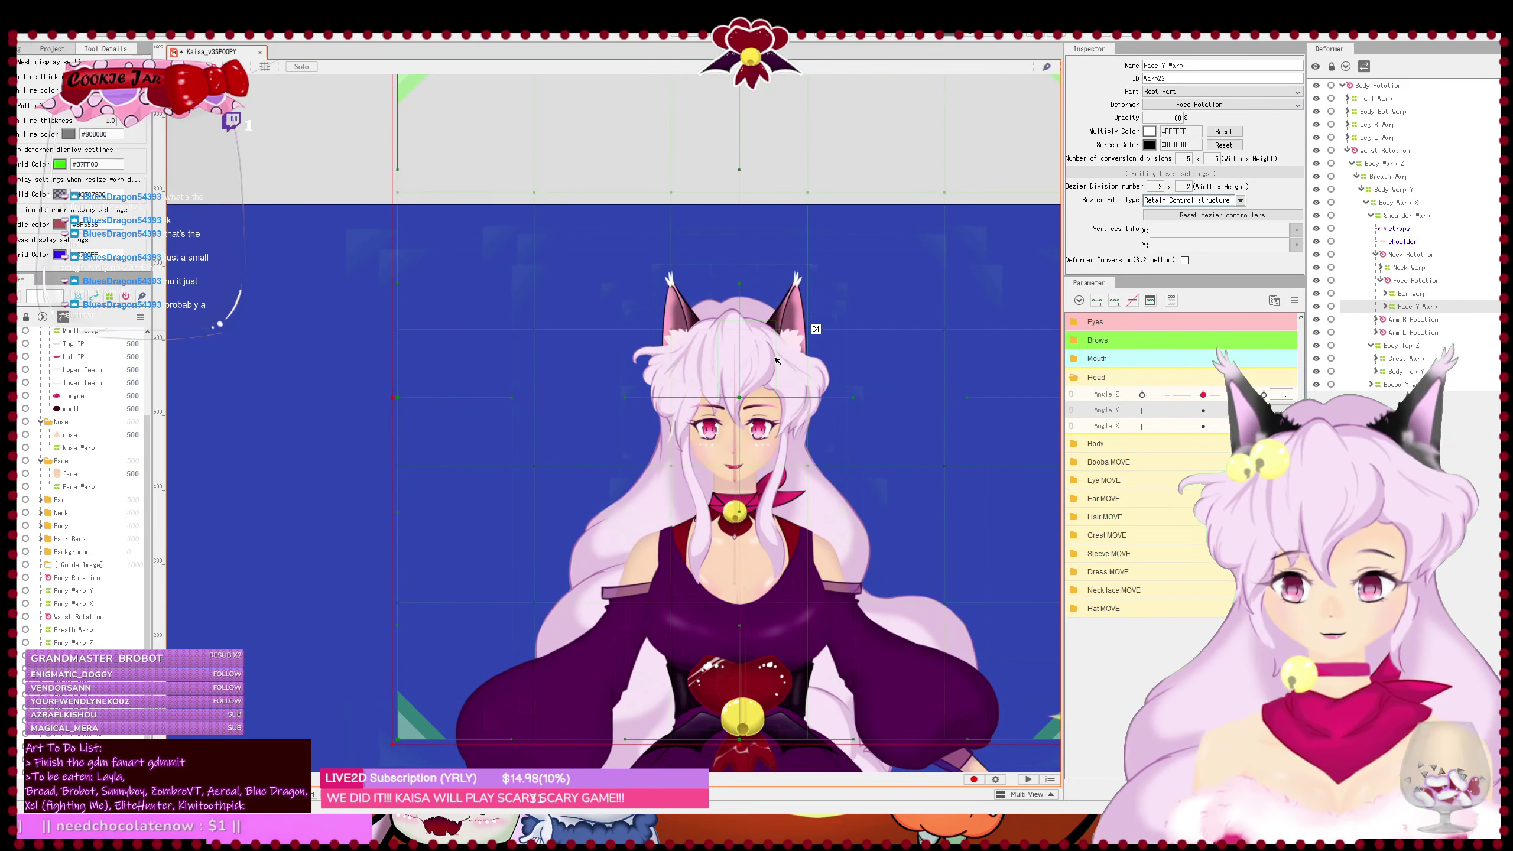
scroll(769, 354, down, 3)
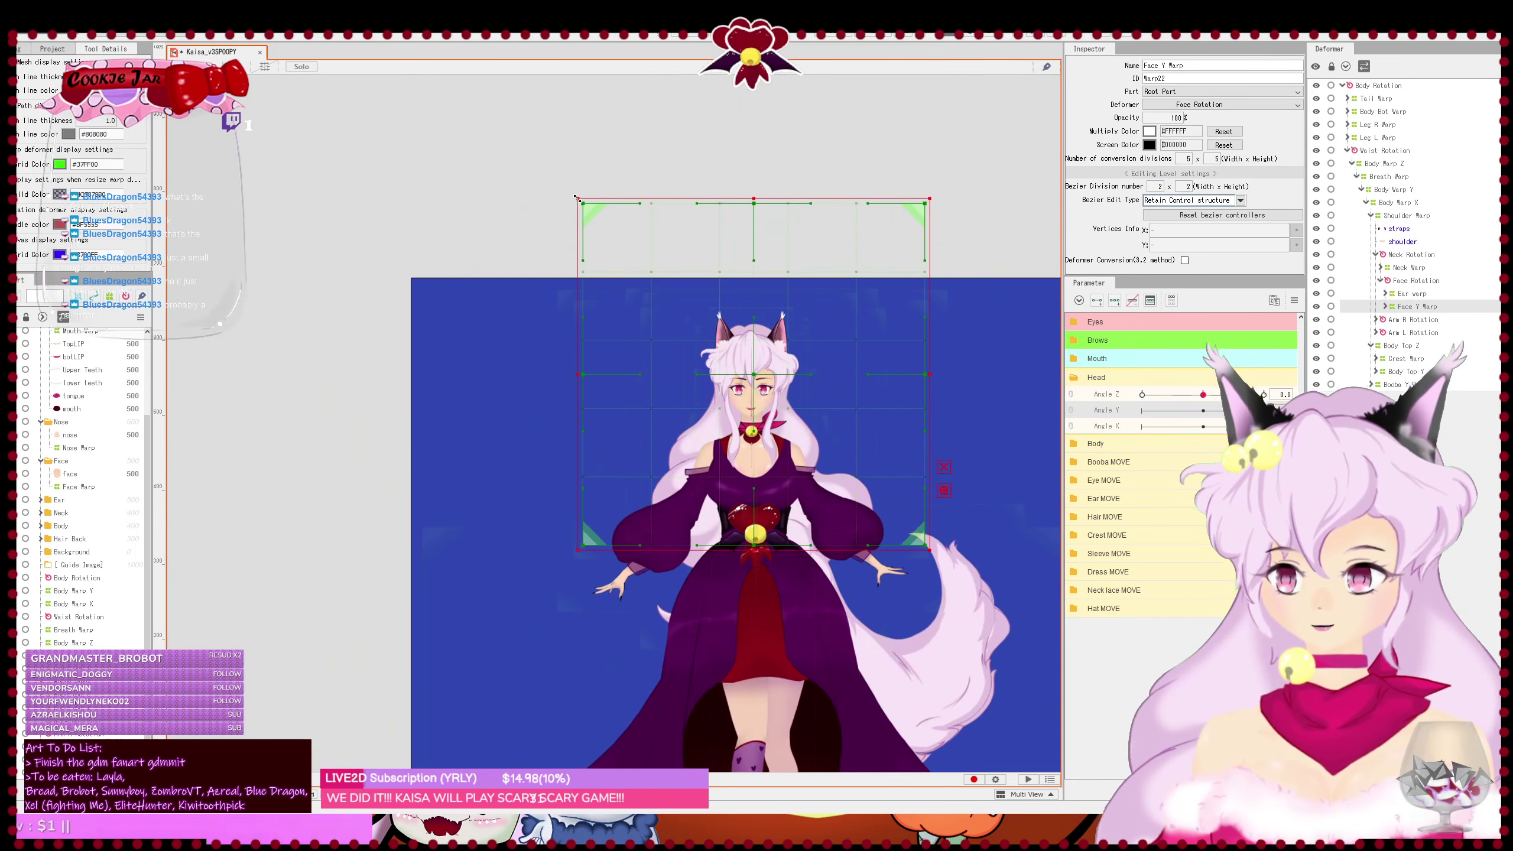
- Scale the Face Y Warp box down proportionally to head size and center it on the face
drag(577, 198, 744, 396)
drag(820, 455, 746, 377)
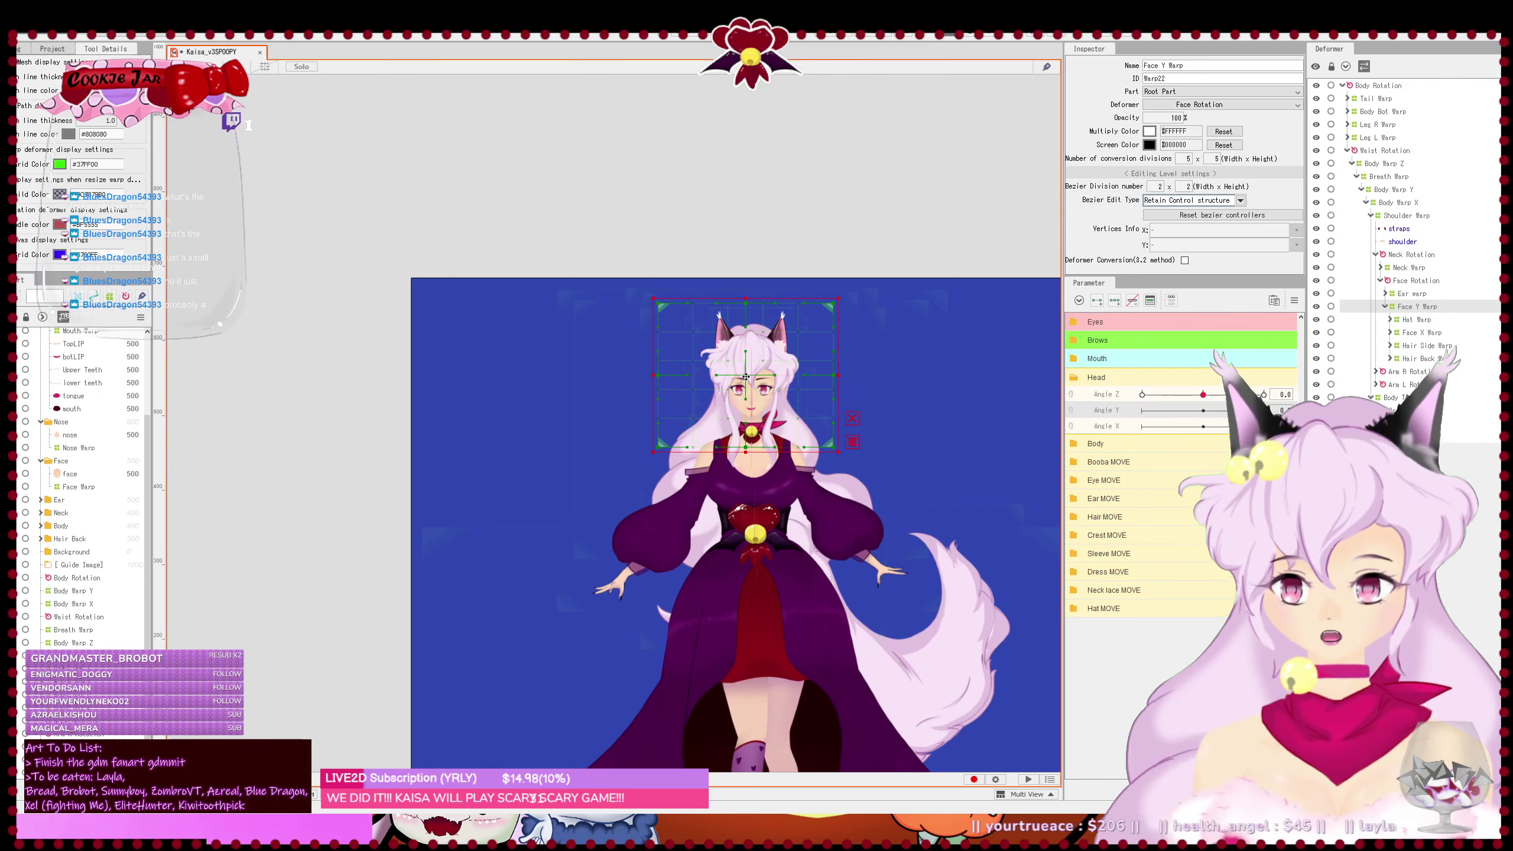
scroll(752, 377, up, 4)
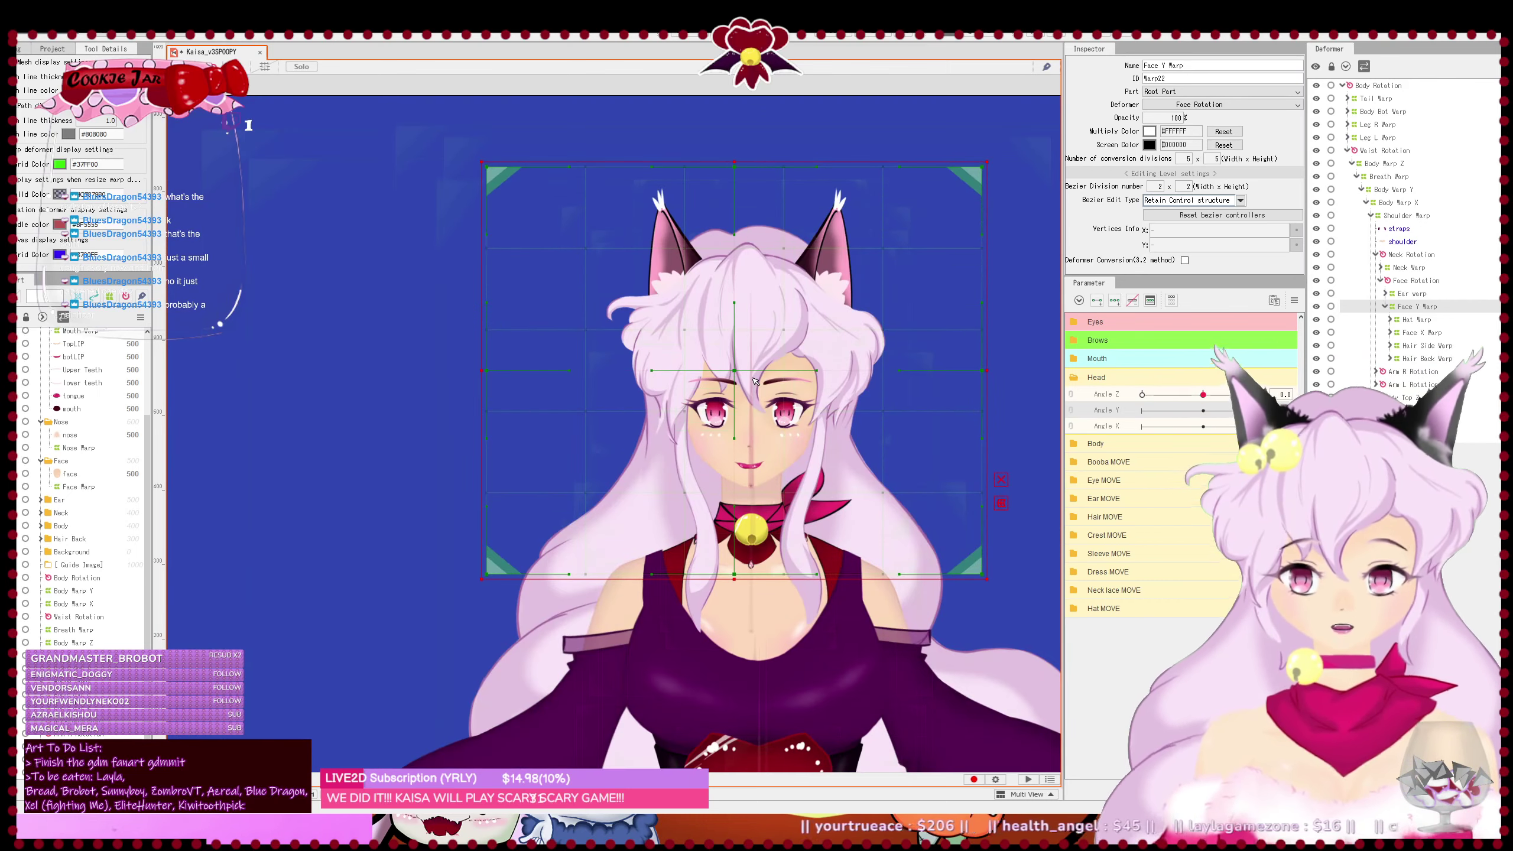
drag(753, 378, 750, 377)
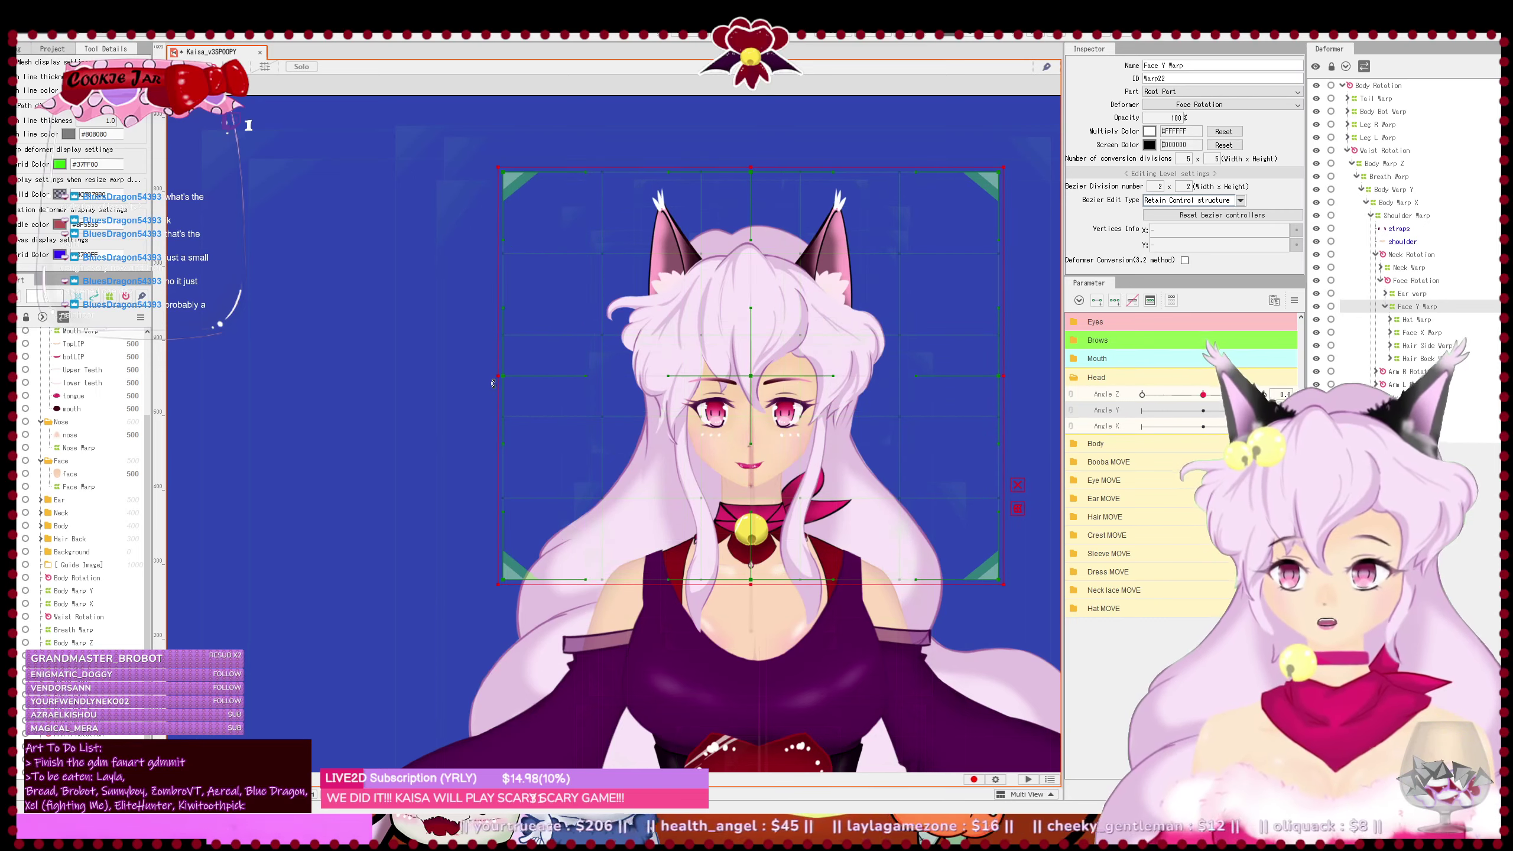
- Pull in all four edges of the Face Y Warp so the box fits closely around the head and ears
drag(494, 383, 579, 383)
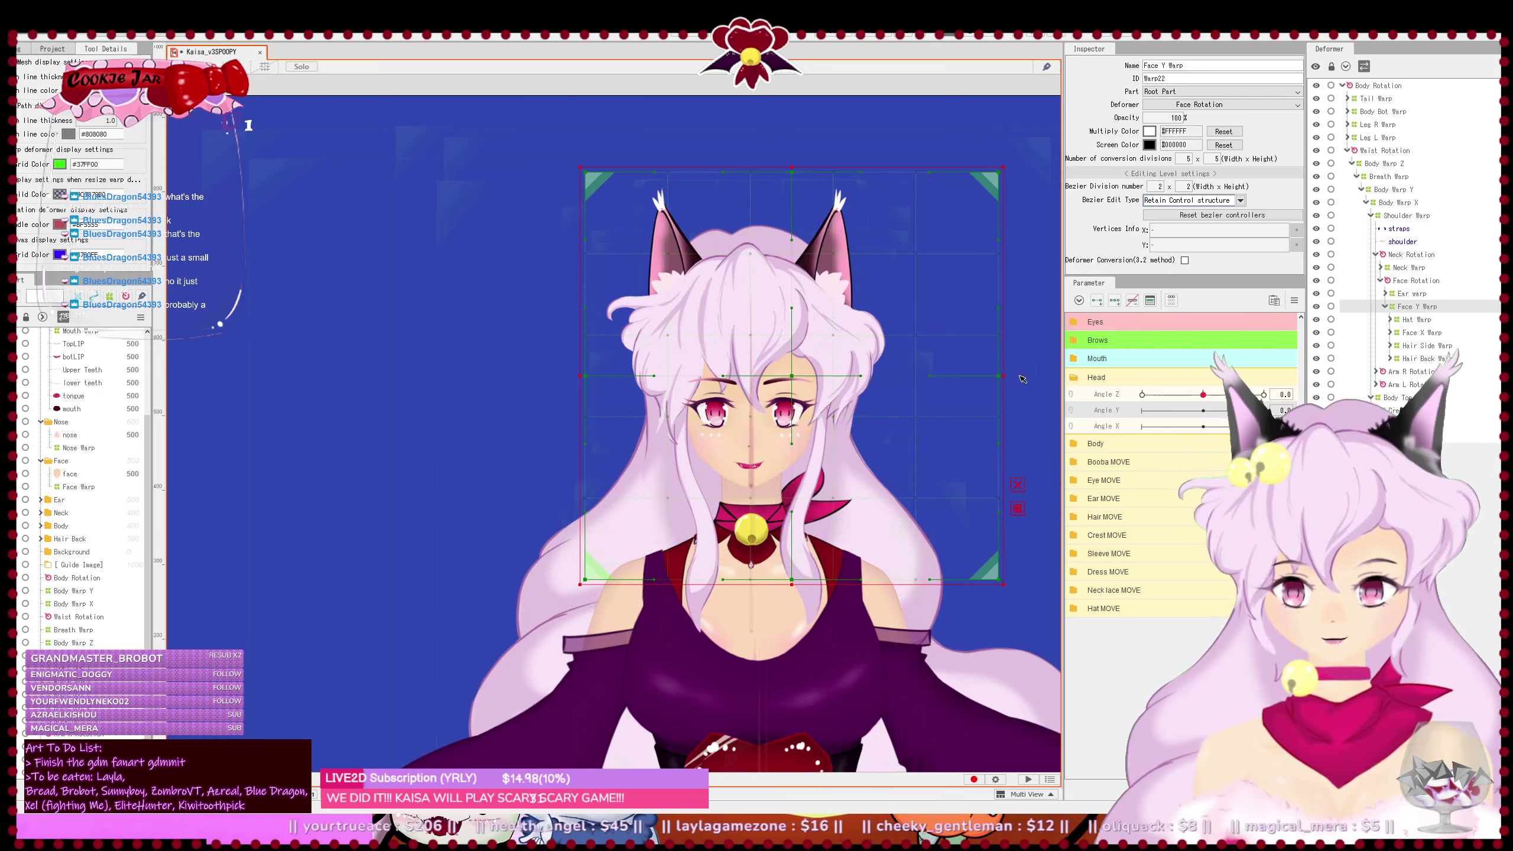
drag(1004, 377, 913, 377)
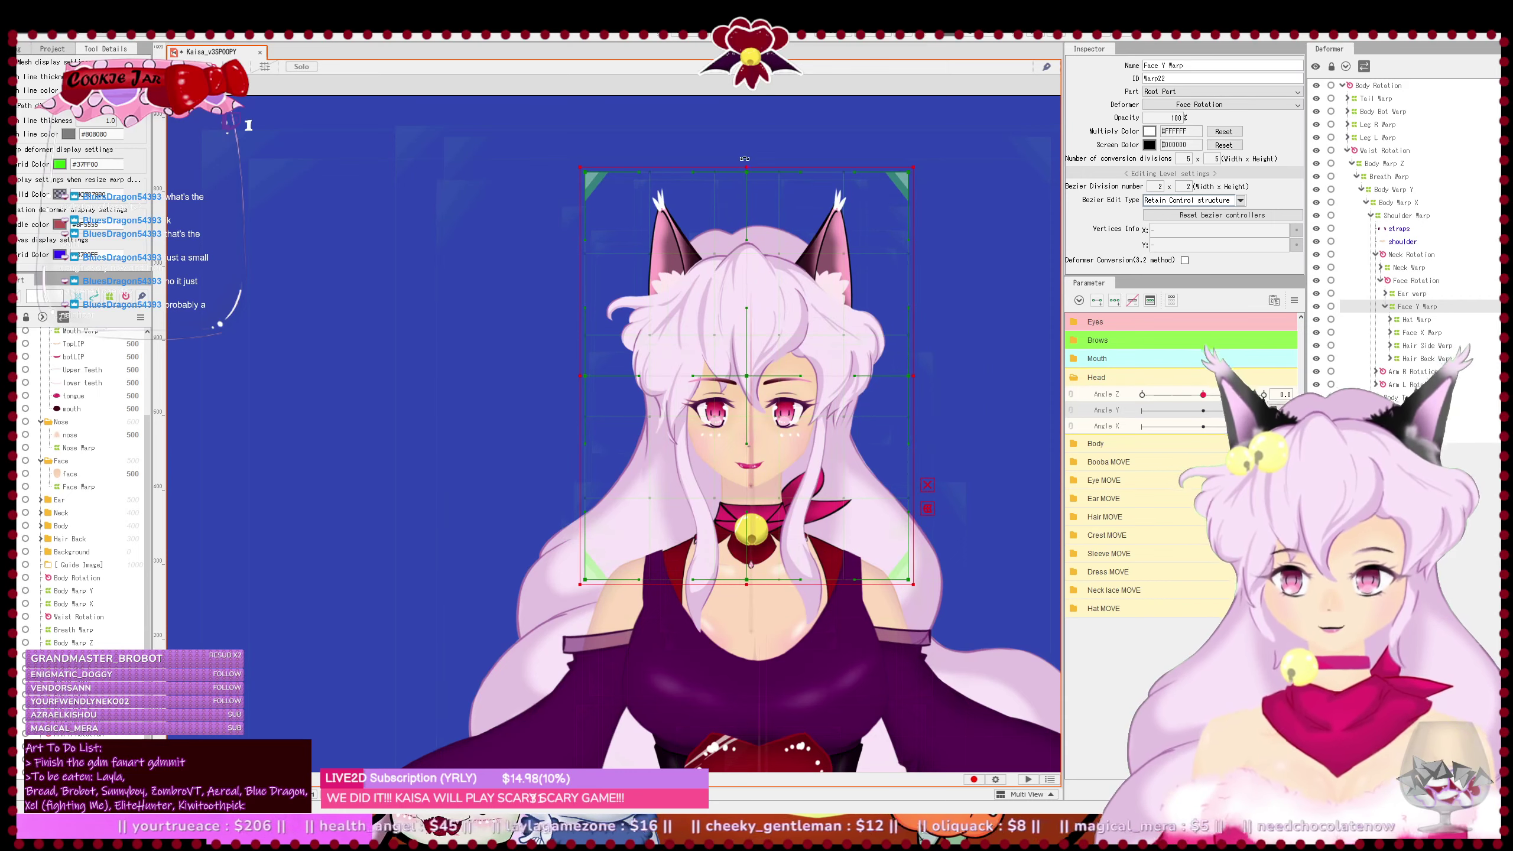
drag(745, 163, 745, 167)
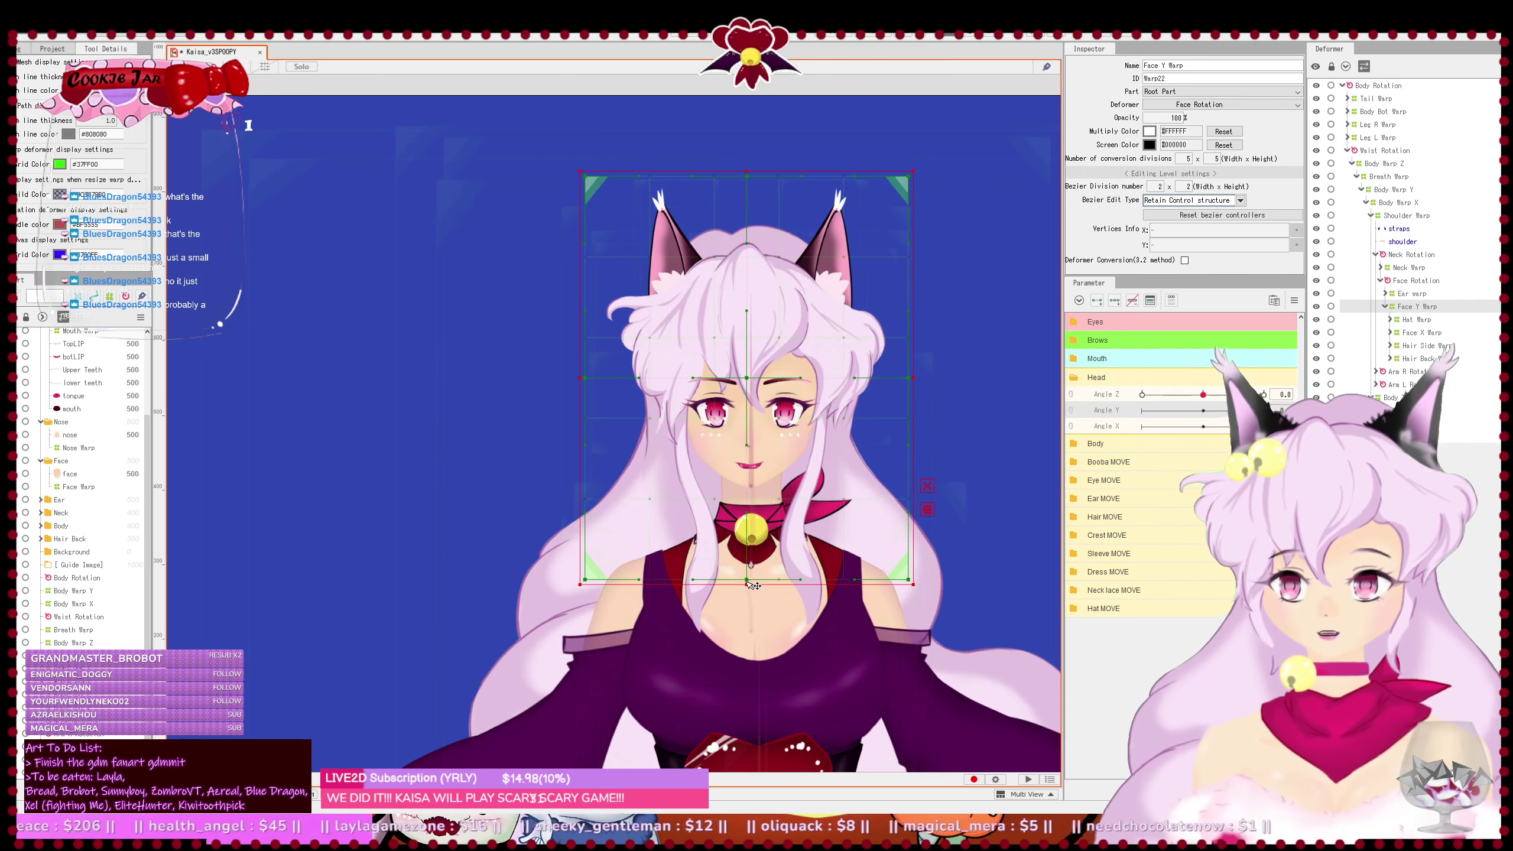
drag(744, 584, 746, 565)
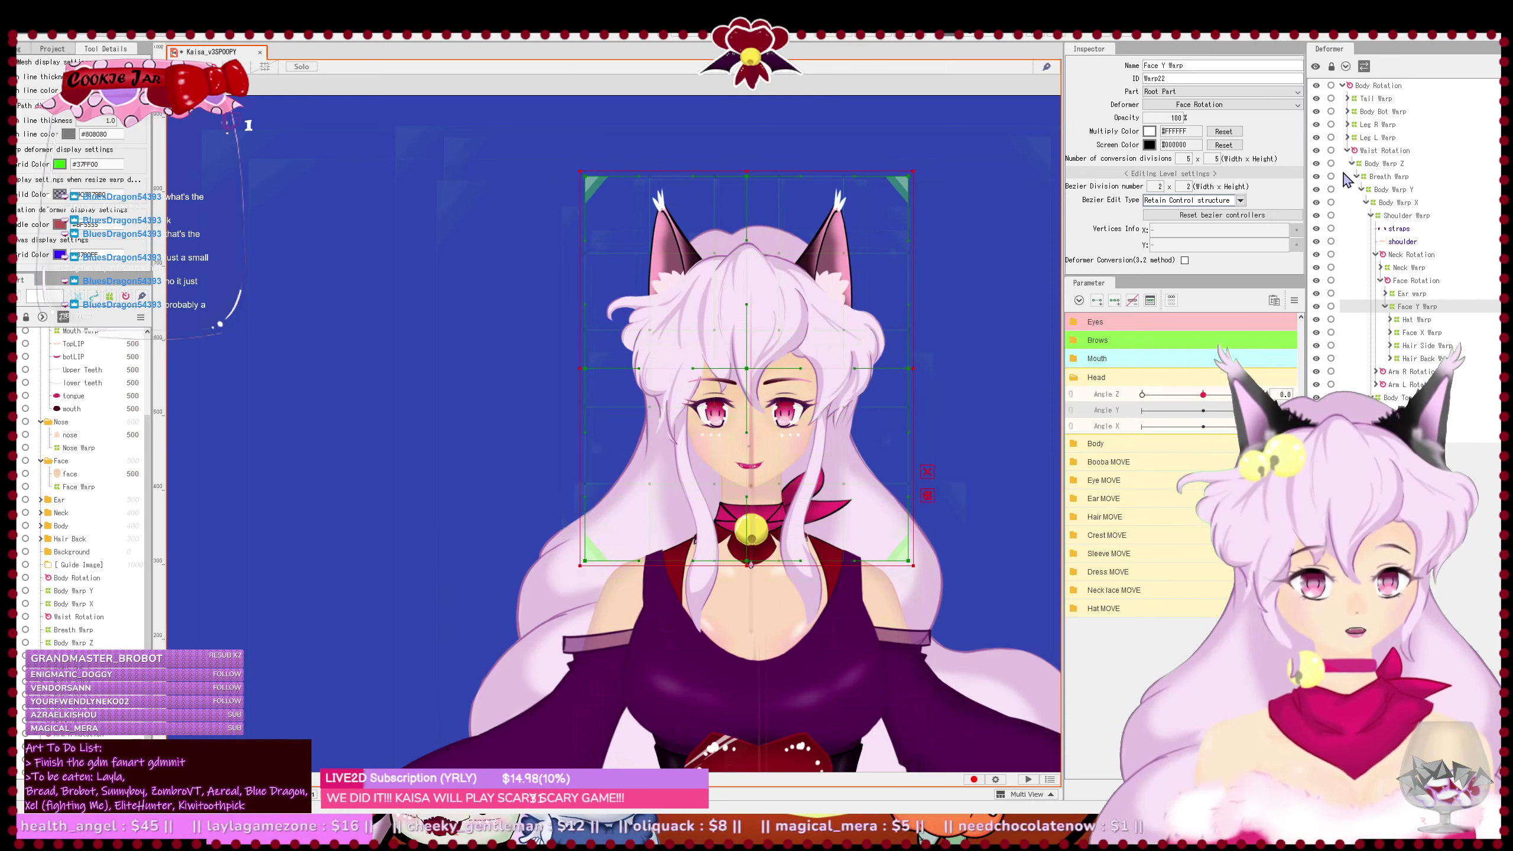
- Move the Hat Warp out of Face Y Warp to sit directly under Face Rotation, and collapse its branch
click(1415, 320)
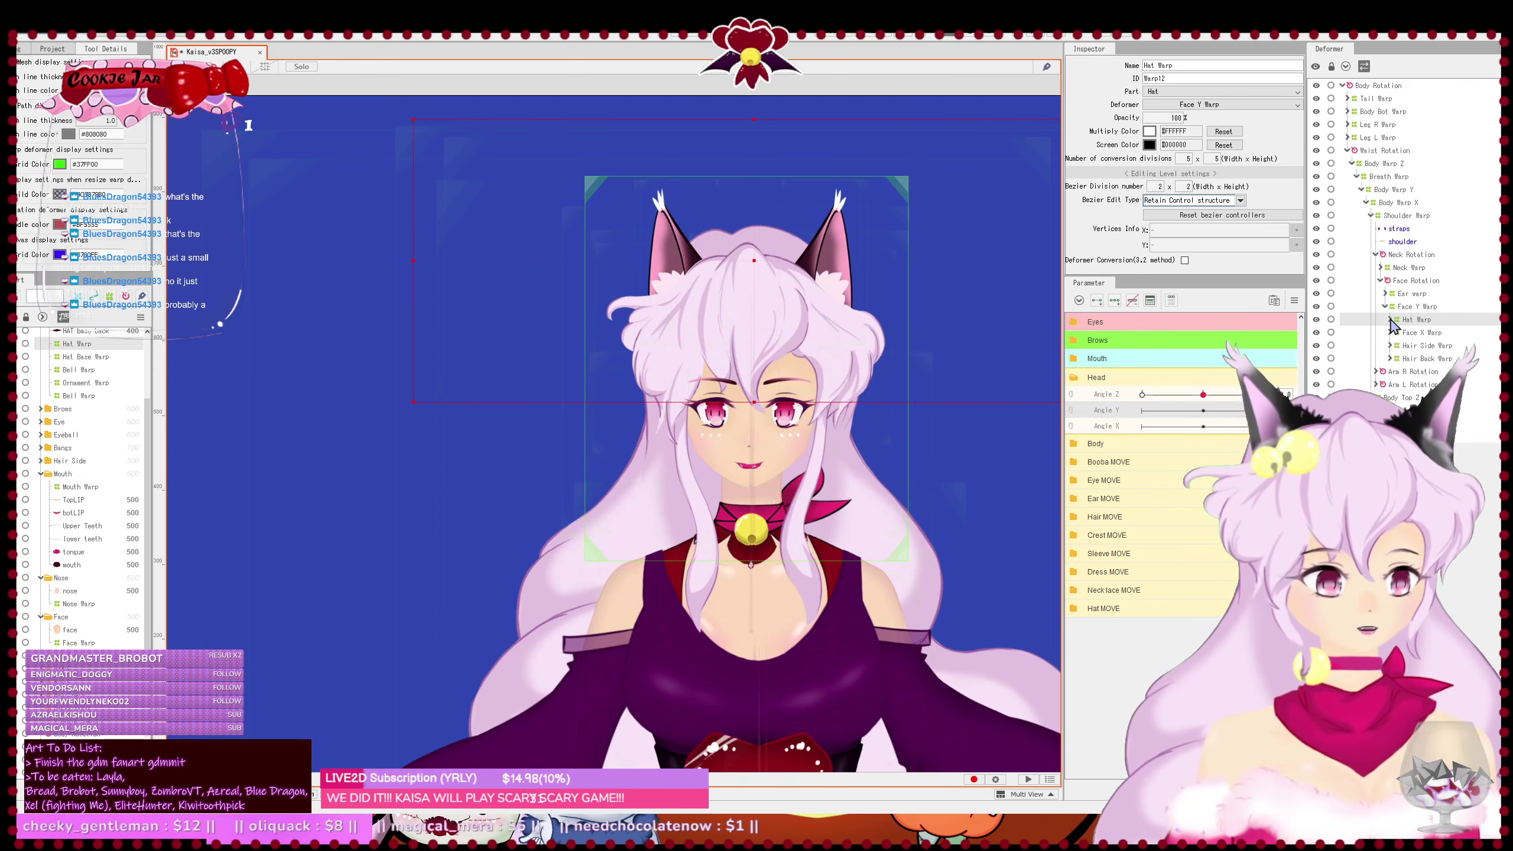
click(1400, 347)
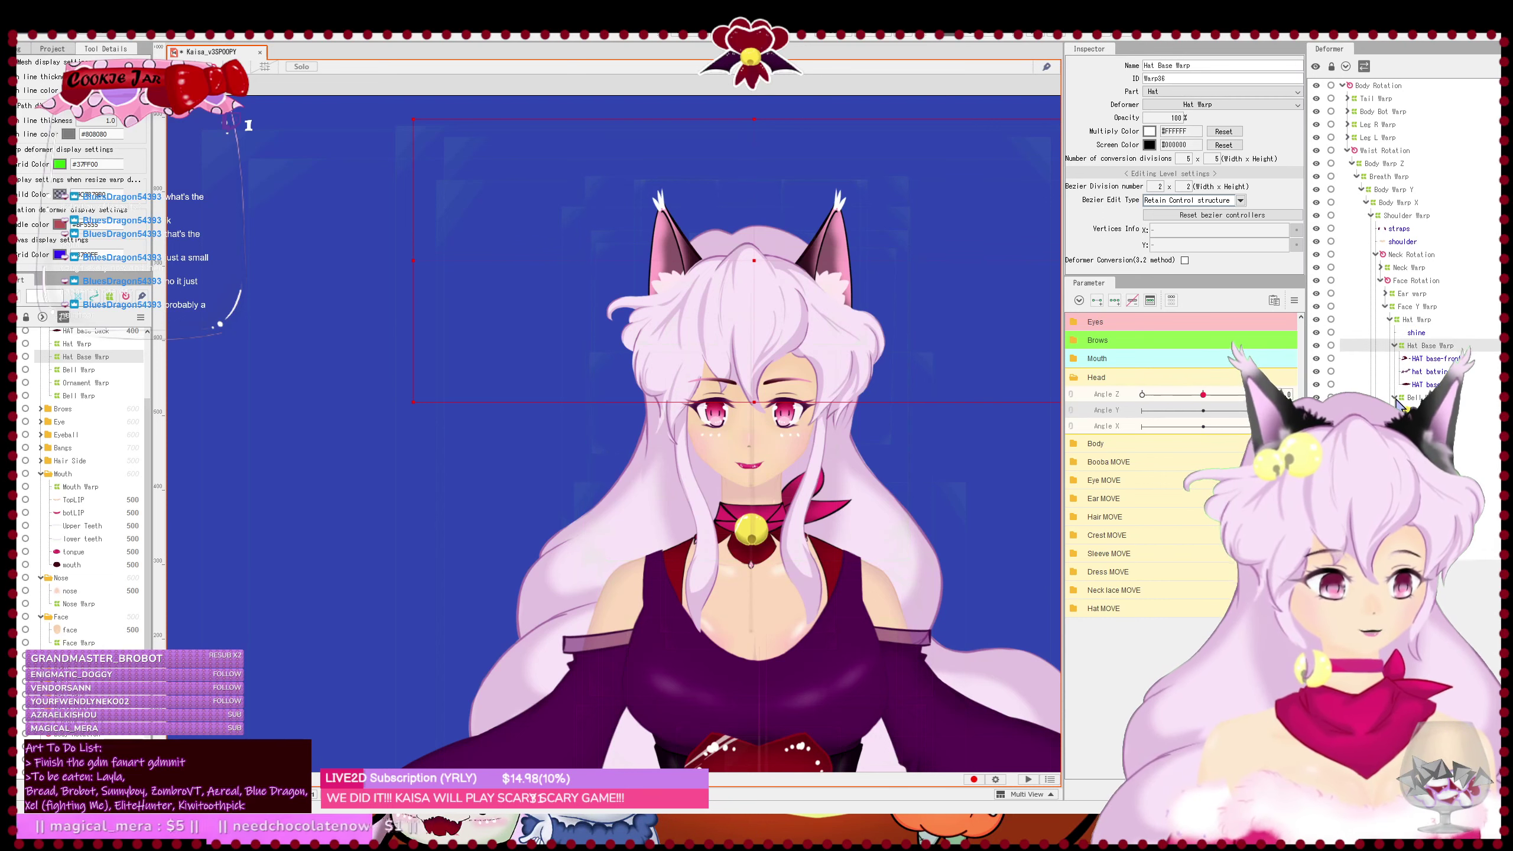
drag(1391, 322, 1415, 302)
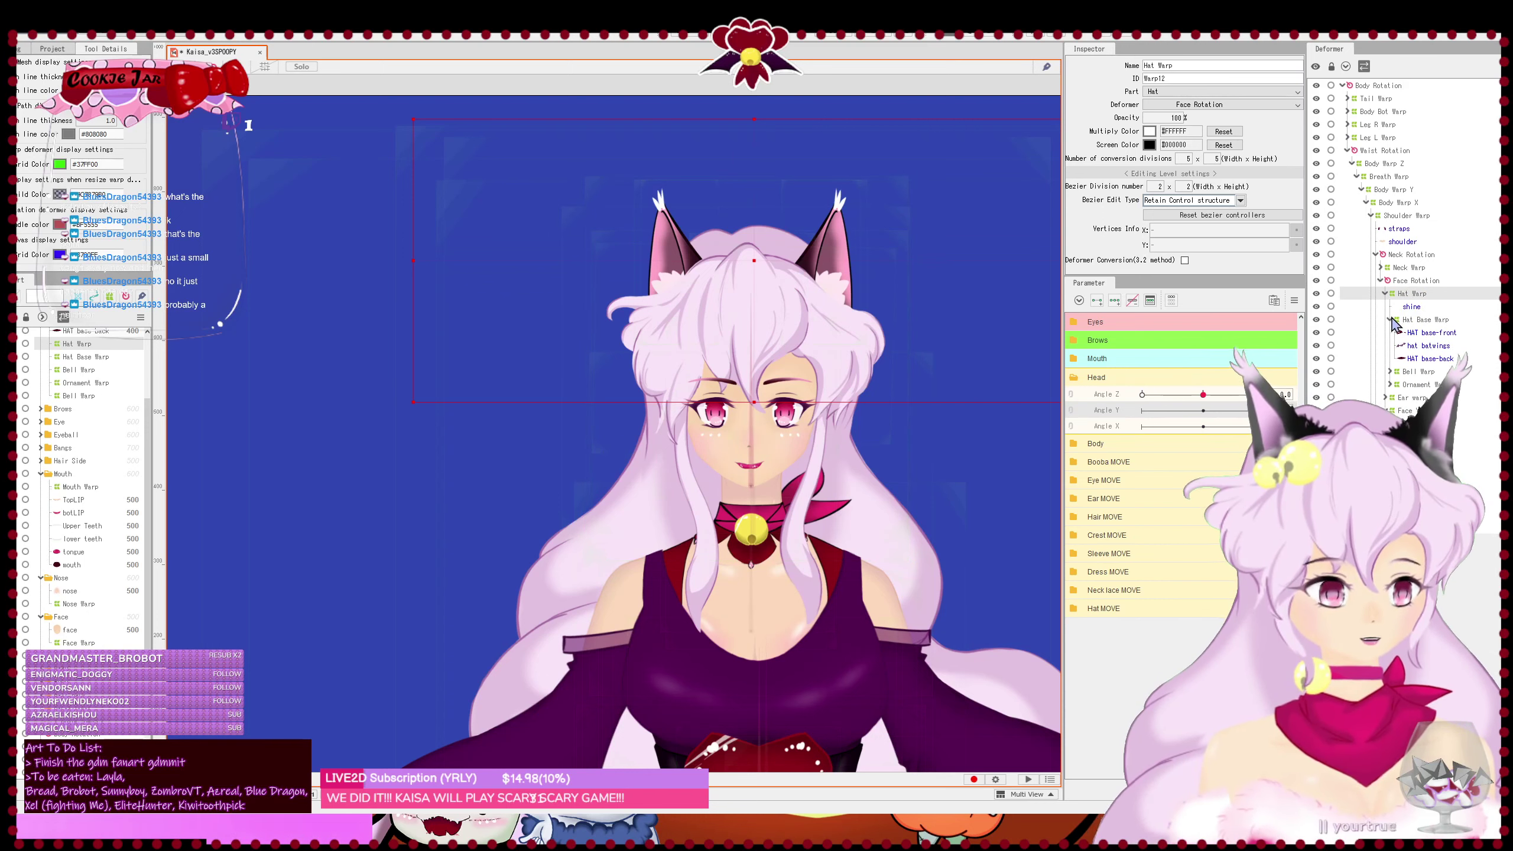
click(1386, 293)
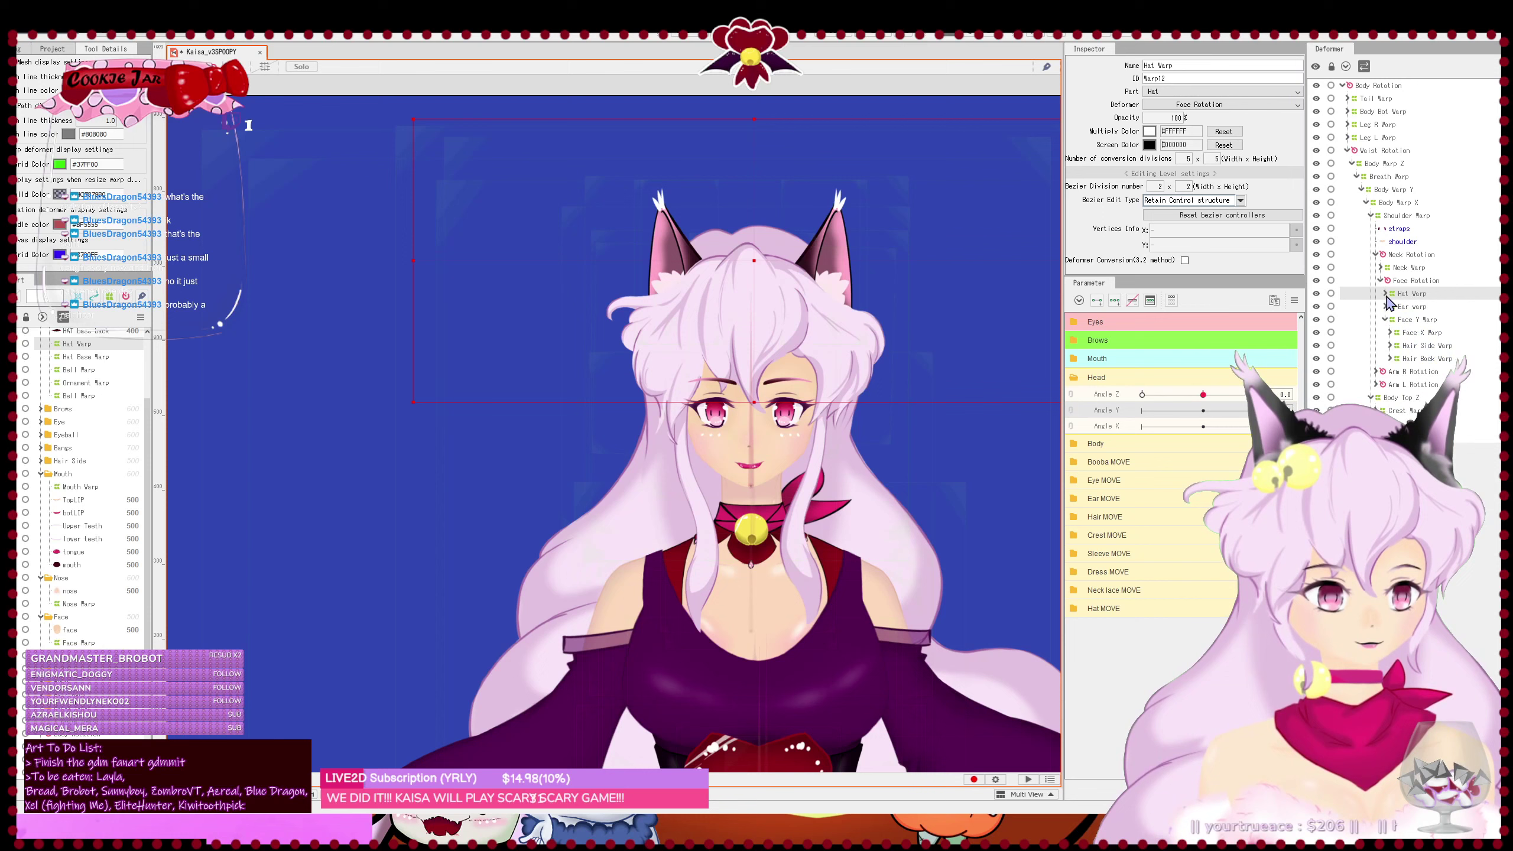
- Examine the Hat Warp's child deformers and compare its bounds with those of the Face Y Warp
click(1421, 319)
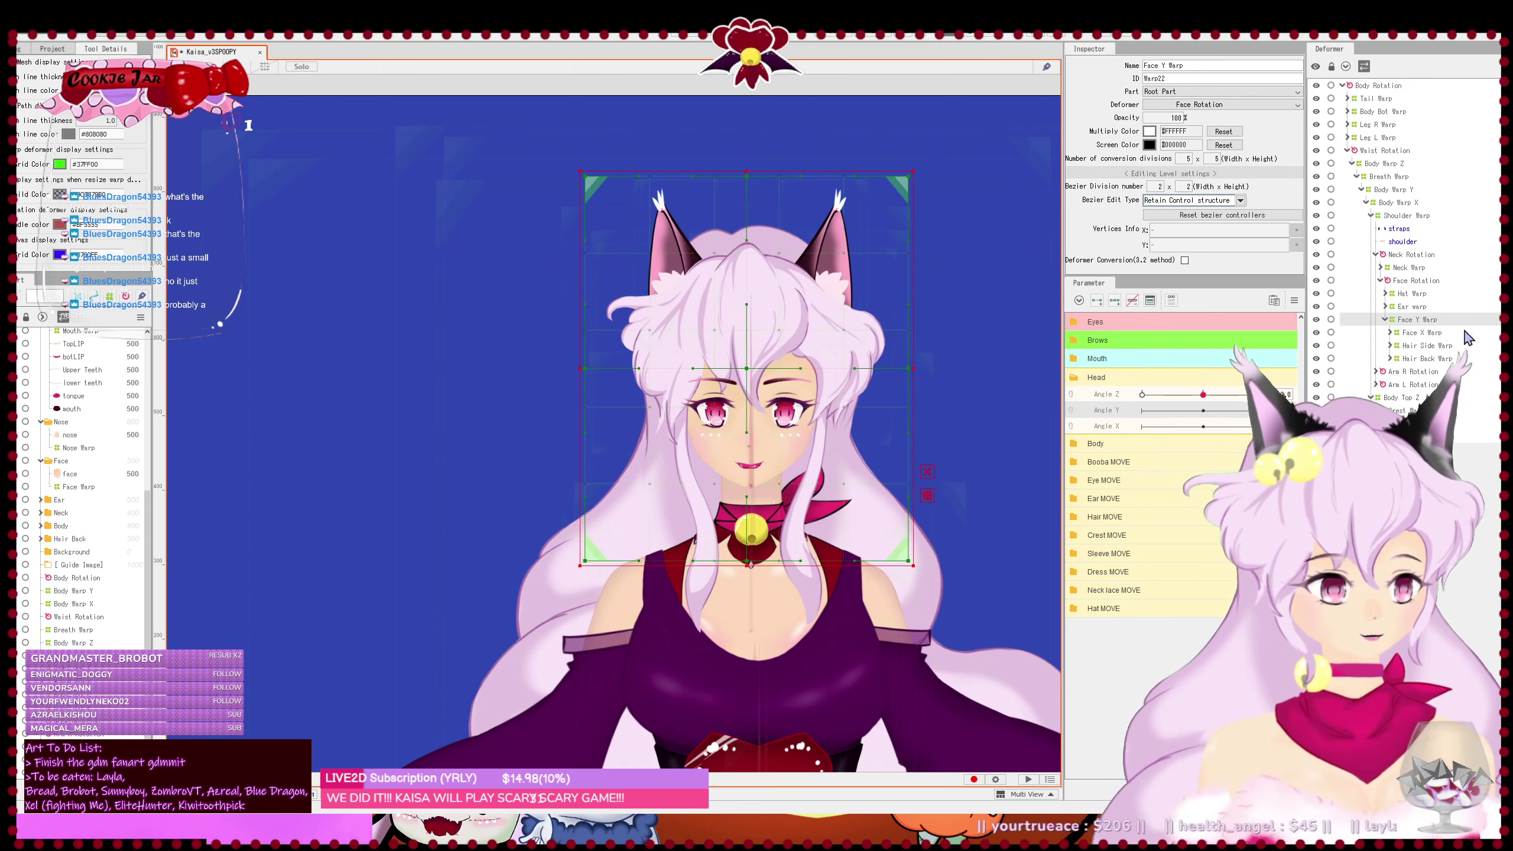
click(1386, 293)
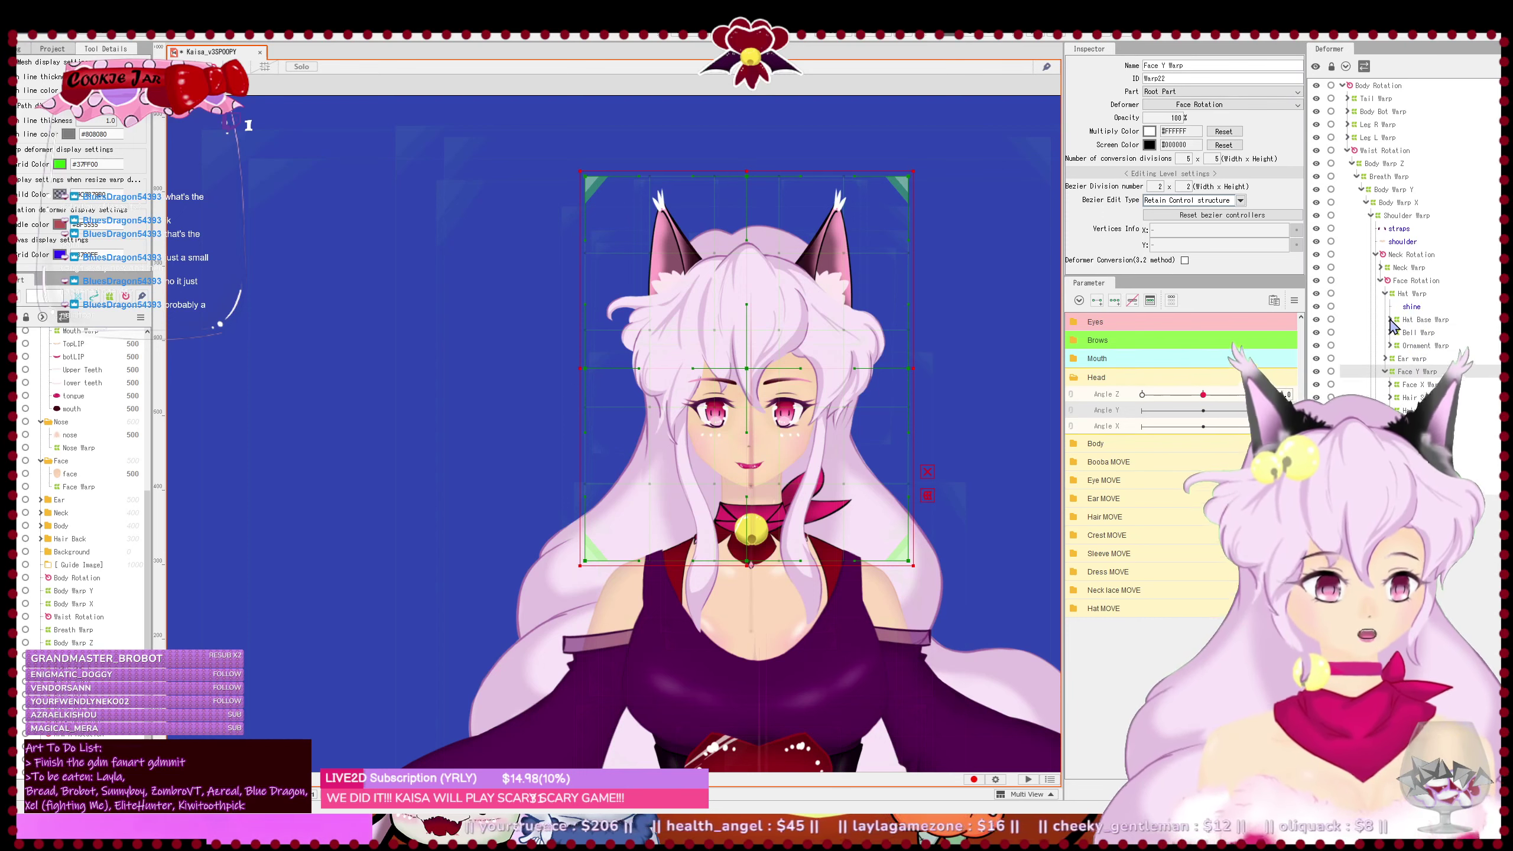
click(1386, 294)
click(1411, 294)
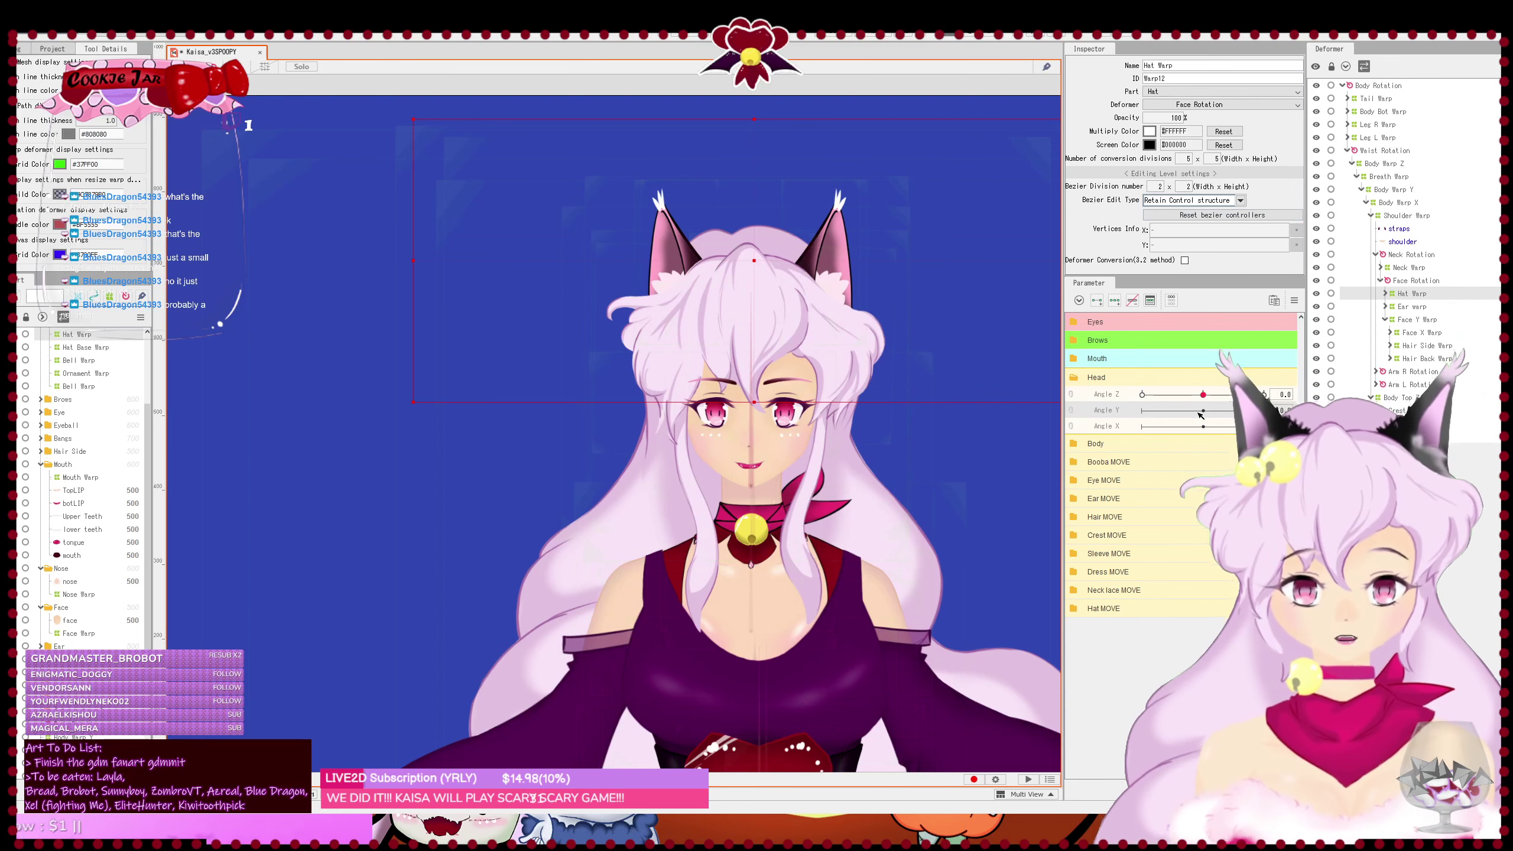
click(1411, 320)
click(1417, 295)
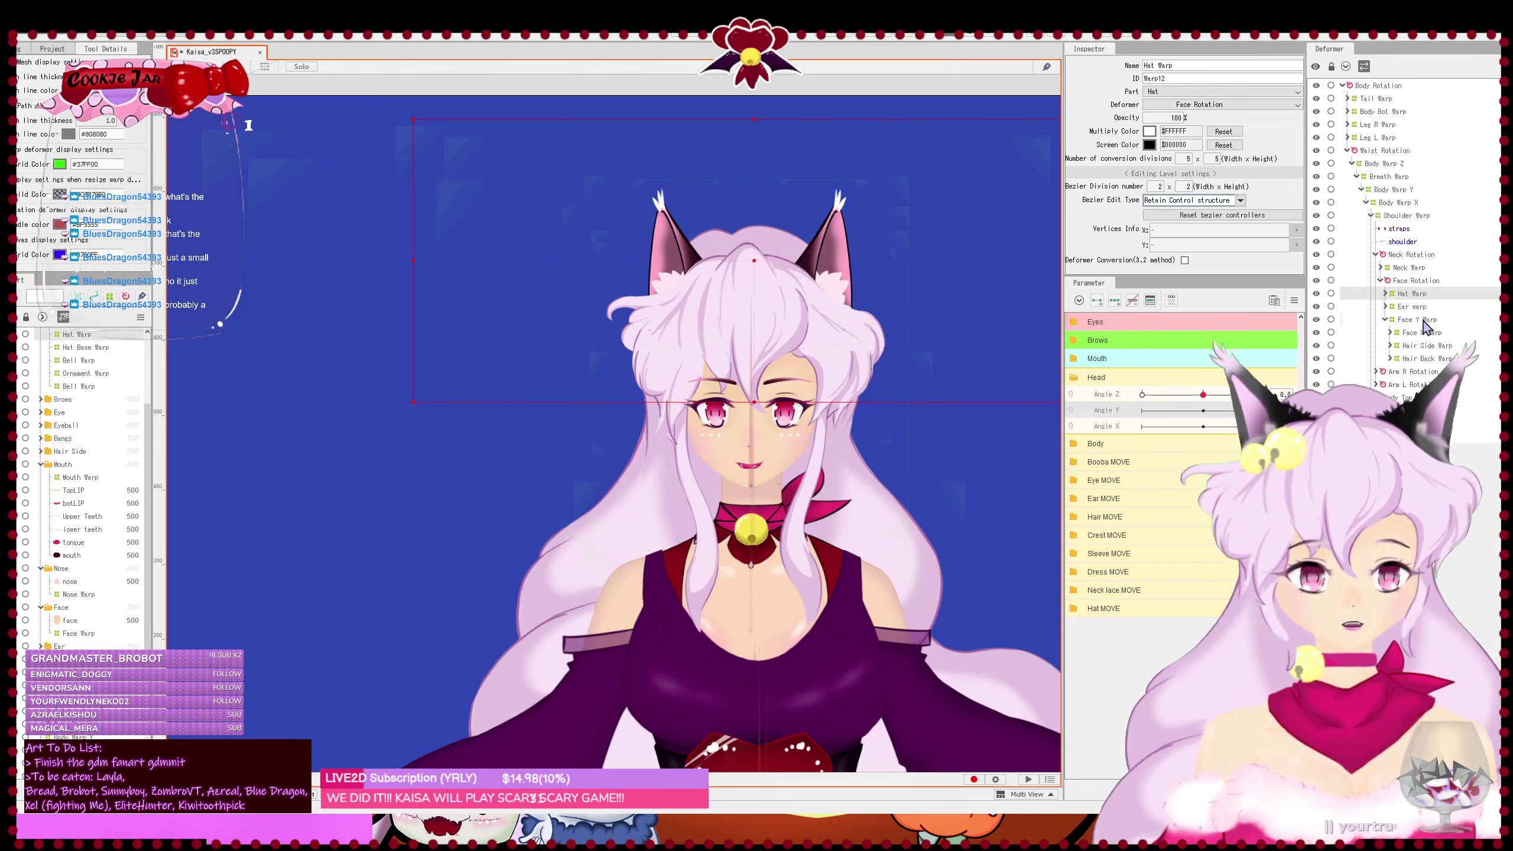
click(1423, 319)
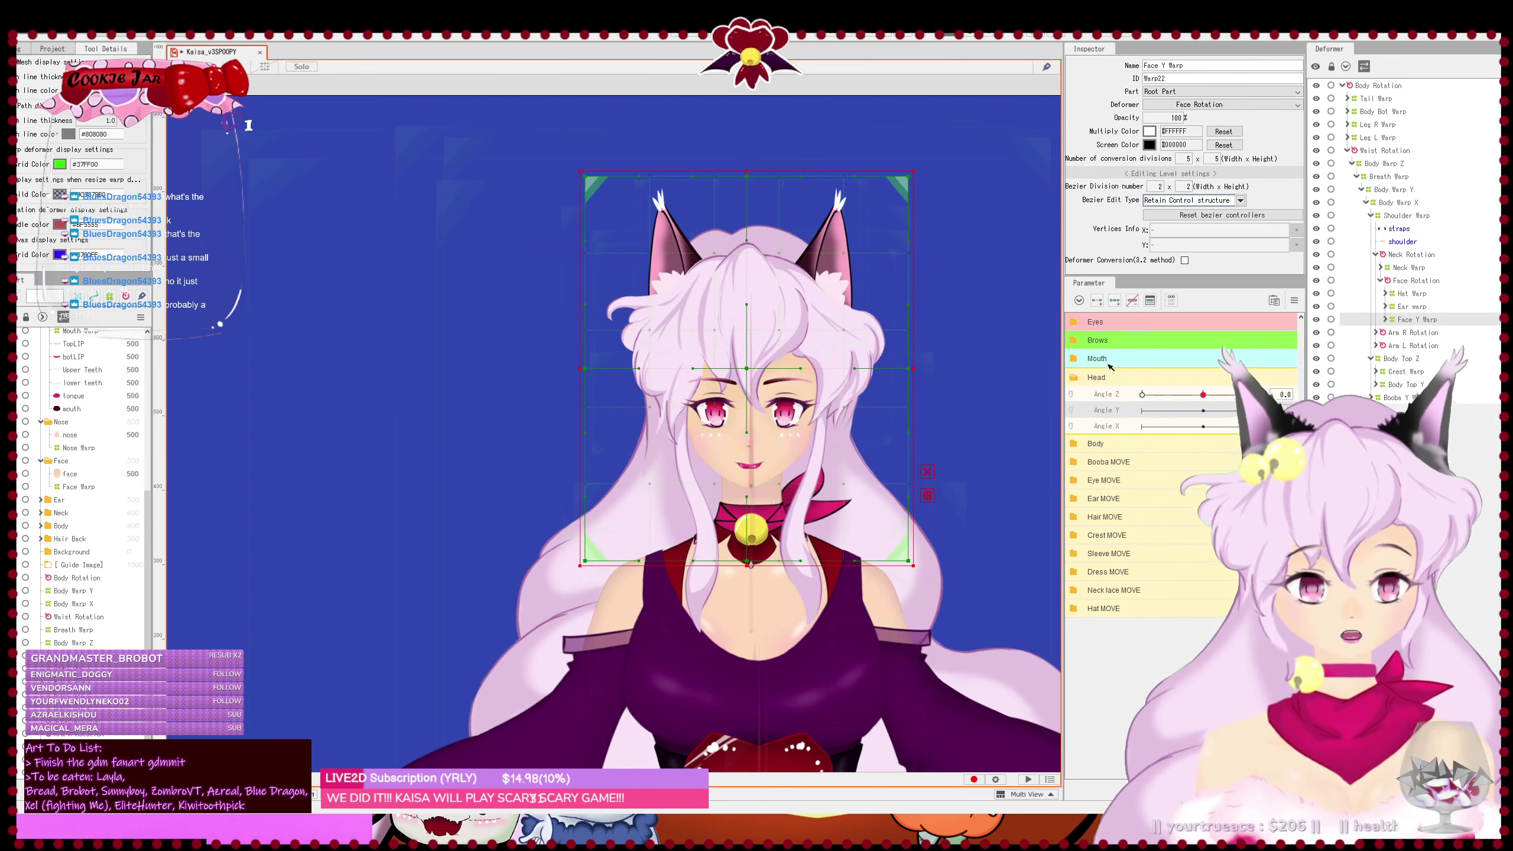
- Shift the Face X Warp box sideways so it lines up with the face's centre and the middle of the Face Y Warp
scroll(751, 307, up, 2)
scroll(848, 387, down, 1)
drag(866, 442, 788, 431)
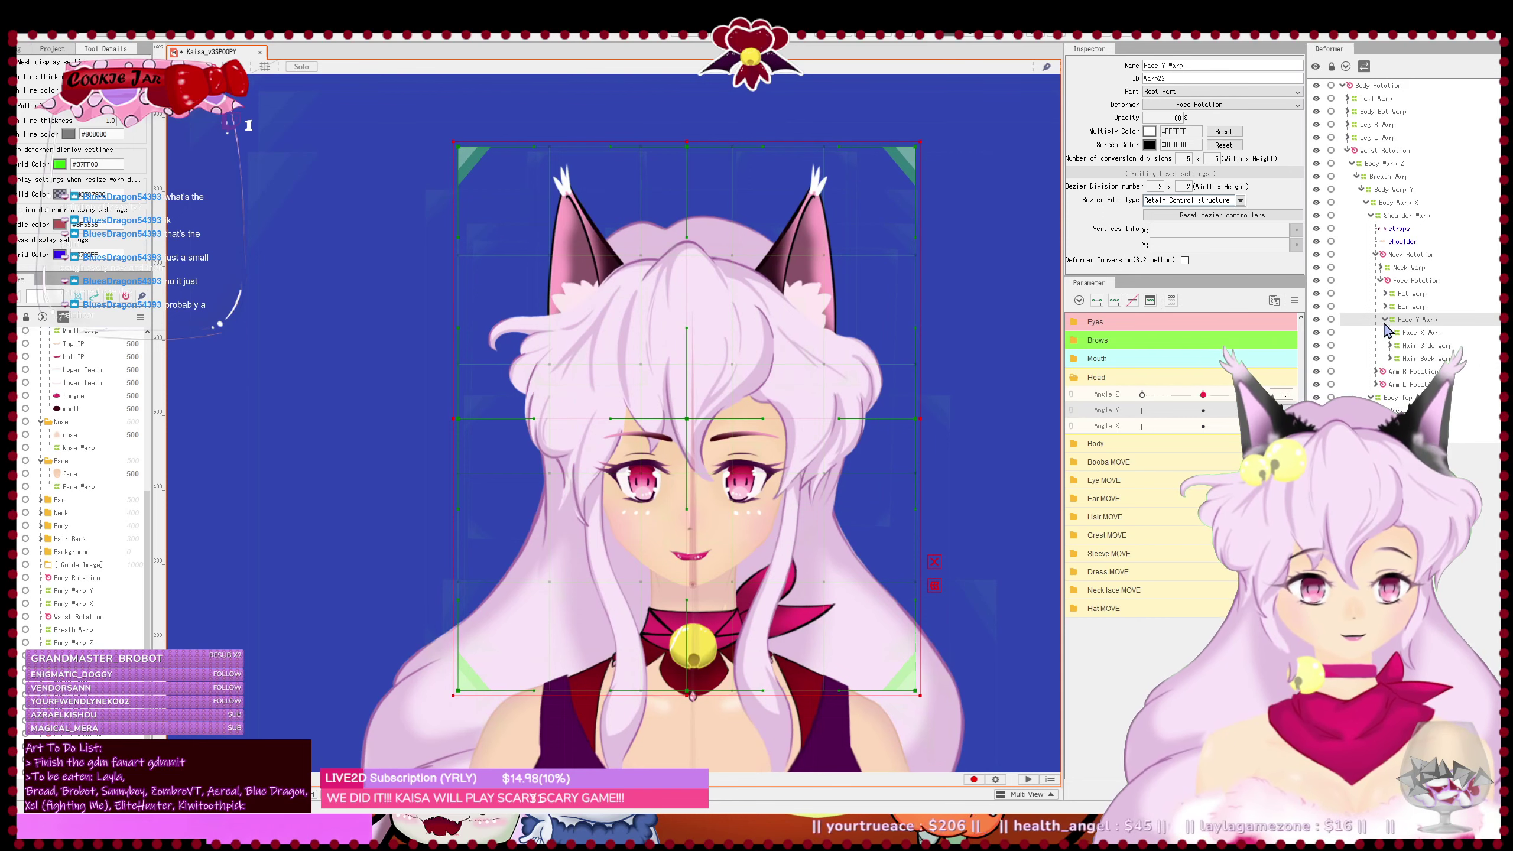
click(1411, 295)
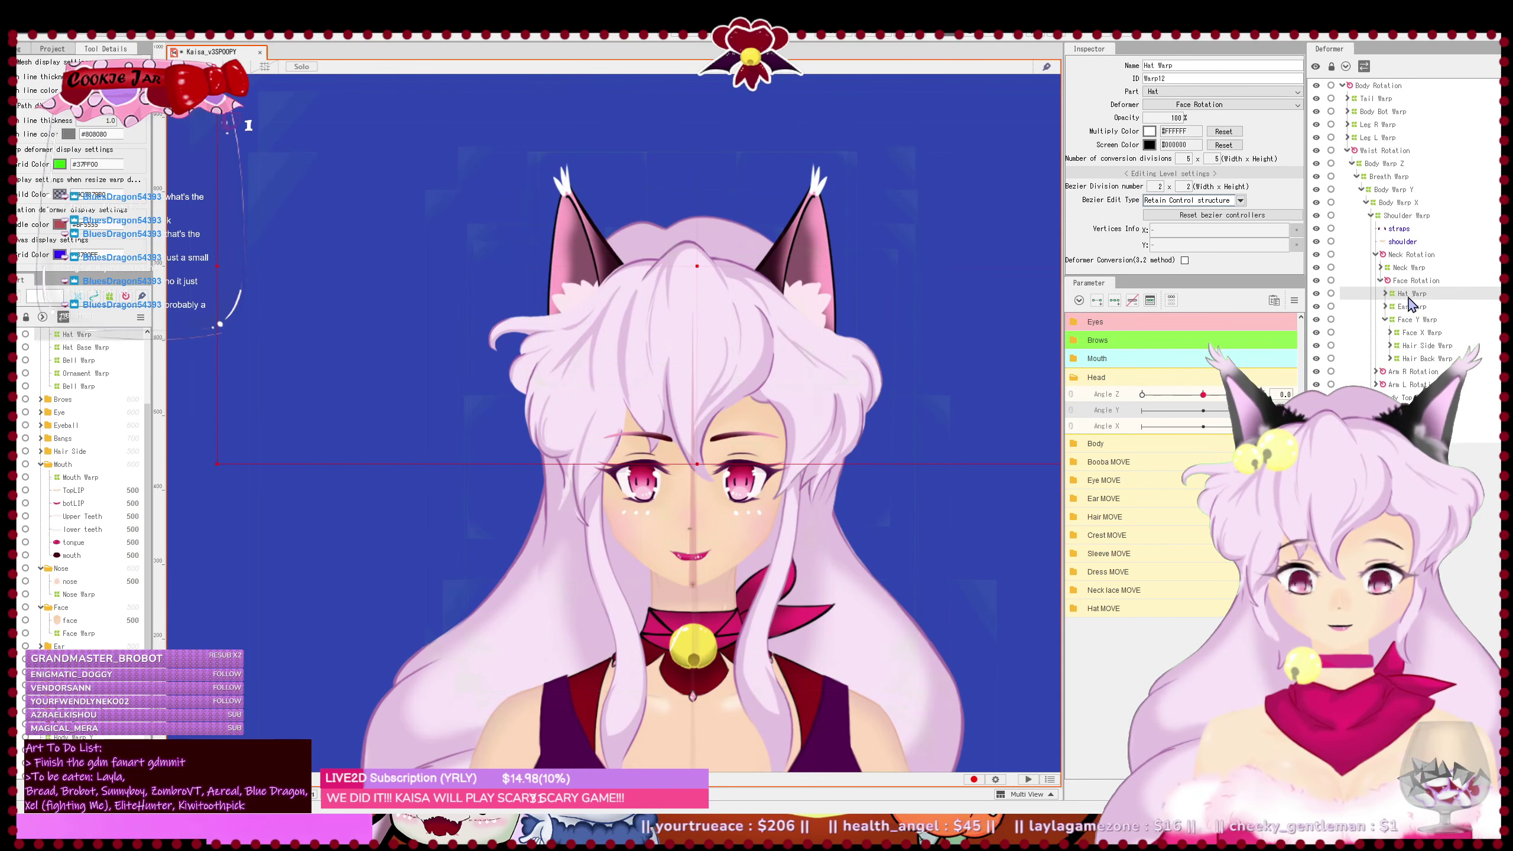
click(1416, 332)
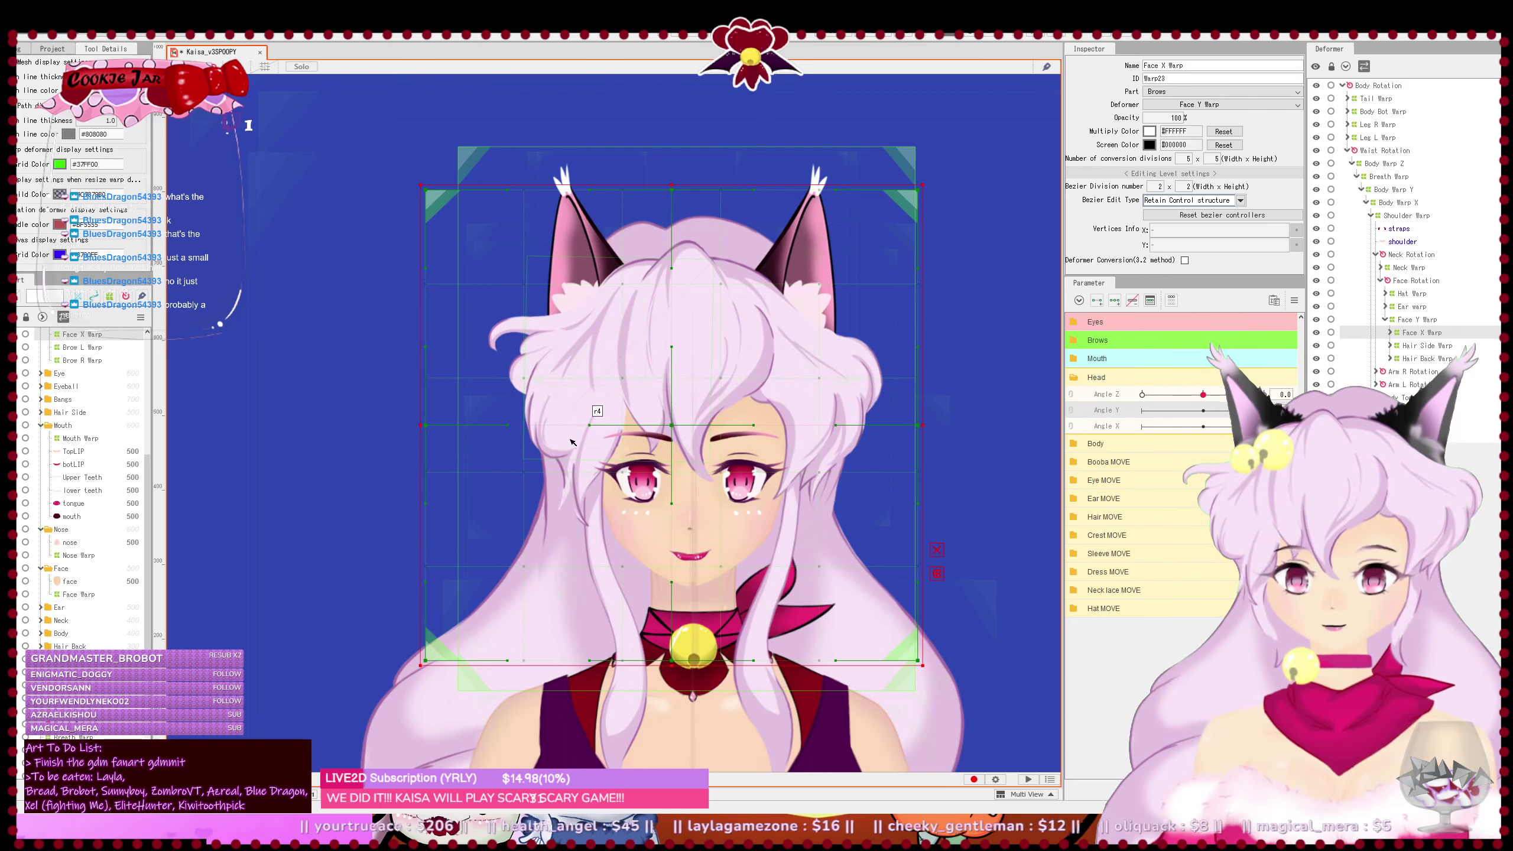
drag(669, 426, 686, 426)
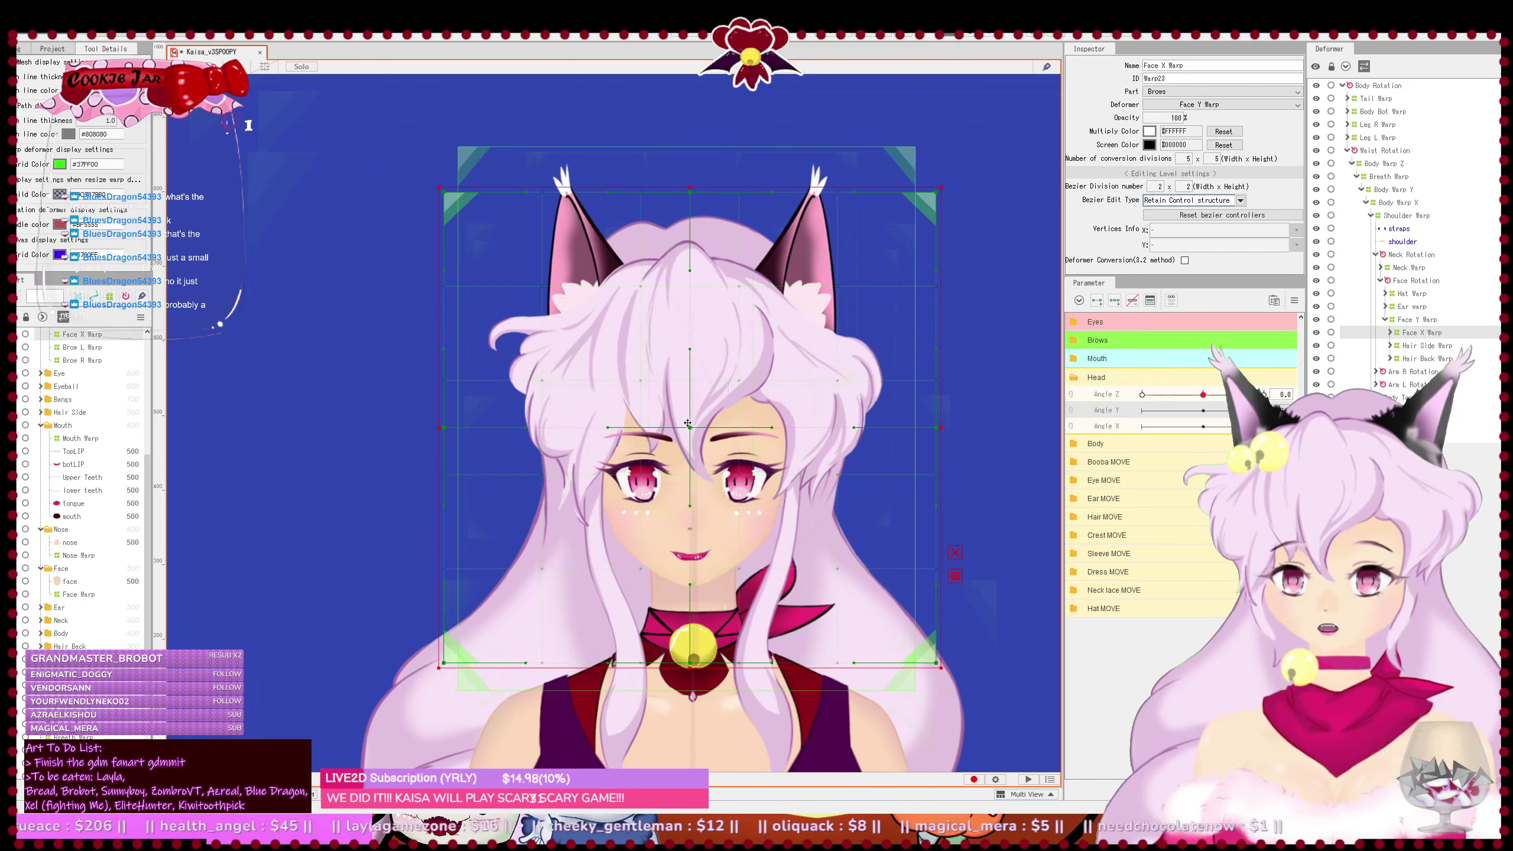
- Set the Face Y Warp's number of conversion divisions to 8 x 8
click(1395, 321)
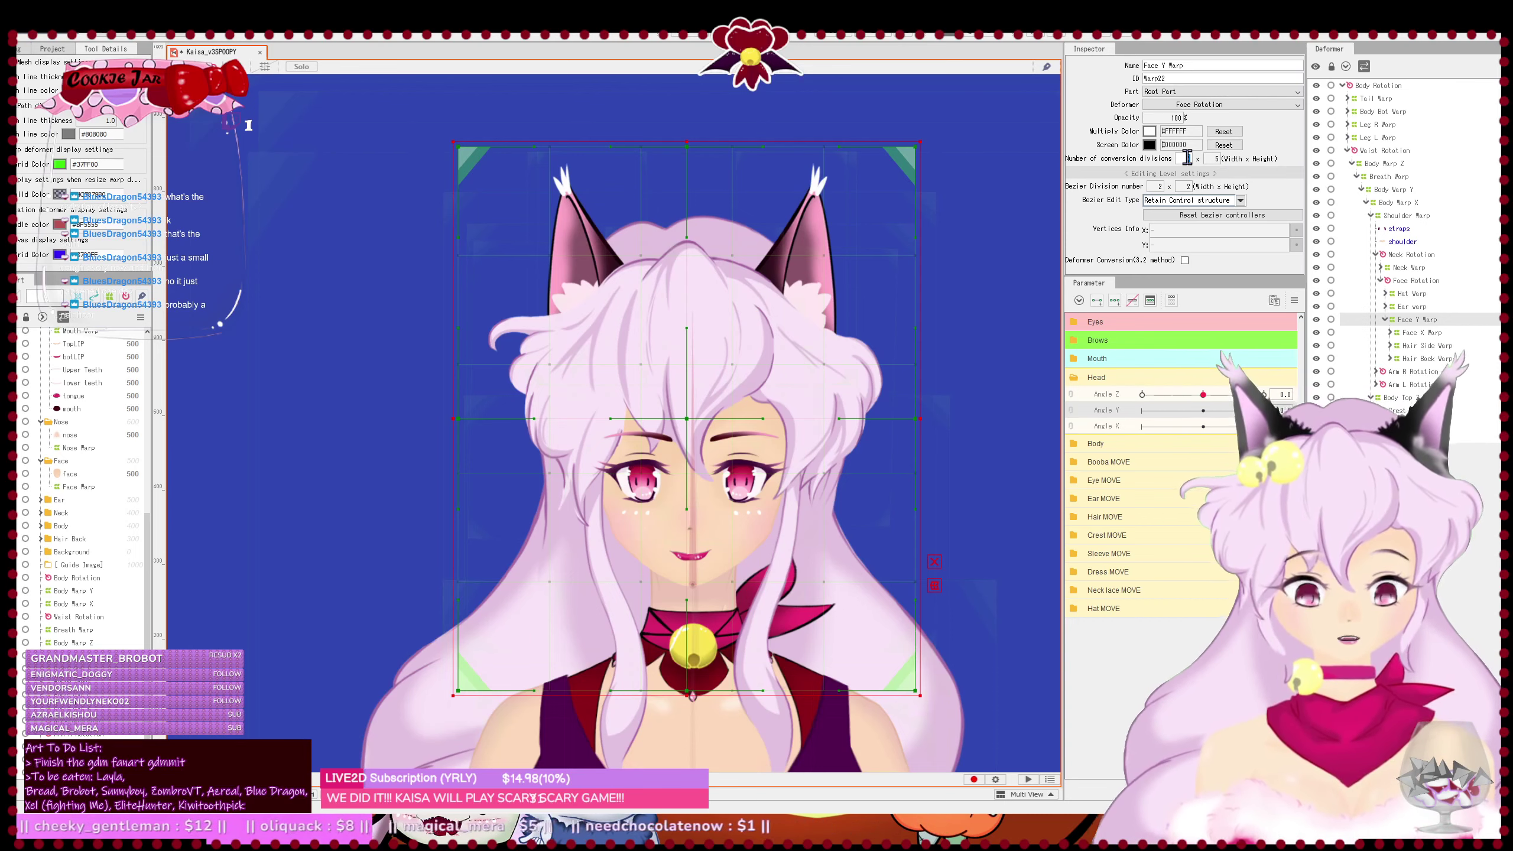
text(8)
key(Return)
click(1211, 156)
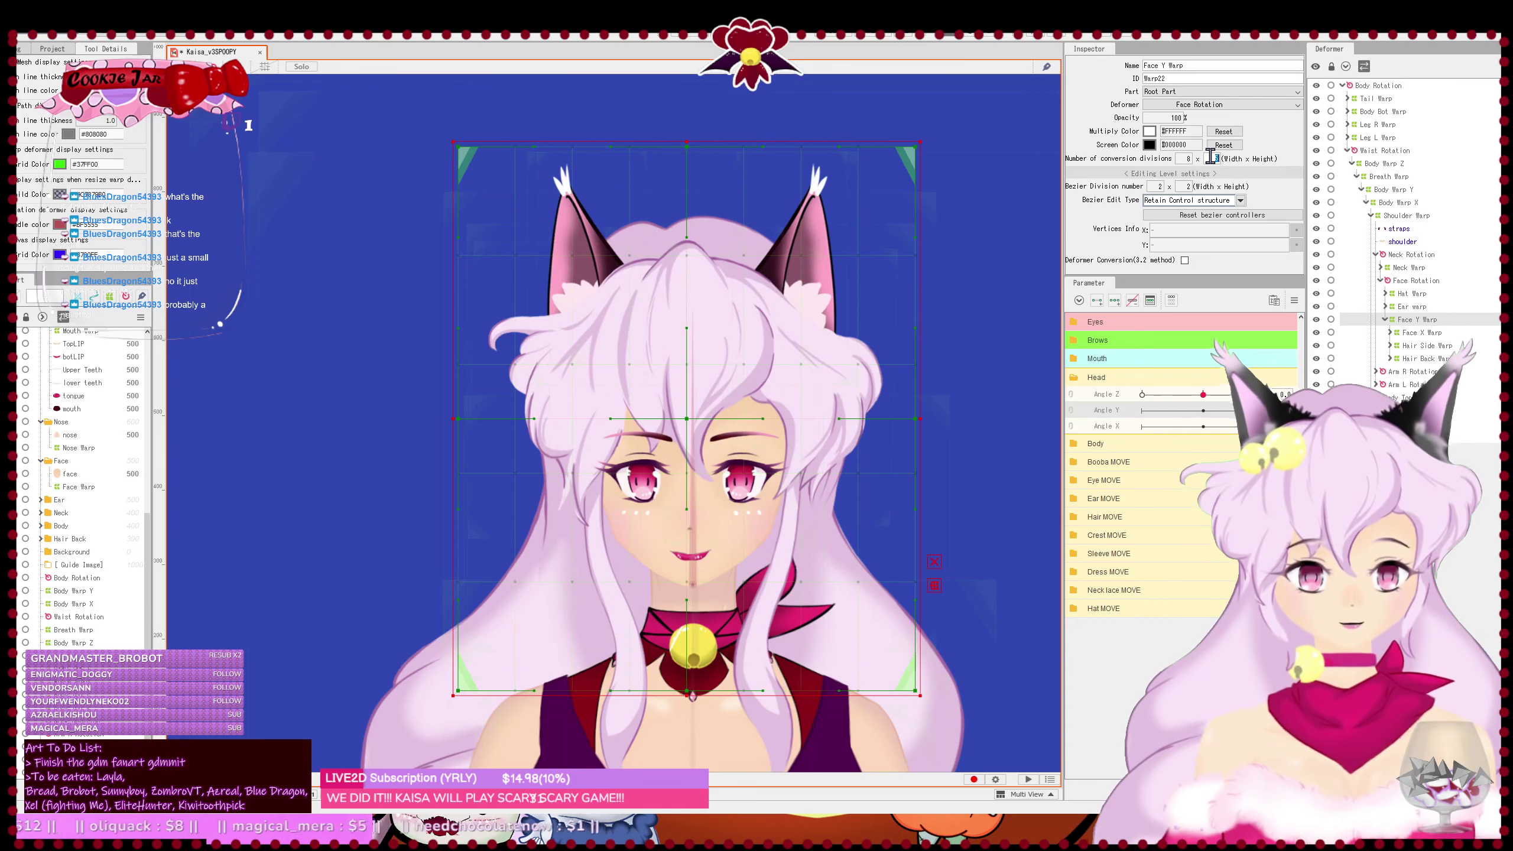
text(8)
key(Return)
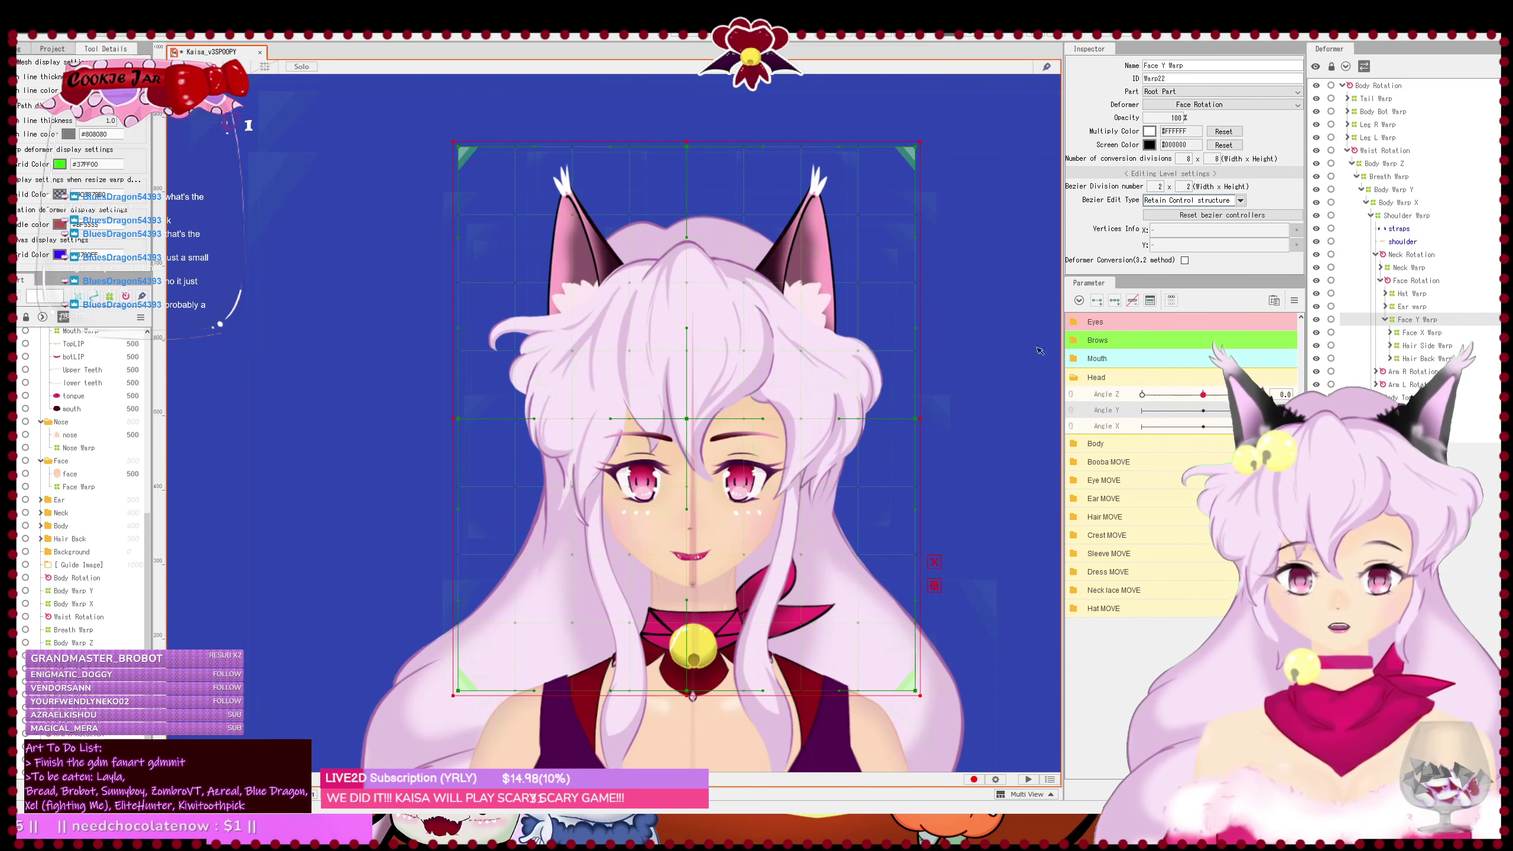
- Add three Angle Y keyforms to the Face Y Warp and nudge the upper five rows of grid points slightly down
click(1115, 303)
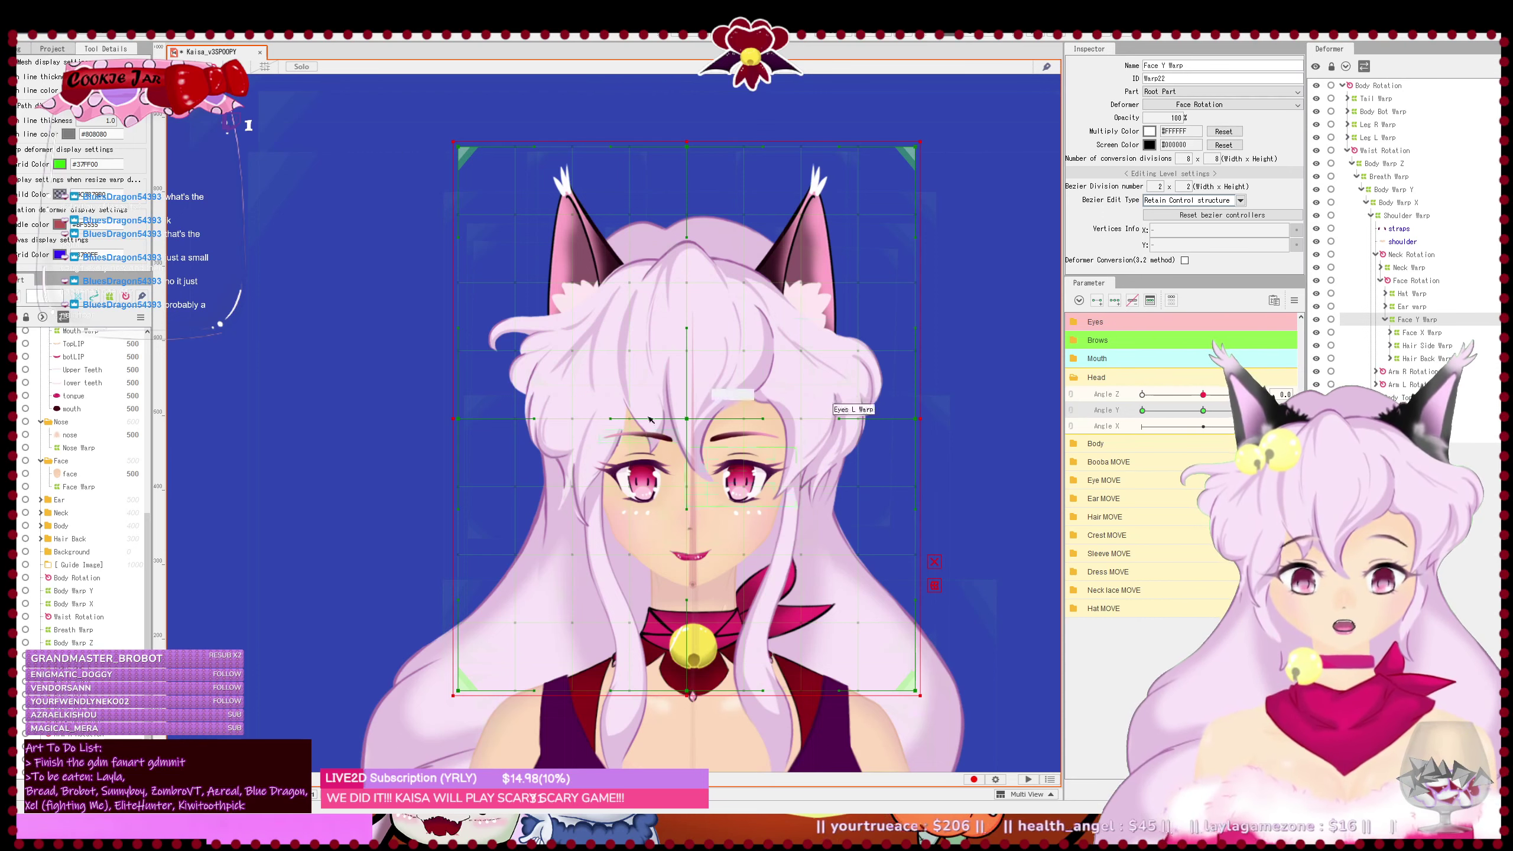
drag(346, 88, 1034, 454)
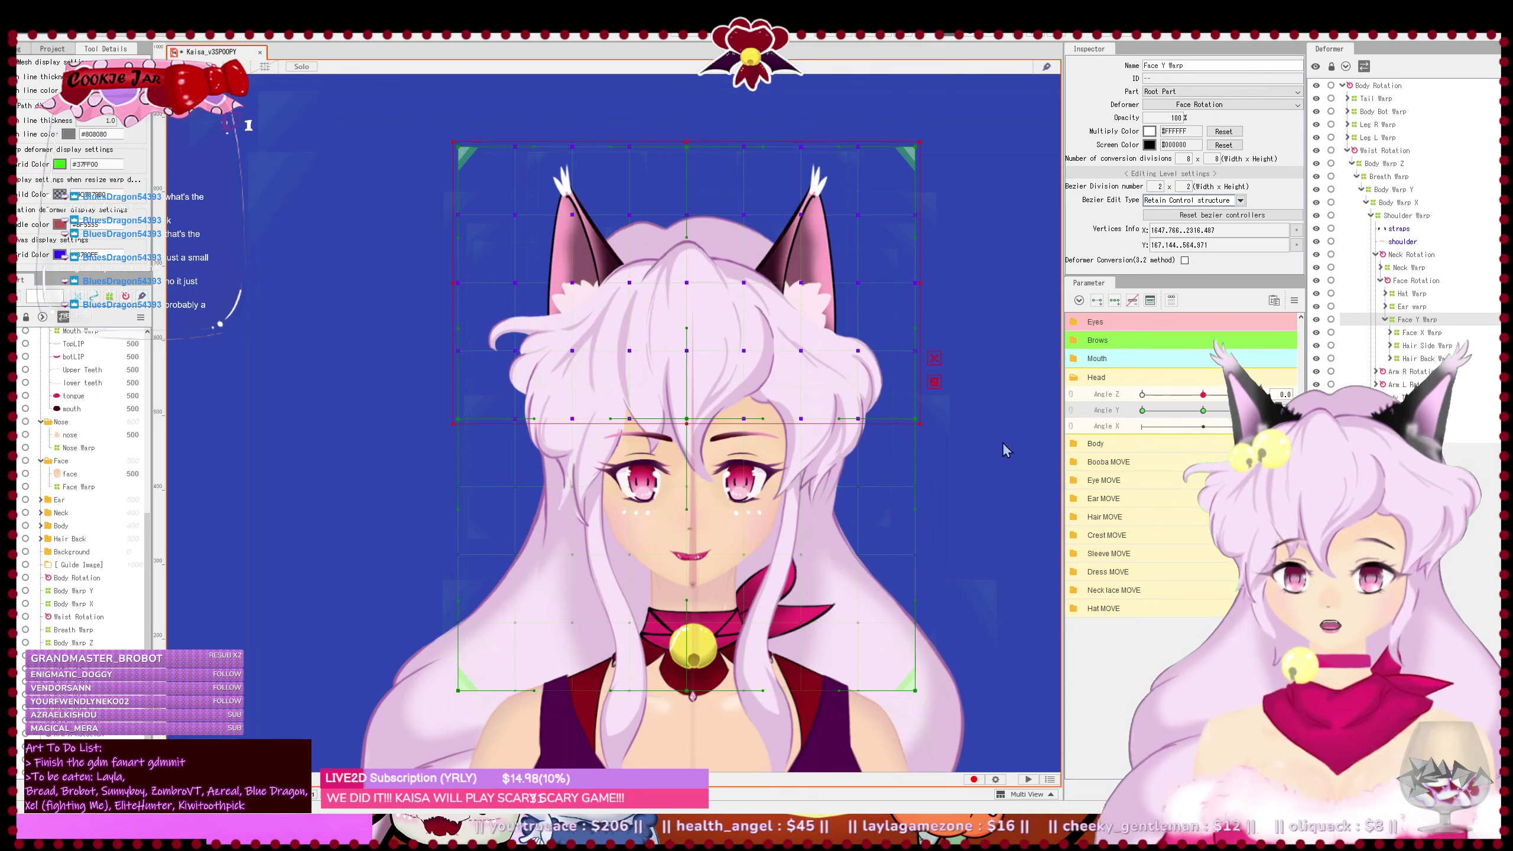
key(Down)
key(Down)
key(Down)
key(Down)
key(Down)
key(Down)
key(Down)
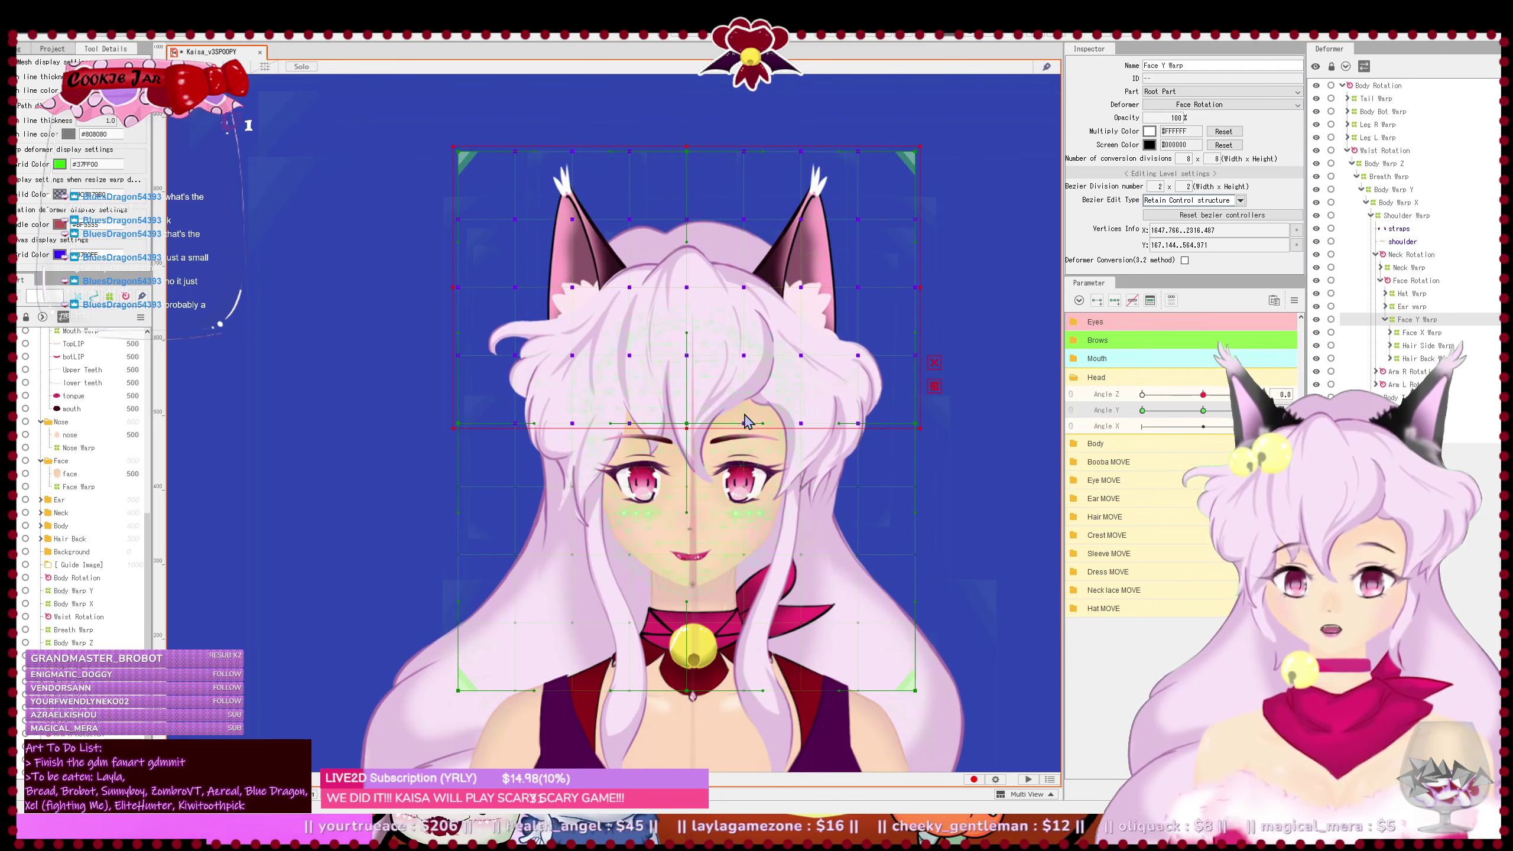
- Nudge the Face Y Warp's top four rows of points down, followed by a further nudge of the top three rows
drag(747, 421, 748, 356)
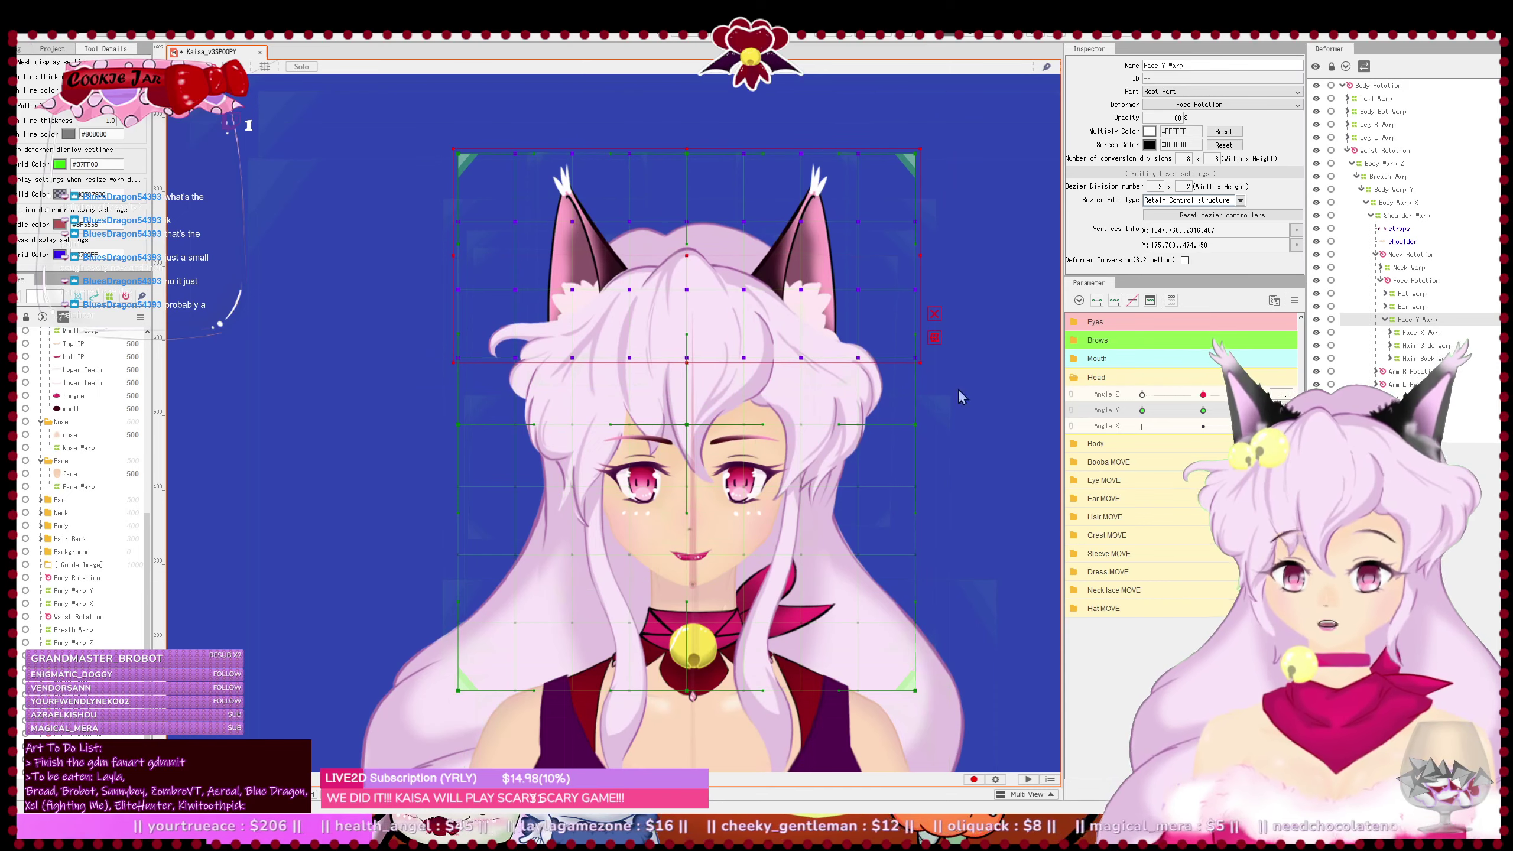
key(Down)
key(Down)
key(Down)
key(Down)
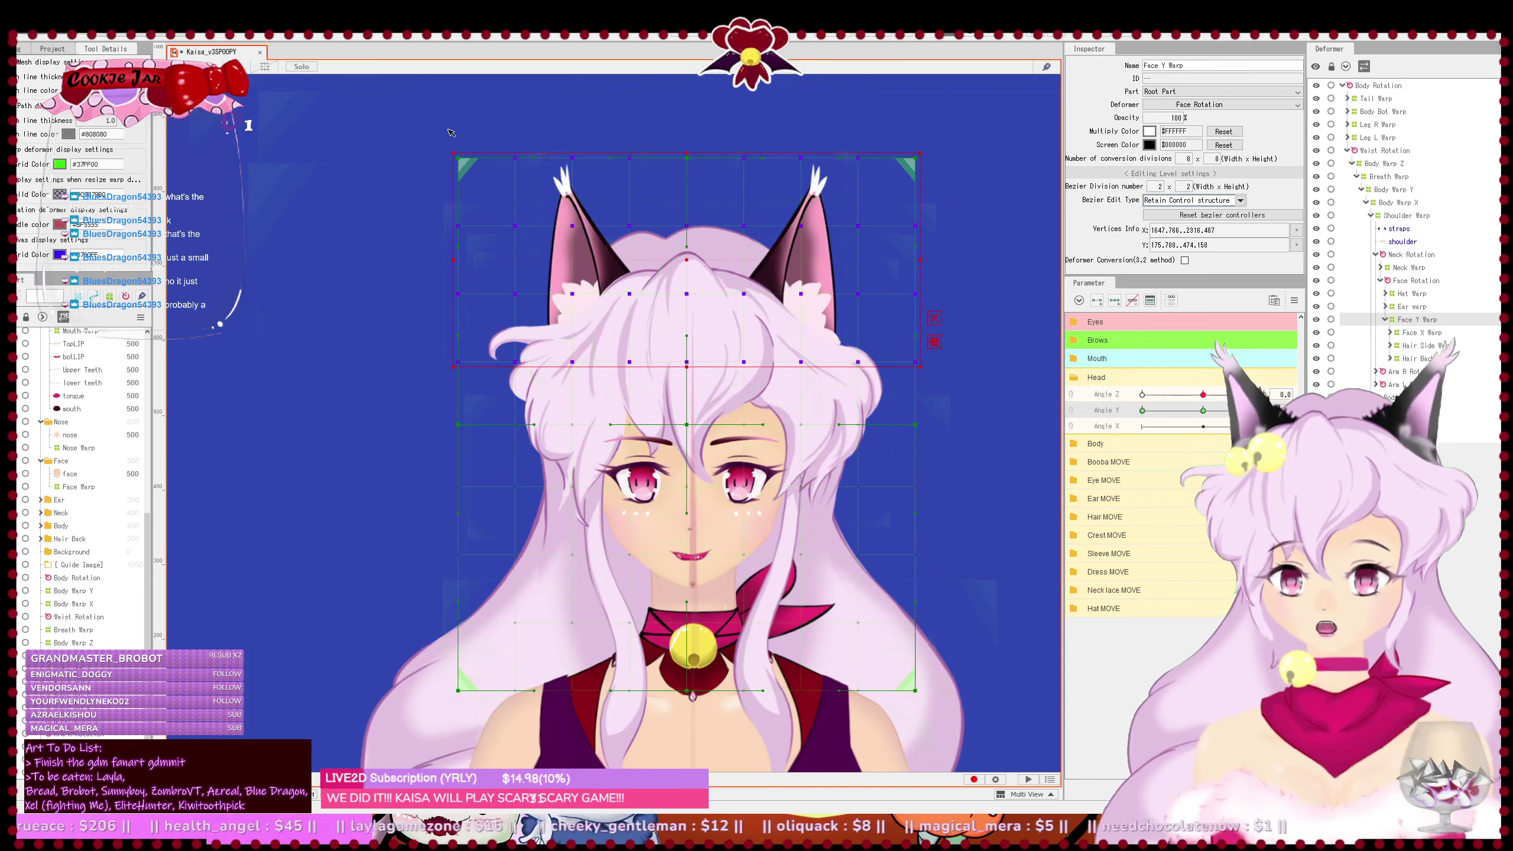
drag(422, 117, 952, 328)
key(Down)
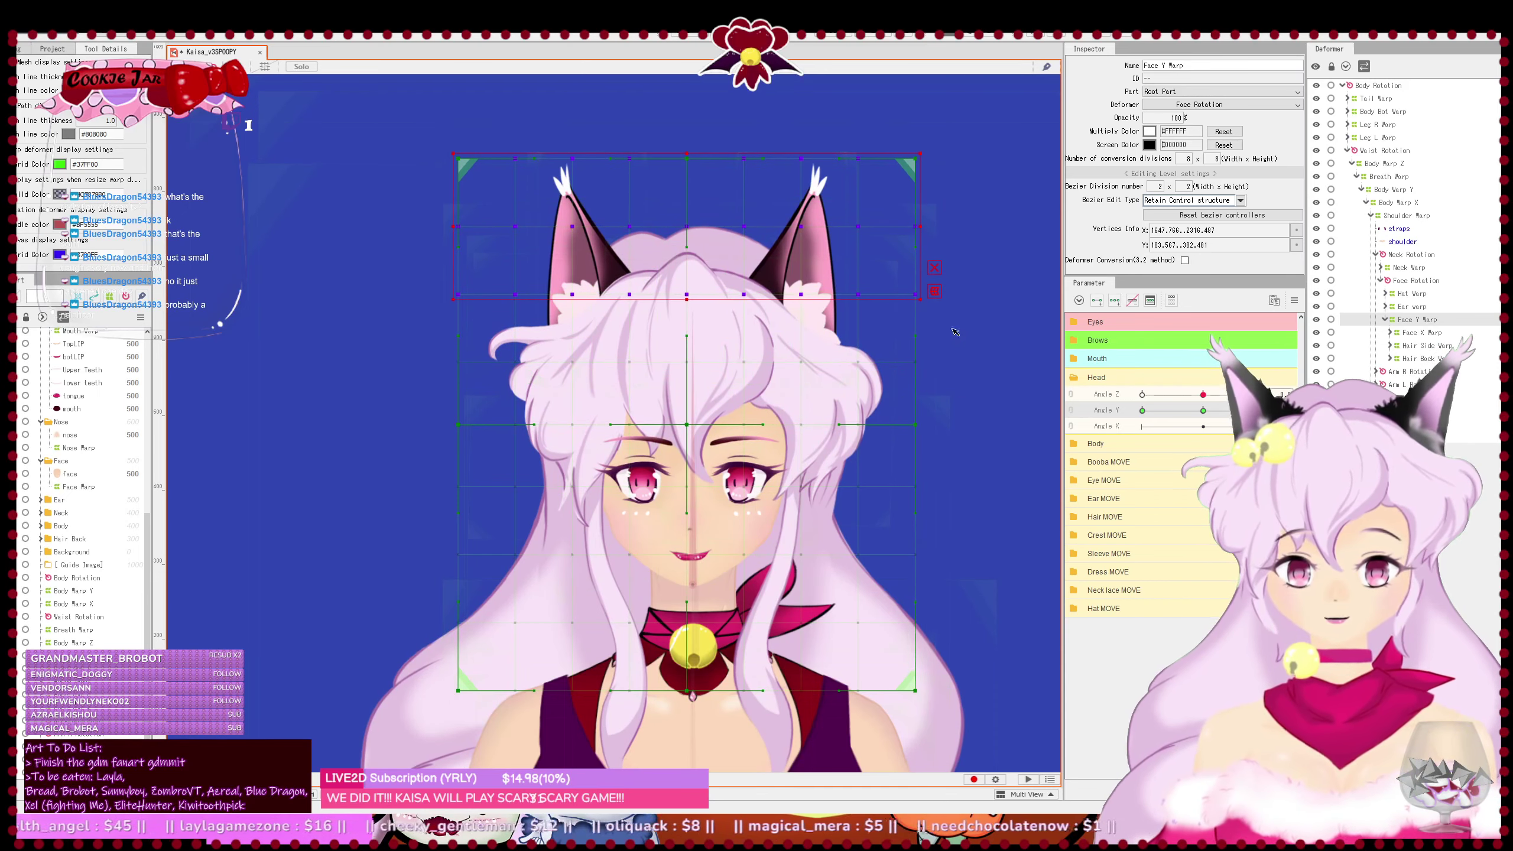
key(Down)
key(Down)
key(Down)
key(Down)
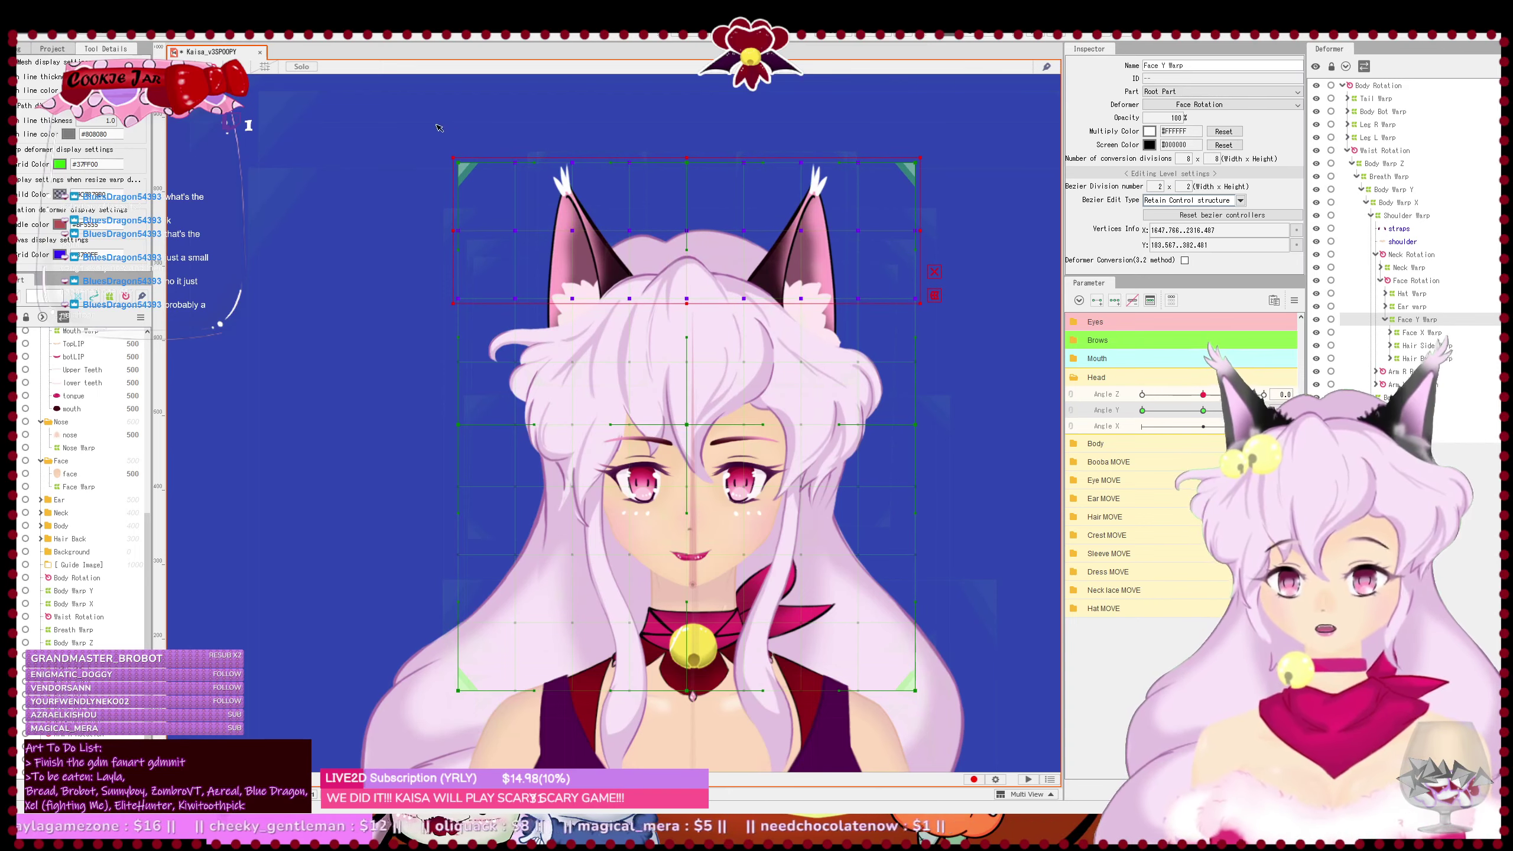
- Lower the Face Y Warp's top two rows of points a little more and select the topmost row
drag(434, 127, 935, 283)
key(Down)
key(Down)
key(Down)
key(Down)
key(Down)
key(Down)
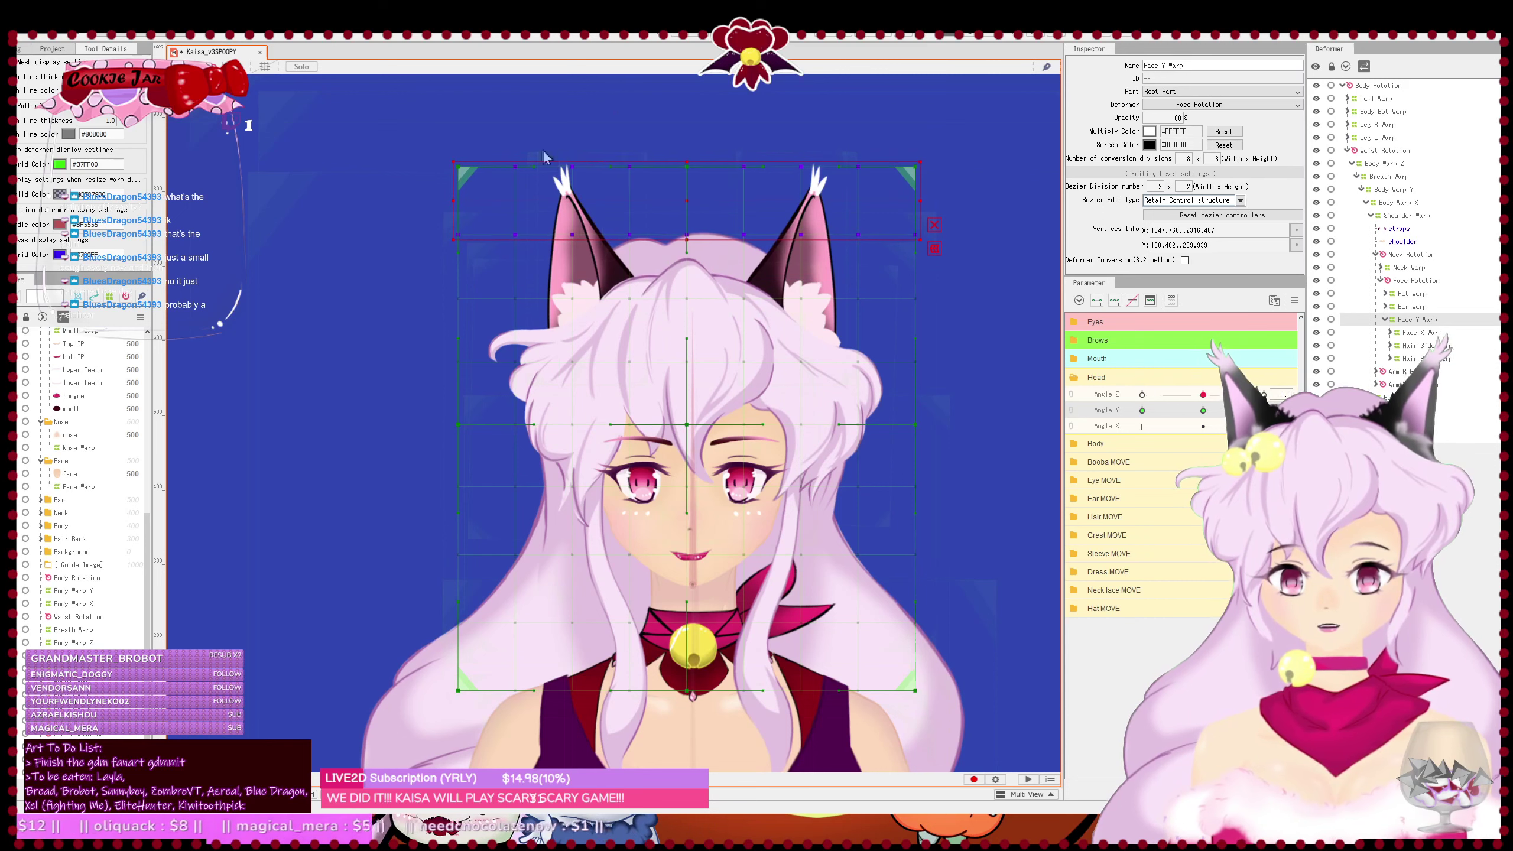
drag(408, 122, 963, 222)
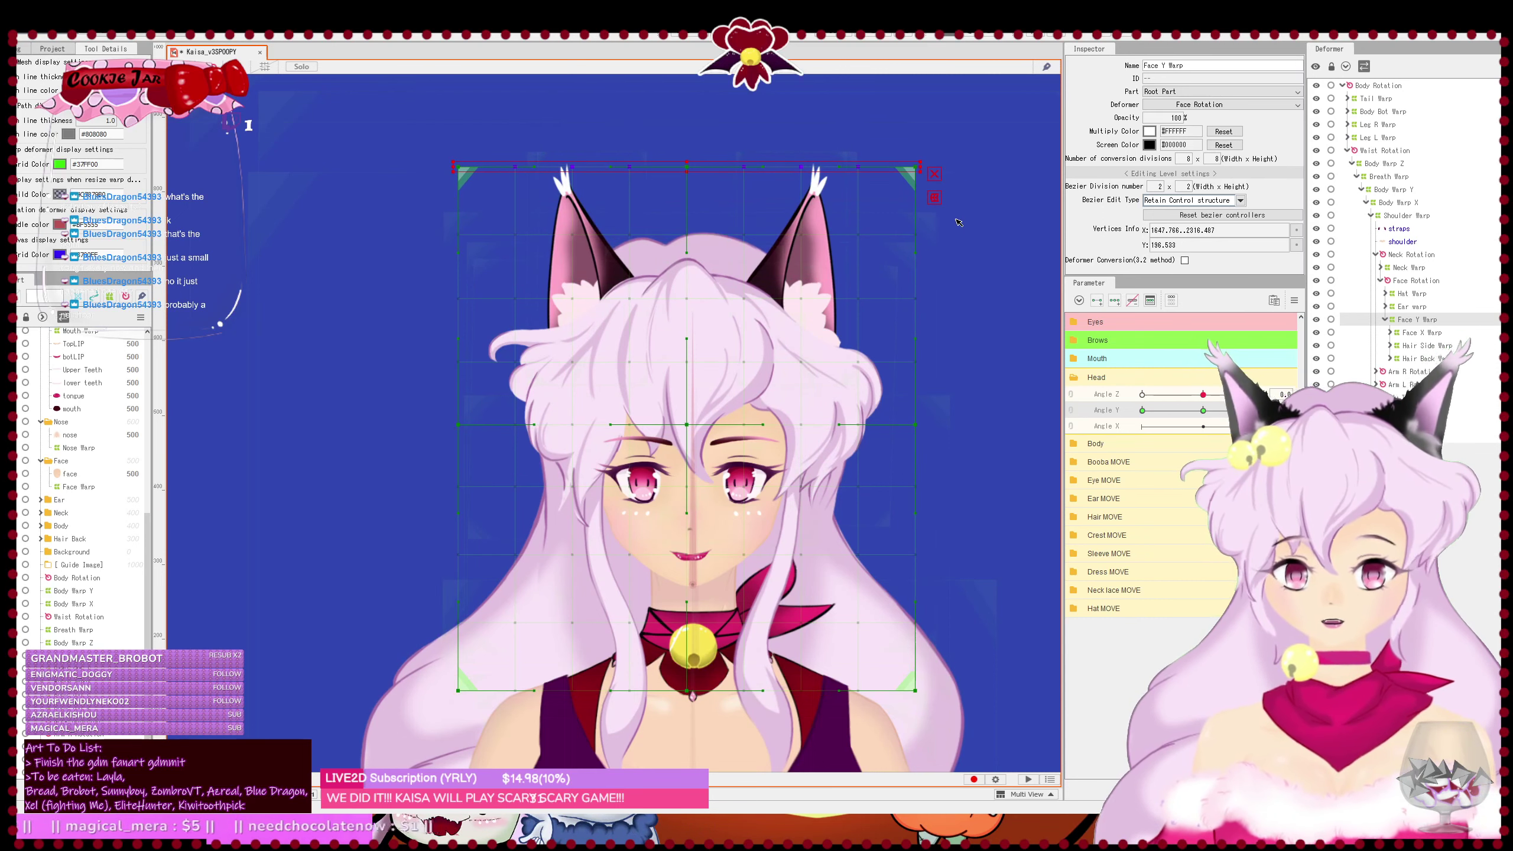
- Nudge the Face Y Warp's bottom four rows of points down, with an extra shift for the bottom three rows
drag(397, 444, 989, 765)
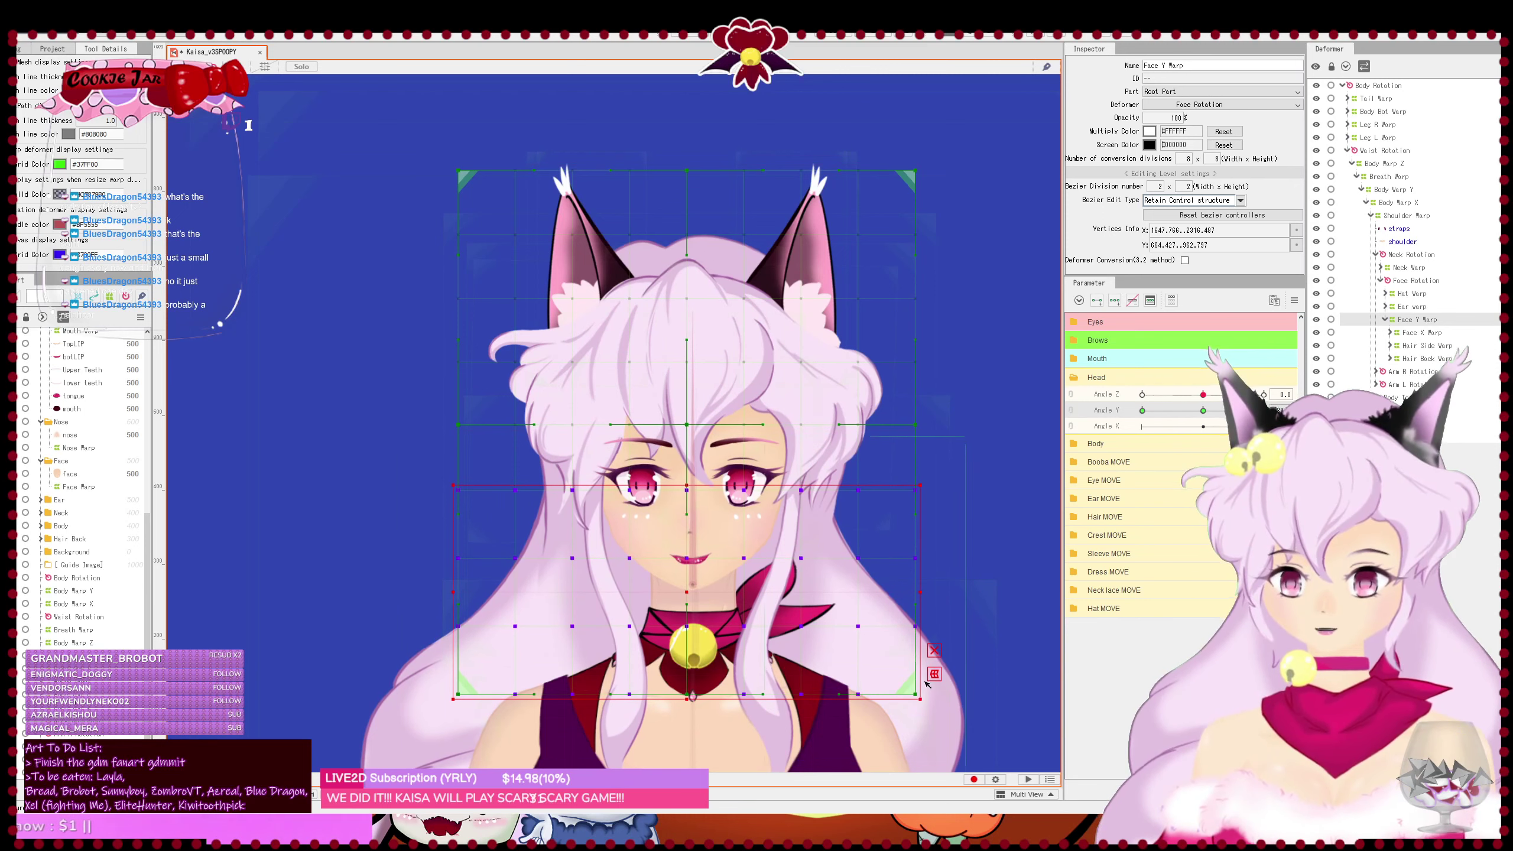
key(Down)
key(Down)
key(Down)
key(Down)
drag(368, 522, 1044, 763)
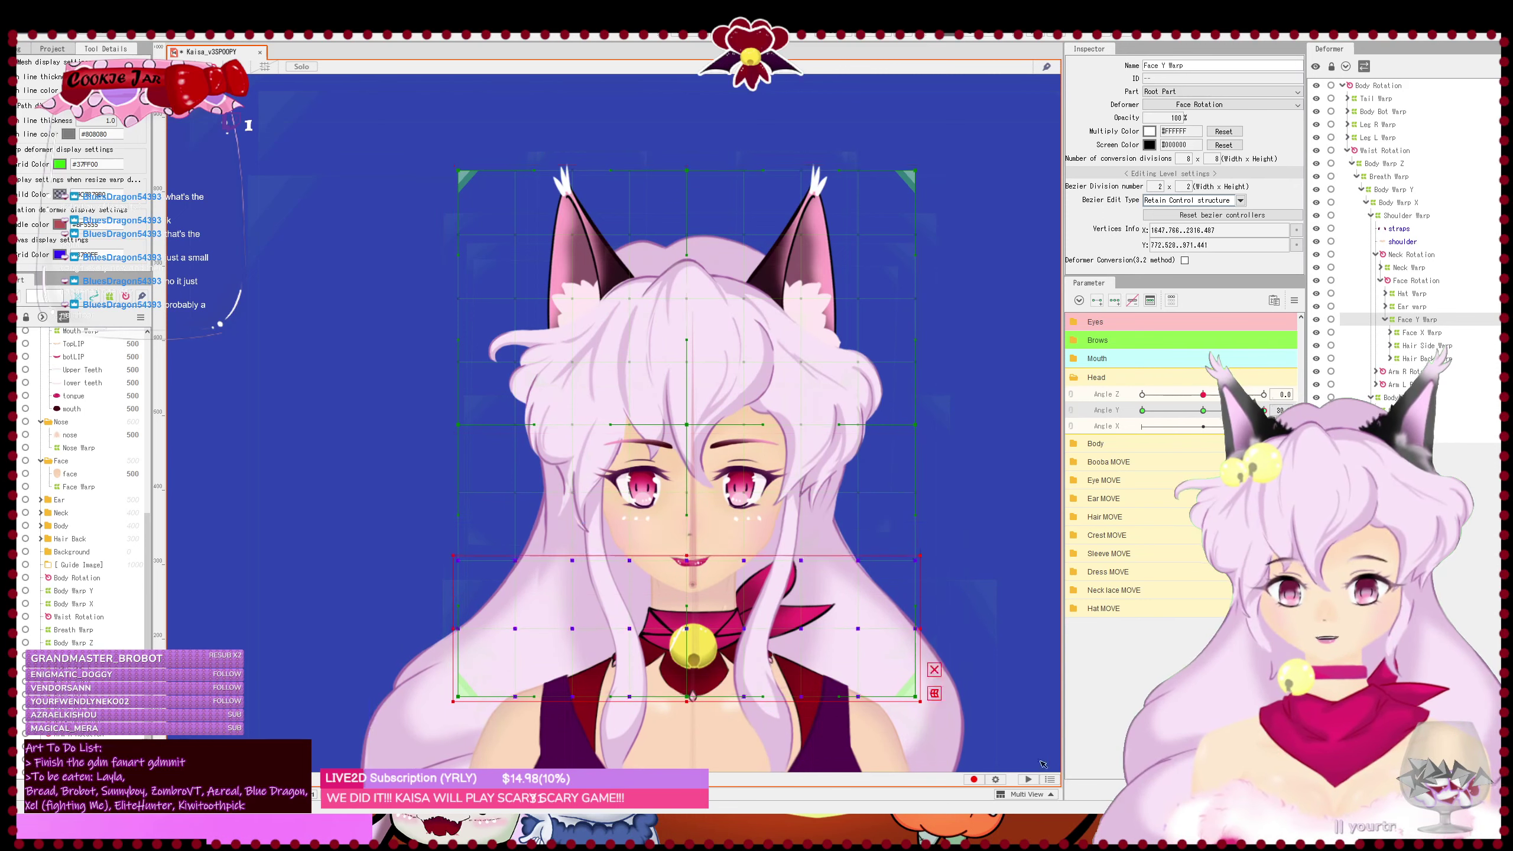
key(Down)
key(Down)
key(Down)
key(Down)
key(Down)
key(Down)
key(Down)
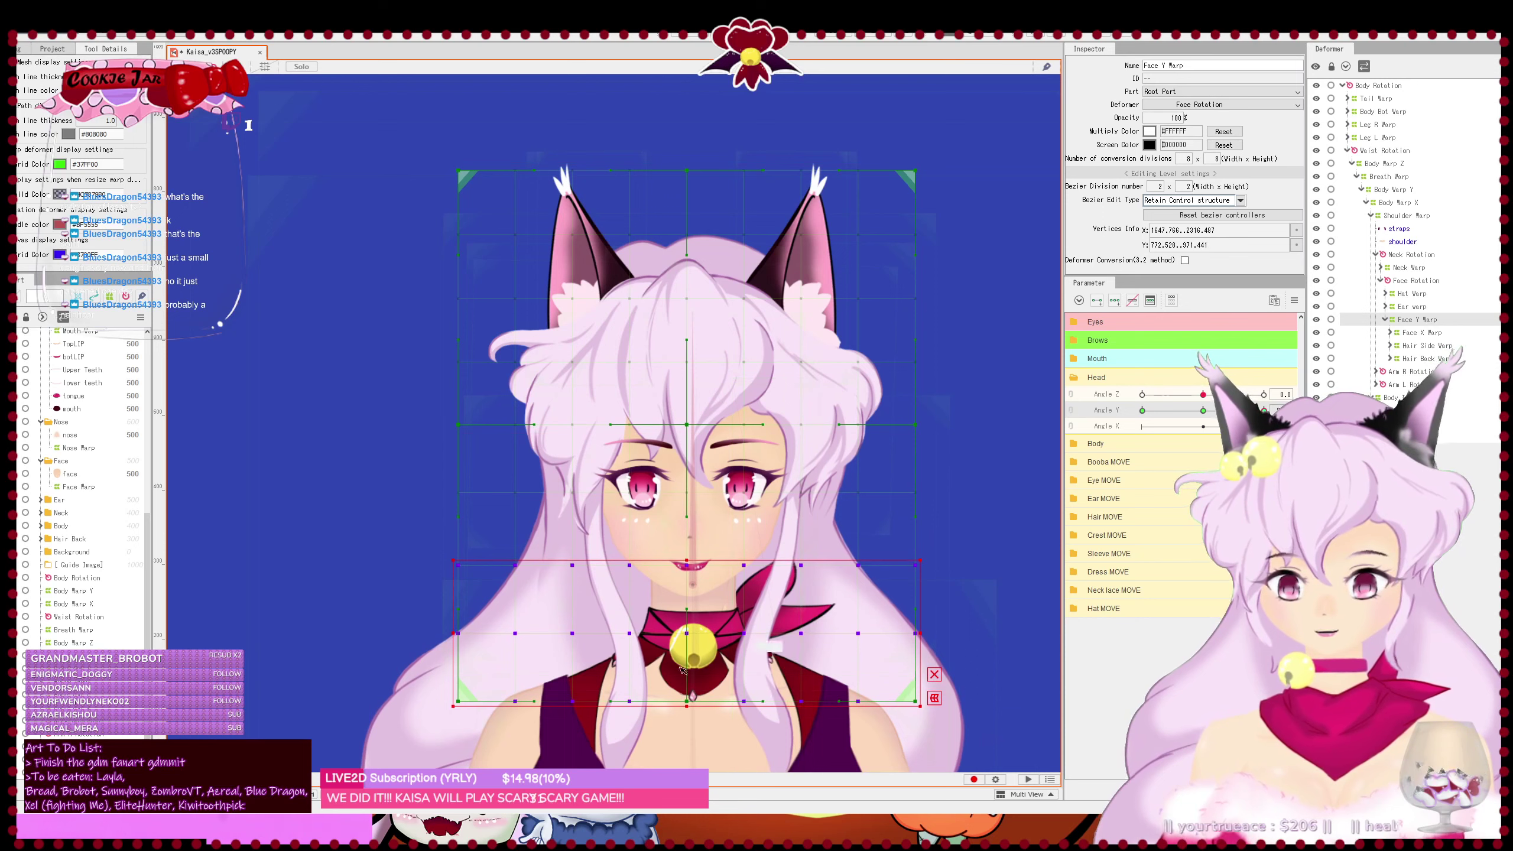
- Lower the Face Y Warp's bottom two rows of points further, with an additional small shift of the bottommost row
drag(364, 573, 986, 754)
key(Down)
key(Down)
key(Down)
key(Down)
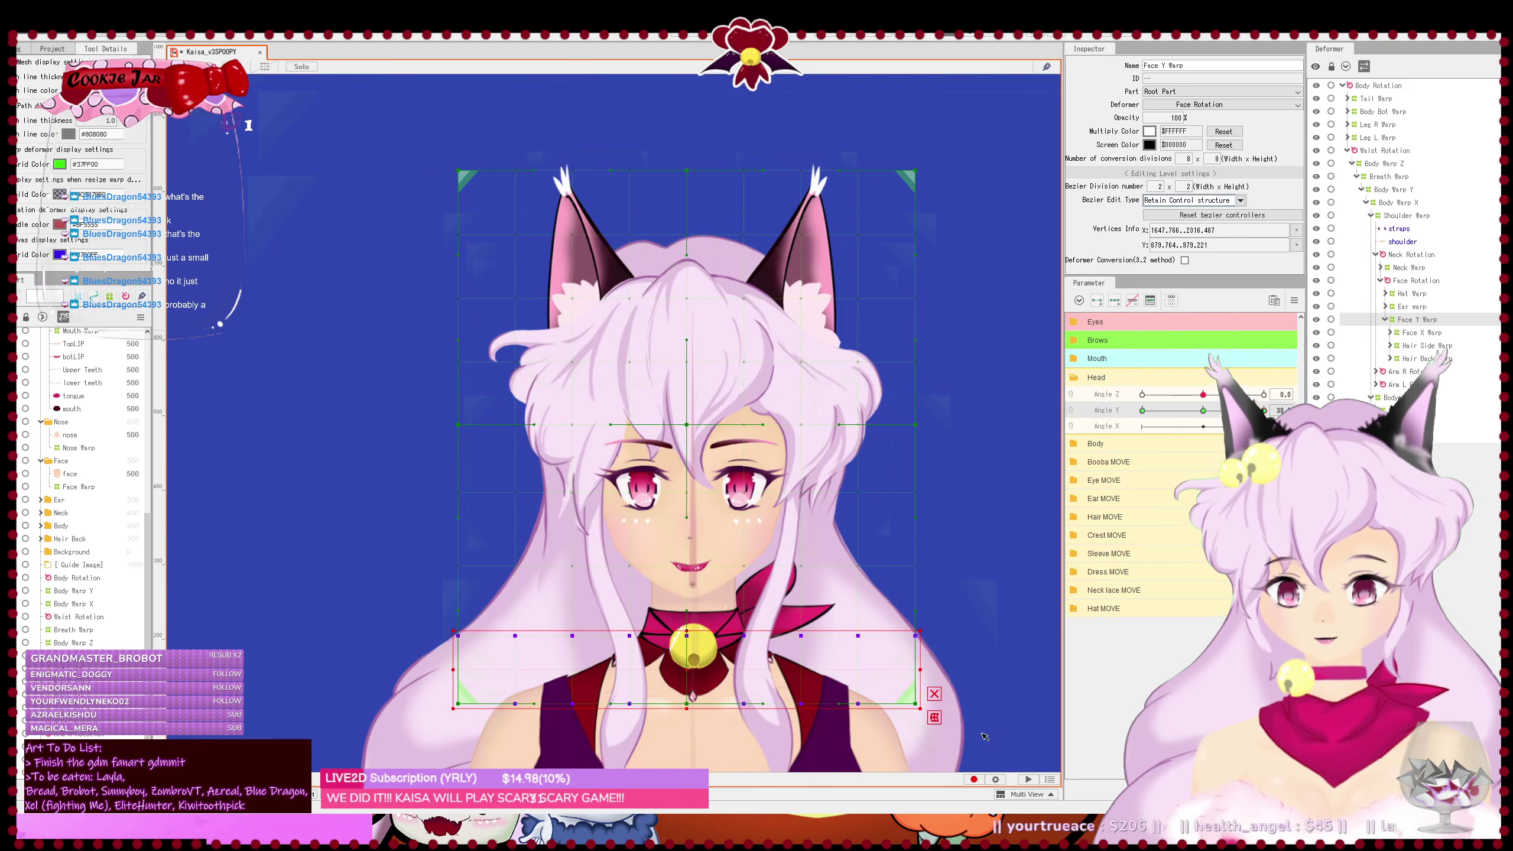
key(Down)
key(Down)
key(Down)
key(Down)
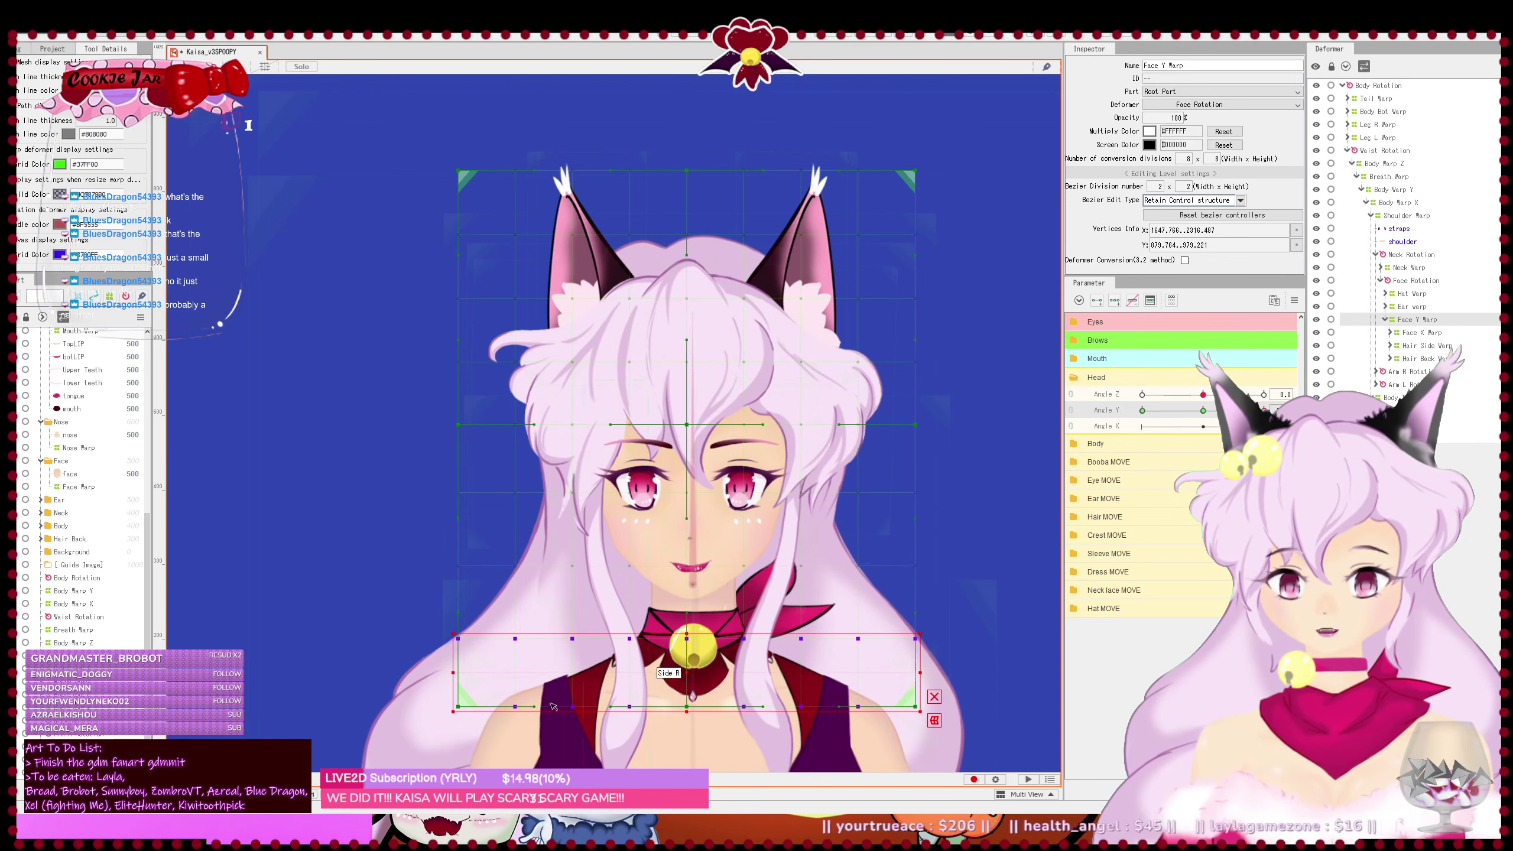
drag(417, 673, 1003, 779)
key(Down)
key(Down)
key(Down)
key(Down)
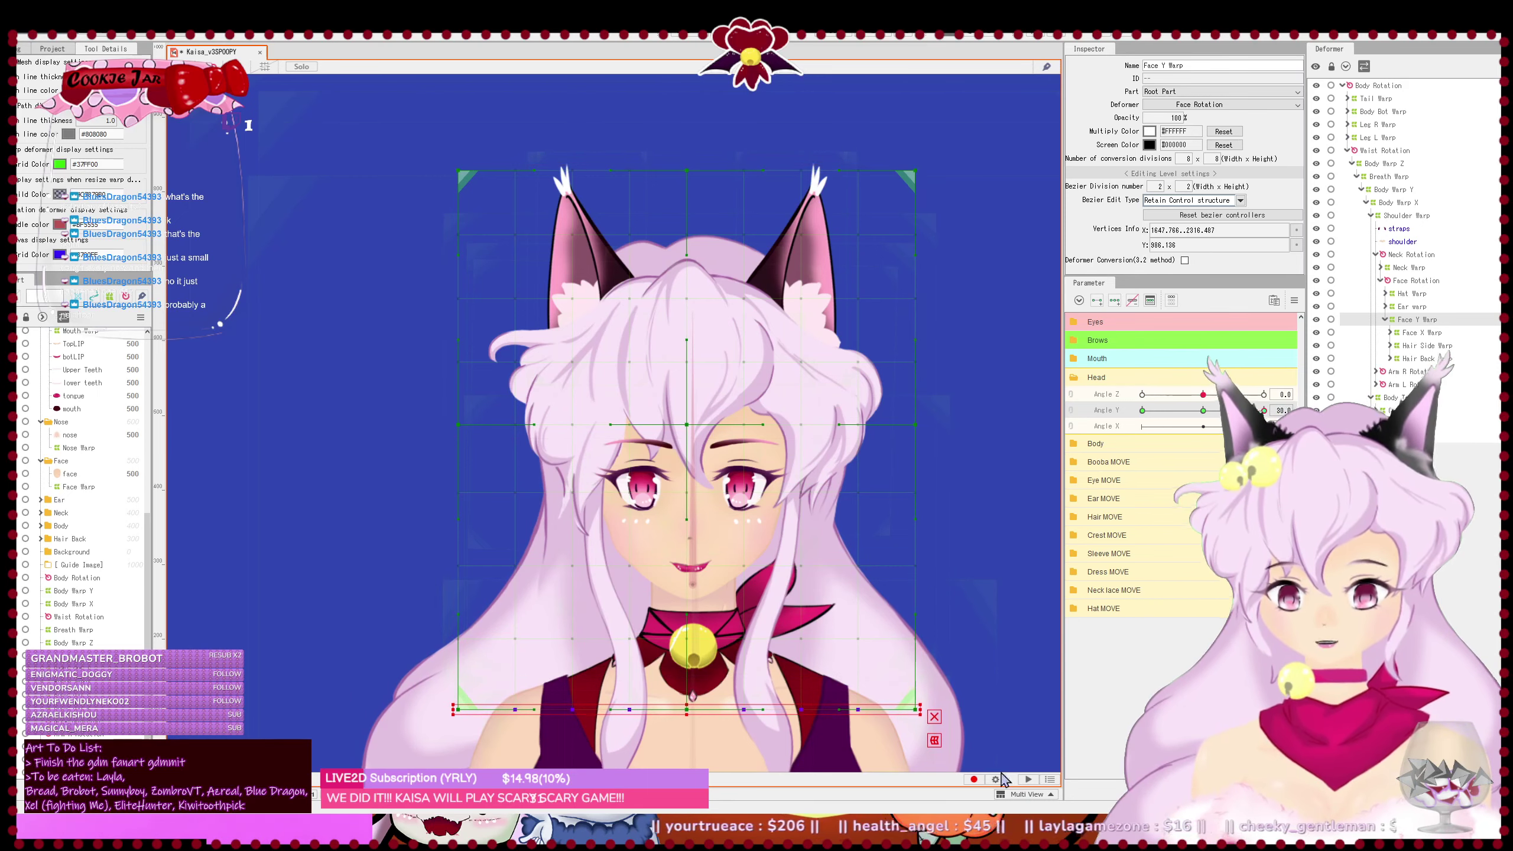
key(Down)
key(Down)
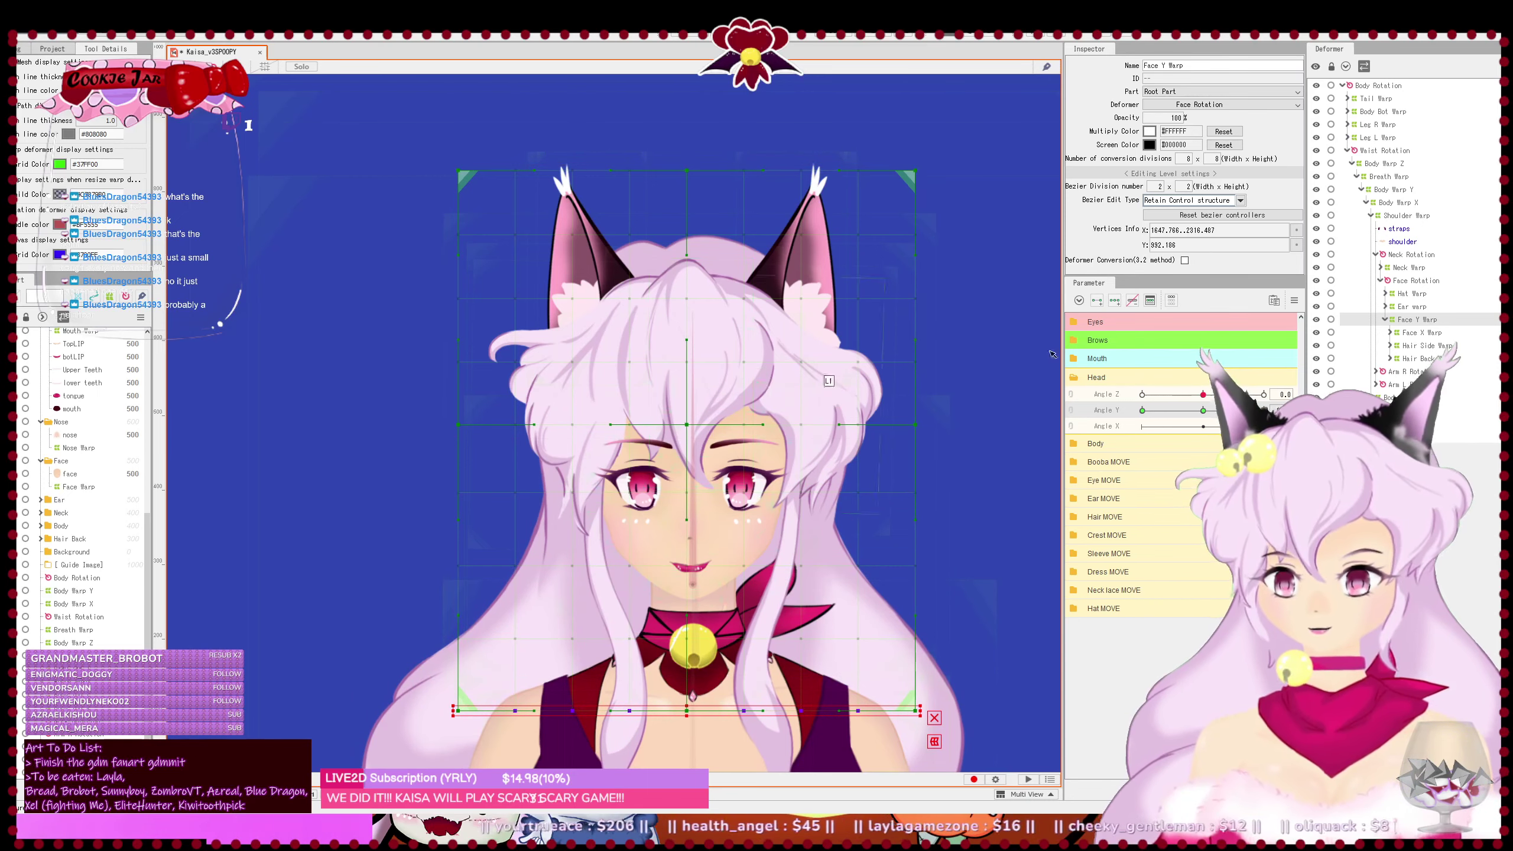
- Return Angle Y to its neutral position and remove the Angle Y keyforms from the Face Y Warp
click(1426, 321)
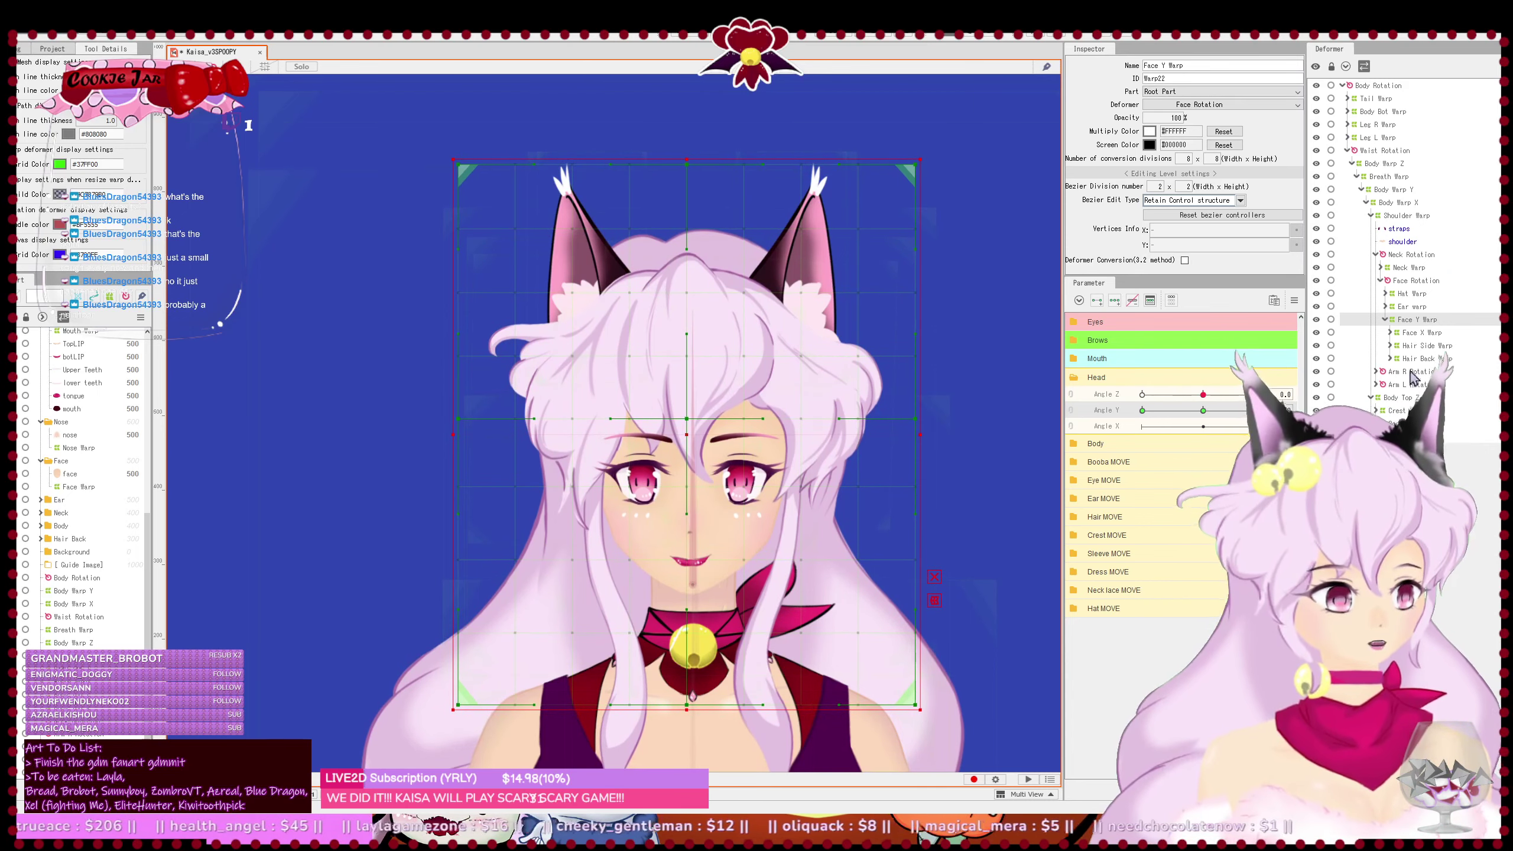
drag(1028, 652, 1013, 621)
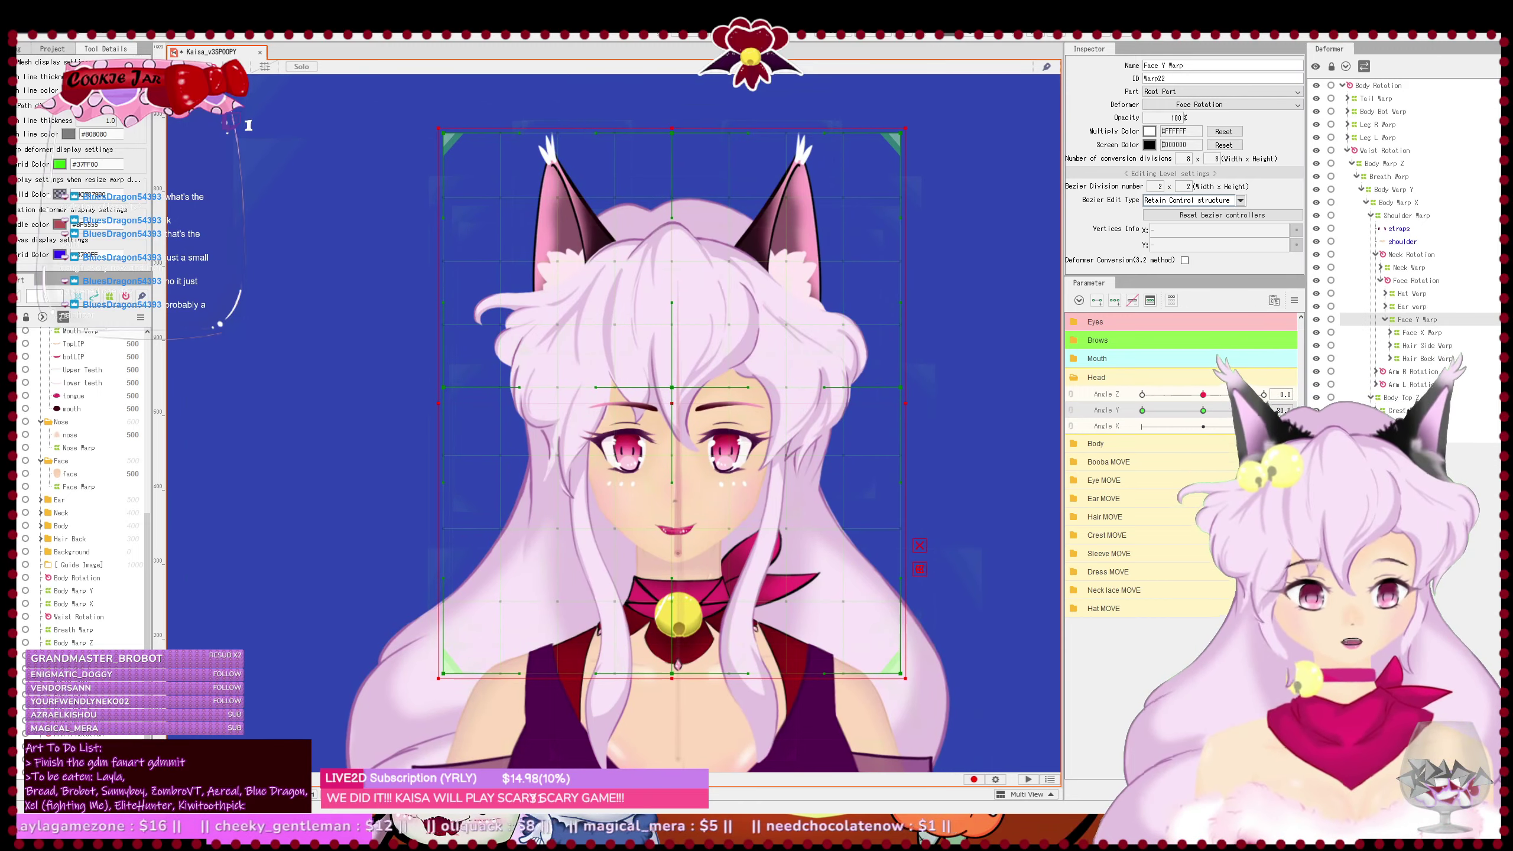
click(1203, 410)
click(1132, 303)
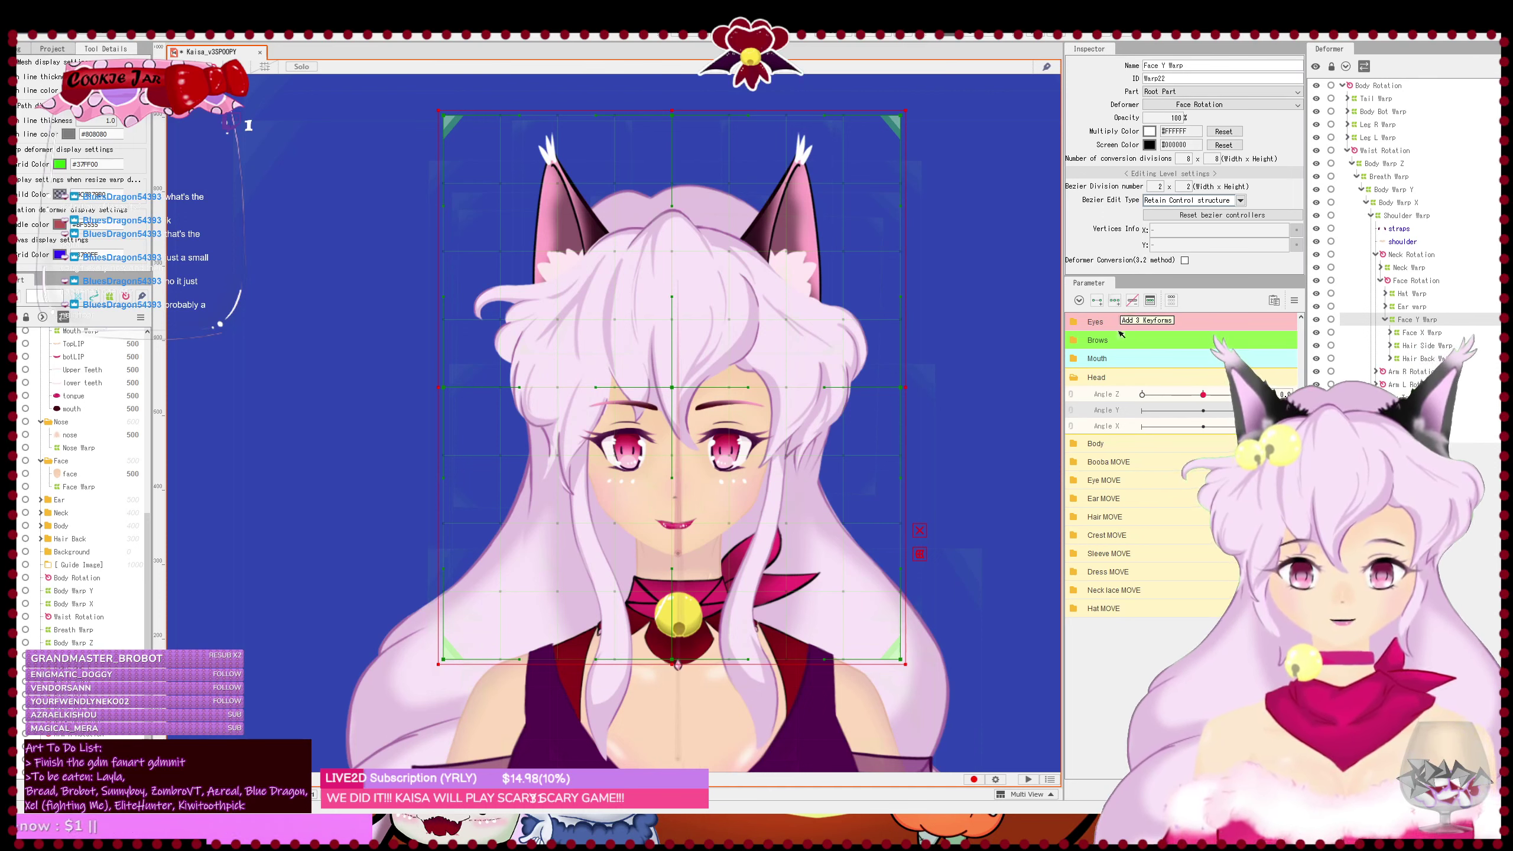
- Shorten the Face Y Warp box to span the ear tips to the neck and compare it with the Ear warp and Face X Warp
click(679, 389)
drag(679, 389, 678, 388)
drag(675, 666, 679, 575)
drag(678, 116, 676, 162)
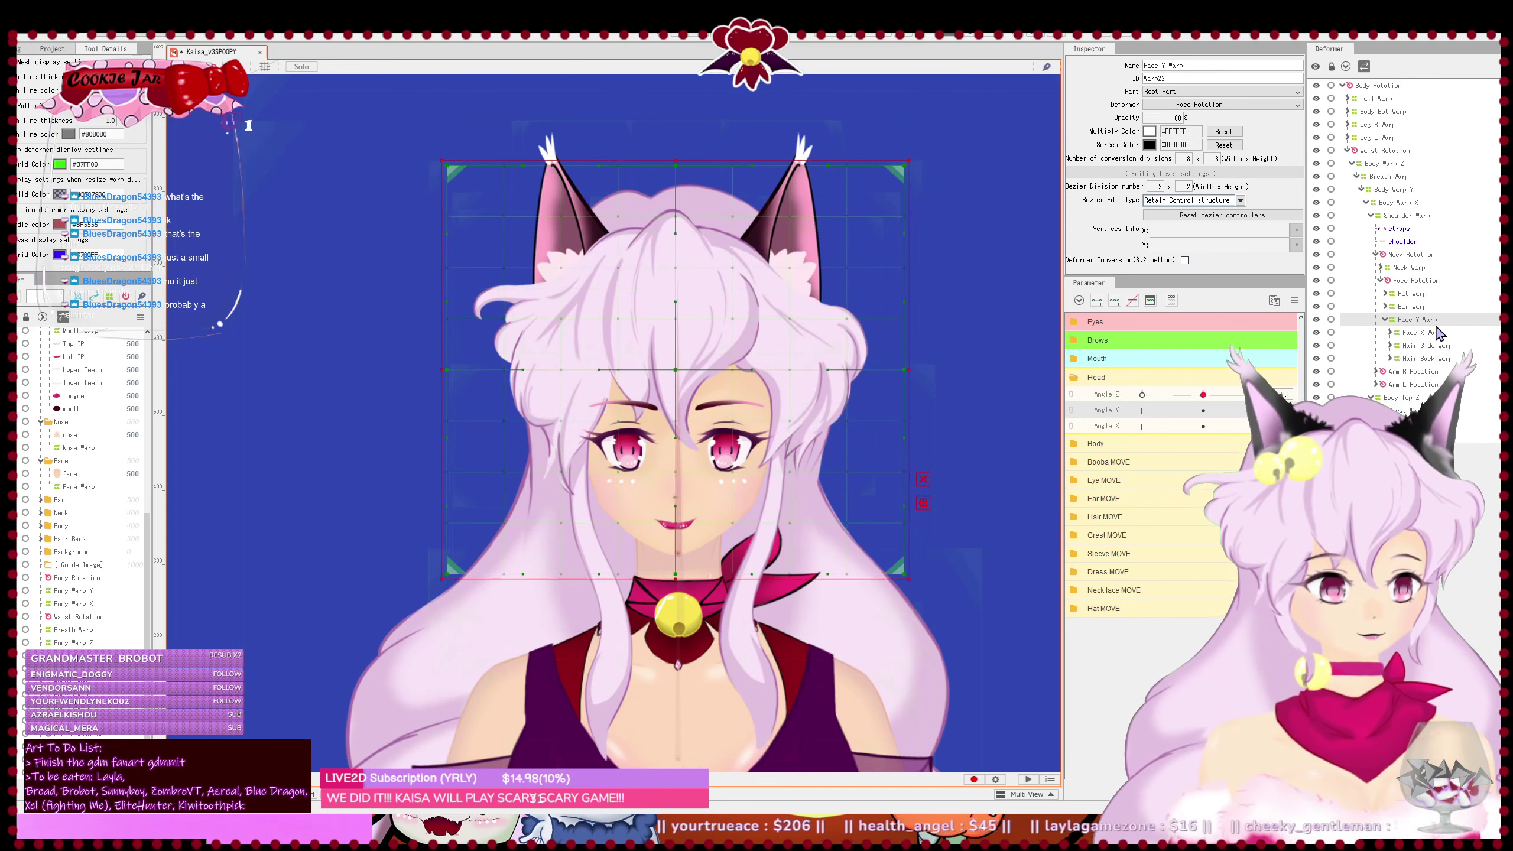
click(1417, 308)
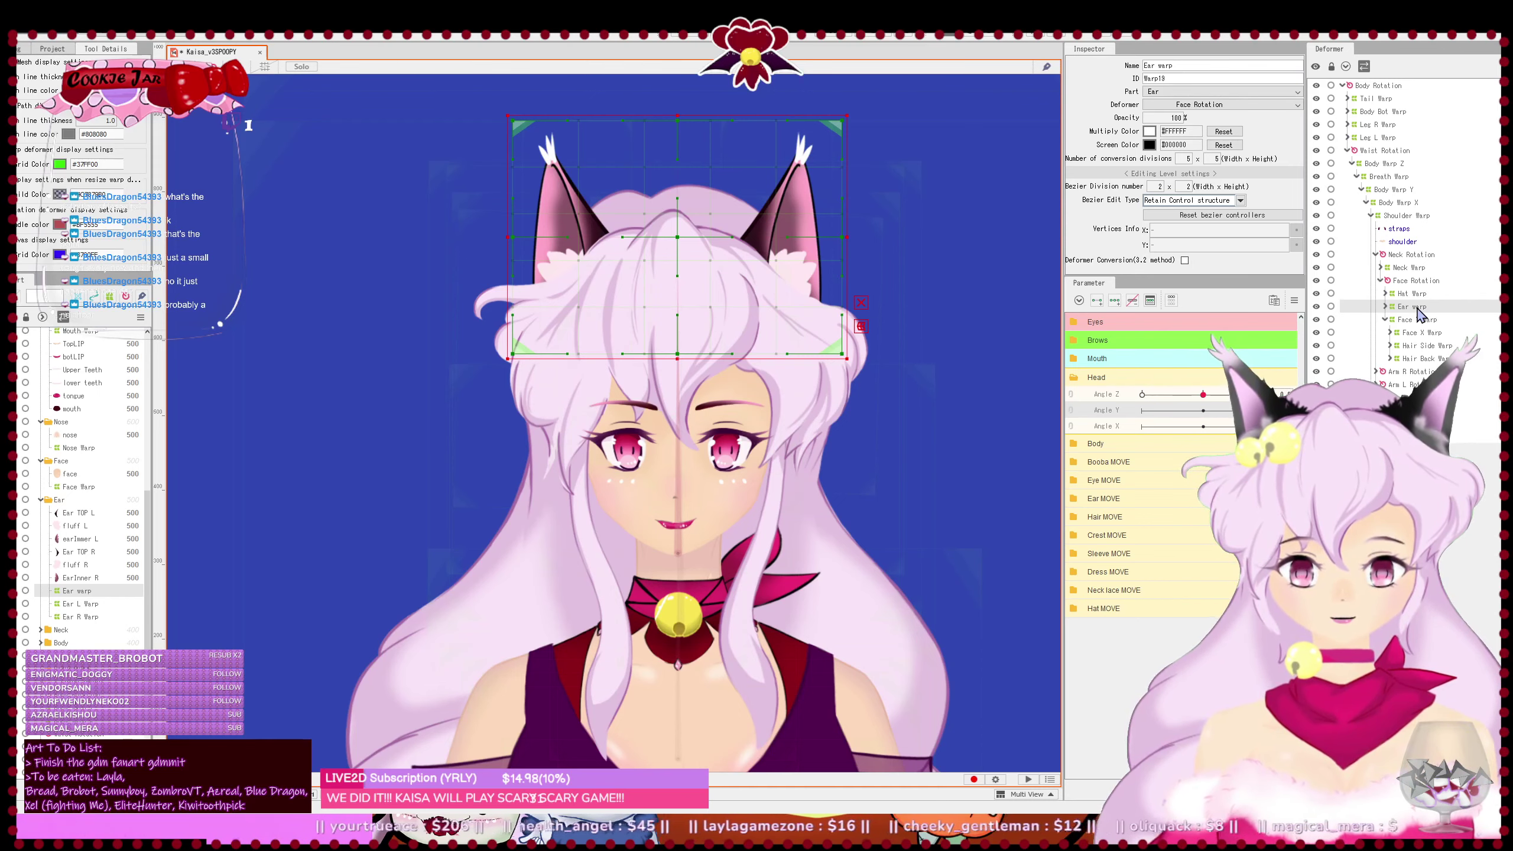
click(1419, 321)
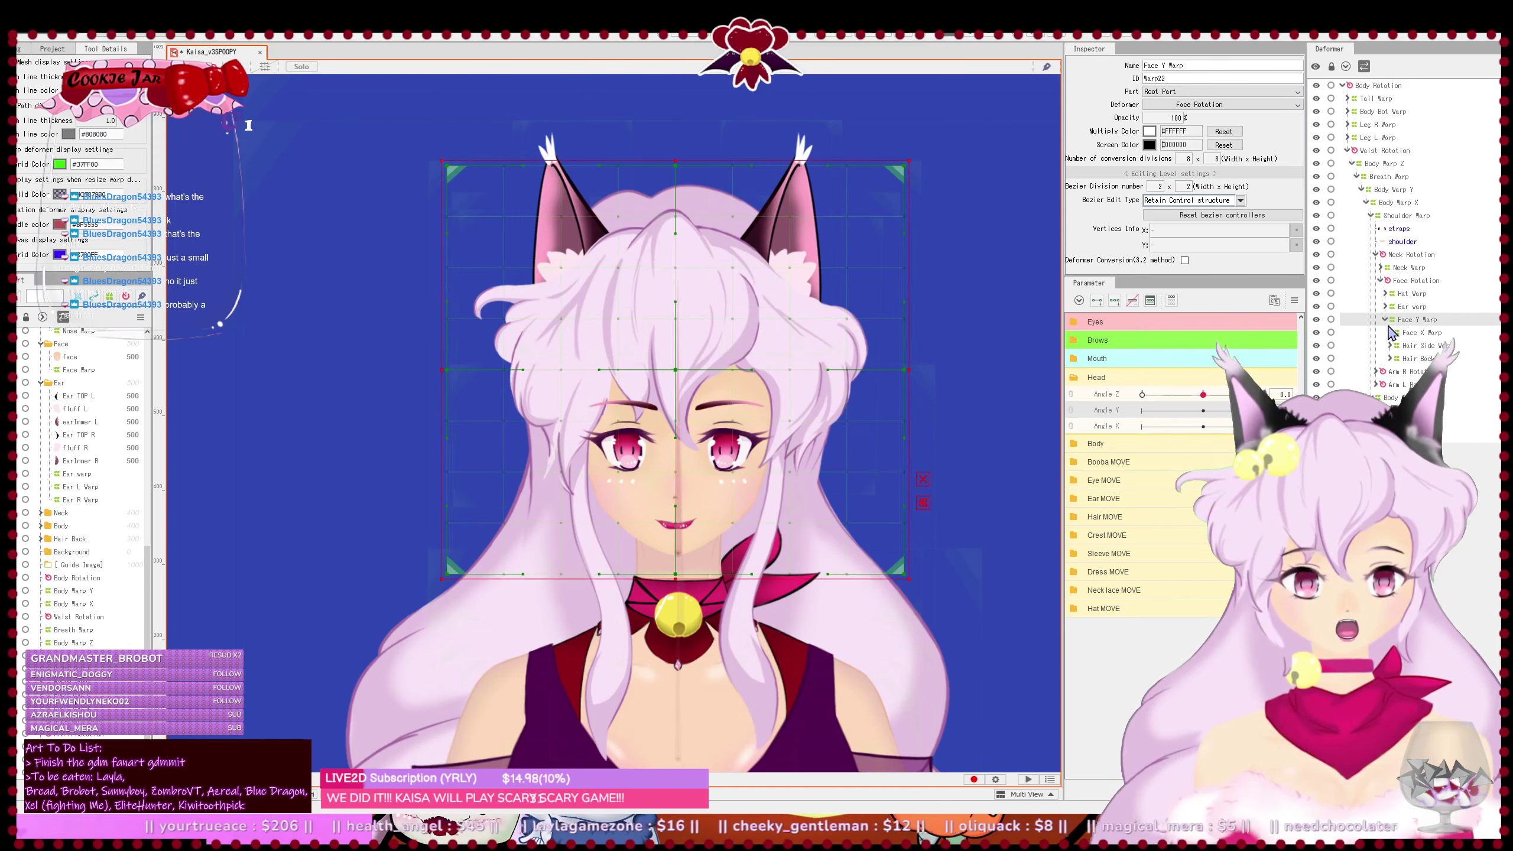
click(1406, 334)
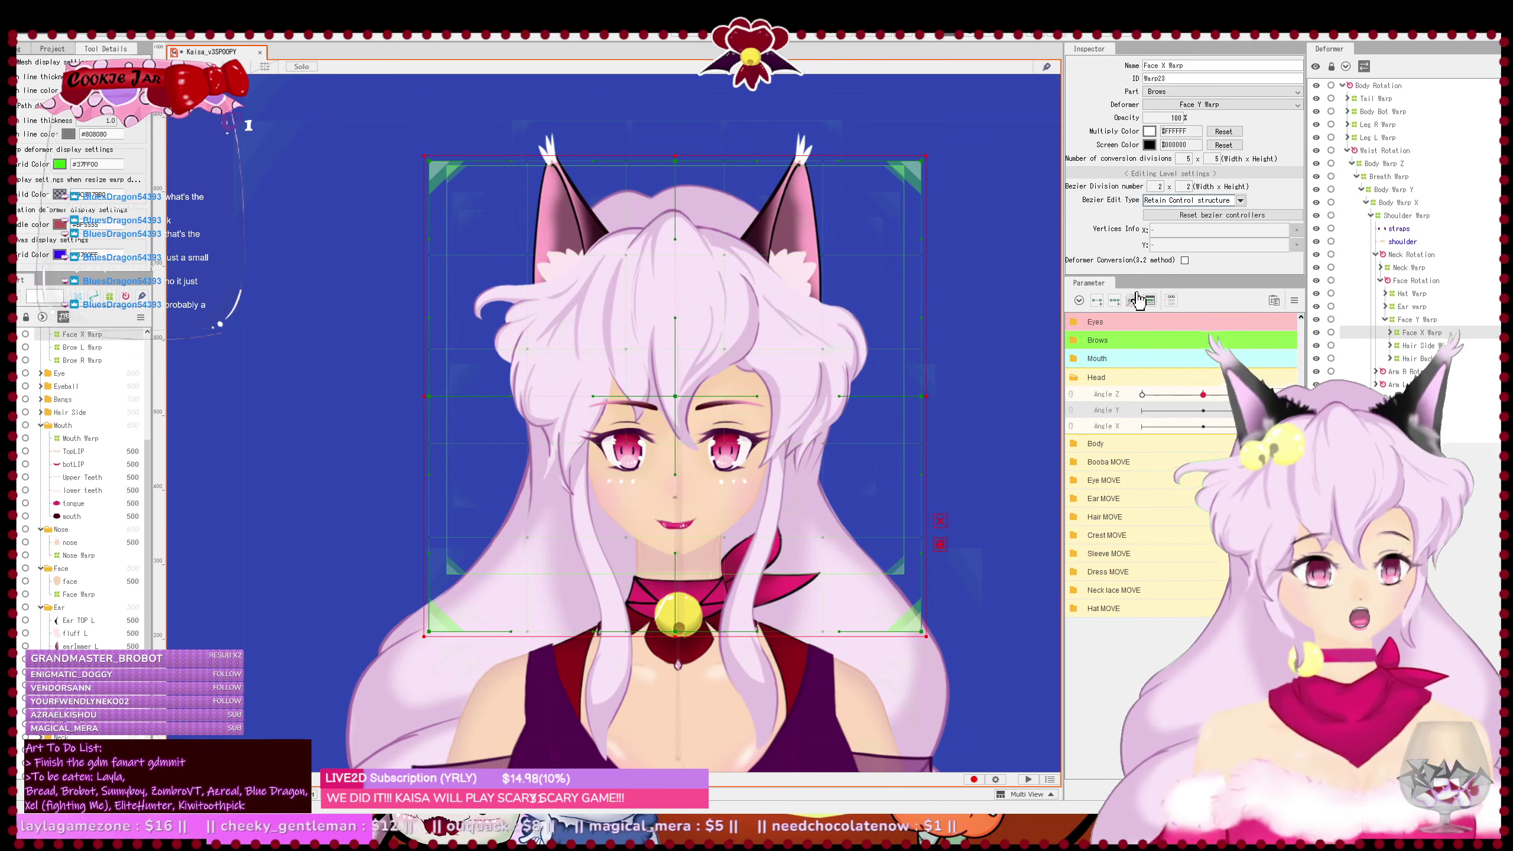
- Open the recently used model file Kaisa_model_v2 to consult its deformer hierarchy
click(30, 8)
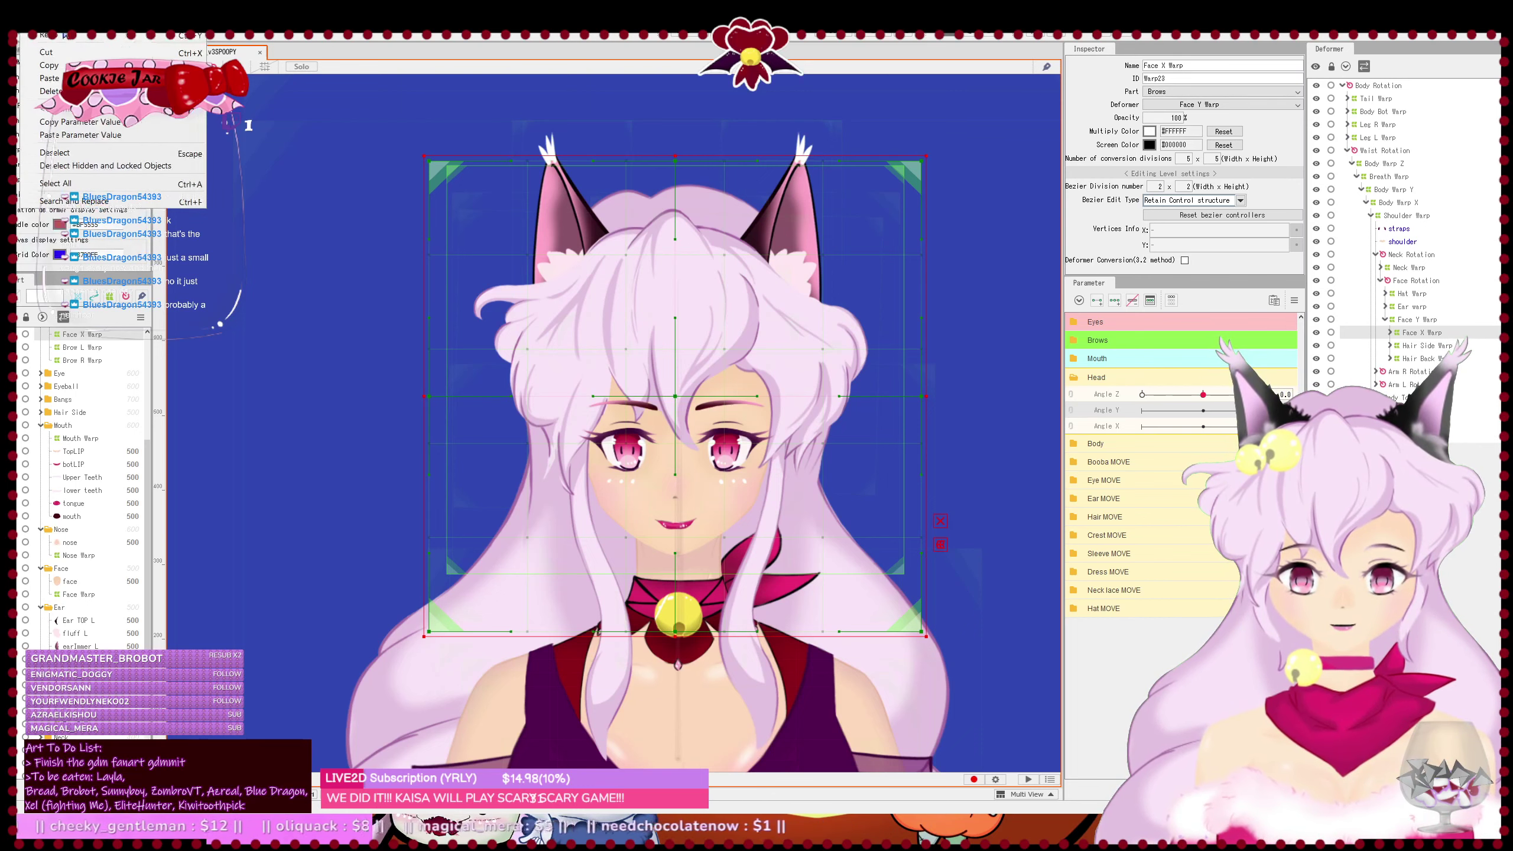
mouse_move(9, 8)
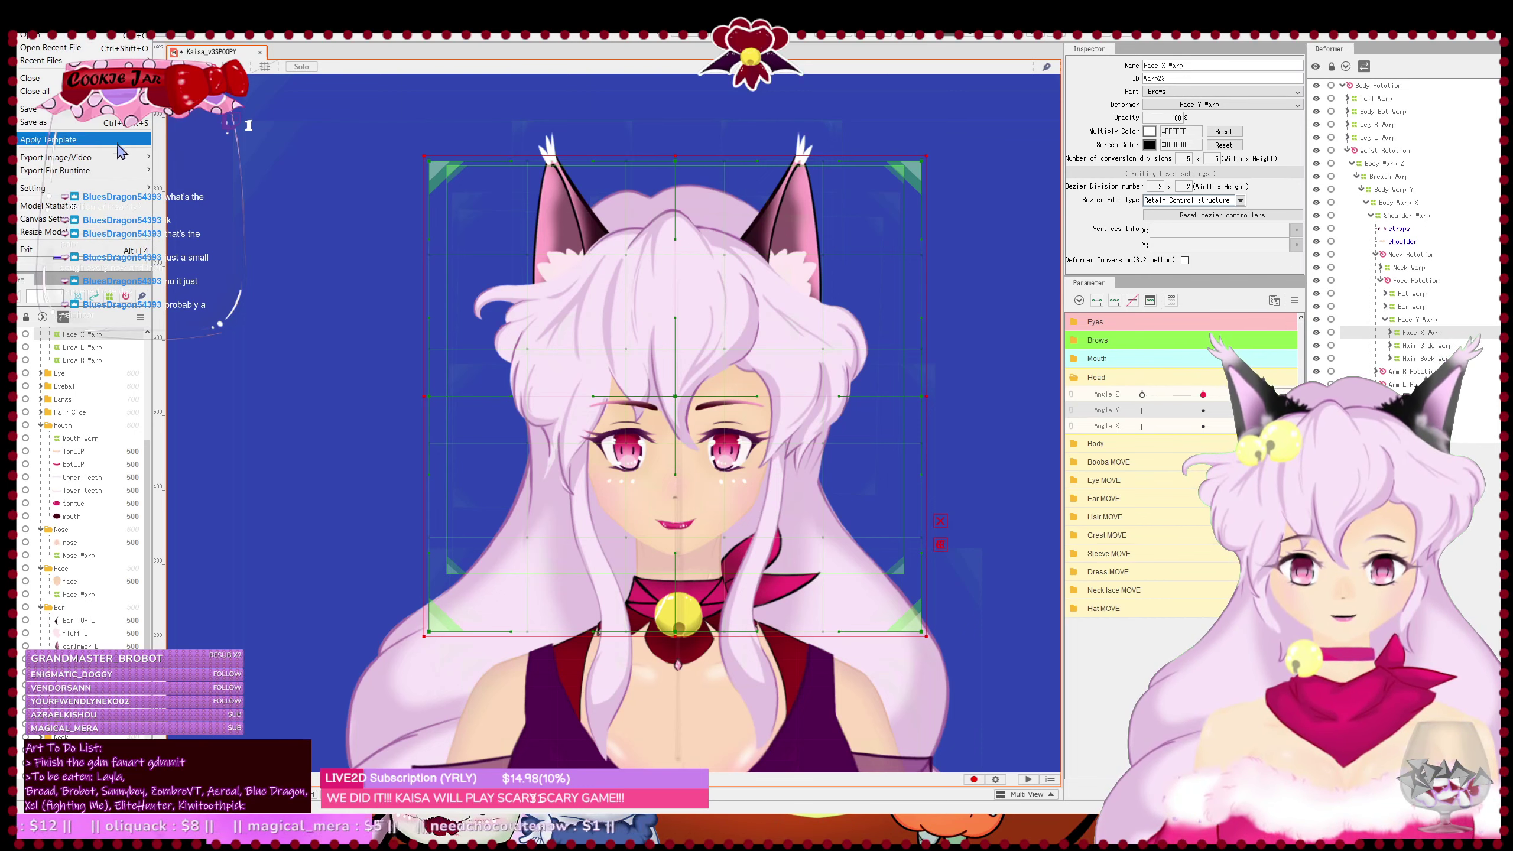
mouse_move(42, 60)
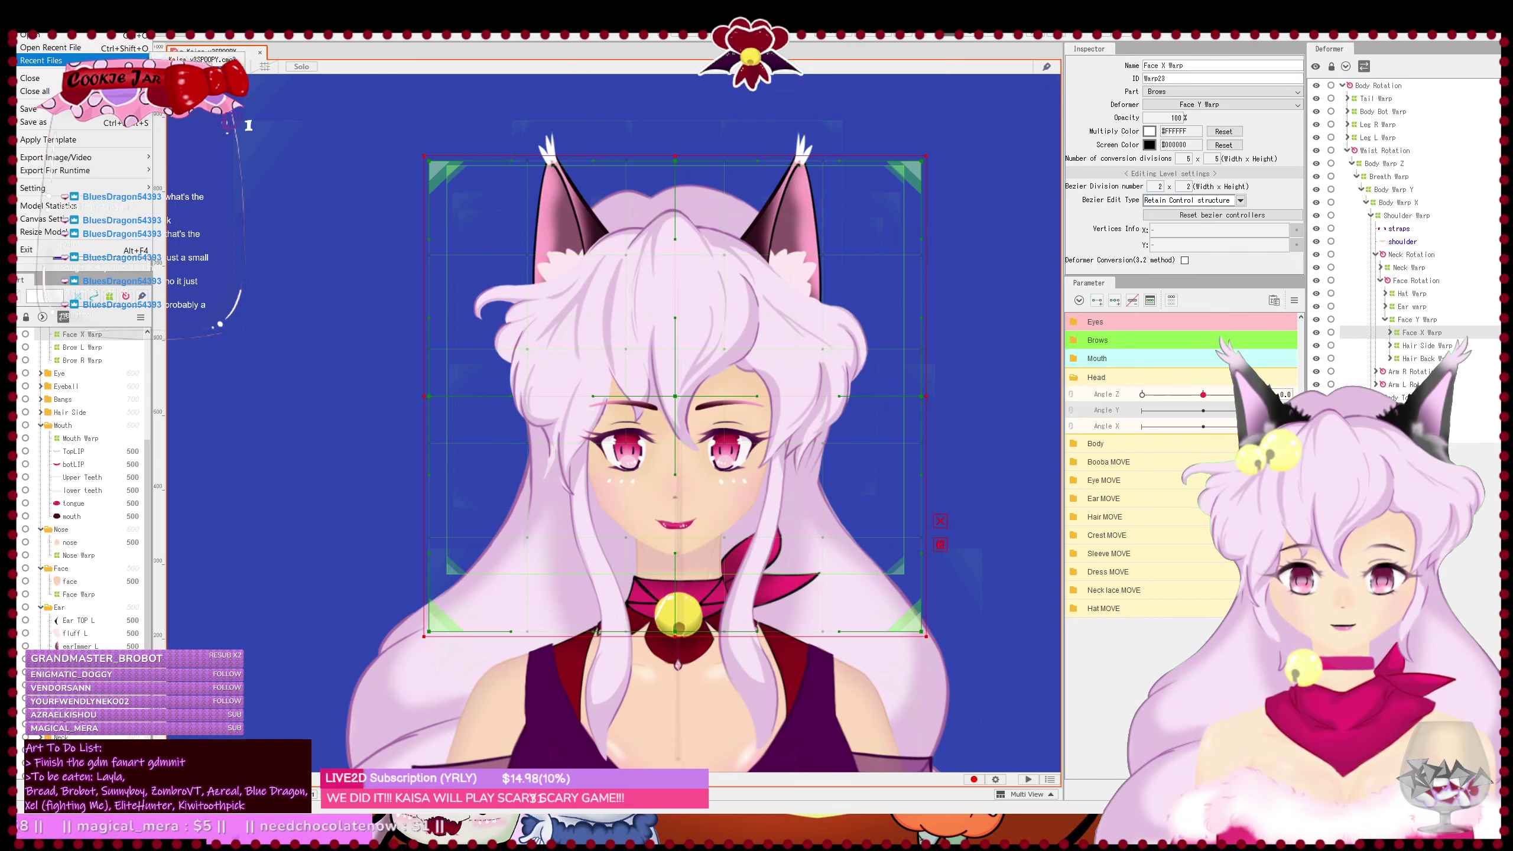
key(Escape)
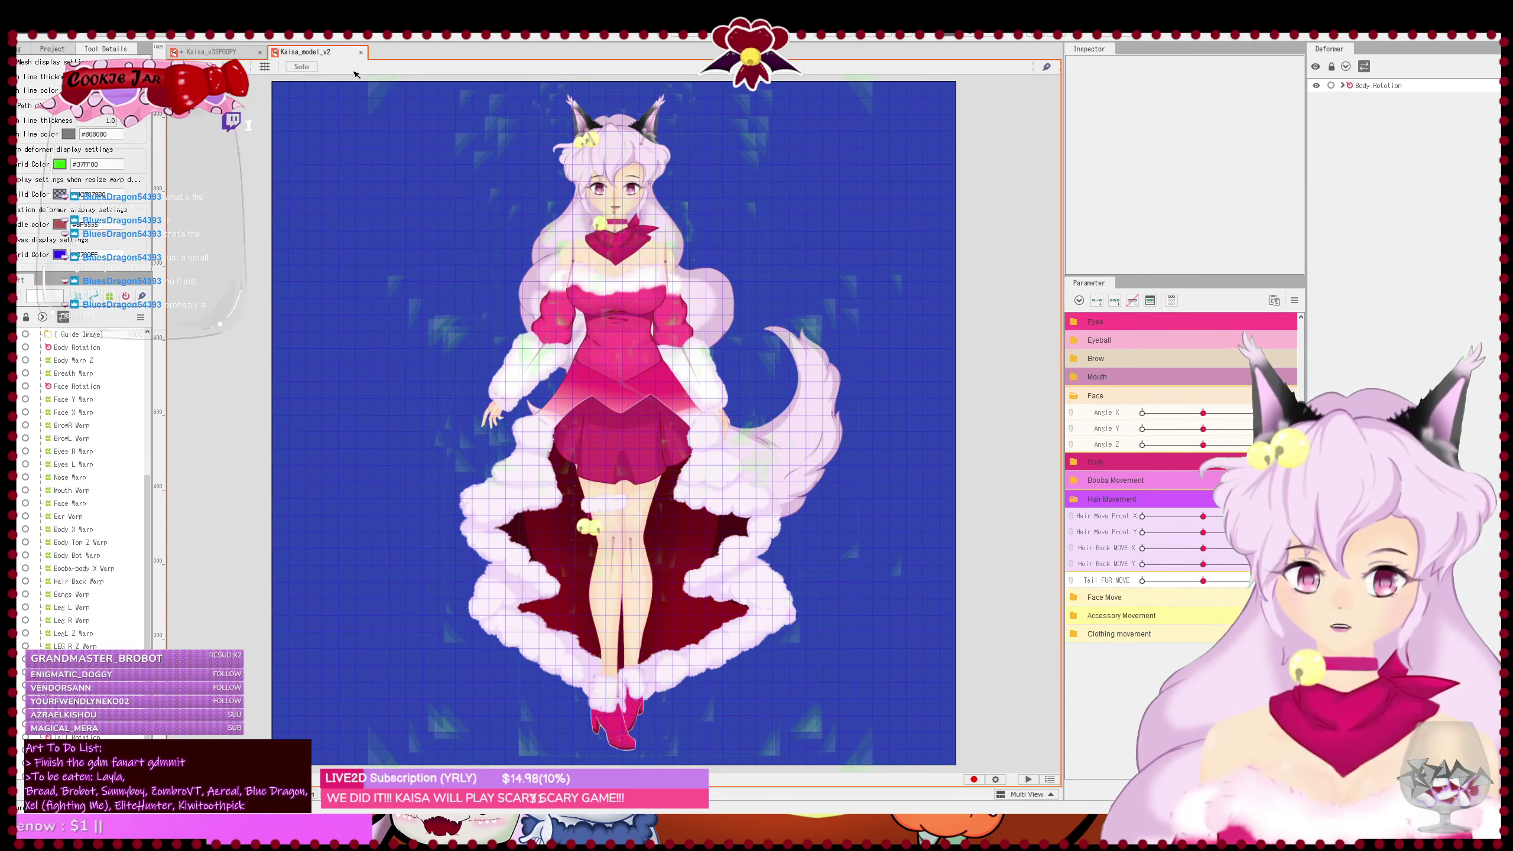
click(1344, 67)
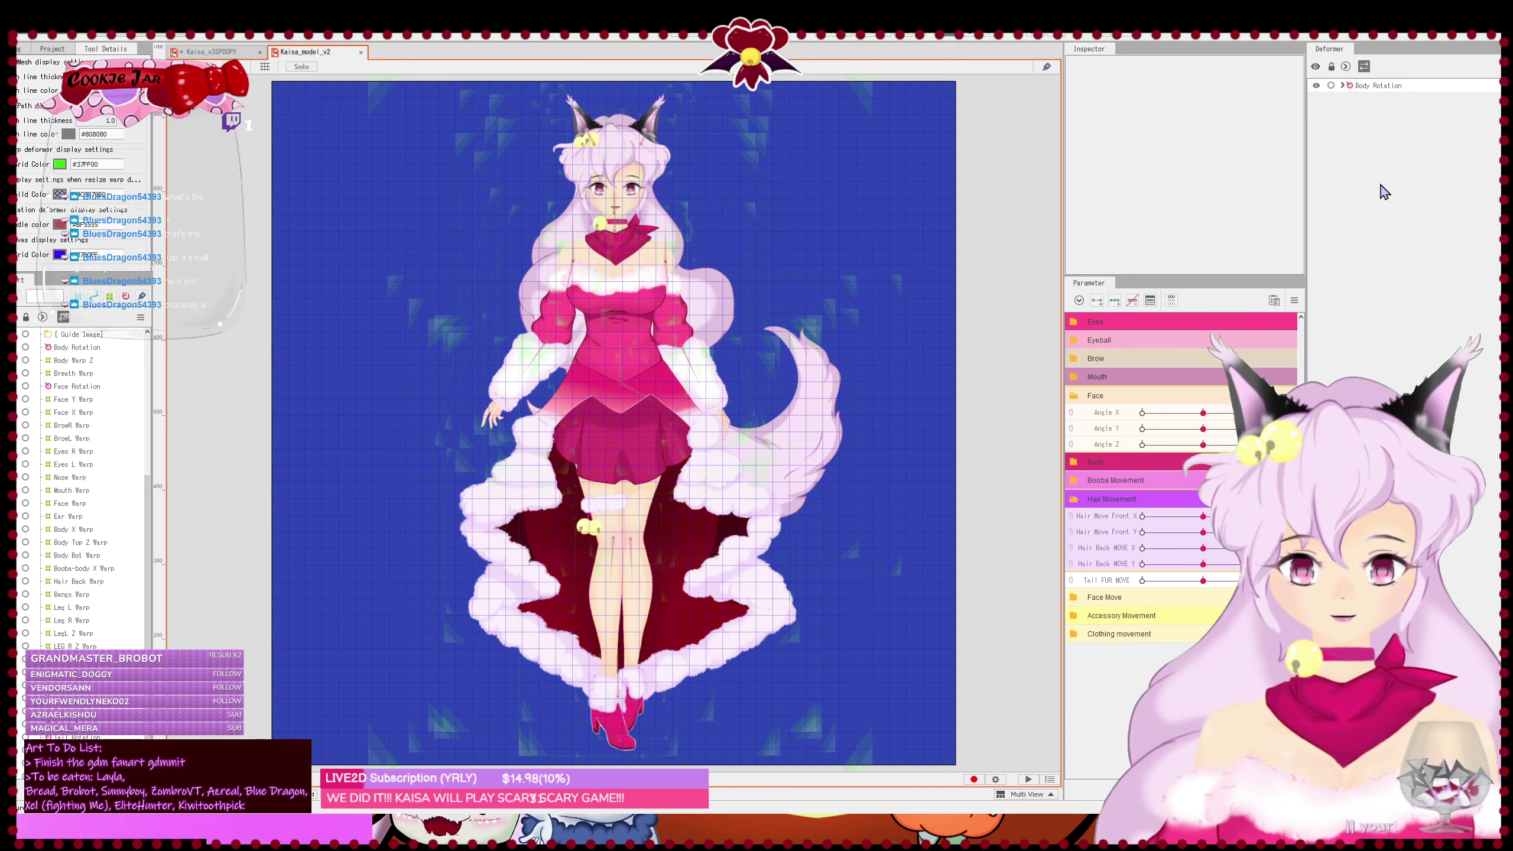
- Expand the old model's deformer hierarchy from Body Rotation through Waist Rotation and Body Warp Z down to Breath Warp
click(1342, 85)
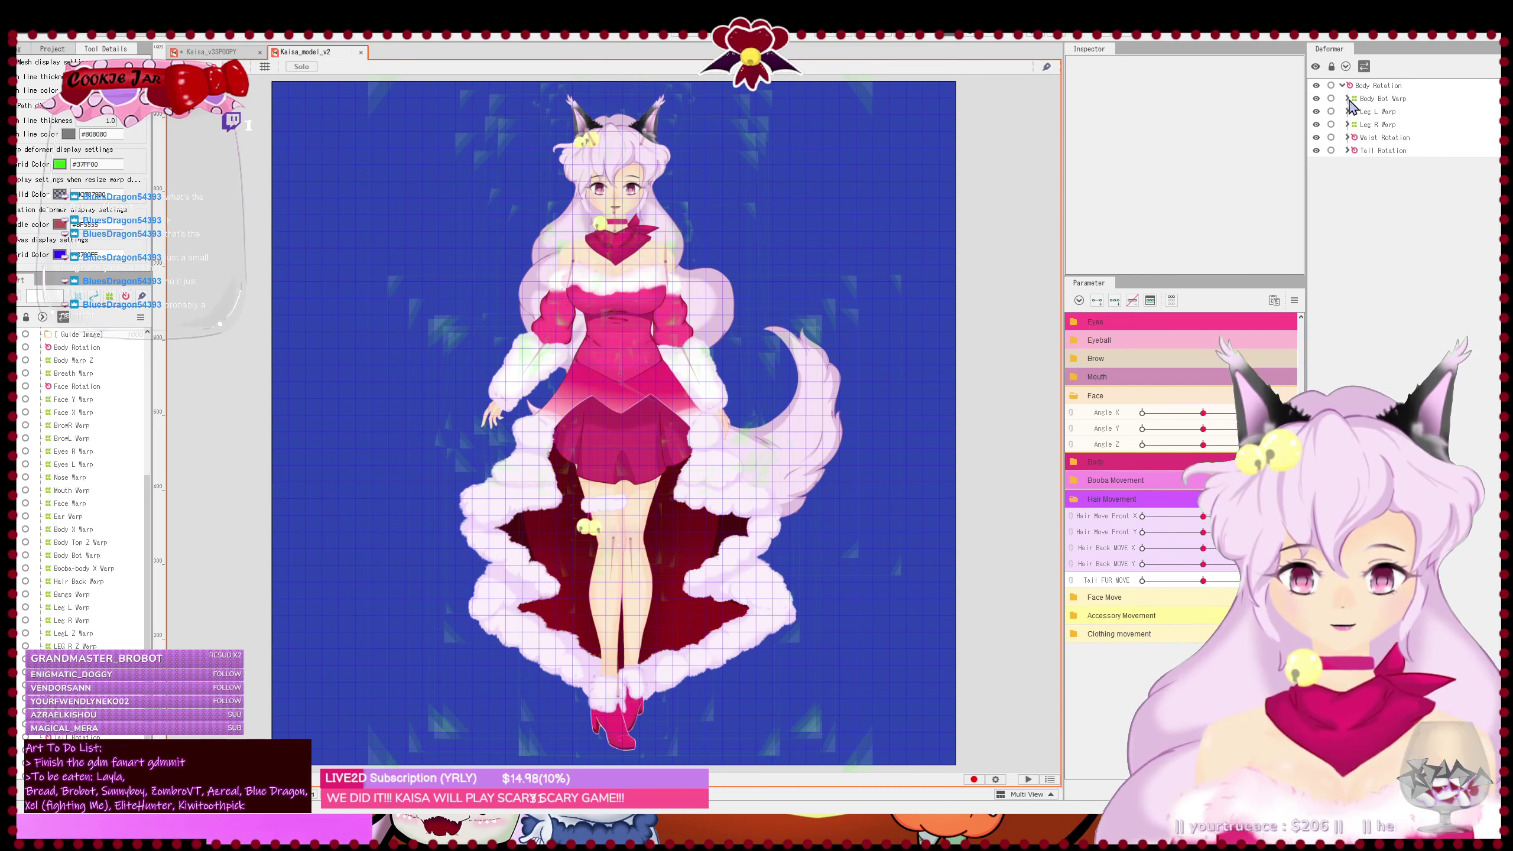
click(1348, 99)
click(1347, 98)
click(1348, 137)
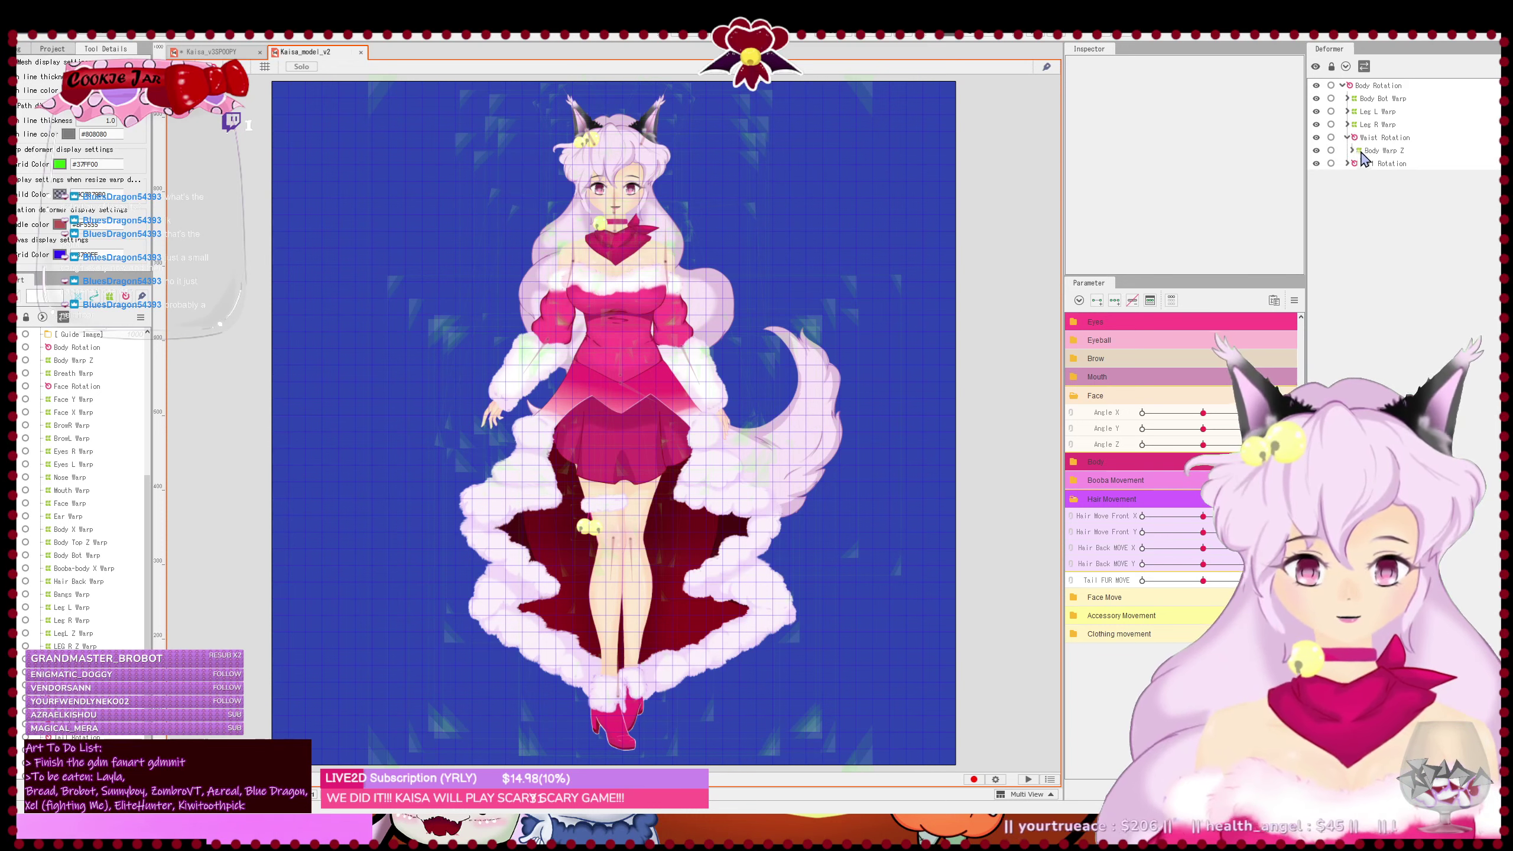
click(1351, 150)
click(1360, 163)
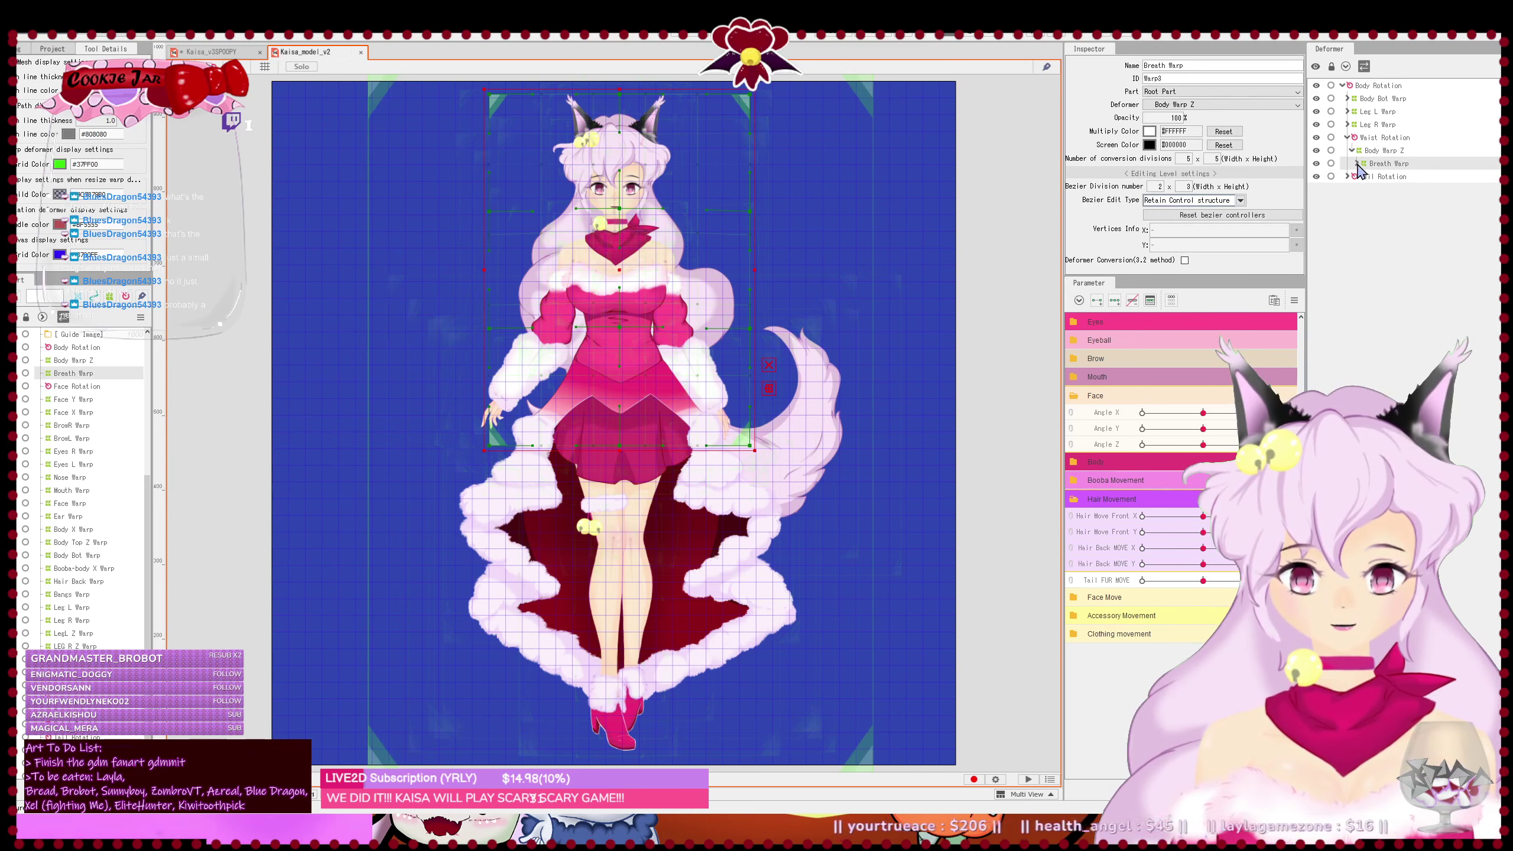
click(1356, 163)
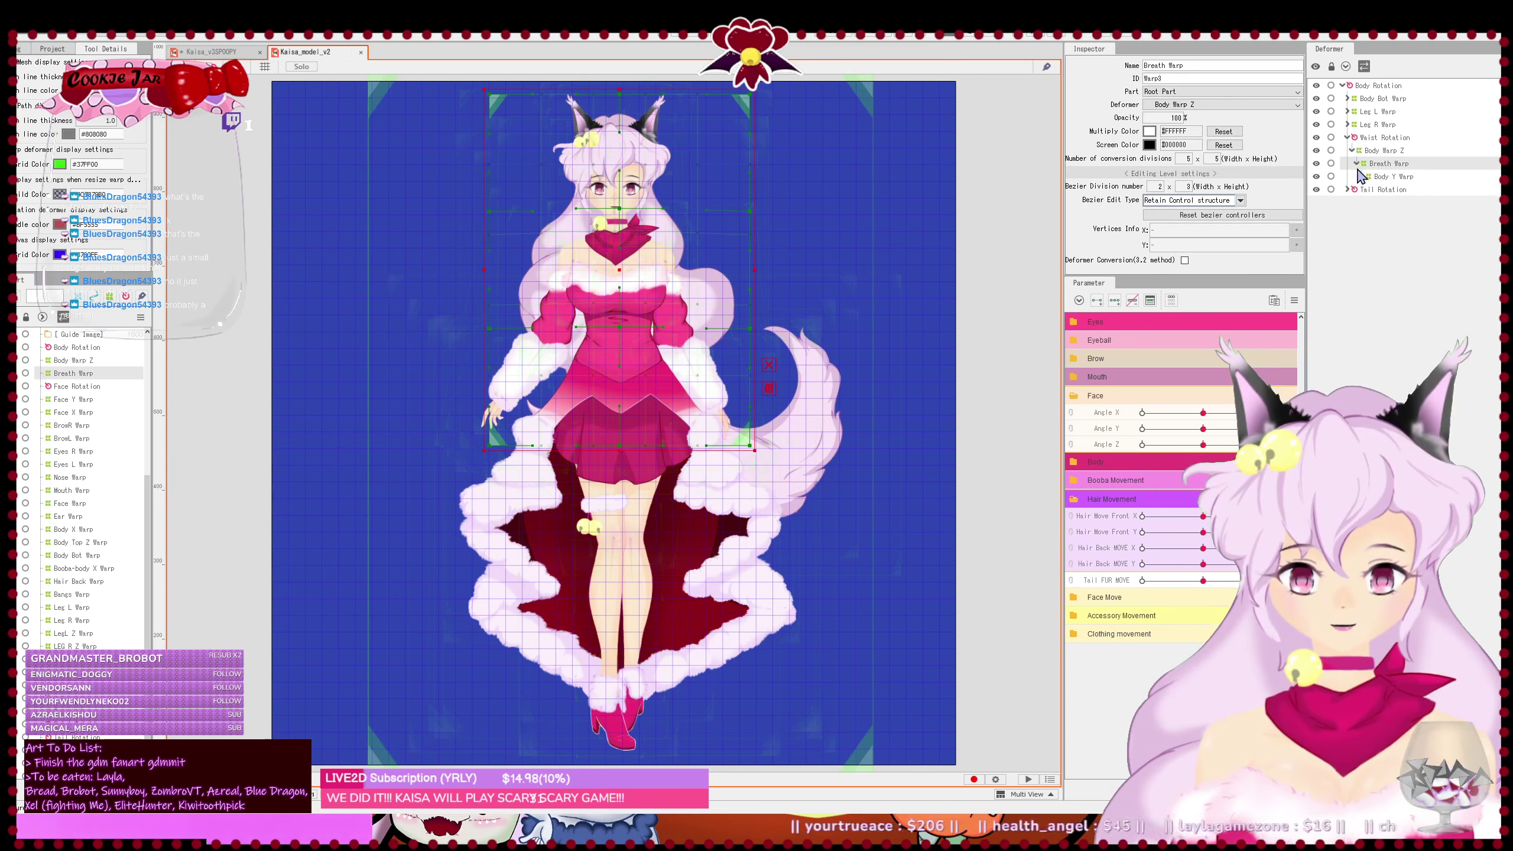
- Expand all deformers of the old model and check the extents and parents of Eyes R Warp and Ear Warp
click(1346, 67)
click(1345, 67)
scroll(1446, 386, down, 3)
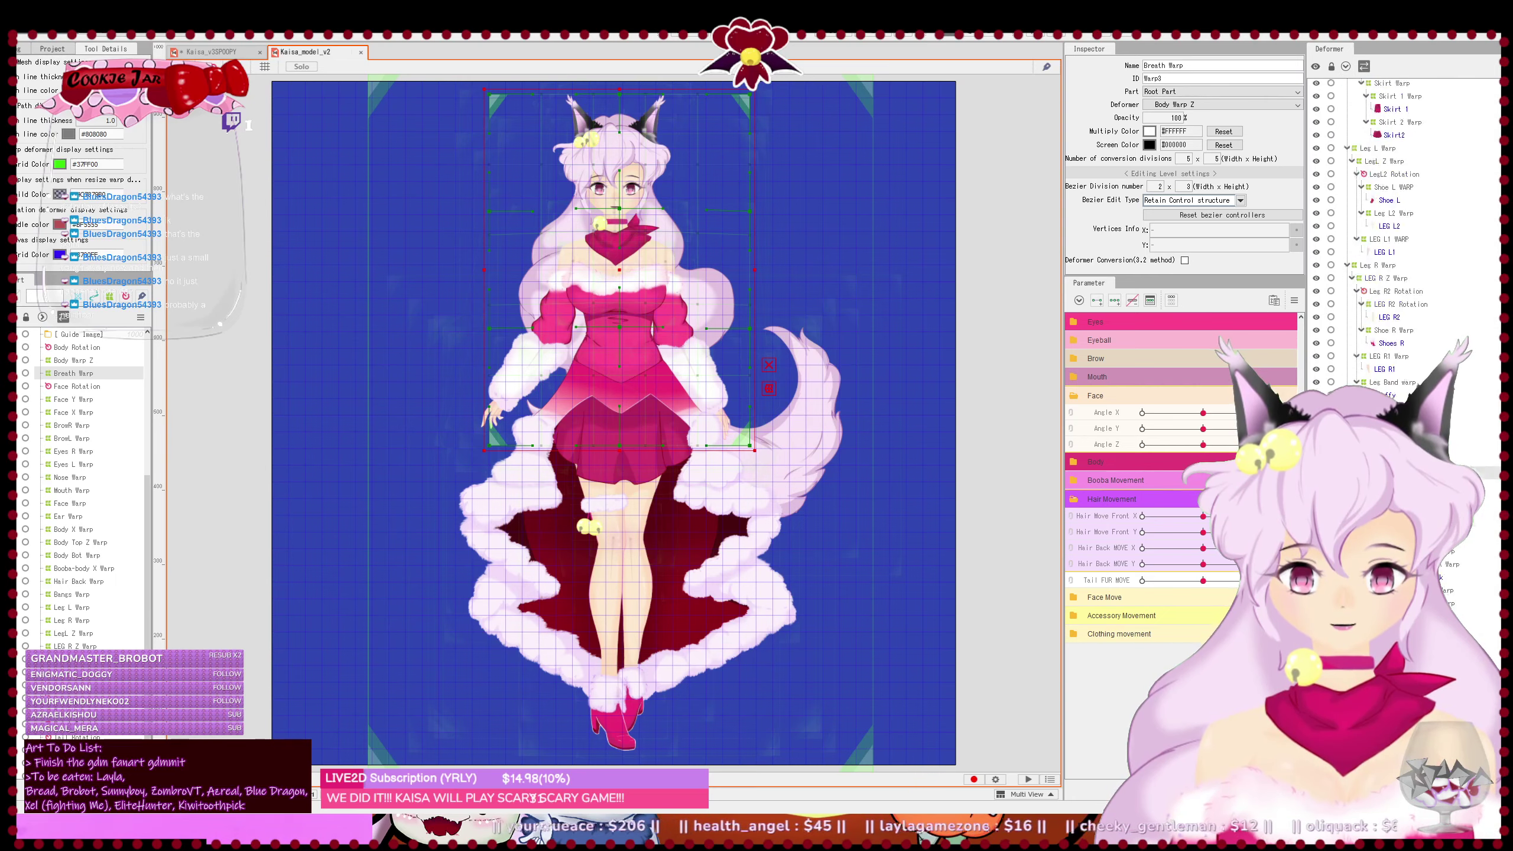
scroll(1446, 386, down, 3)
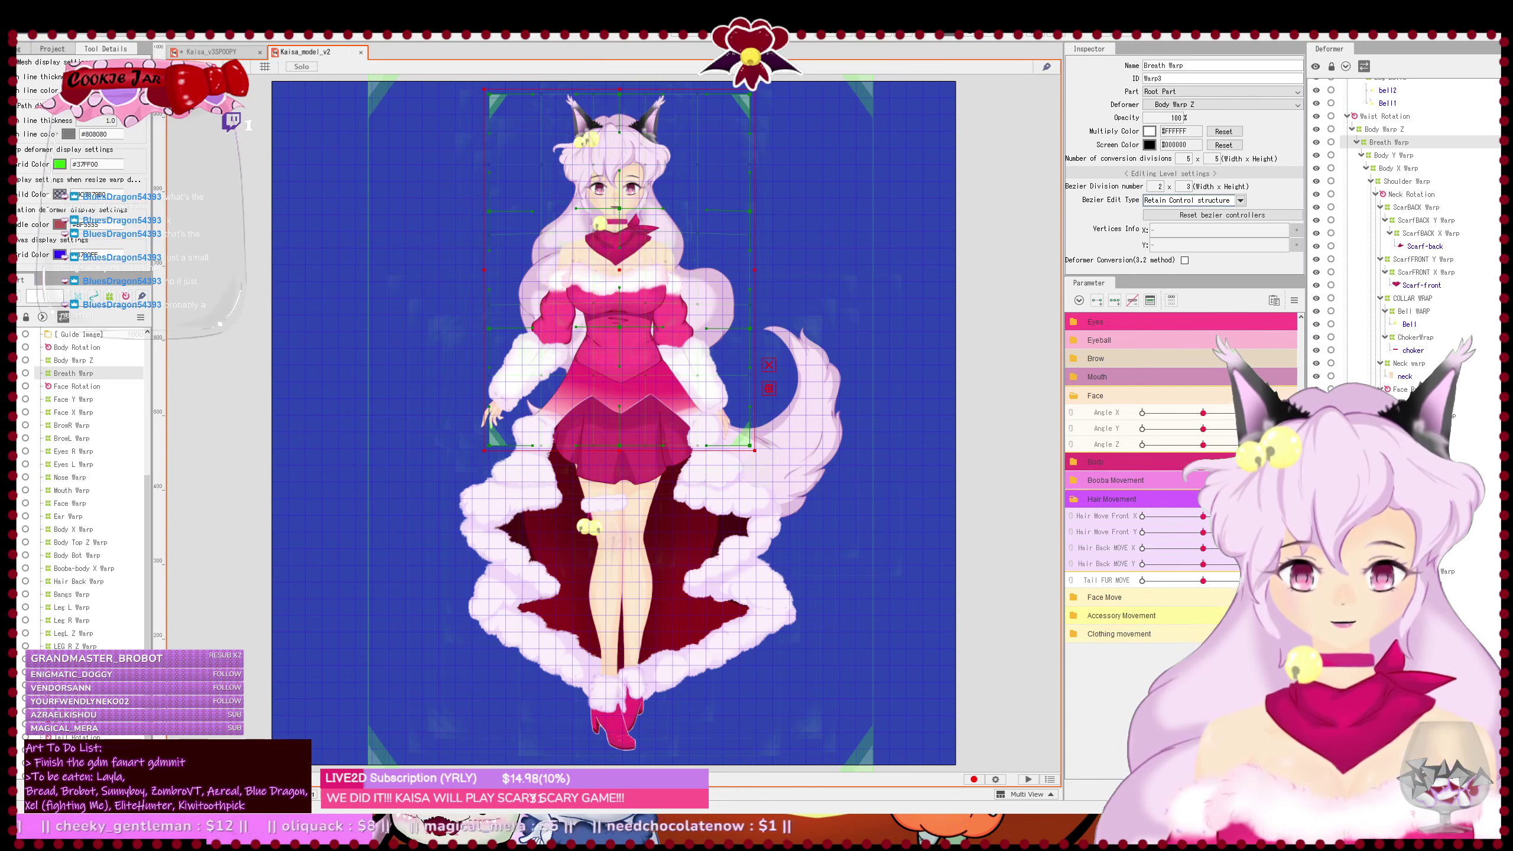
click(73, 451)
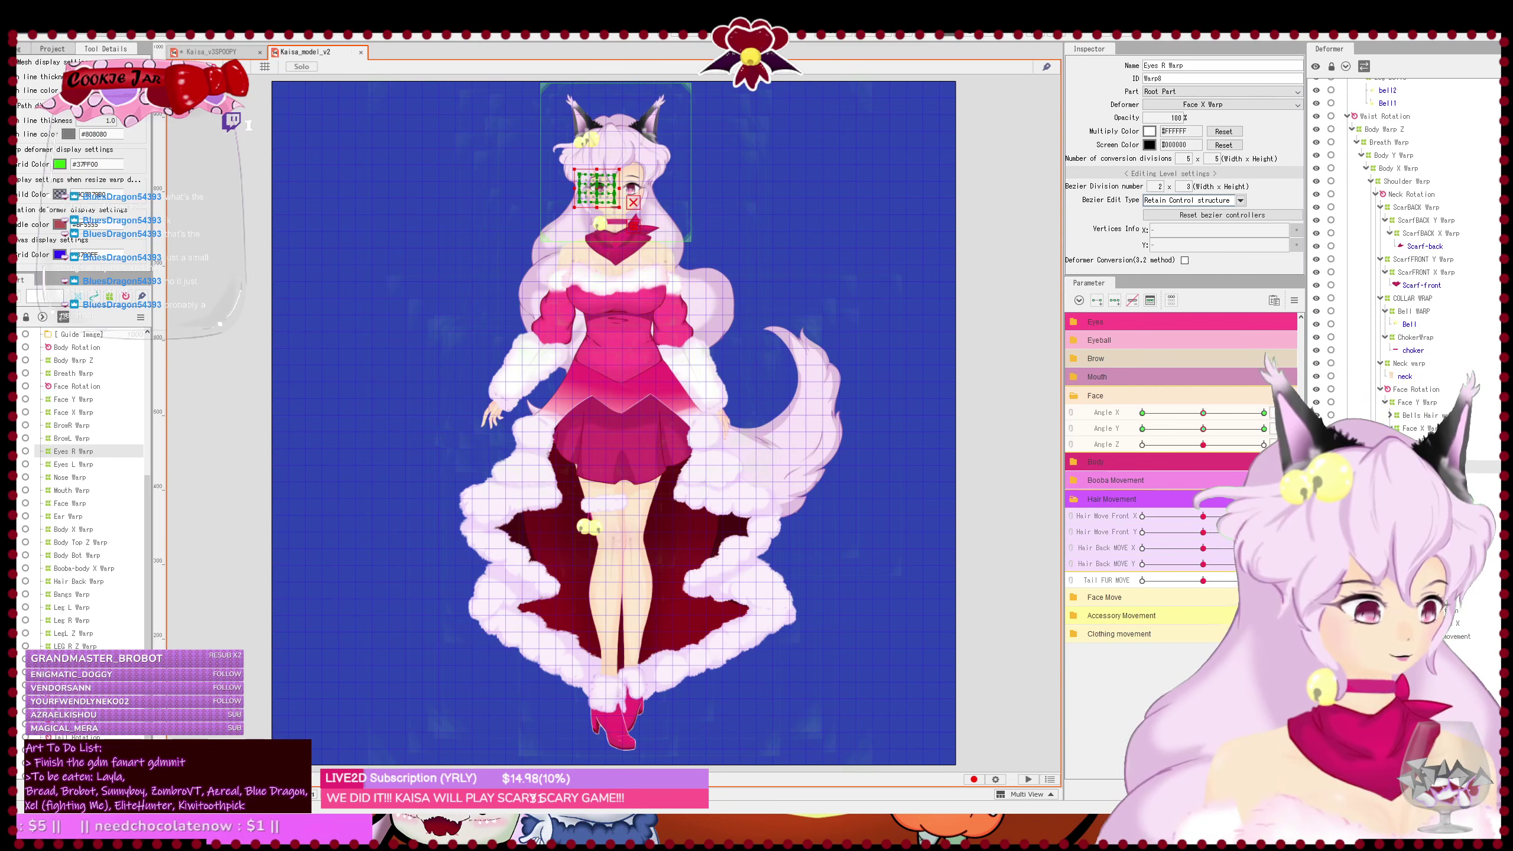
click(67, 516)
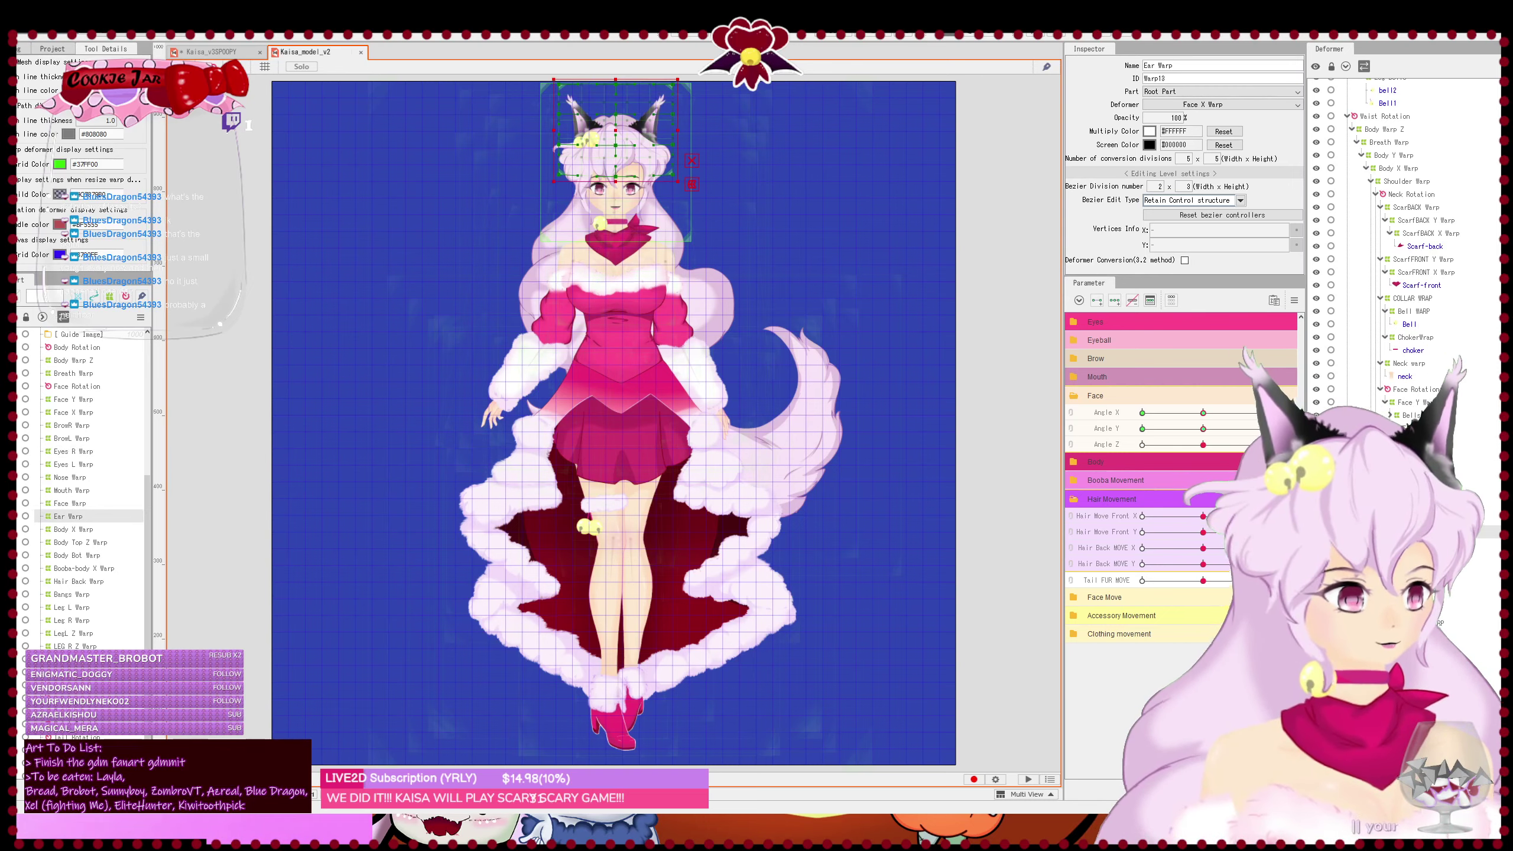
- Return to the newer Kaisa model and make the Ear warp a child of the Face X Warp
click(211, 52)
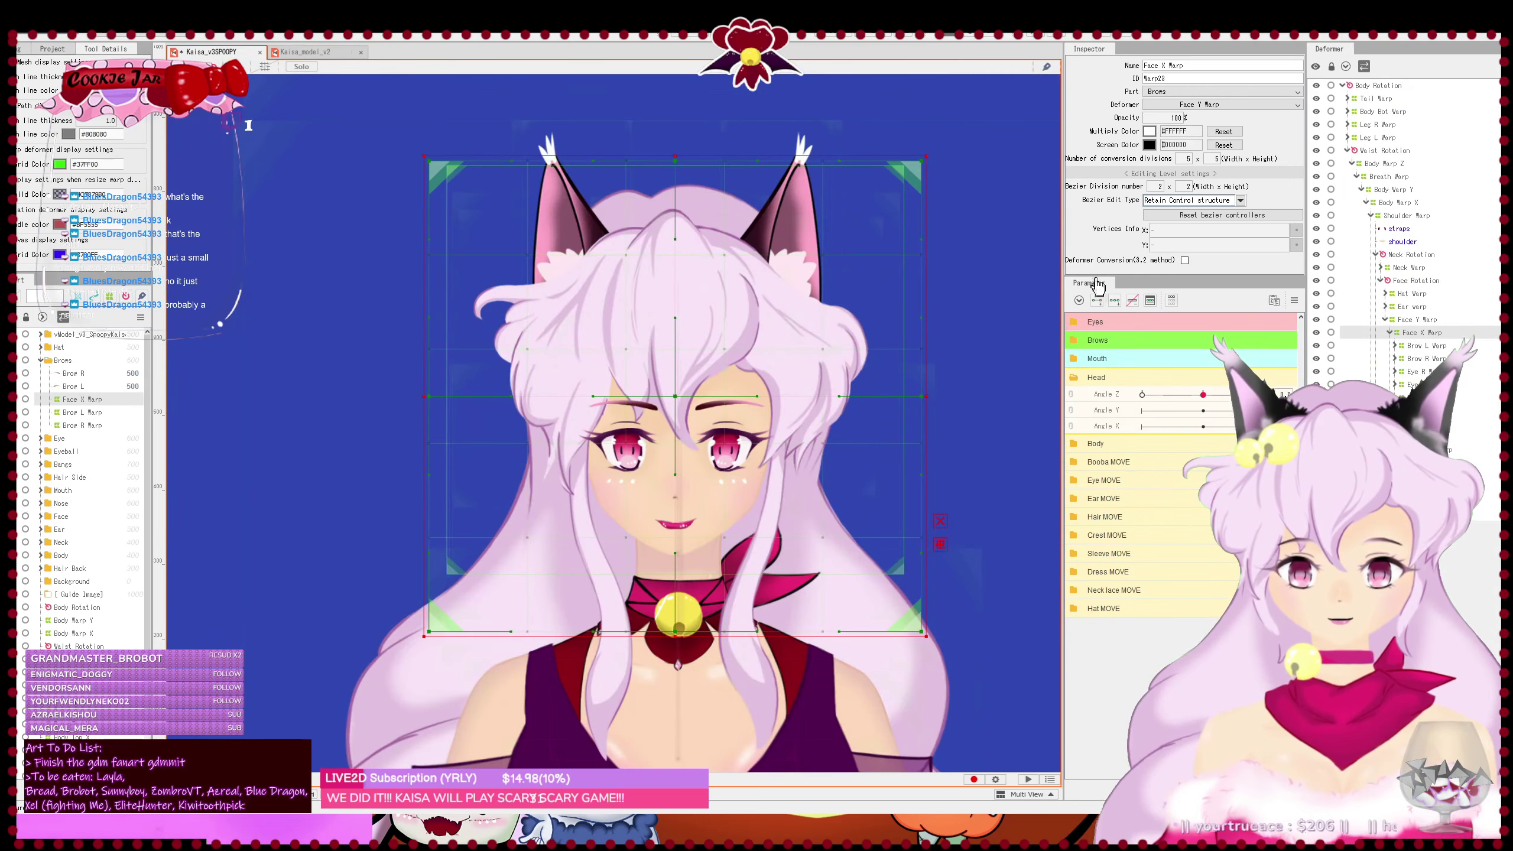
drag(1415, 311, 1426, 341)
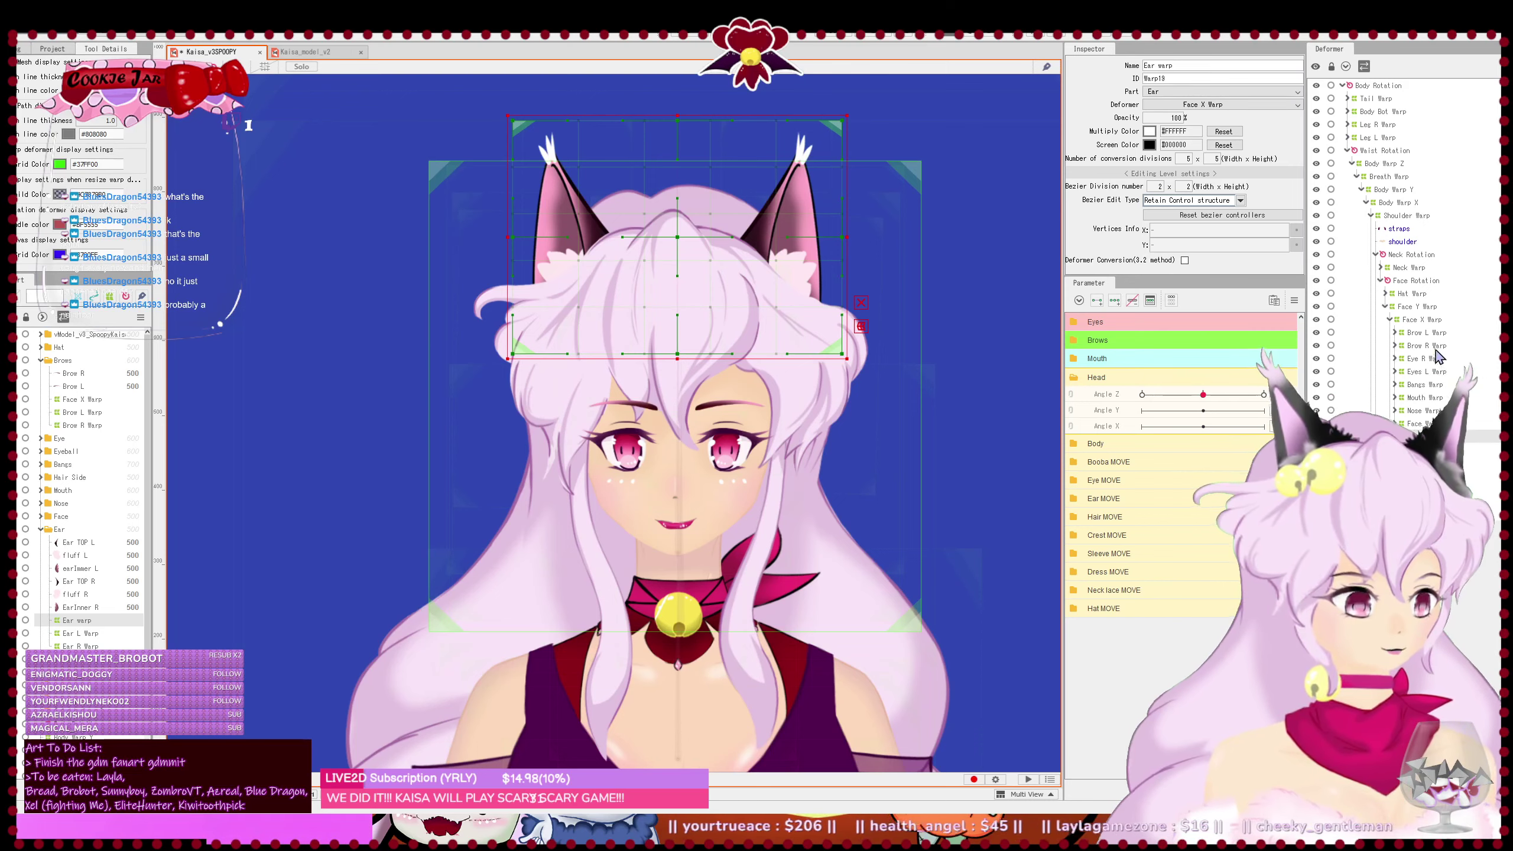
- Raise the Face X Warp's top edge to enclose the Ear warp and its bottom edge to the choker
click(1425, 322)
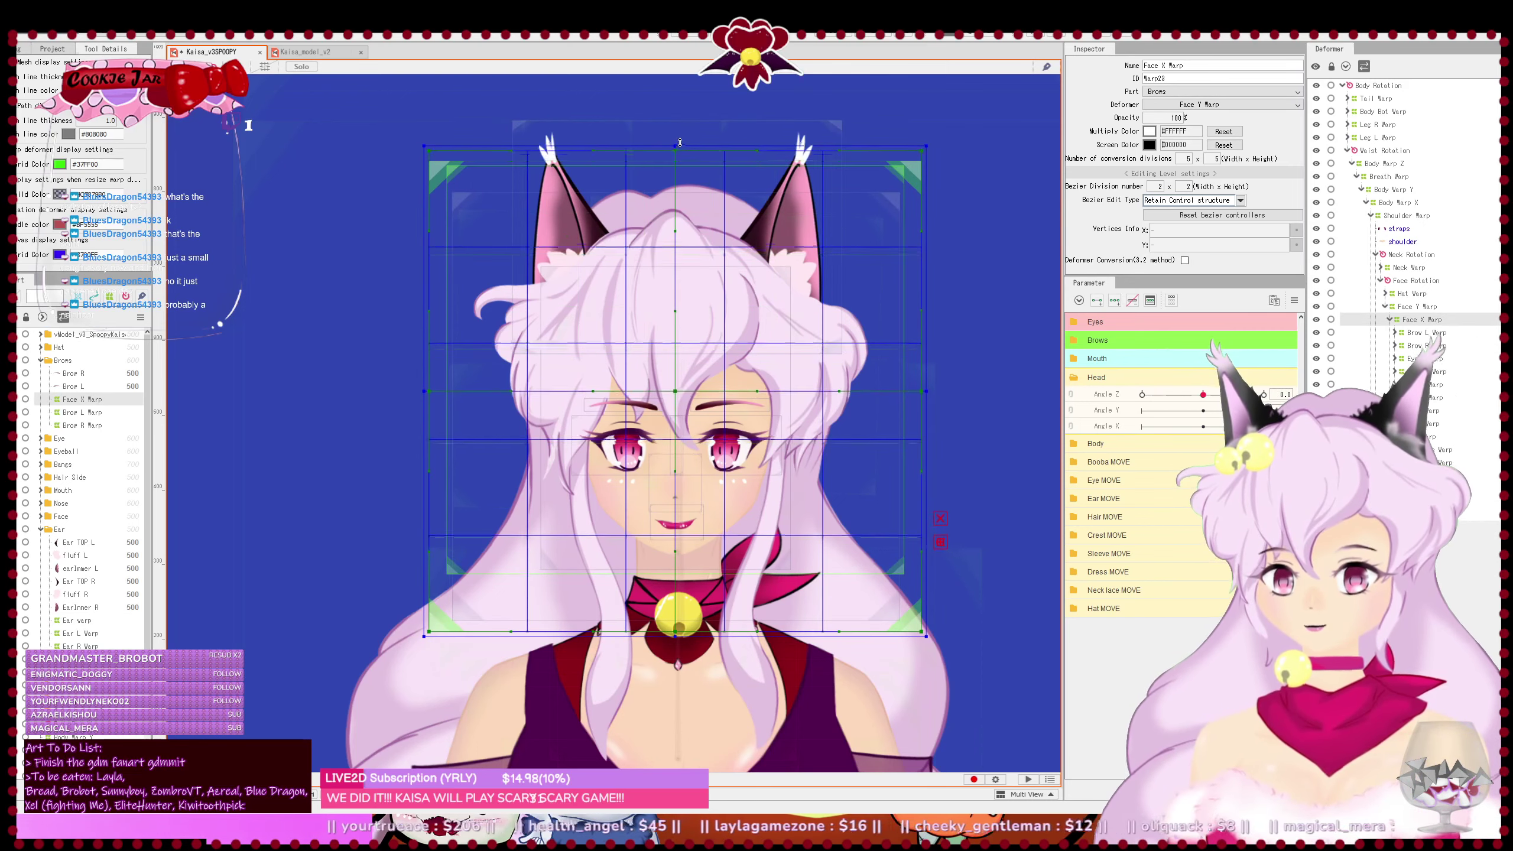
drag(678, 157, 677, 114)
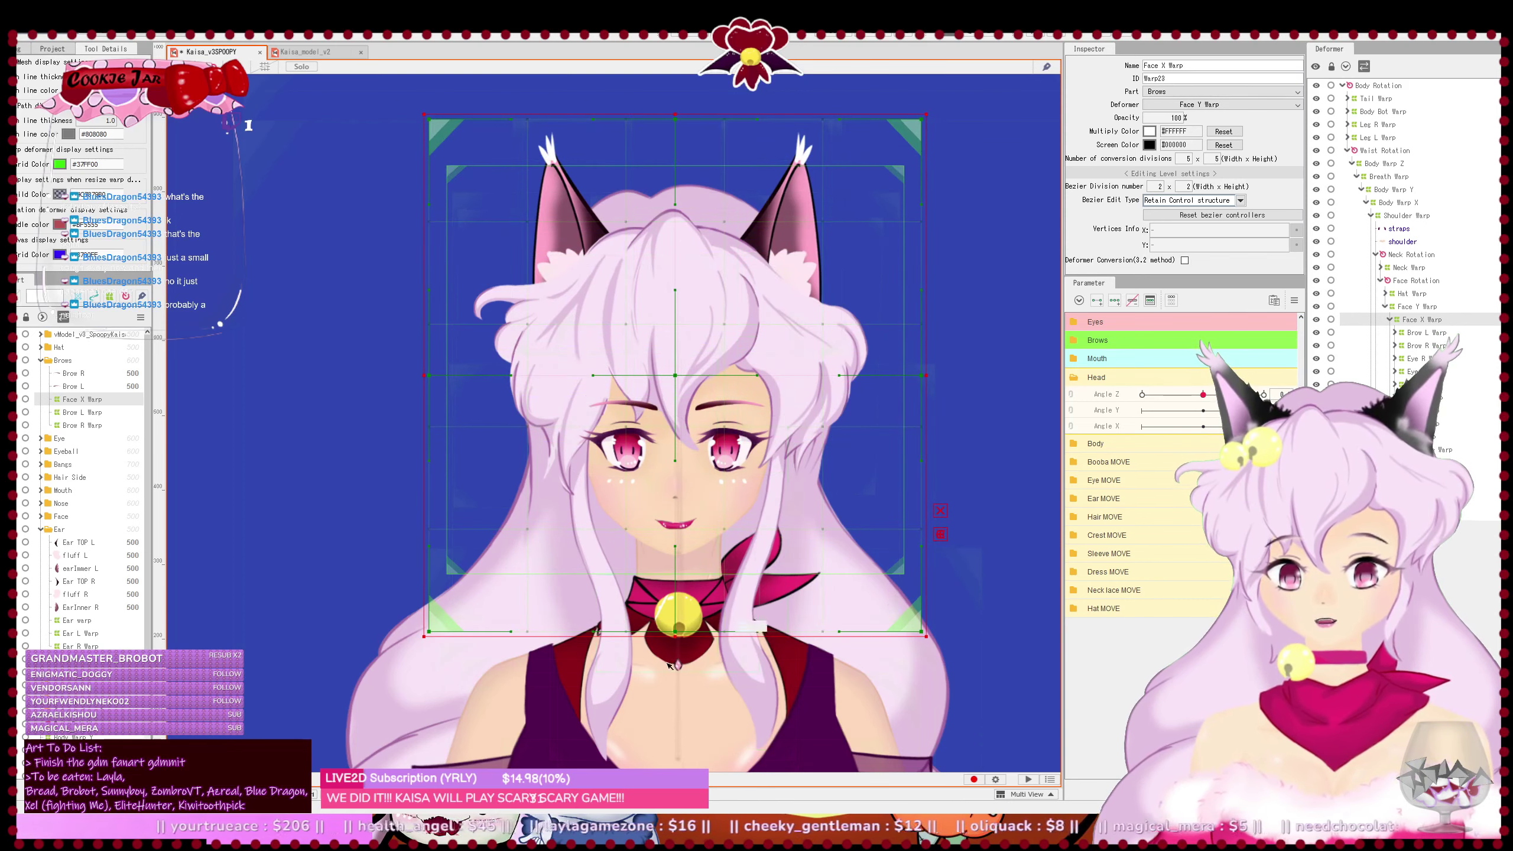
drag(675, 636, 677, 602)
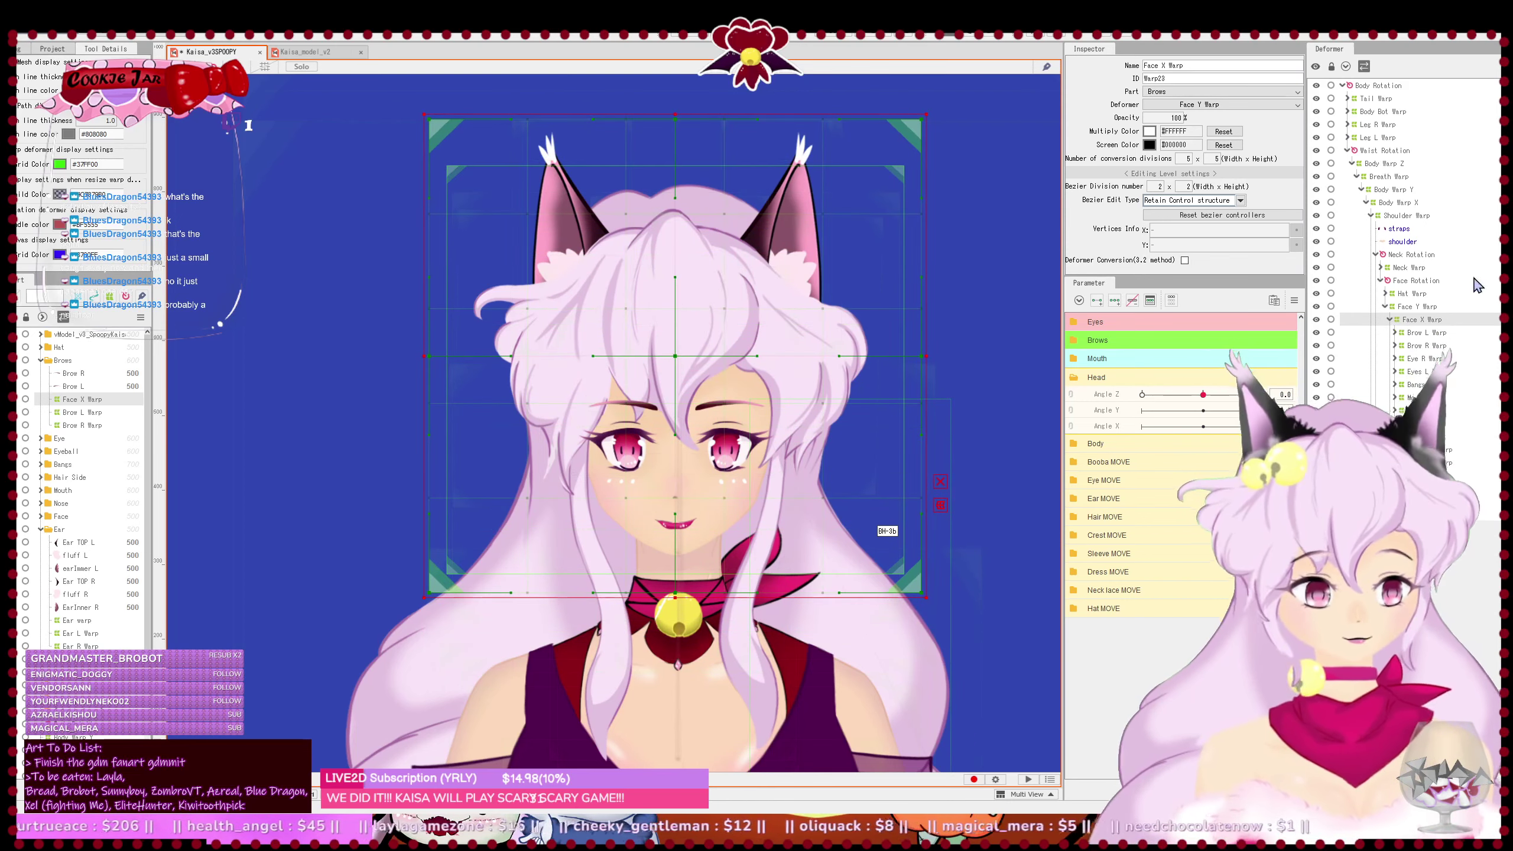
- Compare the Bangs Warp, Hair Side Warp and Face Y Warp boxes within the face hierarchy
click(1427, 384)
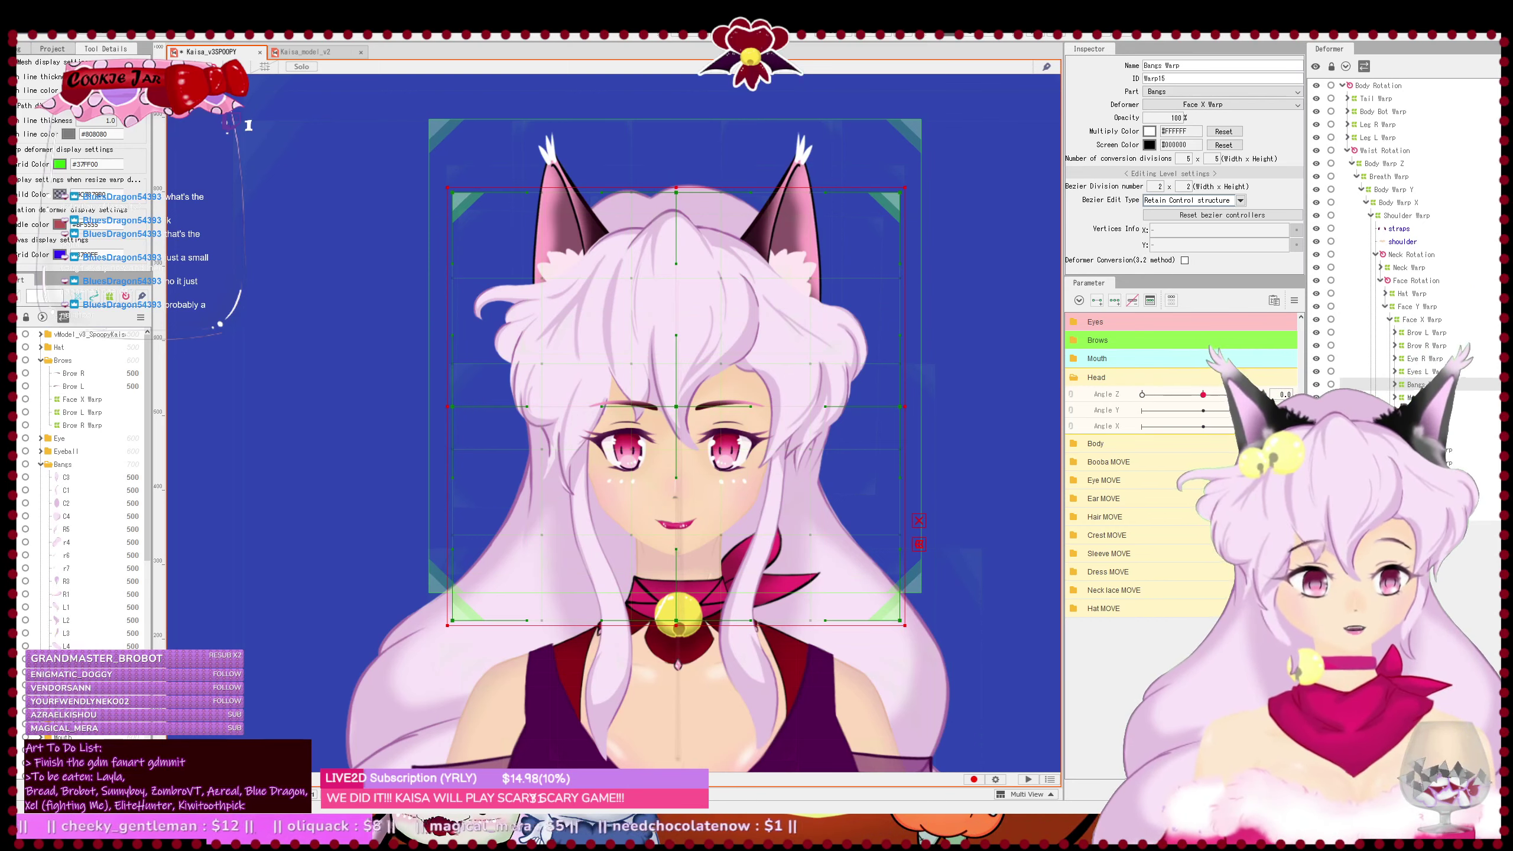
click(1417, 306)
click(1426, 449)
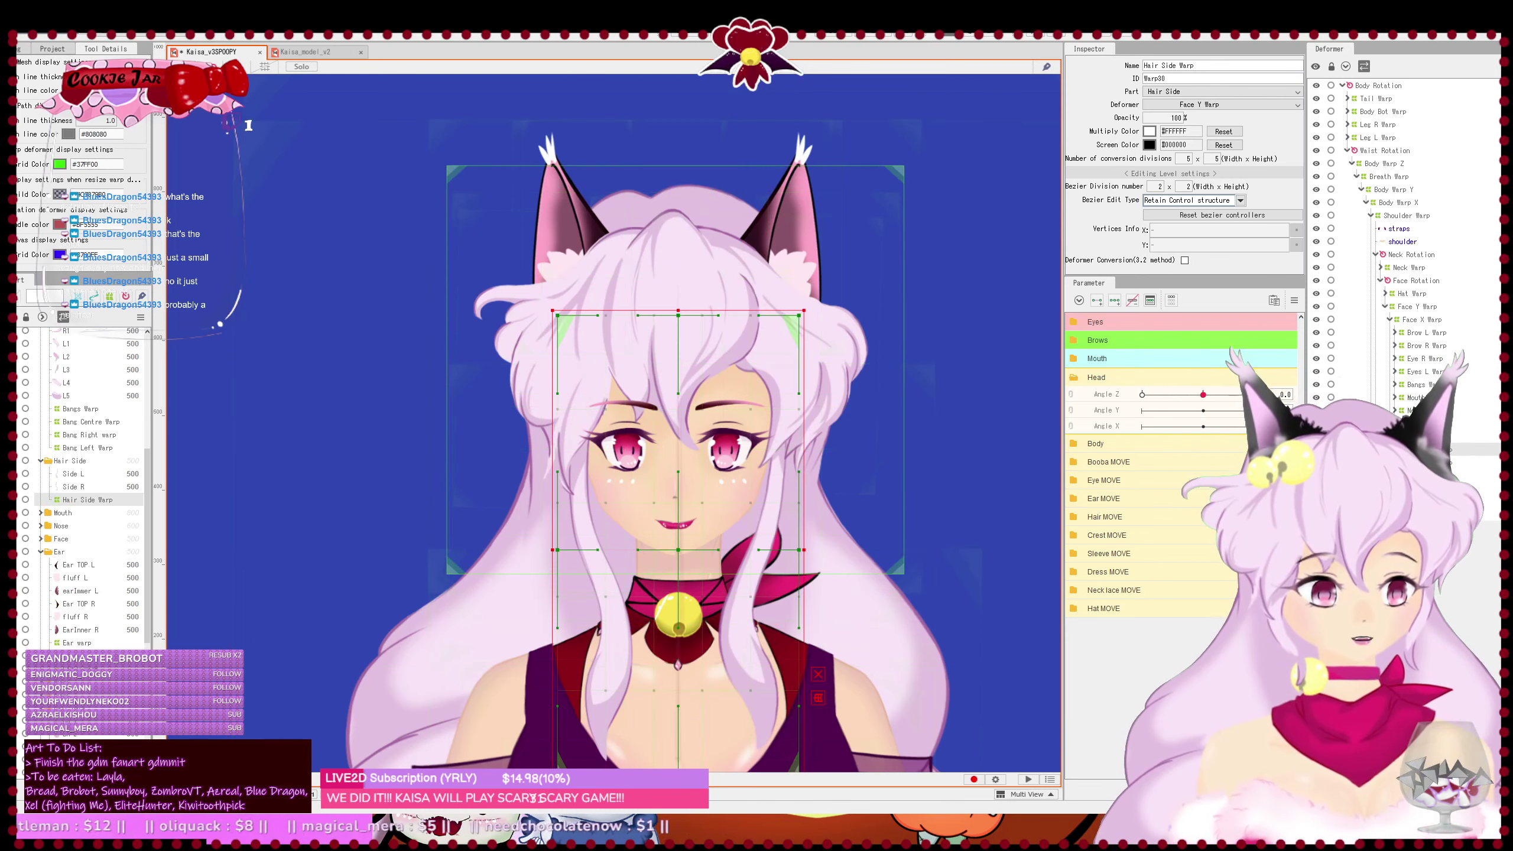
click(1390, 319)
click(1385, 306)
click(1408, 308)
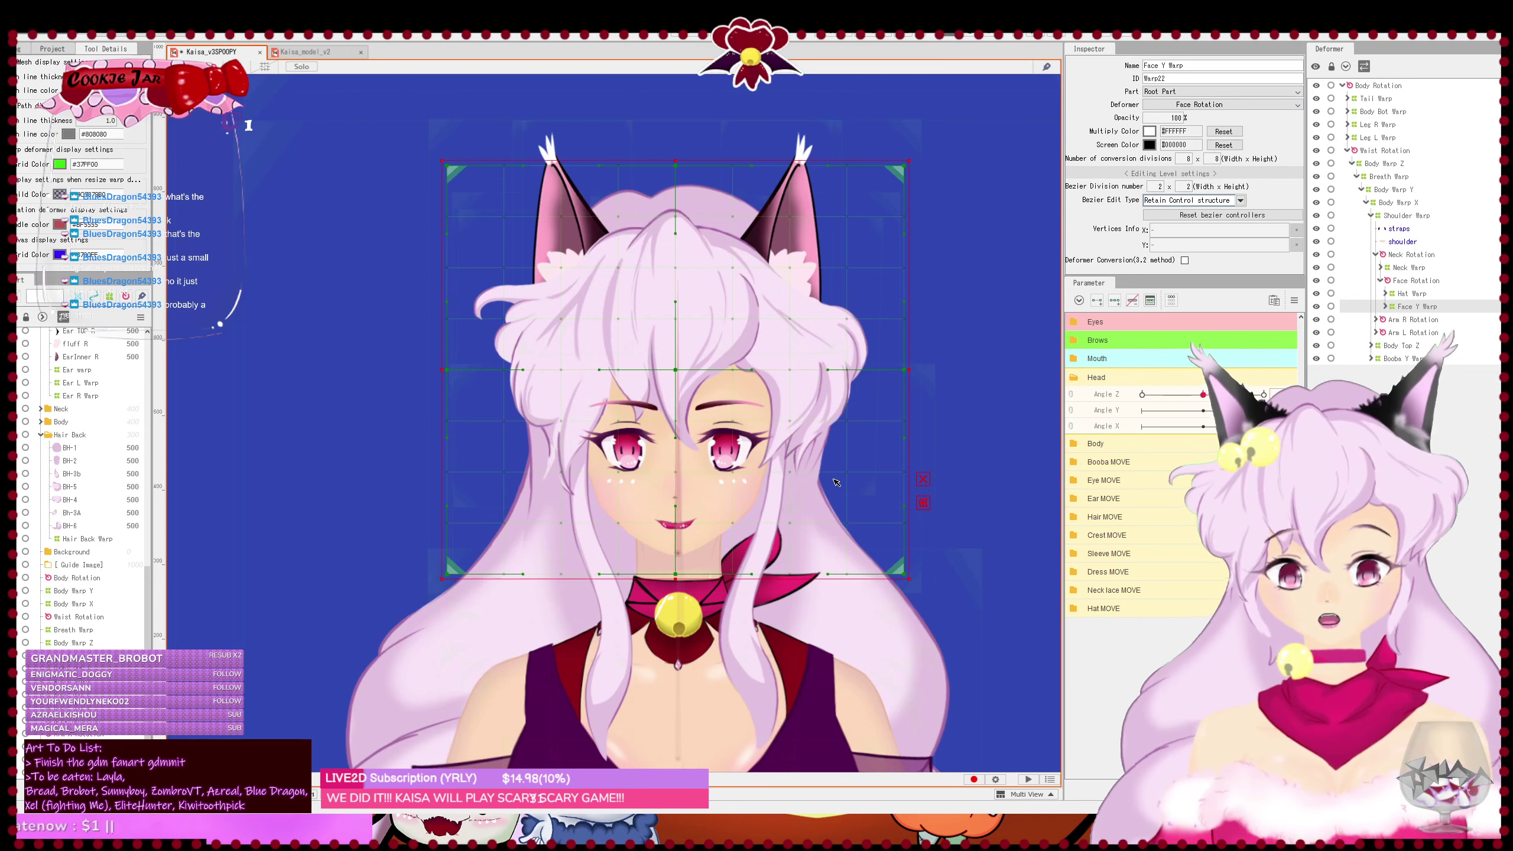
- Extend the Face Y Warp's top edge above the ear tips and save the model
drag(713, 689, 687, 616)
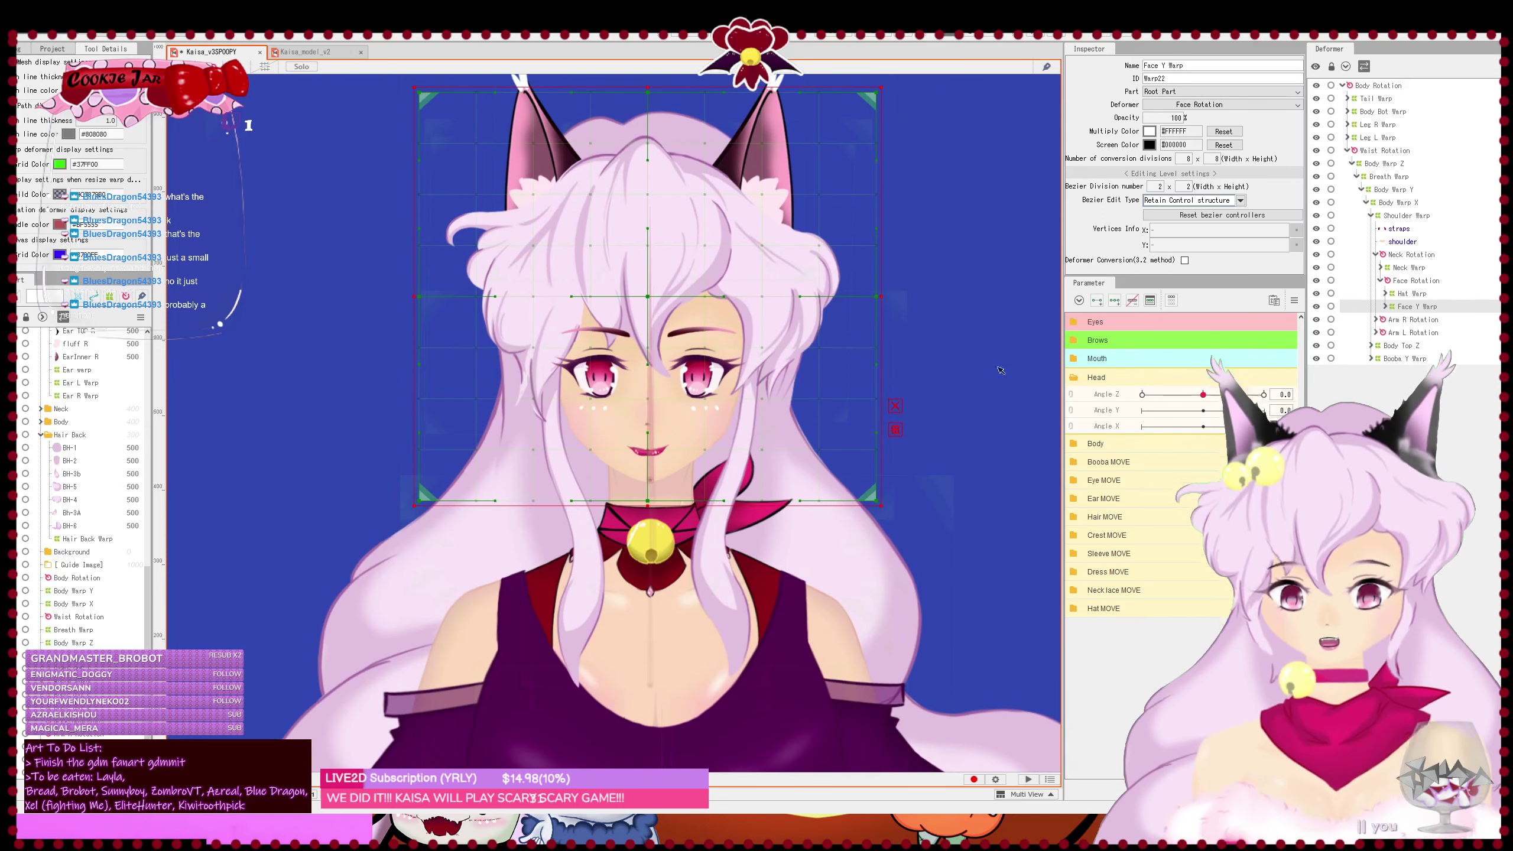
scroll(1000, 370, up, 3)
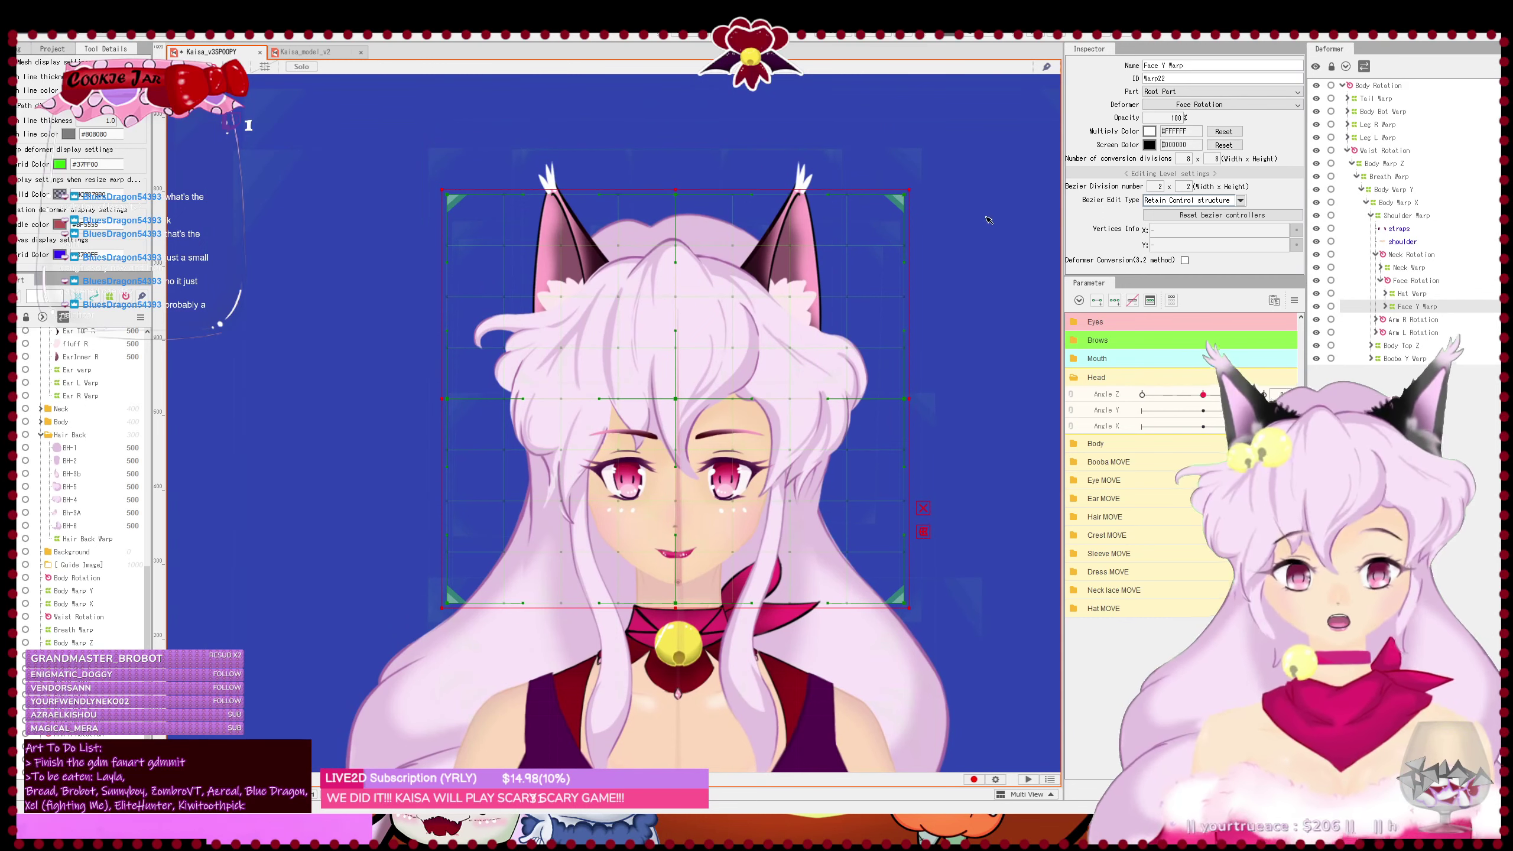
drag(672, 190, 674, 144)
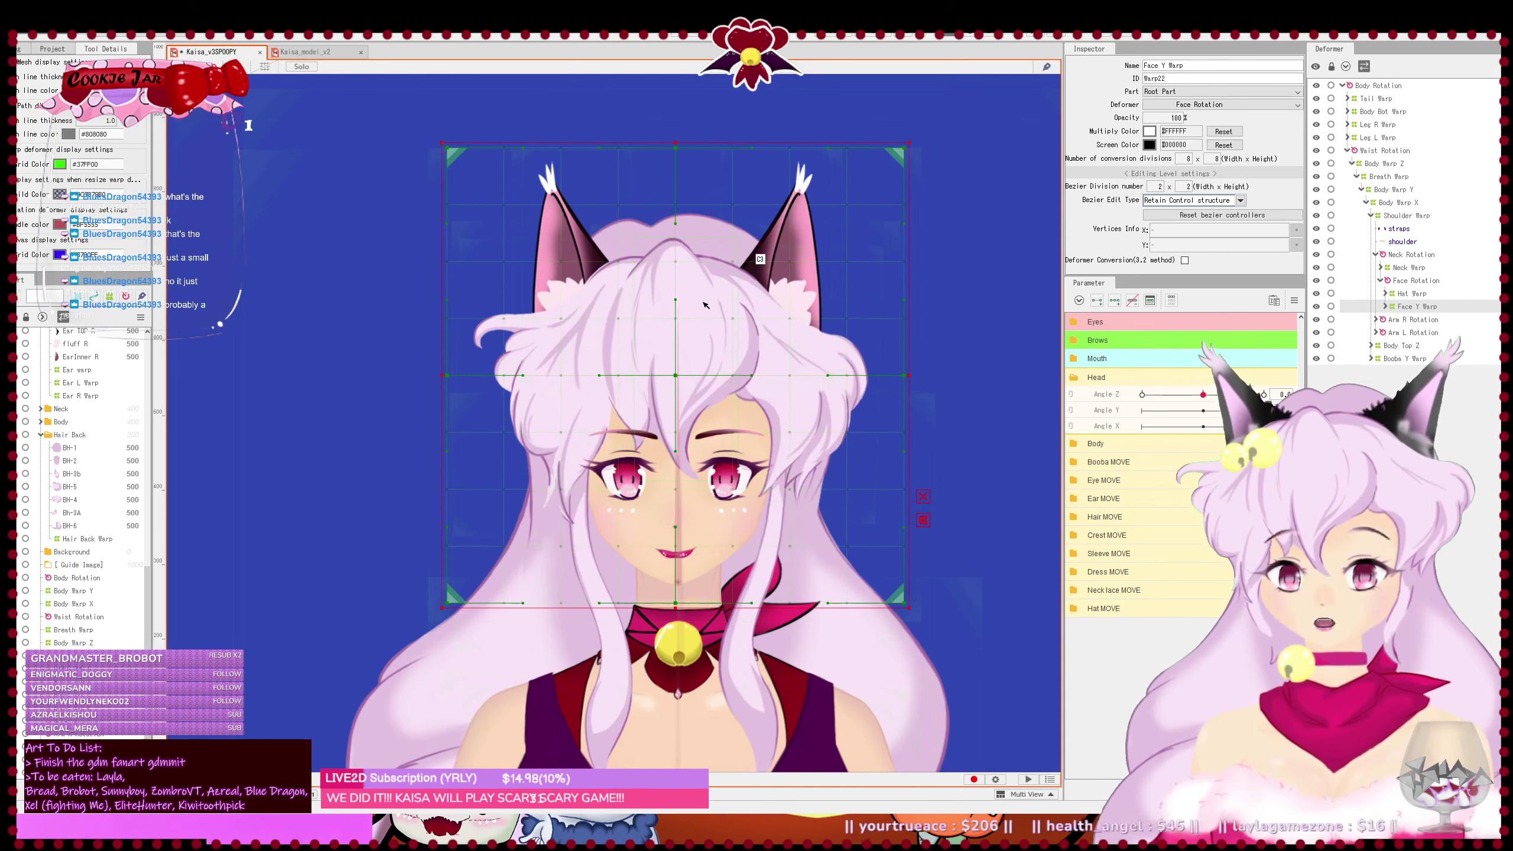
key(ctrl+s)
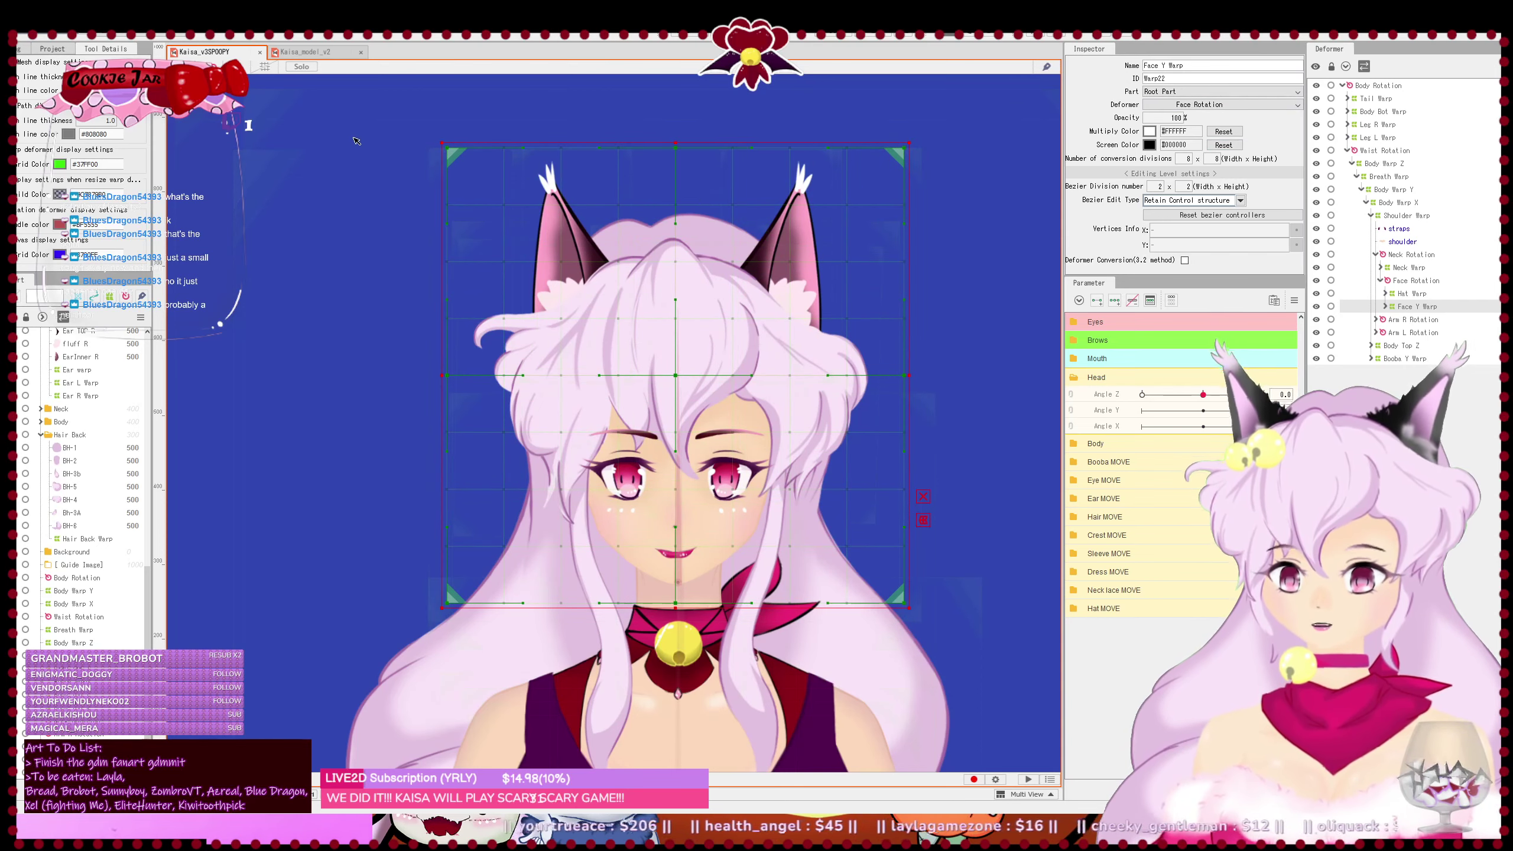
- Try selecting the Face Y Warp's upper rows of points, then nudge the whole warp slightly upward
drag(393, 108, 960, 360)
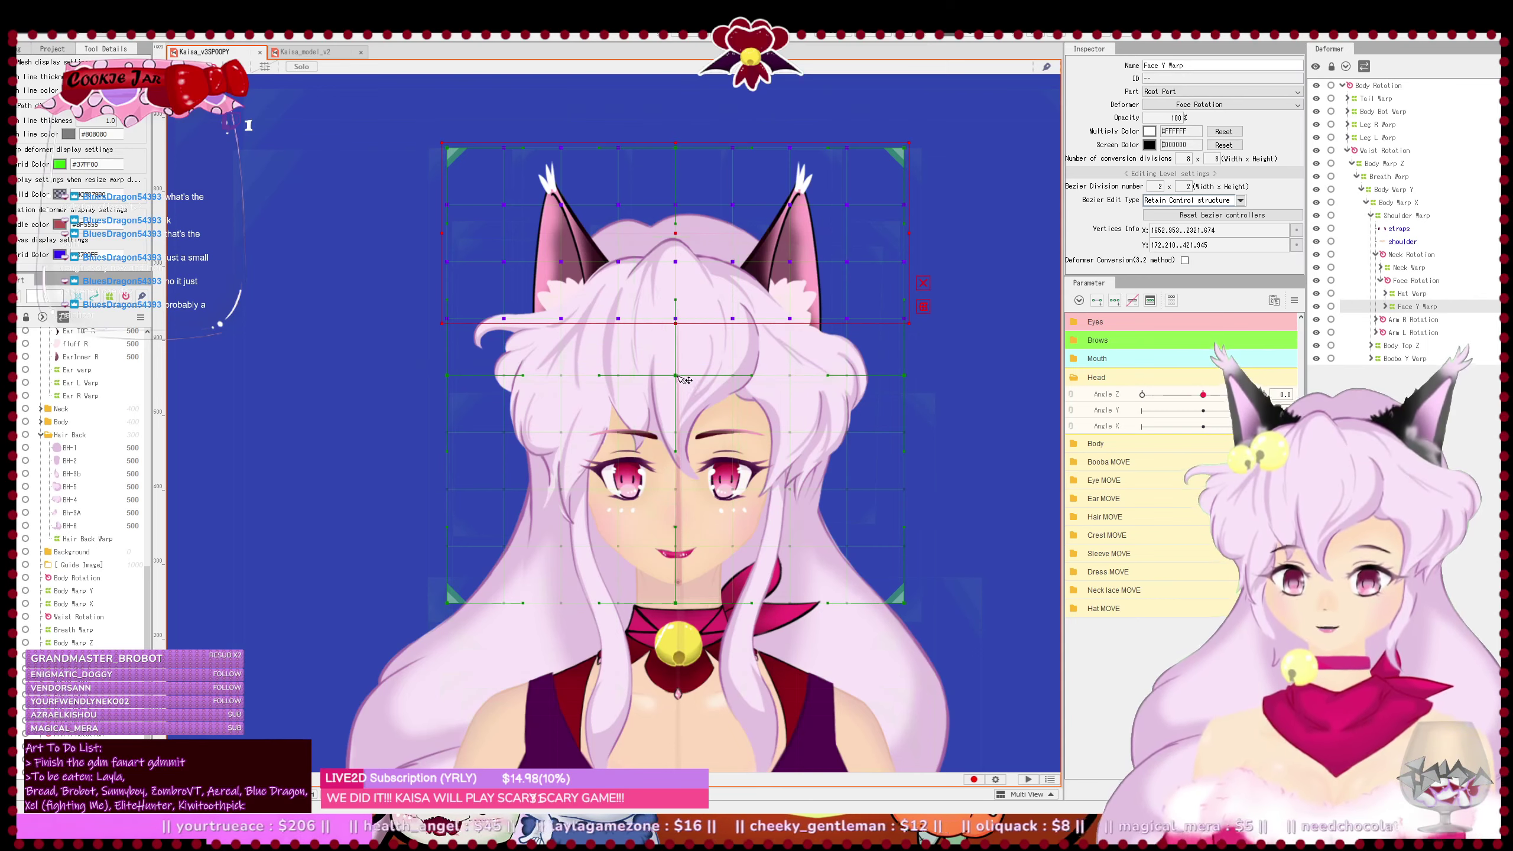
click(675, 374)
key(ctrl+z)
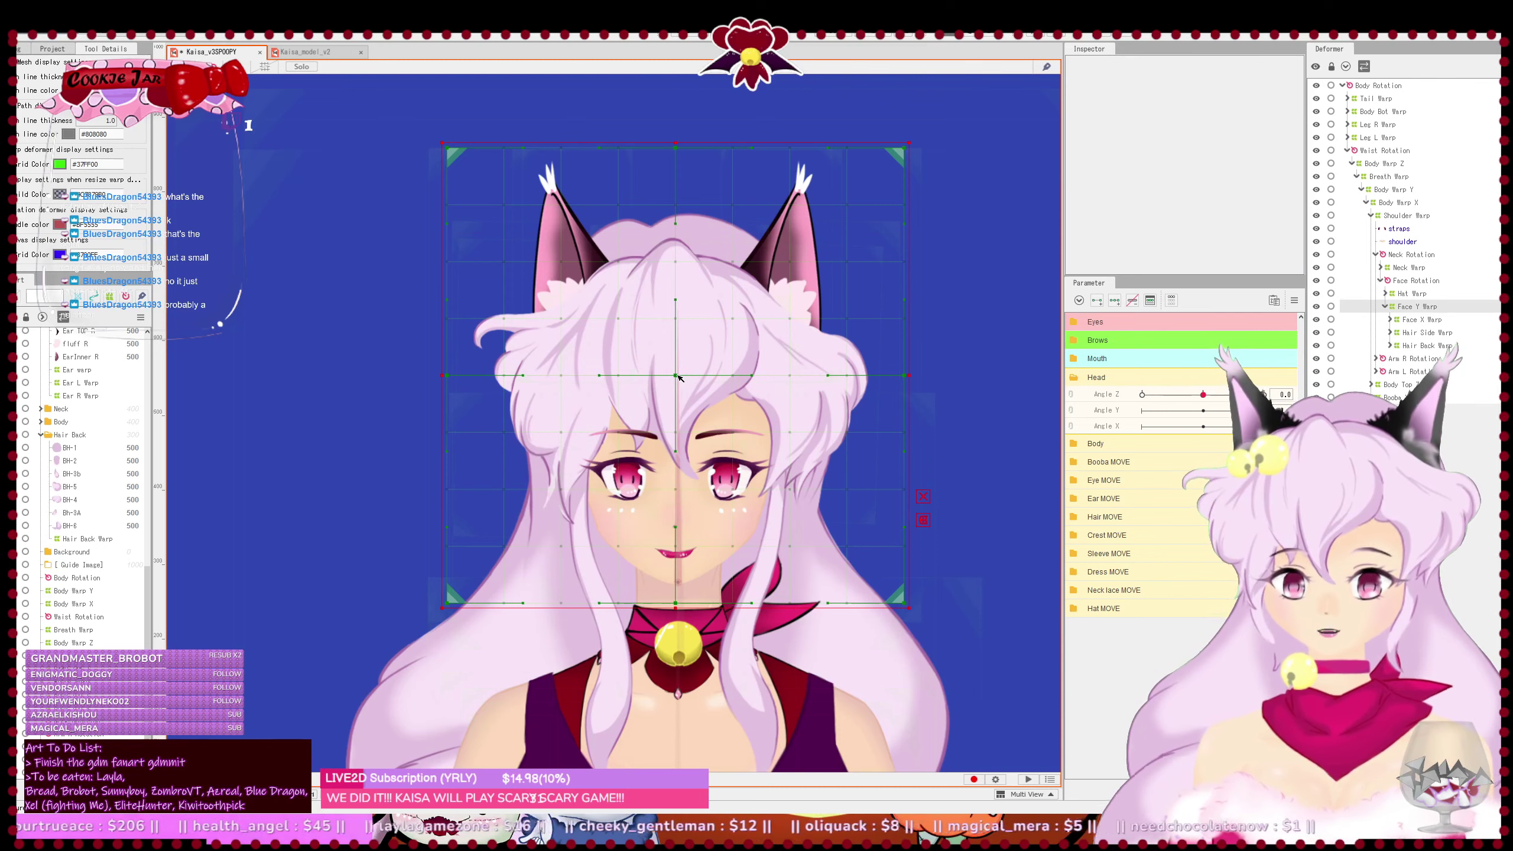
key(Up)
key(Up)
key(Up)
key(Up)
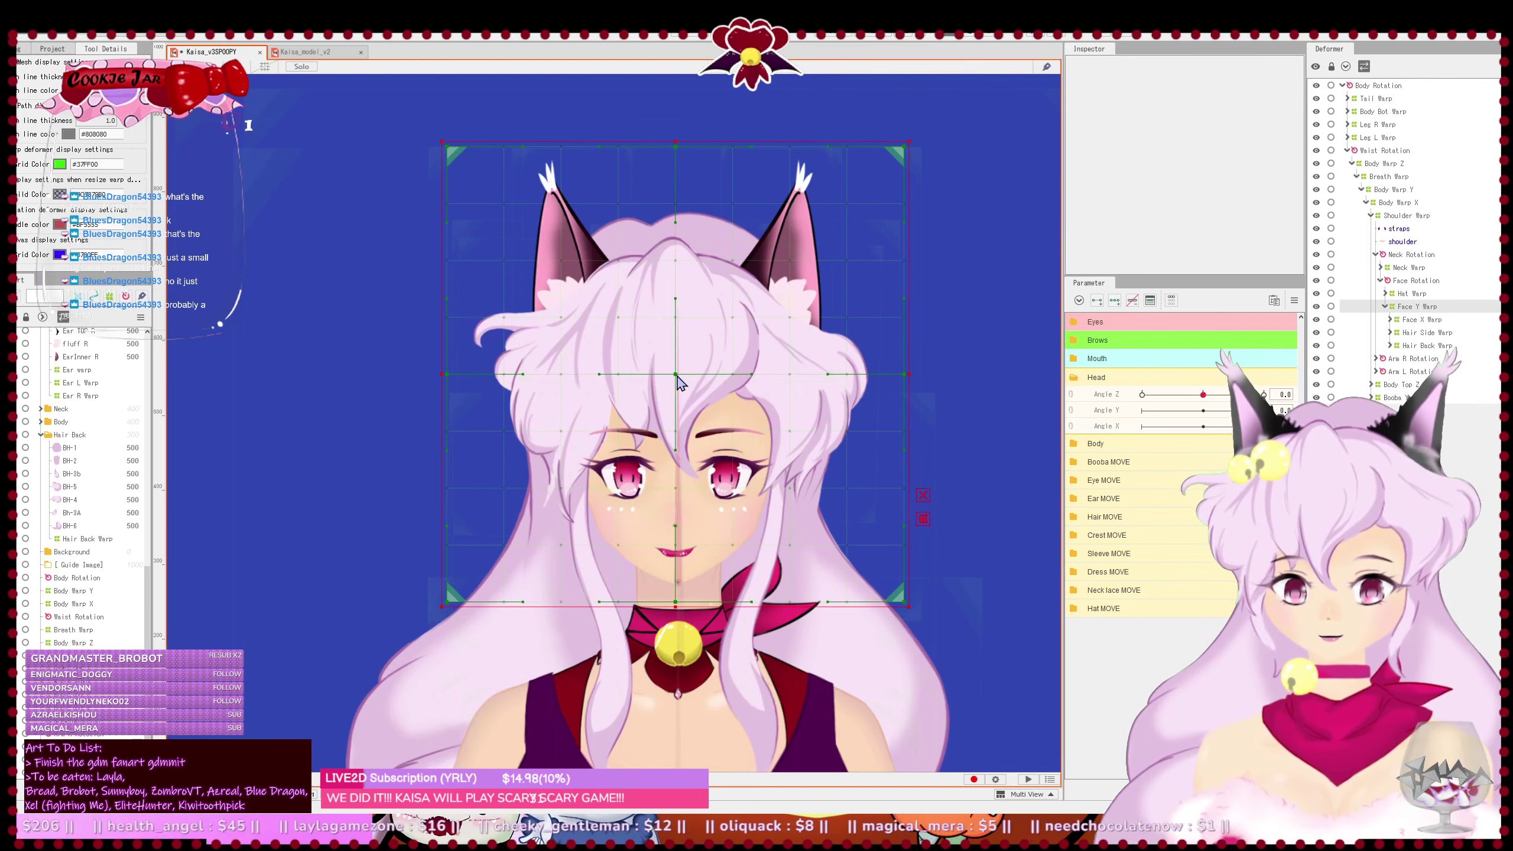
click(825, 404)
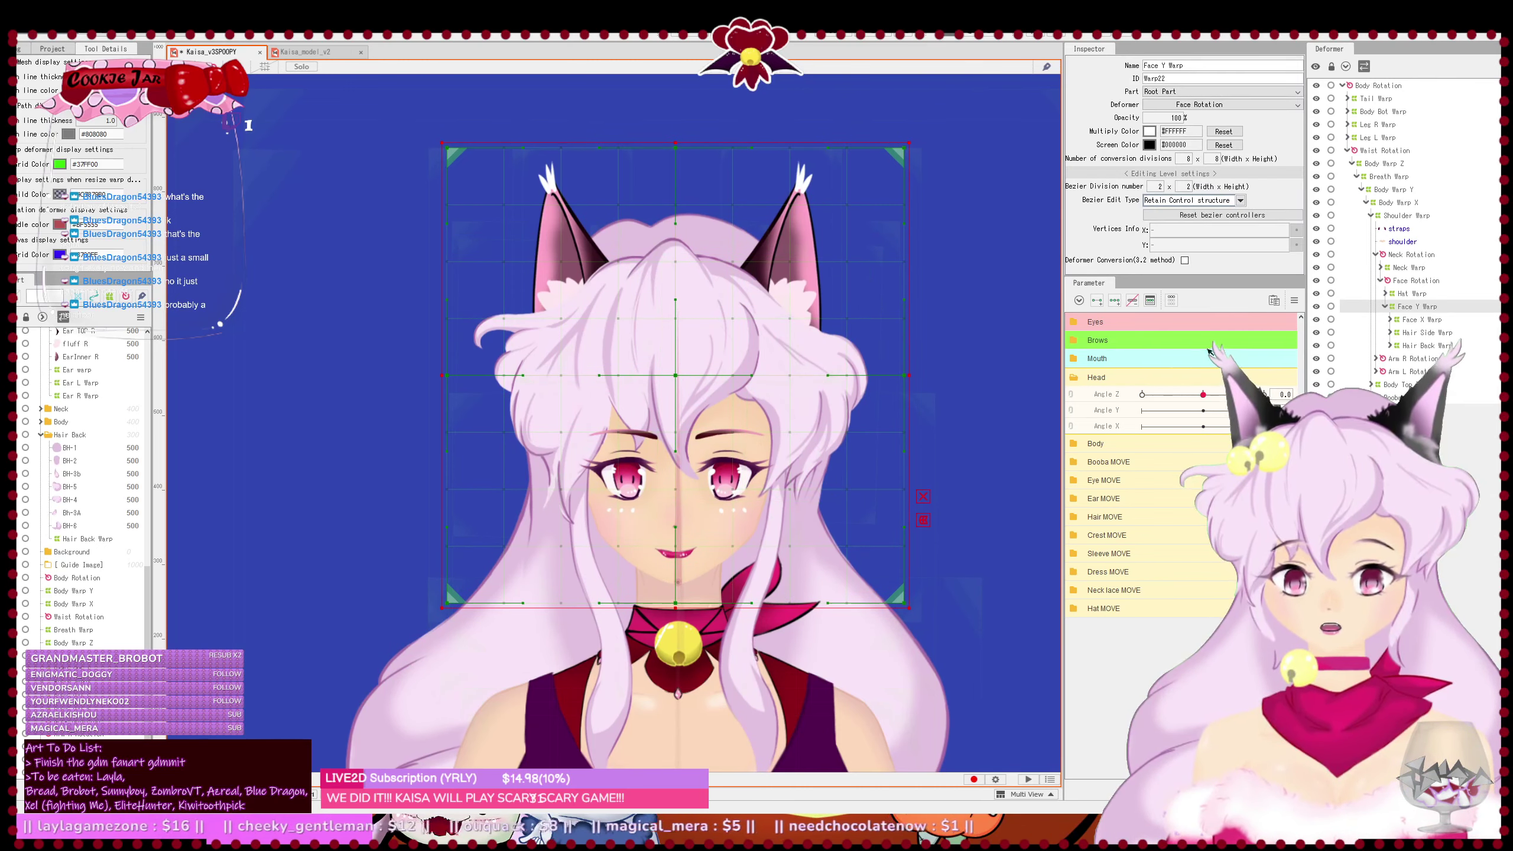
- Step back through the recent warp edits to the state before the Face Y Warp's top edge was extended
key(ctrl+z)
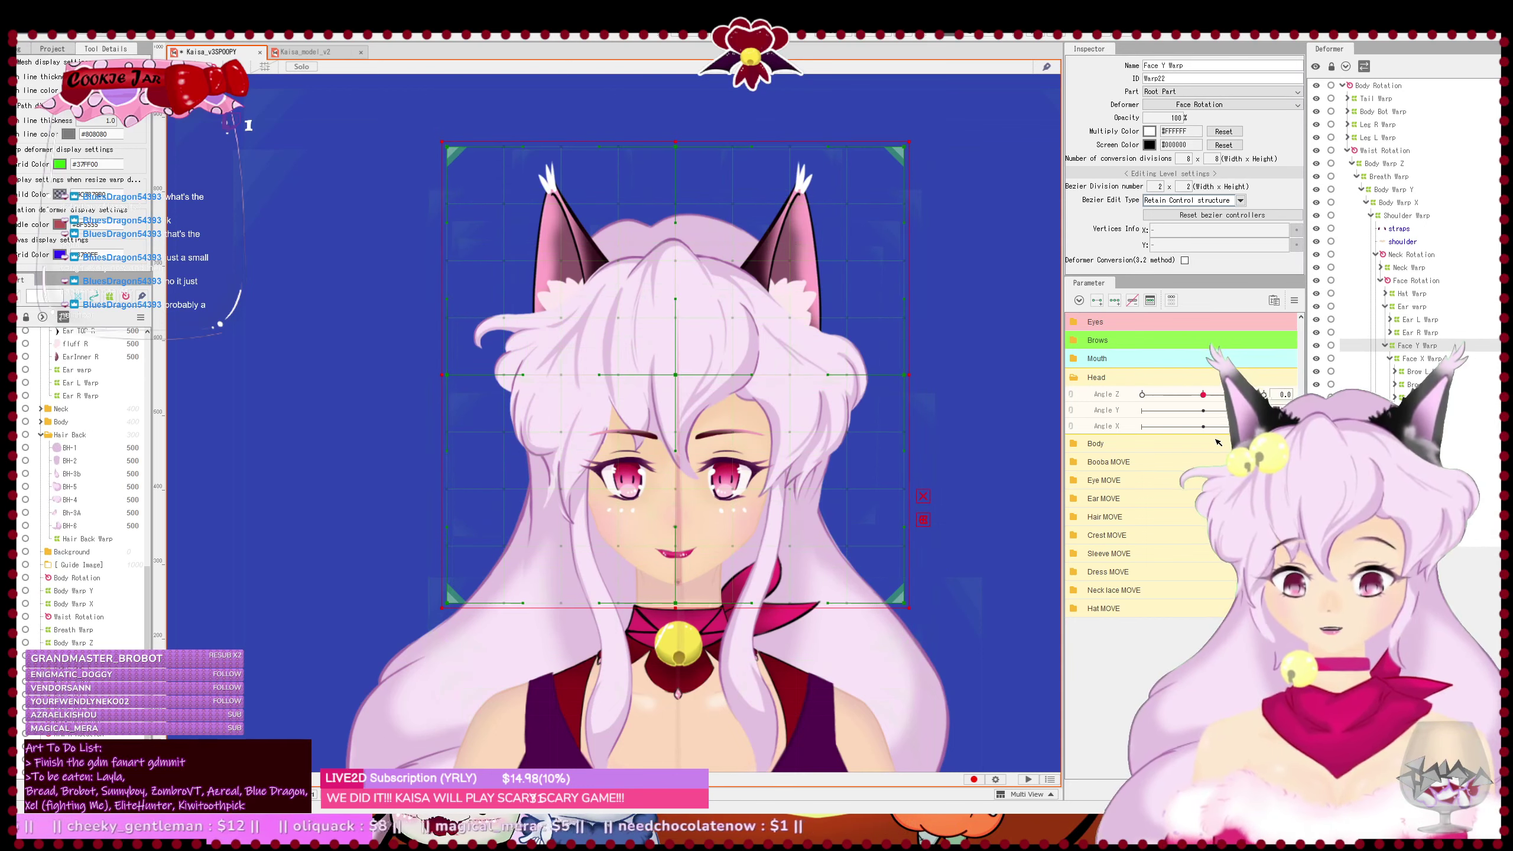
key(ctrl+z)
key(ctrl+z)
key(ctrl+z)
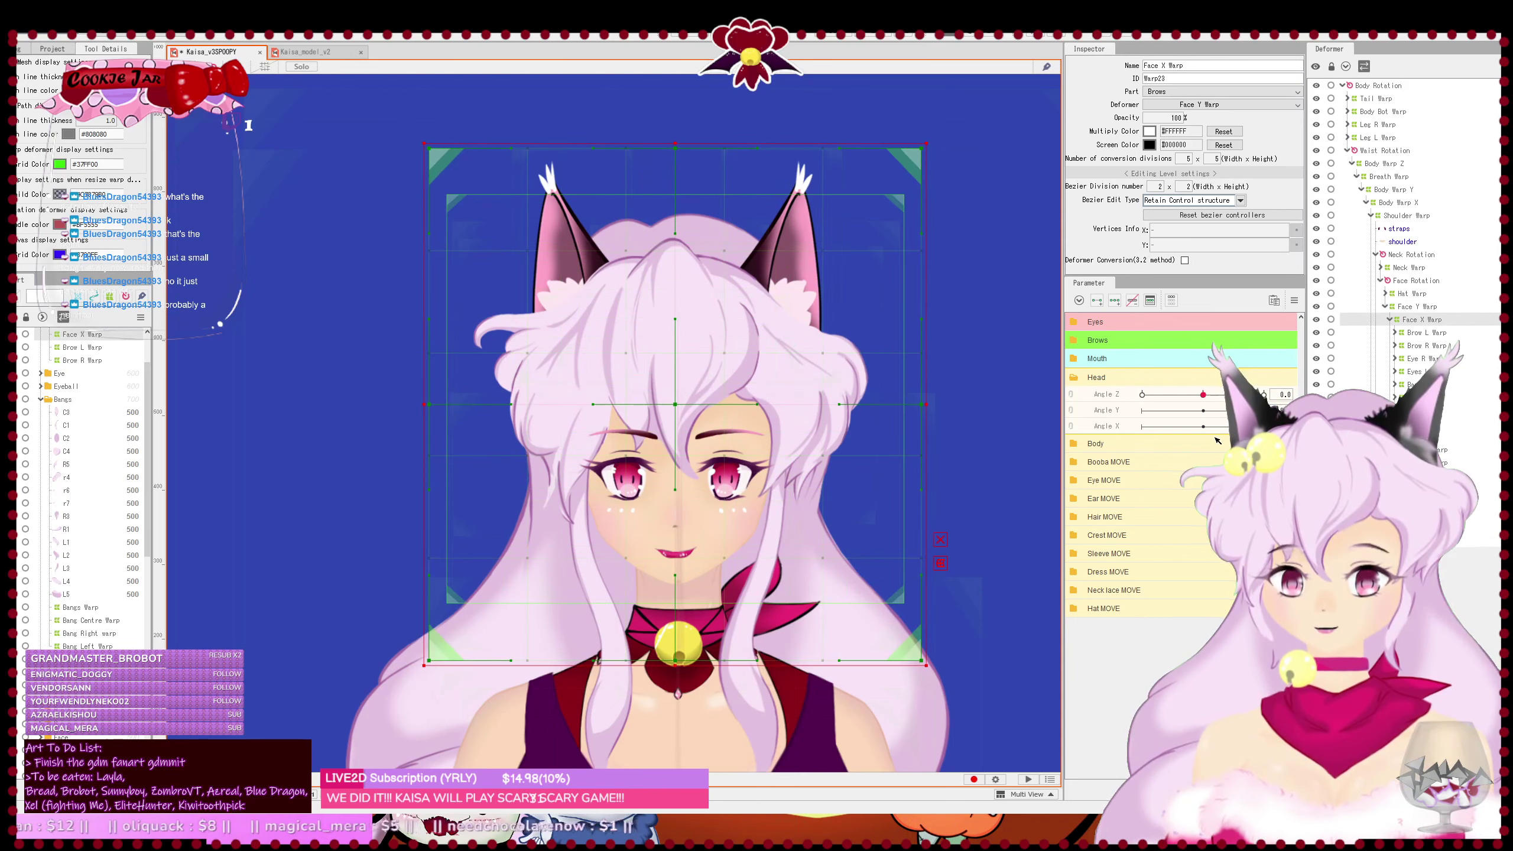
key(ctrl+z)
key(ctrl+z)
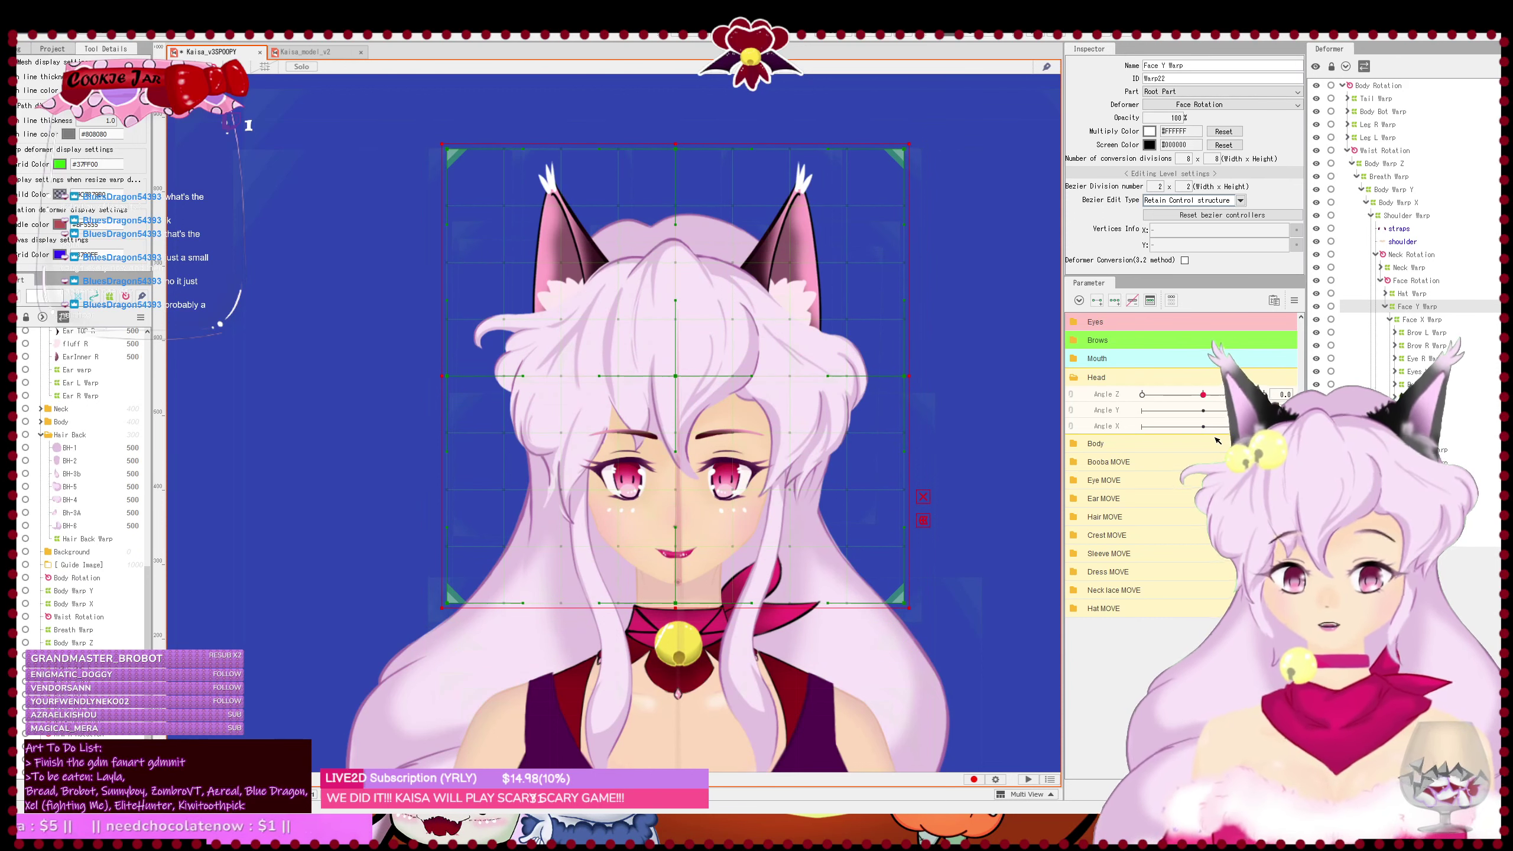
key(ctrl+z)
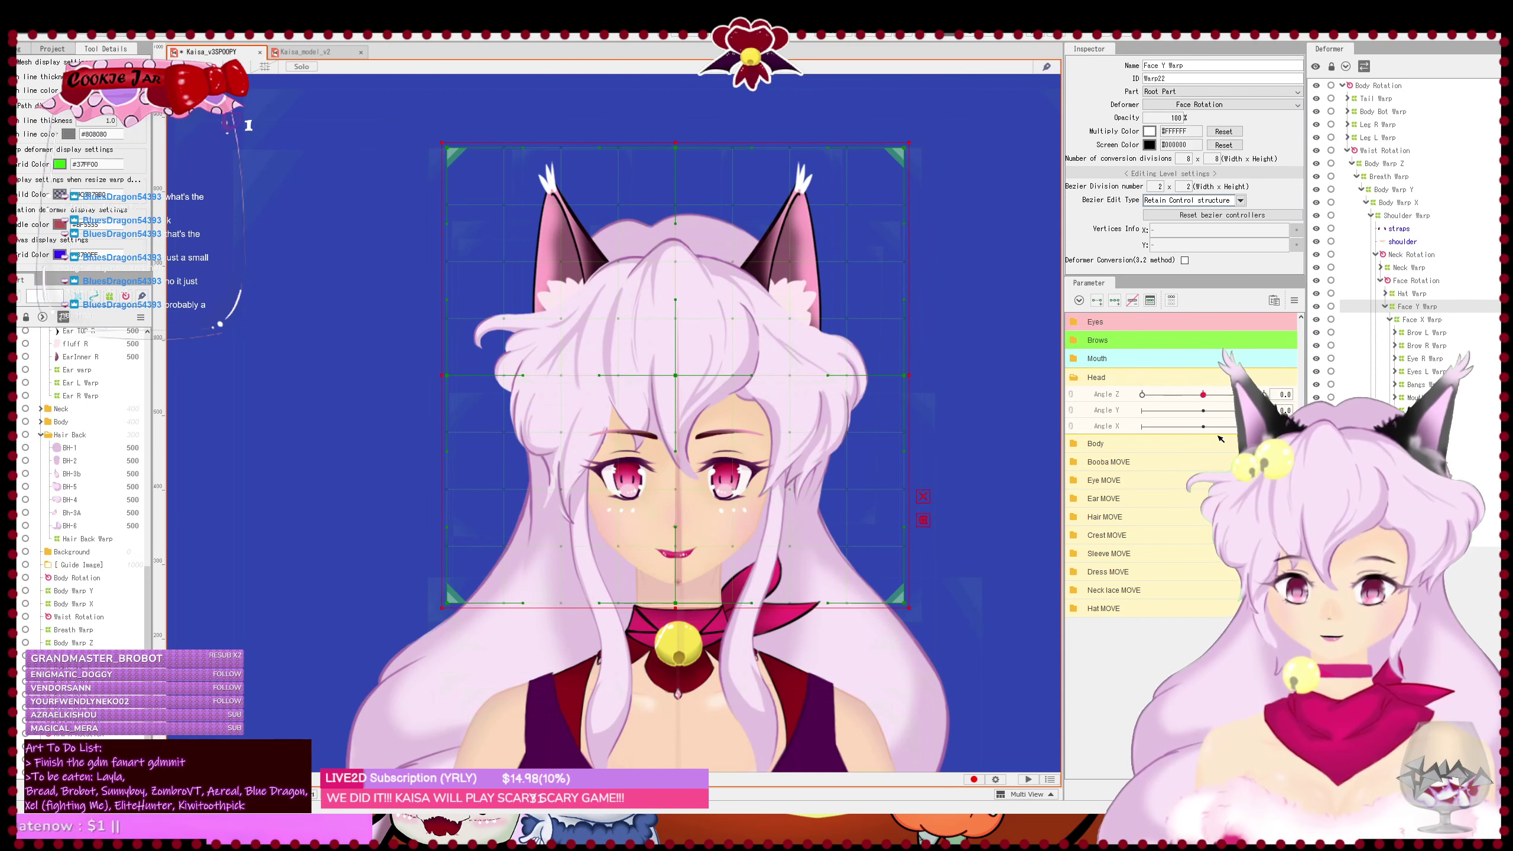
key(ctrl+z)
key(ctrl+z)
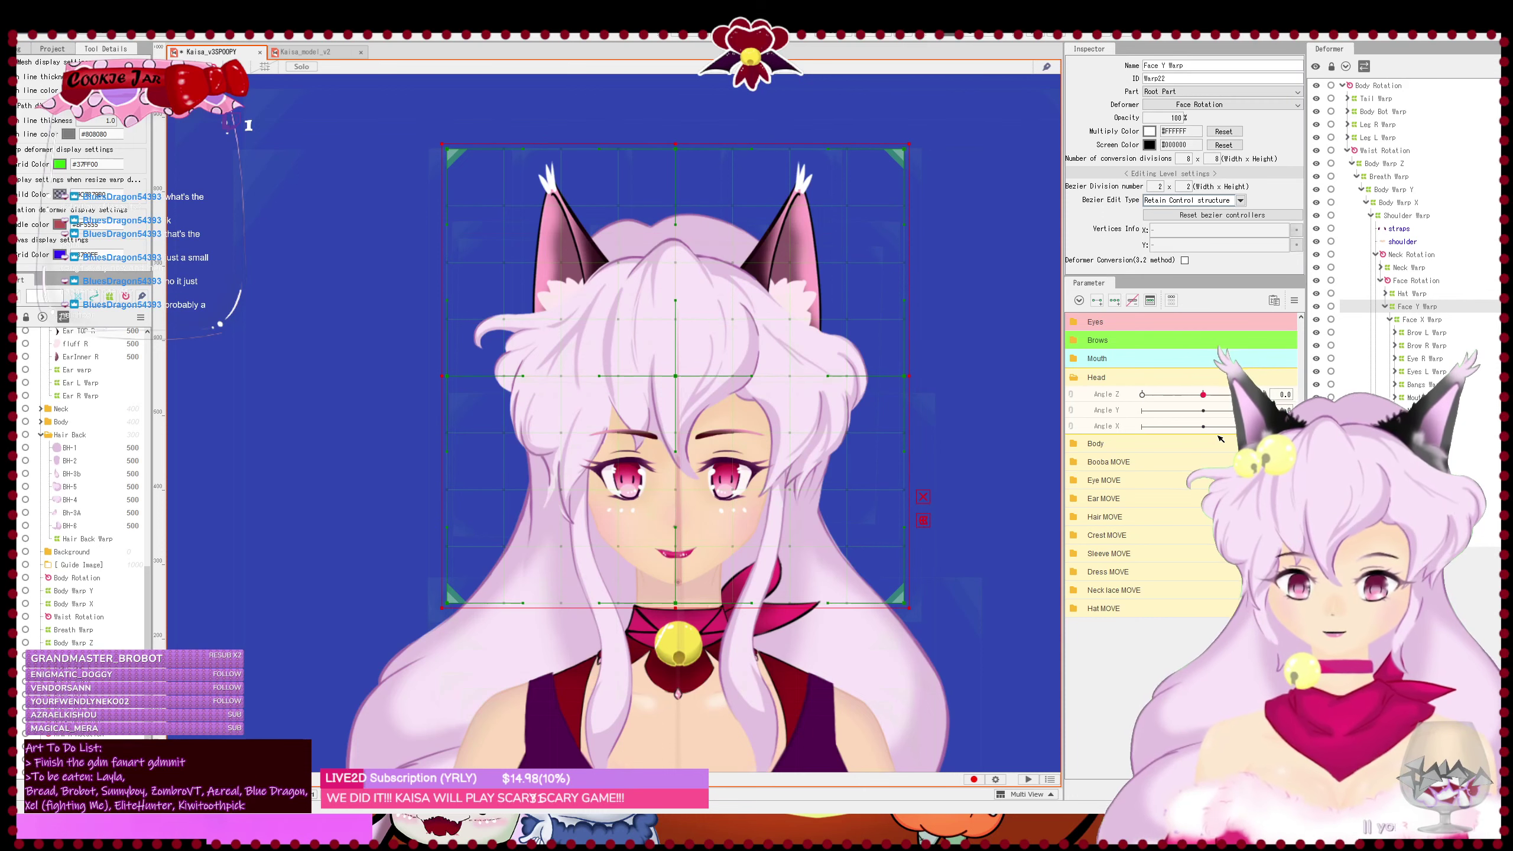
key(ctrl+z)
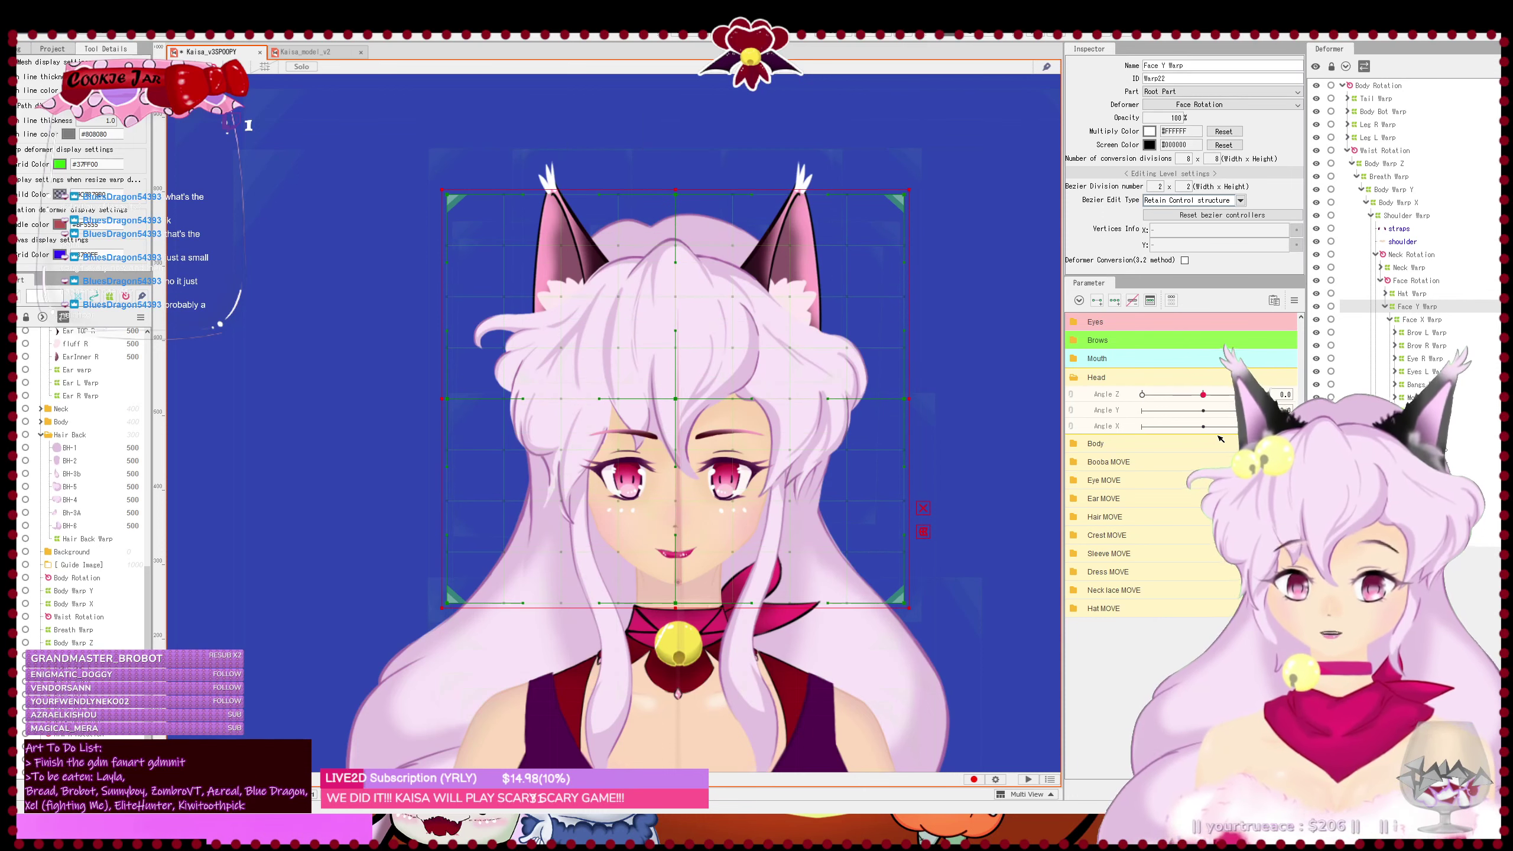
- Raise the Face Y Warp's top edge above the ear tips again and save the model
drag(685, 196, 681, 142)
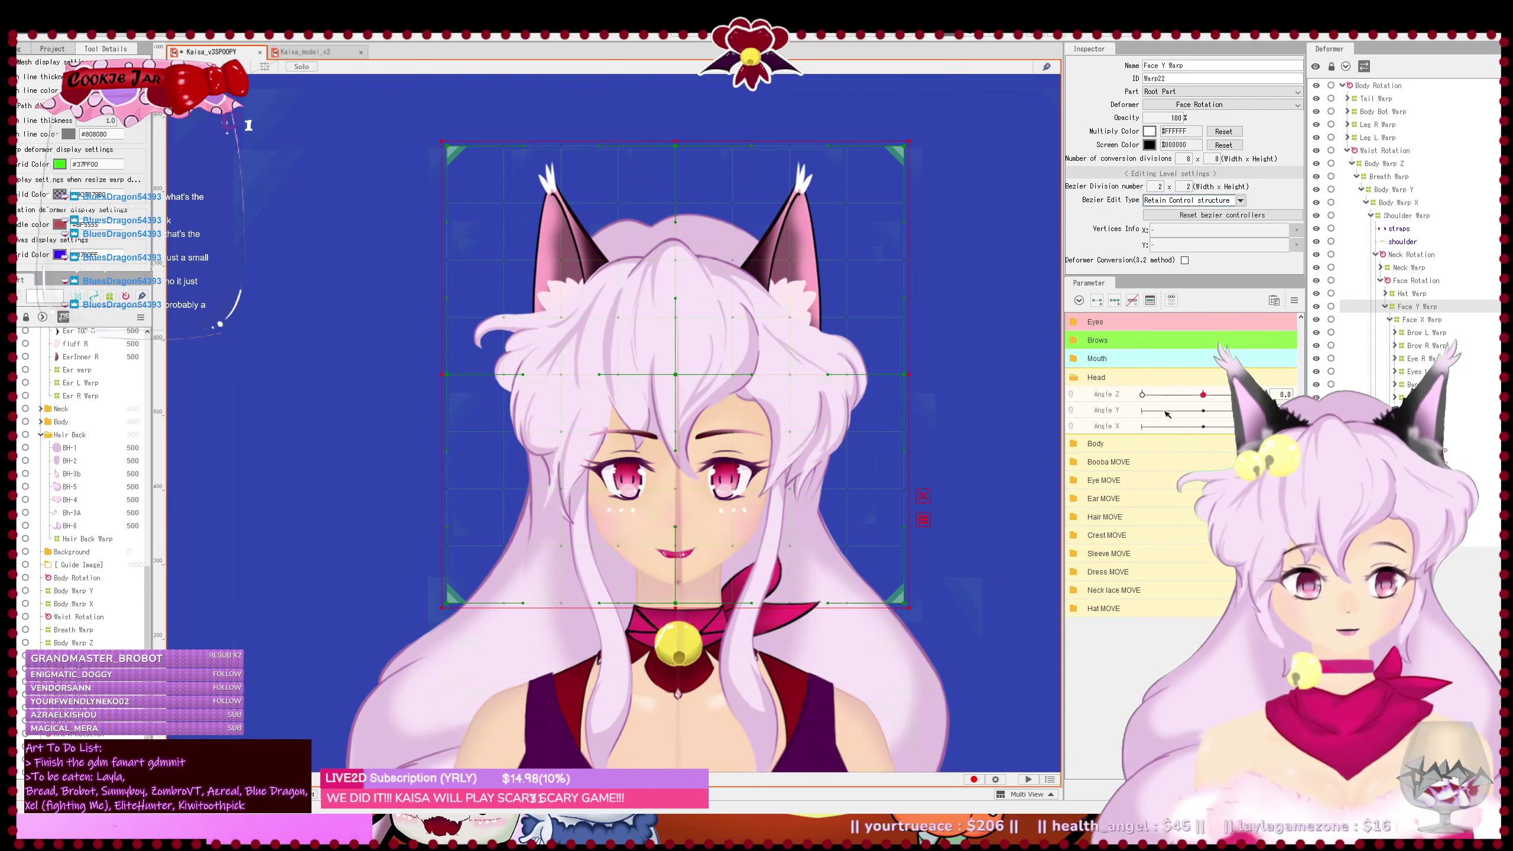
key(ctrl+s)
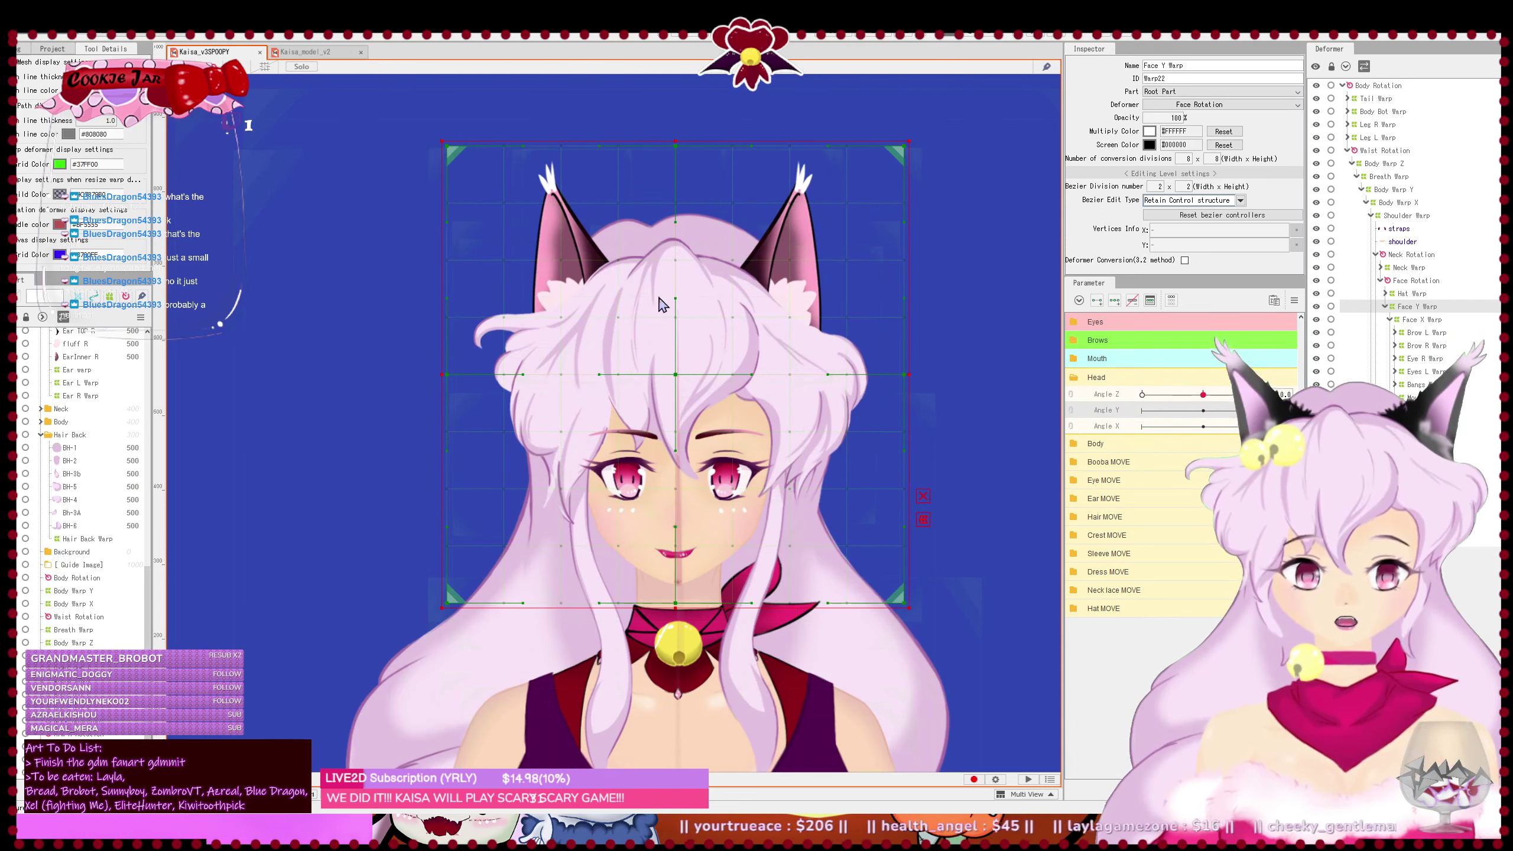
- Add Angle Y keyforms to the Face Y Warp, and try a slight upward shift of the warp before undoing it
key(ctrl+y)
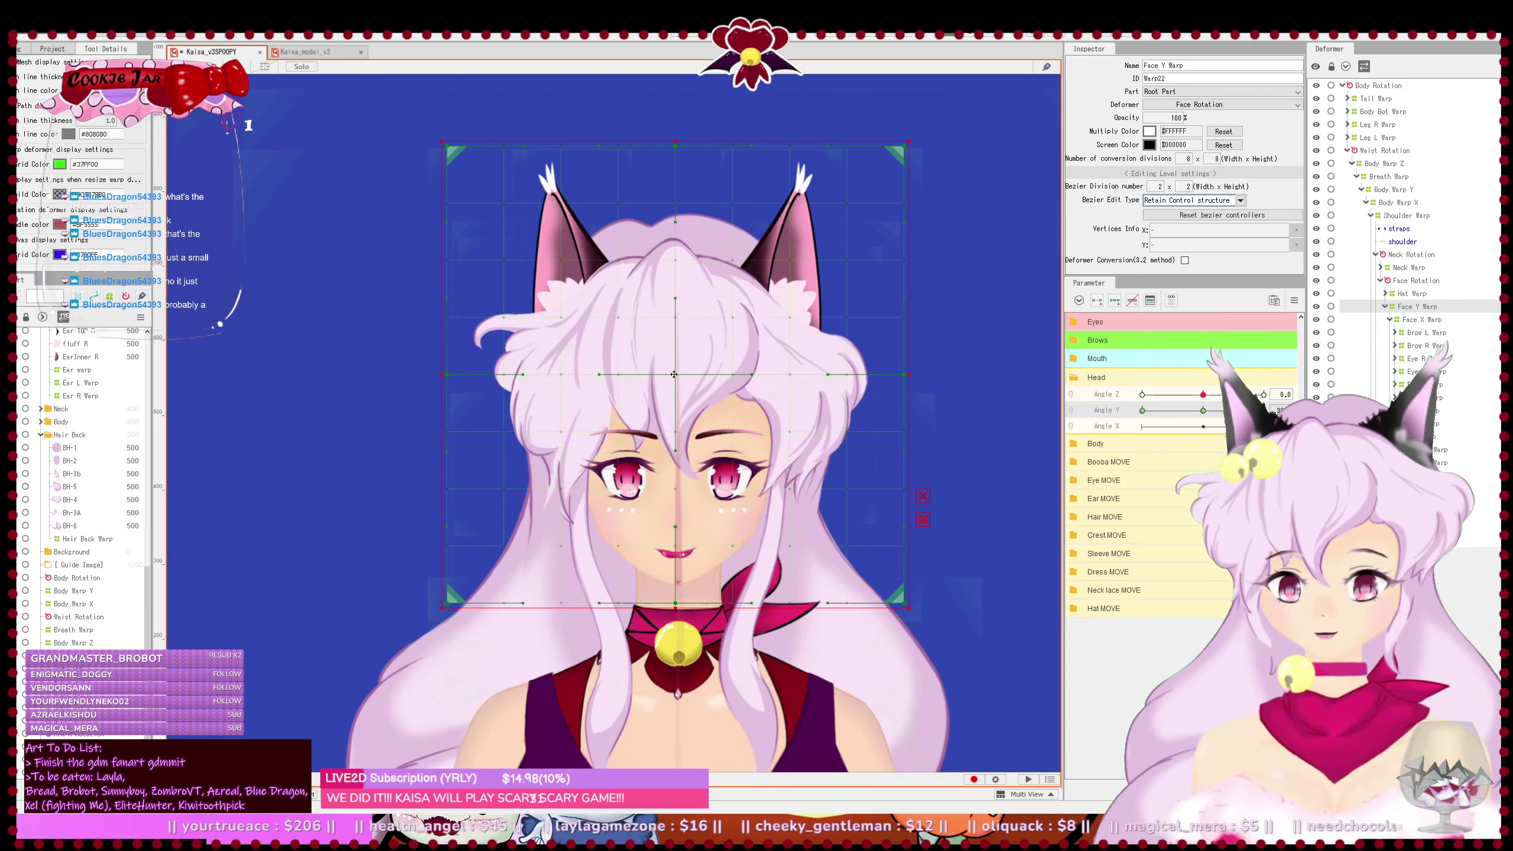
drag(674, 374, 675, 368)
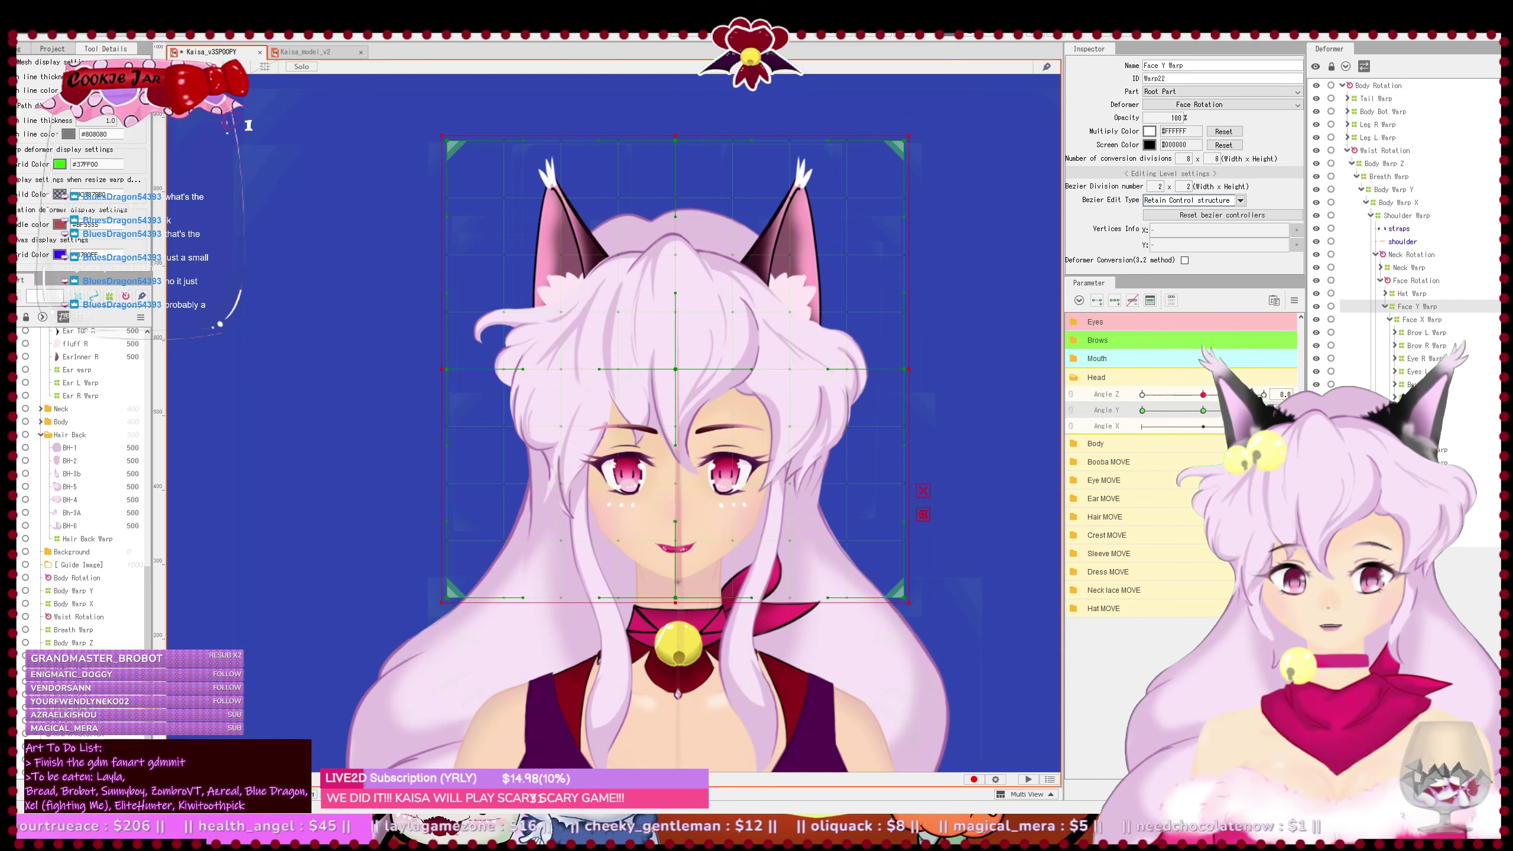
key(ctrl+z)
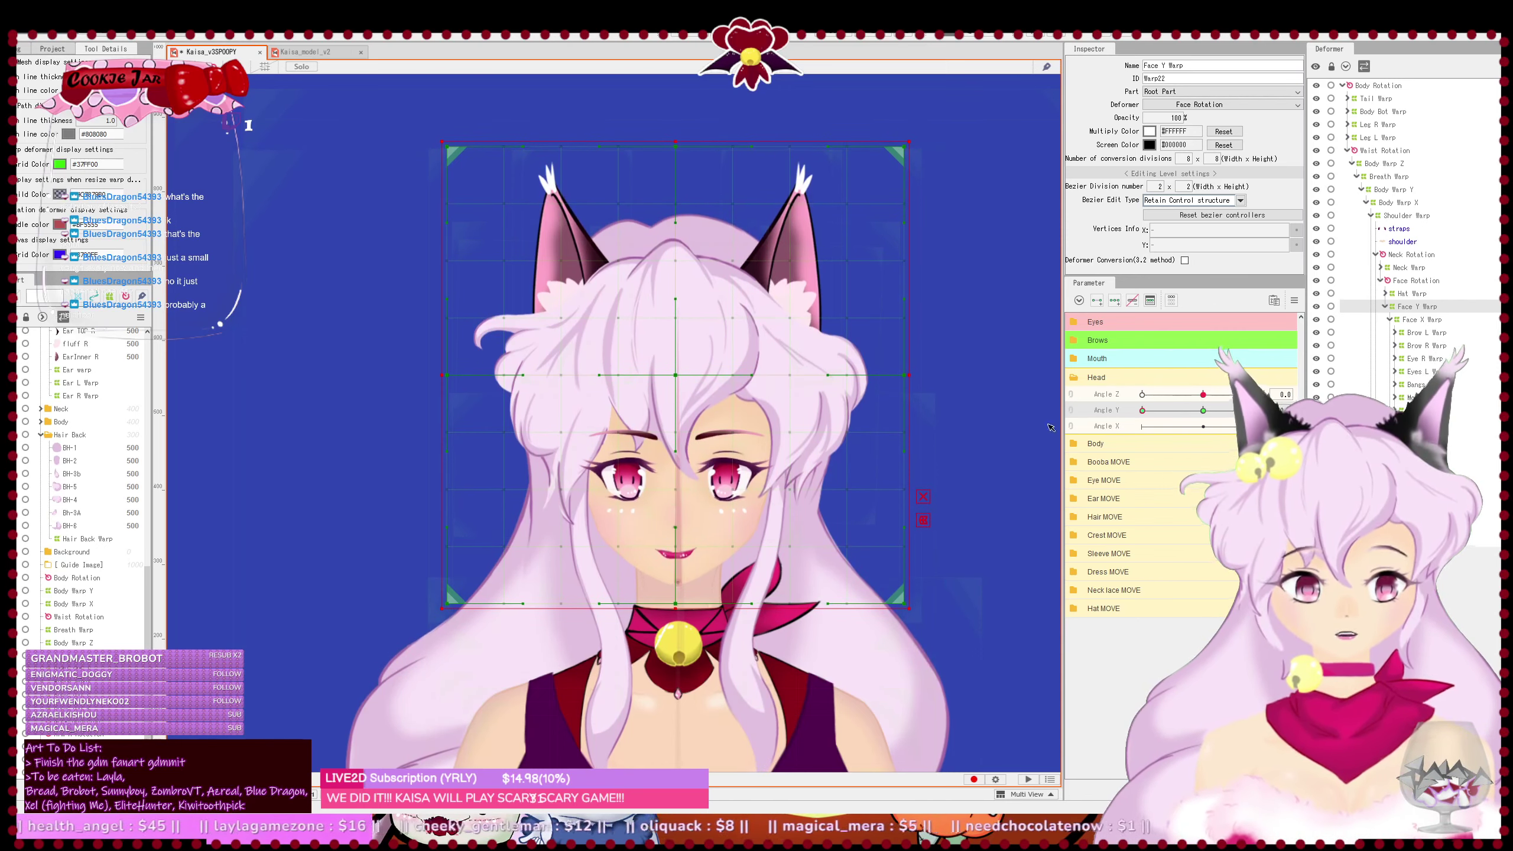
- Set Angle Y to its maximum and try lowering the Face Y Warp's top four rows of points slightly
click(1203, 411)
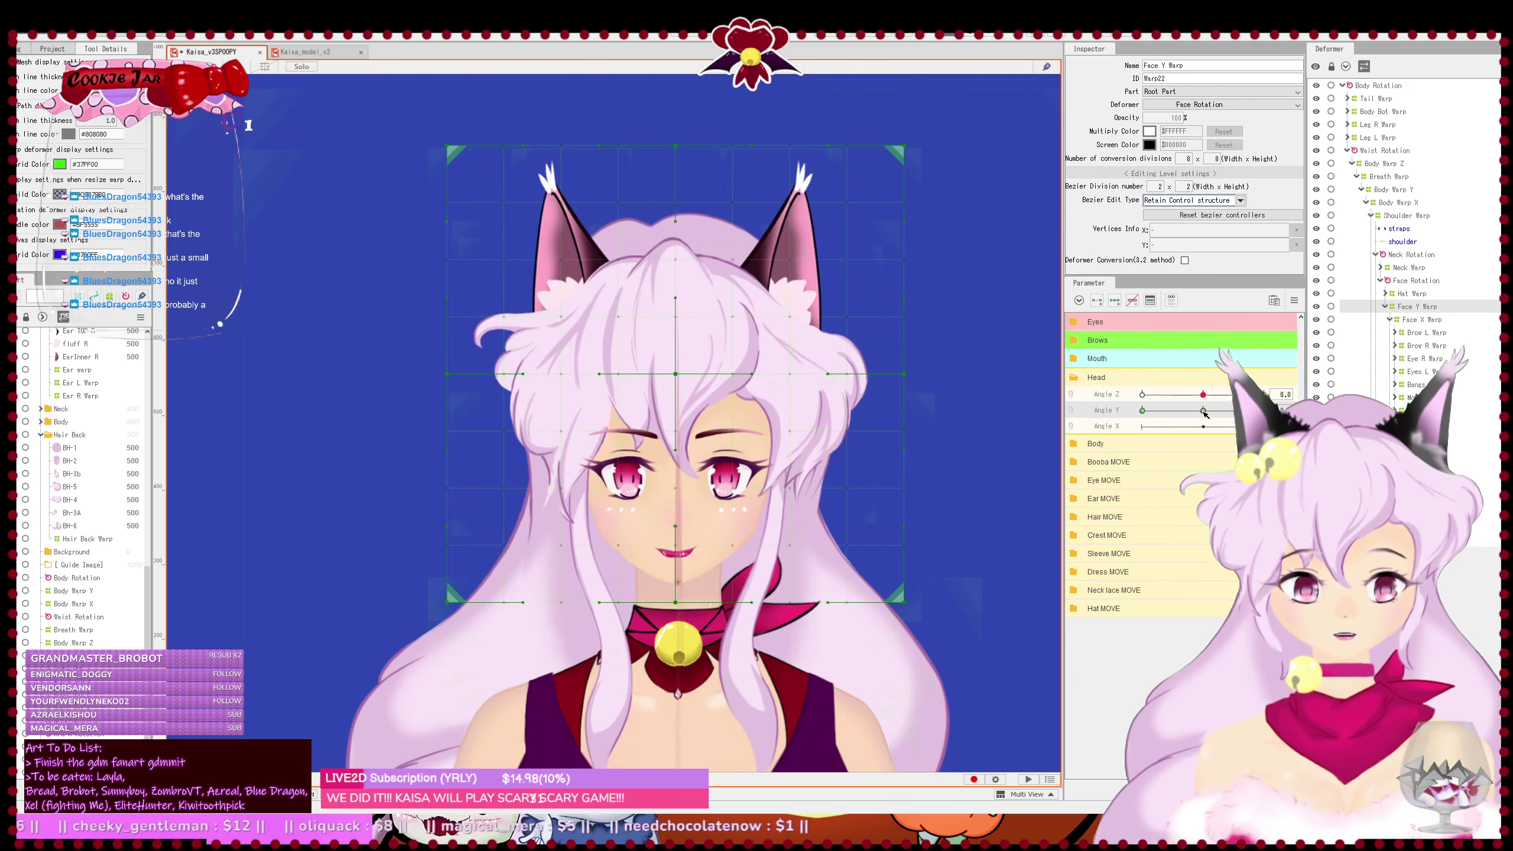
drag(1204, 411, 1264, 411)
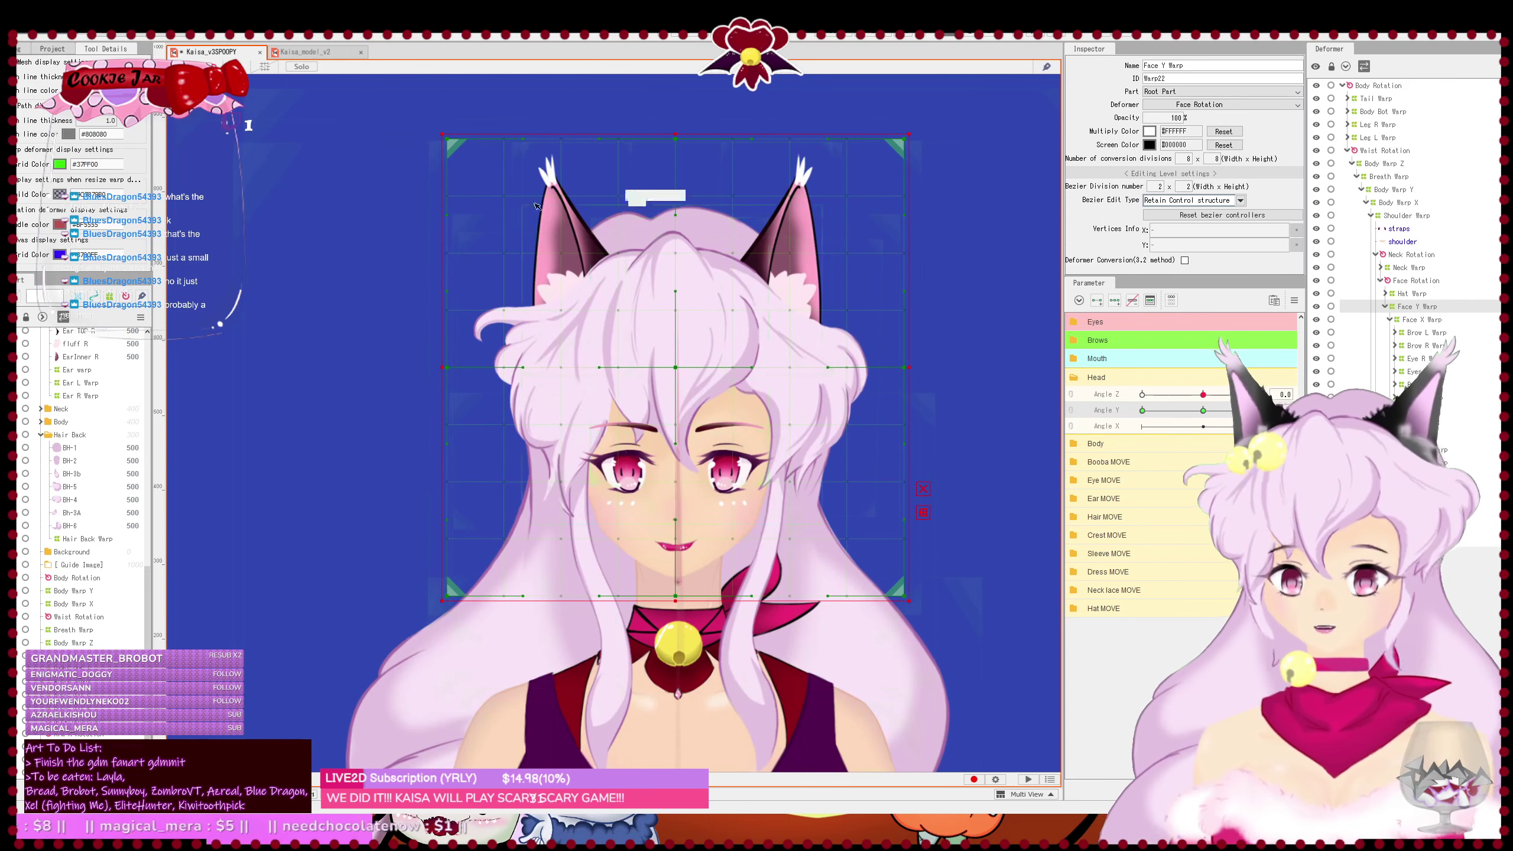
drag(409, 118, 931, 325)
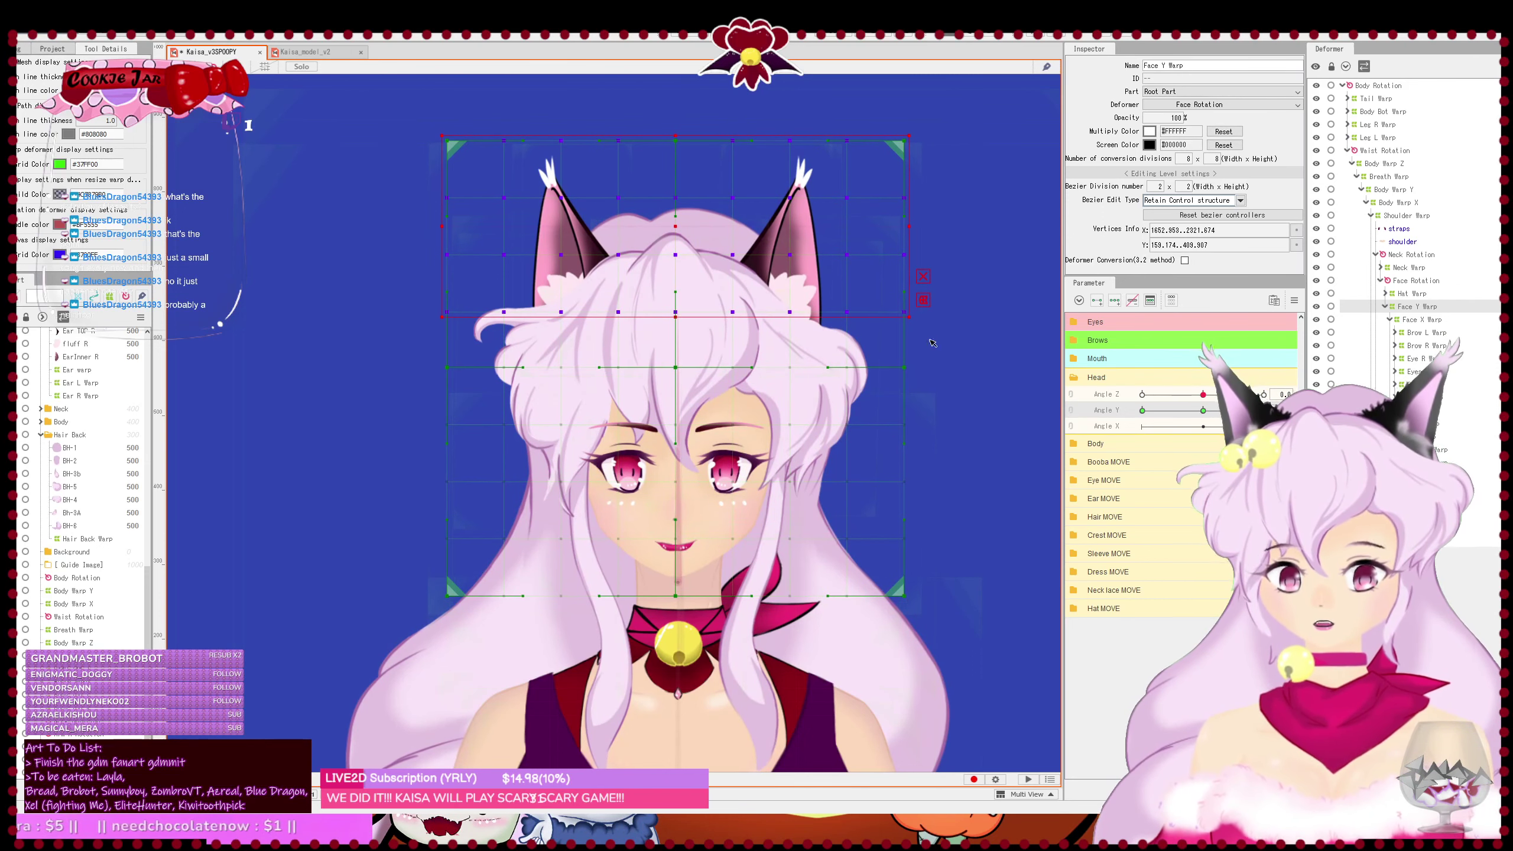
key(Down)
key(Down)
key(Down)
key(Down)
key(Down)
key(Down)
key(Down)
key(Down)
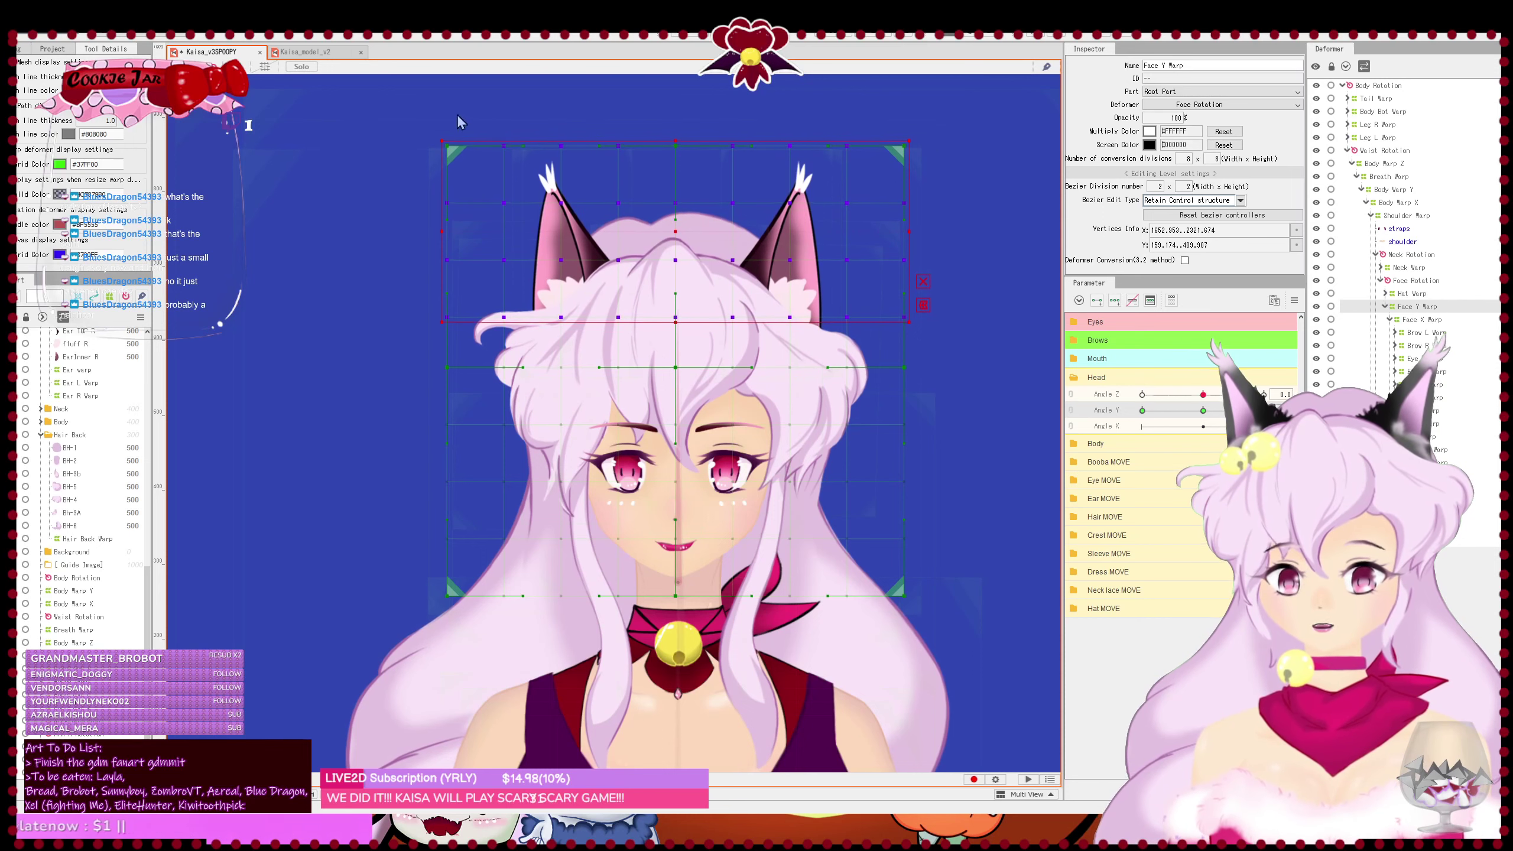
- Try lowering the Face Y Warp's top three rows, top two rows and top row progressively to compress the upper grid
drag(411, 104, 931, 295)
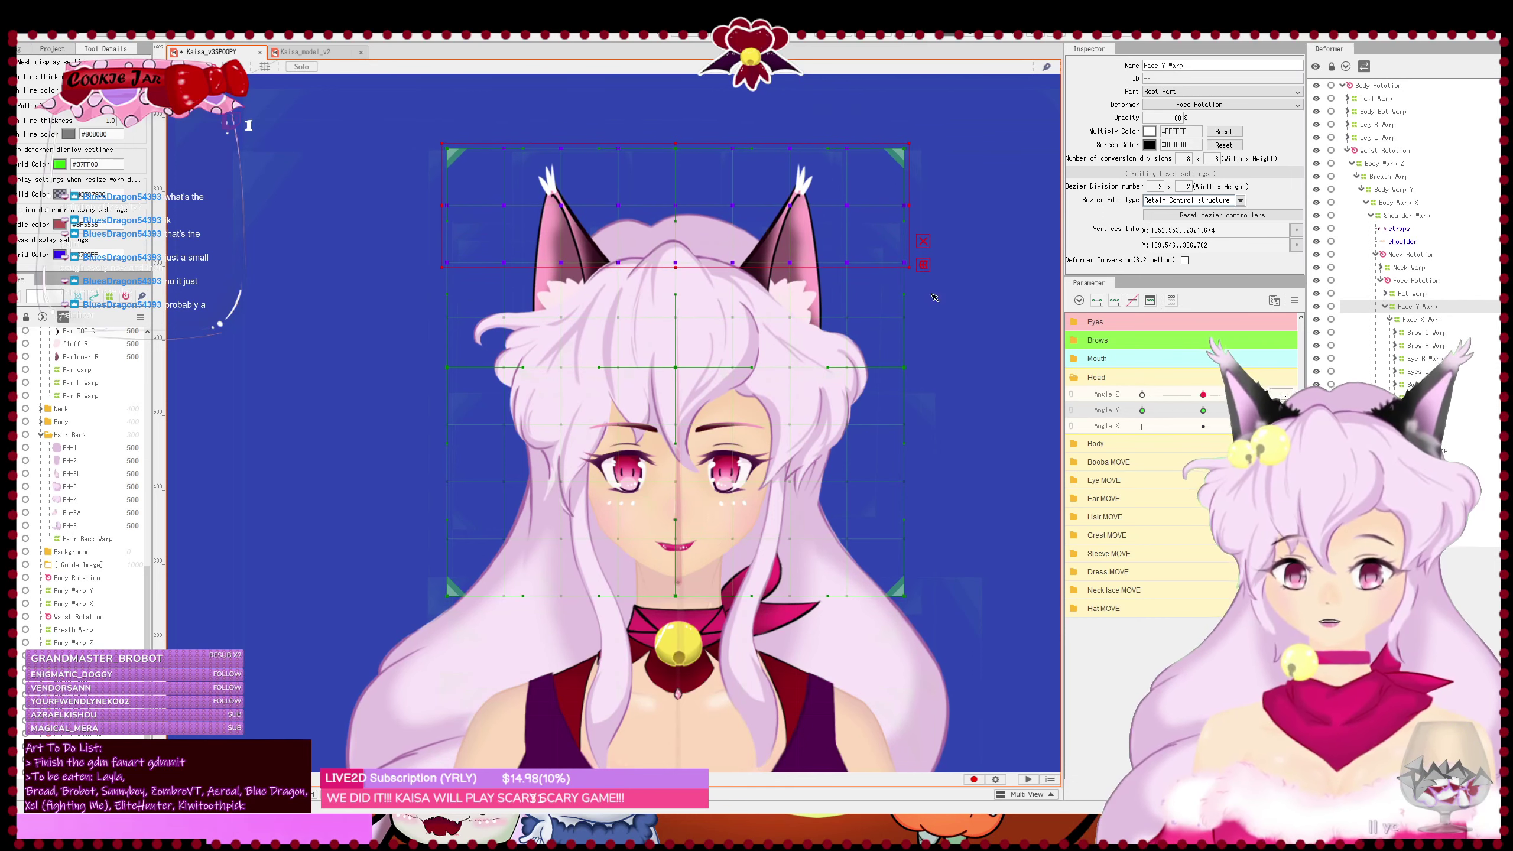
drag(408, 119, 970, 256)
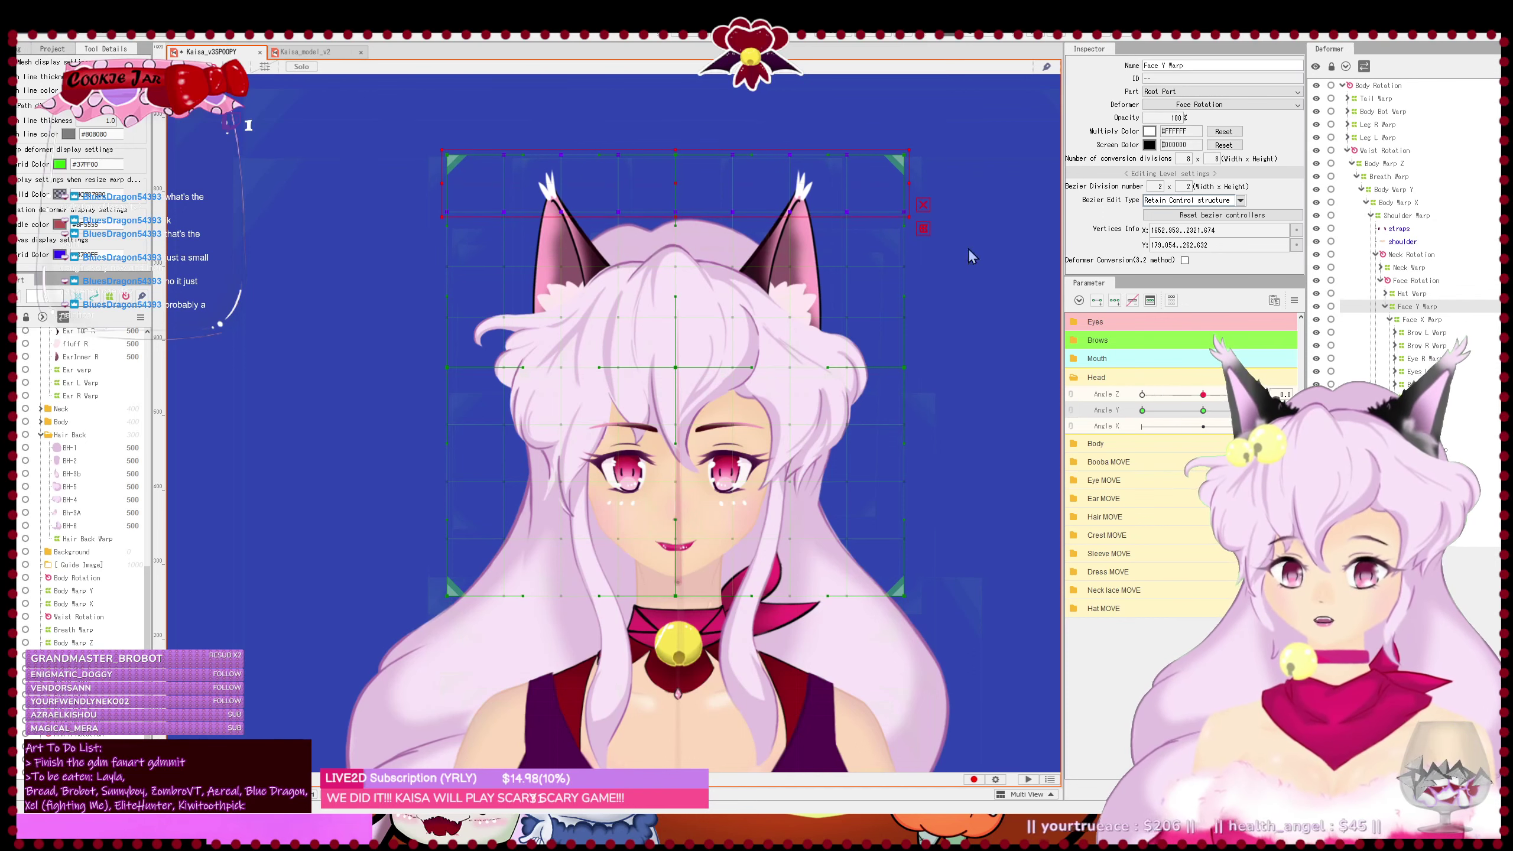
drag(702, 207, 701, 208)
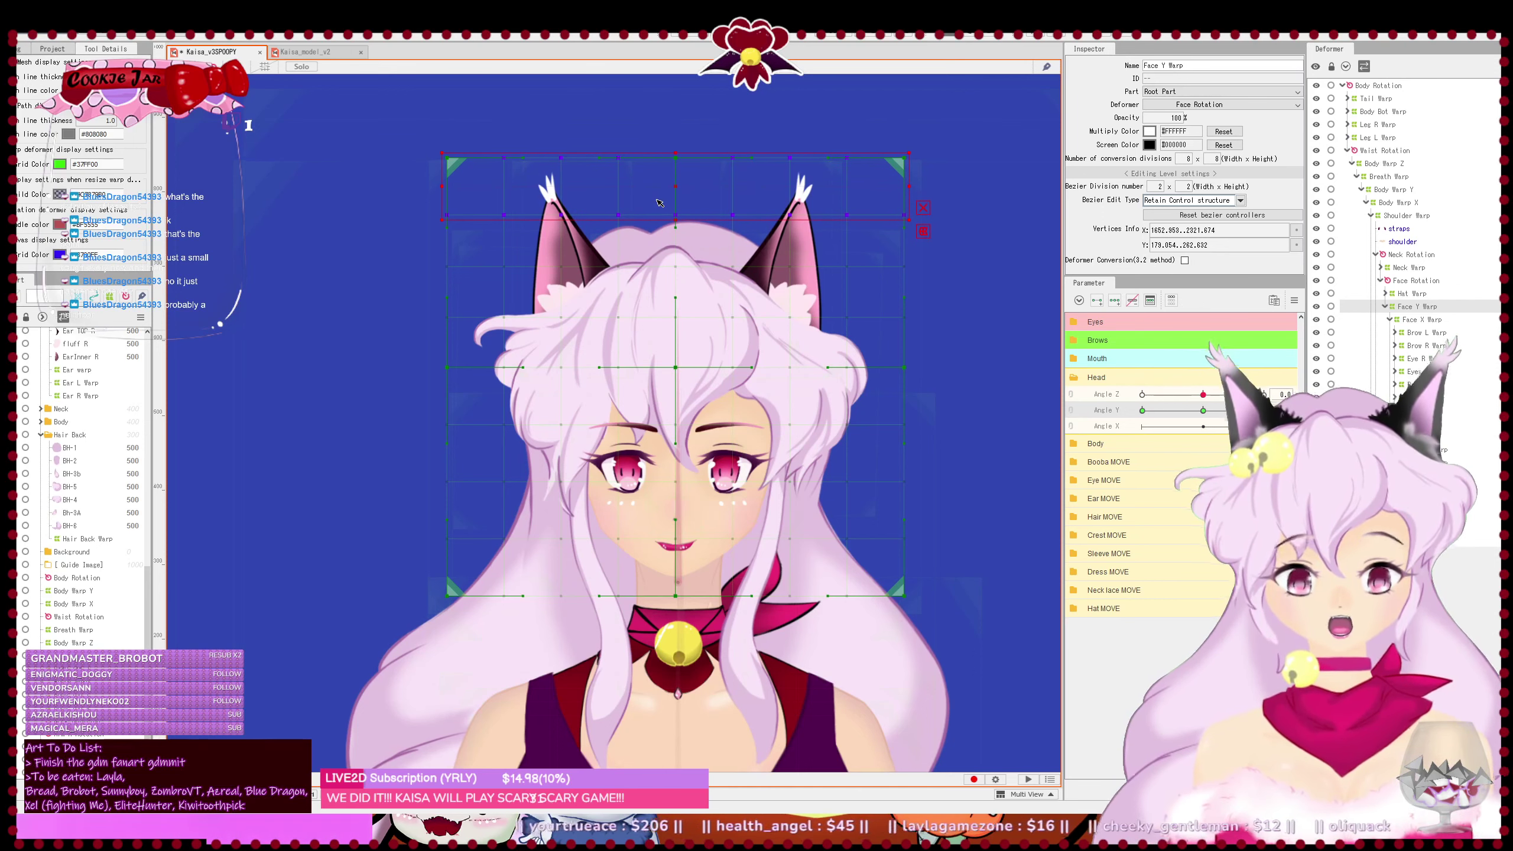
drag(391, 121, 943, 199)
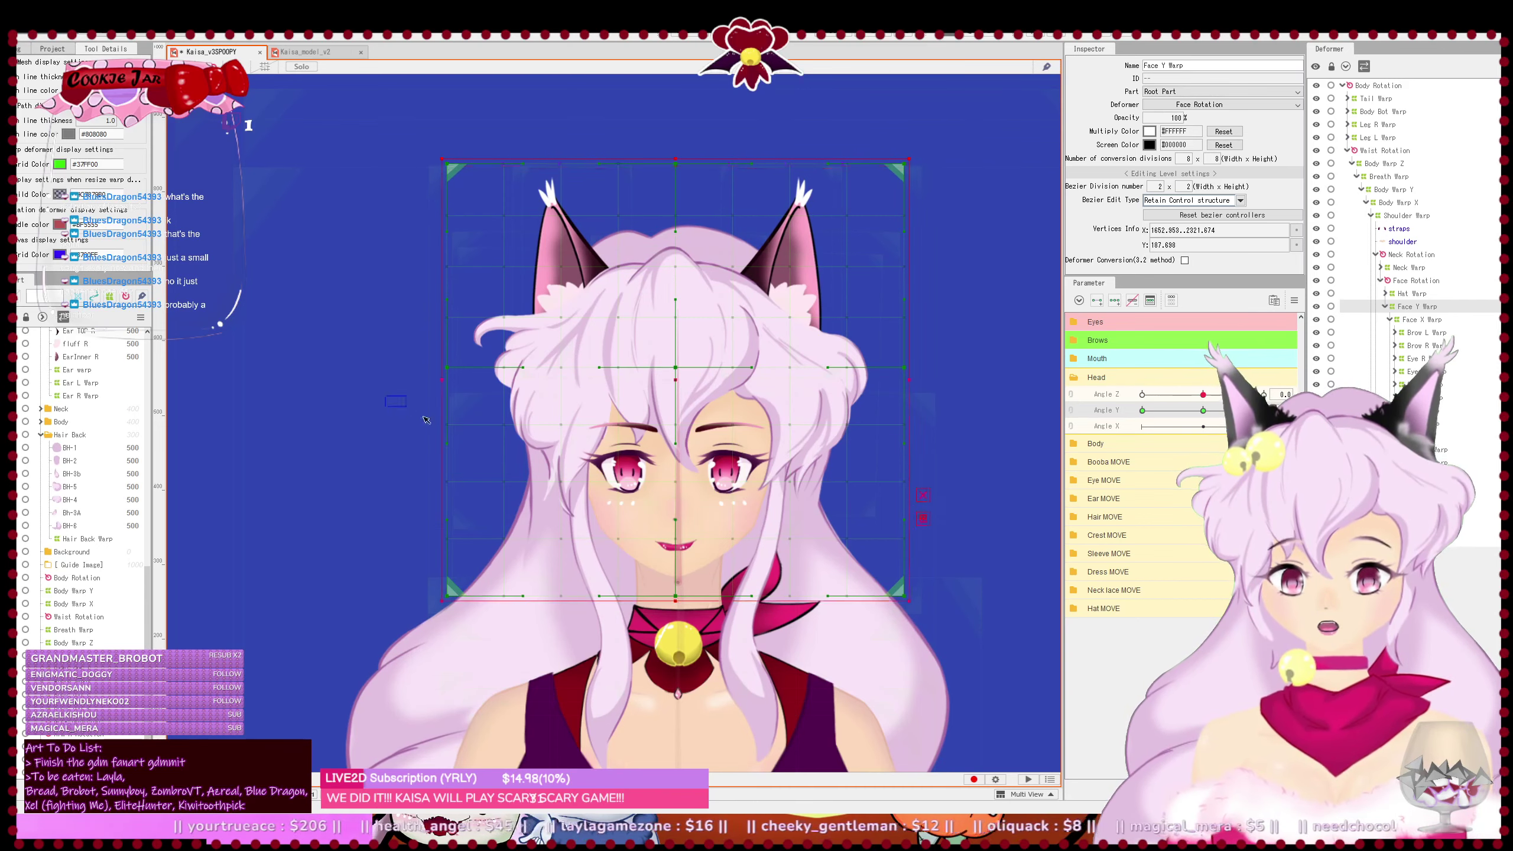
- Try lowering the Face Y Warp's bottom four rows of points slightly
drag(385, 395, 994, 660)
key(Down)
key(Down)
key(Down)
key(Down)
key(Down)
key(Down)
key(Down)
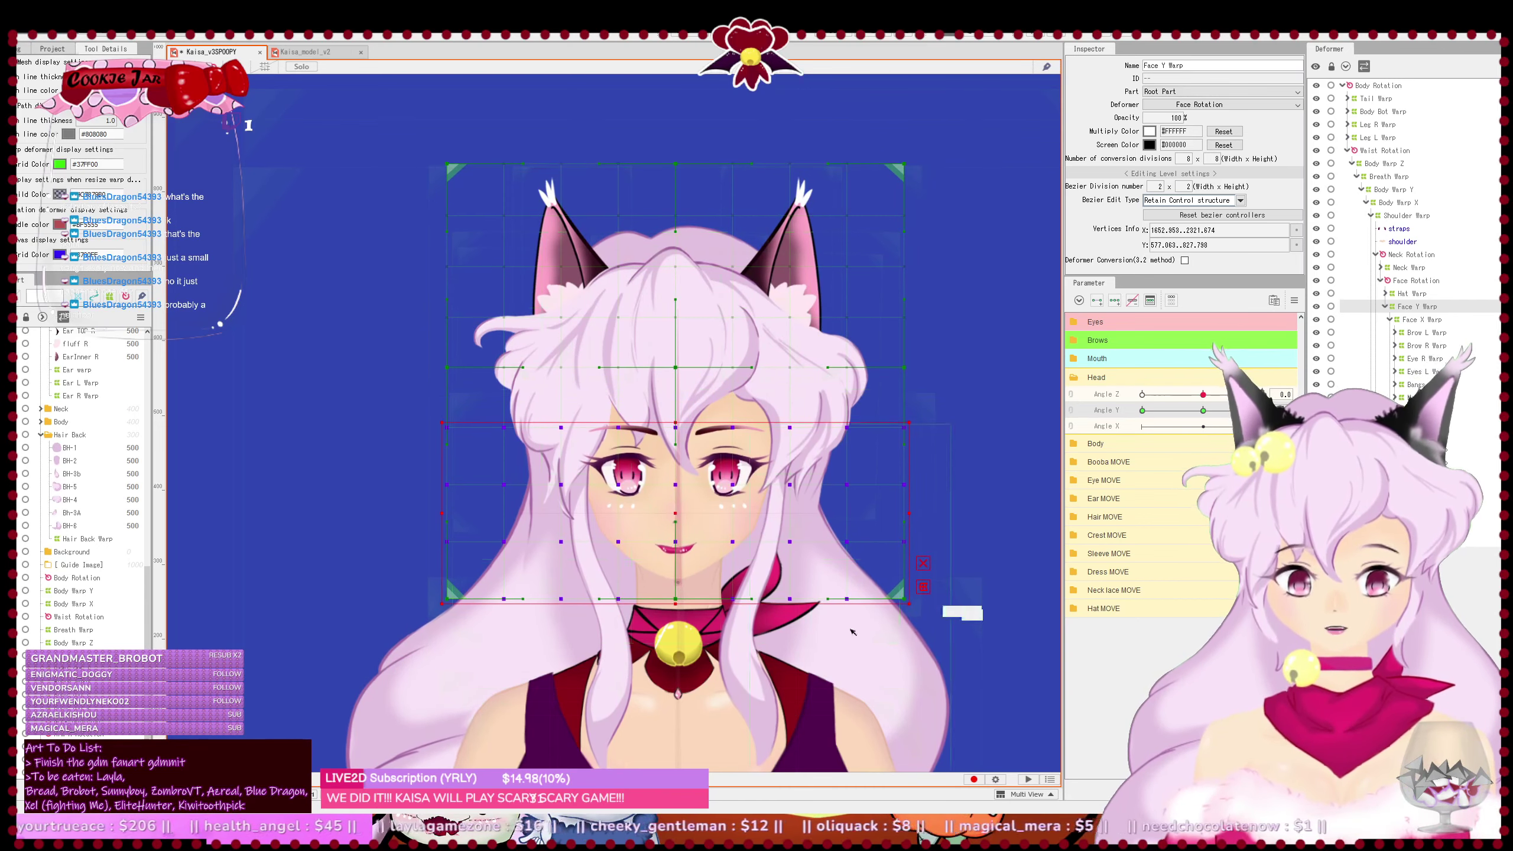
drag(745, 608, 745, 610)
- Try lowering the Face Y Warp's bottom three rows of points a little further
drag(397, 468, 1025, 691)
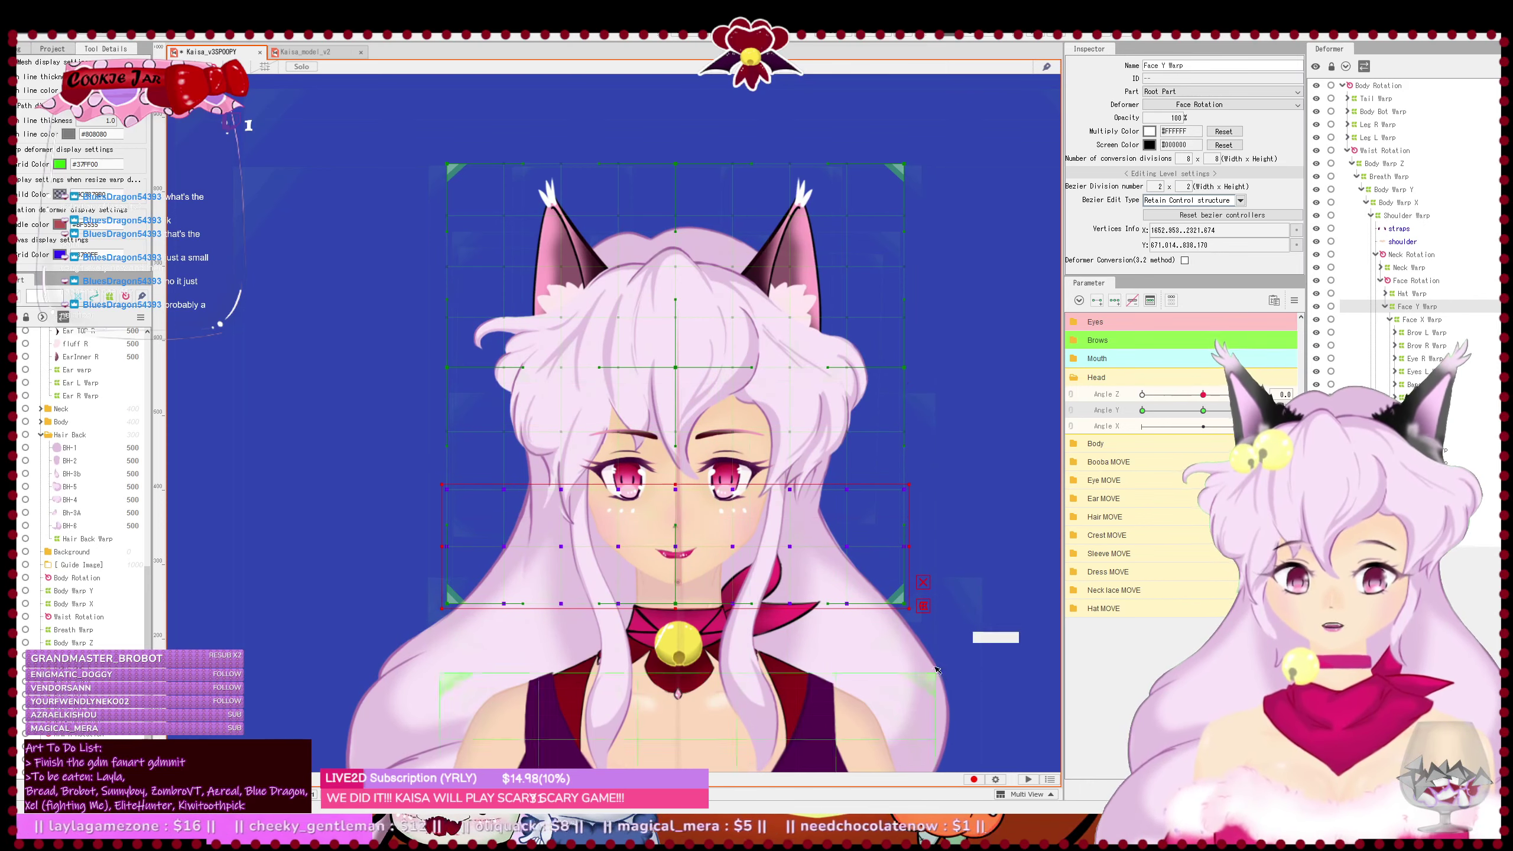
key(Down)
key(Down)
key(Down)
key(Down)
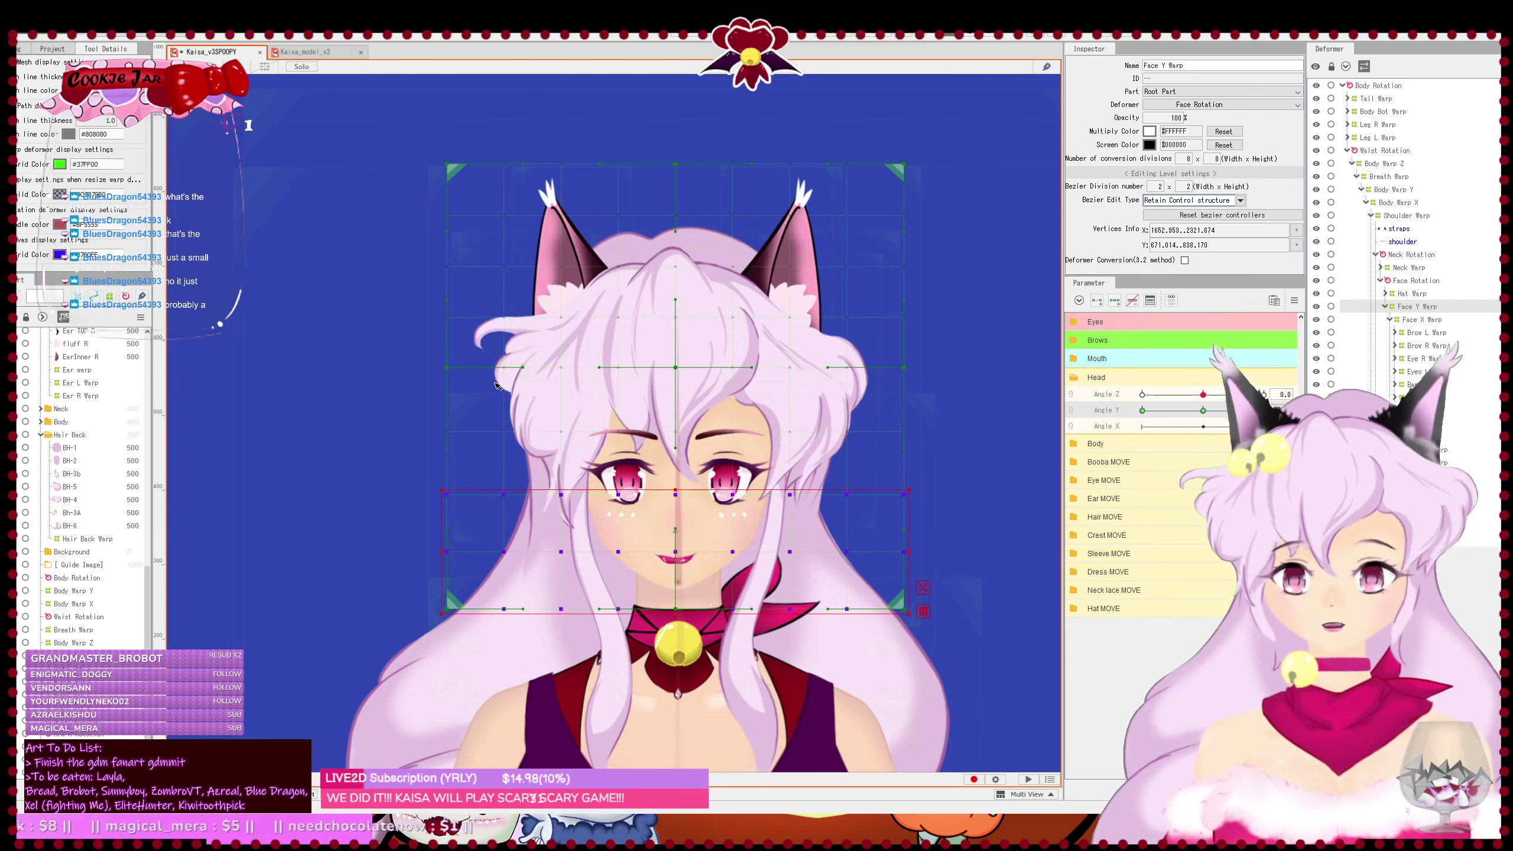
- Return Angle Y to its centre keyform and set the Face Y Warp's conversion divisions to 7 × 7
click(1203, 410)
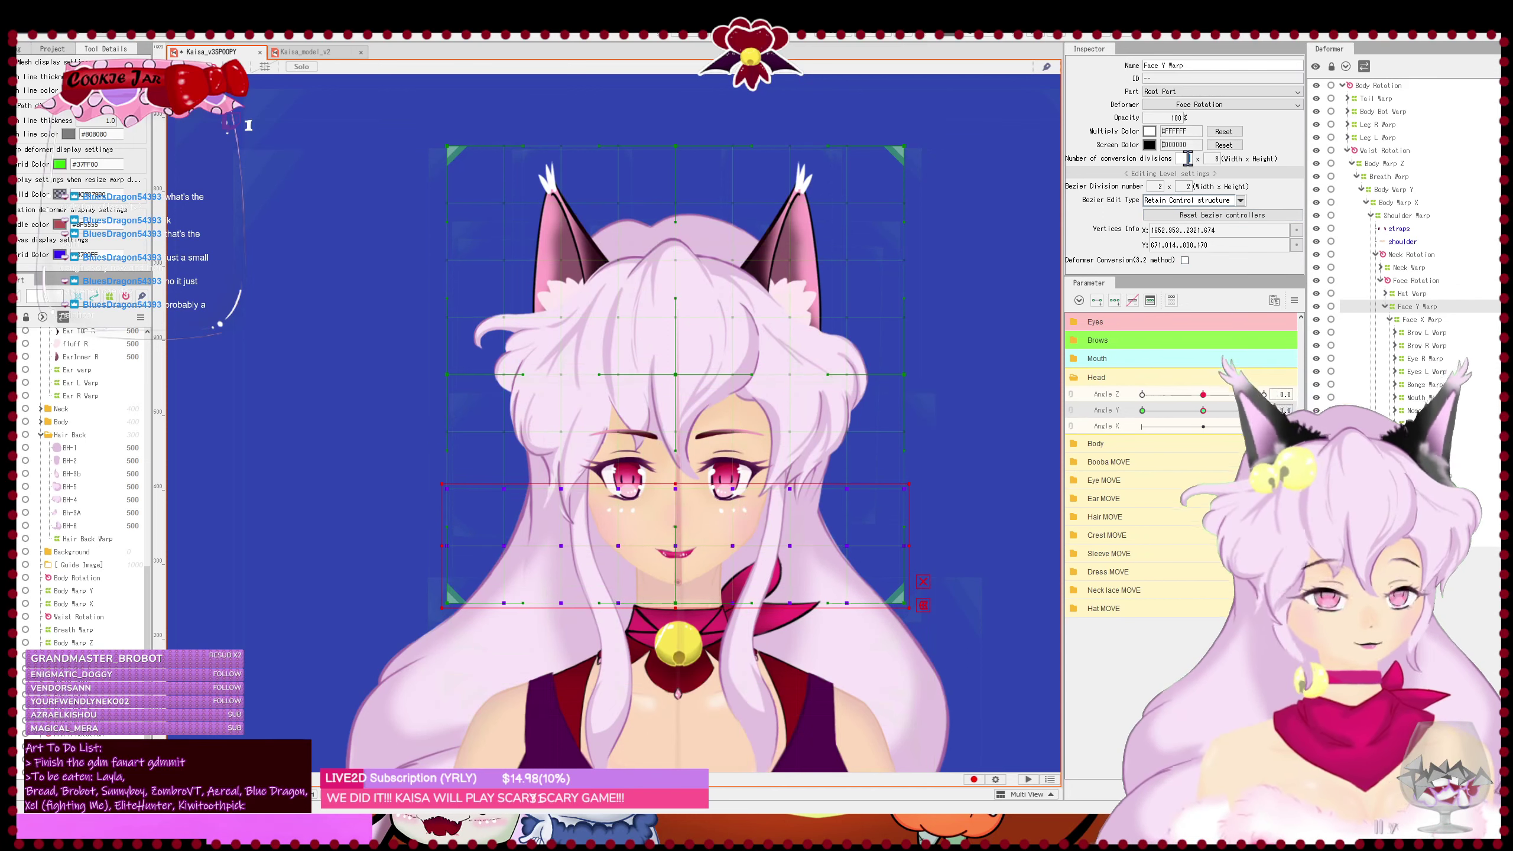
click(1211, 159)
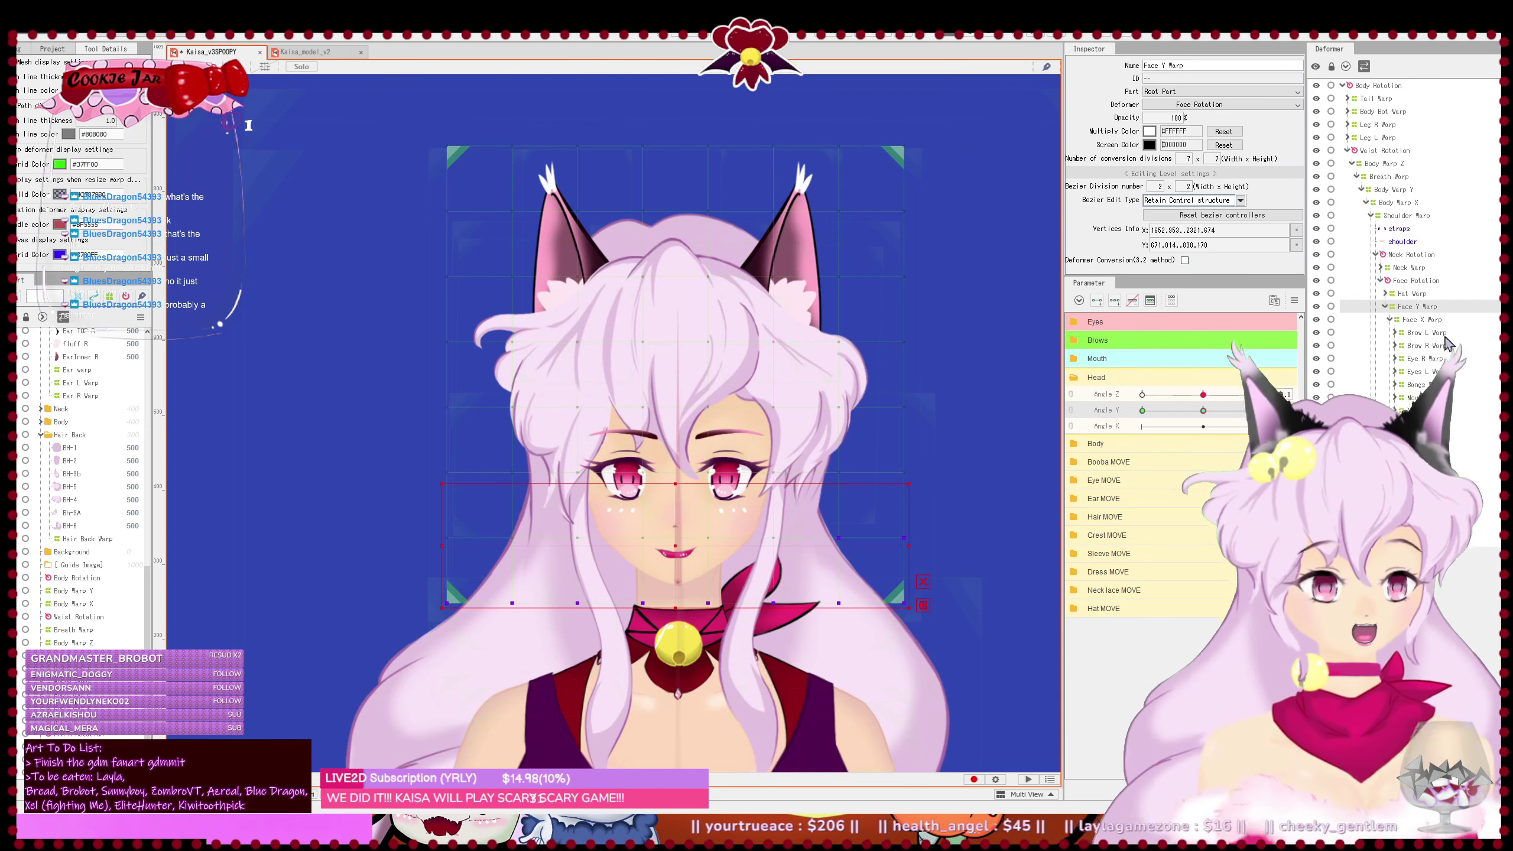
click(1428, 307)
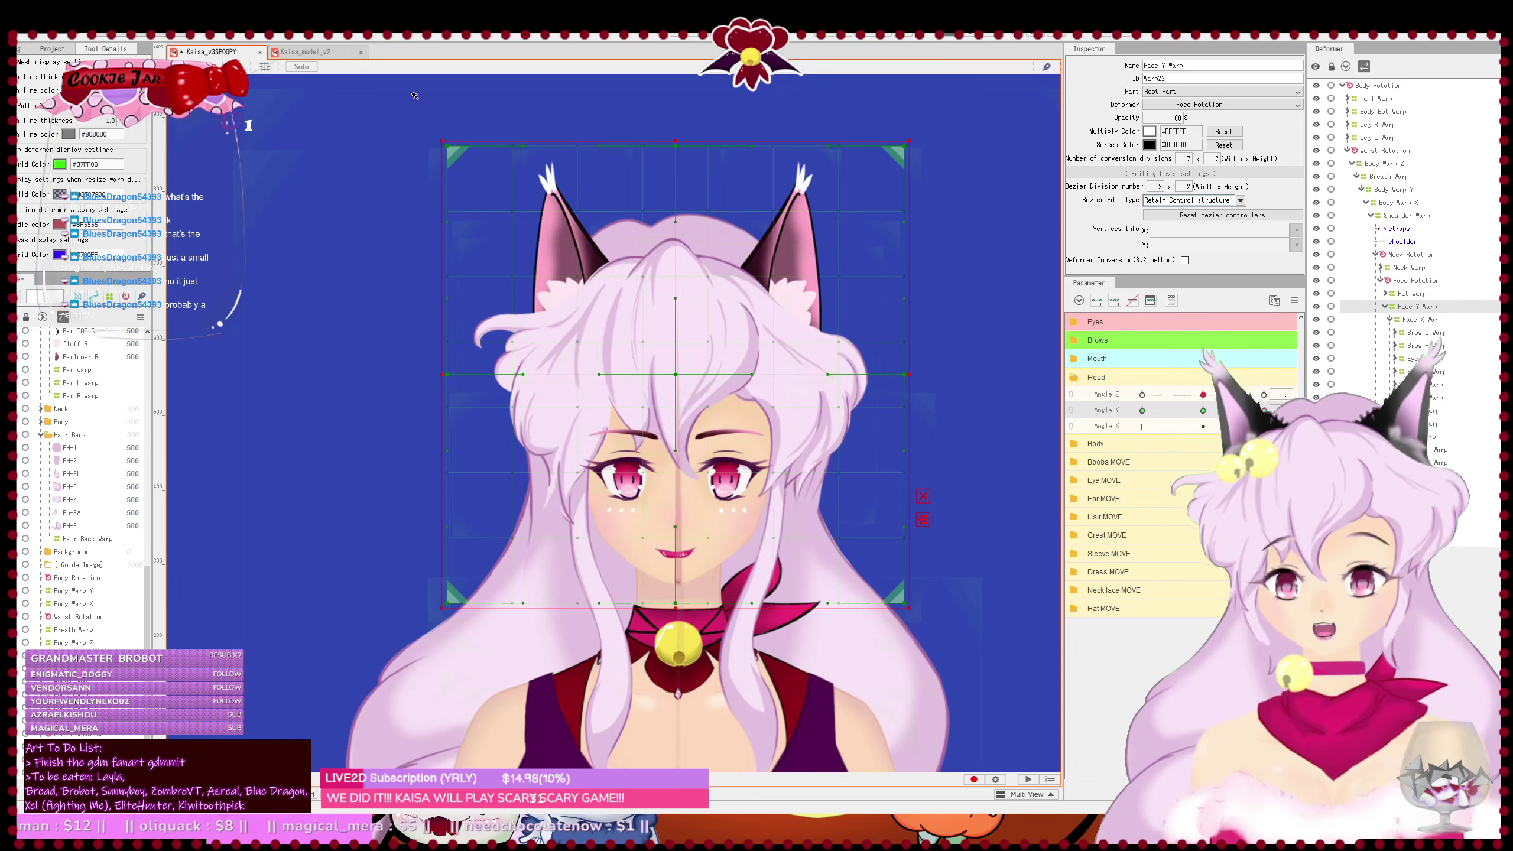
- Lower the top four rows of the Face Y Warp's points slightly for the maximum Angle Y keyform
drag(412, 93, 960, 357)
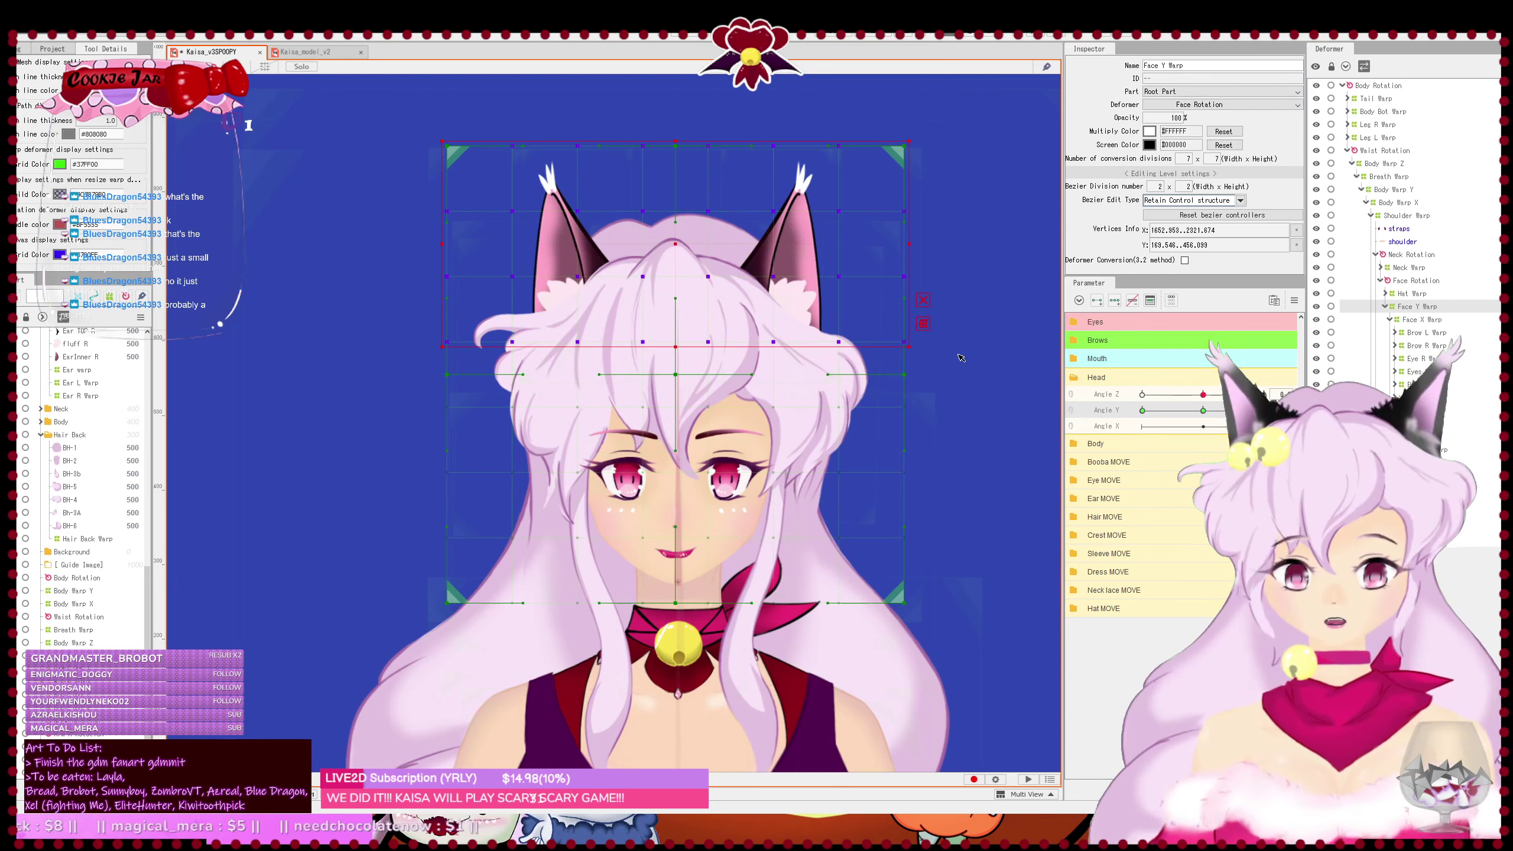
key(Down)
key(Down)
key(Down)
key(Down)
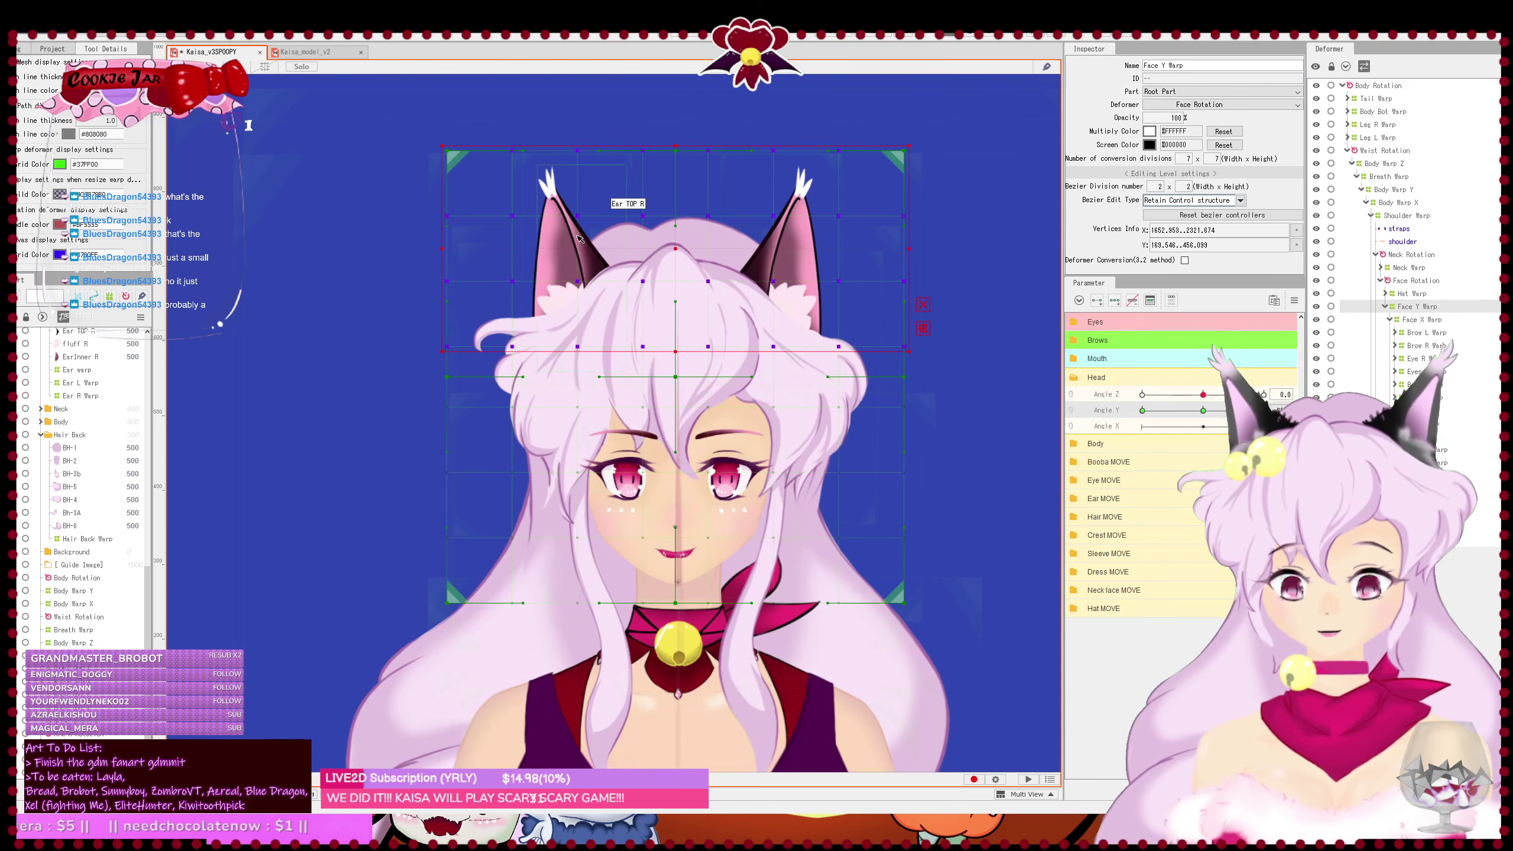
key(Down)
key(Down)
- Lower the Face Y Warp's top three rows of points slightly further
drag(421, 126, 913, 319)
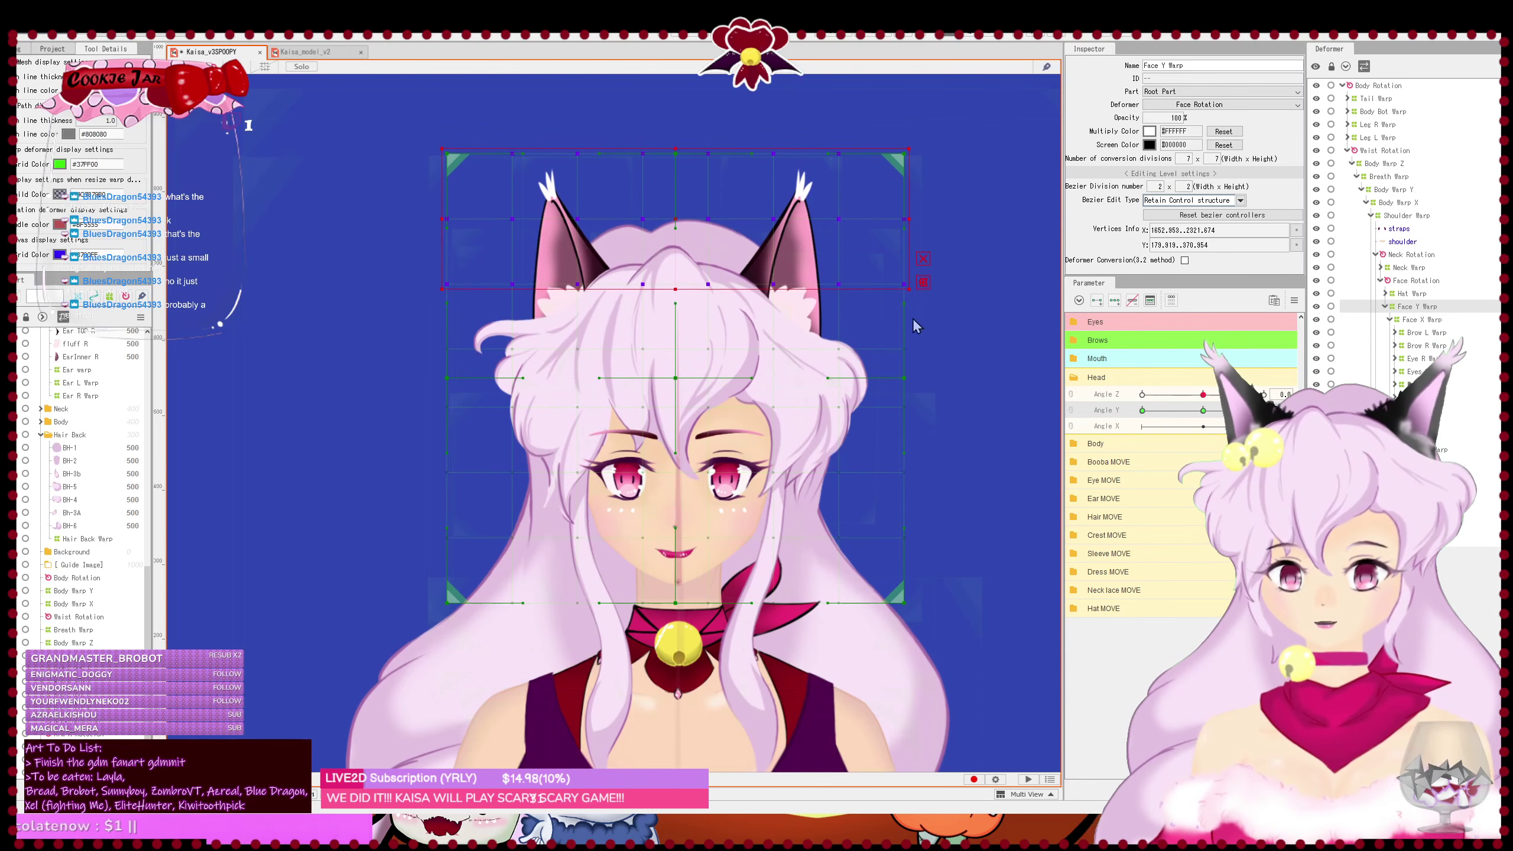
key(Down)
key(Down)
key(Down)
key(Down)
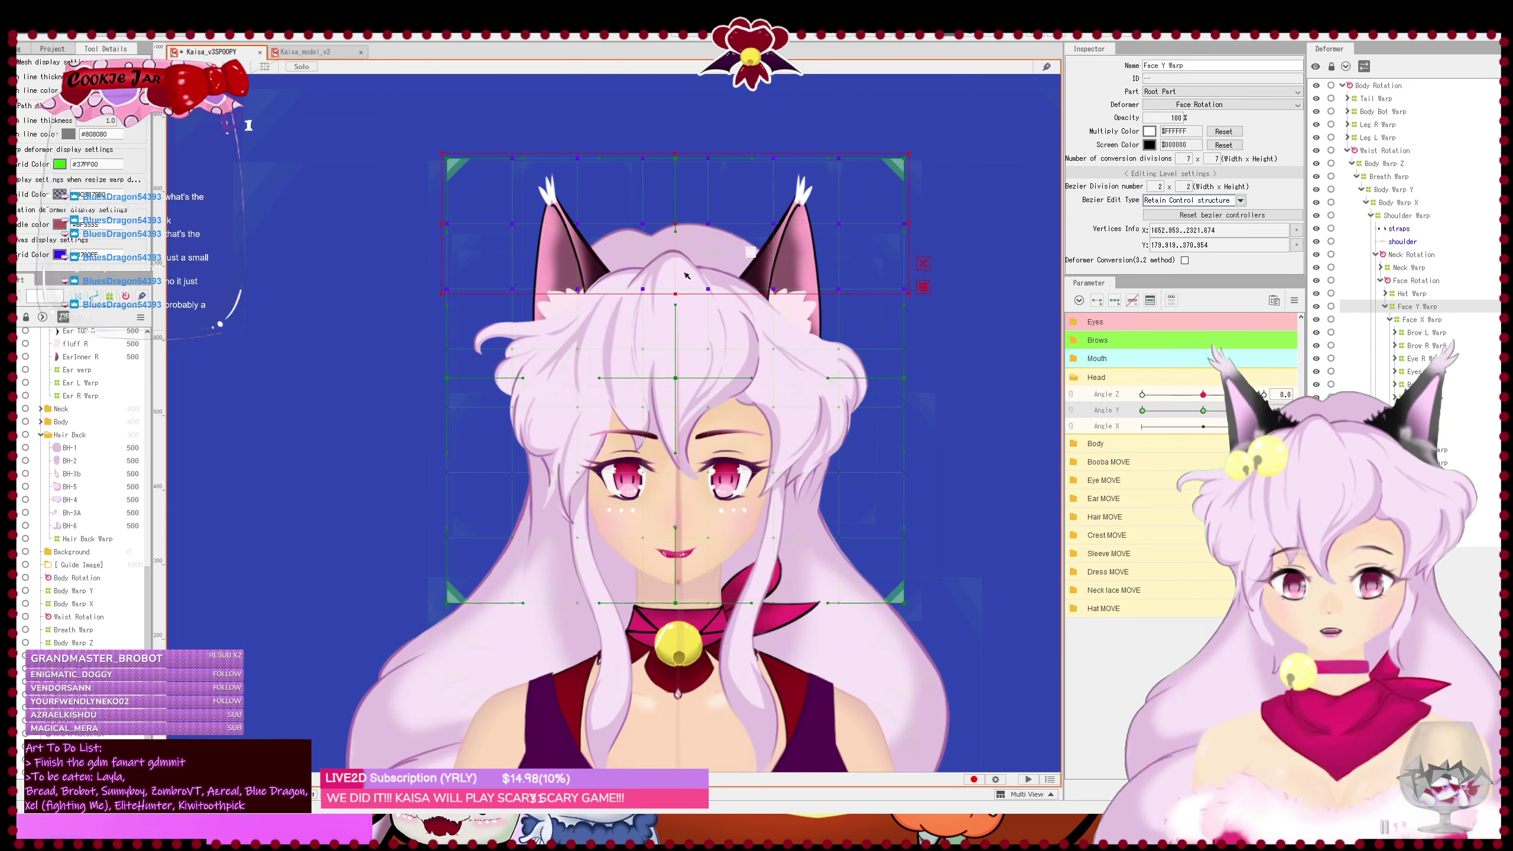
key(Down)
key(Down)
- Lower the Face Y Warp's top two rows of points slightly further
drag(416, 118, 917, 275)
key(Down)
key(Down)
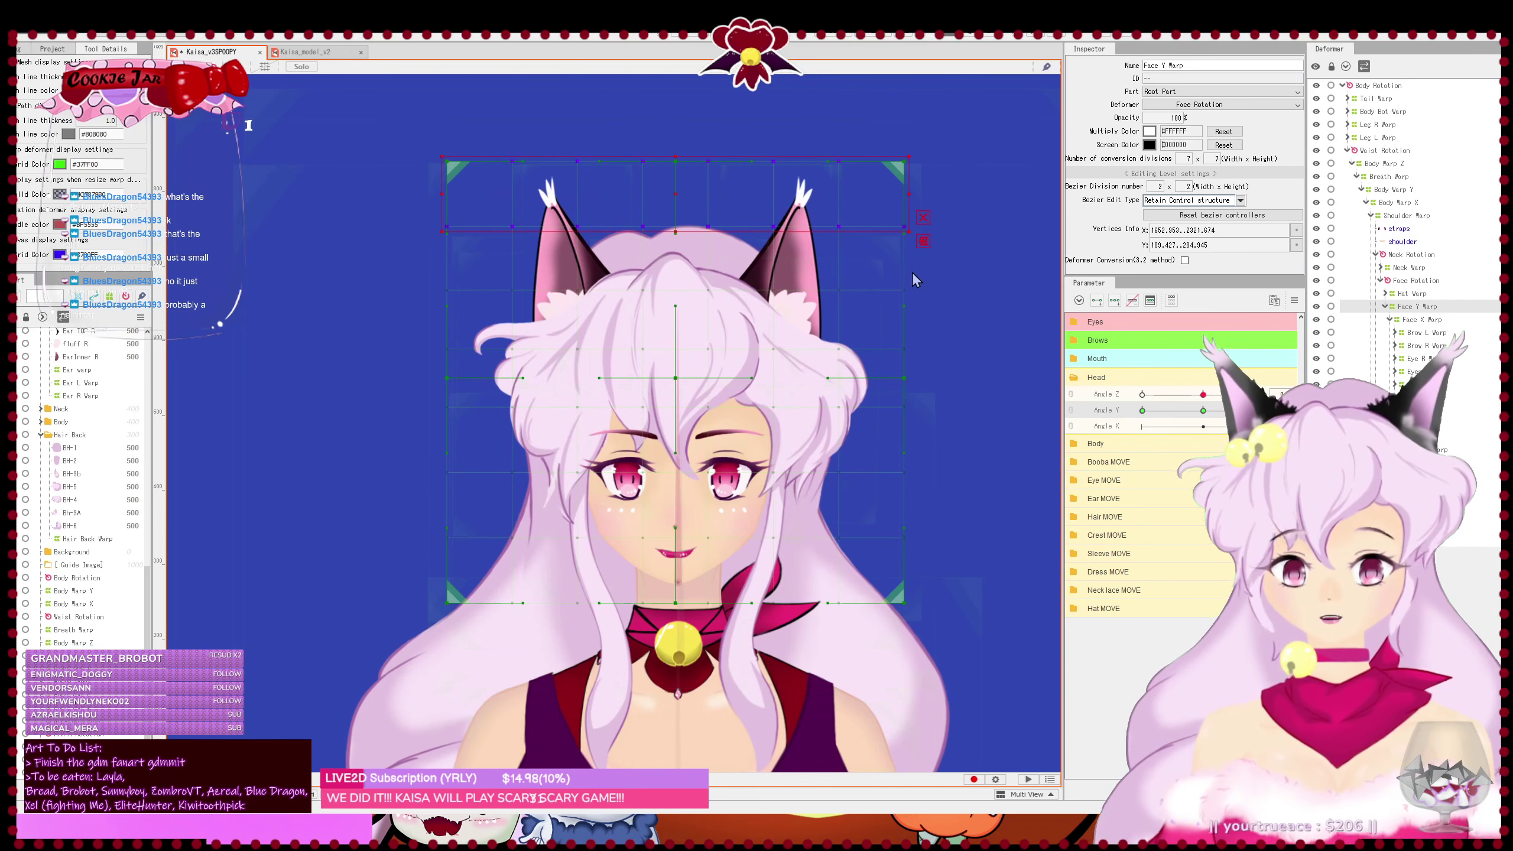
key(Down)
key(Down)
key(Down)
key(Down)
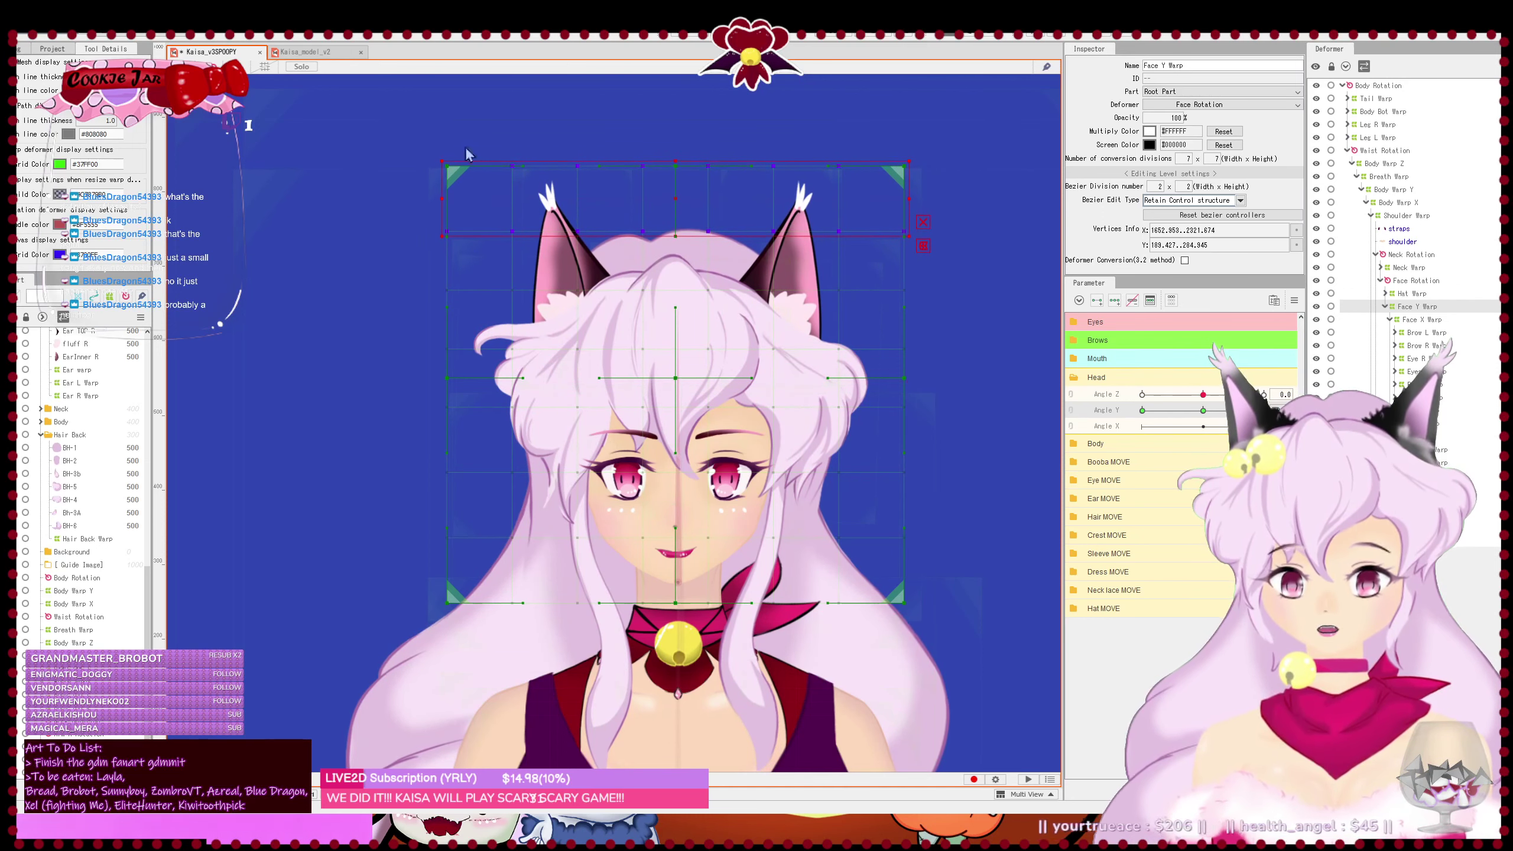
- Lower only the top row of the Face Y Warp's points closer to the ear tips
drag(396, 121, 924, 225)
key(Down)
key(Down)
key(Down)
key(Down)
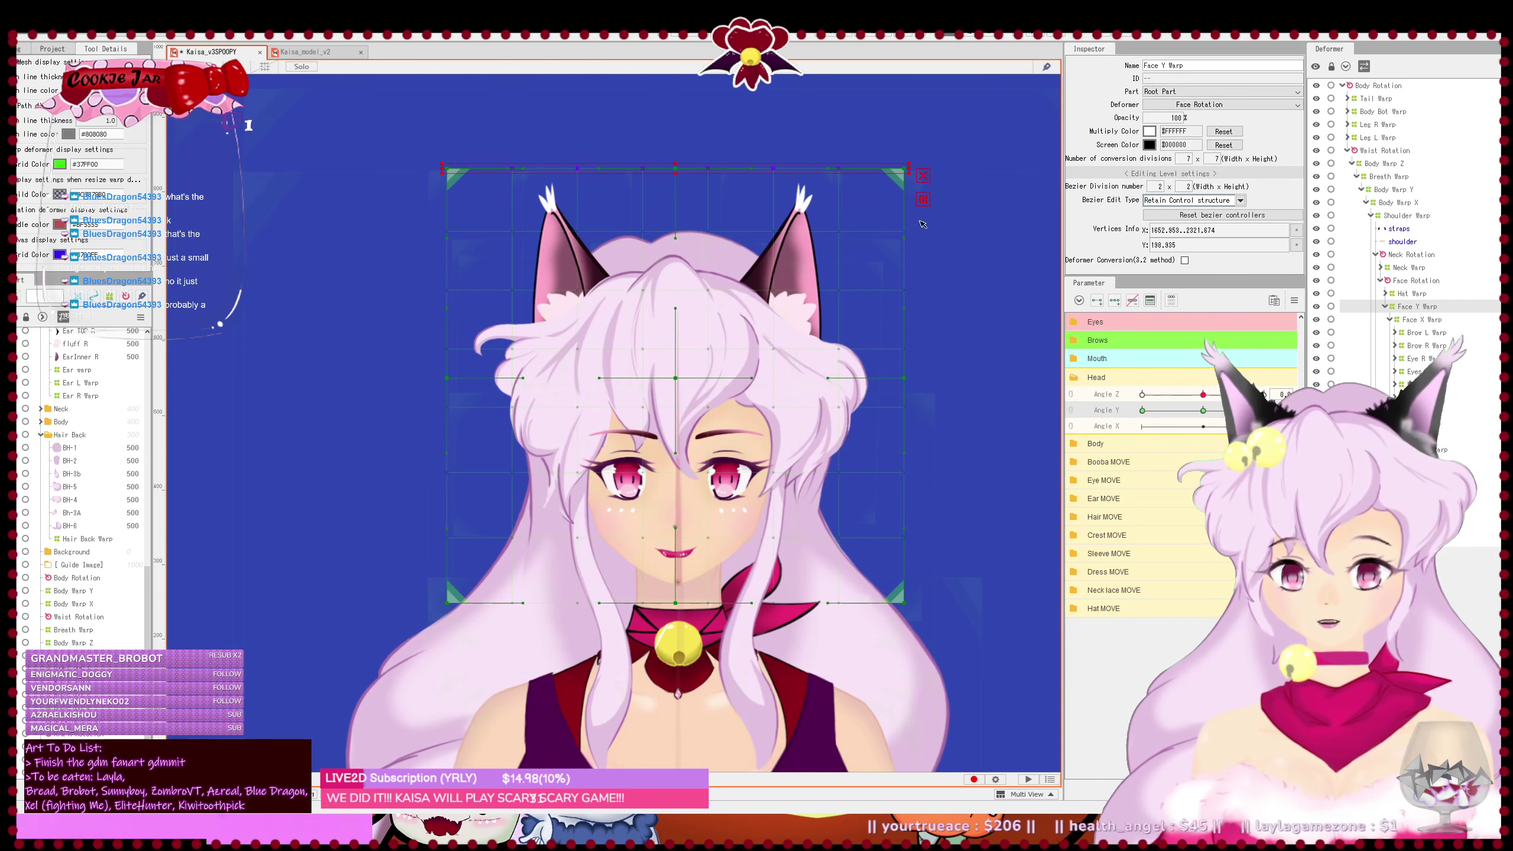
key(Down)
key(Down)
key(Down)
key(Down)
- Lower the Face Y Warp's bottom four rows of points, moving the eyes and mouth slightly down
drag(424, 393, 1031, 715)
key(Down)
key(Down)
key(Down)
key(Down)
key(Down)
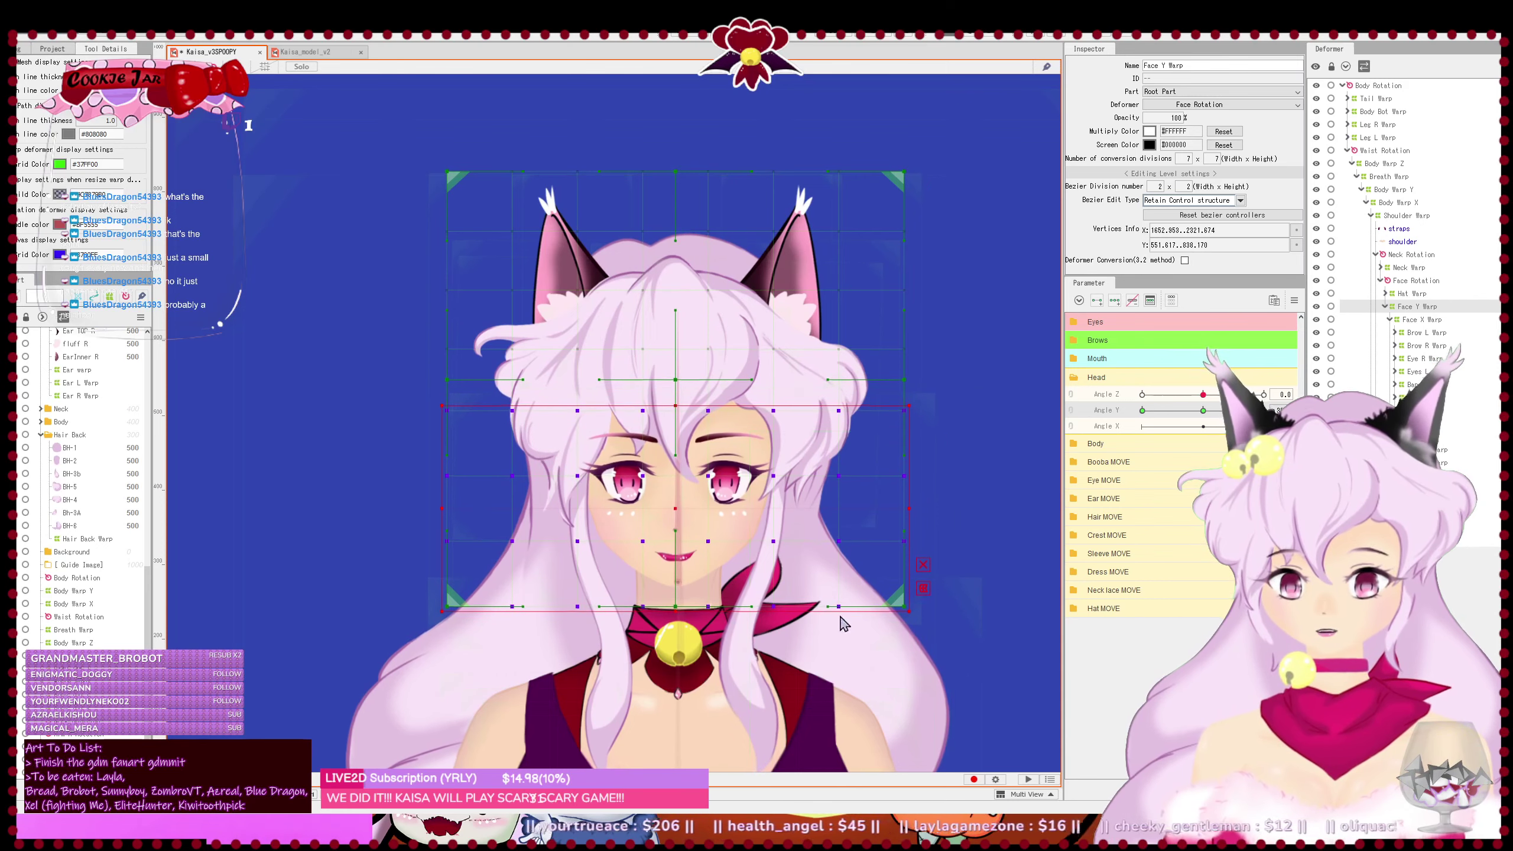
key(Down)
key(Down)
key(Down)
key(Down)
key(Down)
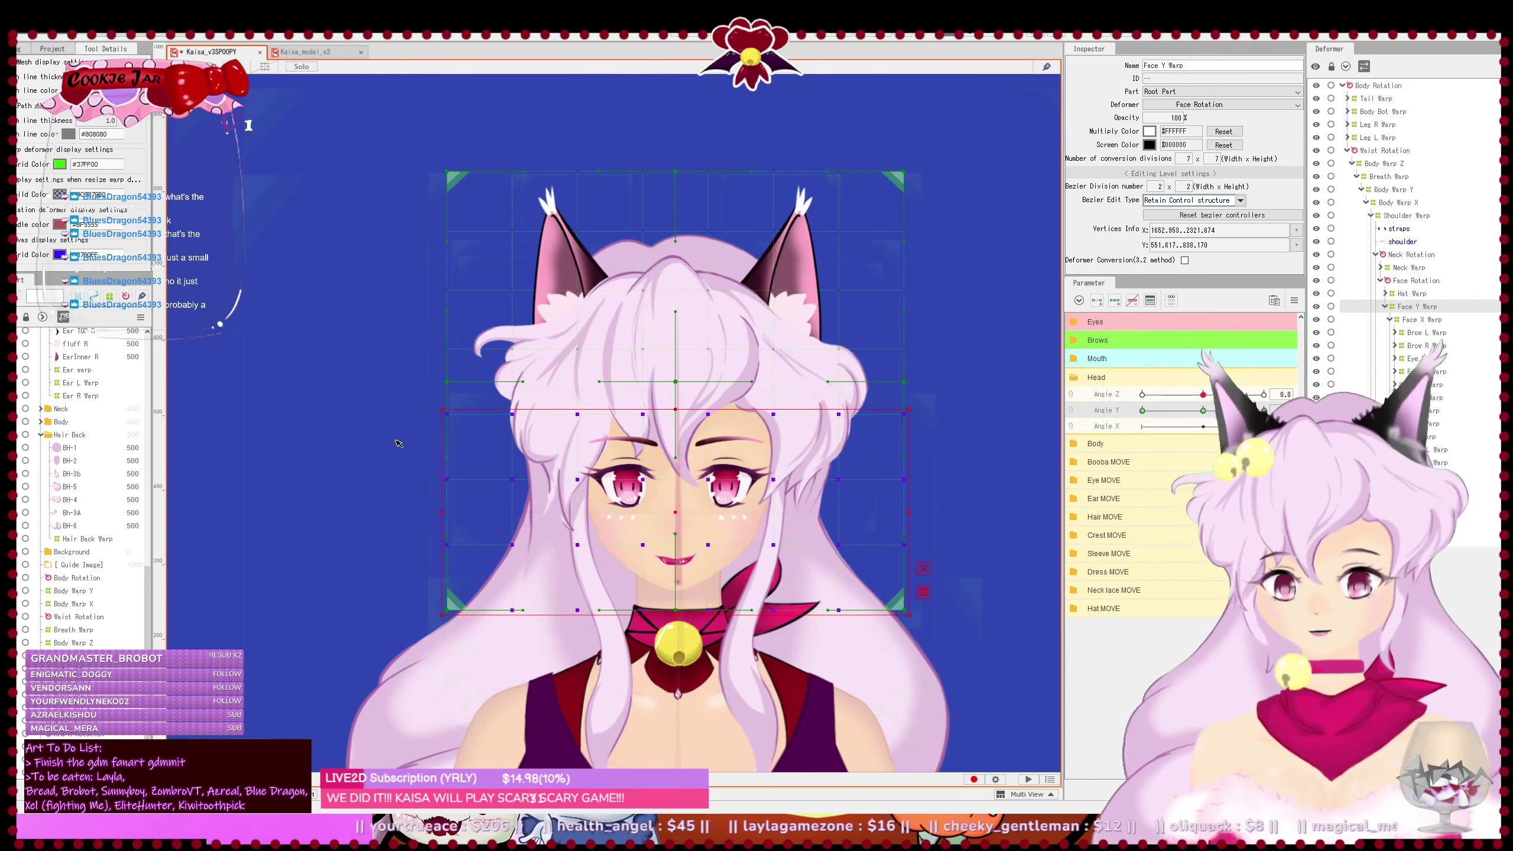
- Lower the Face Y Warp's bottom three rows of points slightly further
drag(414, 446, 939, 641)
key(Down)
key(Down)
key(Down)
key(Down)
key(Down)
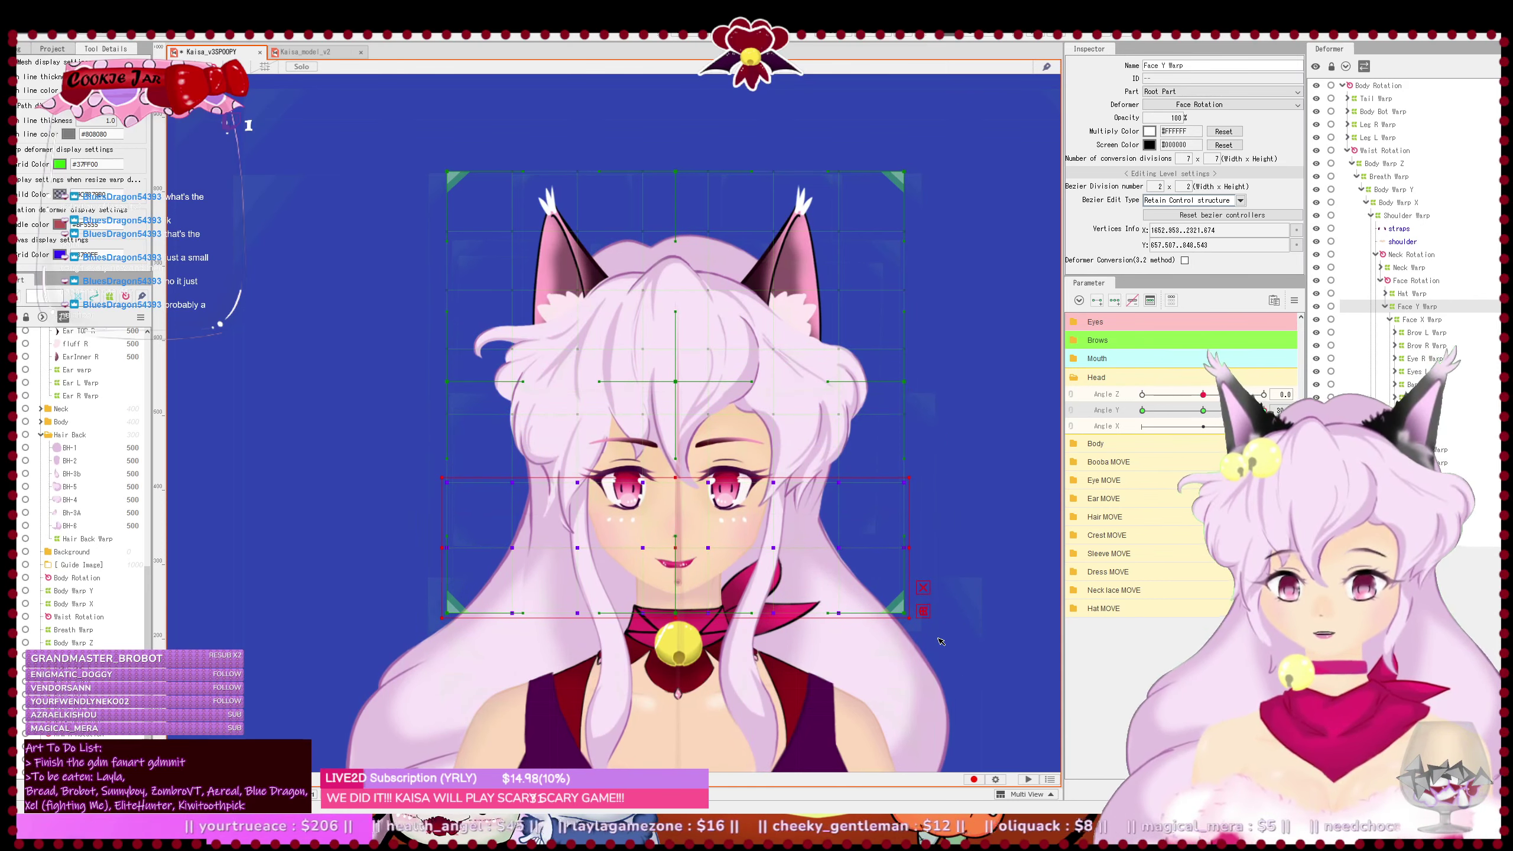
key(Down)
key(Down)
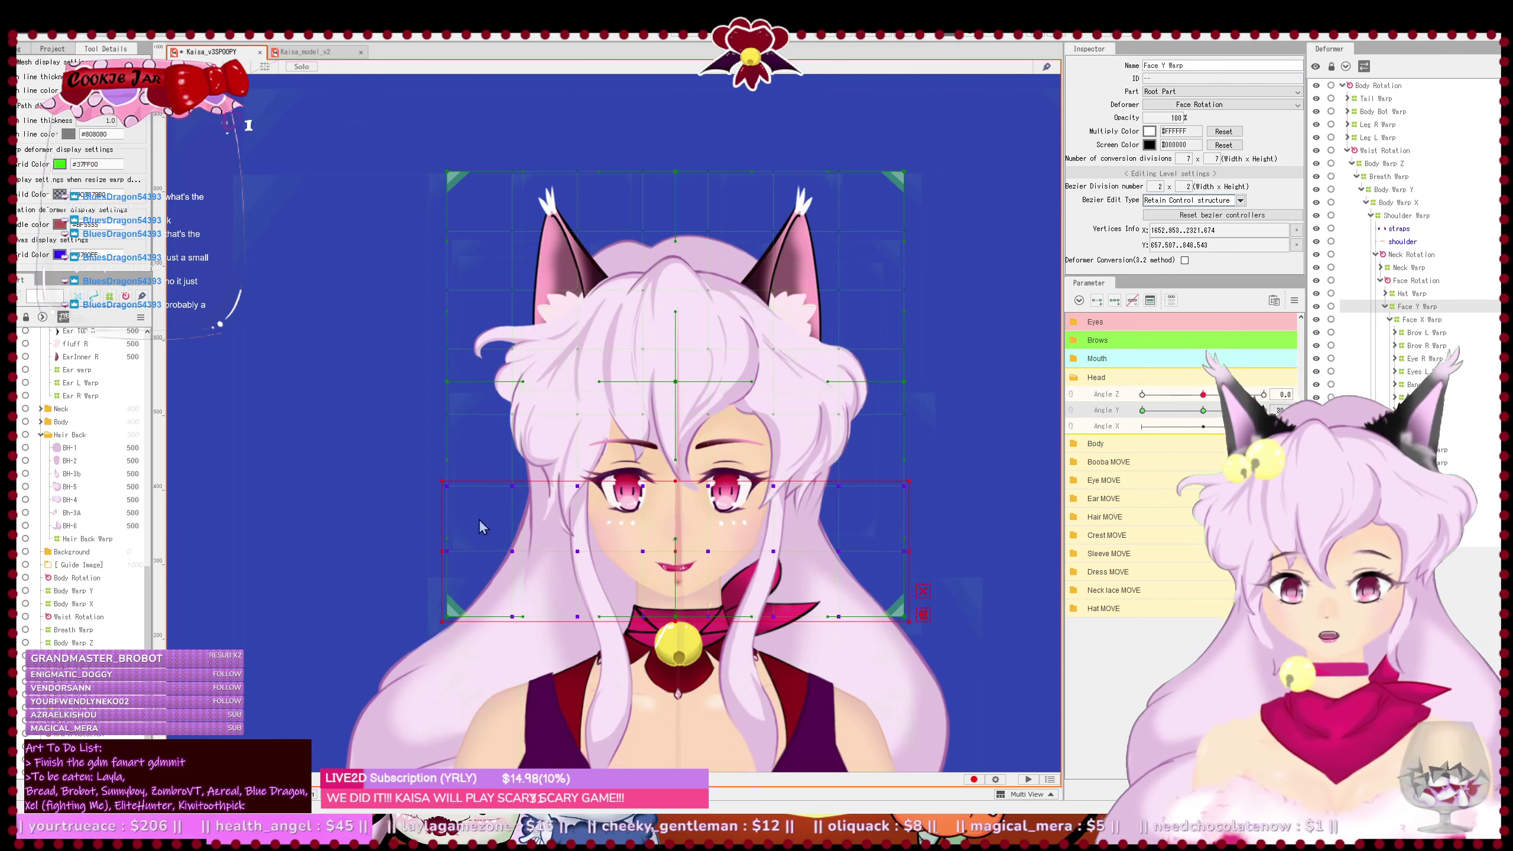
- Lower the Face Y Warp's bottom two rows of points slightly further
drag(387, 500, 988, 676)
key(Down)
key(Down)
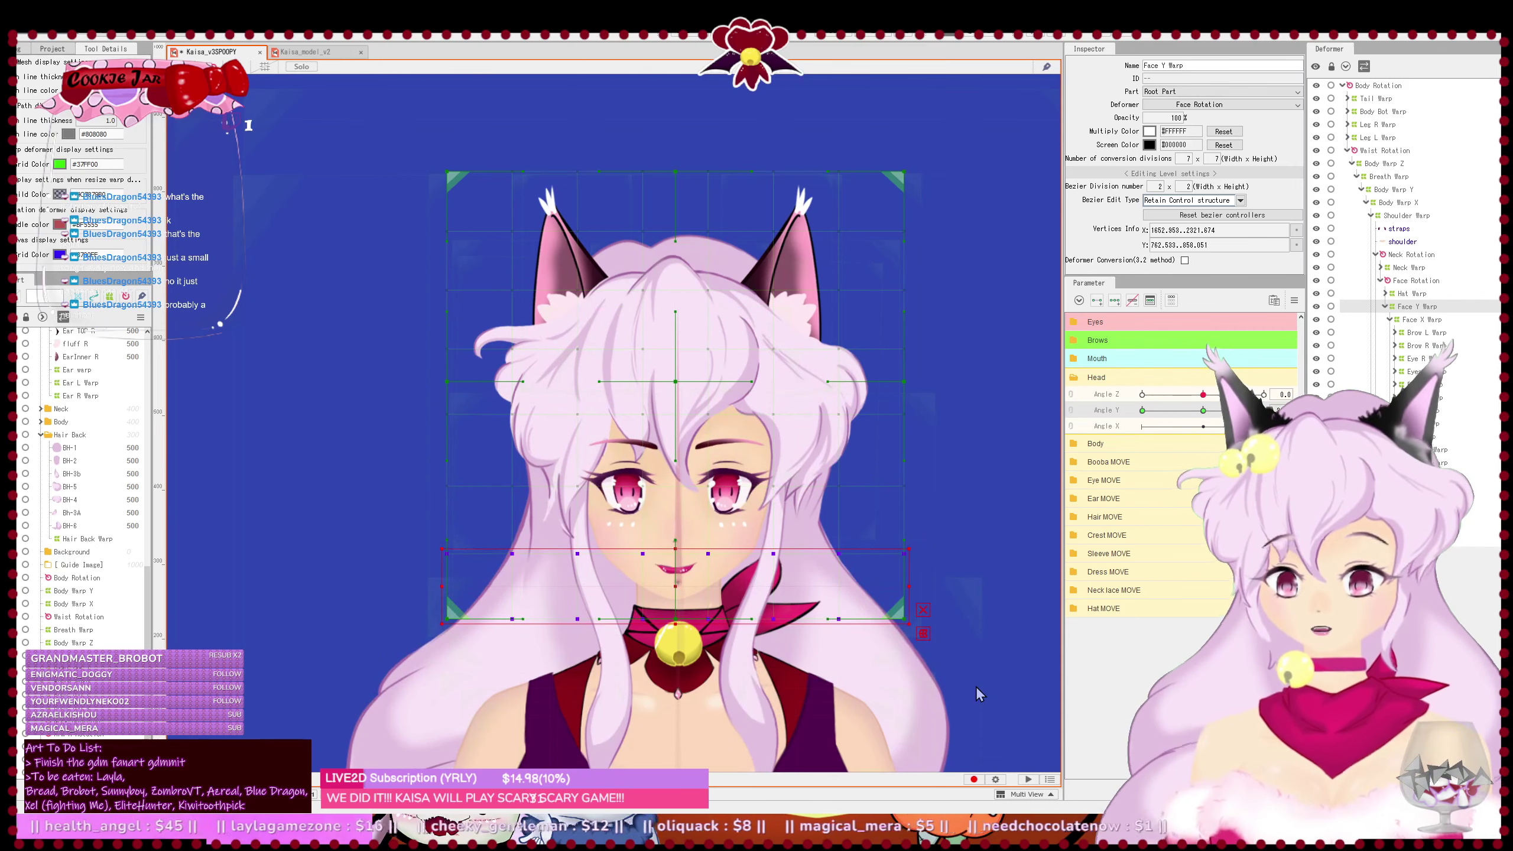
key(Down)
key(Down)
key(Down)
key(Down)
key(Down)
- Lower only the bottom row of the Face Y Warp's points slightly
drag(365, 587, 1000, 708)
key(Down)
key(Down)
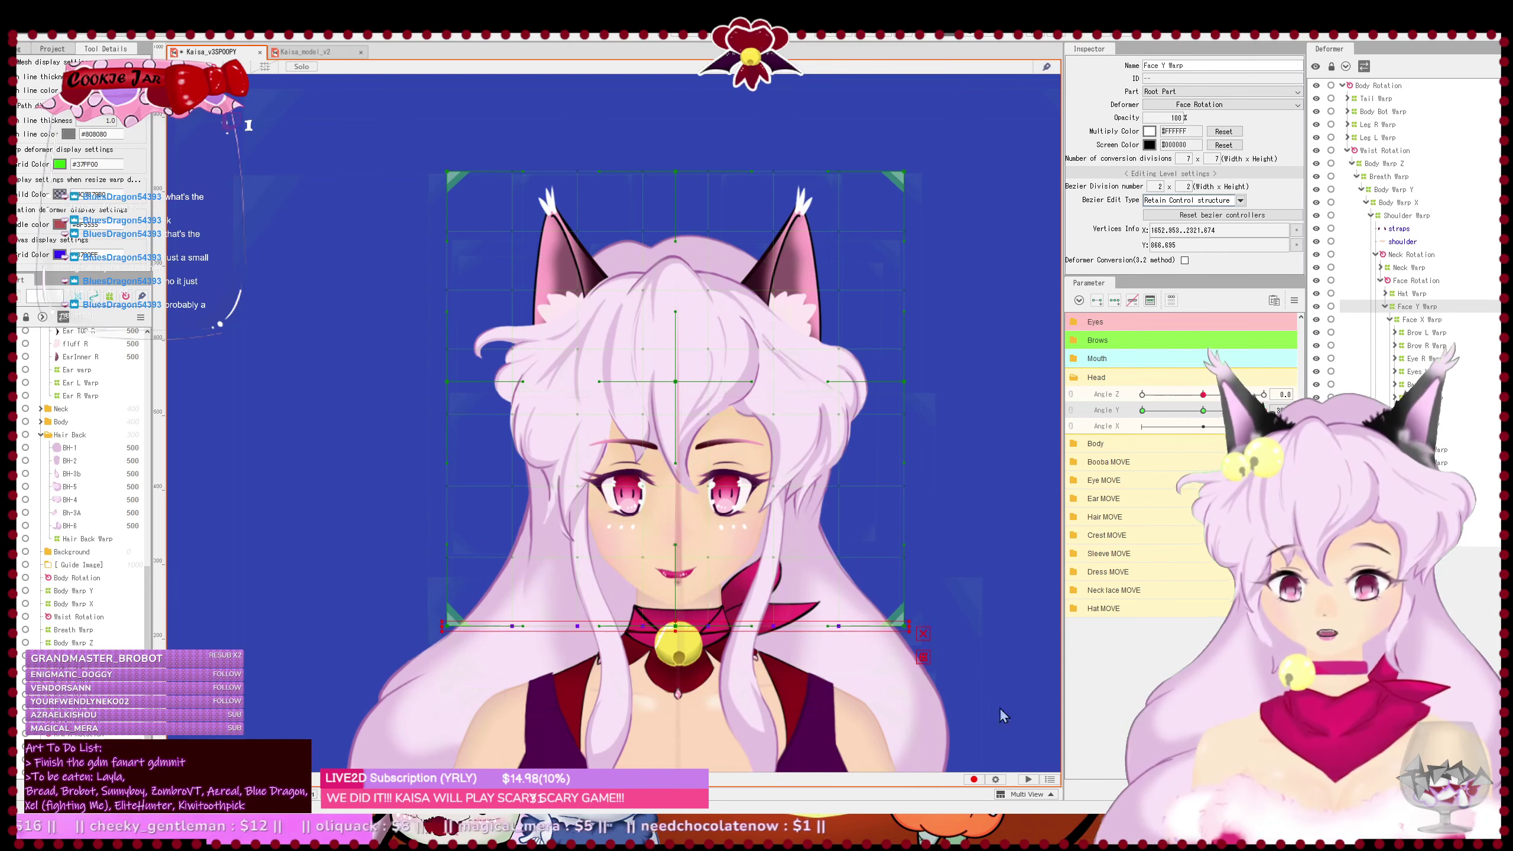
key(Down)
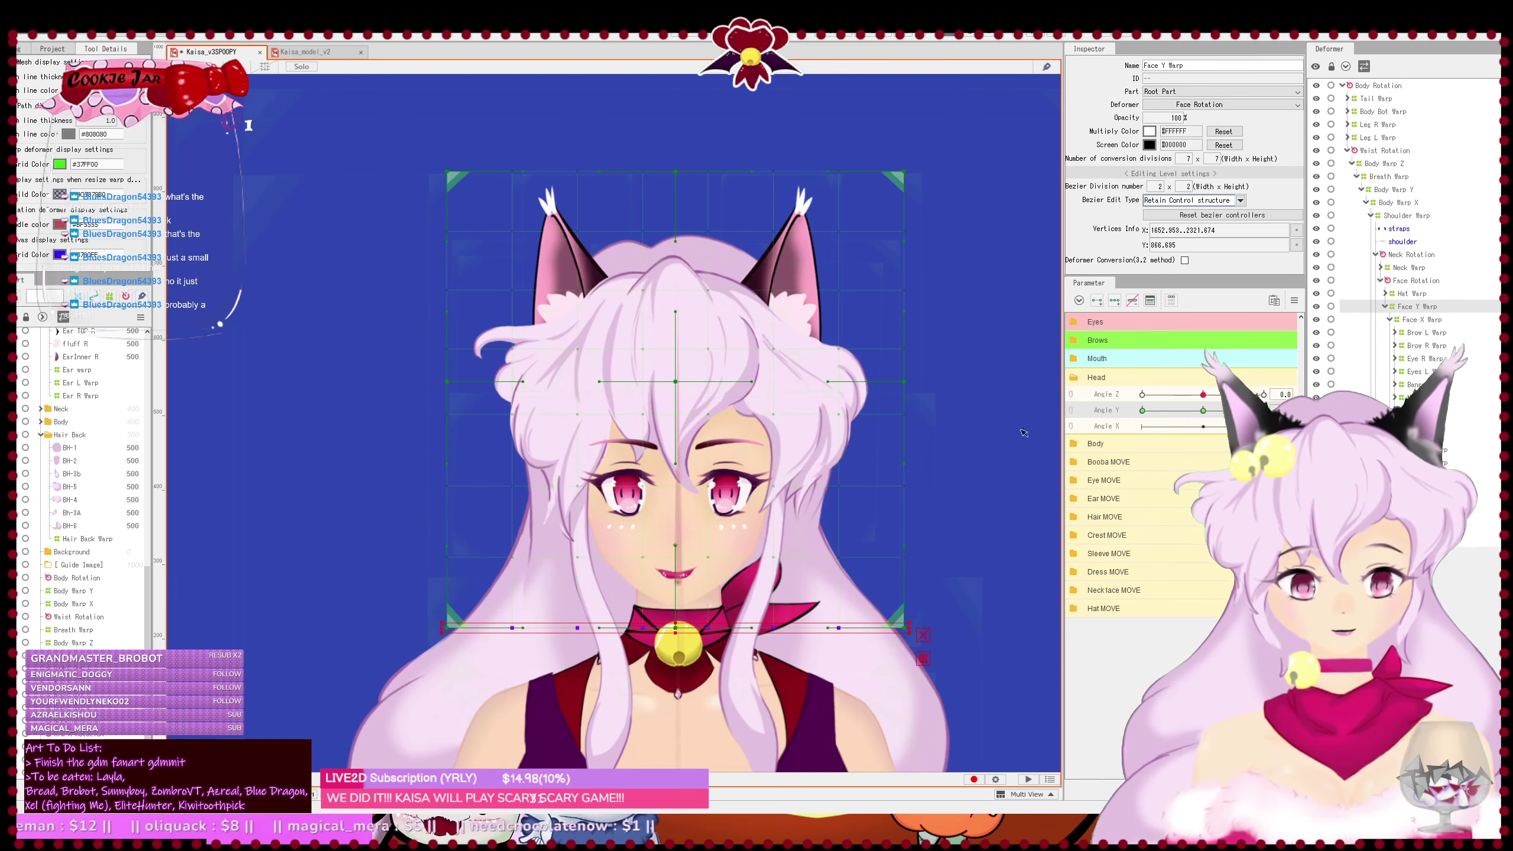
- Nudge the entire Face Y Warp slightly up and preview the head movement along Angle Y
click(676, 382)
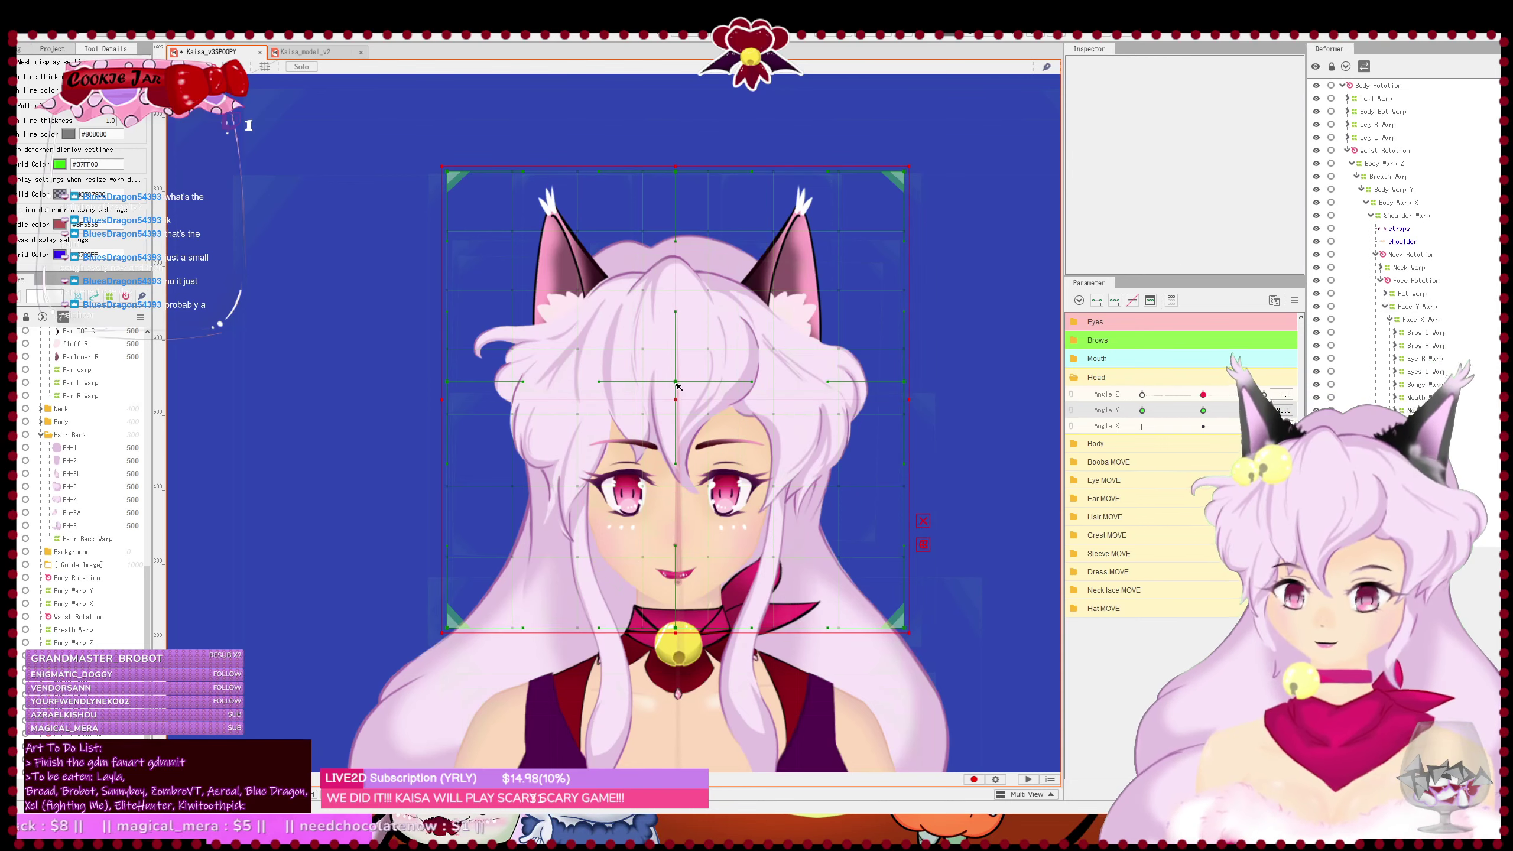
click(674, 393)
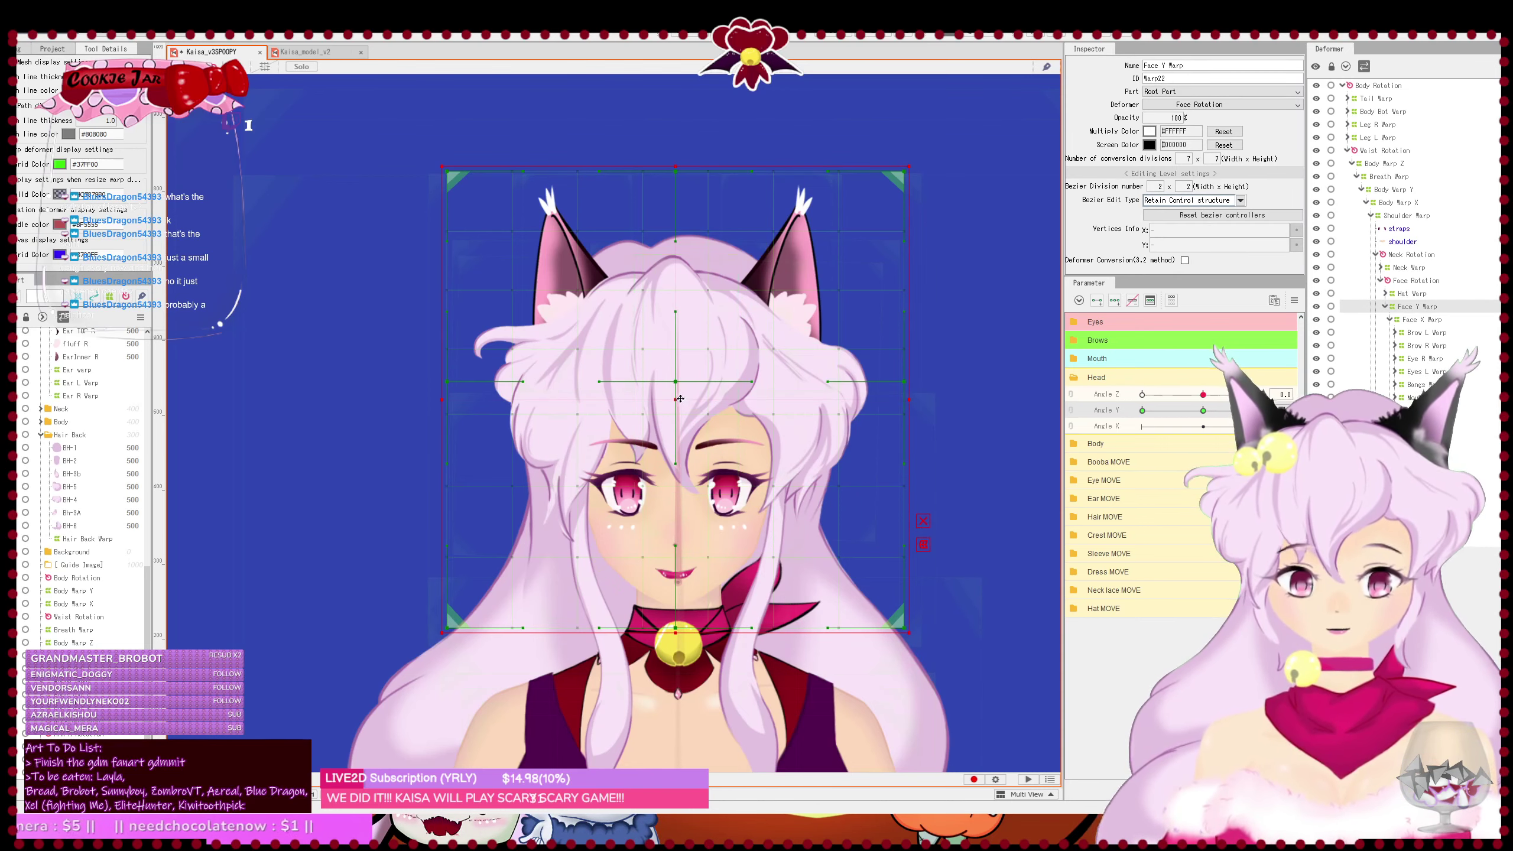
key(Up)
key(Up)
key(Up)
key(Up)
key(Up)
key(Up)
key(Up)
key(Up)
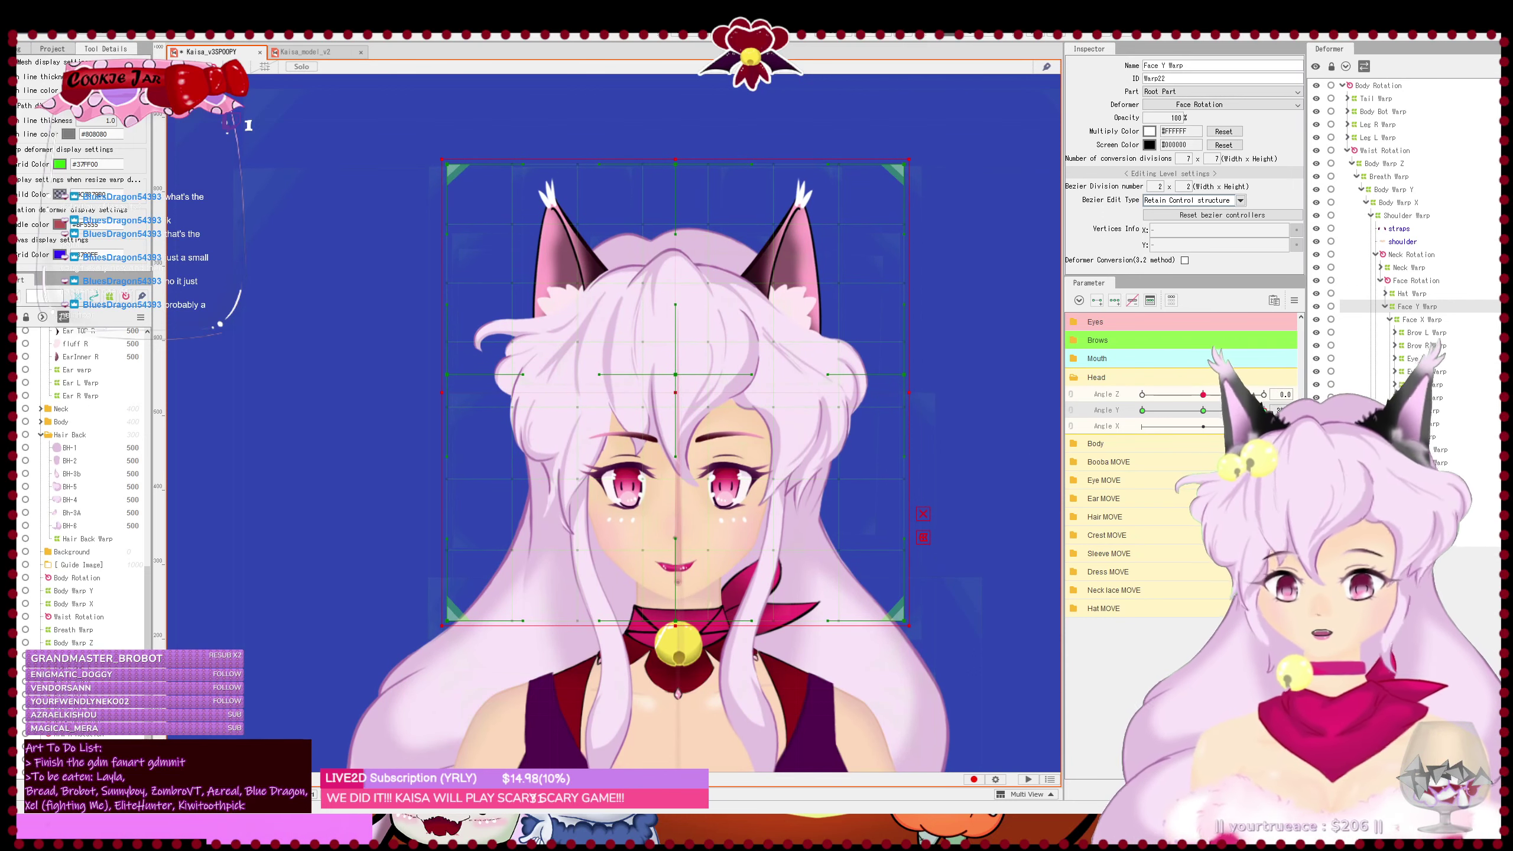
mouse_move(1265, 412)
mouse_down()
mouse_move(1203, 412)
mouse_move(1264, 411)
mouse_move(1245, 412)
mouse_up()
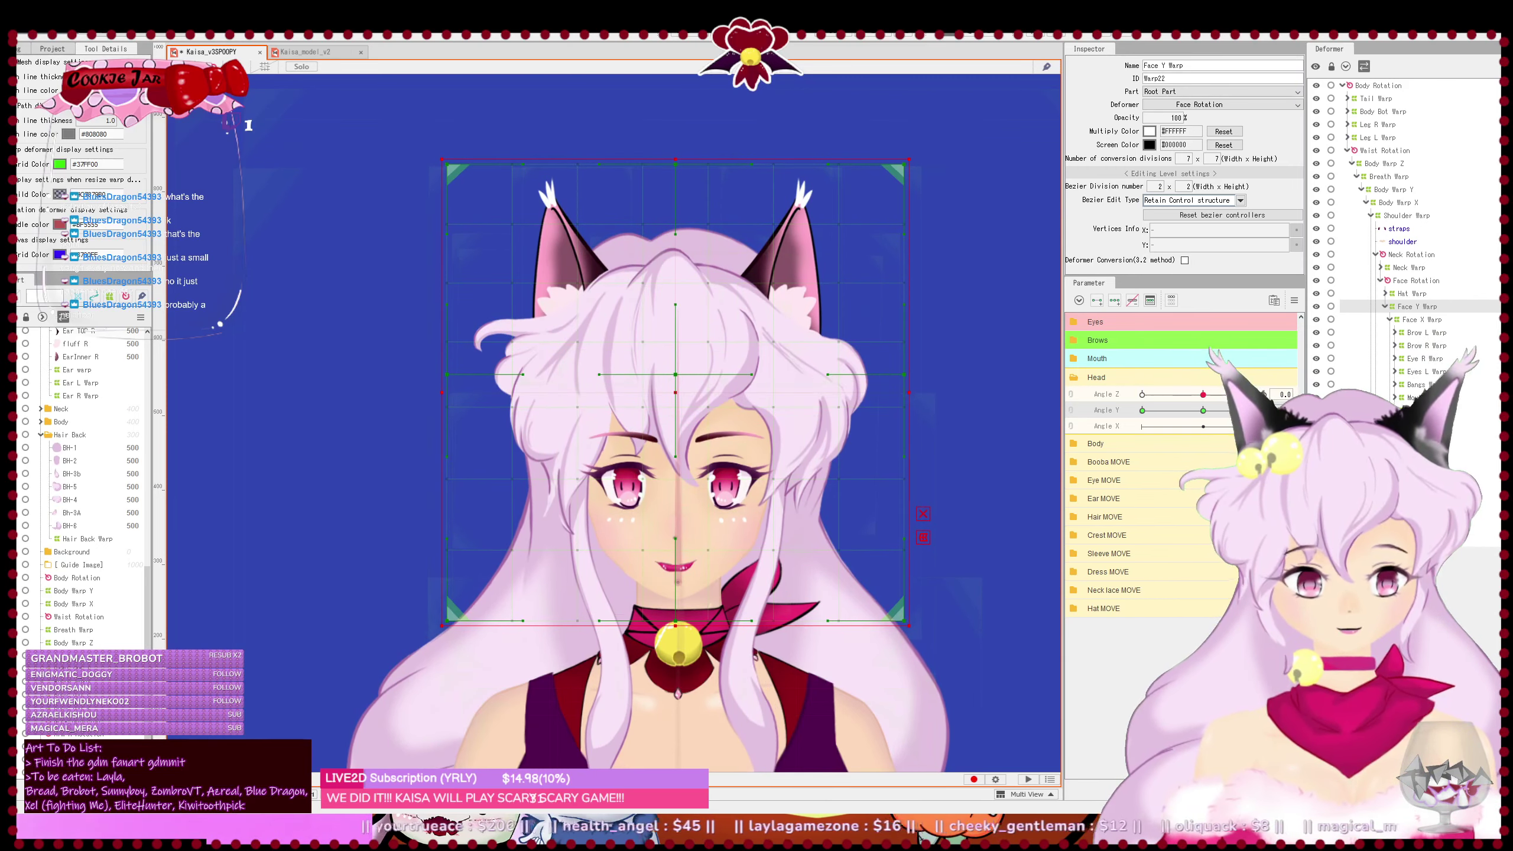
- Pull both upper corners of the Face Y Warp inward and down, comparing their positions against the canvas grid
drag(456, 168, 507, 190)
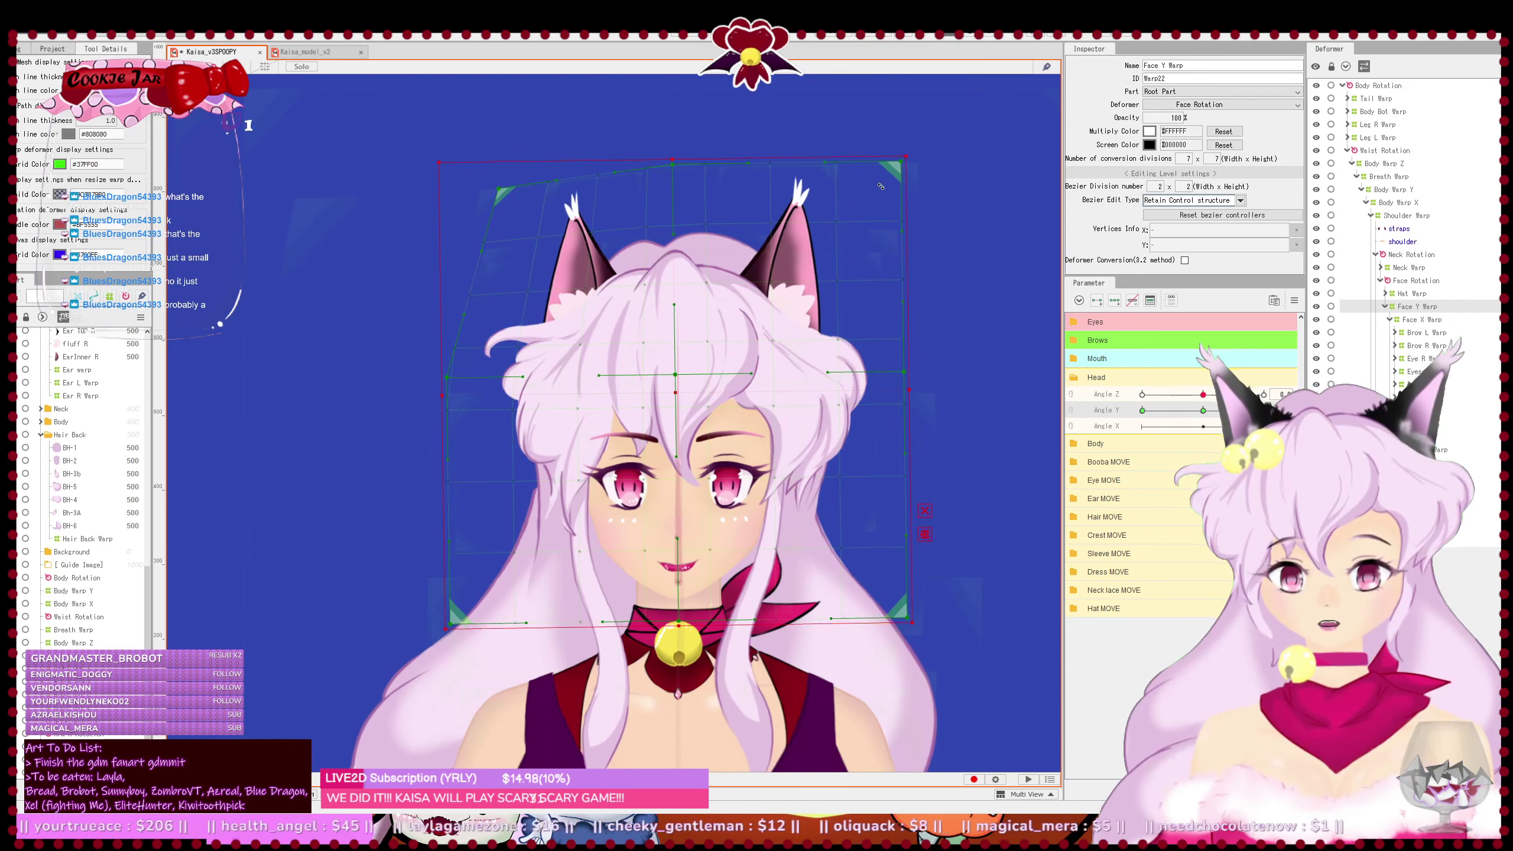
mouse_move(896, 167)
mouse_down()
mouse_move(888, 191)
mouse_move(887, 178)
mouse_up()
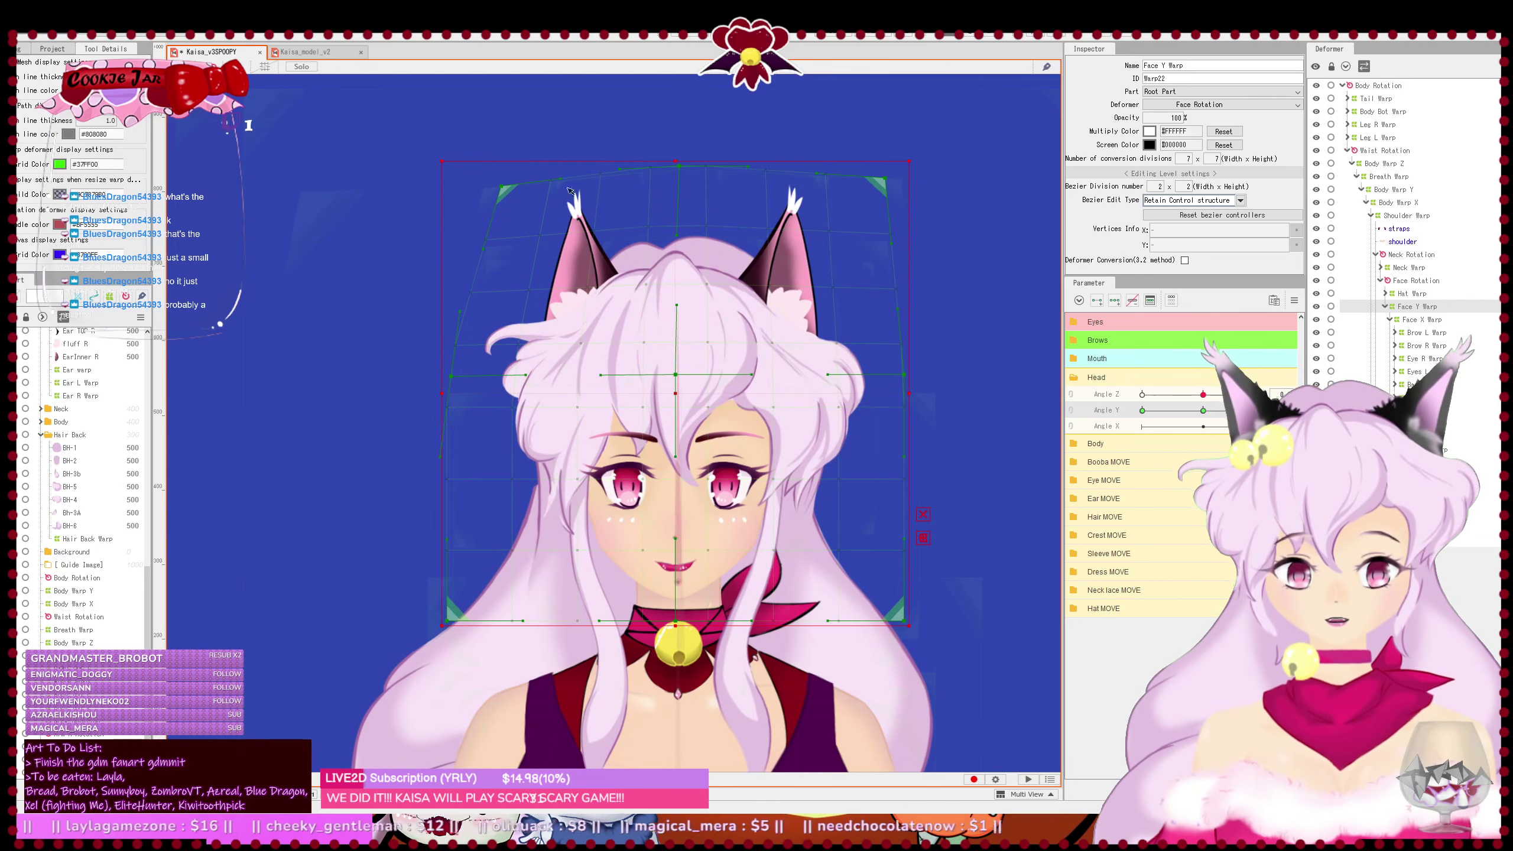
click(264, 66)
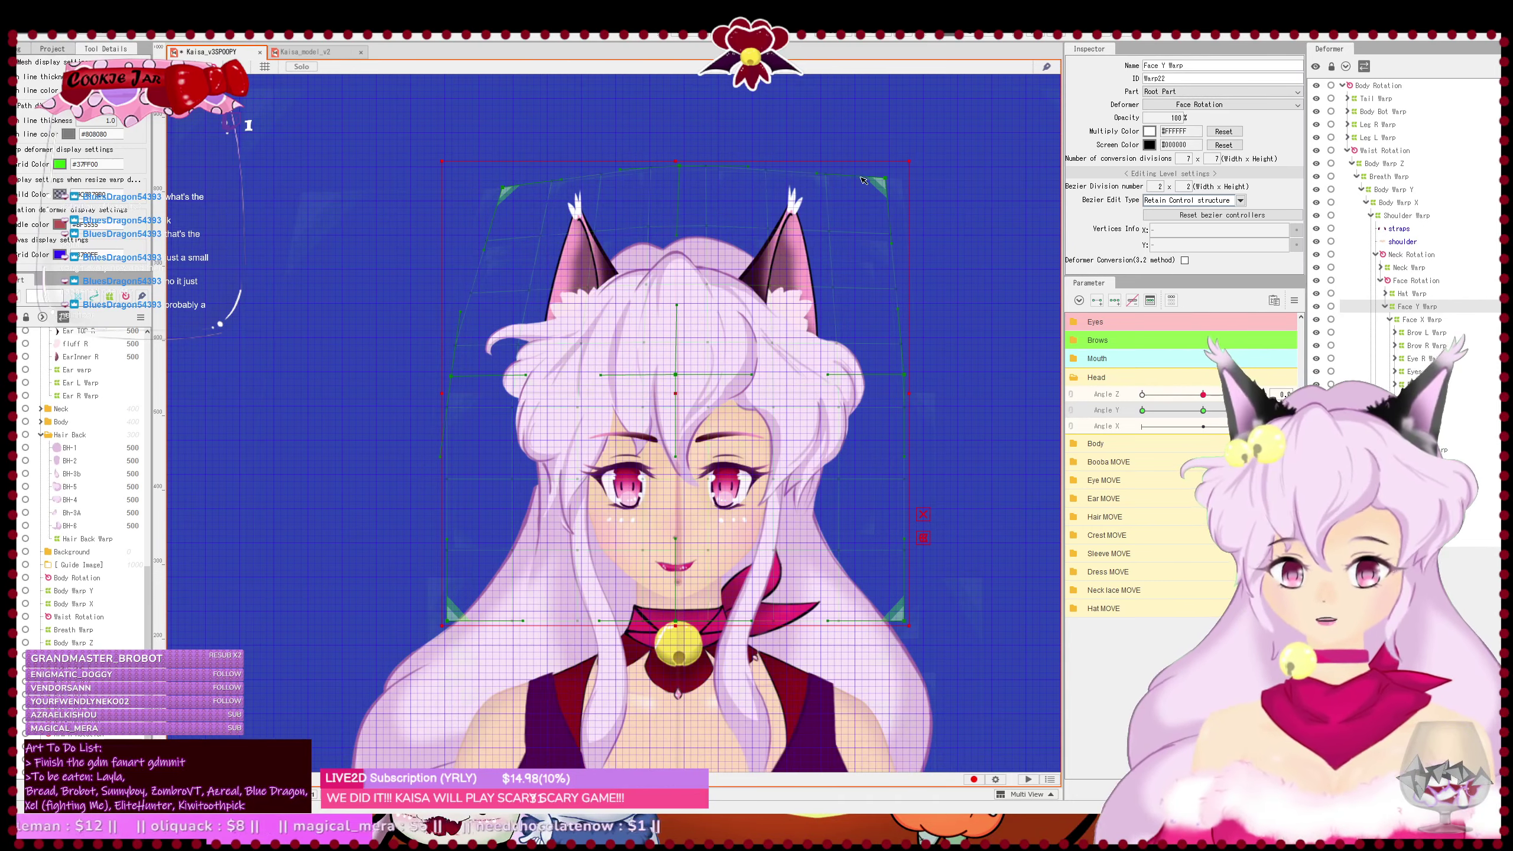
drag(895, 181, 891, 185)
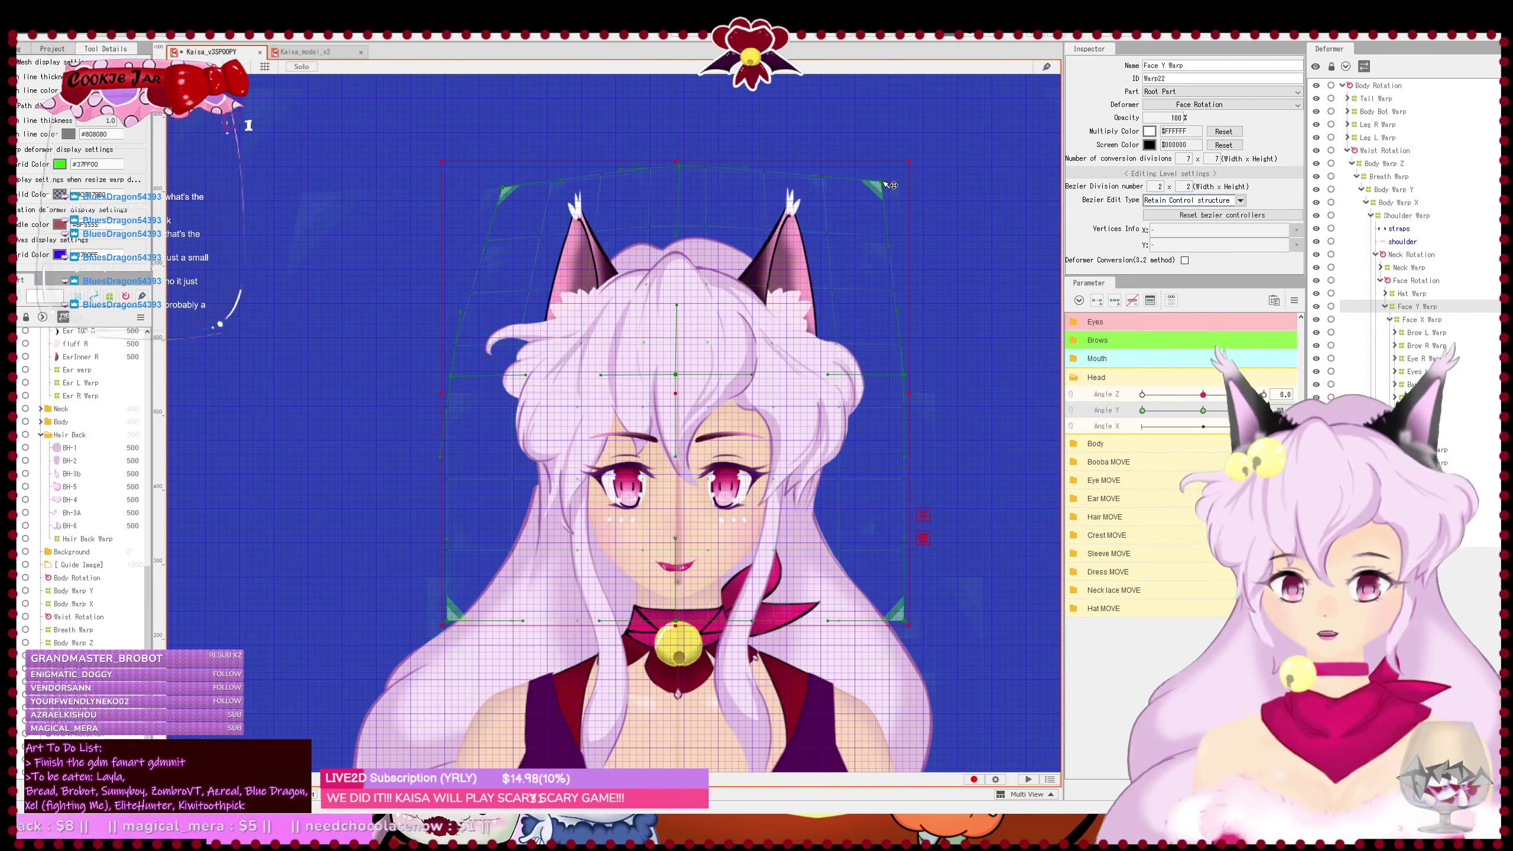
click(264, 66)
- Raise the Face Y Warp's lower central handle and slightly lower its upper central handle and top-centre point
drag(726, 409, 733, 366)
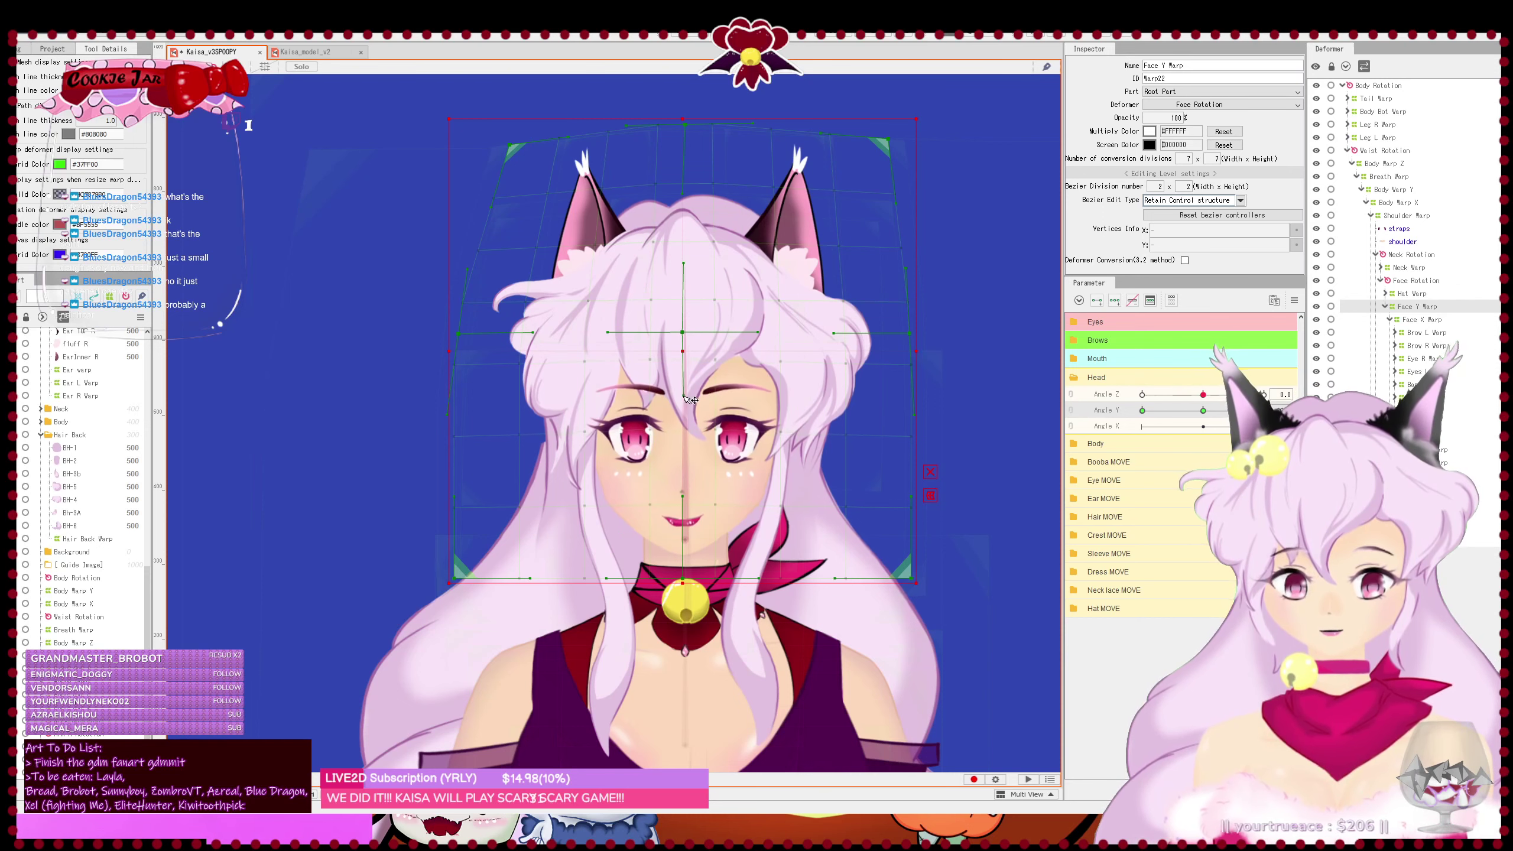
drag(683, 499, 684, 470)
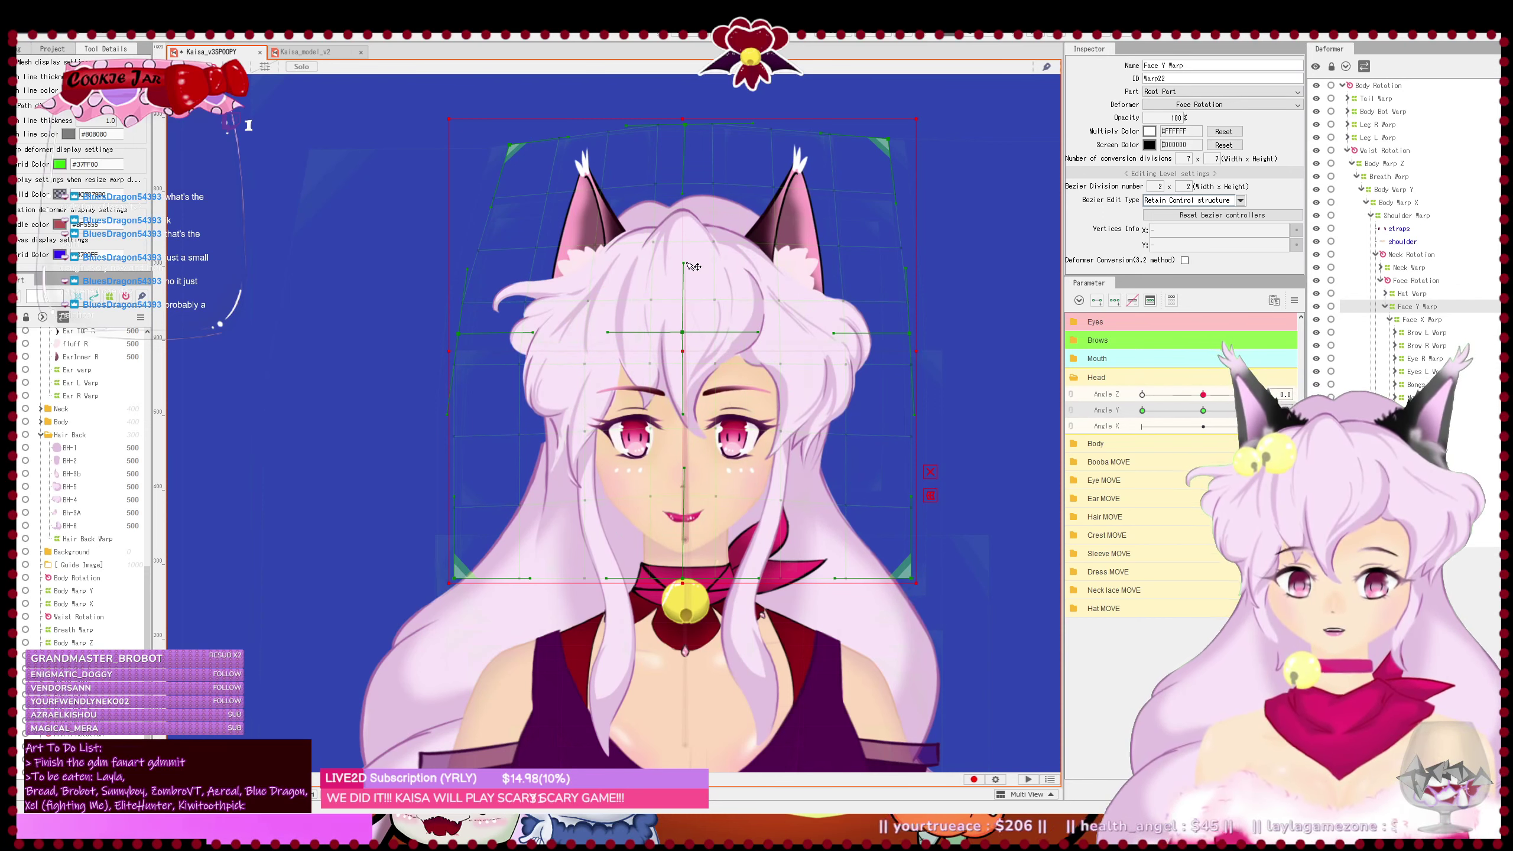
drag(685, 263, 685, 272)
drag(694, 141, 694, 143)
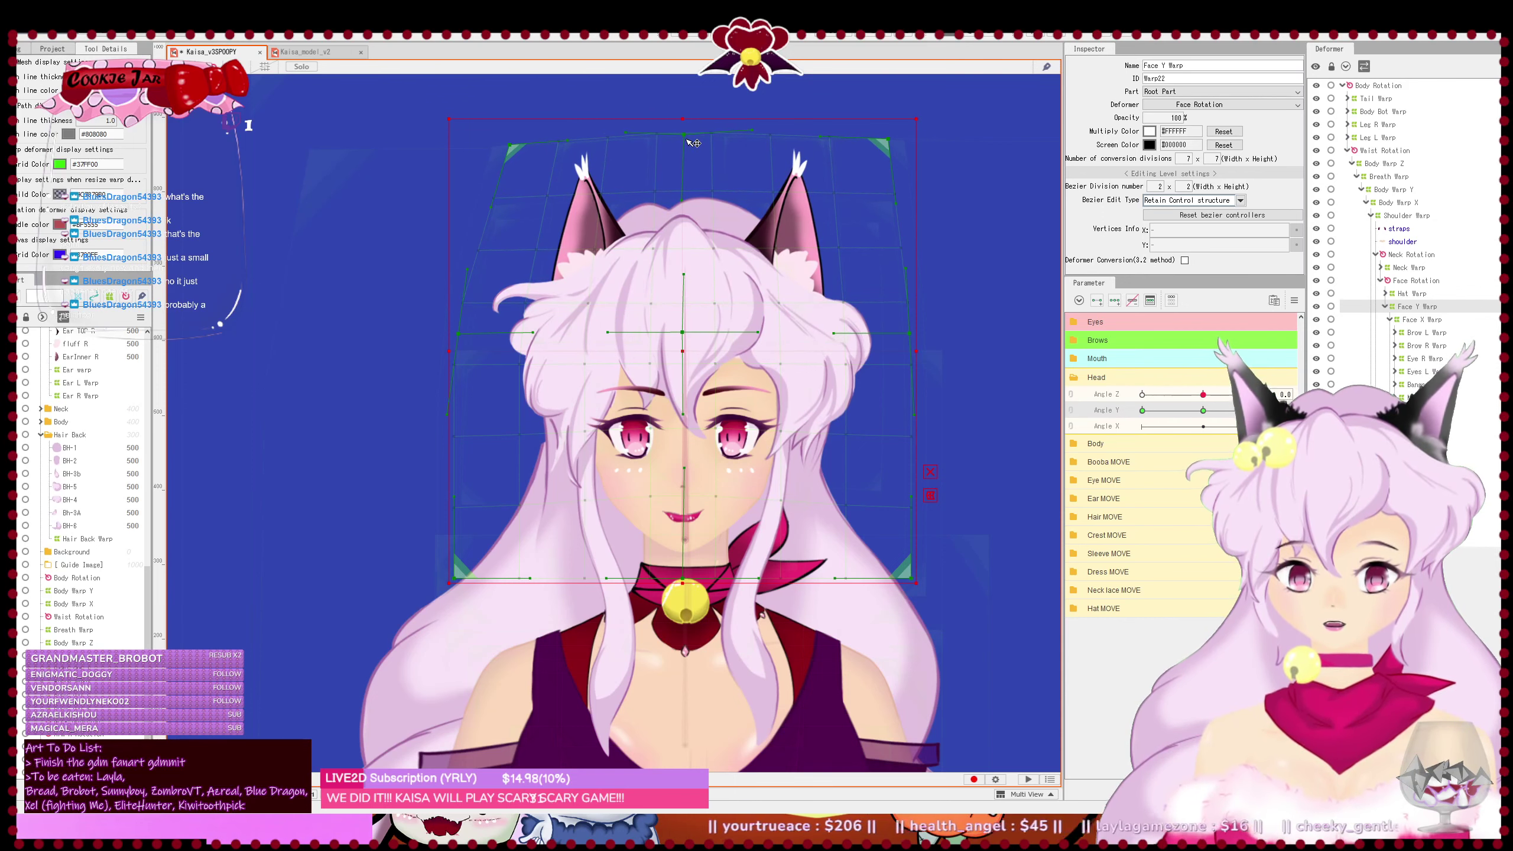
- Pull the Face Y Warp's upper corners slightly further inward and down, and push its left side slightly outward
drag(509, 145, 518, 156)
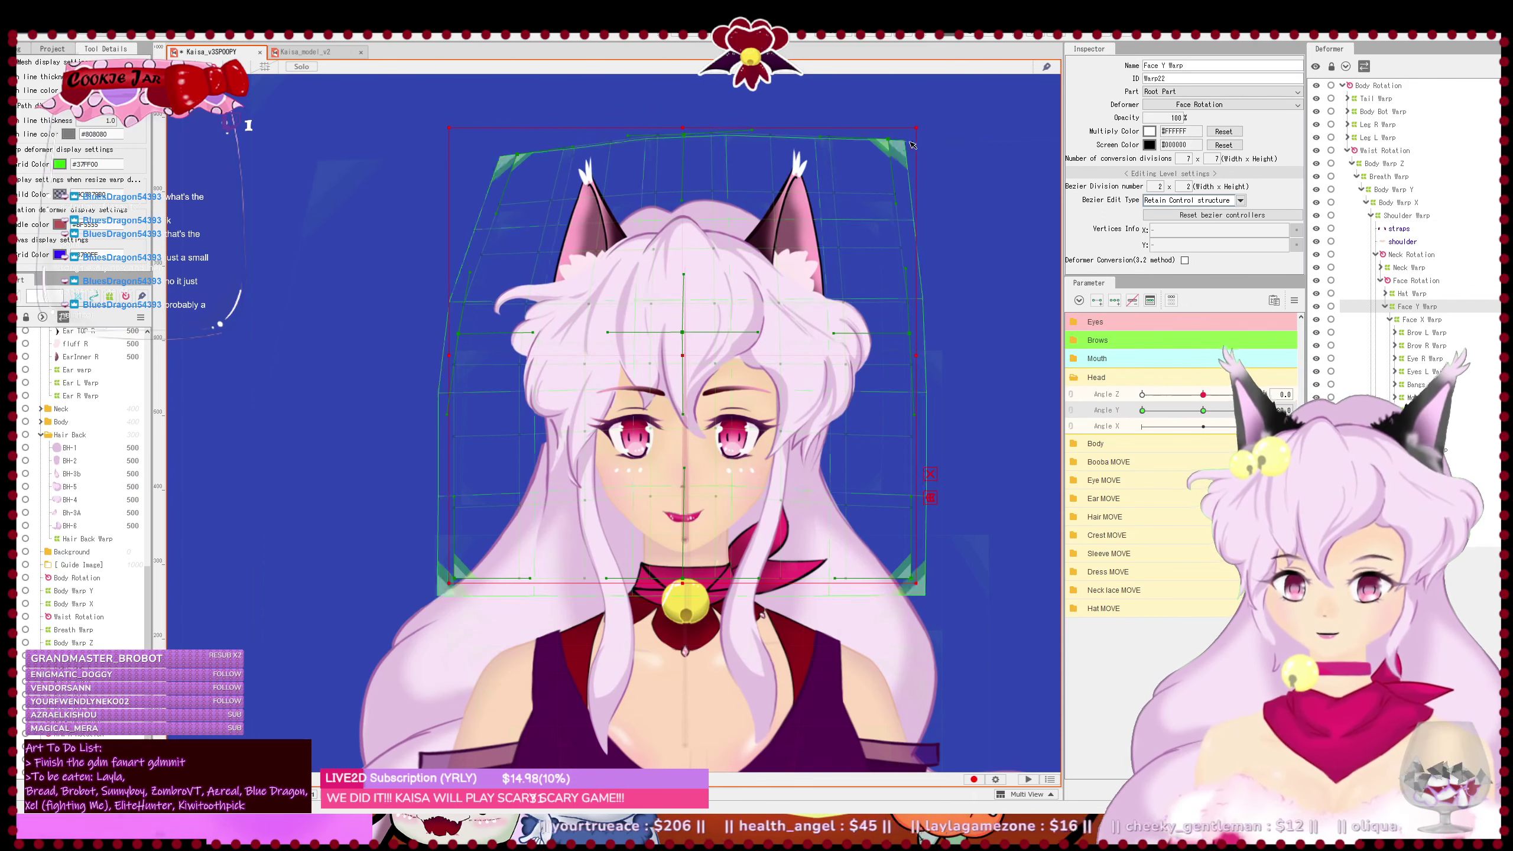
drag(899, 145, 892, 151)
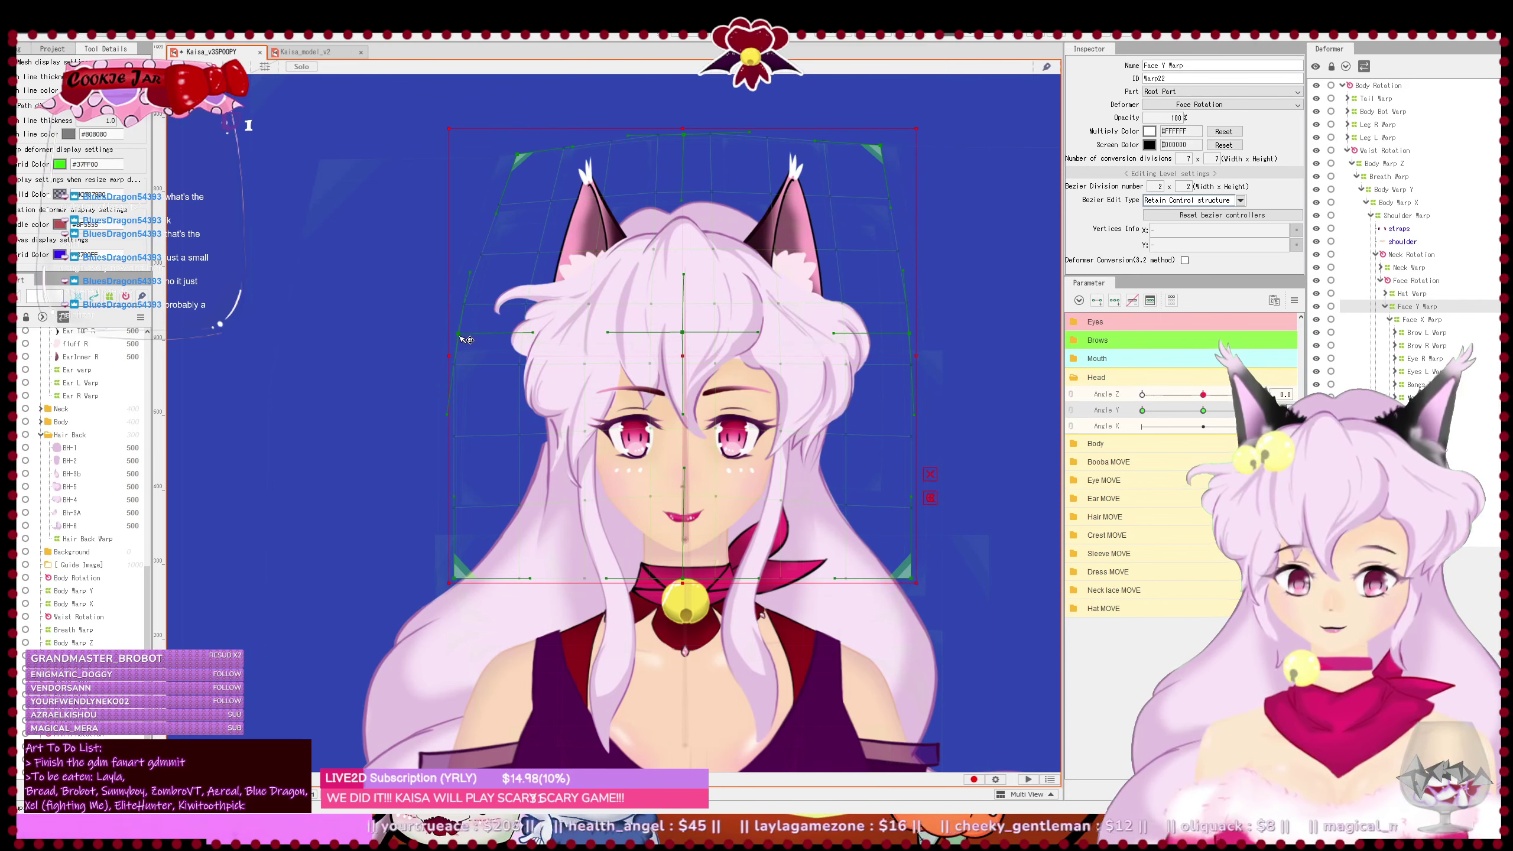
drag(460, 335, 456, 336)
drag(910, 336, 913, 337)
key(ctrl+z)
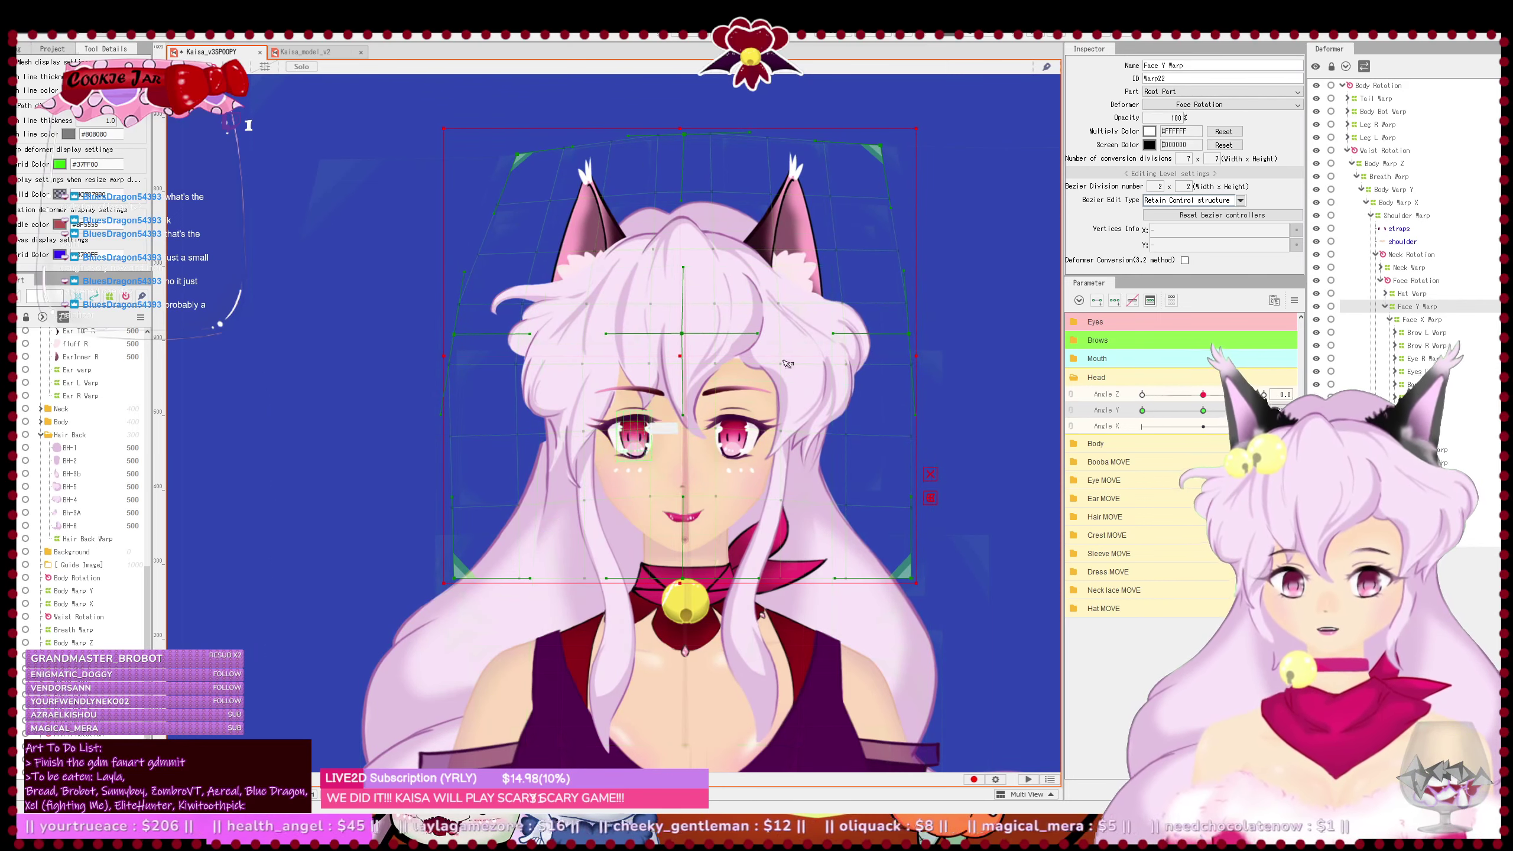
drag(464, 580, 476, 576)
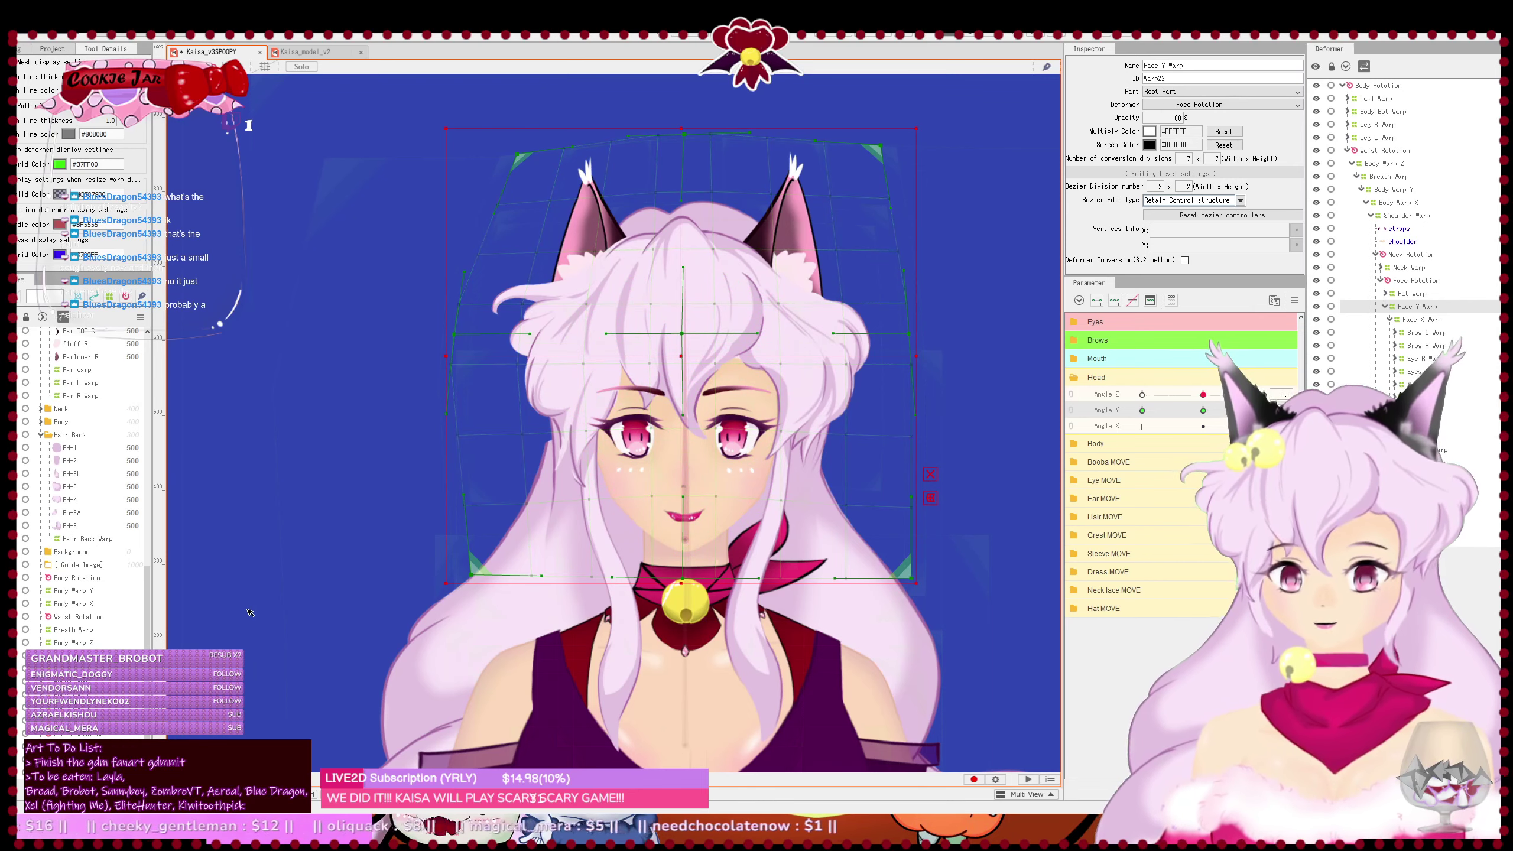
key(ctrl+z)
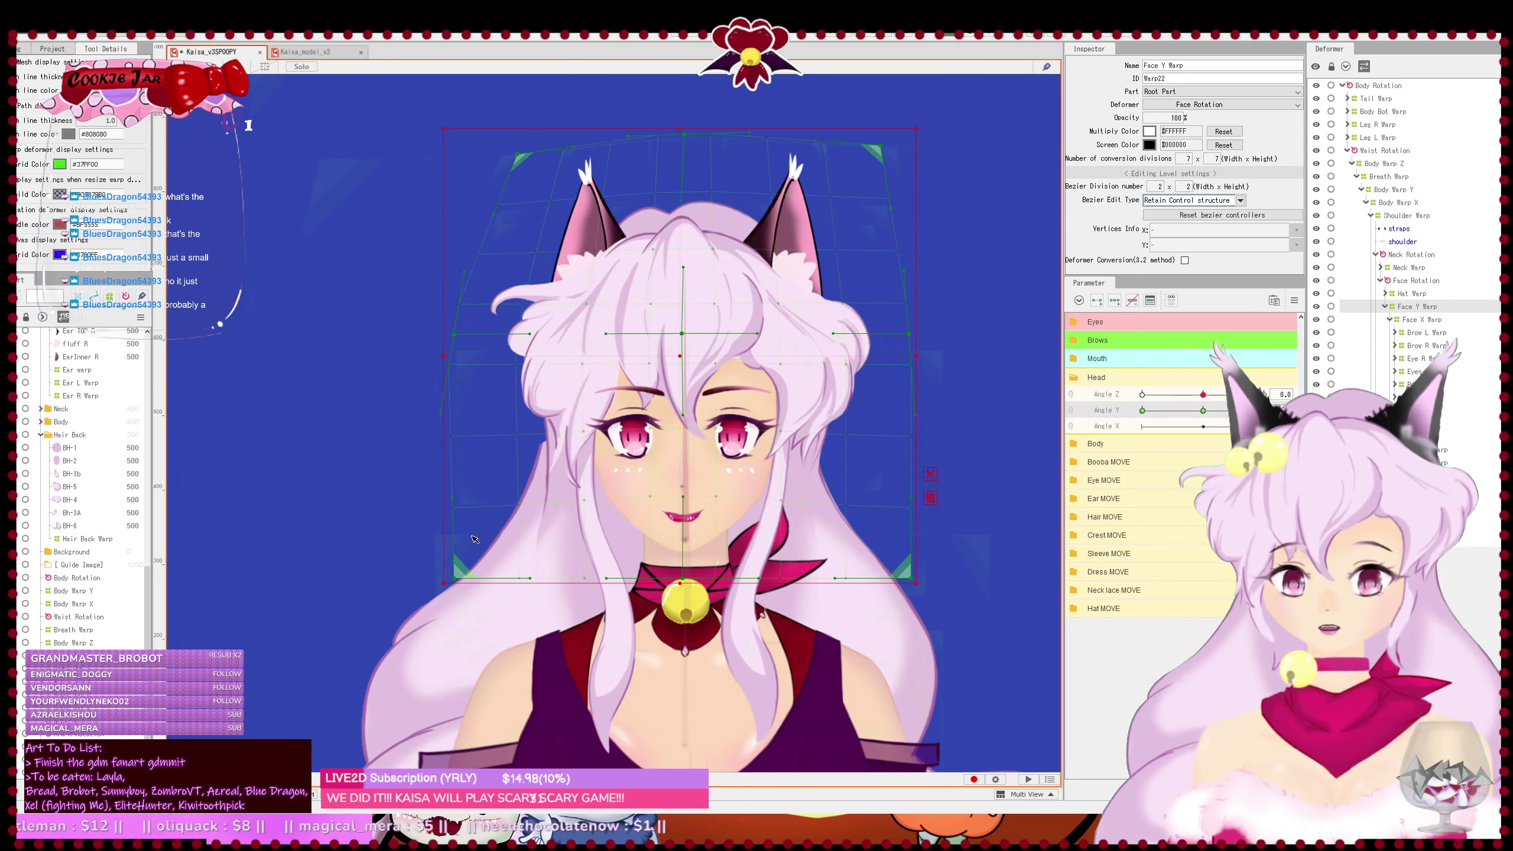
drag(455, 578, 380, 566)
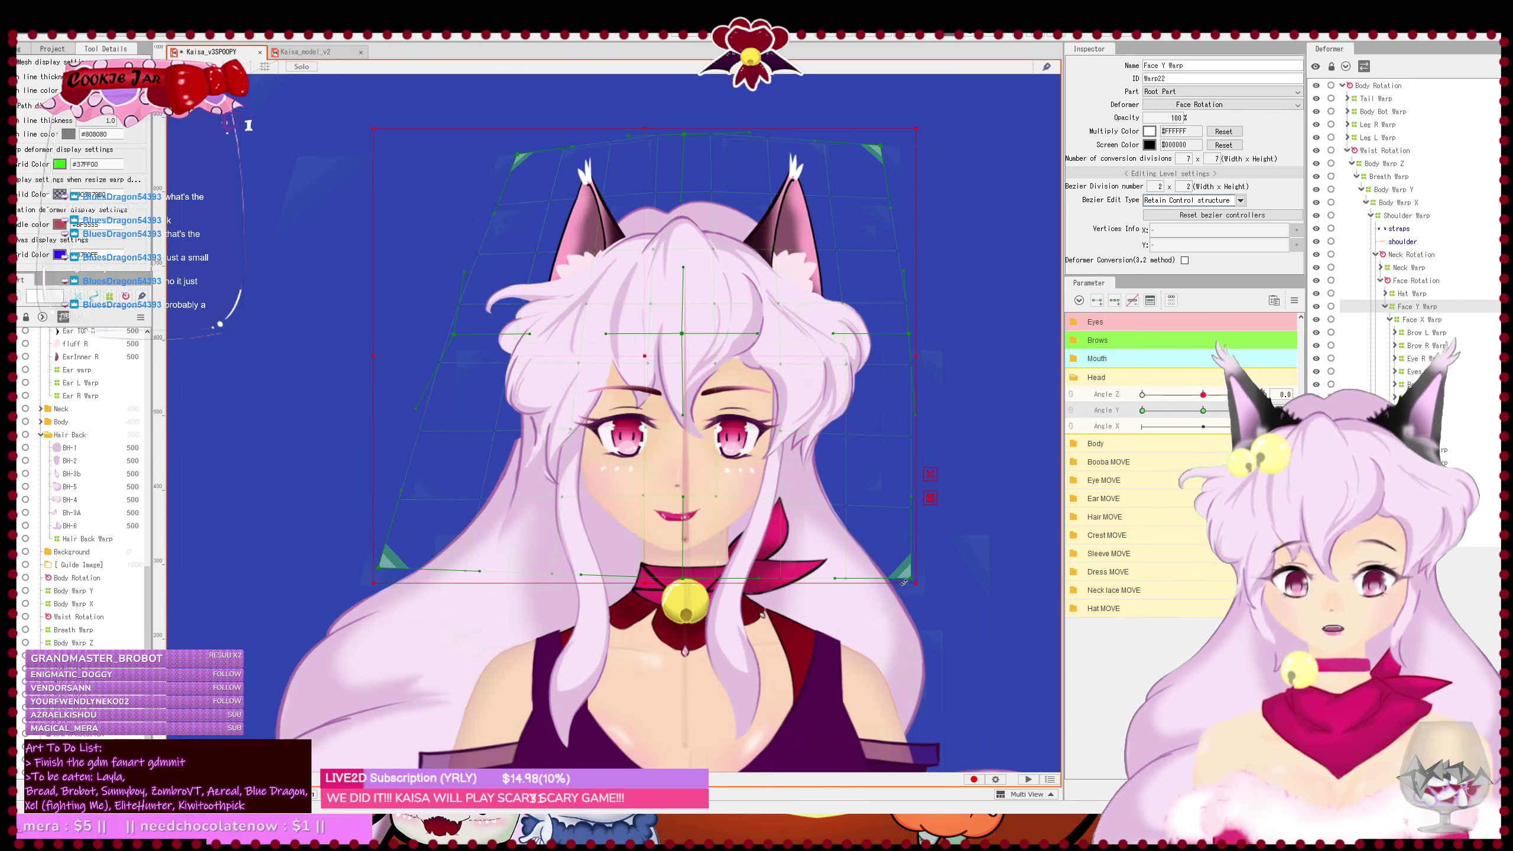
drag(922, 582, 993, 582)
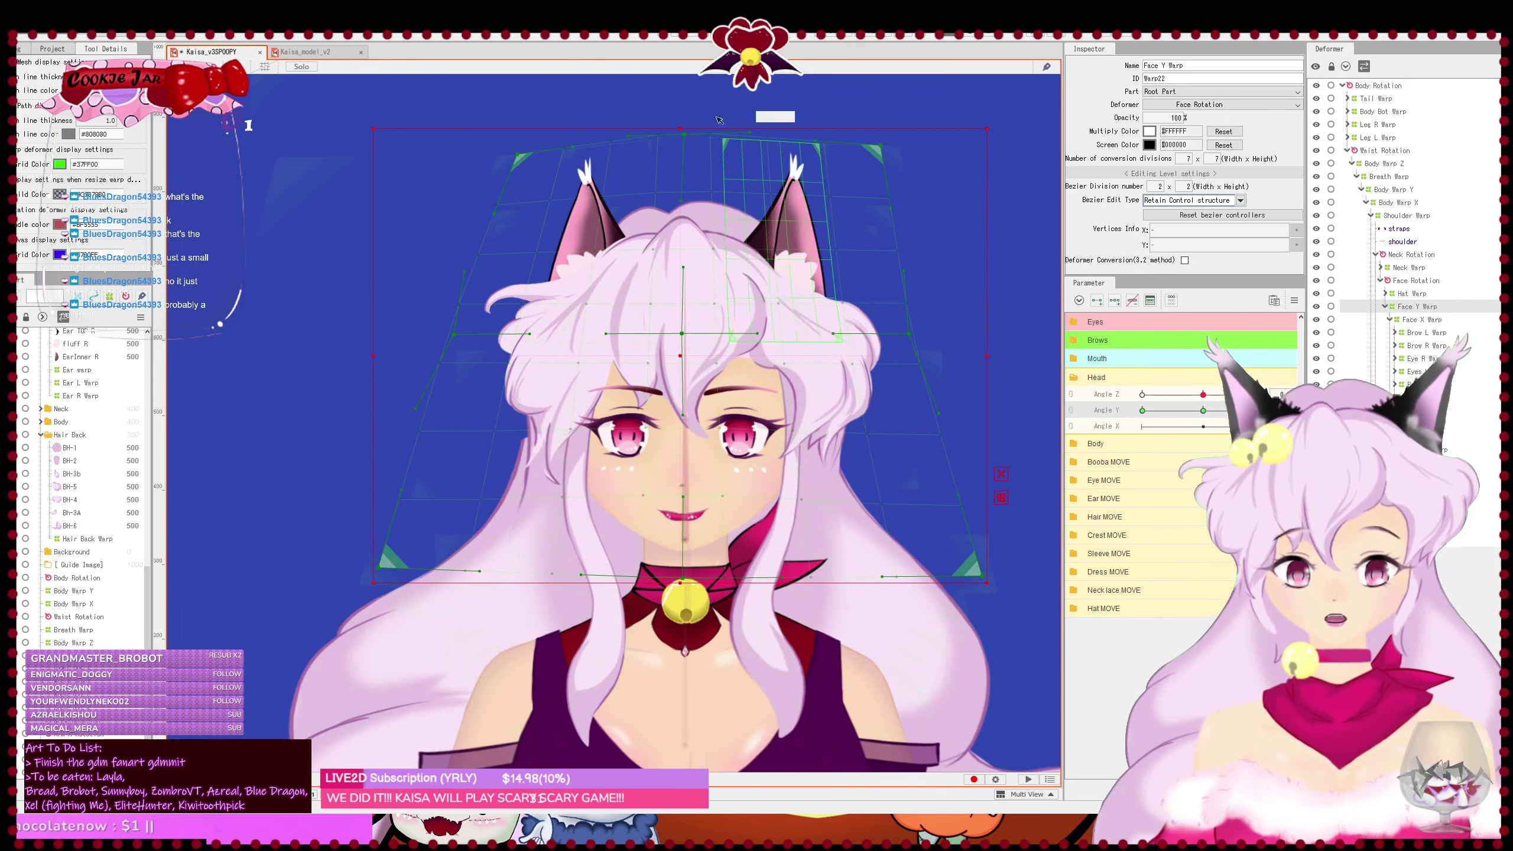
key(ctrl+z)
key(ctrl+z)
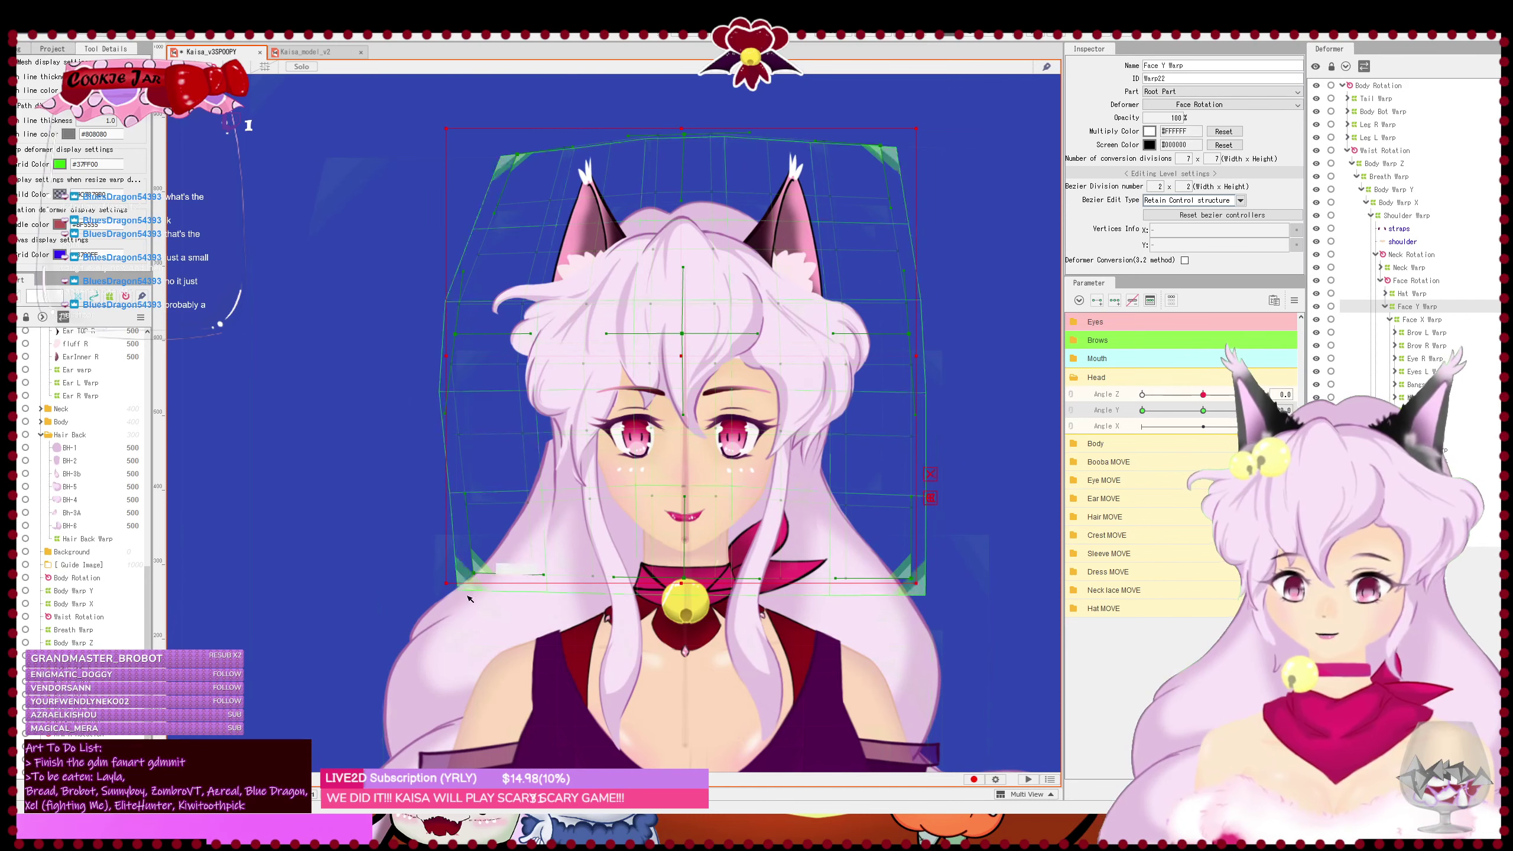
- Pull both bottom corners of the Face Y Warp inward and up, and push its lower left edge outward
drag(477, 577, 474, 553)
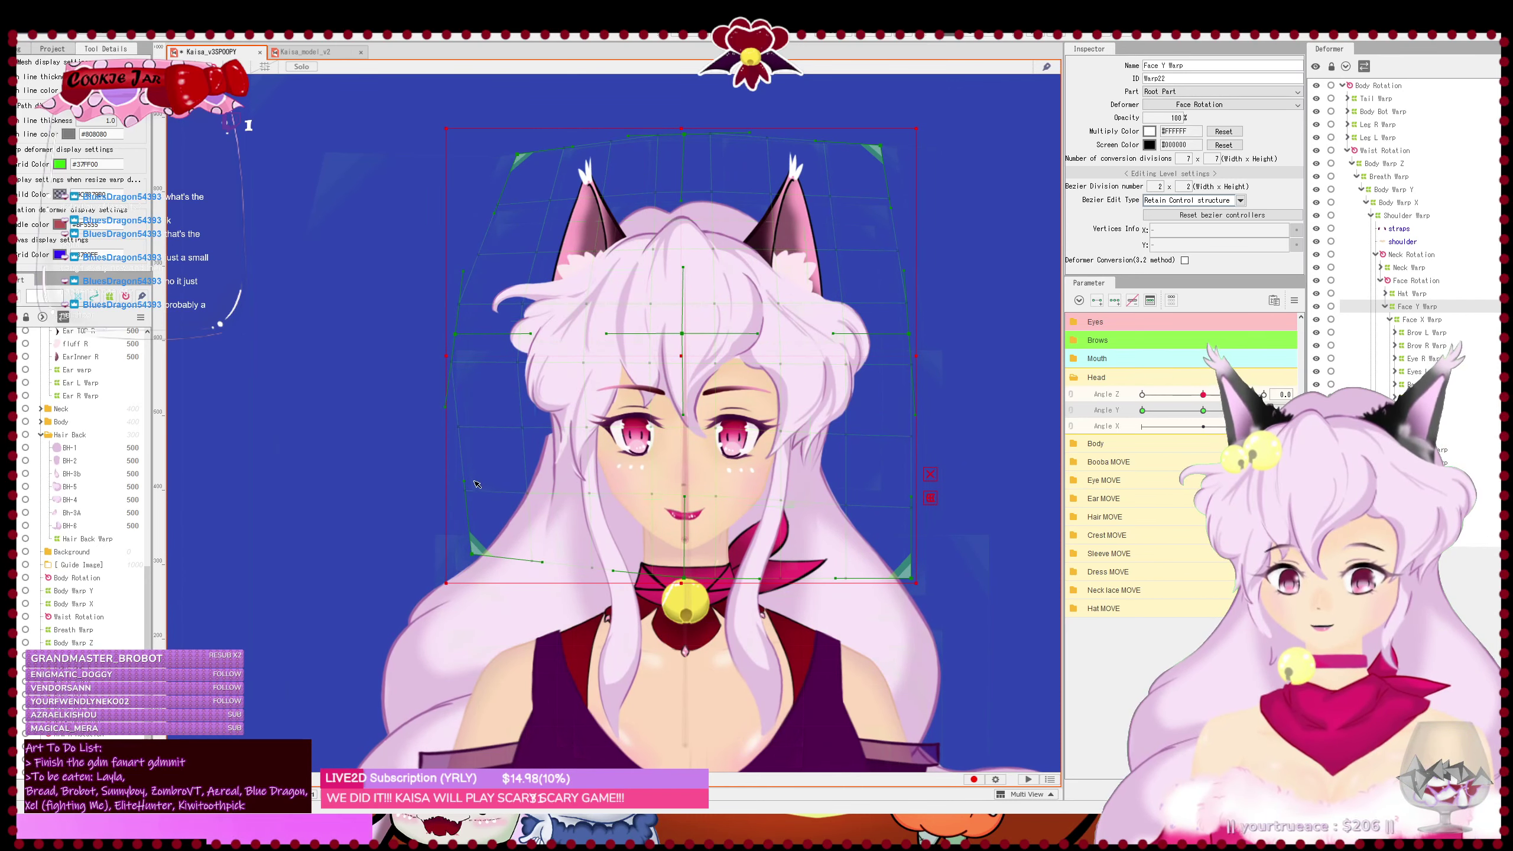
drag(464, 481, 445, 480)
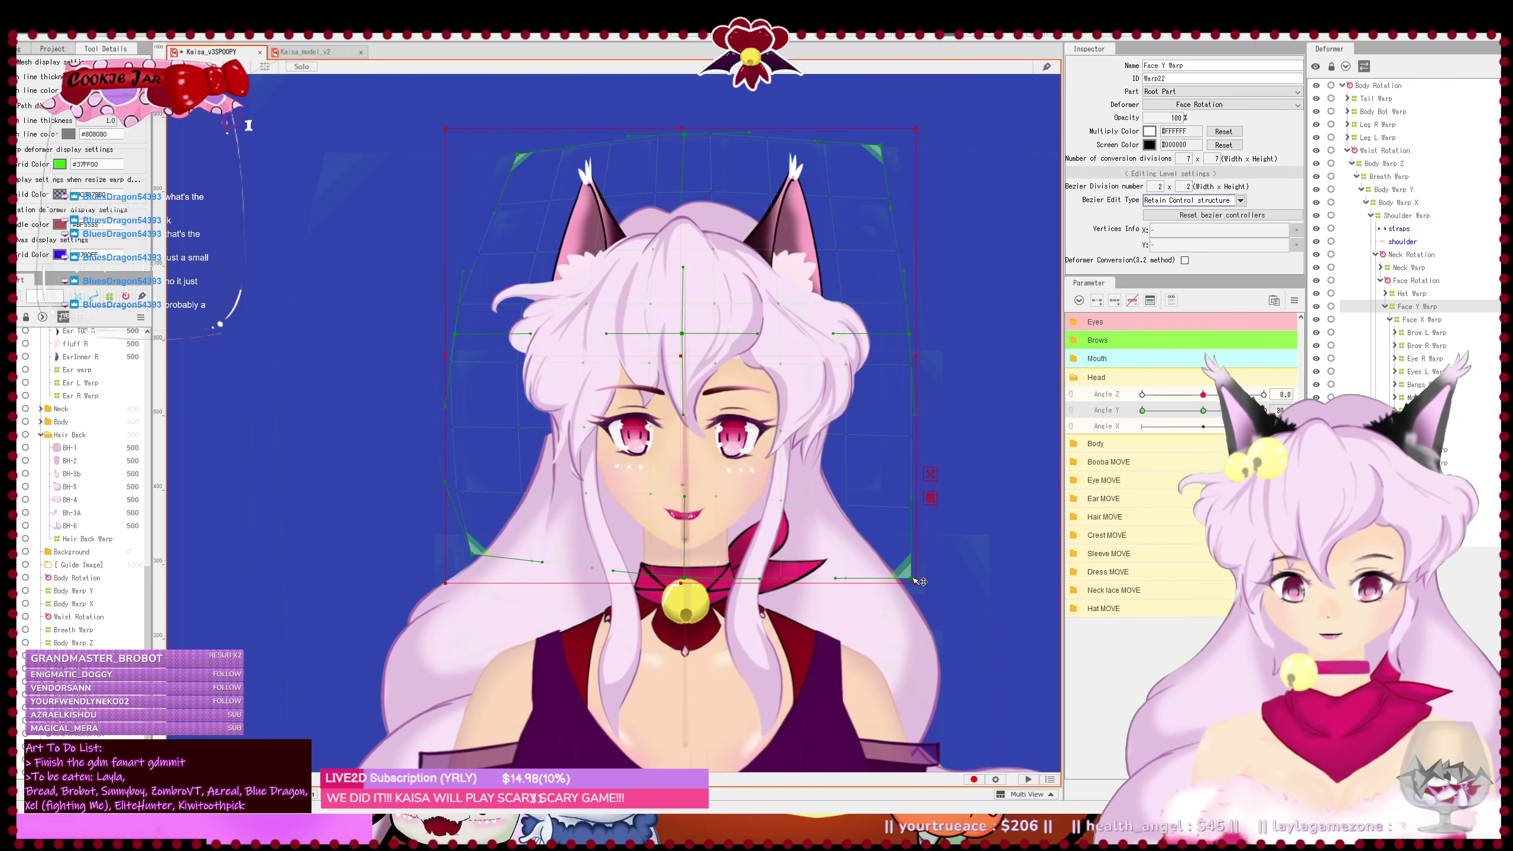
drag(917, 580, 894, 557)
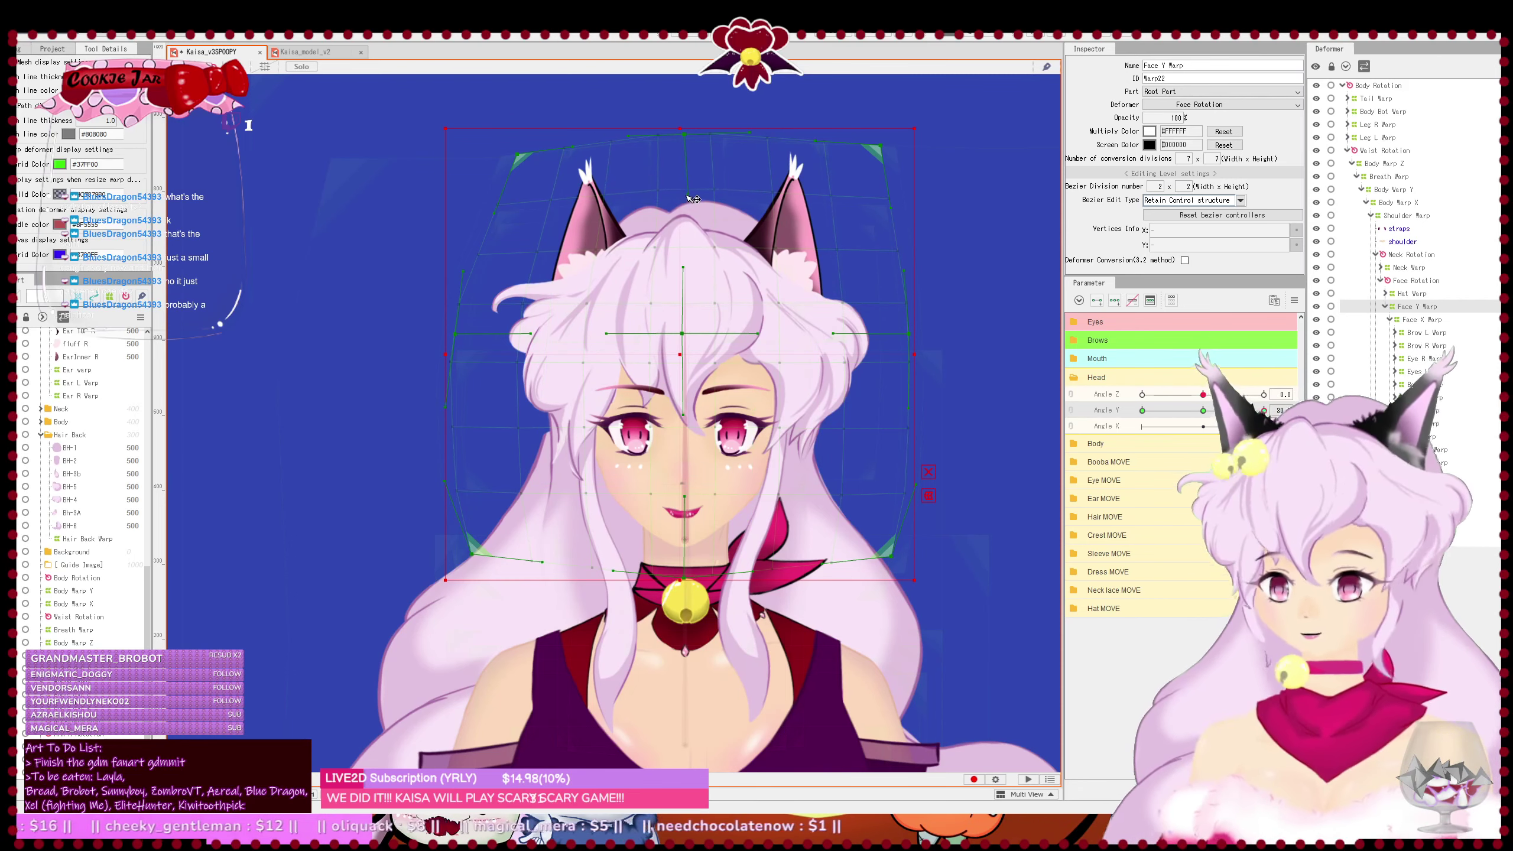
- Raise the Face Y Warp's central point and bottom-centre point to lift the facial features
drag(685, 335, 684, 310)
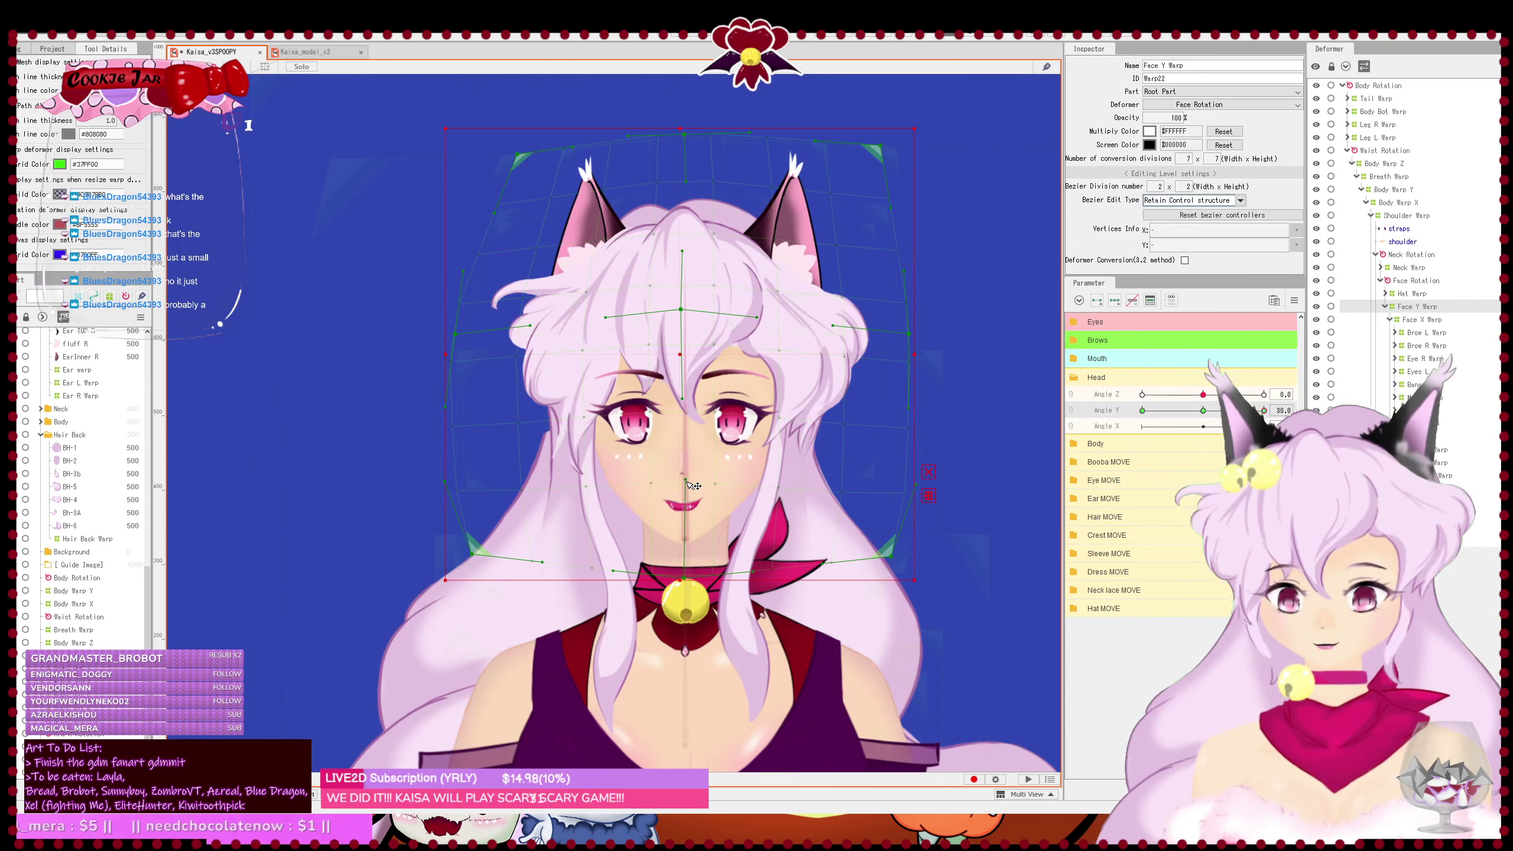
drag(690, 577, 685, 552)
drag(892, 557, 892, 556)
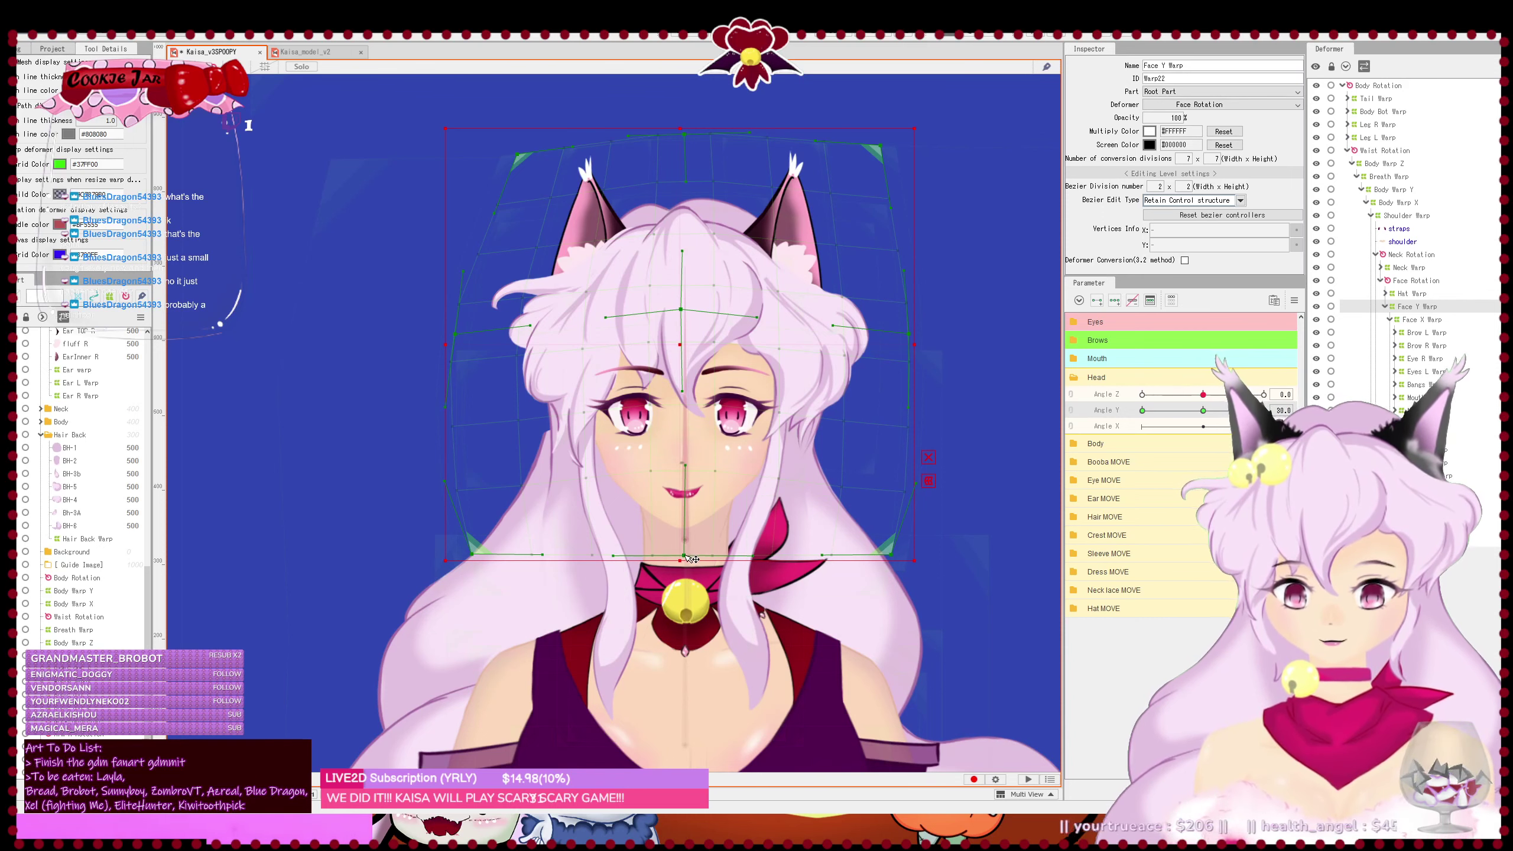
drag(685, 555, 684, 556)
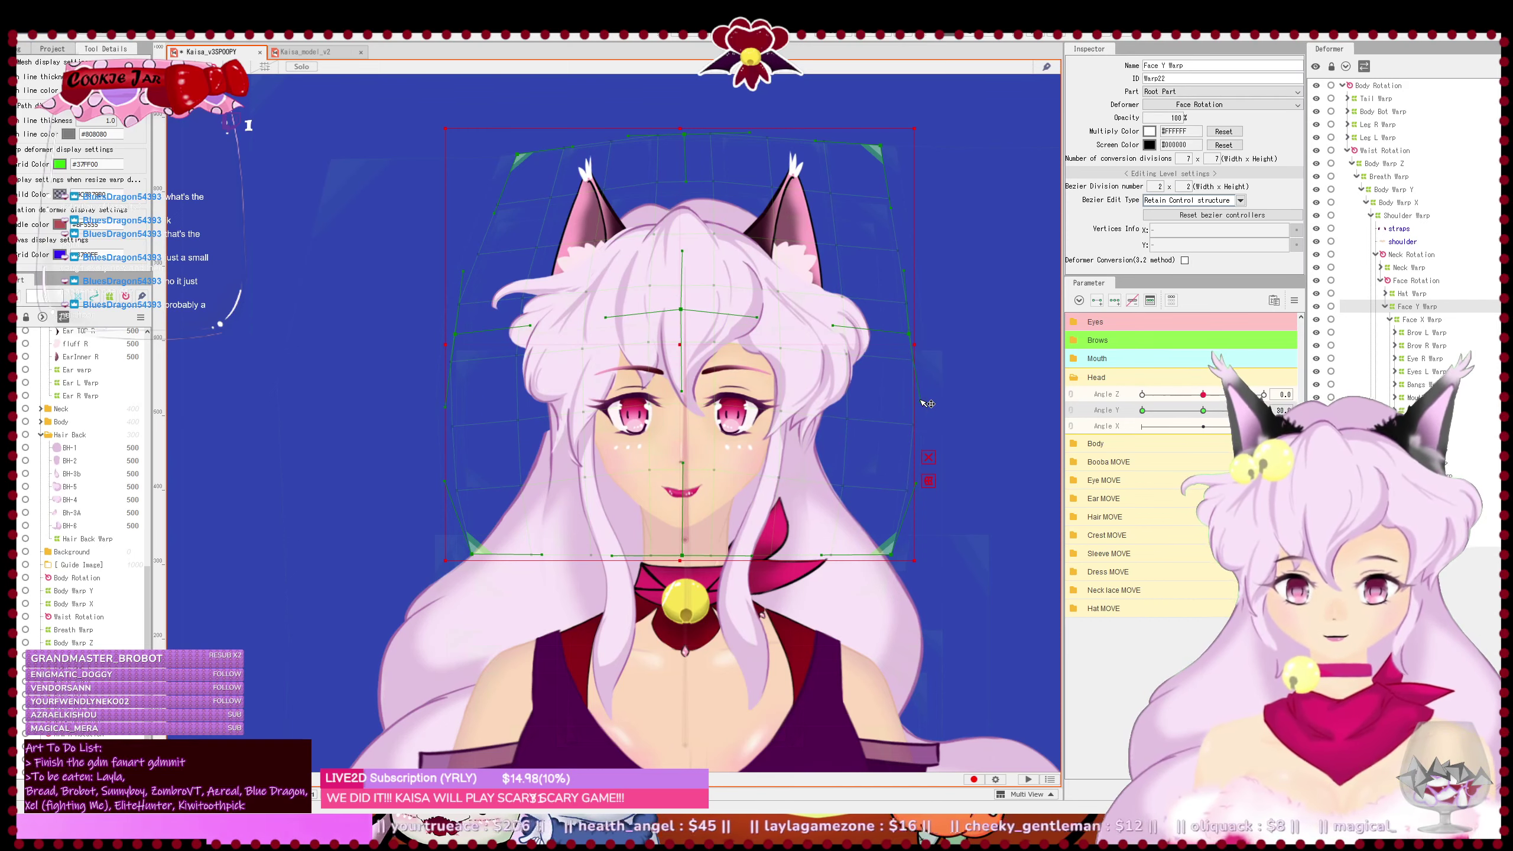
- Bulge the Face Y Warp's right side slightly outward and pull its upper-right corner further inward
drag(921, 400, 920, 401)
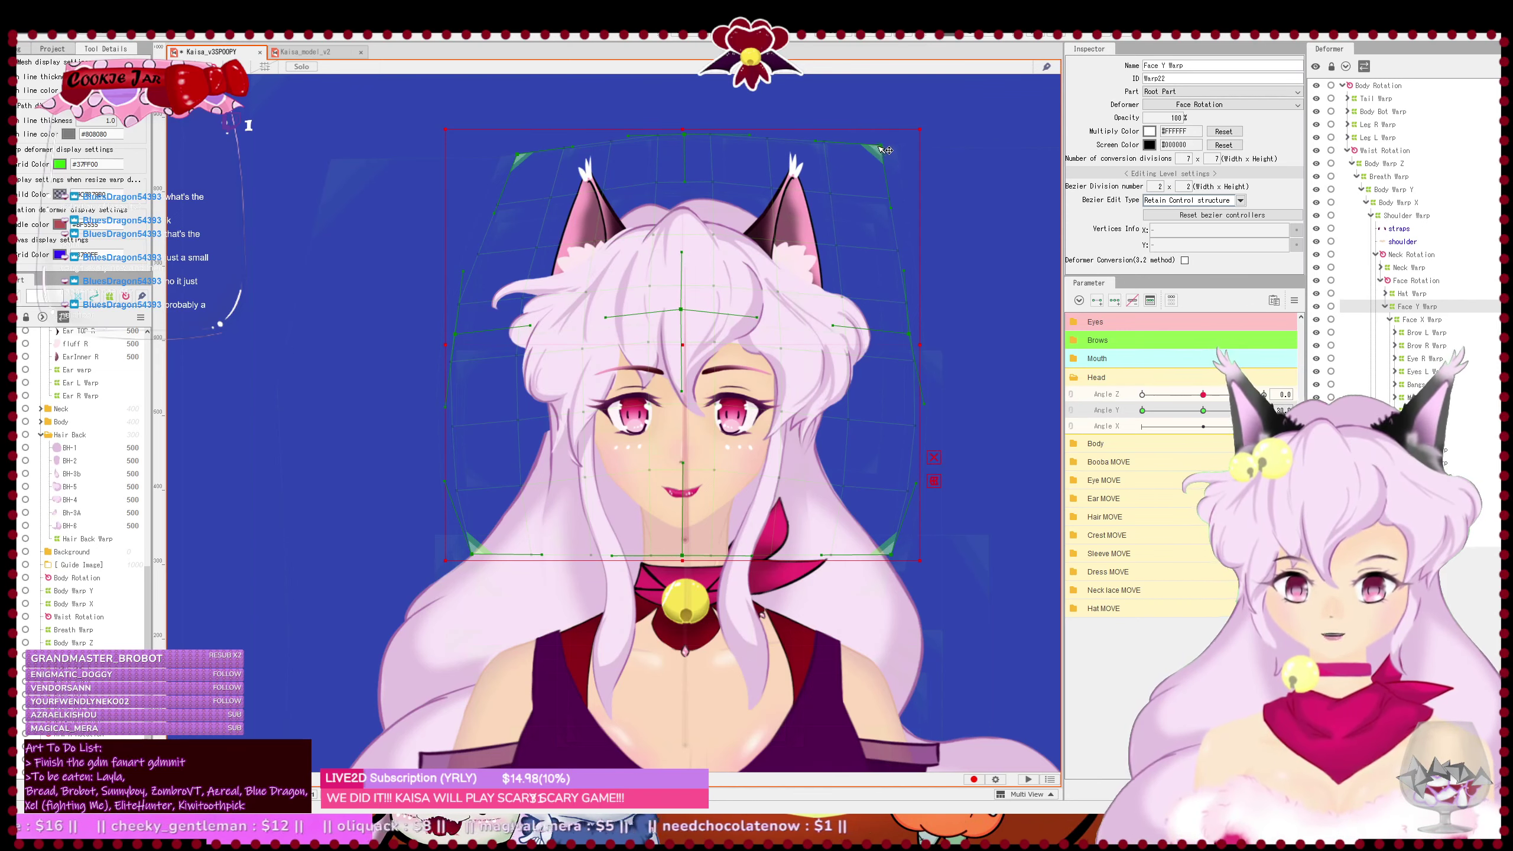
drag(886, 150, 869, 155)
drag(919, 336, 918, 337)
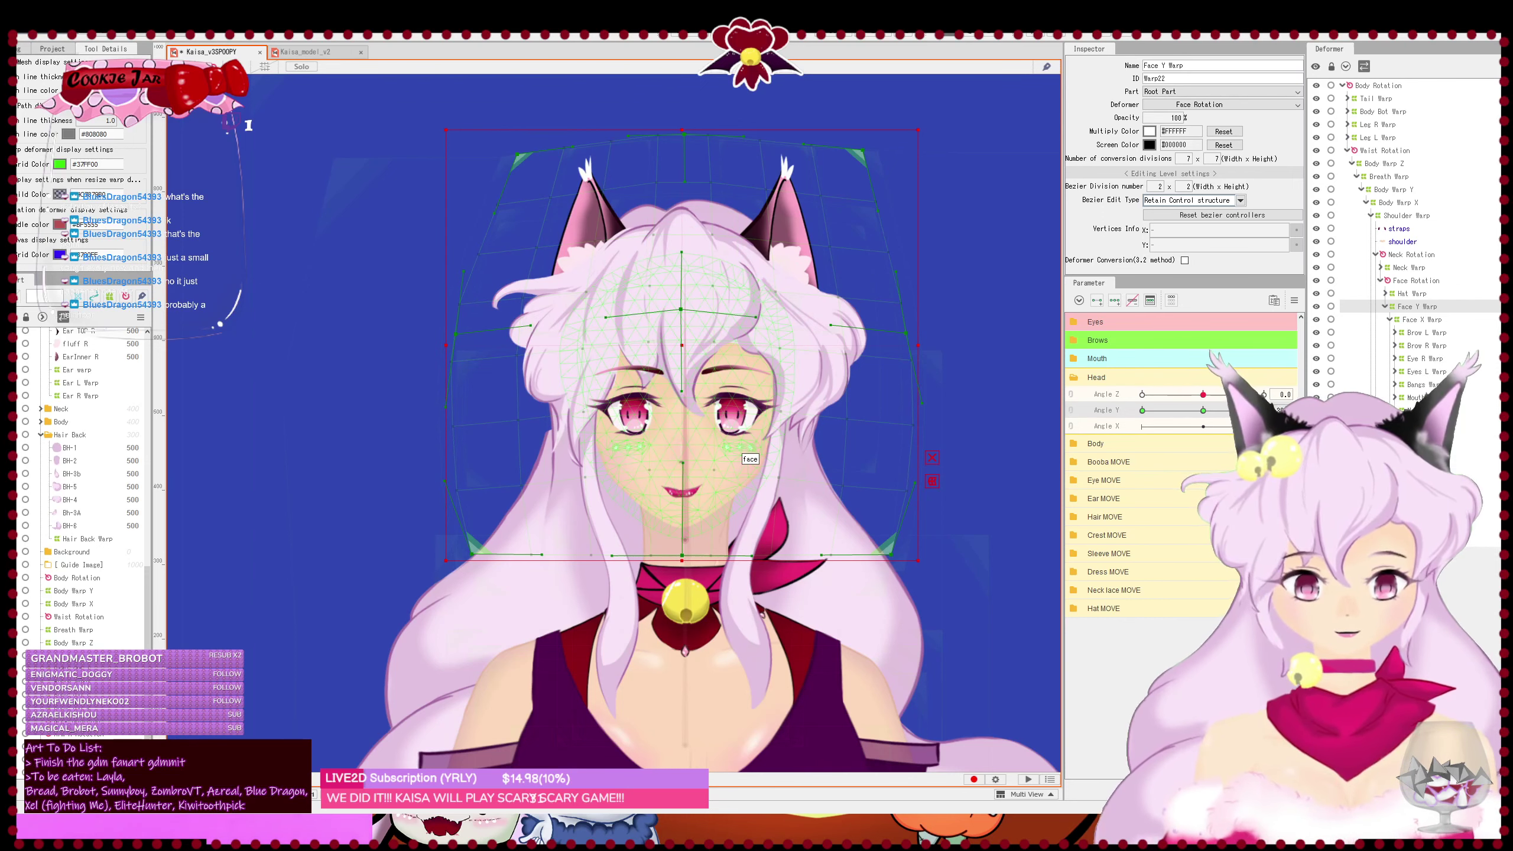
- Deselect the Face Y Warp, save the model and preview the reshaped head along Angle Y
mouse_move(1264, 410)
mouse_down()
mouse_move(1158, 410)
mouse_move(1263, 411)
mouse_up()
click(983, 488)
scroll(786, 534, down, 3)
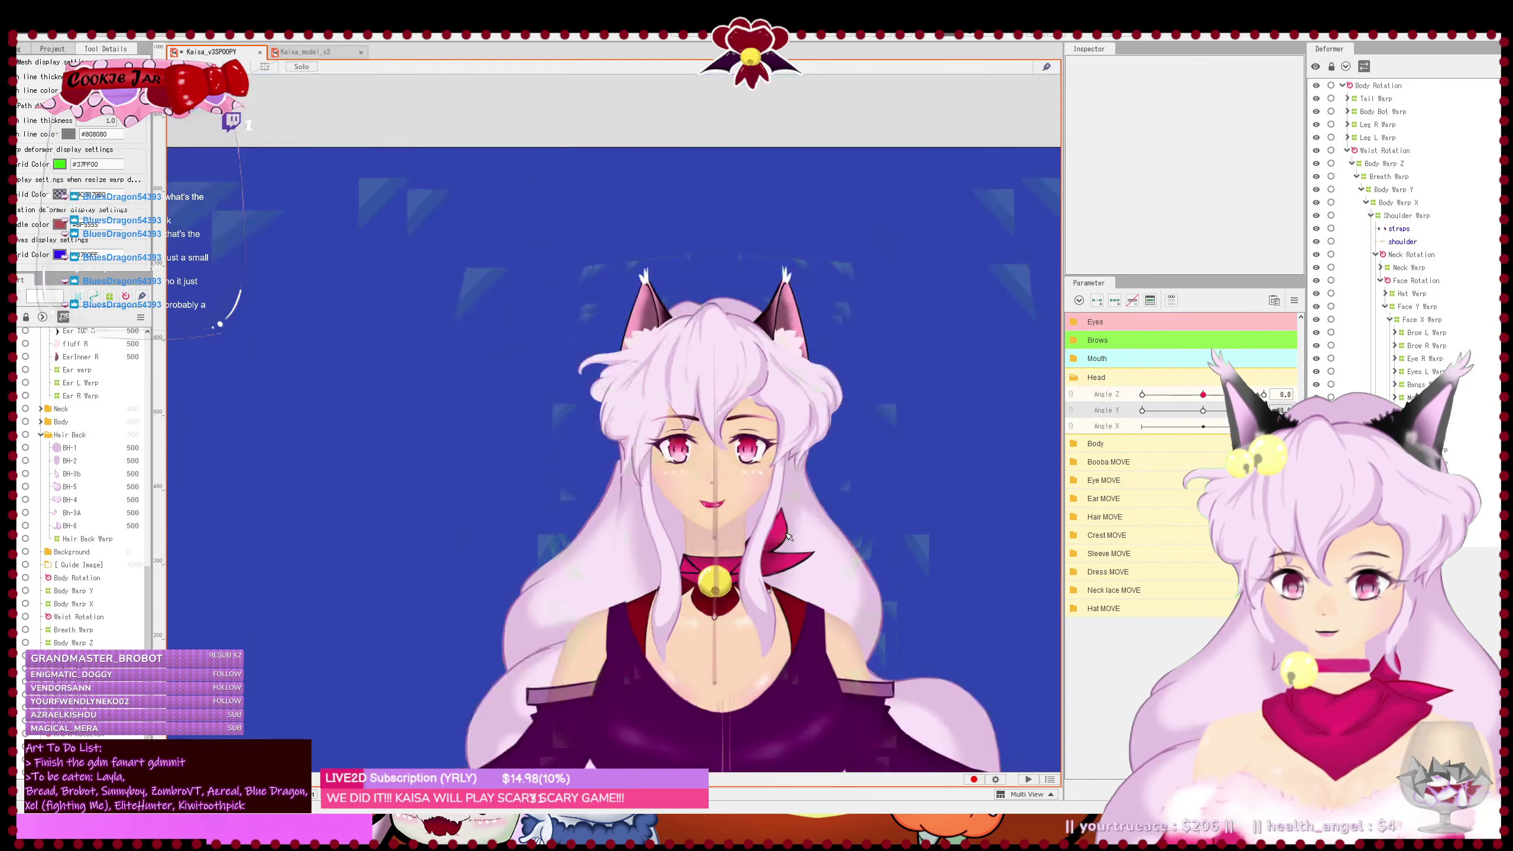
scroll(787, 536, down, 3)
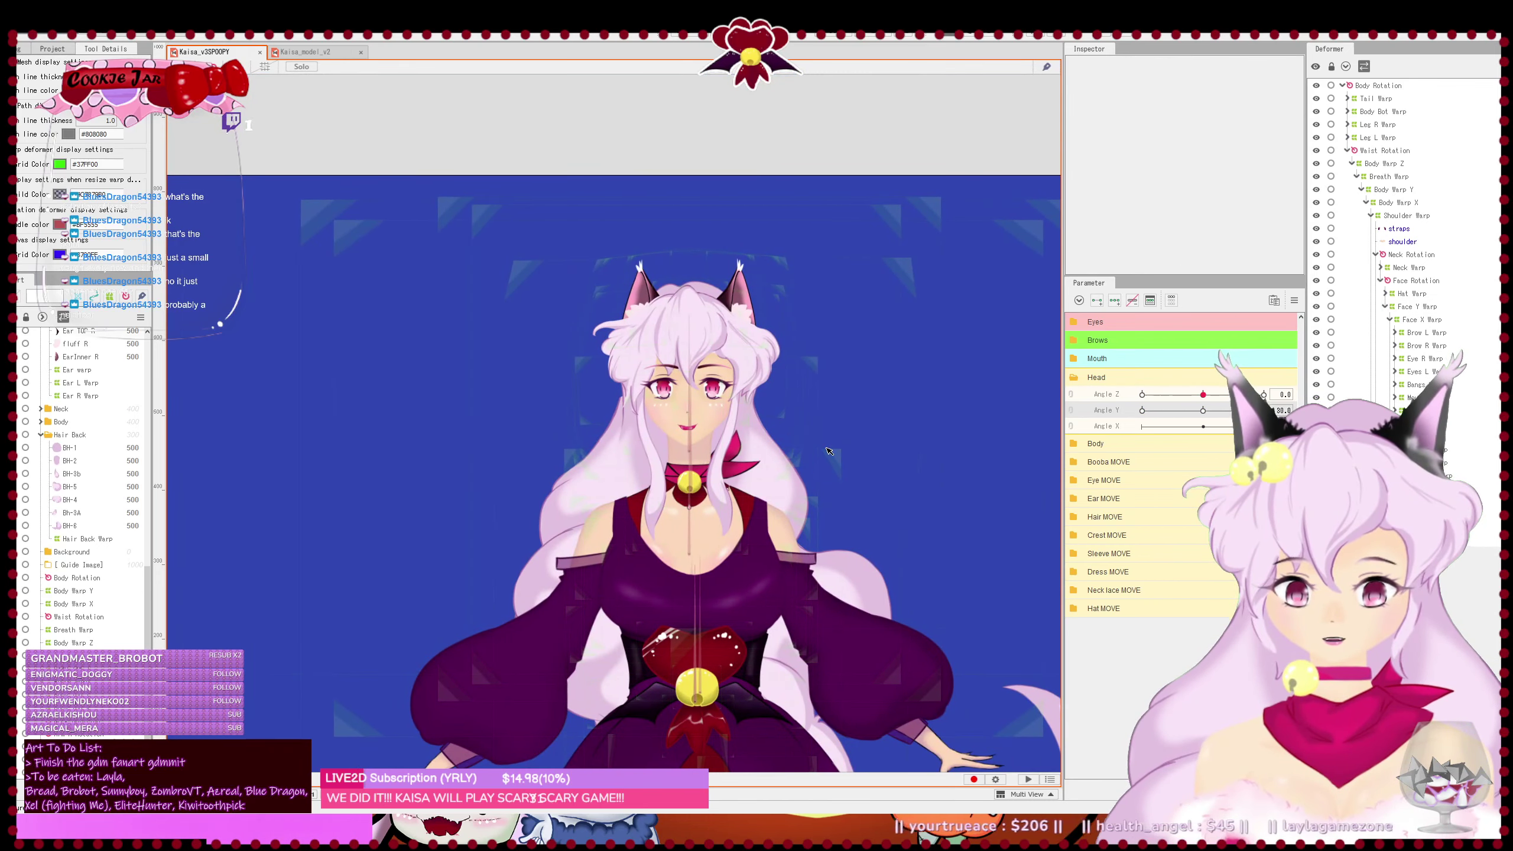
scroll(828, 451, up, 6)
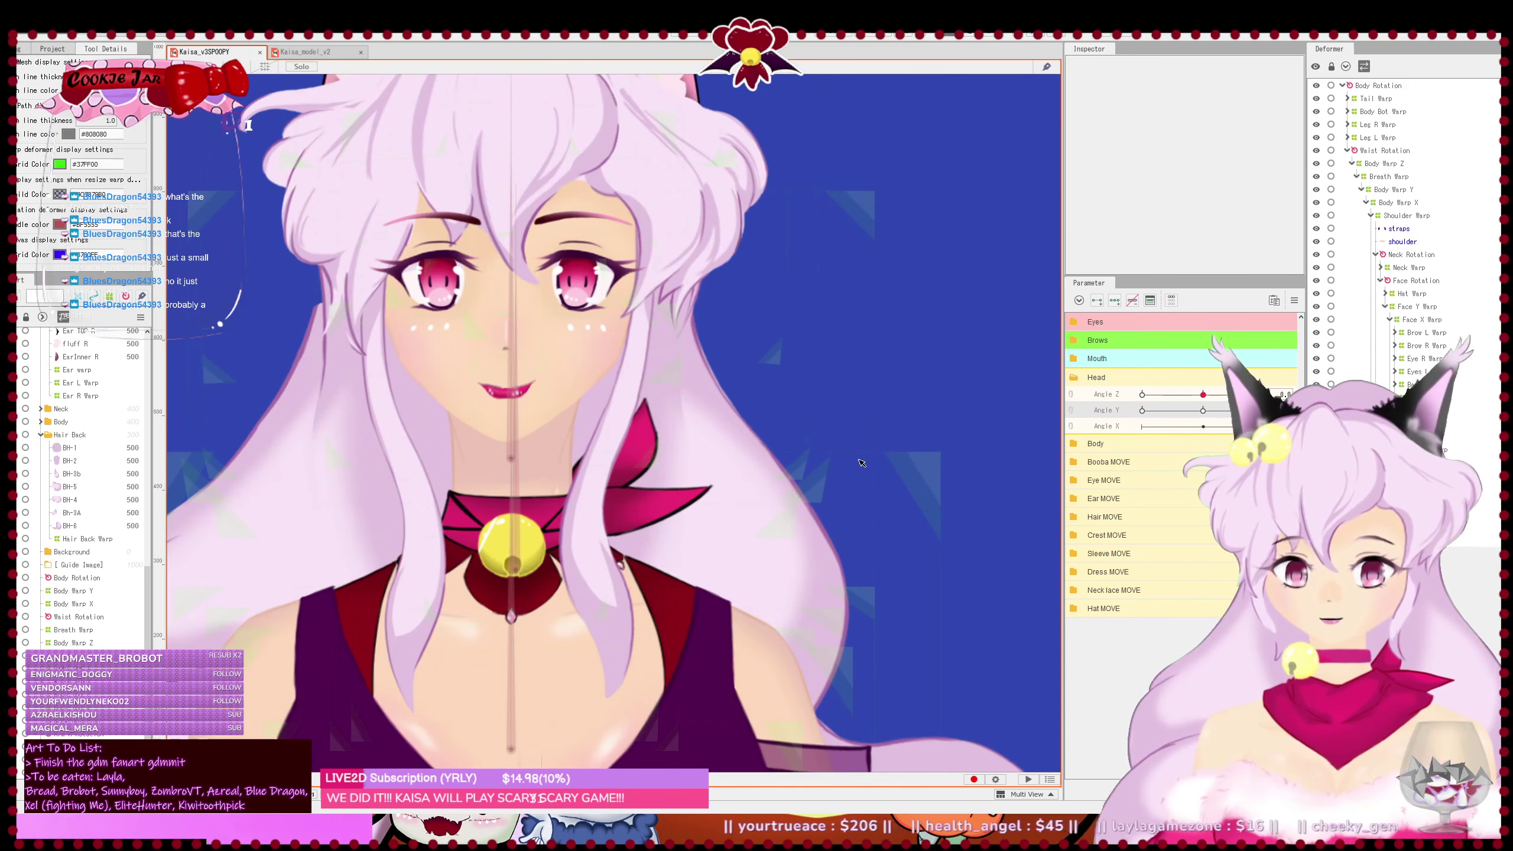
scroll(861, 462, down, 3)
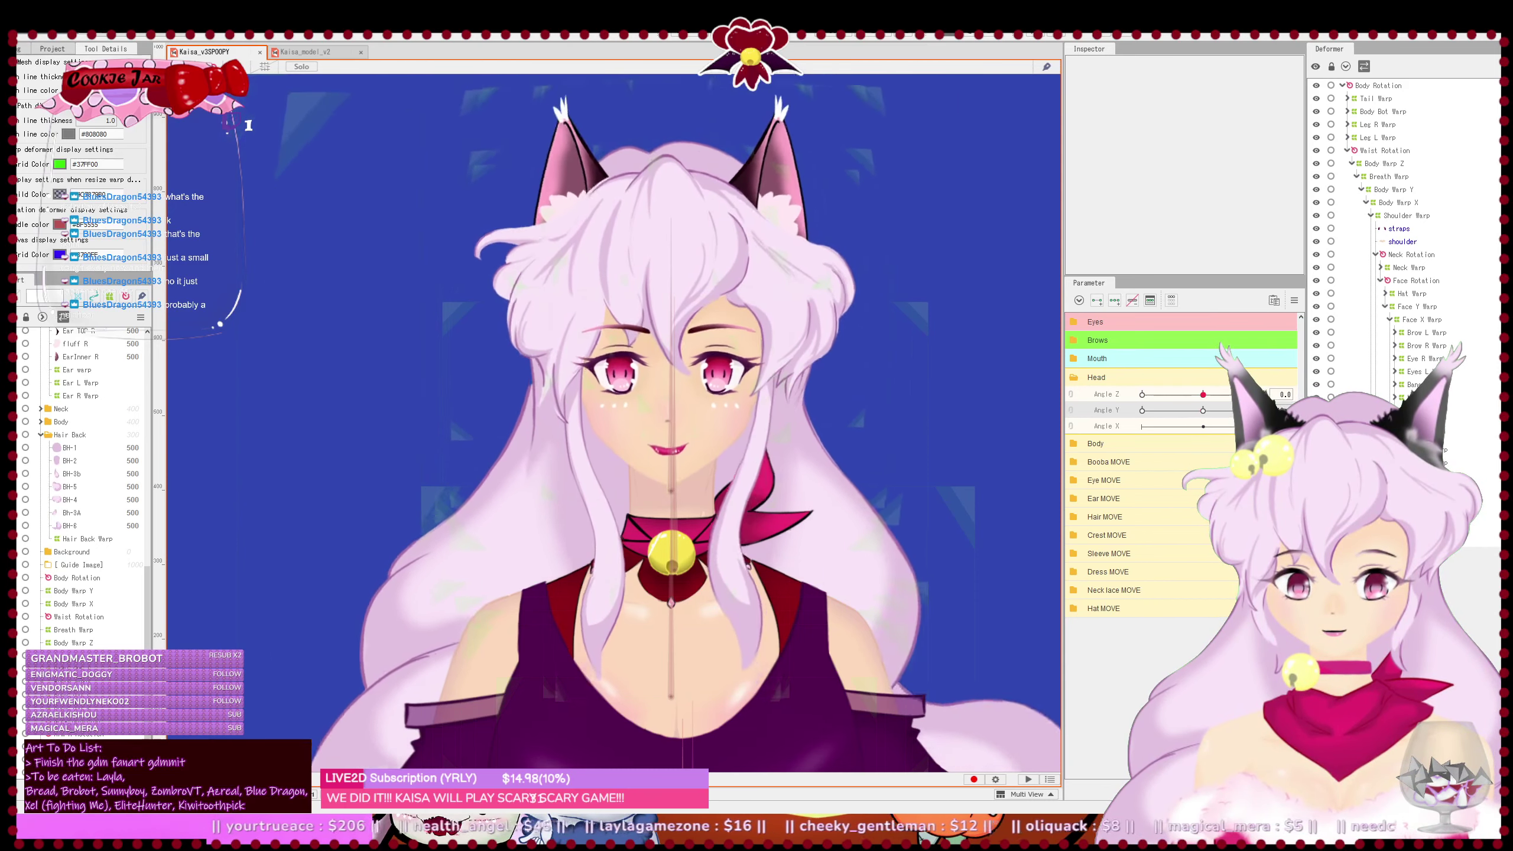
drag(1241, 411, 1189, 411)
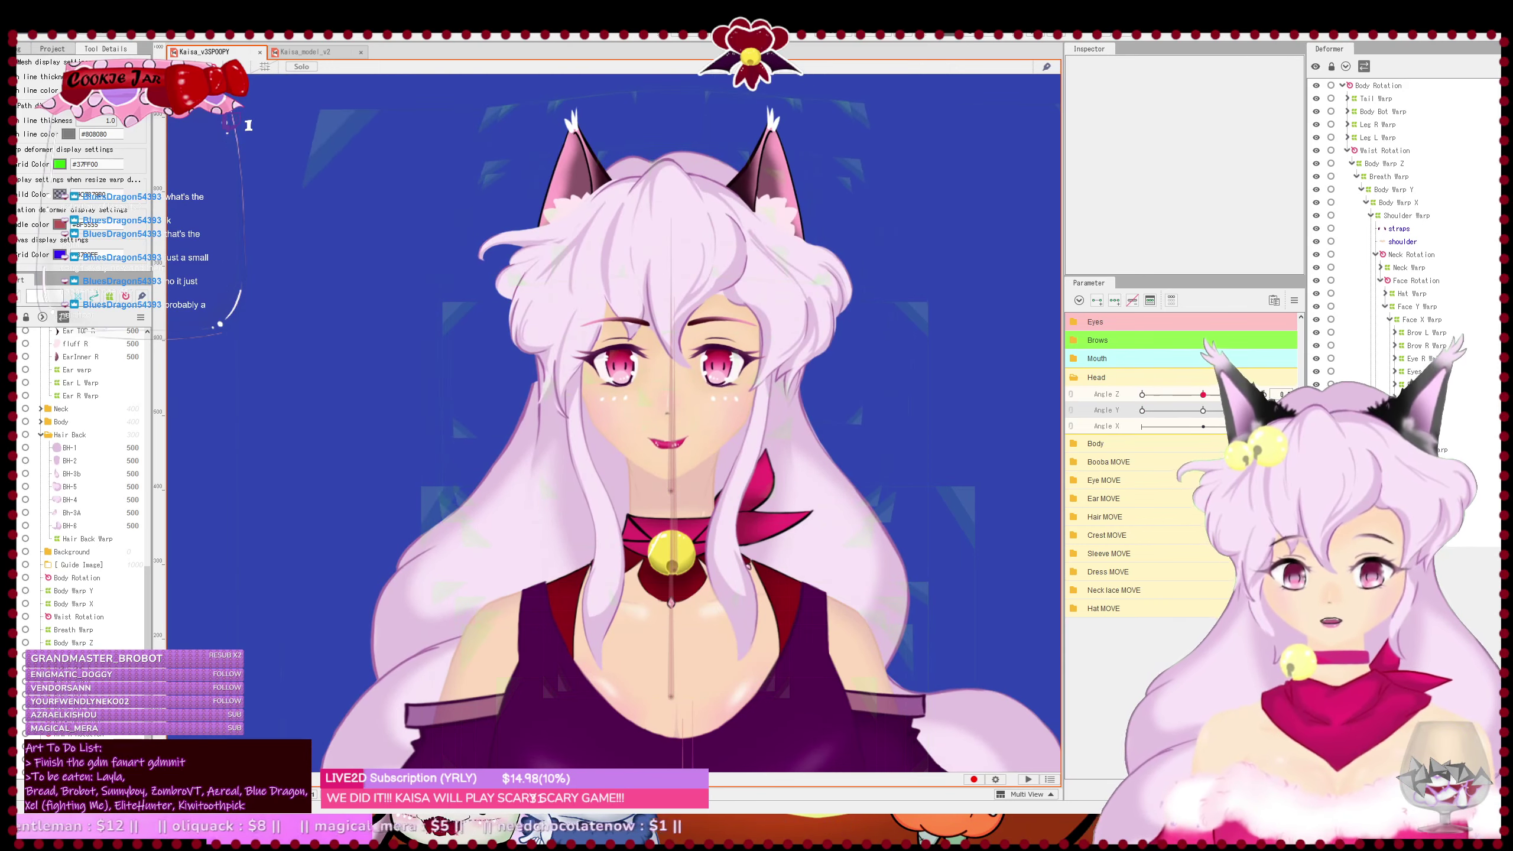
- Select the parent warp of the back hair and rename it Hair Back Warp Y
click(459, 552)
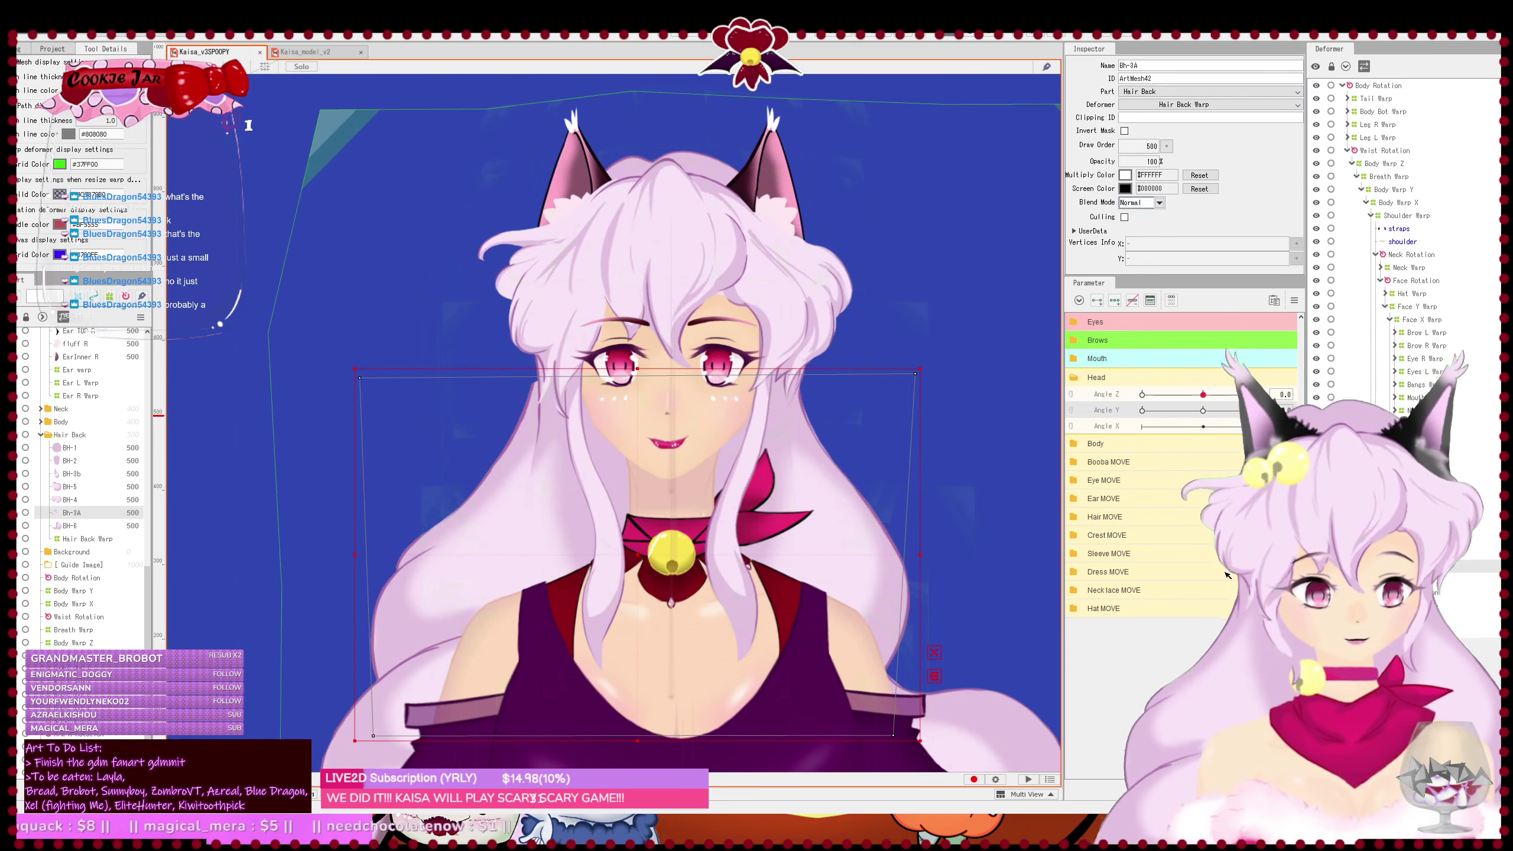
click(1453, 488)
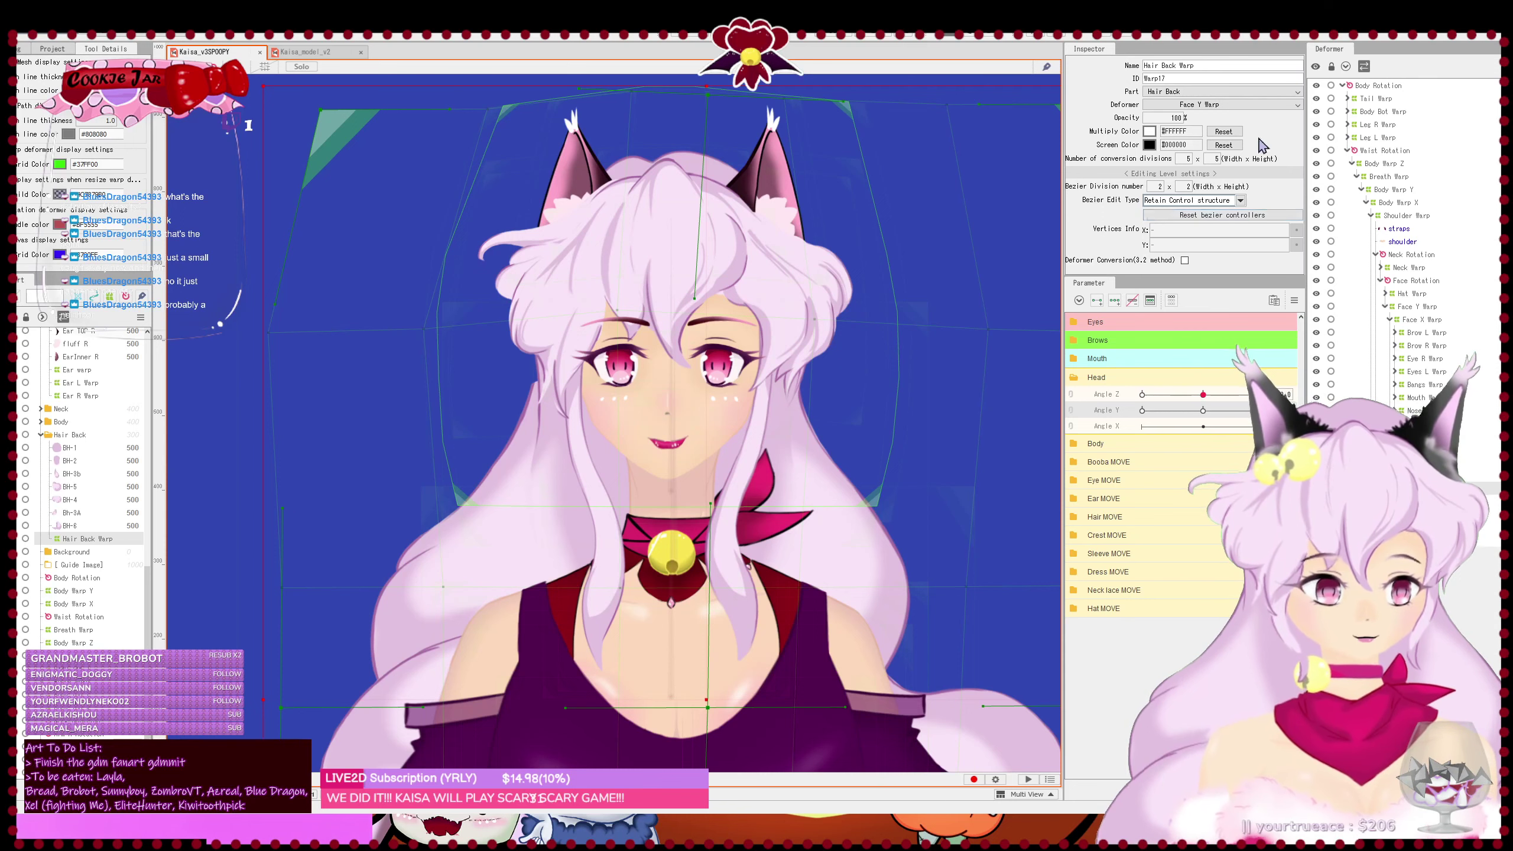
triple_click(1262, 65)
click(1262, 65)
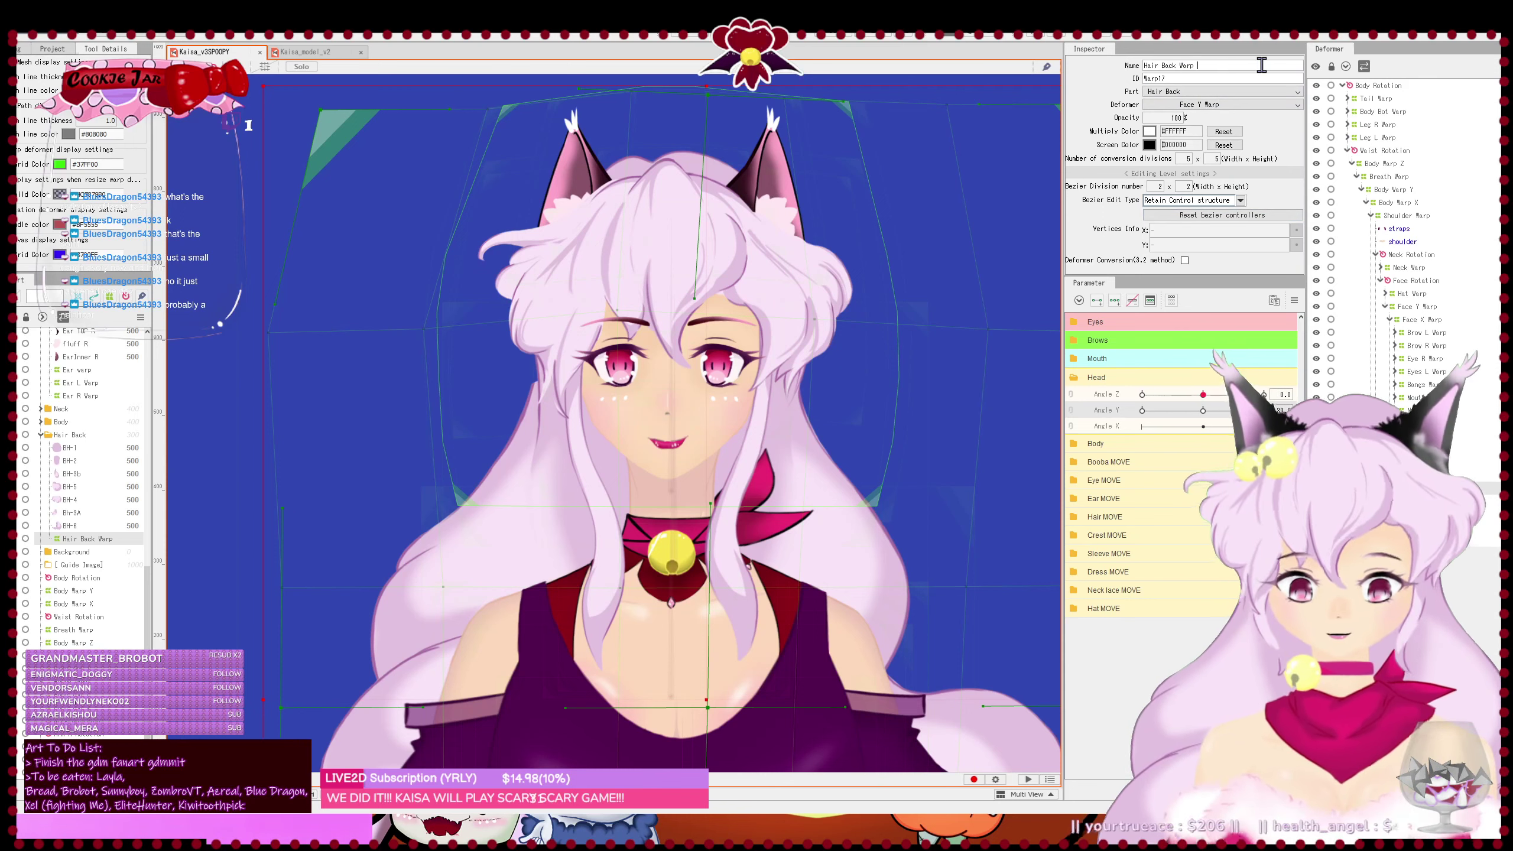
text(Y)
key(Return)
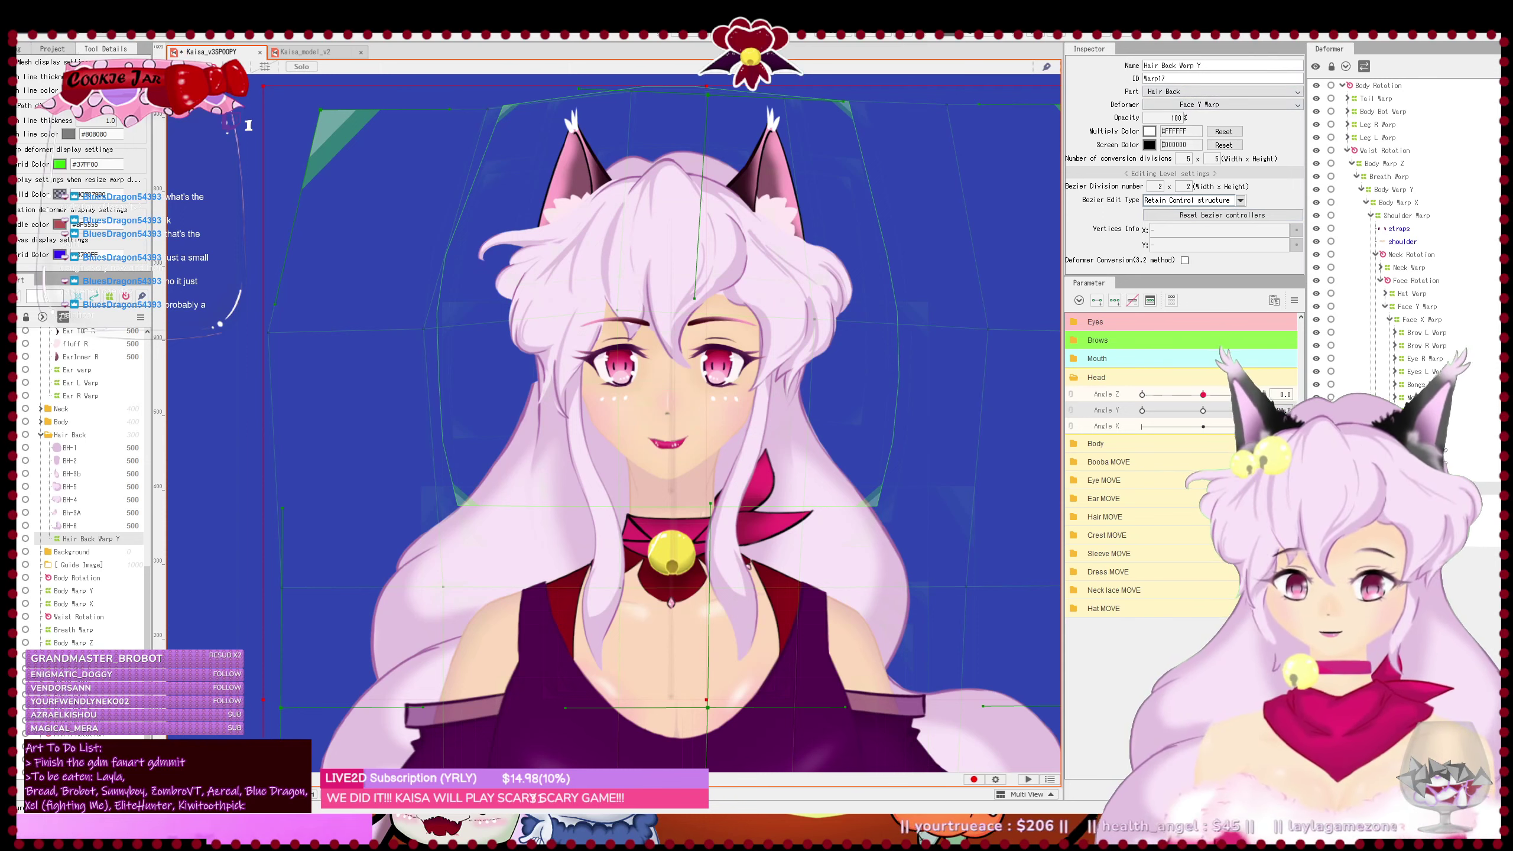
- Pull the left-side, right-side and upper-right control points of Hair Back Warp Y inward
scroll(724, 363, down, 2)
scroll(724, 364, up, 1)
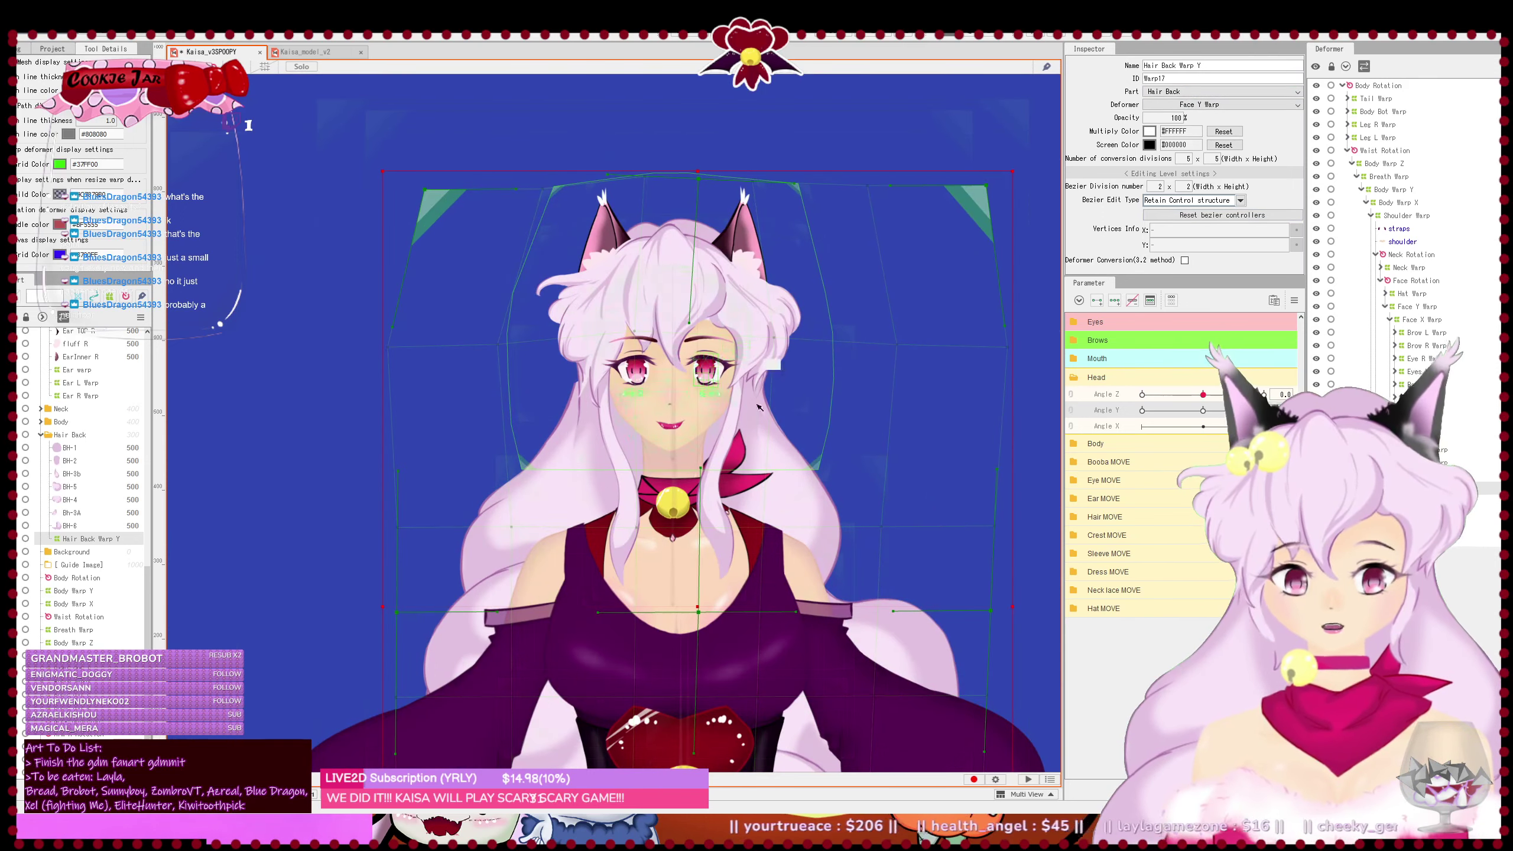
click(809, 378)
click(1430, 487)
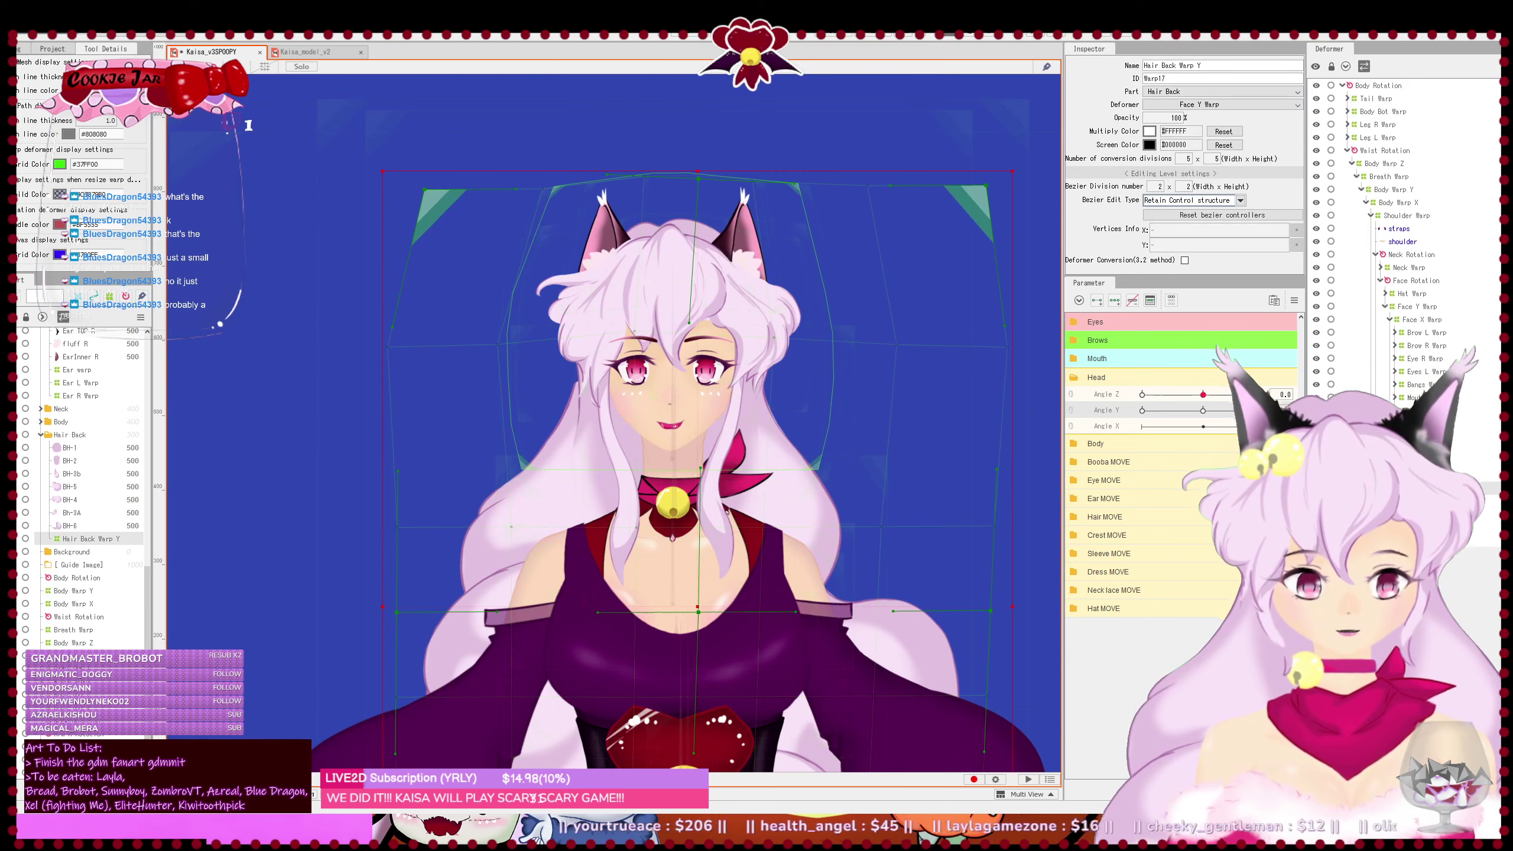
drag(784, 401, 734, 386)
scroll(387, 172, up, 3)
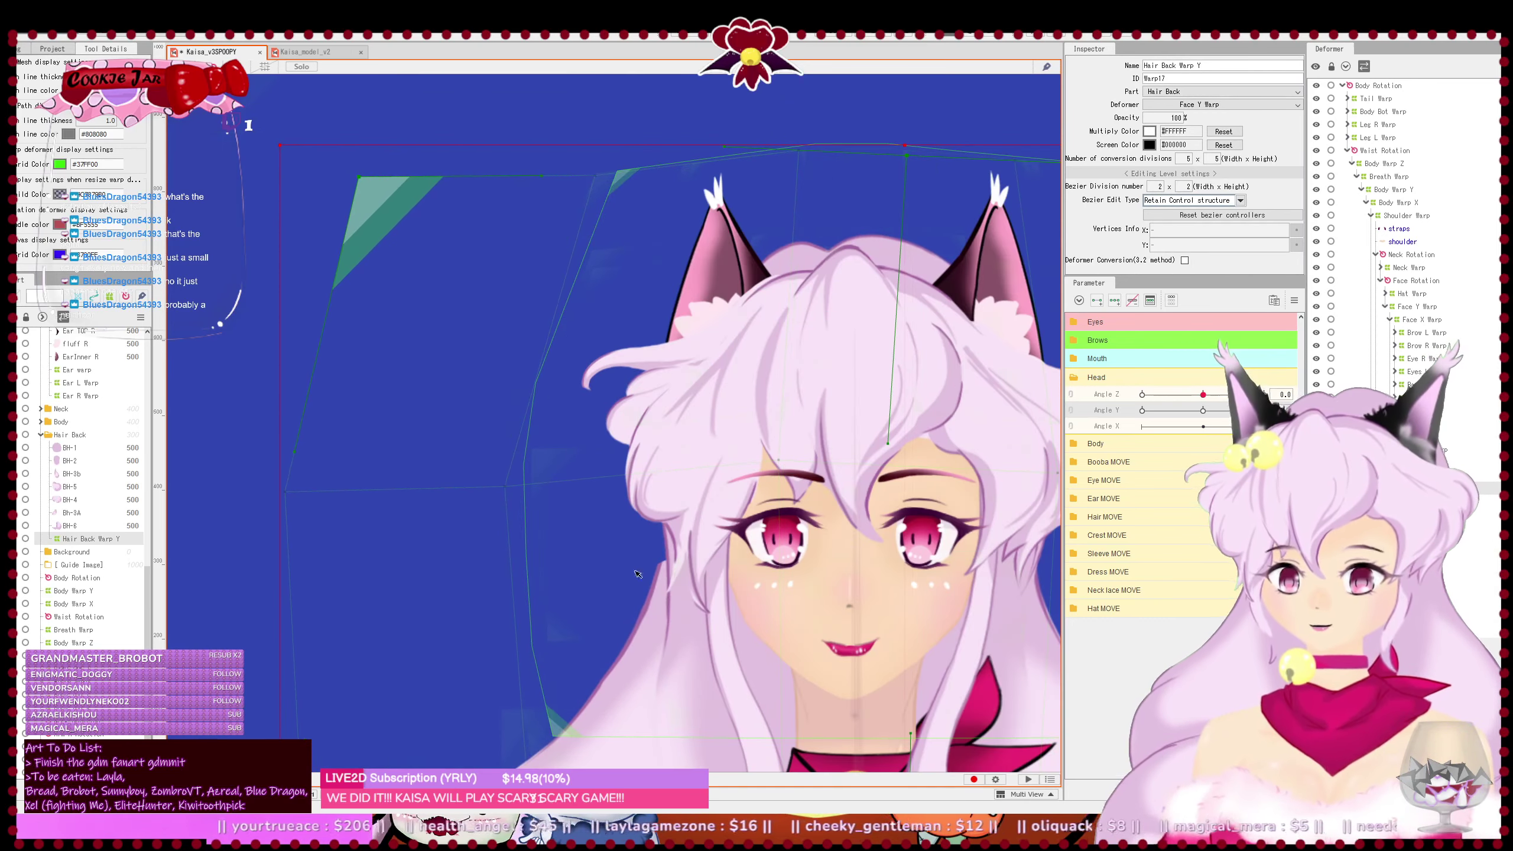
drag(717, 622, 660, 415)
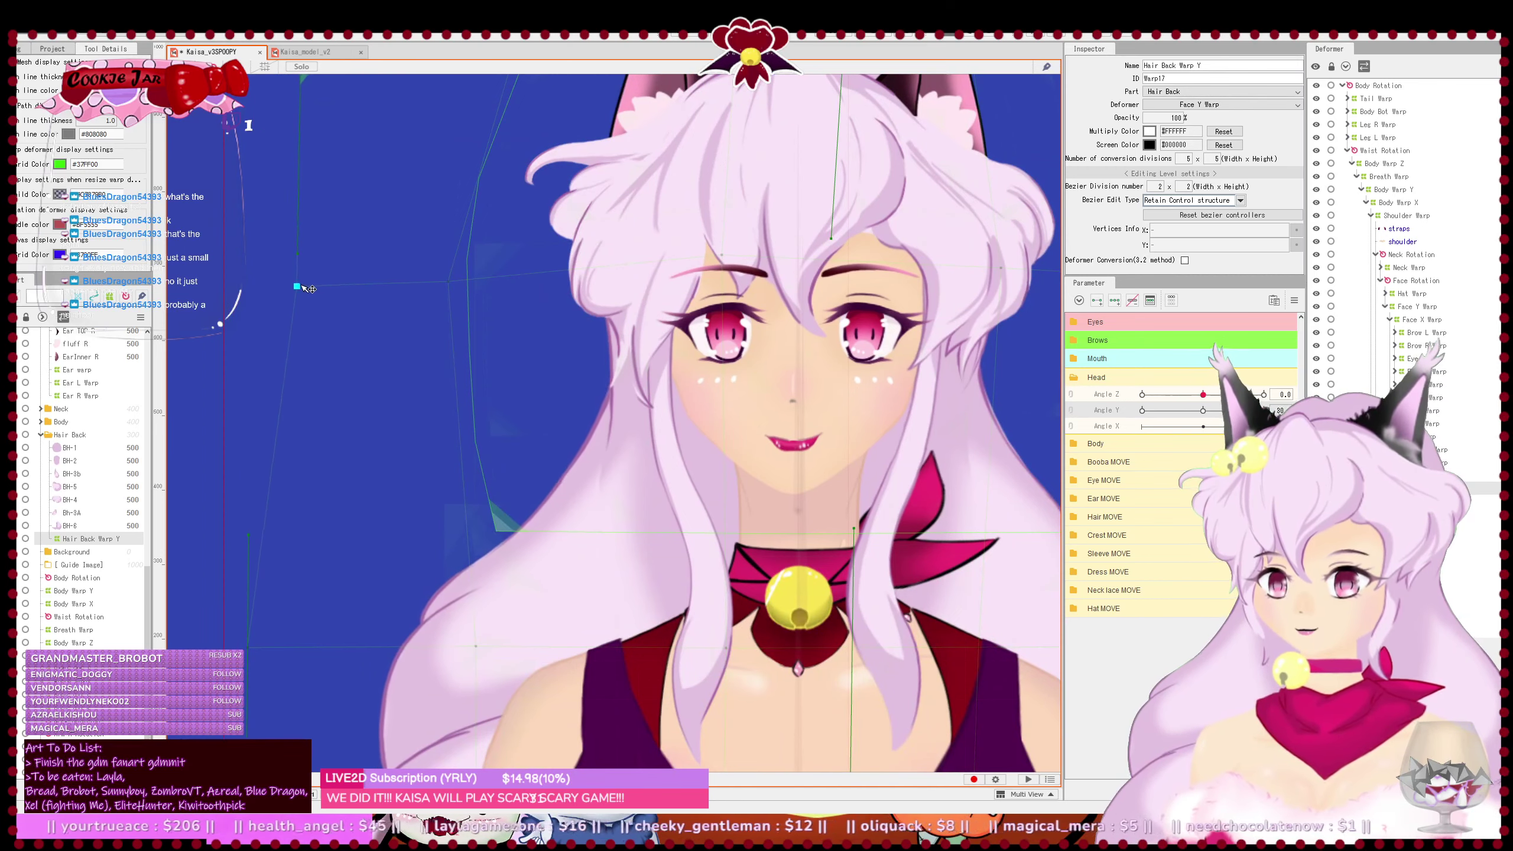
click(312, 284)
scroll(321, 284, down, 3)
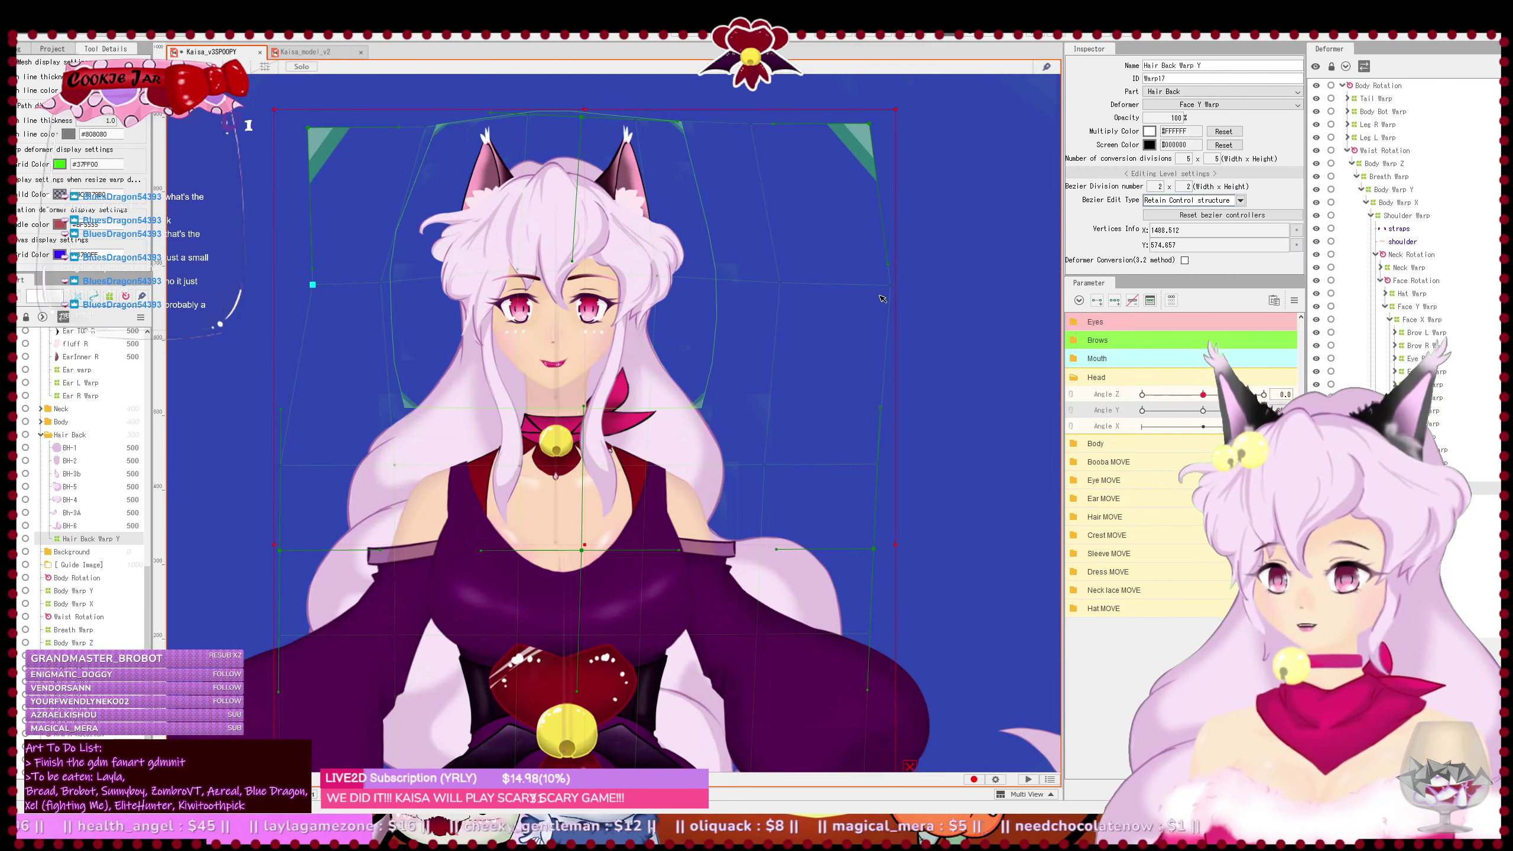
drag(893, 288, 819, 286)
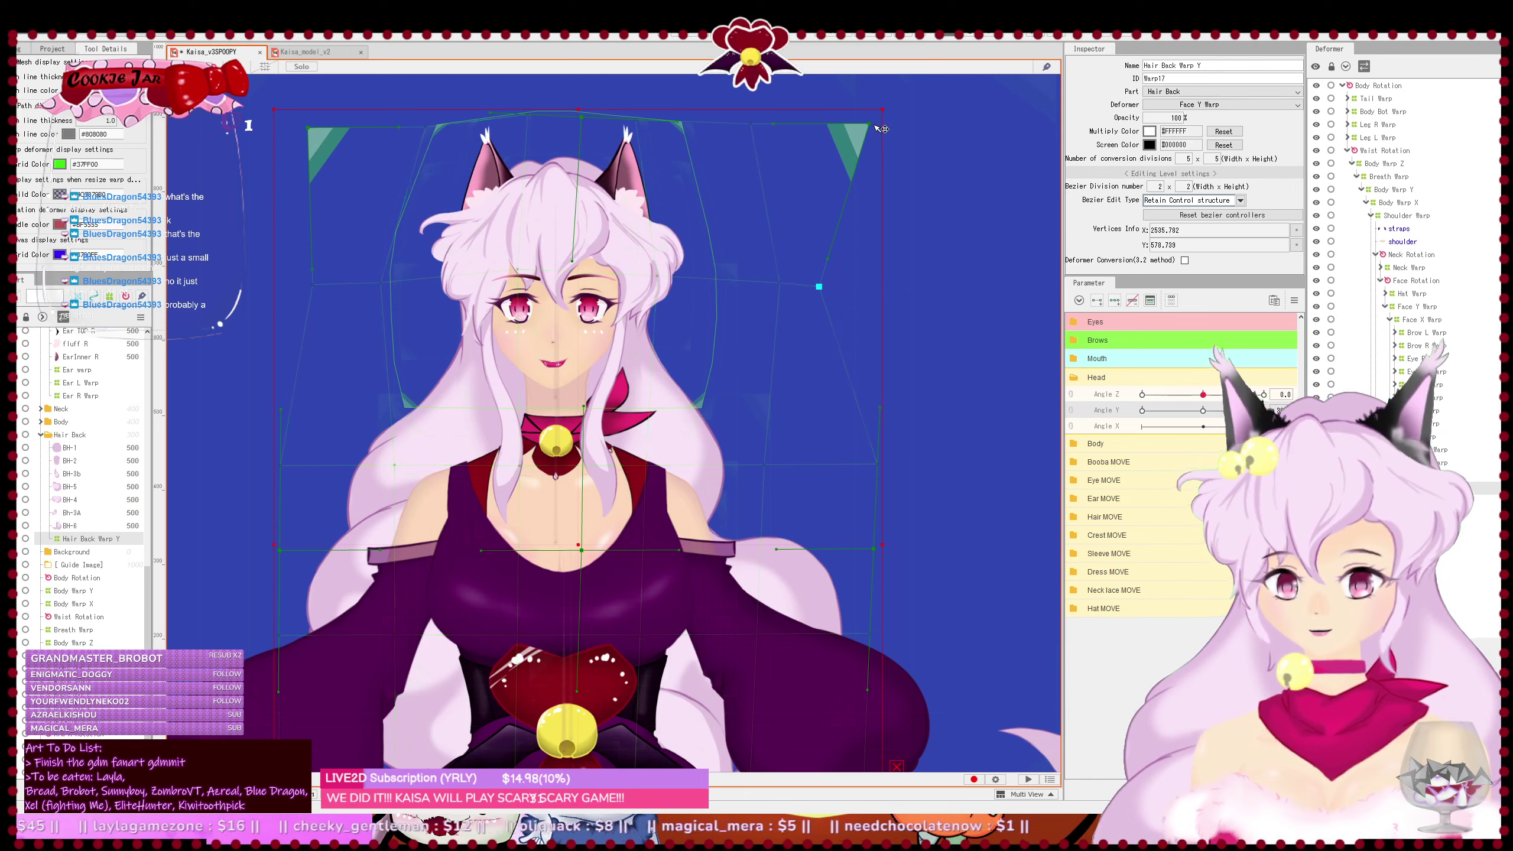
drag(883, 129, 807, 131)
drag(808, 338, 905, 347)
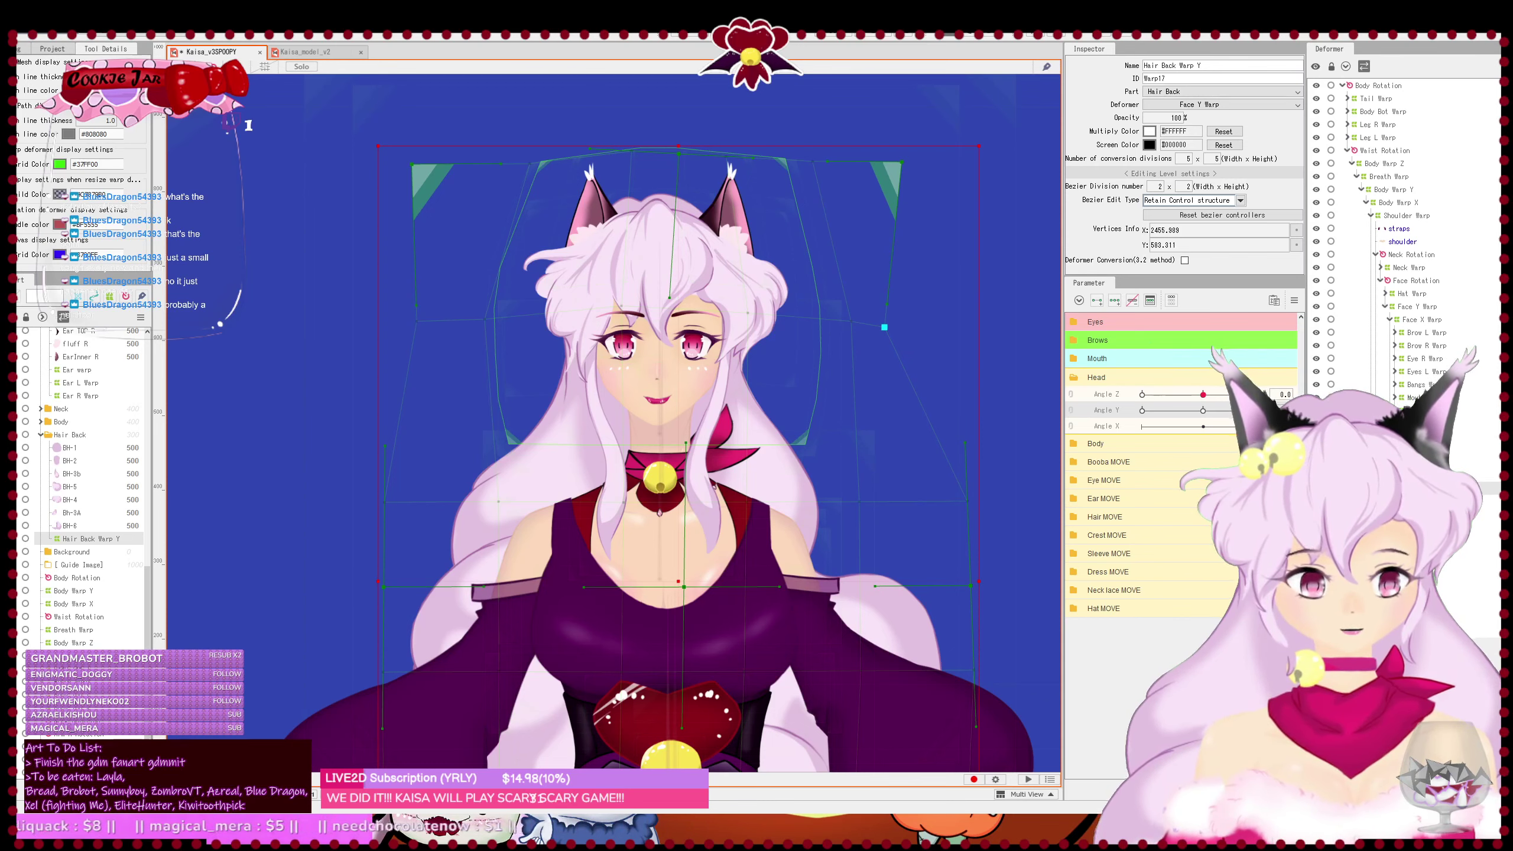
- Nudge the whole Hair Back Warp Y downward and move its right-side control point slightly outward
key(Escape)
key(Down)
key(Down)
key(Down)
key(Down)
key(Down)
key(Down)
key(Down)
key(Down)
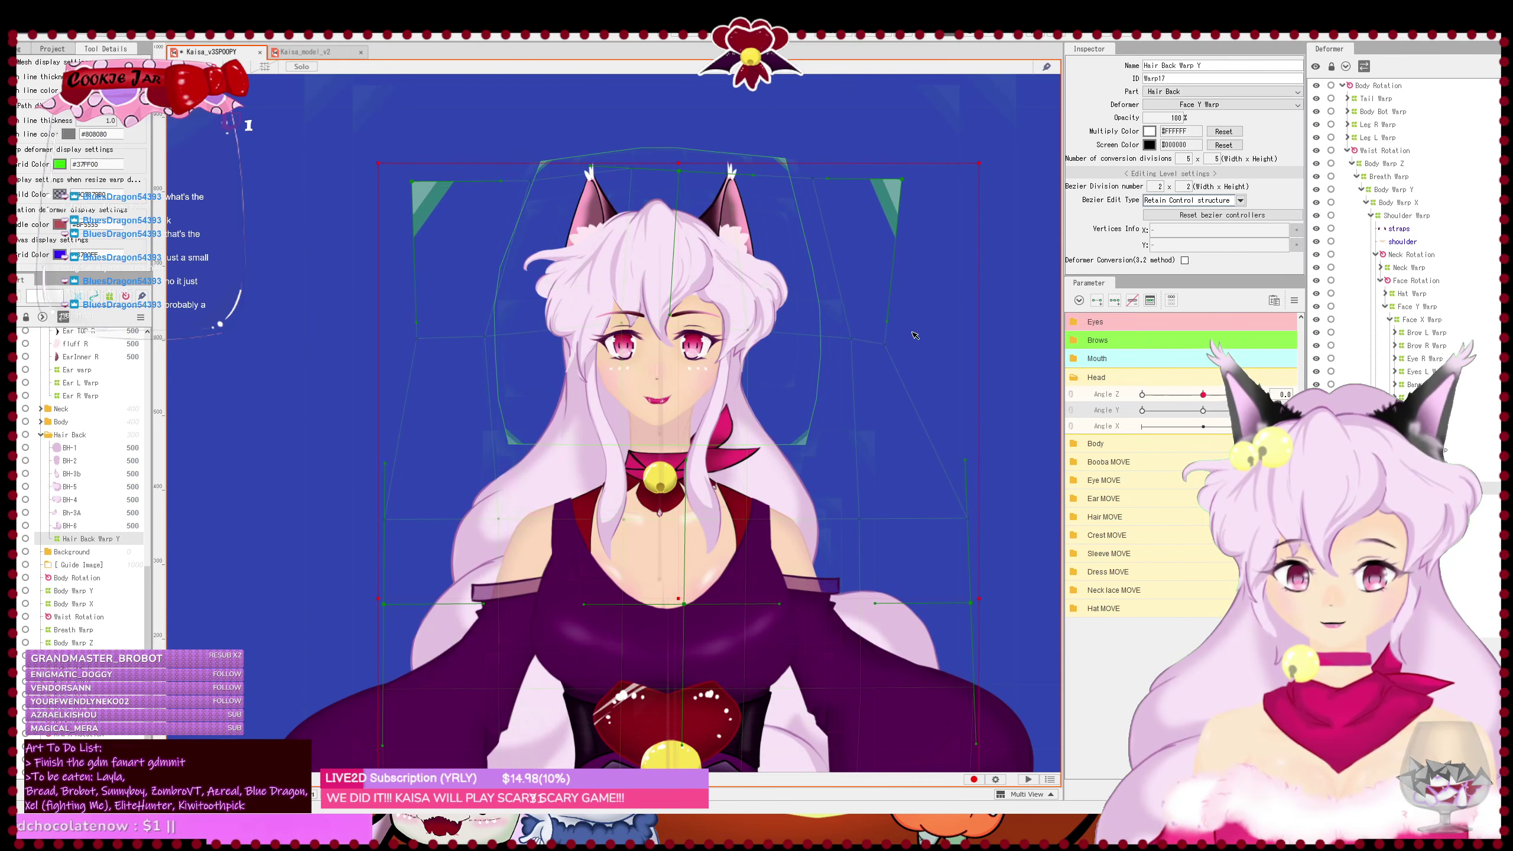
drag(888, 343, 908, 329)
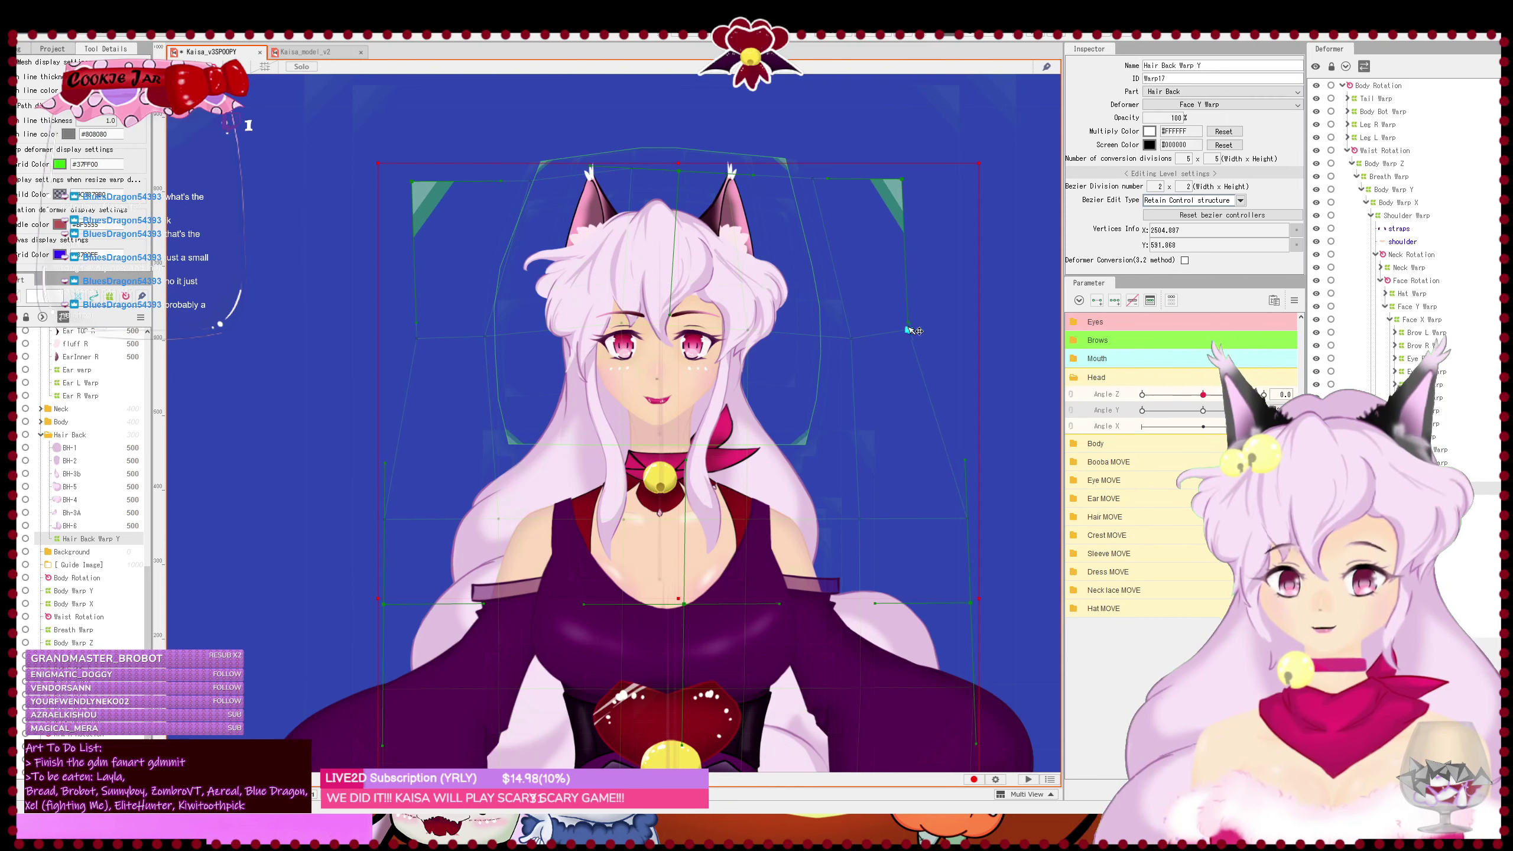
- Nudge the whole Hair Back Warp Y back upward behind the head
mouse_move(1263, 410)
mouse_down()
mouse_move(1196, 418)
mouse_move(1263, 419)
mouse_move(1210, 422)
mouse_move(1259, 410)
mouse_move(1244, 411)
mouse_up()
click(1203, 411)
key(Up)
key(Up)
key(Up)
key(Up)
key(Up)
key(Up)
key(Up)
key(Up)
key(Up)
key(Up)
key(Up)
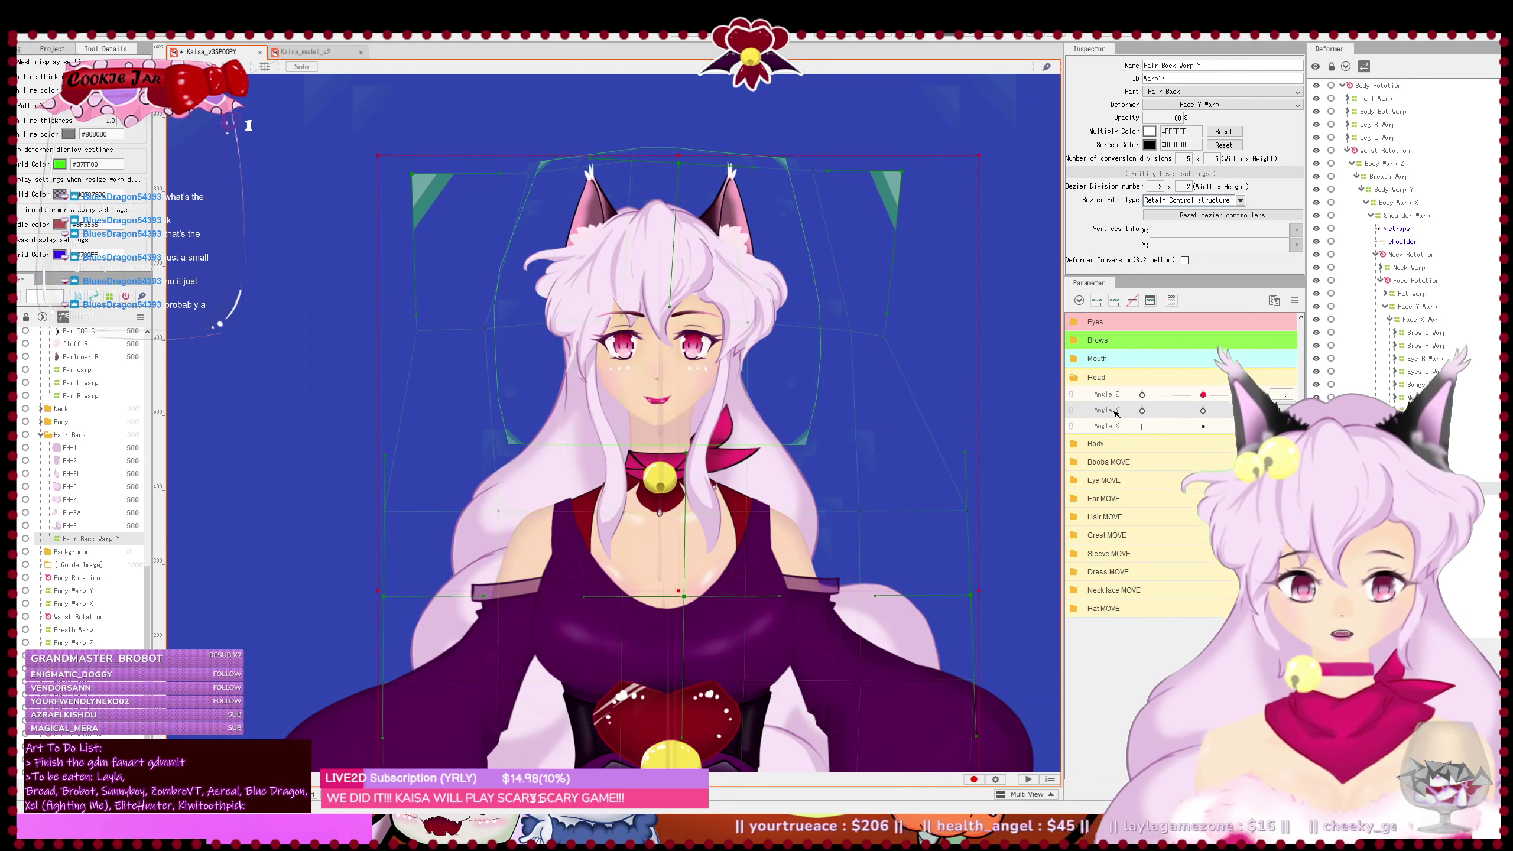
key(Up)
key(Up)
key(Up)
key(Up)
key(Up)
key(Up)
key(Up)
key(Up)
key(Up)
key(Up)
key(Up)
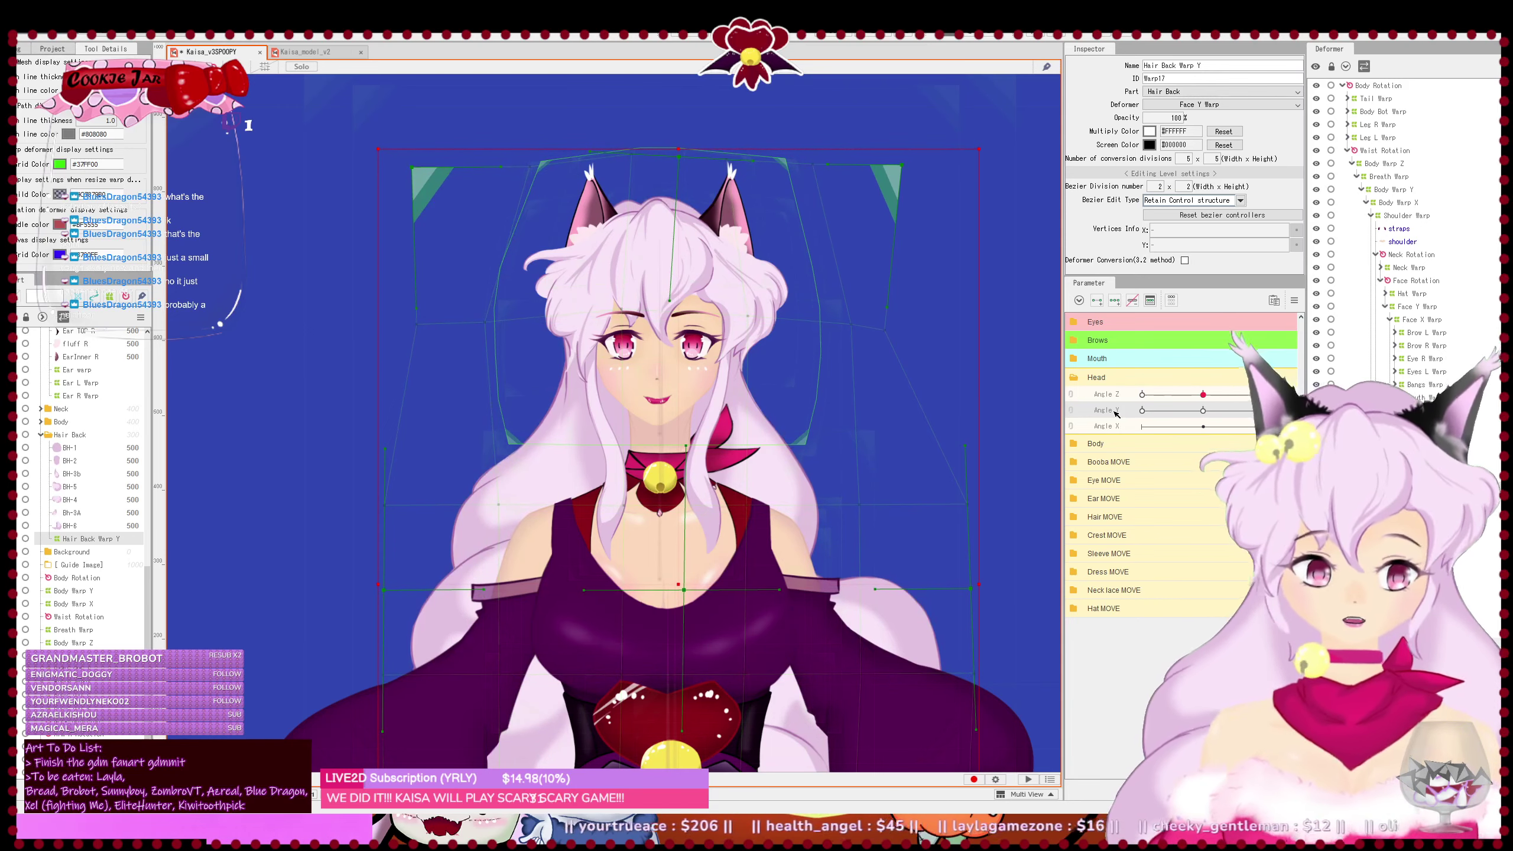
- Undo the back hair warp edits together with its renaming, and save the model
key(ctrl+z)
key(ctrl+z)
key(ctrl+z)
key(ctrl+z)
key(ctrl+z)
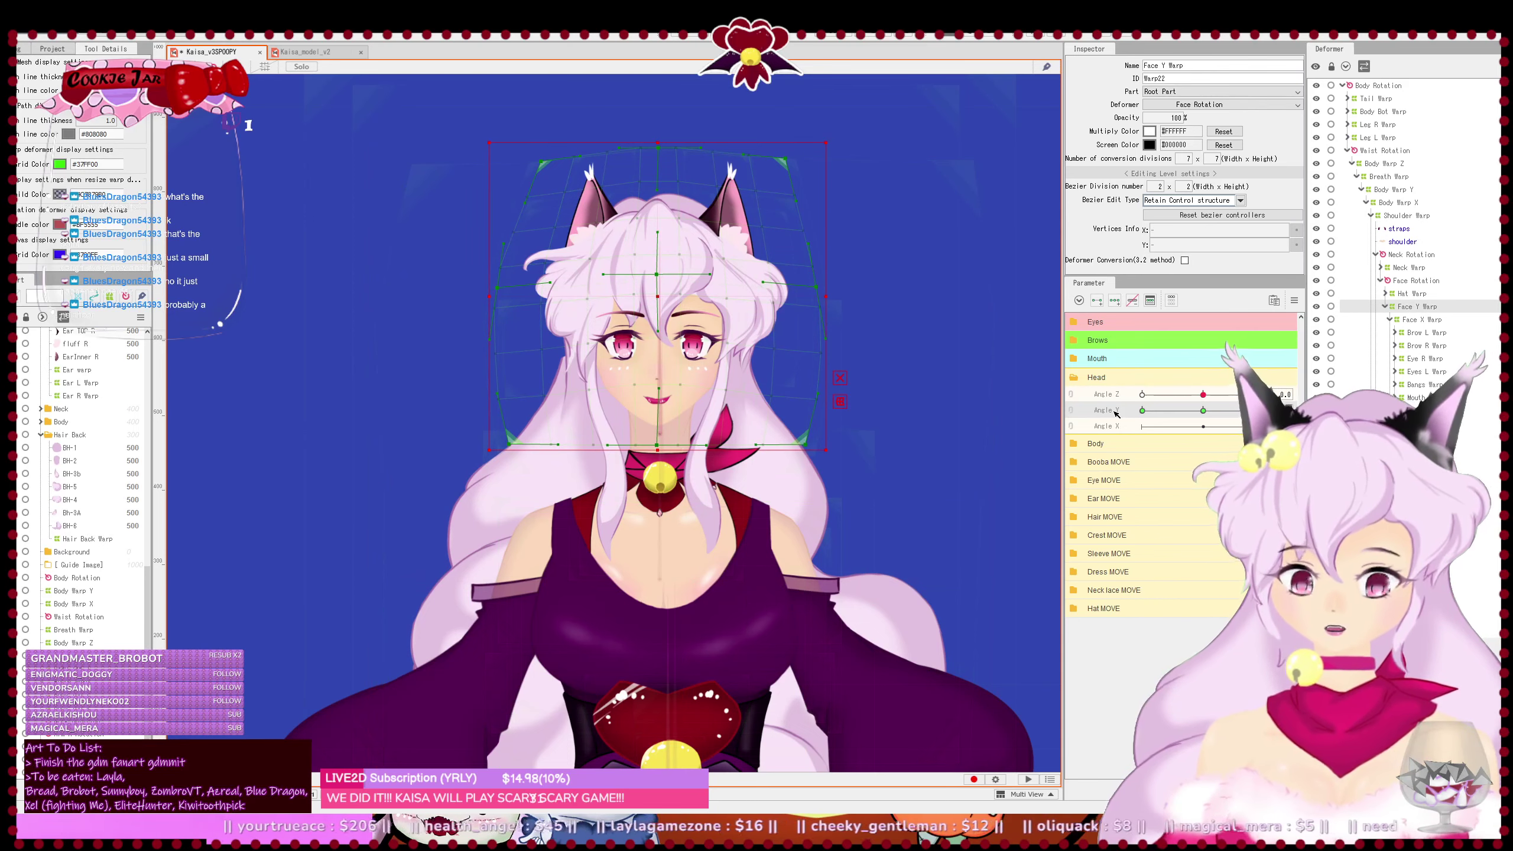
key(ctrl+y)
key(ctrl+y)
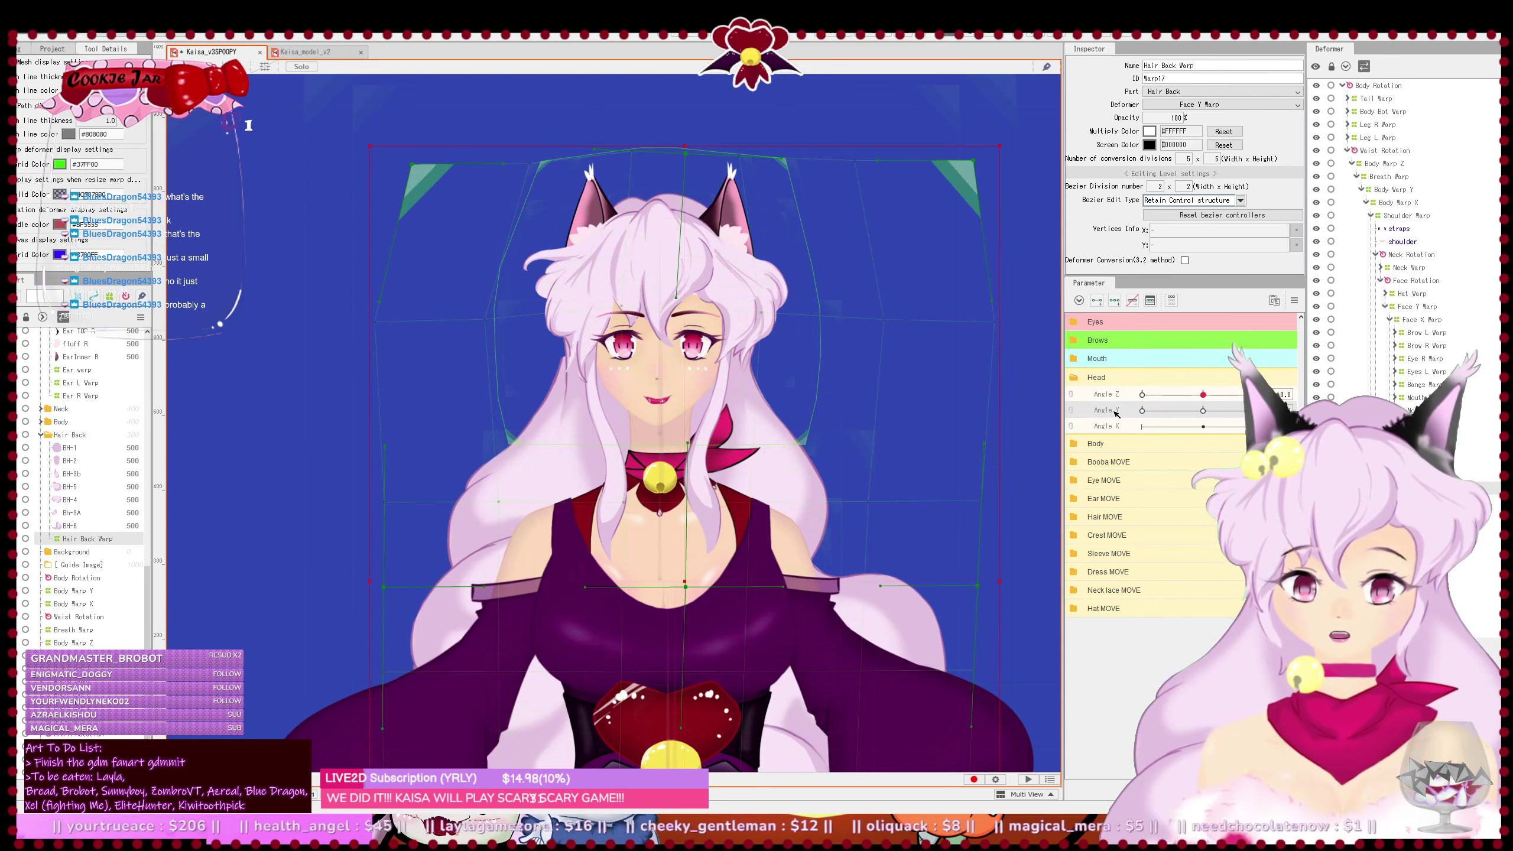
key(ctrl+z)
key(ctrl+s)
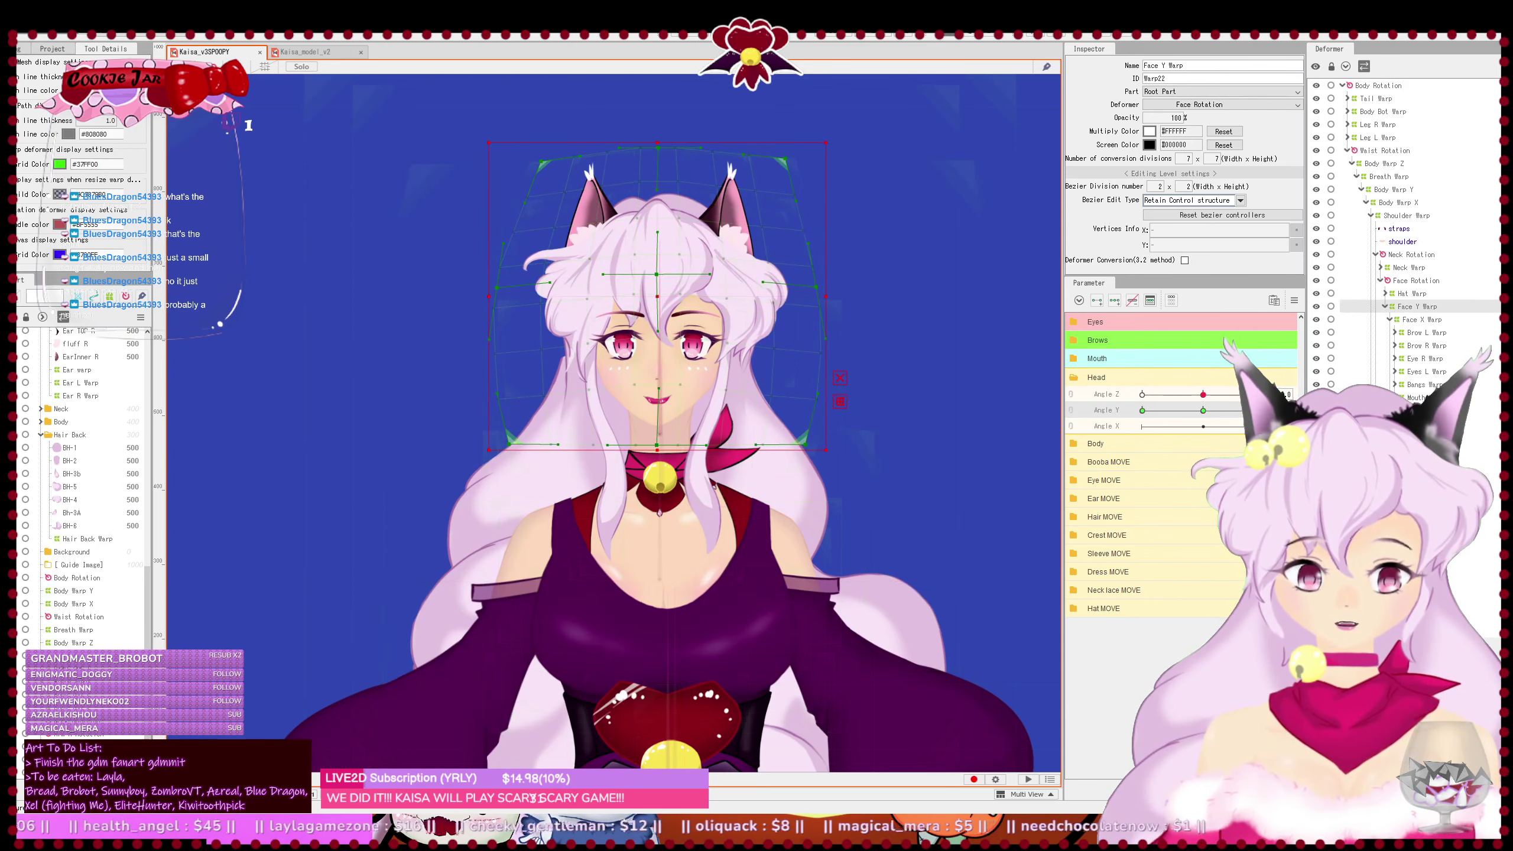
- Return Angle Y to its default and rename the back hair warp as Hair Back Warp Y
click(1206, 415)
click(87, 539)
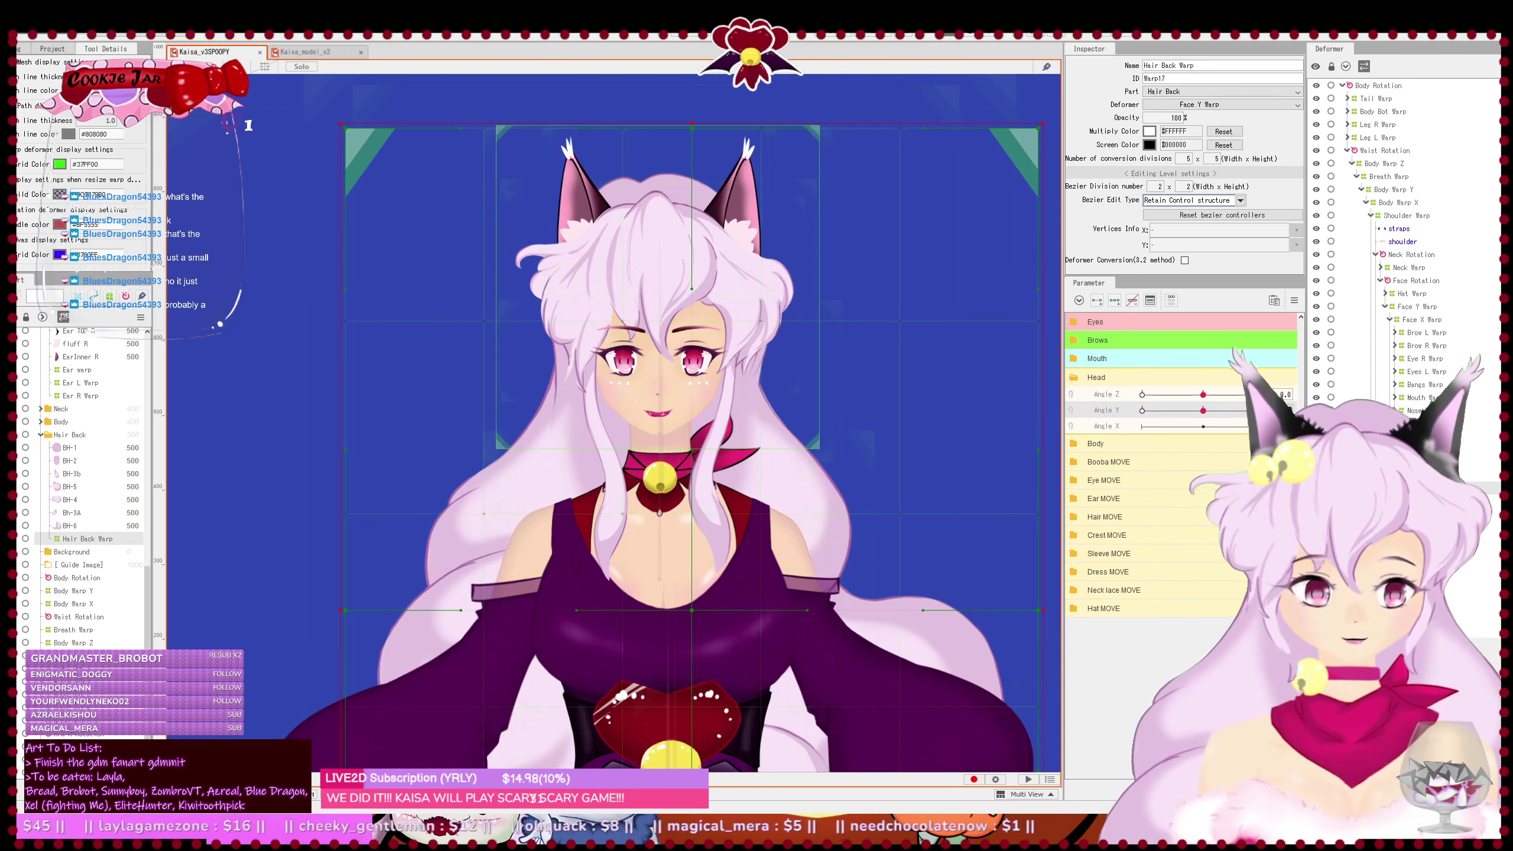
click(1234, 66)
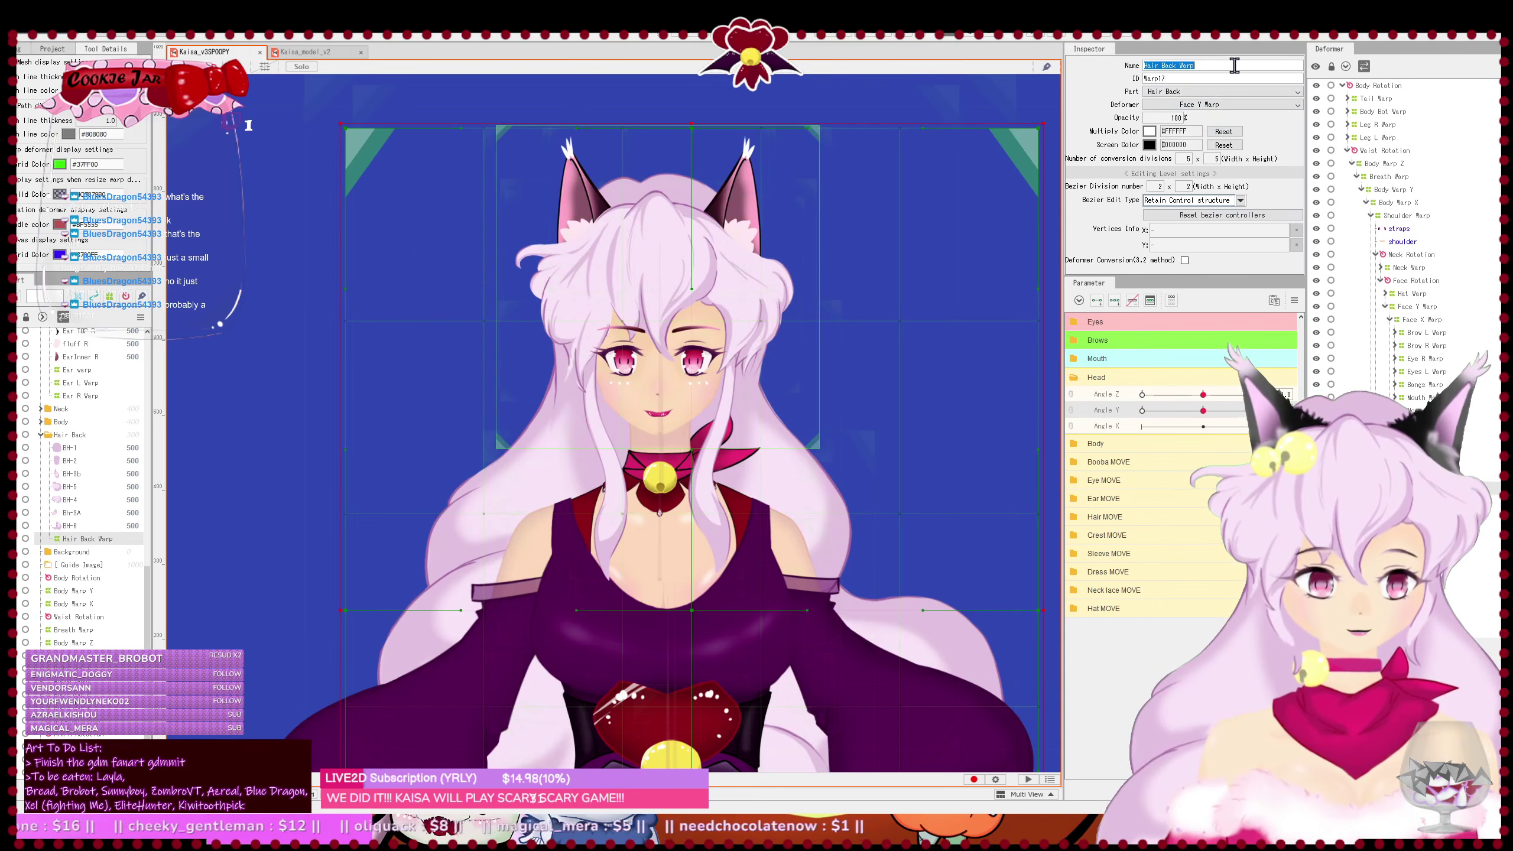
click(1234, 65)
text(Y)
key(Return)
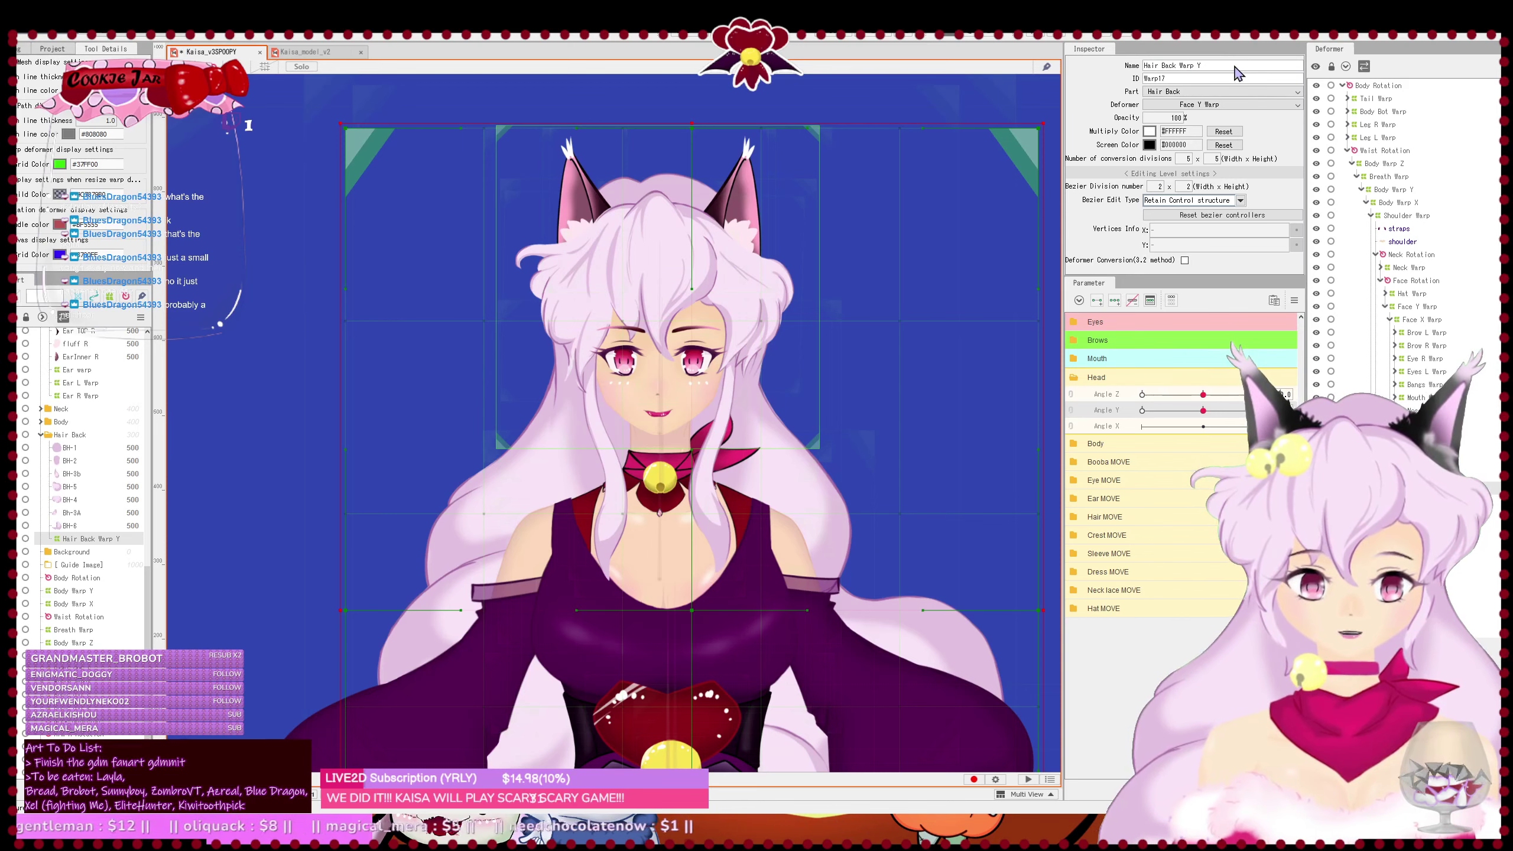
- Add three Angle Y keys to Hair Back Warp Y and, at maximum Angle Y, pull its upper corners and sides inward
click(1114, 300)
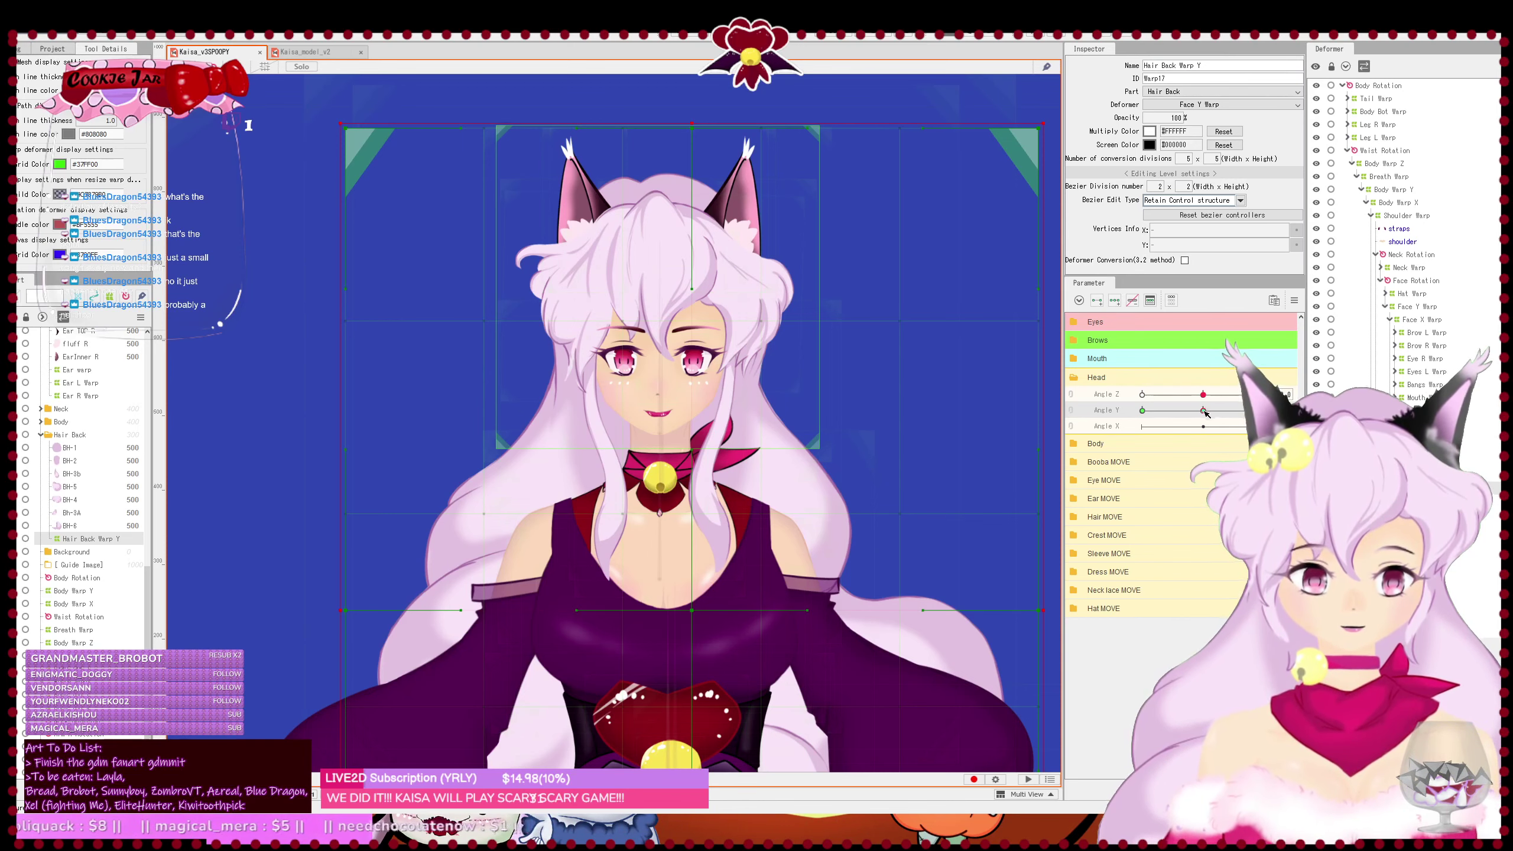
drag(1204, 412, 1263, 411)
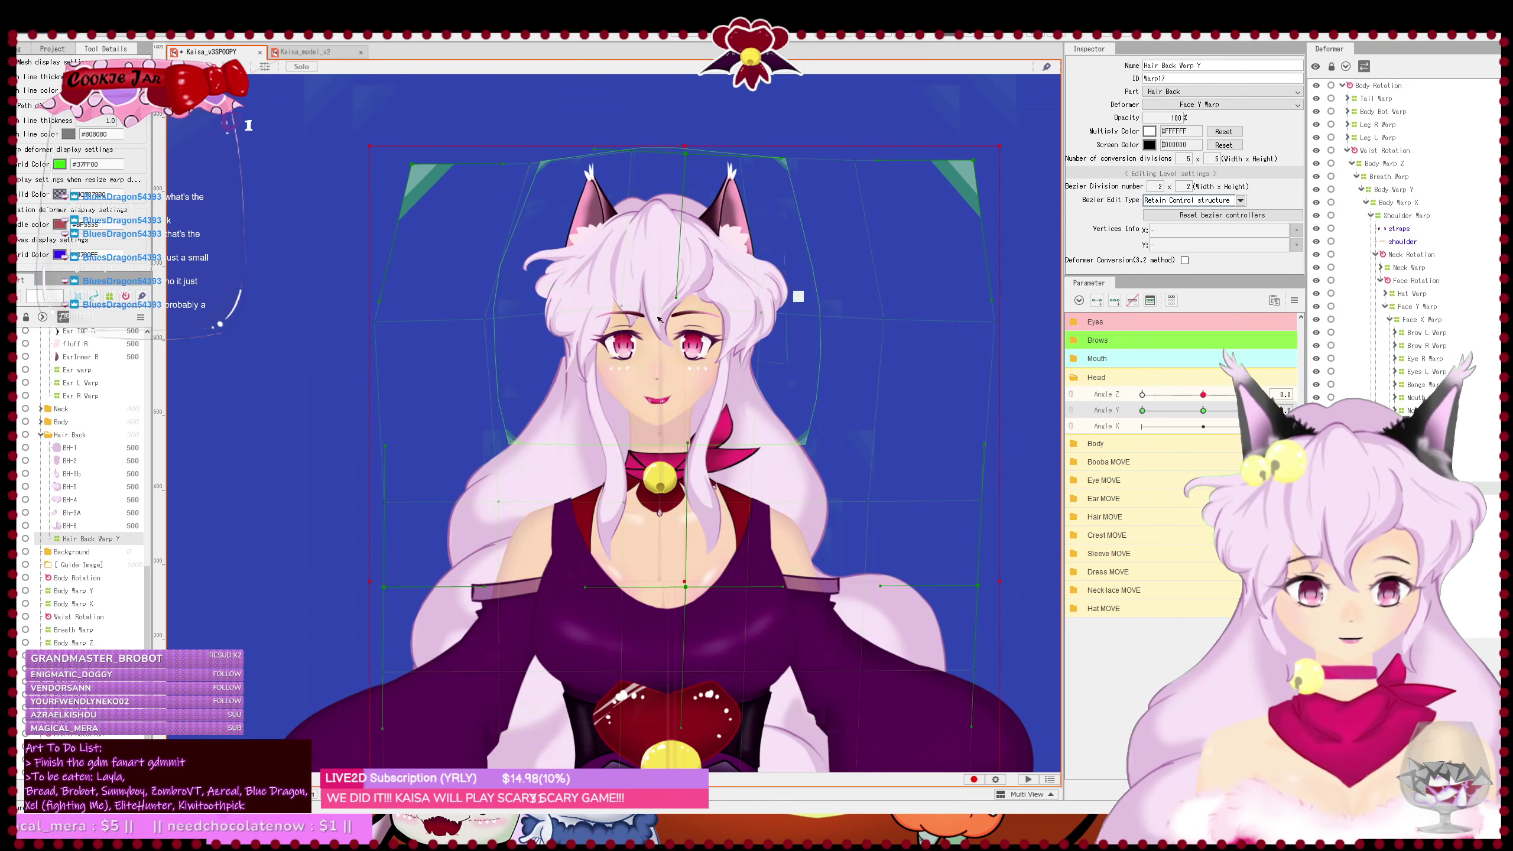
drag(386, 327, 419, 321)
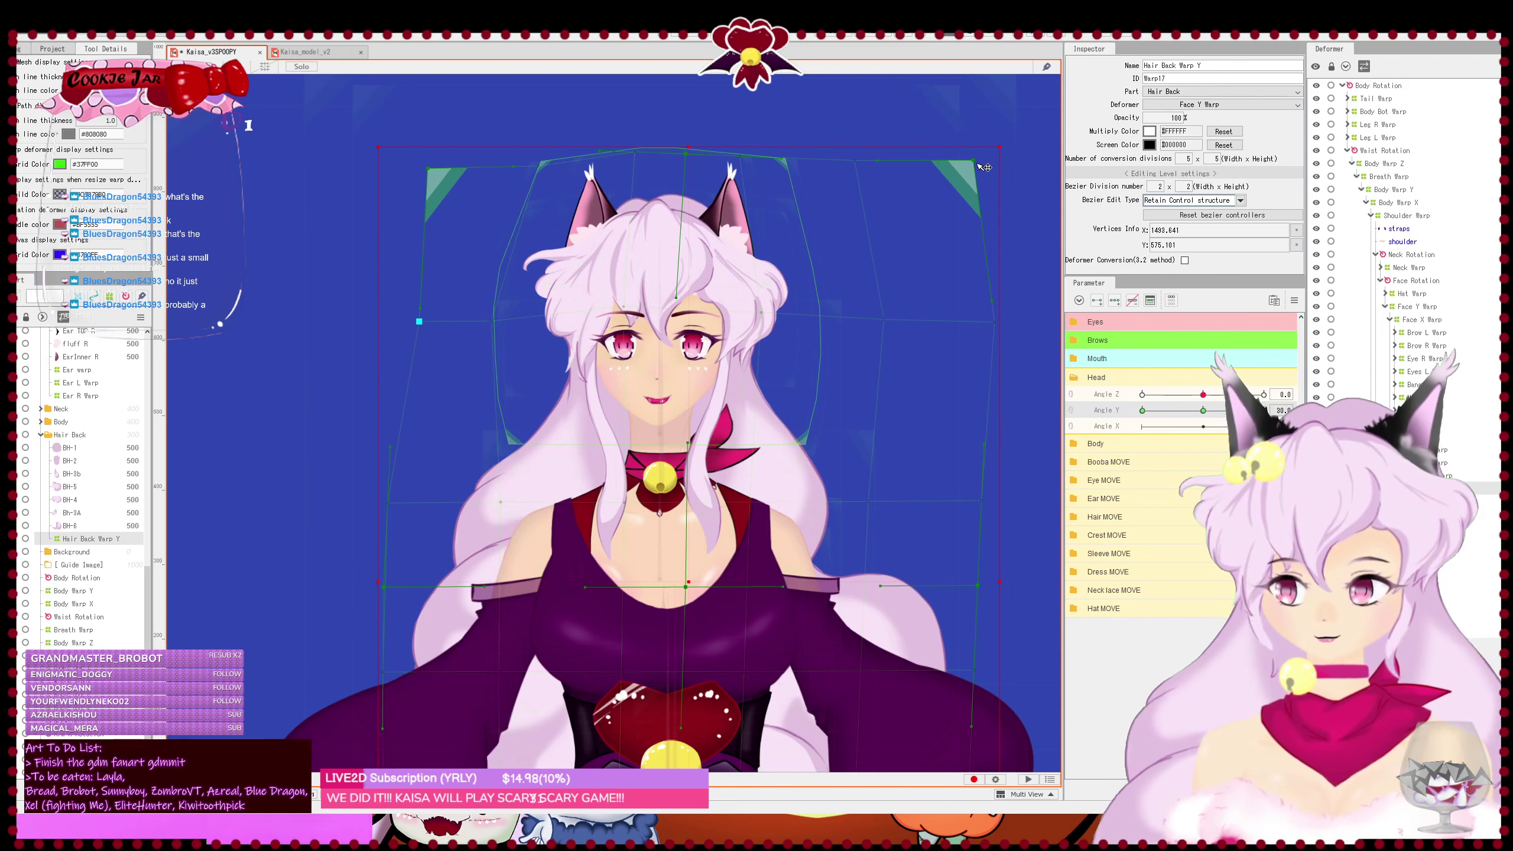
drag(977, 162, 926, 169)
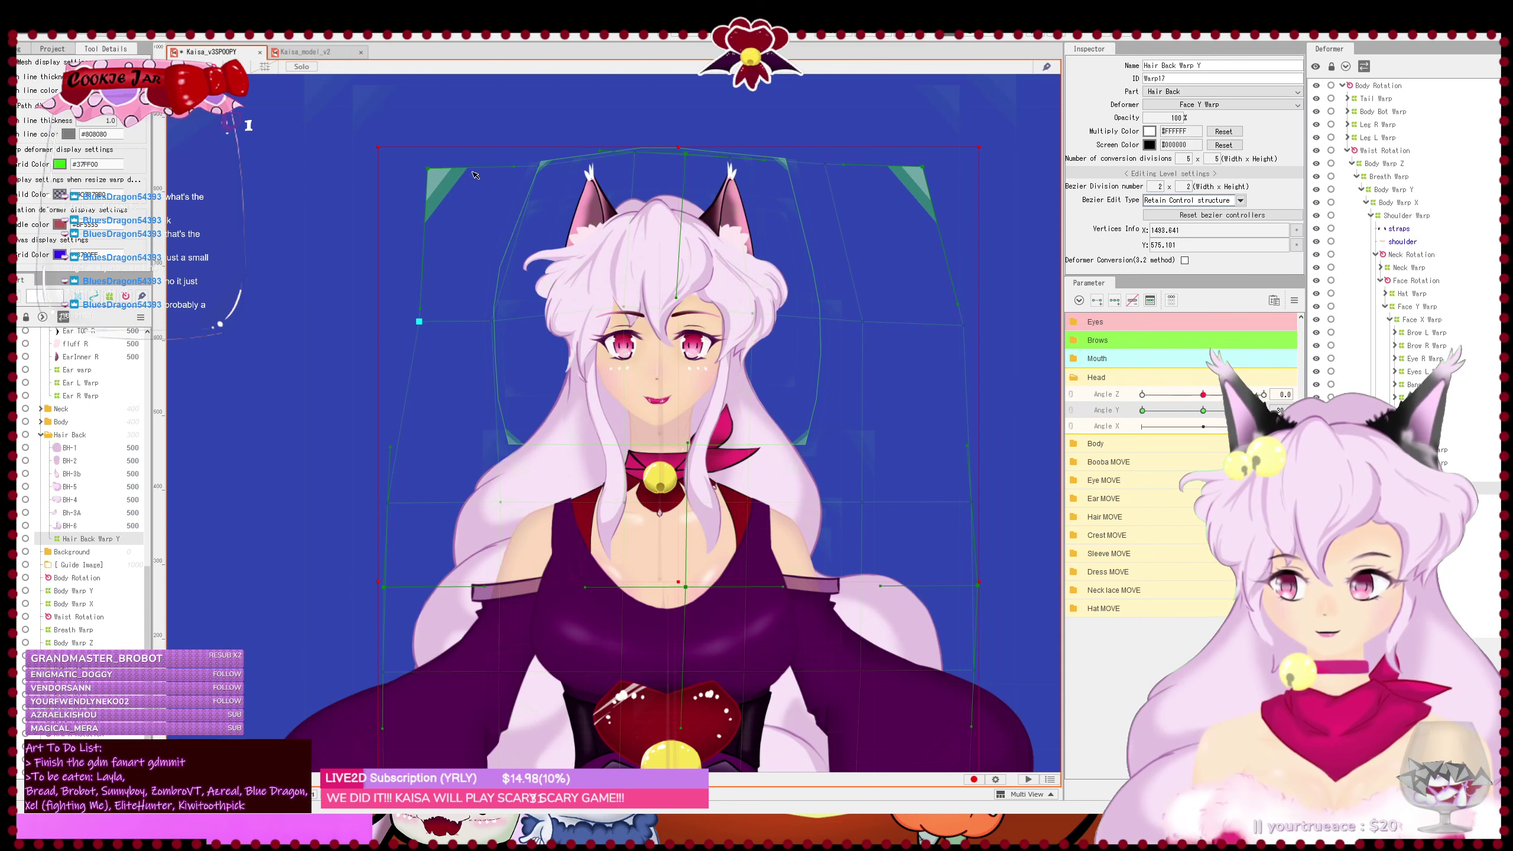
drag(427, 169, 445, 175)
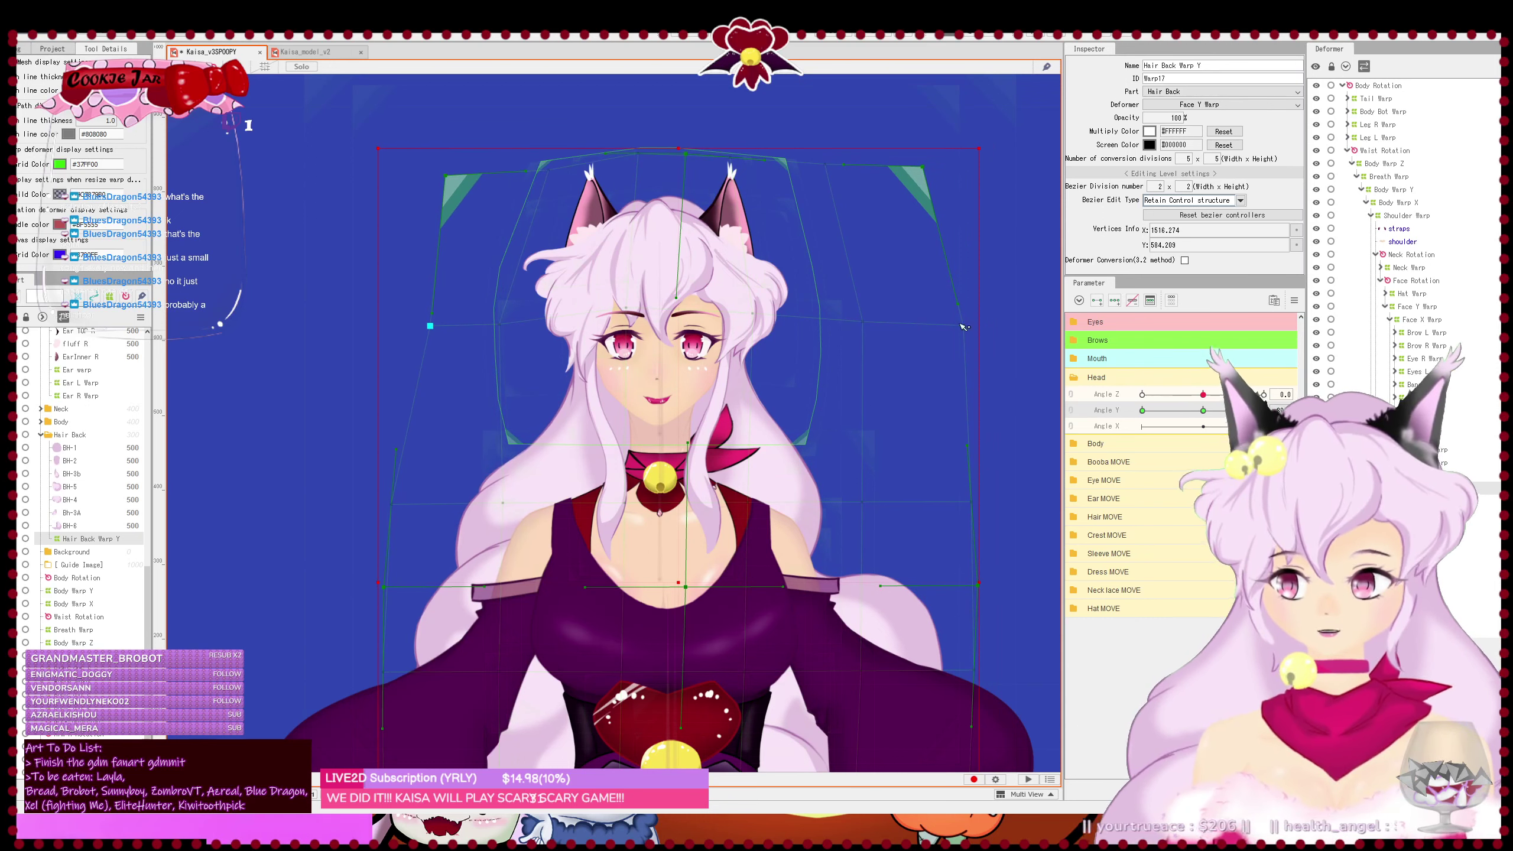
drag(964, 327, 957, 330)
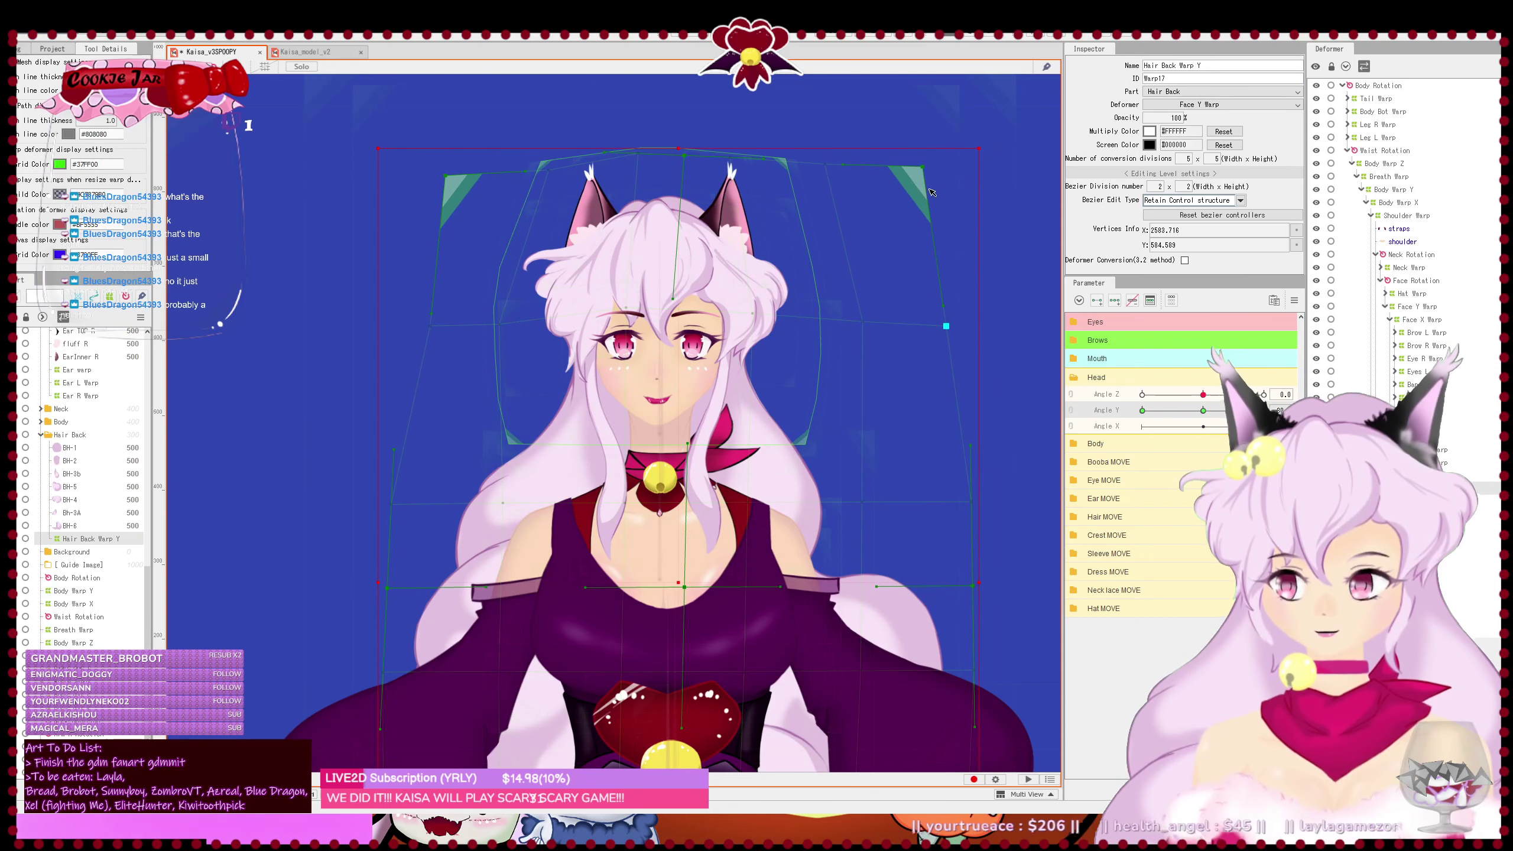
drag(923, 168, 915, 176)
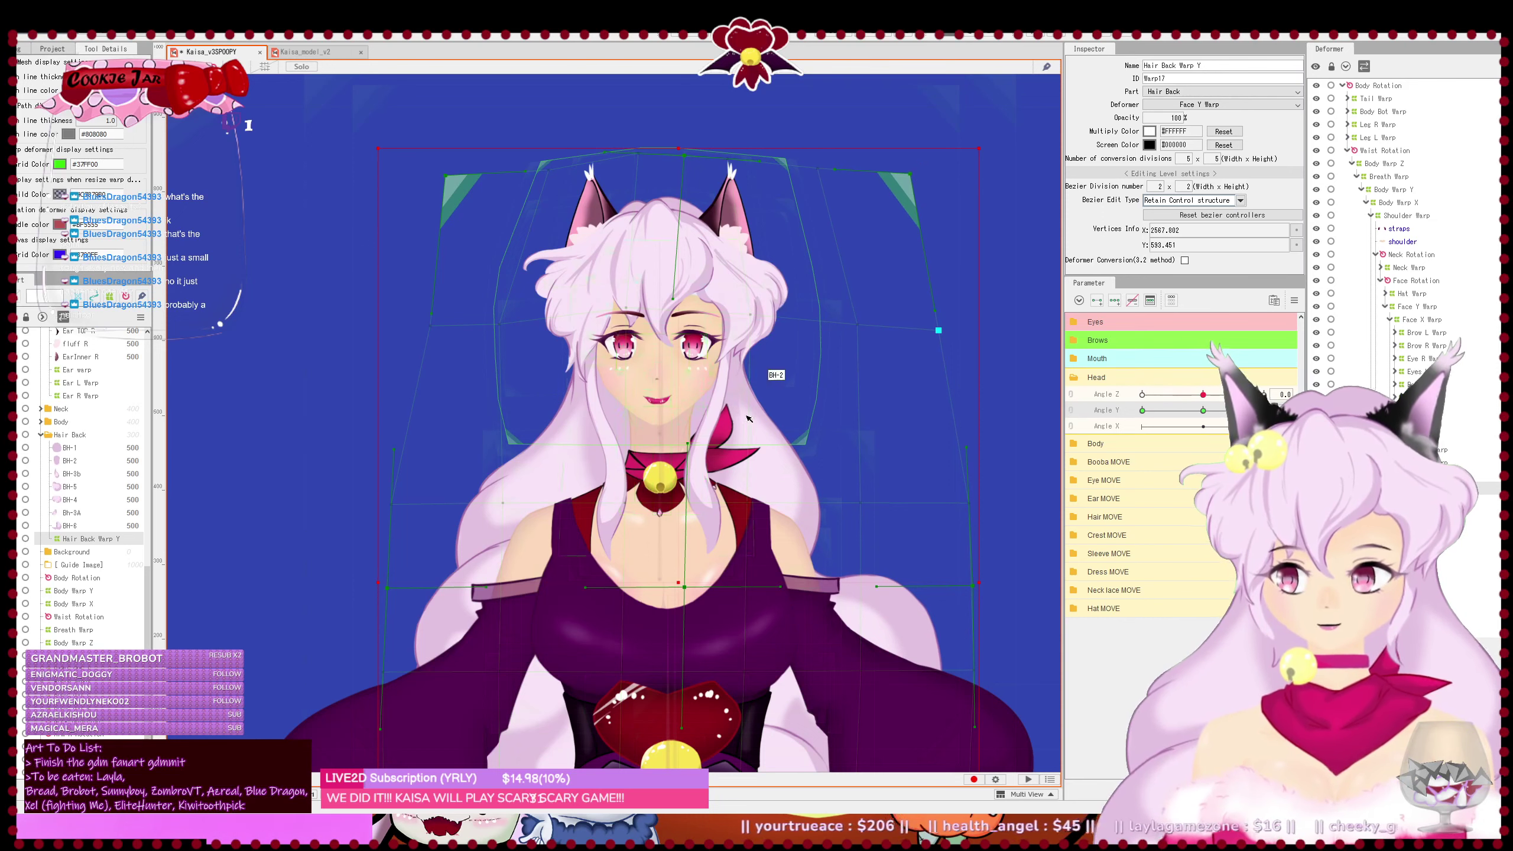
- Nudge the whole Hair Back Warp Y downward at maximum Angle Y
drag(747, 416, 747, 409)
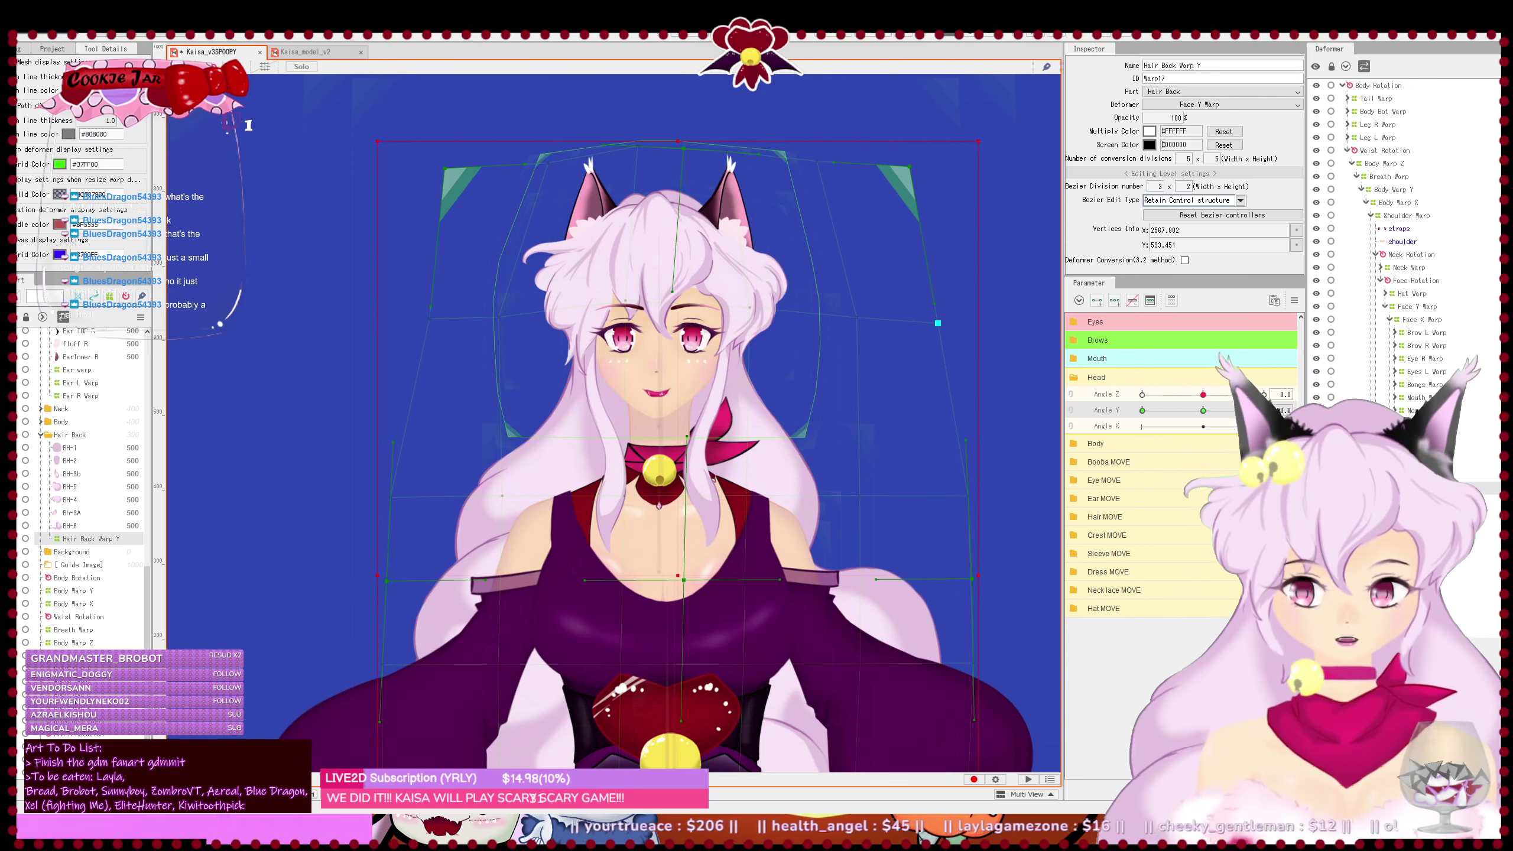
key(Escape)
key(Down)
key(Down)
key(Down)
key(Down)
key(Down)
key(Down)
key(Down)
key(Down)
key(Down)
key(Down)
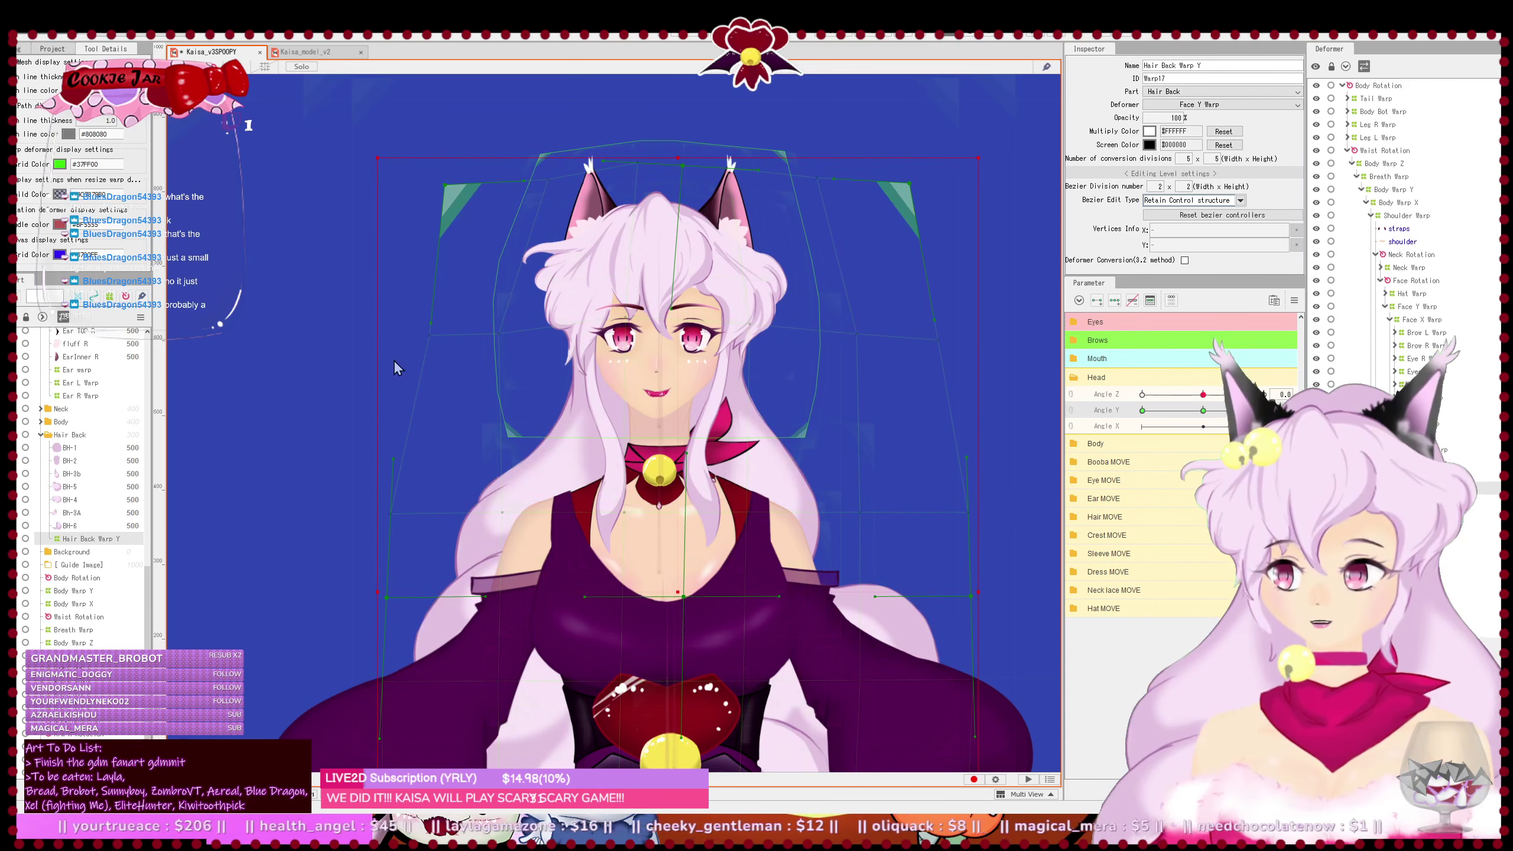
- Pull the left-side control point and both upper corners of Hair Back Warp Y further inward
click(440, 335)
drag(459, 219, 480, 193)
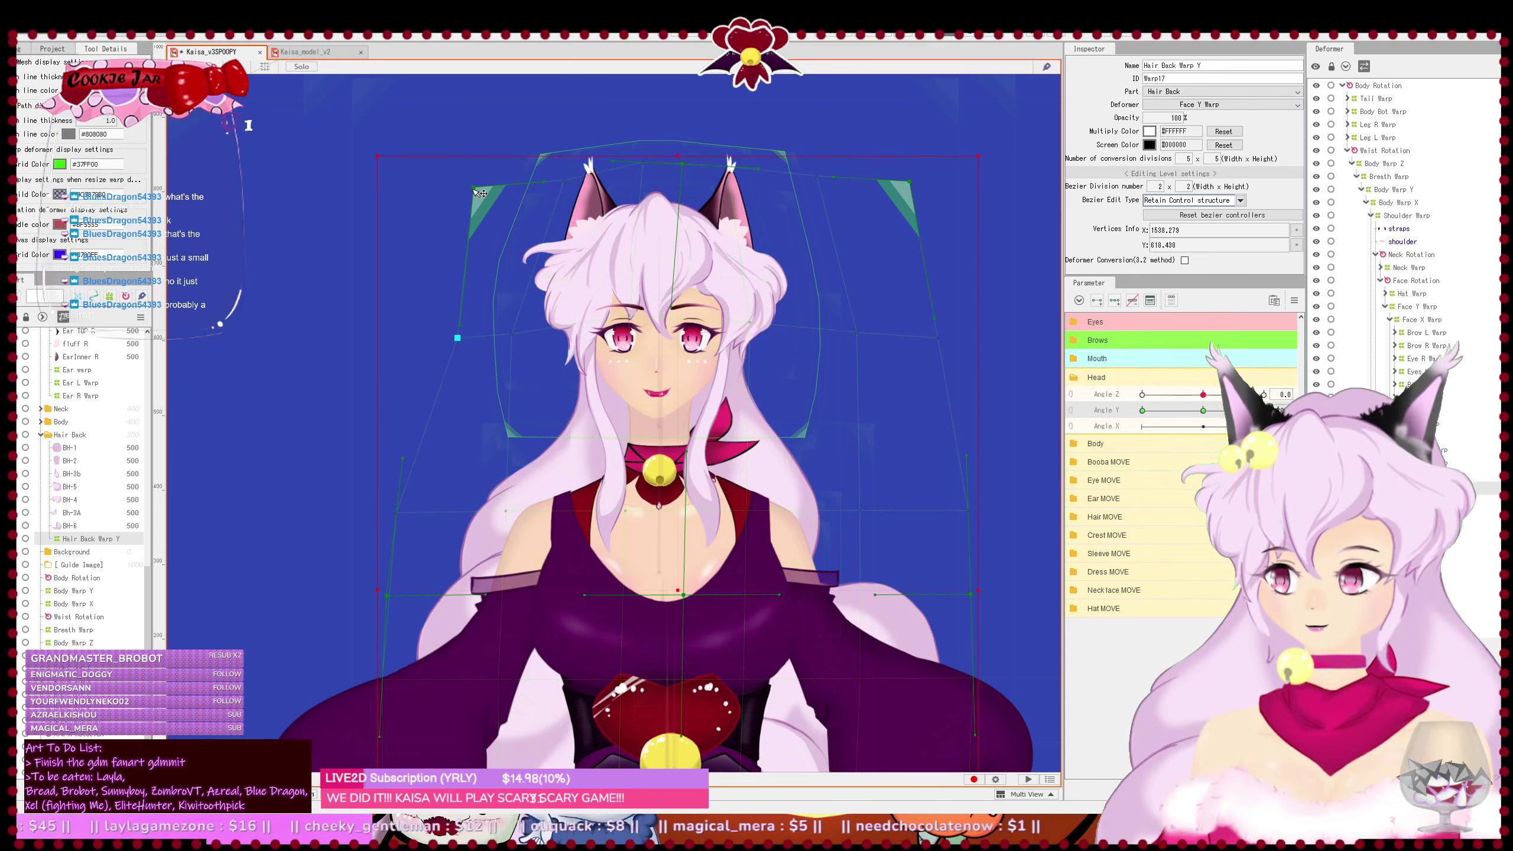
drag(922, 185, 868, 195)
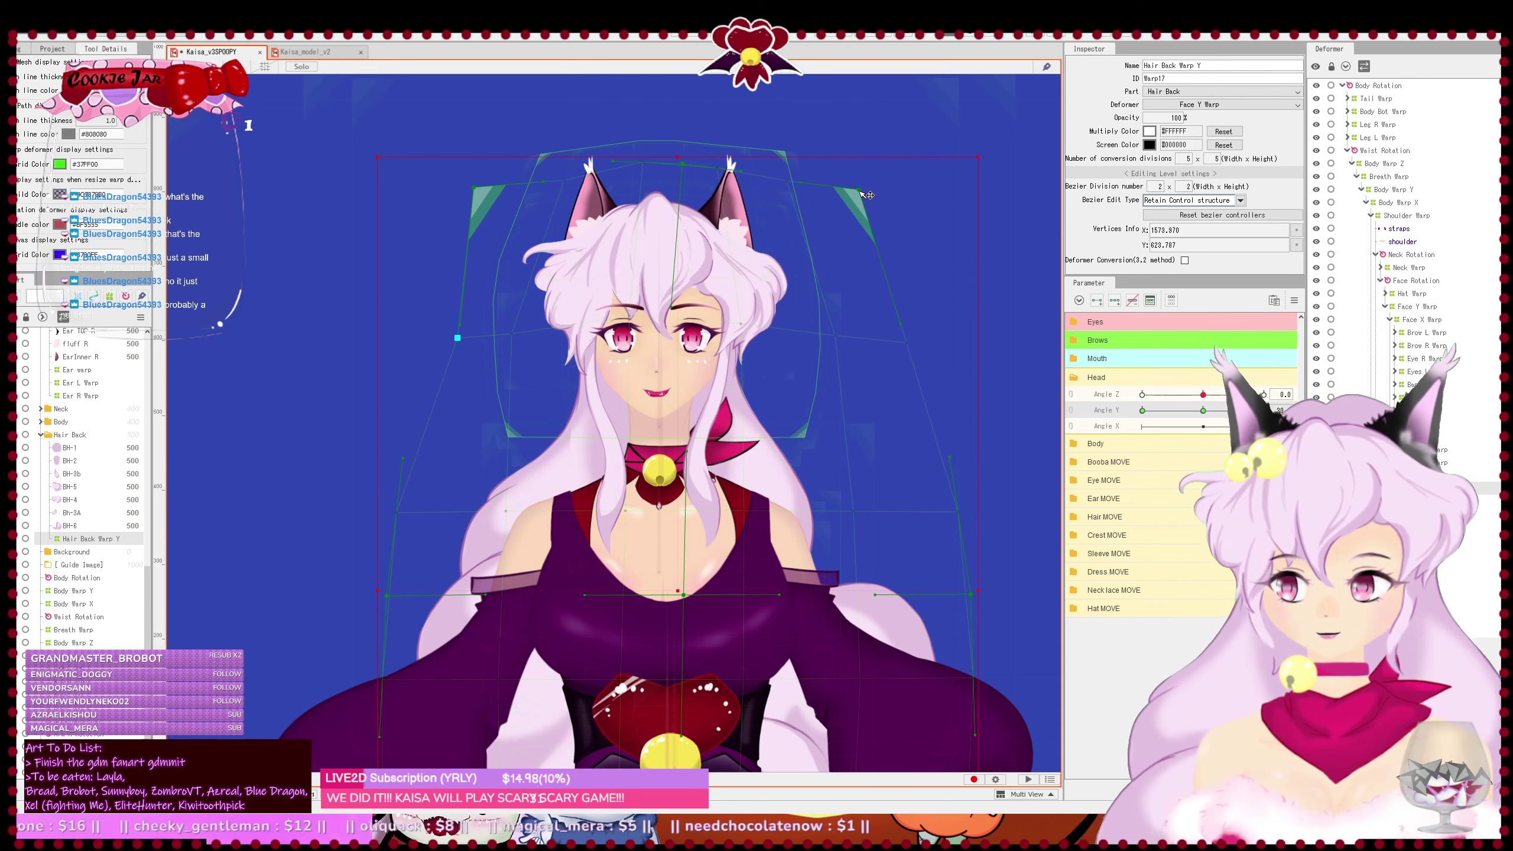
- Shift the top-centre of Hair Back Warp Y to the left and pull its upper-right corner and right side further inward
drag(566, 181, 564, 169)
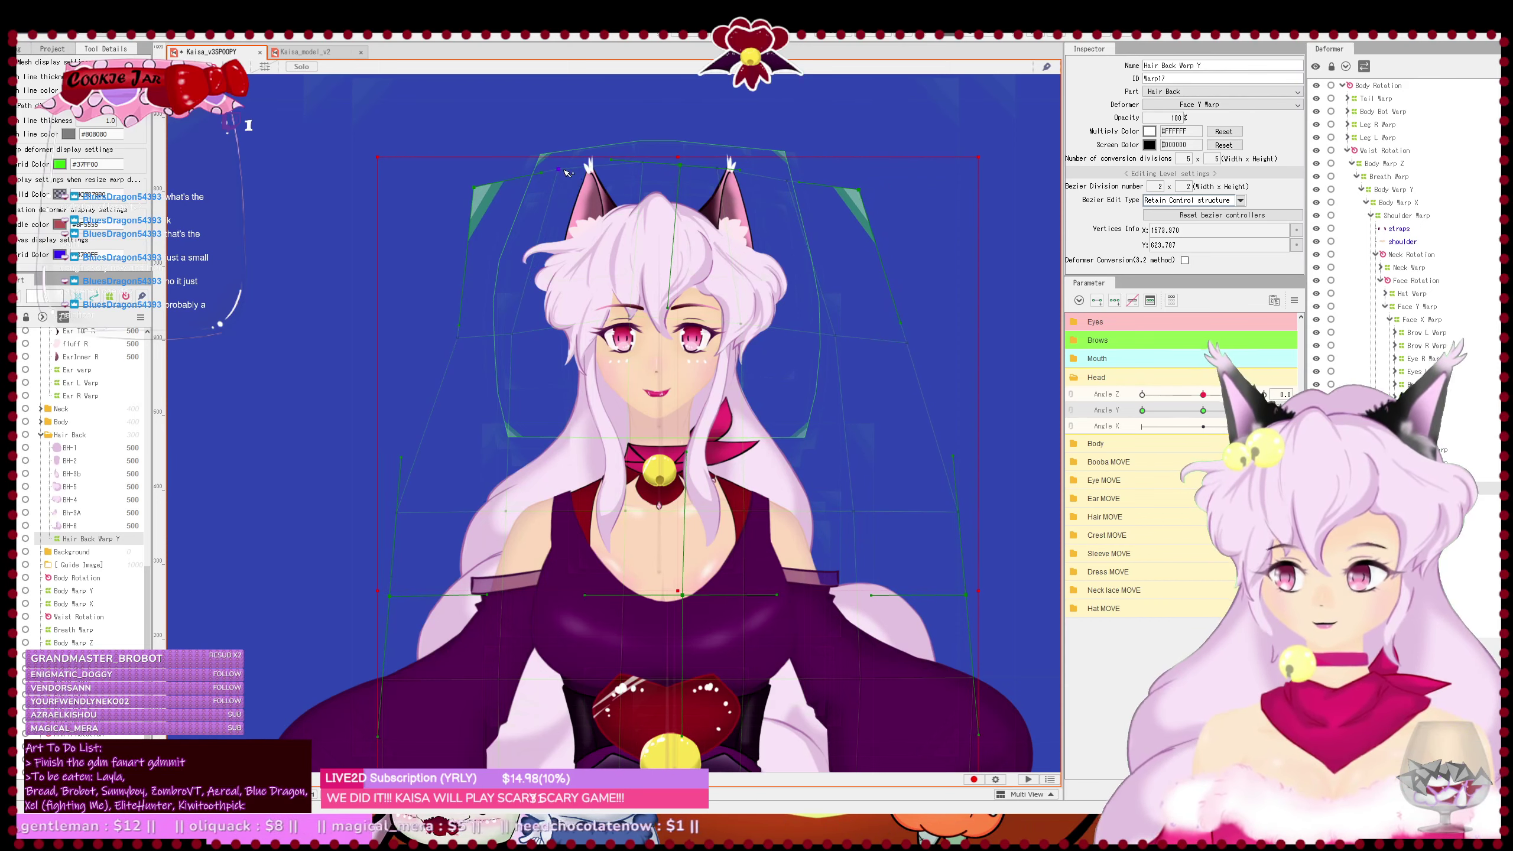
click(741, 170)
drag(689, 166, 614, 167)
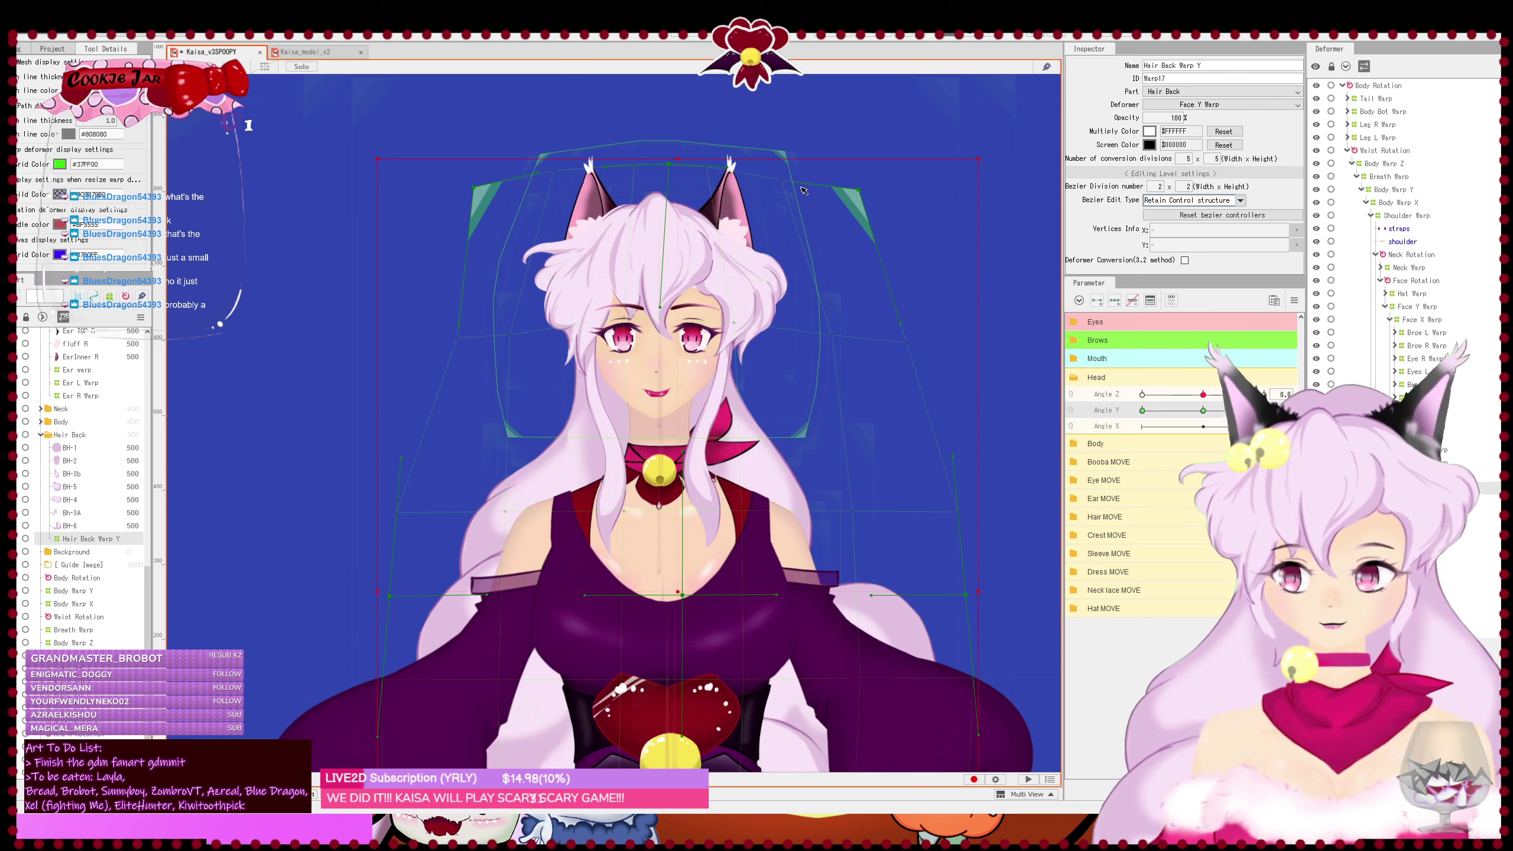
drag(781, 179, 841, 189)
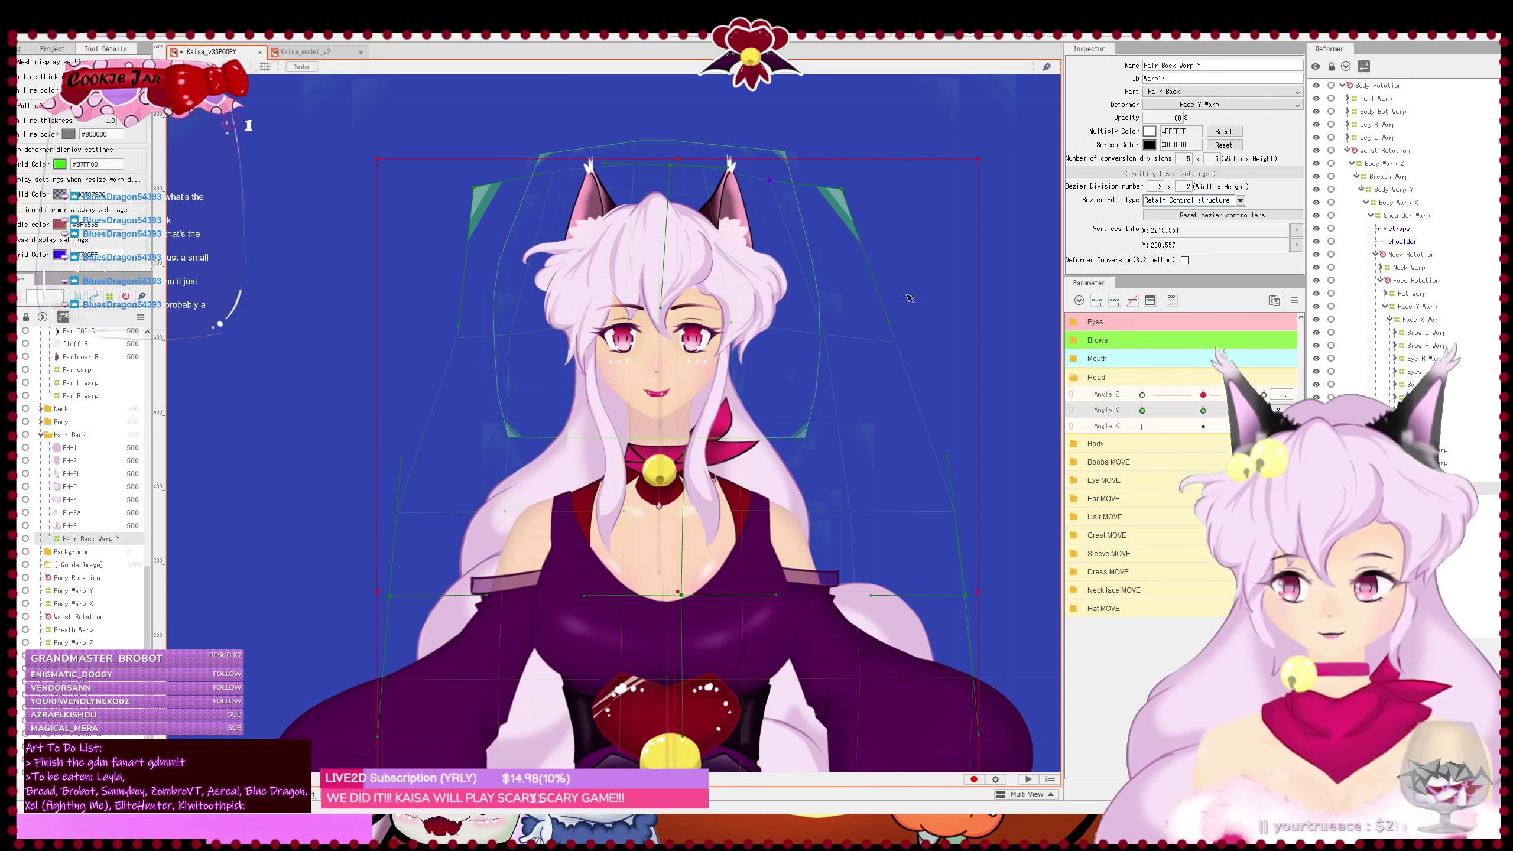
drag(894, 341, 876, 347)
- Move the lower-left corner of Hair Back Warp Y slightly outward and up
scroll(953, 566, down, 2)
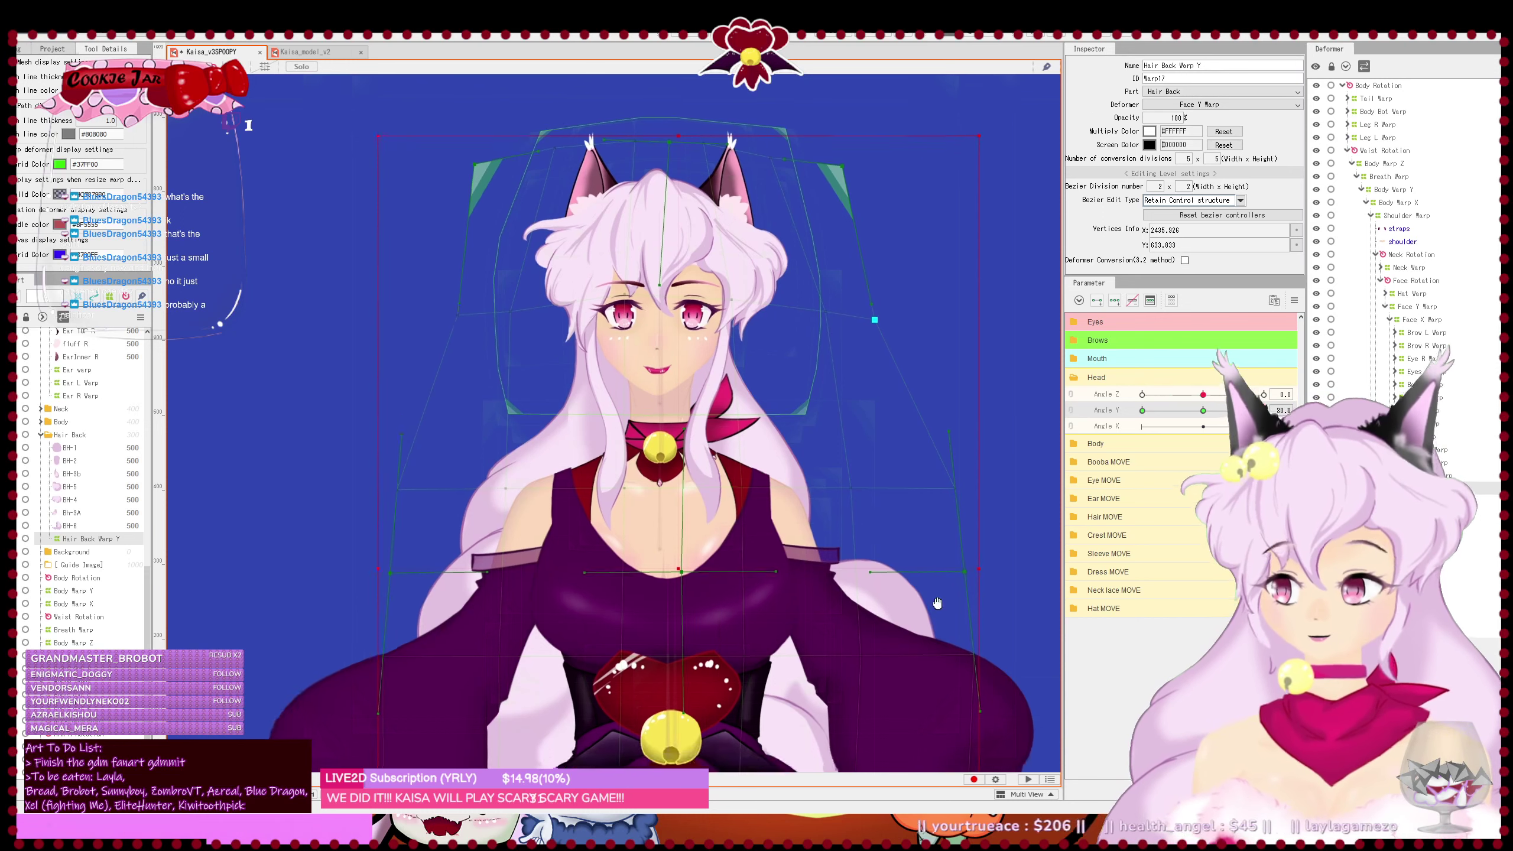
scroll(936, 574, down, 2)
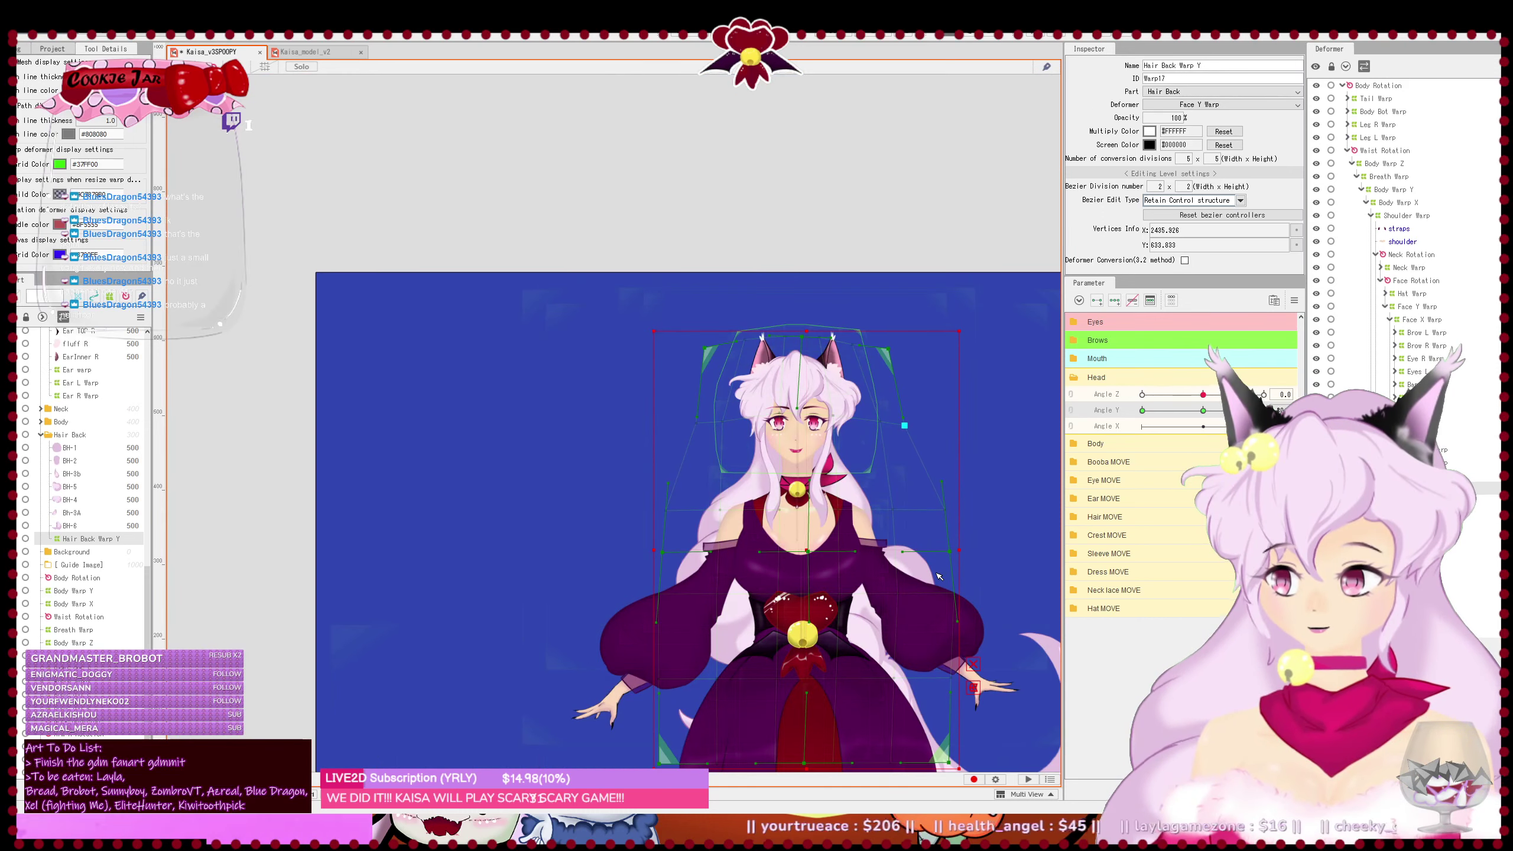
scroll(936, 573, up, 1)
drag(934, 571, 844, 463)
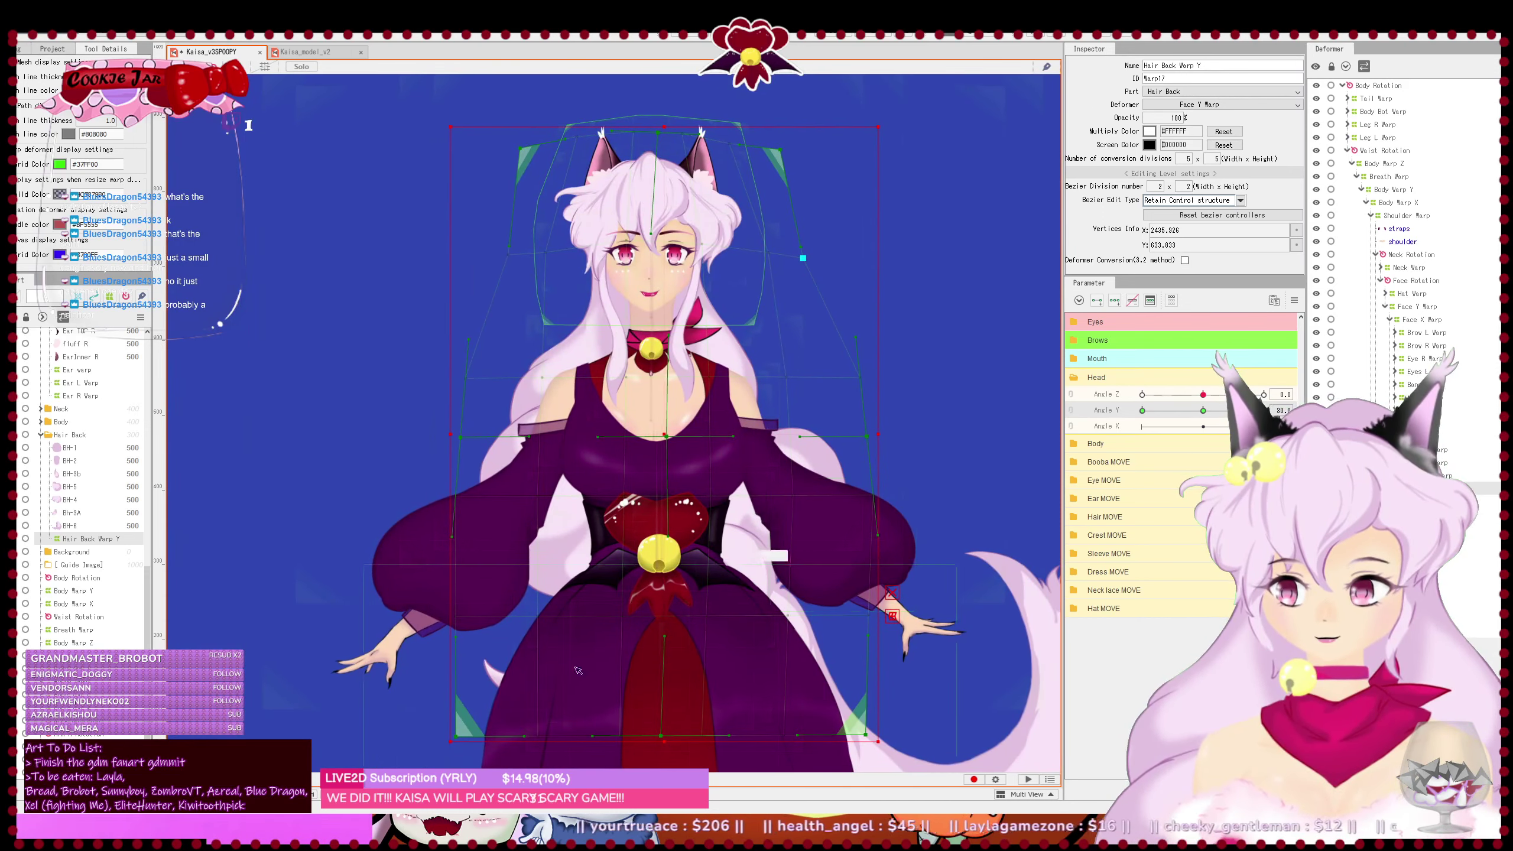
drag(463, 740, 441, 726)
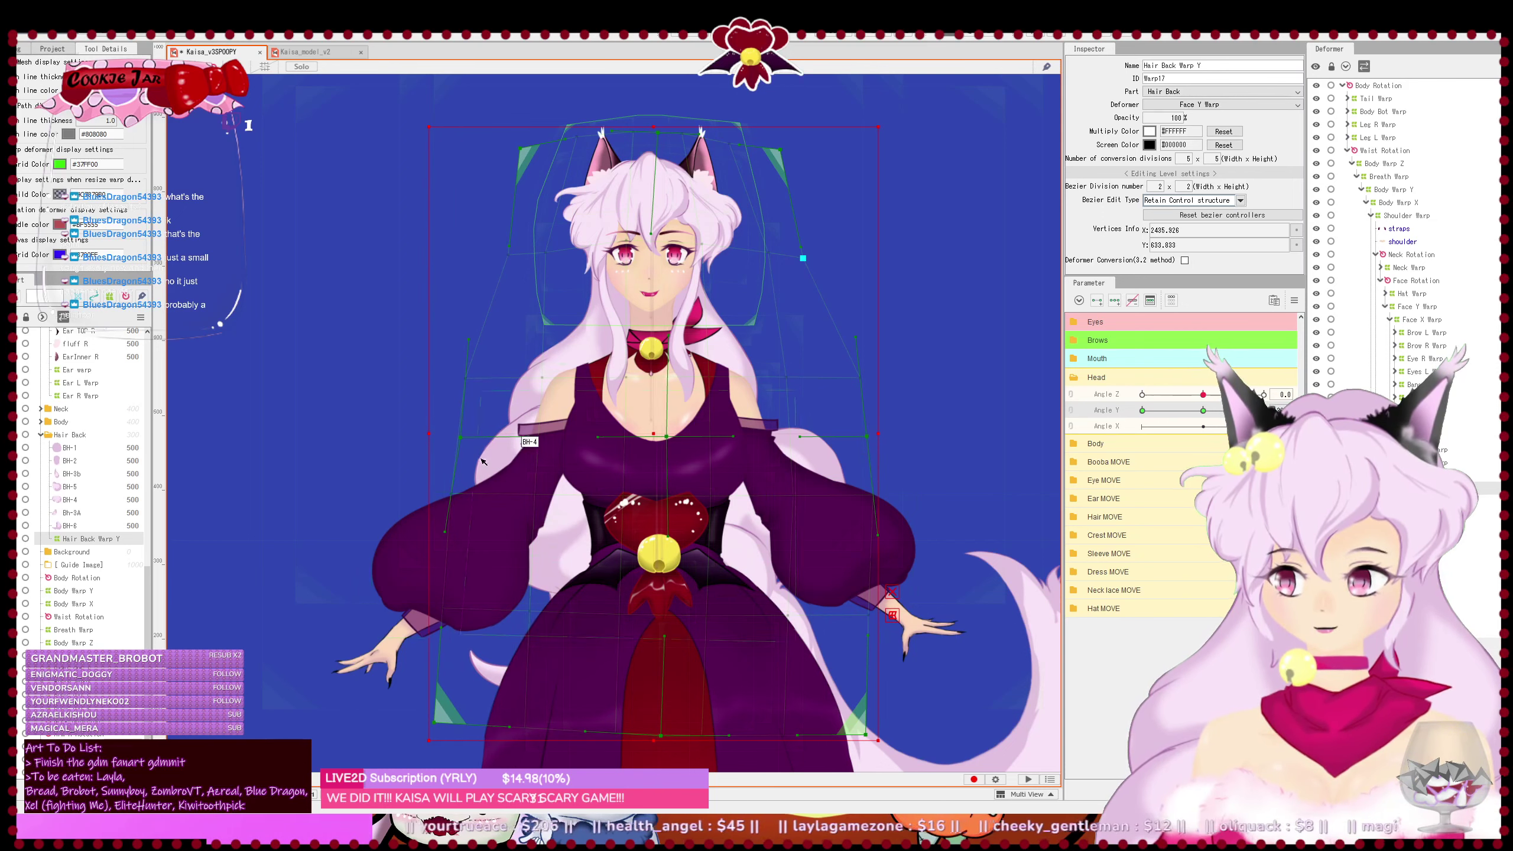
- Pull the left and right middle points and the lower-right corner of Hair Back Warp Y outward at maximum Angle Y
drag(457, 444, 441, 442)
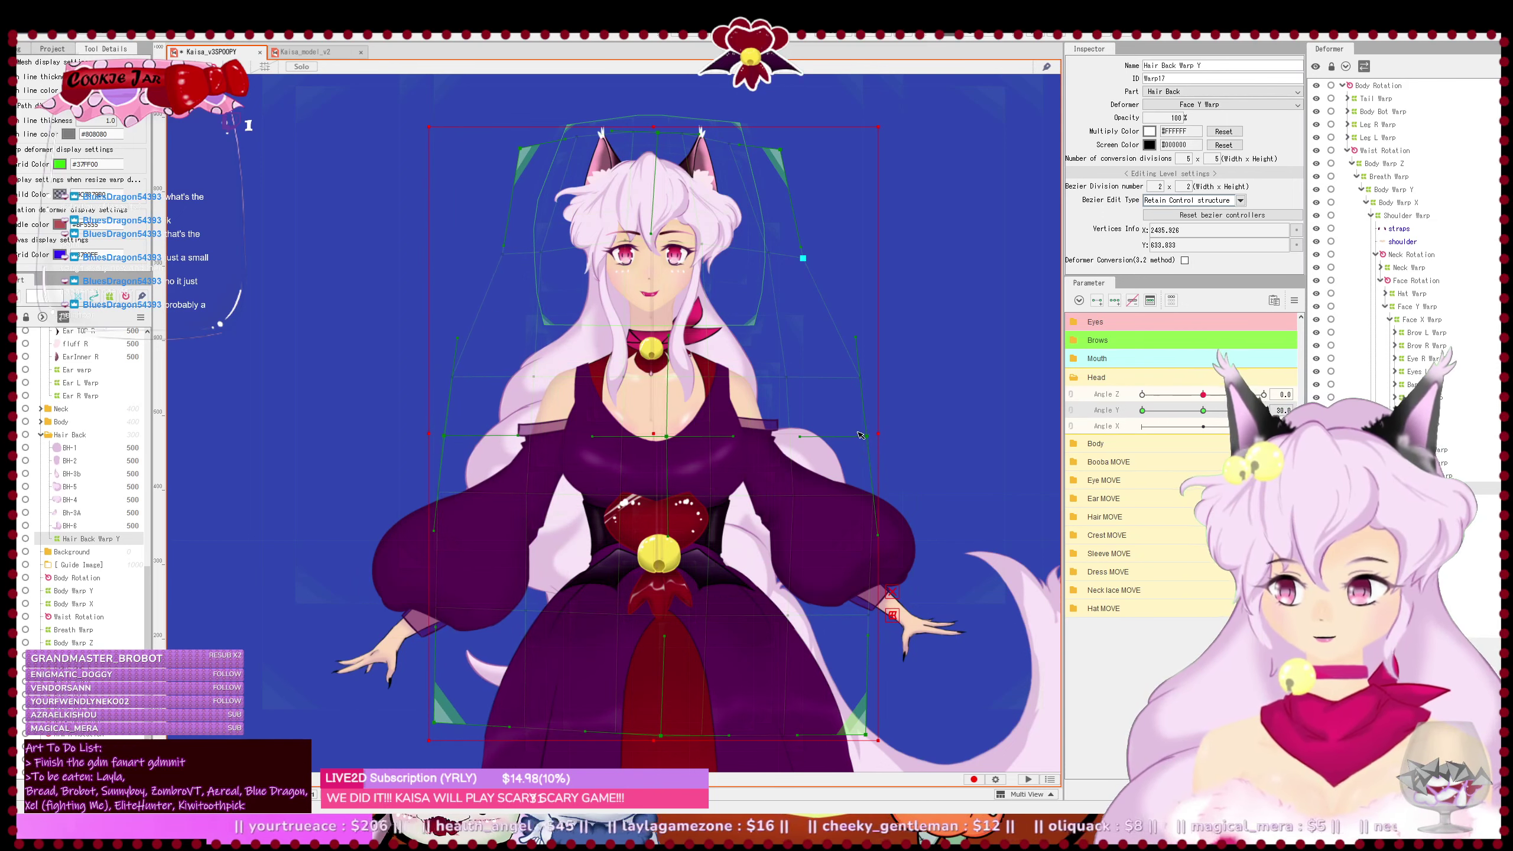
drag(878, 434, 888, 433)
drag(865, 735, 892, 714)
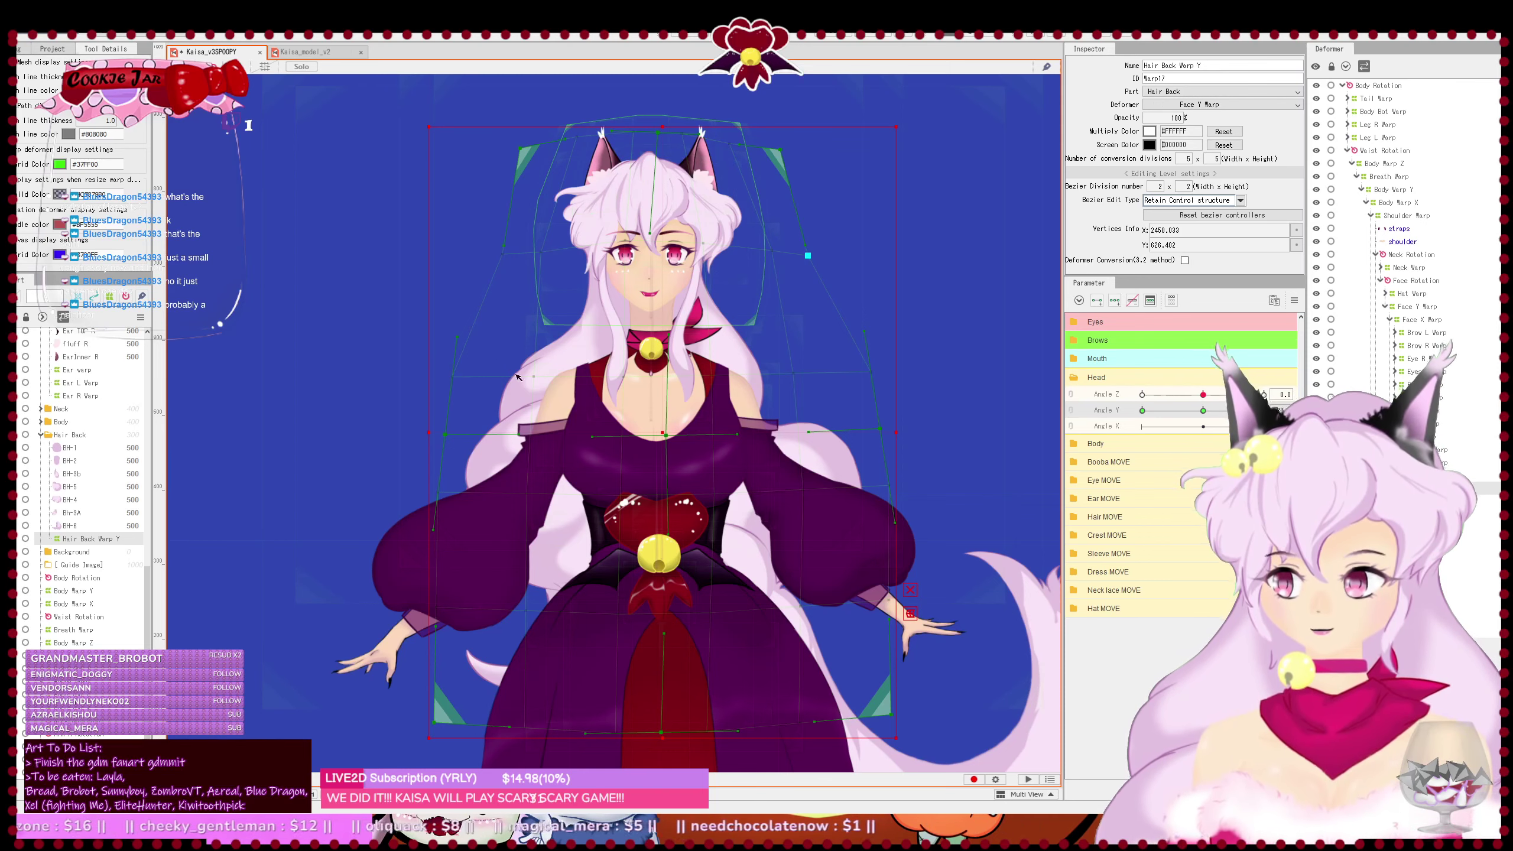
drag(518, 377, 436, 358)
key(ctrl+z)
key(ctrl+z)
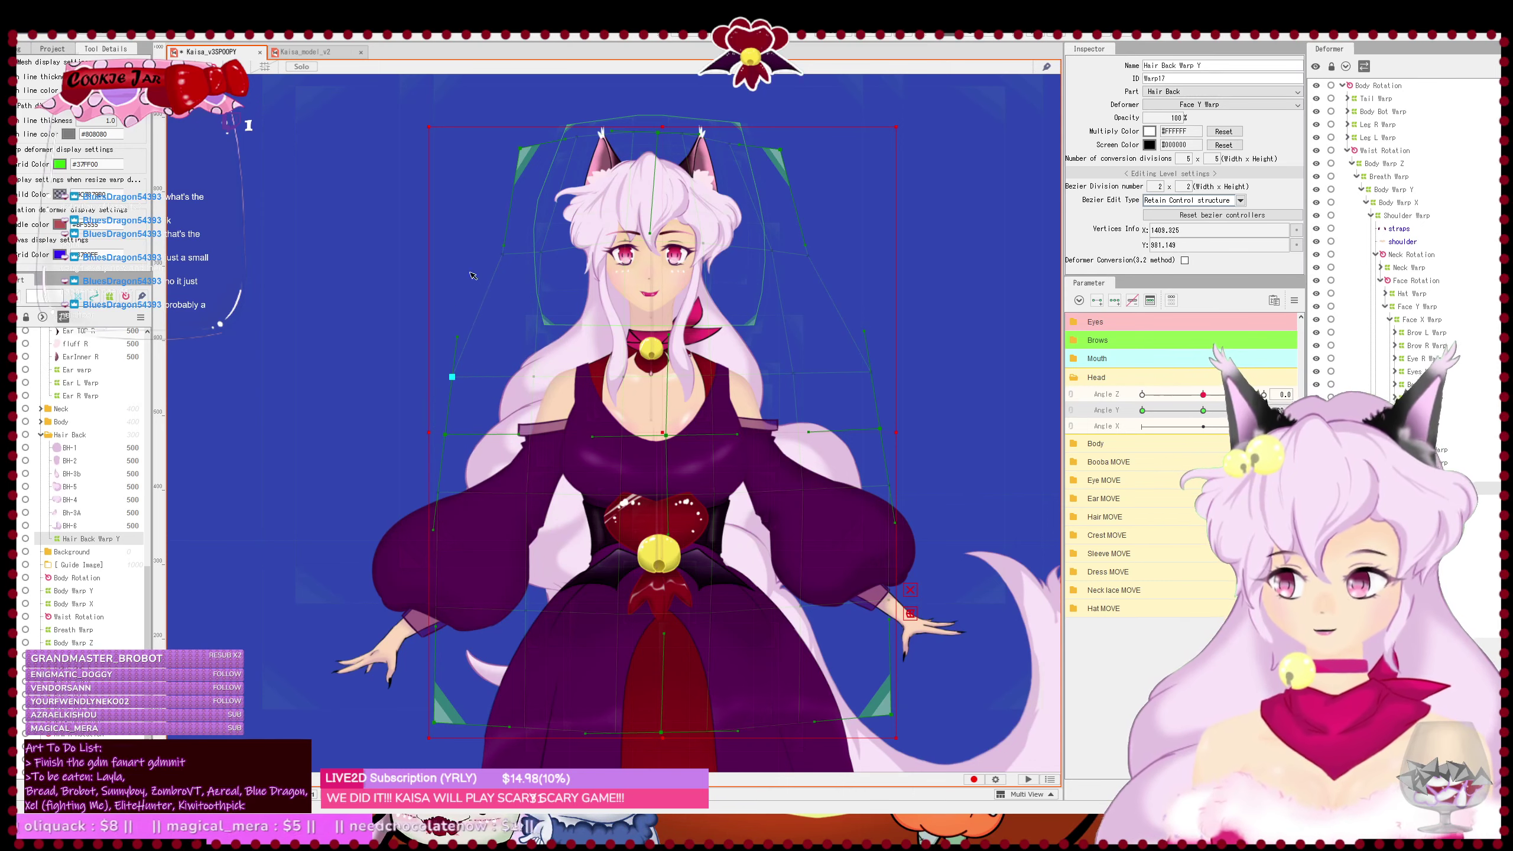
drag(507, 253, 484, 250)
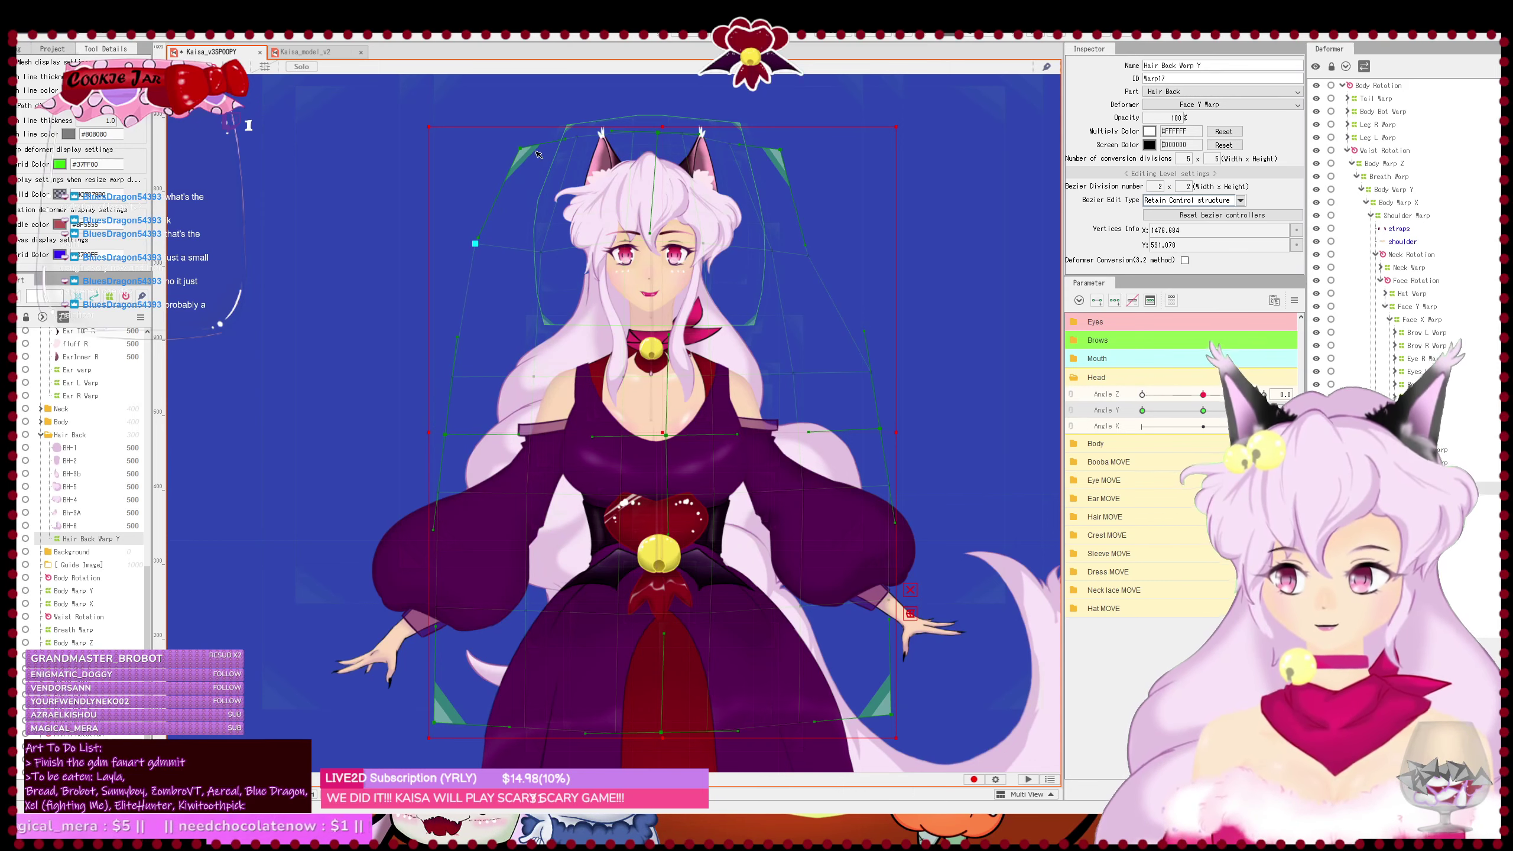
drag(527, 150, 557, 153)
key(ctrl+z)
key(ctrl+z)
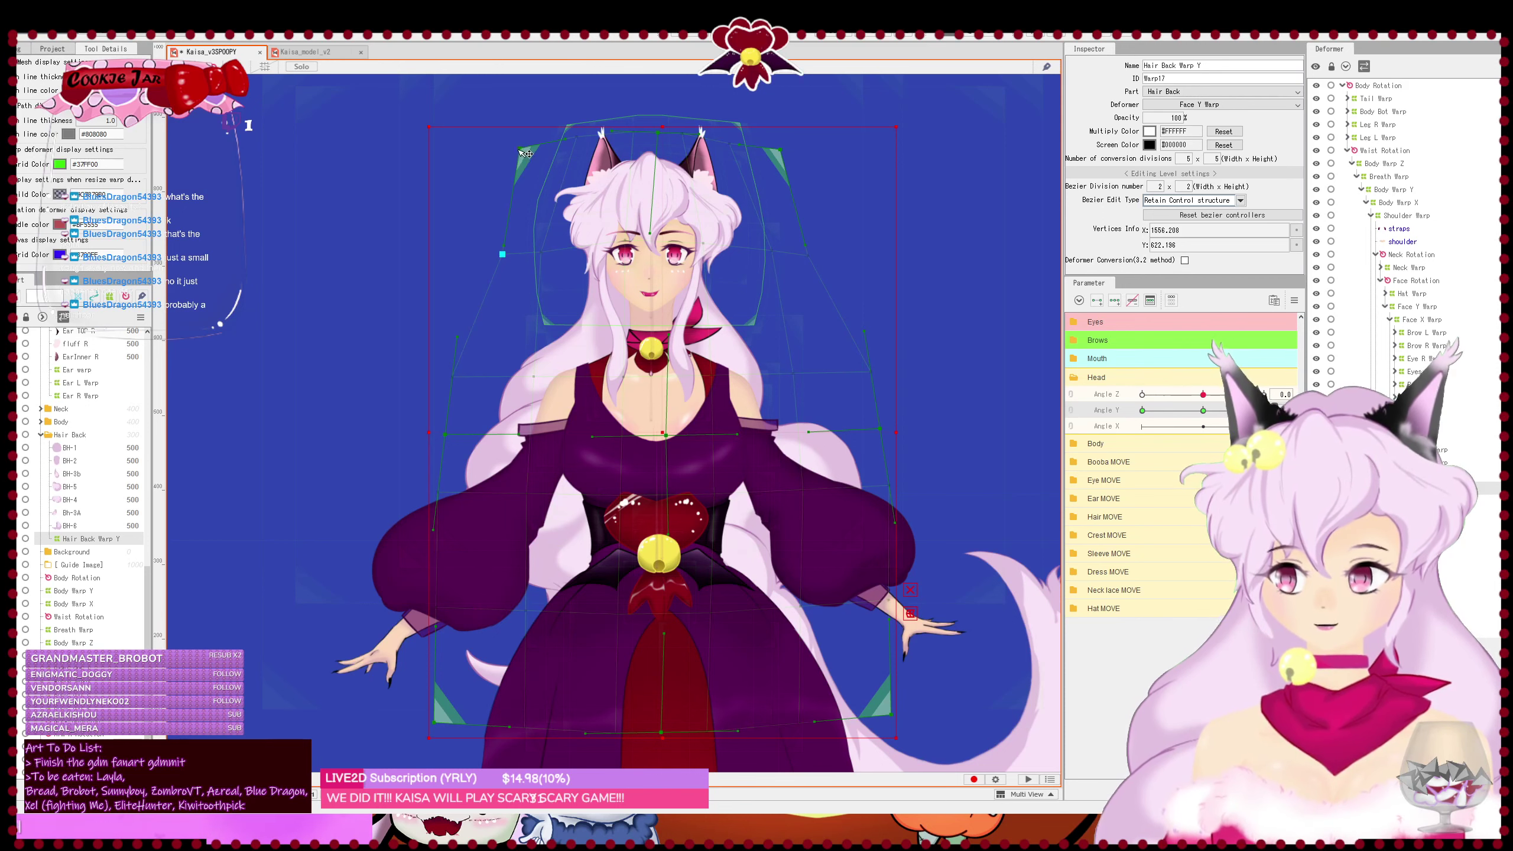
- Move both upper corners of Hair Back Warp Y outward with a slight nudge to its top centre, and save the model
drag(523, 151, 495, 151)
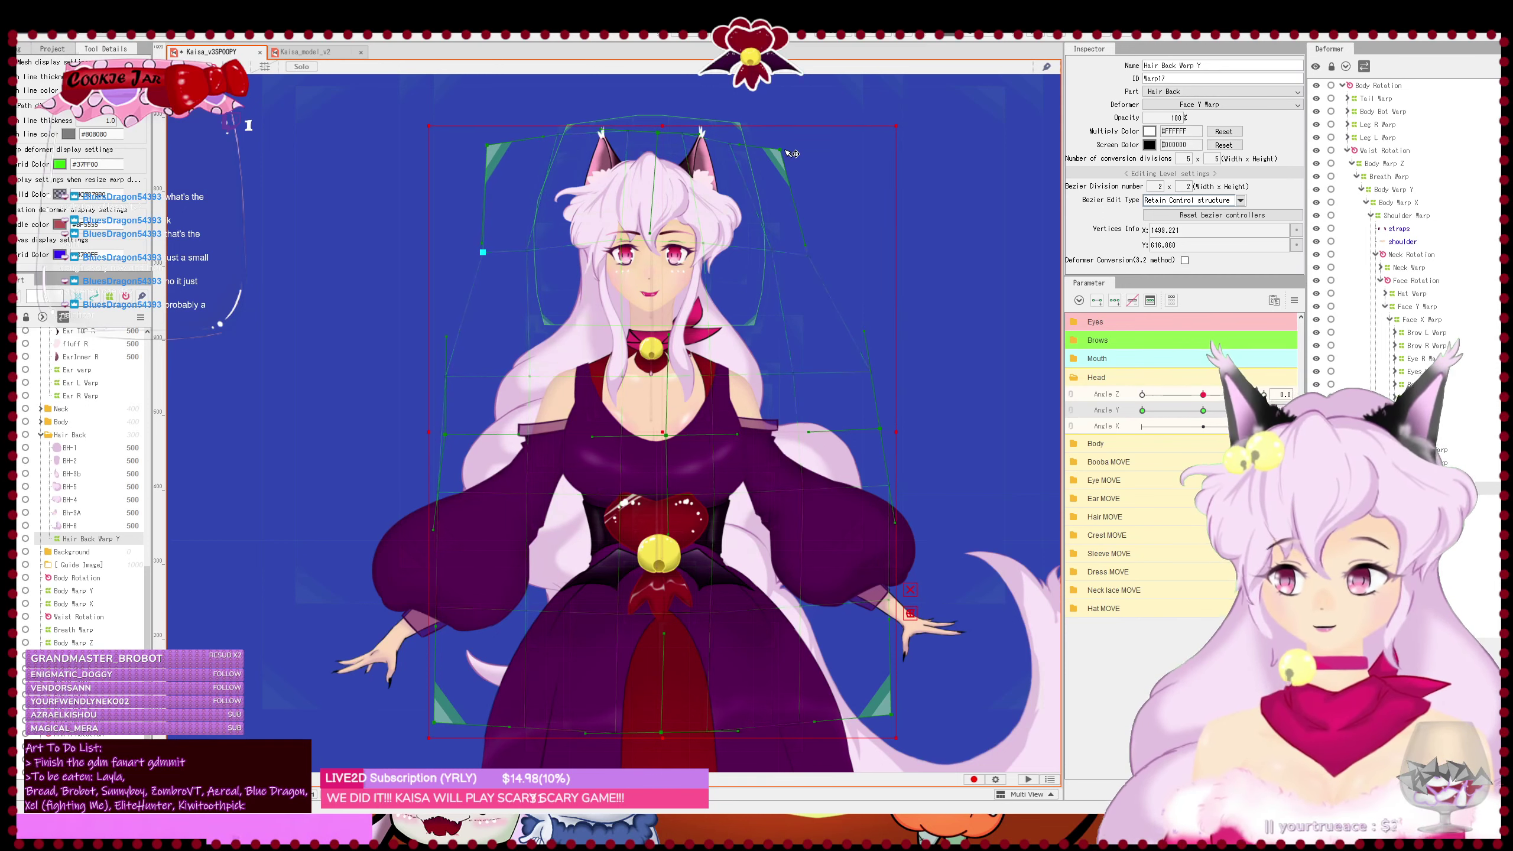
drag(792, 153, 832, 149)
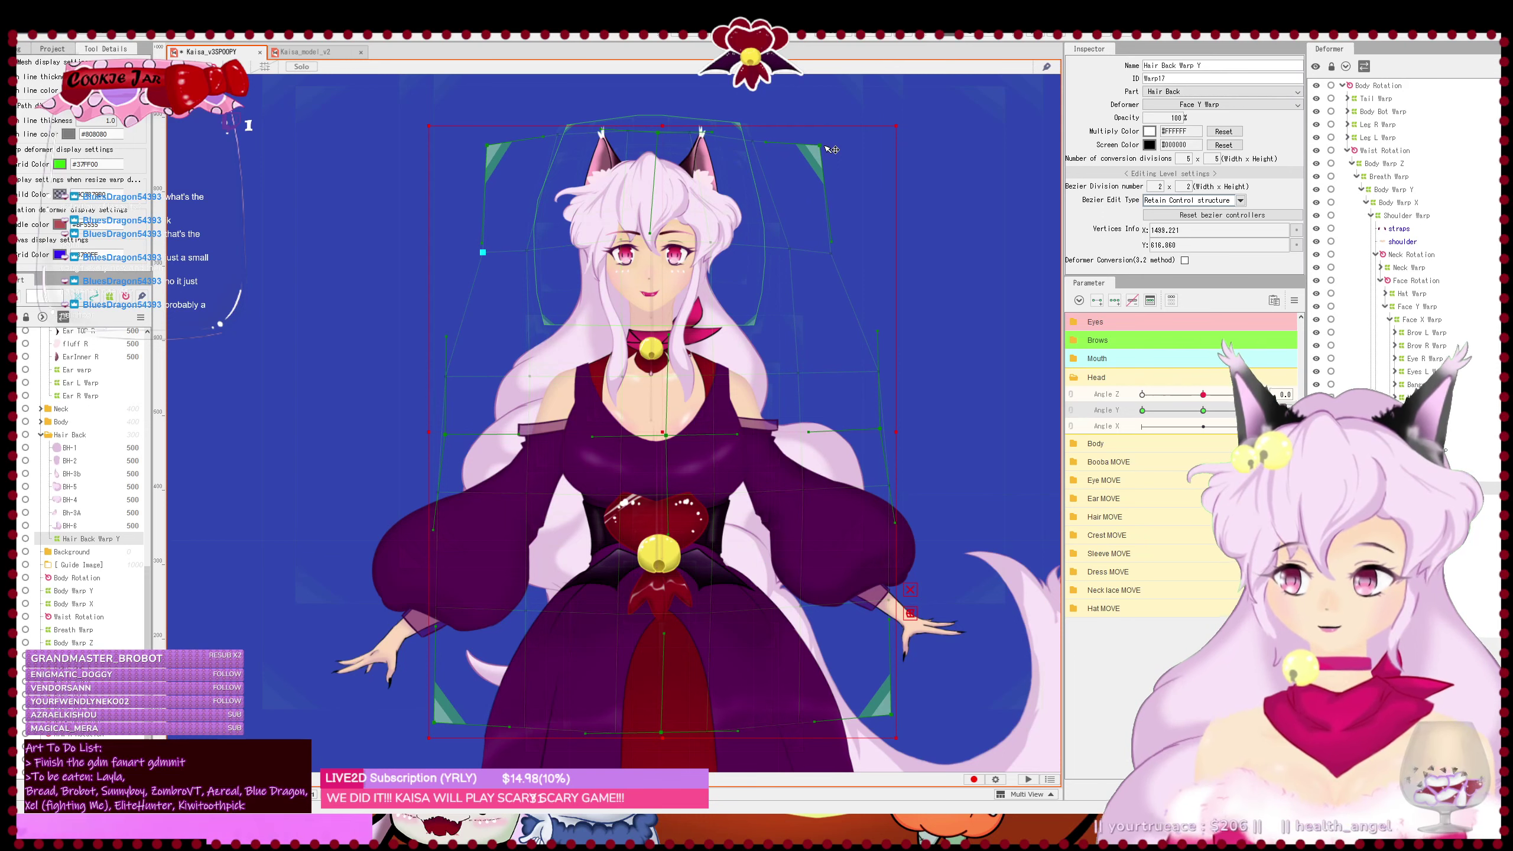
drag(656, 134, 655, 137)
click(559, 141)
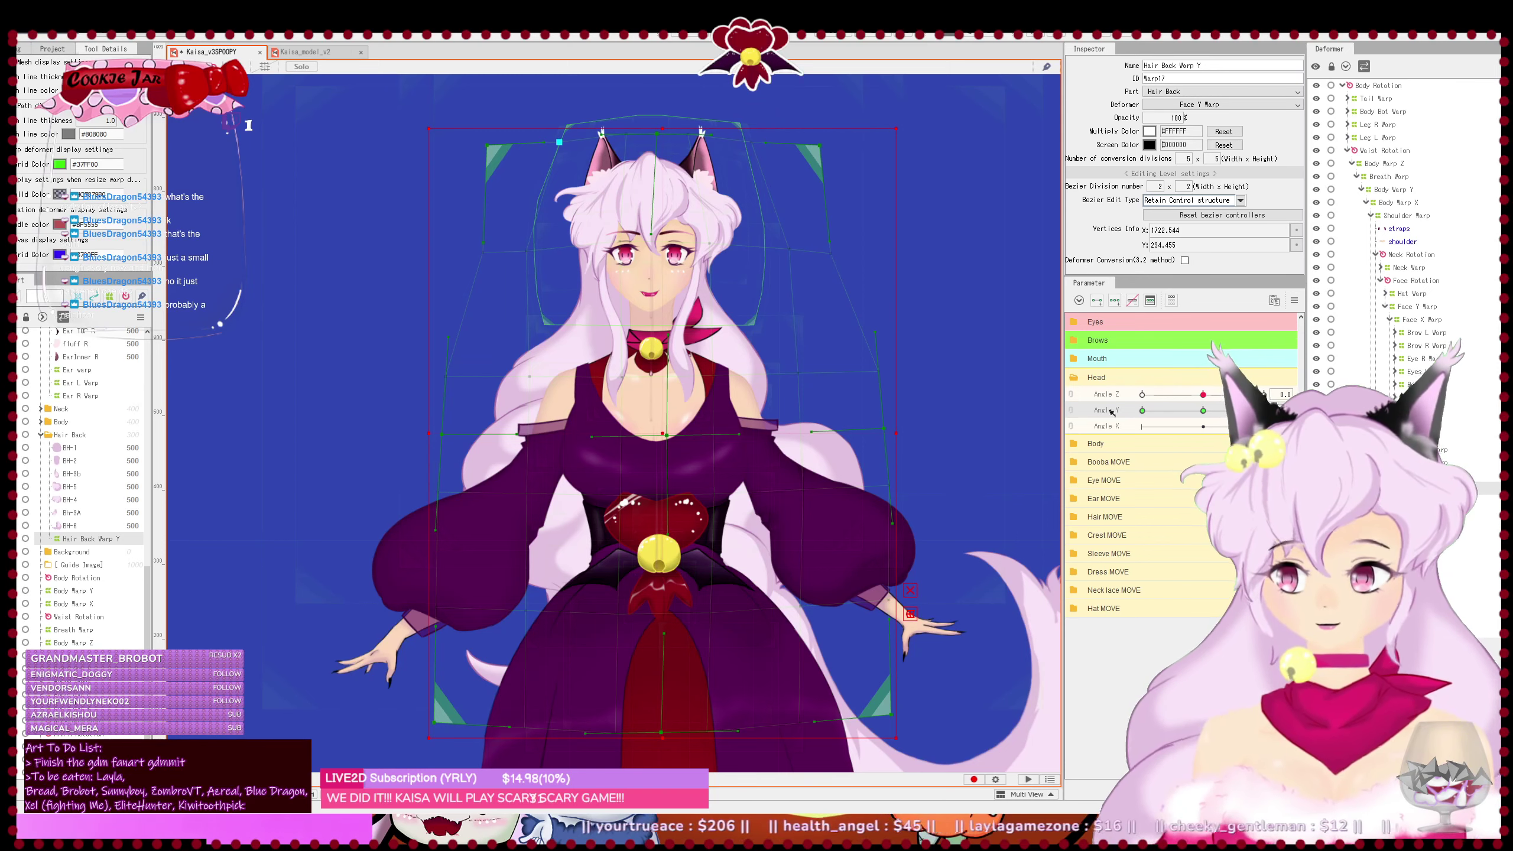
drag(832, 143, 833, 147)
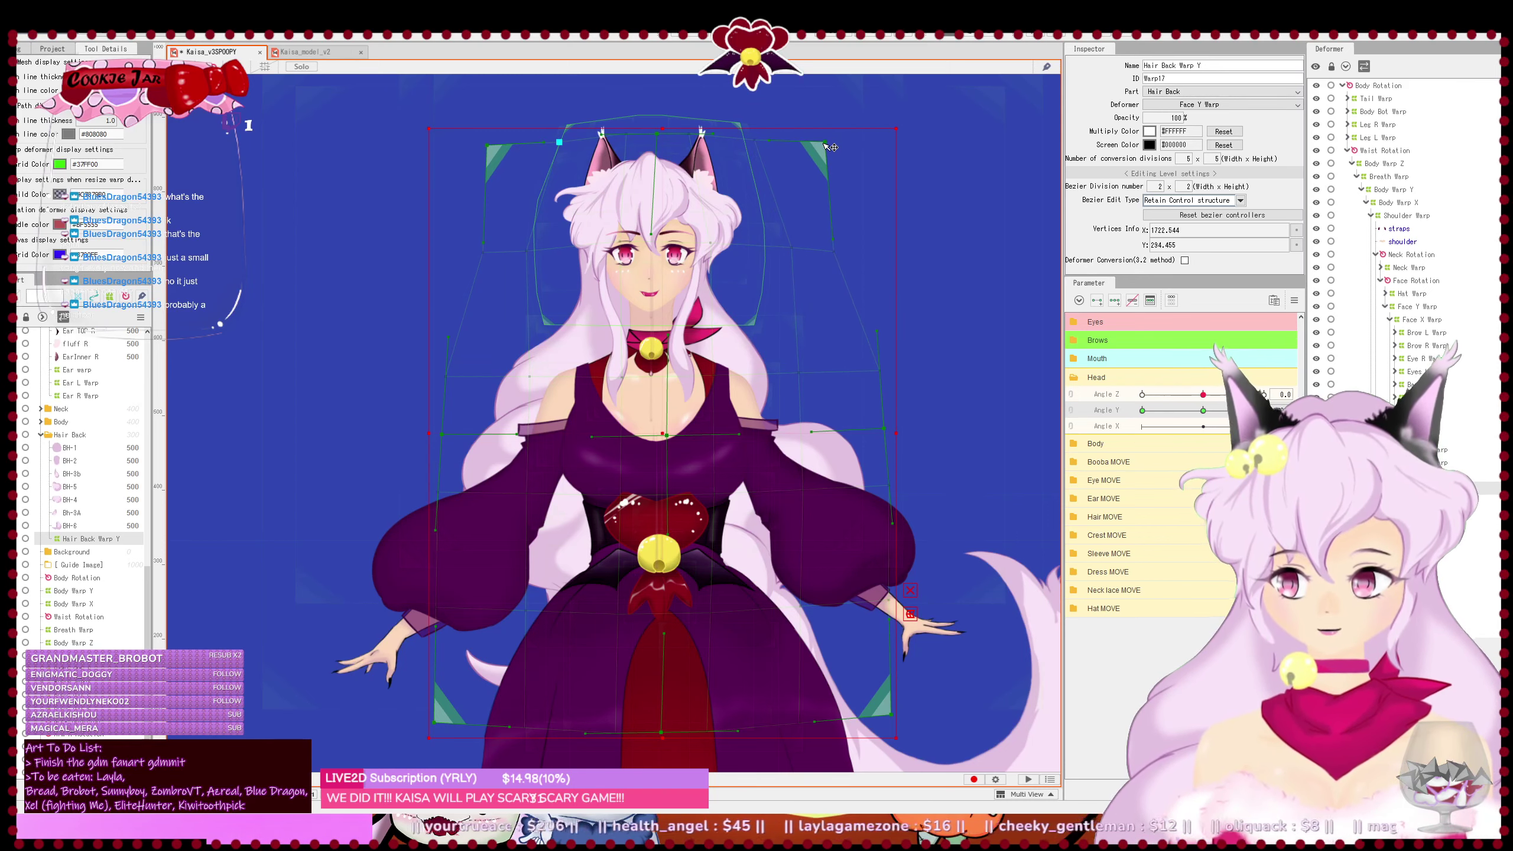
mouse_move(837, 253)
mouse_down()
mouse_move(850, 252)
mouse_move(816, 247)
mouse_move(848, 259)
mouse_up()
key(ctrl+z)
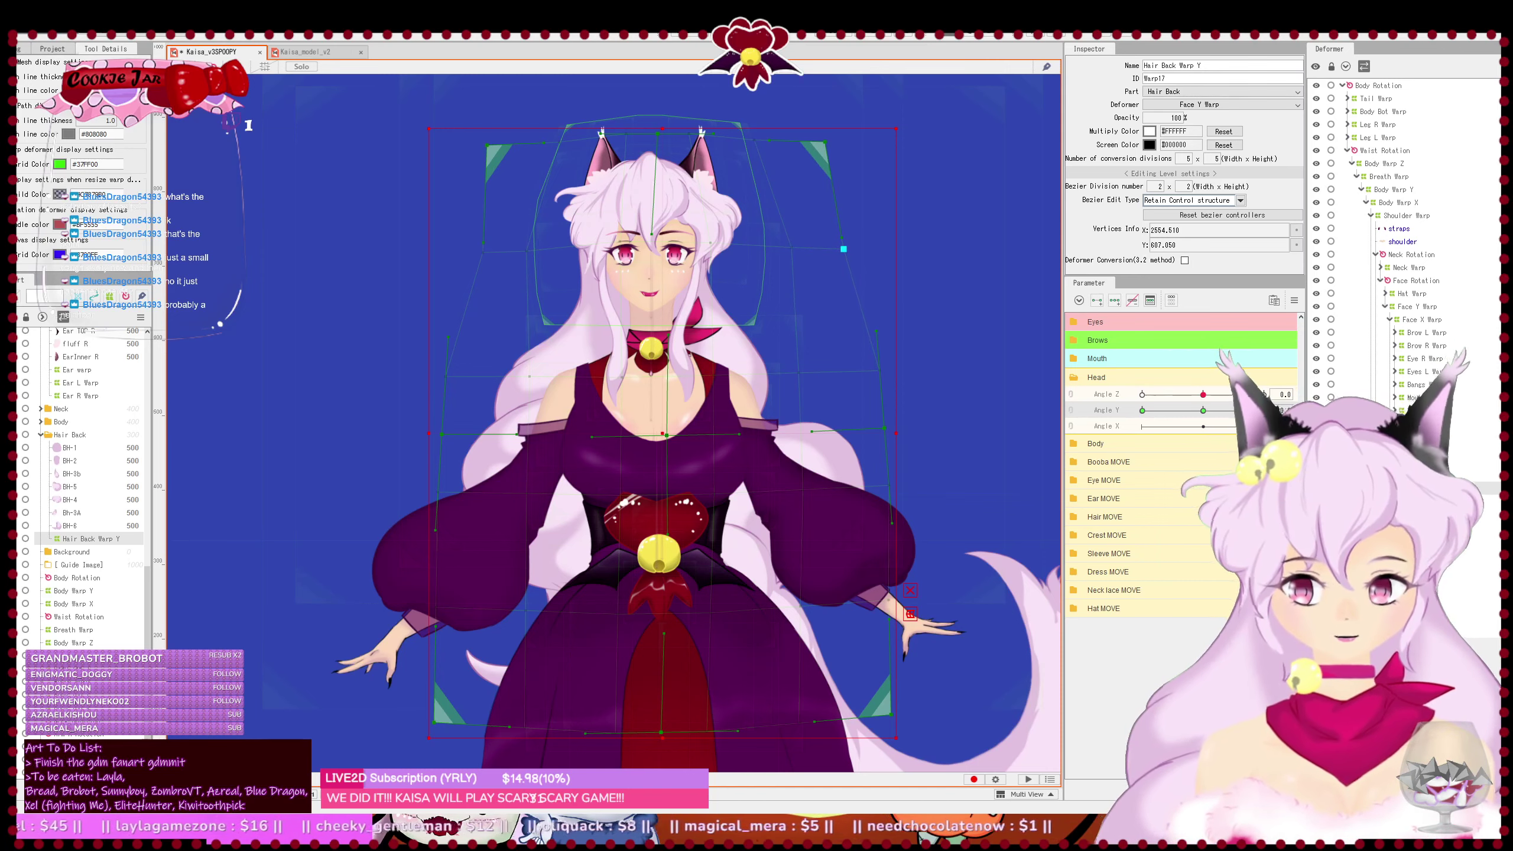
key(ctrl+s)
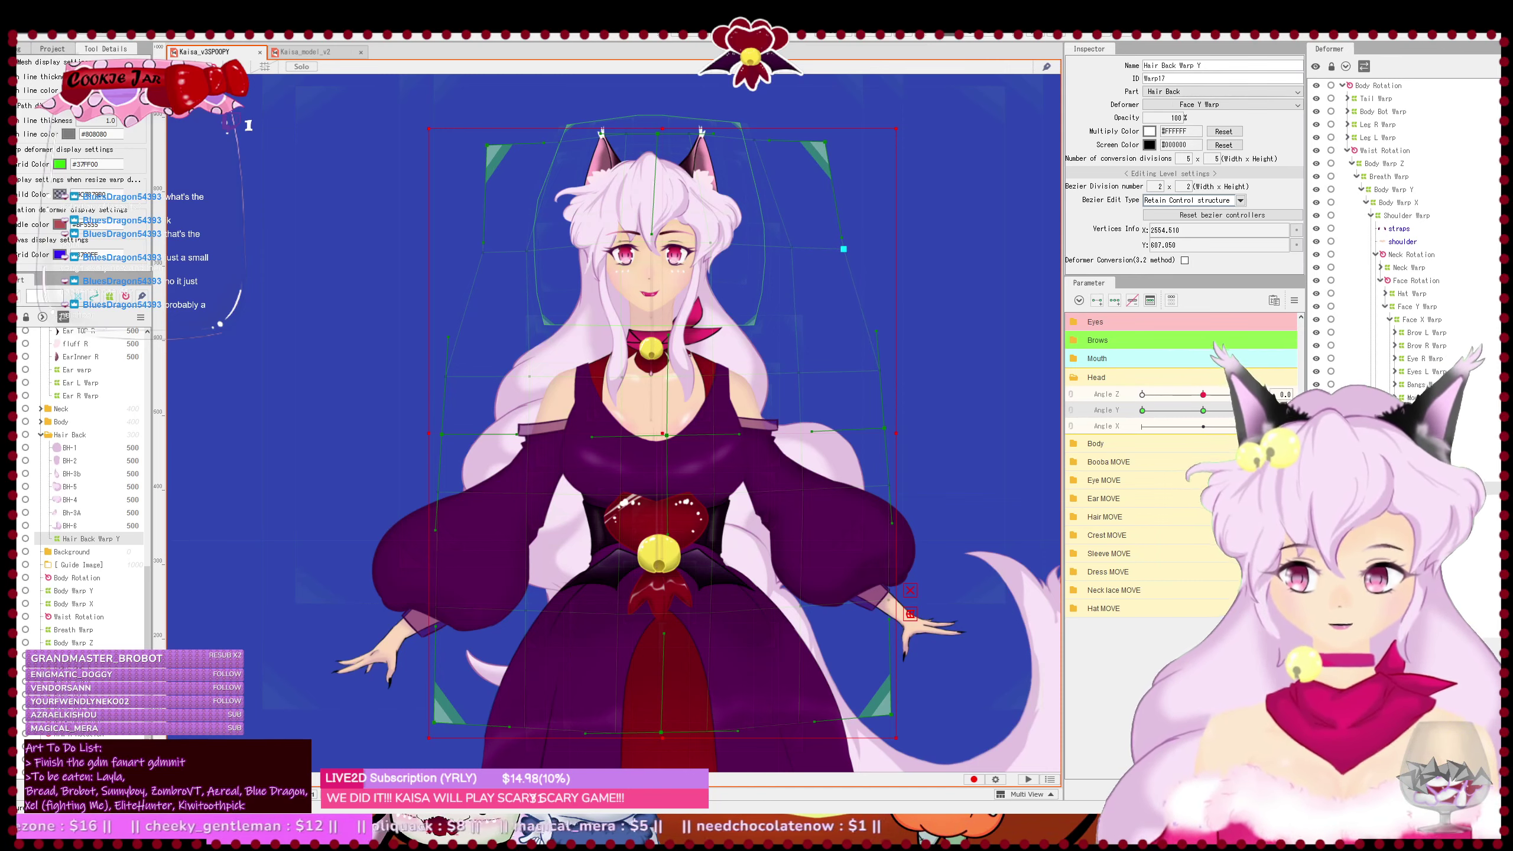
- Raise the upper-centre control point of Face Y Warp at maximum Angle Y and level its side handles
mouse_move(1263, 411)
mouse_down()
mouse_move(1082, 429)
mouse_move(1264, 417)
mouse_up()
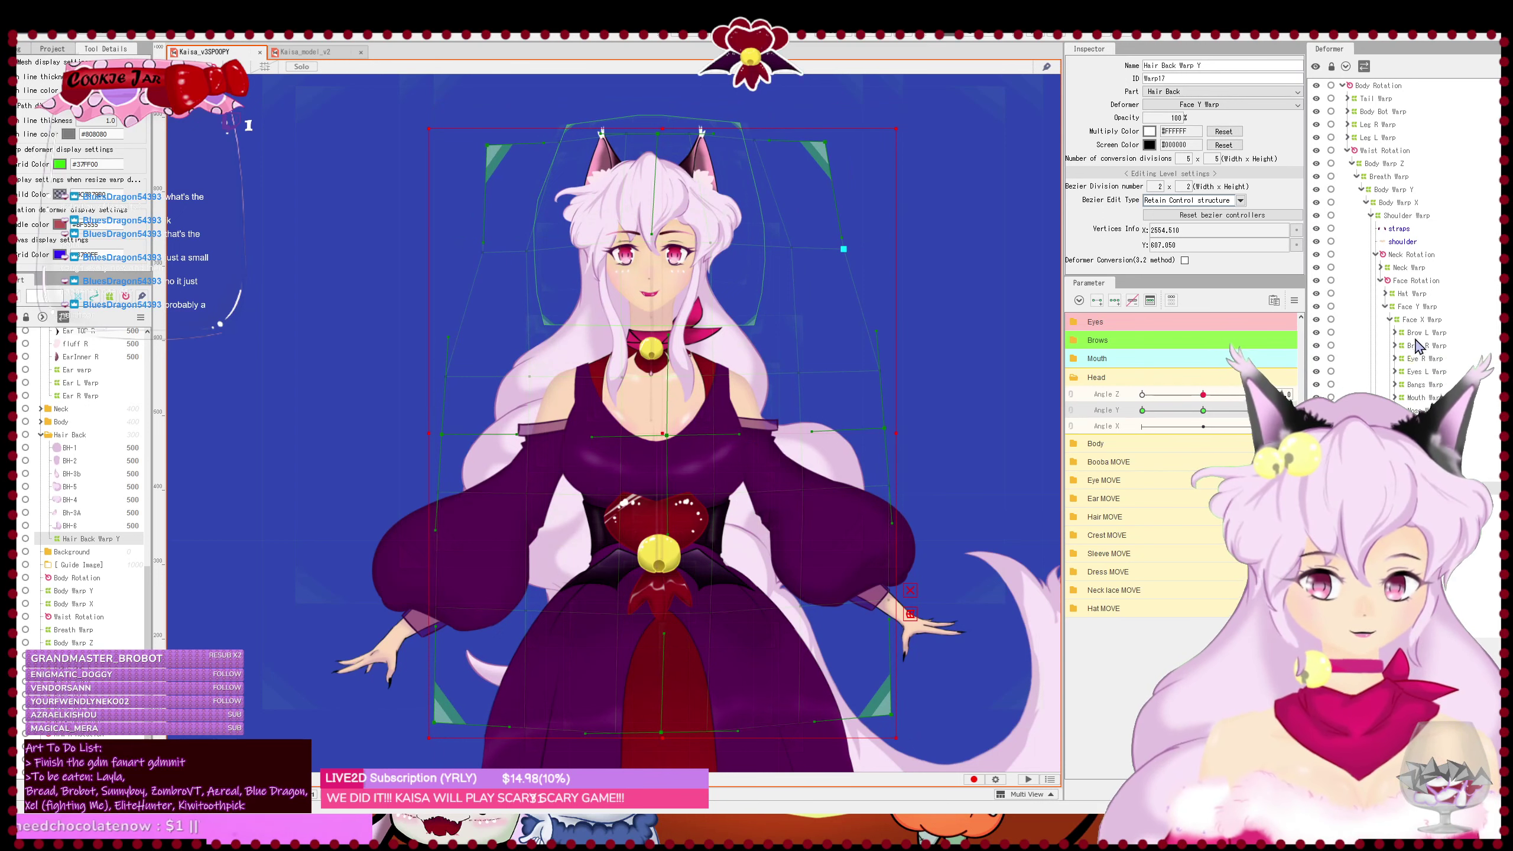
click(1426, 308)
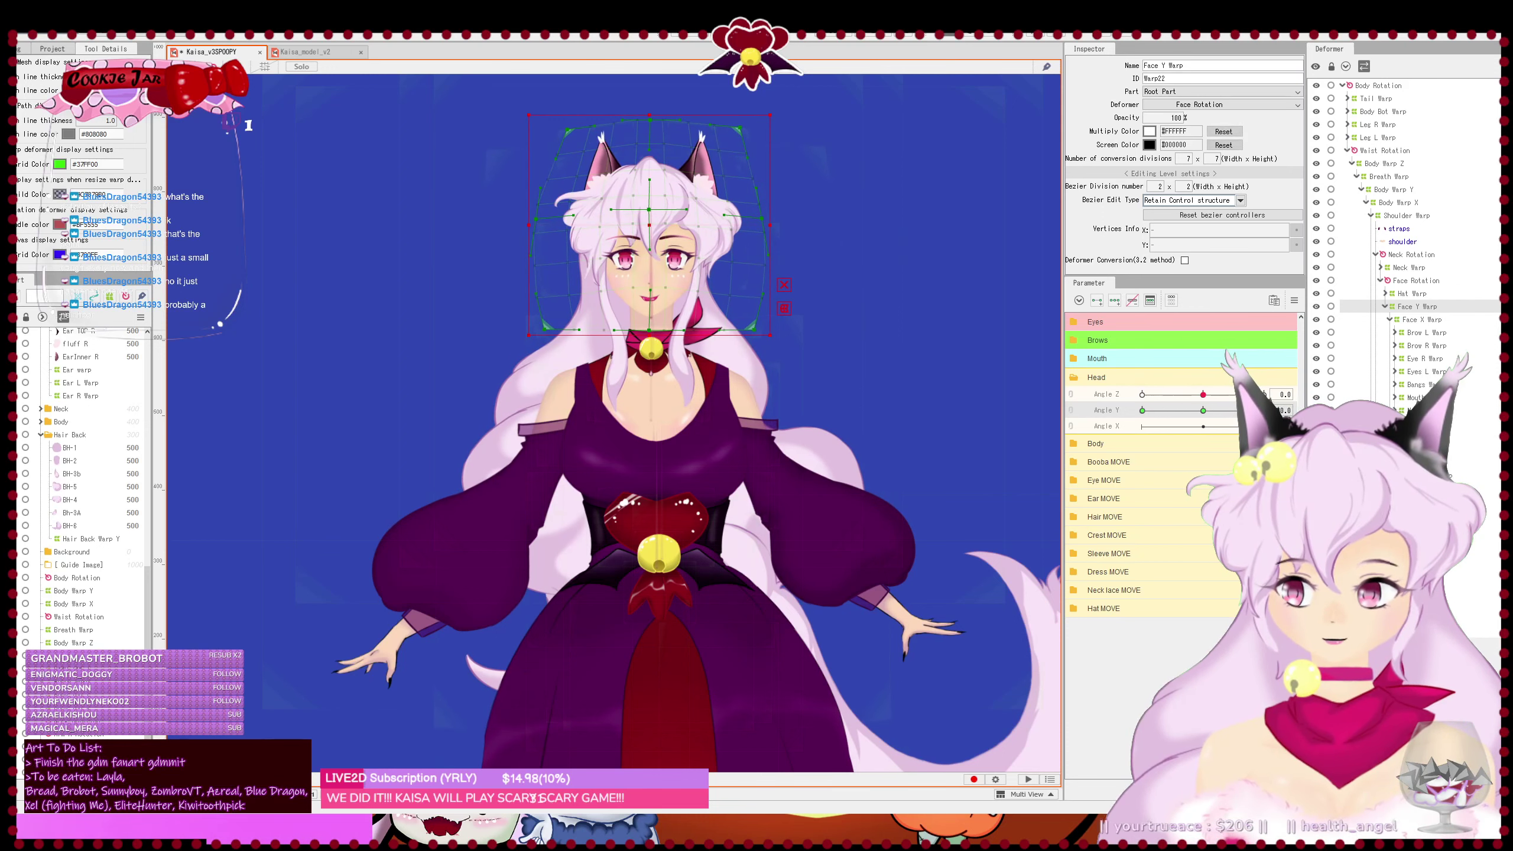
mouse_move(1264, 410)
mouse_down()
mouse_move(1207, 410)
mouse_move(1264, 410)
mouse_move(1234, 410)
mouse_up()
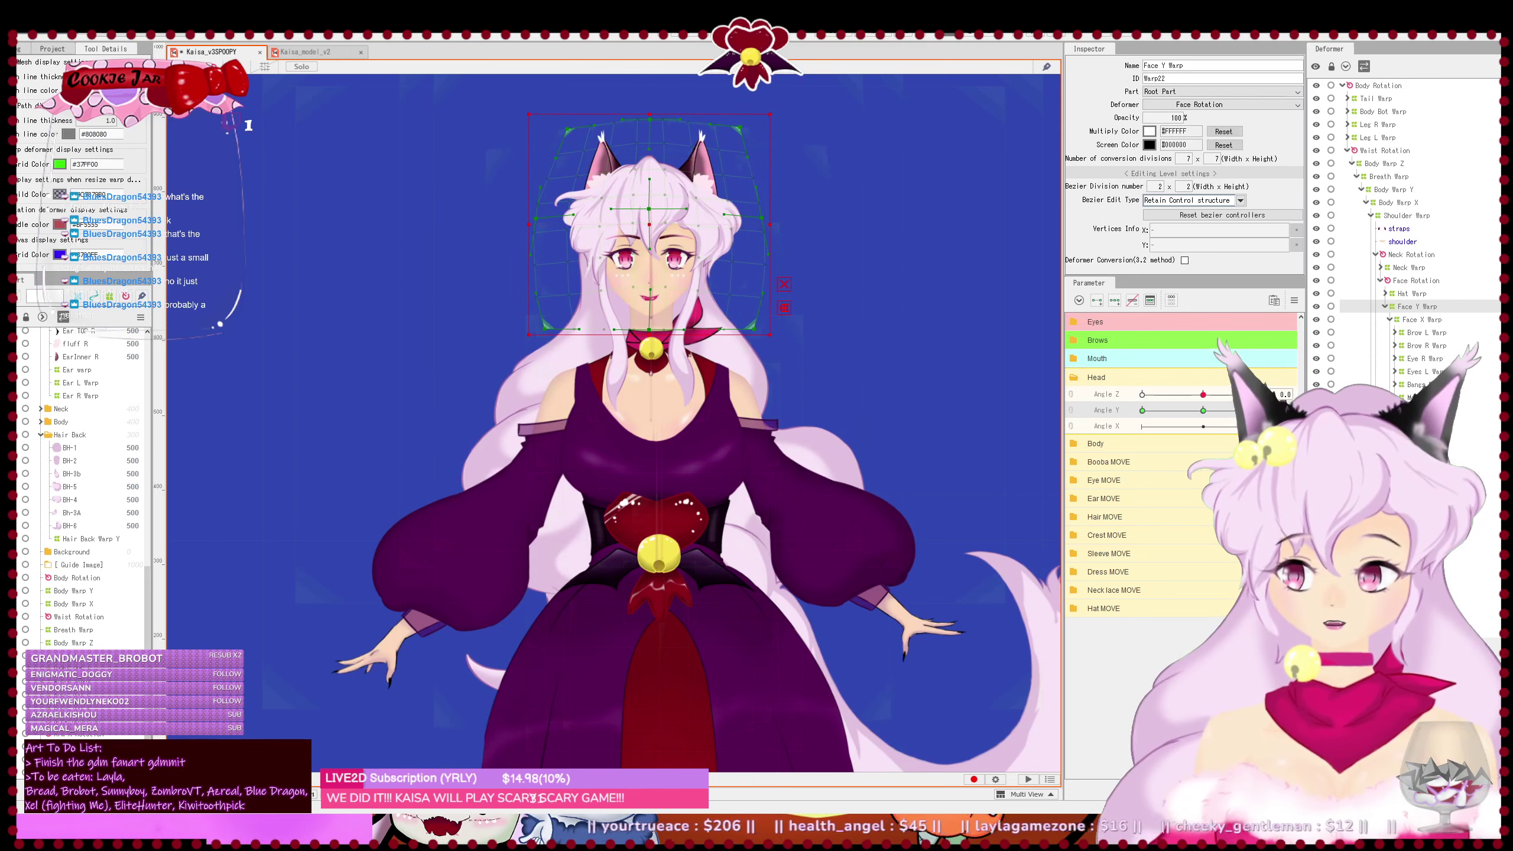
scroll(587, 556, up, 3)
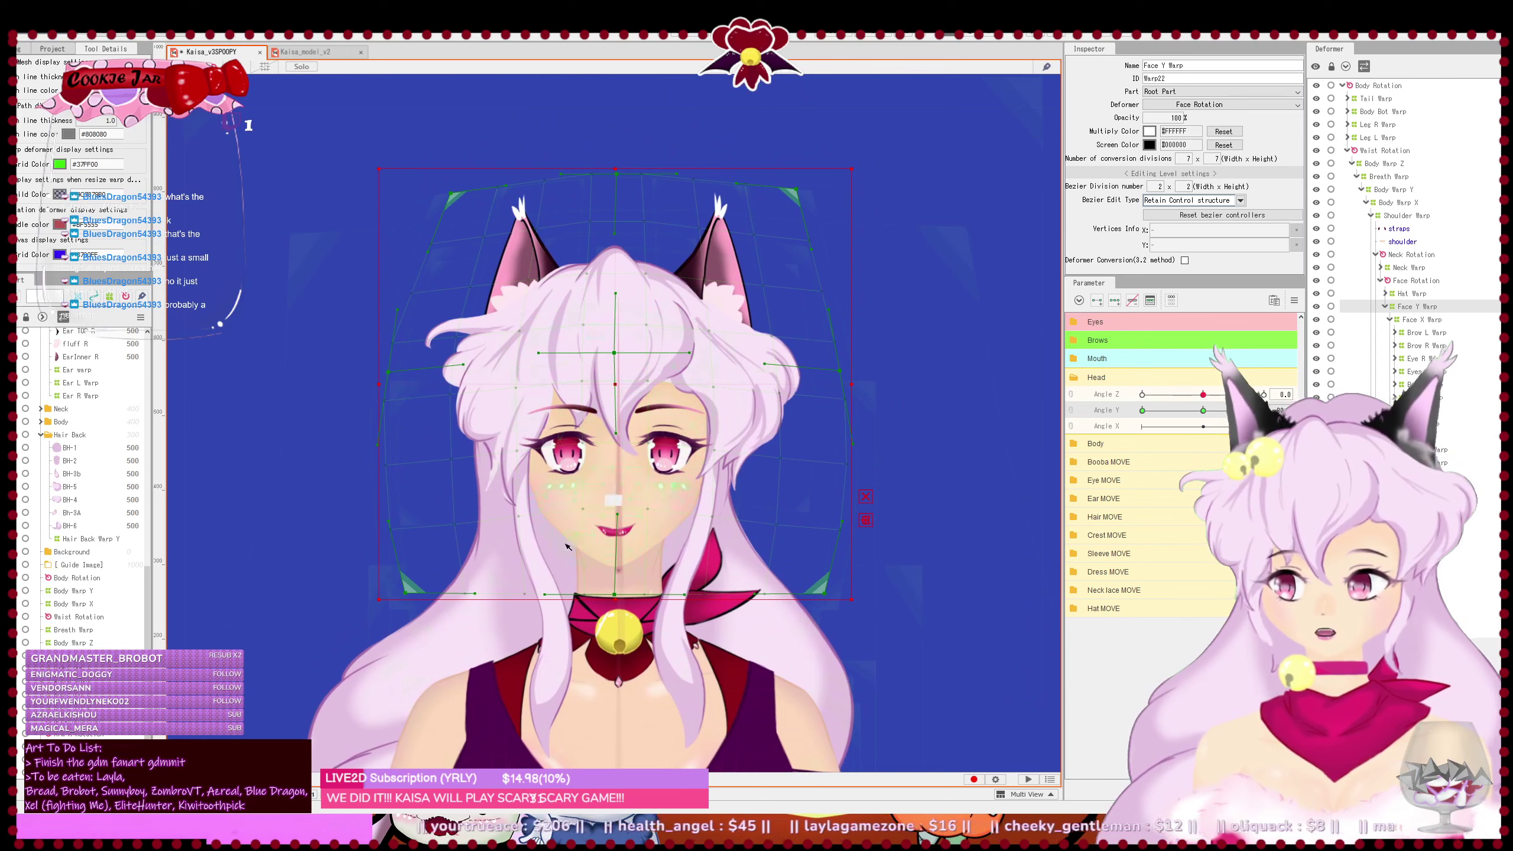
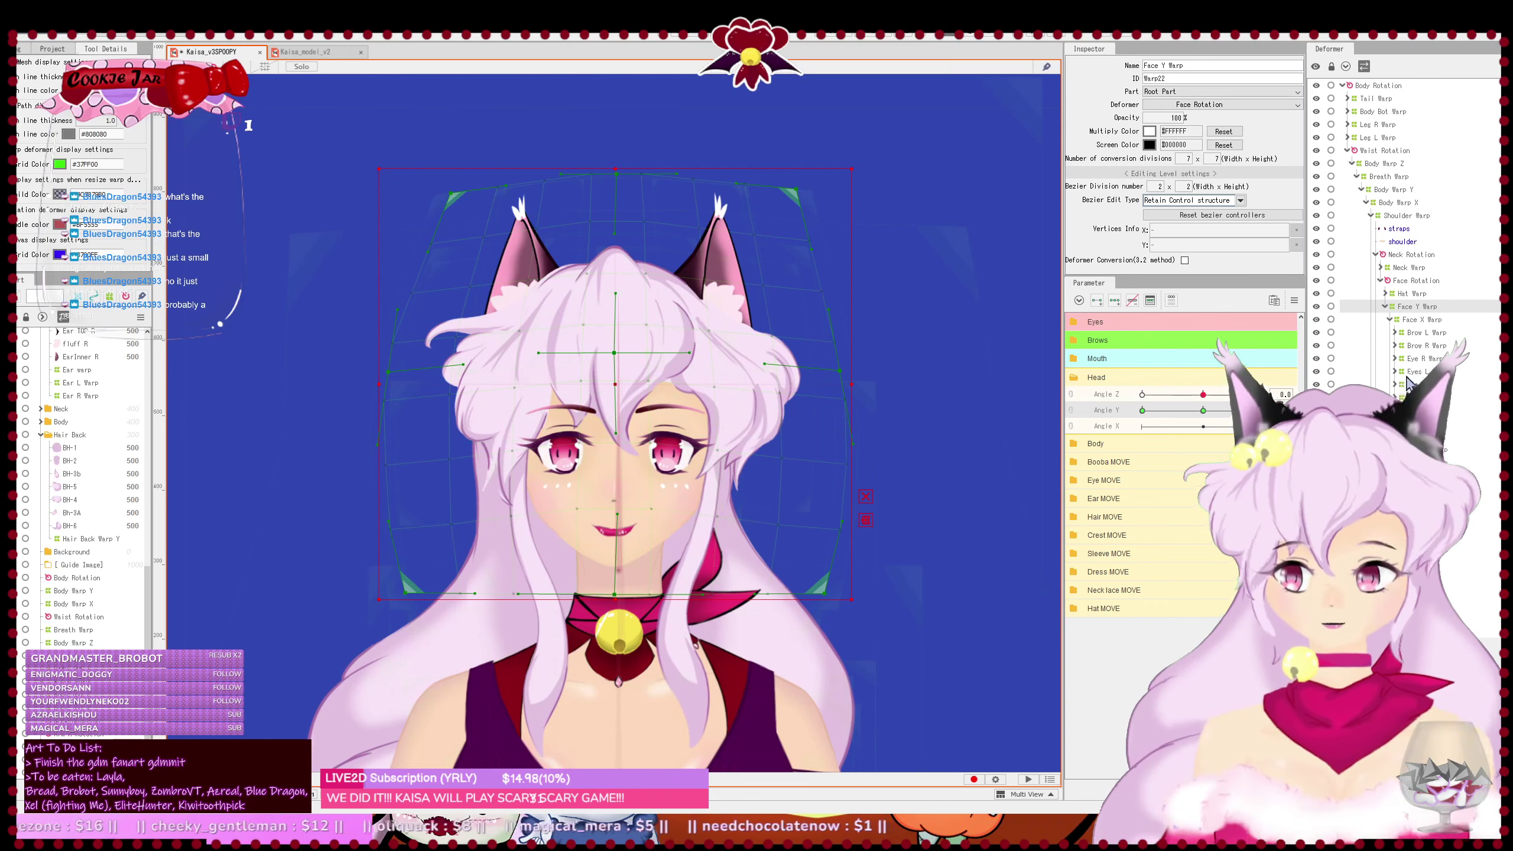
mouse_move(1263, 410)
mouse_down()
mouse_move(1202, 411)
mouse_move(1264, 410)
mouse_up()
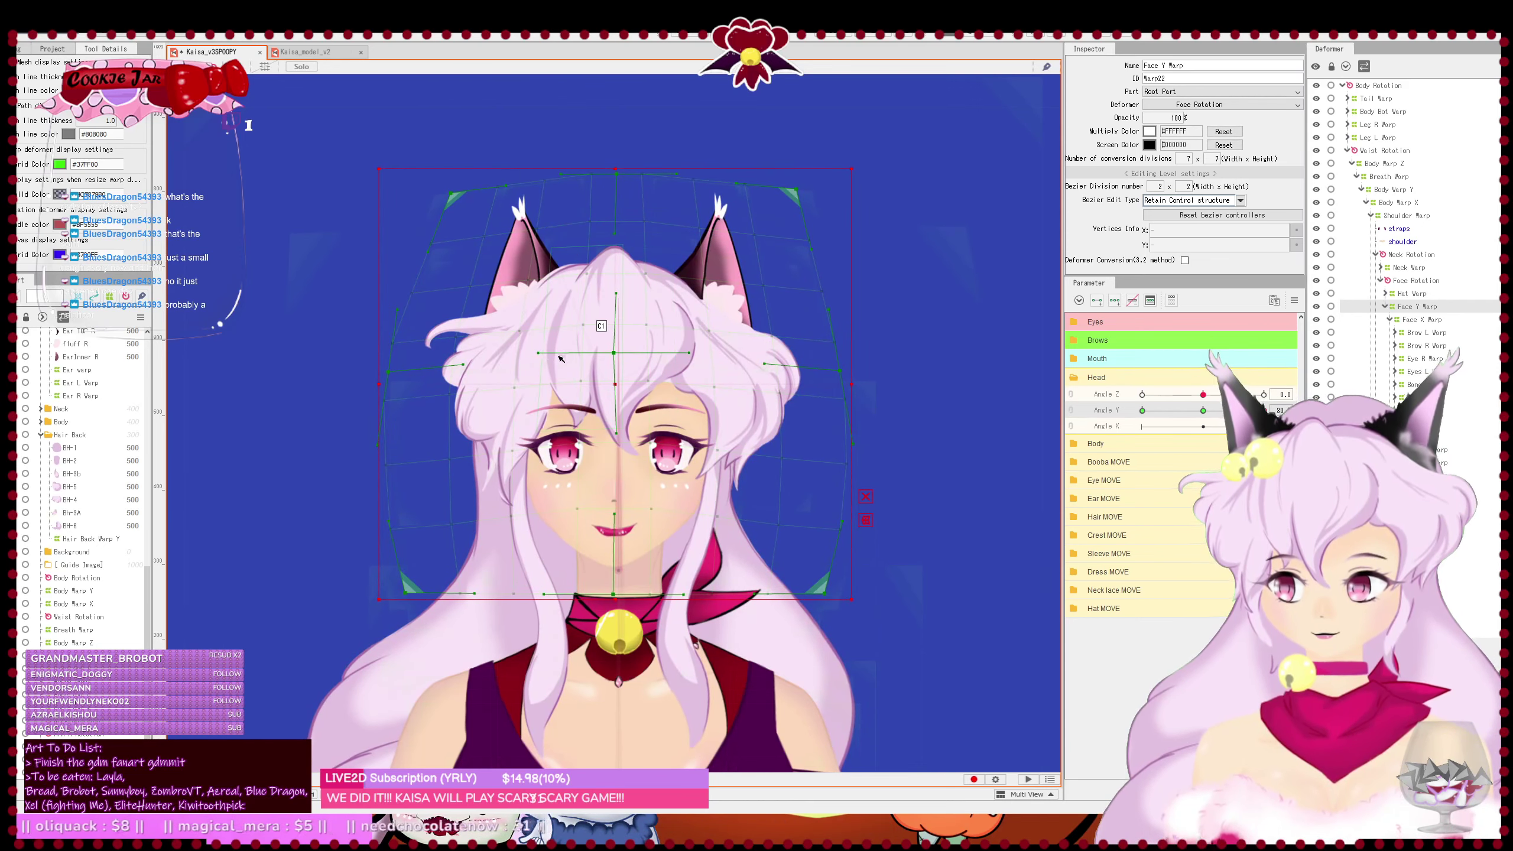
drag(614, 353, 535, 351)
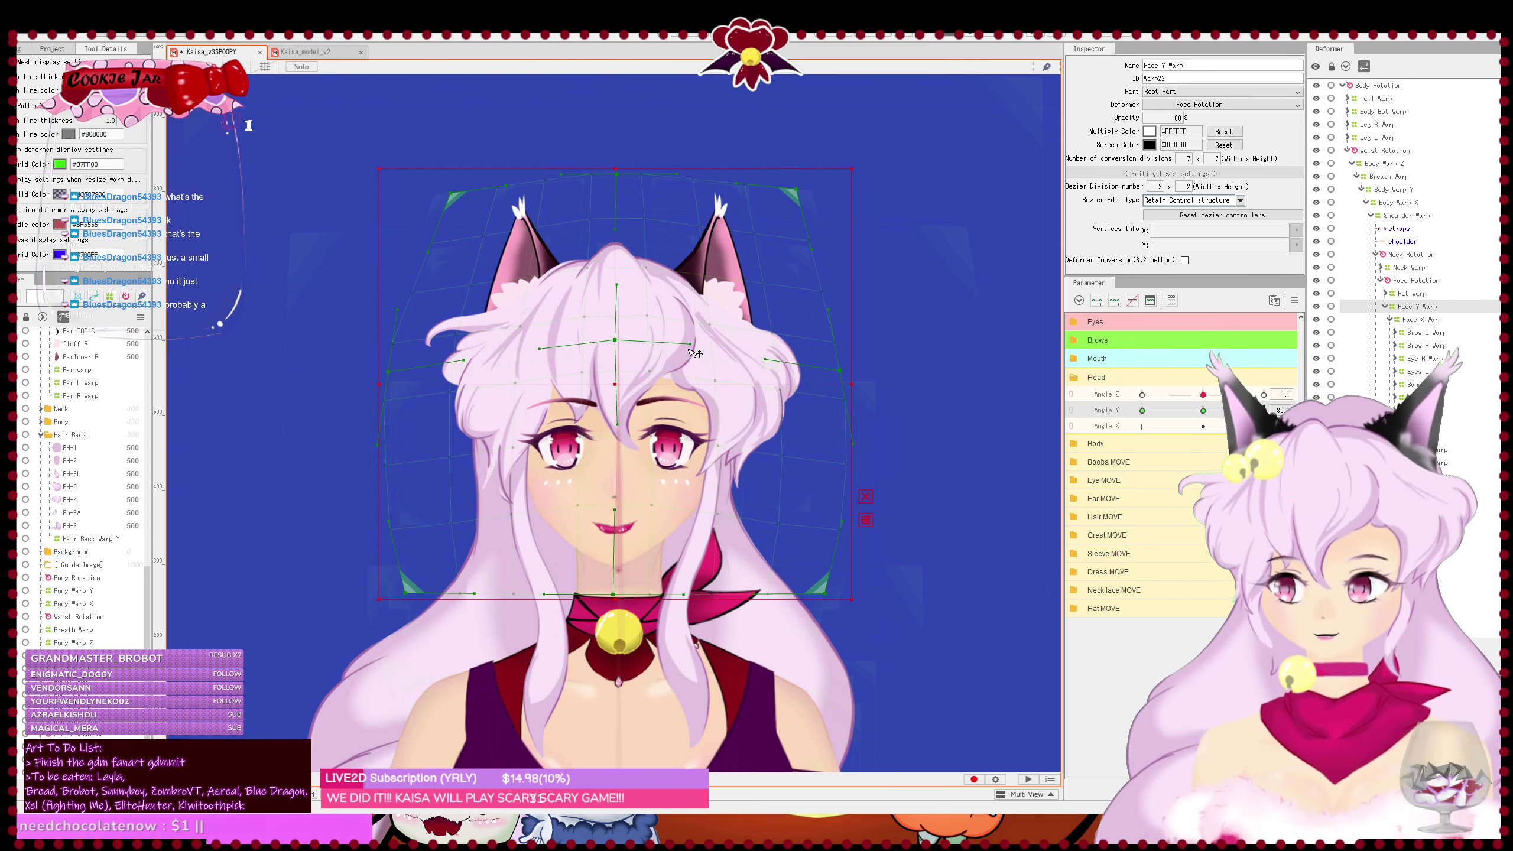
drag(690, 350, 688, 356)
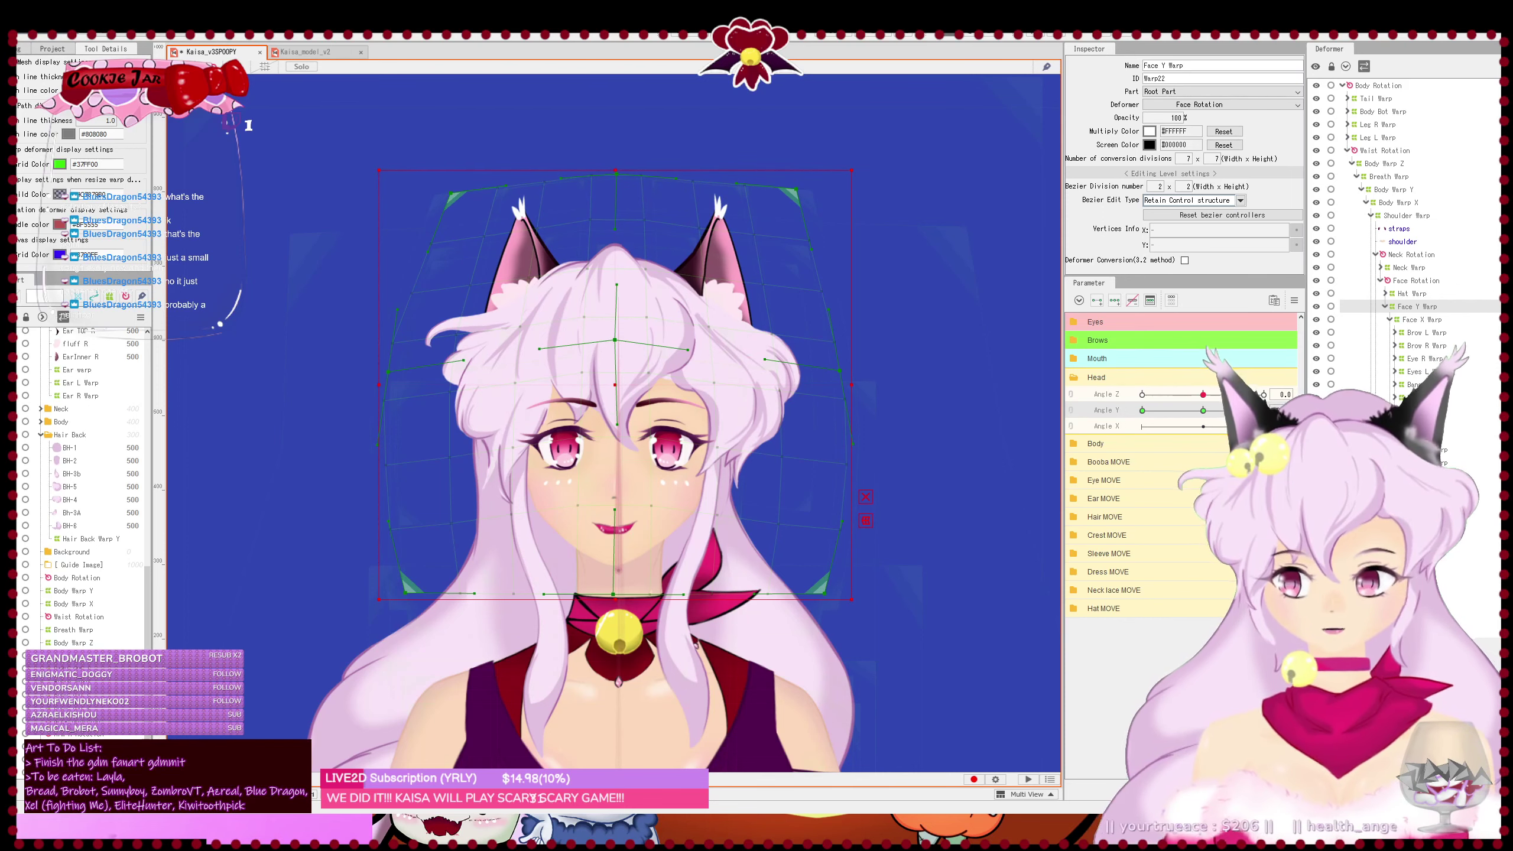
mouse_move(1264, 410)
mouse_down()
mouse_move(1179, 424)
mouse_move(1264, 423)
mouse_move(1125, 424)
mouse_move(1264, 422)
mouse_up()
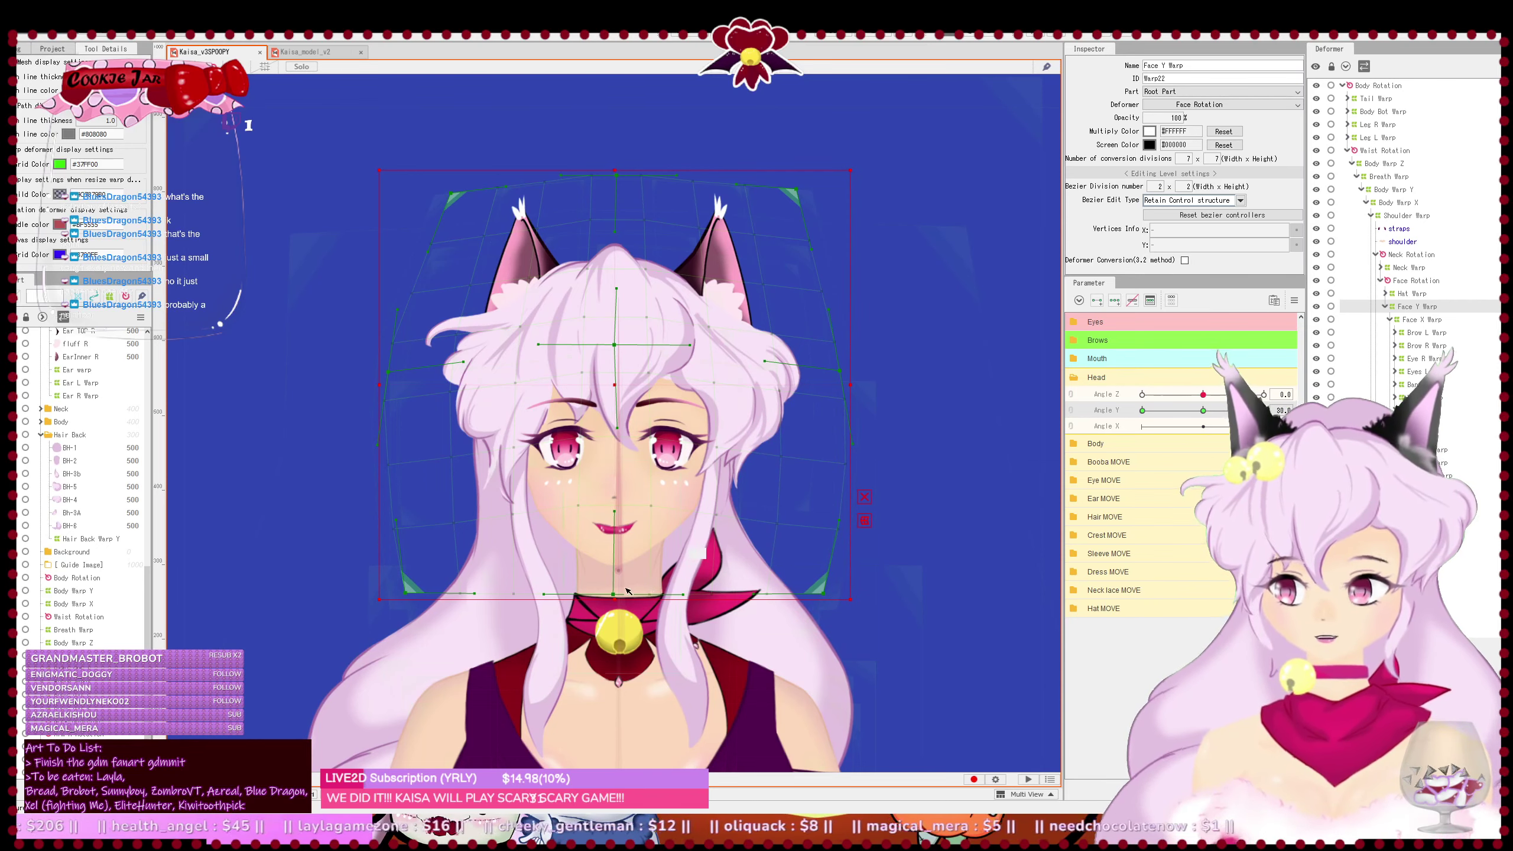
- Return Angle Y to its neutral key and save the model
drag(614, 594, 620, 597)
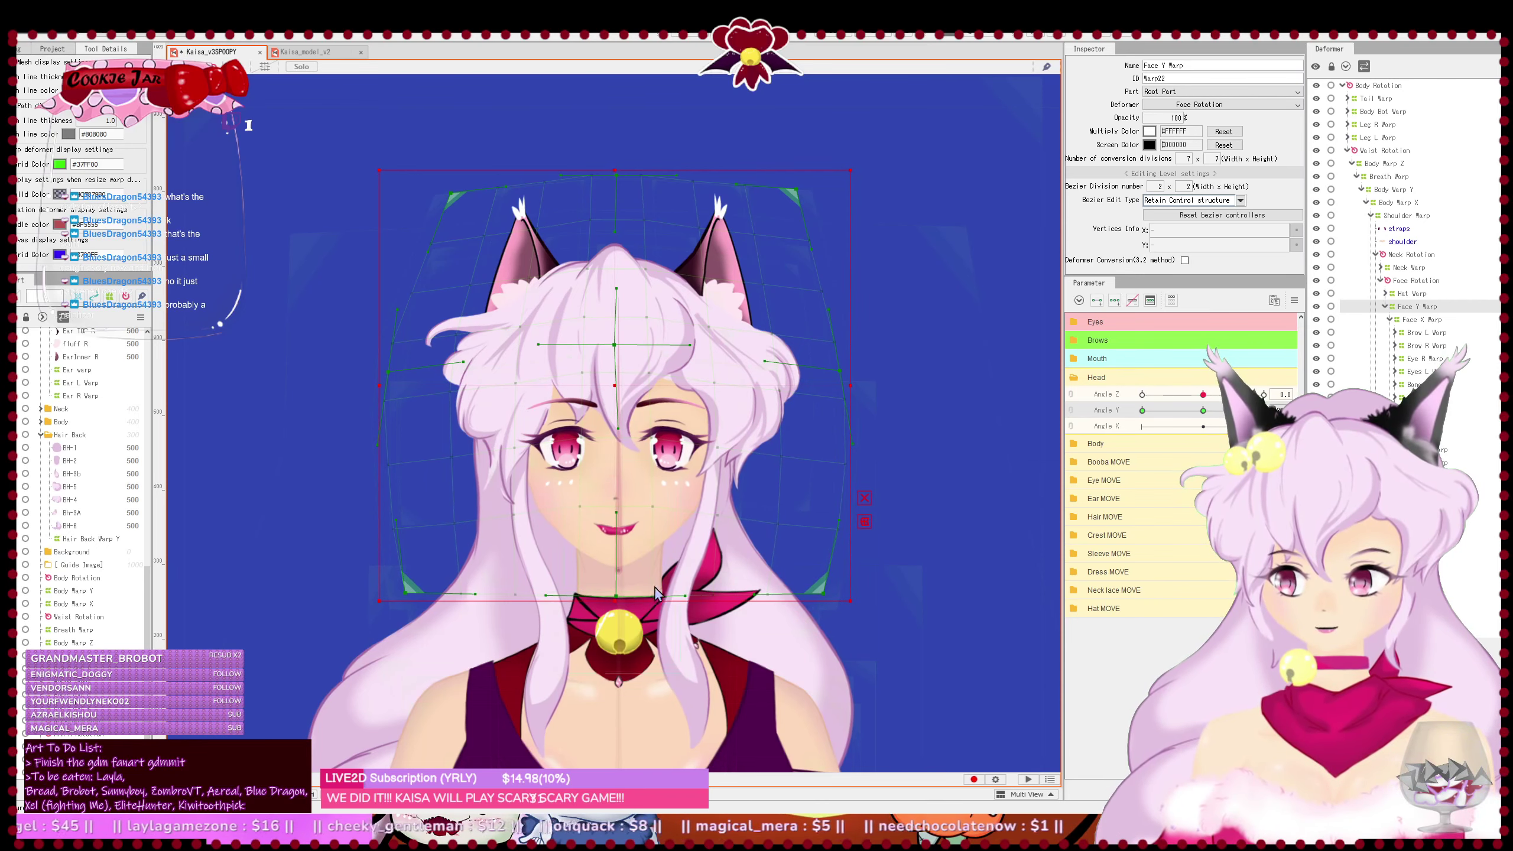
key(ctrl+z)
drag(1263, 410, 1188, 428)
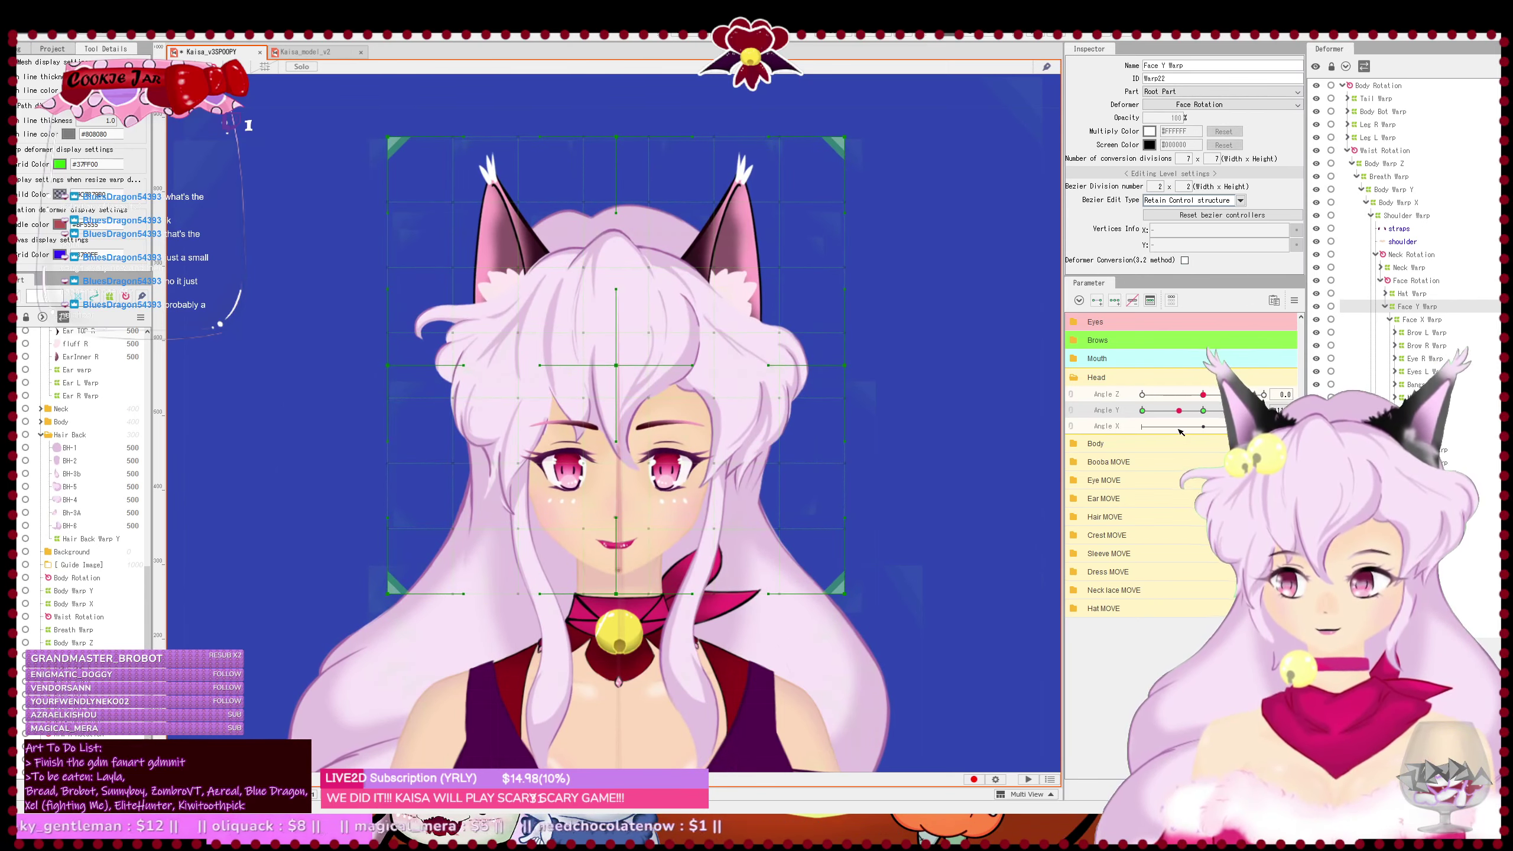
click(1210, 418)
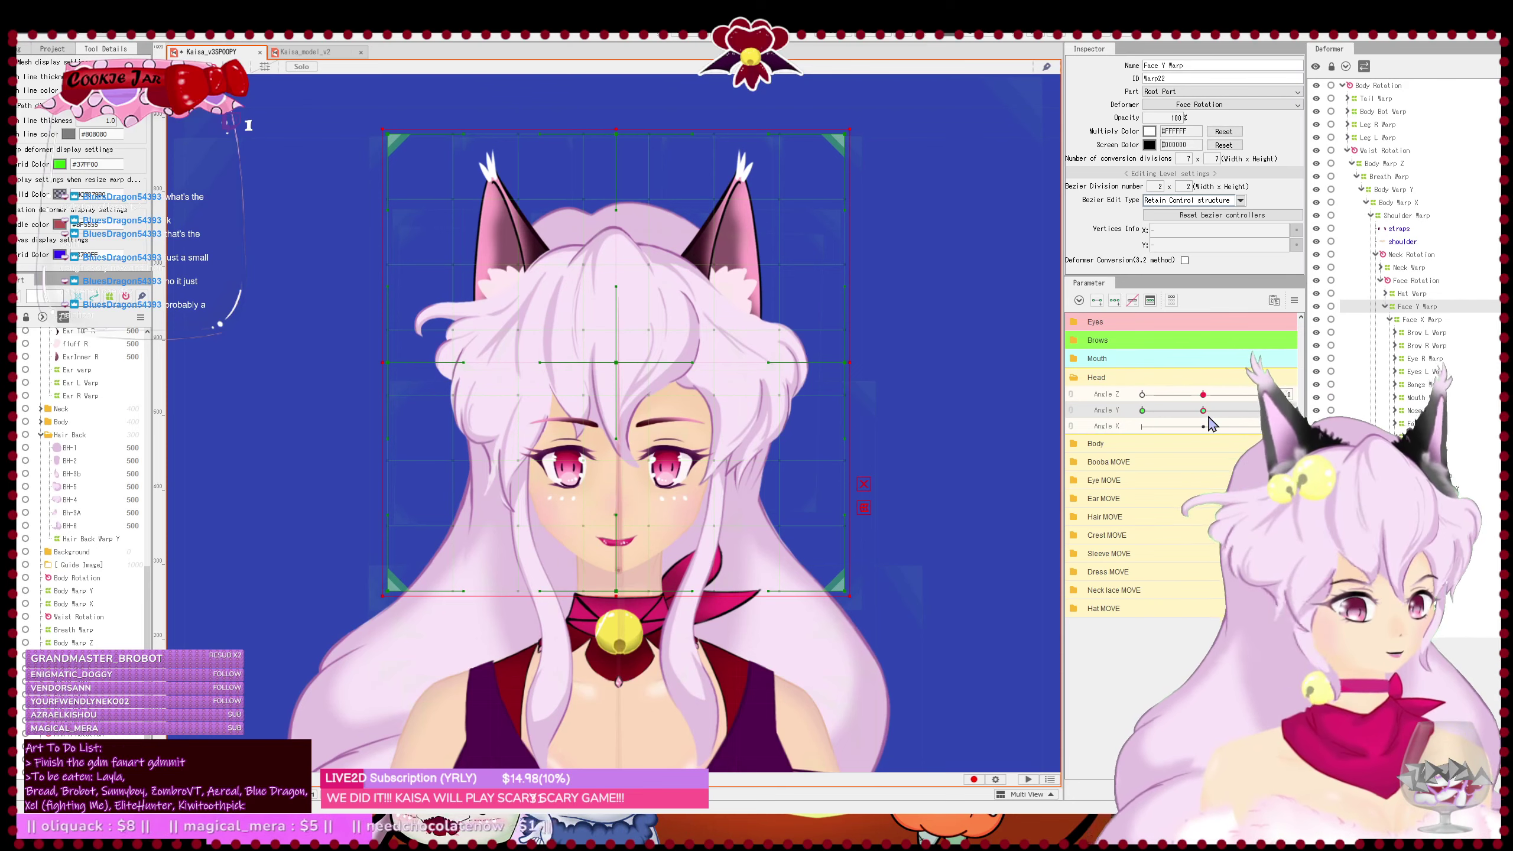
key(ctrl+s)
- Compare the head up close at neutral and at maximum Angle Y
drag(801, 512, 851, 472)
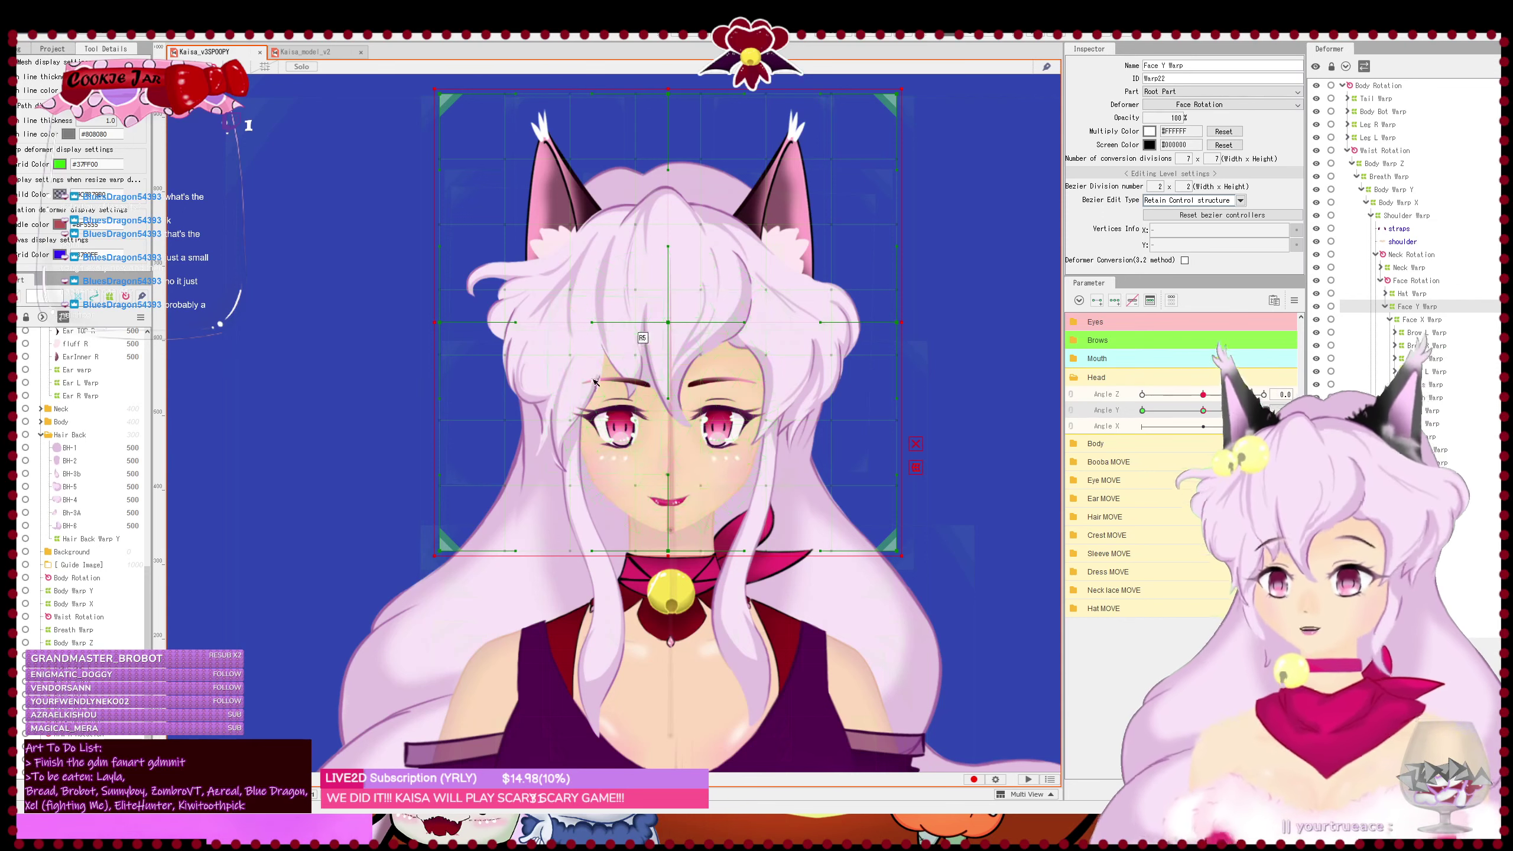
drag(624, 516, 635, 571)
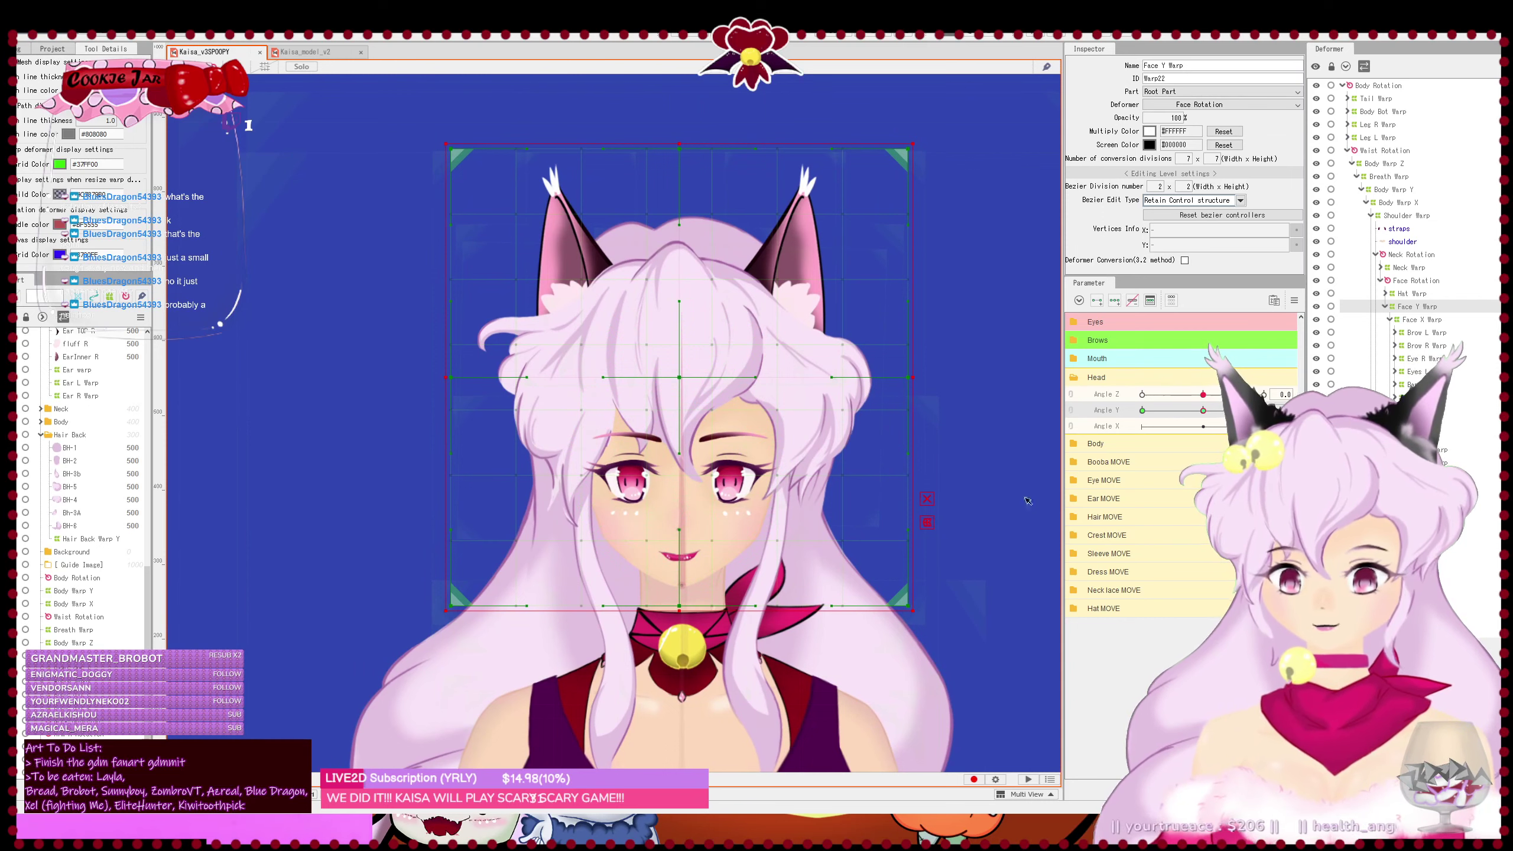
drag(1209, 414, 1263, 410)
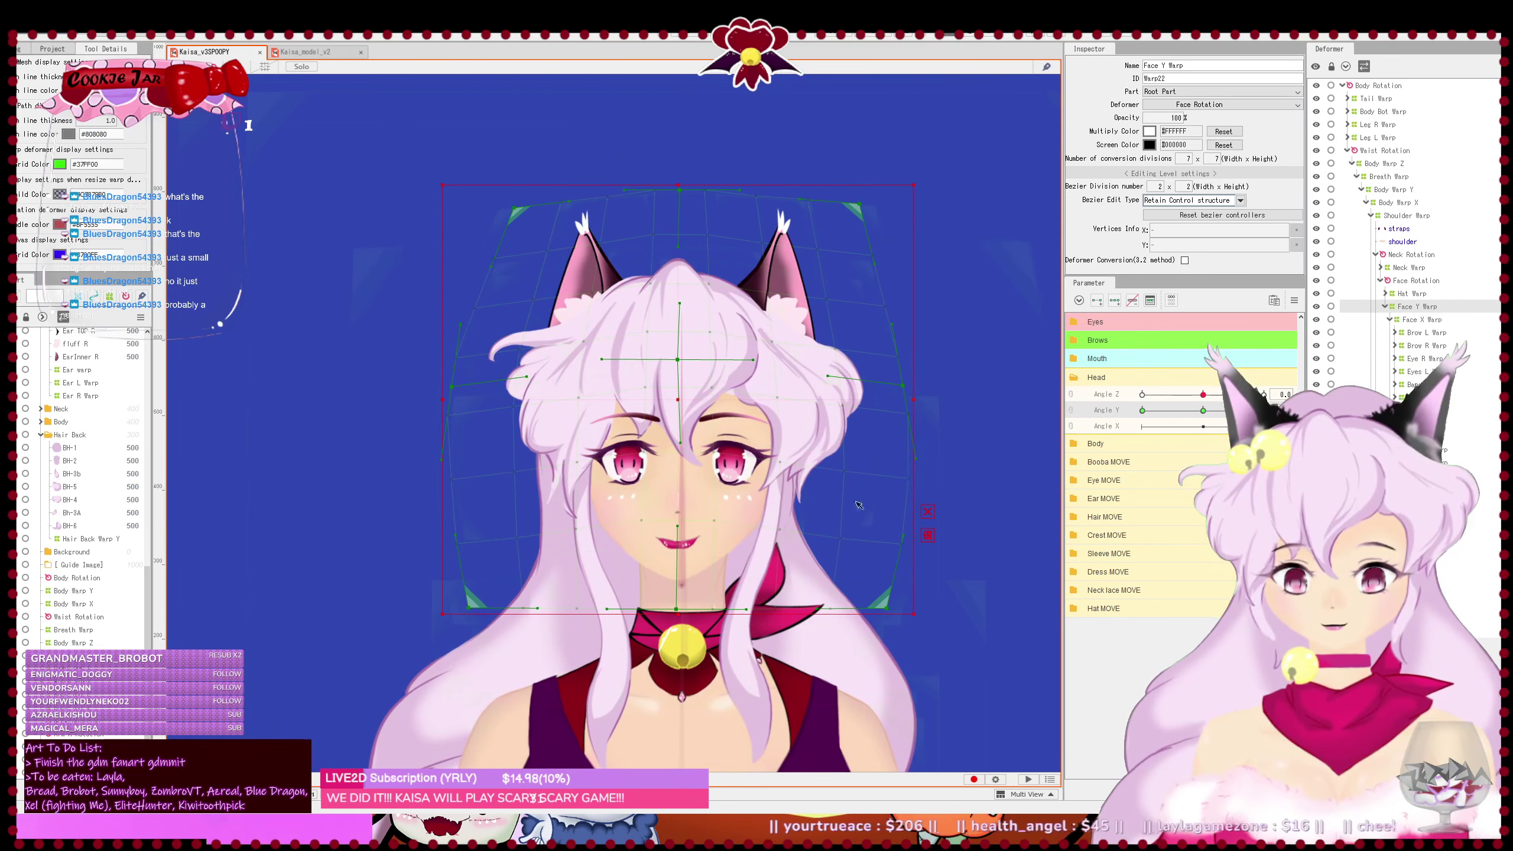
scroll(823, 475, down, 2)
drag(797, 528, 767, 507)
scroll(776, 446, up, 2)
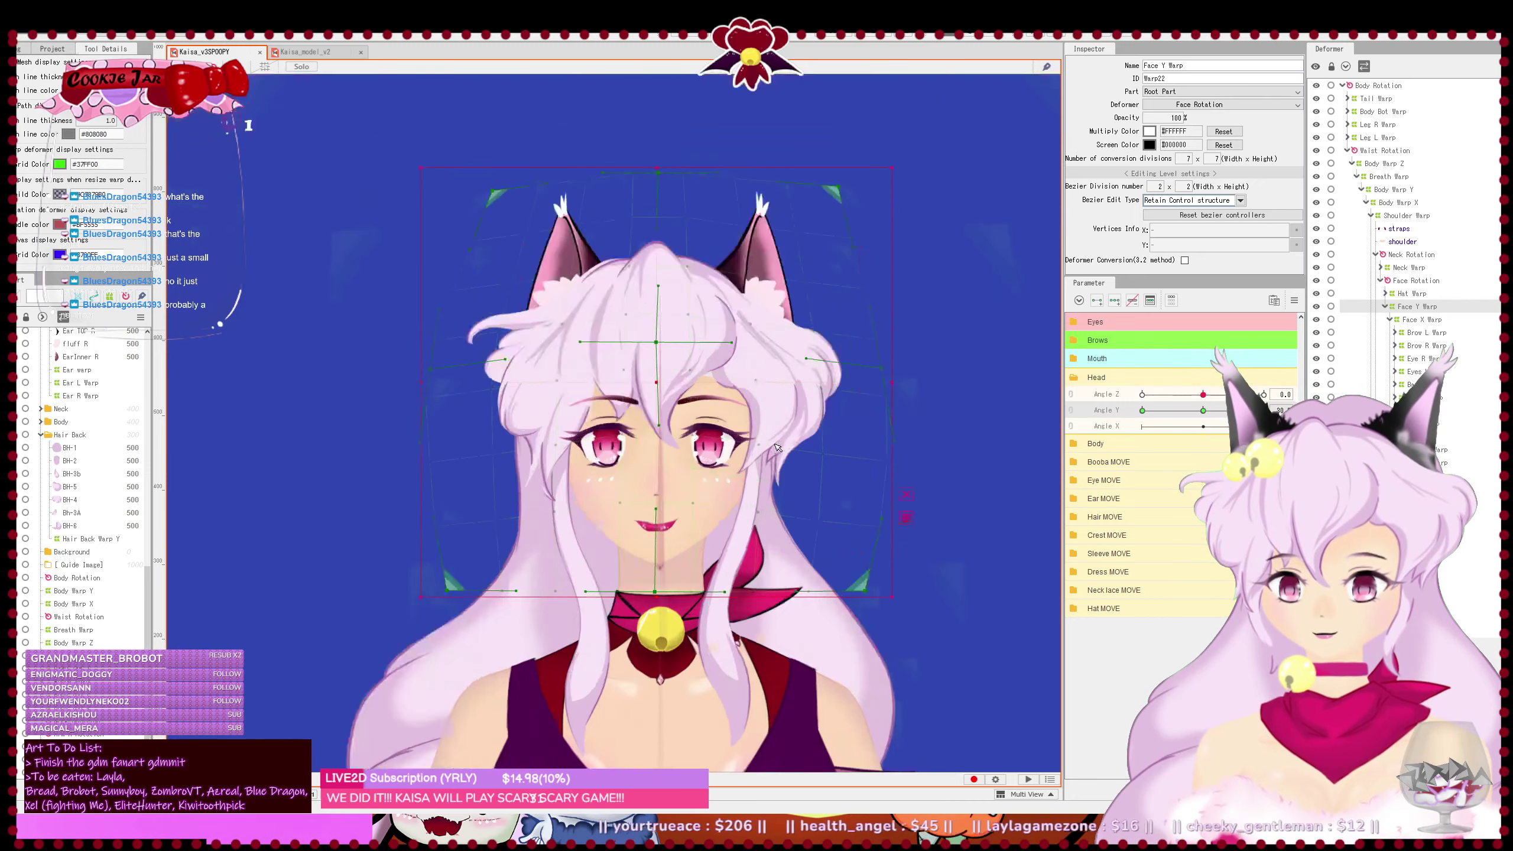
- Check the parent deformer of Hair Back Warp in the Kaisa_model_v2 document and return to the model being rigged
click(1423, 385)
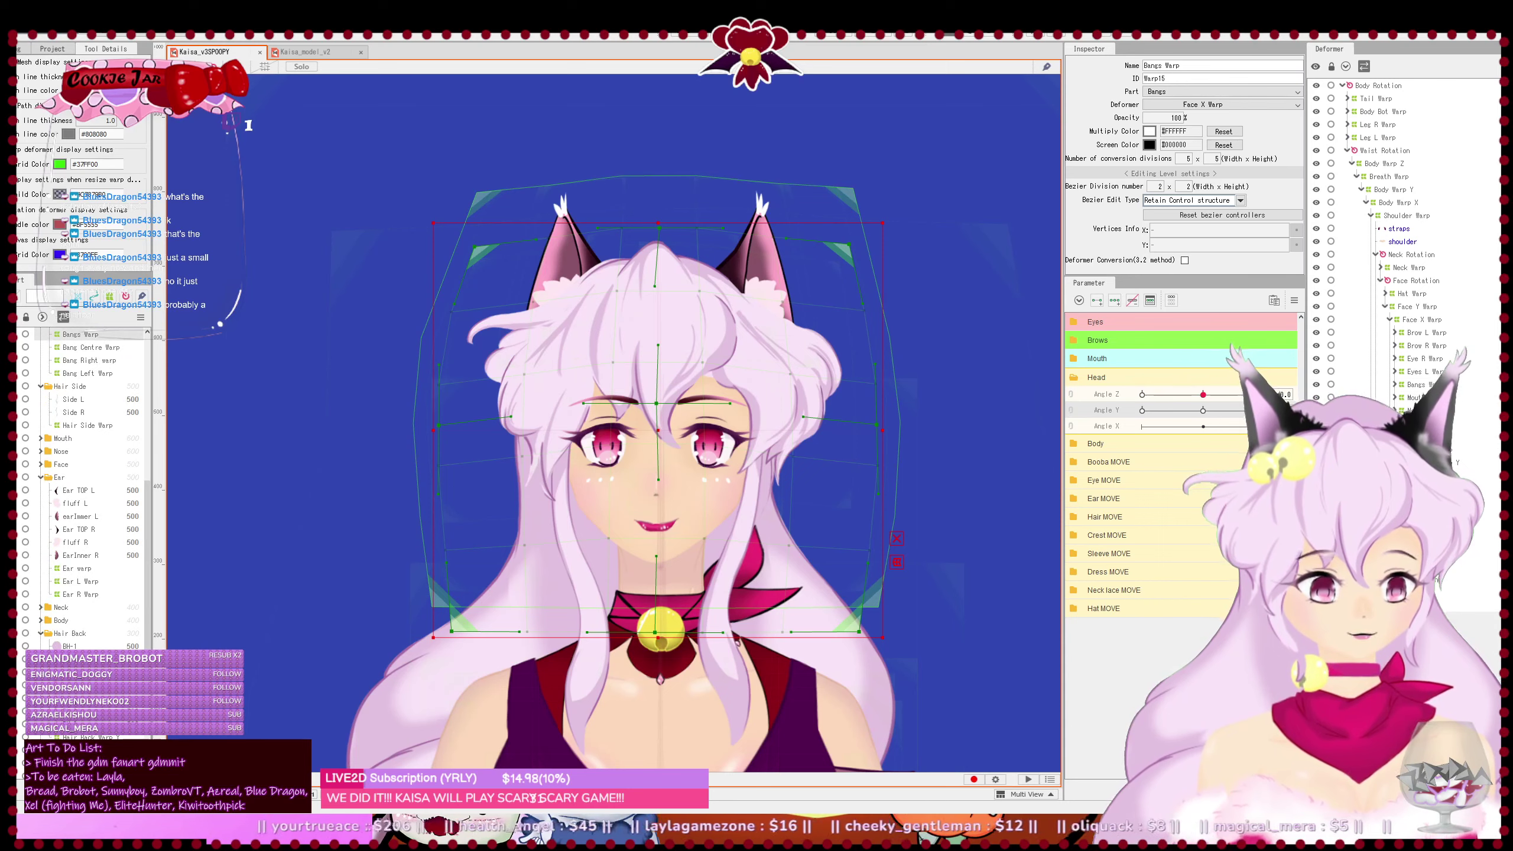
click(305, 52)
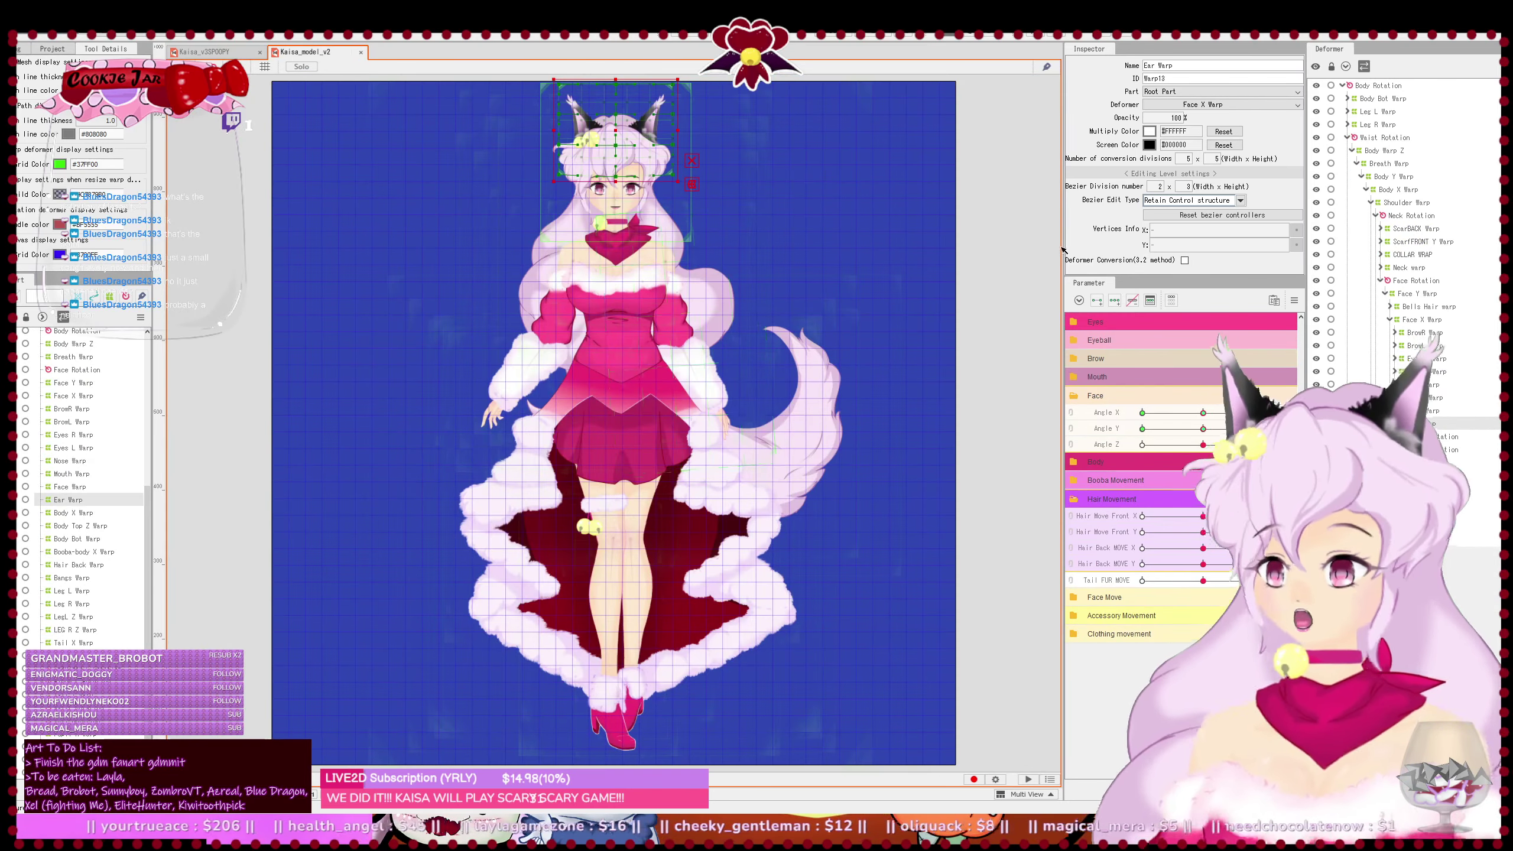
click(1430, 475)
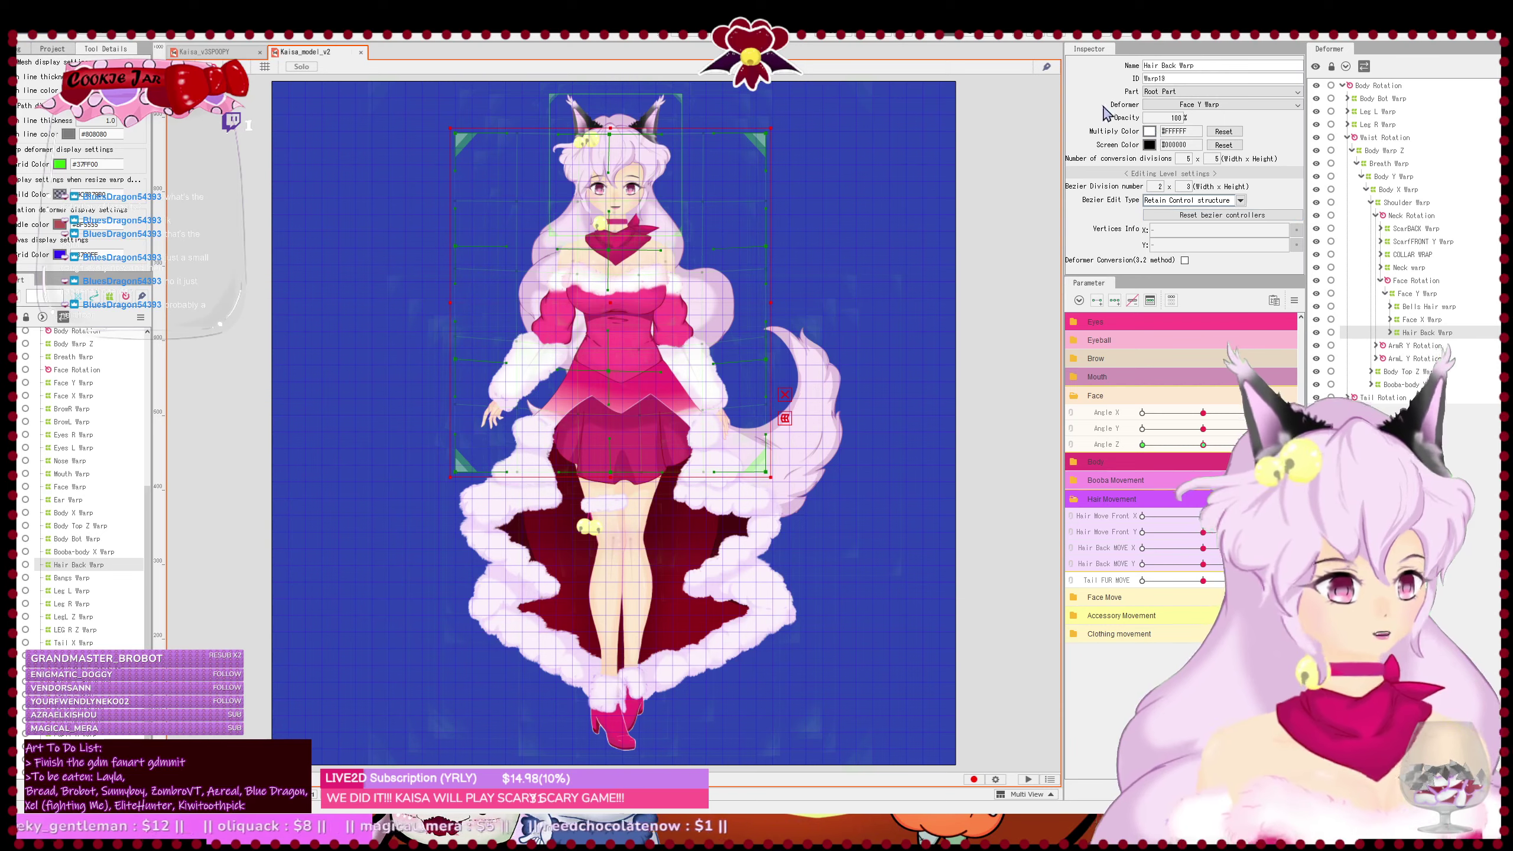
click(206, 52)
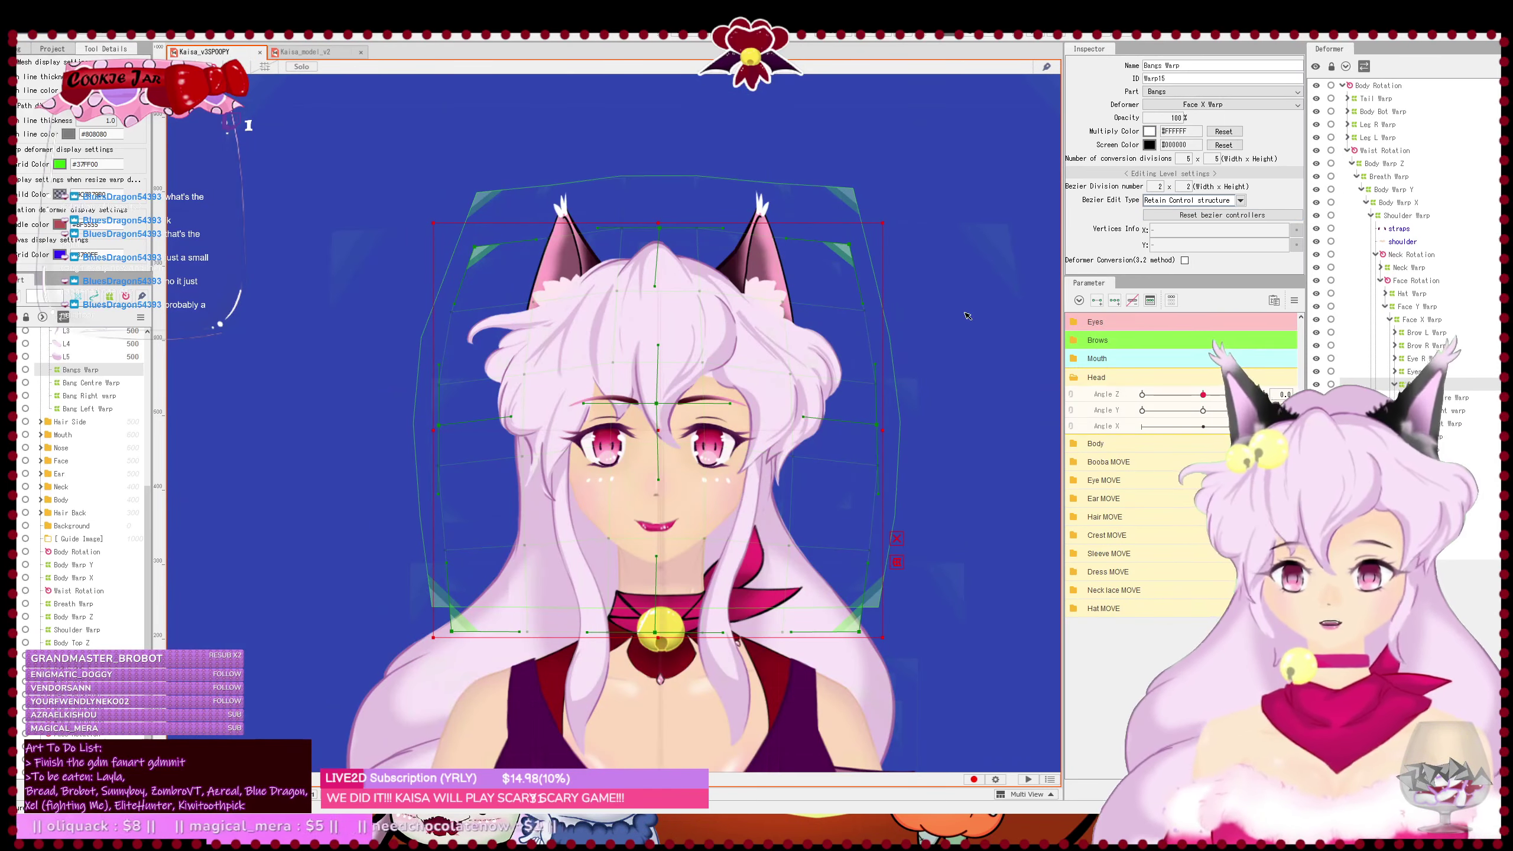
- Collapse the Face X Warp group in the deformer hierarchy and select Hair Back Warp Y
click(1388, 321)
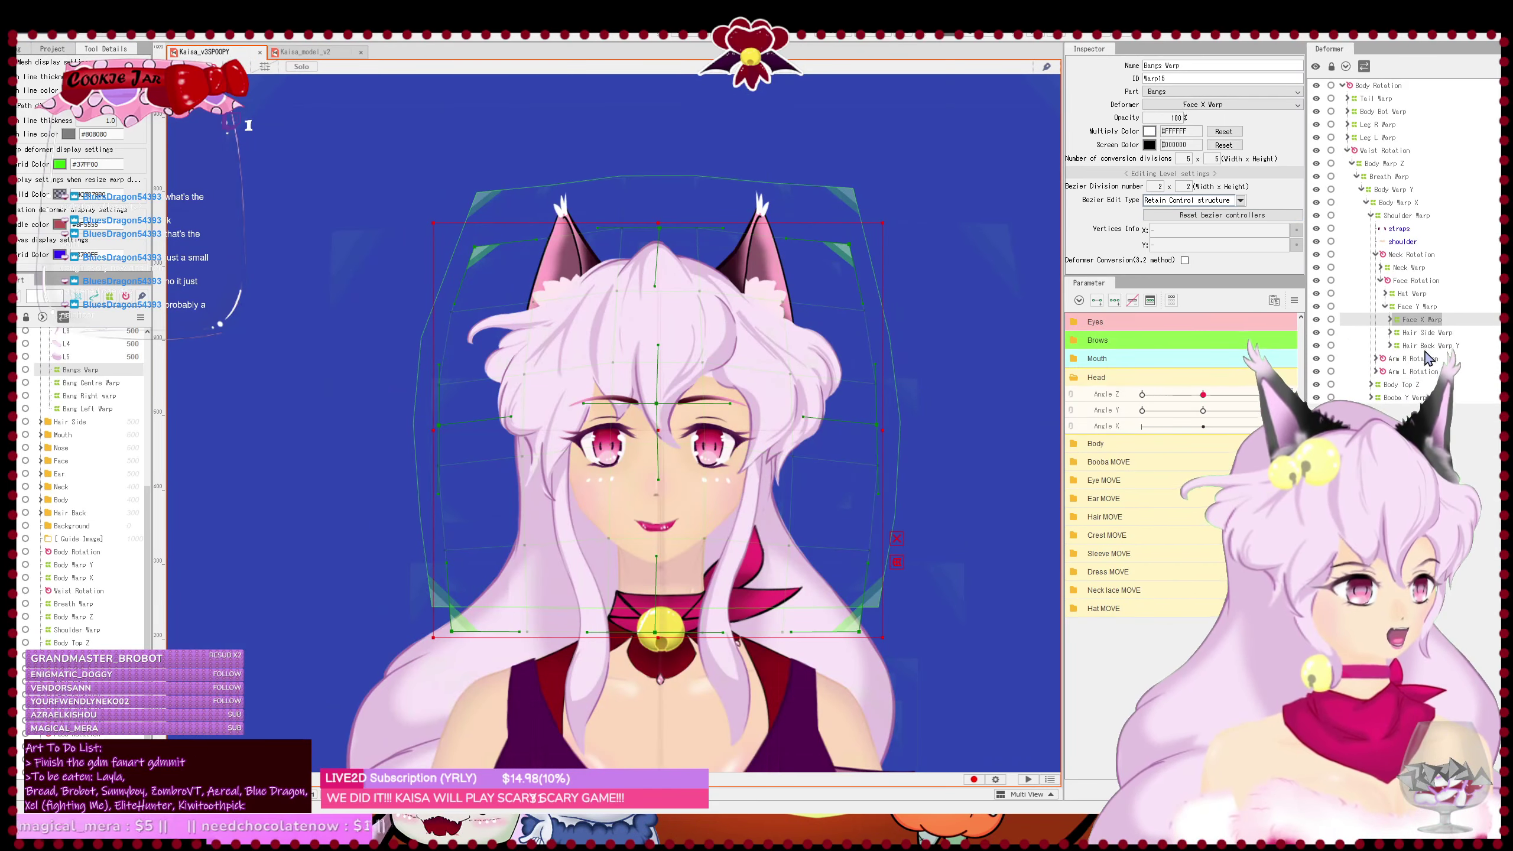
click(1389, 320)
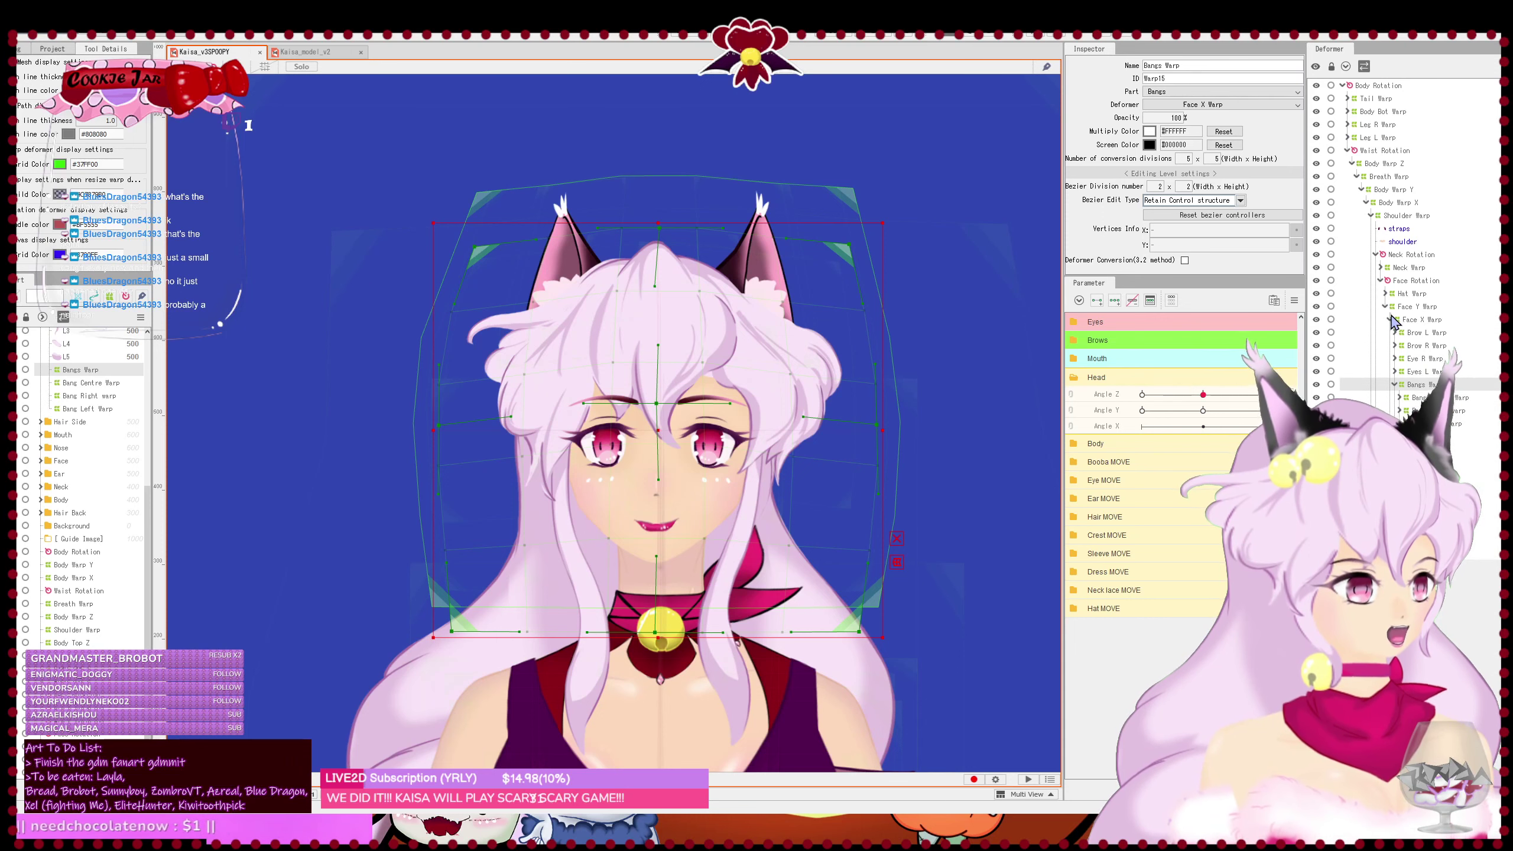
click(1393, 321)
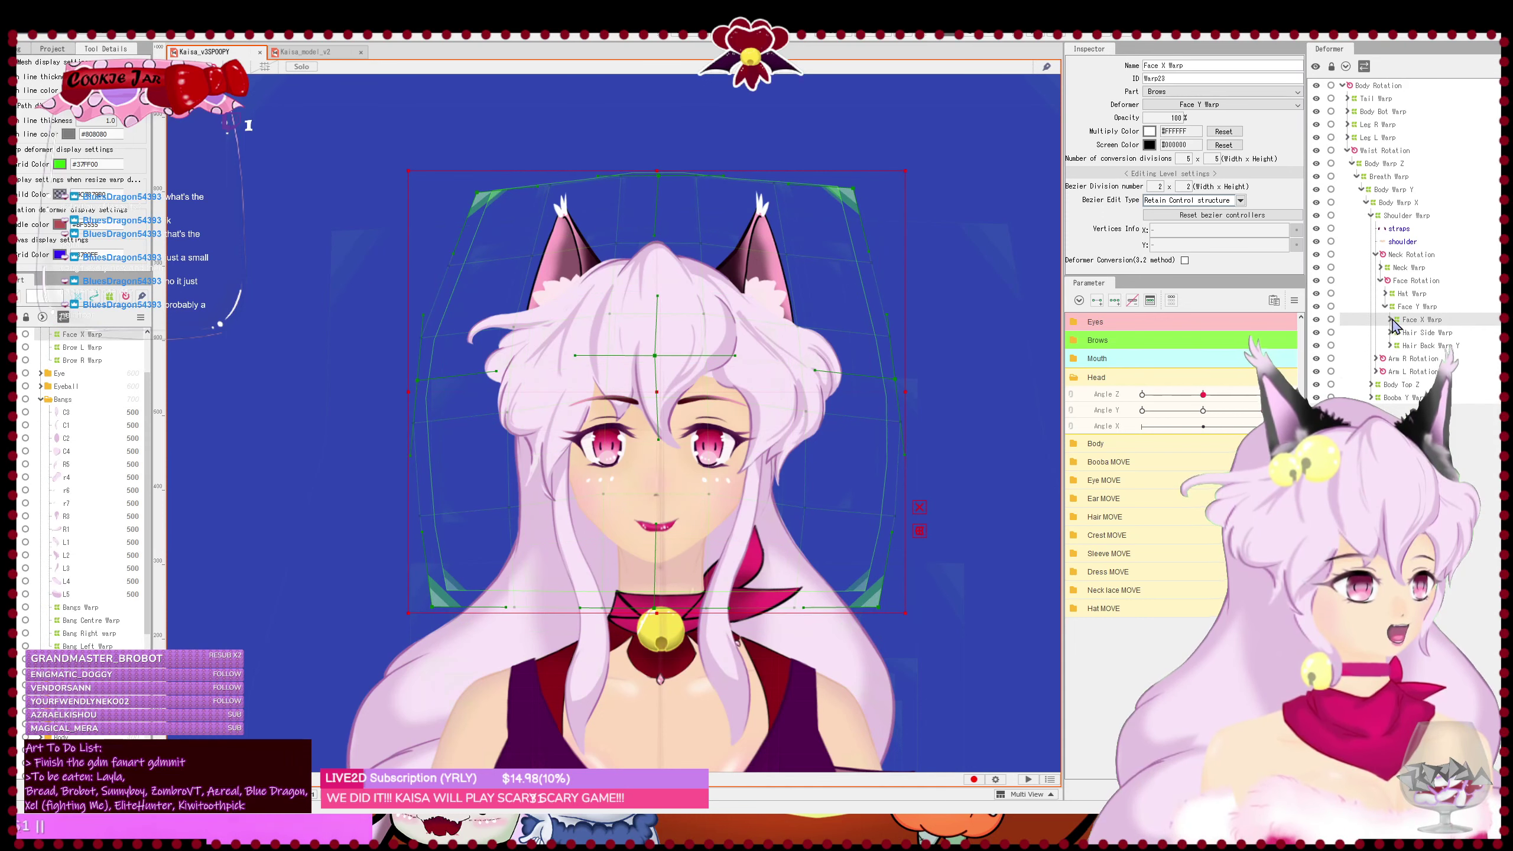
click(1409, 308)
click(1428, 346)
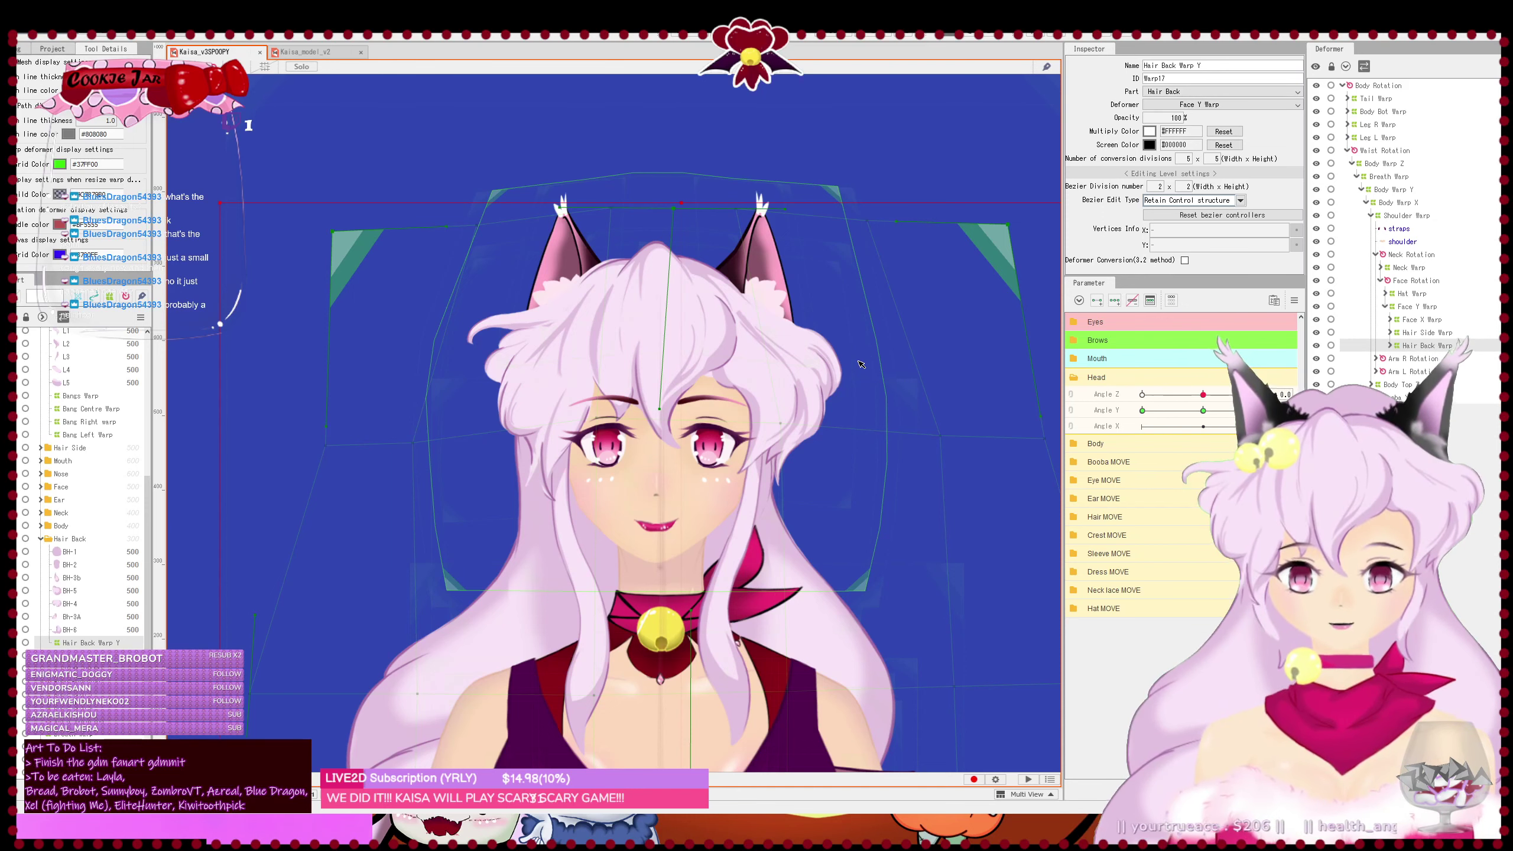
- Examine how far the Hair Back Warp Y deformer extends over the full body and dress
scroll(860, 364, down, 5)
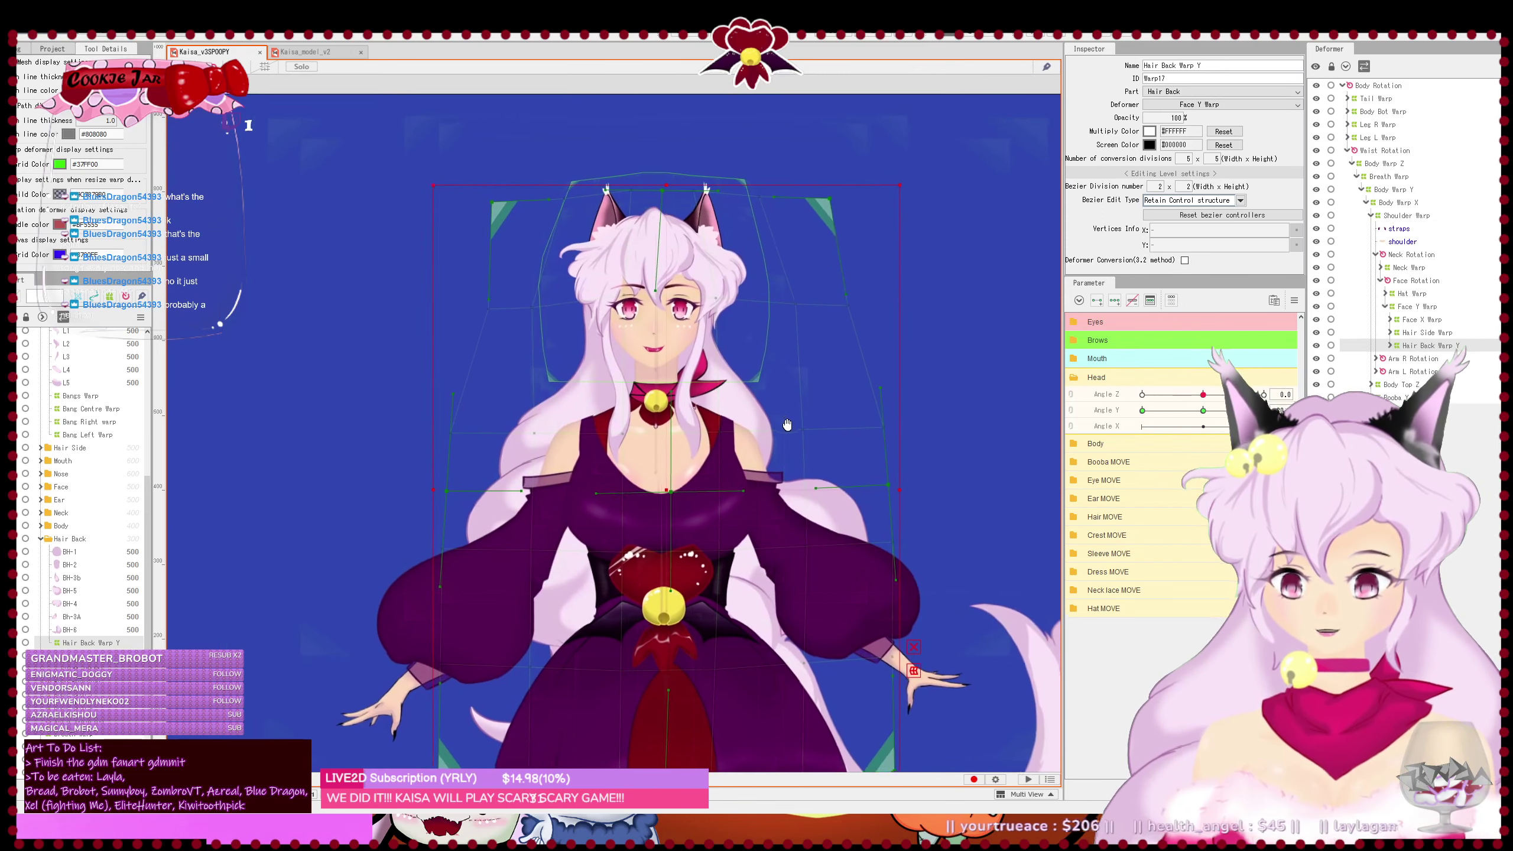
scroll(886, 360, down, 5)
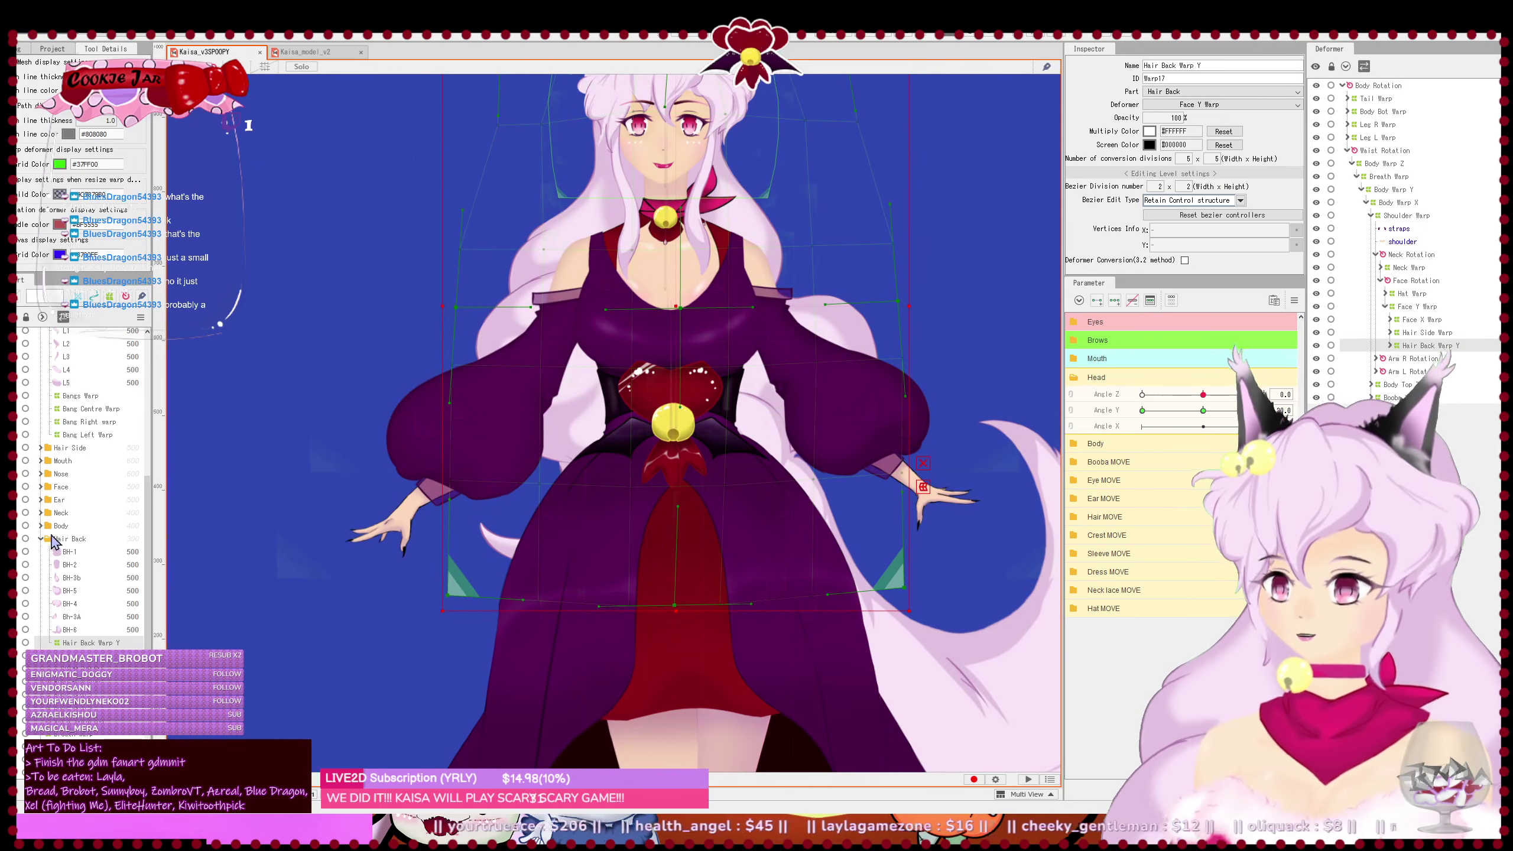
scroll(32, 550, down, 3)
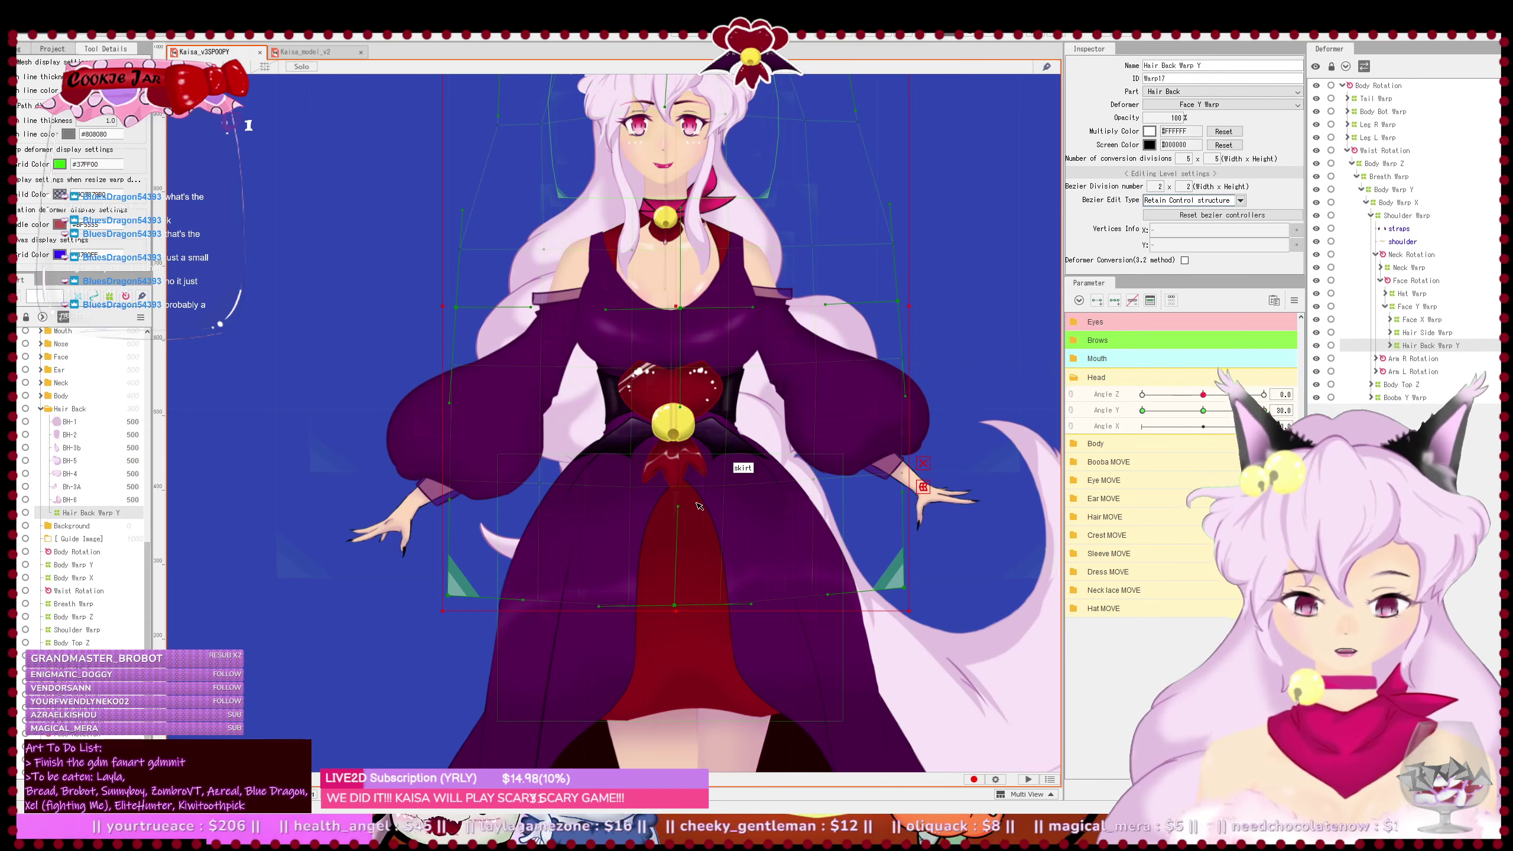
scroll(832, 540, down, 4)
scroll(832, 539, up, 2)
drag(822, 546, 740, 548)
drag(1212, 415, 1264, 417)
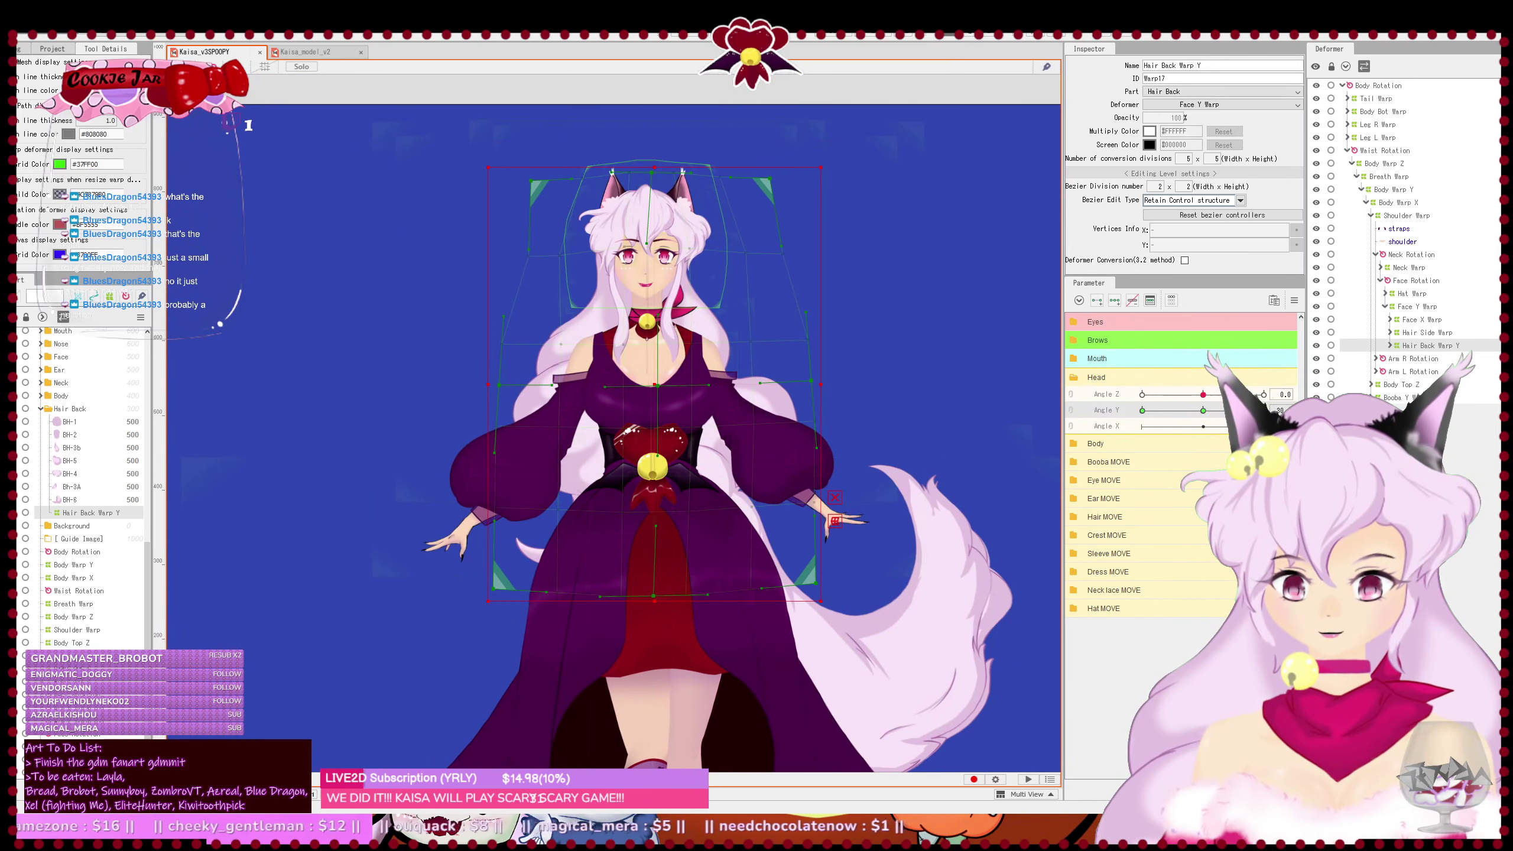
- Select the tail and switch the selection to its Tail Warp deformer
click(721, 483)
drag(858, 528, 875, 458)
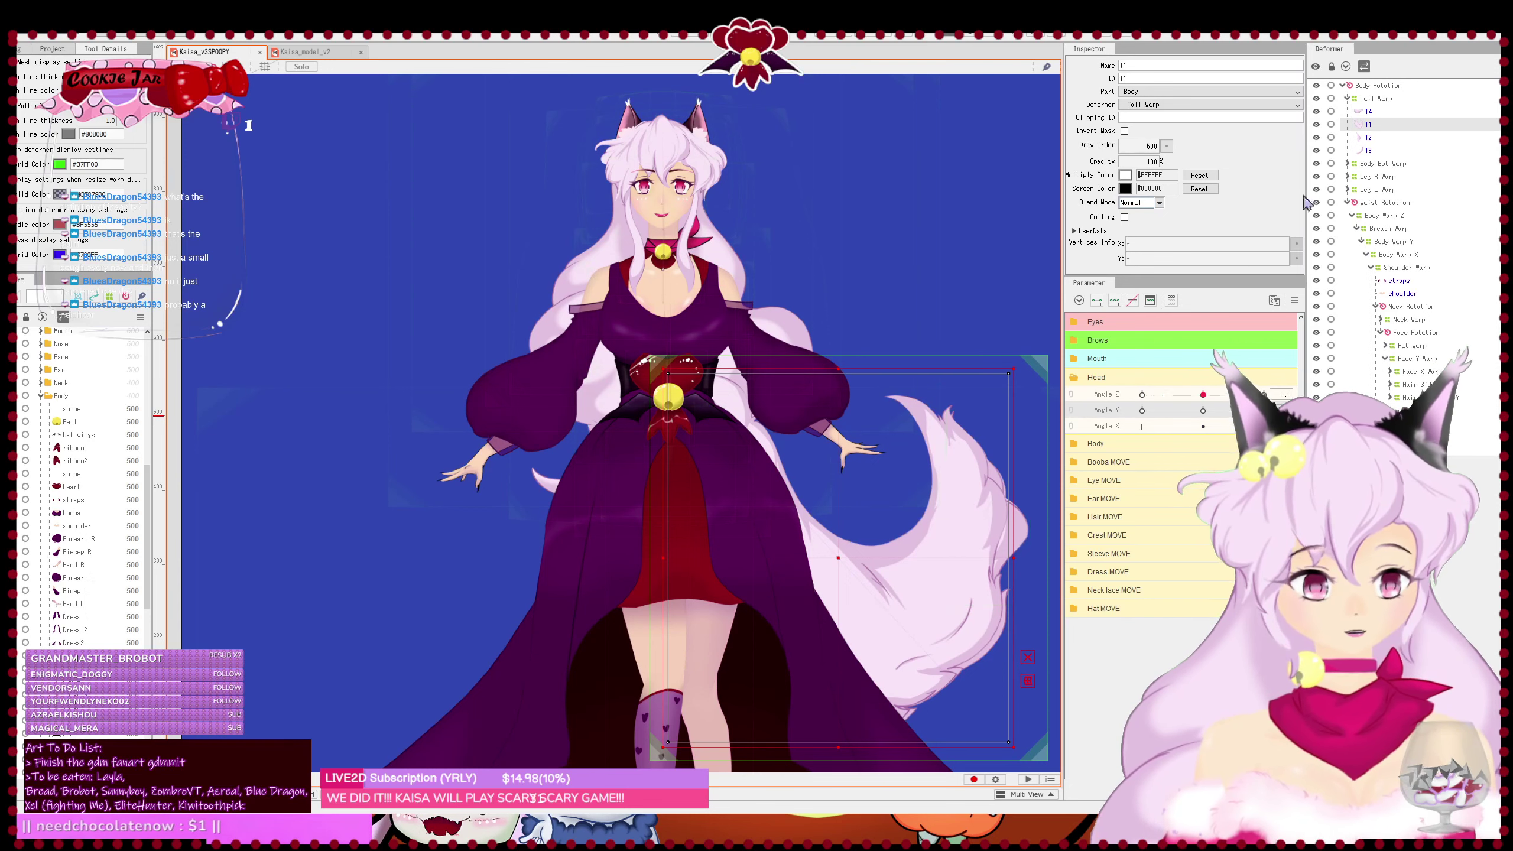
click(1407, 98)
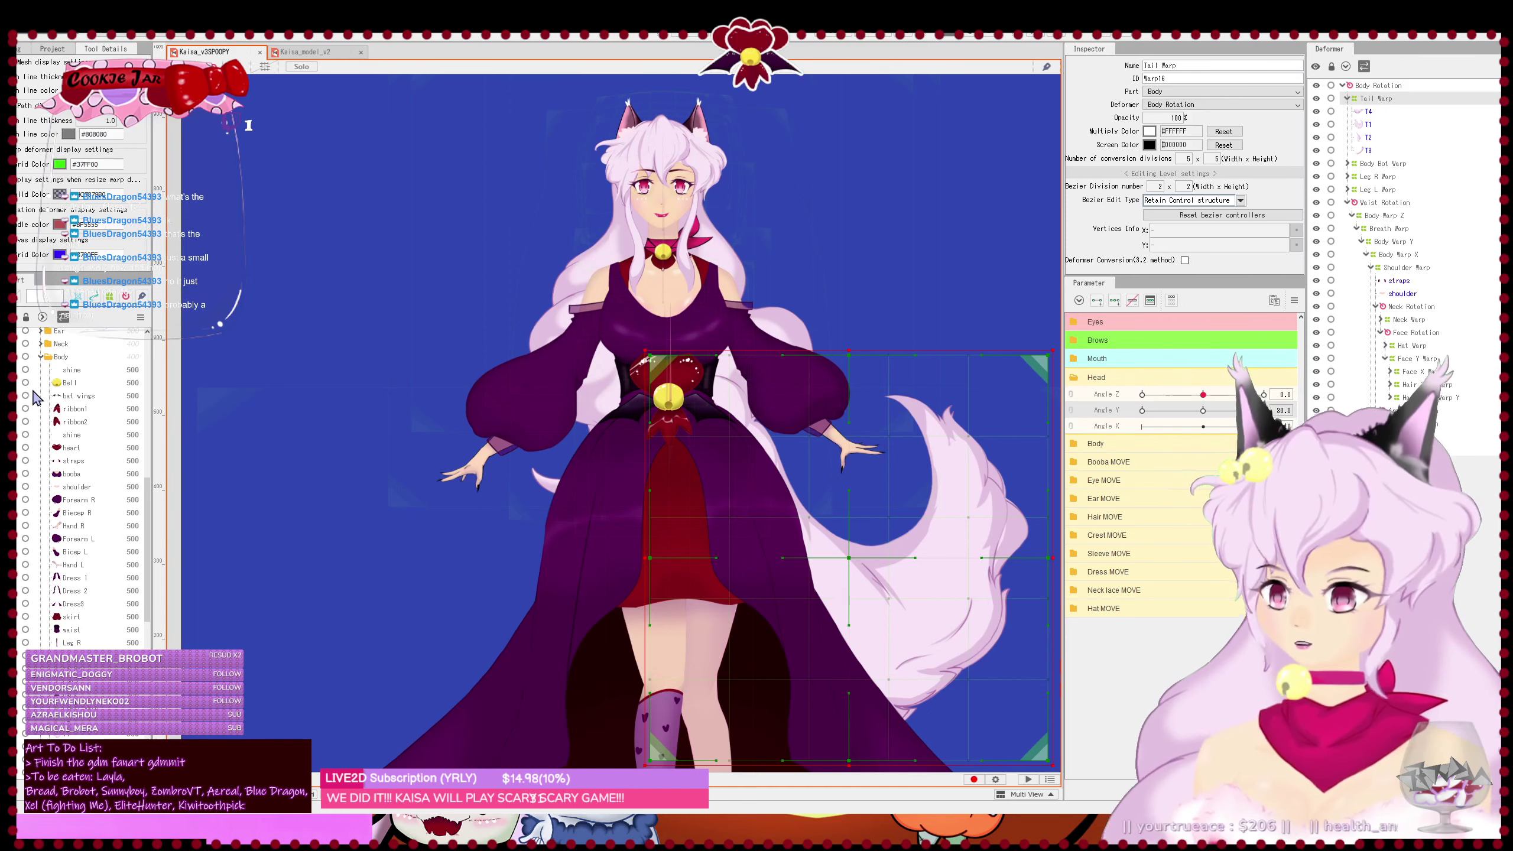
- Hide the Dress 1, Dress 2, Dress3 and skirt parts in the Body group
click(20, 359)
click(19, 360)
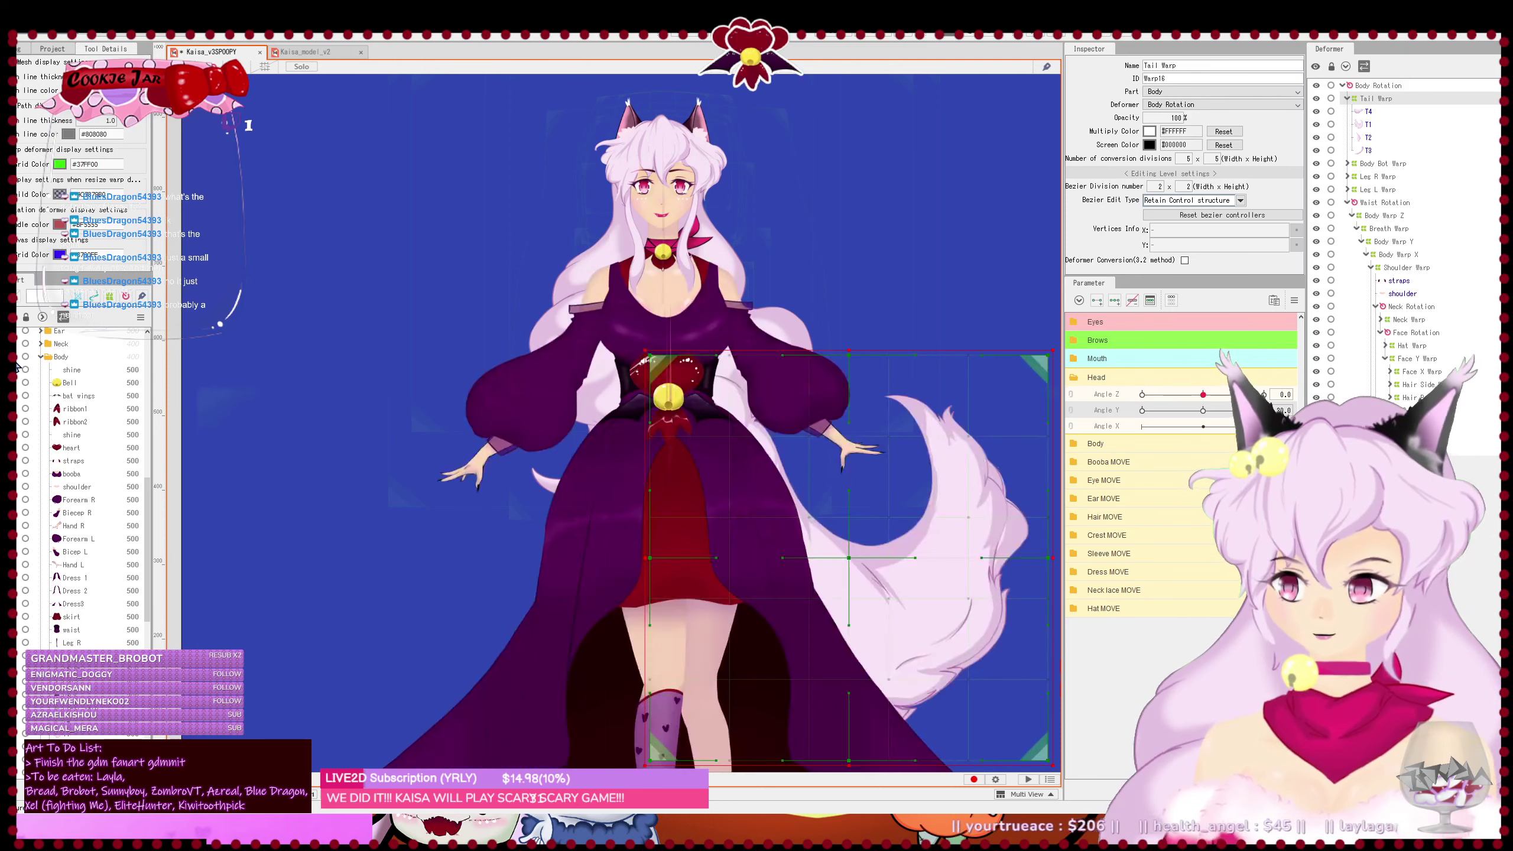
scroll(57, 429, down, 5)
scroll(57, 453, up, 1)
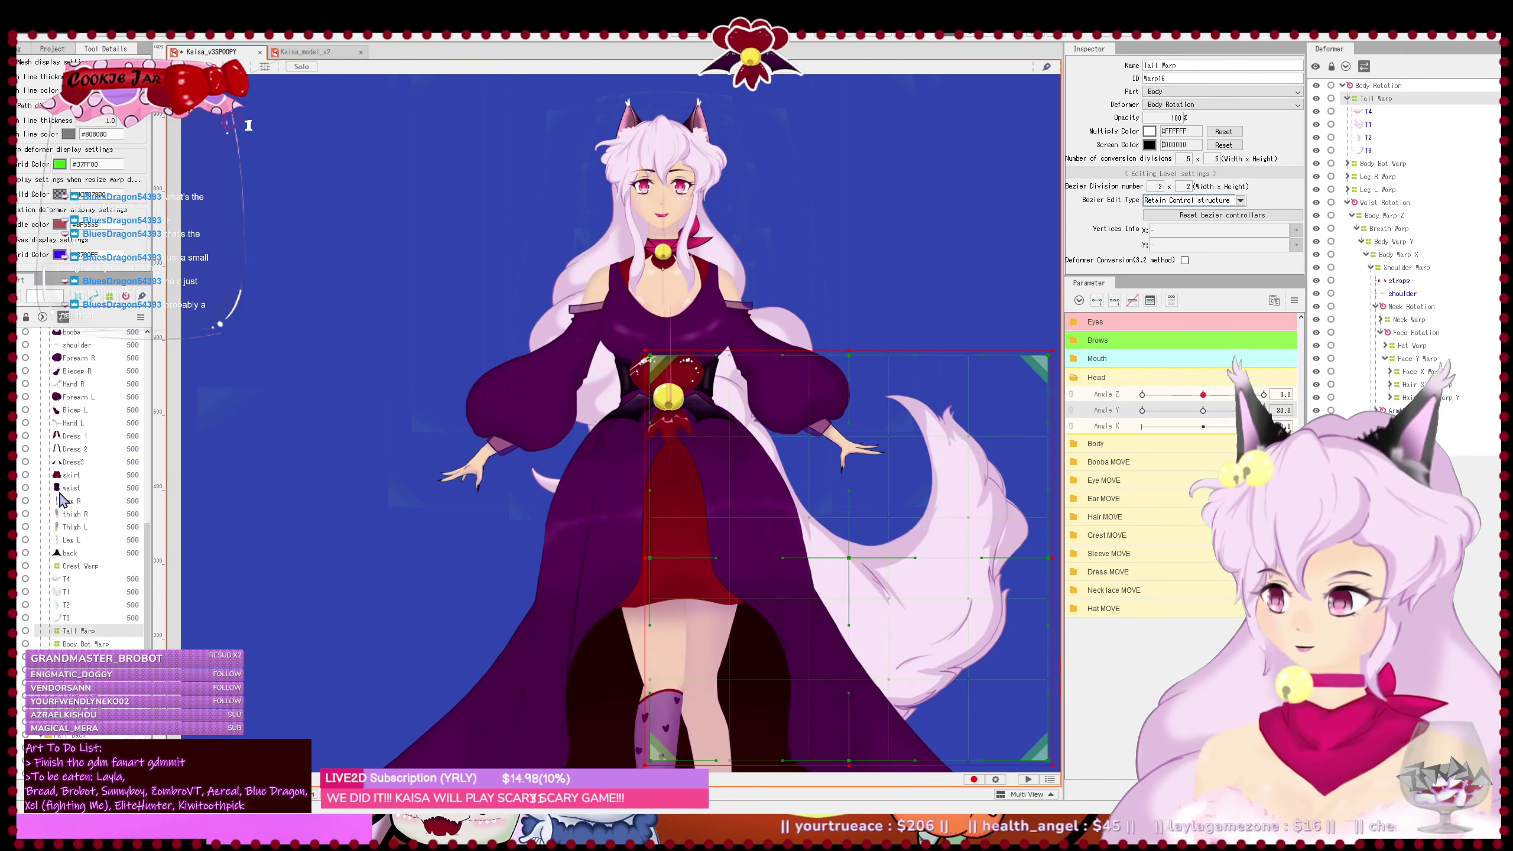
click(15, 436)
click(16, 449)
click(15, 462)
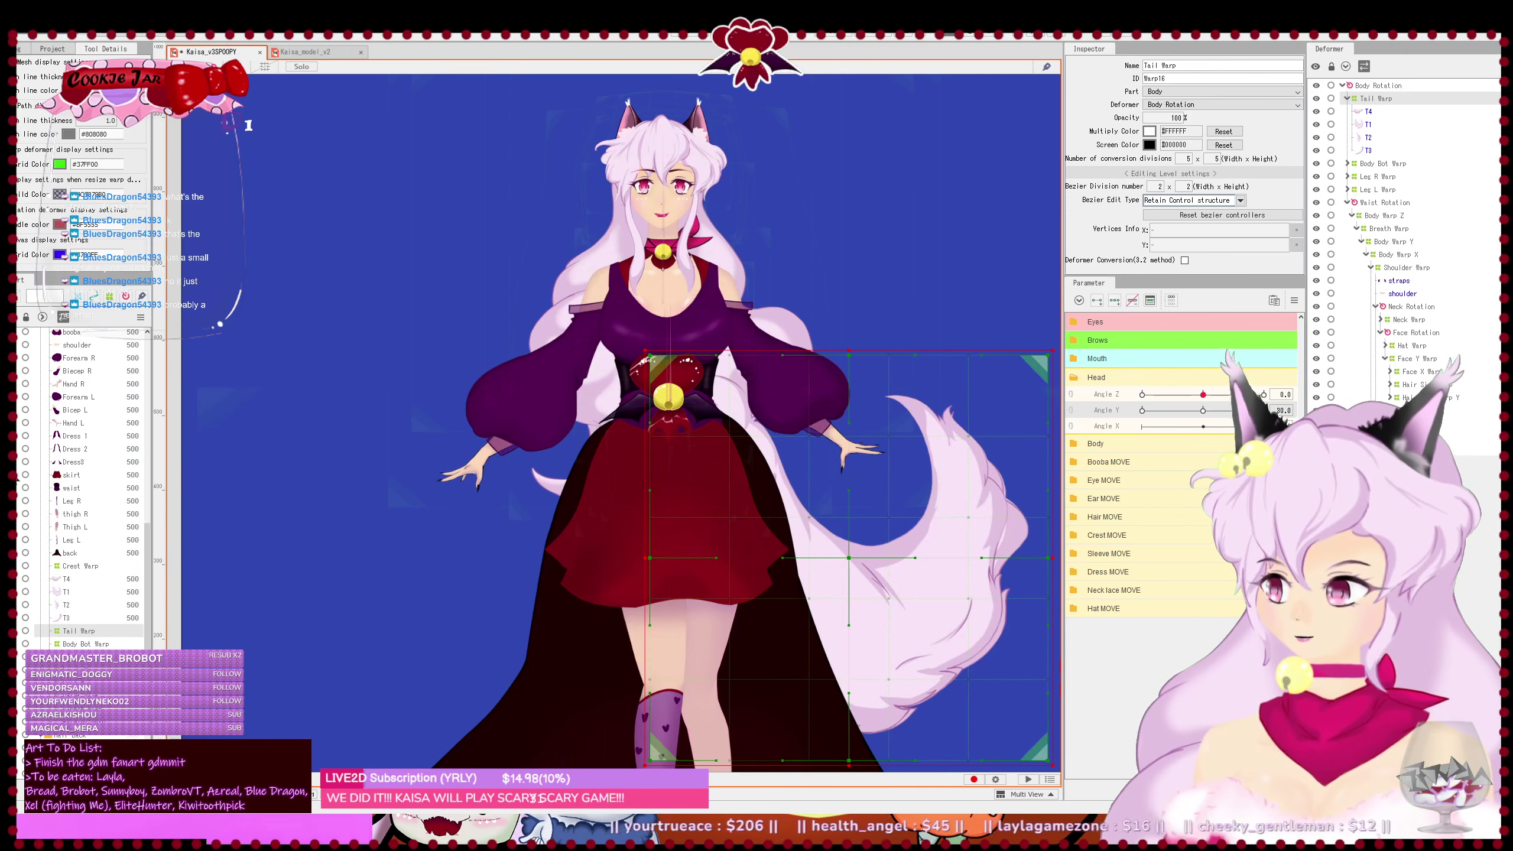
click(16, 475)
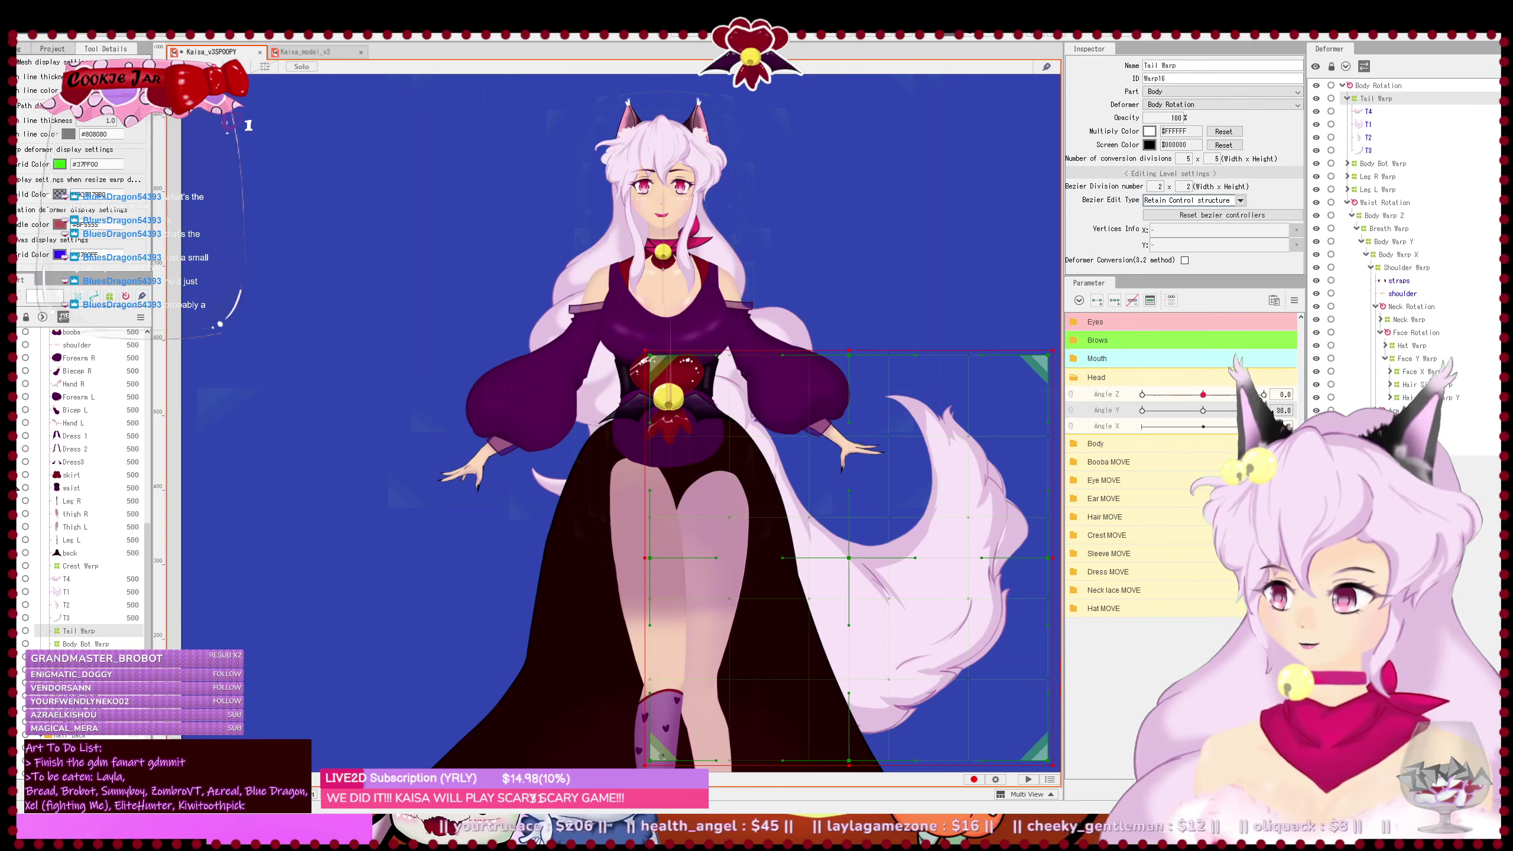
- Hide the waist, both legs, both thighs and the back part to uncover the whole tail
click(12, 478)
click(11, 491)
click(18, 488)
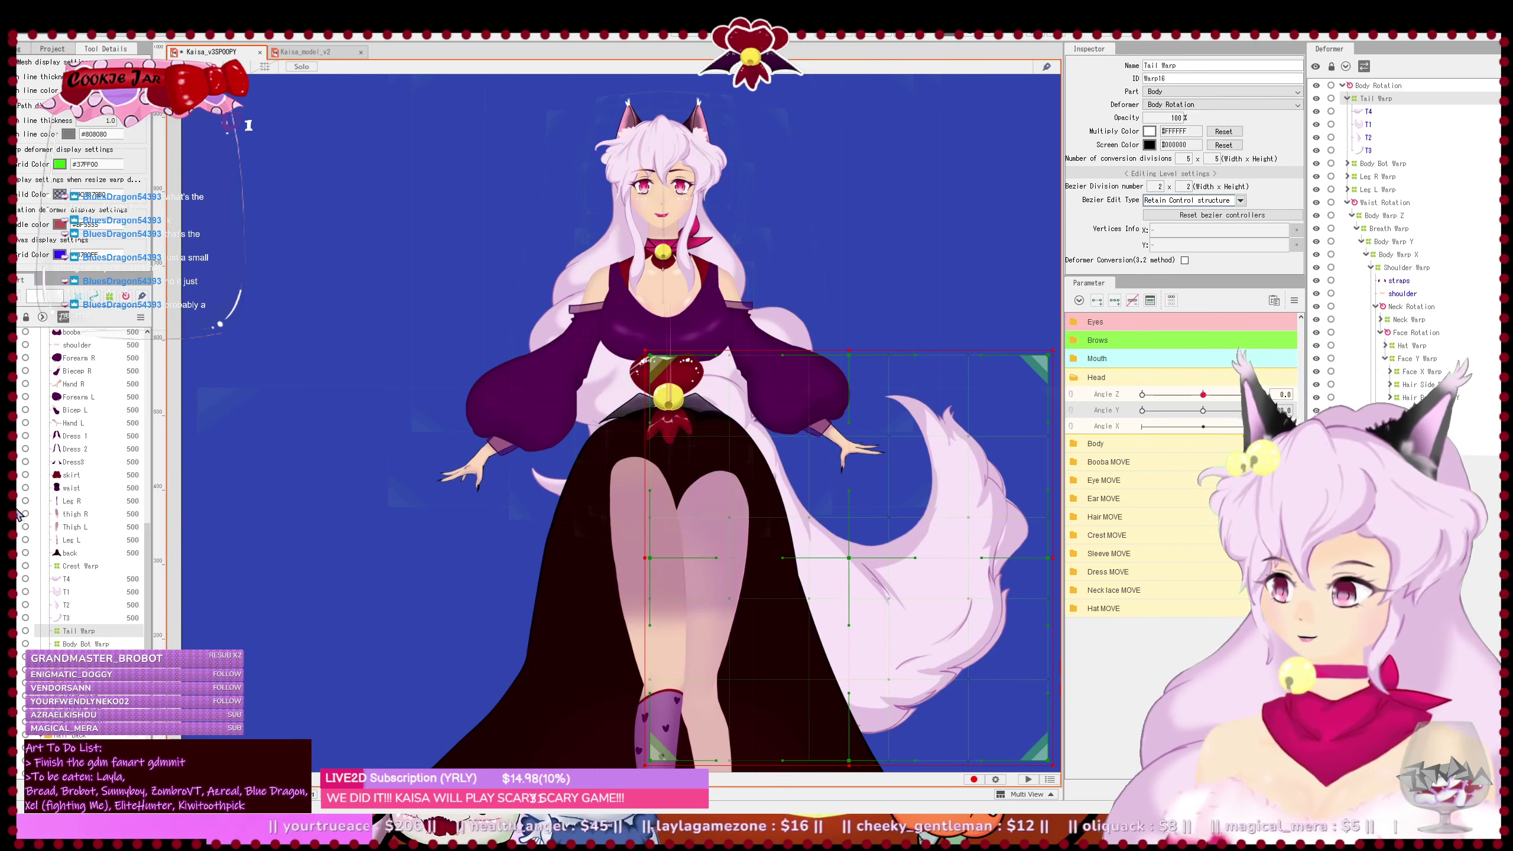
click(19, 501)
click(19, 514)
click(19, 527)
click(18, 540)
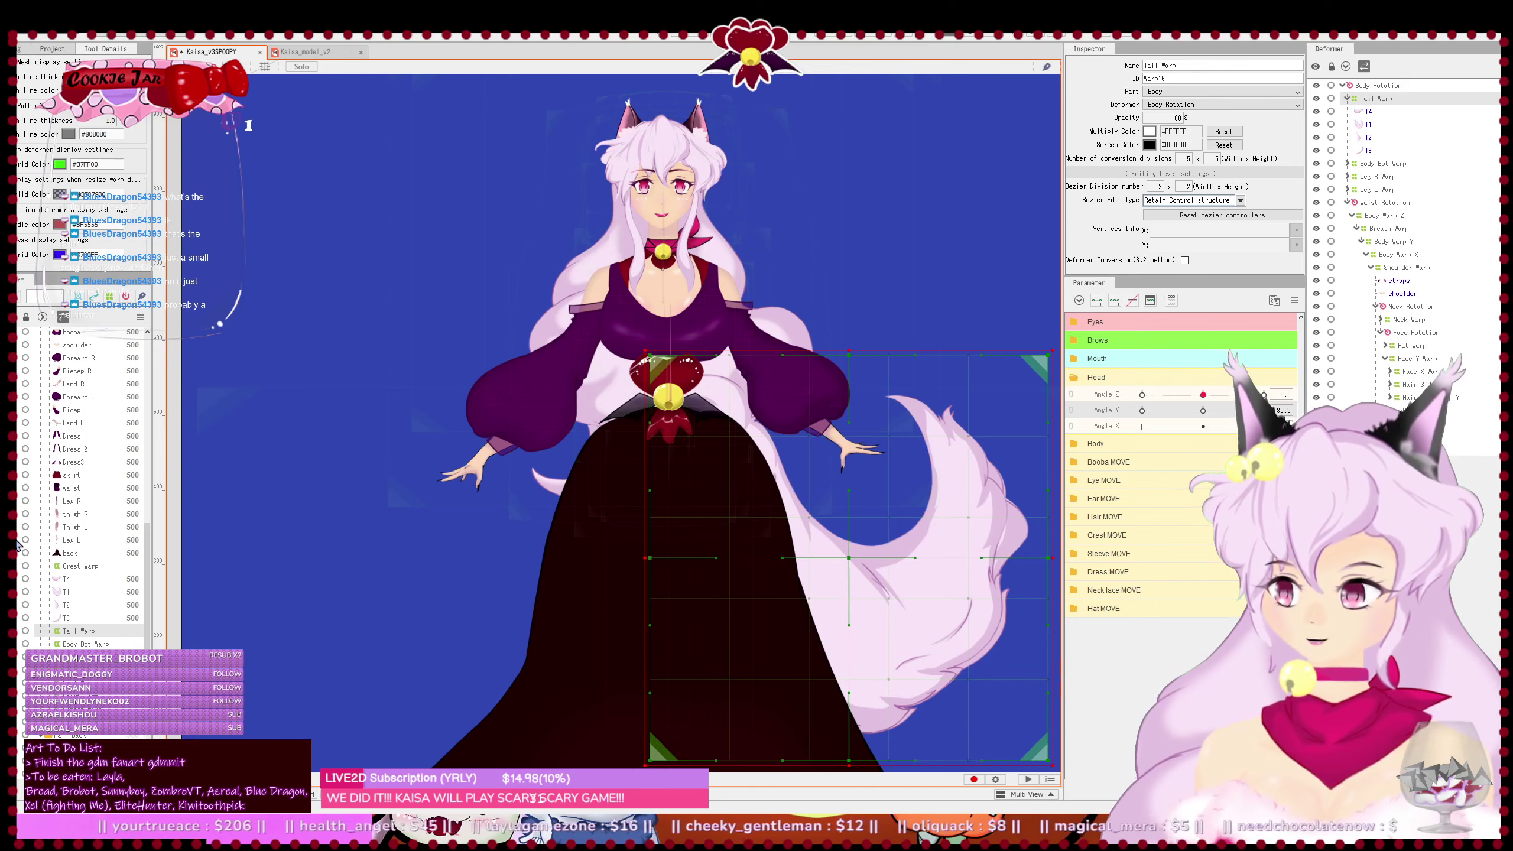
click(19, 555)
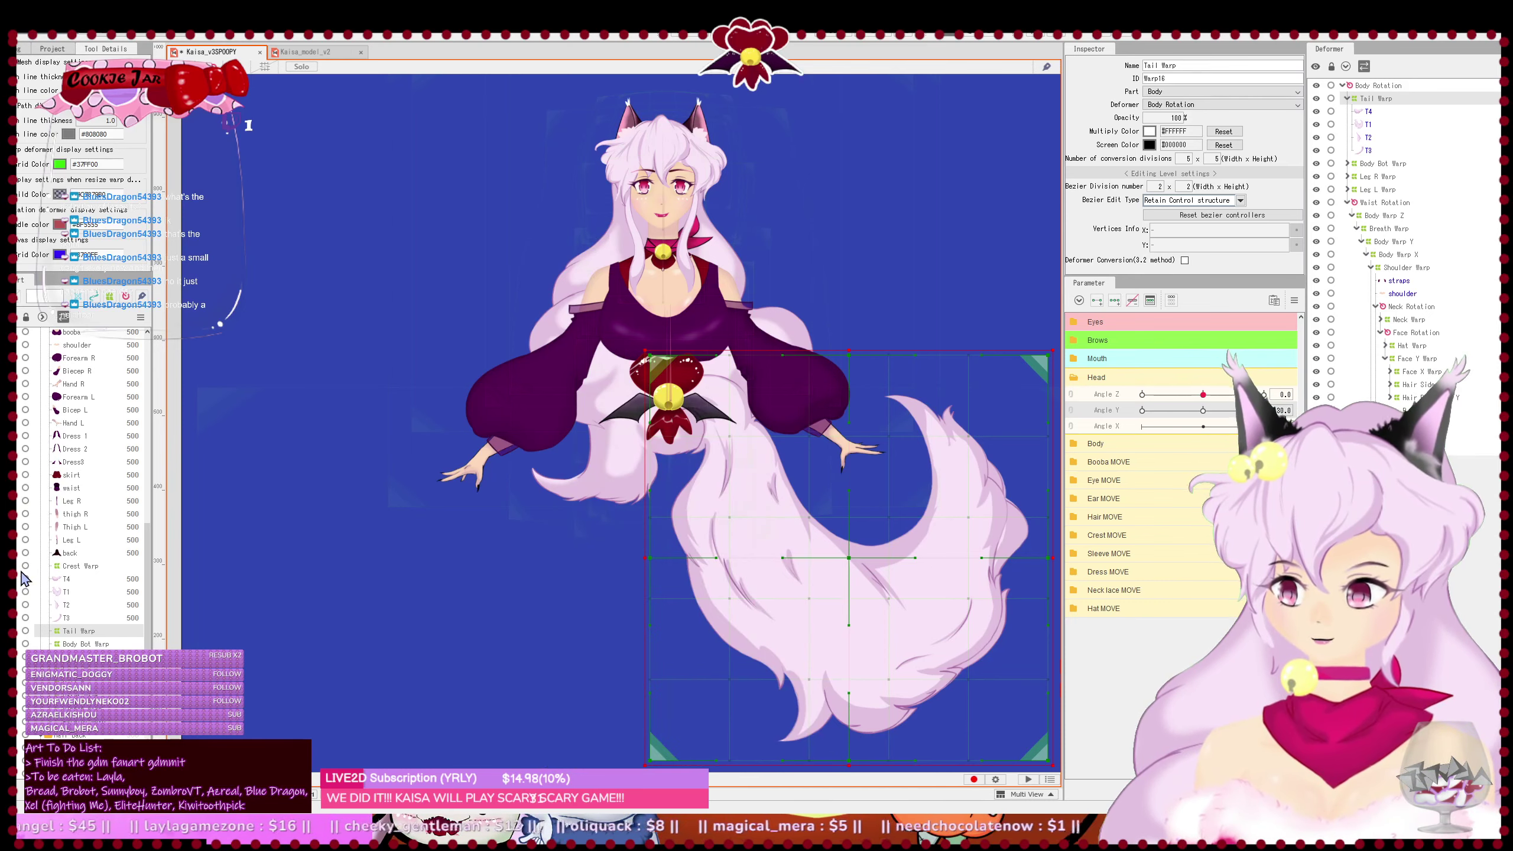
- Rotate the Tail Warp slightly counterclockwise and shift it a little away from the body
scroll(866, 622, up, 2)
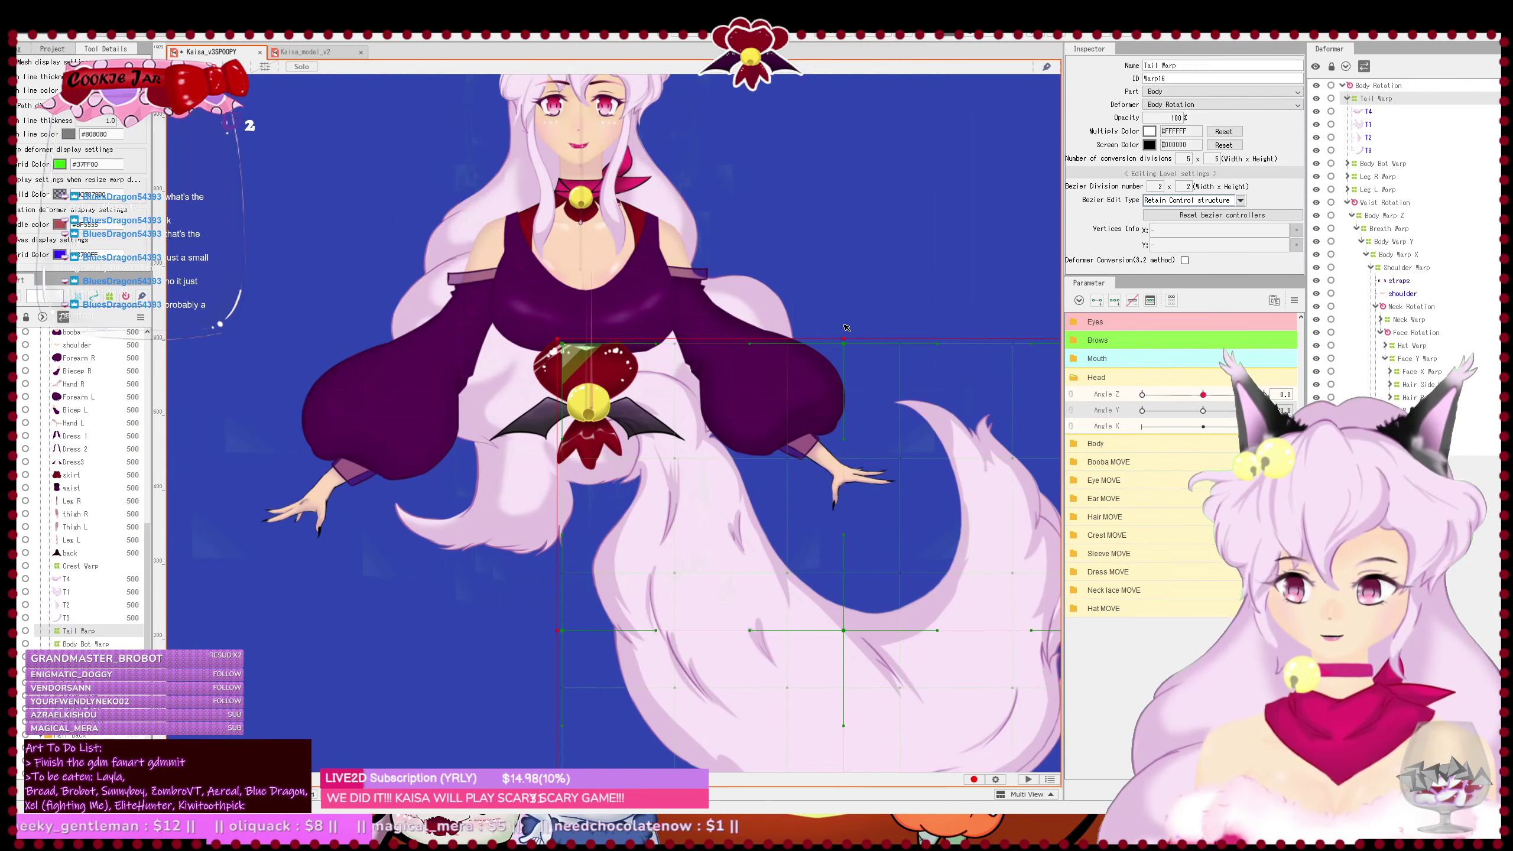
drag(545, 332, 506, 388)
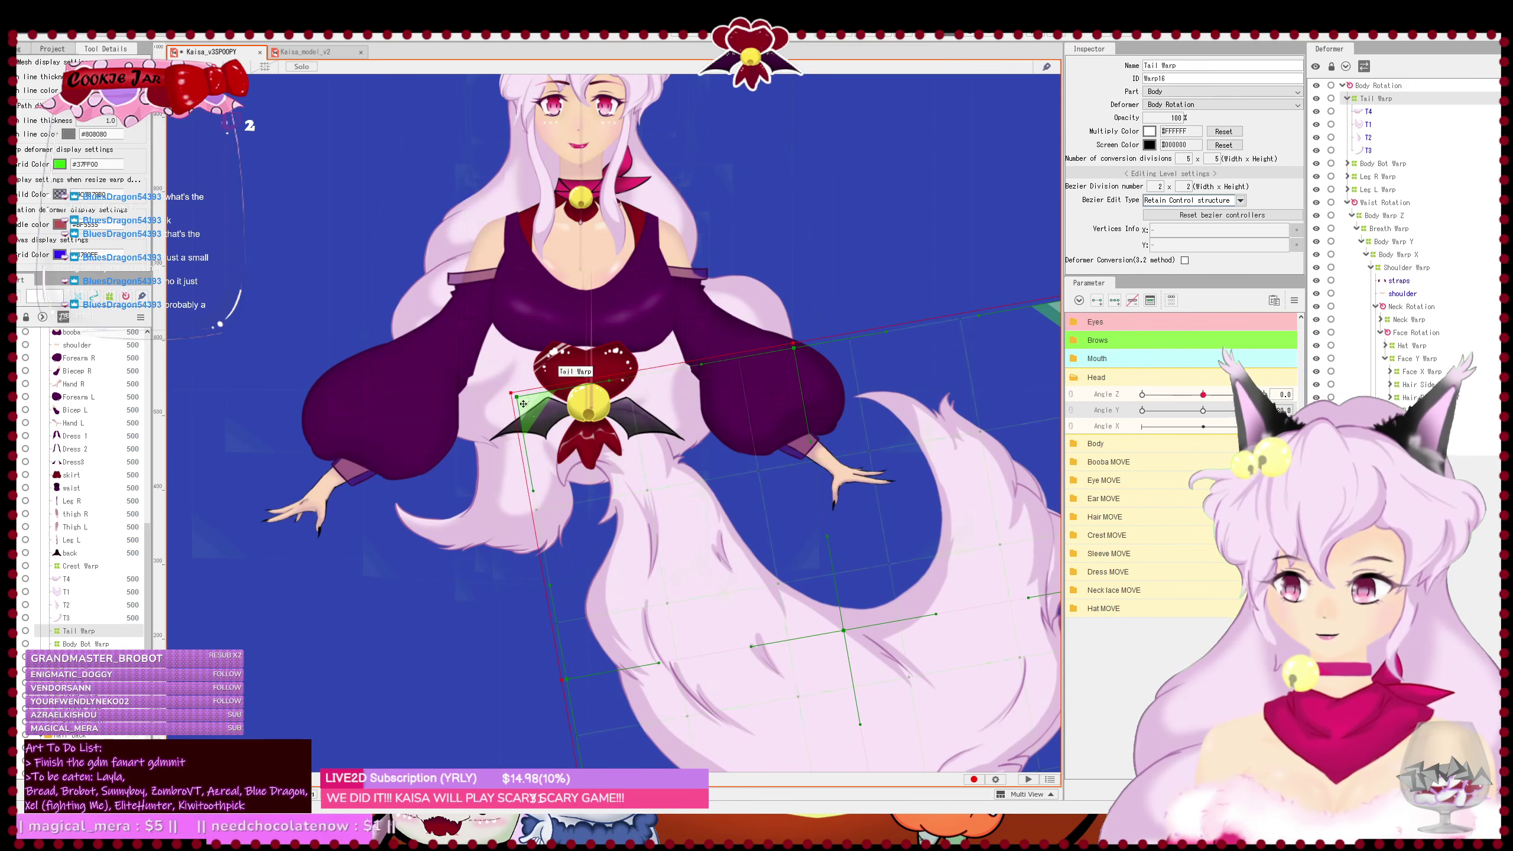
drag(842, 632, 850, 672)
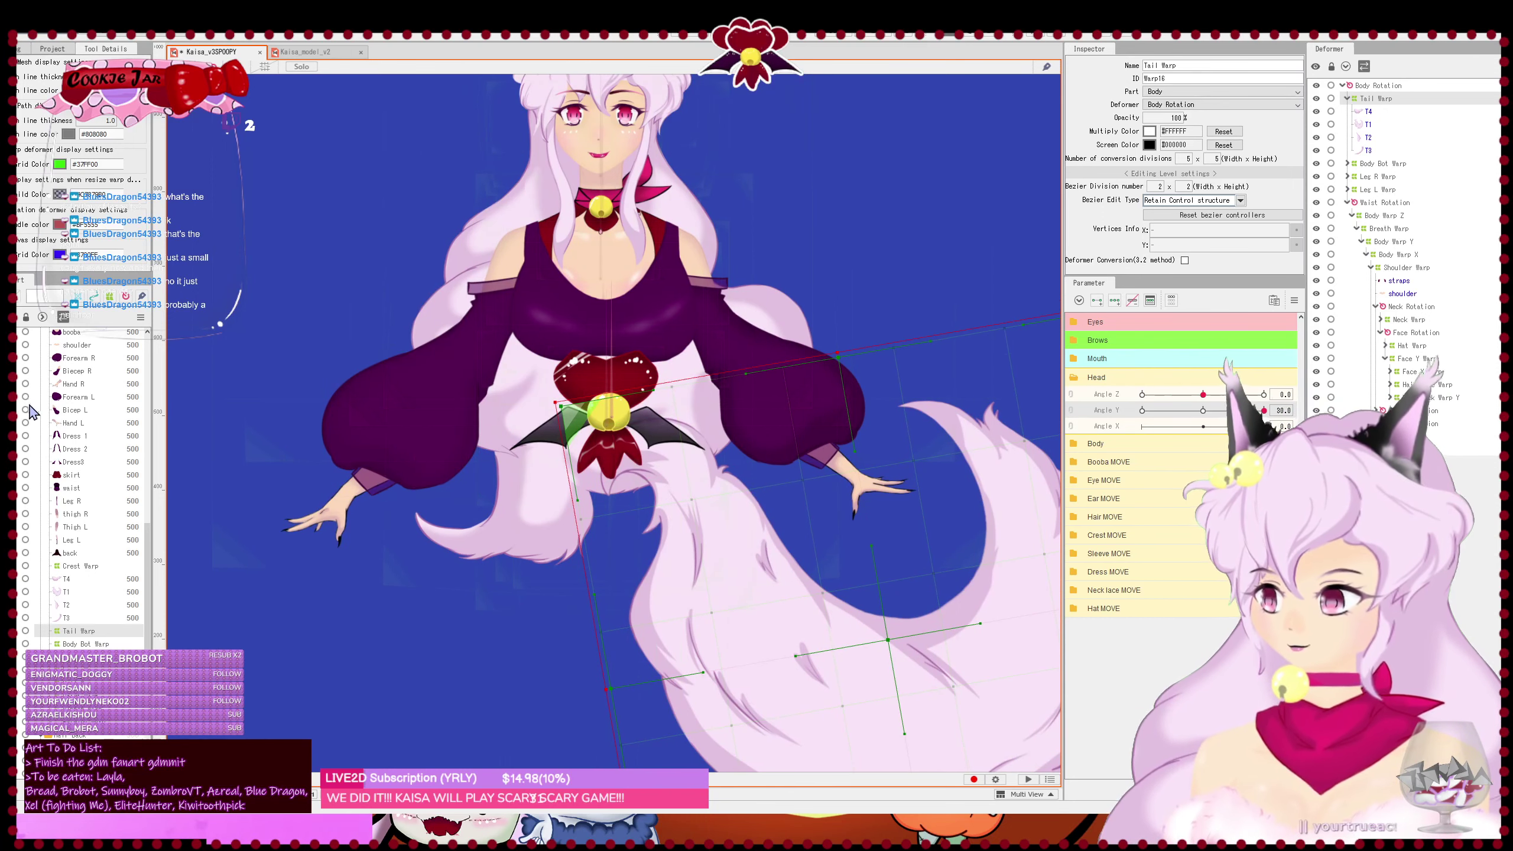
- Show the back part again and check it and the thighs against the rotated tail
click(21, 554)
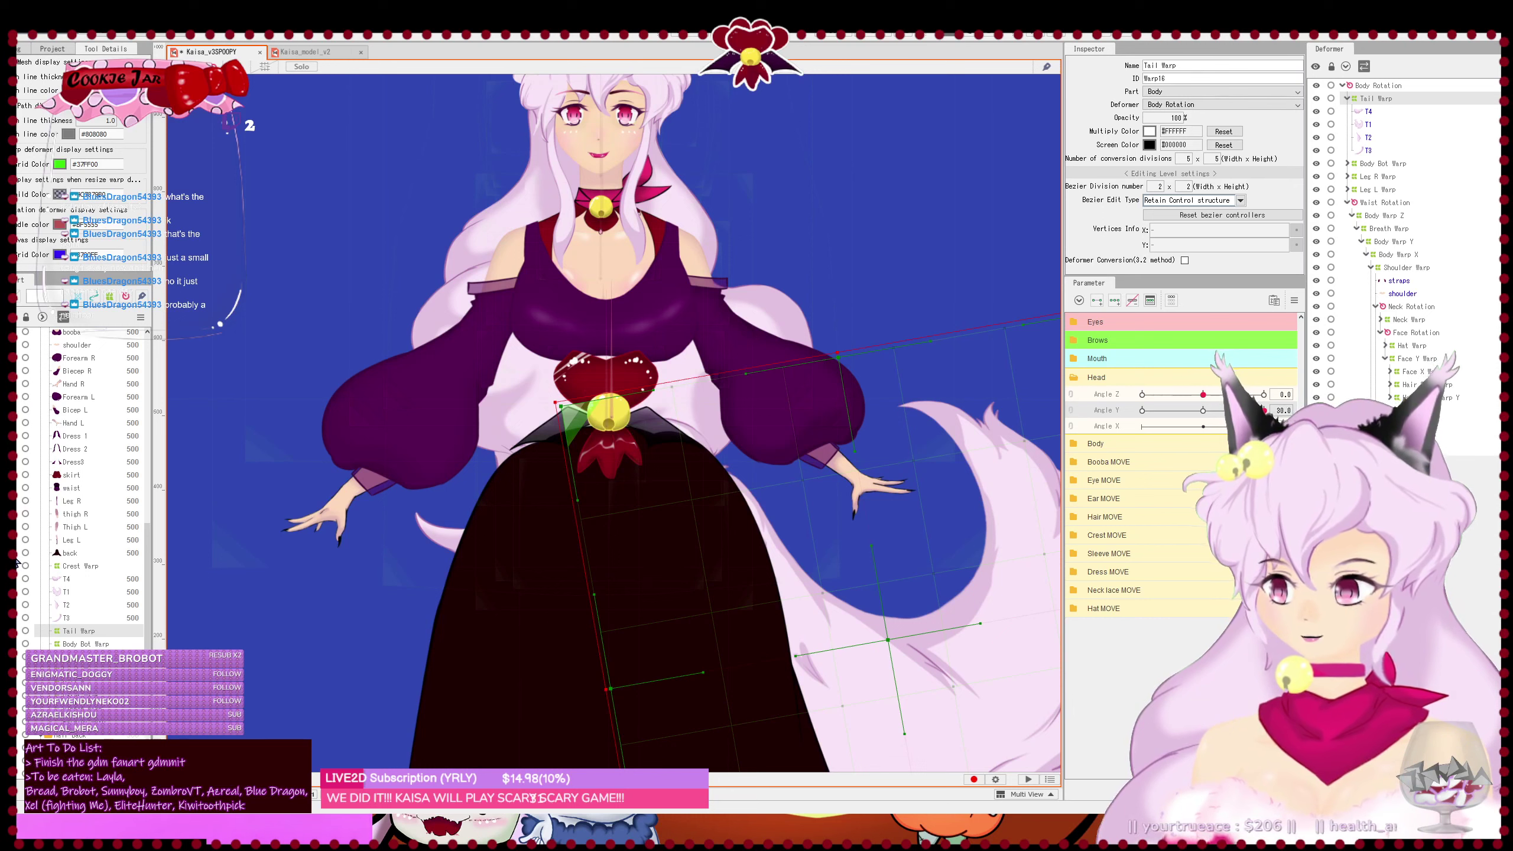
click(21, 554)
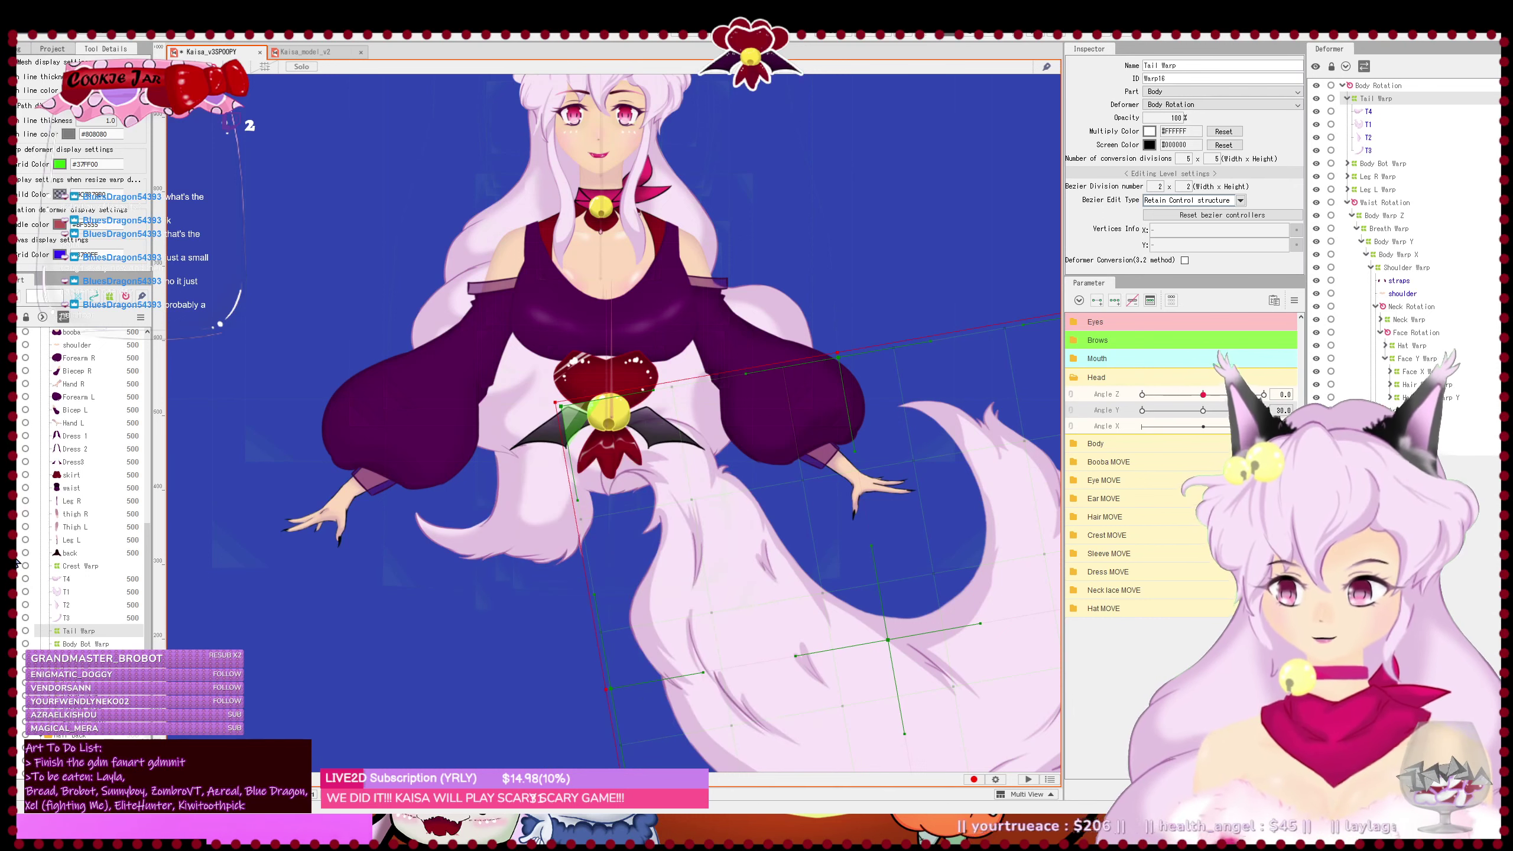
click(22, 554)
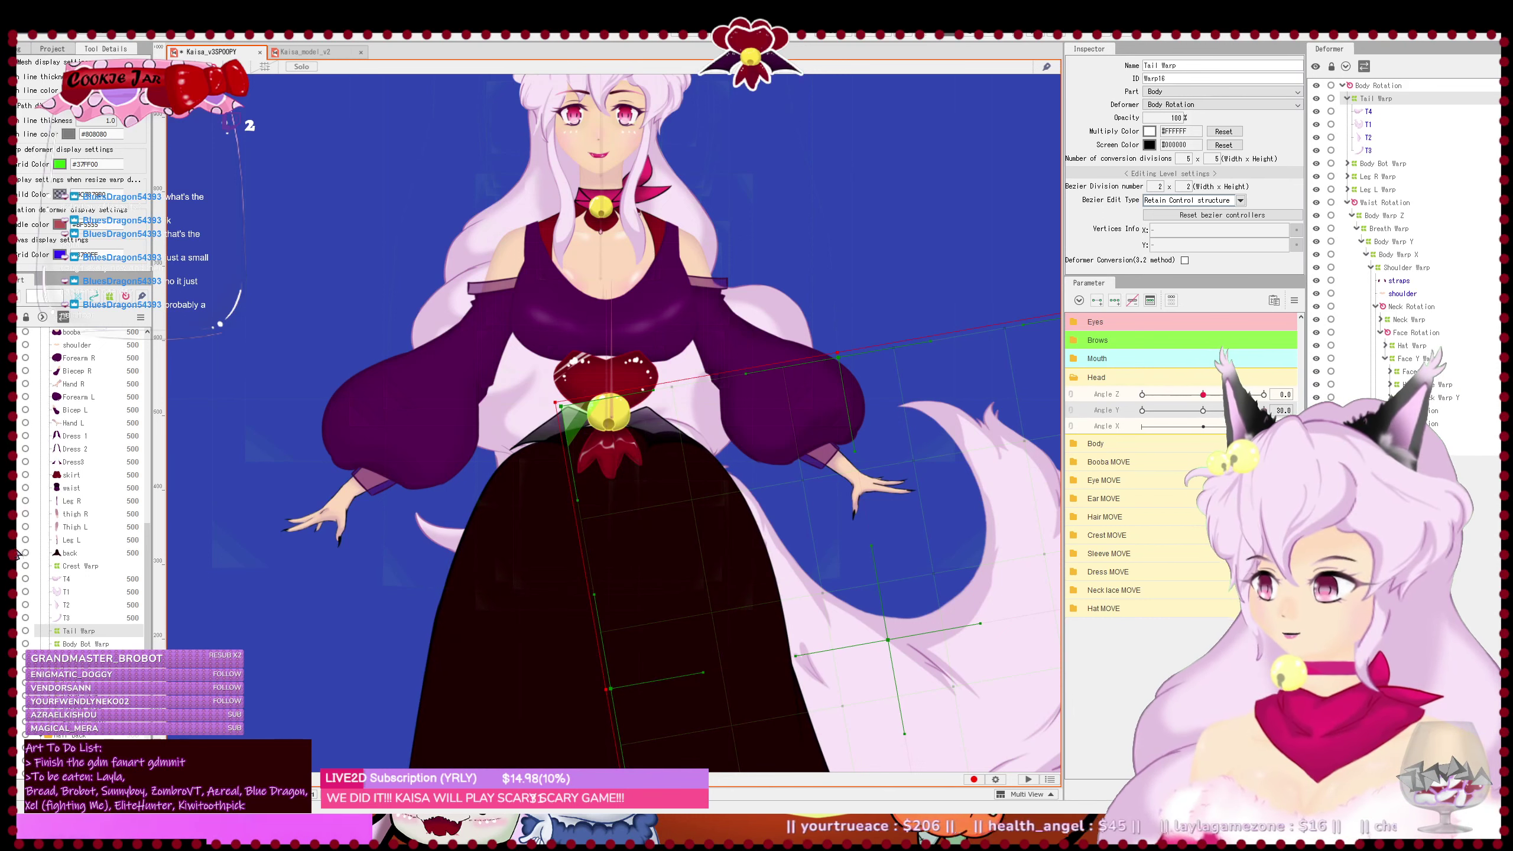
click(19, 528)
click(18, 515)
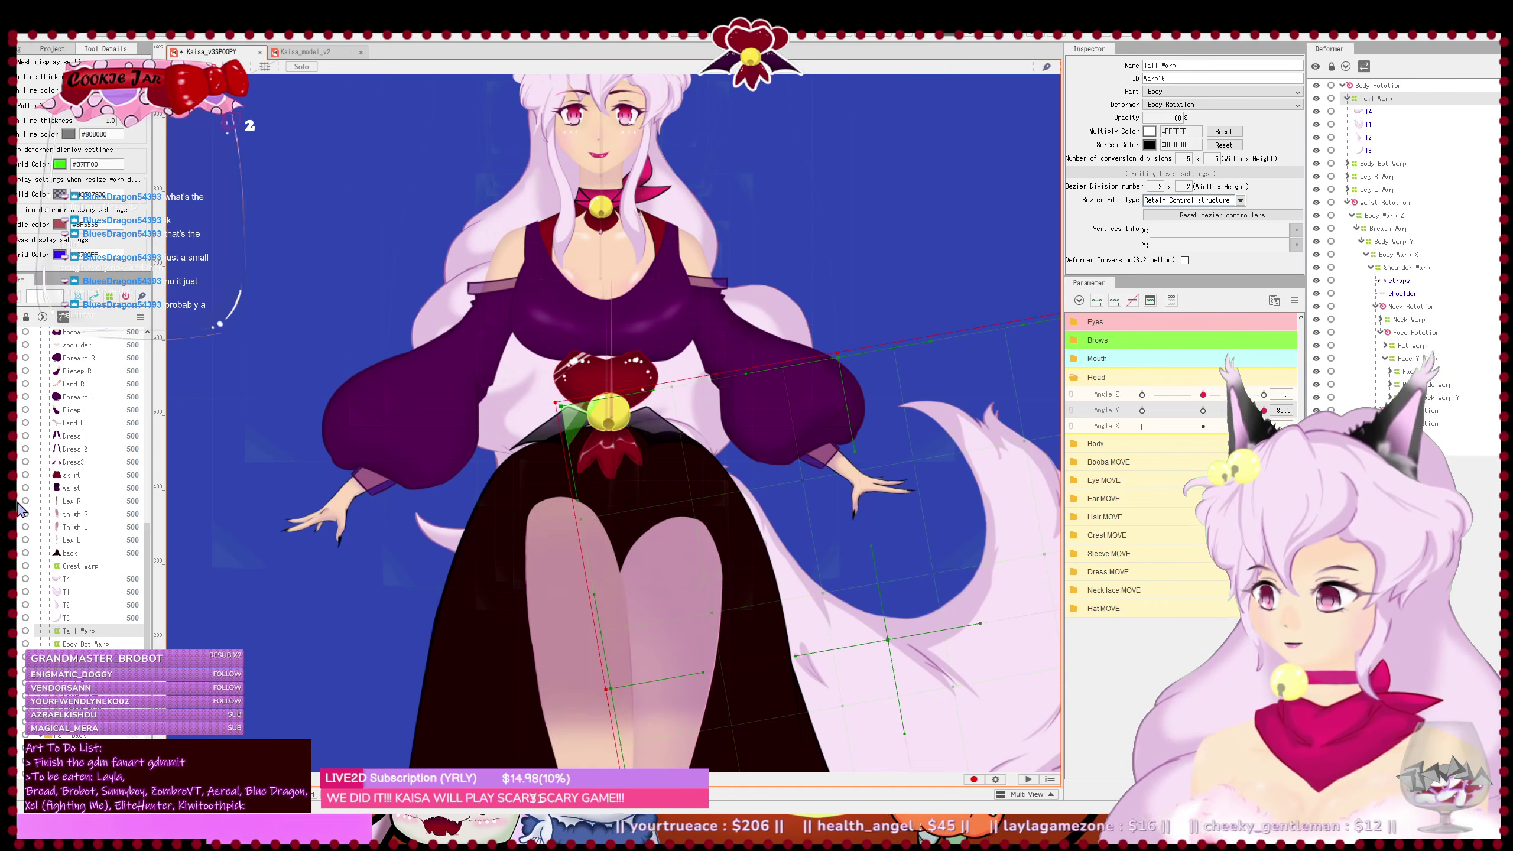
click(20, 527)
click(20, 515)
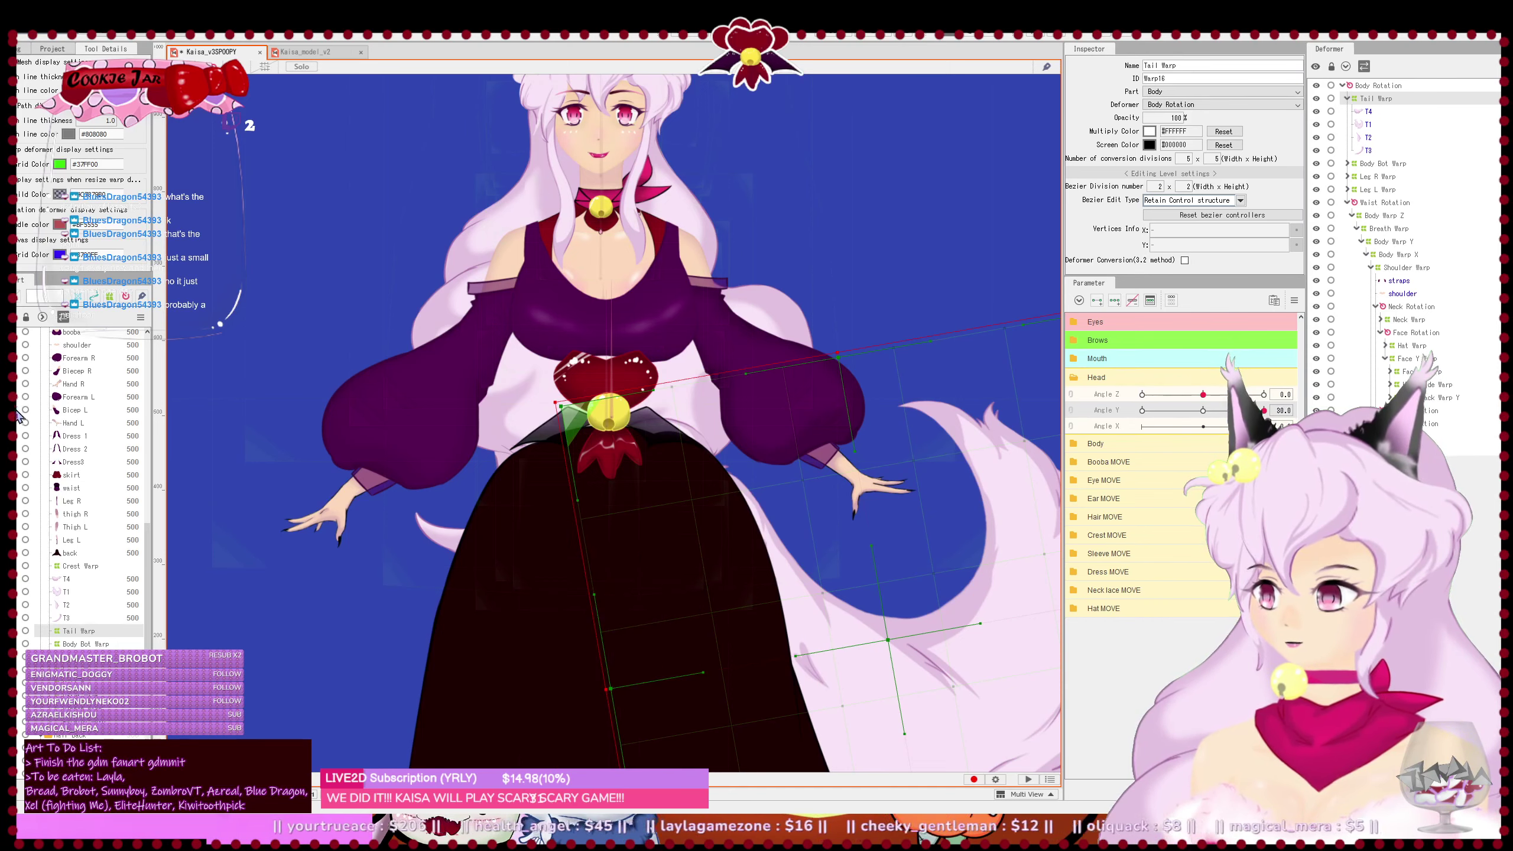
- Show the dress, skirt, waist, thigh and leg parts in the Body group again
click(17, 445)
click(18, 462)
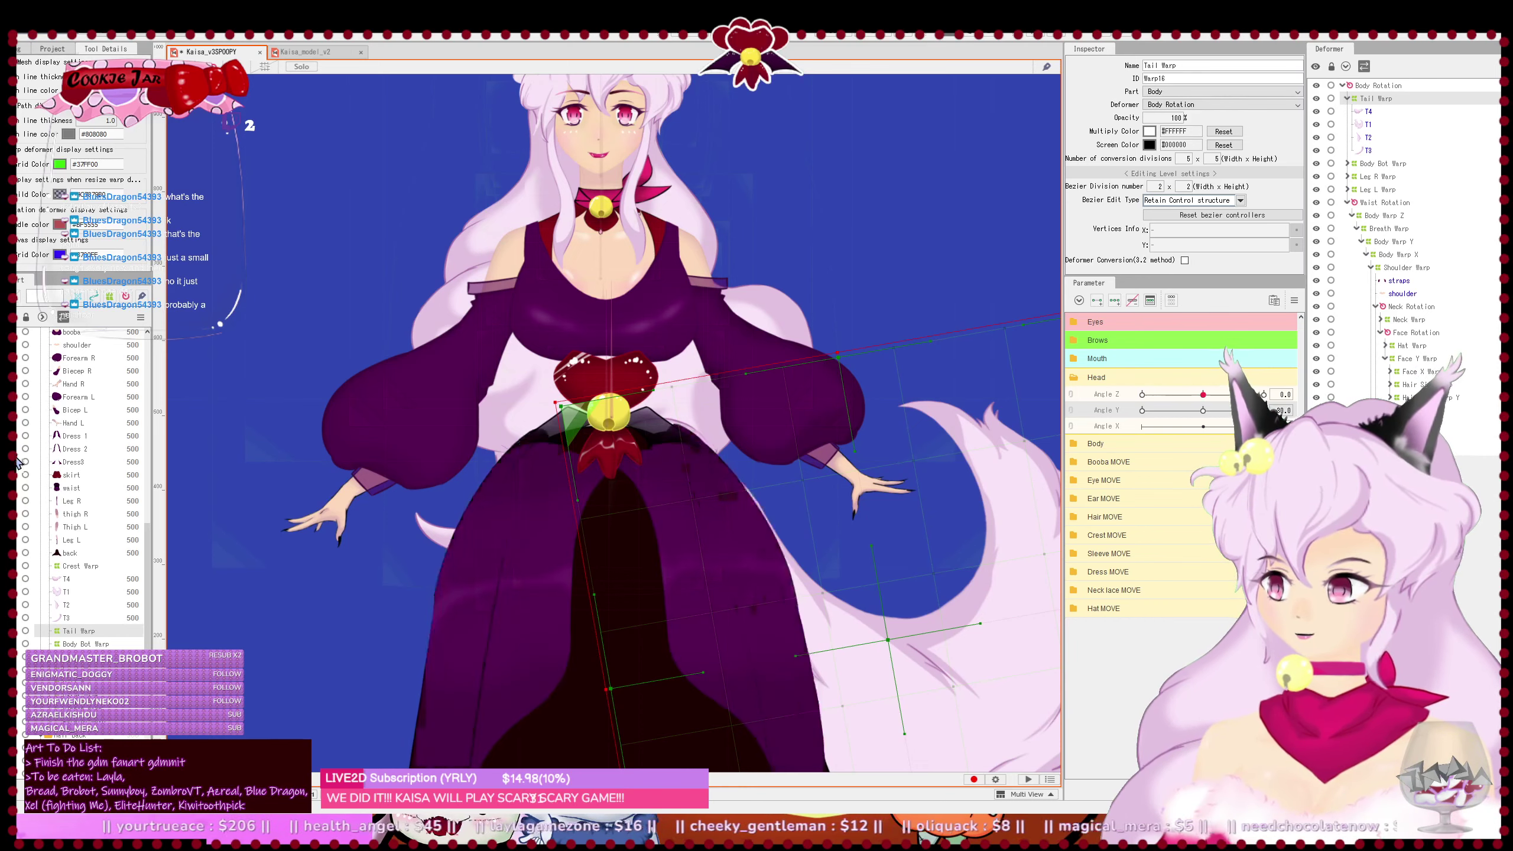
click(18, 475)
click(18, 488)
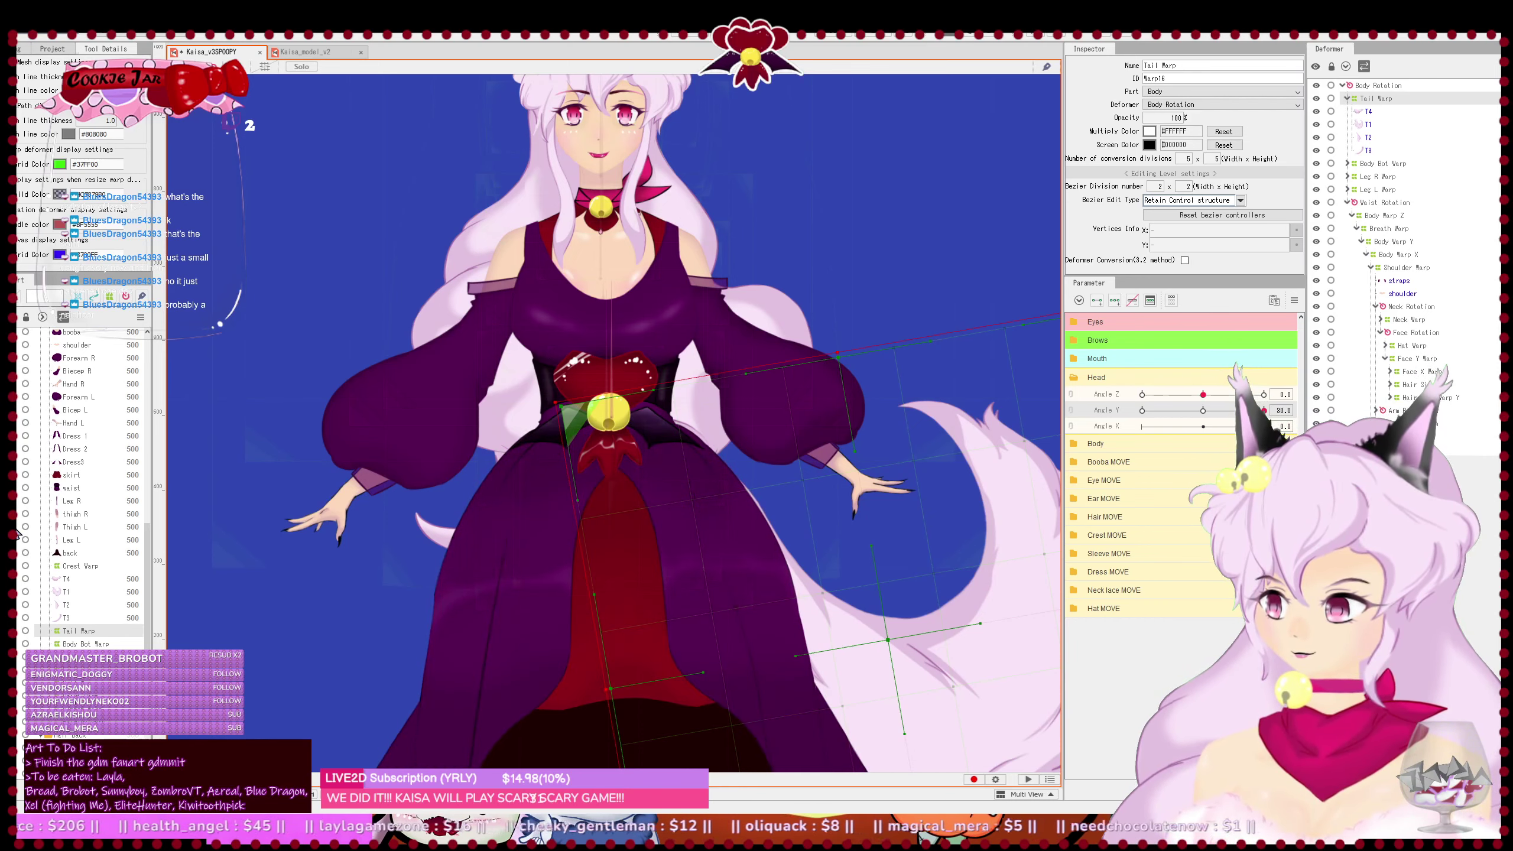
click(18, 527)
click(18, 536)
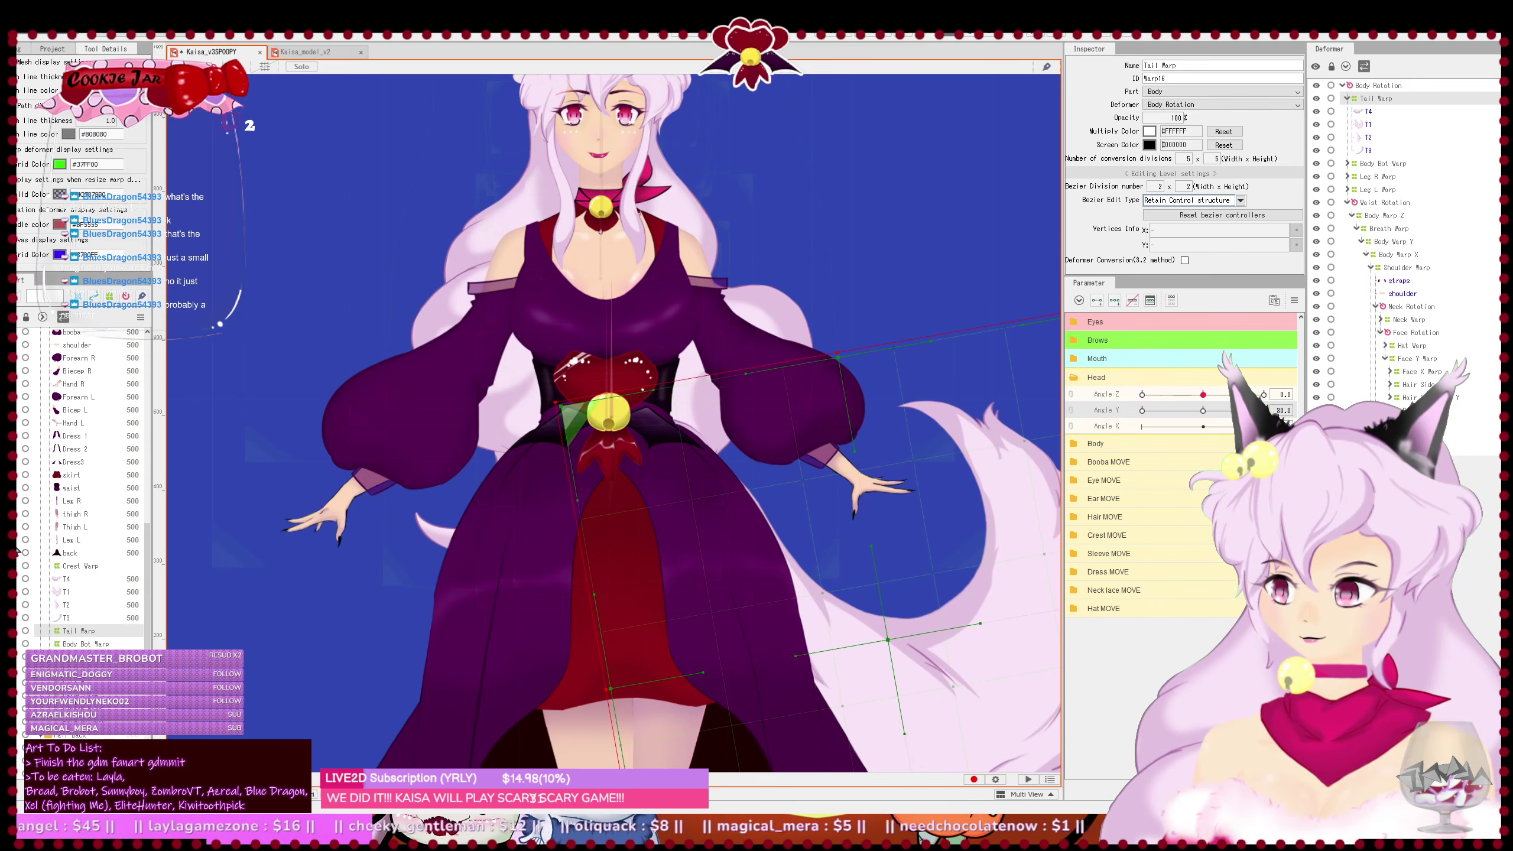
- Review the full figure with the repositioned tail and save the model
scroll(519, 545, up, 3)
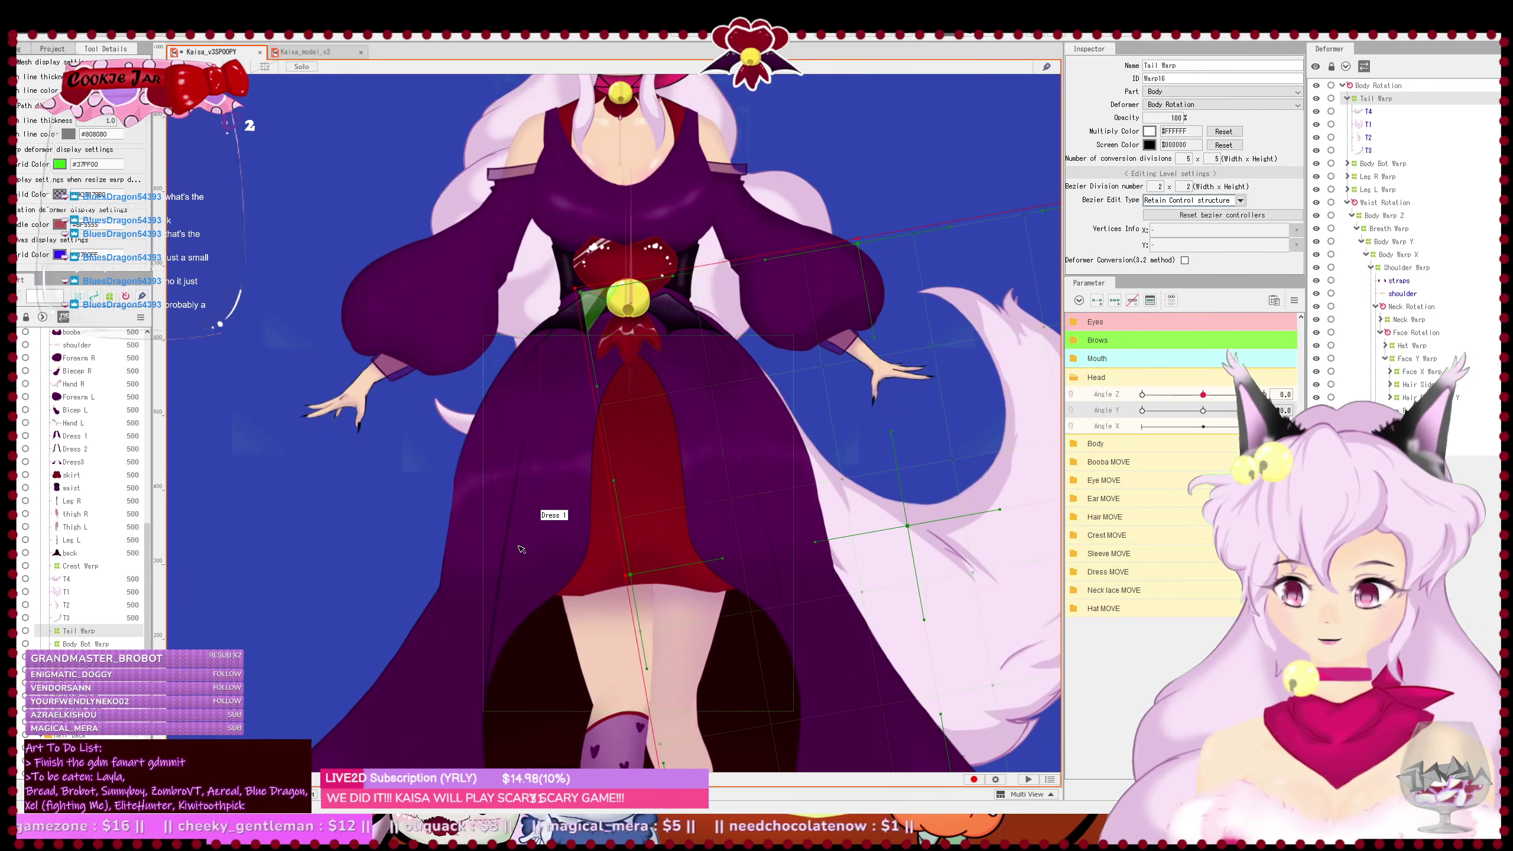
scroll(520, 545, down, 3)
scroll(517, 508, down, 2)
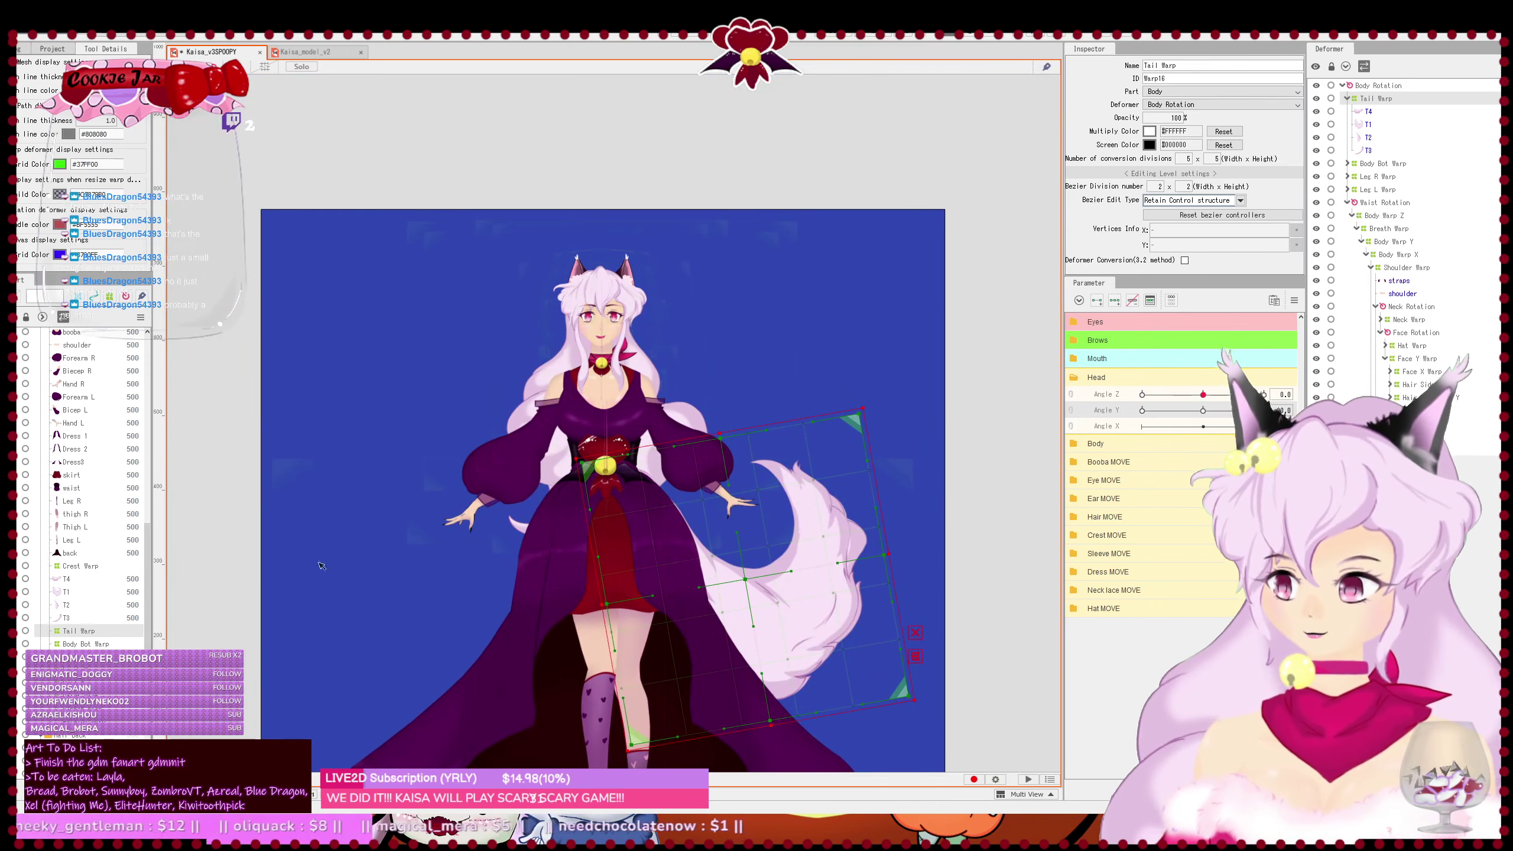
key(ctrl+s)
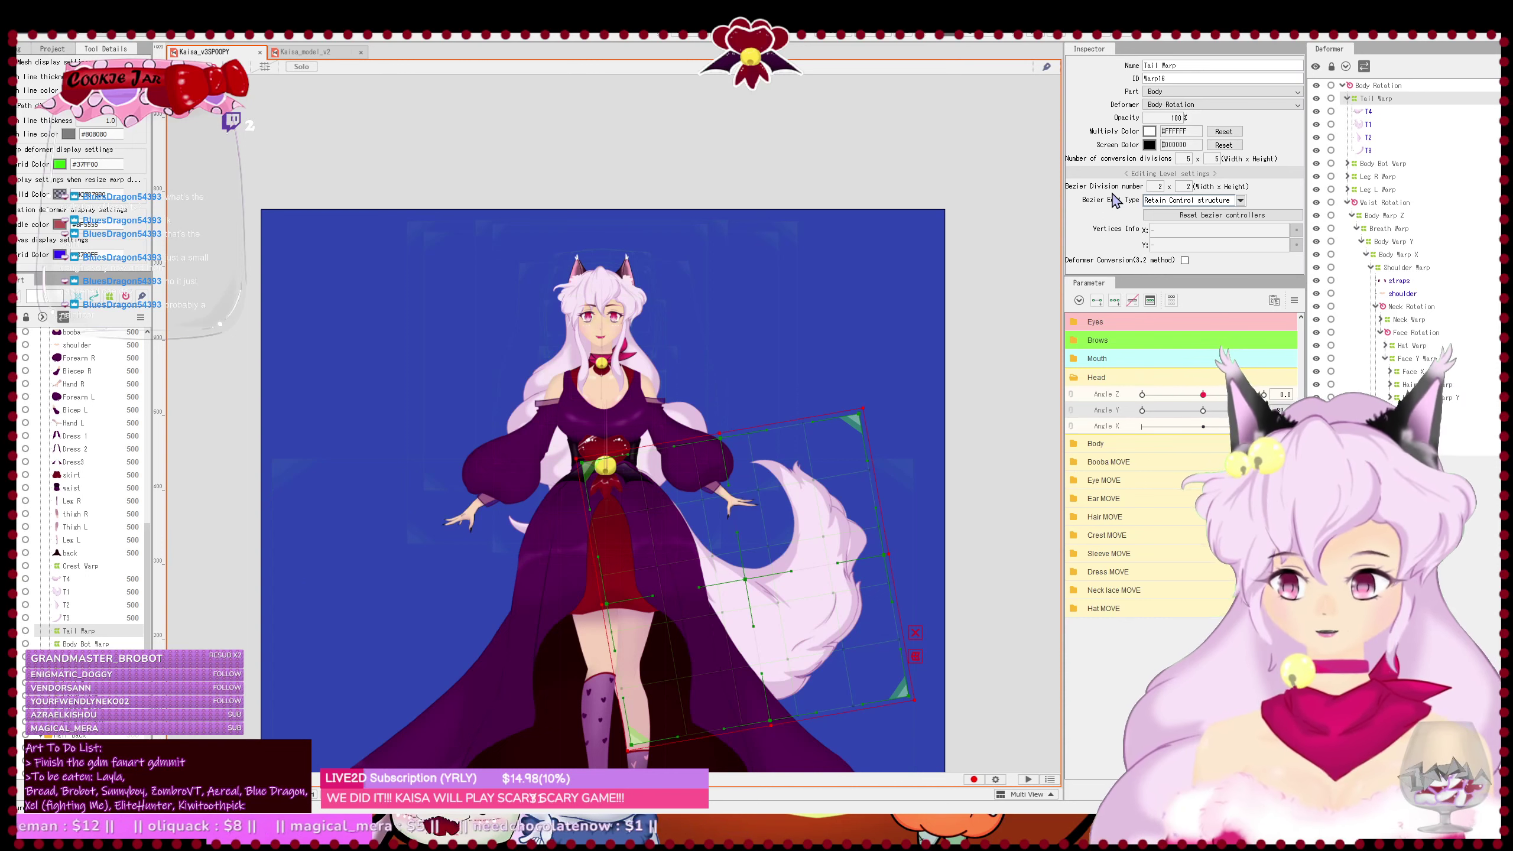
- Select Tail Warp and collapse its group in the deformer hierarchy
click(1349, 99)
click(1398, 154)
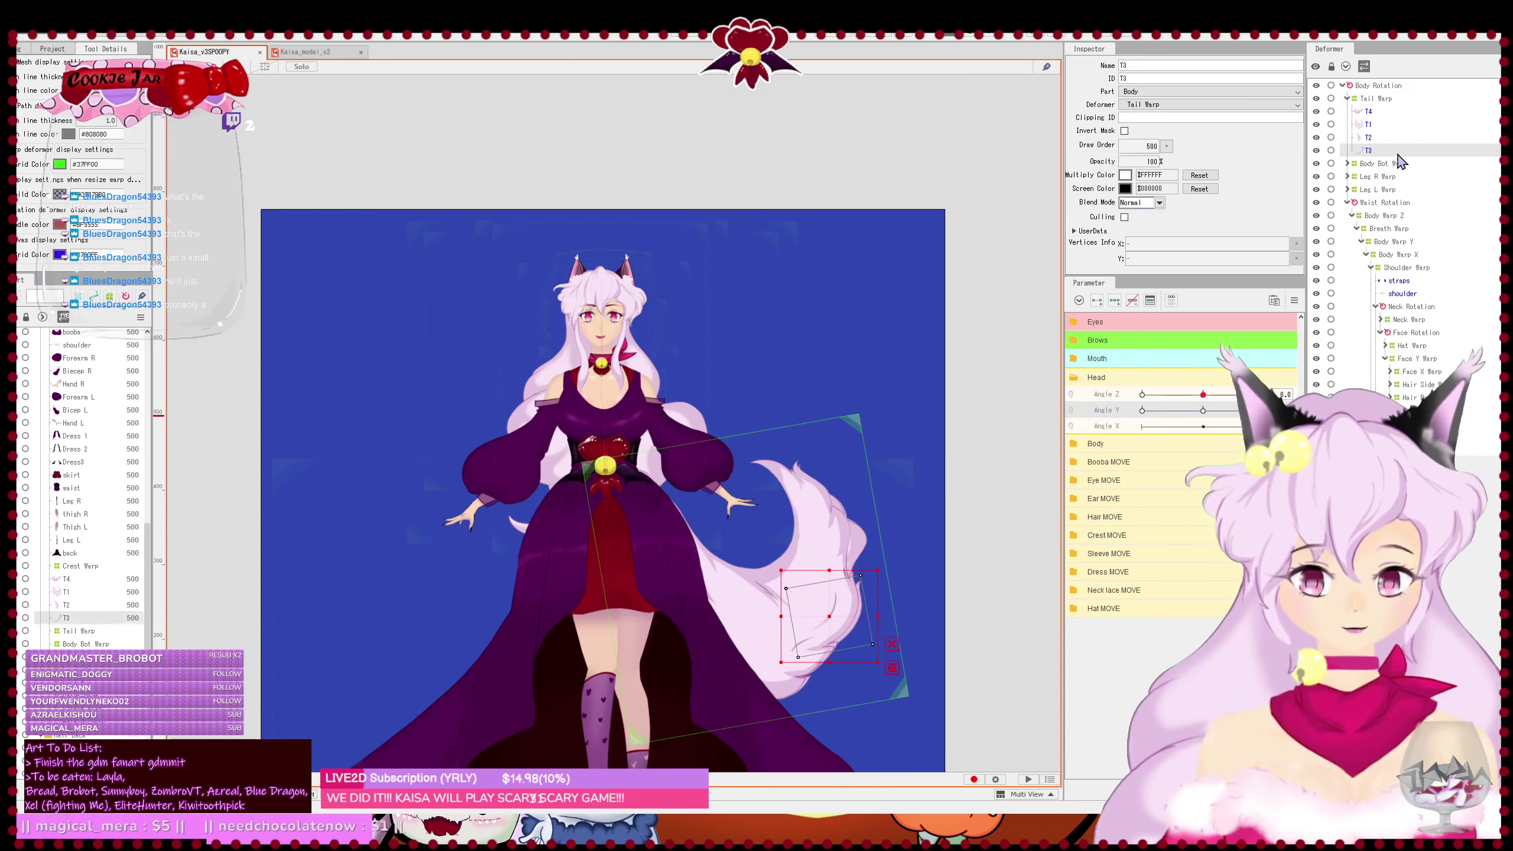
click(1377, 103)
click(1388, 242)
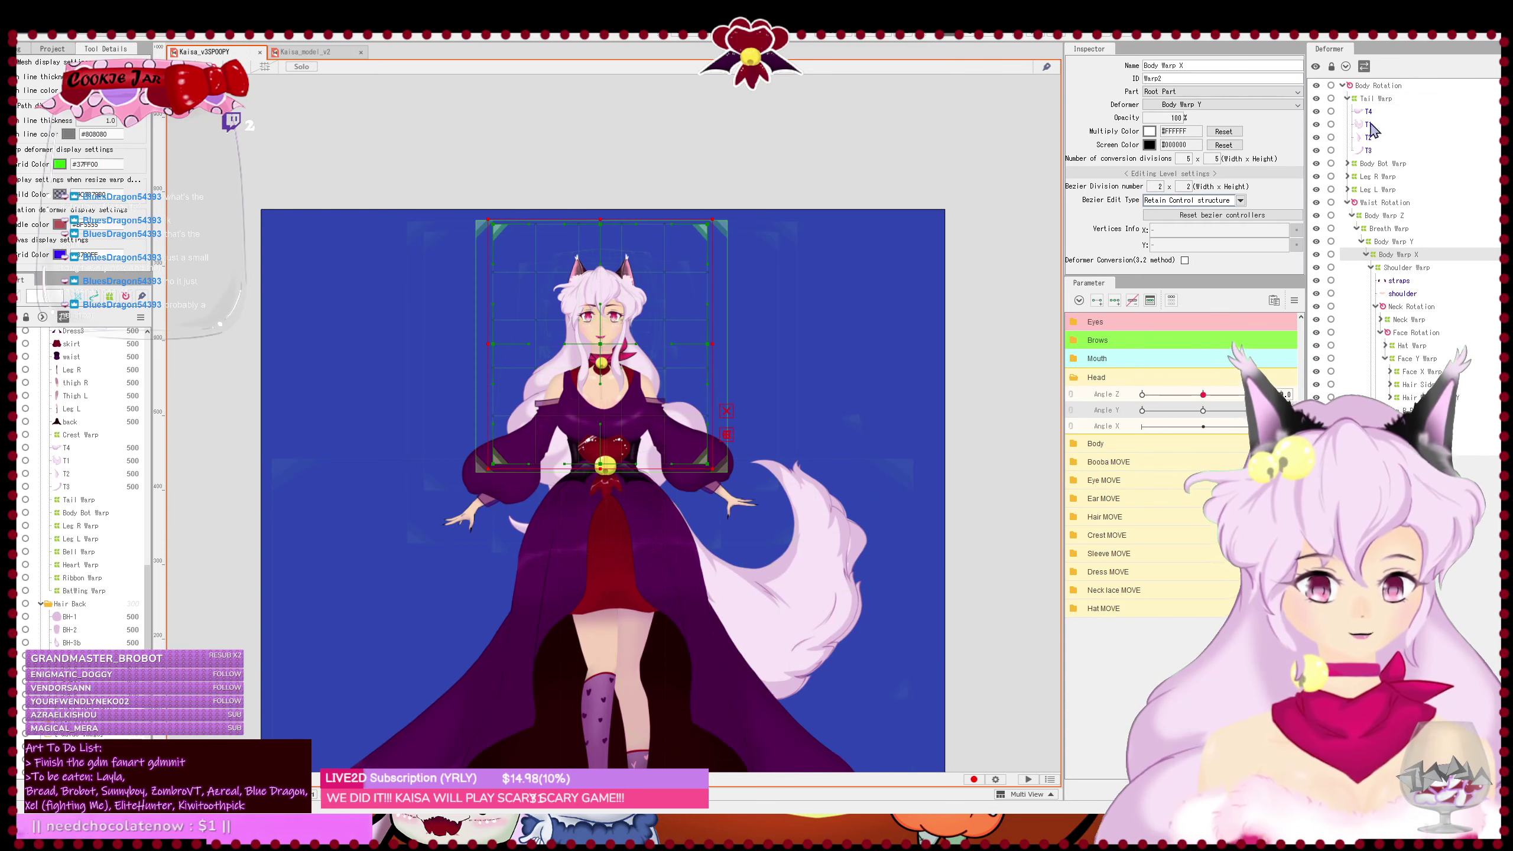
click(1373, 98)
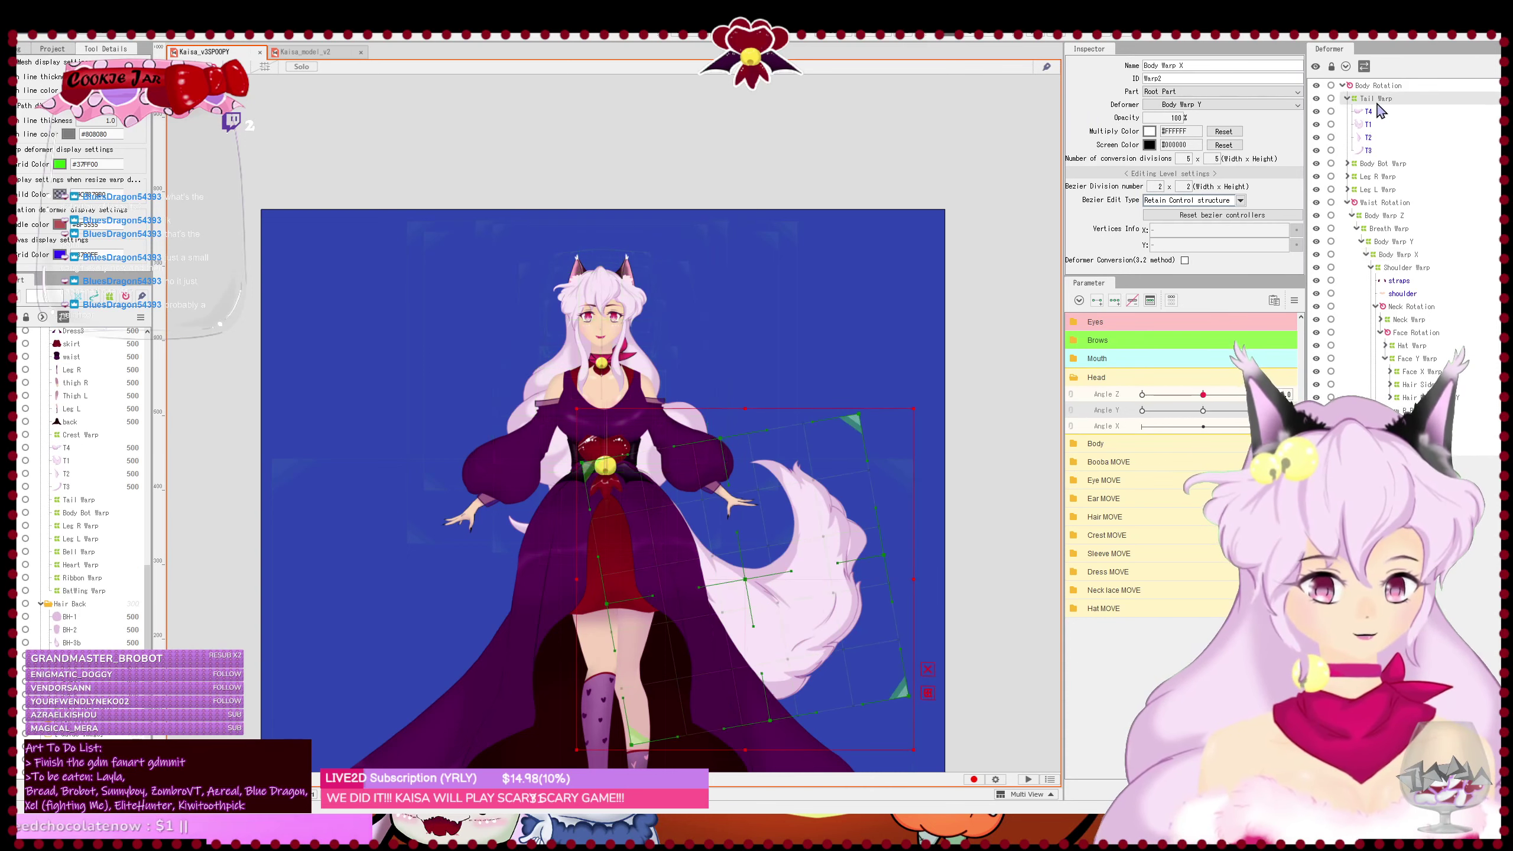
click(1347, 99)
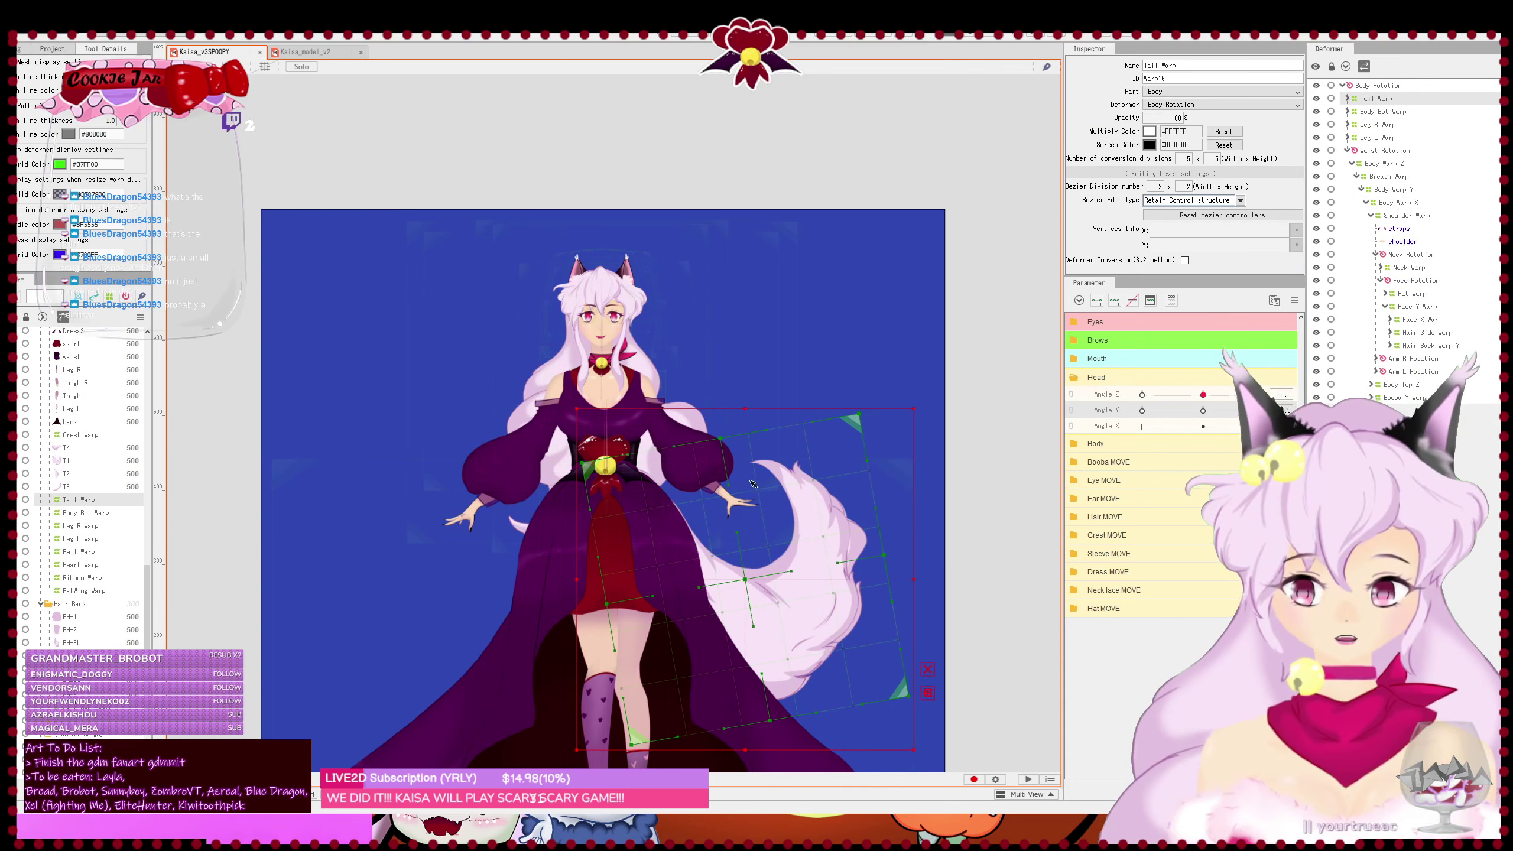
- Select Face Y Warp and switch to the Kaisa_model_v2 document for reference
scroll(753, 484, up, 2)
drag(717, 451, 831, 566)
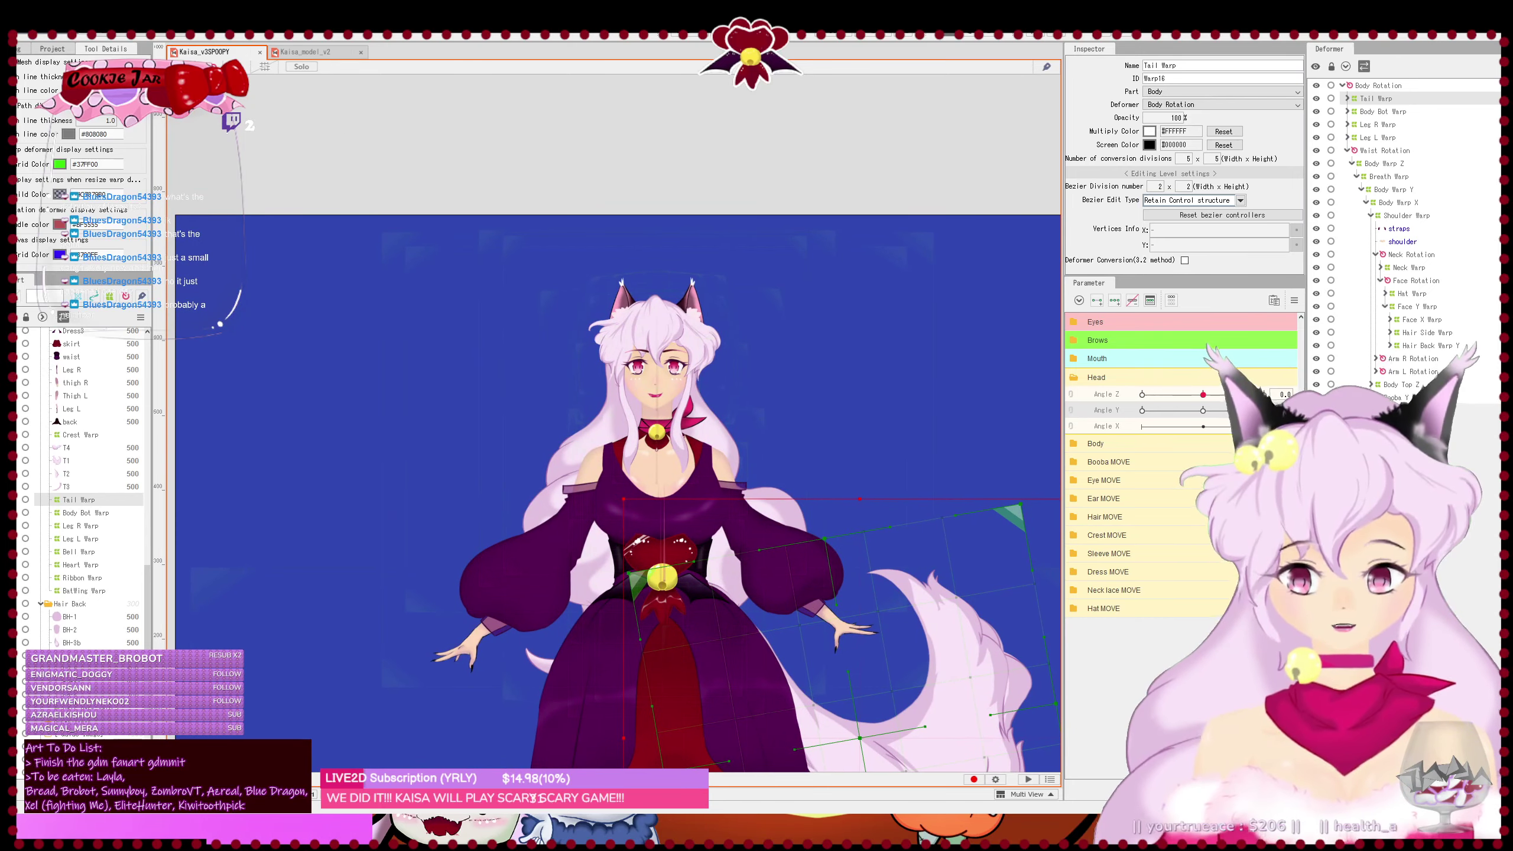
click(1417, 306)
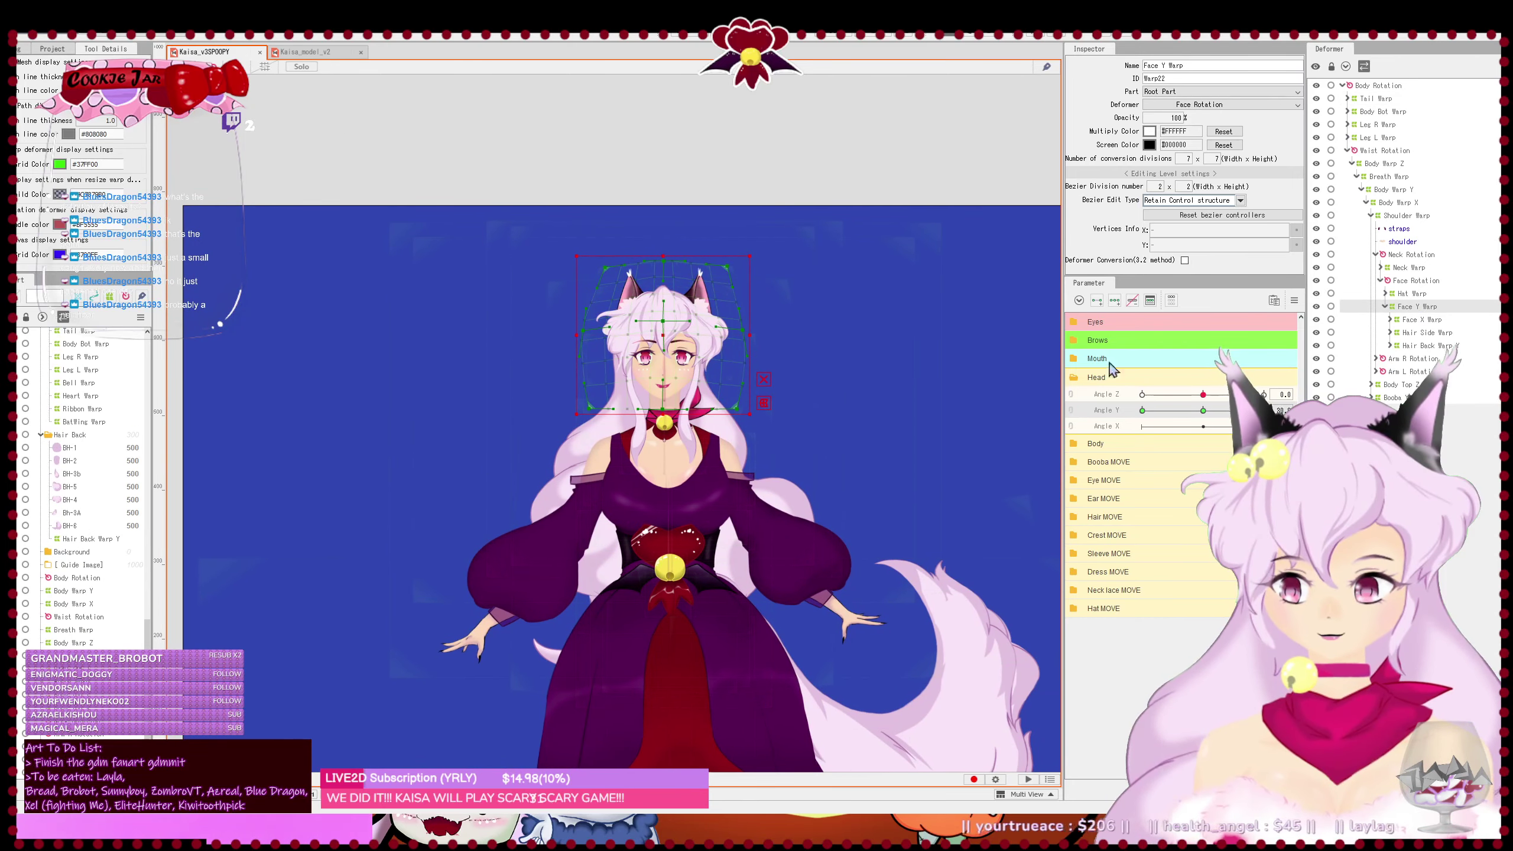
mouse_move(1264, 410)
mouse_down()
mouse_move(1209, 410)
mouse_move(1264, 410)
mouse_up()
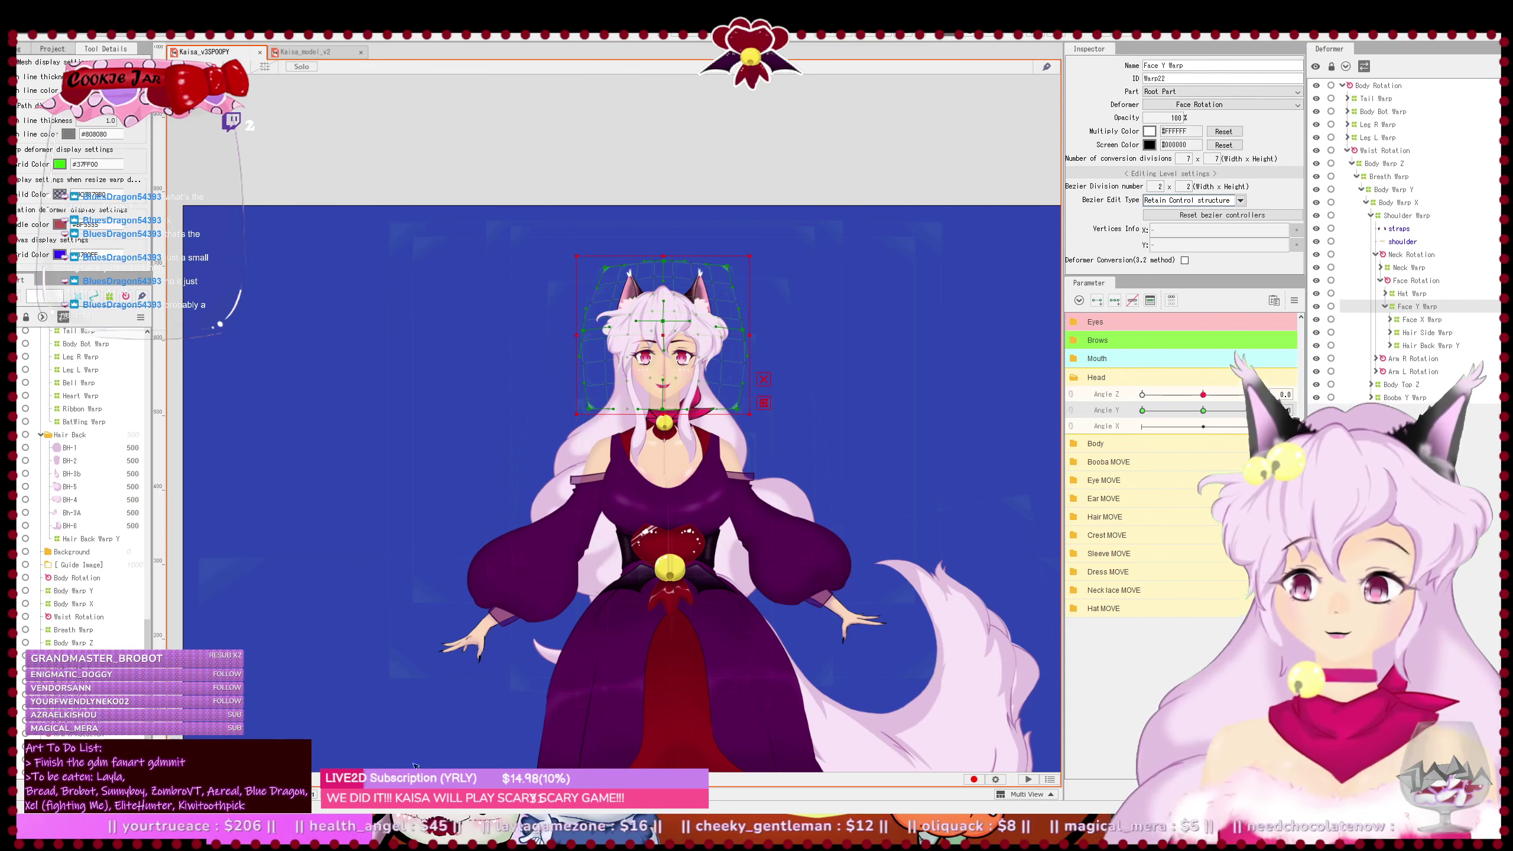
click(305, 52)
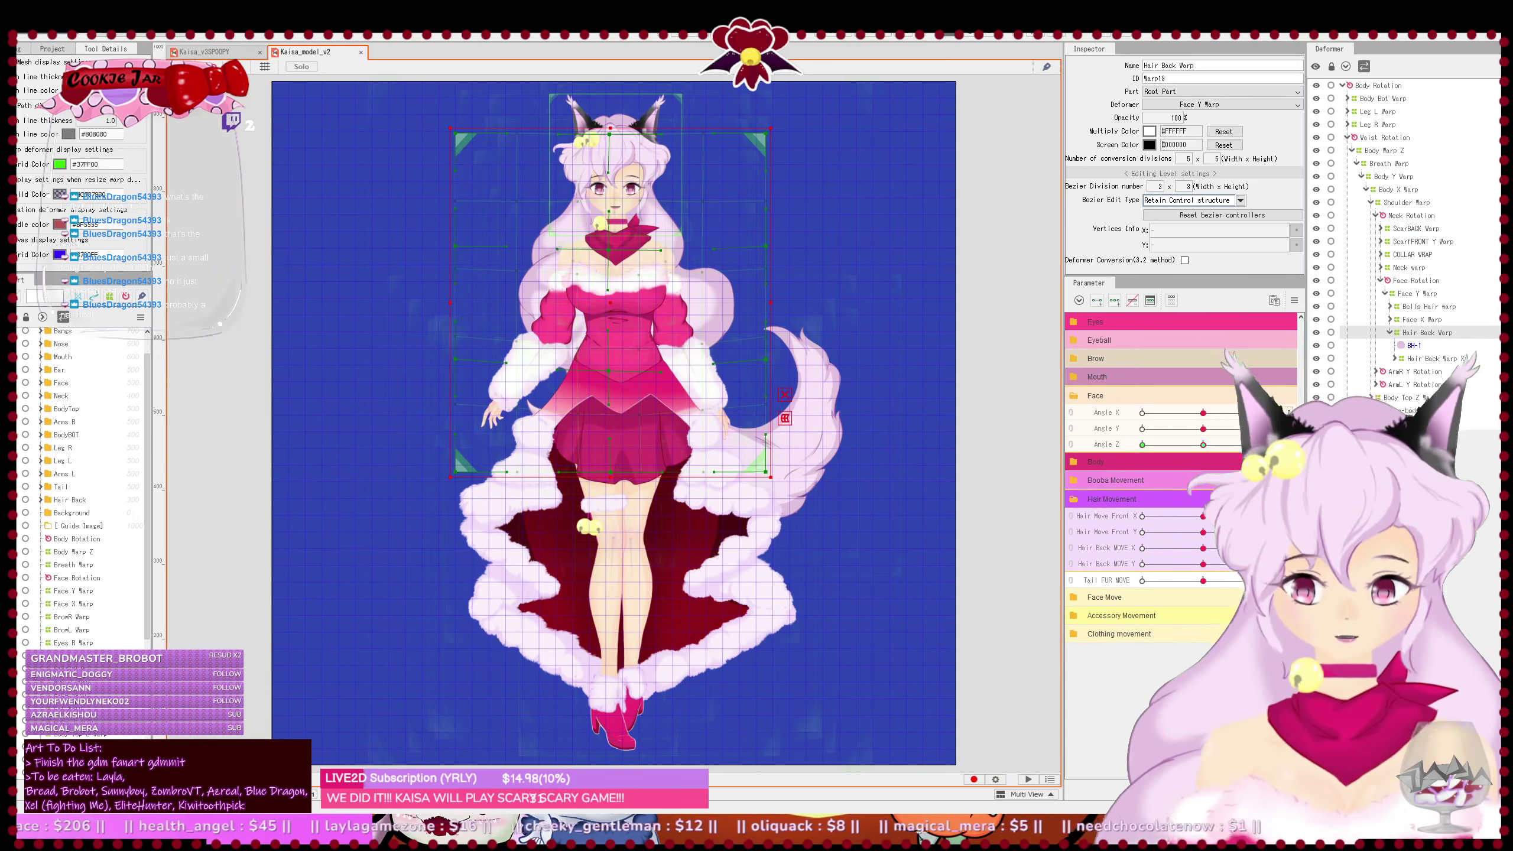
- Preview the reference model's back hair at the lowest Angle Y value and return to the Kaisa SPOOPY model
drag(1202, 428, 1135, 439)
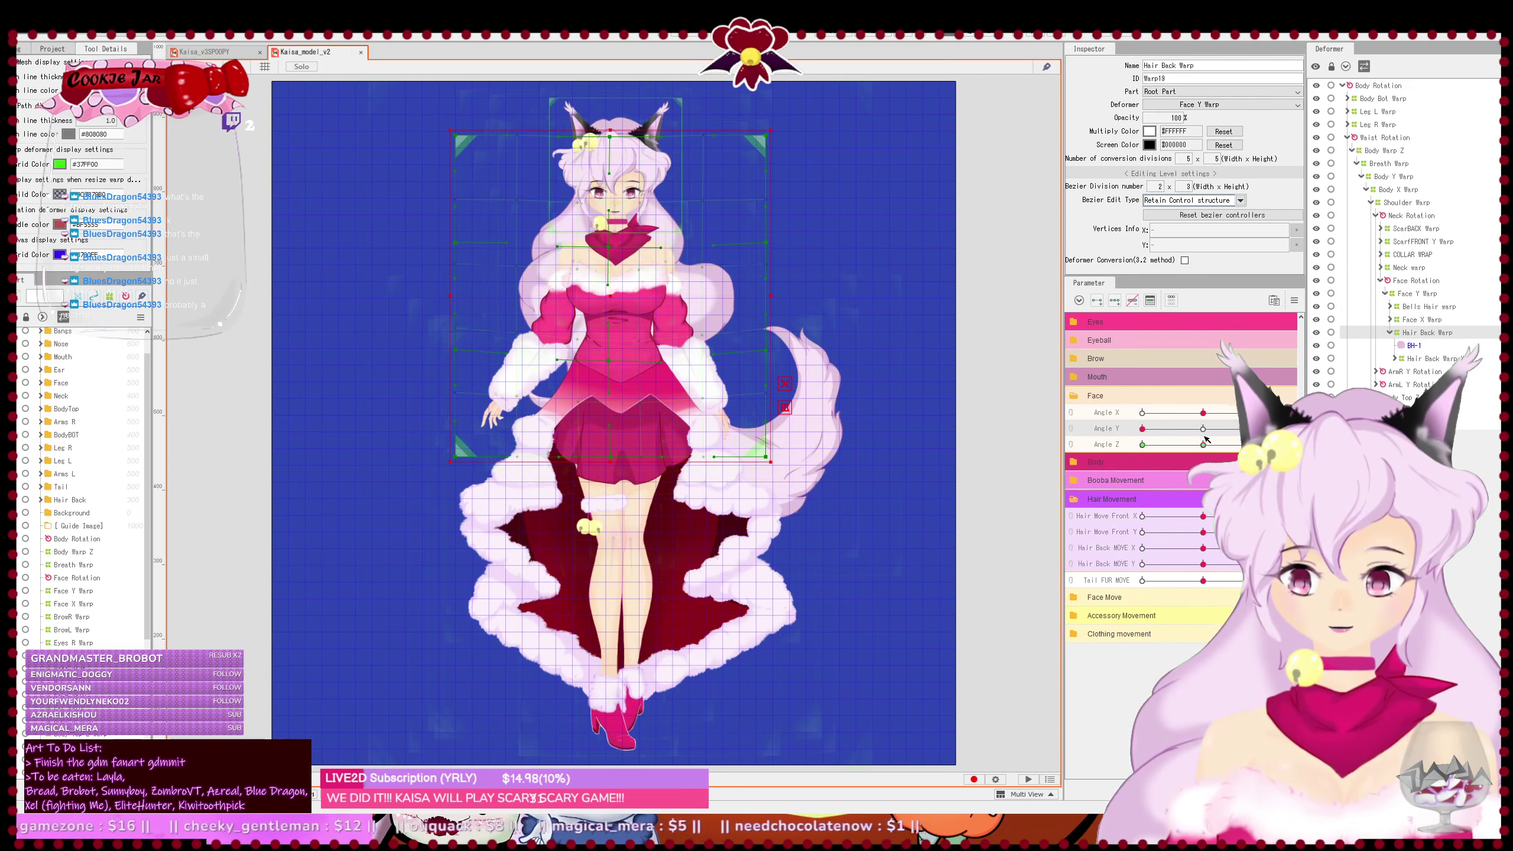
click(228, 54)
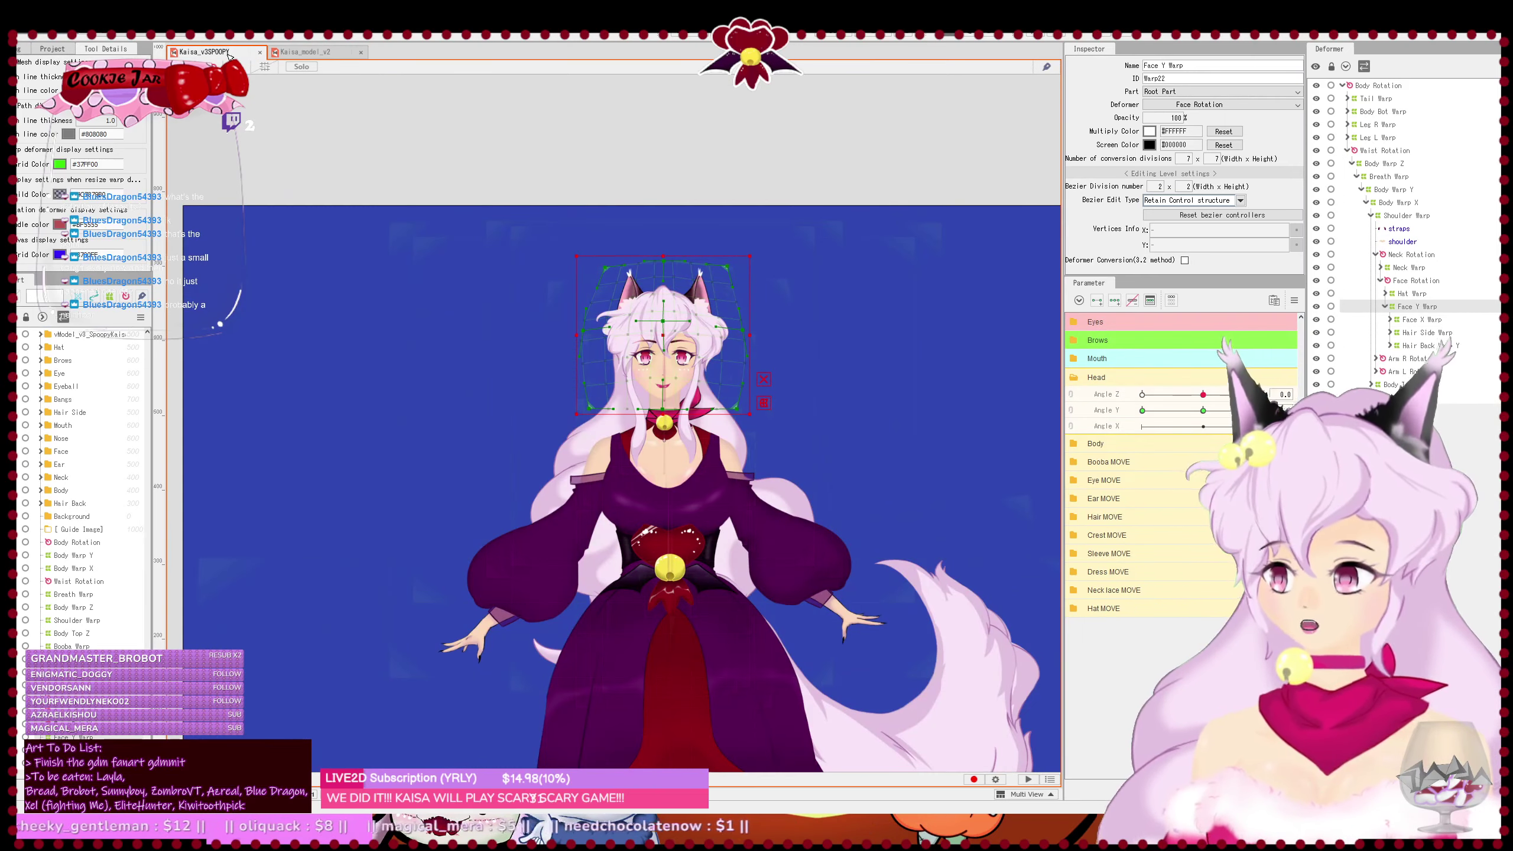
- Try to move the upper rows of Face Y Warp's grid, and undo the accidental rotation of the selected points
scroll(723, 288, up, 2)
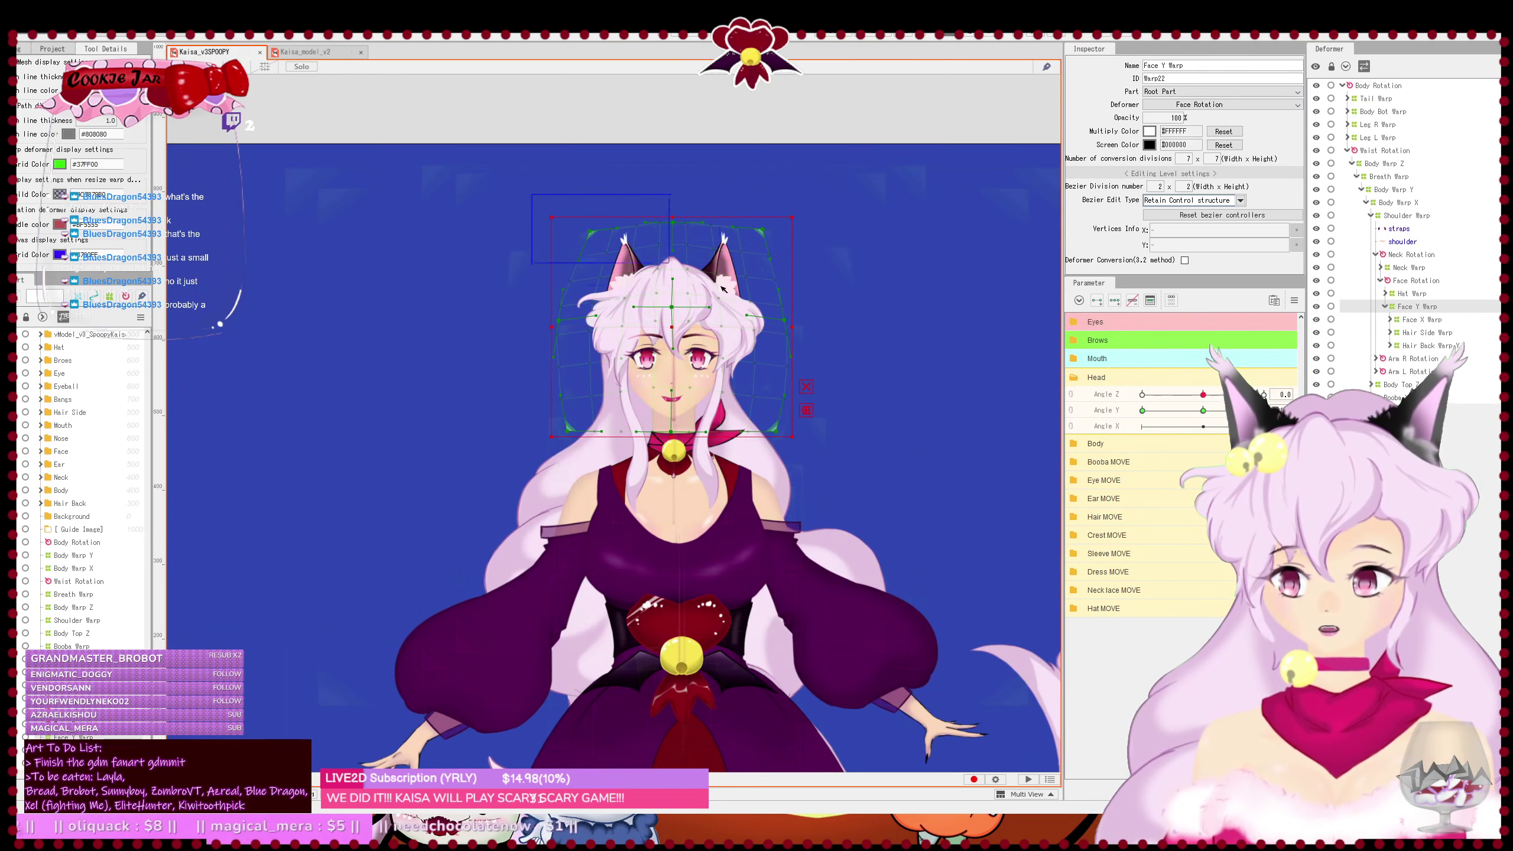
drag(724, 289, 850, 317)
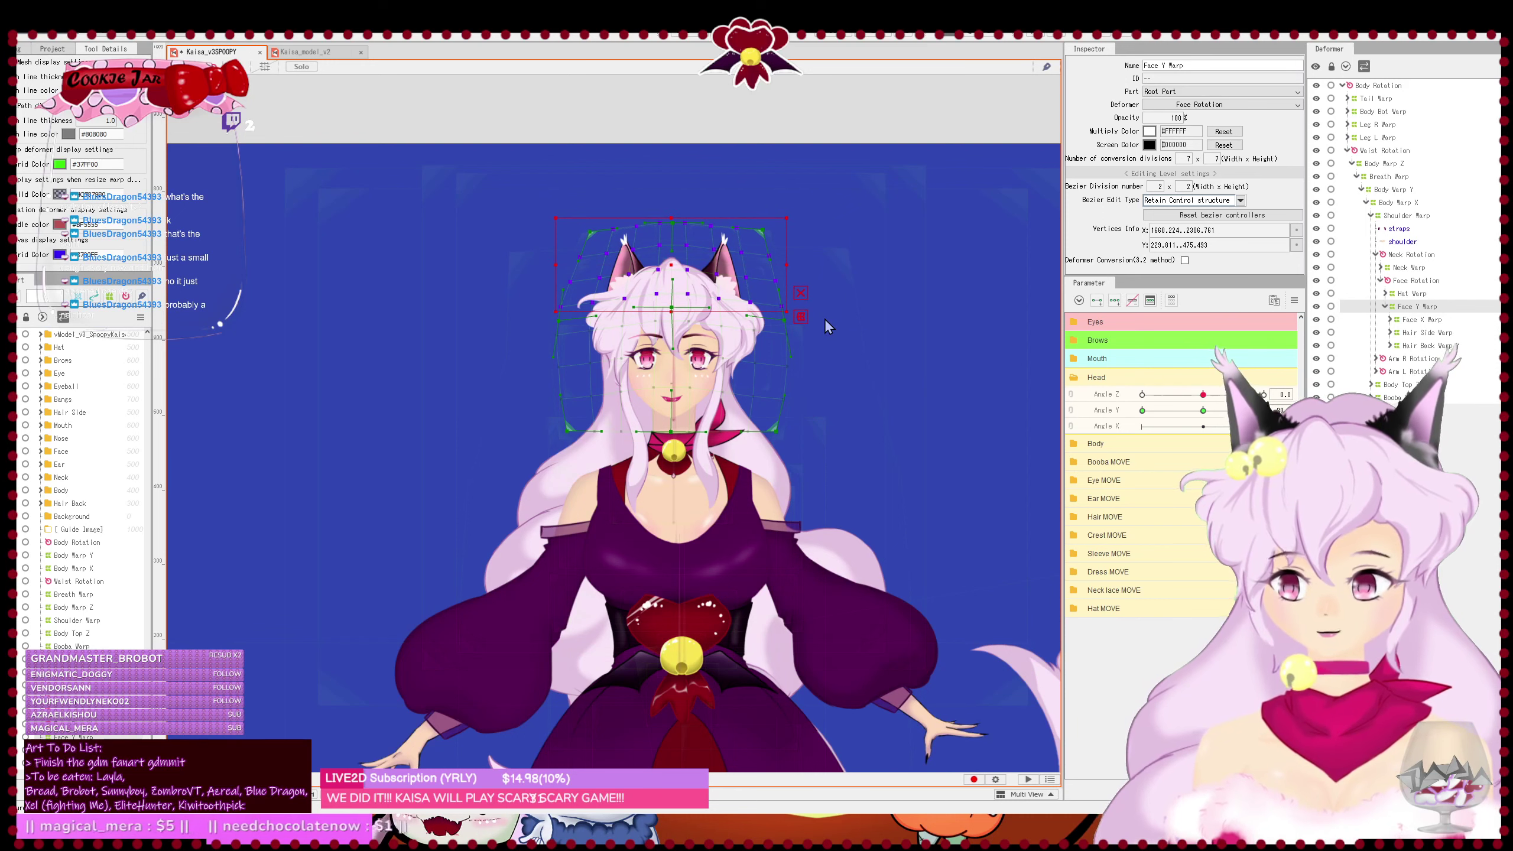
scroll(720, 256, up, 2)
scroll(457, 223, down, 1)
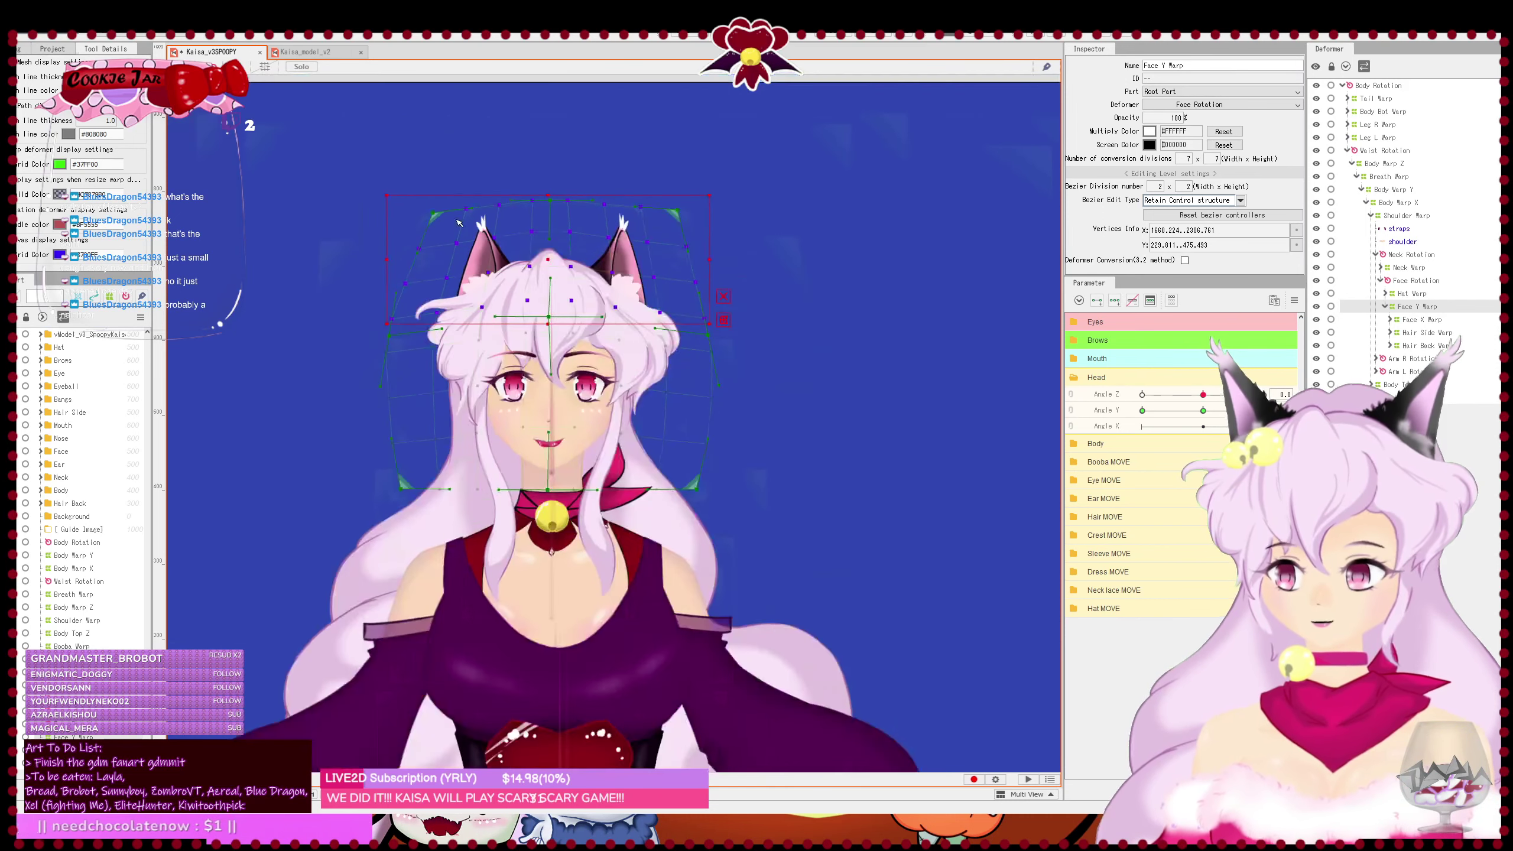
drag(377, 189, 668, 258)
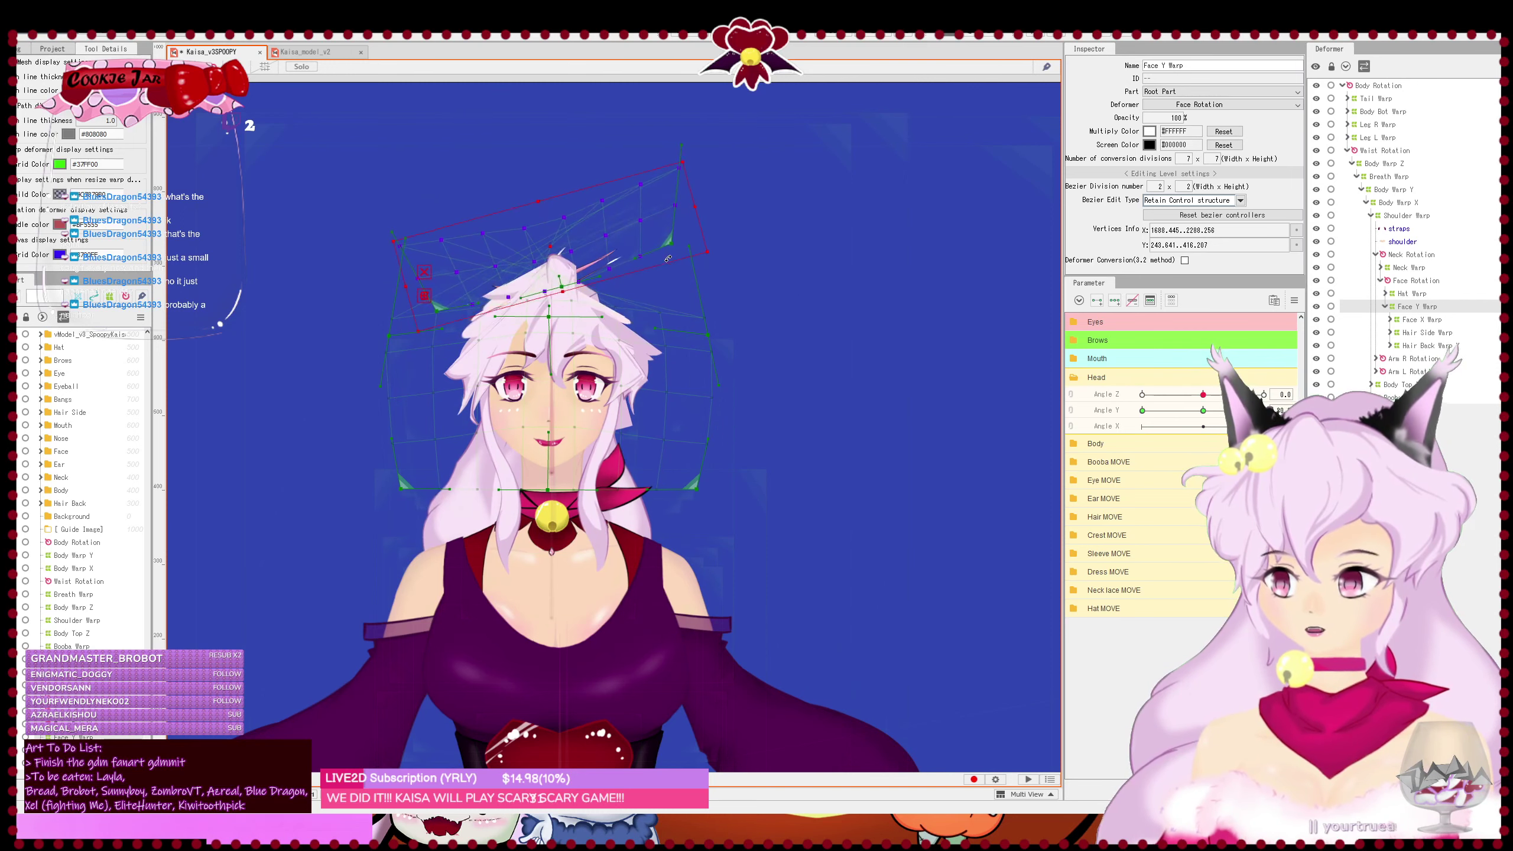
key(ctrl+z)
- Try lowering the upper point rows of Face Y Warp in successively smaller selections to compress the top of the head
drag(801, 439, 907, 487)
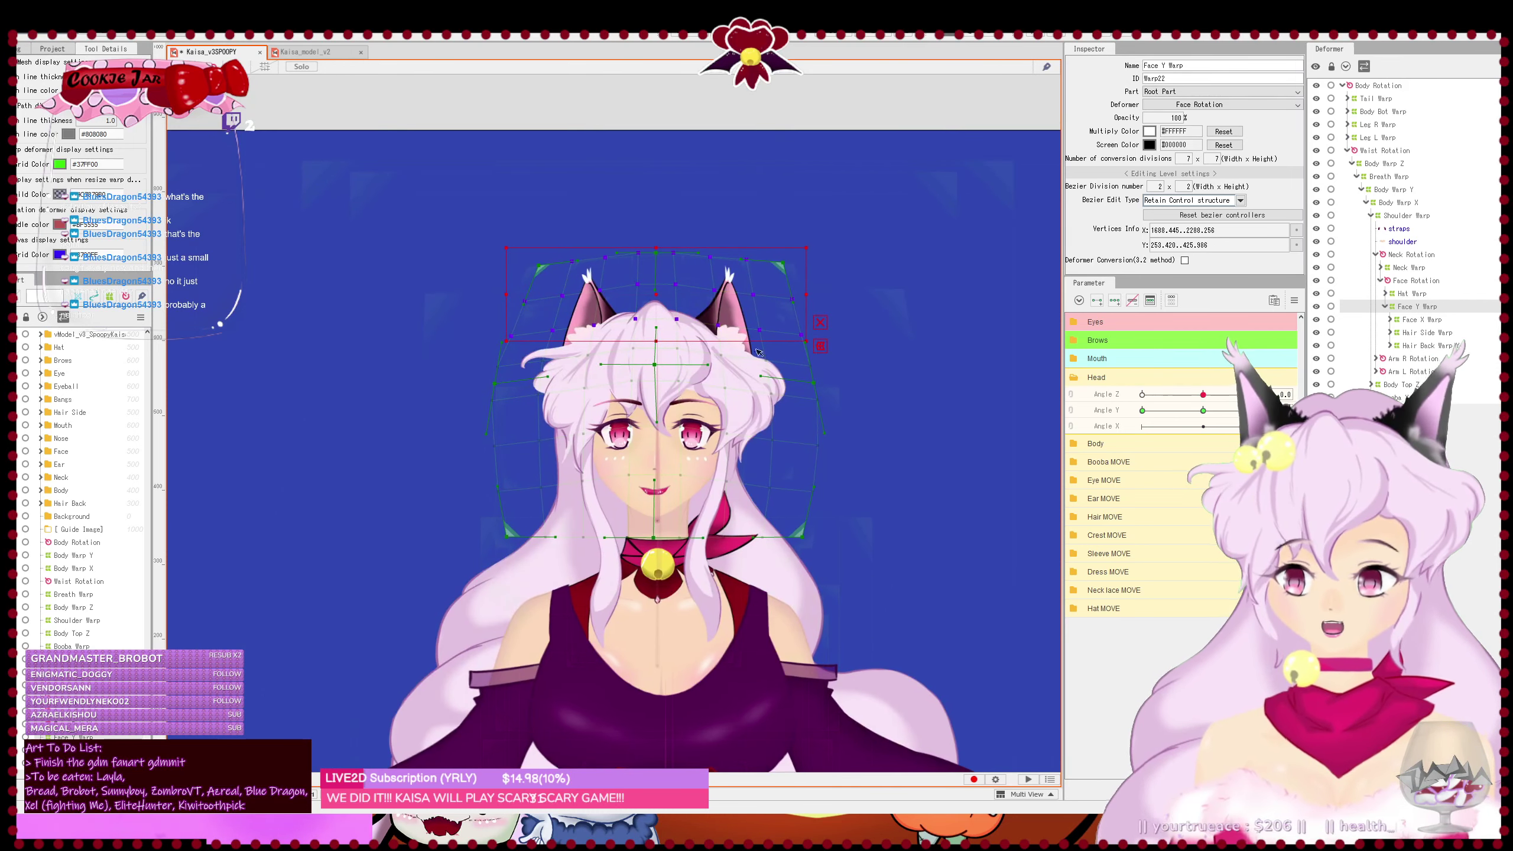
drag(487, 212, 816, 322)
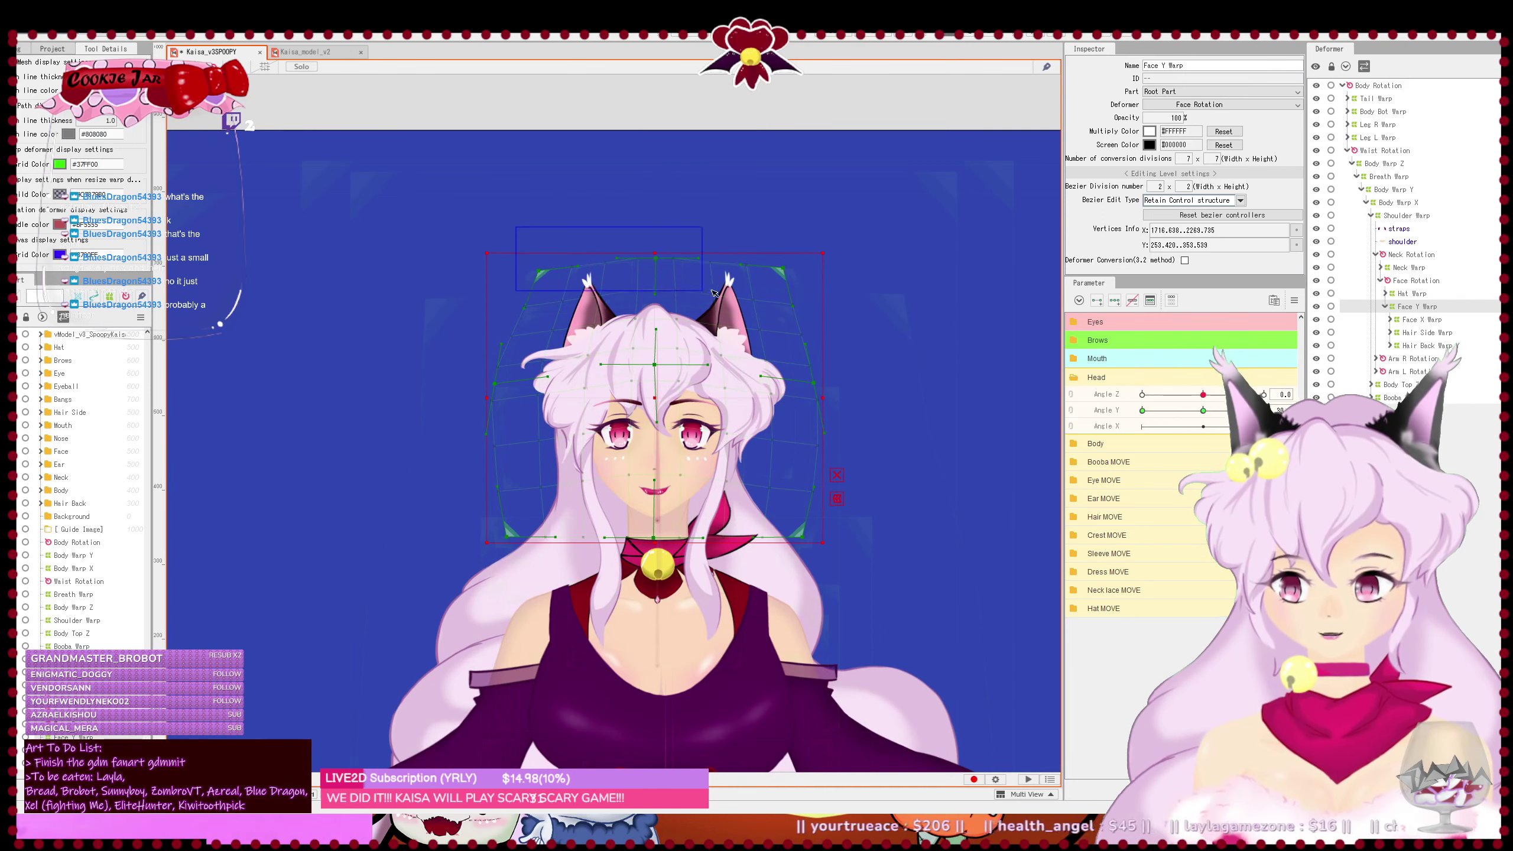
drag(802, 286, 813, 284)
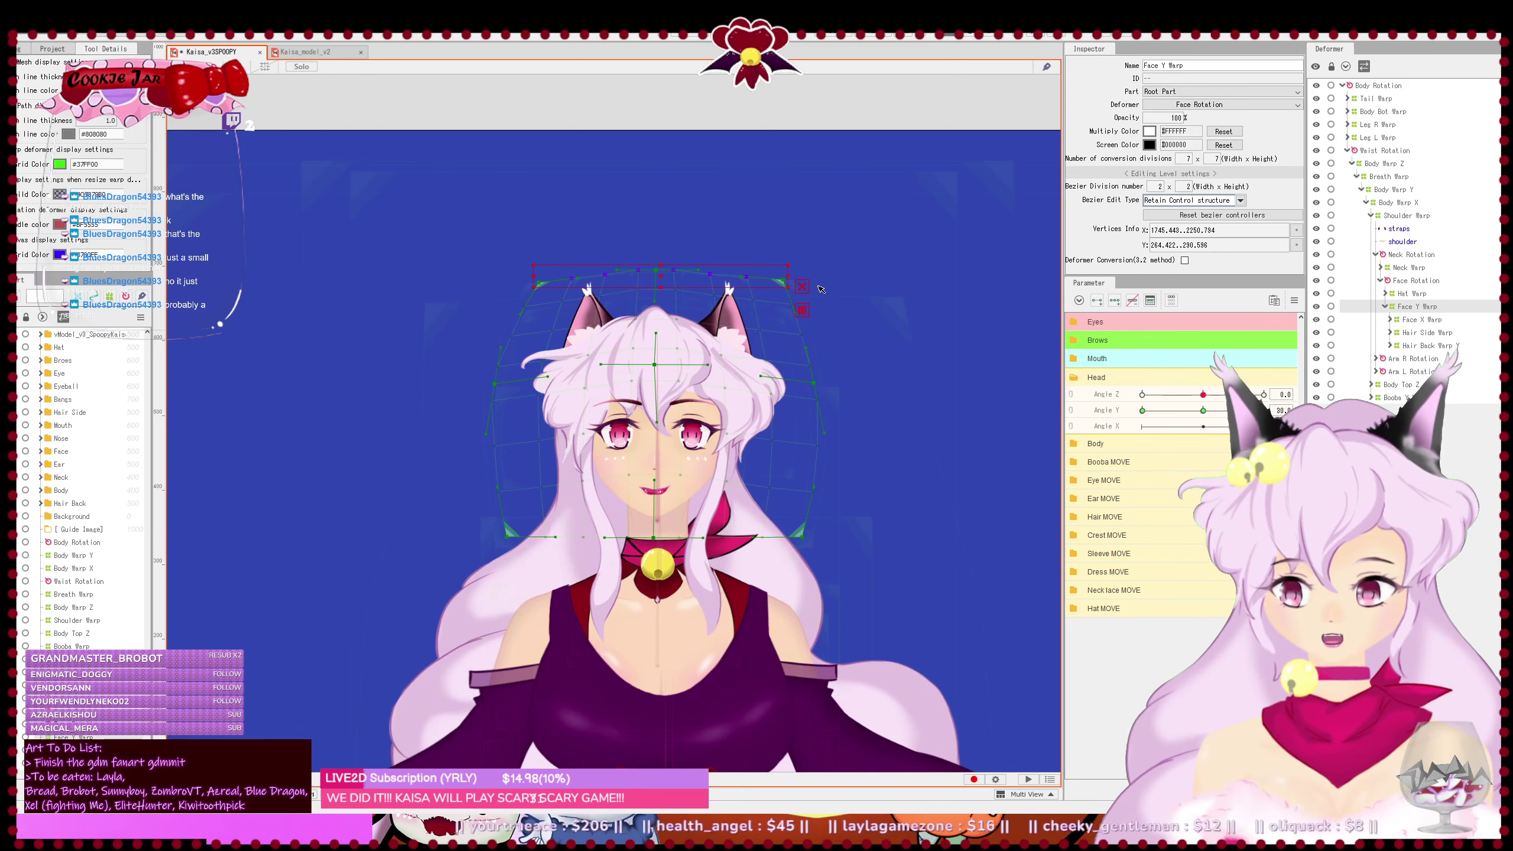
click(812, 288)
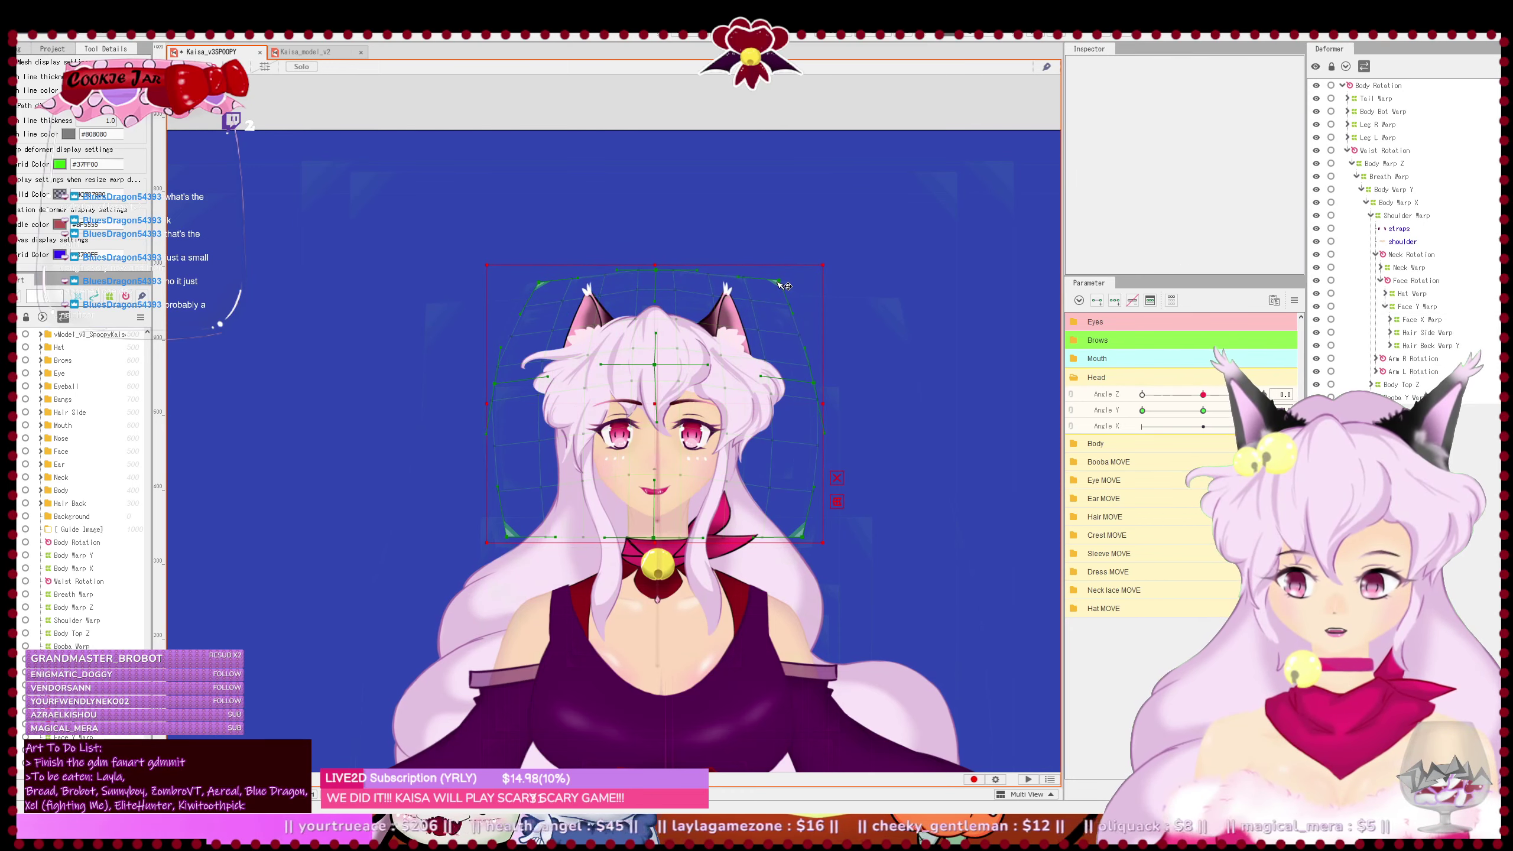
click(781, 284)
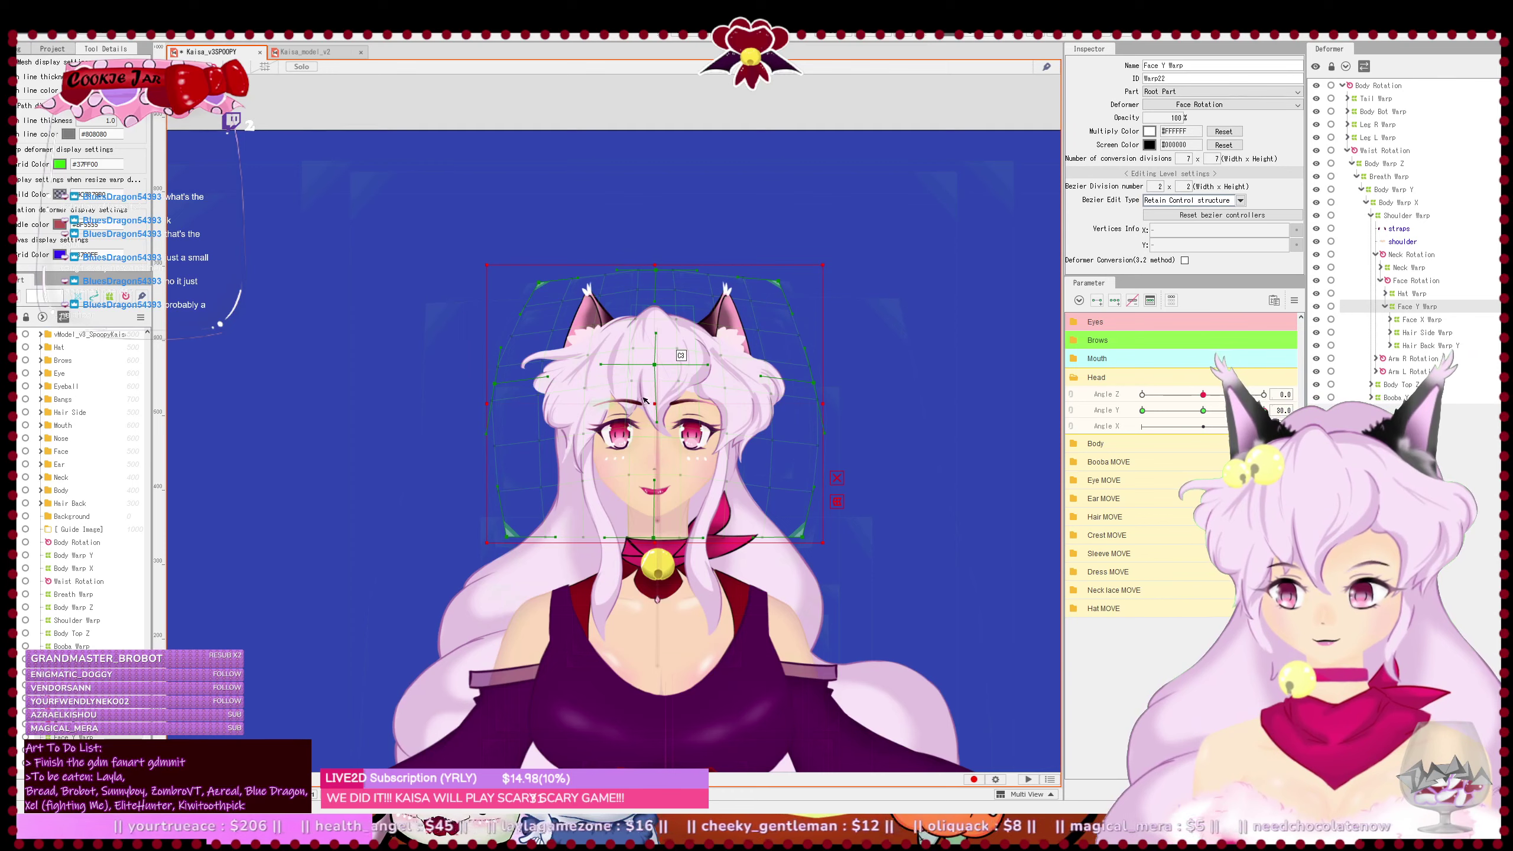
- Try curving Face Y Warp by adjusting the Bezier handles at its centre, side edges and lower edge
drag(655, 365, 600, 374)
drag(707, 365, 706, 373)
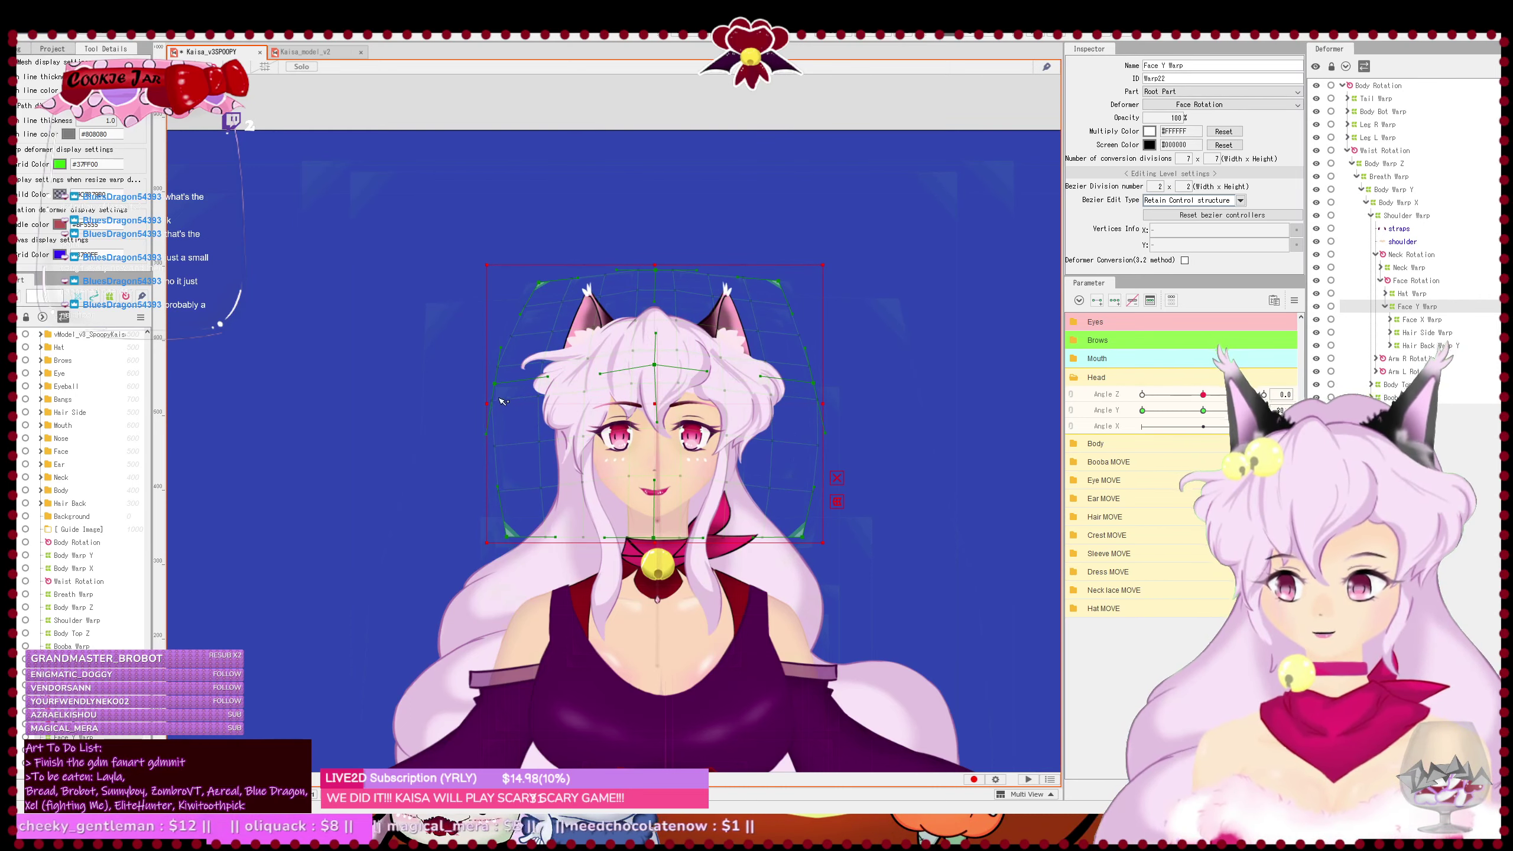
drag(499, 389, 496, 396)
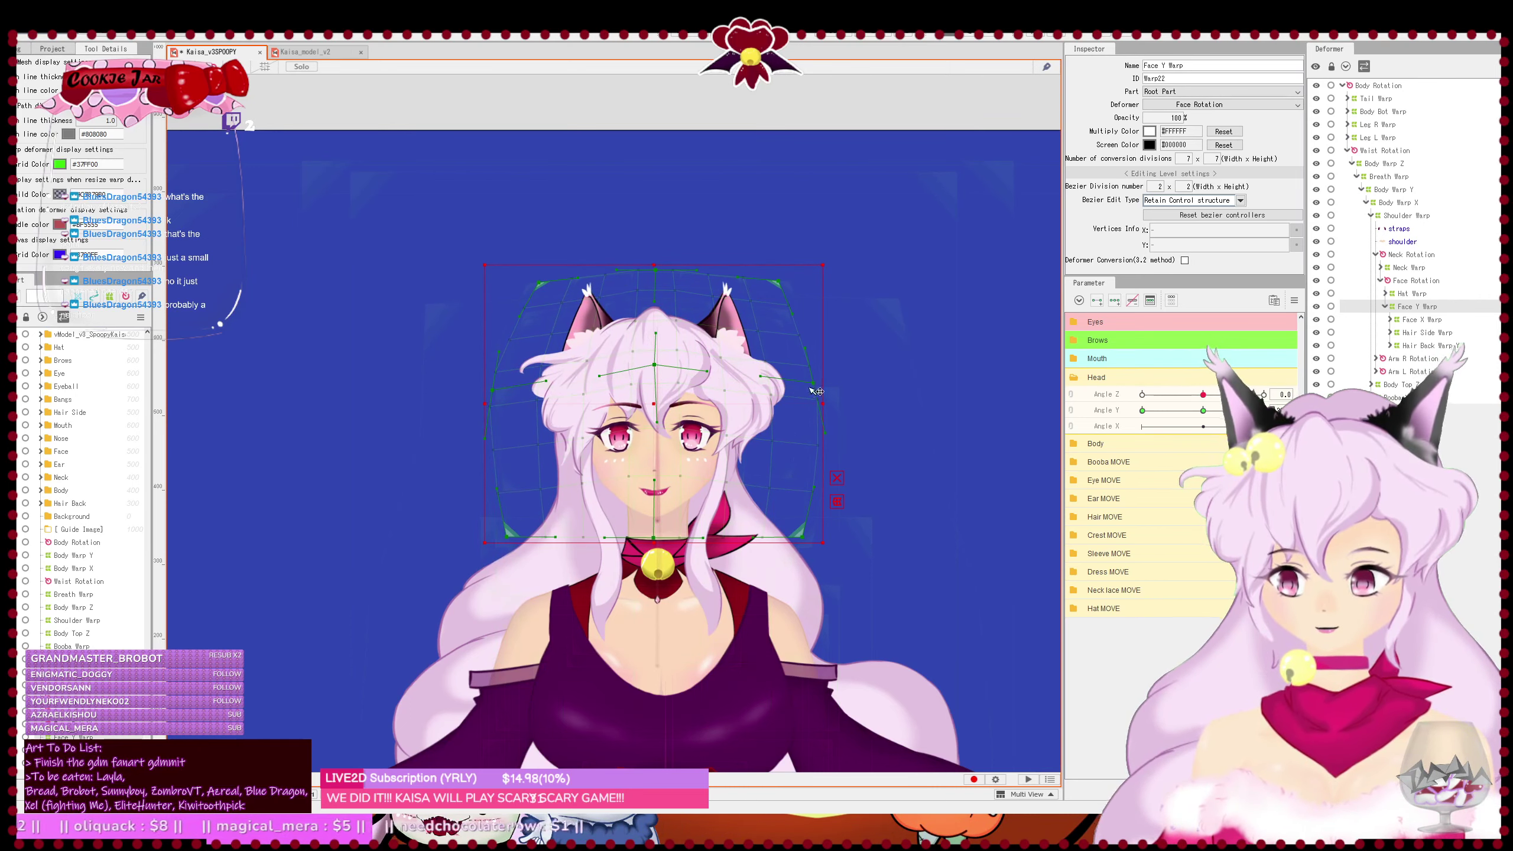
drag(817, 392, 821, 397)
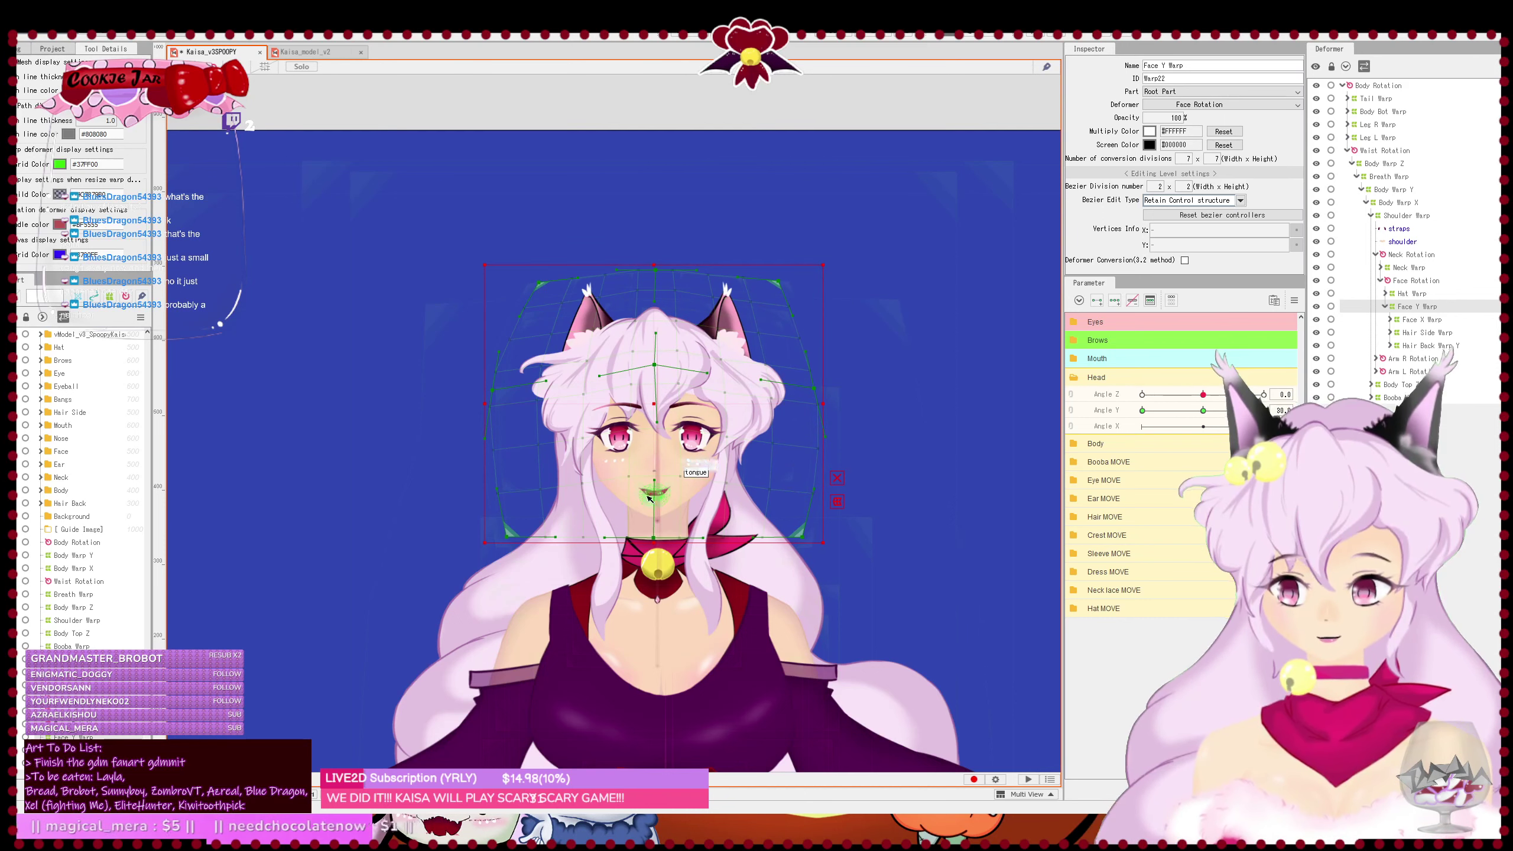
scroll(605, 495, up, 2)
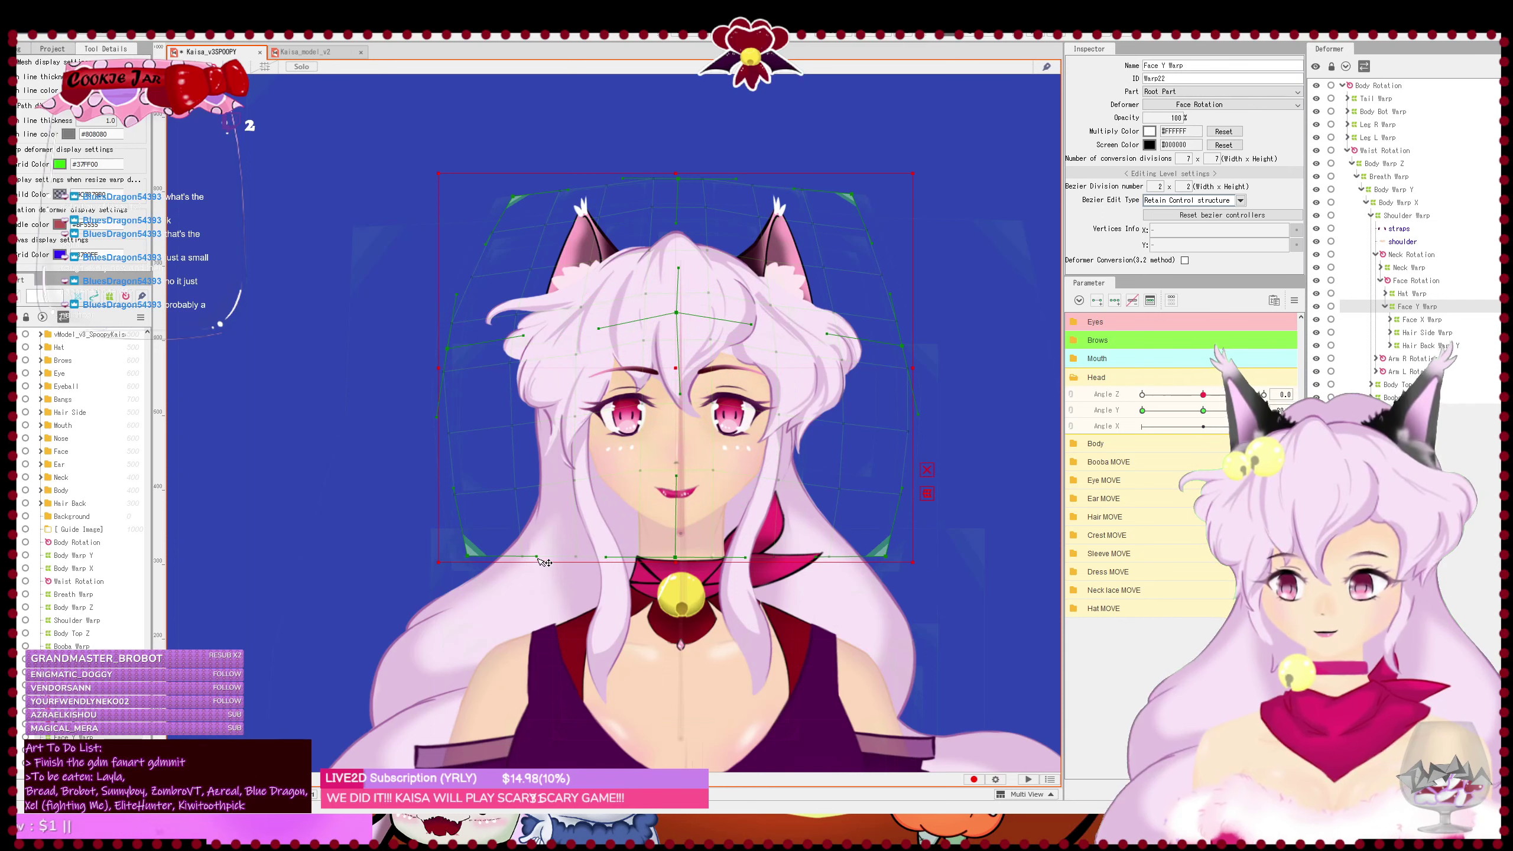
drag(539, 559, 518, 555)
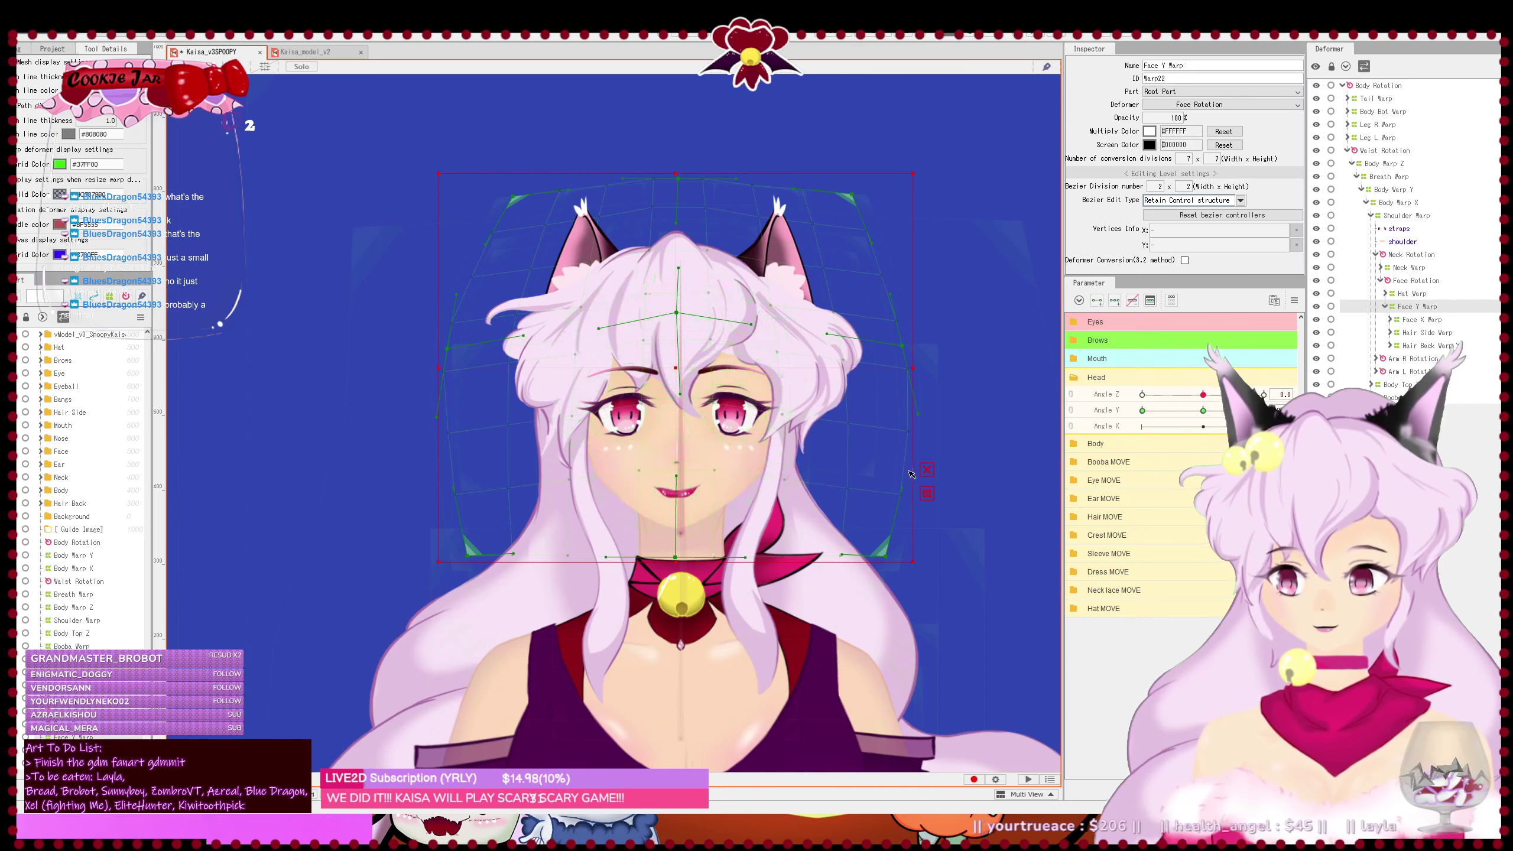
scroll(876, 480, down, 3)
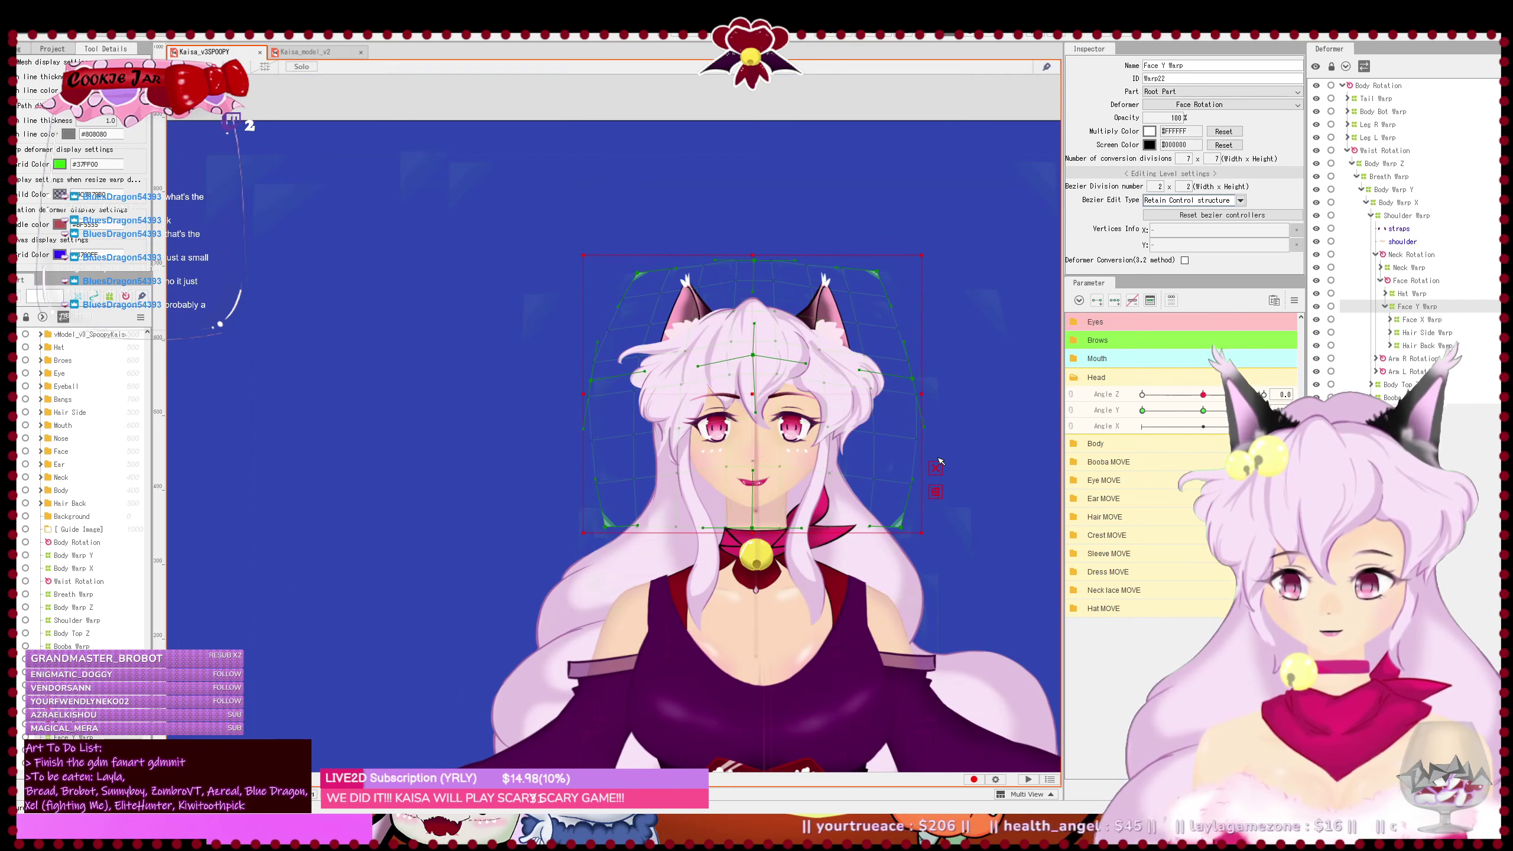
- Add Hair Back Warp Y to the Face Y Warp selection and undo the last changes
mouse_move(1264, 410)
mouse_down()
mouse_move(1098, 422)
mouse_move(1264, 420)
mouse_up()
ctrl+click(1428, 345)
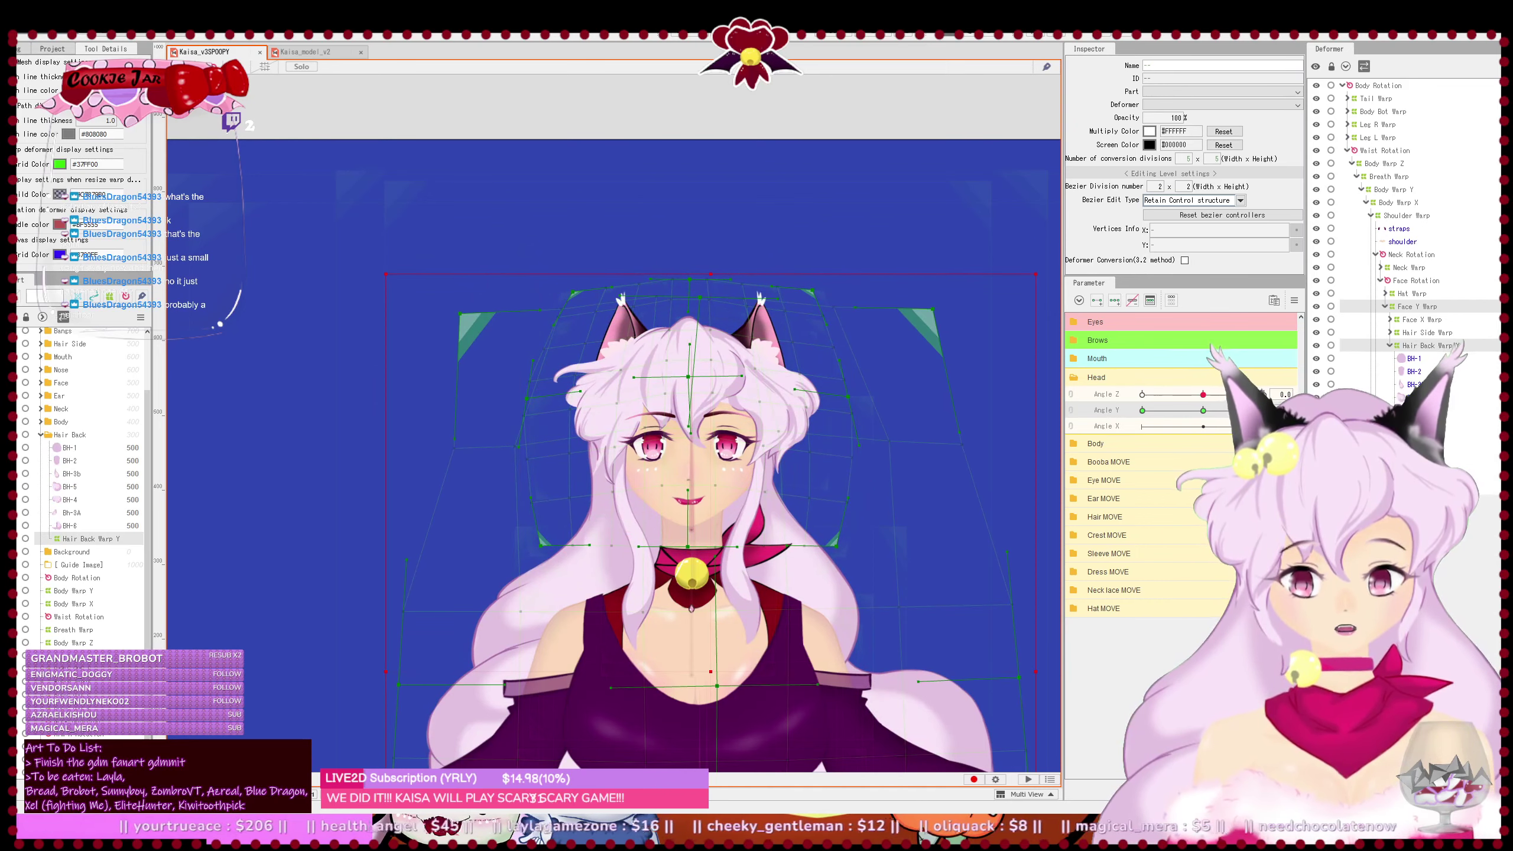
key(ctrl+z)
key(ctrl+z)
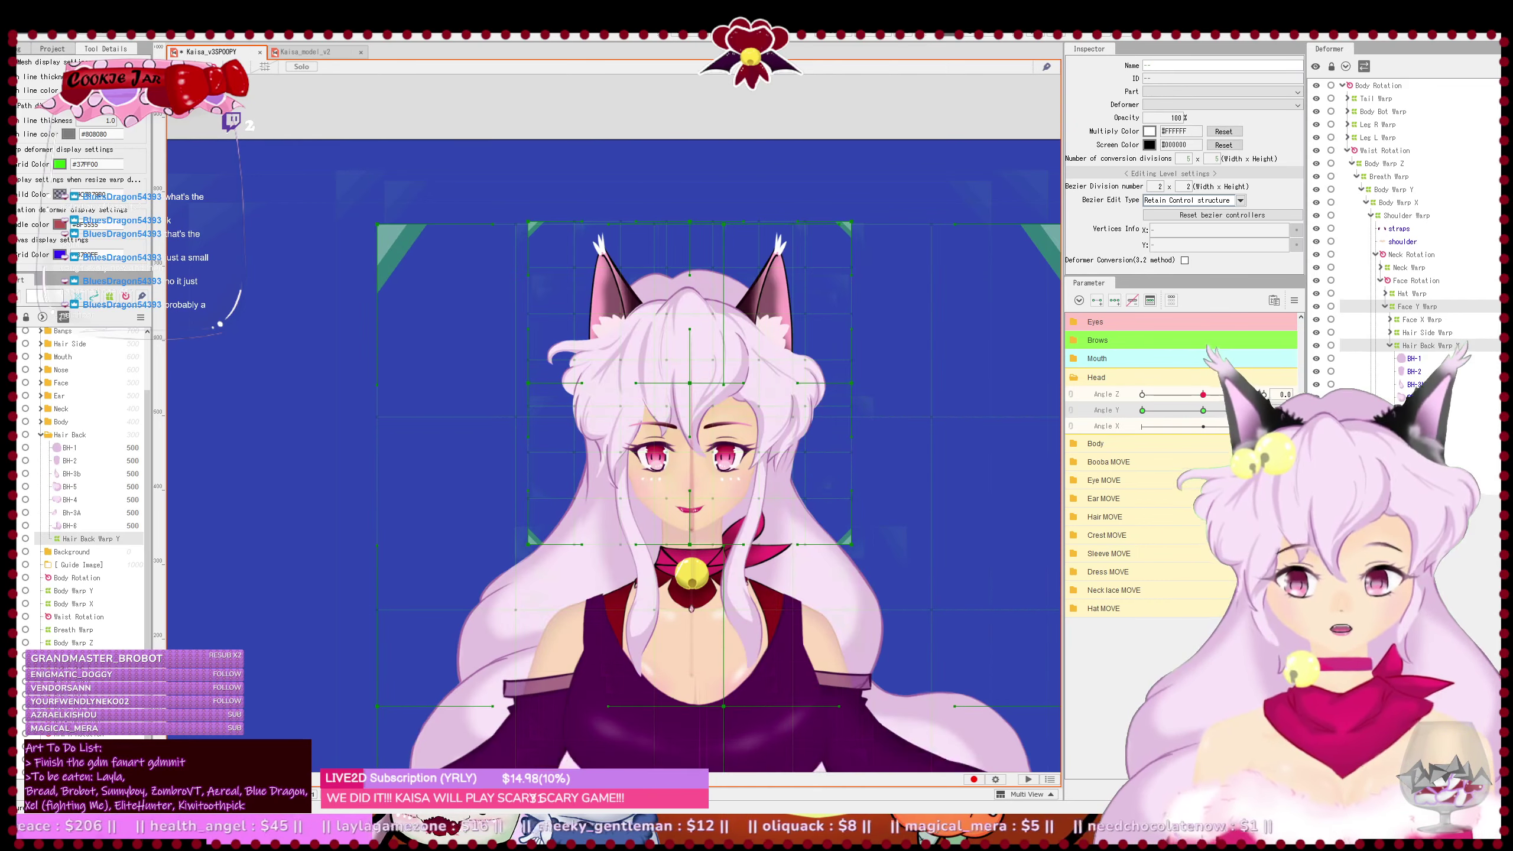
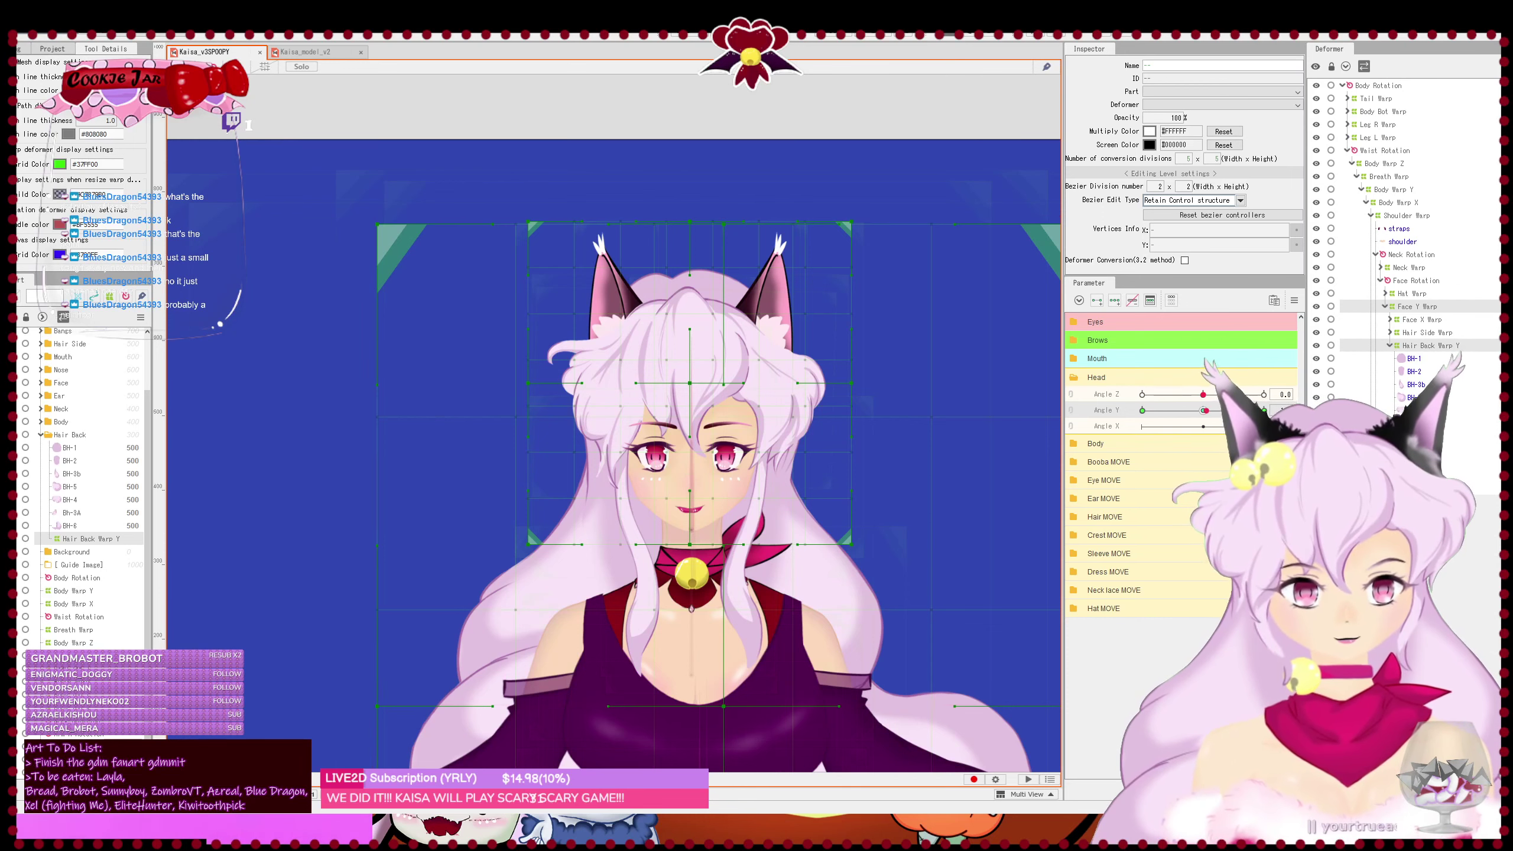
- Select Face Y Warp alone and nudge the upper four rows of its grid down at Angle Y 30
scroll(845, 501, up, 2)
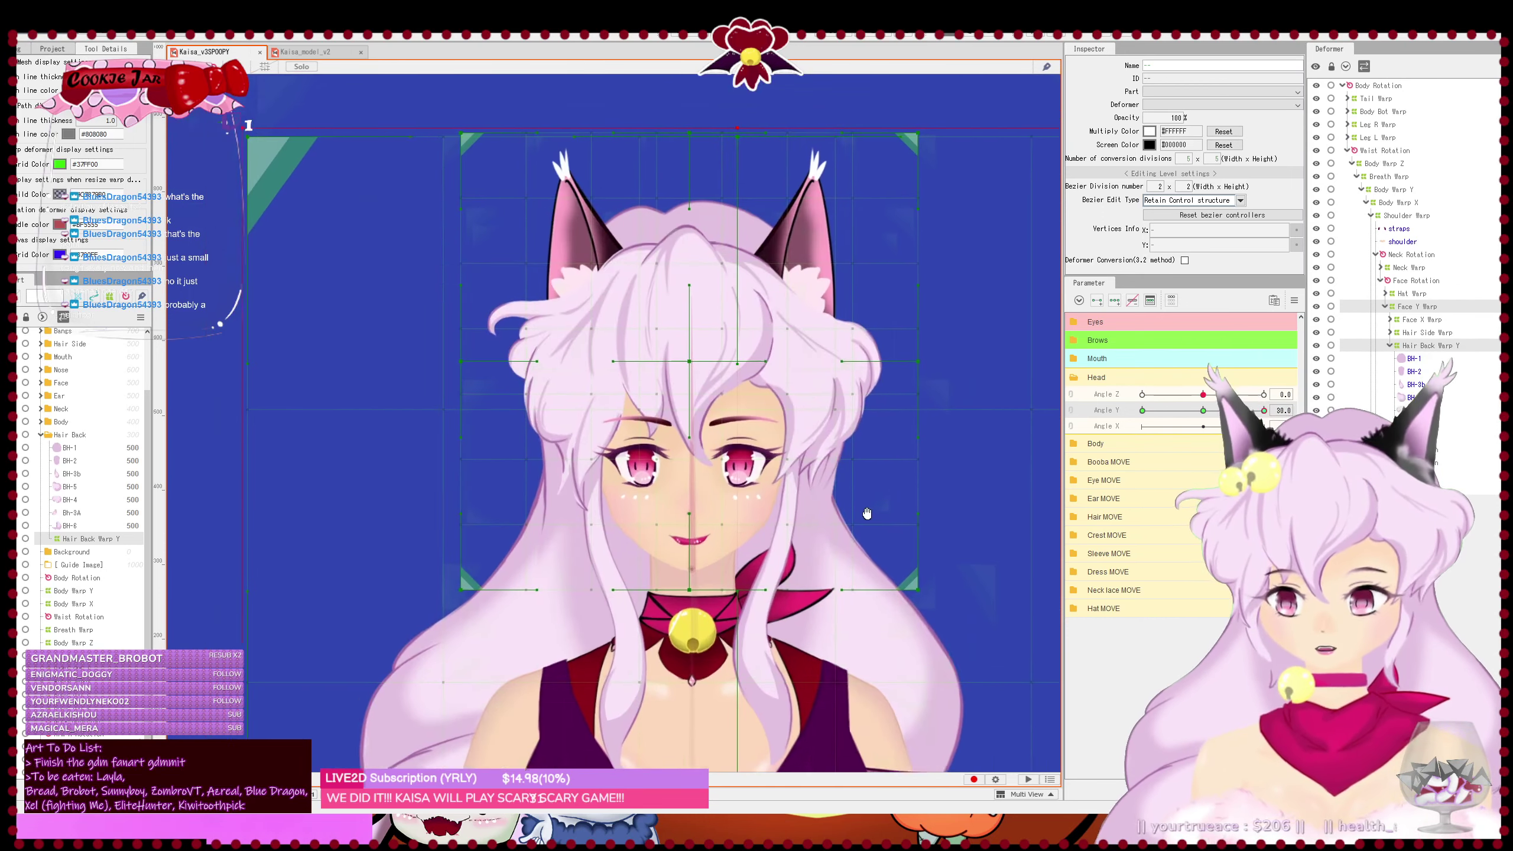
click(1434, 310)
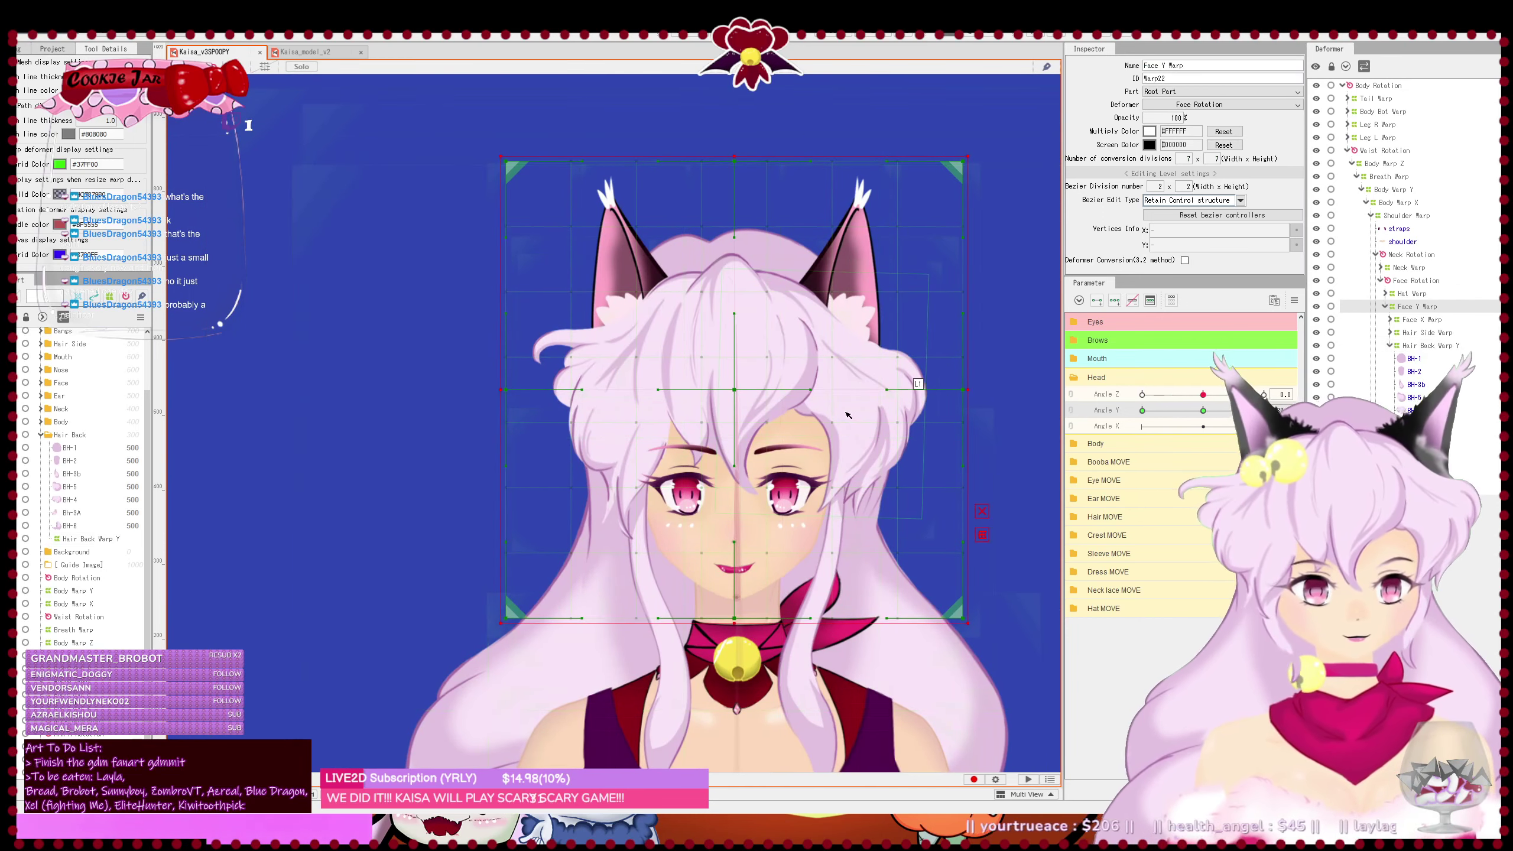
drag(473, 137, 975, 370)
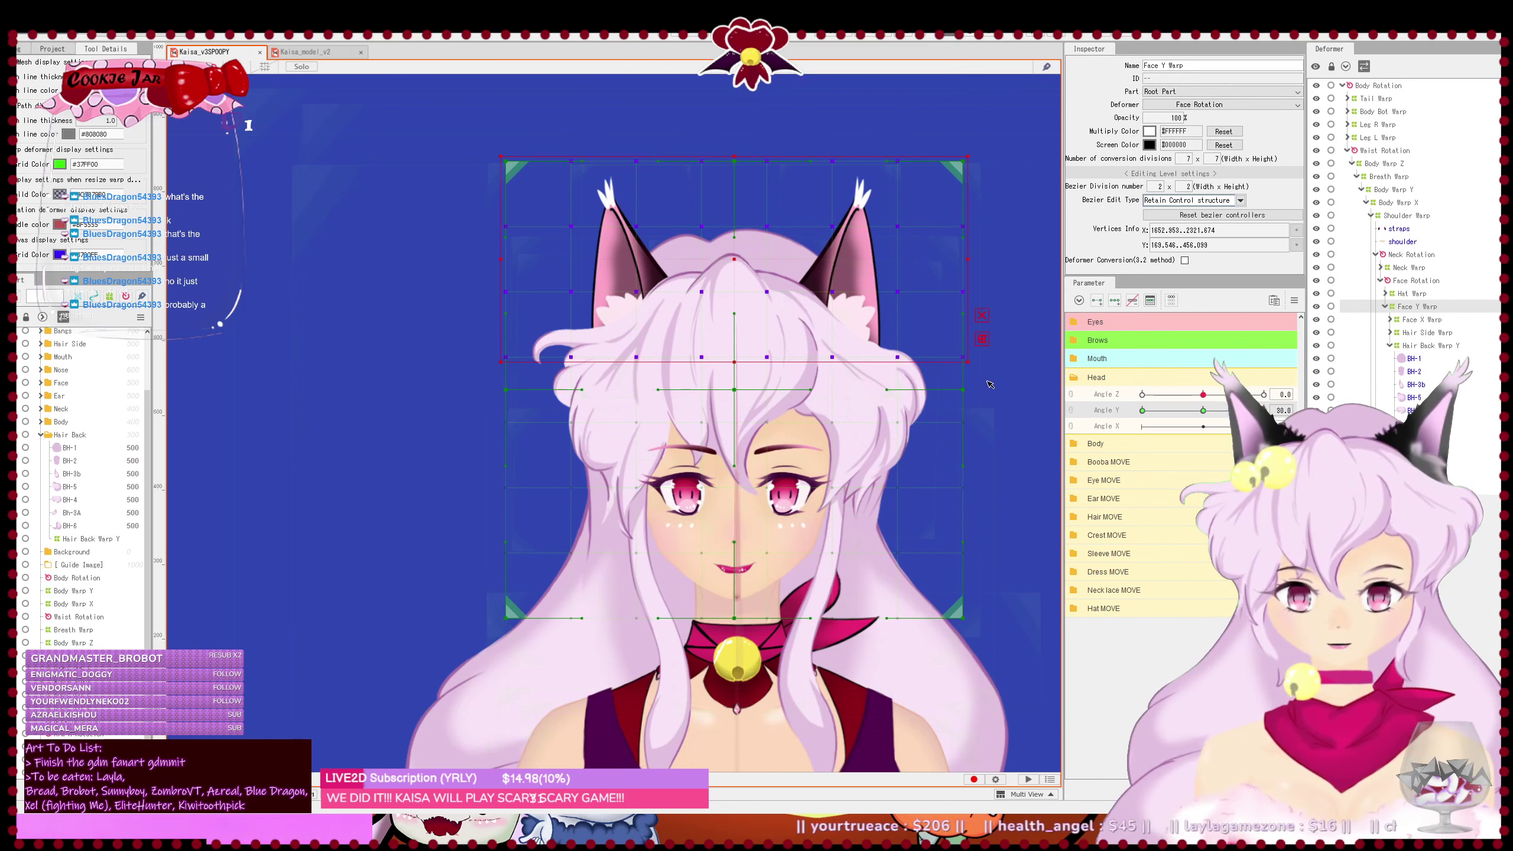
key(Down)
key(Down)
key(Down)
key(Down)
key(Down)
key(Down)
key(Down)
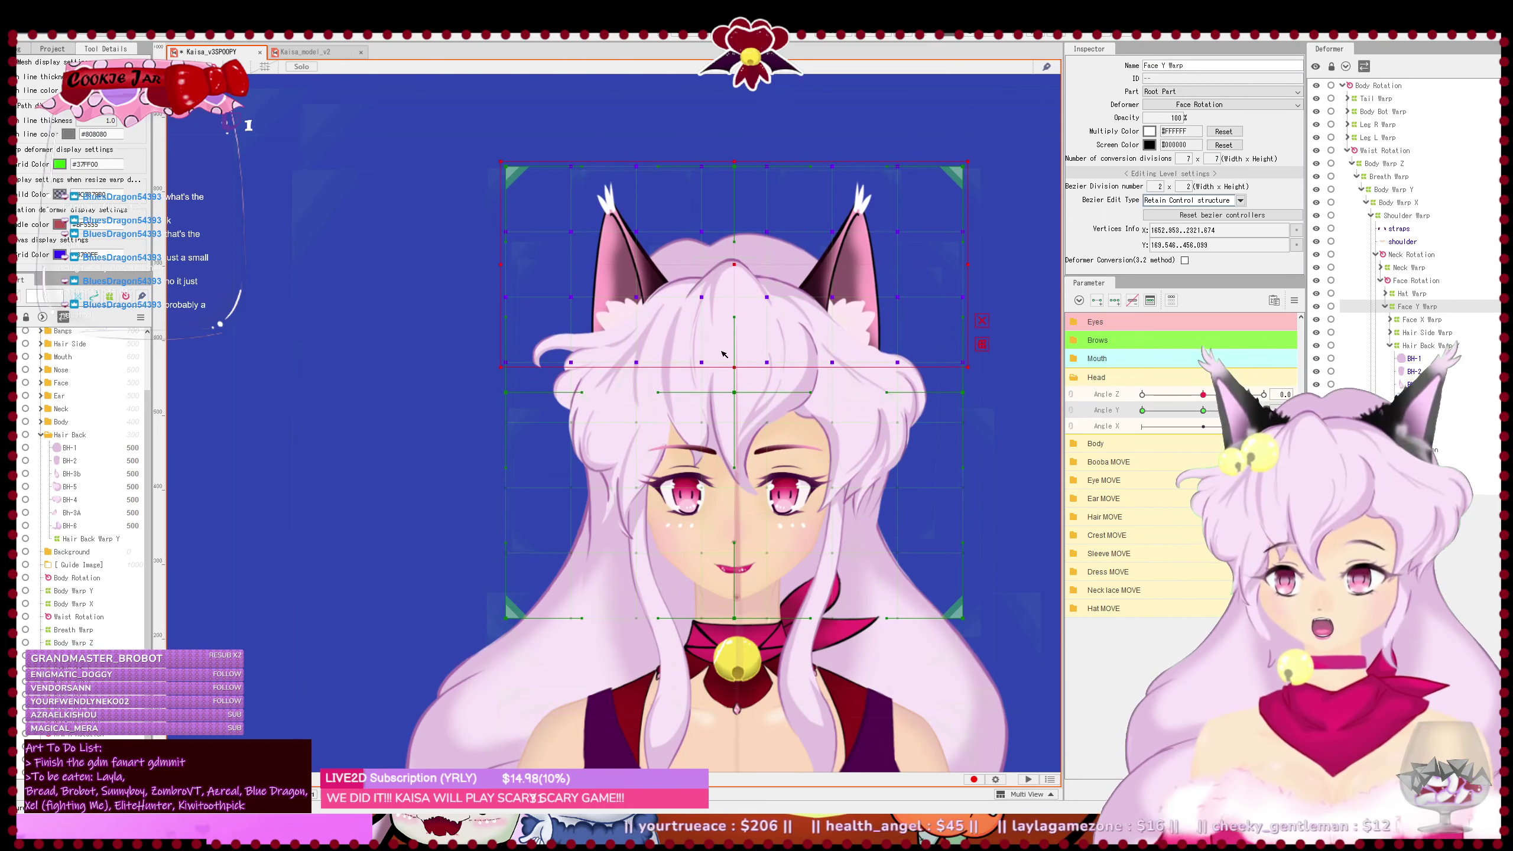
- Nudge the upper three rows of Face Y Warp's grid slightly farther down
drag(487, 139, 982, 344)
key(Down)
key(Down)
key(Down)
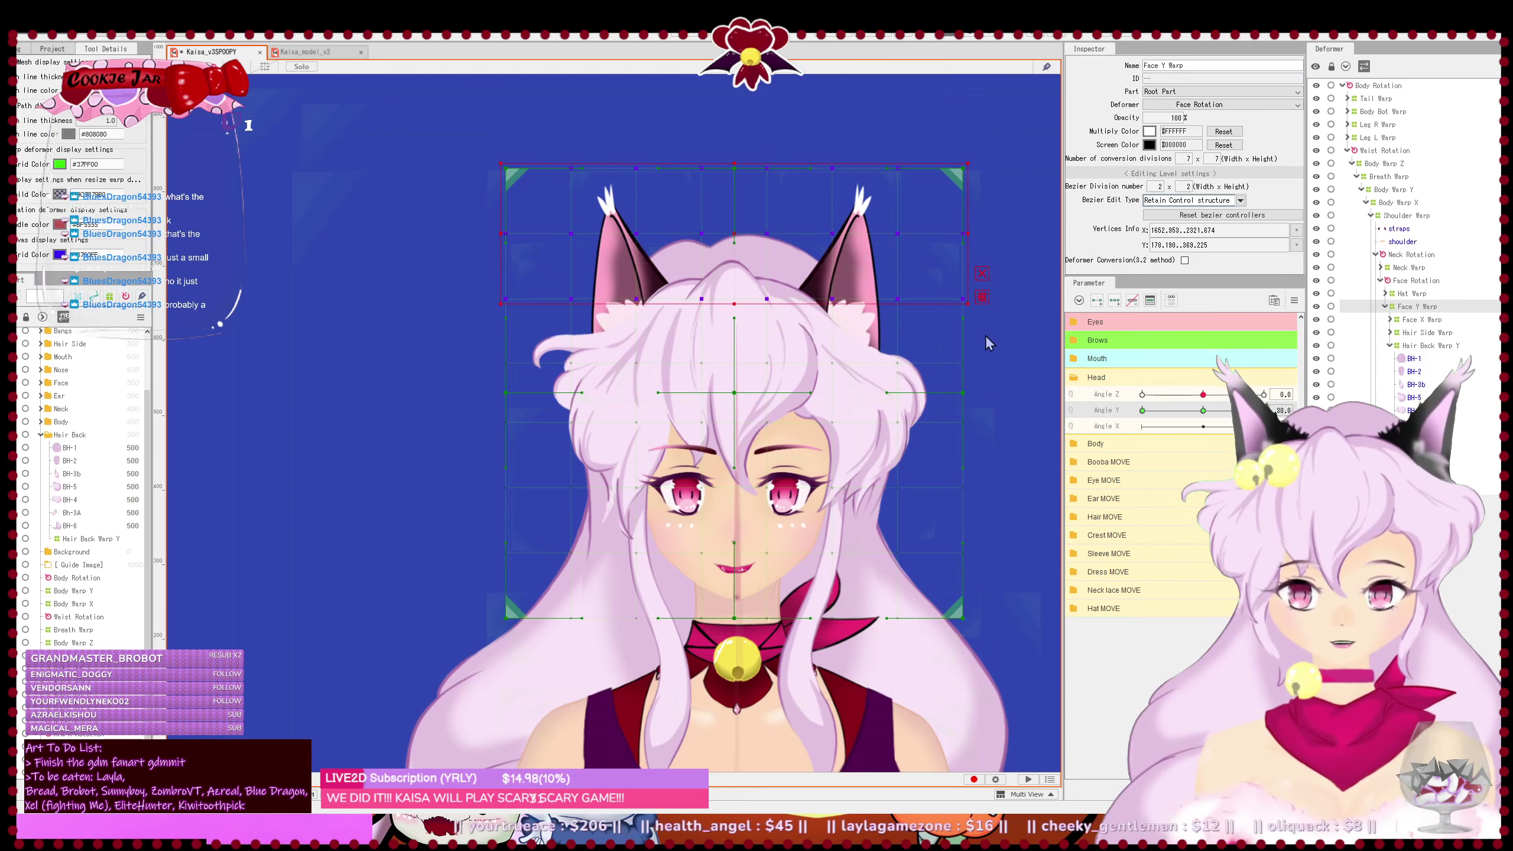
key(Down)
key(Down)
key(Down)
key(Down)
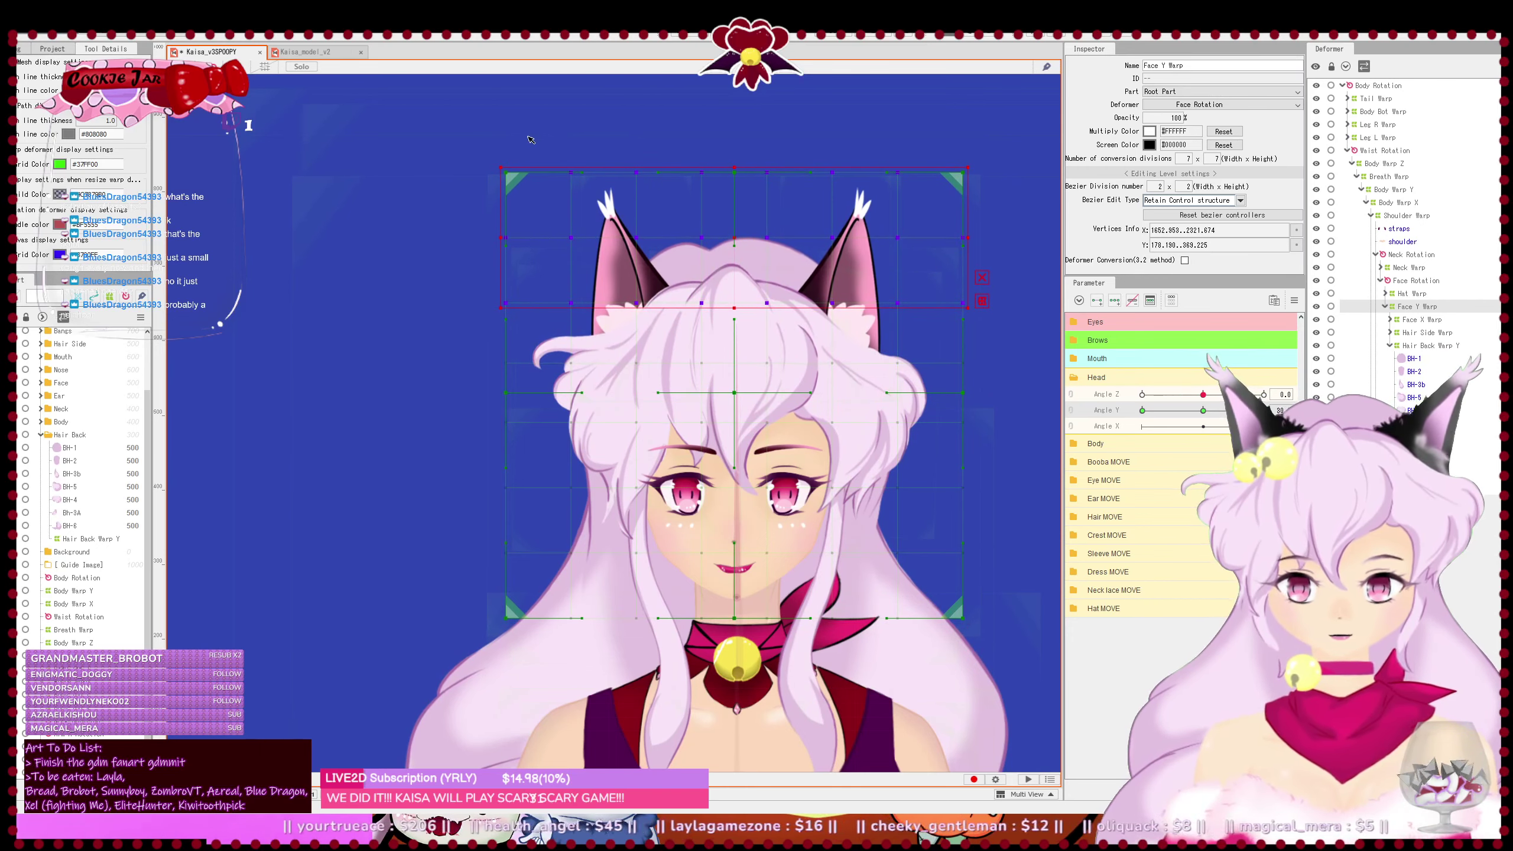
- Nudge the upper two rows of Face Y Warp's grid slightly farther down
drag(487, 132, 917, 280)
key(Down)
key(Down)
key(Down)
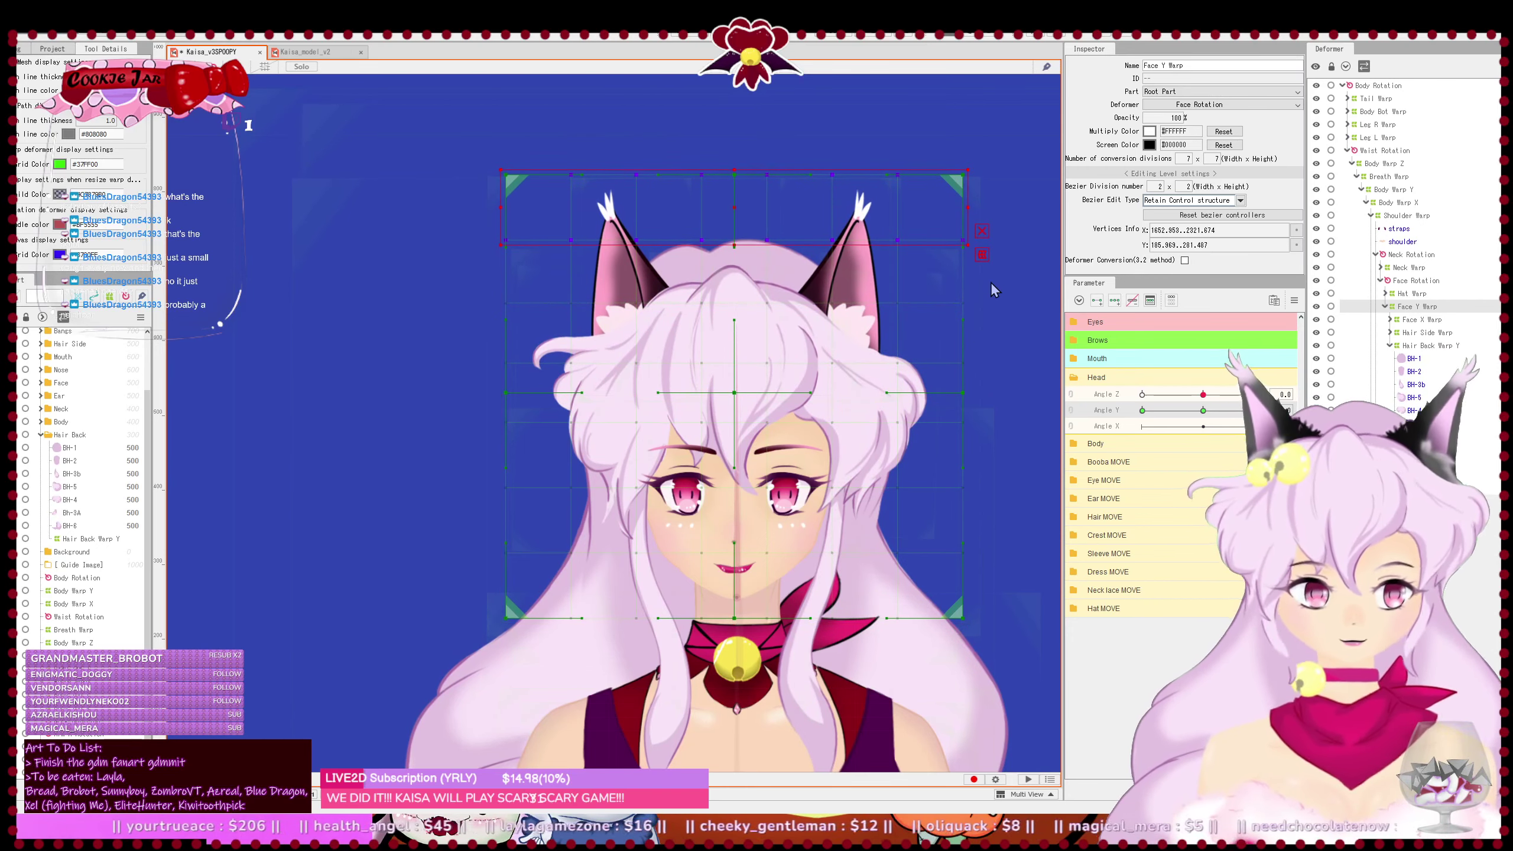
- Nudge only the topmost row of Face Y Warp's grid farther down
drag(489, 153, 979, 230)
key(Down)
key(Down)
key(Down)
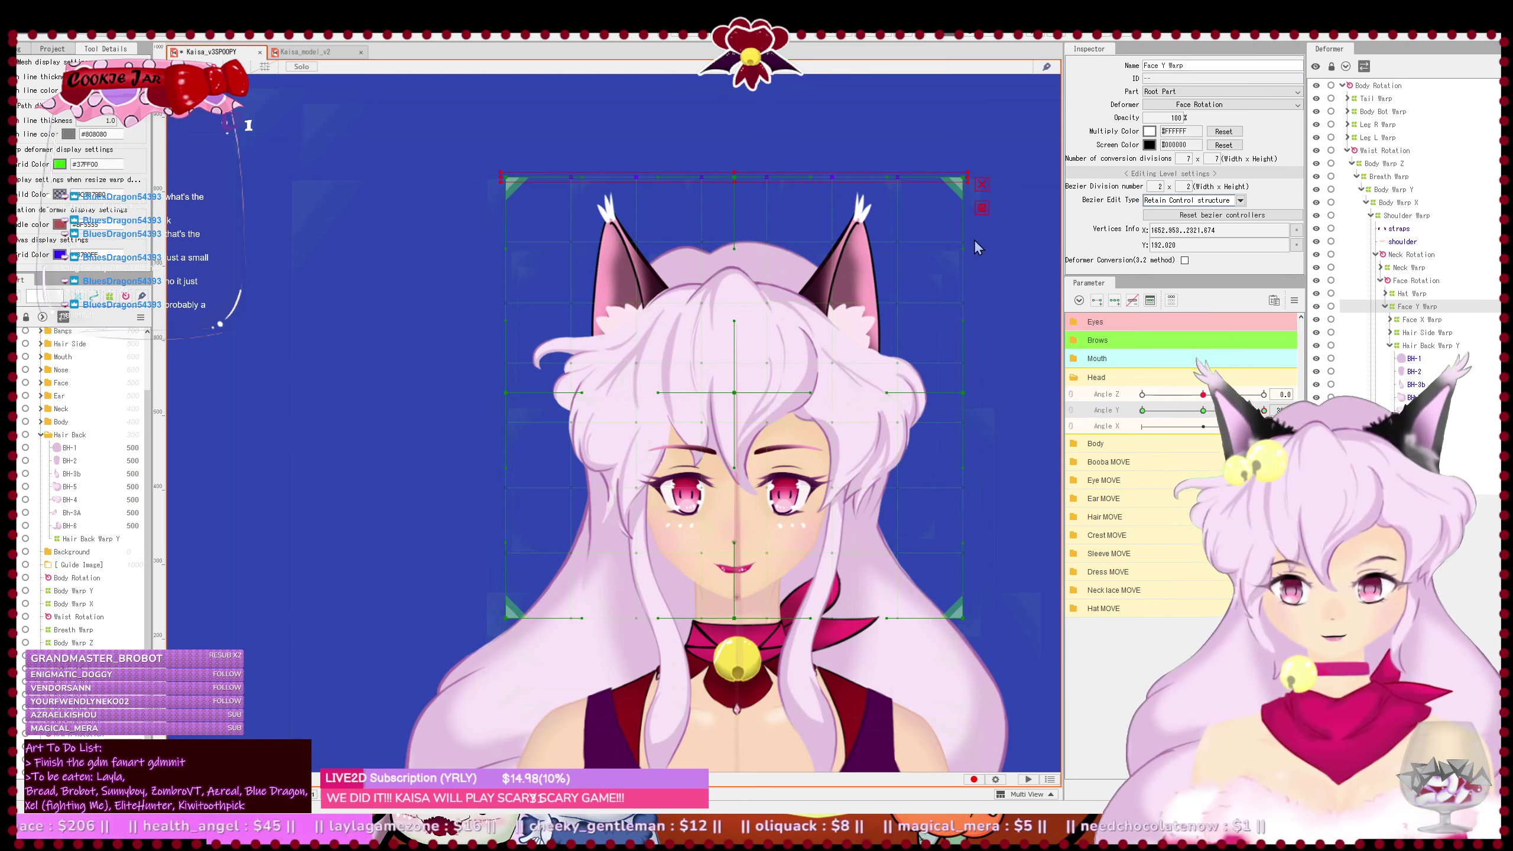
key(Down)
key(Down)
key(Down)
- Select the lower four rows of Face Y Warp's grid and nudge them down
drag(476, 436, 738, 545)
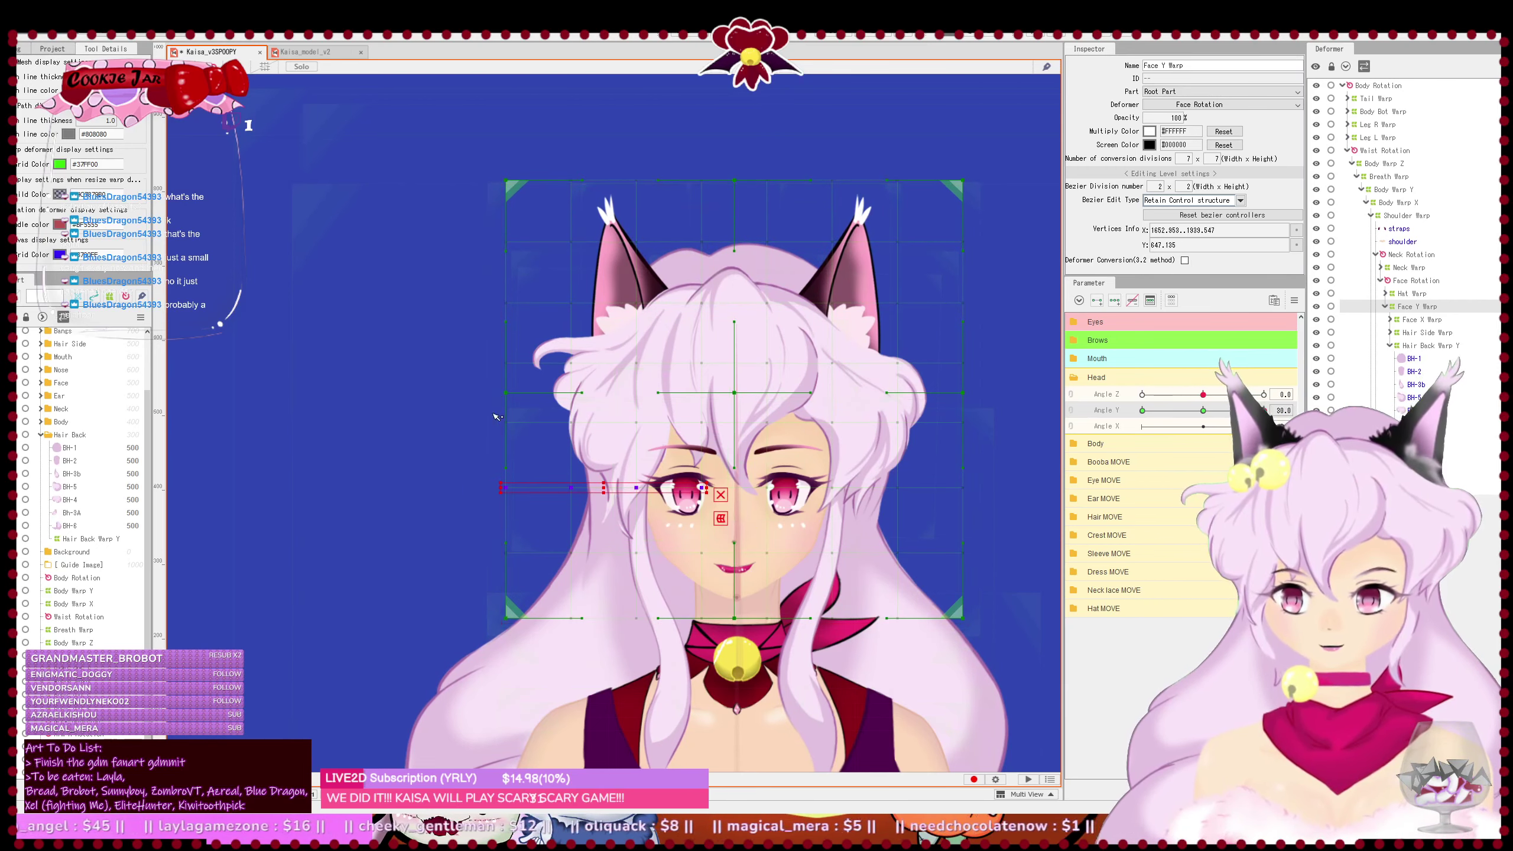
drag(468, 393, 1004, 649)
key(Down)
key(Down)
key(Down)
key(Down)
key(Down)
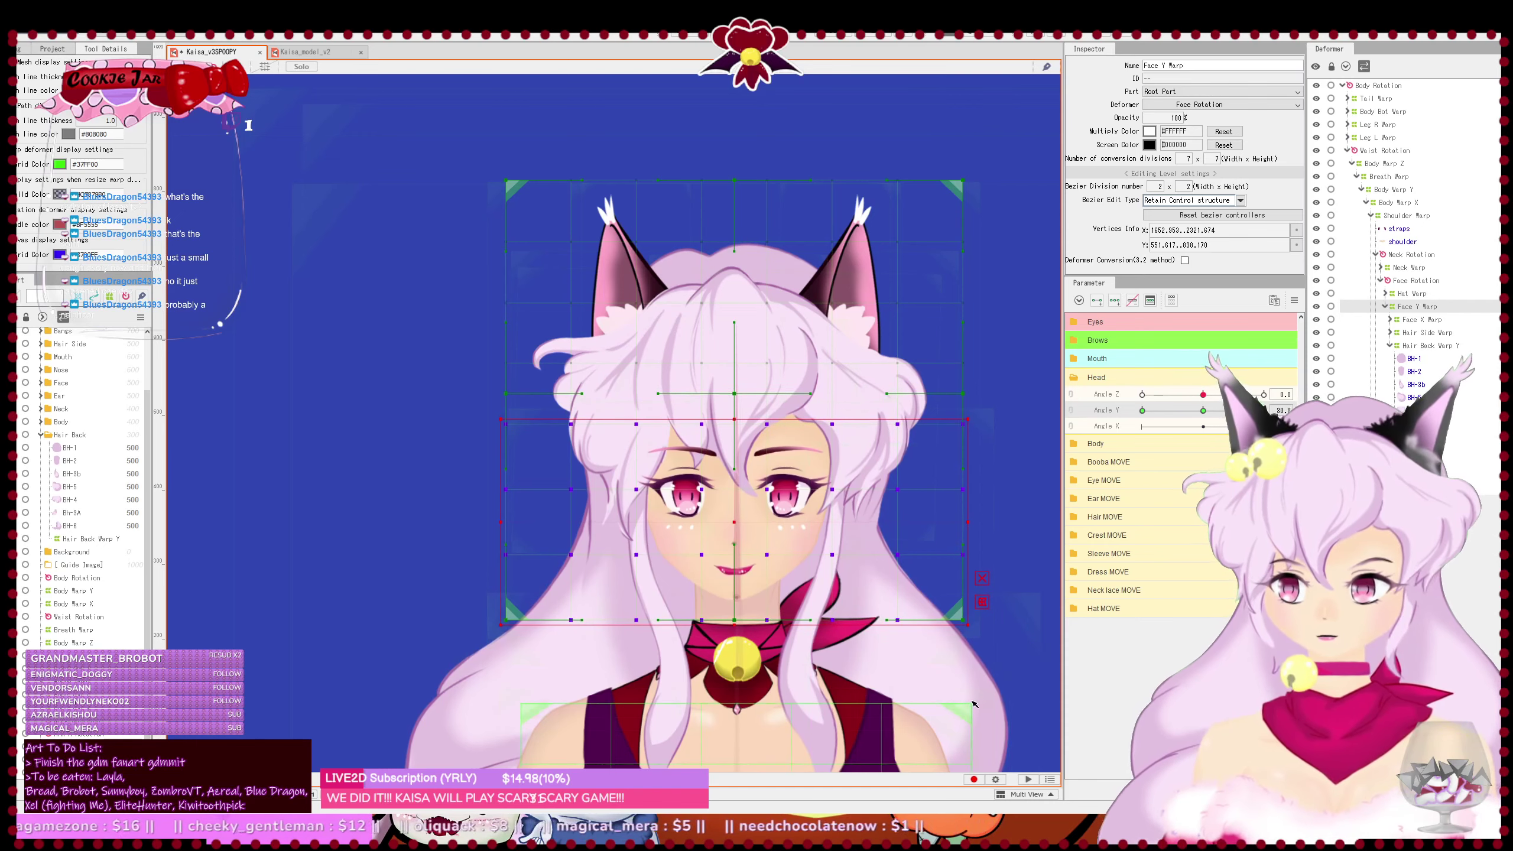
key(Down)
key(Down)
key(Down)
key(Down)
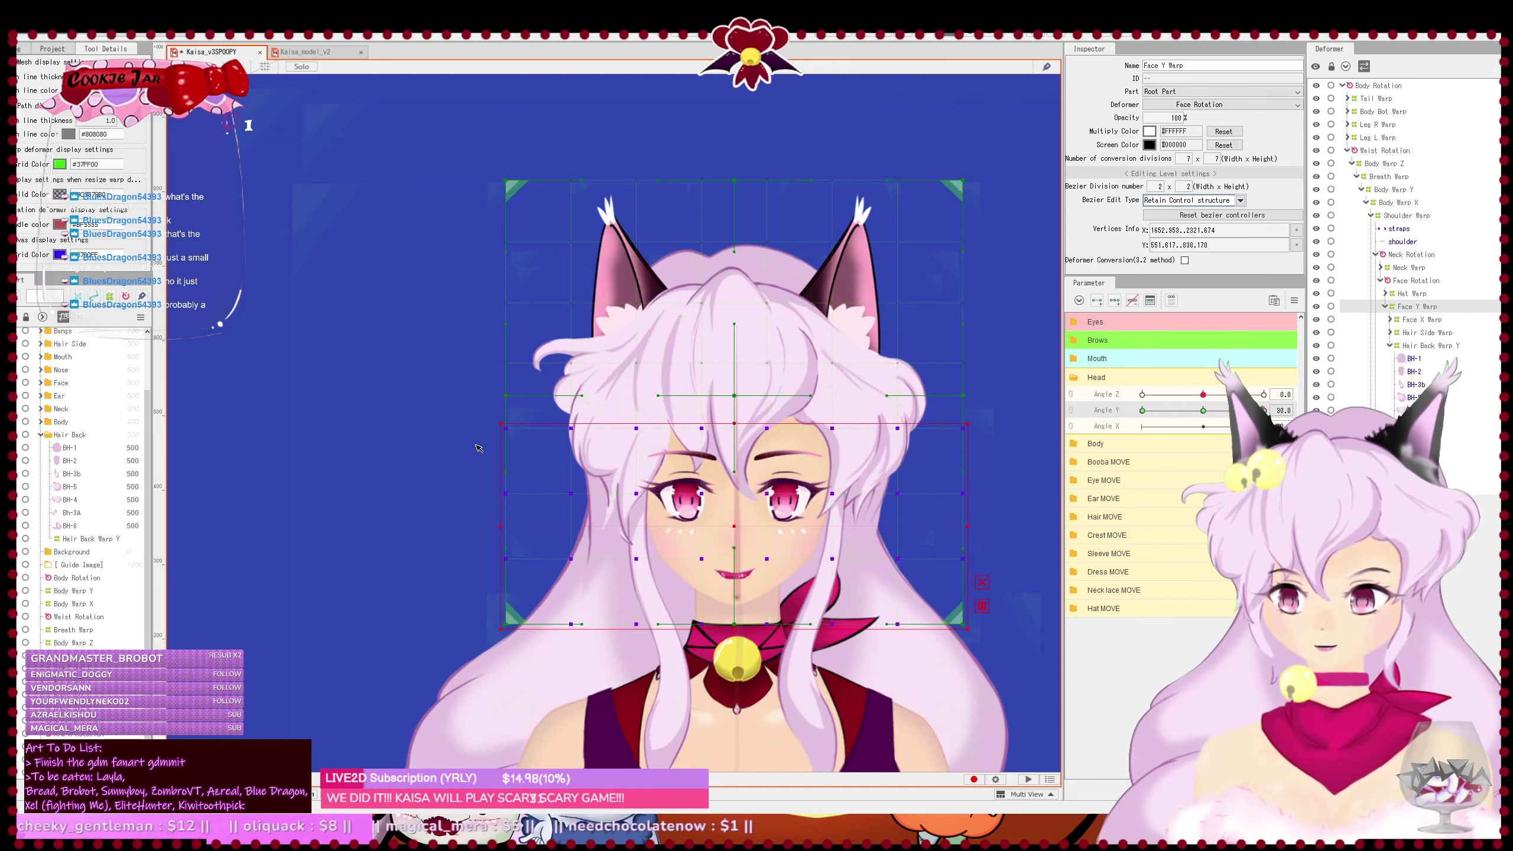
- Nudge the lower three rows of Face Y Warp's grid slightly farther down
drag(463, 442, 1003, 716)
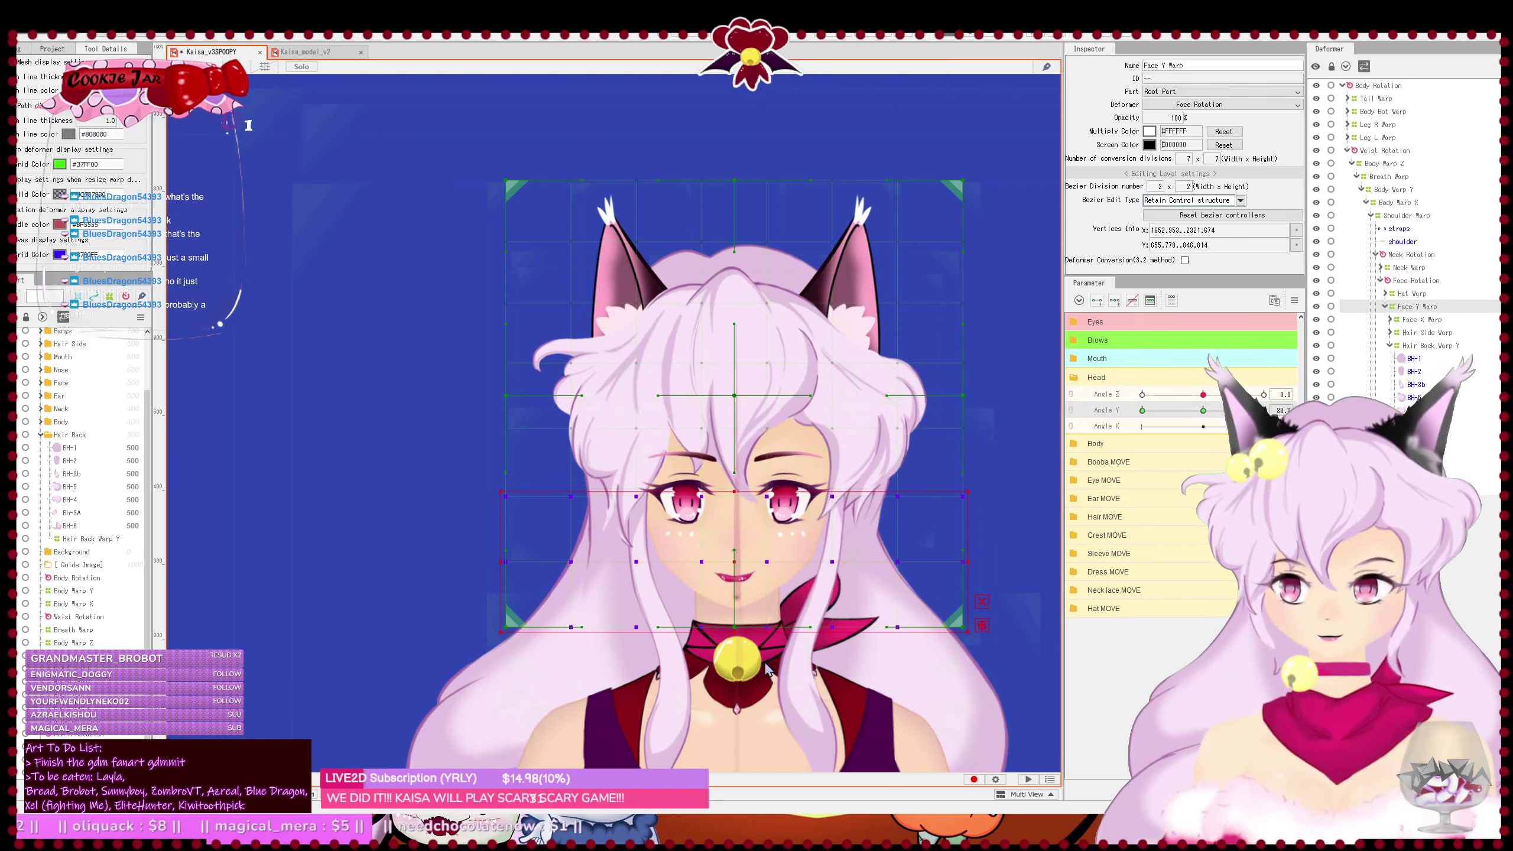
key(Down)
key(Down)
- Select the lower two rows of Face Y Warp's grid and nudge them slightly farther down
drag(478, 533, 986, 695)
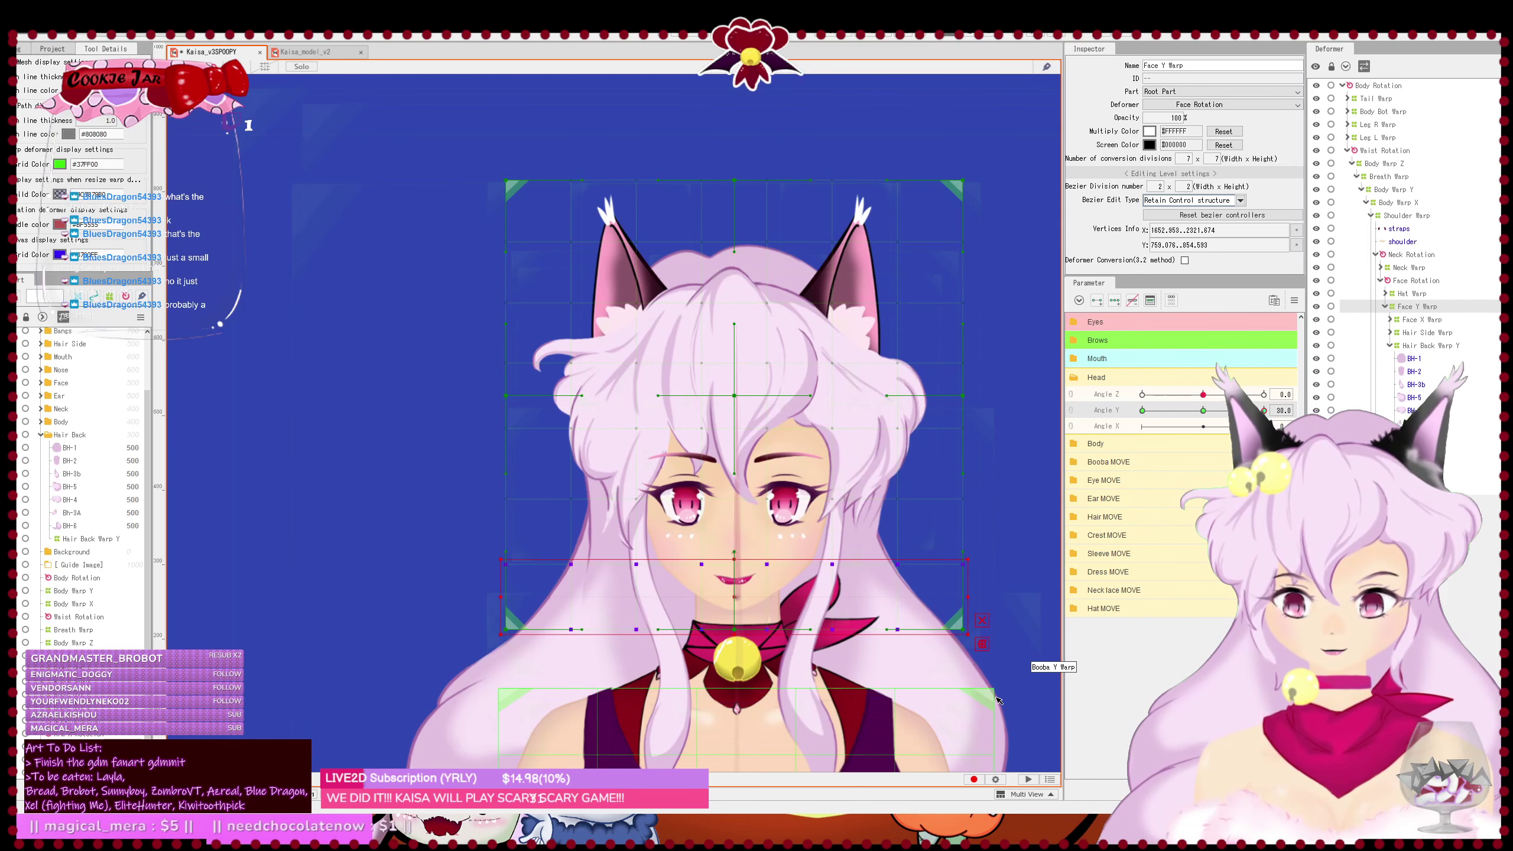
key(Down)
key(Down)
key(Down)
key(Down)
key(Down)
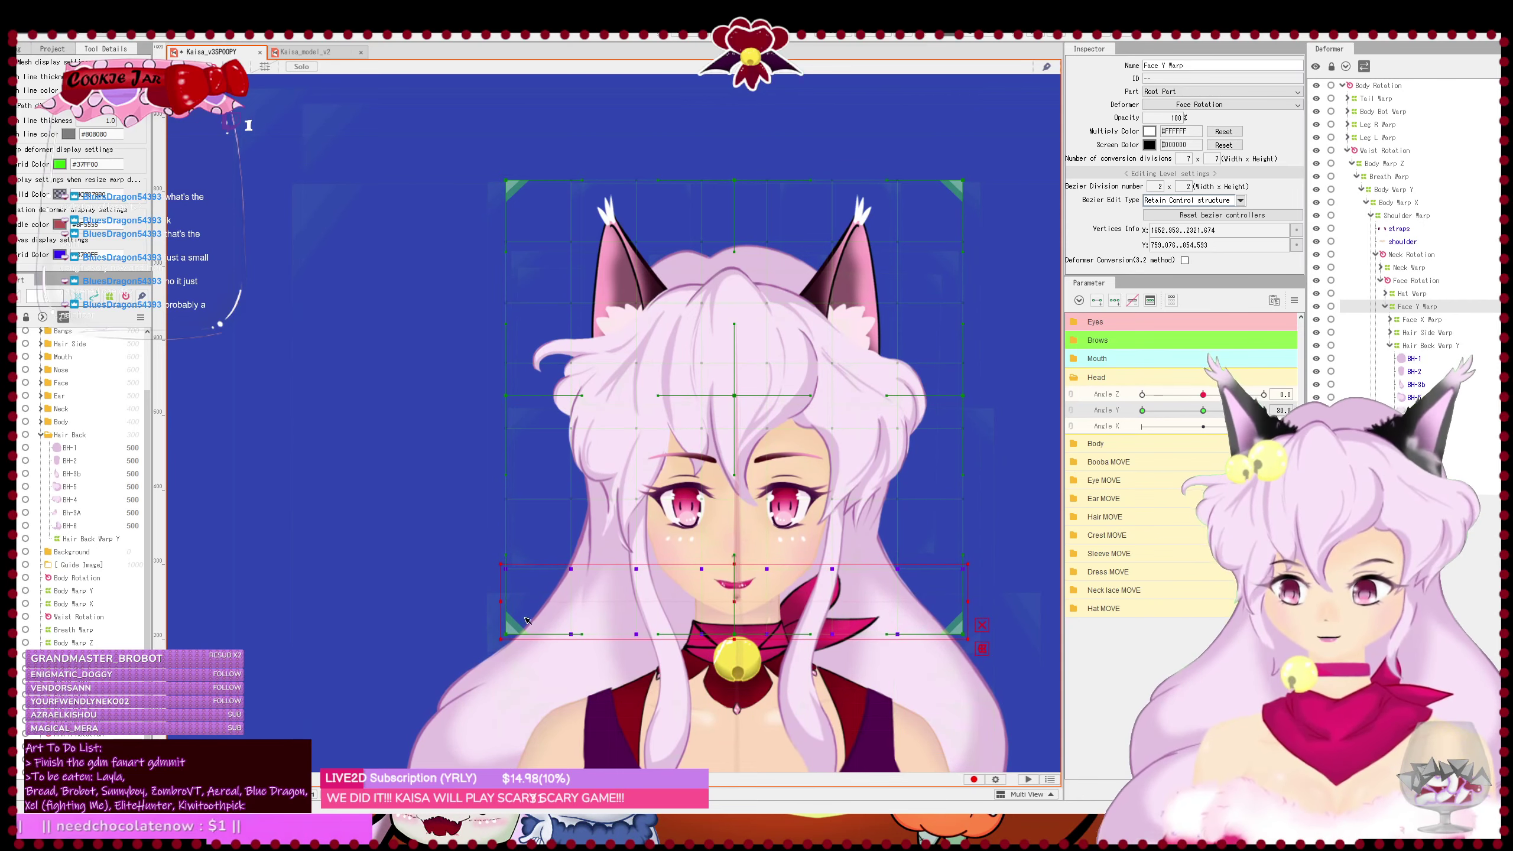
- Nudge only the bottommost row of Face Y Warp's grid farther down
drag(486, 604, 1002, 693)
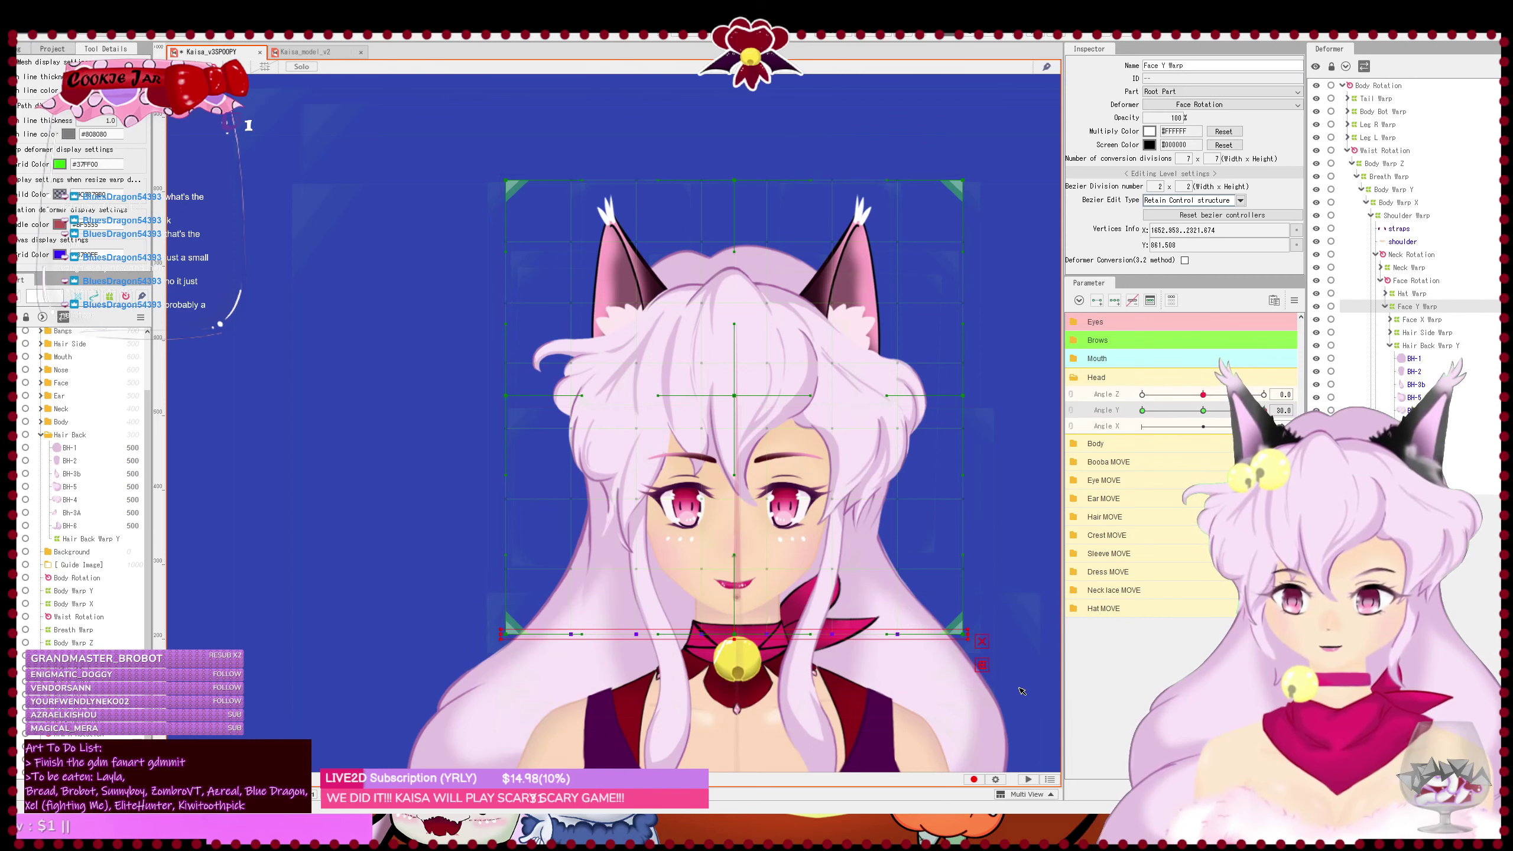
key(Down)
key(Down)
key(Down)
key(Down)
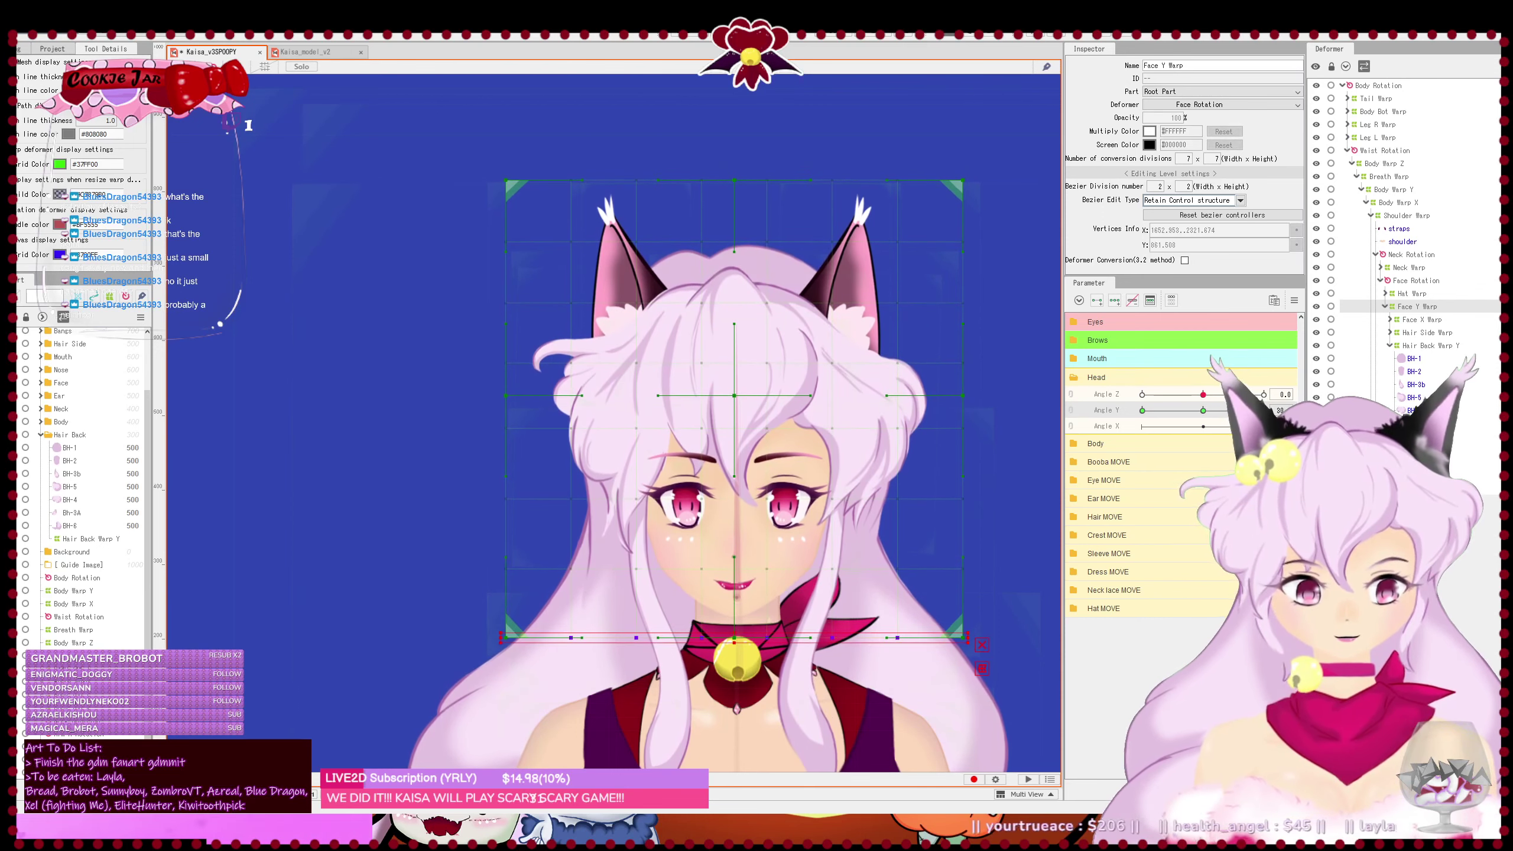
- Select Face Y Warp as a whole and pull its two upper corners inward by about the same amount
click(1418, 307)
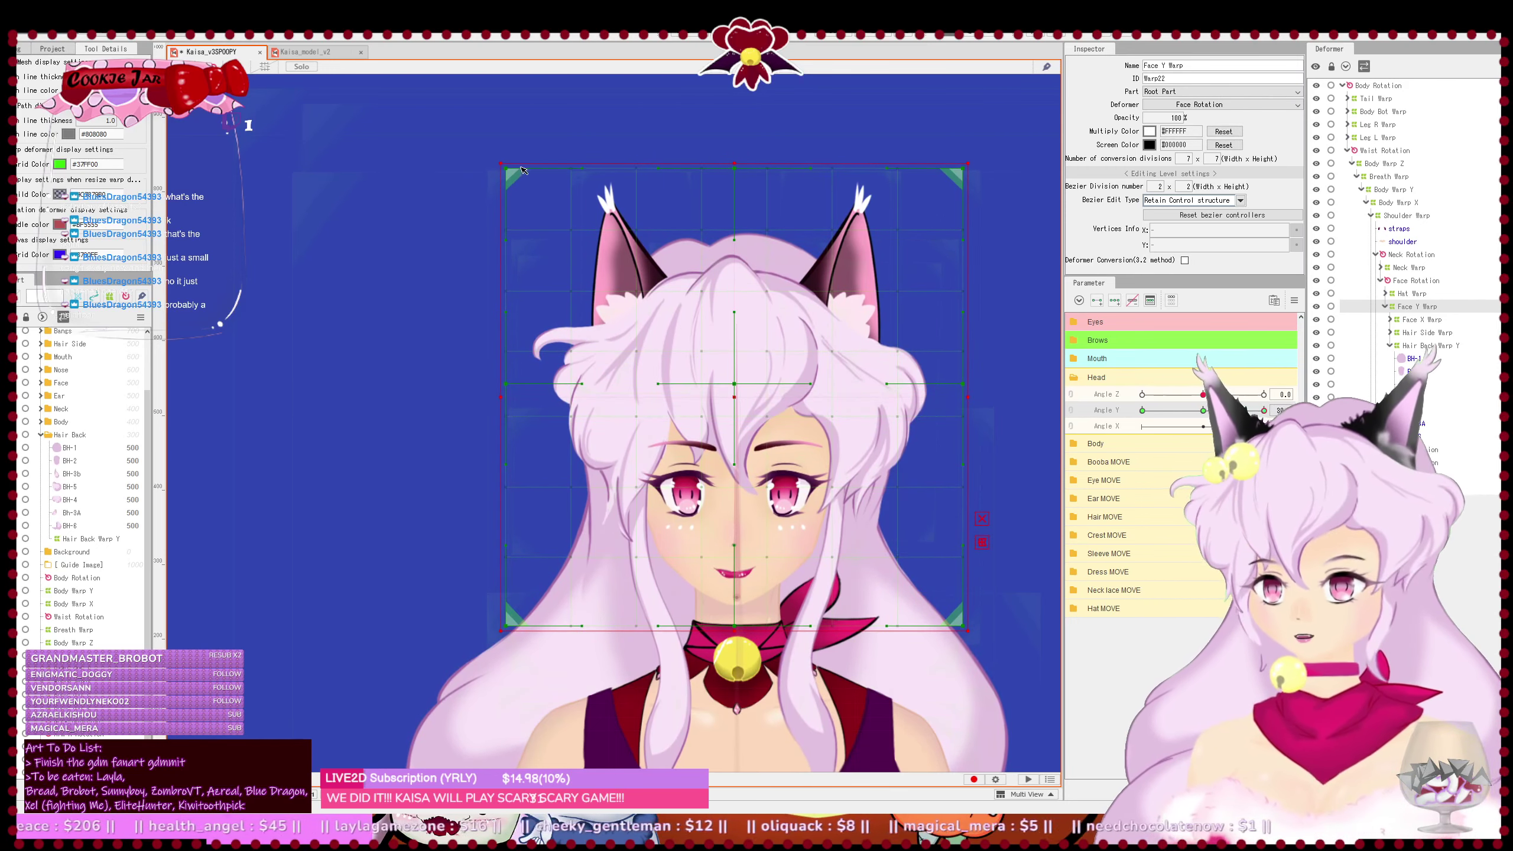
drag(516, 172, 545, 175)
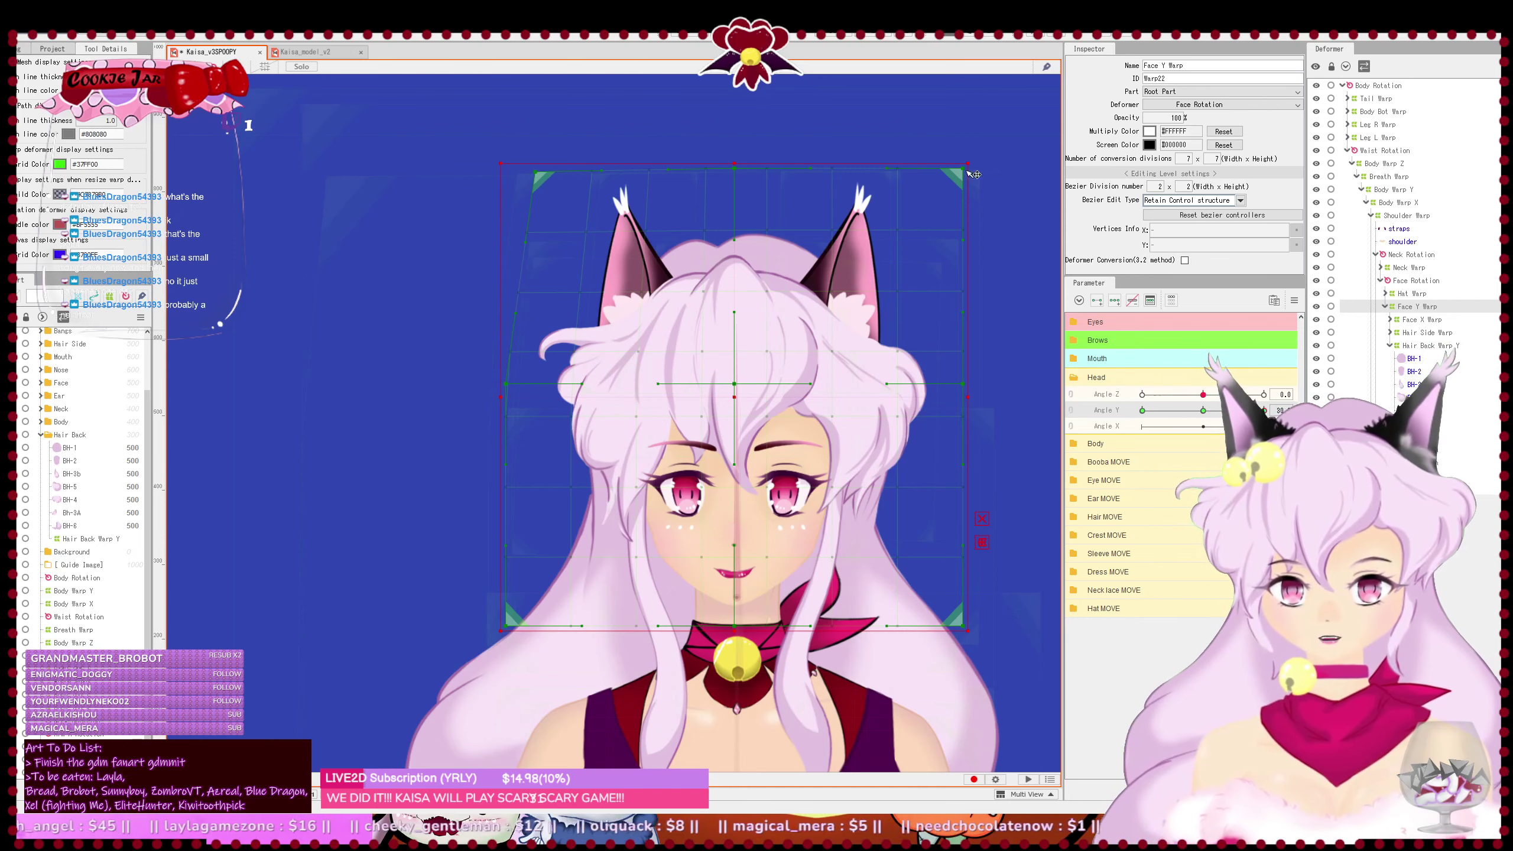
drag(965, 169, 934, 173)
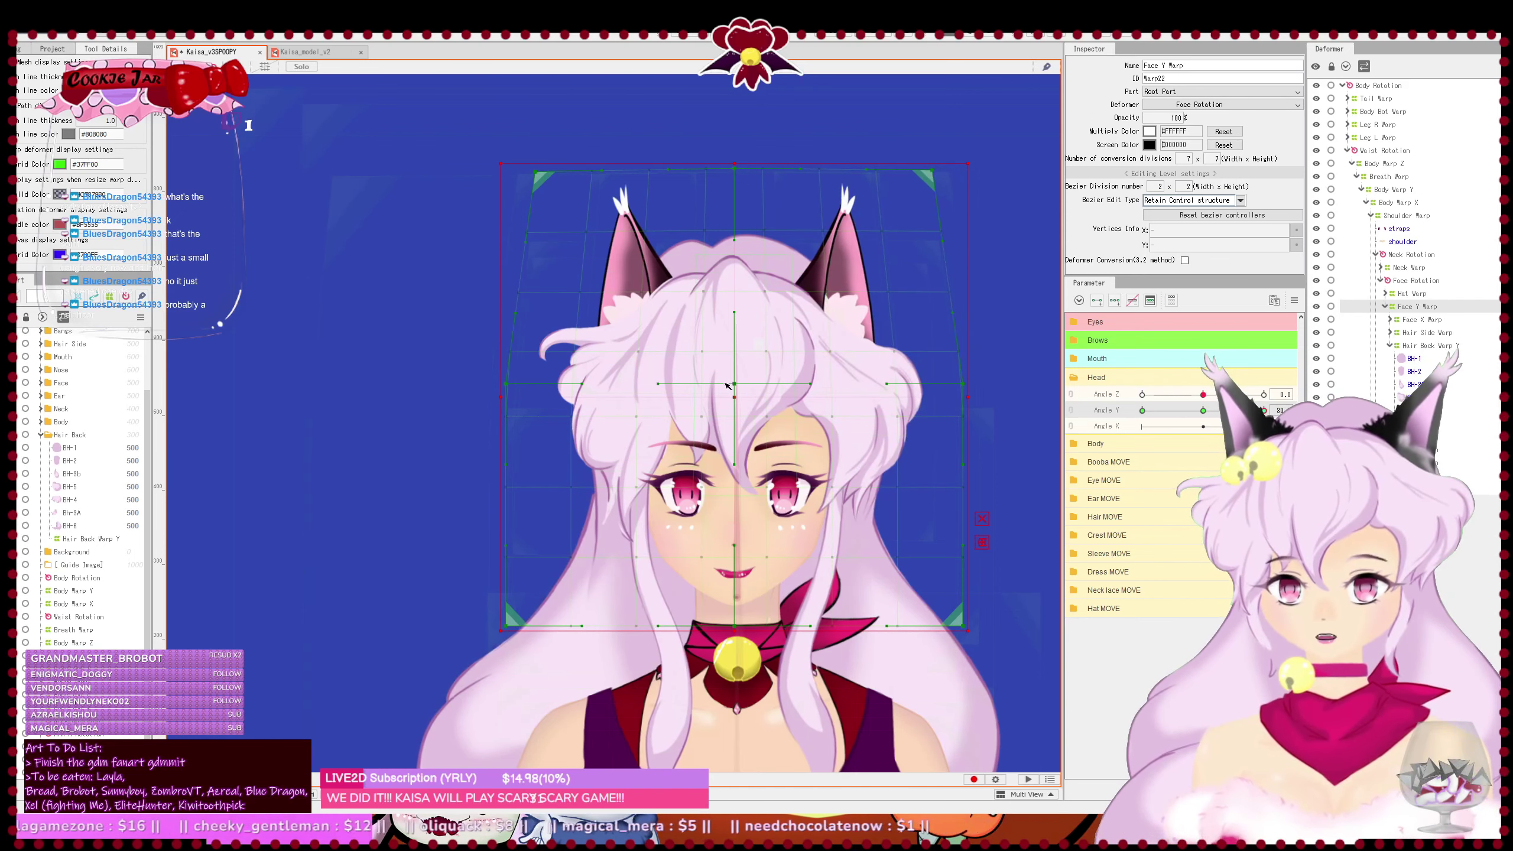
- Raise Face Y Warp's center point, the vertical curve handle below it and the bottom-center point
drag(742, 389, 741, 369)
drag(736, 541, 735, 496)
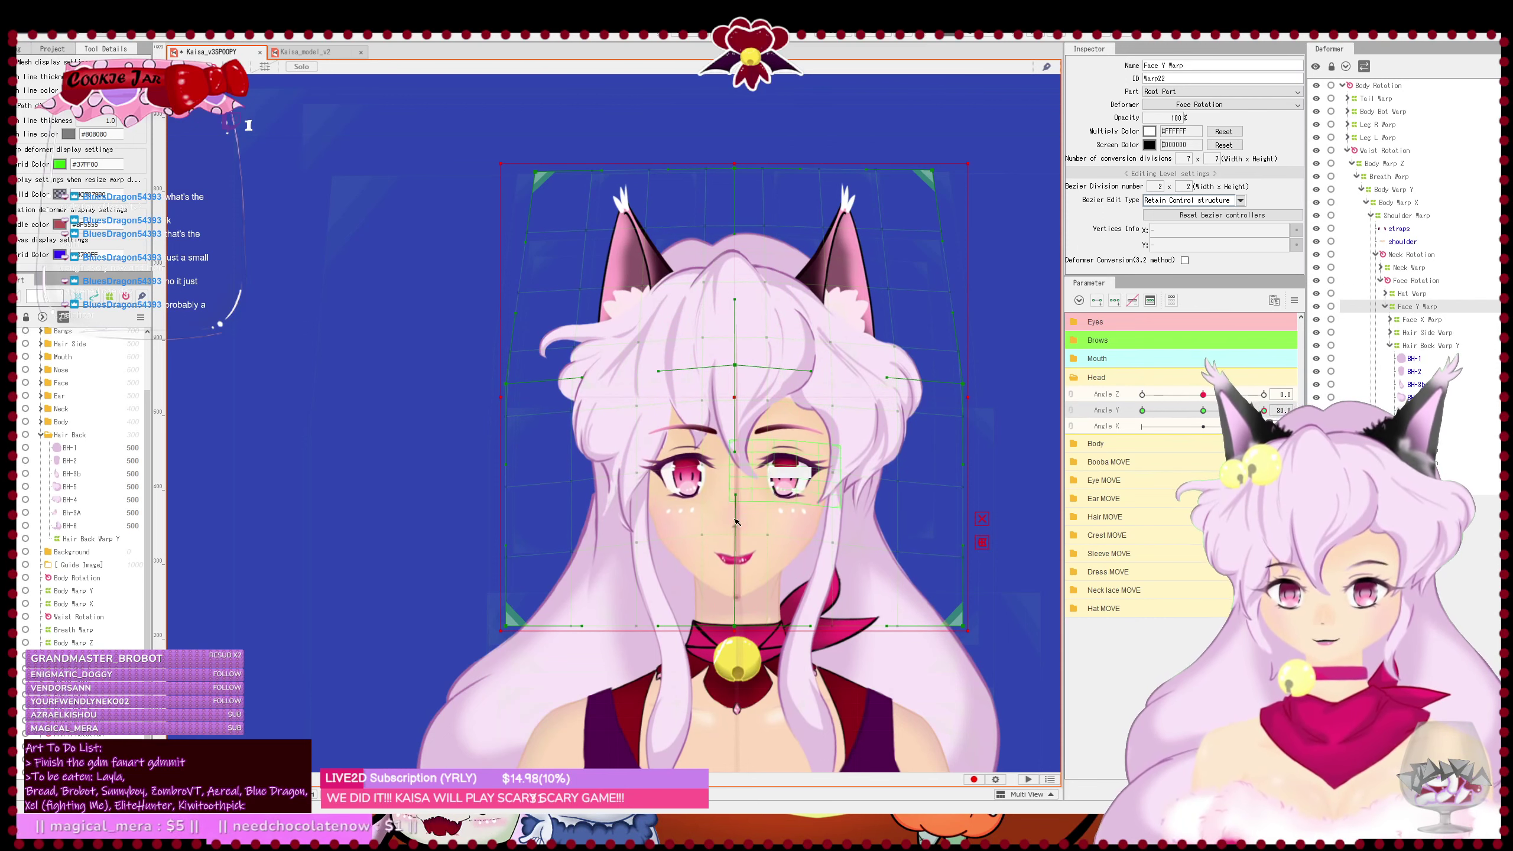
drag(740, 629, 735, 611)
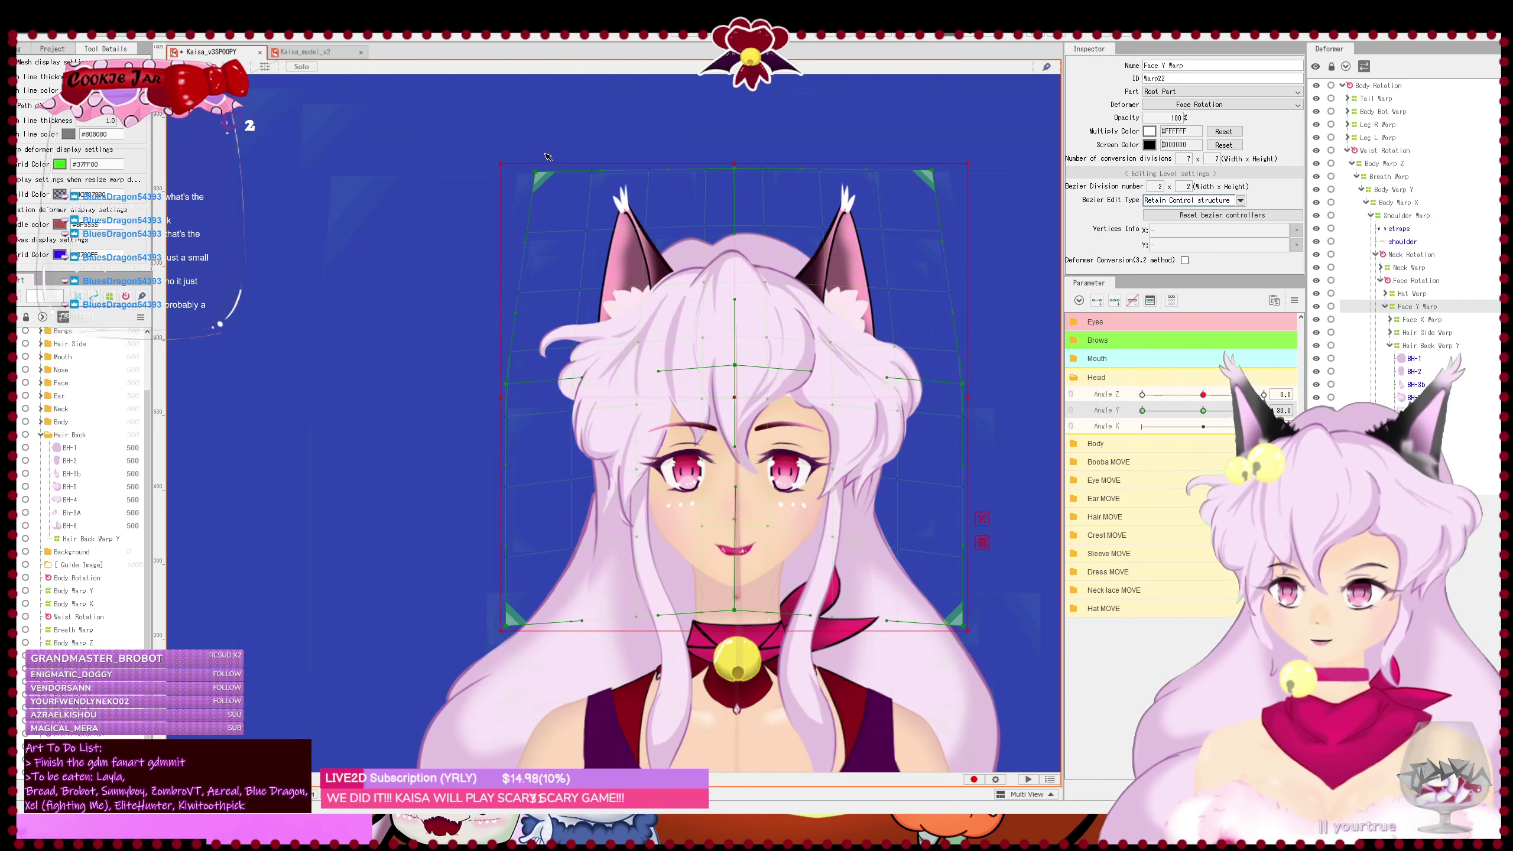
- Lower Face Y Warp's two upper corners slightly and push its side midpoints a little outward
drag(536, 170, 539, 178)
drag(933, 173, 931, 180)
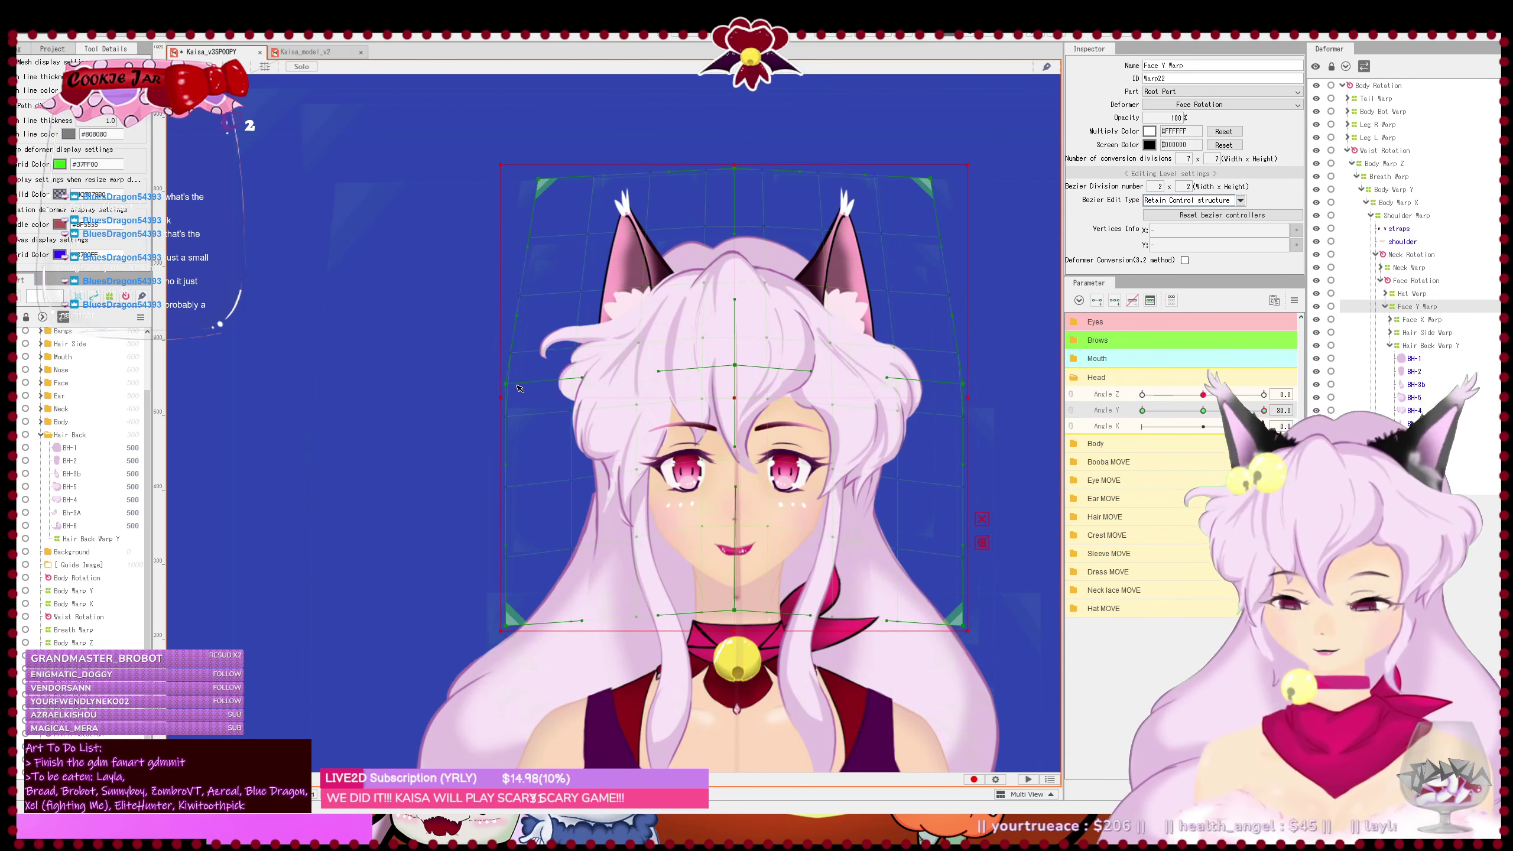
drag(517, 386, 503, 383)
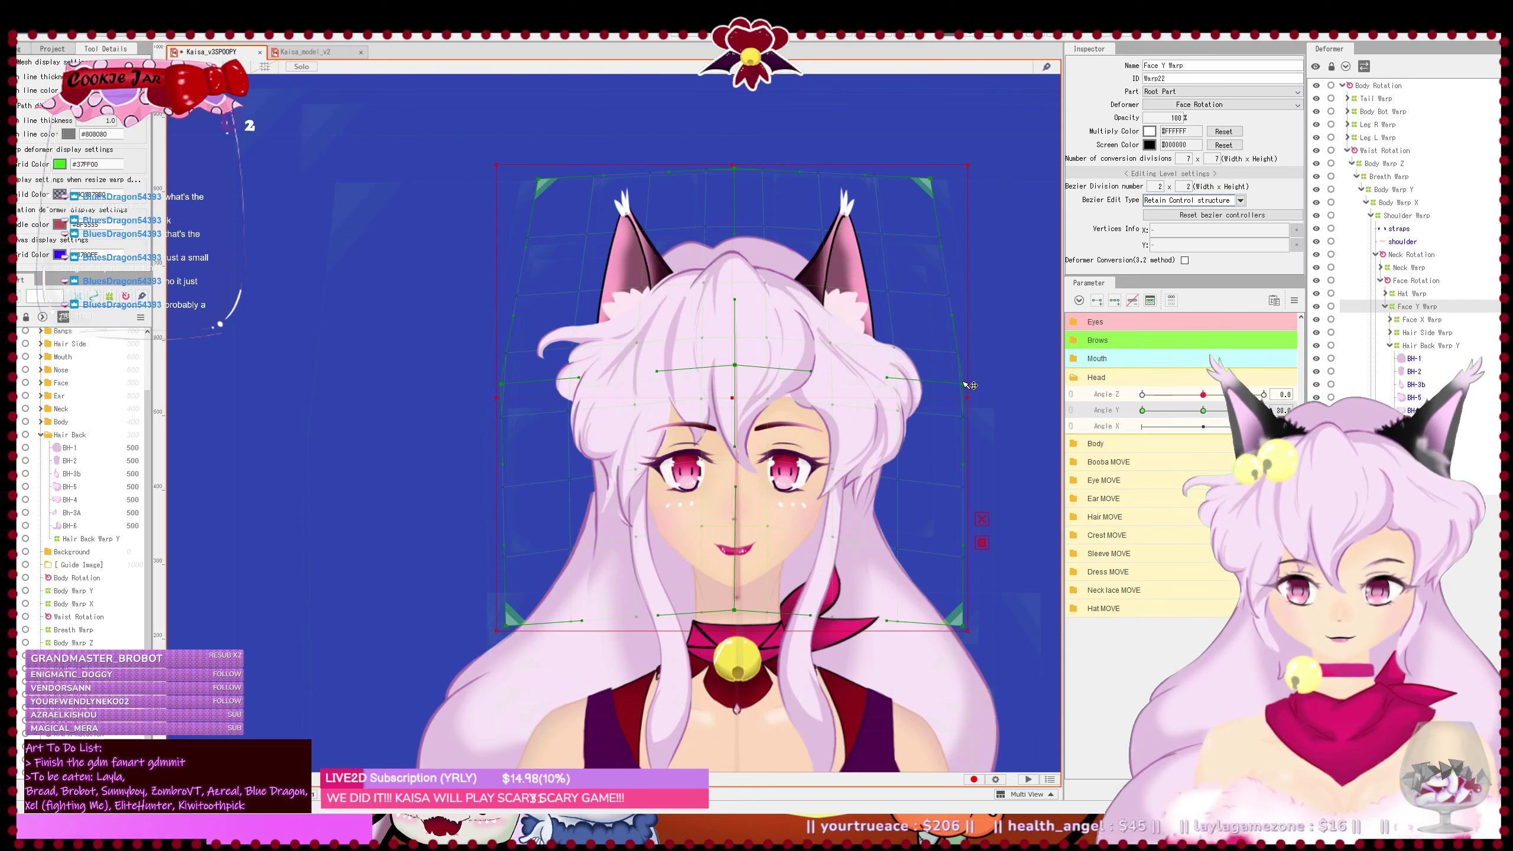
drag(970, 384, 973, 384)
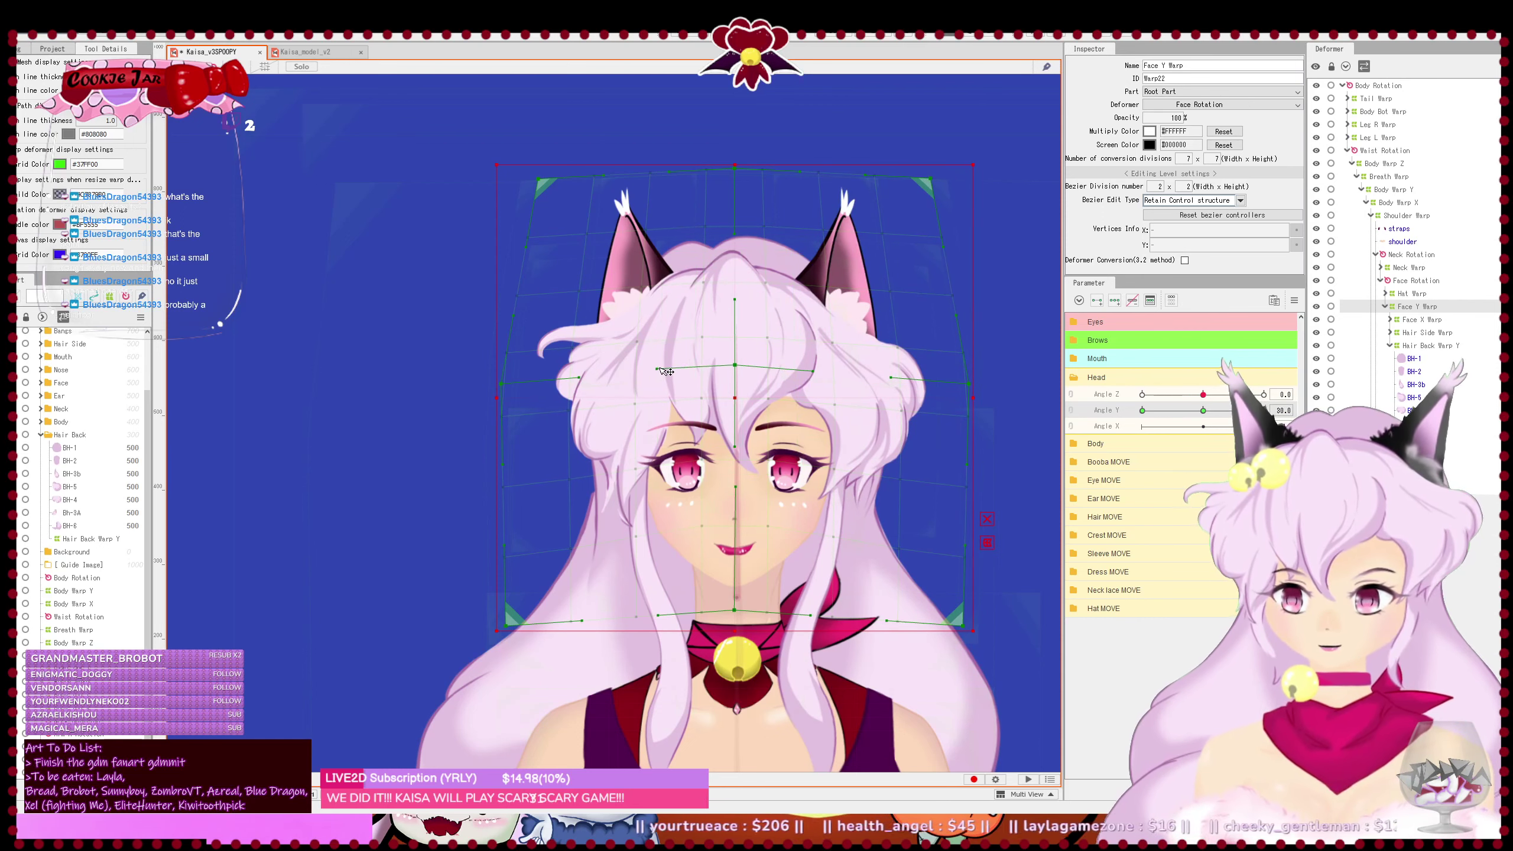
- Adjust the horizontal curve handles of Face Y Warp's middle row and bottom edge to smooth both arcs
drag(659, 370, 575, 371)
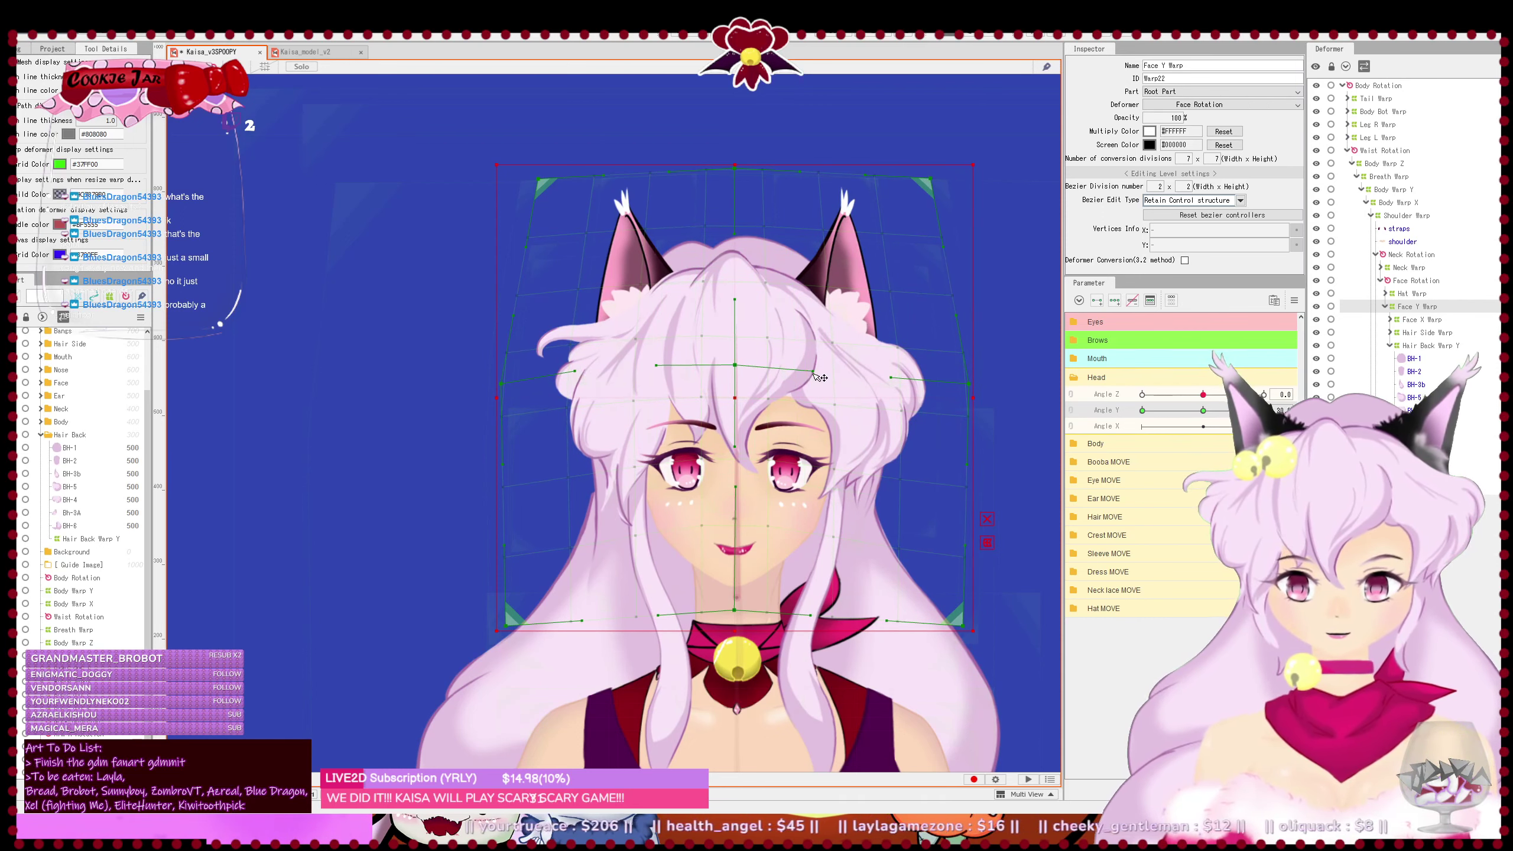
drag(814, 370, 894, 373)
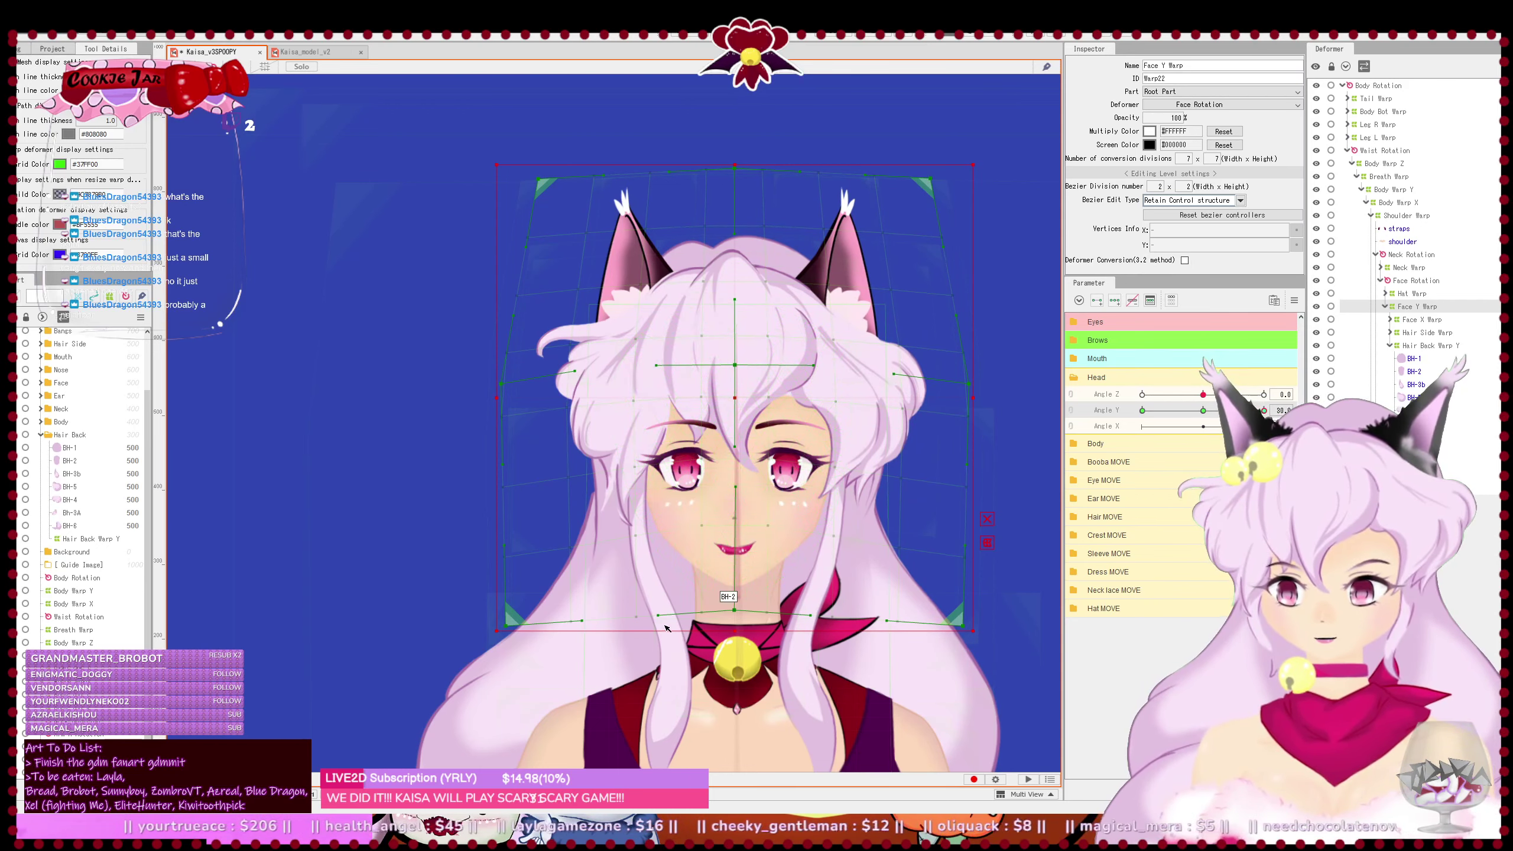
drag(581, 621, 656, 611)
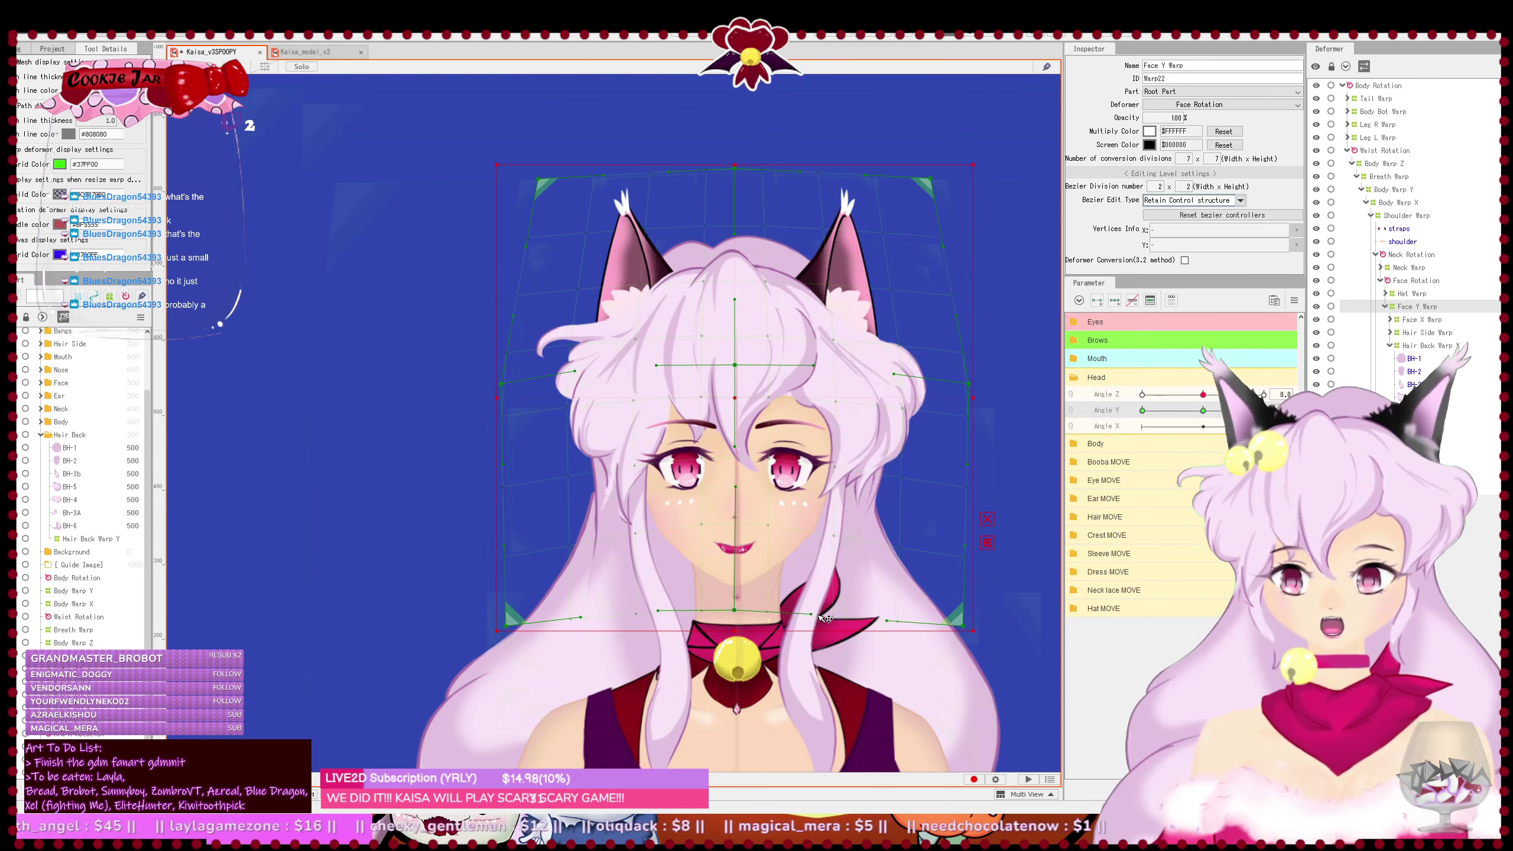
drag(810, 615, 896, 619)
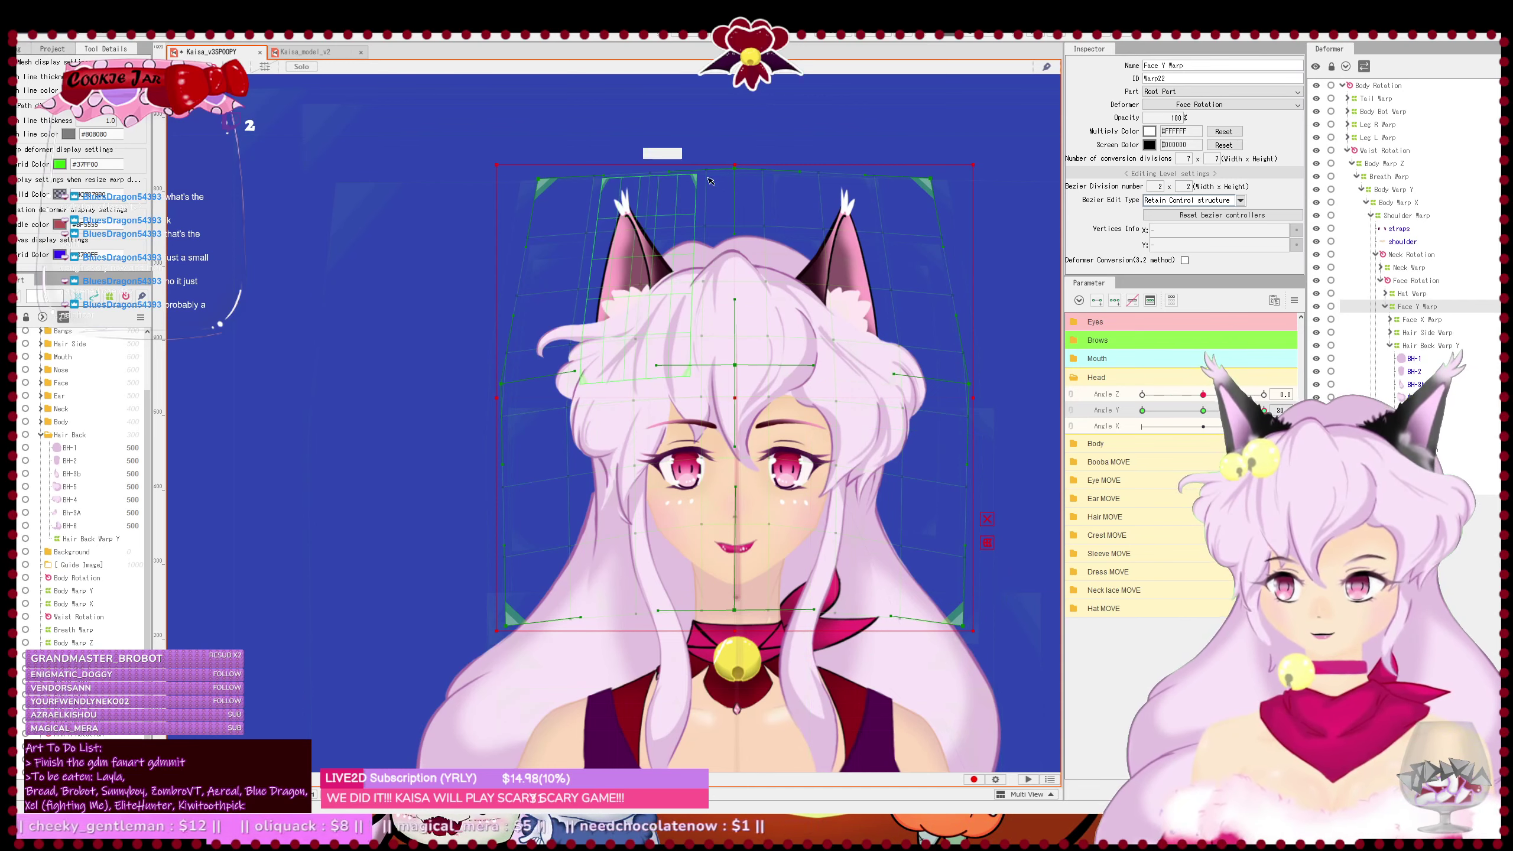
- Move Face Y Warp's two upper corners slightly lower and preview the movement with Angle Y
drag(541, 182, 547, 189)
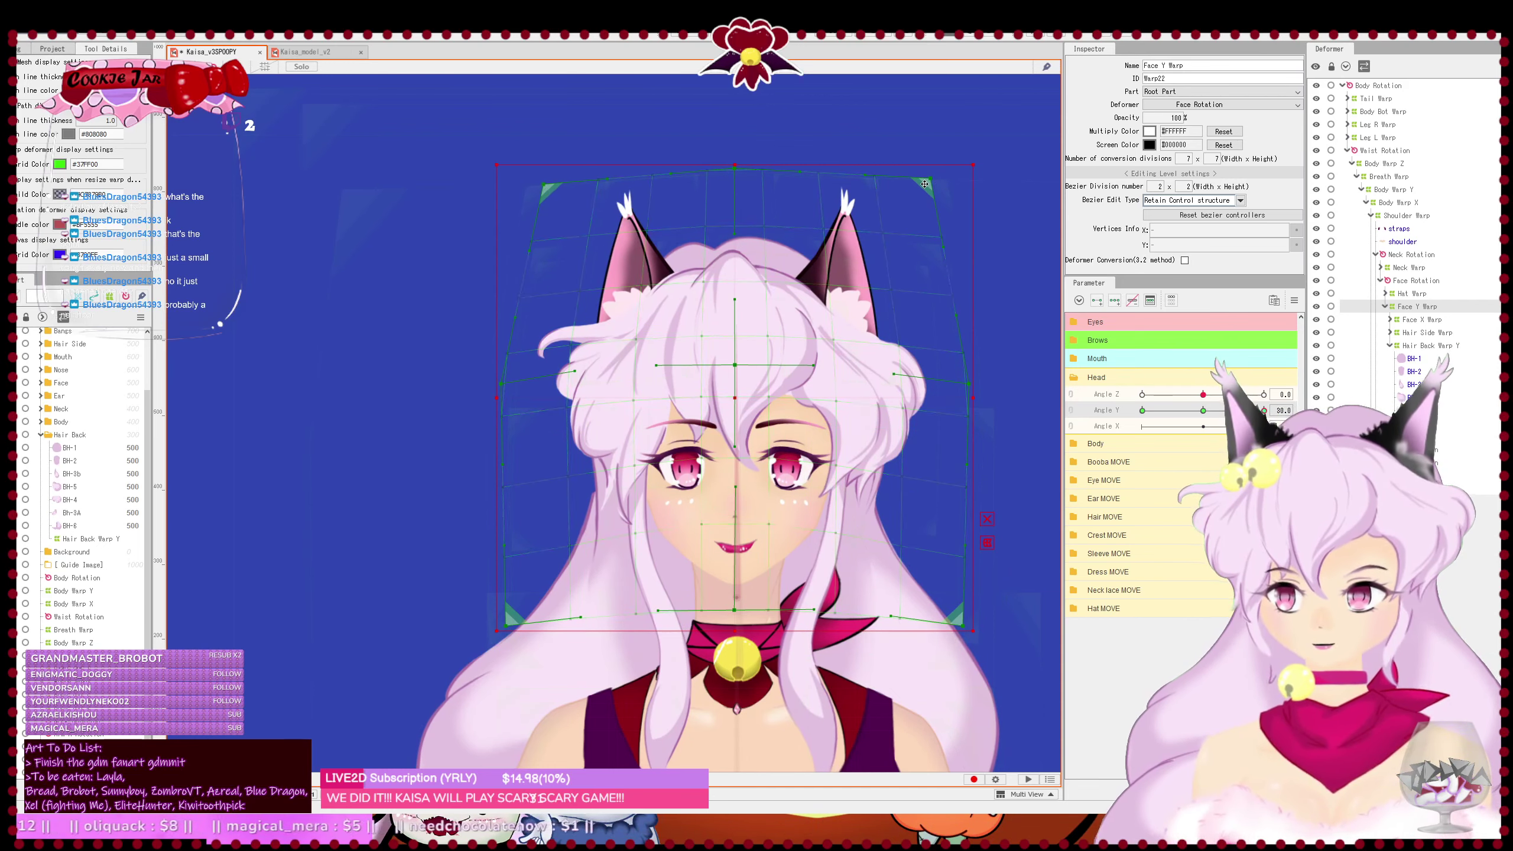
drag(933, 183, 936, 190)
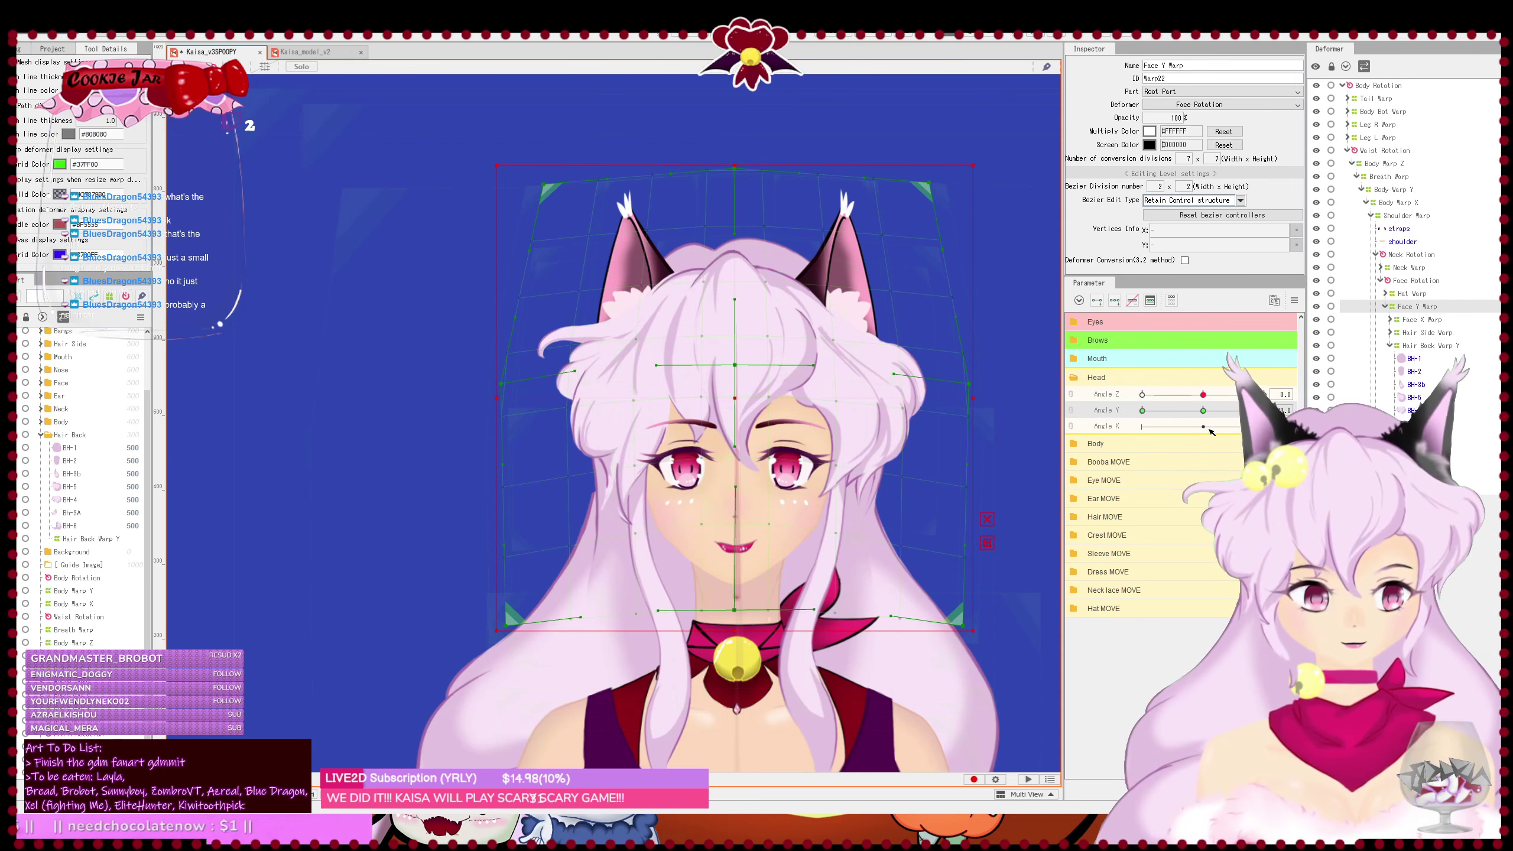
mouse_move(1264, 410)
mouse_down()
mouse_move(1194, 410)
mouse_move(1263, 410)
mouse_move(1205, 410)
mouse_move(1250, 410)
mouse_up()
- Select Hair Back Warp Y and pull its left side midpoint and both upper corners inward
click(474, 383)
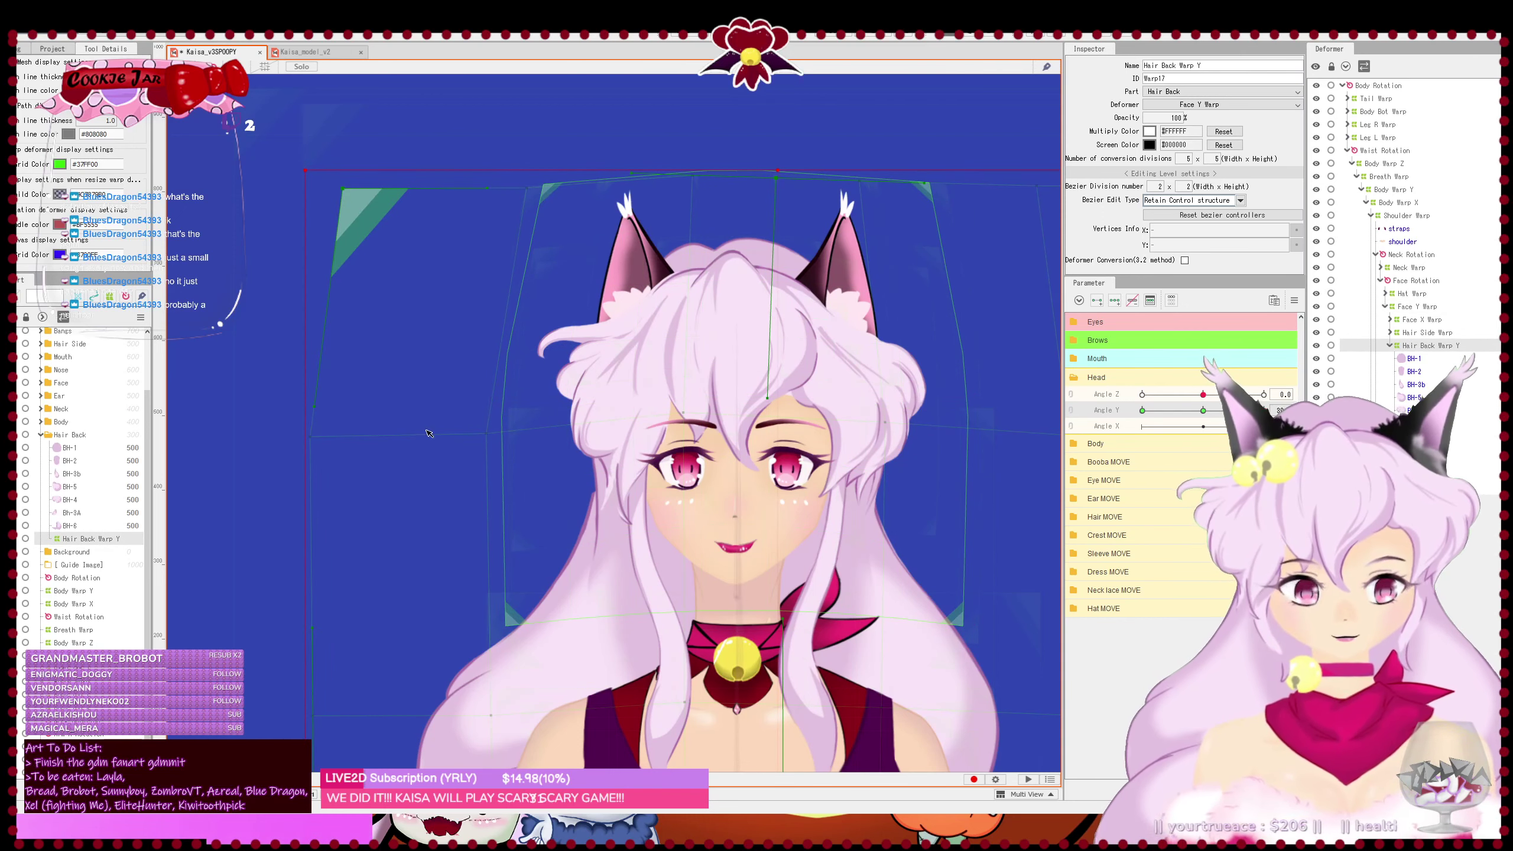
drag(319, 434, 348, 435)
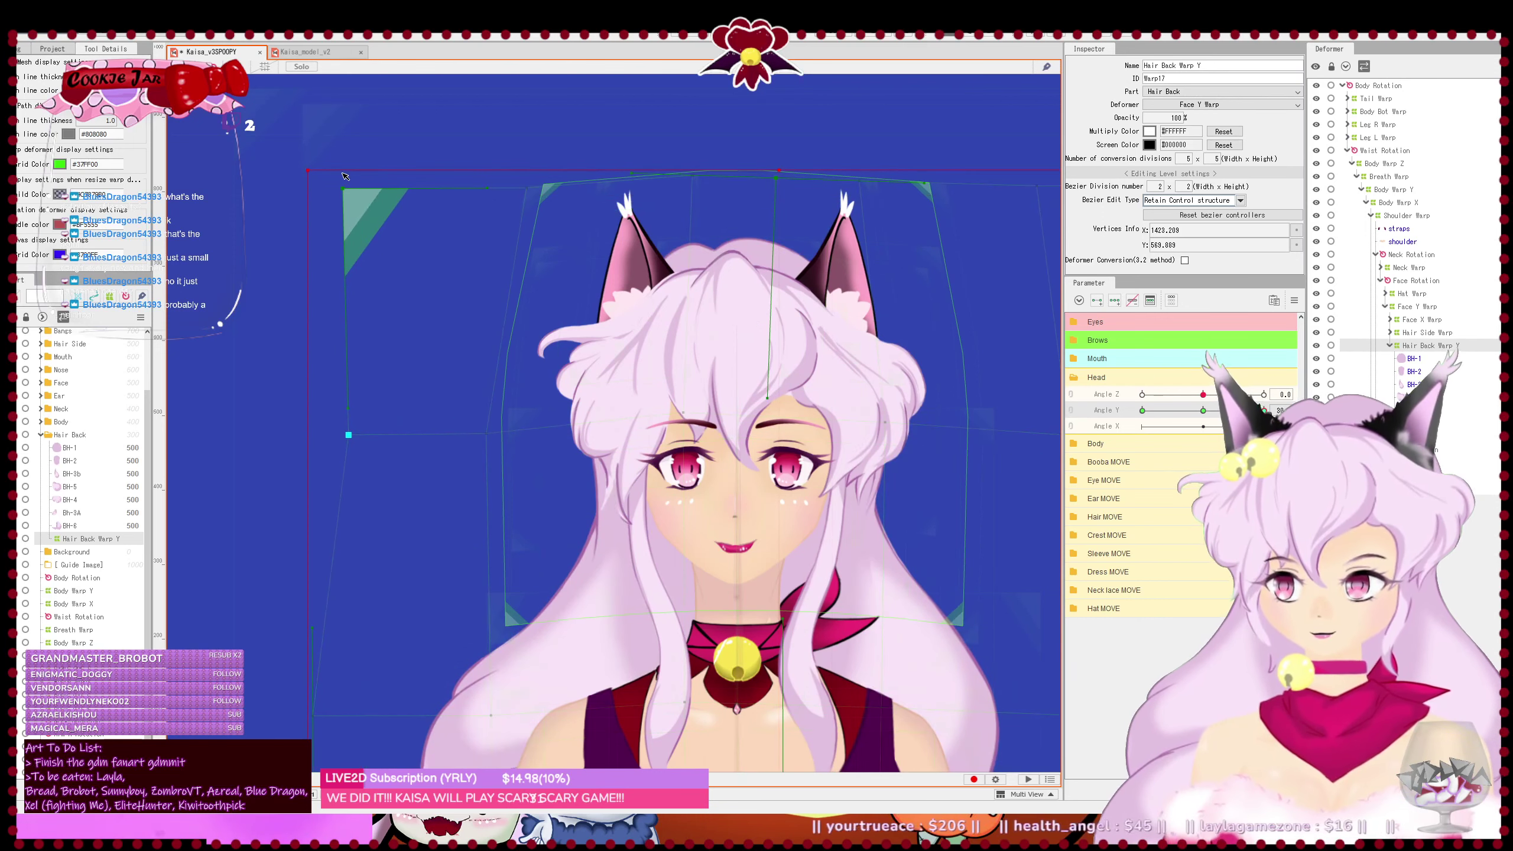
drag(355, 196, 380, 208)
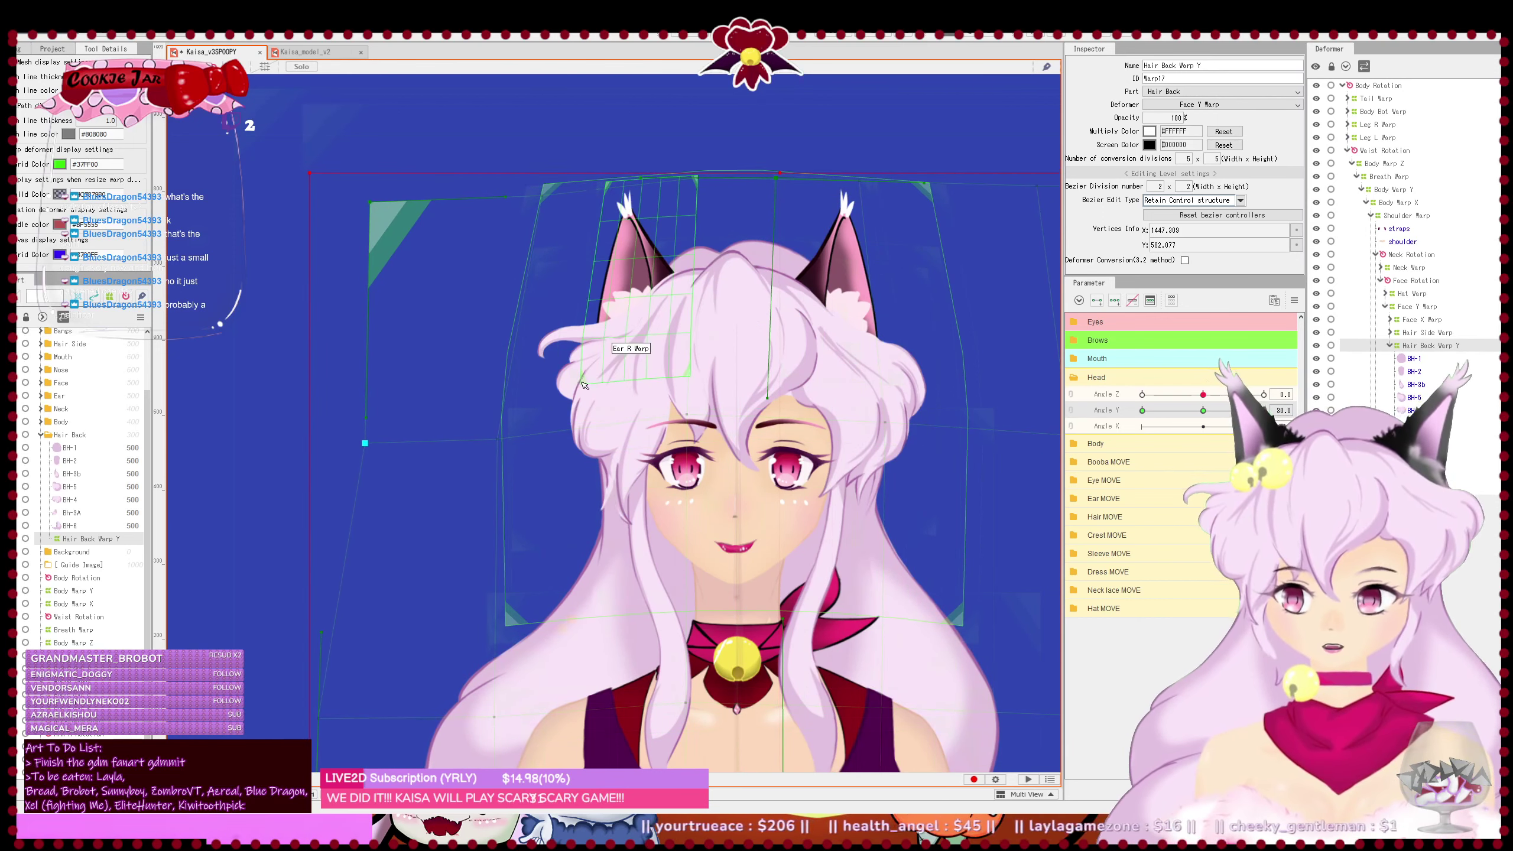
scroll(382, 322, down, 2)
drag(386, 418, 382, 416)
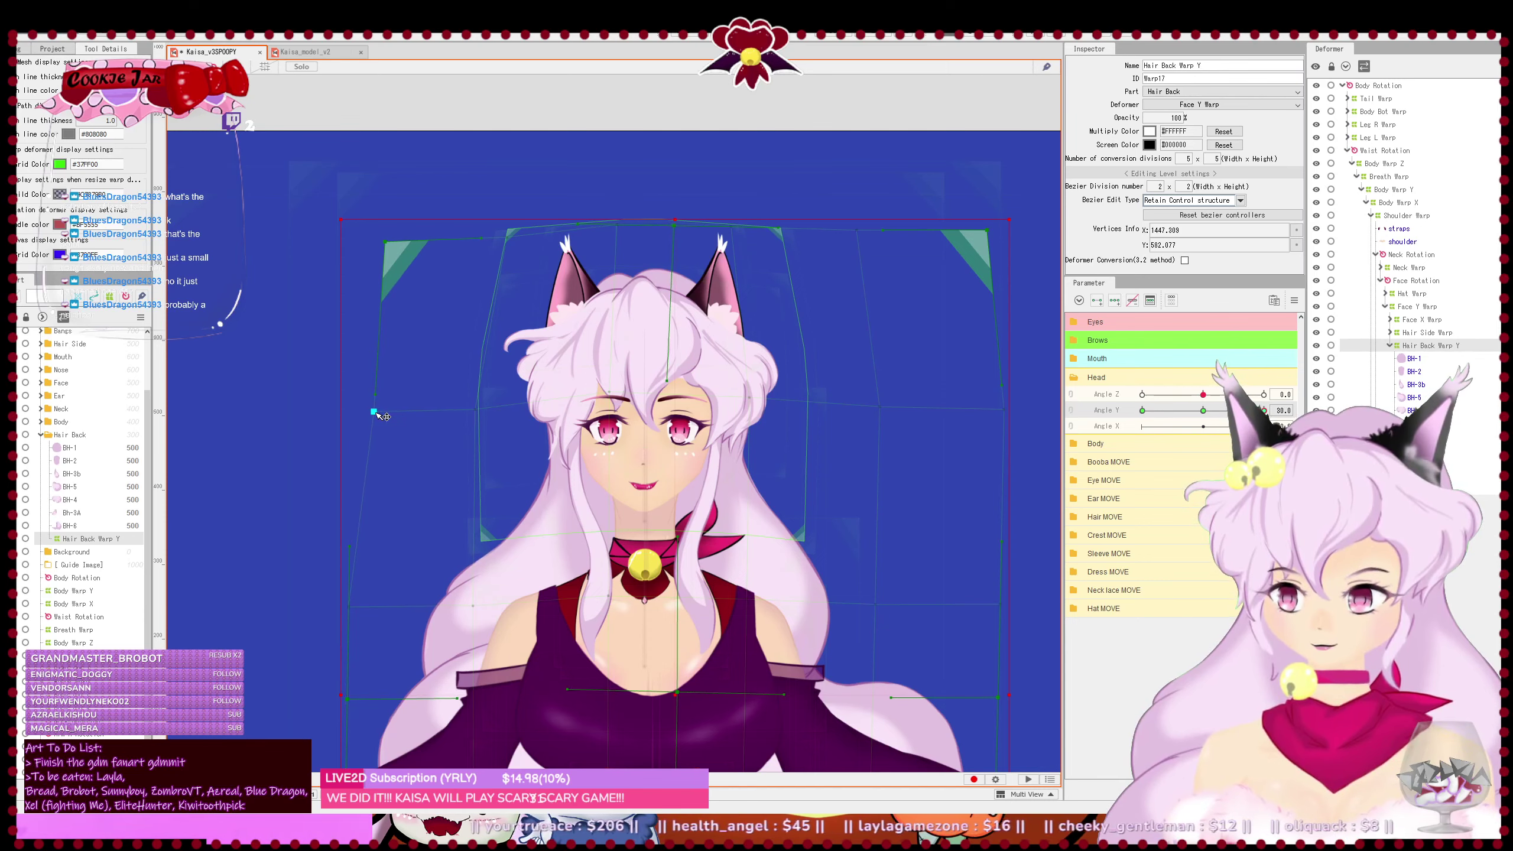
drag(986, 241, 966, 251)
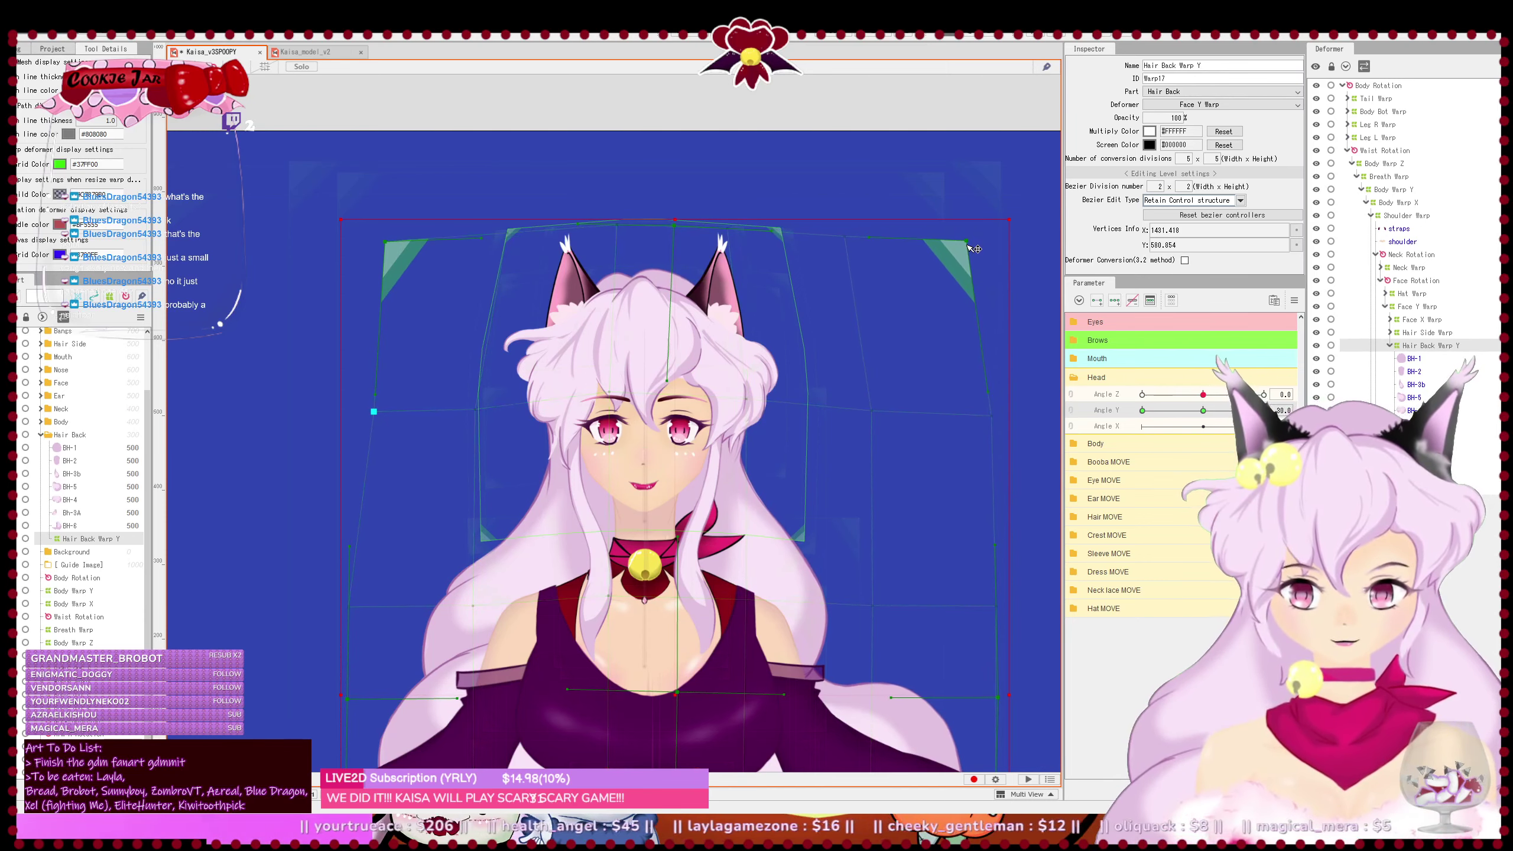
- Lower Hair Back Warp Y's top-center point slightly and adjust the curve handle on the right of its middle row
click(846, 234)
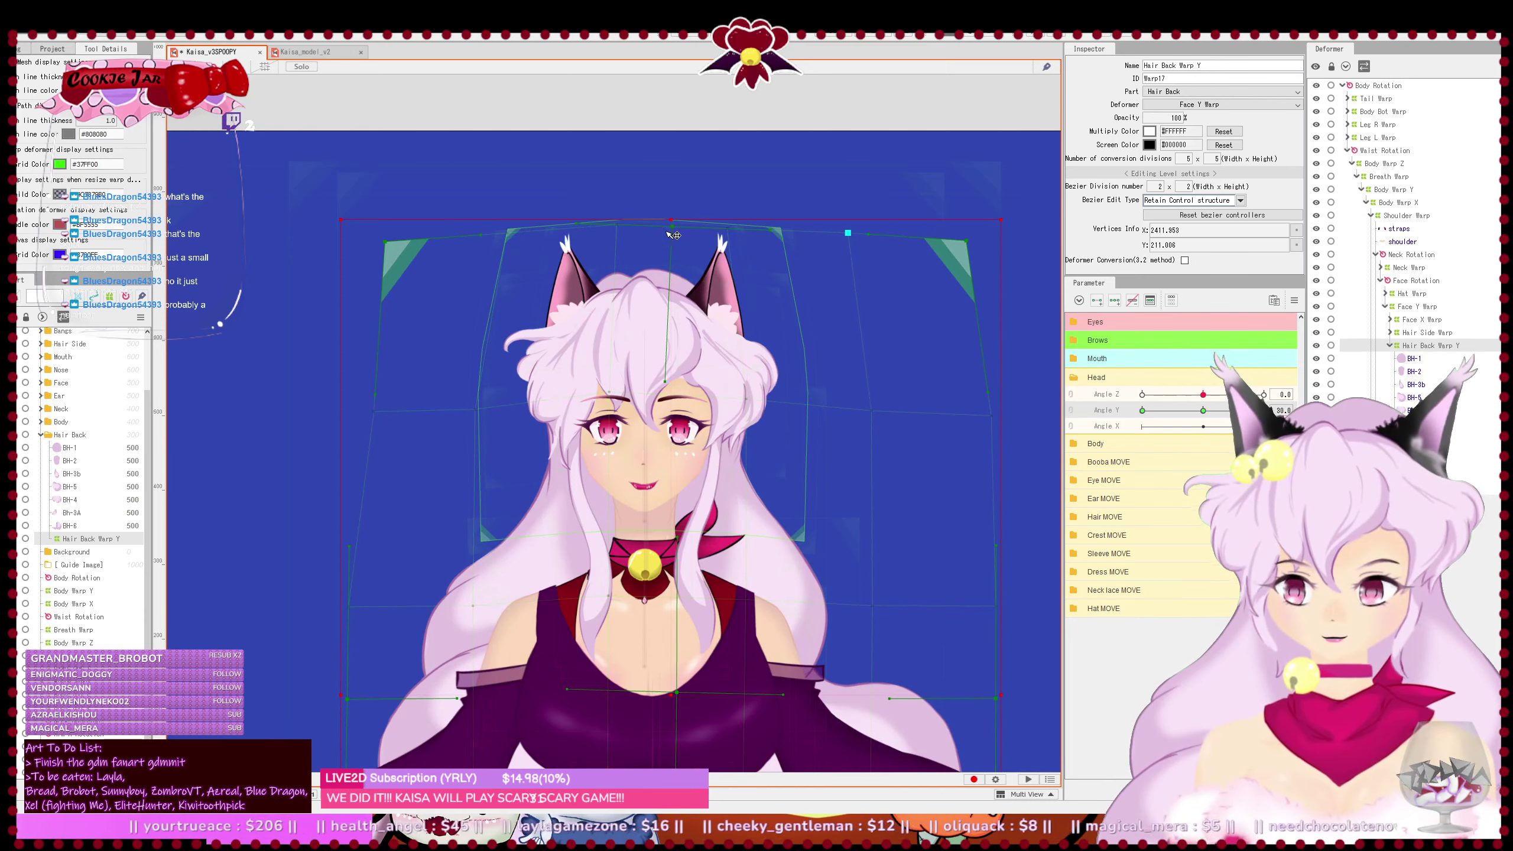
drag(617, 225, 678, 230)
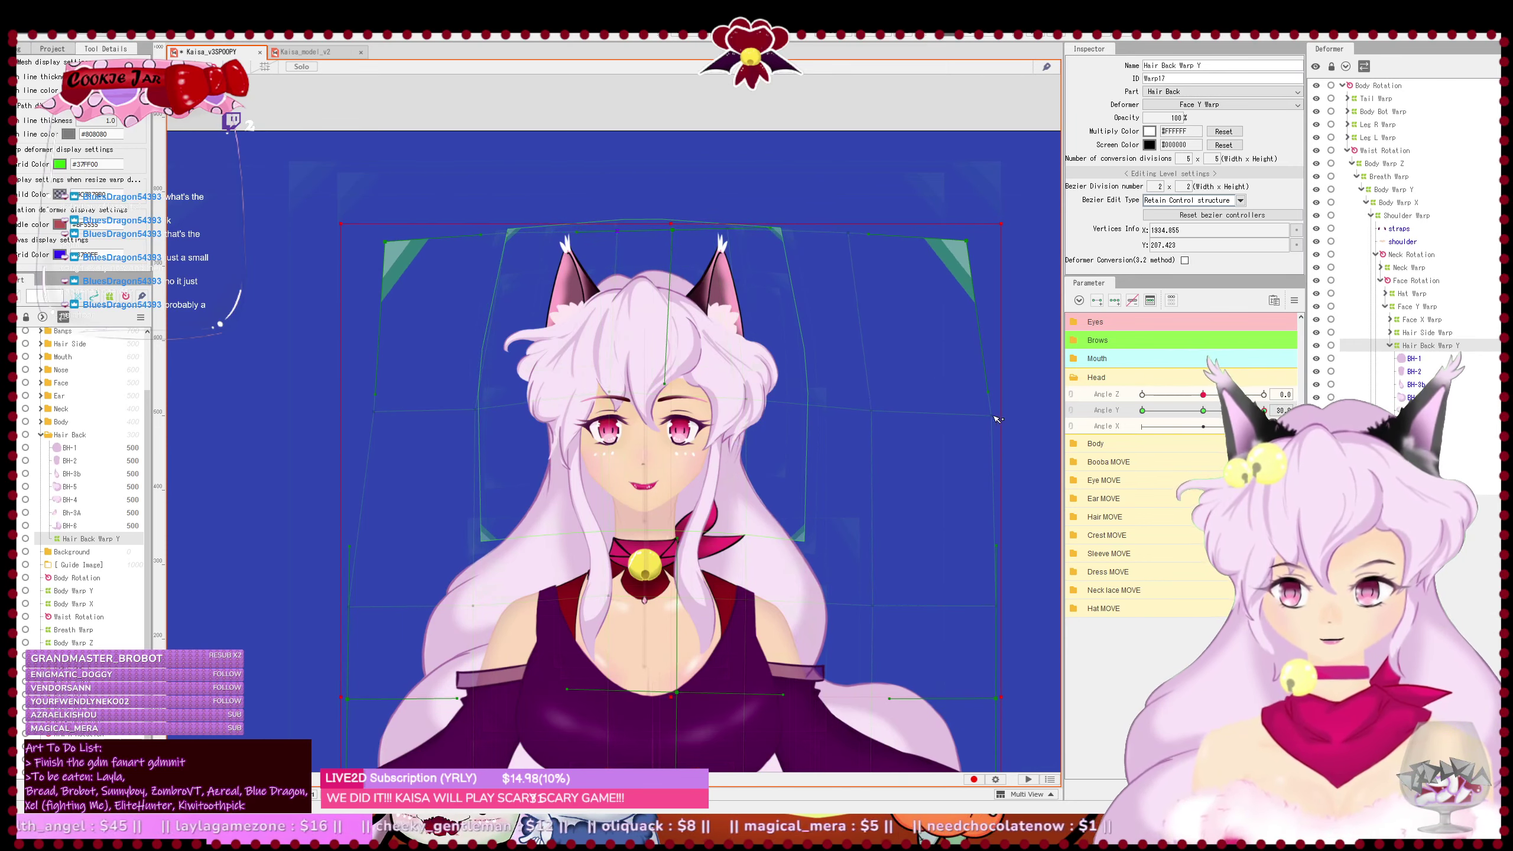
click(872, 411)
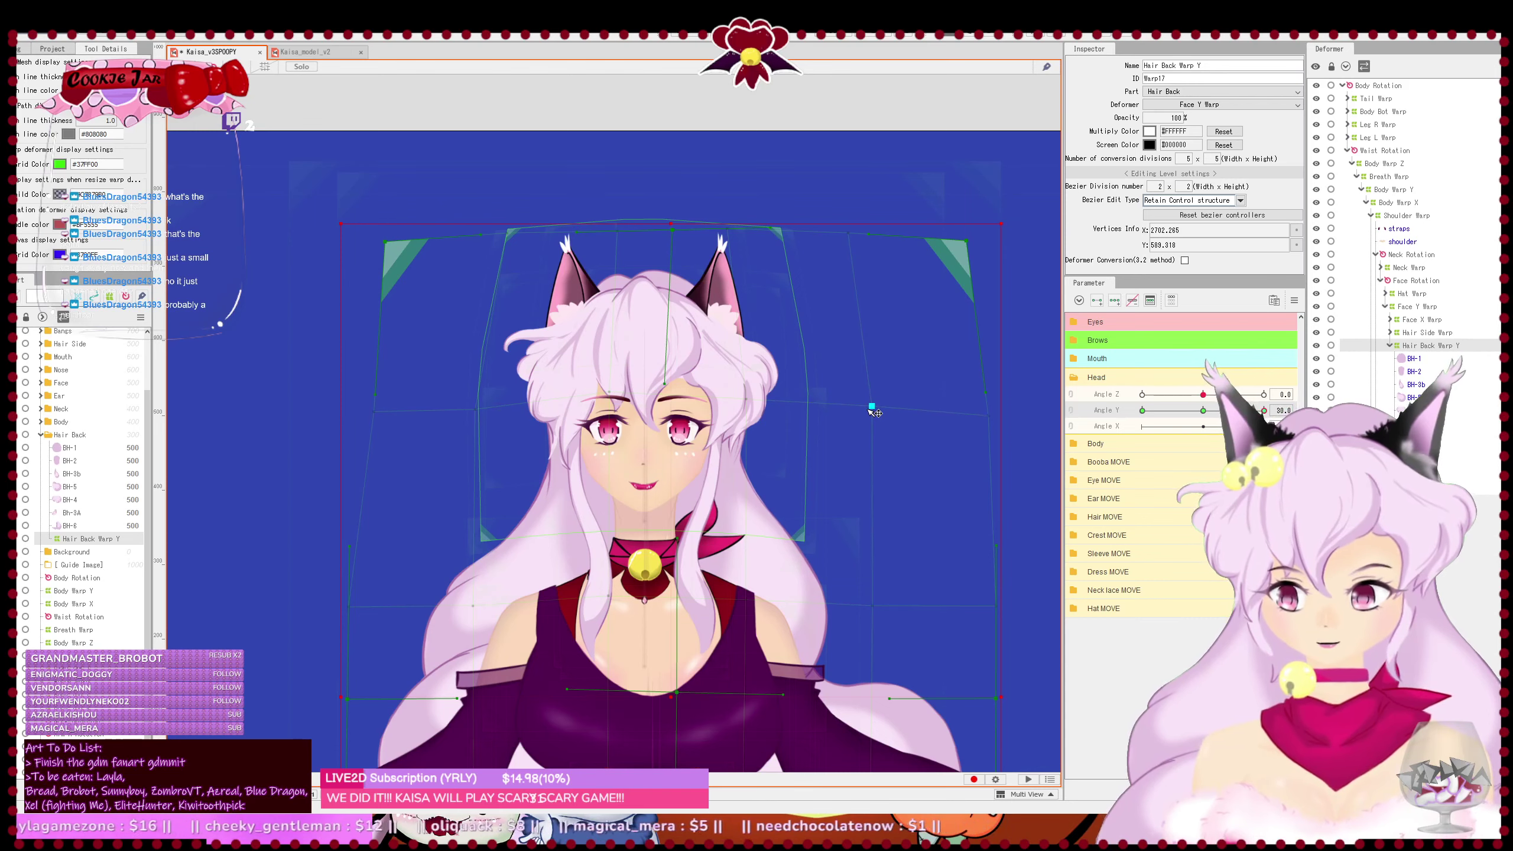
drag(874, 415, 867, 418)
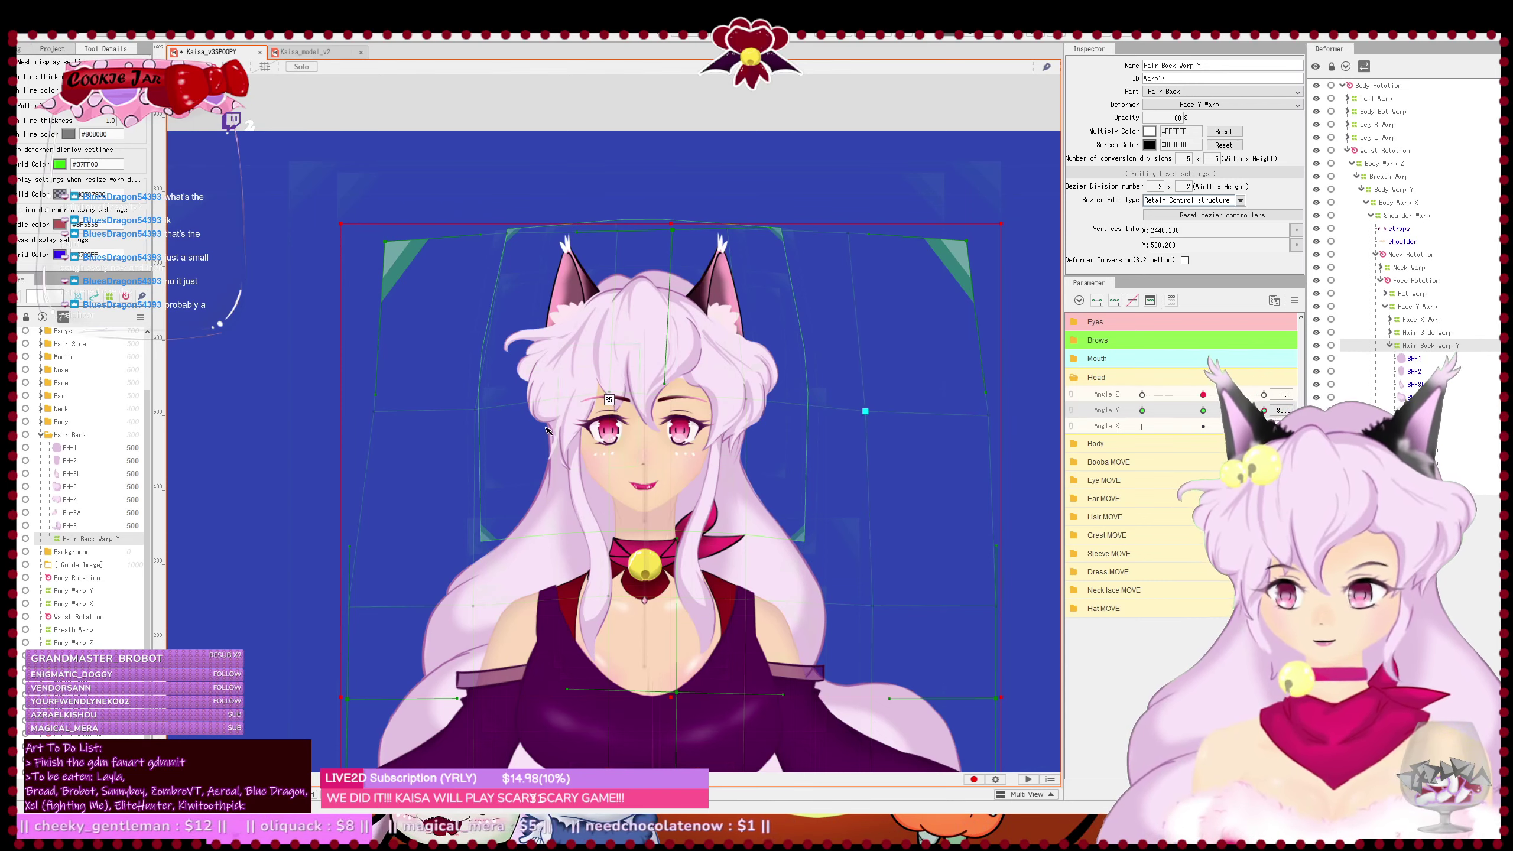
- Refine Hair Back Warp Y's left side midpoint and the right curve handles of its middle row and top edge, and save the model
drag(376, 416, 365, 412)
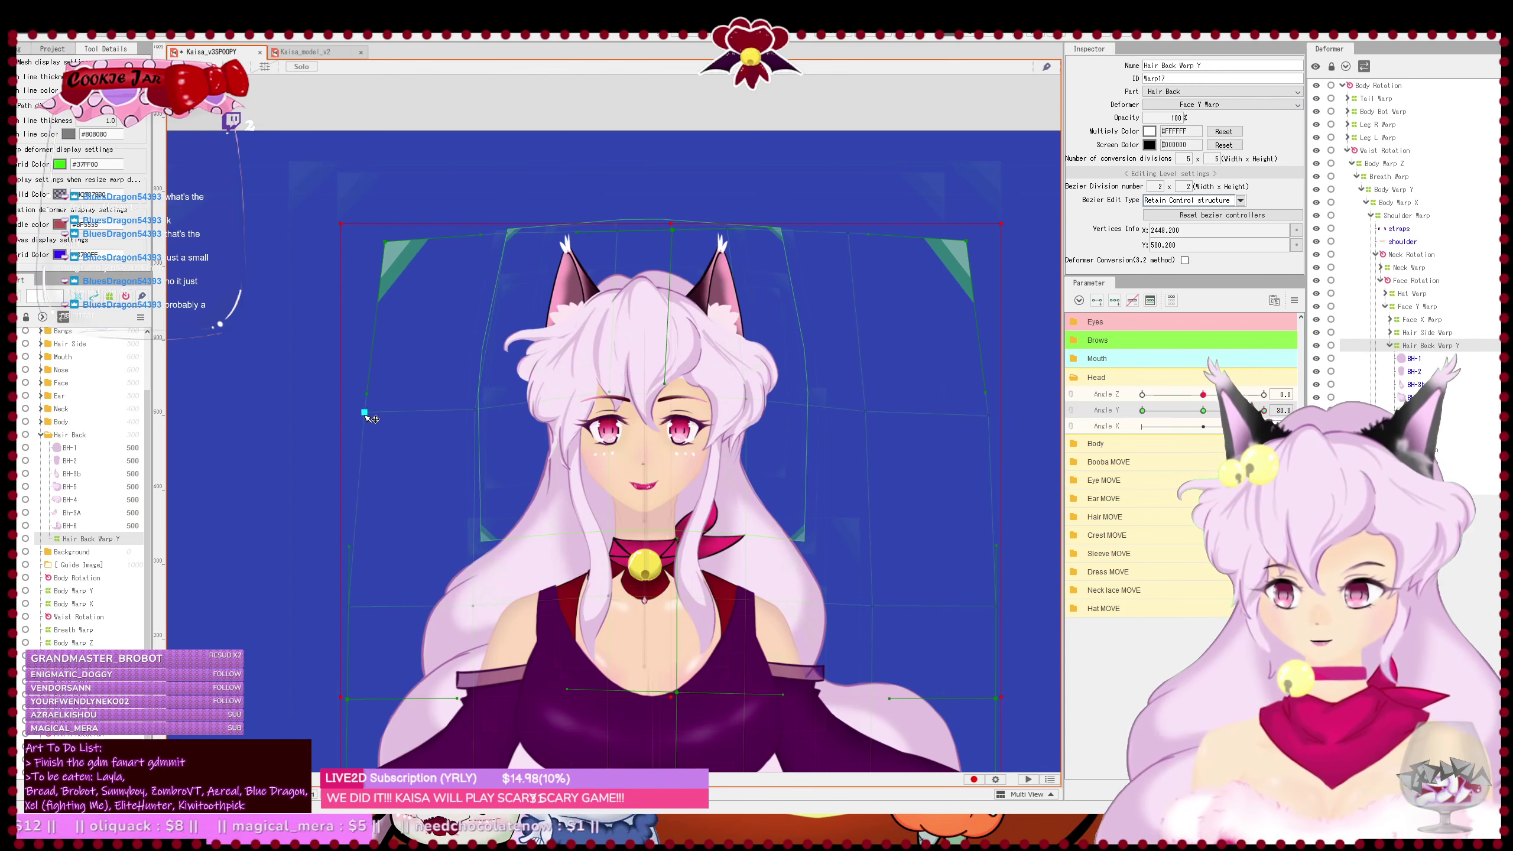
click(487, 411)
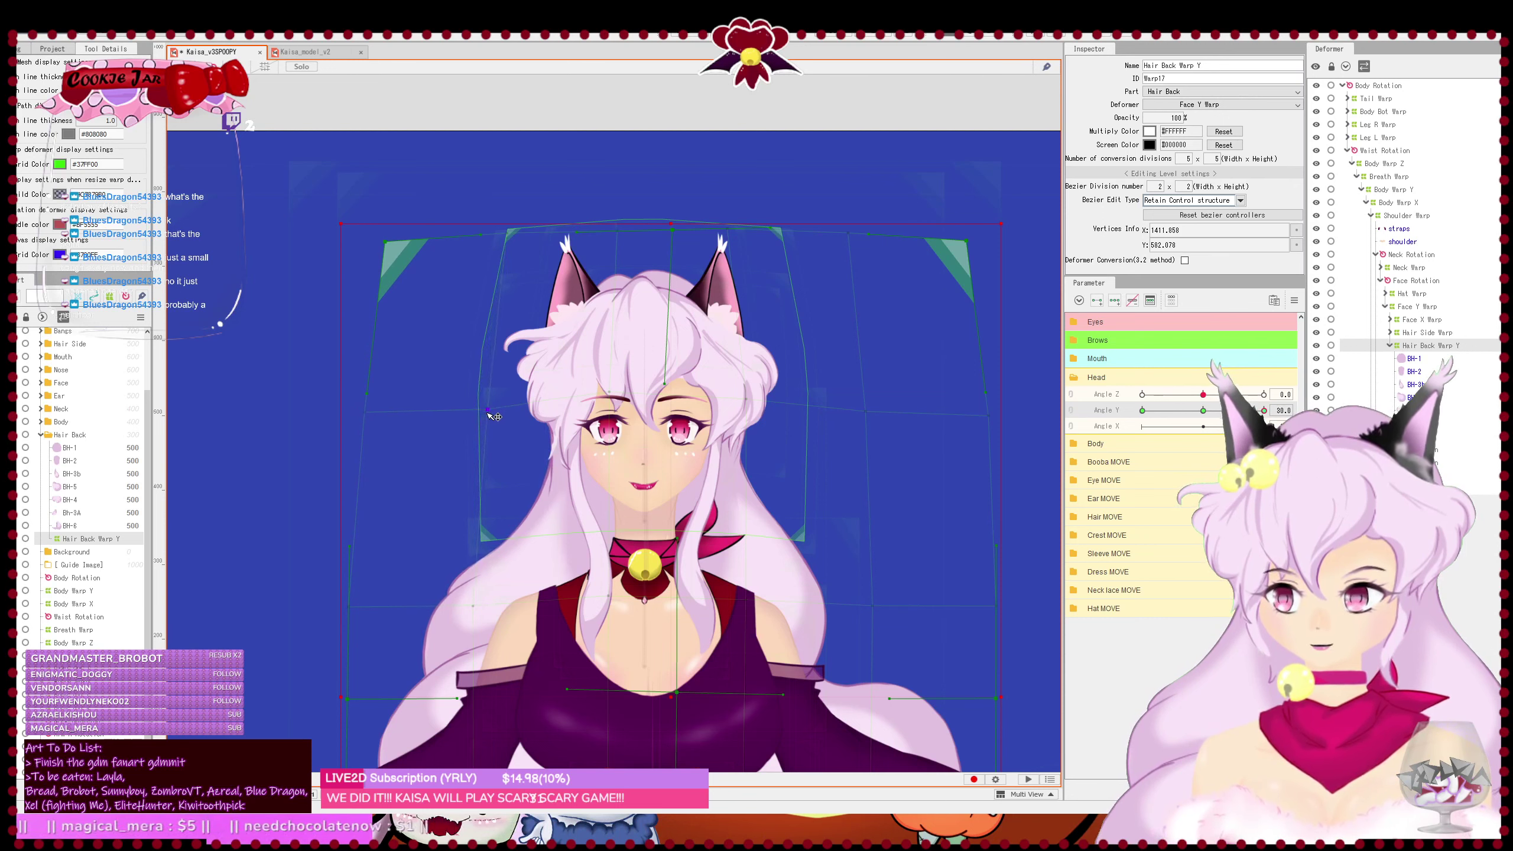
drag(864, 412, 858, 412)
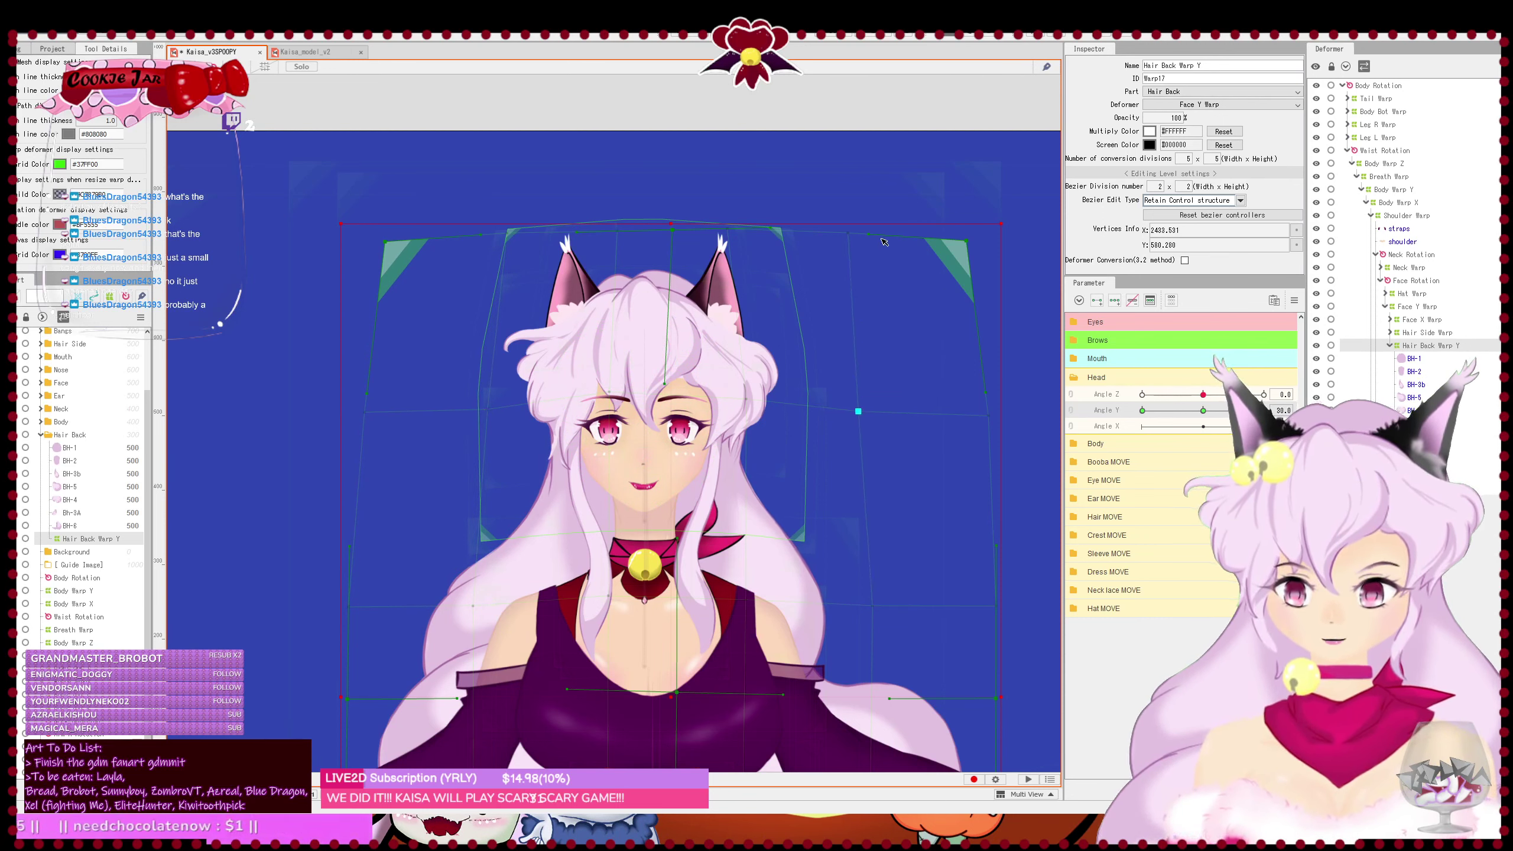
drag(846, 235, 840, 233)
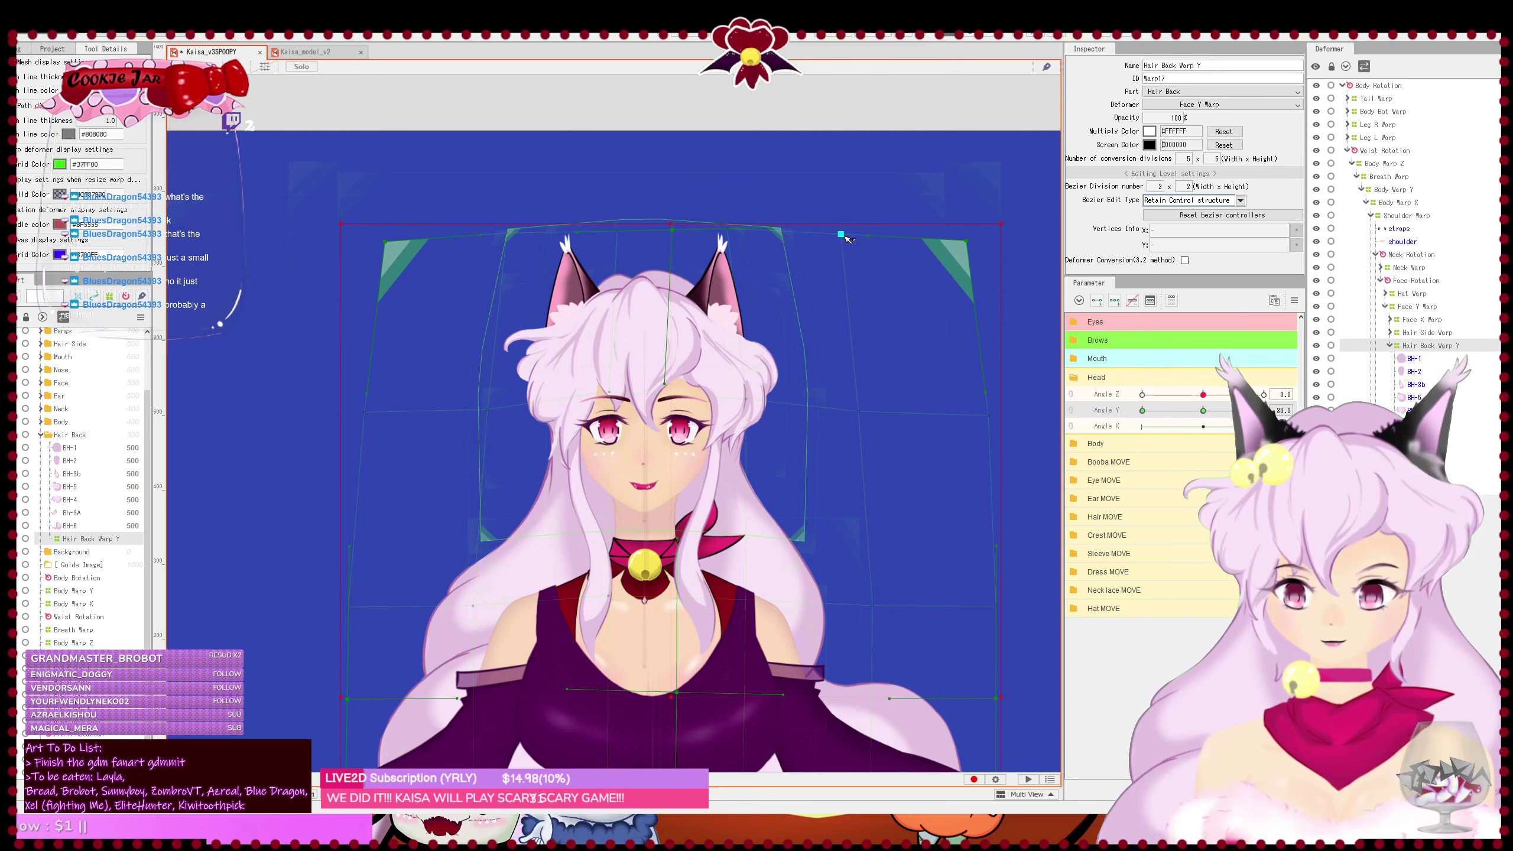
key(ctrl+s)
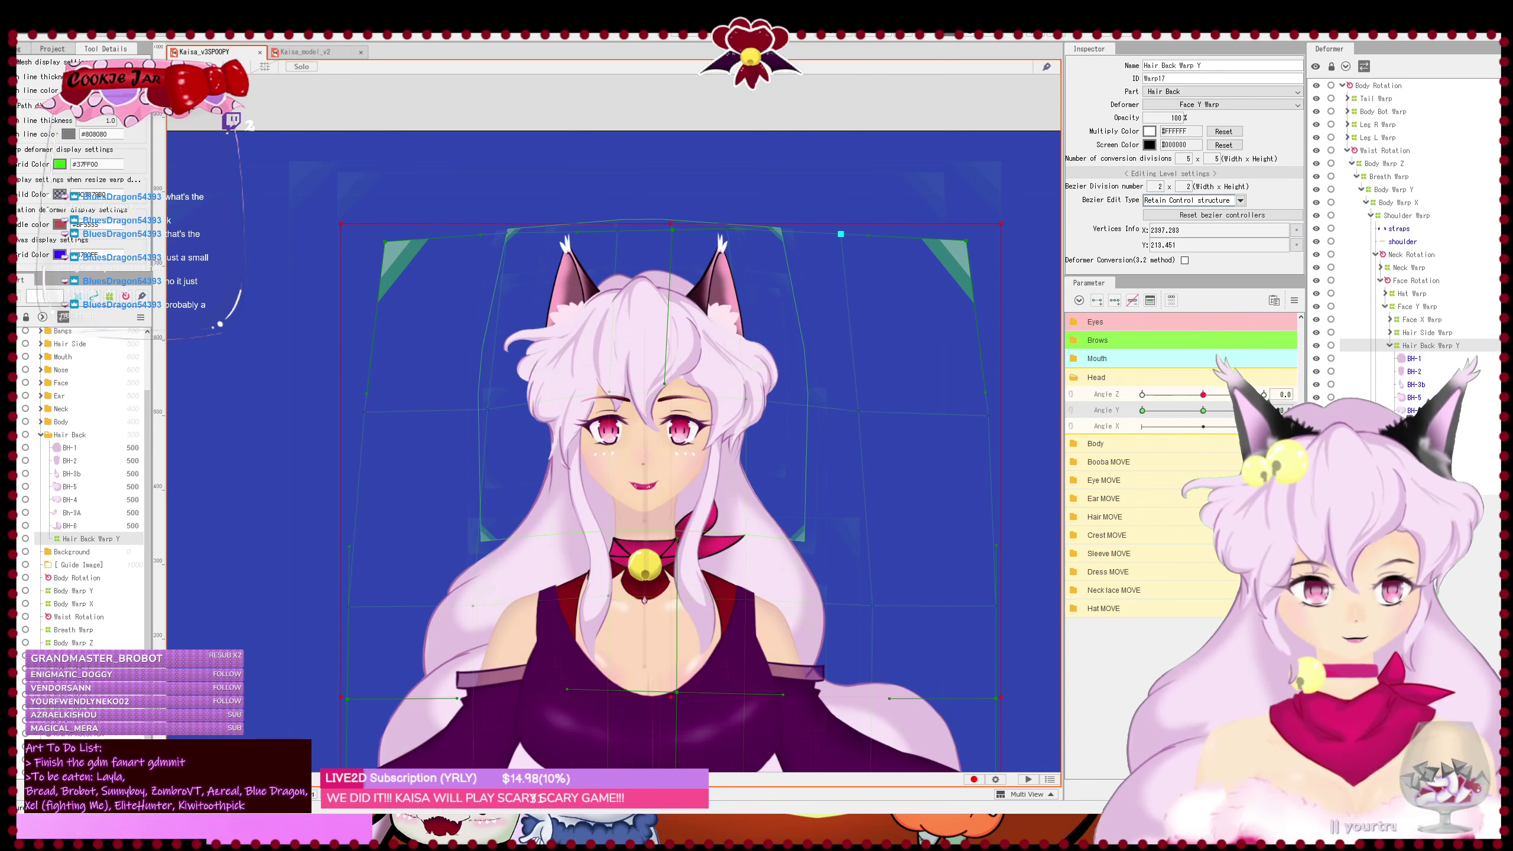
- Nudge the whole Hair Back Warp Y downward at the maximum Angle Y key and preview the motion with Angle Y
mouse_move(1263, 410)
mouse_down()
mouse_move(1203, 410)
mouse_move(1264, 410)
mouse_up()
drag(828, 590, 859, 495)
click(1436, 347)
key(Down)
key(Down)
key(Down)
key(Down)
key(Down)
key(Down)
key(Down)
key(Down)
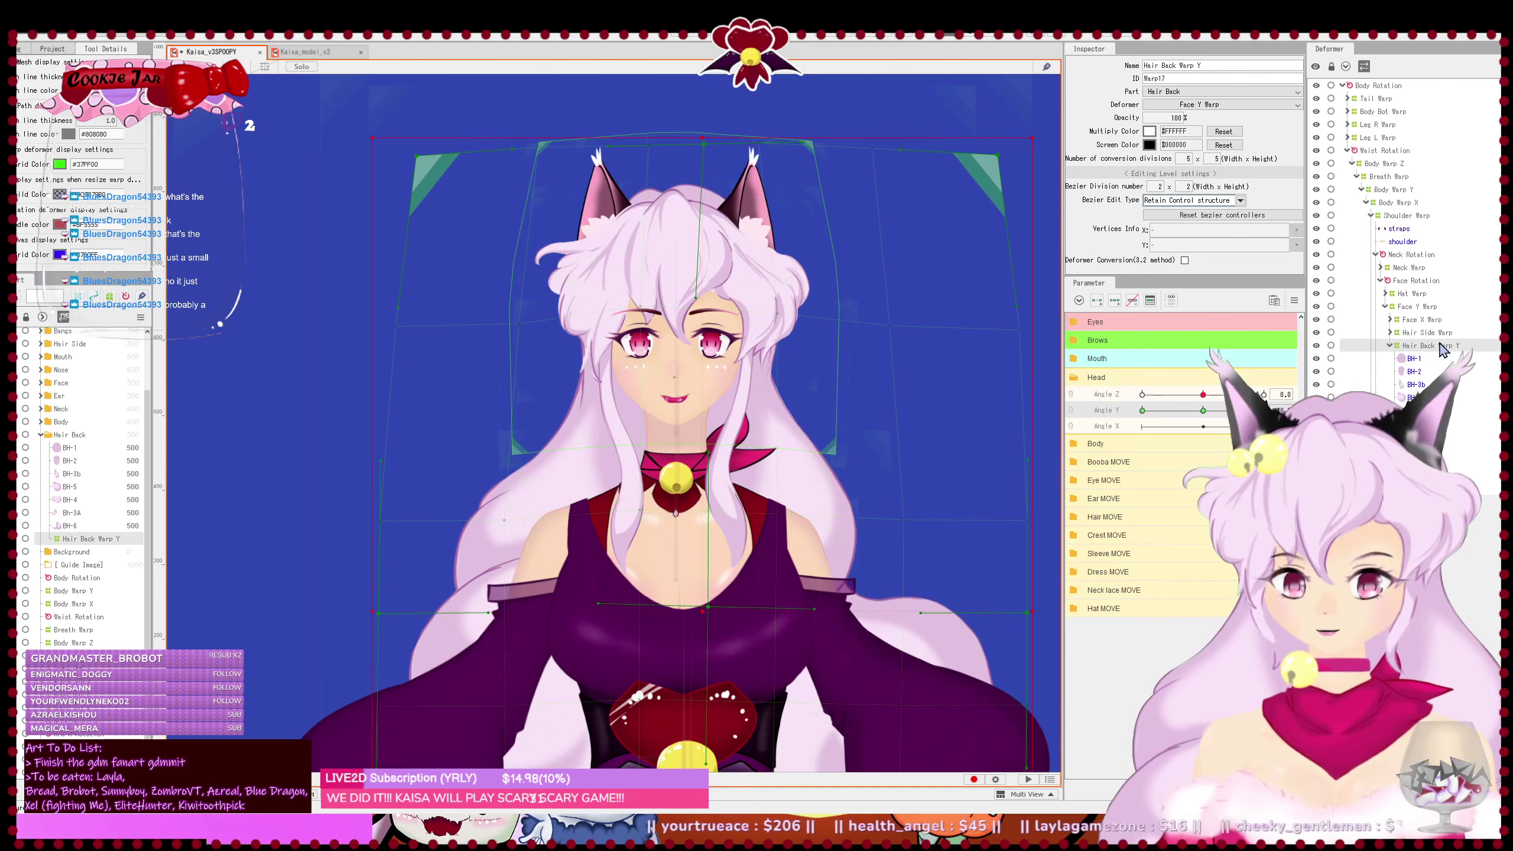
key(Down)
key(Down)
key(Down)
key(Down)
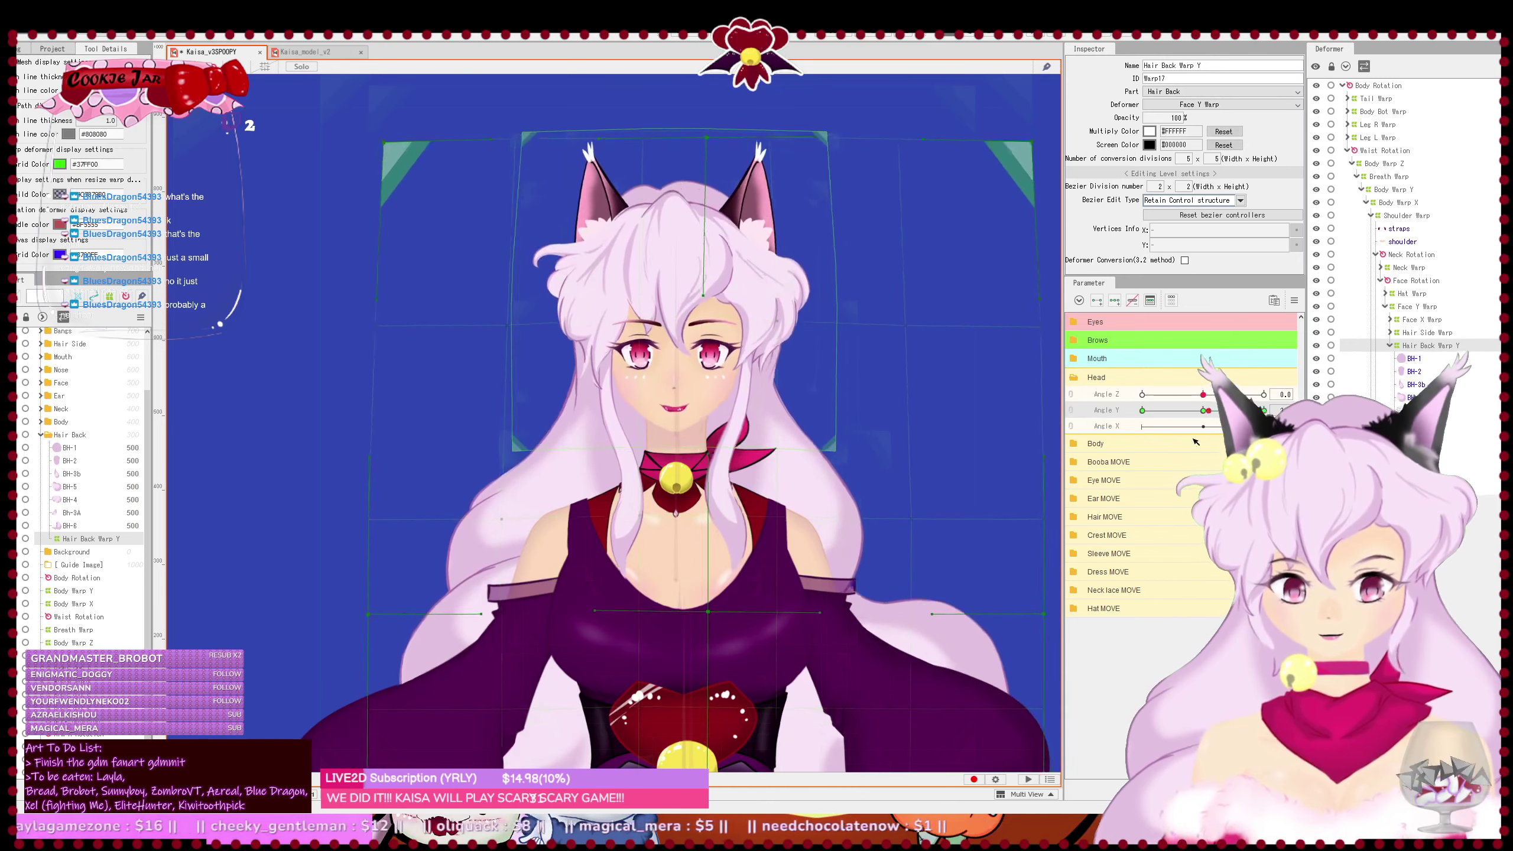
drag(1157, 437, 1263, 439)
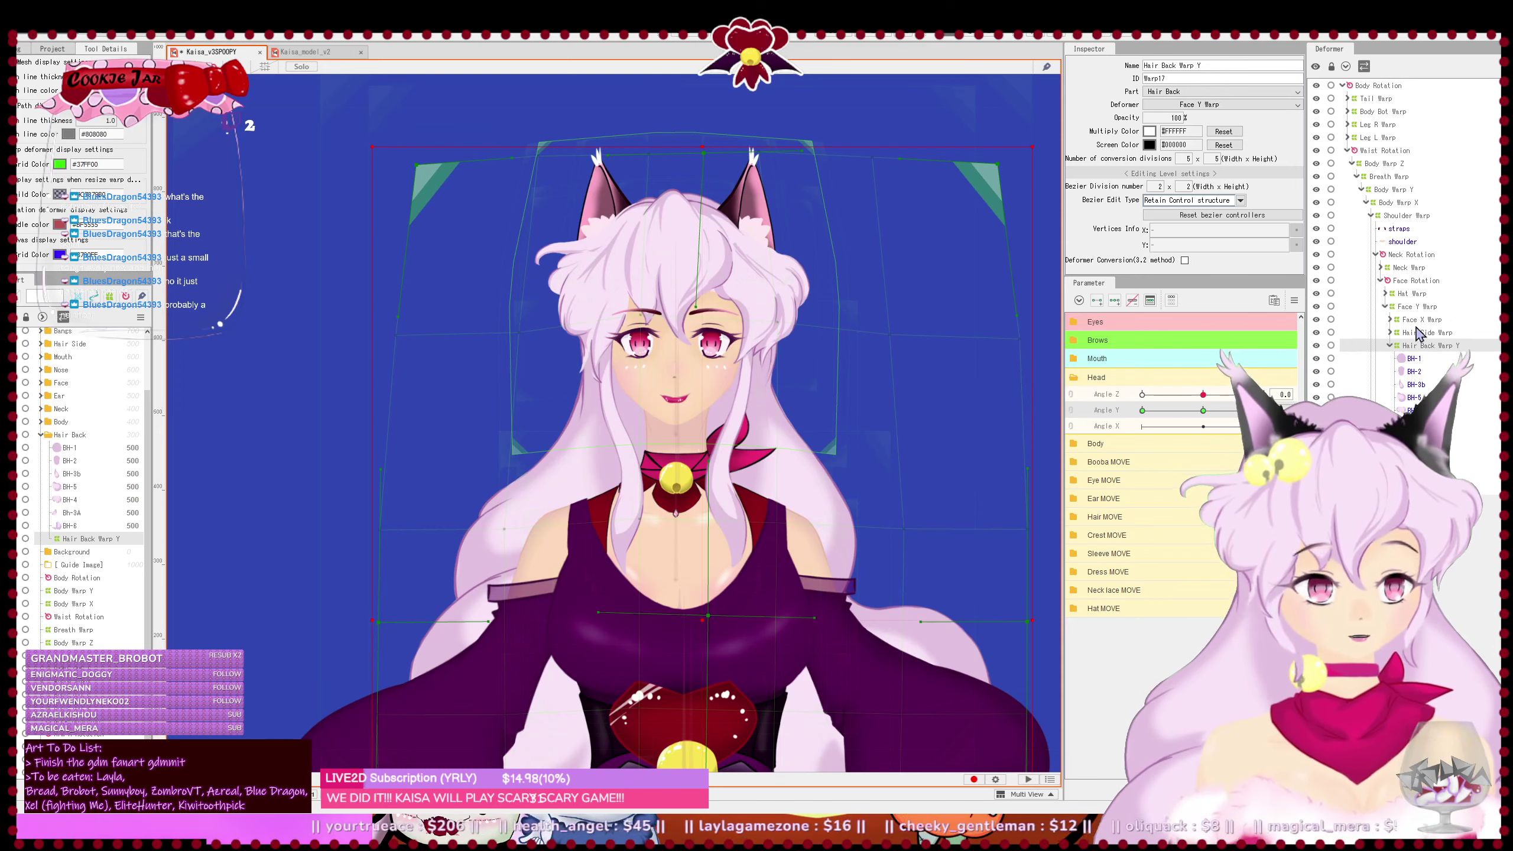
- Select Face Y Warp, nudge the whole deformer slightly downward at the maximum Angle Y key, and check the motion with Angle Y
click(1430, 307)
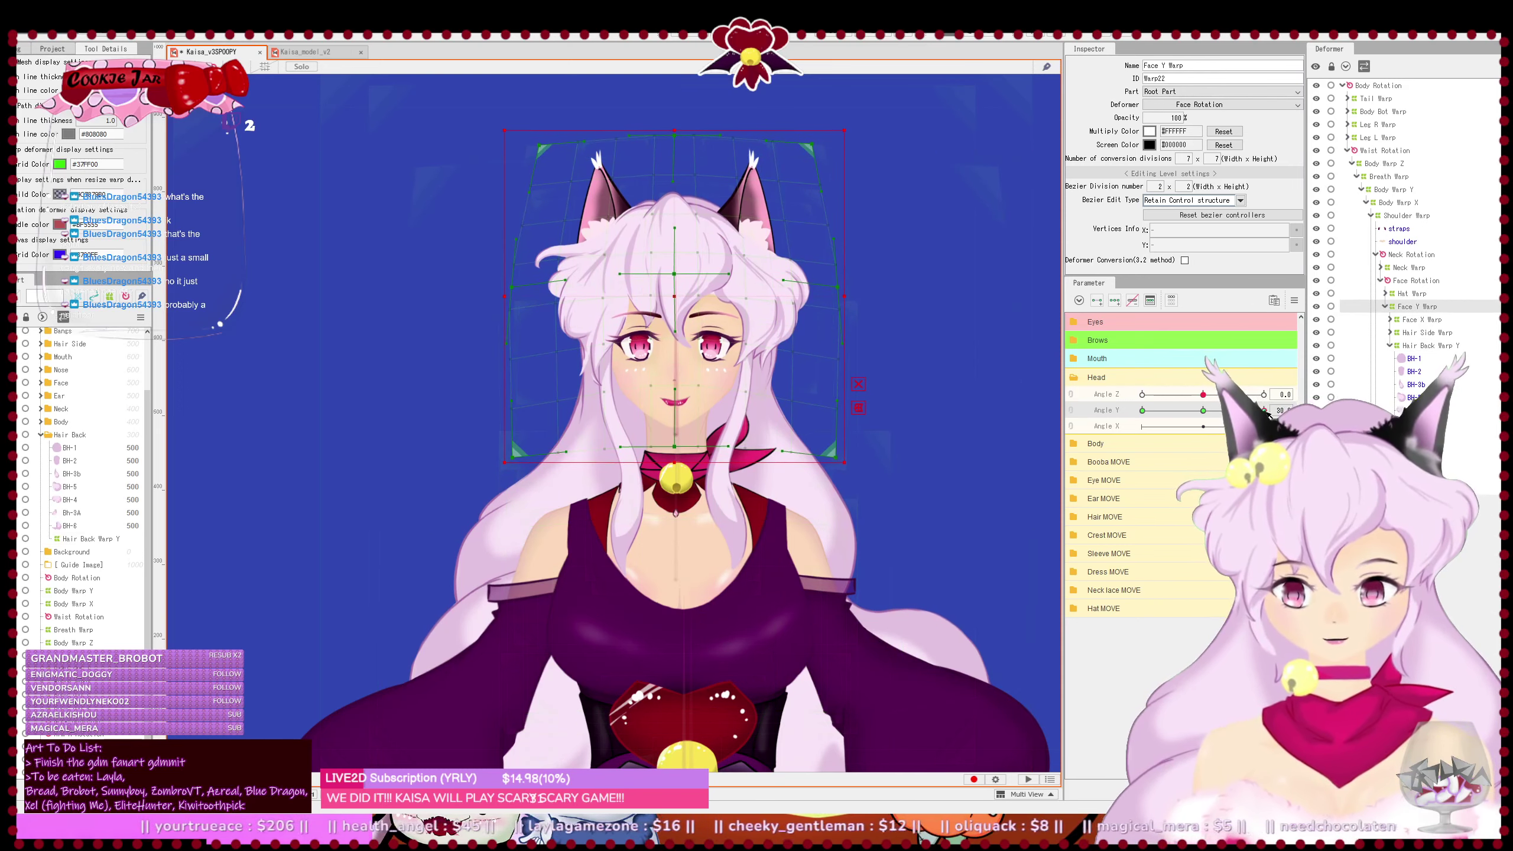
key(Down)
key(Down)
key(Down)
key(Down)
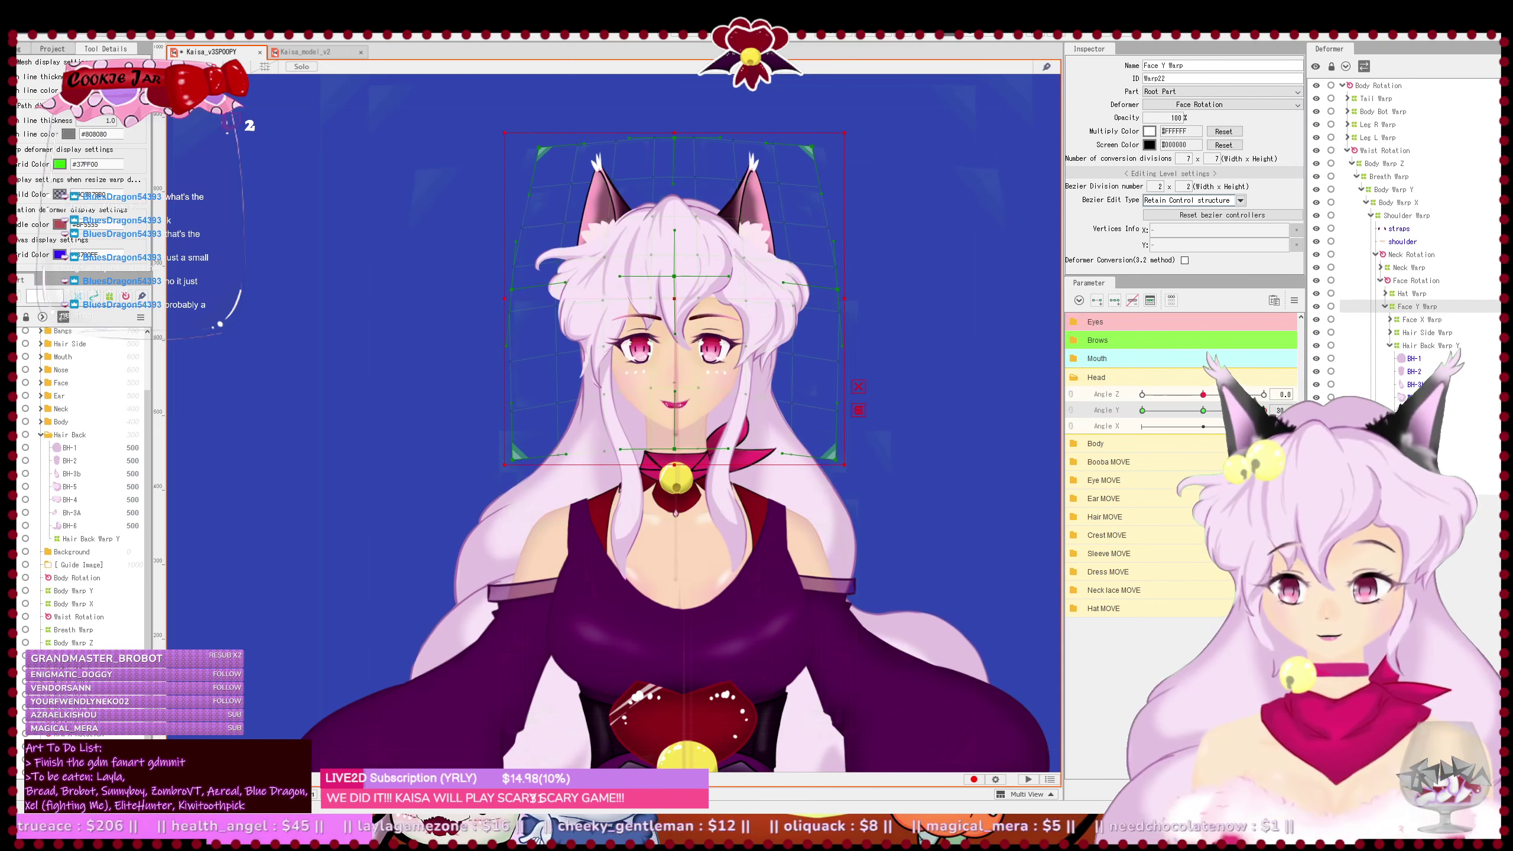
key(Down)
key(Down)
mouse_move(1263, 410)
mouse_down()
mouse_move(1225, 410)
mouse_move(1264, 411)
mouse_up()
- Raise the bottom-center point of Face Y Warp slightly at the maximum Angle Y key and preview the motion with Angle Y
scroll(608, 433, up, 2)
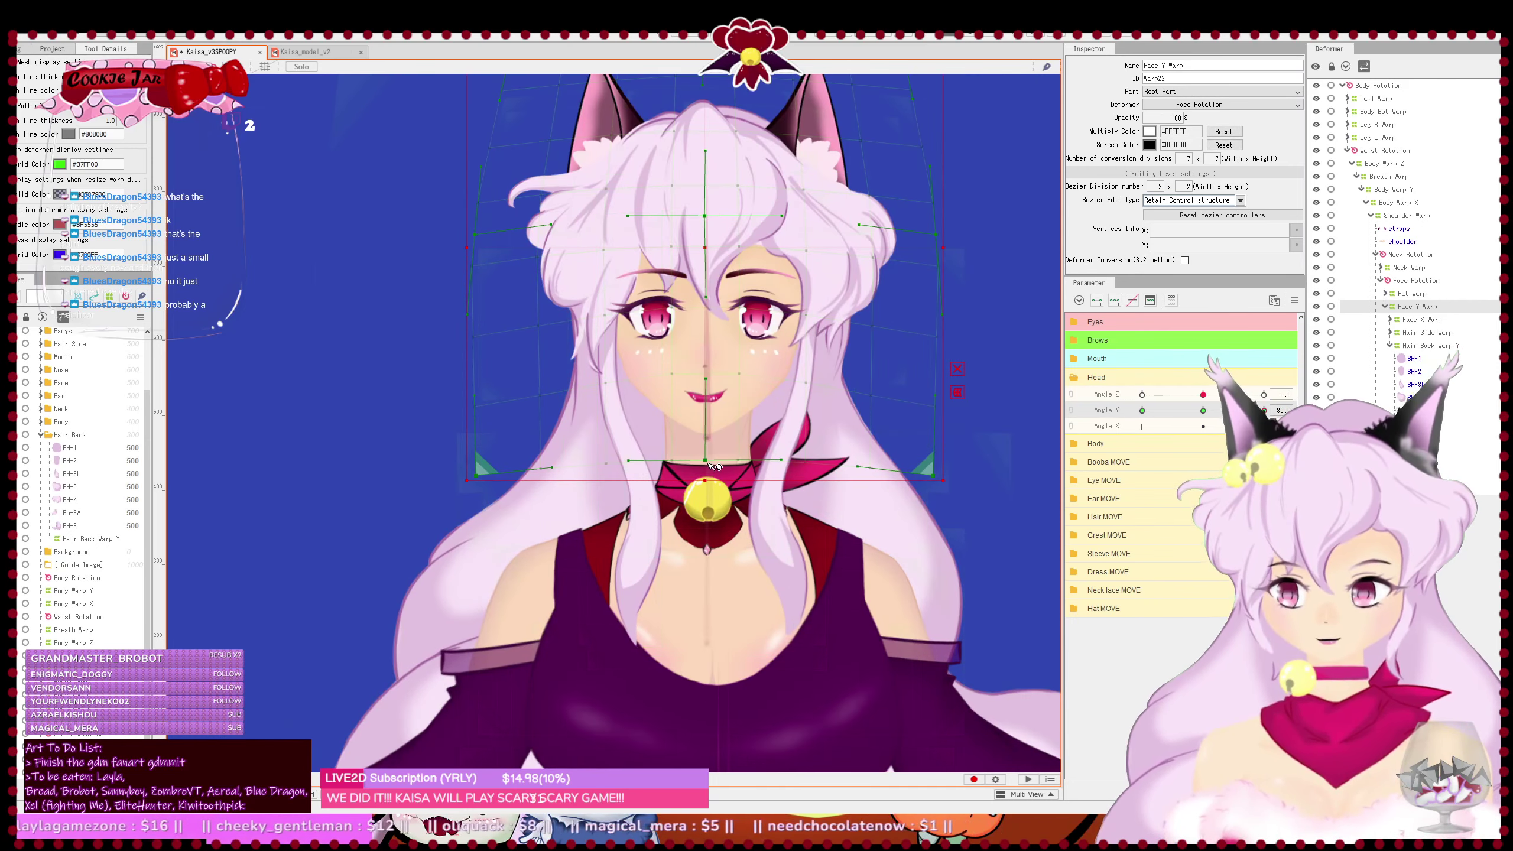
drag(715, 467, 715, 453)
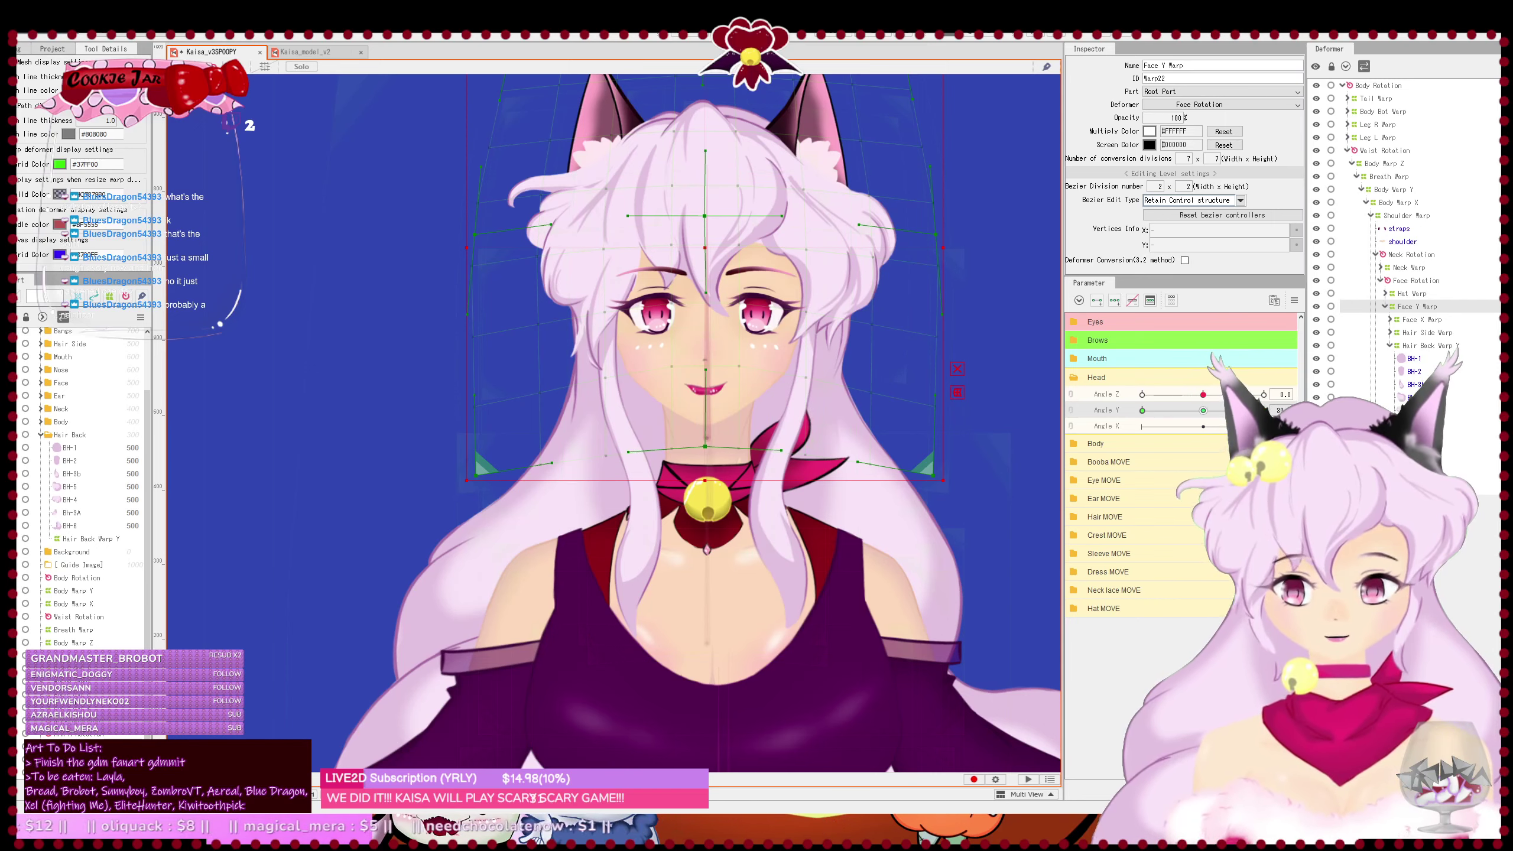
mouse_move(1263, 410)
mouse_down()
mouse_move(1214, 421)
mouse_move(1264, 420)
mouse_up()
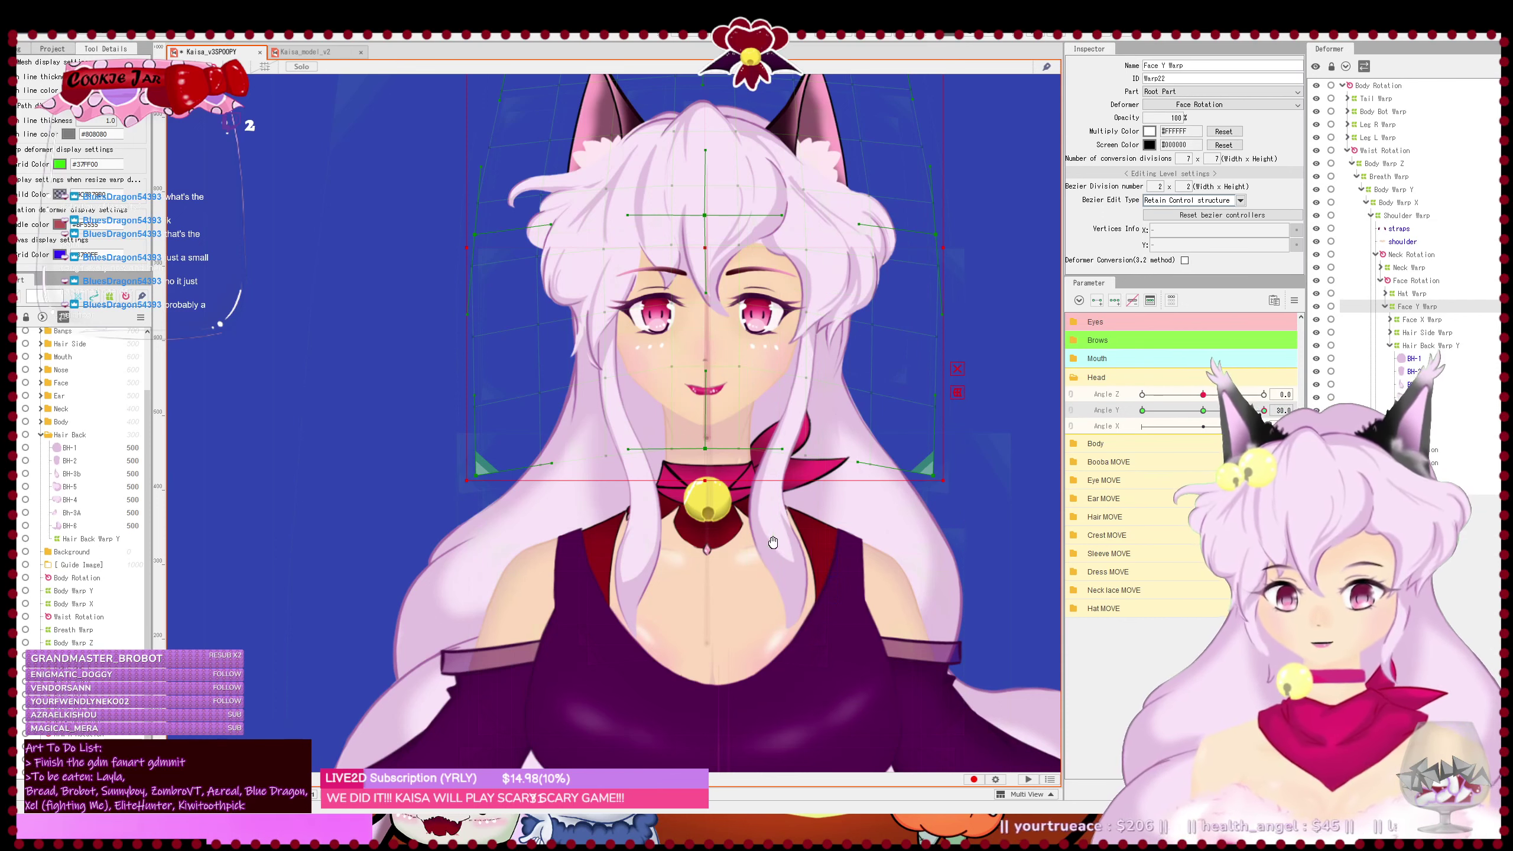
- Pull the lower part of Face Y Warp's left edge slightly outward and check the result with Angle Y
drag(773, 542, 765, 624)
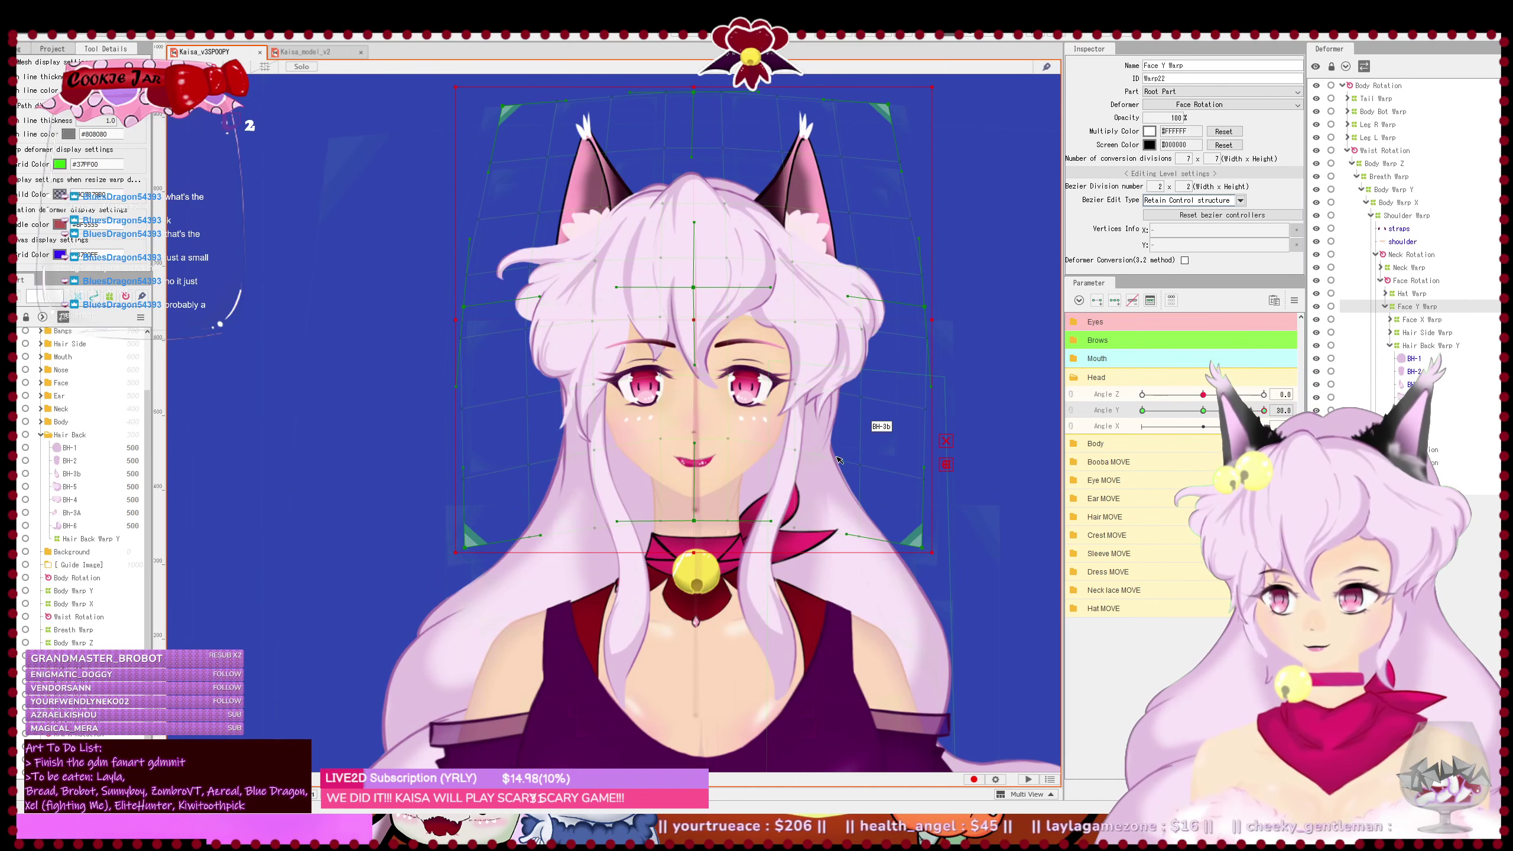
drag(464, 469, 453, 470)
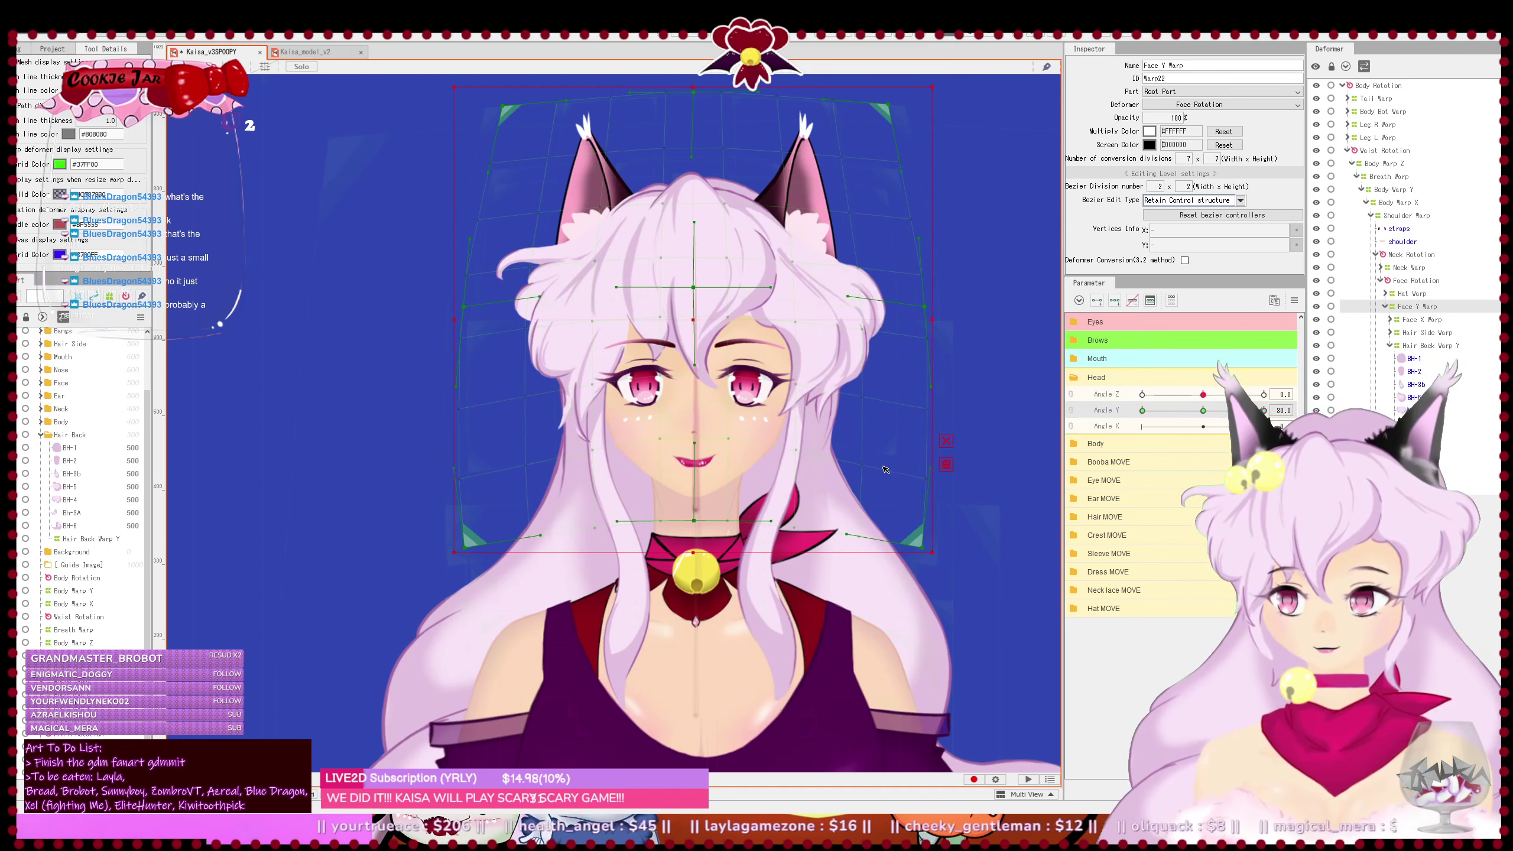
mouse_move(1264, 410)
mouse_down()
mouse_move(1158, 410)
mouse_move(1263, 410)
mouse_up()
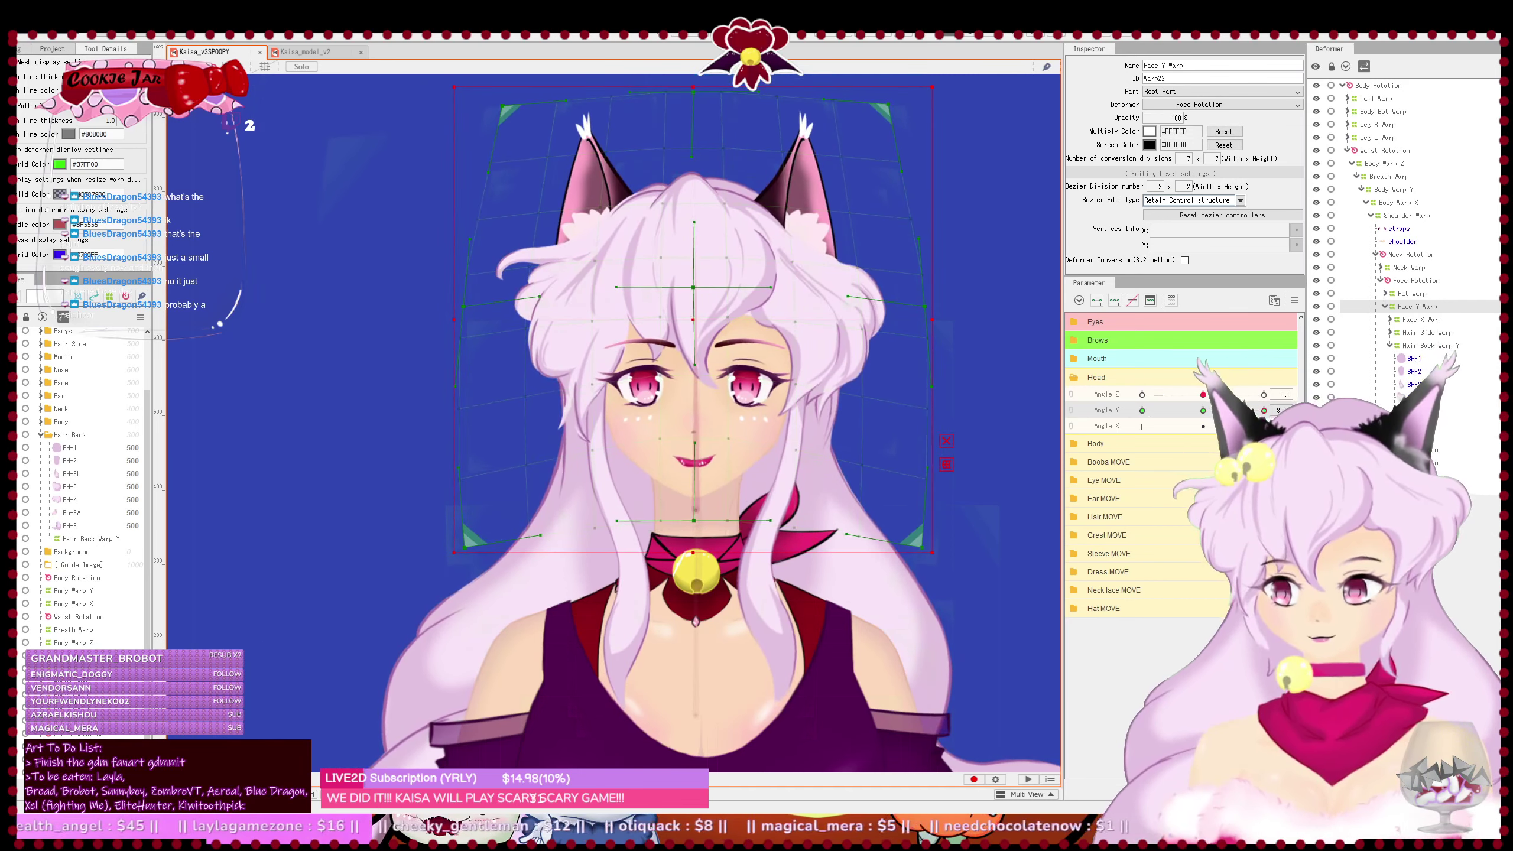
- Nudge the whole Face Y Warp a little further down at the maximum Angle Y key and scrub Angle Y to its minimum
key(Down)
key(Down)
key(Down)
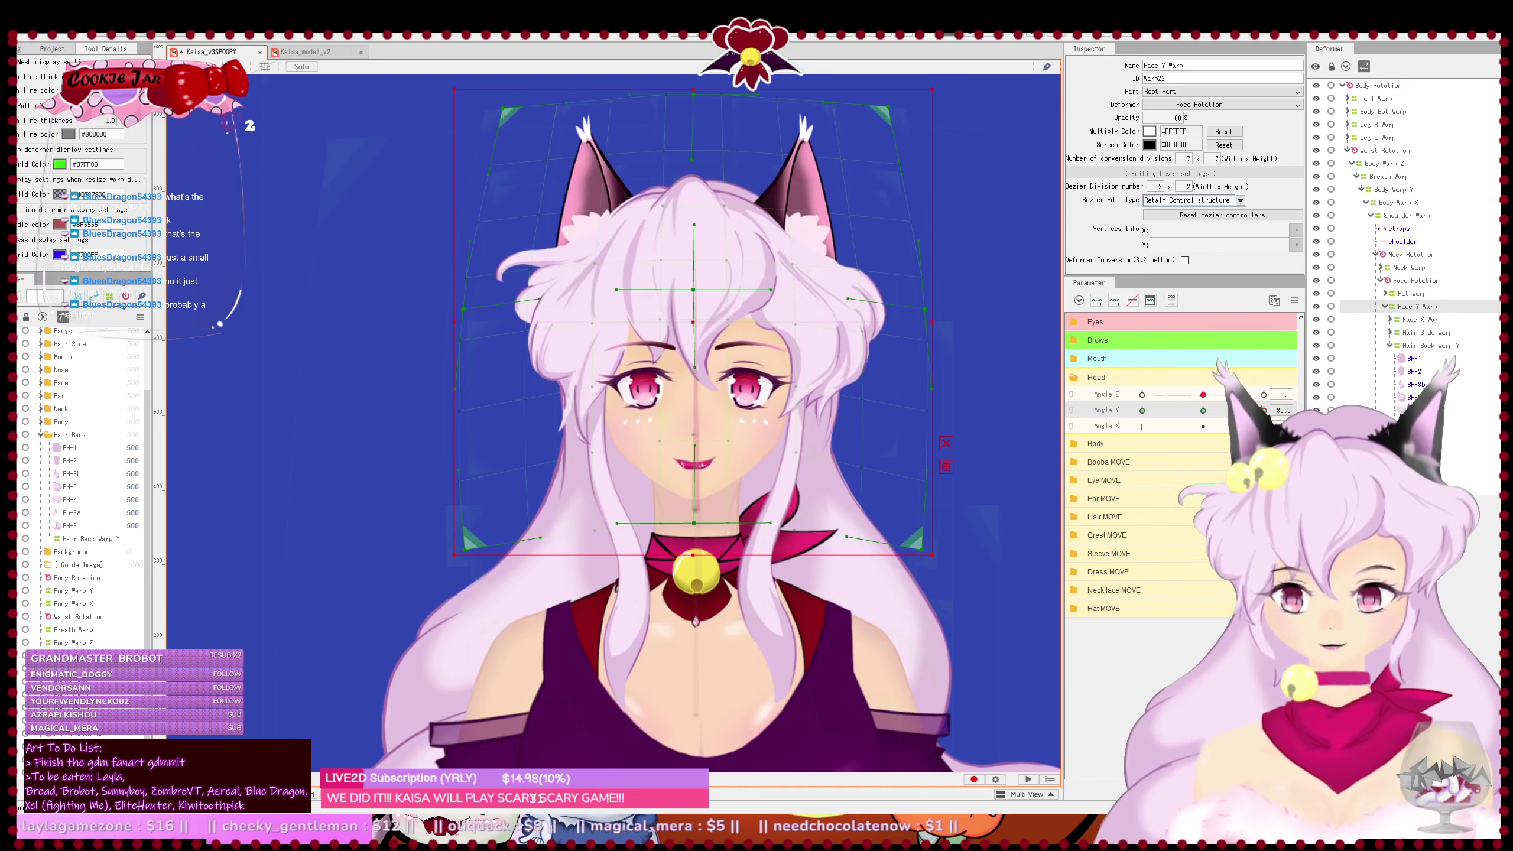
drag(1264, 410, 1039, 425)
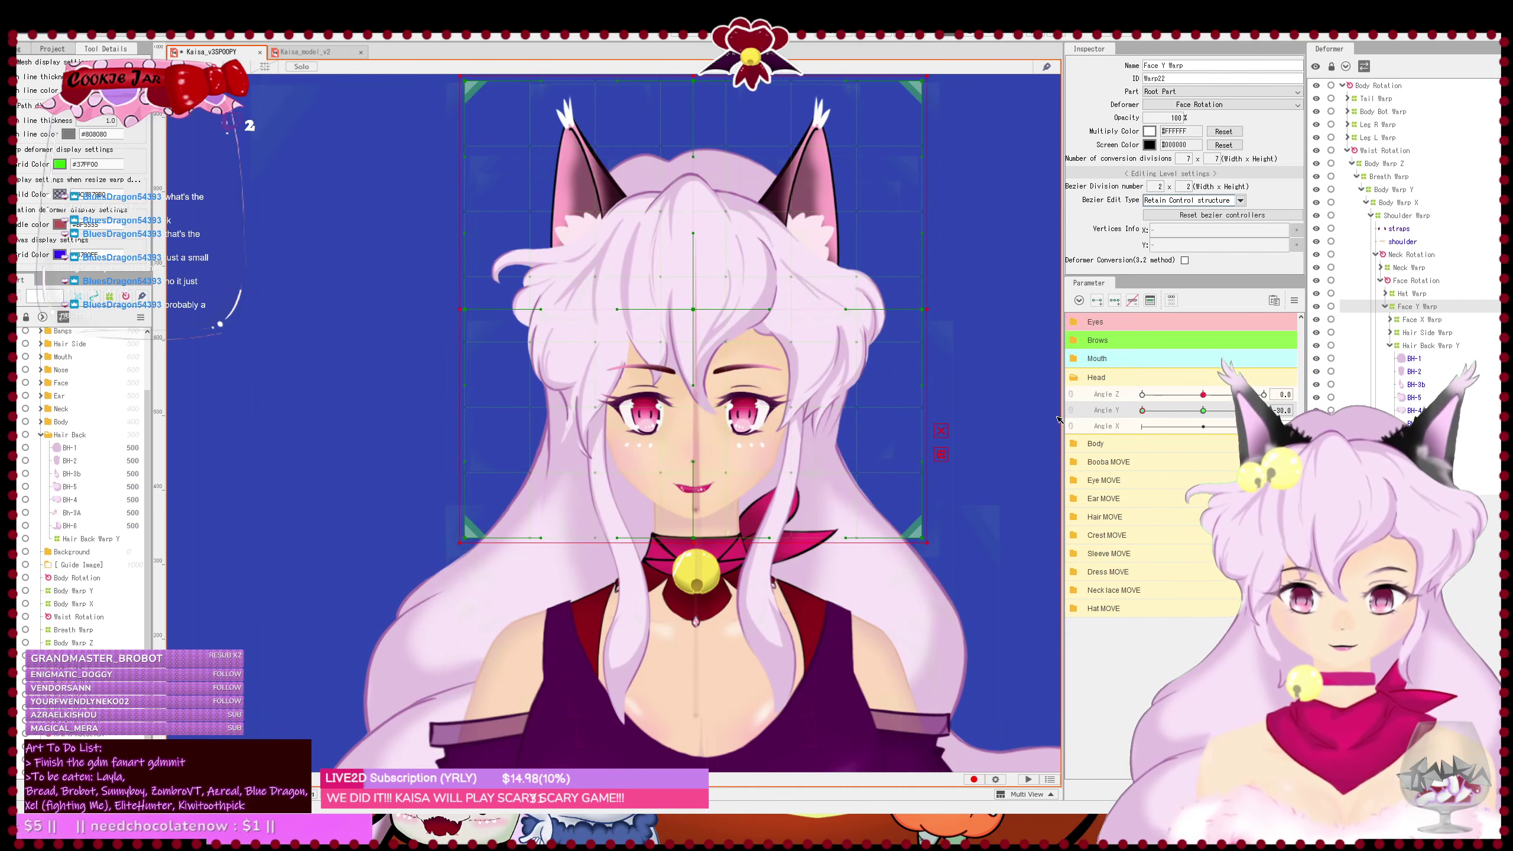
- Shift the whole Face Y Warp slightly downward in the Angle Y -30 pose
drag(866, 382, 891, 458)
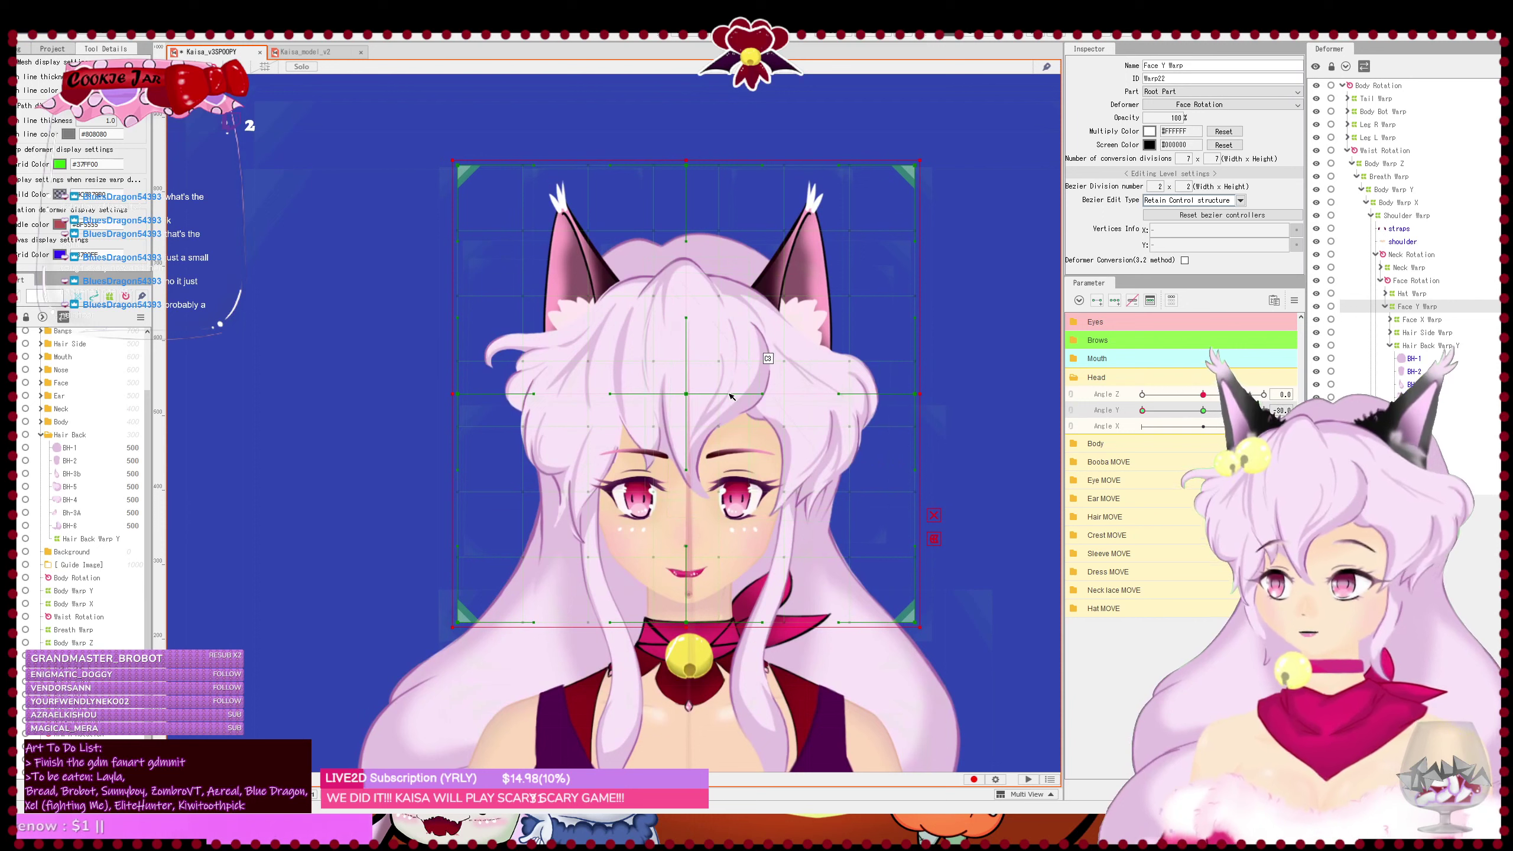
key(Down)
key(Down)
key(Down)
key(Down)
key(Down)
key(Down)
key(Down)
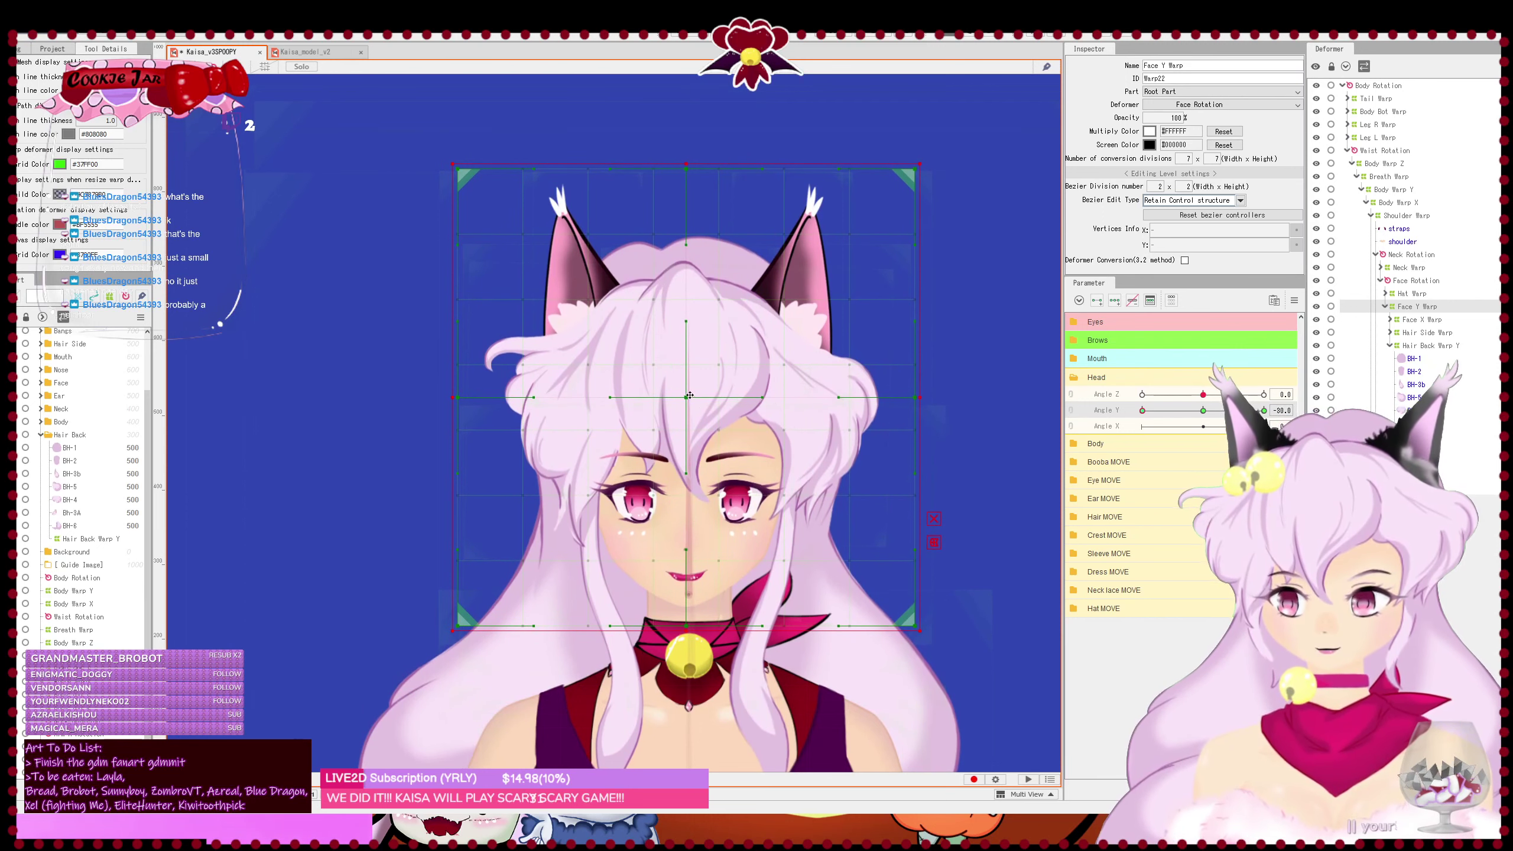
key(Down)
- Select the lower four rows of the Face Y Warp's points and nudge them upward
drag(410, 422, 1010, 634)
key(Up)
key(Up)
key(Up)
key(Up)
key(Up)
key(Up)
key(Up)
key(Up)
key(Up)
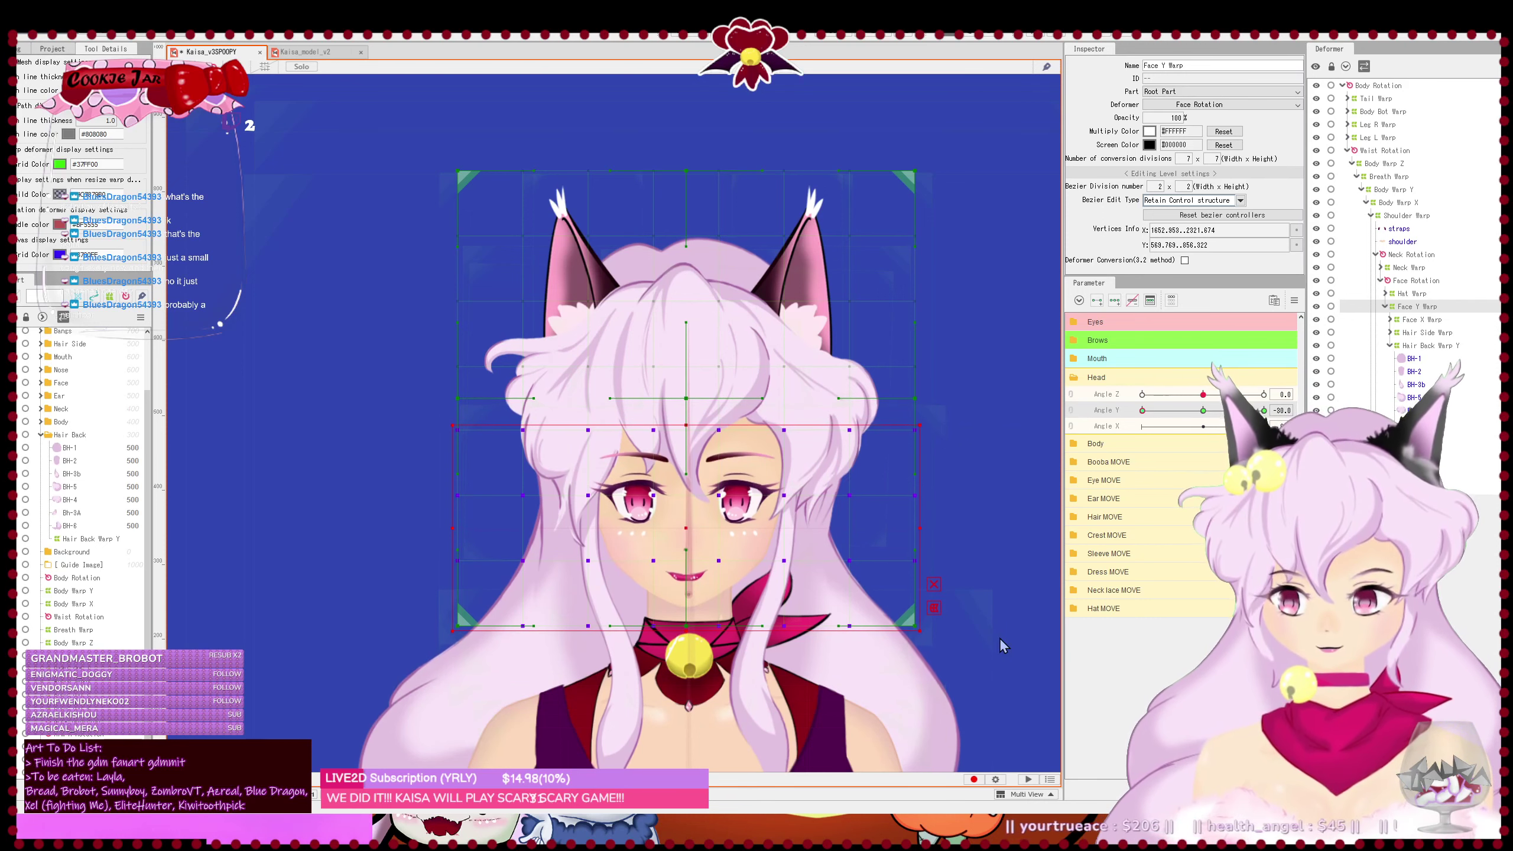
- Select the lower three rows of warp points, from the eyes down, and nudge them up slightly
drag(411, 473, 927, 621)
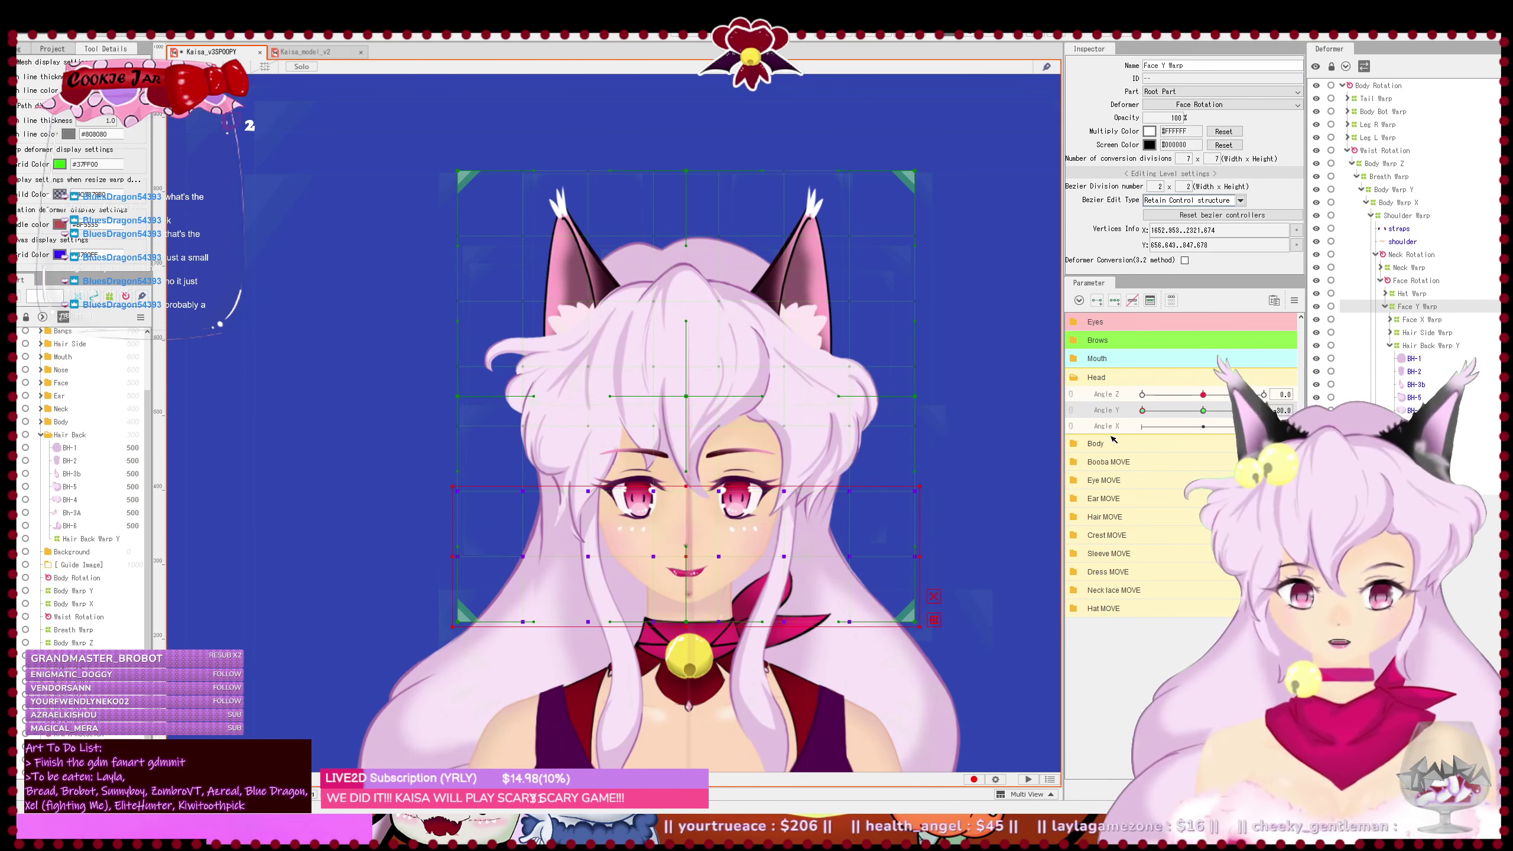
key(Up)
key(Up)
key(Up)
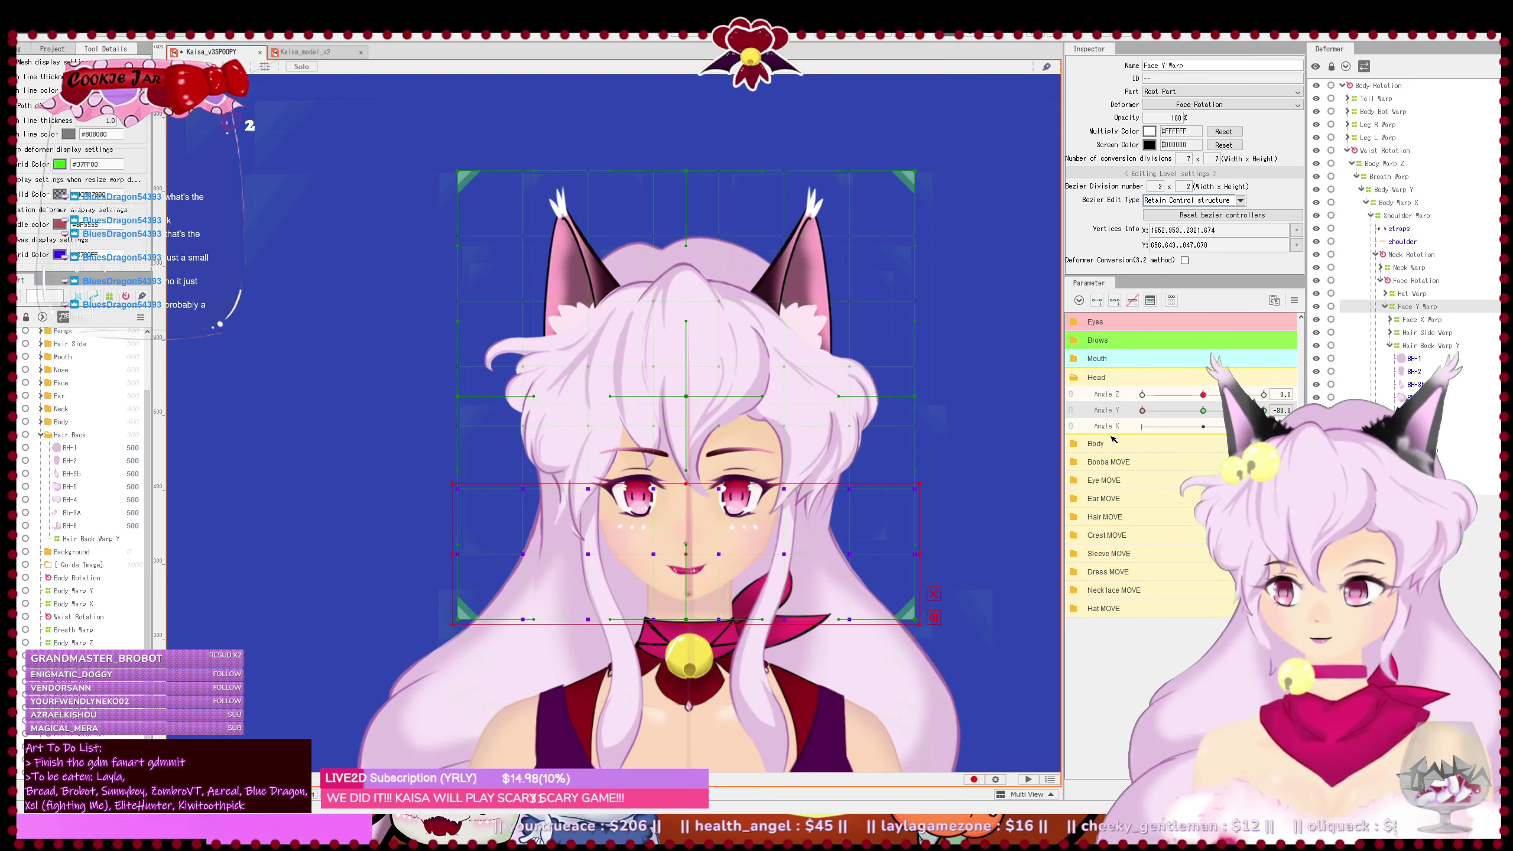
- Nudge only the two lowest rows of warp points, around the mouth and neck, further upward
drag(432, 530, 986, 642)
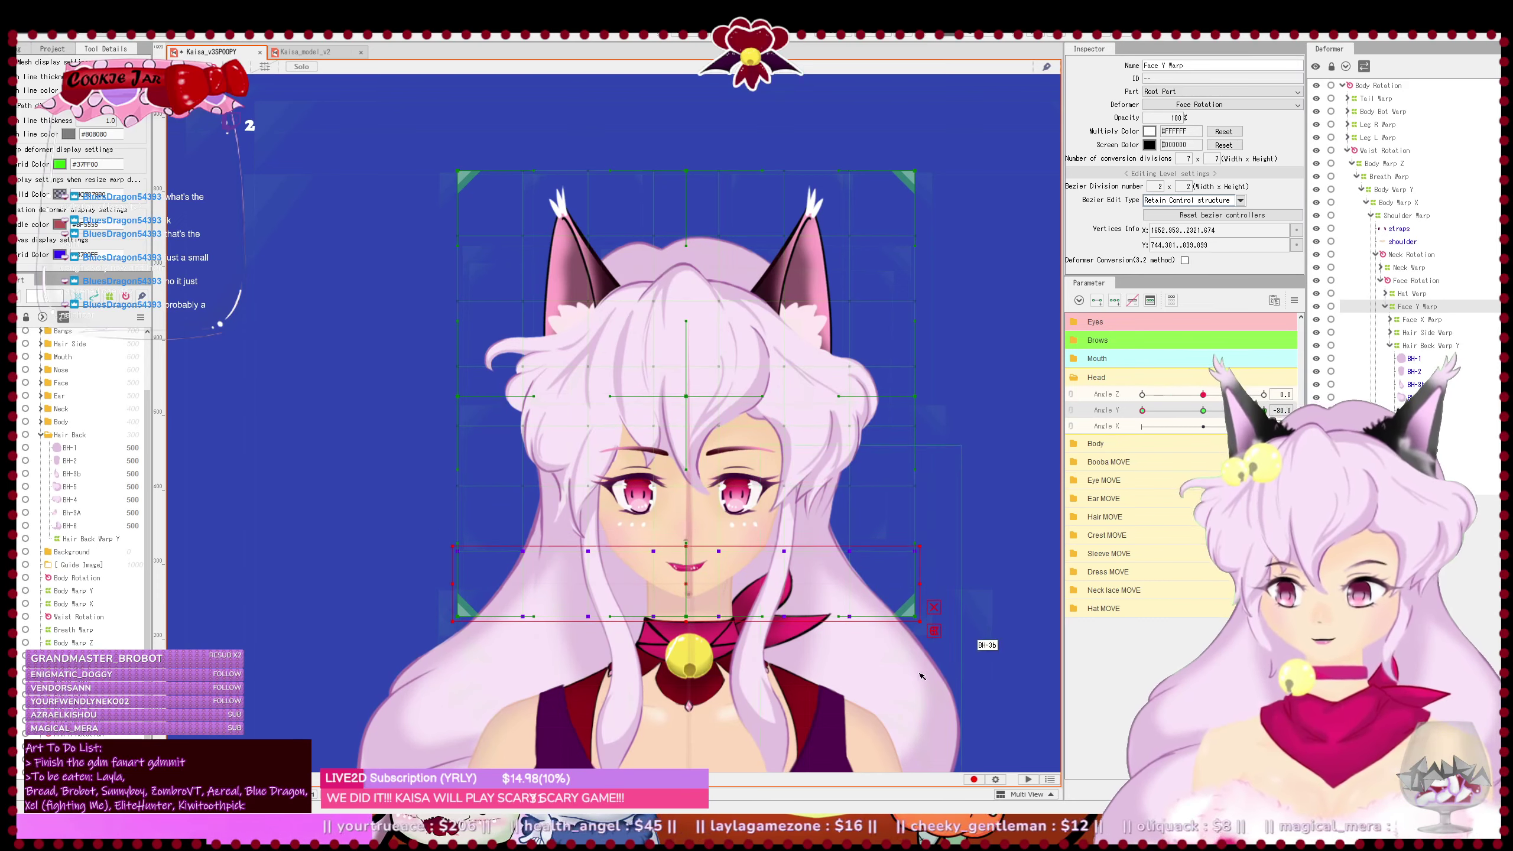
key(Up)
key(Up)
key(Up)
key(Up)
key(Up)
key(Up)
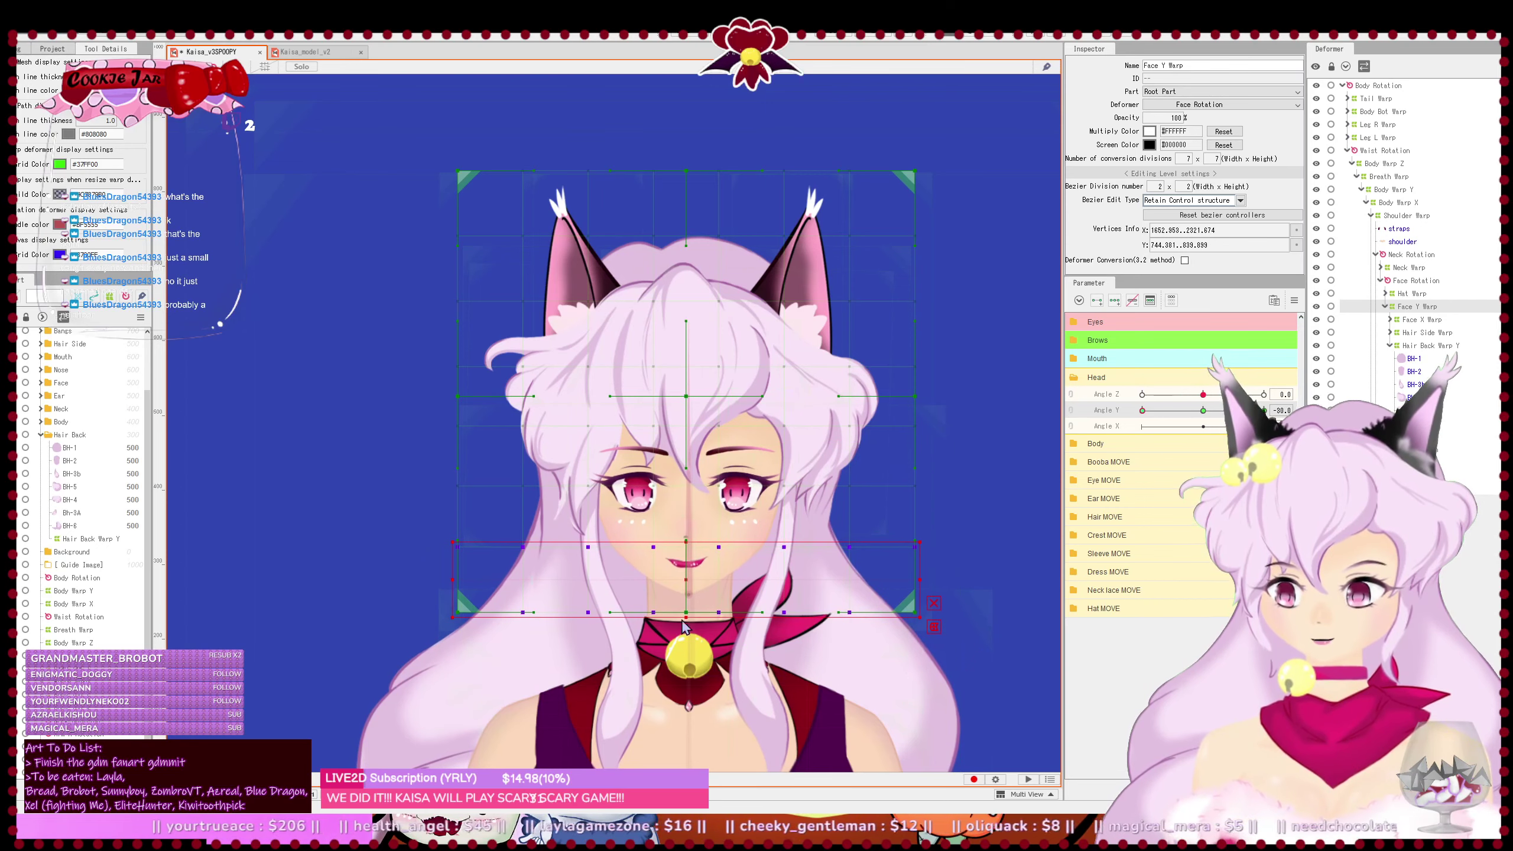
- Raise just the bottom row of the warp's points at the neck slightly
drag(421, 580, 971, 639)
key(Up)
key(Up)
key(Up)
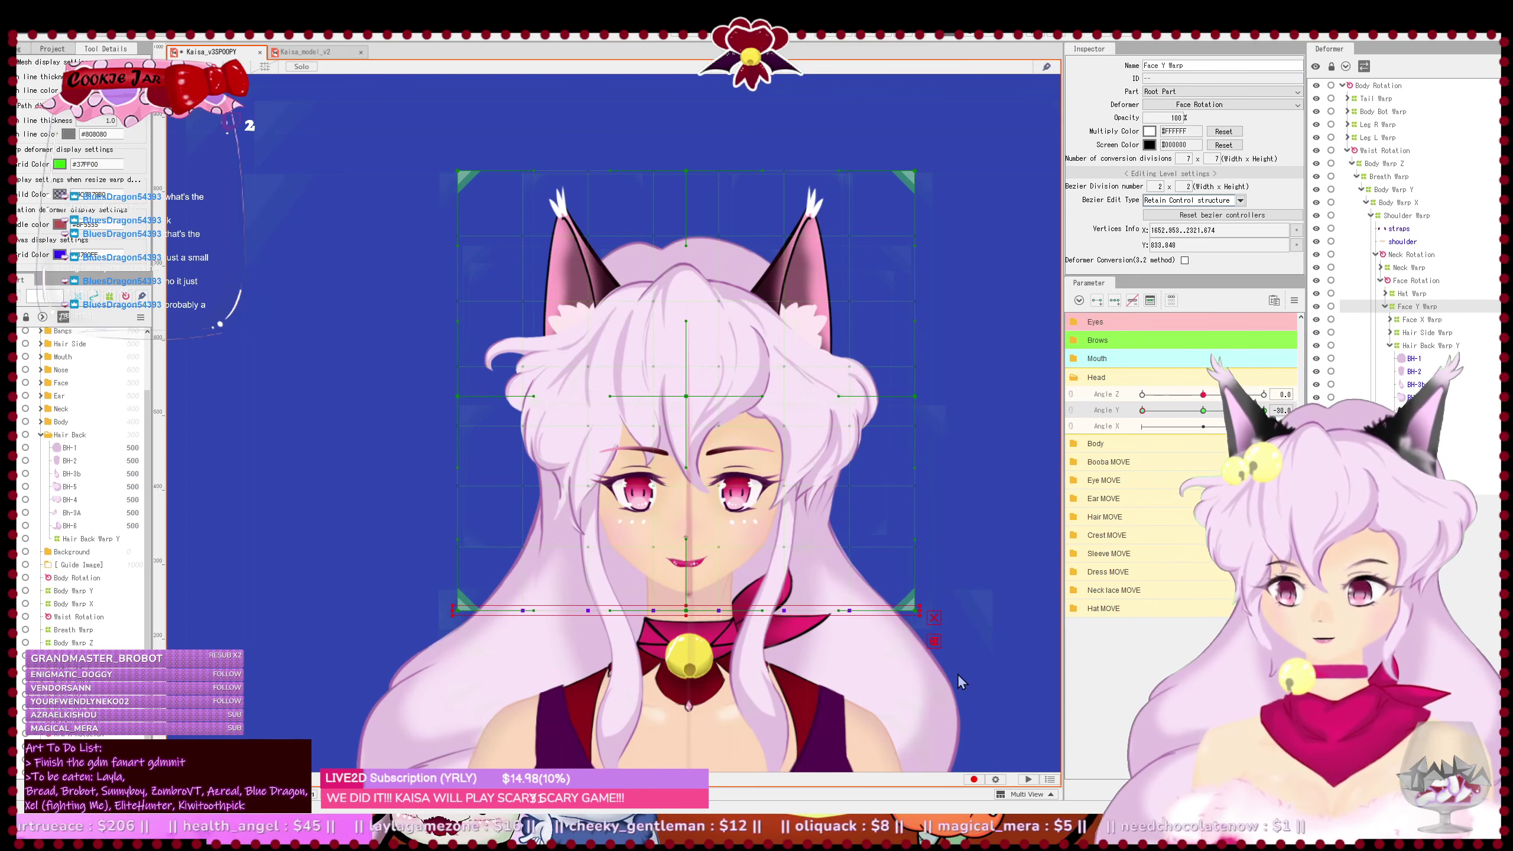
- Select the upper four rows of warp points, above the forehead, and nudge them up slightly
drag(388, 116, 986, 402)
key(Up)
key(Up)
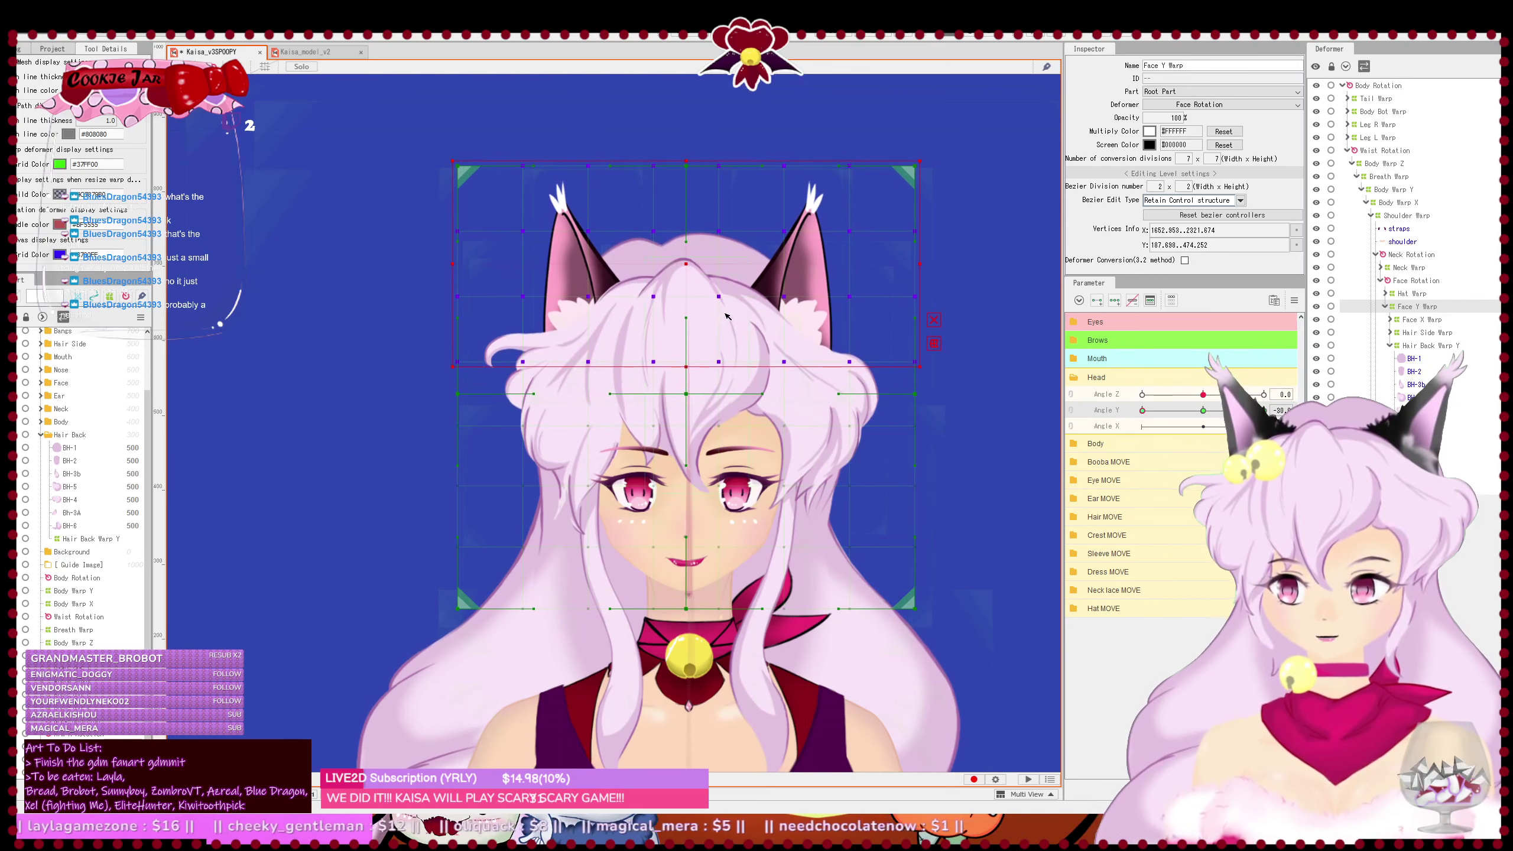
- Raise the top three rows of warp points, covering the ears and crown, a little further
drag(411, 144, 972, 330)
key(Up)
key(Up)
key(Up)
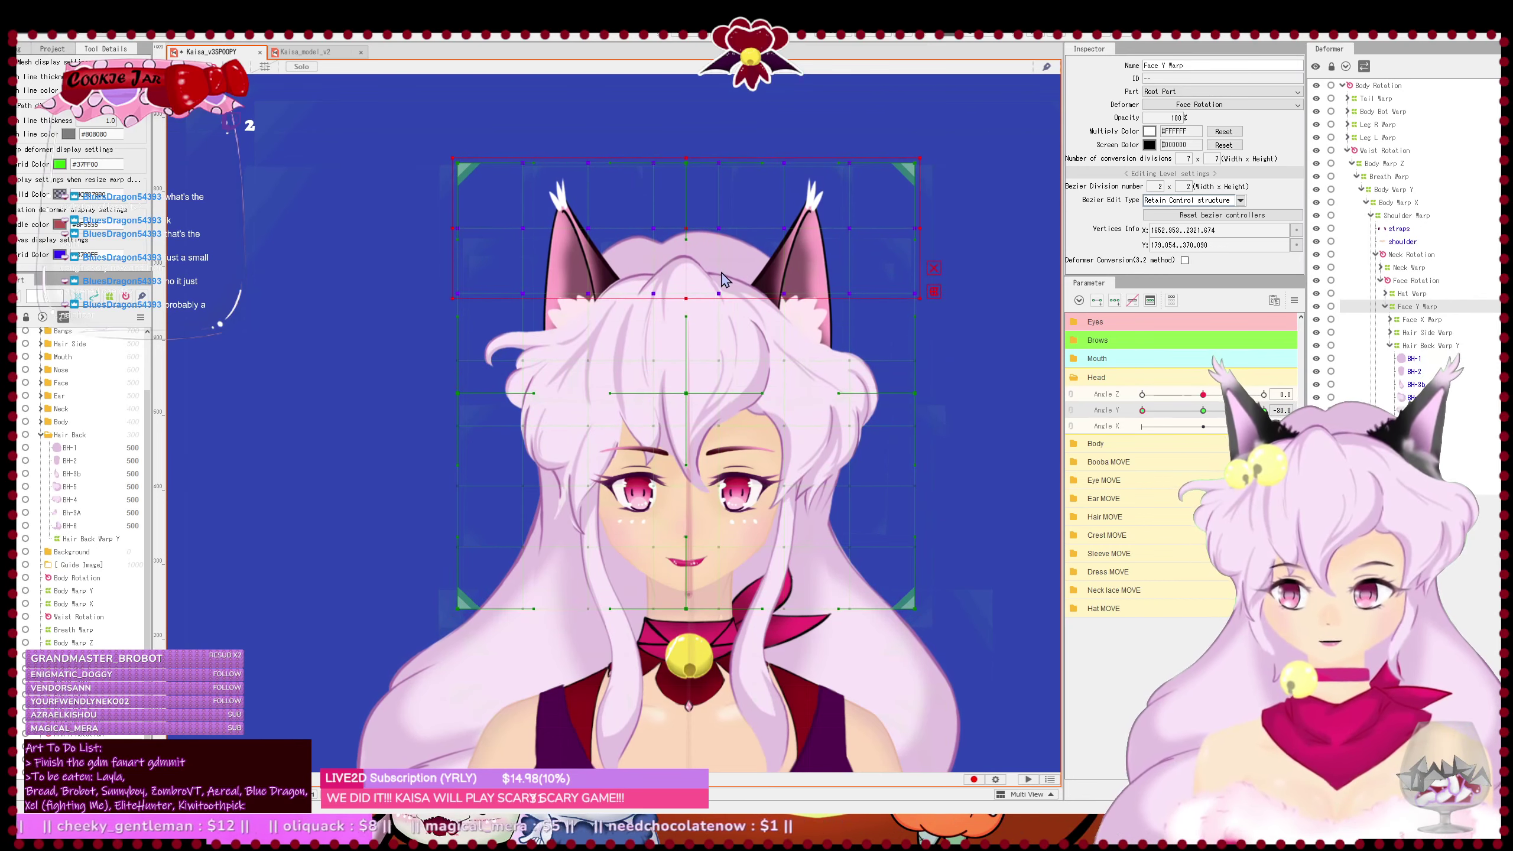
key(Up)
key(Up)
key(Up)
key(Up)
- Nudge the top two rows of the warp's points upward to stretch the top of the head
drag(435, 133, 967, 269)
key(Up)
key(Up)
key(Up)
key(Up)
key(Up)
key(Up)
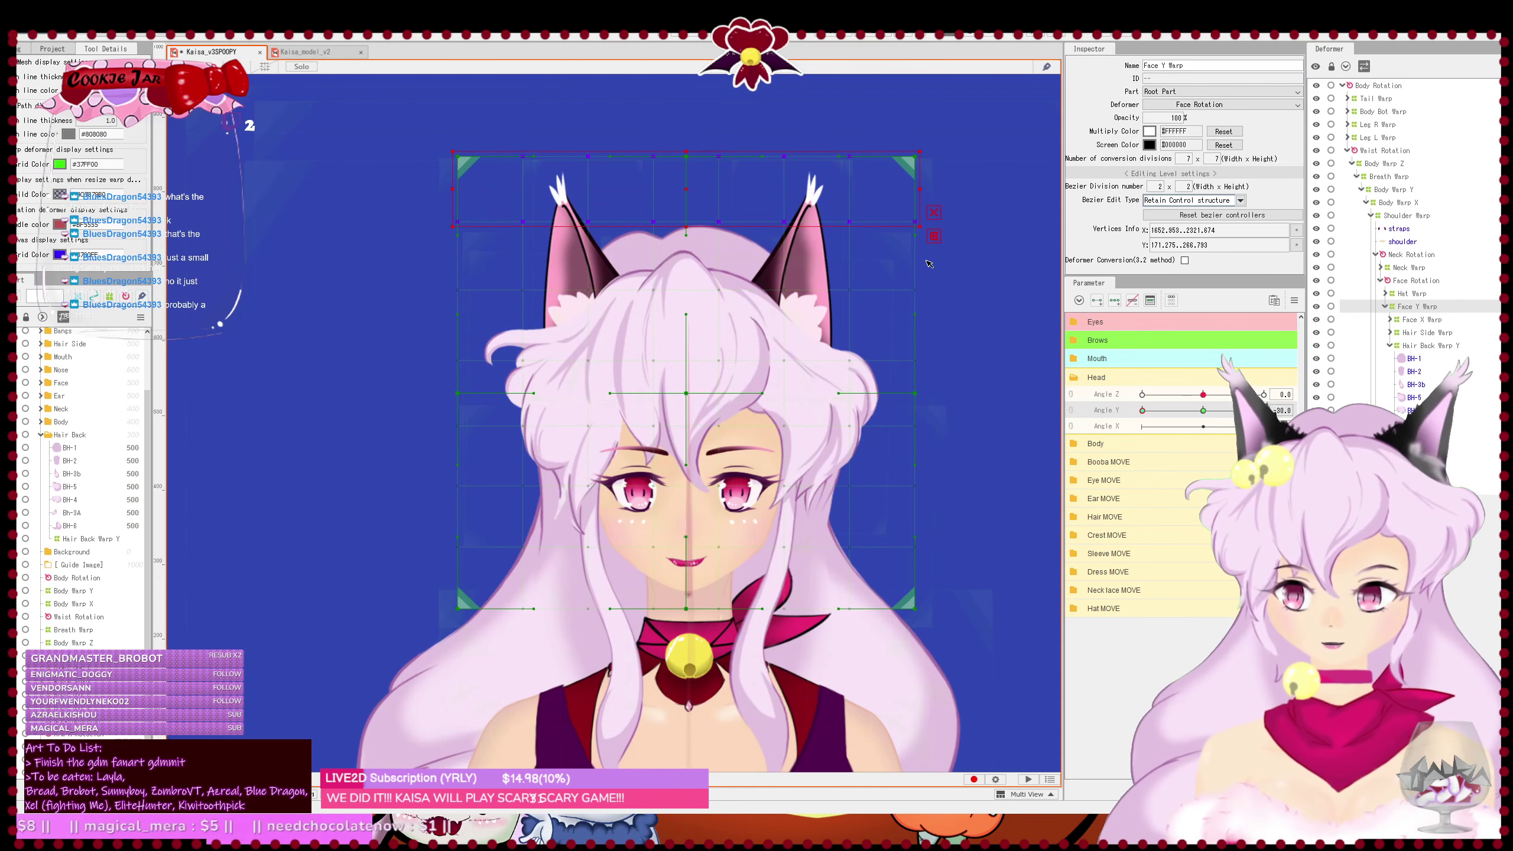
key(Up)
key(Up)
- Raise only the topmost row of warp points above the ears, and clear the selection
drag(417, 119, 944, 209)
key(Up)
key(Up)
key(Up)
key(Up)
key(Up)
key(Up)
key(Up)
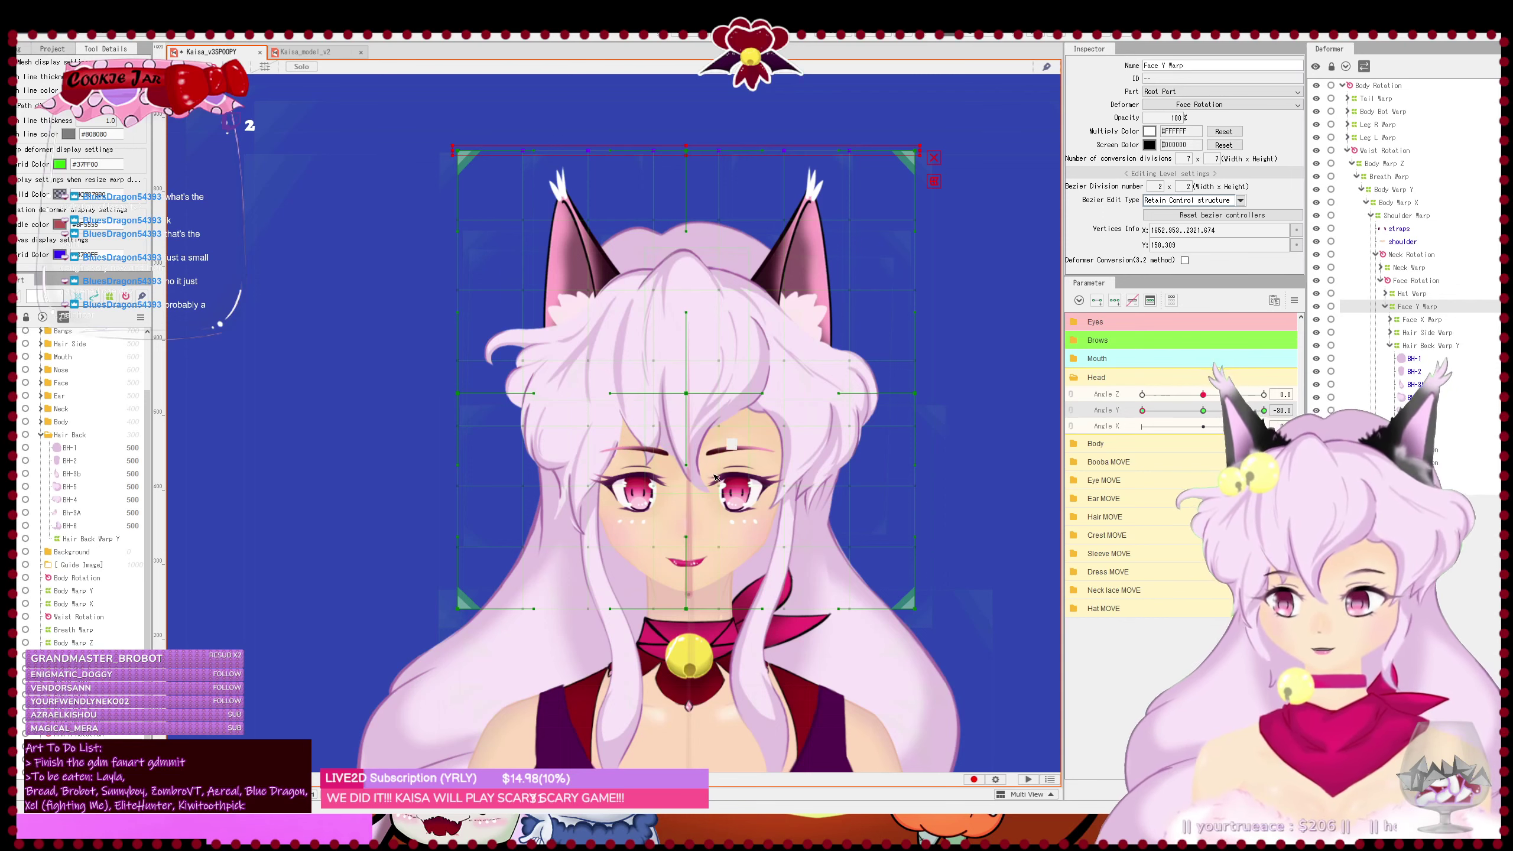
key(Escape)
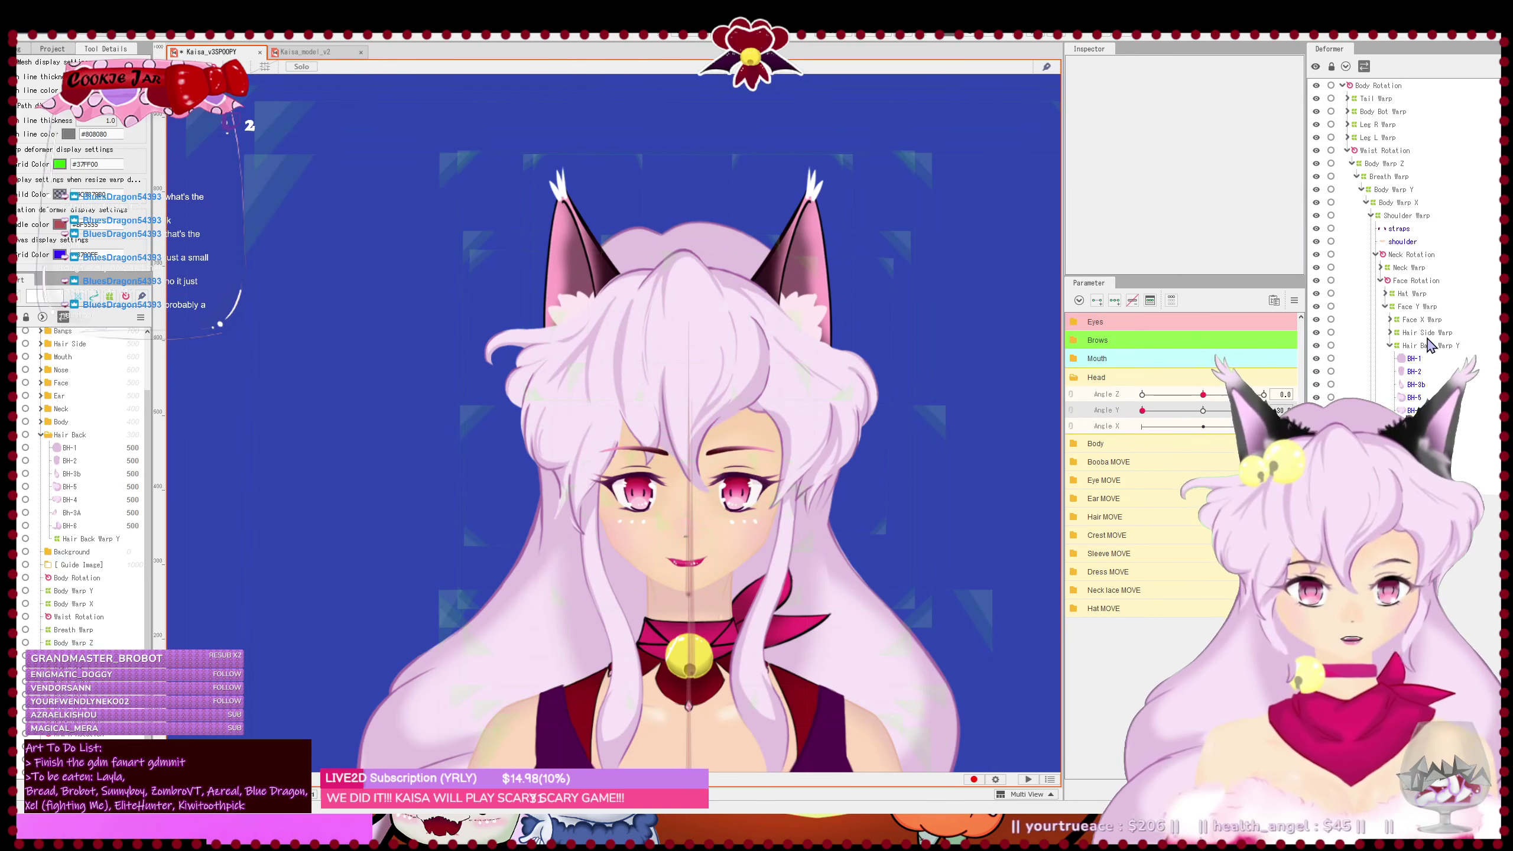
- Curve the Face Y Warp by lowering its centre control point and pulling both bottom corners inward and up
click(1421, 306)
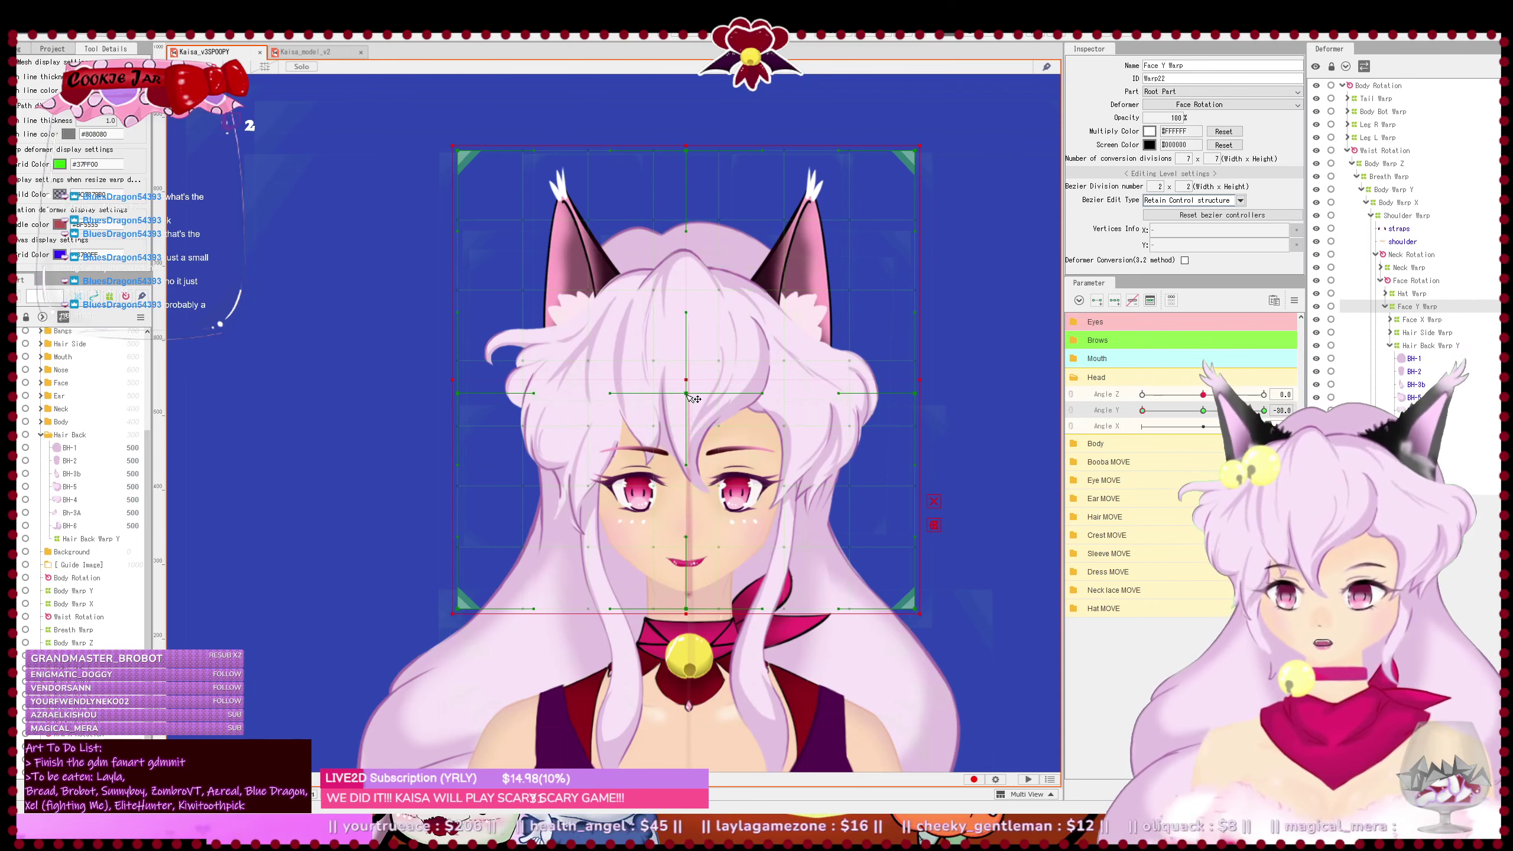
drag(688, 395, 687, 417)
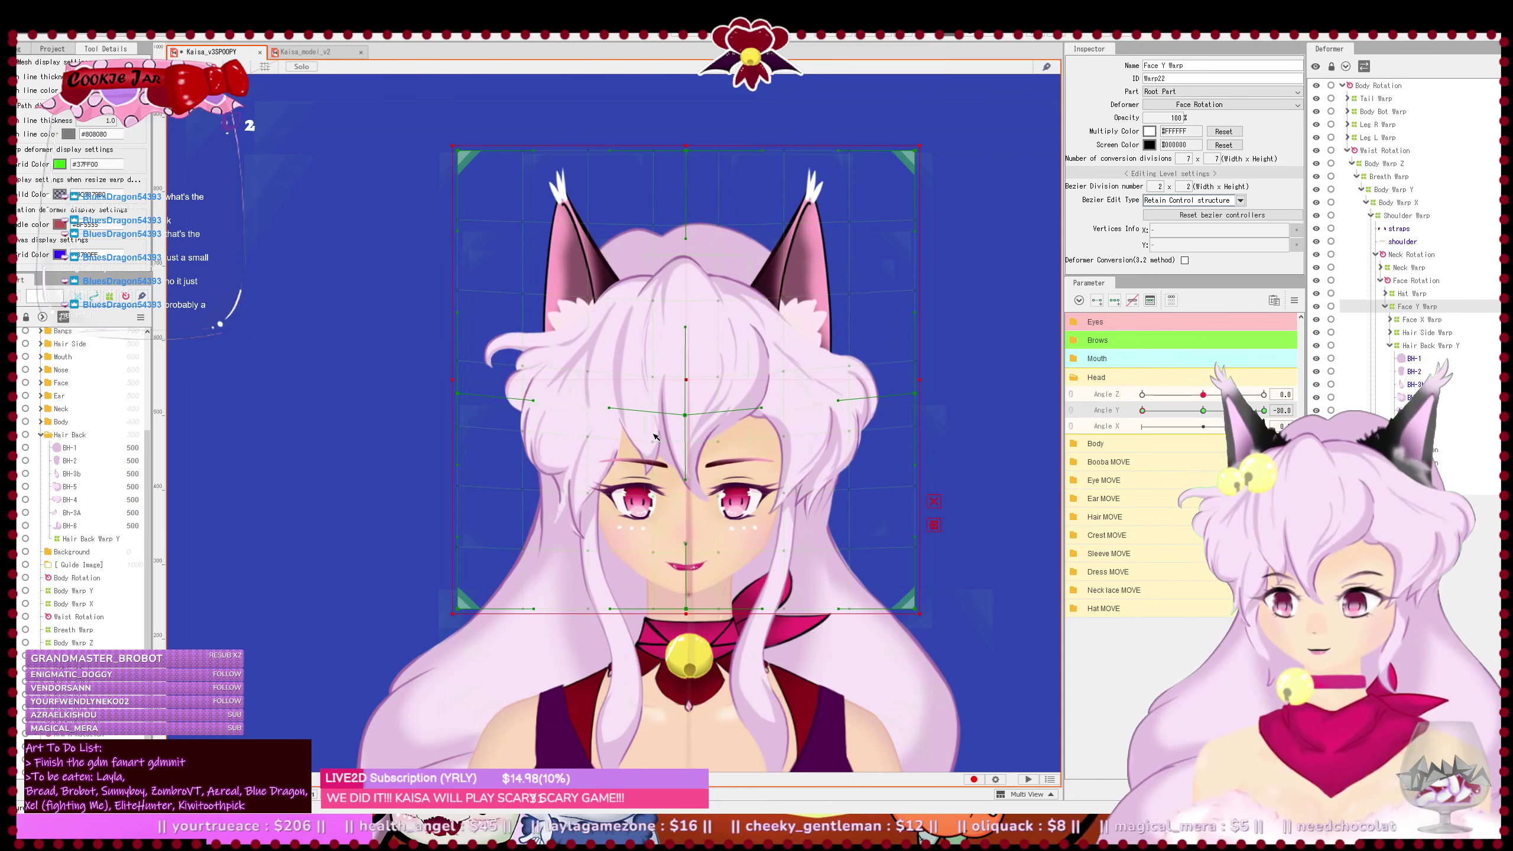
drag(458, 609, 466, 596)
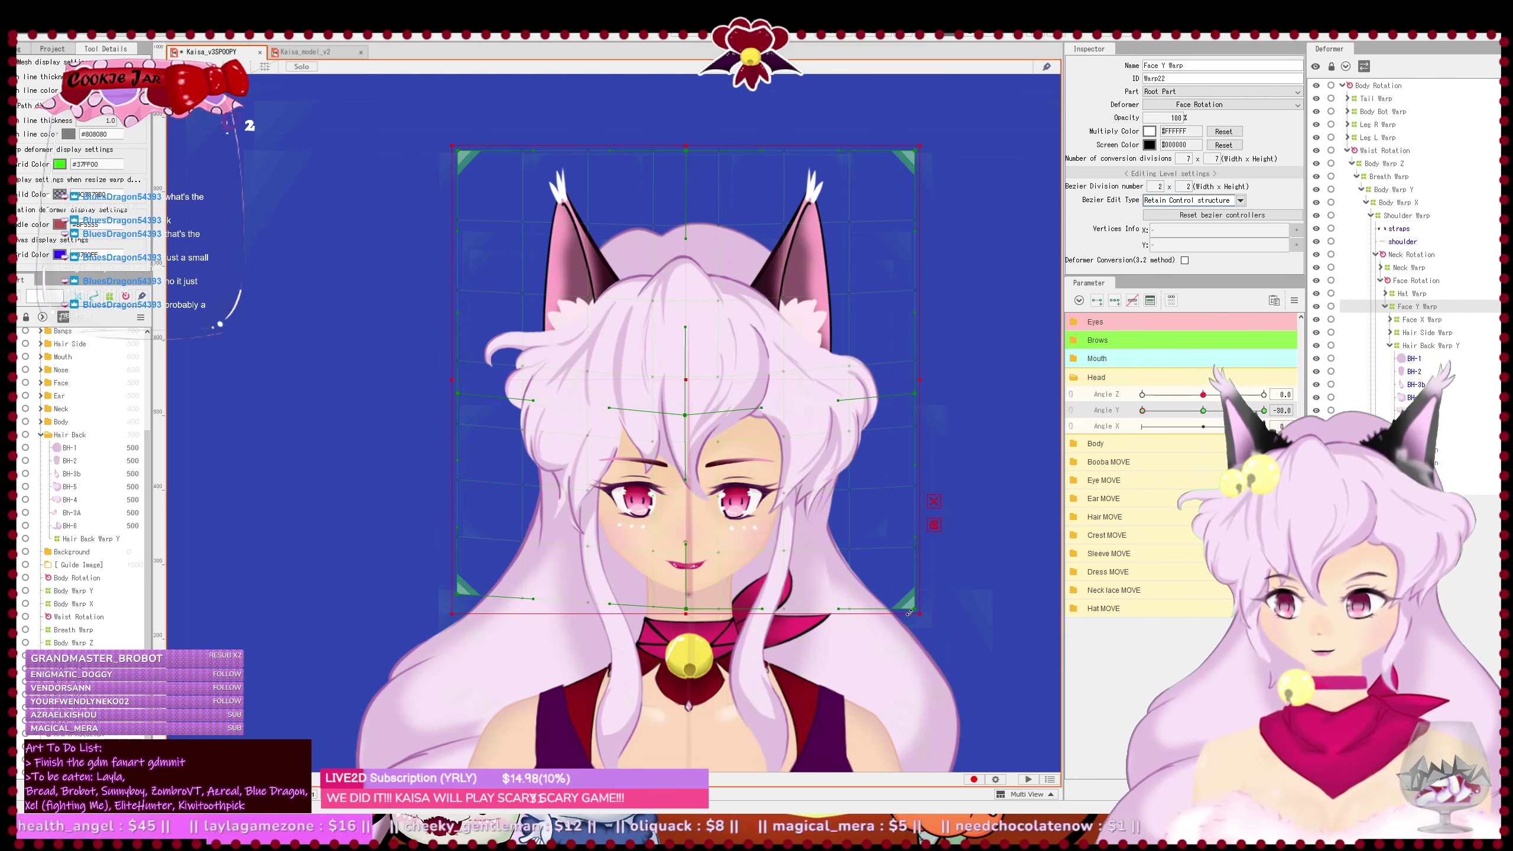
drag(921, 612, 902, 595)
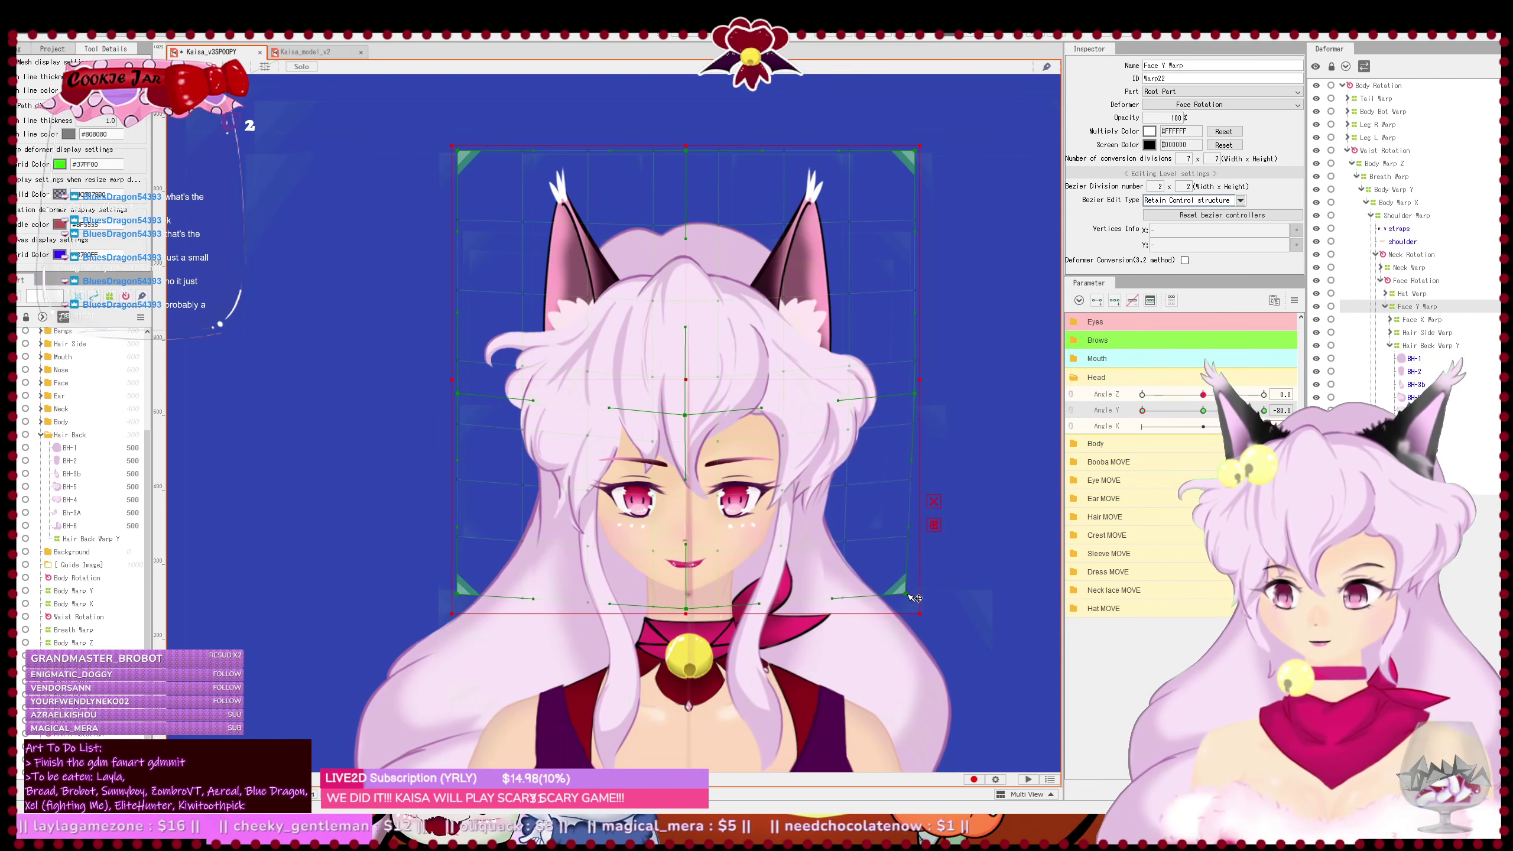
drag(460, 596, 484, 597)
drag(619, 603, 616, 608)
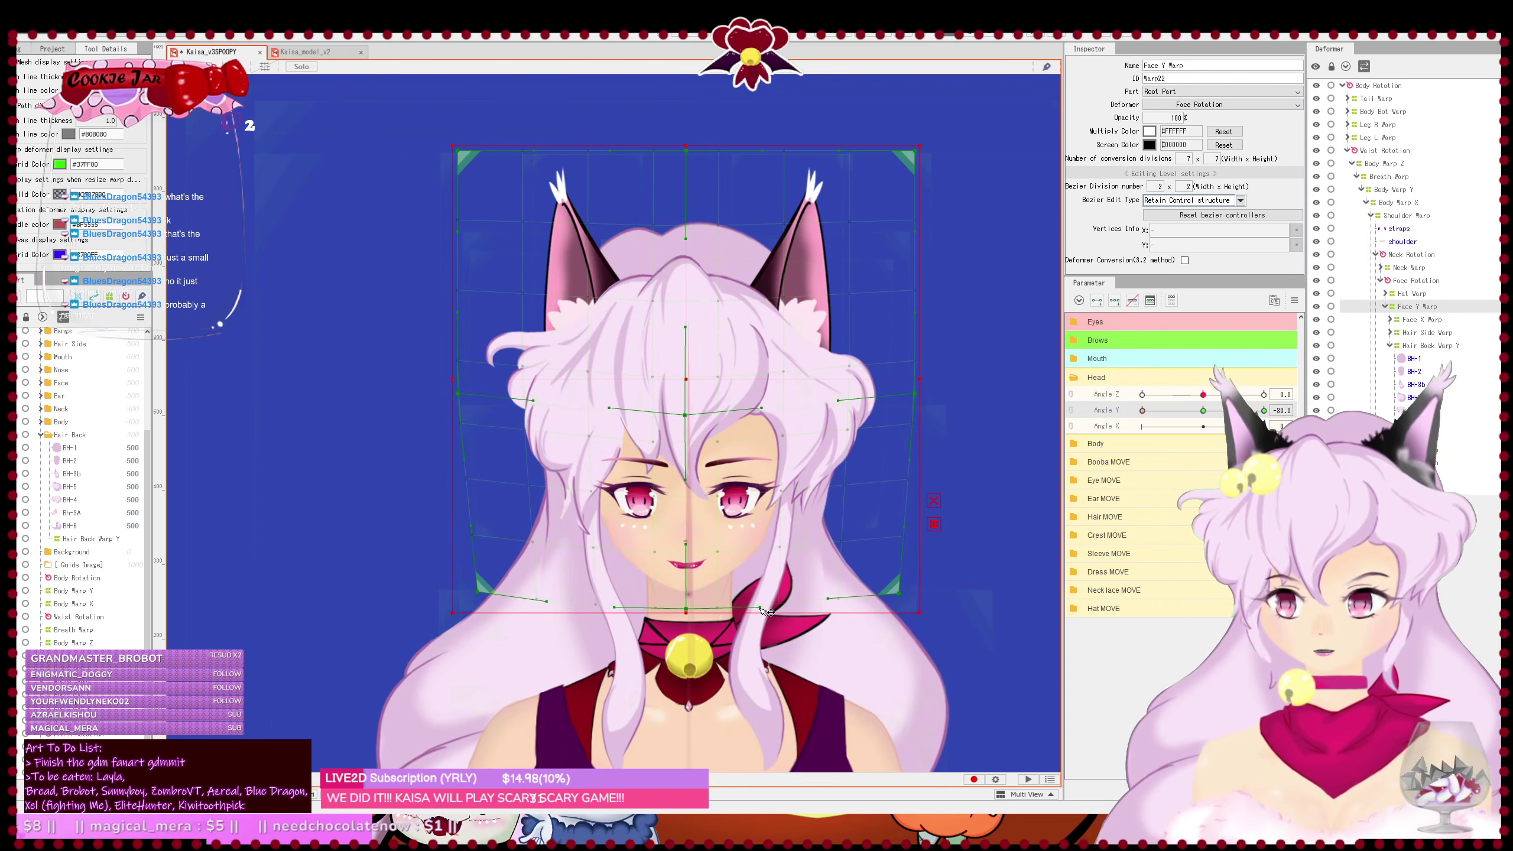
drag(714, 530, 722, 576)
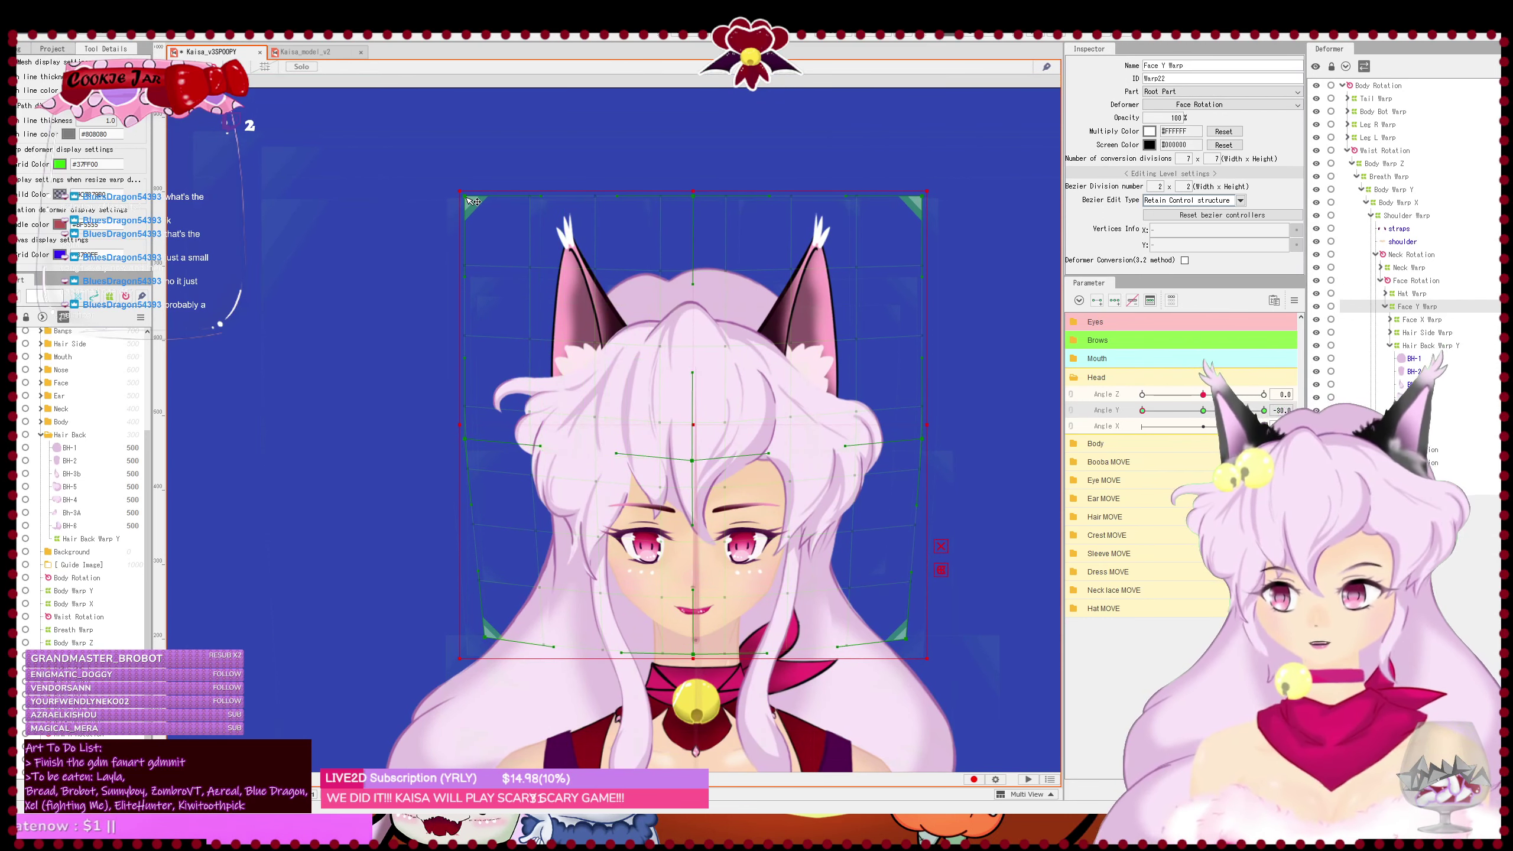
- Pull both top corners of the Face Y Warp slightly inward and check the pose with Angle Y
drag(482, 202, 478, 197)
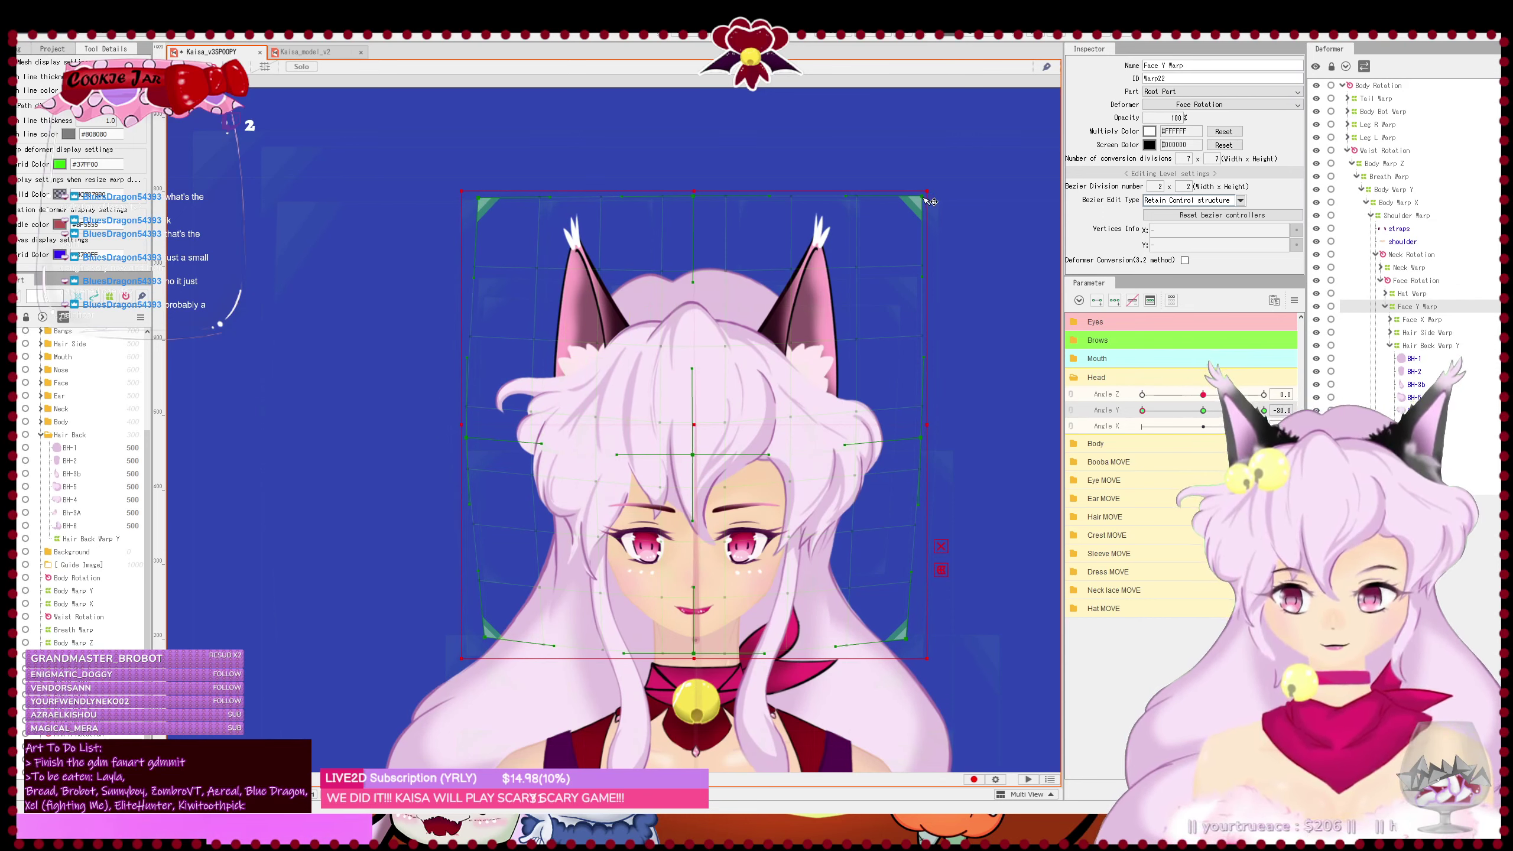
drag(923, 200, 907, 199)
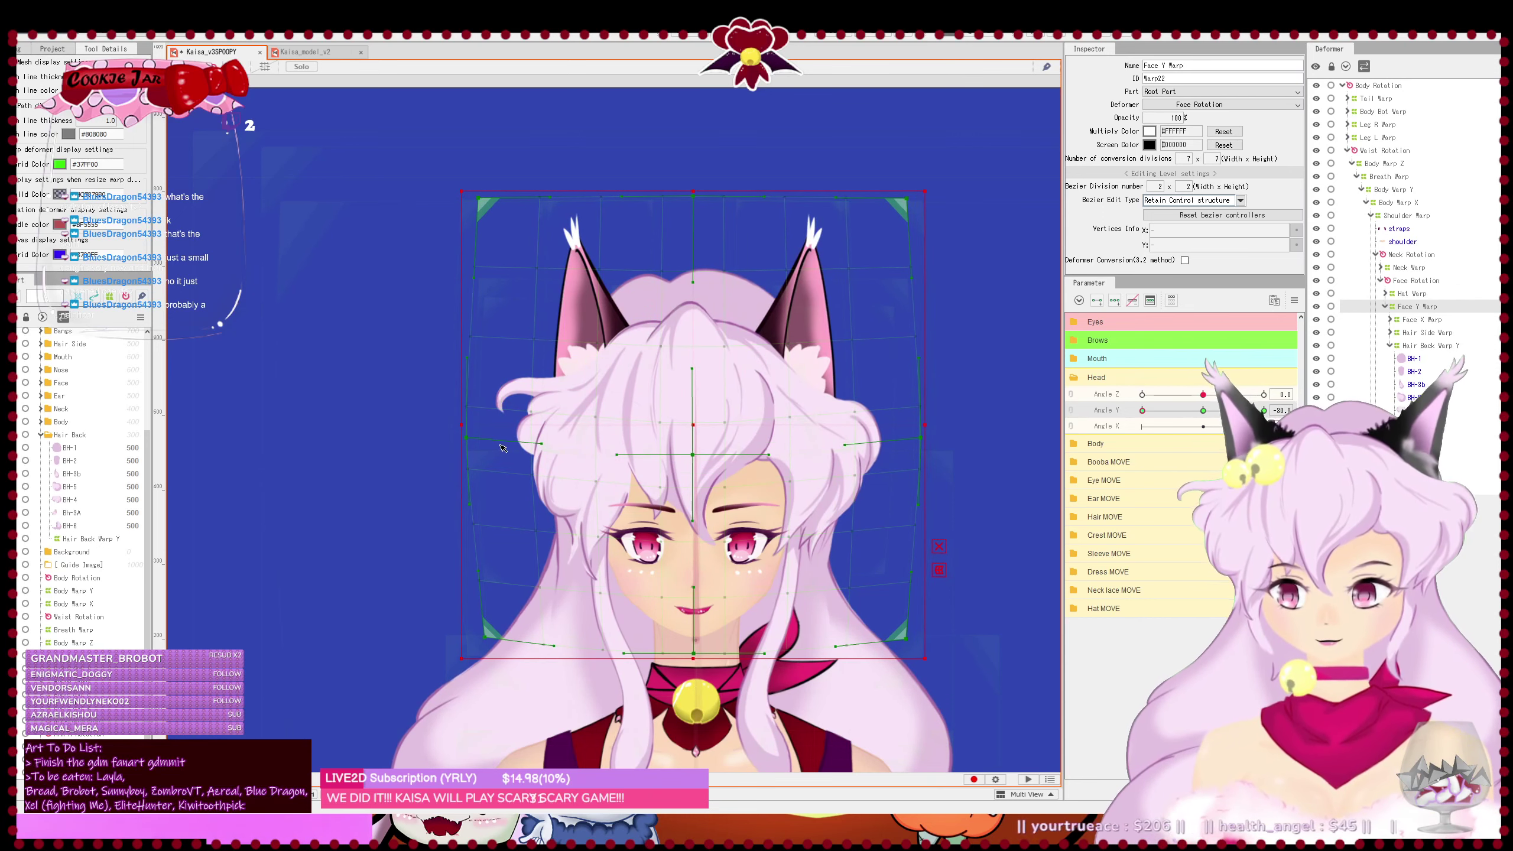
drag(1154, 417, 1117, 430)
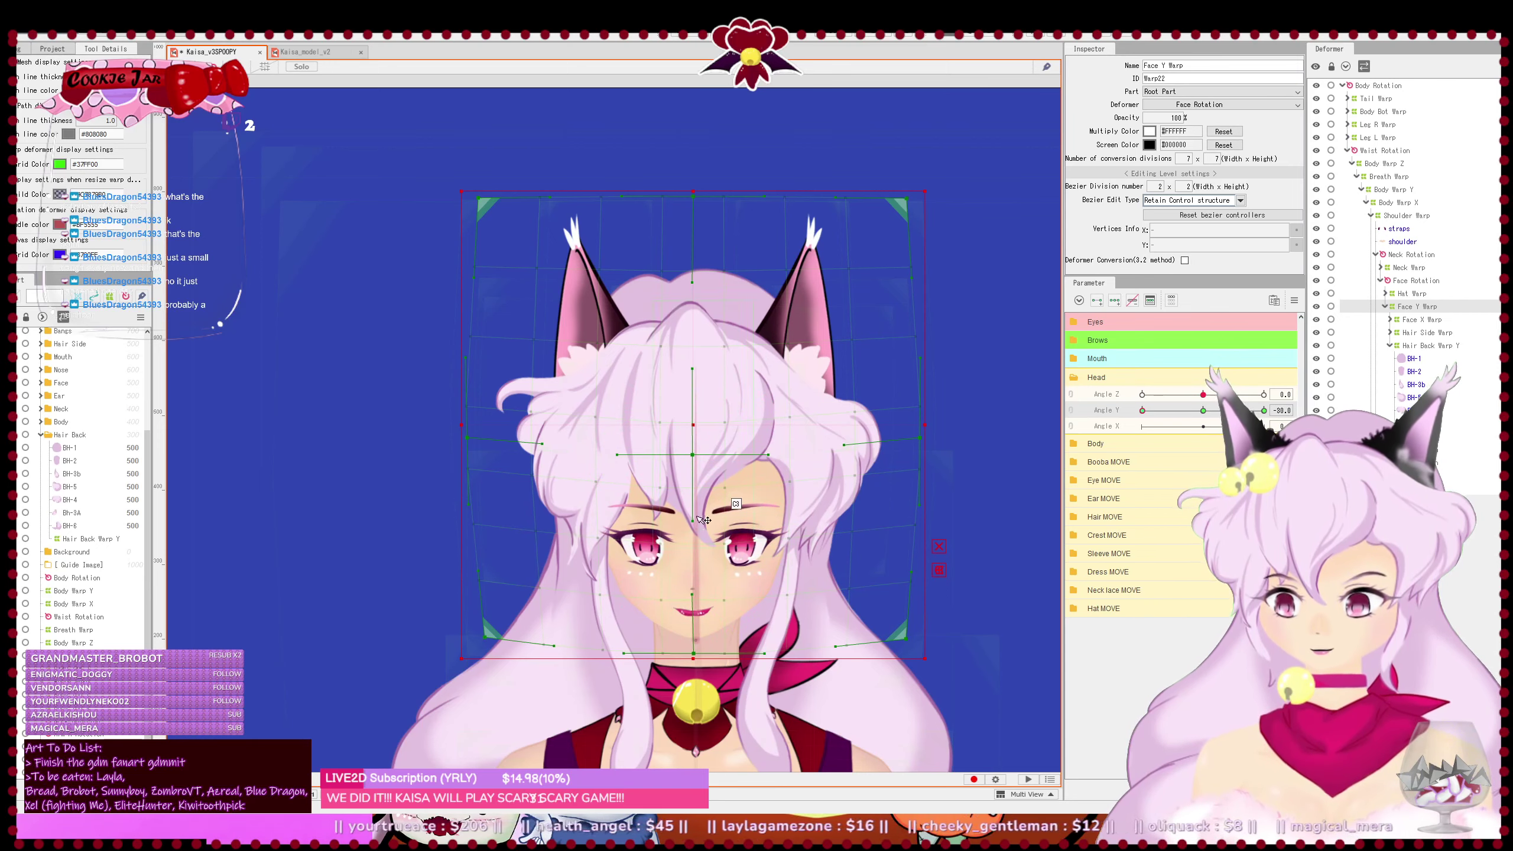
- Try lowering the warp's centre control point further, undo it, and preview the Angle Y motion
drag(693, 456, 691, 465)
key(ctrl+z)
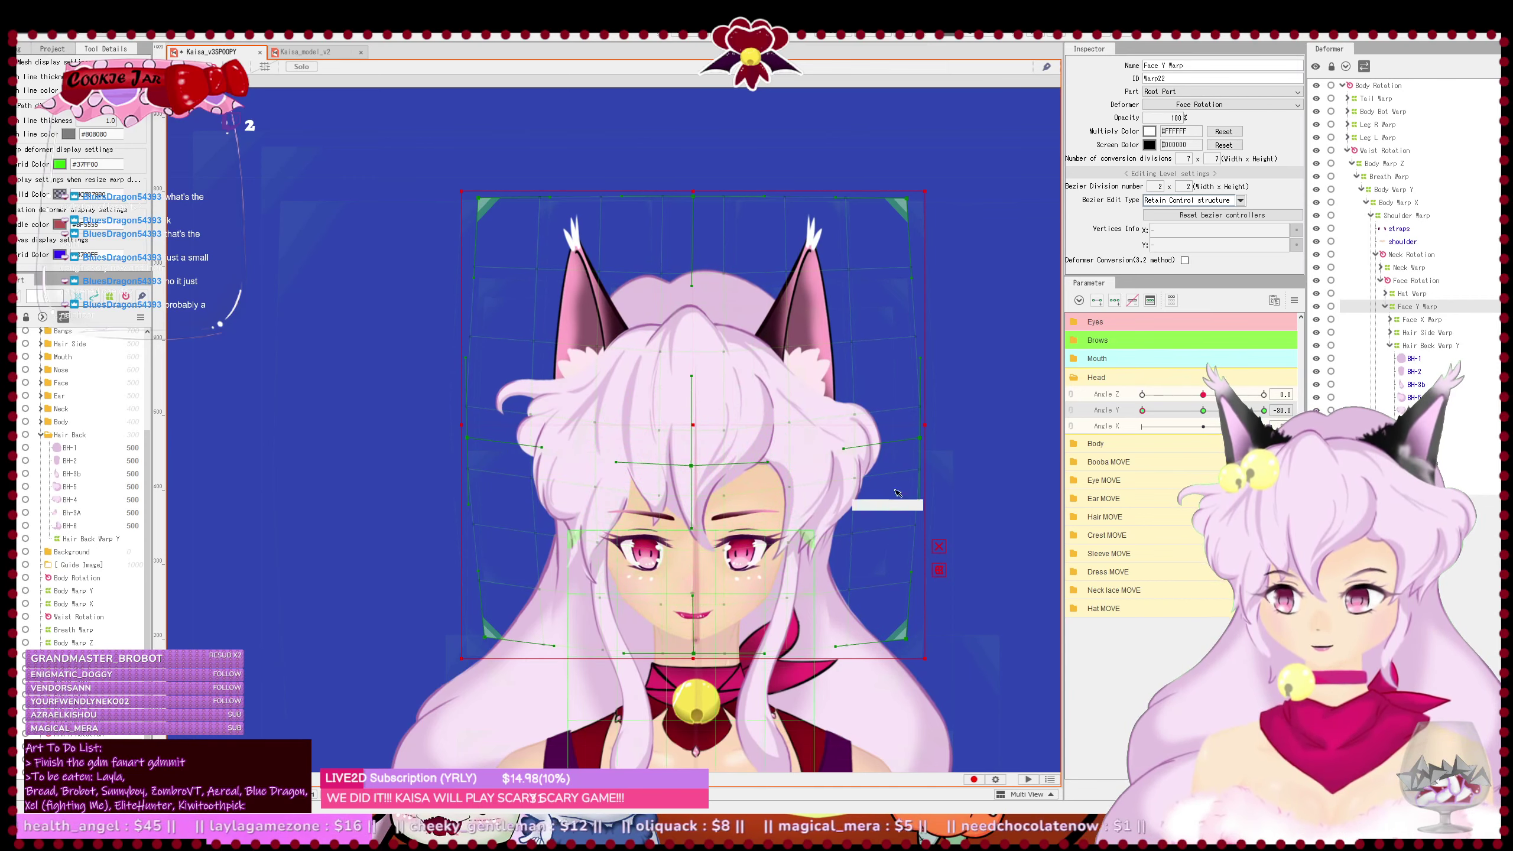
click(1152, 411)
drag(1153, 412, 1119, 413)
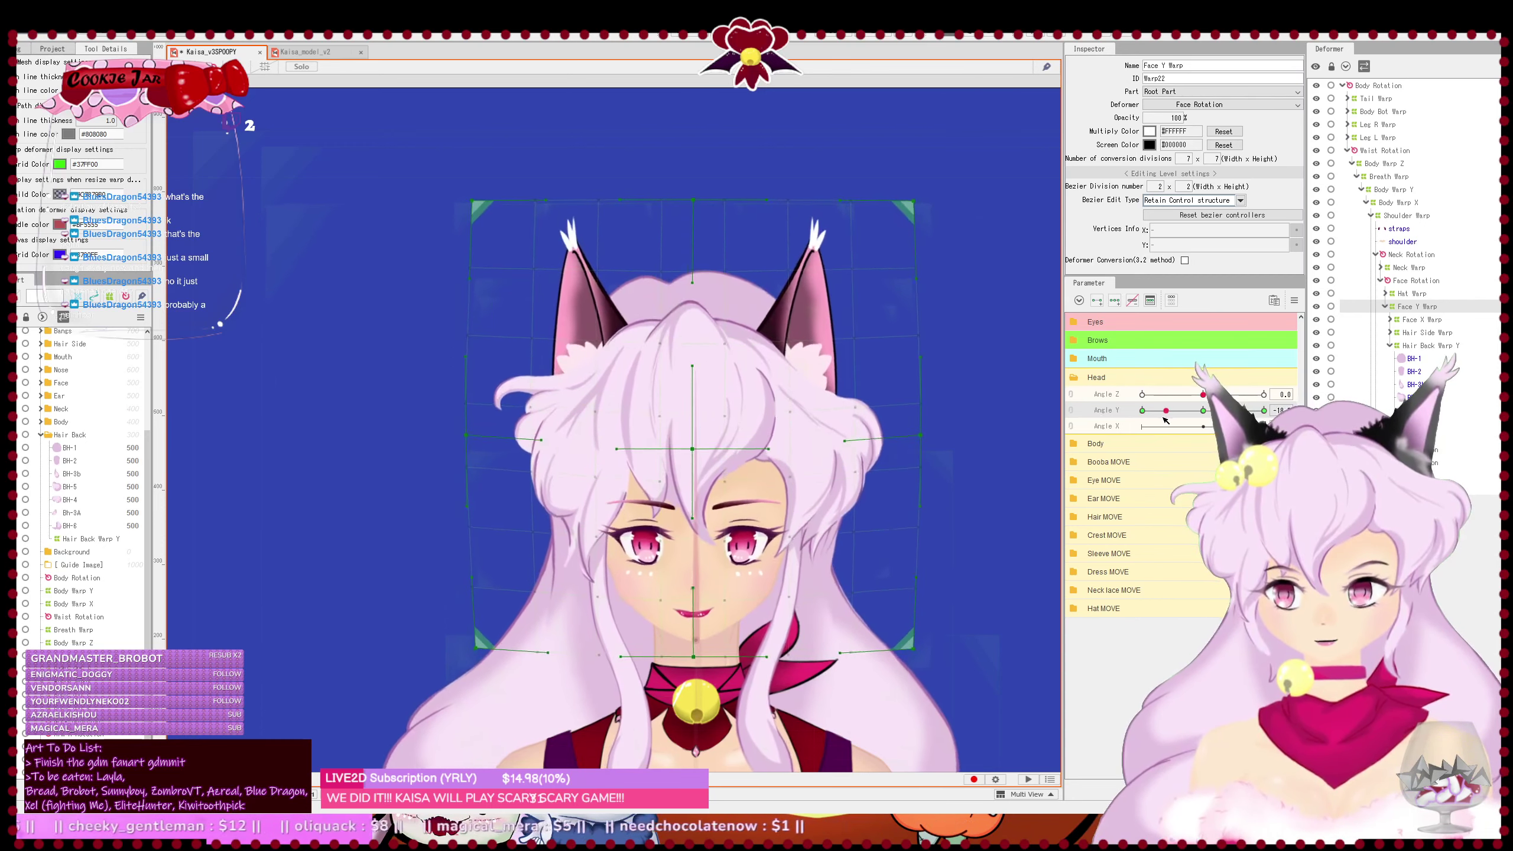
- Shorten the two Bezier handles at the warp's bottom centre to narrow the chin in the Angle Y -30 pose
mouse_move(789, 607)
mouse_down()
mouse_move(760, 589)
mouse_move(806, 609)
mouse_up()
scroll(765, 600, up, 3)
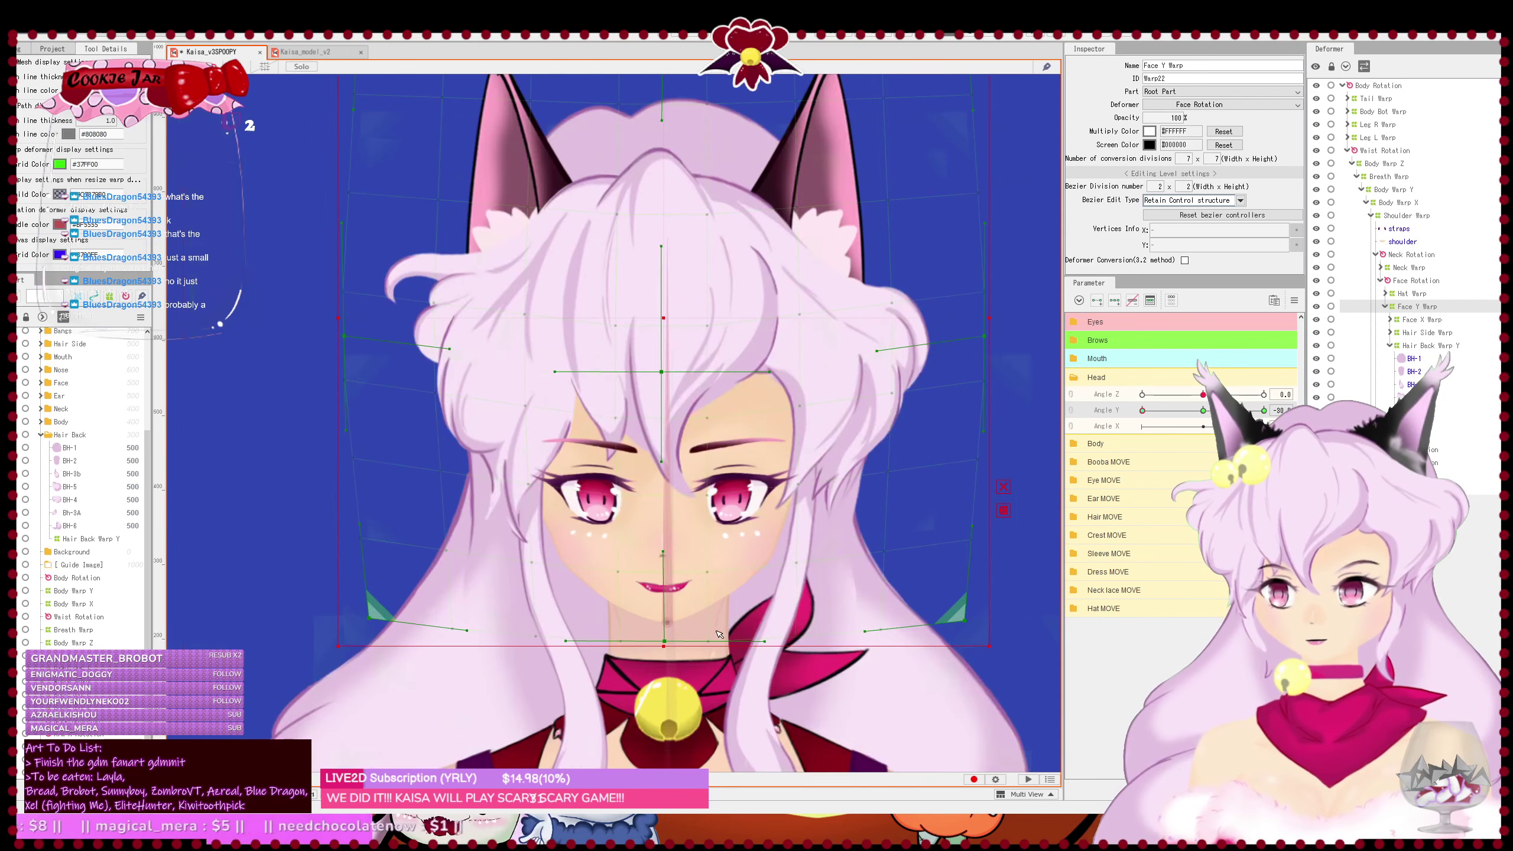
drag(507, 648, 527, 645)
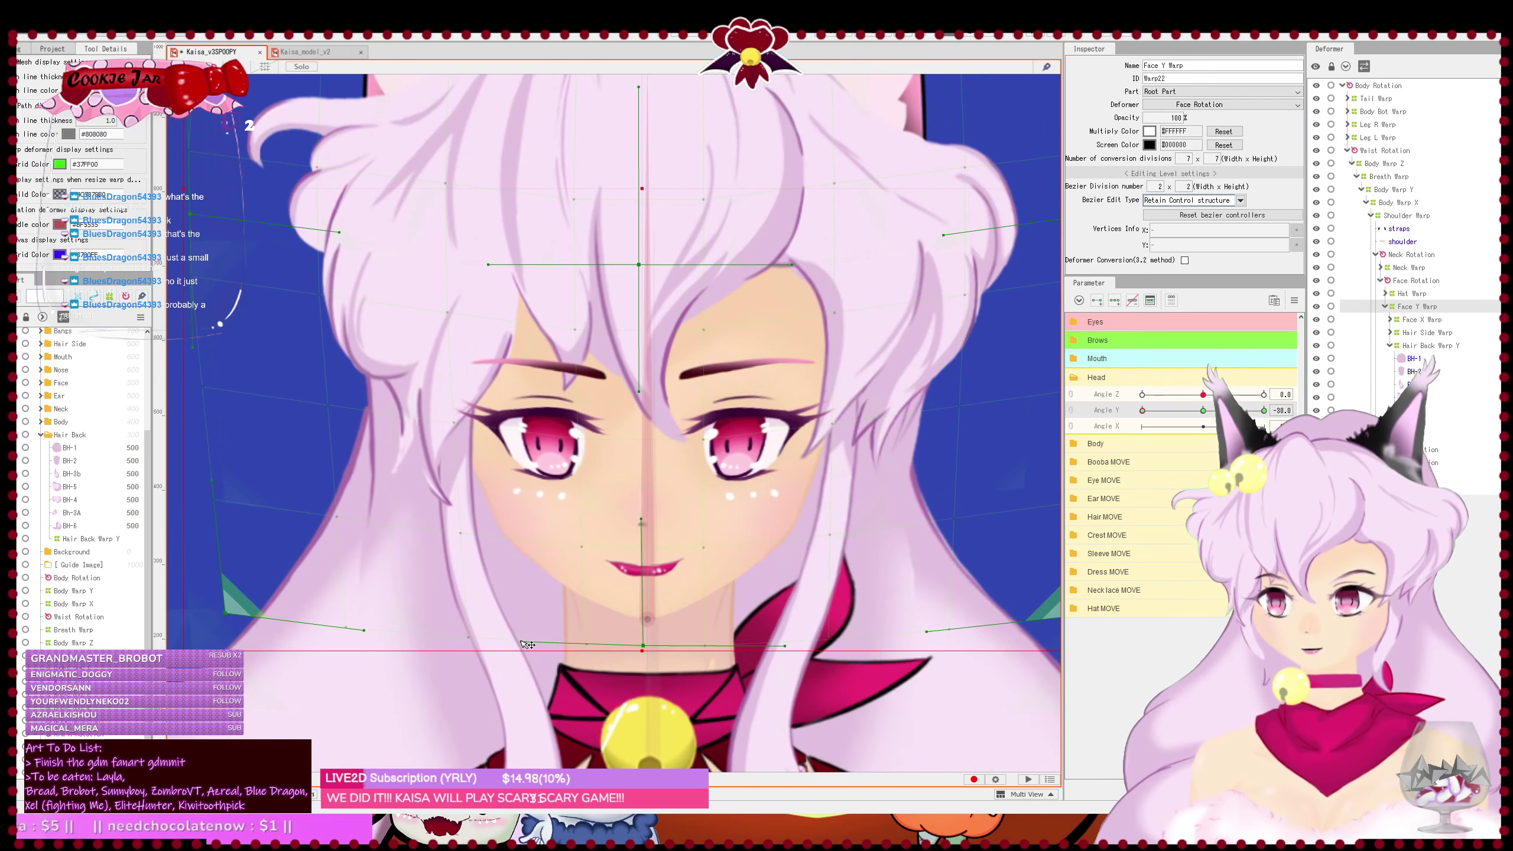
drag(785, 645, 770, 640)
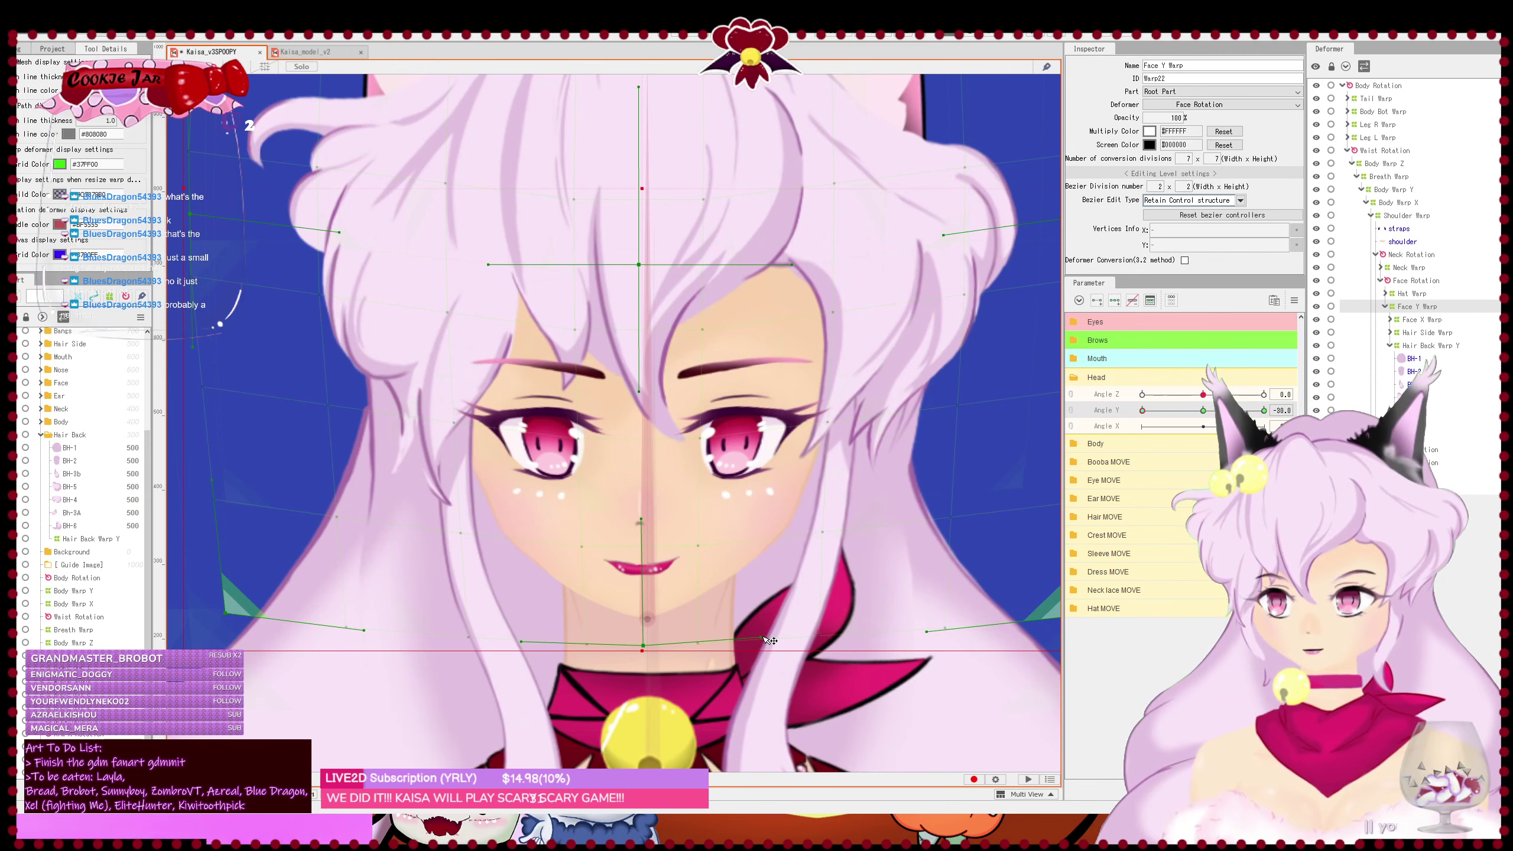
- Set Angle Y to 30, shorten the warp's bottom-centre handles inward, and return Angle Y to -30
drag(1142, 412, 1203, 410)
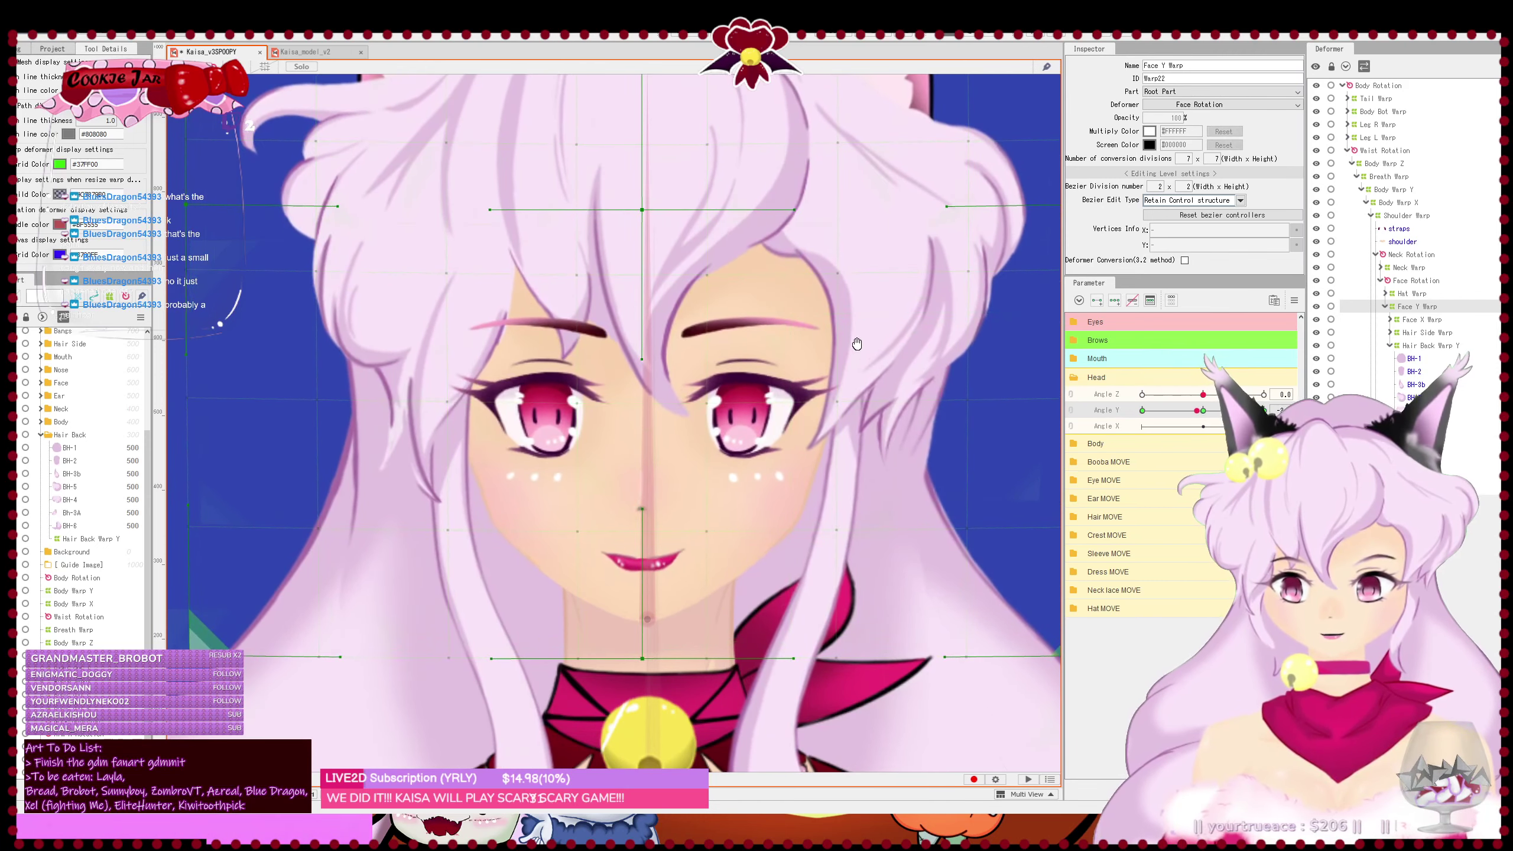
drag(857, 342, 873, 418)
drag(1203, 410, 1264, 411)
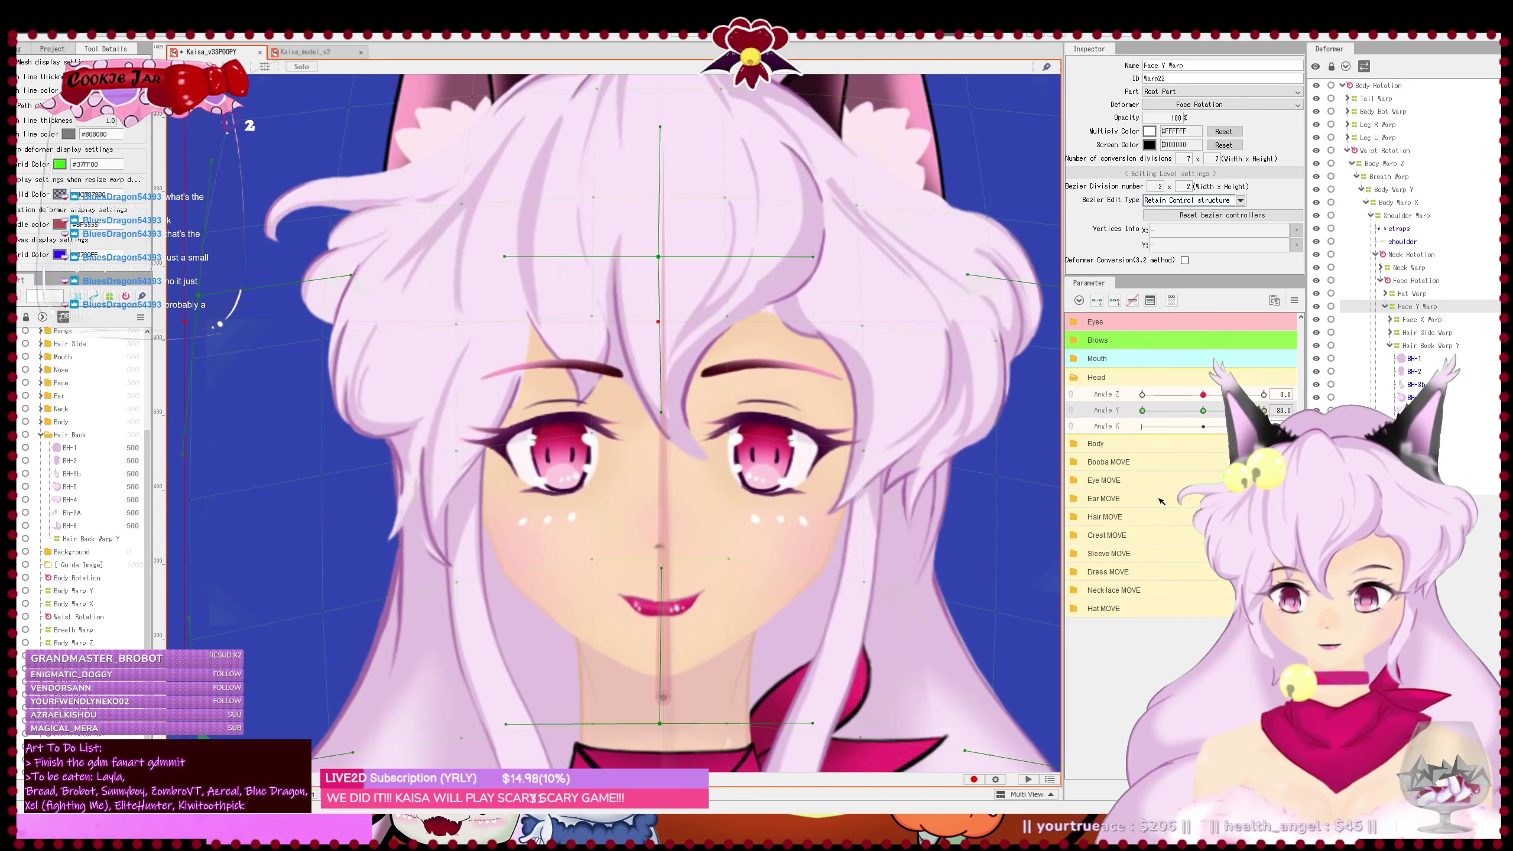
drag(510, 727, 533, 728)
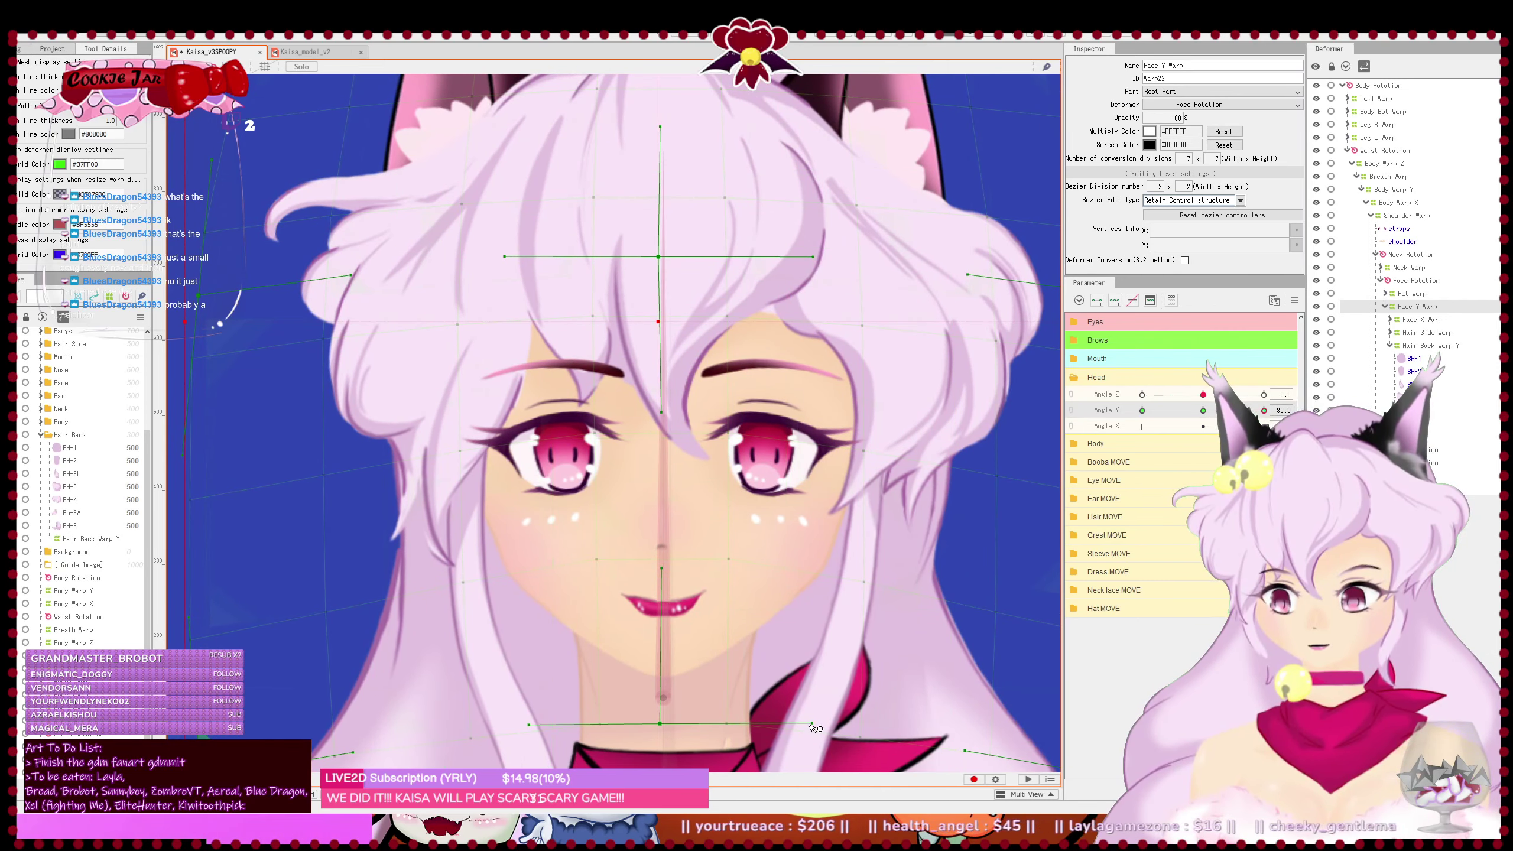
drag(811, 725, 798, 724)
scroll(947, 578, down, 5)
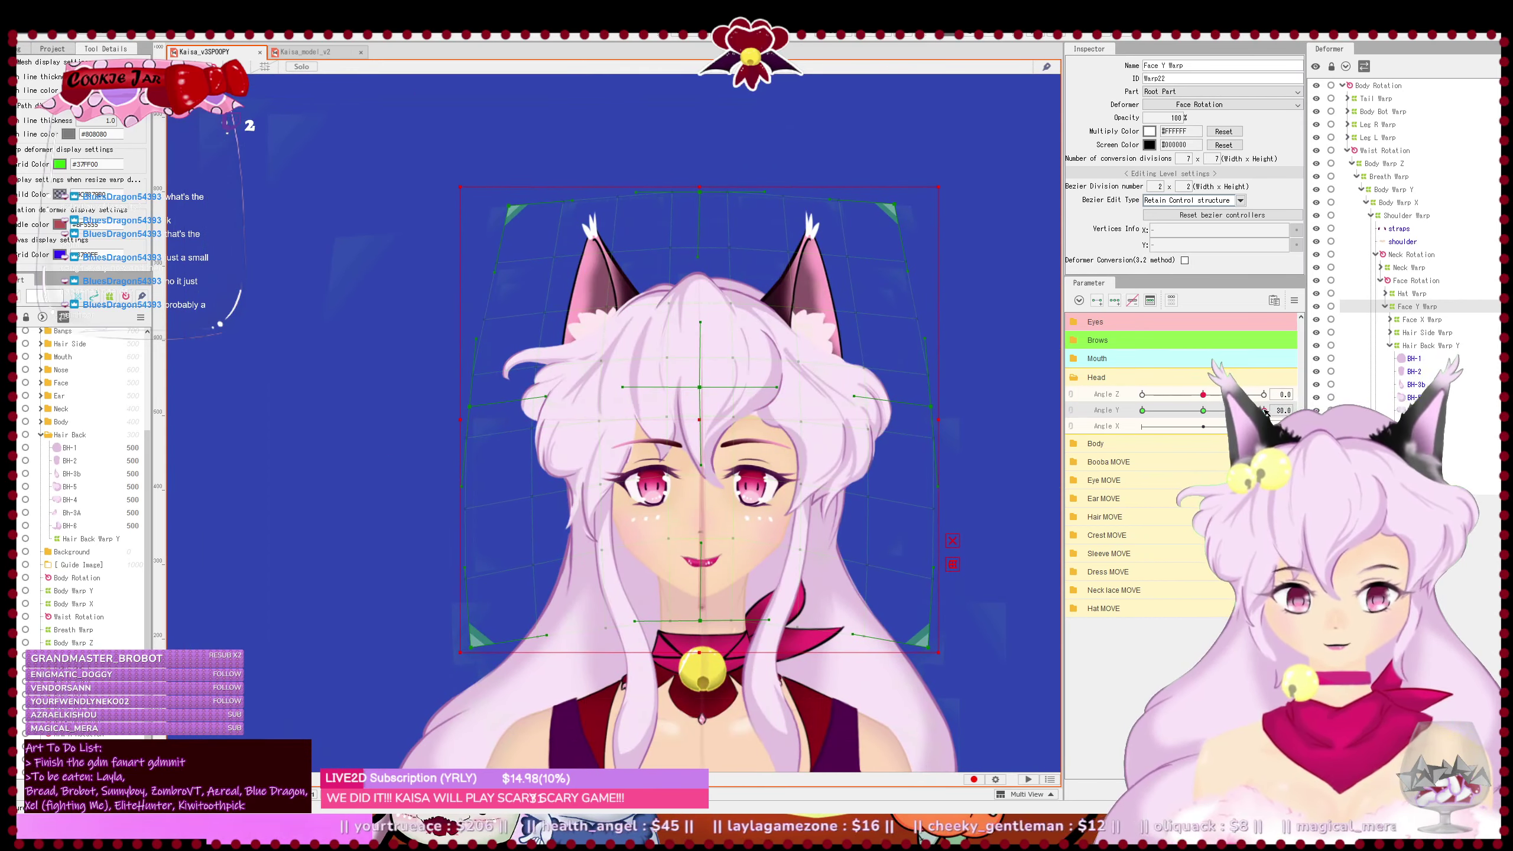
drag(1264, 411, 1084, 427)
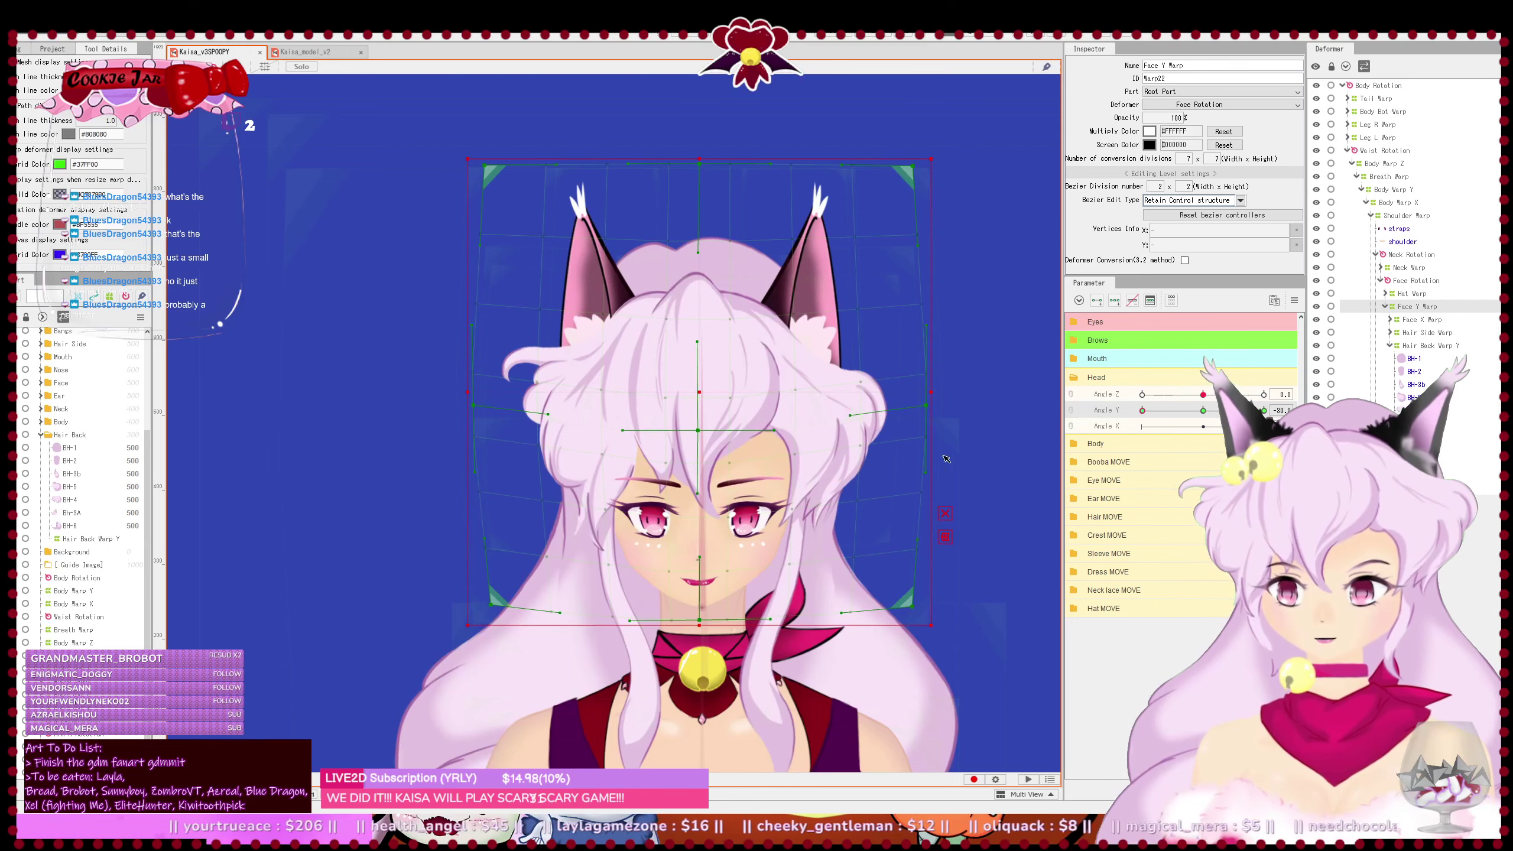
- Try moving the control point midway along the warp's left edge outward, and undo the move
drag(825, 501, 782, 513)
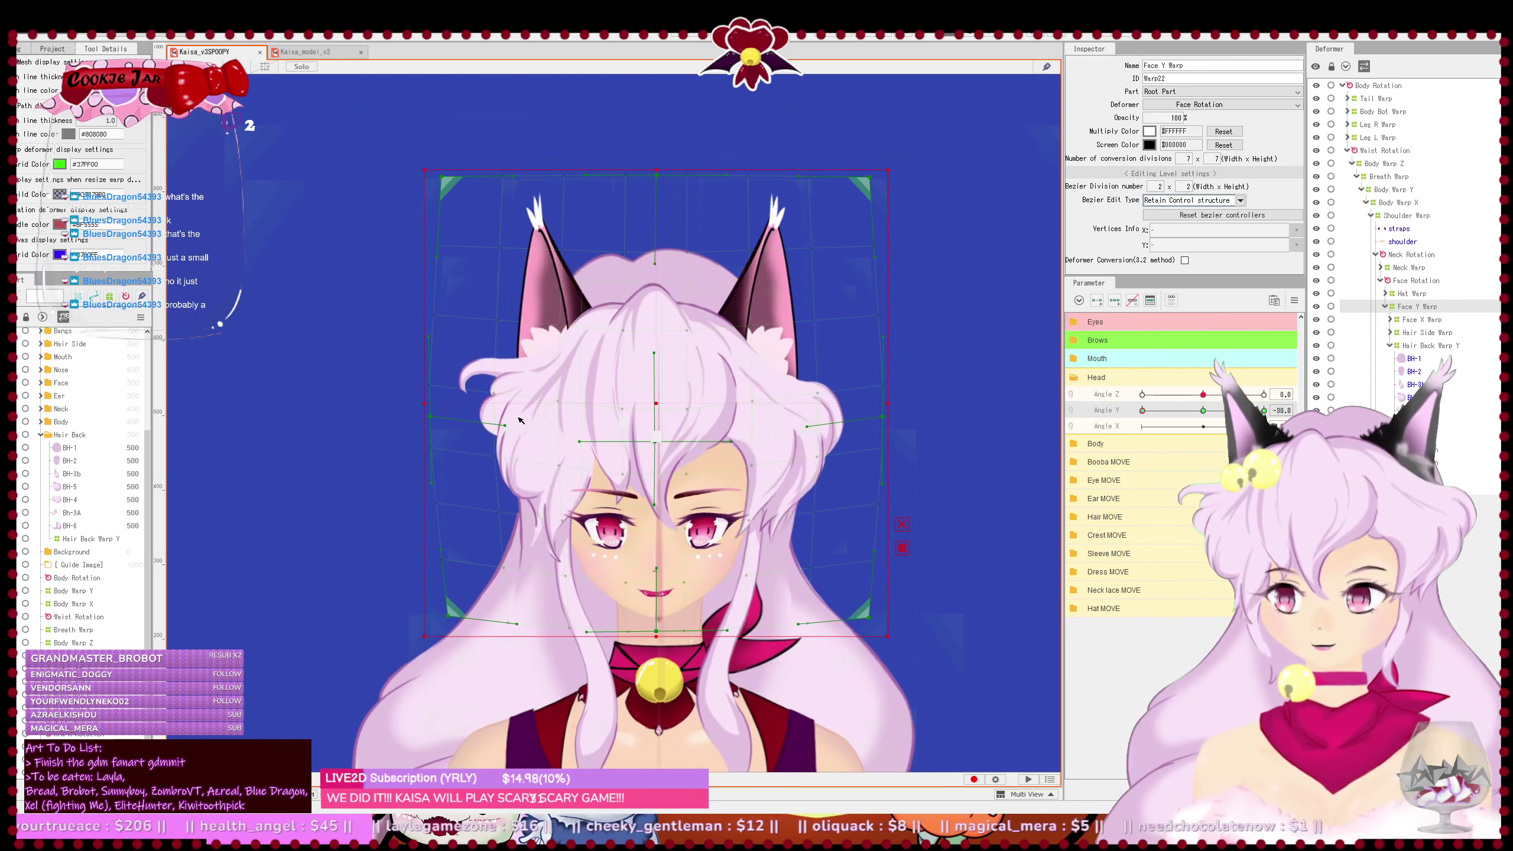
drag(430, 416, 423, 416)
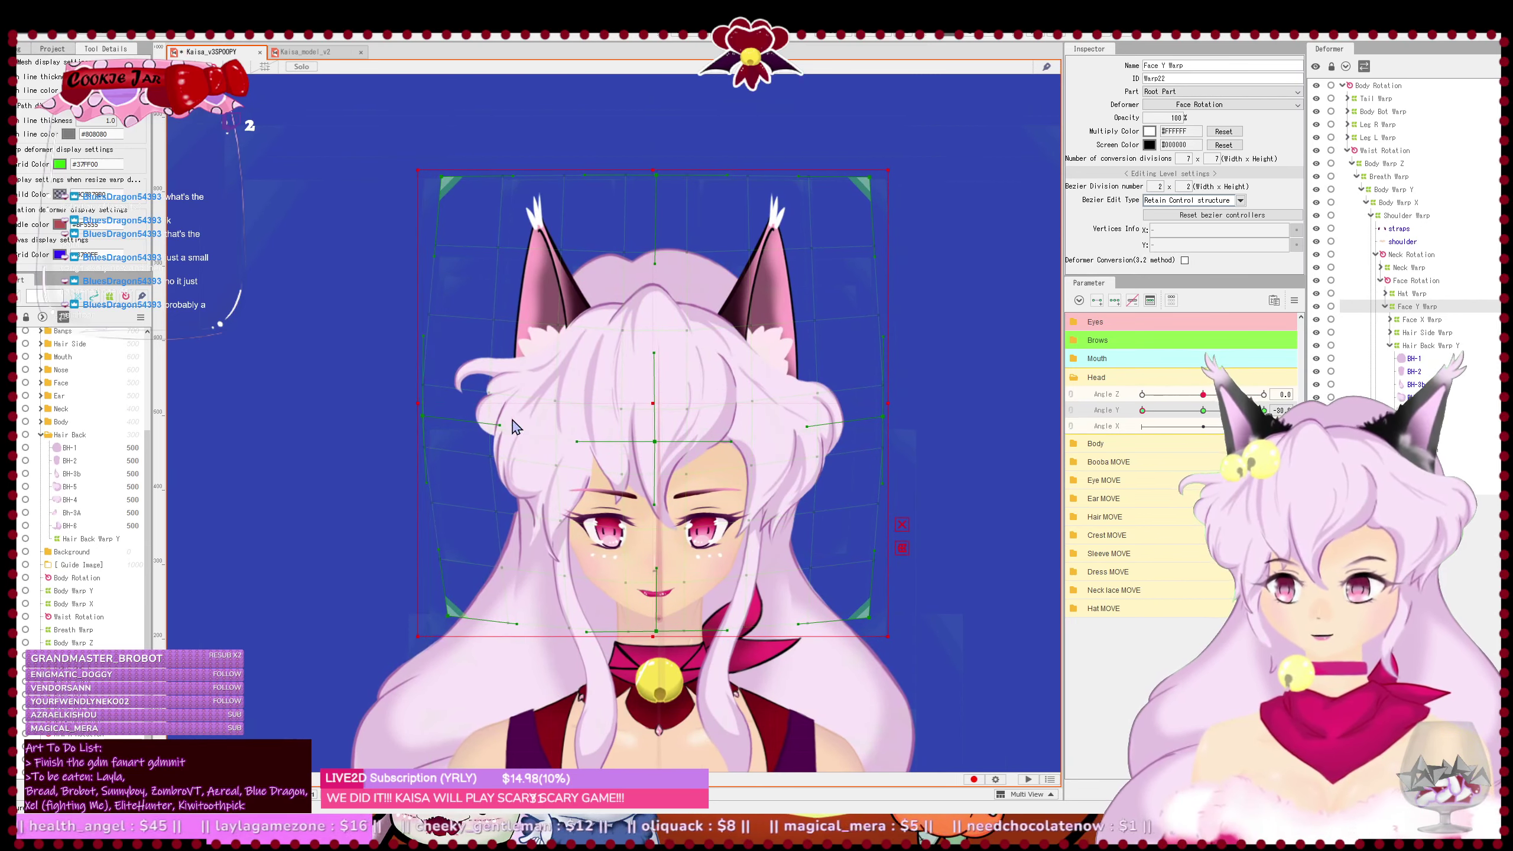
key(ctrl+z)
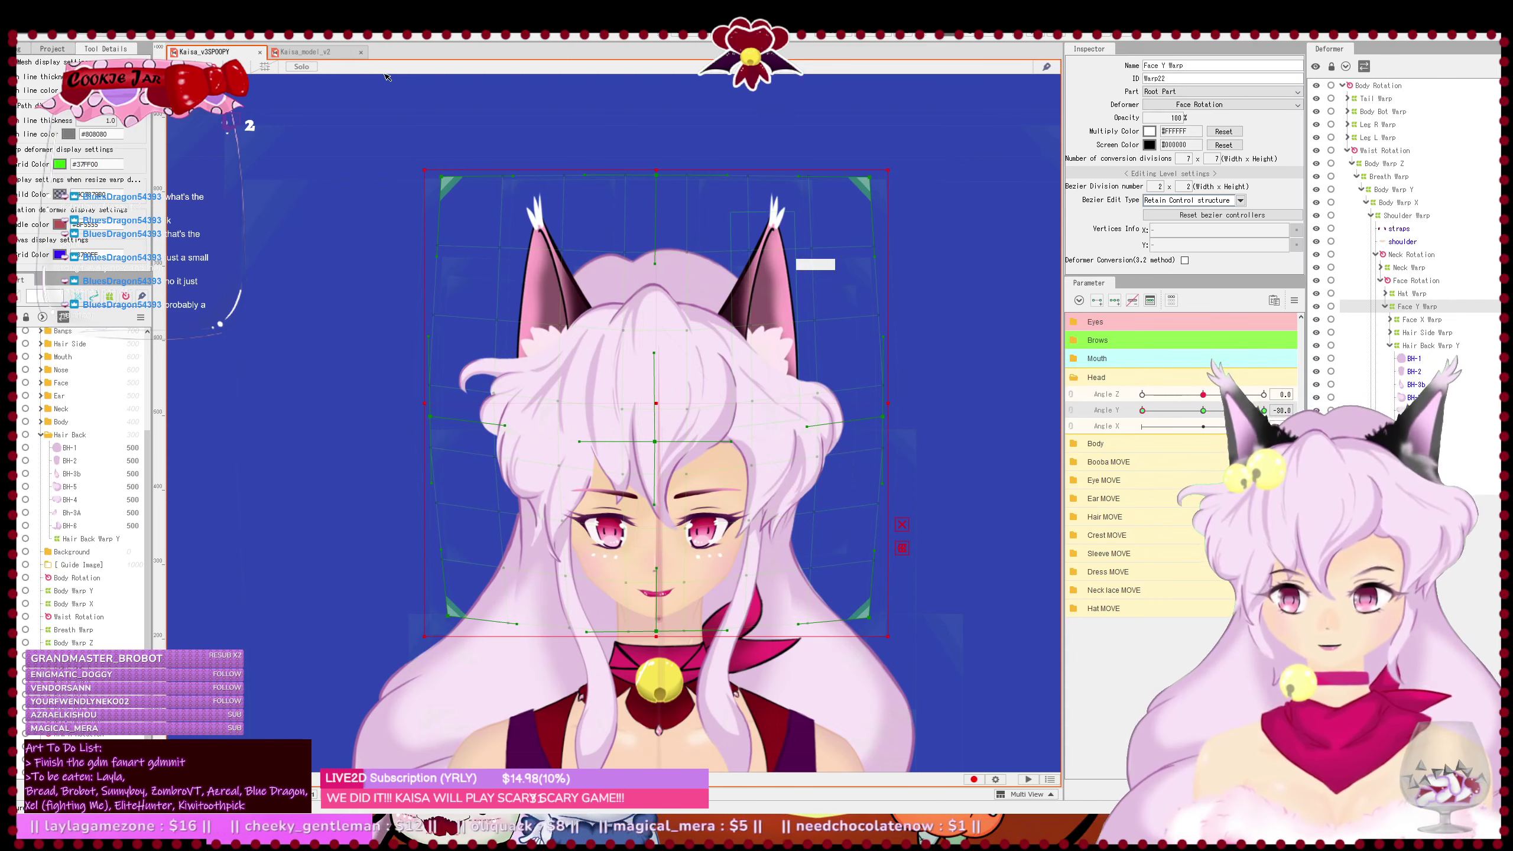
- Raise the Bezier handles along Face Y Warp's bottom edge slightly in the Angle Y -30 pose
click(370, 81)
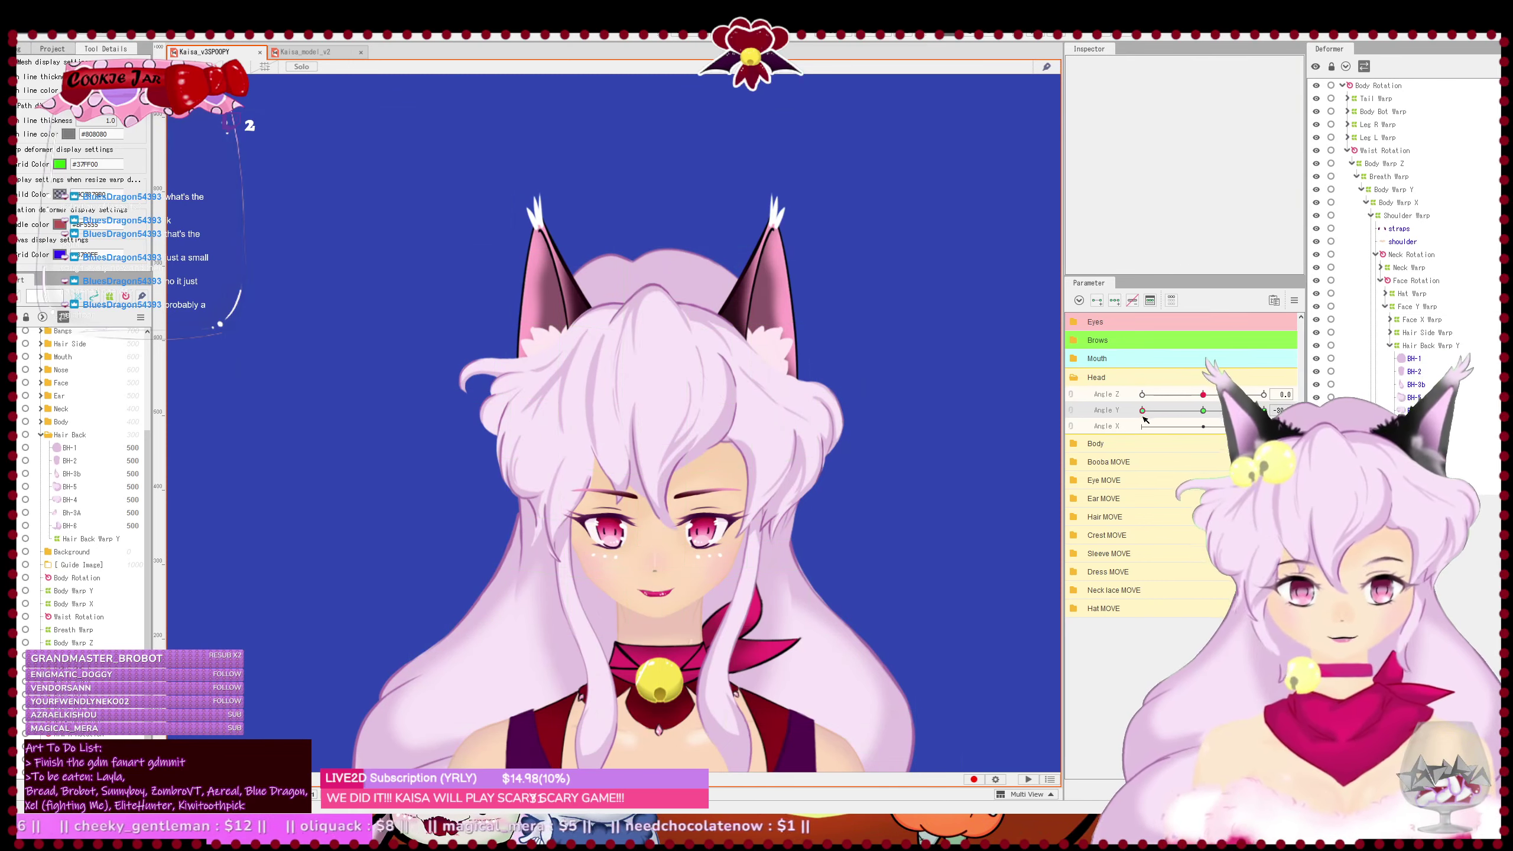
drag(1144, 419, 1081, 434)
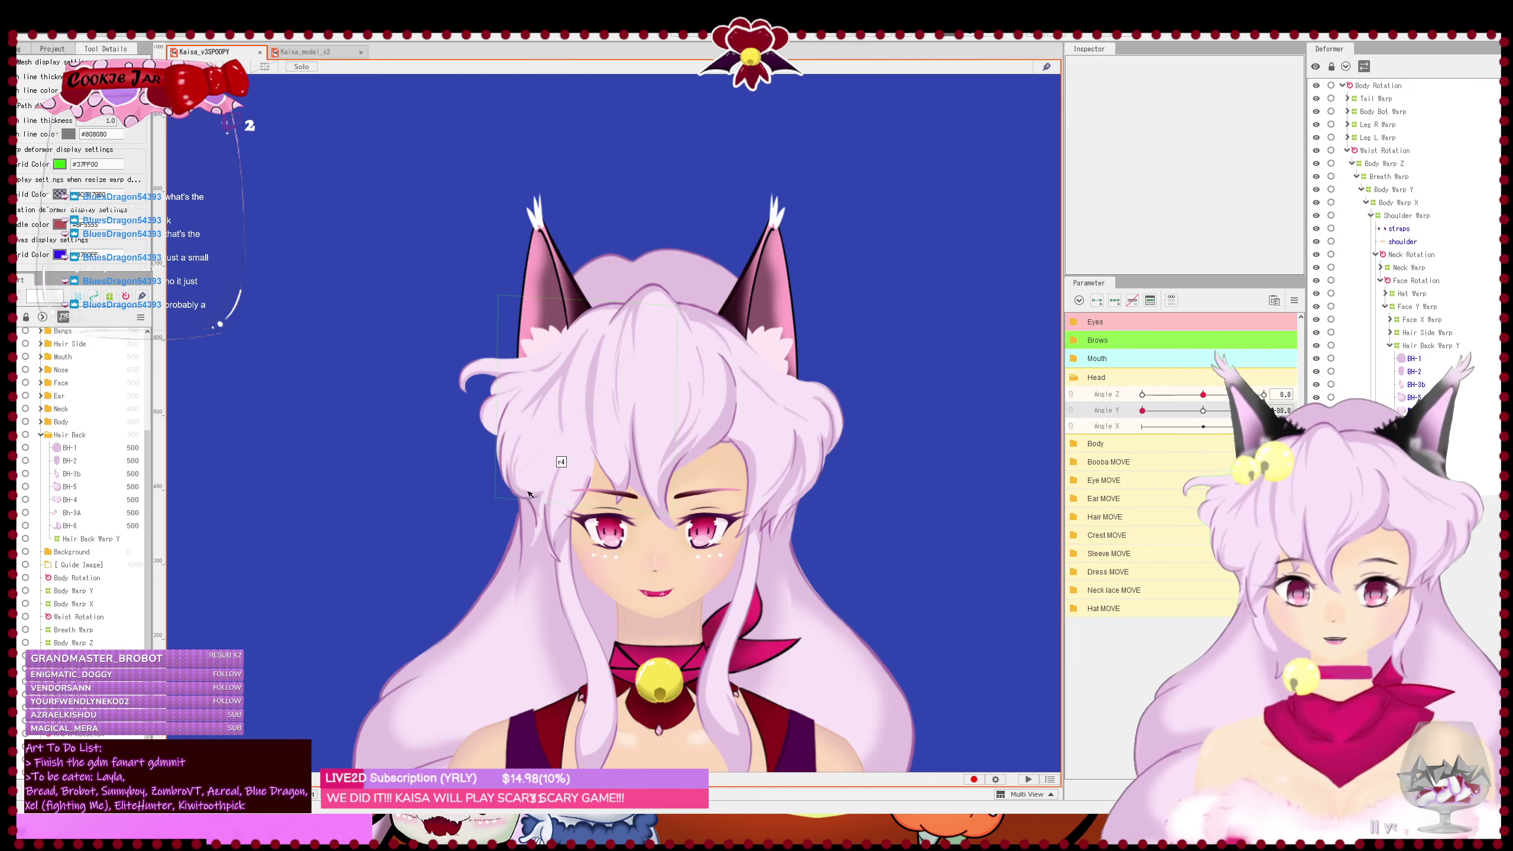
click(1421, 306)
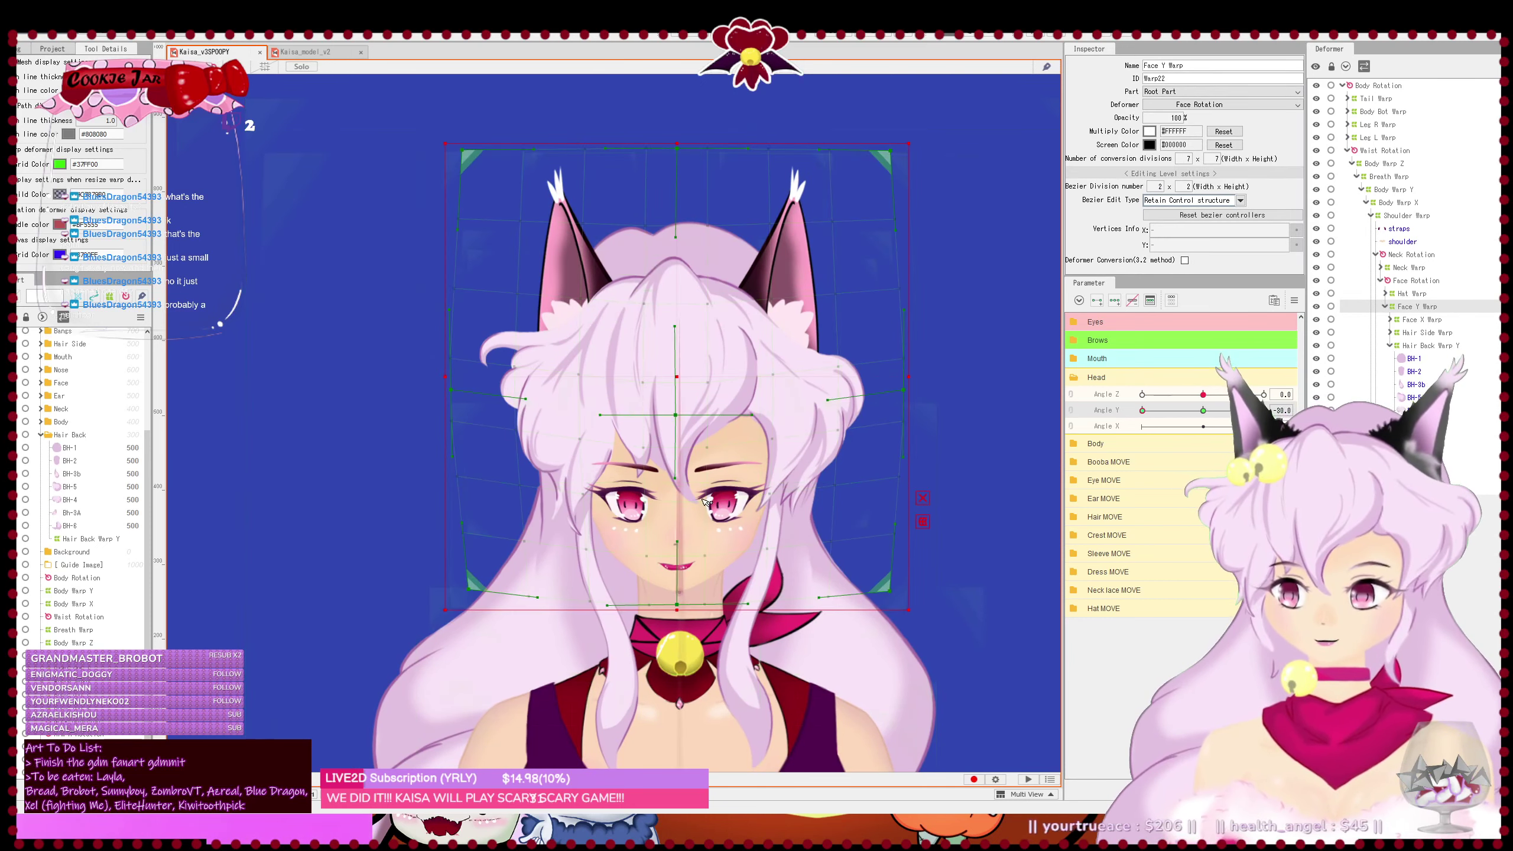
scroll(578, 649, up, 2)
drag(578, 650, 577, 639)
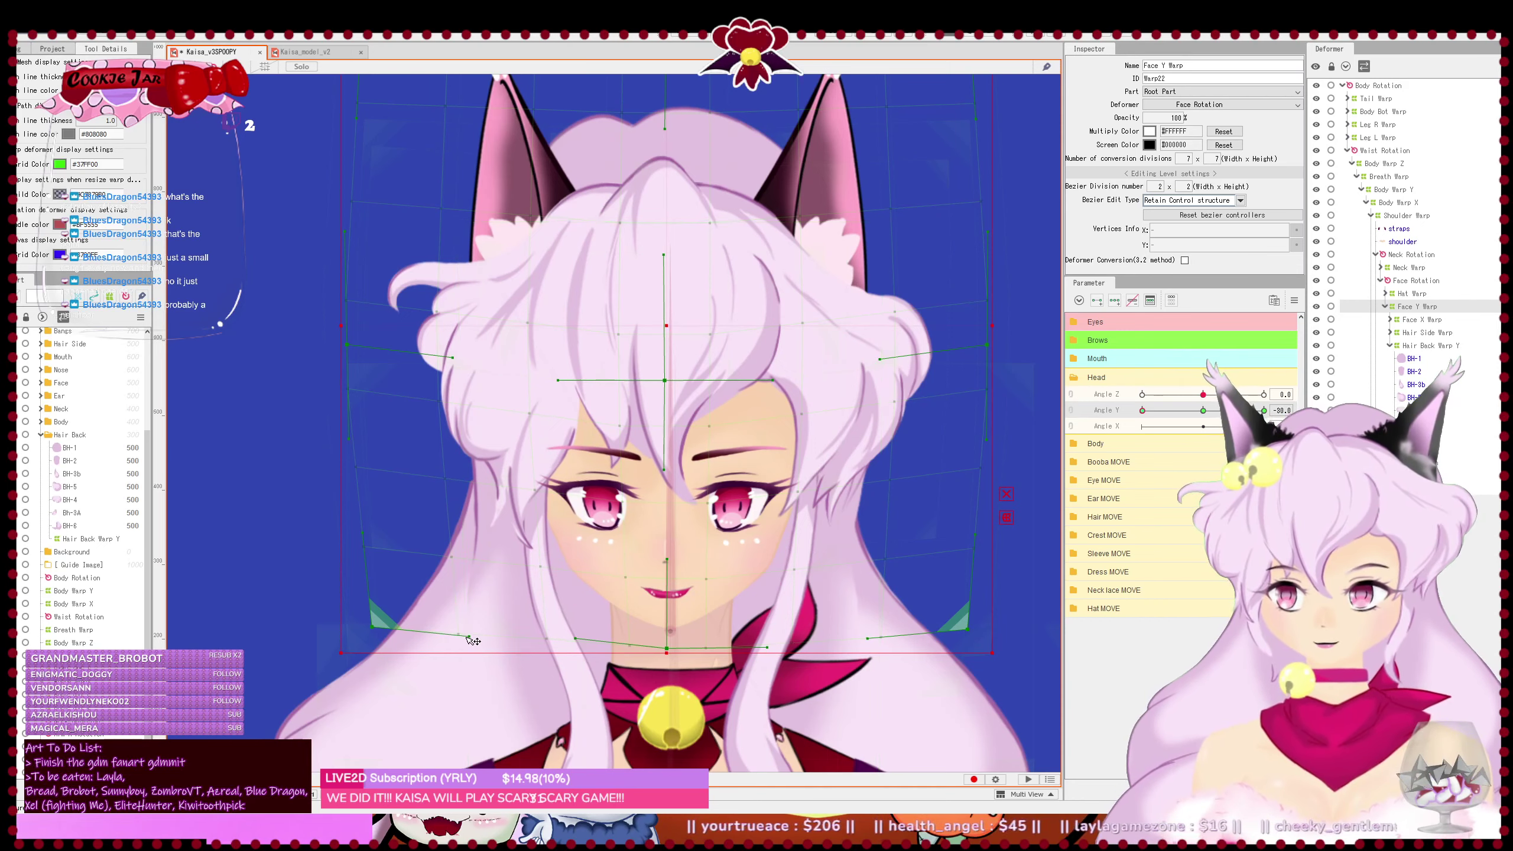
drag(378, 630, 382, 621)
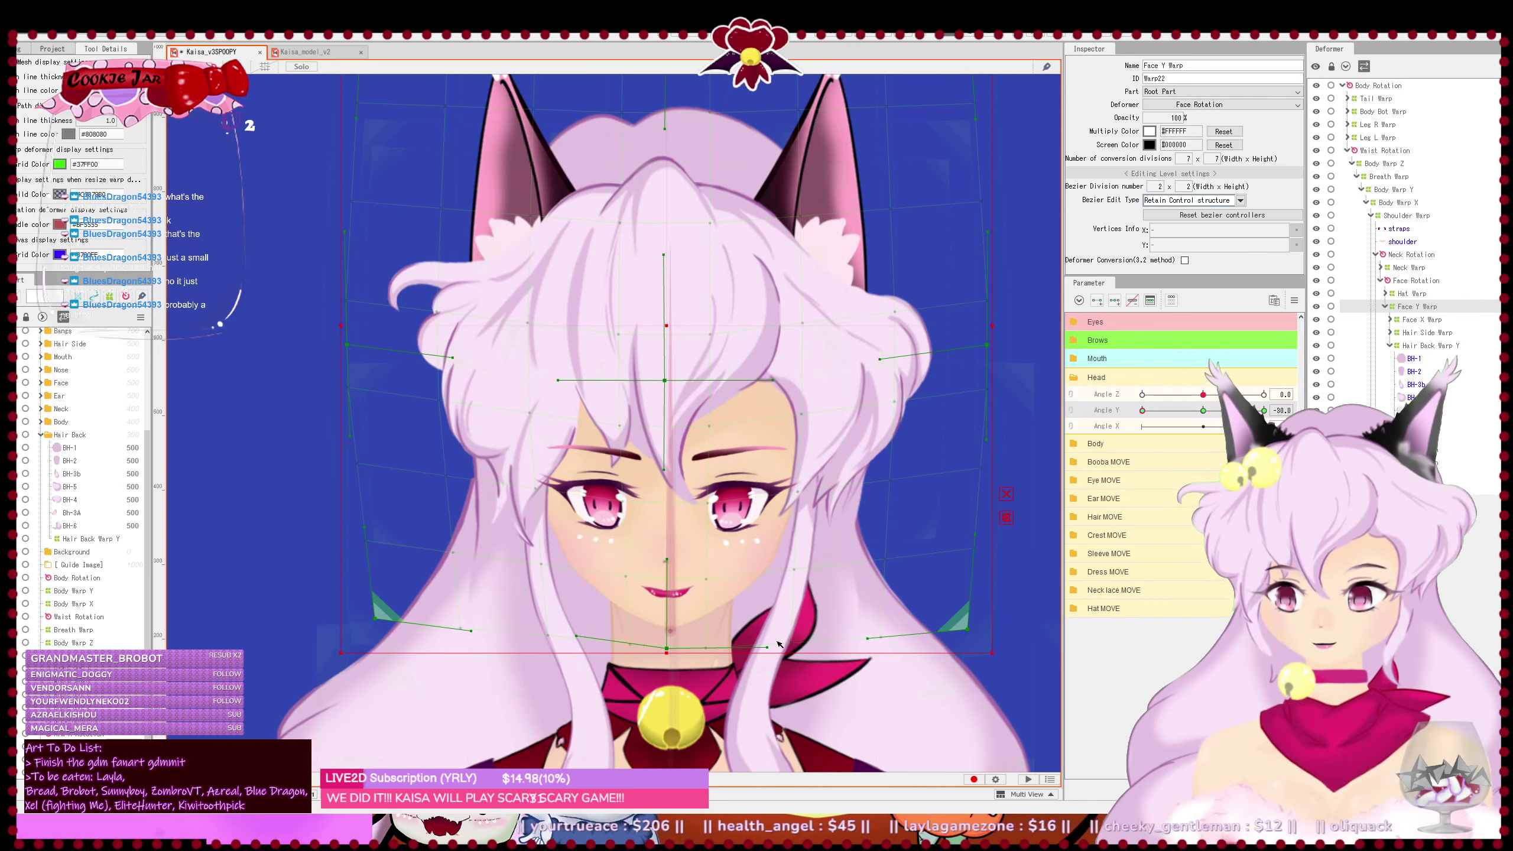
drag(767, 648, 764, 640)
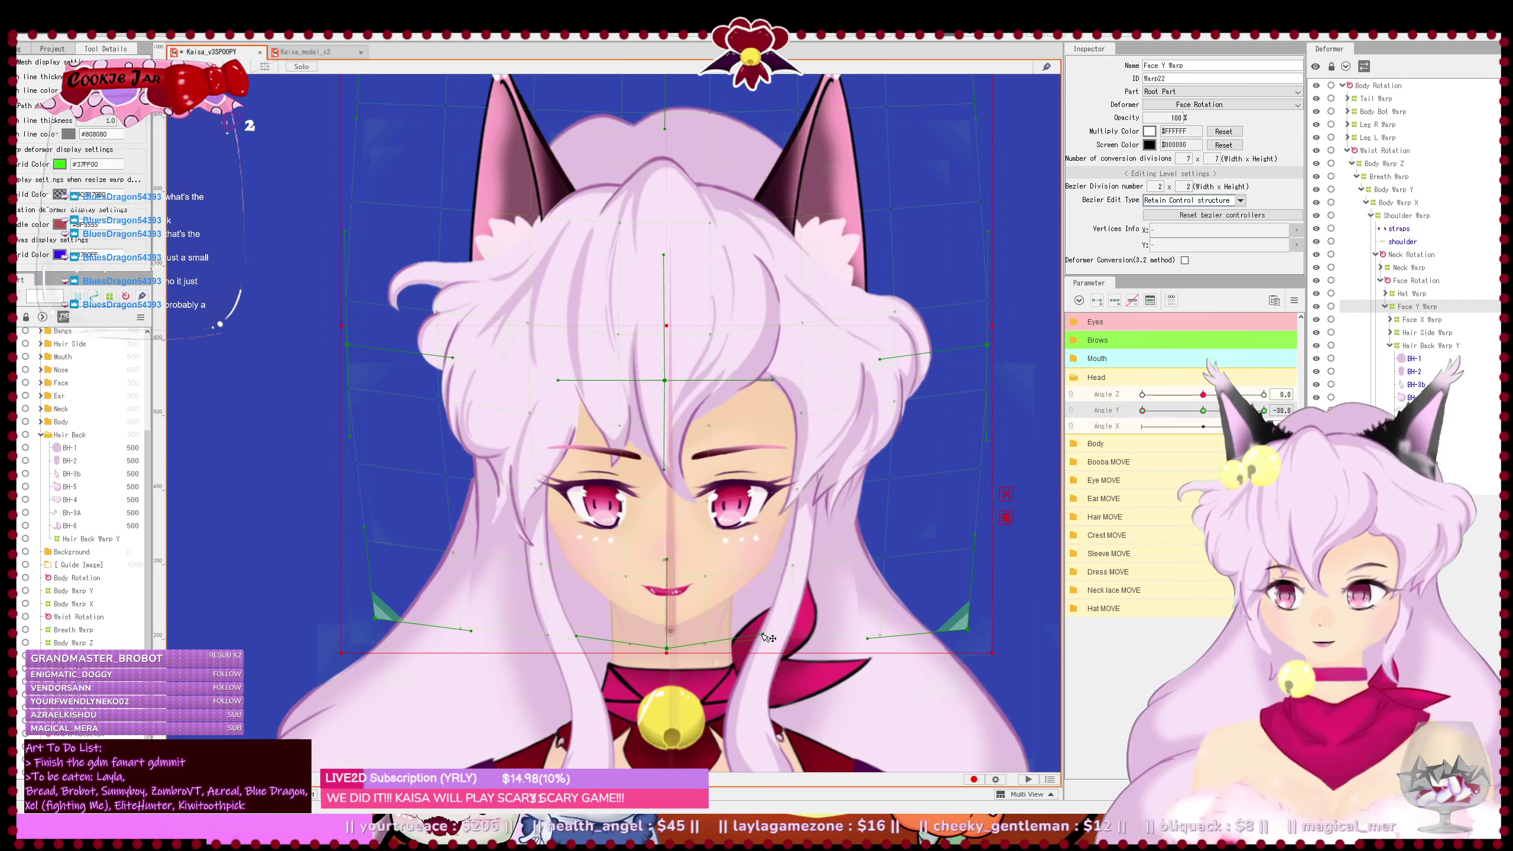
drag(763, 635, 763, 633)
drag(969, 635, 970, 628)
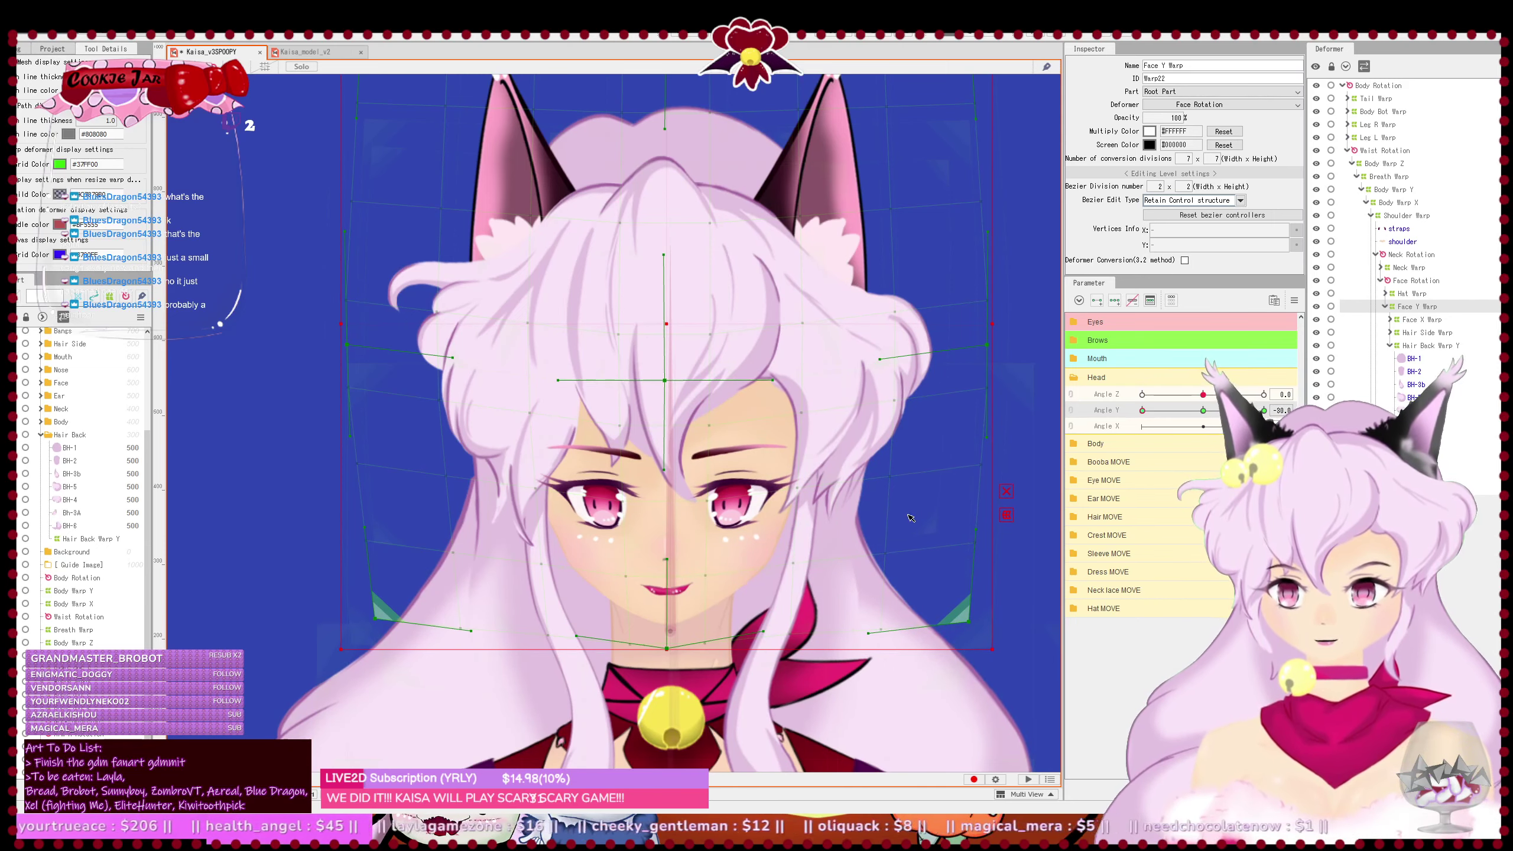
- Deselect the warp, save the model, and preview the Angle Y motion back to -30
scroll(952, 501, down, 2)
drag(930, 514, 884, 542)
key(Escape)
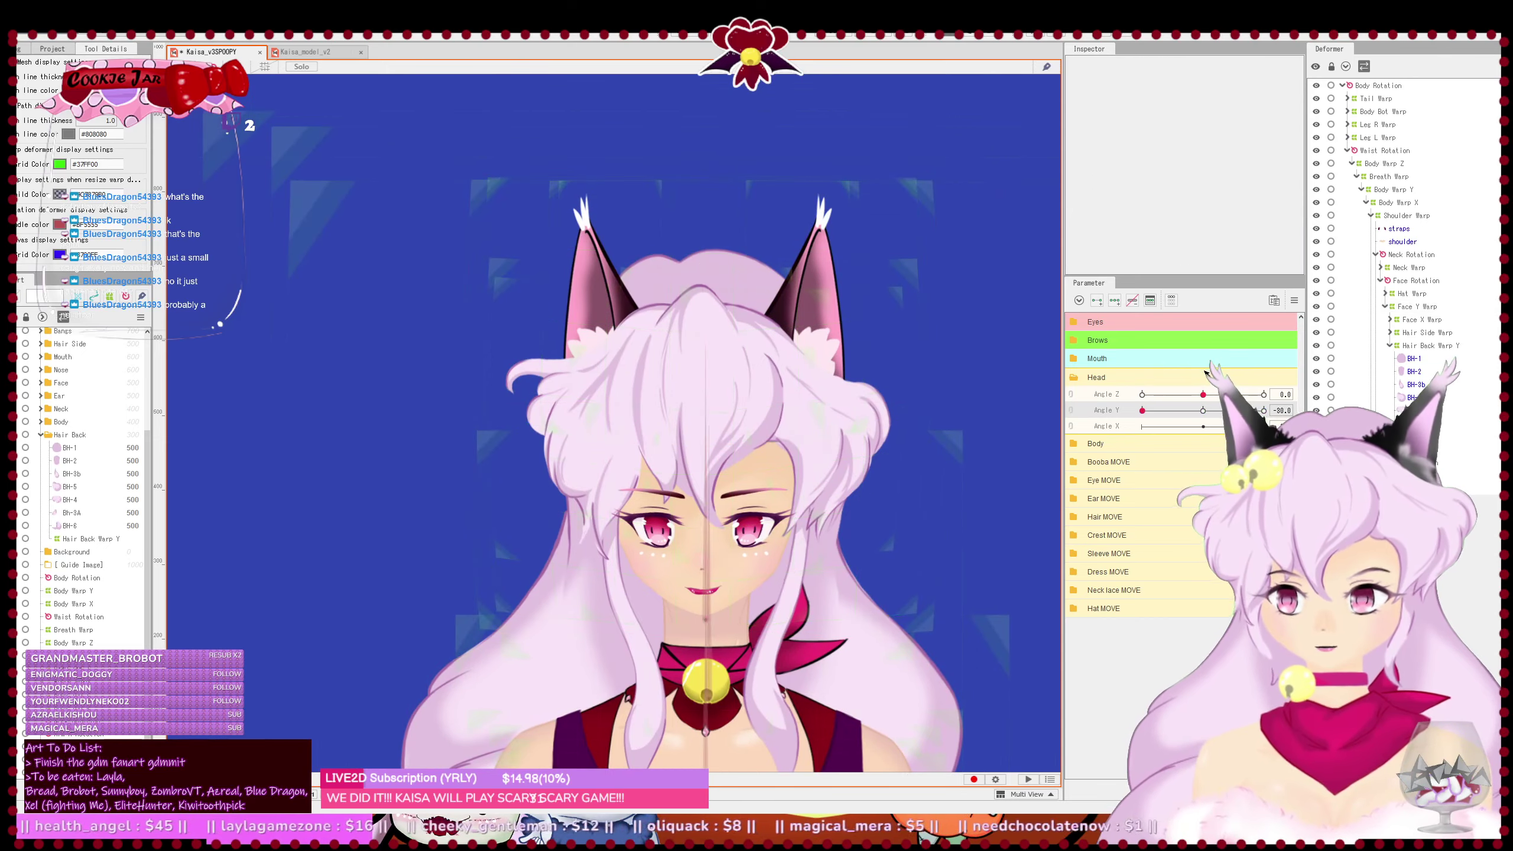
key(ctrl+s)
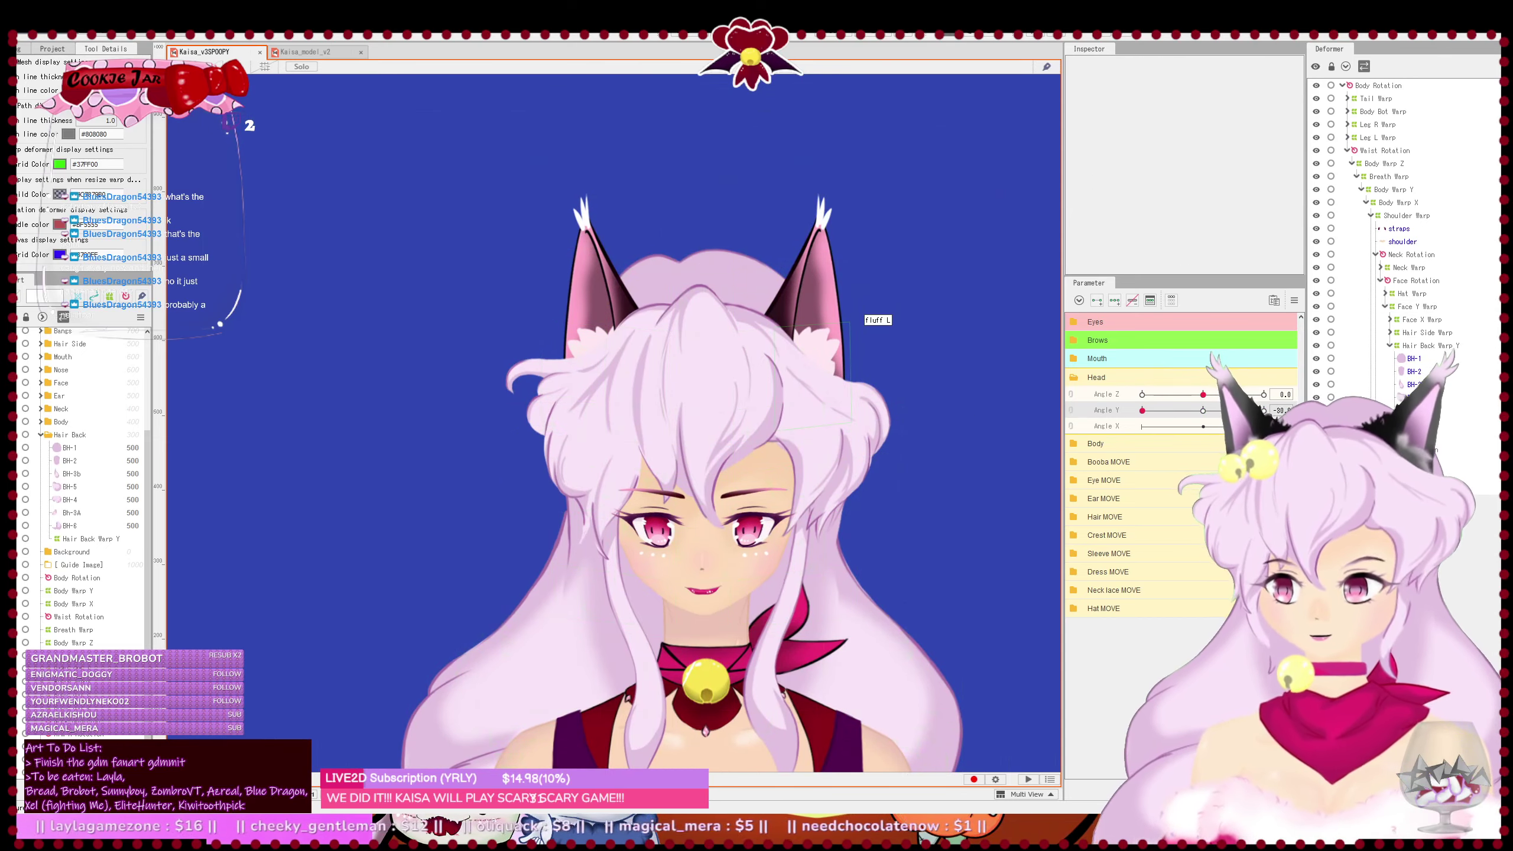
click(1201, 410)
drag(1201, 417, 1053, 431)
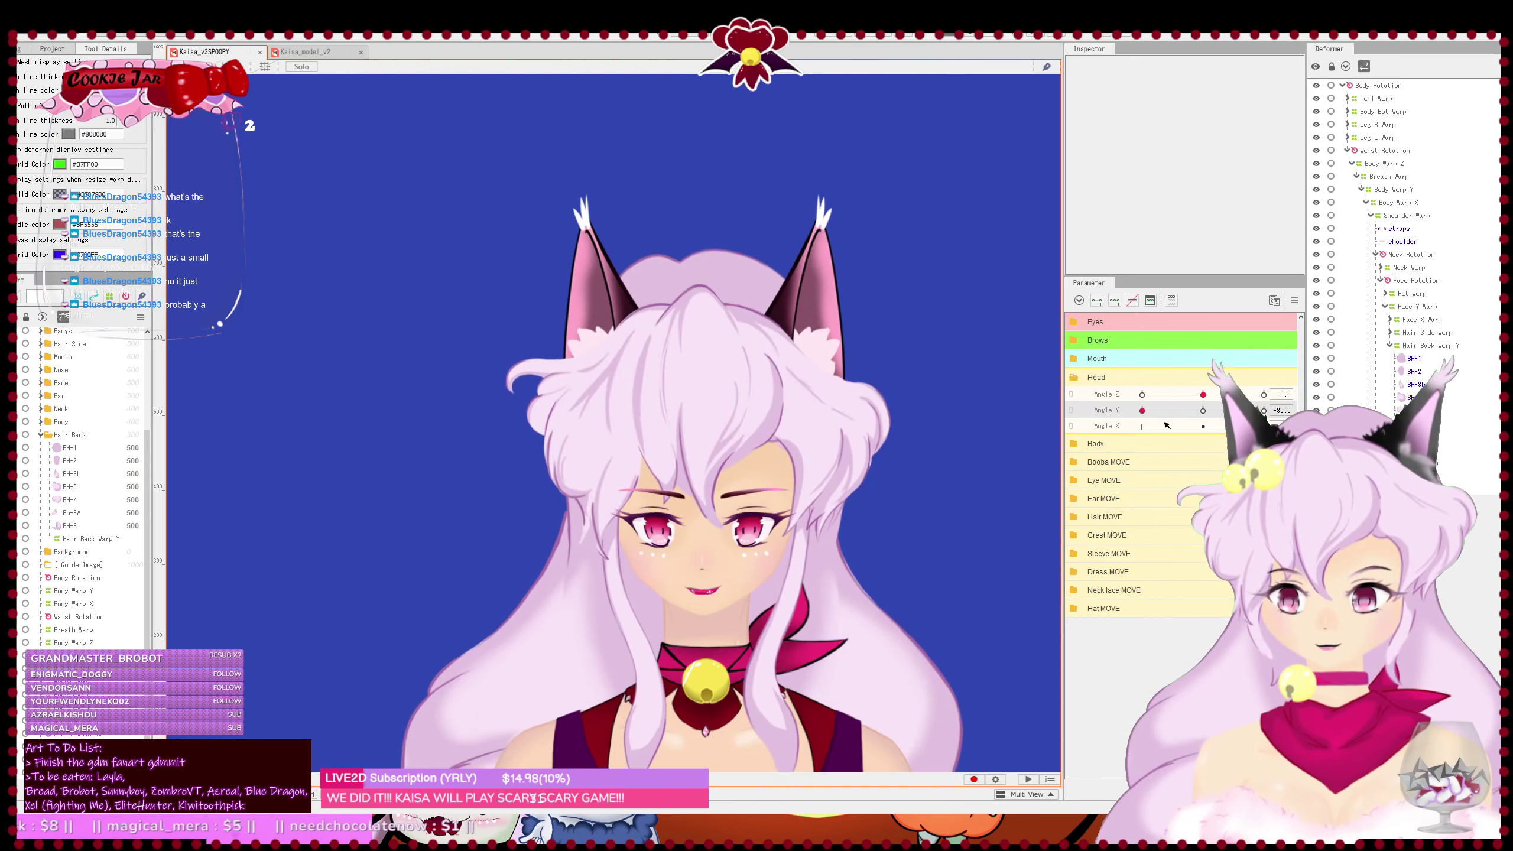
- Nudge Face Y Warp slightly downward in eight small steps at Angle Y -30
click(1430, 307)
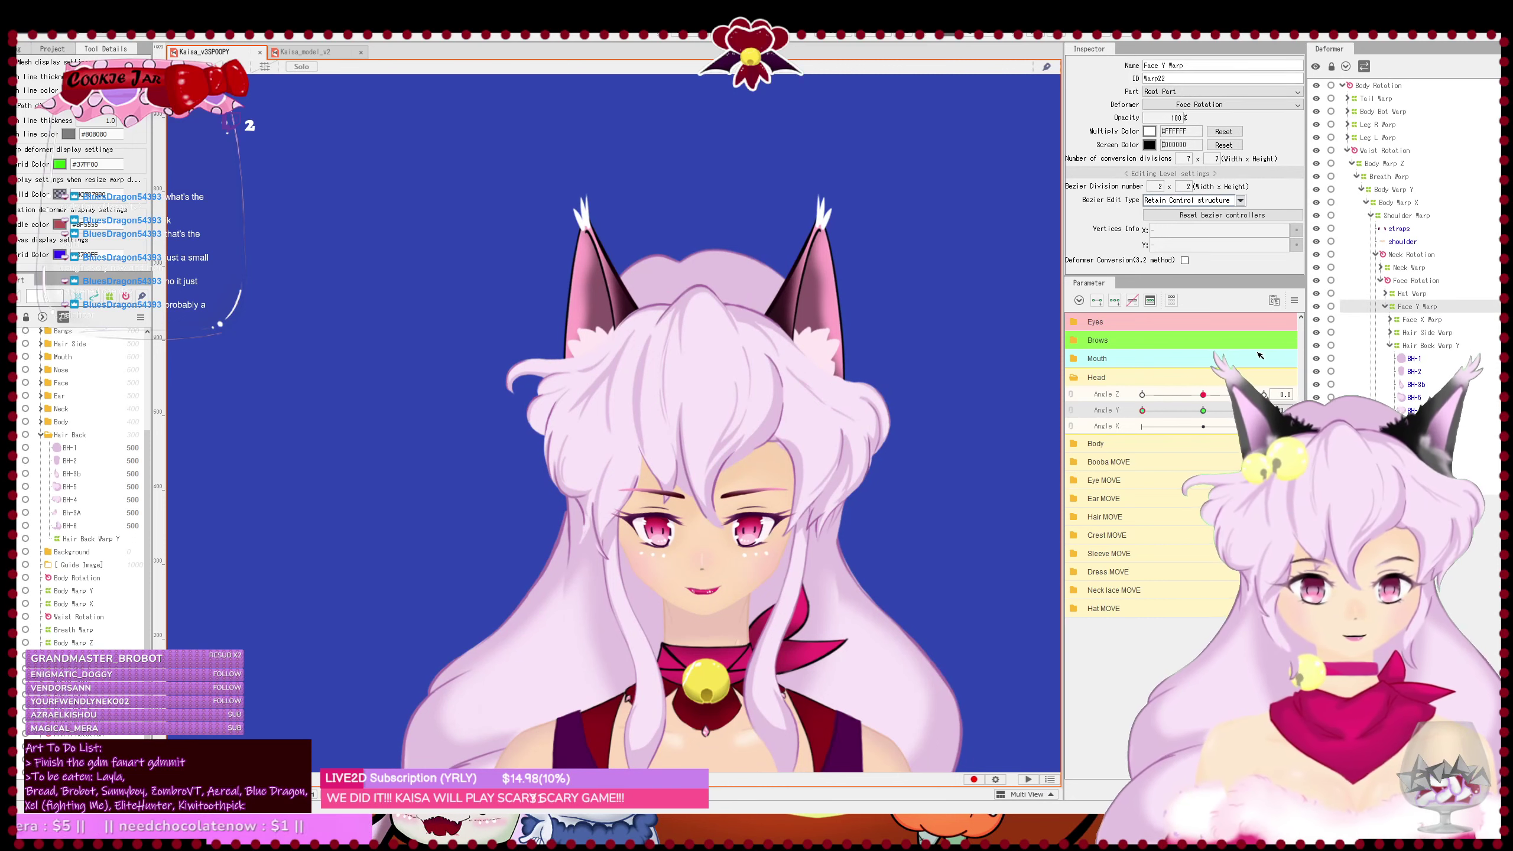
key(Down)
key(Down)
key(Down)
key(Down)
key(Down)
key(Down)
key(Down)
key(Down)
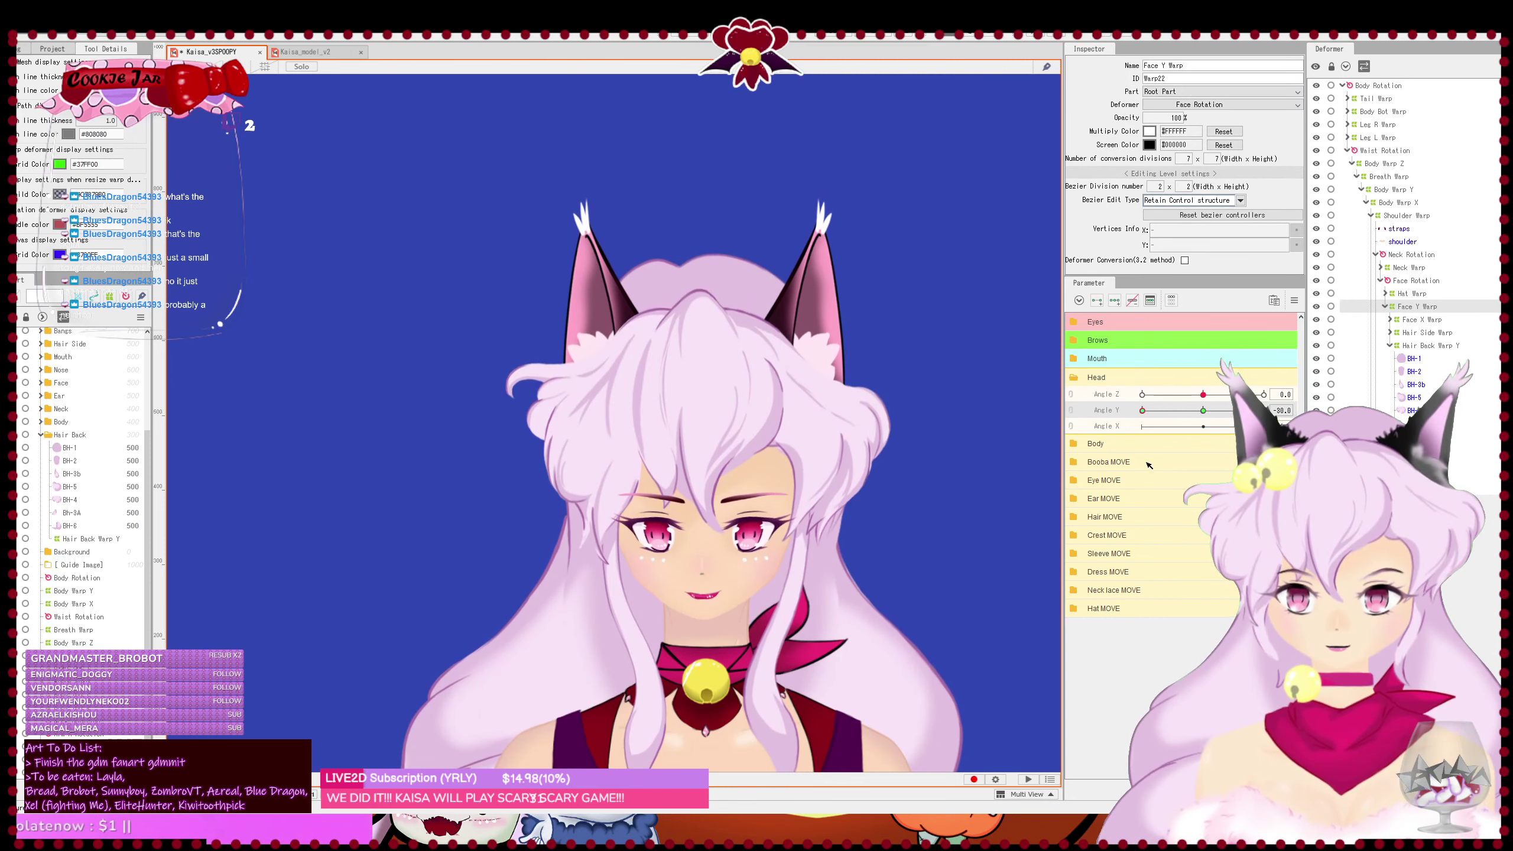
- Preview the head's motion between Angle Y -30 and 30, finishing at 0
drag(1144, 412, 1268, 436)
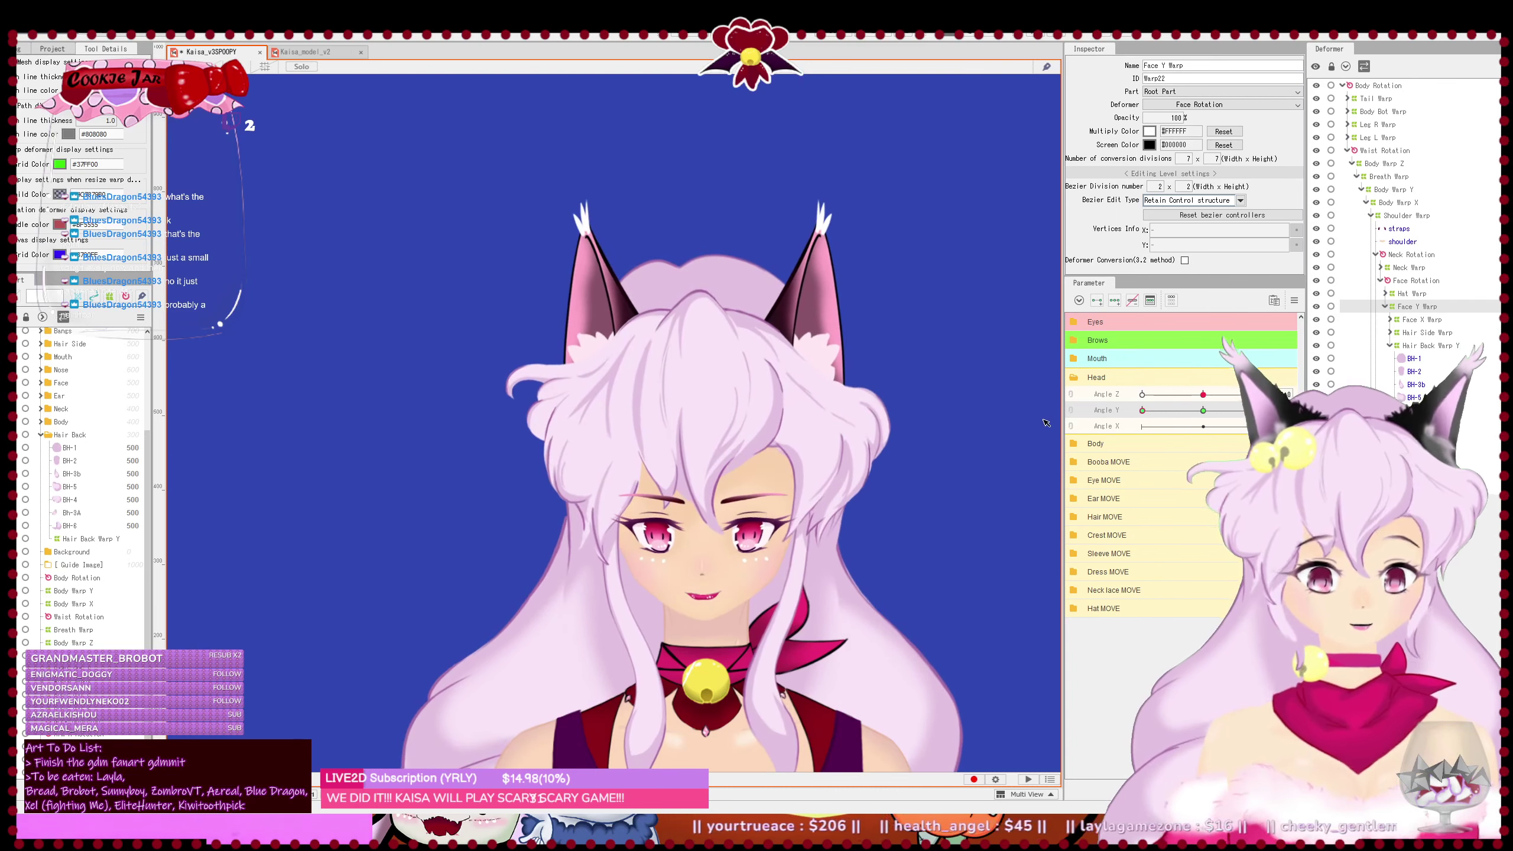
drag(1144, 428, 1265, 416)
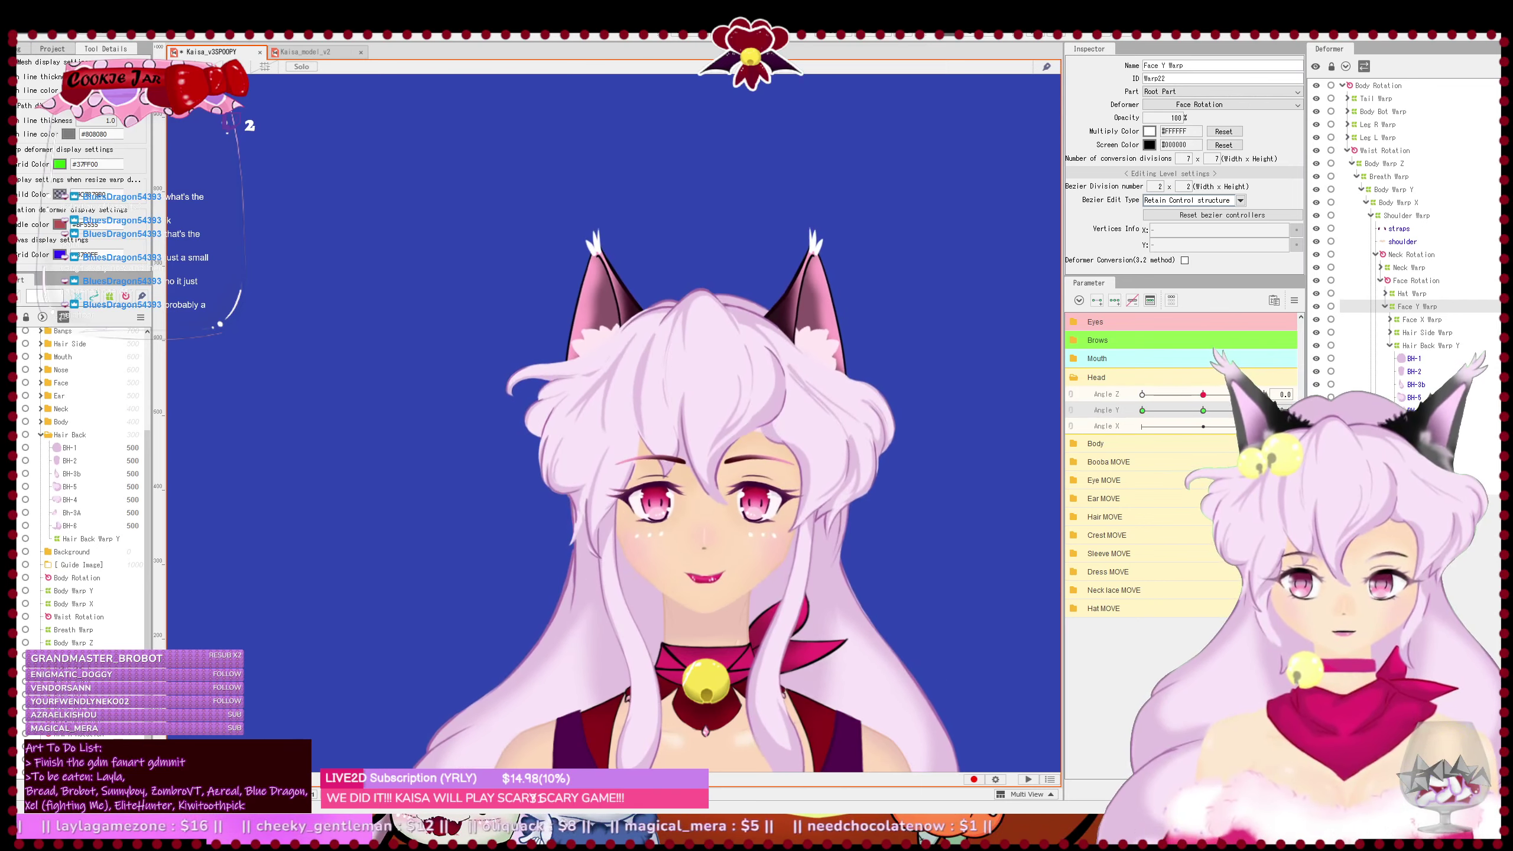
mouse_move(1263, 411)
mouse_down()
mouse_move(1142, 422)
mouse_move(1263, 434)
mouse_up()
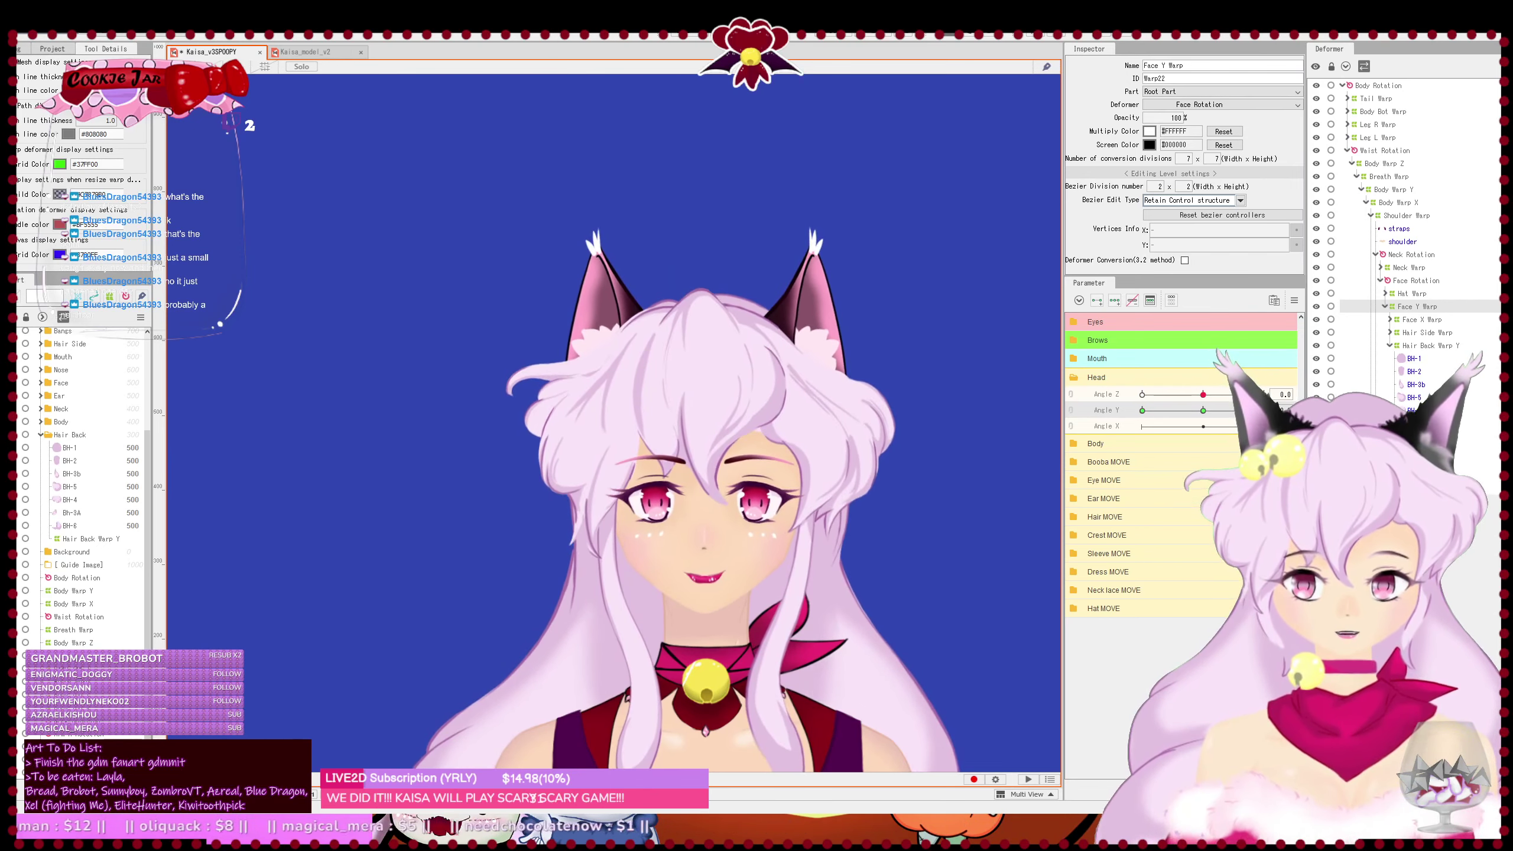
click(1205, 414)
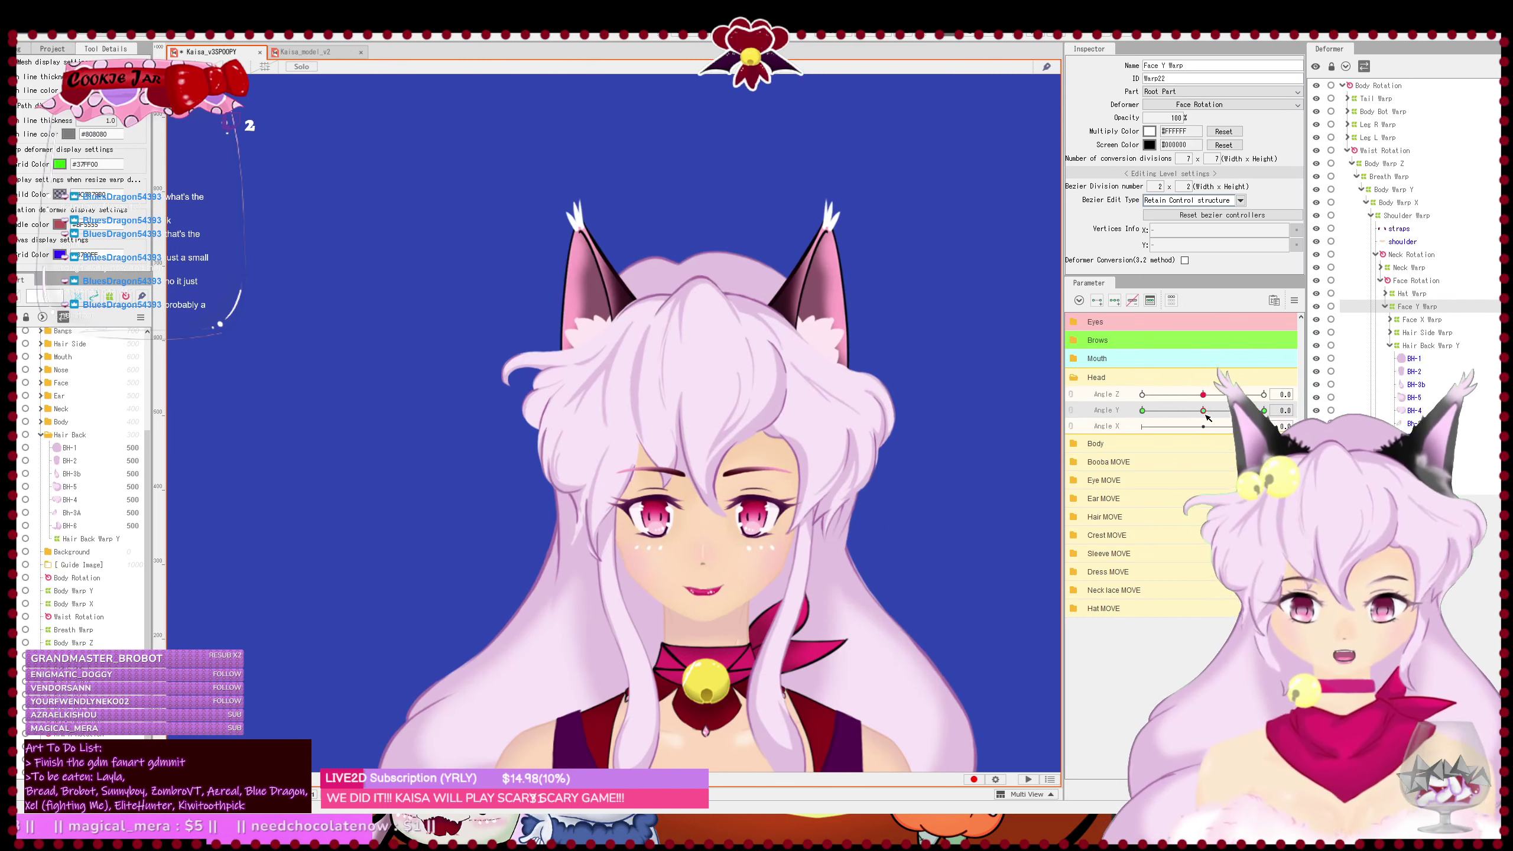
- Set Angle Y to 30 and link the Mouth Open and Mouth Form parameters
click(1074, 359)
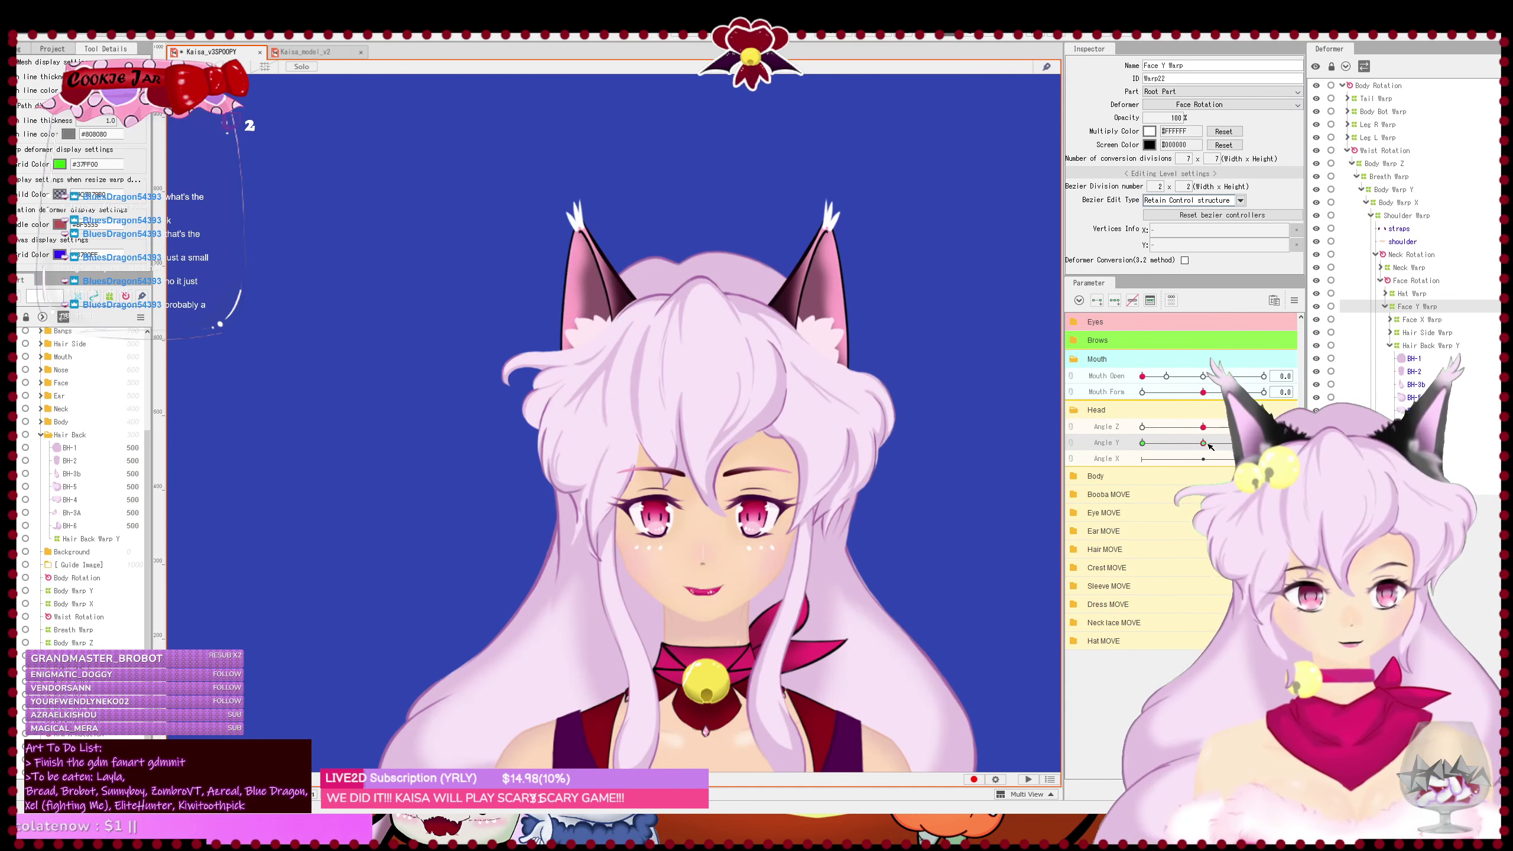
drag(1208, 444, 1263, 443)
click(1069, 381)
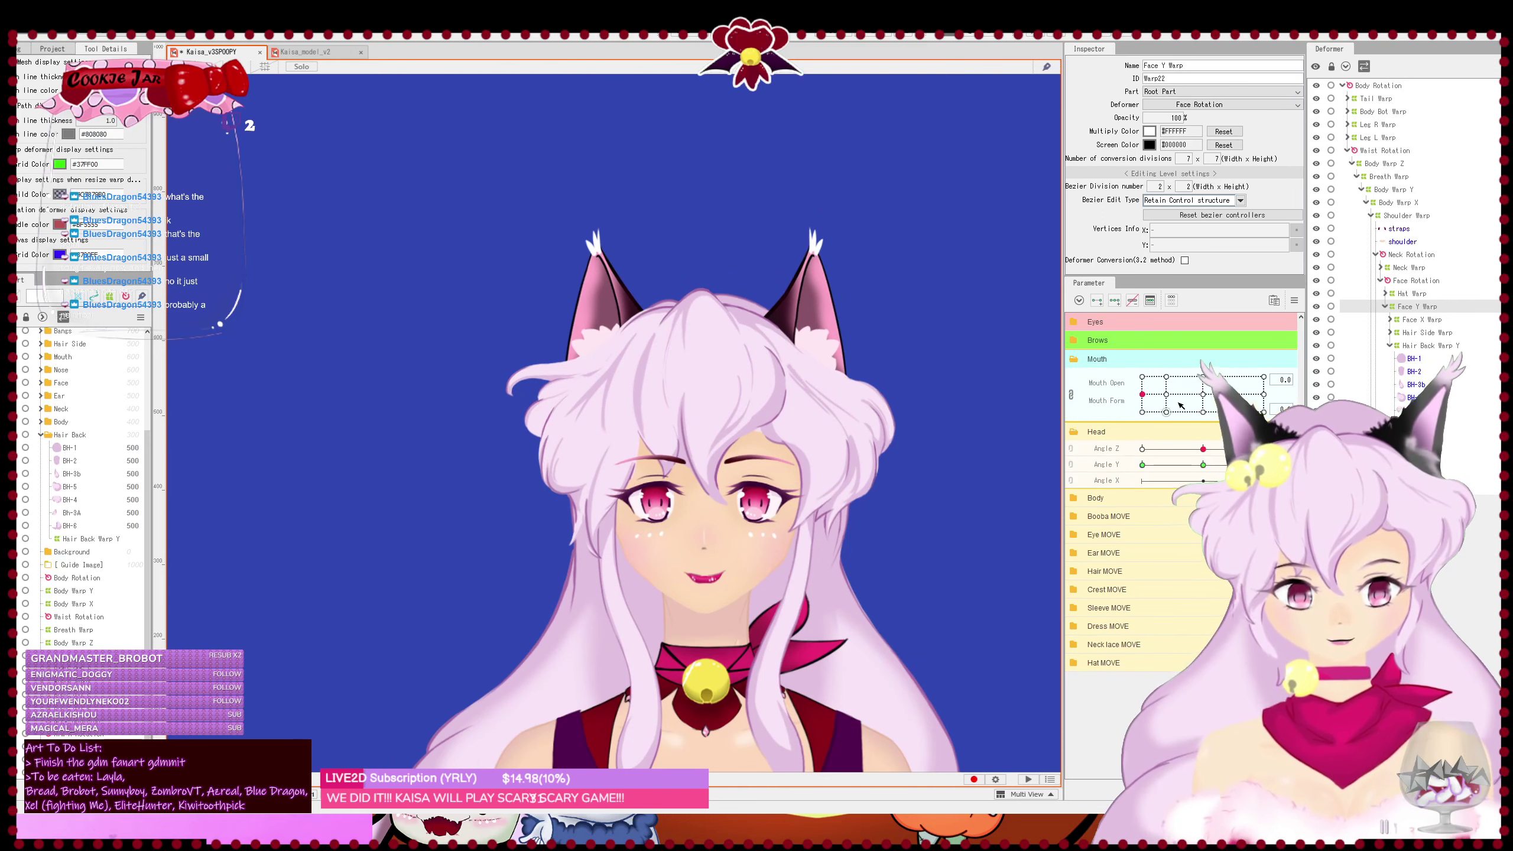
- Check the open and closed mouth shapes with the head at Angle Y 30 and -30, then close the mouth
drag(1146, 397, 1168, 398)
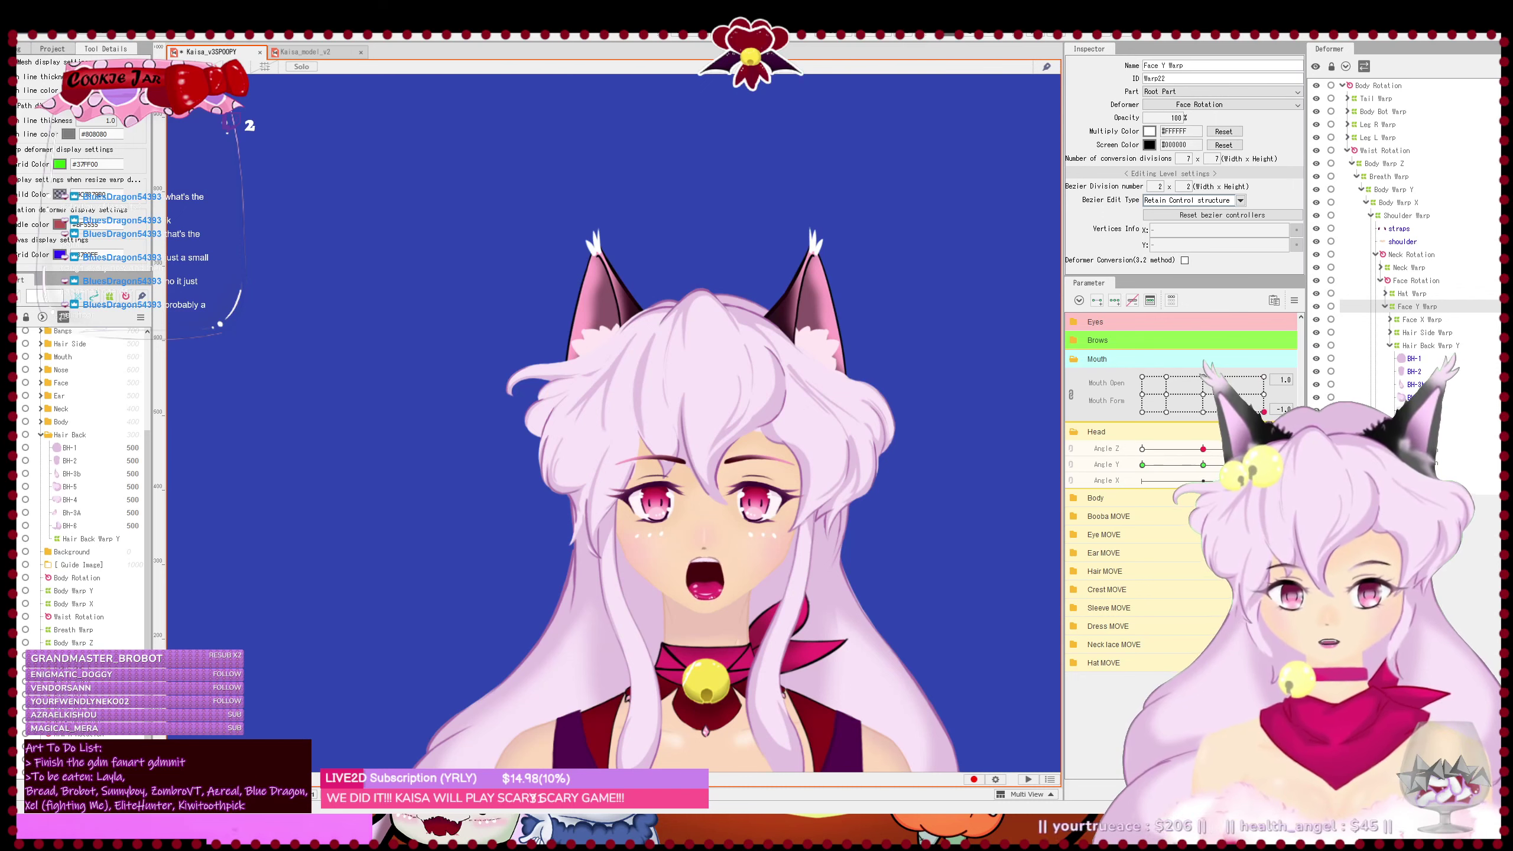
drag(1233, 368, 1252, 406)
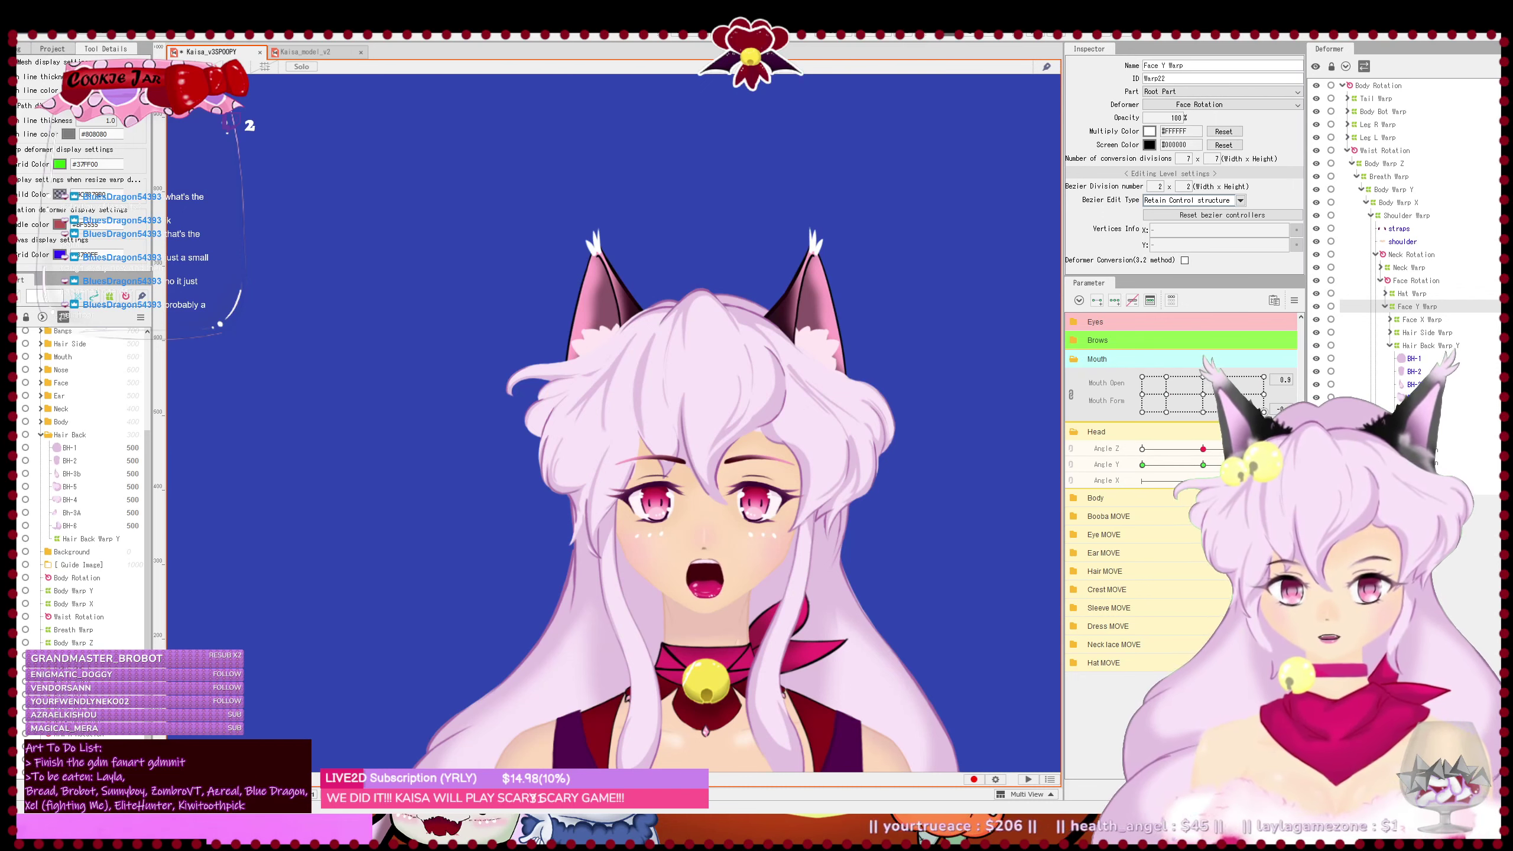
drag(1262, 464, 1141, 464)
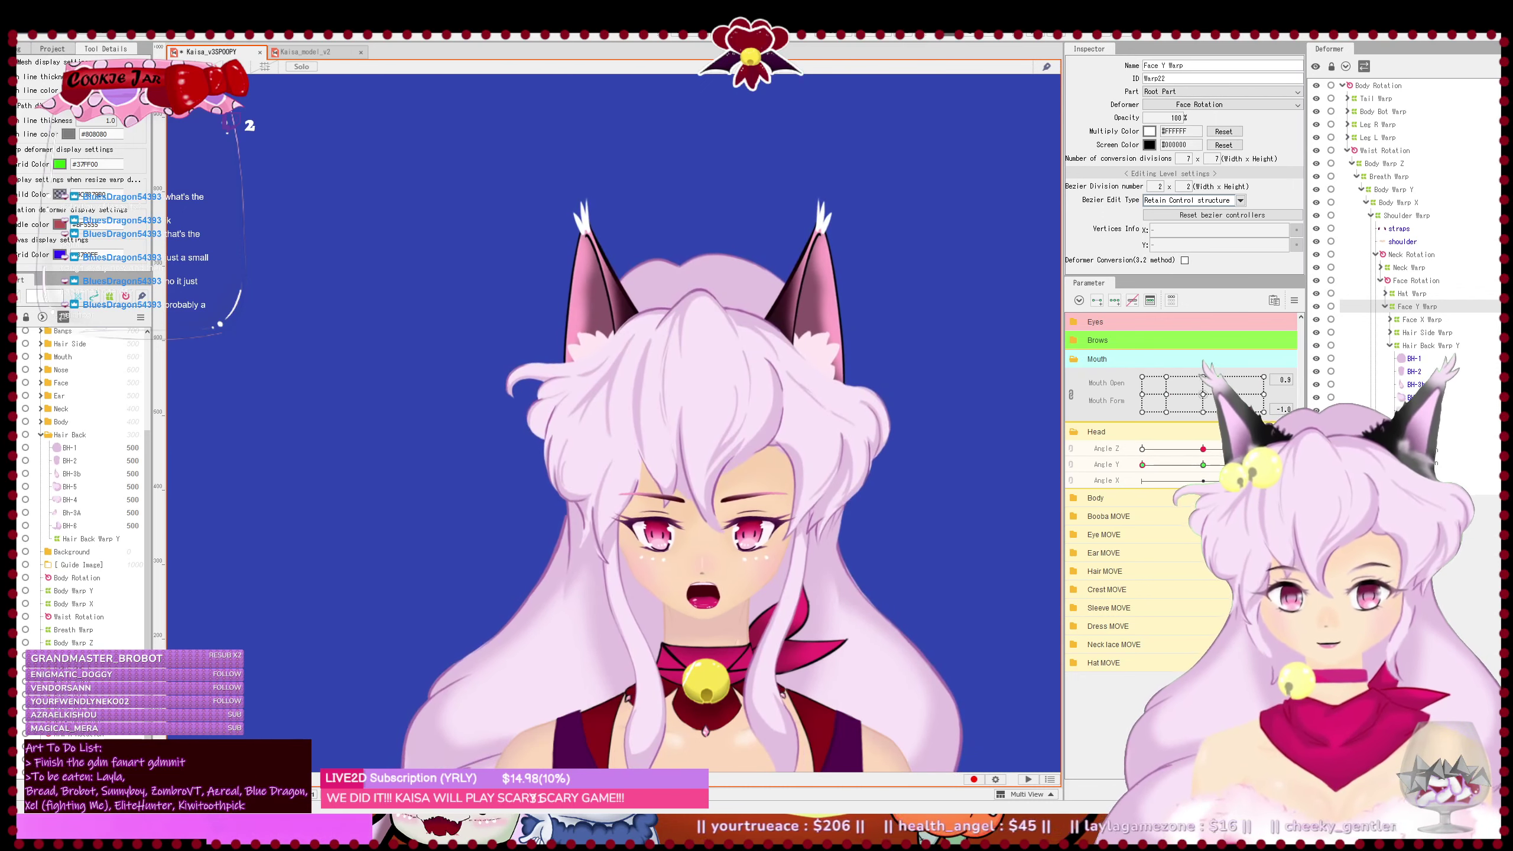
drag(1252, 409, 1134, 435)
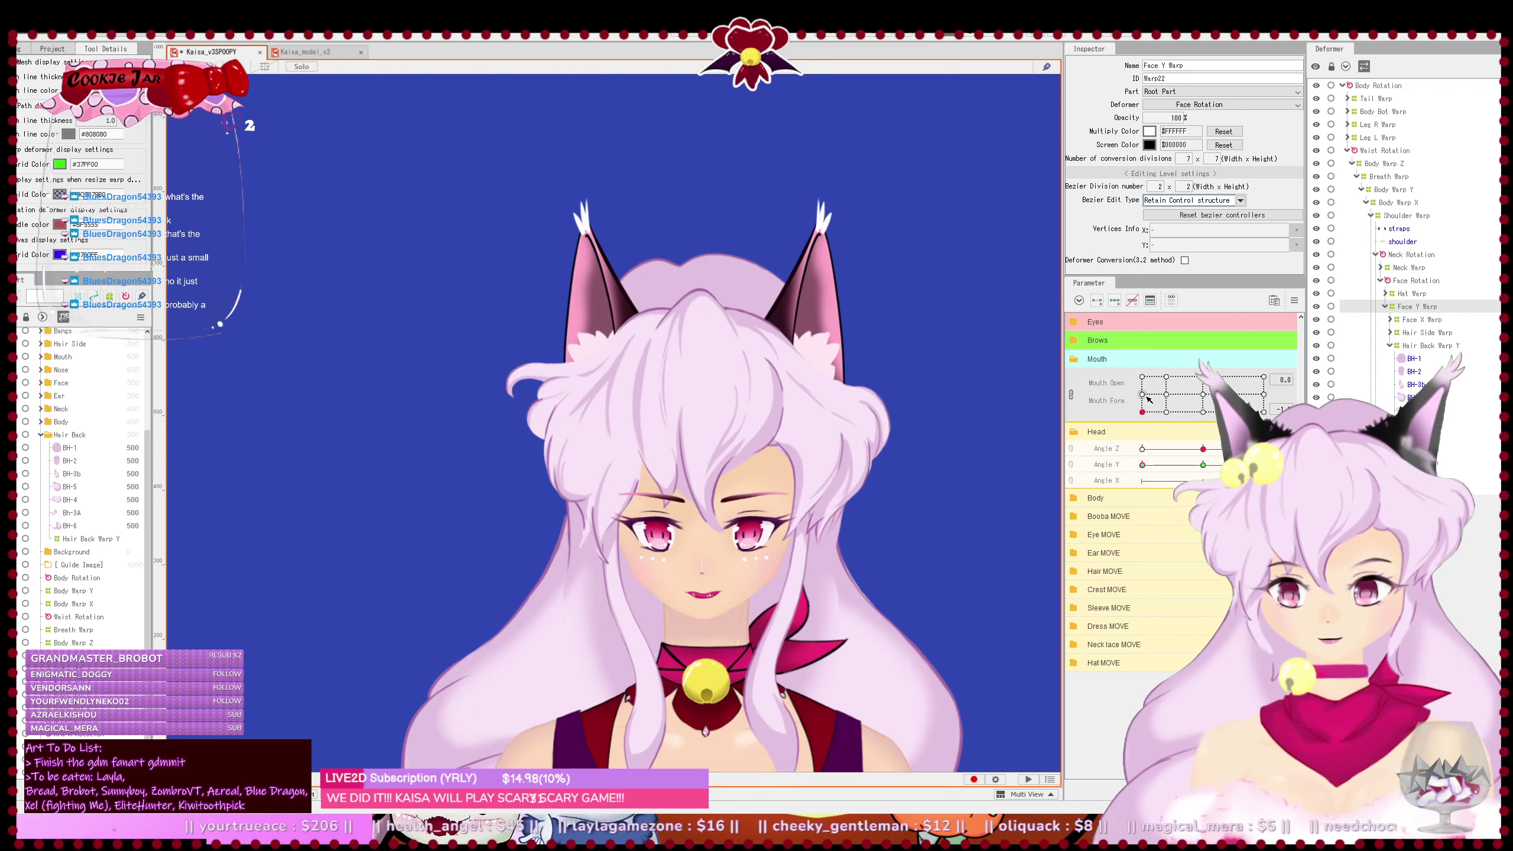
drag(1212, 398, 1092, 396)
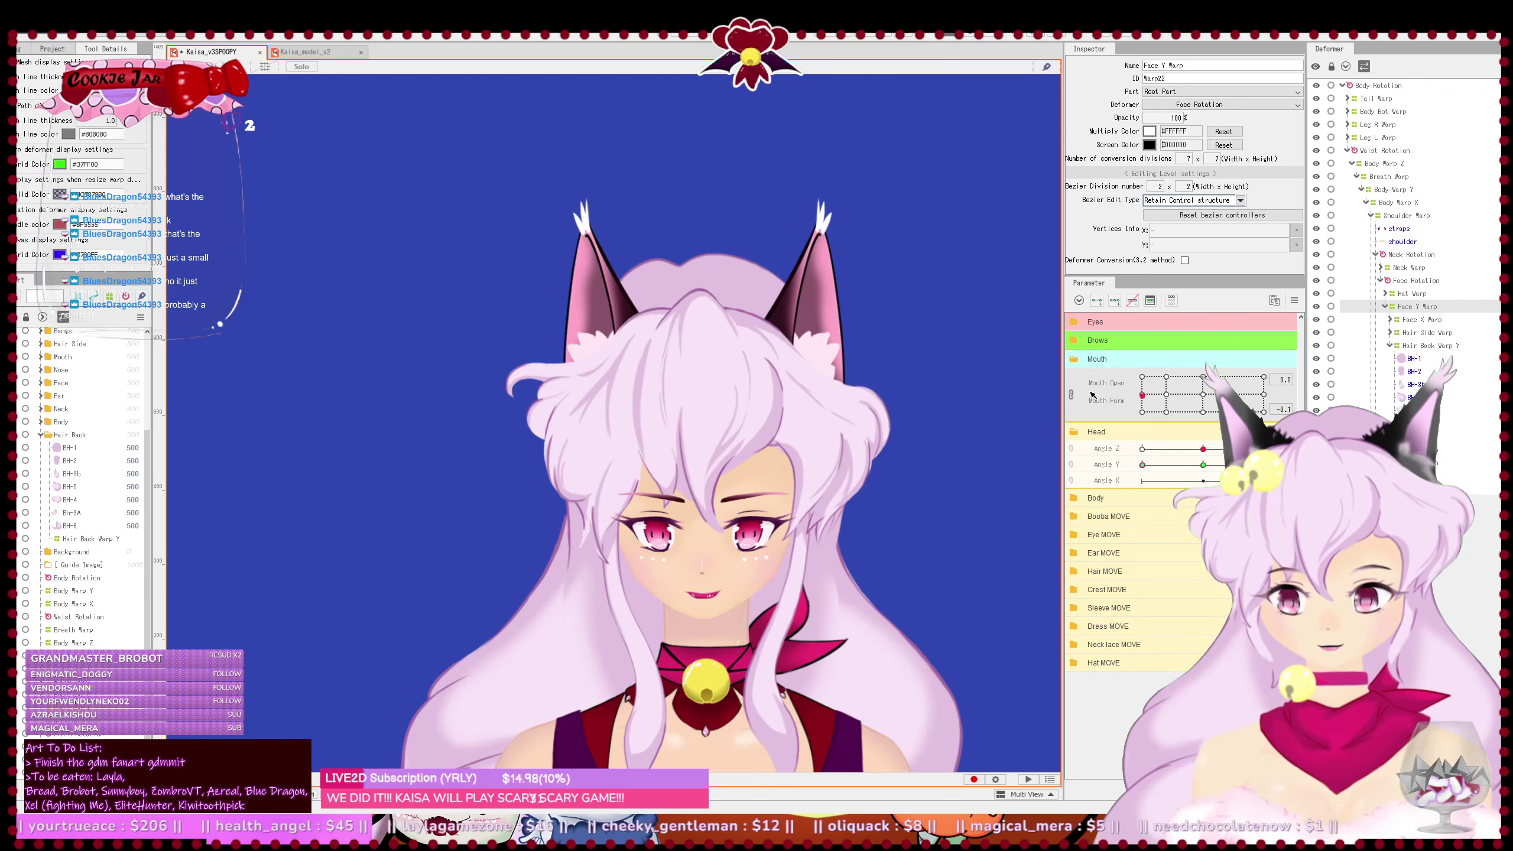
click(1091, 359)
click(1075, 345)
click(1080, 341)
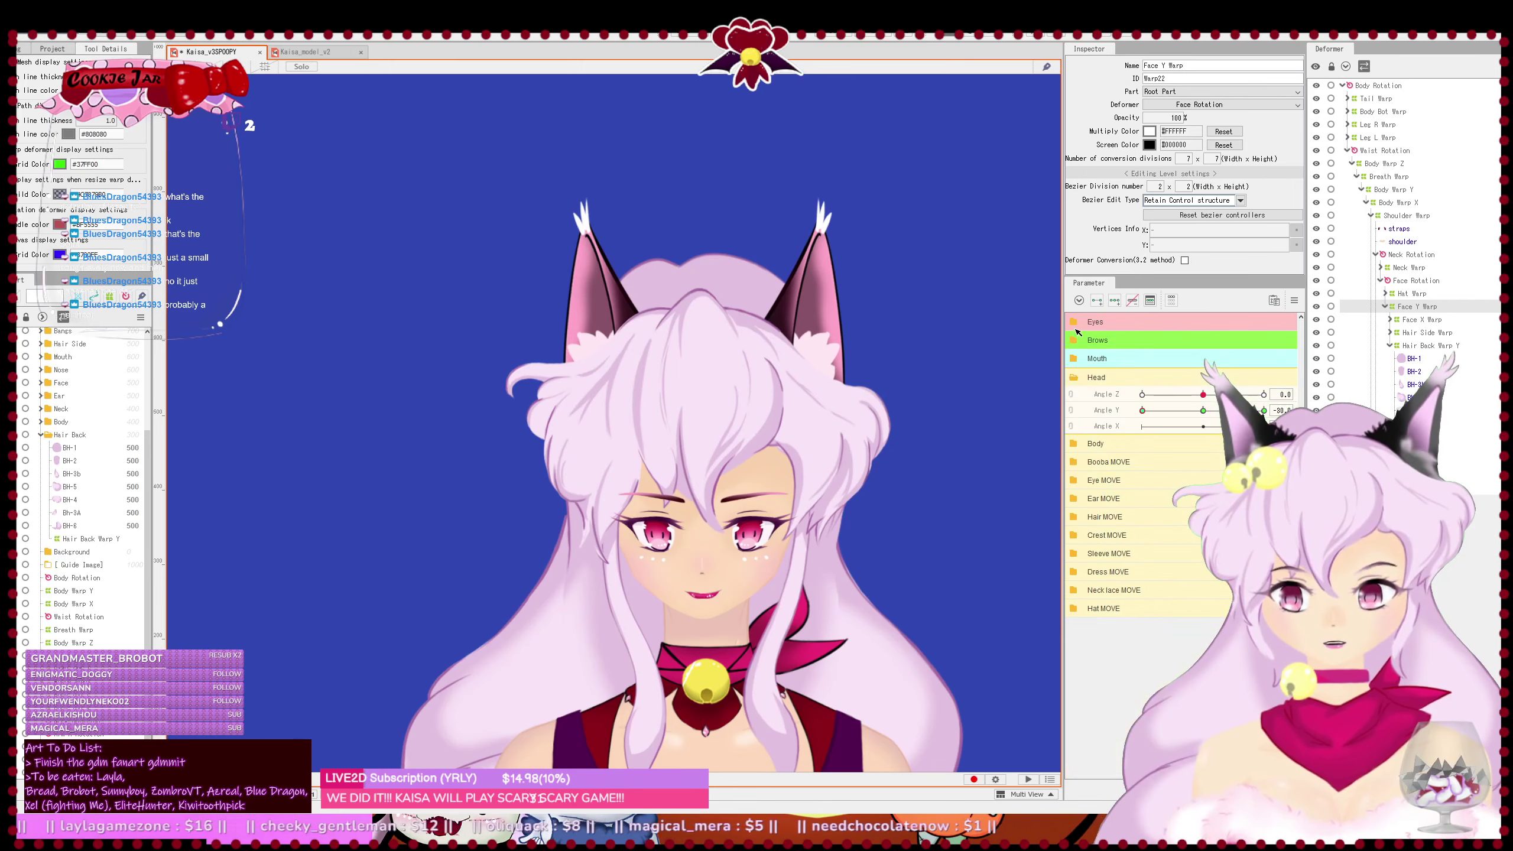
- Check eyeball movement and eyelid closing with the head at Angle Y 30 and -30, leaving both eyes open
click(1093, 323)
drag(1212, 358, 1265, 359)
drag(1143, 518, 1202, 518)
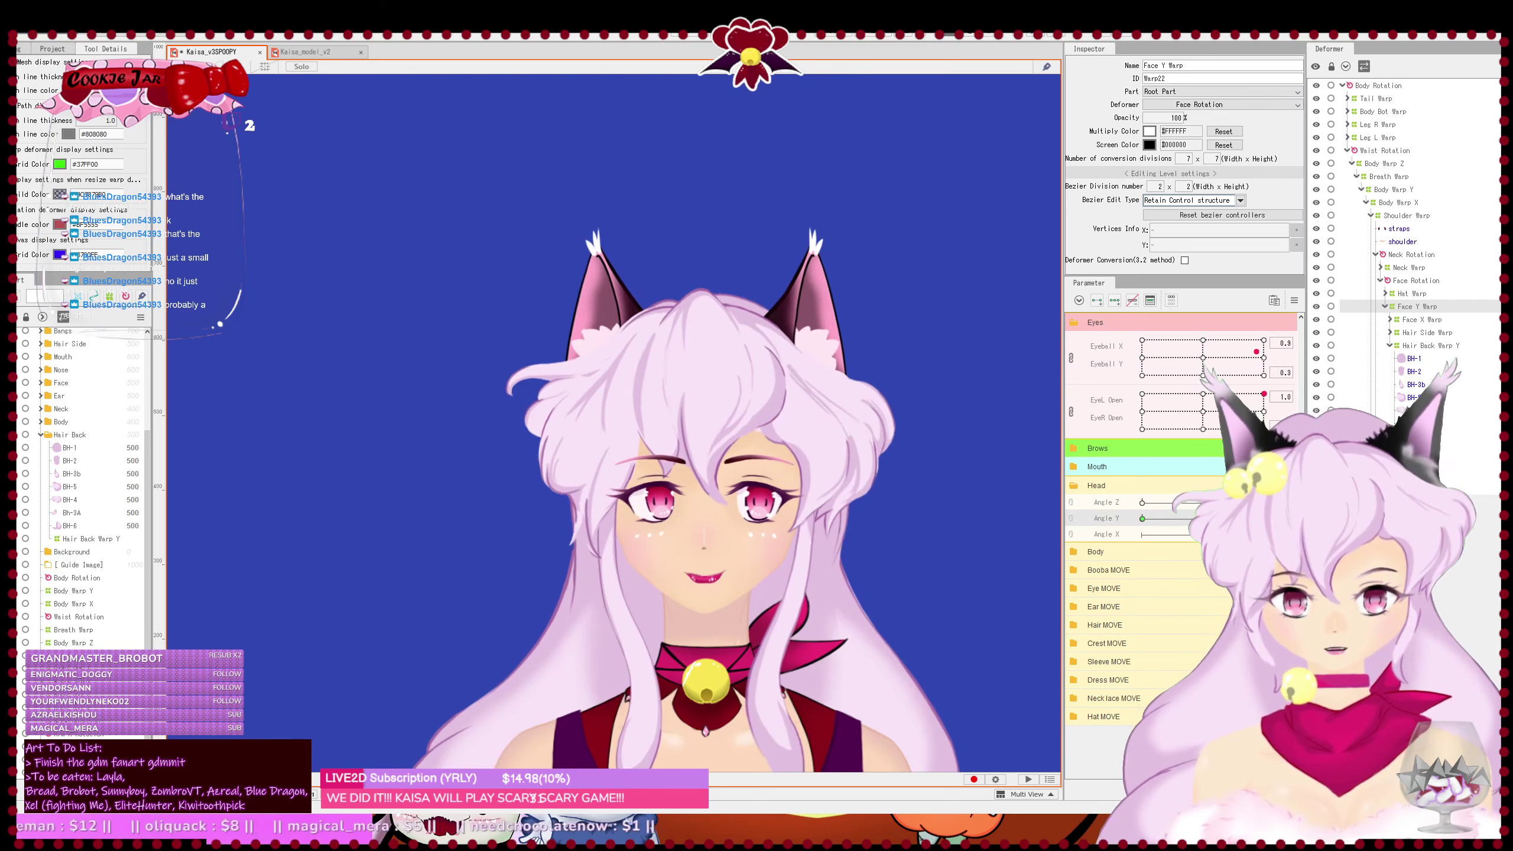
drag(1196, 365, 1264, 428)
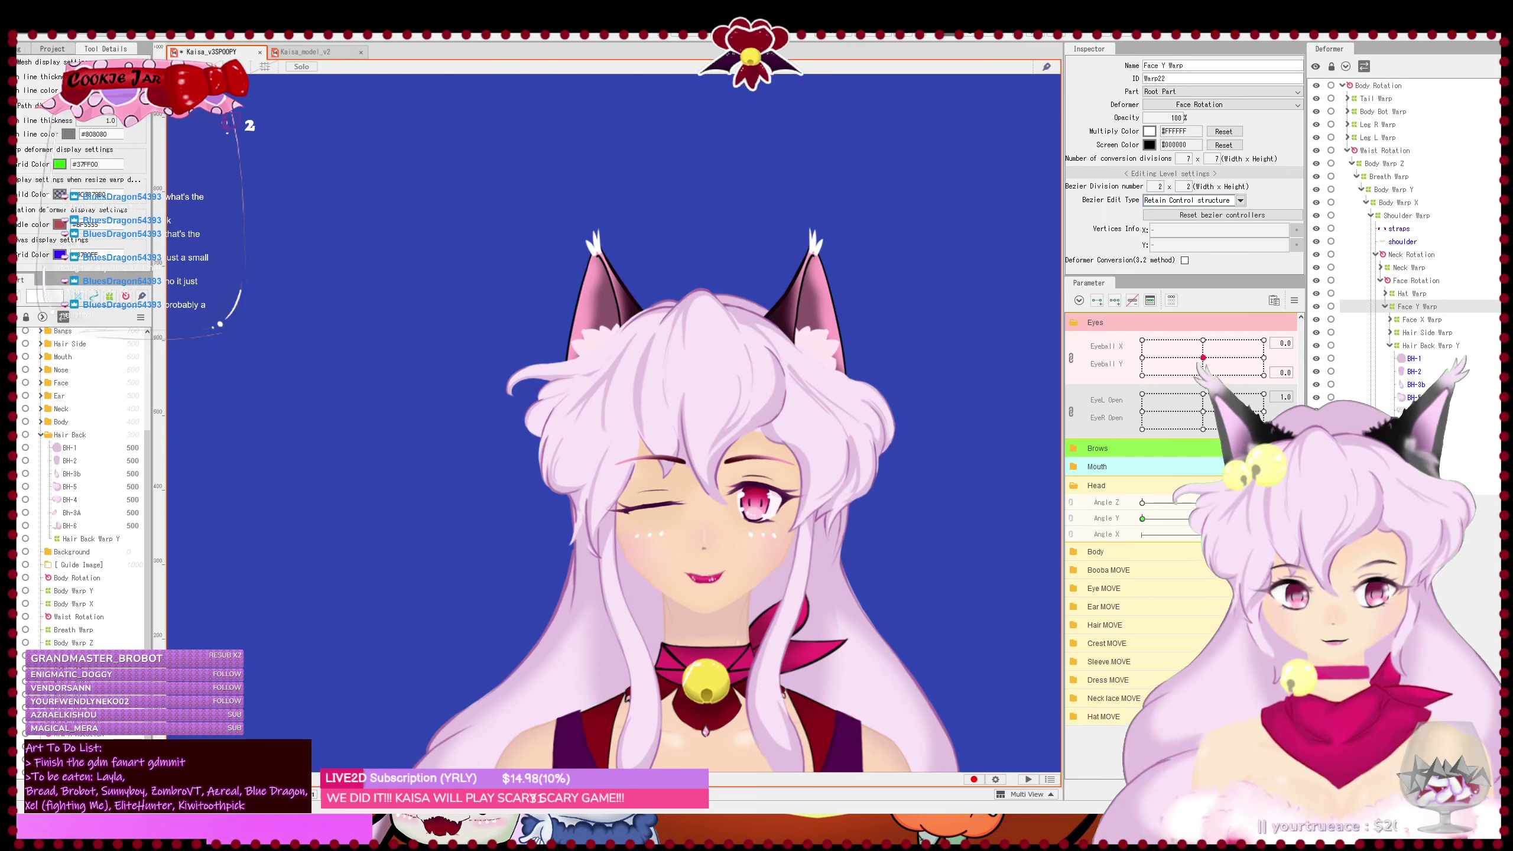
click(1146, 533)
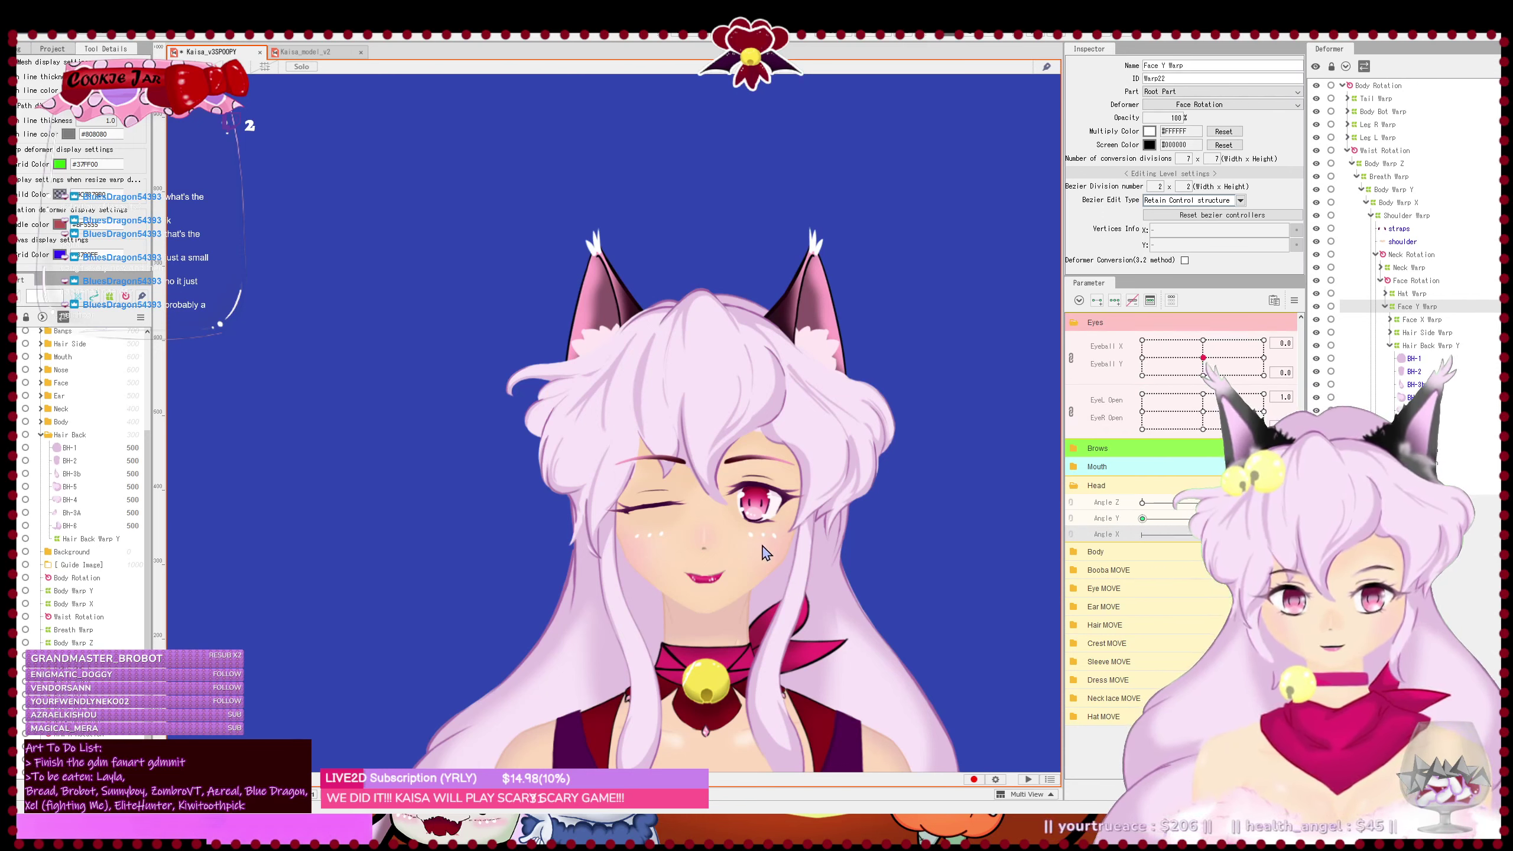
click(1143, 519)
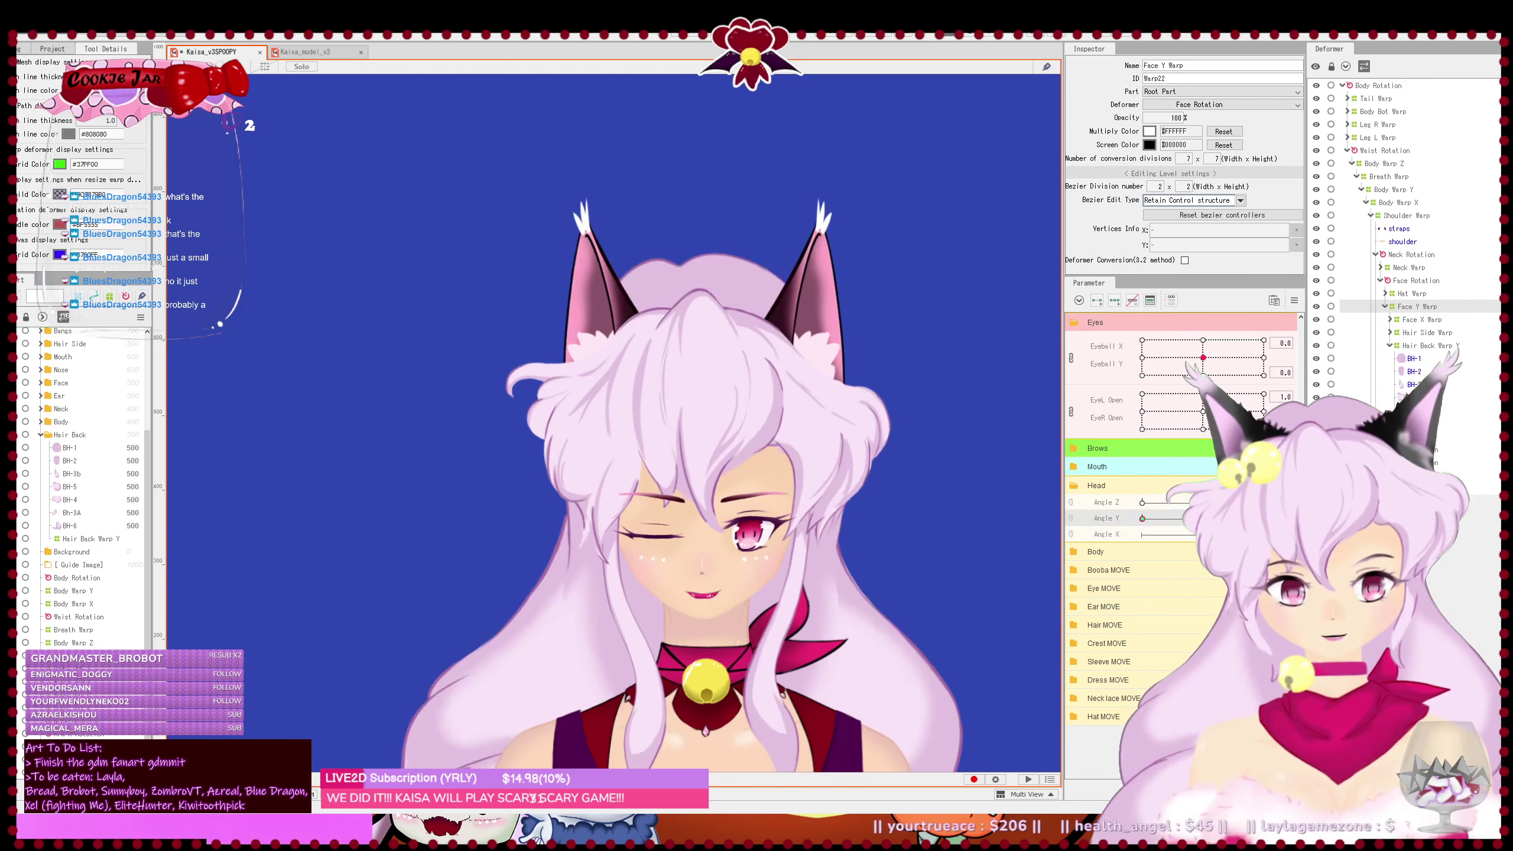
mouse_move(1258, 428)
mouse_down()
mouse_move(1226, 429)
mouse_move(1156, 387)
mouse_move(1239, 372)
mouse_move(1329, 397)
mouse_move(1282, 356)
mouse_move(1348, 395)
mouse_move(1268, 430)
mouse_move(1329, 379)
mouse_move(1114, 384)
mouse_move(1172, 480)
mouse_move(1137, 510)
mouse_move(1116, 373)
mouse_move(1221, 402)
mouse_move(1190, 433)
mouse_move(1272, 430)
mouse_move(1142, 394)
mouse_move(1239, 408)
mouse_up()
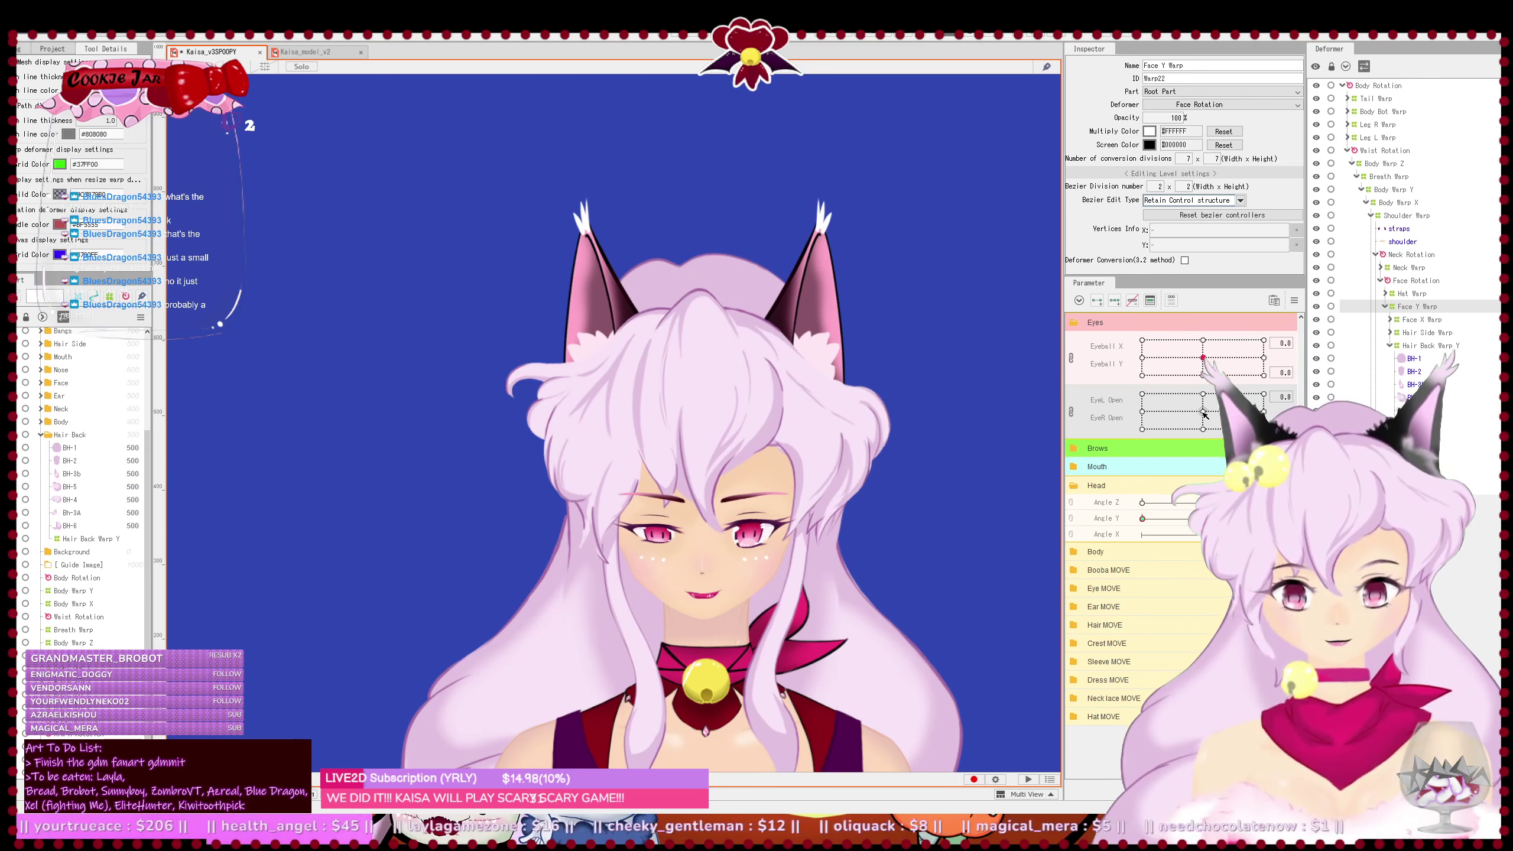
click(1263, 394)
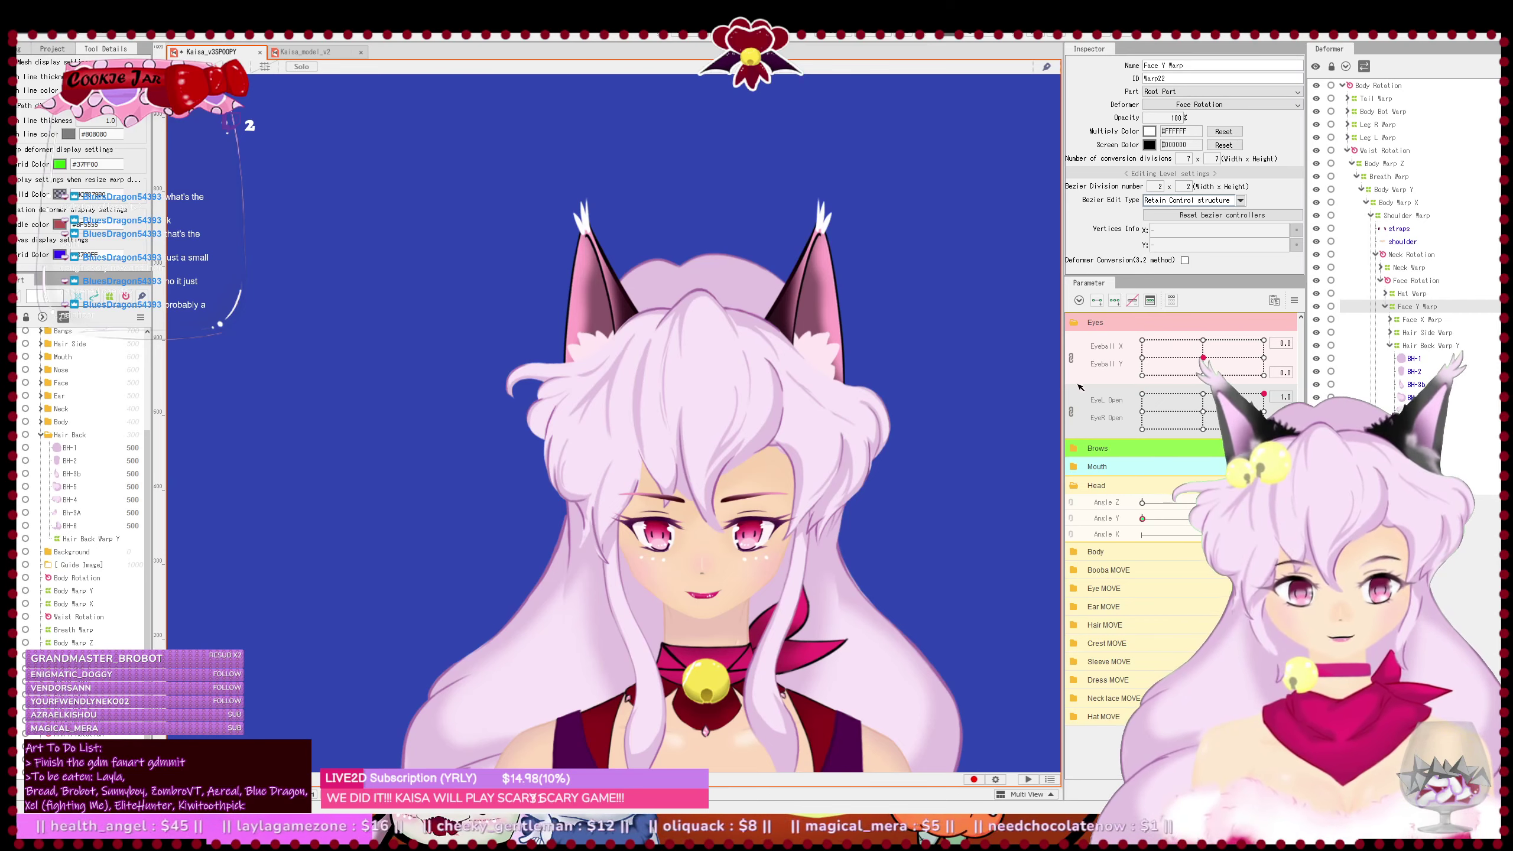
click(1073, 322)
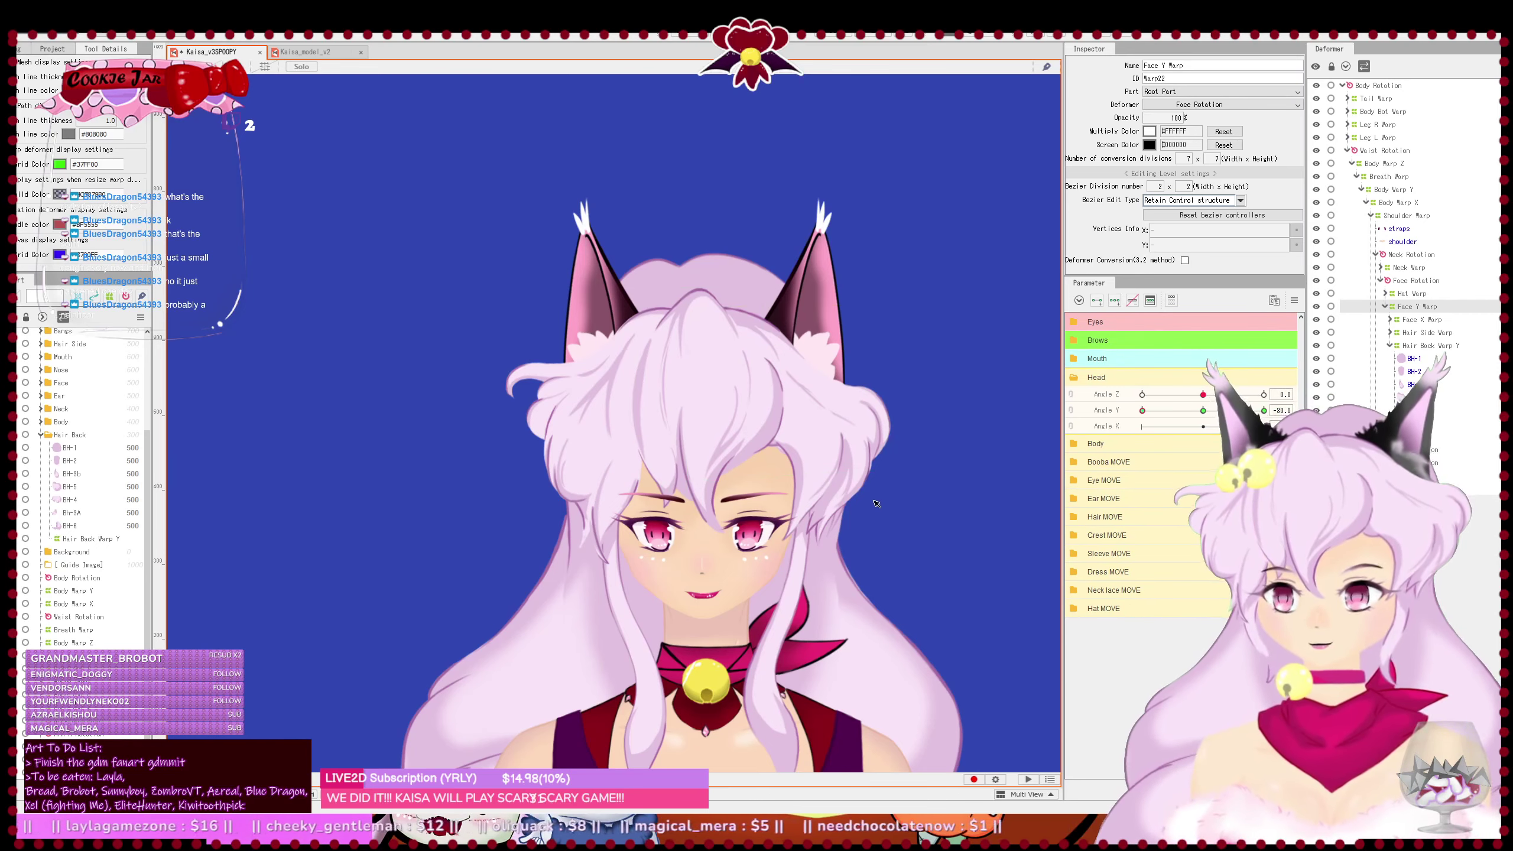
- Check the brow position, angle and form parameters at Angle Y -30, returning each to neutral
drag(850, 601, 898, 511)
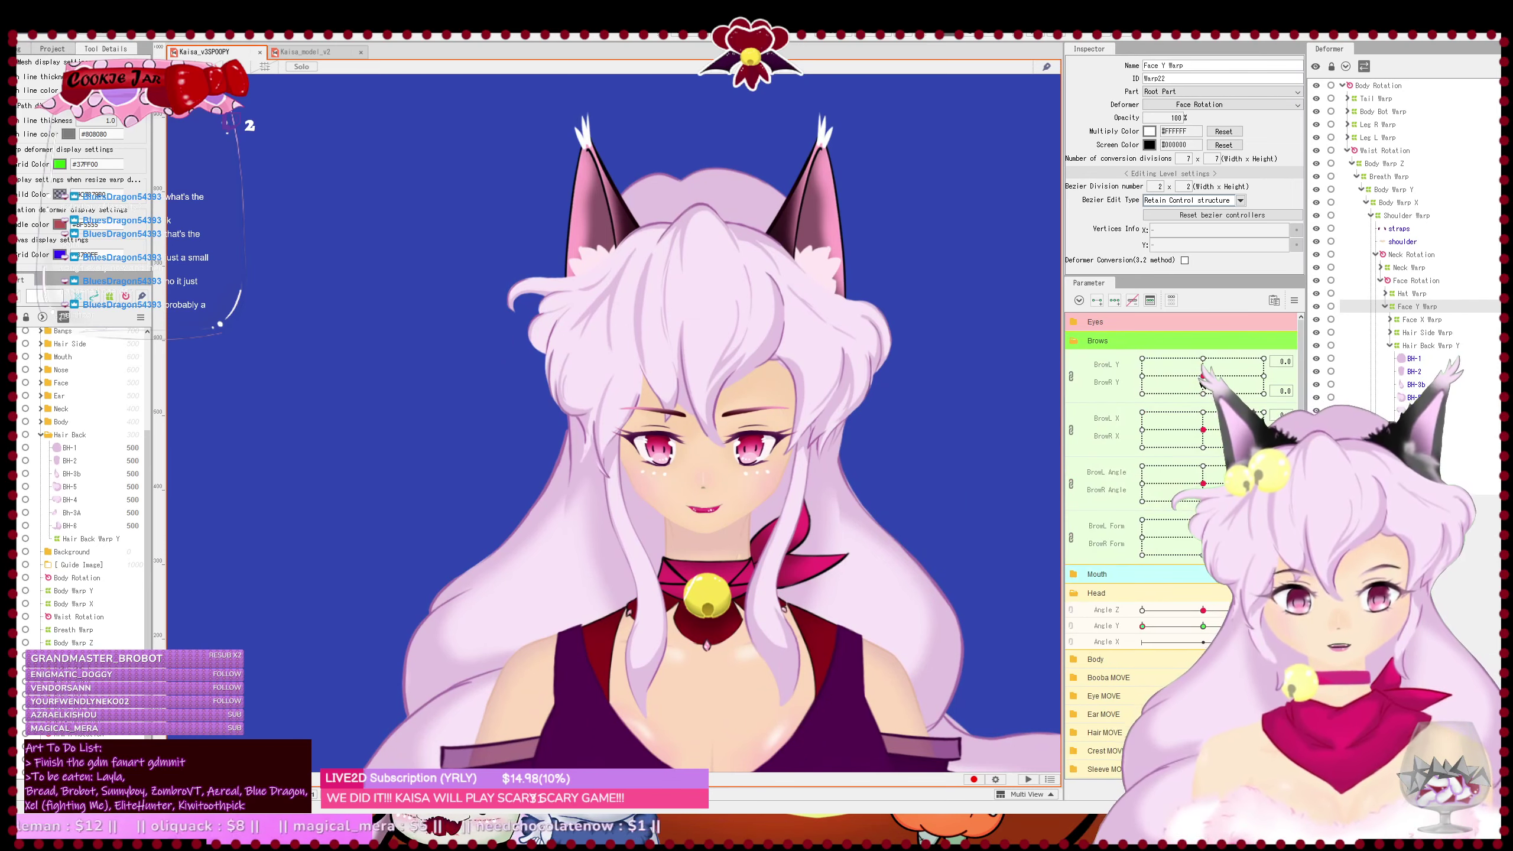
click(1075, 340)
drag(1240, 324, 1263, 412)
click(1202, 376)
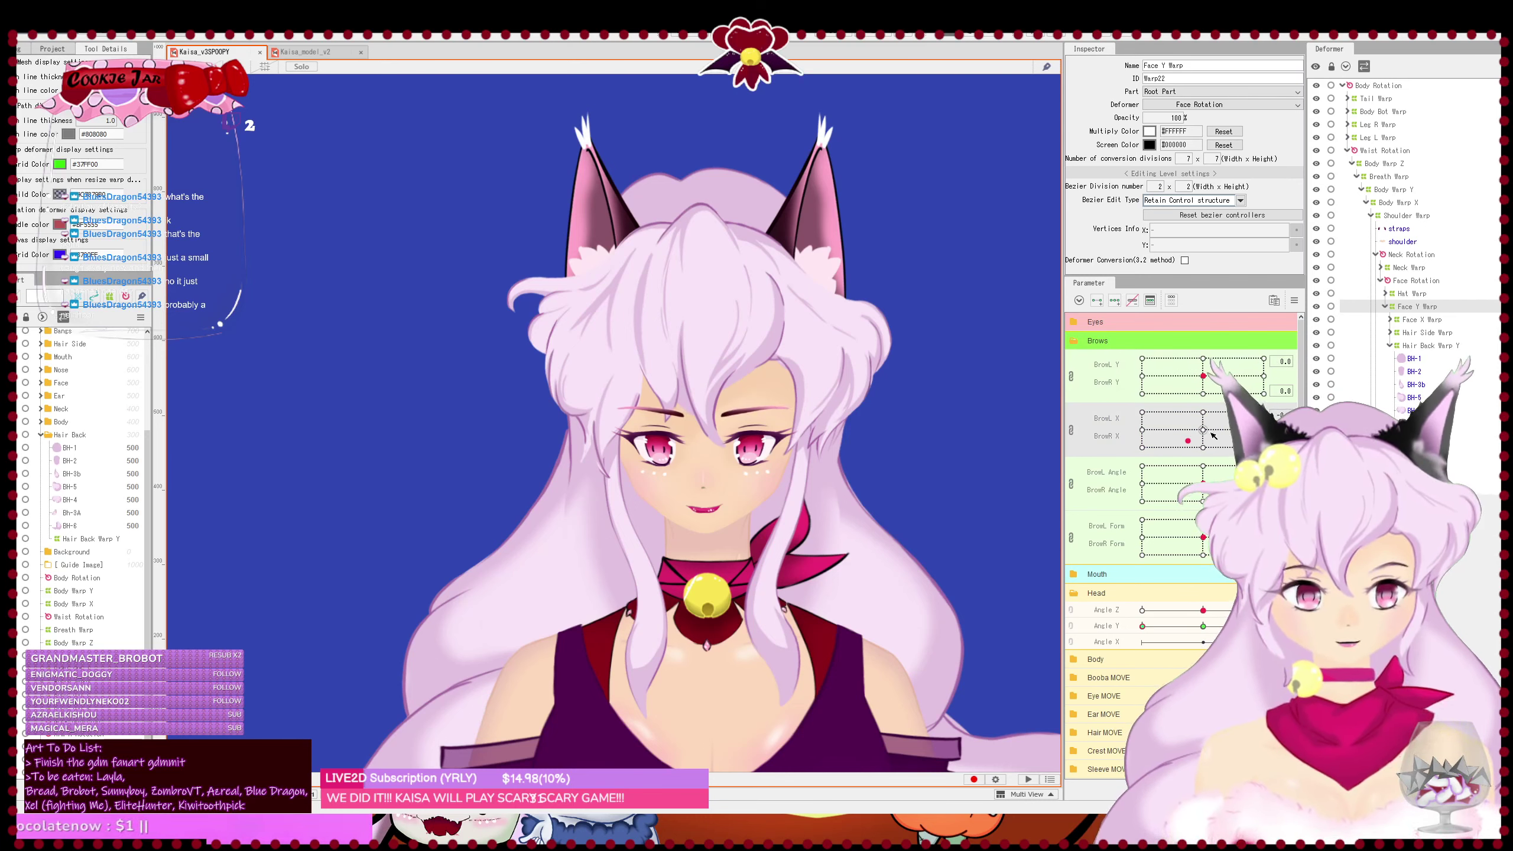
drag(1204, 483, 1186, 504)
click(1158, 526)
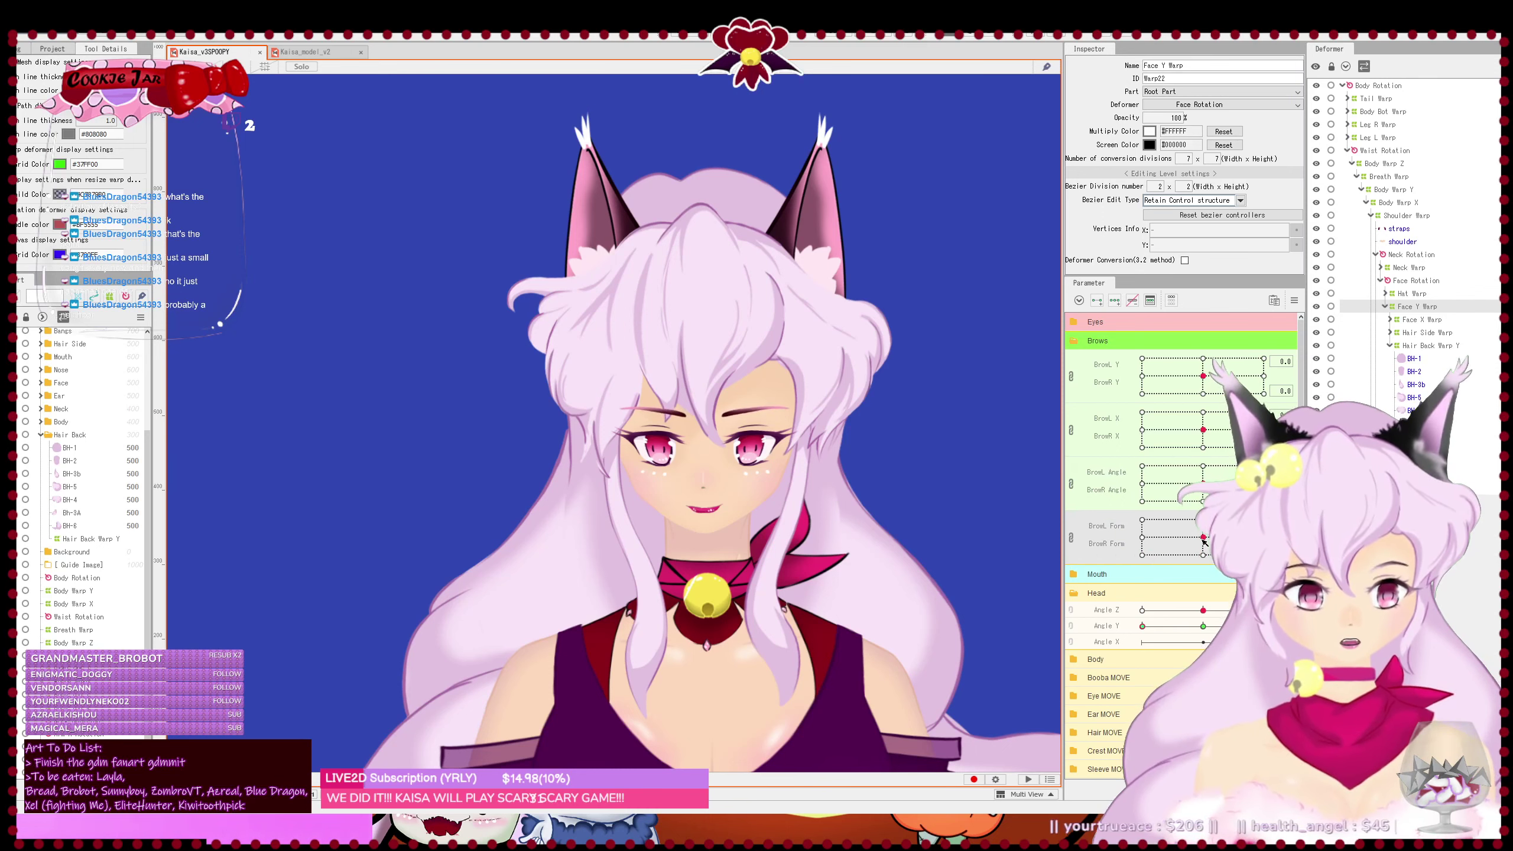
click(1088, 340)
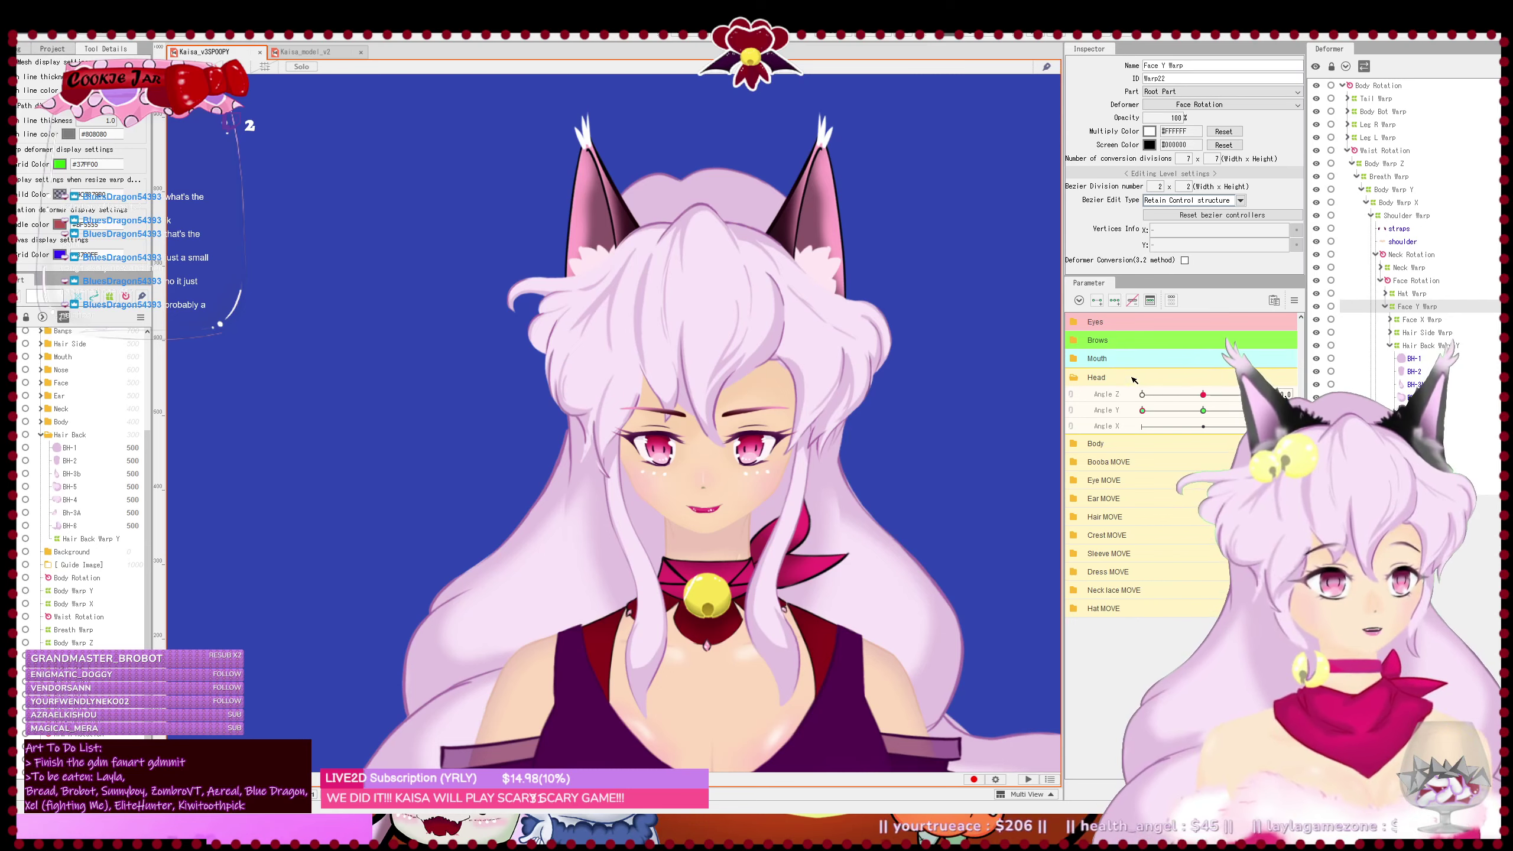
- Return Angle Y to 0 and check the head tilt at Angle Z 30 and -30, ending at Angle Z 0
click(1113, 428)
drag(1143, 410, 1203, 413)
click(1070, 396)
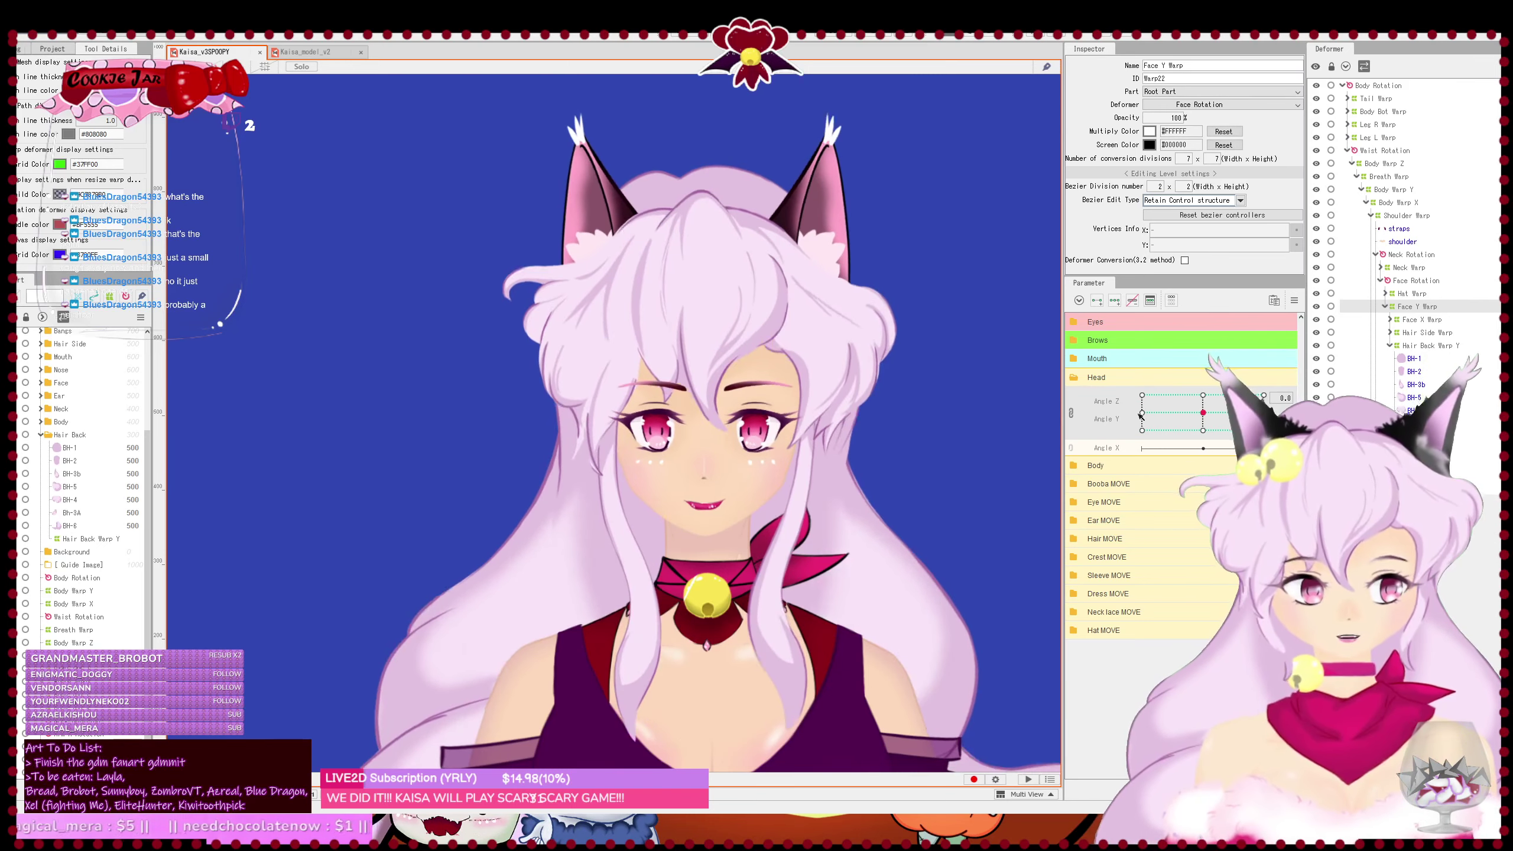
click(1071, 414)
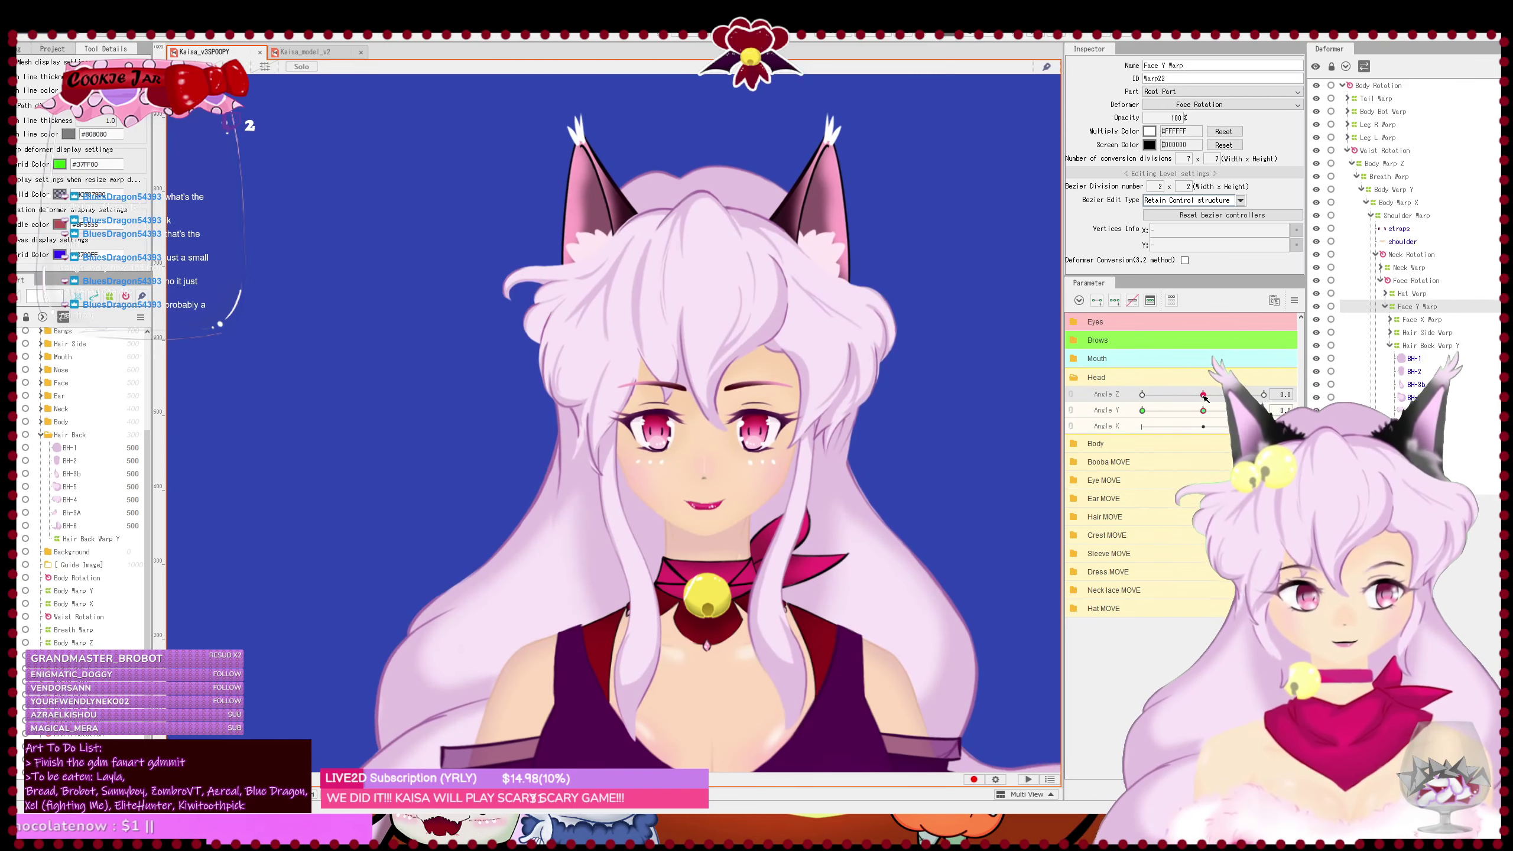
drag(1204, 396, 1291, 405)
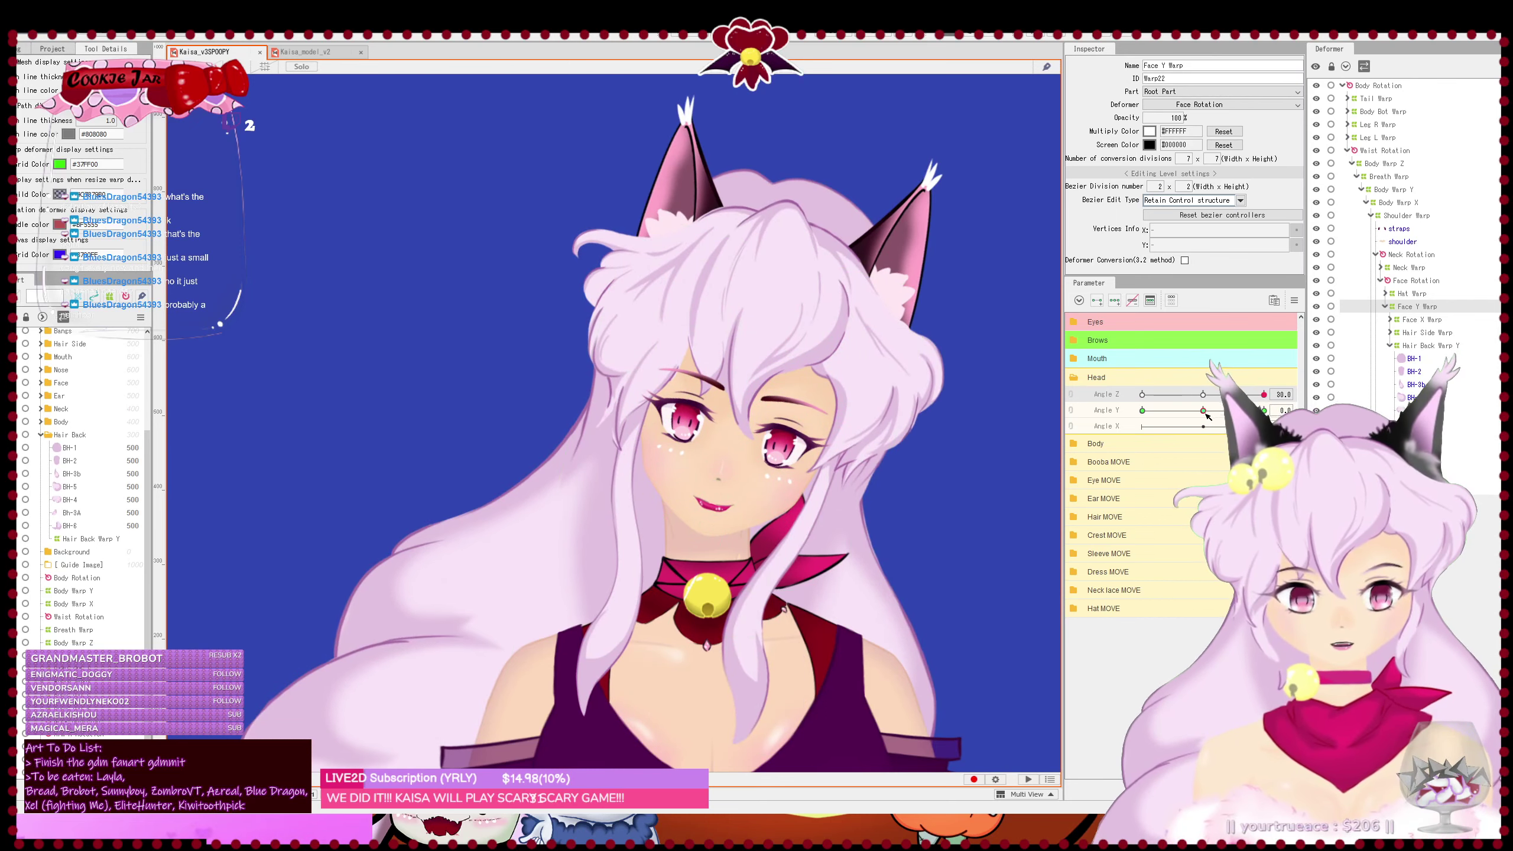
drag(1204, 410, 982, 395)
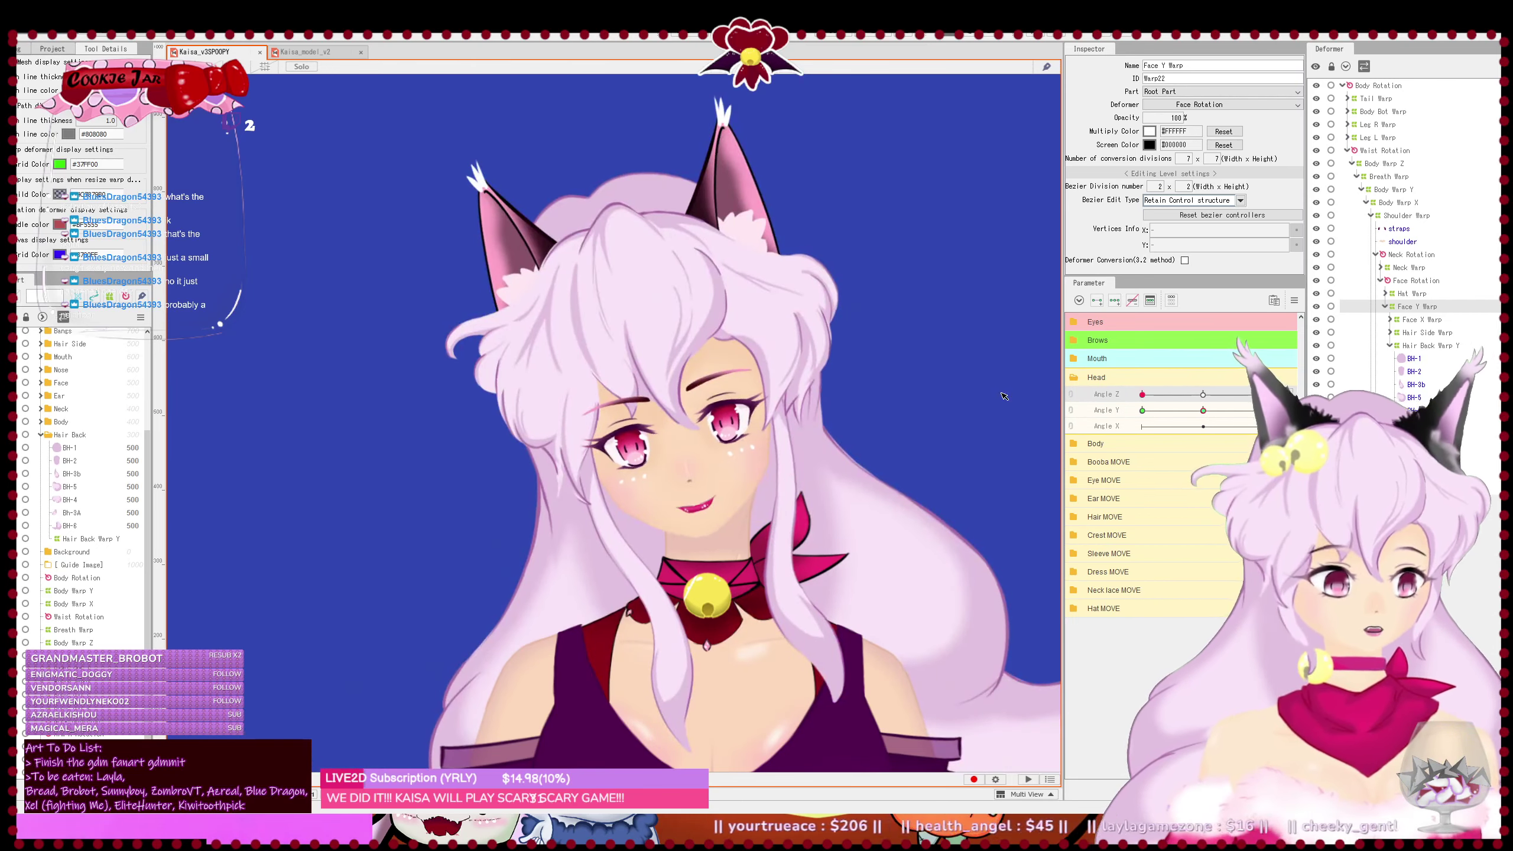
click(1204, 395)
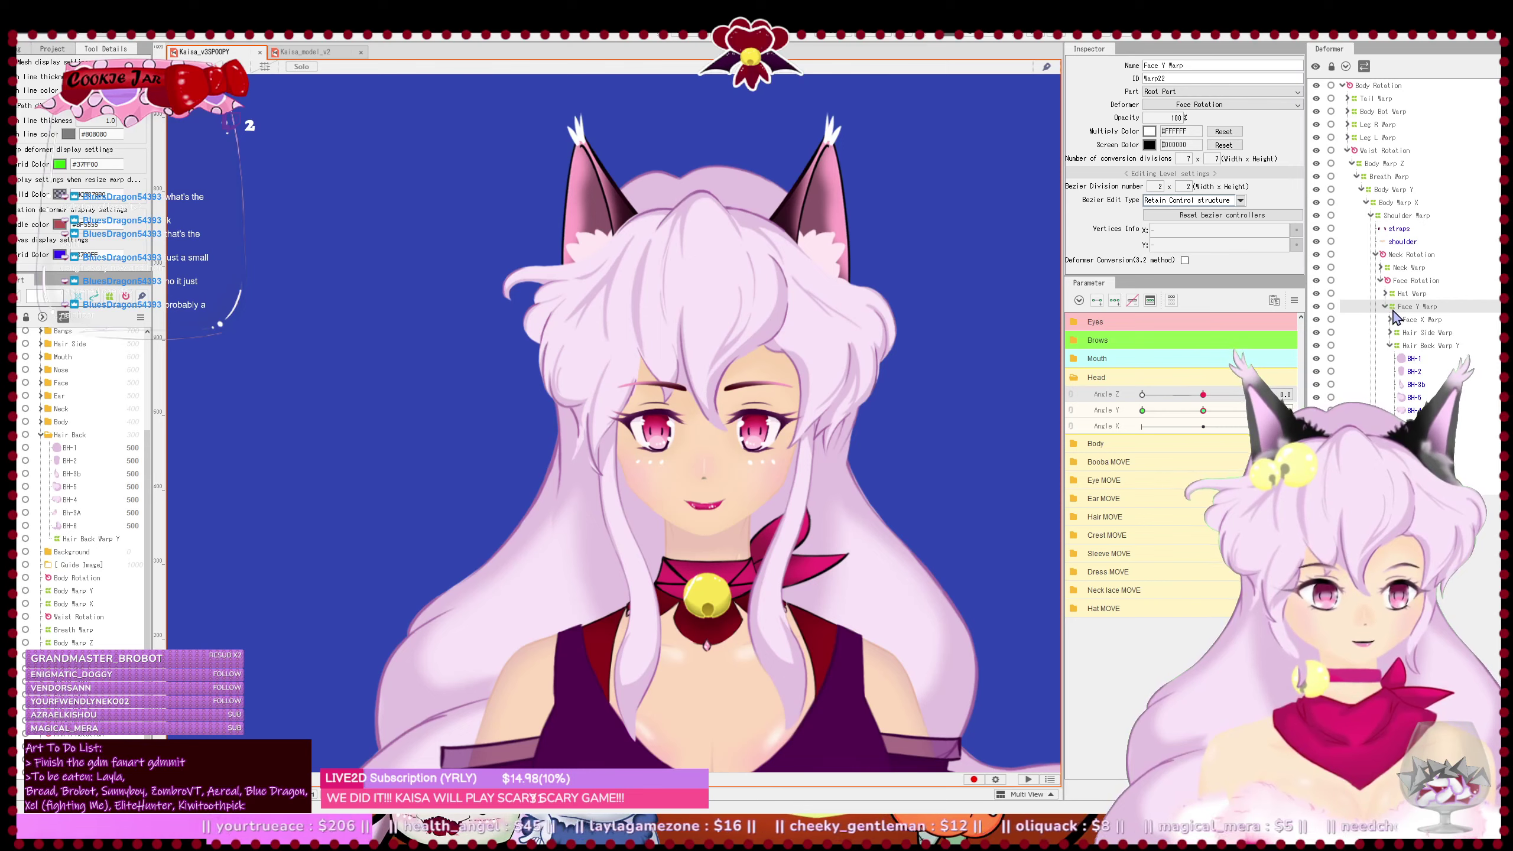
- Try adding Angle Z keys to Neck Warp and rotating its upper control points to follow the tilted head at Angle Z 30
click(1427, 255)
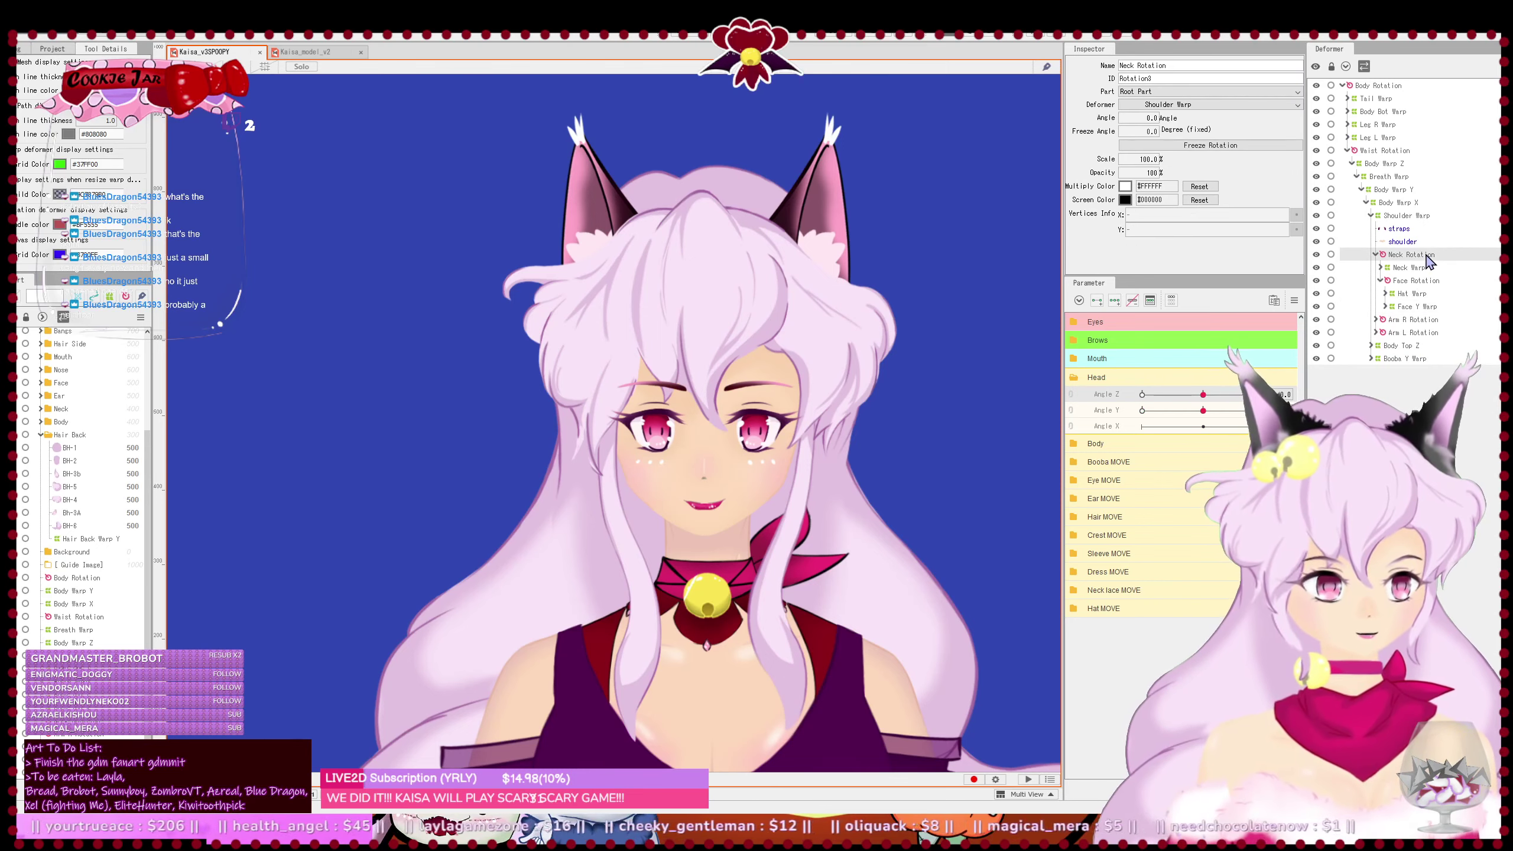
click(1410, 267)
drag(893, 475, 867, 404)
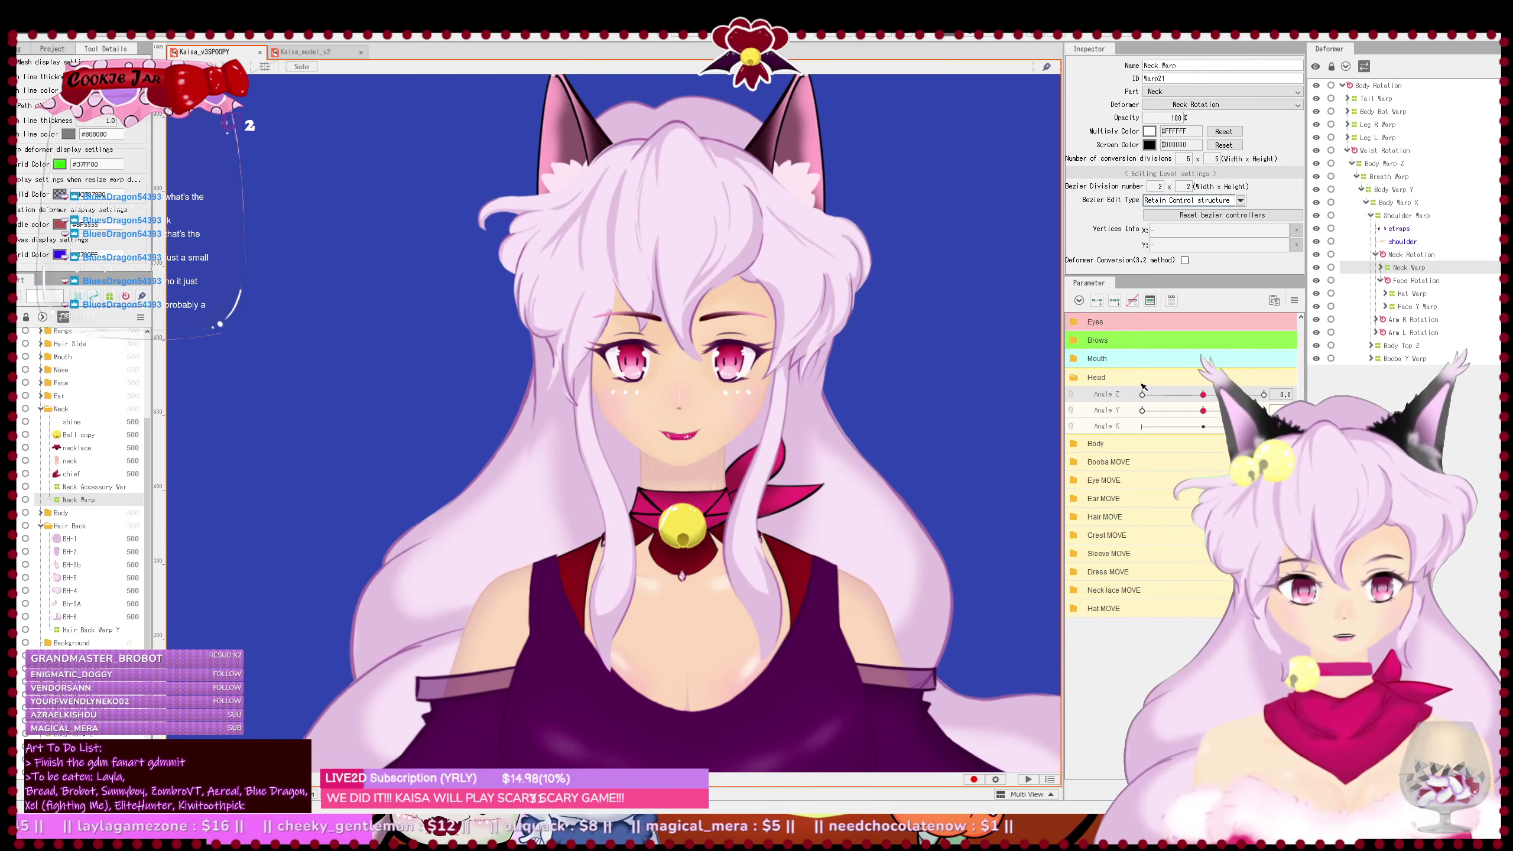
drag(1202, 394, 1264, 394)
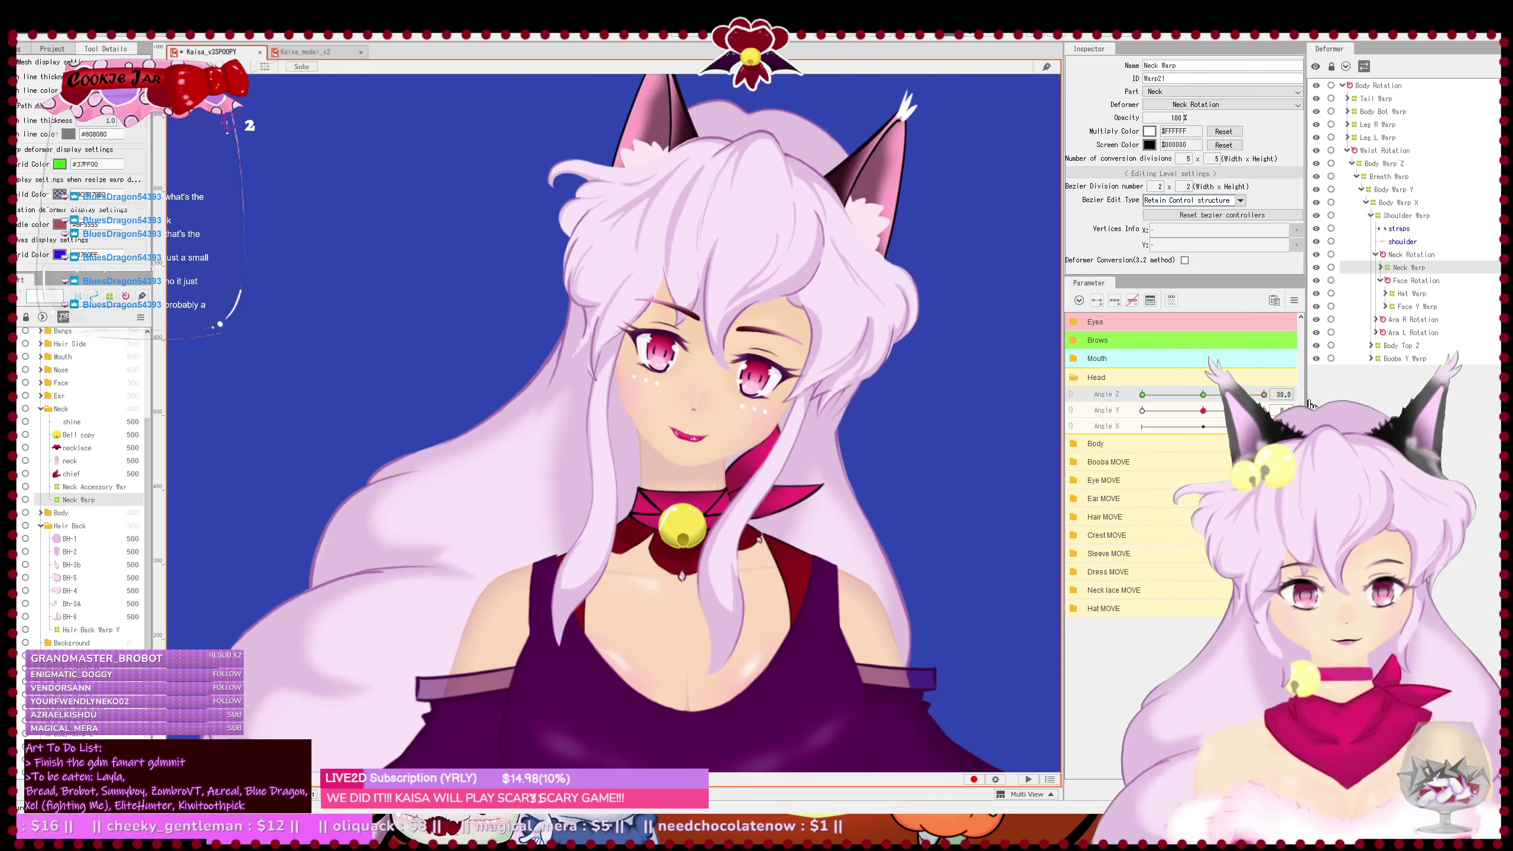
click(233, 67)
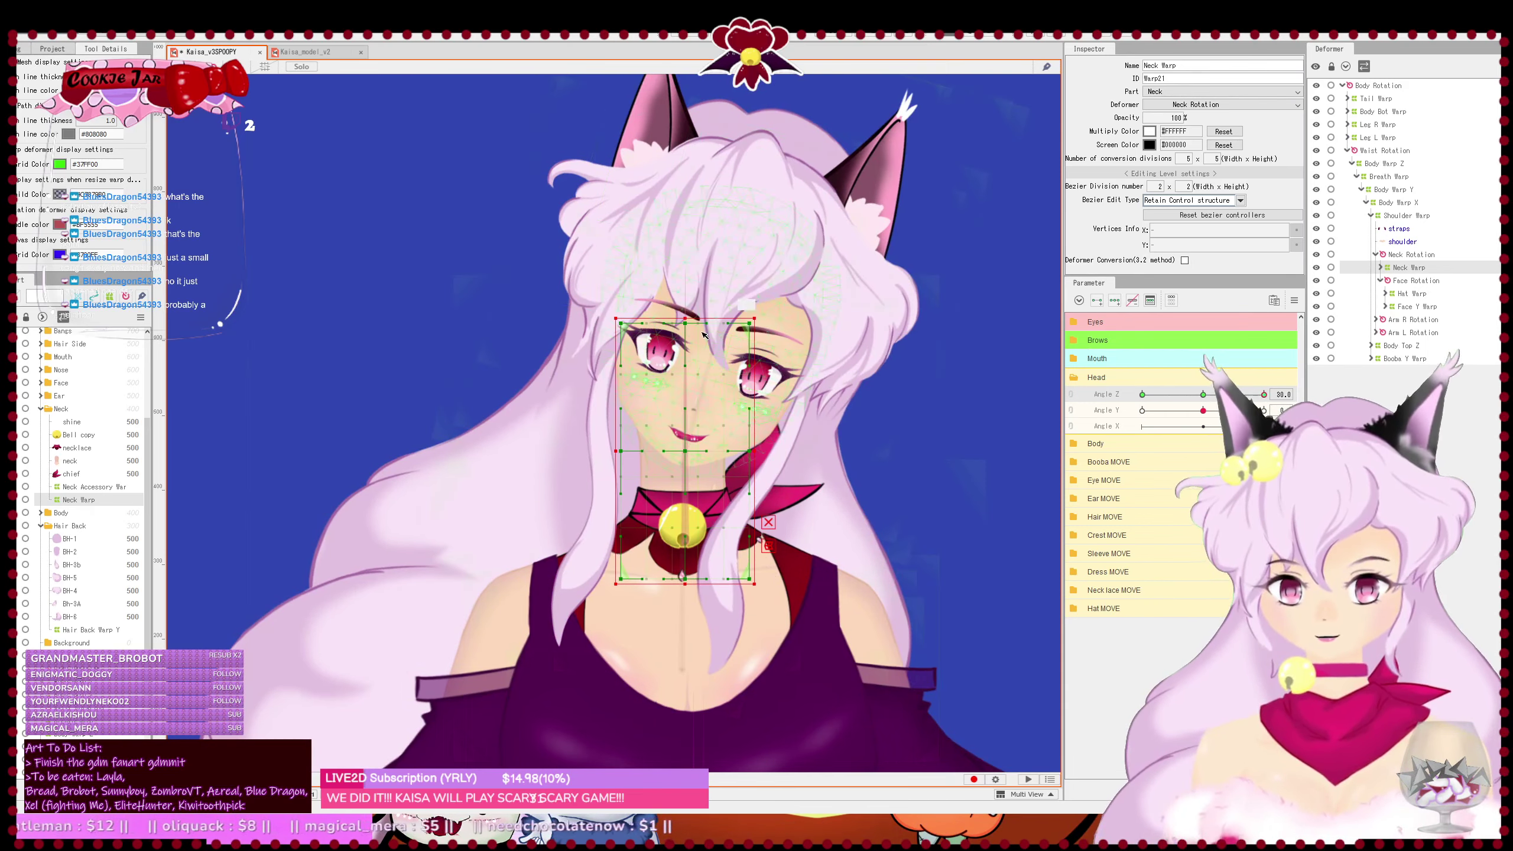
drag(610, 324, 808, 443)
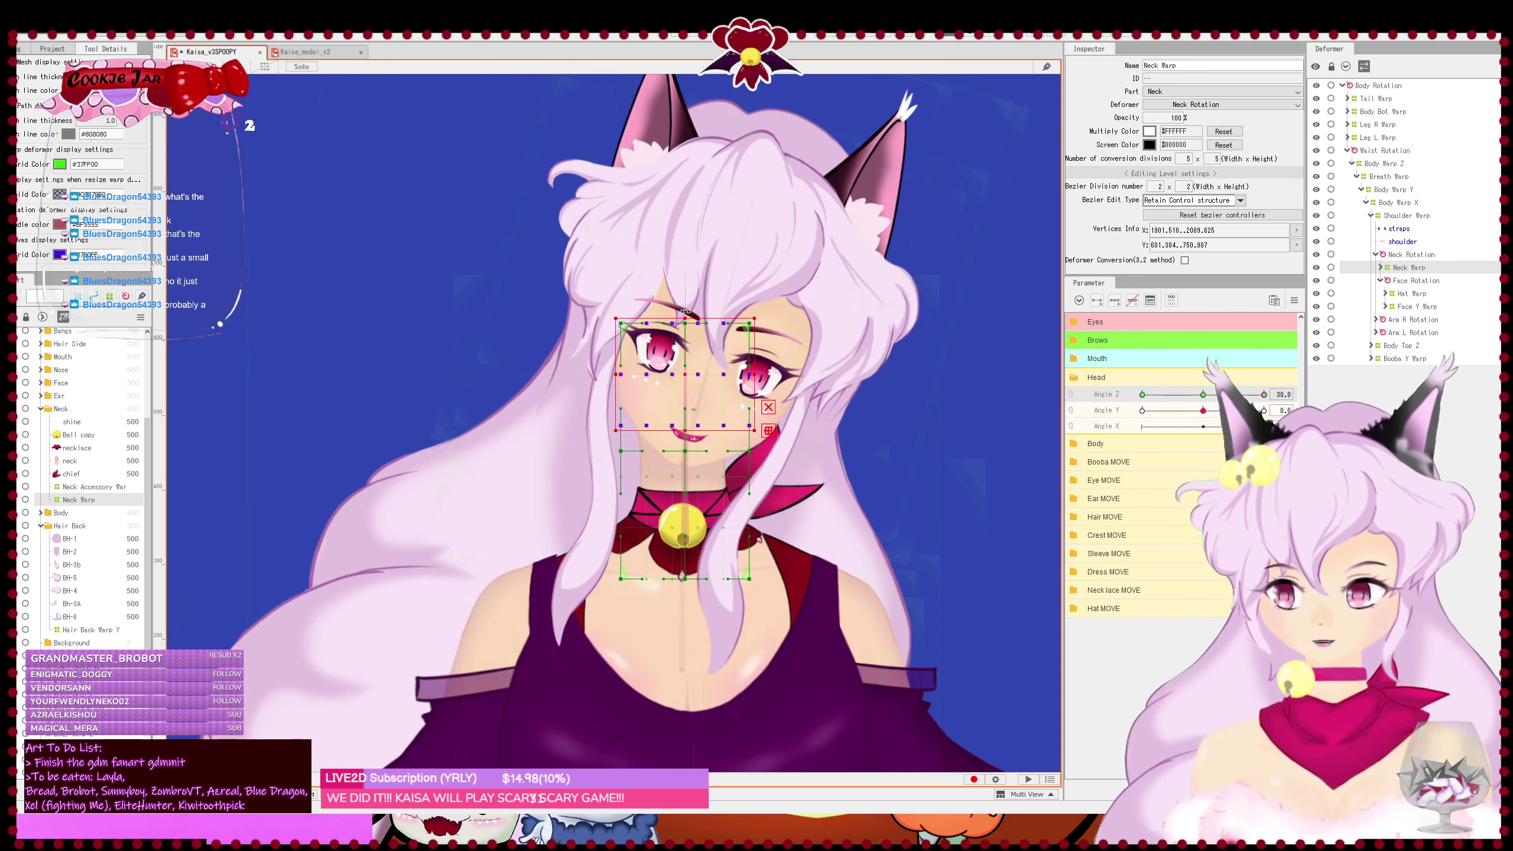
drag(685, 311, 706, 320)
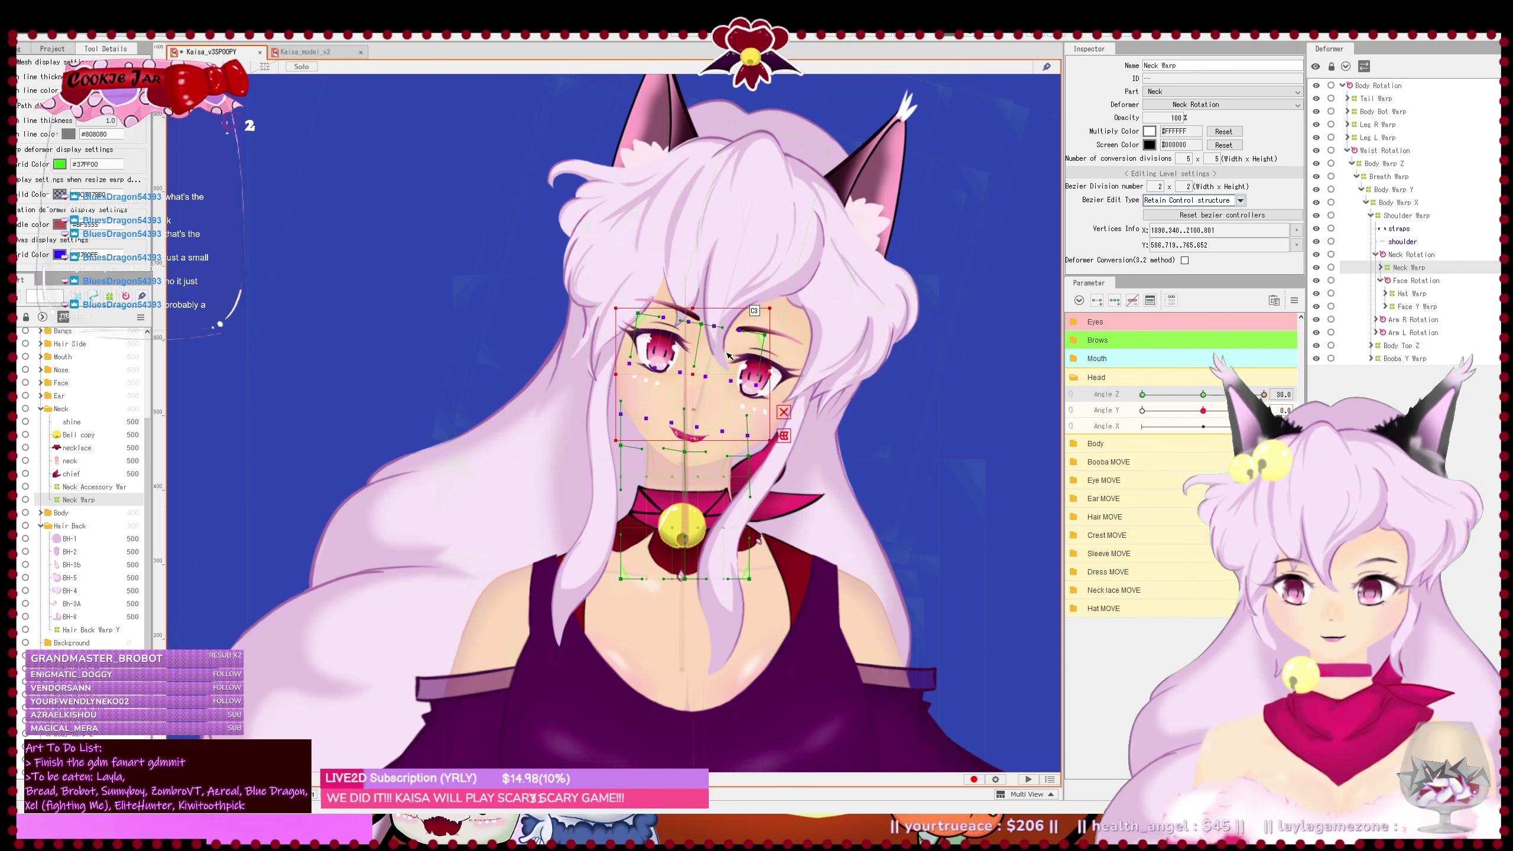
click(1203, 395)
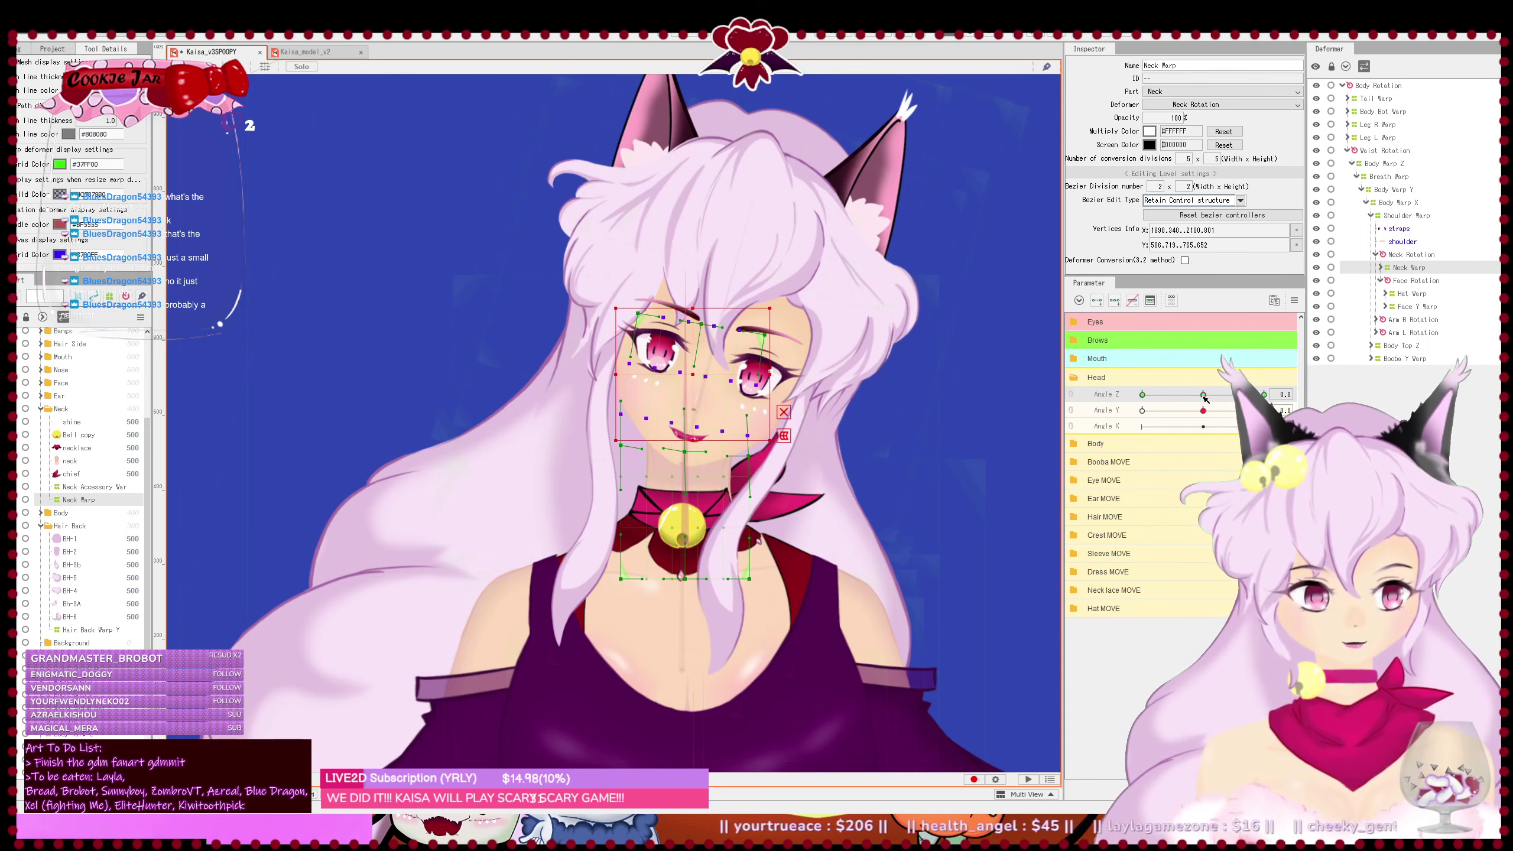
click(1132, 299)
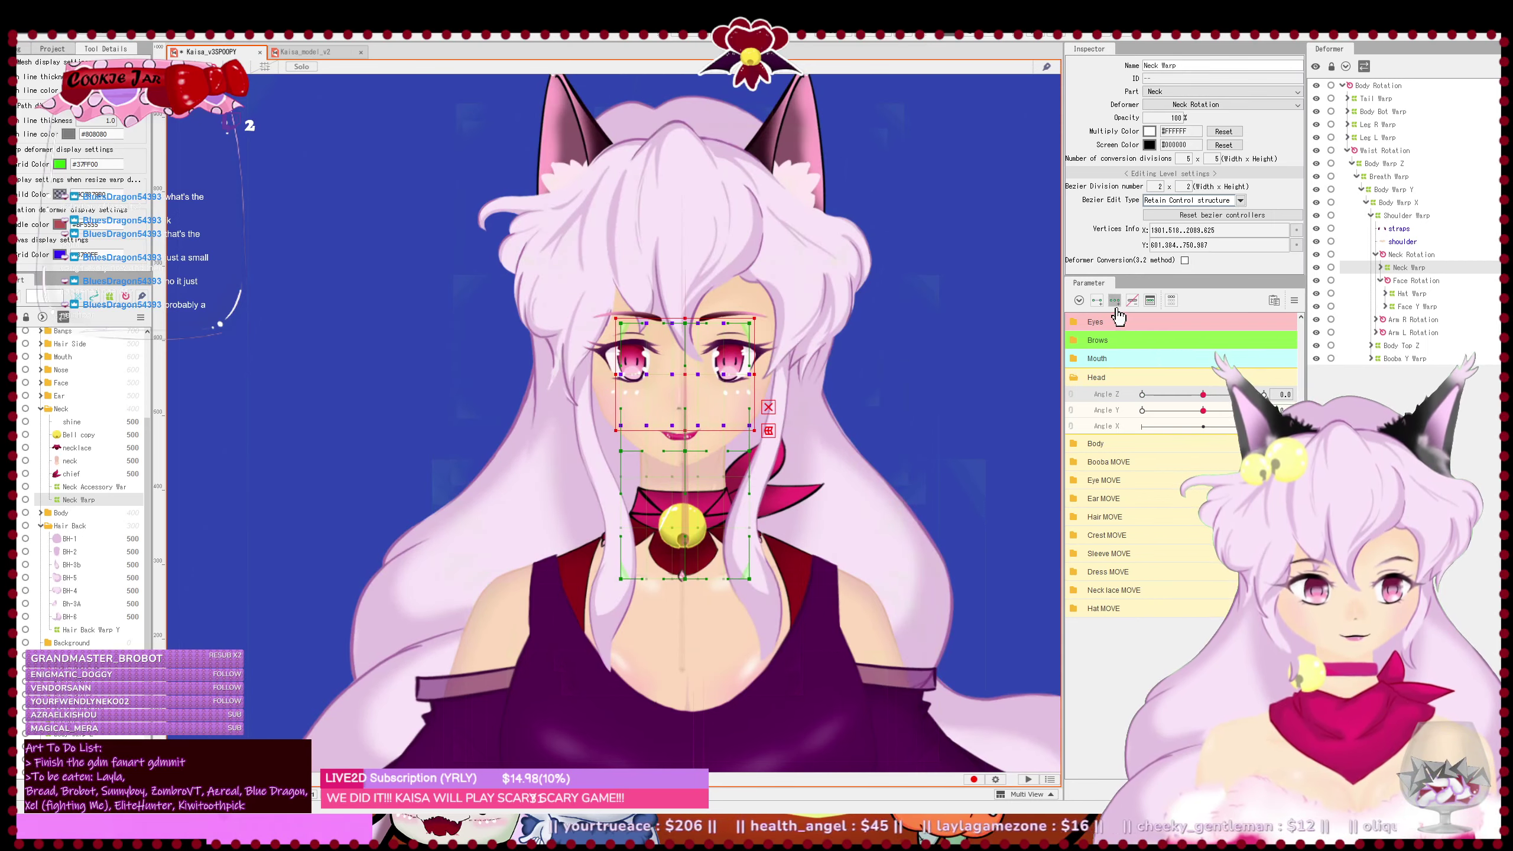
- Clear the Angle Z keys from Neck Warp and set its conversion divisions to 8 x 8
click(1115, 300)
drag(1203, 394, 1263, 394)
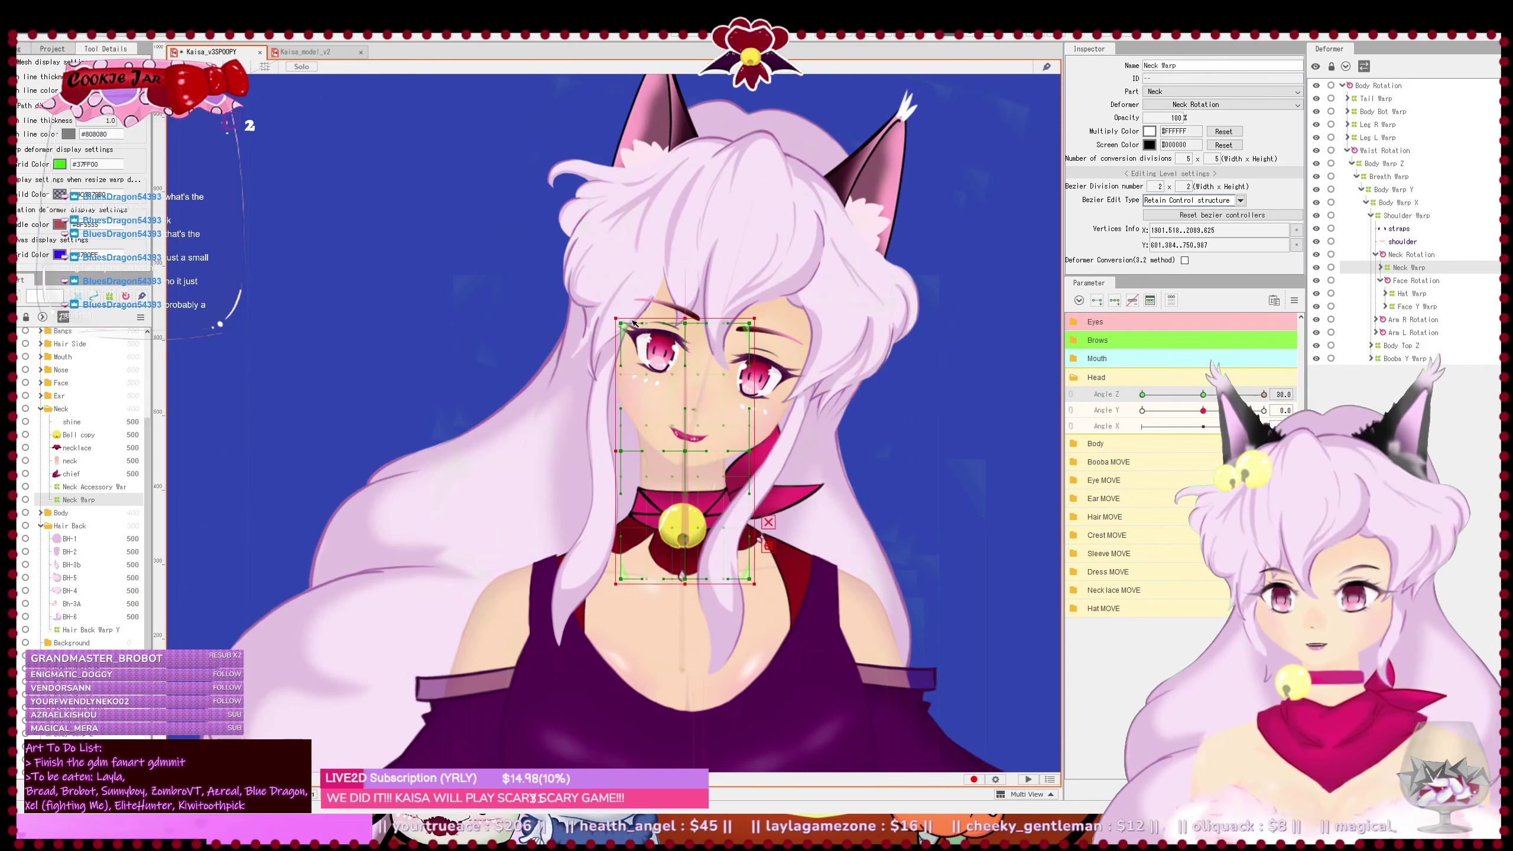
drag(612, 312, 766, 387)
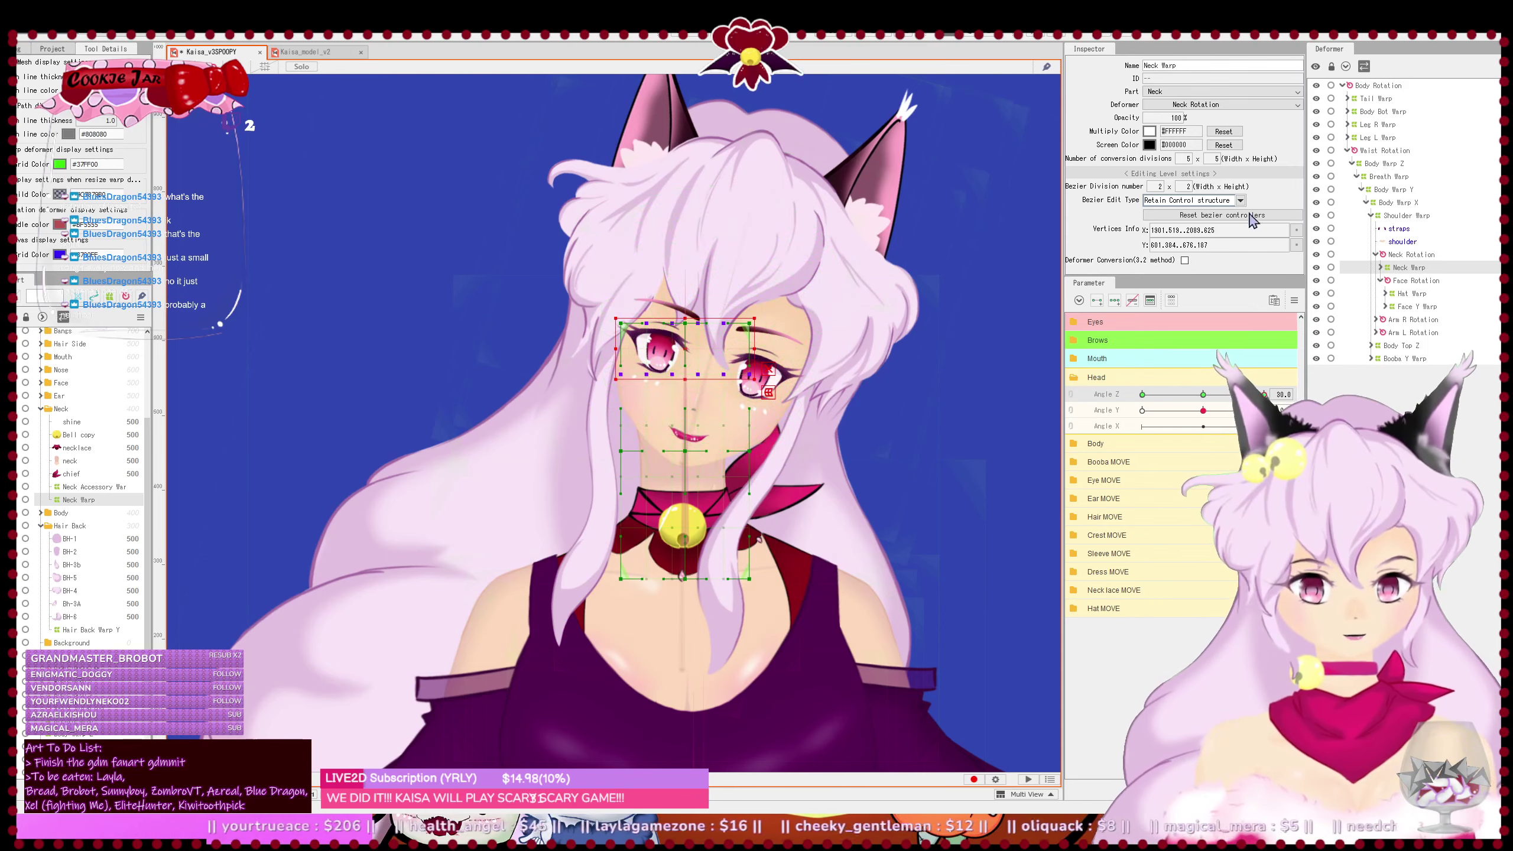
click(1203, 395)
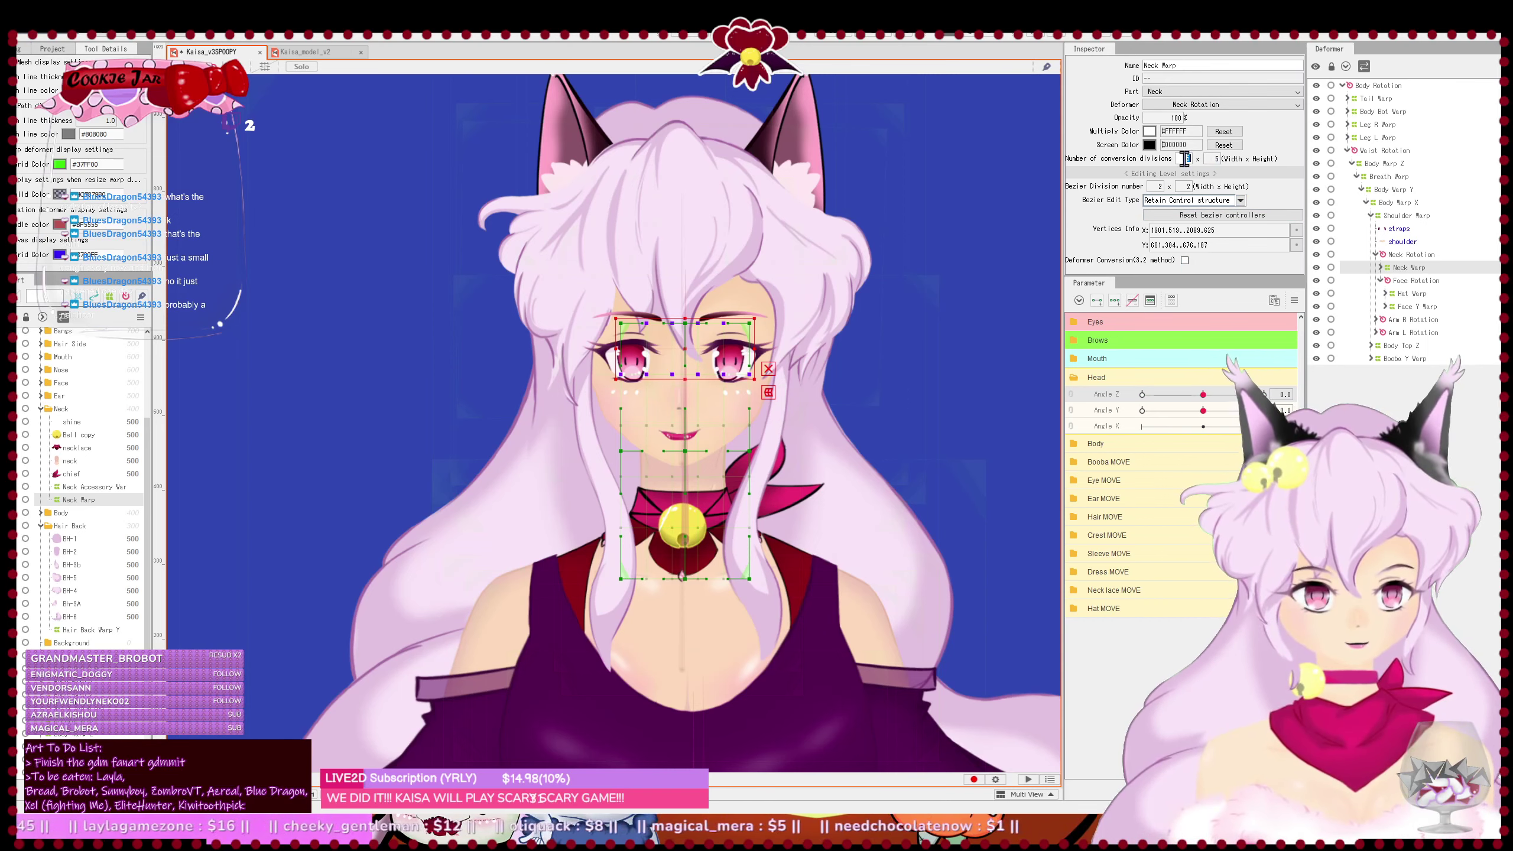
drag(1185, 159, 1224, 160)
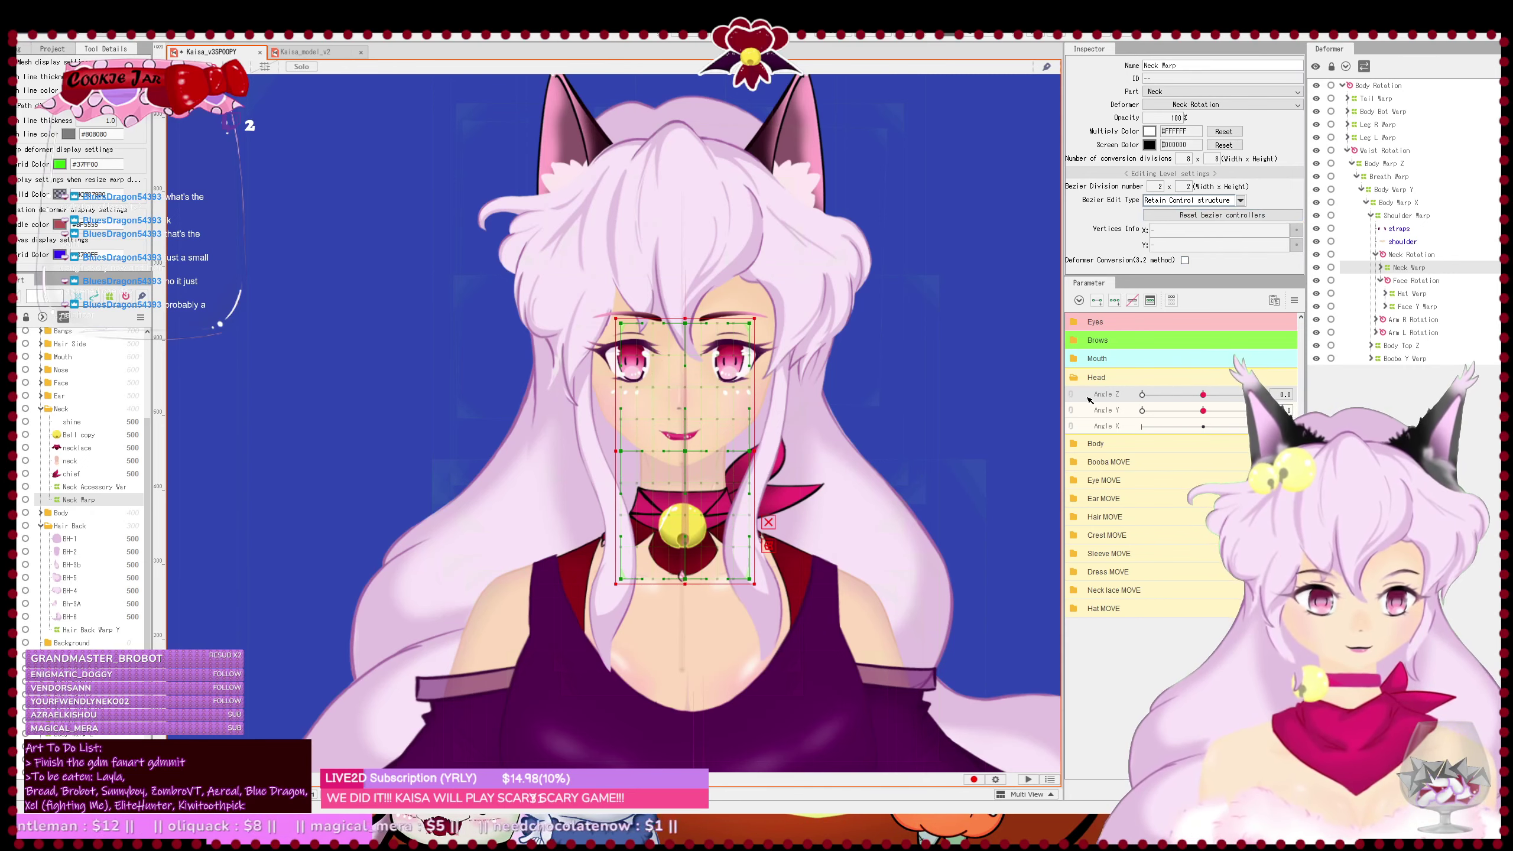
- Try rotating and nudging the upper rows of Neck Warp's finer grid toward the tilted head at Angle Z 30
drag(1204, 395, 1265, 395)
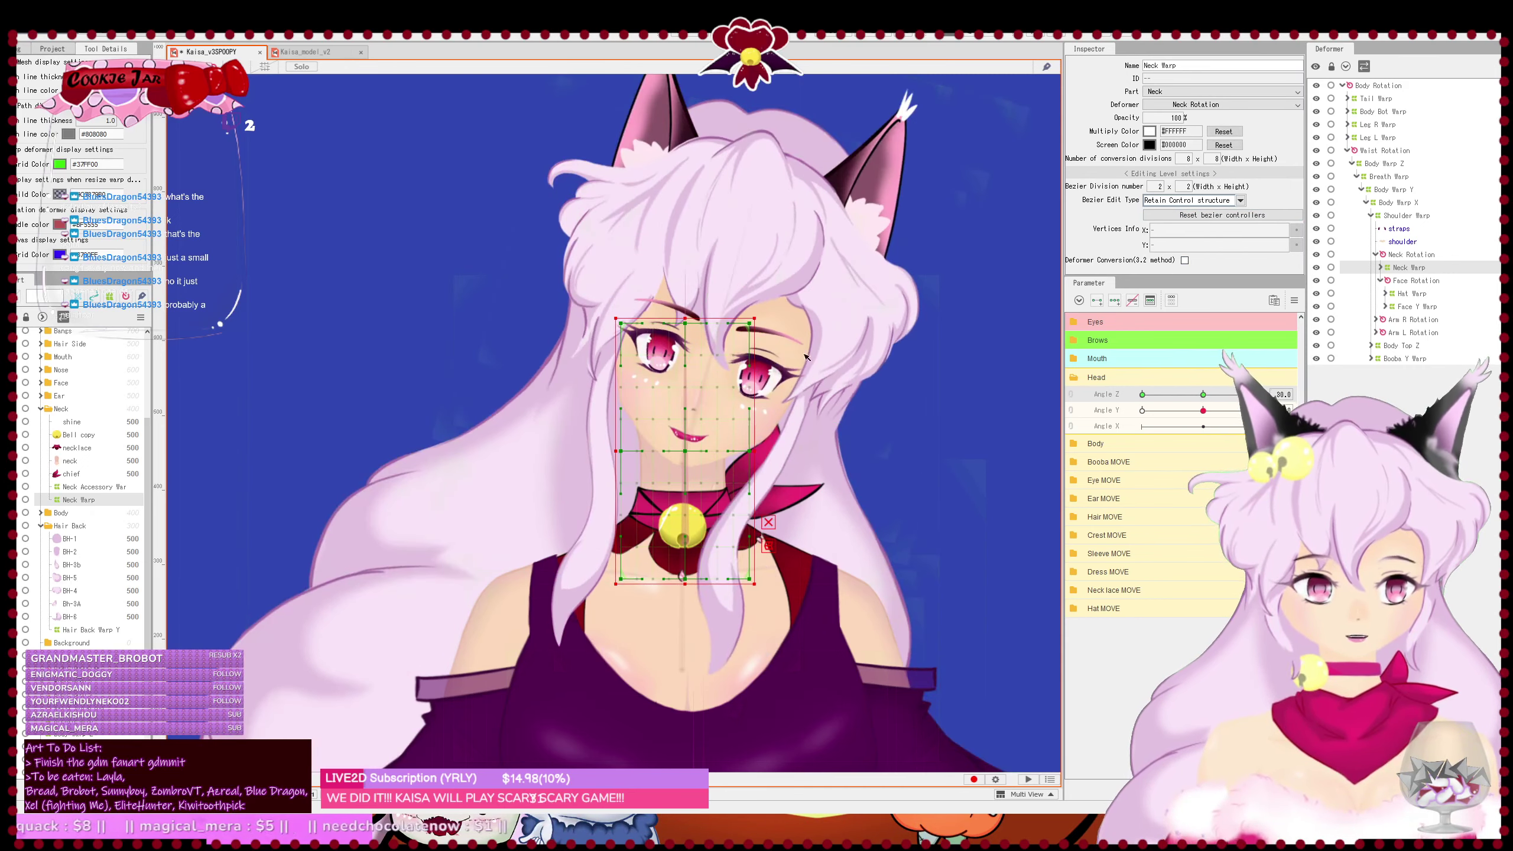
drag(603, 302, 769, 424)
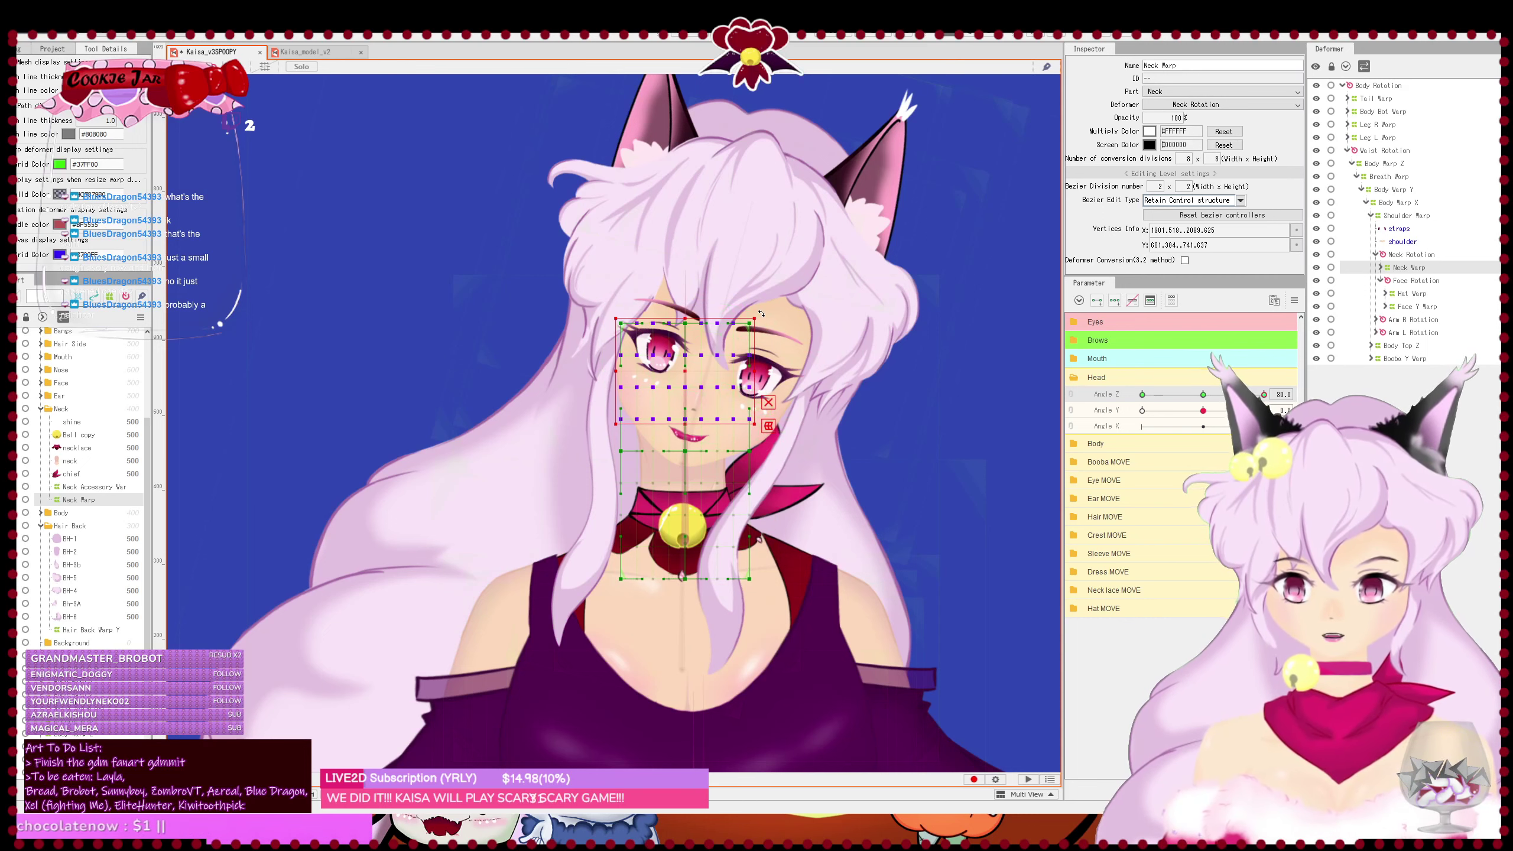
drag(768, 313, 773, 327)
key(Right)
key(Right)
key(Right)
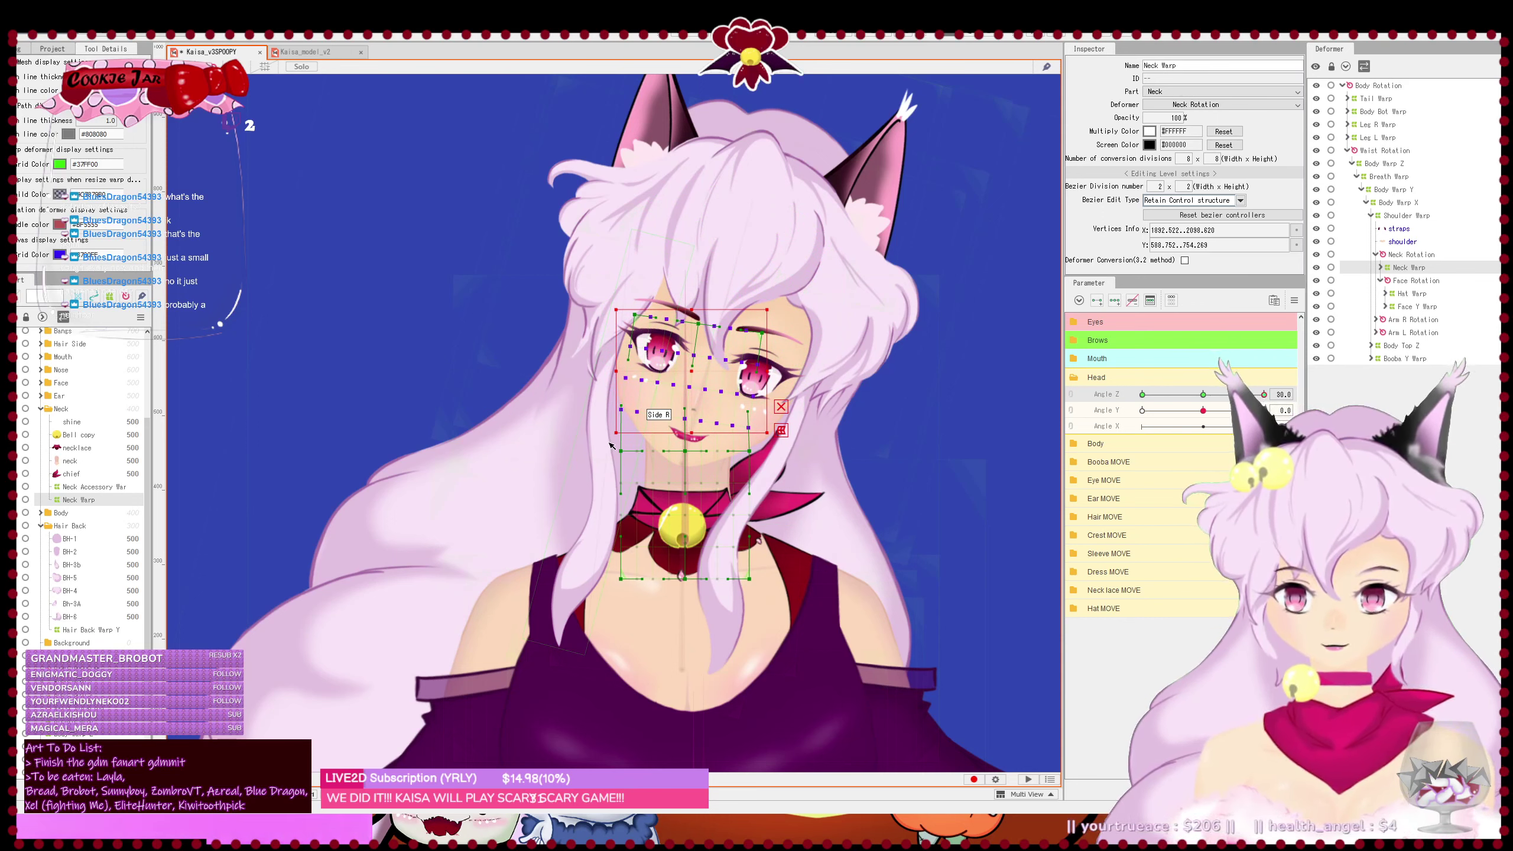
drag(623, 296, 779, 389)
click(774, 407)
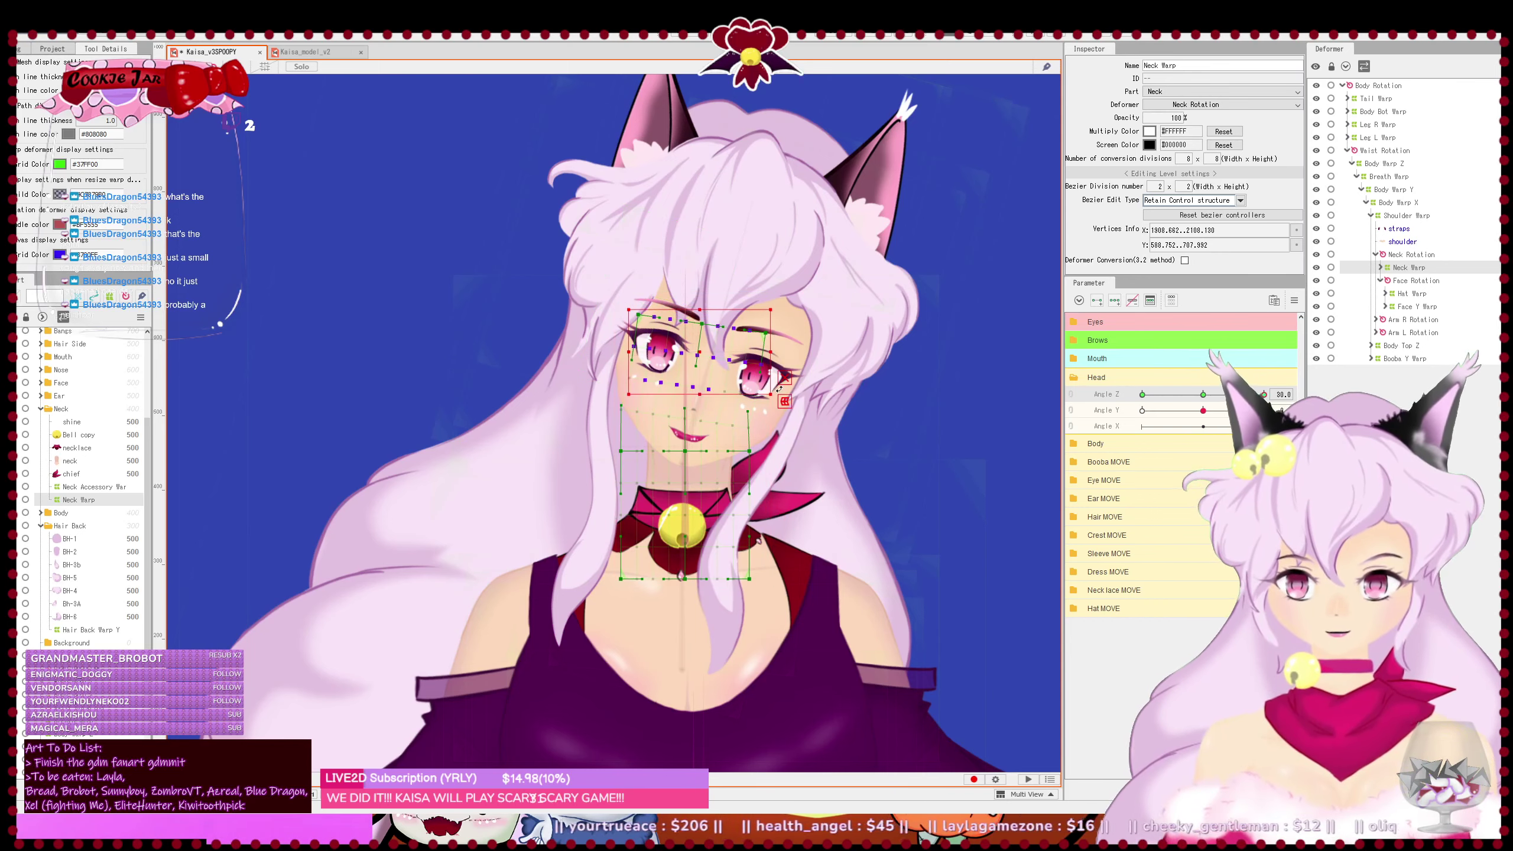
click(1203, 395)
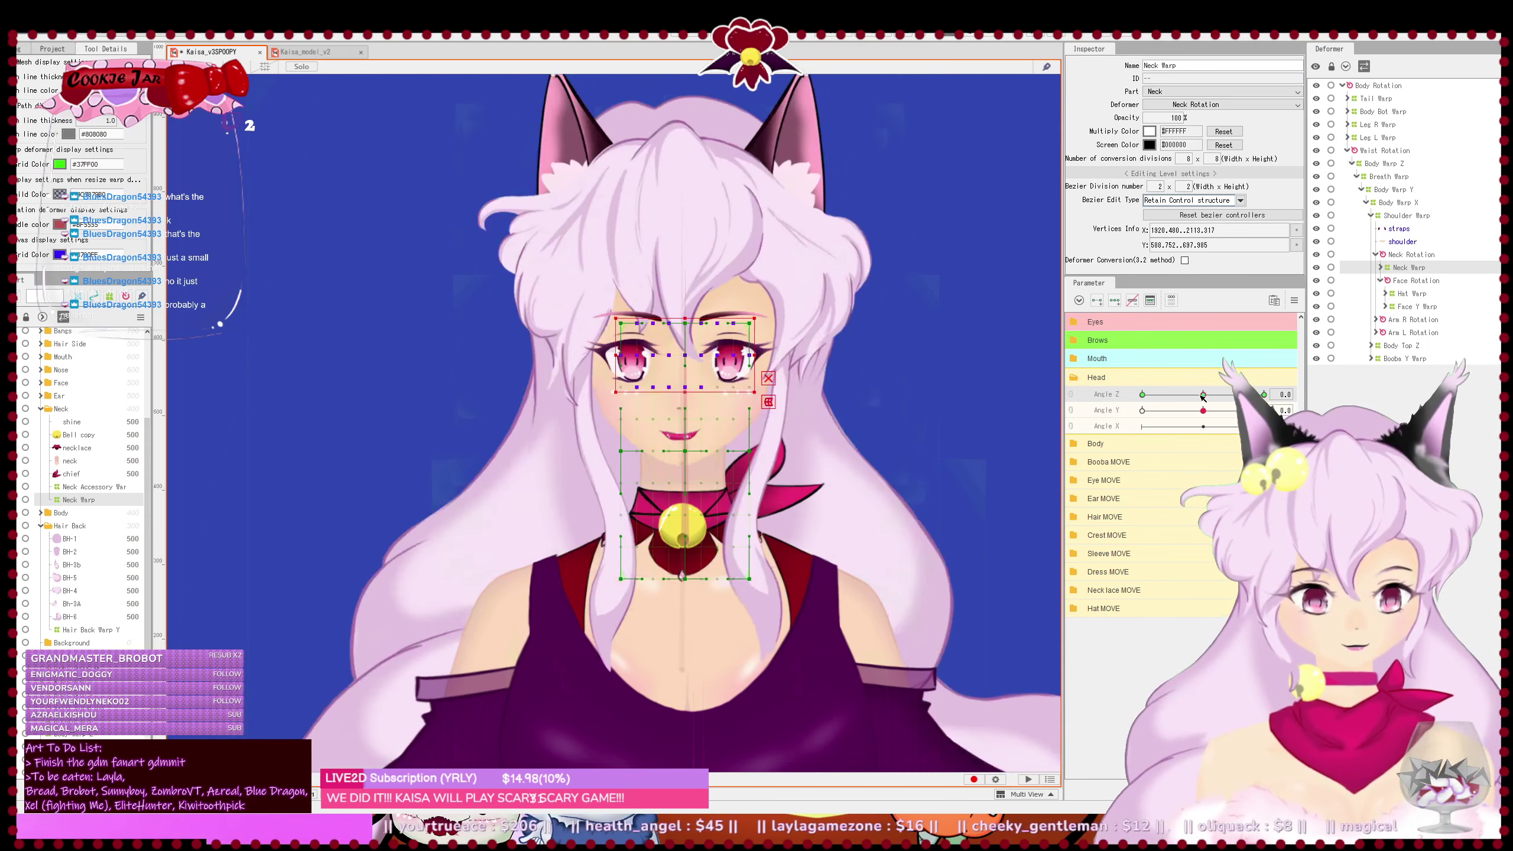
click(1132, 302)
- Try three fresh Angle Z keys on Neck Warp, rotating only its topmost rows of control points at Angle Z 30
click(1119, 303)
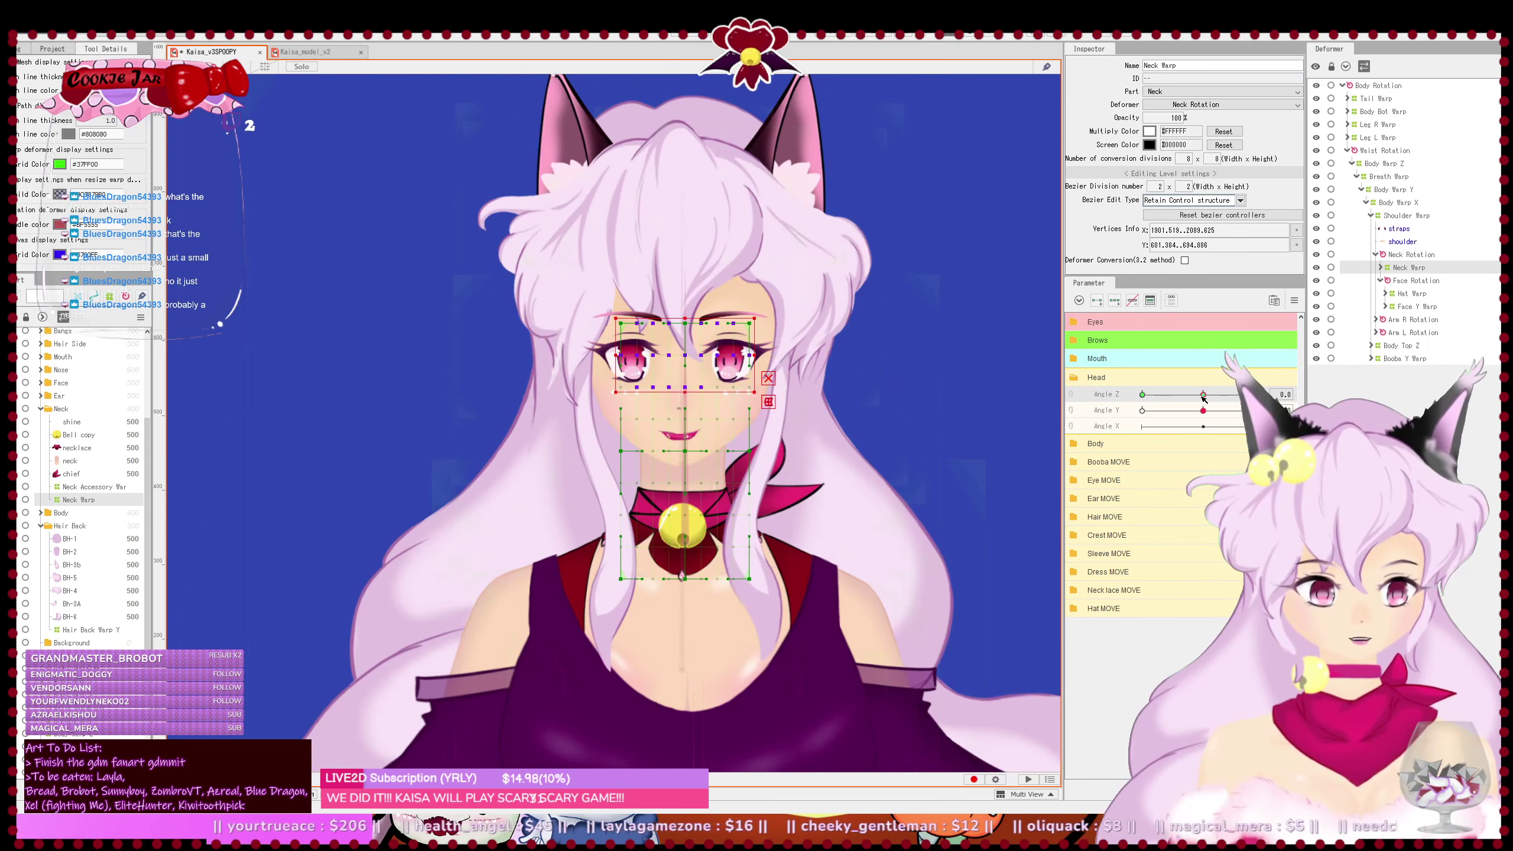
drag(1203, 395, 1265, 395)
drag(591, 300, 777, 380)
click(755, 290)
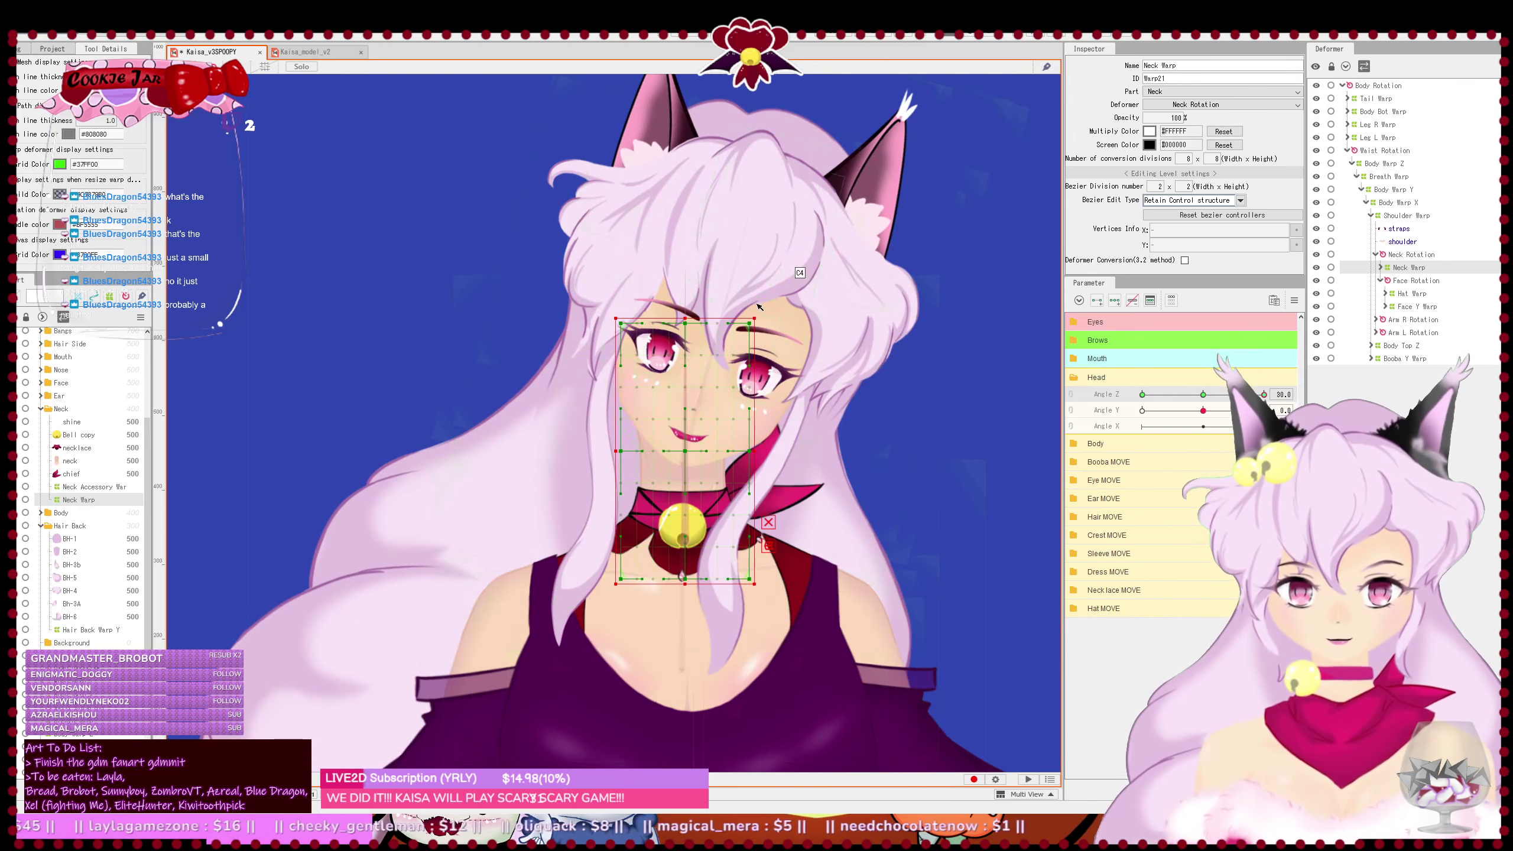
drag(611, 295, 772, 342)
scroll(772, 337, up, 2)
key(Right)
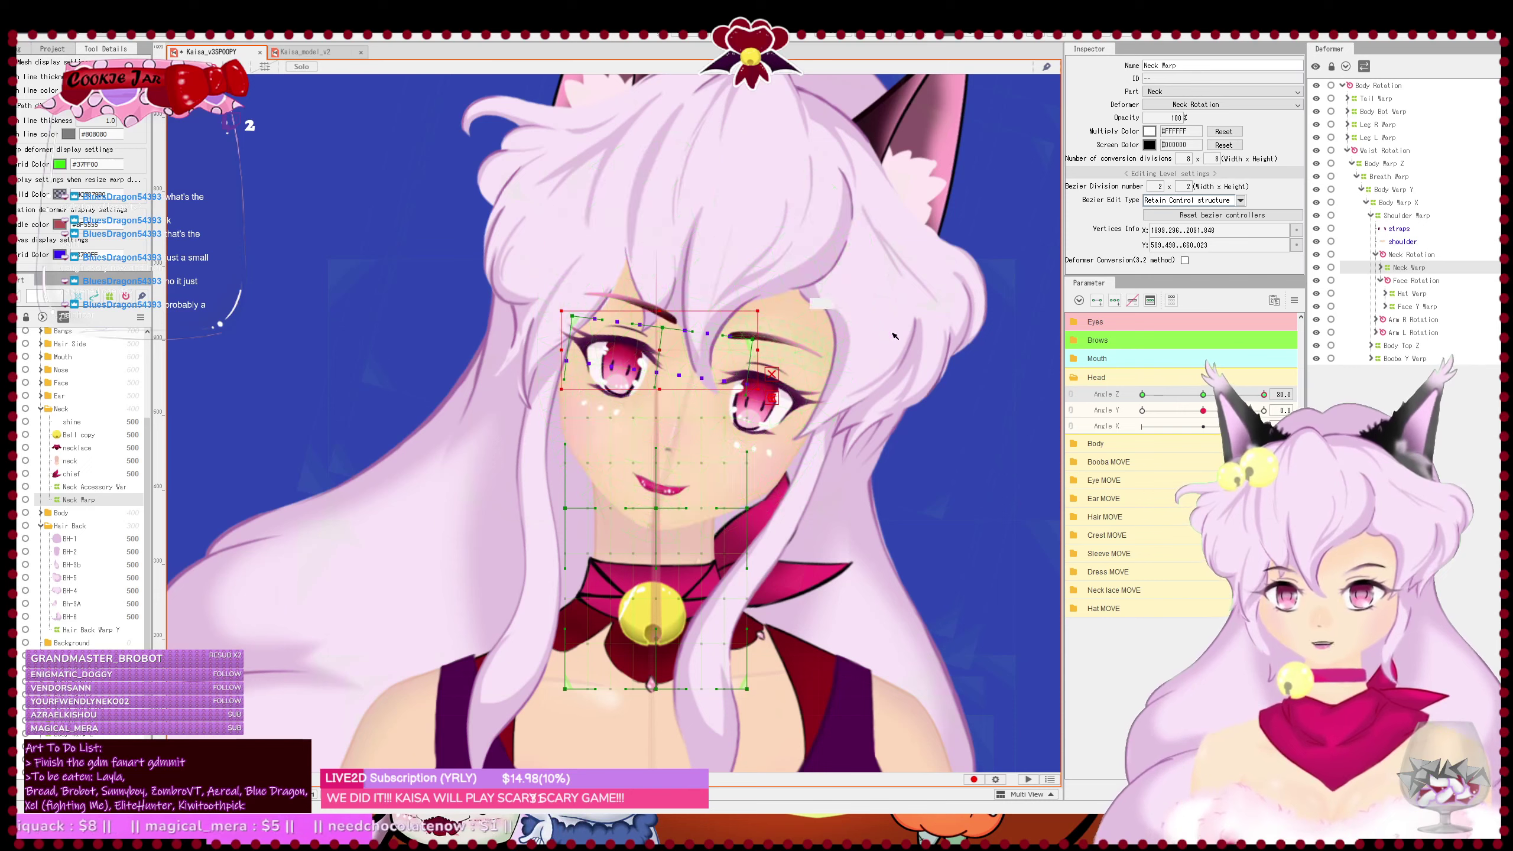
- Expand Neck Warp and Neck Accessory Warp, return Angle Z to 0, and delete the Angle Z keys from Neck Warp and Face Rotation
click(1380, 268)
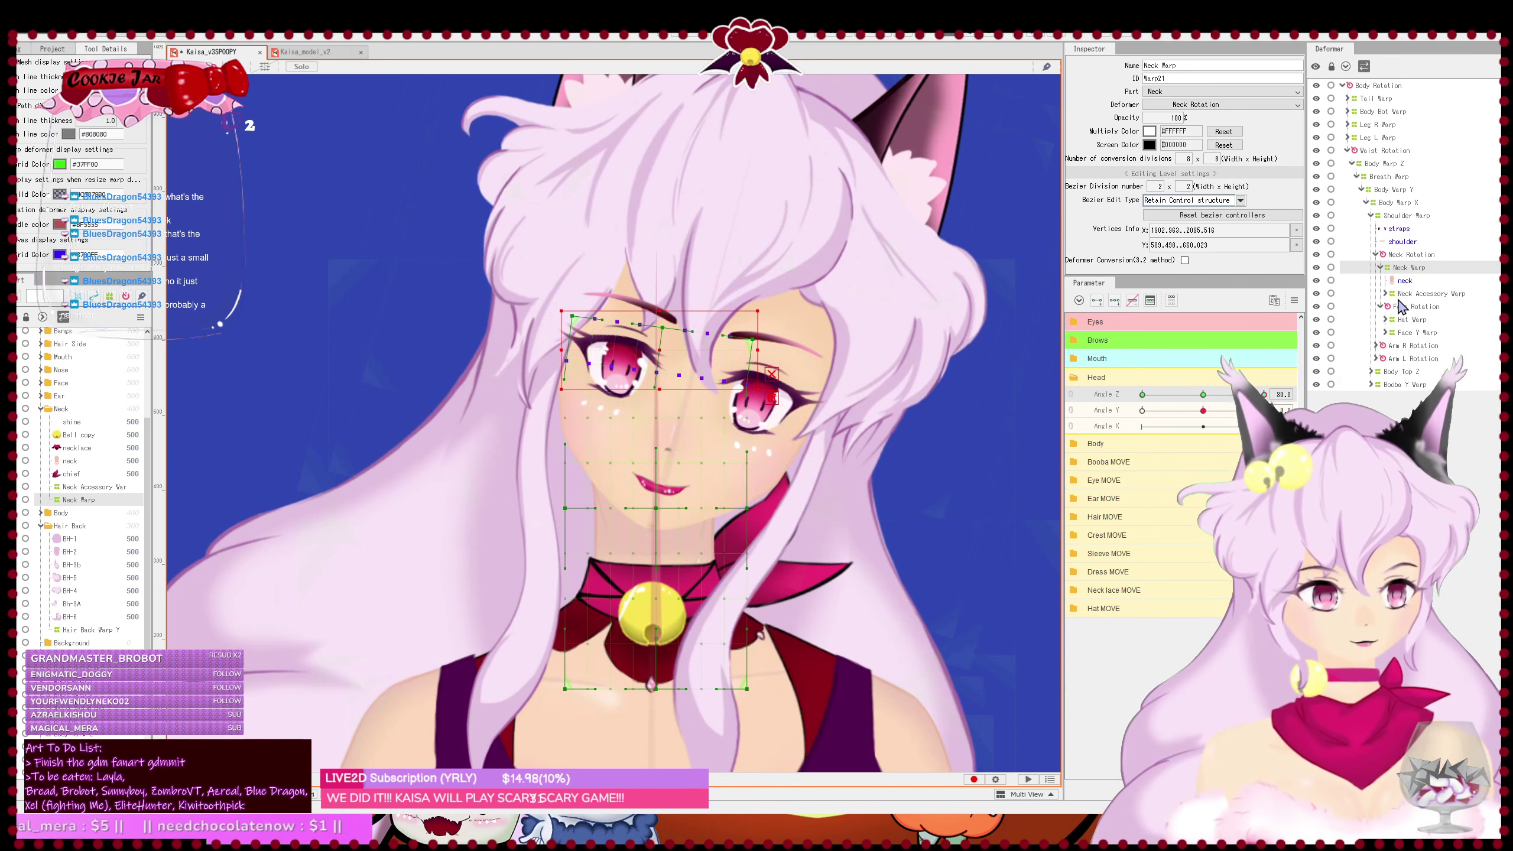
click(1387, 295)
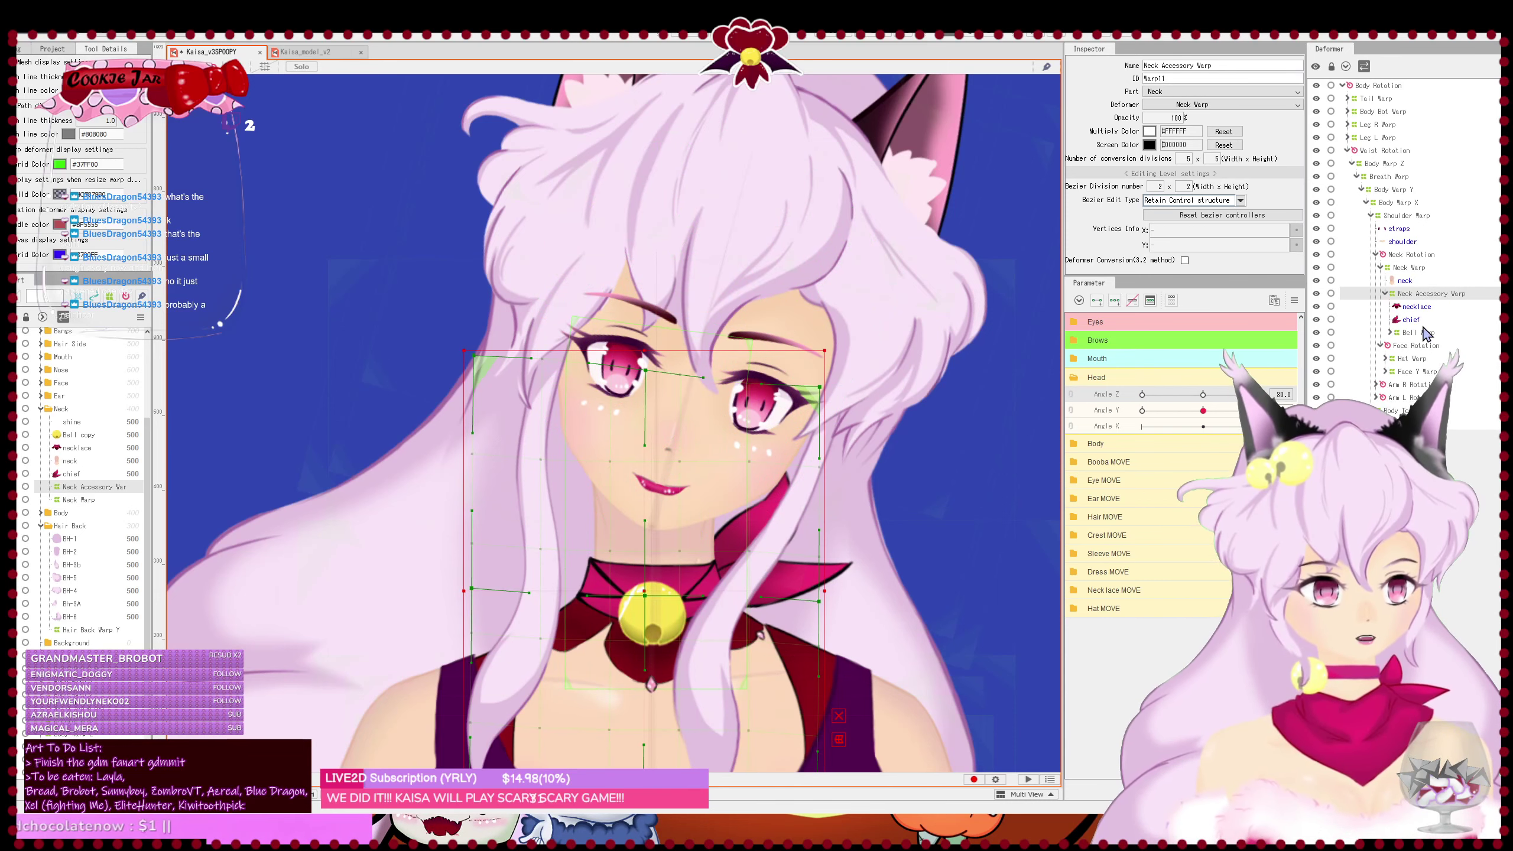
click(1203, 395)
click(1348, 394)
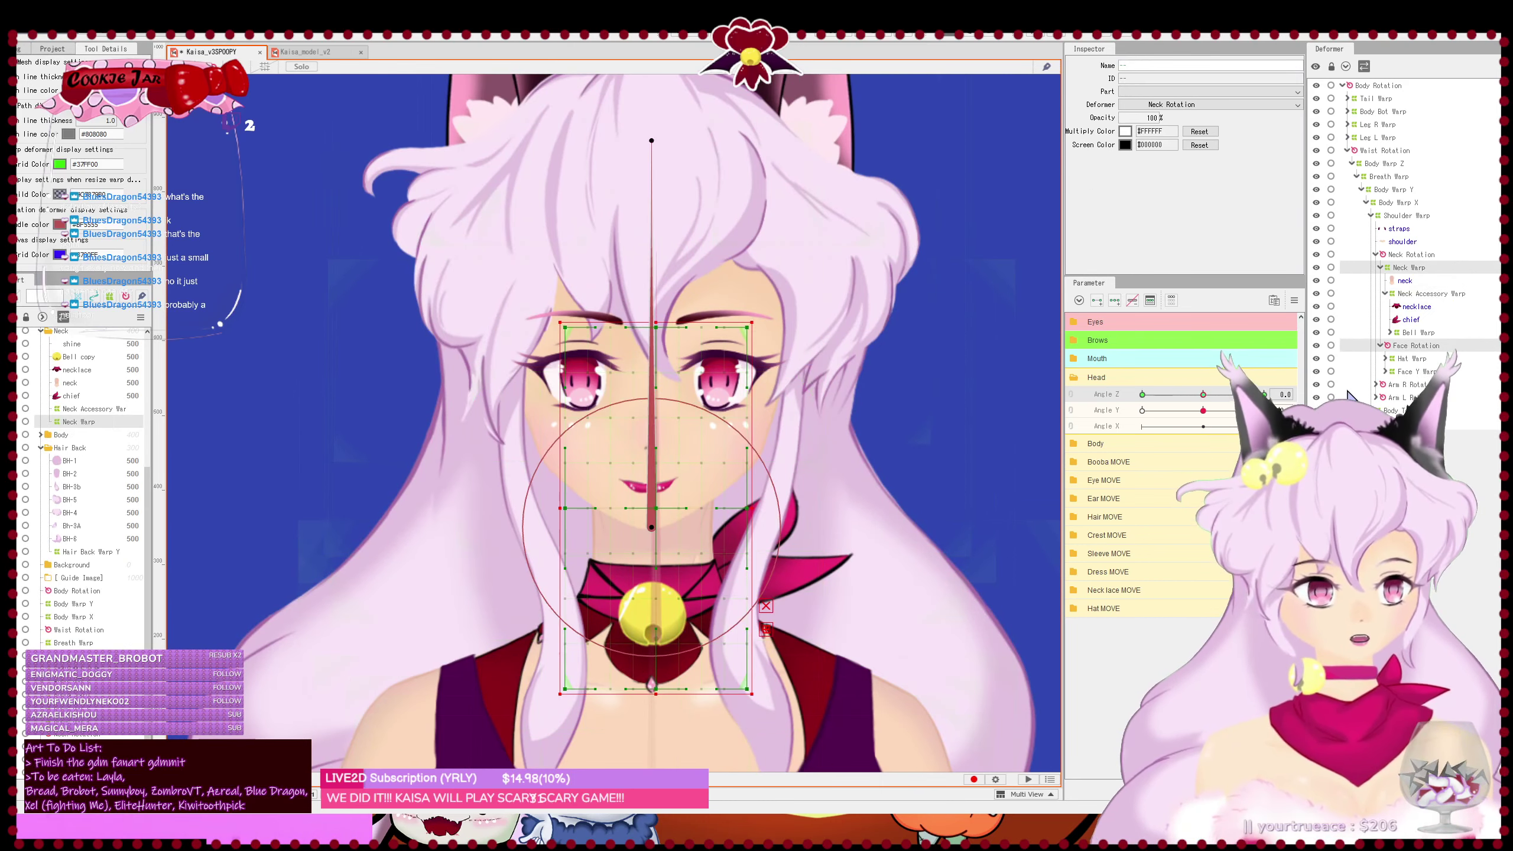
click(1132, 301)
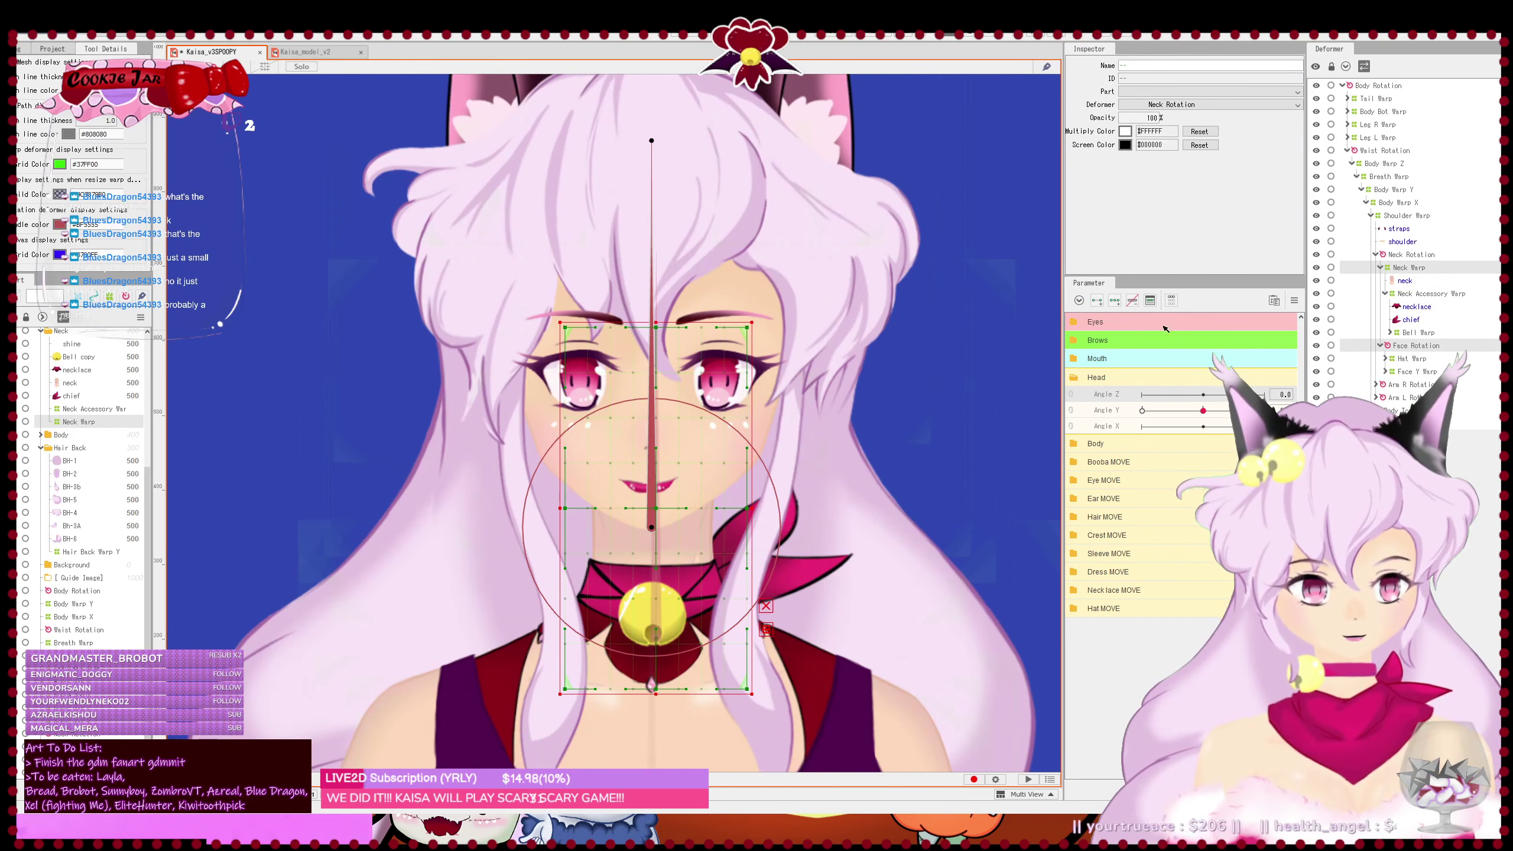
- Create an 8 x 8 warp deformer named Neck warp around the neck mesh inside Neck Warp, and give it three Angle Z keys
click(1410, 280)
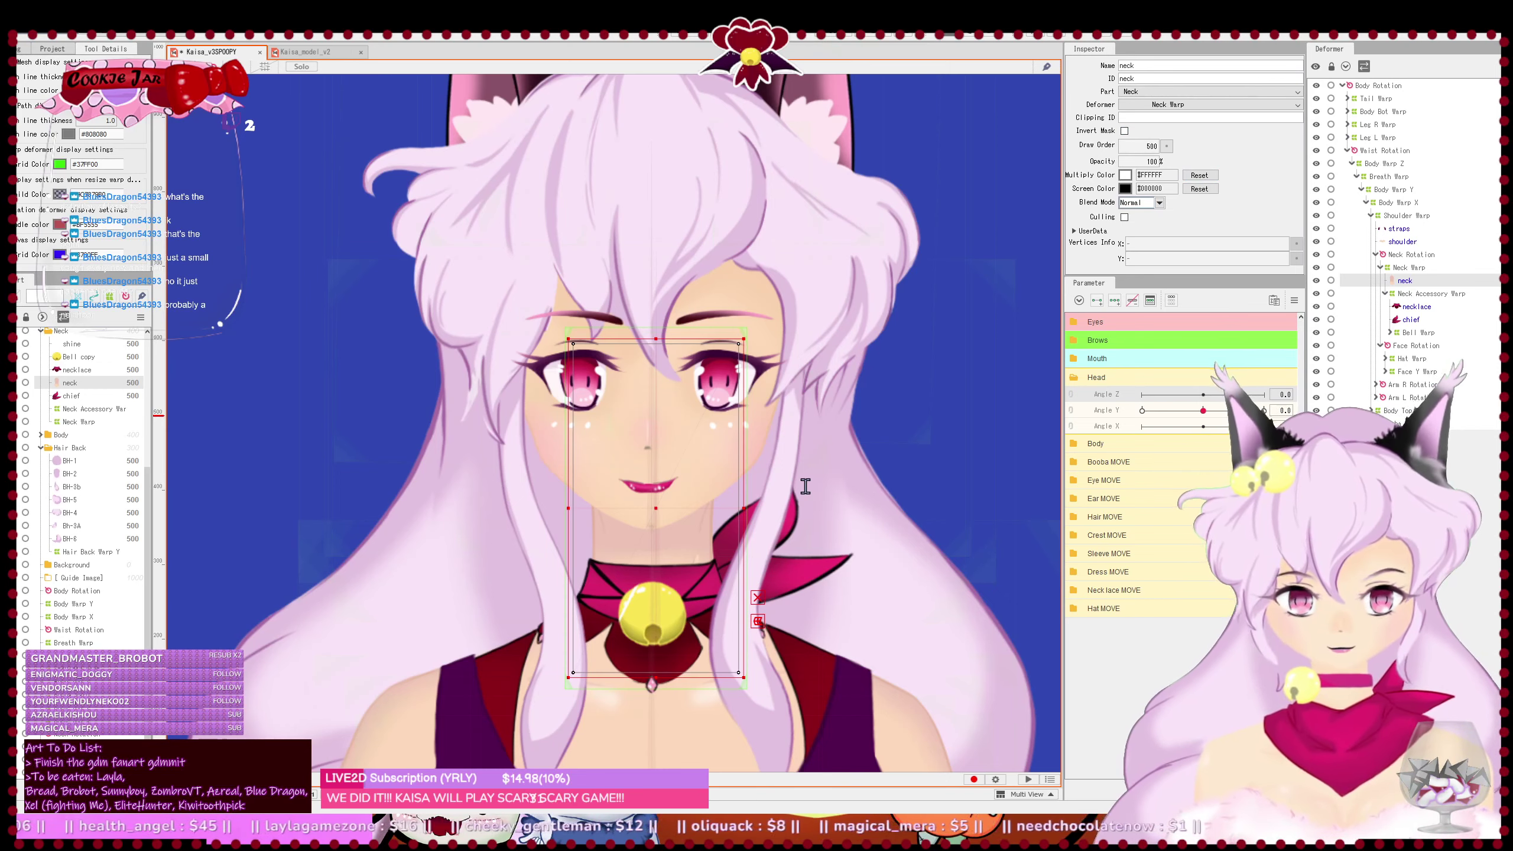
click(758, 621)
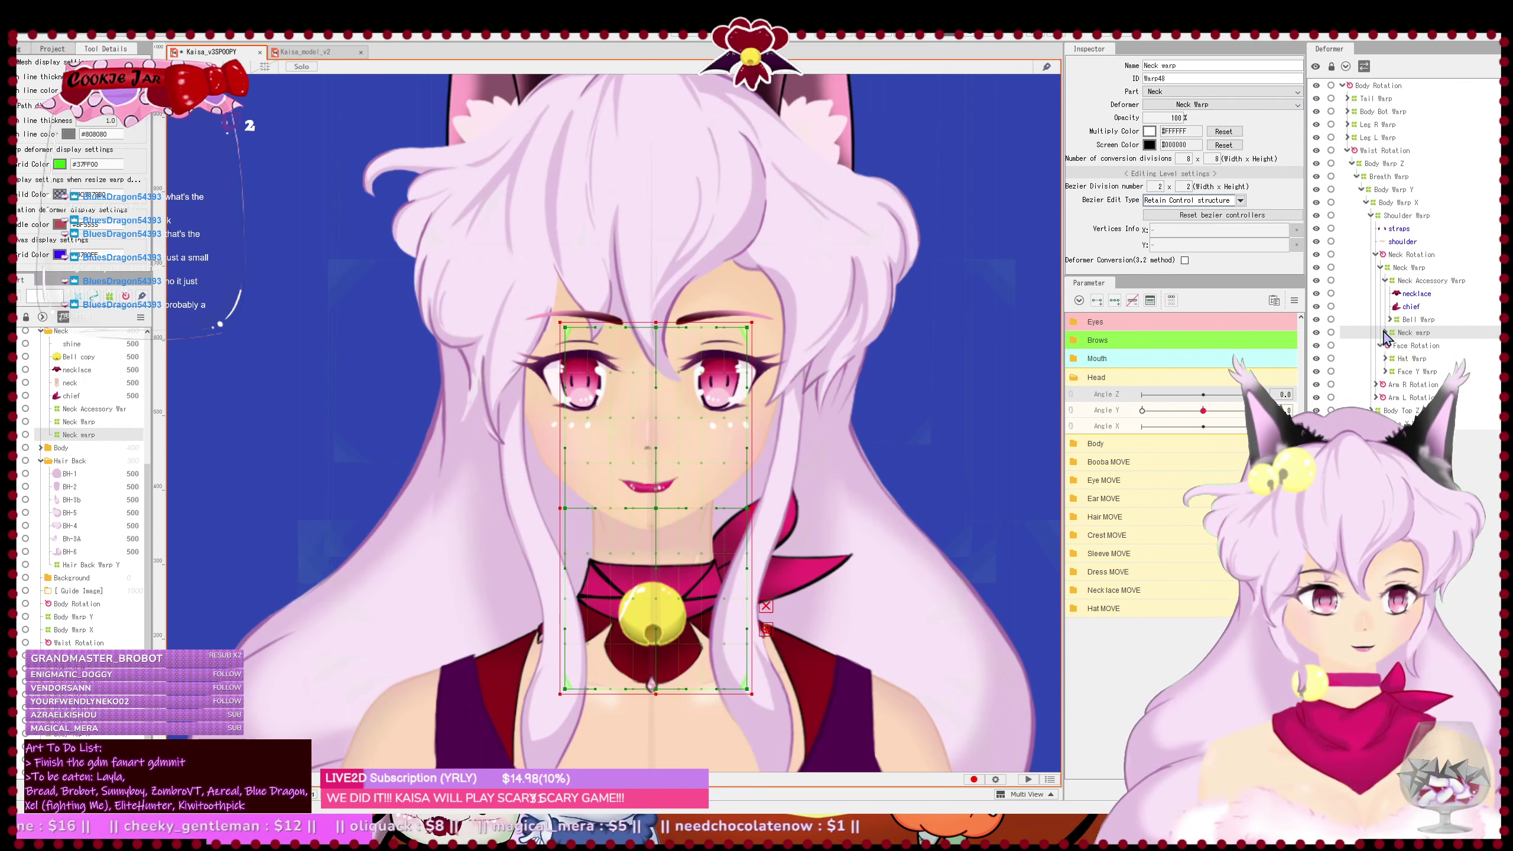
click(1385, 281)
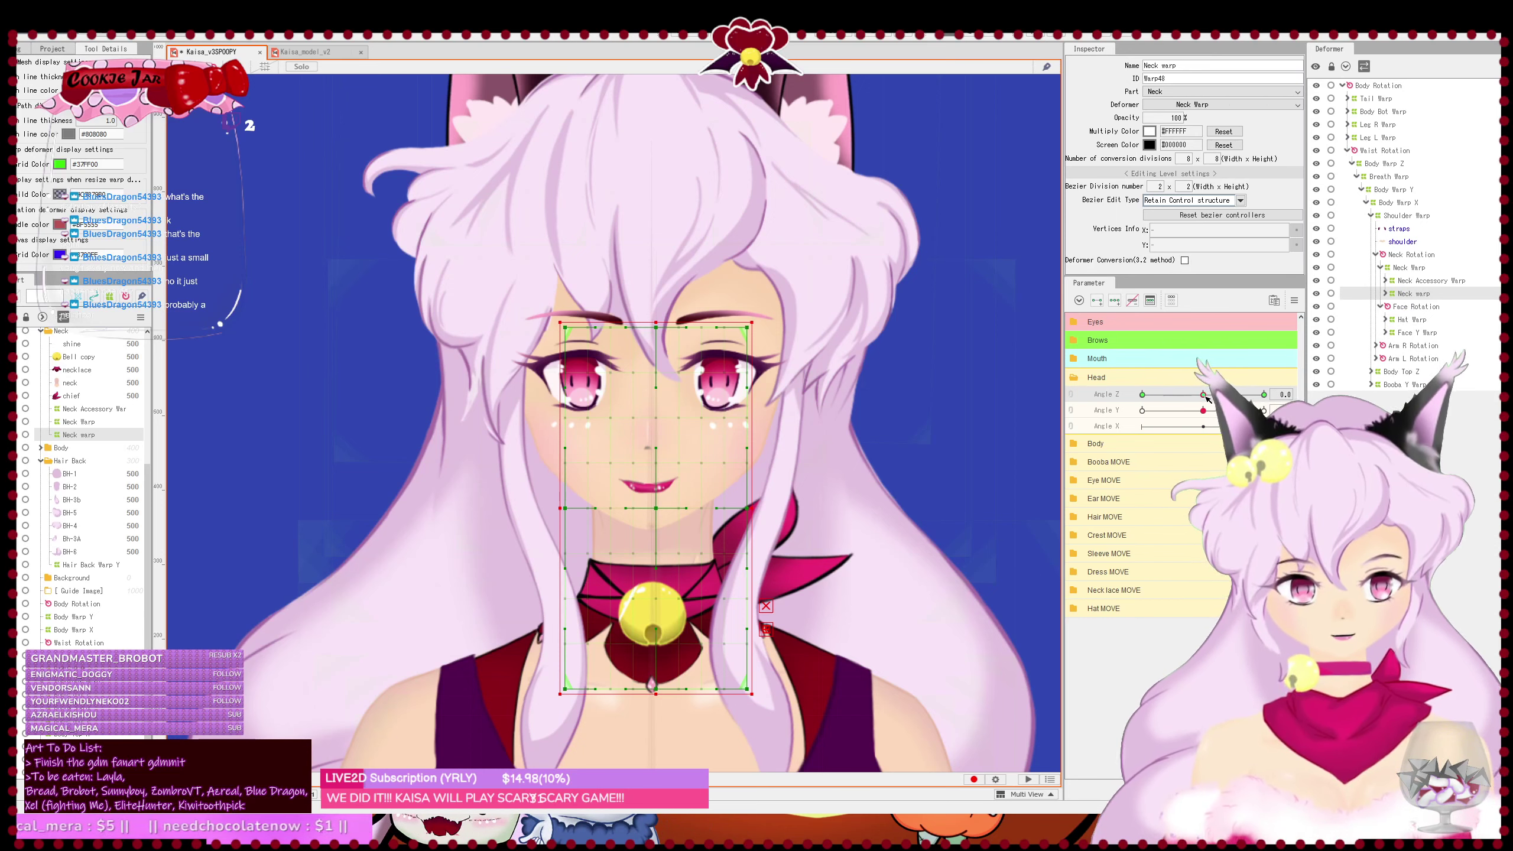
drag(1205, 396, 1105, 403)
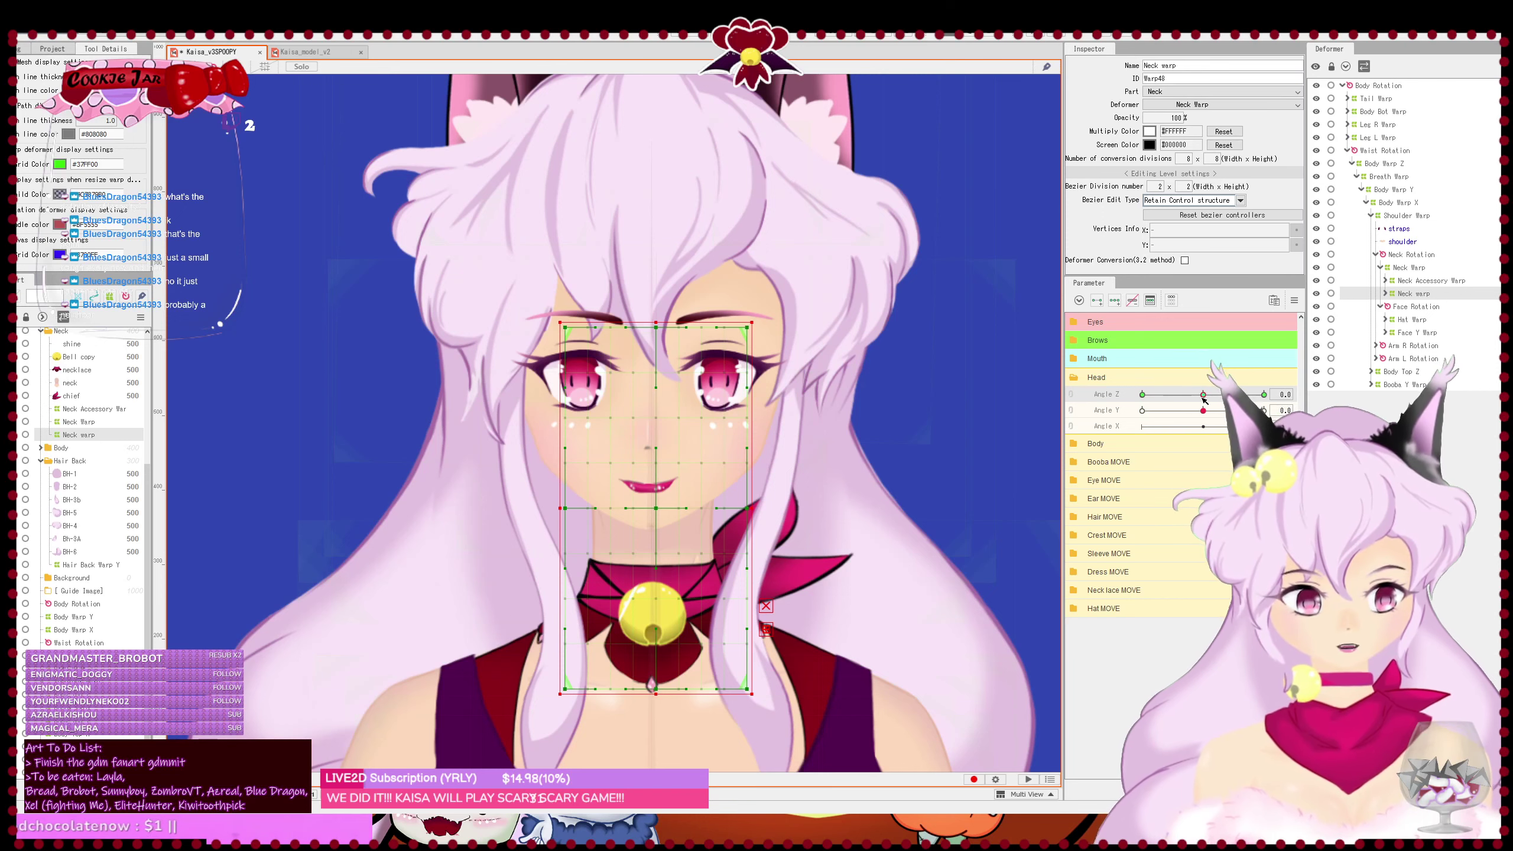
- Try three Angle Z keys on Neck Rotation, rotating it 12 degrees at Angle Z 30
click(1413, 256)
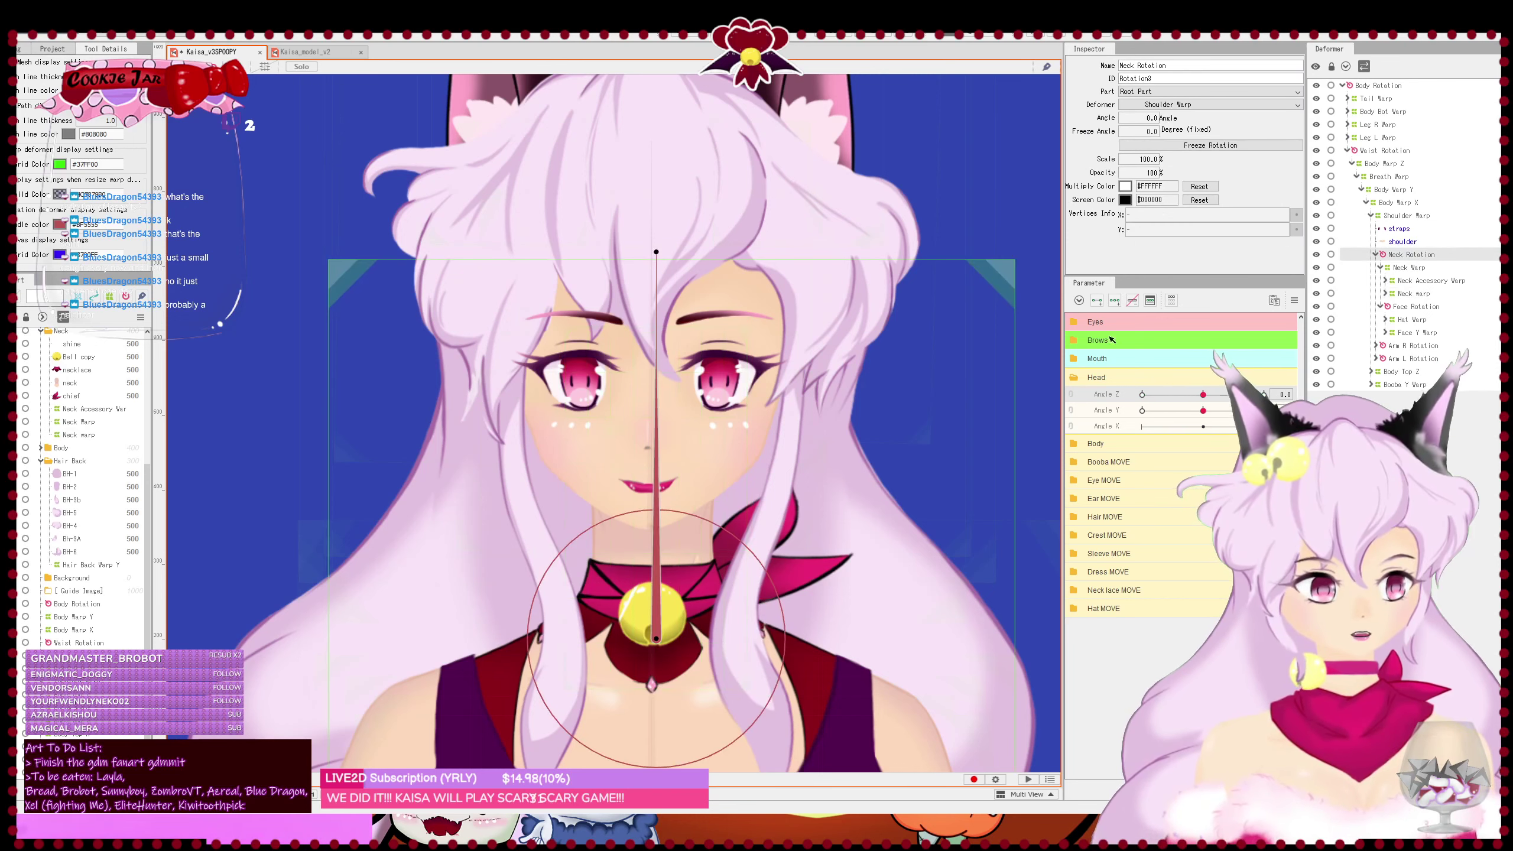
click(1115, 301)
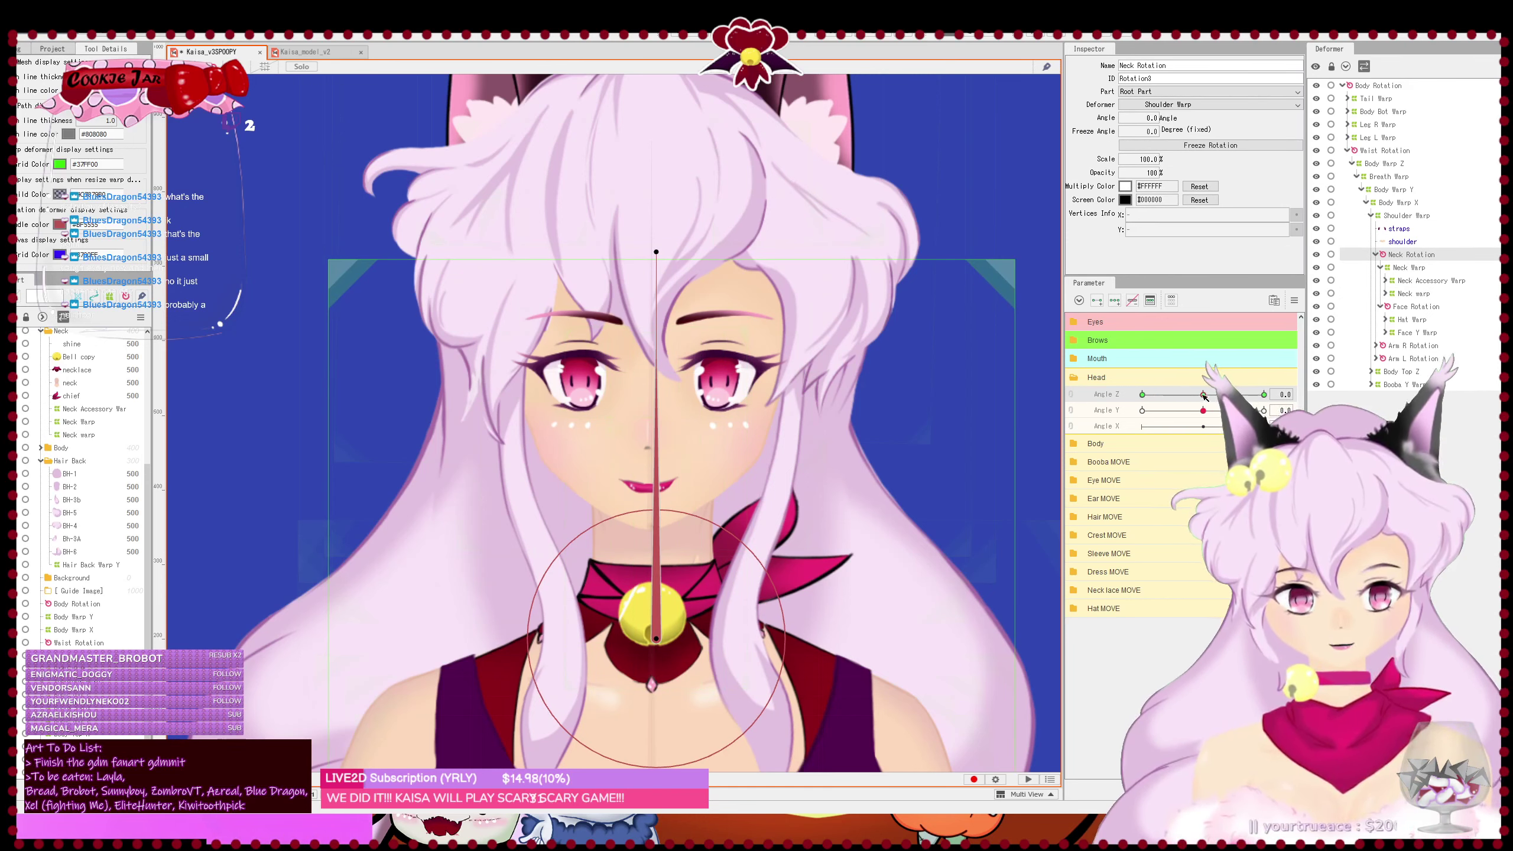
drag(1203, 395, 1275, 396)
drag(659, 239, 696, 289)
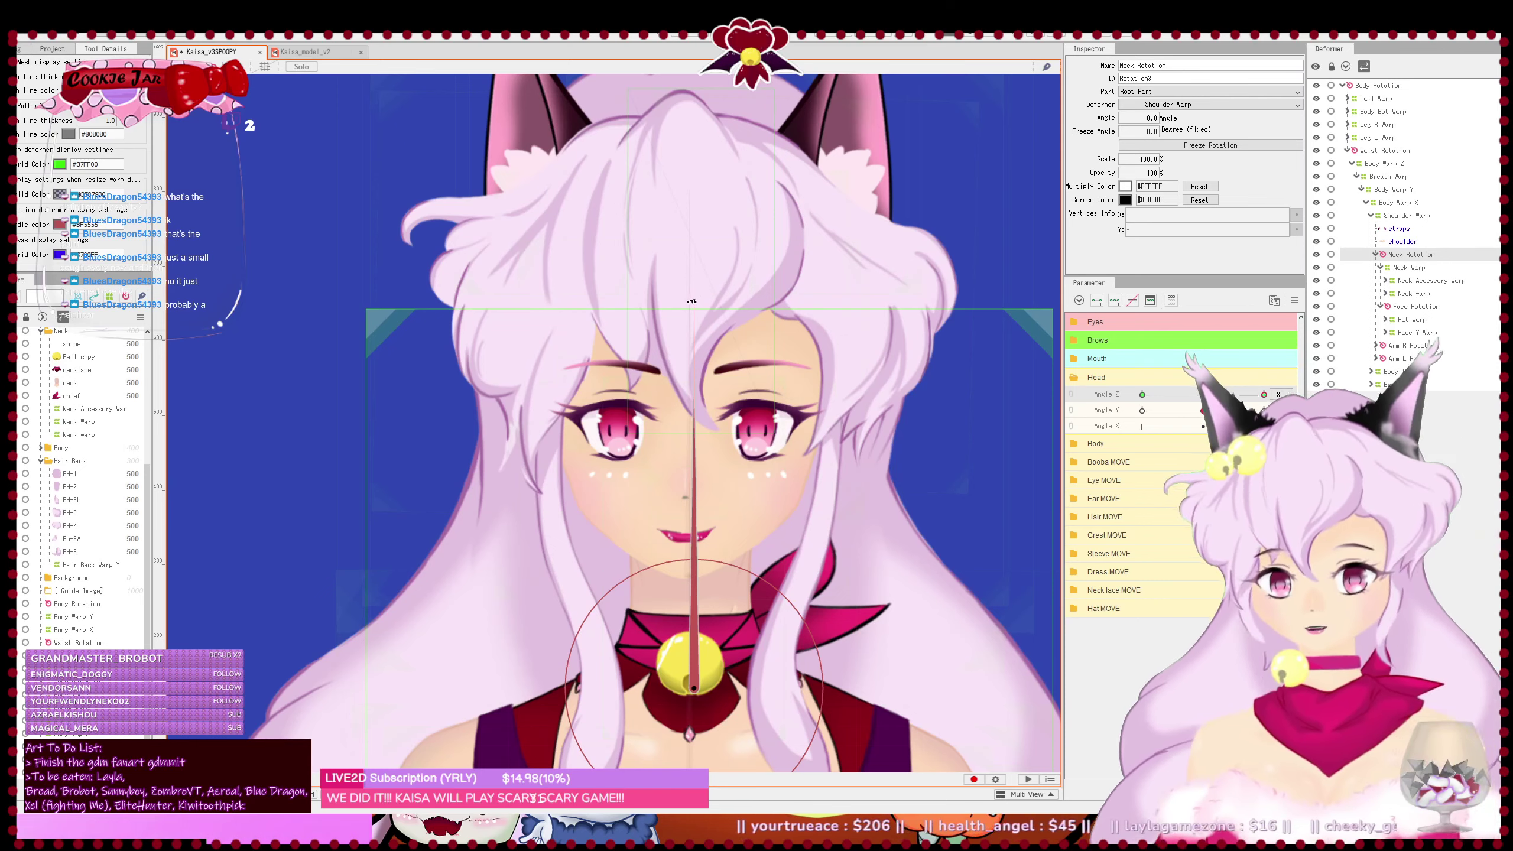
drag(692, 301, 780, 311)
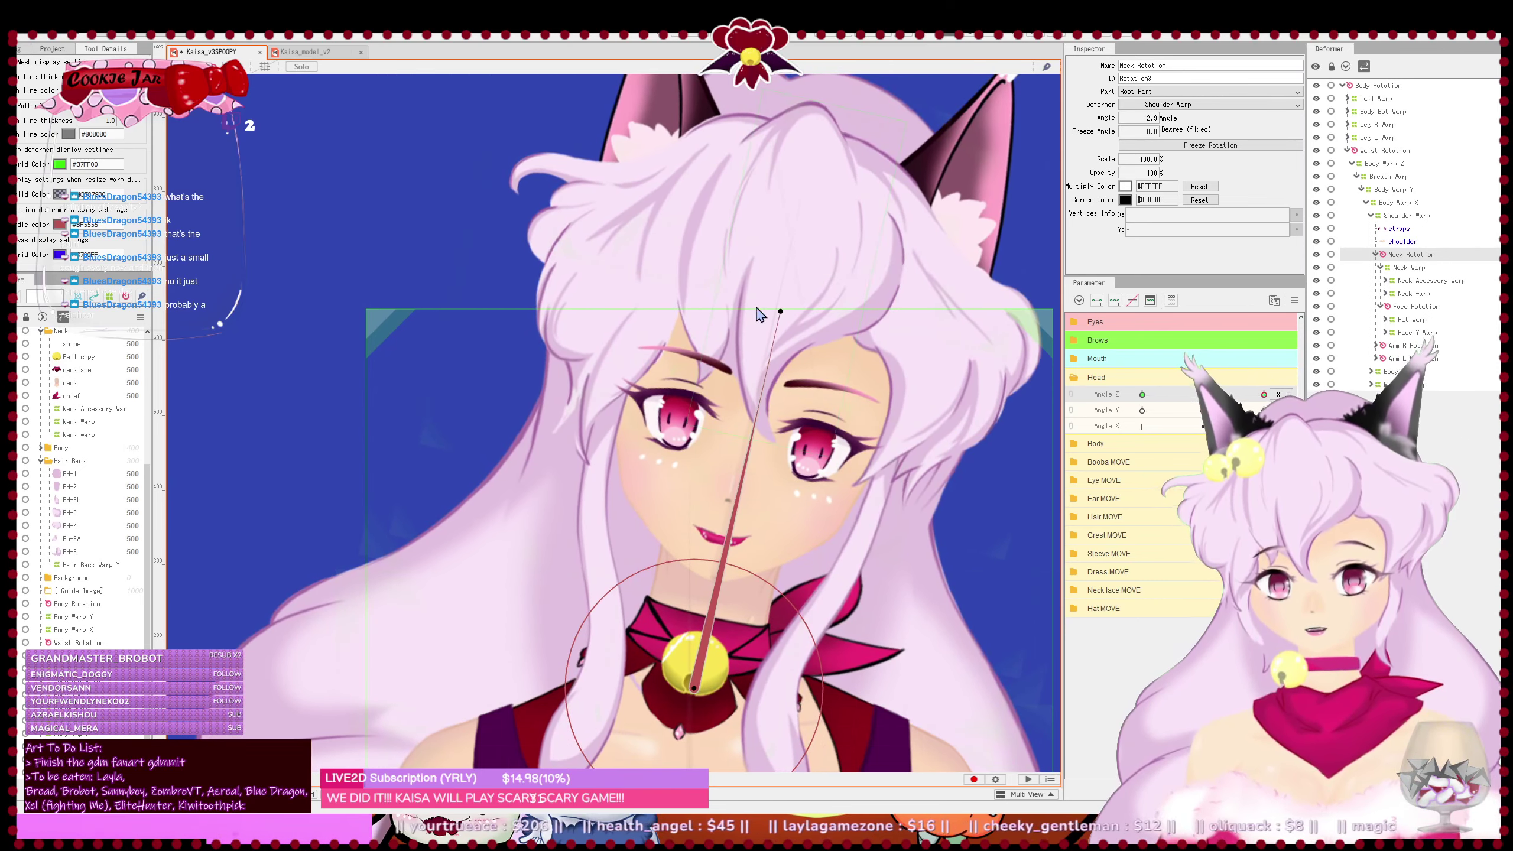
key(ctrl+z)
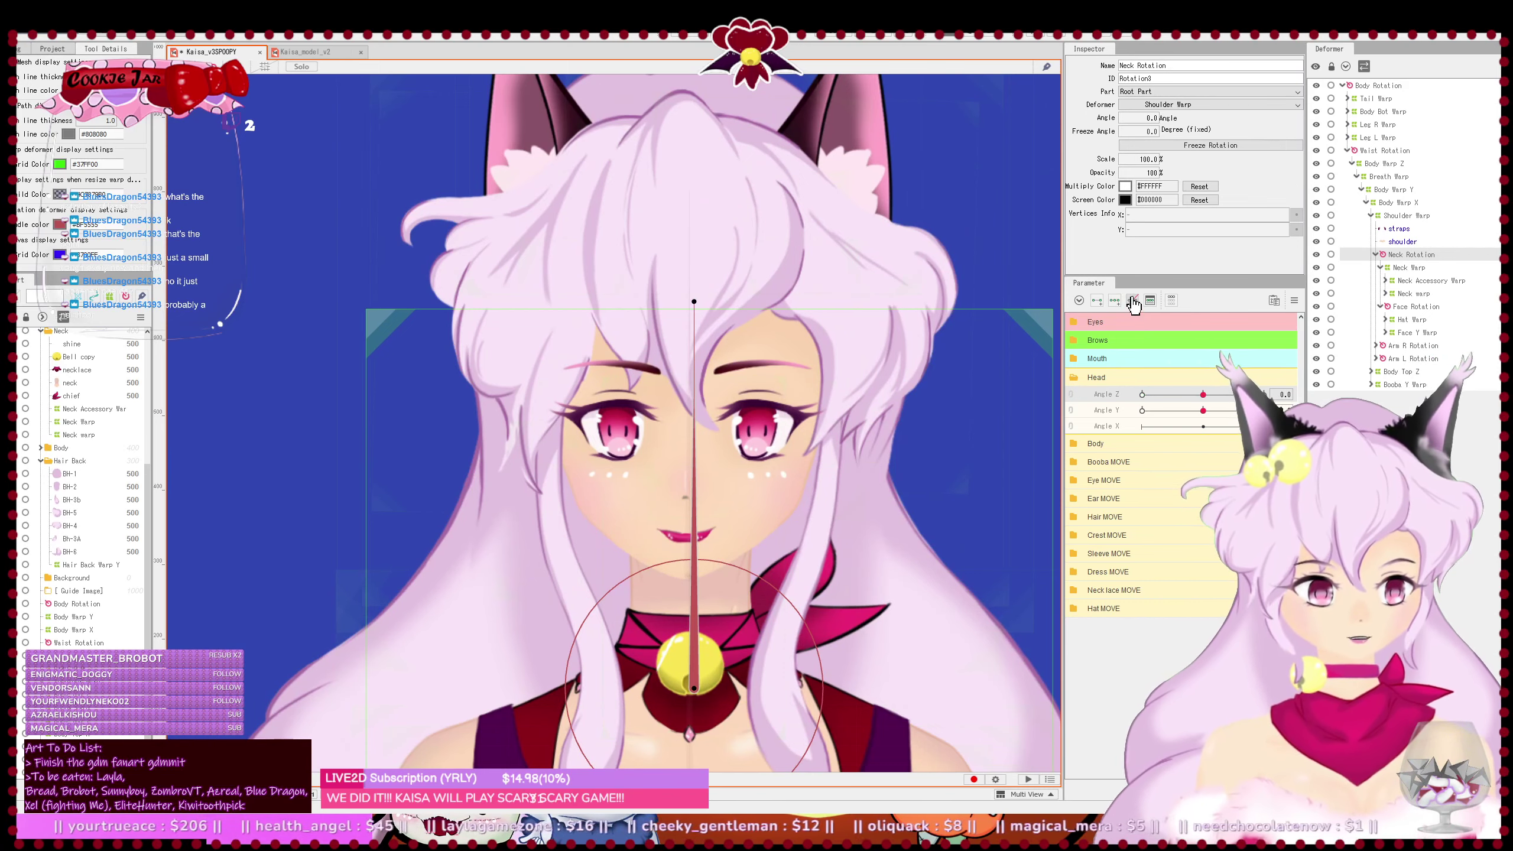
- Add three Angle Z keys to Face Rotation, rotating it to -13 degrees at Angle Z -30 and 13 degrees at Angle Z 30
click(1415, 306)
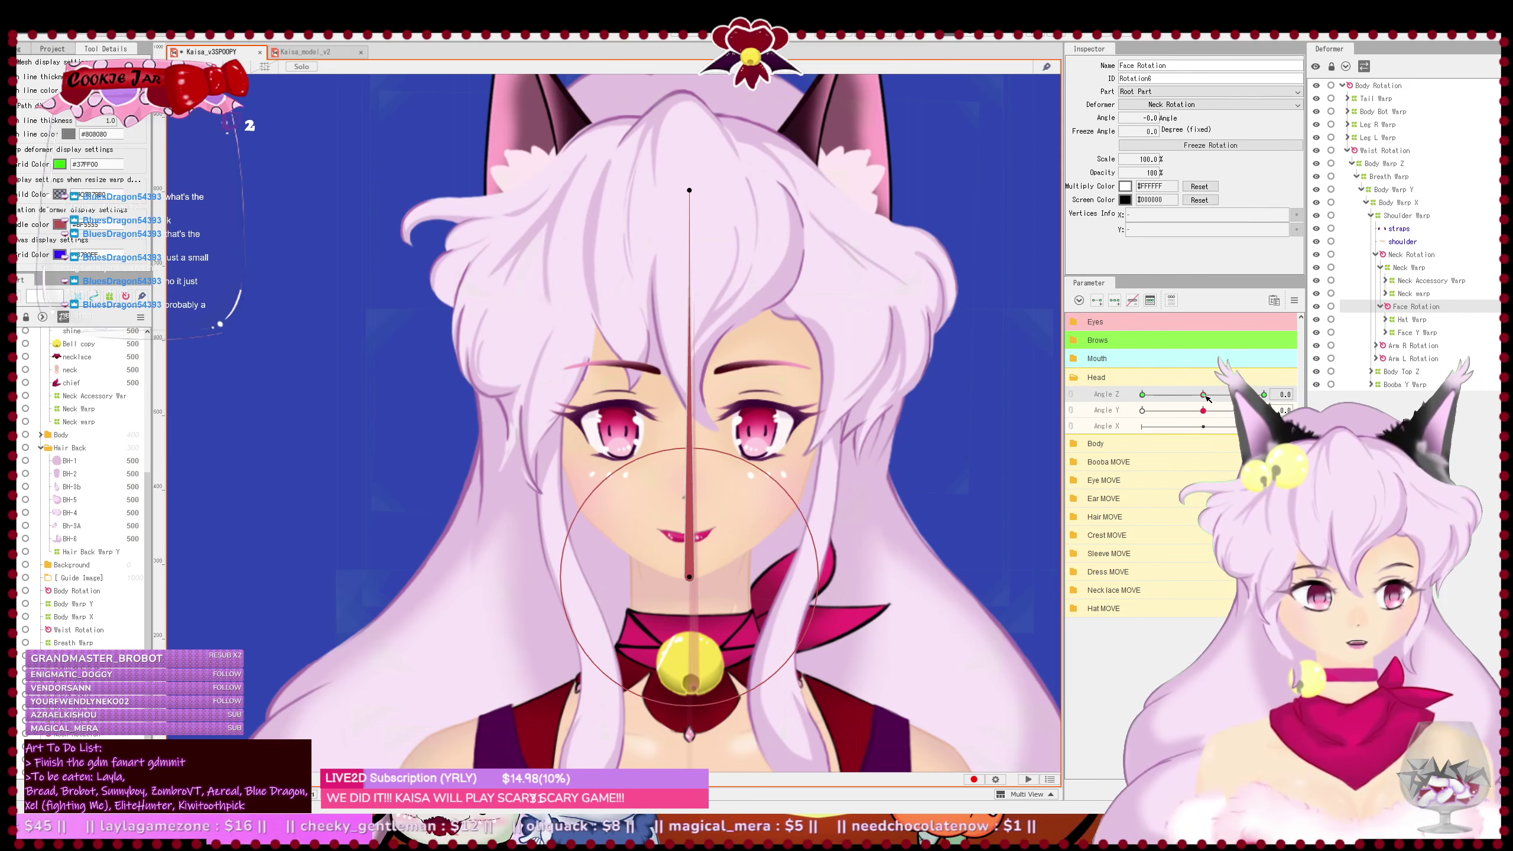
drag(689, 188, 605, 218)
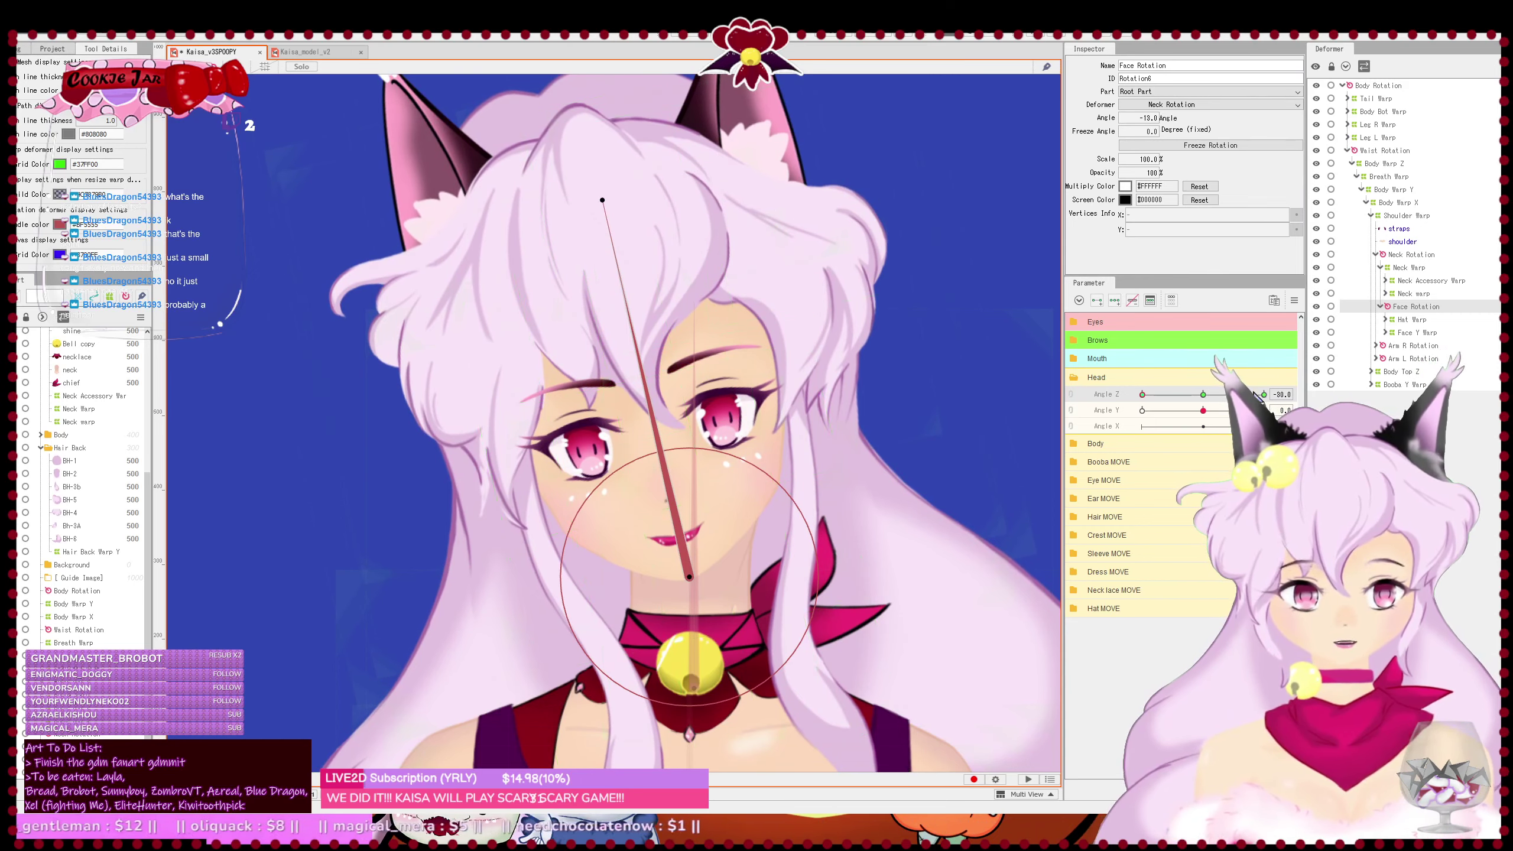
mouse_move(1259, 398)
mouse_down()
mouse_move(1102, 395)
mouse_move(1264, 395)
mouse_up()
- At Angle Z 30, rotate Neck warp's top two, three and four rows of control points progressively toward the tilted head
click(1427, 296)
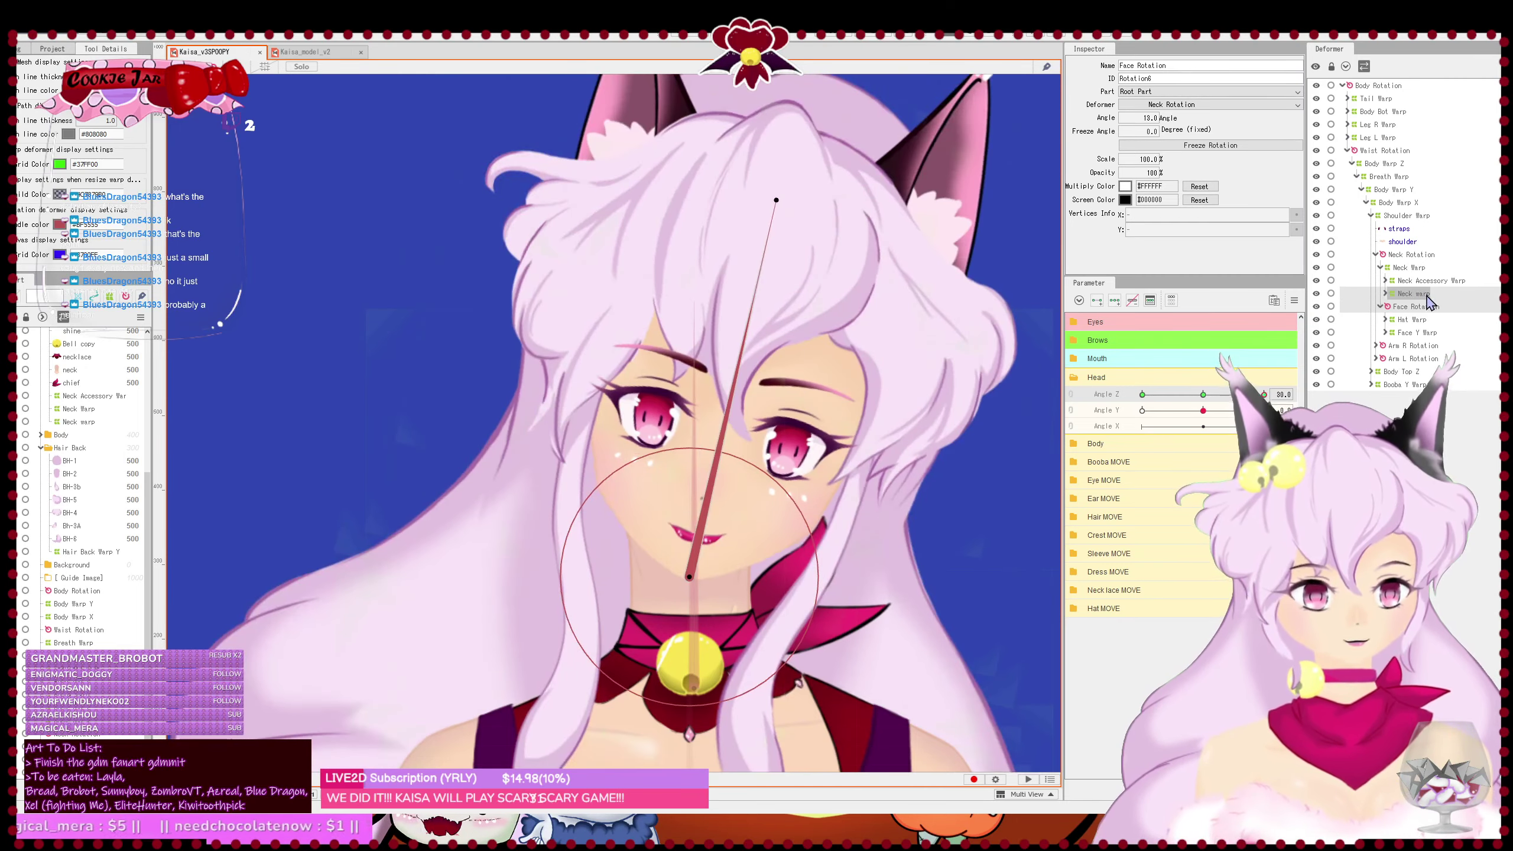
click(1415, 295)
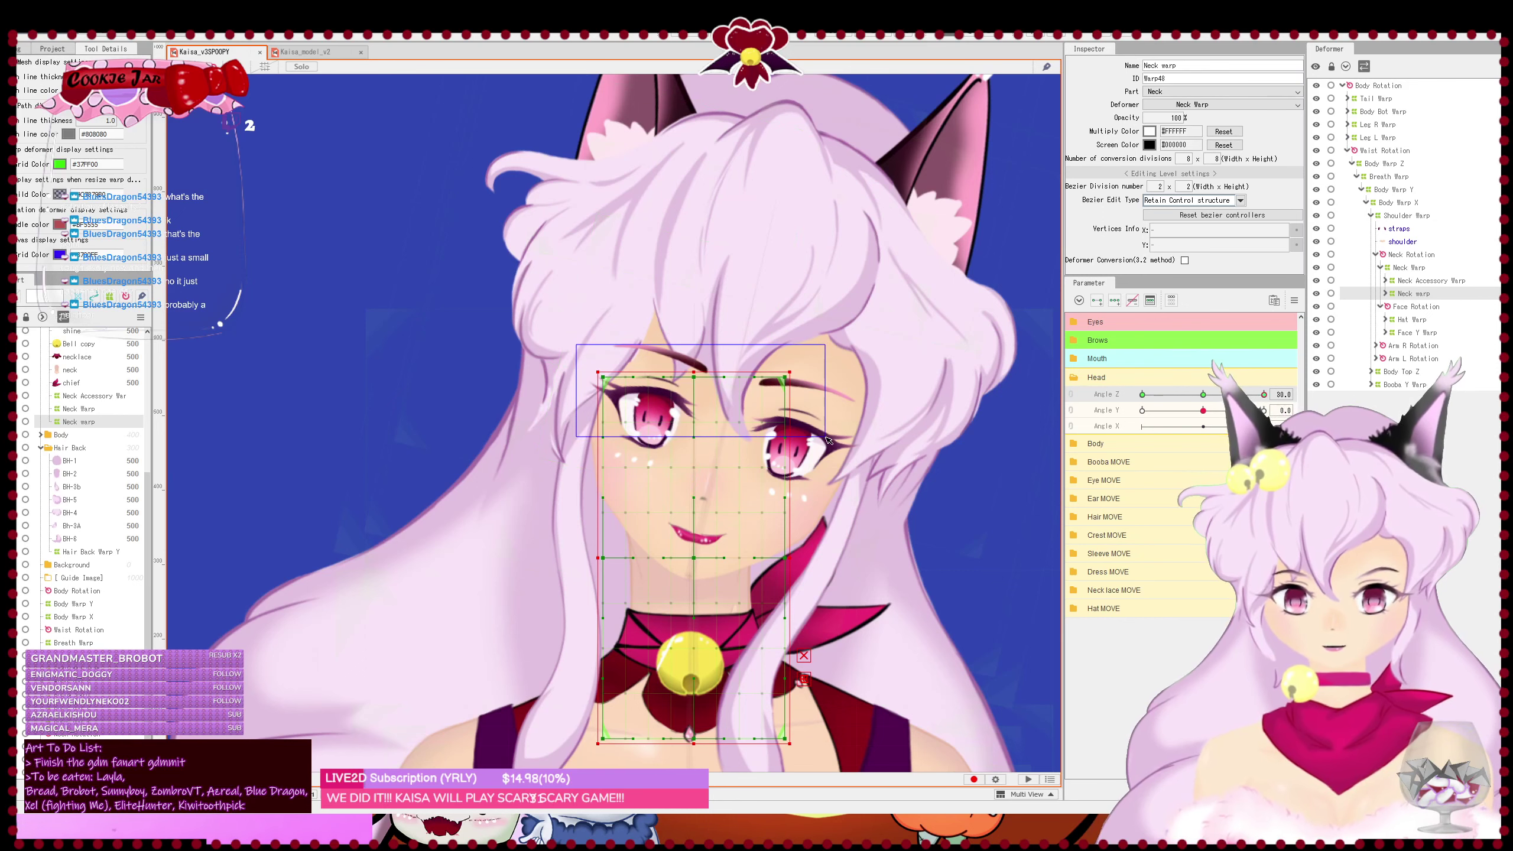
drag(828, 439, 828, 440)
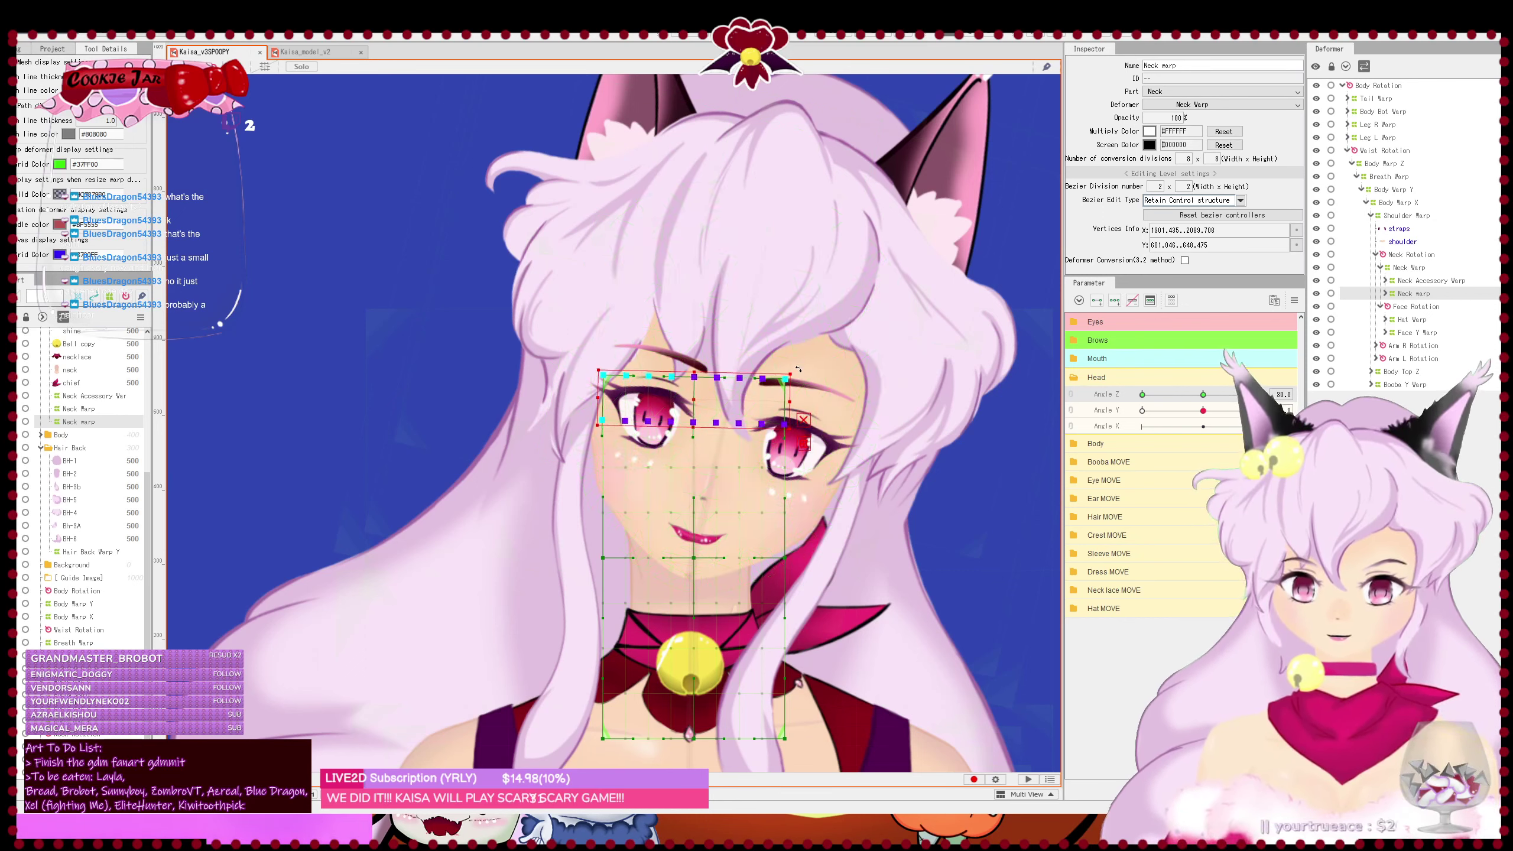
drag(805, 373, 806, 375)
drag(541, 334, 808, 479)
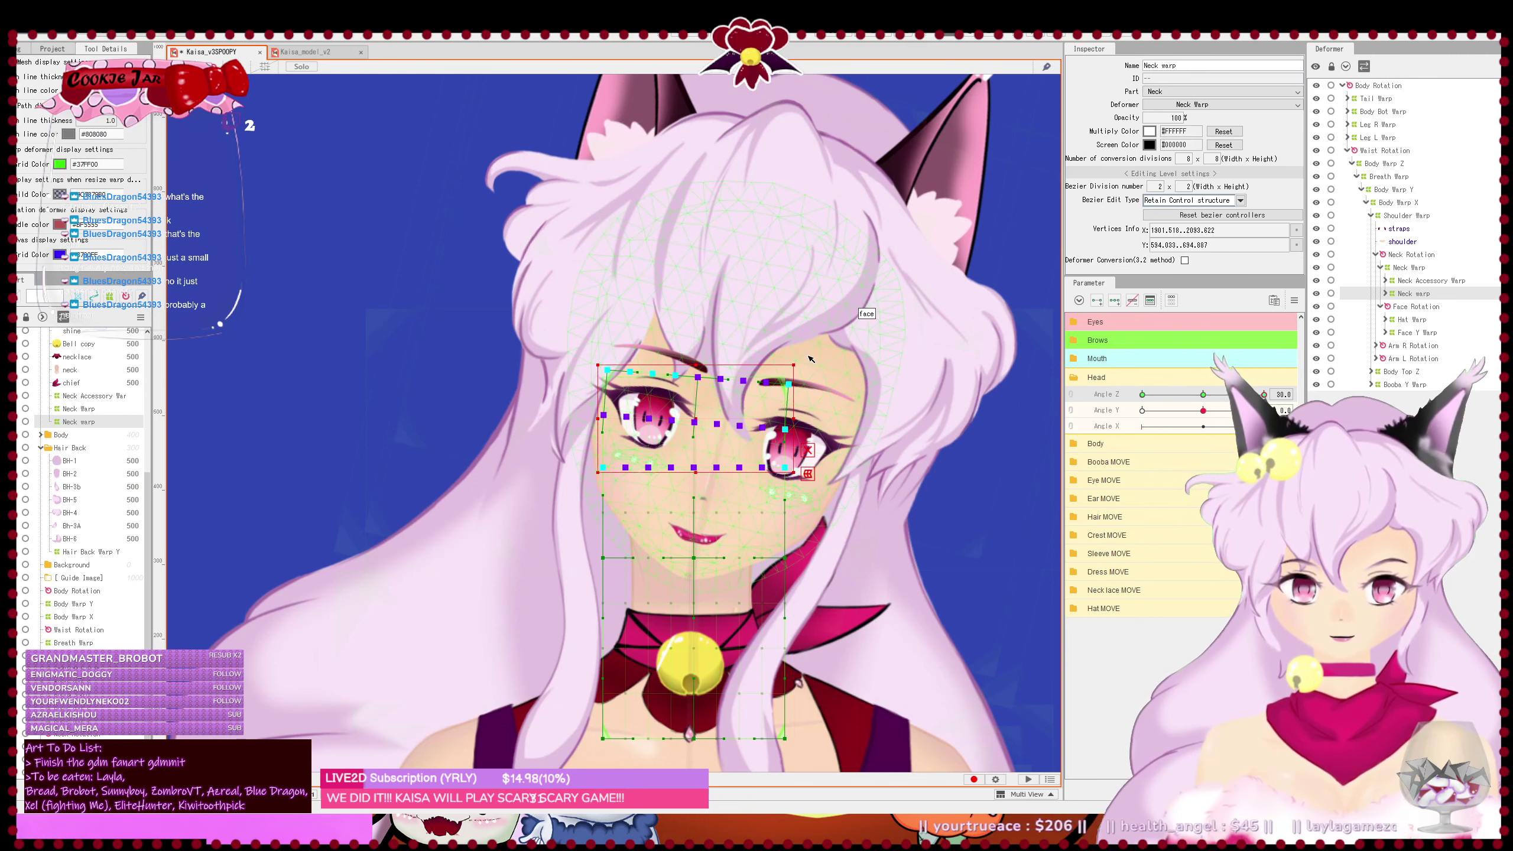
drag(810, 358, 819, 377)
drag(562, 325, 831, 526)
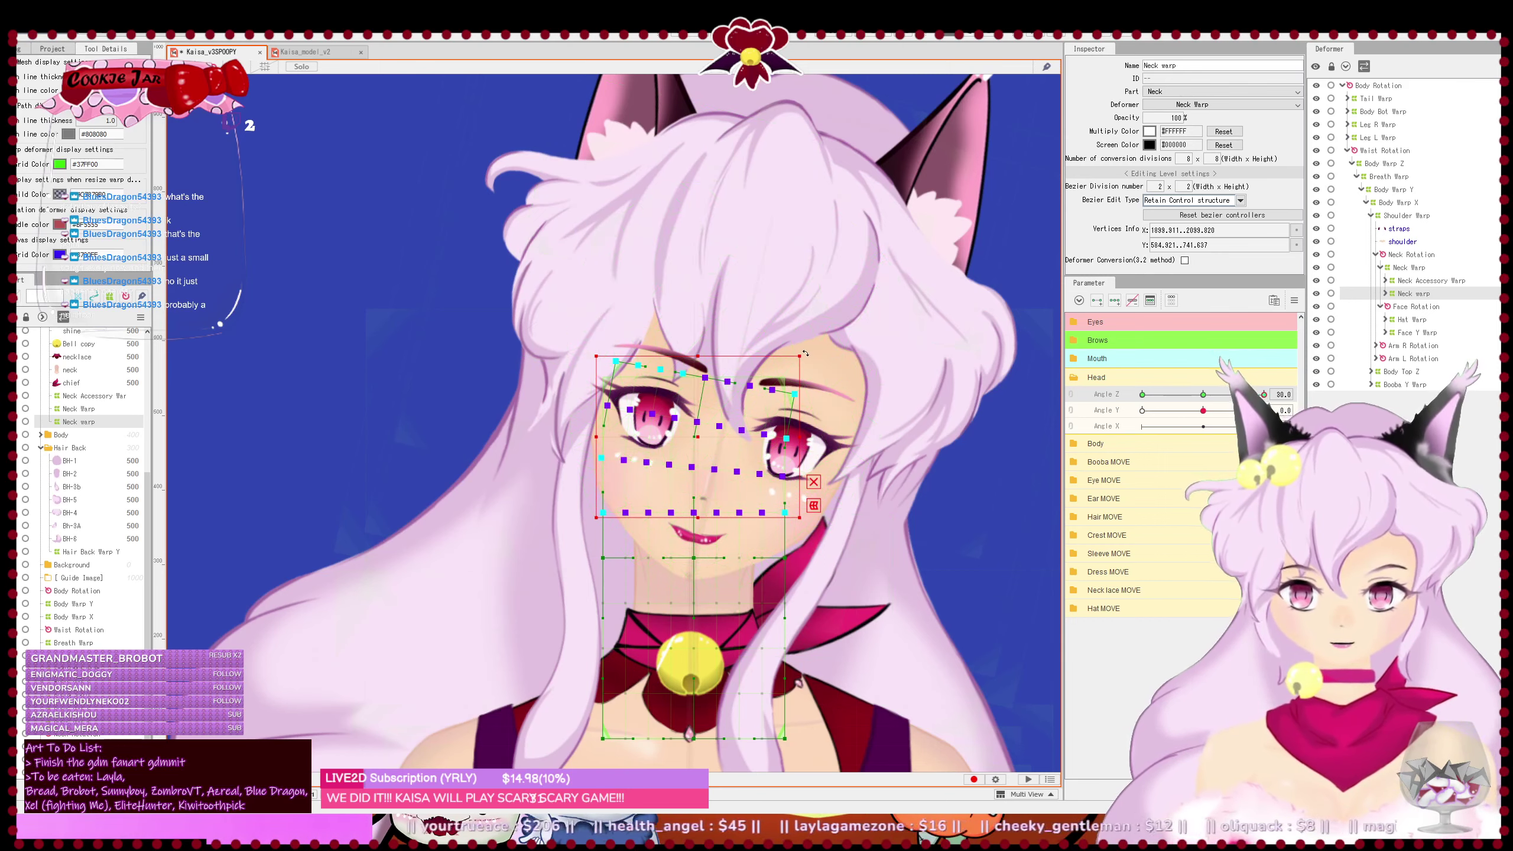
drag(809, 352, 827, 370)
- Nudge Neck warp's rotated top four rows slightly toward the tilted head and deselect the deformer
key(Right)
key(Right)
key(Right)
key(Right)
key(Right)
key(Right)
key(Right)
key(Right)
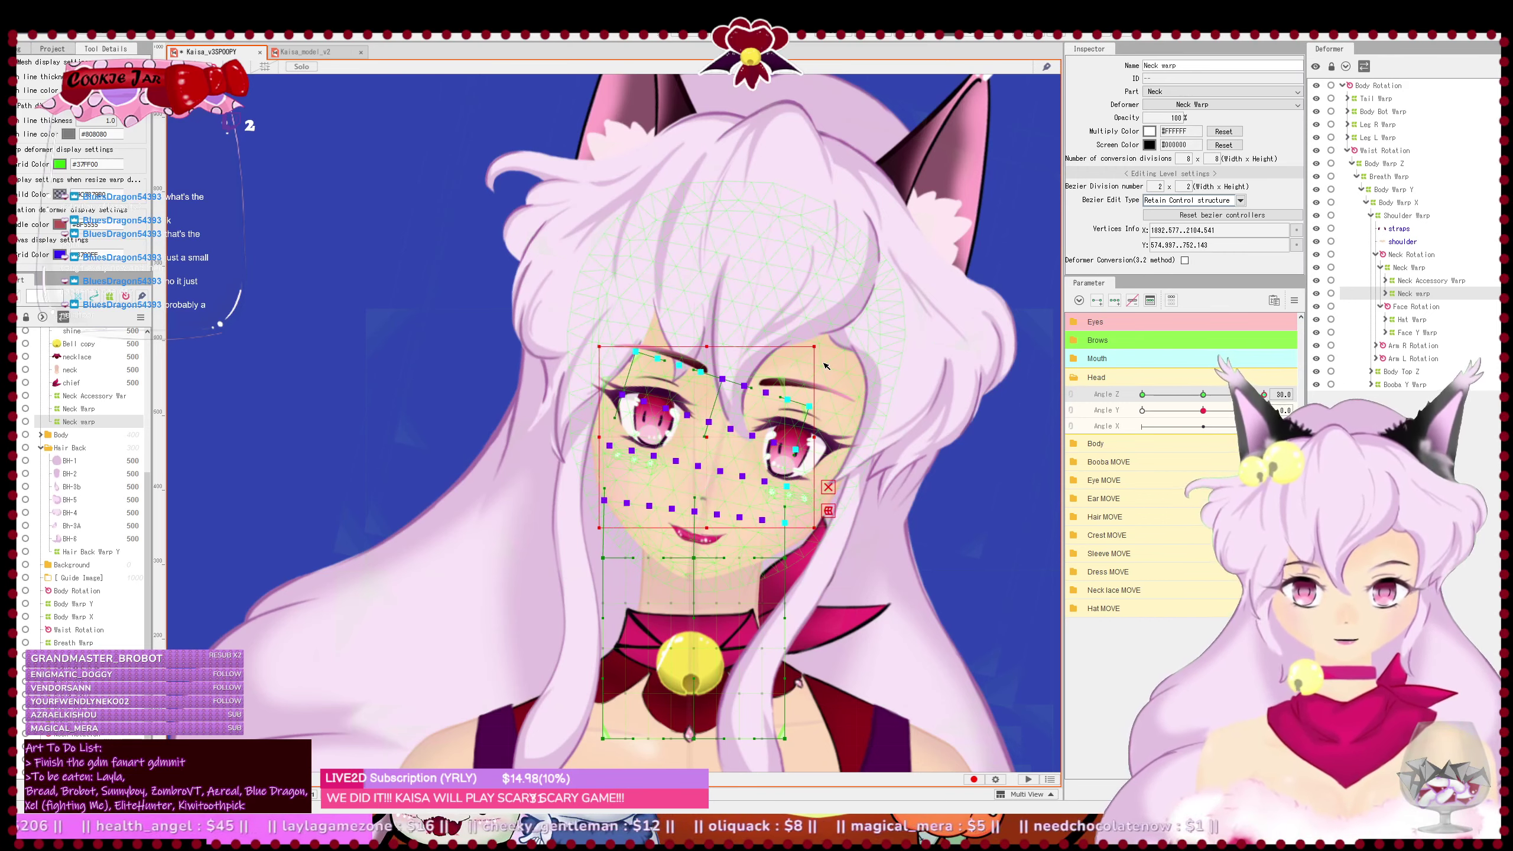
key(Left)
key(Left)
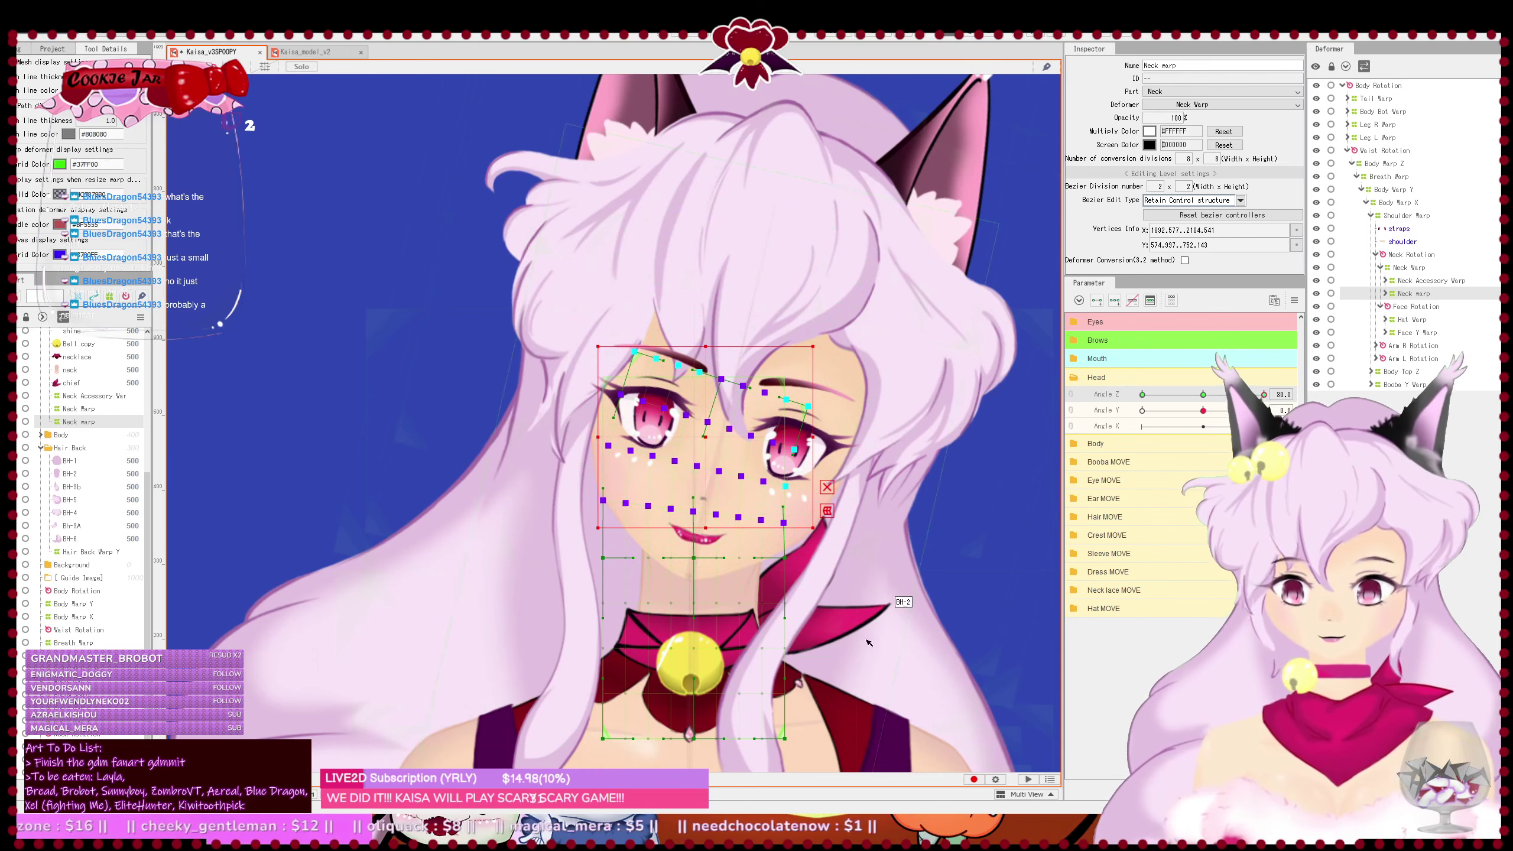
drag(876, 632, 865, 543)
key(Escape)
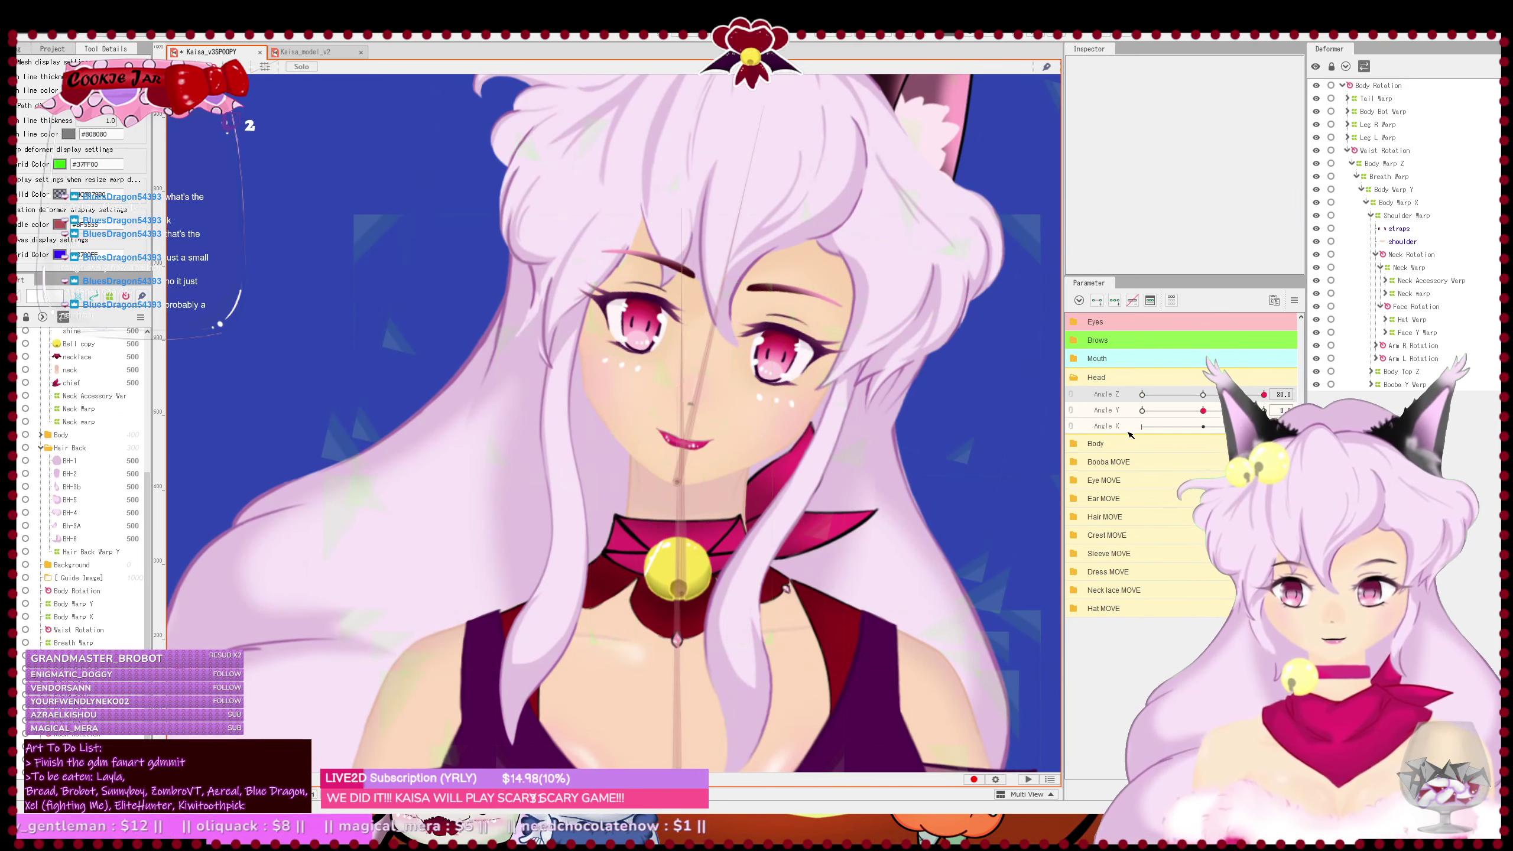
- Return Angle Z to 0, delete the Neck warp deformer nested inside Neck Warp, and save the model
key(ctrl+s)
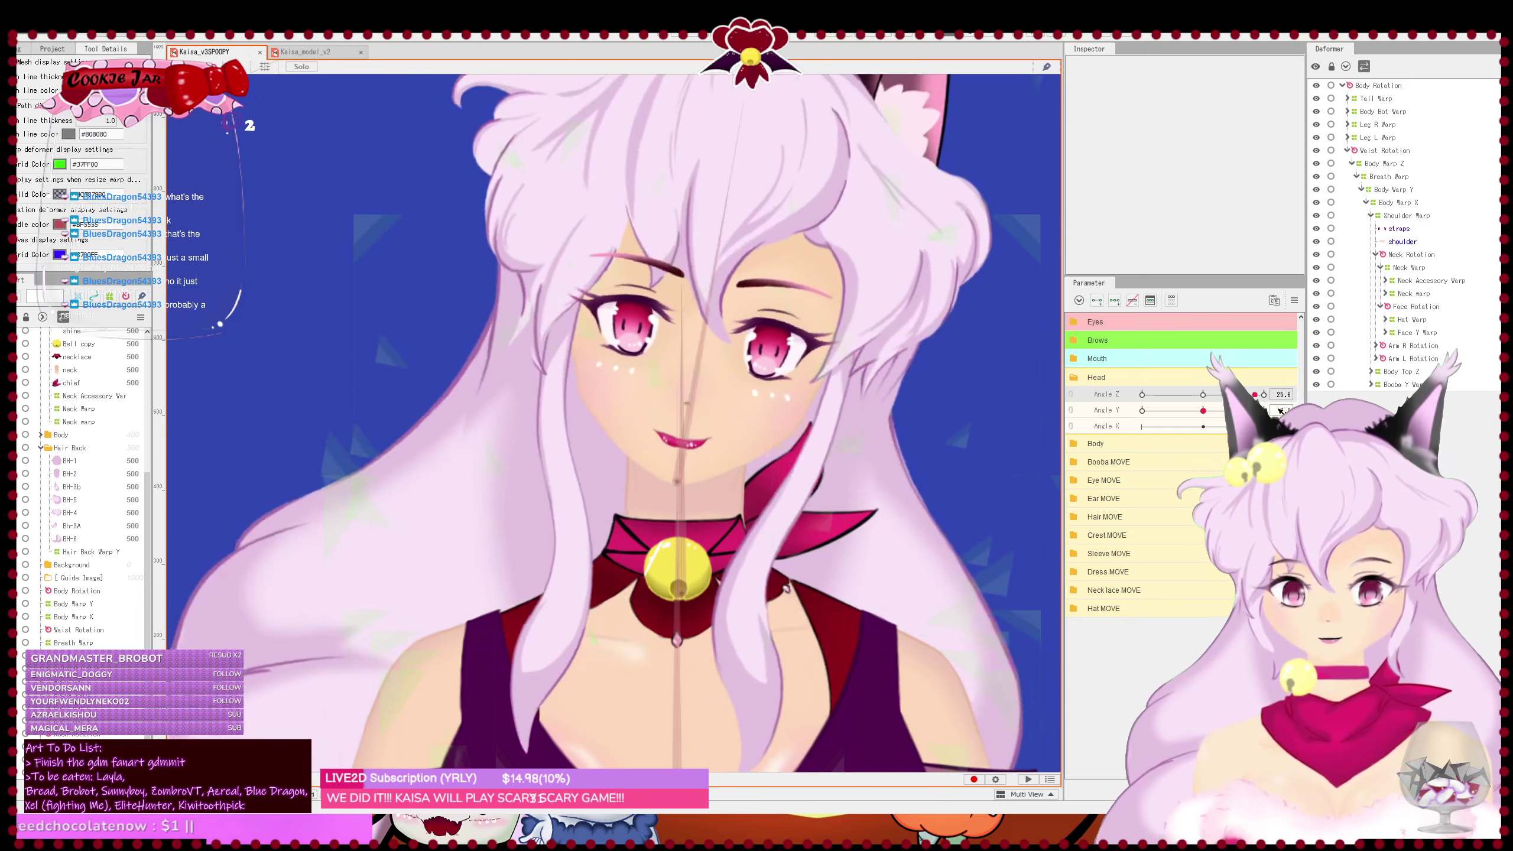
drag(1277, 407, 1203, 394)
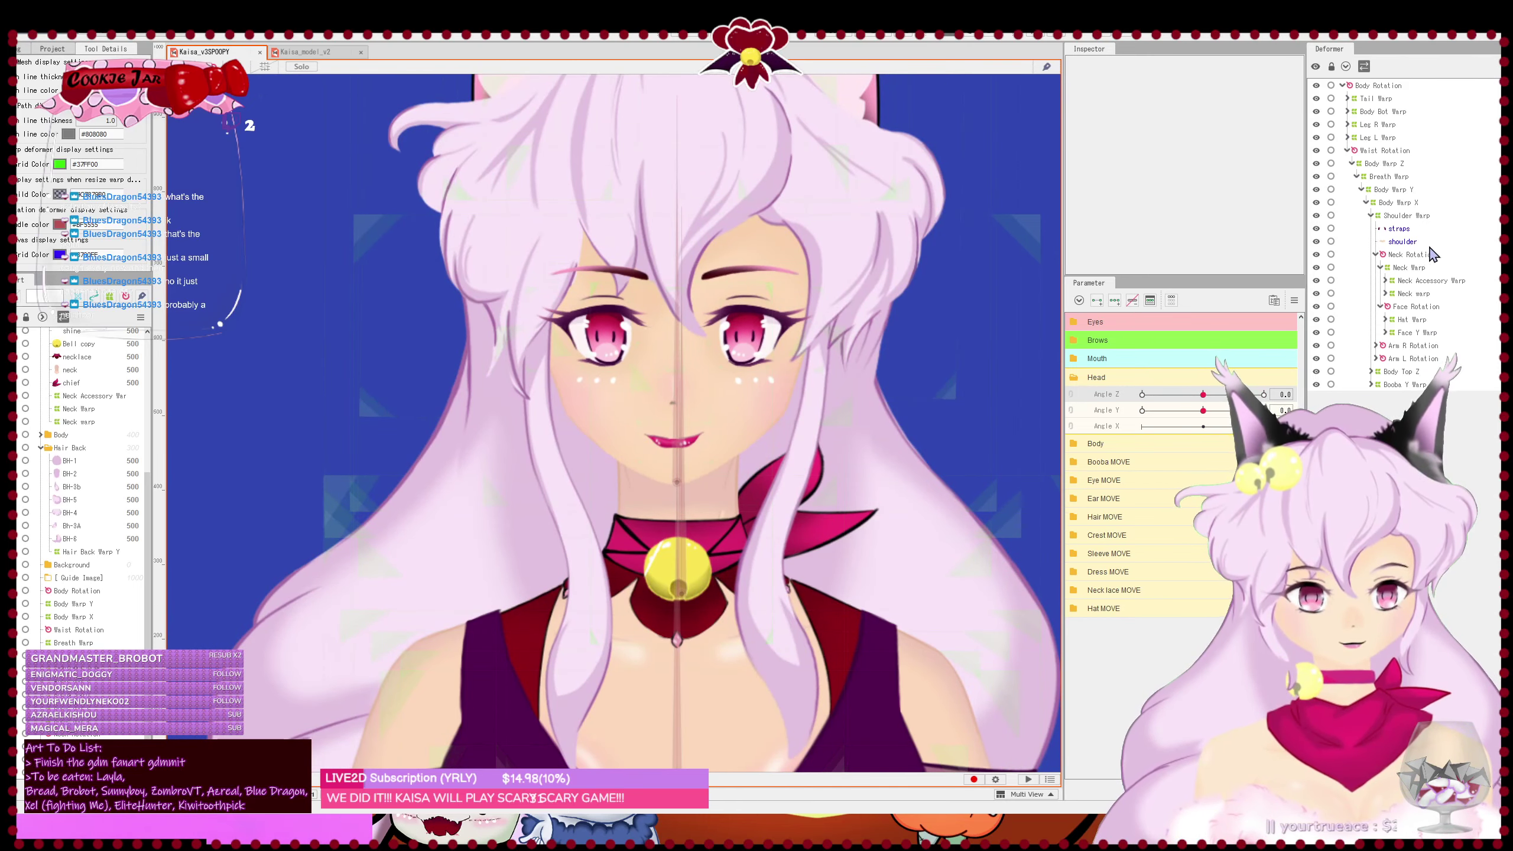
click(1410, 268)
click(1421, 294)
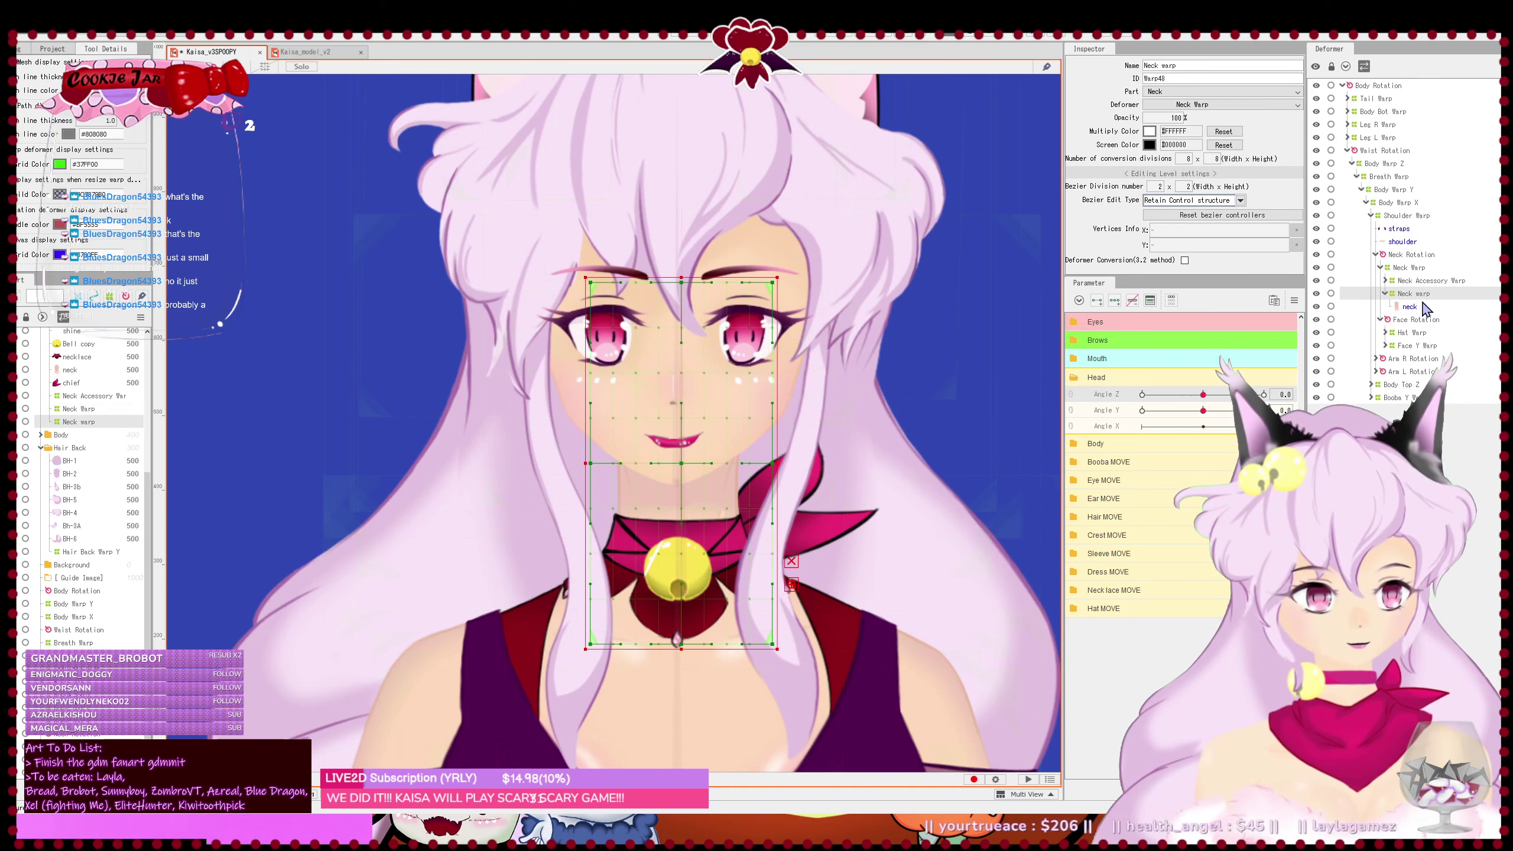
click(1386, 294)
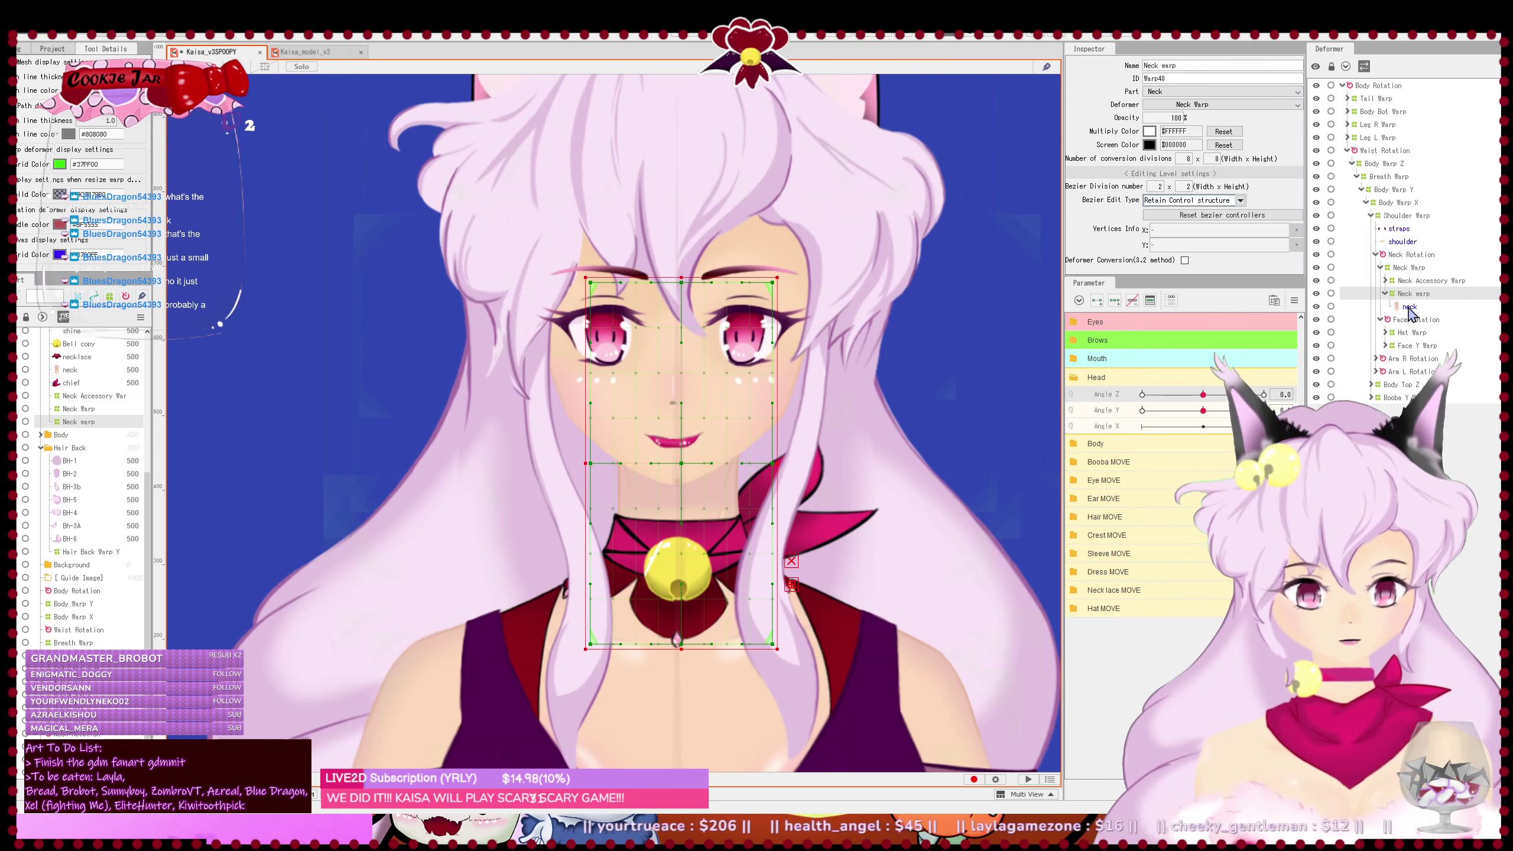
key(Delete)
click(1409, 270)
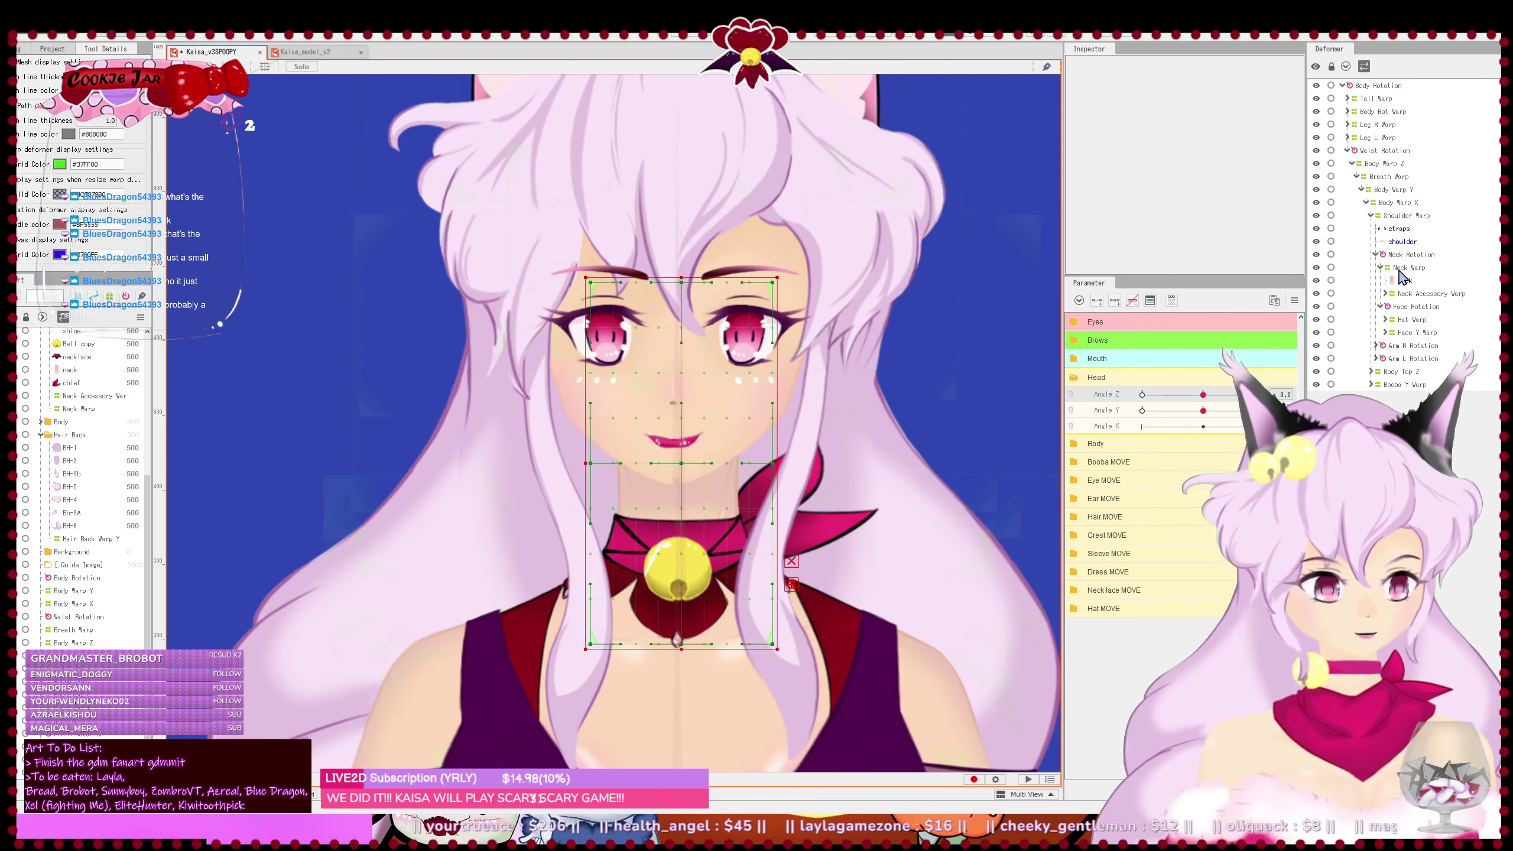
key(ctrl+s)
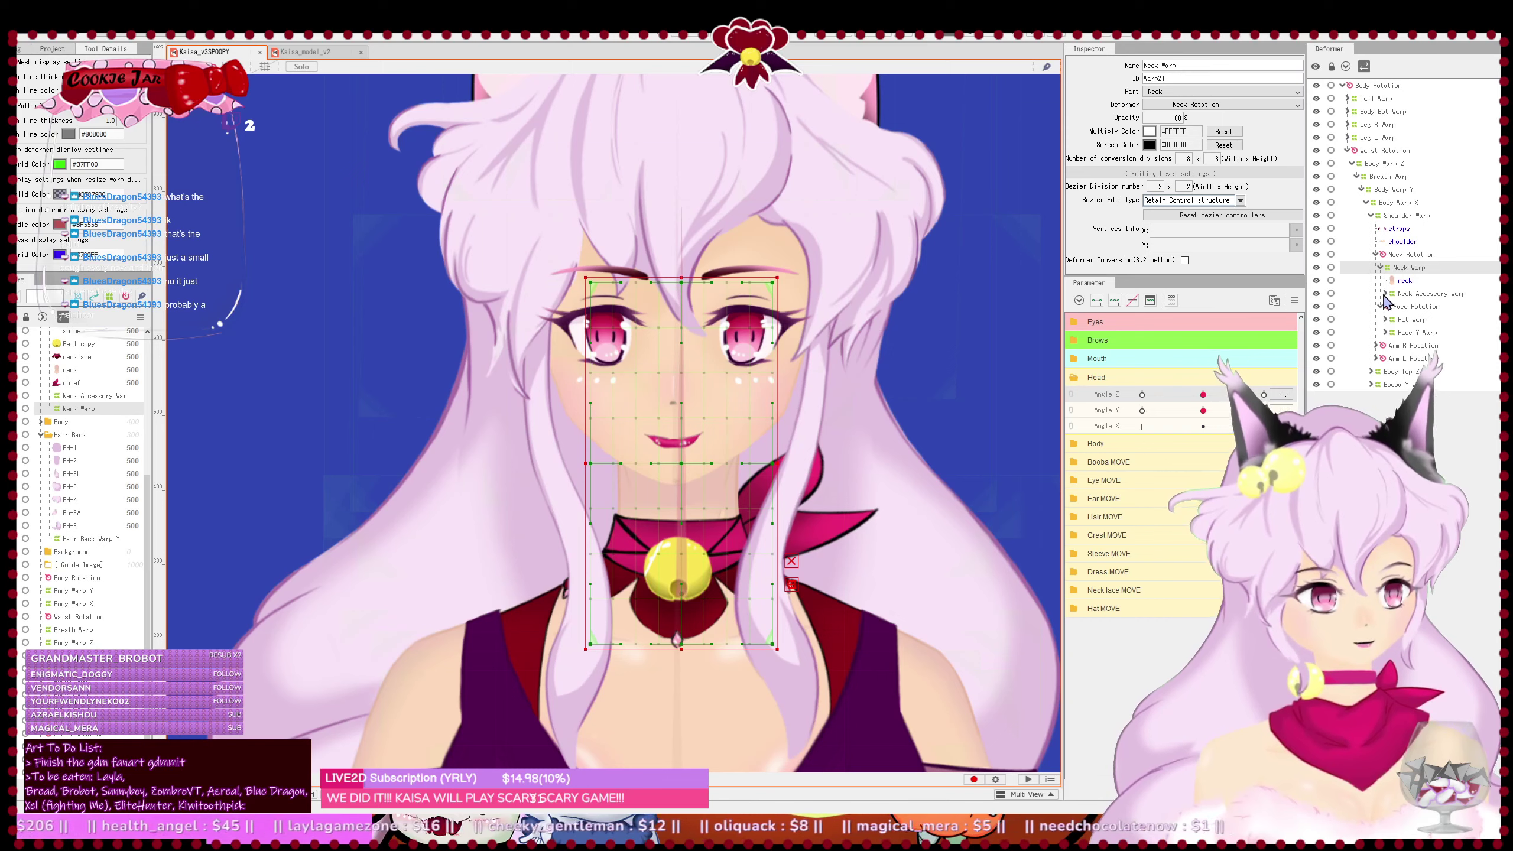
- Hide the necklace, chief, shine and Bell copy artwork under Neck Accessory Warp to expose the neck
click(1317, 306)
click(1317, 320)
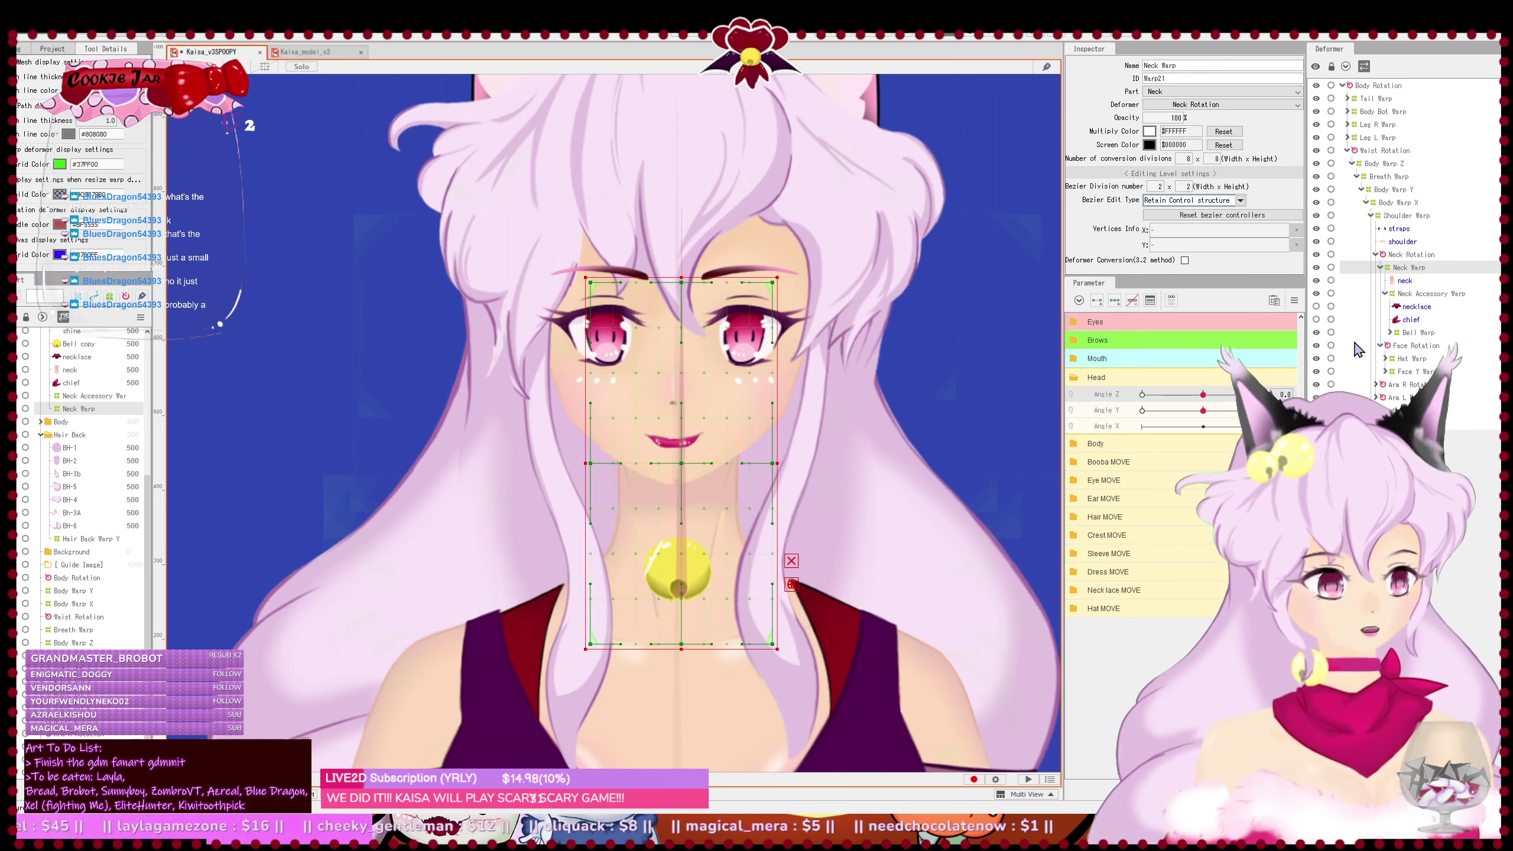
click(1317, 345)
click(1317, 358)
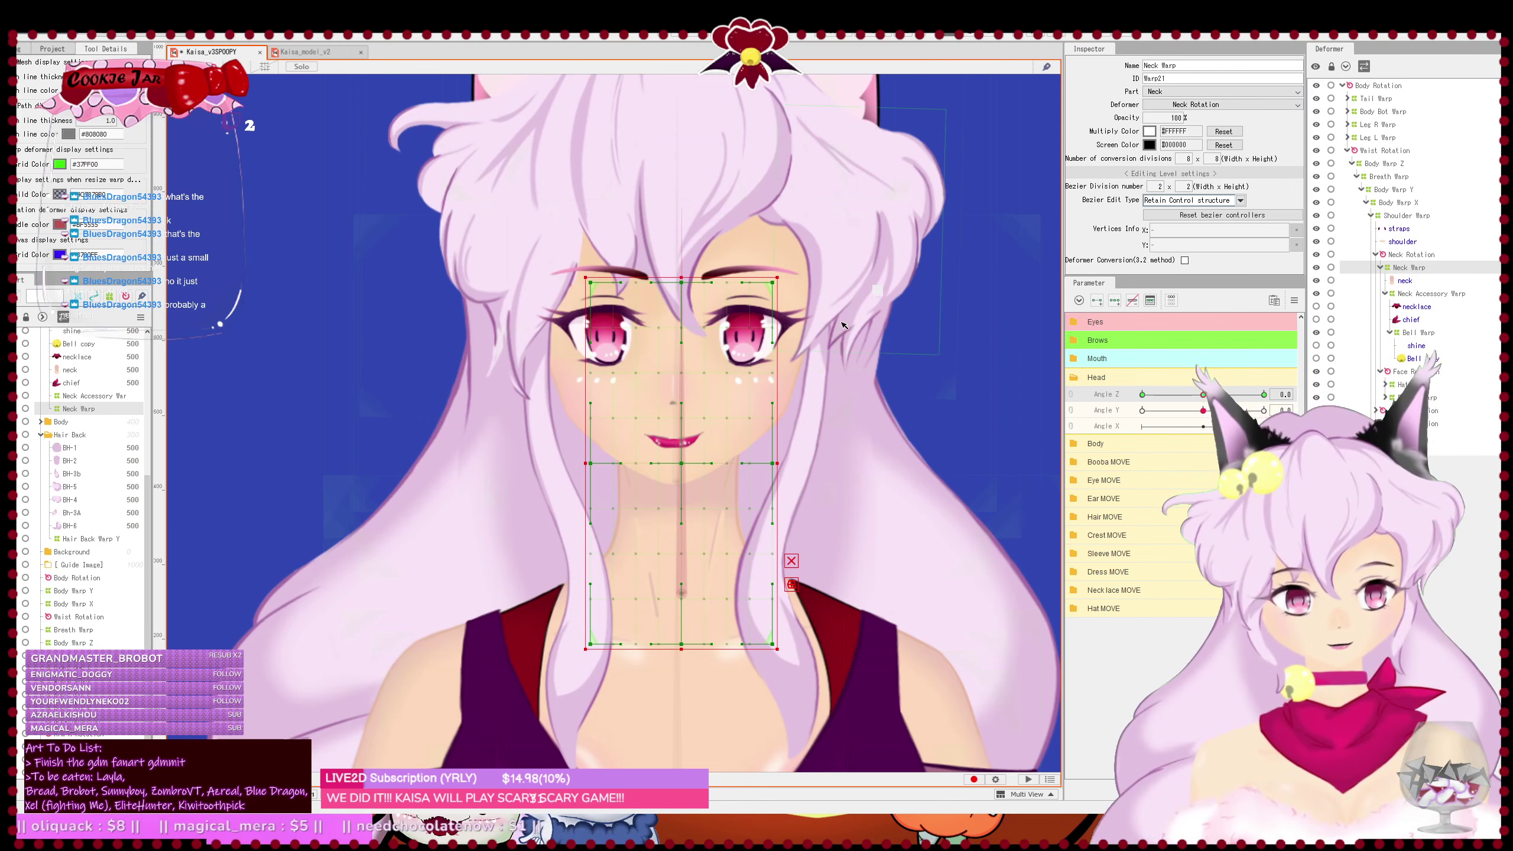
- Add three Angle Z keys to Neck Warp and rotate its top two and then top three rows of control points clockwise
drag(564, 257, 840, 444)
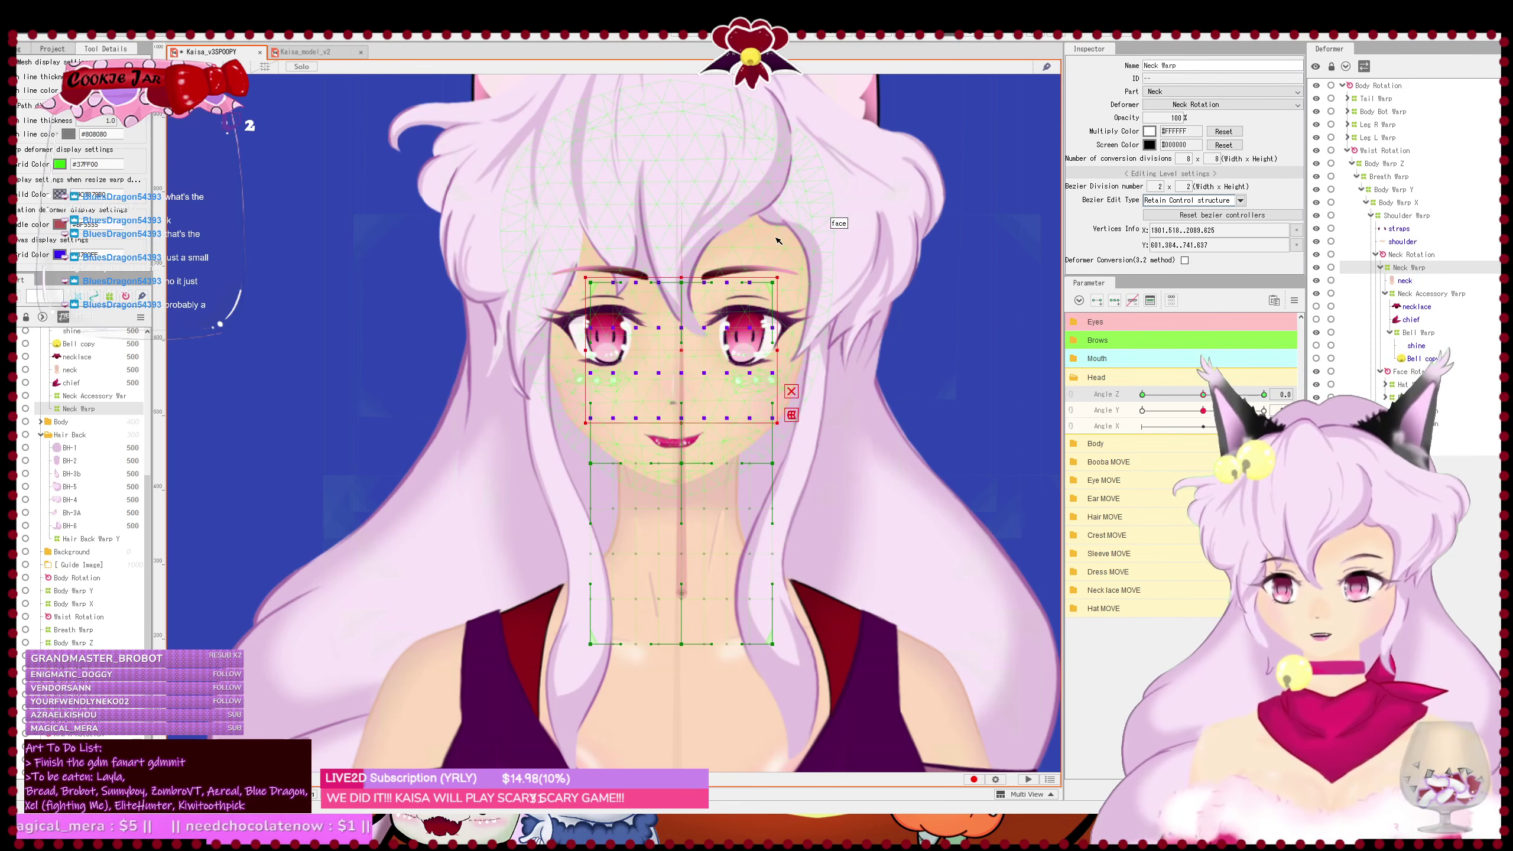
drag(556, 246, 810, 350)
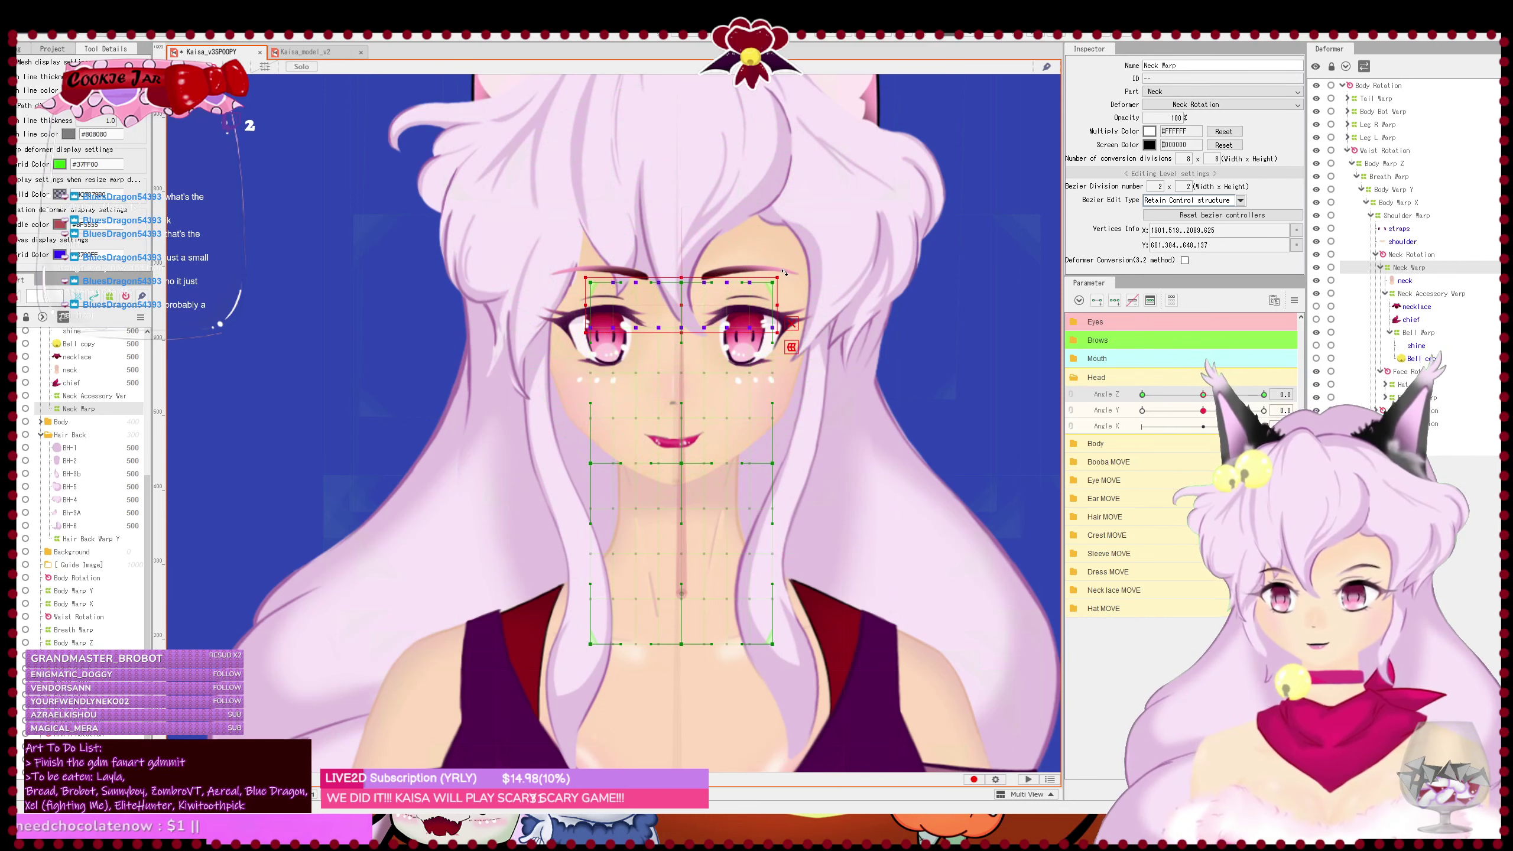
drag(787, 273, 799, 286)
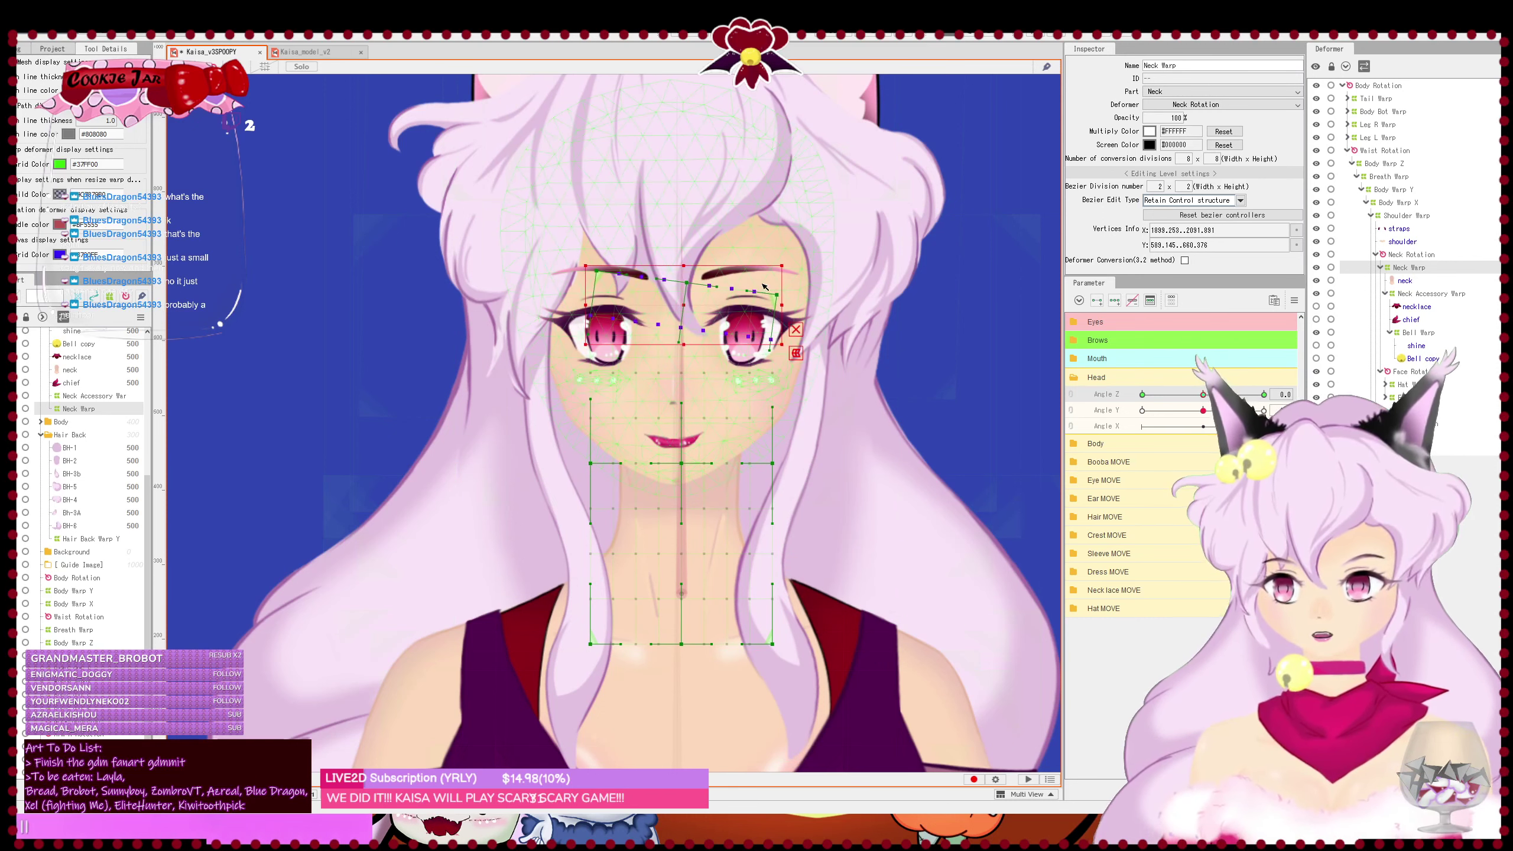
drag(562, 231, 808, 364)
drag(571, 241, 786, 411)
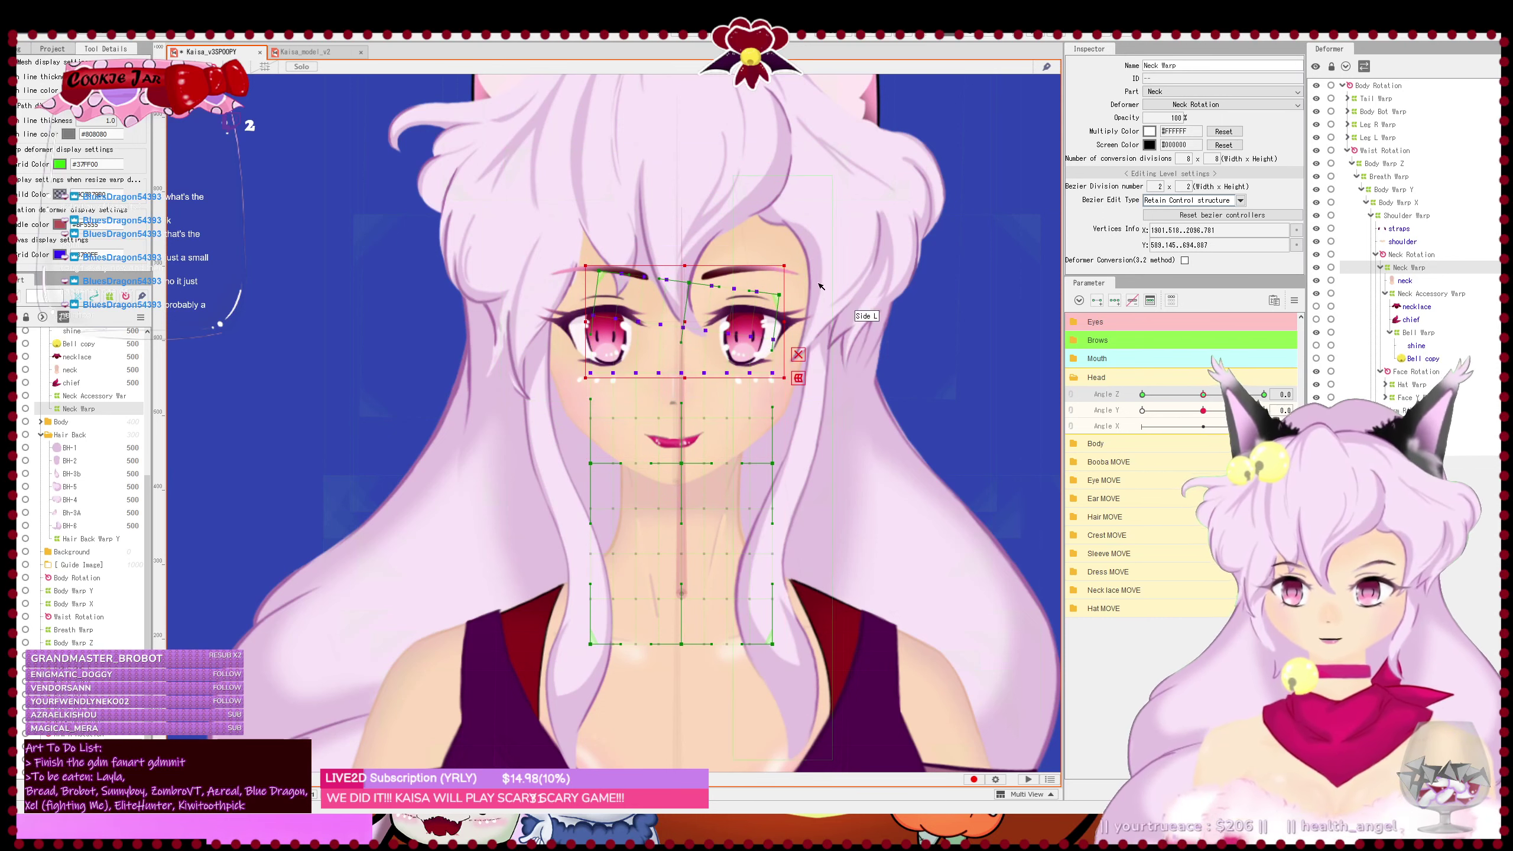
drag(804, 261, 809, 275)
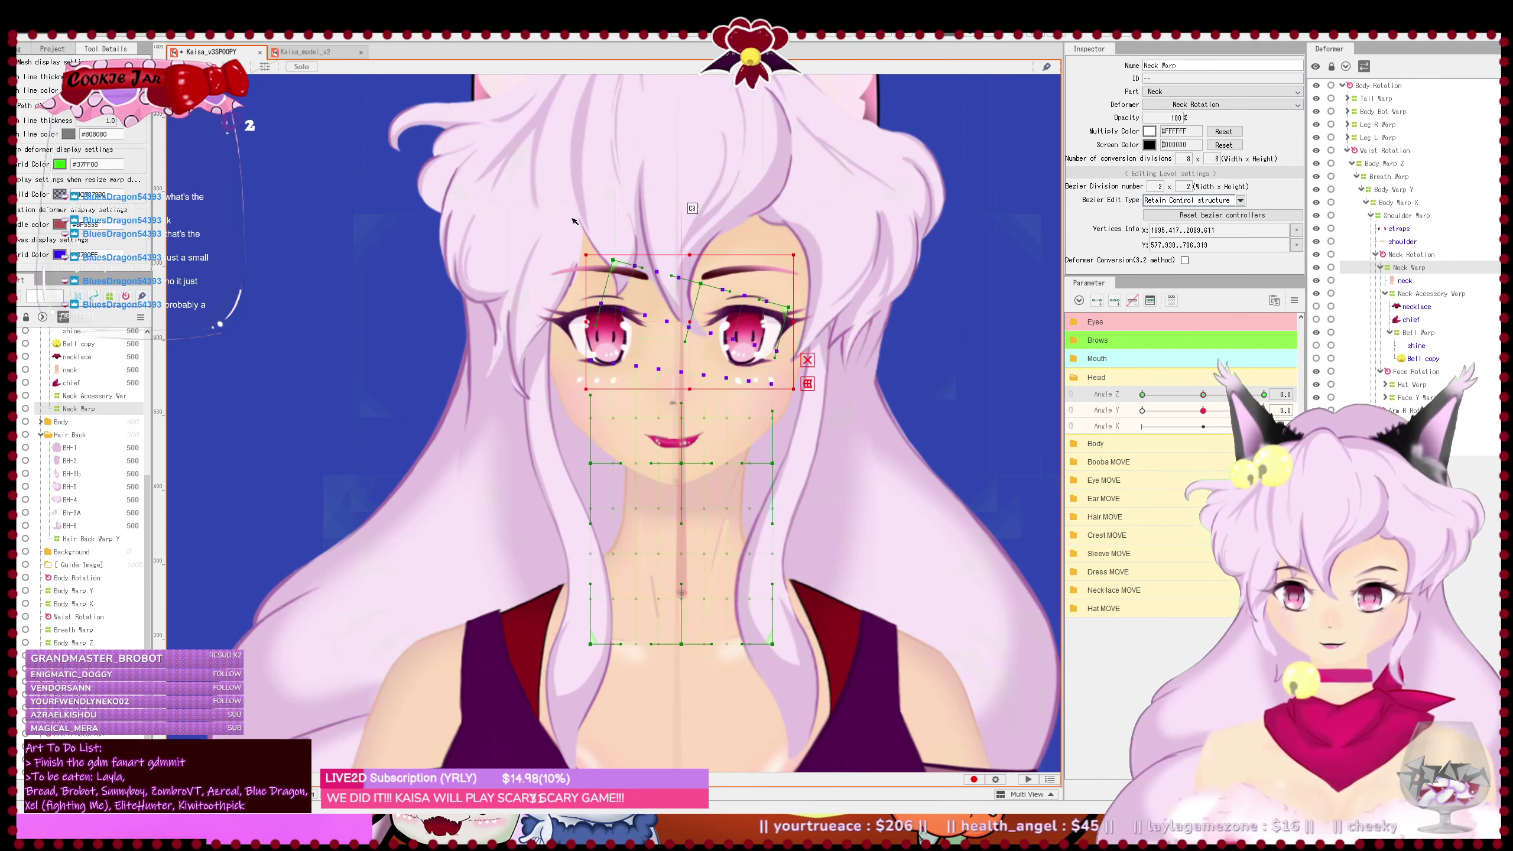
click(608, 239)
drag(608, 239, 826, 430)
drag(802, 245, 811, 262)
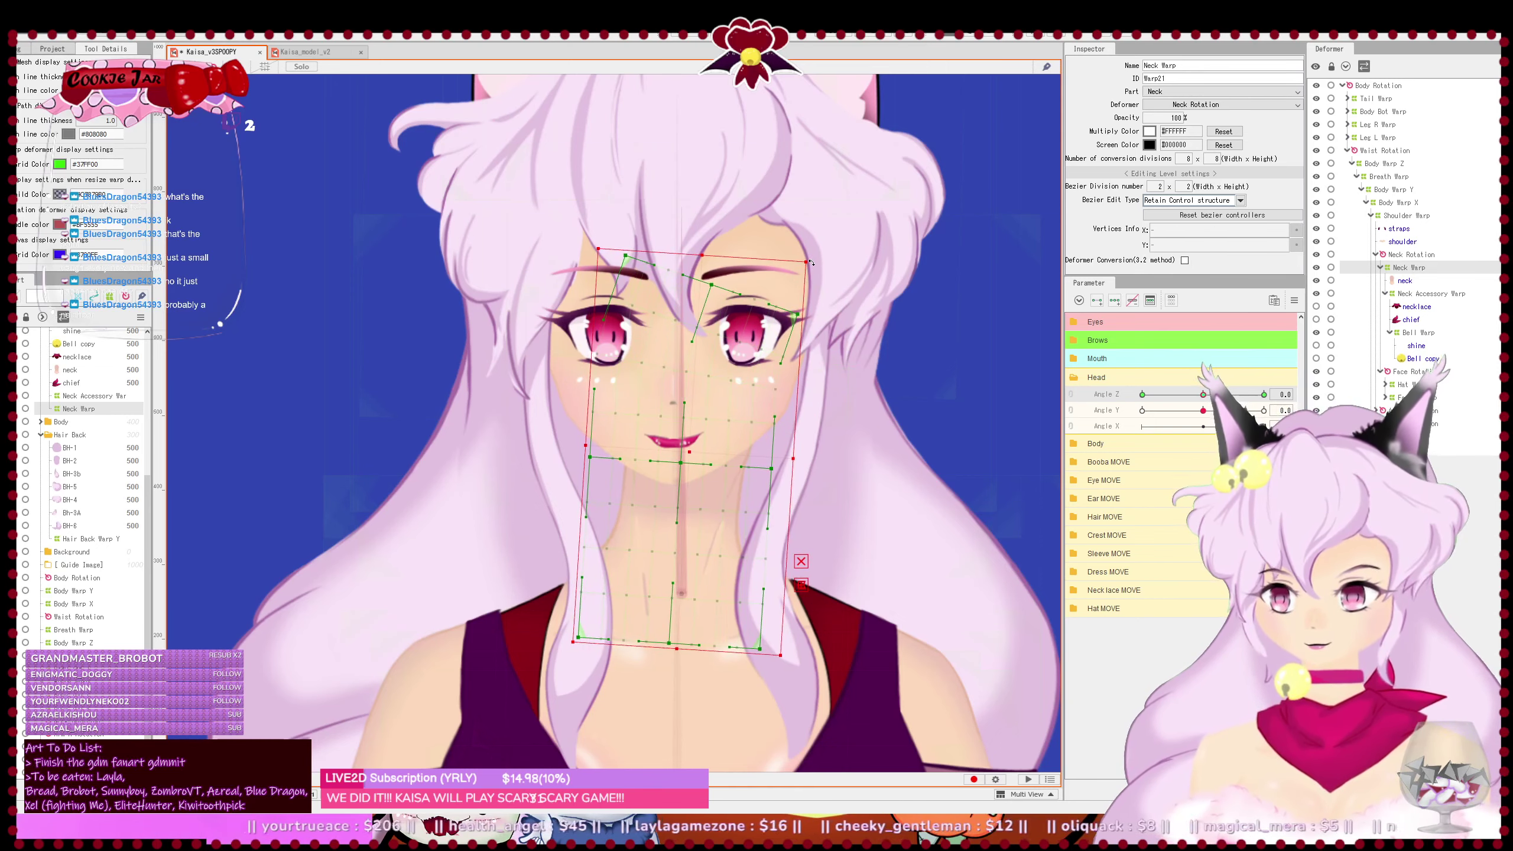
key(ctrl+z)
- Rotate Neck Warp's top four rows of control points clockwise, nudge them slightly right, and preview the bend along Angle Z
drag(562, 232, 846, 424)
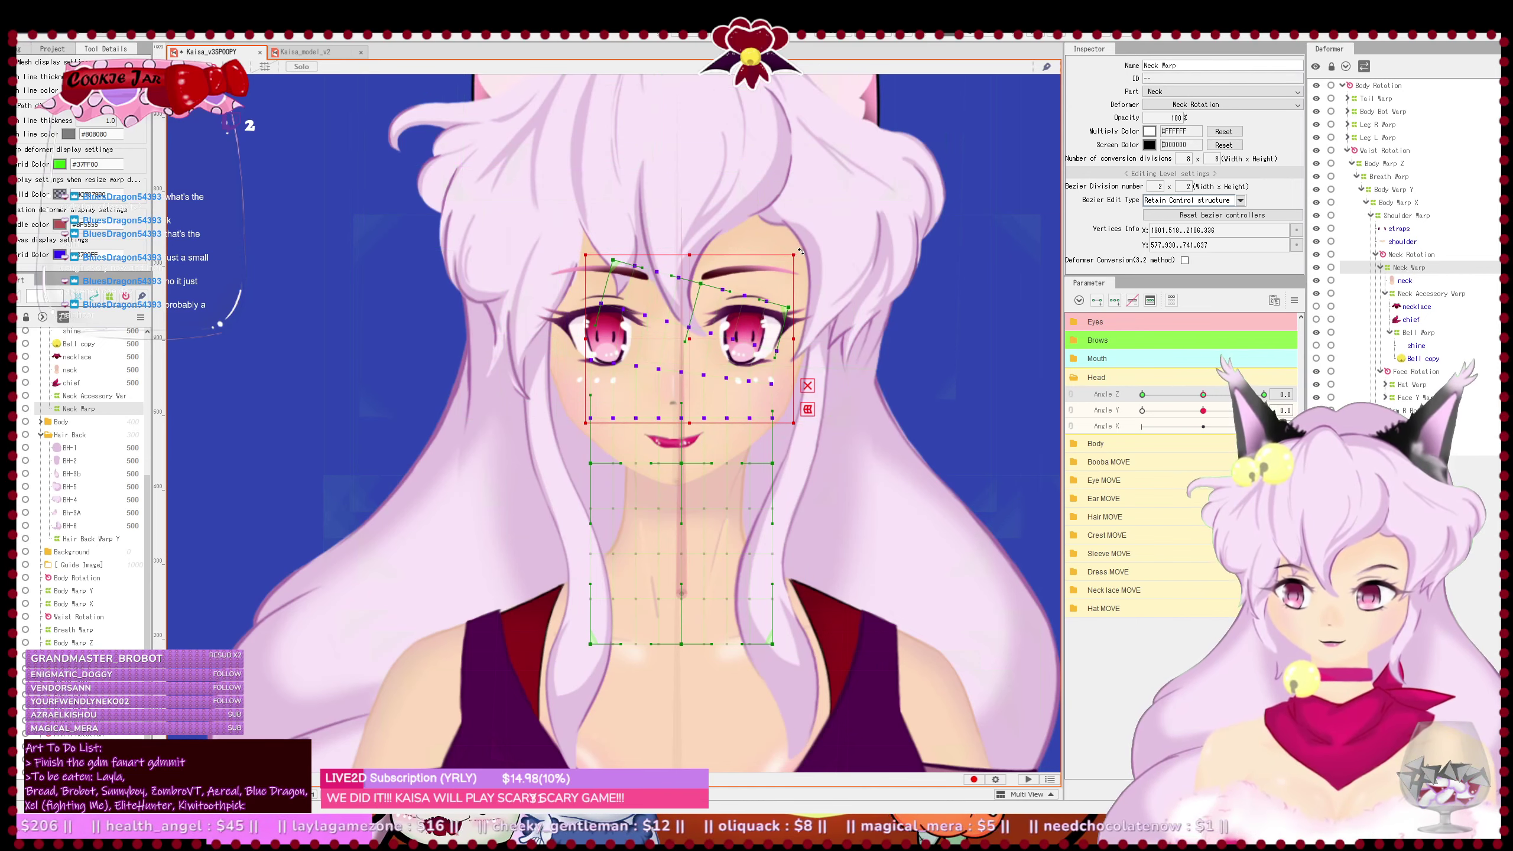
drag(801, 252, 818, 268)
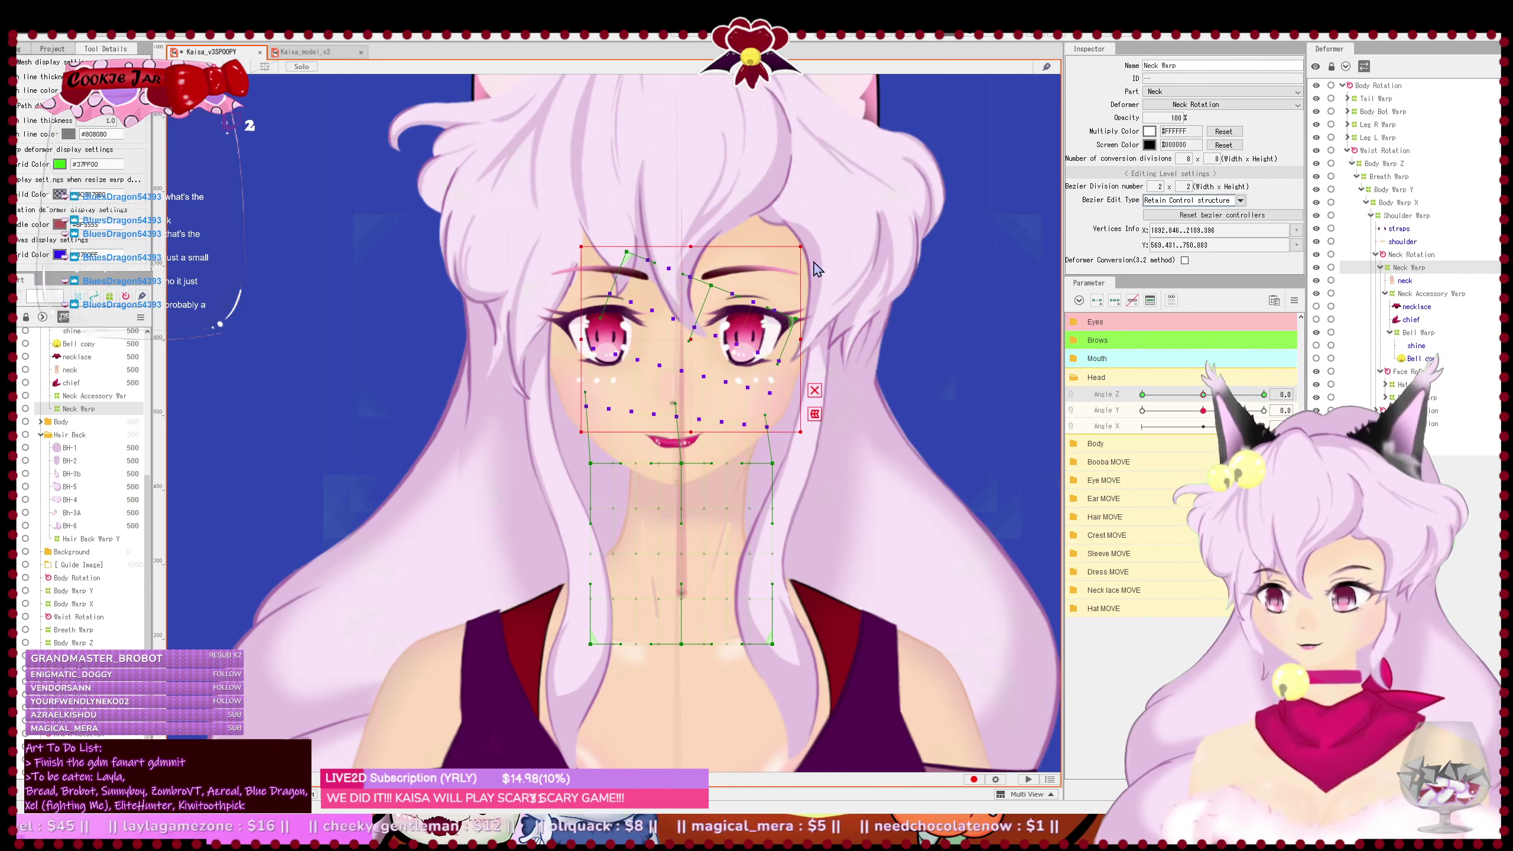
key(Right)
key(Right)
key(Right)
key(Right)
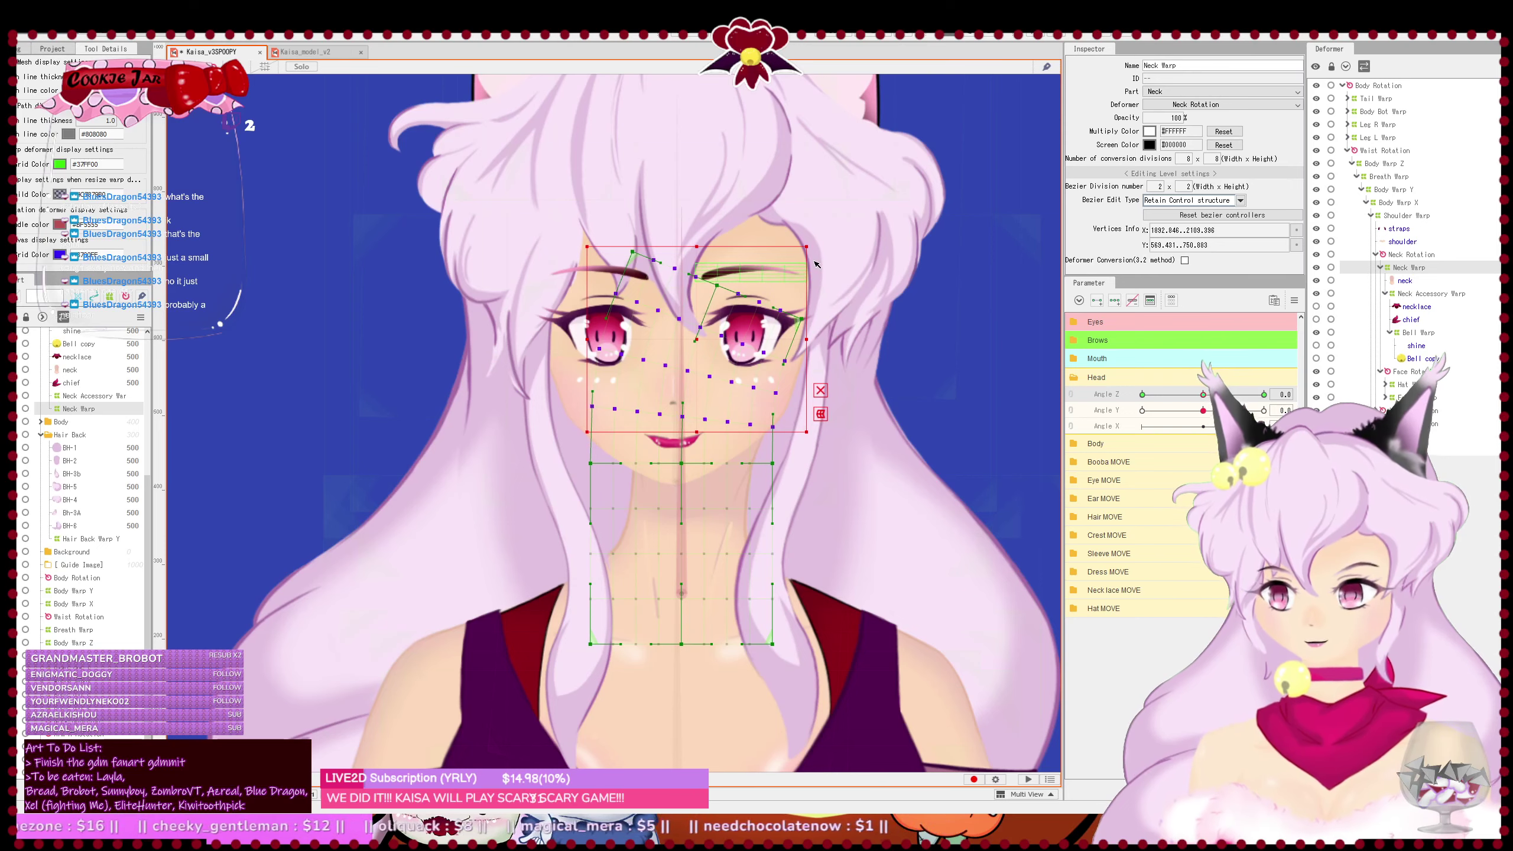
scroll(691, 510, up, 3)
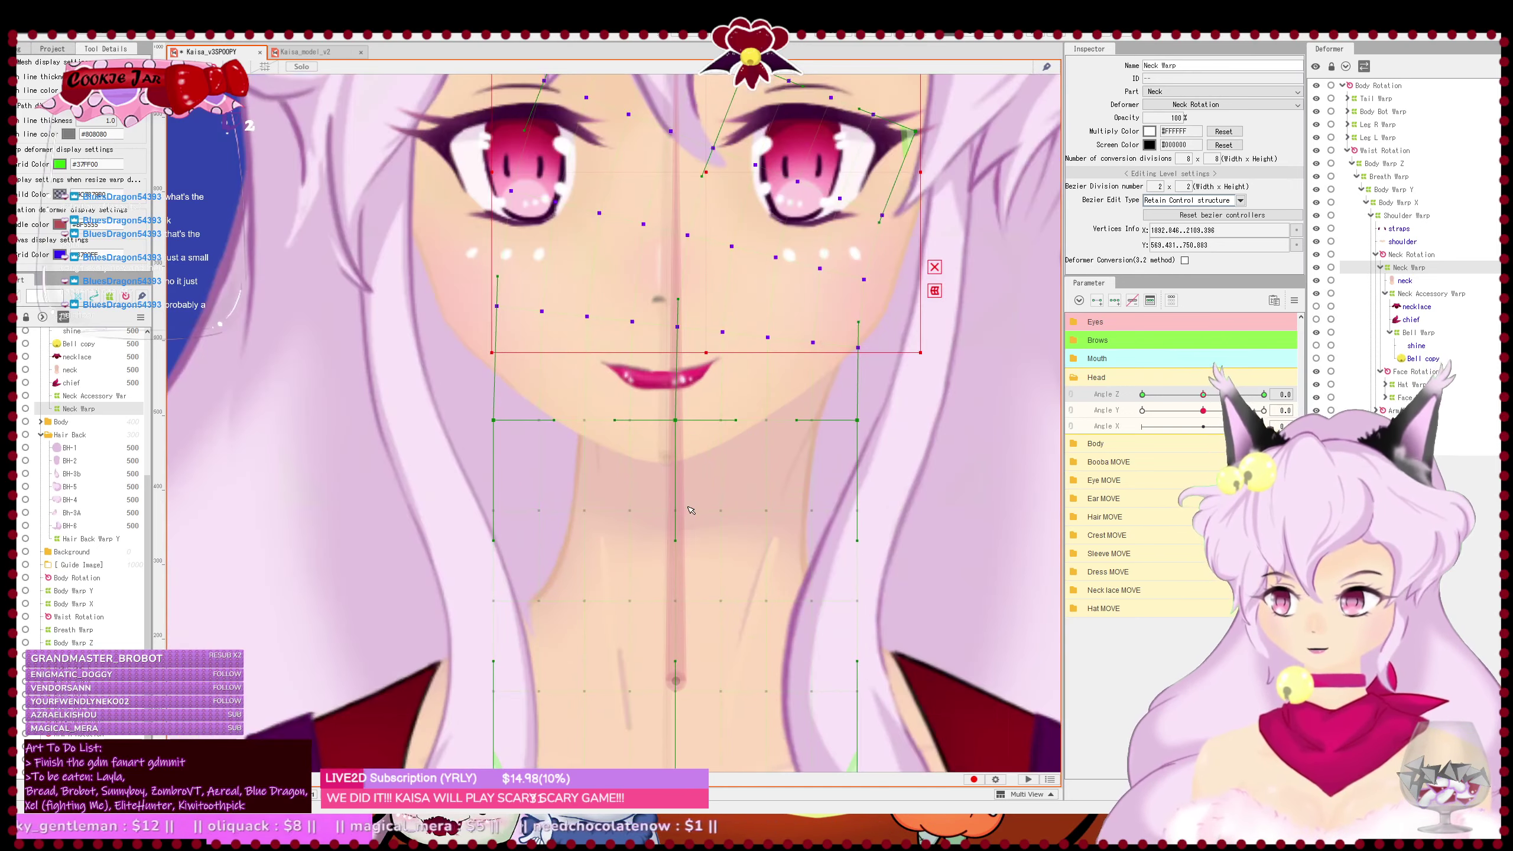
scroll(690, 509, down, 2)
scroll(689, 508, up, 1)
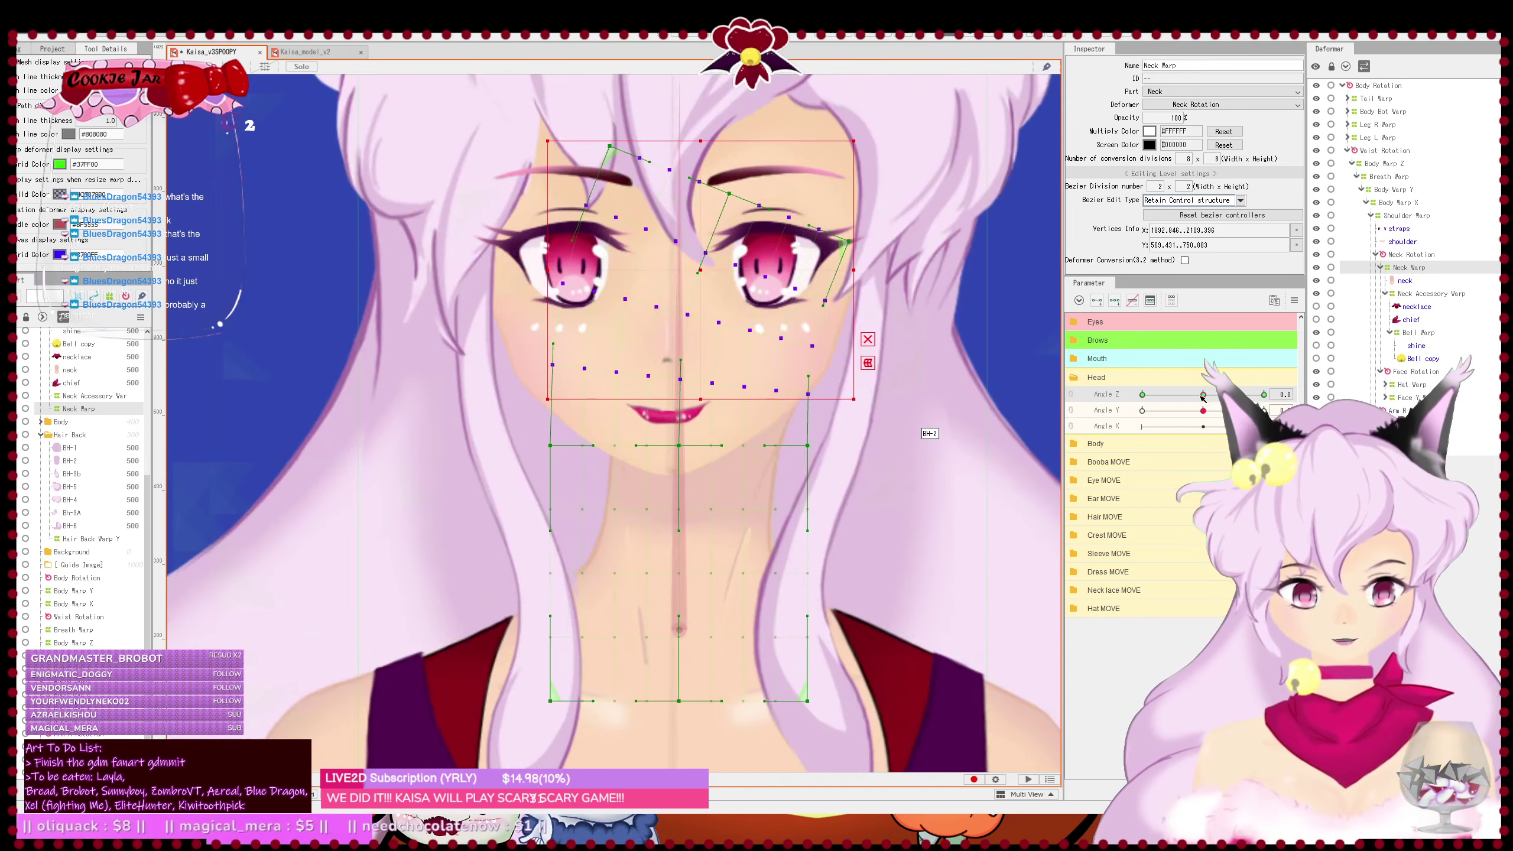
click(1141, 396)
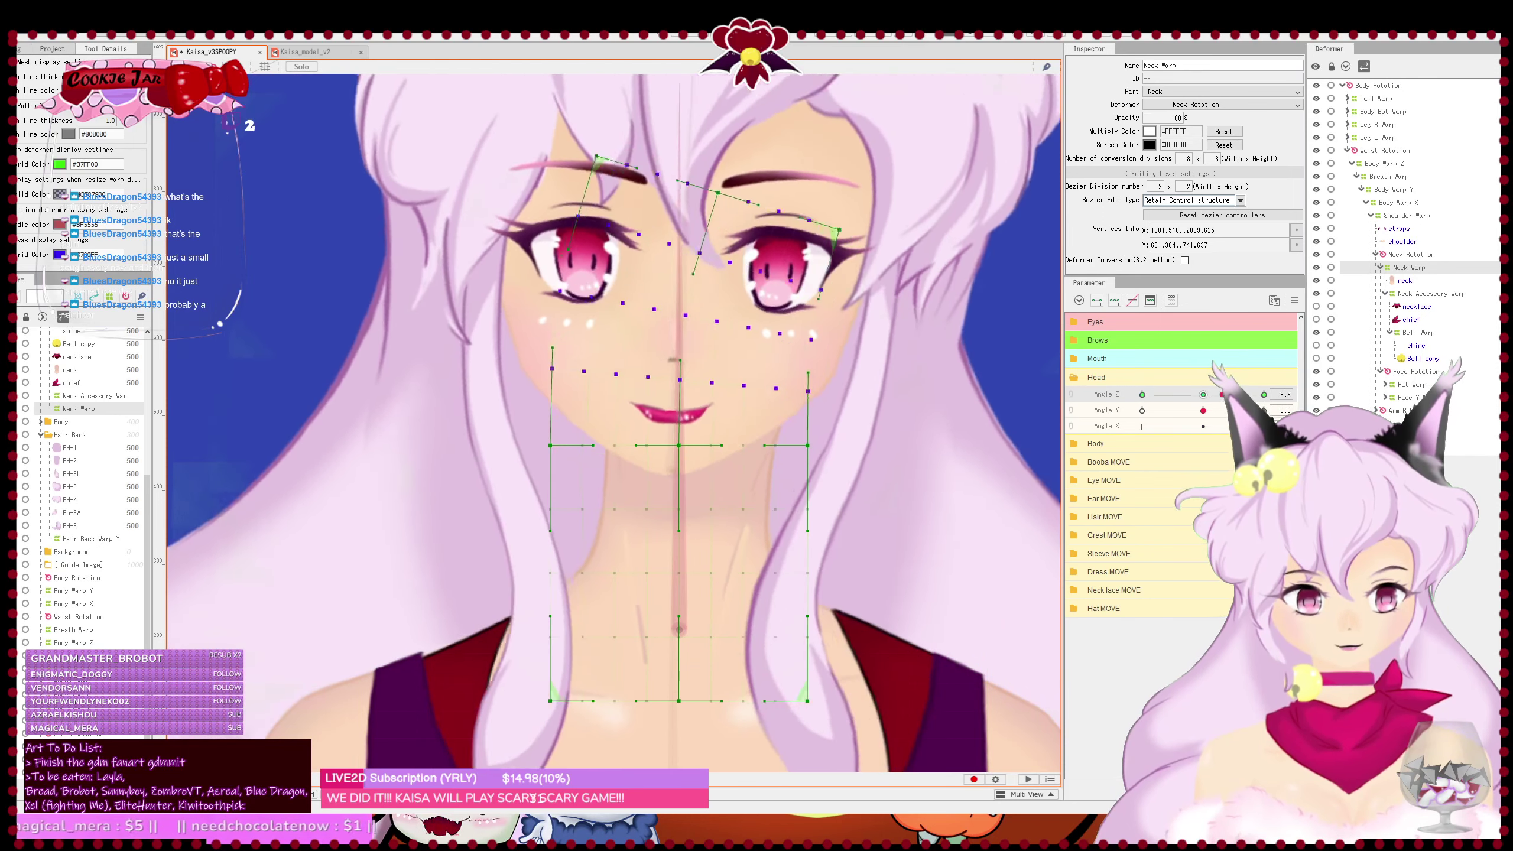
- Undo the last Neck Warp change and nudge its top four rows of control points slightly left
key(ctrl+z)
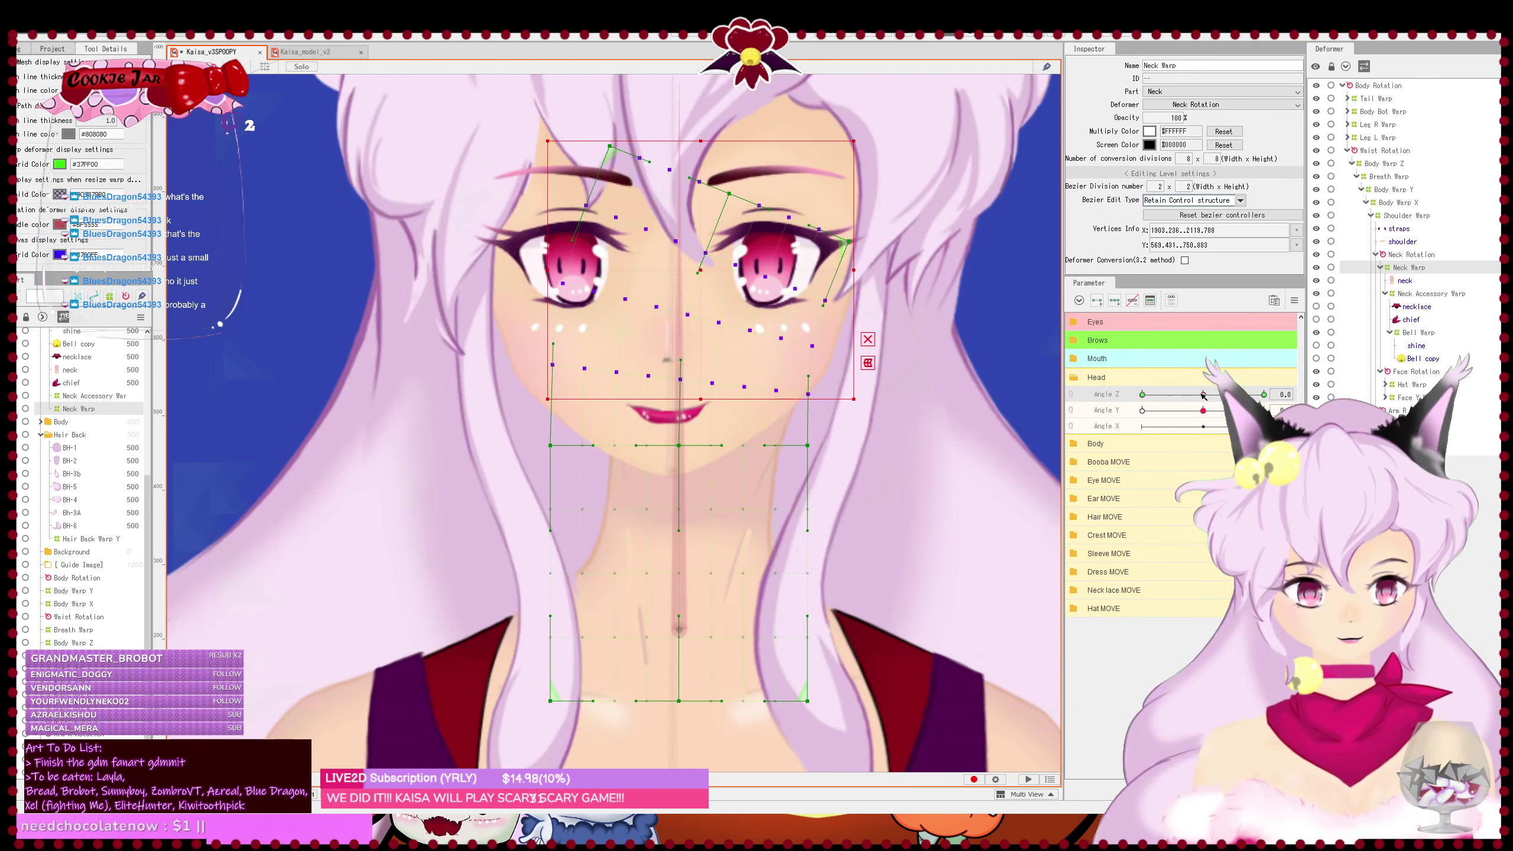
key(Left)
key(Left)
key(Left)
key(Left)
key(Left)
key(Left)
key(Left)
key(Left)
key(Left)
key(Left)
key(Left)
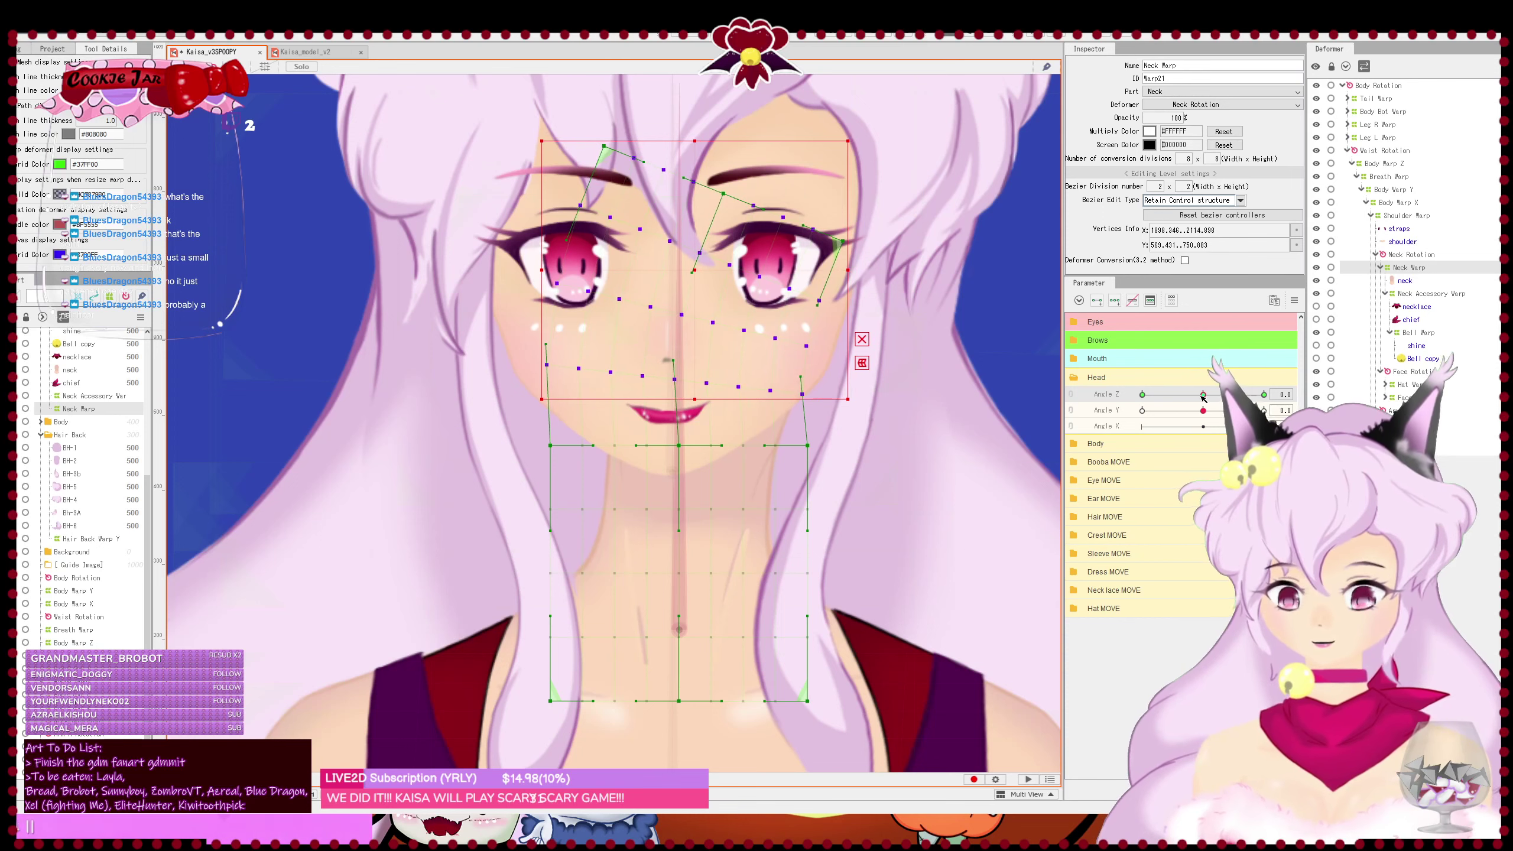
- Undo the Neck Warp bend edits back to the point where the nested Neck warp deformer is restored
key(ctrl+z)
key(ctrl+z)
key(ctrl+z)
key(ctrl+z)
key(ctrl+z)
key(ctrl+z)
key(ctrl+z)
key(ctrl+z)
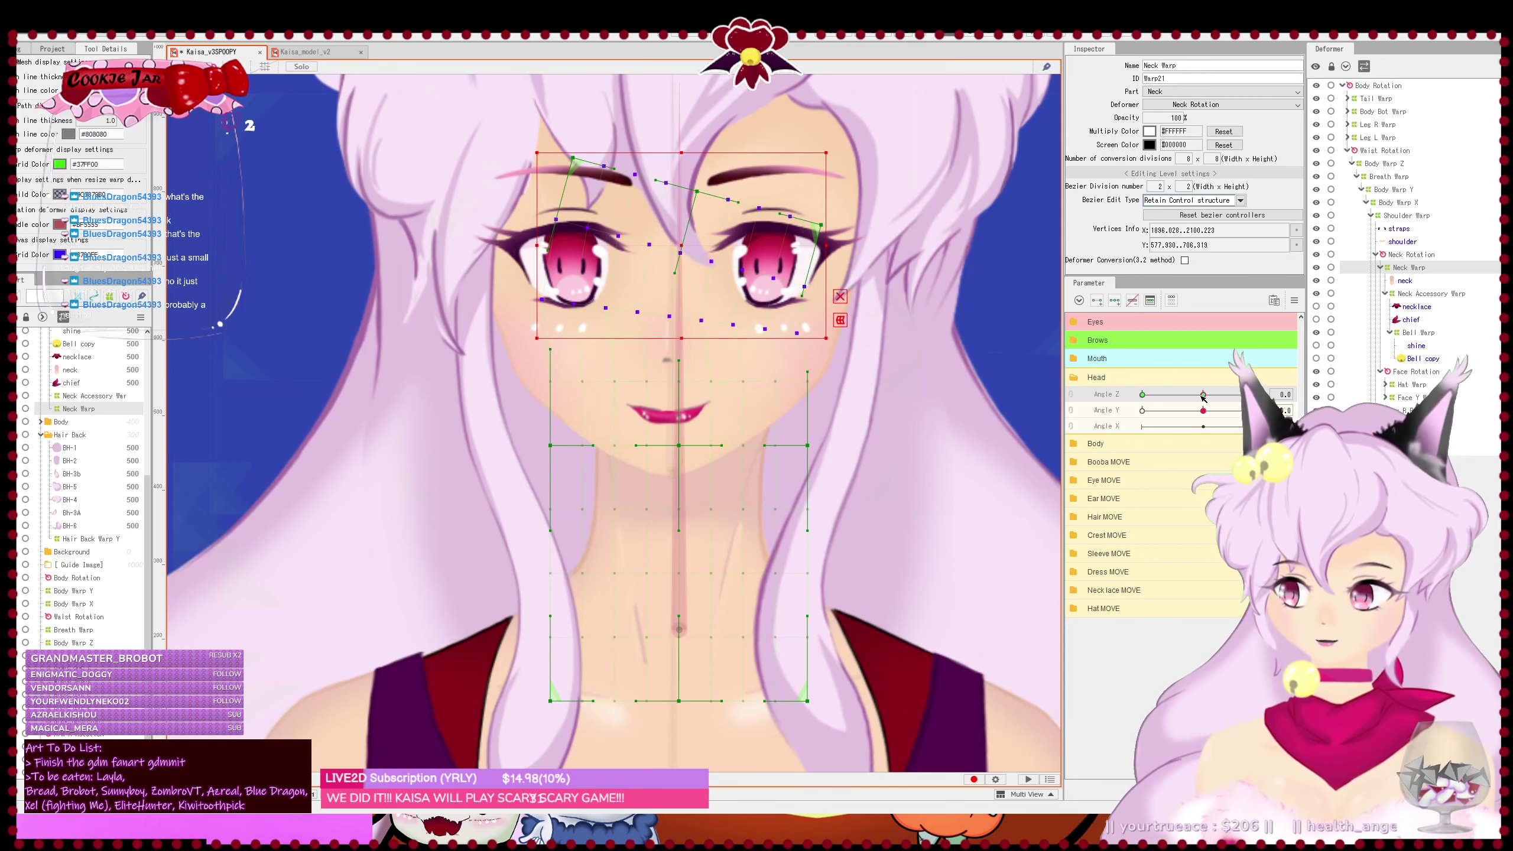
key(ctrl+z)
key(ctrl+z)
key(ctrl+z)
key(ctrl+z)
key(ctrl+z)
key(ctrl+z)
key(ctrl+z)
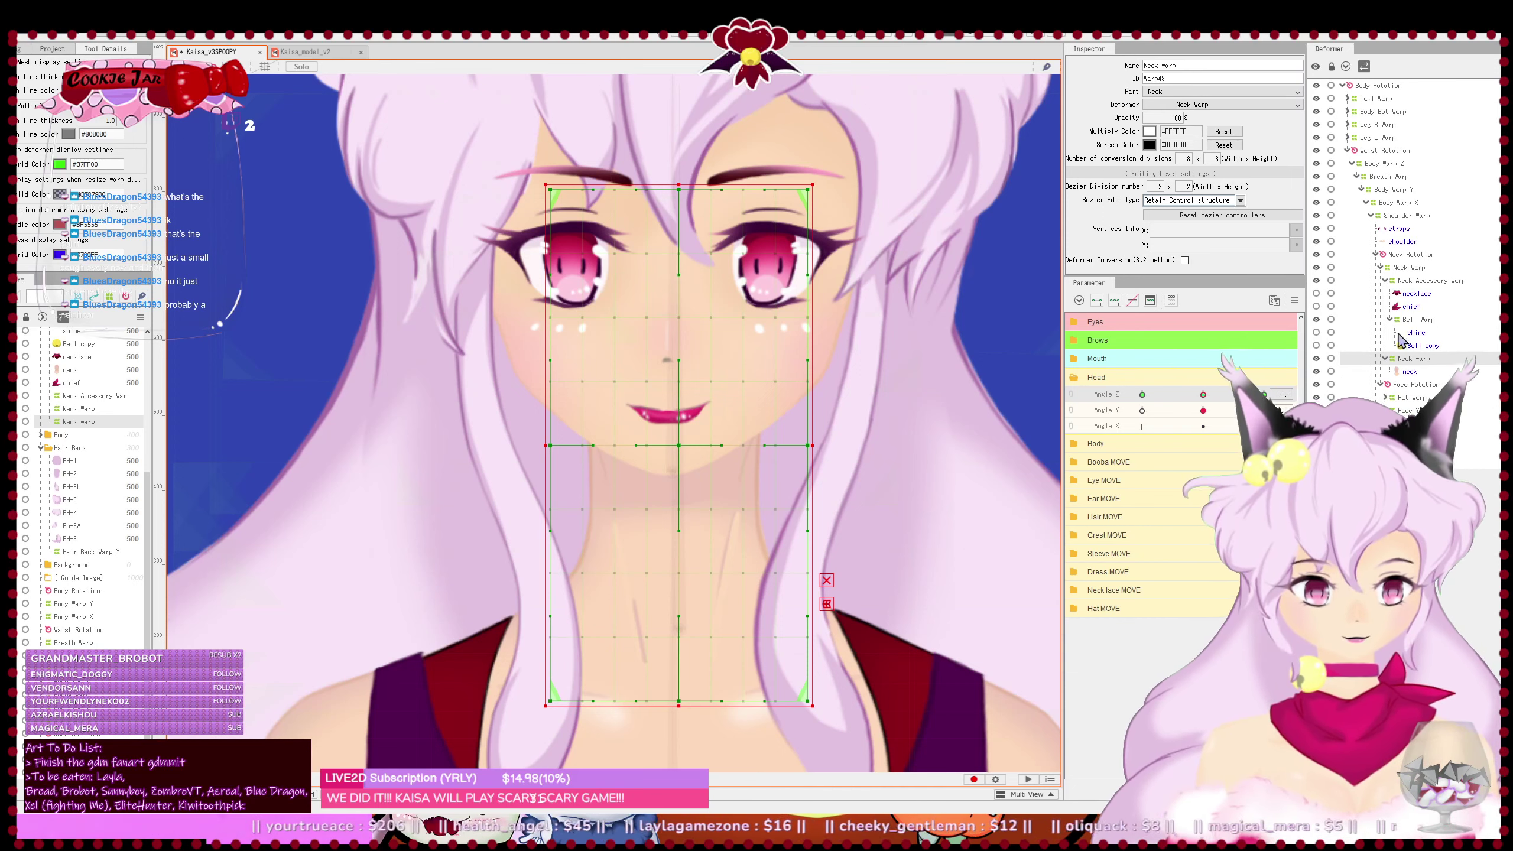
- Select the Neck warp deformer nested inside Neck Warp and extend its lower edge down toward the chest
click(1410, 385)
click(1411, 372)
click(1430, 359)
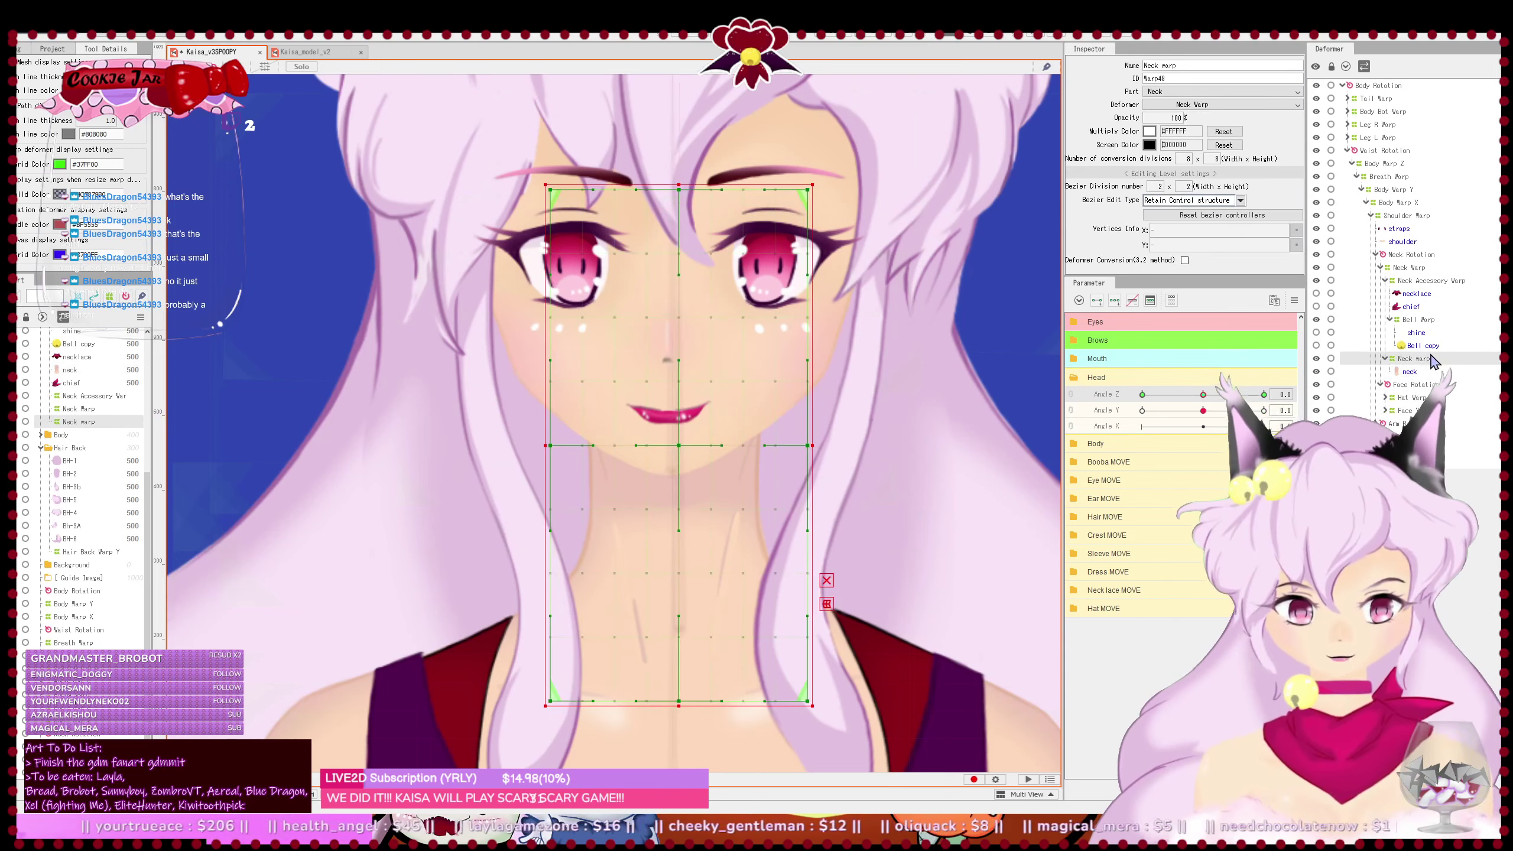
scroll(770, 473, down, 3)
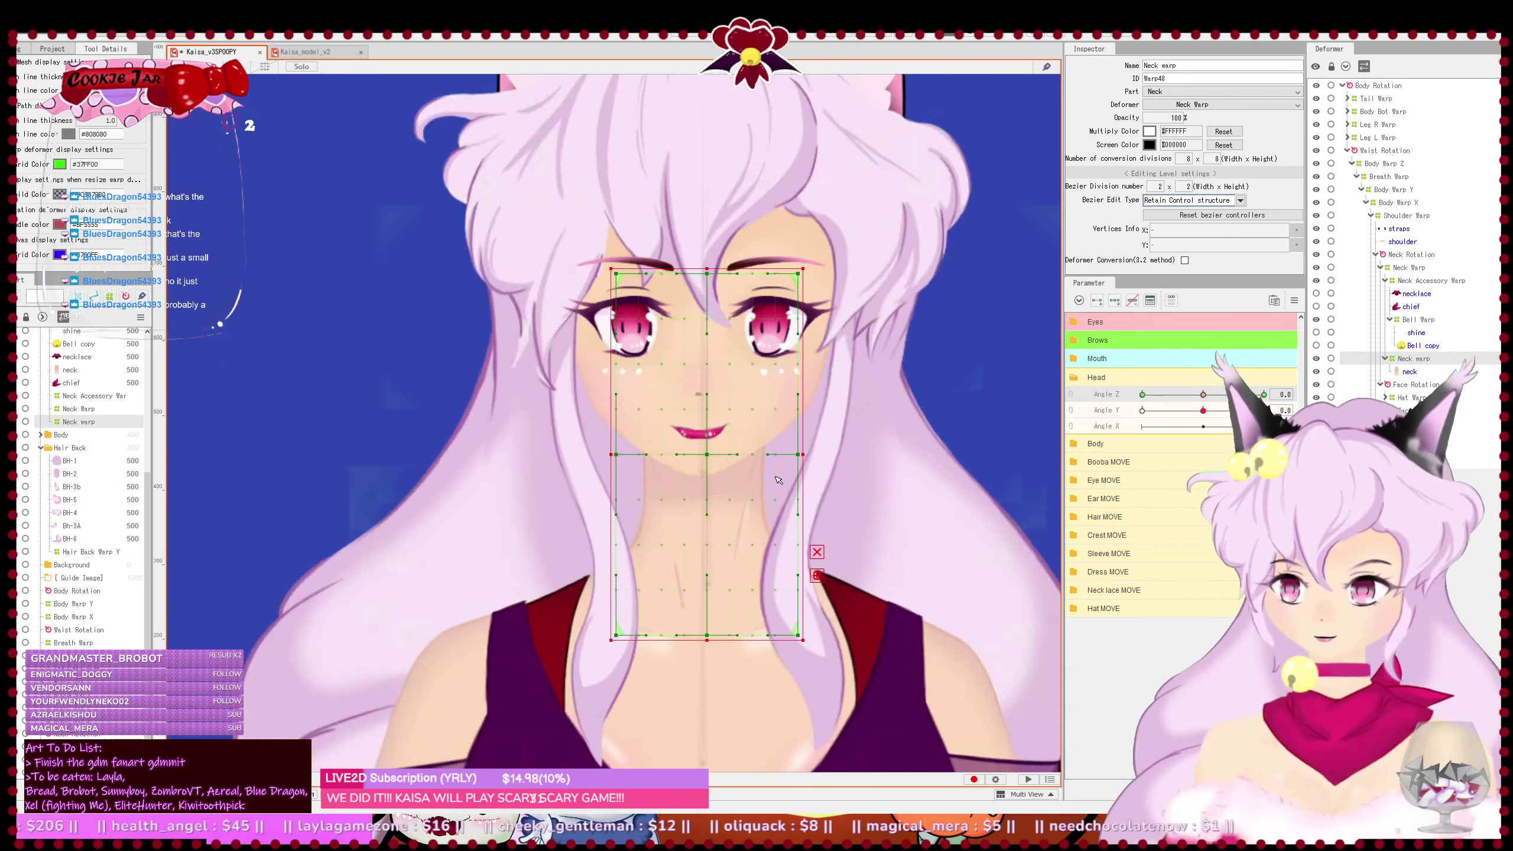
drag(817, 508, 780, 503)
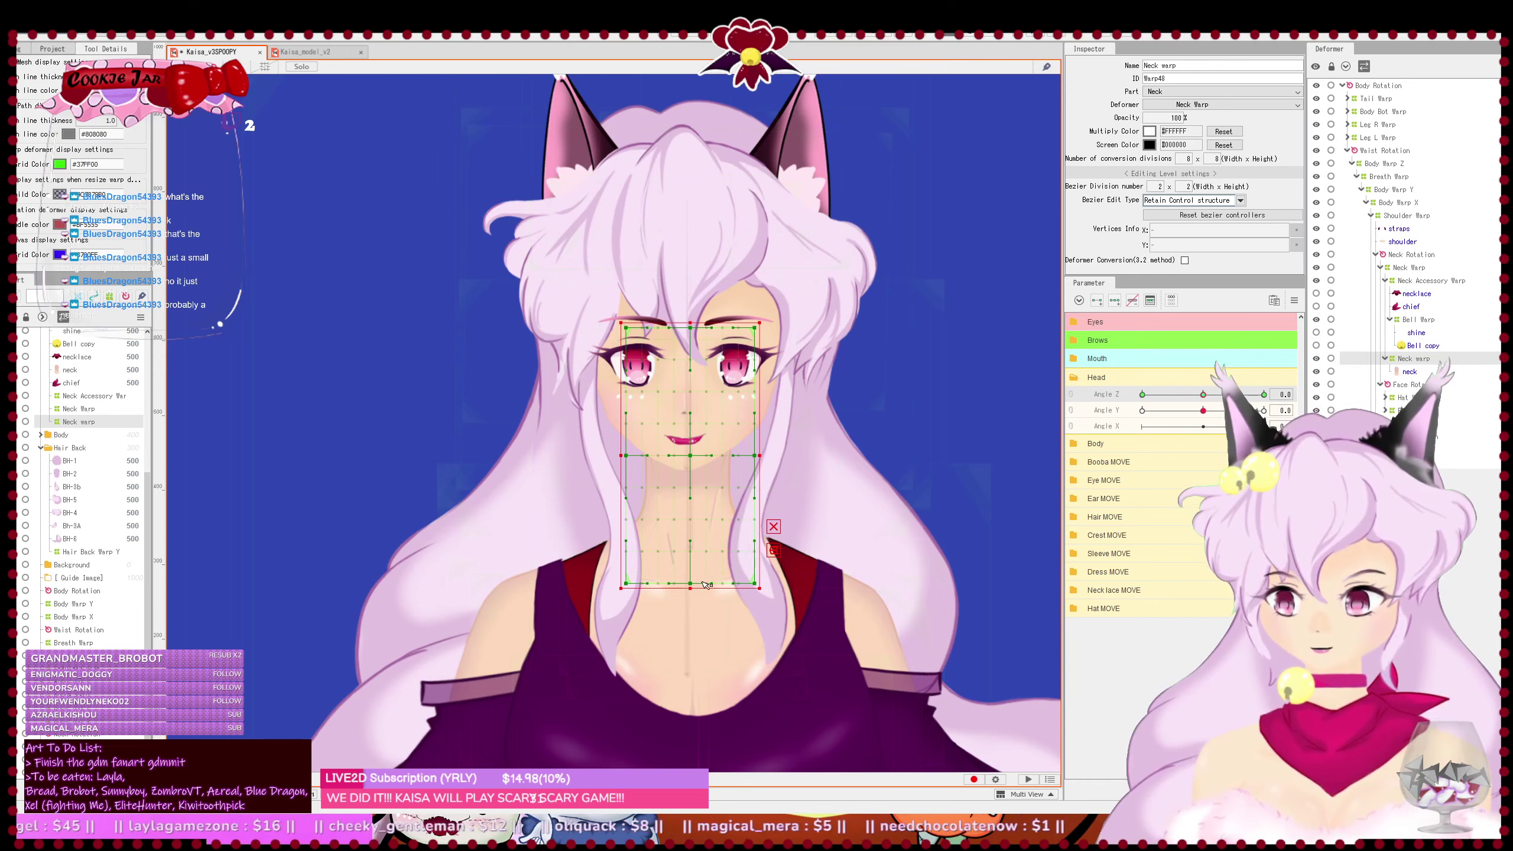
drag(690, 586, 687, 620)
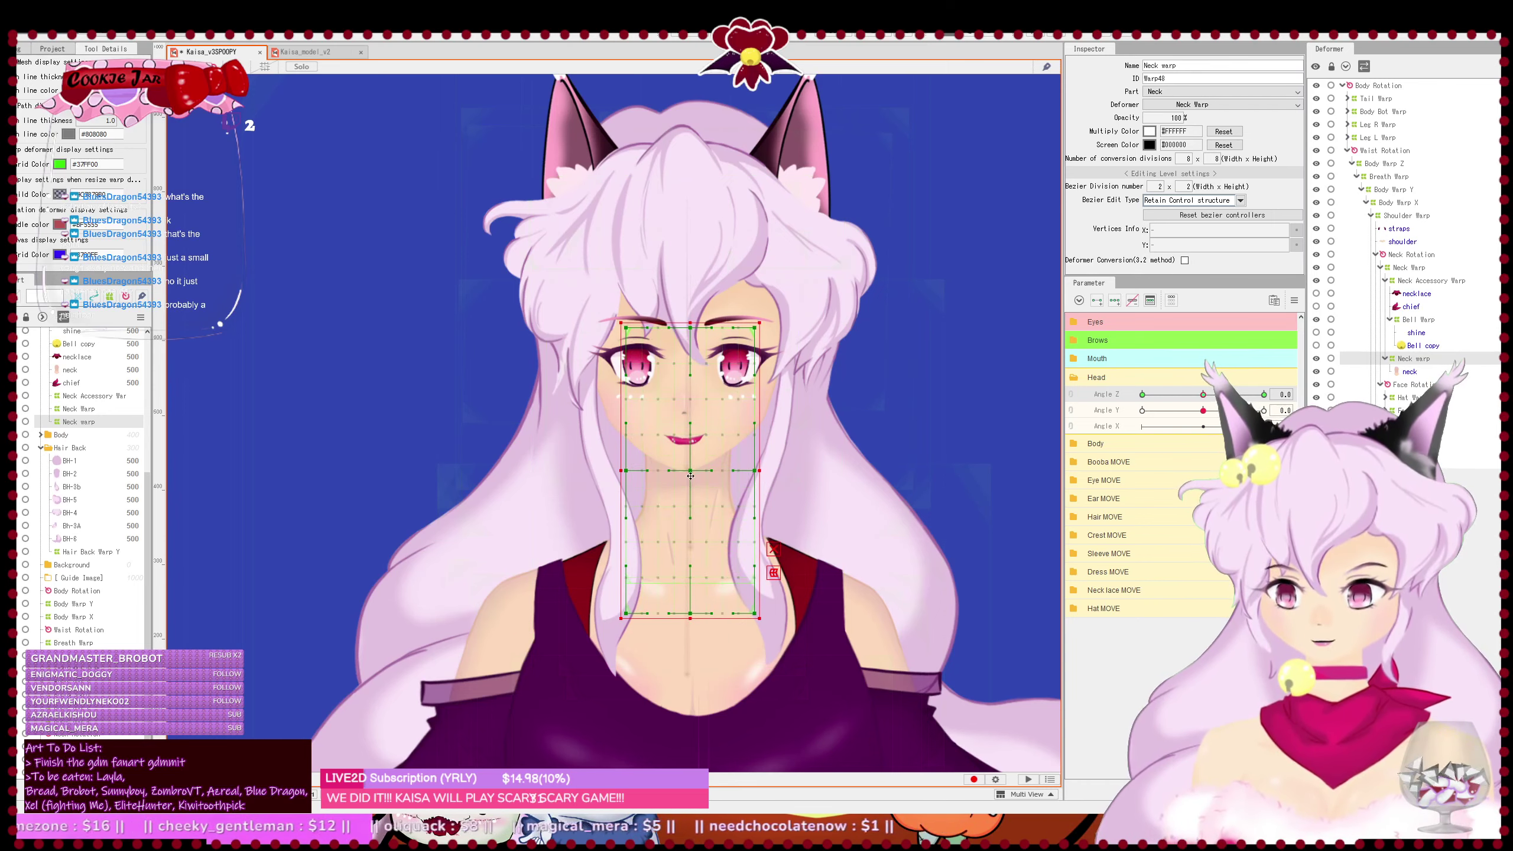
scroll(771, 520, up, 2)
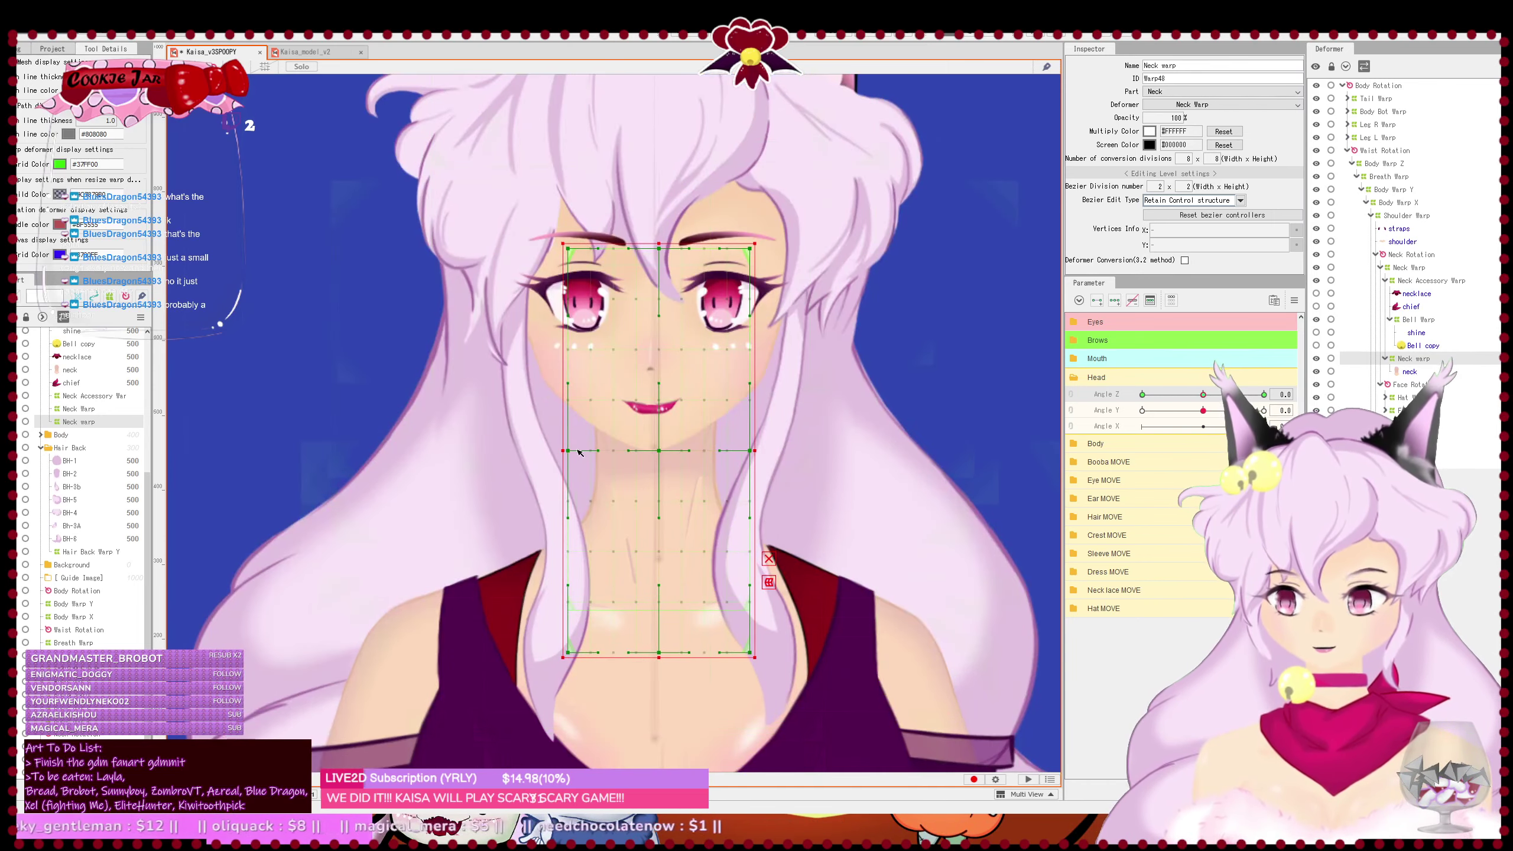
- Widen the nested Neck warp's frame slightly beyond both sides of the neck and pull its lower edge back up to the neck base
drag(563, 451, 493, 451)
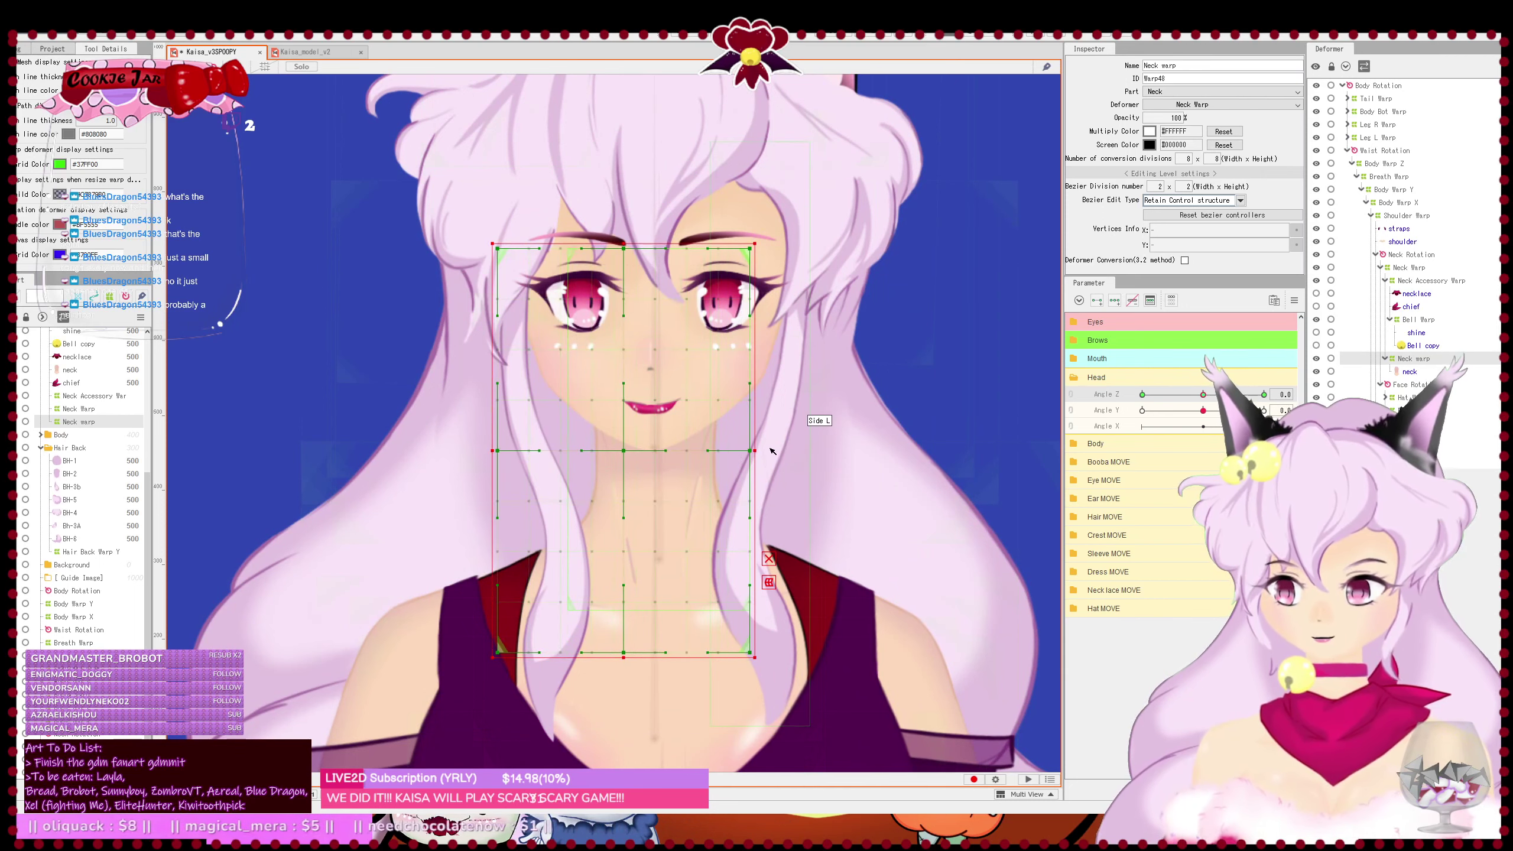
drag(760, 452, 820, 451)
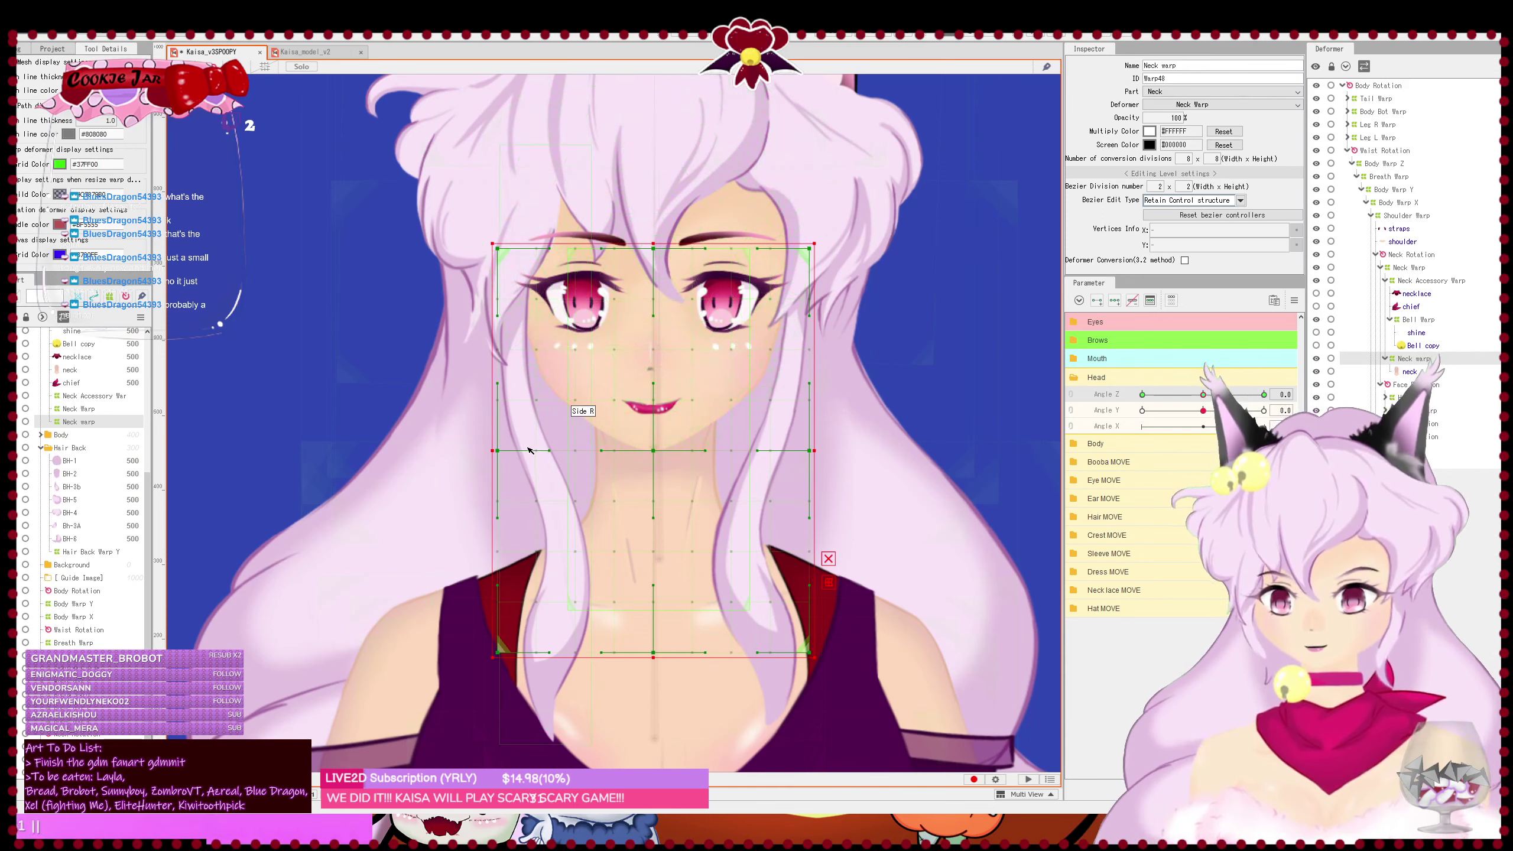
drag(493, 450, 545, 447)
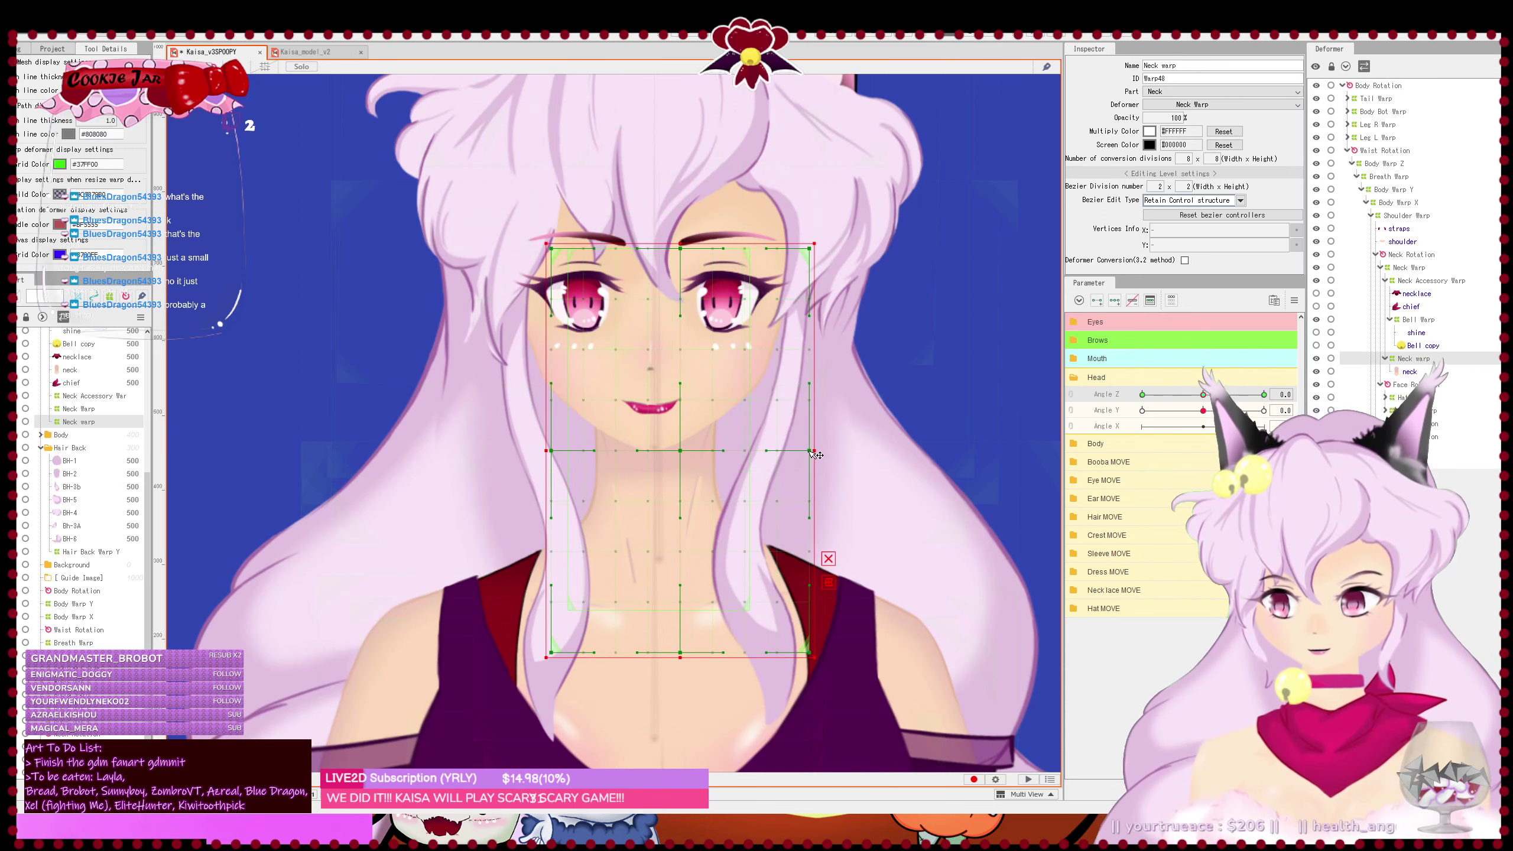
drag(814, 450, 774, 450)
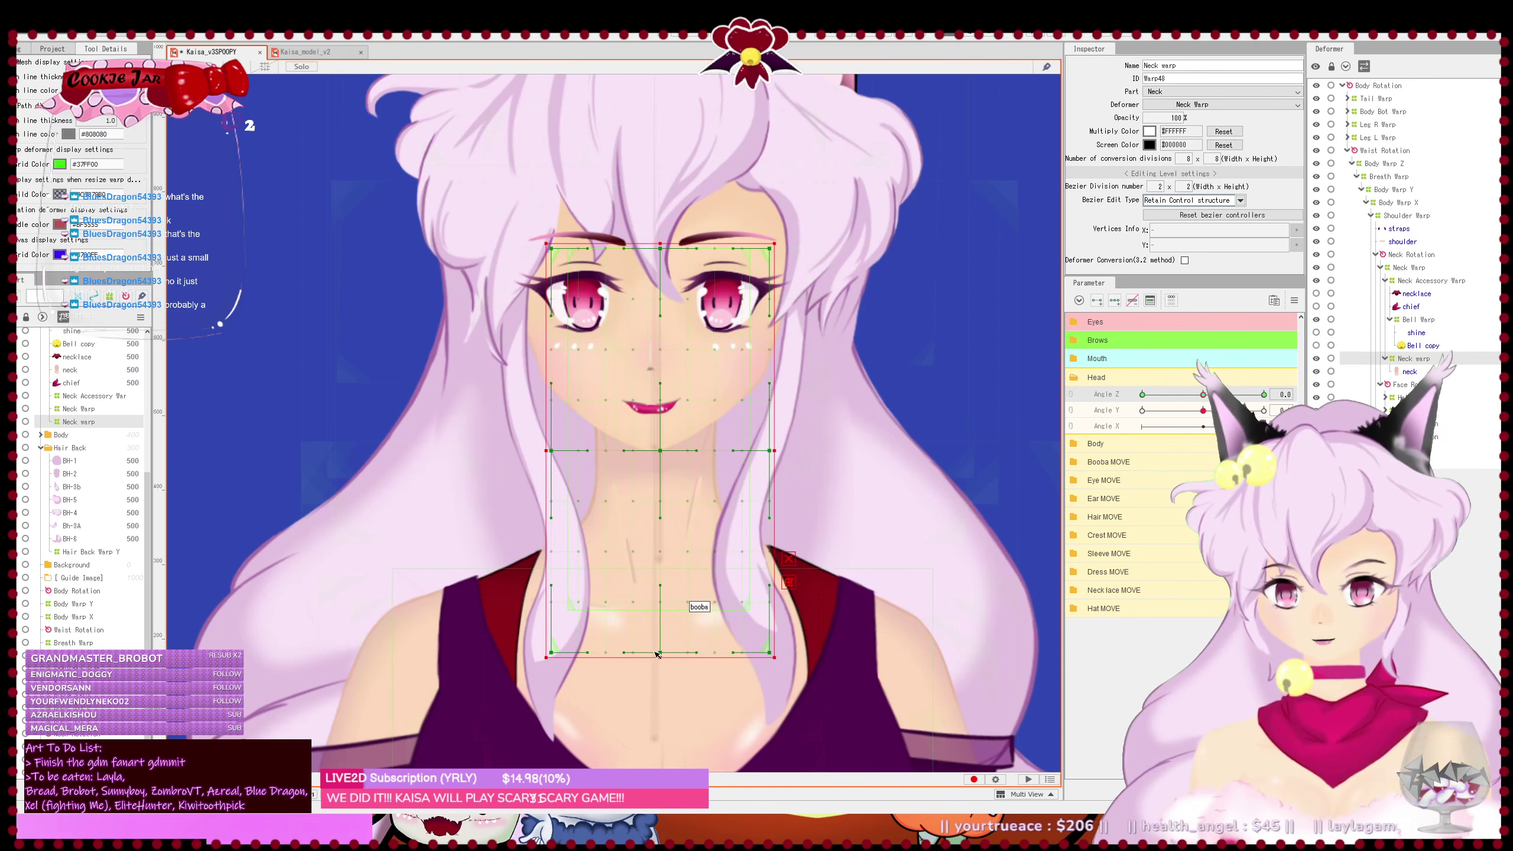
drag(658, 656, 658, 616)
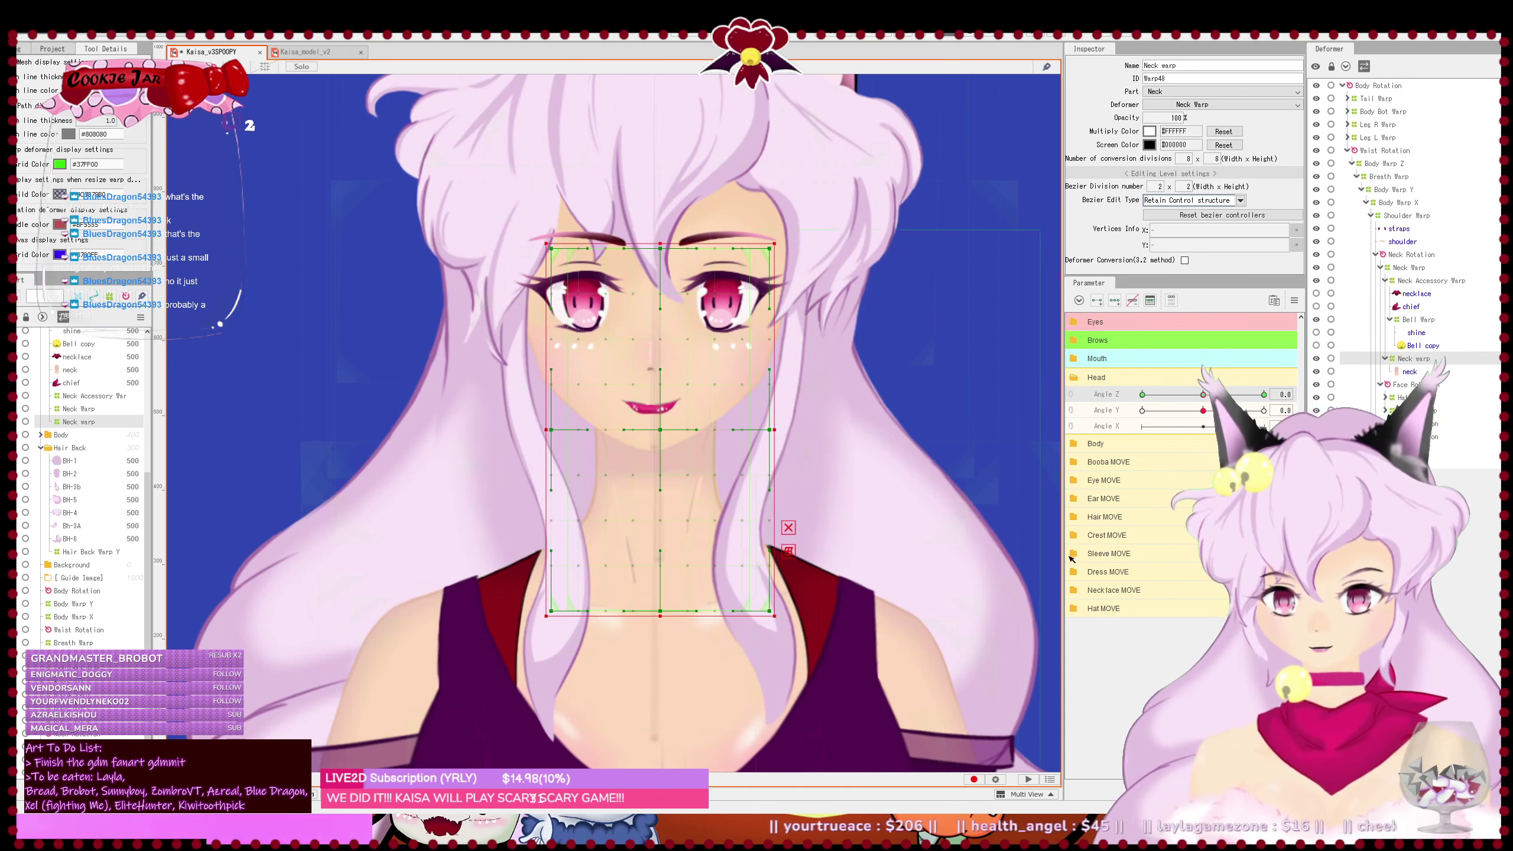
- Select the neck, chief, necklace, shine and Bell copy art meshes together and generate automatic meshes for them
click(1409, 372)
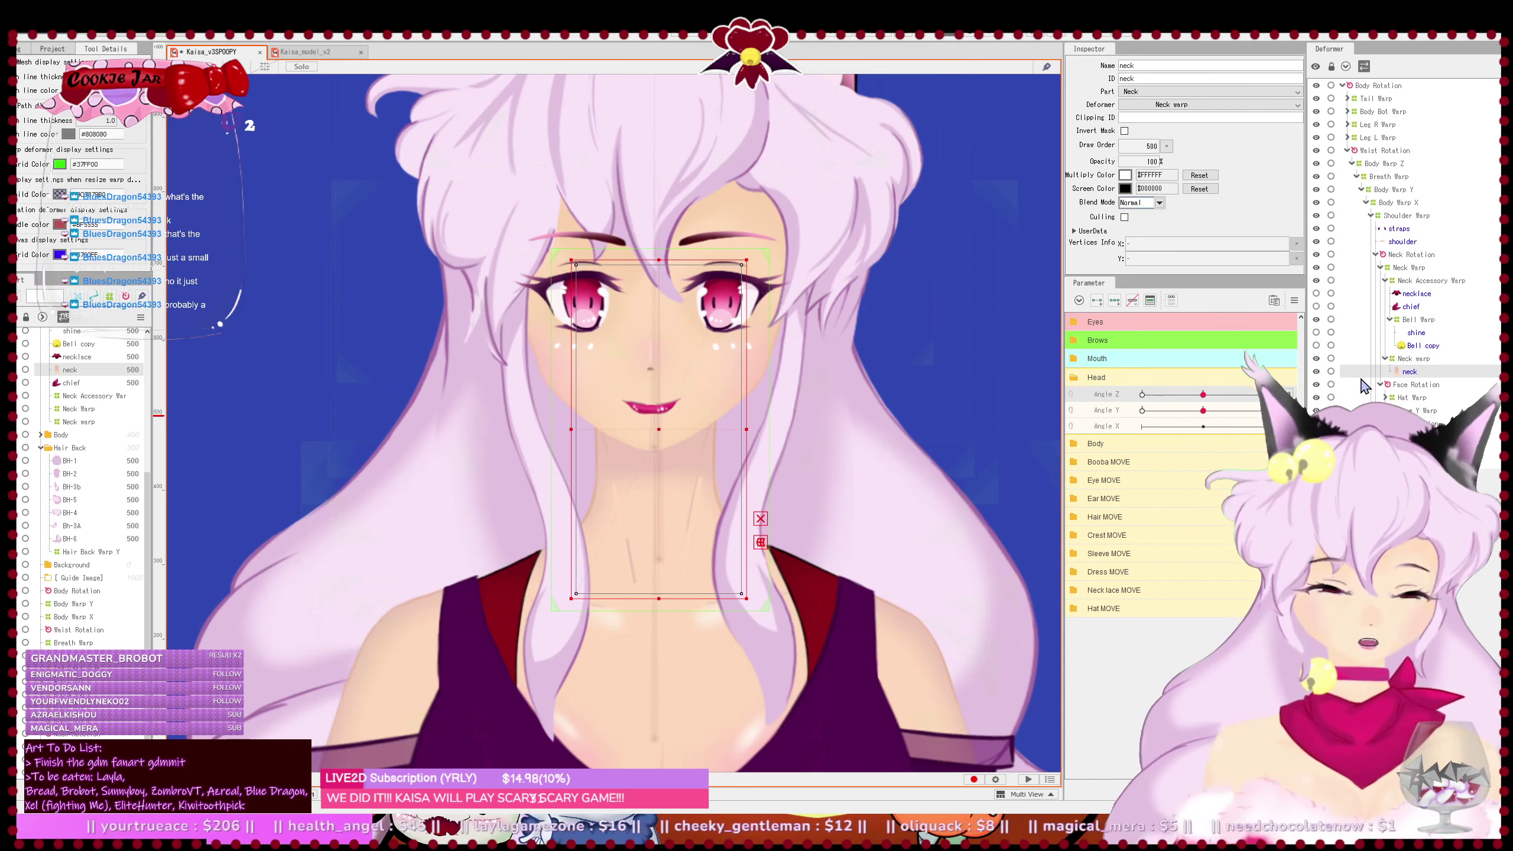
scroll(731, 383, down, 3)
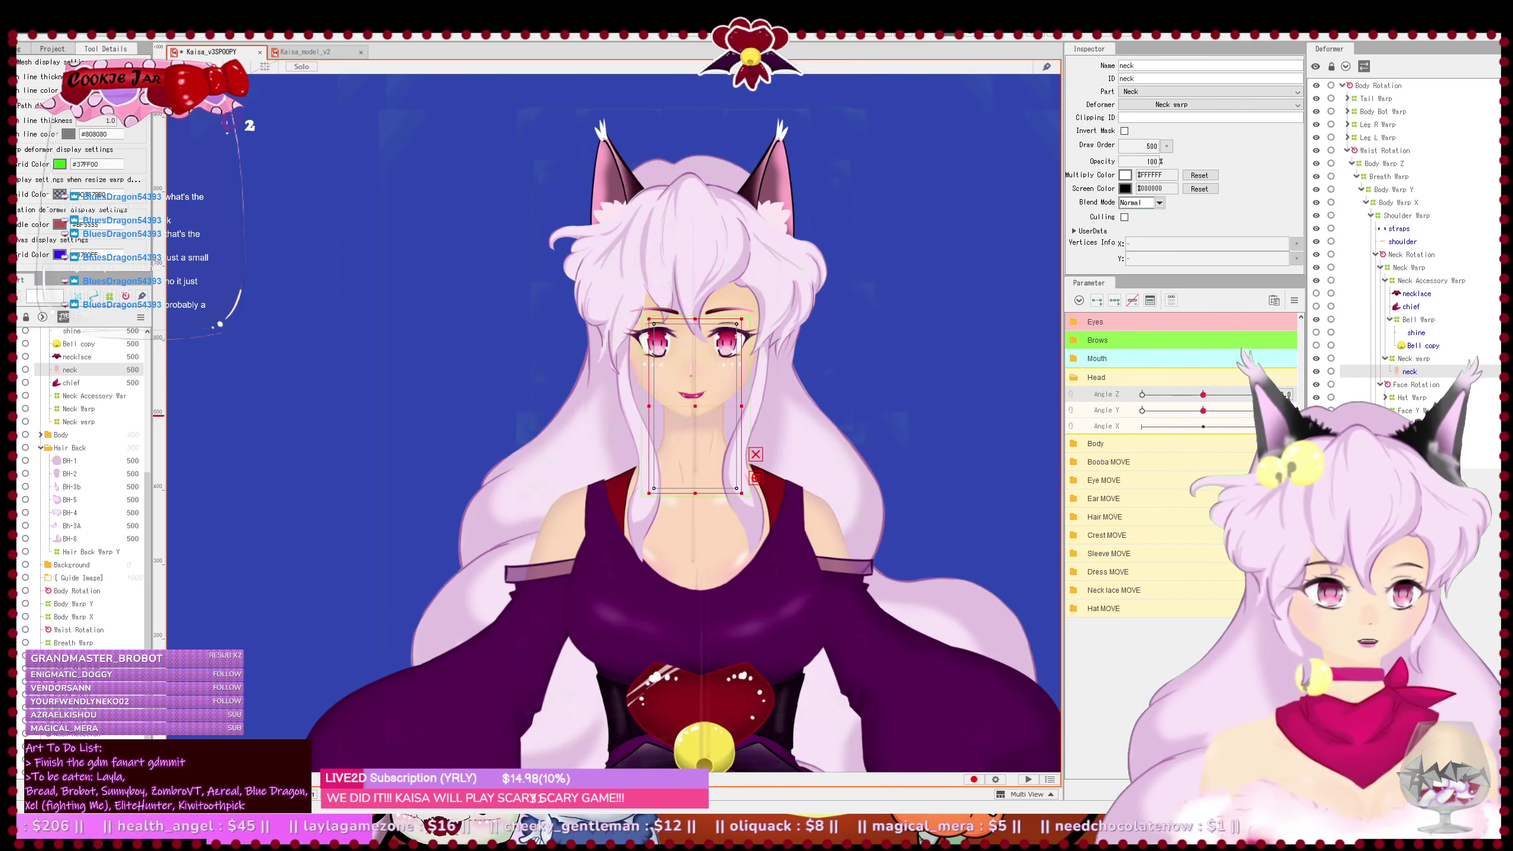
click(1389, 321)
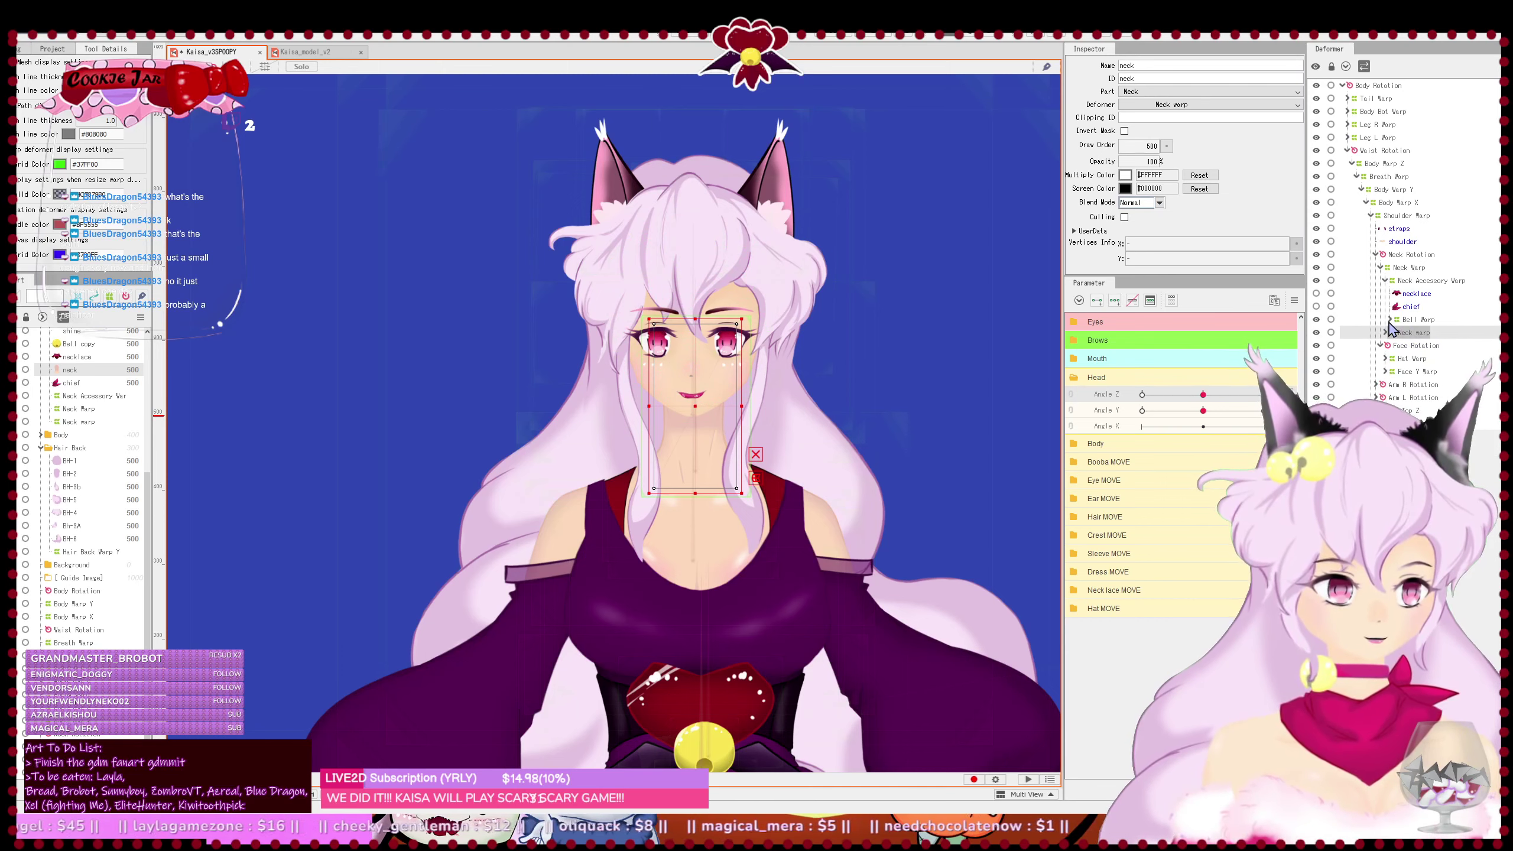
click(1386, 333)
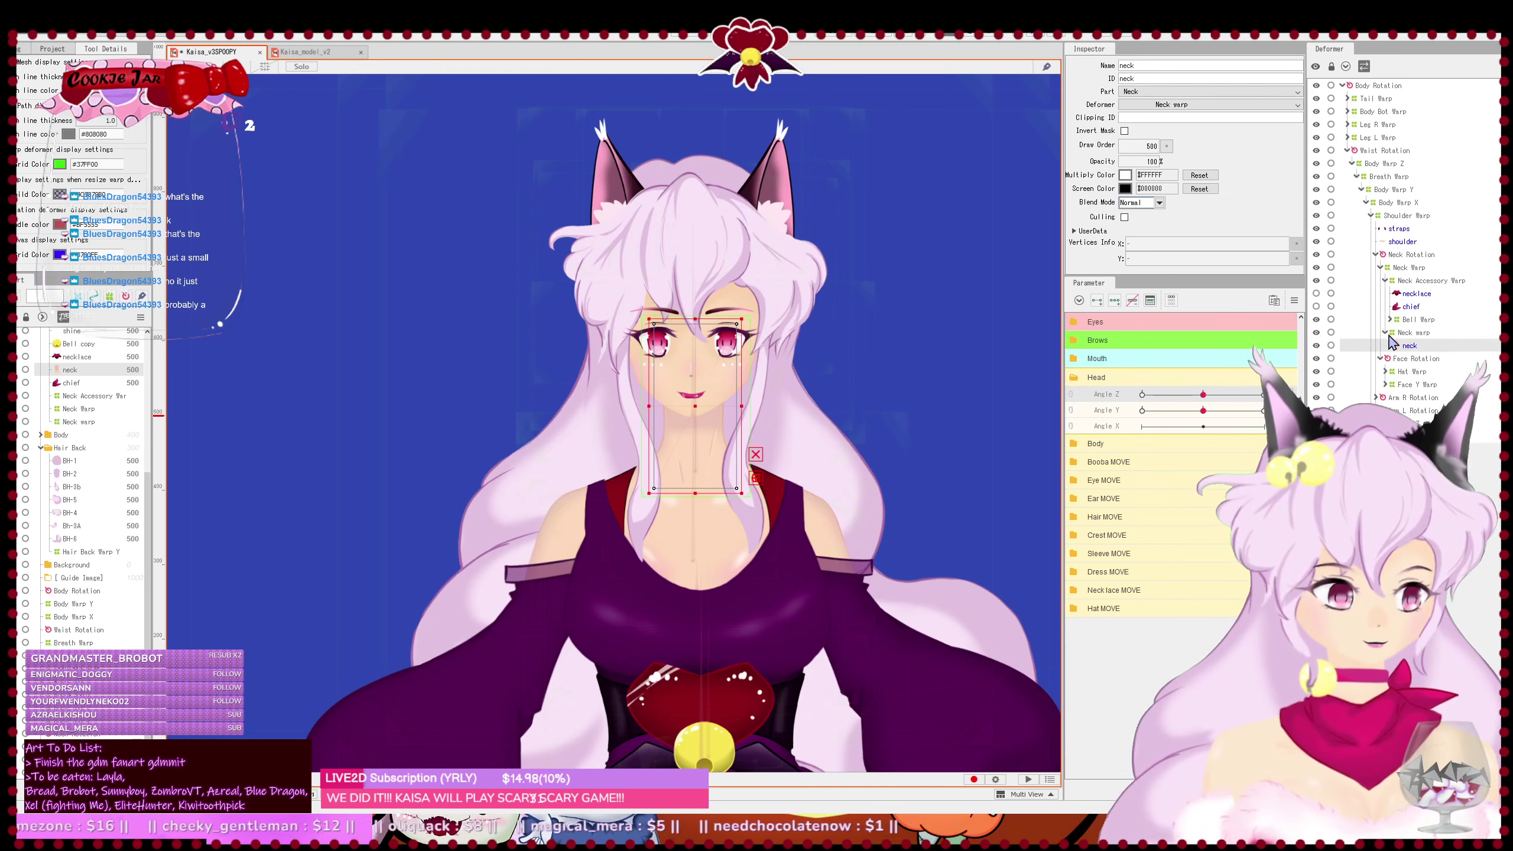
ctrl+click(1409, 311)
ctrl+click(1418, 295)
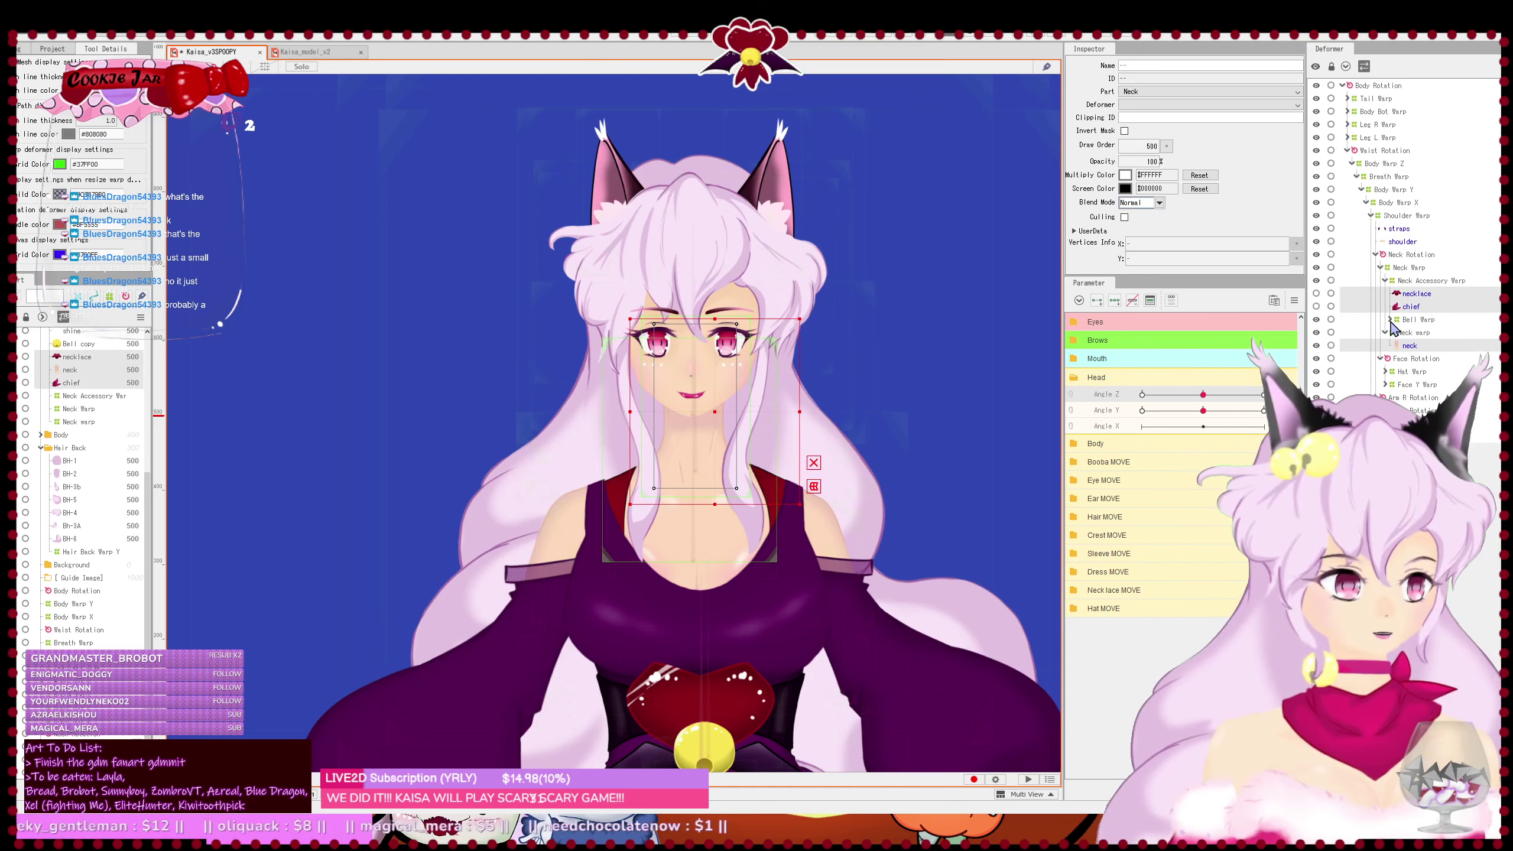
ctrl+click(1419, 346)
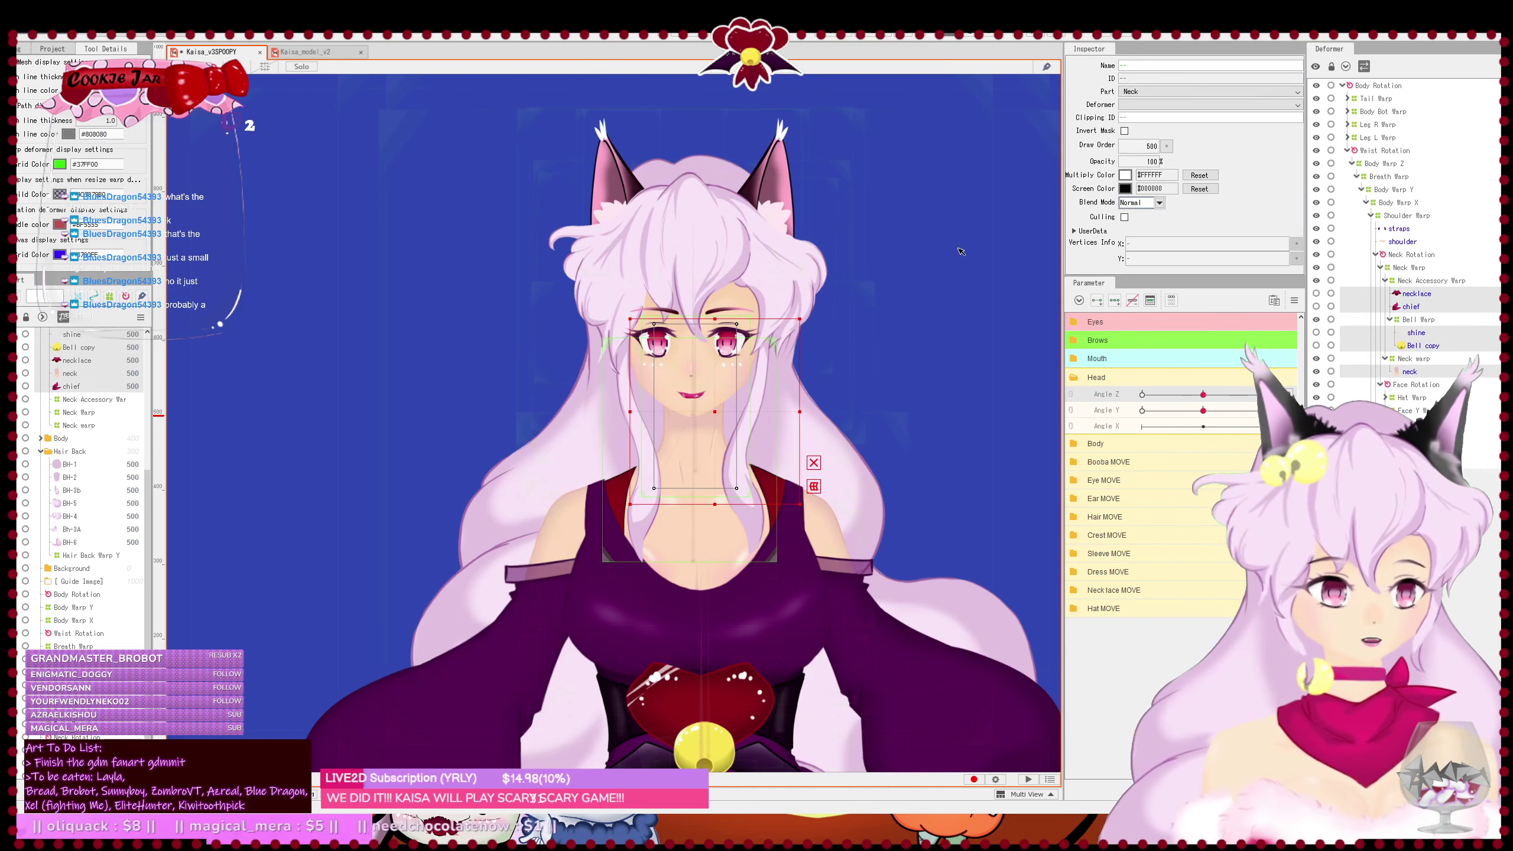
key(ctrl+e)
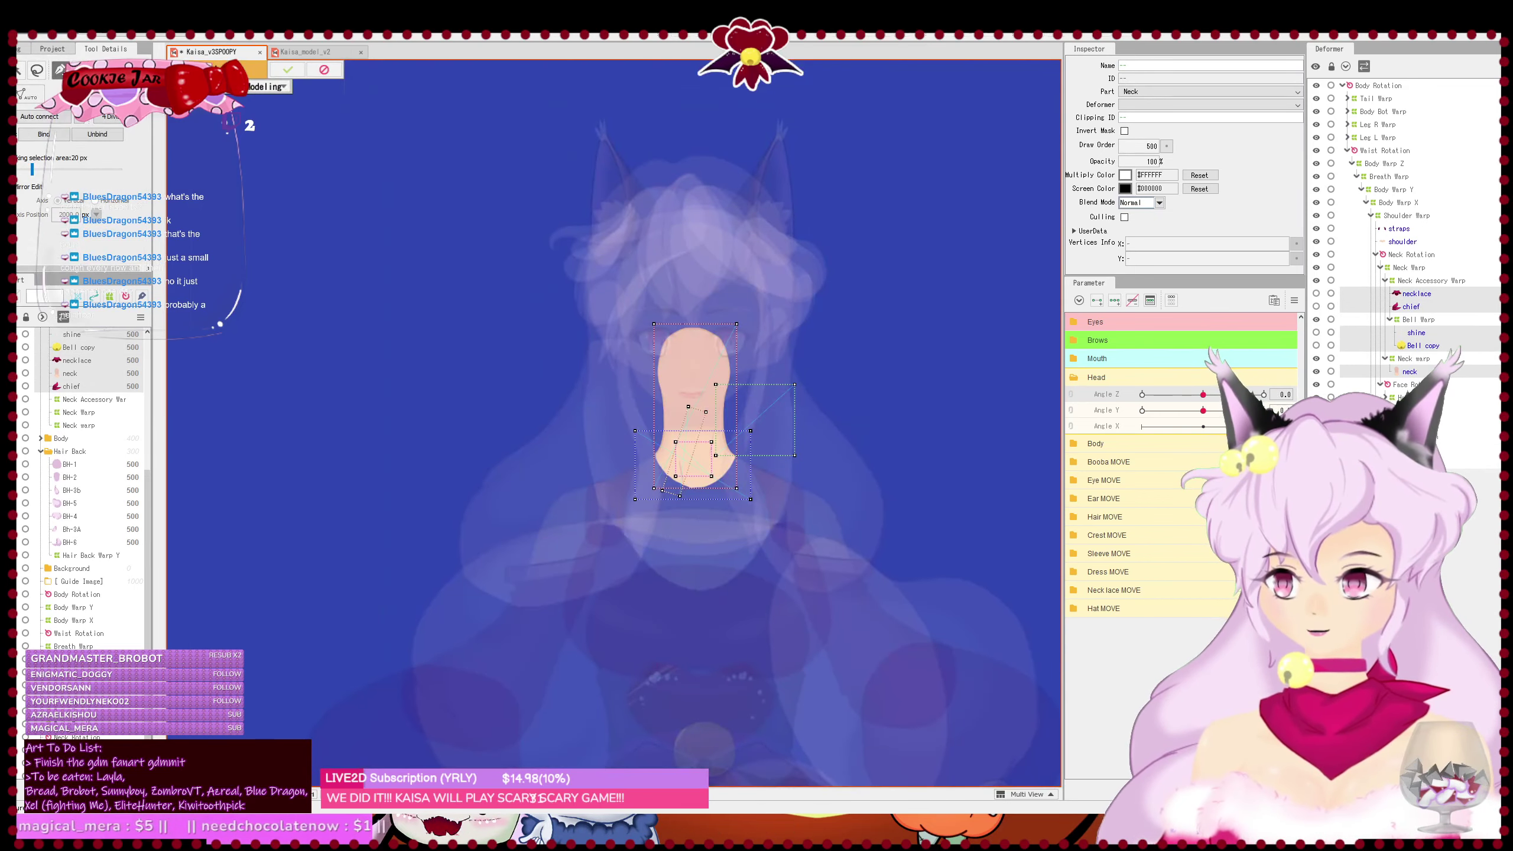
click(324, 70)
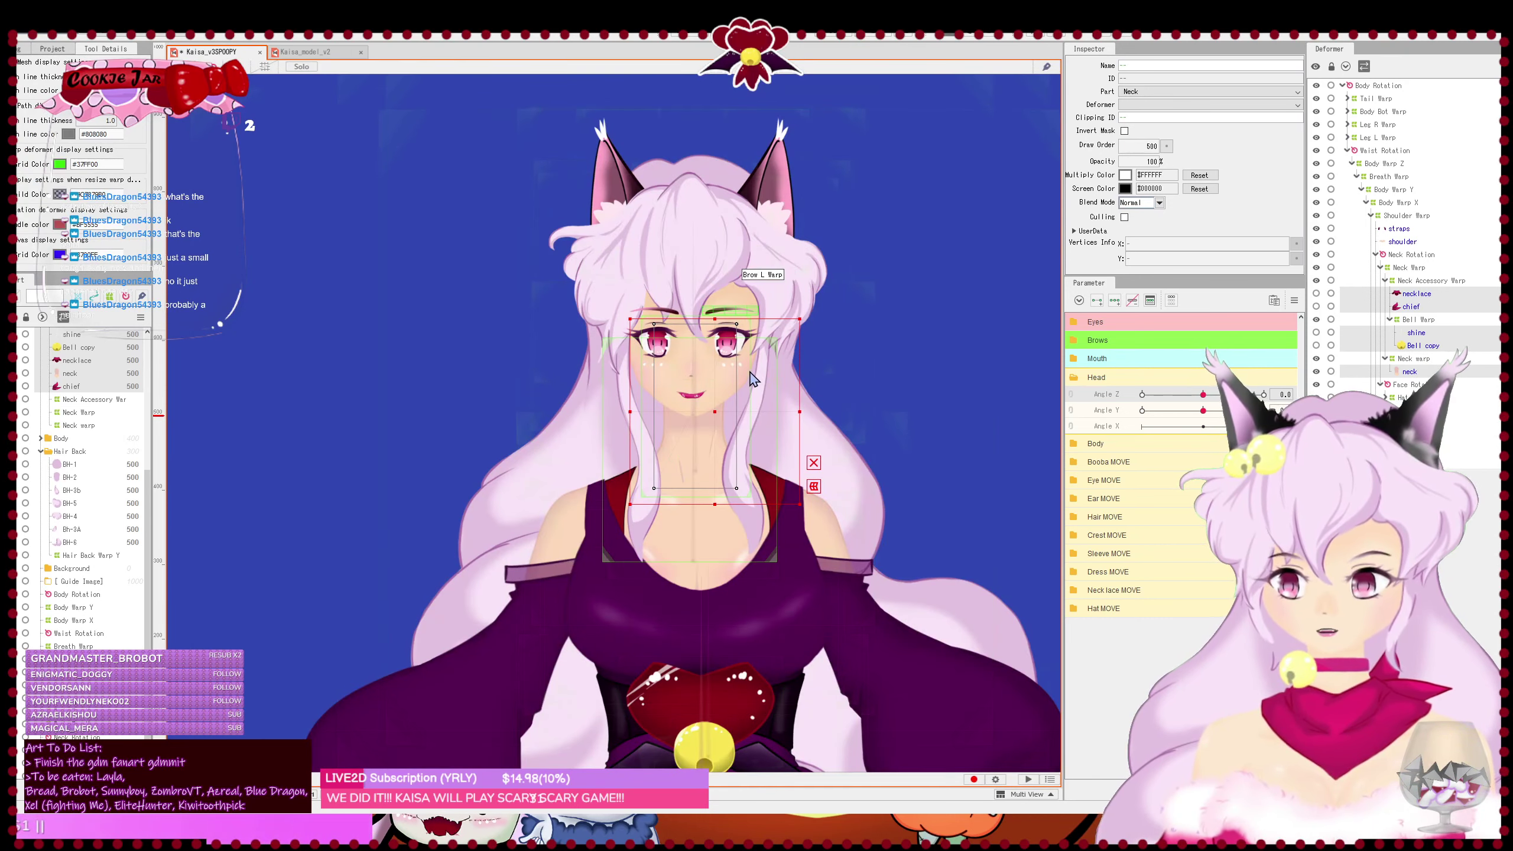
key(ctrl+shift+a)
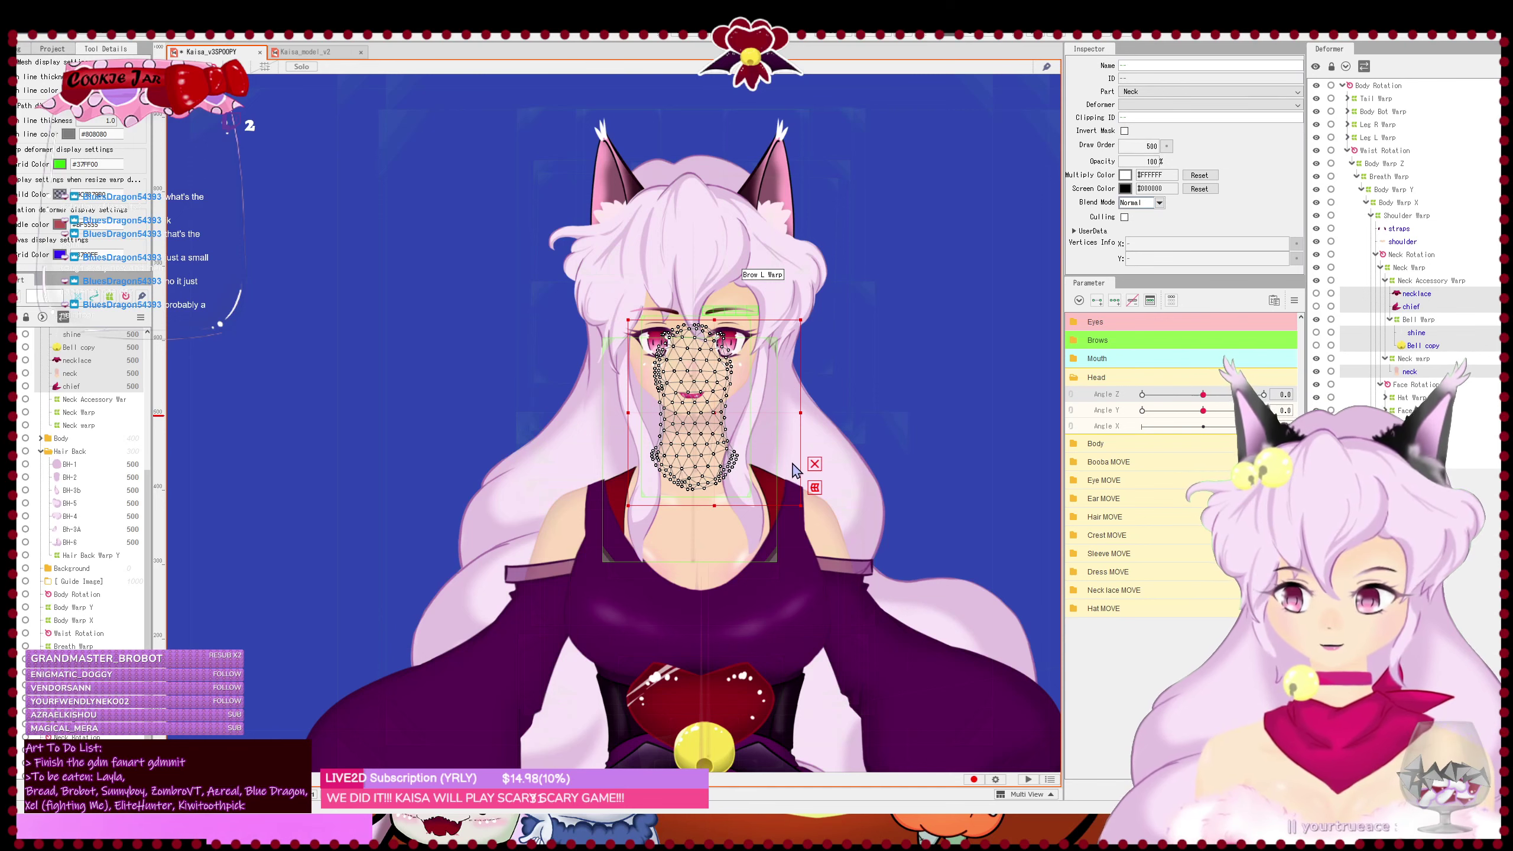
scroll(768, 316, up, 3)
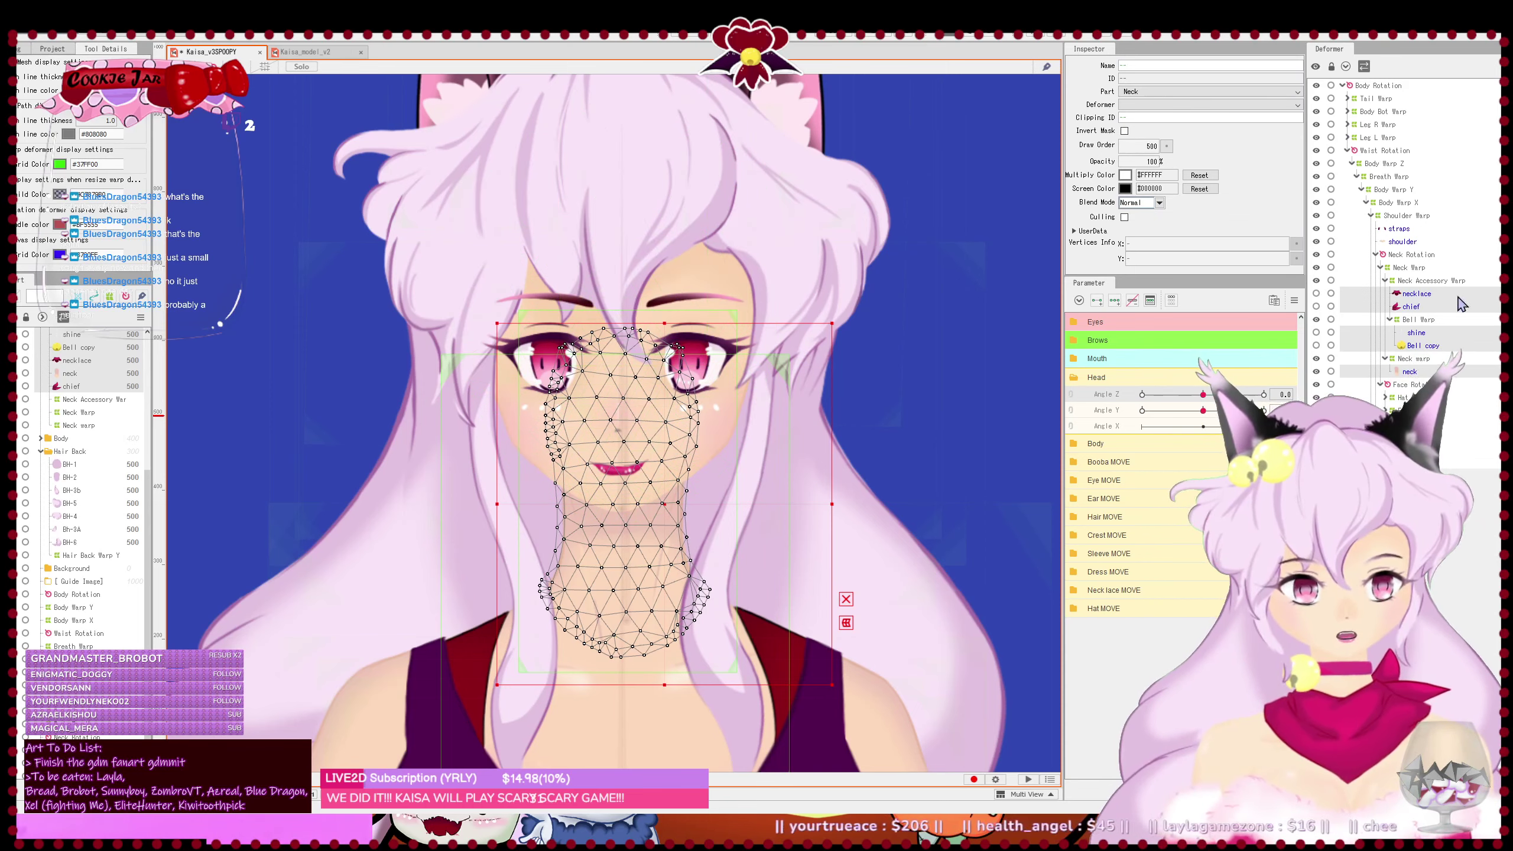
- Make the necklace, chief, shine and Bell copy artwork visible again and save the model
click(1418, 305)
click(1416, 293)
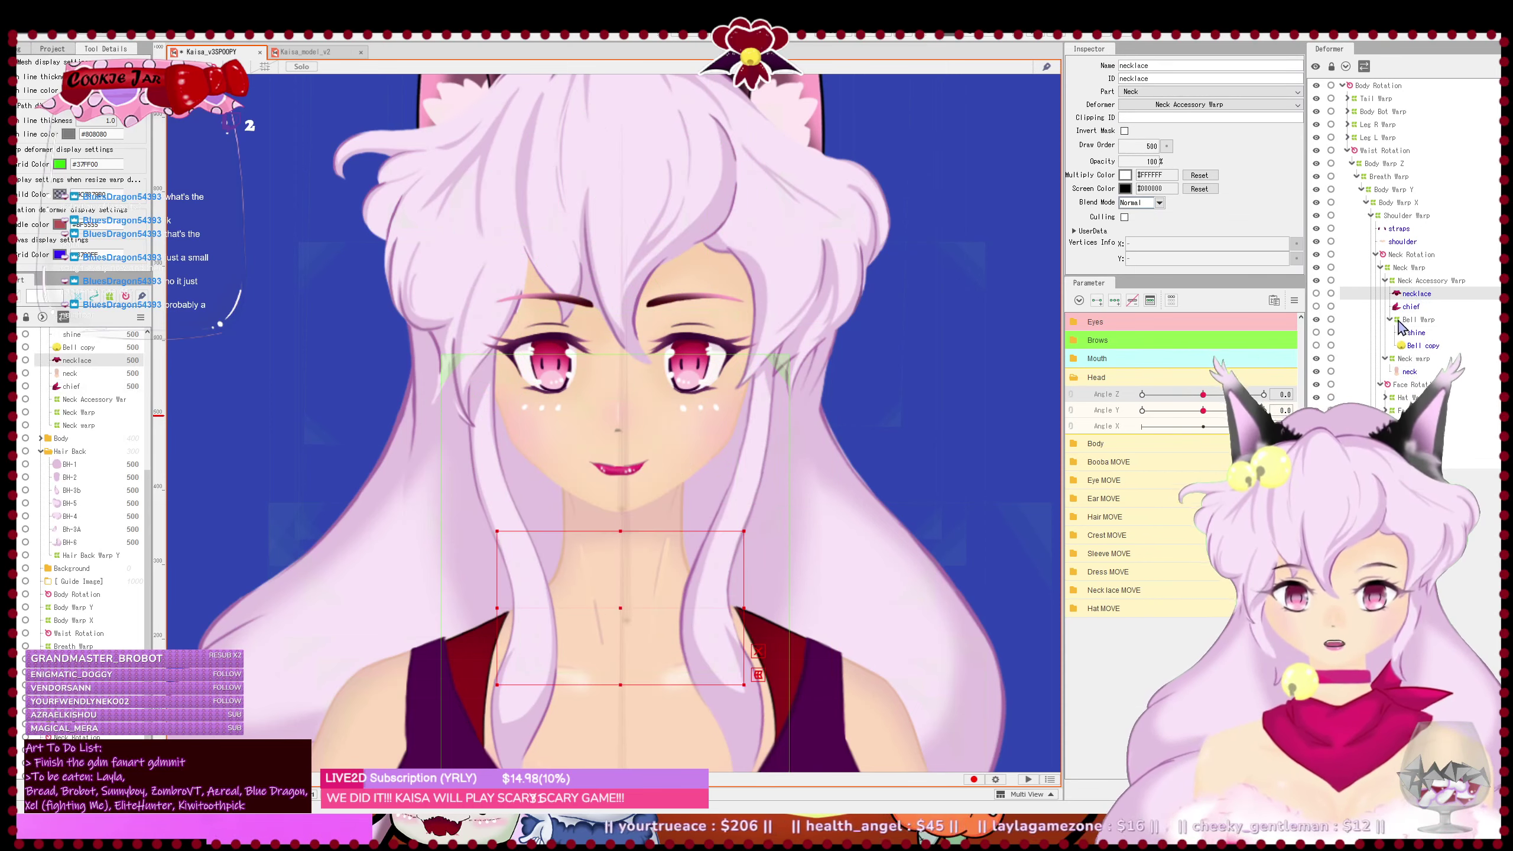
click(1316, 306)
click(1316, 332)
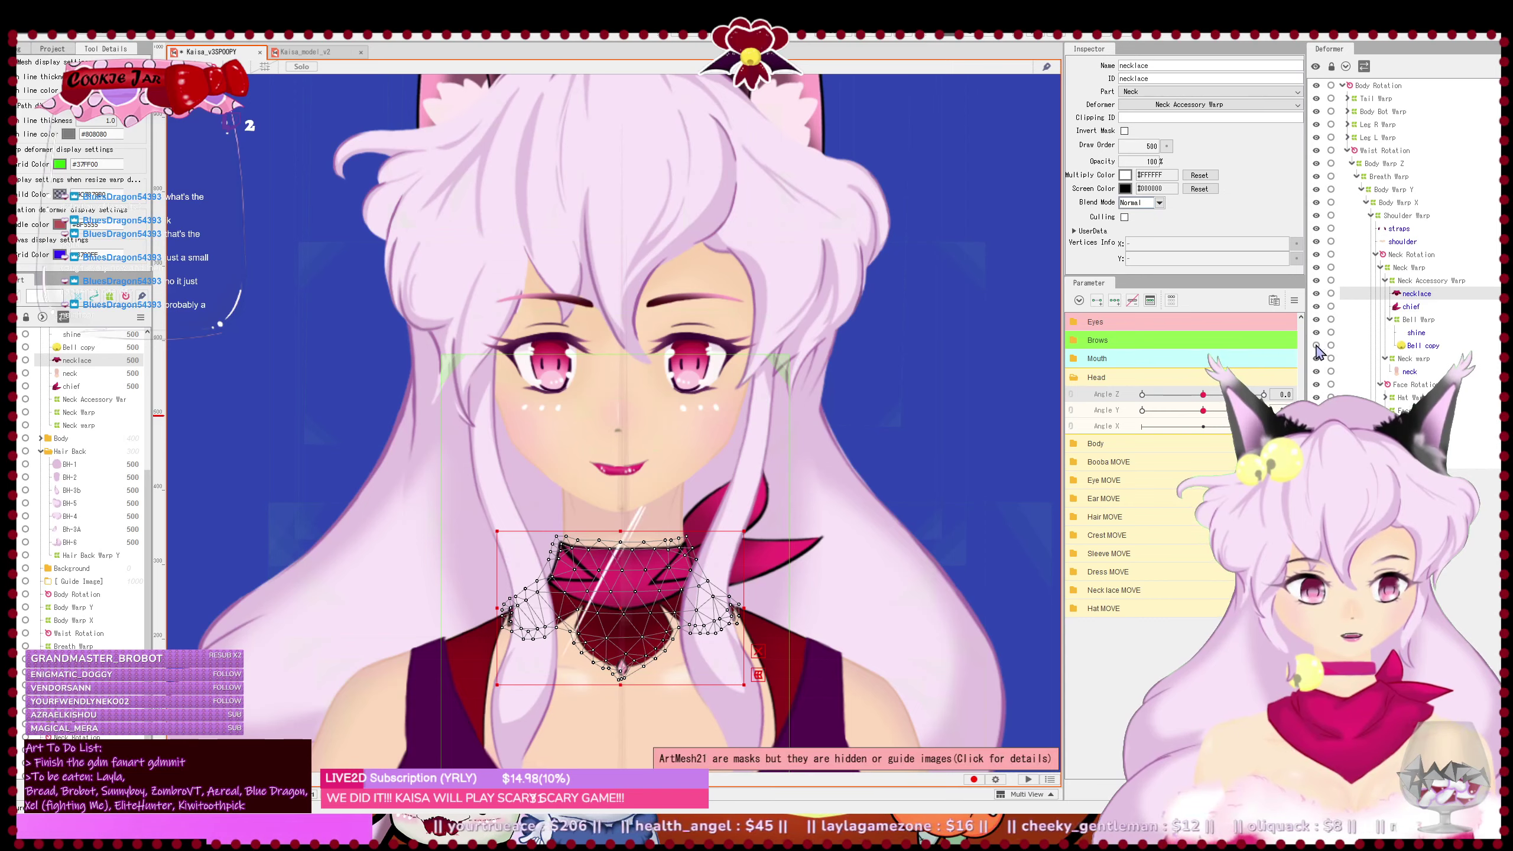
click(1315, 346)
drag(765, 440, 785, 421)
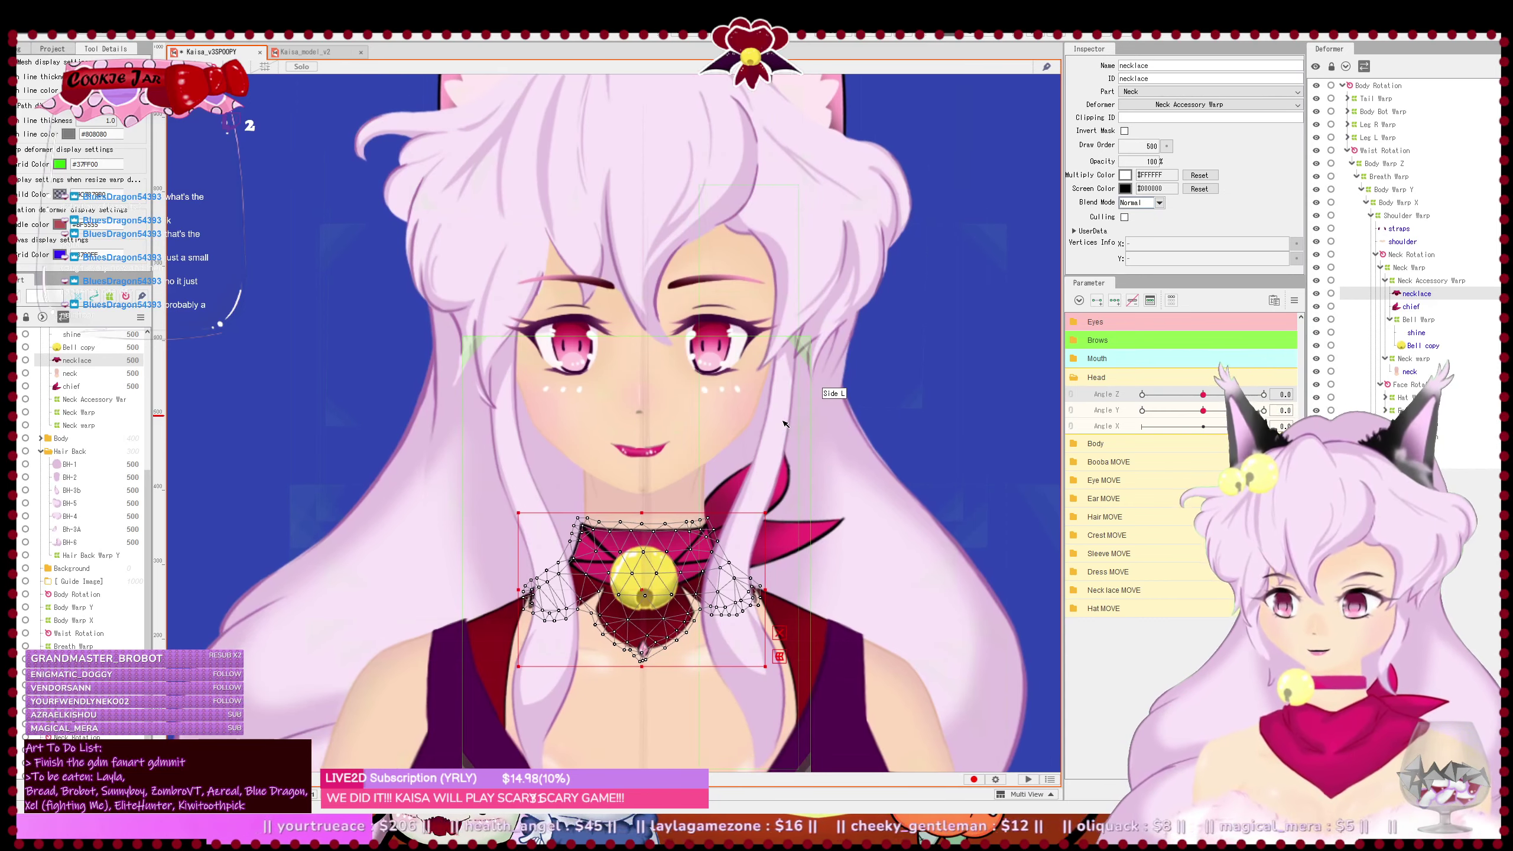
key(ctrl+s)
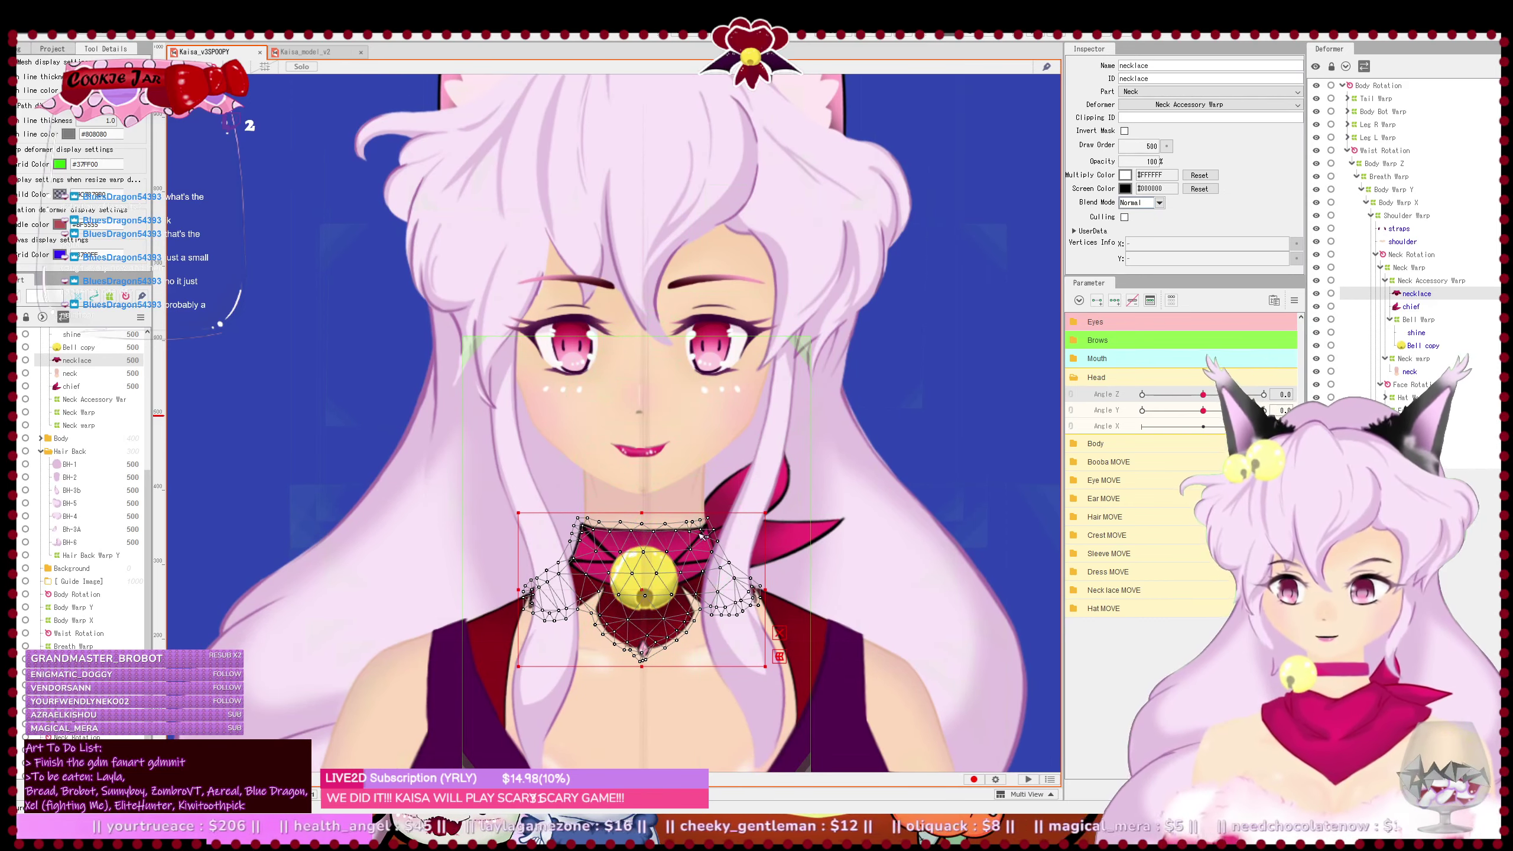
- Check the necklace mesh in mesh editing, then open the chief art mesh for manual editing
key(ctrl+e)
scroll(655, 513, up, 5)
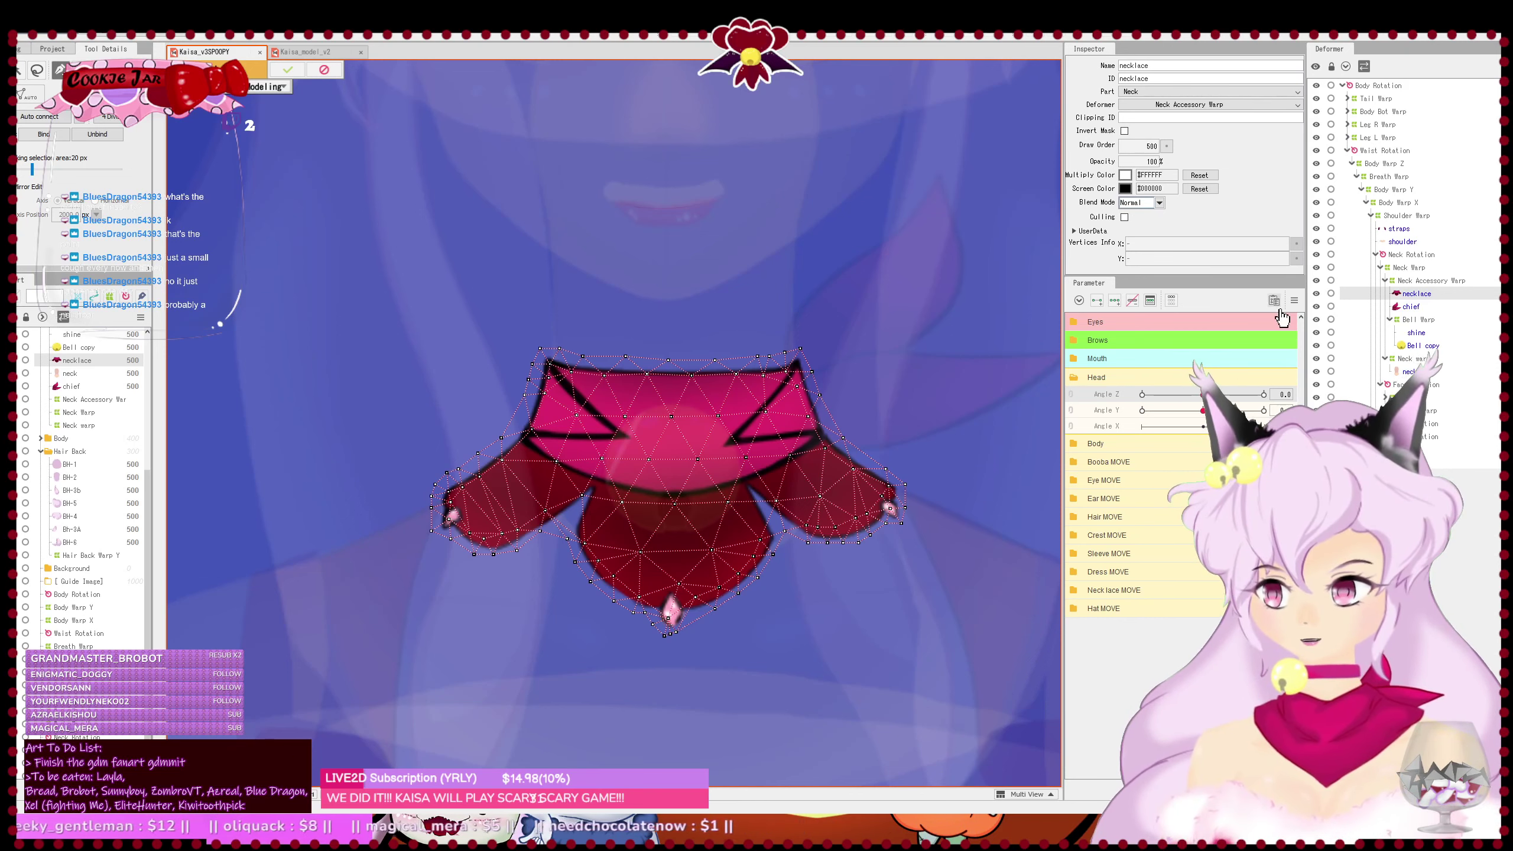
click(1411, 306)
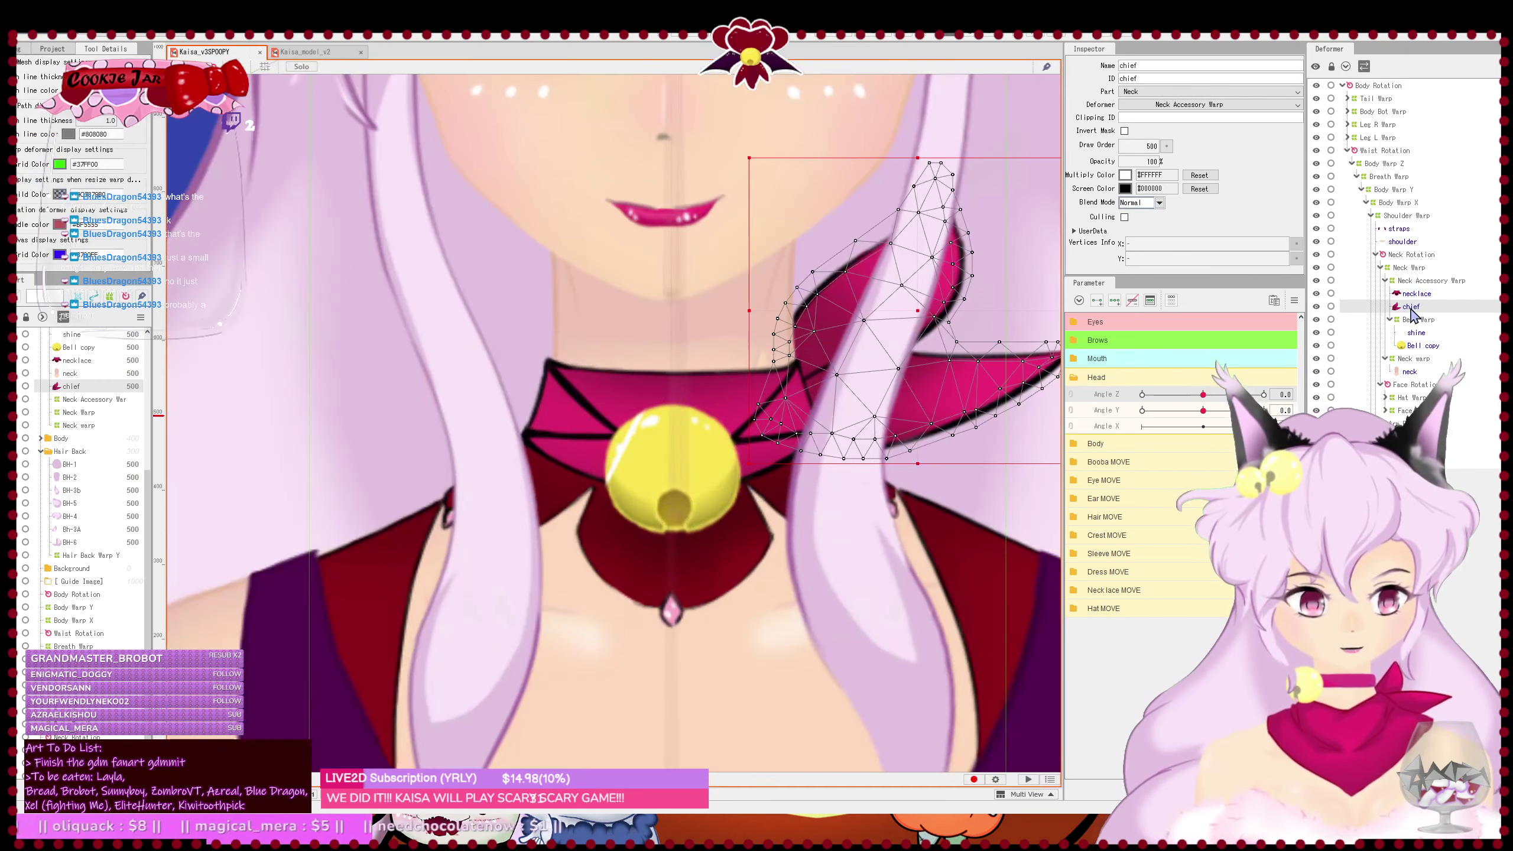
click(417, 36)
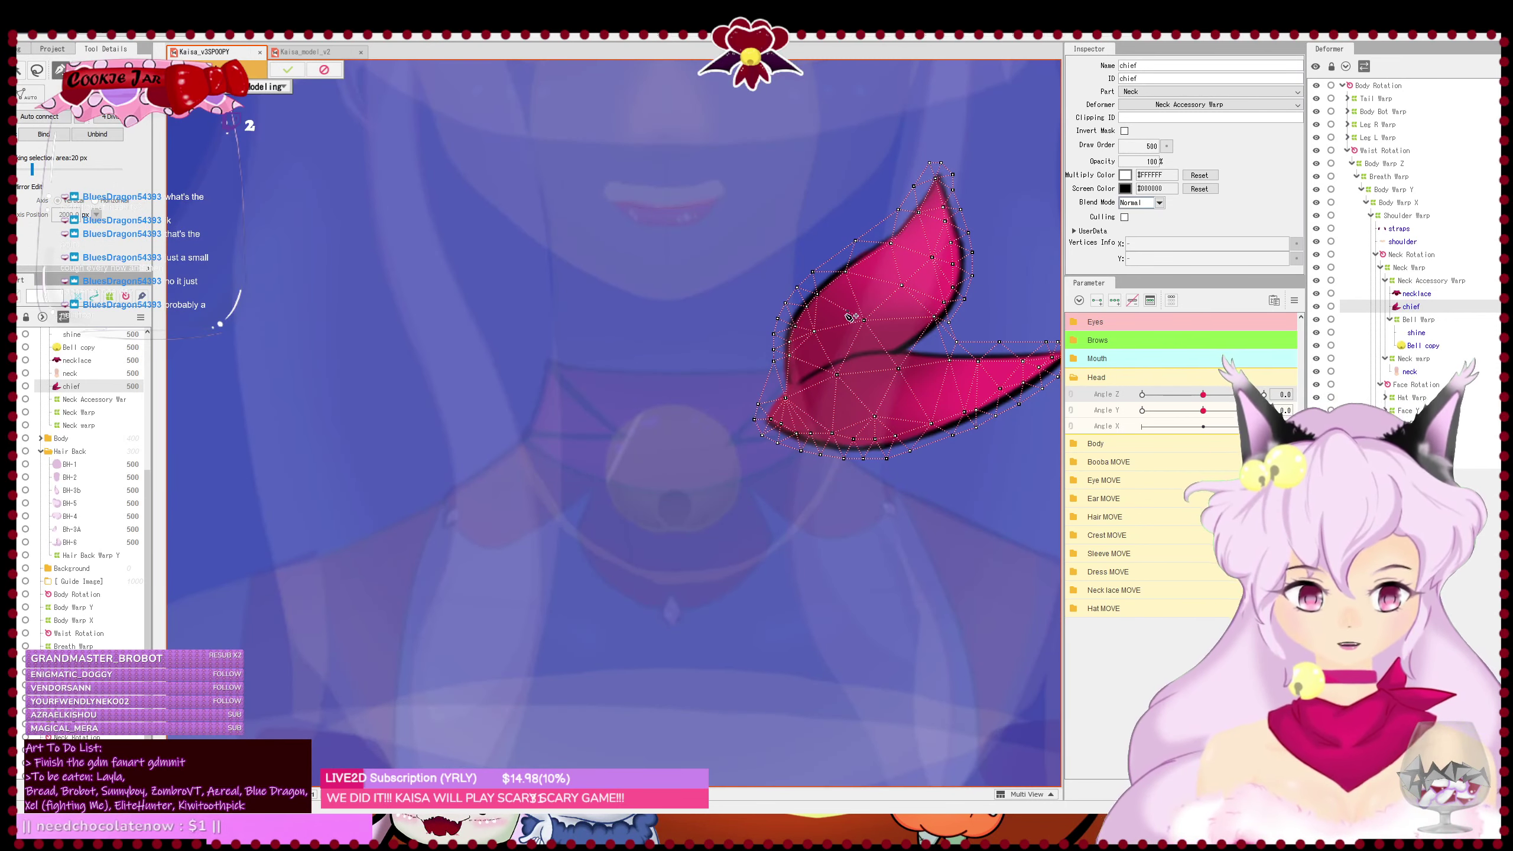
drag(849, 317, 755, 352)
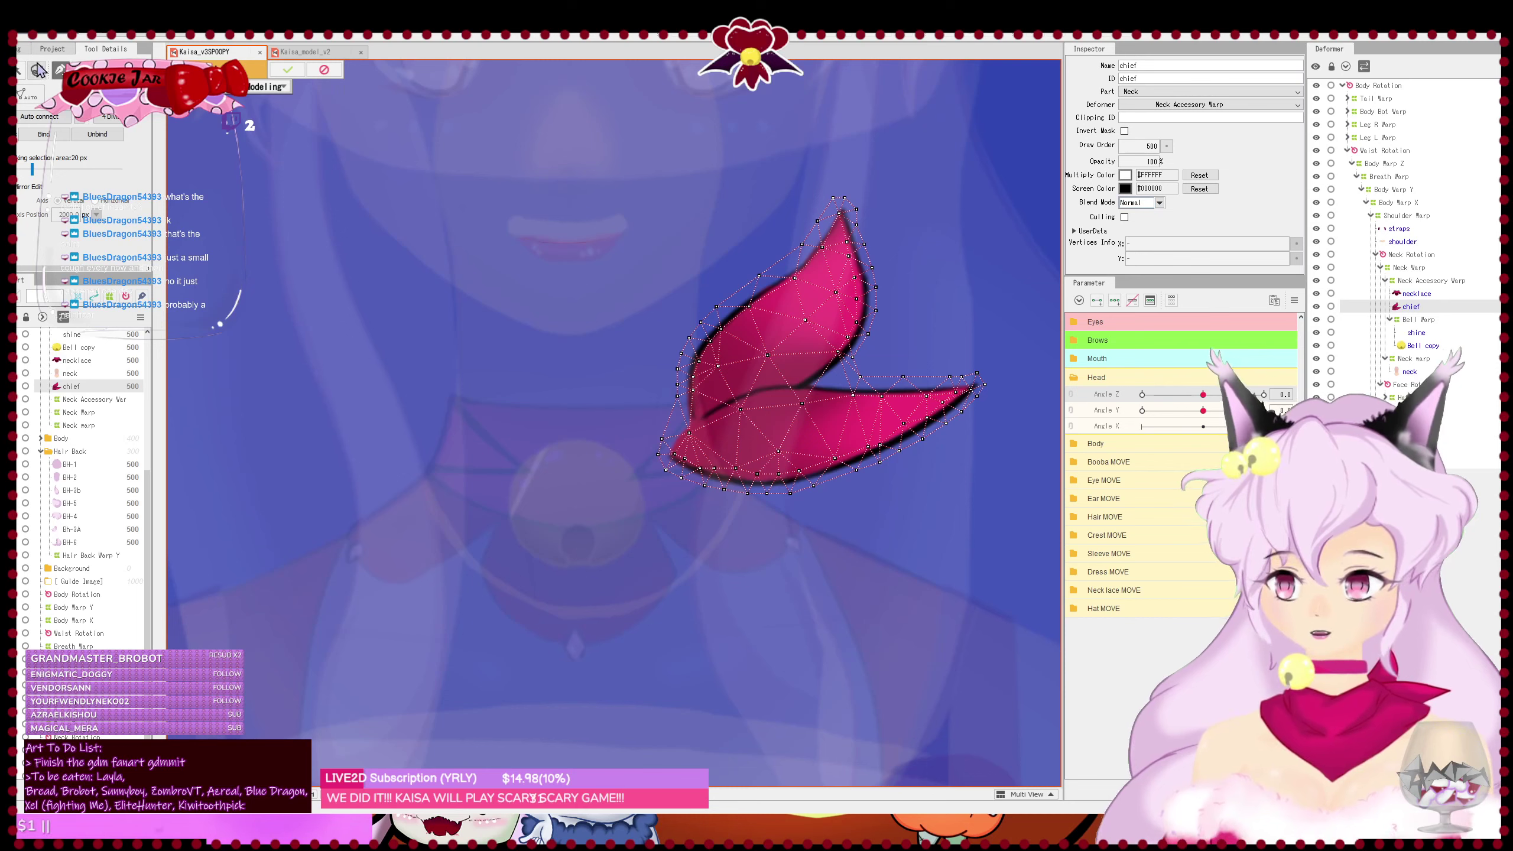
scroll(845, 435, up, 5)
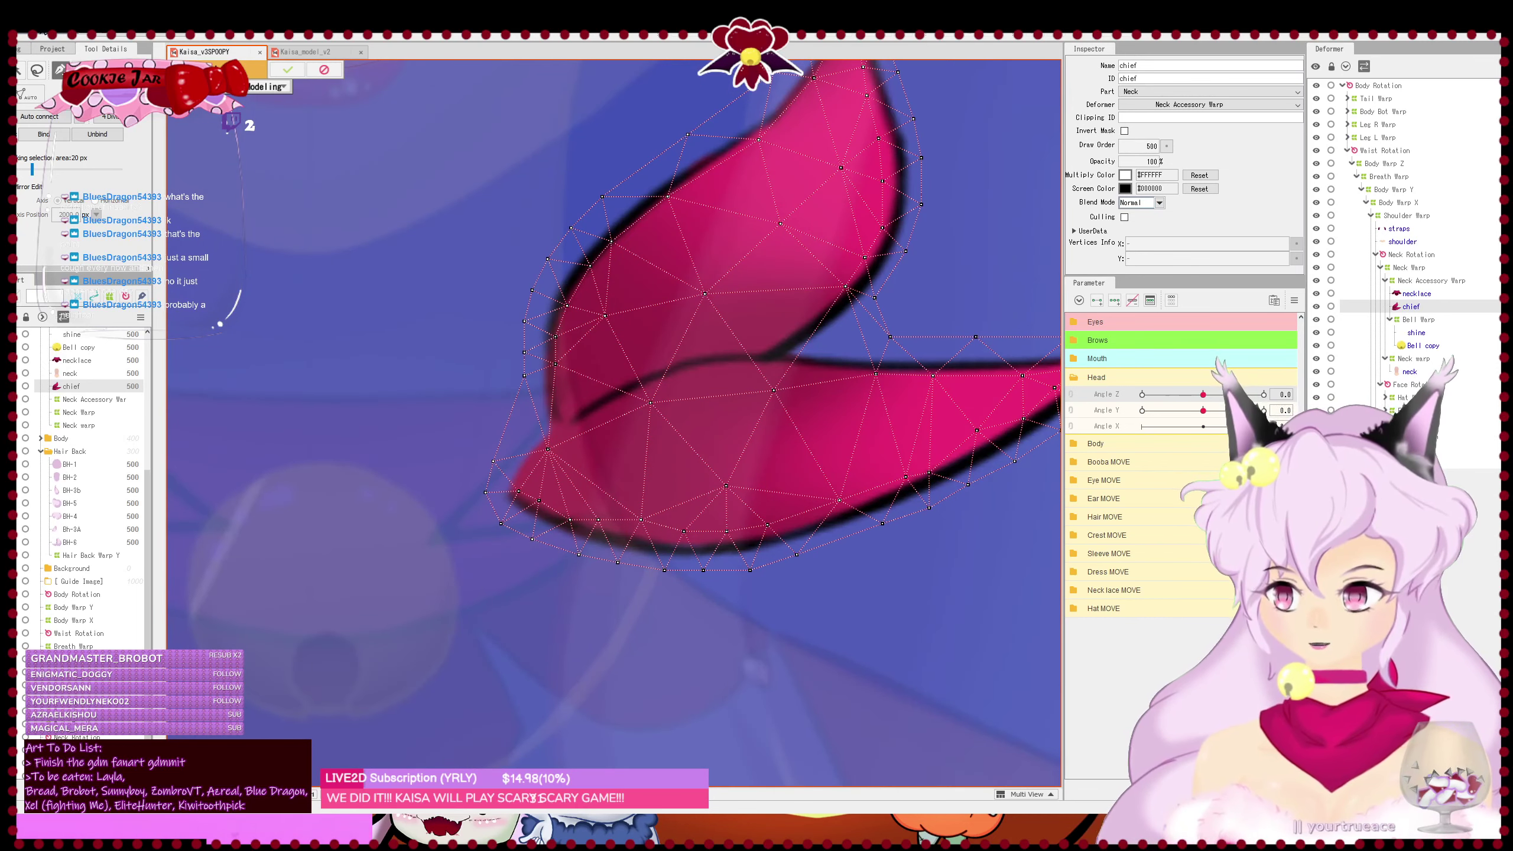
- Add mesh vertices inside the chief's upper tail where its outline meets the fold near the knot
click(553, 413)
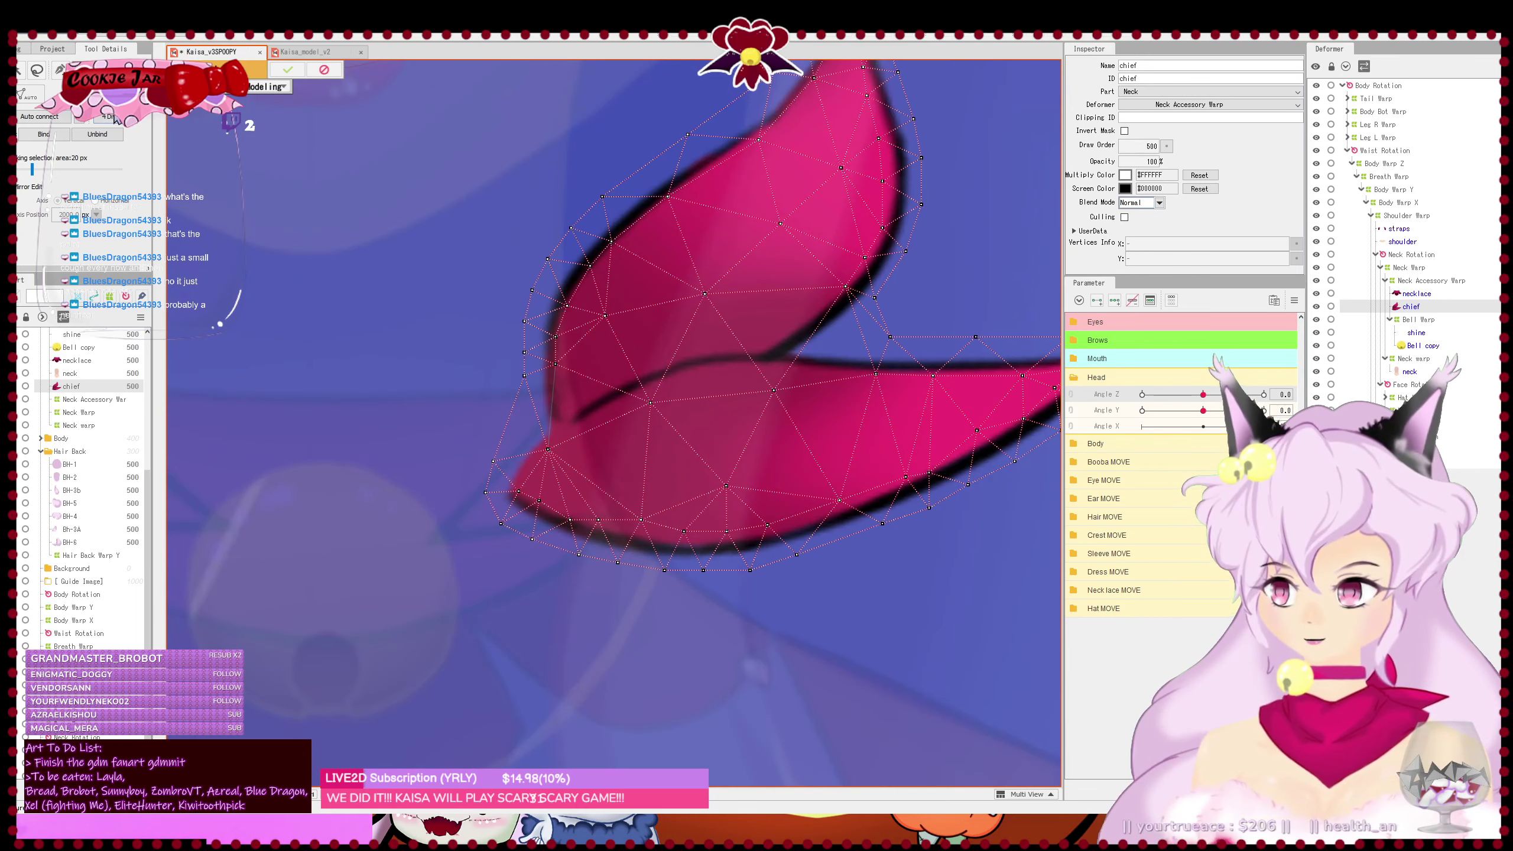
click(62, 70)
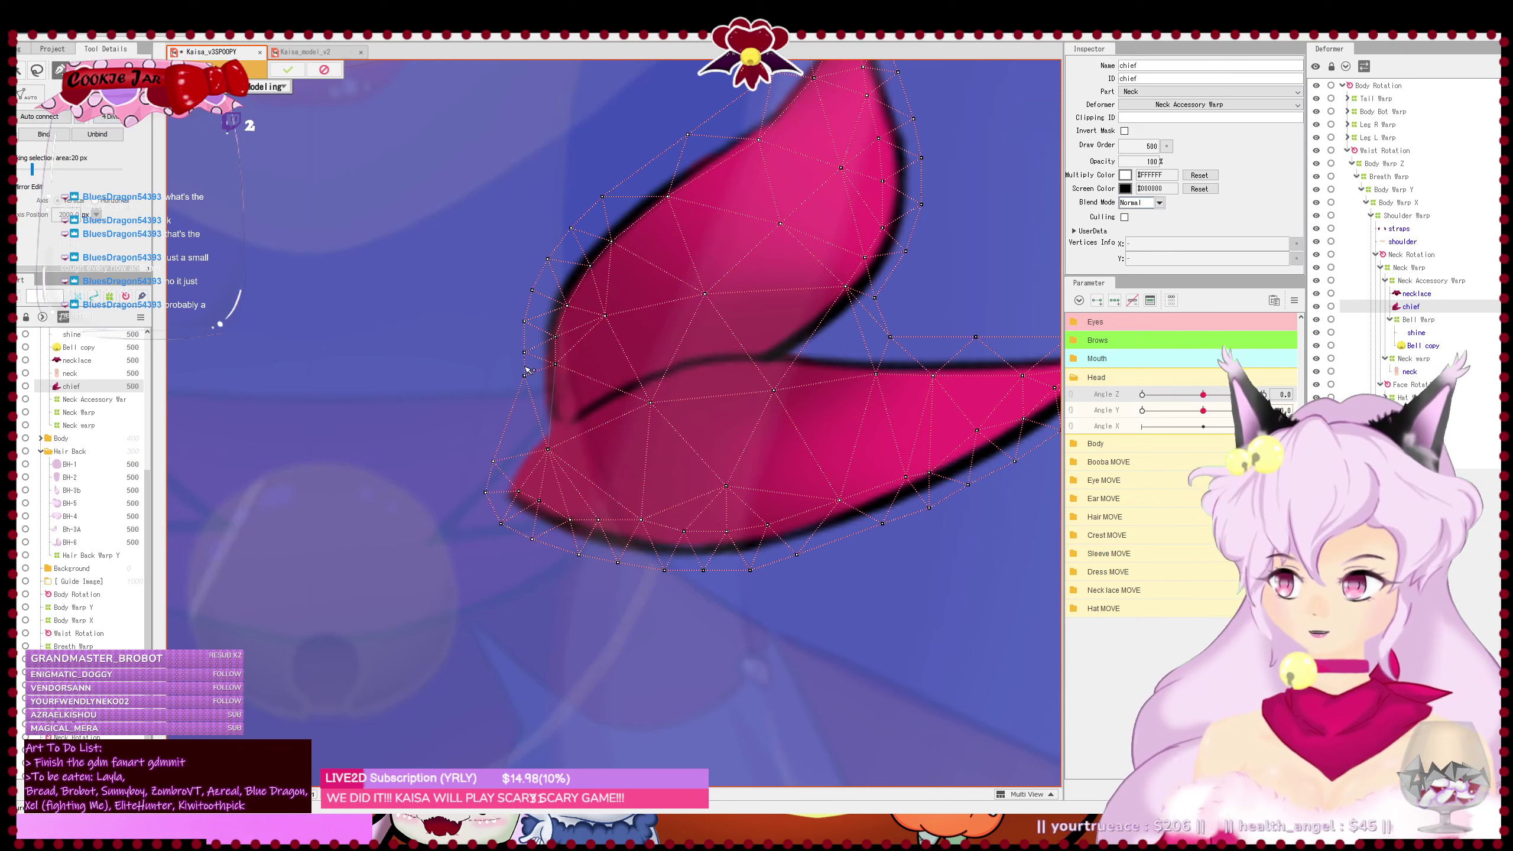
click(558, 389)
click(565, 413)
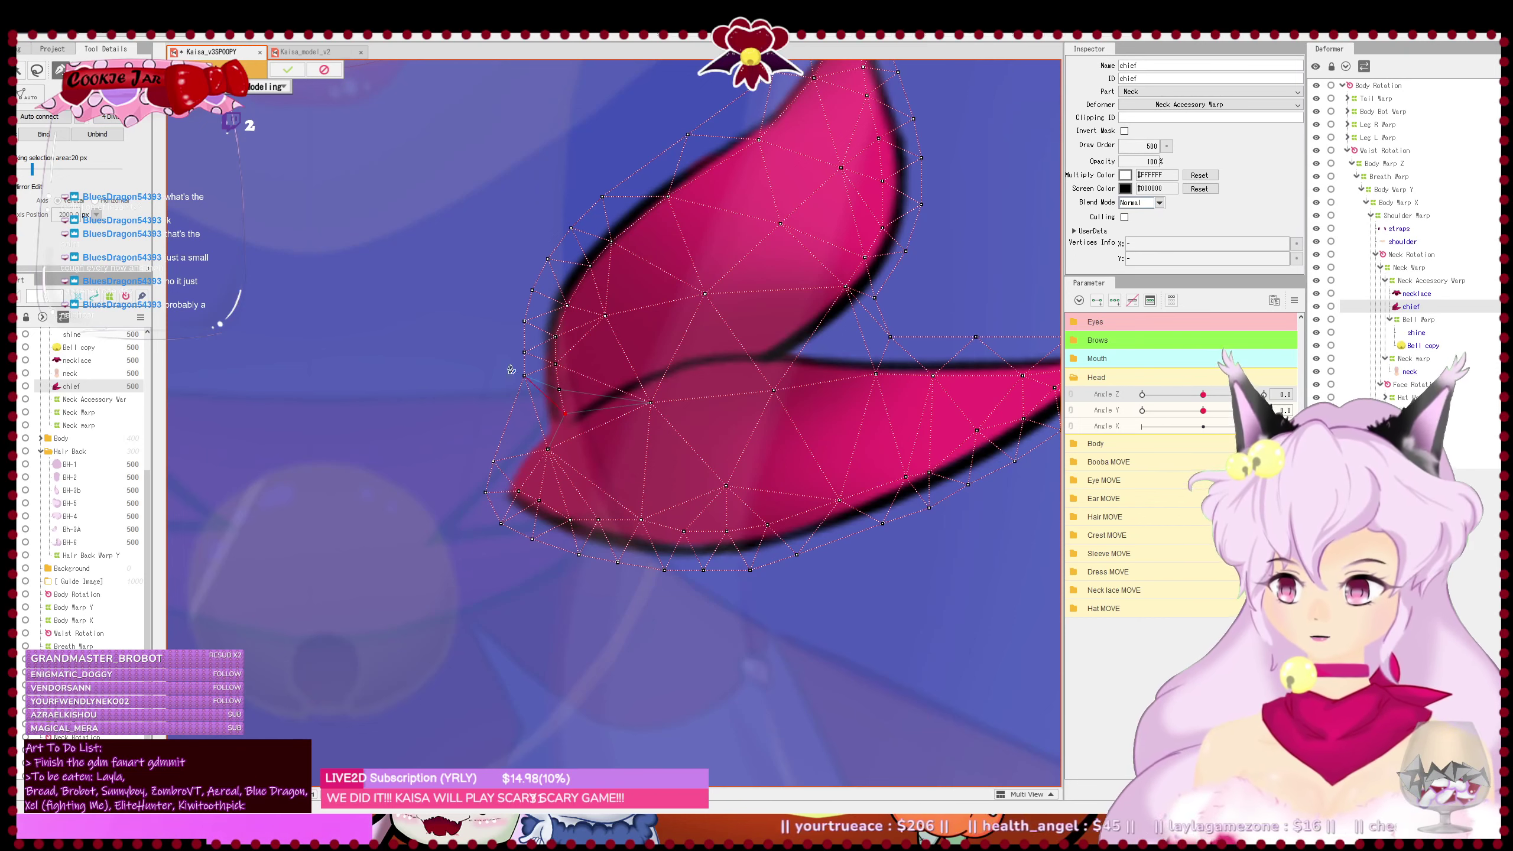
- Erase the chief's mesh vertices across the middle of the lower tail and at the notch between the two tails
click(81, 70)
drag(640, 306, 571, 308)
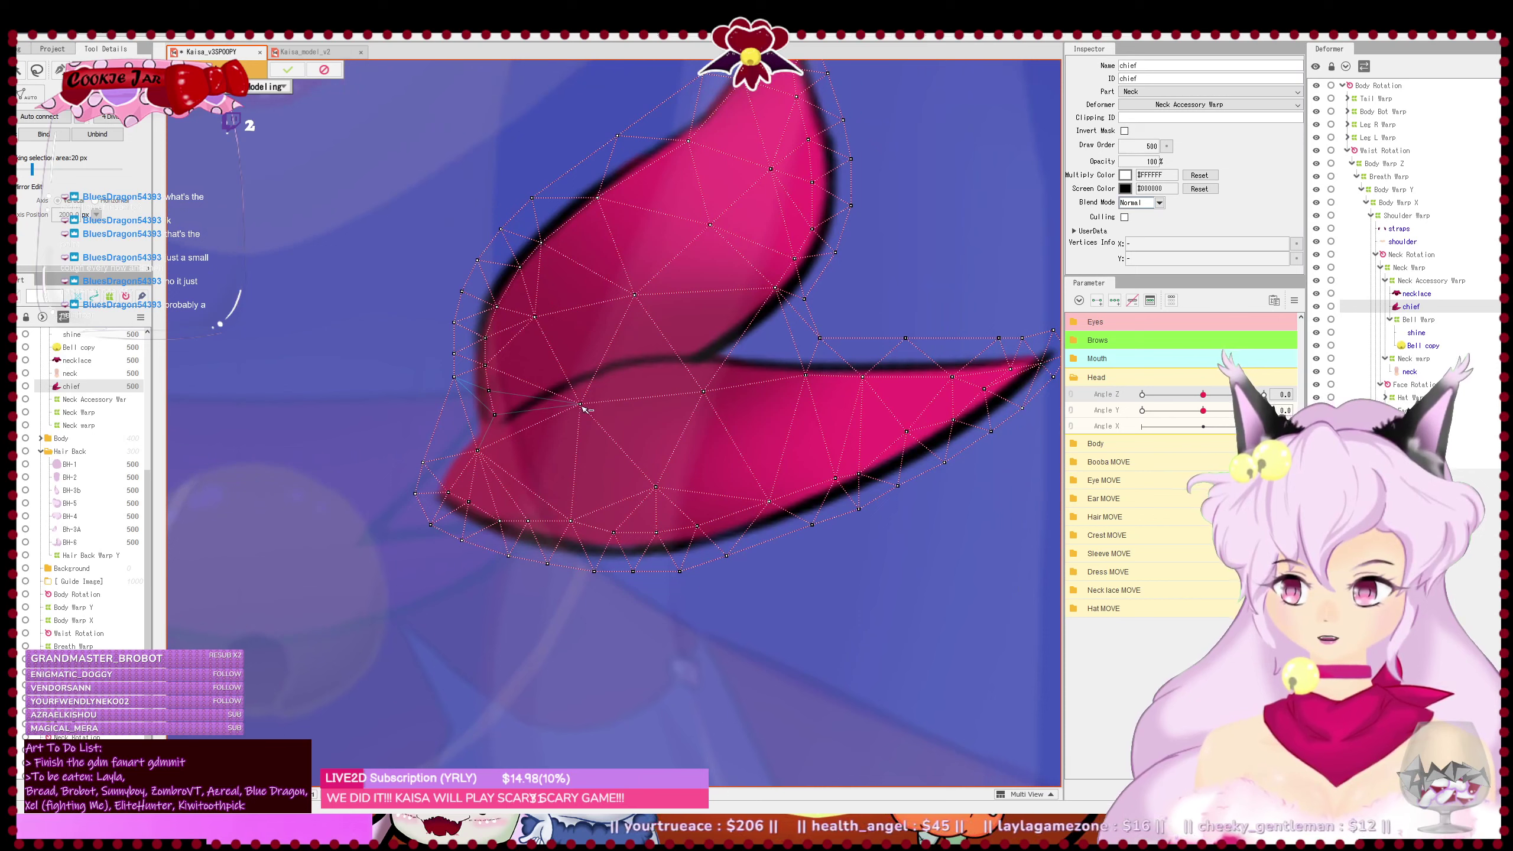
click(580, 404)
click(701, 391)
click(805, 375)
click(862, 376)
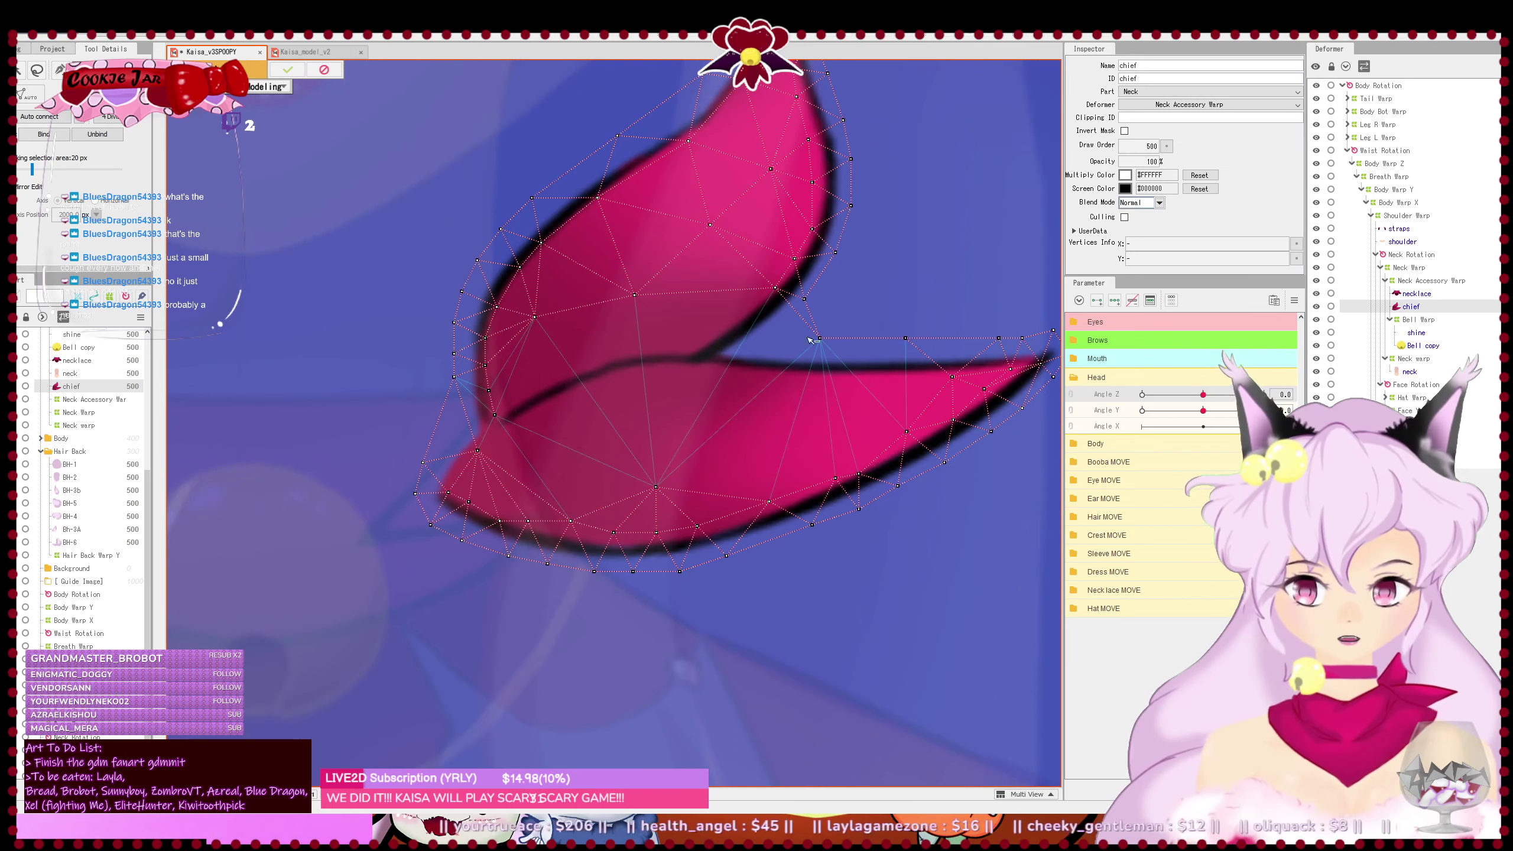
ctrl+click(821, 340)
scroll(737, 338, down, 1)
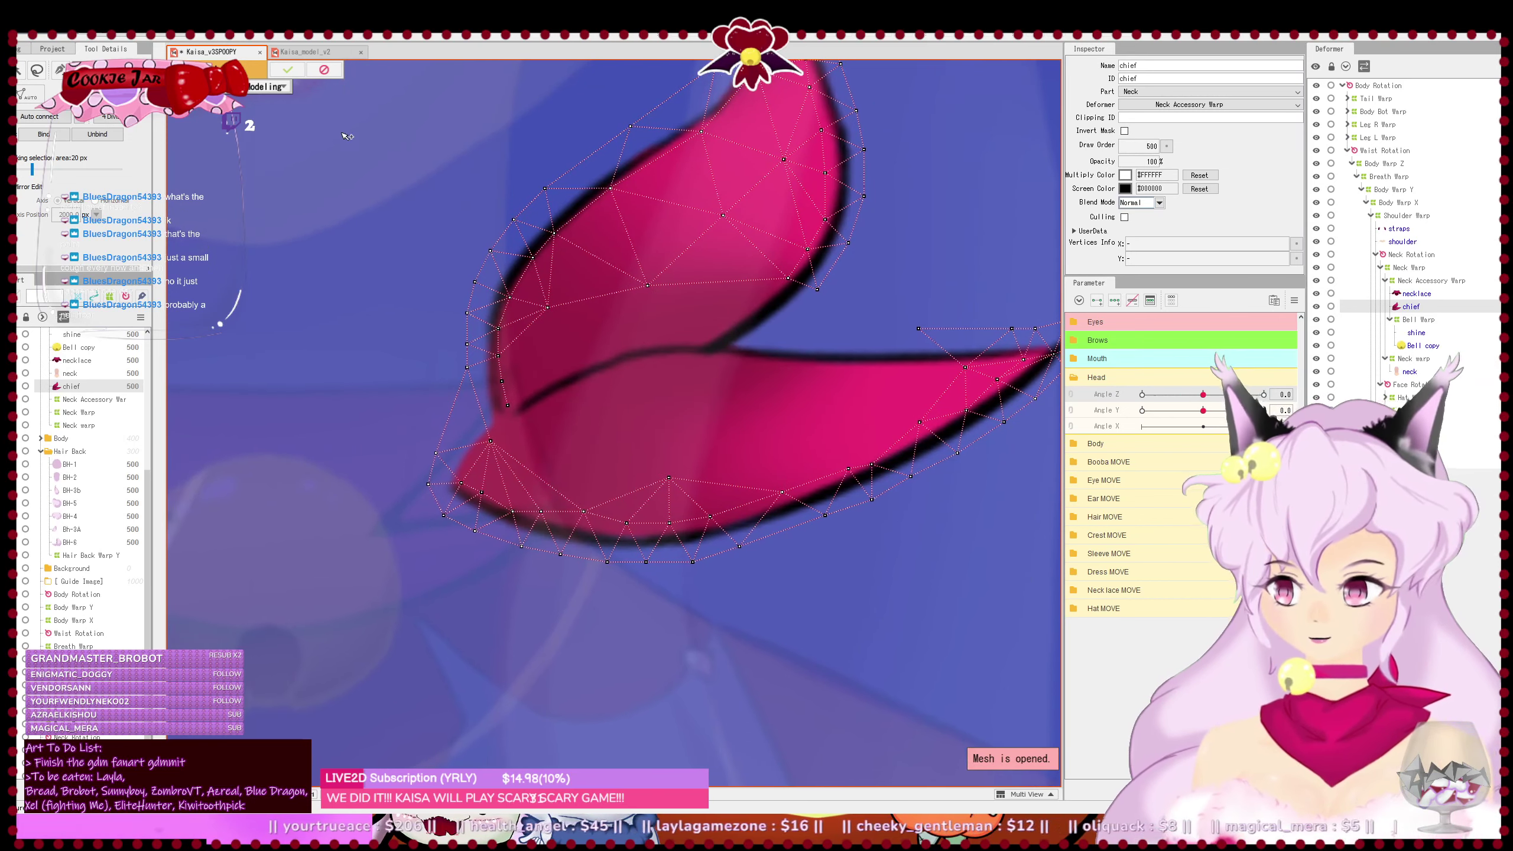
- Erase the remaining interior vertices from both tails of the chief, leaving mainly the vertices bordering its outline
ctrl+click(490, 442)
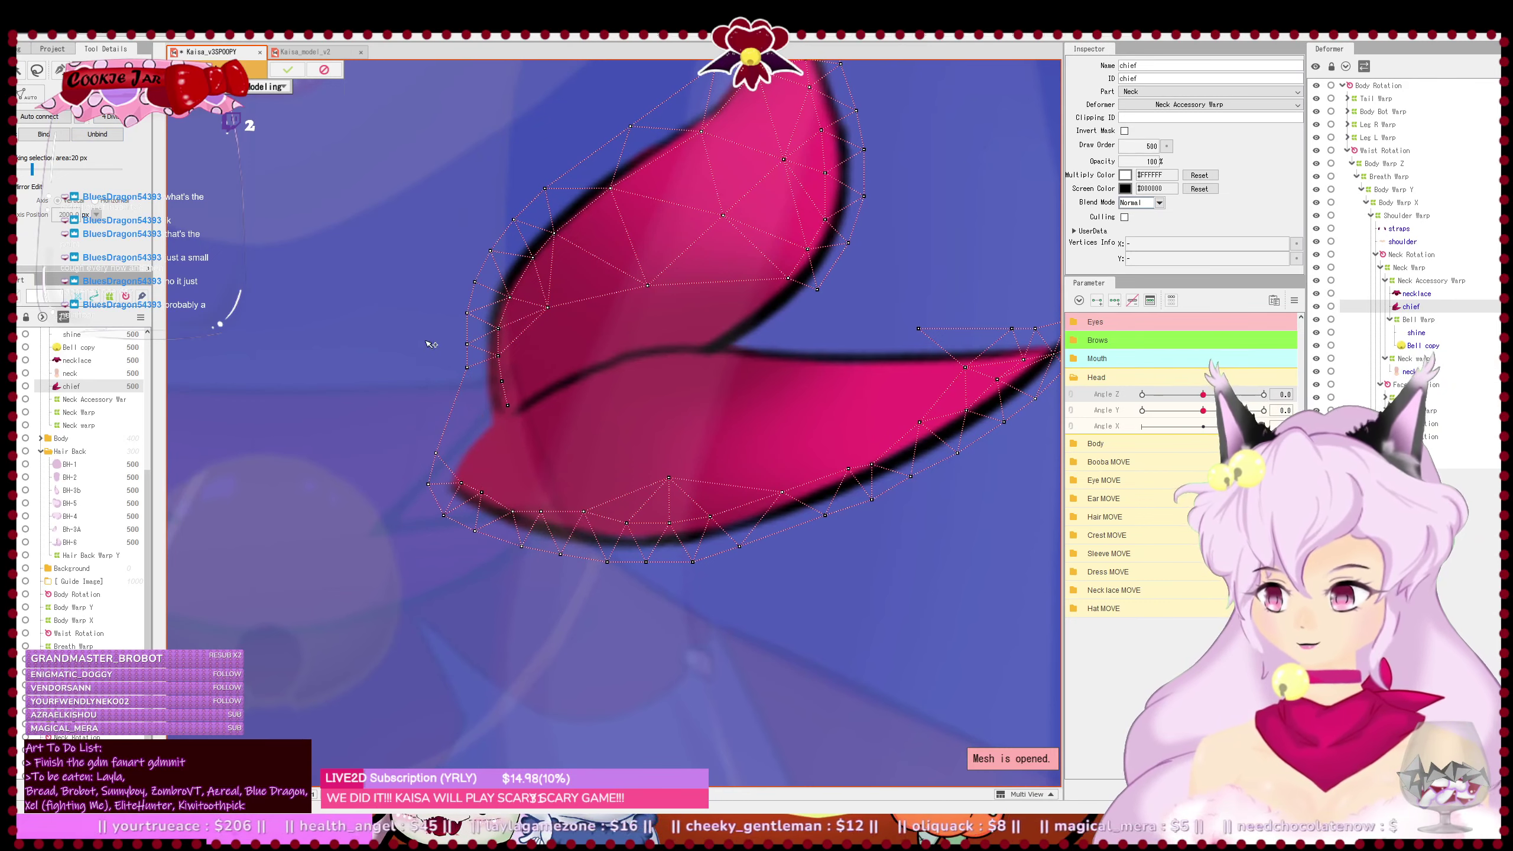
alt+click(669, 478)
alt+click(965, 367)
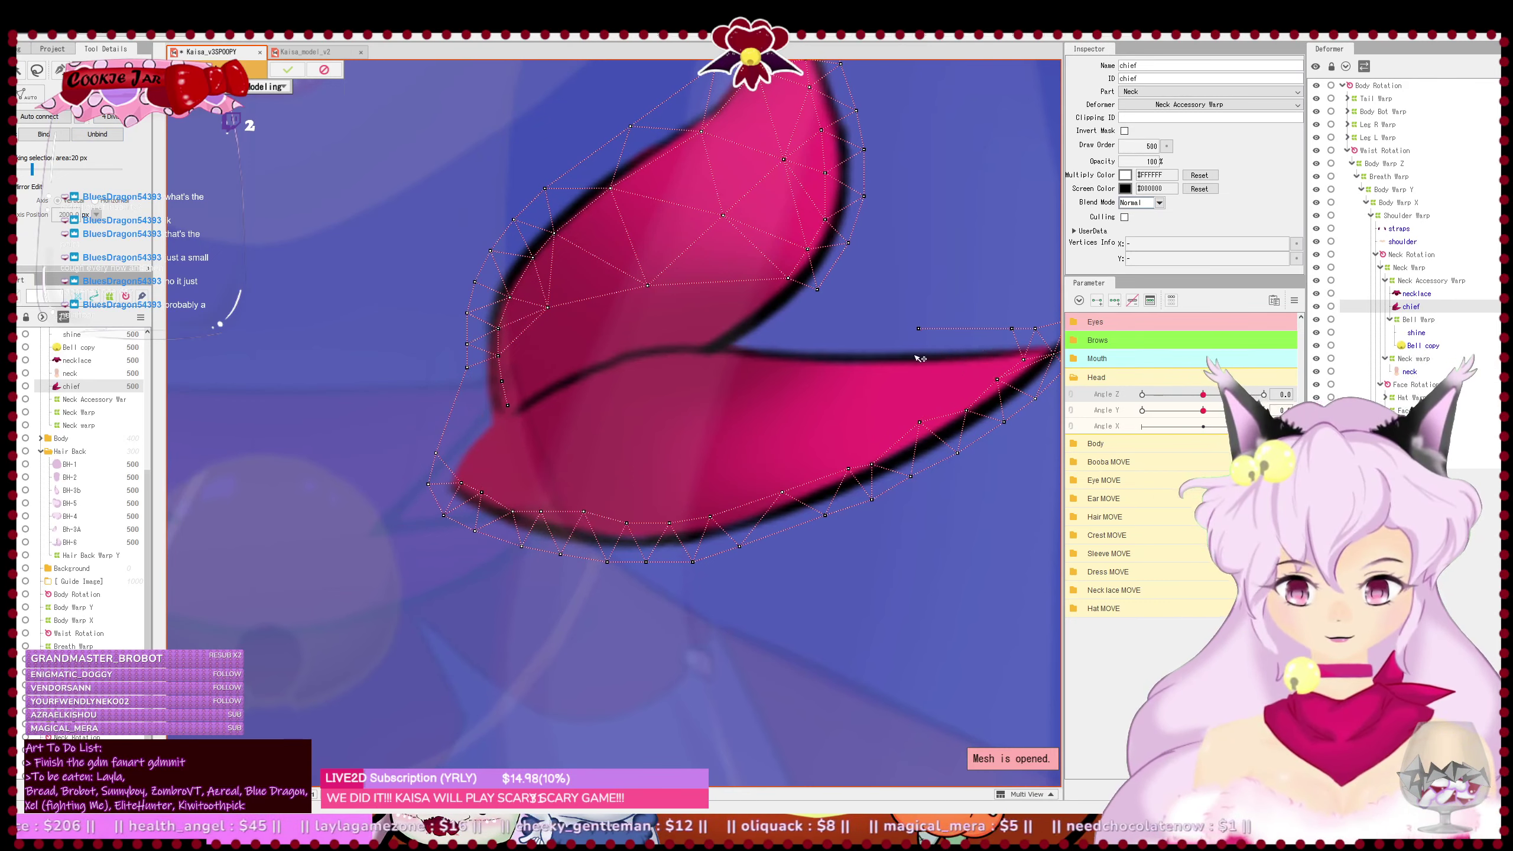
drag(688, 315, 651, 364)
alt+click(510, 358)
alt+click(610, 336)
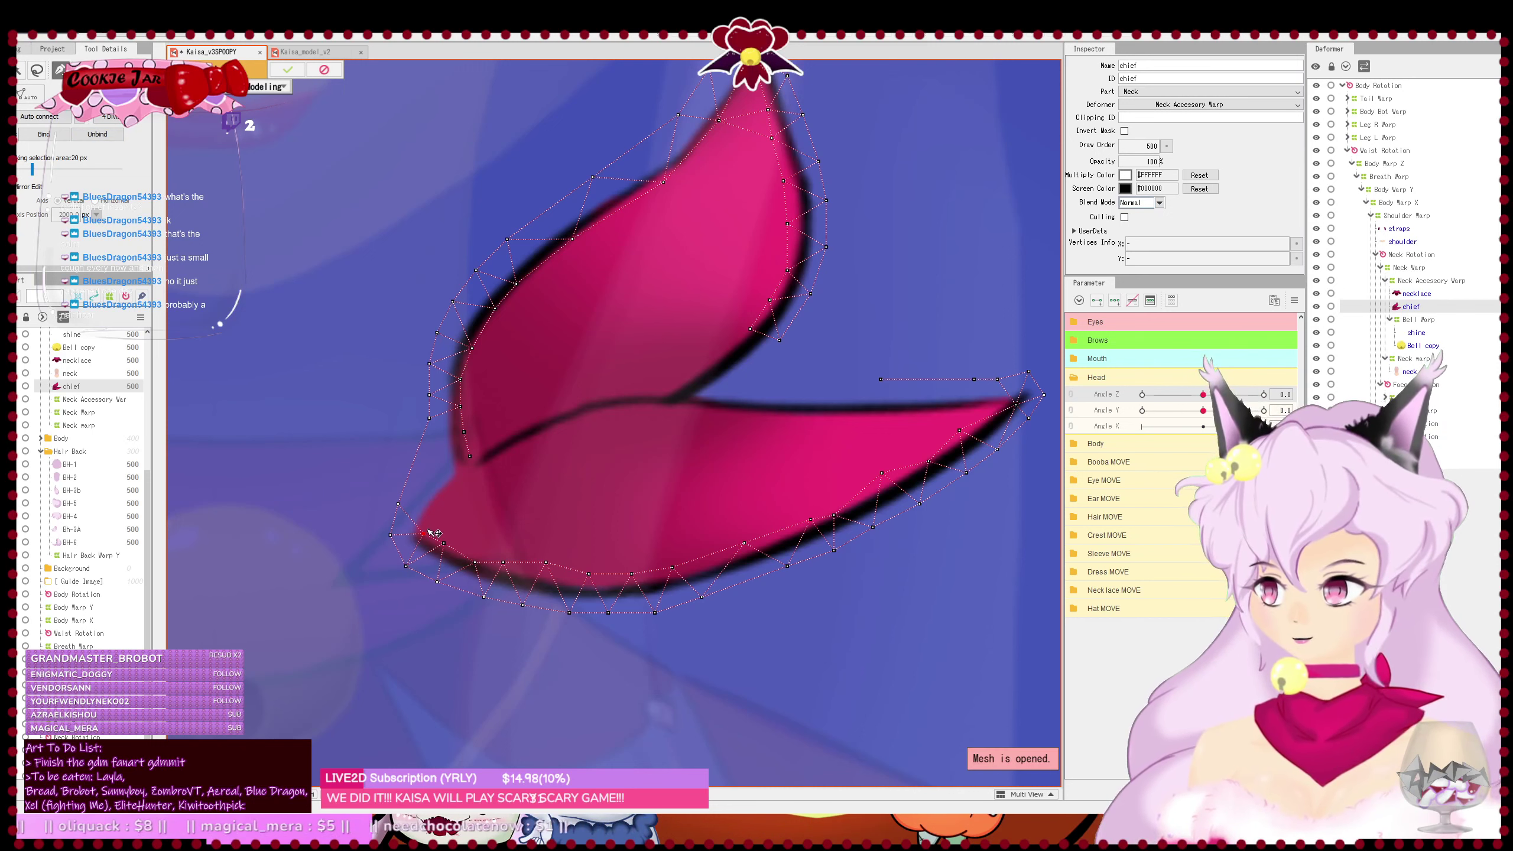
- Place a chain of vertices just below the fold line, from the chief's knot end to the middle of the lower tail
drag(435, 533, 500, 466)
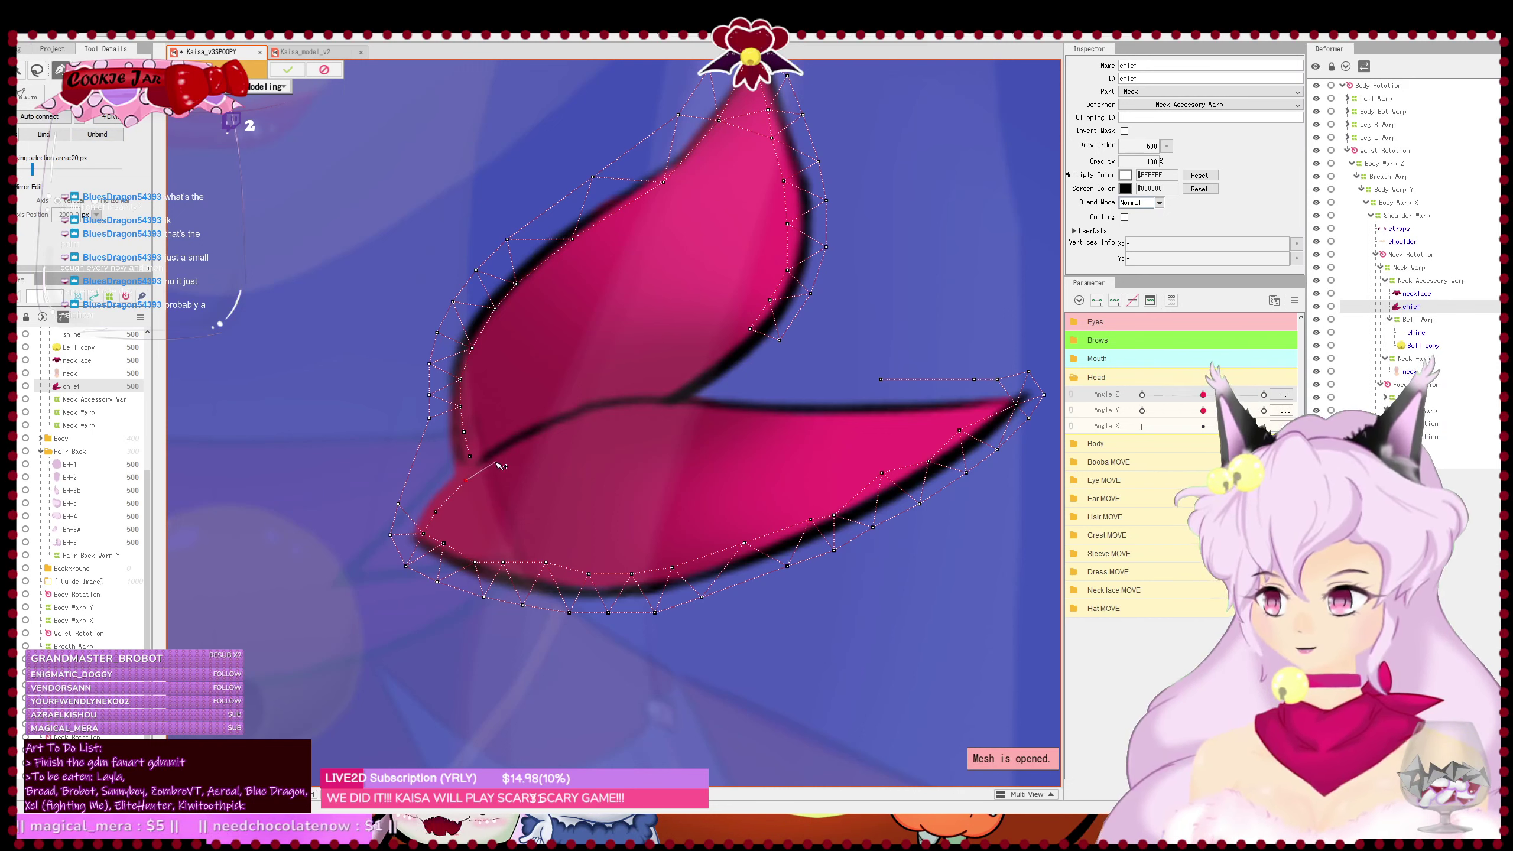
click(495, 463)
click(535, 440)
click(562, 428)
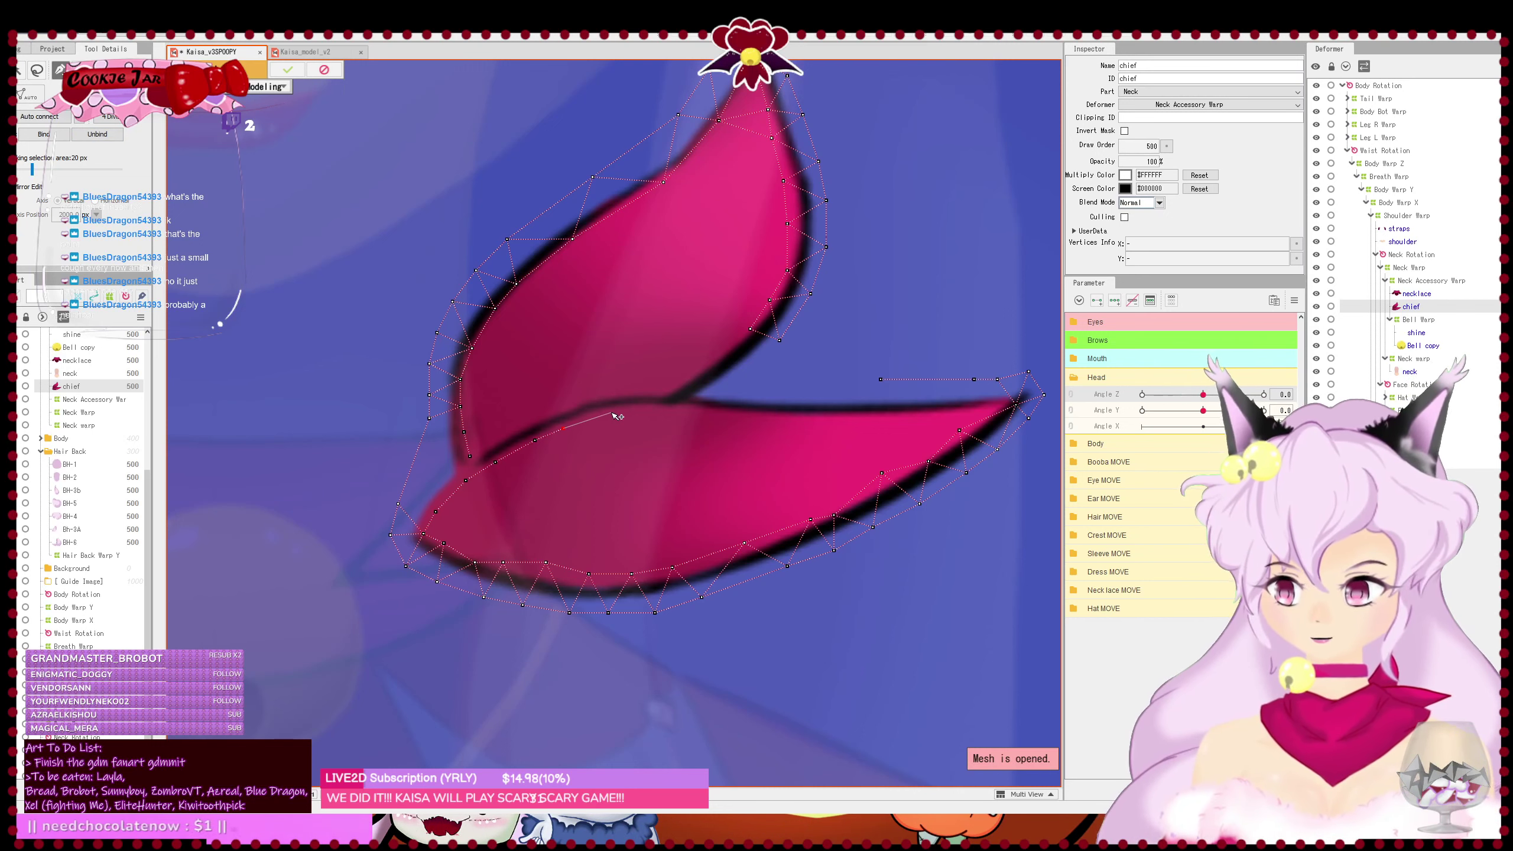
click(610, 414)
click(661, 412)
click(697, 415)
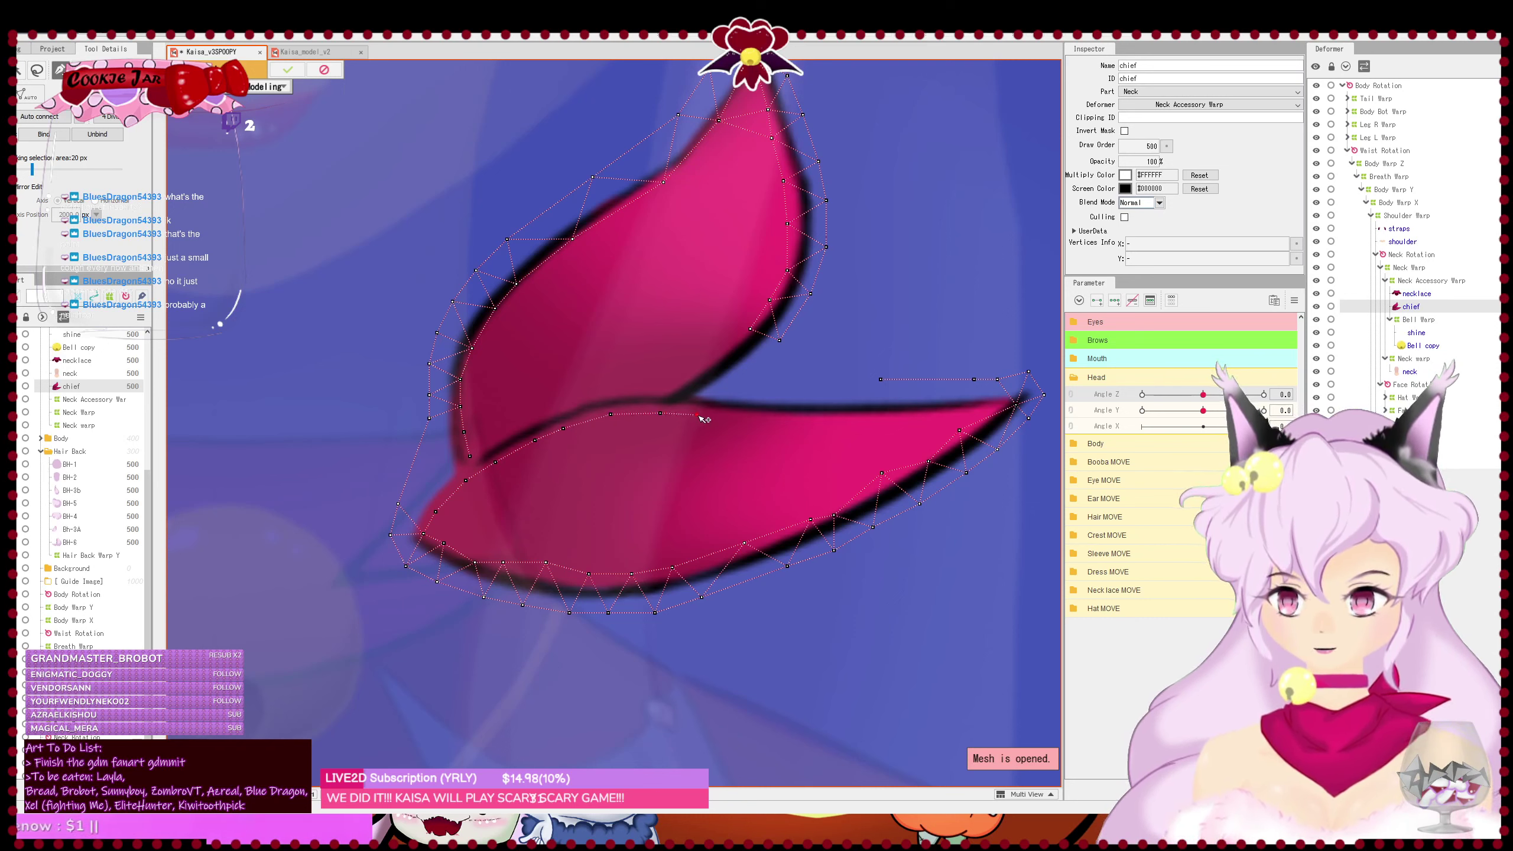
- Continue the inner vertex chain along the lower tail's upper edge out to its pointed tip
click(749, 418)
click(787, 421)
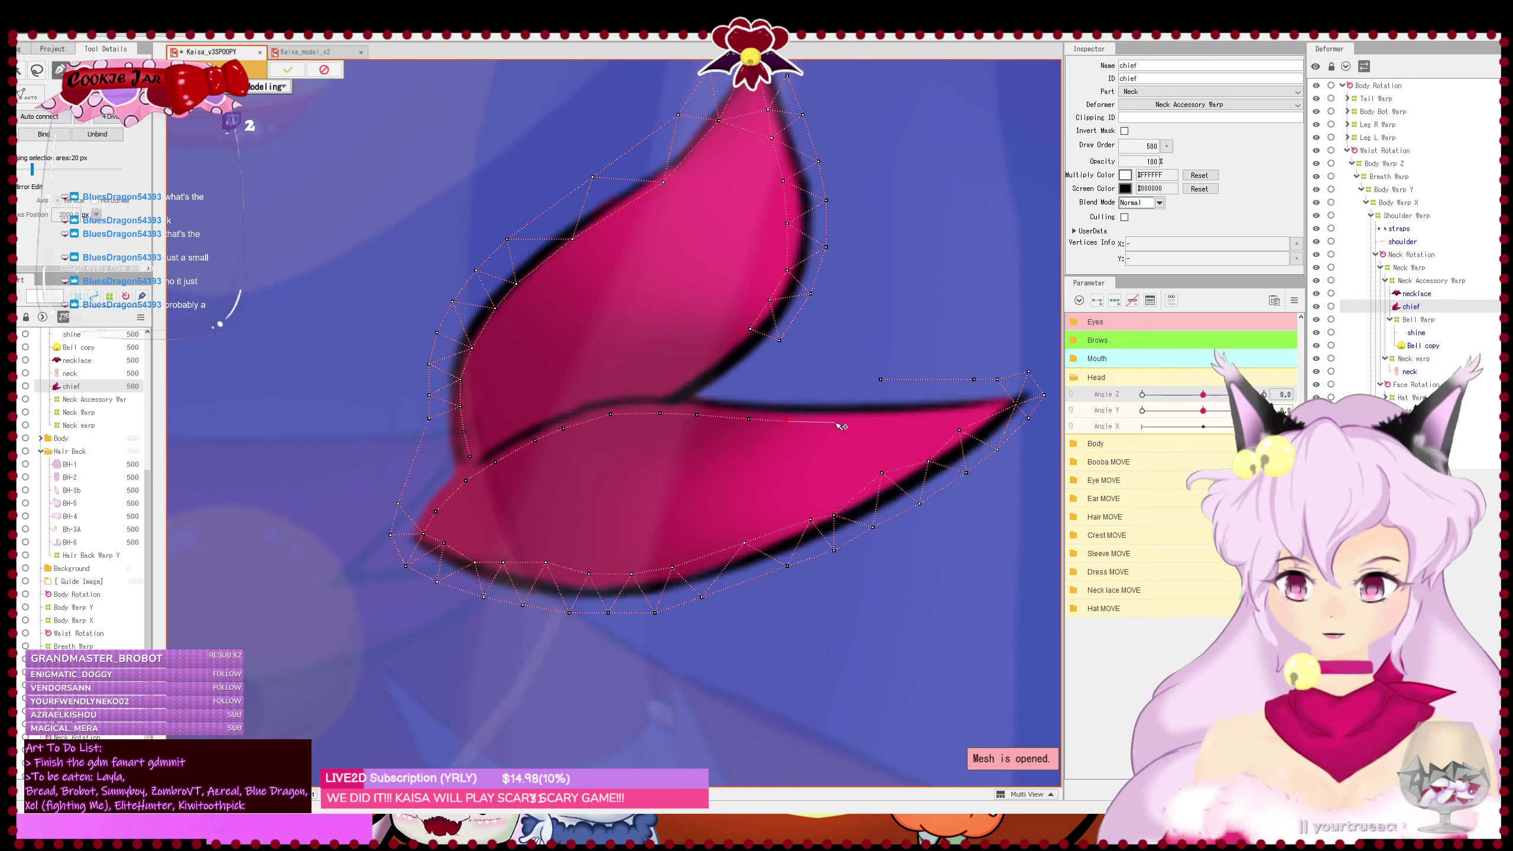
click(835, 422)
click(874, 422)
click(912, 419)
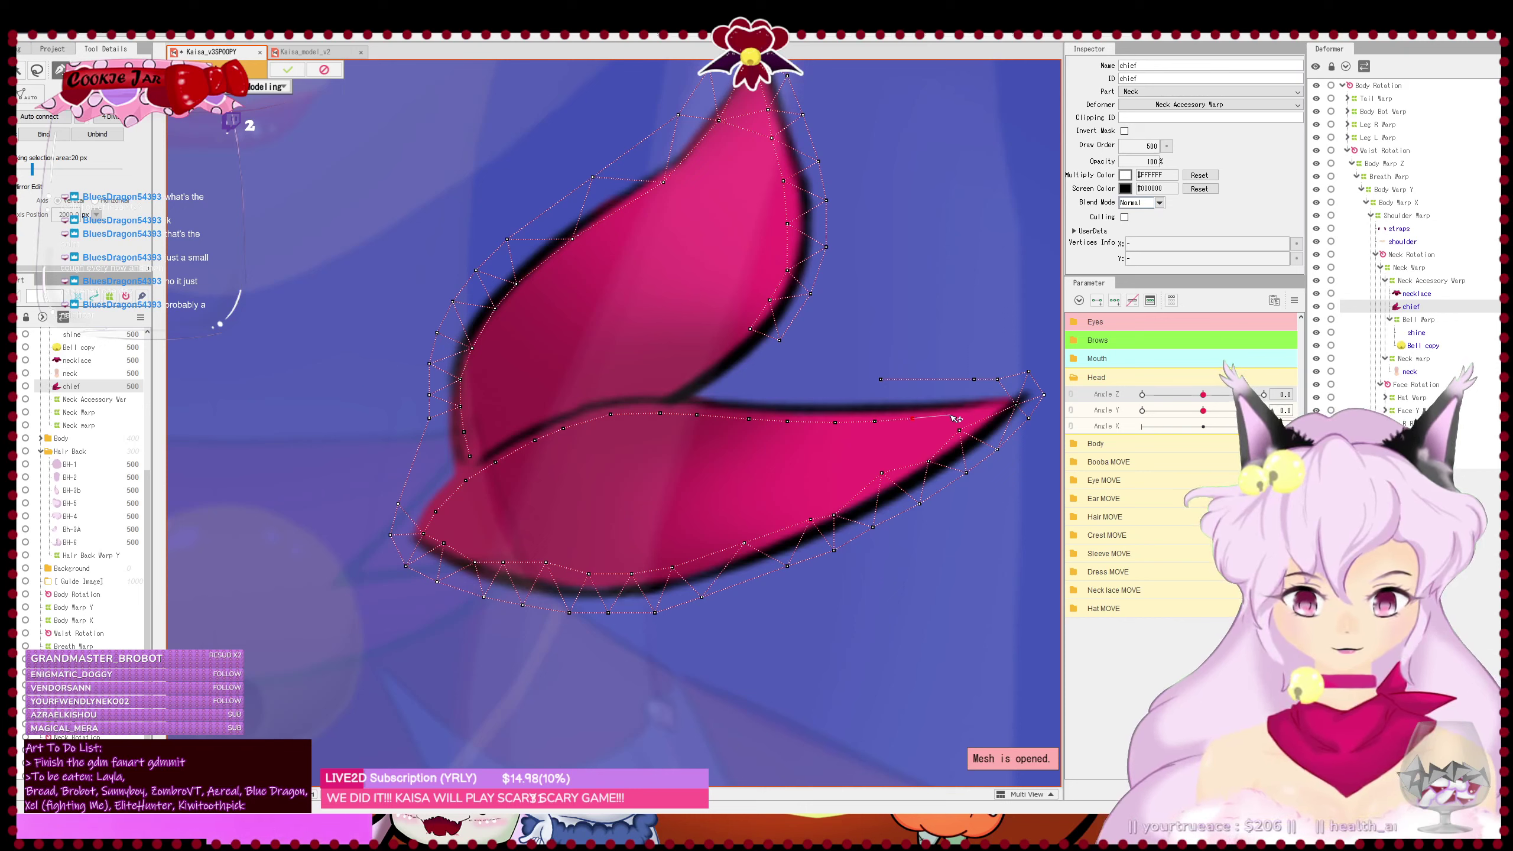
click(949, 414)
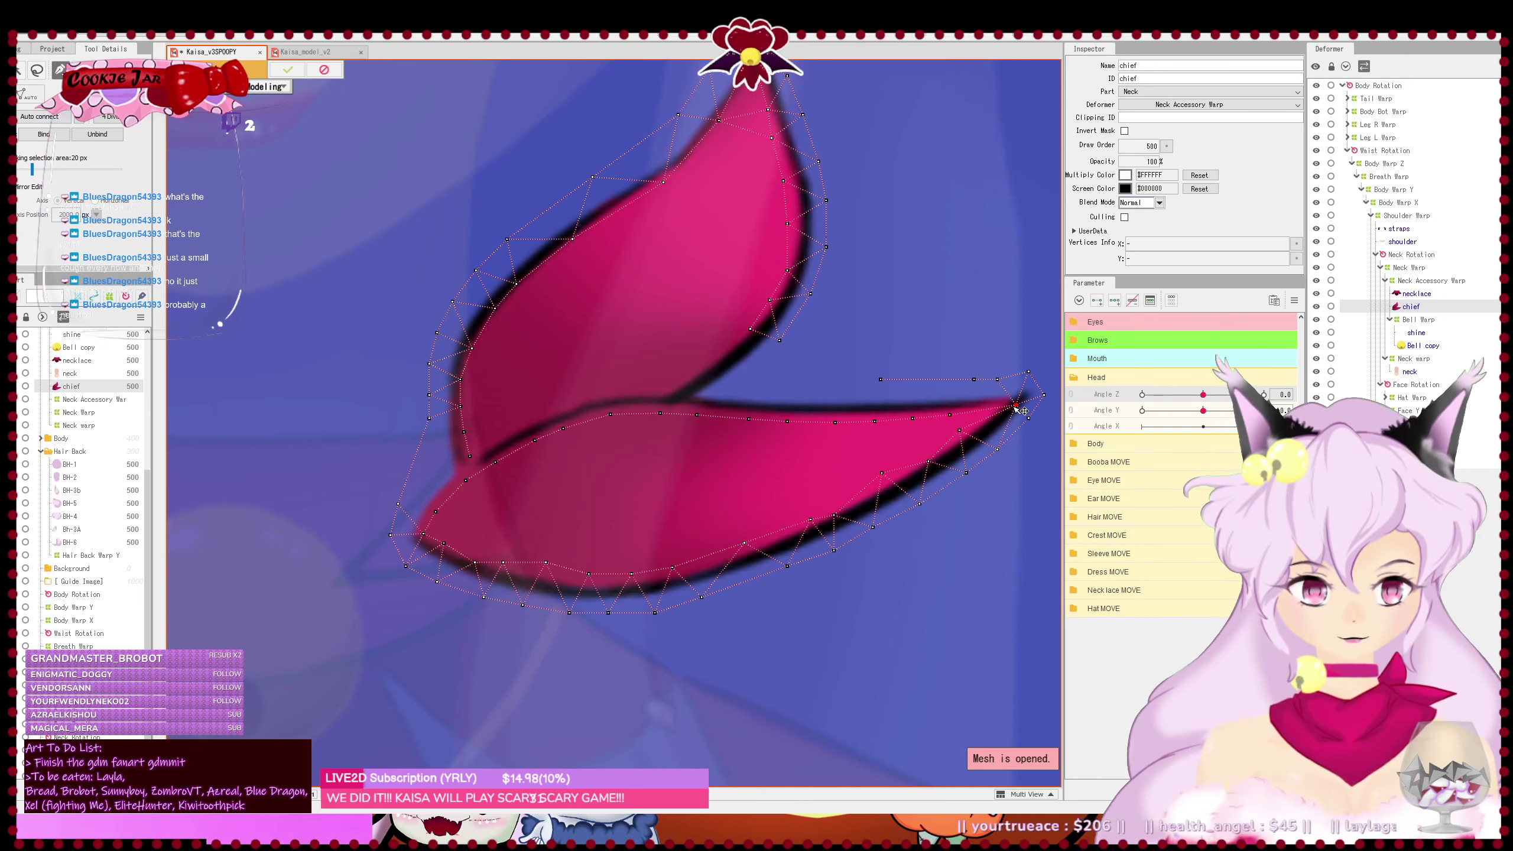
click(1002, 407)
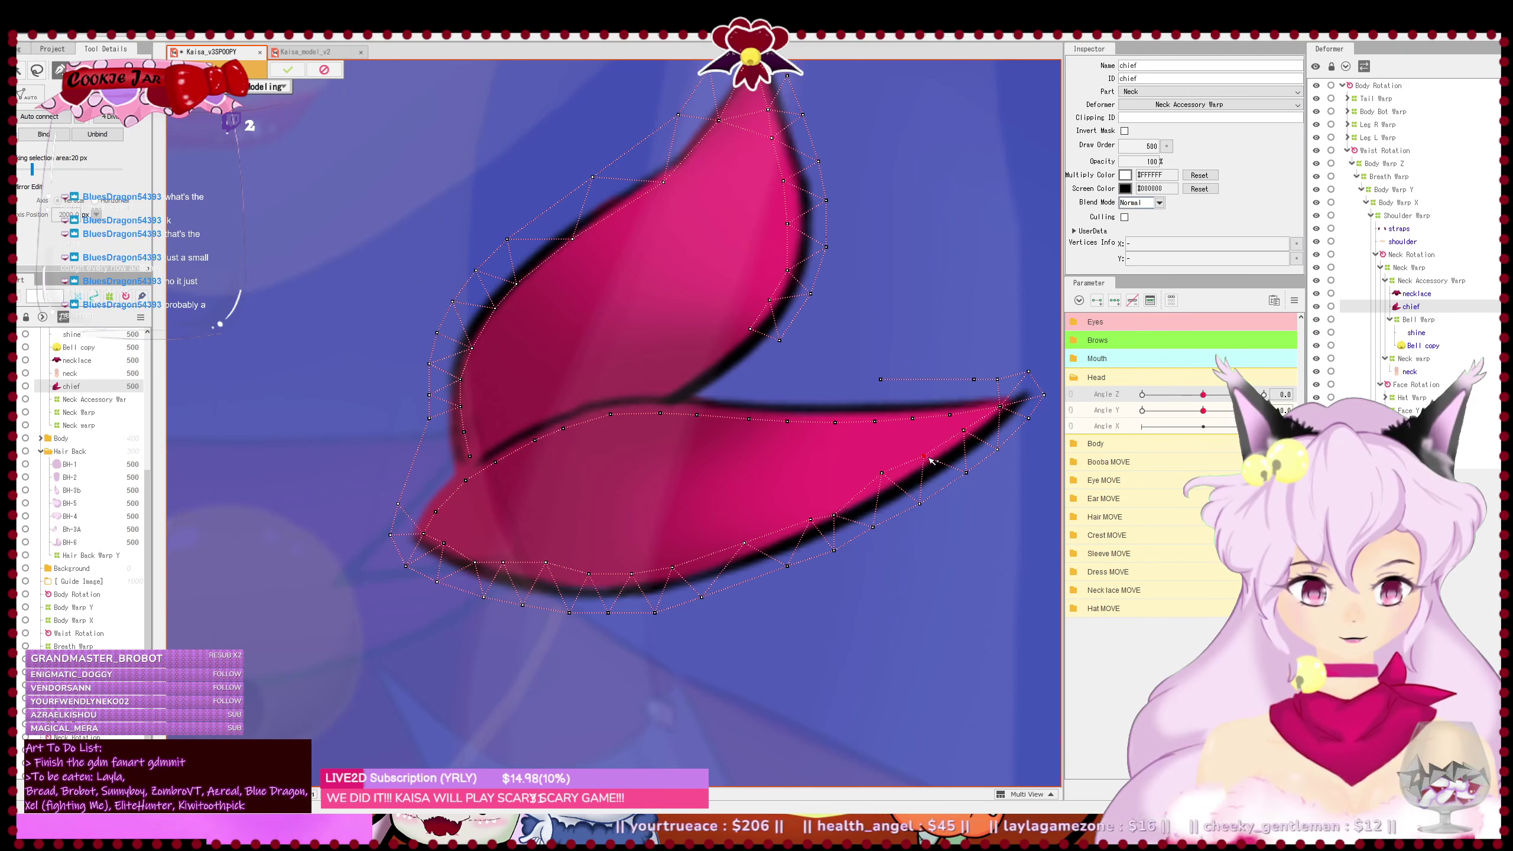
drag(834, 515, 837, 508)
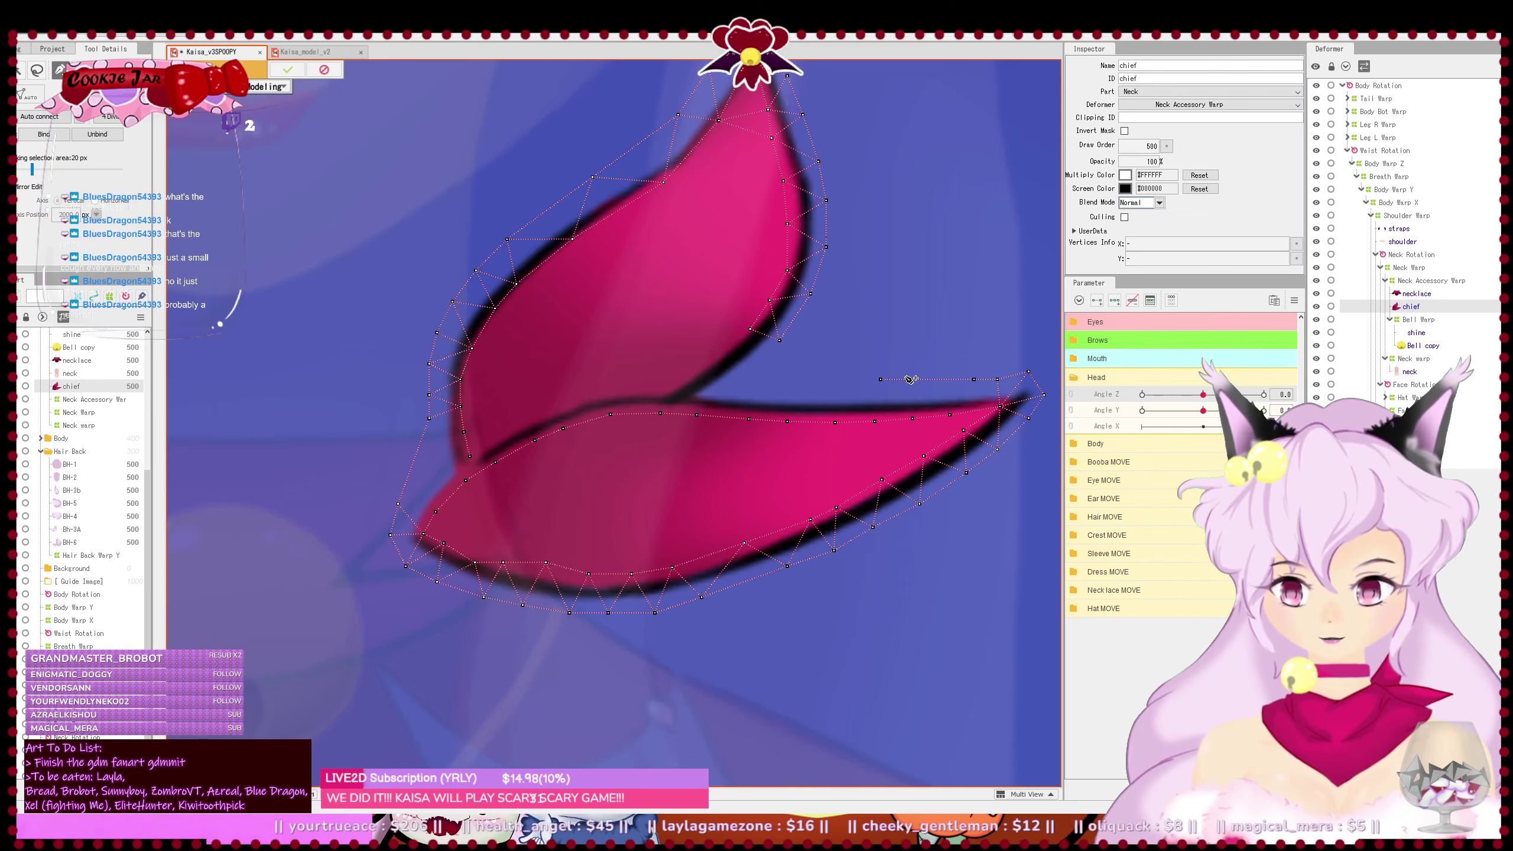
- Rebuild the chief's outer mesh border along the lower tail's upper edge and around the notch up to the upper tail
drag(950, 385, 888, 396)
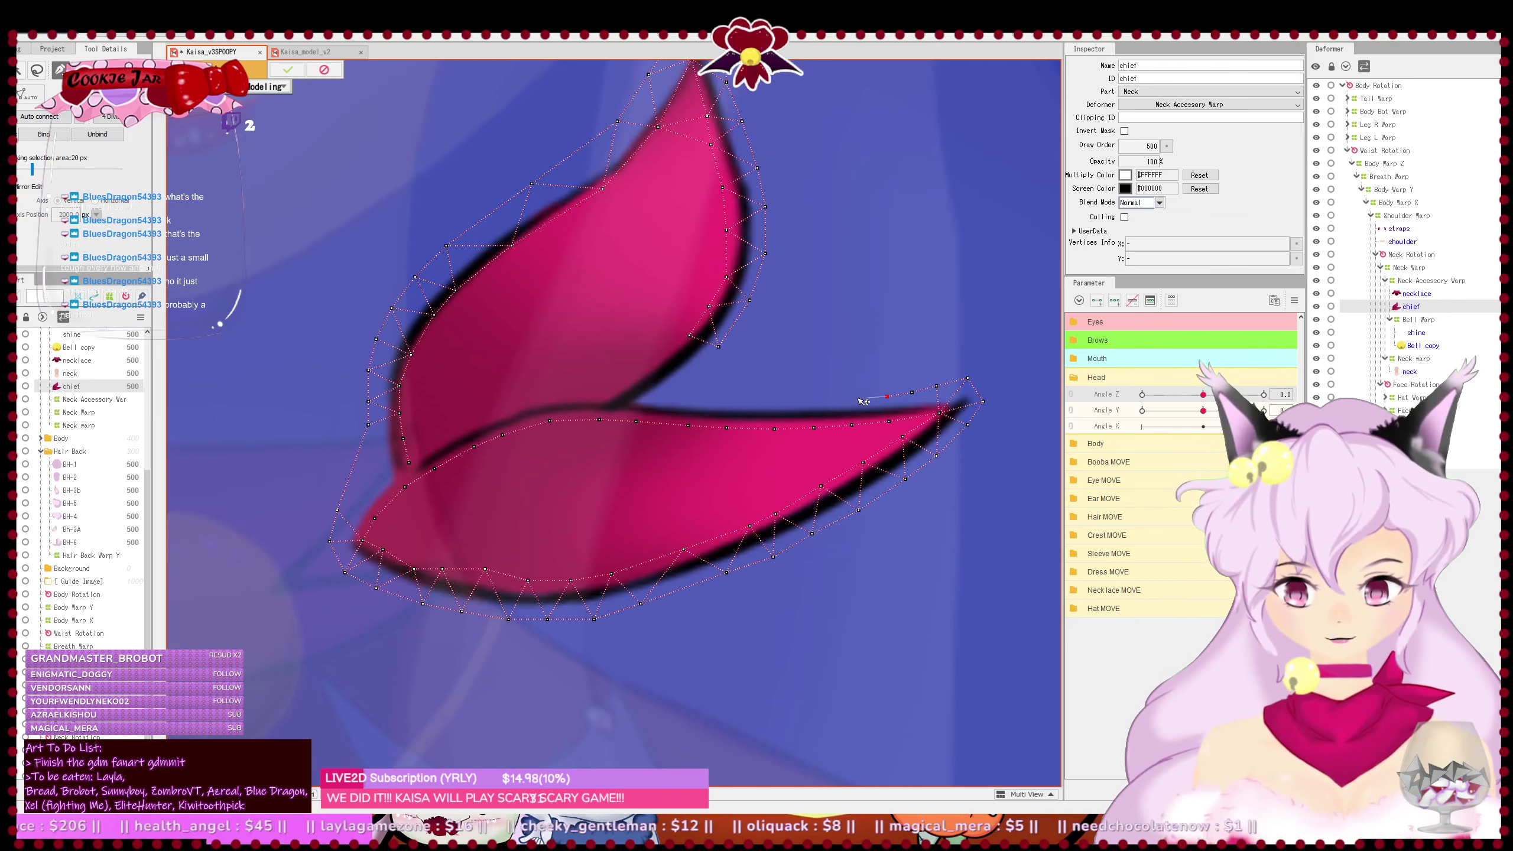
click(850, 398)
click(811, 400)
click(768, 400)
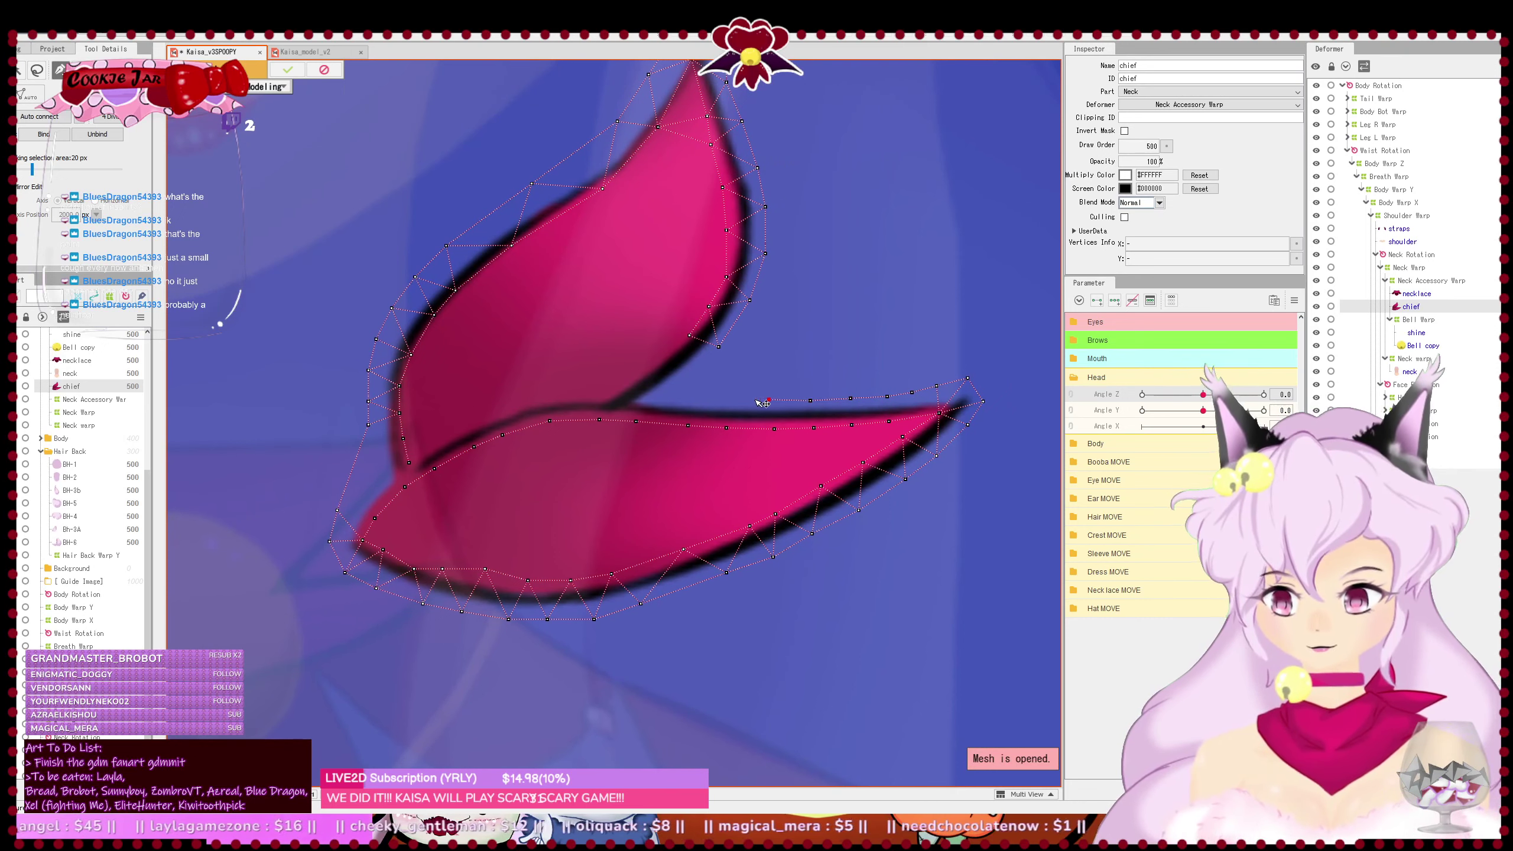
click(724, 399)
click(689, 399)
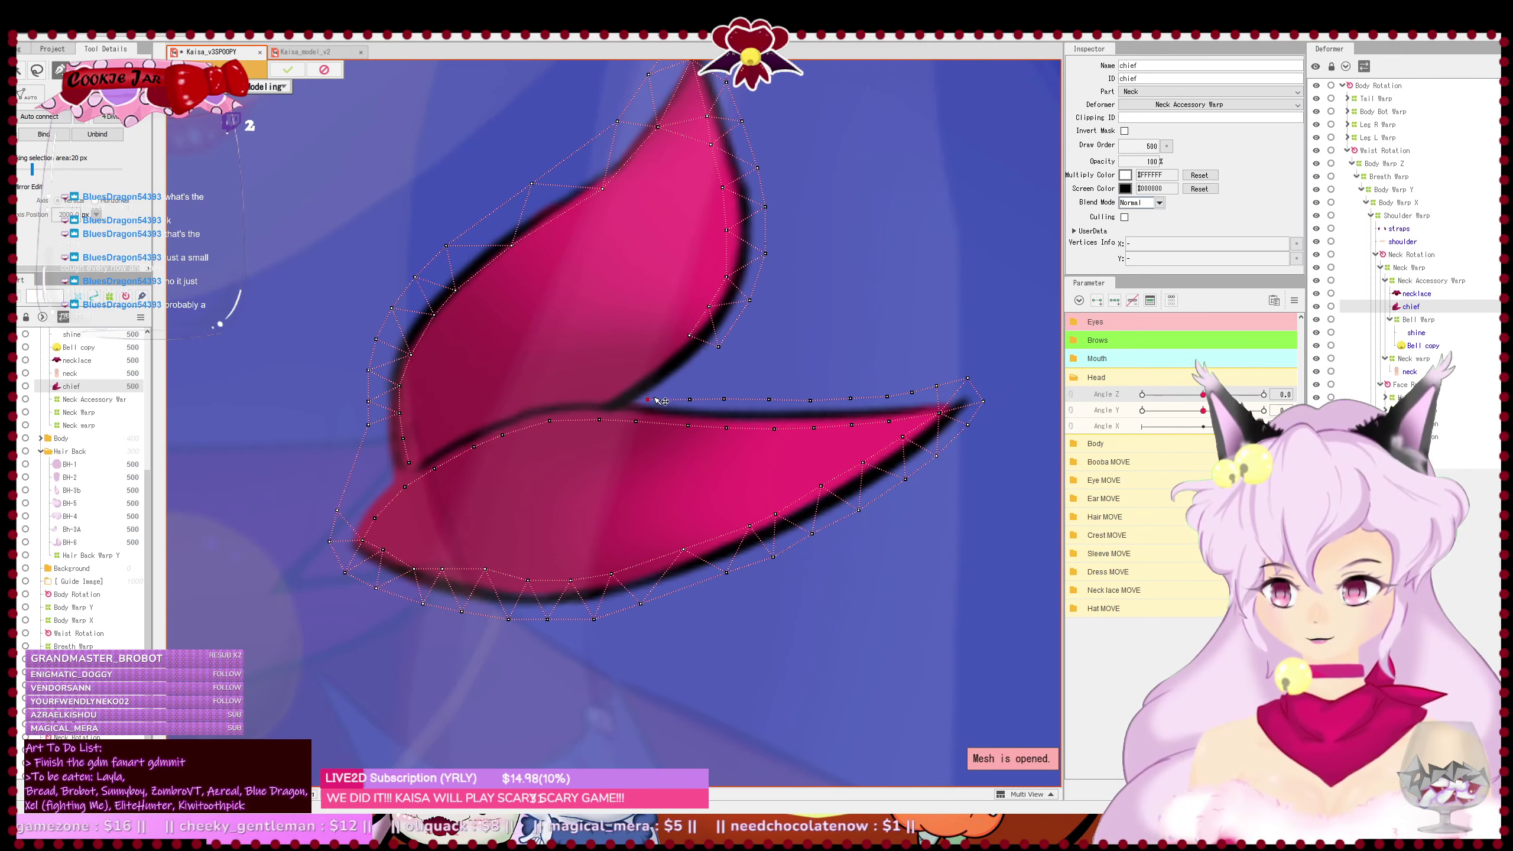
click(681, 381)
click(703, 365)
click(716, 349)
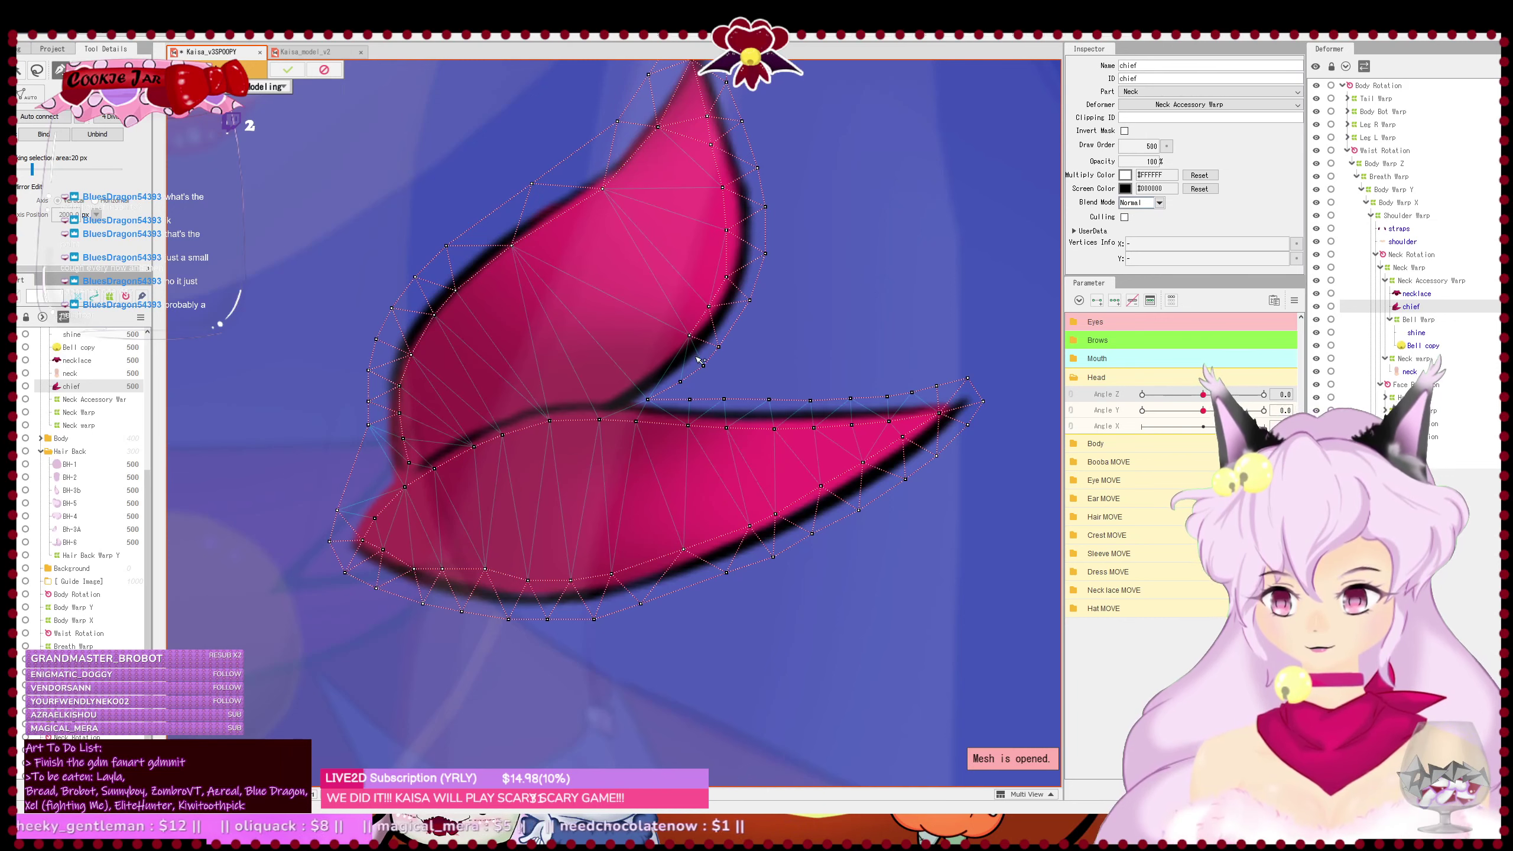
- Add inner vertices along the upper tail's lower edge down to the fold at the notch
click(687, 333)
click(664, 348)
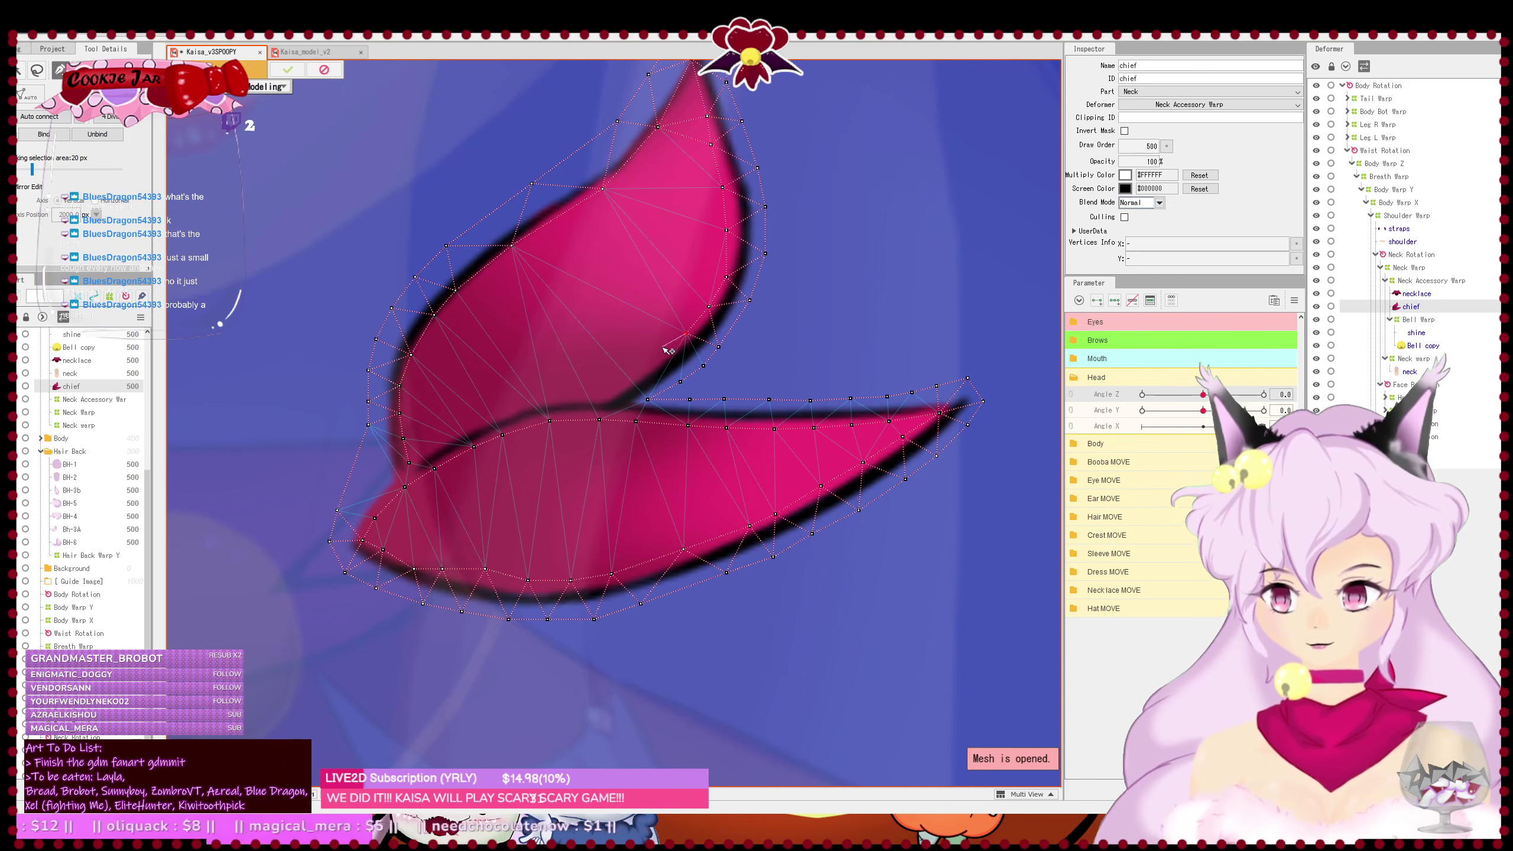
click(641, 369)
click(619, 382)
click(608, 395)
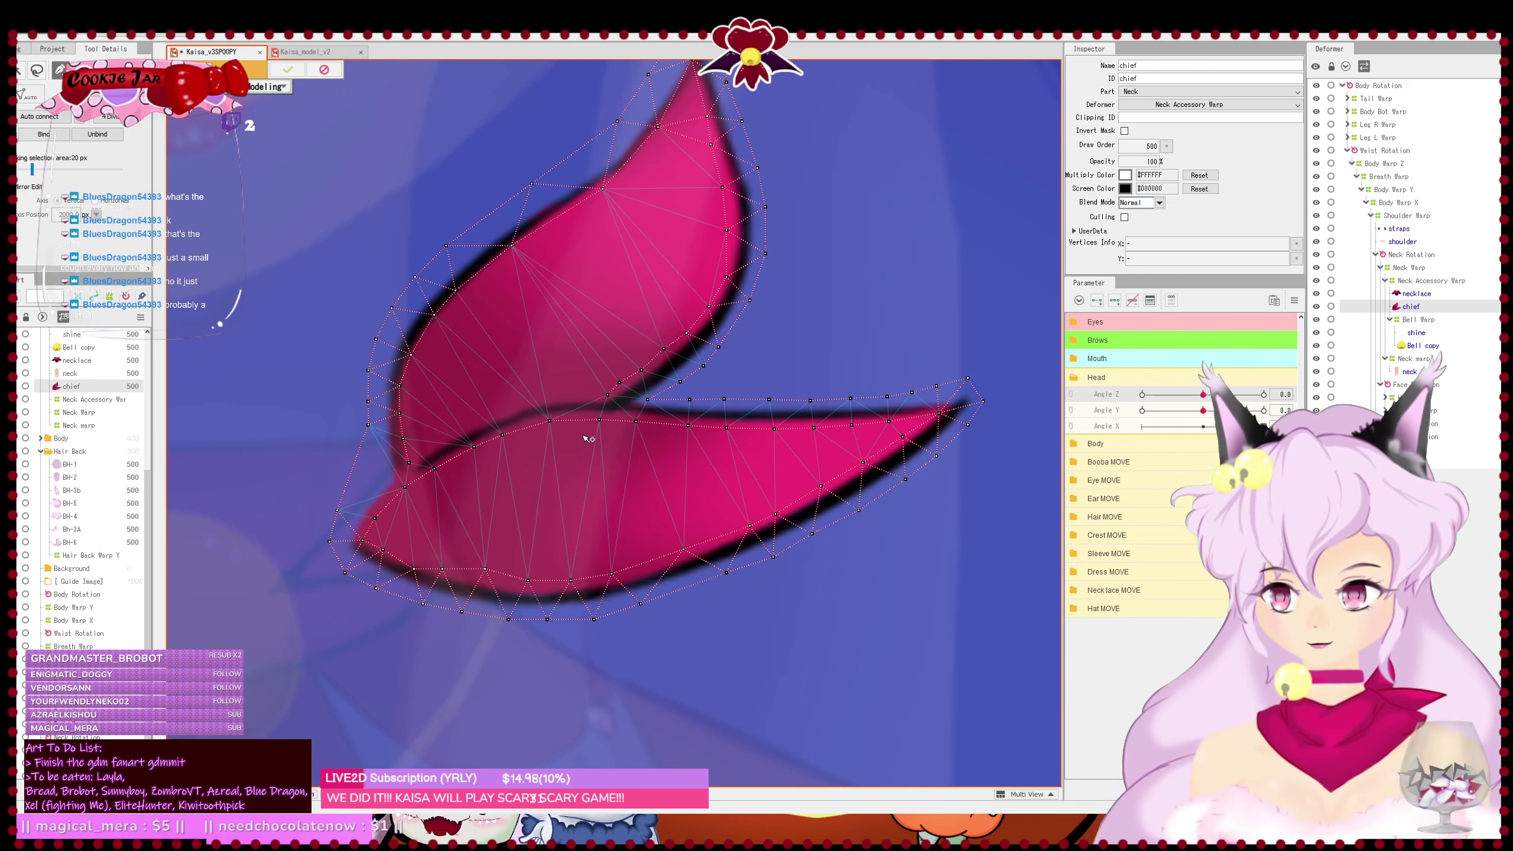
- Rework the chief's outer mesh border at the knot end with closer vertices following the dent between the tails
drag(502, 438, 609, 425)
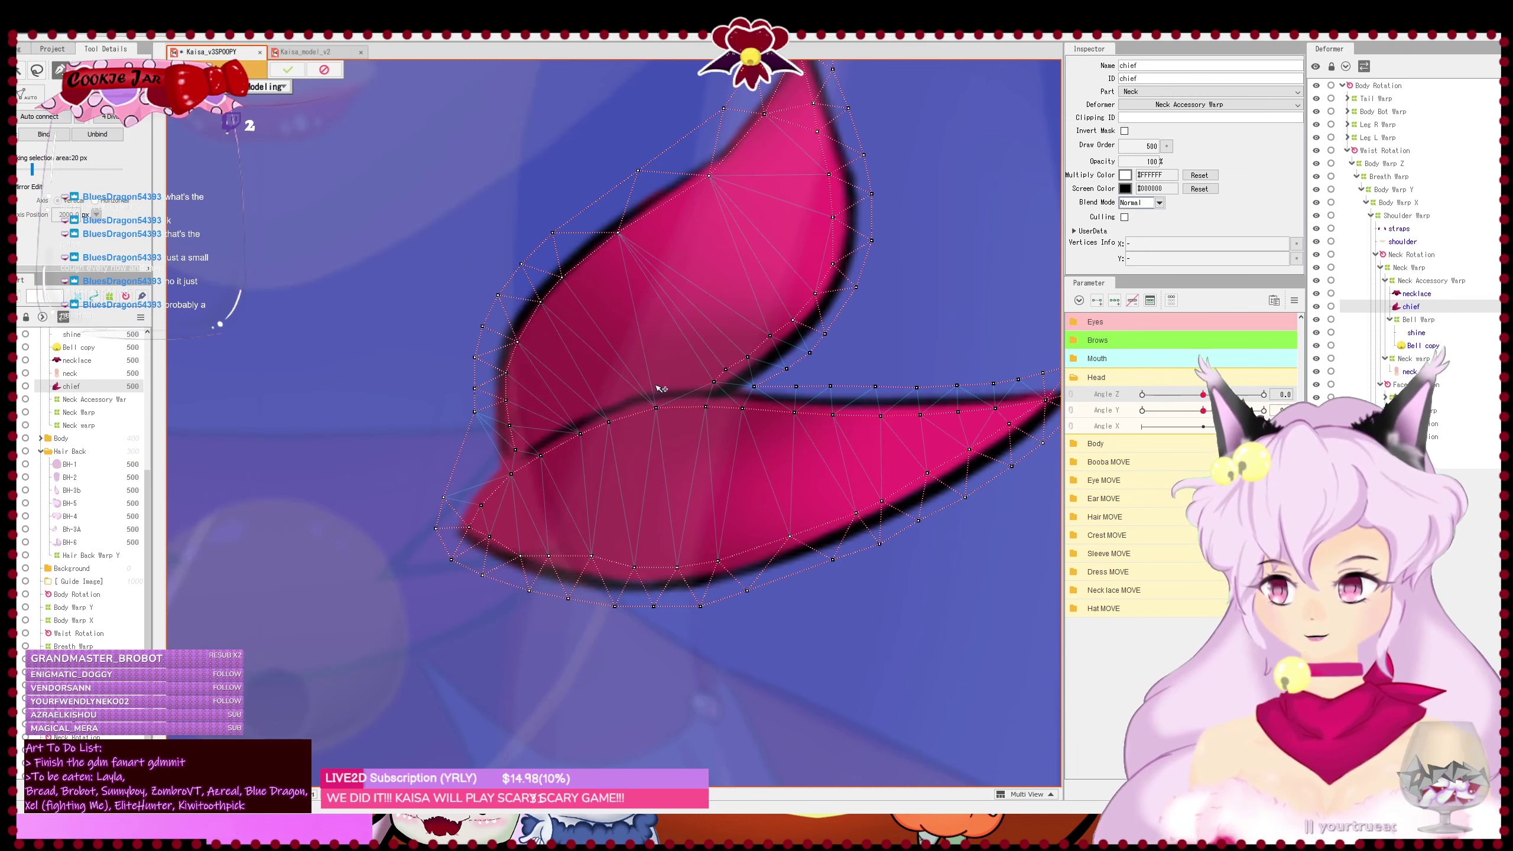
drag(565, 334, 587, 477)
drag(546, 356, 511, 291)
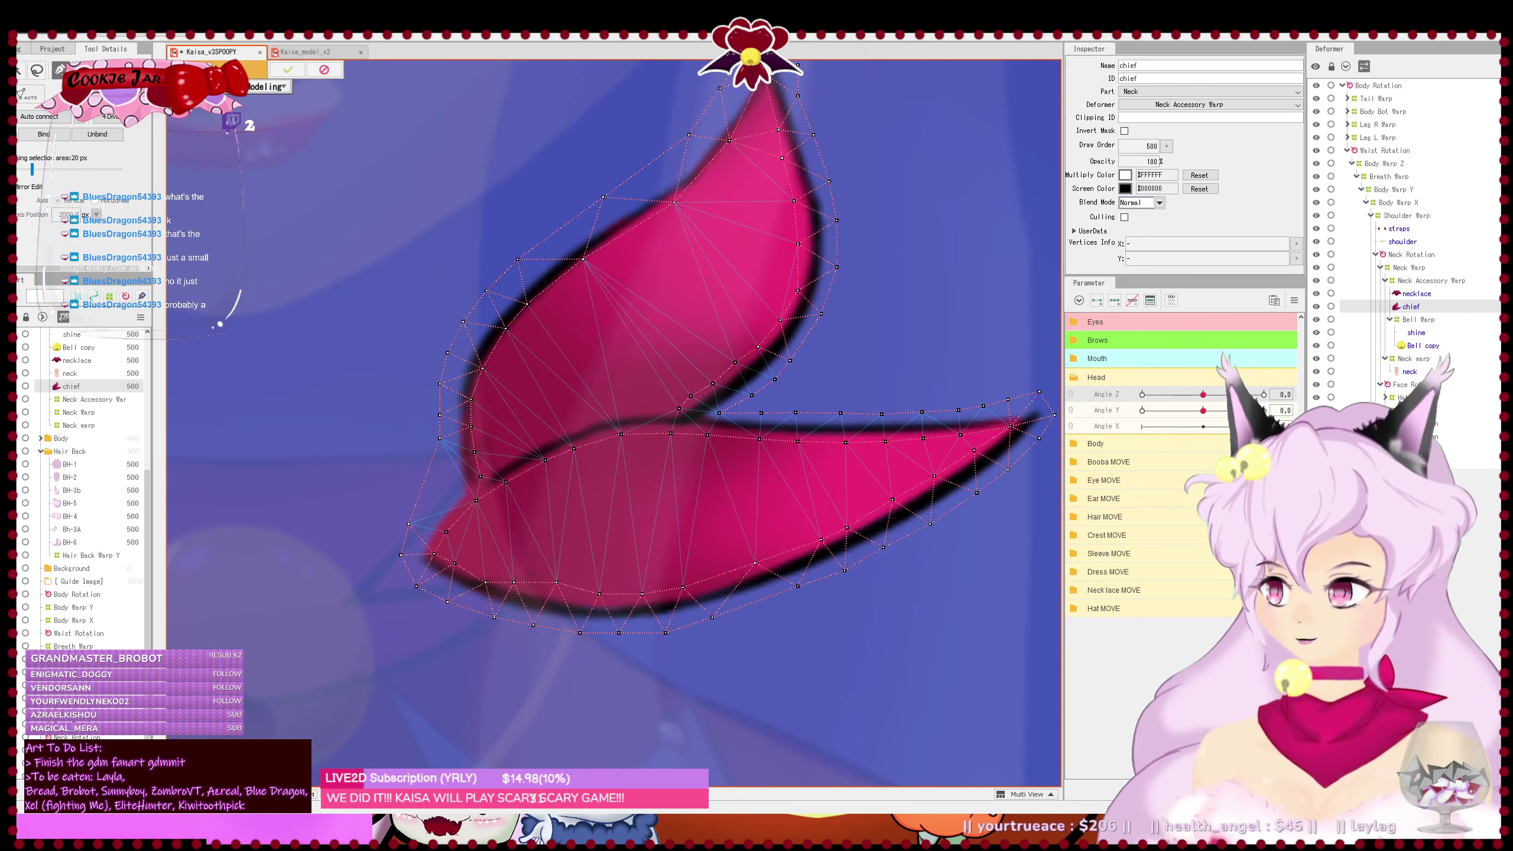
click(422, 486)
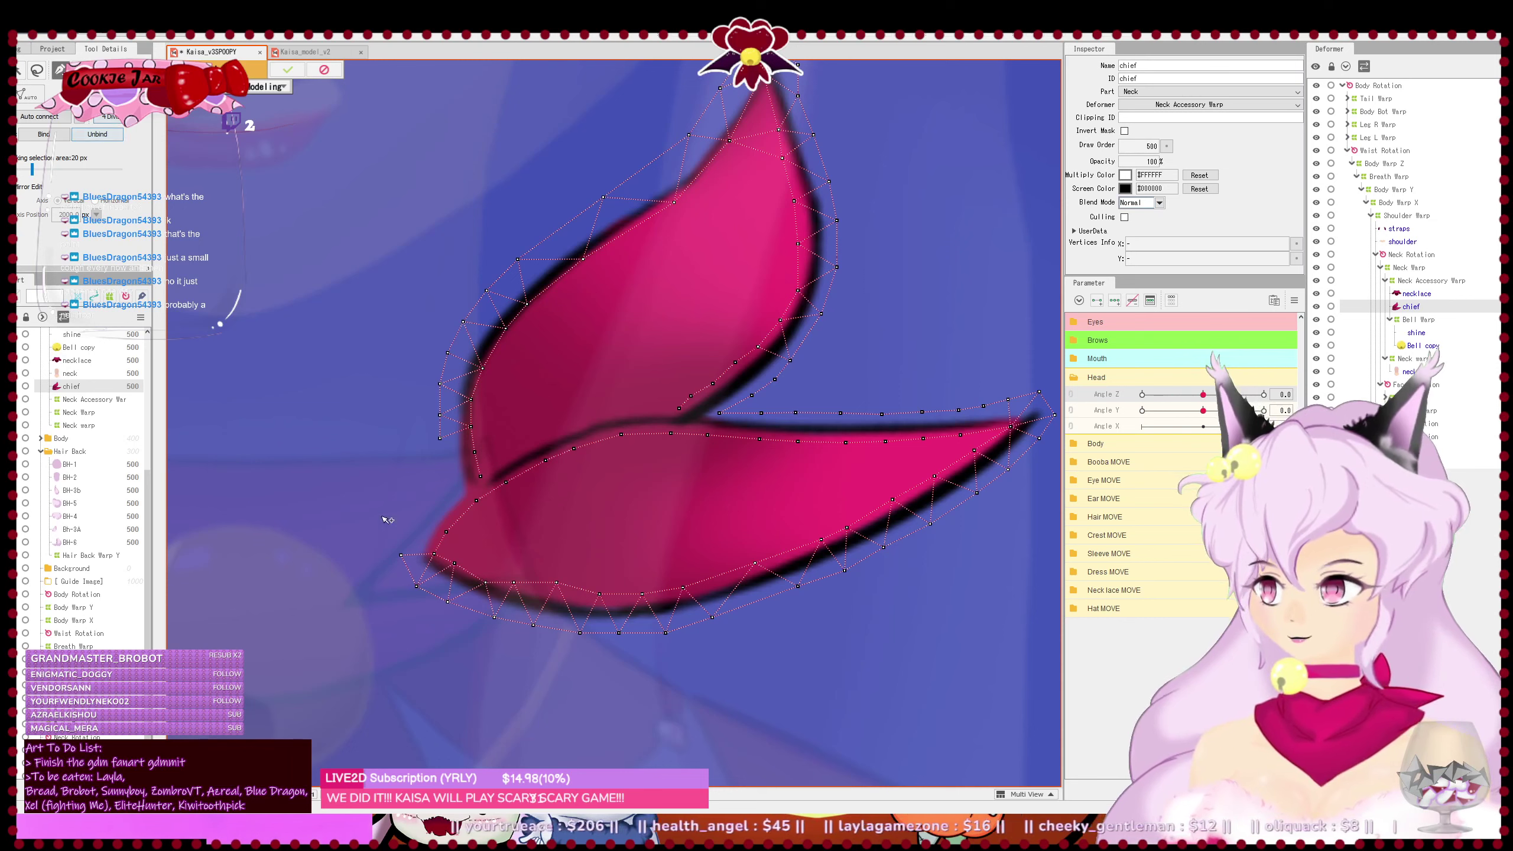
click(408, 534)
click(430, 507)
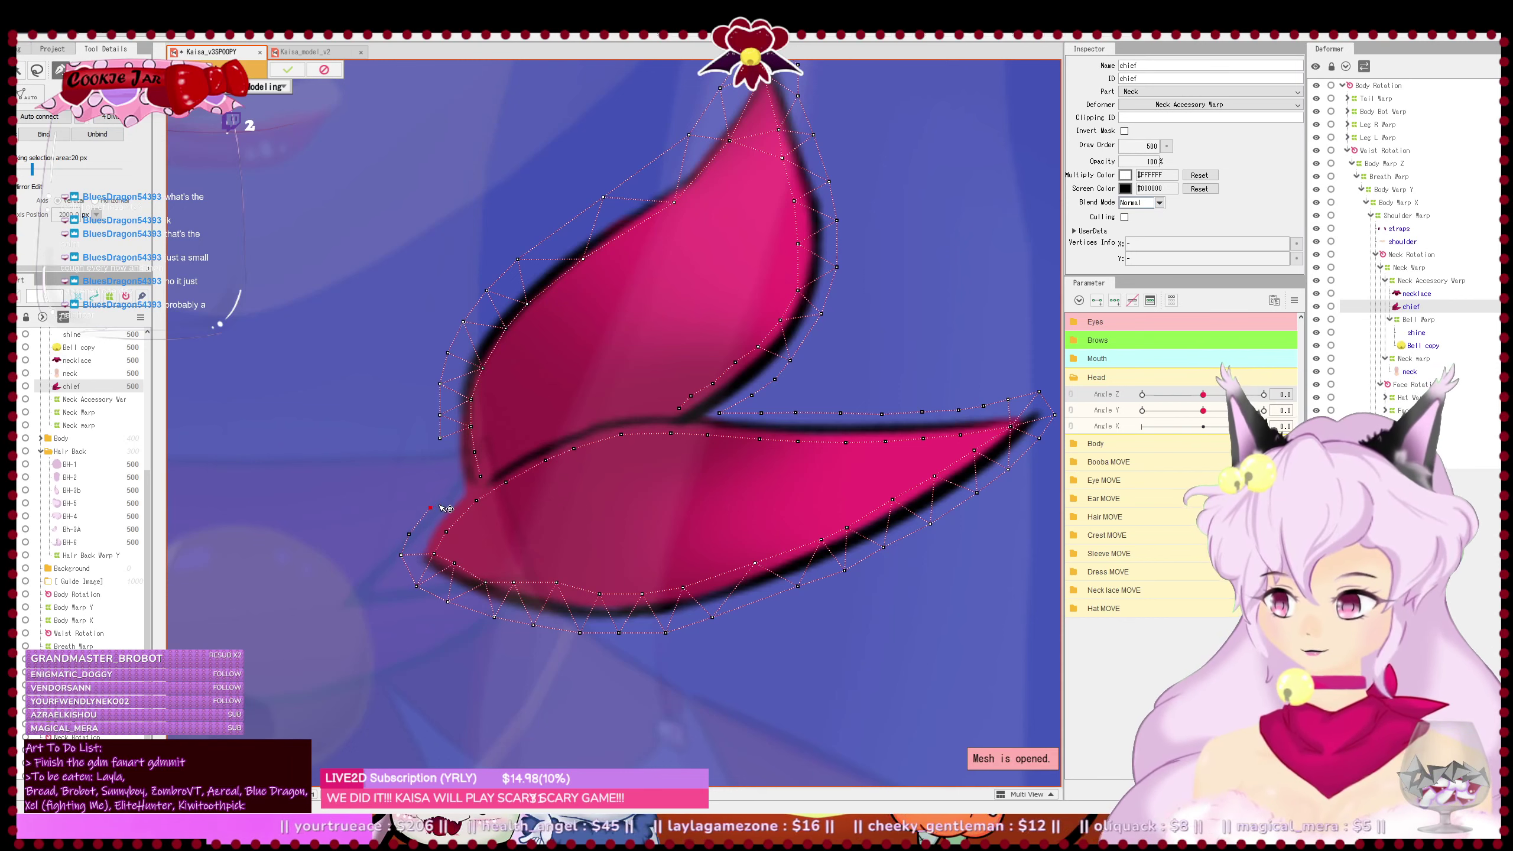
click(452, 492)
click(448, 472)
click(440, 439)
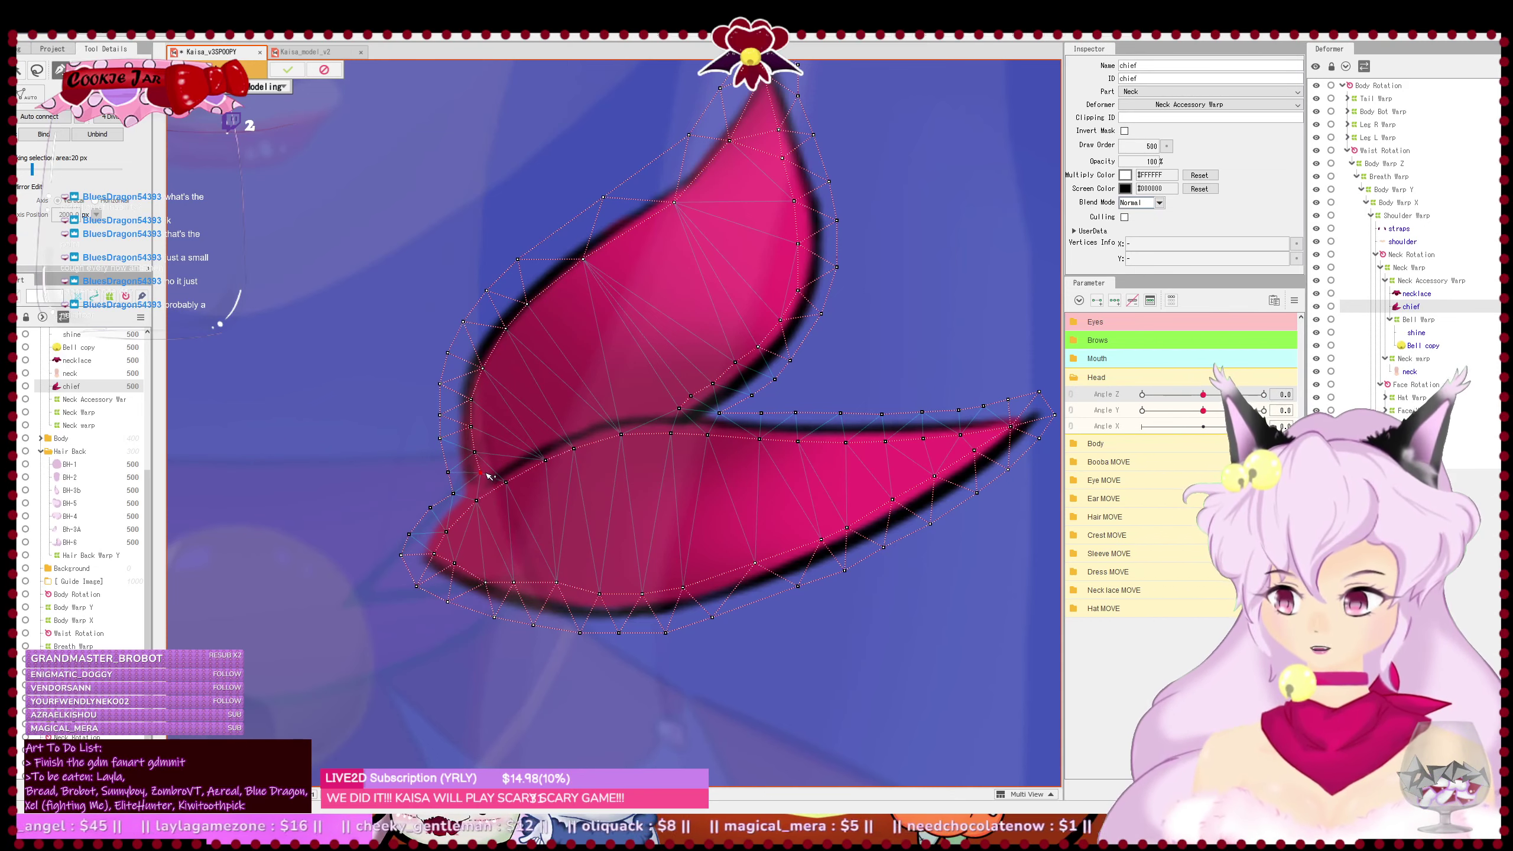
- Add a chain of inner vertices to the chief's mesh along the upper side of the fold line between the tails
click(497, 460)
click(519, 447)
click(536, 437)
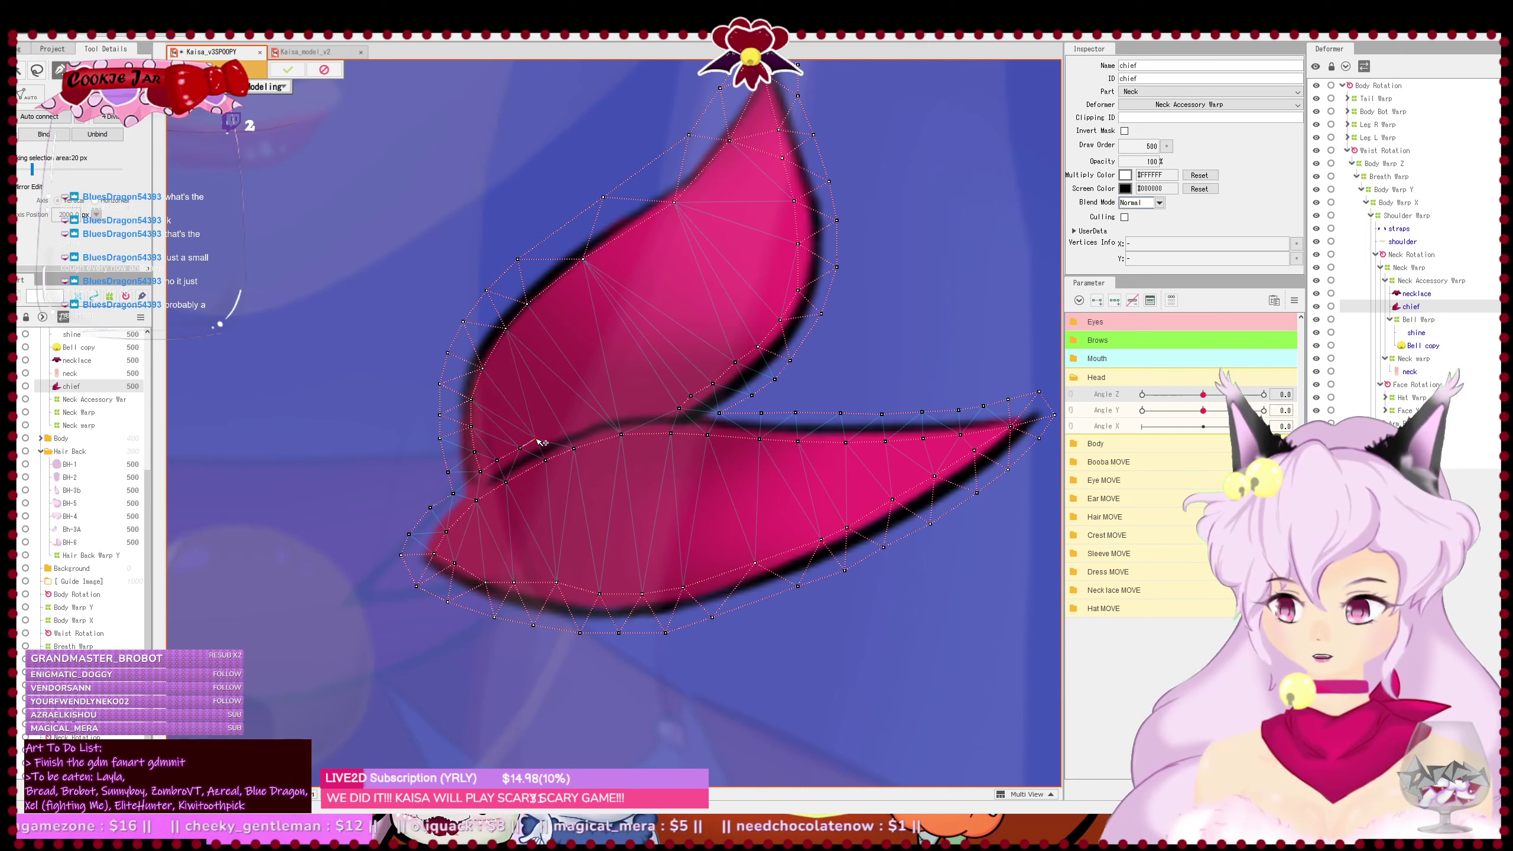
click(557, 428)
click(590, 417)
click(613, 411)
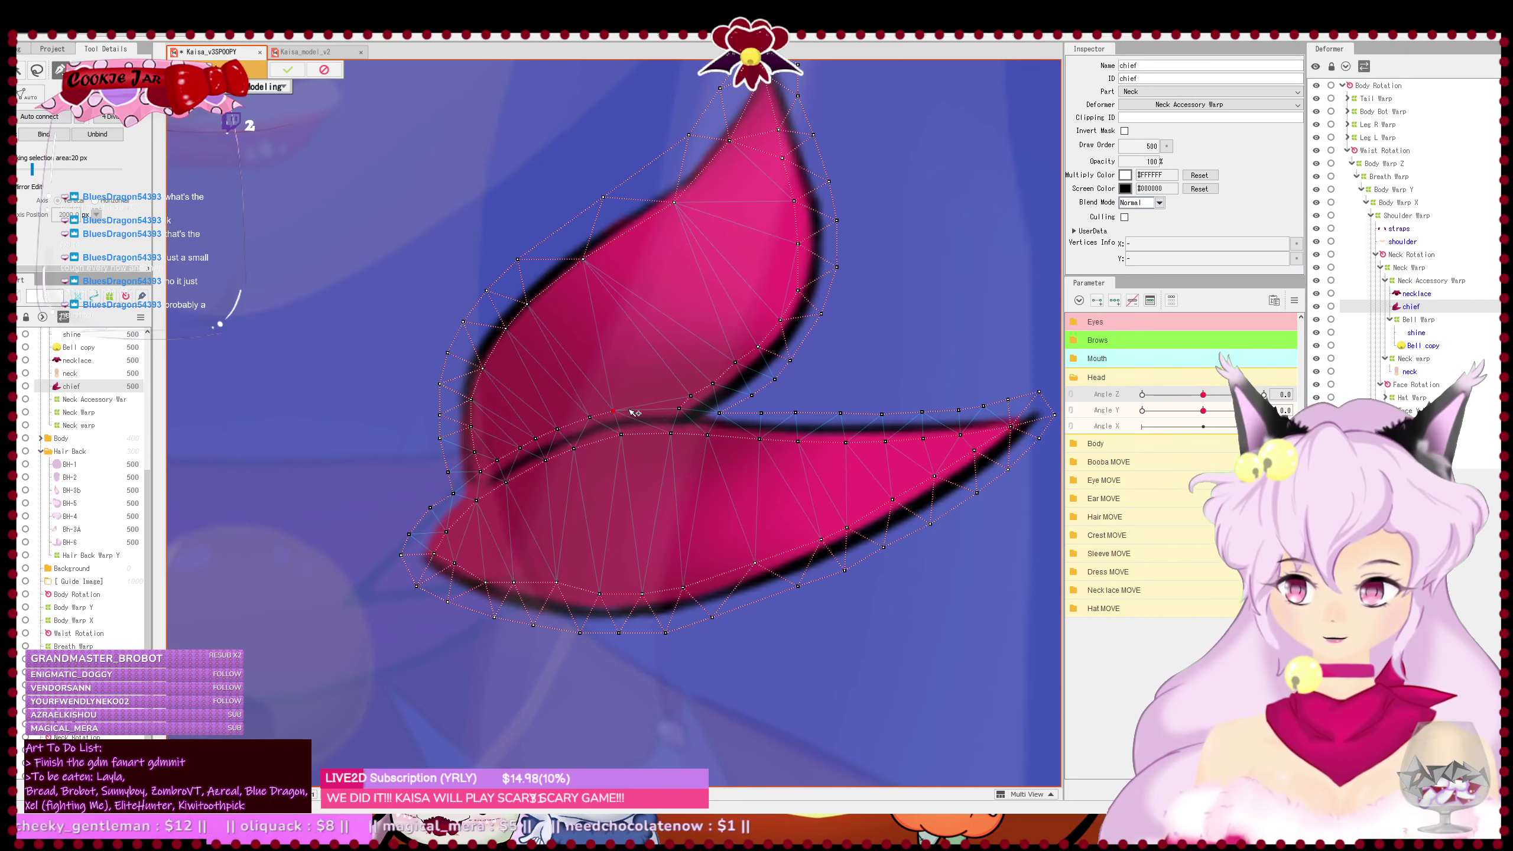
click(640, 409)
click(679, 408)
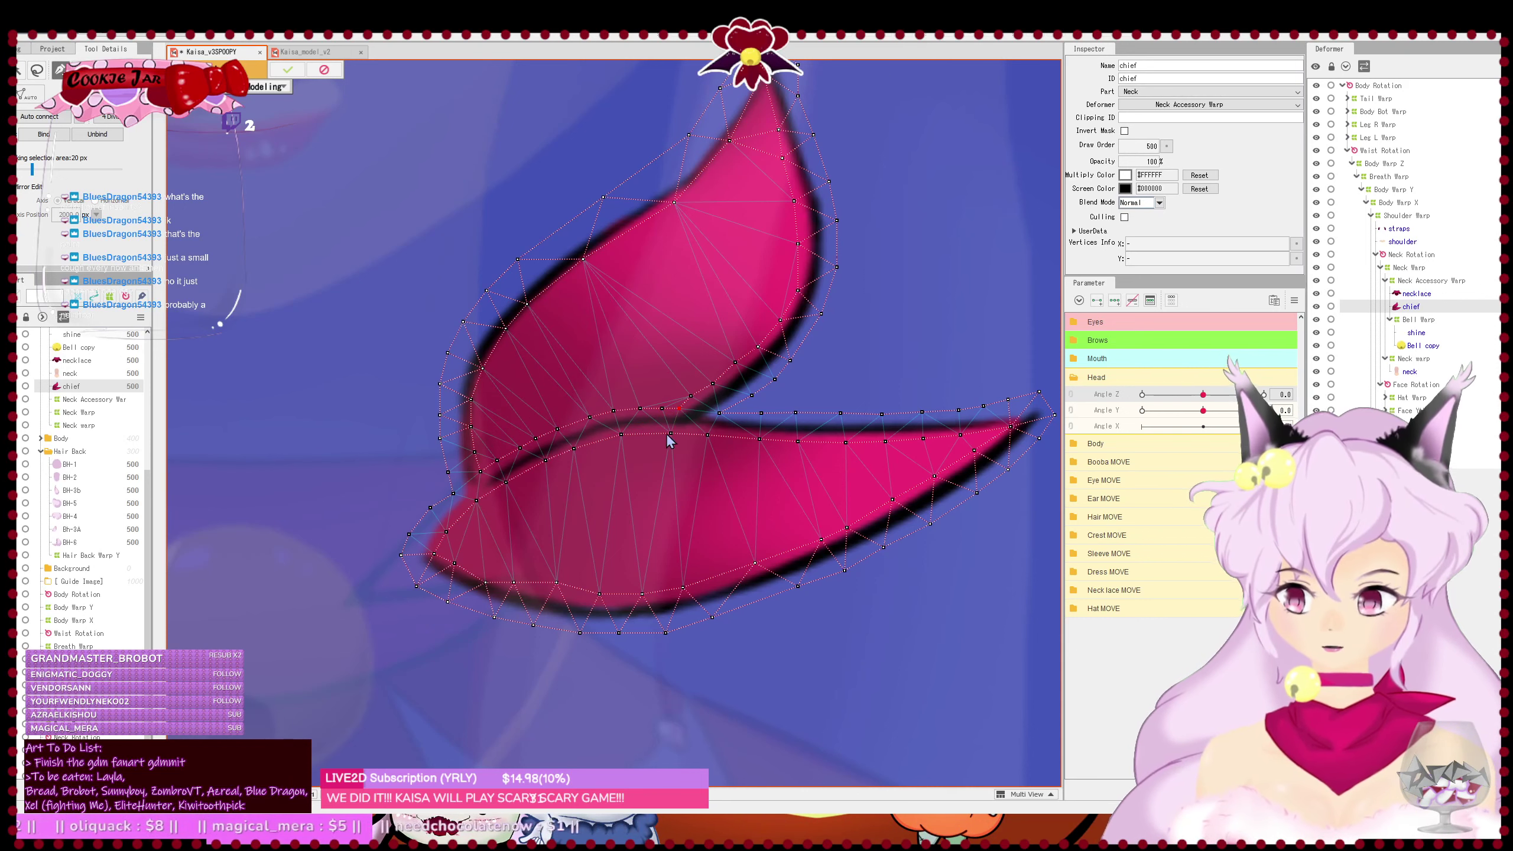
- Complete the inner vertex row just below the fold line, from the notch back toward the knot end
click(612, 435)
click(638, 434)
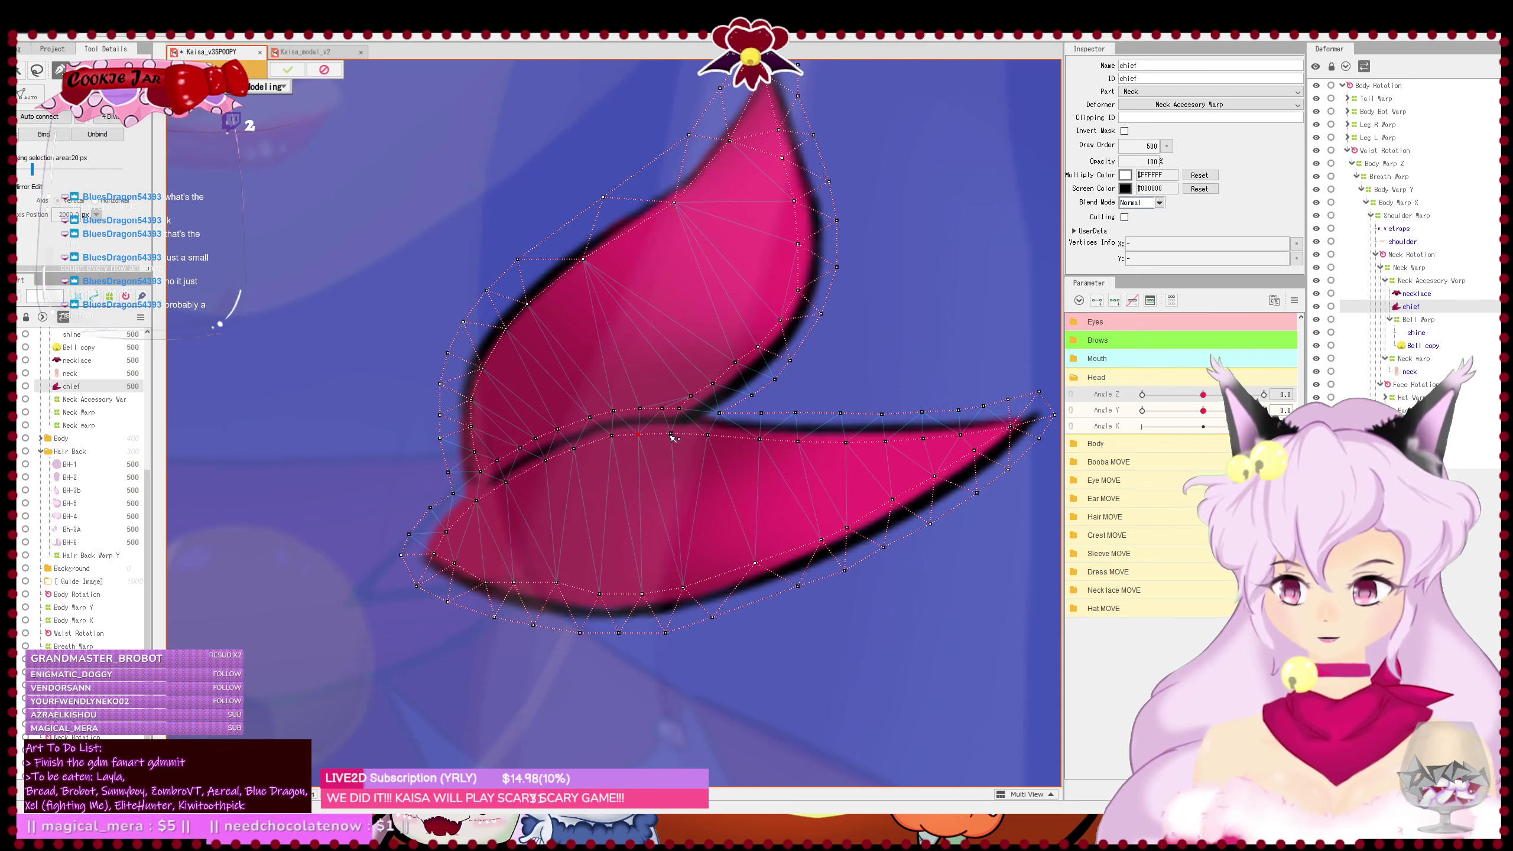
click(680, 433)
click(663, 435)
drag(601, 453, 635, 453)
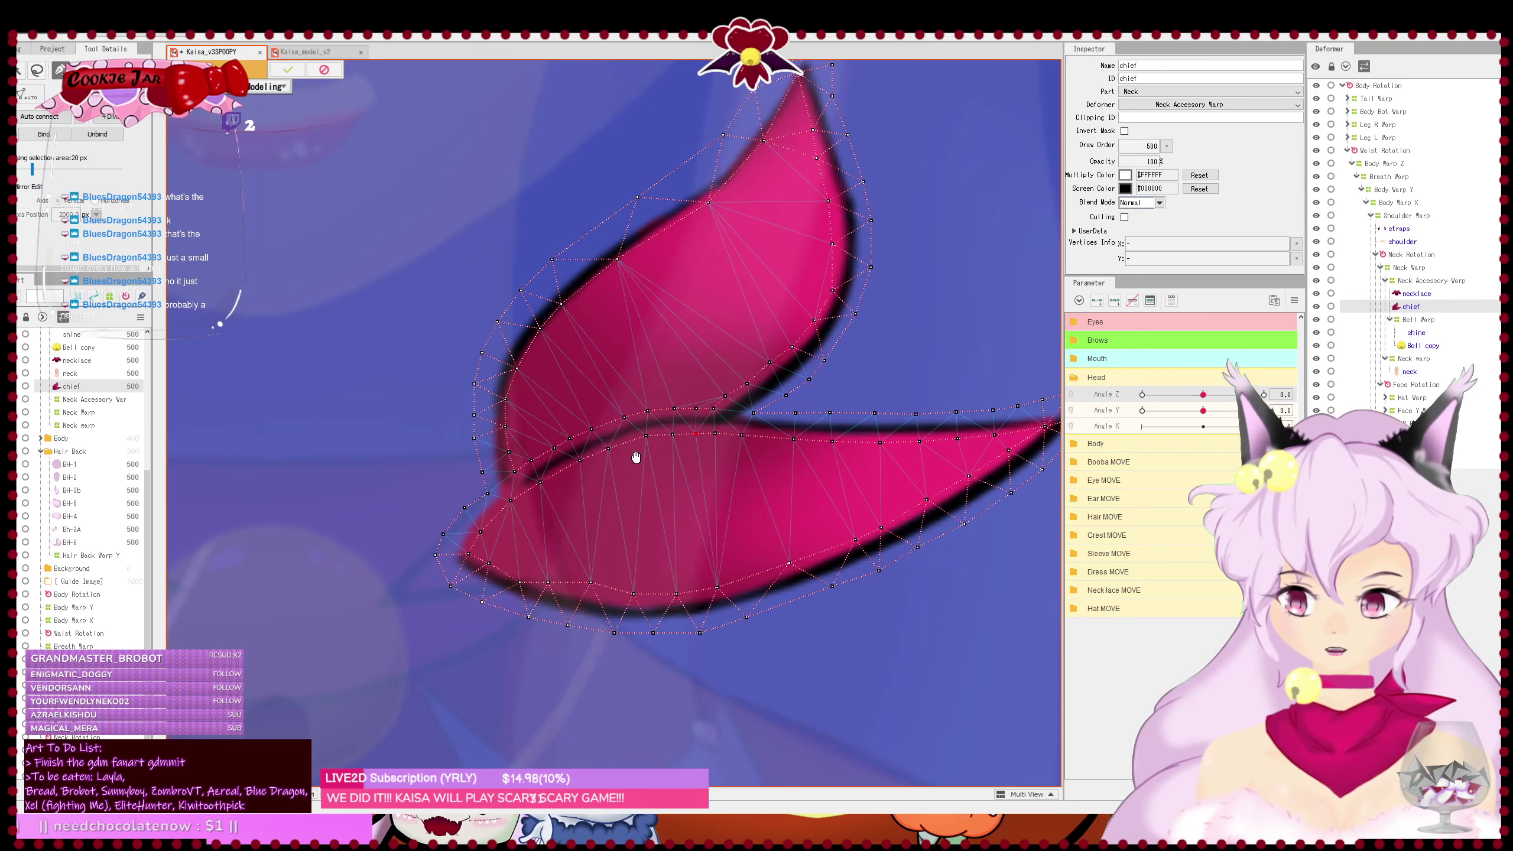
click(561, 471)
drag(548, 495, 531, 501)
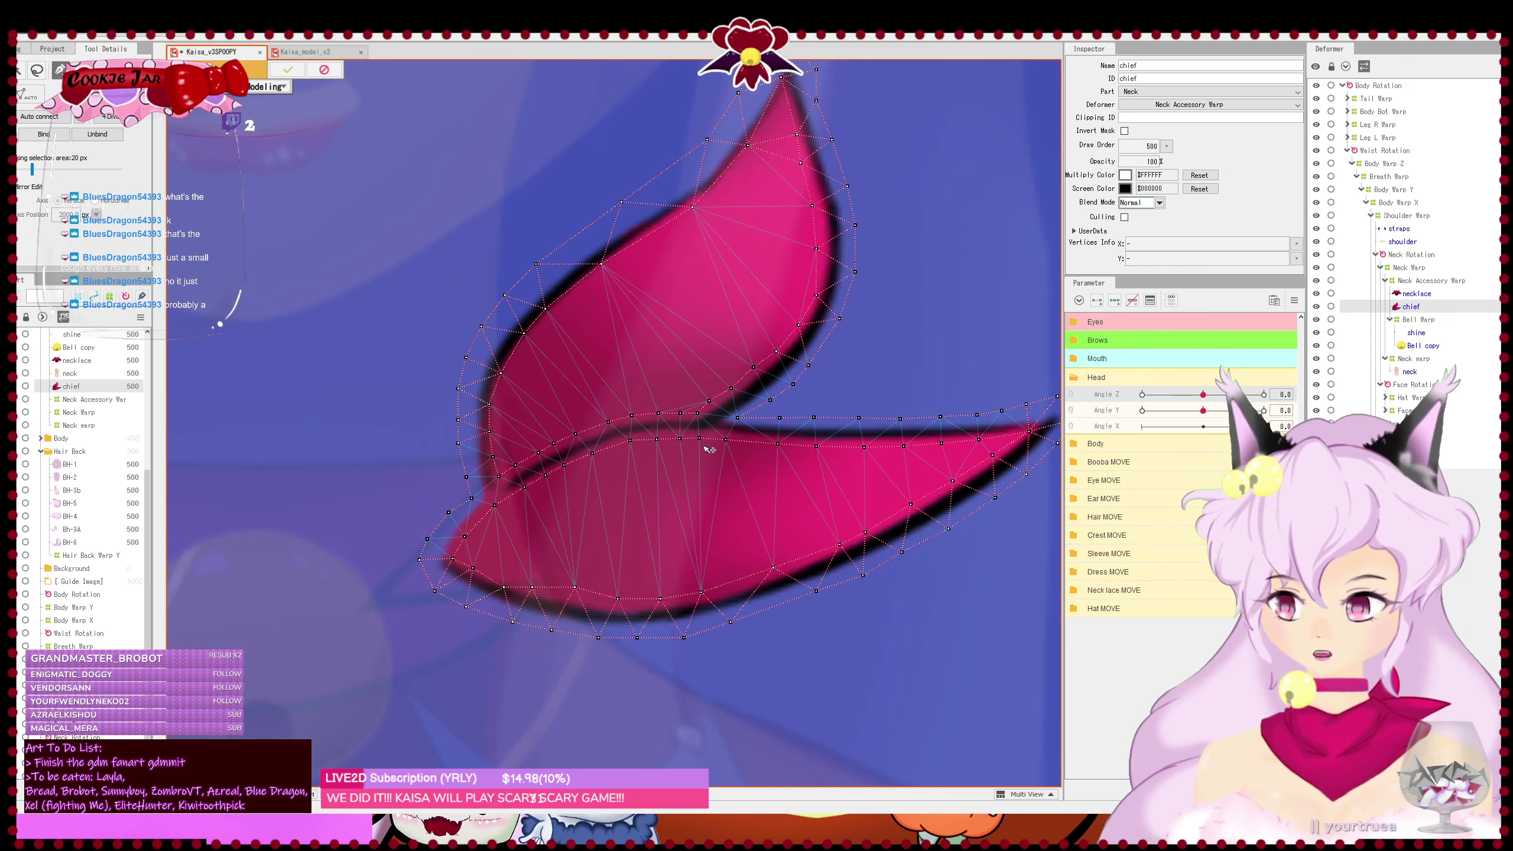
- Add a row of inner vertices through the upper tail, following its upper edge from near the tip to the knot end
drag(689, 359, 658, 451)
click(750, 266)
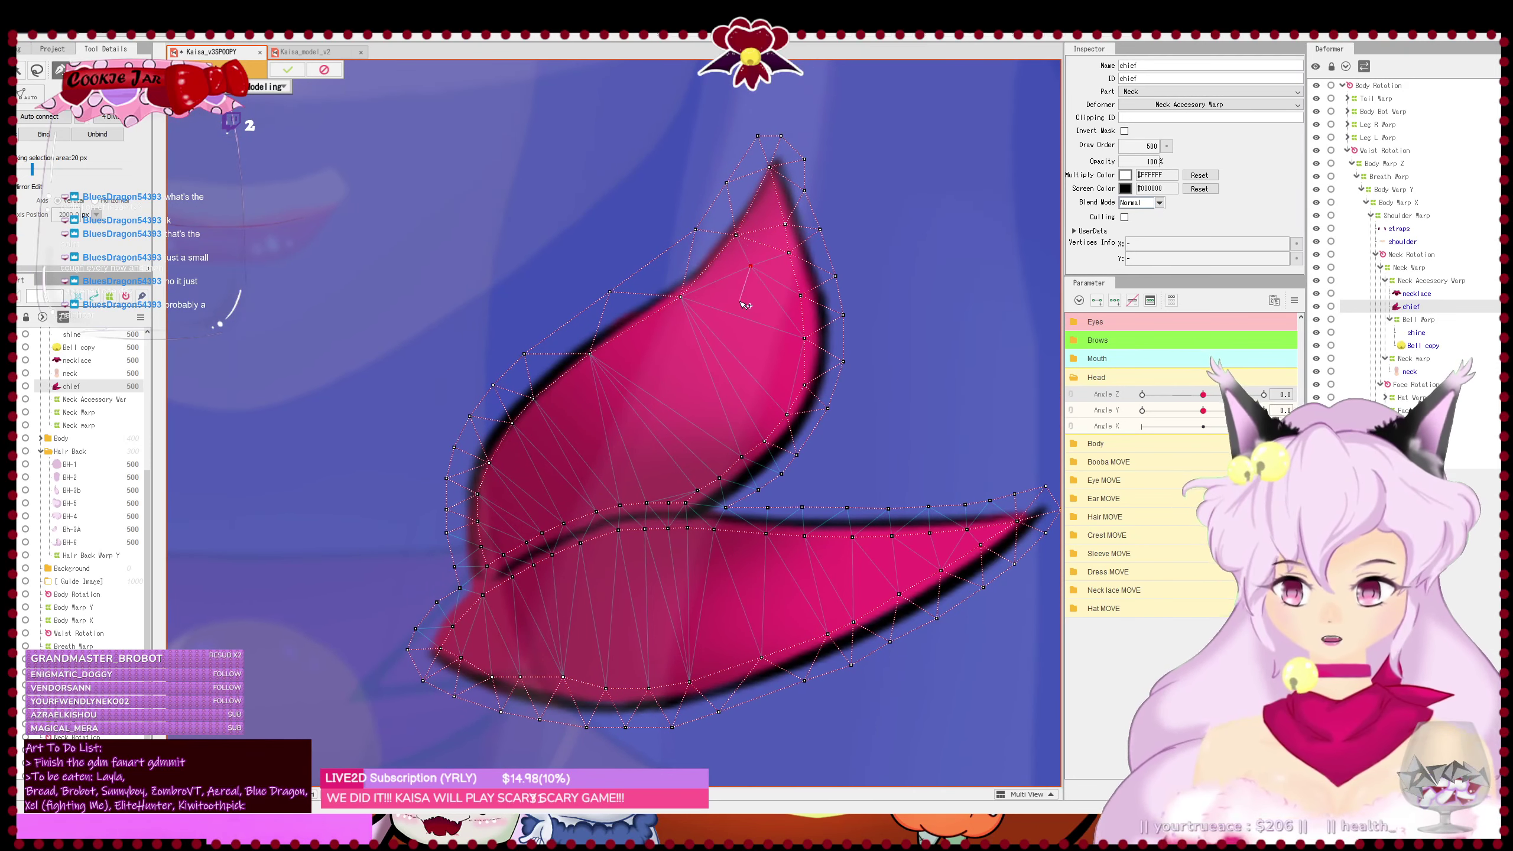
click(720, 308)
click(686, 335)
click(641, 357)
click(577, 403)
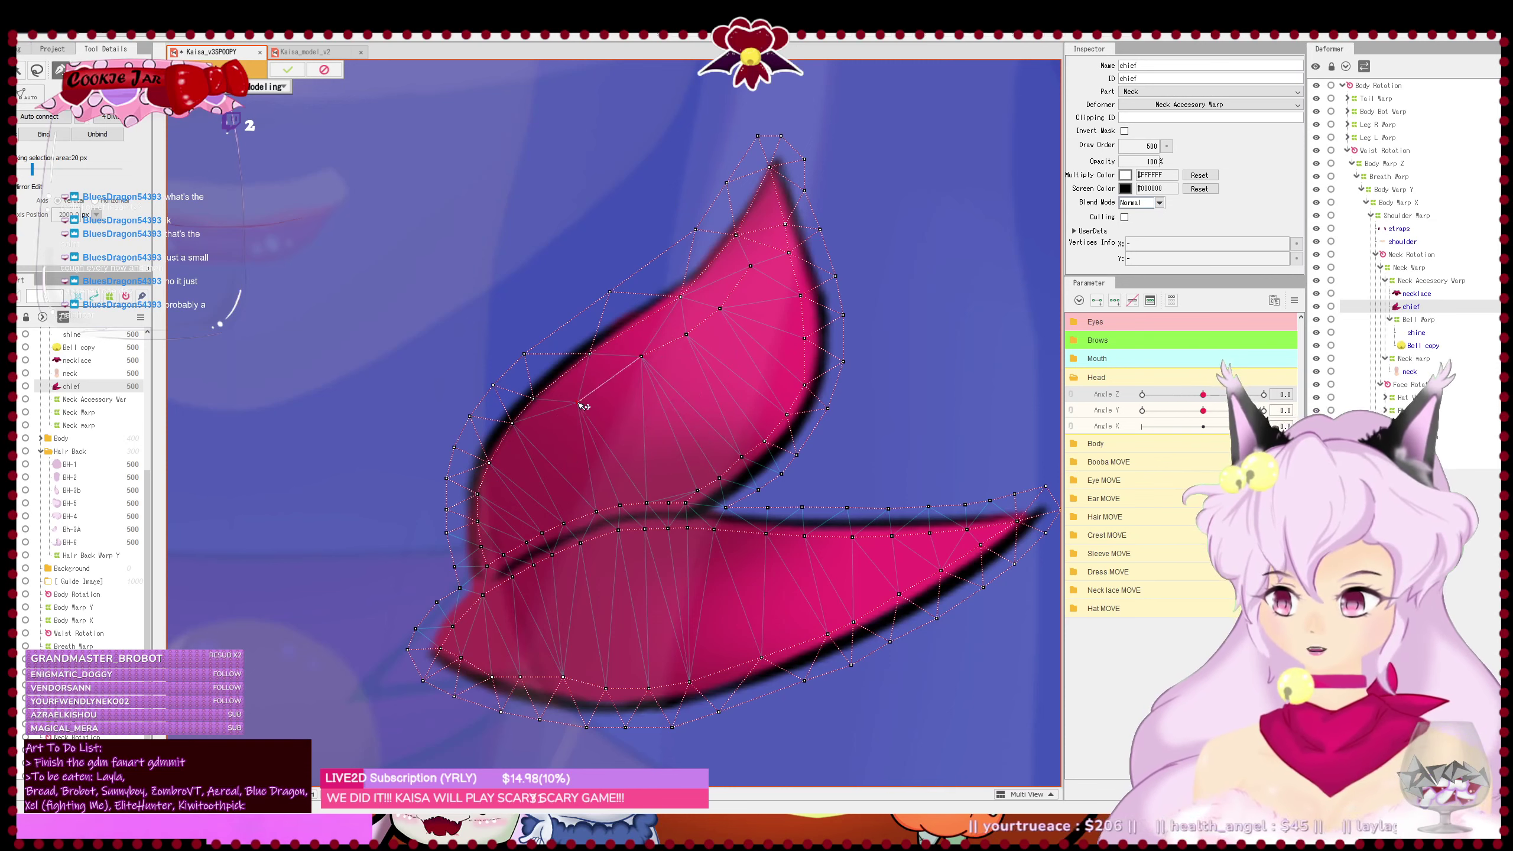
click(548, 425)
click(526, 464)
click(515, 499)
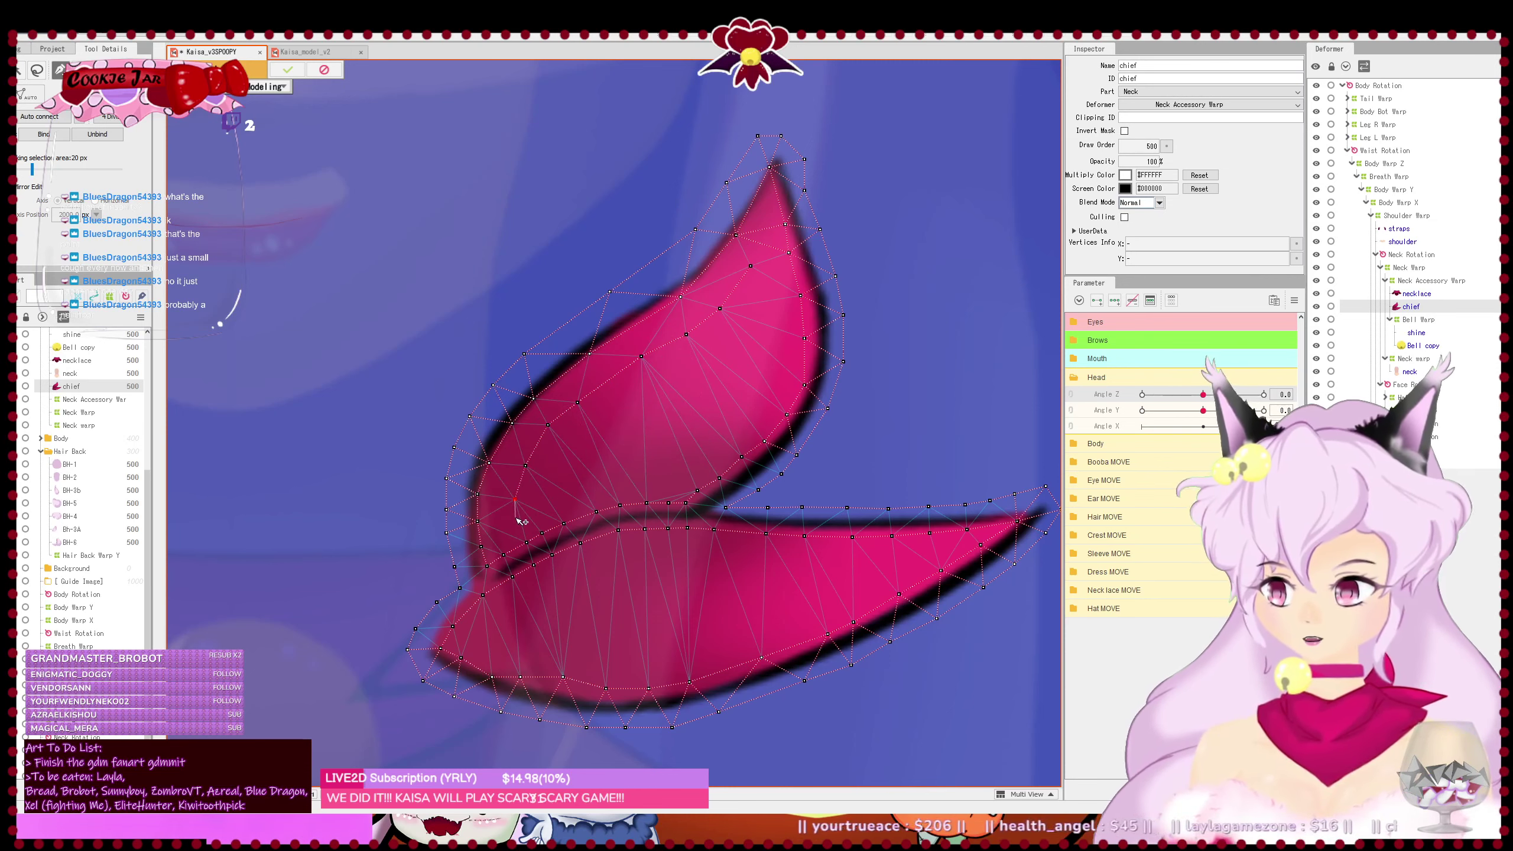
click(523, 543)
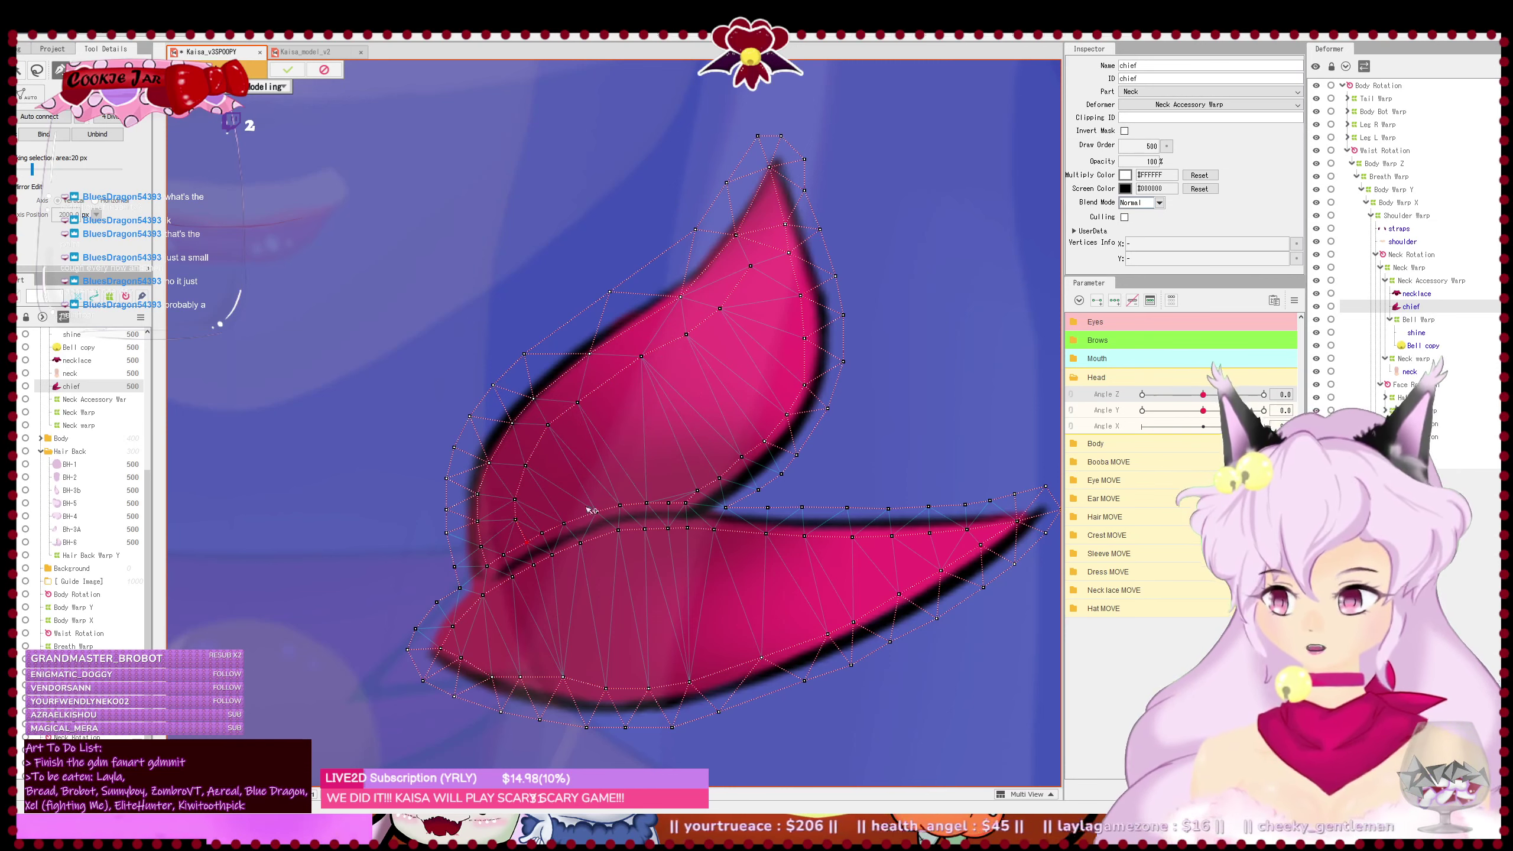
- Add a second inner vertex row down the middle of the upper tail to the fold and adjust its lowest vertices
click(773, 286)
click(742, 345)
click(701, 392)
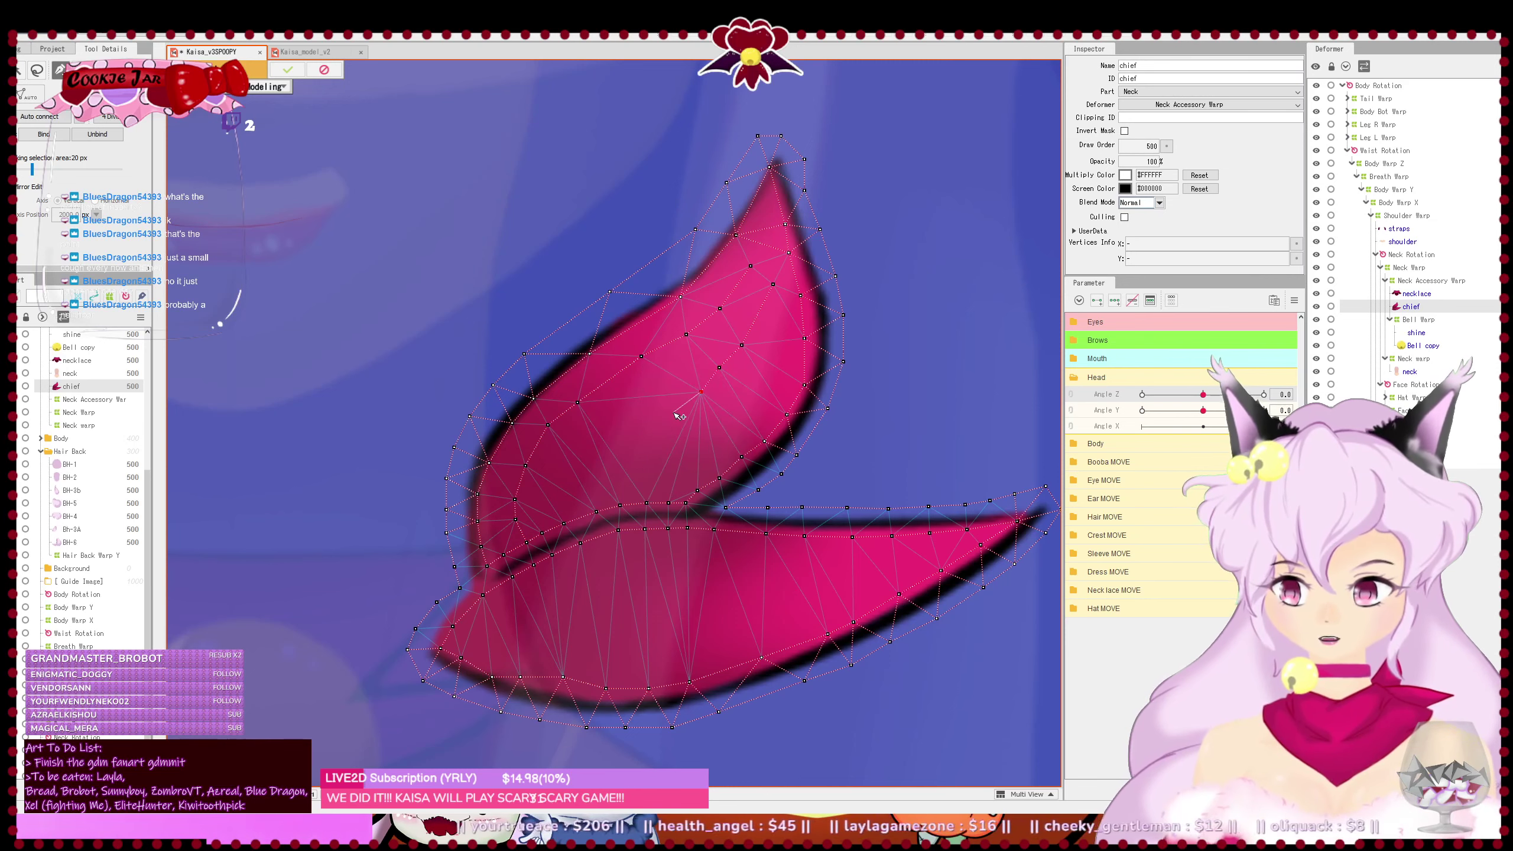
click(669, 418)
click(652, 457)
click(639, 487)
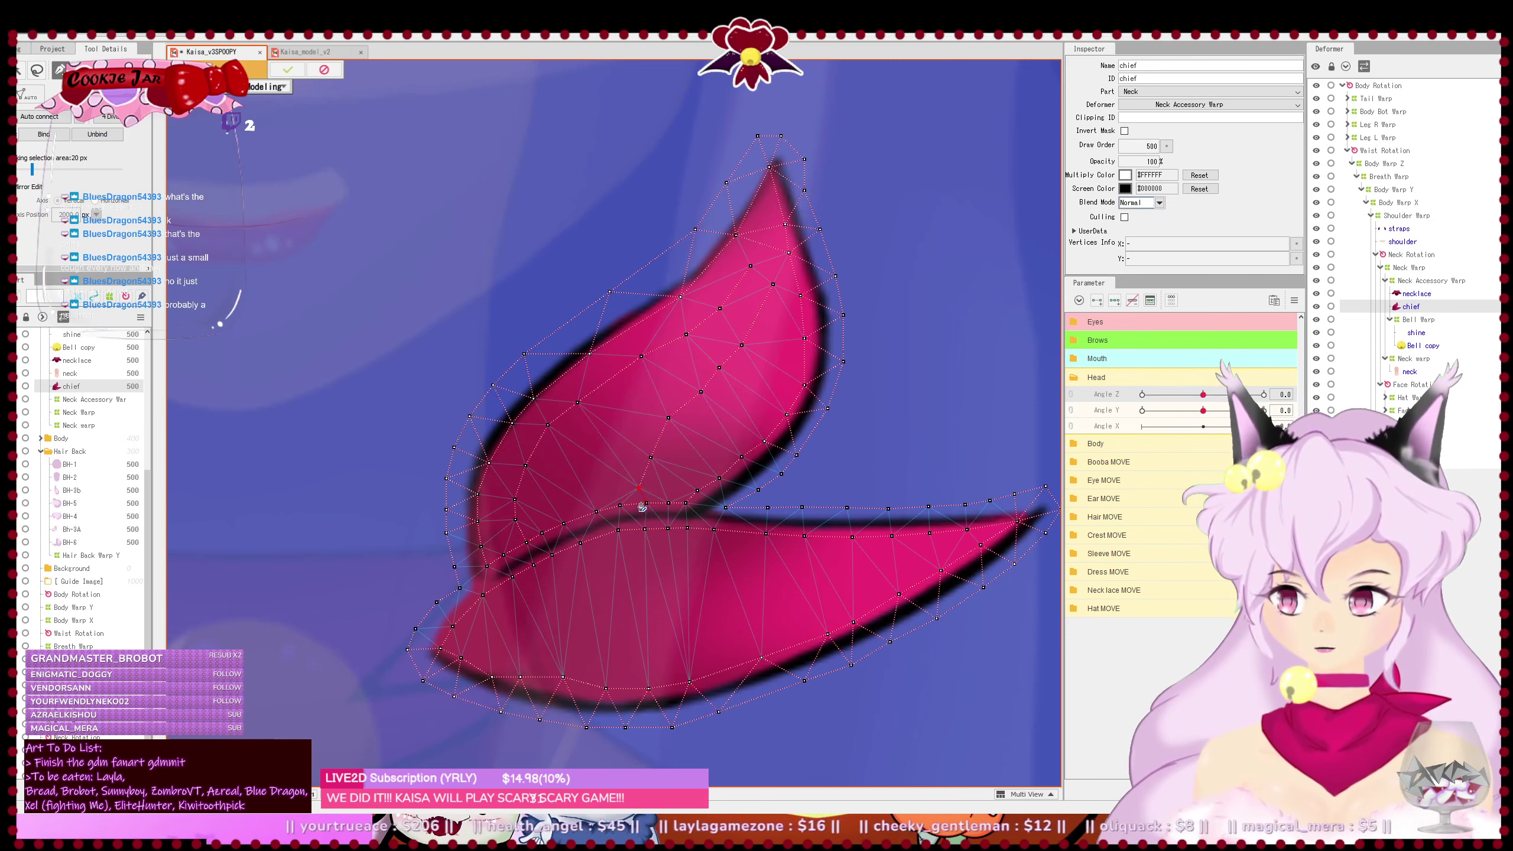
click(621, 505)
drag(639, 489, 657, 450)
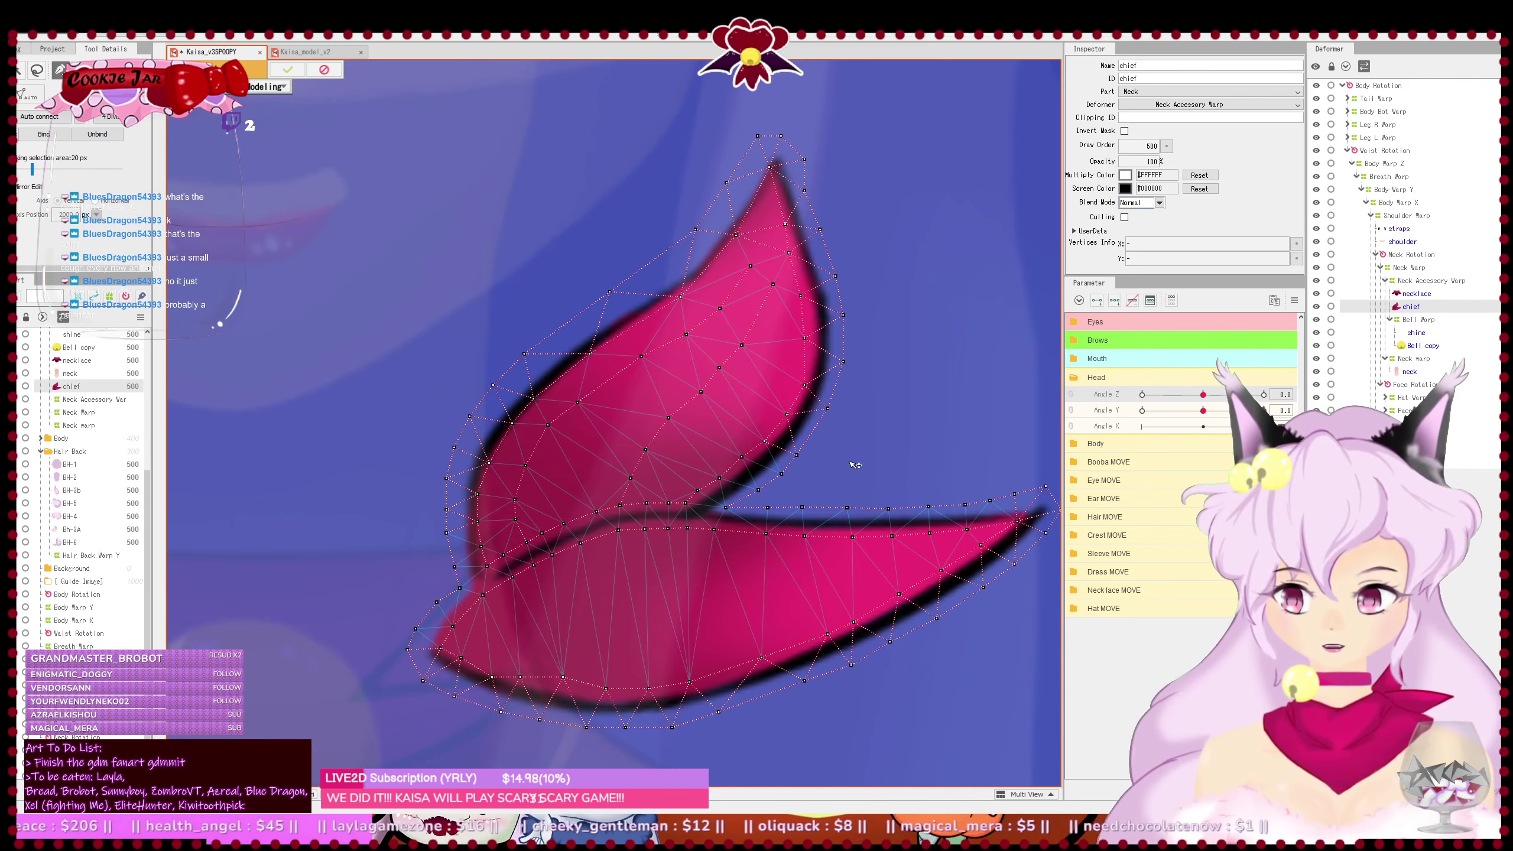
- Add a row of inner vertices along the middle of the lower tail from the knot end toward its pointed tip
drag(663, 621, 645, 497)
click(448, 516)
click(488, 512)
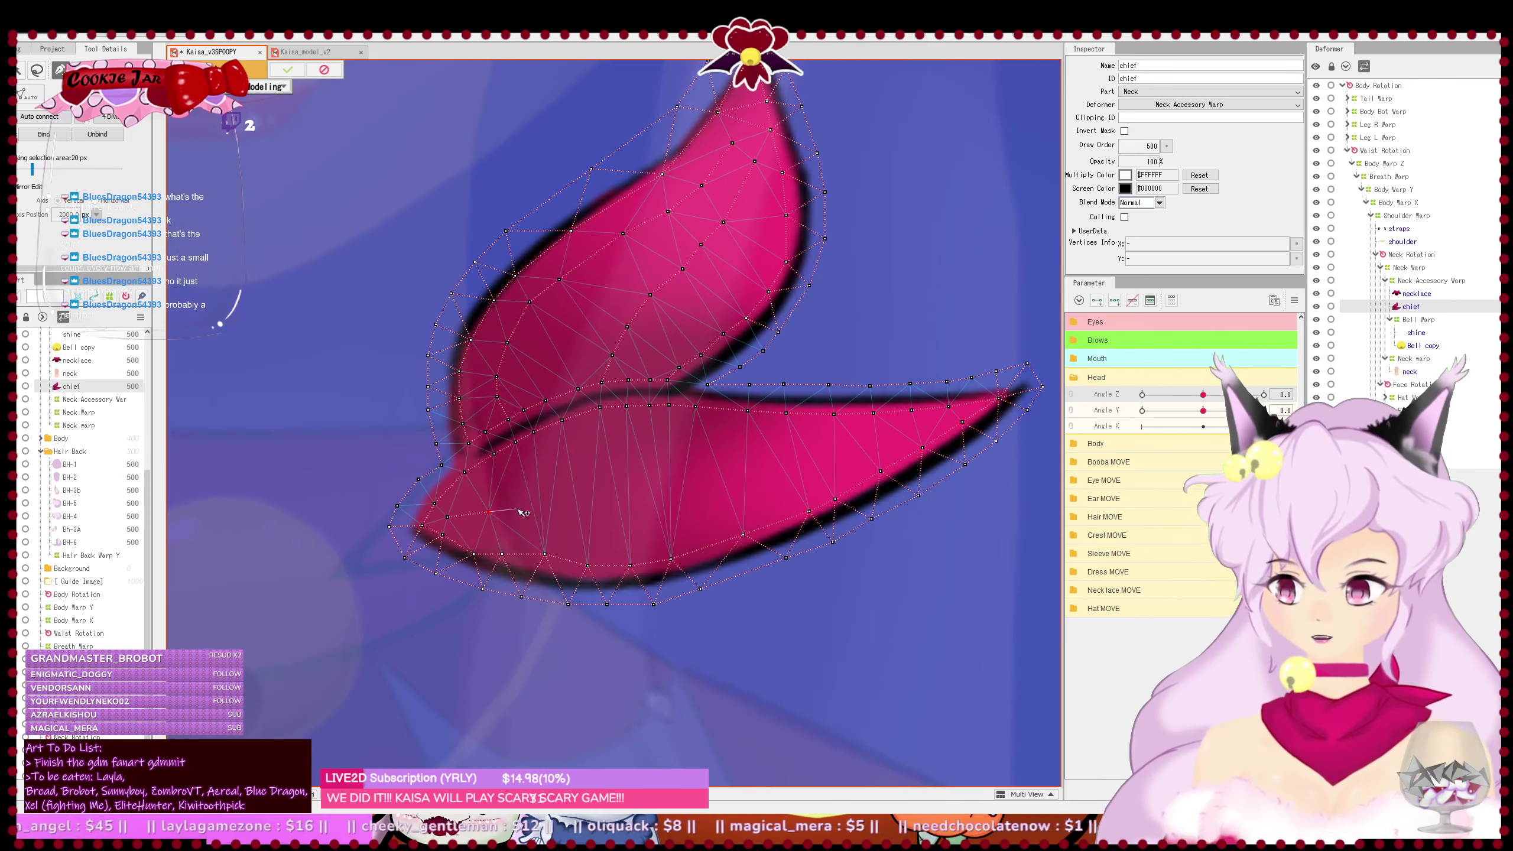
click(523, 509)
click(556, 508)
mouse_move(600, 511)
mouse_down()
mouse_move(745, 494)
mouse_move(903, 445)
mouse_up()
click(906, 437)
right_click(909, 439)
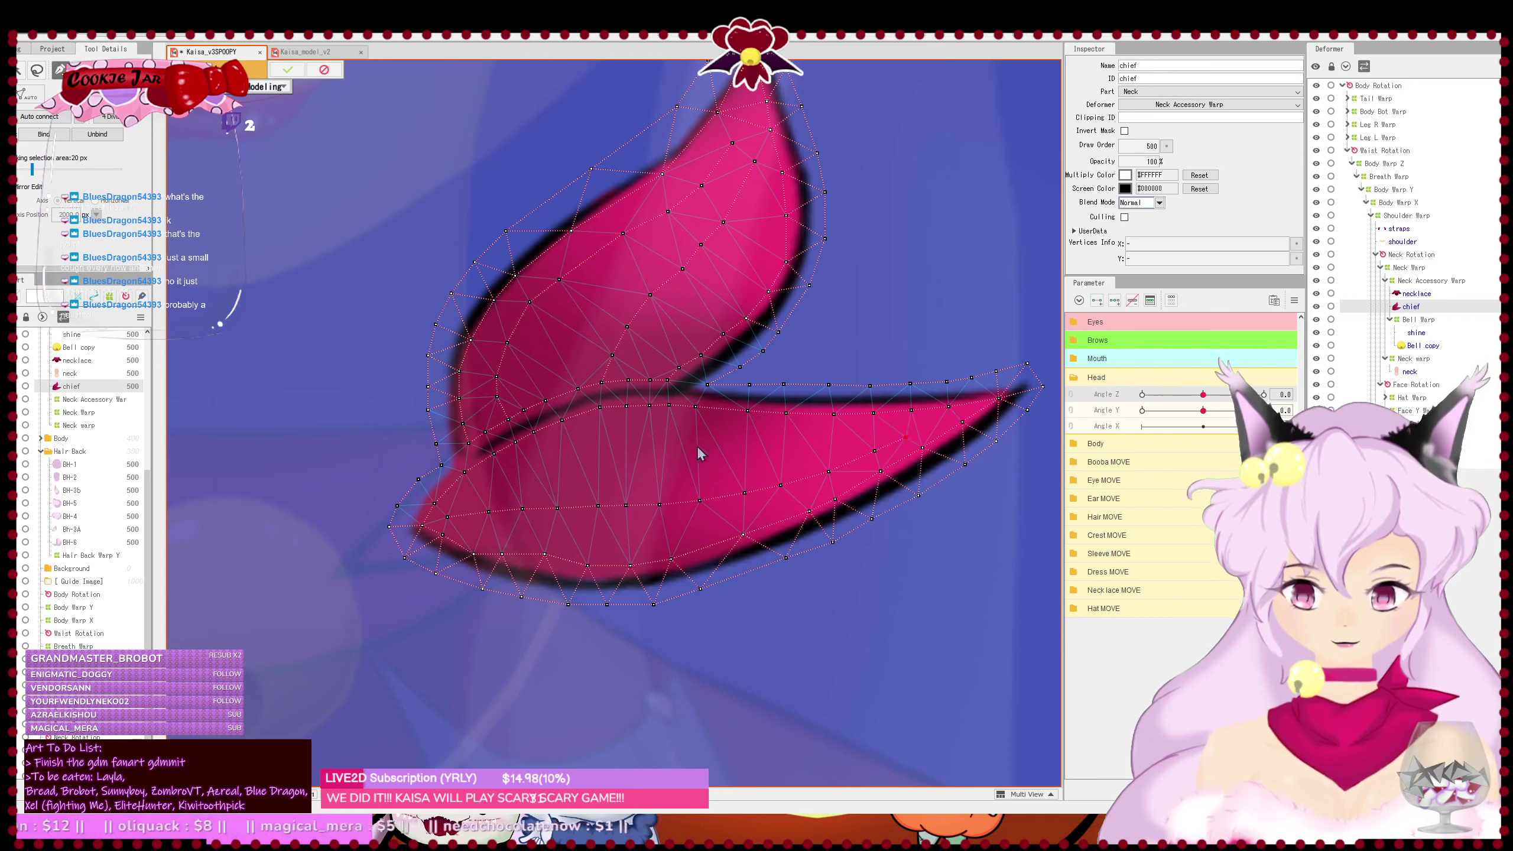
- Add another inner vertex row across the lower tail between its middle row and the fold line
click(474, 494)
click(515, 480)
drag(542, 478, 905, 439)
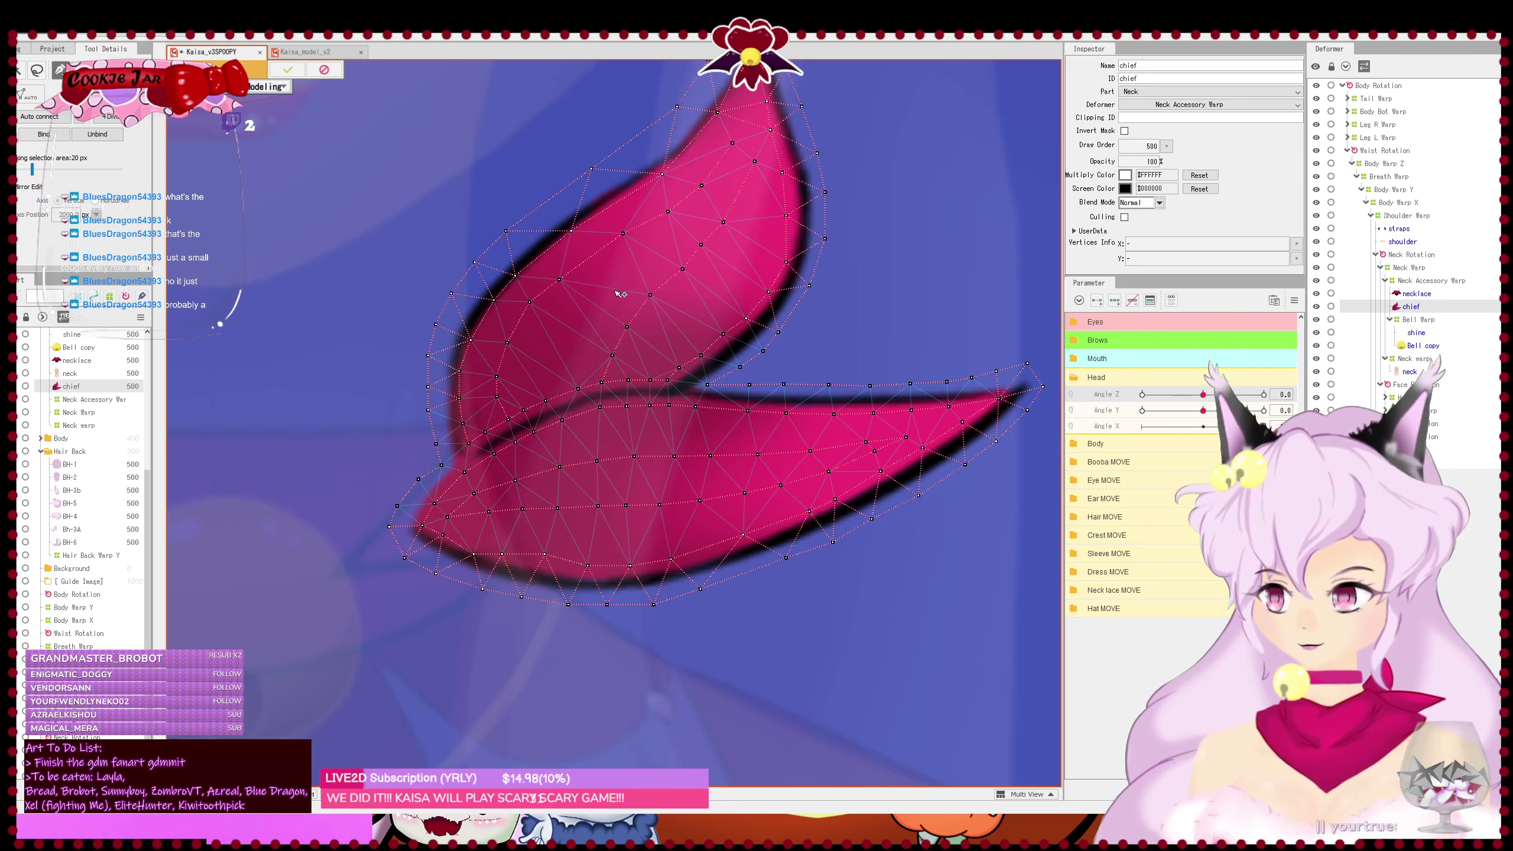
- Refine the inner vertices near the upper tail's tip and apply the chief's mesh edit
drag(652, 270, 627, 386)
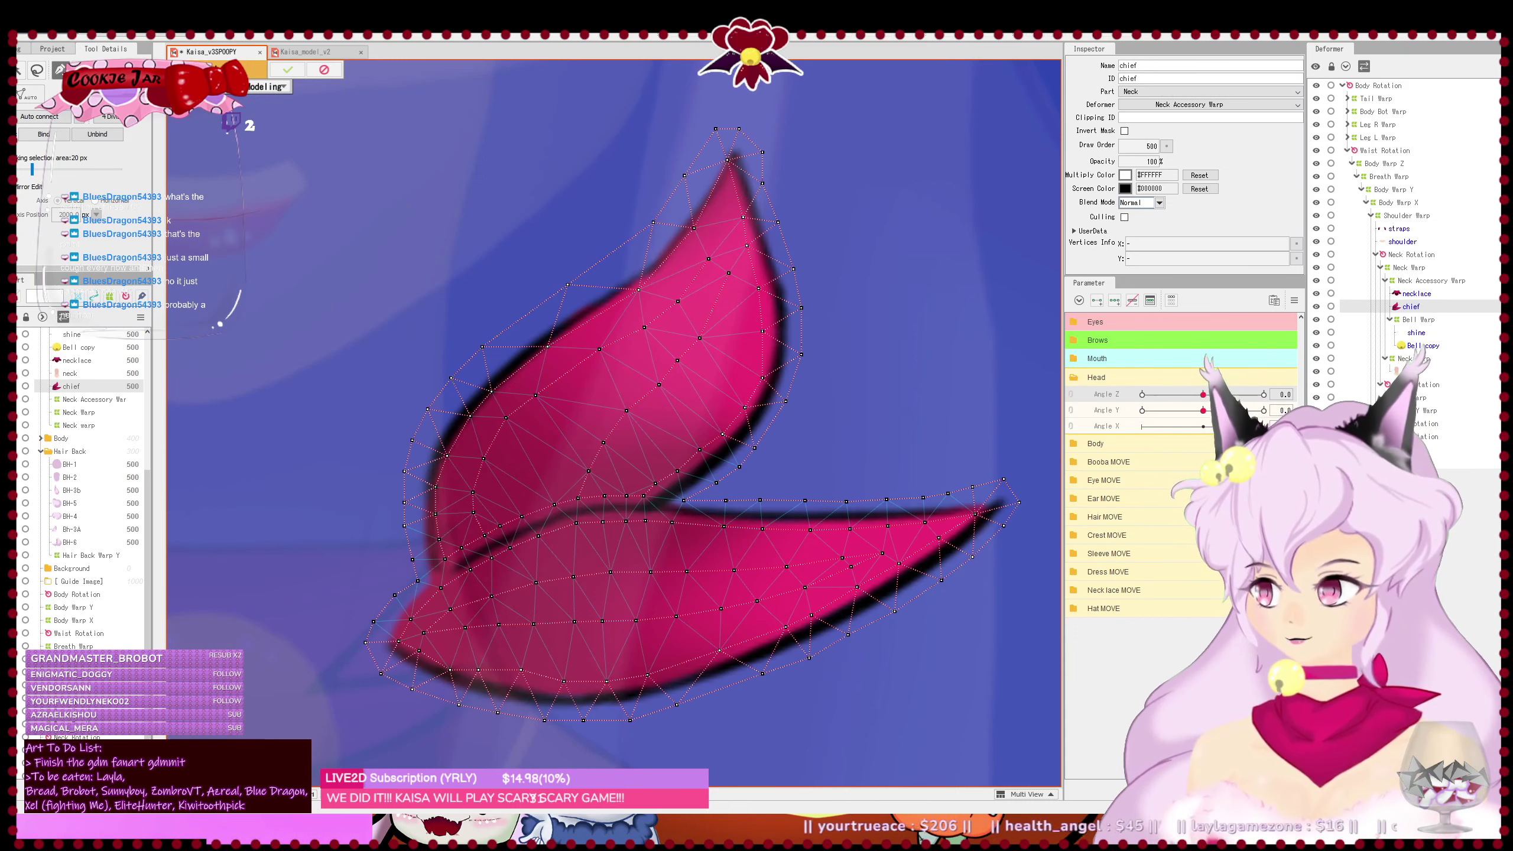
drag(728, 160, 733, 173)
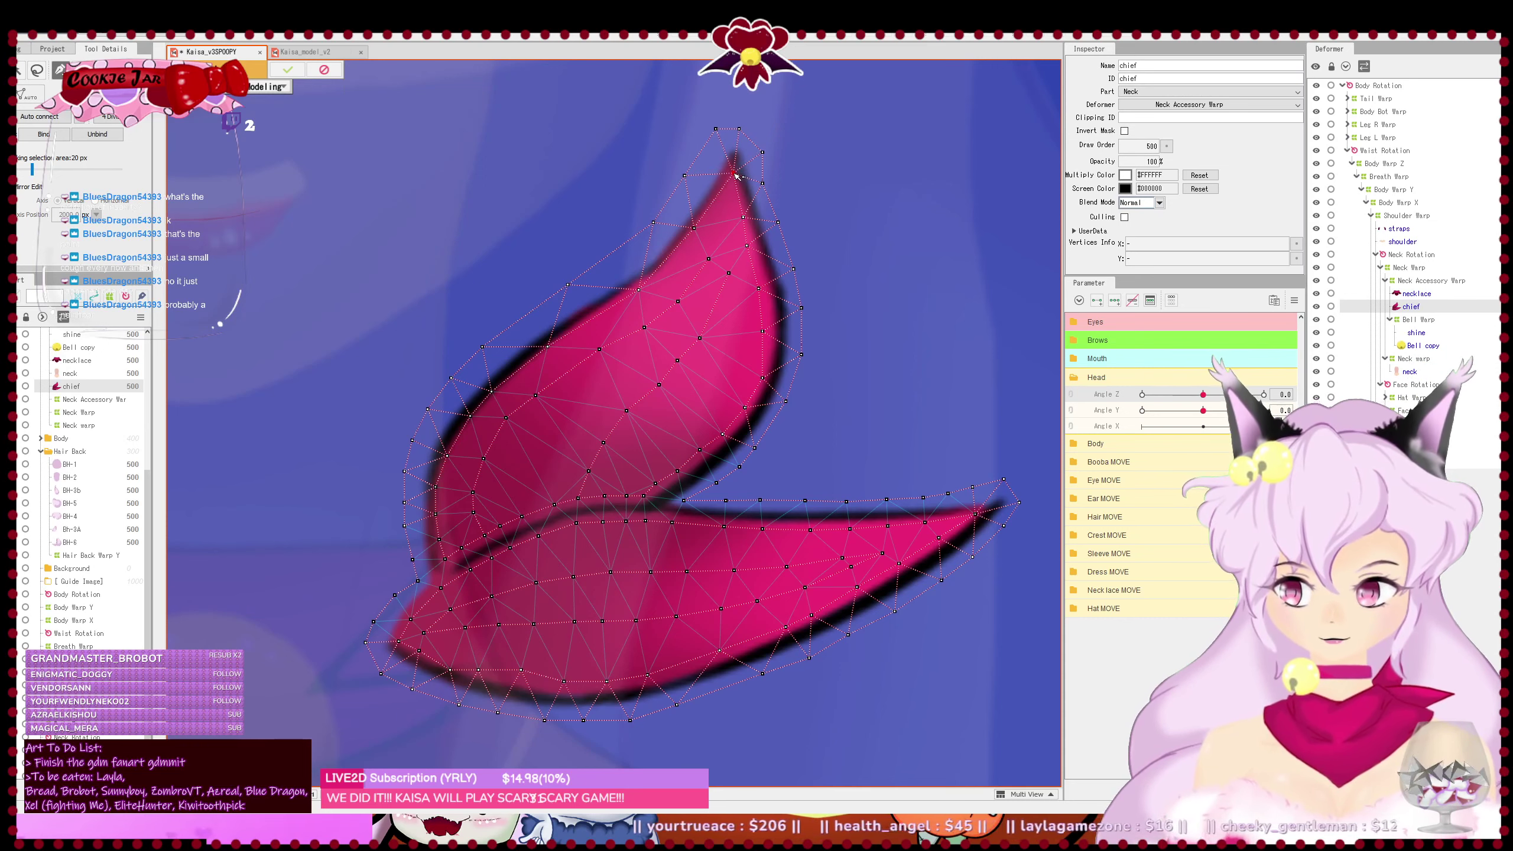
drag(694, 227, 700, 227)
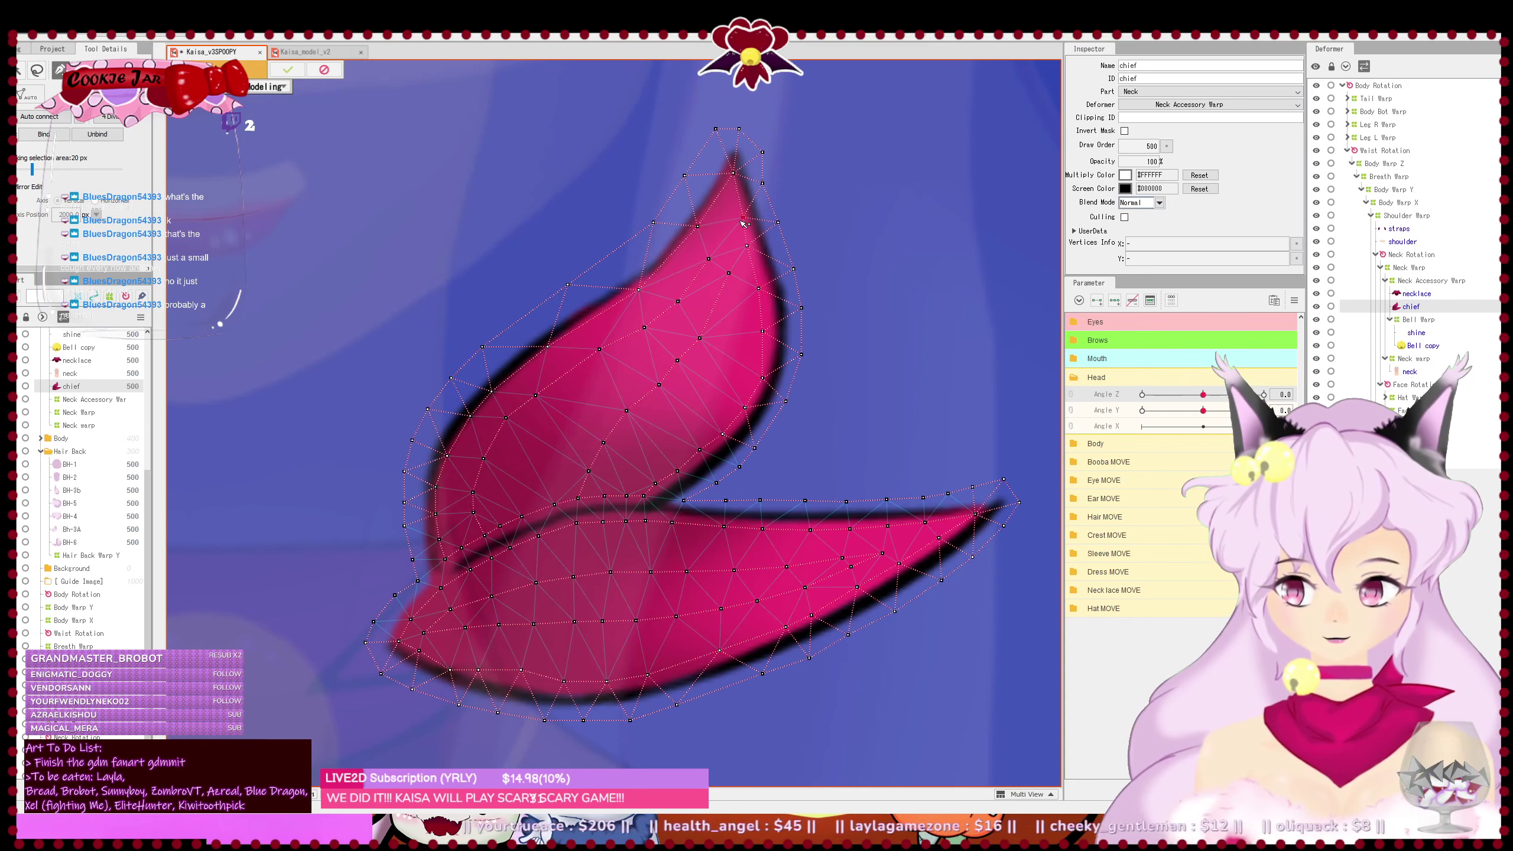
click(750, 245)
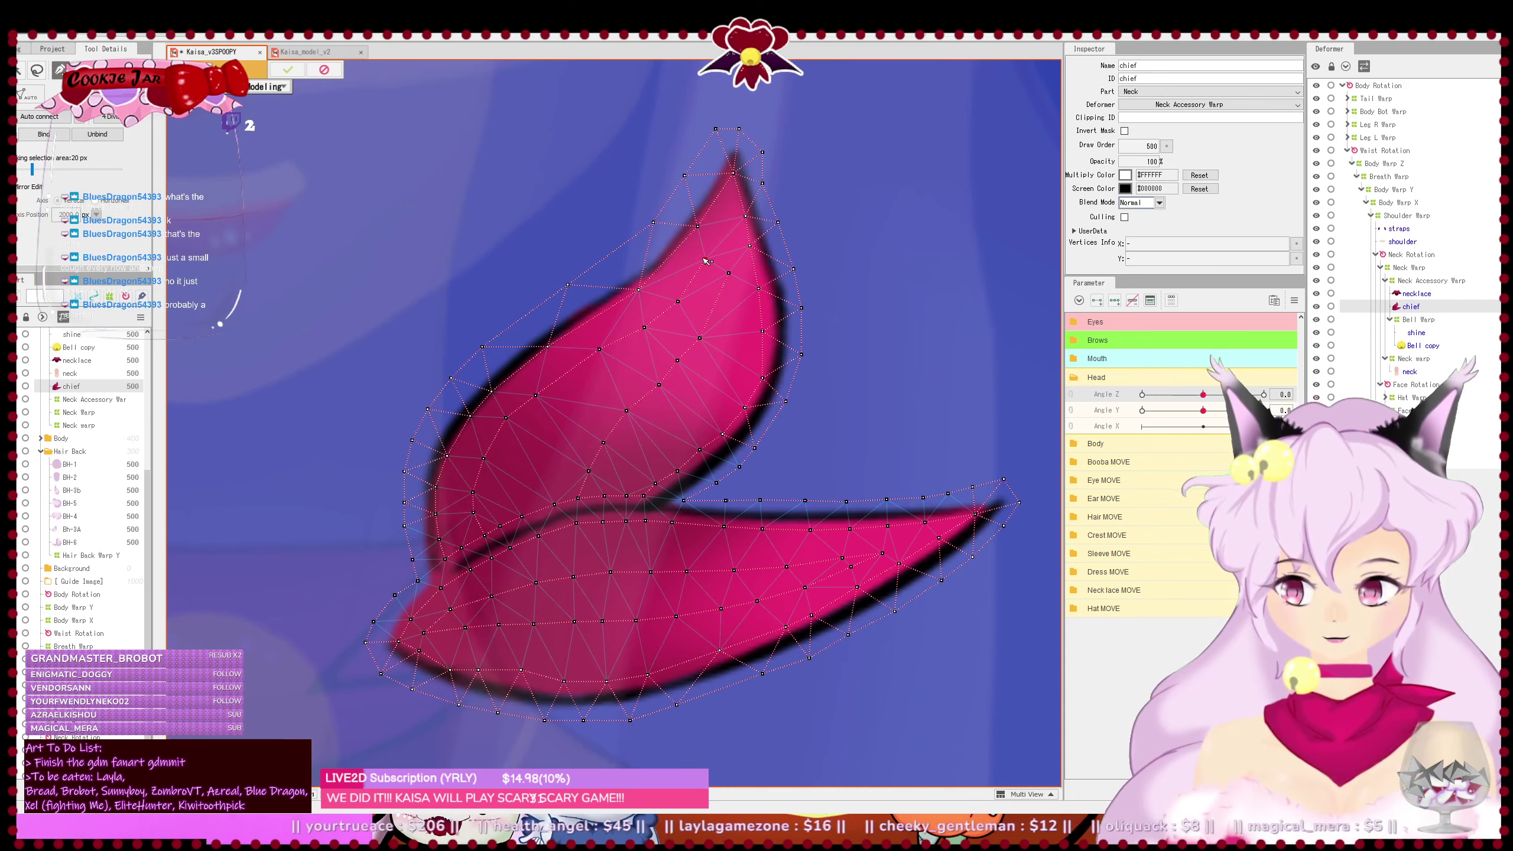
click(732, 218)
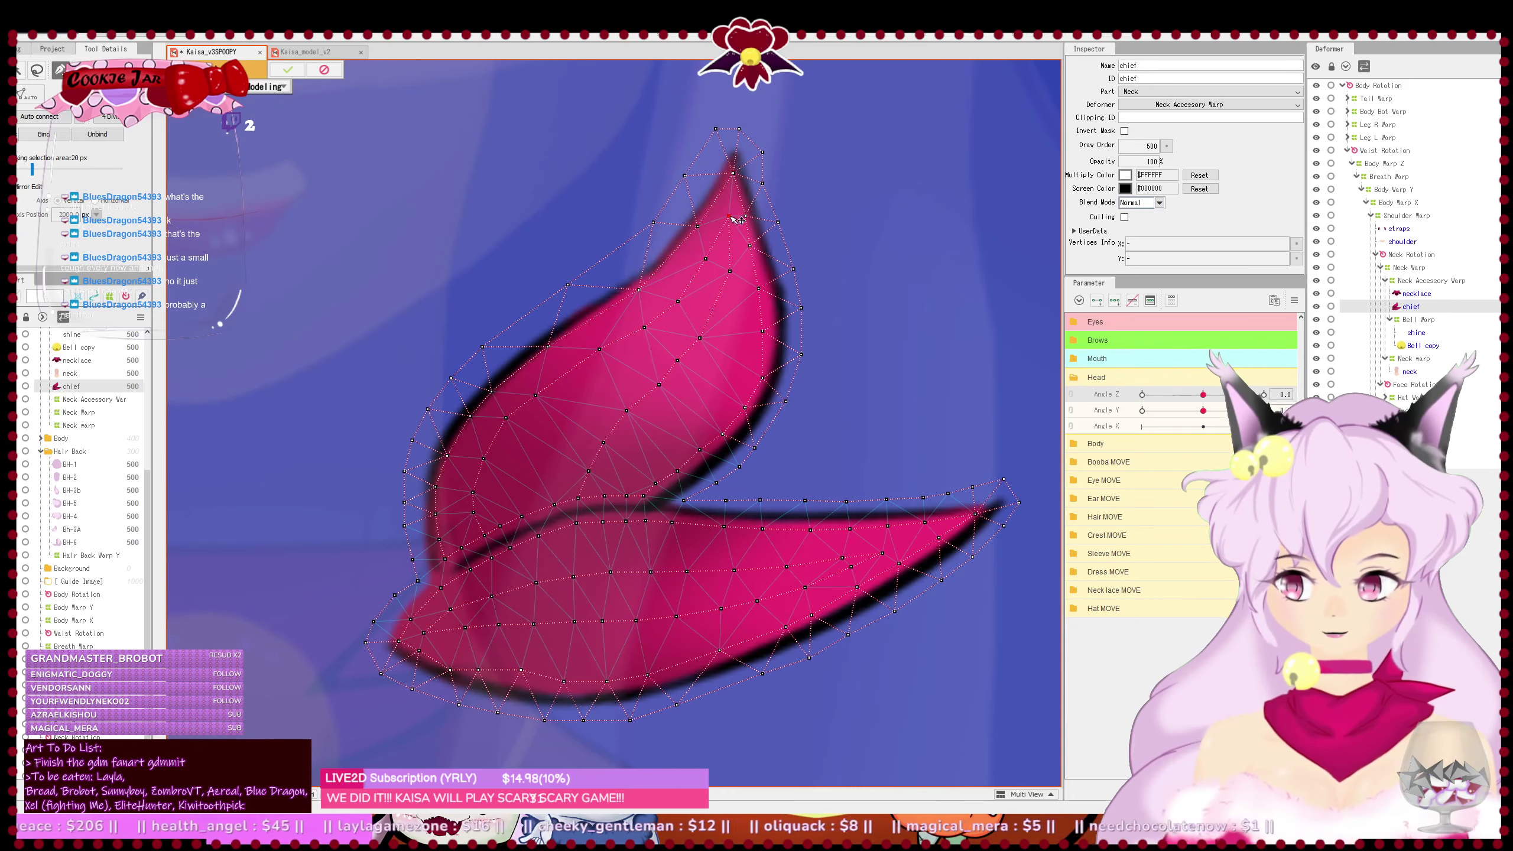
drag(673, 471, 613, 430)
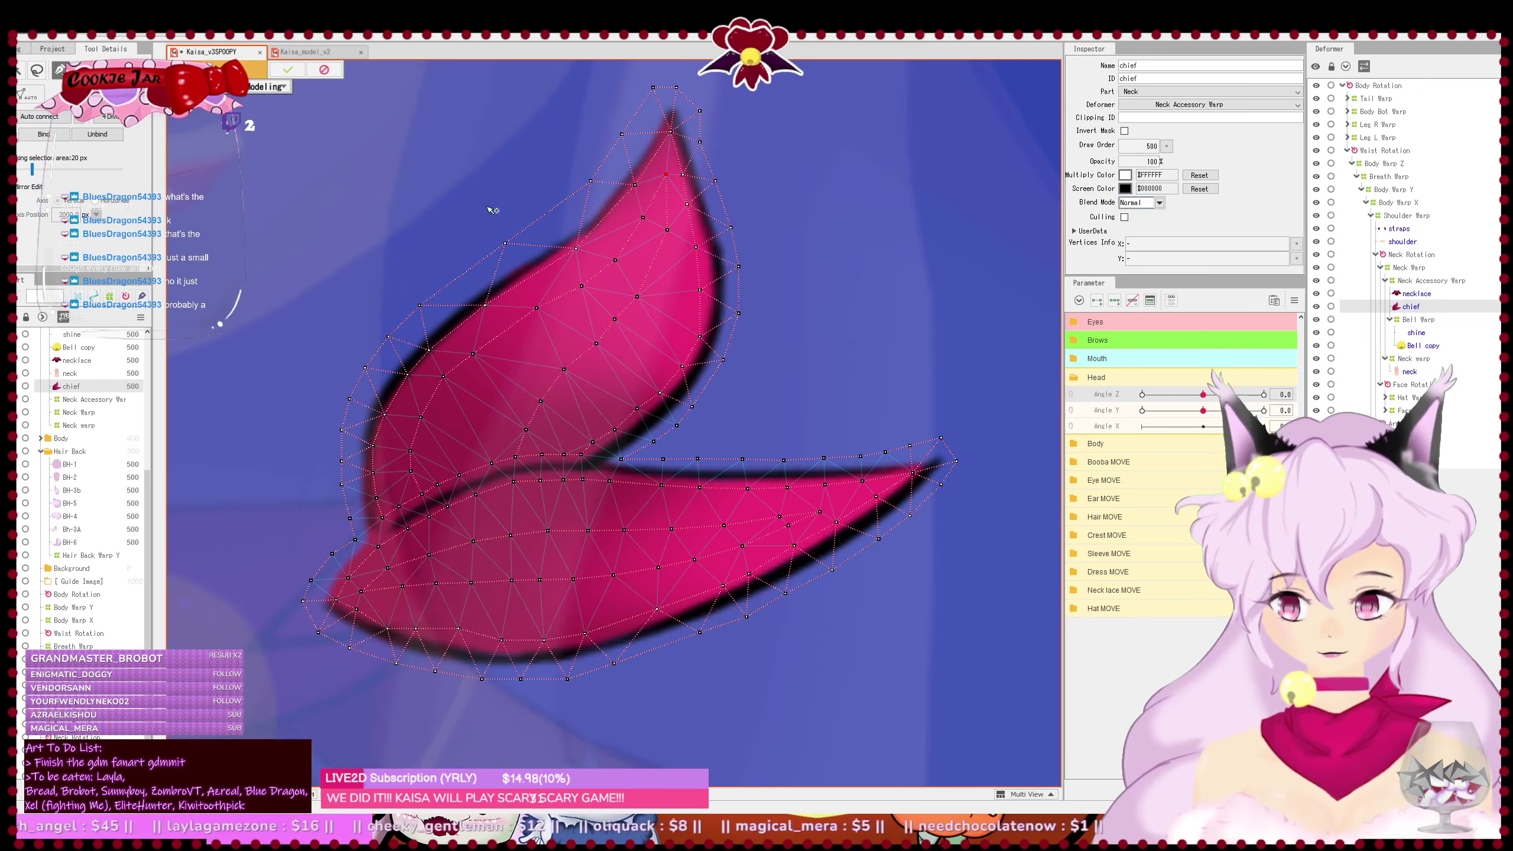
scroll(492, 210, down, 3)
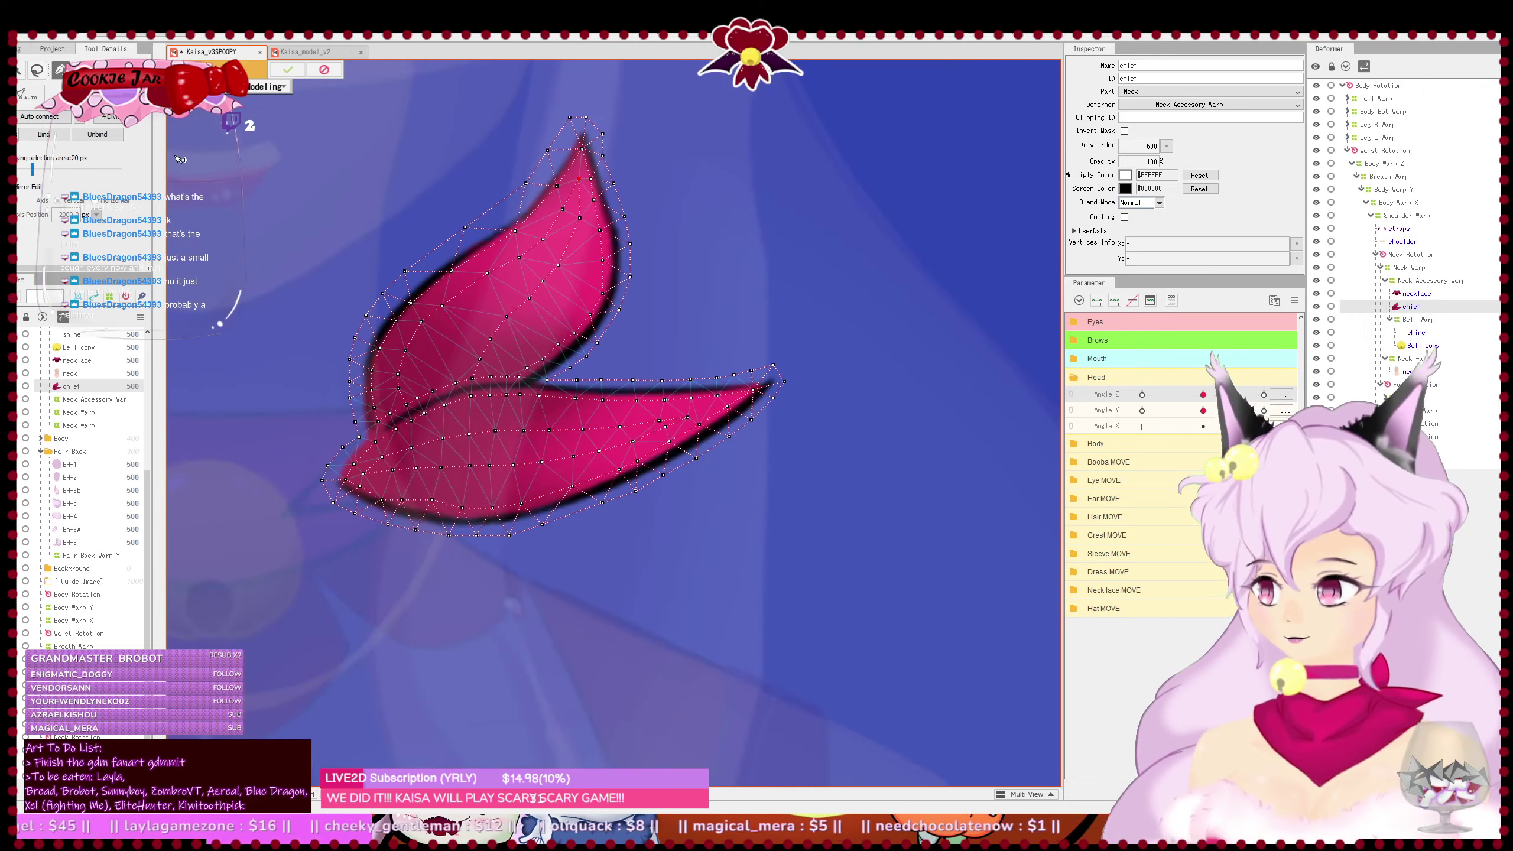
click(286, 71)
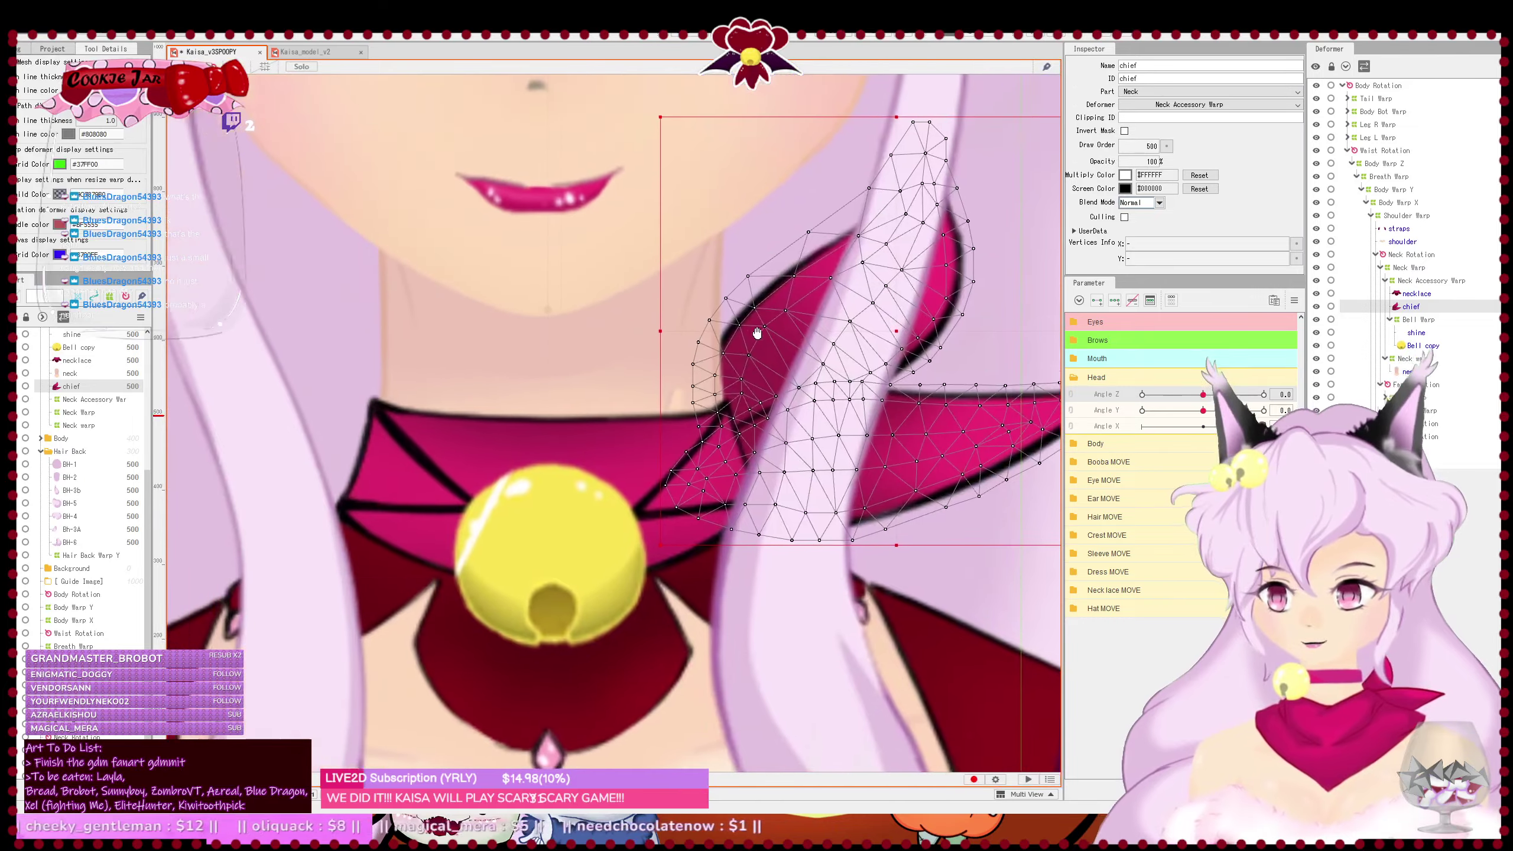
- Create a three-point deform path on the chief along the upper tail, from its tip to the knot end
drag(757, 332, 595, 411)
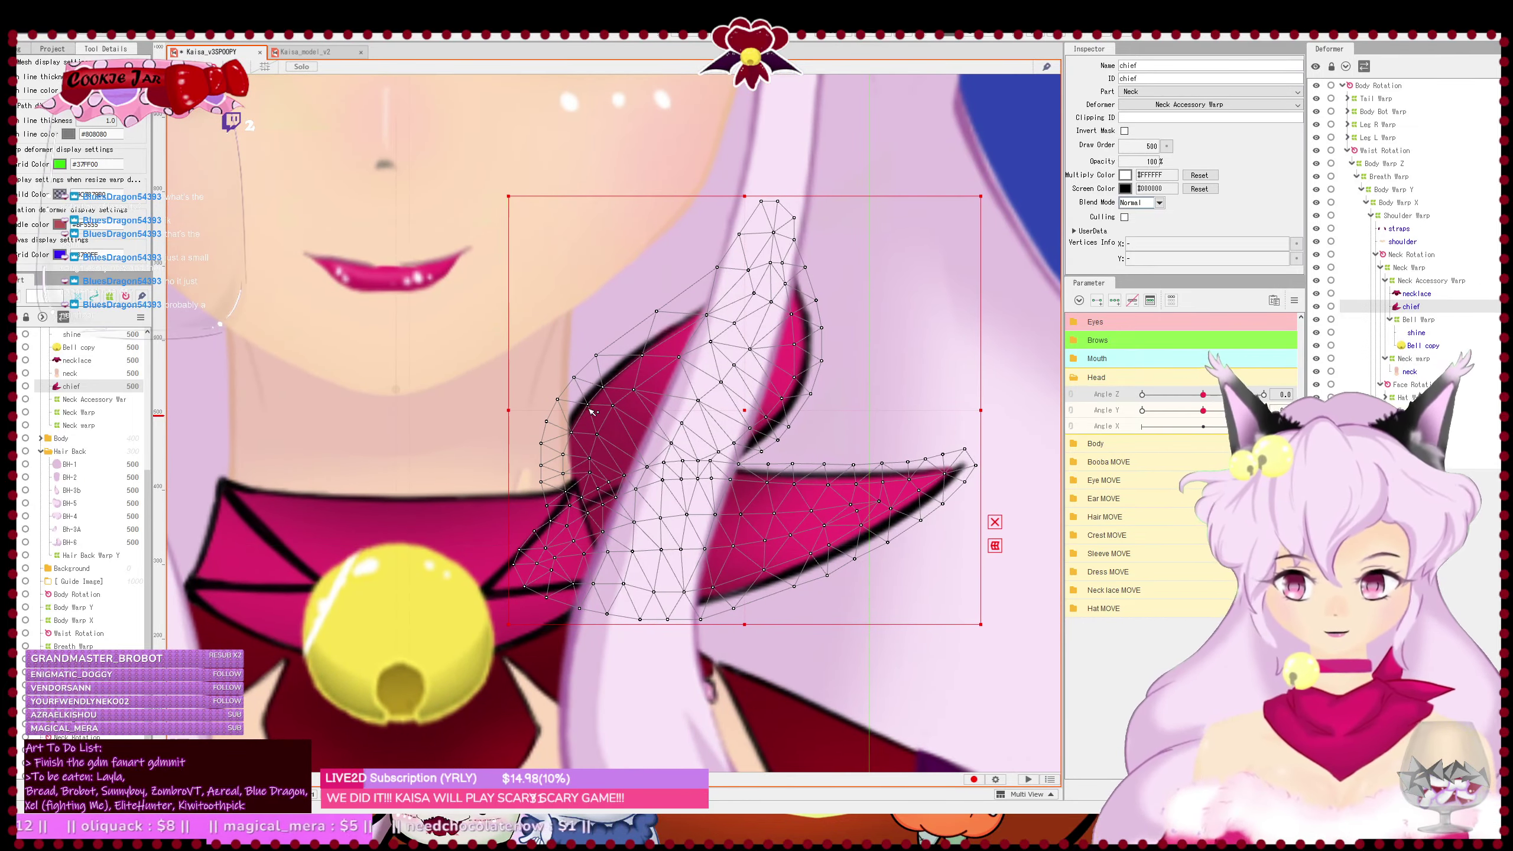
click(1032, 39)
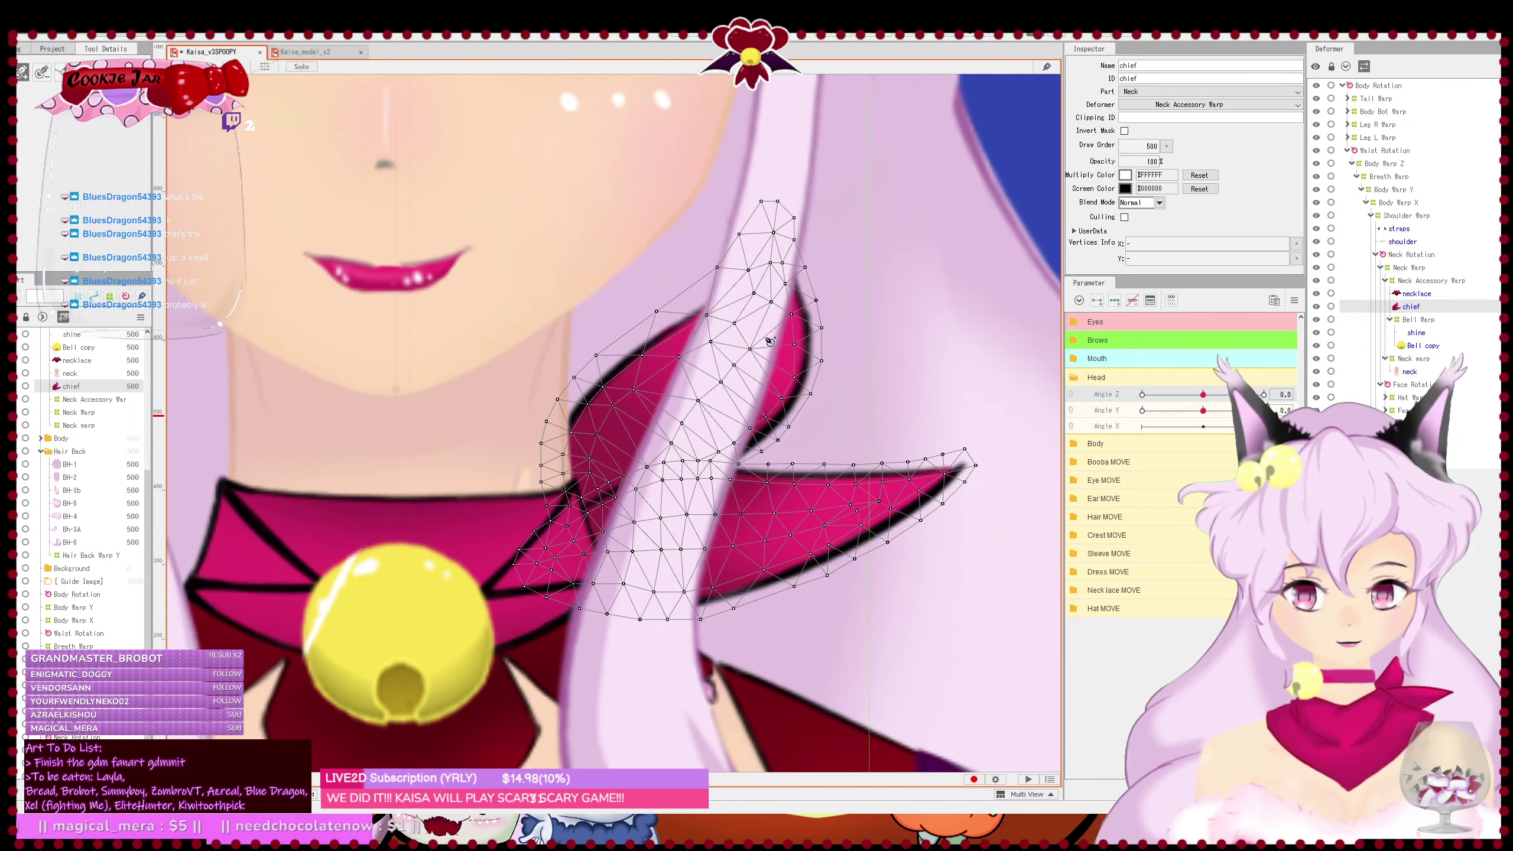
click(771, 257)
click(579, 495)
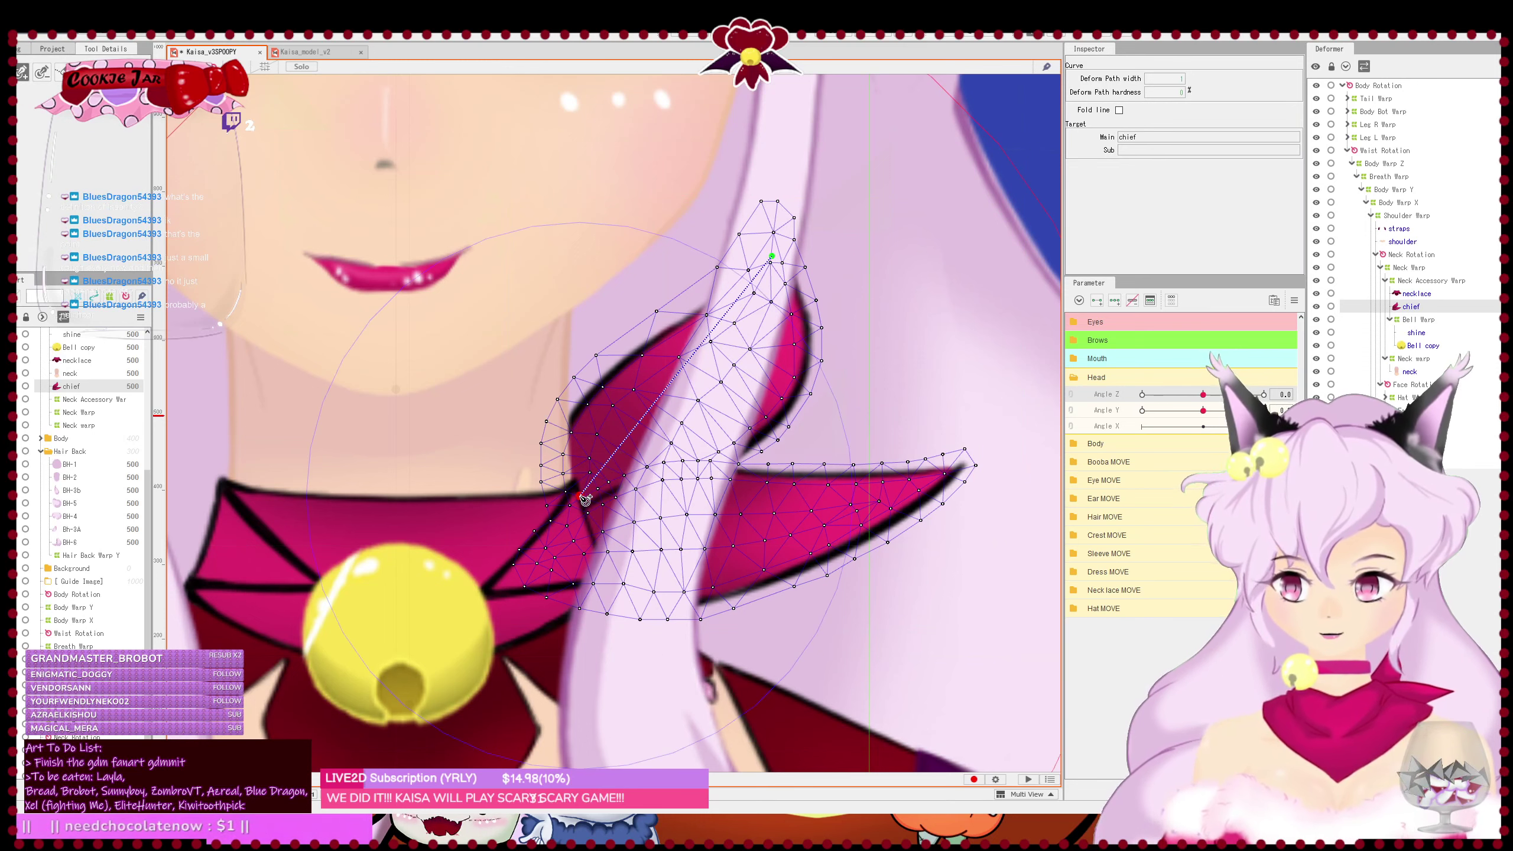
click(667, 396)
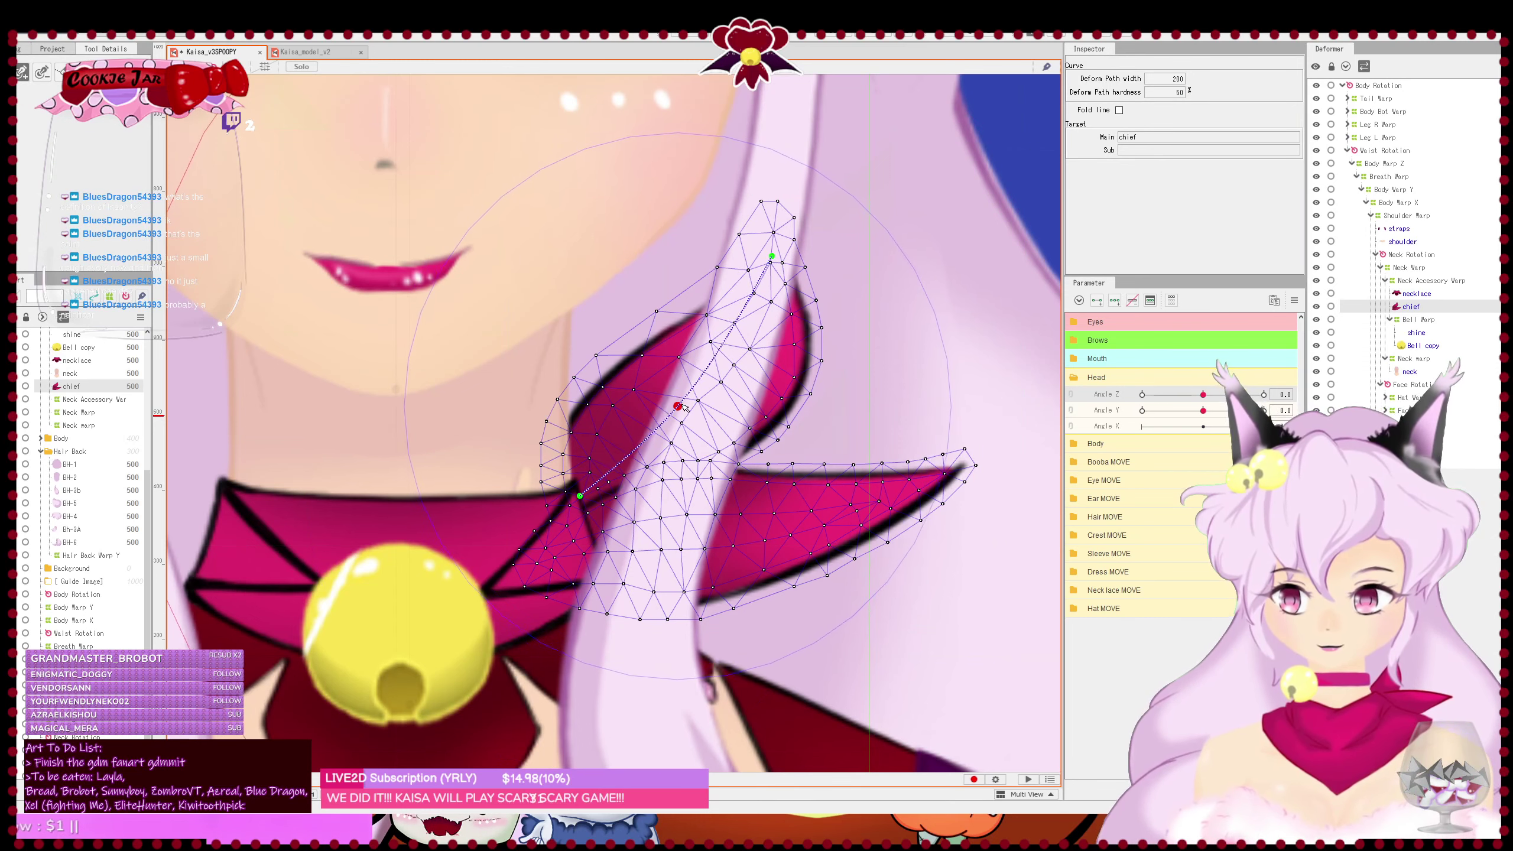
drag(669, 396, 688, 384)
- Create a three-point deform path along the lower tail and shift the upper path's middle point toward the tail's upper edge
click(948, 474)
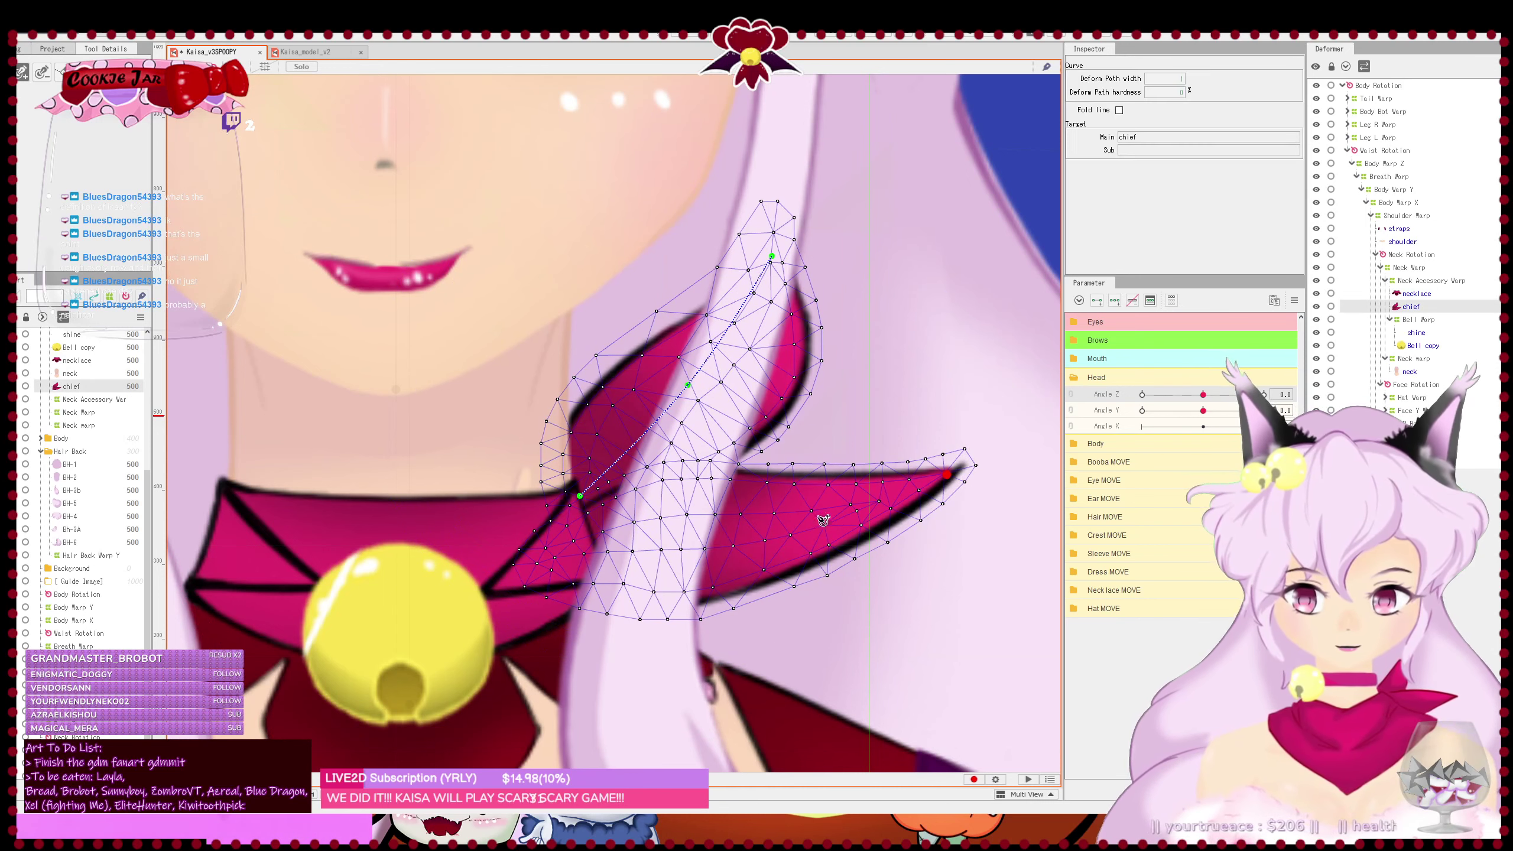
click(532, 569)
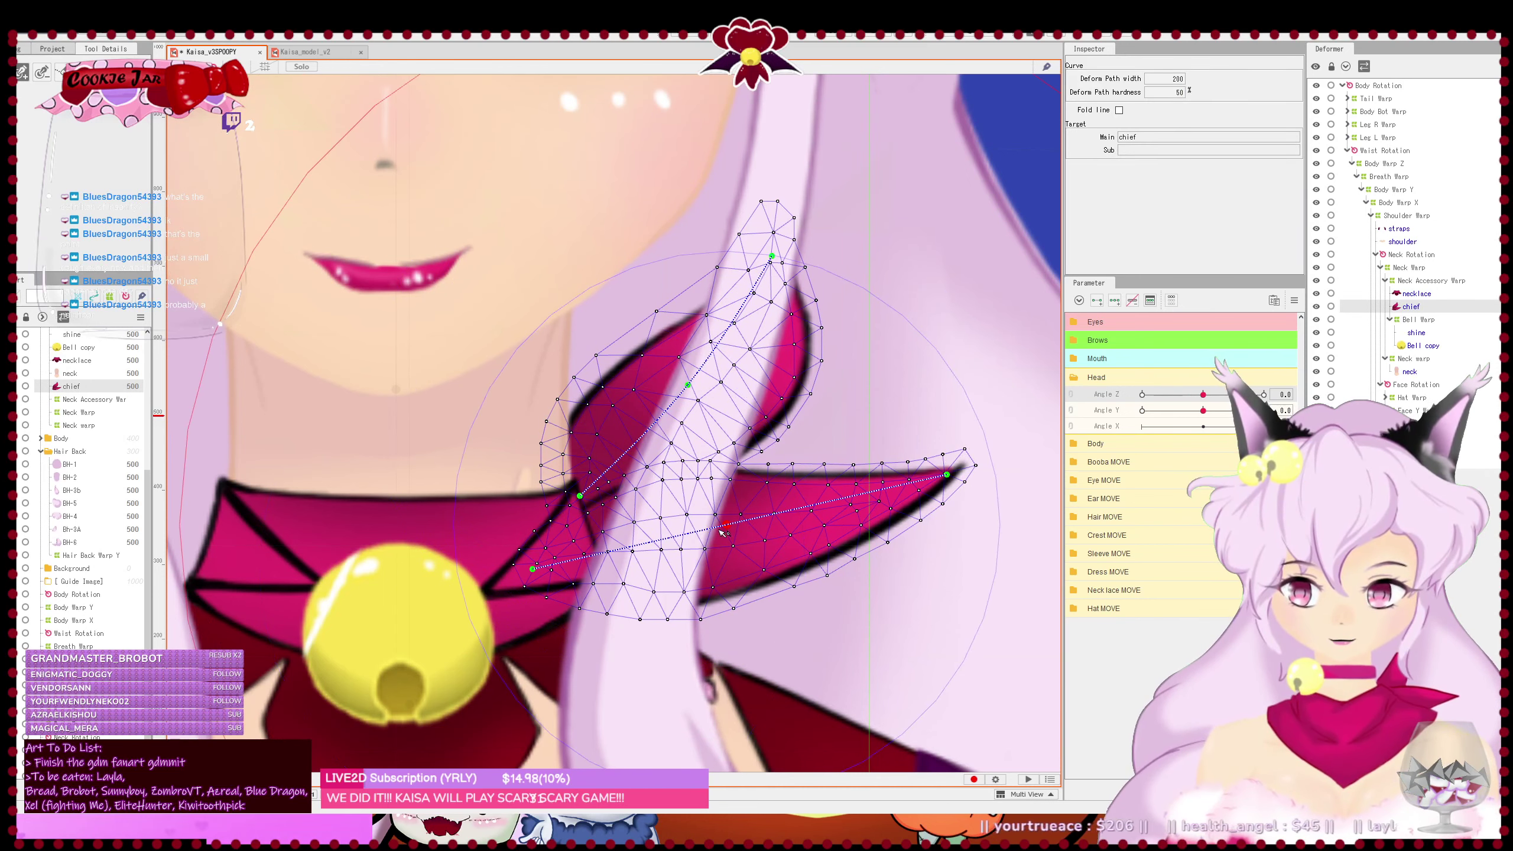
click(700, 530)
drag(701, 530, 659, 518)
drag(691, 393, 630, 408)
- Leave deform path editing and save the model
scroll(679, 477, down, 4)
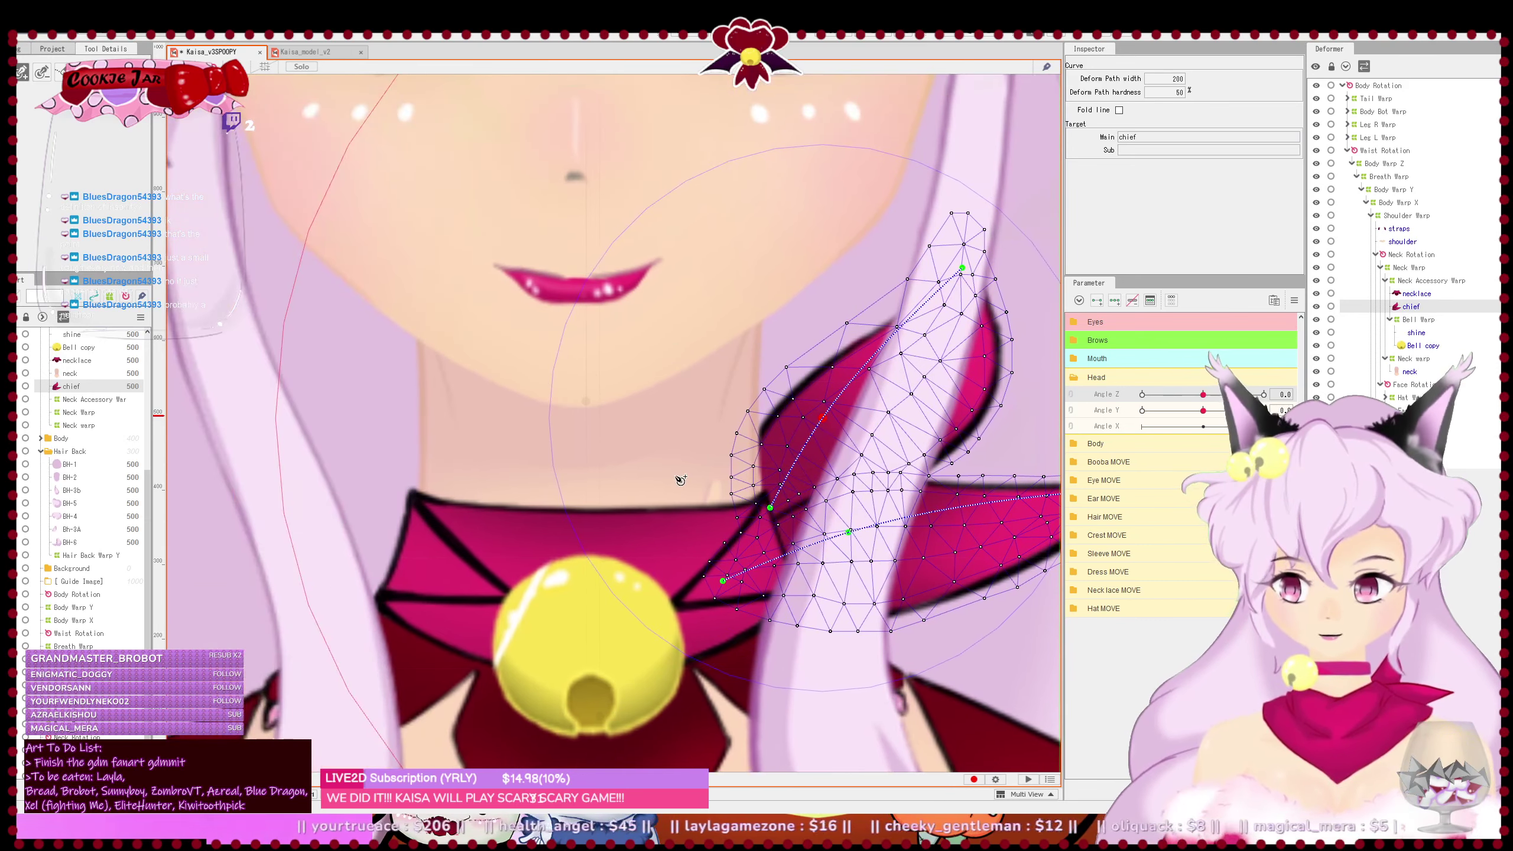
drag(701, 475, 680, 414)
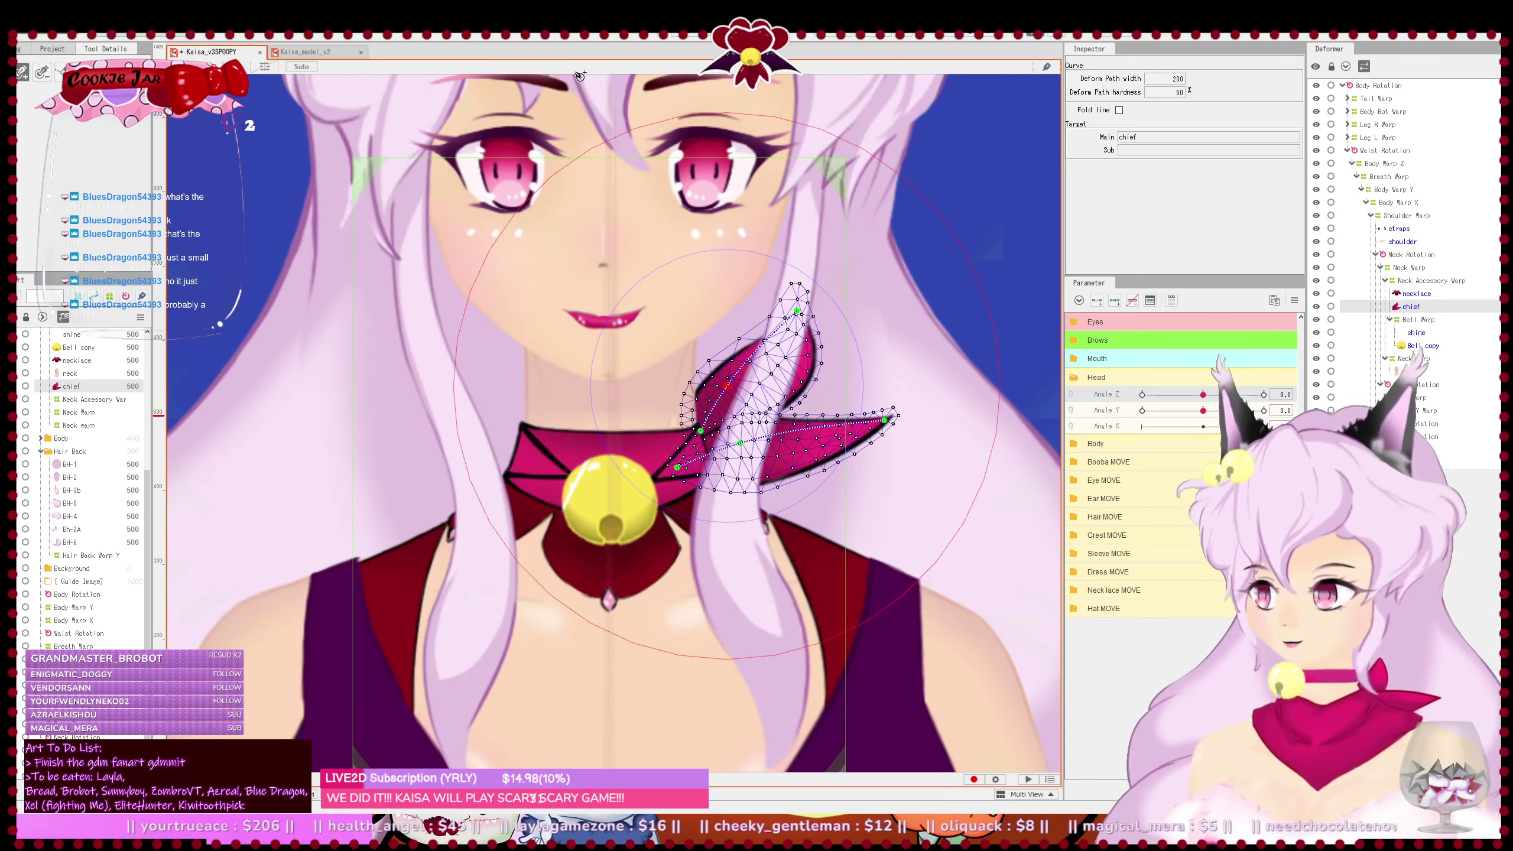
key(v)
key(ctrl+s)
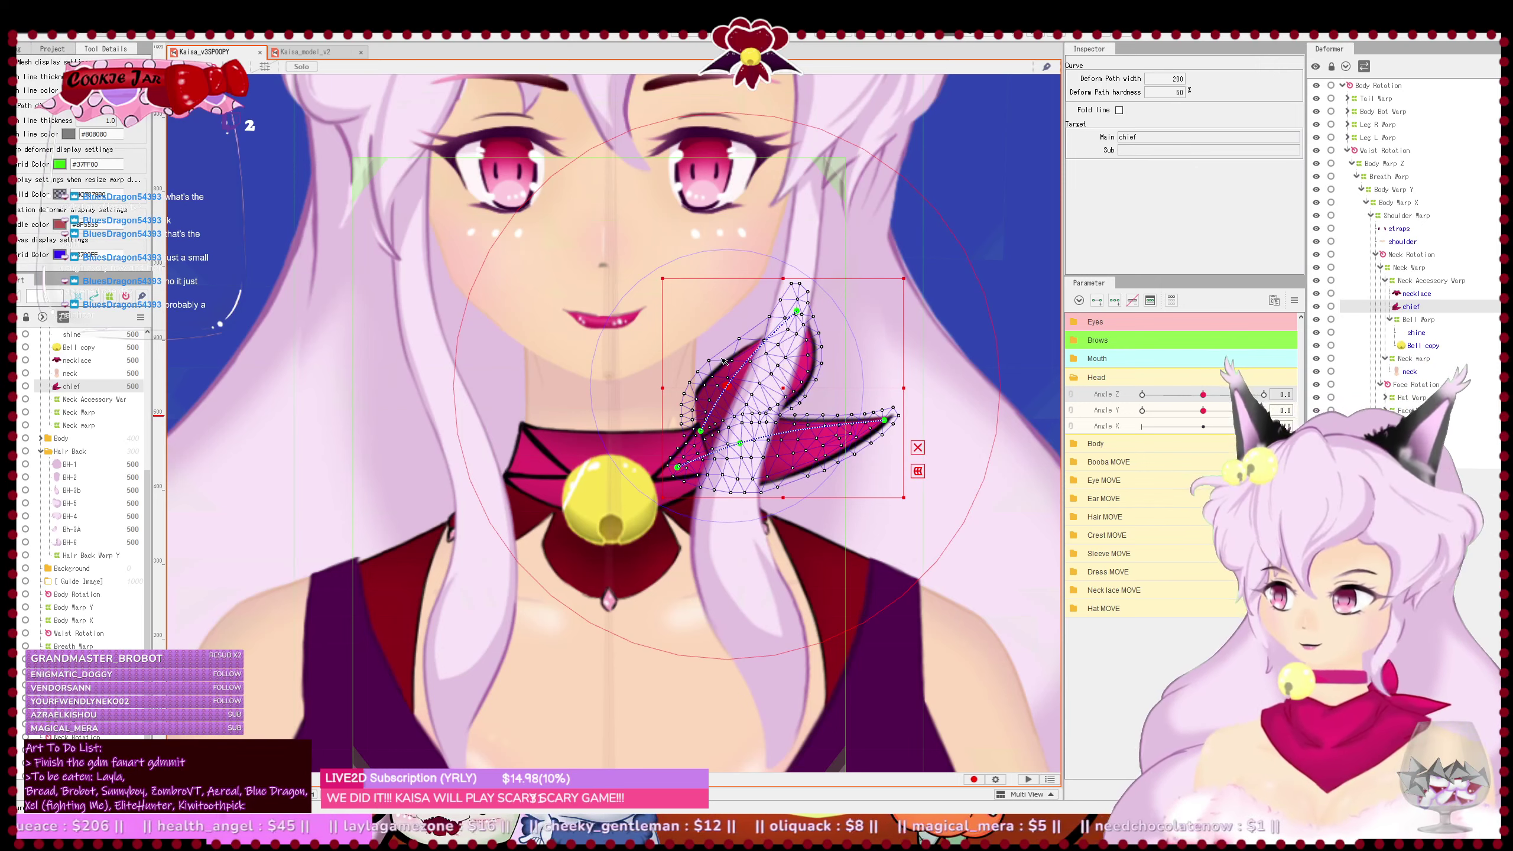
- Open the neck's mesh for editing and thin out the crowded outline vertices at its upper corners
click(638, 410)
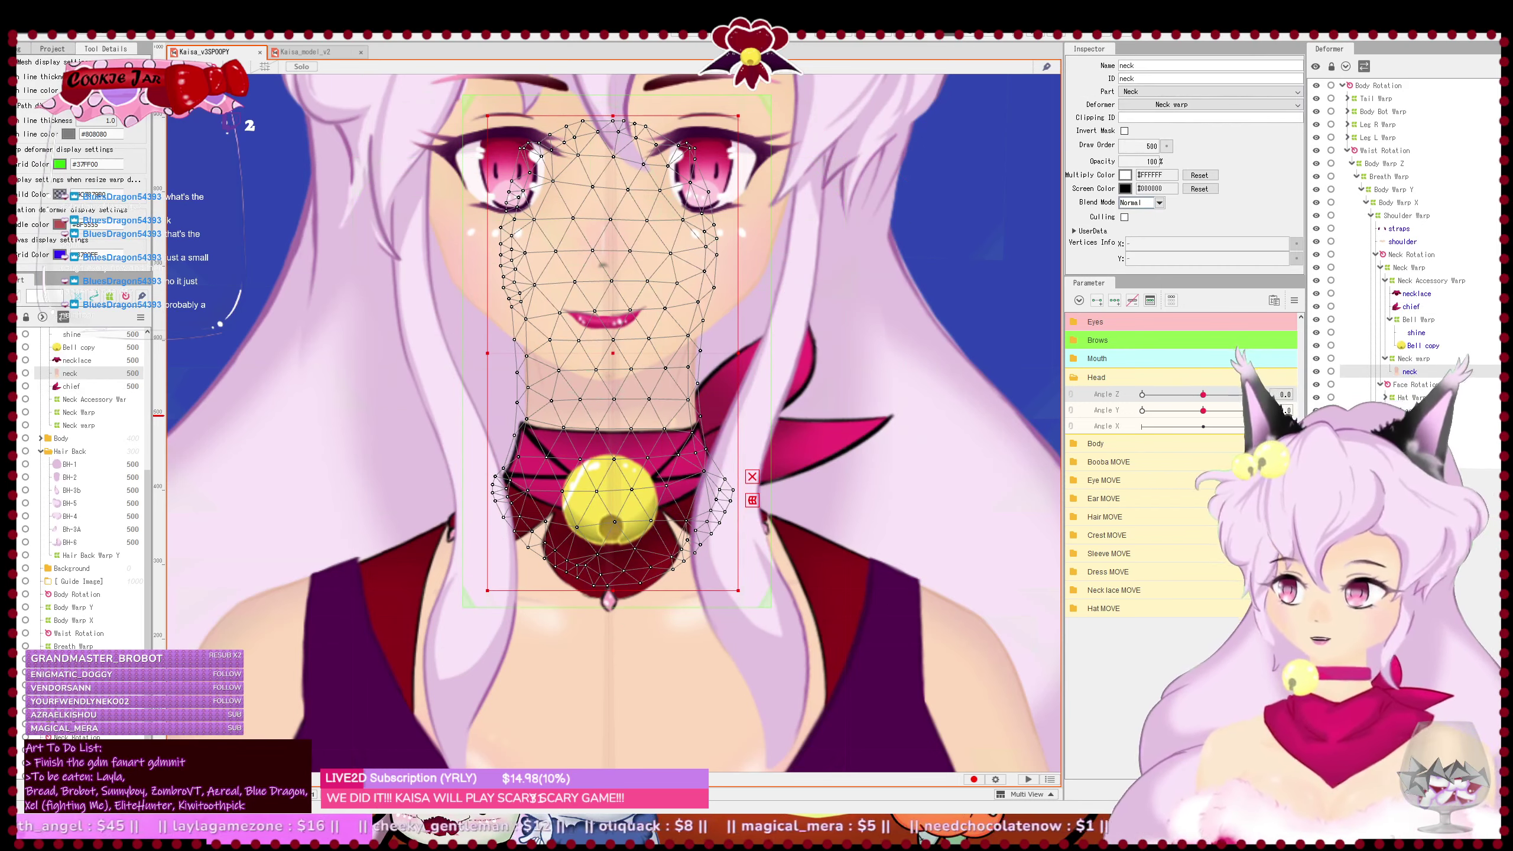
click(601, 38)
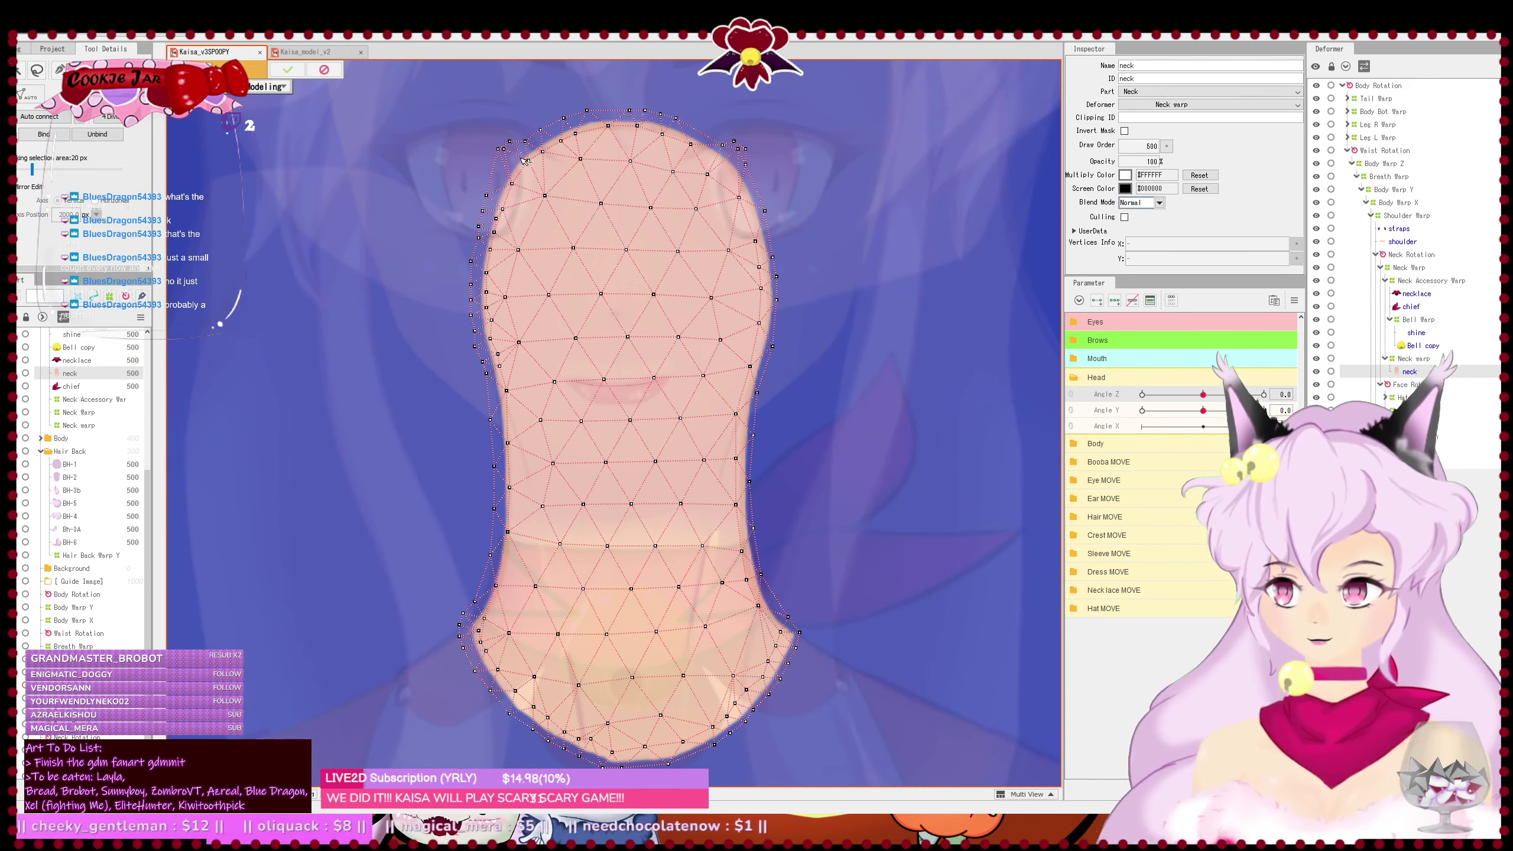
click(499, 150)
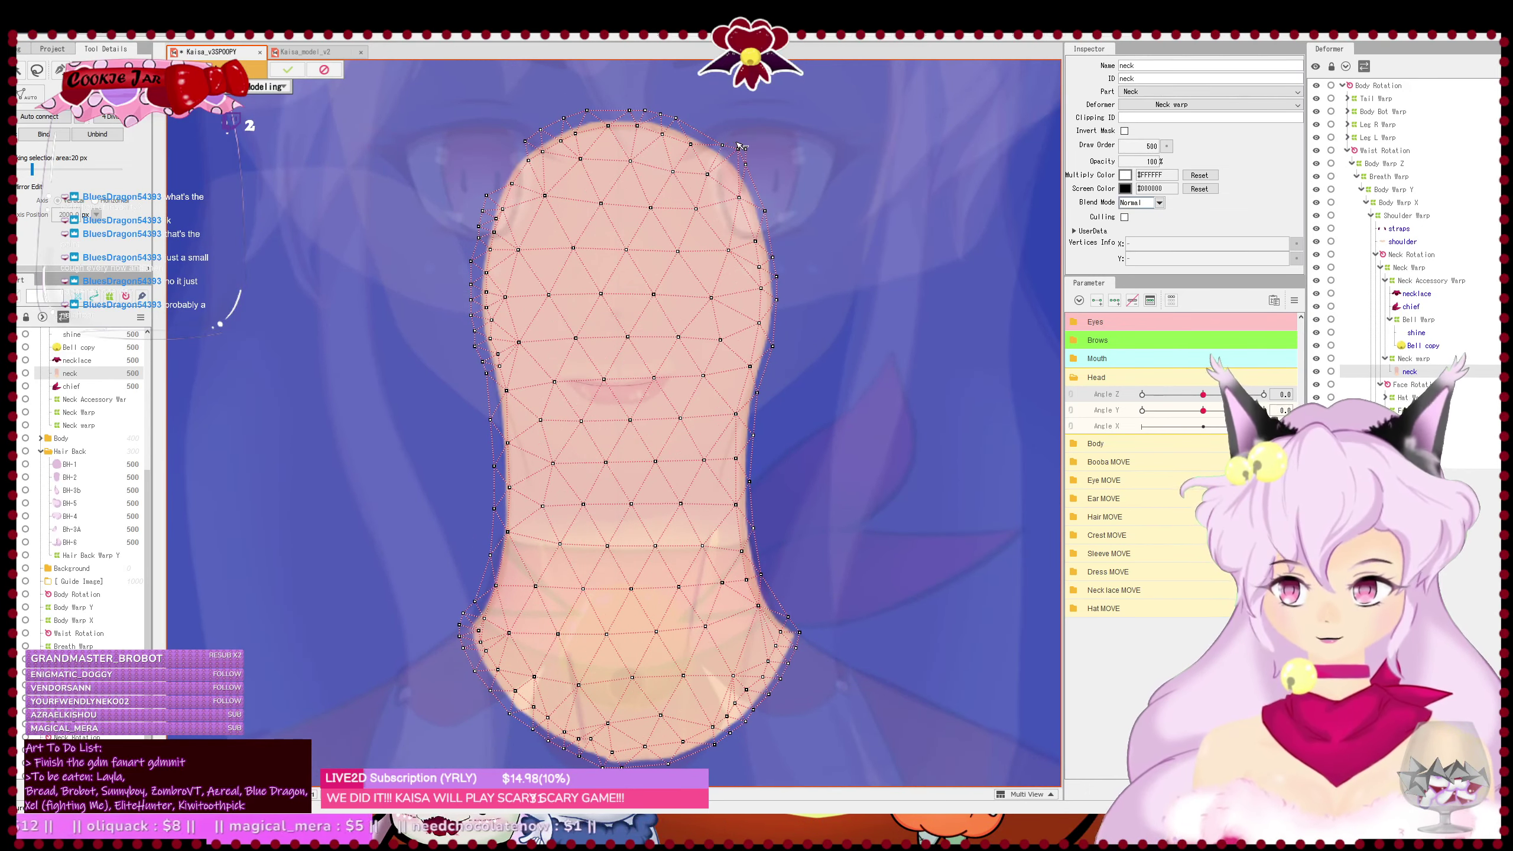
scroll(819, 334, down, 1)
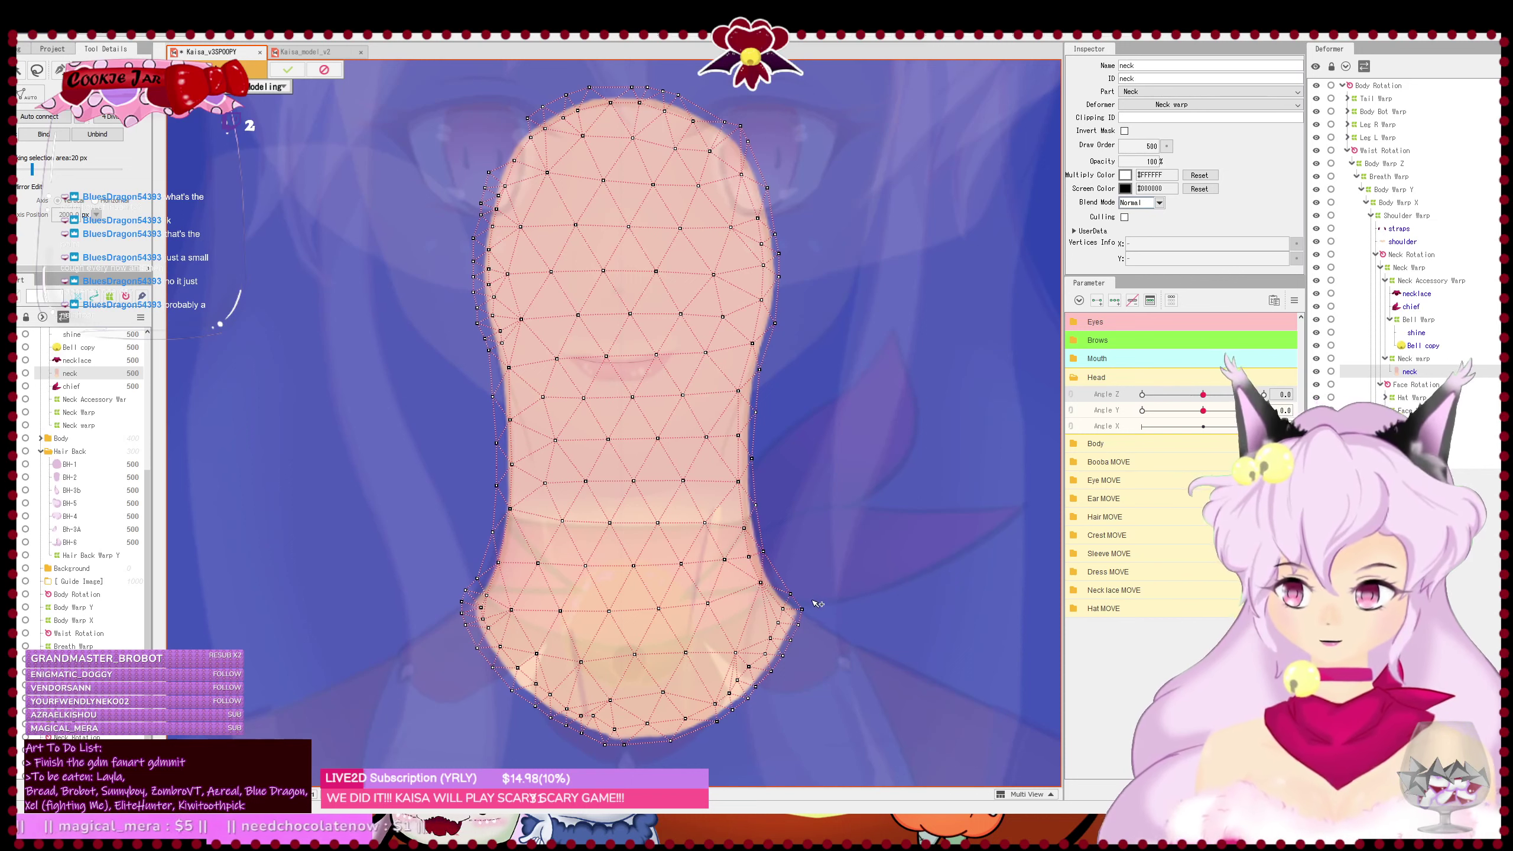
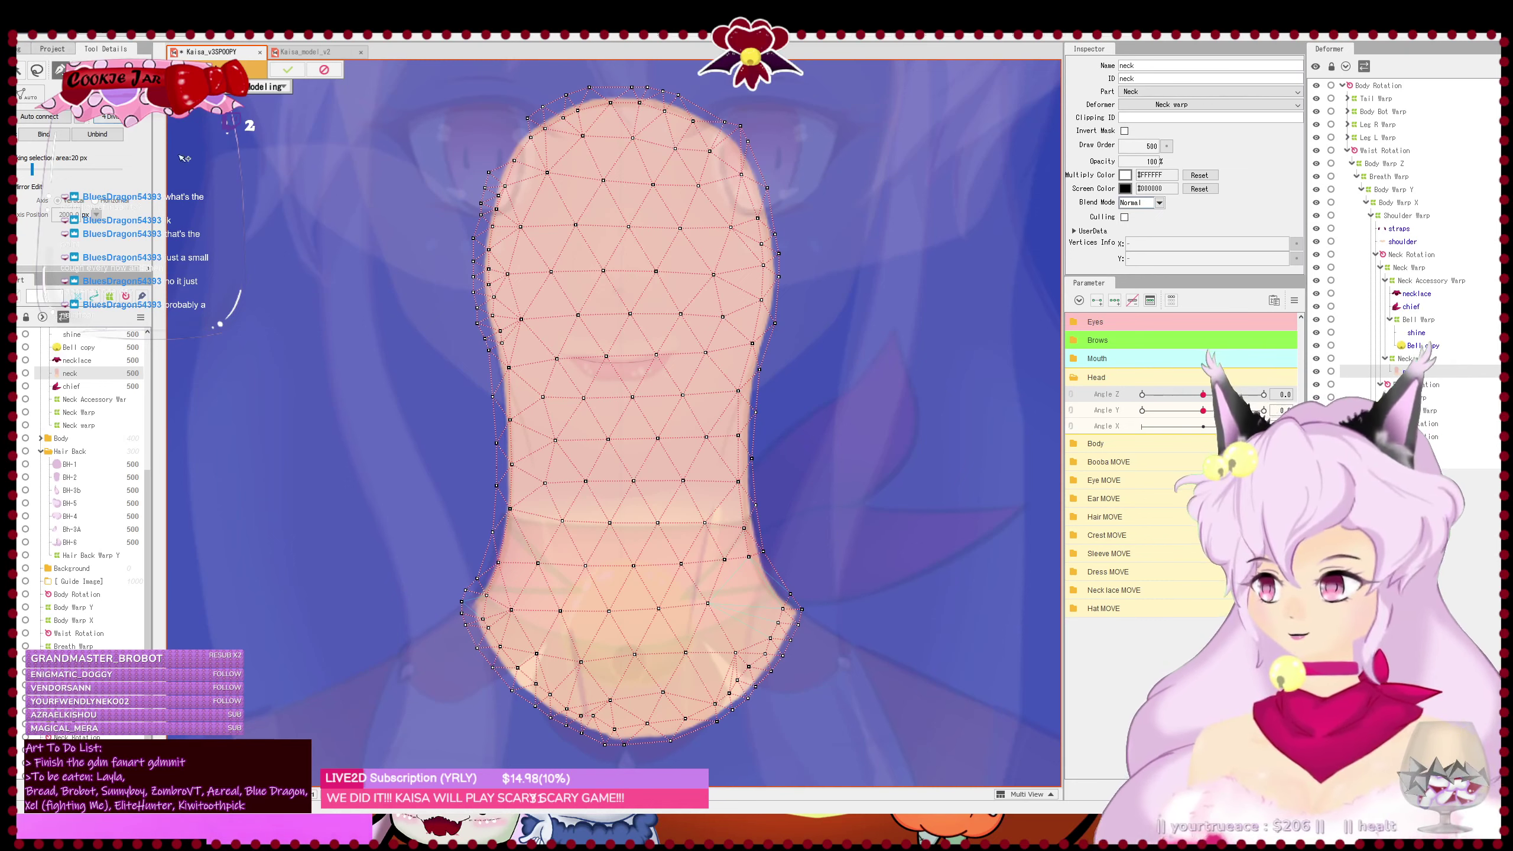
- Add and reposition inner vertices along the neck mesh's lower right flare to even out its triangles
scroll(916, 686, up, 2)
click(672, 565)
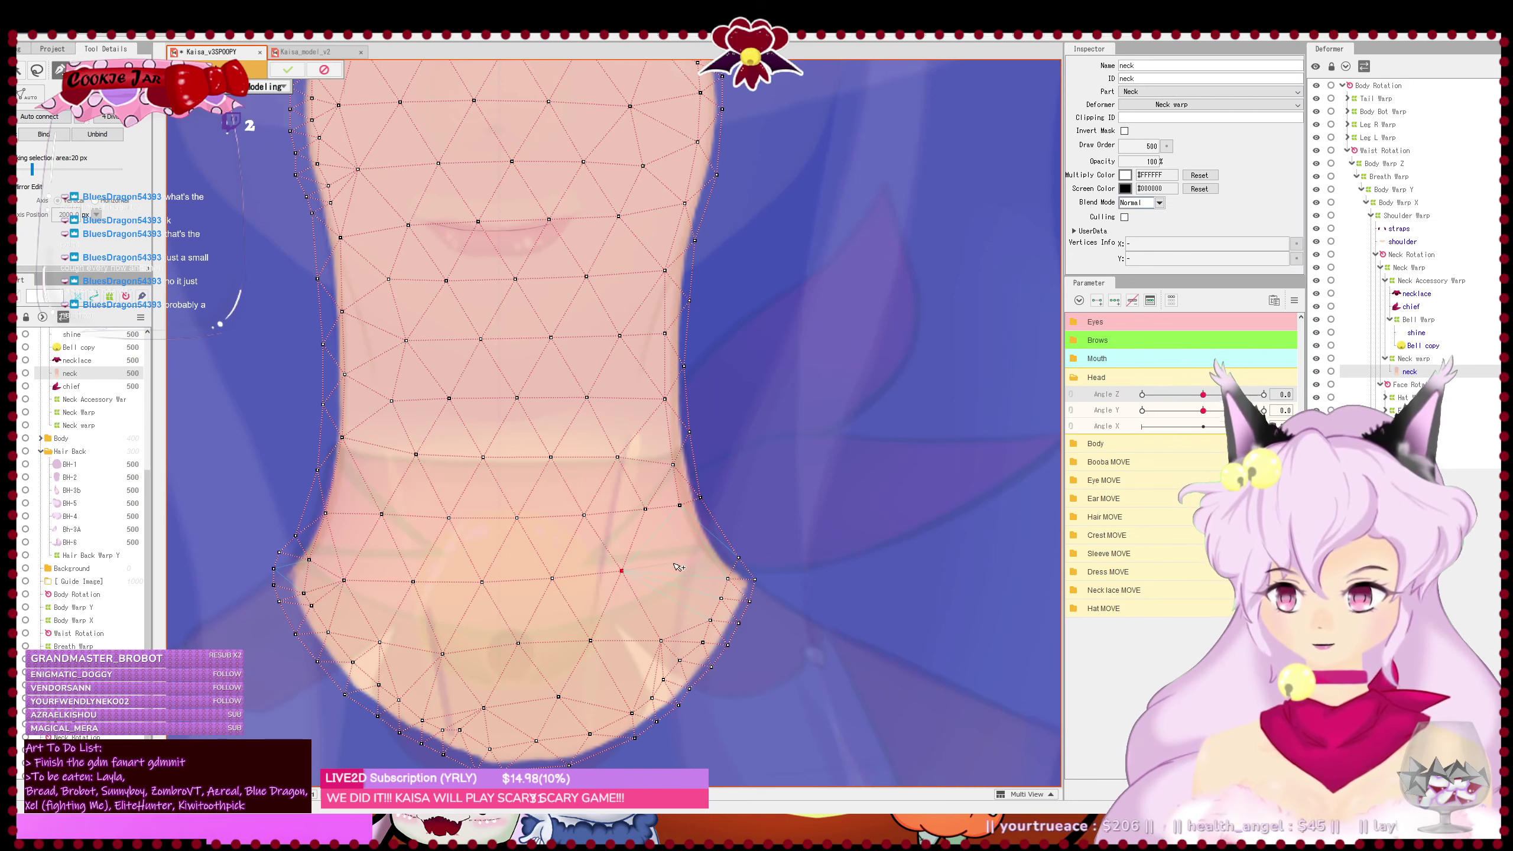
click(696, 555)
click(679, 506)
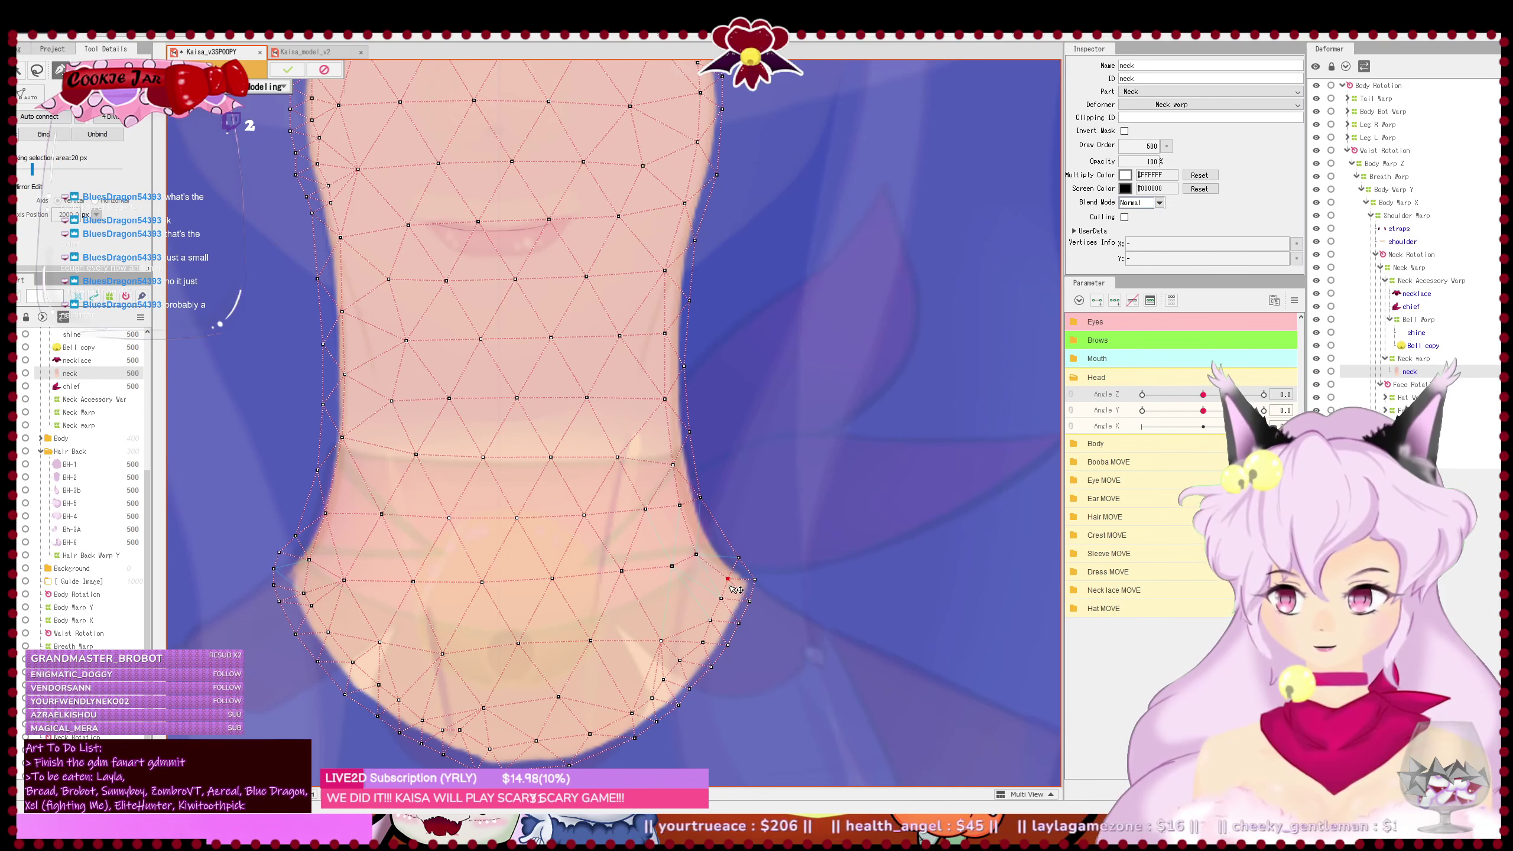
click(737, 554)
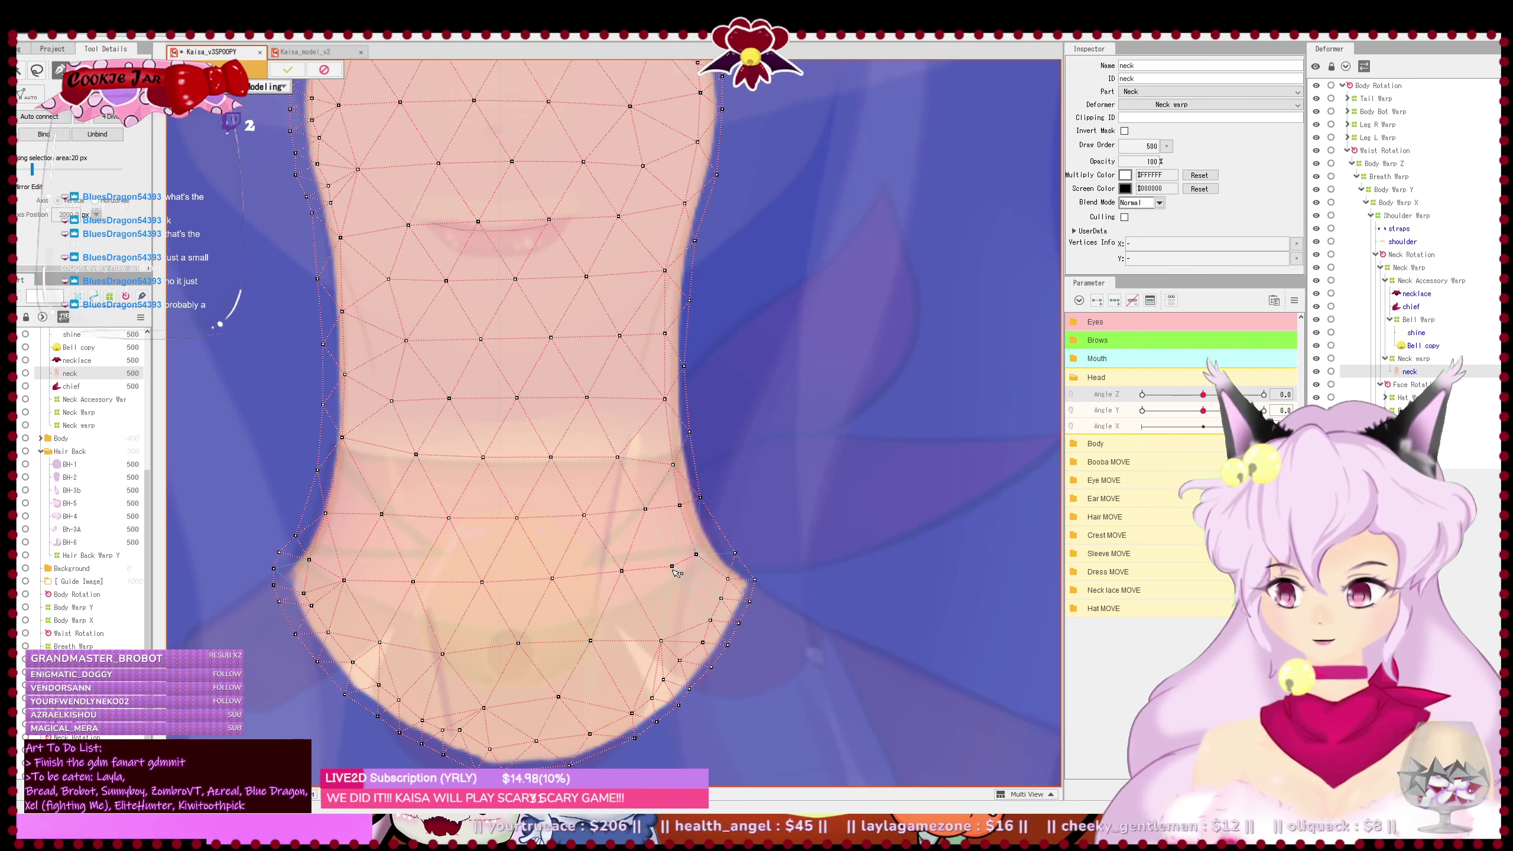
drag(672, 567, 662, 573)
drag(594, 620, 688, 591)
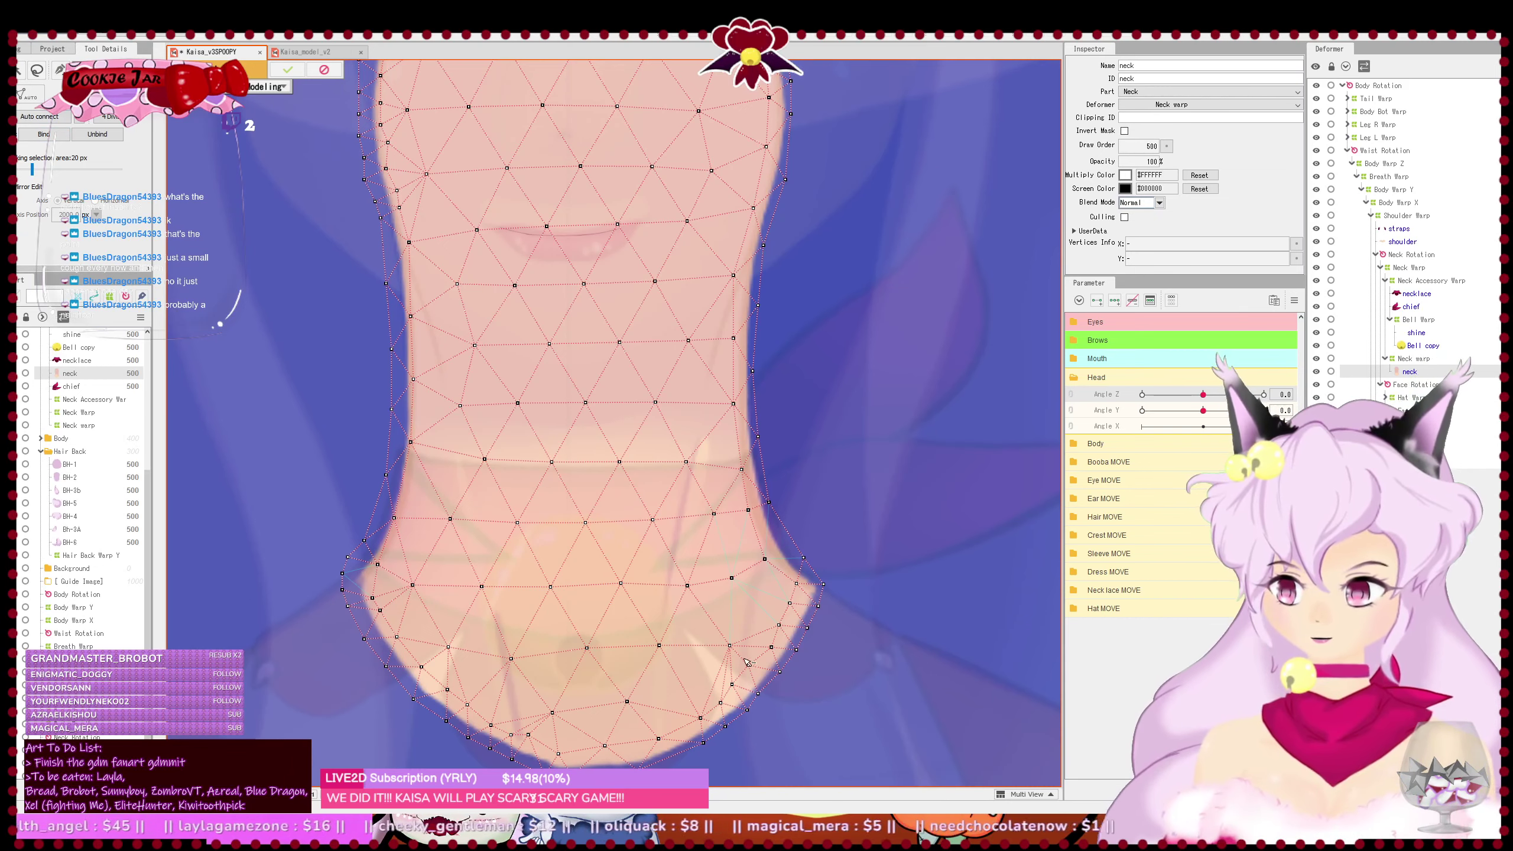
drag(746, 662, 748, 664)
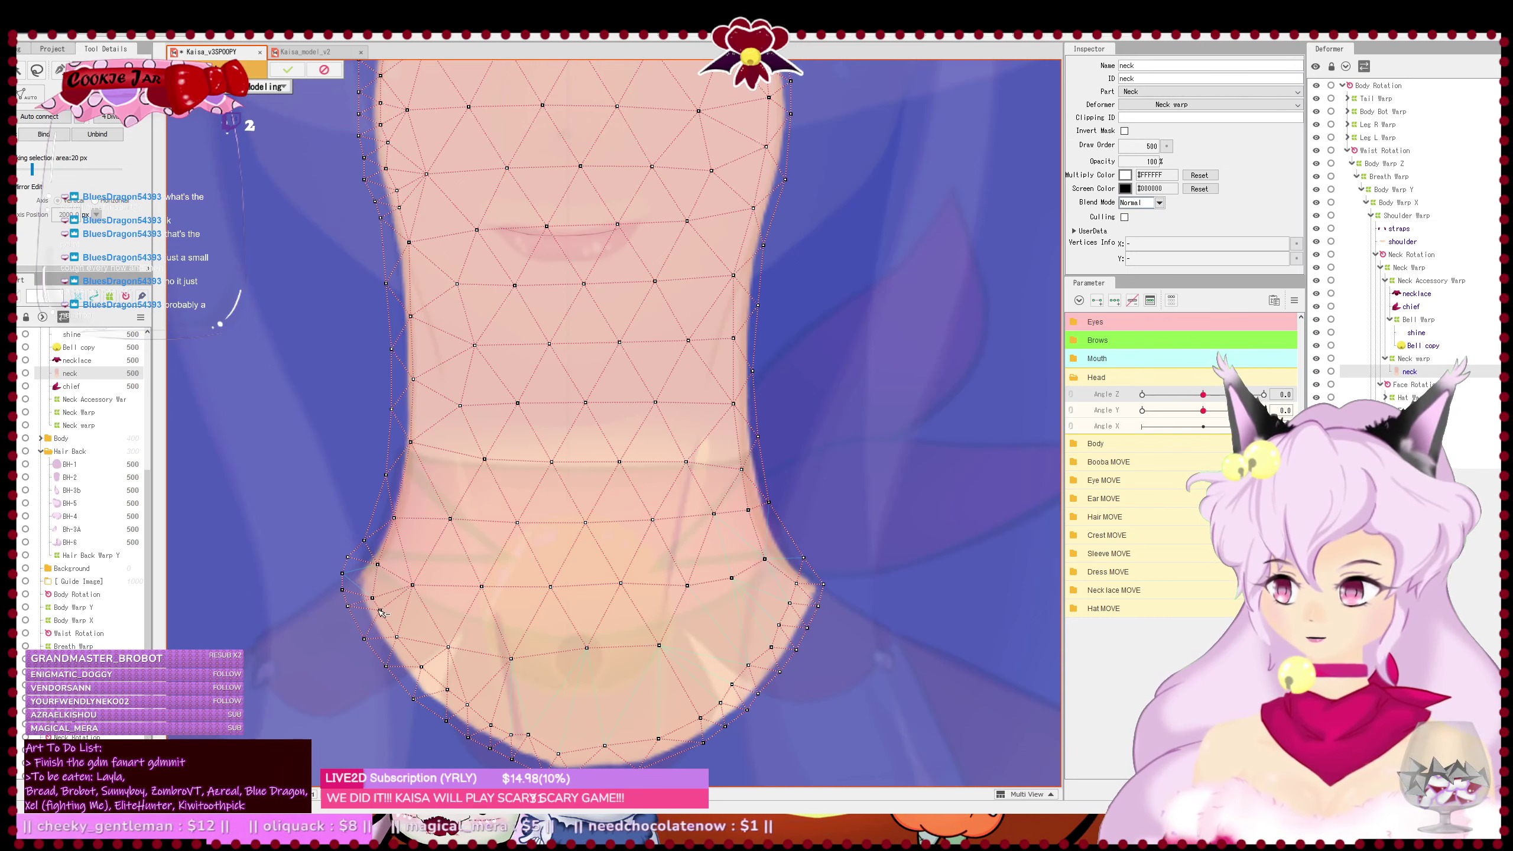
- Rebuild the upper left outline of the neck mesh with more evenly spaced vertices
drag(362, 310, 424, 554)
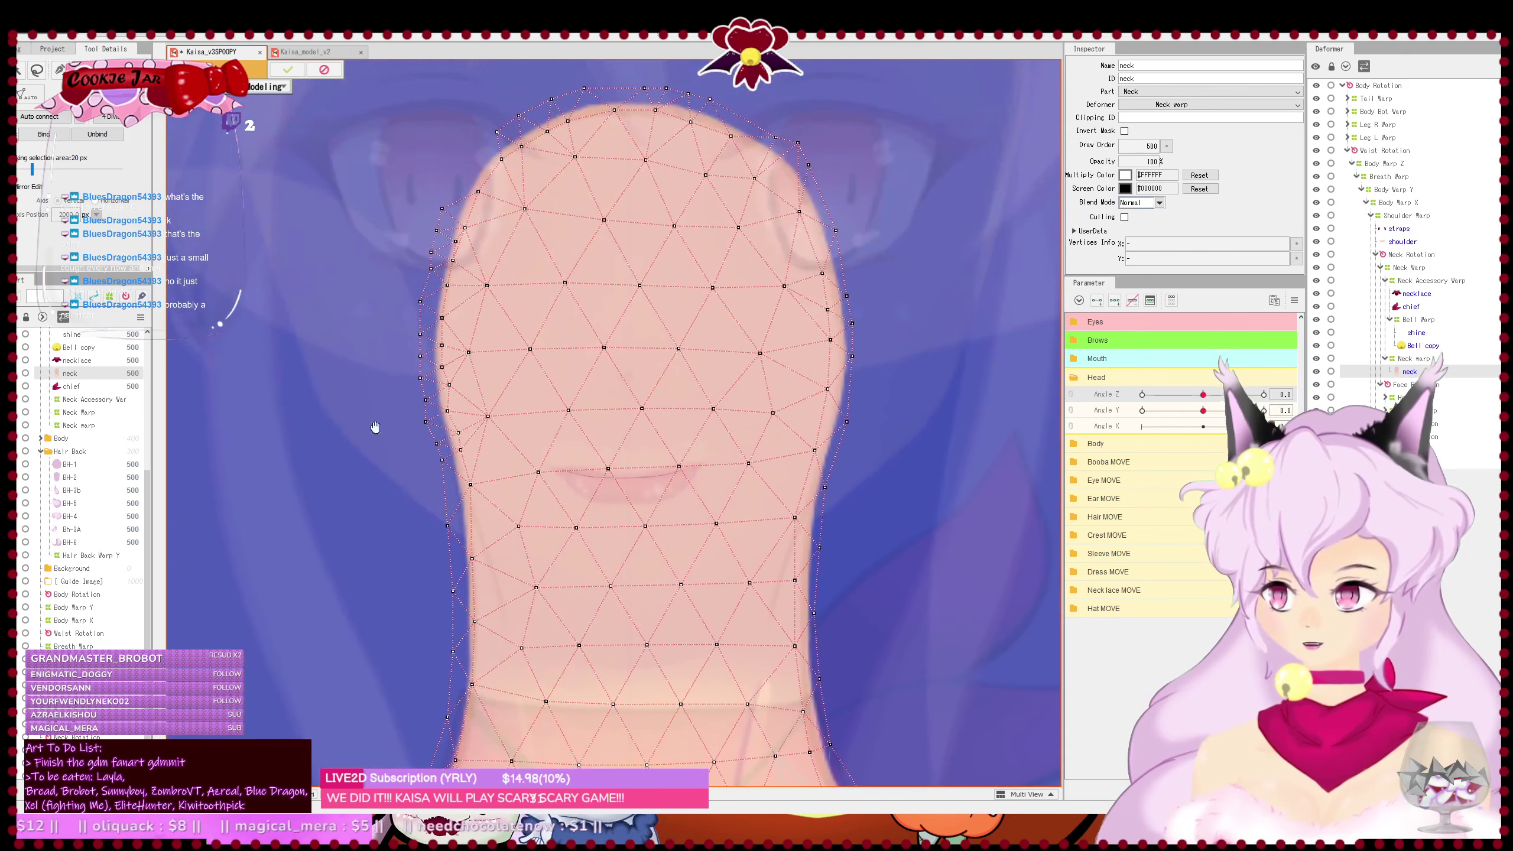
click(449, 192)
click(468, 161)
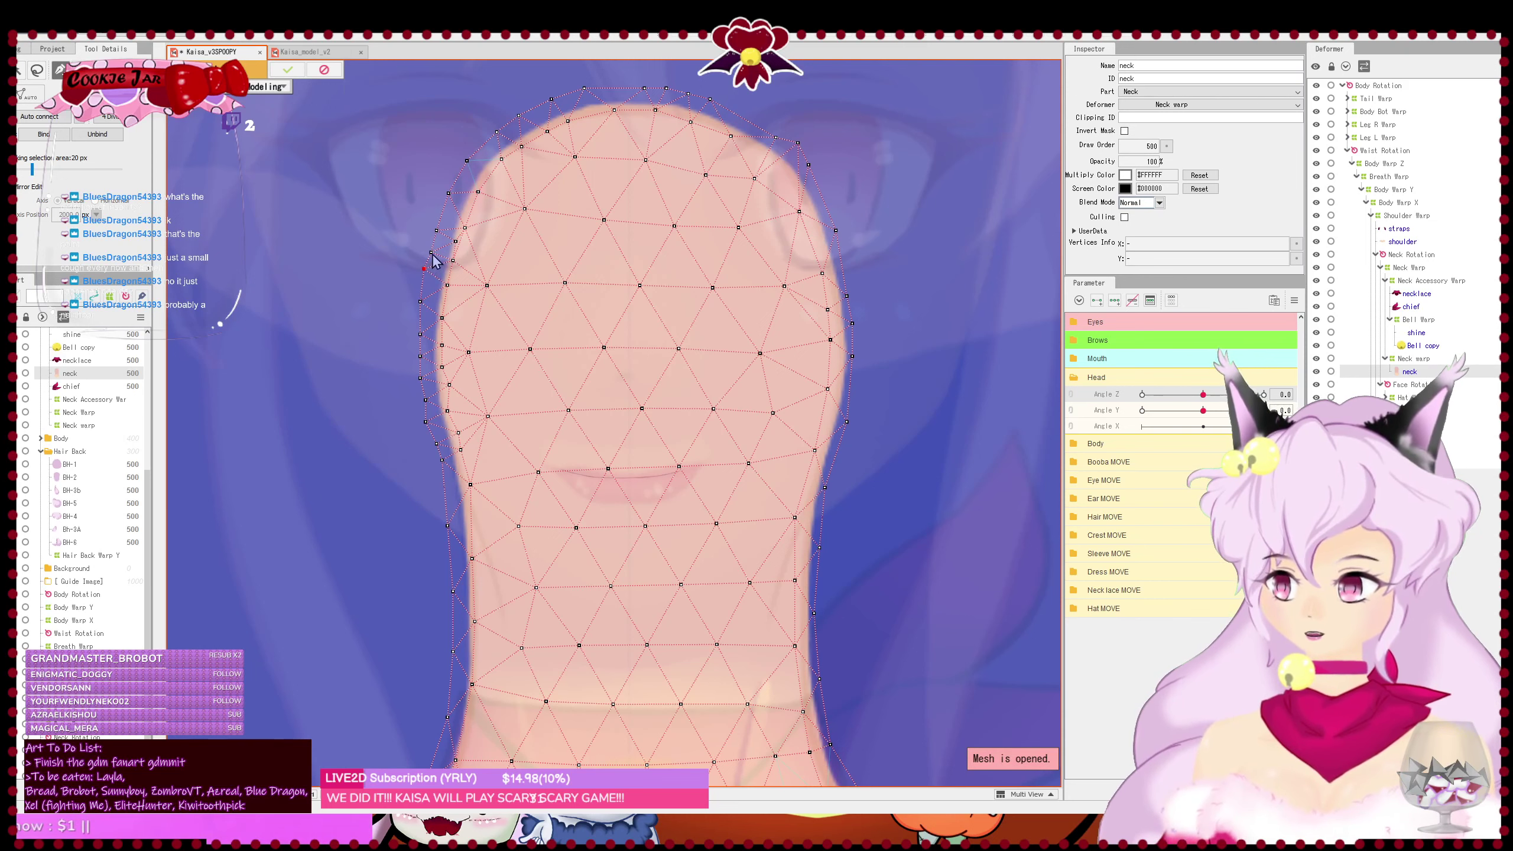
drag(431, 252, 427, 245)
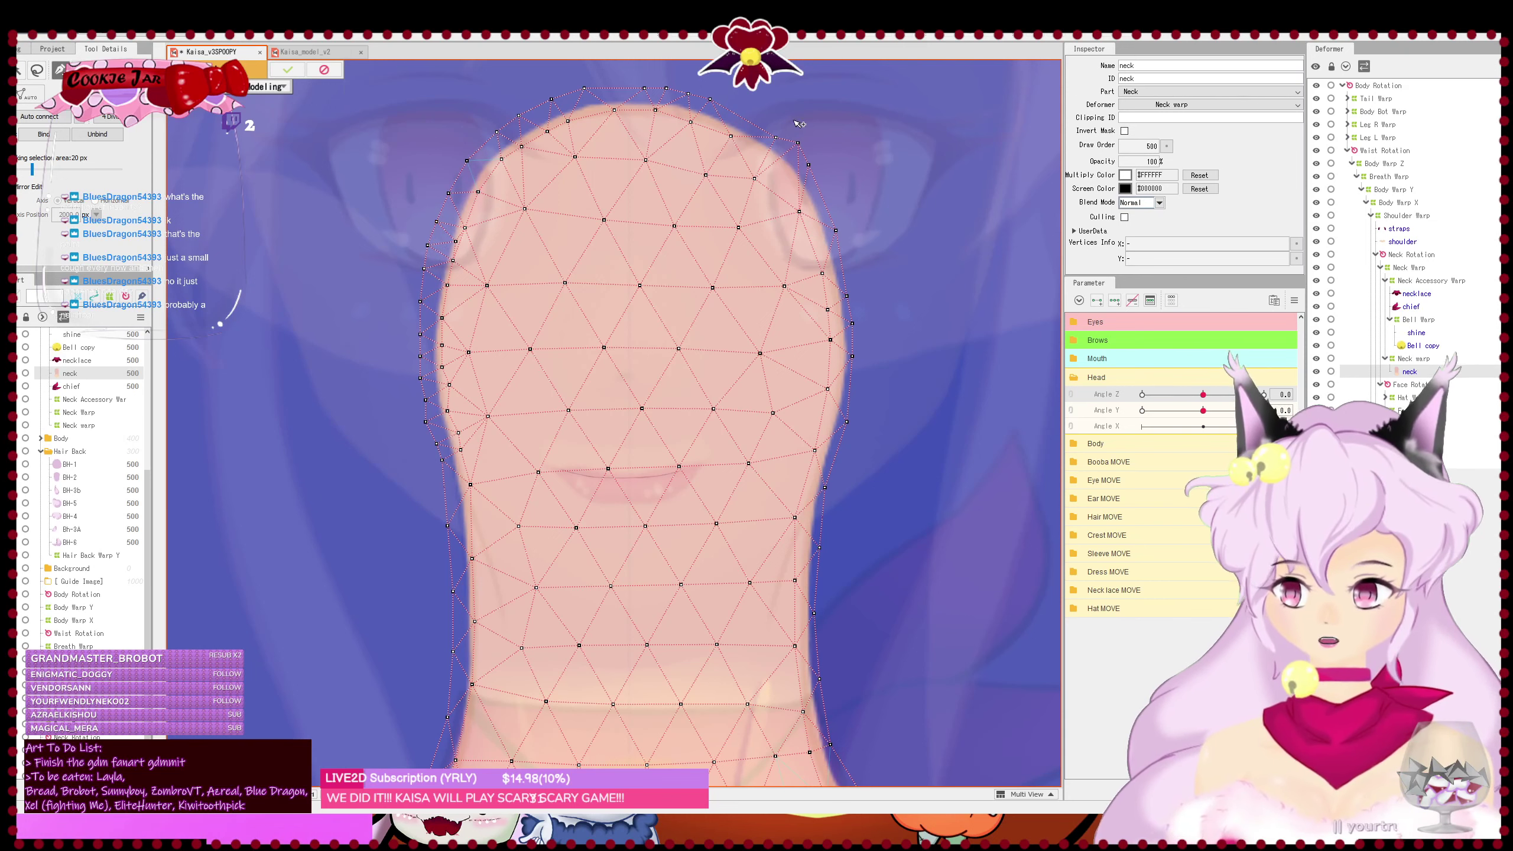
- Even out the inner vertices near the top of the neck mesh and respace its upper right outline
drag(754, 179, 763, 157)
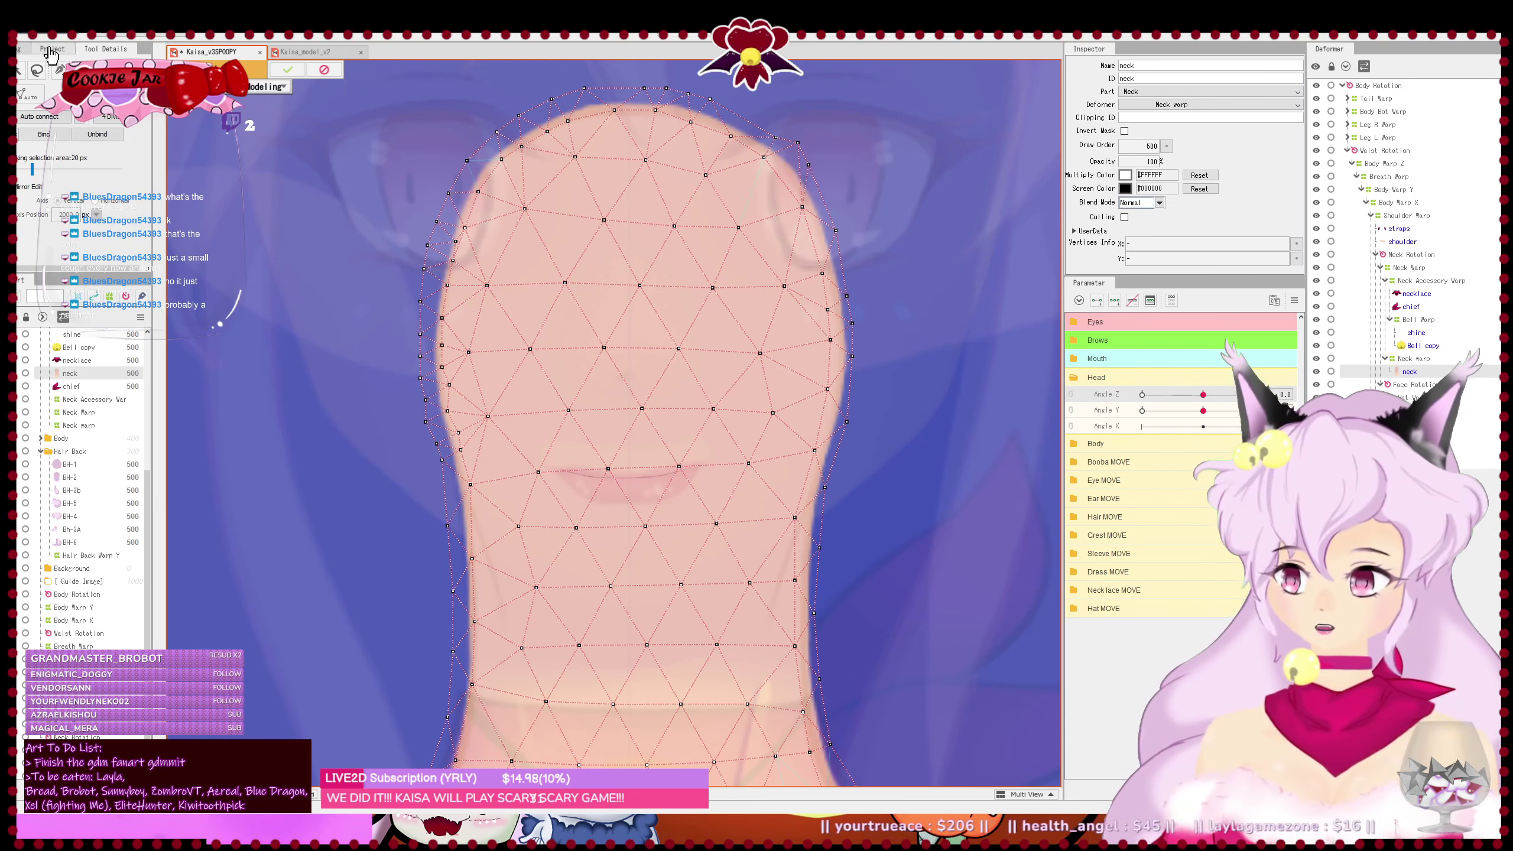
drag(575, 157, 618, 157)
drag(706, 175, 699, 159)
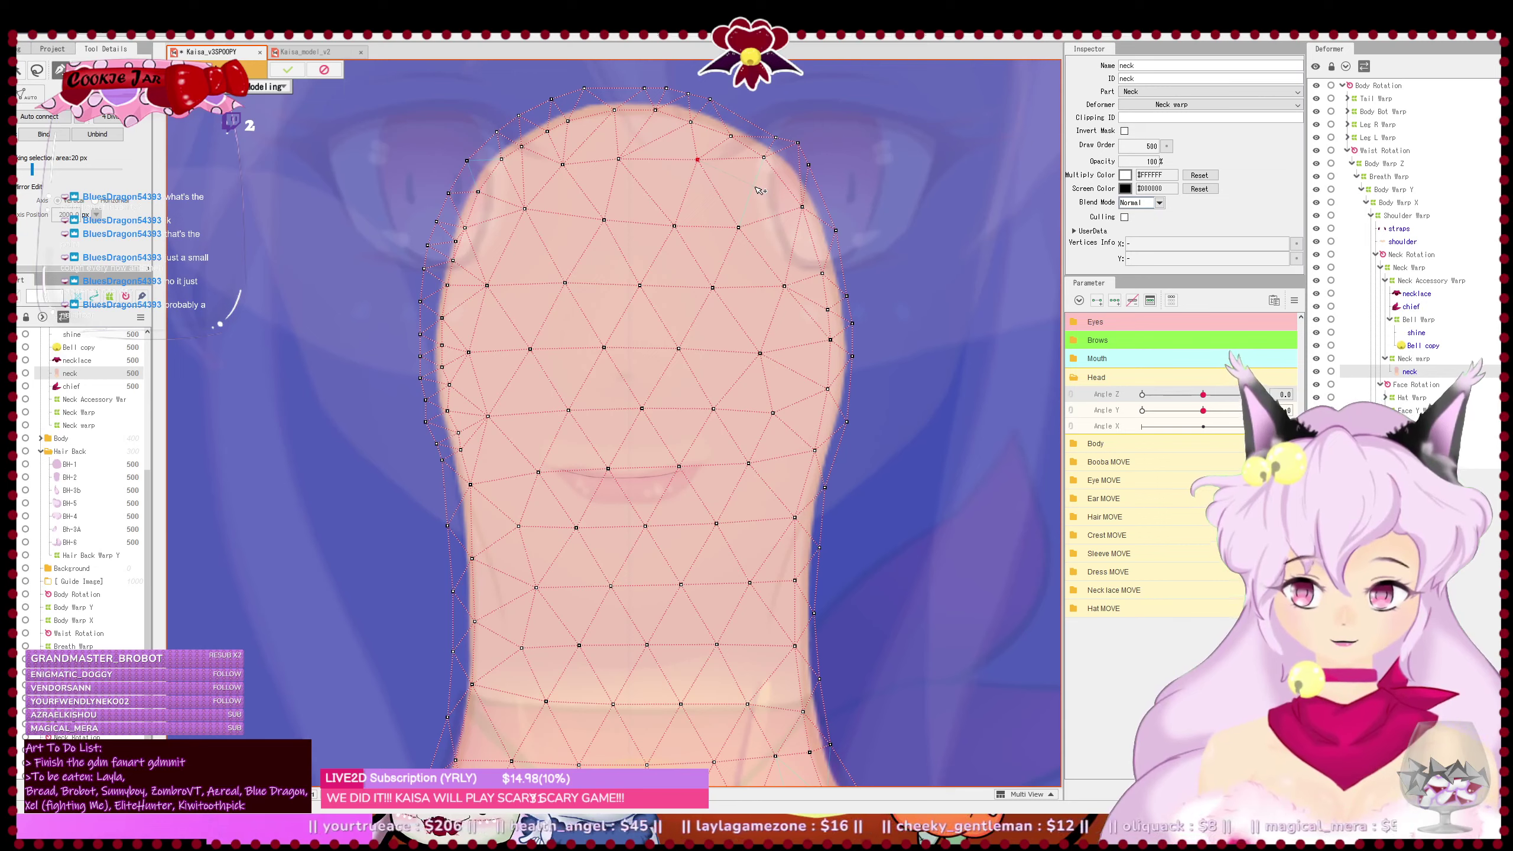
drag(702, 163, 711, 168)
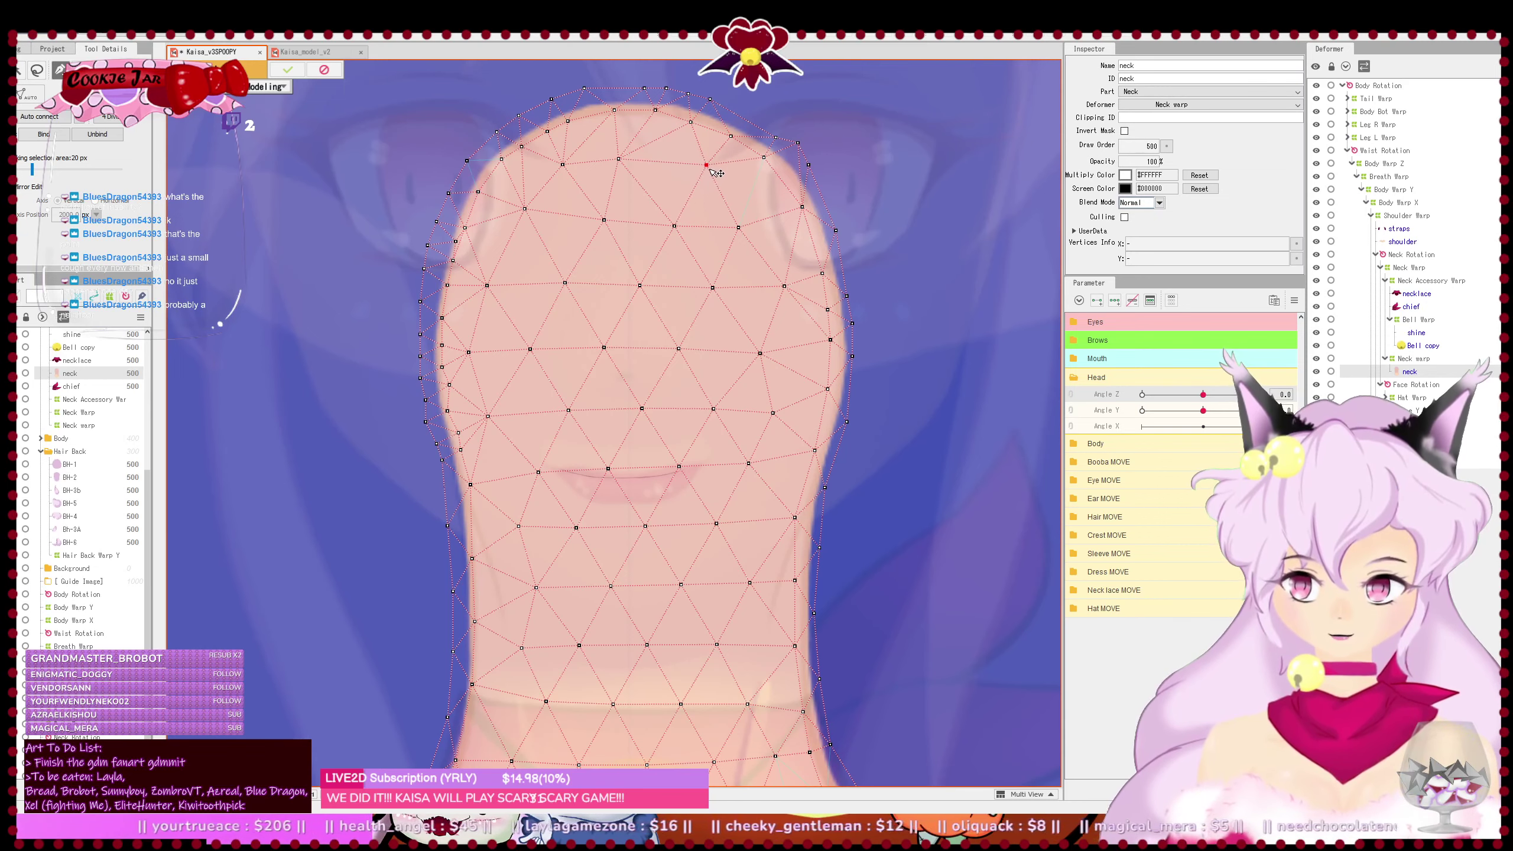
drag(741, 230, 590, 215)
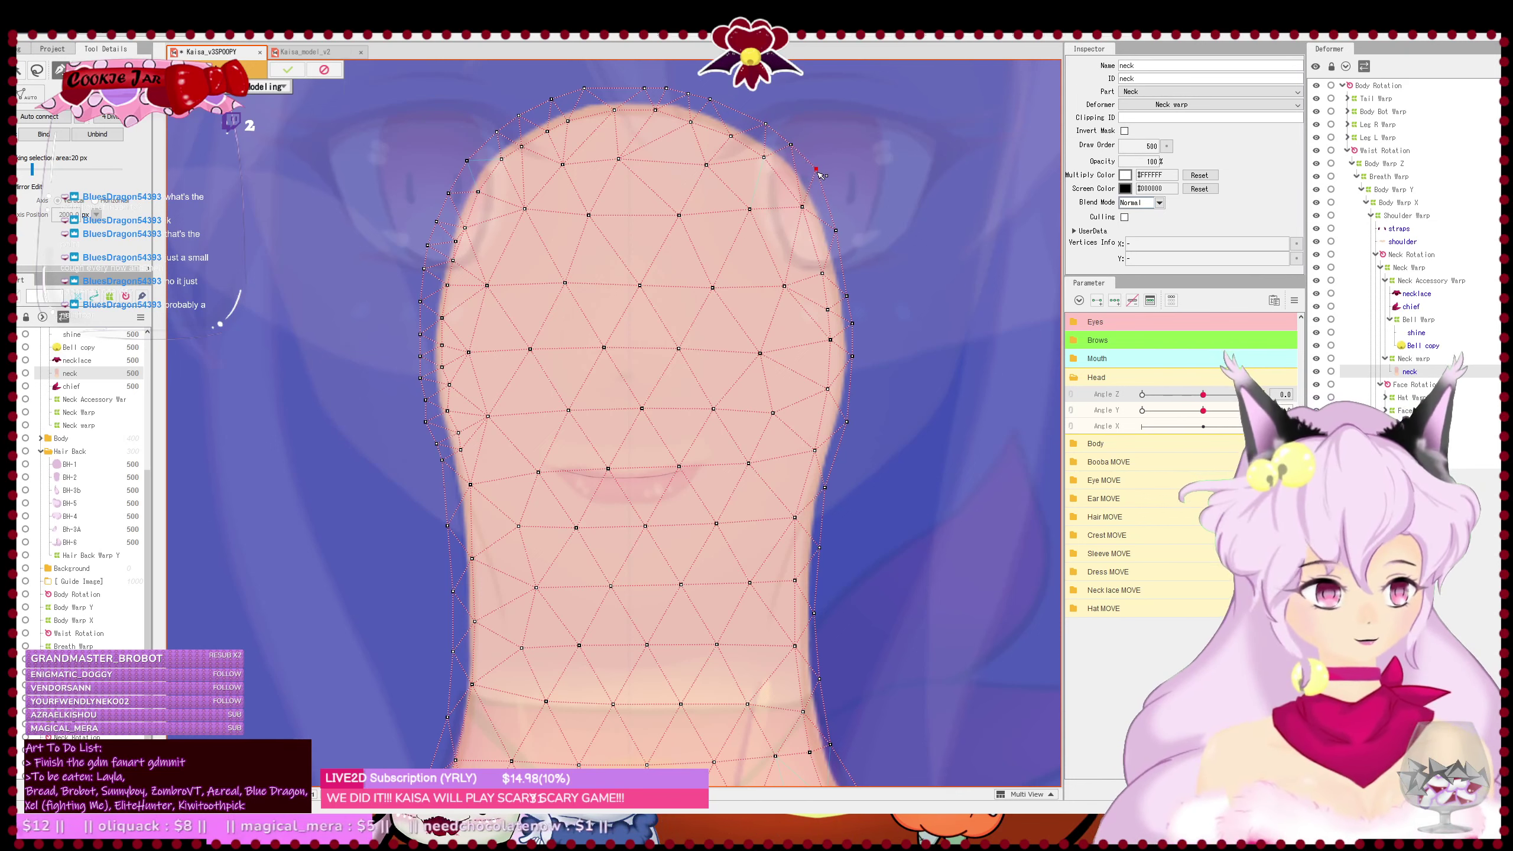
drag(867, 299, 854, 281)
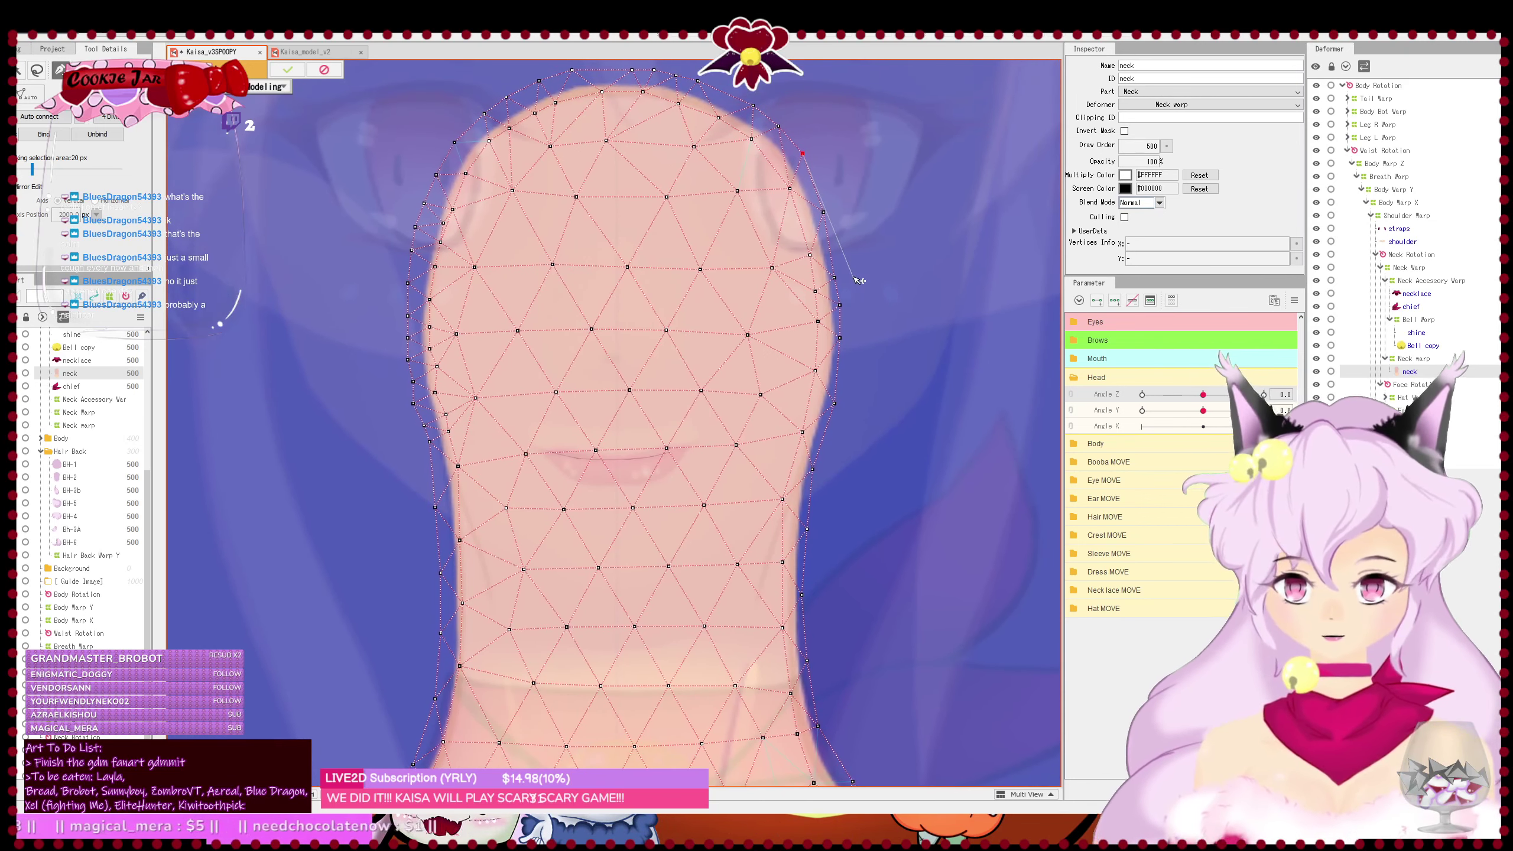
- Refine the inner and edge vertices along the neck mesh's lower curve and apply the mesh edit
scroll(831, 251, down, 2)
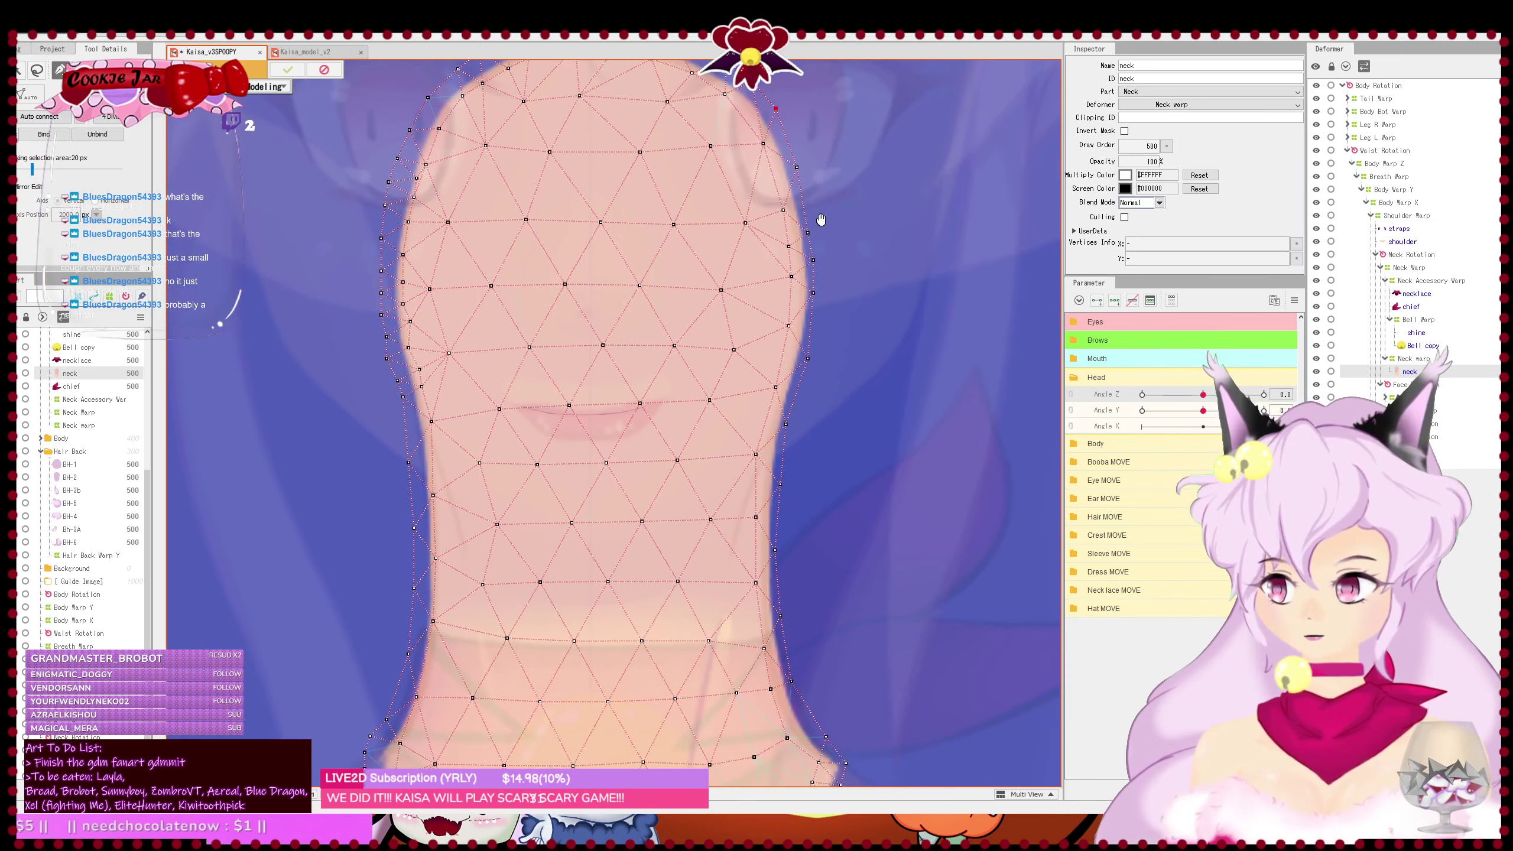
drag(811, 473, 868, 247)
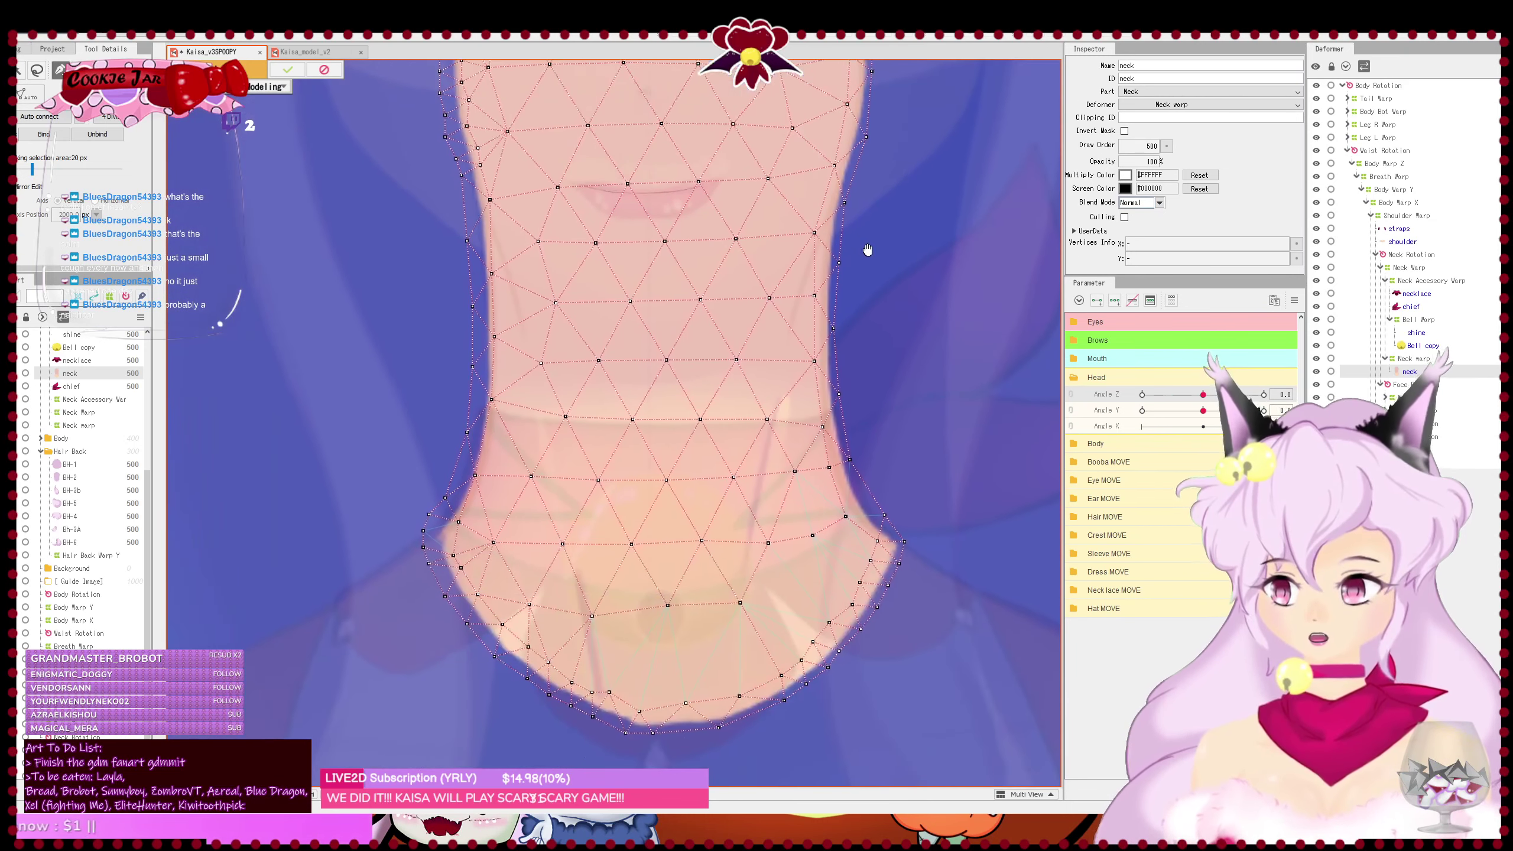
drag(667, 607, 806, 597)
click(840, 588)
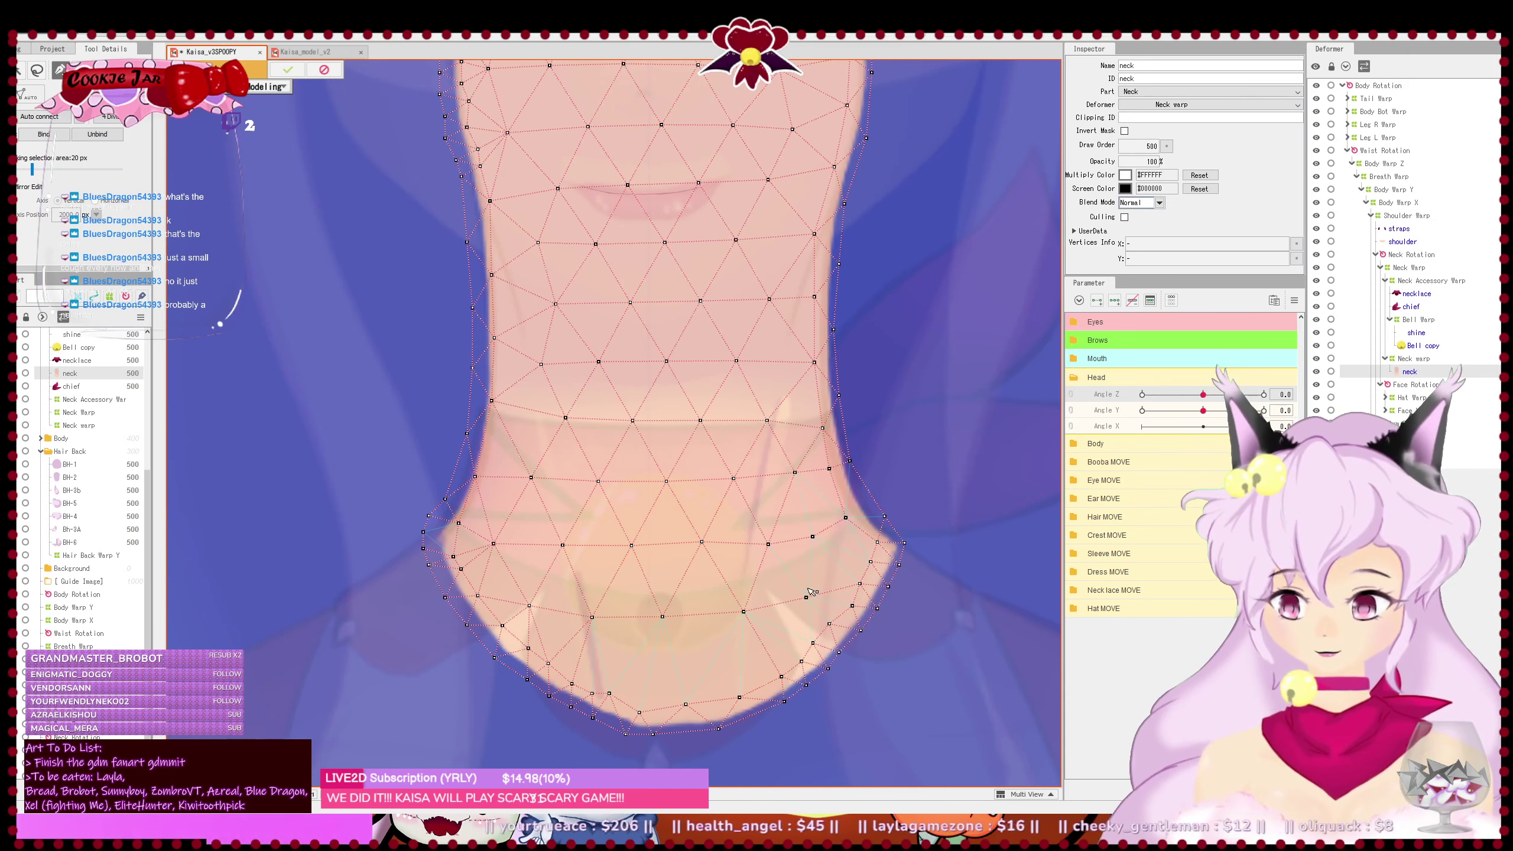
drag(831, 627, 838, 598)
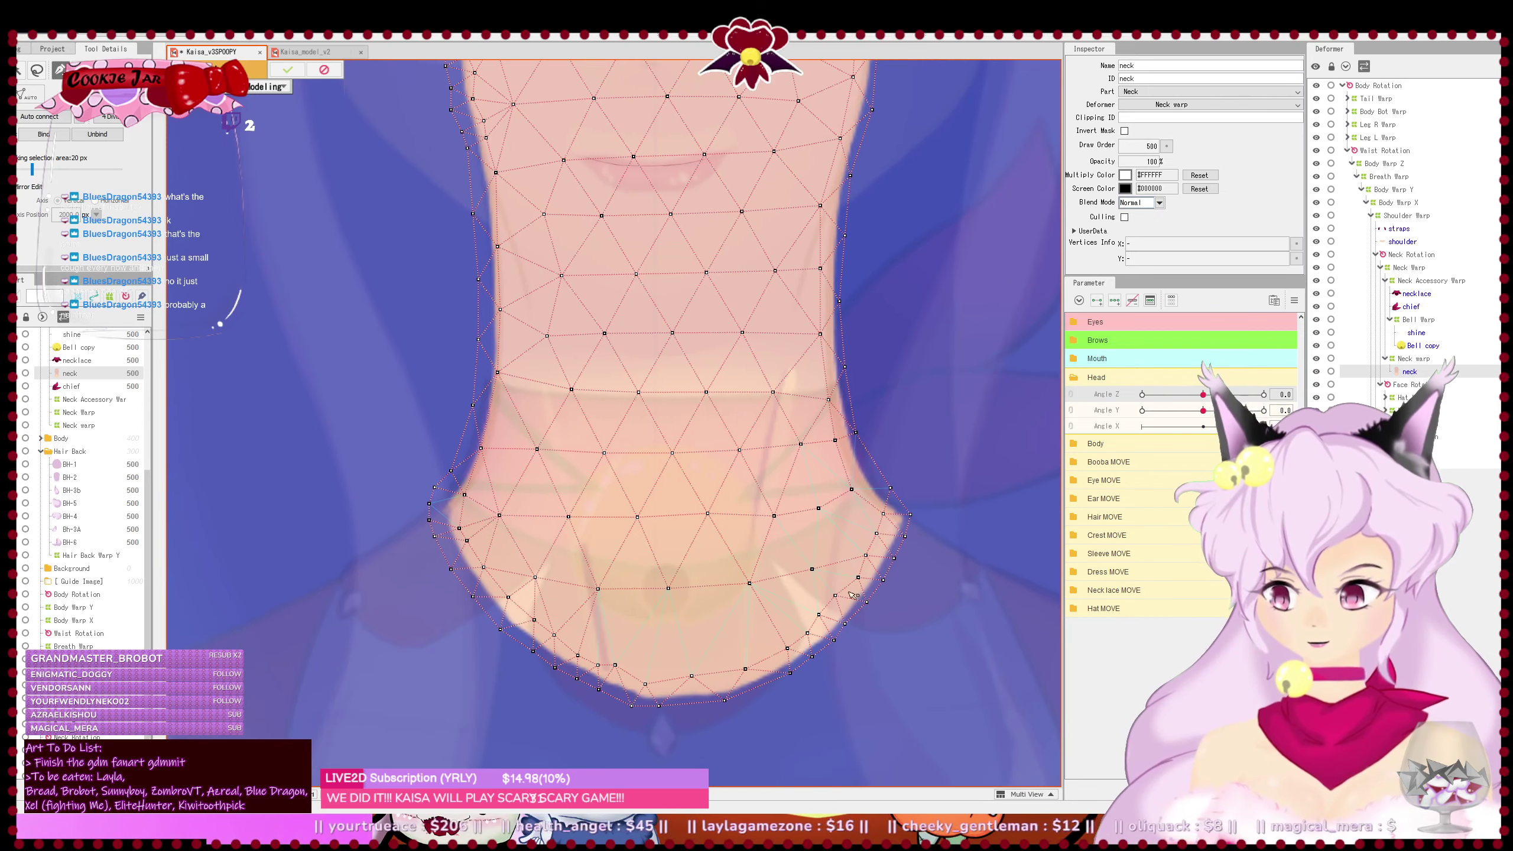
click(617, 672)
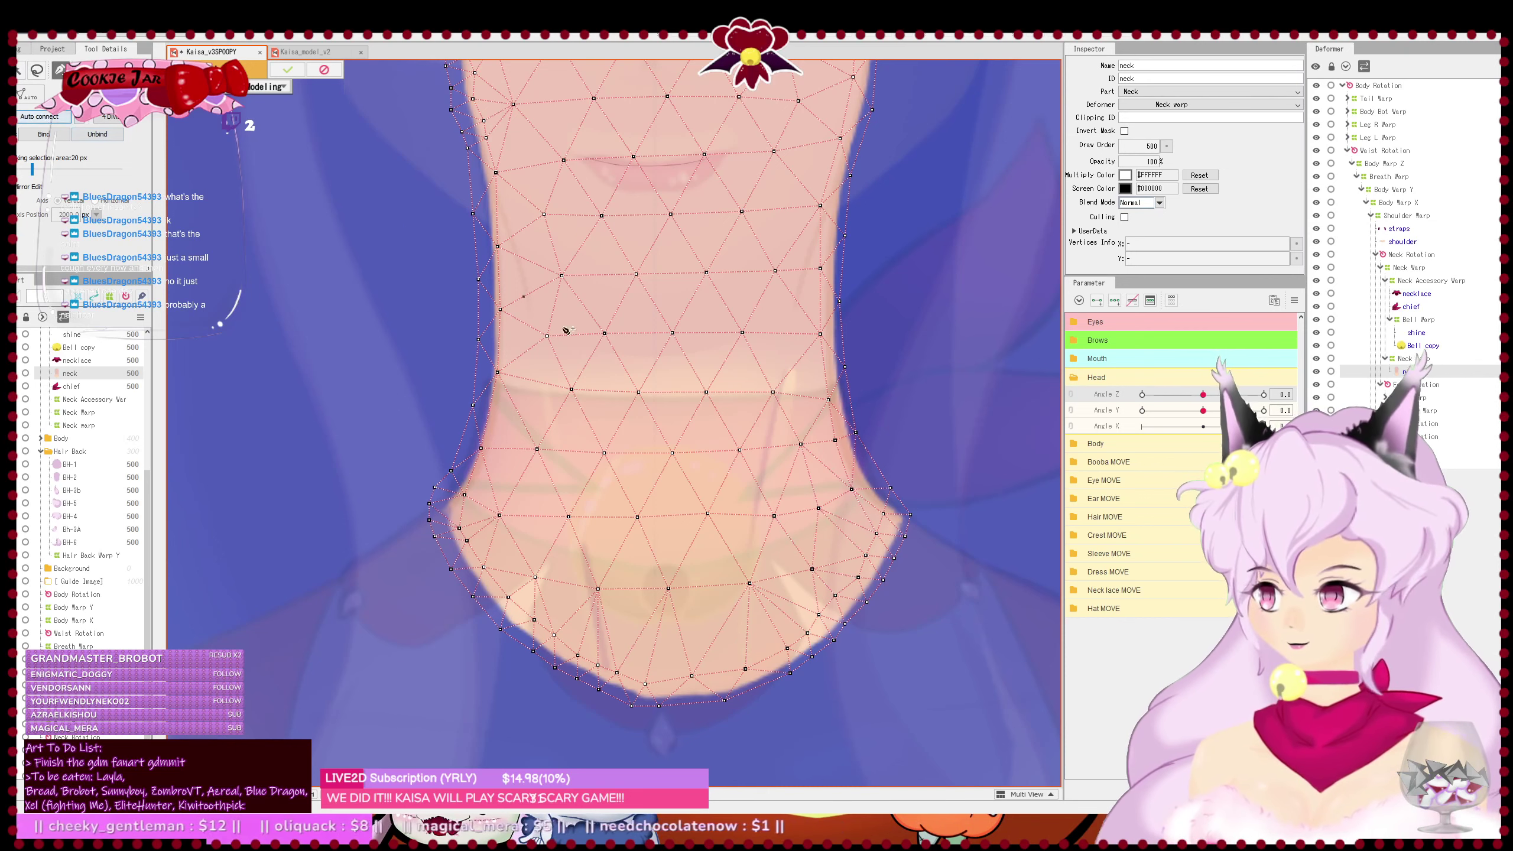
click(288, 69)
- Open the booba mesh for editing, place a vertex above the neckline, and leave mesh editing
scroll(632, 272, down, 5)
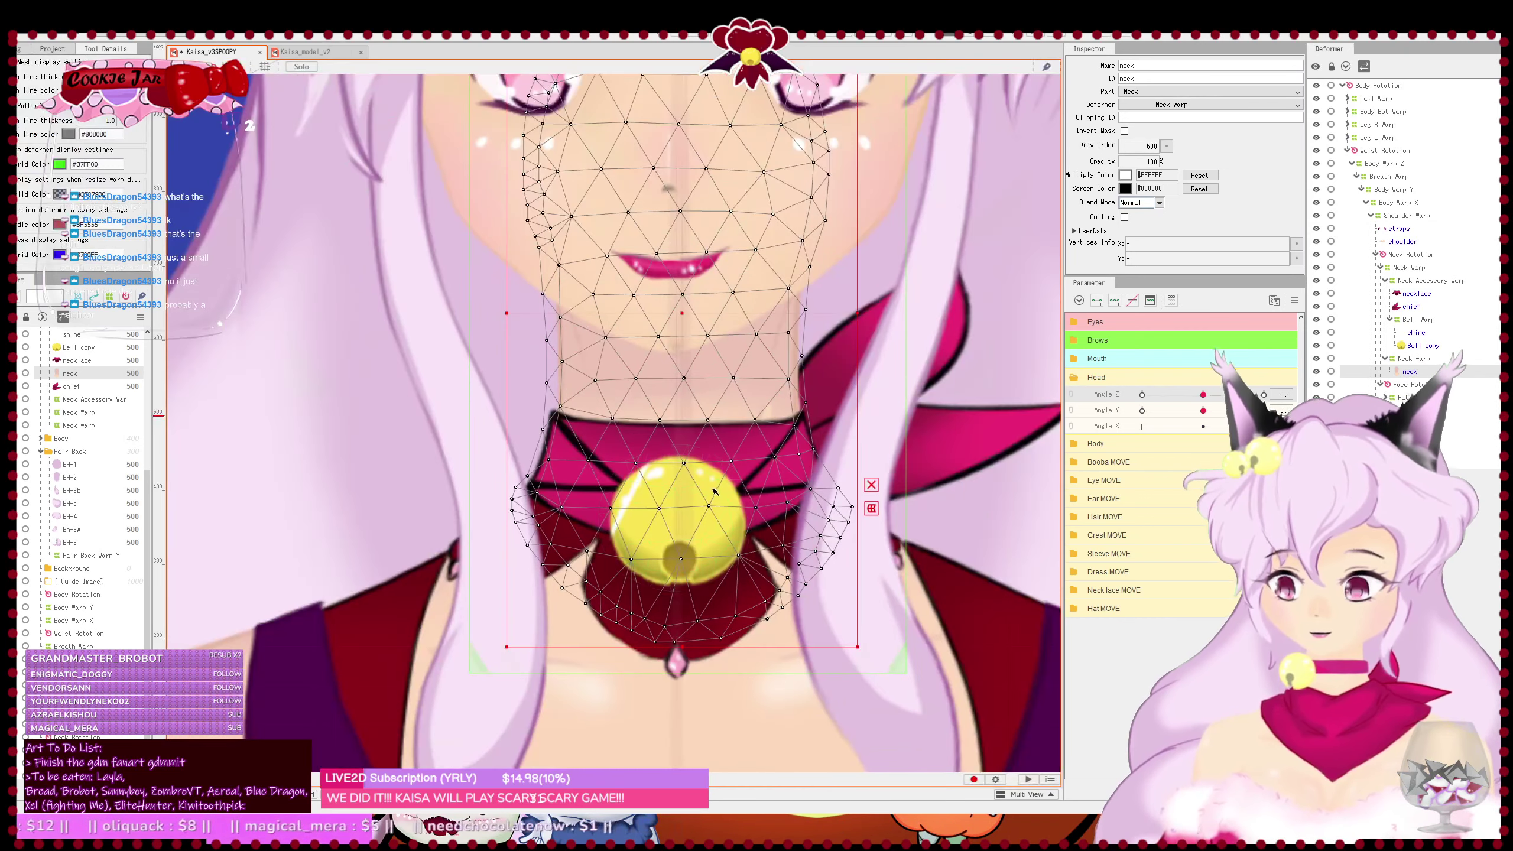
click(632, 522)
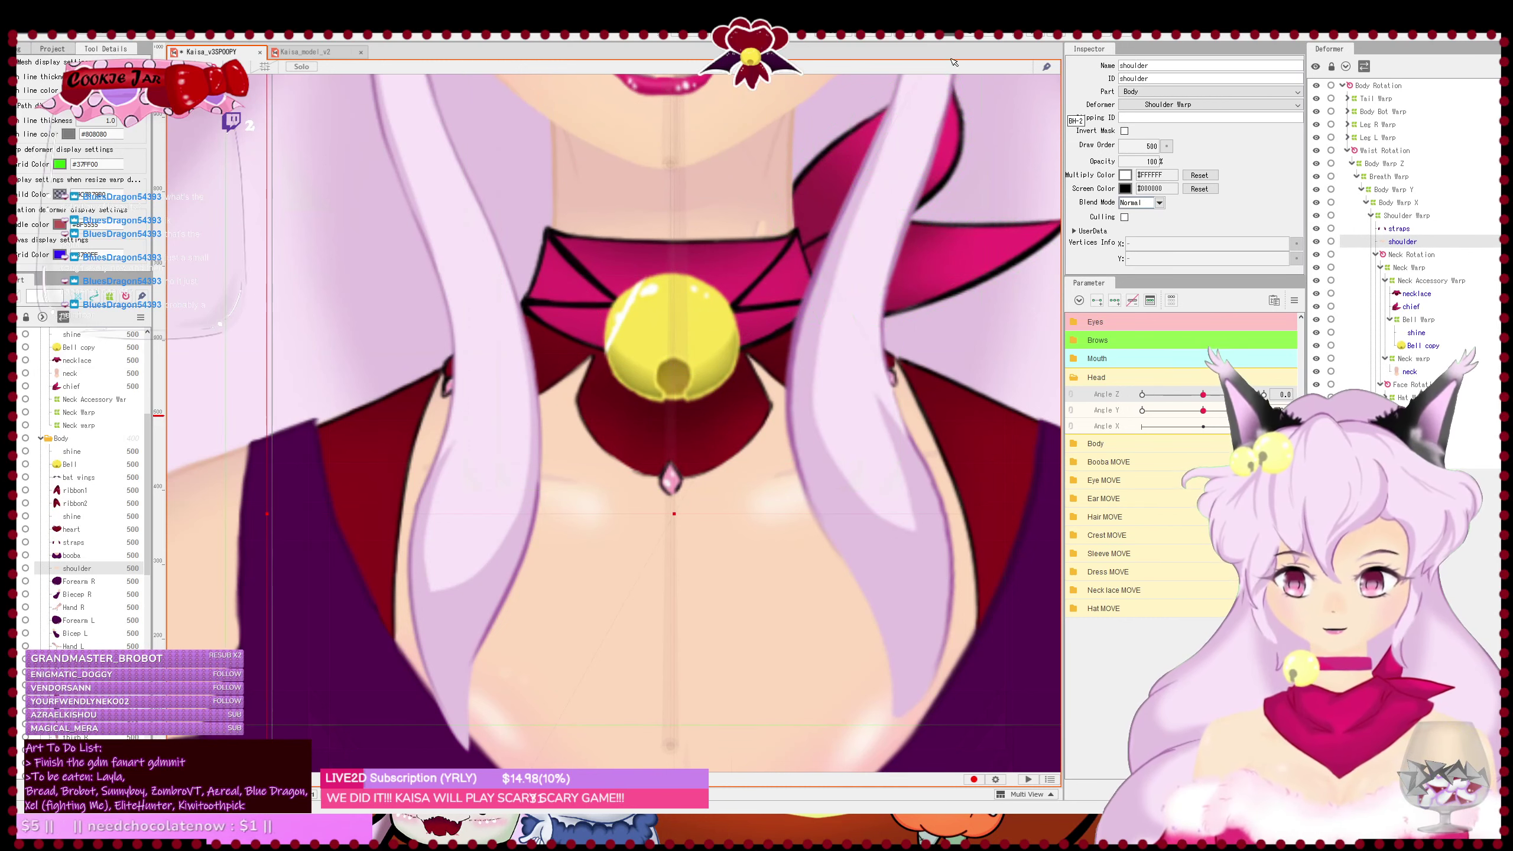
double_click(752, 589)
scroll(752, 588, down, 5)
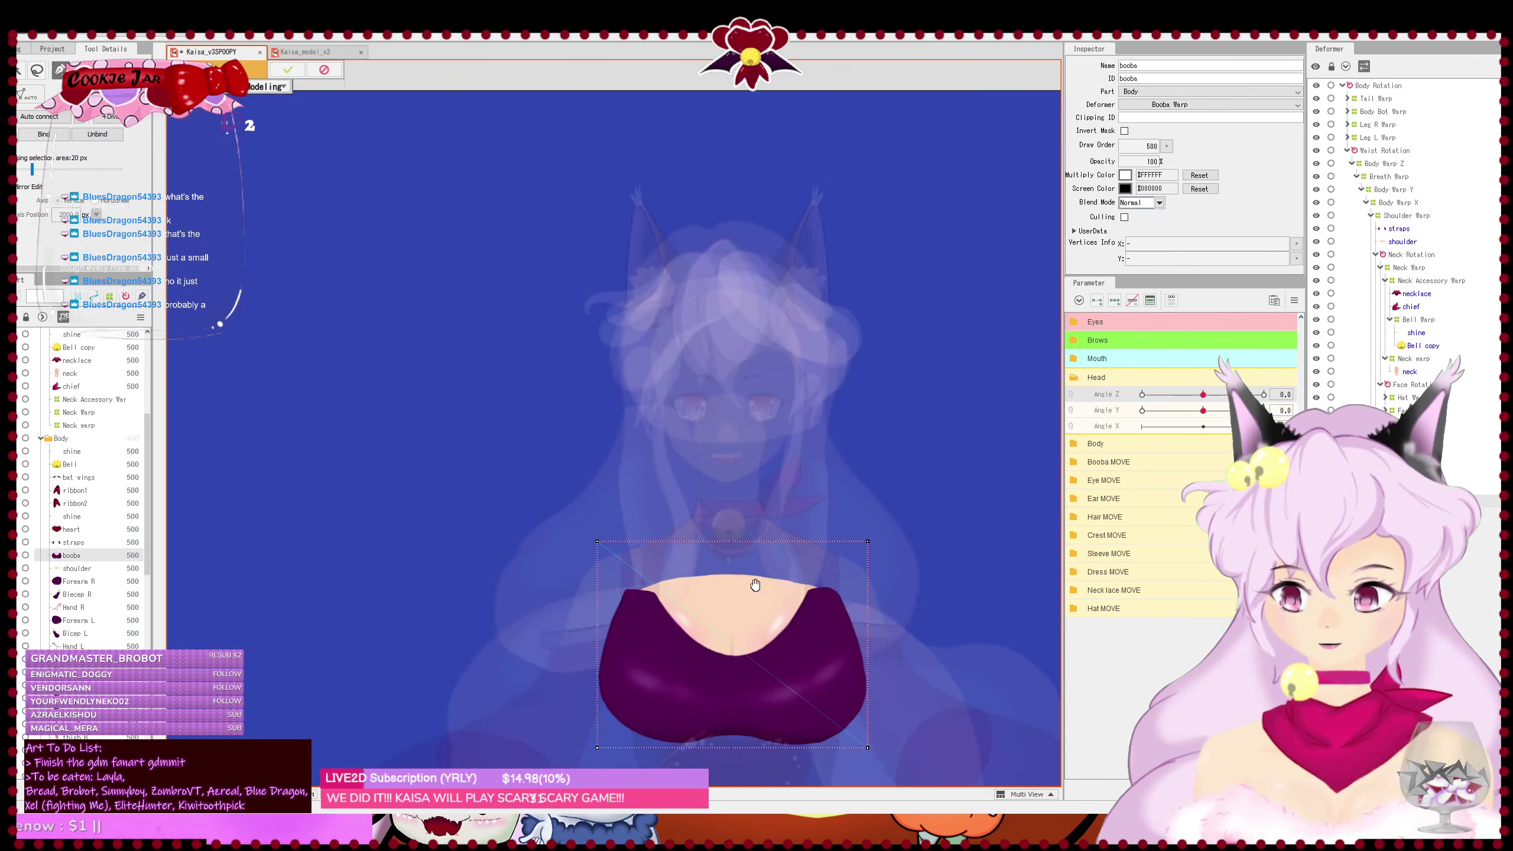
drag(755, 586, 638, 582)
scroll(636, 542, up, 3)
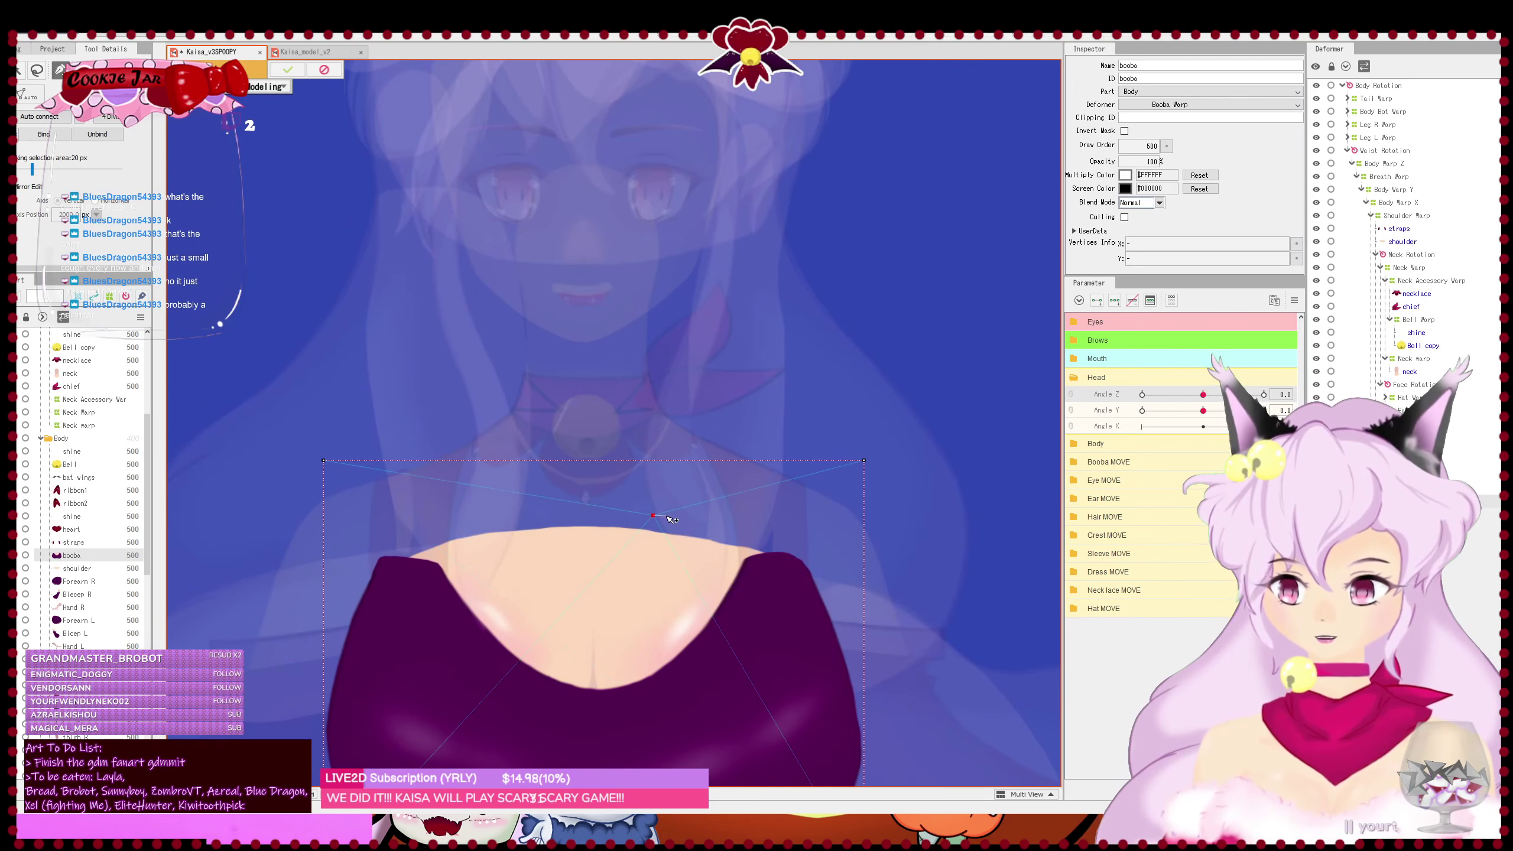
scroll(699, 595, down, 2)
drag(699, 595, 703, 464)
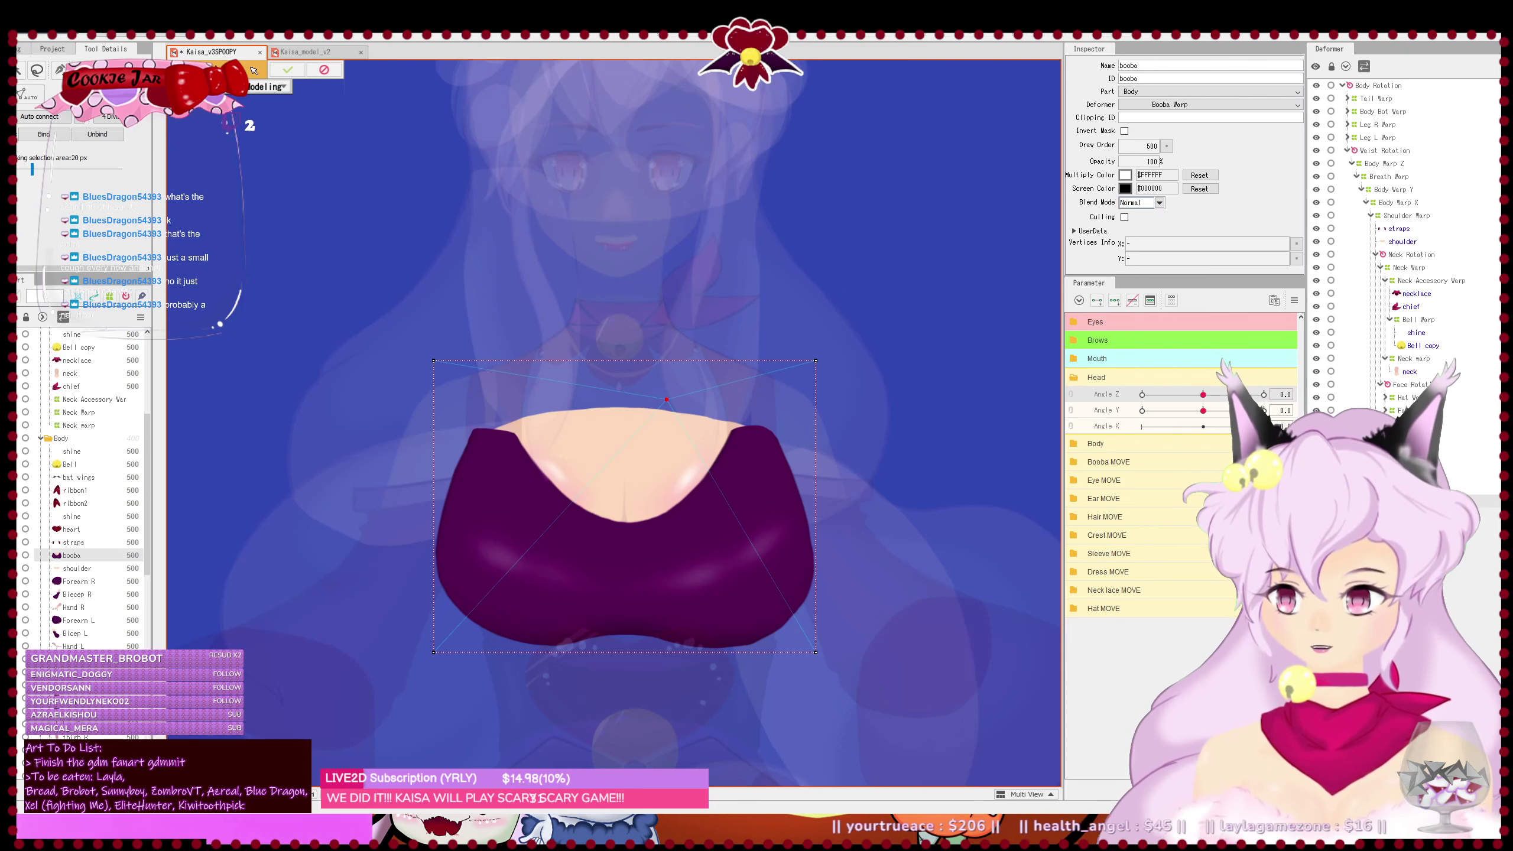
key(ctrl+e)
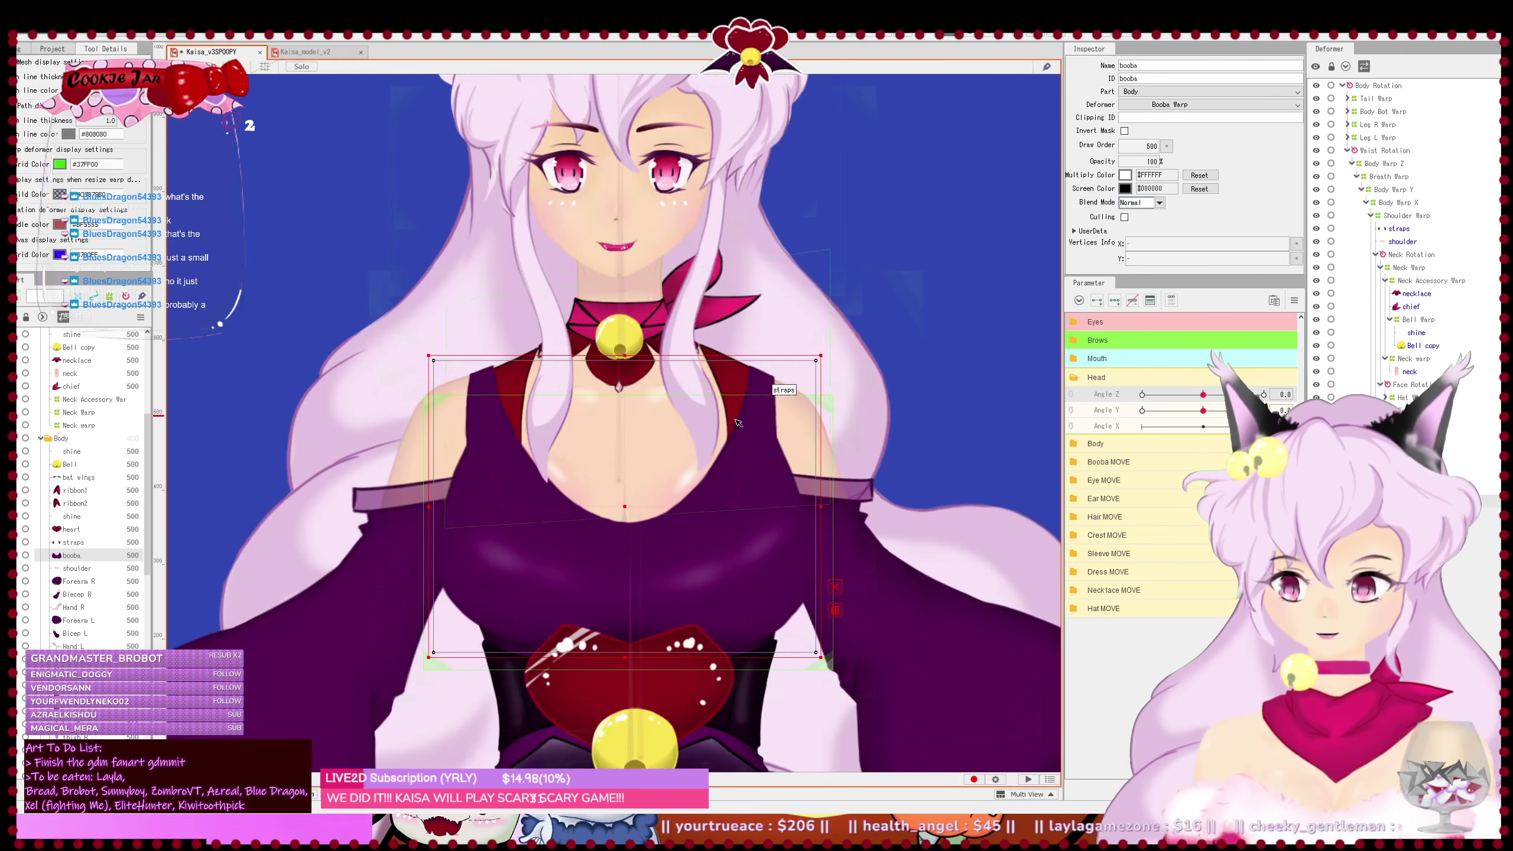
- Locate the shoulder art mesh among the body parts and select it
scroll(685, 384, up, 2)
click(605, 250)
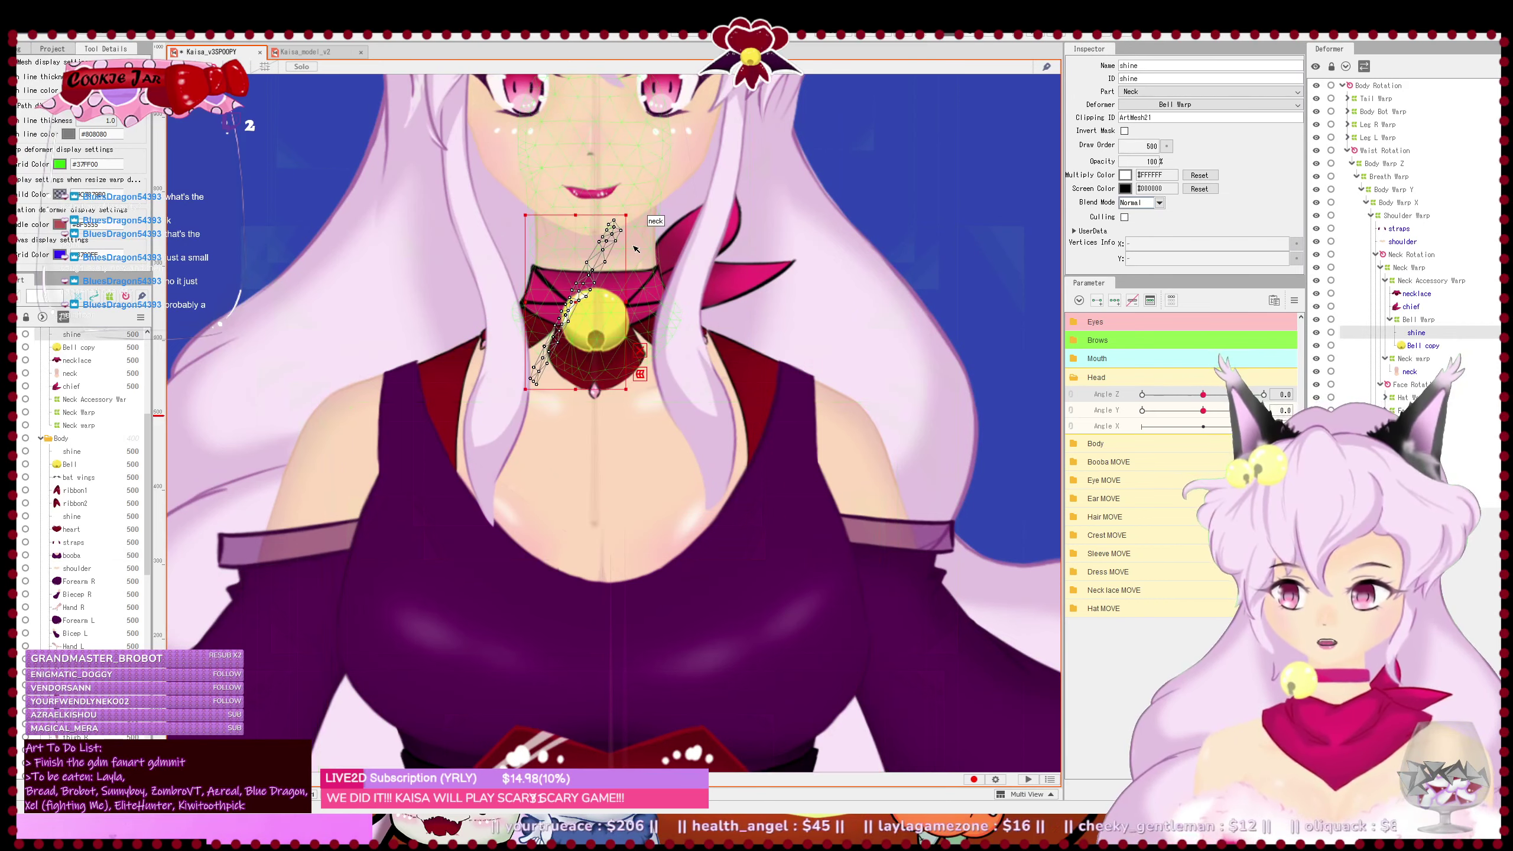
click(620, 246)
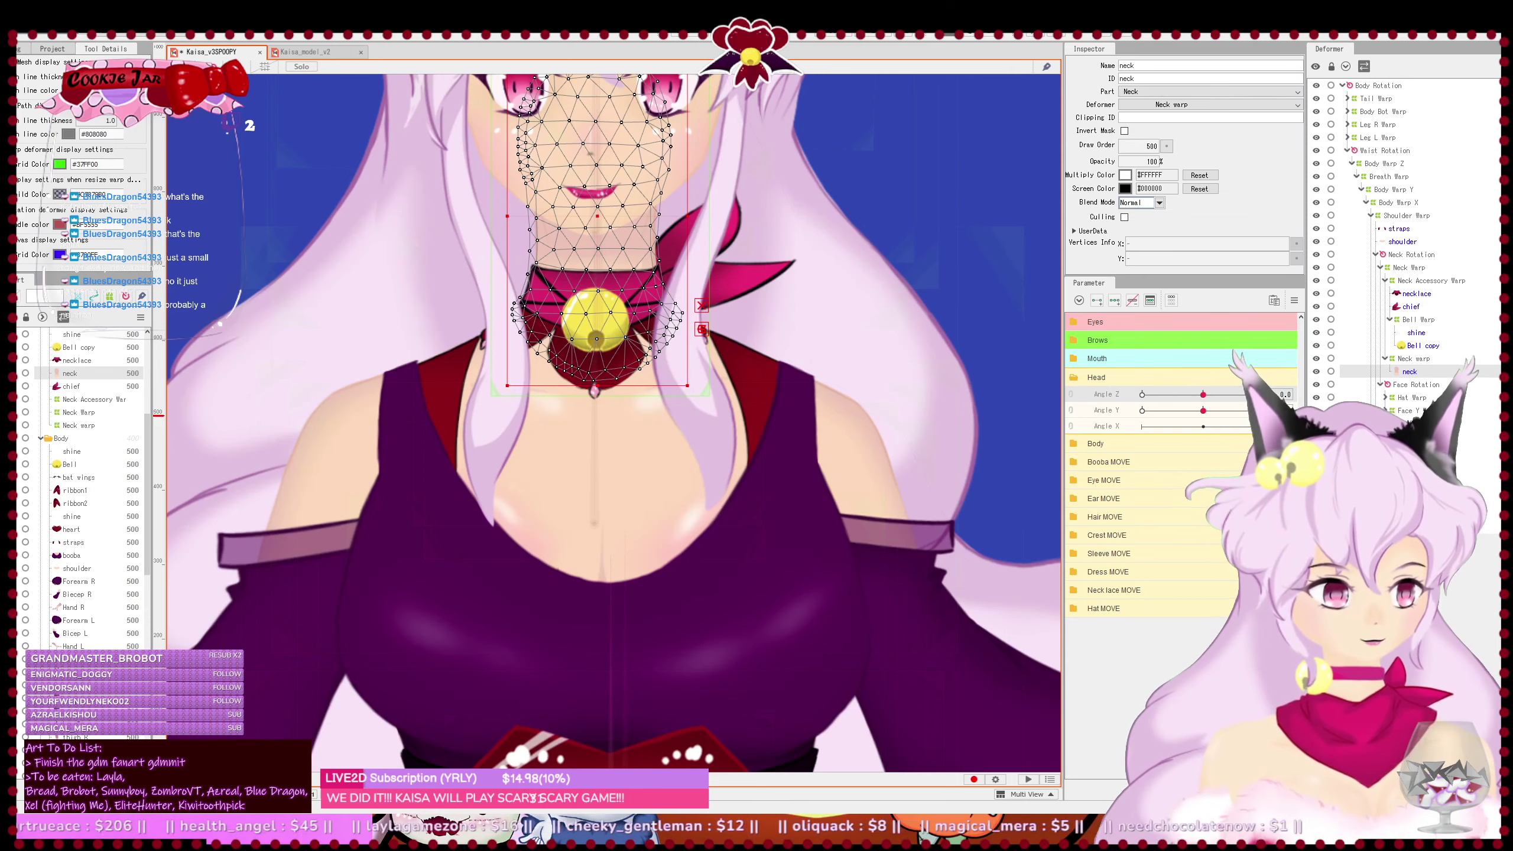
click(1400, 449)
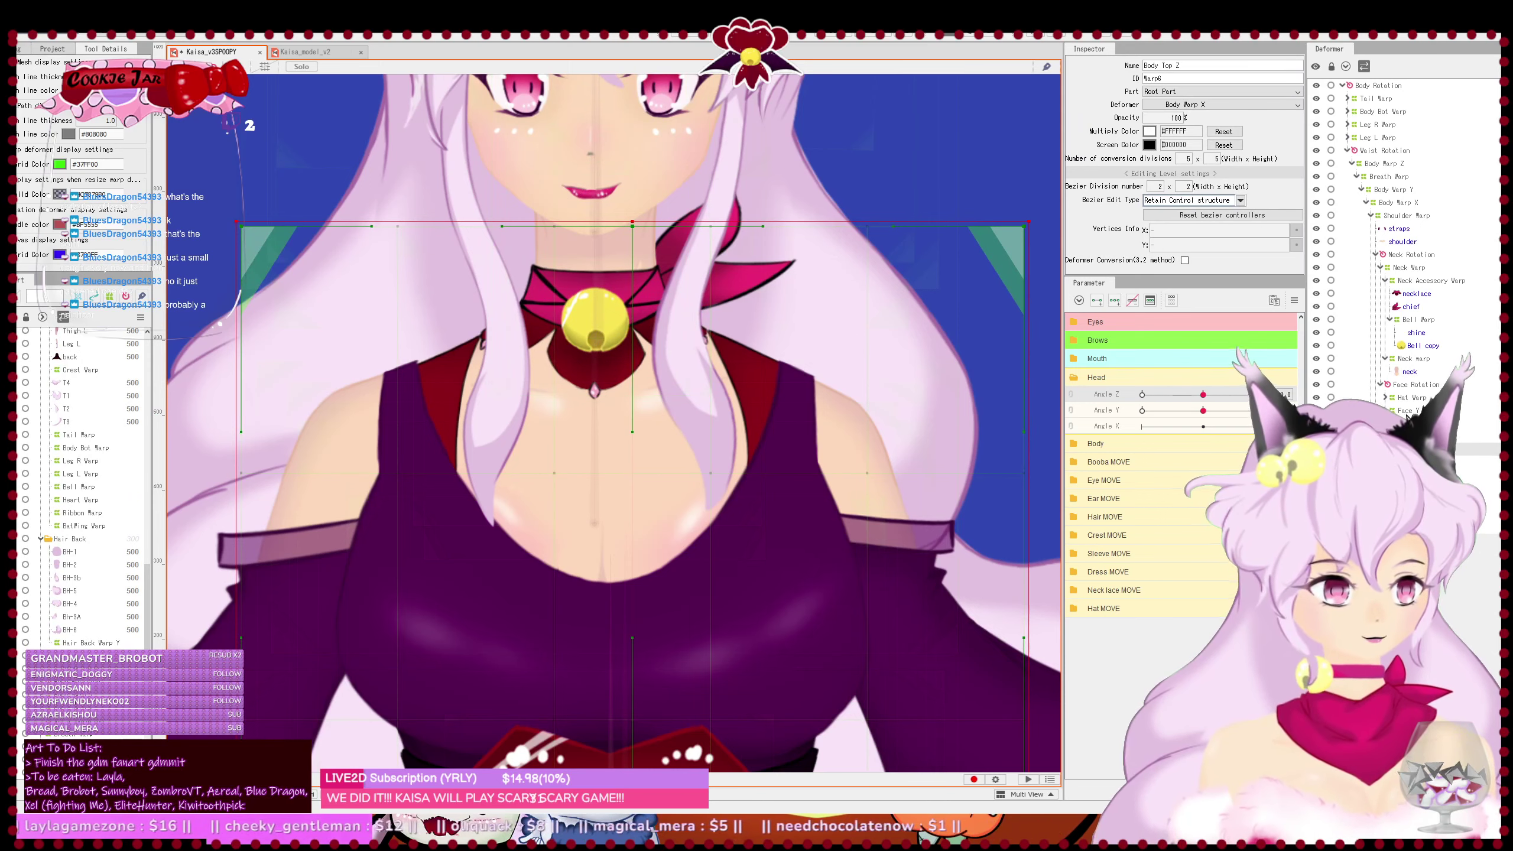
scroll(35, 640, down, 3)
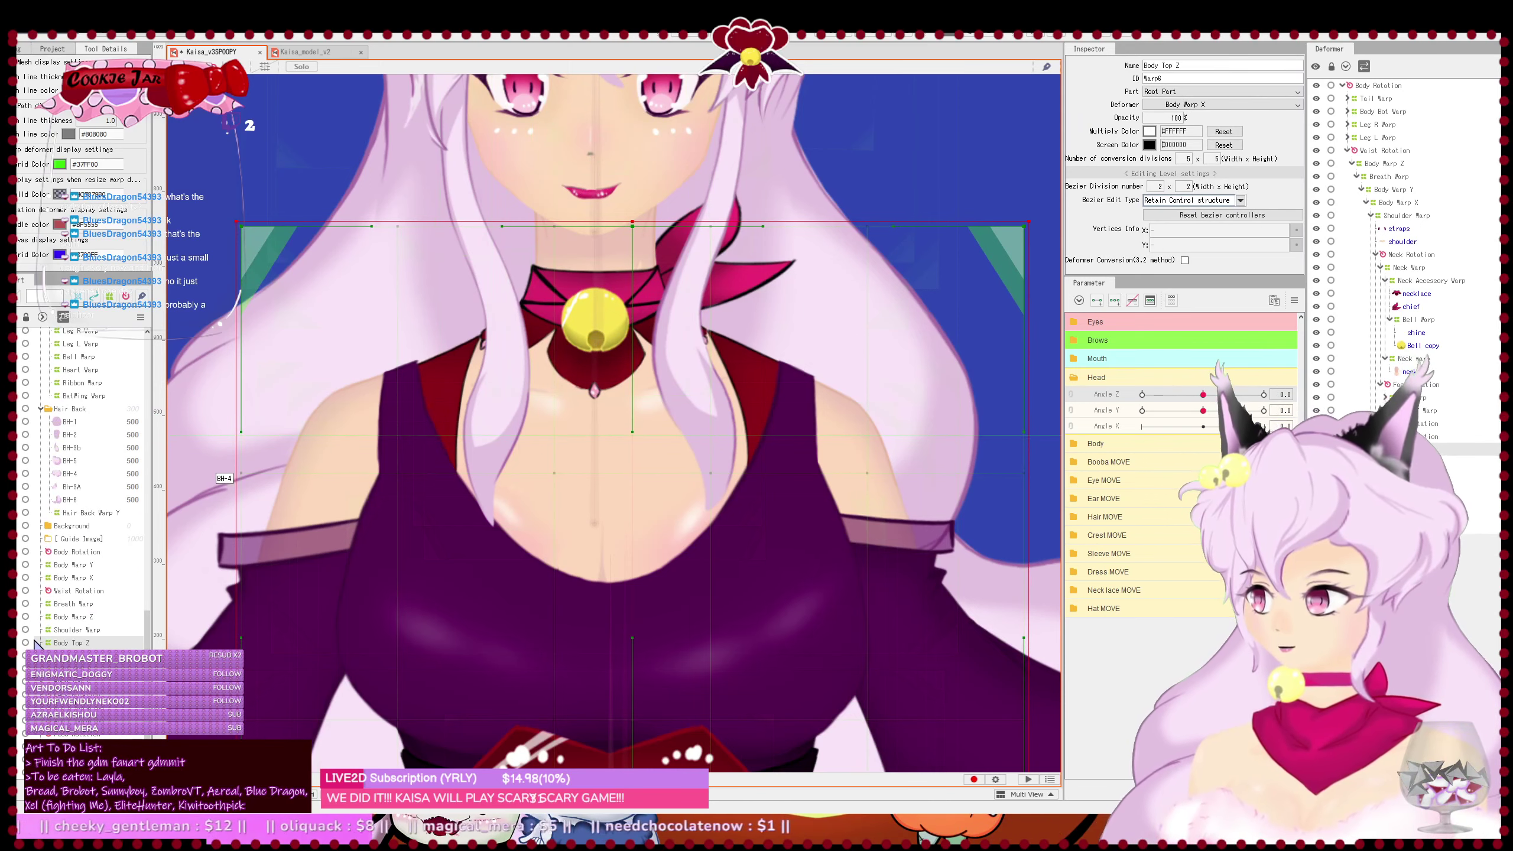
scroll(45, 599, down, 5)
scroll(45, 599, up, 1)
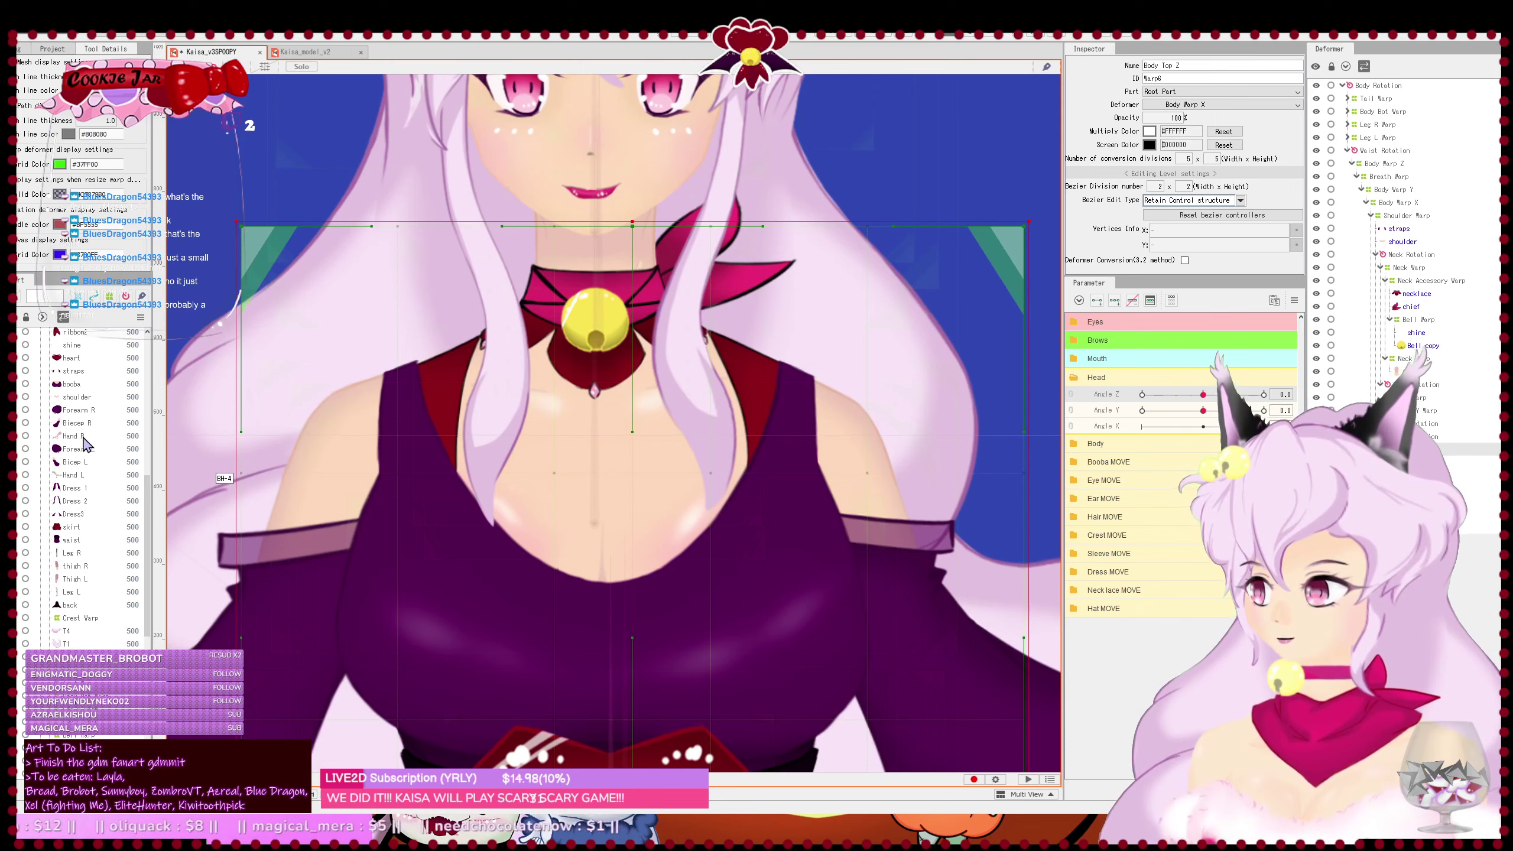
click(79, 398)
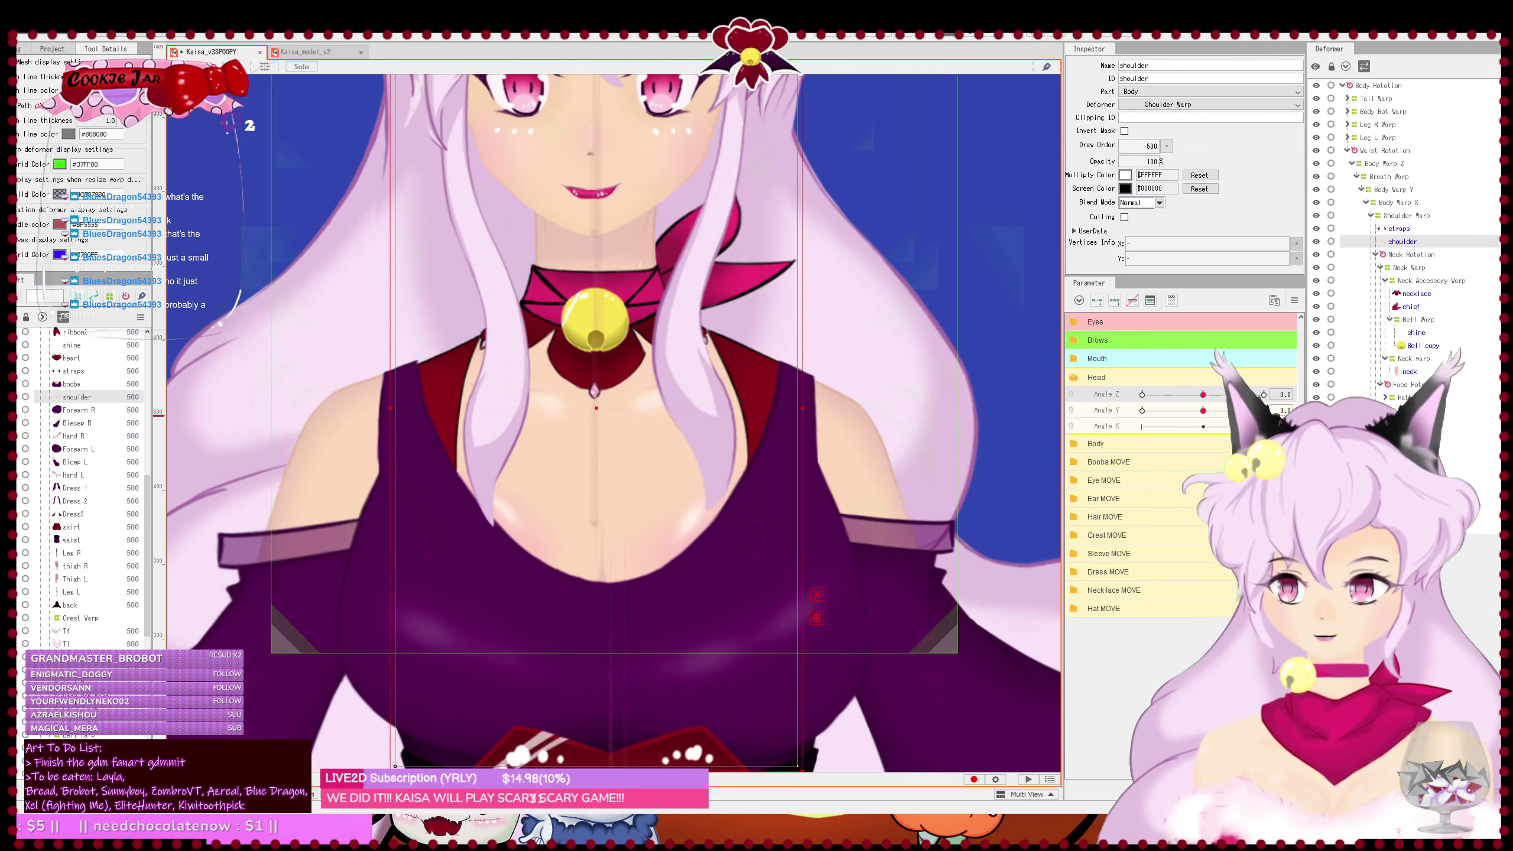
- Open the shoulder mesh for editing and erase all of its existing vertices
click(822, 38)
drag(538, 280, 583, 387)
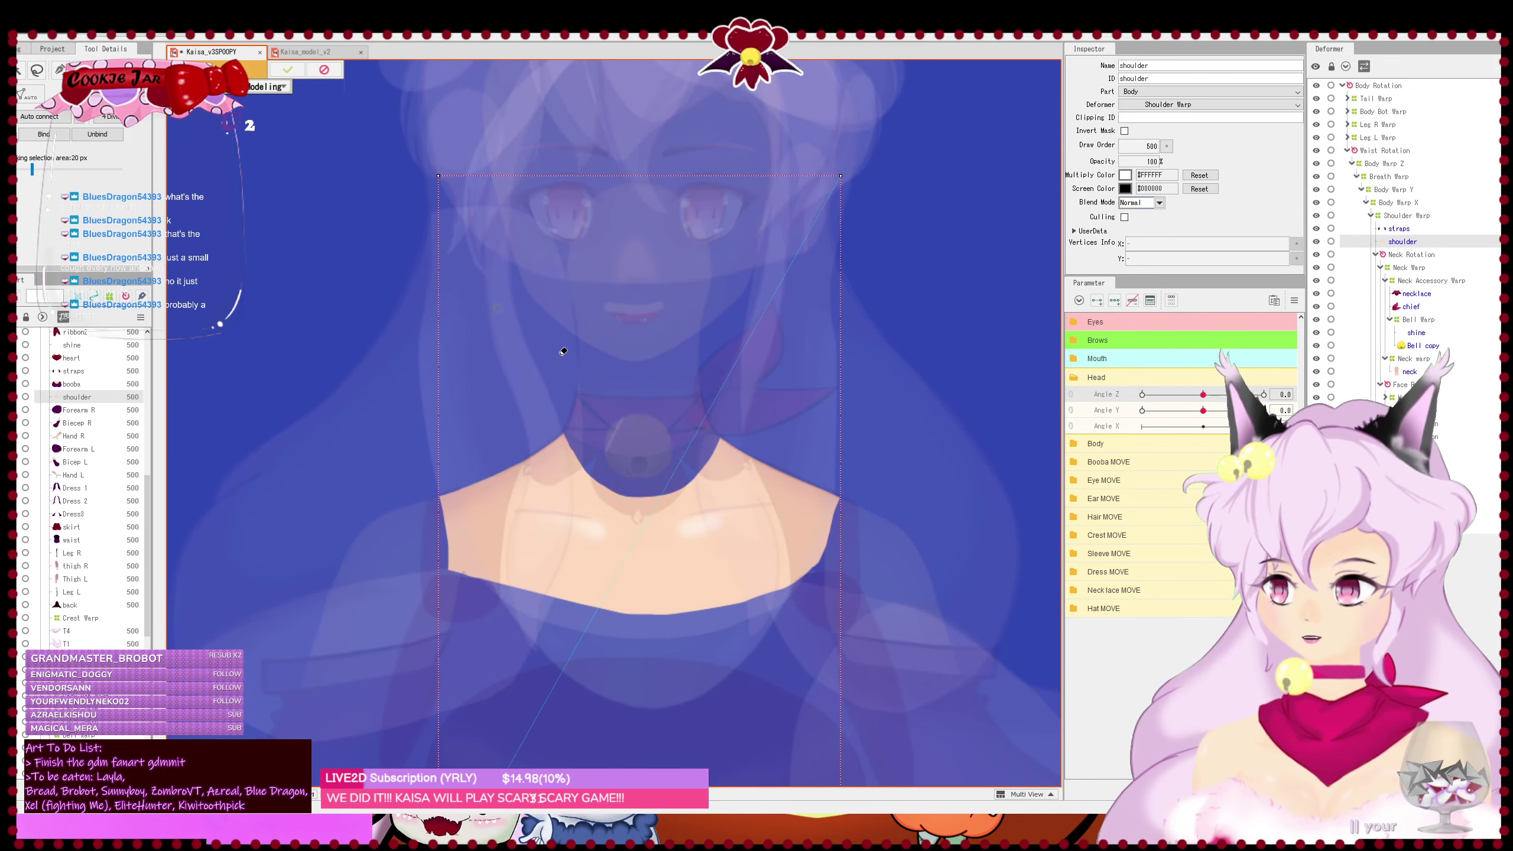
drag(682, 471, 750, 536)
drag(425, 203, 834, 197)
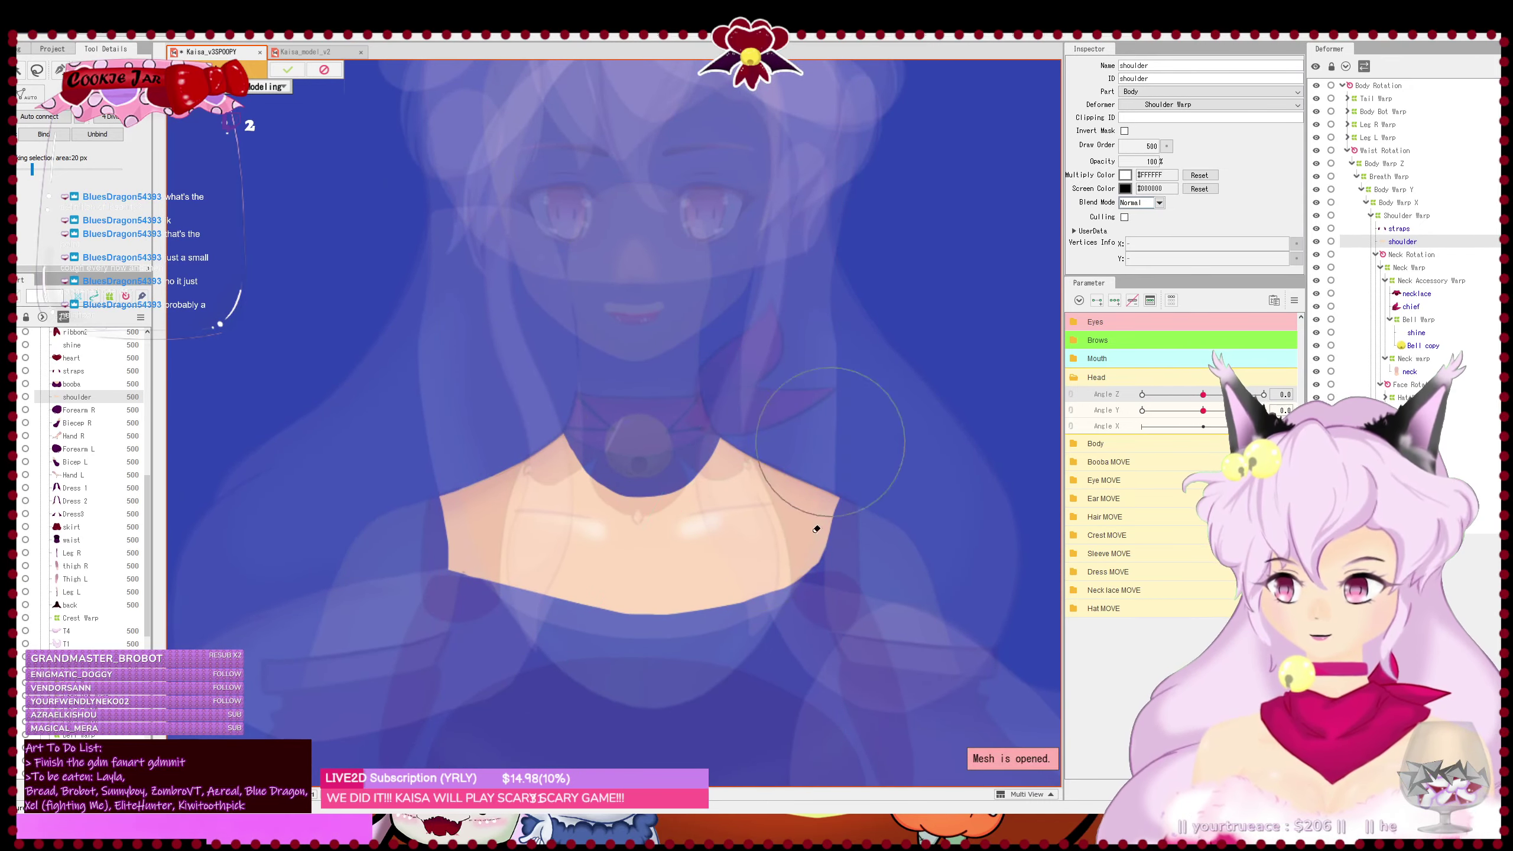
drag(802, 605, 801, 416)
drag(475, 700, 837, 673)
- Generate a fresh triangulated mesh across the whole shoulder art
drag(687, 308, 706, 557)
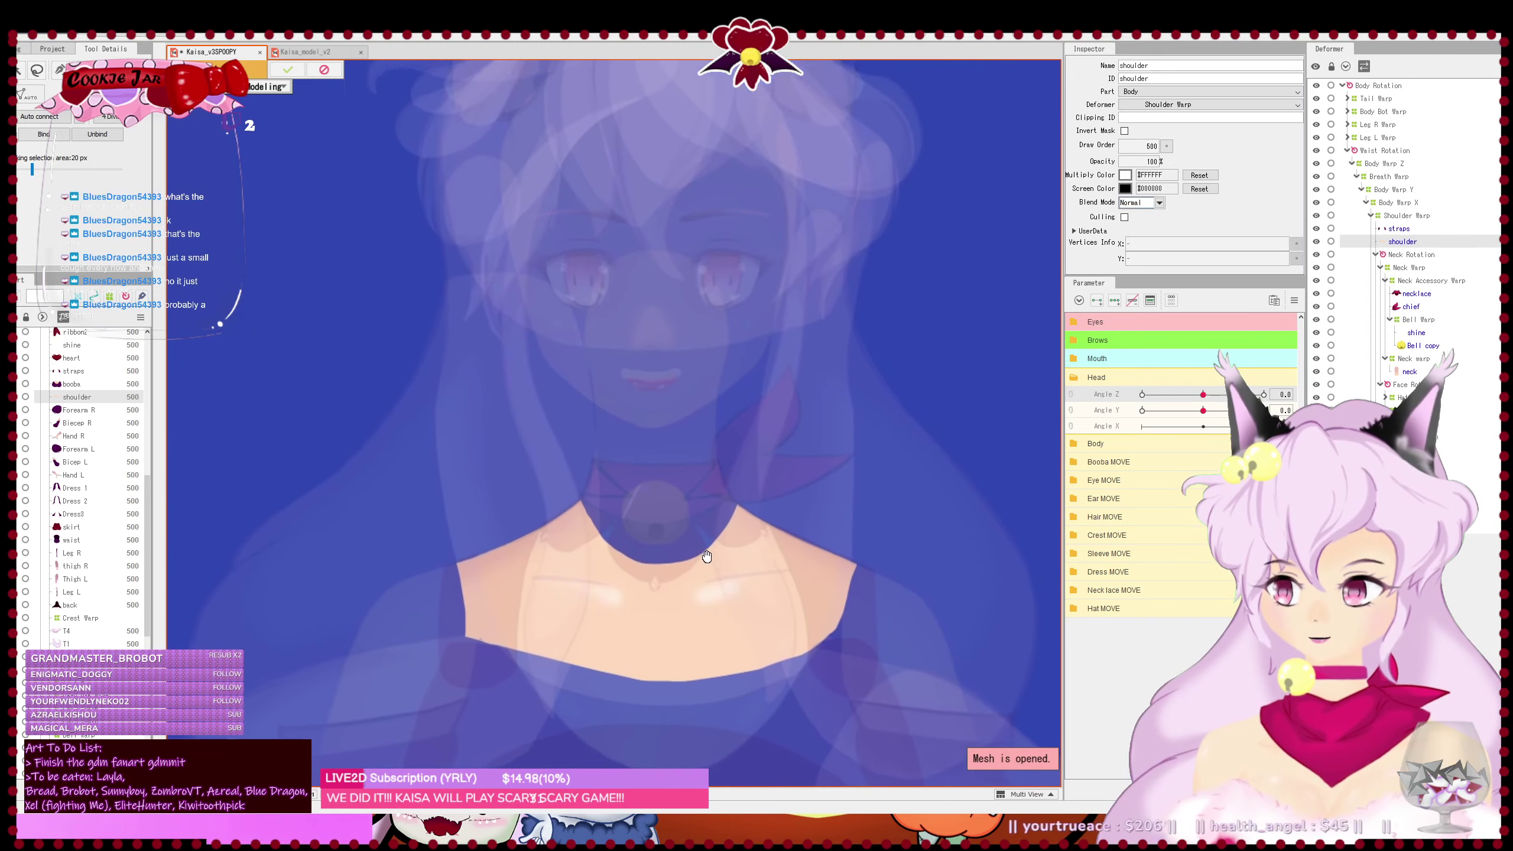
scroll(344, 471, up, 3)
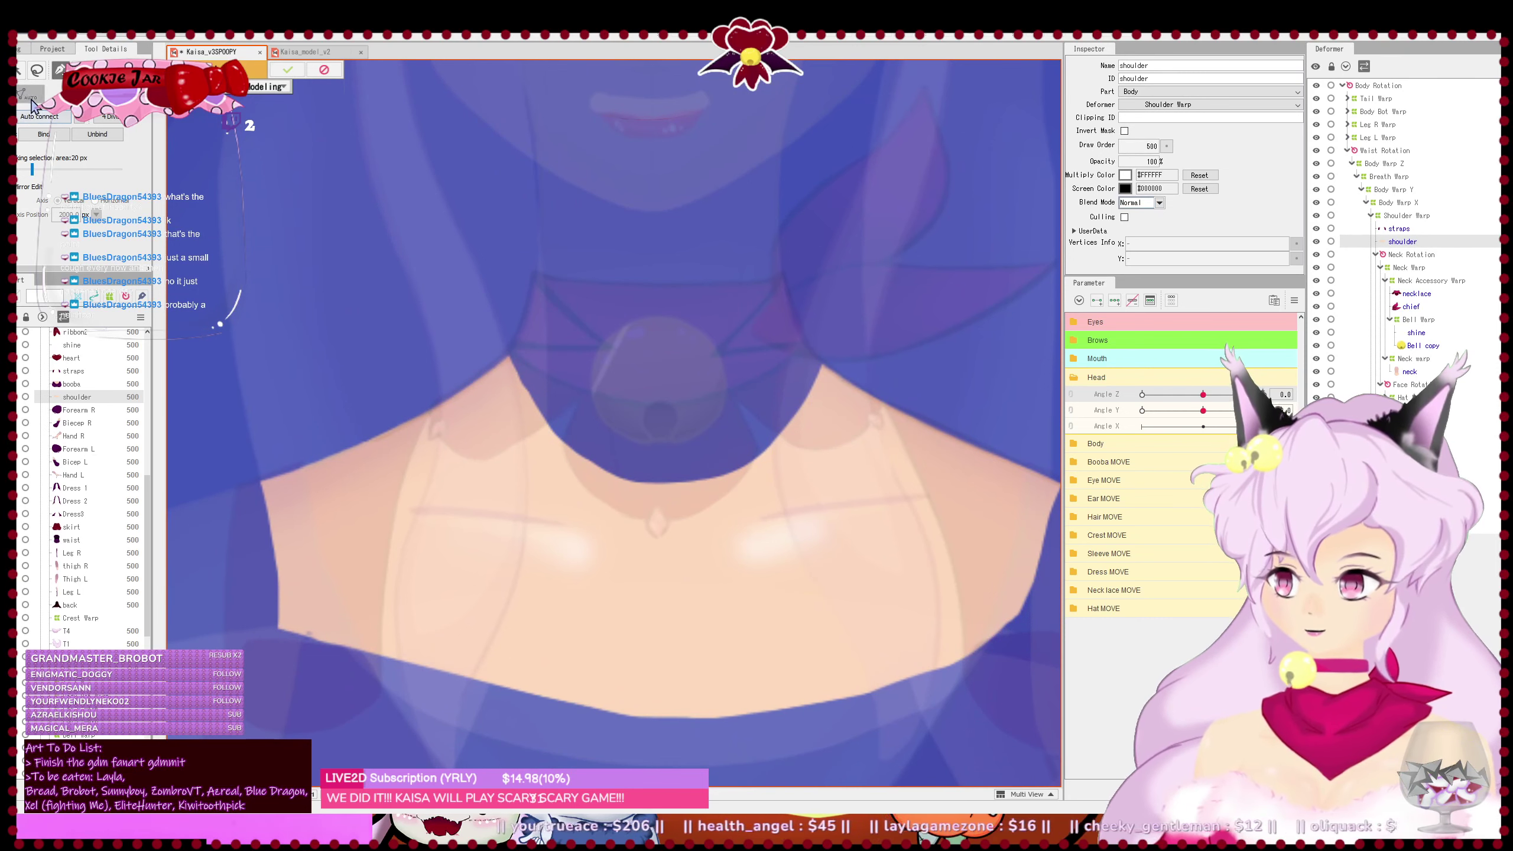
click(117, 134)
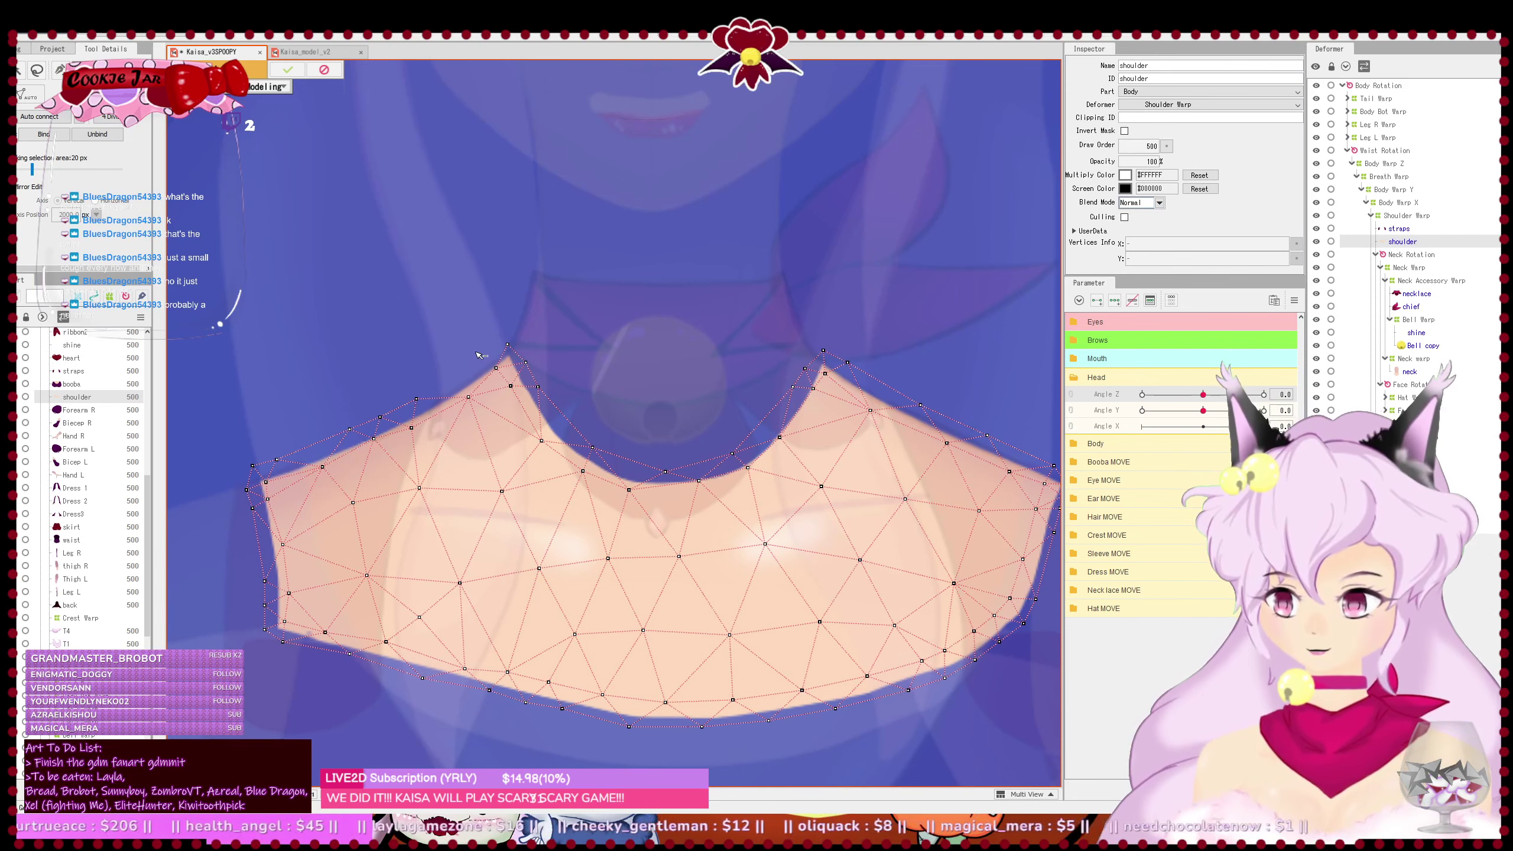
- Reposition the inner vertices along the shoulder mesh's neckline curve and just inside its right peak
drag(758, 443, 745, 407)
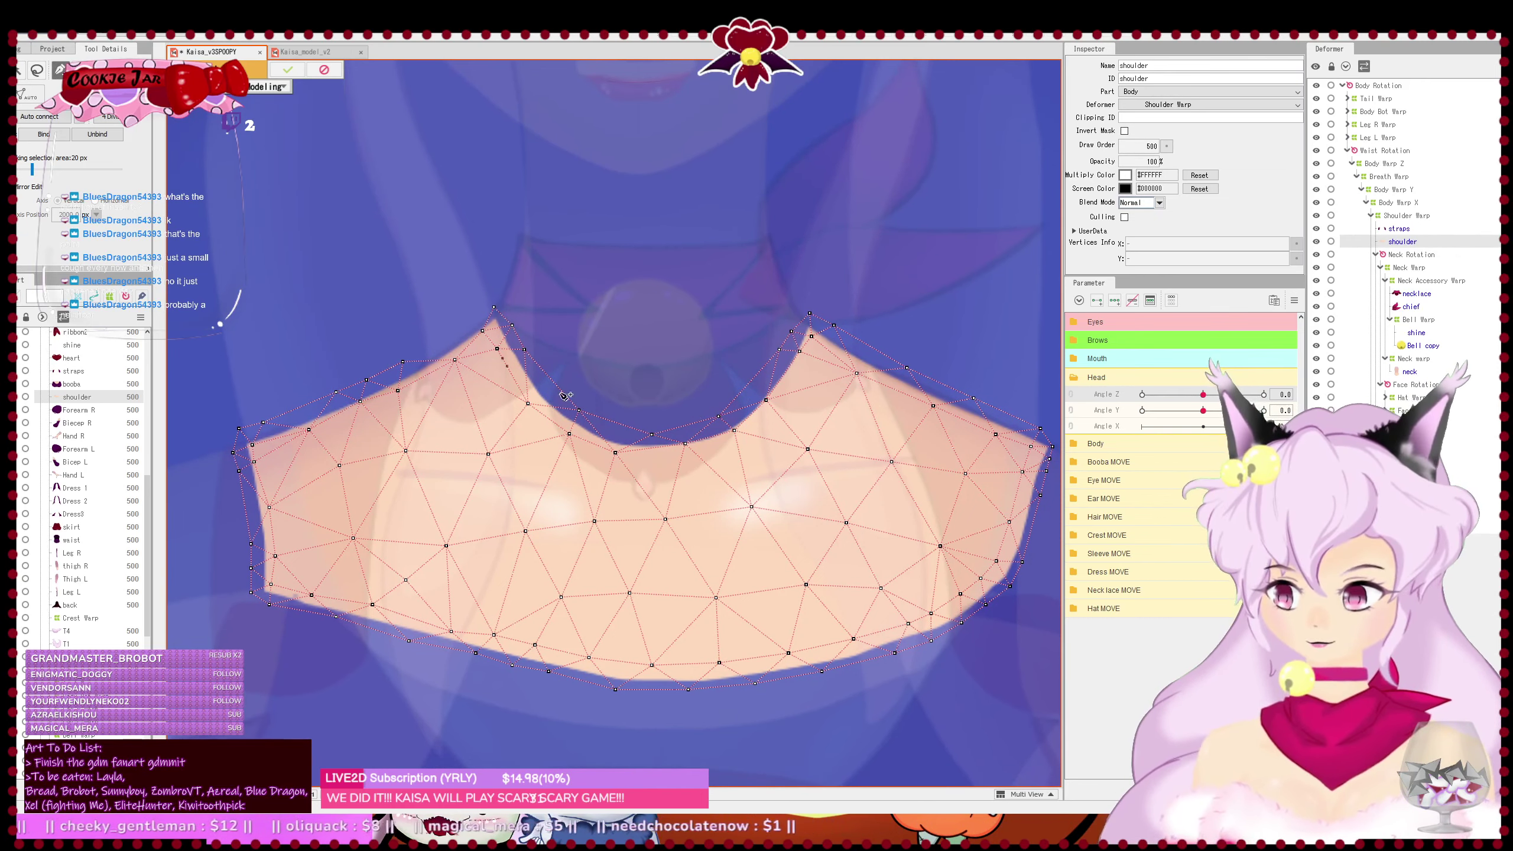
drag(685, 443, 775, 405)
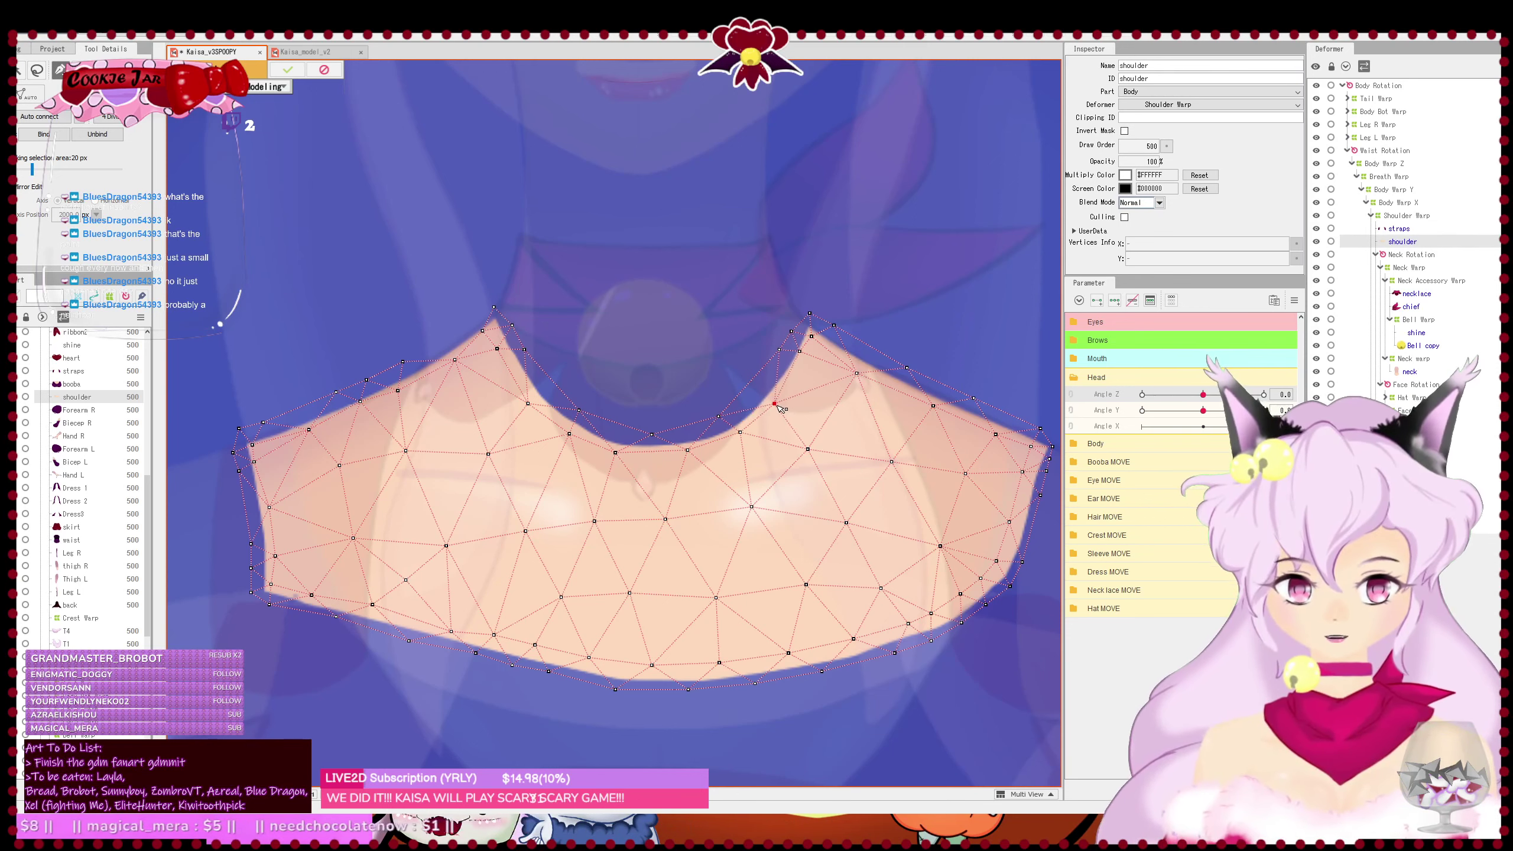
drag(810, 355, 864, 373)
drag(876, 446, 799, 431)
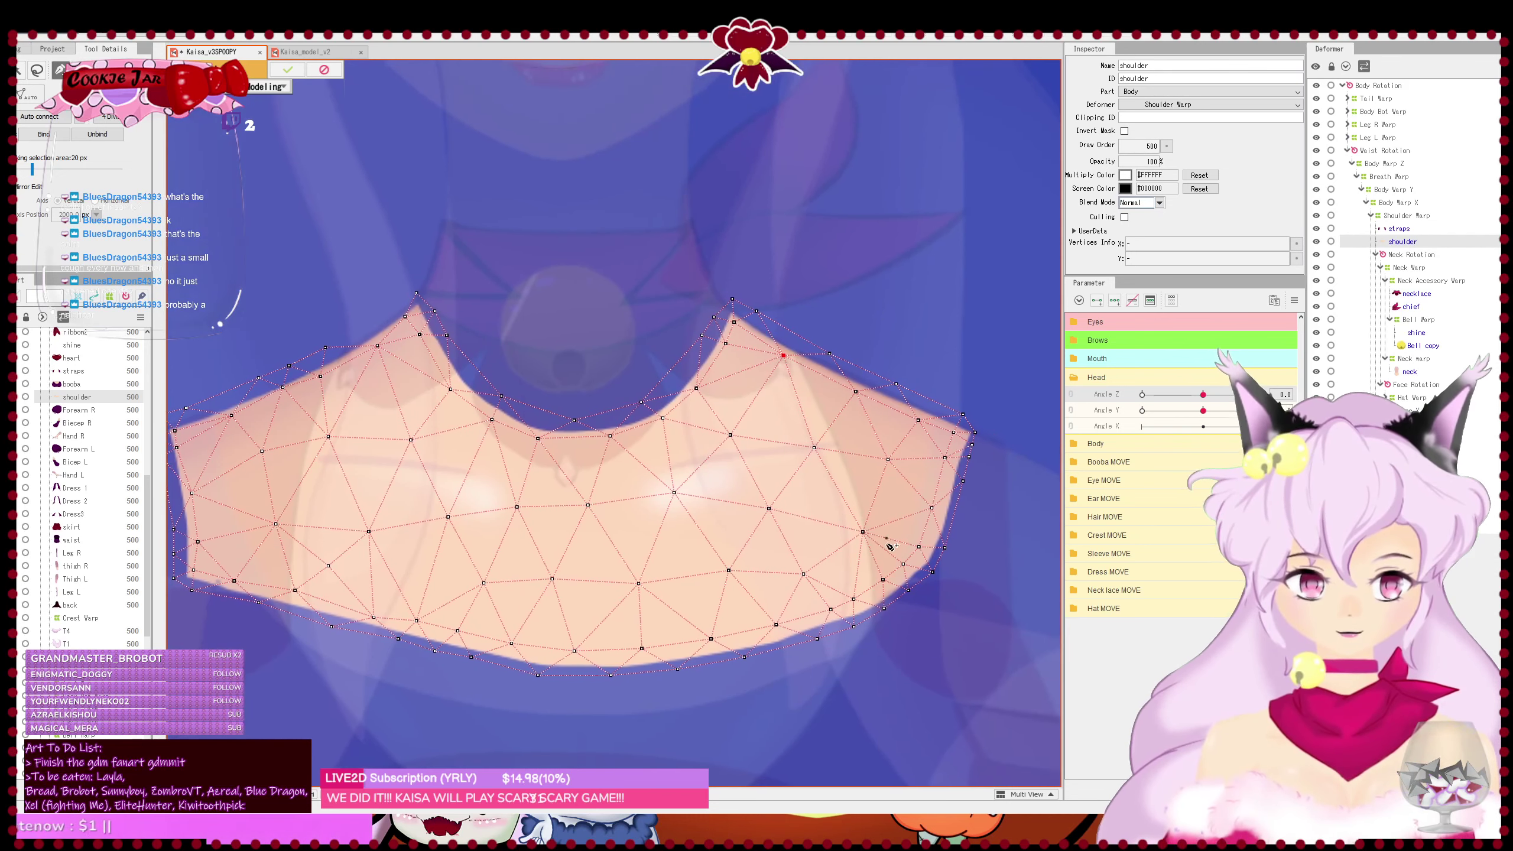
drag(872, 562, 918, 562)
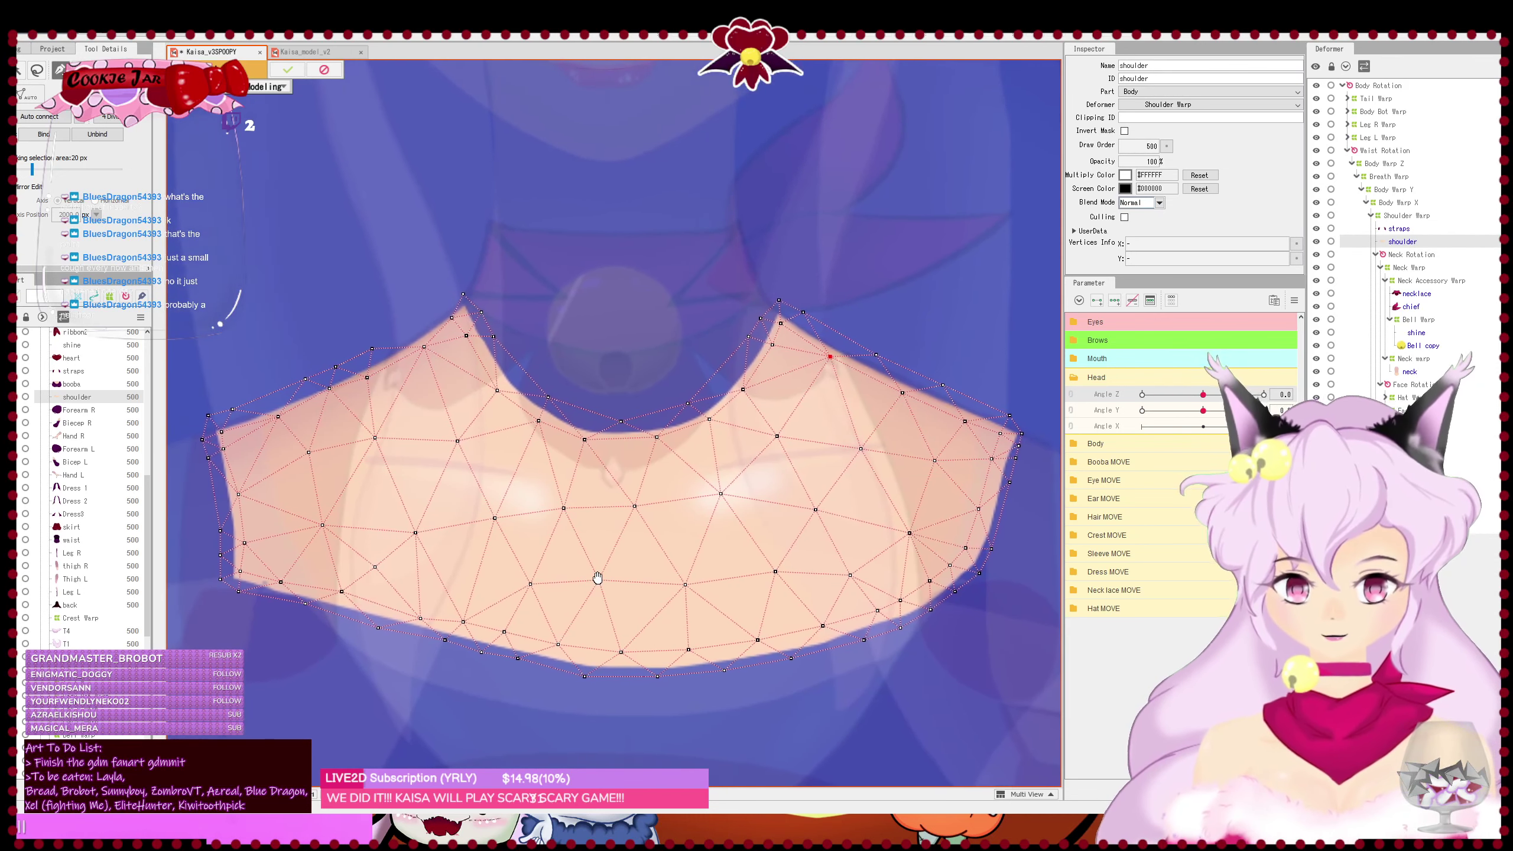
- Respace the vertices along the shoulder mesh's lower left edge and left shoulder slope
click(410, 616)
drag(411, 616, 454, 622)
drag(392, 487, 407, 541)
drag(345, 444, 346, 450)
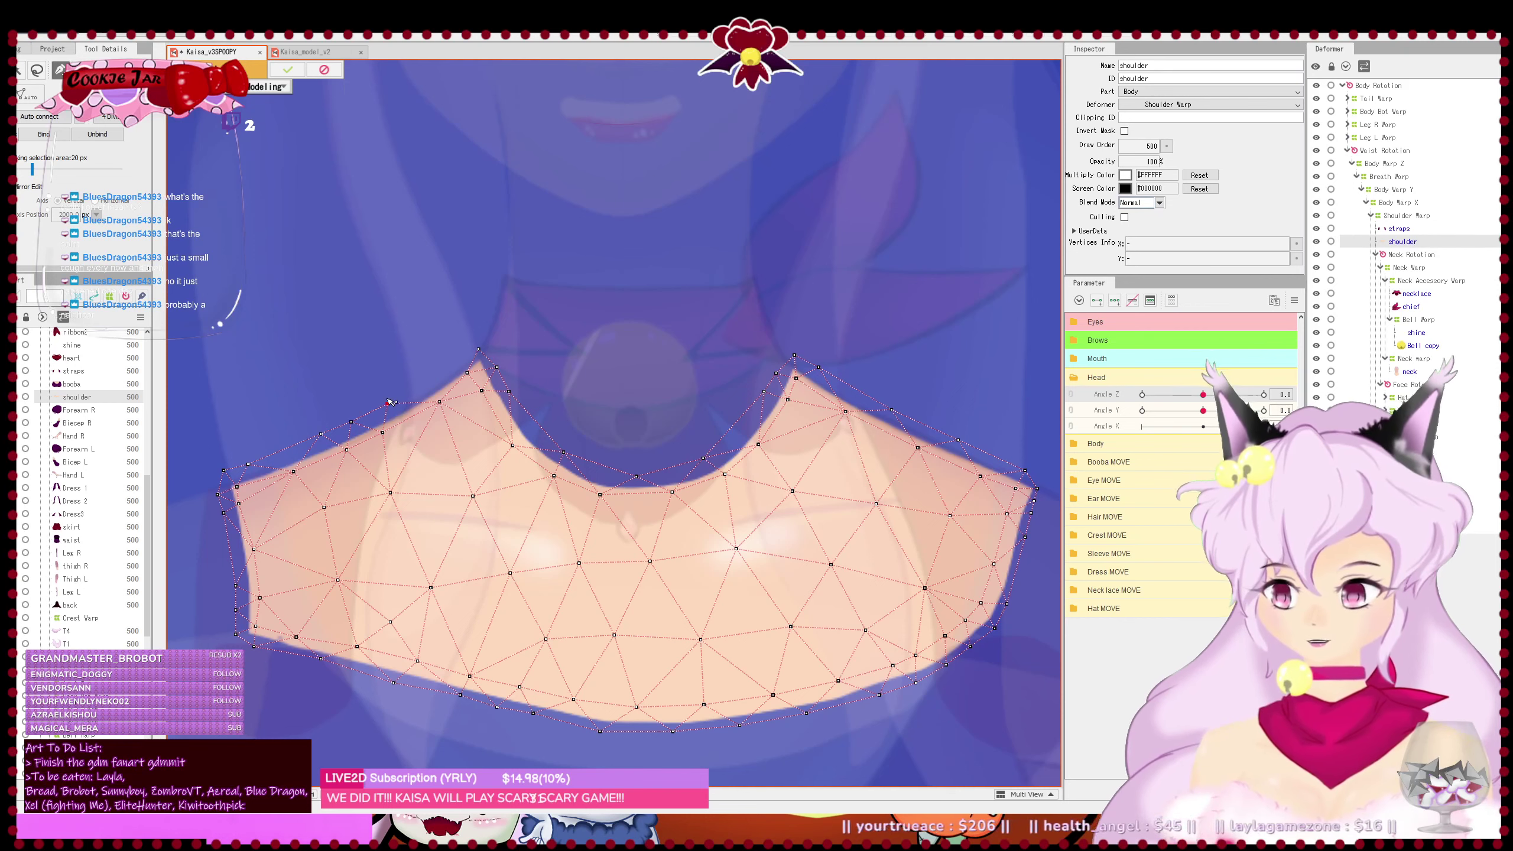
click(478, 349)
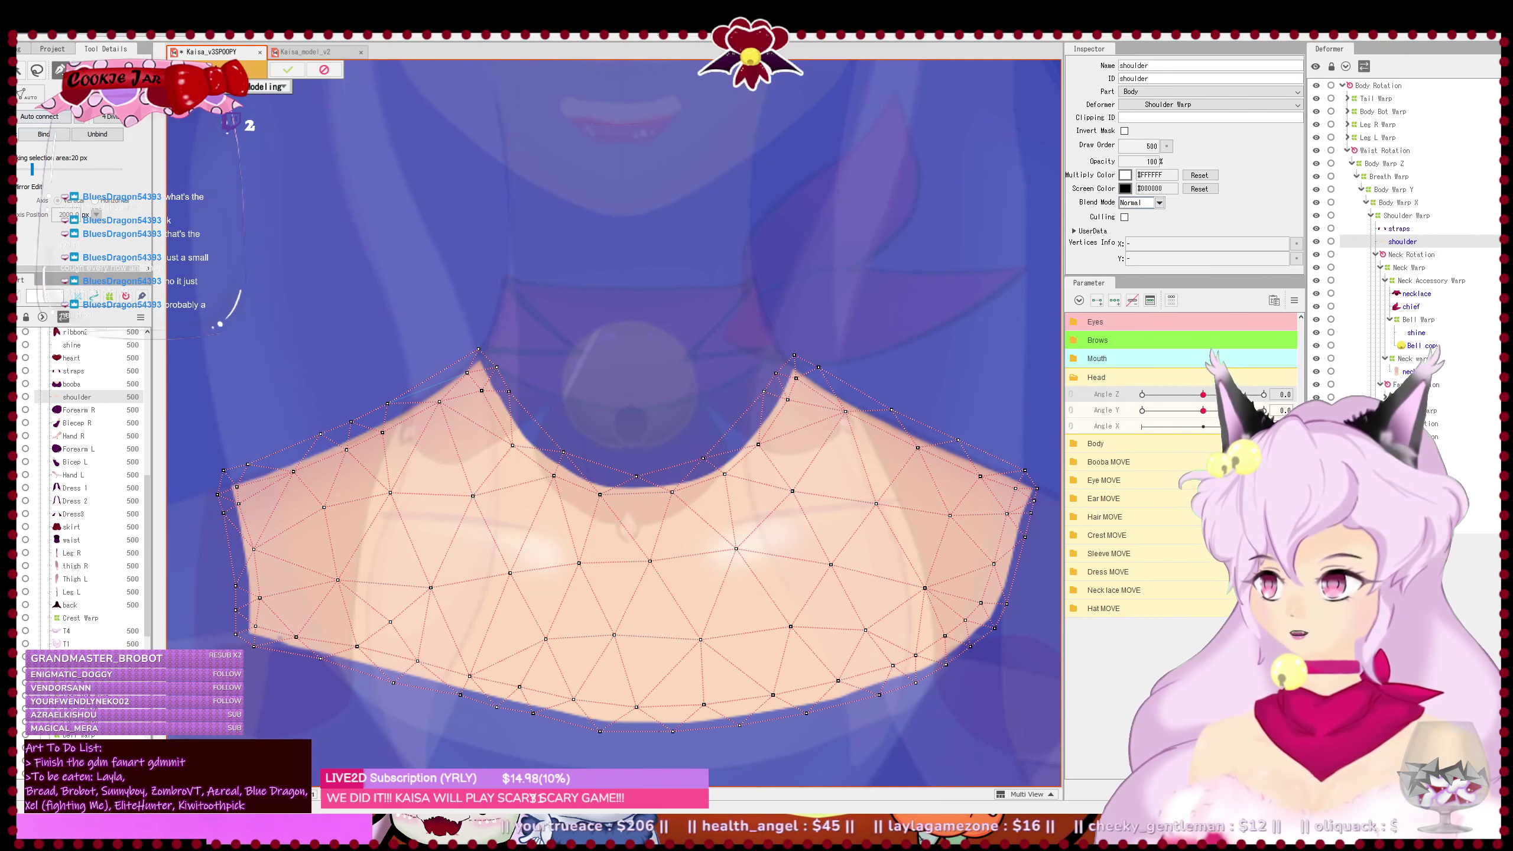
- Erase the outer ring of vertices surrounding the shoulder art, from the left side around the lower curve to the neckline
click(82, 69)
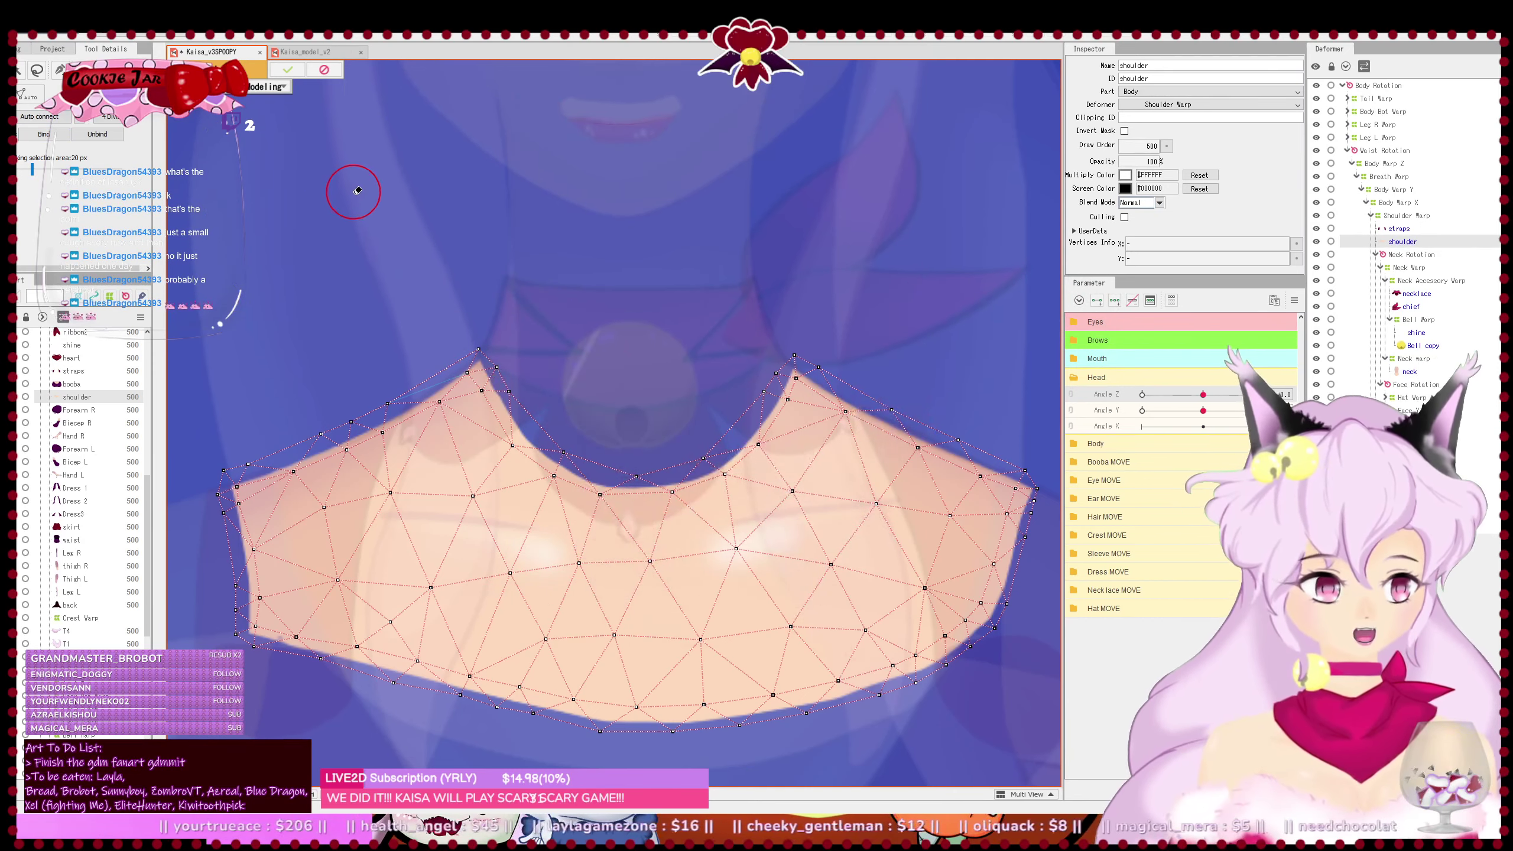
drag(448, 351, 477, 325)
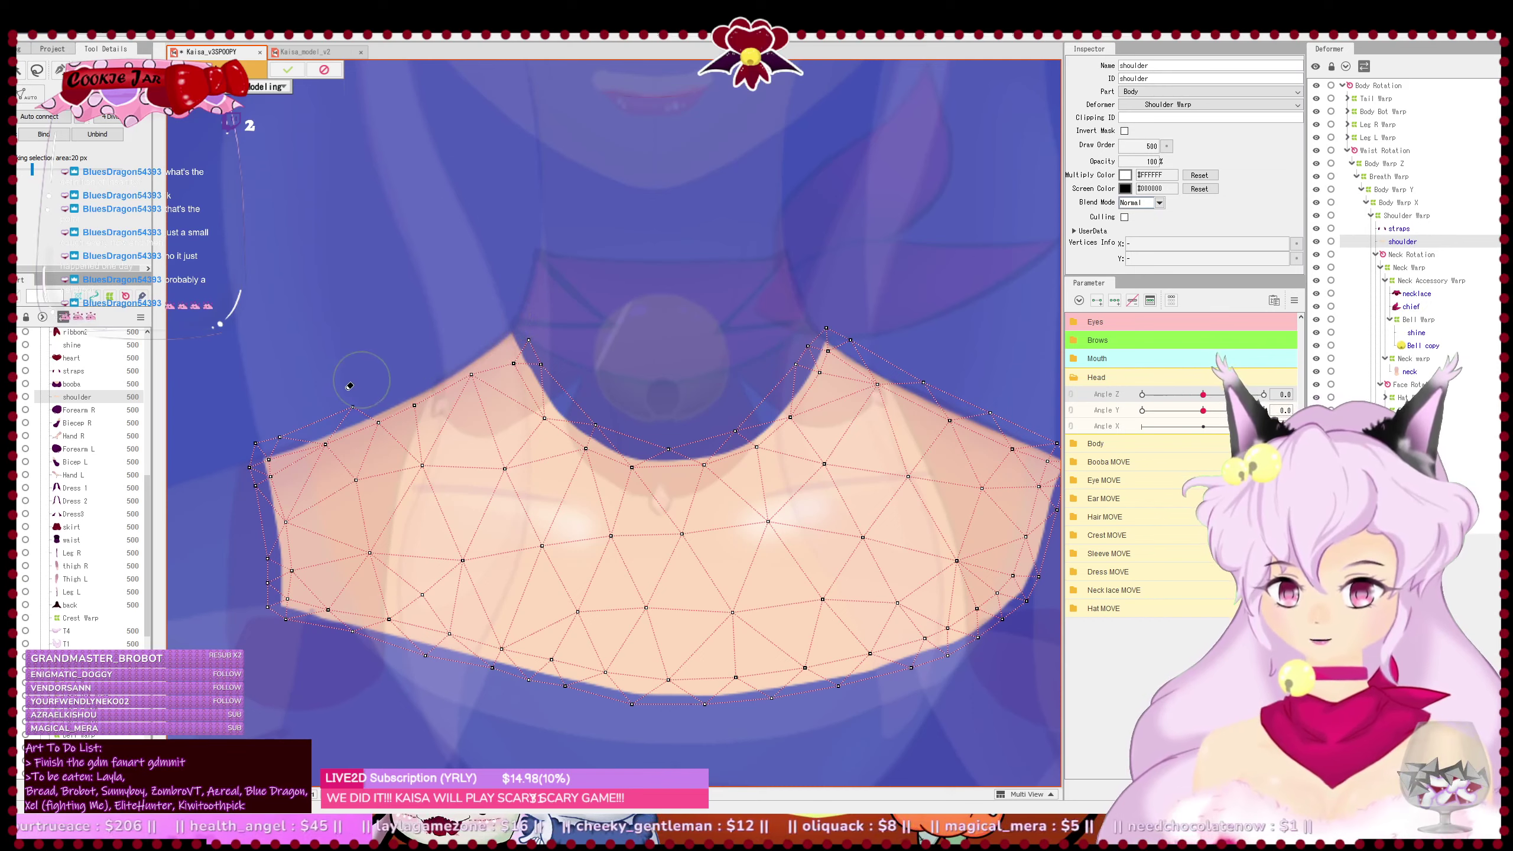
mouse_move(195, 467)
mouse_down()
mouse_move(218, 491)
mouse_move(231, 477)
mouse_move(241, 634)
mouse_move(243, 563)
mouse_move(264, 545)
mouse_move(289, 652)
mouse_move(286, 633)
mouse_move(410, 665)
mouse_up()
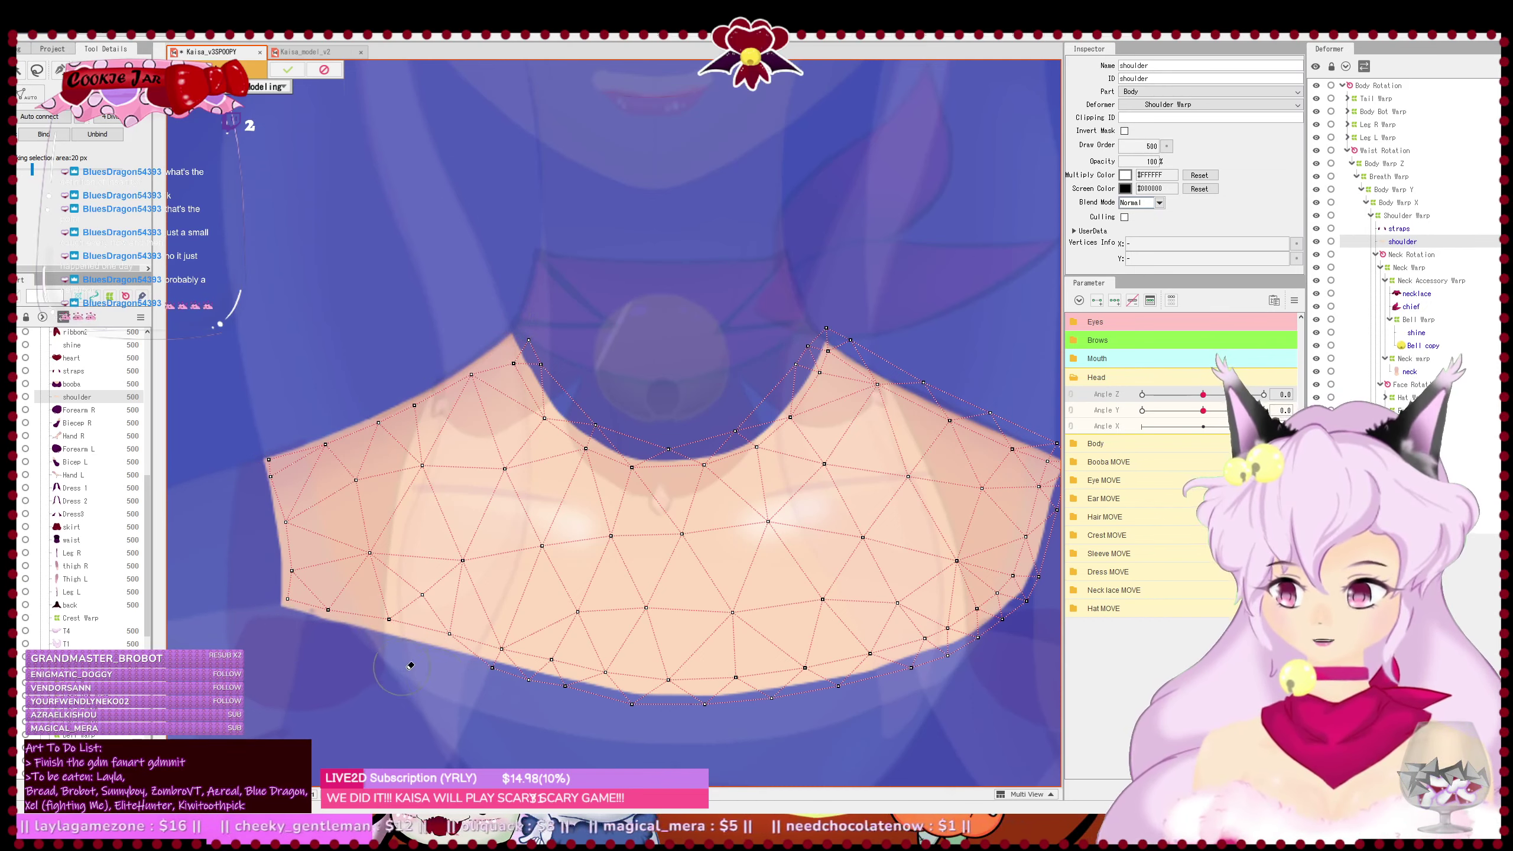
mouse_move(529, 695)
mouse_down()
mouse_move(753, 712)
mouse_move(928, 671)
mouse_move(893, 679)
mouse_move(961, 654)
mouse_move(1012, 597)
mouse_move(1037, 453)
mouse_up()
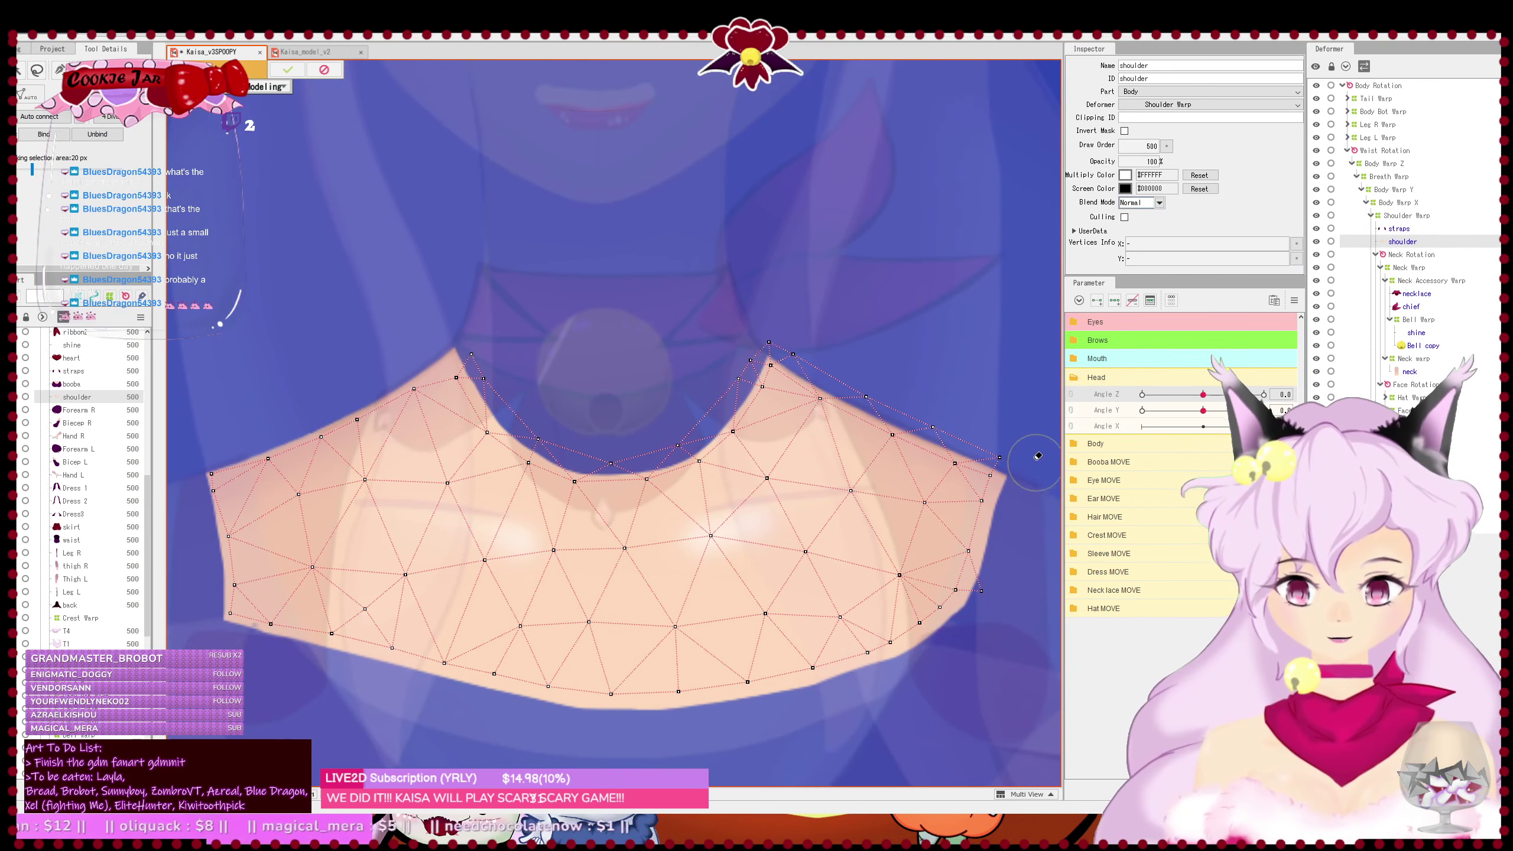
drag(1011, 594, 1000, 618)
mouse_move(452, 373)
mouse_down()
mouse_move(473, 357)
mouse_move(555, 423)
mouse_move(607, 439)
mouse_move(685, 412)
mouse_move(754, 328)
mouse_move(1024, 447)
mouse_move(1007, 433)
mouse_up()
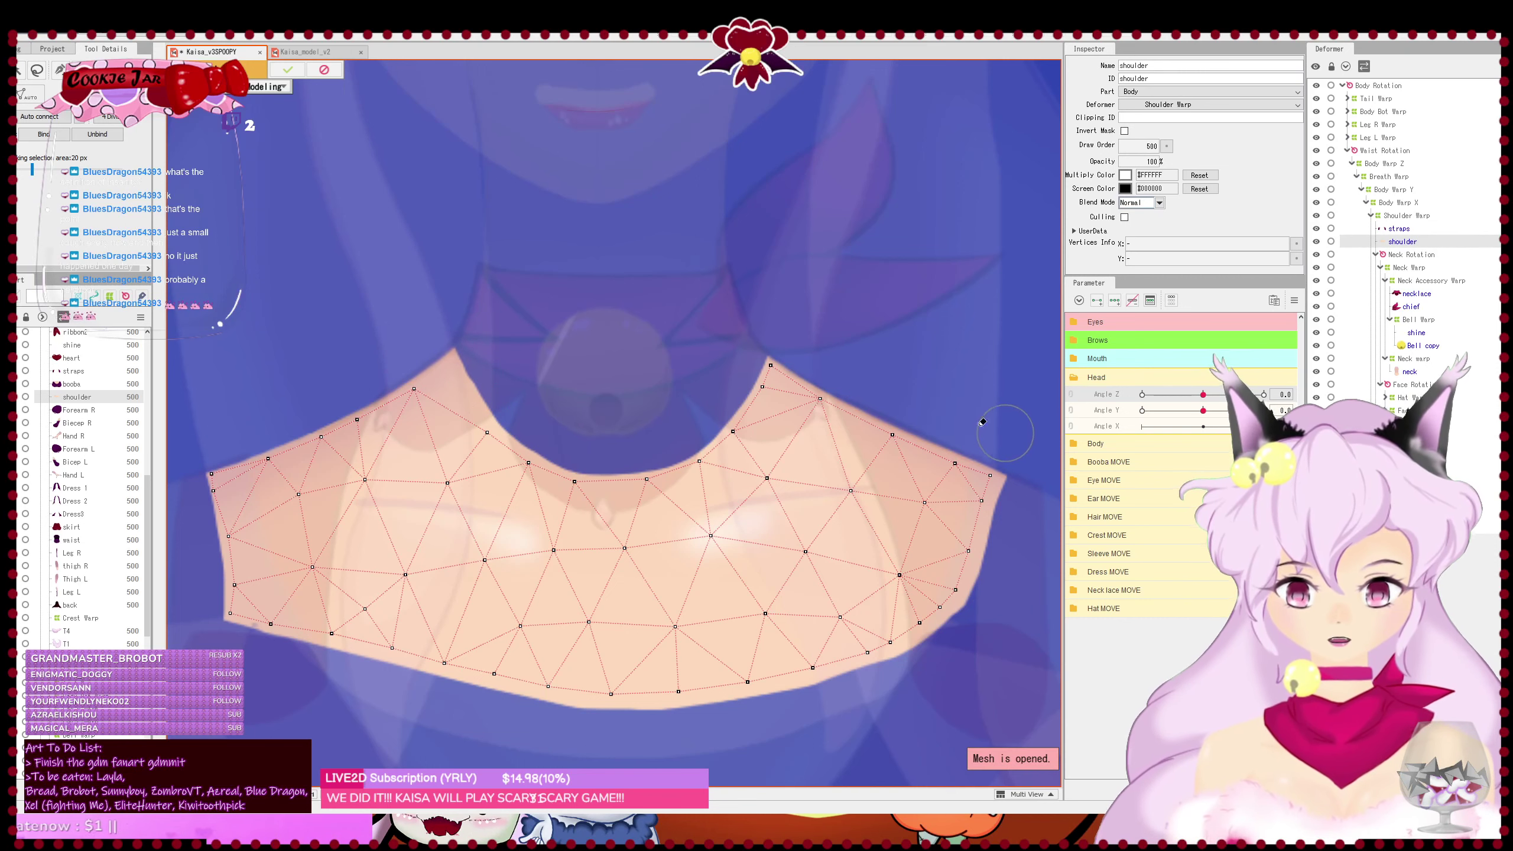
- Delete the surplus inner vertices near the left and right ends of the shoulder mesh
click(60, 71)
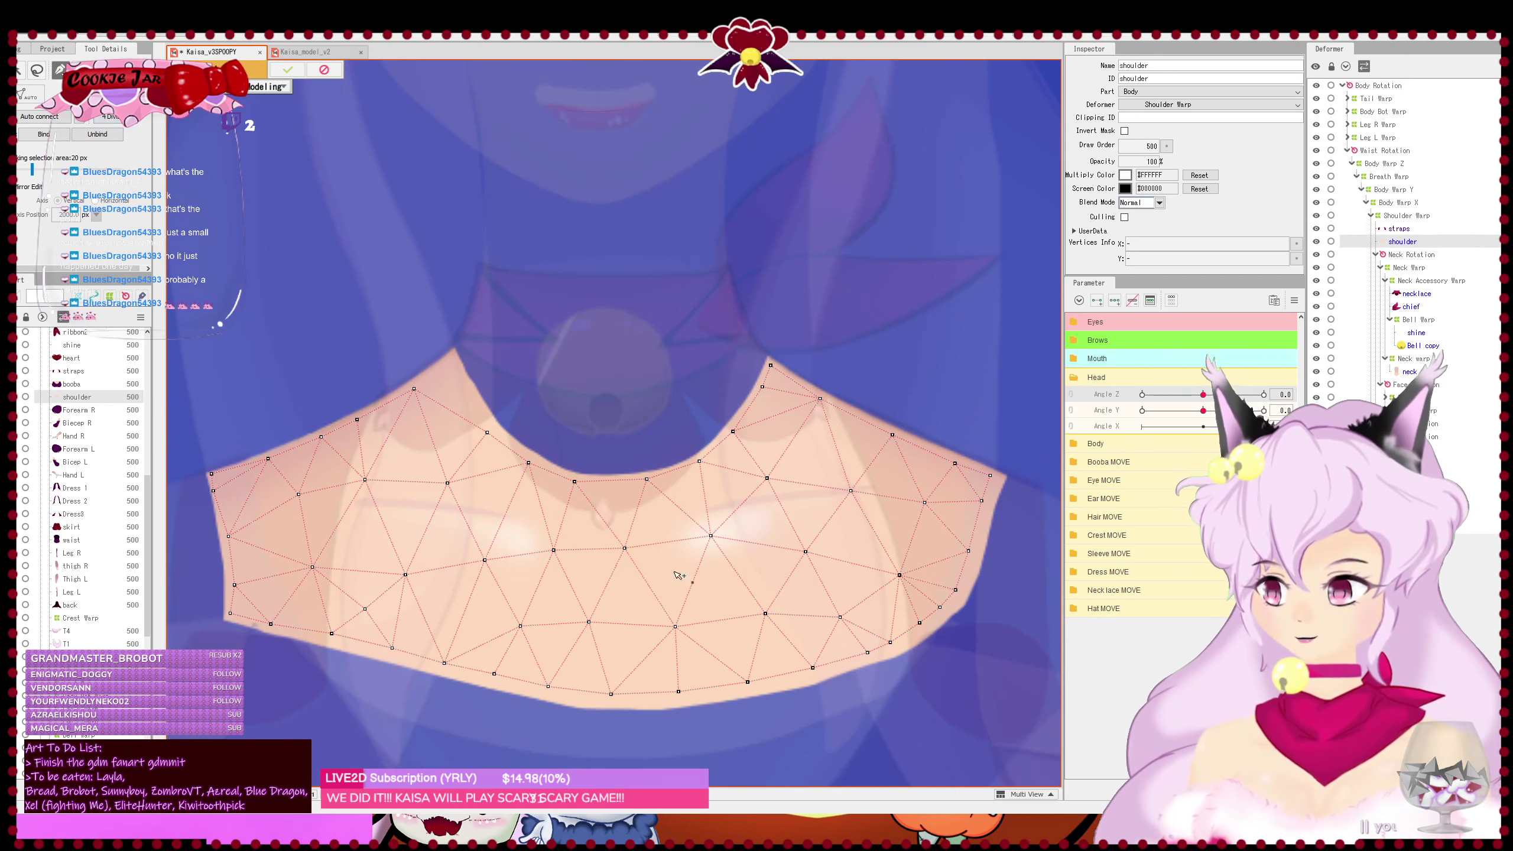
click(313, 567)
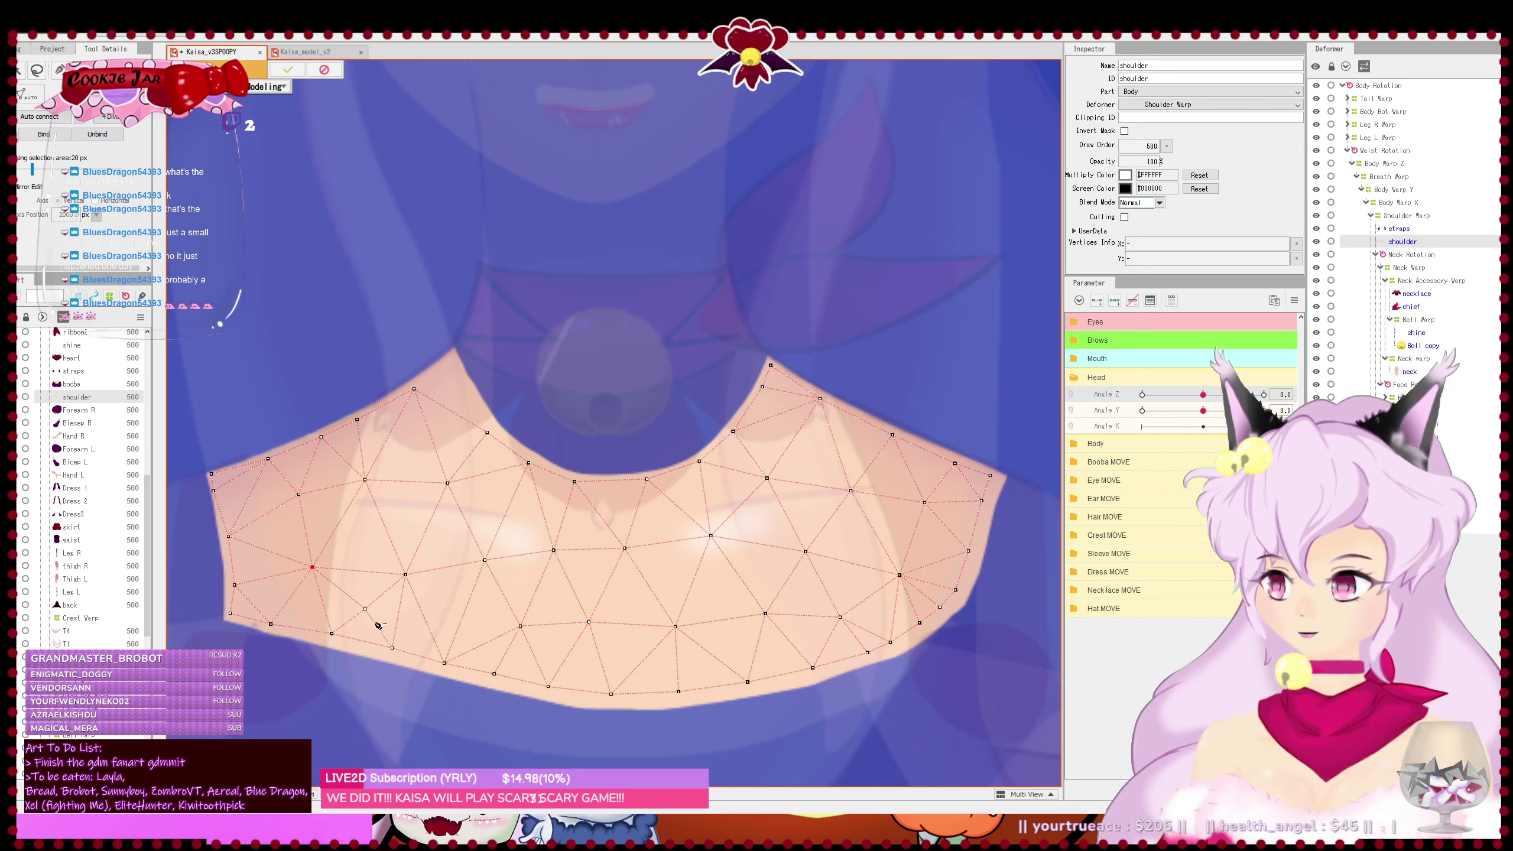
key(Delete)
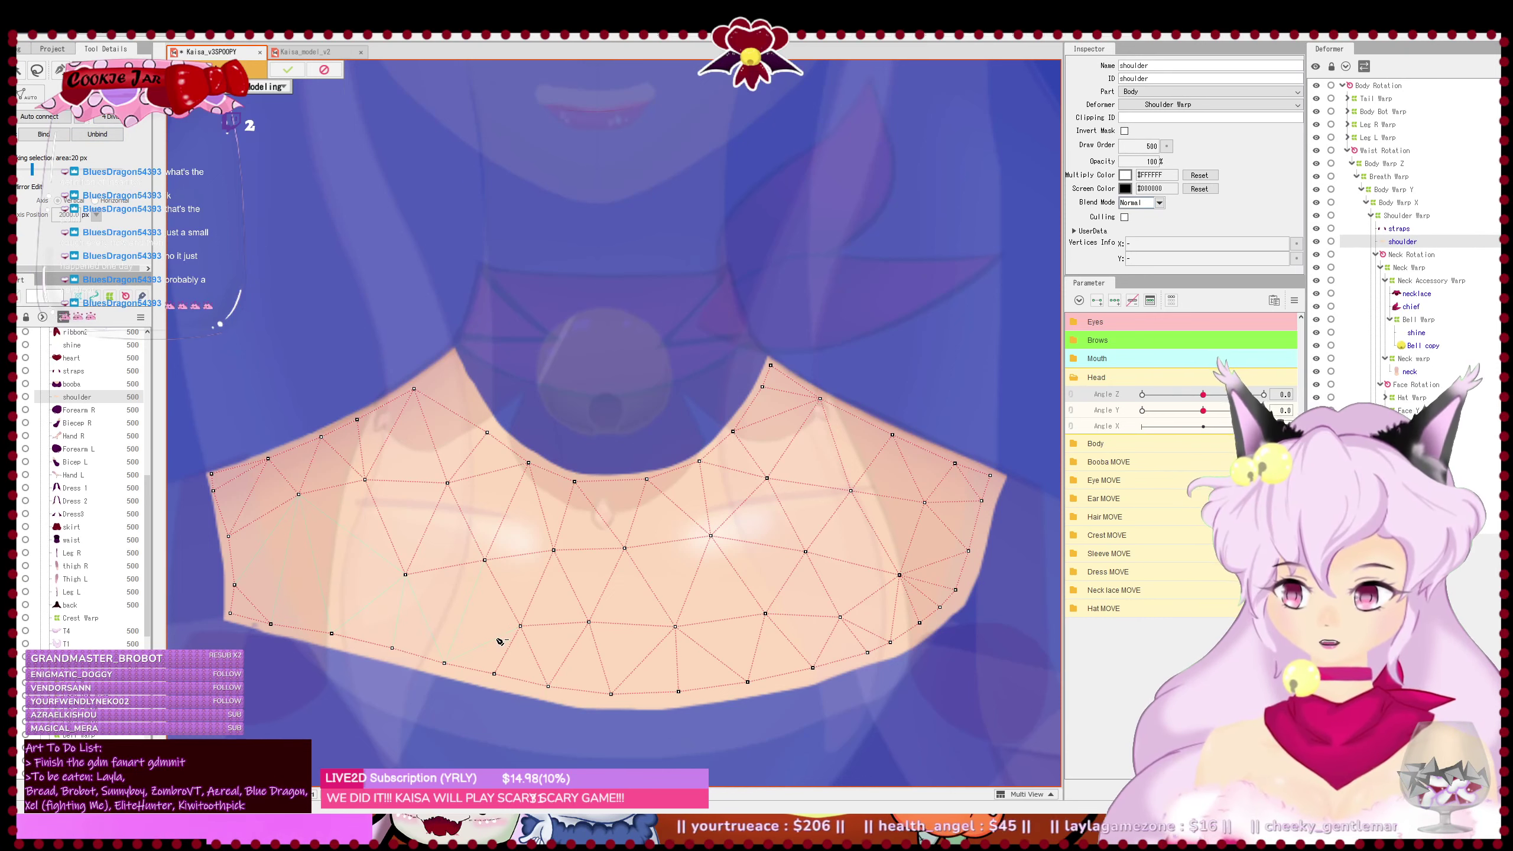
click(840, 618)
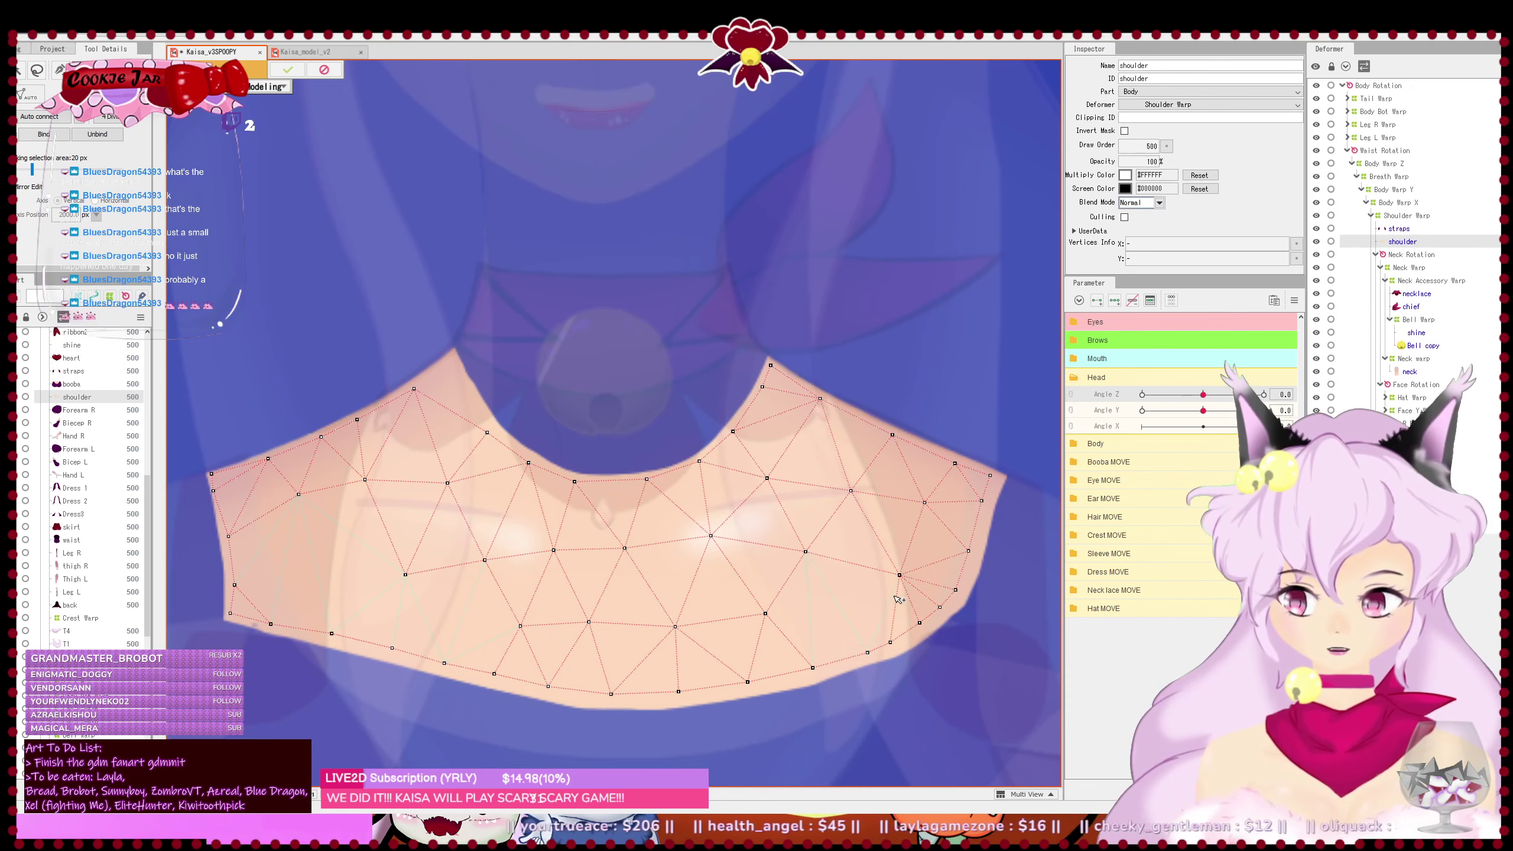
key(ctrl+z)
click(899, 575)
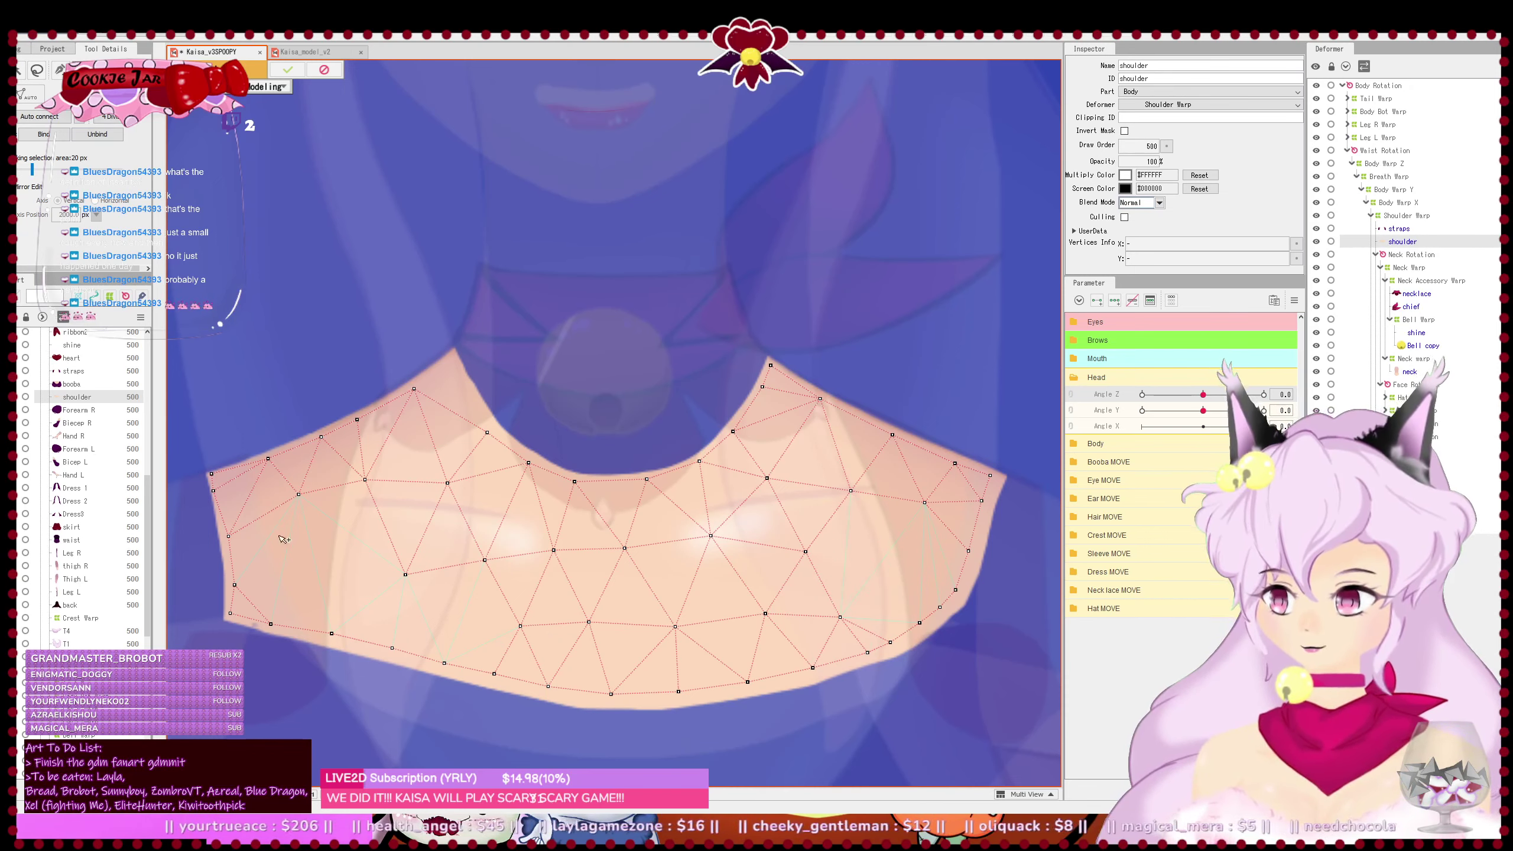
click(298, 495)
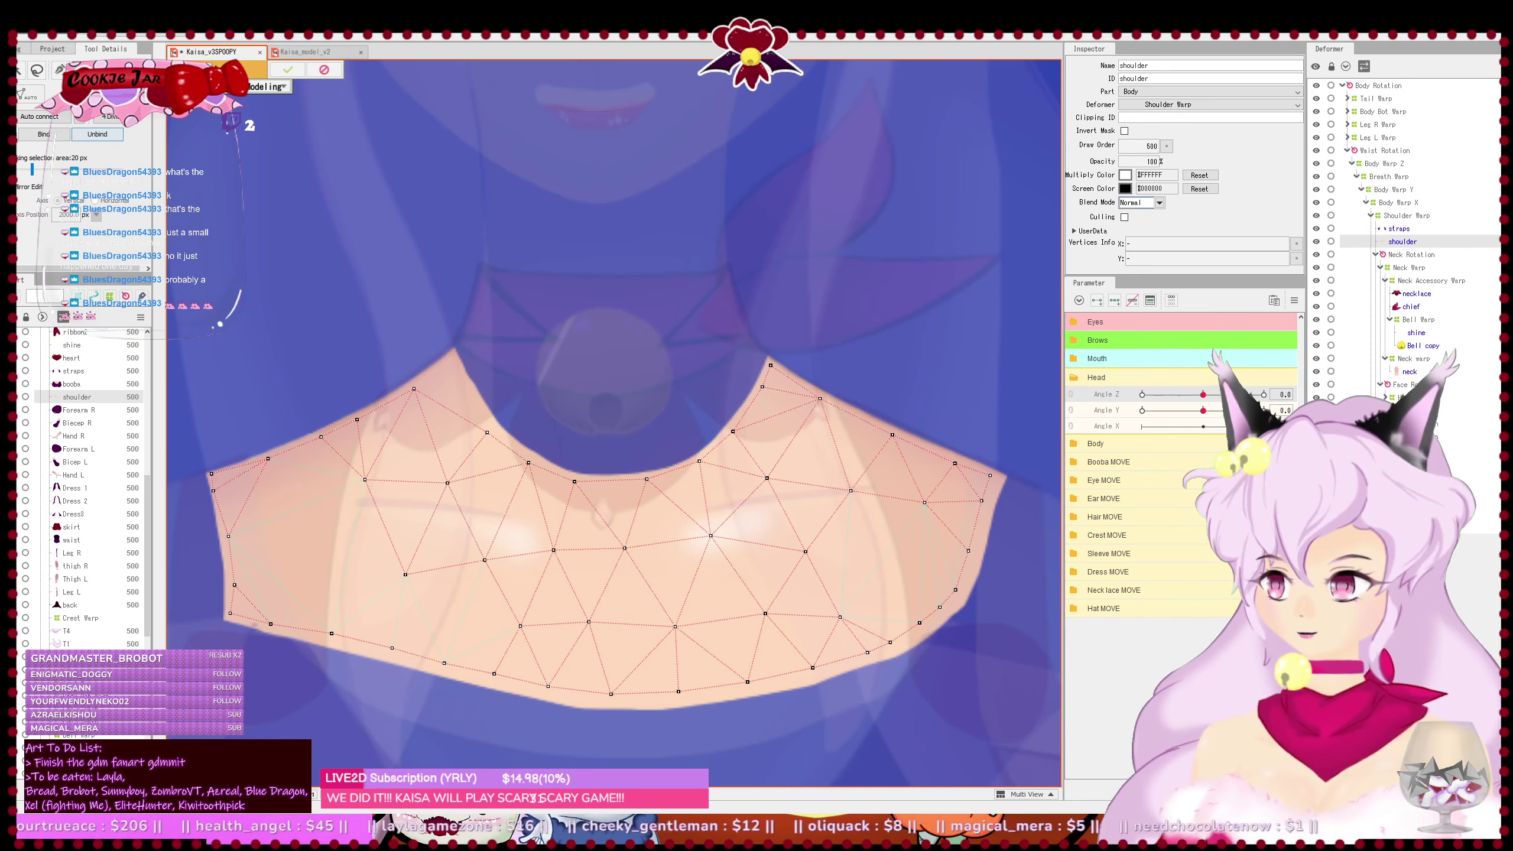
- Place a replacement vertex inside the left shoulder and a new row of vertices above the lower left edge
click(281, 504)
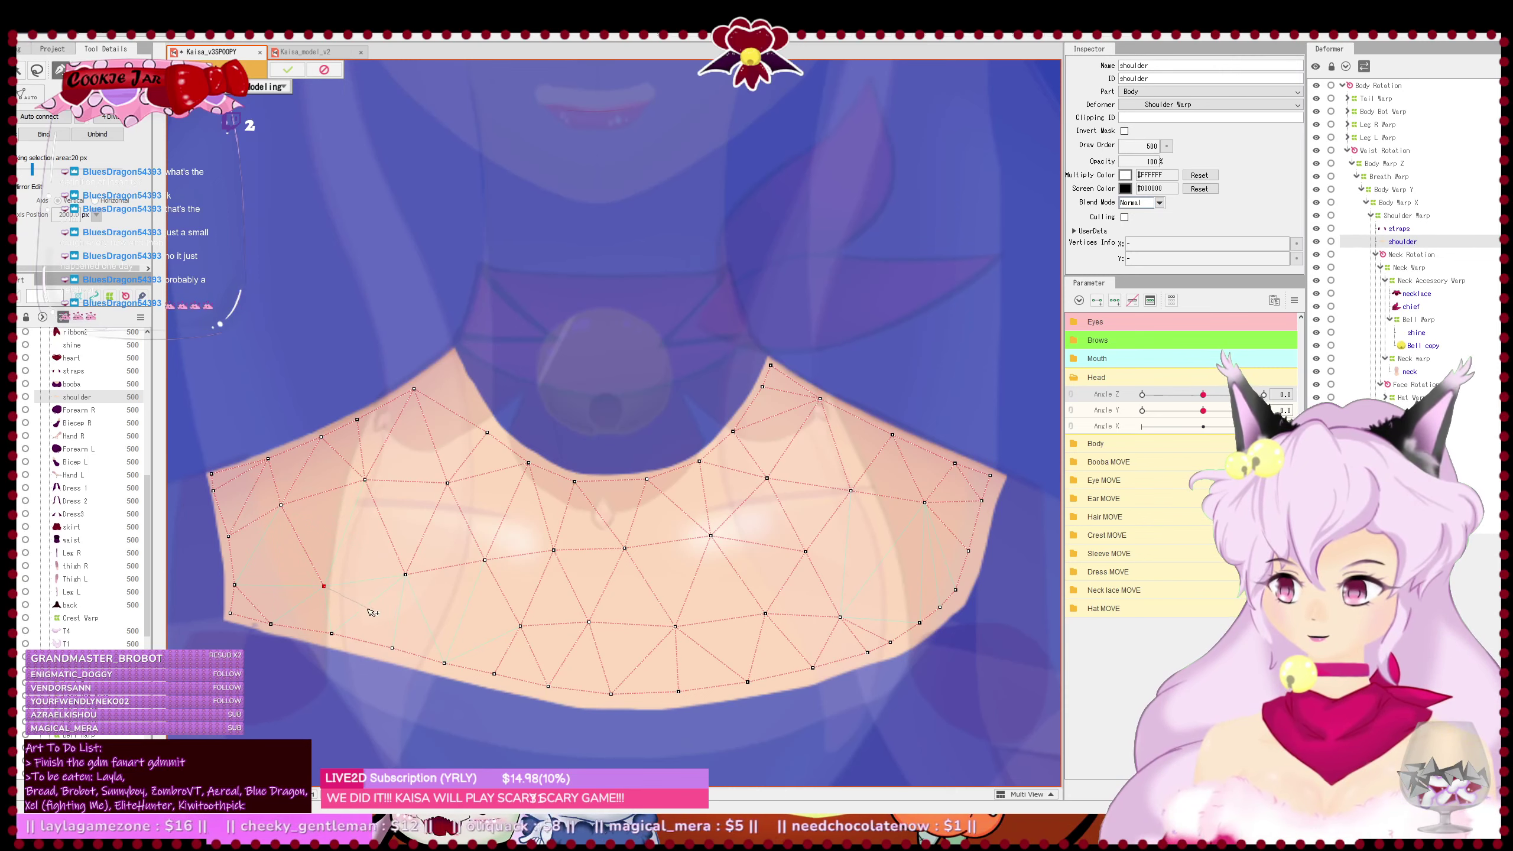
click(459, 619)
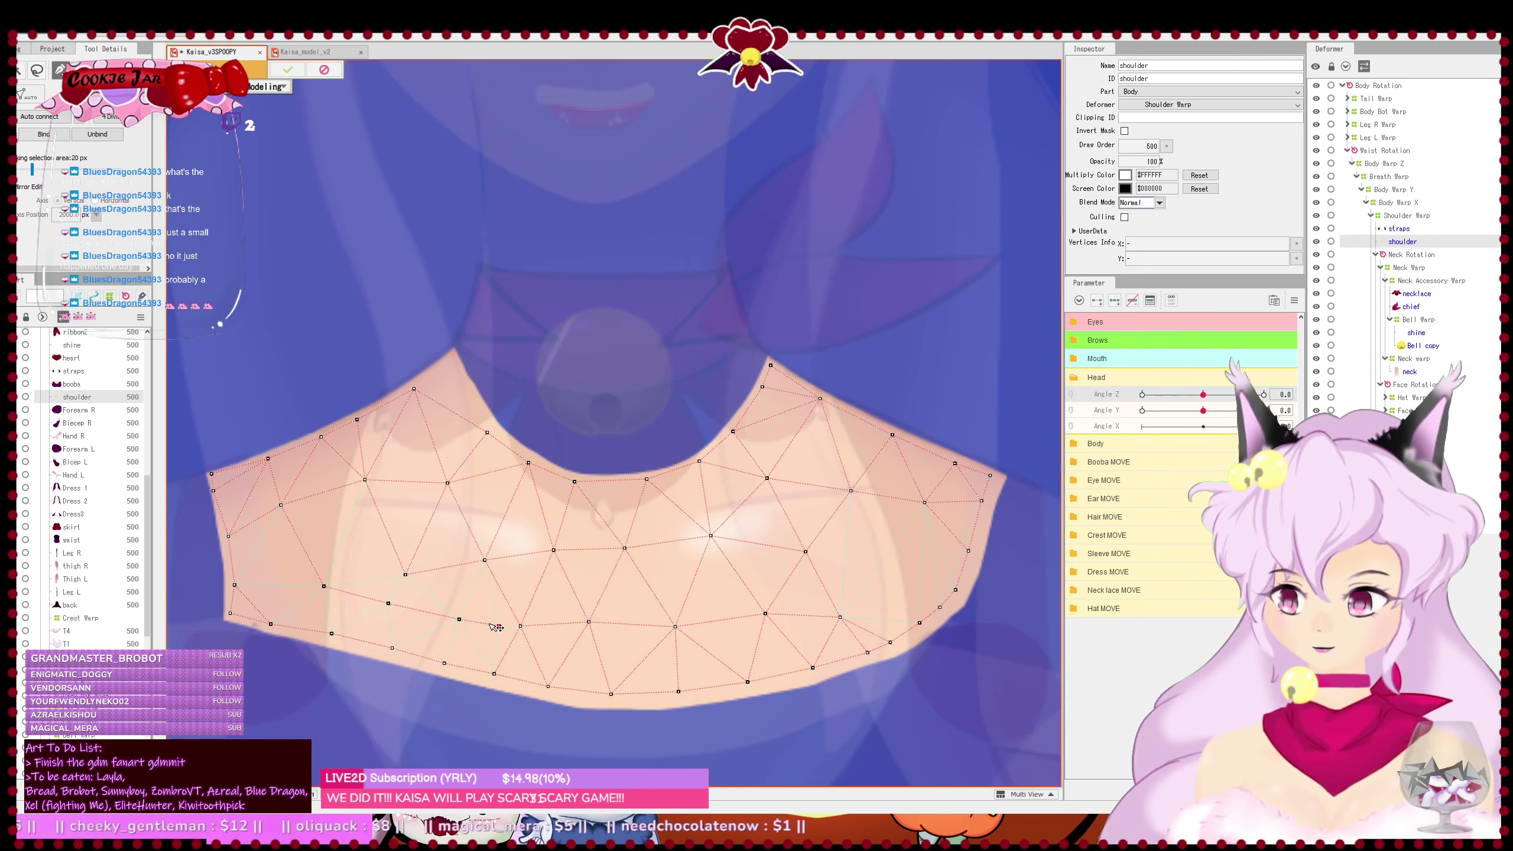
drag(501, 626, 520, 626)
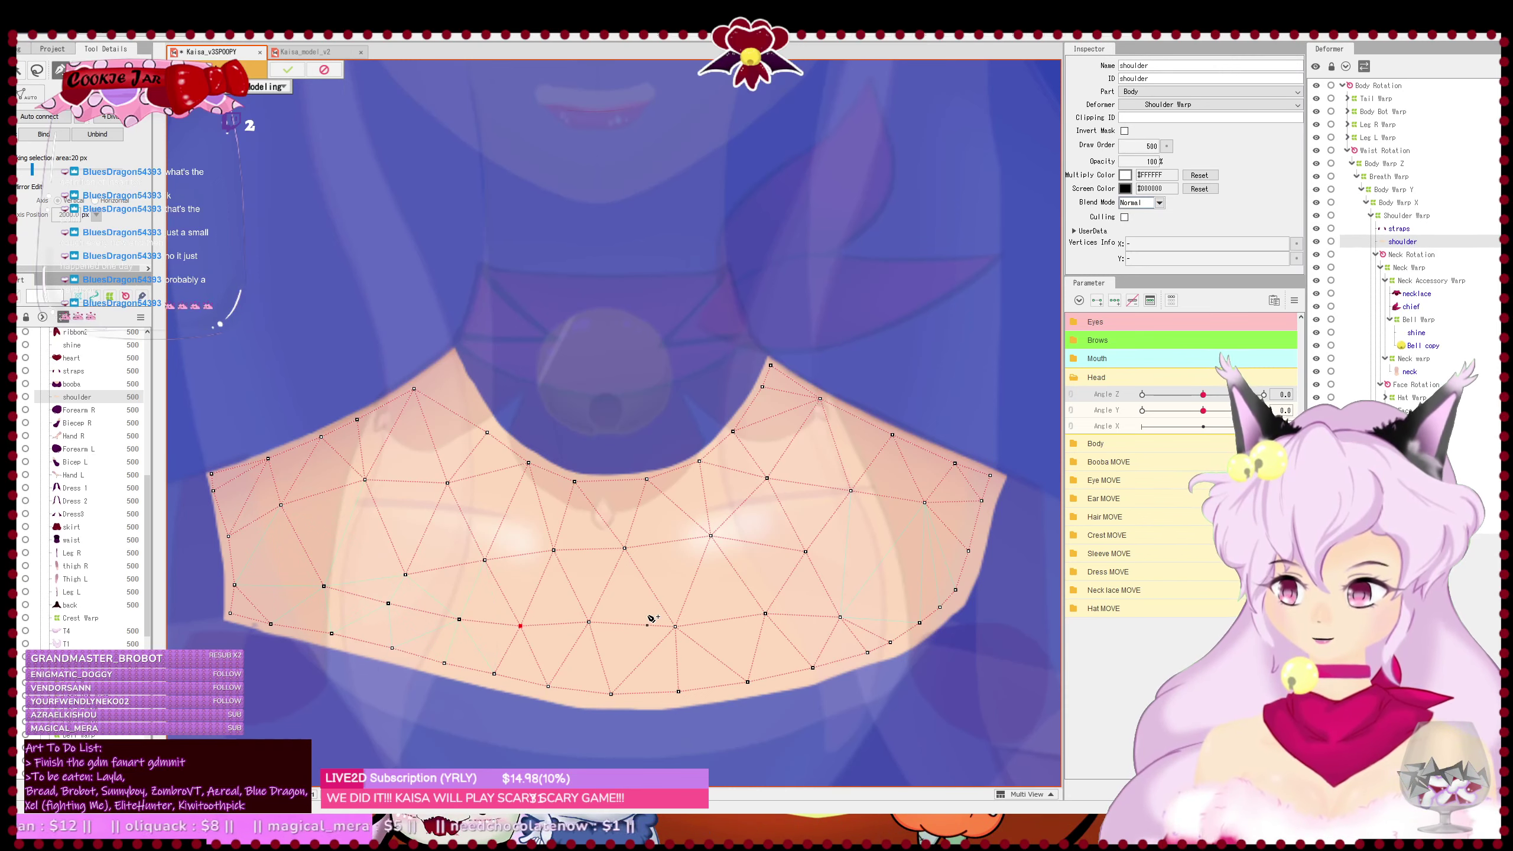
- Erase the row of inner vertices running across the middle of the shoulder mesh
drag(407, 576, 401, 540)
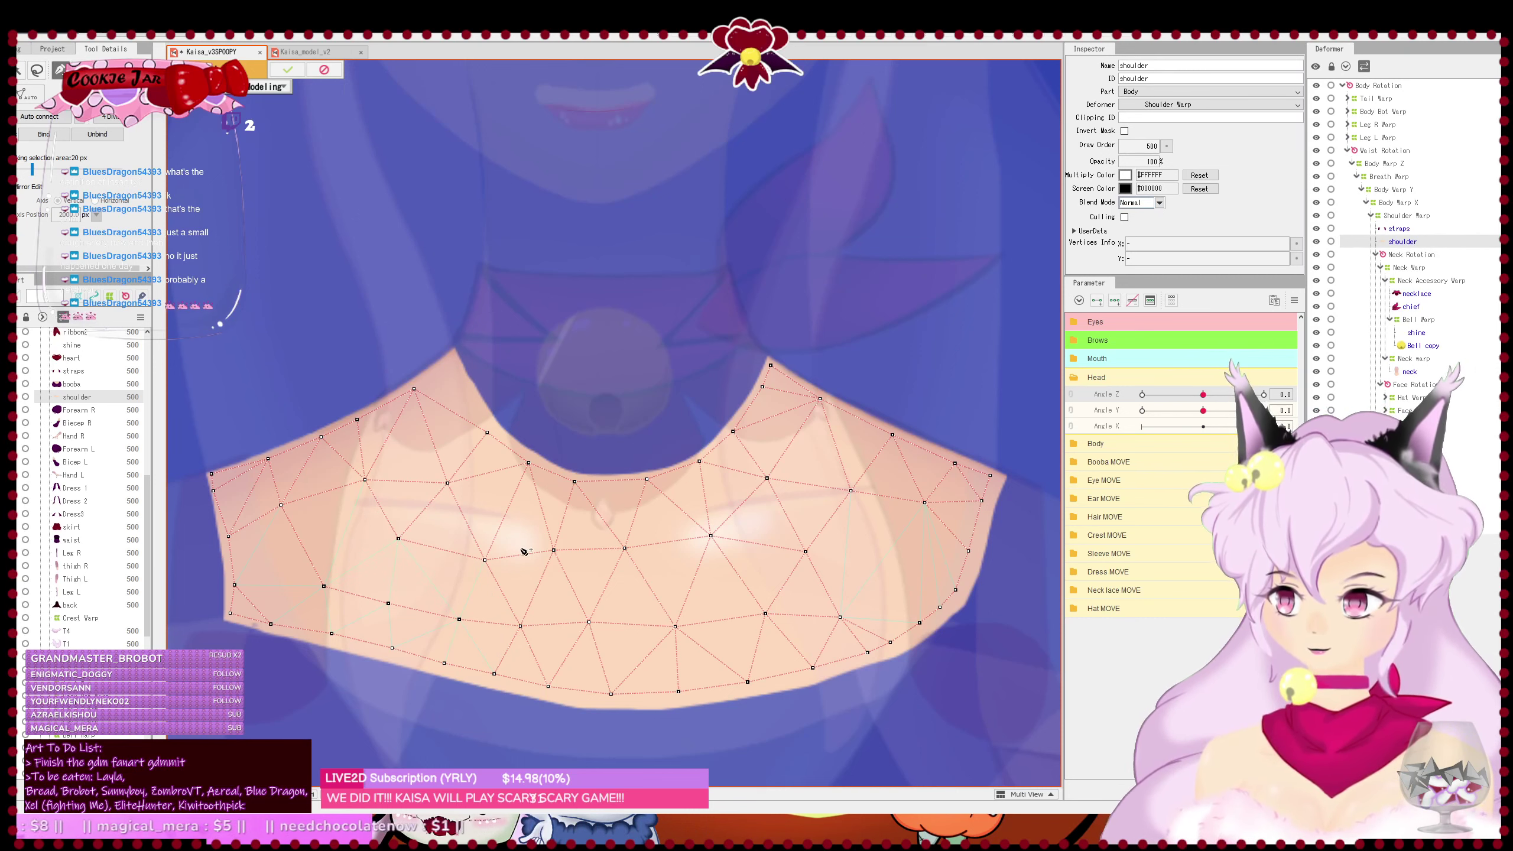
drag(485, 560, 558, 570)
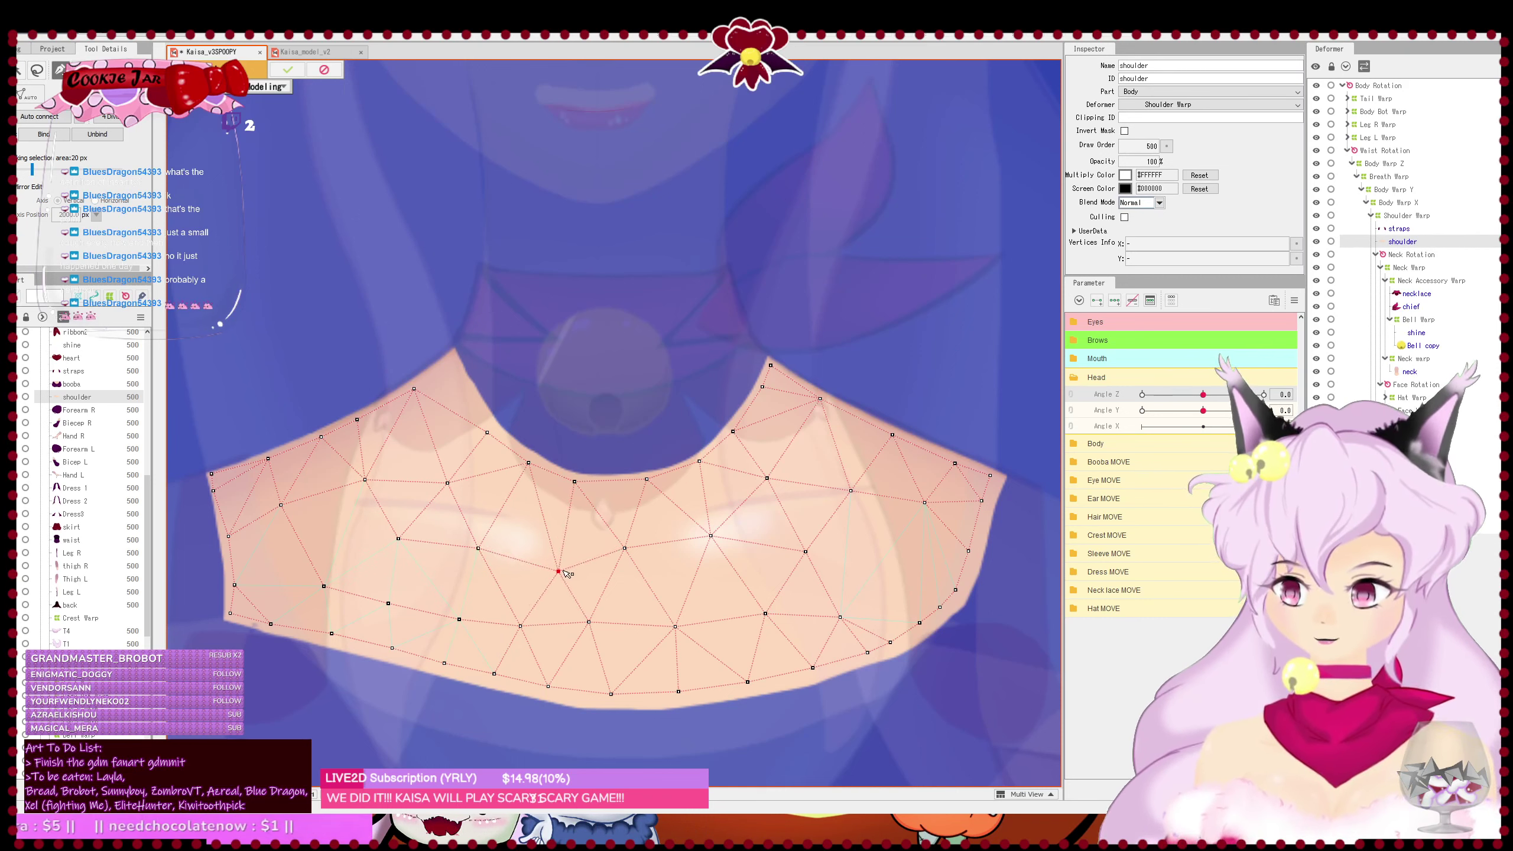
key(e)
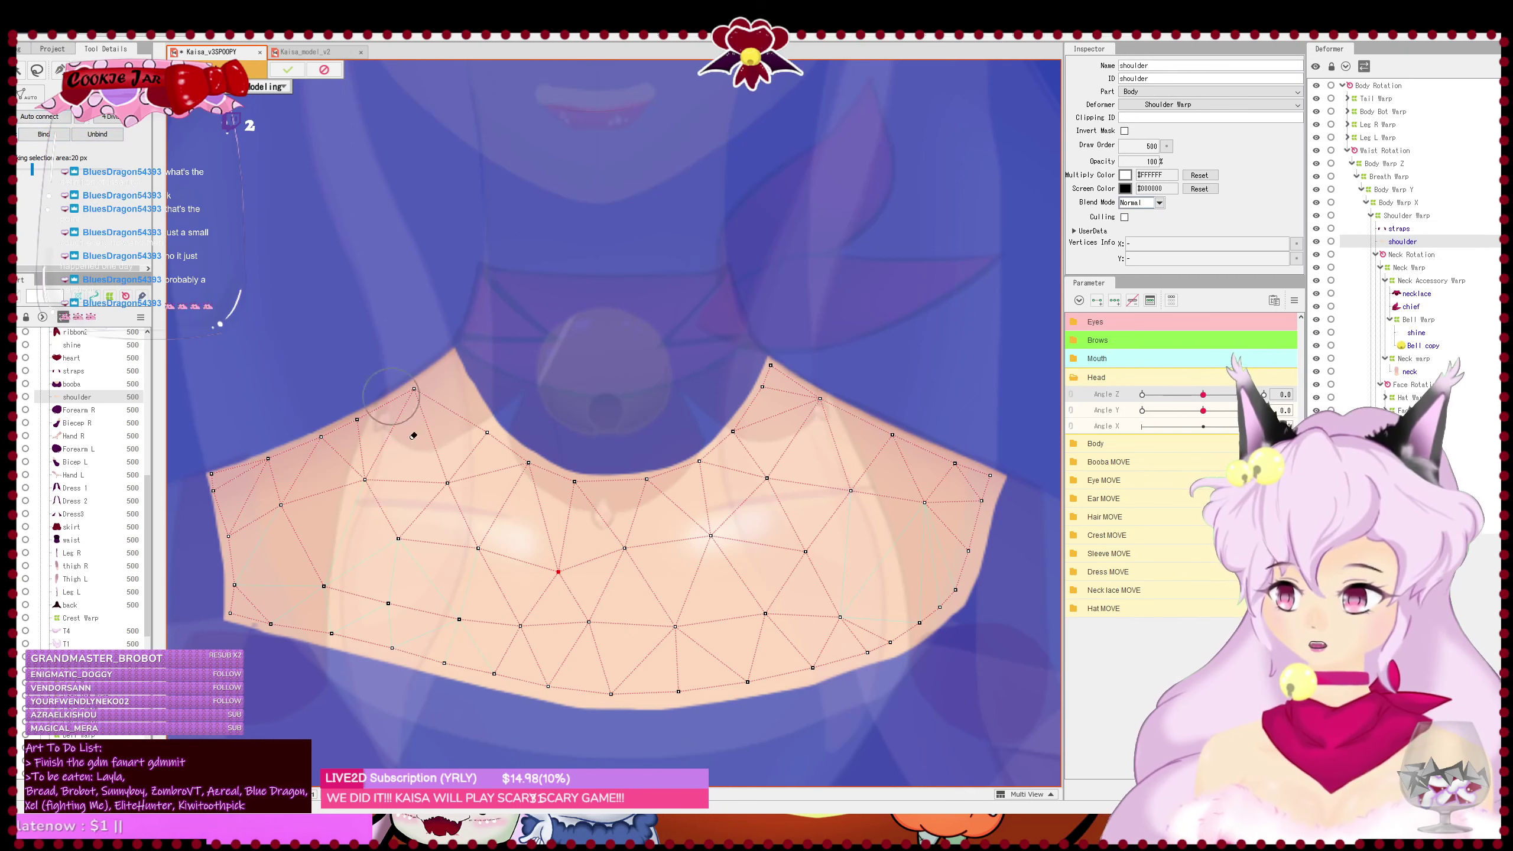
click(402, 530)
click(555, 565)
click(711, 536)
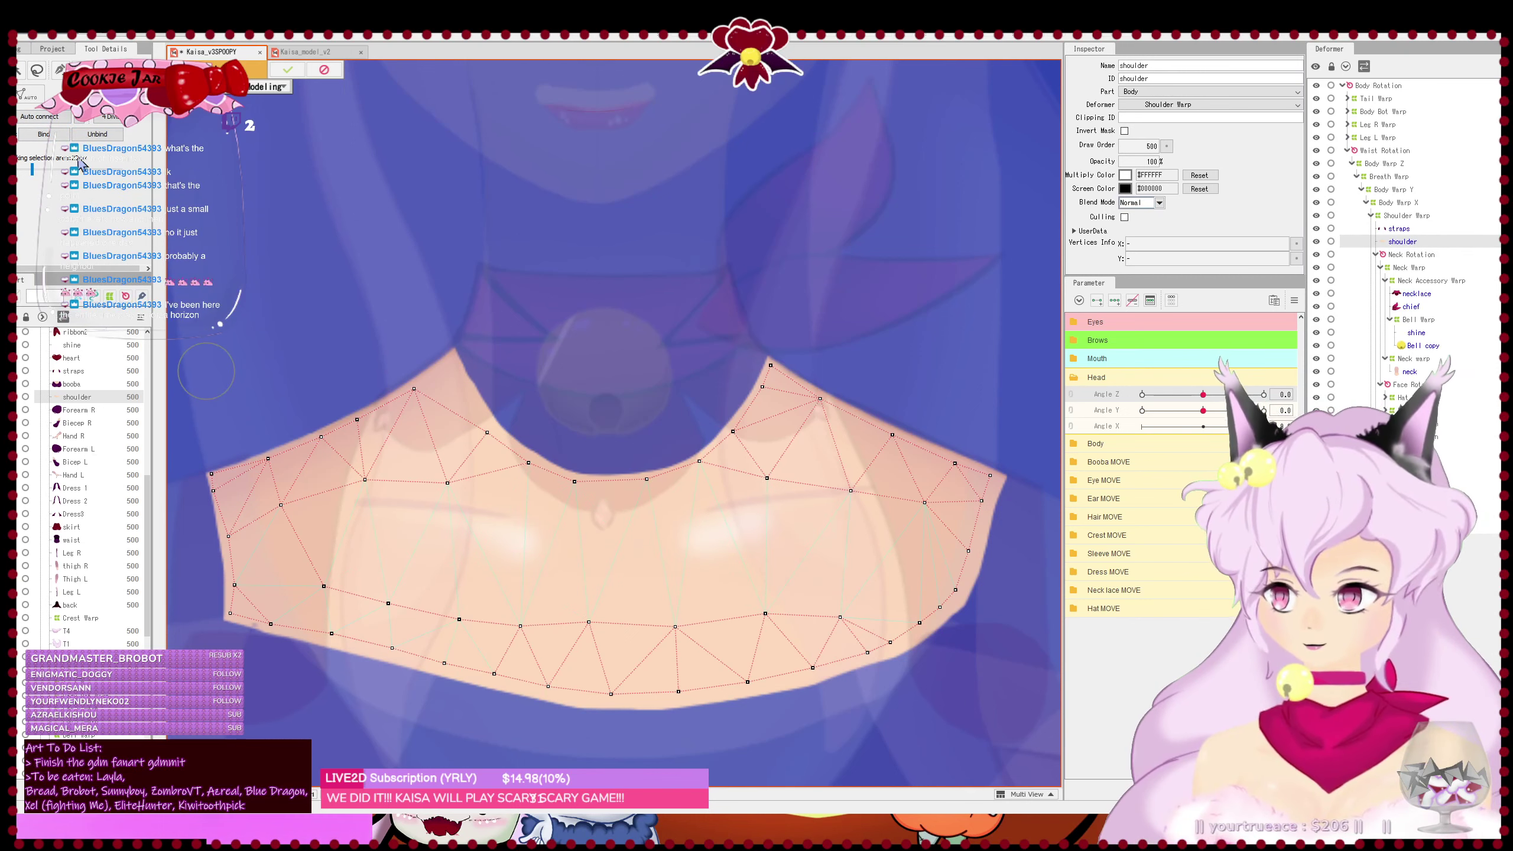
- Surround the left collarbone with a loose outer ring of new vertices in the shoulder mesh
click(60, 70)
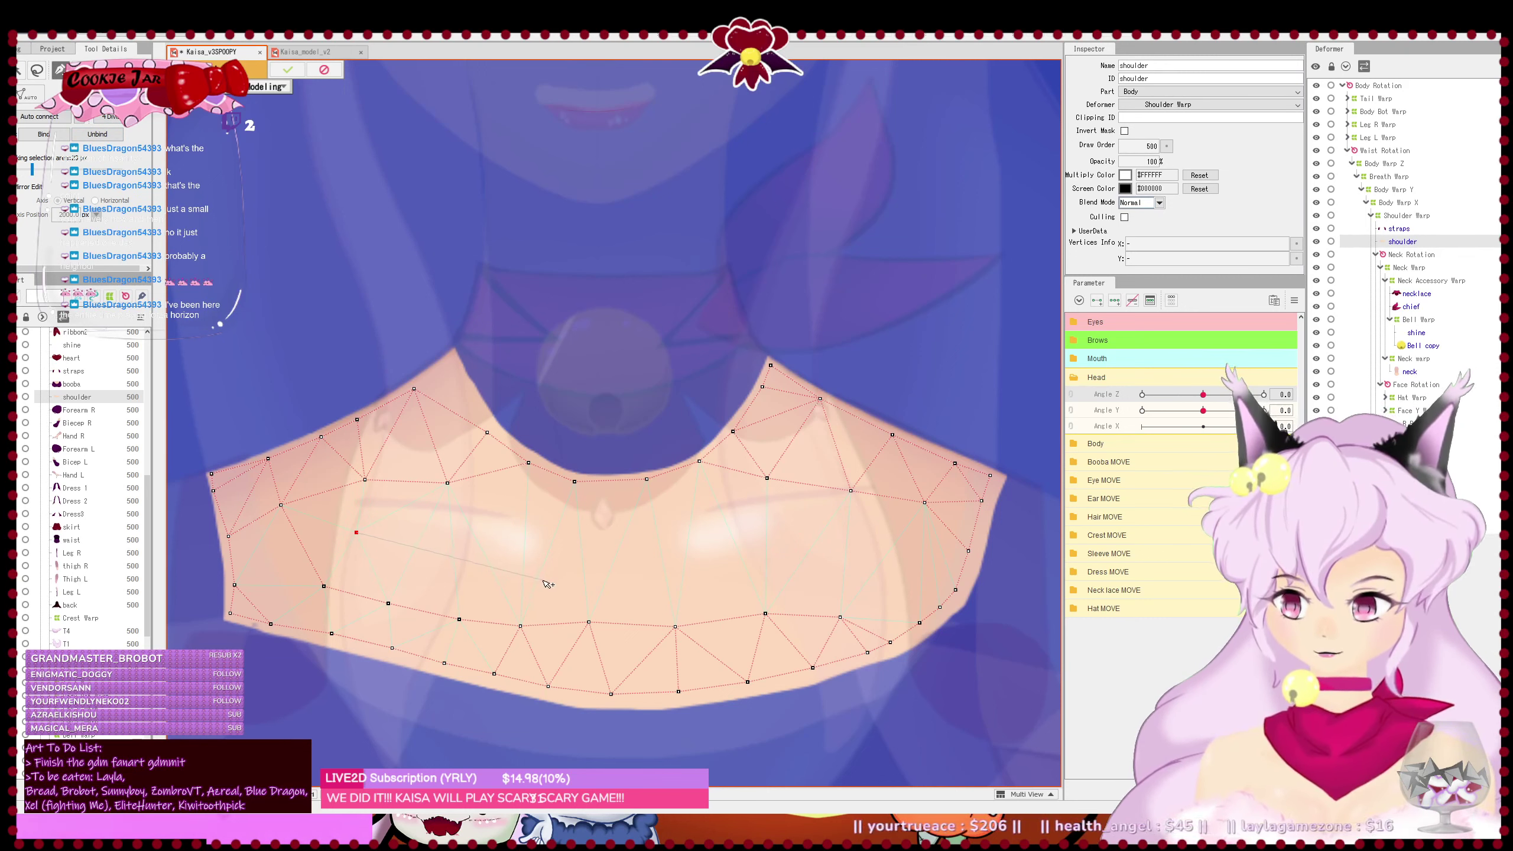
click(531, 497)
click(447, 482)
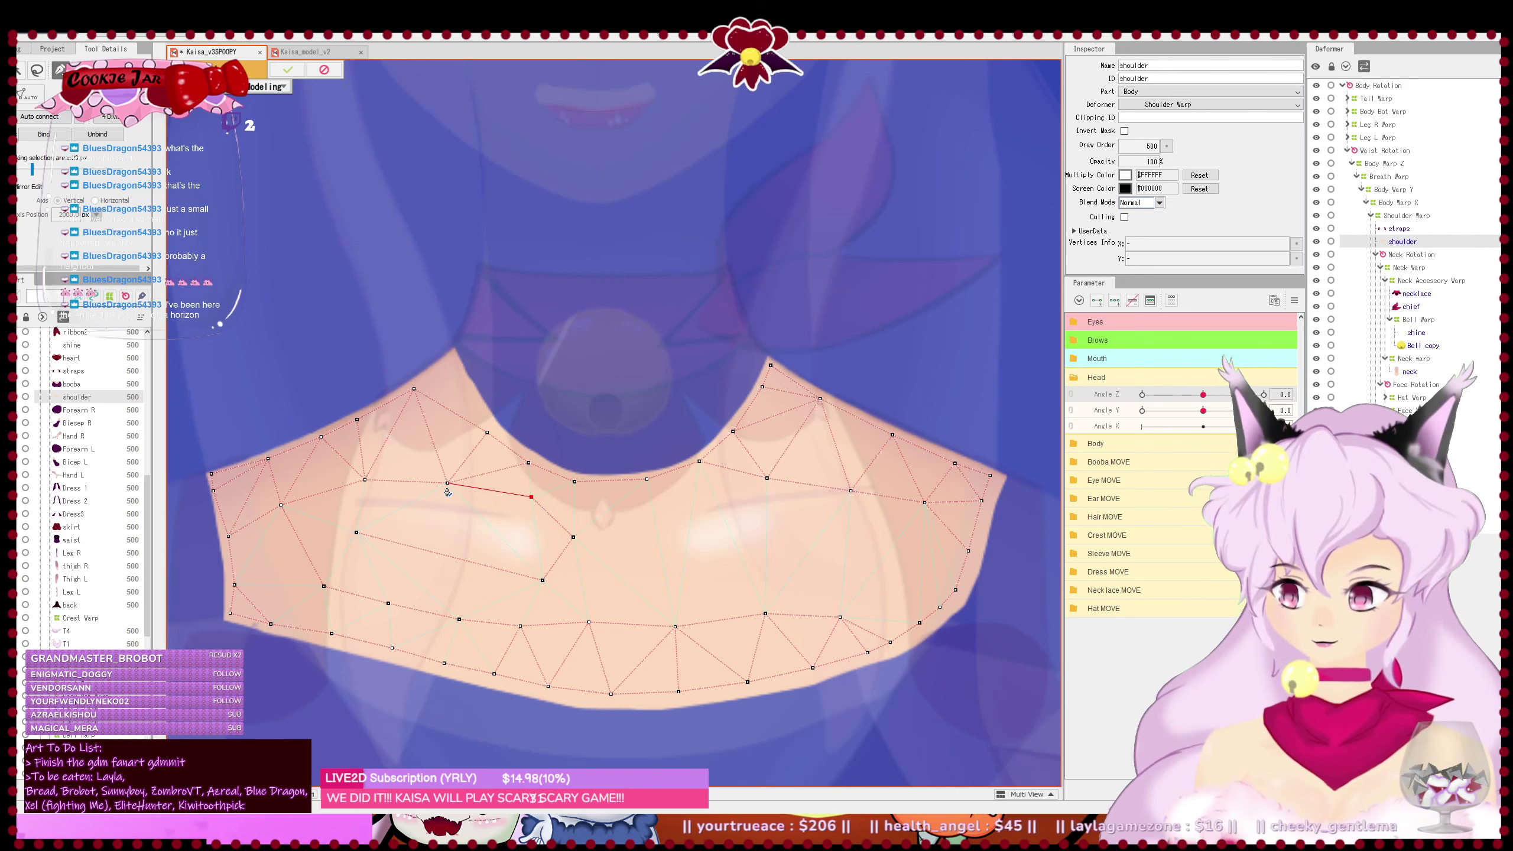
click(350, 498)
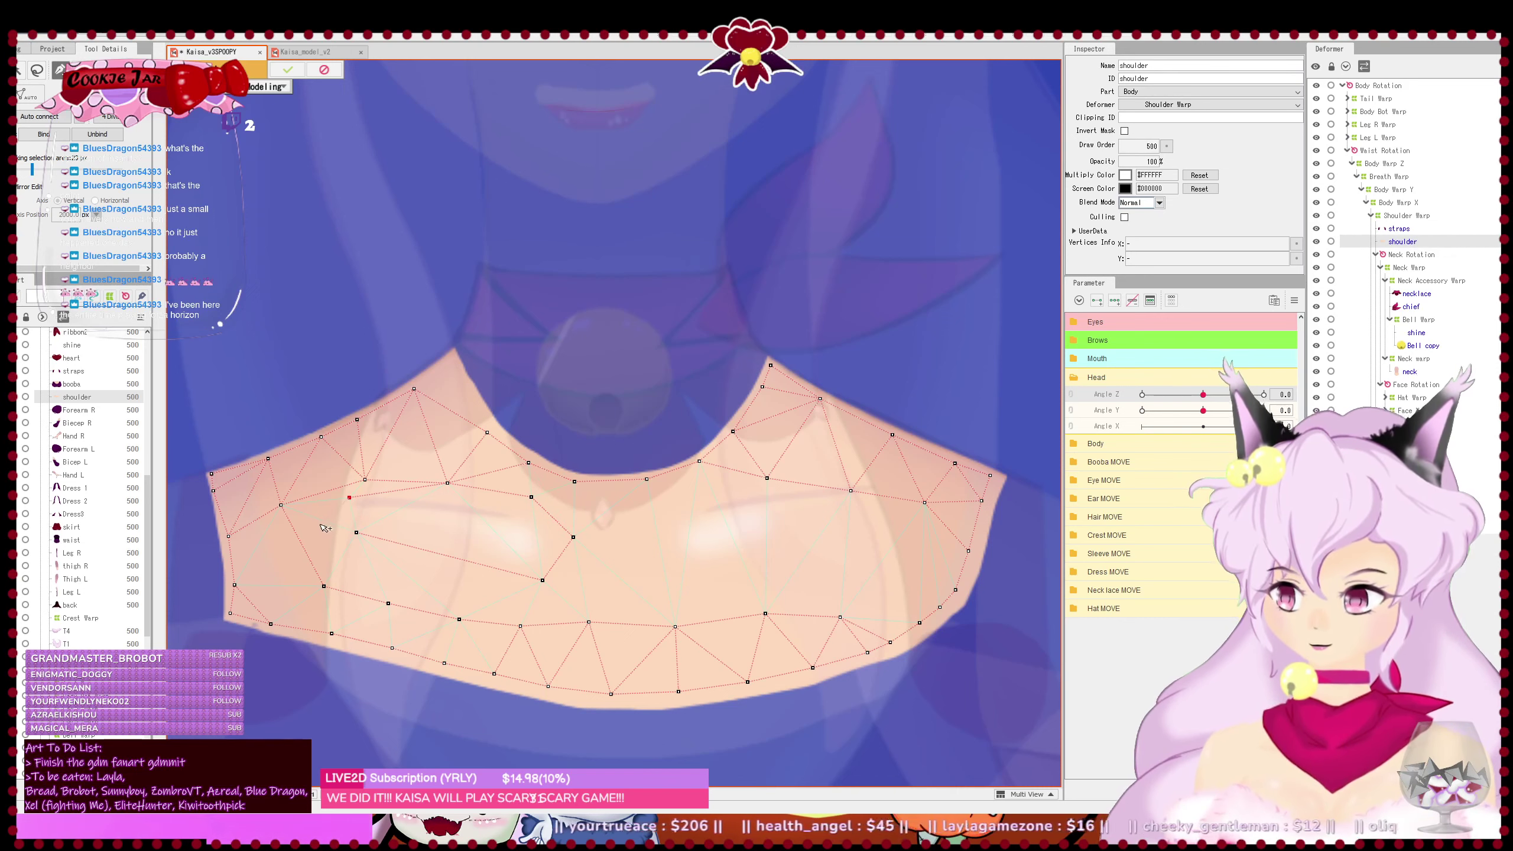
click(357, 533)
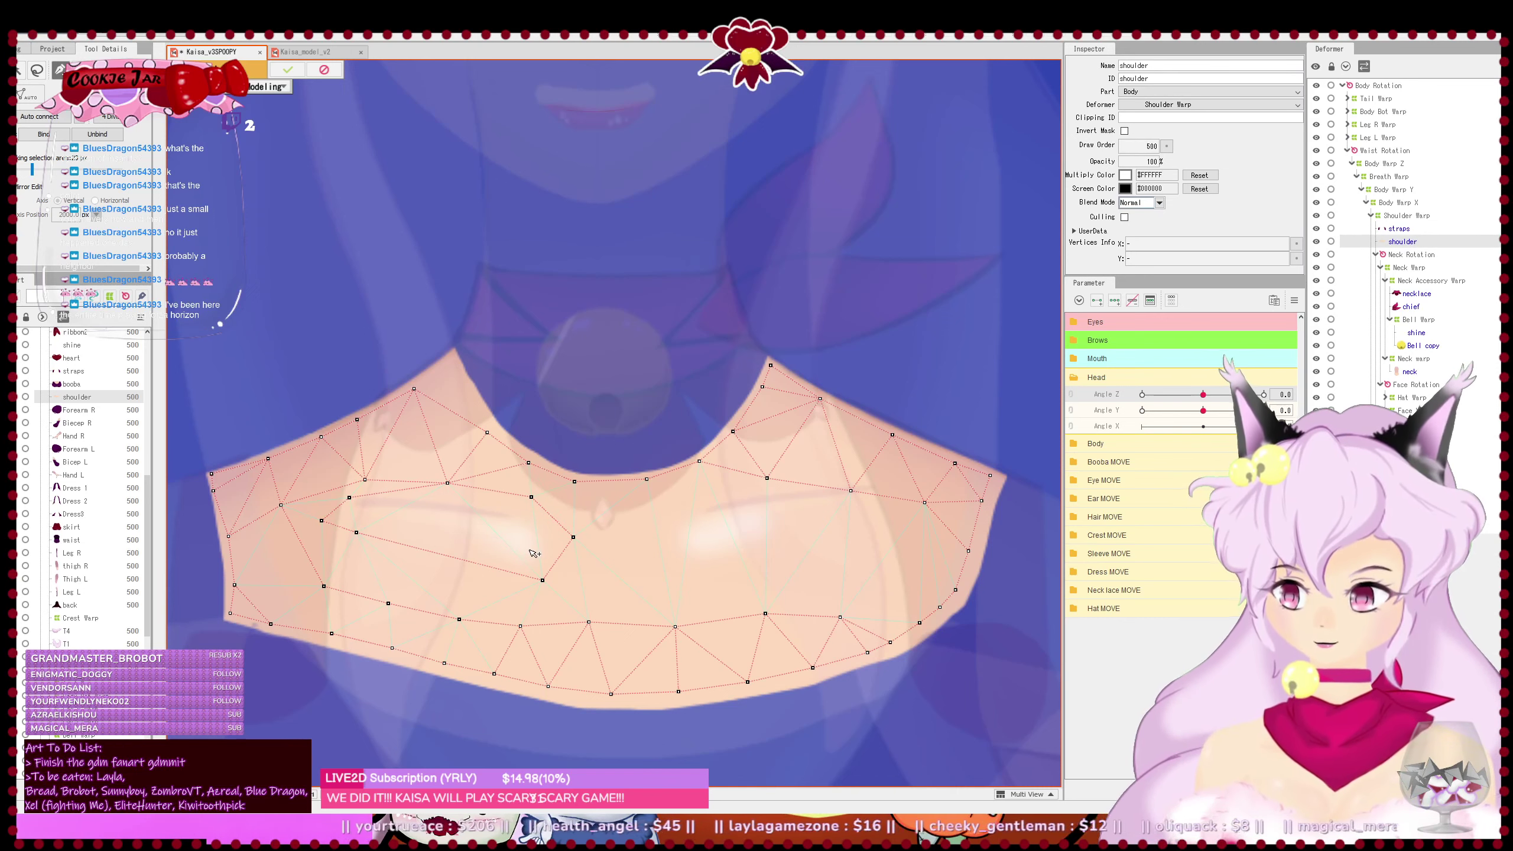
- Add a row of vertices along the left collarbone line and enclose it in a tight inner ring
click(467, 524)
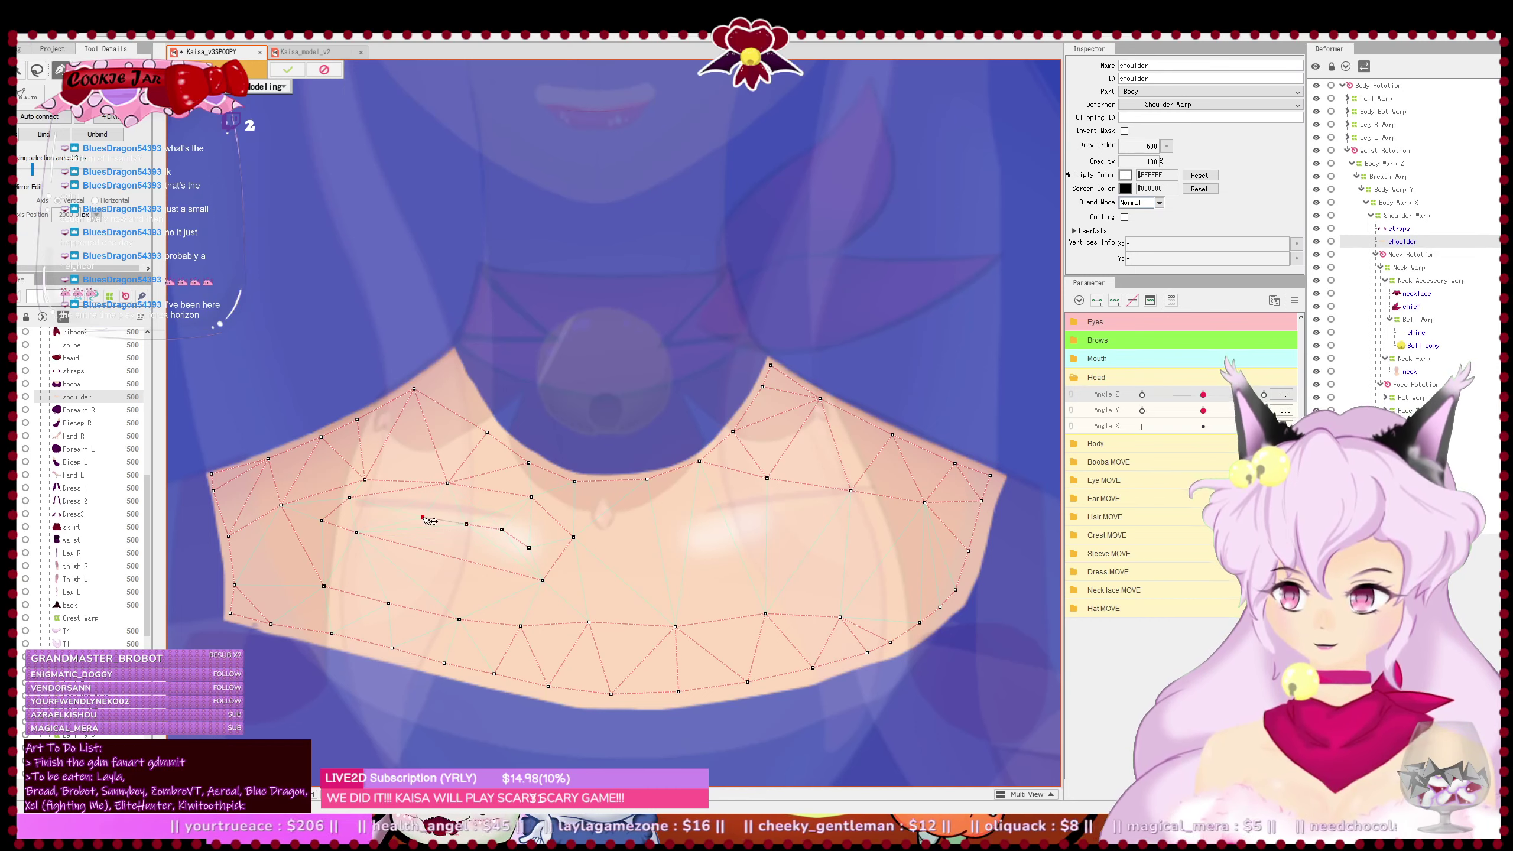
click(362, 513)
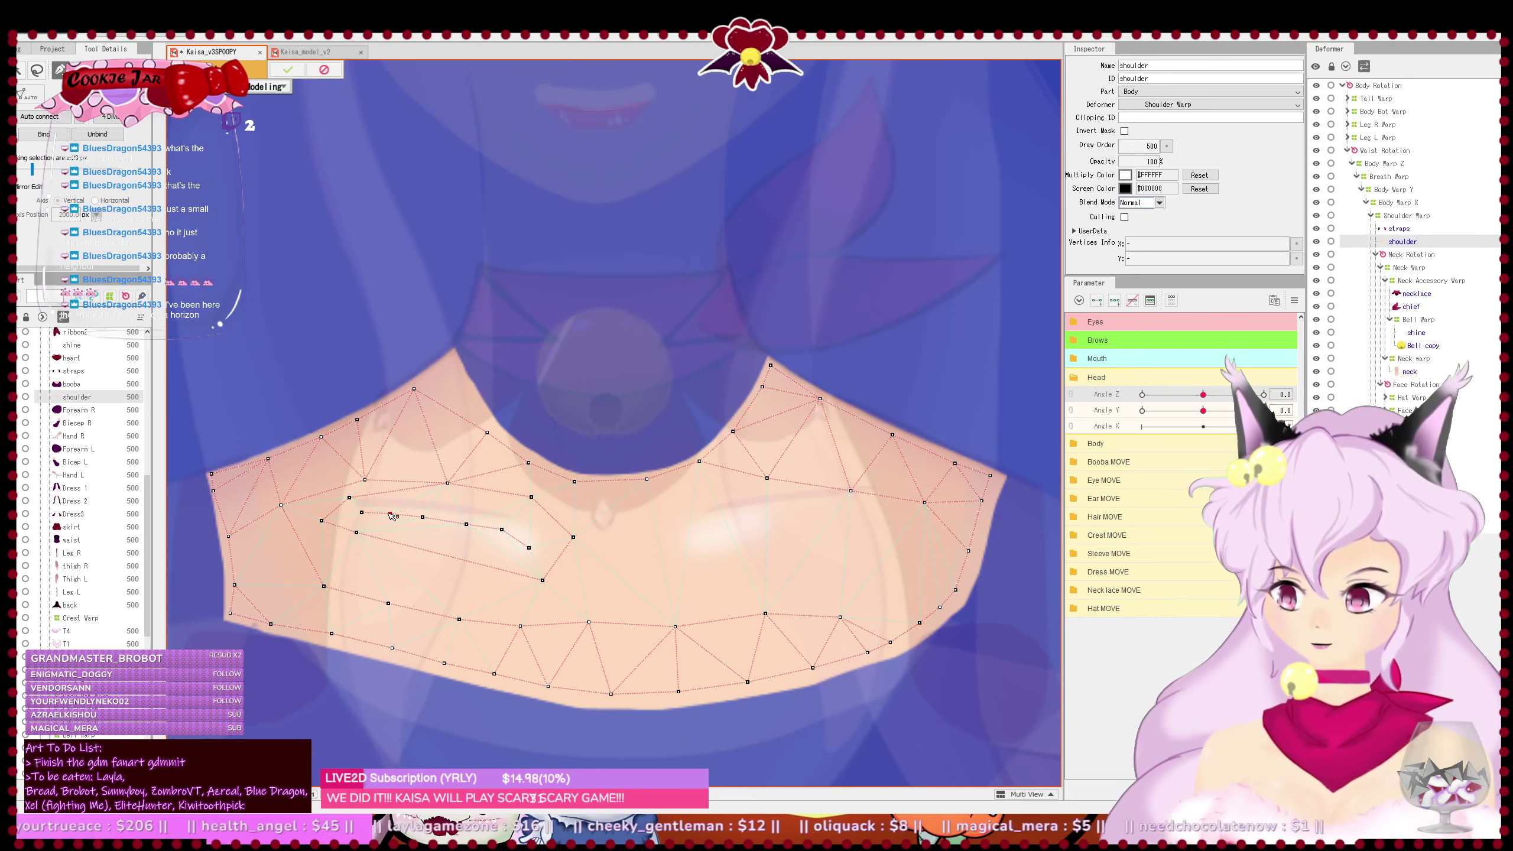
click(544, 551)
click(535, 523)
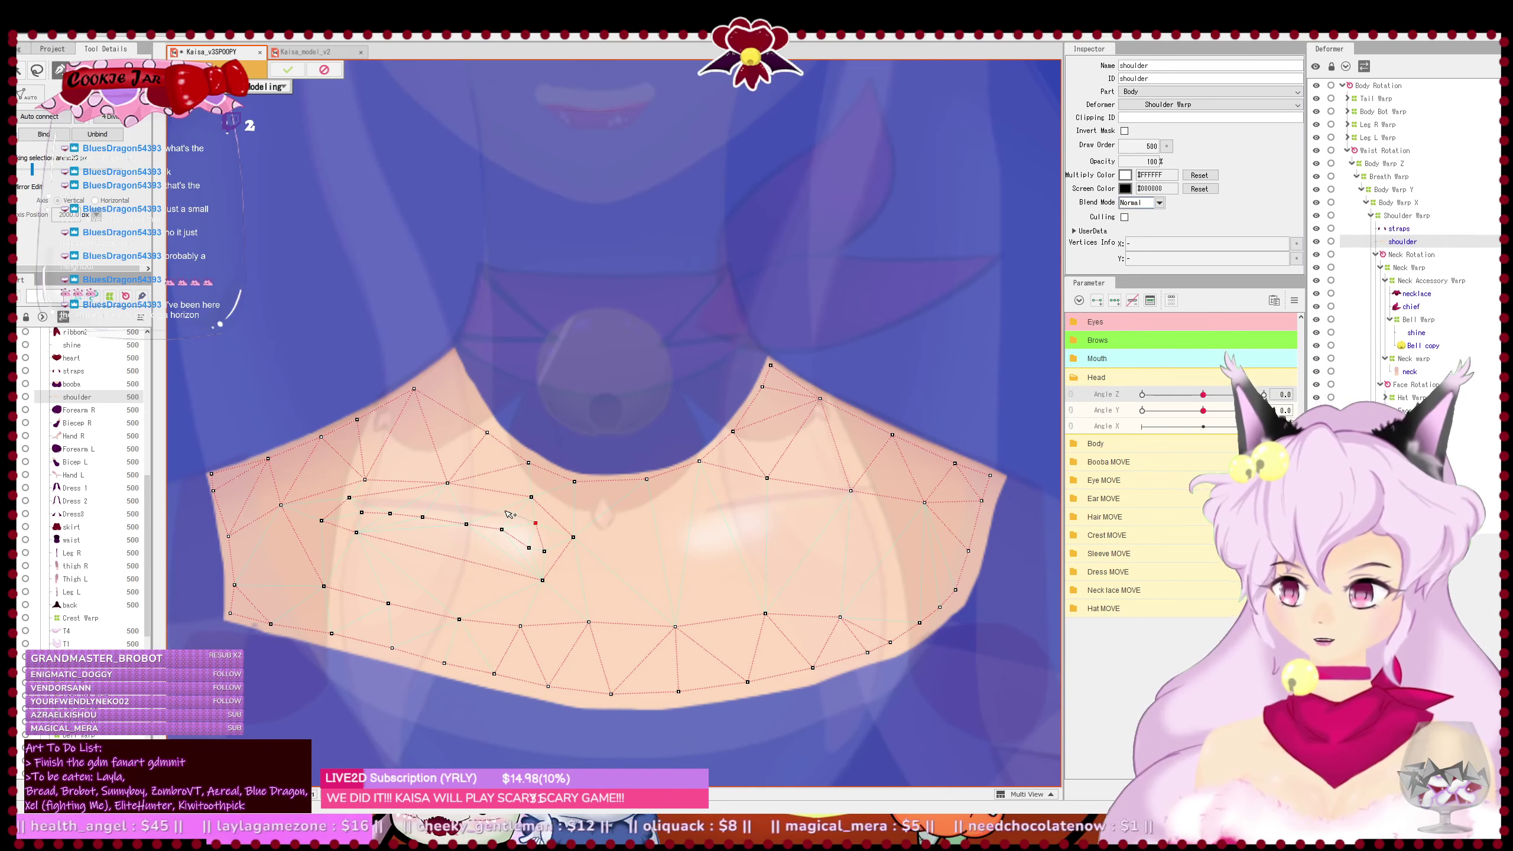
click(409, 500)
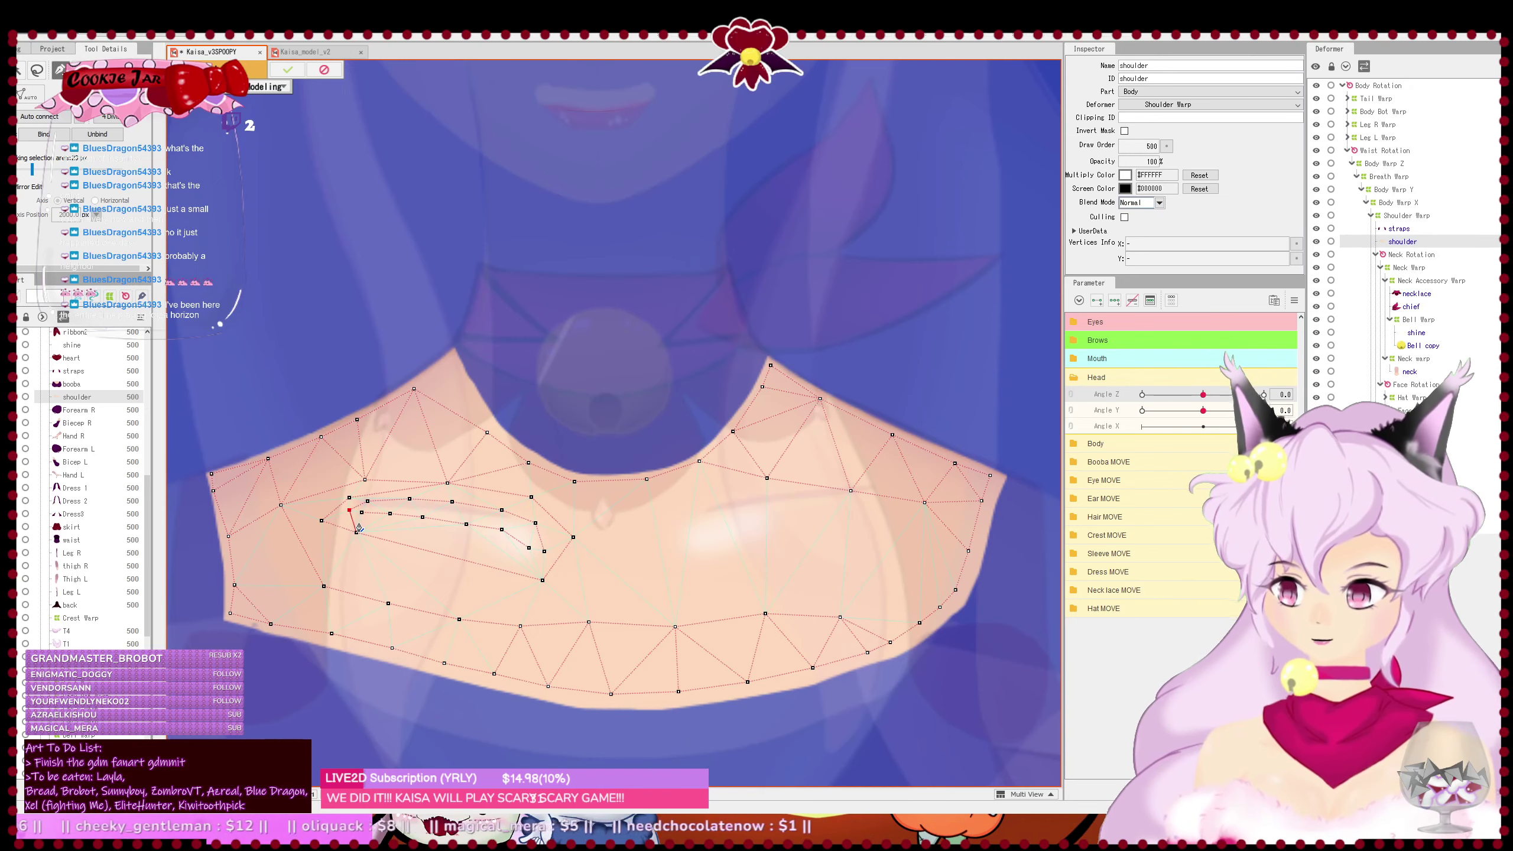
click(356, 522)
scroll(356, 521, up, 3)
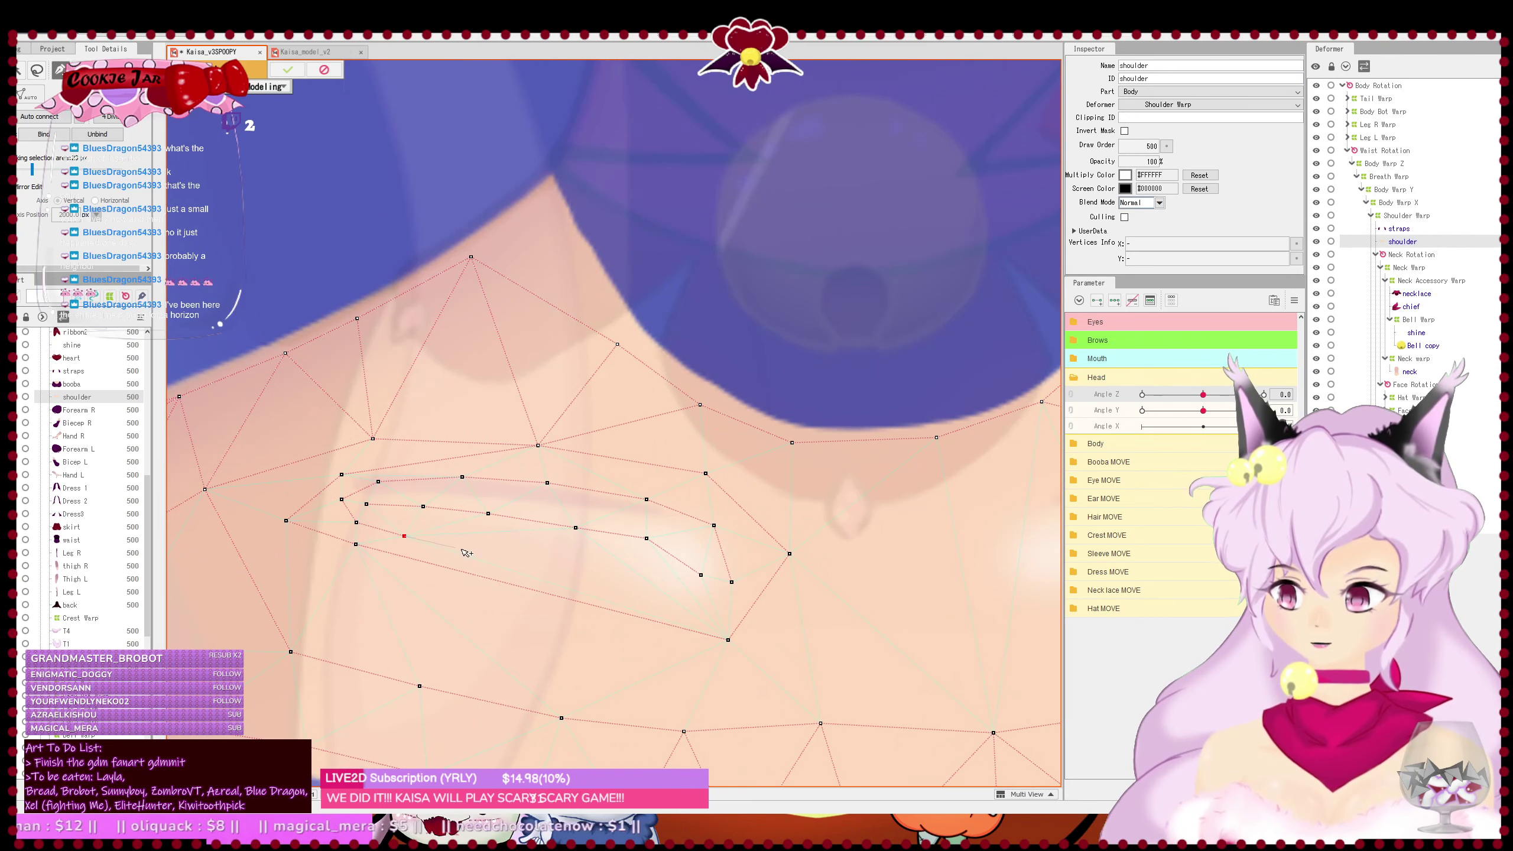
click(566, 563)
click(633, 579)
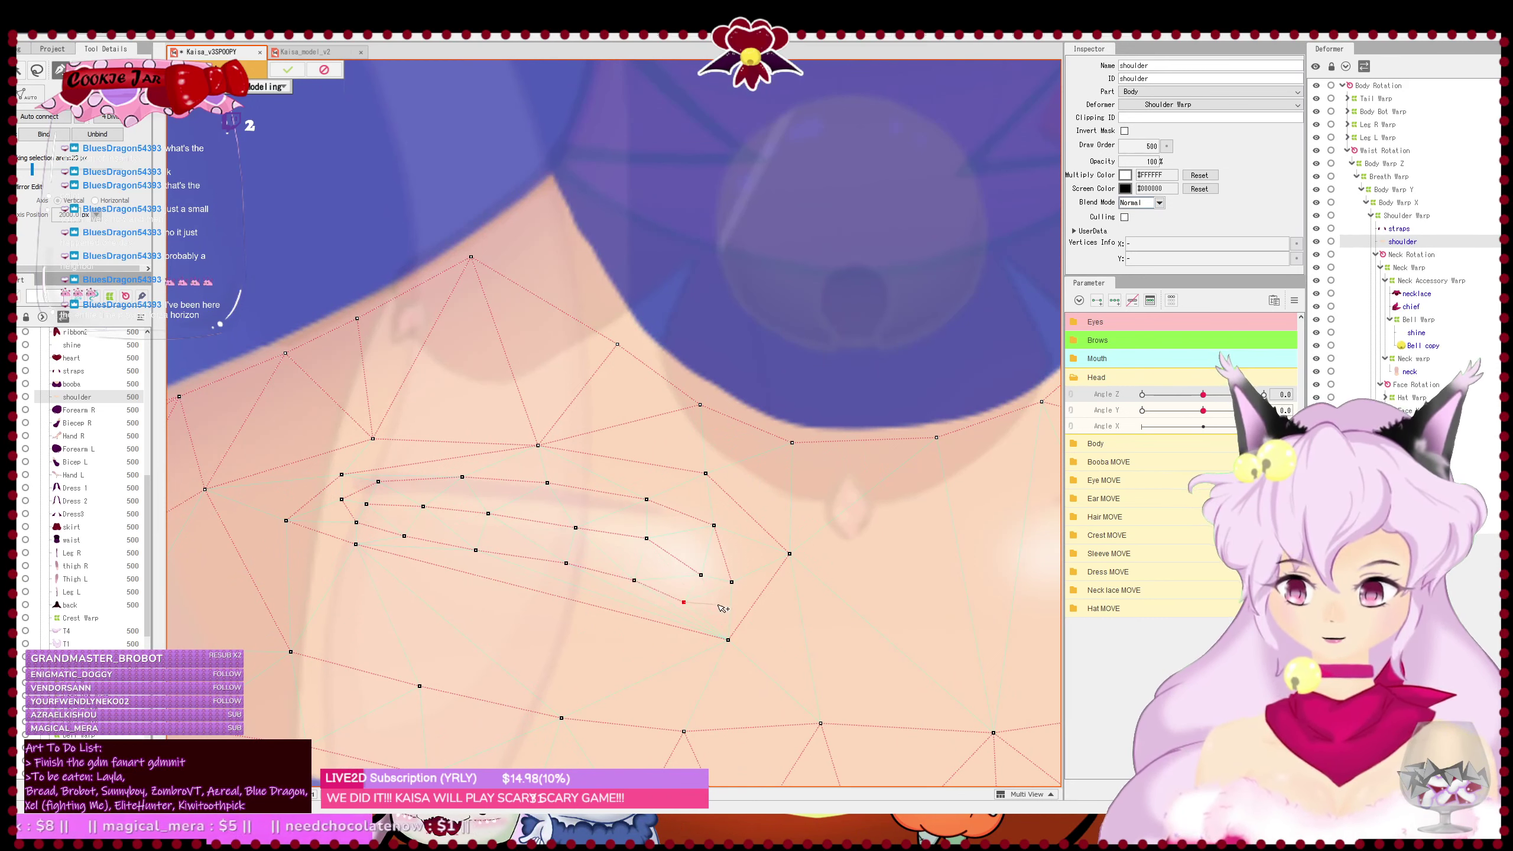
click(732, 581)
- Surround the right collarbone highlight with a ring of new vertices
drag(804, 610, 539, 595)
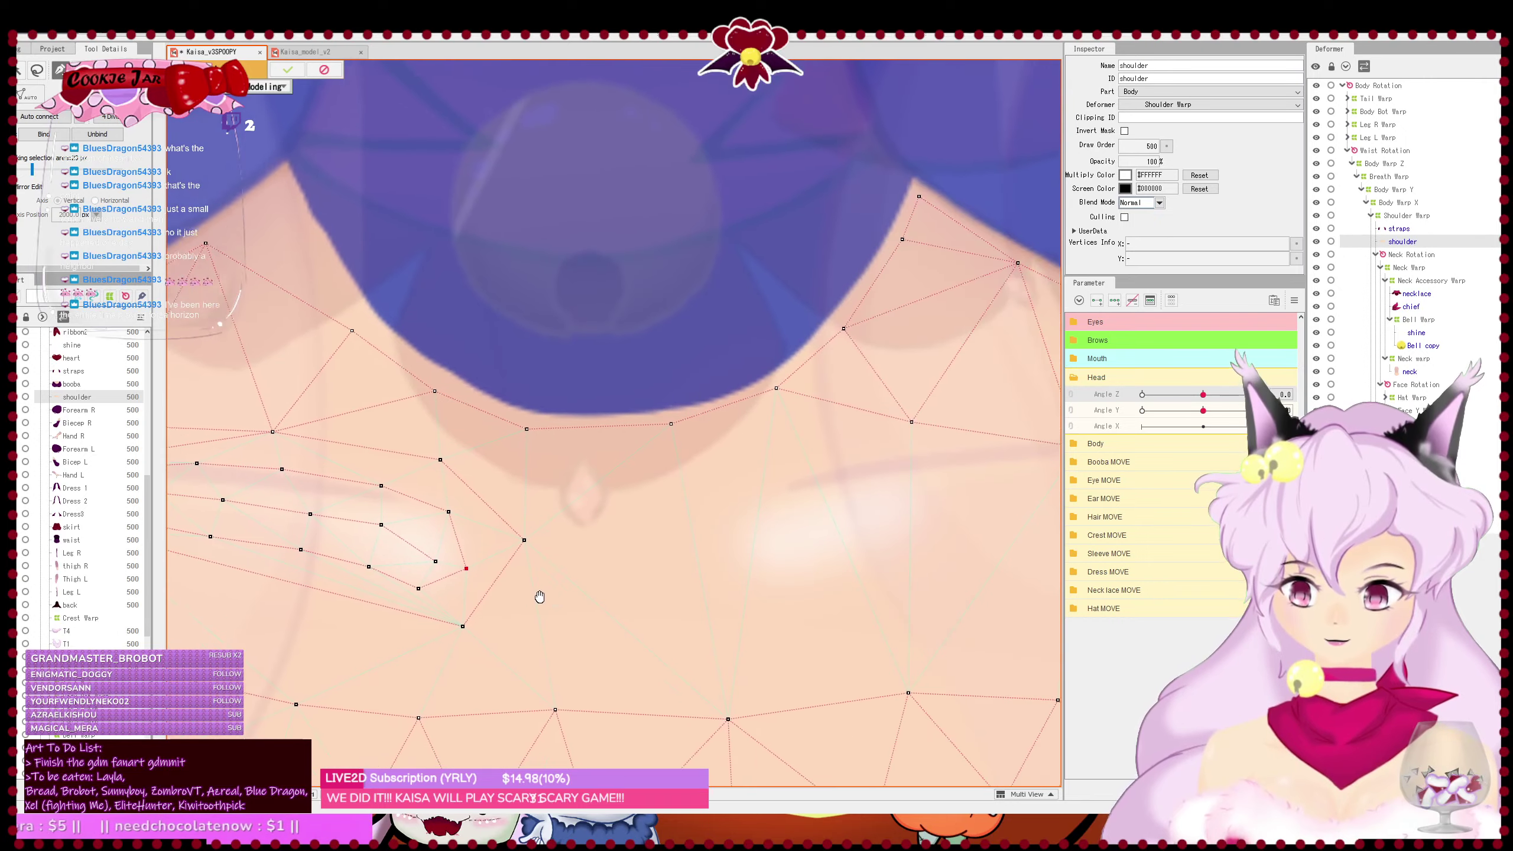
scroll(560, 595, down, 2)
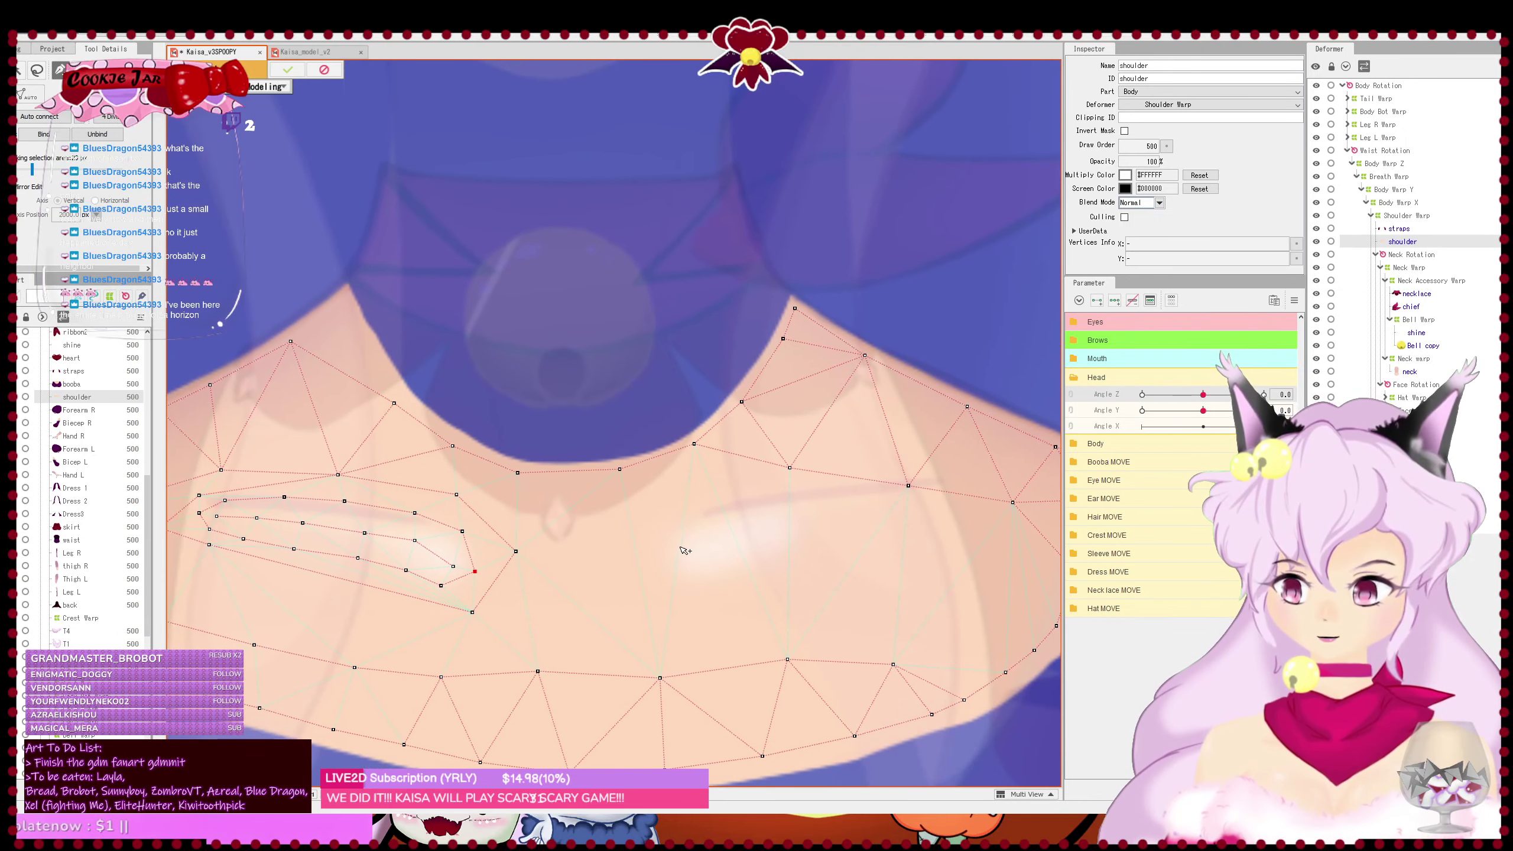
click(630, 562)
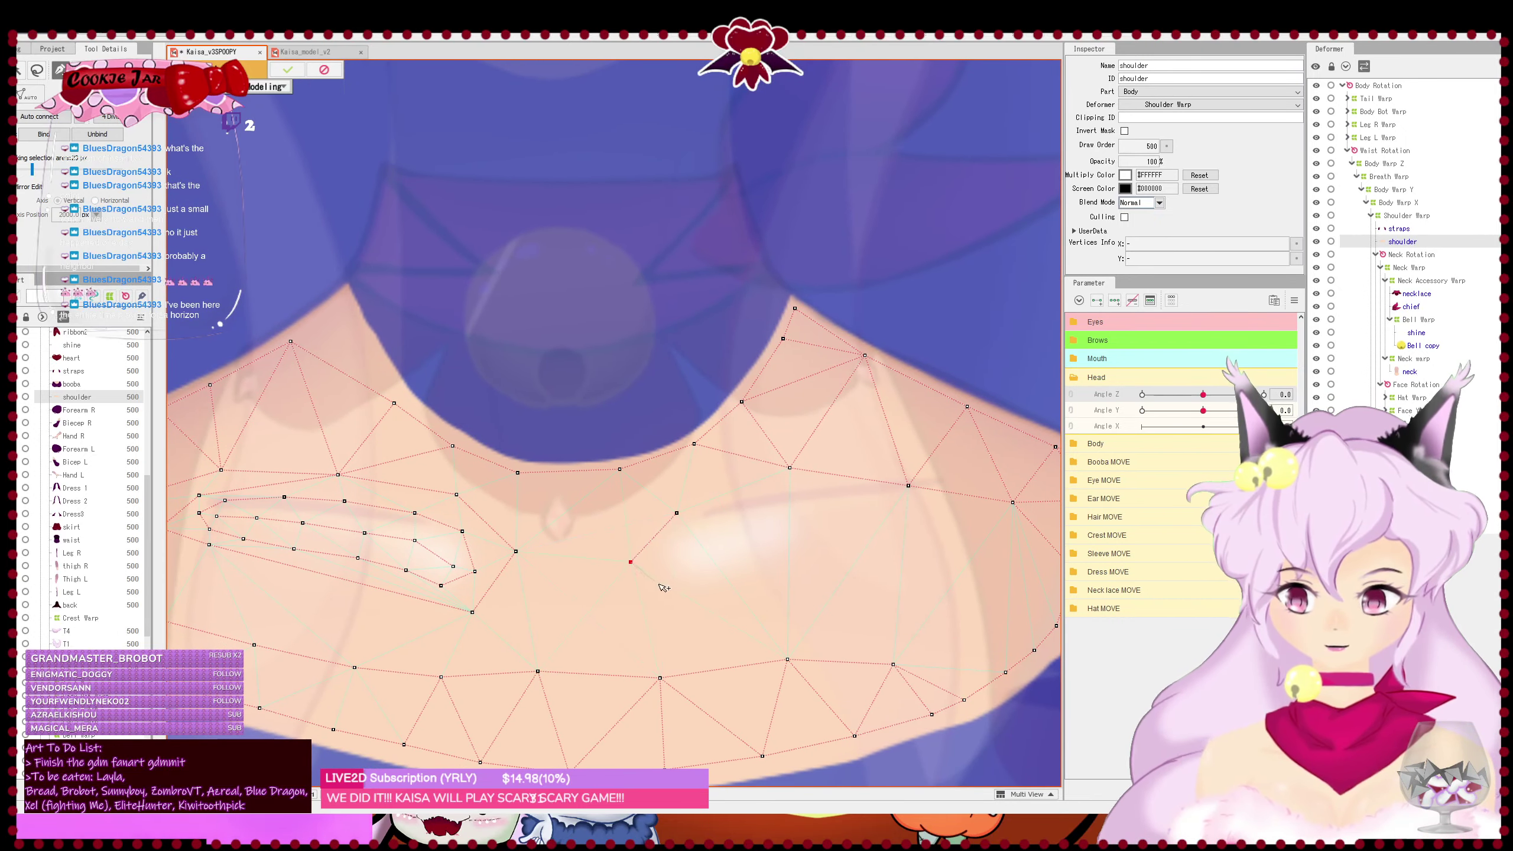
click(726, 598)
click(780, 577)
click(823, 555)
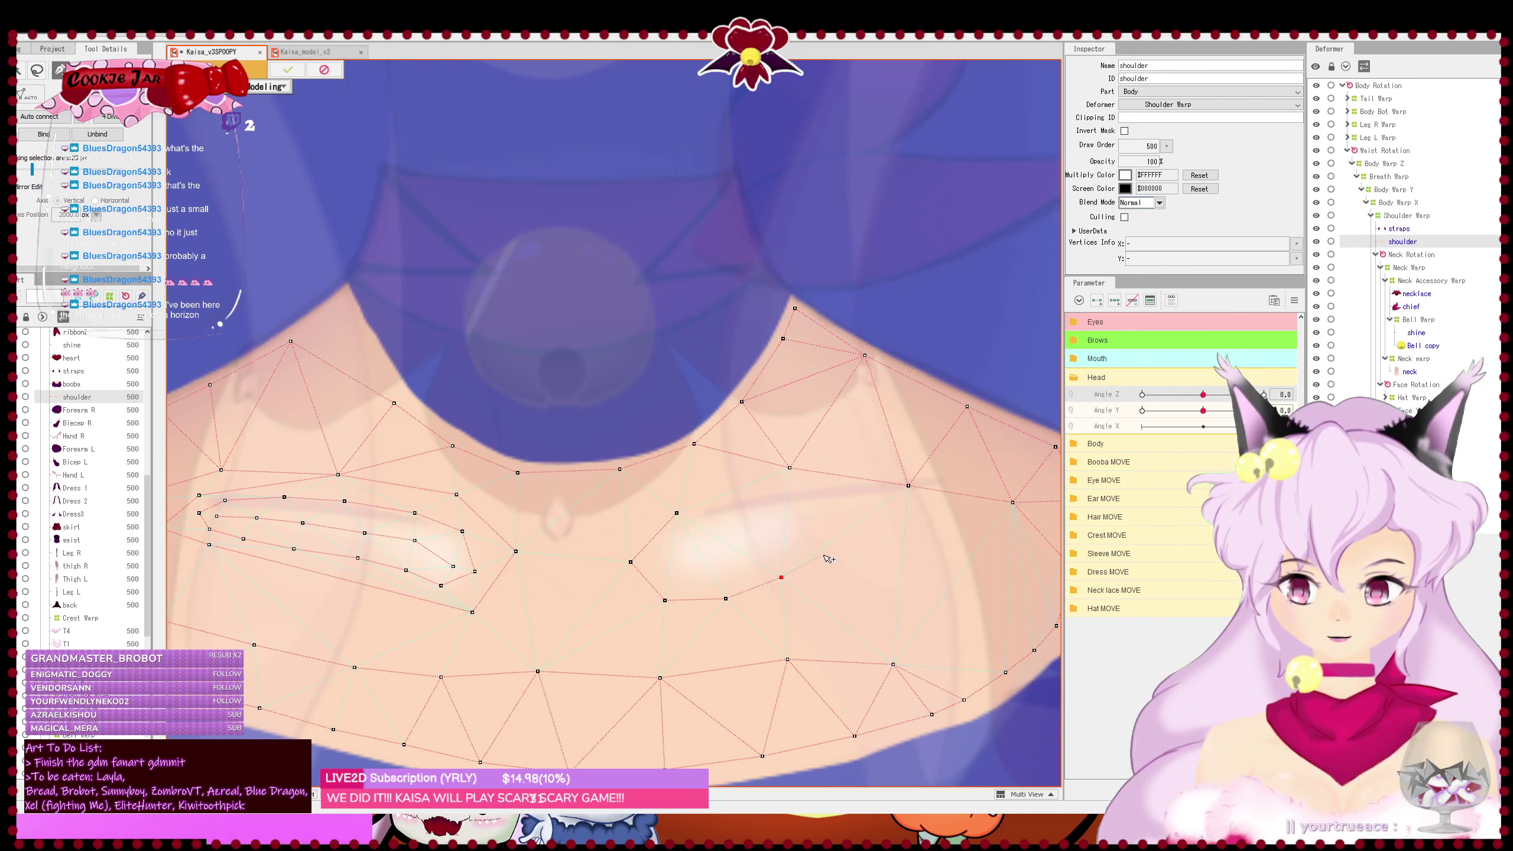
click(812, 494)
click(737, 493)
- Add a row of vertices along the right collarbone line inside its ring
click(672, 556)
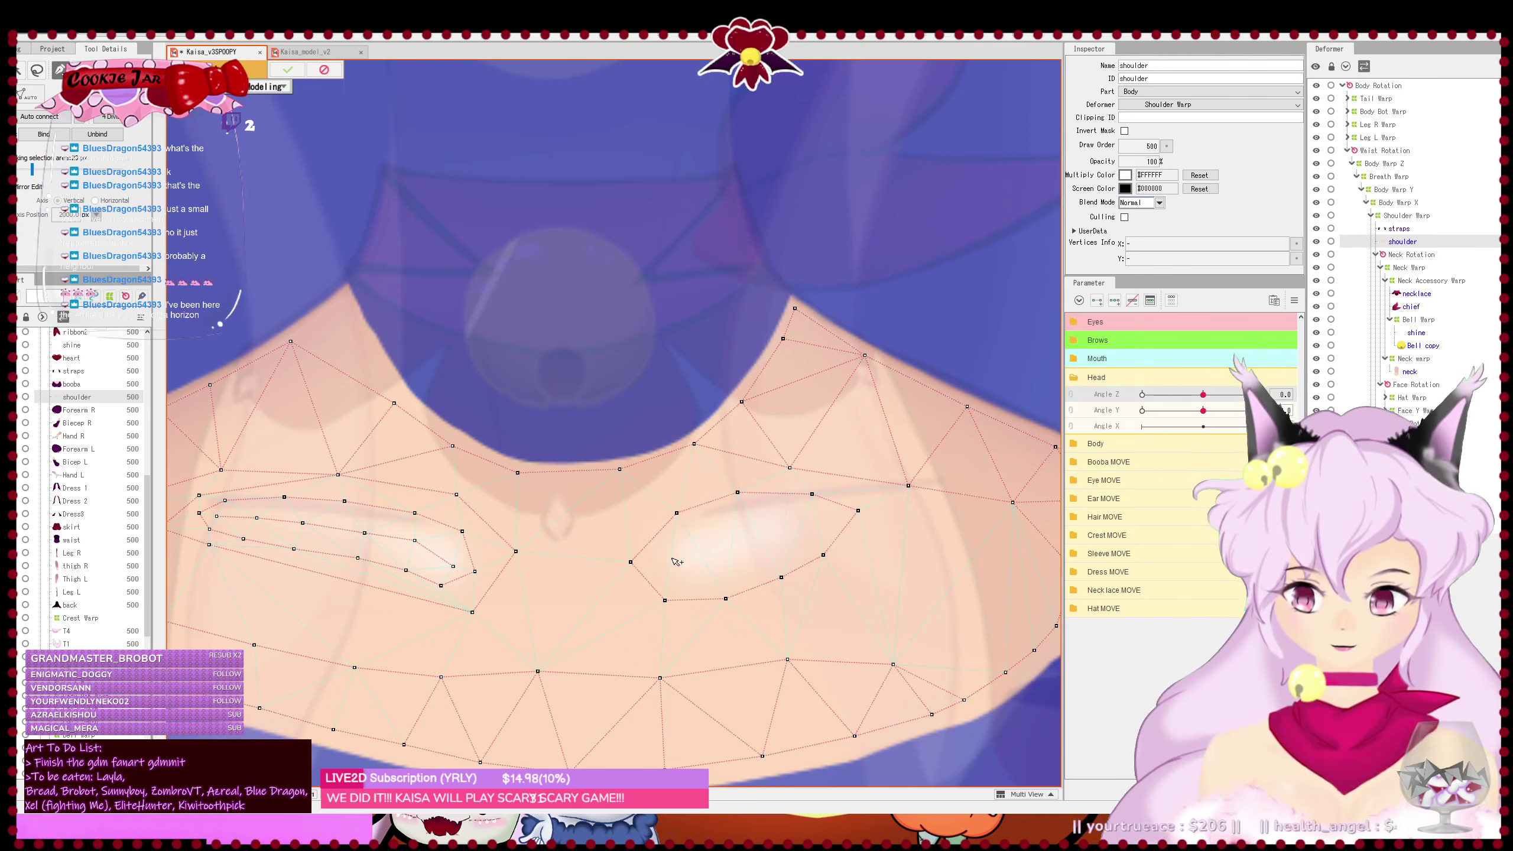
click(709, 544)
click(751, 533)
click(798, 523)
- Move the vertex on the lower left side of the shoulder mesh closer to the art's outline
drag(576, 565, 644, 551)
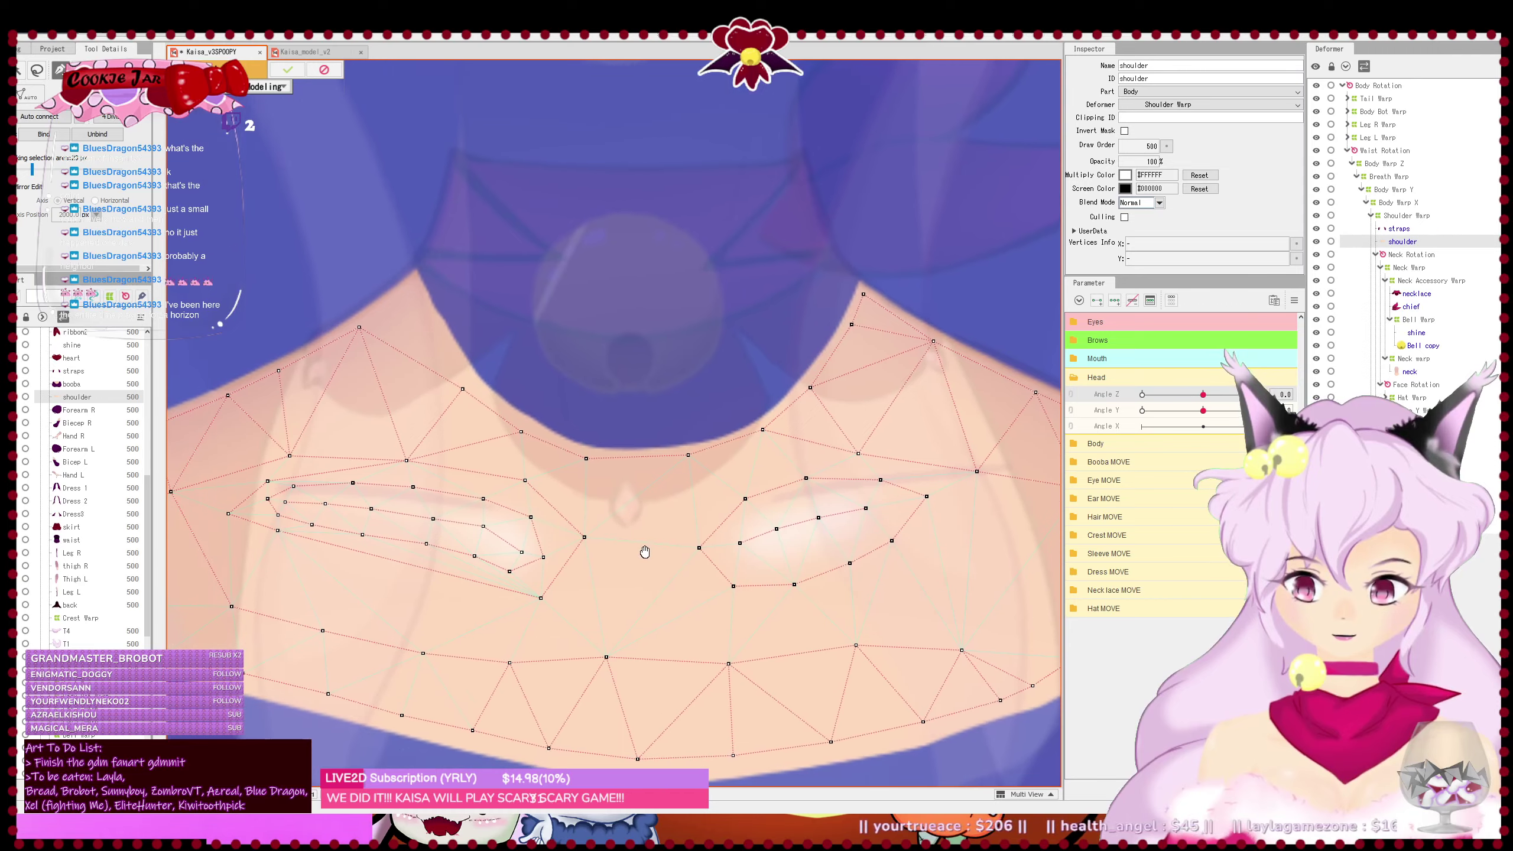
scroll(645, 552, down, 2)
scroll(374, 563, up, 2)
drag(365, 559, 291, 539)
click(308, 607)
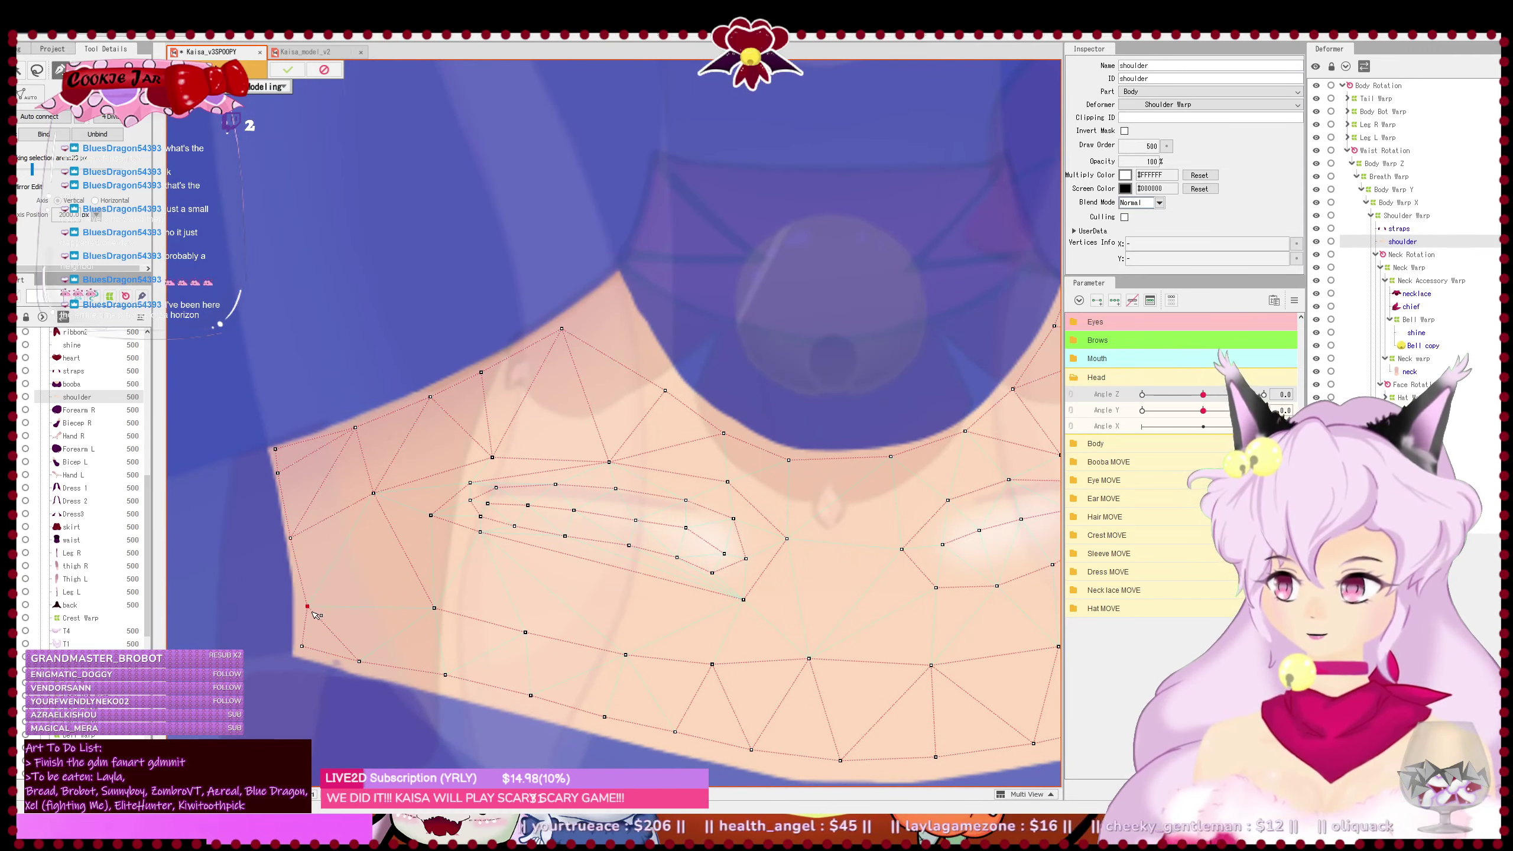
drag(307, 607, 423, 565)
- Move the vertices along the lower curve of the shoulder mesh down onto the edge of the art
drag(623, 636, 562, 630)
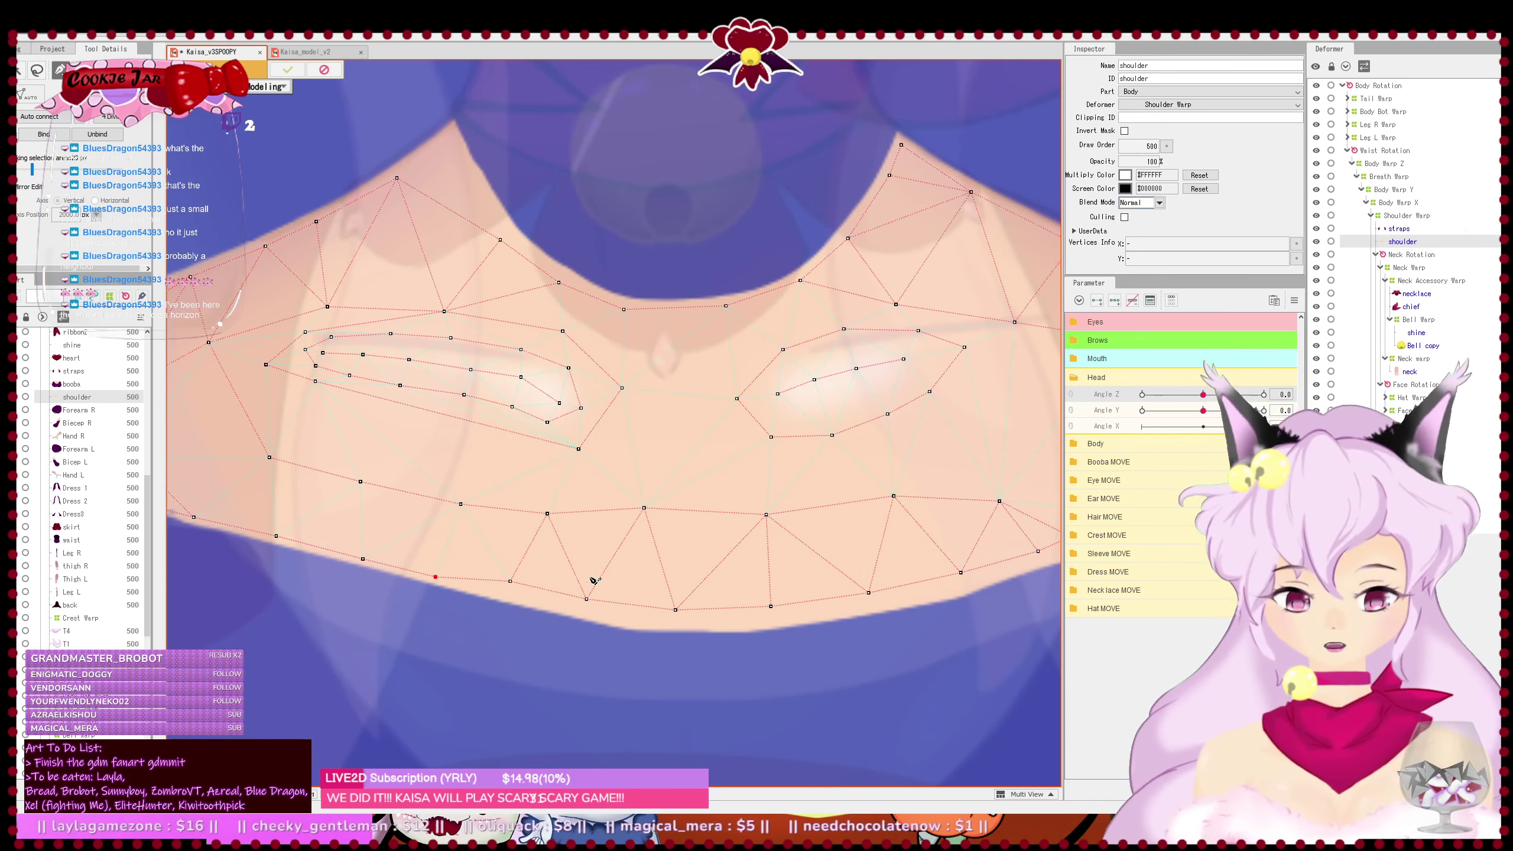
drag(510, 581, 522, 625)
drag(615, 624, 609, 635)
drag(709, 619, 710, 633)
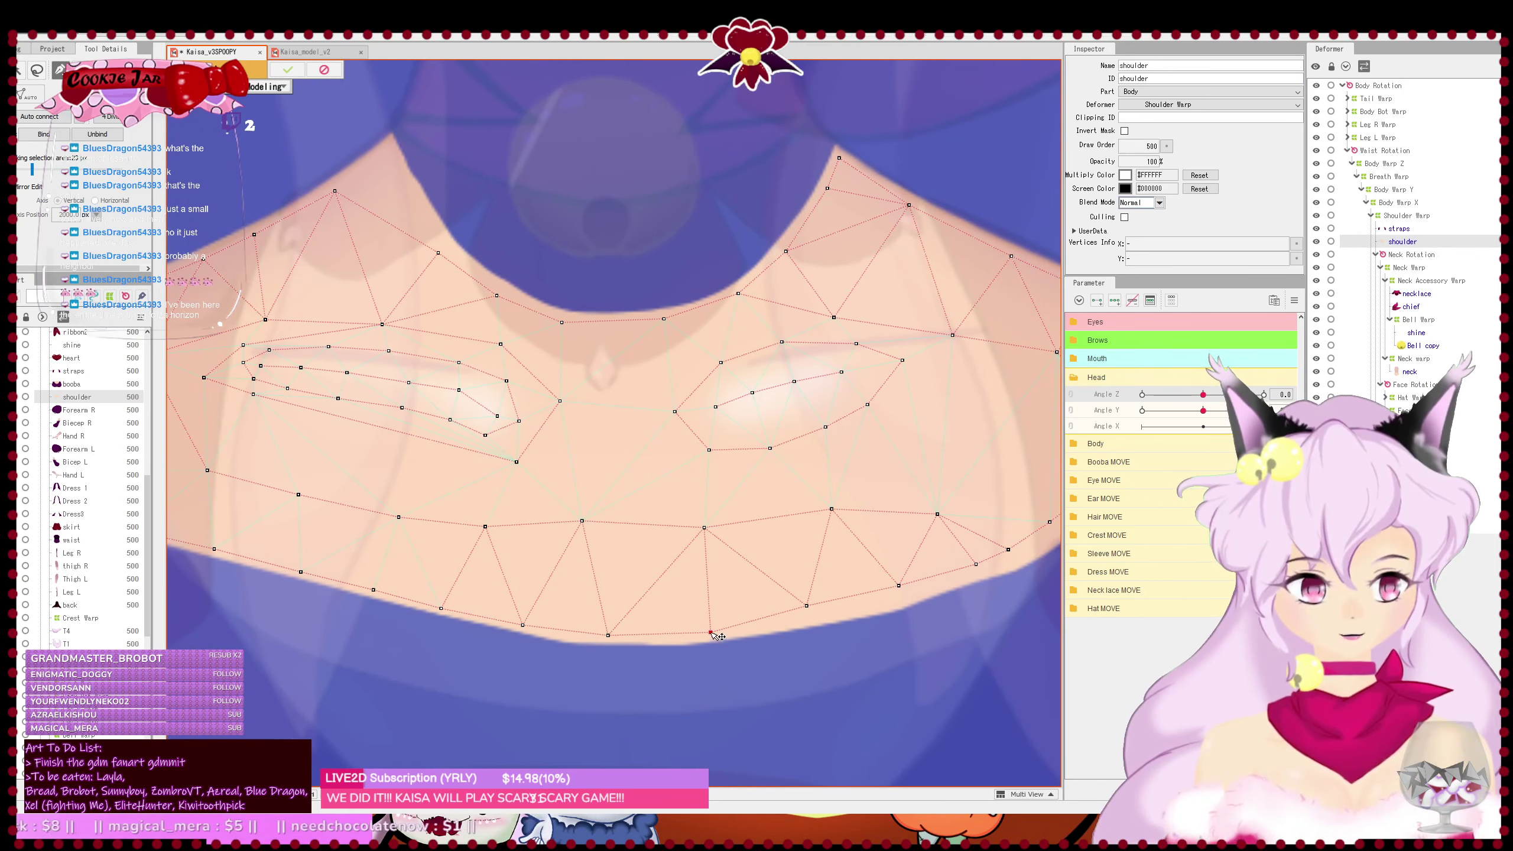
drag(807, 607, 815, 617)
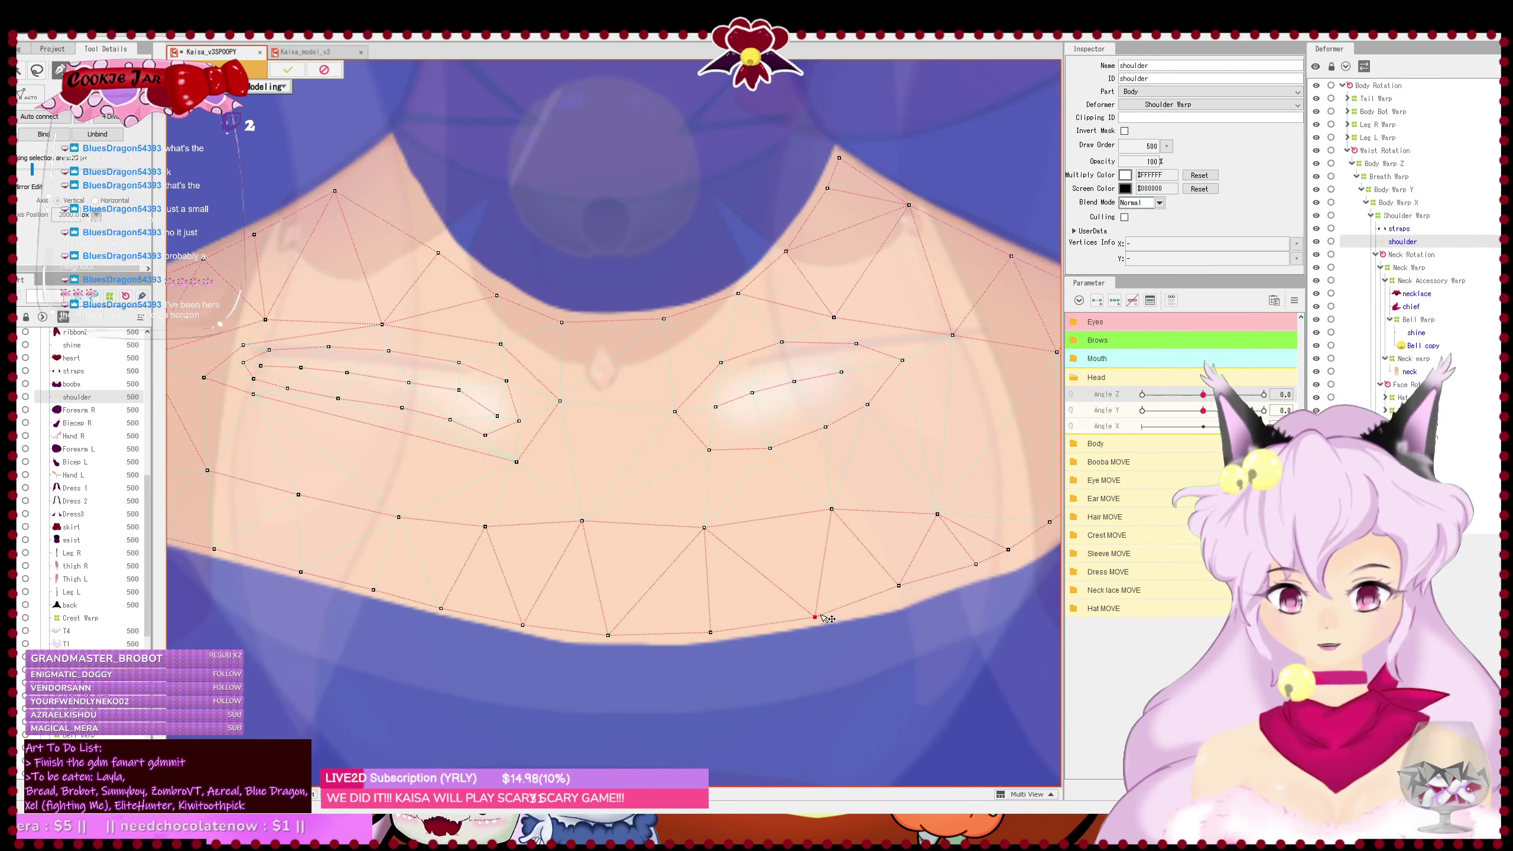
drag(893, 591, 846, 635)
- Move the vertices along the right side and upper right corner of the shoulder mesh out to the edge
drag(913, 516, 926, 544)
drag(868, 634, 904, 569)
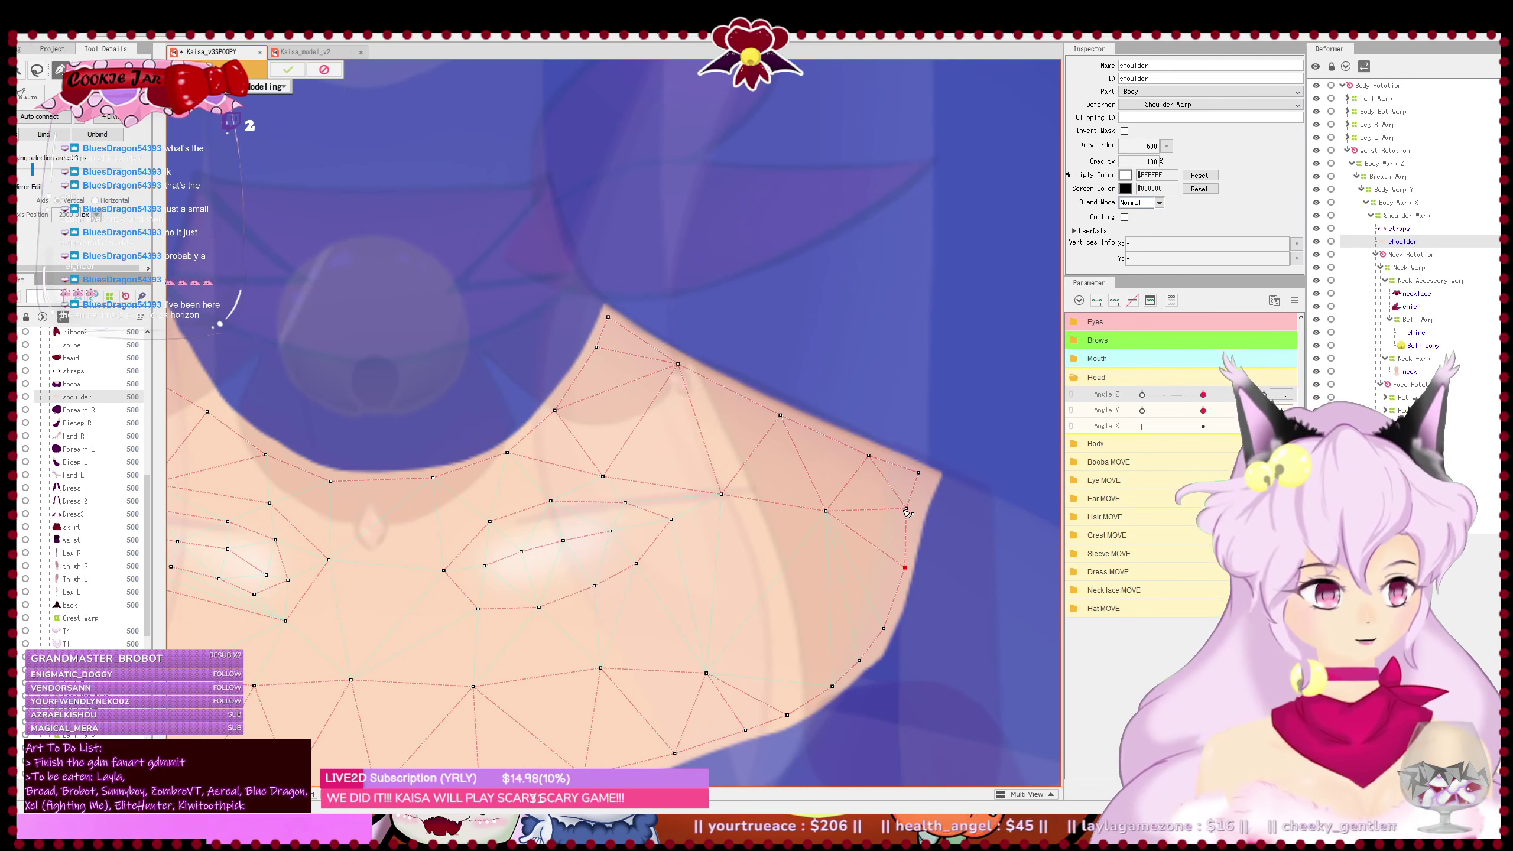
drag(906, 508, 921, 473)
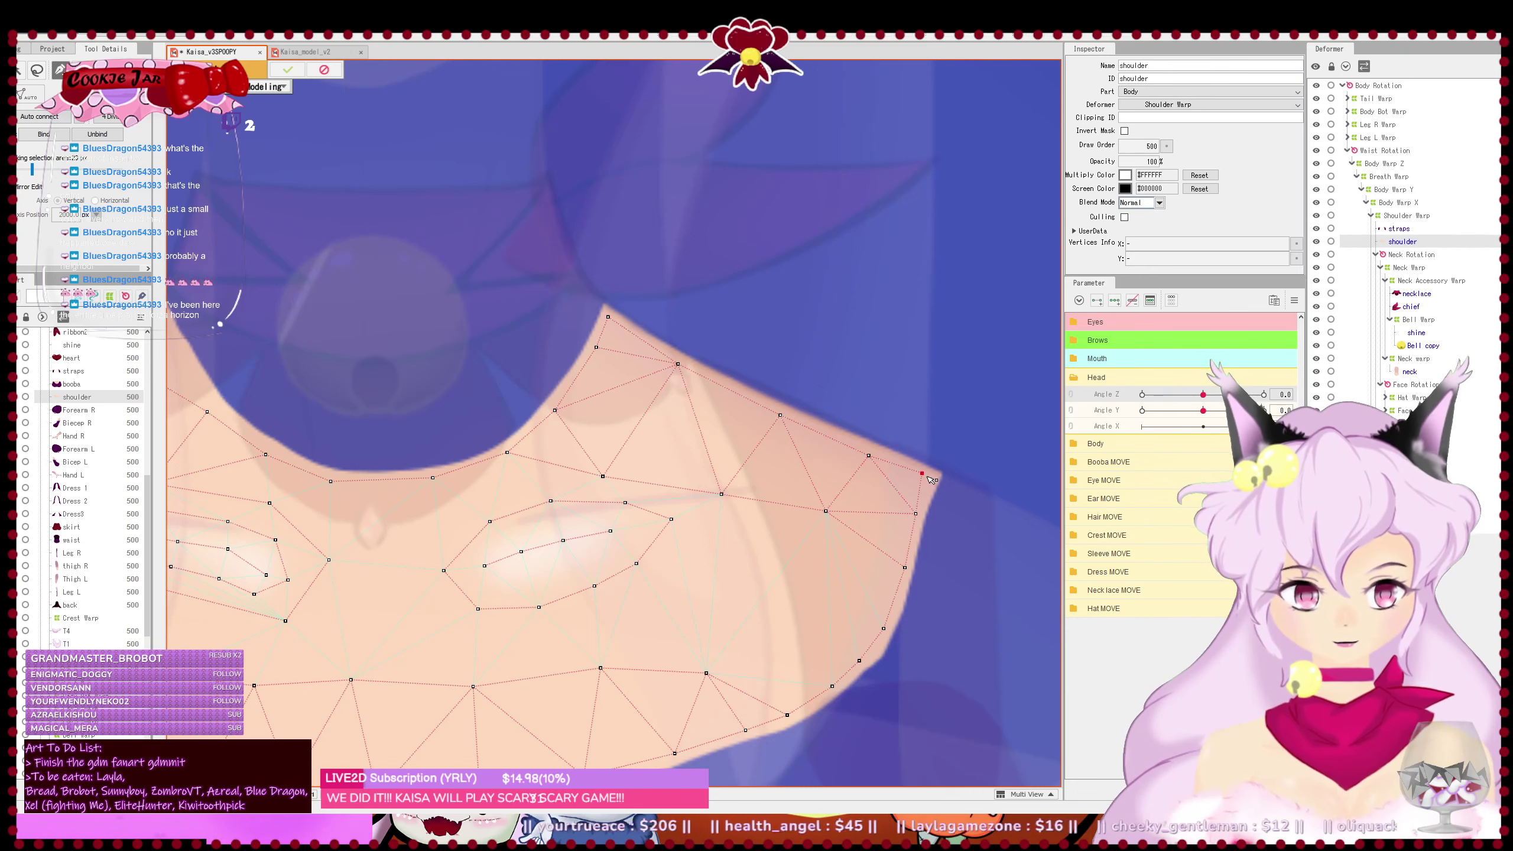
- Add vertices from the left neck tip down the neckline and join them to the existing neckline vertex
drag(666, 484, 810, 490)
drag(502, 432, 725, 443)
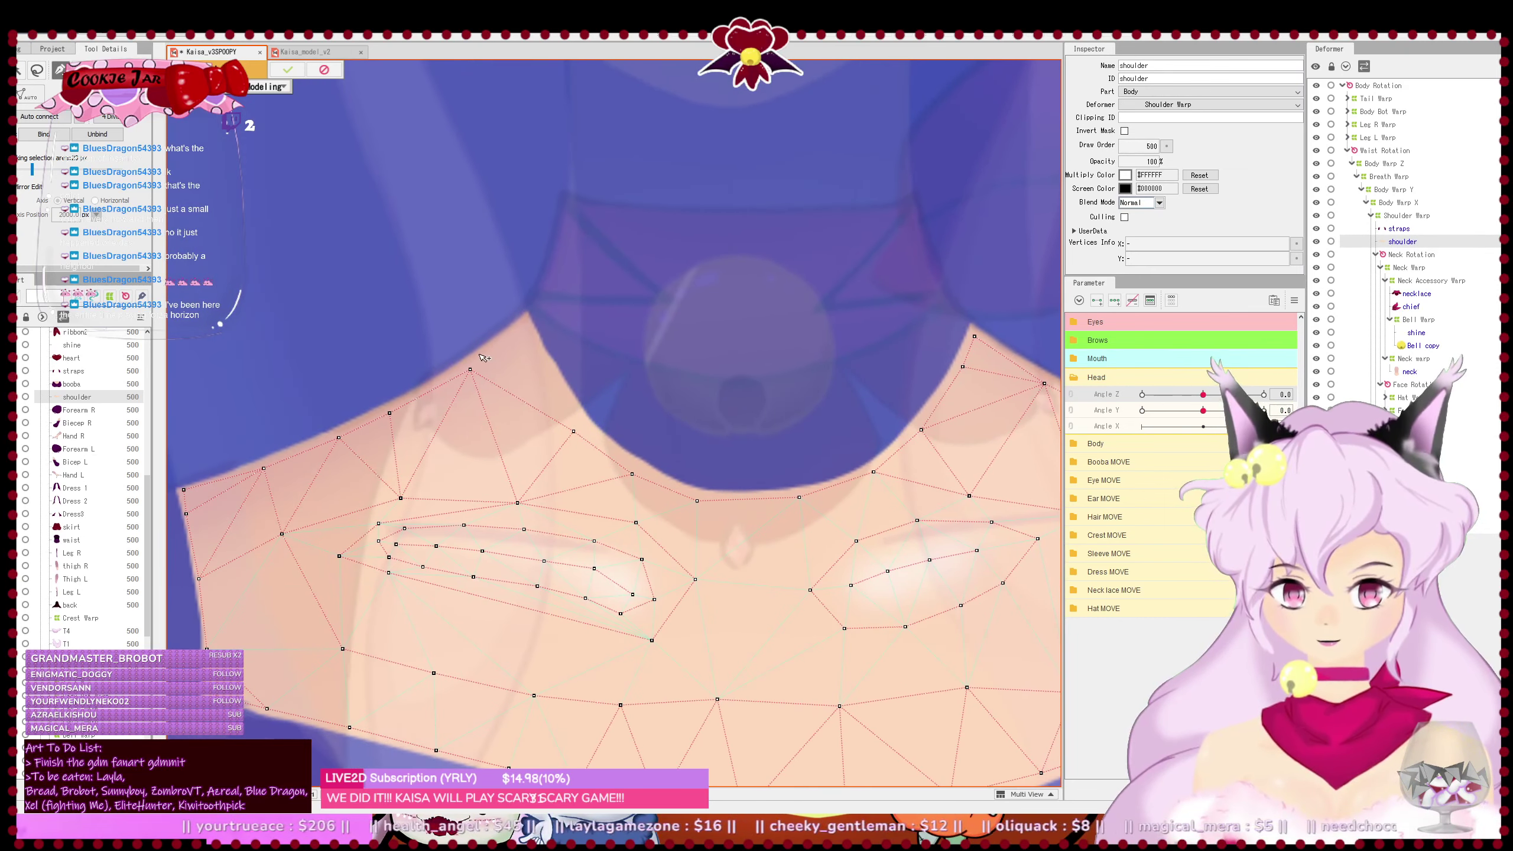
click(524, 326)
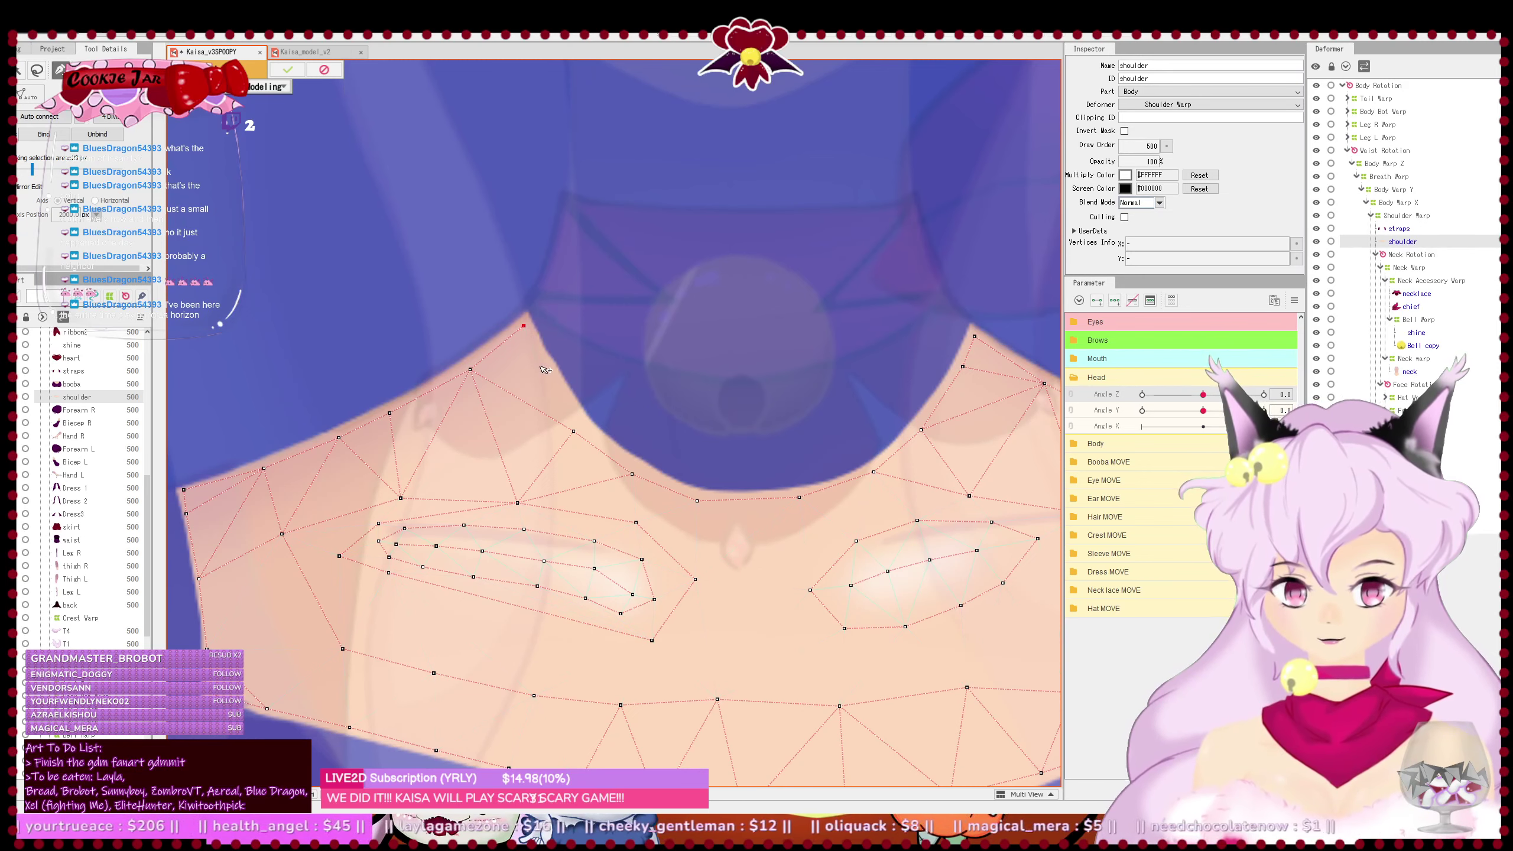
click(561, 396)
click(575, 431)
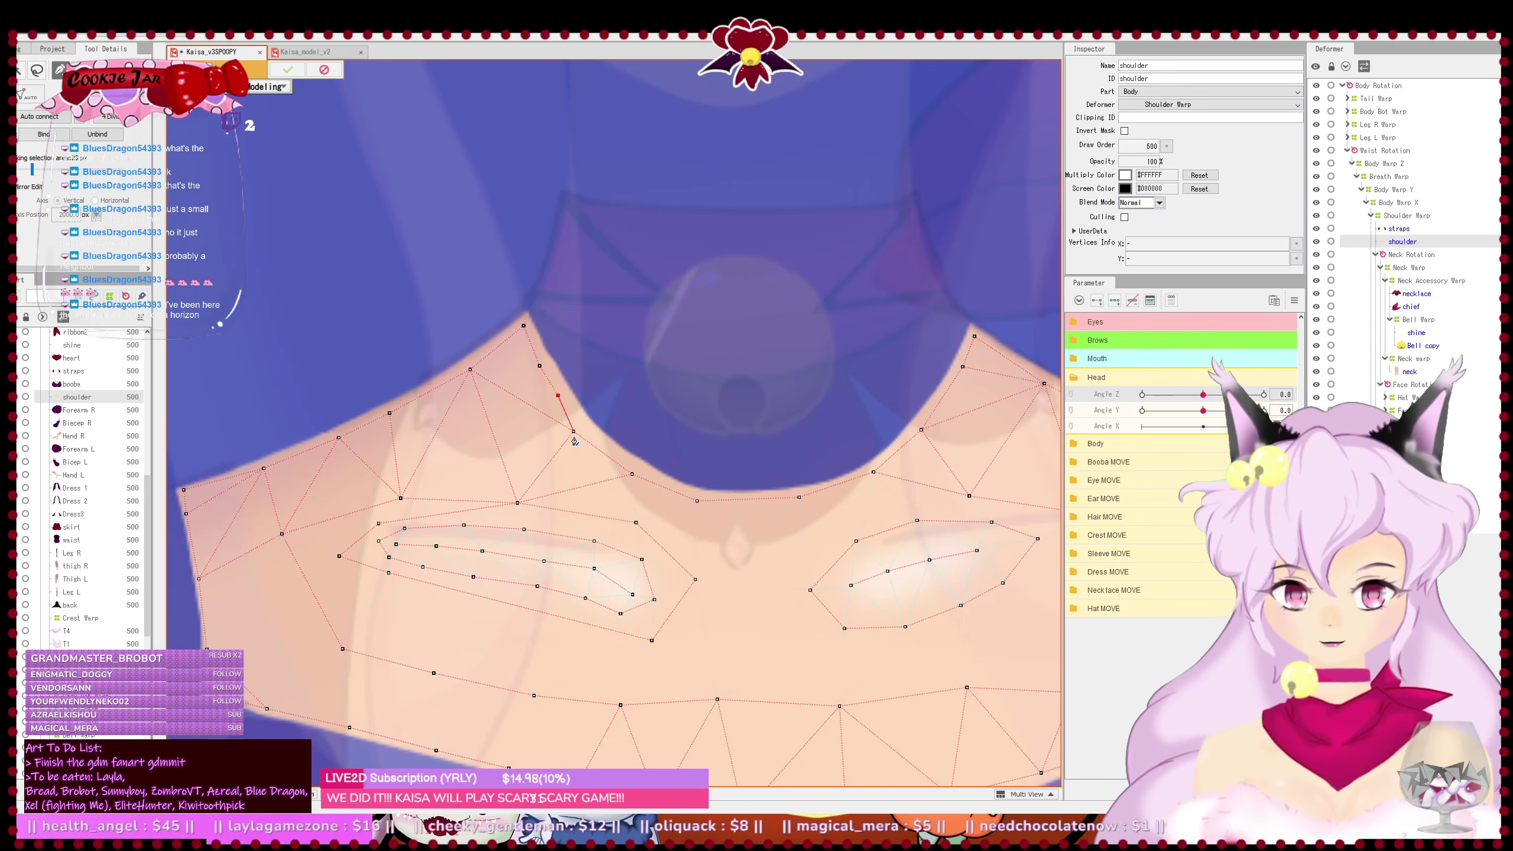
- Bridge the two collarbone rings with a row of vertices below the neckline and adjust their positions
drag(603, 448, 620, 447)
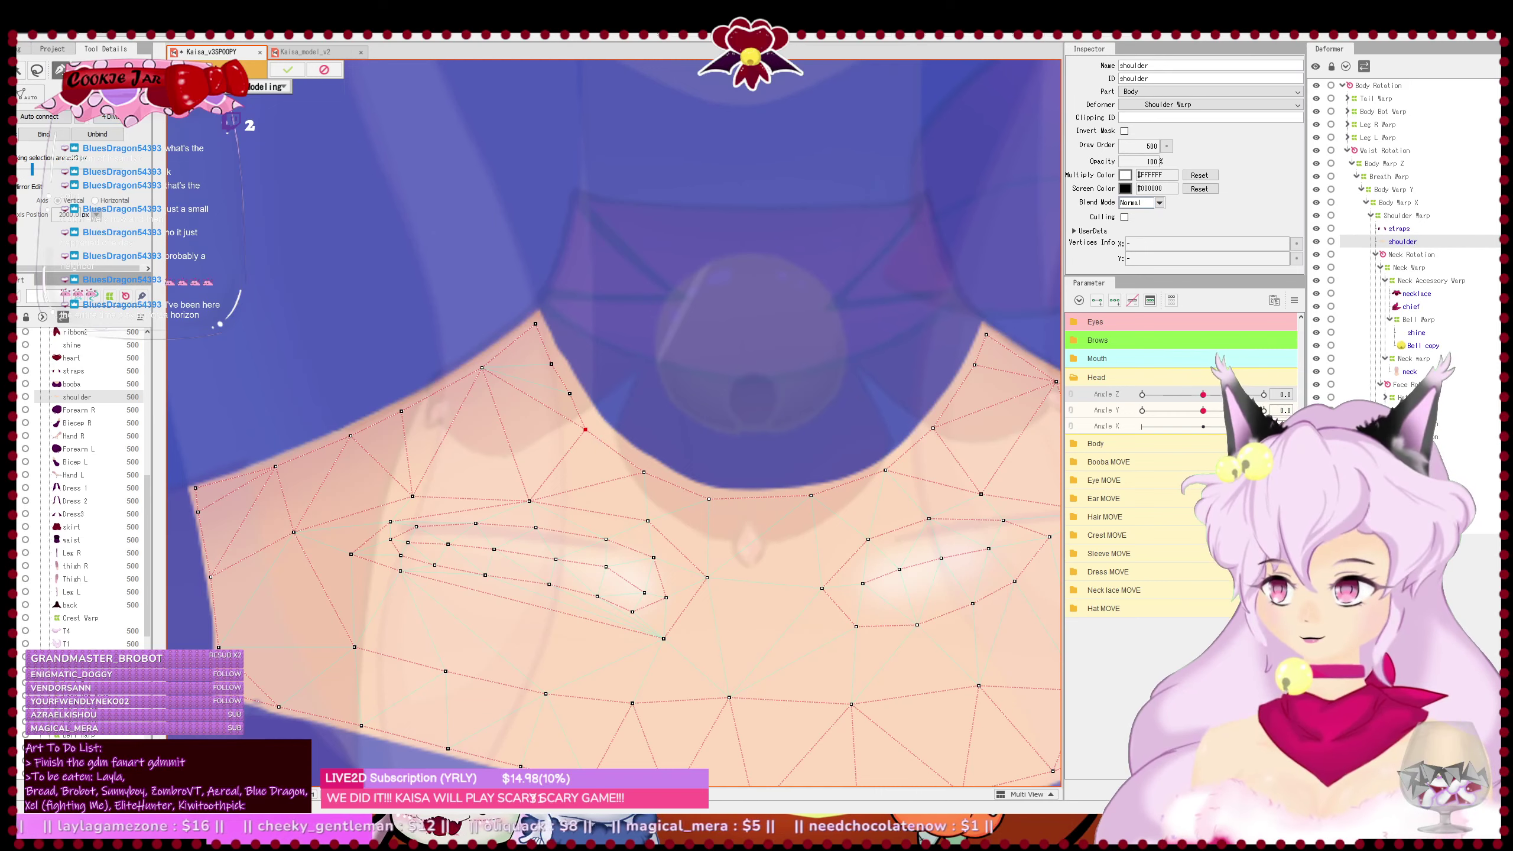
drag(489, 443, 396, 405)
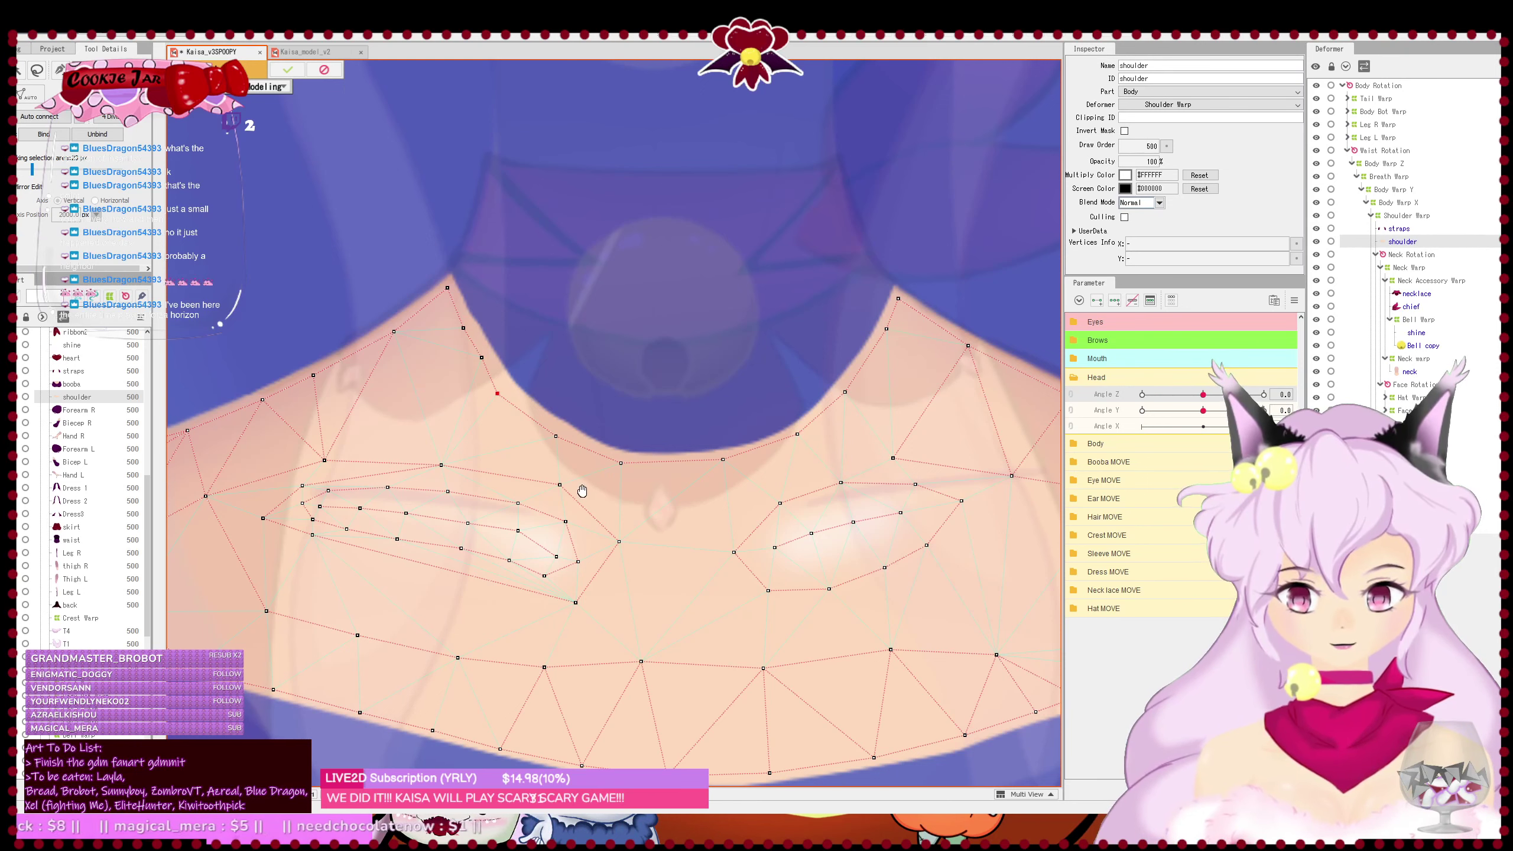
drag(581, 491, 577, 405)
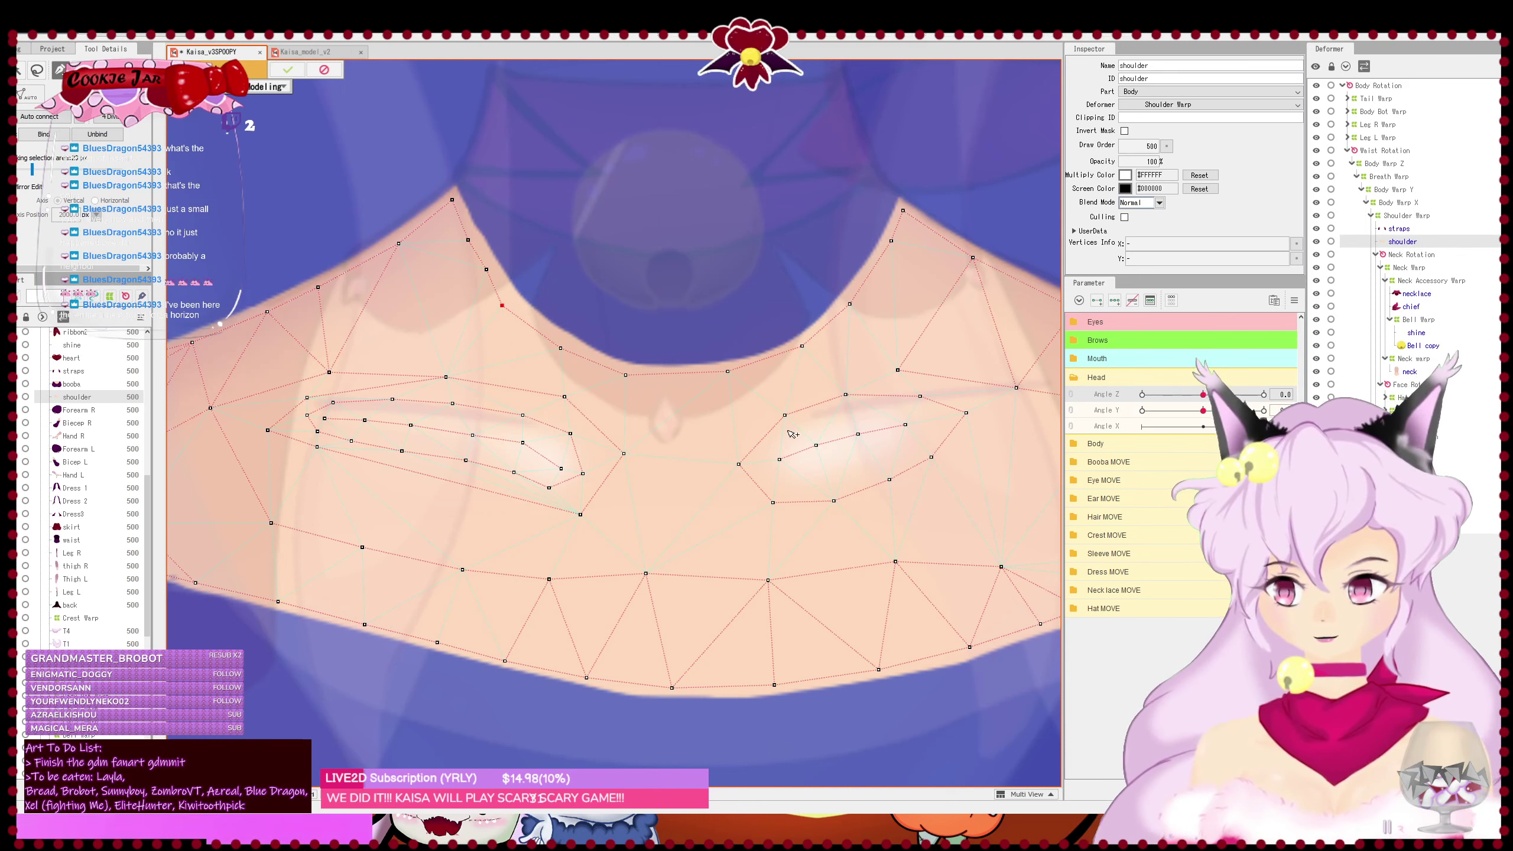
right_click(565, 400)
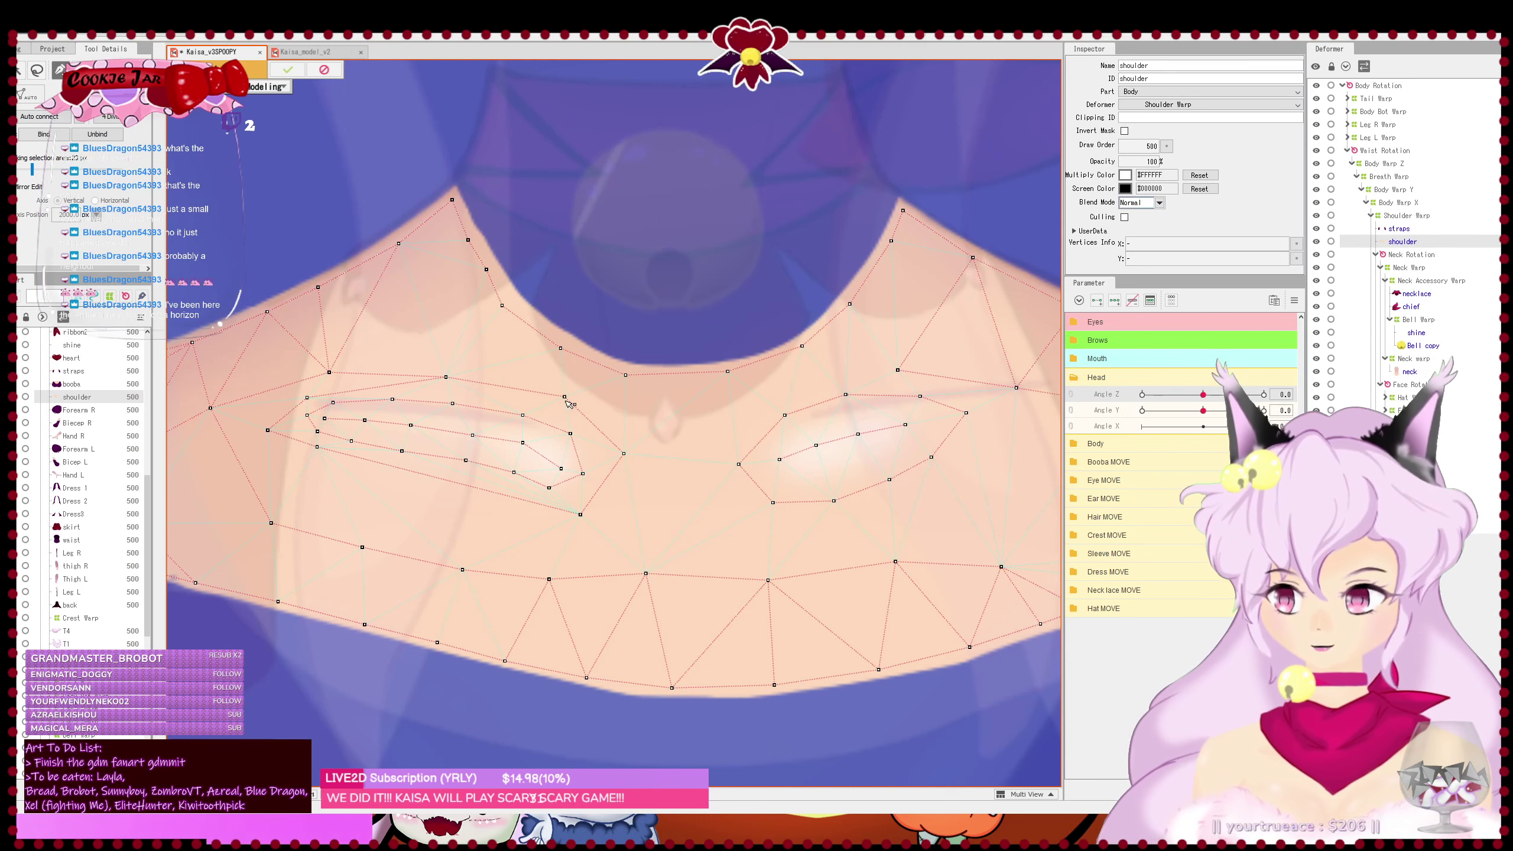
click(714, 411)
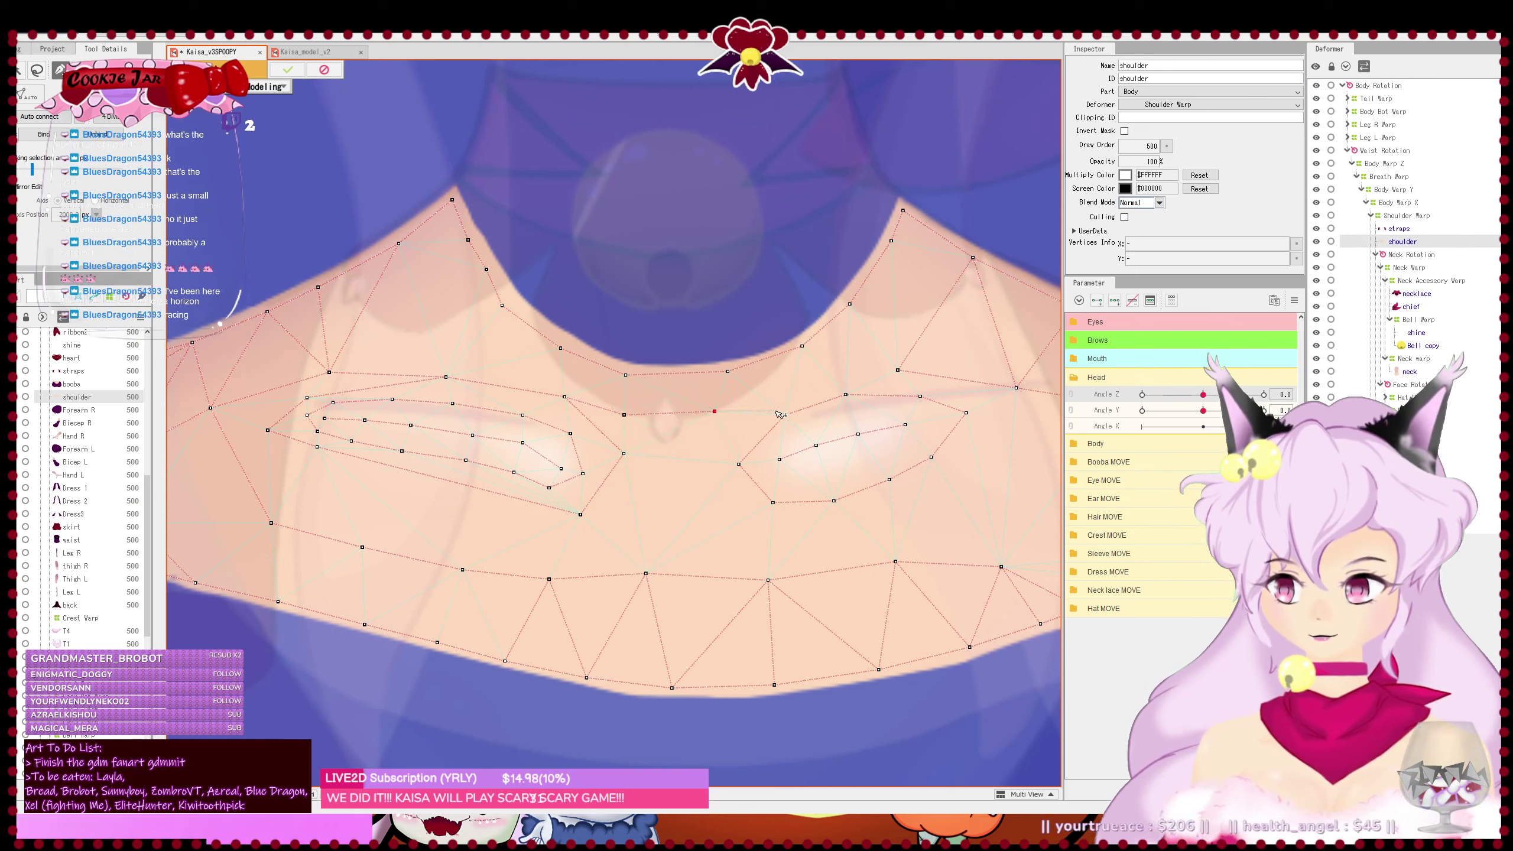
click(784, 415)
drag(624, 415, 716, 419)
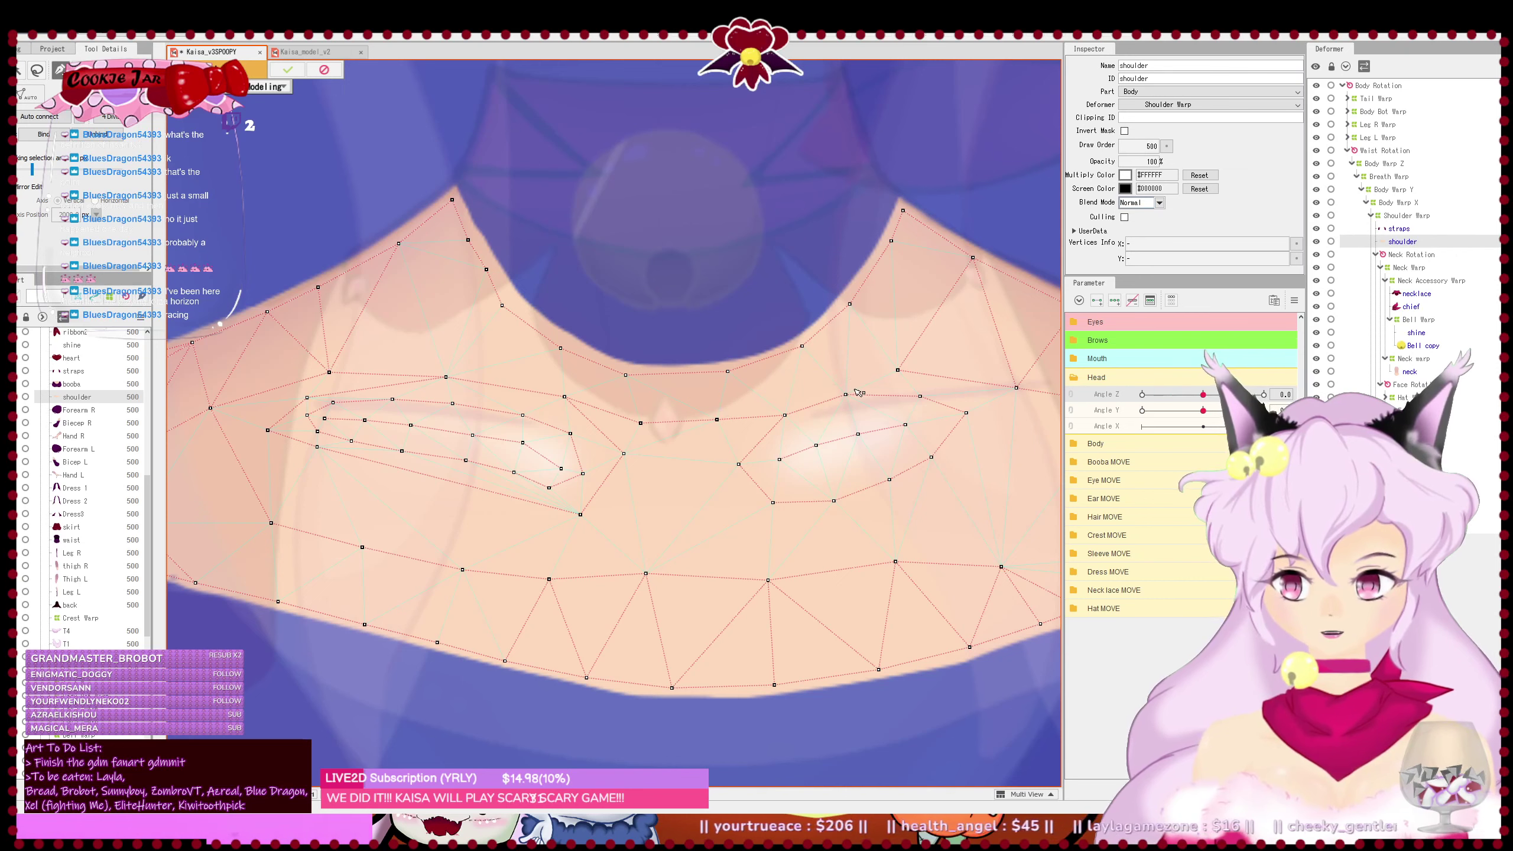
drag(845, 395, 911, 366)
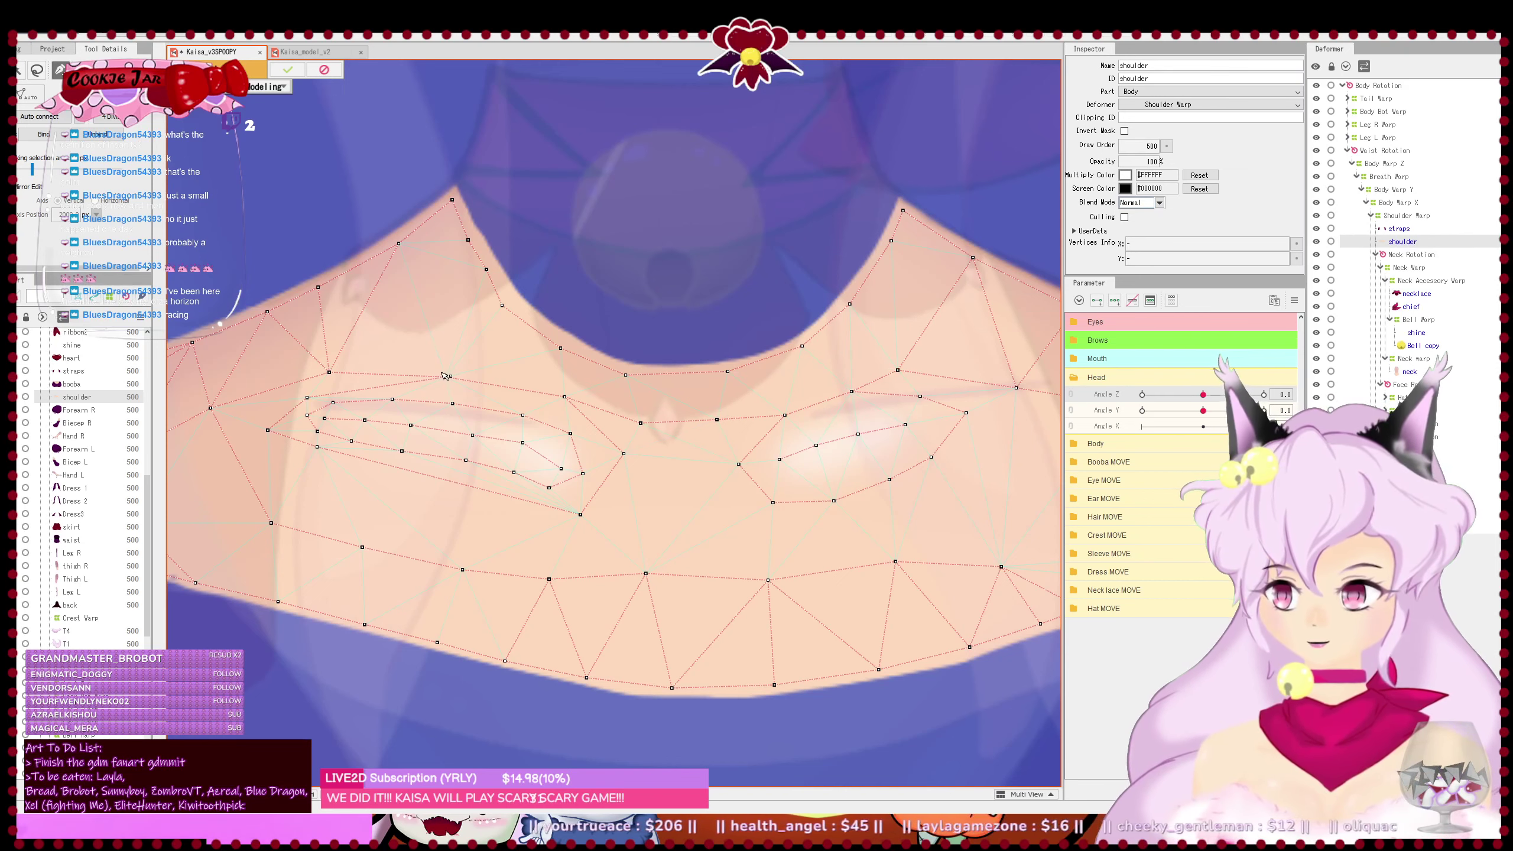
- Erase the connecting lines across the upper left shoulder and nudge a vertex on its top edge outward
key(e)
drag(348, 362, 425, 354)
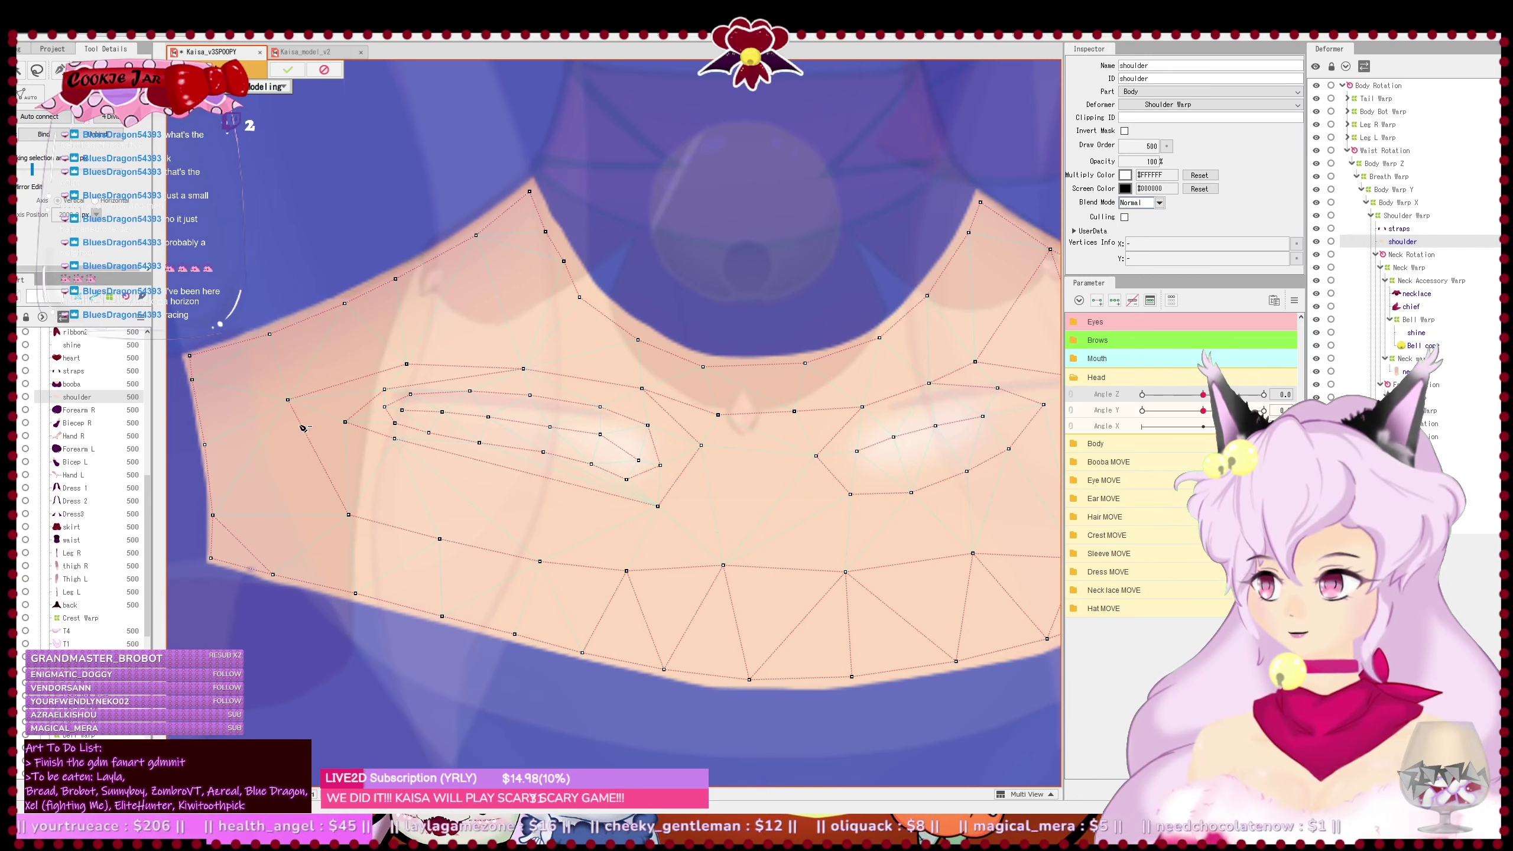
drag(303, 428, 302, 460)
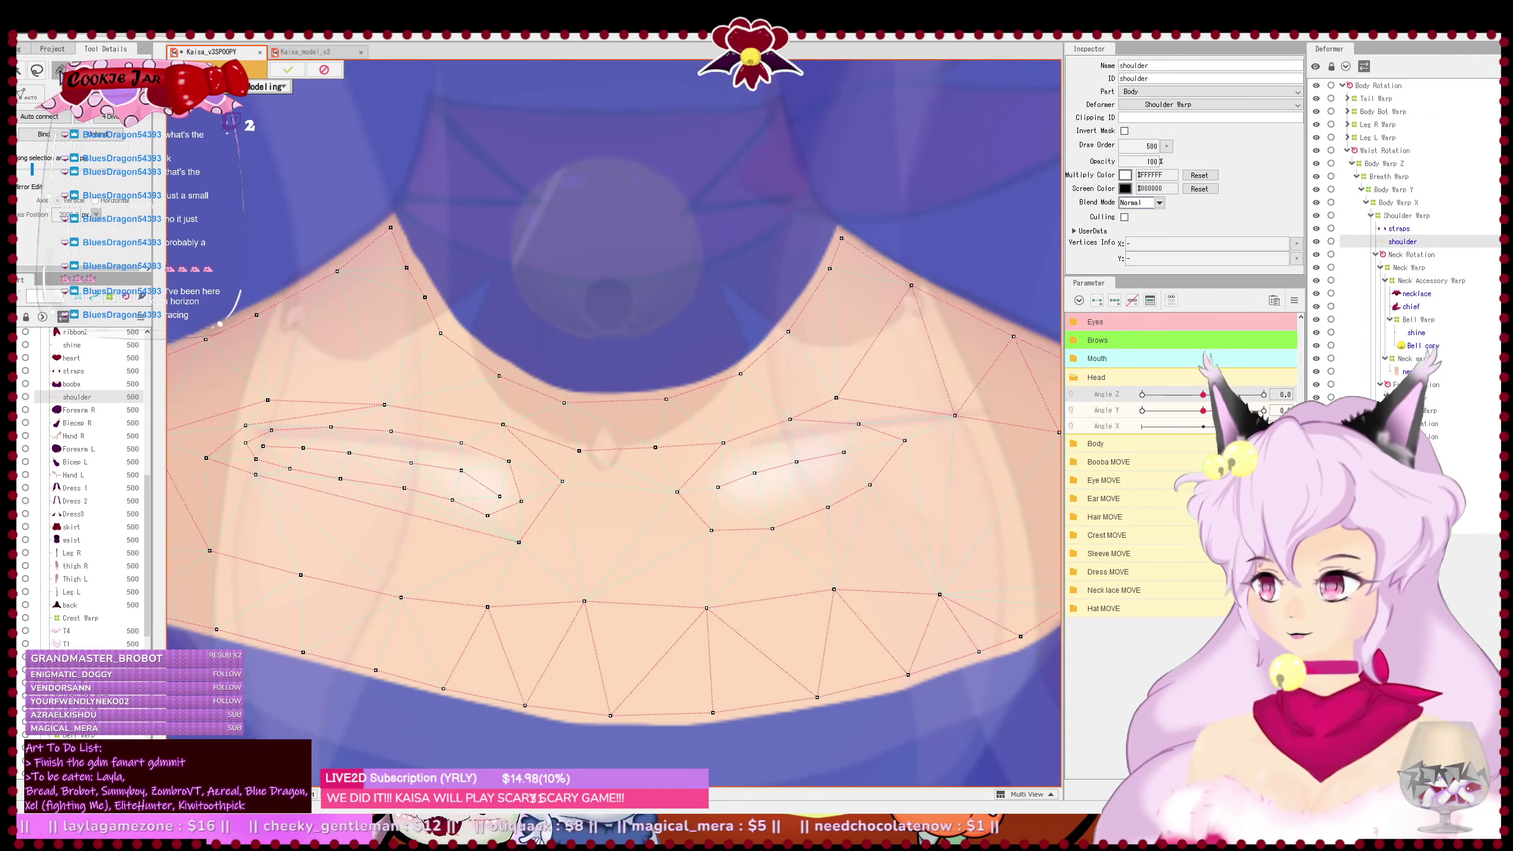
drag(337, 272, 325, 273)
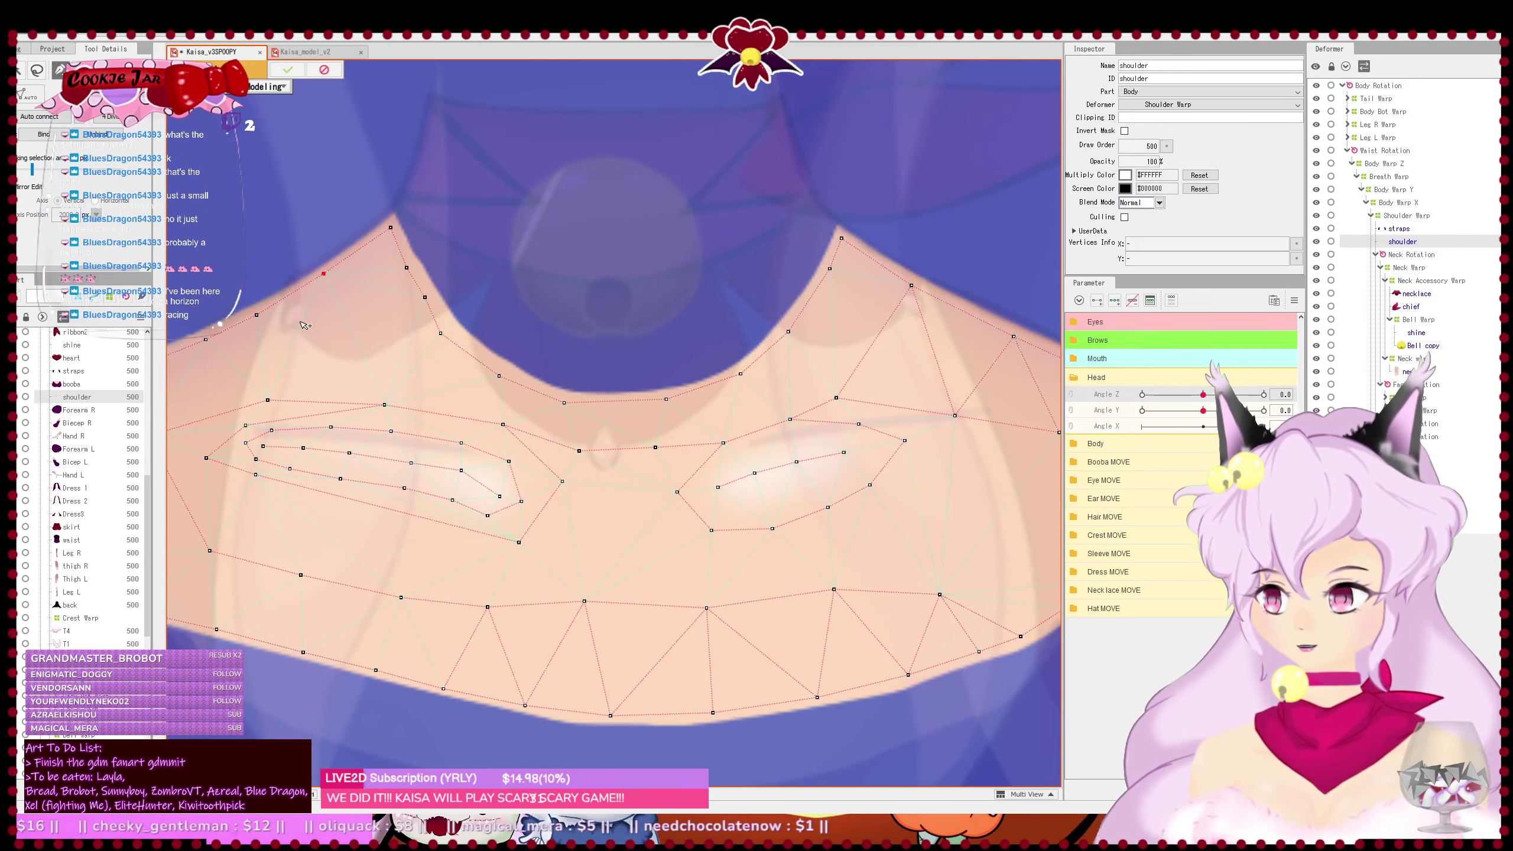
- Reposition the vertices along the upper left shoulder edge and move the left side vertices down and out to the corner
click(260, 317)
scroll(280, 335, left, 2)
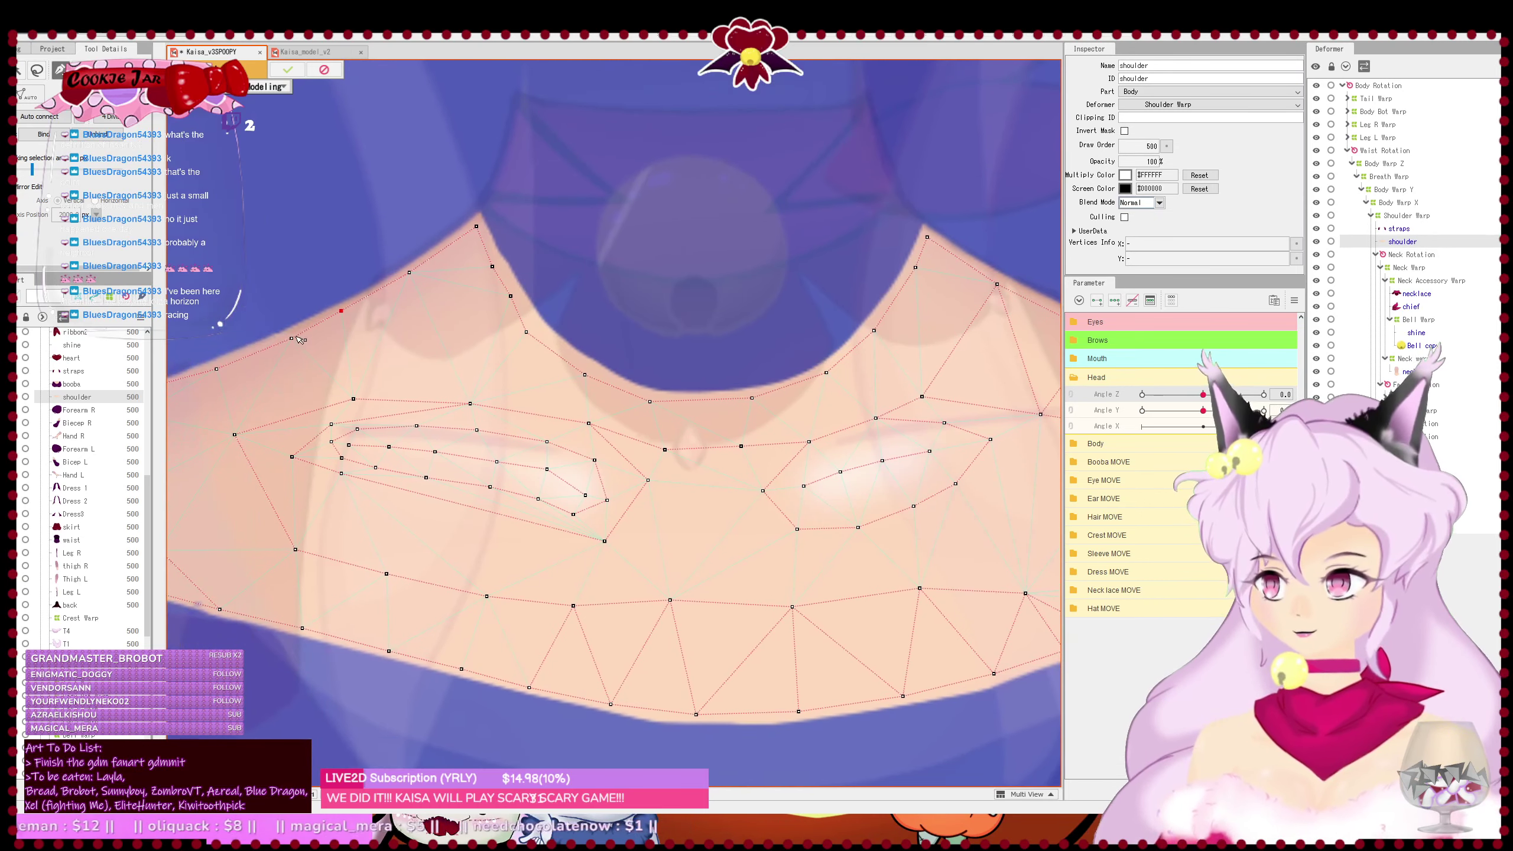
scroll(296, 338, left, 3)
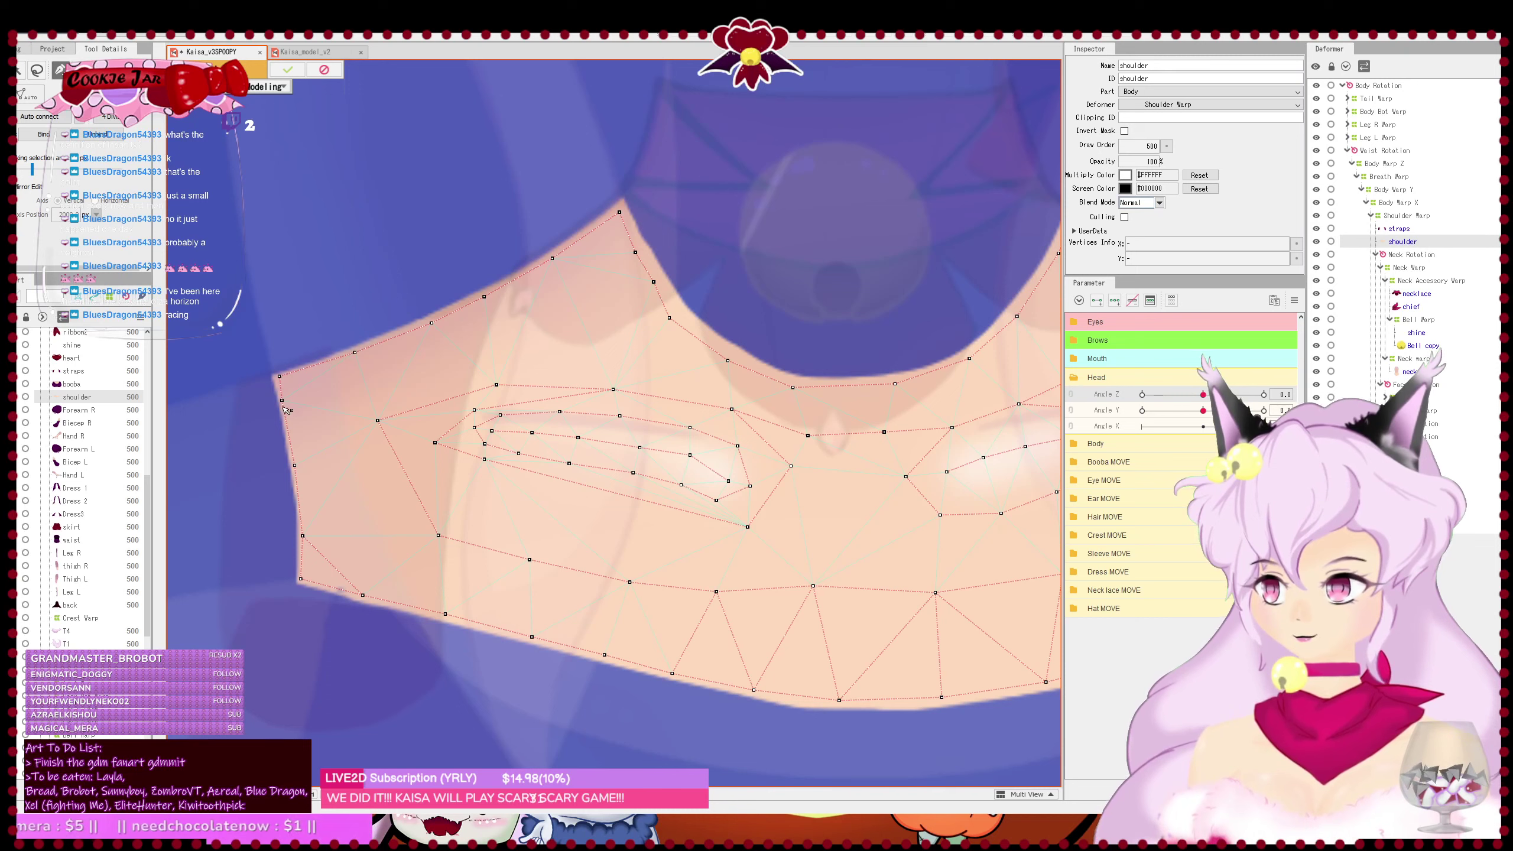
drag(282, 400, 289, 423)
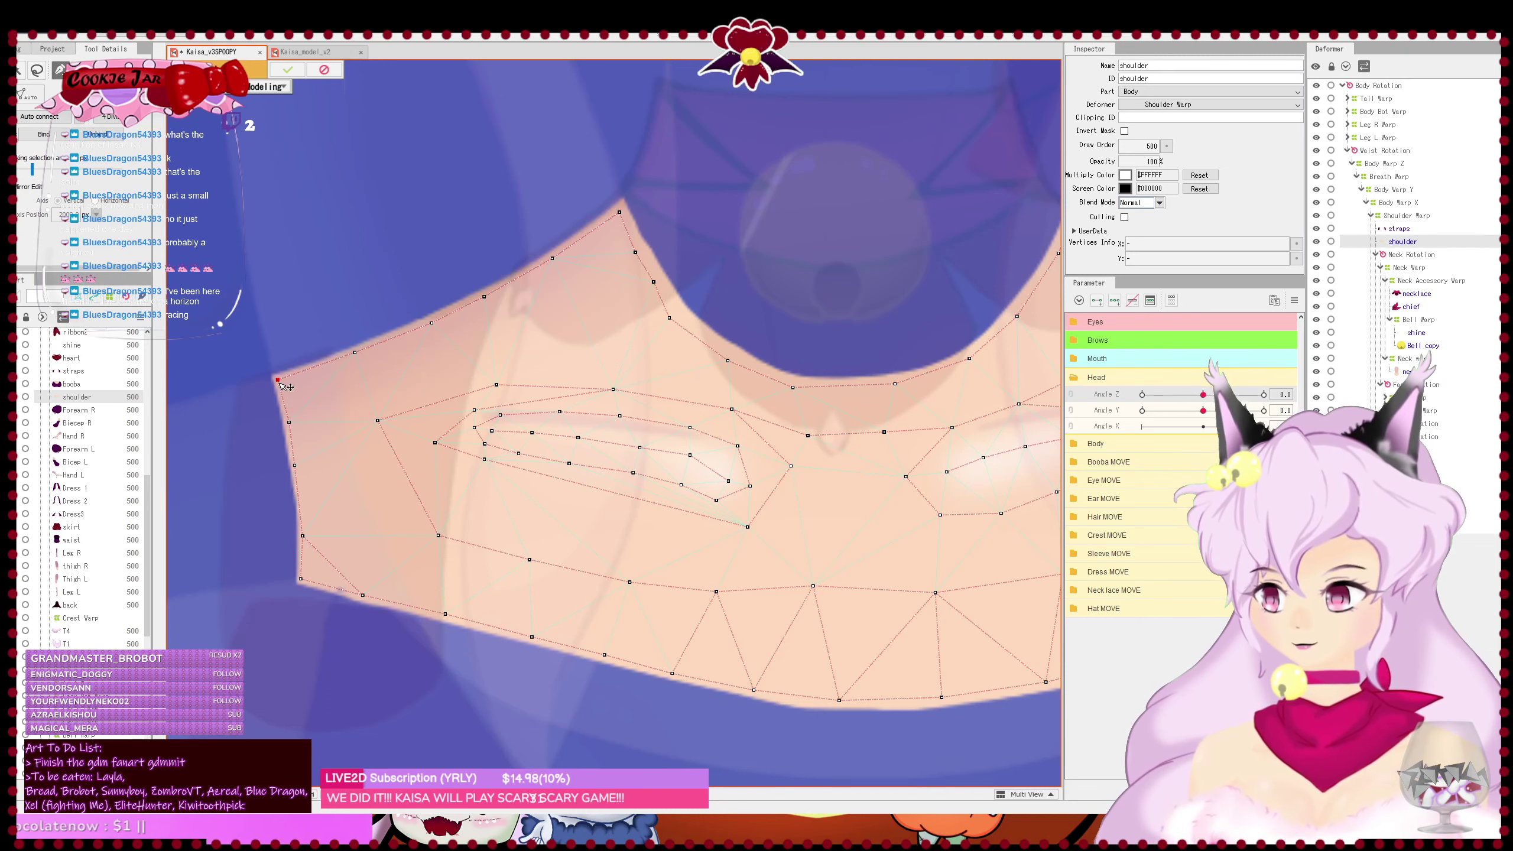
- Add two vertices running inward from the upper left shoulder edge above the left collarbone ring and adjust their positions
drag(578, 388, 345, 420)
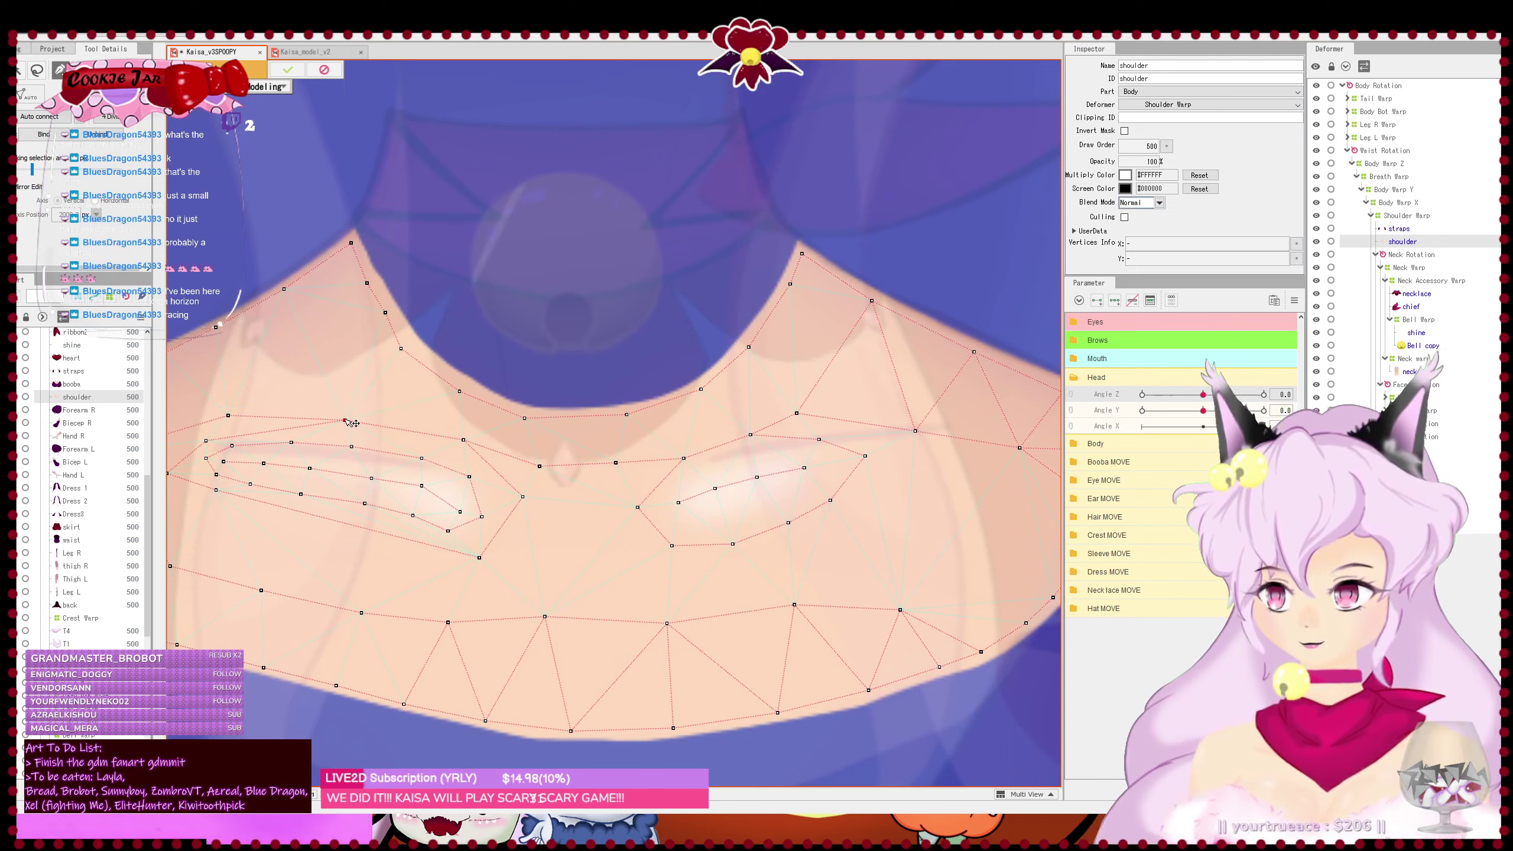
click(306, 382)
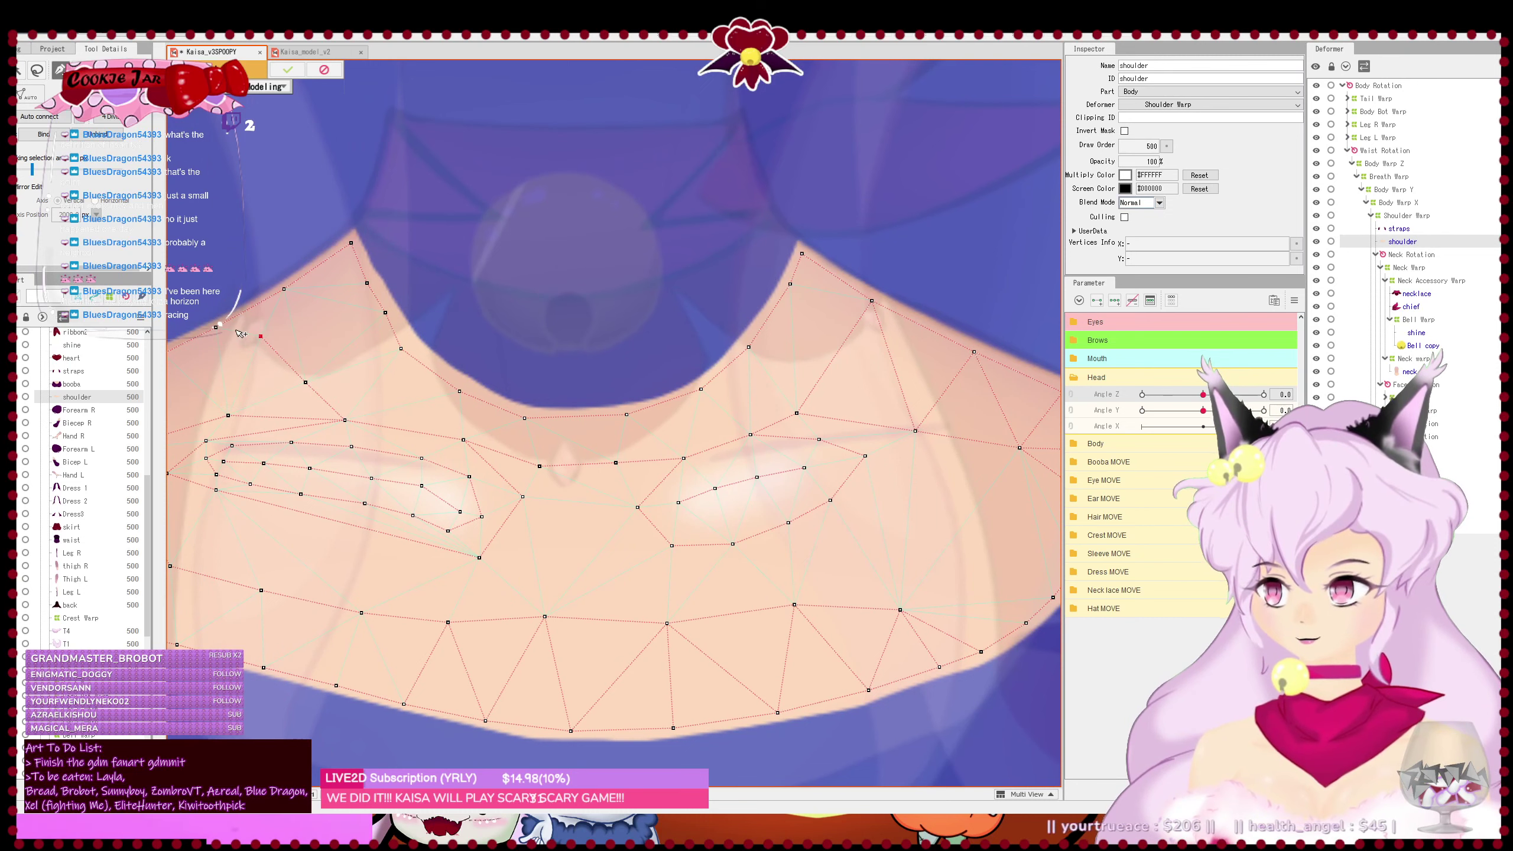
click(216, 327)
mouse_move(260, 336)
mouse_down()
mouse_move(251, 345)
mouse_move(294, 388)
mouse_move(243, 354)
mouse_up()
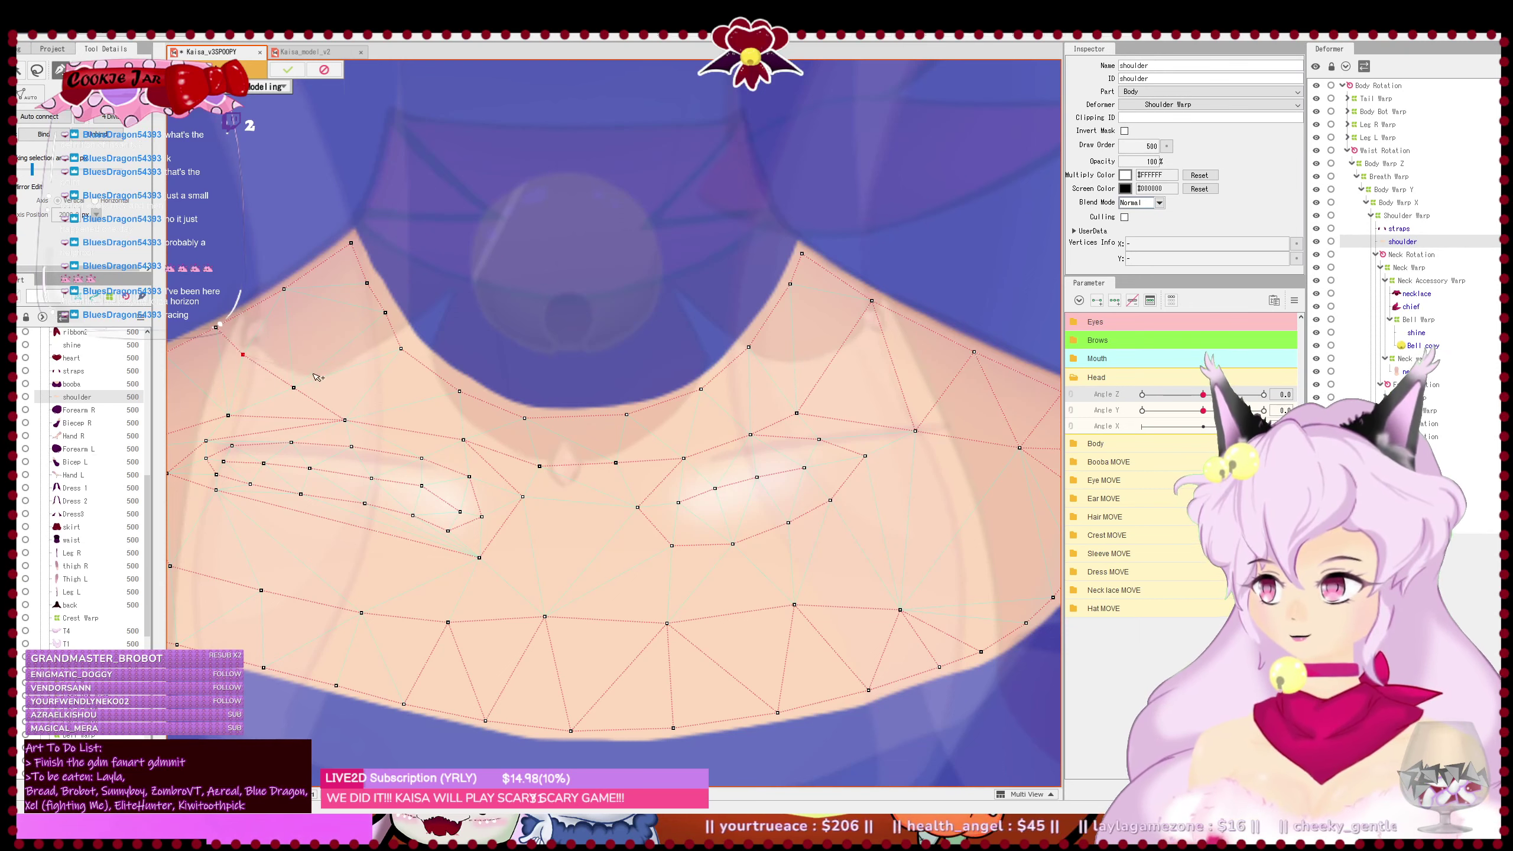
drag(481, 461, 604, 439)
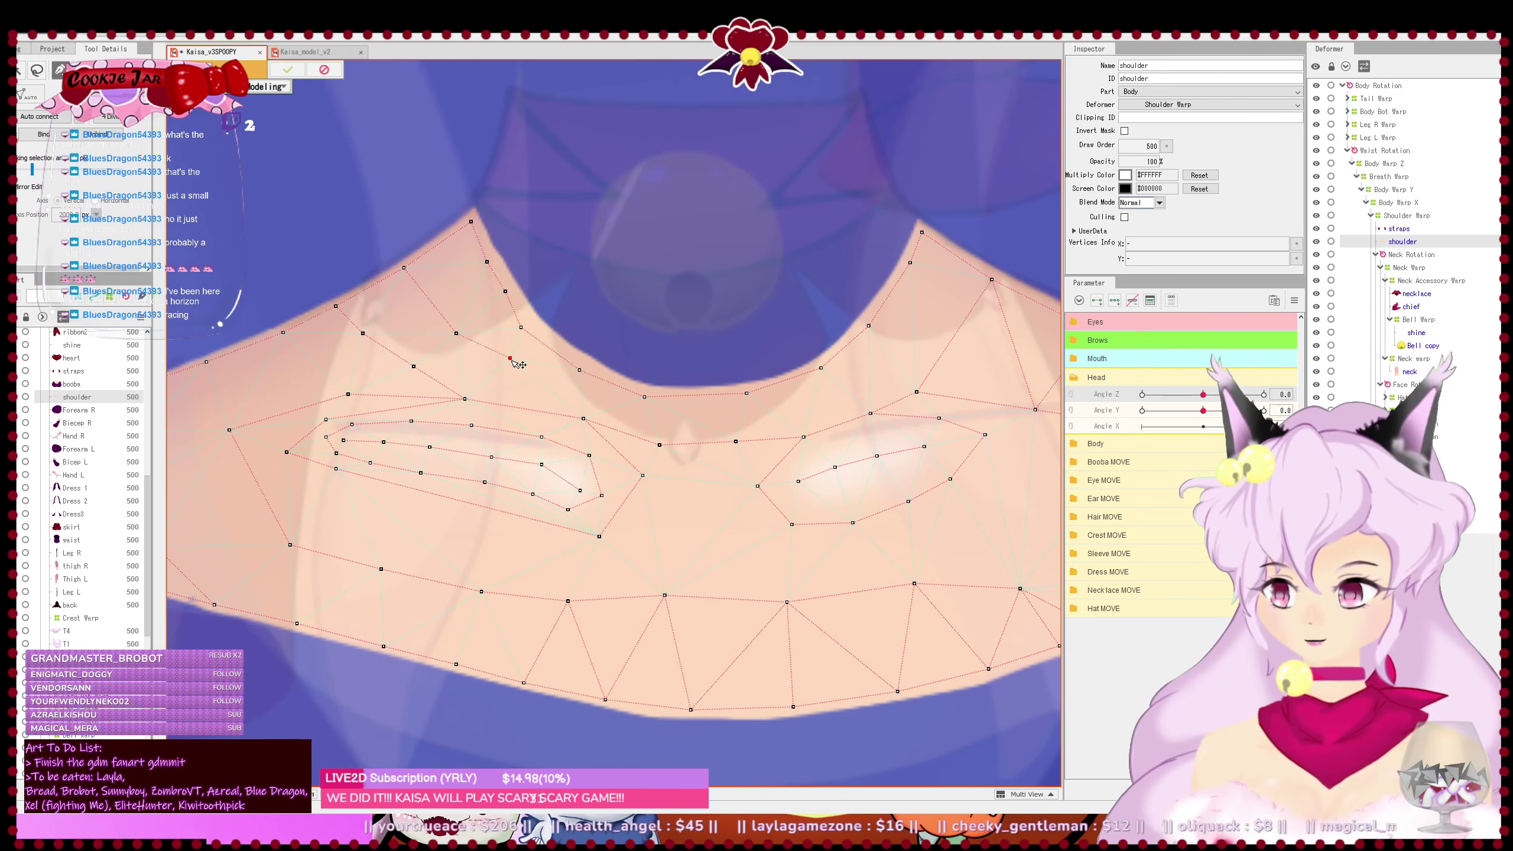
drag(517, 362, 509, 364)
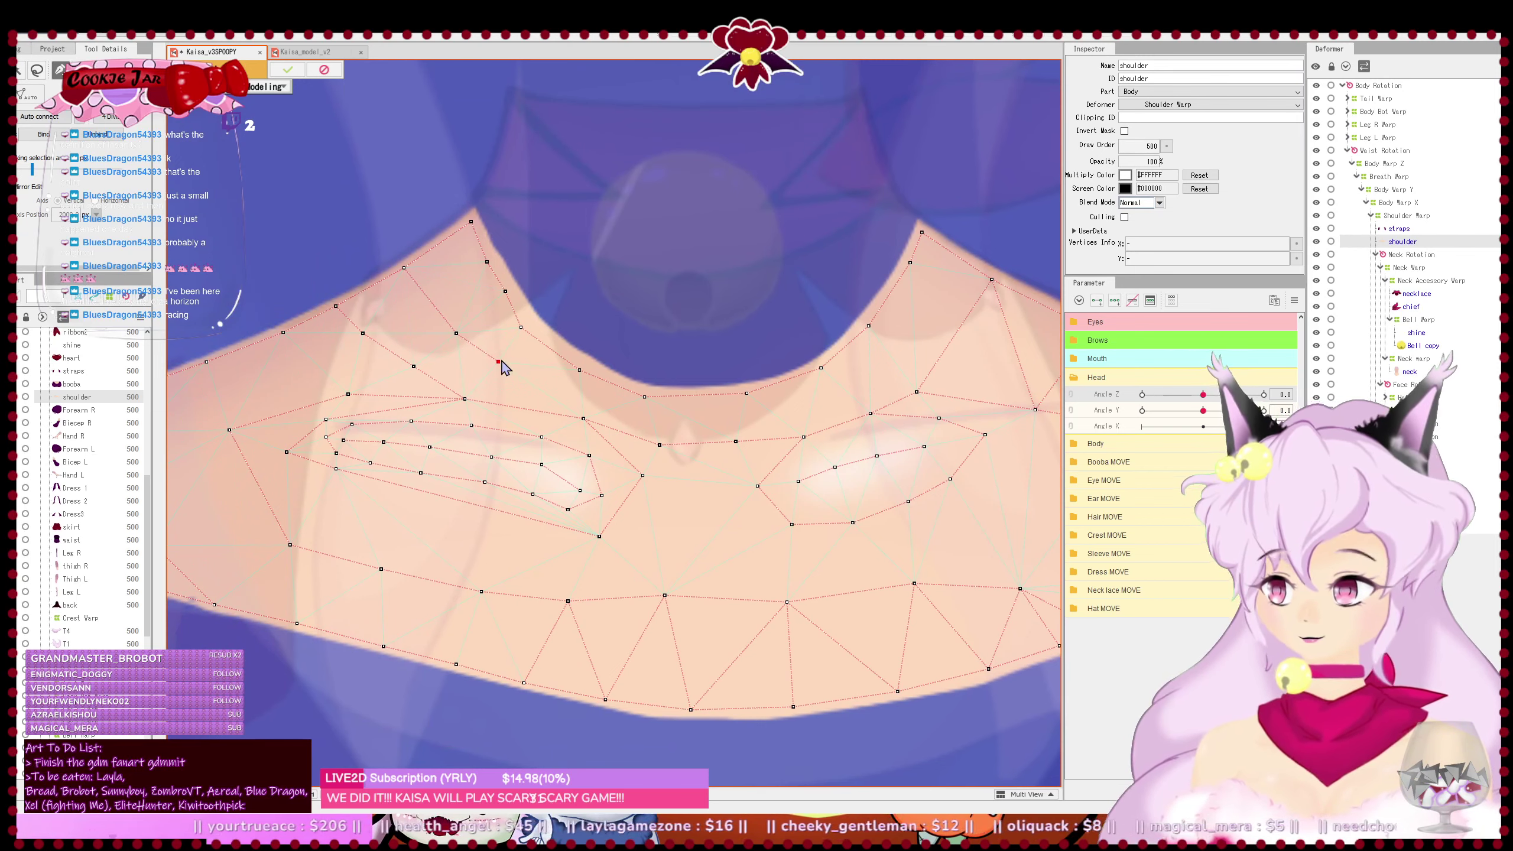
key(ctrl+z)
key(ctrl+z)
key(ctrl+z)
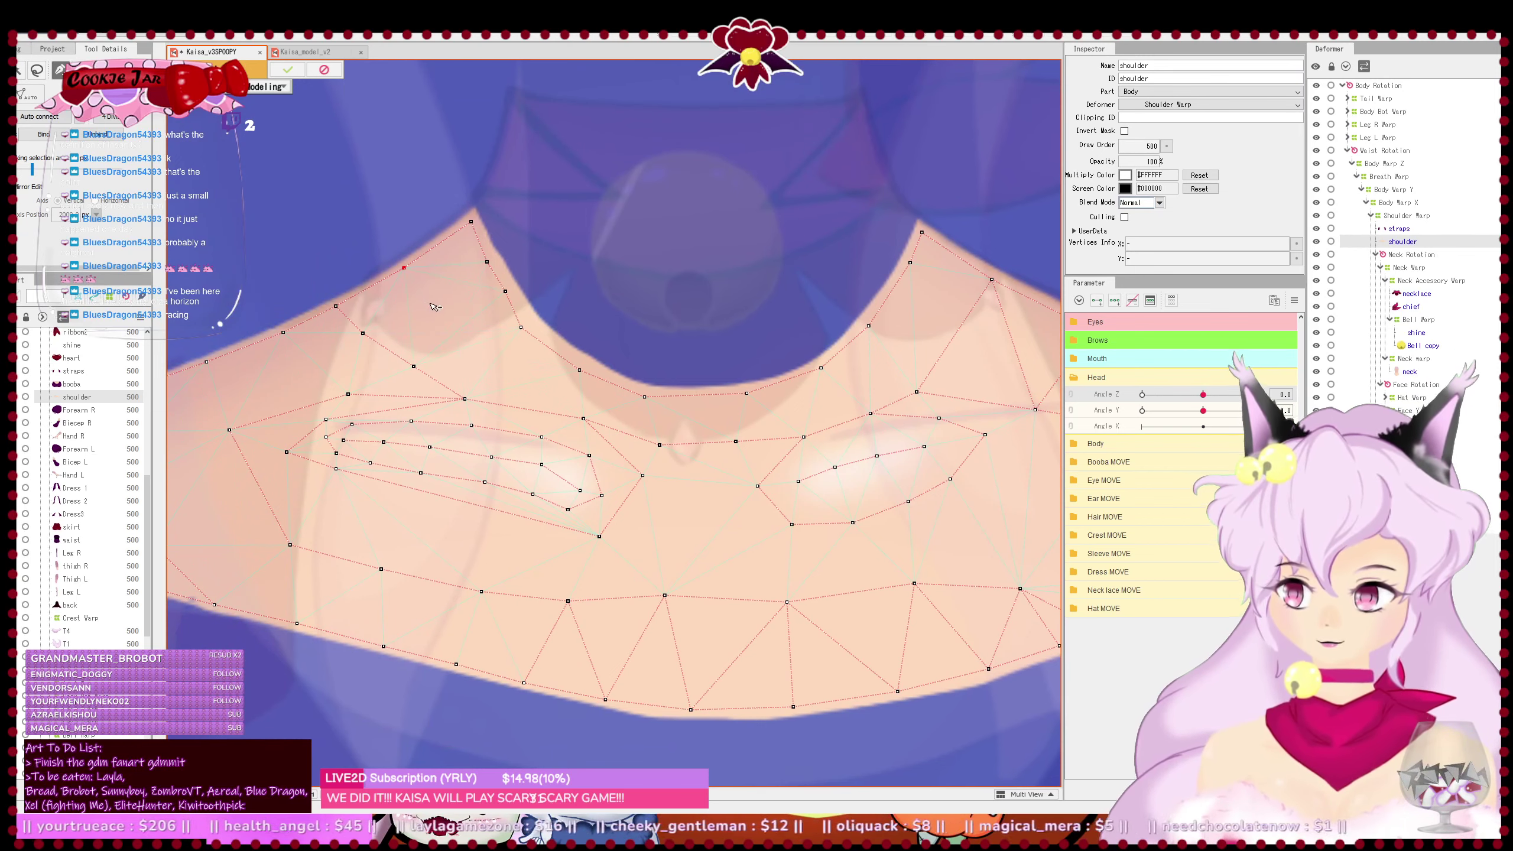
- Add a diagonal row of three vertices between the left neckline and collarbone ring, plus one vertex on the line left of the ring
click(429, 302)
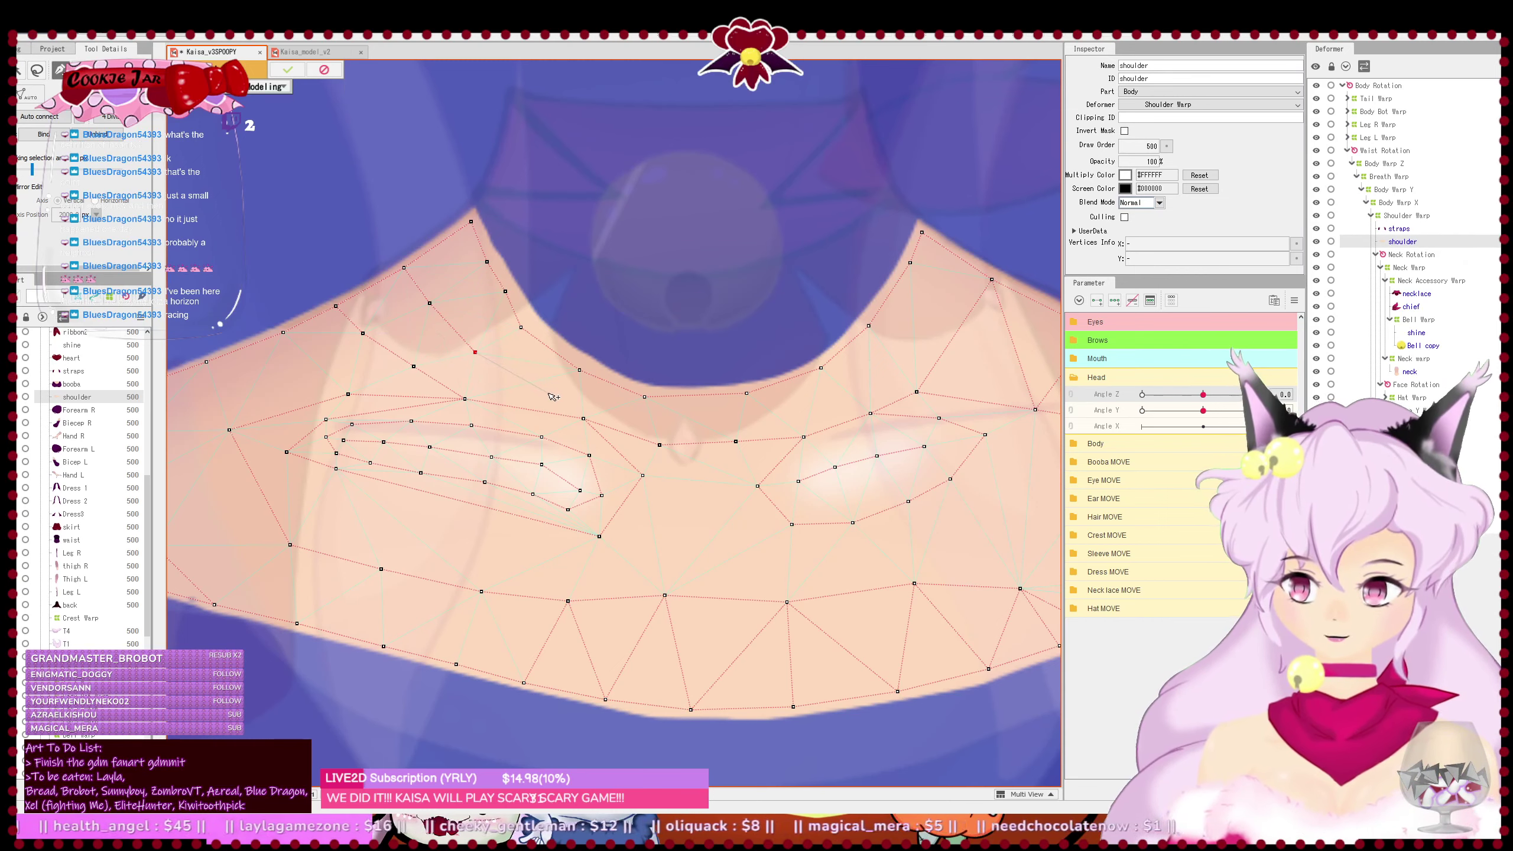
click(583, 418)
drag(548, 394, 538, 396)
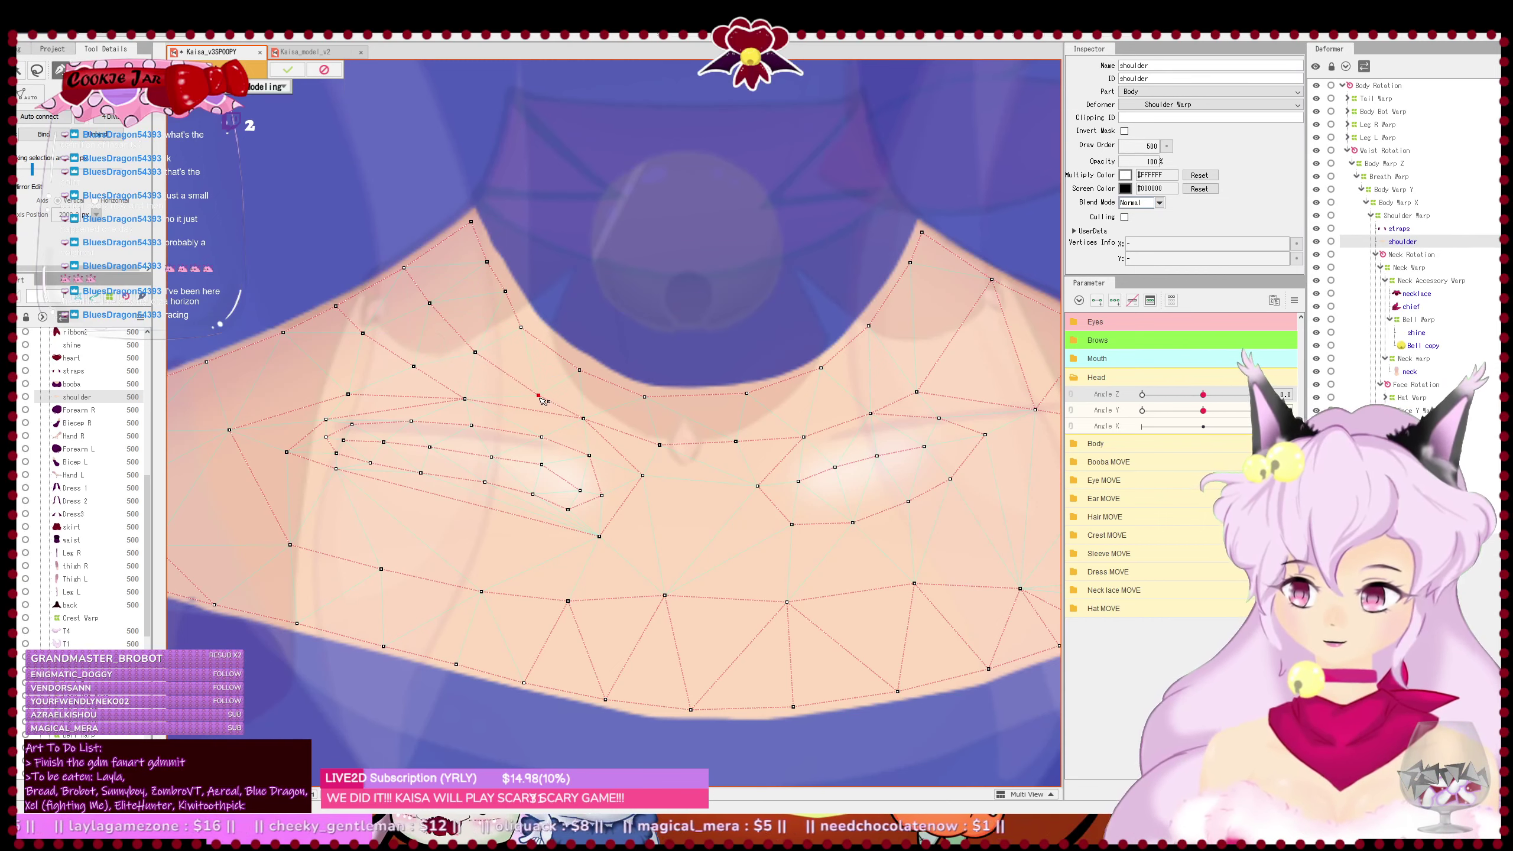
drag(364, 417, 546, 420)
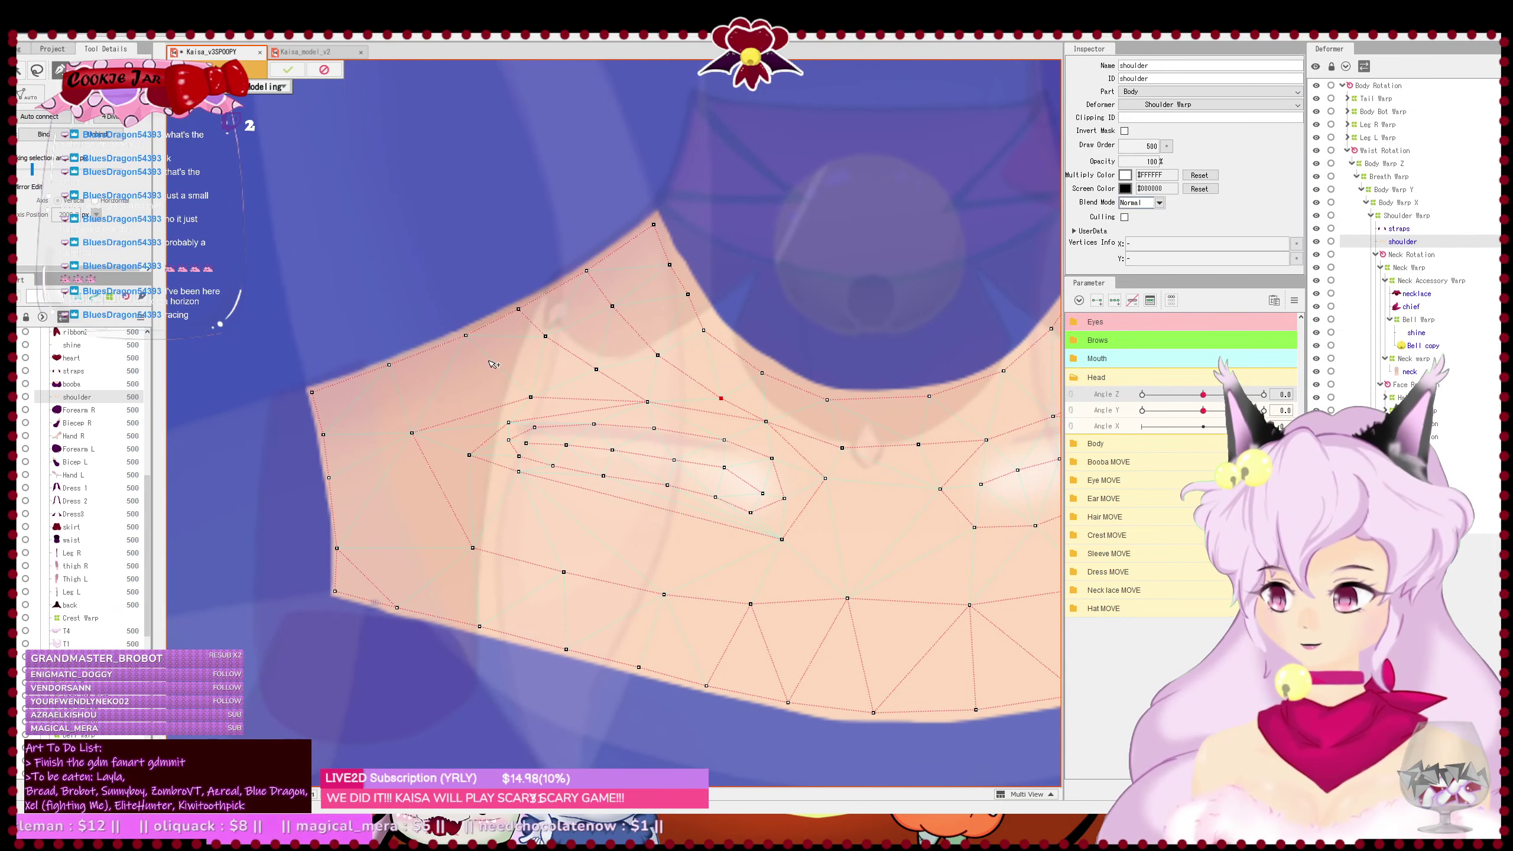
drag(568, 447, 549, 401)
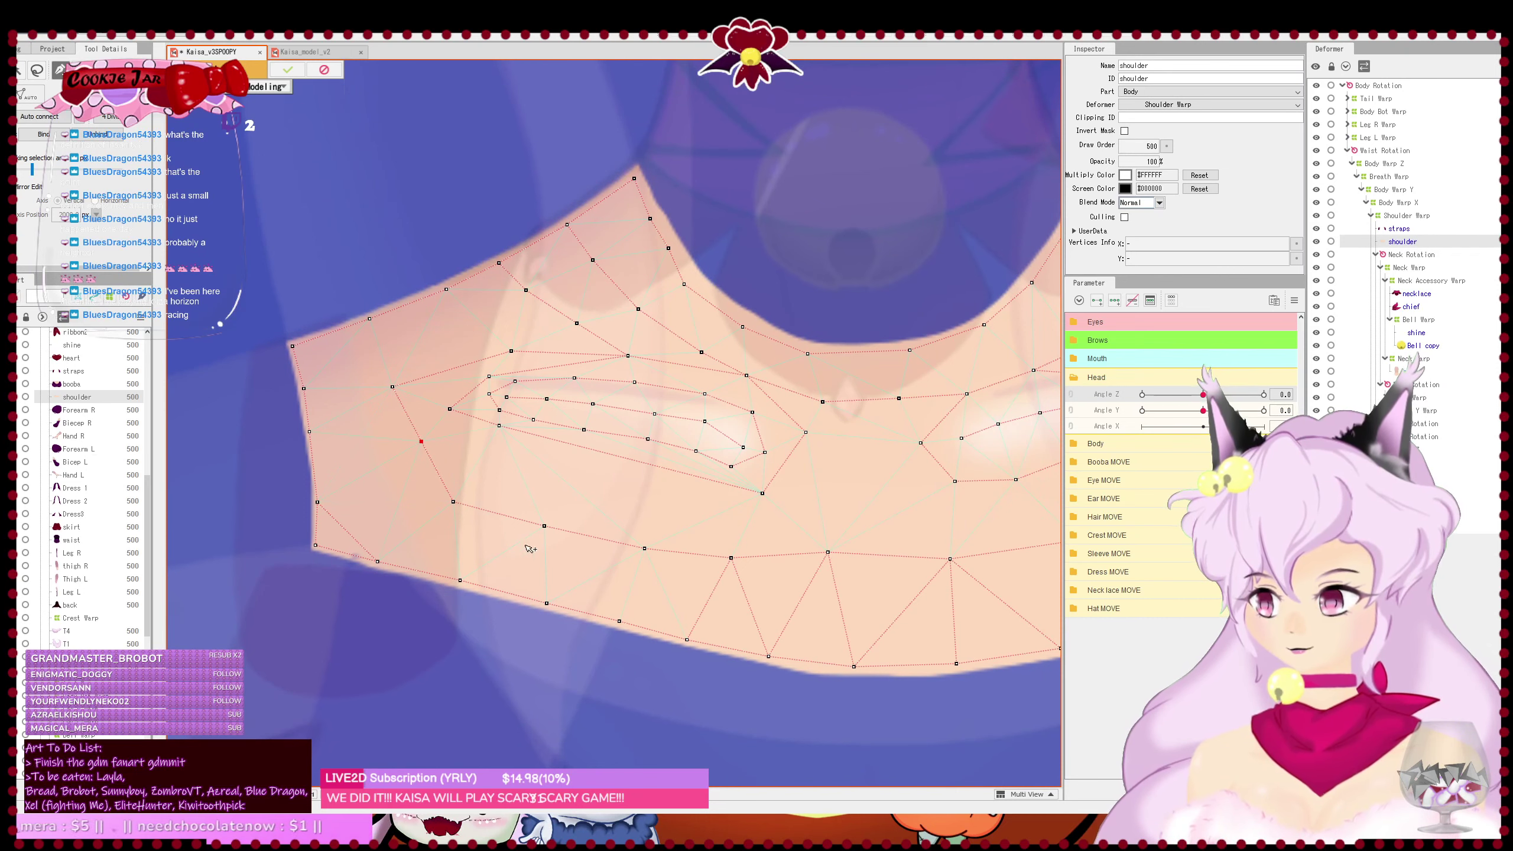
- Move the middle vertices of the row above the shoulder mesh's bottom edge slightly downward to even out the line
drag(662, 560, 490, 513)
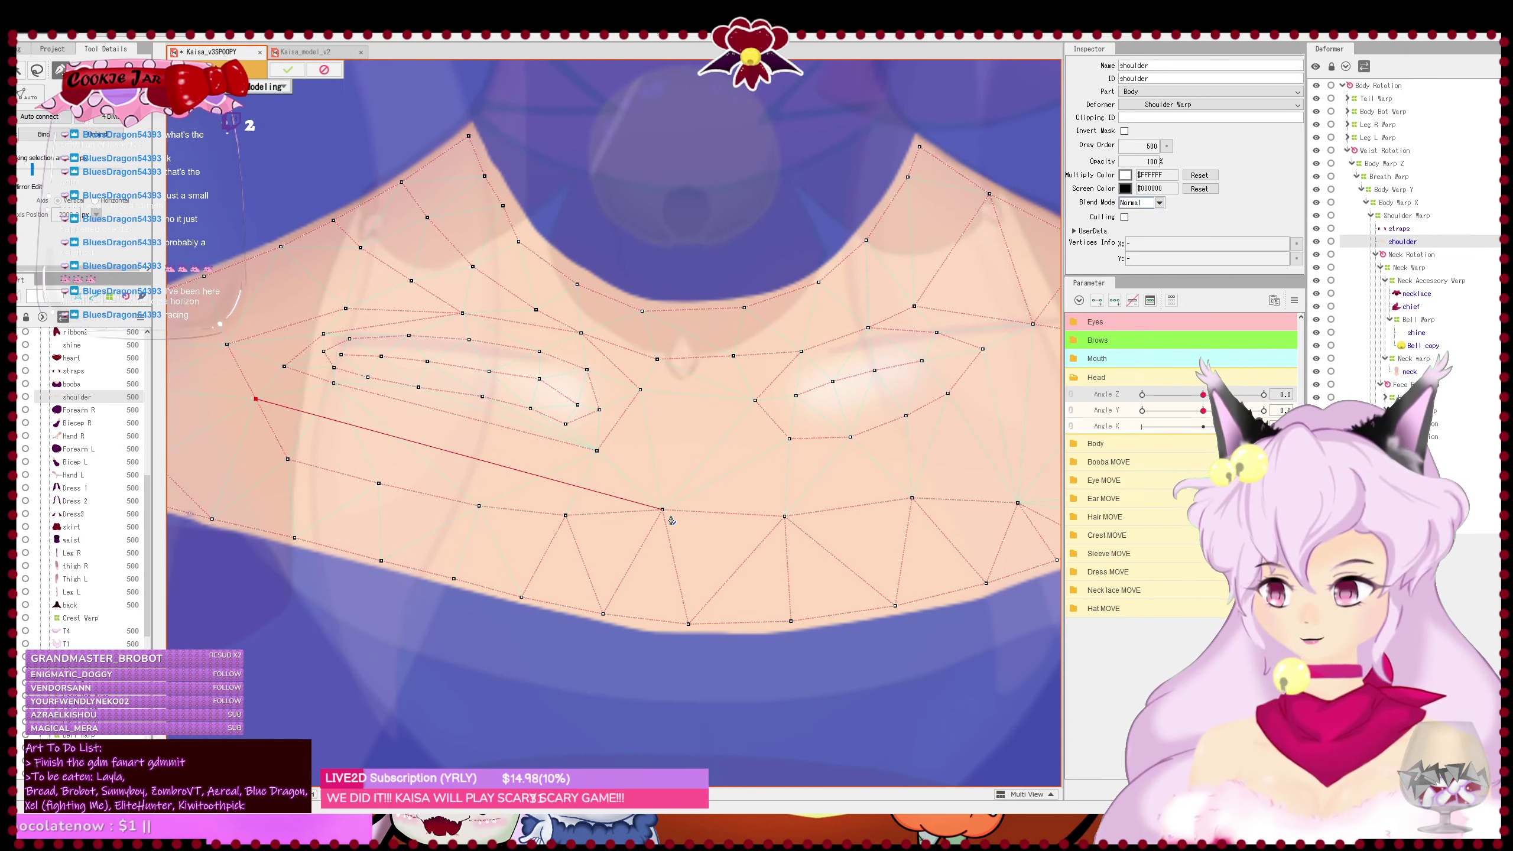
drag(663, 510, 664, 528)
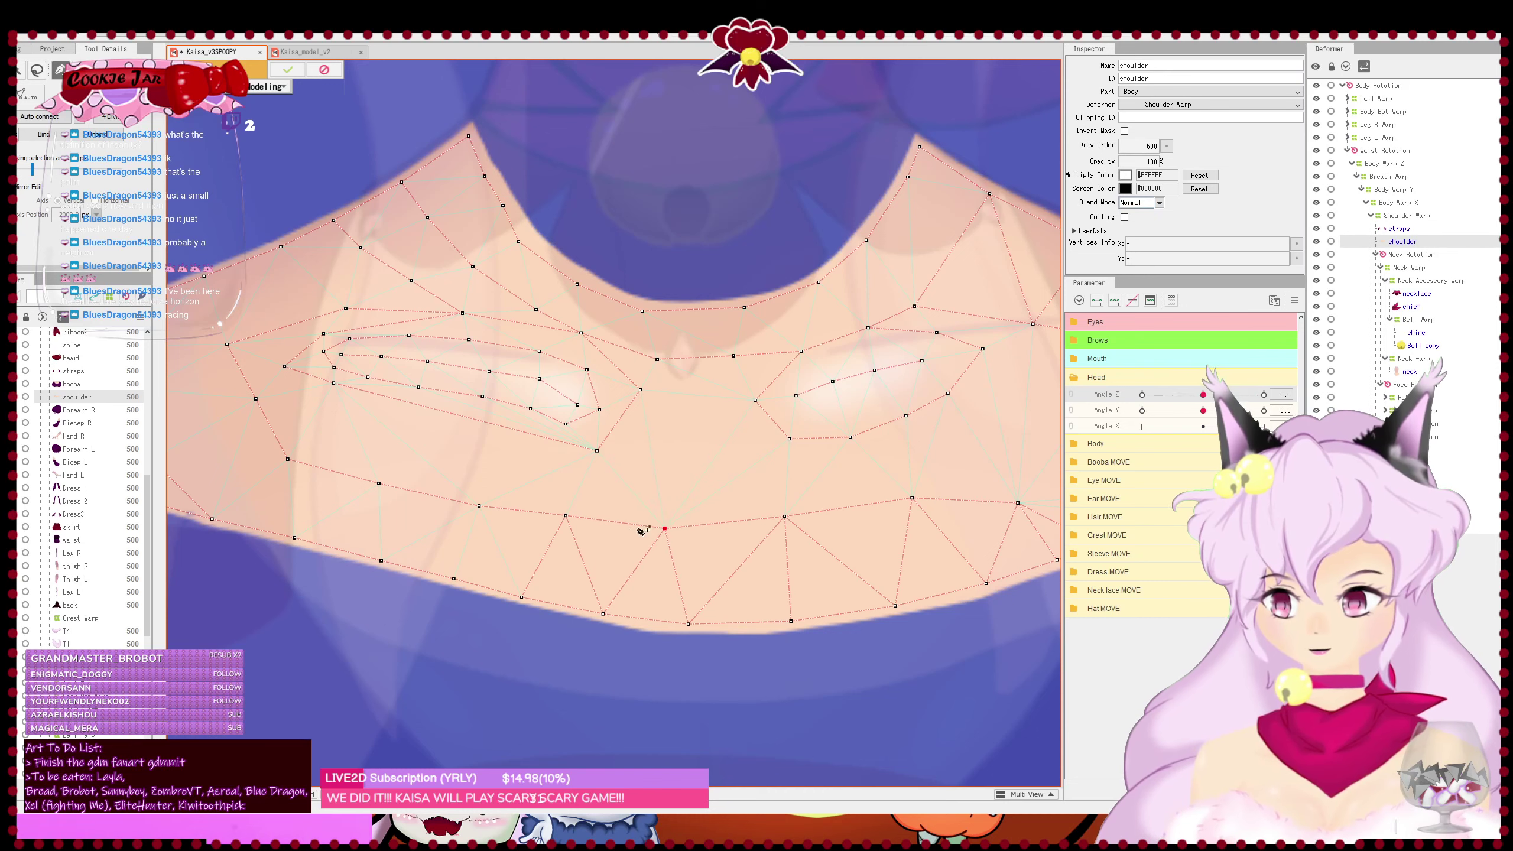
click(566, 516)
scroll(652, 587, down, 2)
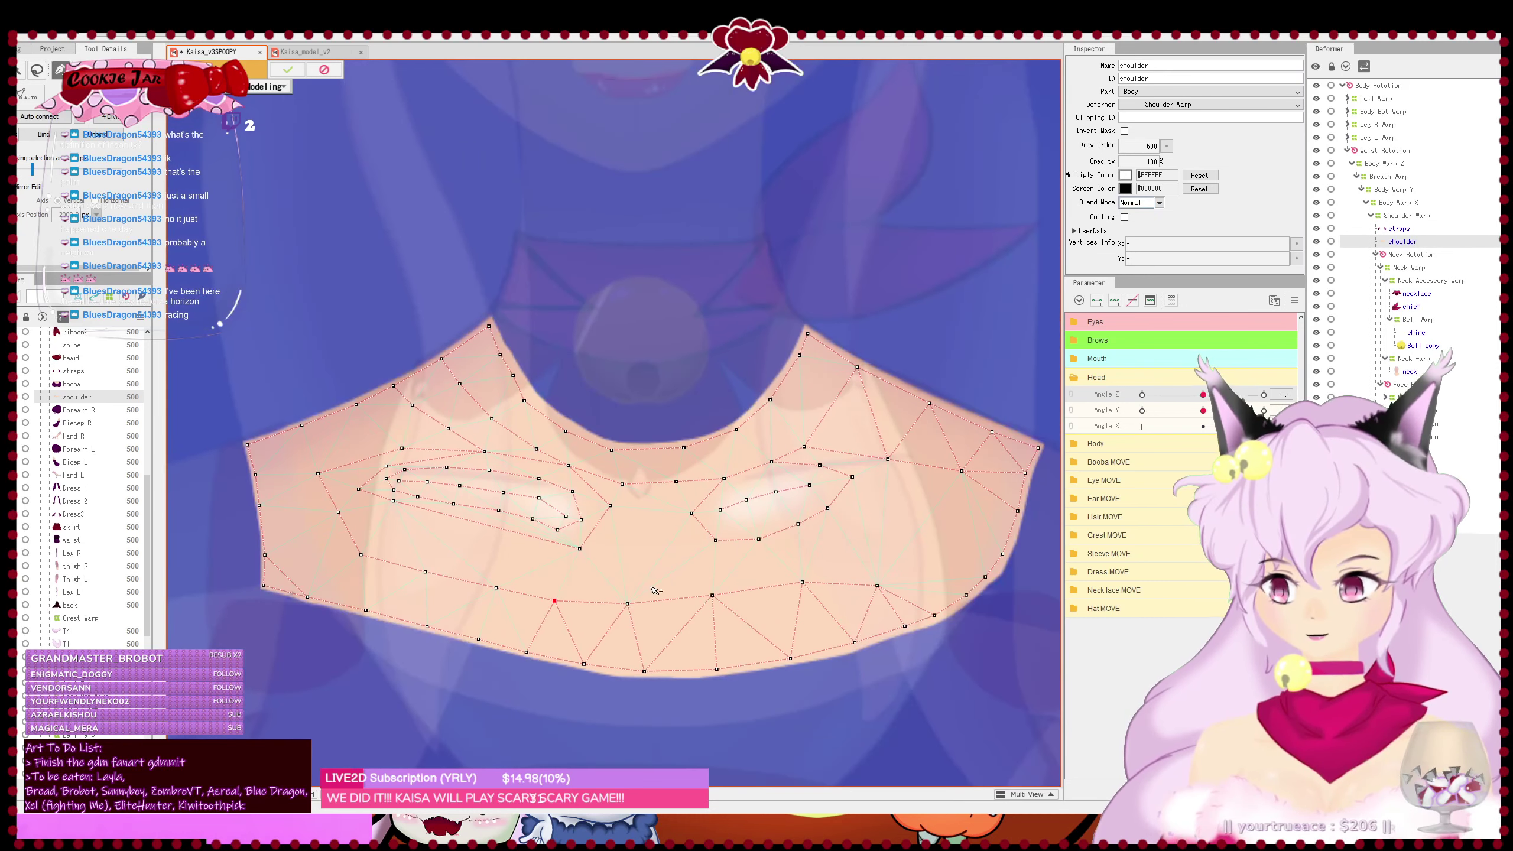
drag(712, 595, 715, 604)
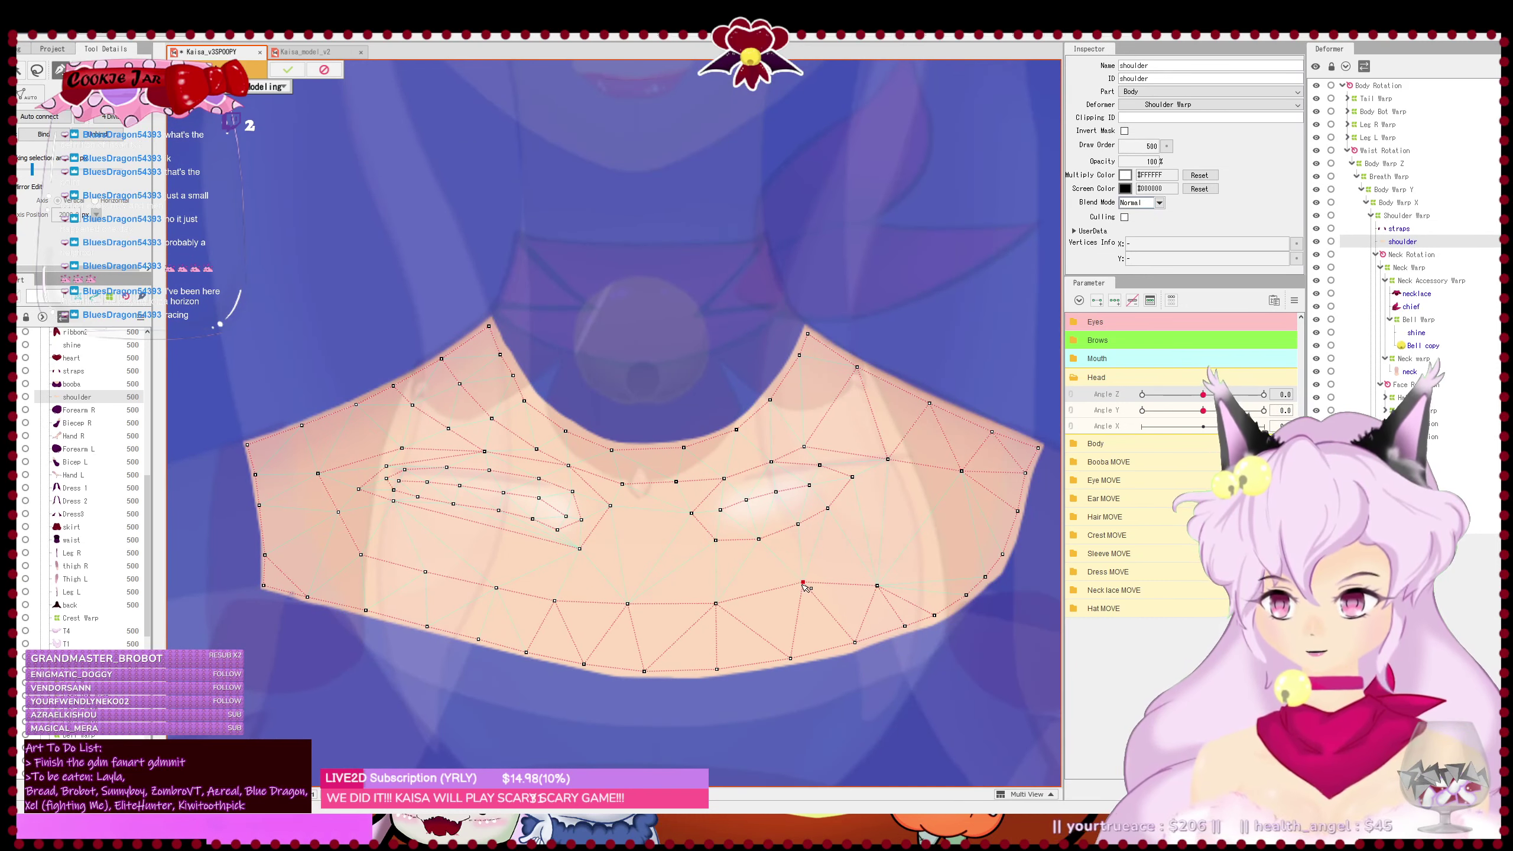
- Extend the shoulder mesh's lower inner row of vertices to the right and up toward the right shoulder corner
drag(803, 581, 885, 584)
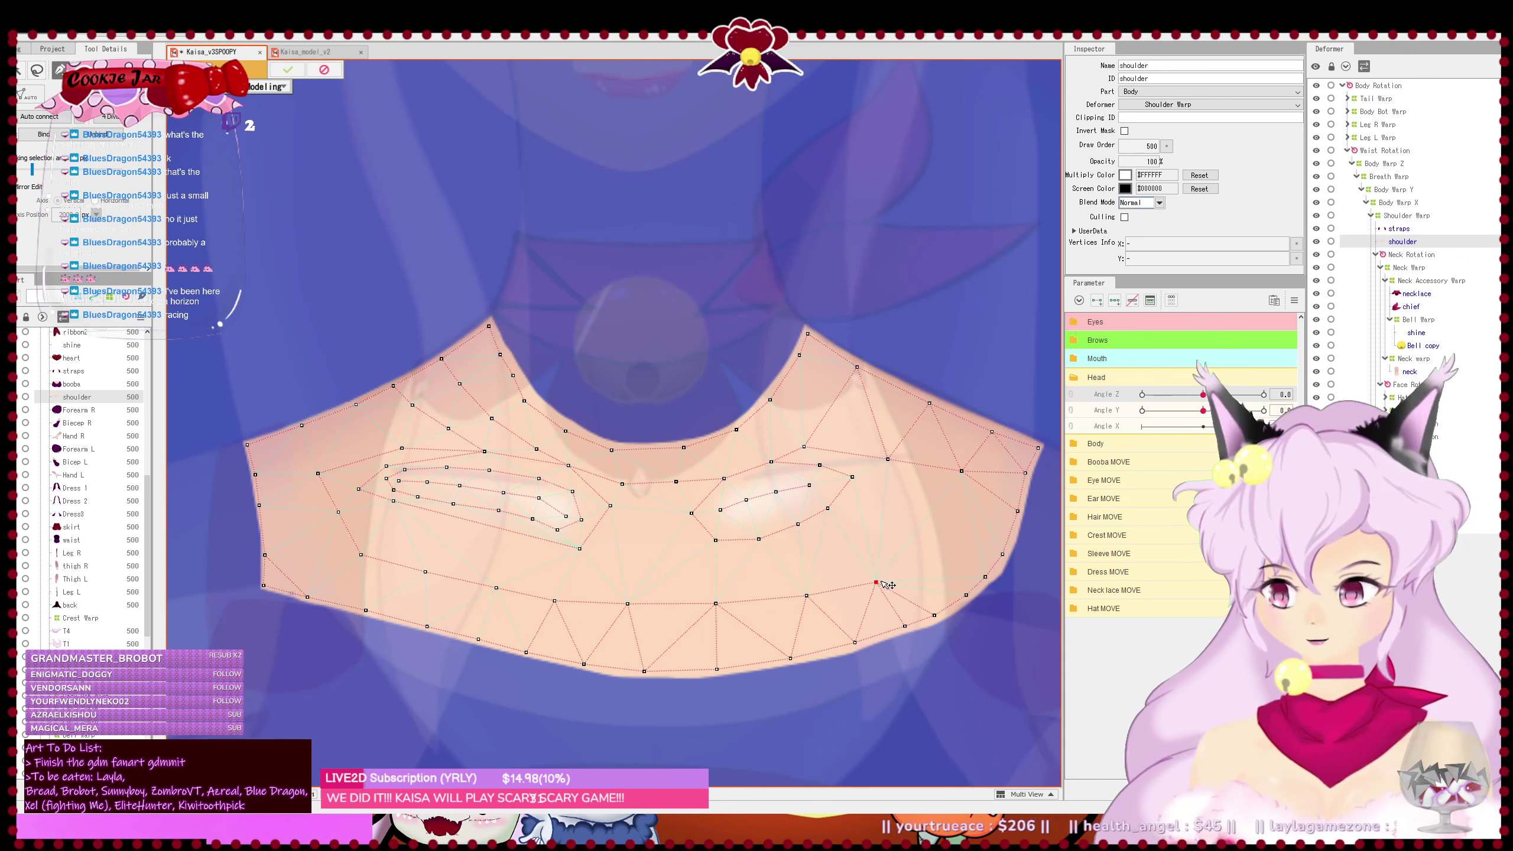
click(962, 471)
drag(931, 563, 920, 559)
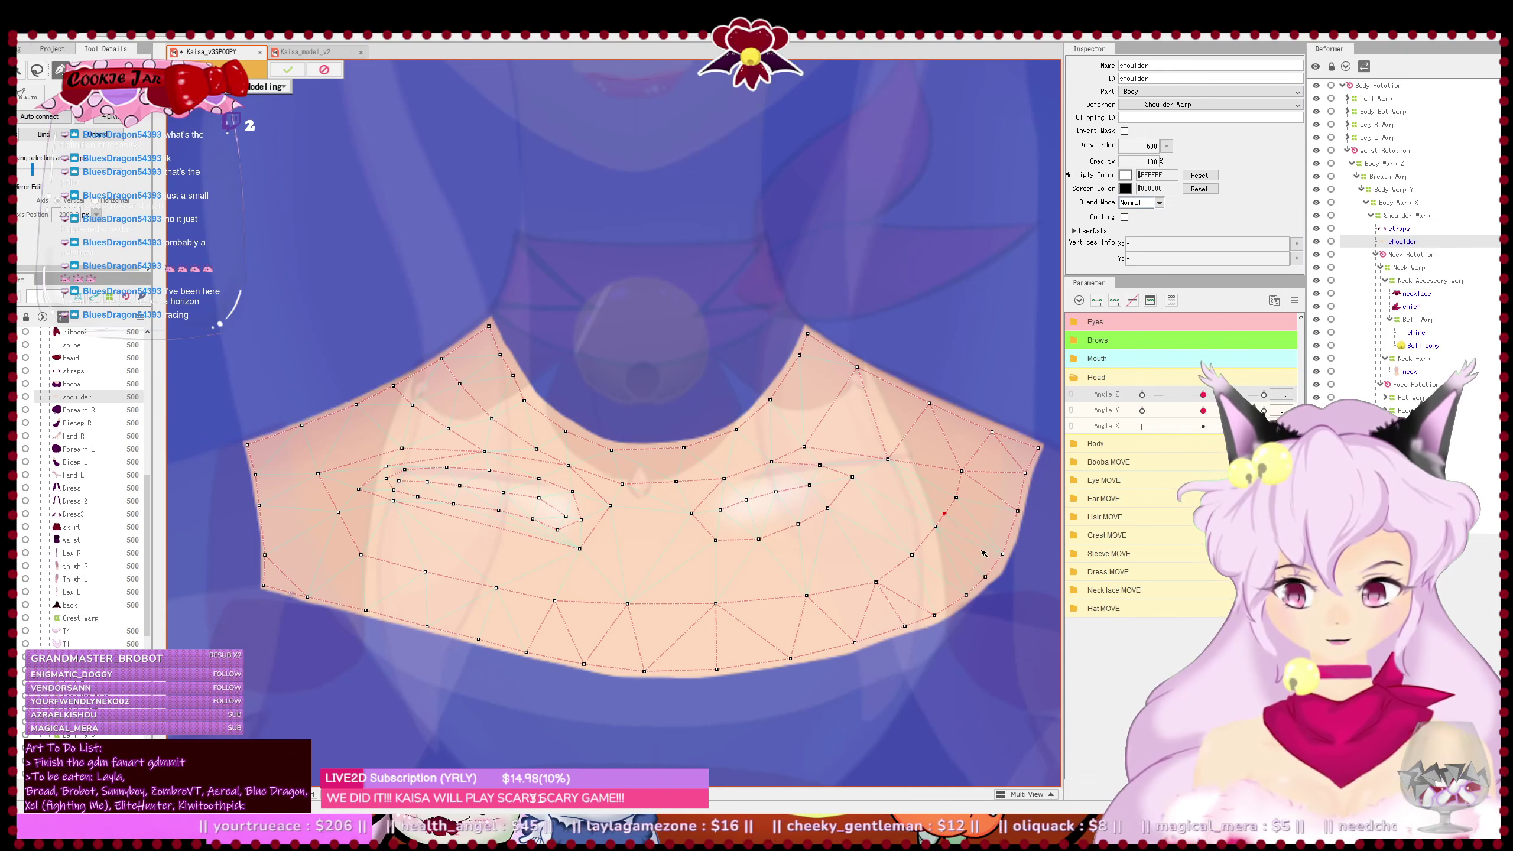
scroll(984, 553, up, 5)
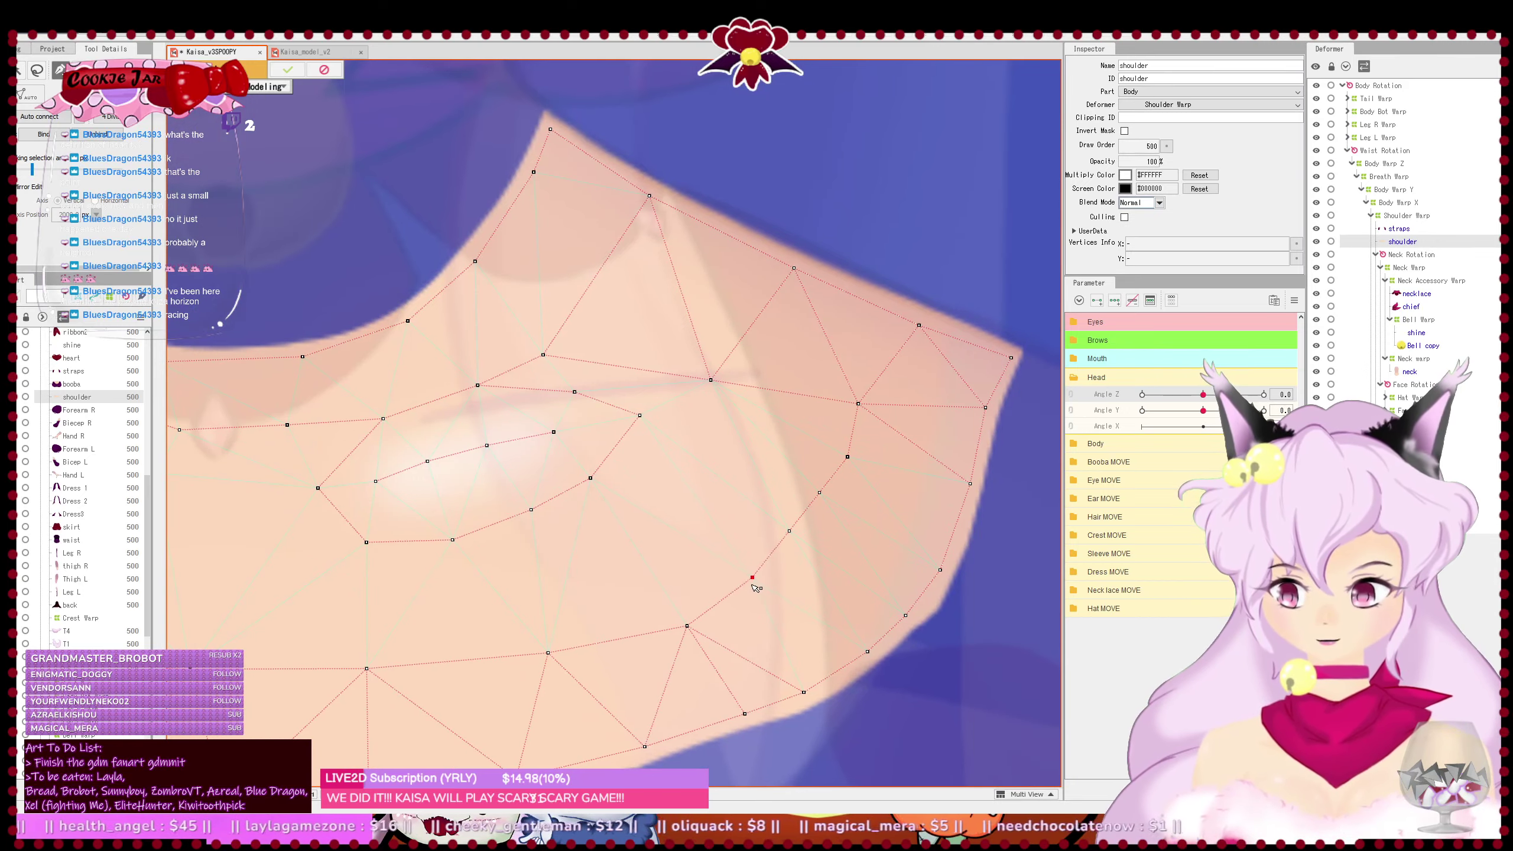
- Join the mesh points beneath the two chest highlights with a curved row of vertices across the middle
scroll(758, 588, down, 3)
drag(733, 586, 896, 618)
click(540, 610)
key(ctrl+z)
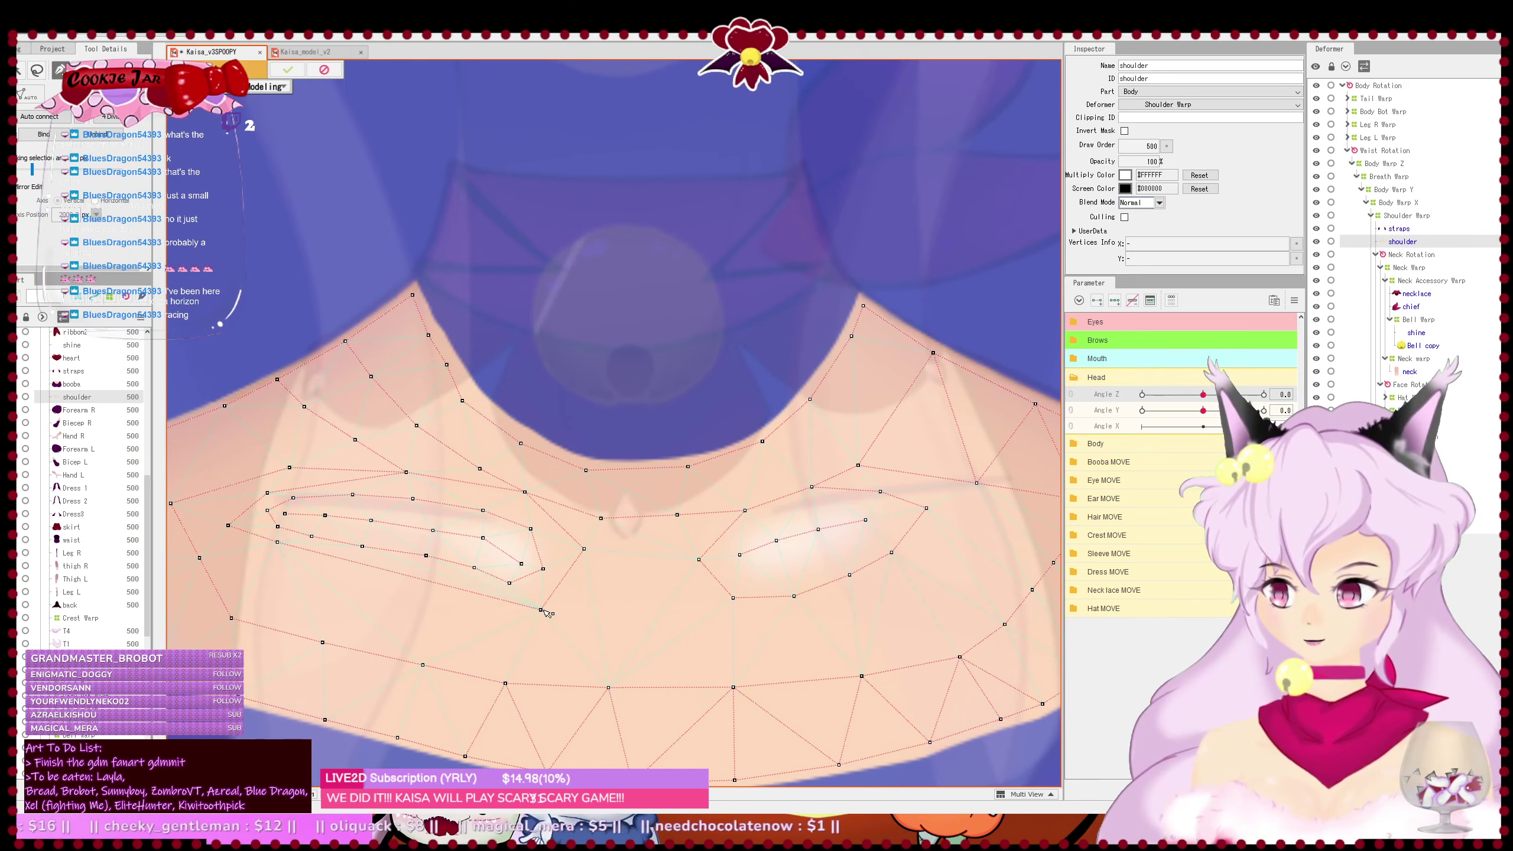
click(672, 618)
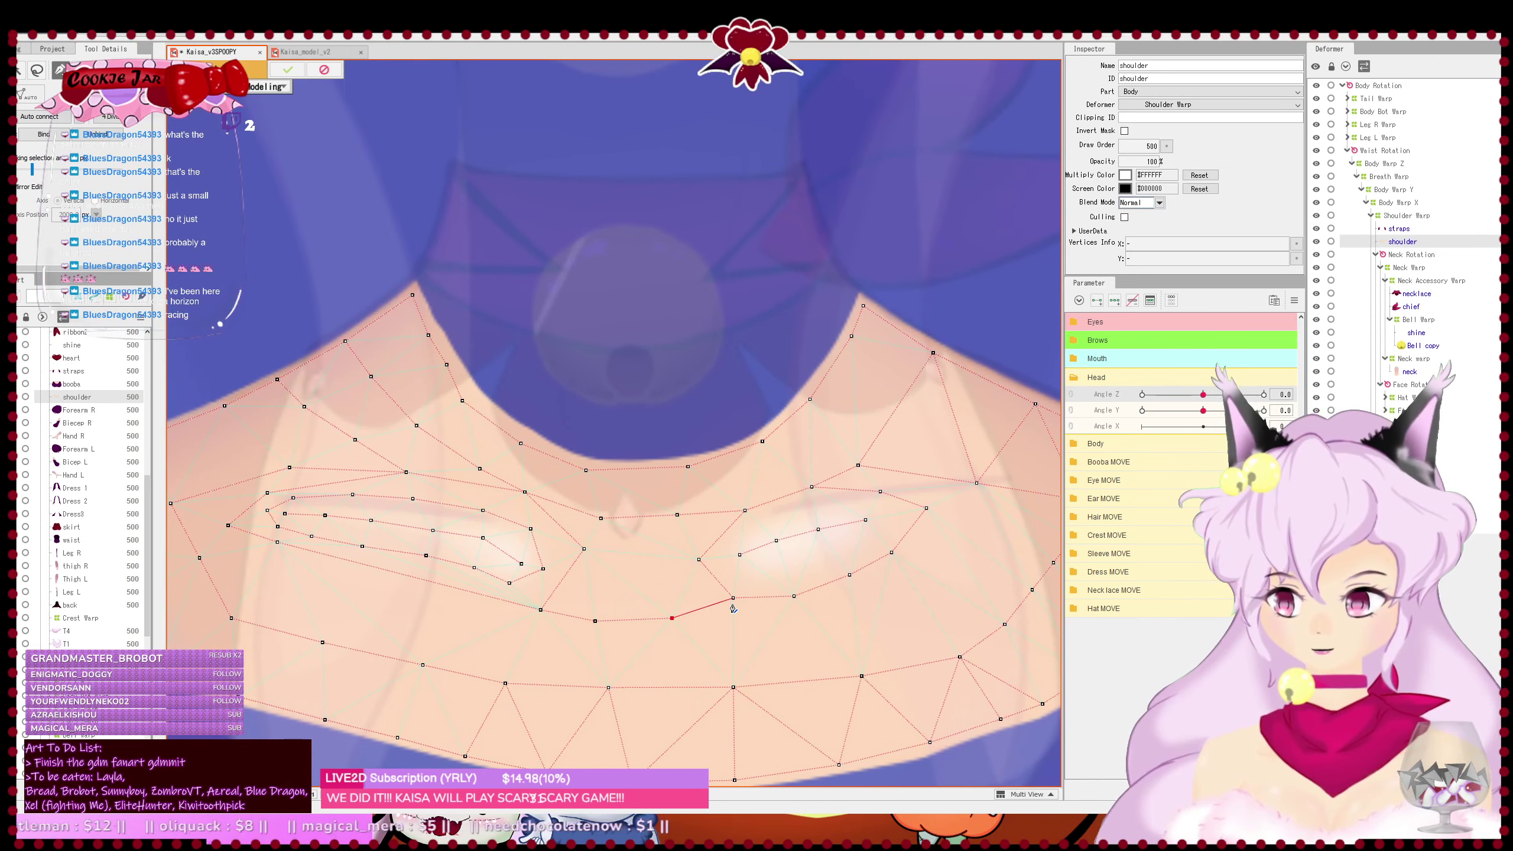
click(733, 597)
drag(744, 601, 748, 614)
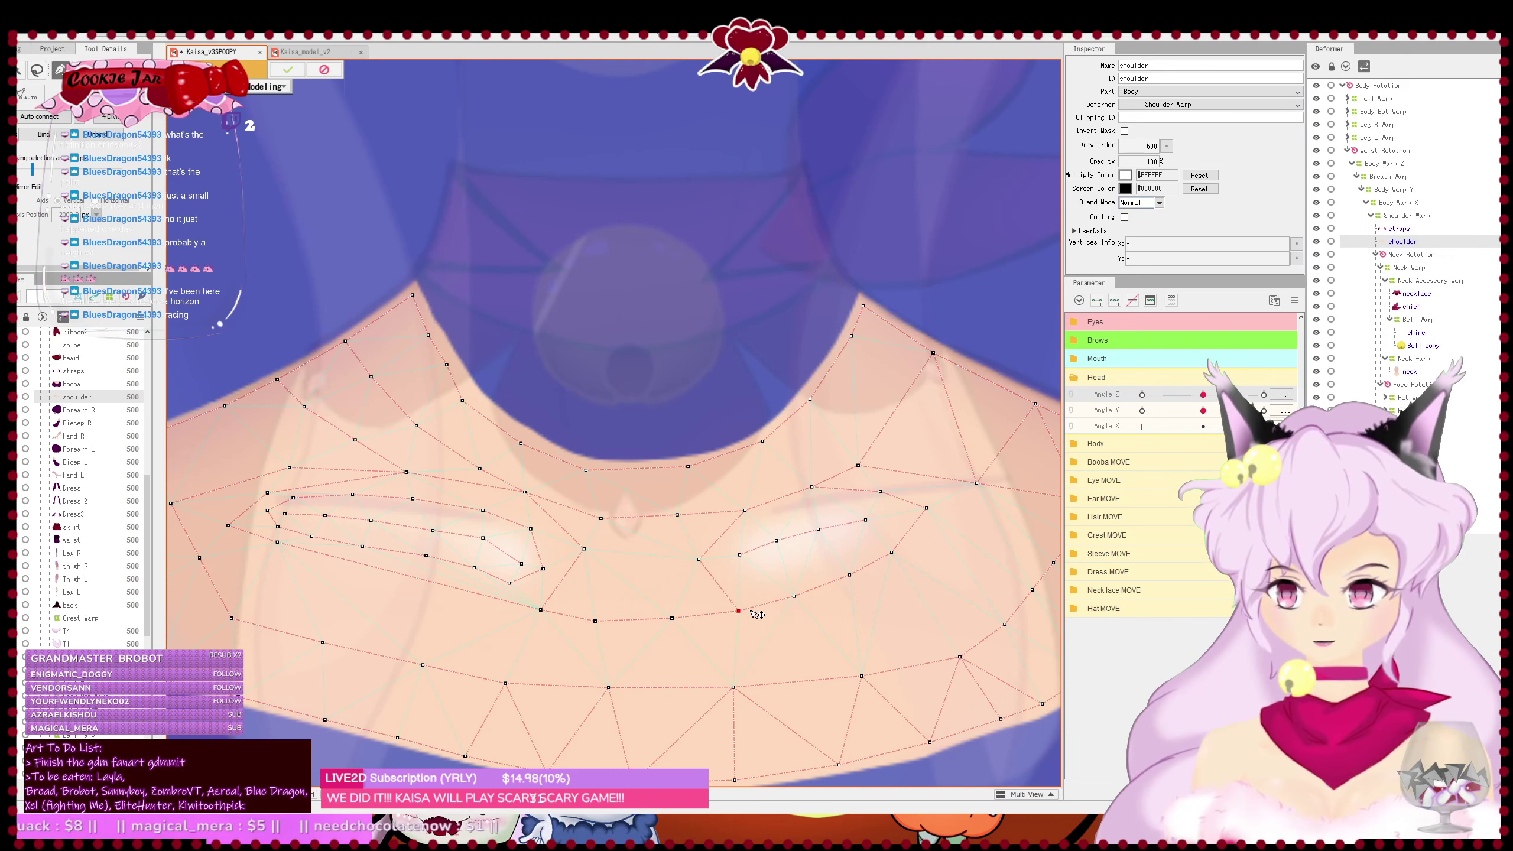
- Add vertices beneath the left chest highlight and space them evenly along the row leading to the centre
drag(540, 619, 622, 633)
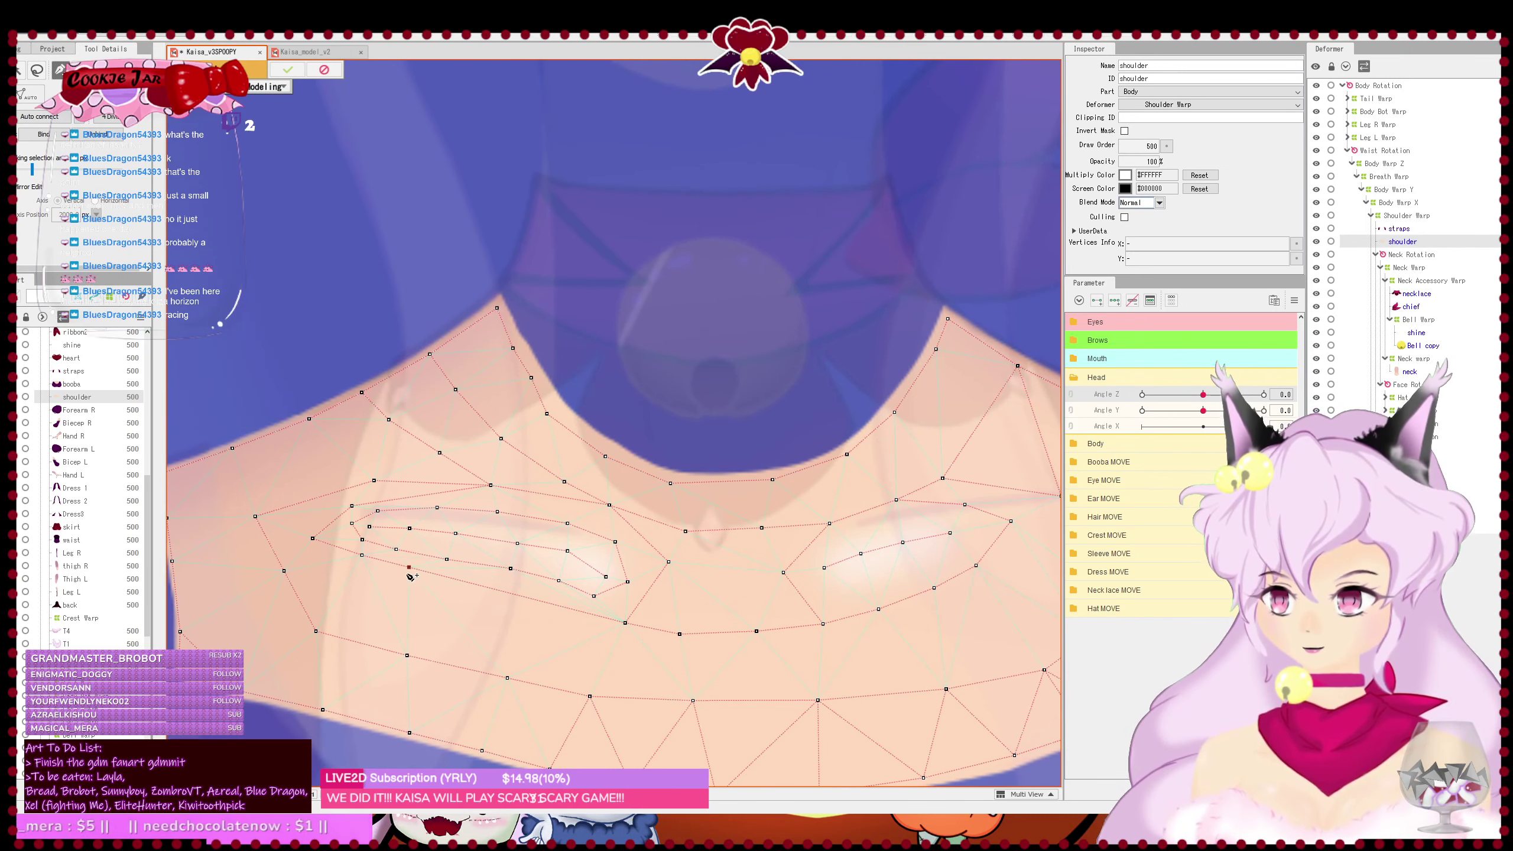
click(489, 588)
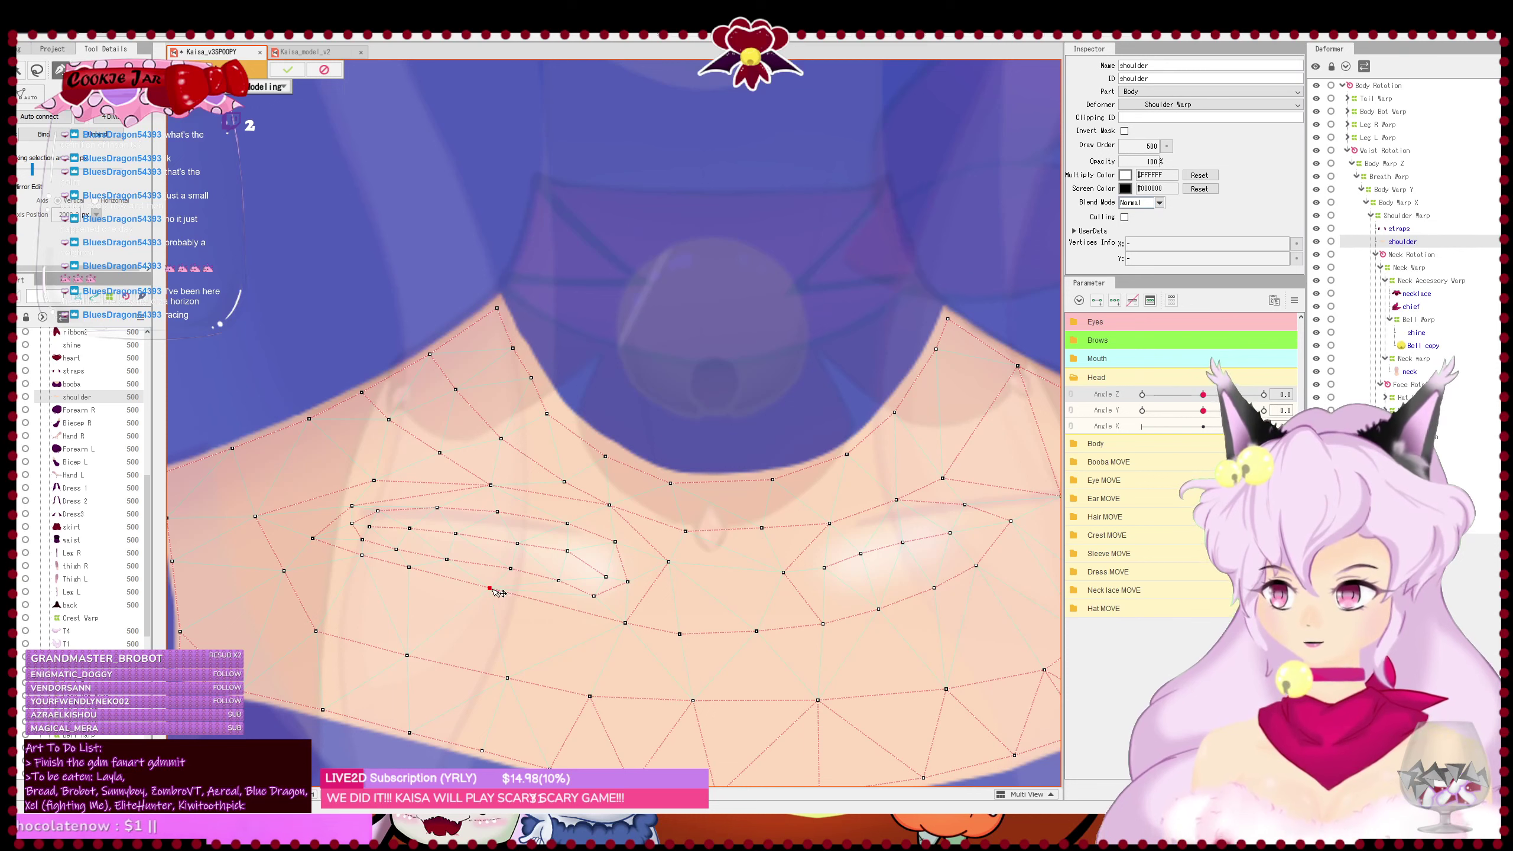
drag(495, 590, 533, 601)
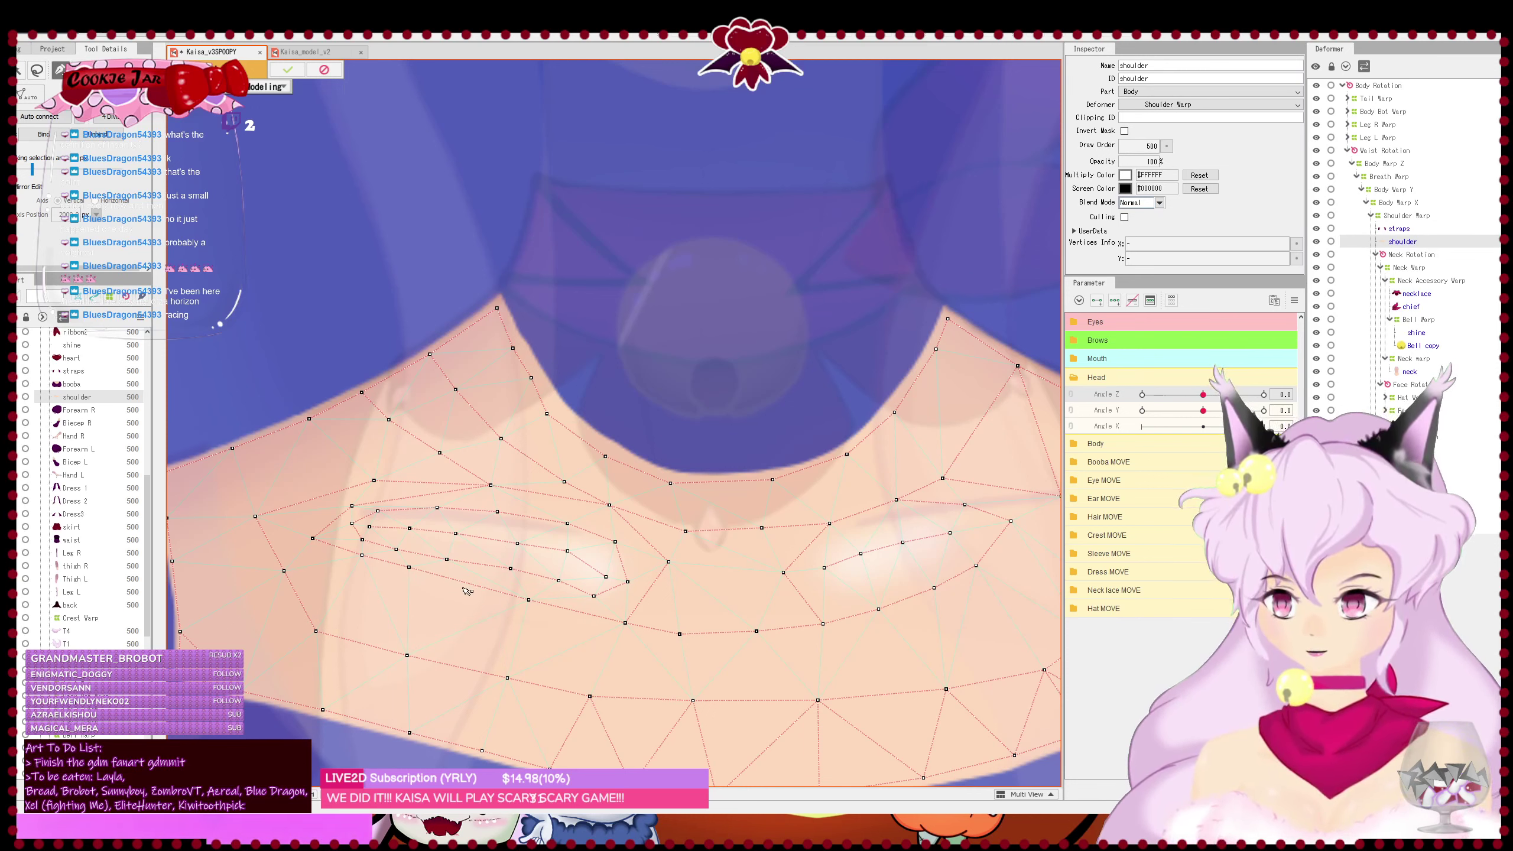
mouse_move(410, 572)
mouse_down()
mouse_move(466, 591)
mouse_move(401, 577)
mouse_up()
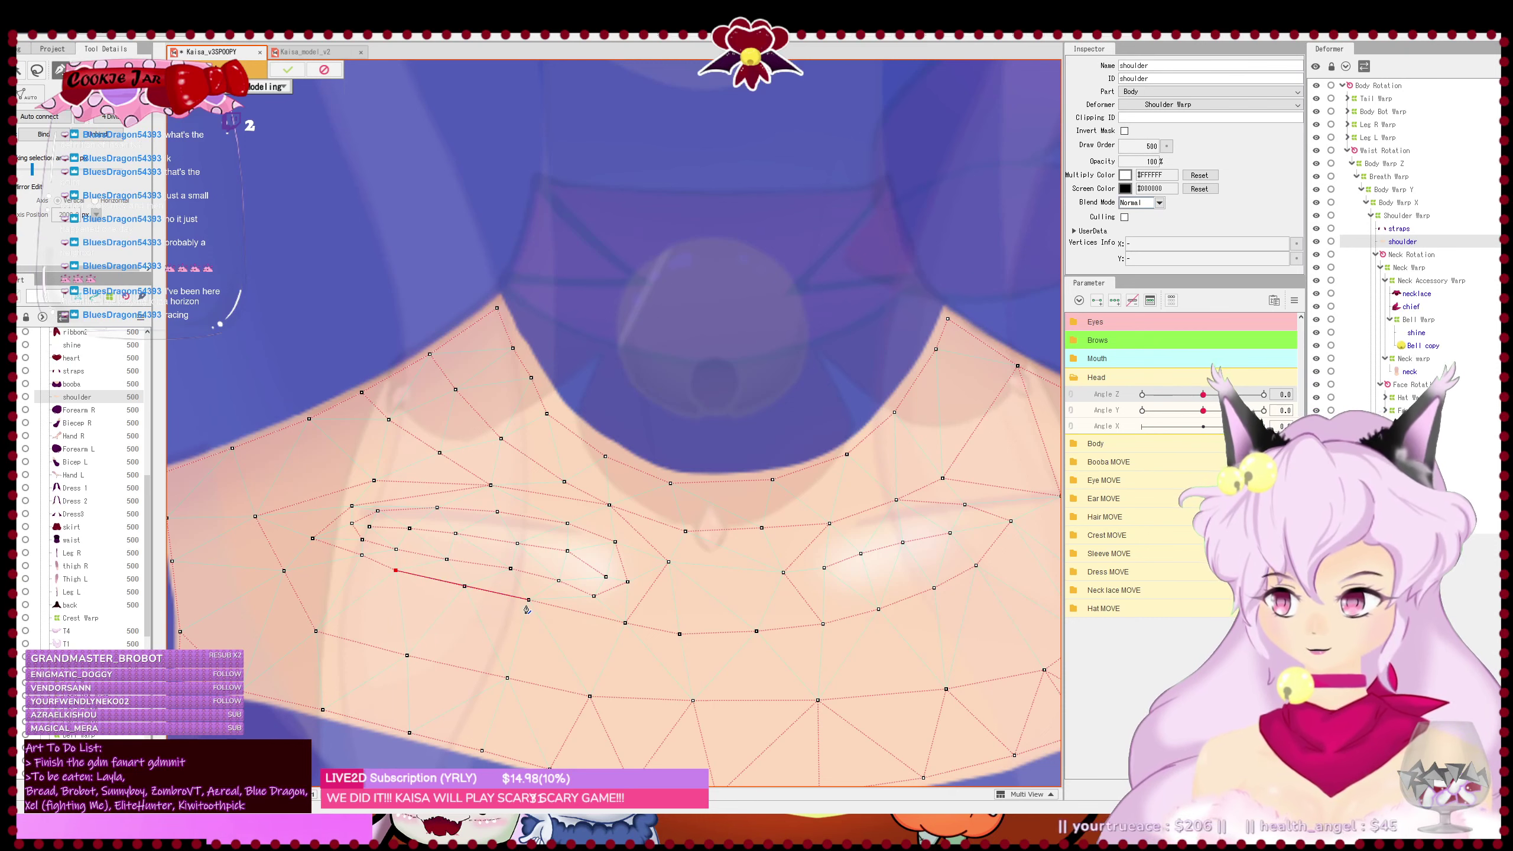
drag(530, 601, 530, 605)
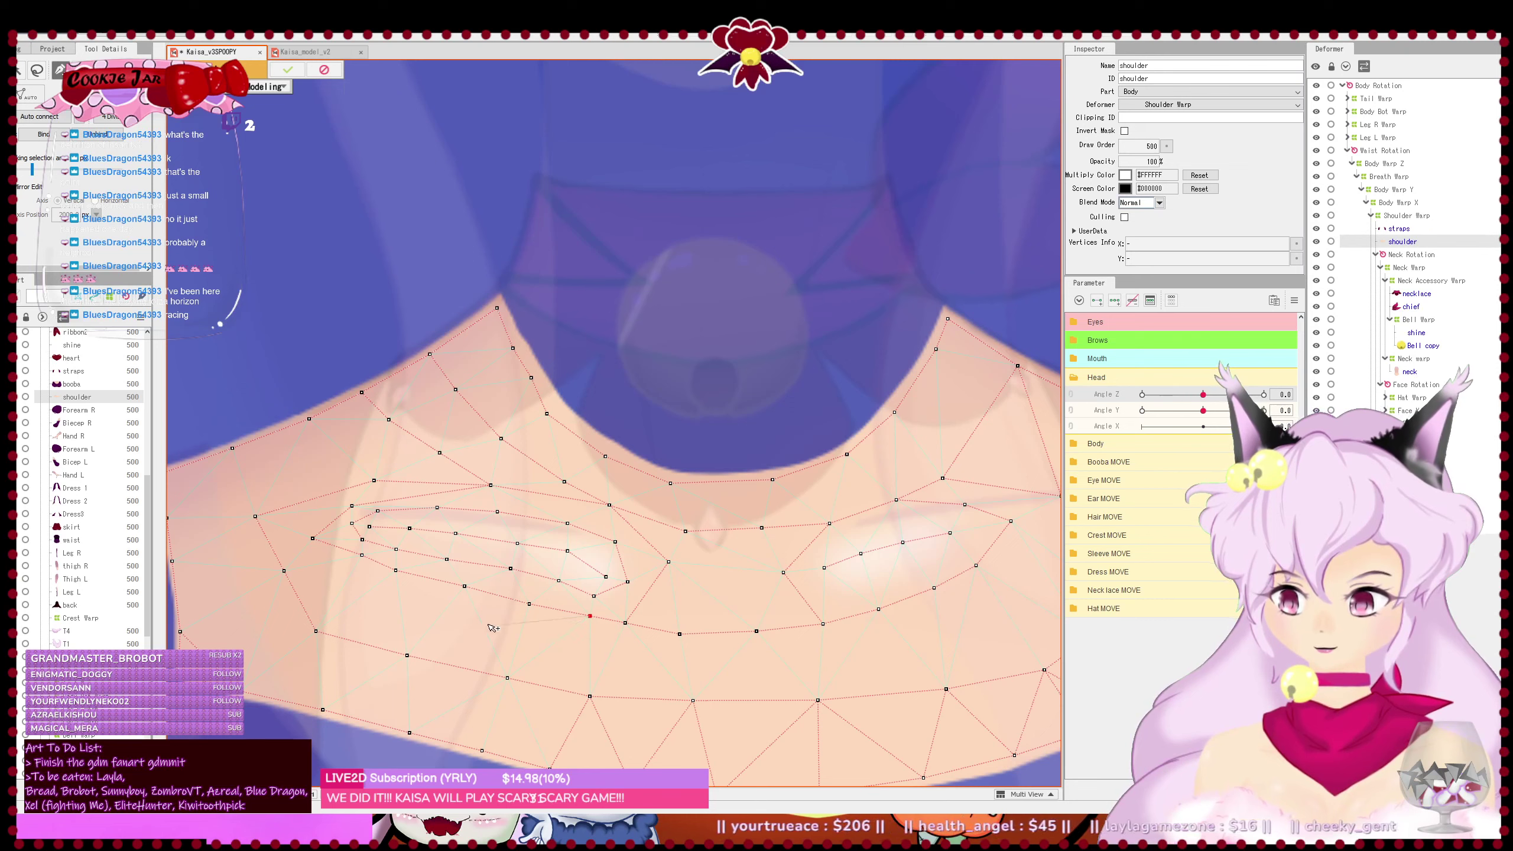
click(448, 583)
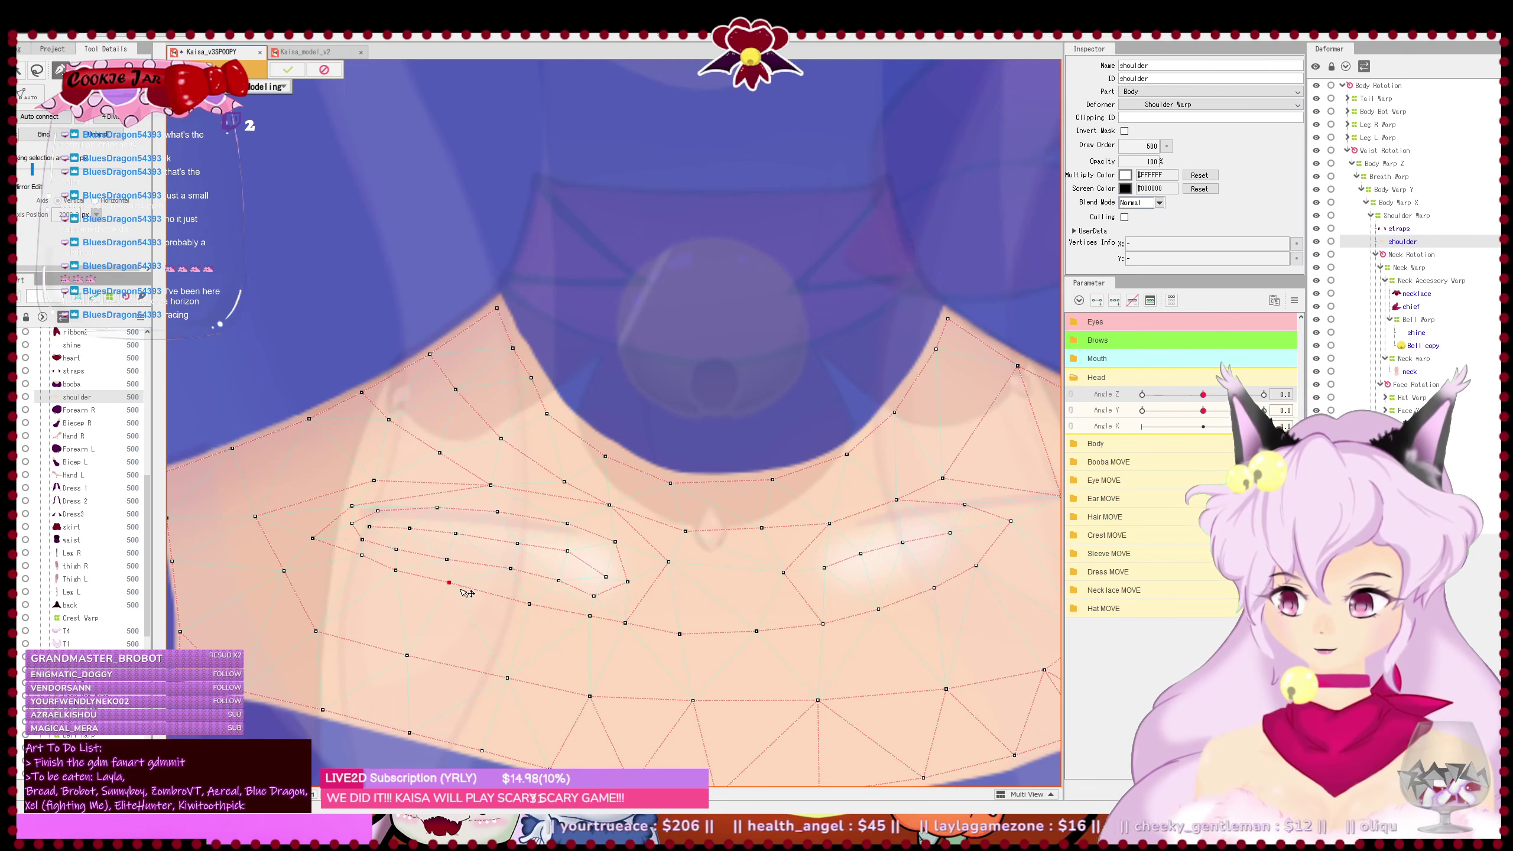
- Reposition the vertices around the right chest highlight's outer end and smooth the row beneath it
drag(716, 652, 579, 645)
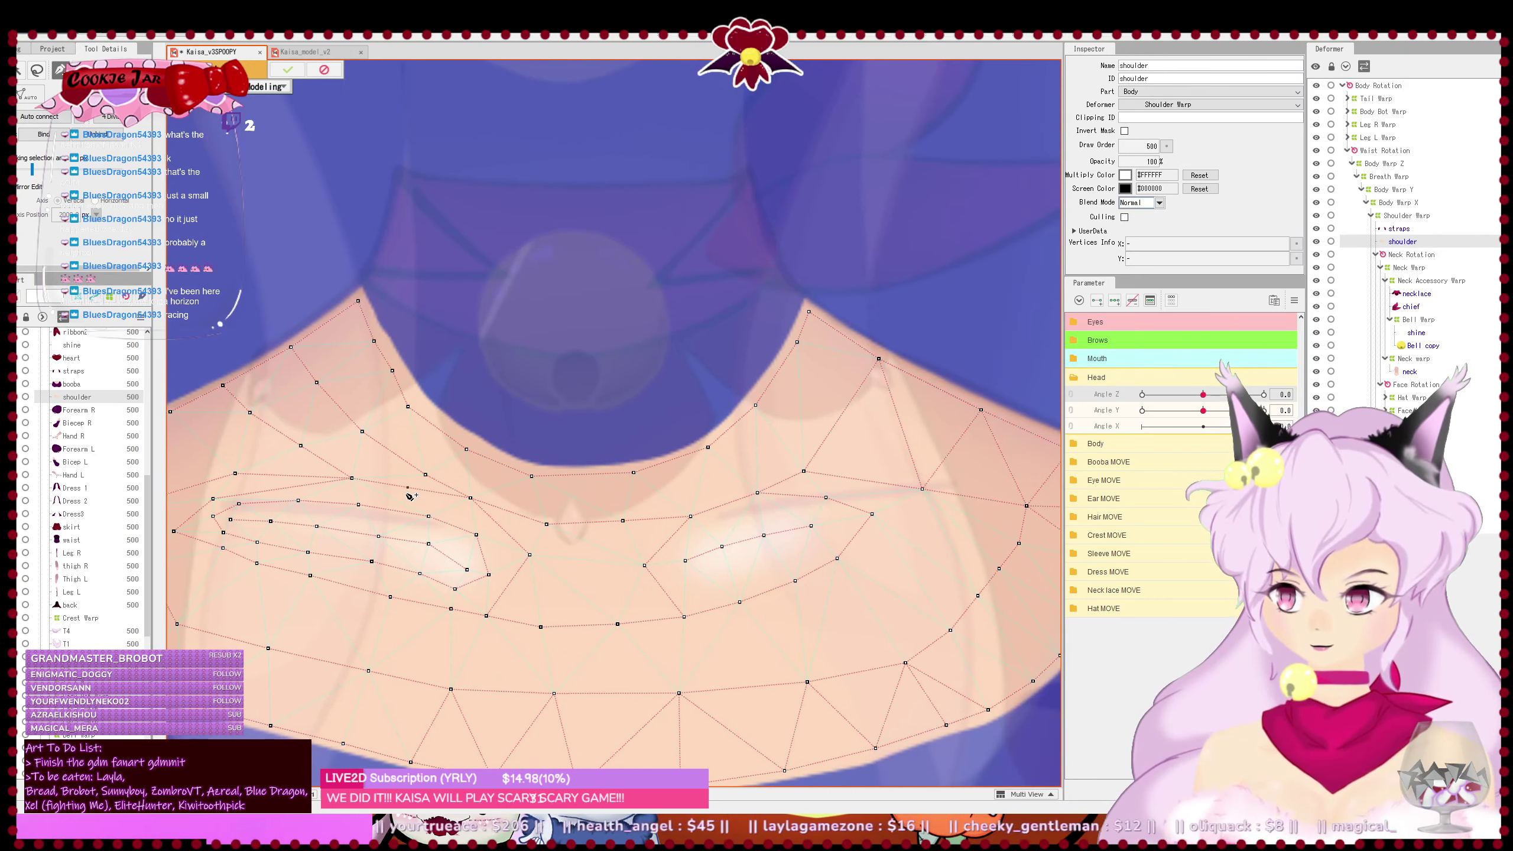
drag(822, 564, 798, 539)
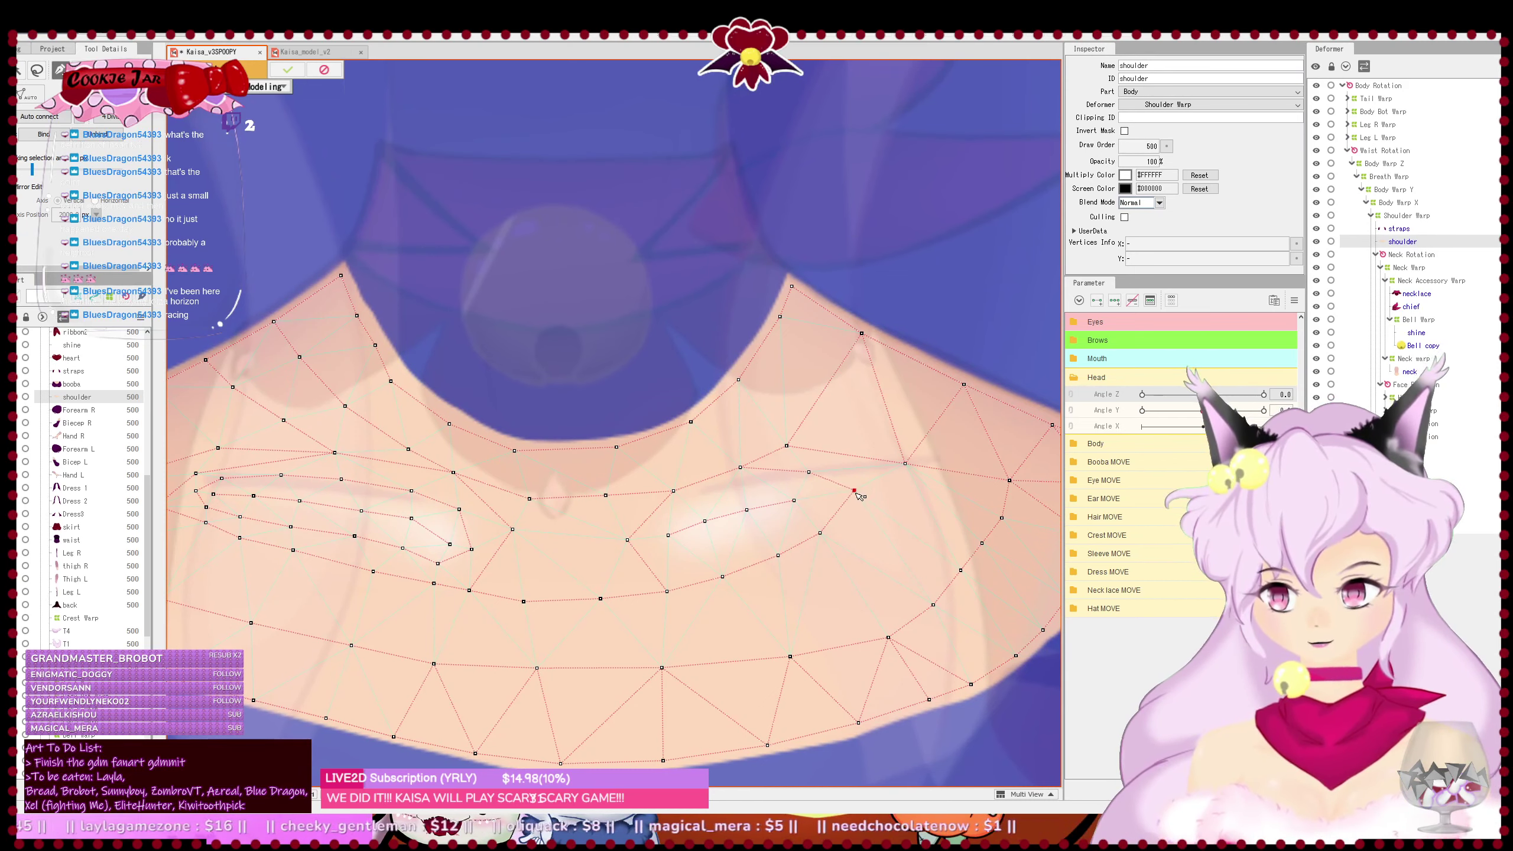
drag(855, 492, 815, 480)
drag(826, 544, 823, 547)
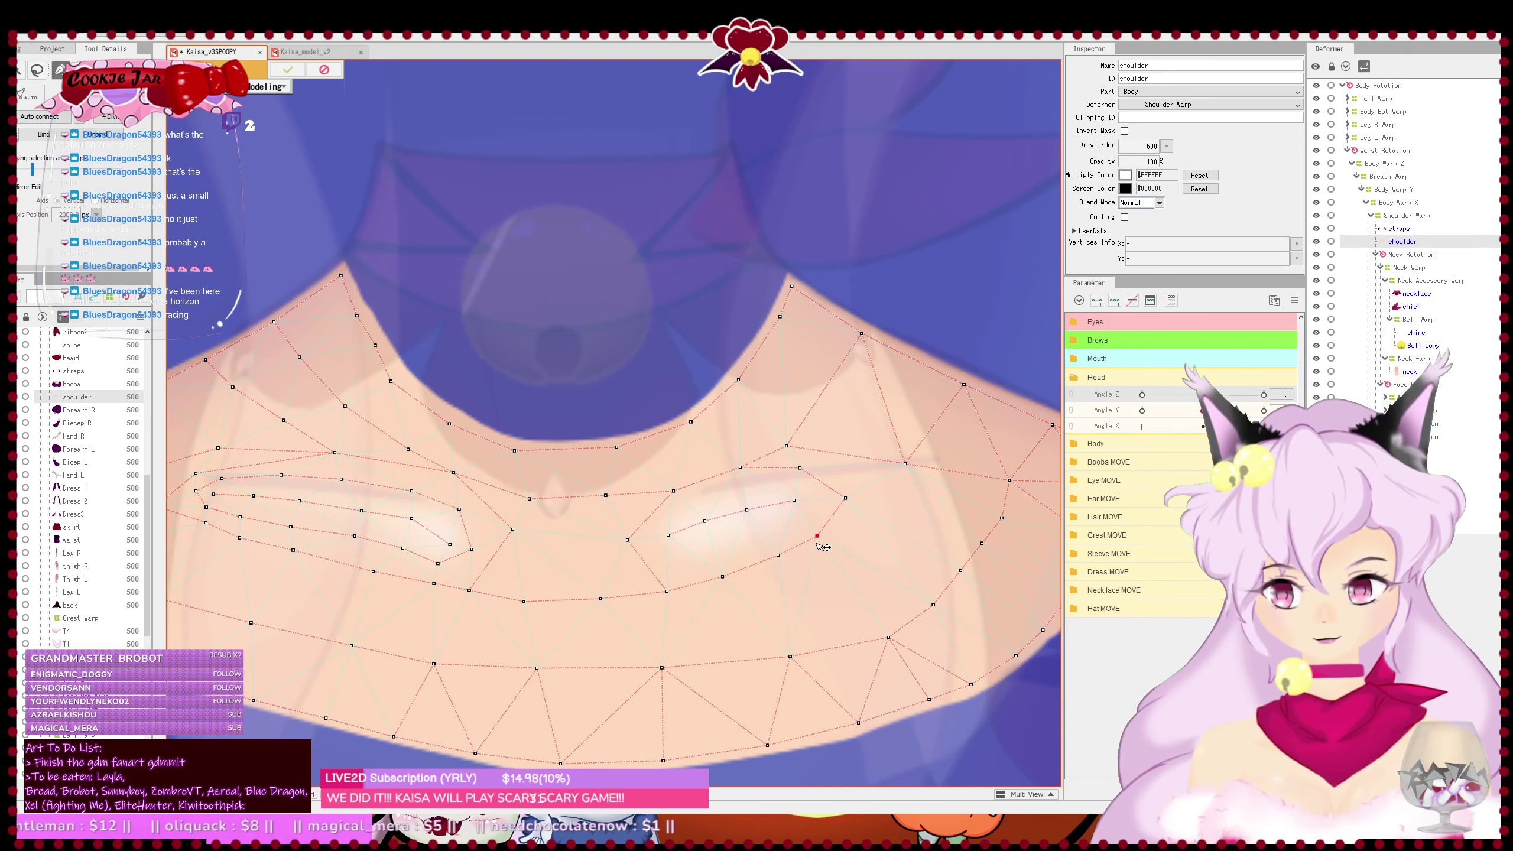
drag(670, 594, 662, 595)
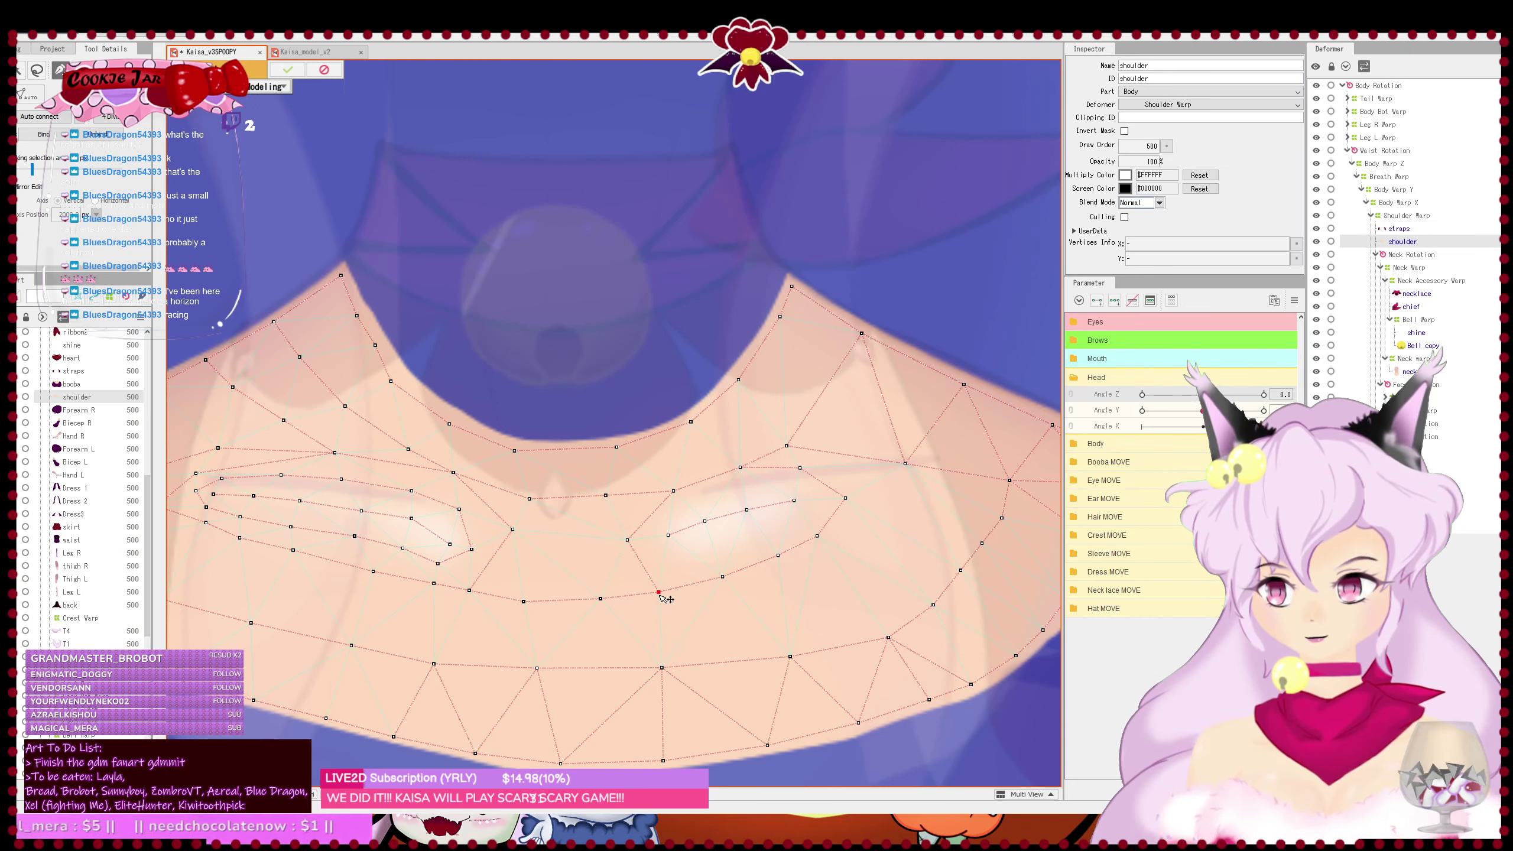
- Connect the right highlight's outer corner to the inner shoulder vertex with an intermediate vertex, then adjust their spacing
drag(810, 576, 800, 588)
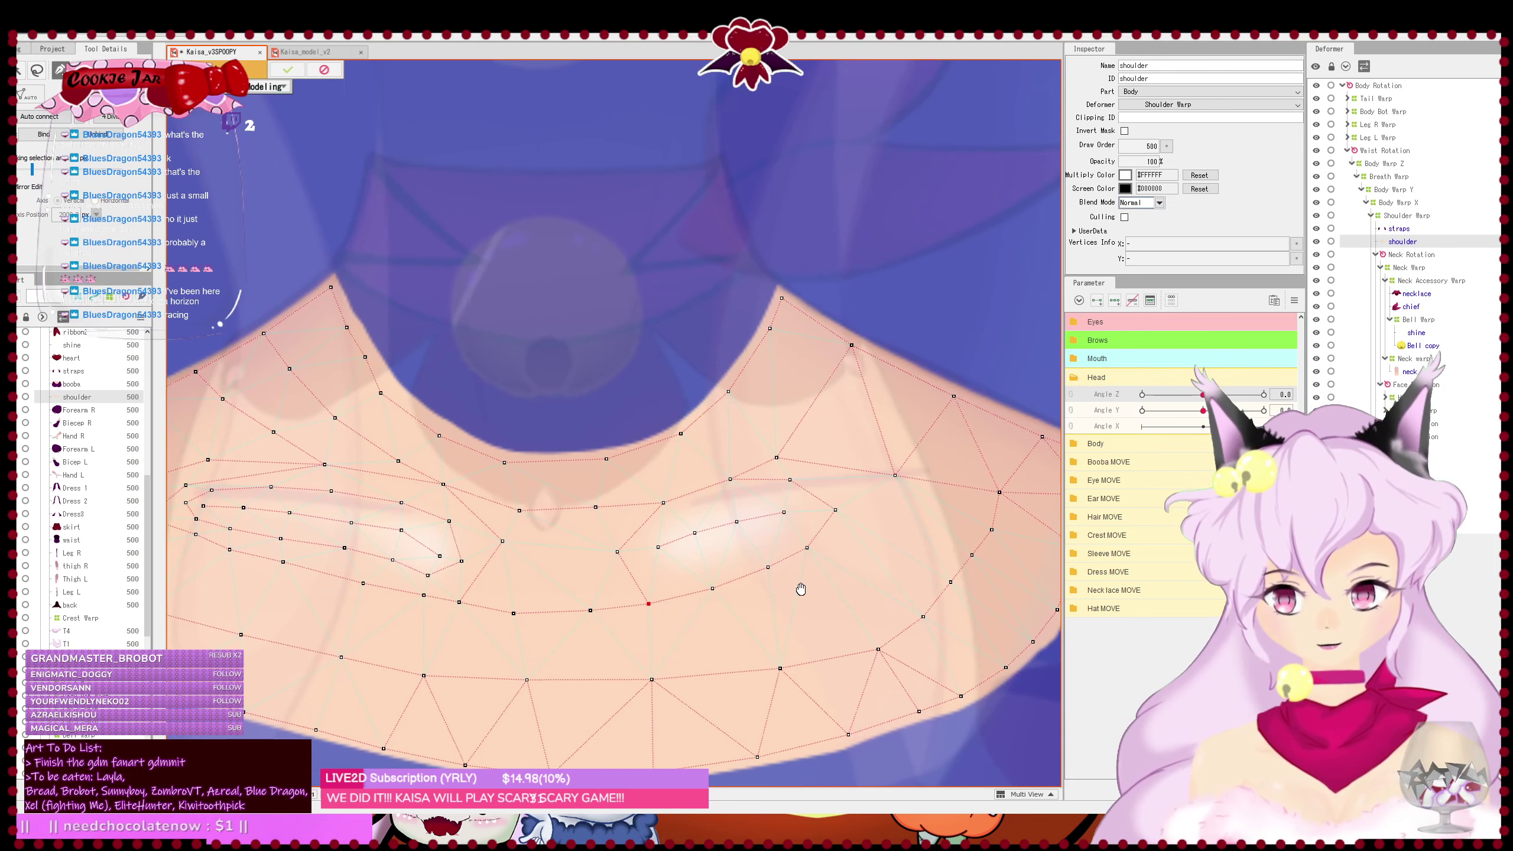
click(836, 510)
drag(837, 511, 839, 520)
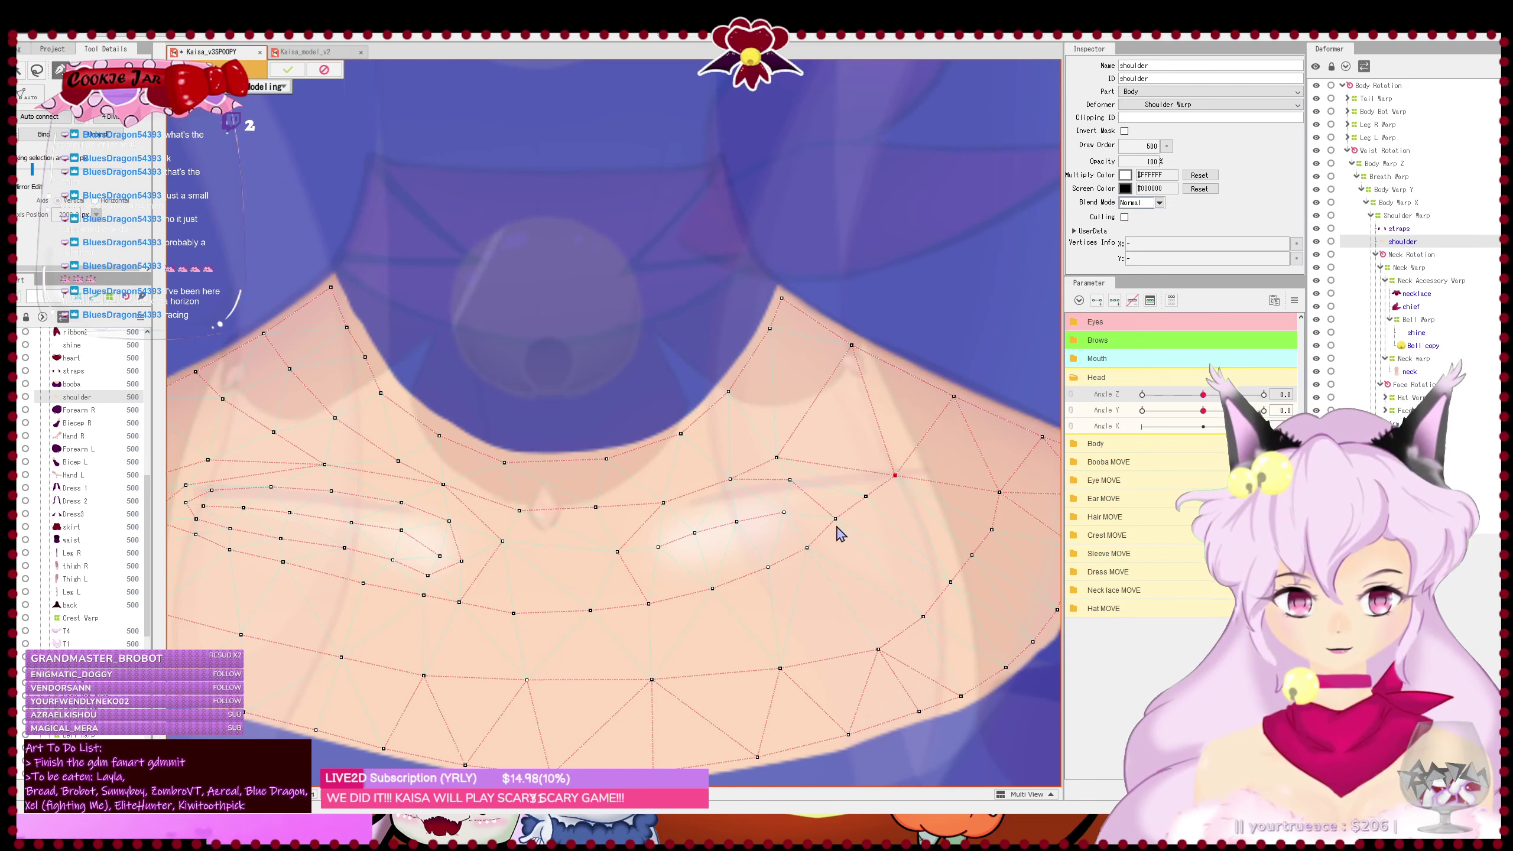
drag(838, 521, 842, 527)
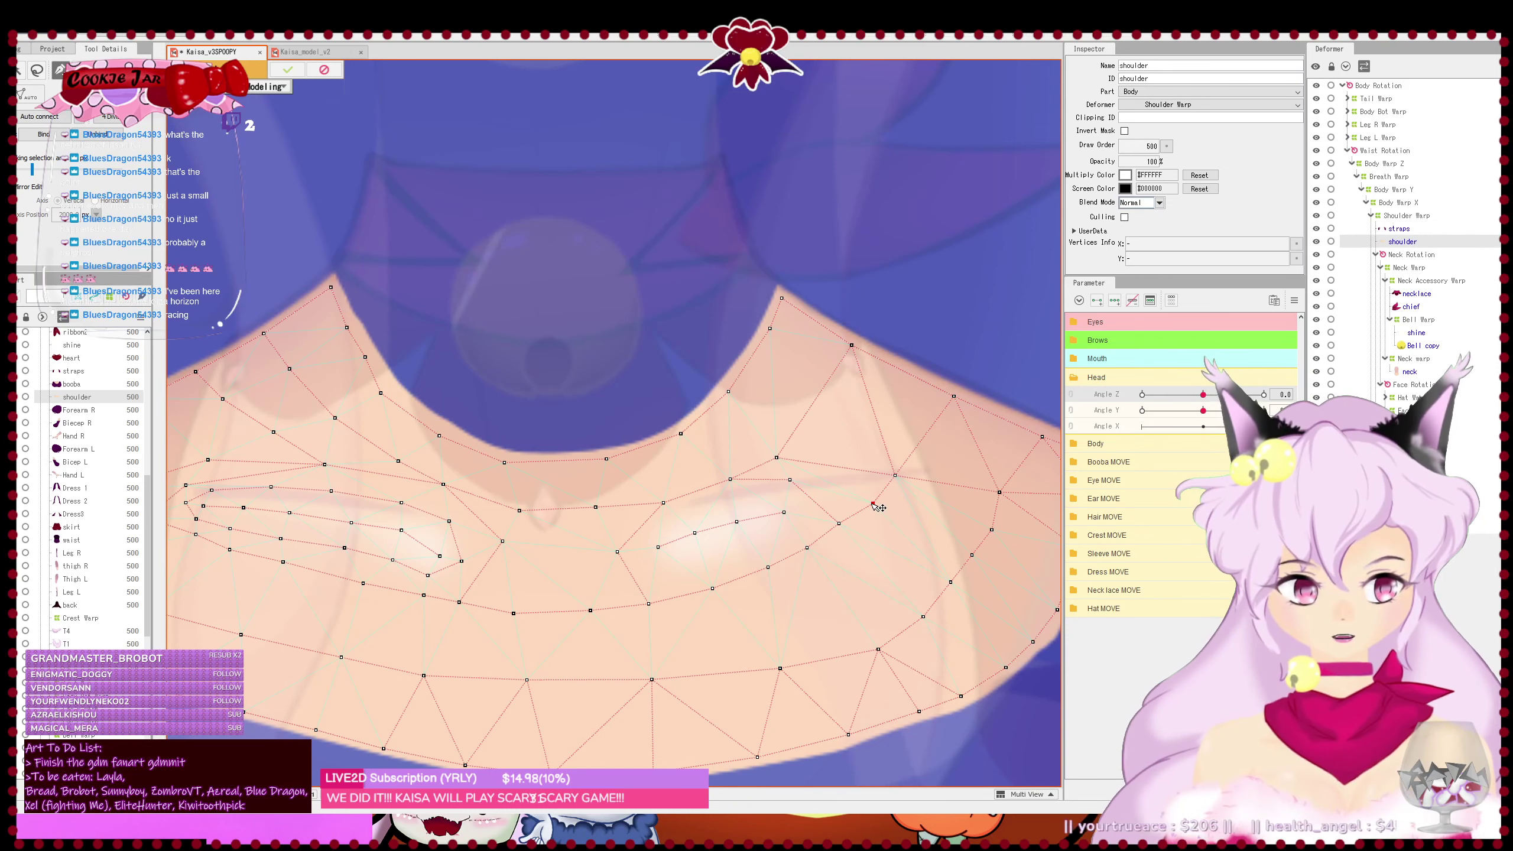
- Place a row of outline vertices just outside the shoulder artwork, following the neckline from its left peak to its right peak
scroll(819, 551, down, 5)
scroll(819, 550, up, 2)
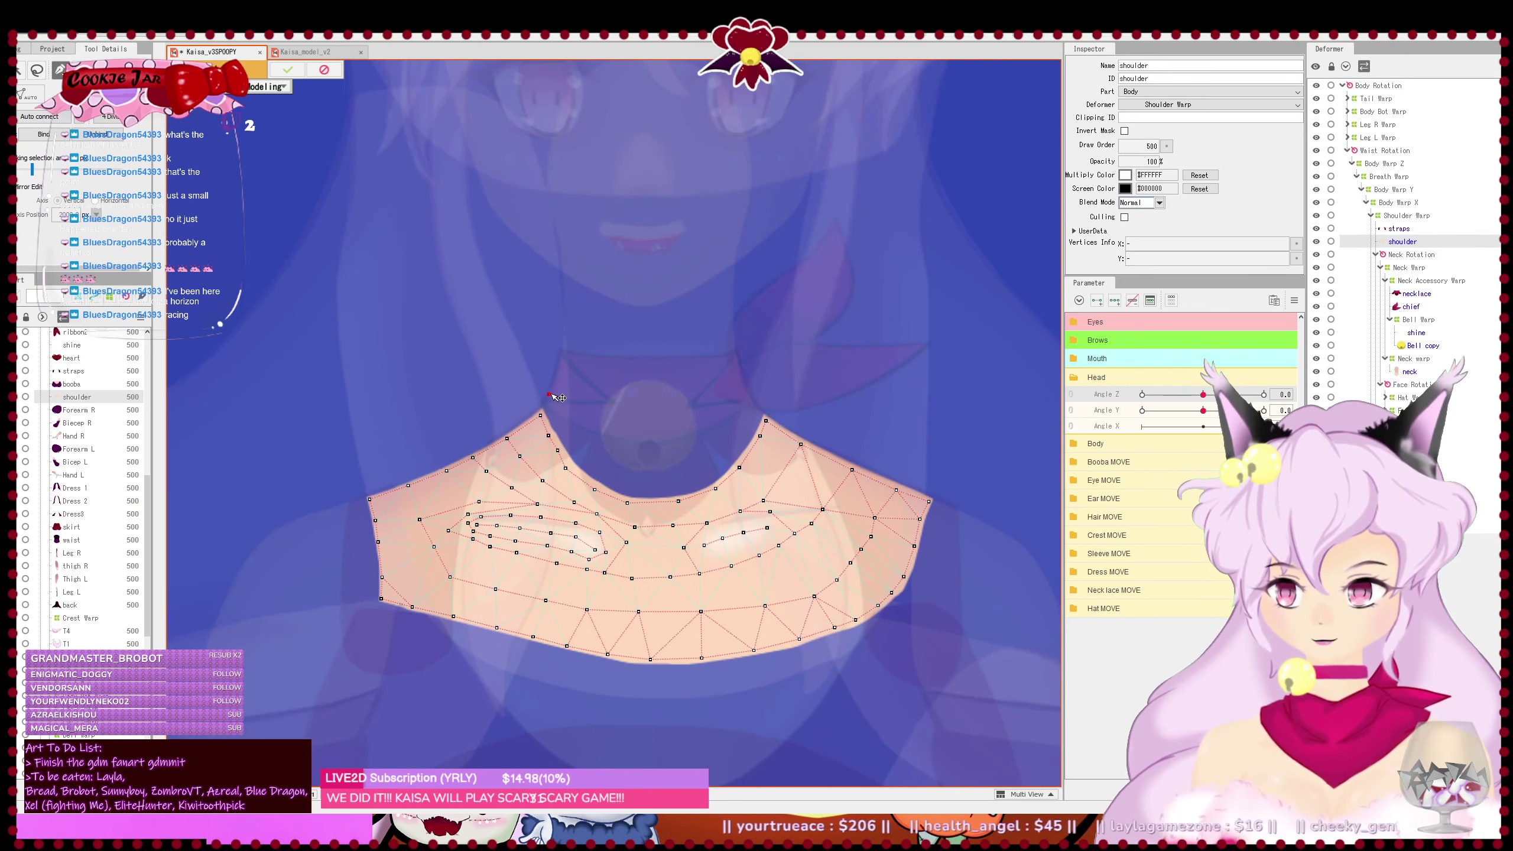
click(559, 416)
click(571, 440)
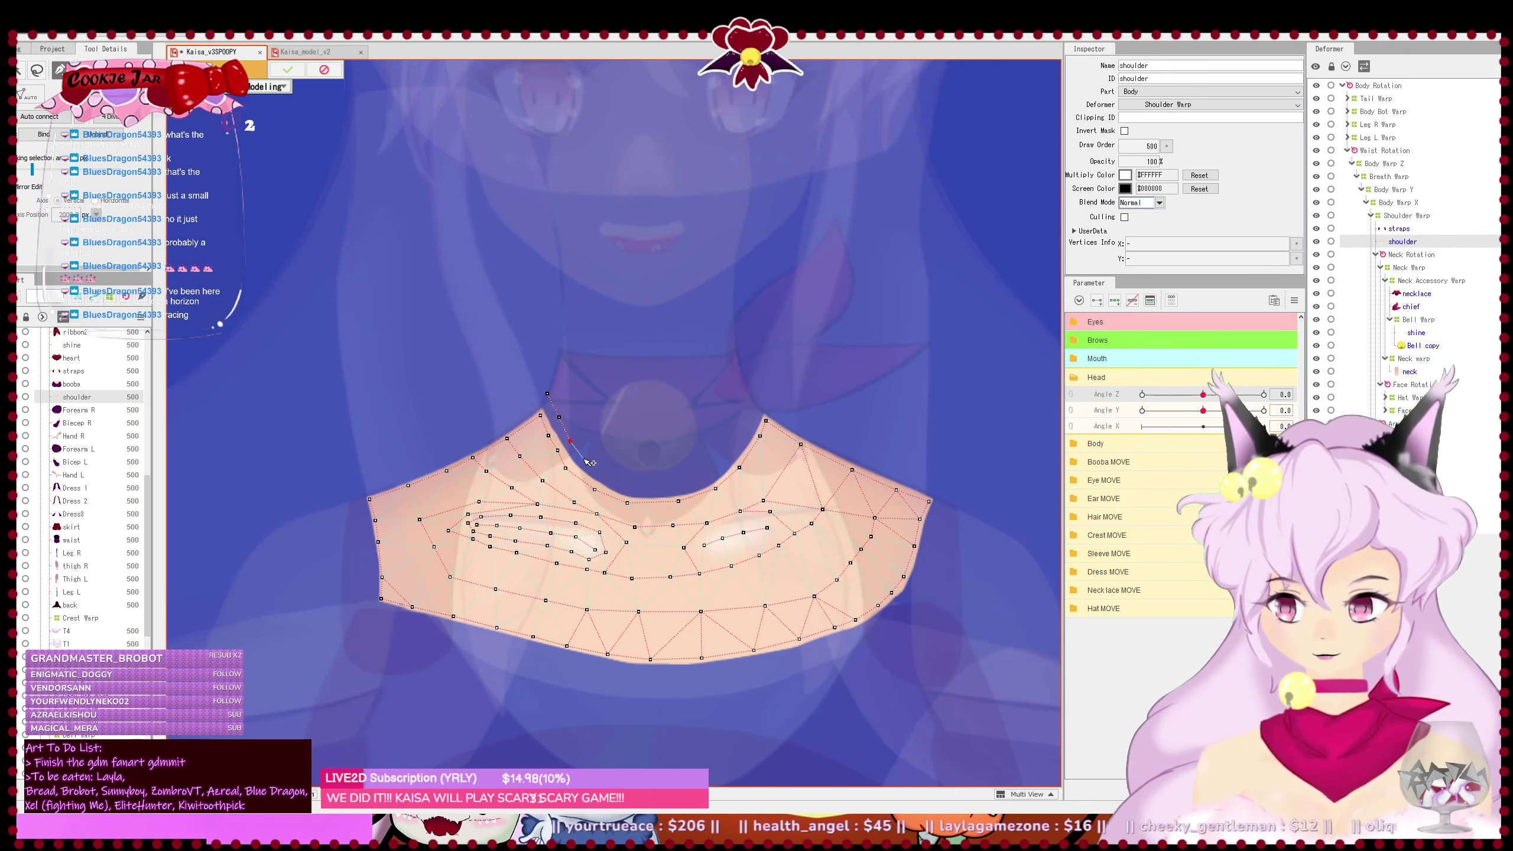
click(607, 477)
click(640, 485)
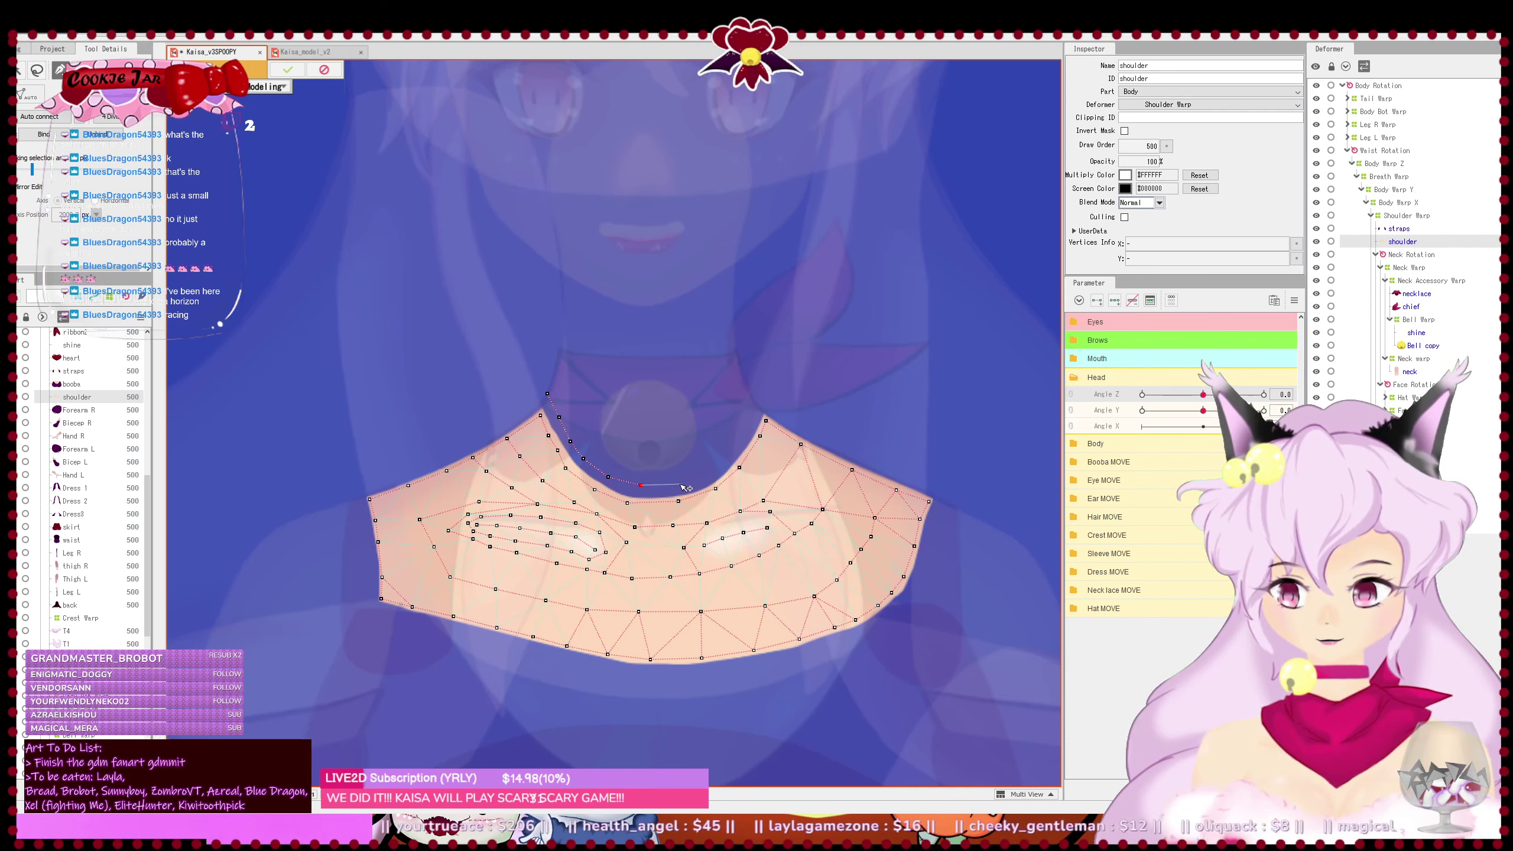
click(715, 468)
click(738, 436)
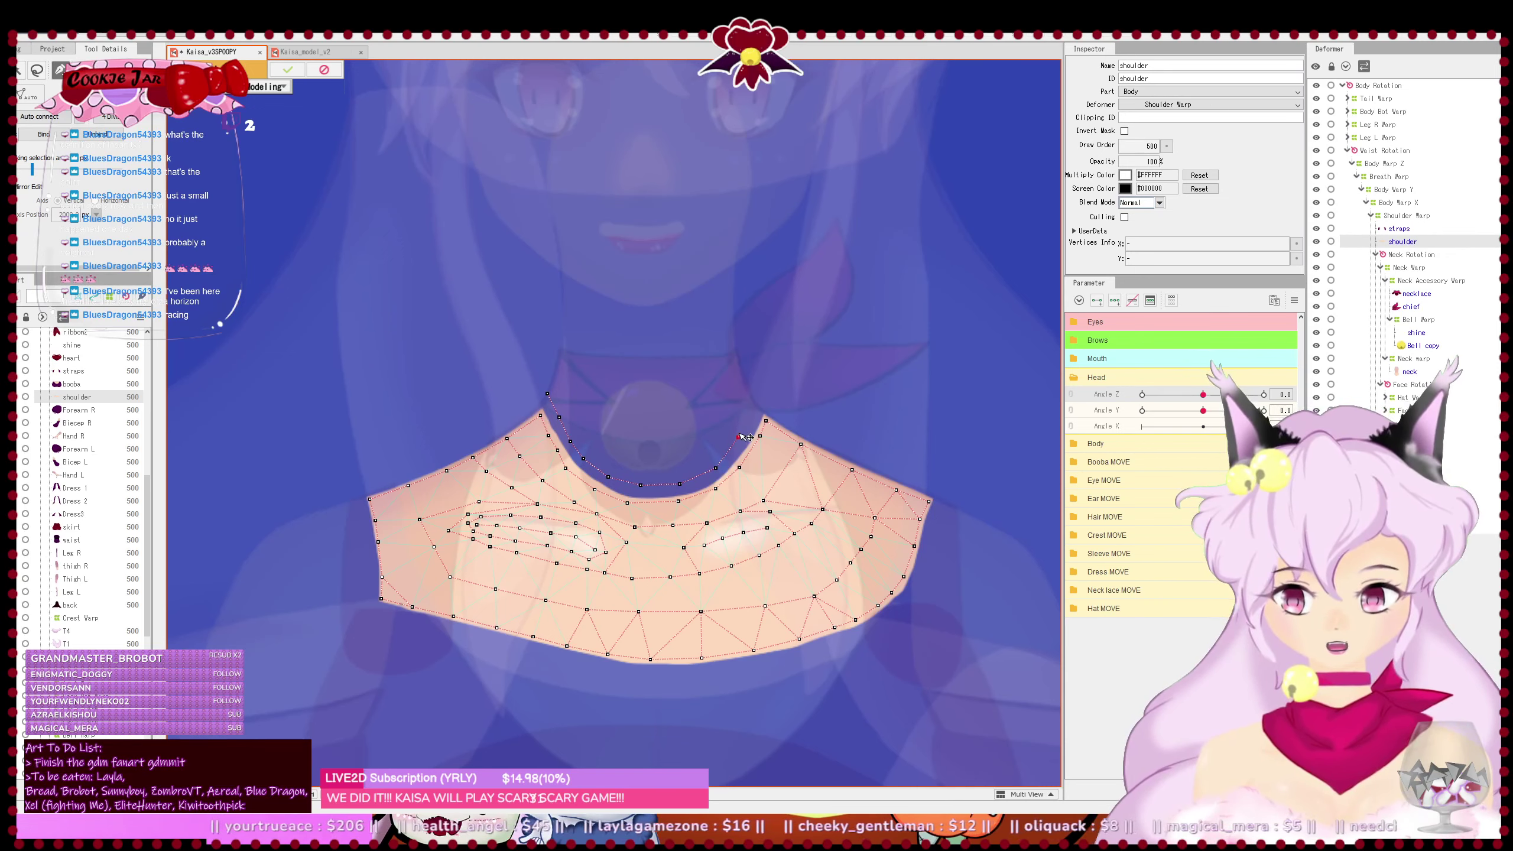
click(752, 409)
click(762, 386)
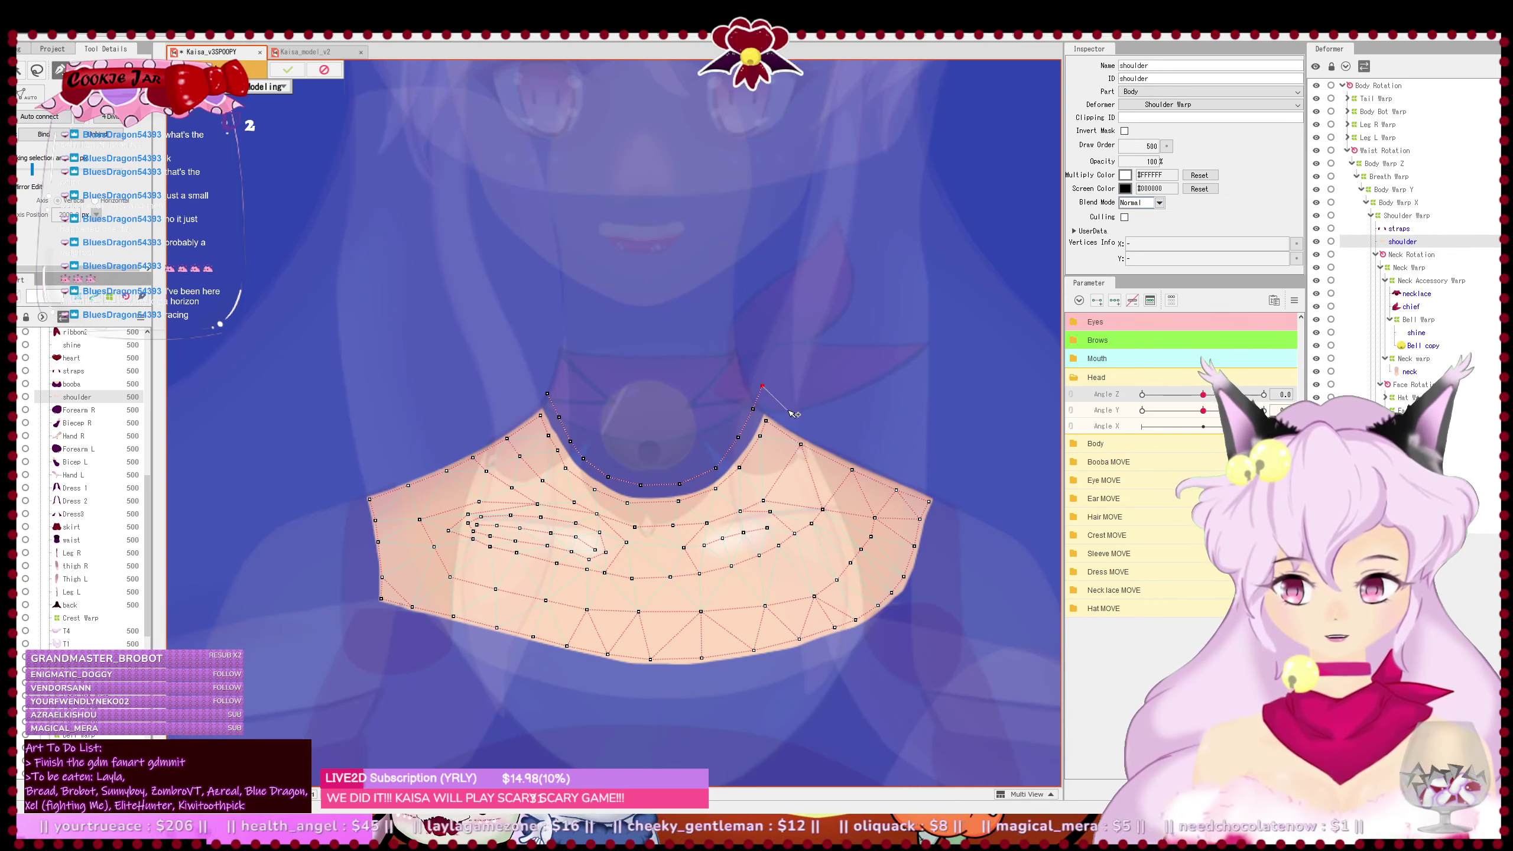
- Continue the outer mesh outline along the top of the right shoulder and down its right side
click(787, 411)
click(821, 427)
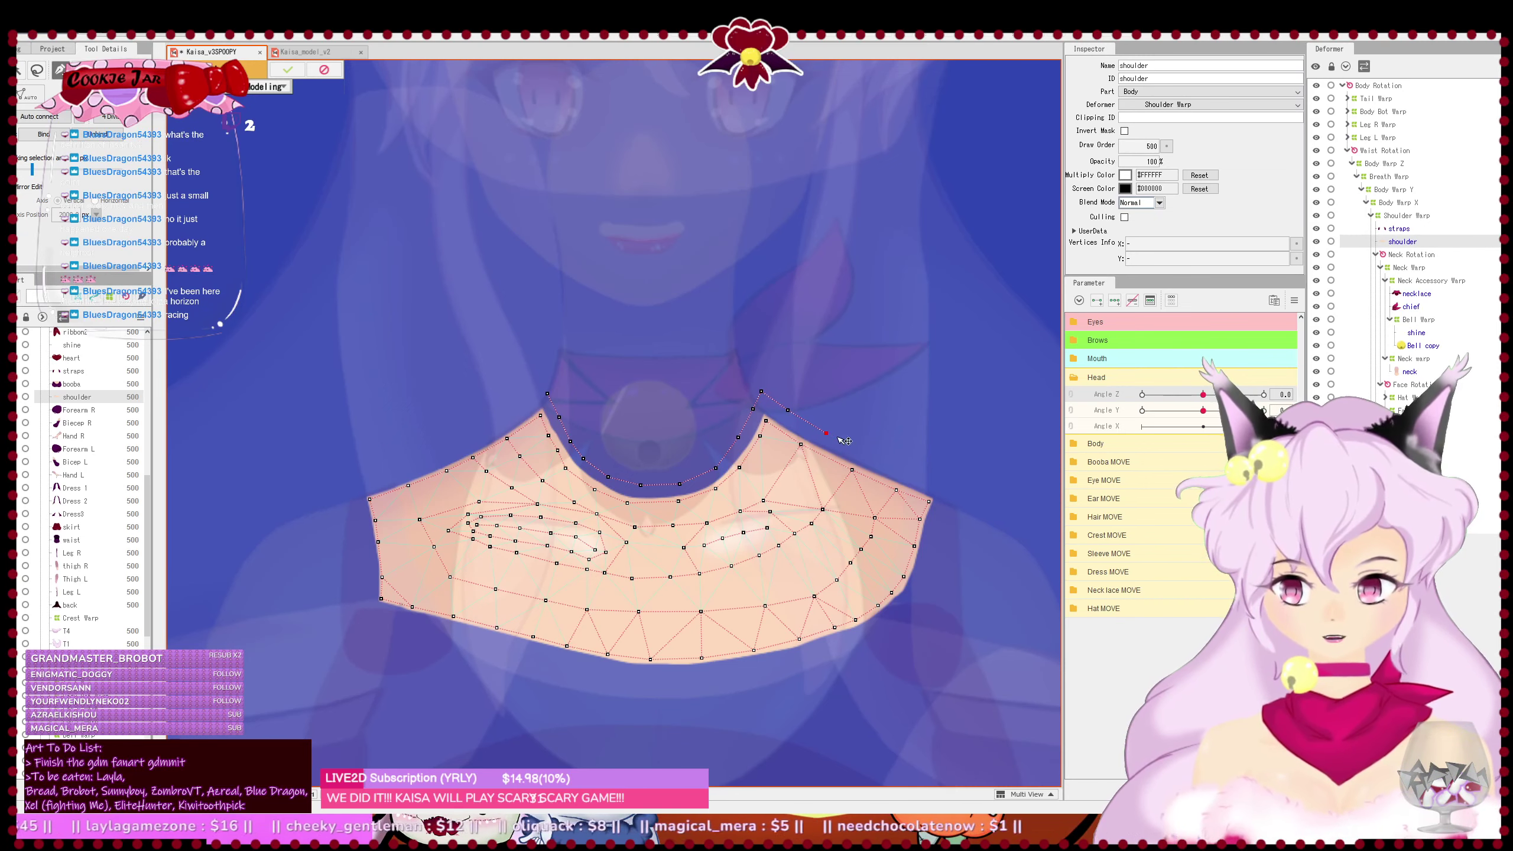
click(864, 453)
click(909, 474)
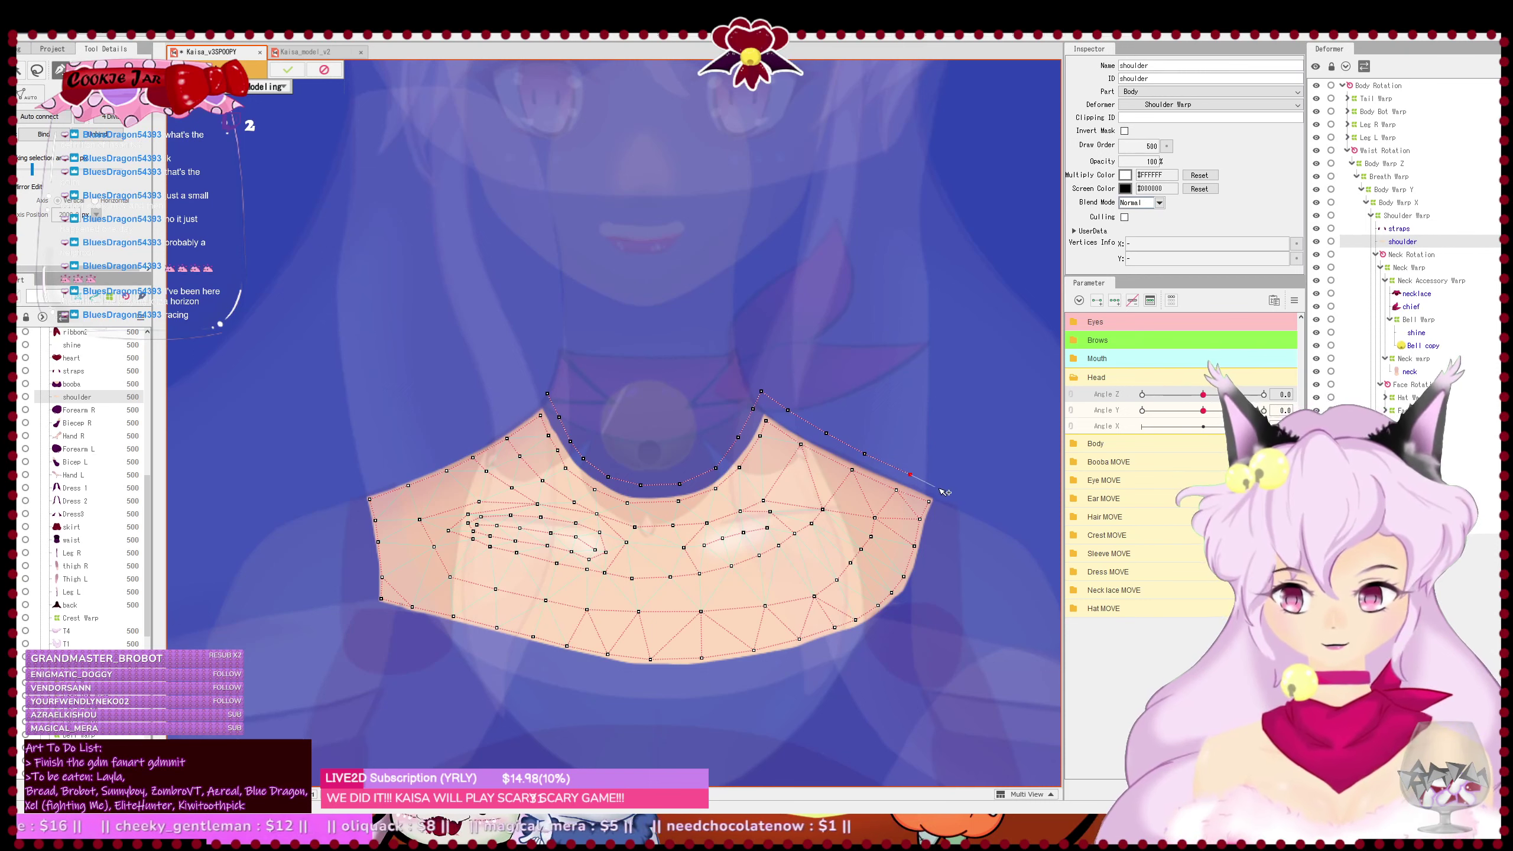
click(938, 519)
click(931, 557)
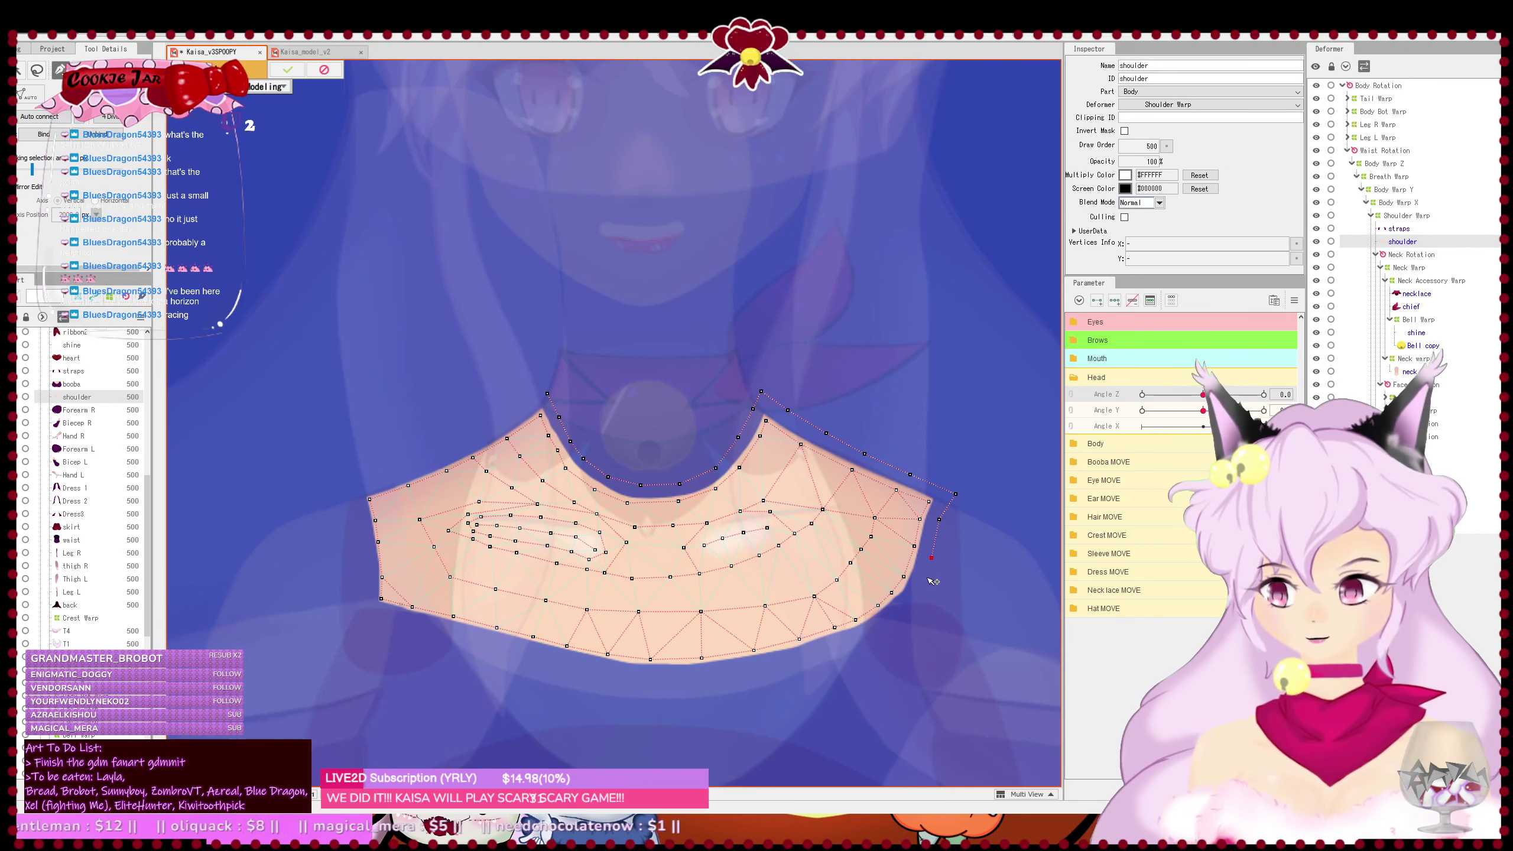
click(921, 592)
- Continue the outer outline just below the artwork's curved bottom edge, from right to left
click(836, 649)
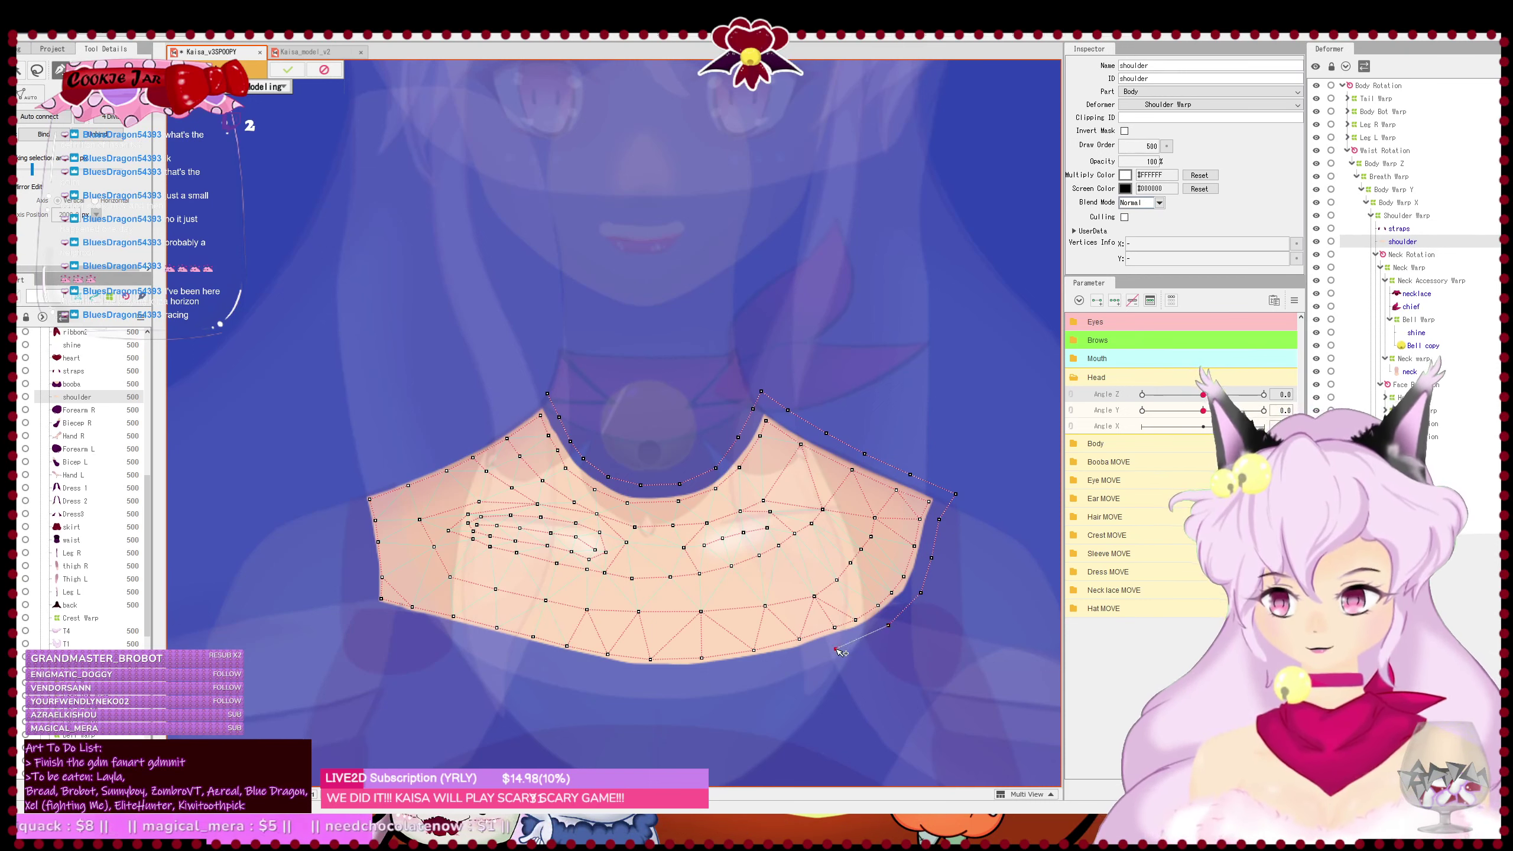
click(756, 670)
click(686, 677)
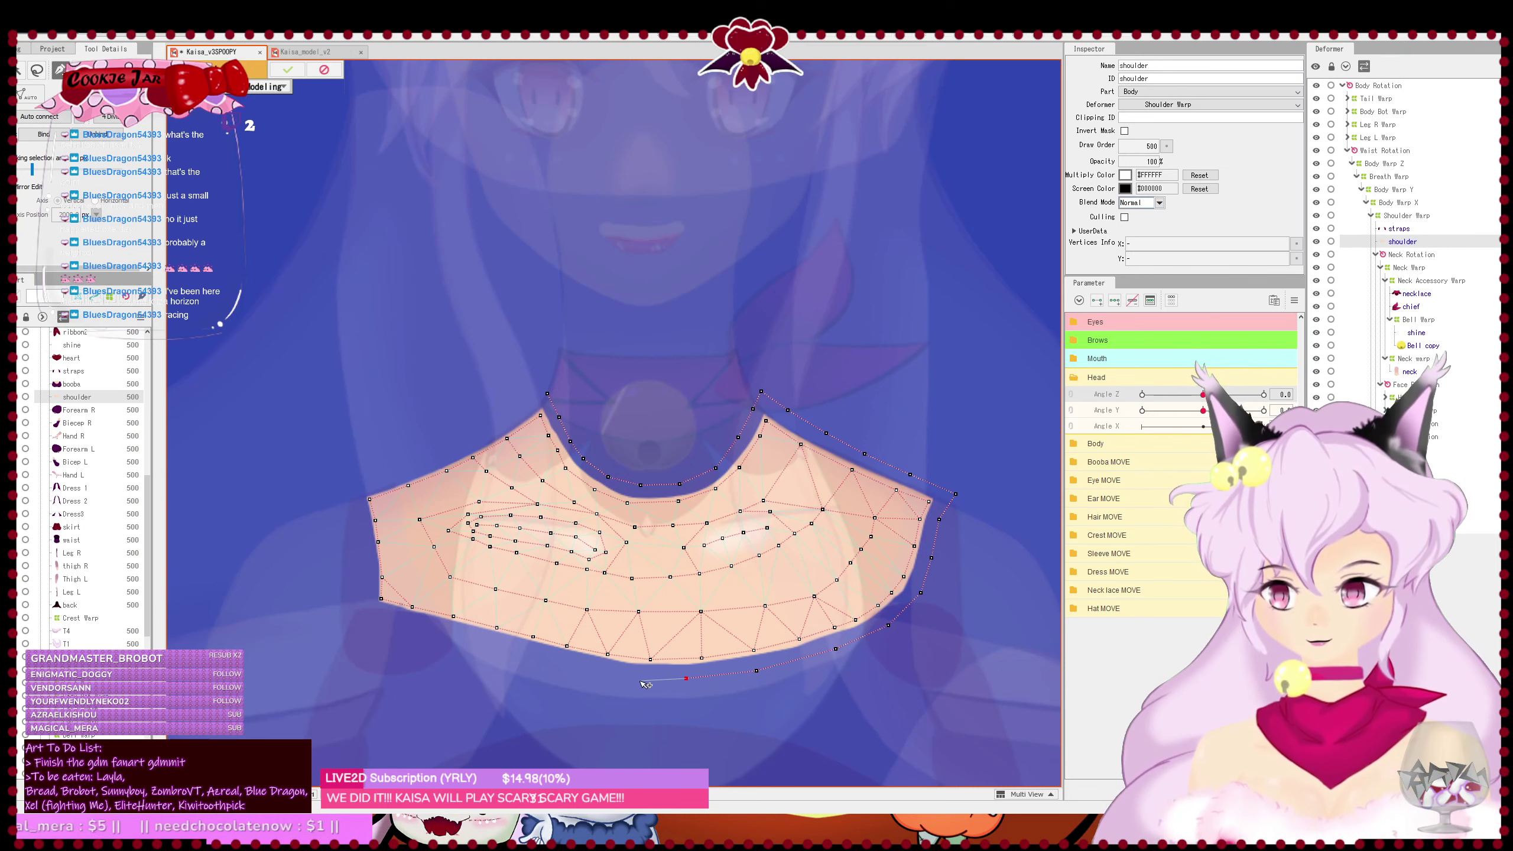
click(616, 679)
click(550, 666)
click(483, 650)
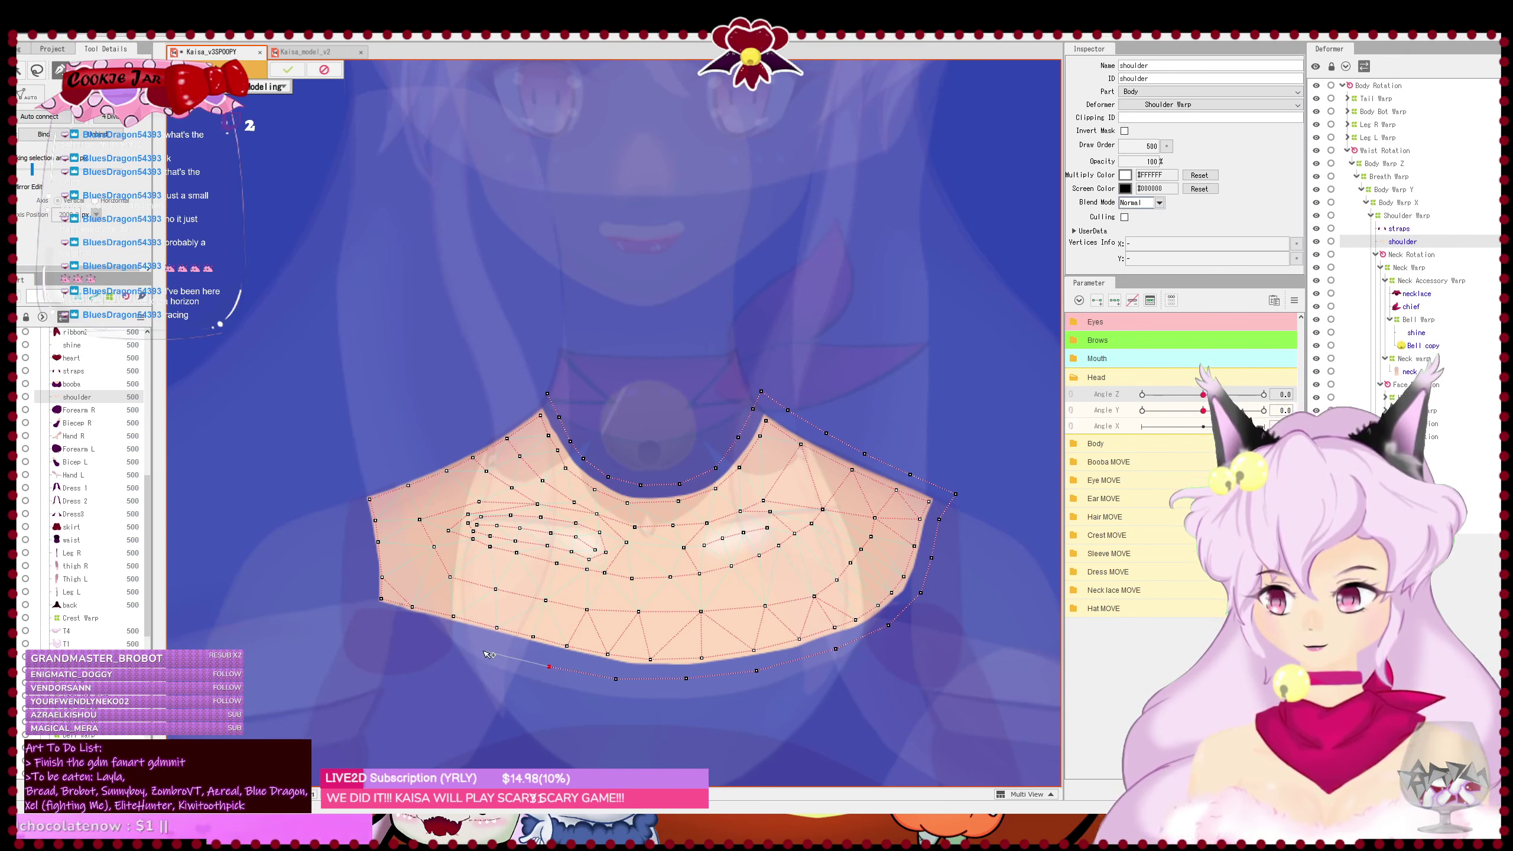
click(422, 638)
click(382, 628)
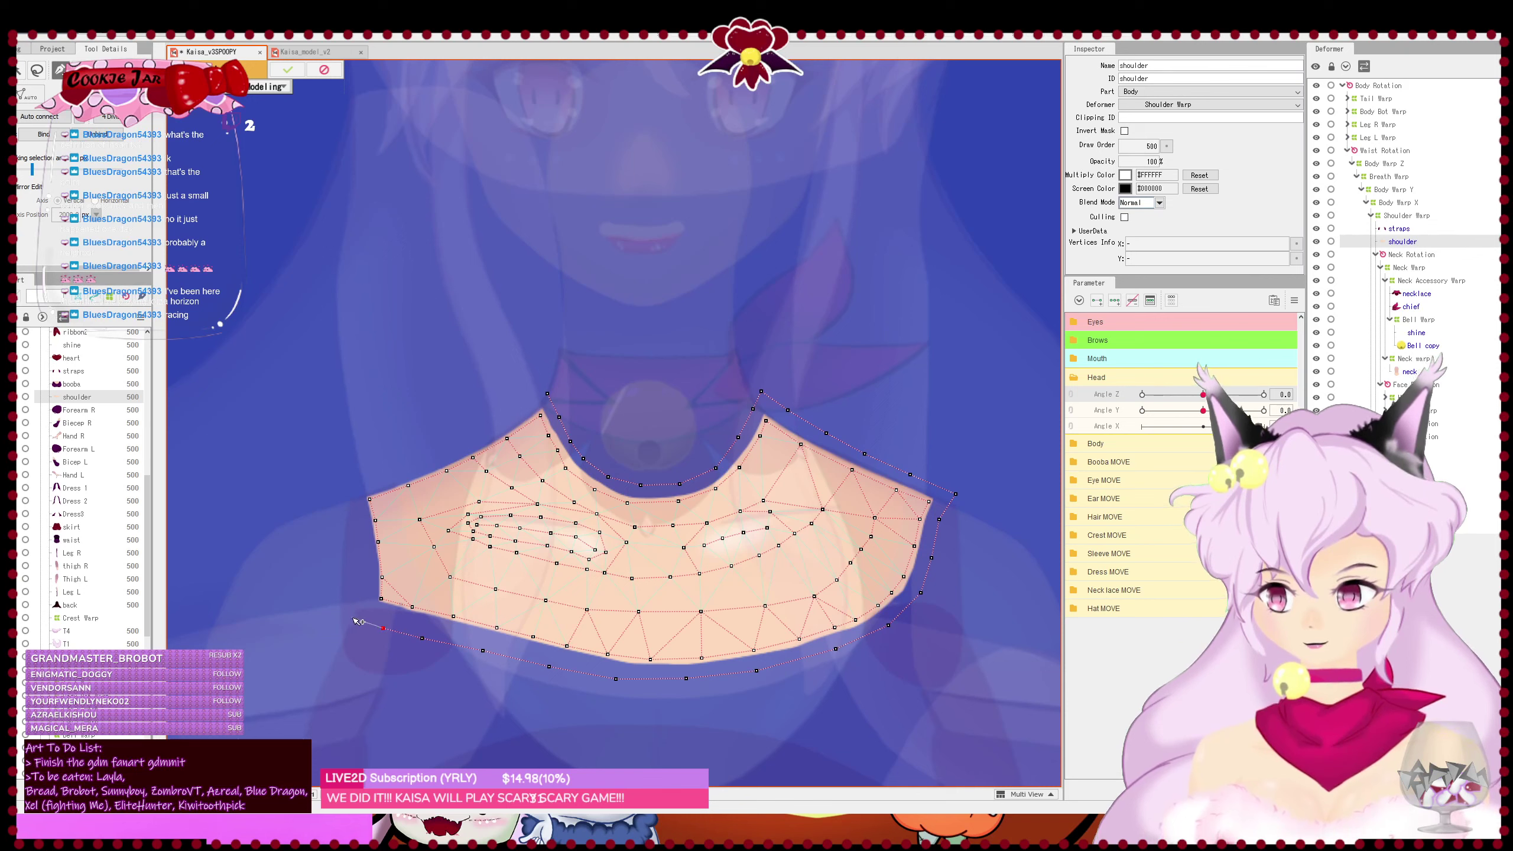
- Run the outer outline from the lower left corner up the left side to the shoulder tip
click(357, 619)
click(359, 591)
click(358, 552)
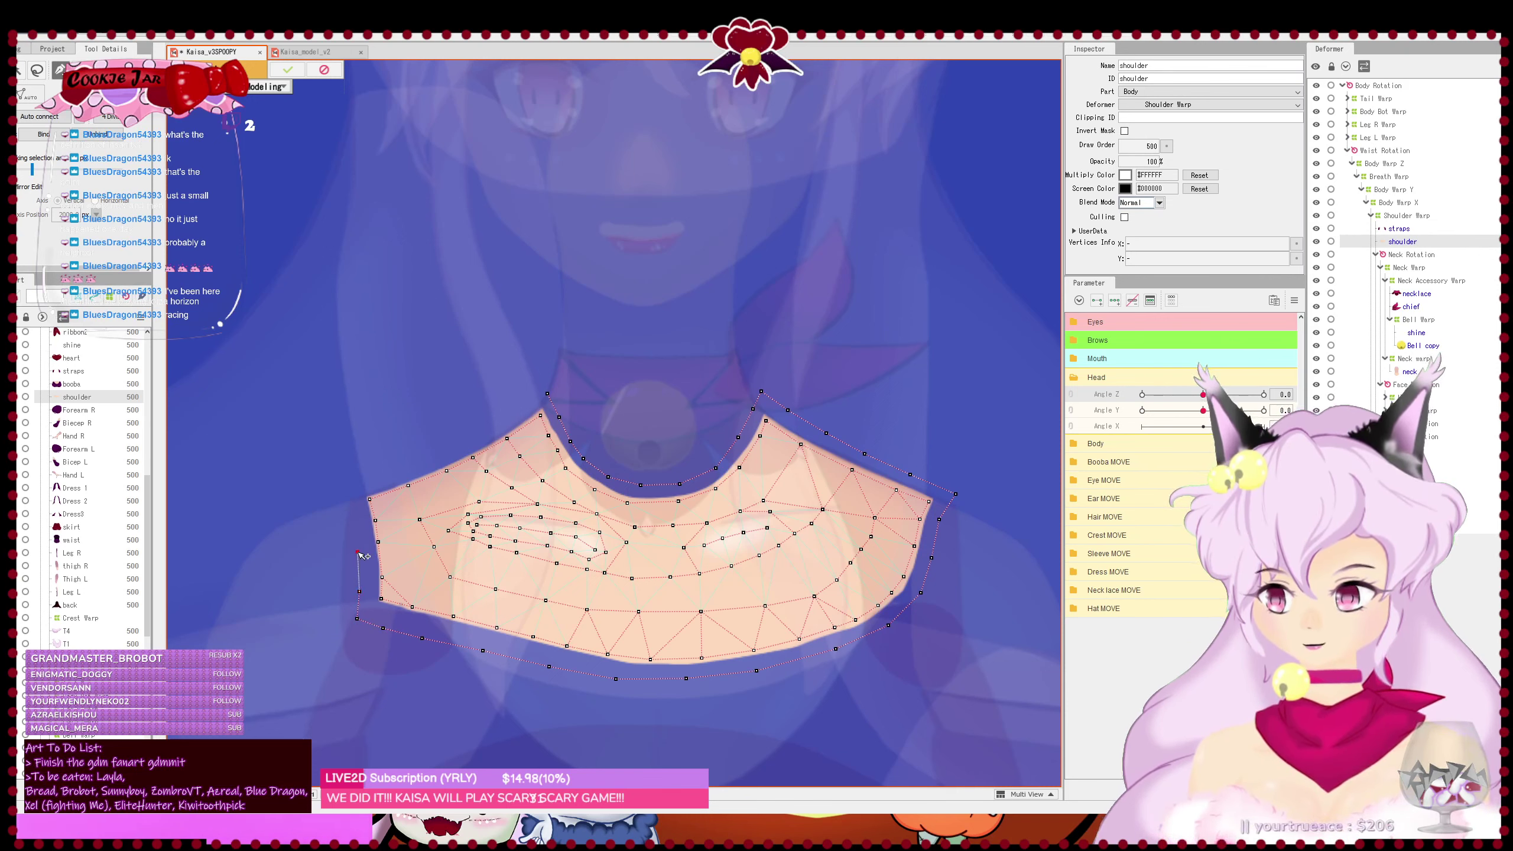
click(355, 517)
click(349, 489)
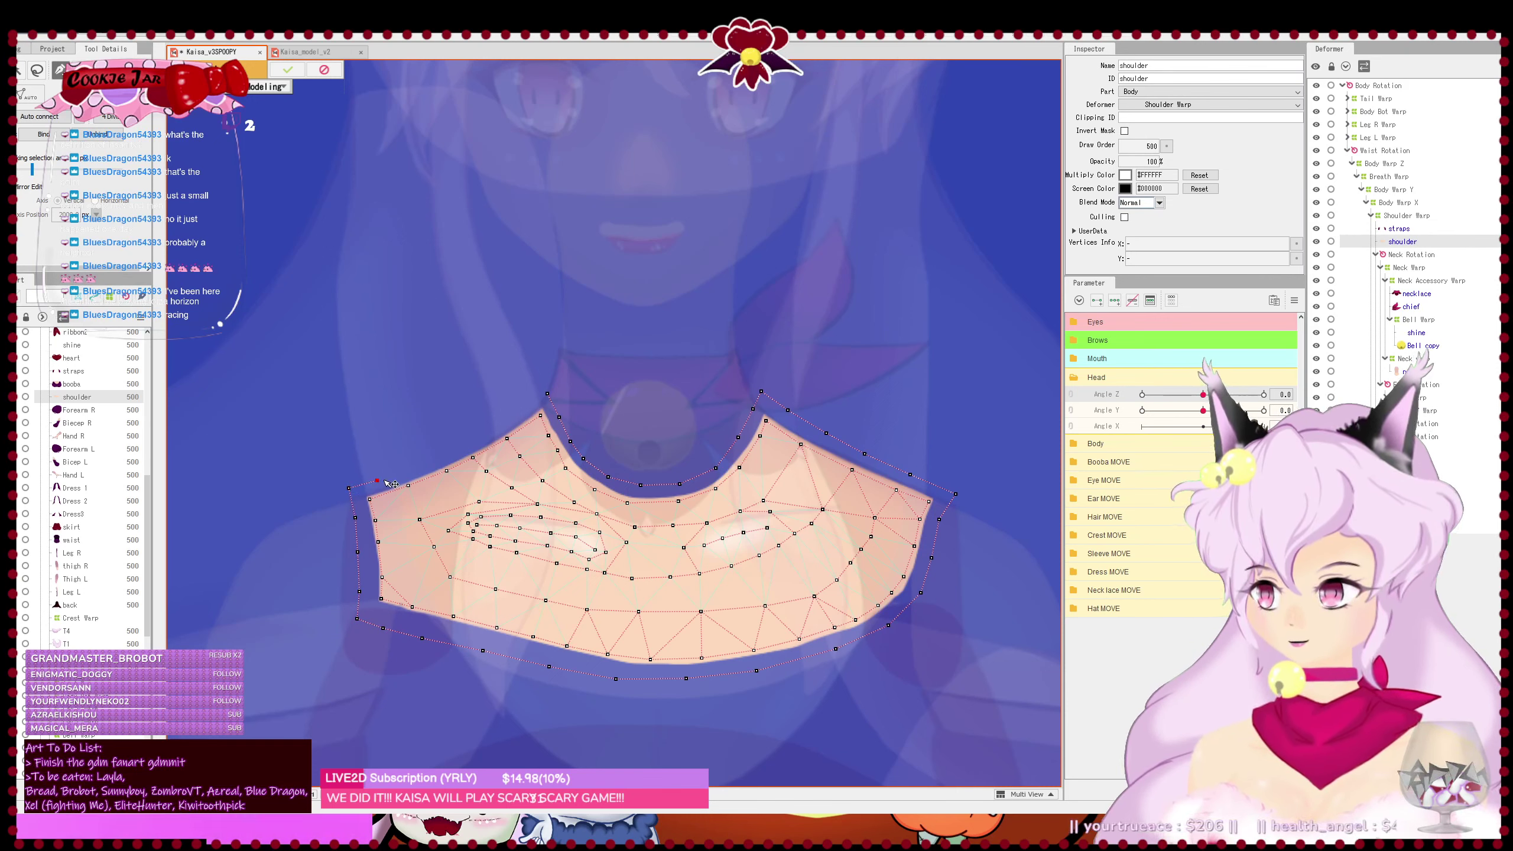
- Place outer outline vertices along the top edge of the left shoulder up to the neckline's left peak, closing the outline
click(377, 480)
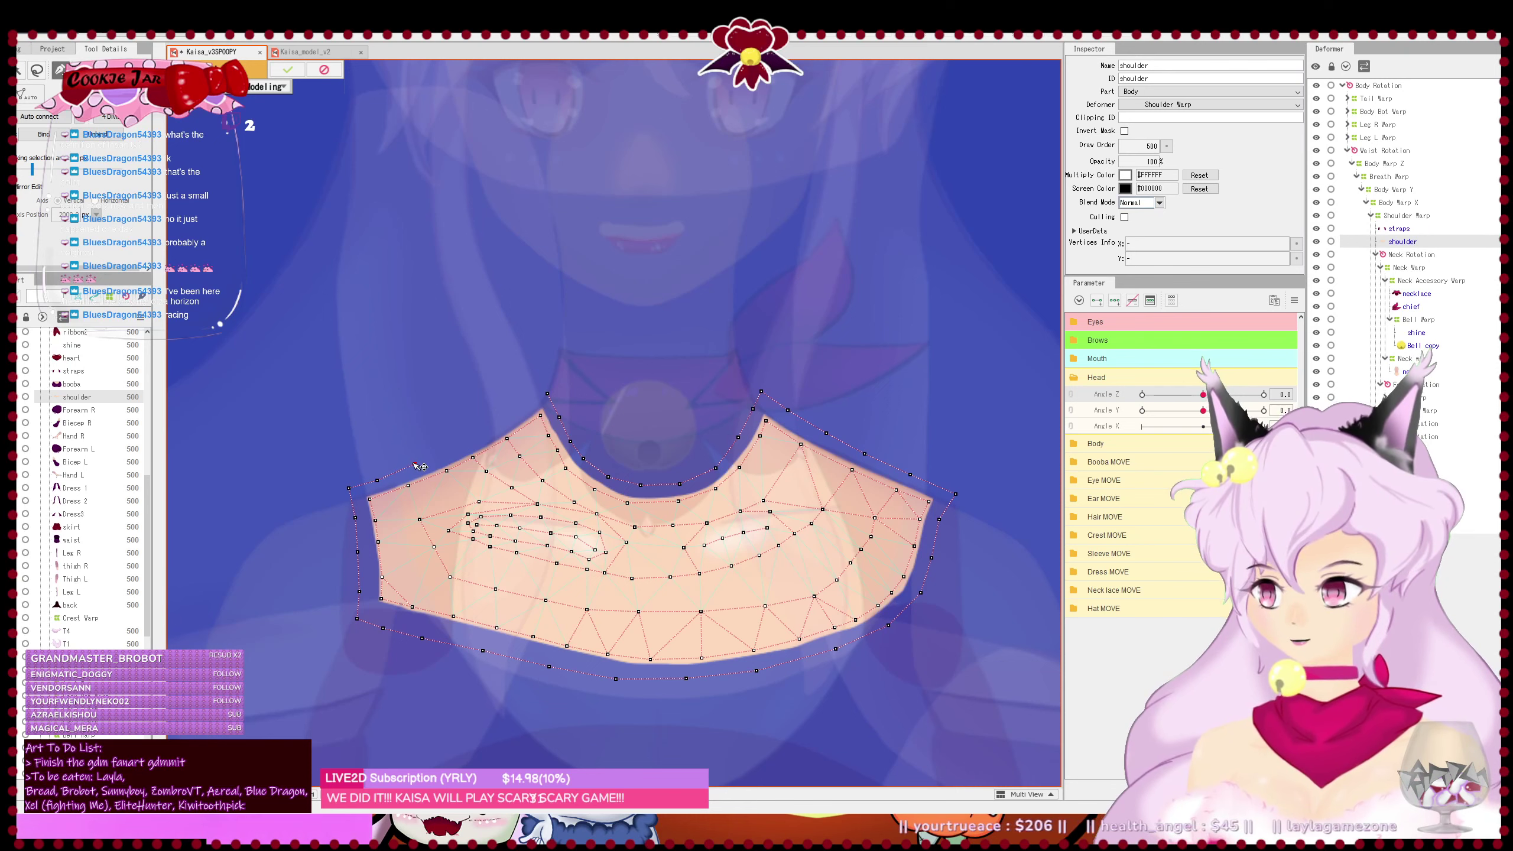
click(414, 464)
click(439, 452)
click(465, 439)
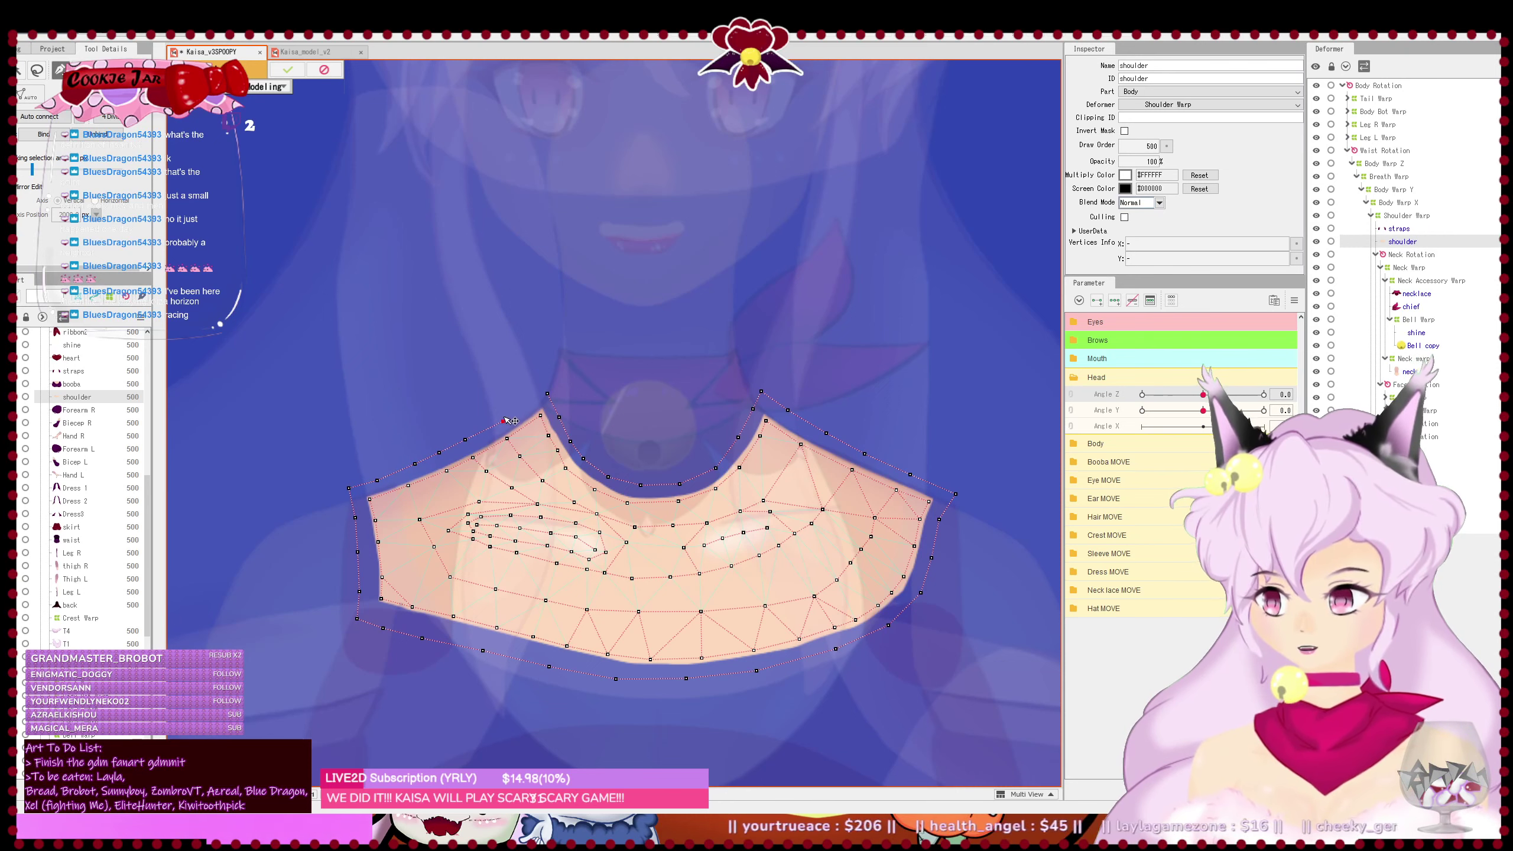
click(503, 420)
click(524, 406)
click(546, 394)
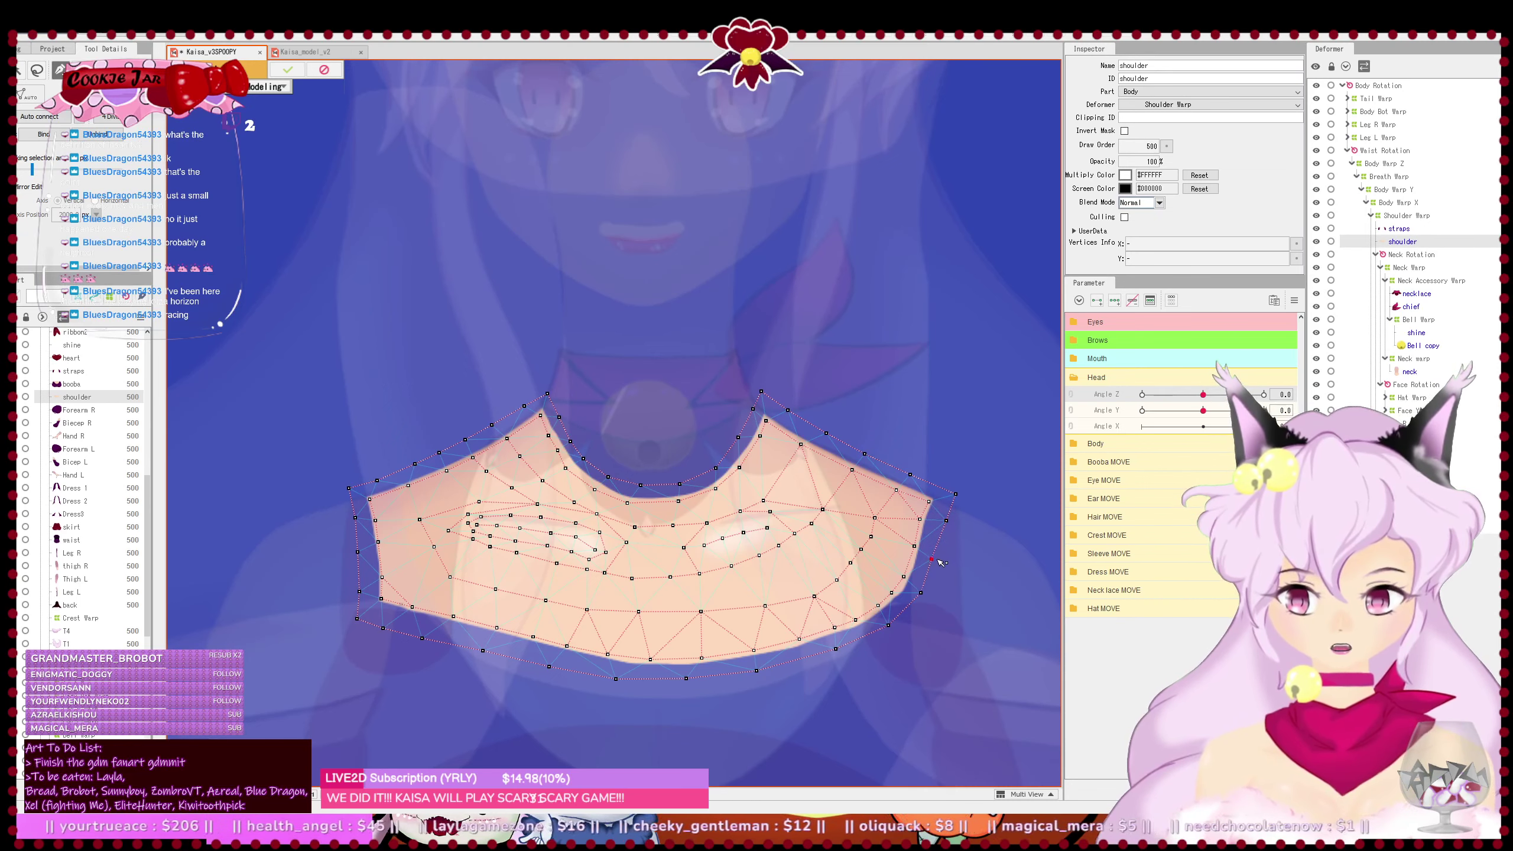
- Auto-connect the shoulder vertices into a triangulated mesh and apply the mesh edit
click(67, 120)
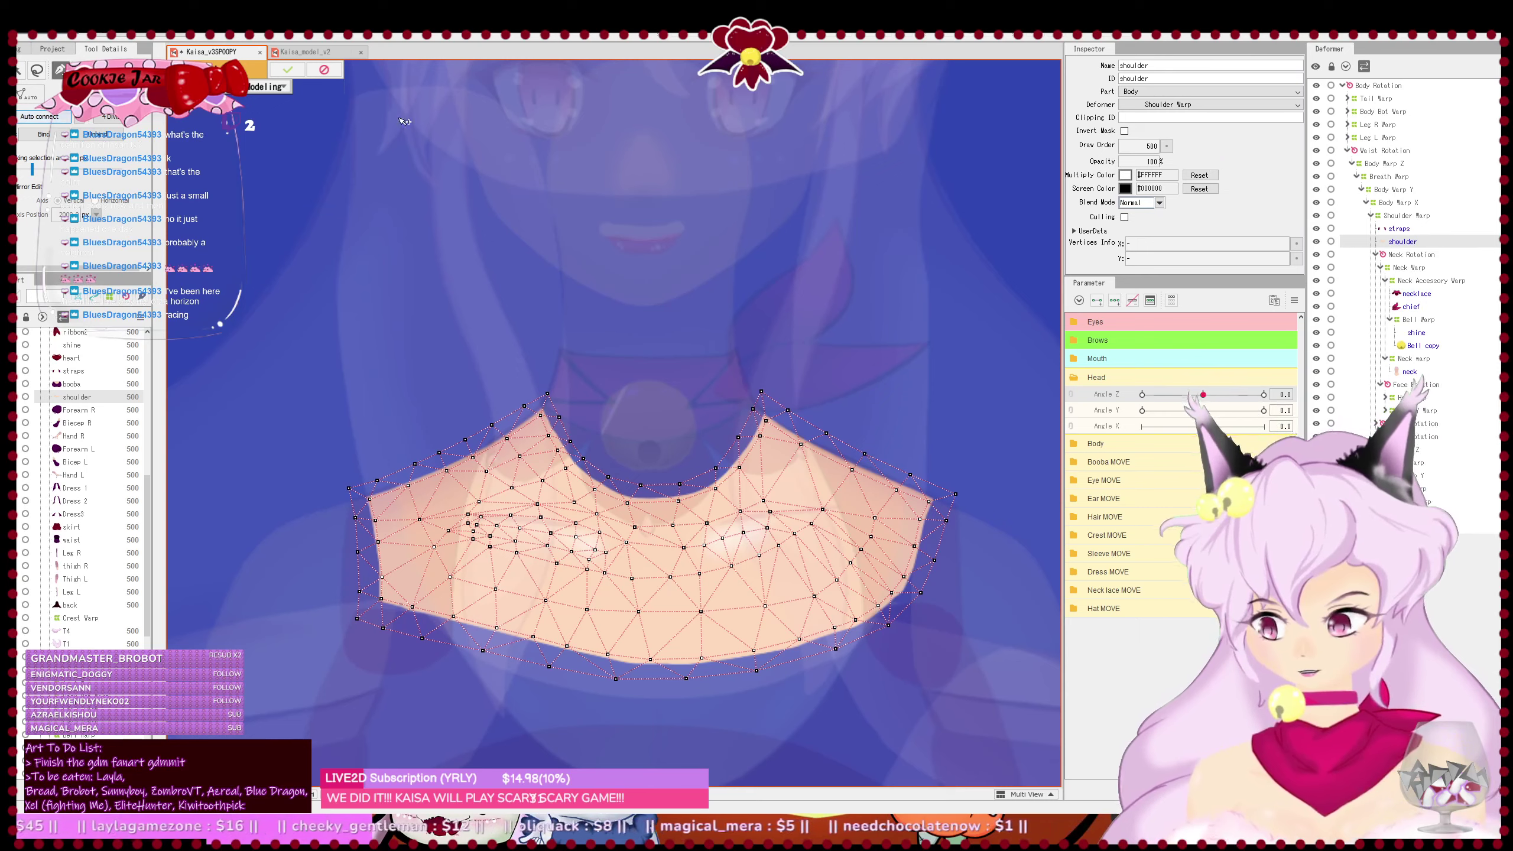
click(288, 70)
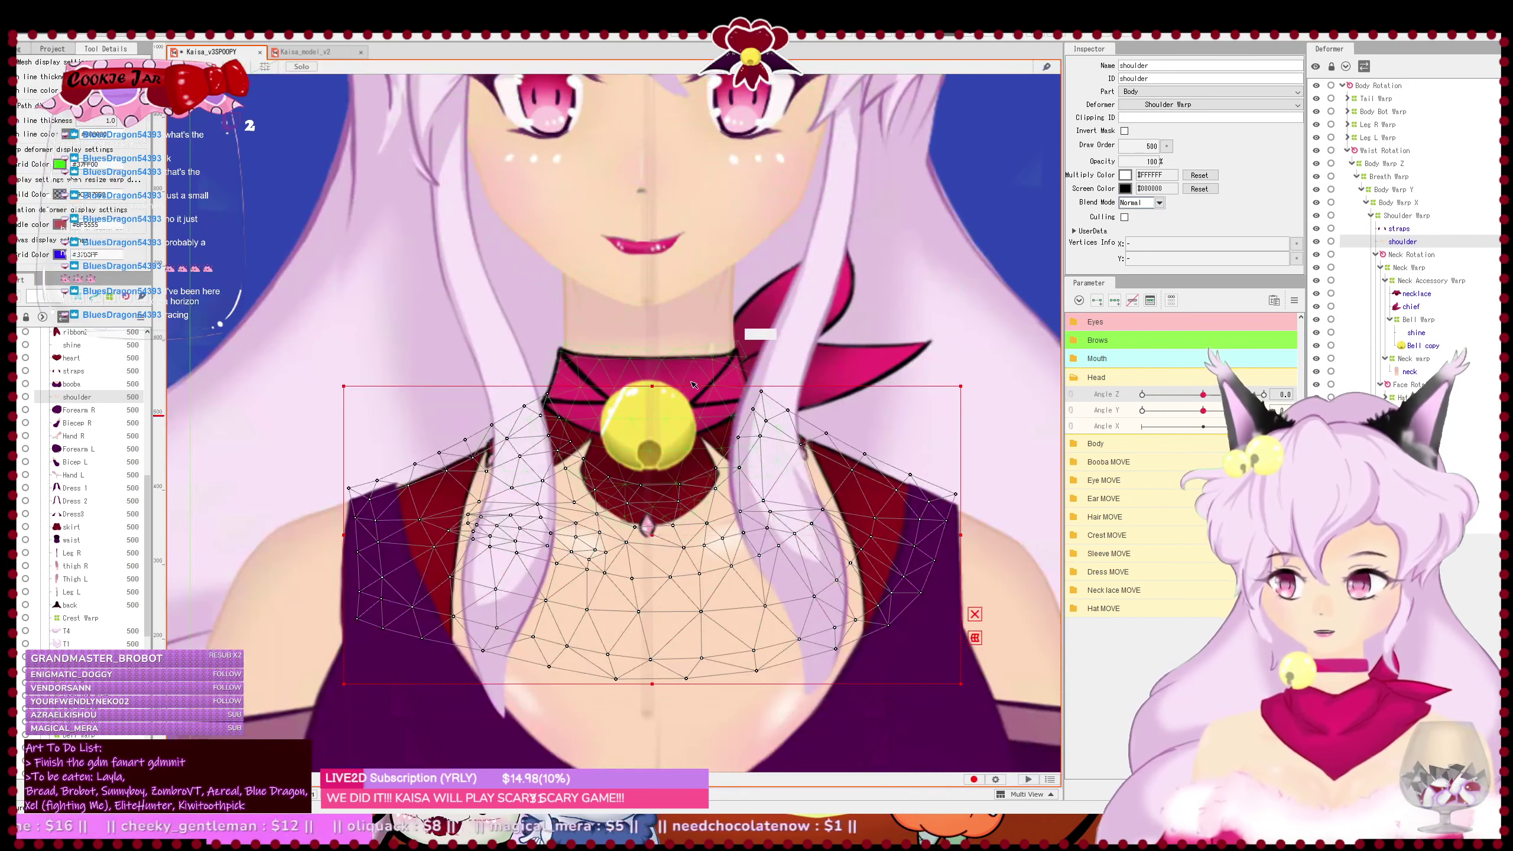
- Open the shoulder and neck meshes together for editing and erase the shoulder vertices that overlap the neck mesh along the neckline
shift+click(702, 328)
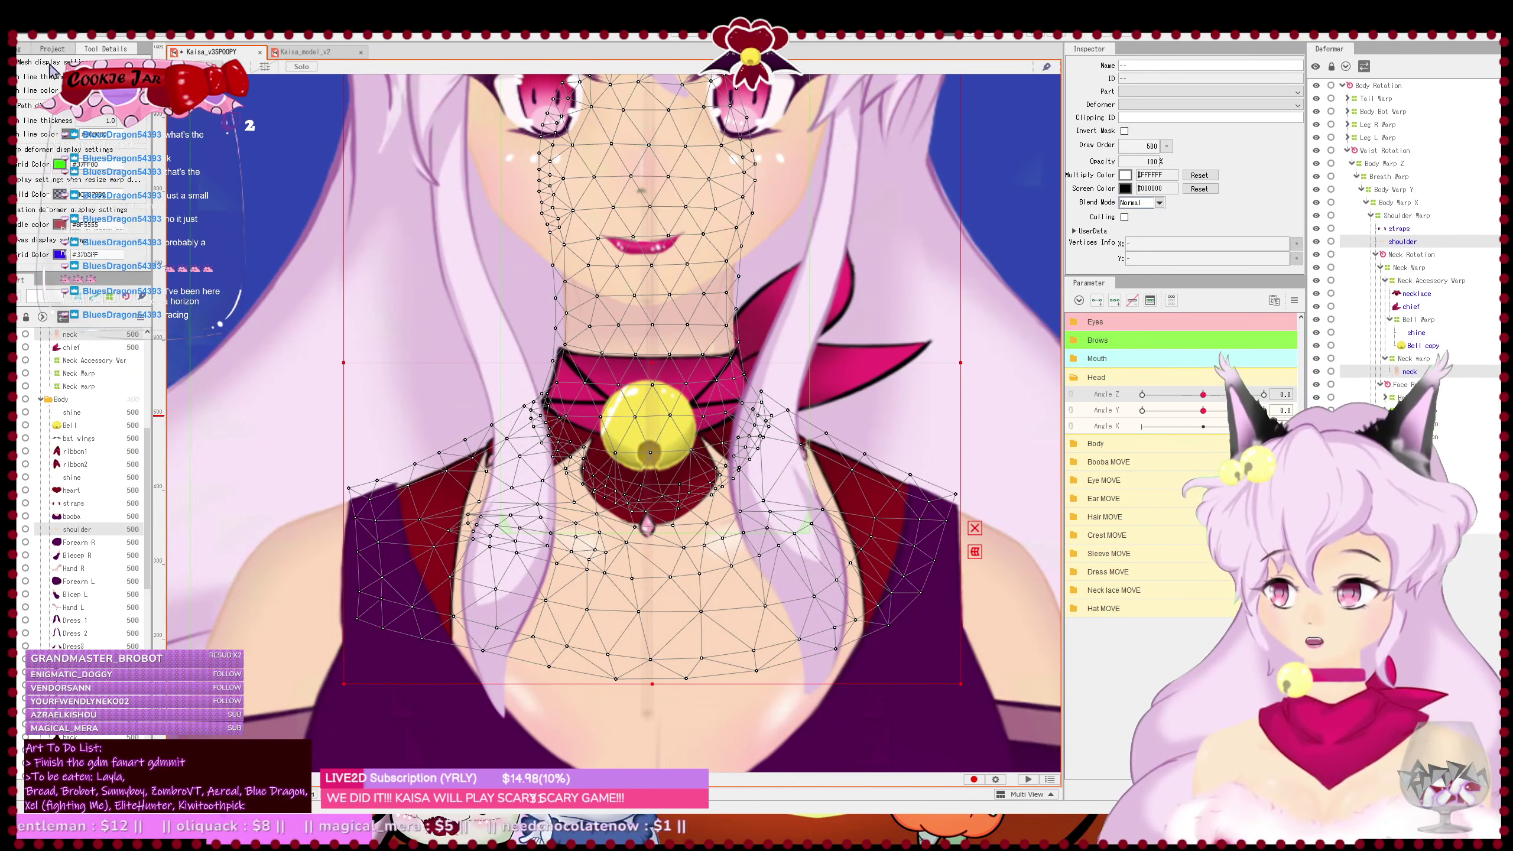
click(687, 33)
scroll(672, 439, up, 2)
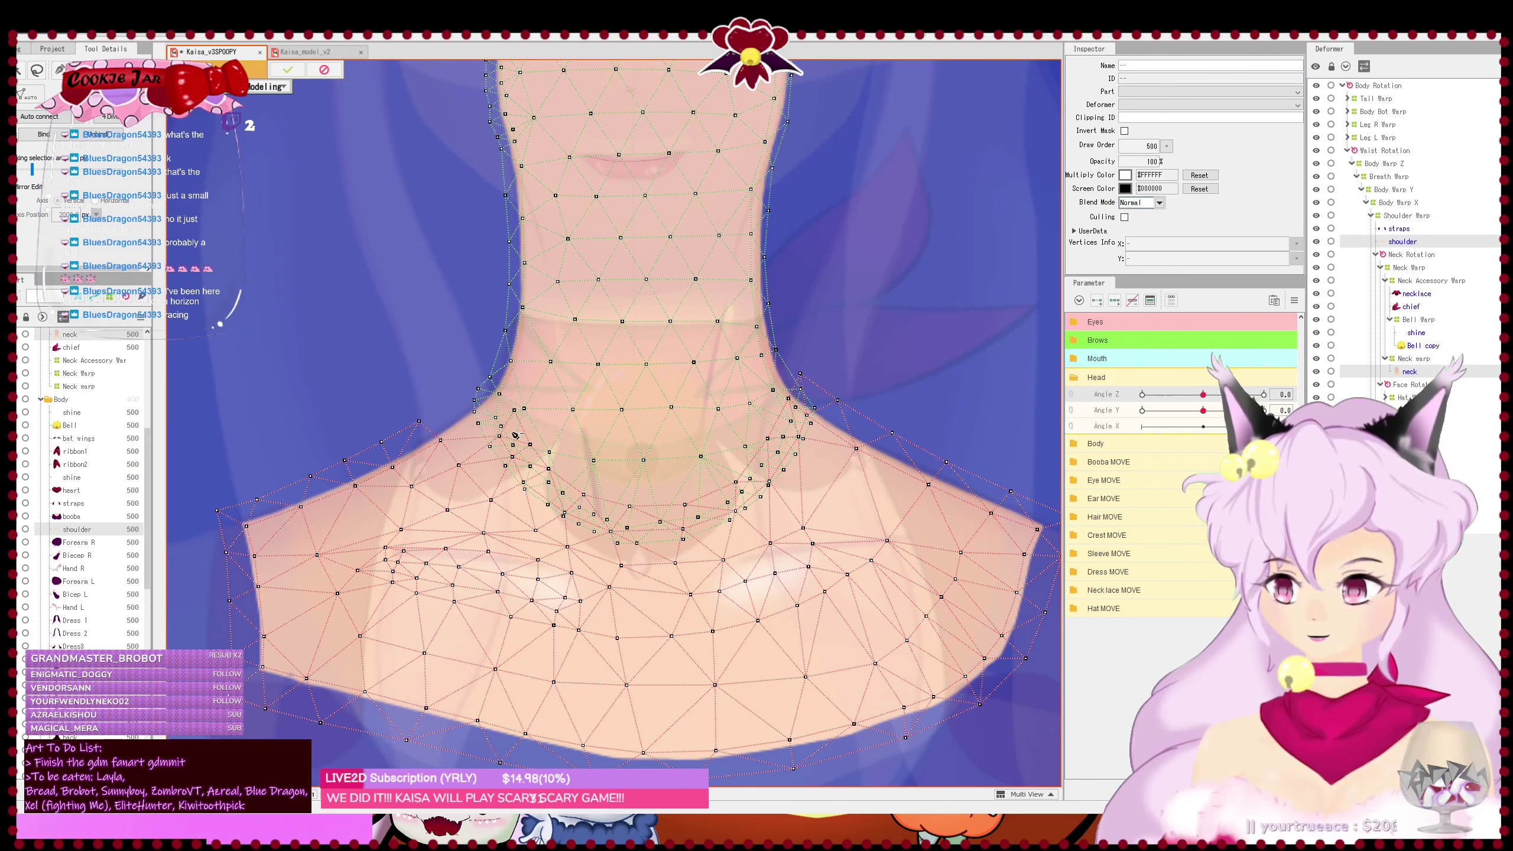
scroll(516, 435, up, 2)
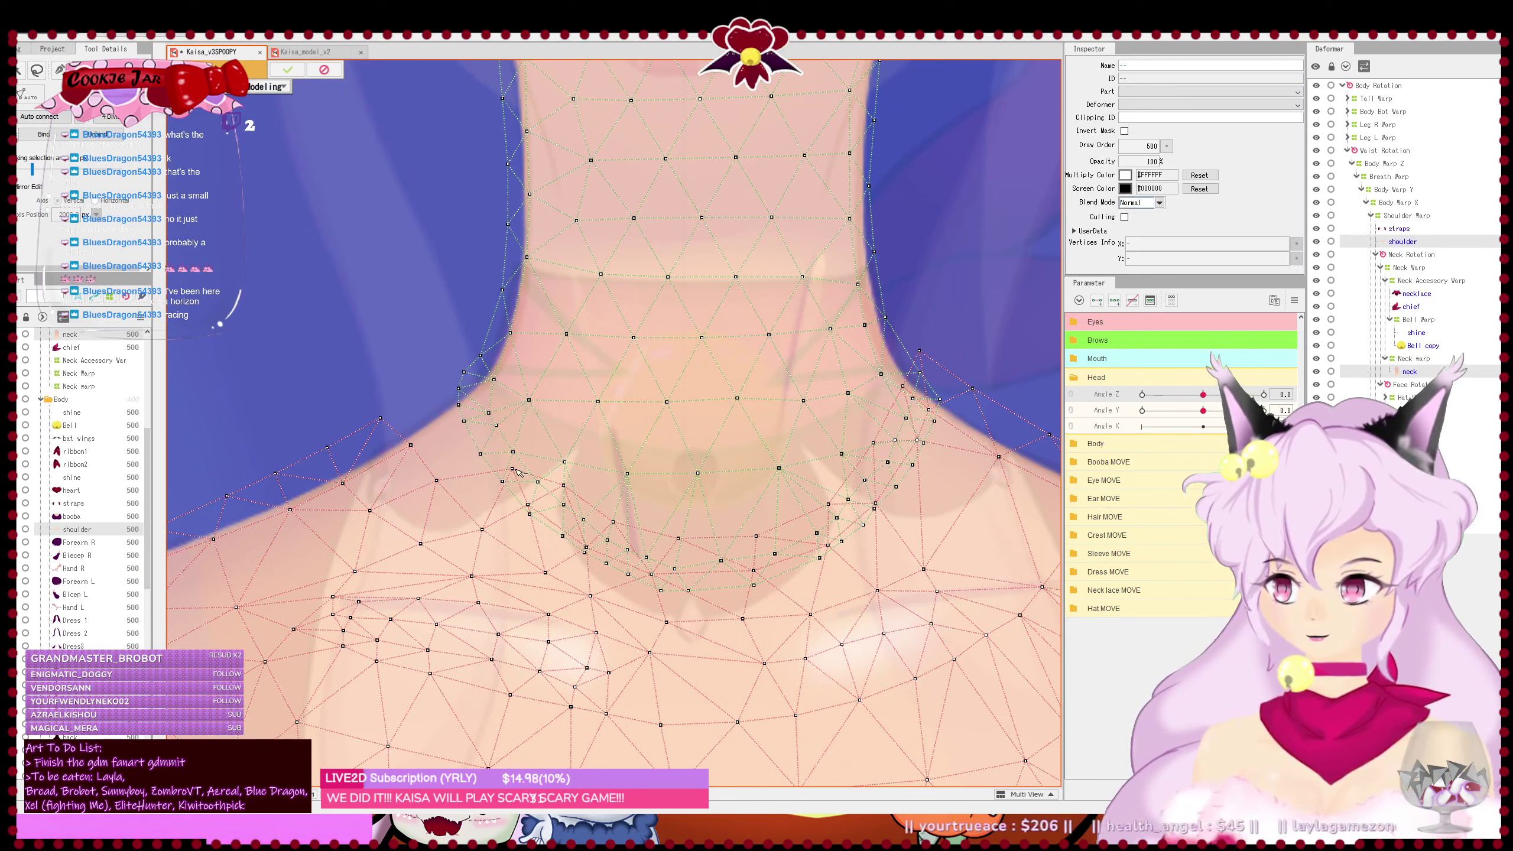
click(527, 507)
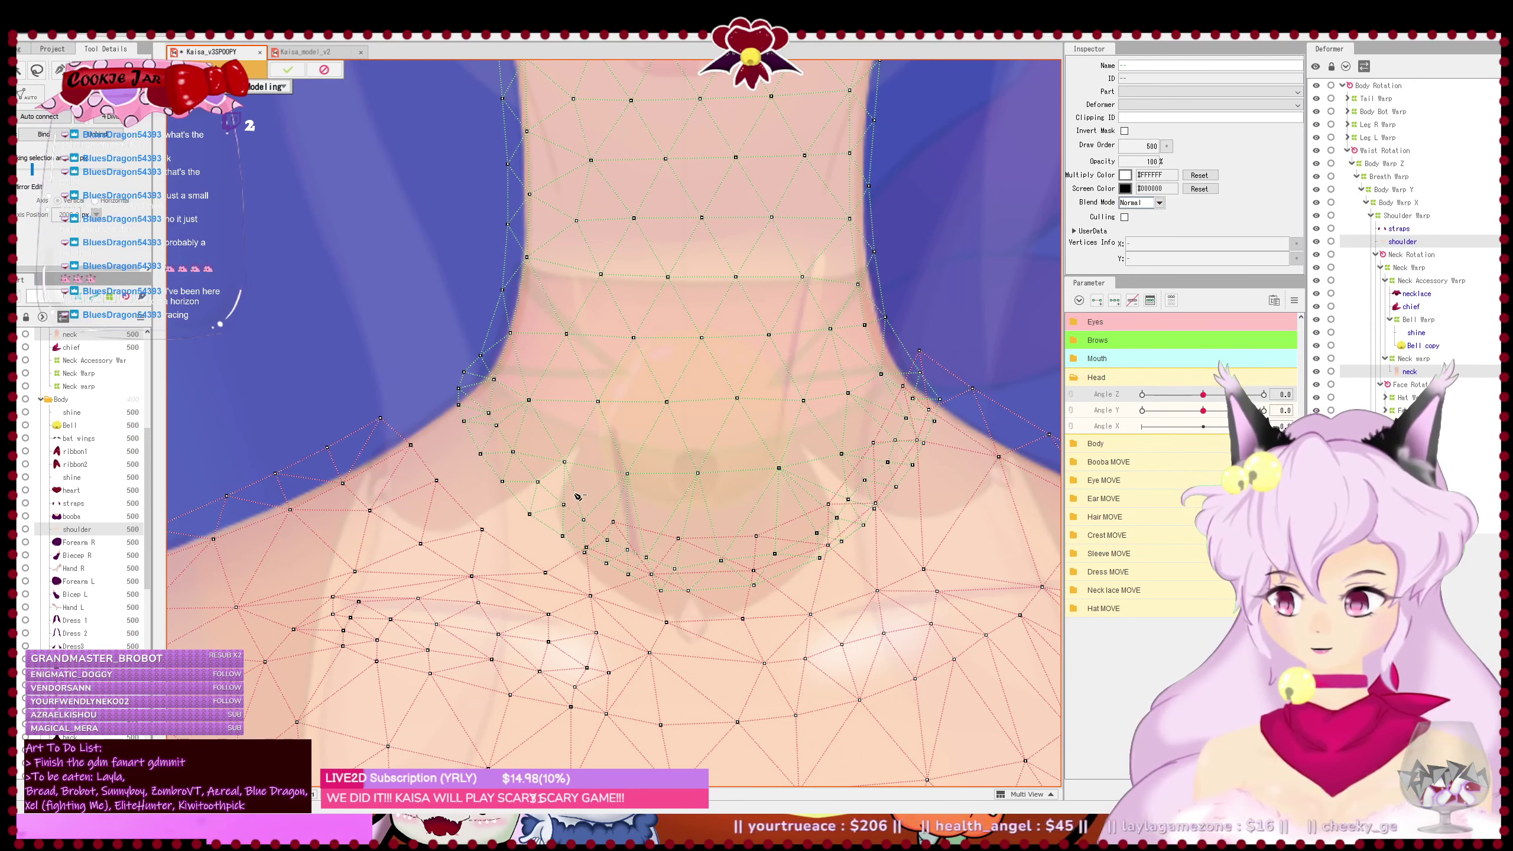
click(586, 548)
click(613, 522)
drag(698, 605, 599, 610)
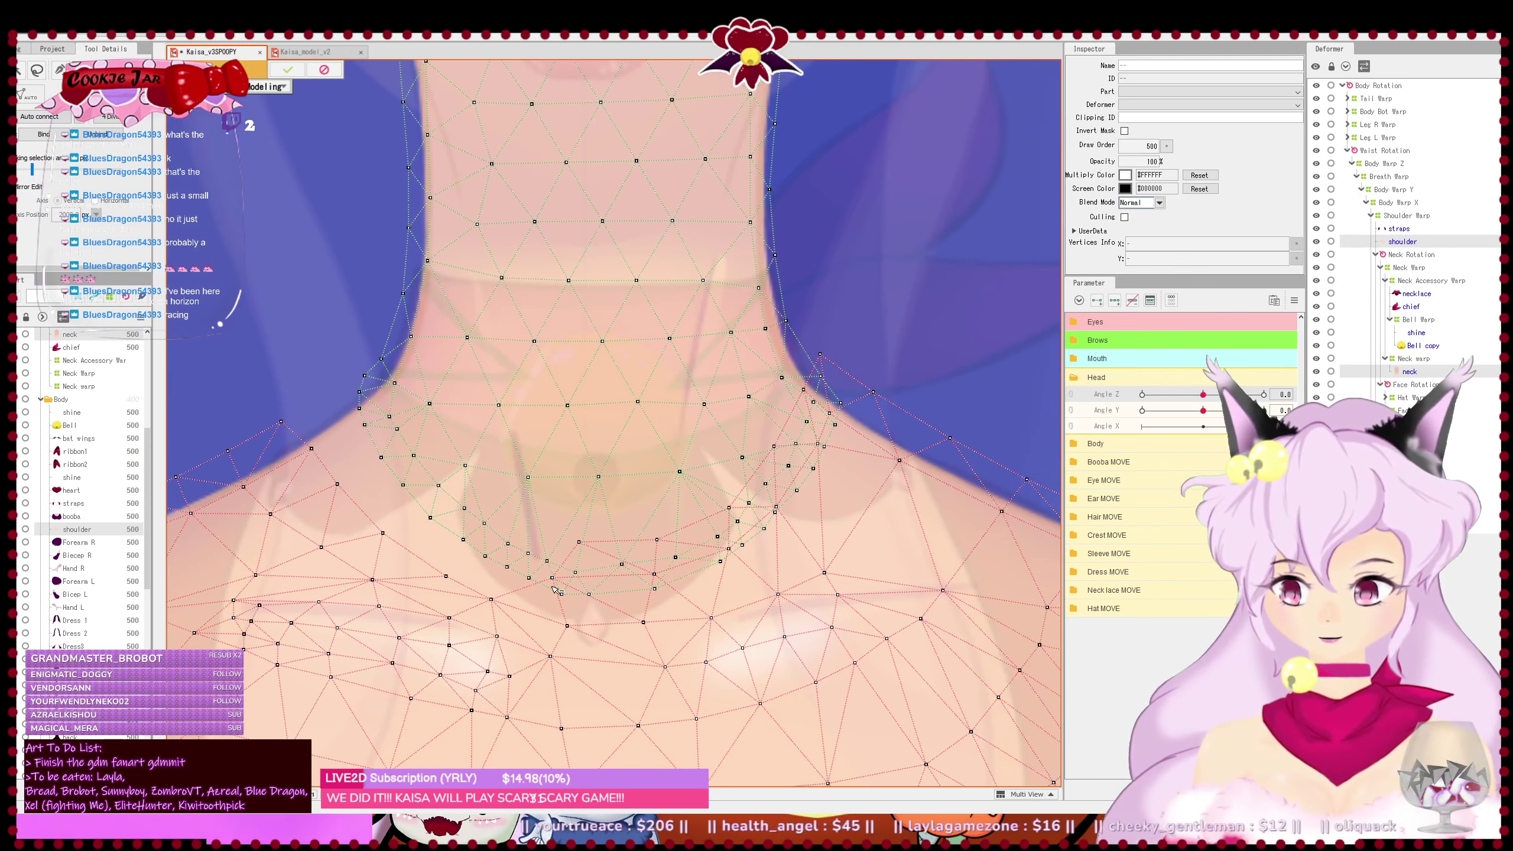
click(657, 540)
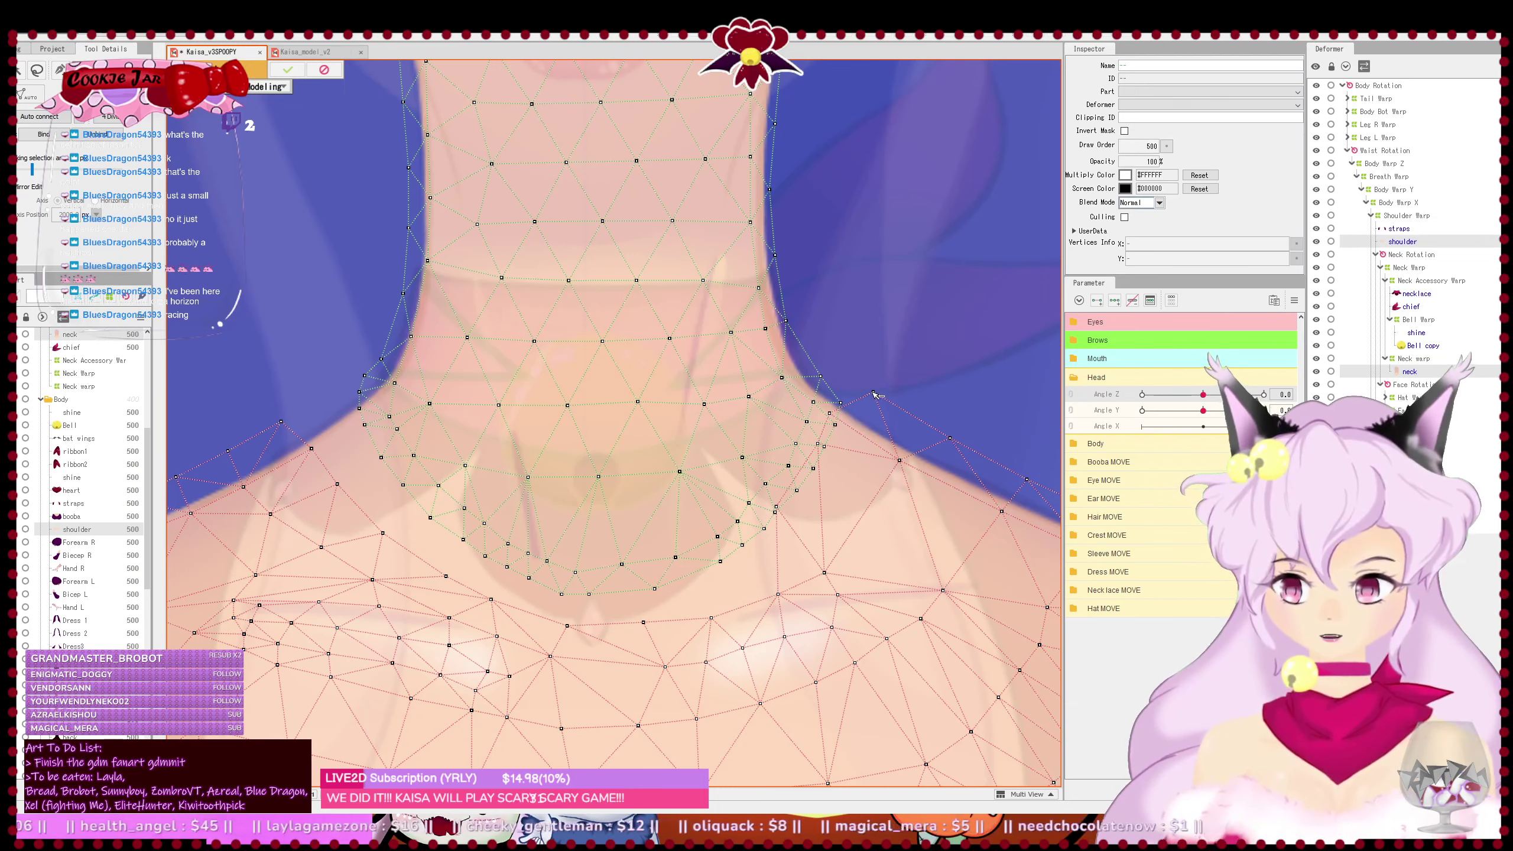
drag(819, 442, 825, 447)
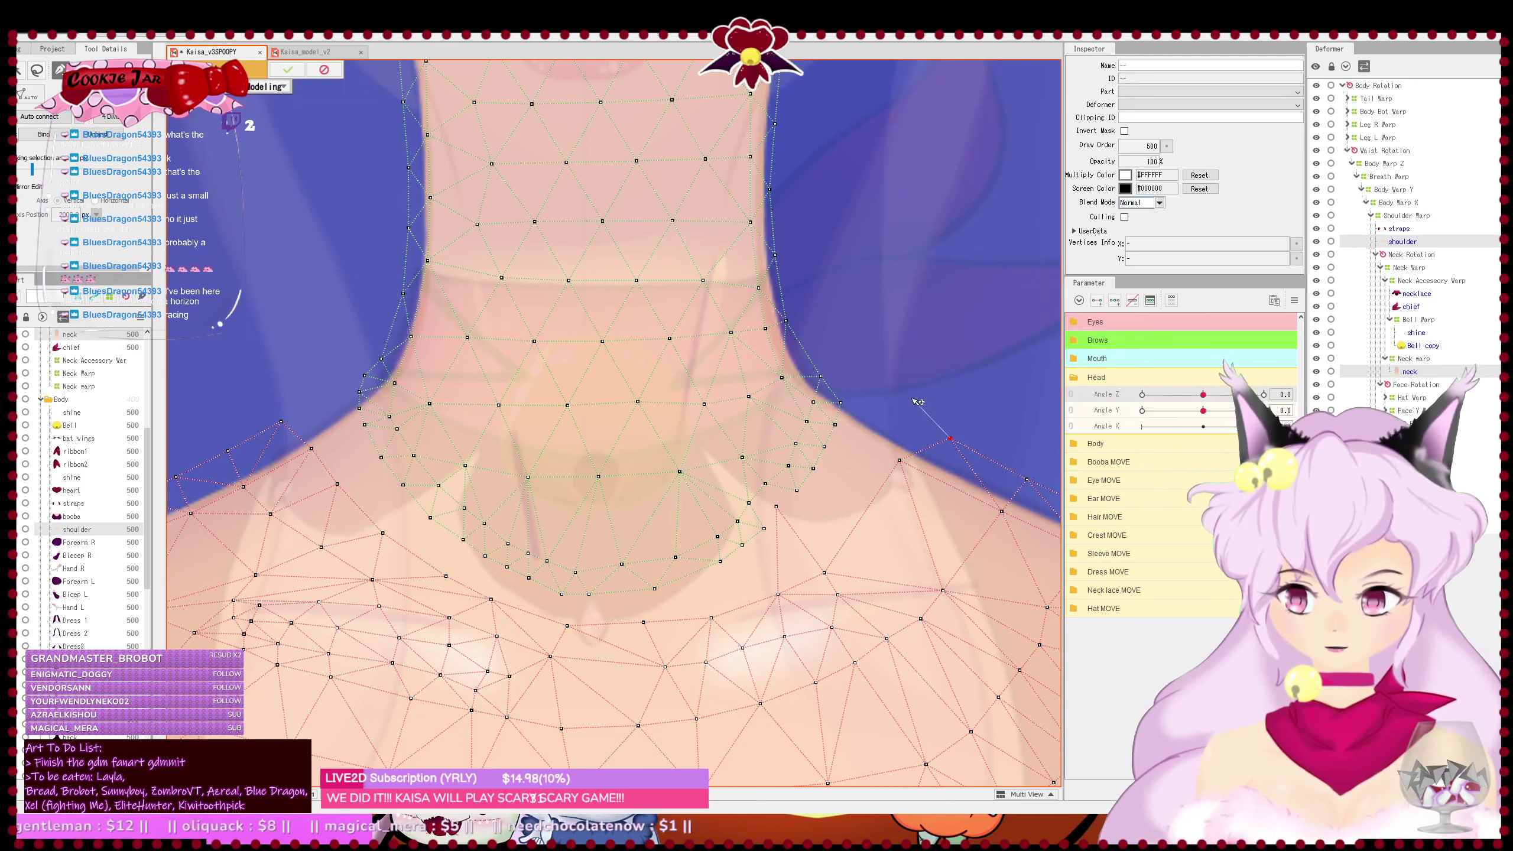
- Add an outline vertex just above the right shoulder near the neck and connect it to the shoulder vertex below
click(902, 414)
click(899, 459)
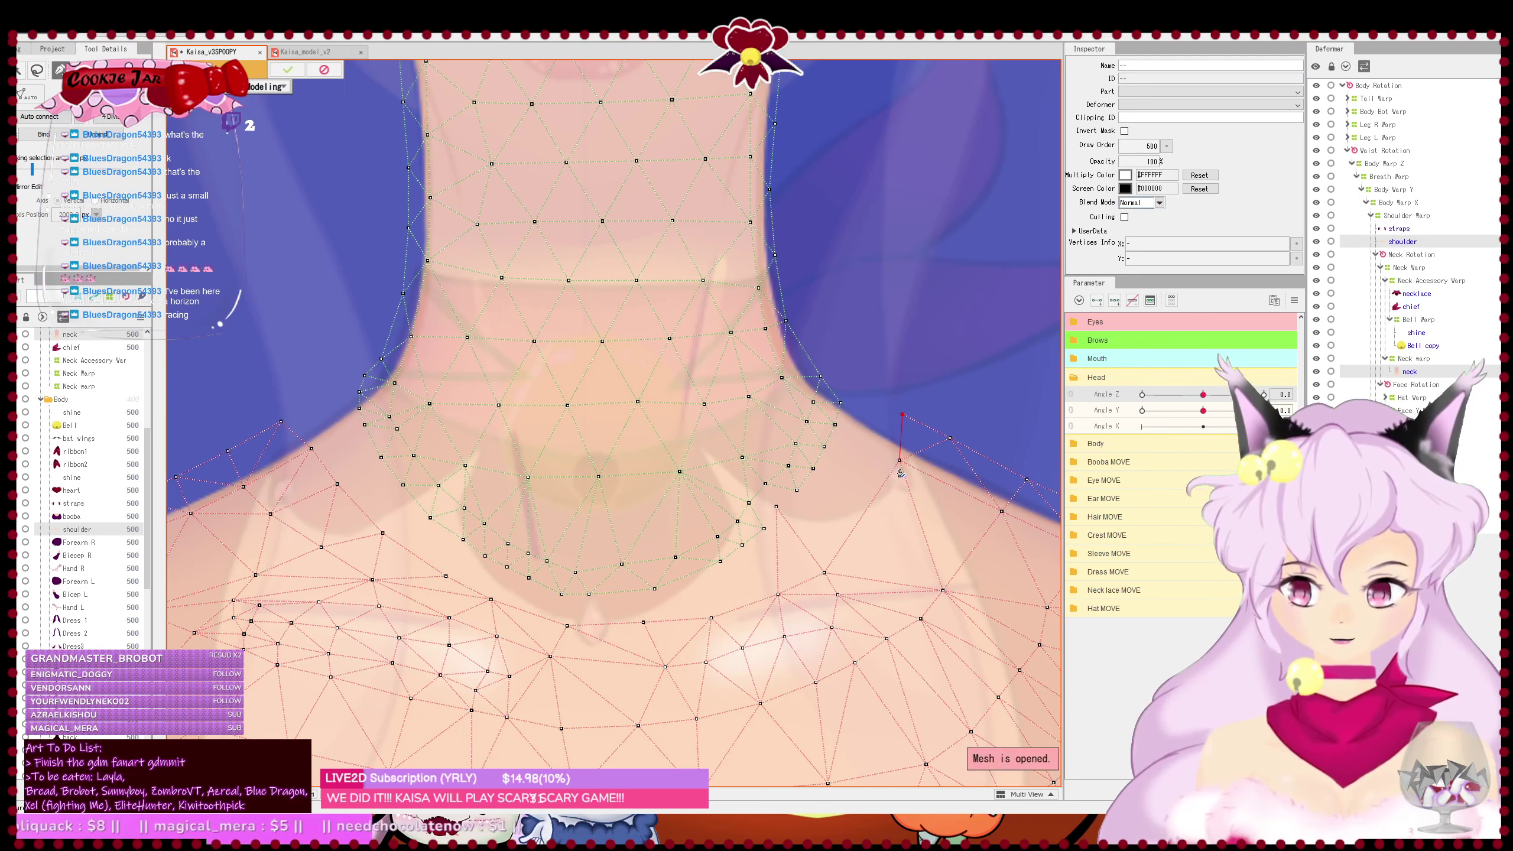
key(Escape)
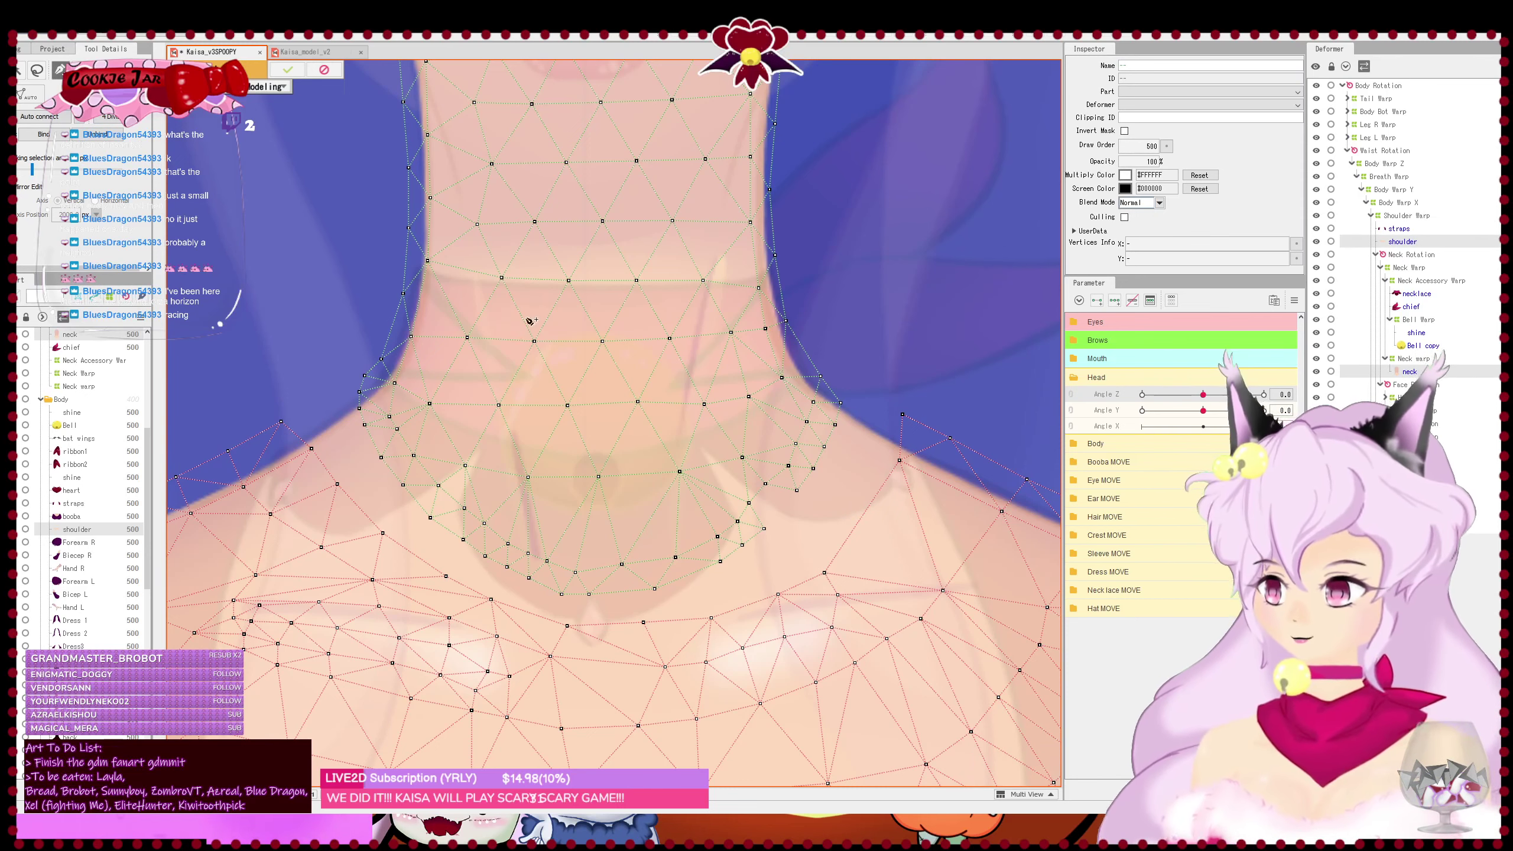
- Place shoulder mesh vertices along the lower right curve of the neckline, next to the neck mesh's edge vertices
scroll(531, 322, up, 2)
click(731, 520)
click(750, 494)
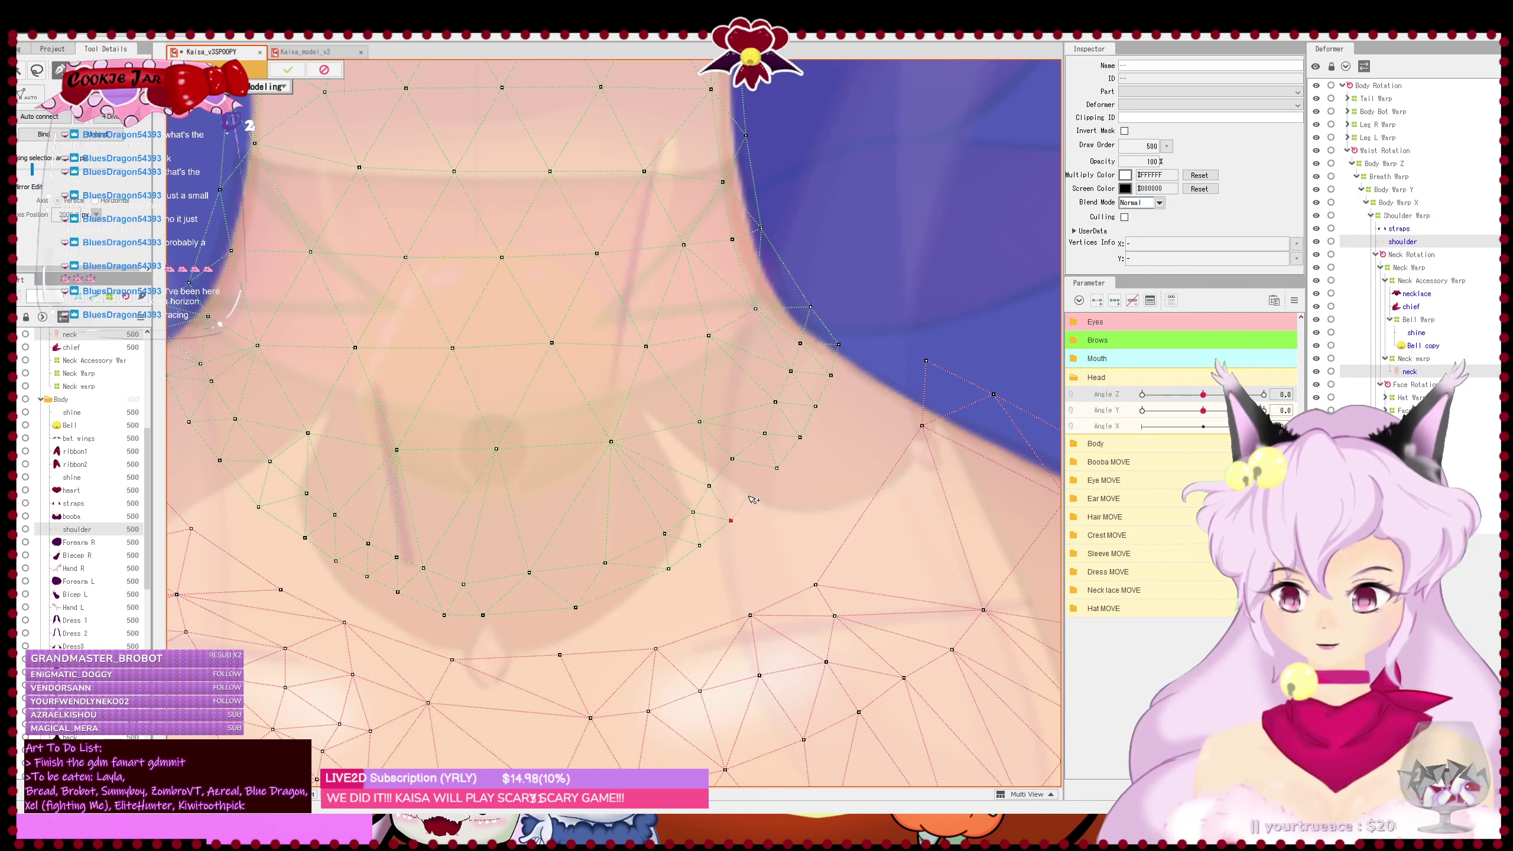
click(777, 469)
click(751, 497)
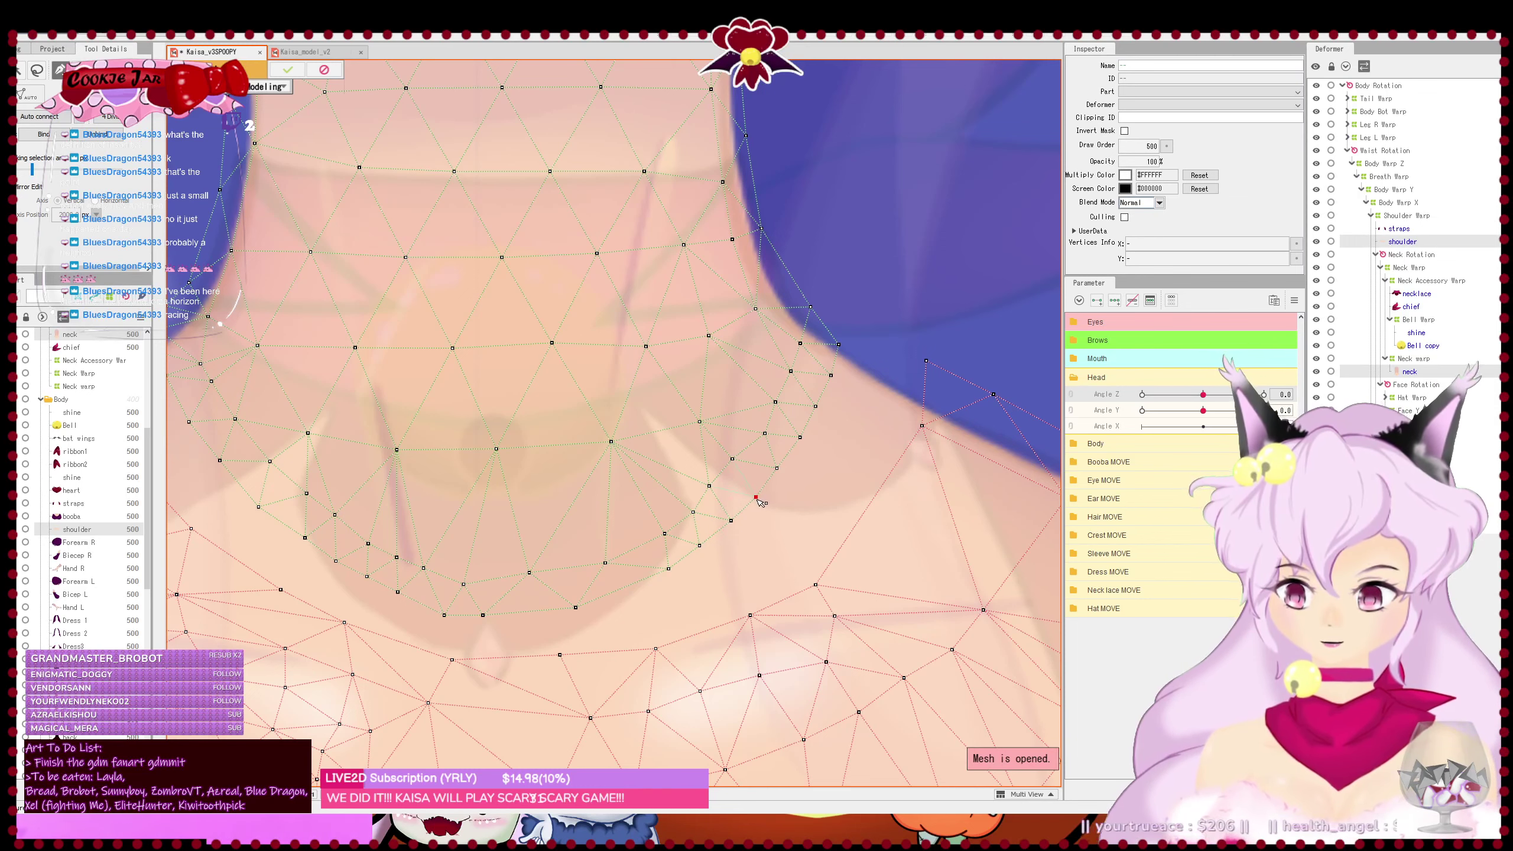
- Extend the left shoulder's outline with two vertices reaching the corner of the neck mesh, and adjust their positions along the artwork edge
scroll(796, 538, down, 2)
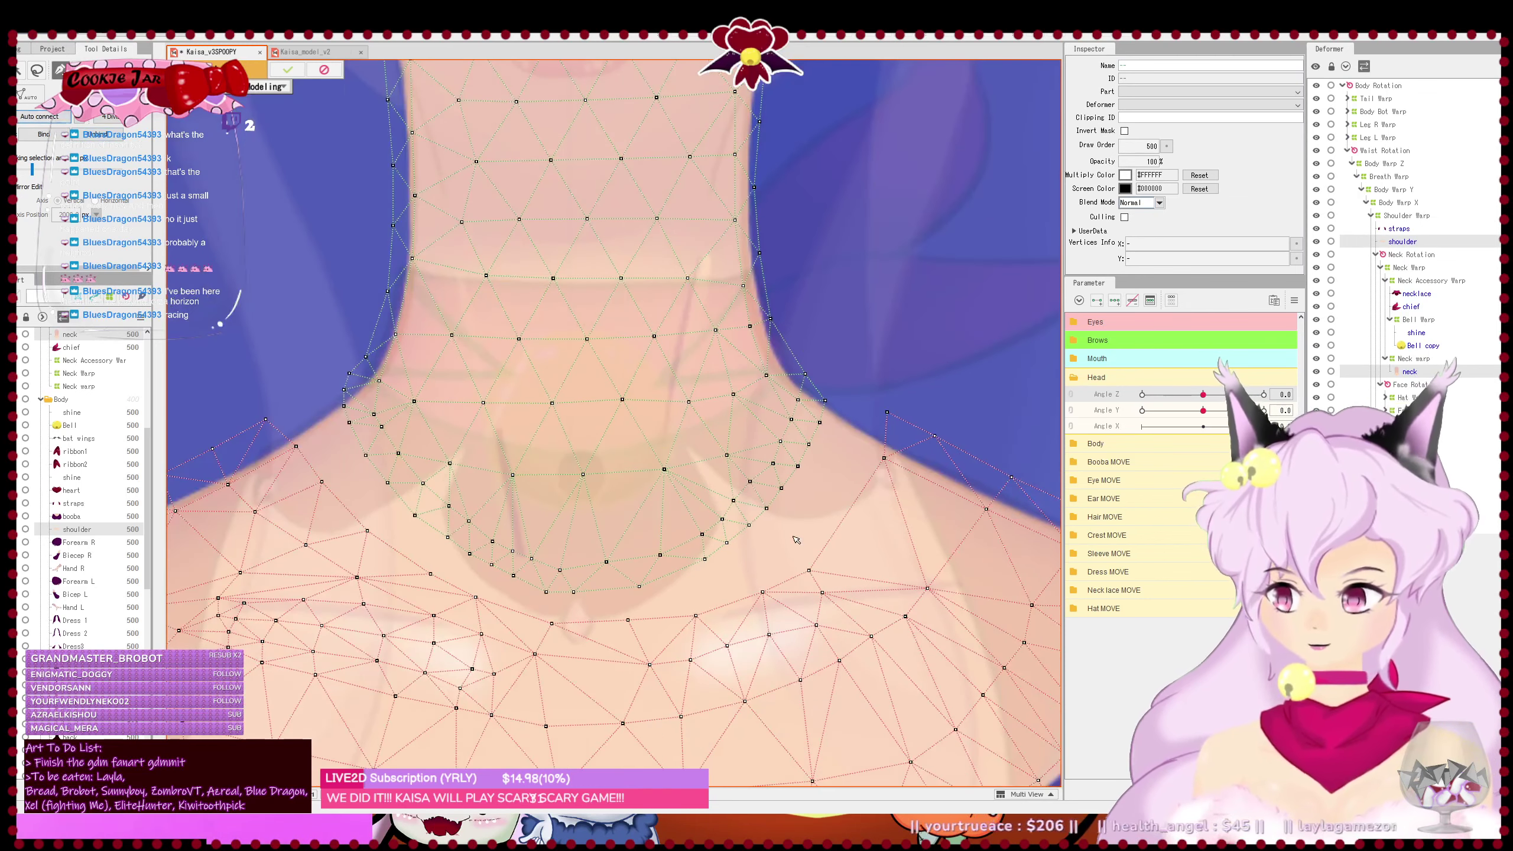
scroll(793, 537, down, 2)
drag(767, 553, 763, 542)
scroll(454, 447, up, 2)
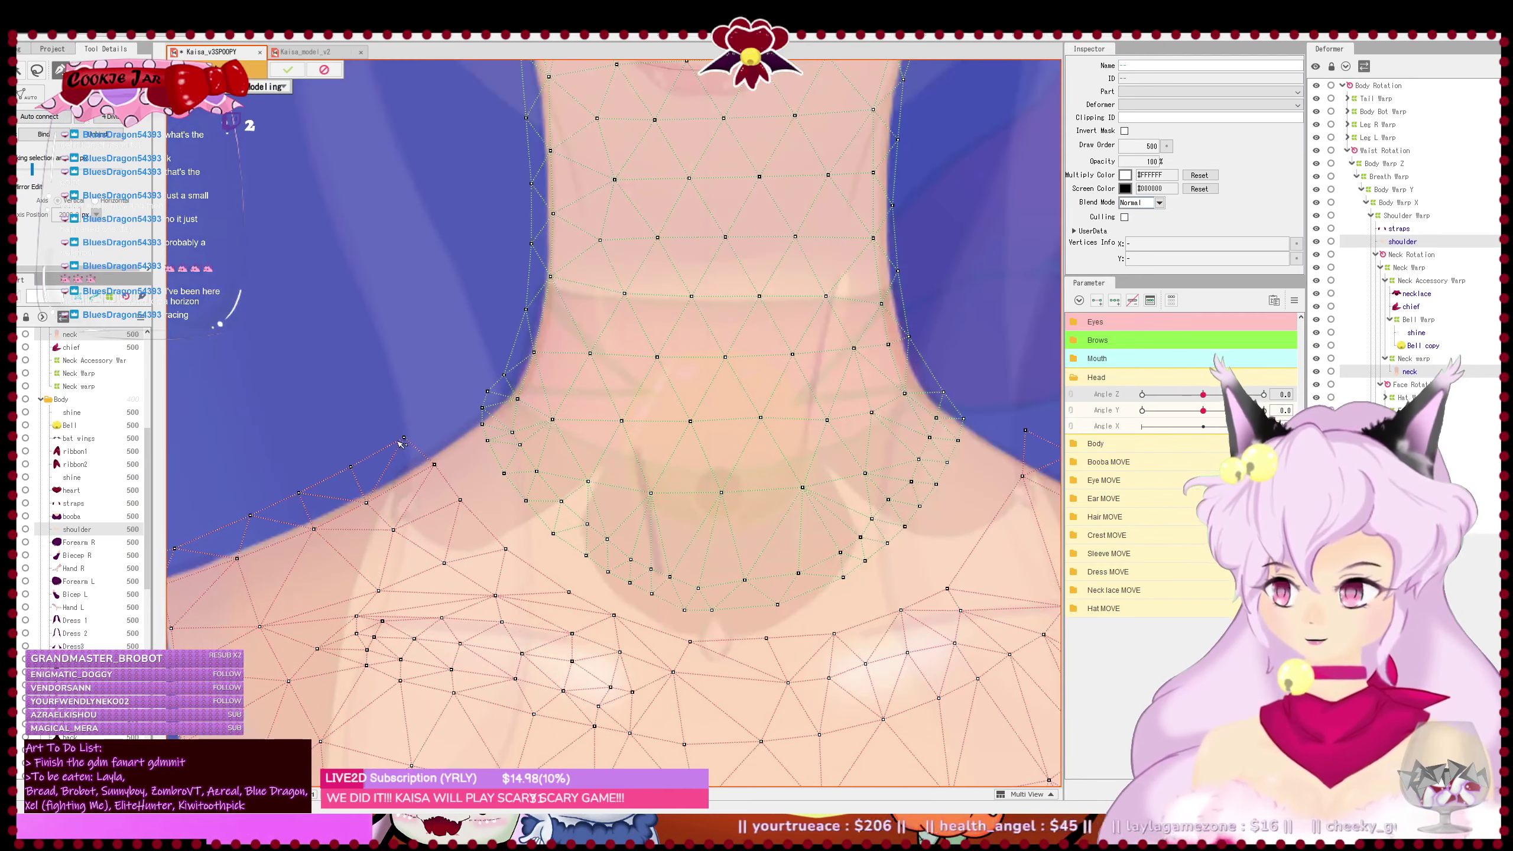
scroll(401, 444, up, 1)
click(404, 439)
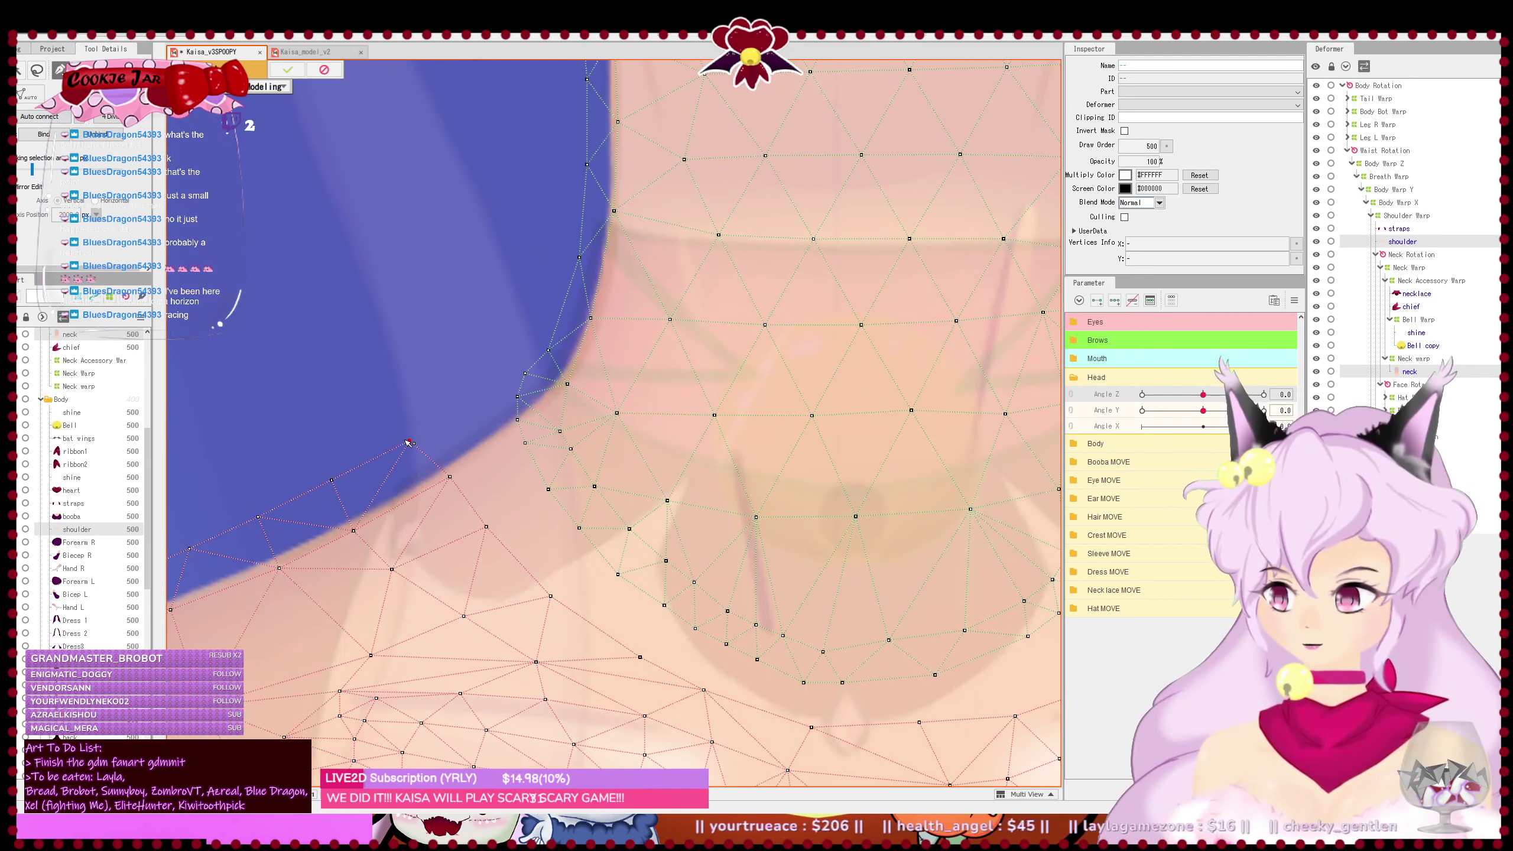
click(457, 418)
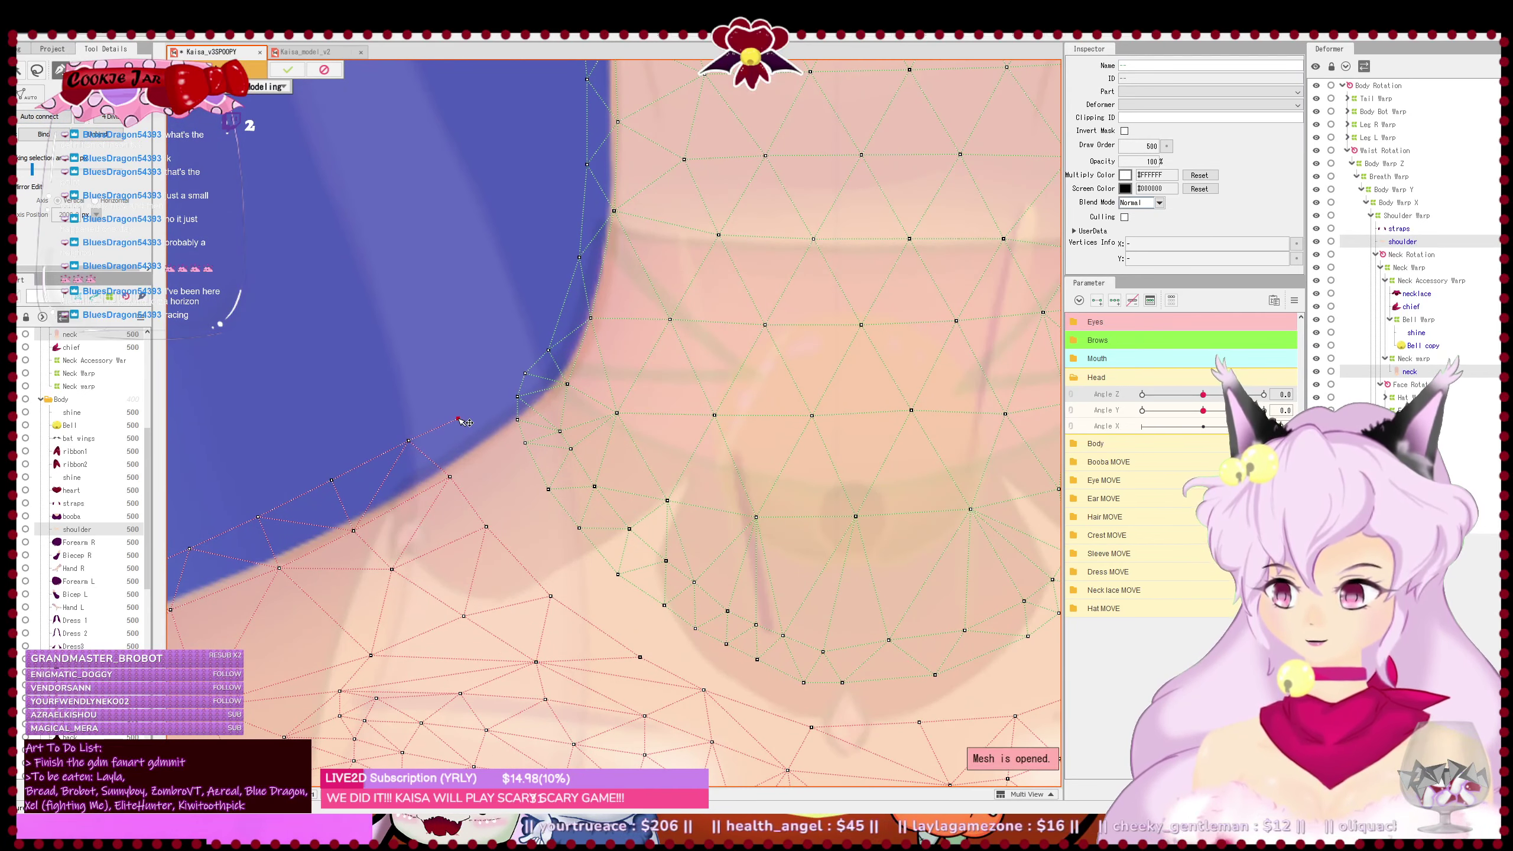
click(500, 399)
click(516, 397)
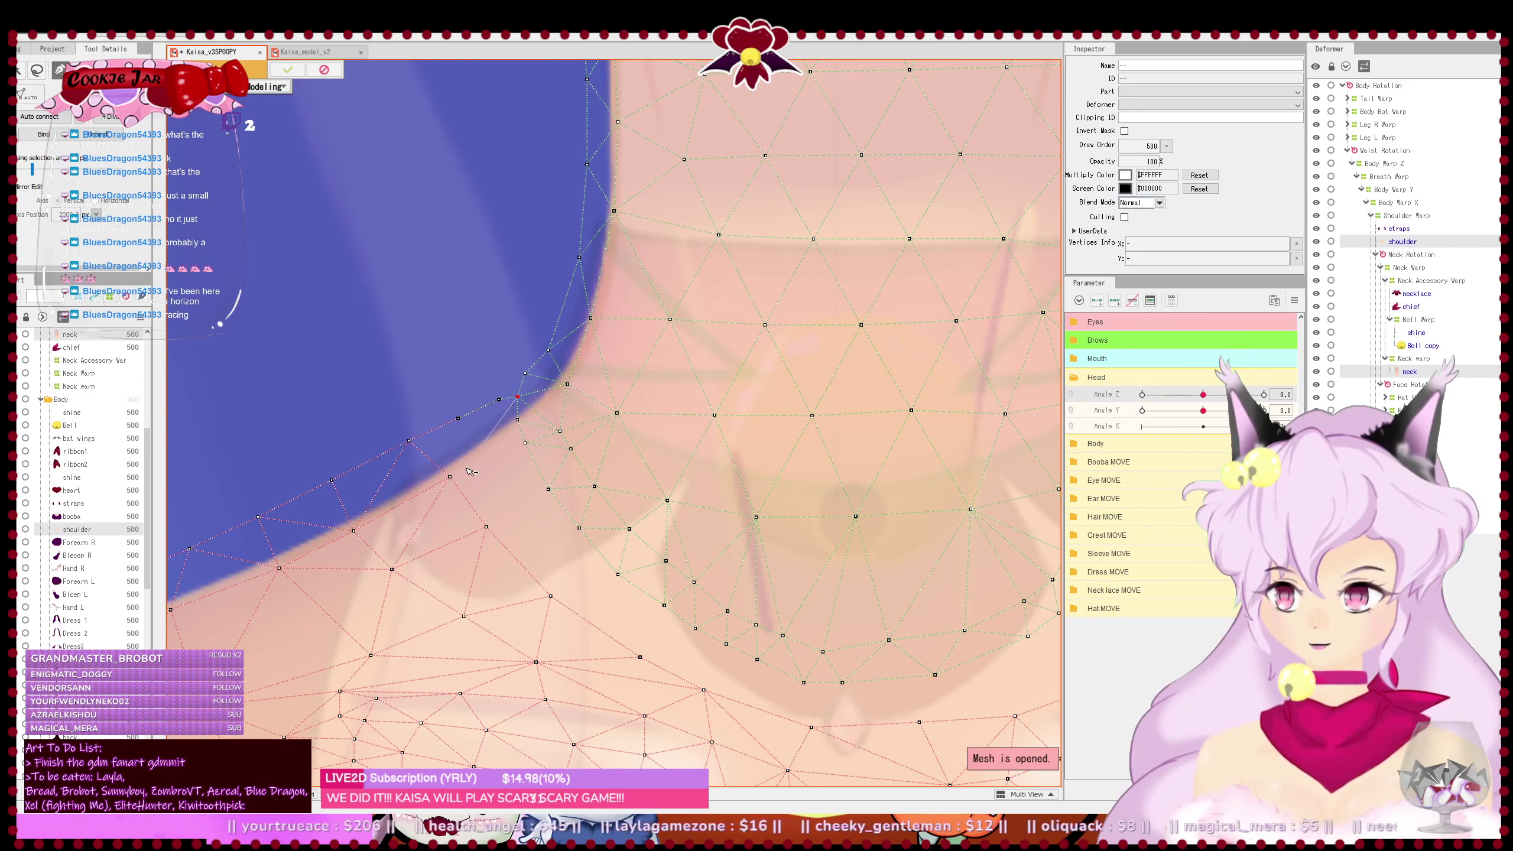
key(Escape)
click(499, 401)
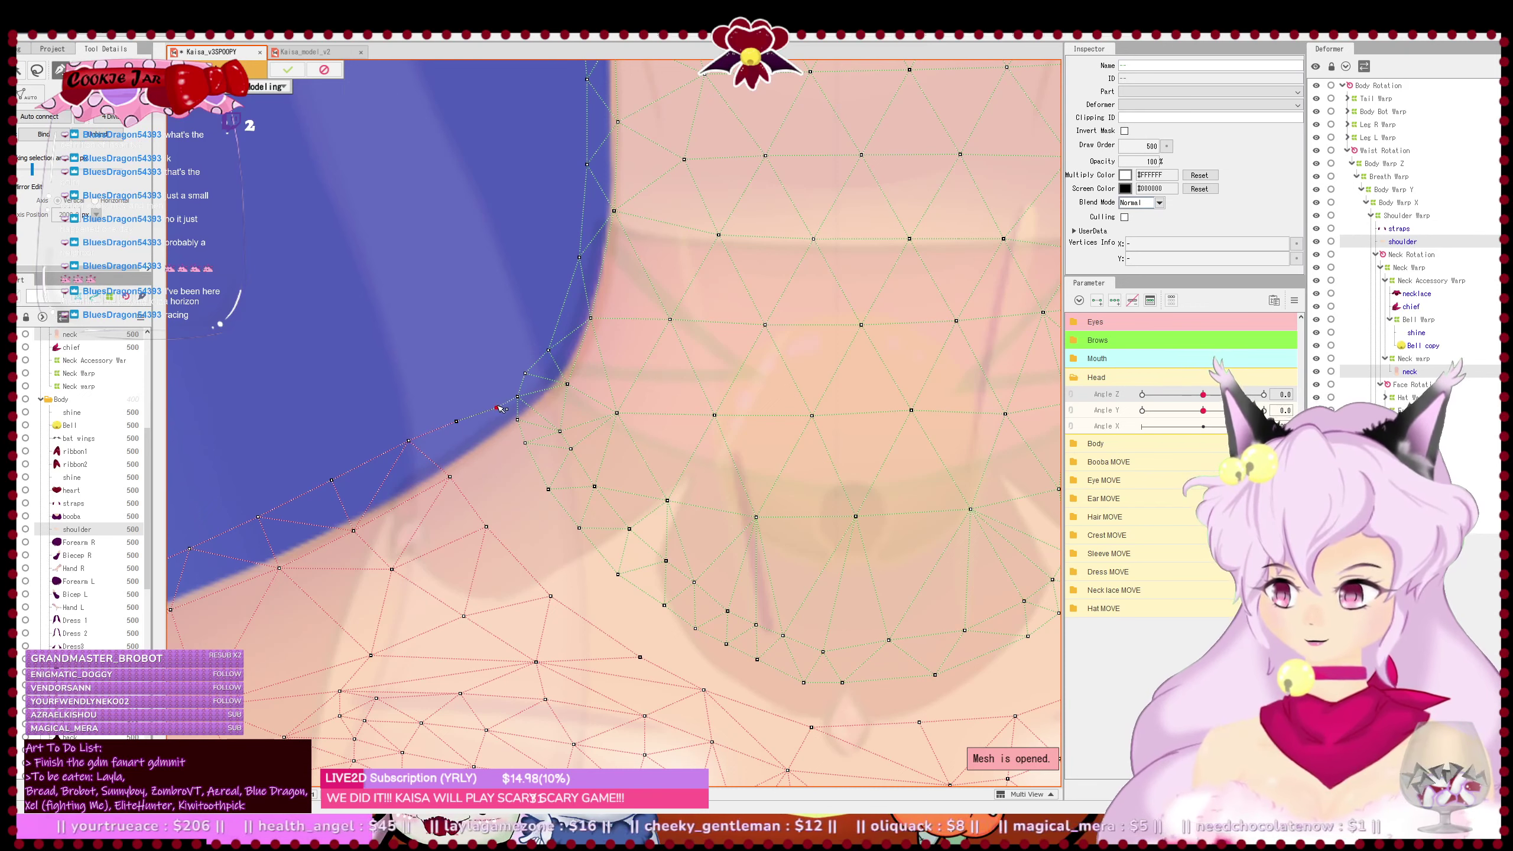
click(525, 442)
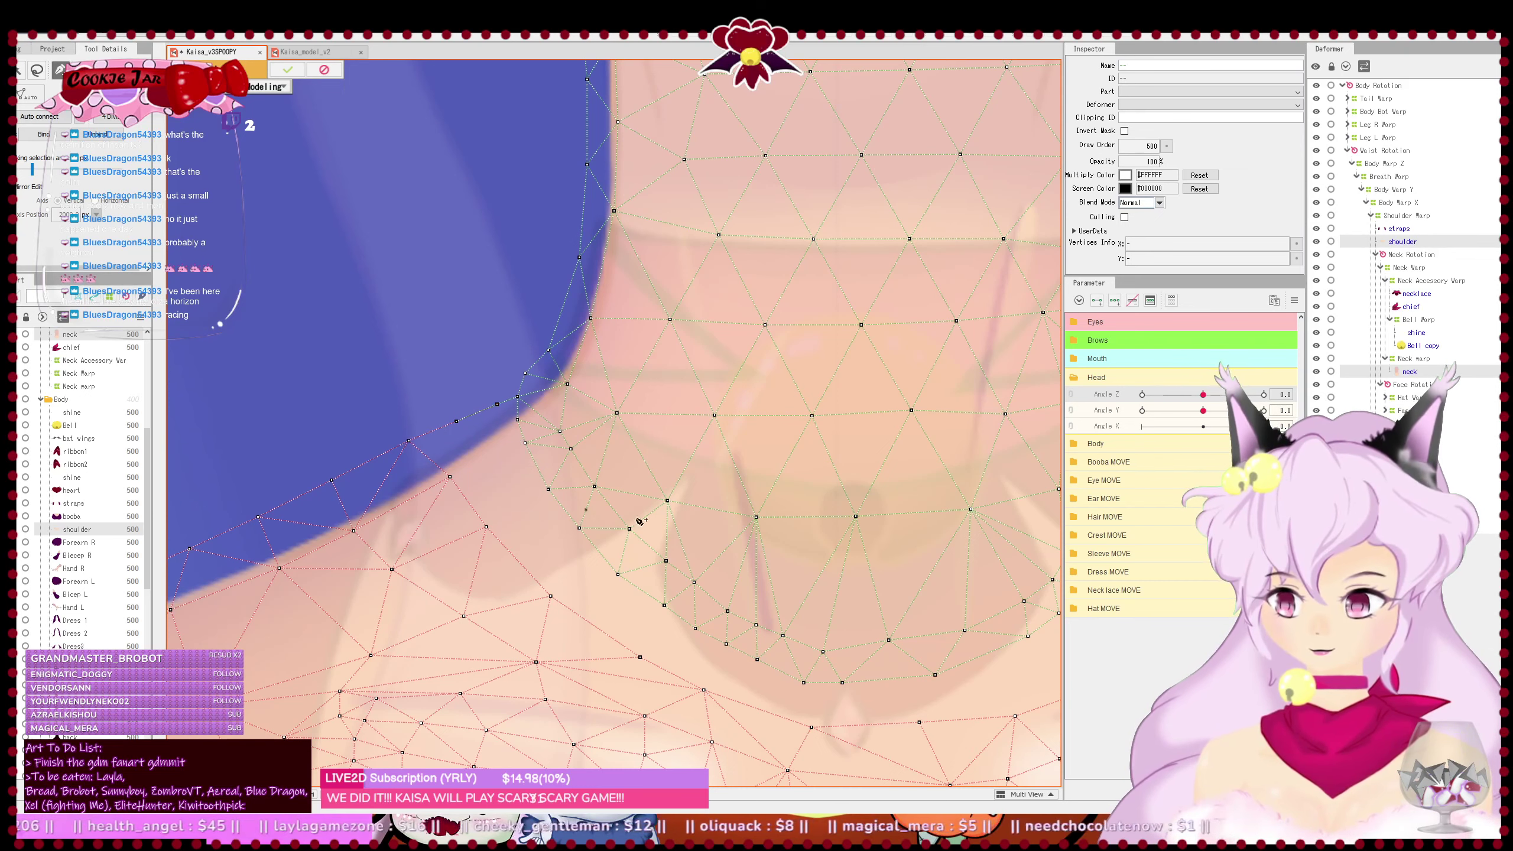
- Extend the right shoulder's outline with two vertices reaching the corner of the neck mesh, and shift them closer to the artwork edge
drag(798, 527, 275, 399)
click(763, 300)
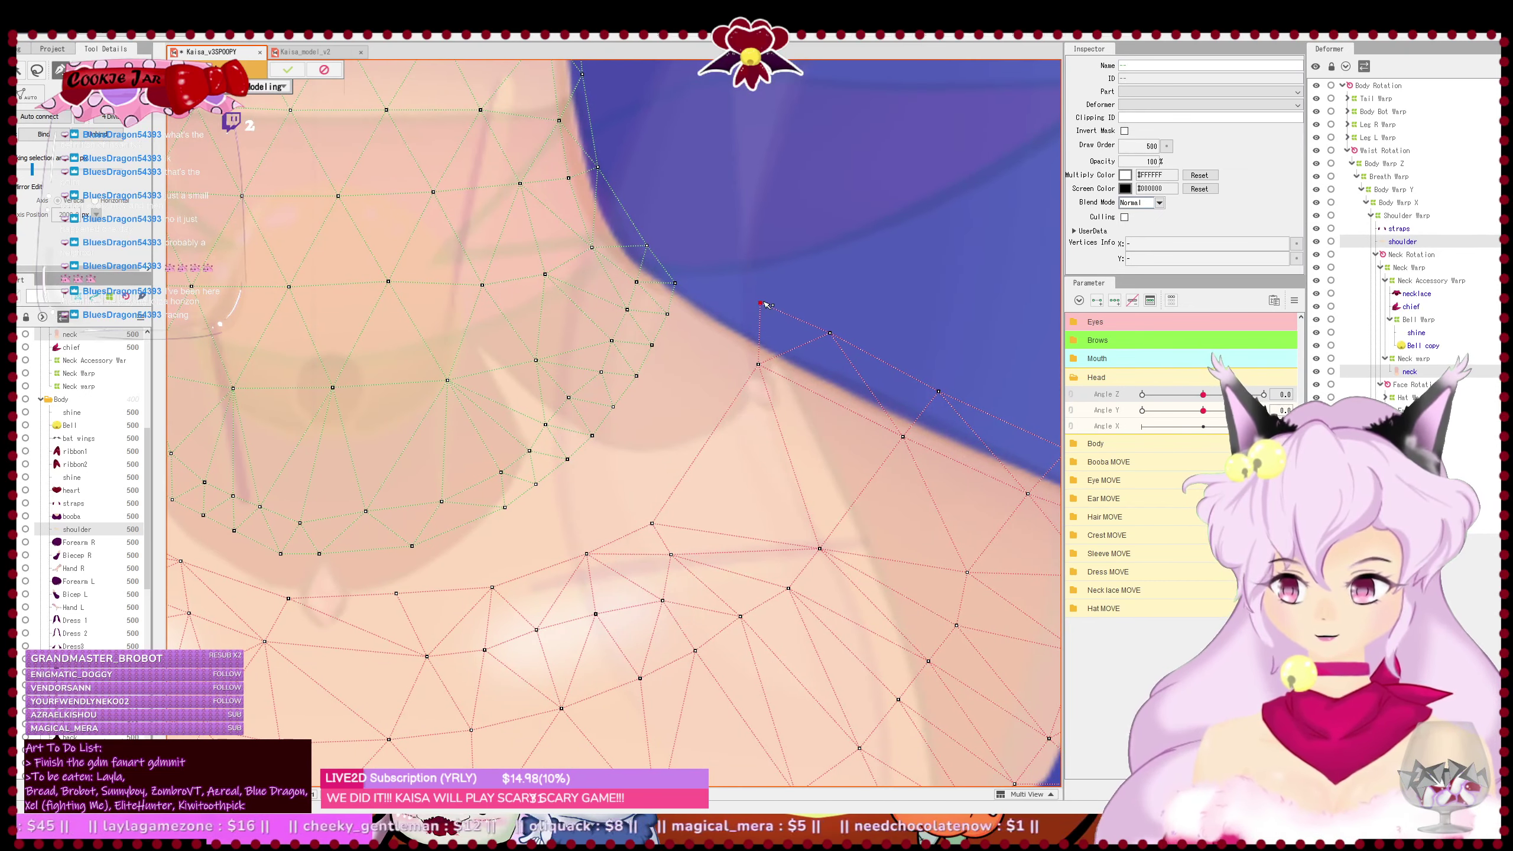
click(726, 291)
click(698, 284)
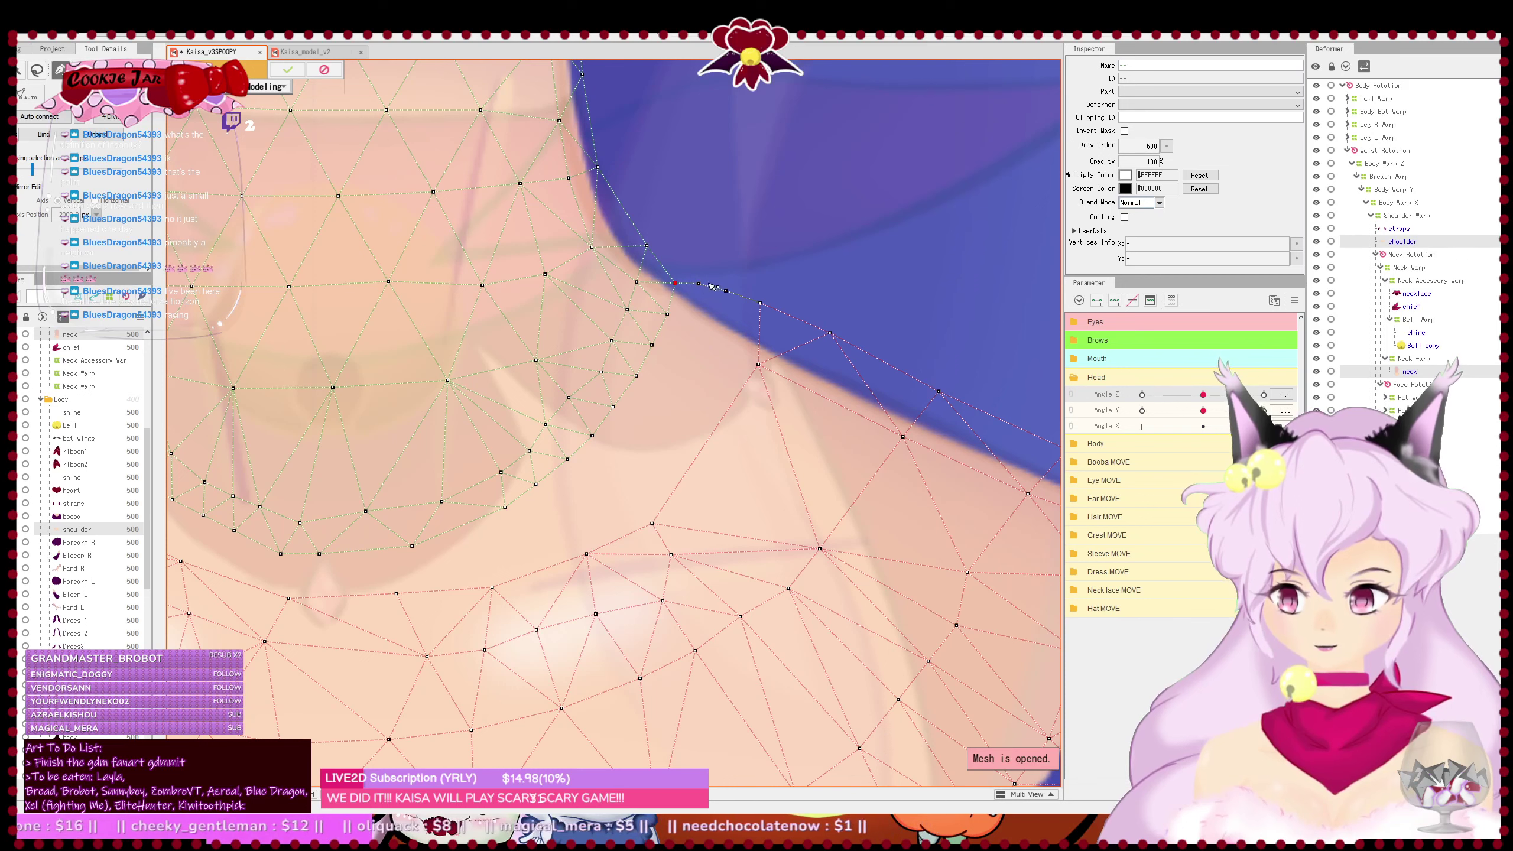
click(700, 284)
drag(727, 290, 699, 287)
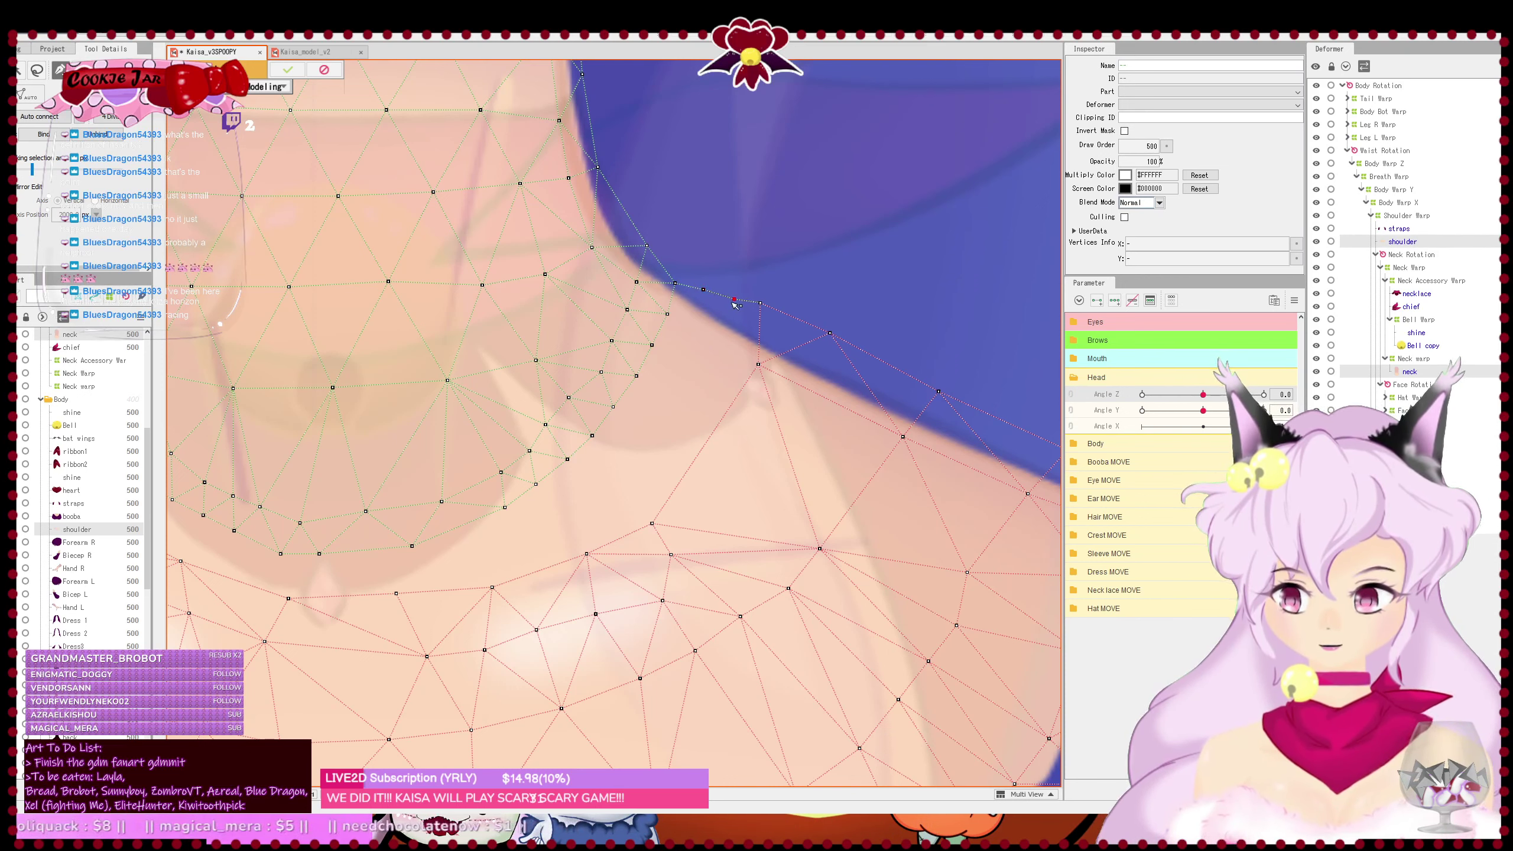
- Make the shoulder the edited mesh and place vertices from its left outline over the neckline's left peak and down the neckline
scroll(705, 392, down, 2)
drag(685, 390, 794, 394)
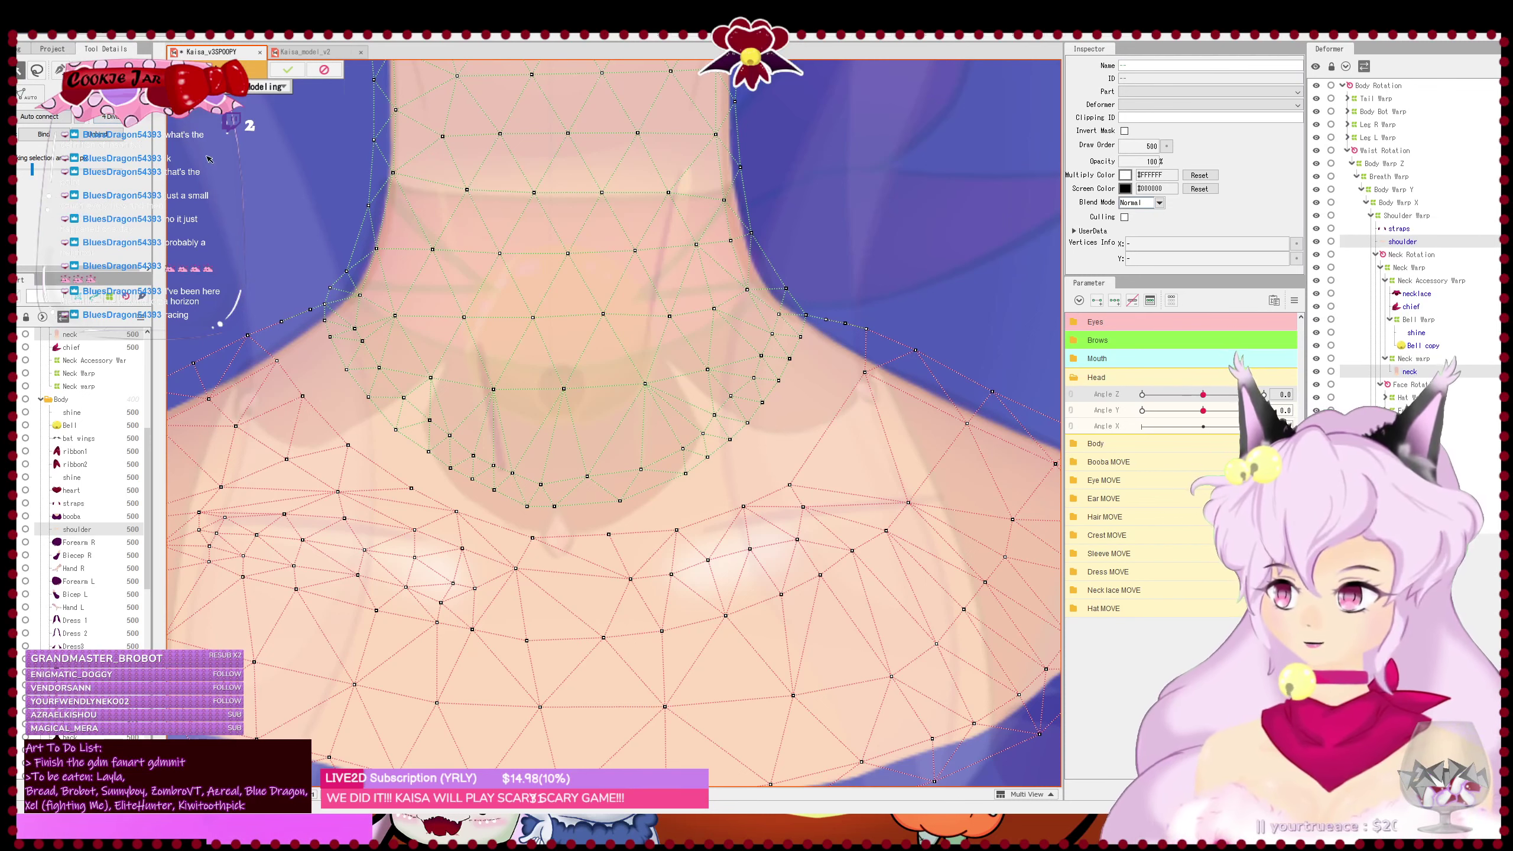
right_click(760, 564)
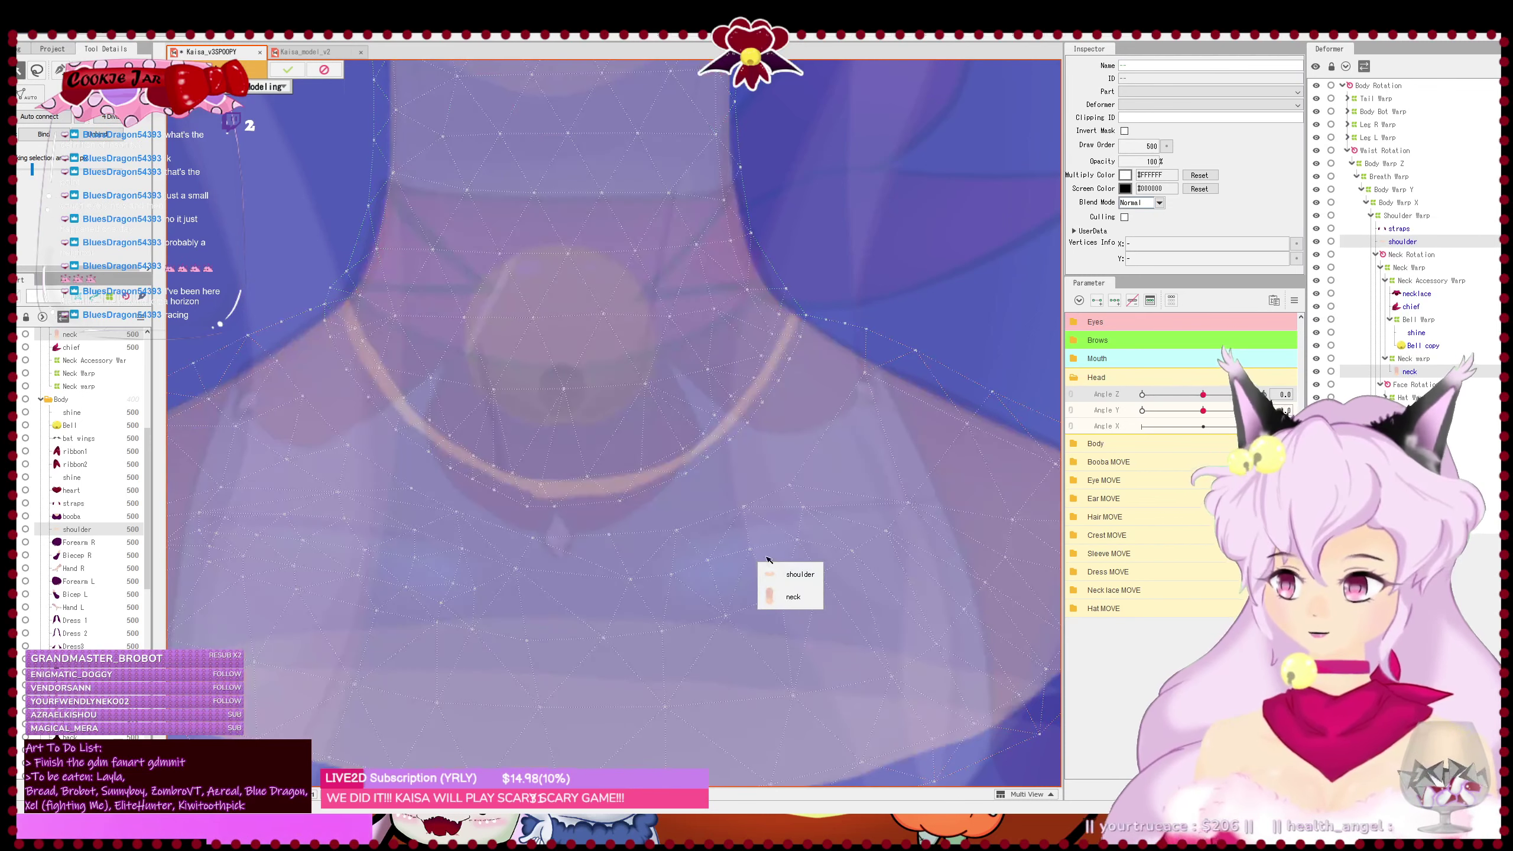
click(792, 581)
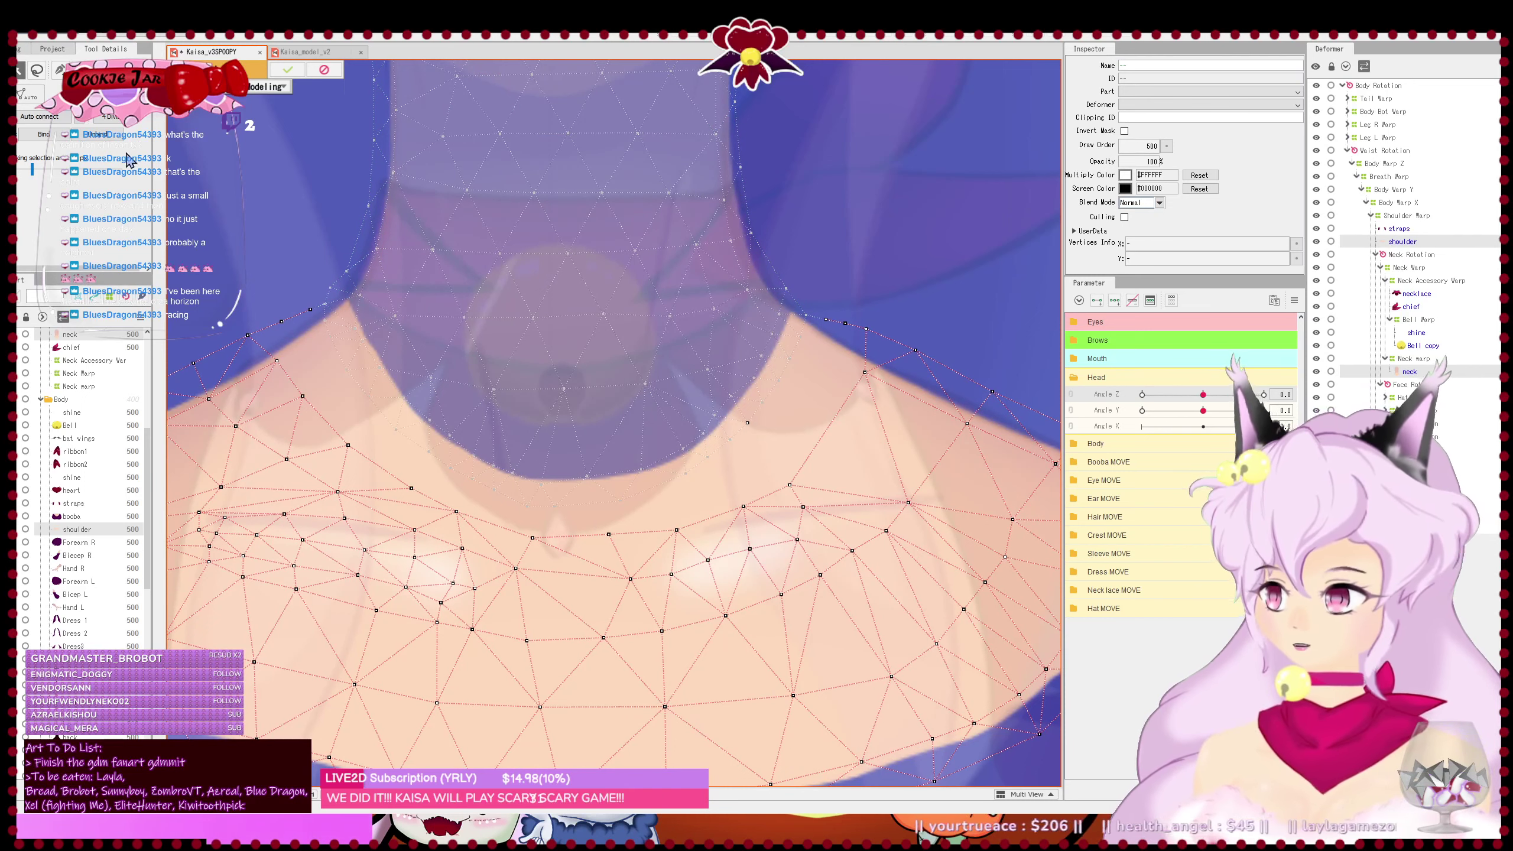
click(60, 70)
scroll(331, 344, up, 2)
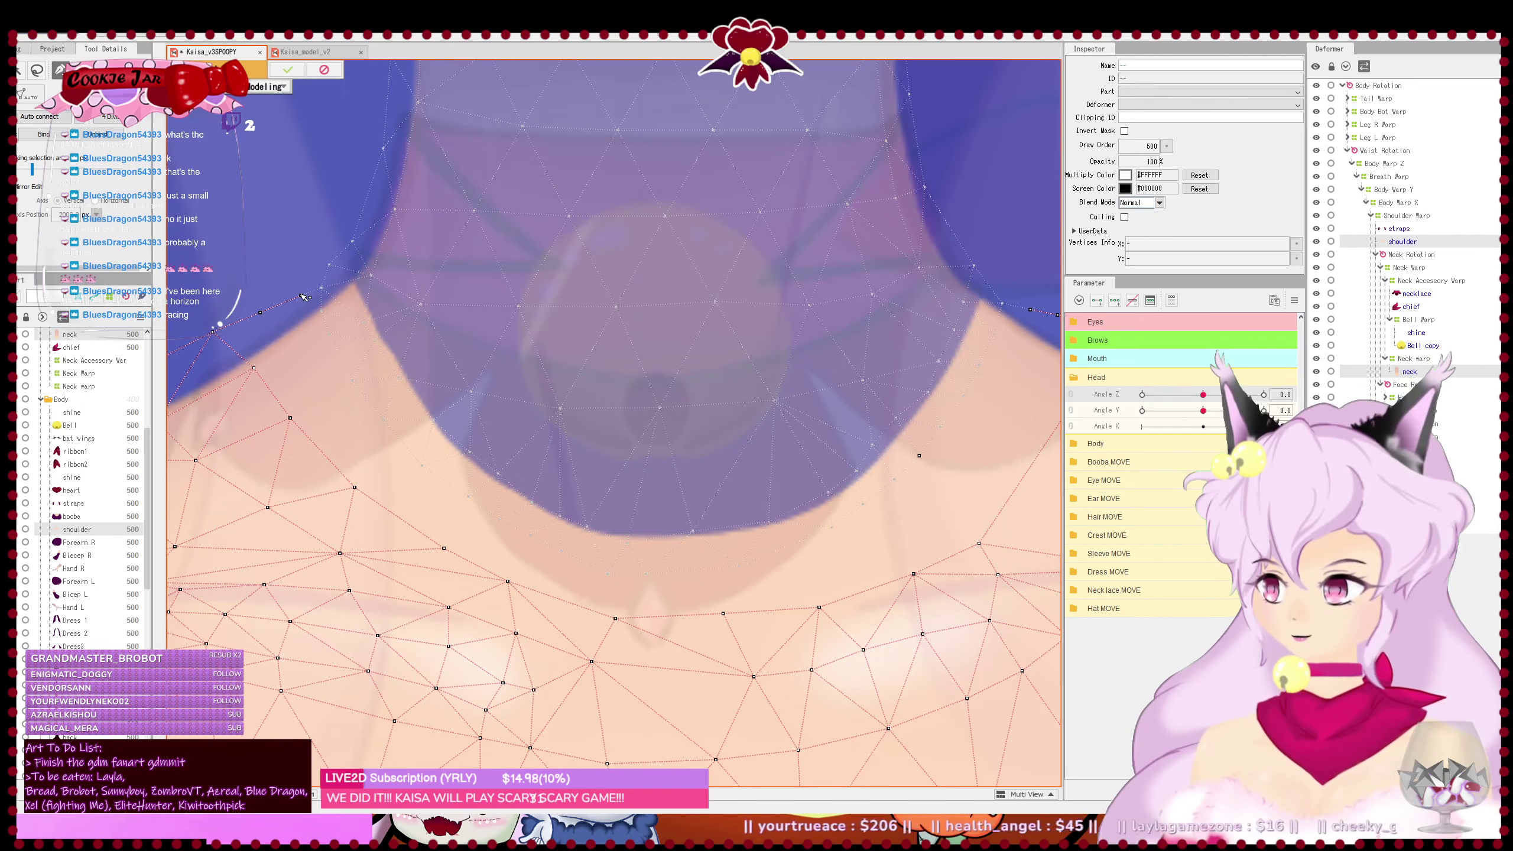
click(302, 295)
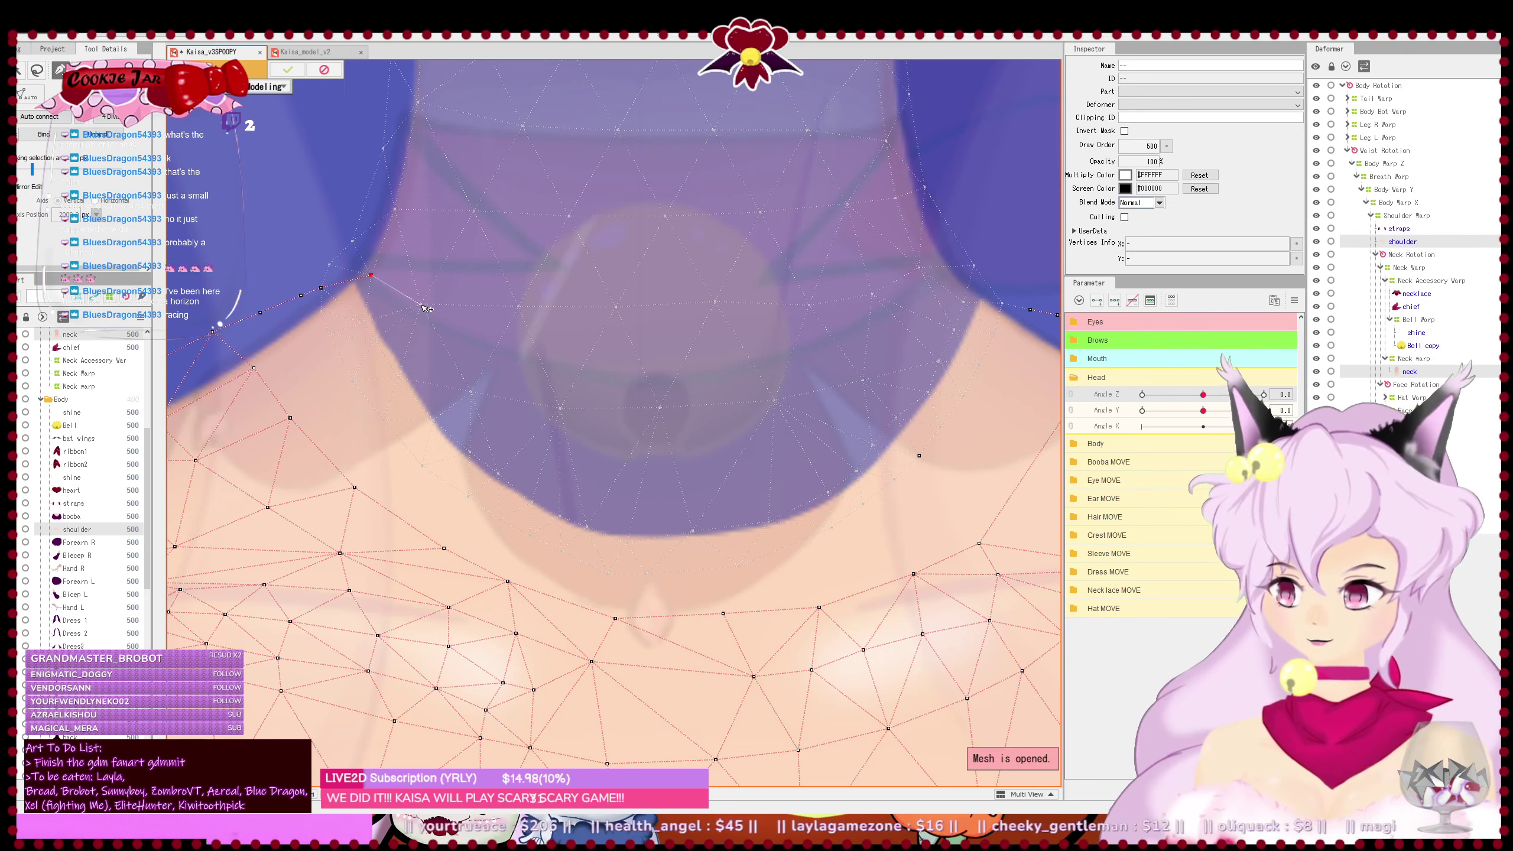
click(364, 324)
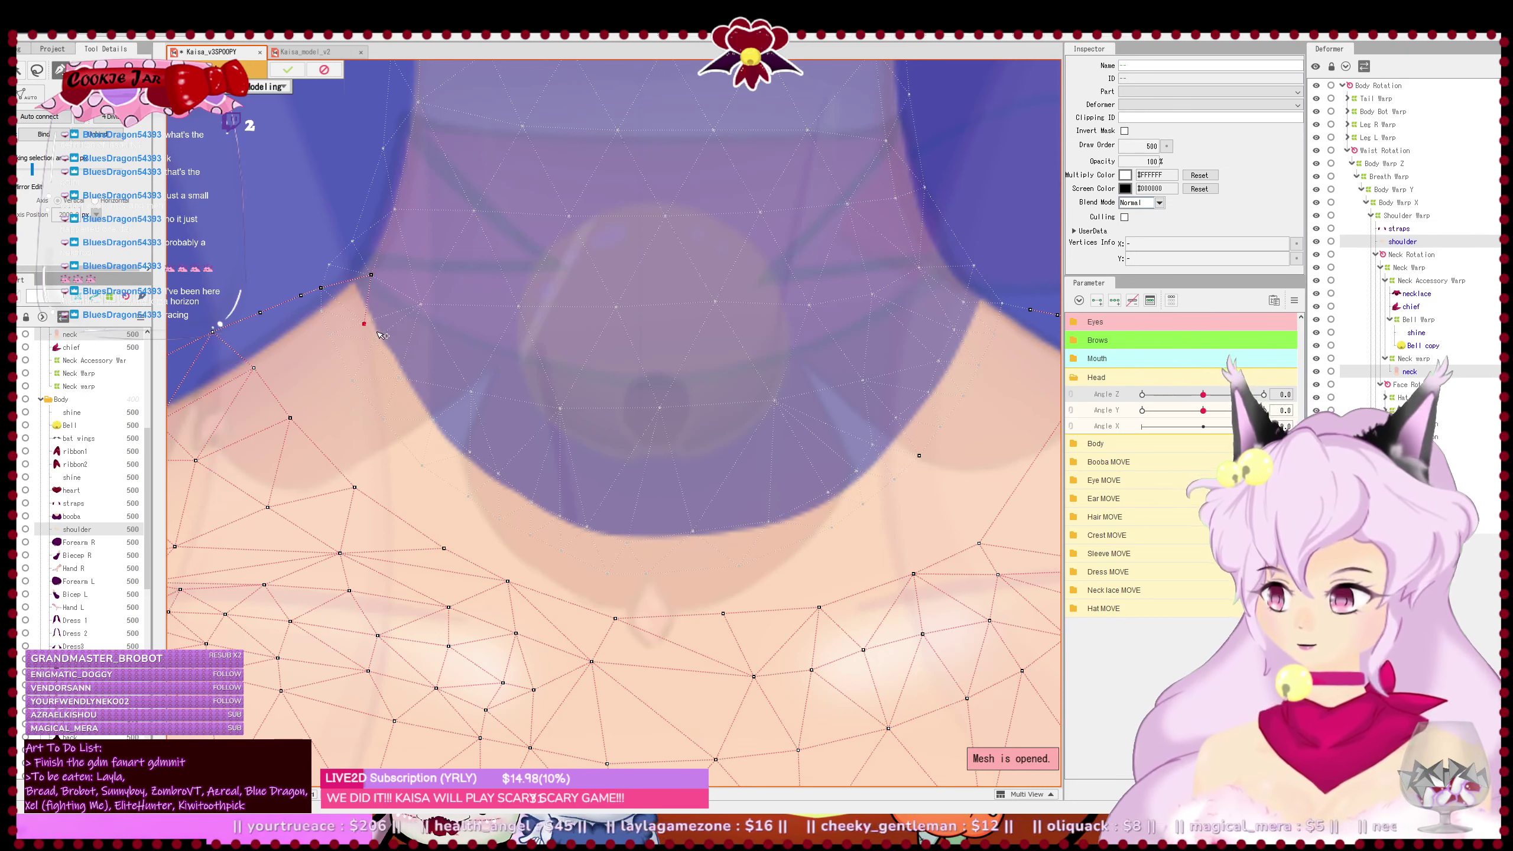
click(398, 377)
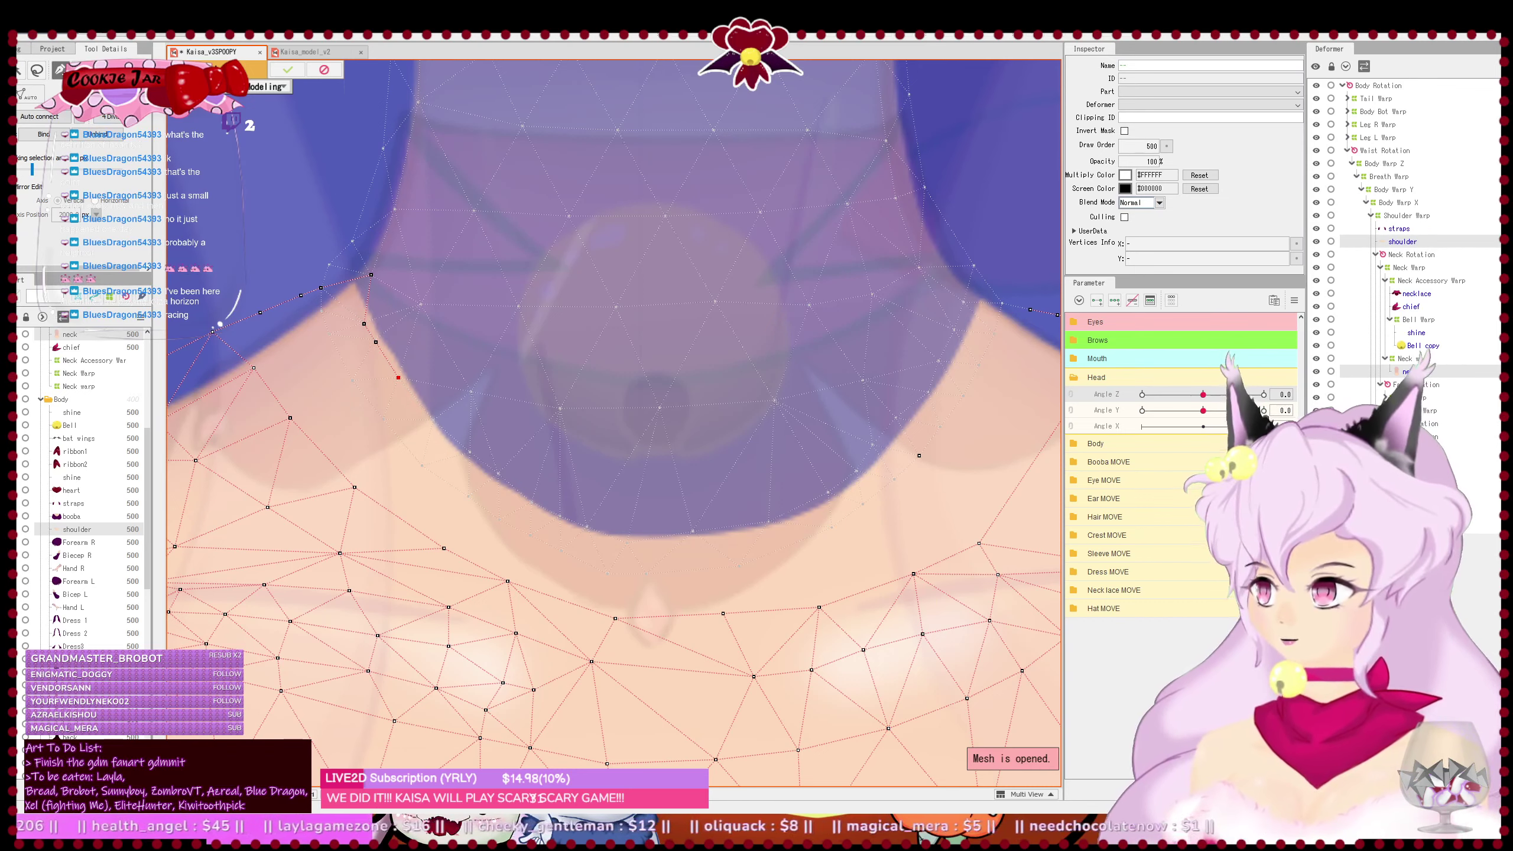
- Remove the shoulder vertex over the neckline's left peak and join the left outline directly to the first neckline vertex
click(82, 70)
click(371, 275)
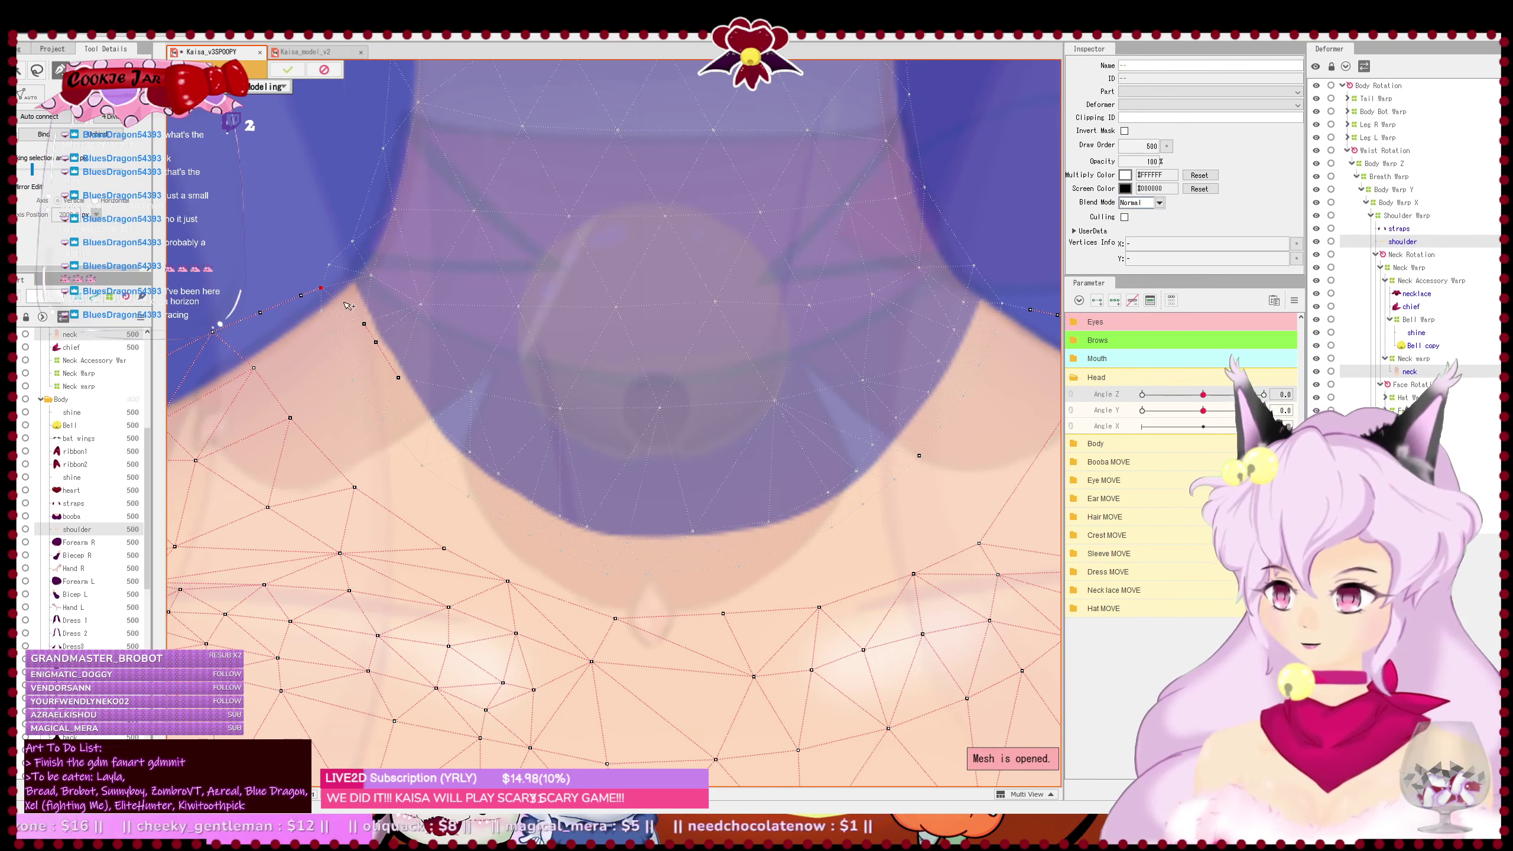
click(364, 324)
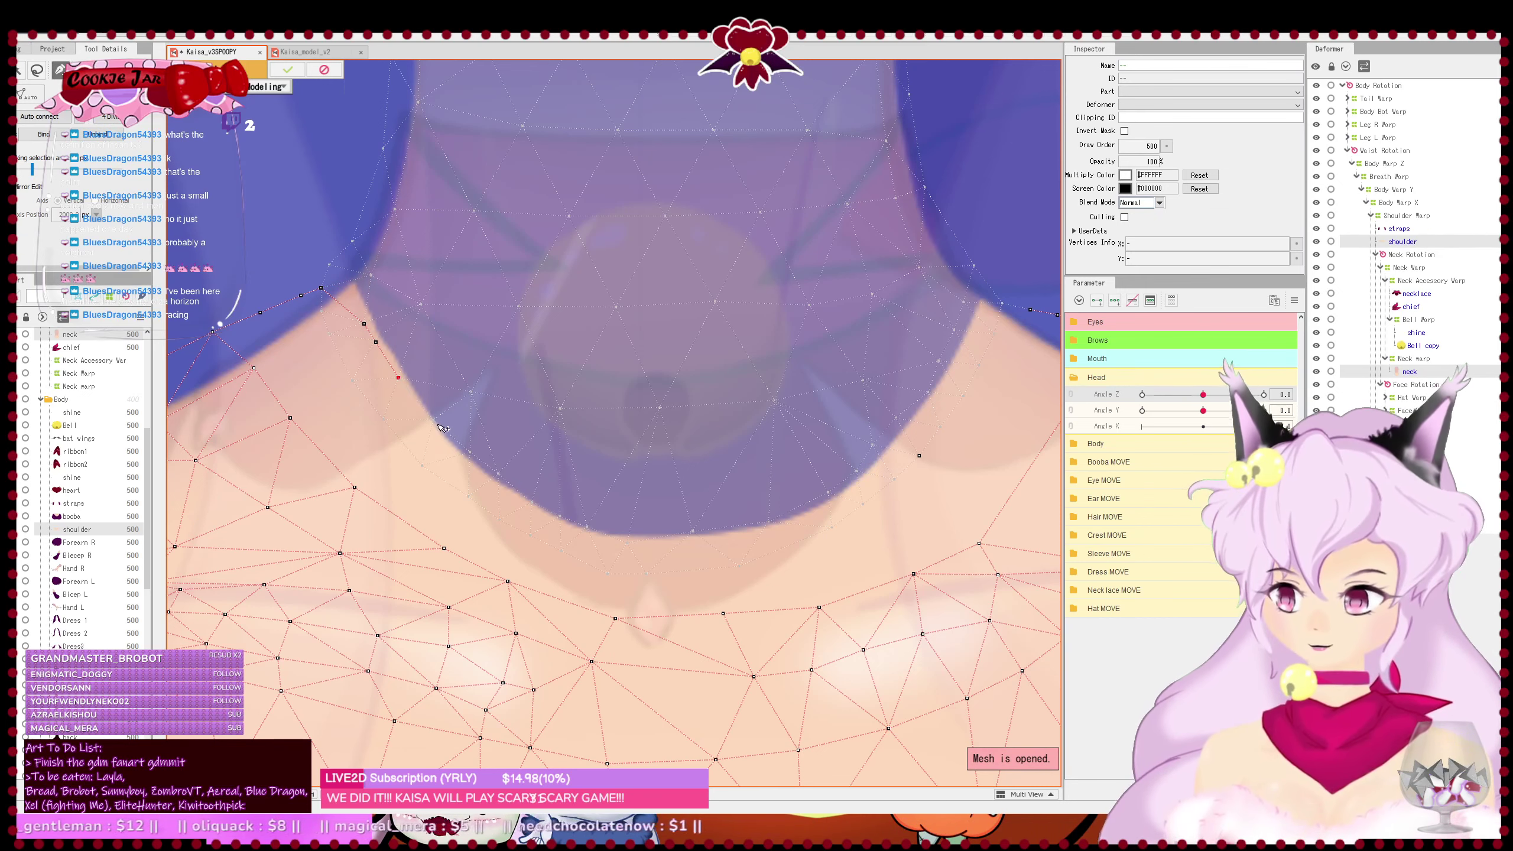
- Place shoulder edge vertices down the neckline's lower left curve and across its bottom
click(468, 452)
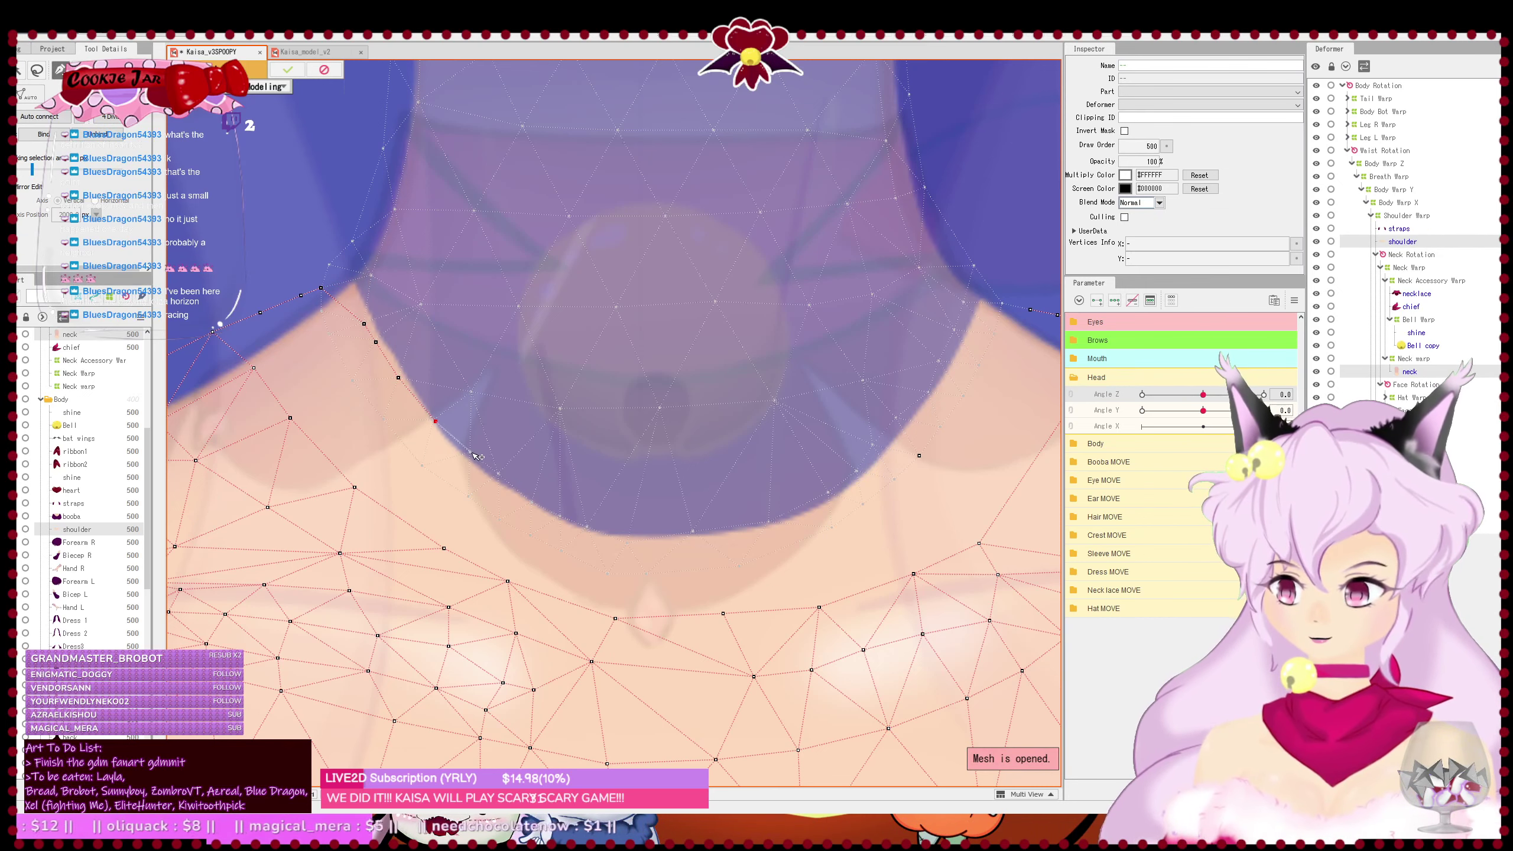
click(498, 473)
click(561, 516)
click(586, 526)
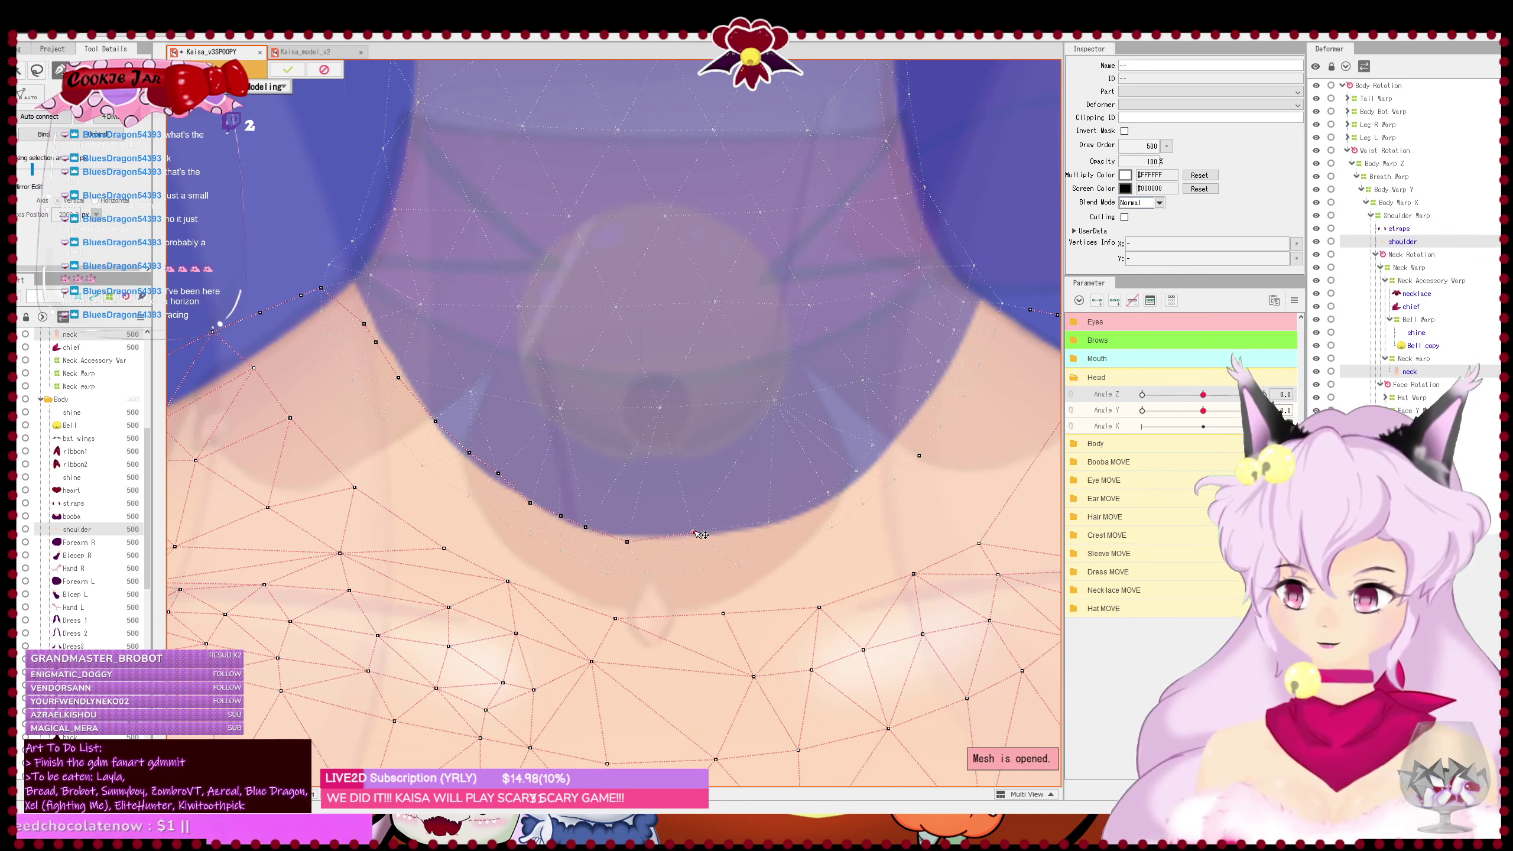
click(768, 522)
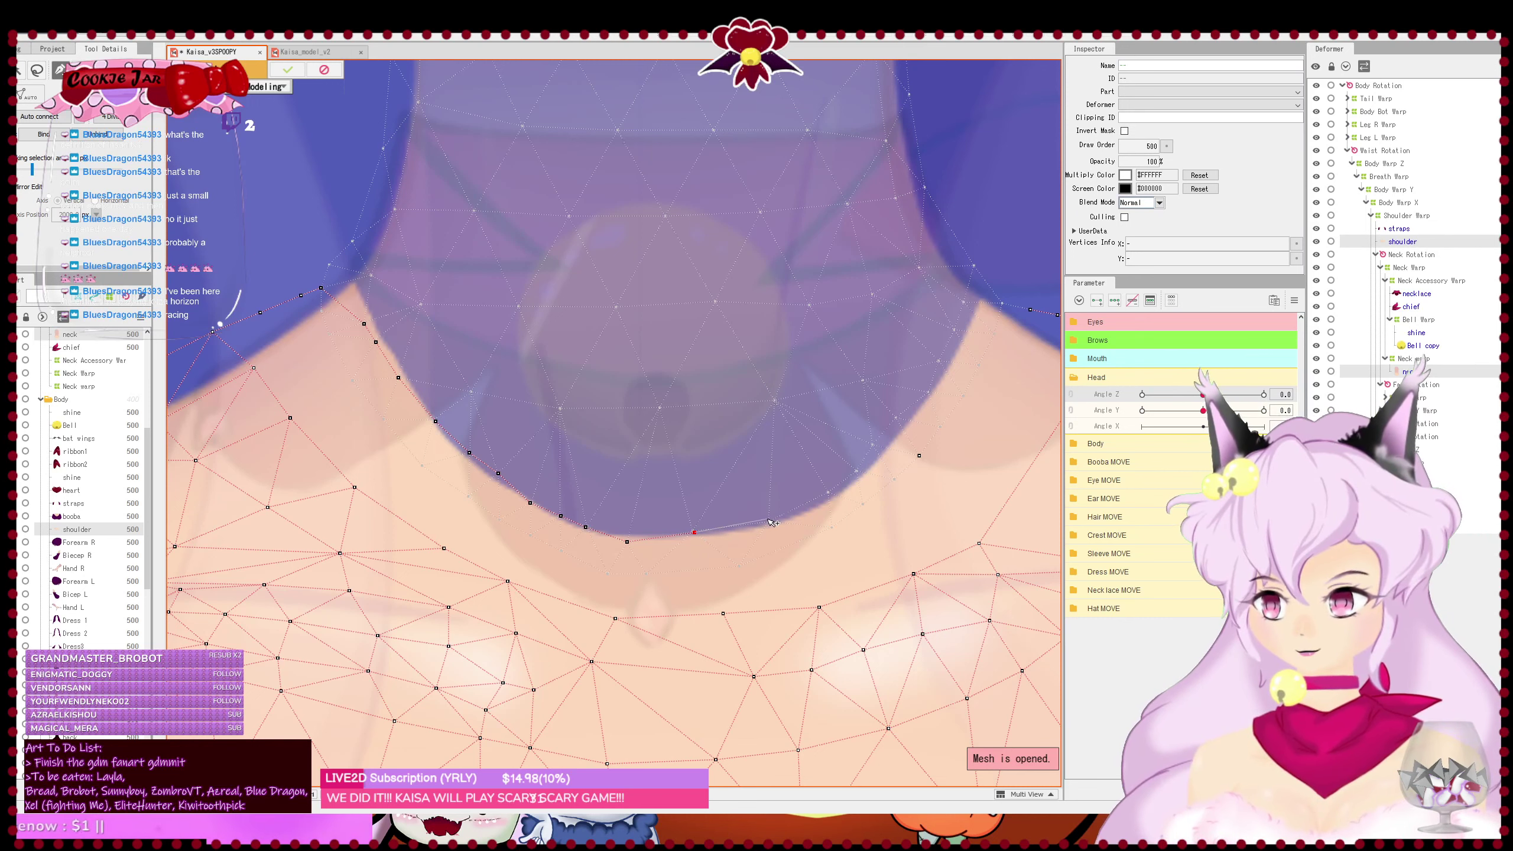
- Continue the shoulder edge vertices up the right curve of the neckline to just below its right peak
click(828, 492)
click(867, 443)
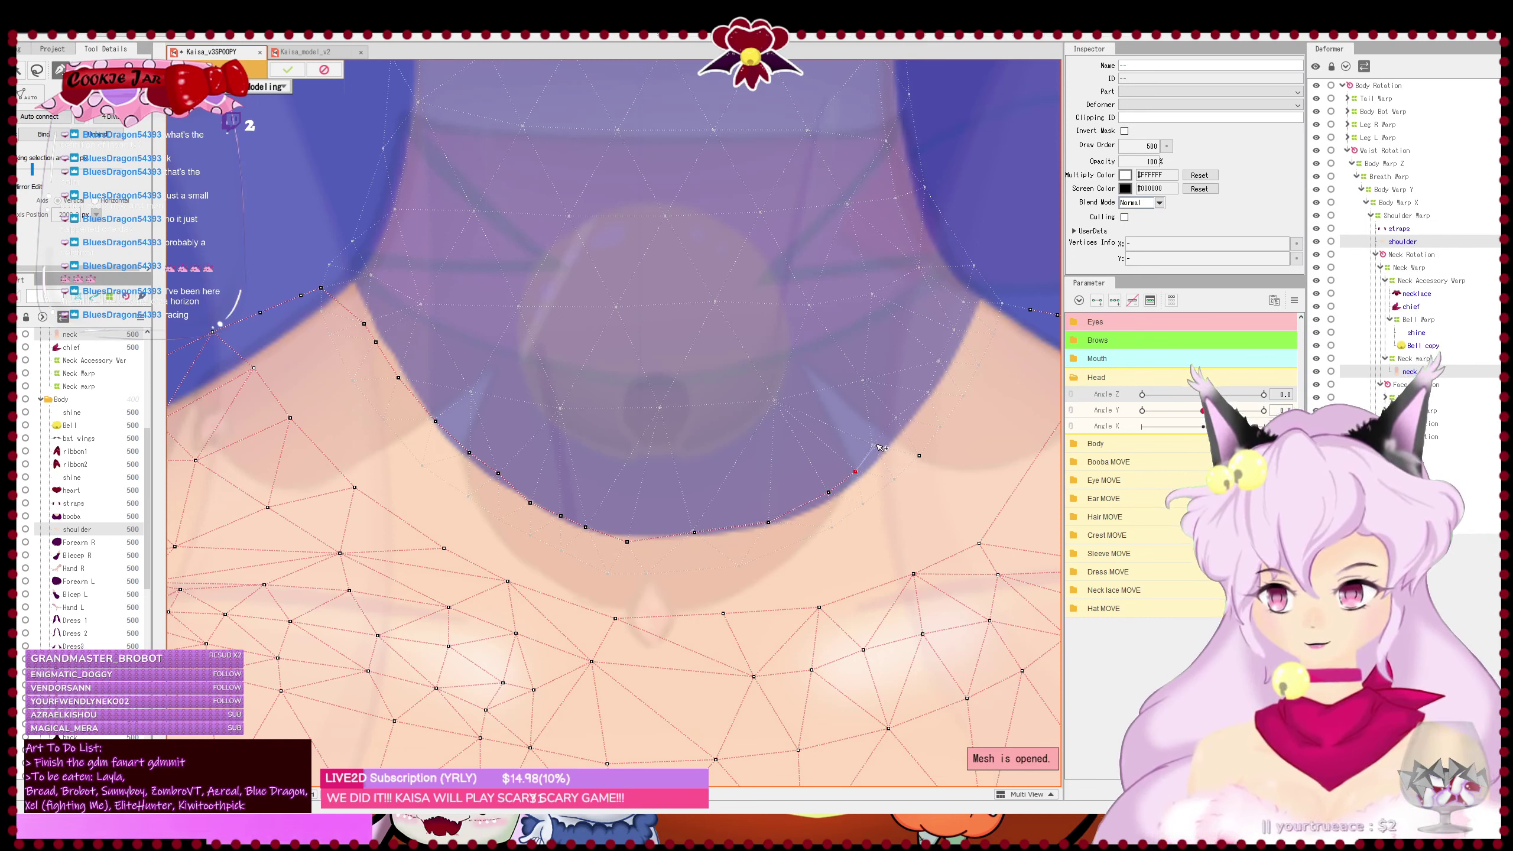
drag(868, 444, 874, 445)
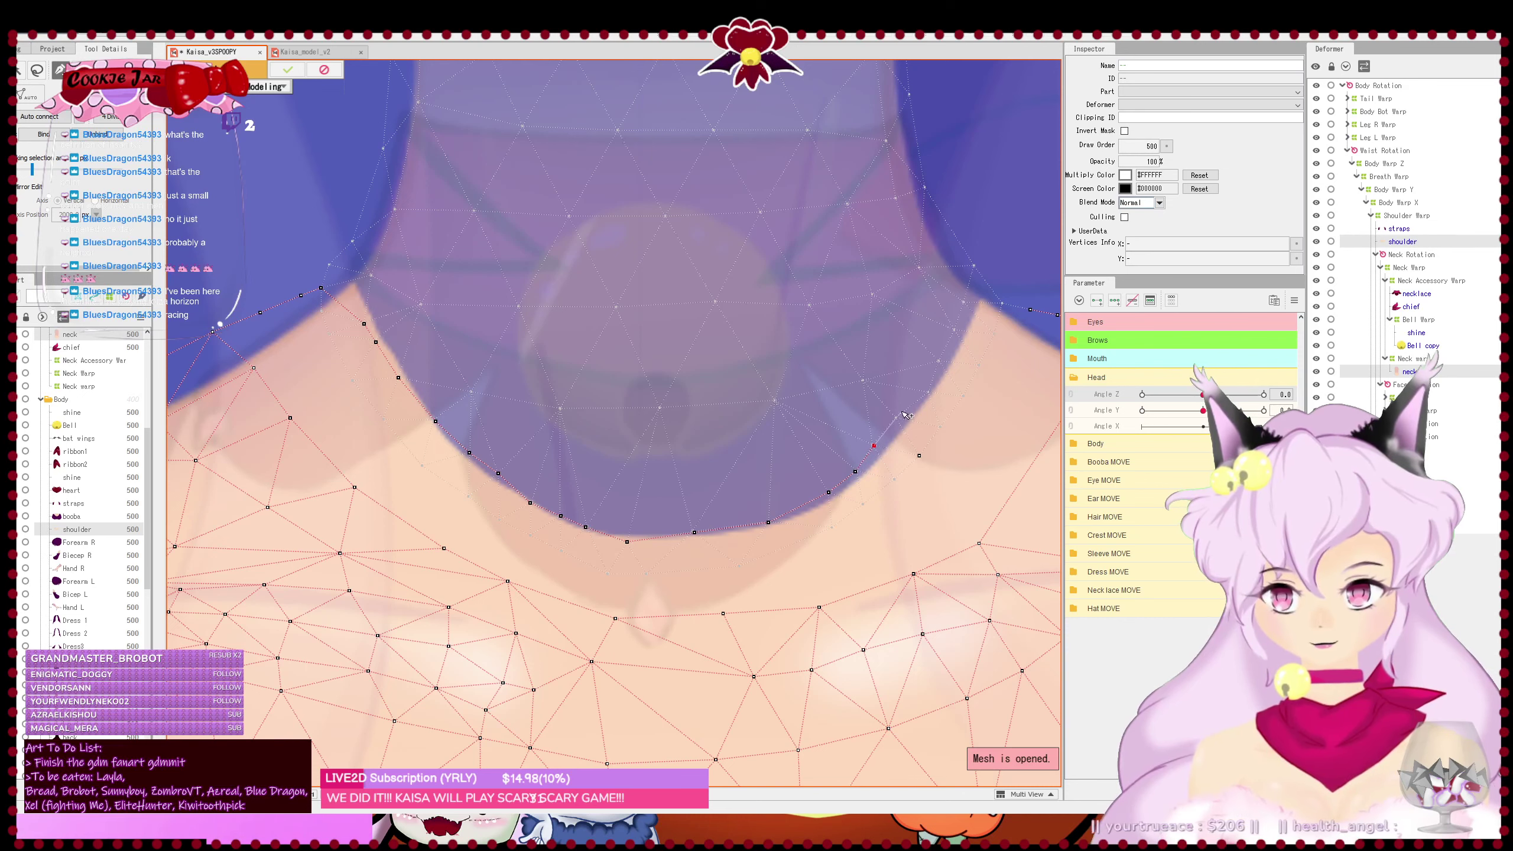
drag(935, 352, 914, 404)
click(908, 443)
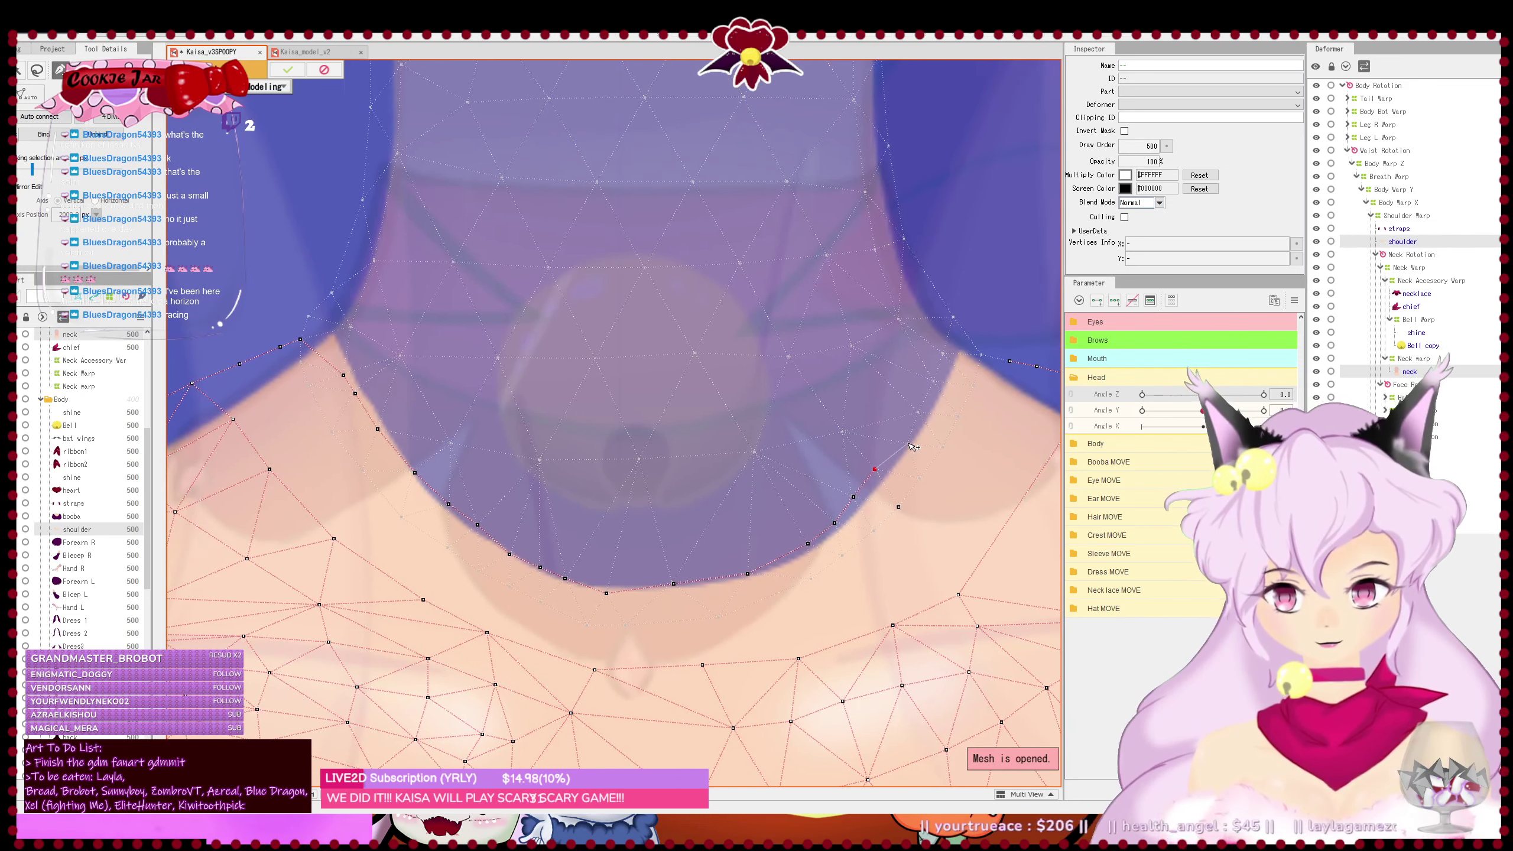
click(917, 412)
click(934, 378)
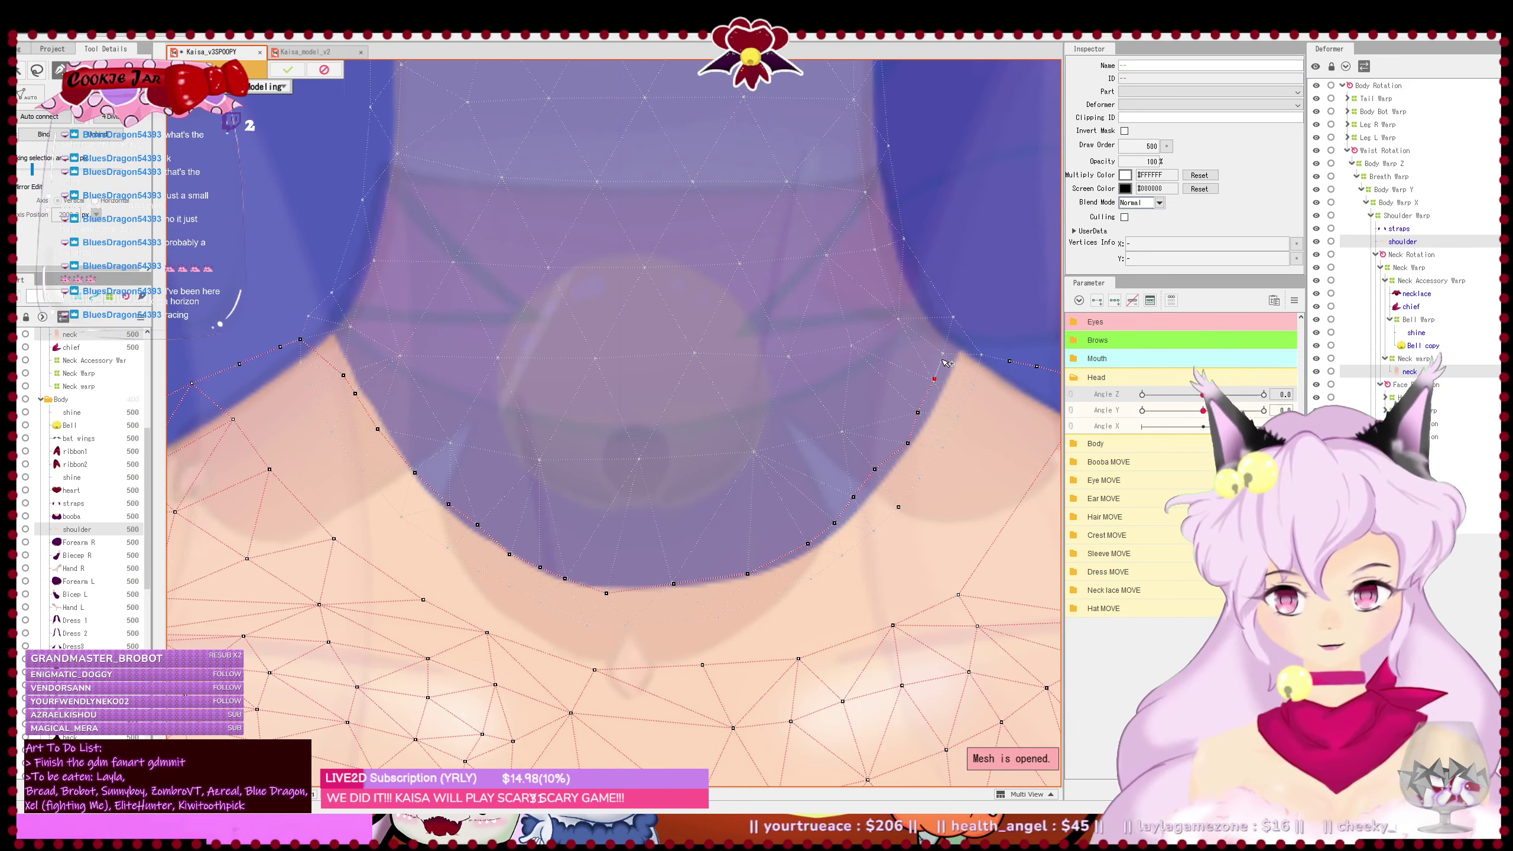
mouse_move(943, 360)
mouse_down()
mouse_move(954, 322)
mouse_move(944, 352)
mouse_up()
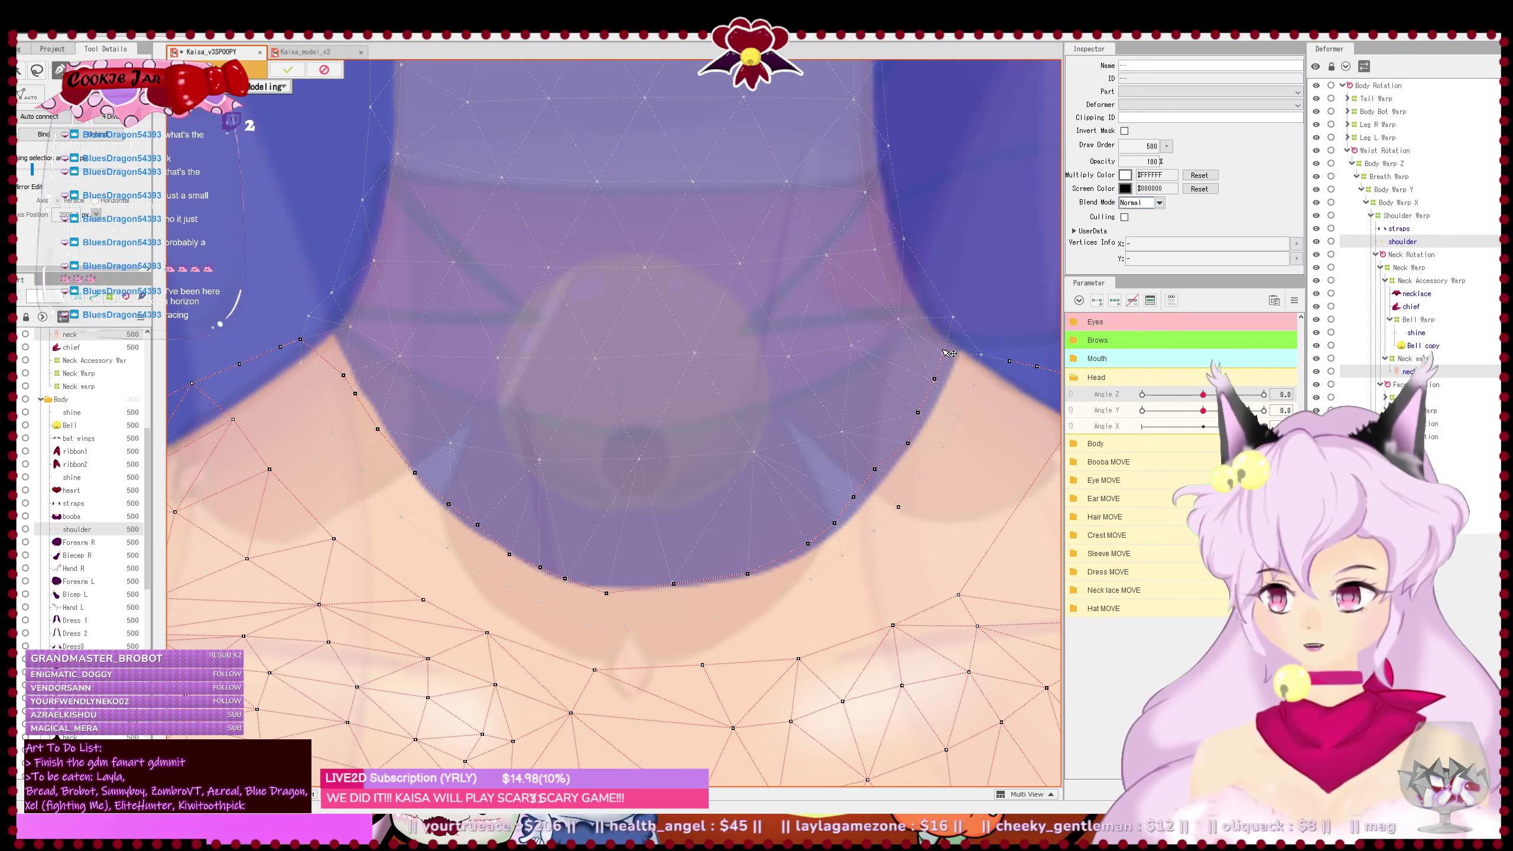
- Carry the shoulder edge over the neckline's right peak and connect it to the right shoulder outline
click(953, 315)
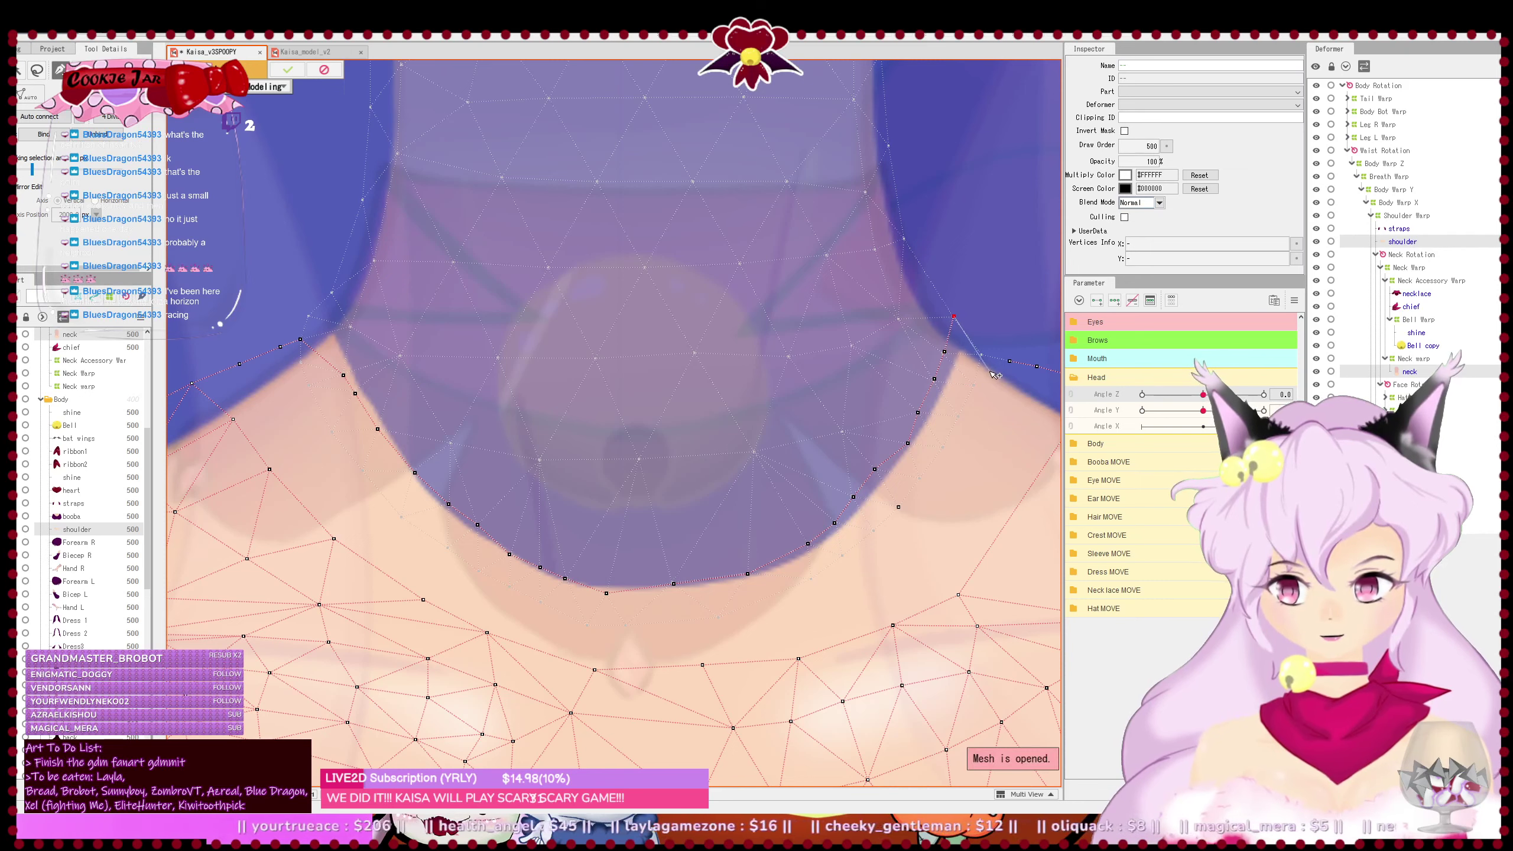
click(980, 353)
click(1010, 361)
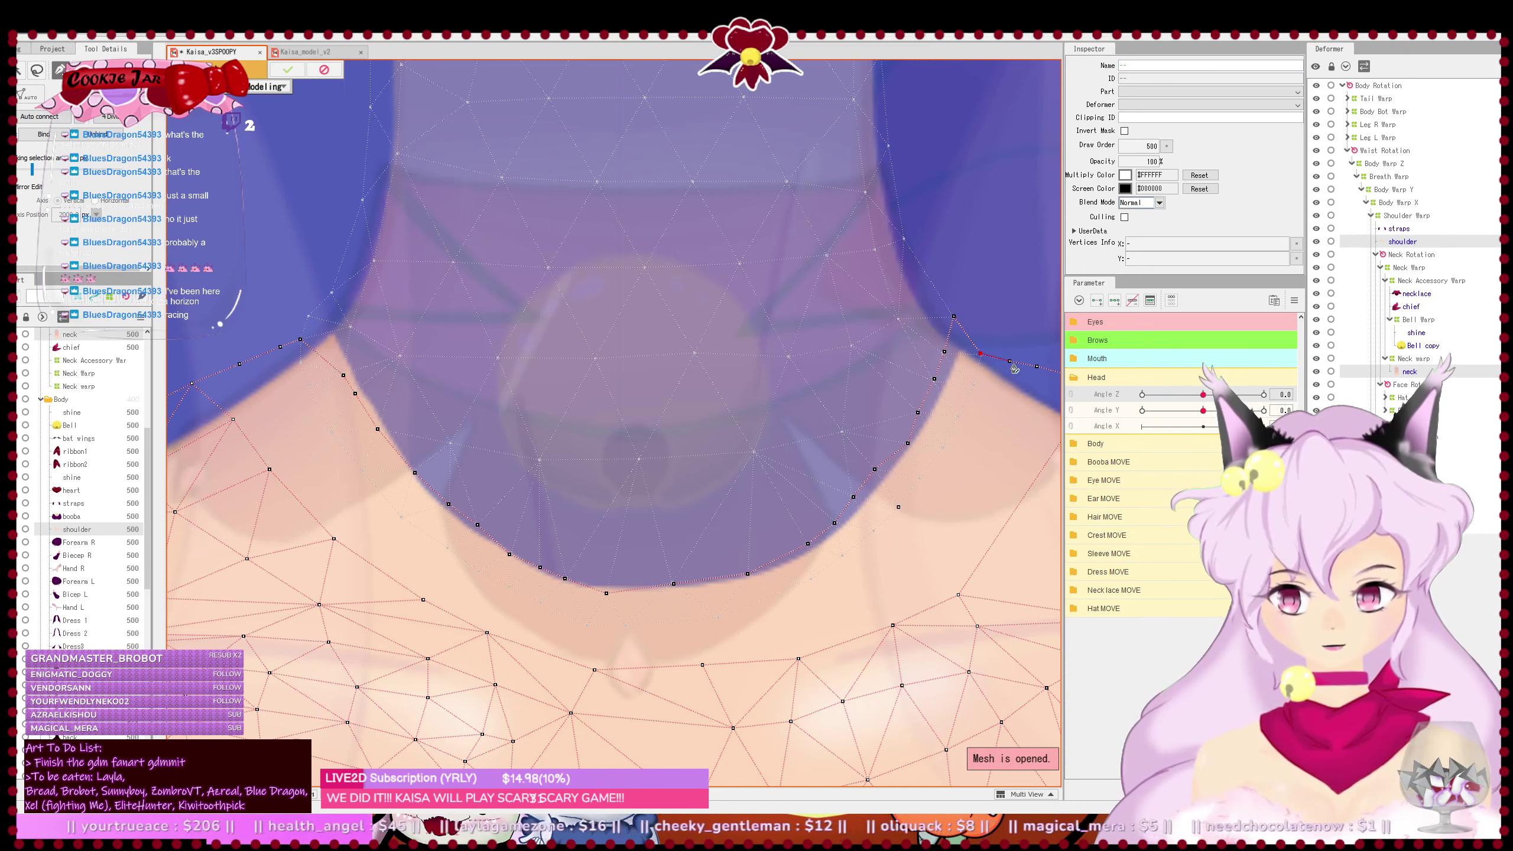
- Place a second row of shoulder vertices parallel to the neckline, from below the left peak to past the bottom centre
drag(700, 536, 720, 500)
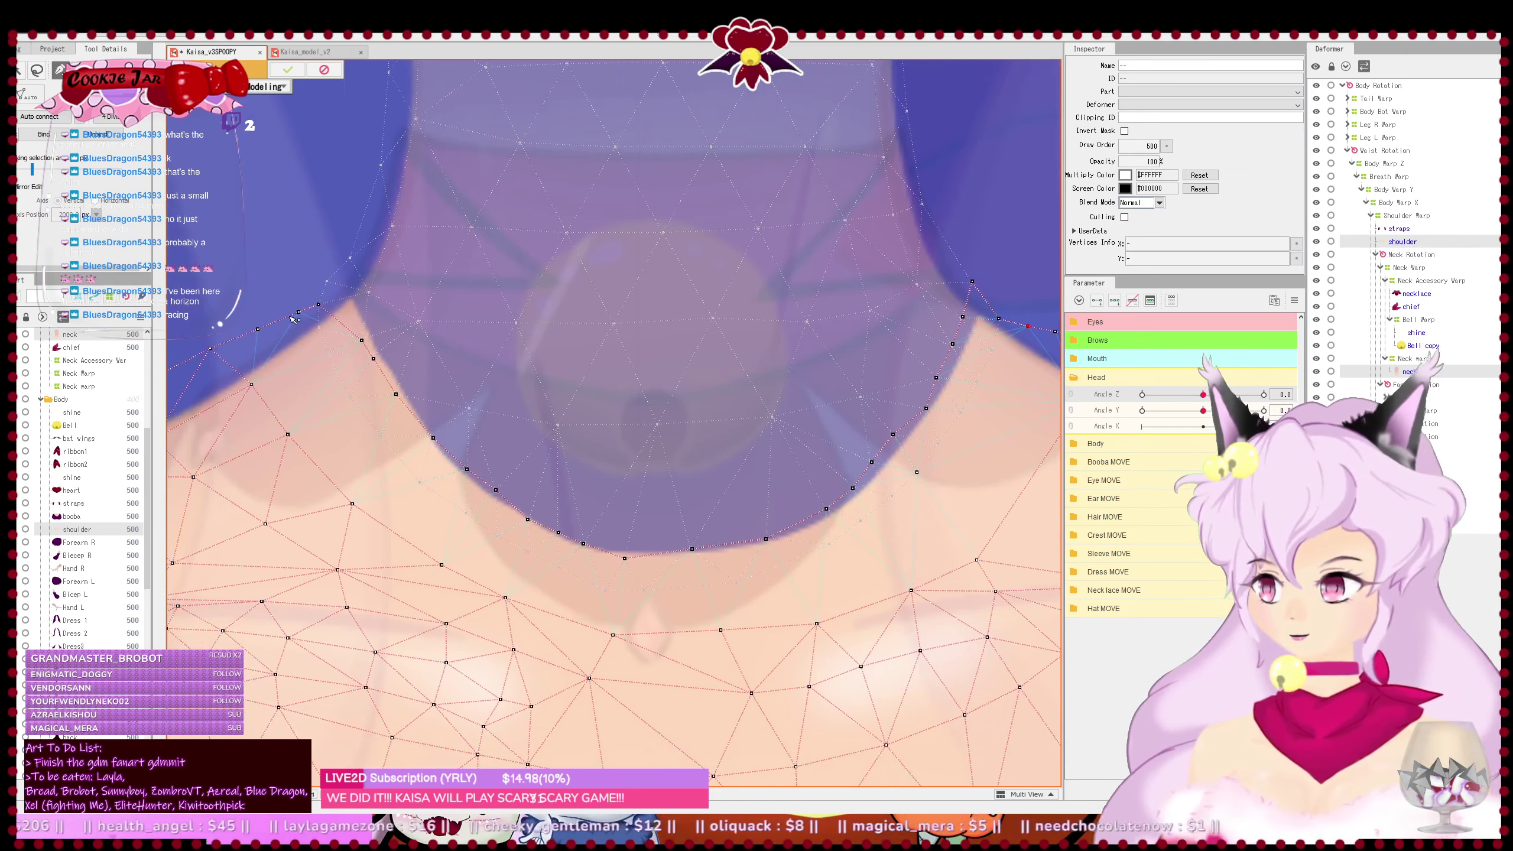
click(319, 327)
click(326, 350)
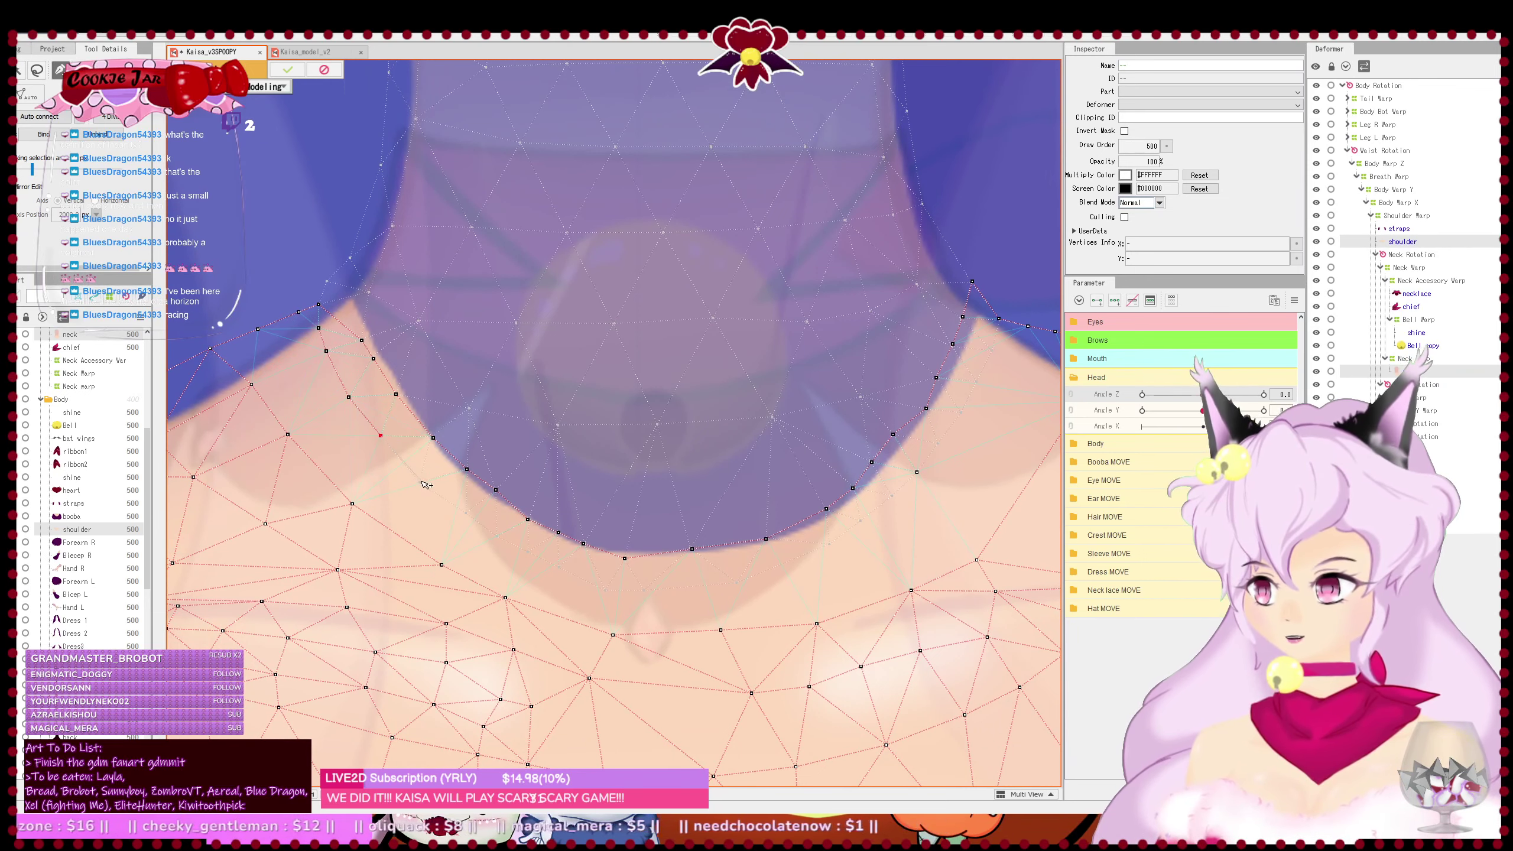
click(467, 514)
click(498, 536)
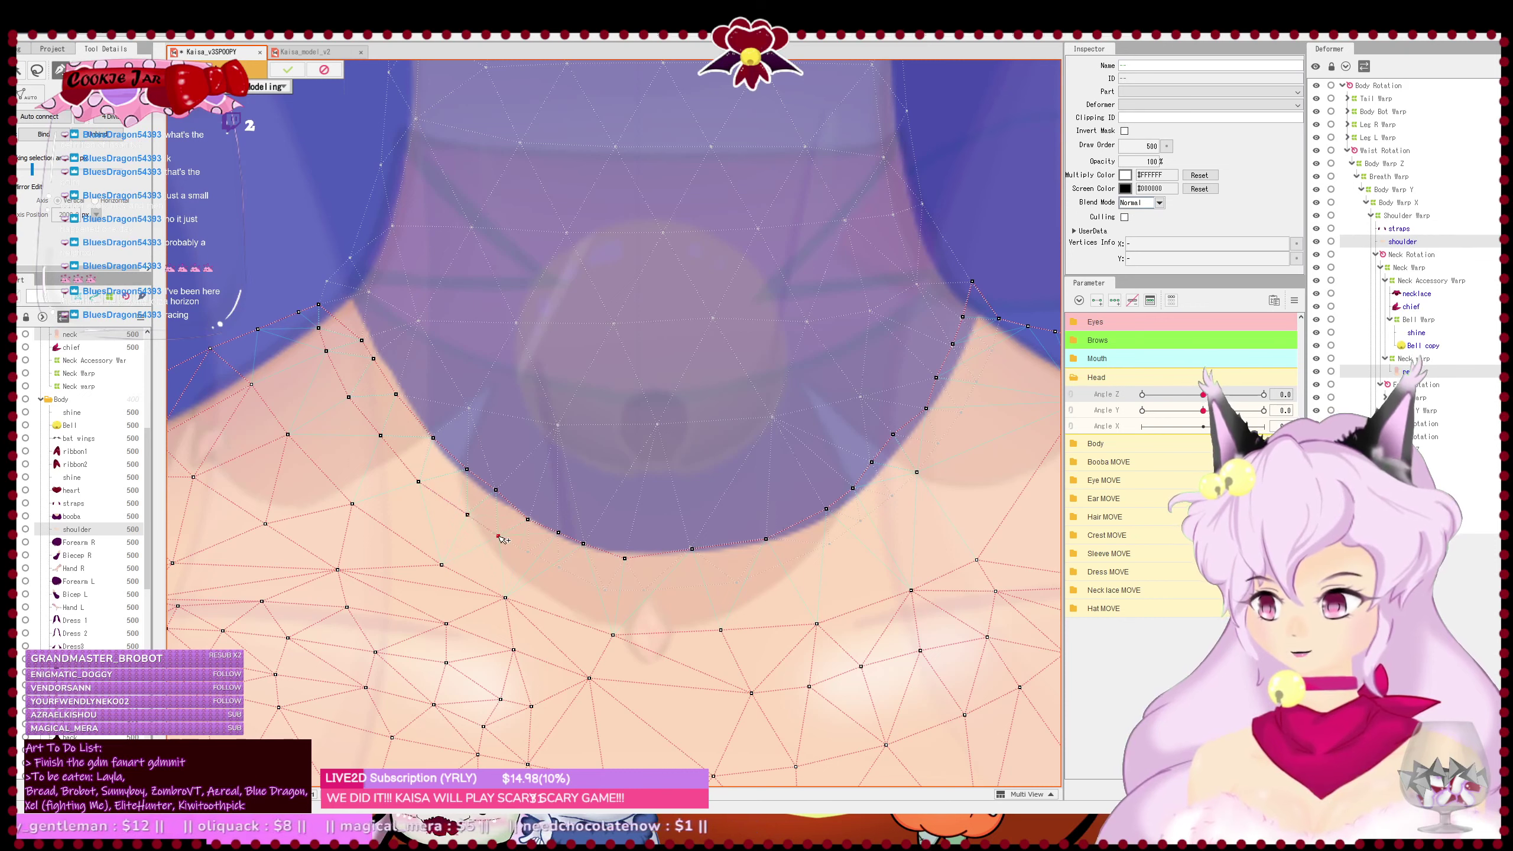
click(525, 551)
click(557, 568)
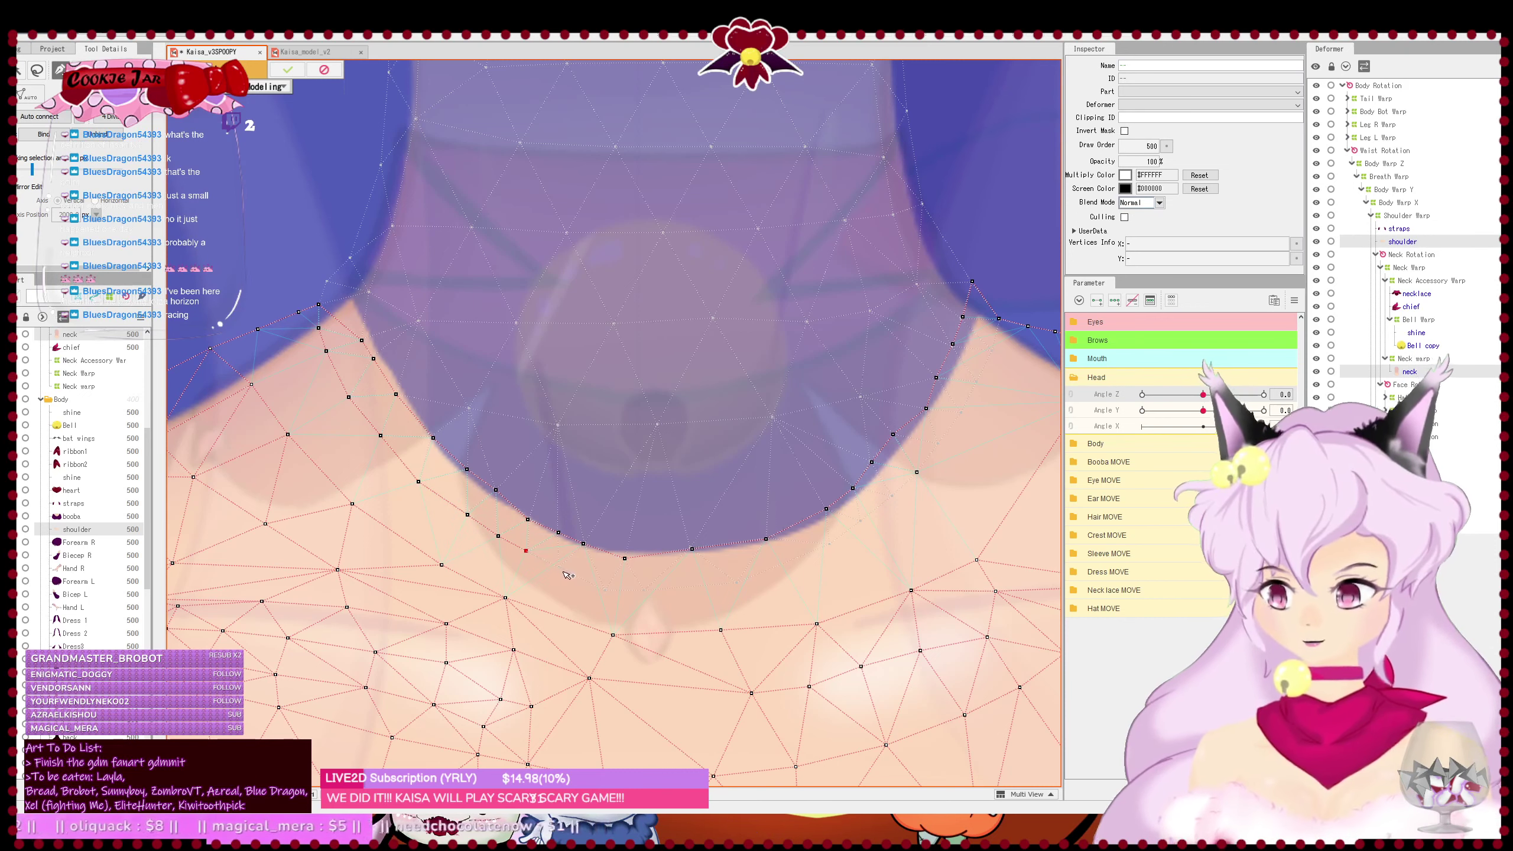
click(606, 590)
click(645, 589)
click(736, 583)
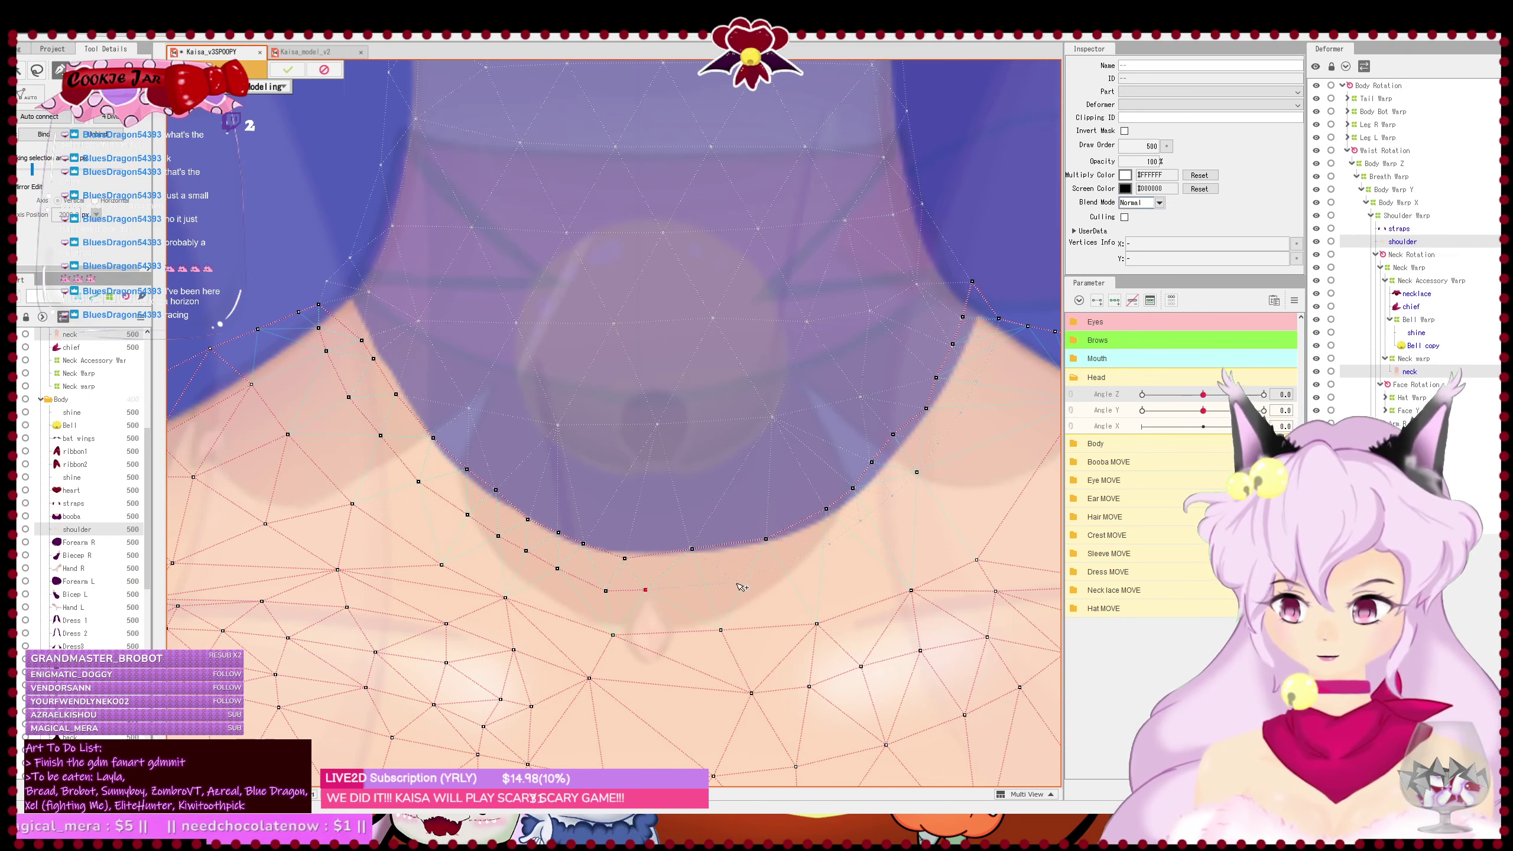
- Continue the second vertex row up the right side of the neckline to just below the right peak
click(830, 544)
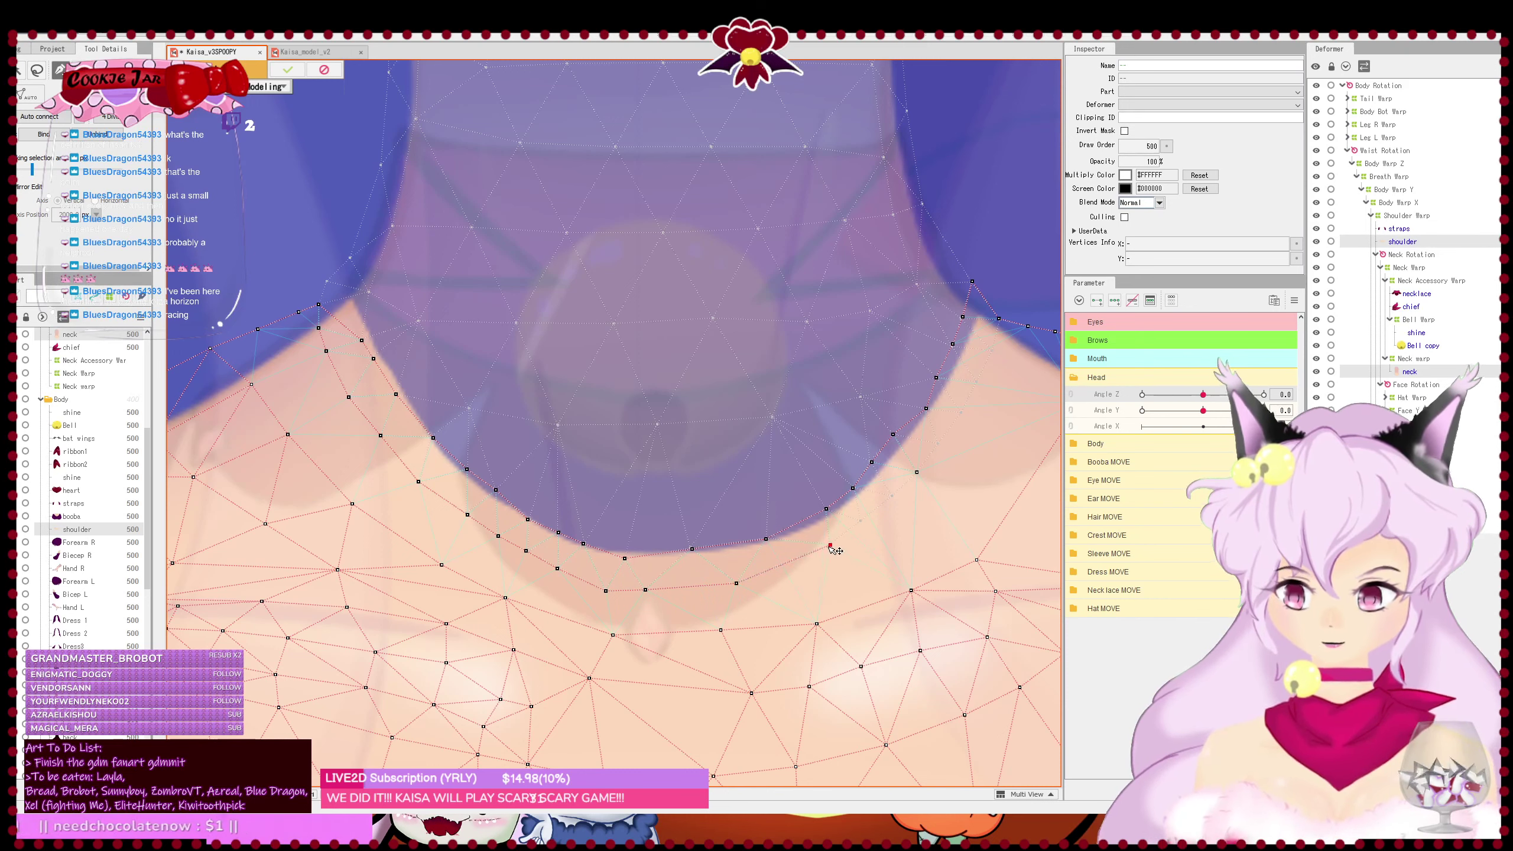
click(862, 521)
click(895, 495)
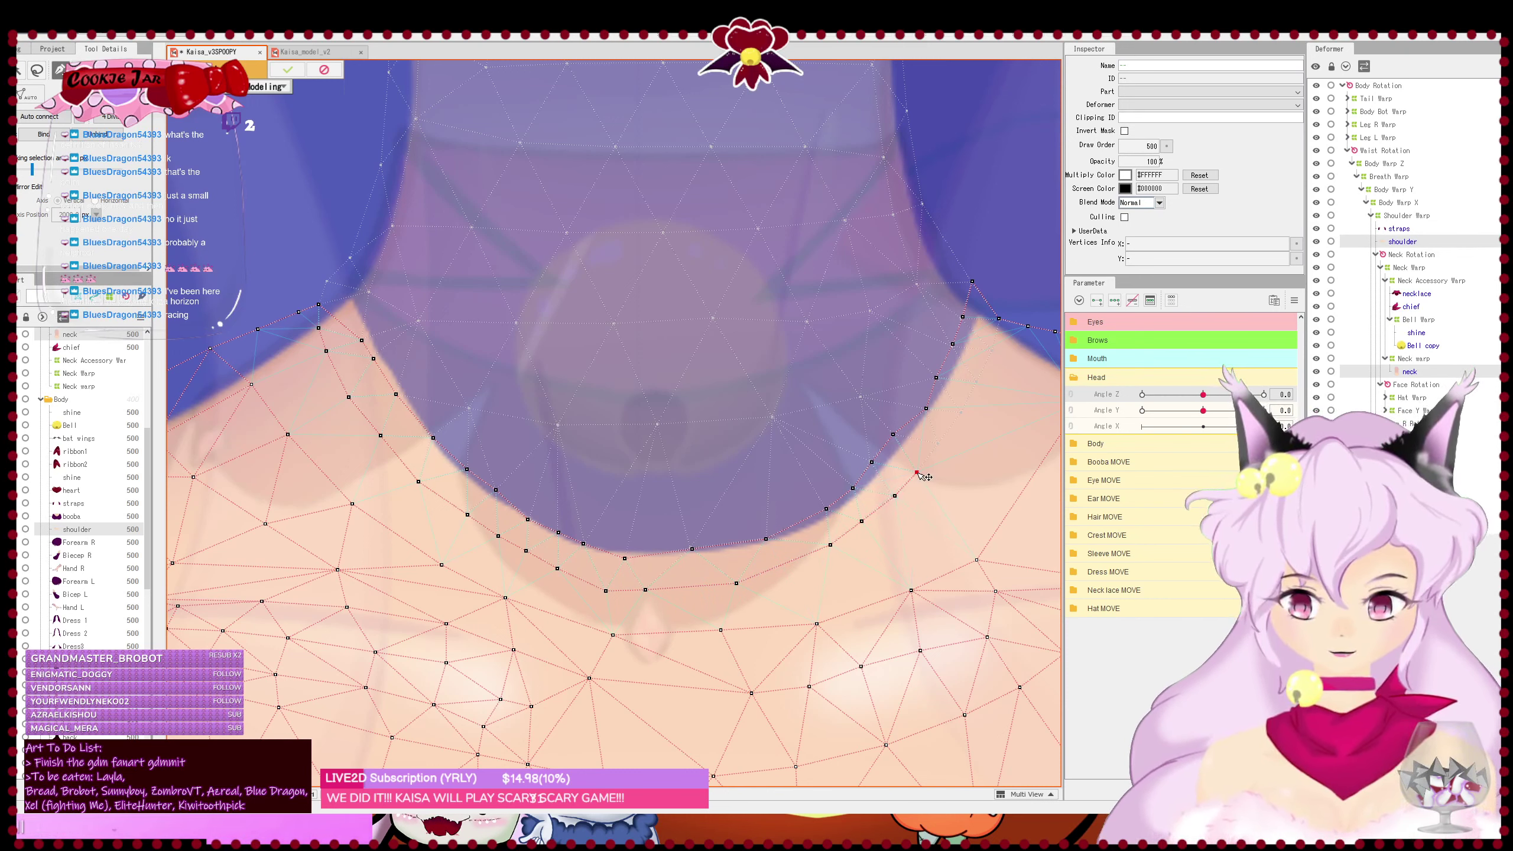
click(940, 445)
click(963, 412)
click(977, 382)
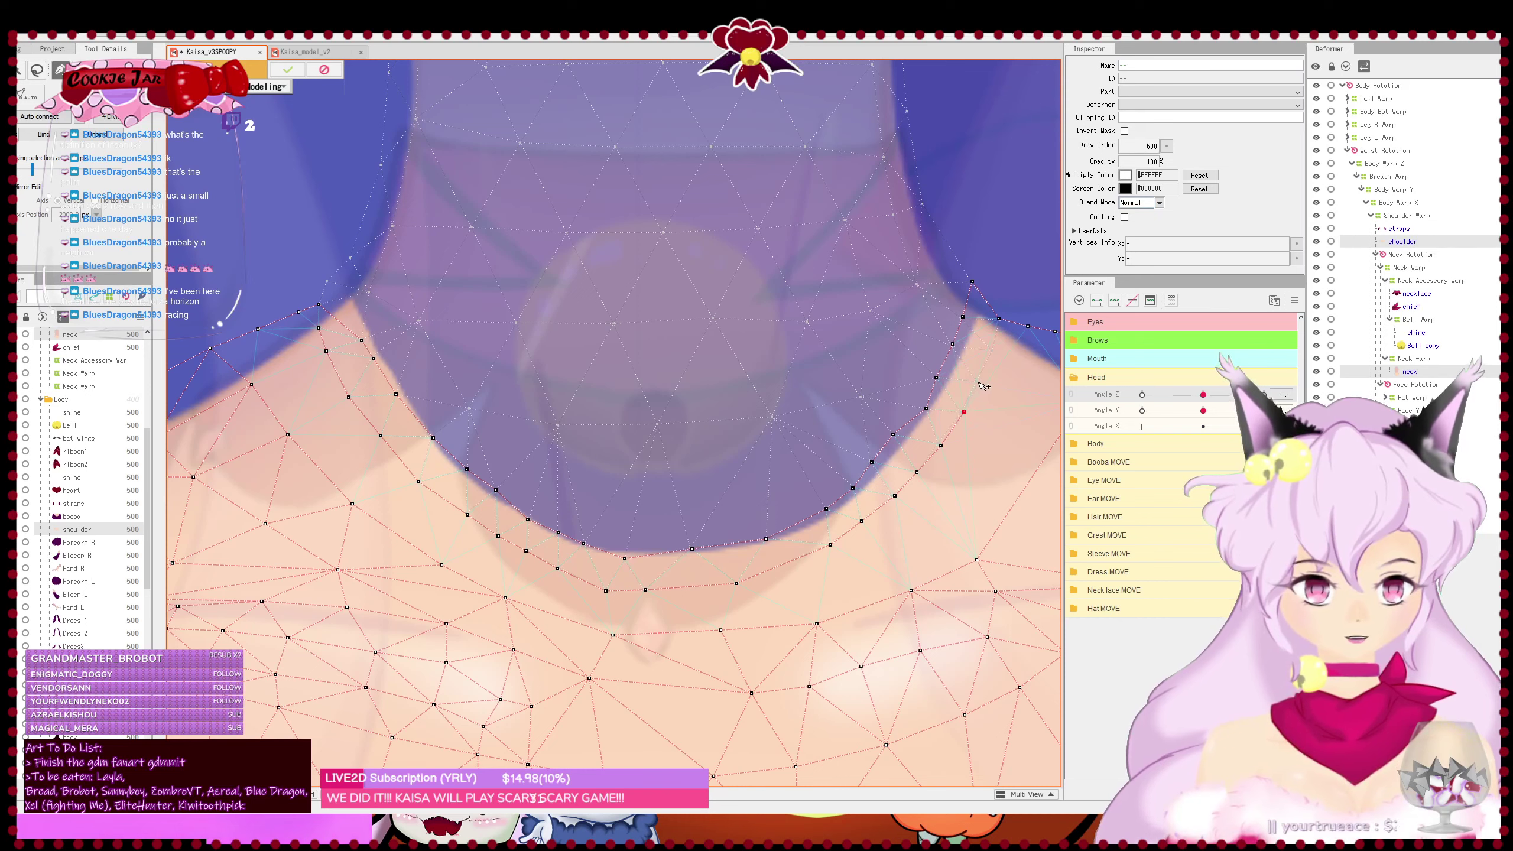
click(991, 349)
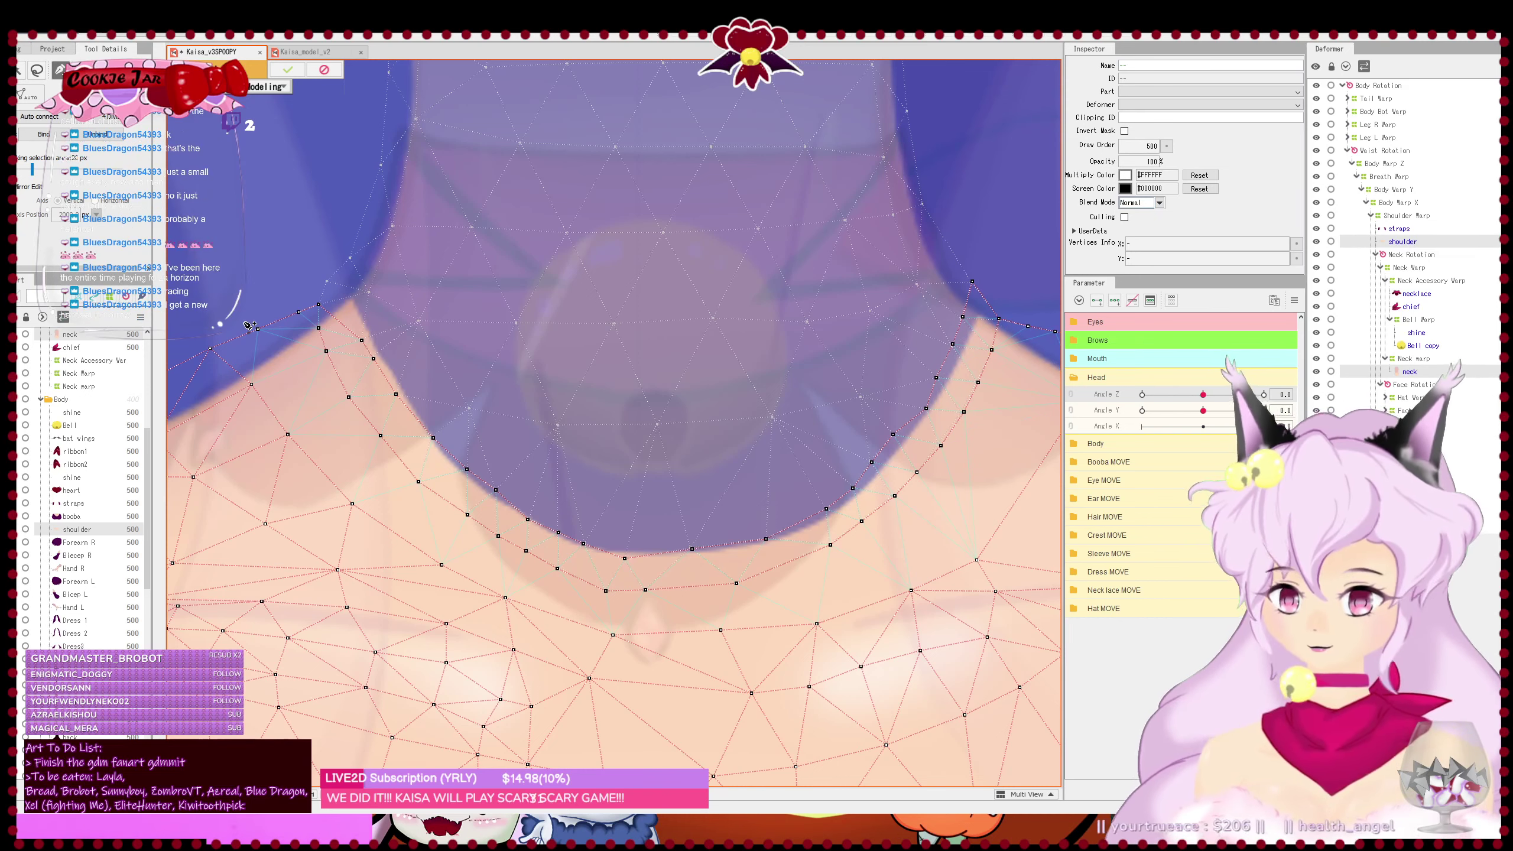
- Place a third row of shoulder vertices outside the second, from the right shoulder outline down toward the neckline's bottom
drag(472, 447, 365, 426)
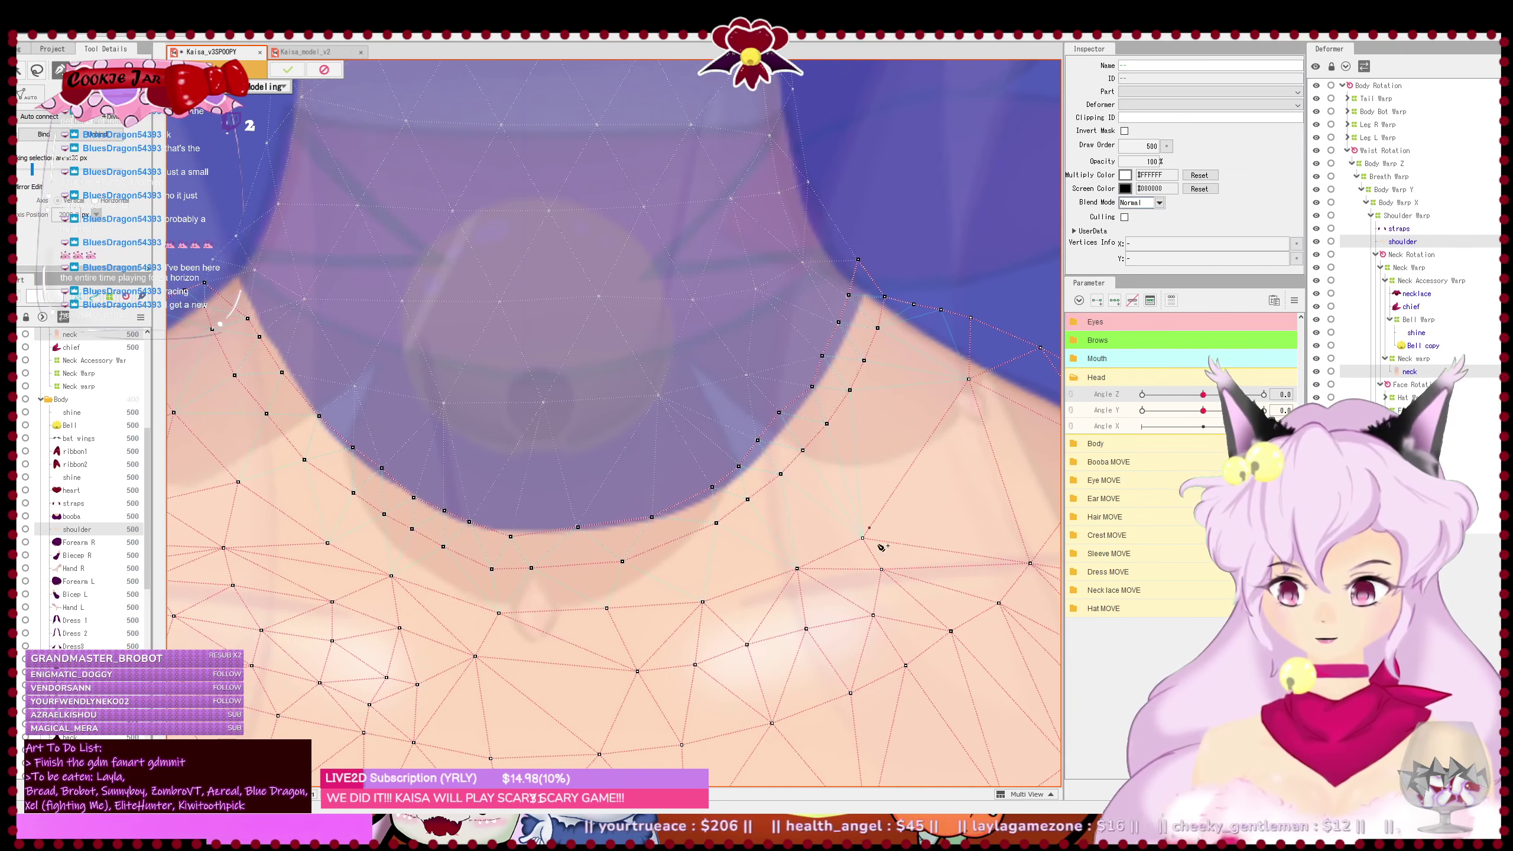
click(923, 358)
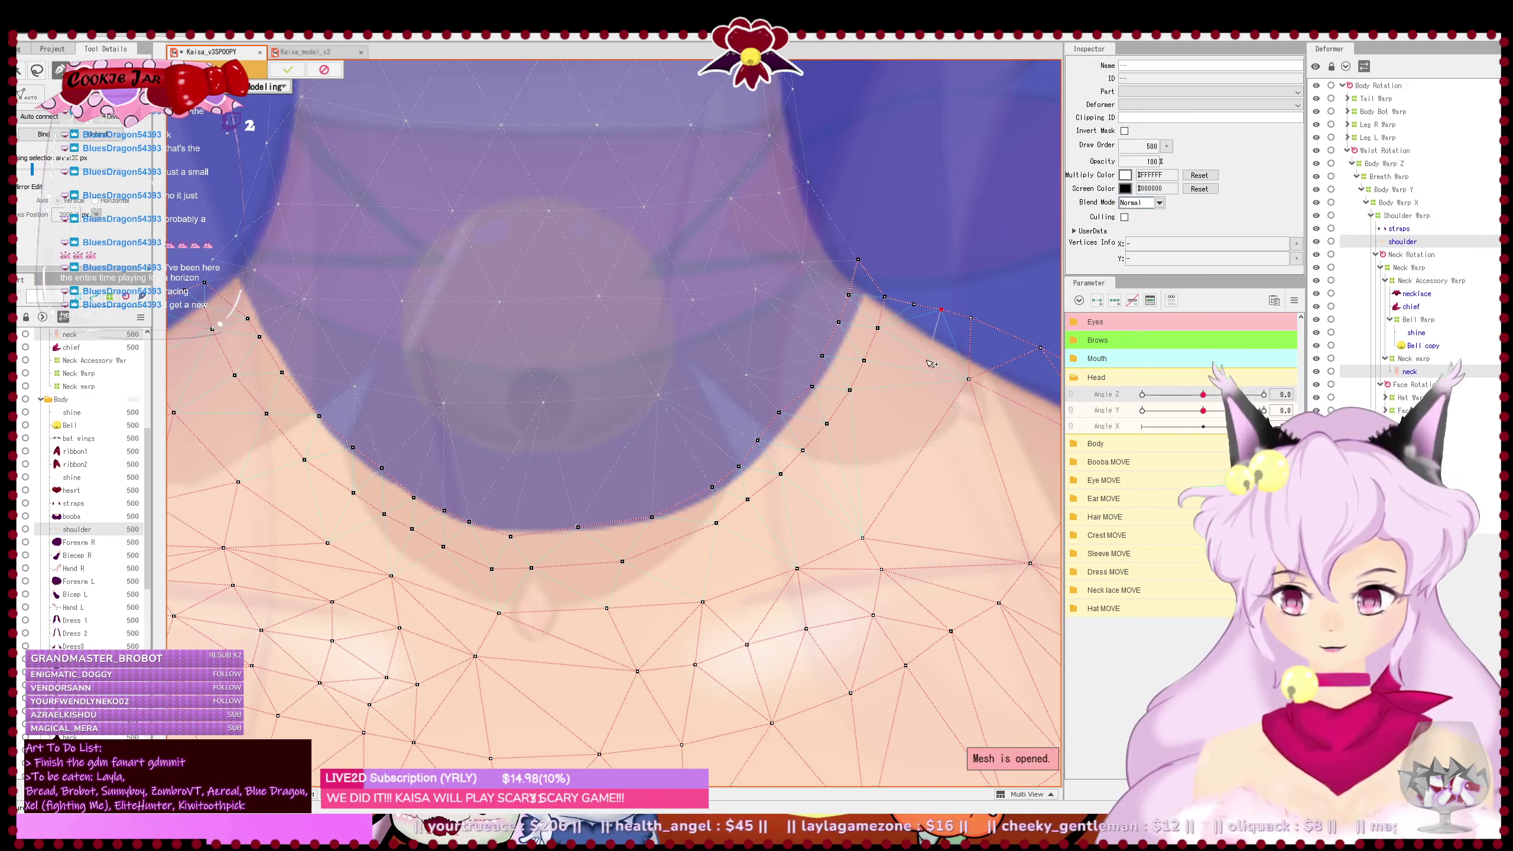
click(894, 424)
click(867, 462)
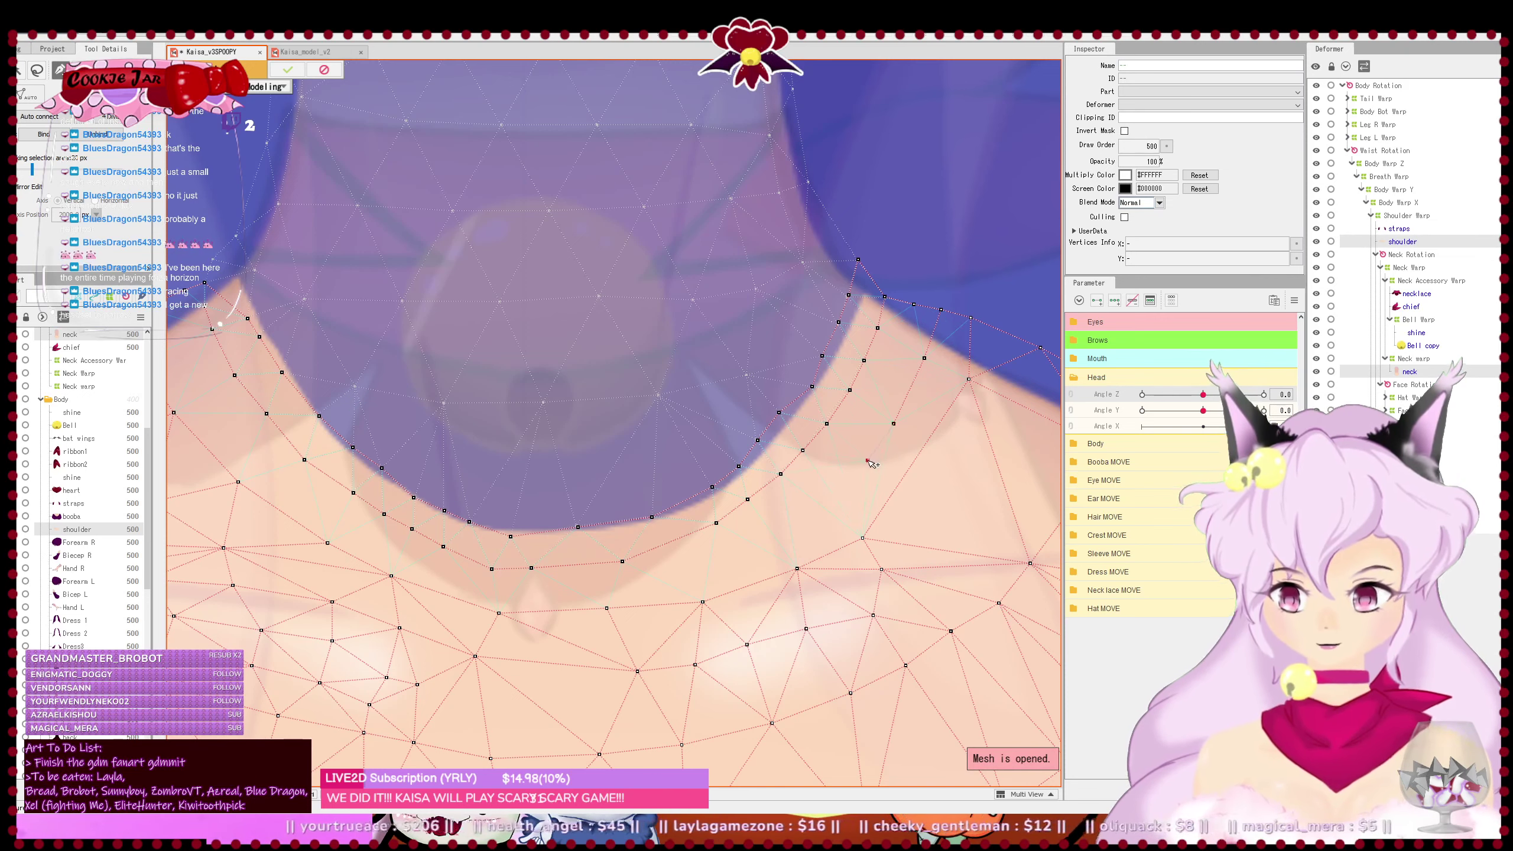
click(833, 497)
click(802, 530)
click(741, 553)
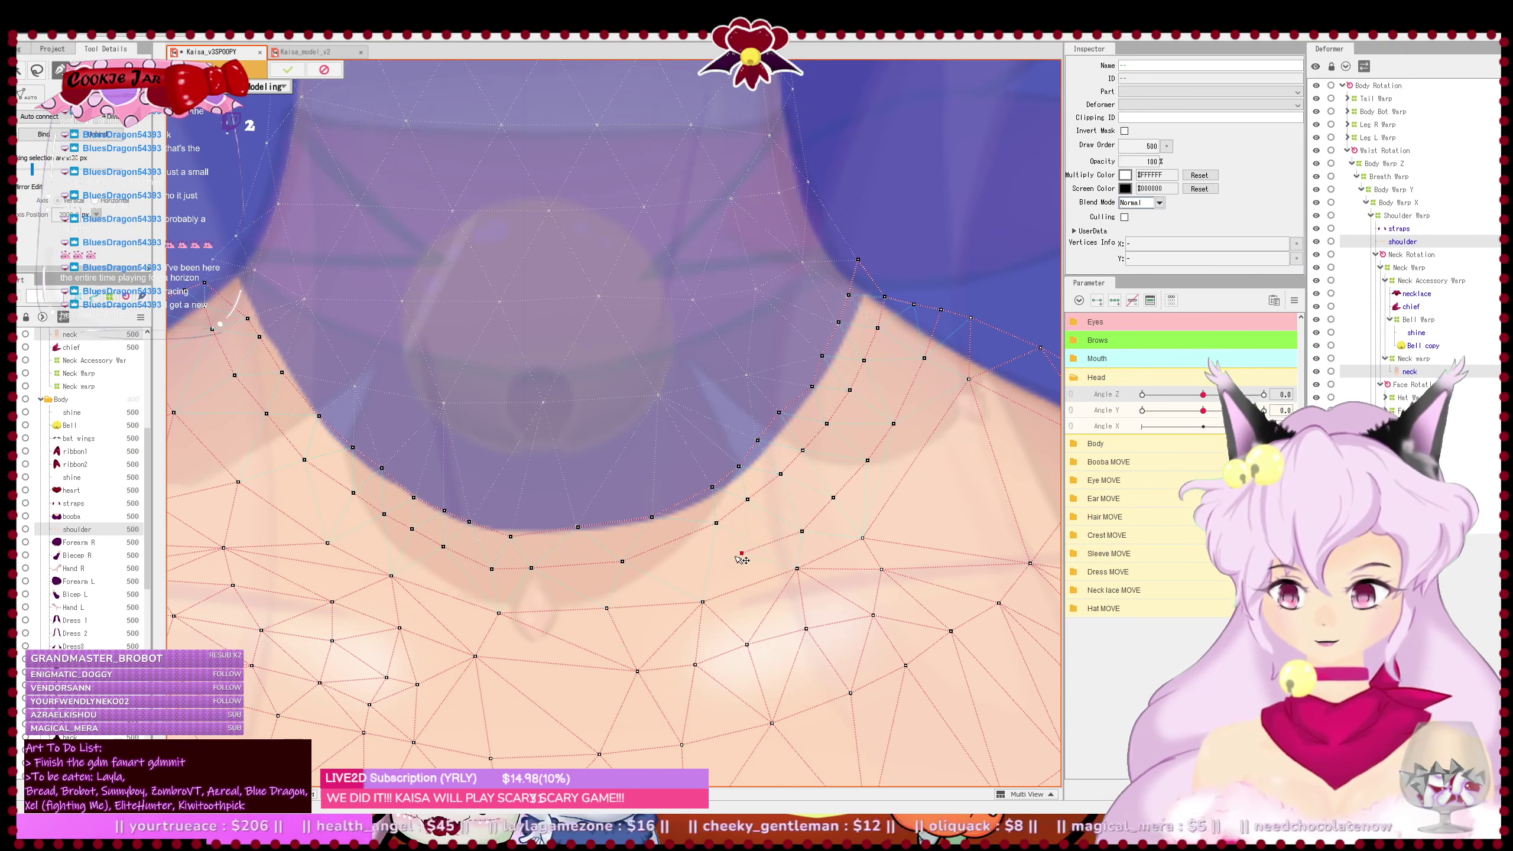
click(639, 579)
- Continue the third vertex row past the bottom centre and up the left side toward the left shoulder outline
click(498, 595)
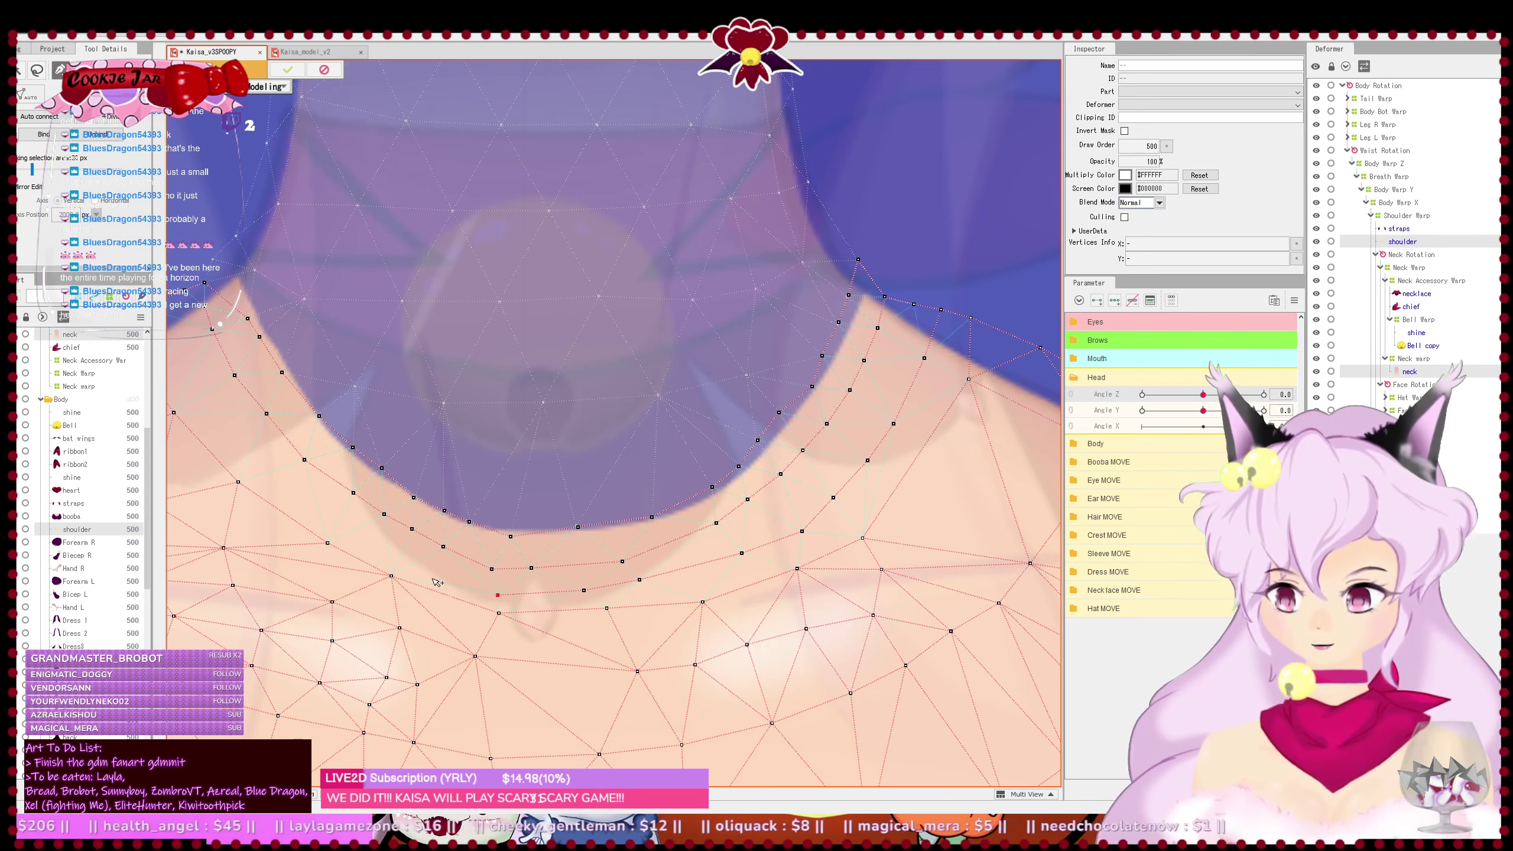
click(426, 571)
drag(335, 528, 460, 581)
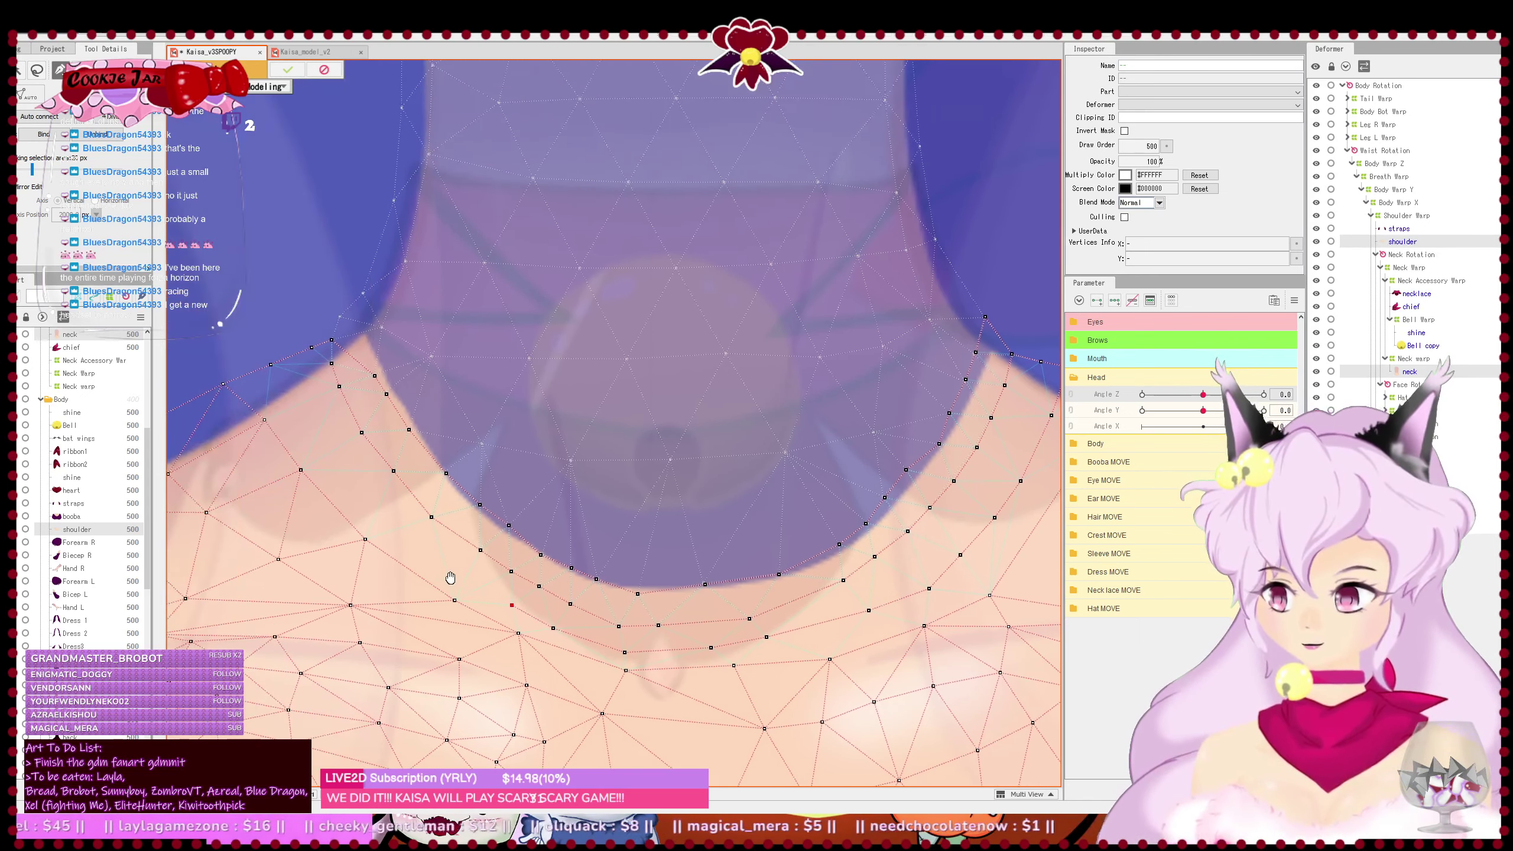
click(414, 545)
click(370, 496)
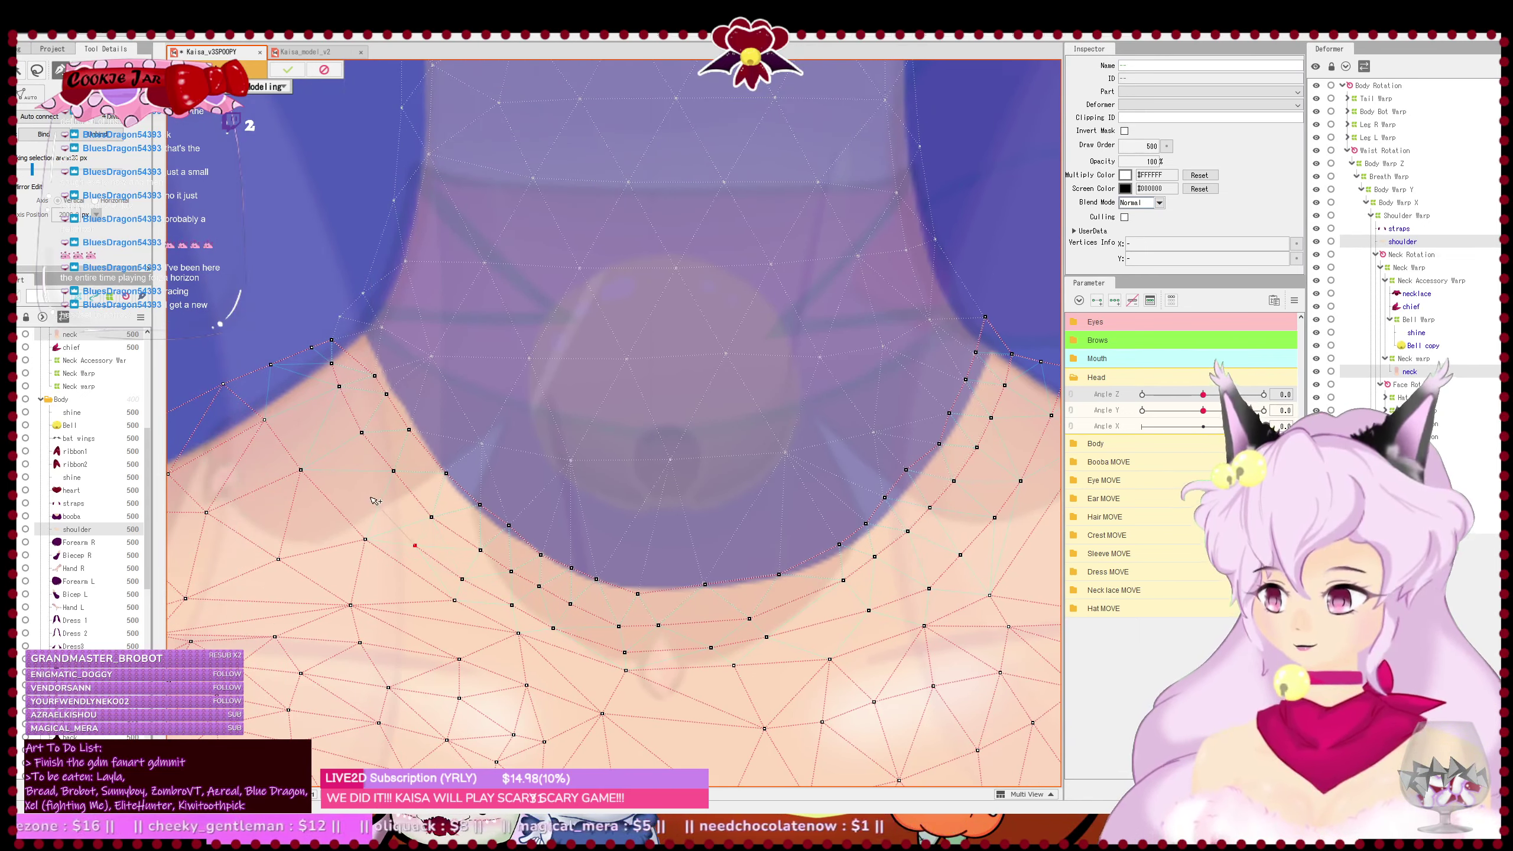
click(326, 449)
click(298, 411)
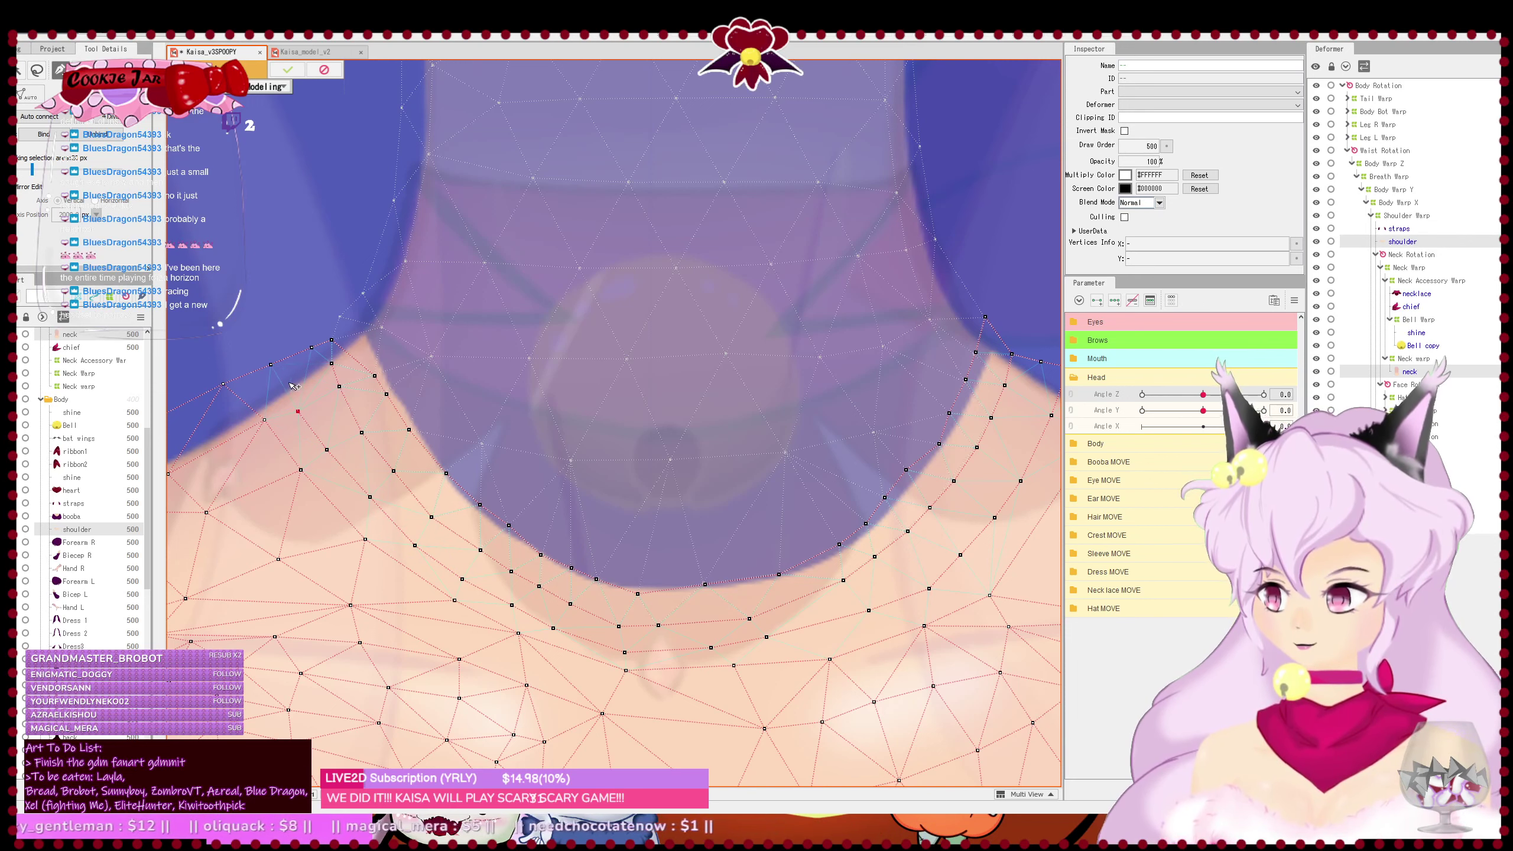
- Nudge the shoulder vertex just below the neckline's left peak closer to the neckline edge
click(298, 407)
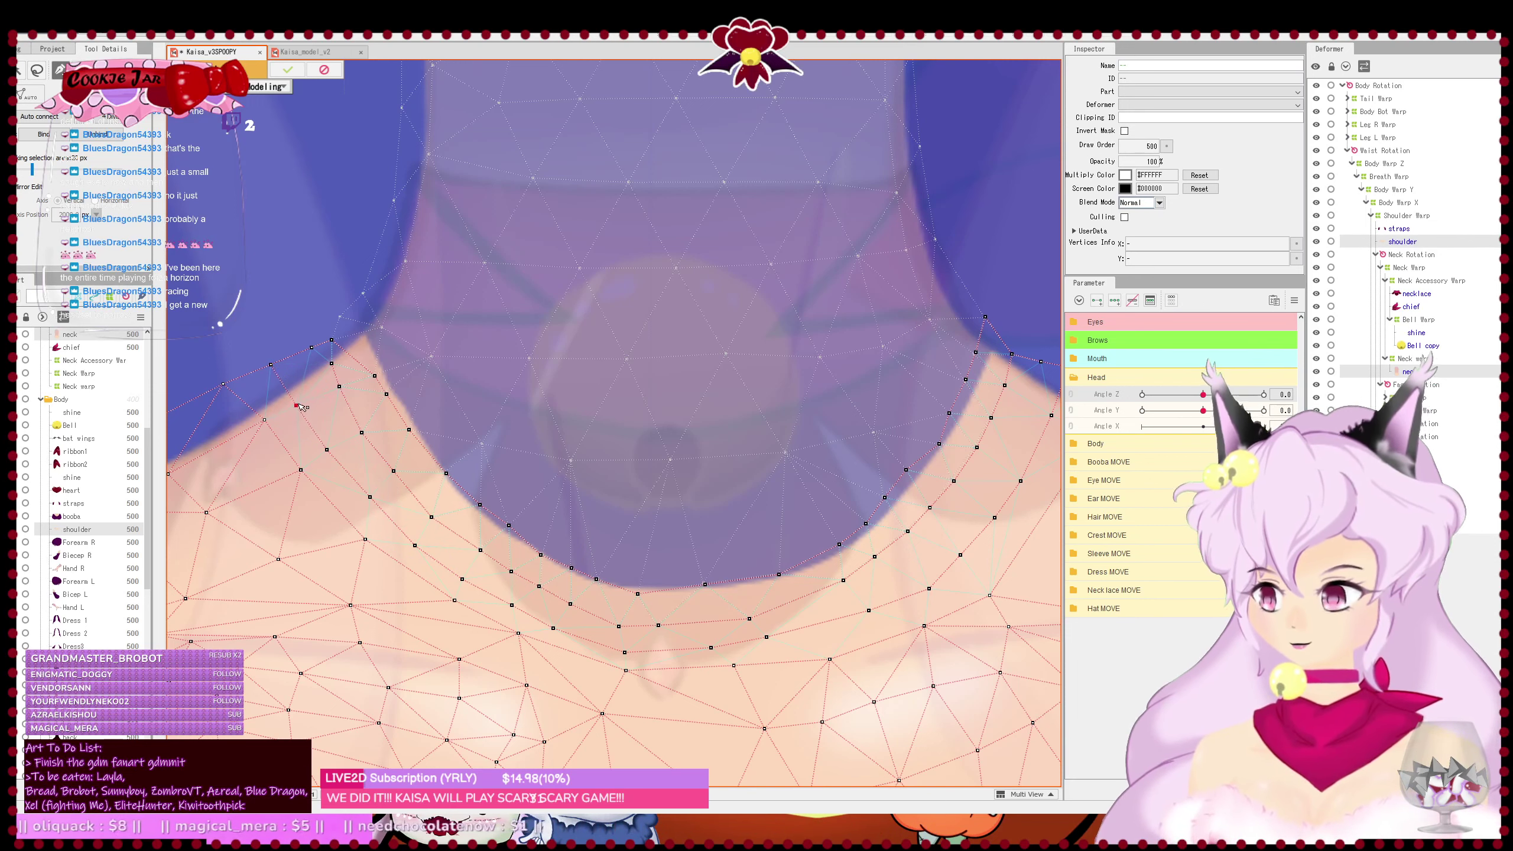
click(331, 363)
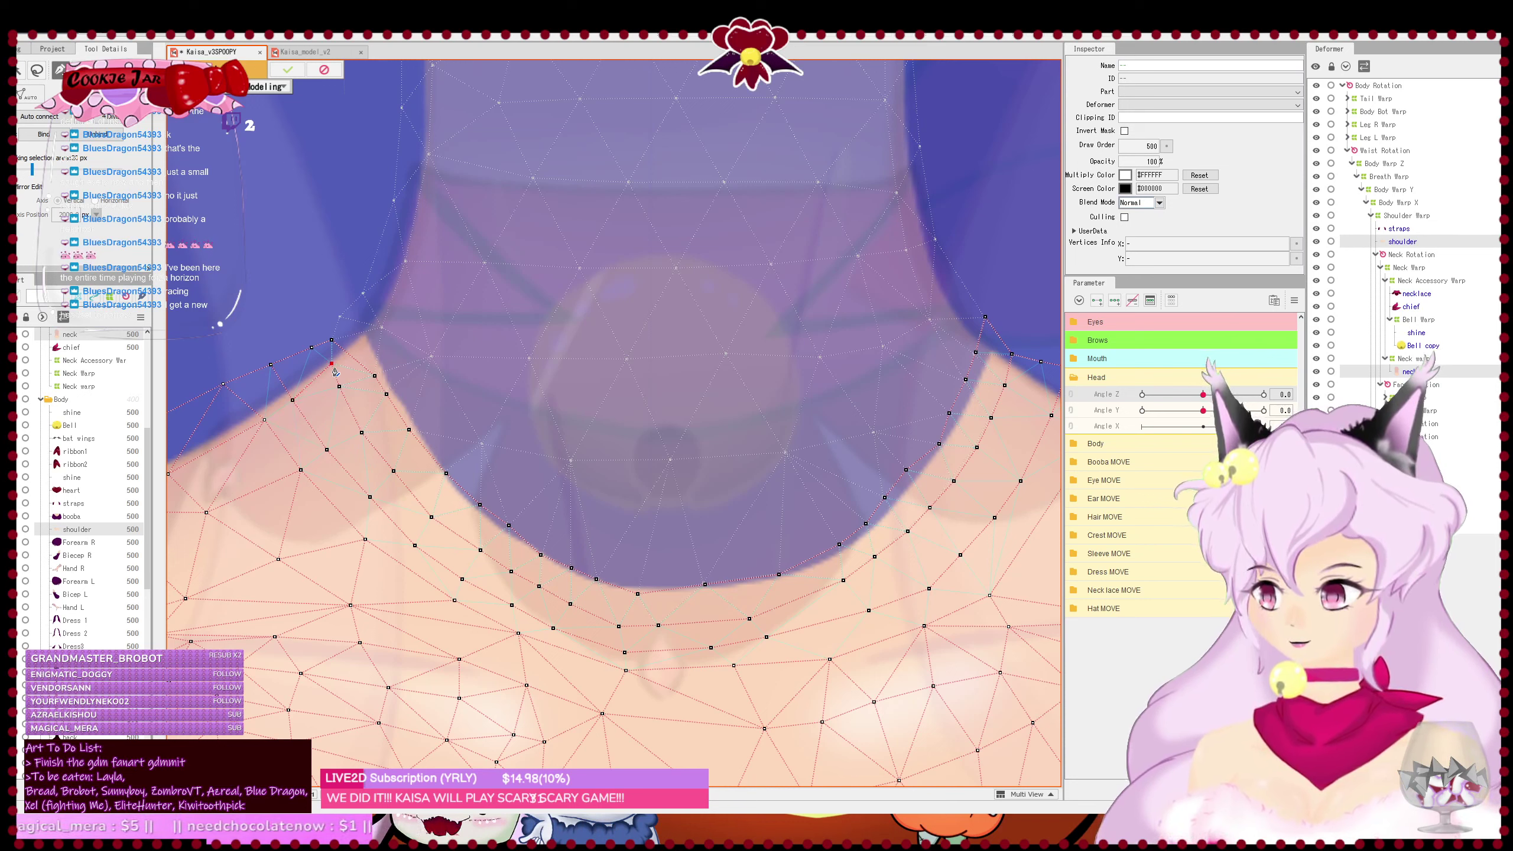
drag(339, 370, 338, 368)
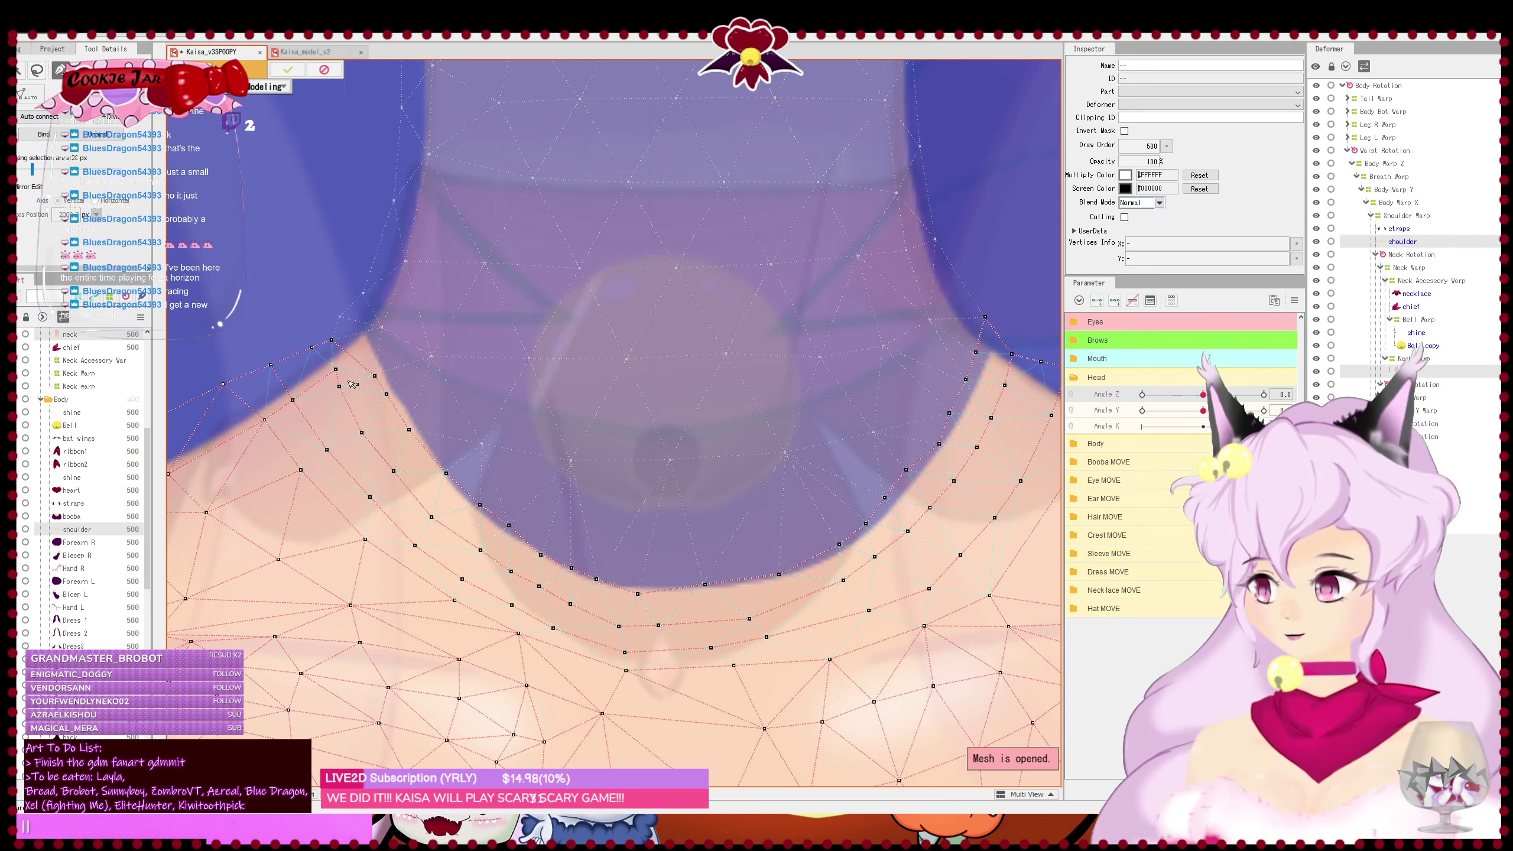
- Check the new vertex rows around the neckline and auto-connect the shoulder mesh
scroll(370, 370, up, 2)
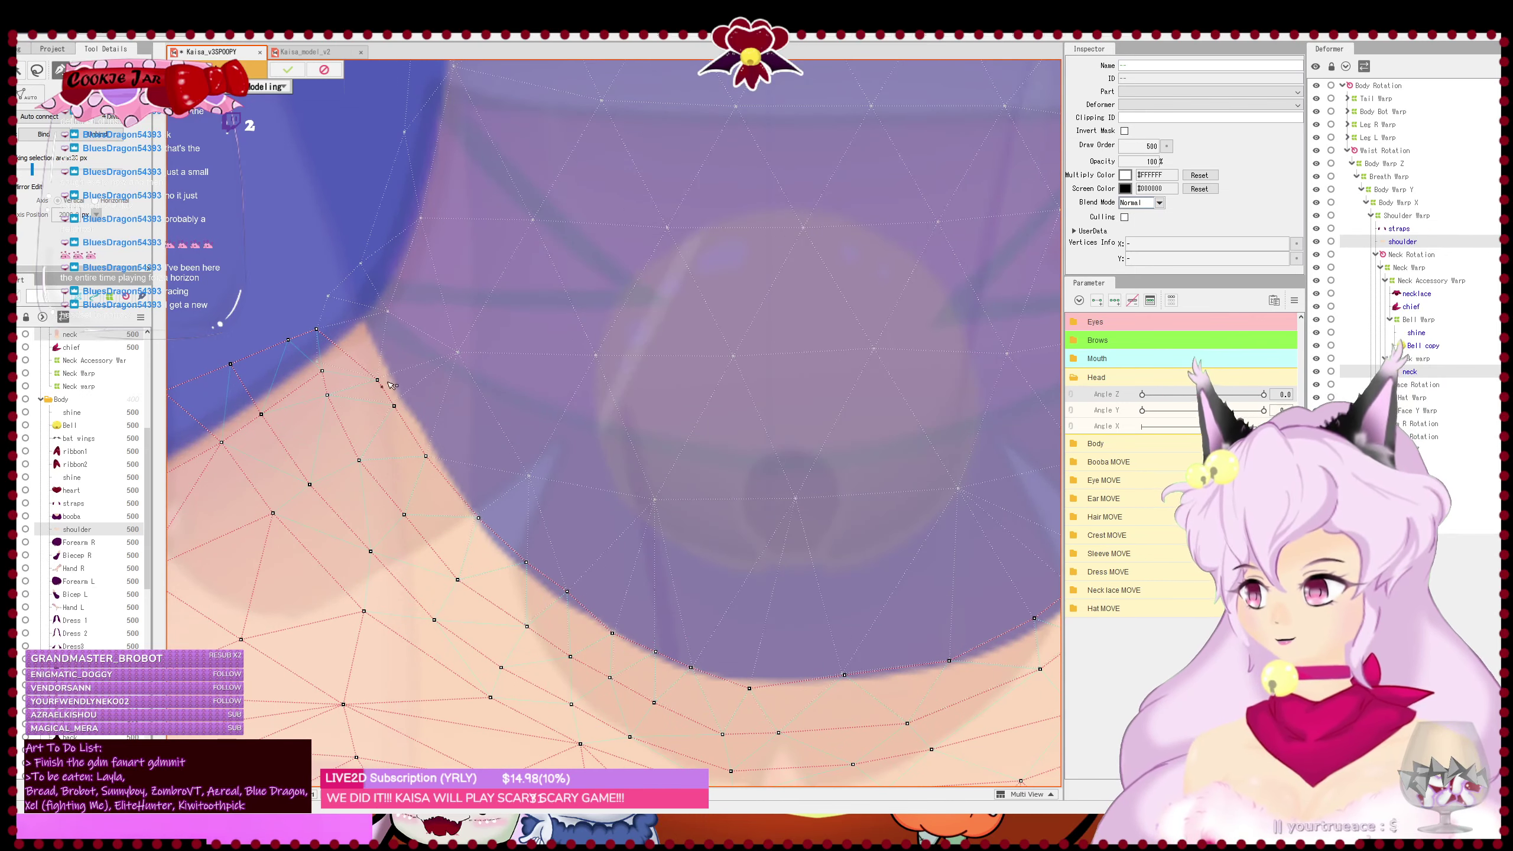
scroll(573, 451, down, 3)
drag(572, 451, 628, 444)
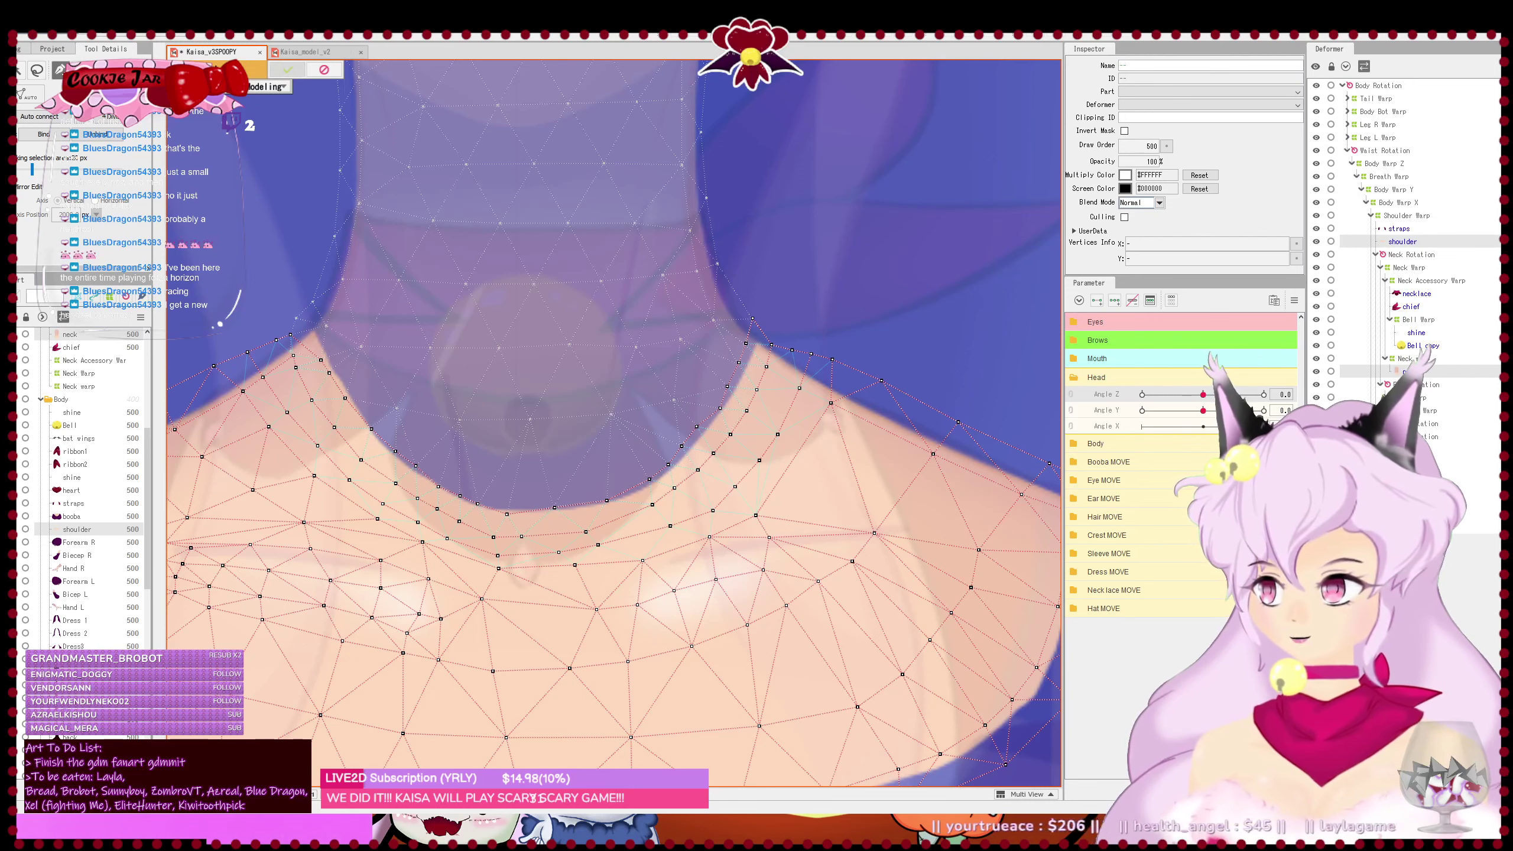
click(36, 118)
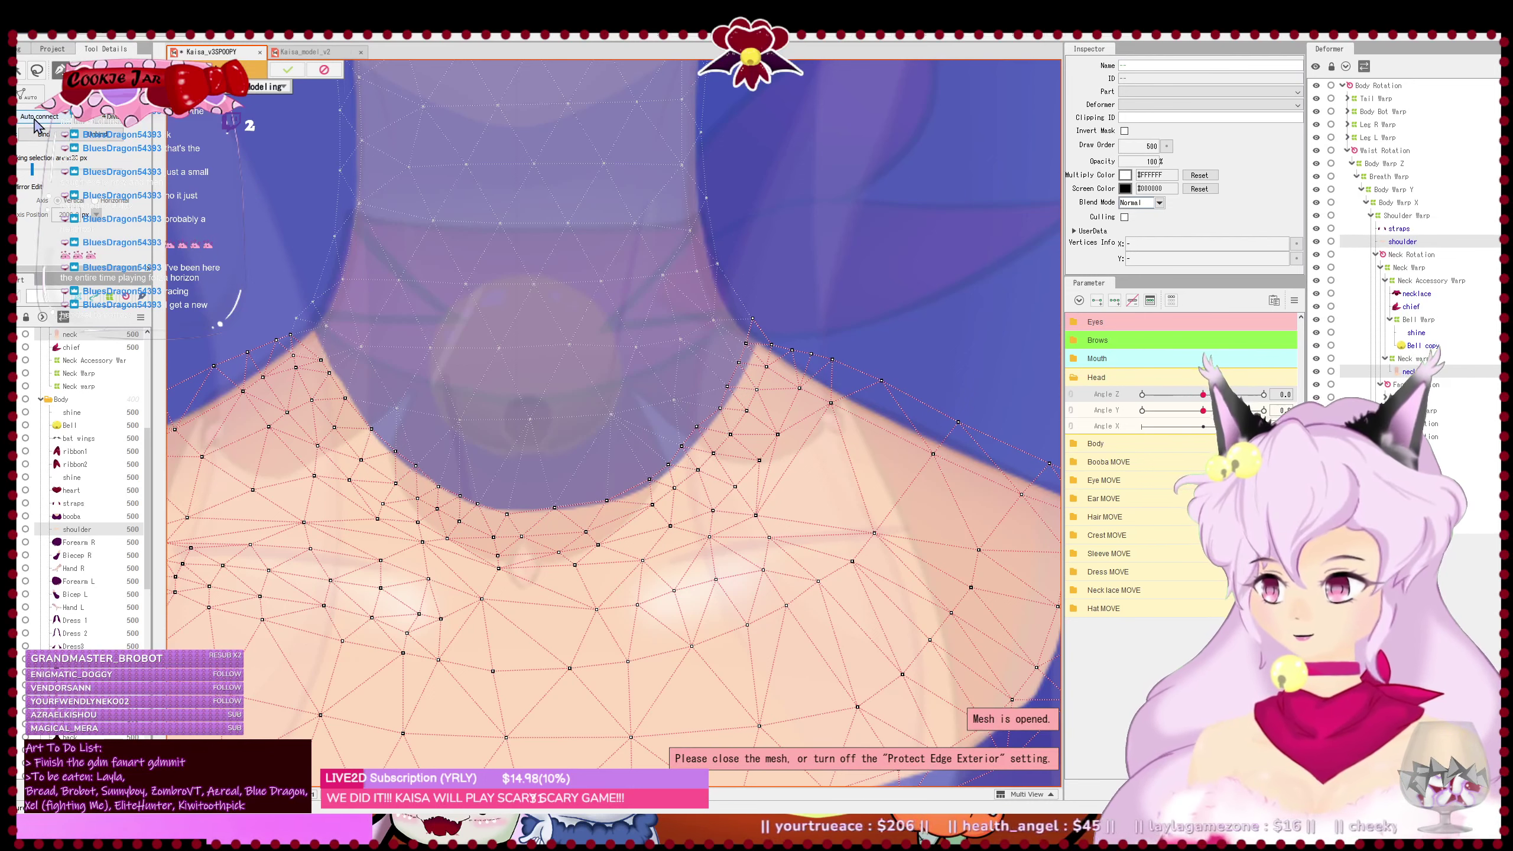
- Switch mesh editing to the neck ArtMesh and adjust the vertices along its lower-left edge
scroll(477, 447, up, 1)
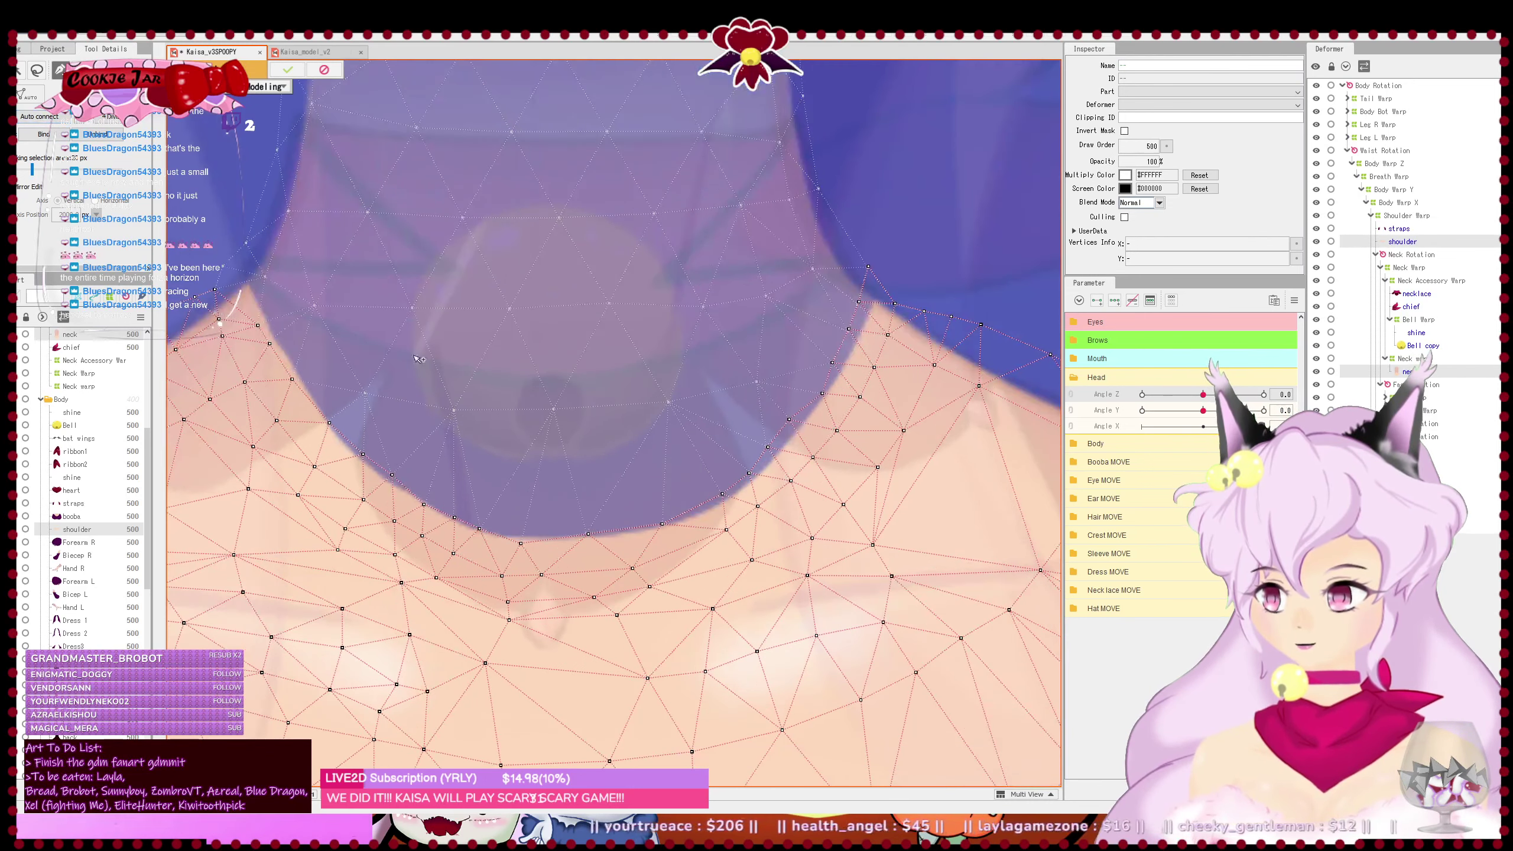
right_click(545, 378)
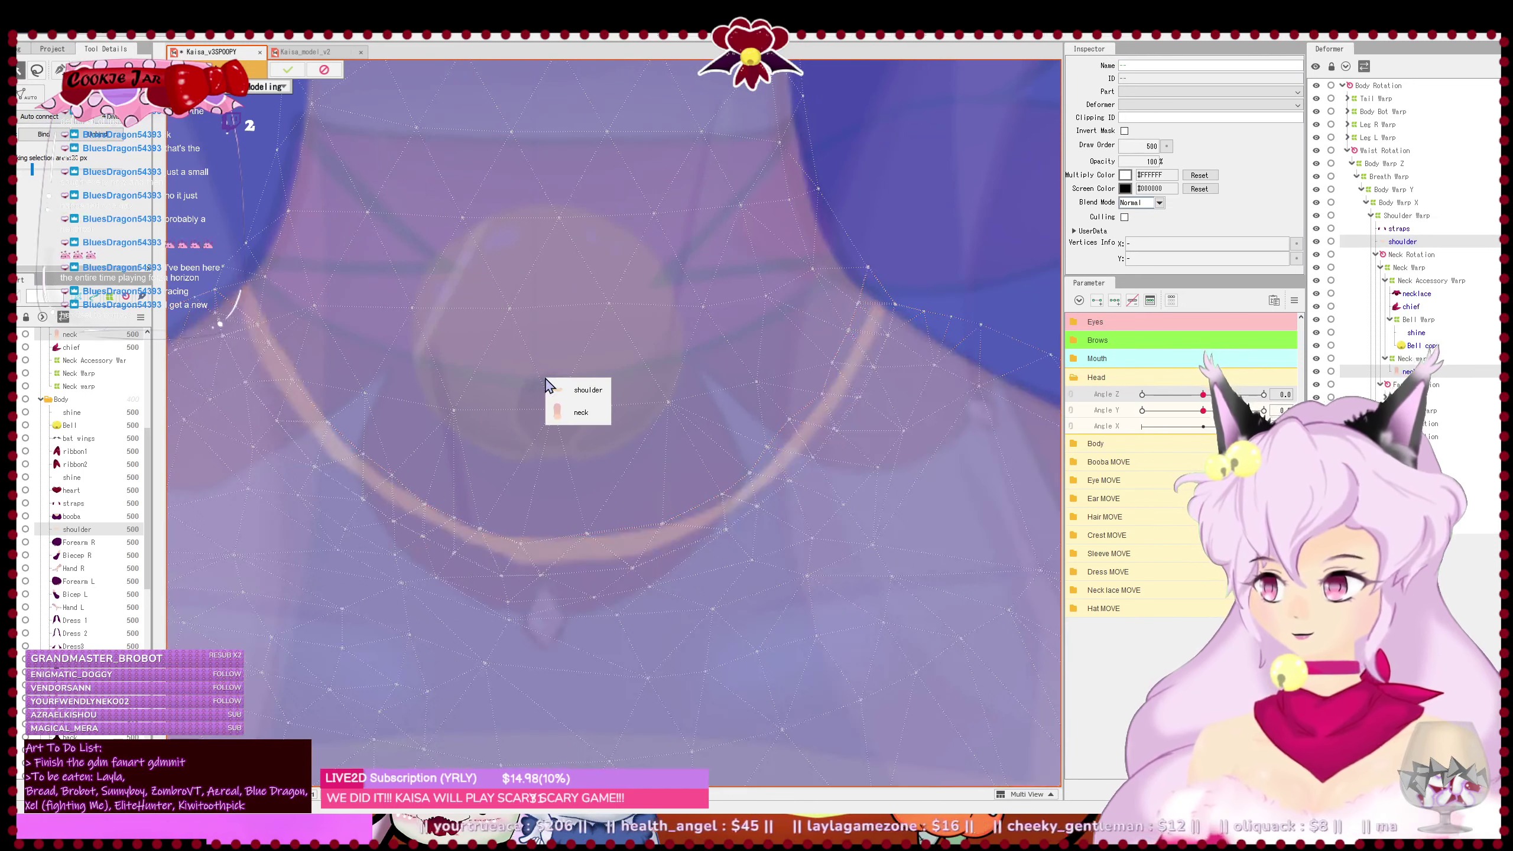
click(576, 418)
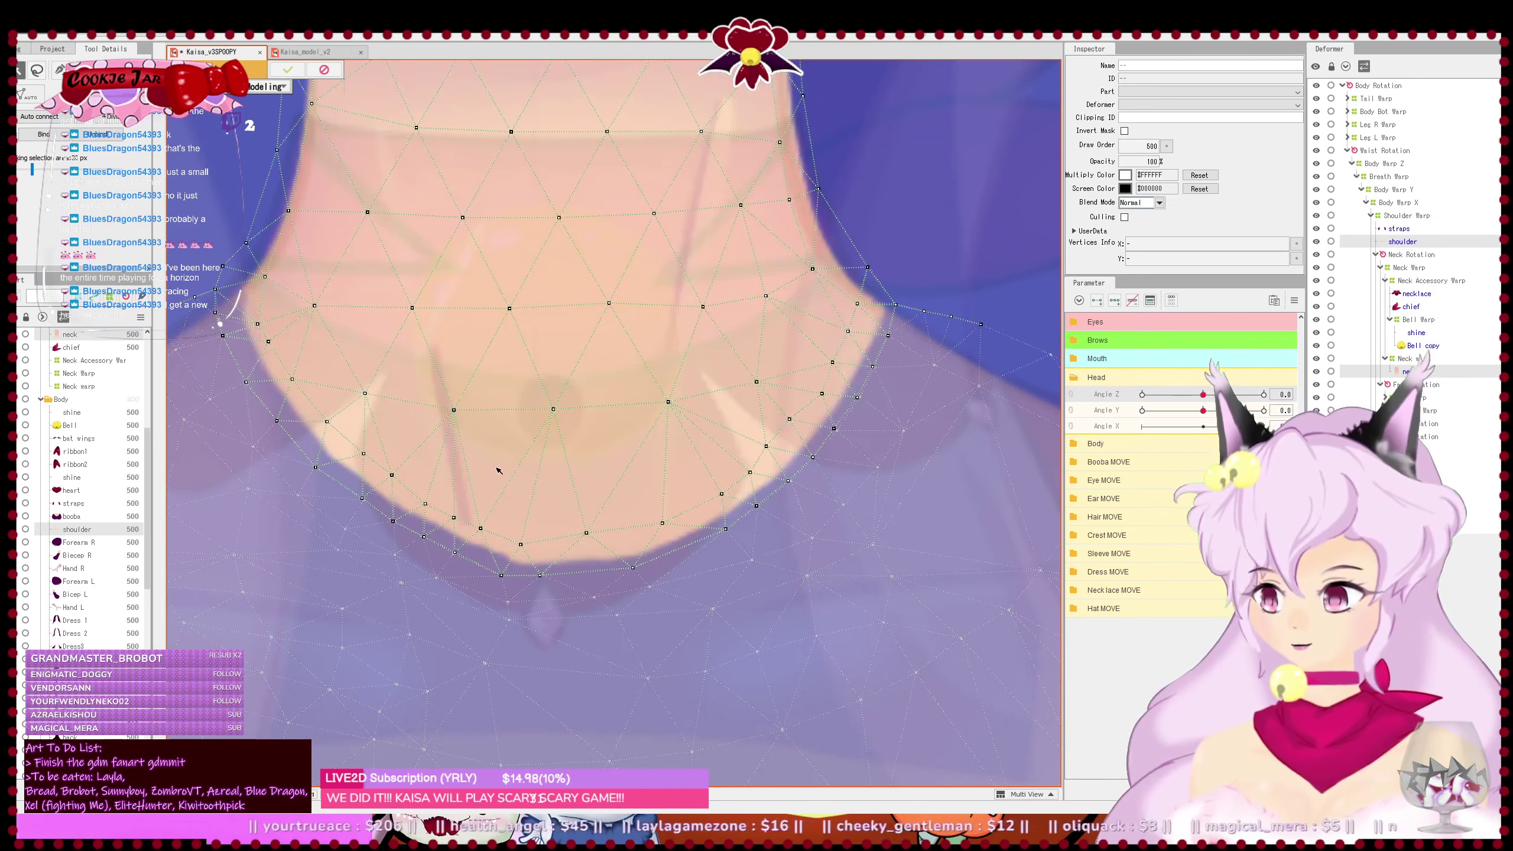
click(428, 500)
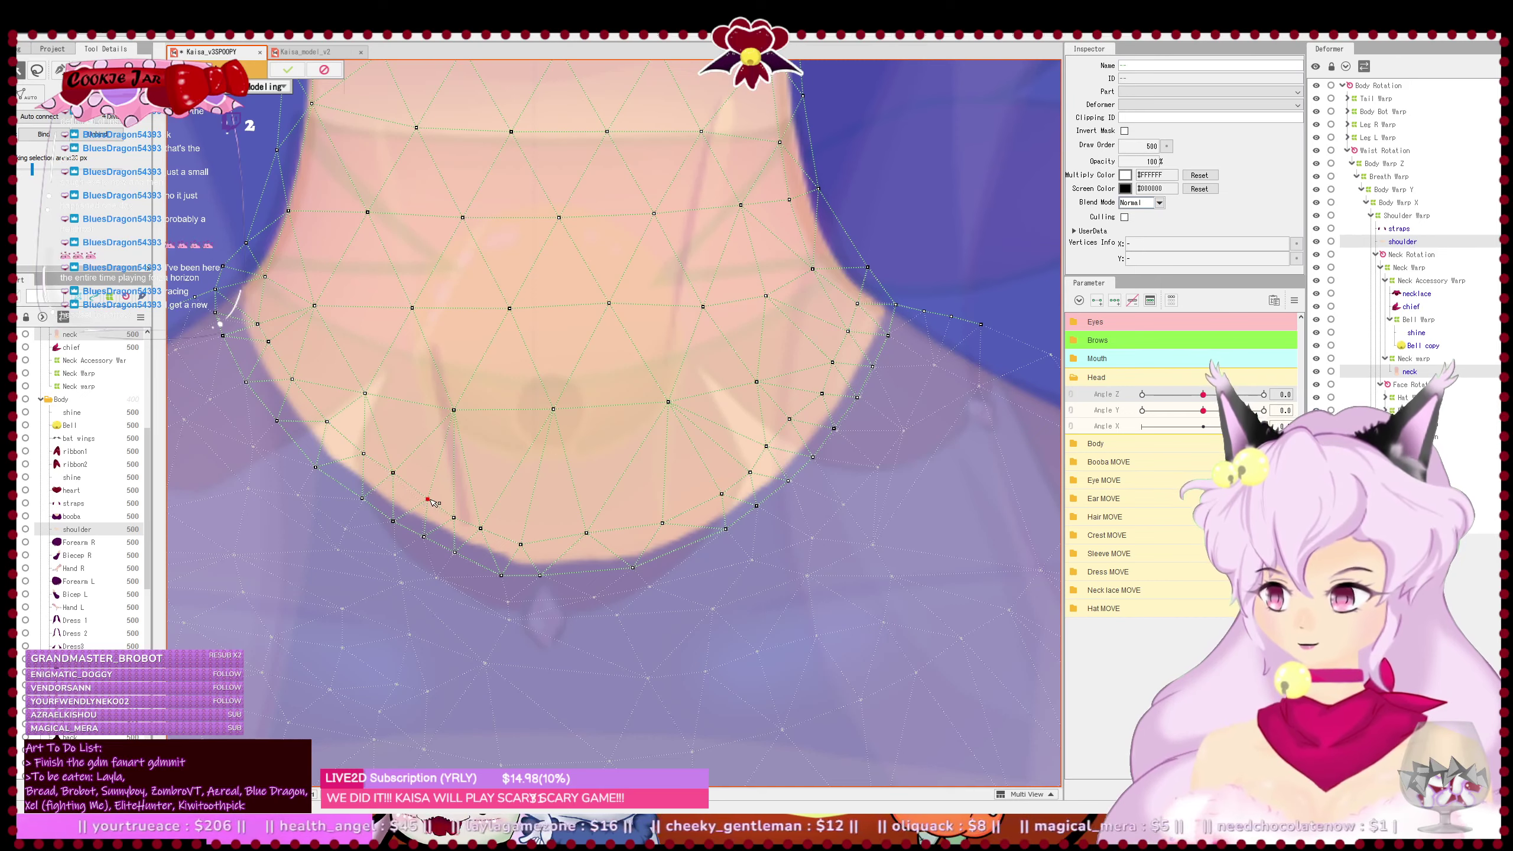
drag(453, 519, 456, 511)
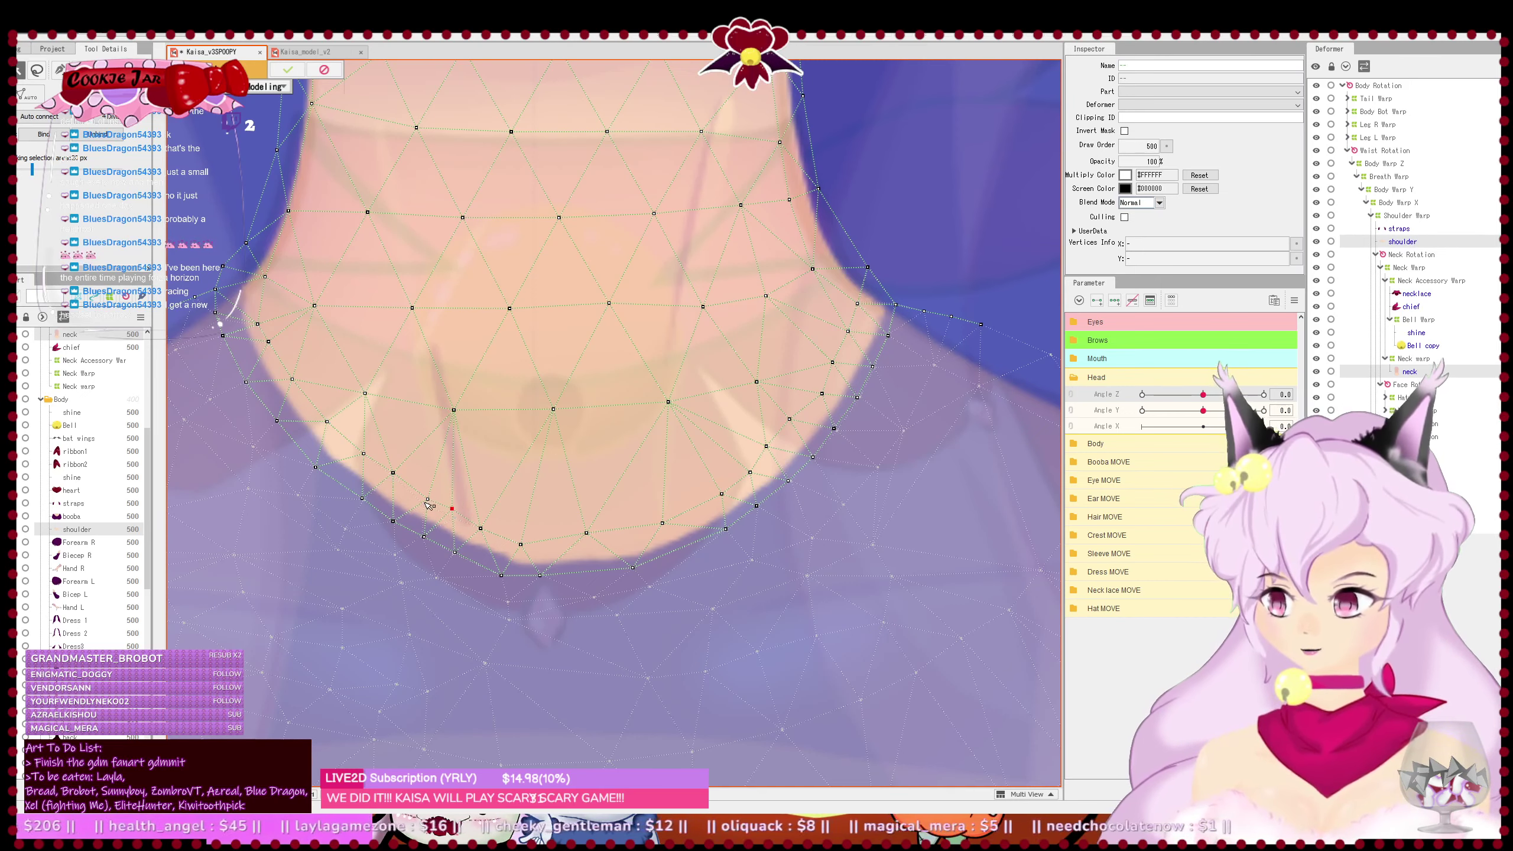
click(482, 528)
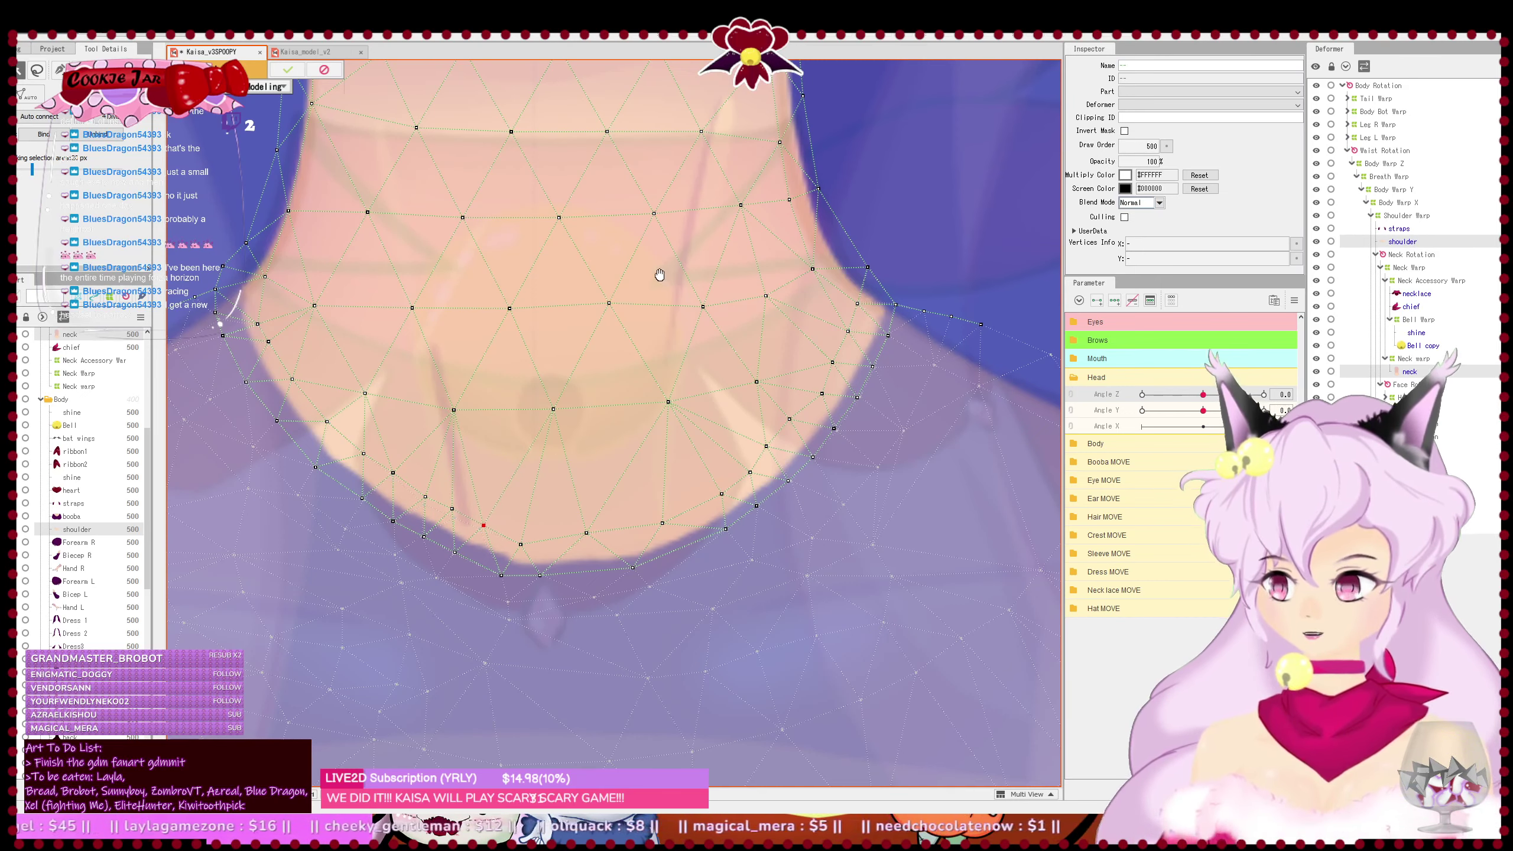
- Clear the neck vertices crowding the left crease and place a new row of vertices down along the crease line
drag(660, 274, 701, 406)
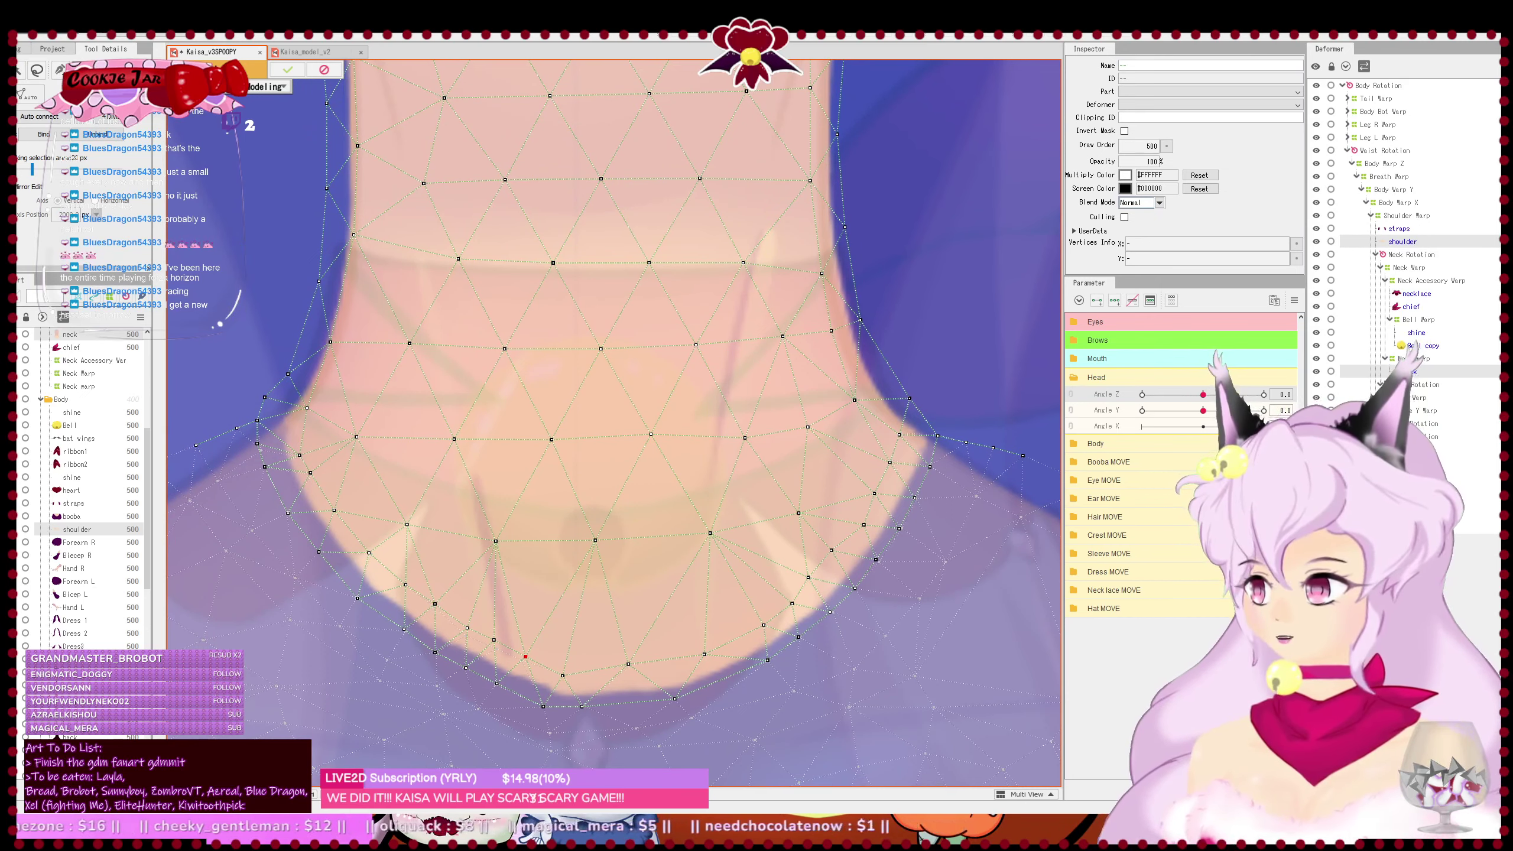
alt+click(496, 542)
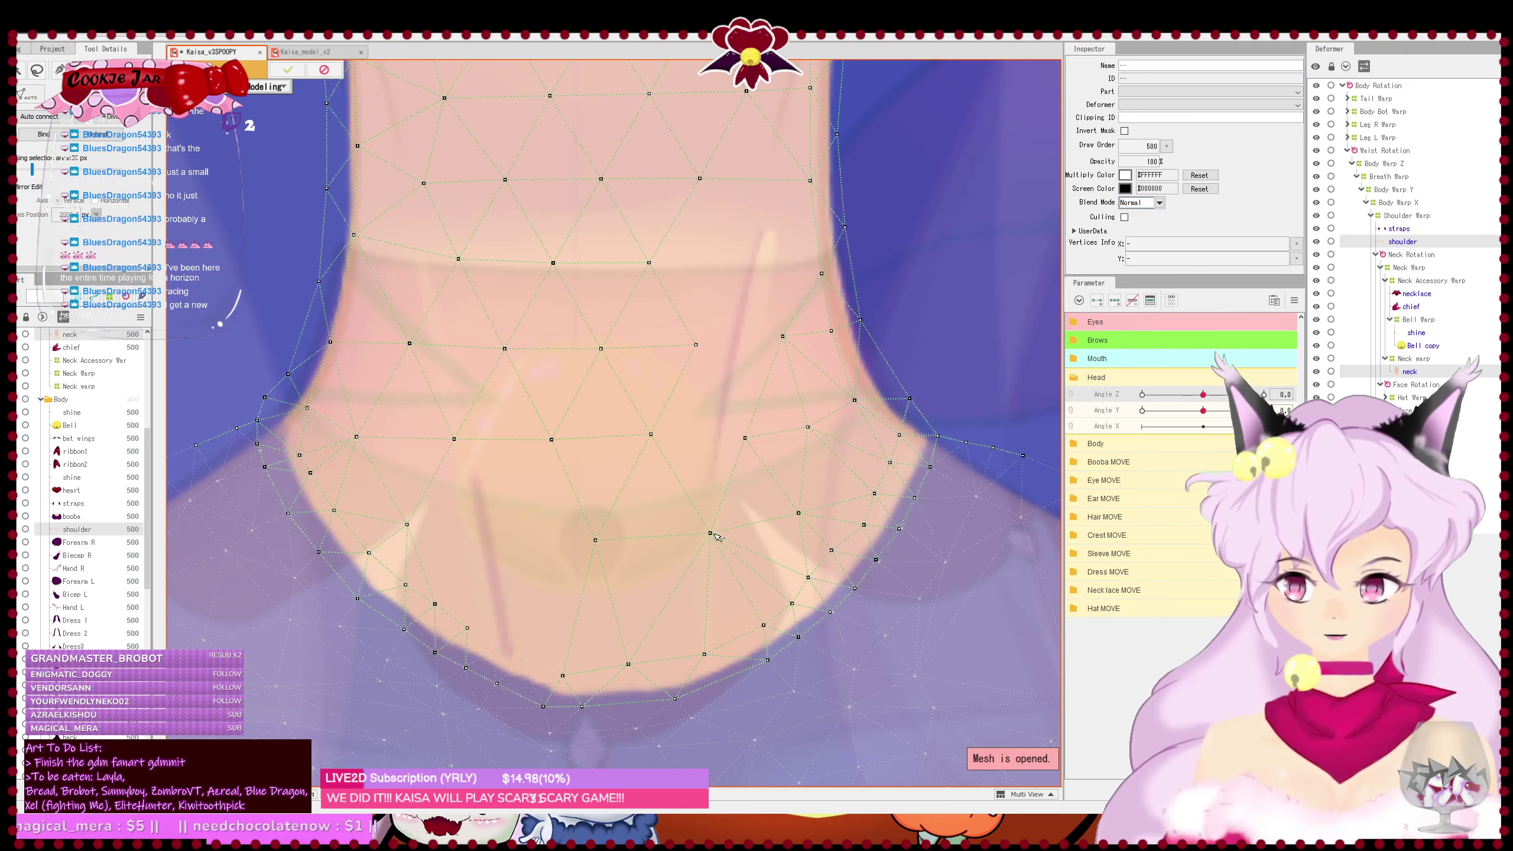
scroll(761, 440, up, 1)
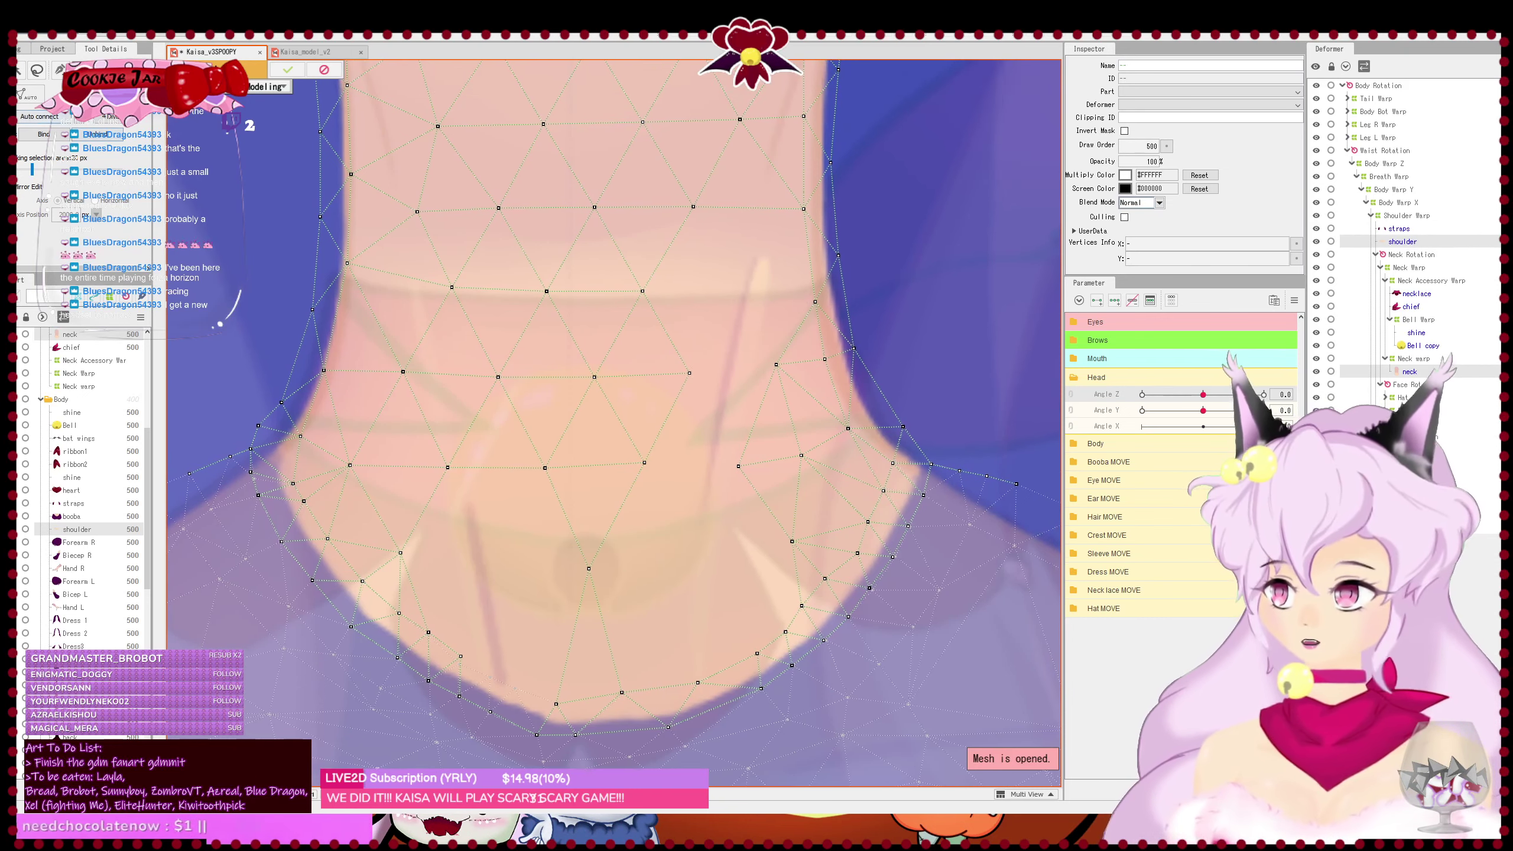
click(467, 504)
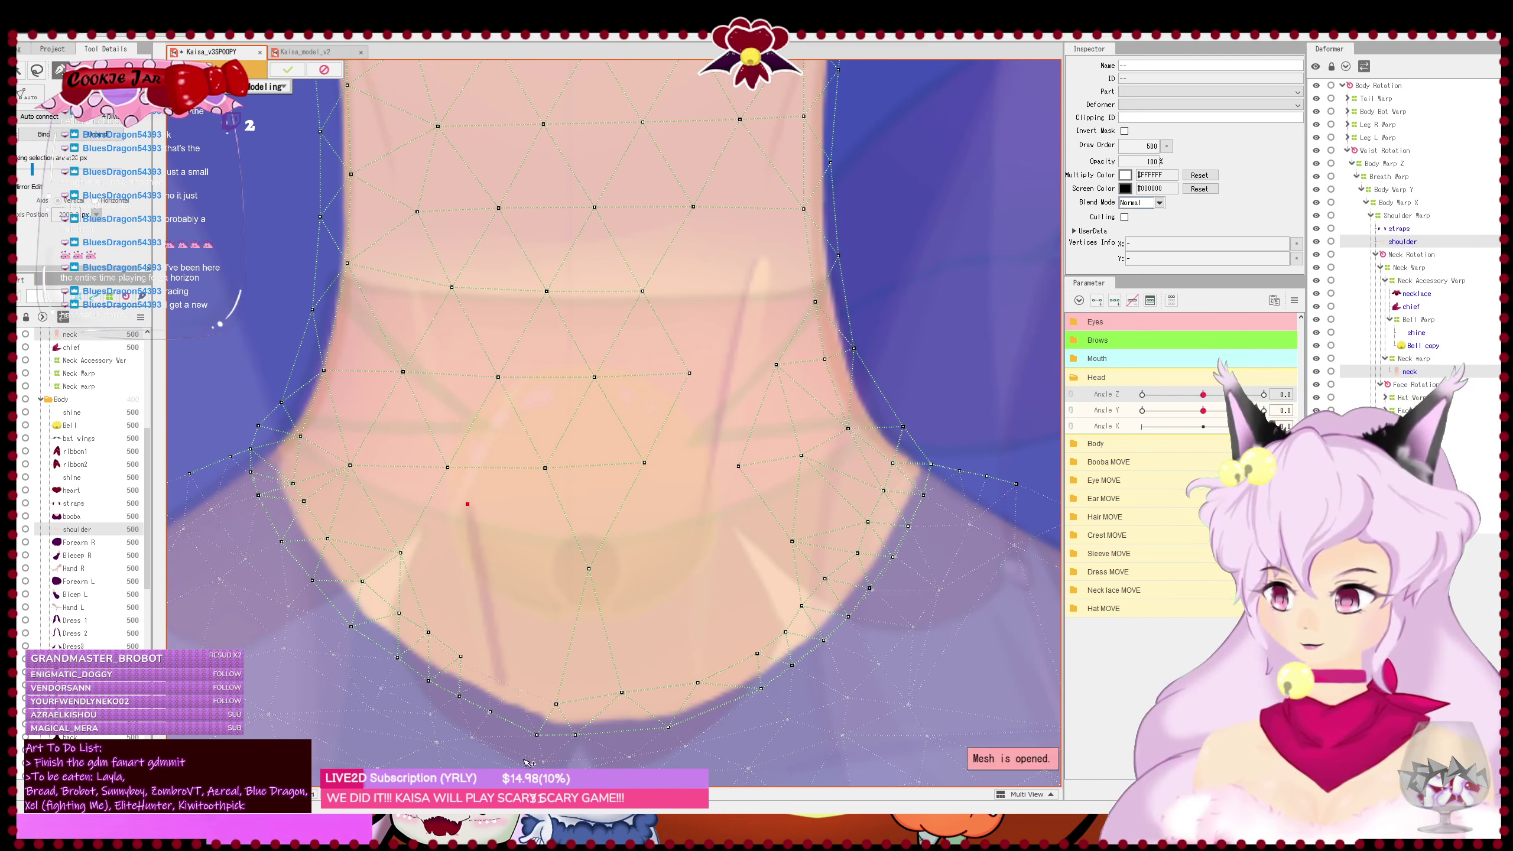
click(493, 635)
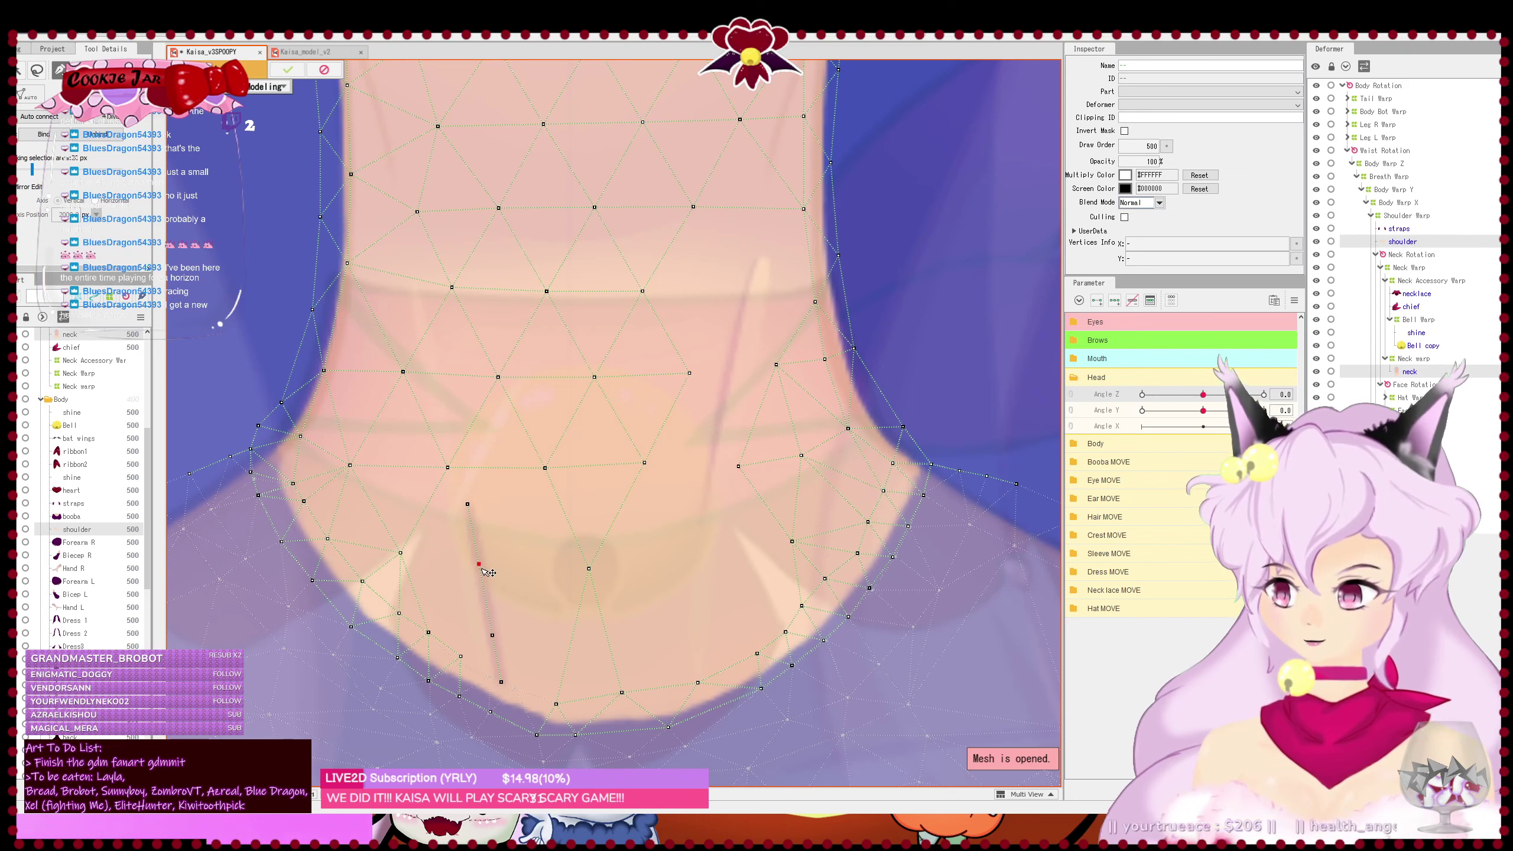
- Place a vertex above the left crease and a row of vertices down its right side to the crease's lower end
click(474, 468)
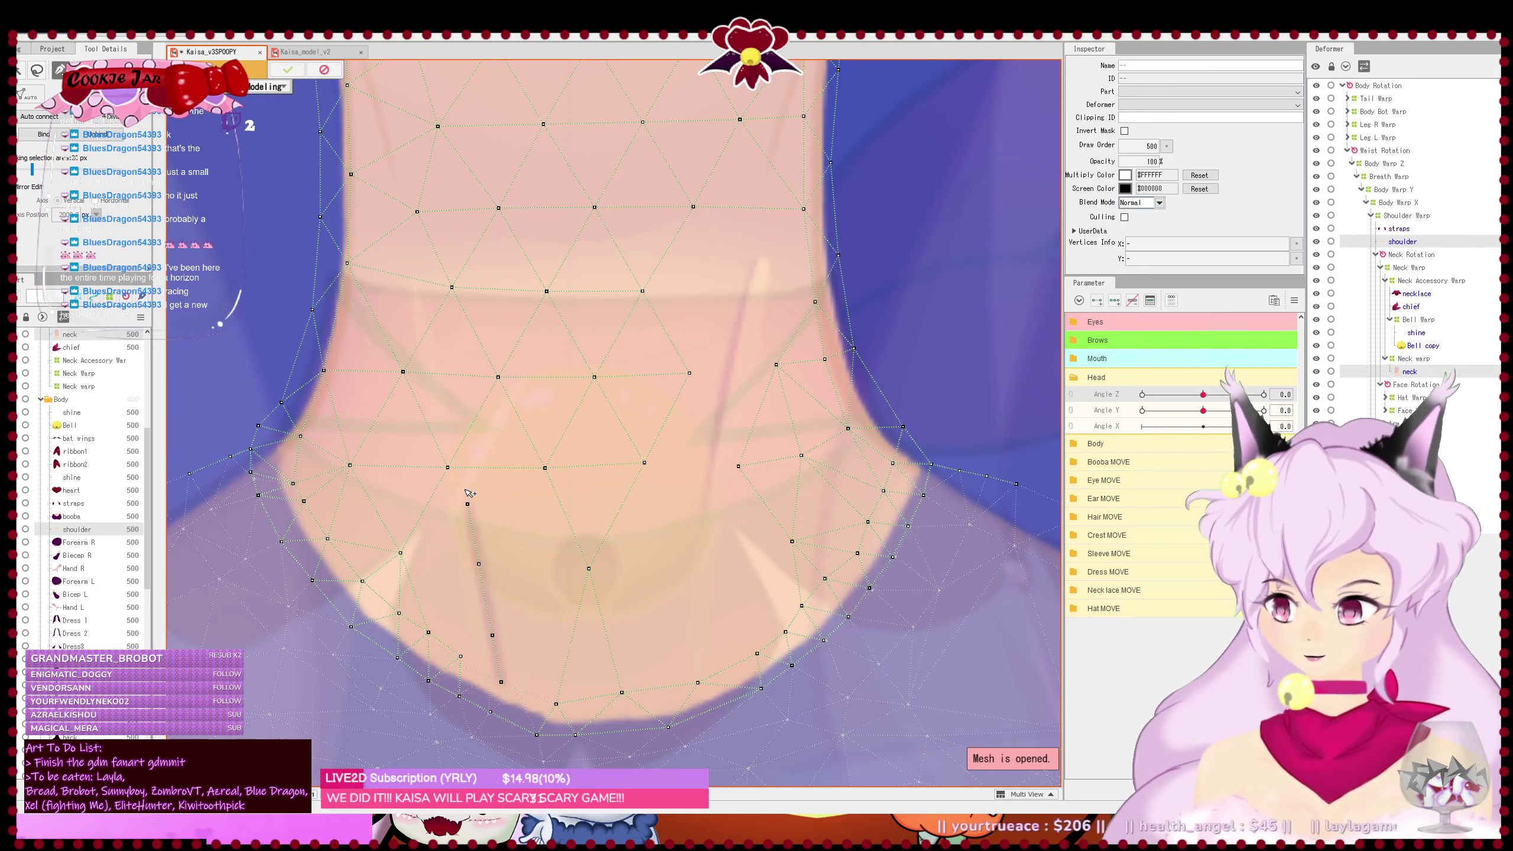
click(496, 550)
scroll(506, 594, down, 5)
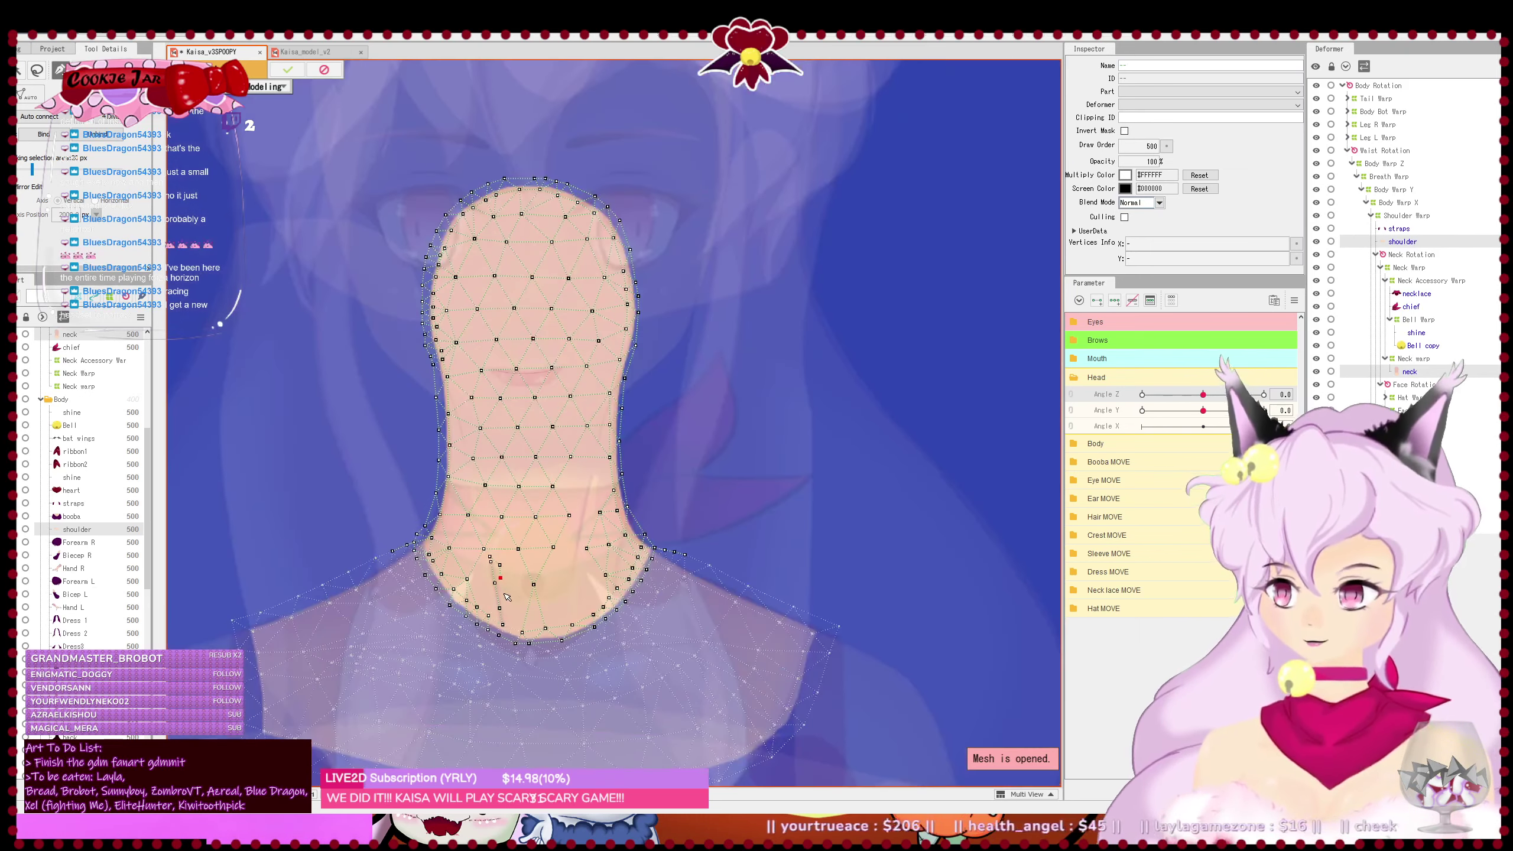
scroll(505, 595, up, 5)
drag(501, 581, 514, 555)
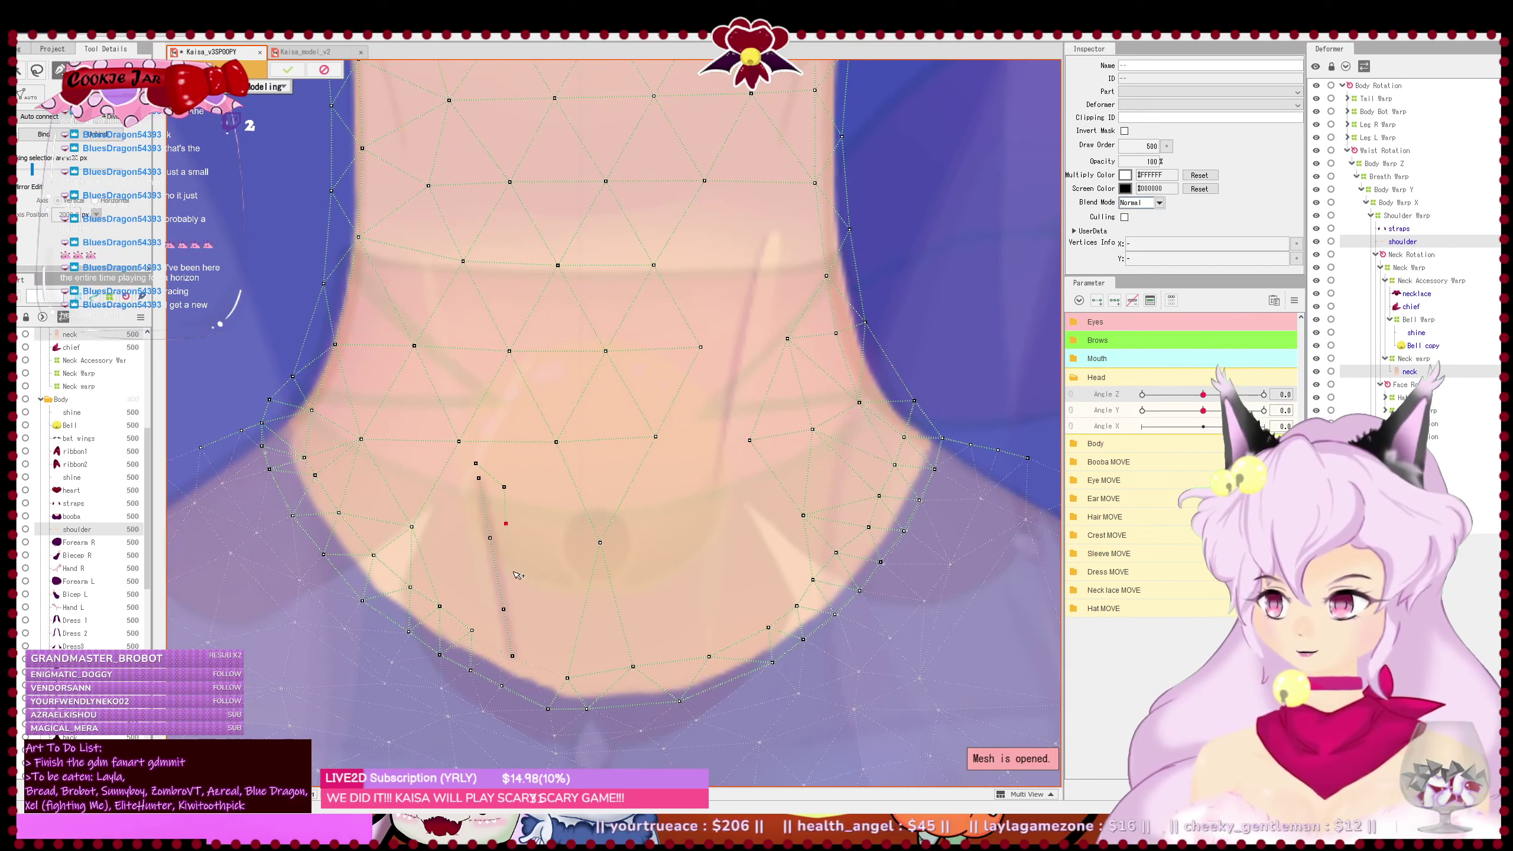
click(526, 657)
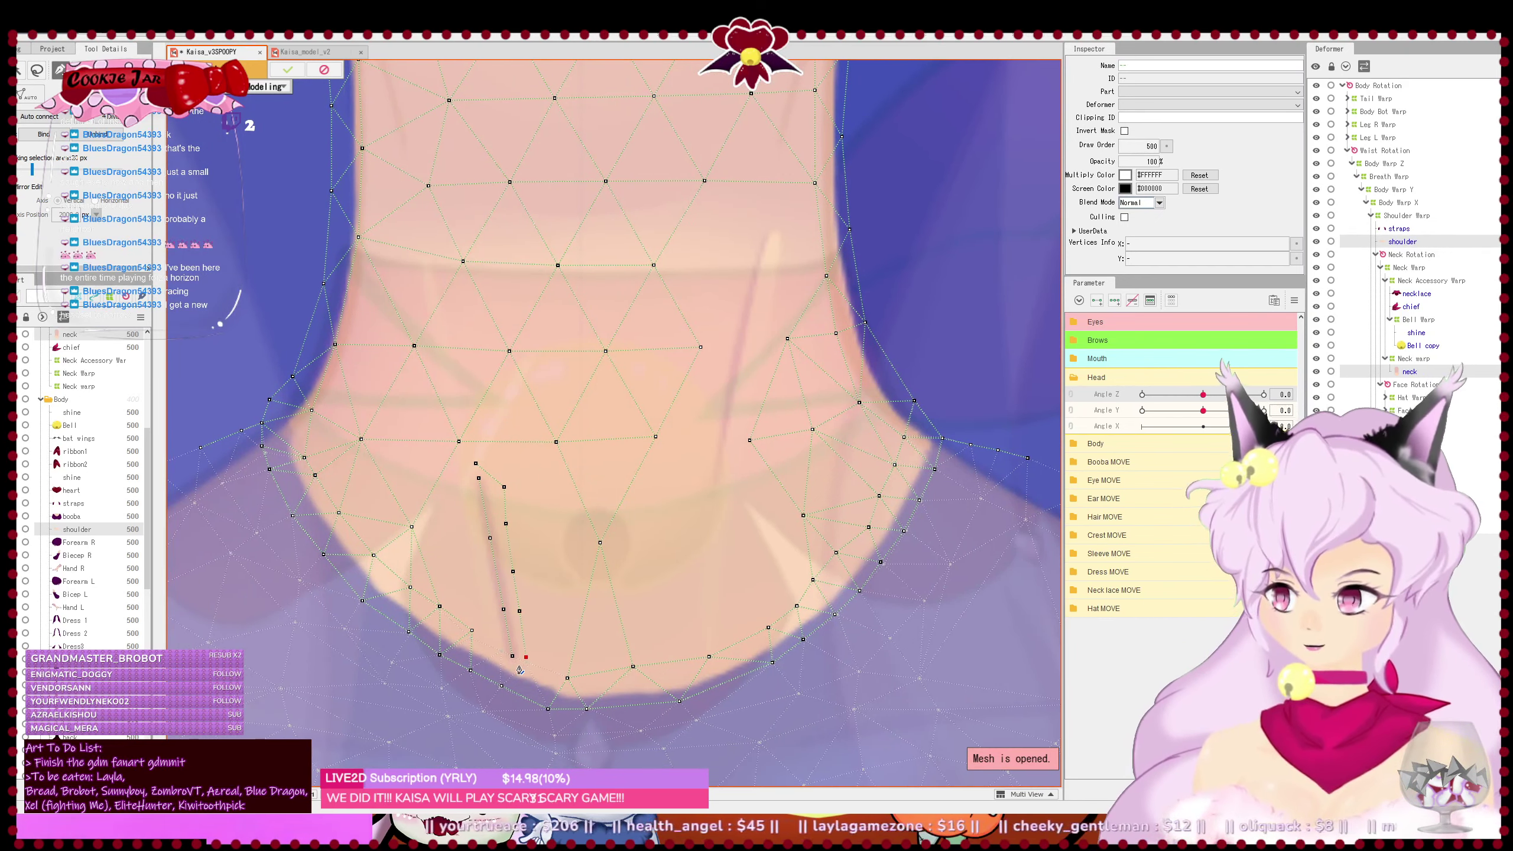
click(512, 656)
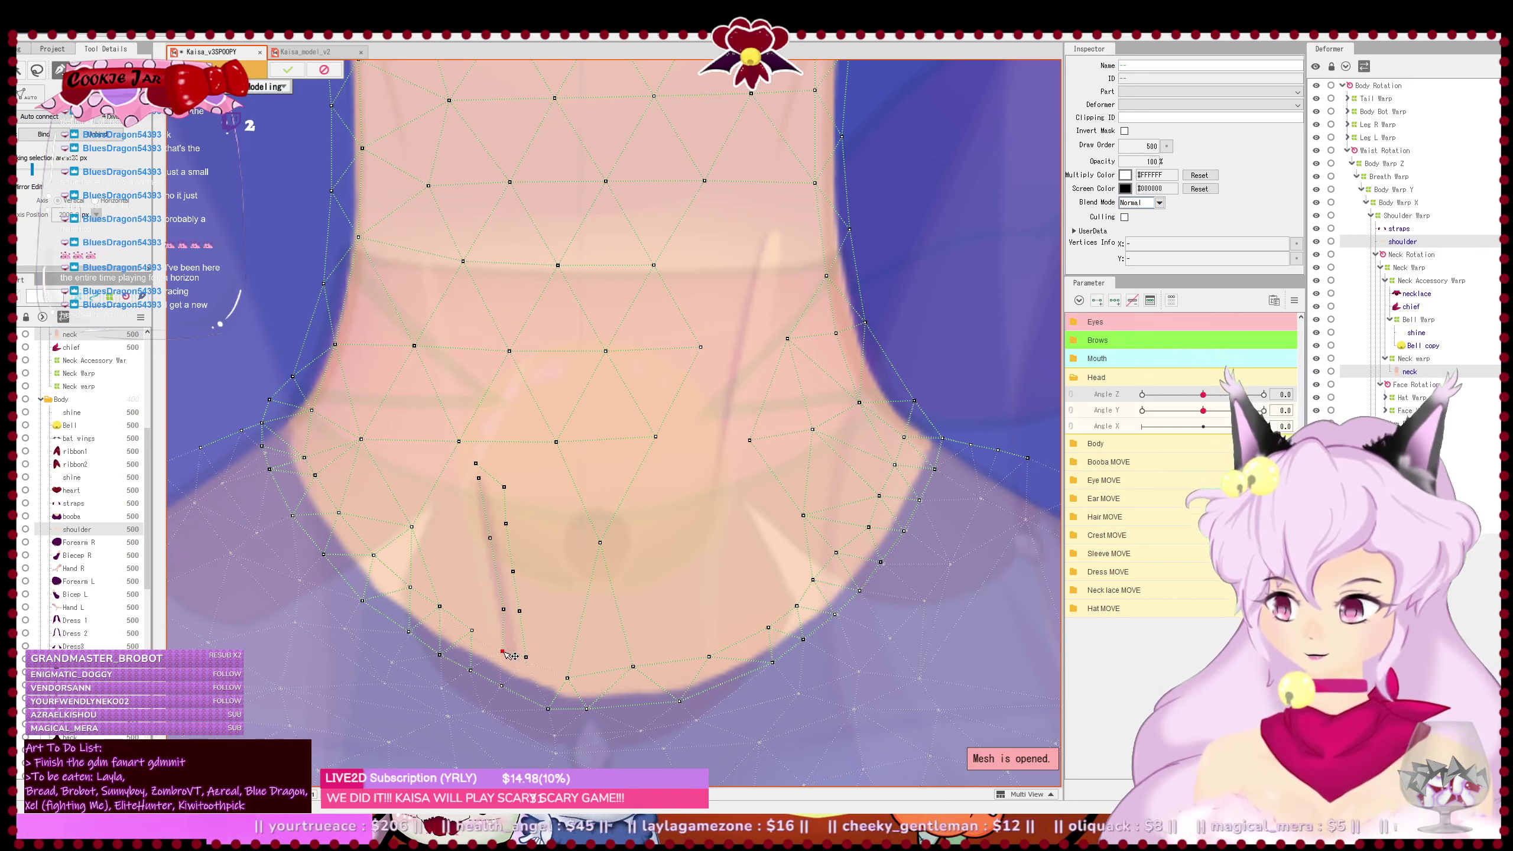
drag(526, 657, 513, 655)
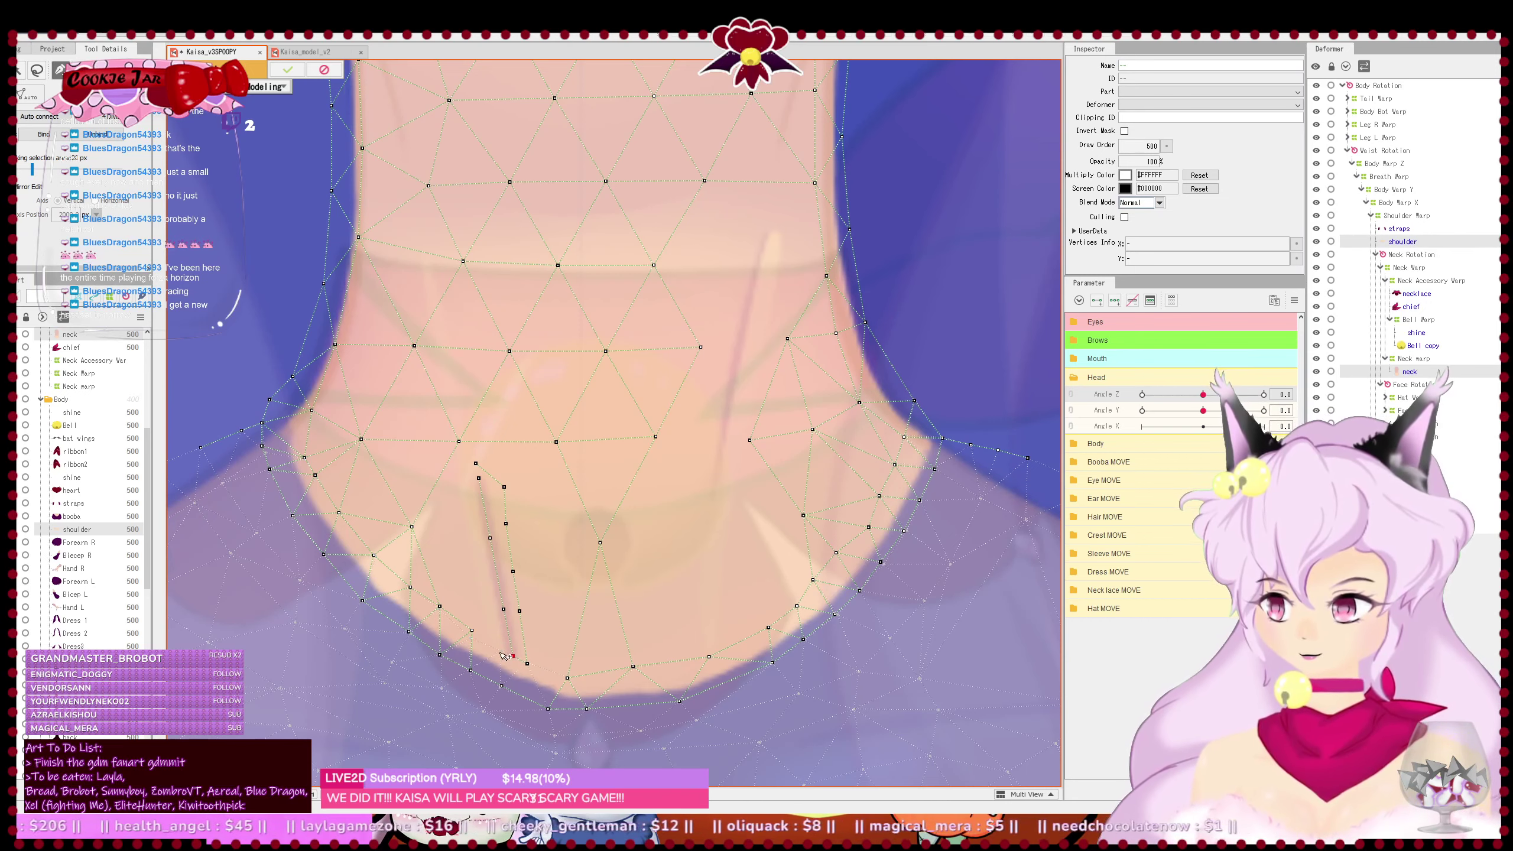
- Place a matching row of vertices up the left side of the left crease and tidy the vertices at both ends
click(499, 651)
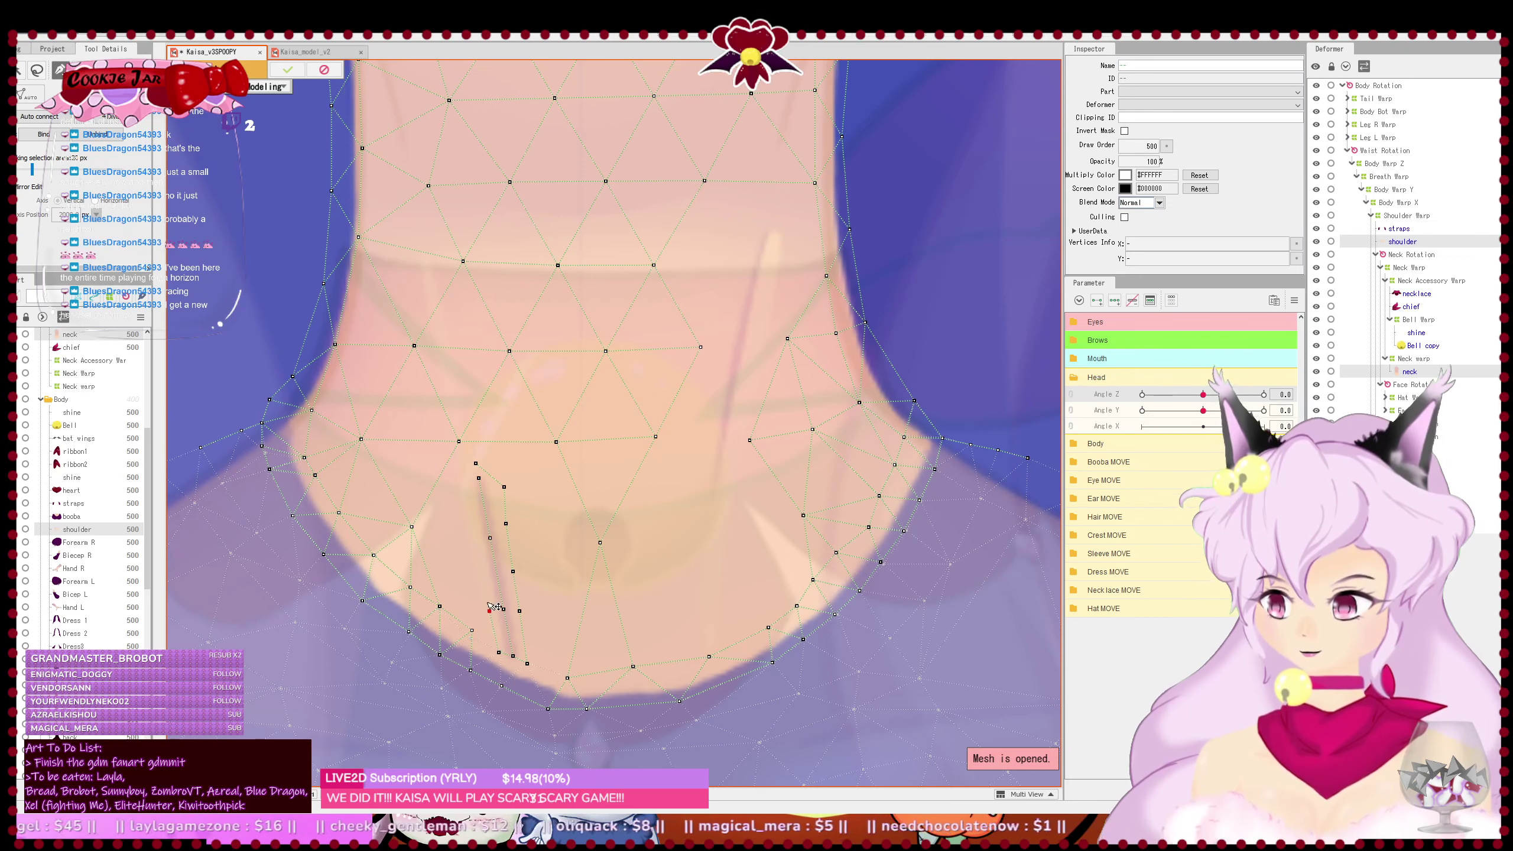
click(479, 563)
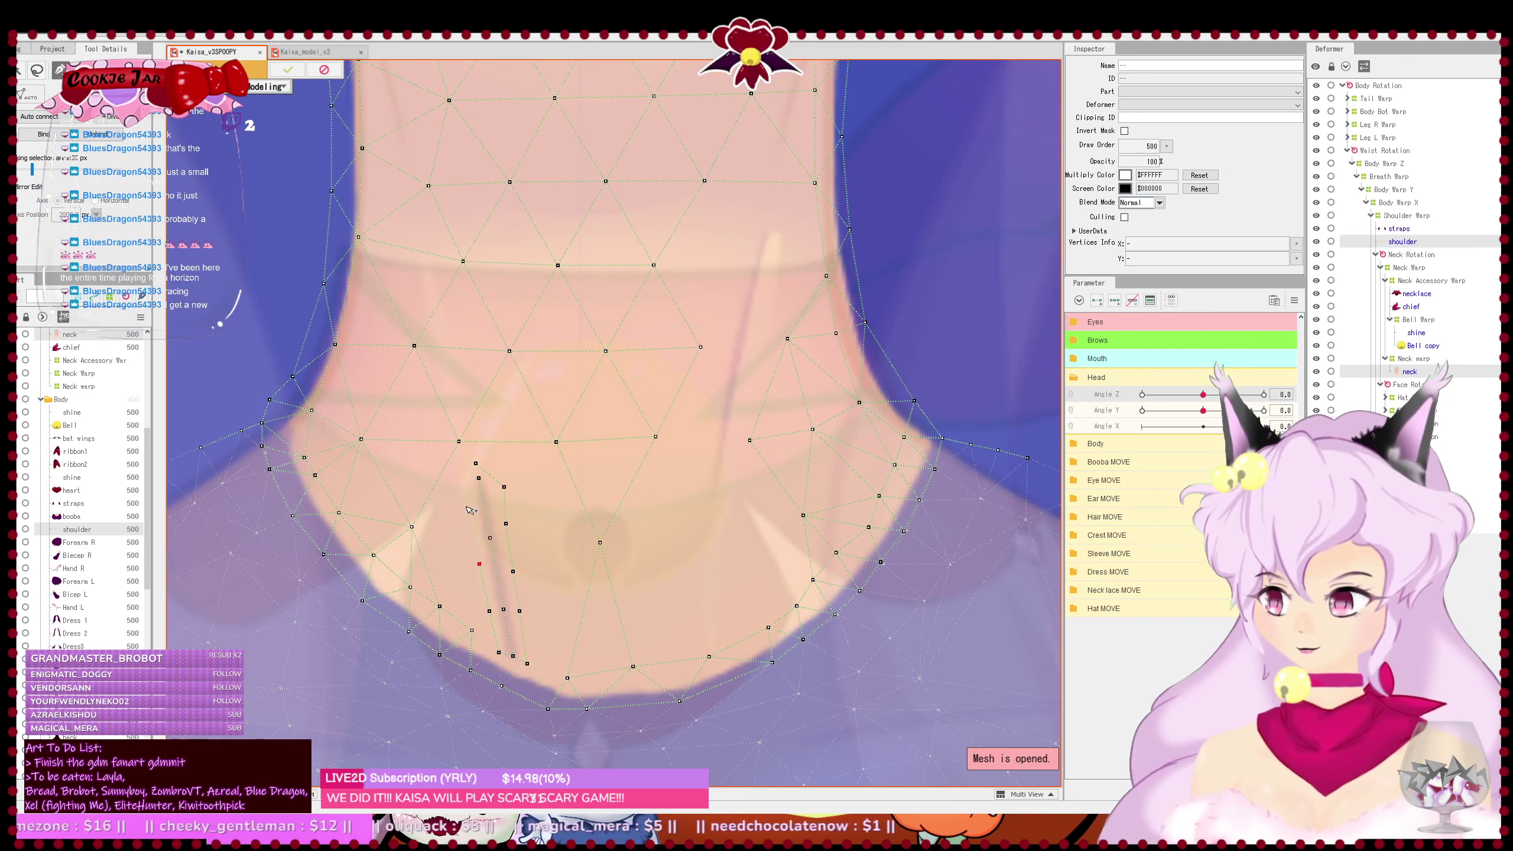
click(465, 506)
click(463, 478)
click(476, 463)
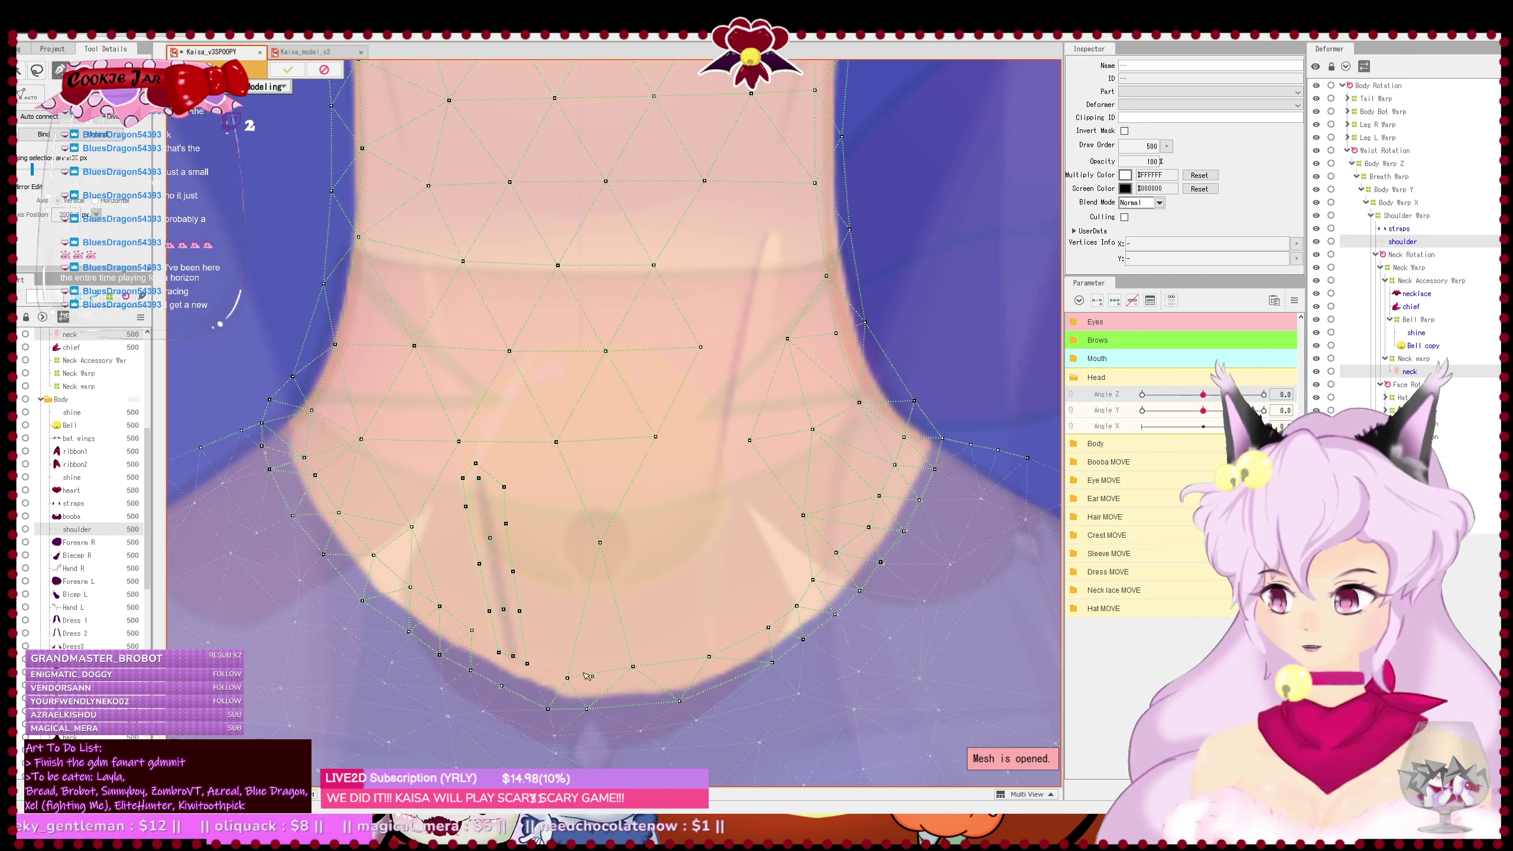
click(513, 656)
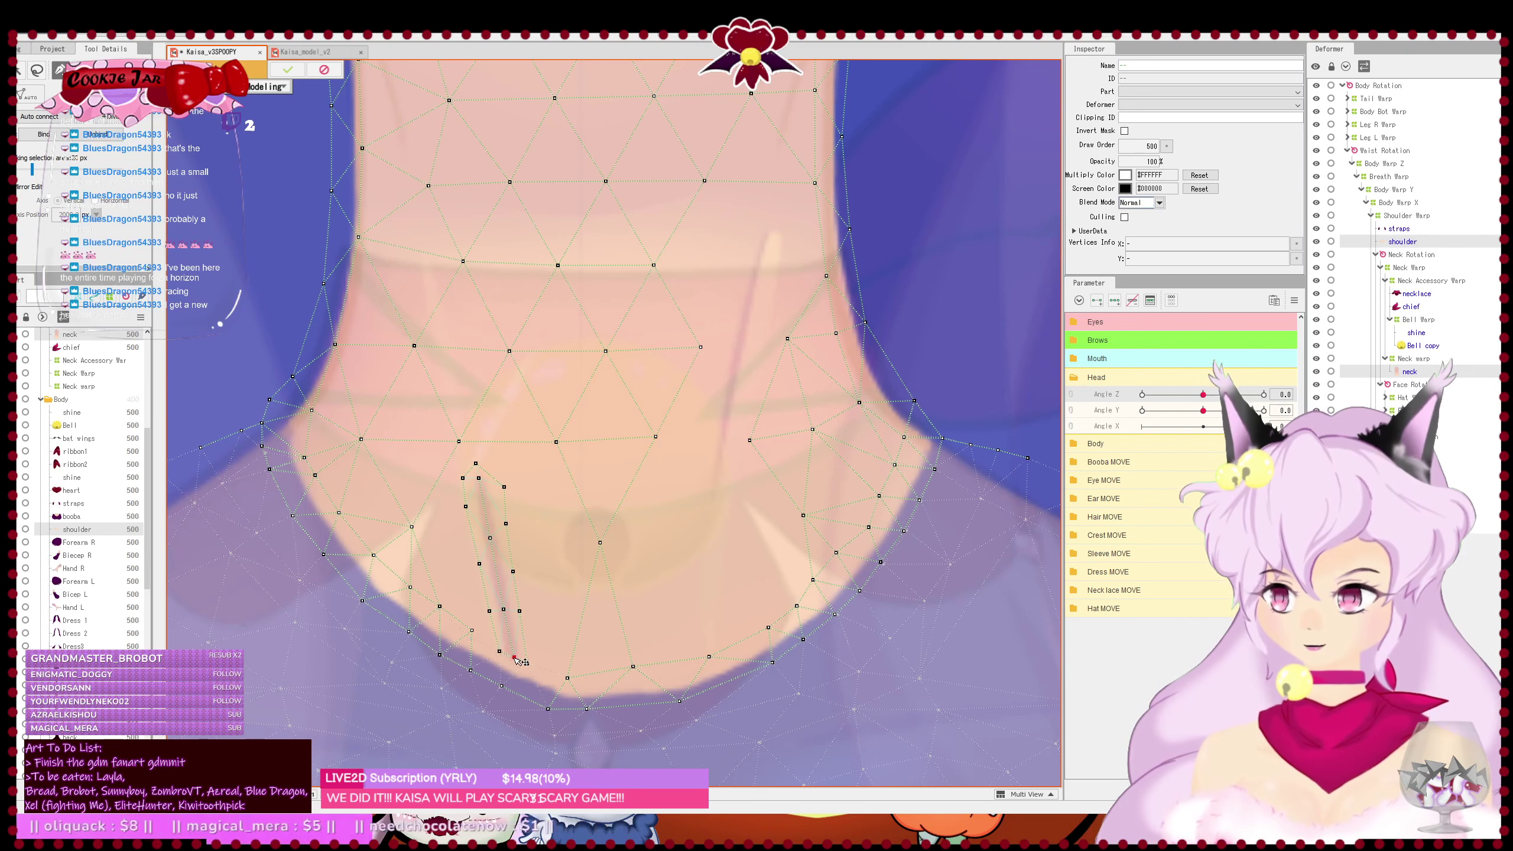
- Place a row of neck vertices along the long right crease line, with one vertex just above its upper tip
drag(717, 590, 629, 645)
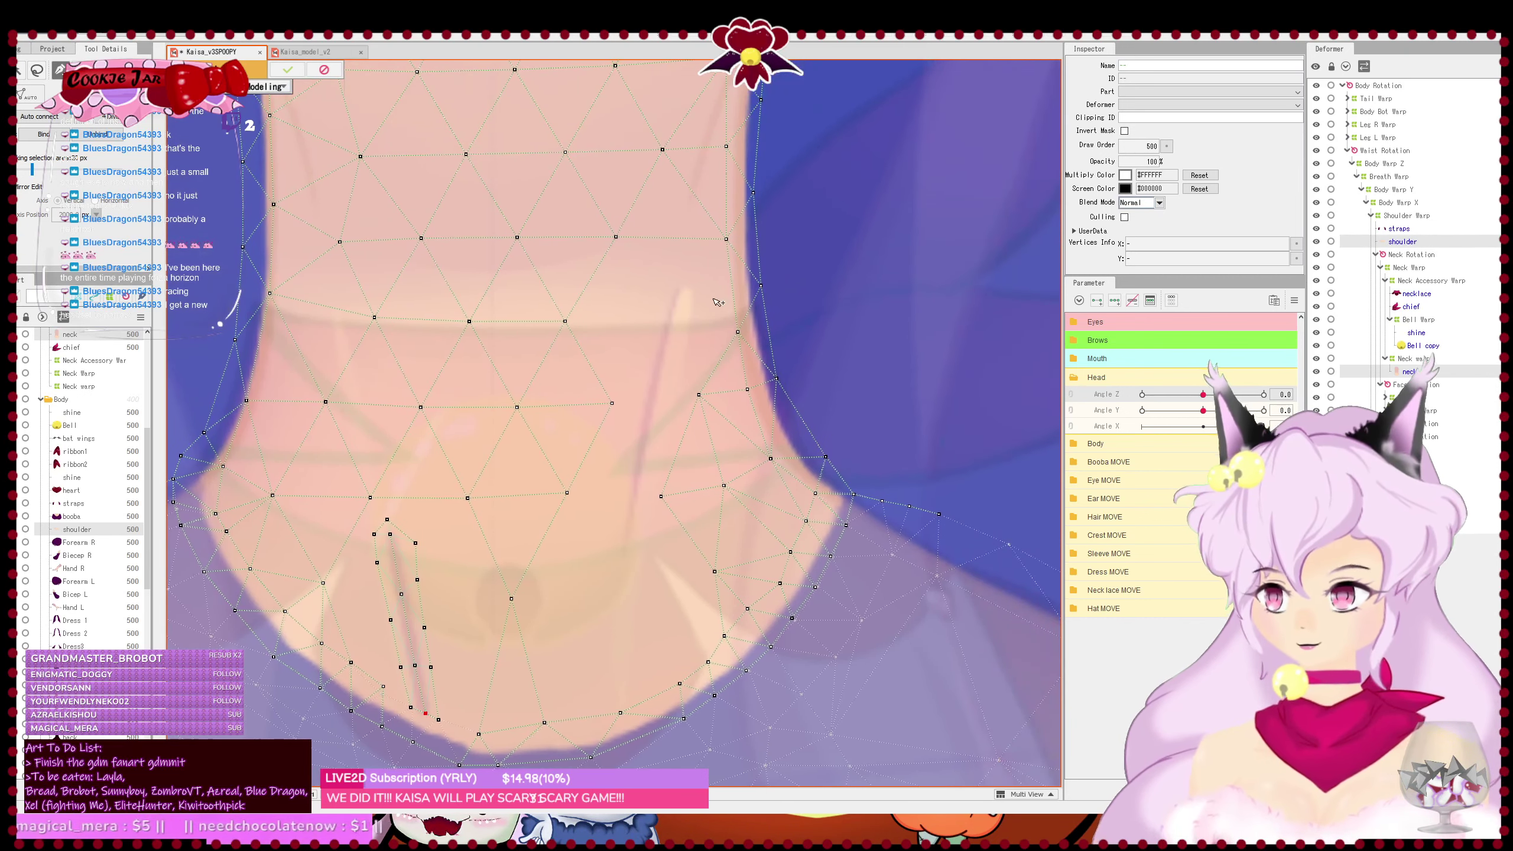
click(624, 560)
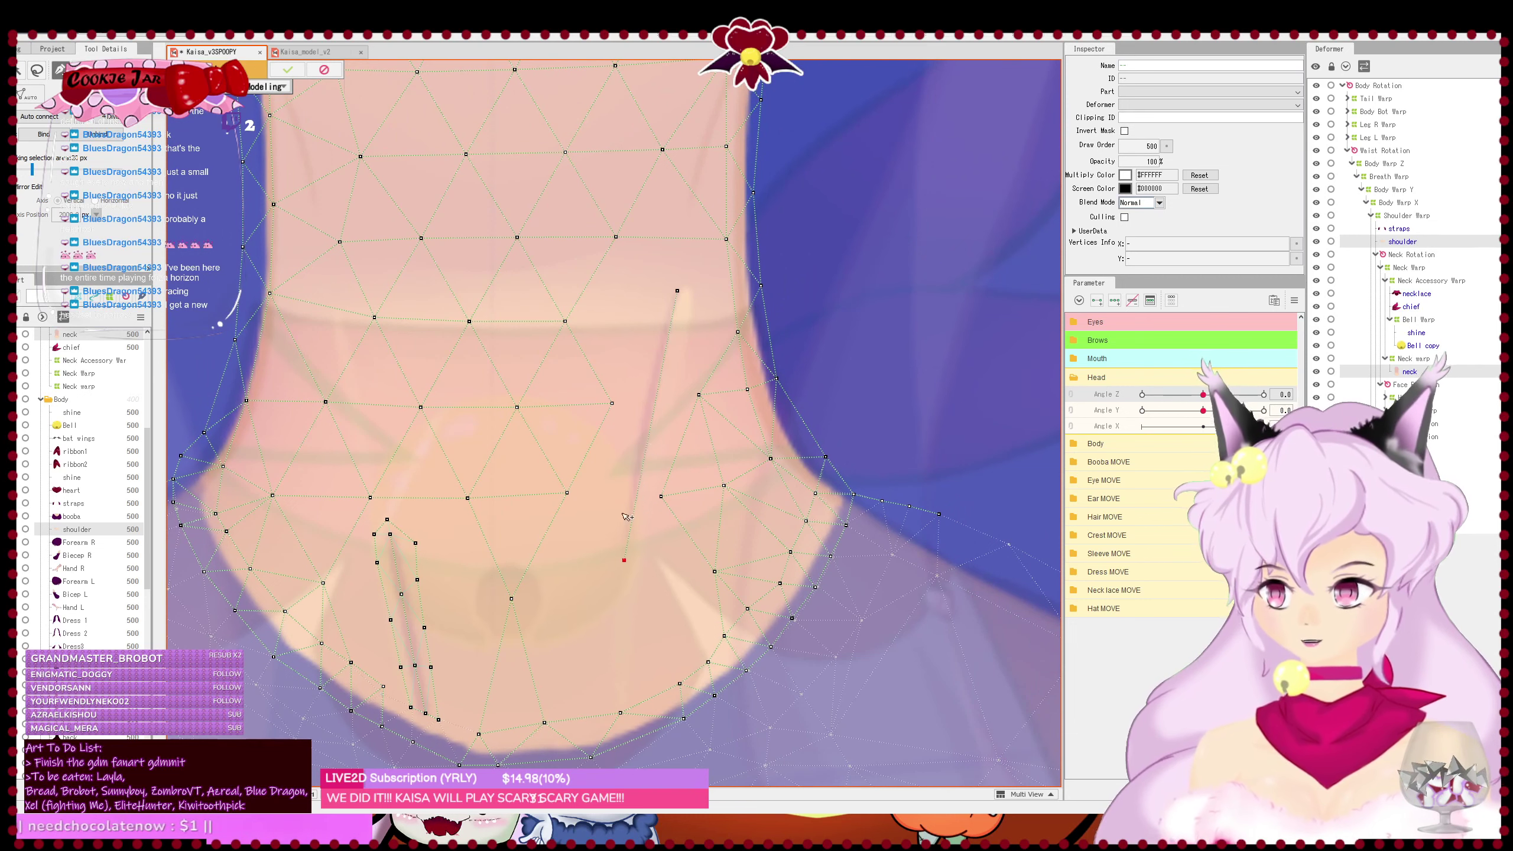
drag(655, 406, 648, 406)
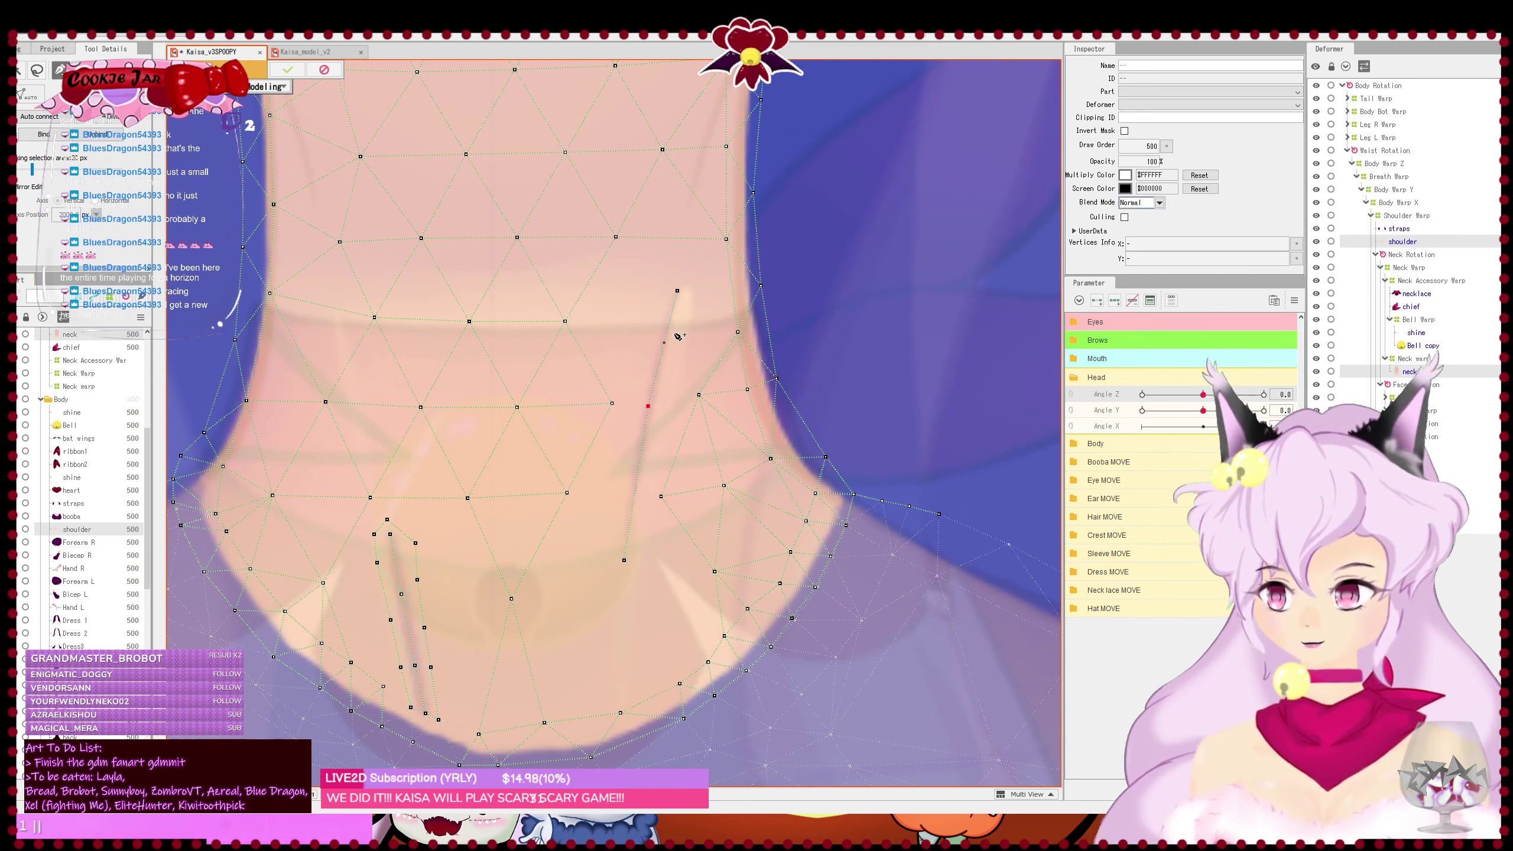
click(638, 468)
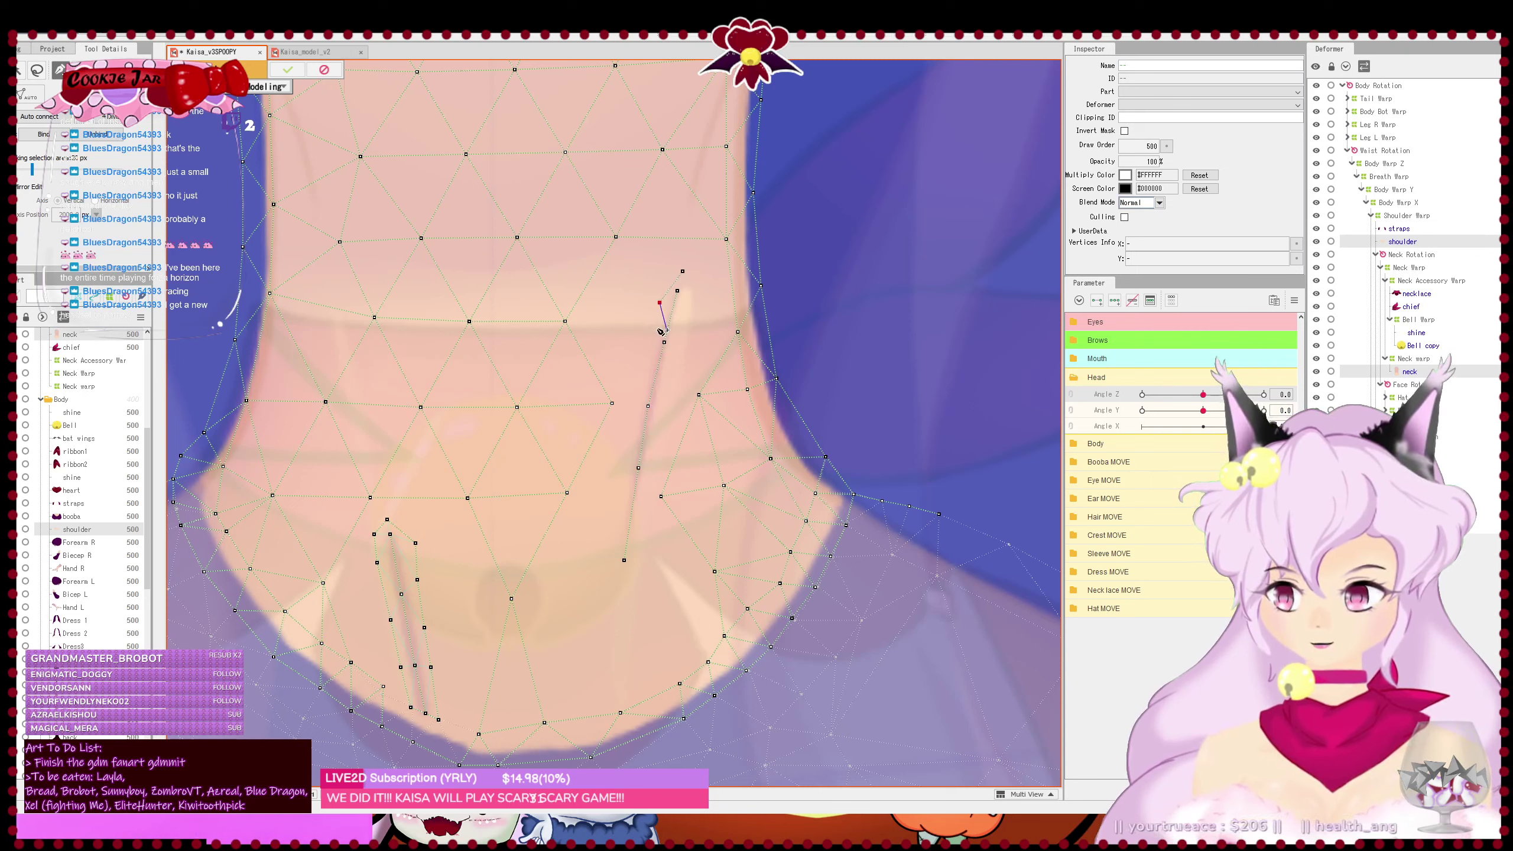
click(682, 272)
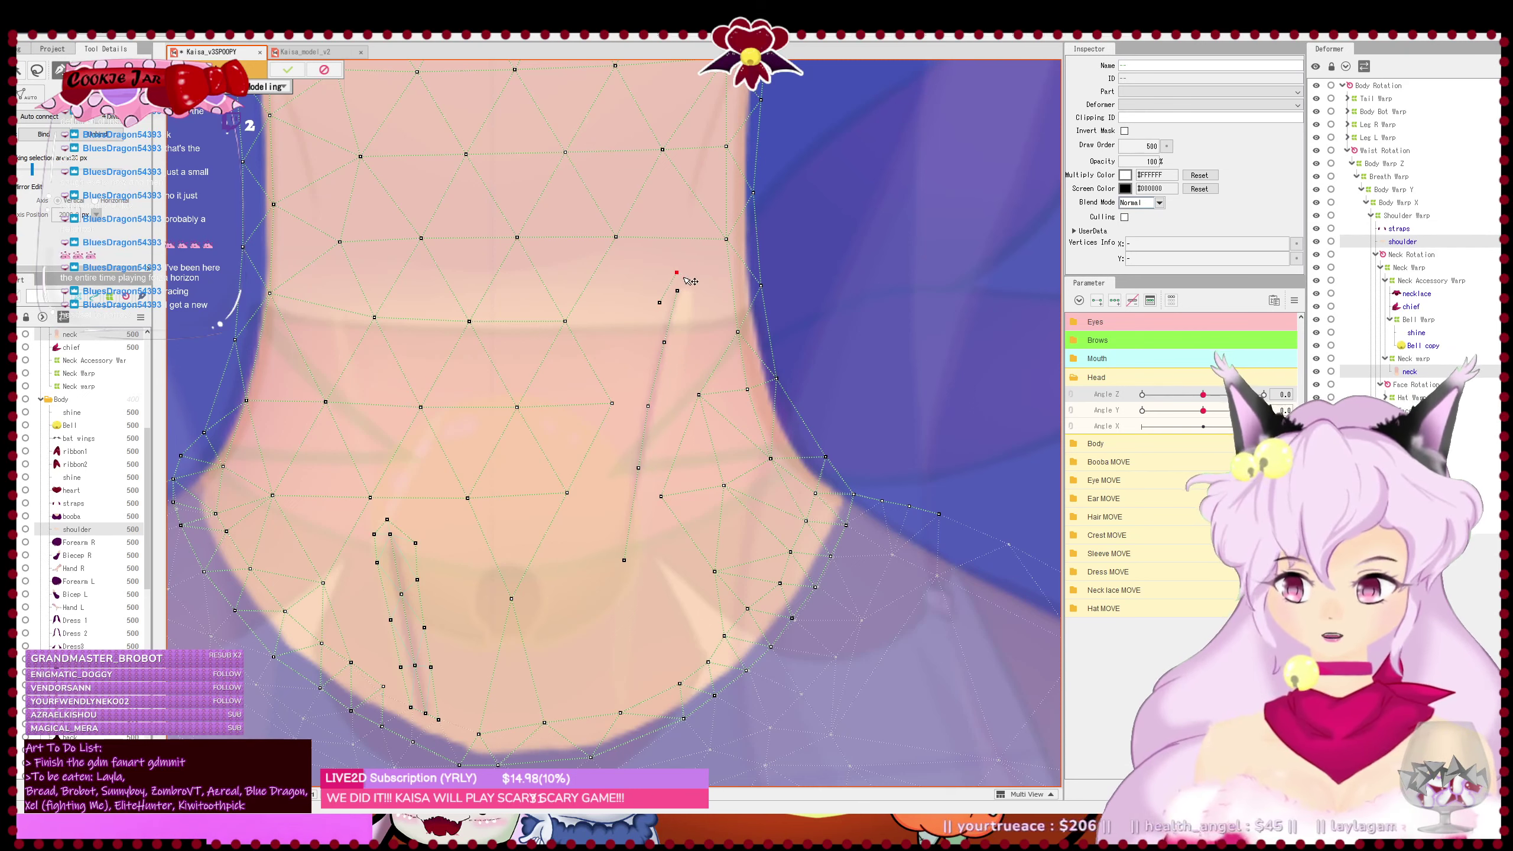
- Place vertices down the right side of the right crease, from its upper tip to about halfway
click(690, 280)
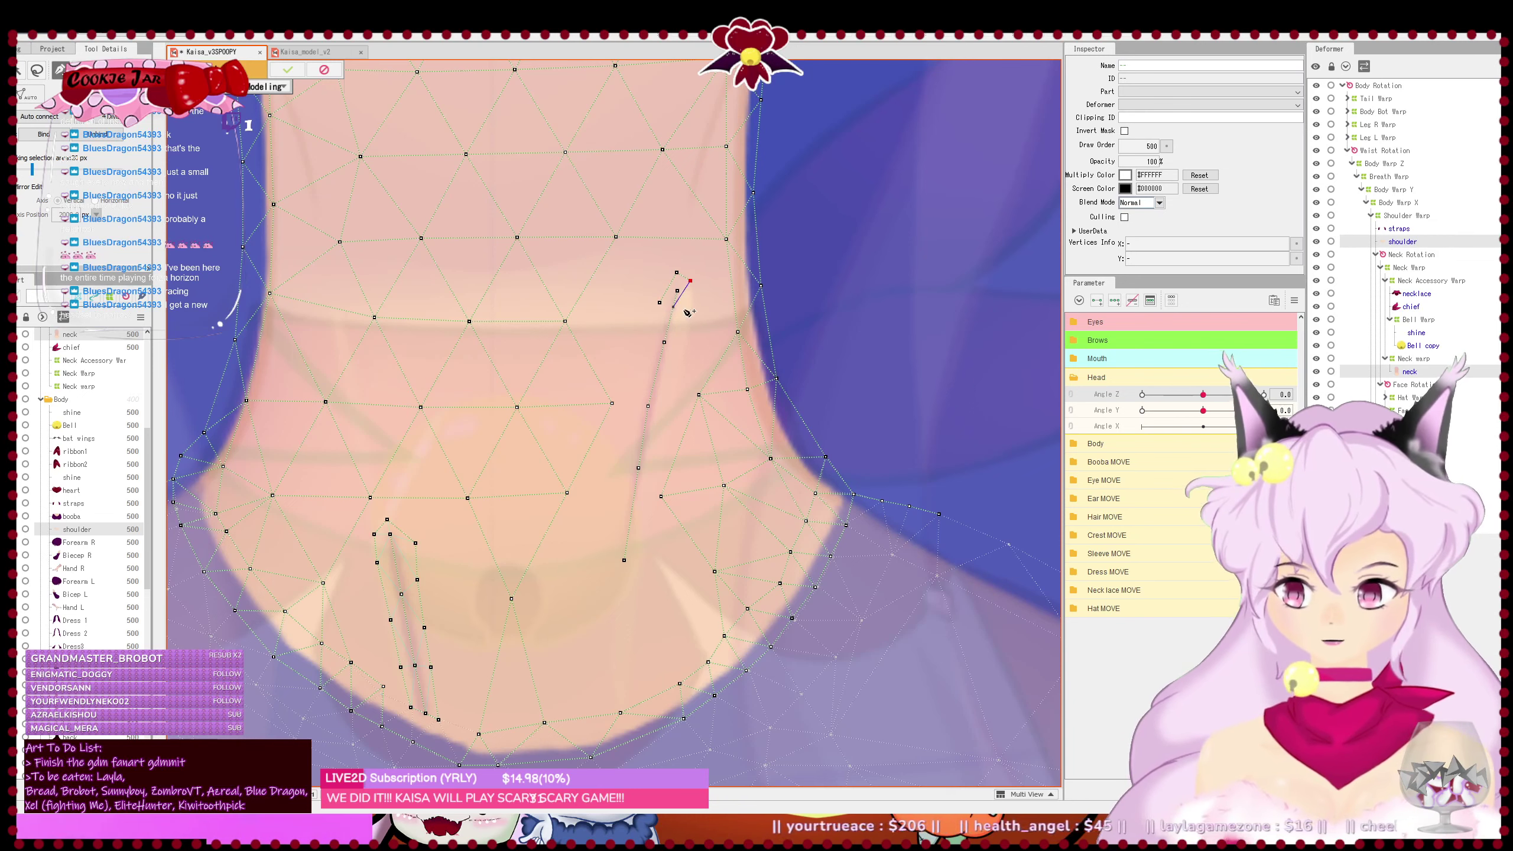
click(684, 318)
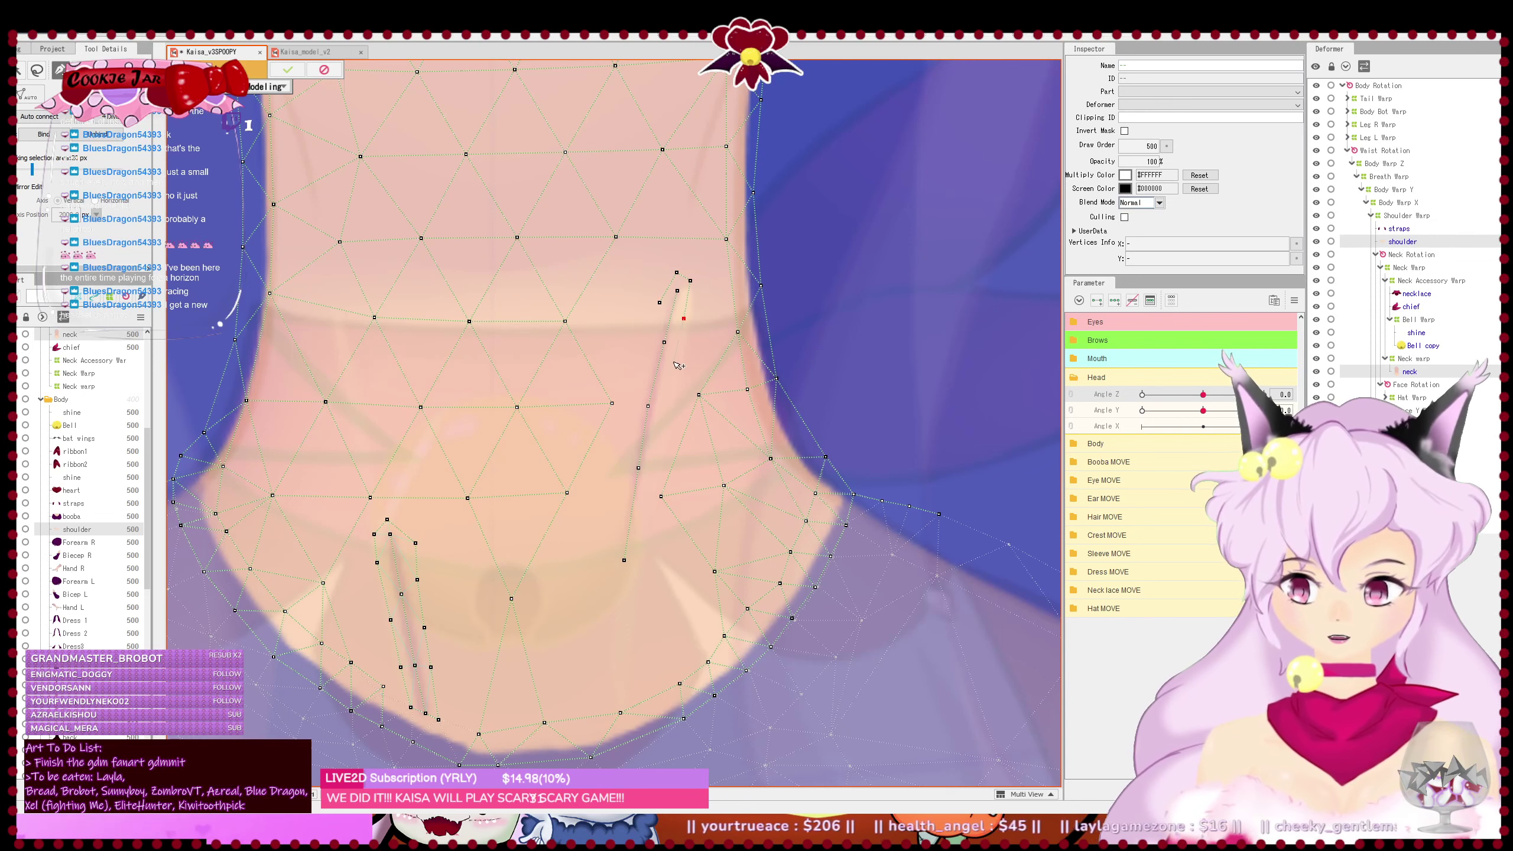
click(664, 399)
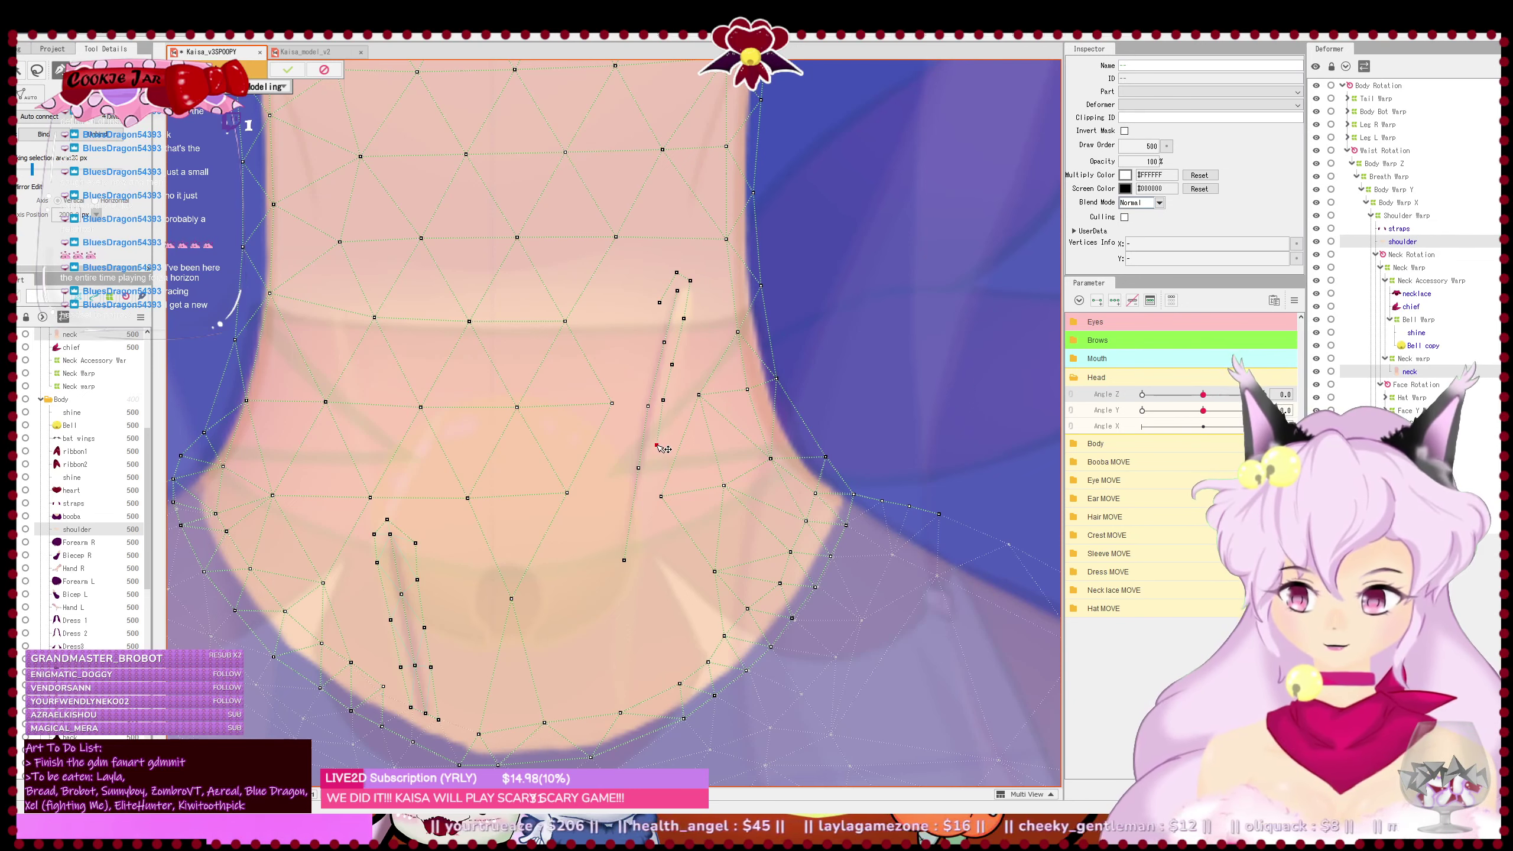
- Hide the necklace and chief parts and continue the vertex row down the right side of the right crease to its lower end
click(1315, 293)
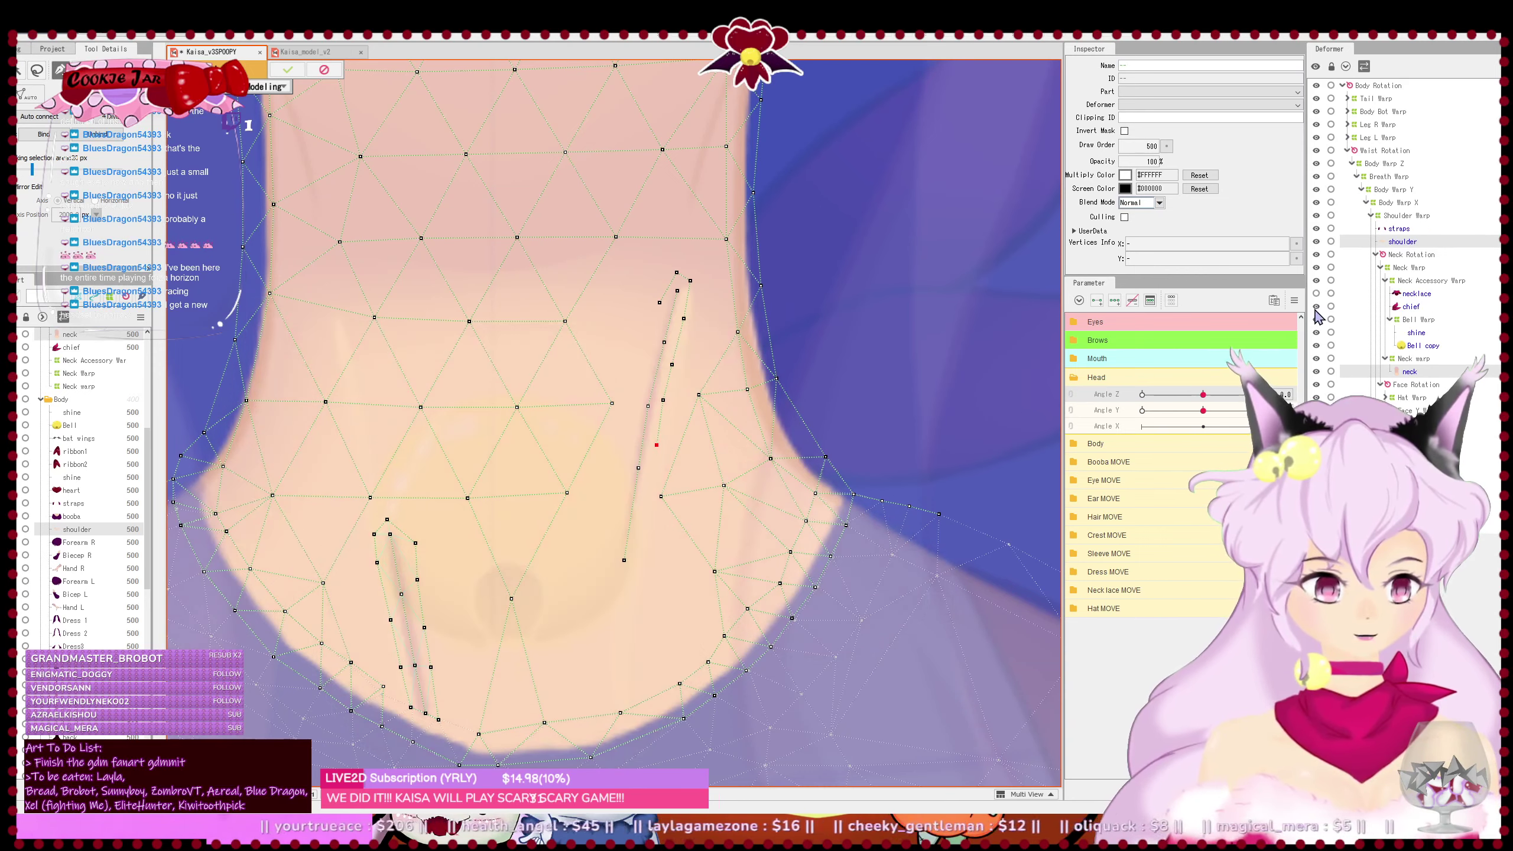
click(1315, 306)
click(649, 476)
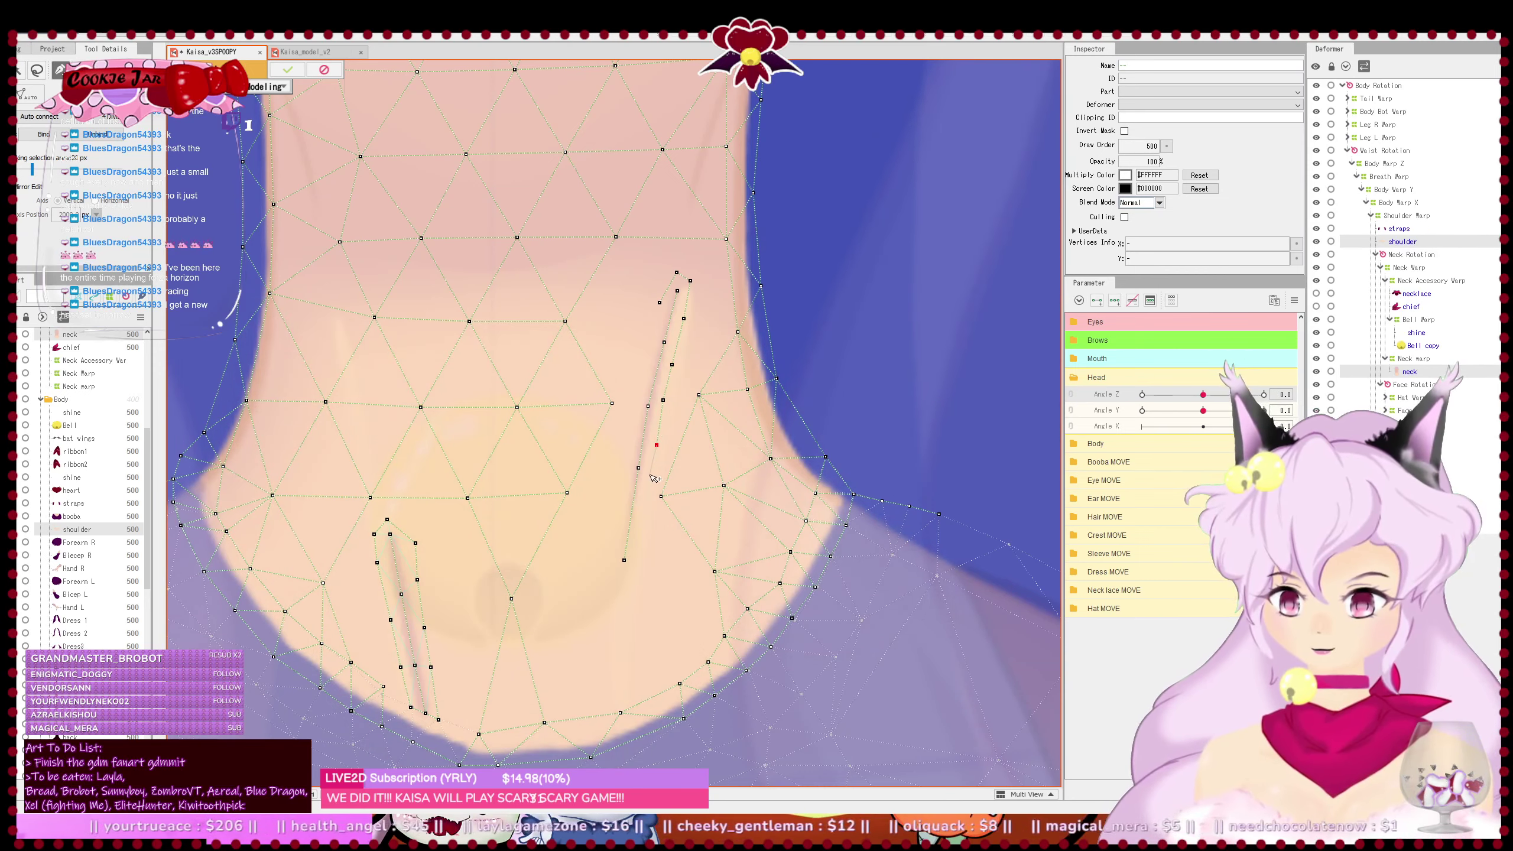
click(648, 522)
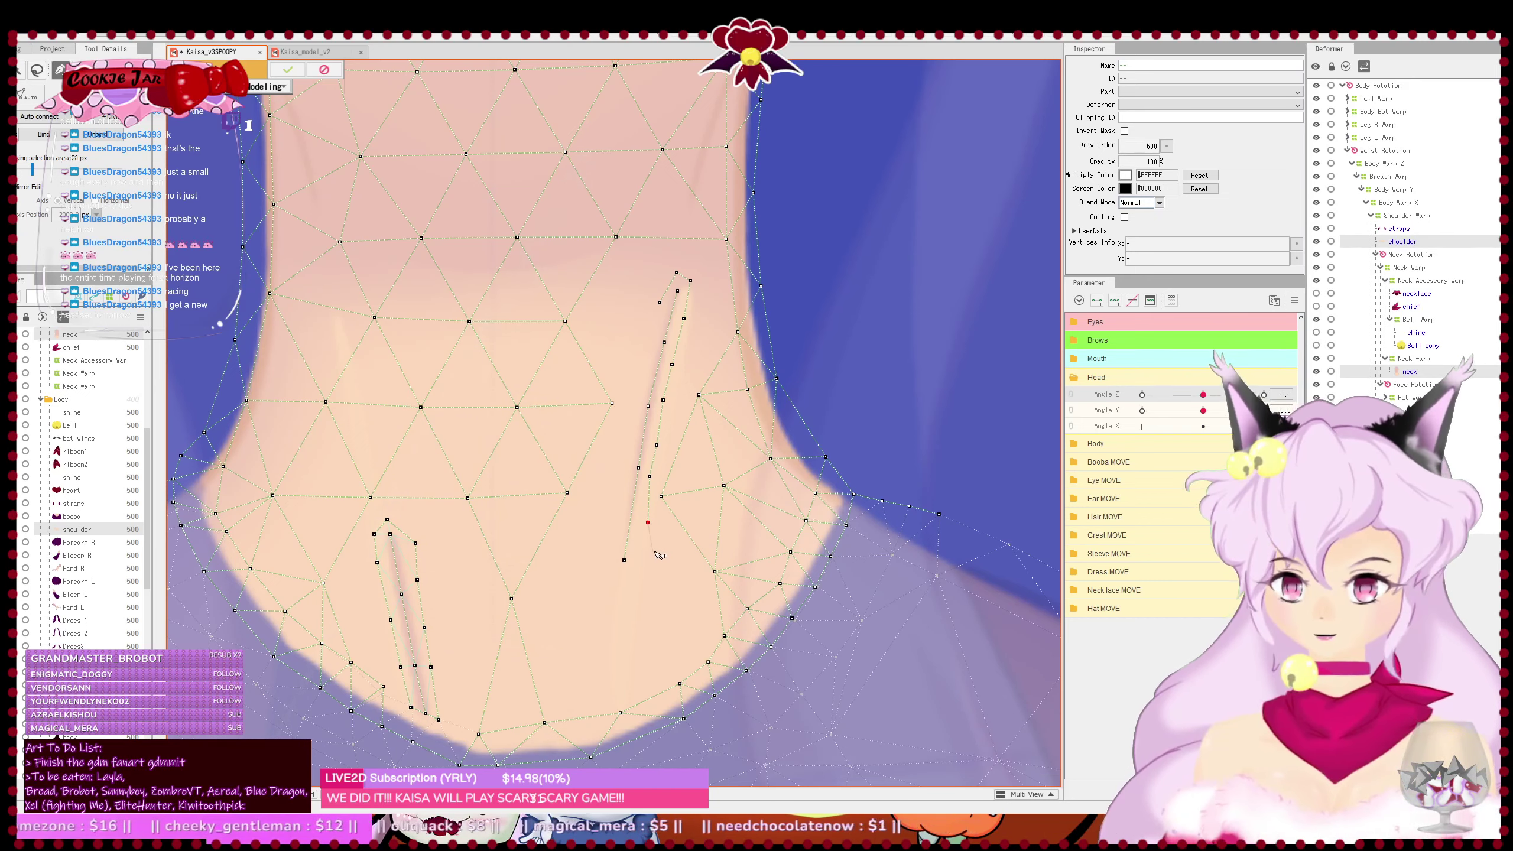
drag(648, 522, 643, 517)
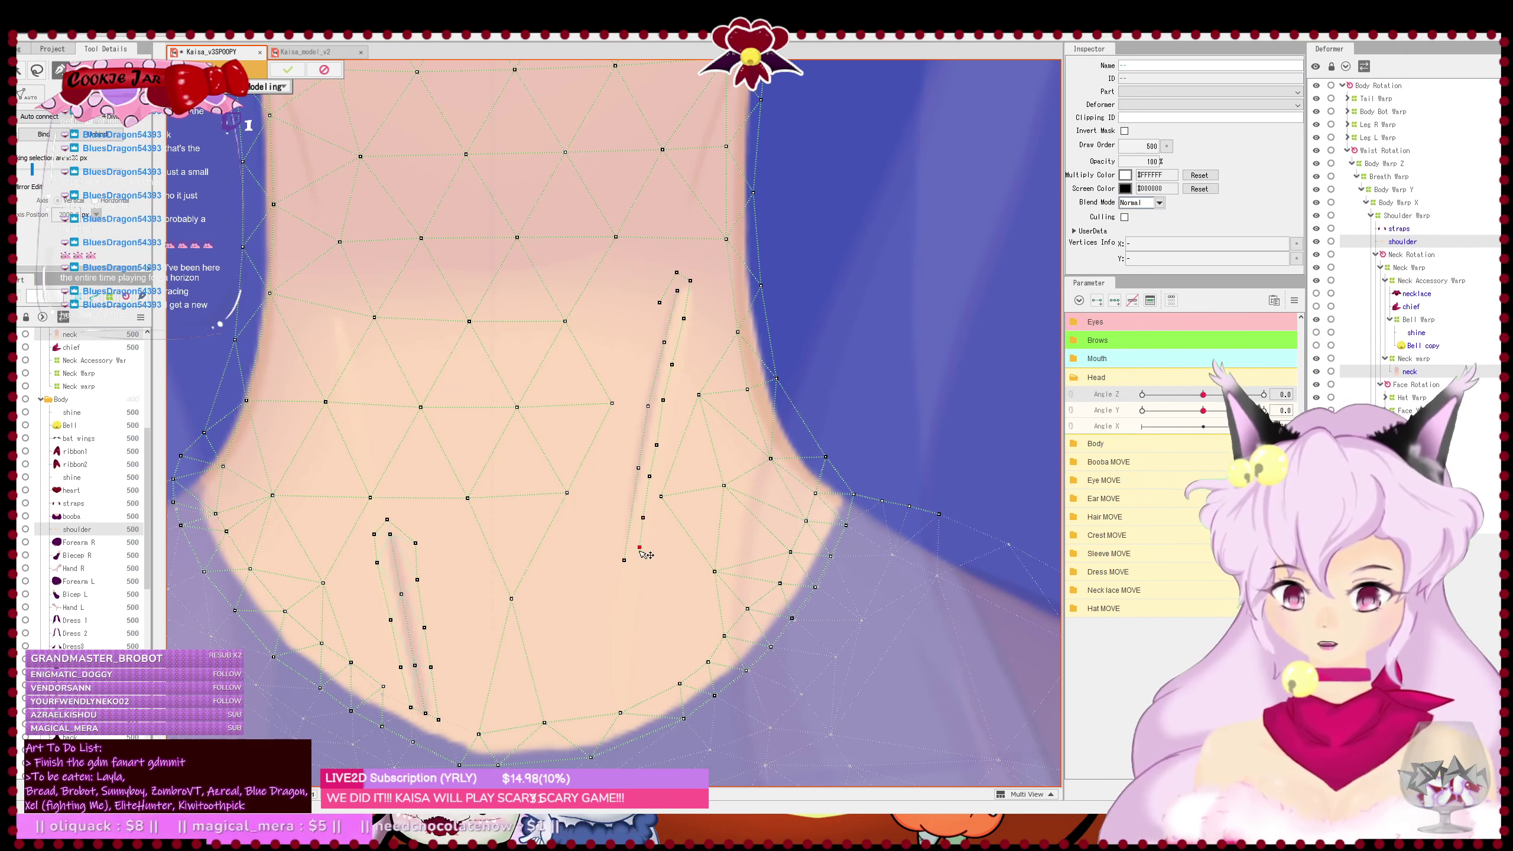
click(636, 577)
- Place vertices around the right crease's lower tip and up its left side, and auto-connect the neck mesh
click(615, 590)
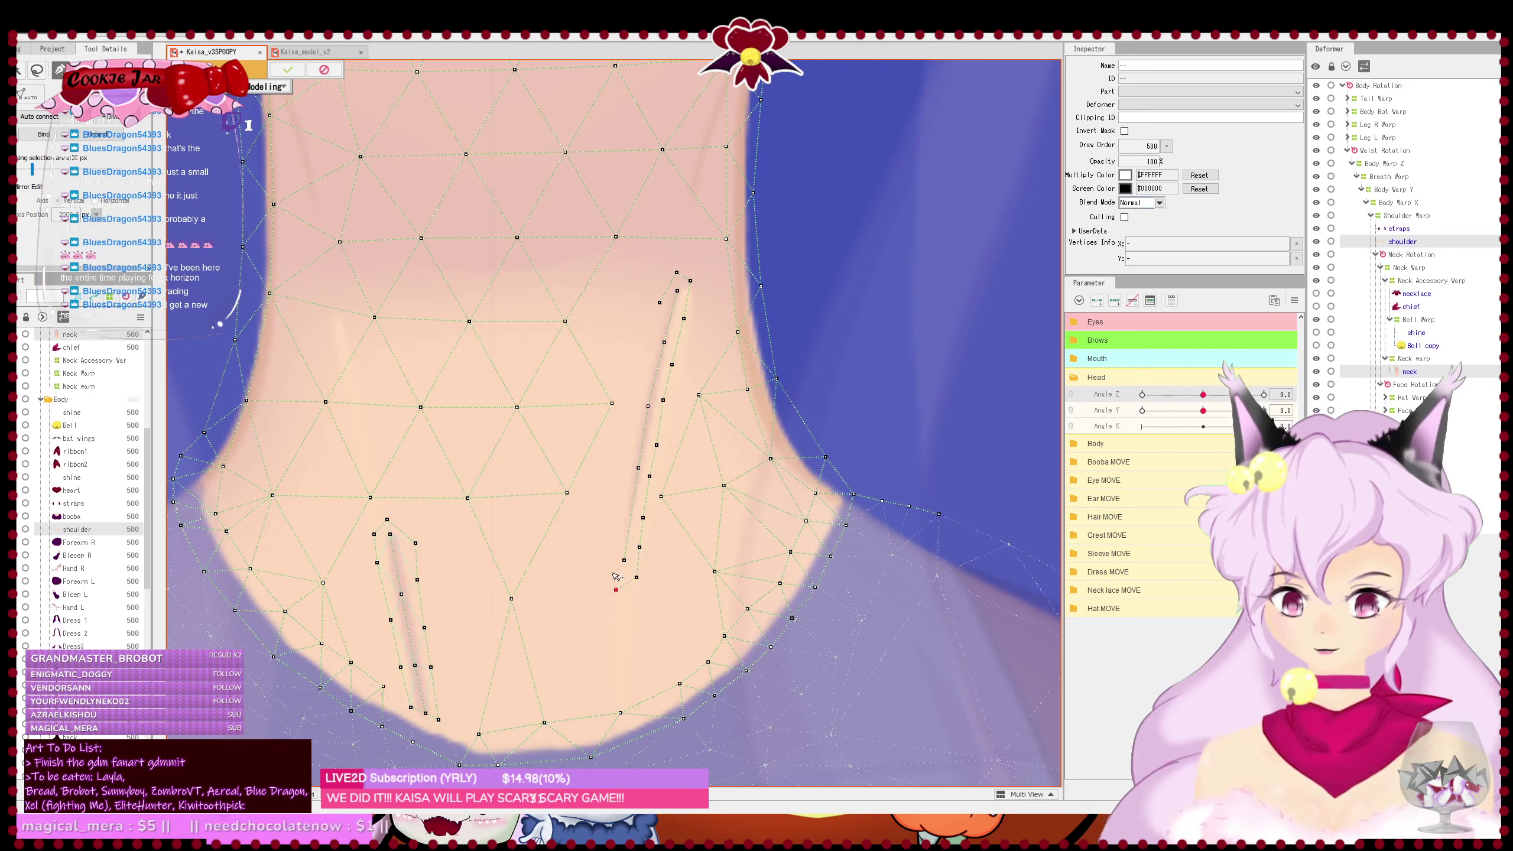
click(606, 567)
click(611, 532)
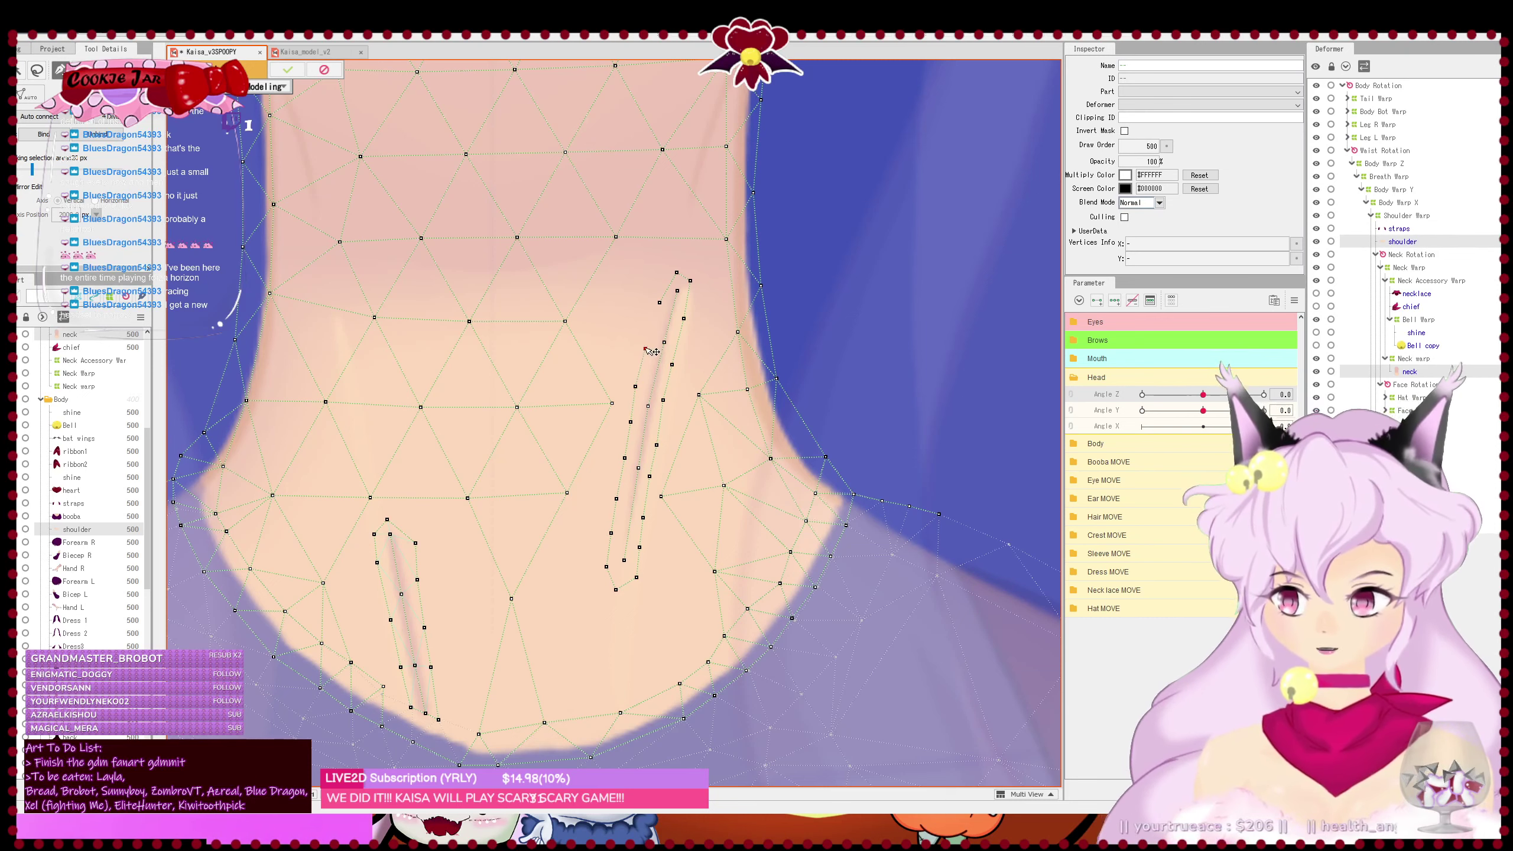
click(660, 302)
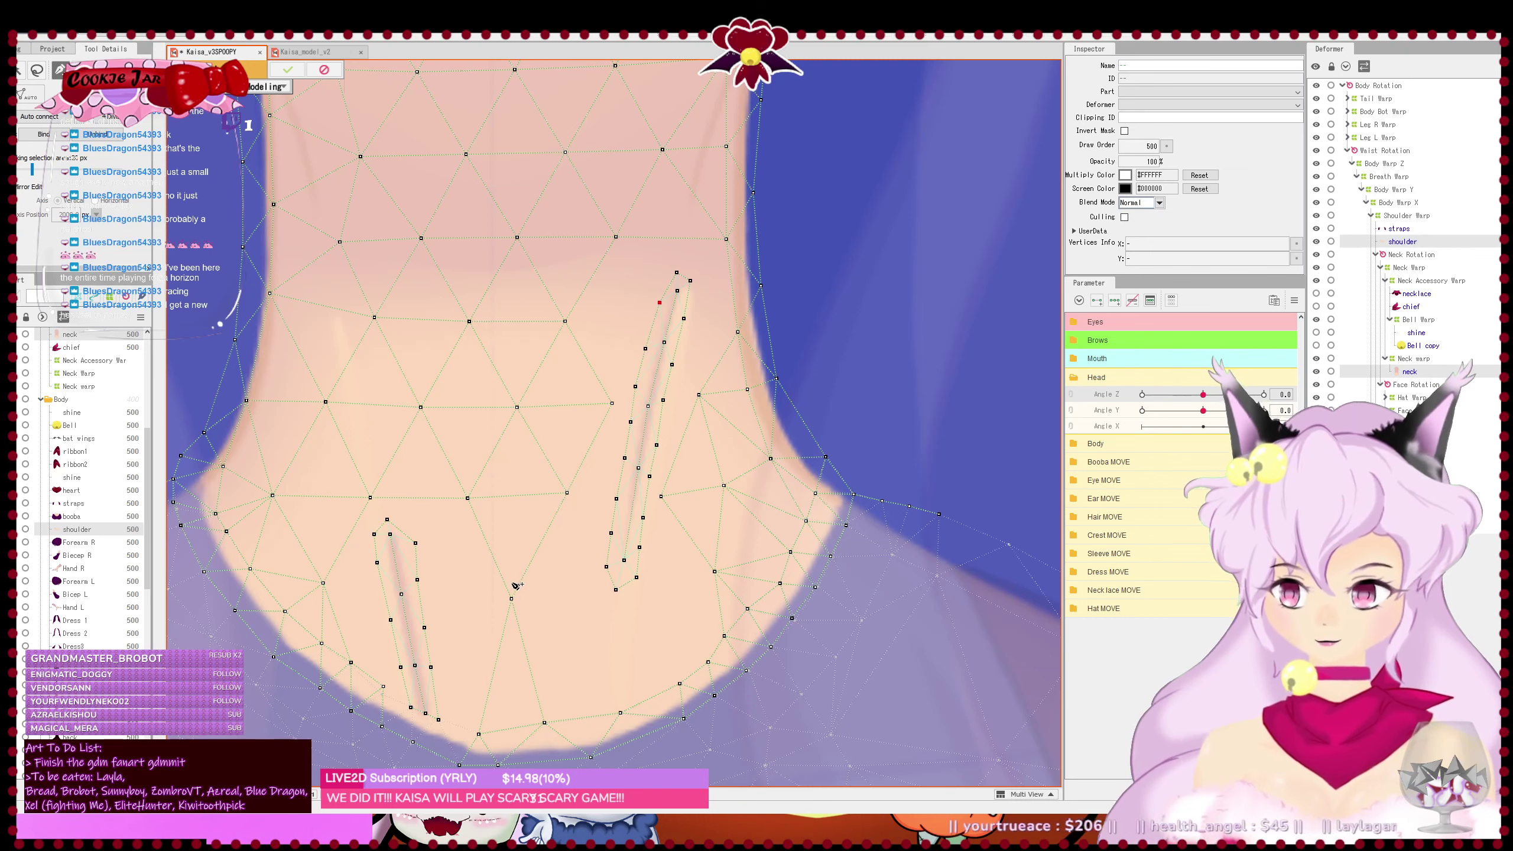
click(55, 117)
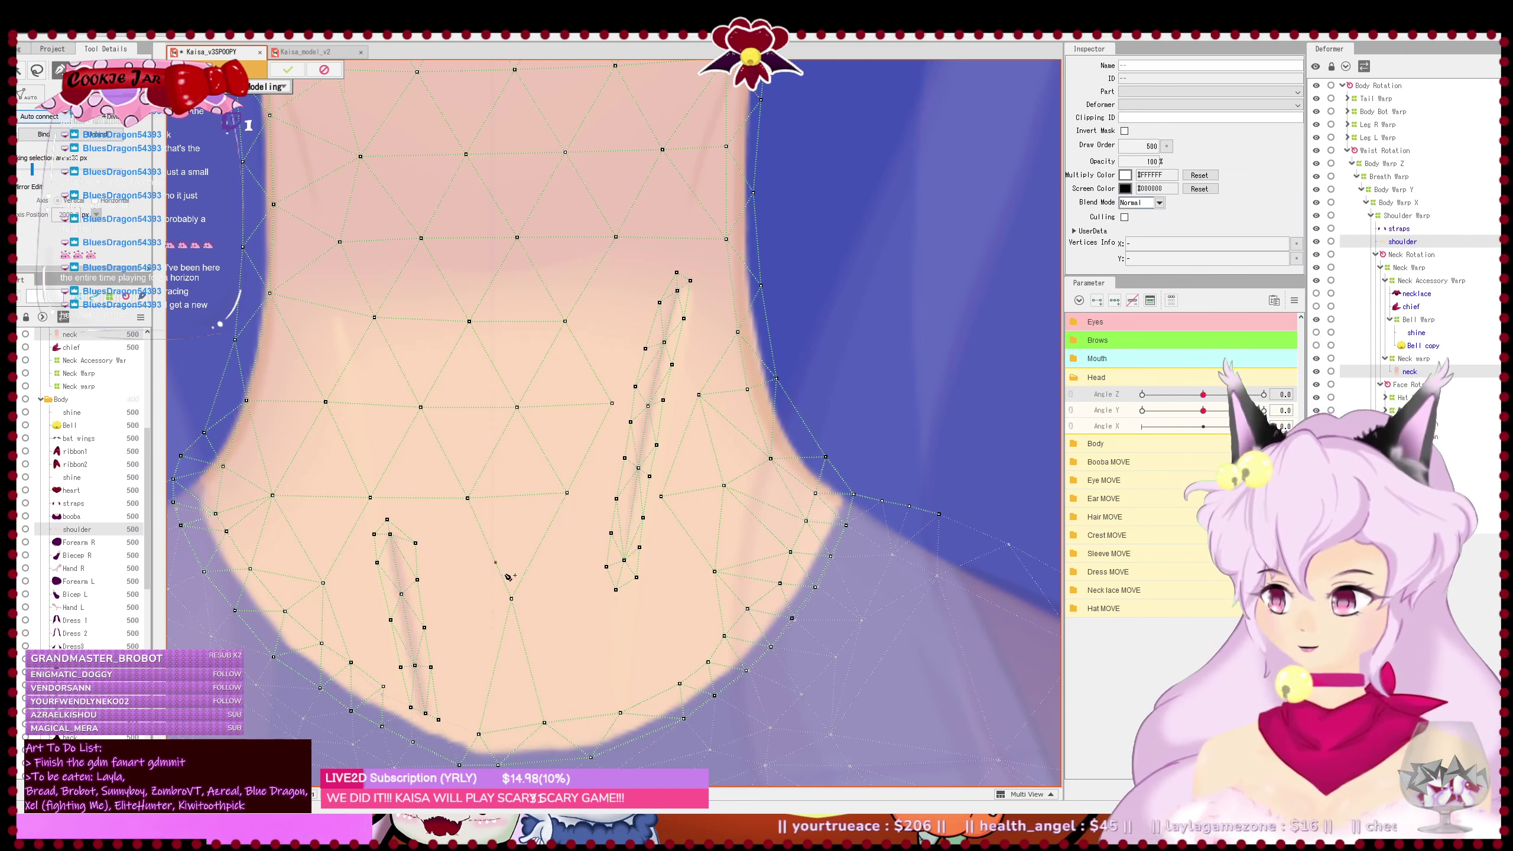
- Nudge the neck vertices along the lower-left neckline and around the left crease's lower end into an even row
scroll(506, 576, up, 3)
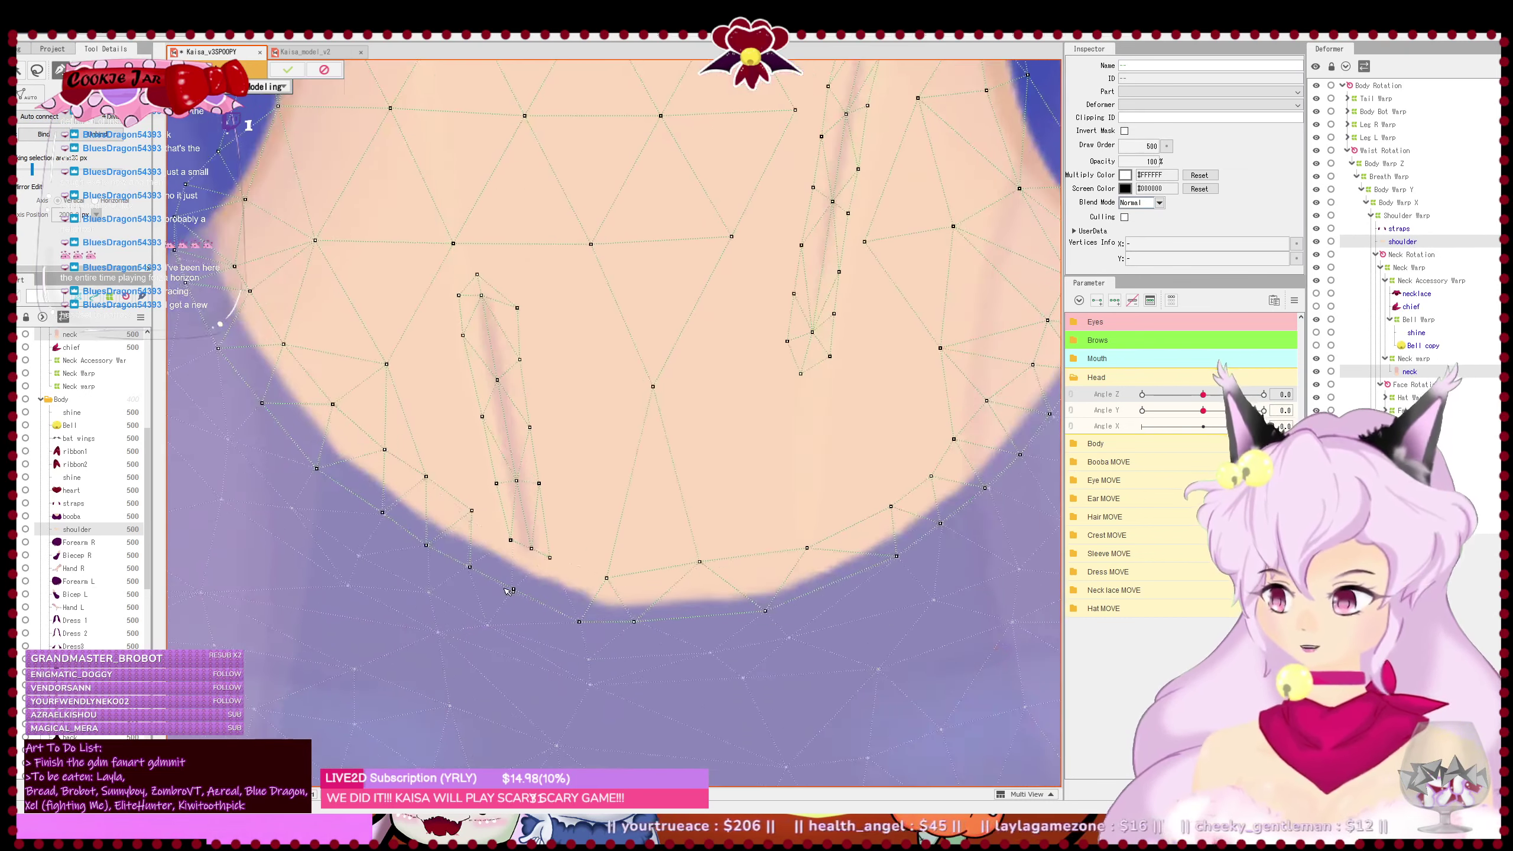
scroll(505, 588, up, 2)
drag(459, 478, 455, 493)
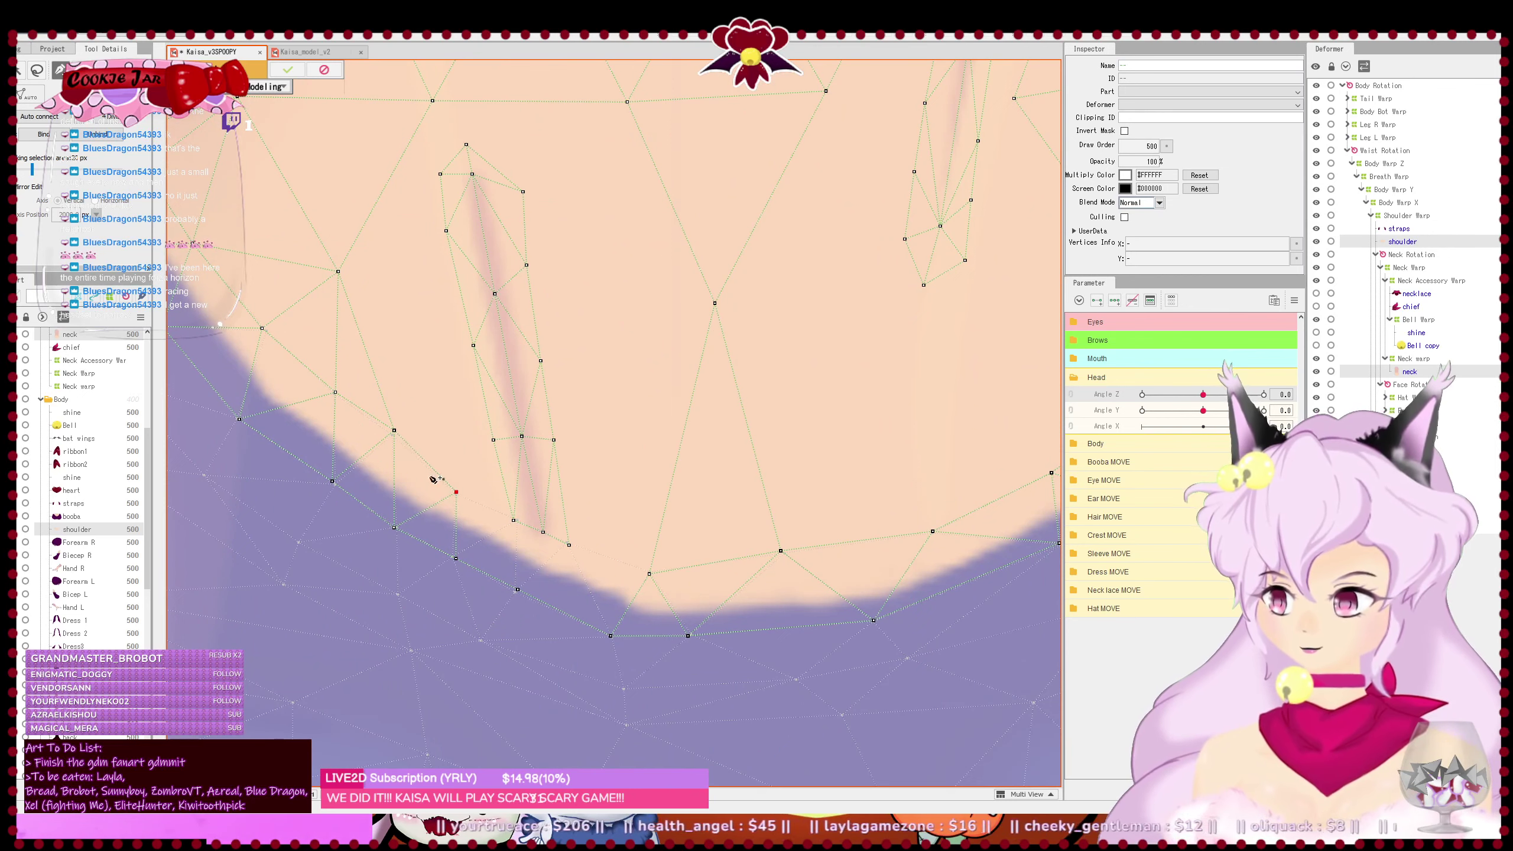
drag(393, 430, 391, 435)
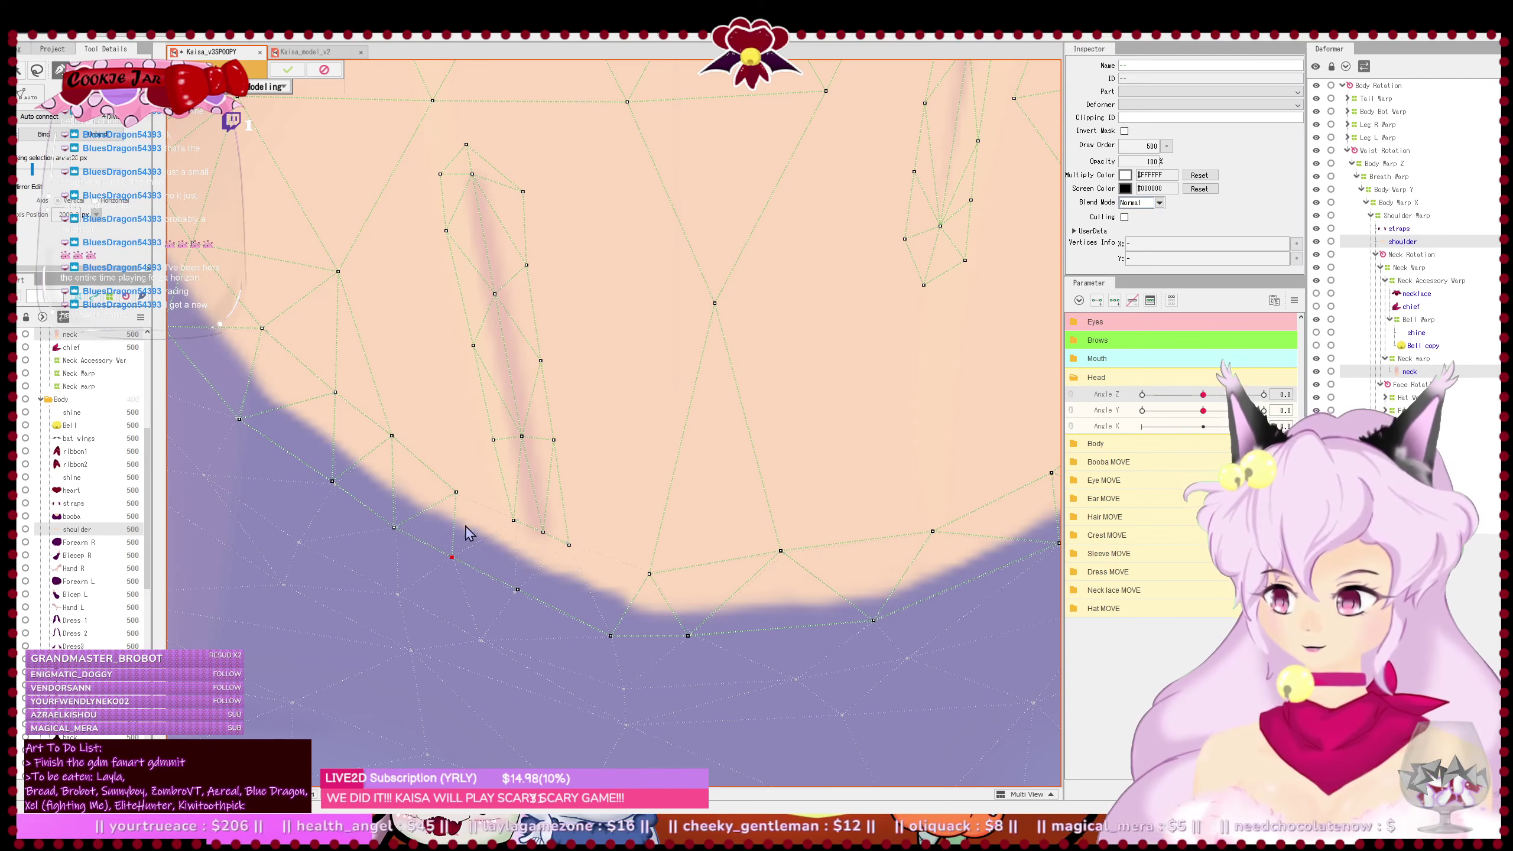
click(513, 520)
drag(514, 520, 517, 522)
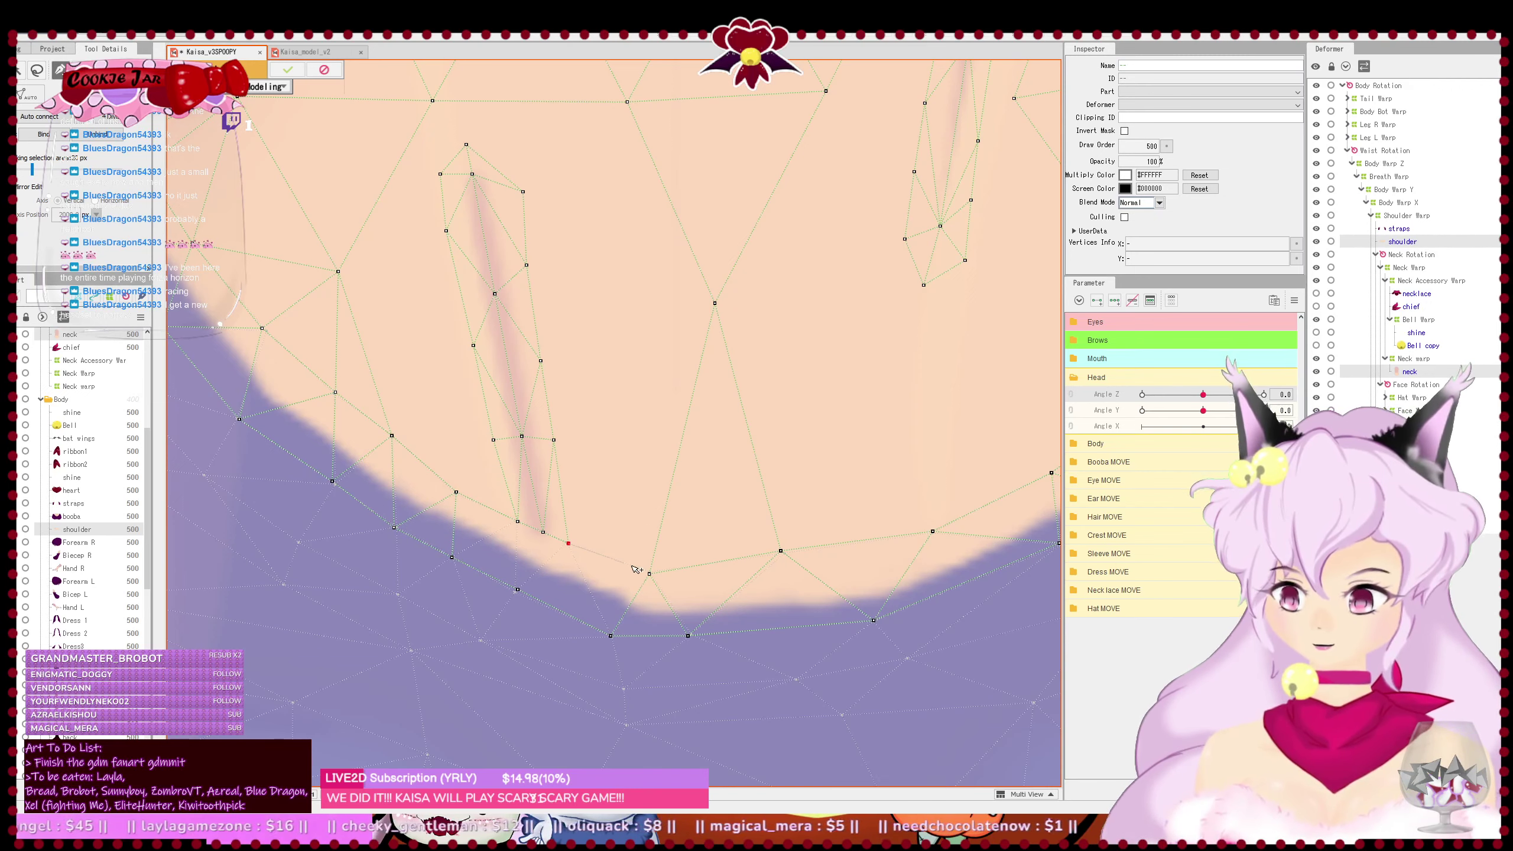
scroll(637, 557, down, 2)
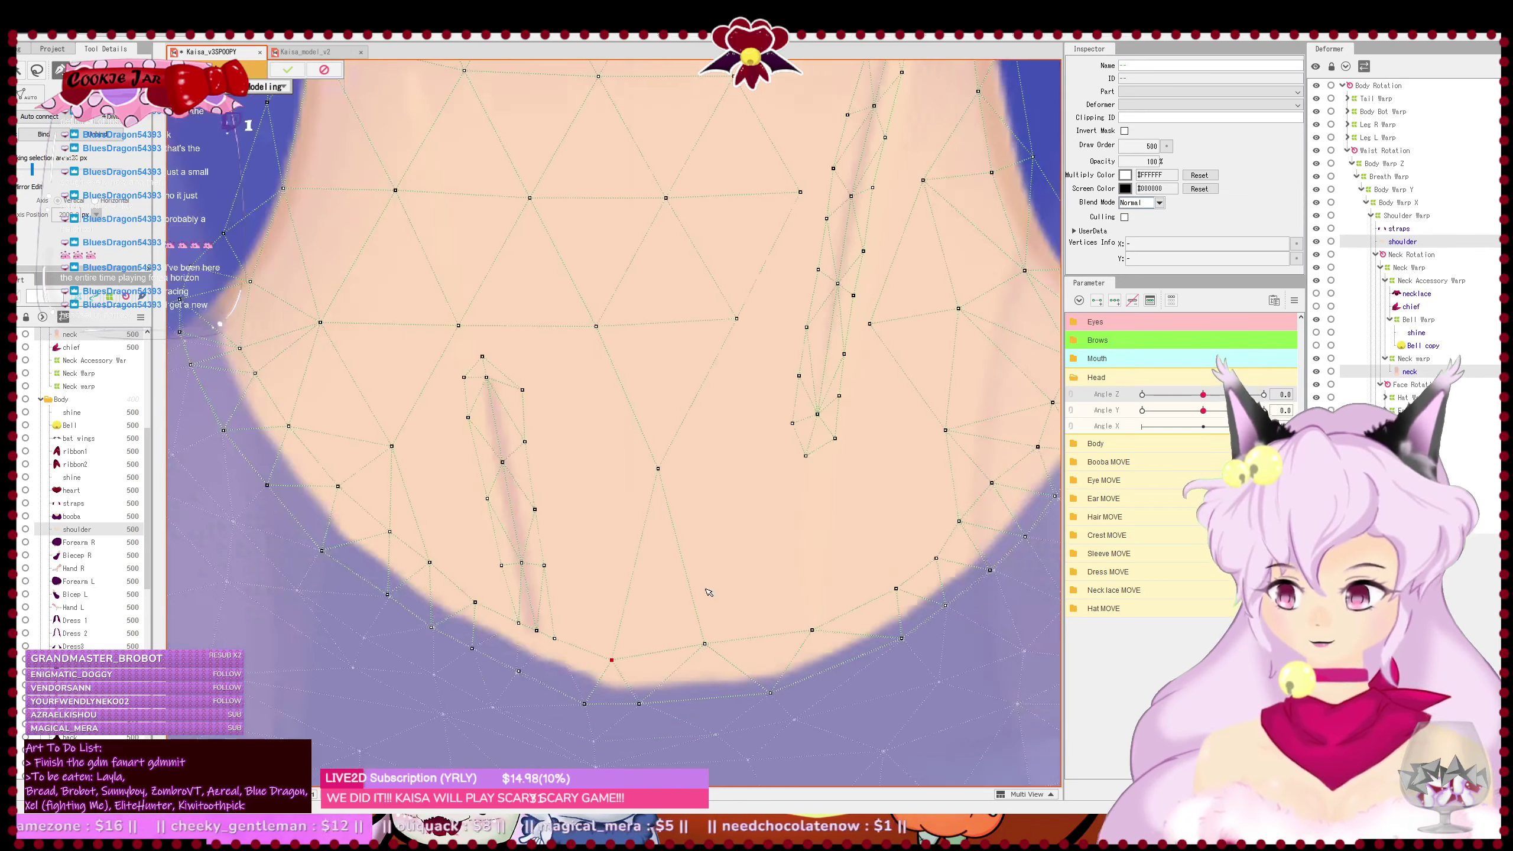
- Clear the outlying neck vertices that stick out over the shoulders on both sides of the neck base
drag(773, 572, 662, 745)
drag(776, 331, 1059, 306)
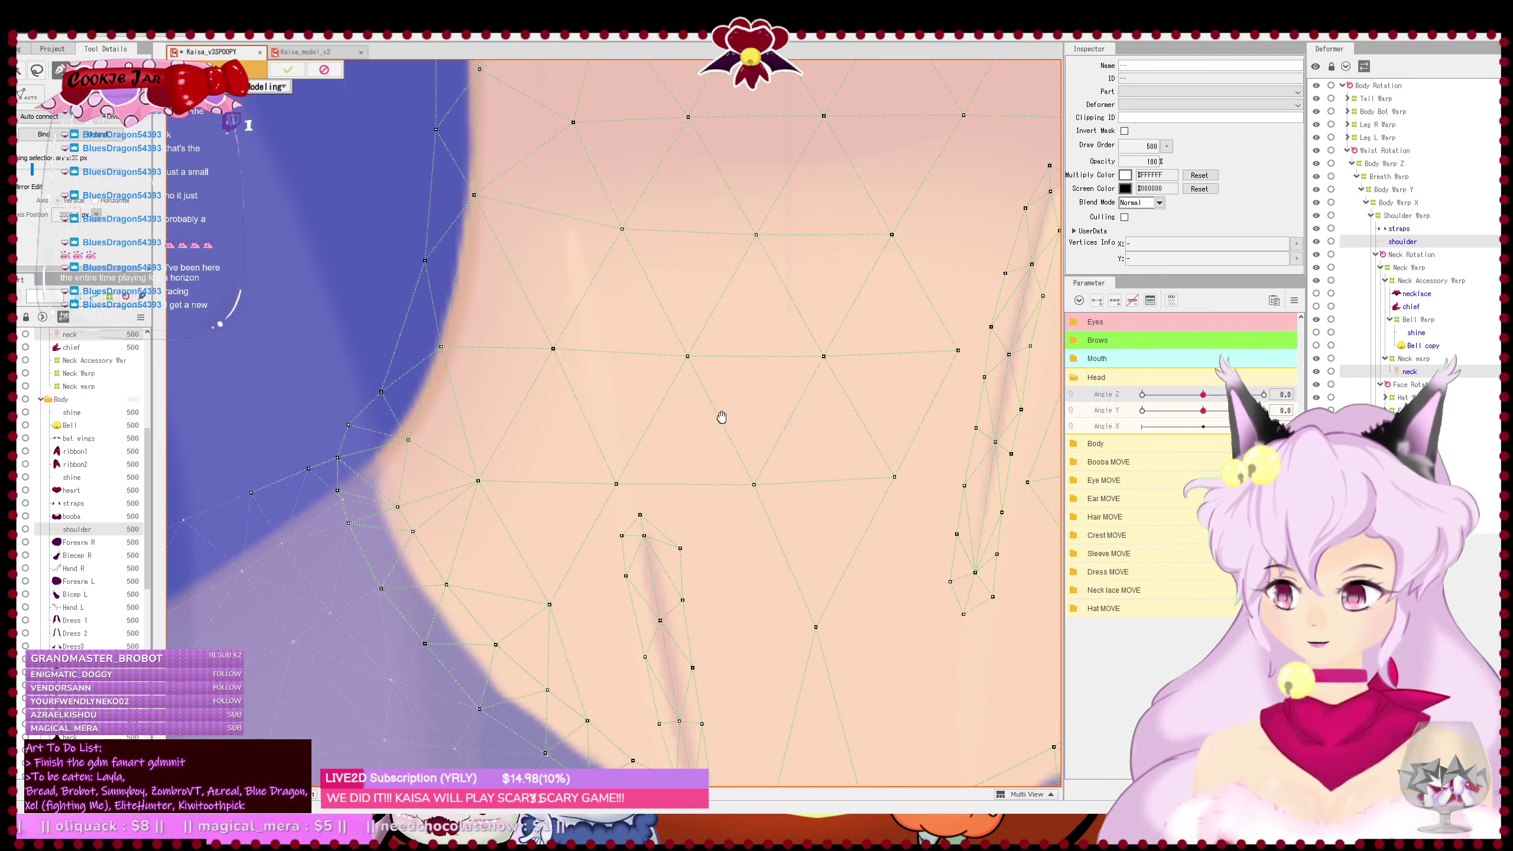
scroll(398, 507, up, 1)
drag(320, 526, 506, 509)
scroll(510, 484, up, 1)
scroll(626, 528, down, 2)
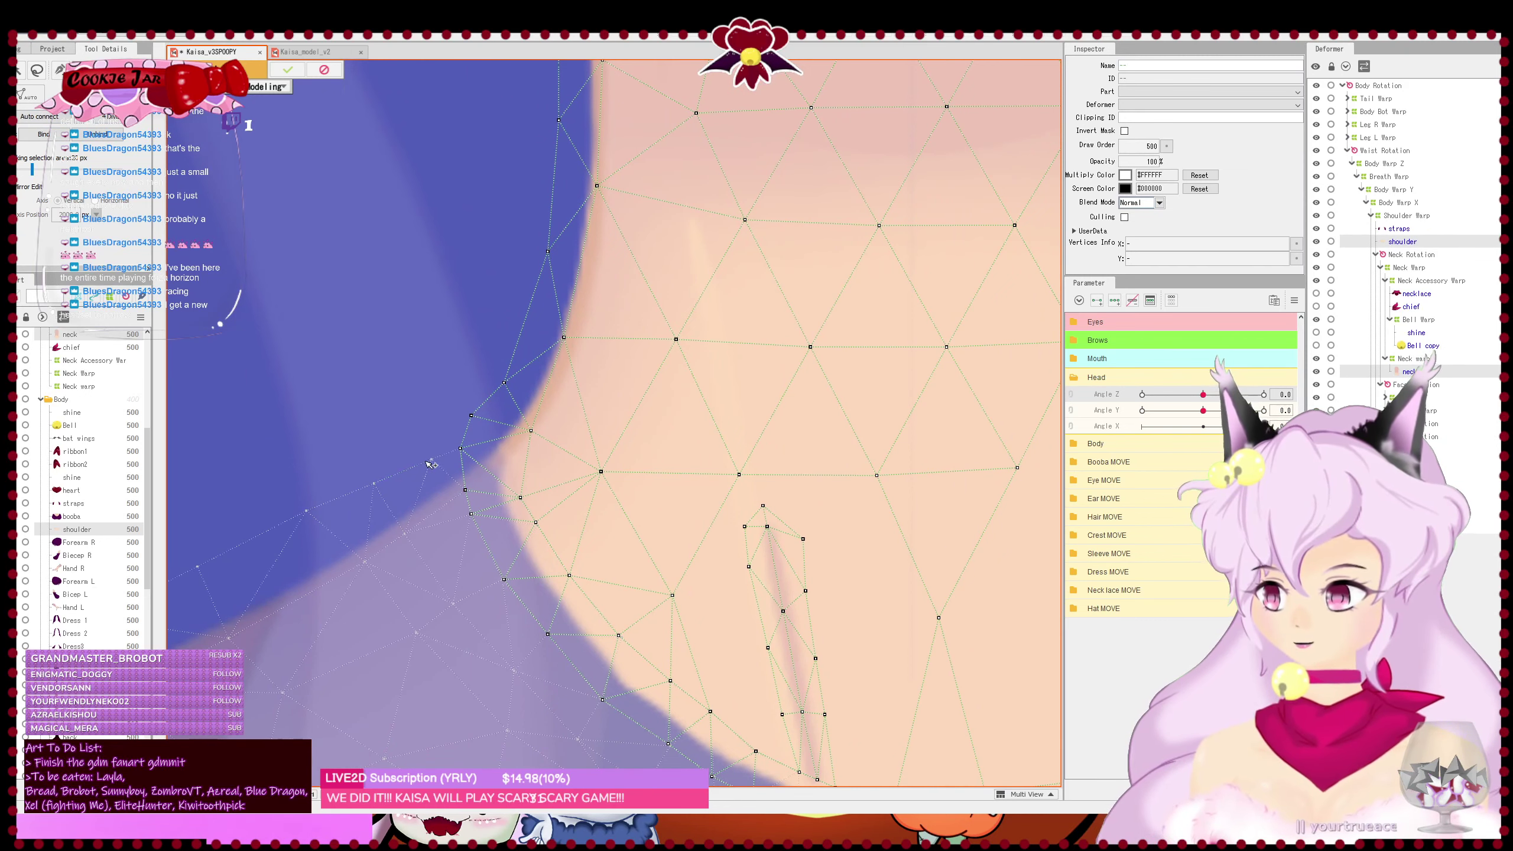
scroll(508, 506, down, 3)
scroll(598, 466, up, 3)
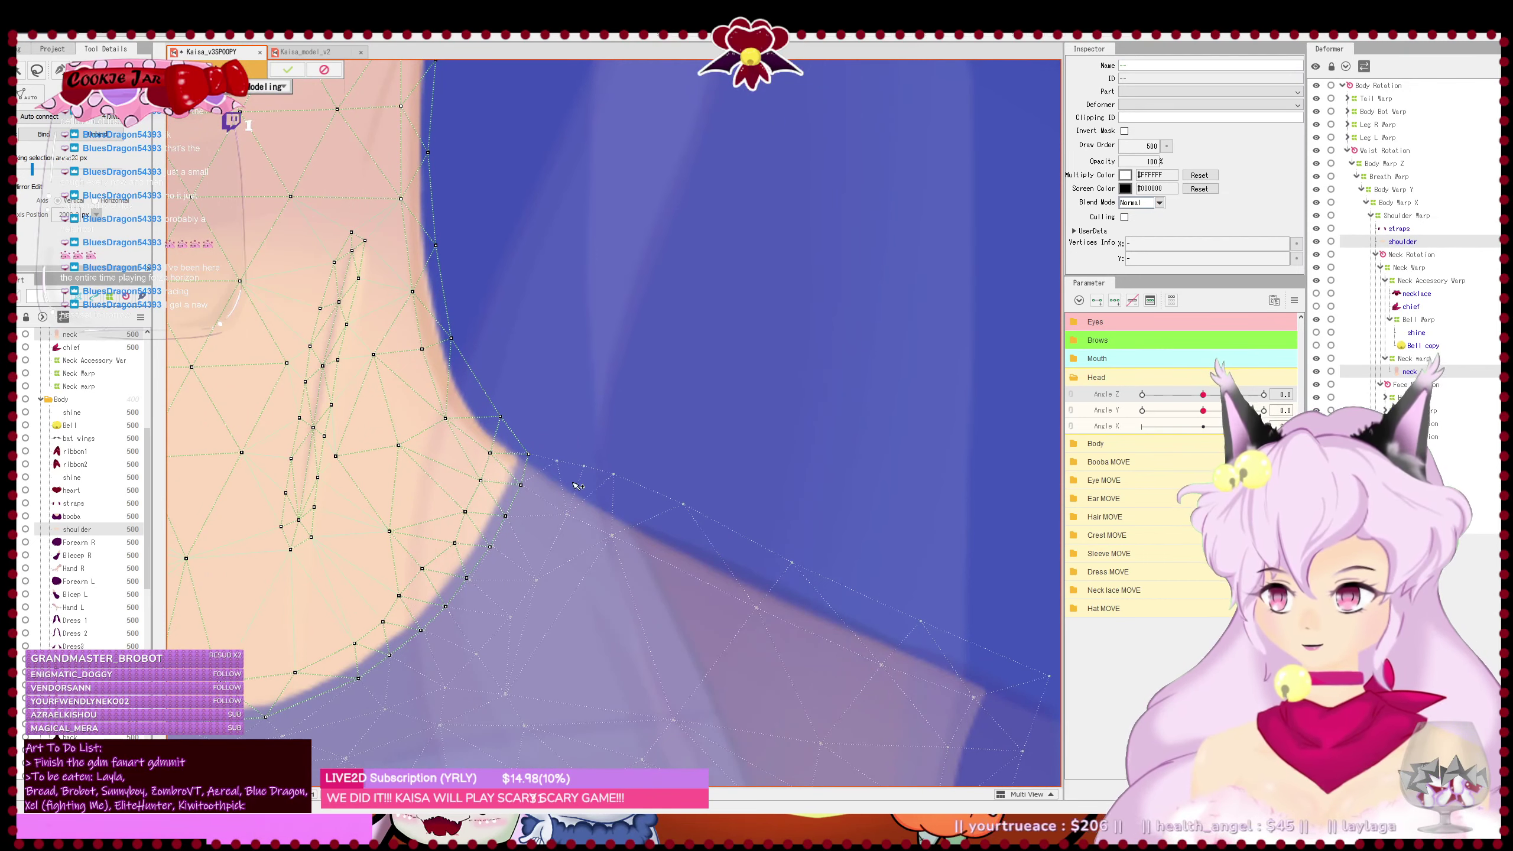
scroll(536, 460, down, 1)
scroll(737, 419, down, 2)
scroll(749, 421, up, 2)
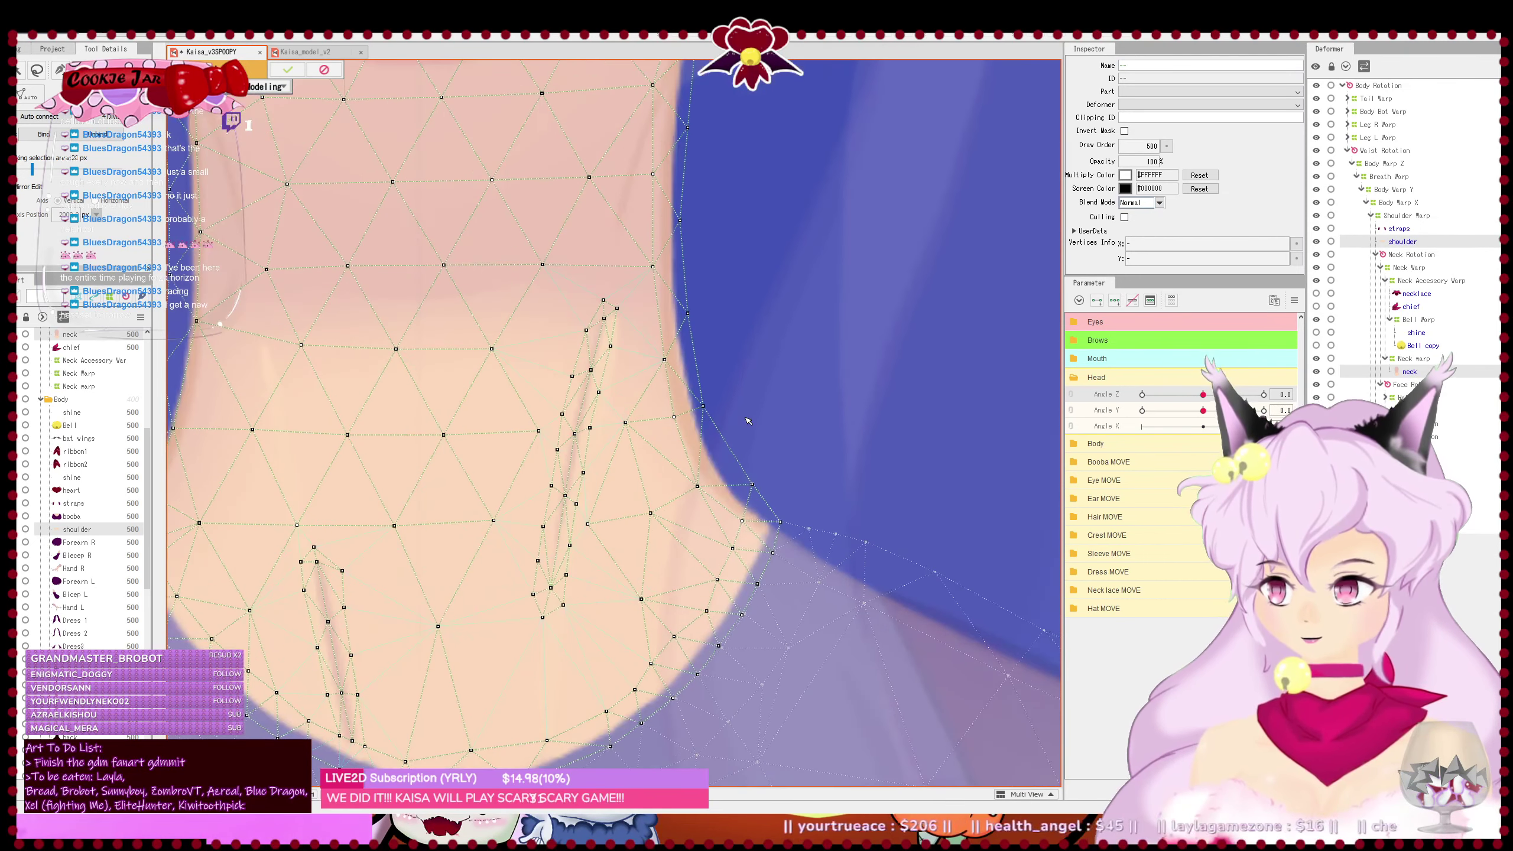
- Add and reposition vertices between and beside the two creases to form an even row across the lower neck
drag(603, 471, 659, 378)
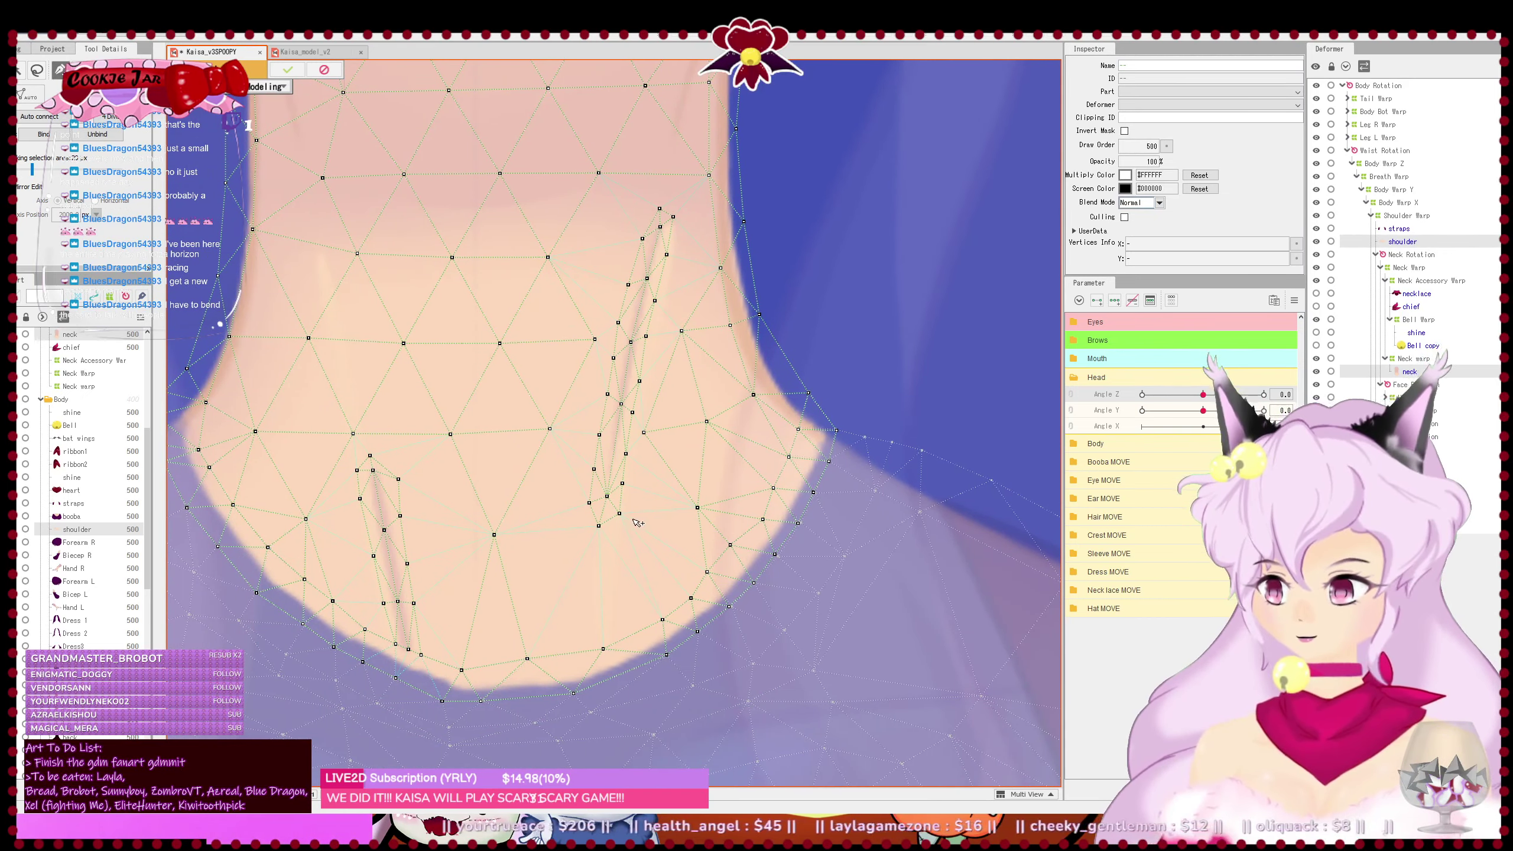
click(493, 548)
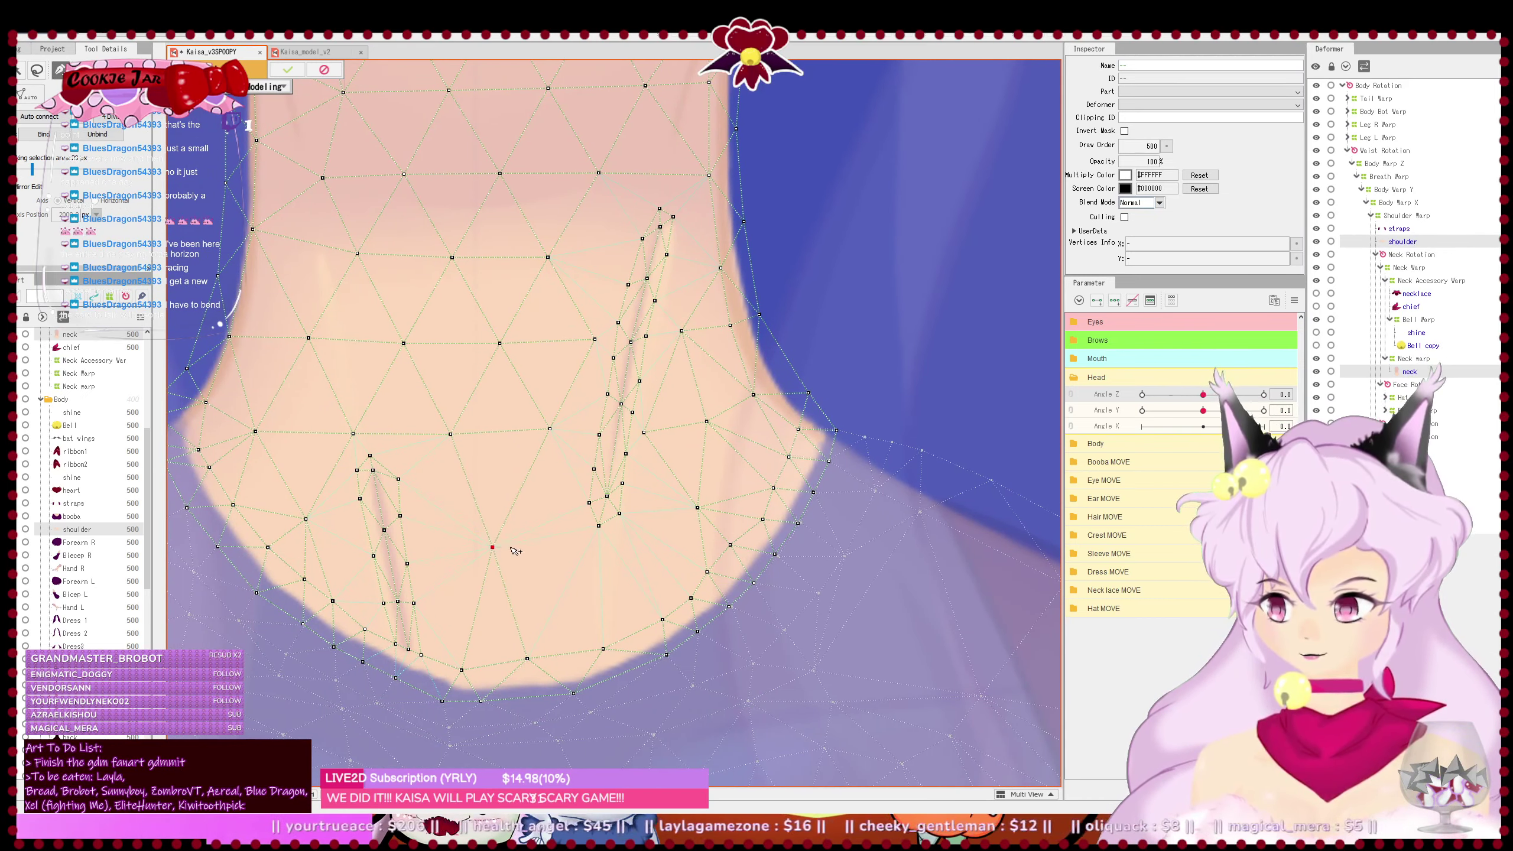
click(548, 544)
click(599, 525)
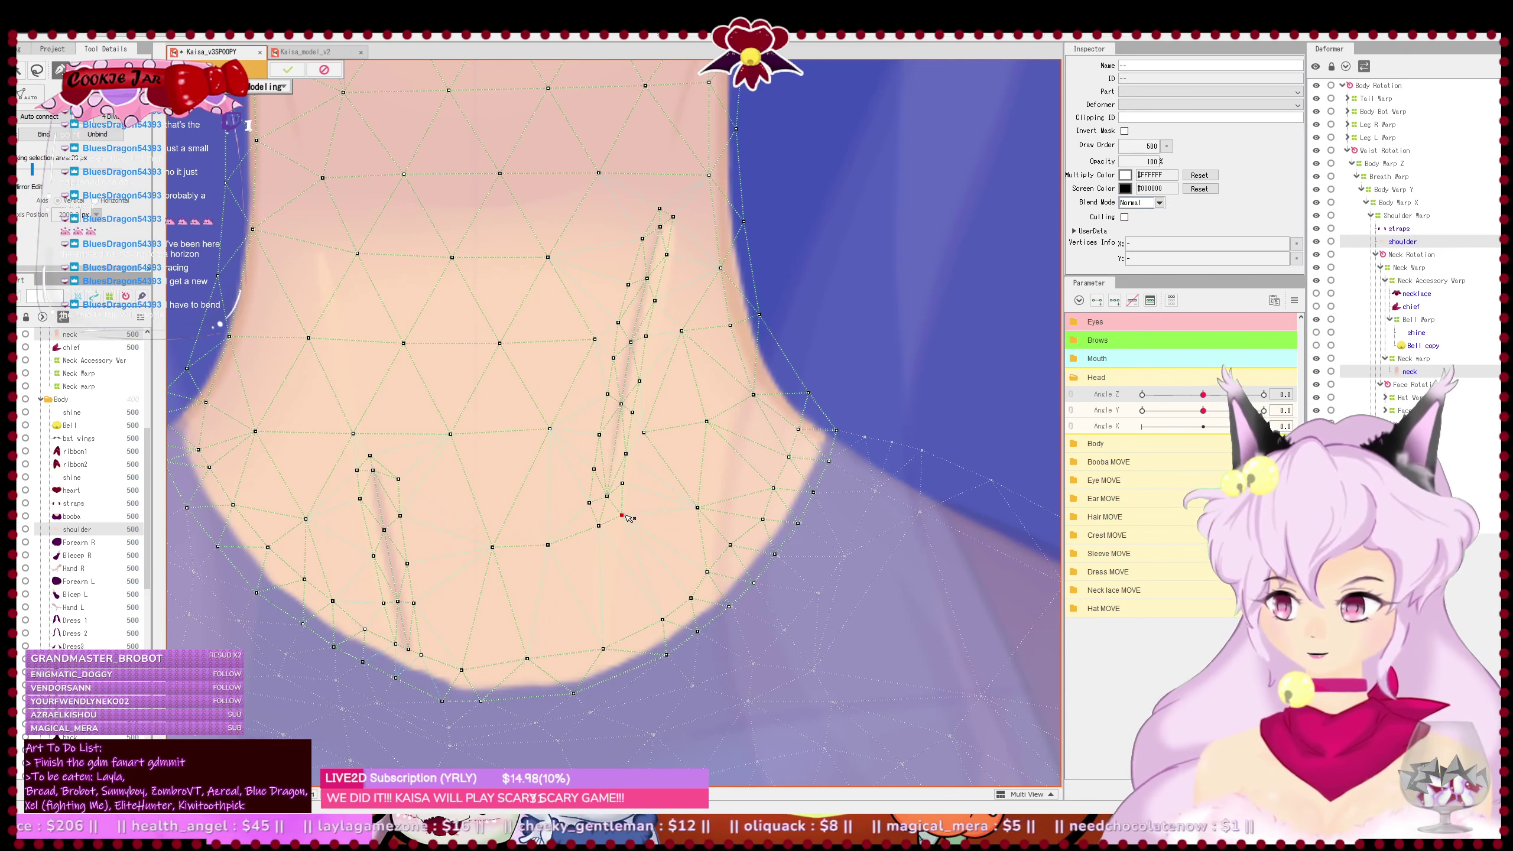
drag(488, 552, 680, 575)
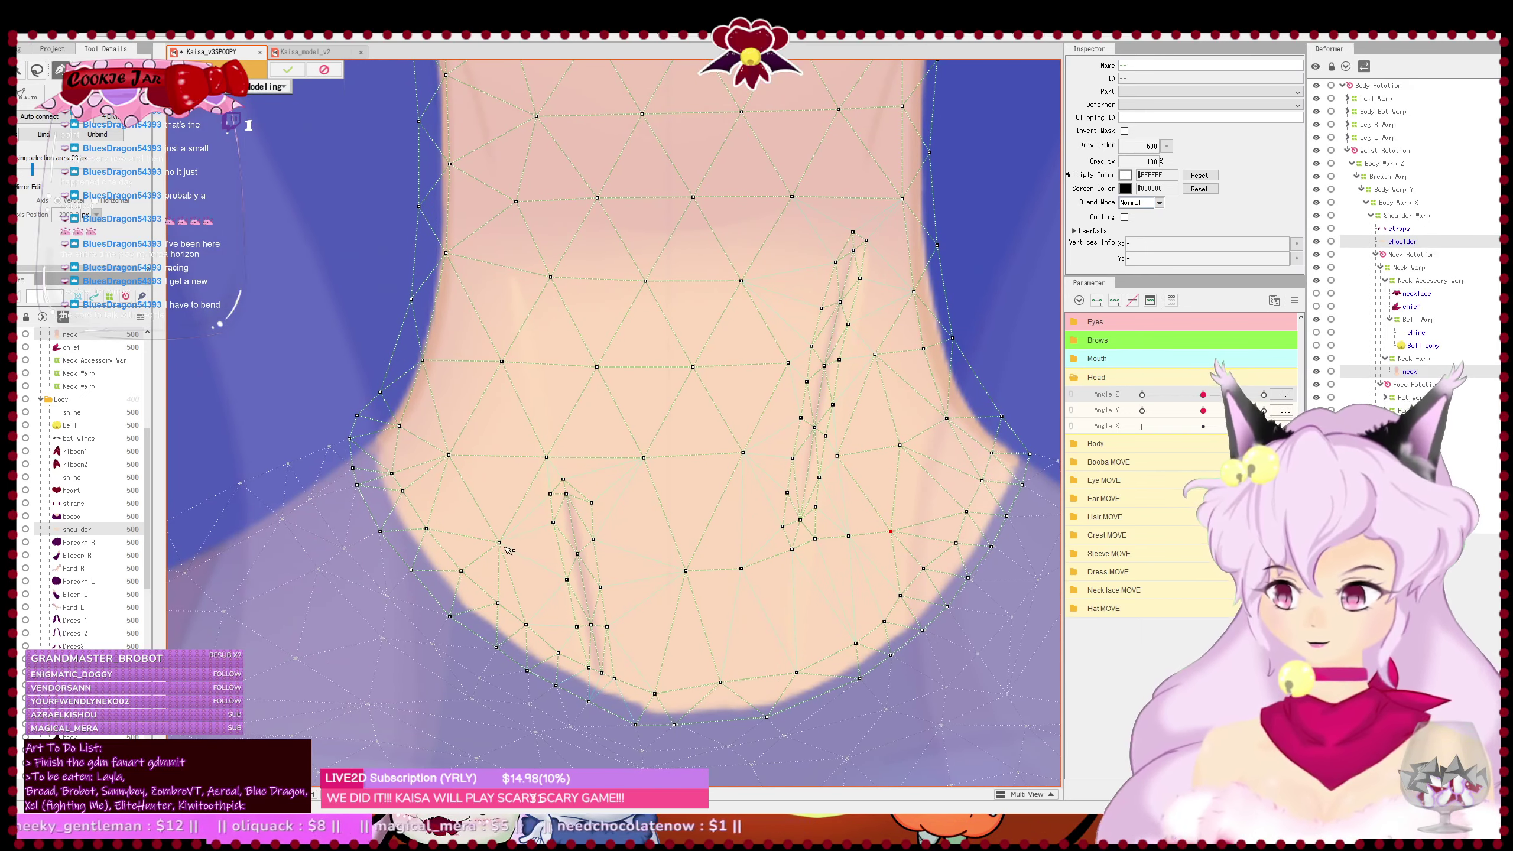
drag(506, 548, 535, 563)
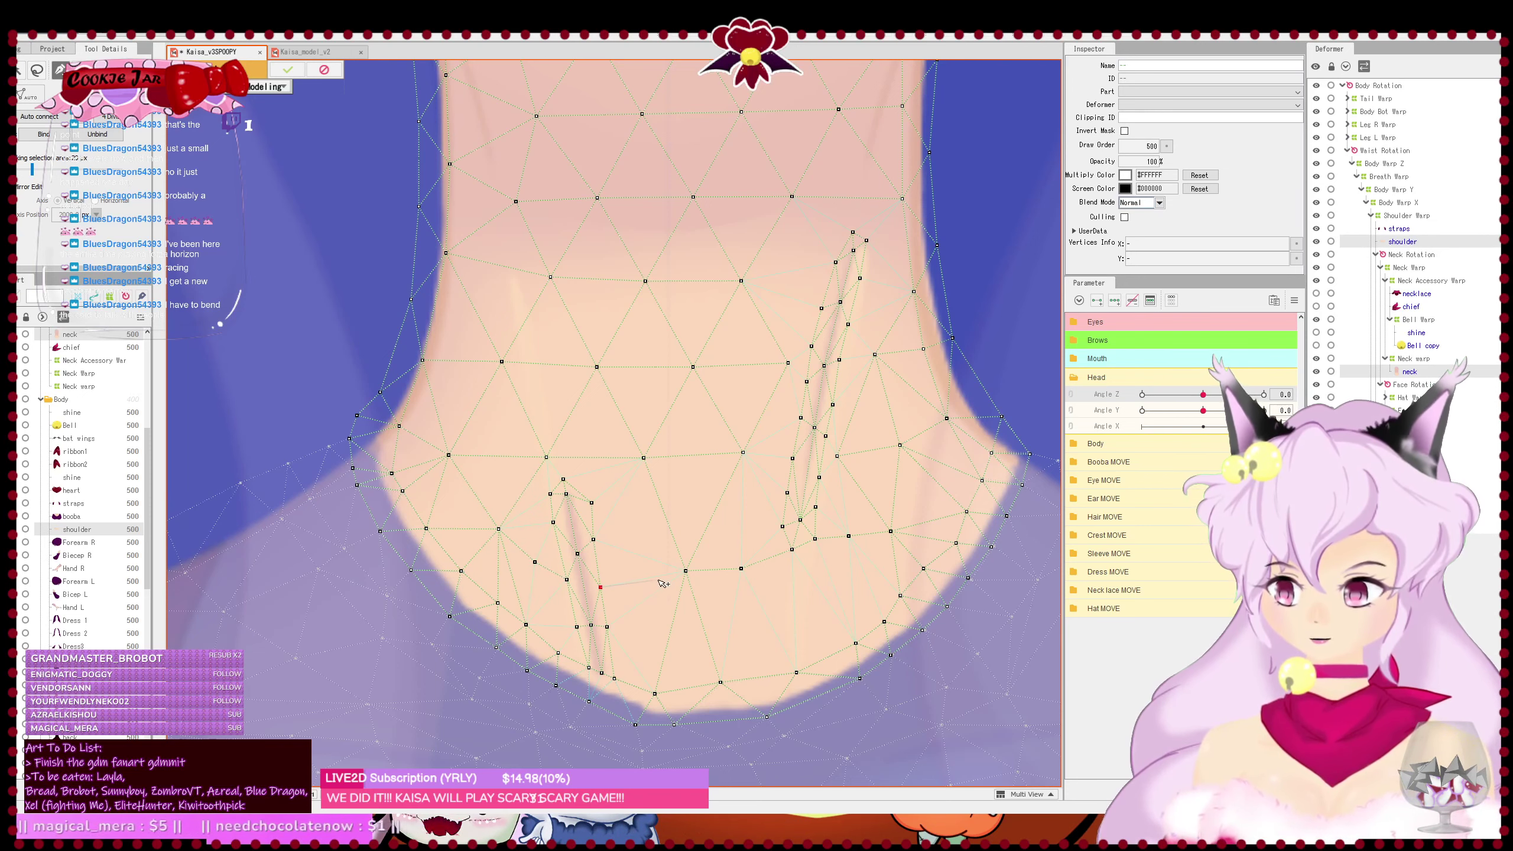
click(686, 571)
- Auto-connect all vertices of the neck mesh
drag(720, 597, 585, 617)
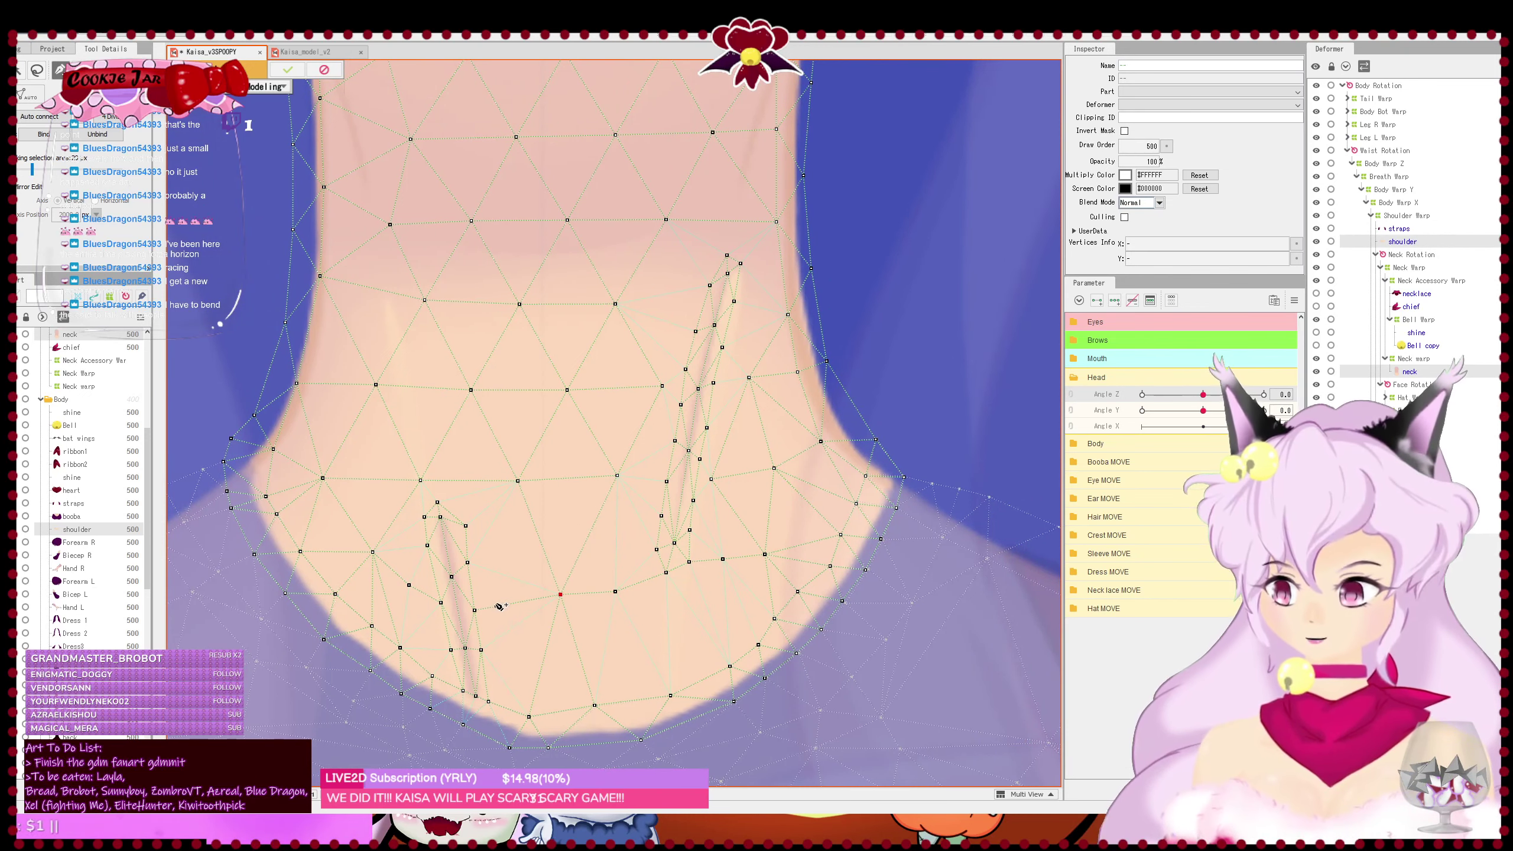
scroll(575, 602, down, 2)
drag(607, 526, 608, 593)
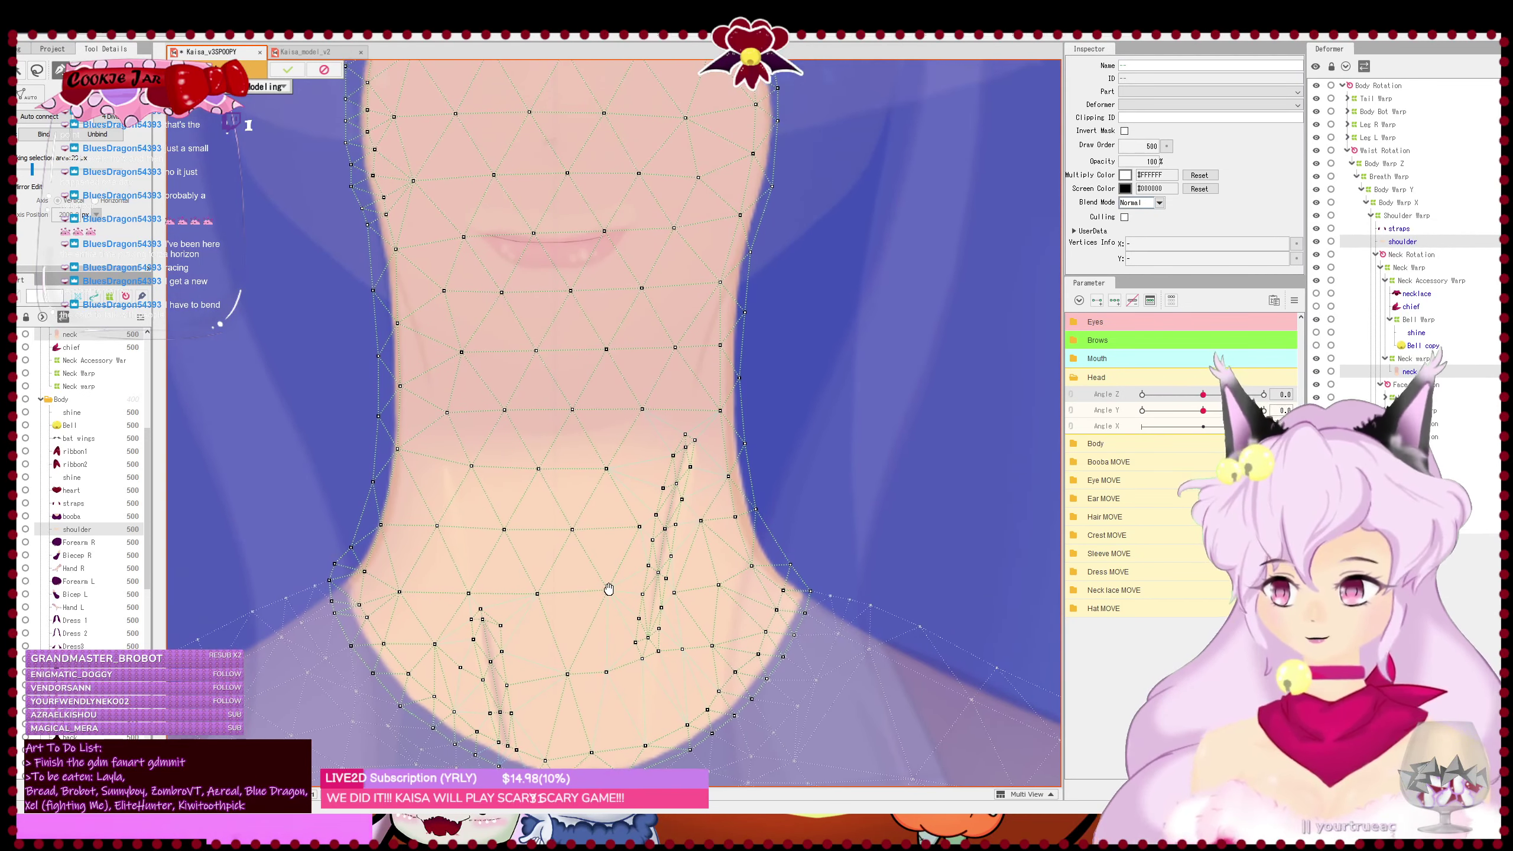
click(41, 117)
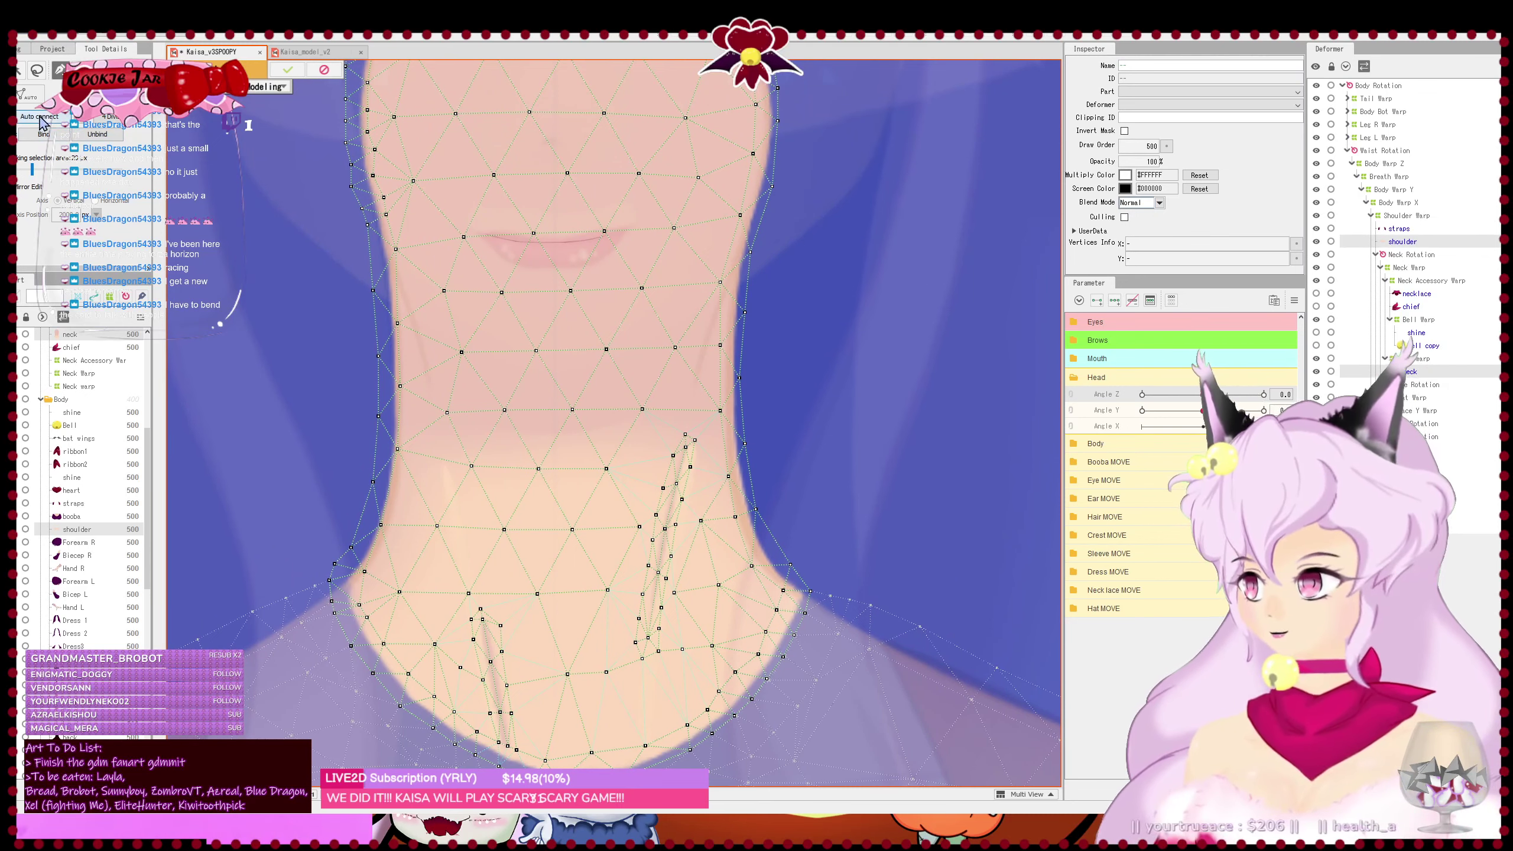
scroll(405, 404, down, 3)
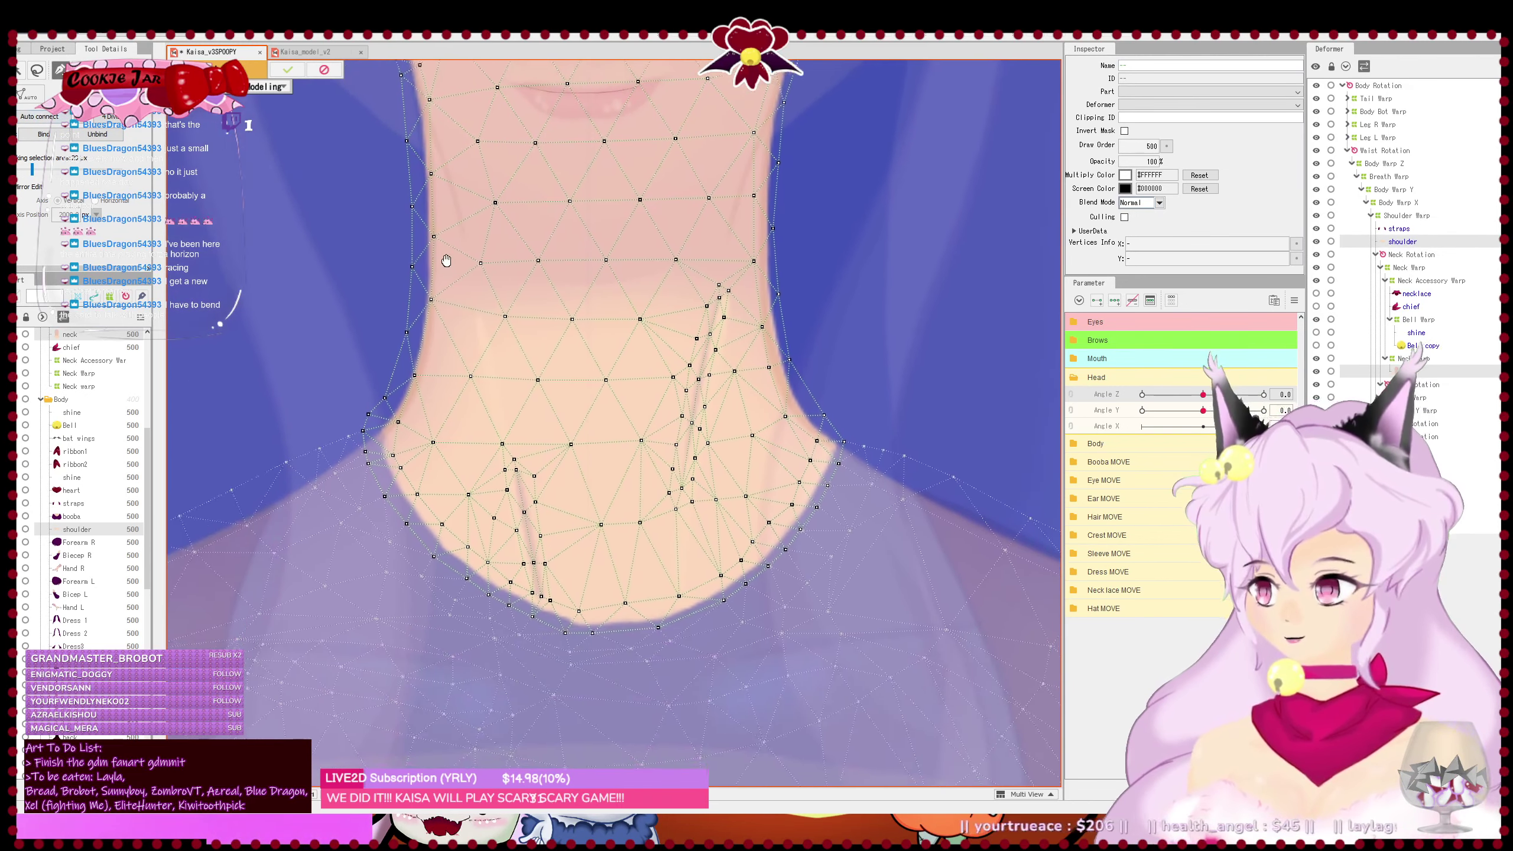
- Switch to the shoulder mesh and add a vertex on the neckline directly below the left crease's lower end
click(588, 669)
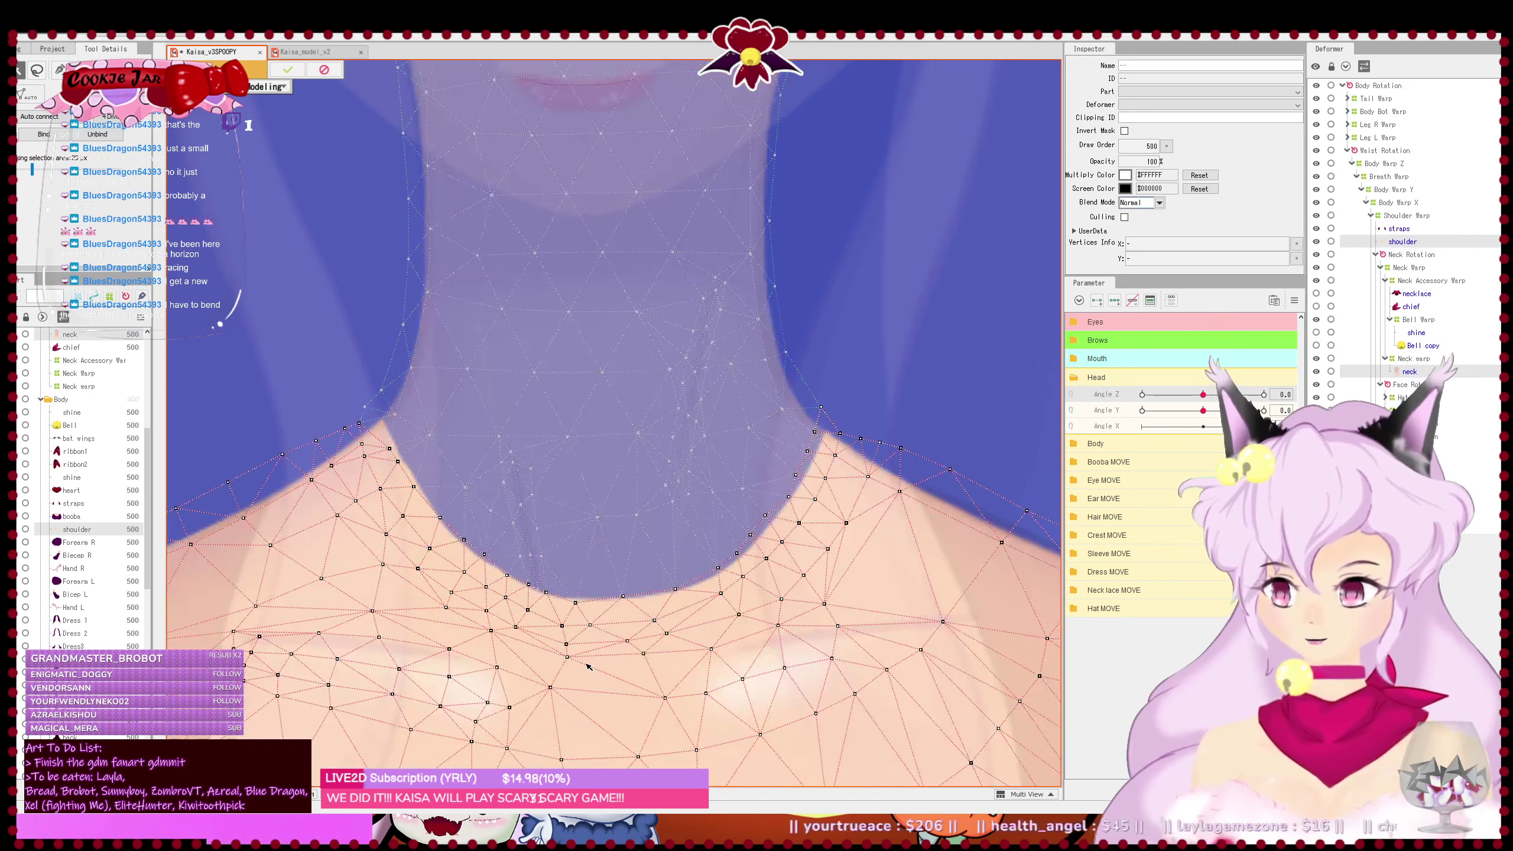
scroll(782, 678, up, 1)
scroll(571, 579, up, 1)
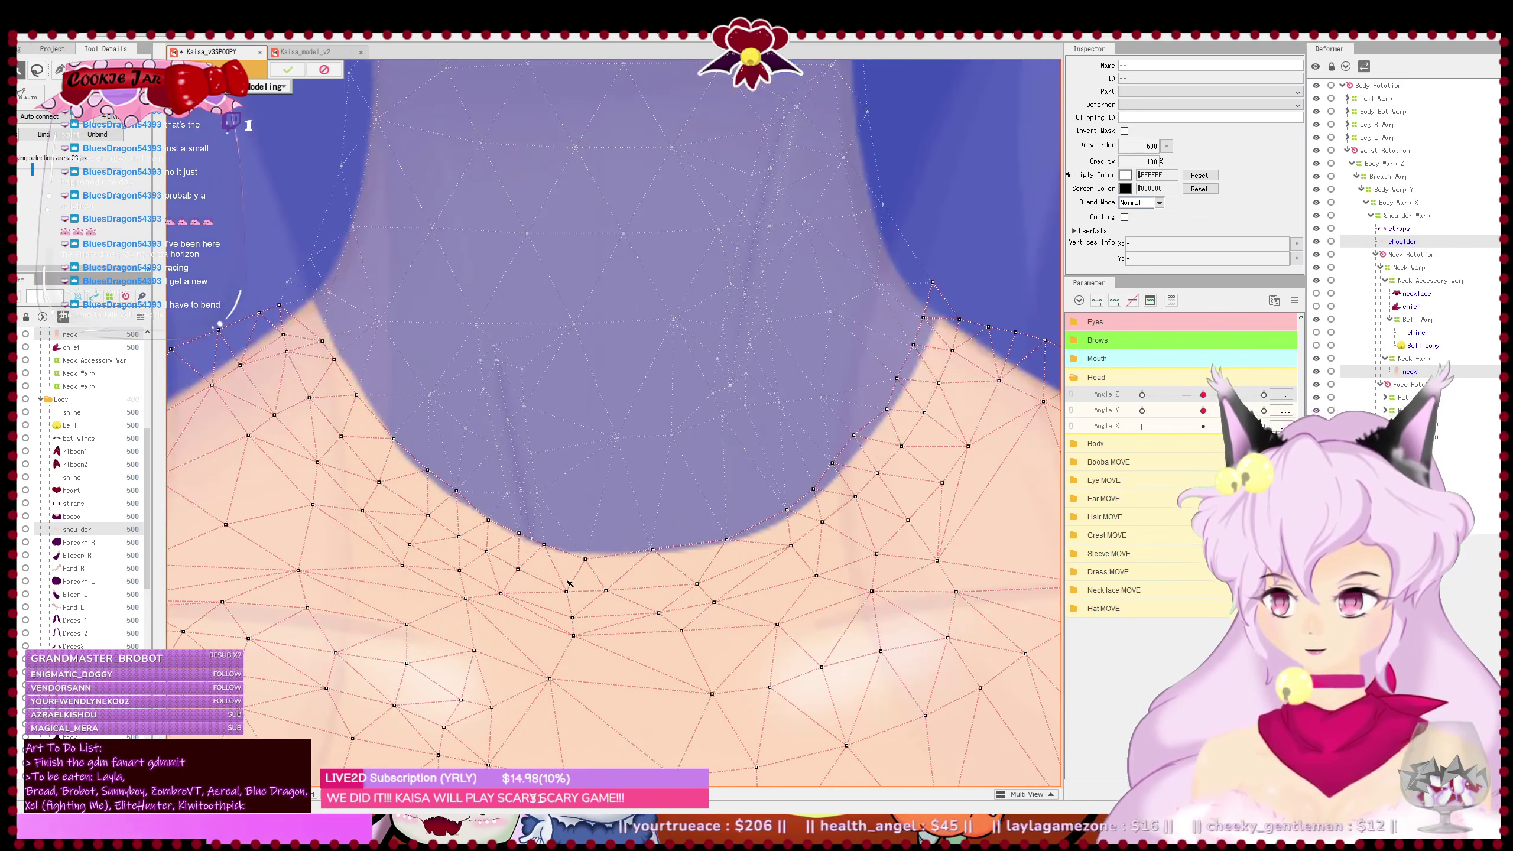
scroll(570, 584, up, 1)
scroll(591, 585, up, 1)
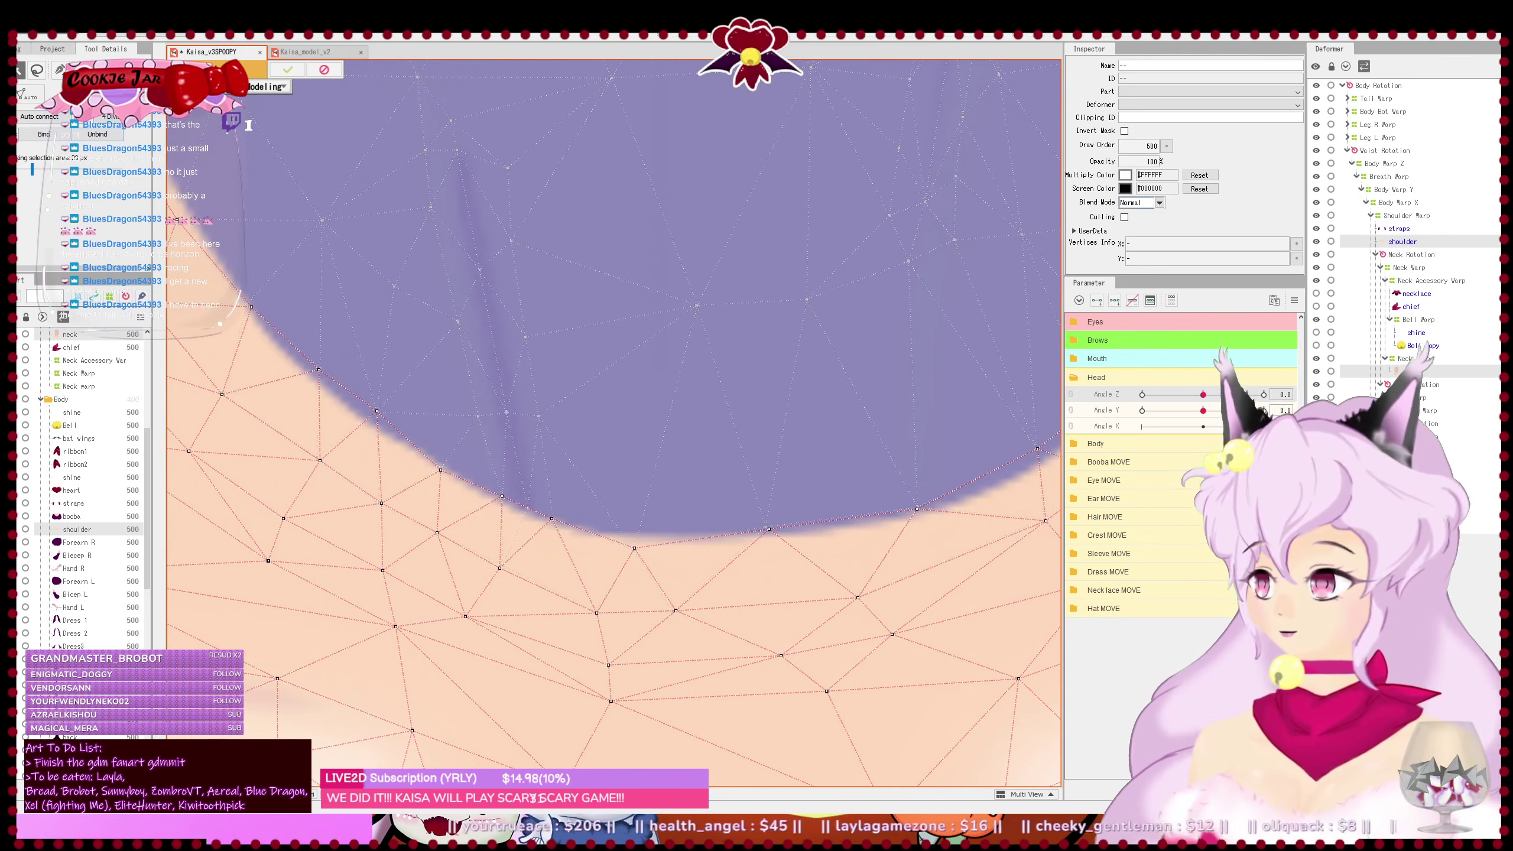
click(60, 69)
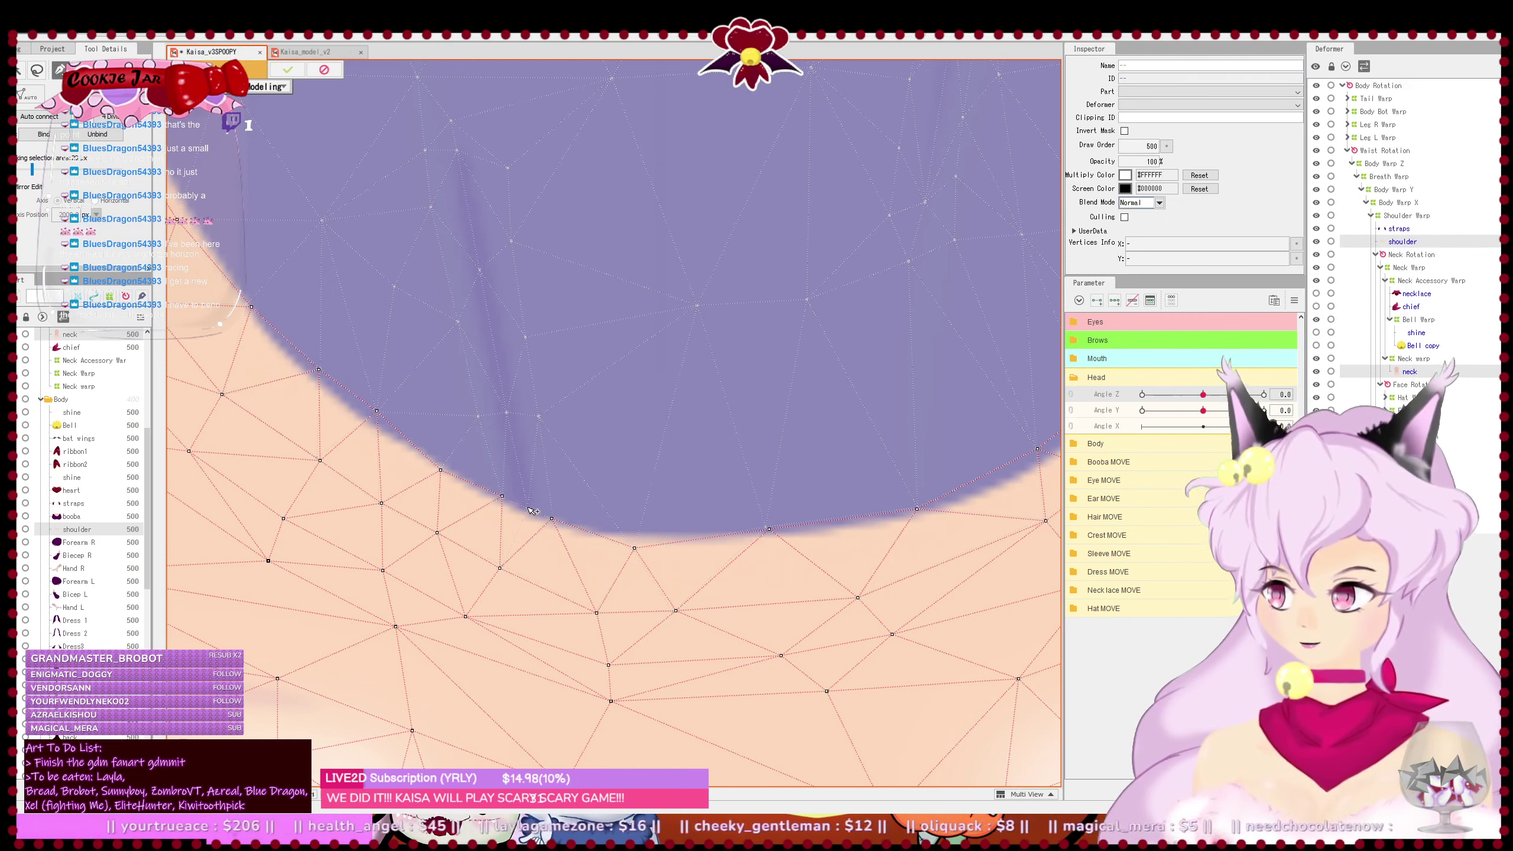
click(502, 496)
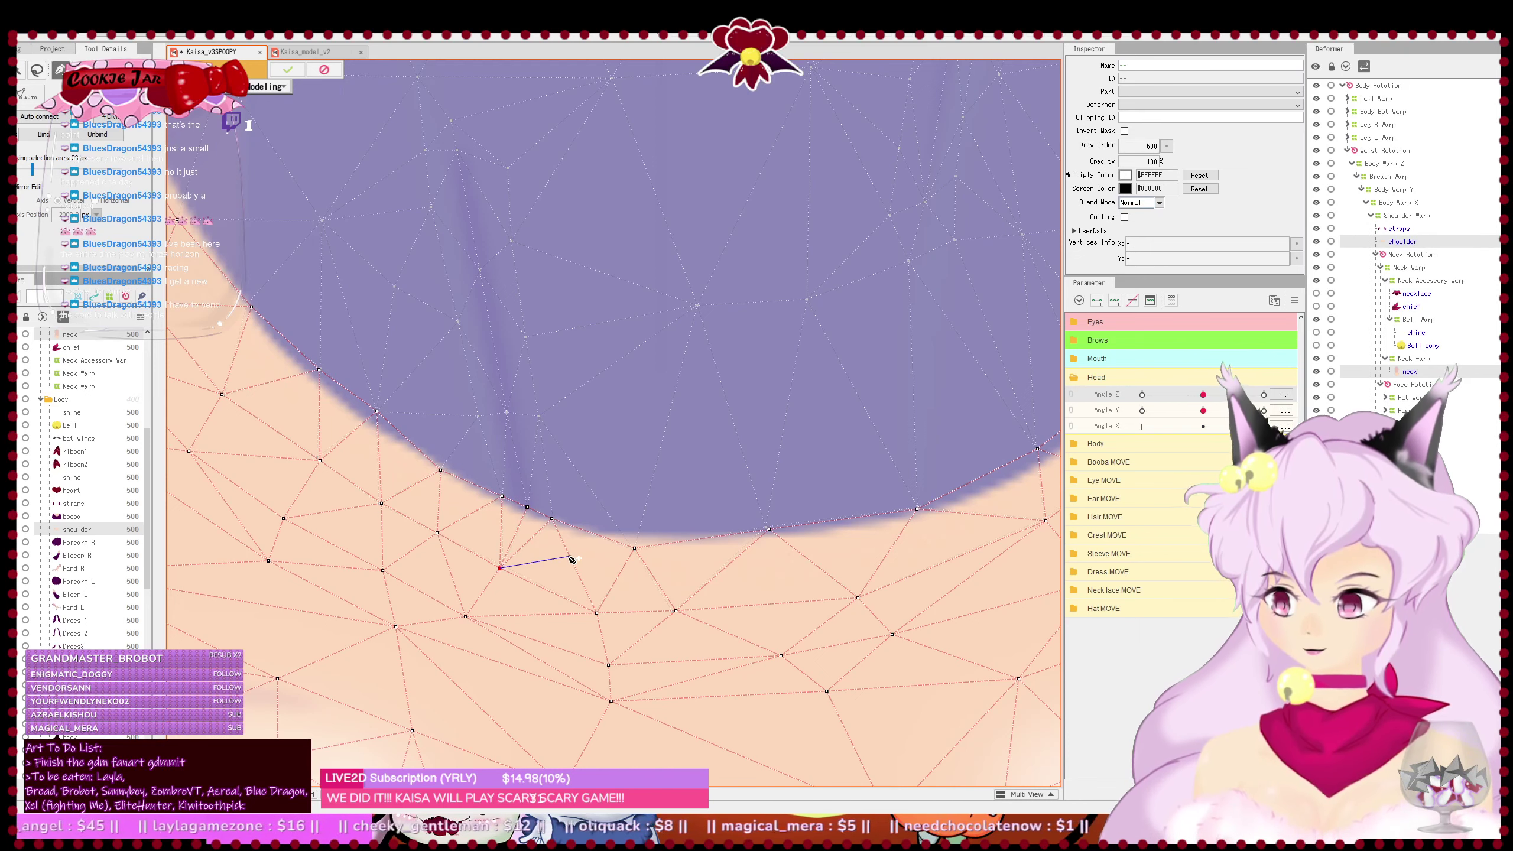
scroll(572, 561, down, 5)
drag(629, 534, 603, 567)
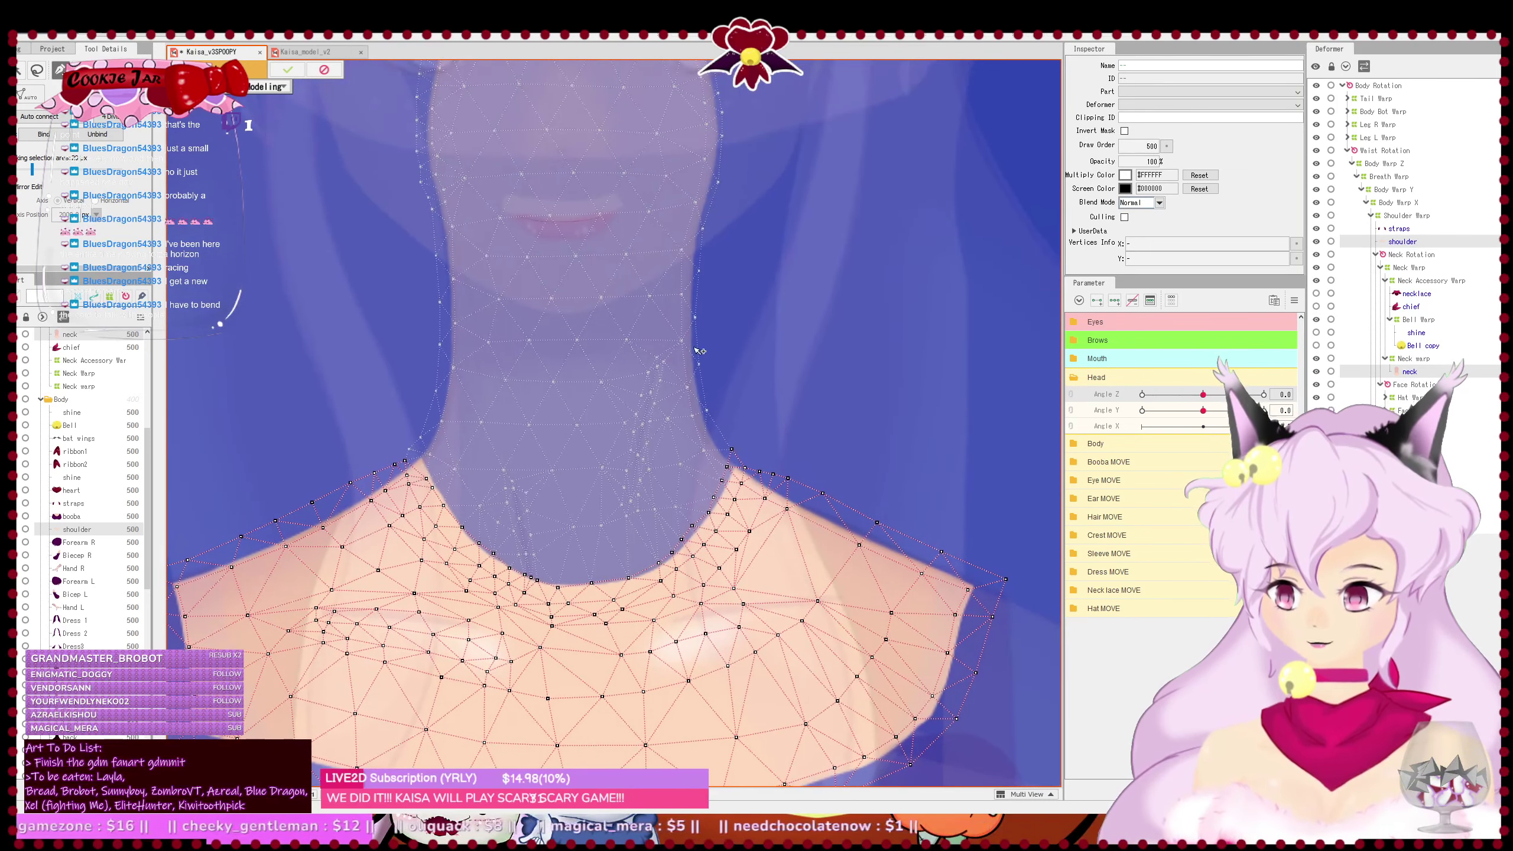
- Switch back to the neck mesh and save the model file
scroll(699, 351, up, 2)
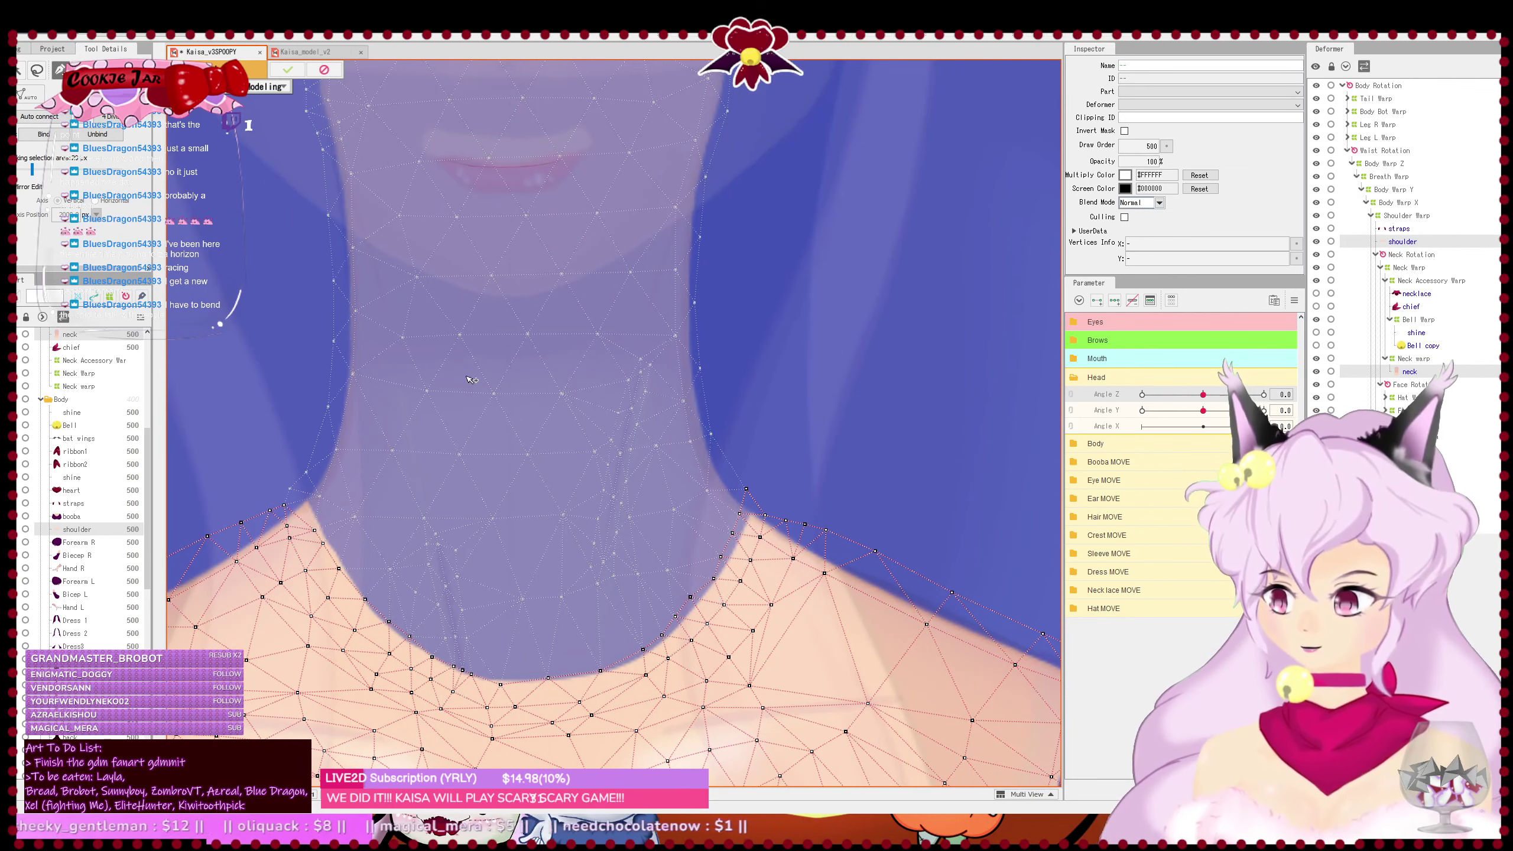
click(512, 359)
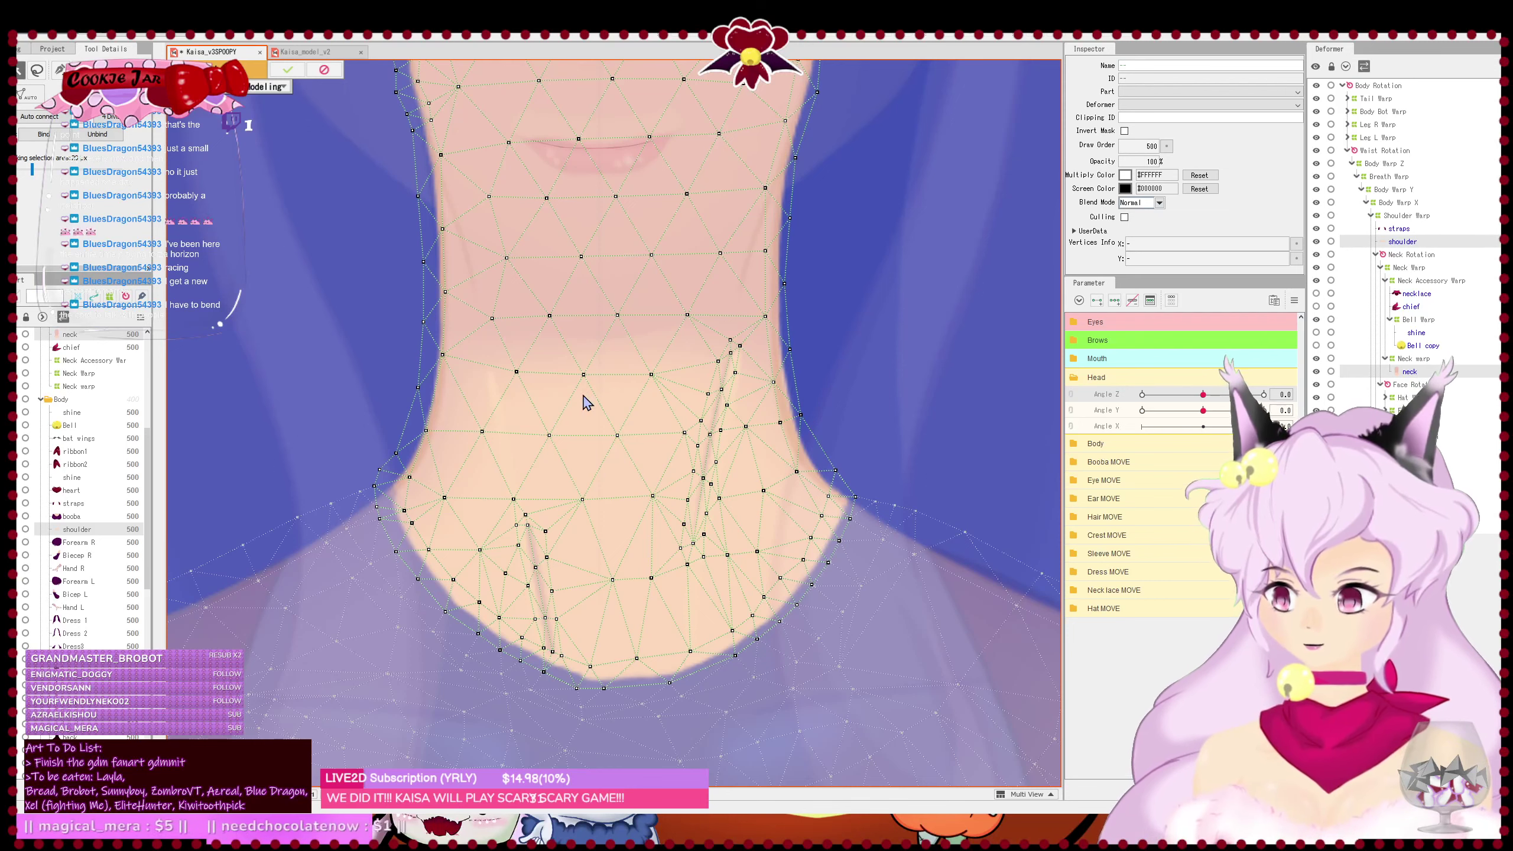
key(ctrl+s)
- Add a line of vertices along the neck's upper right crease, from its lower part up to the neck outline
drag(607, 342, 652, 540)
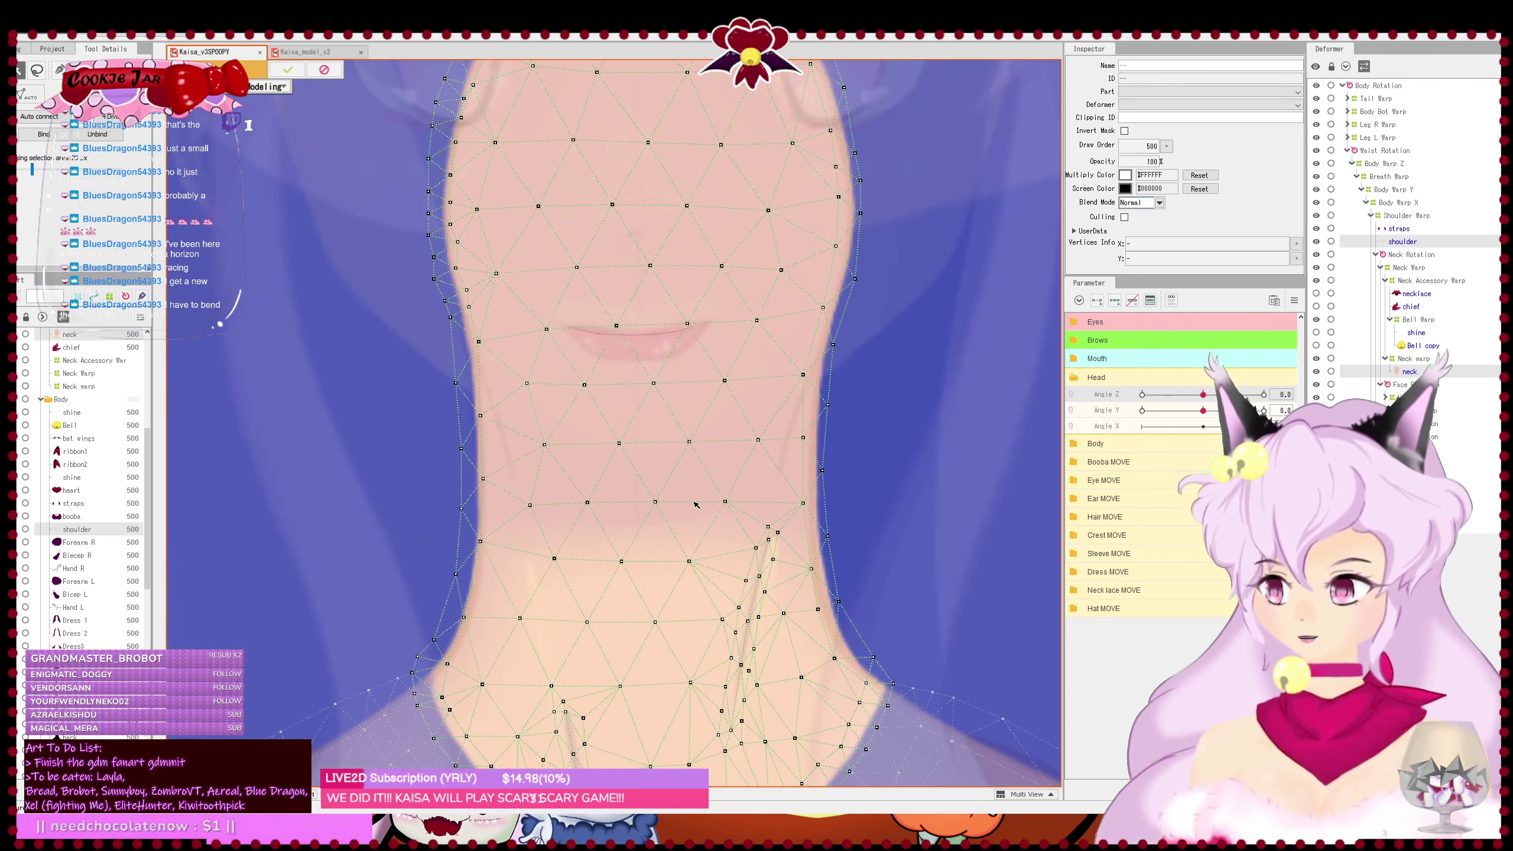
scroll(695, 504, up, 2)
drag(733, 481, 601, 530)
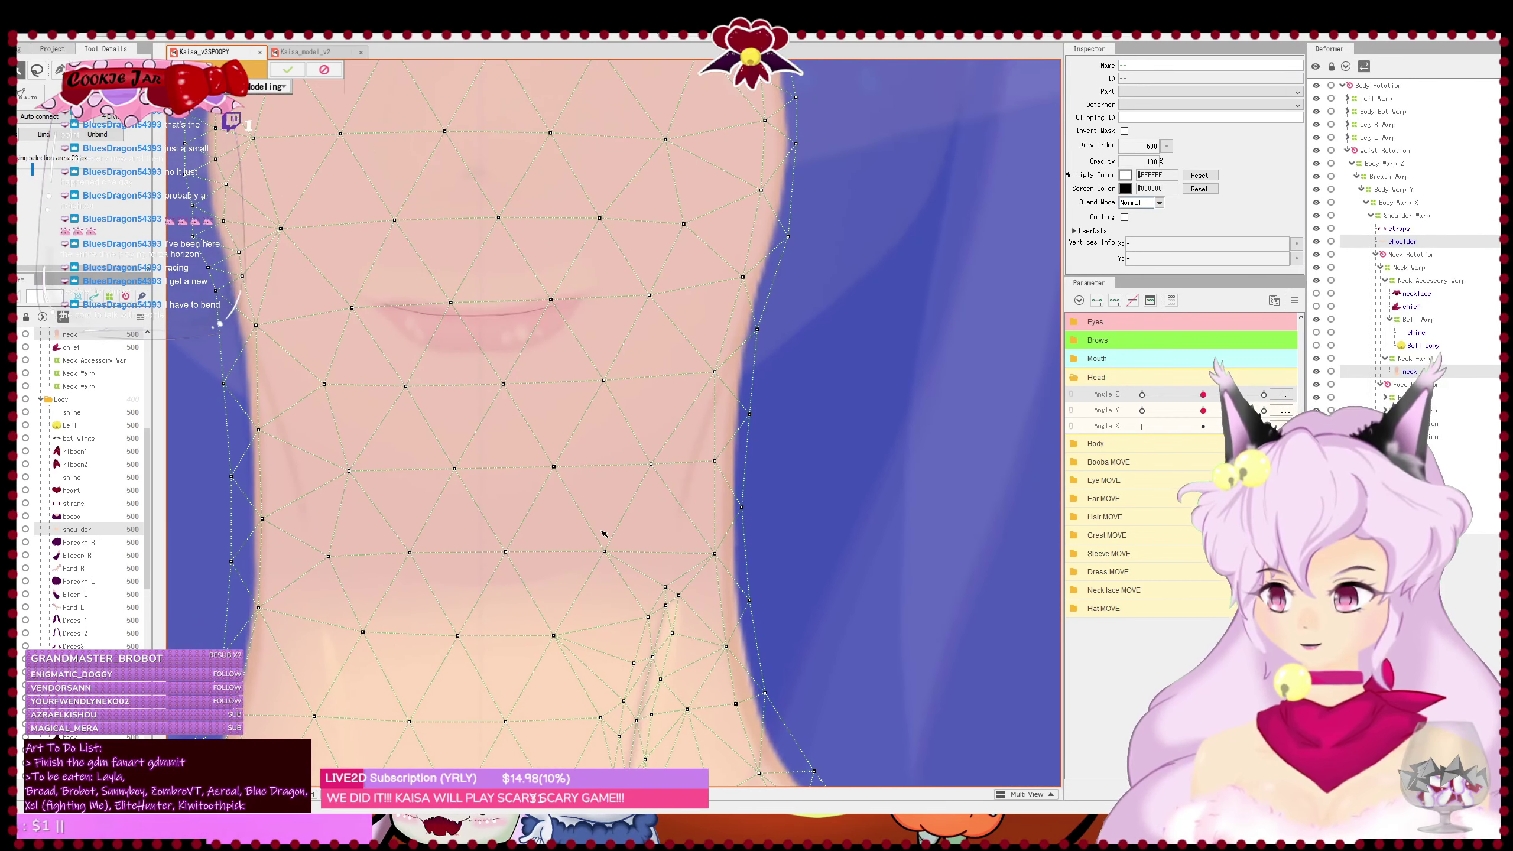
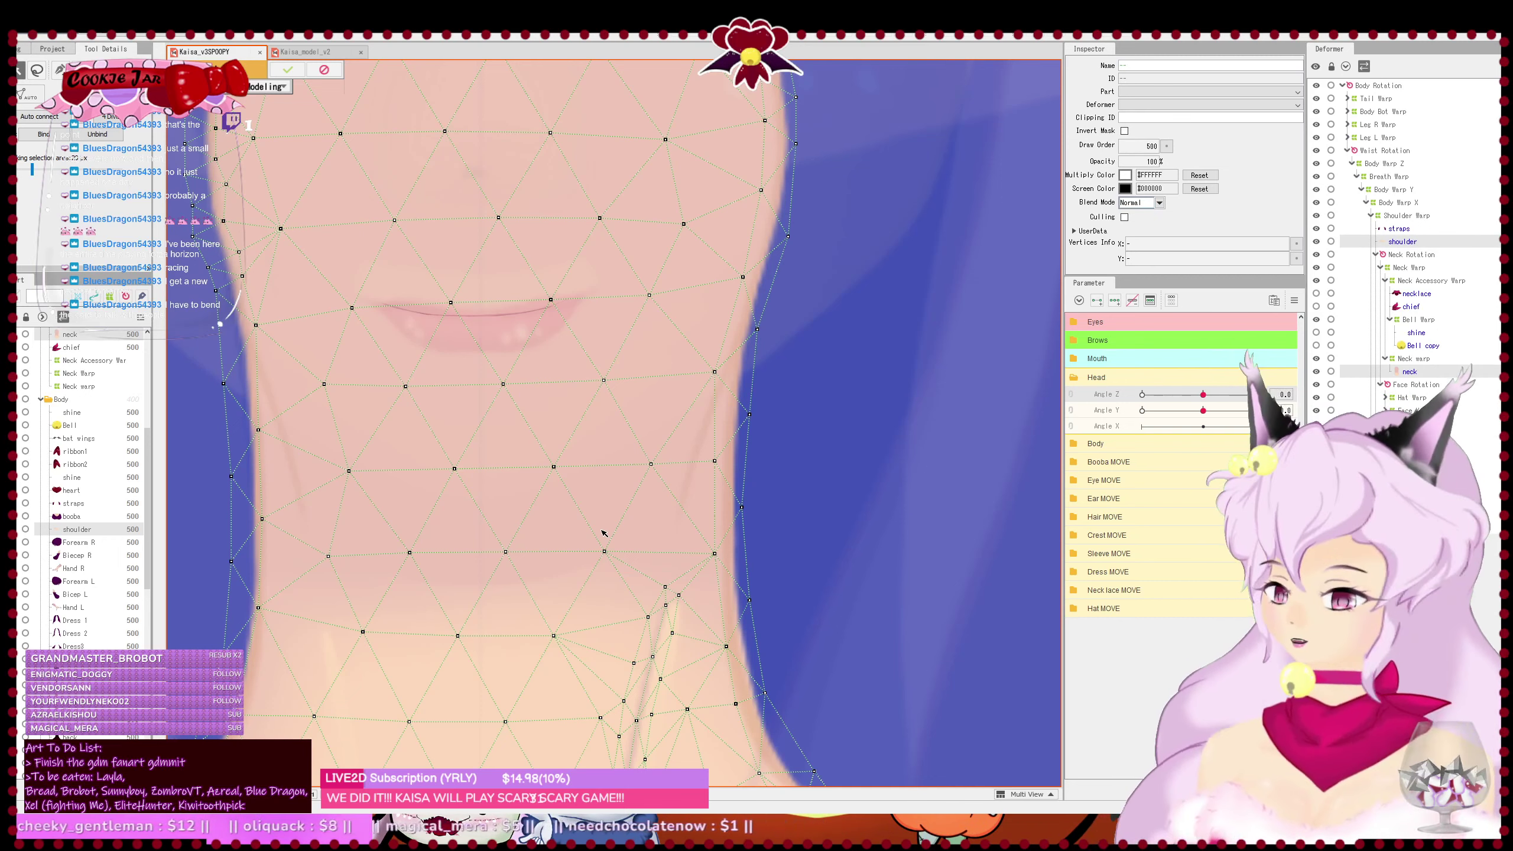
drag(757, 443, 761, 512)
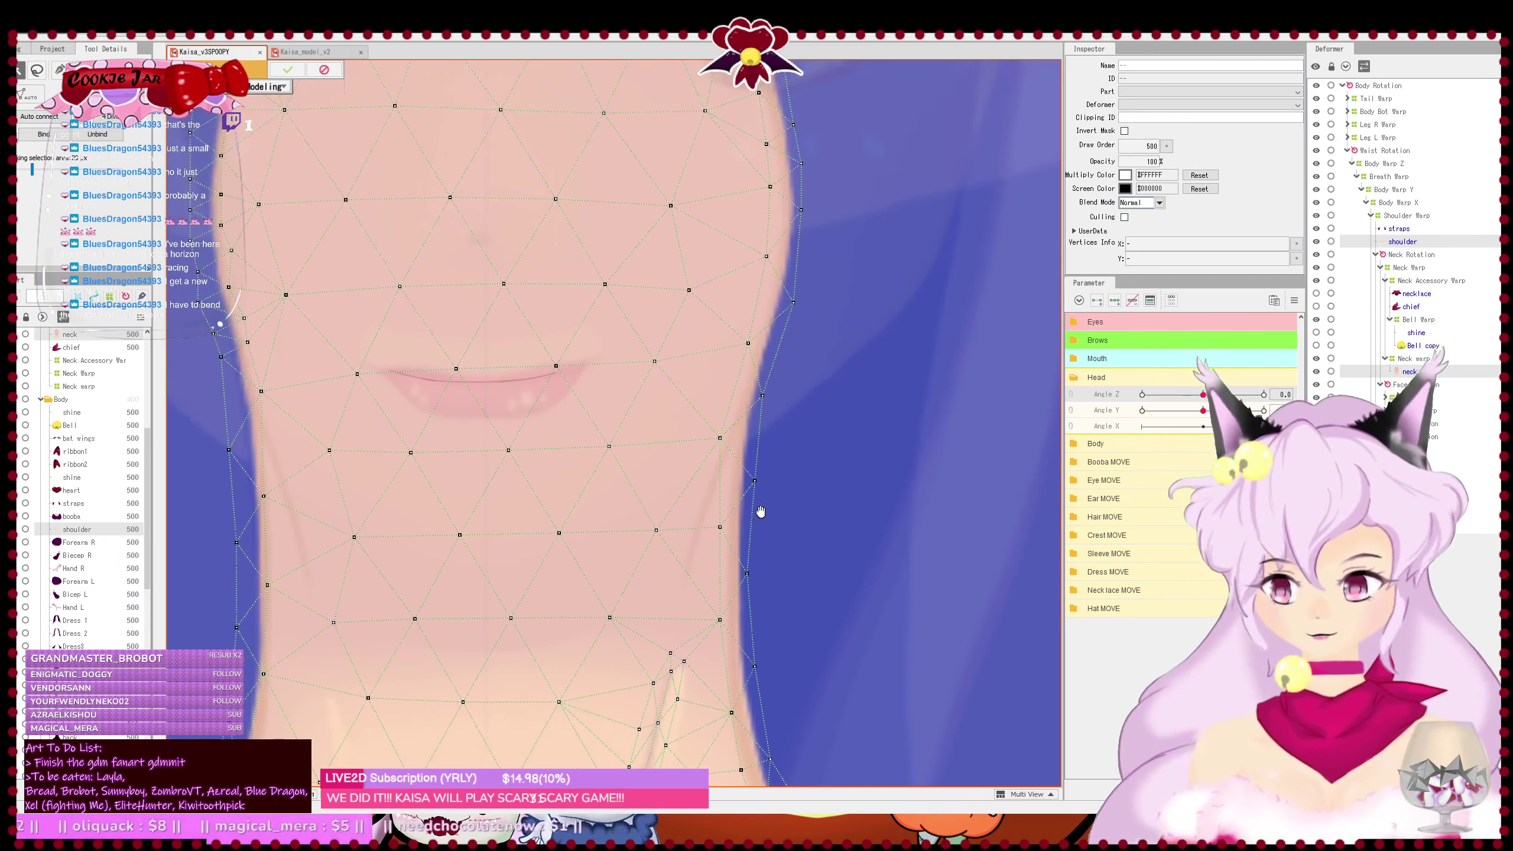
click(60, 70)
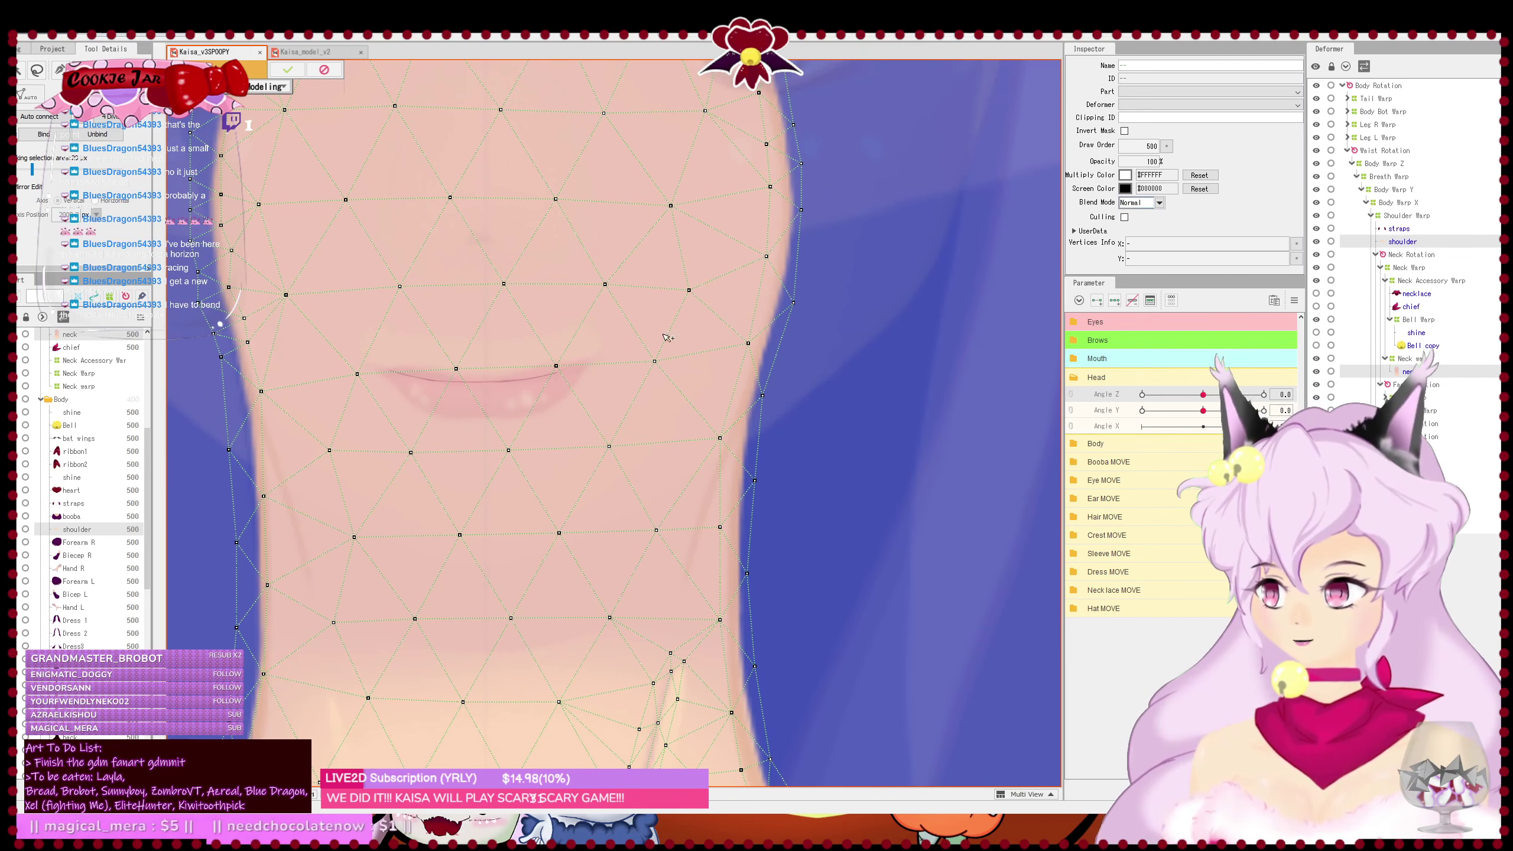
click(717, 478)
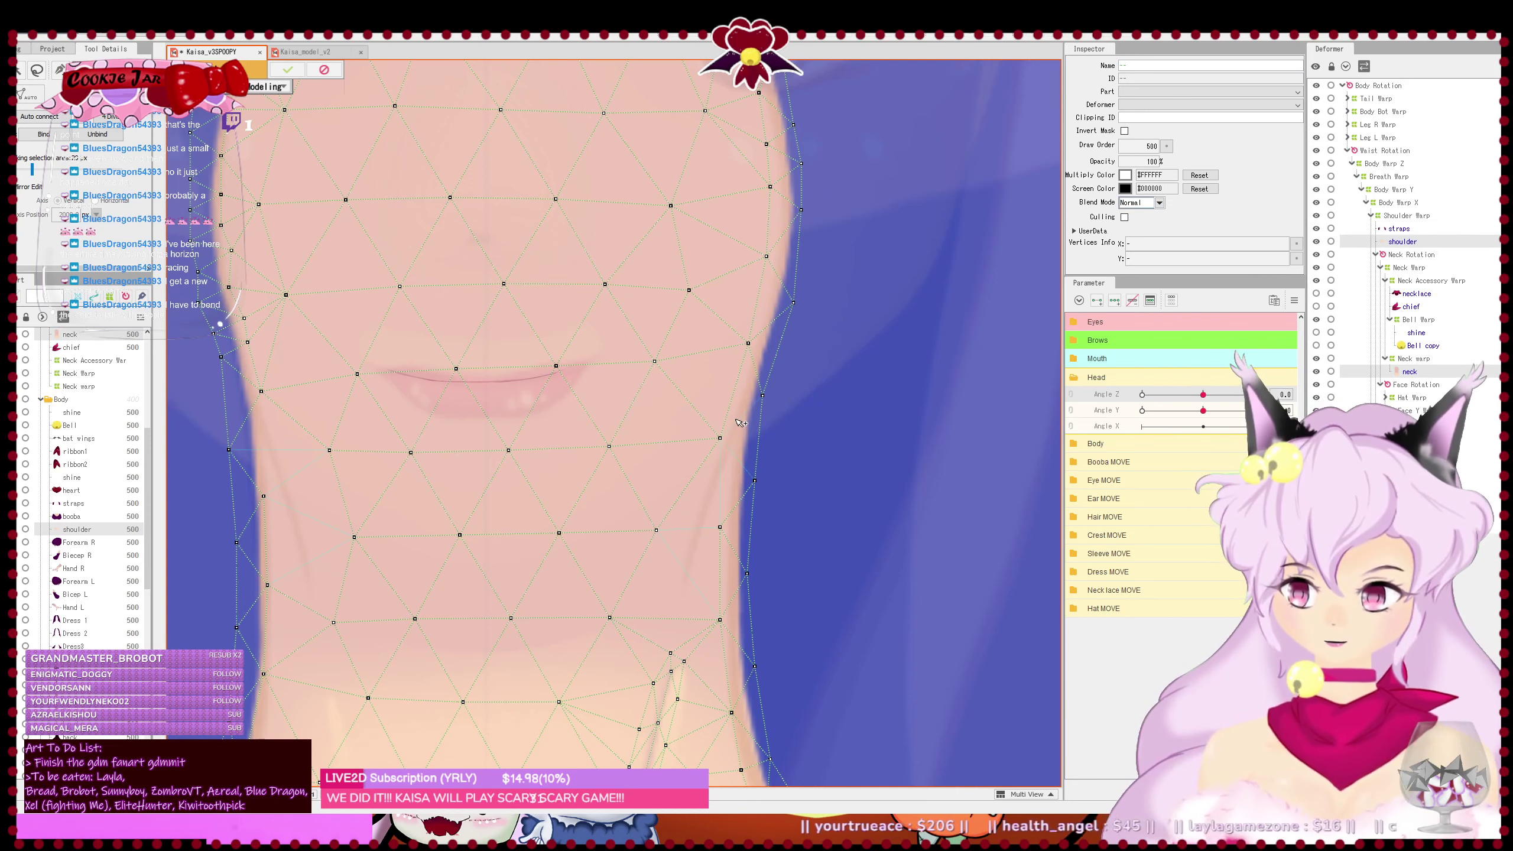
scroll(768, 501, up, 2)
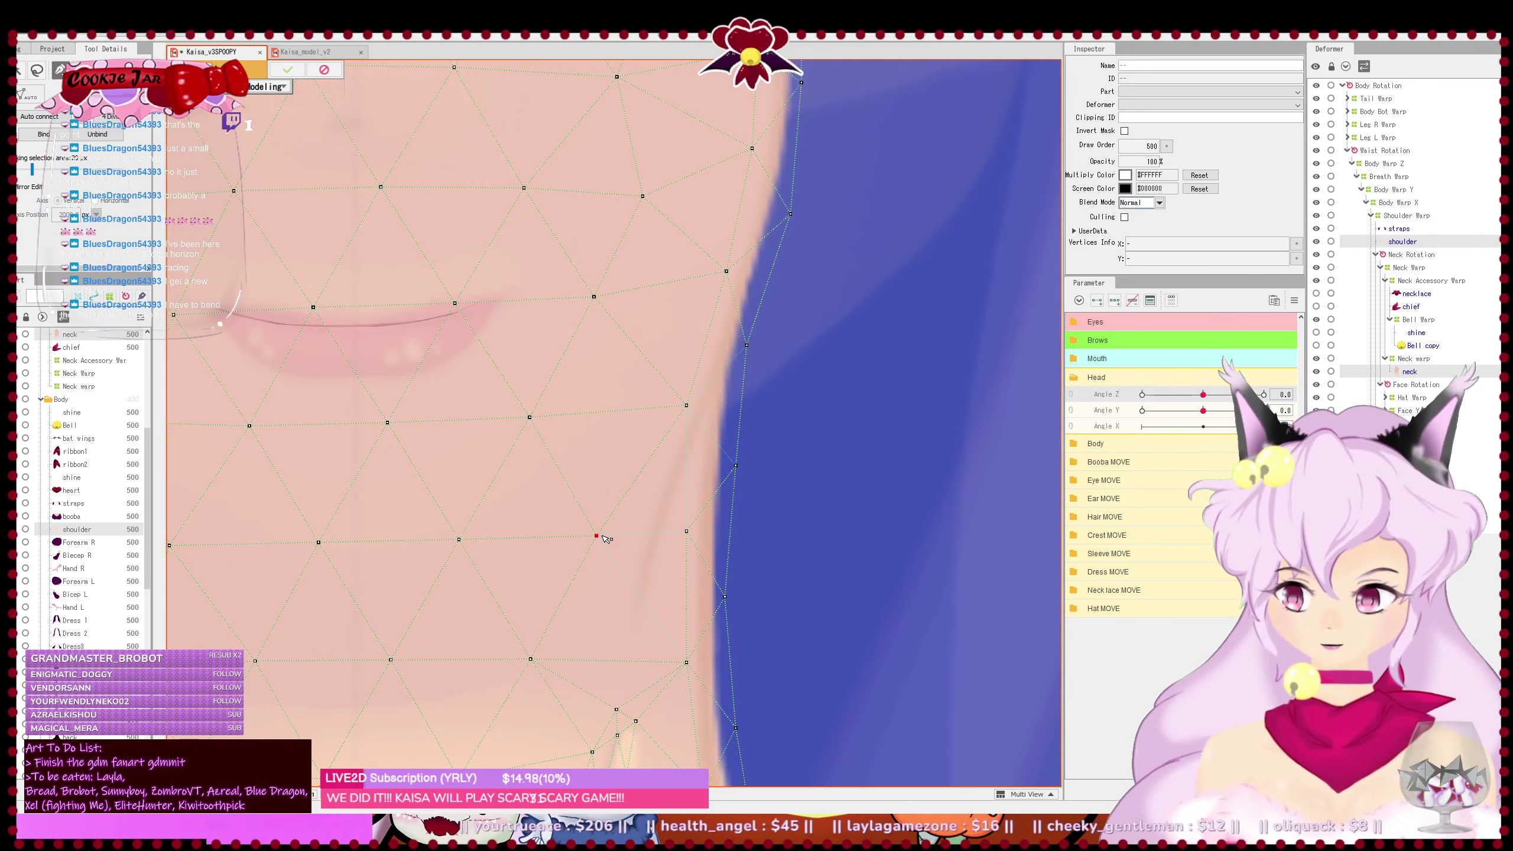
right_click(600, 574)
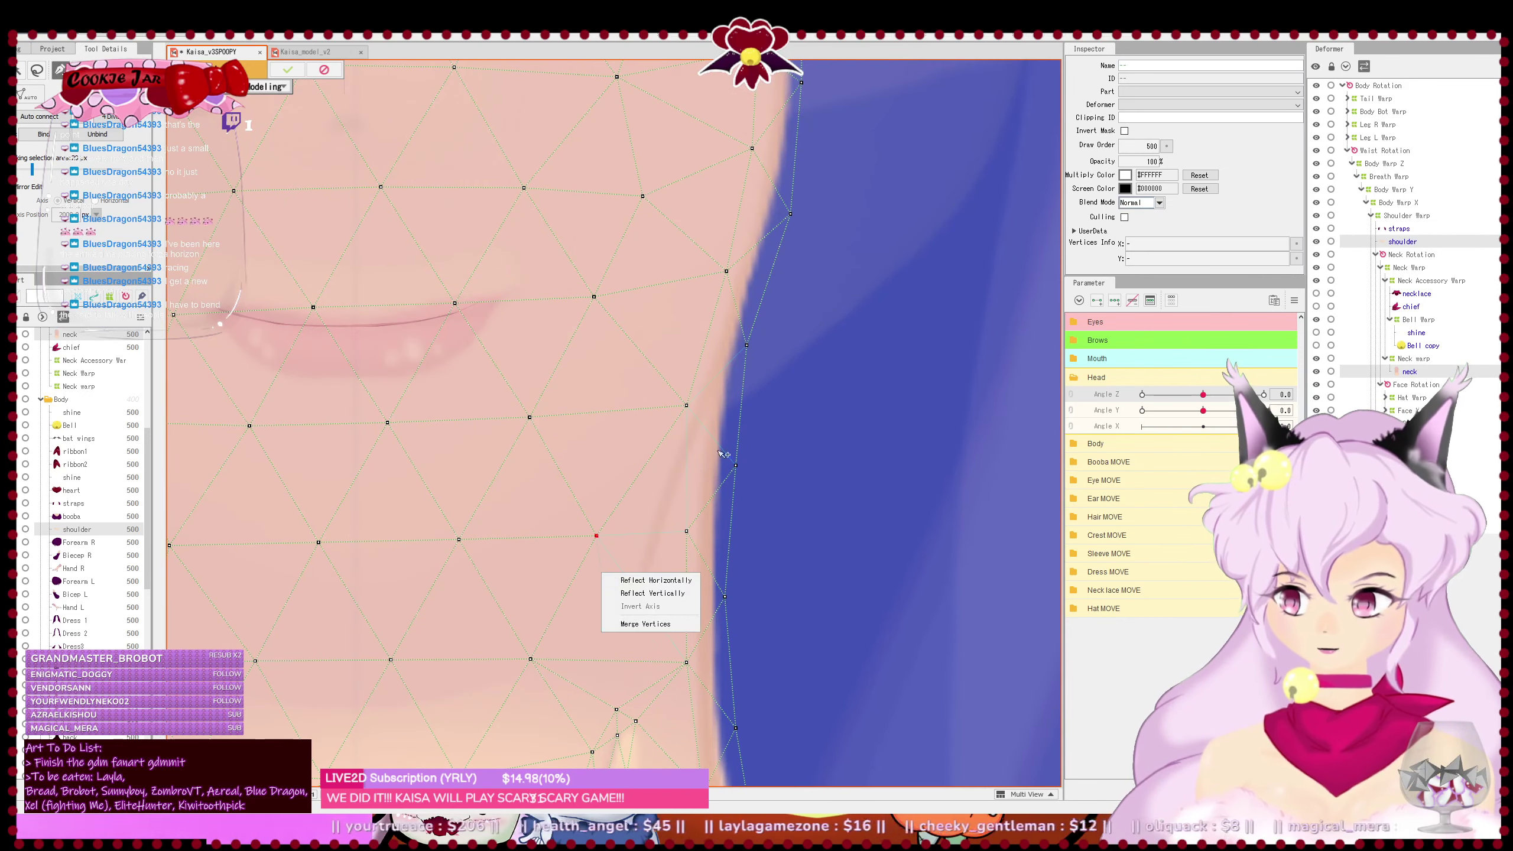
click(735, 391)
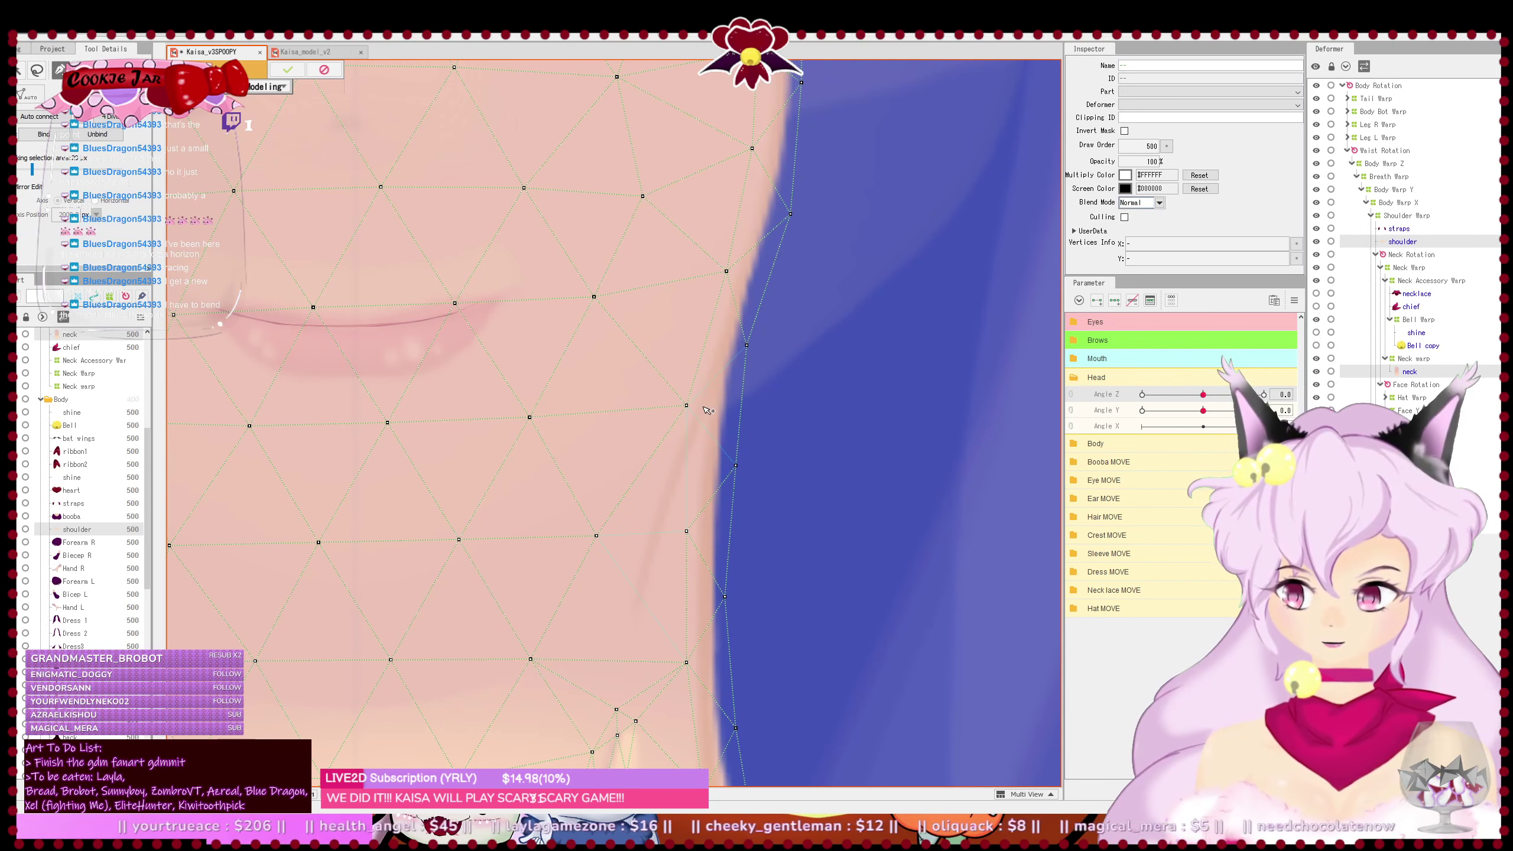
drag(733, 639, 748, 565)
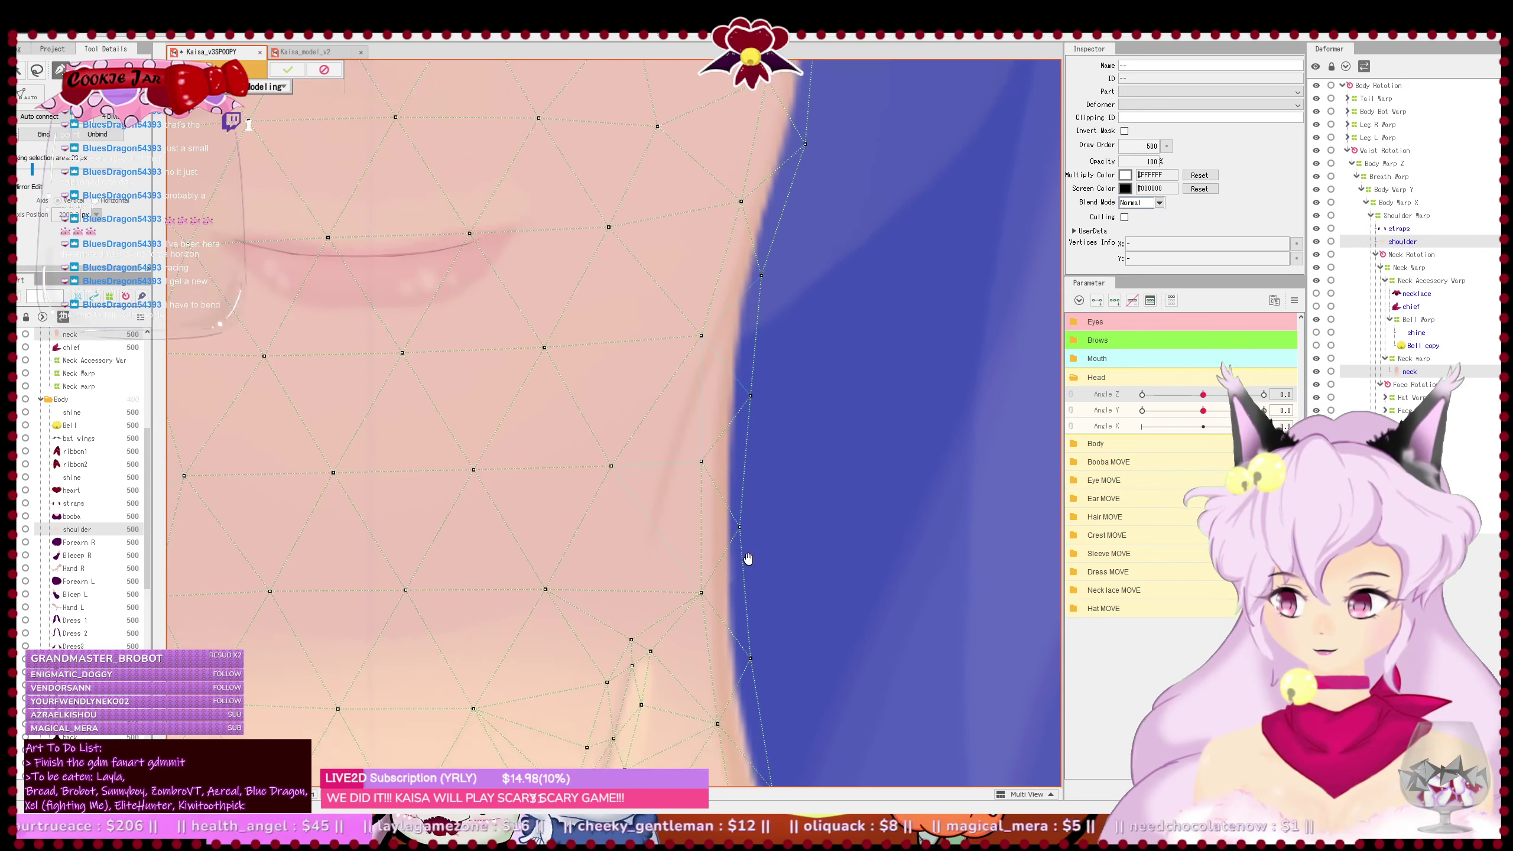
click(653, 528)
click(669, 462)
click(709, 359)
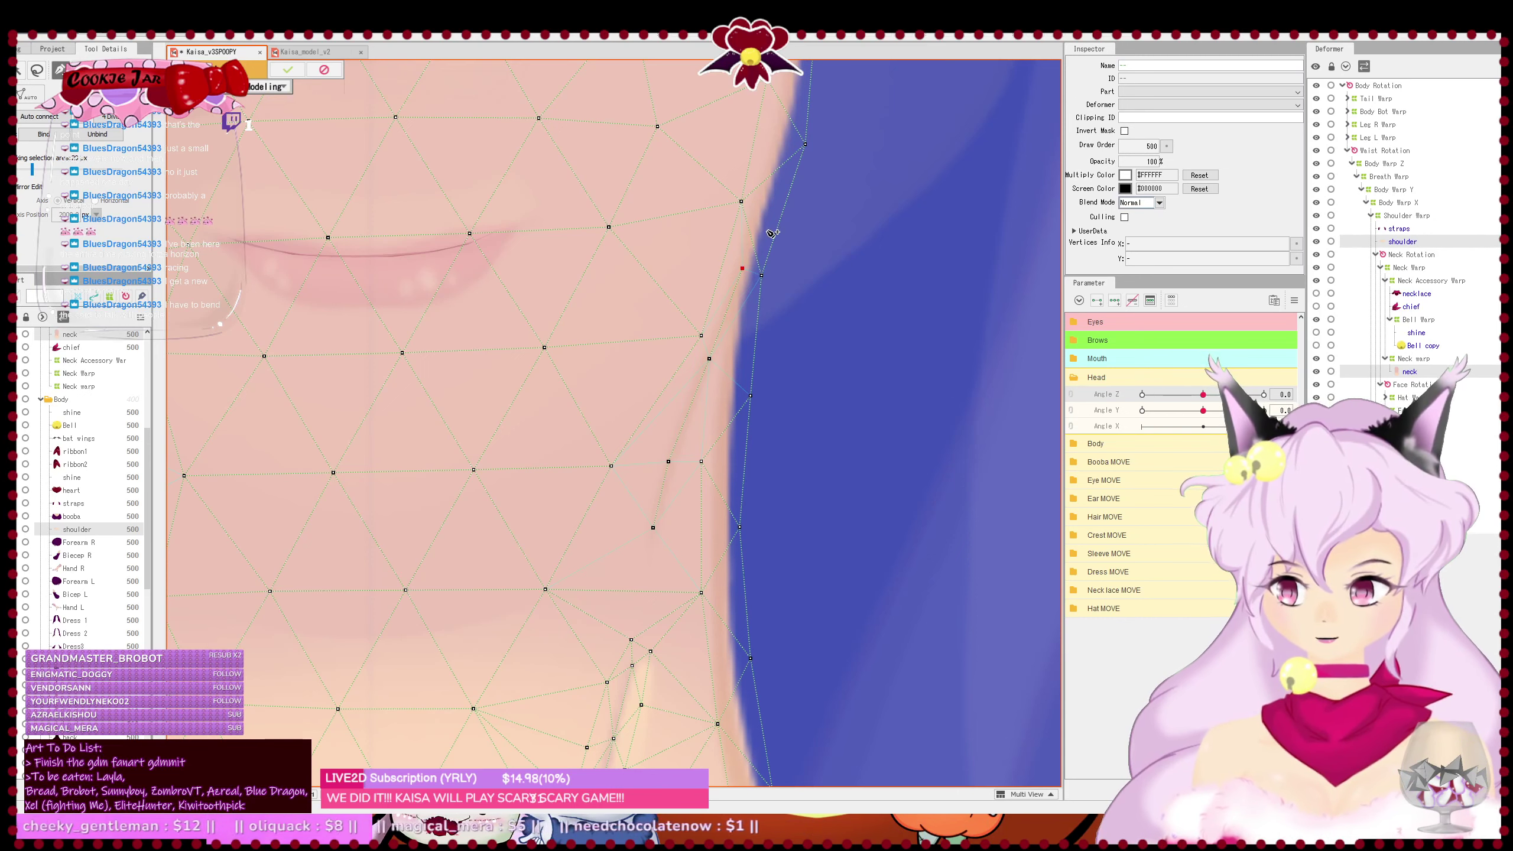
click(689, 411)
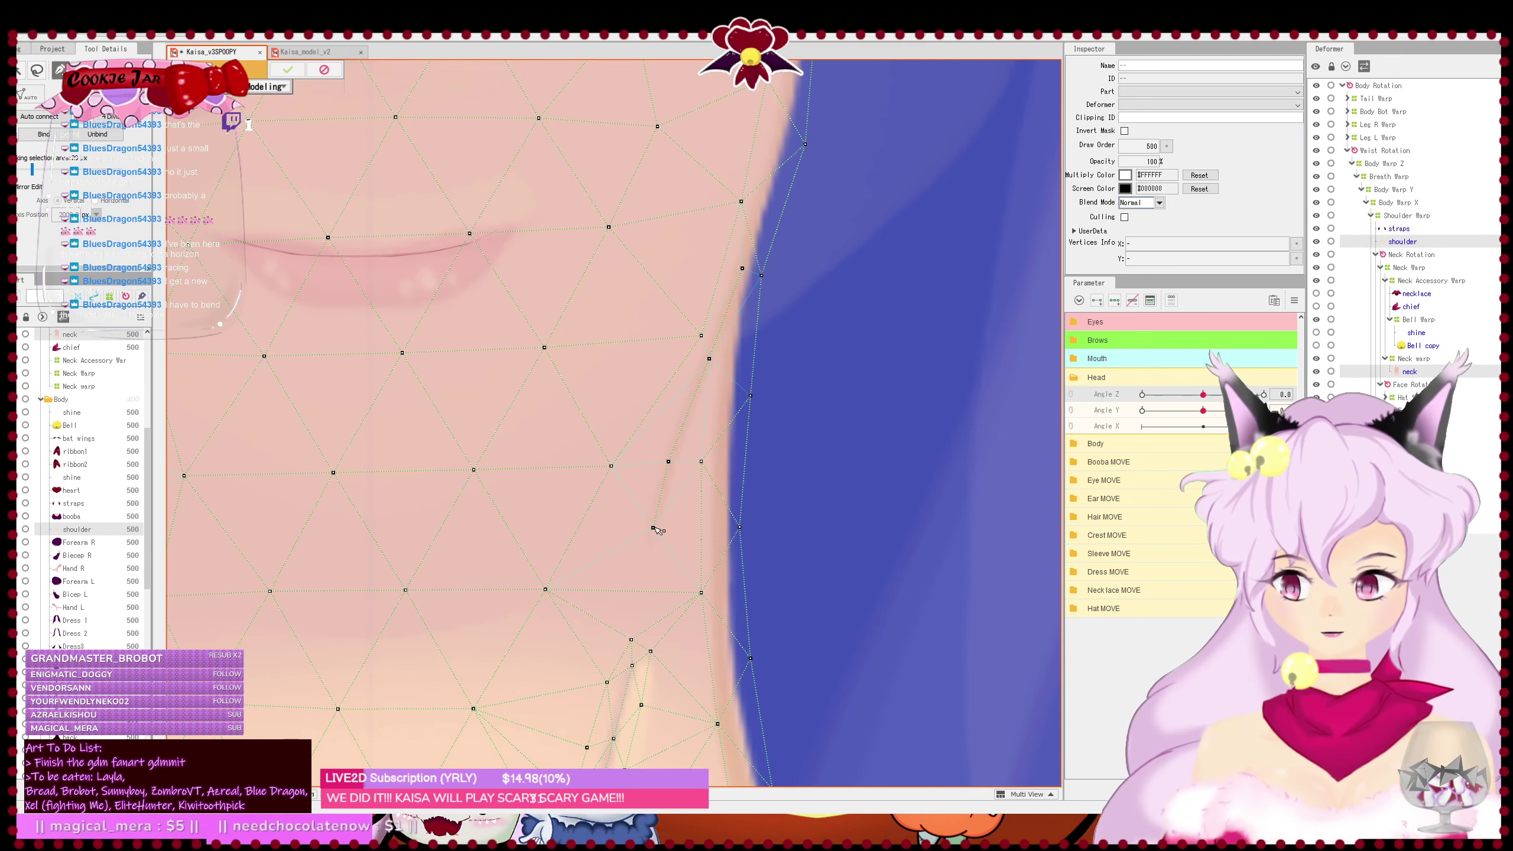
mouse_move(655, 528)
mouse_down()
mouse_move(637, 529)
mouse_move(657, 530)
mouse_up()
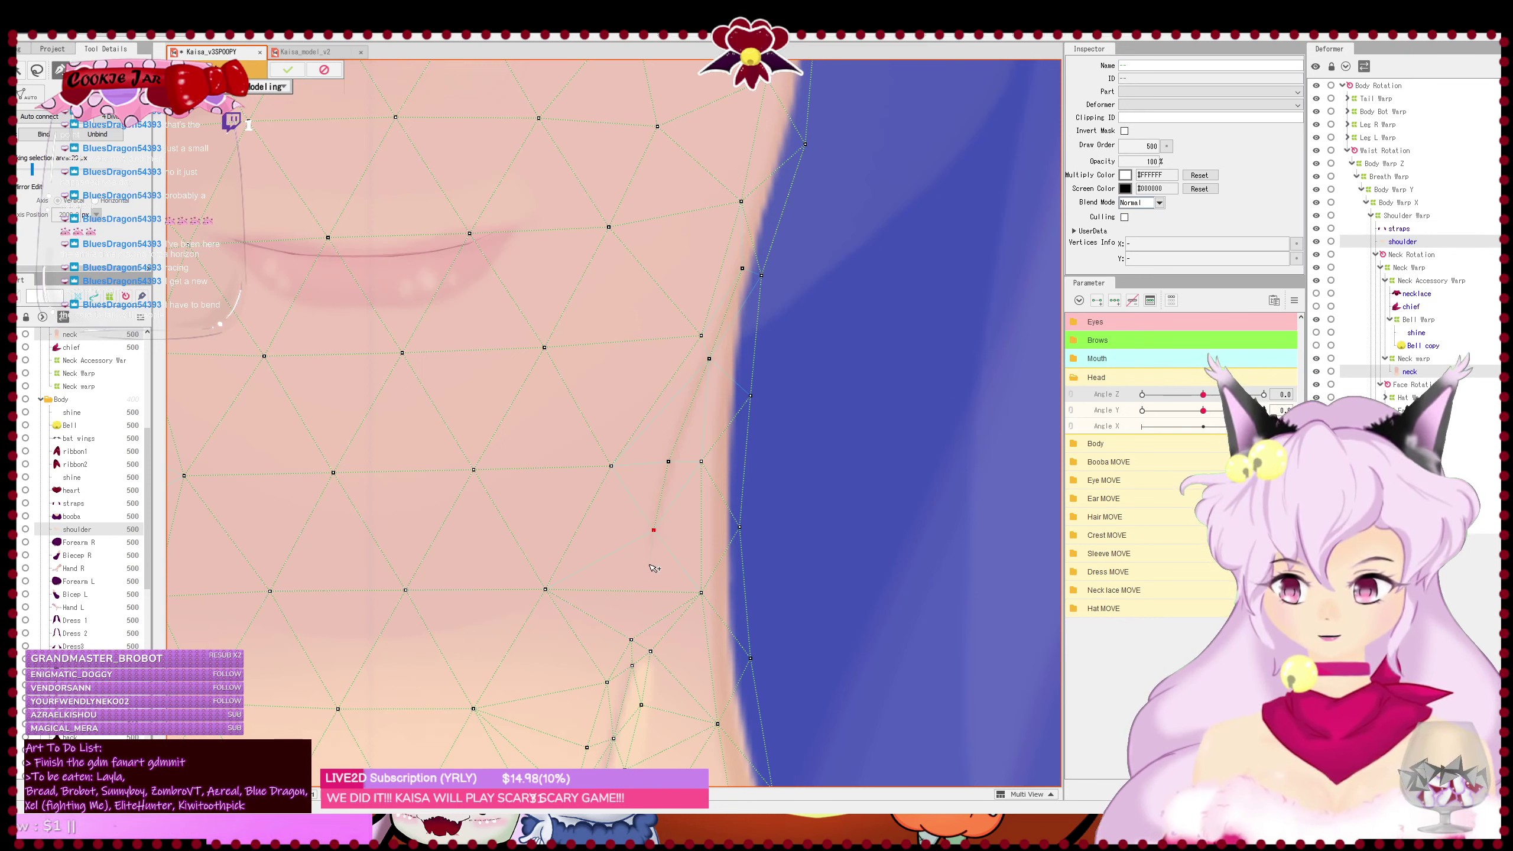
- Add vertices along both sides of the upper right crease and at its lower end to frame it
click(670, 544)
click(679, 494)
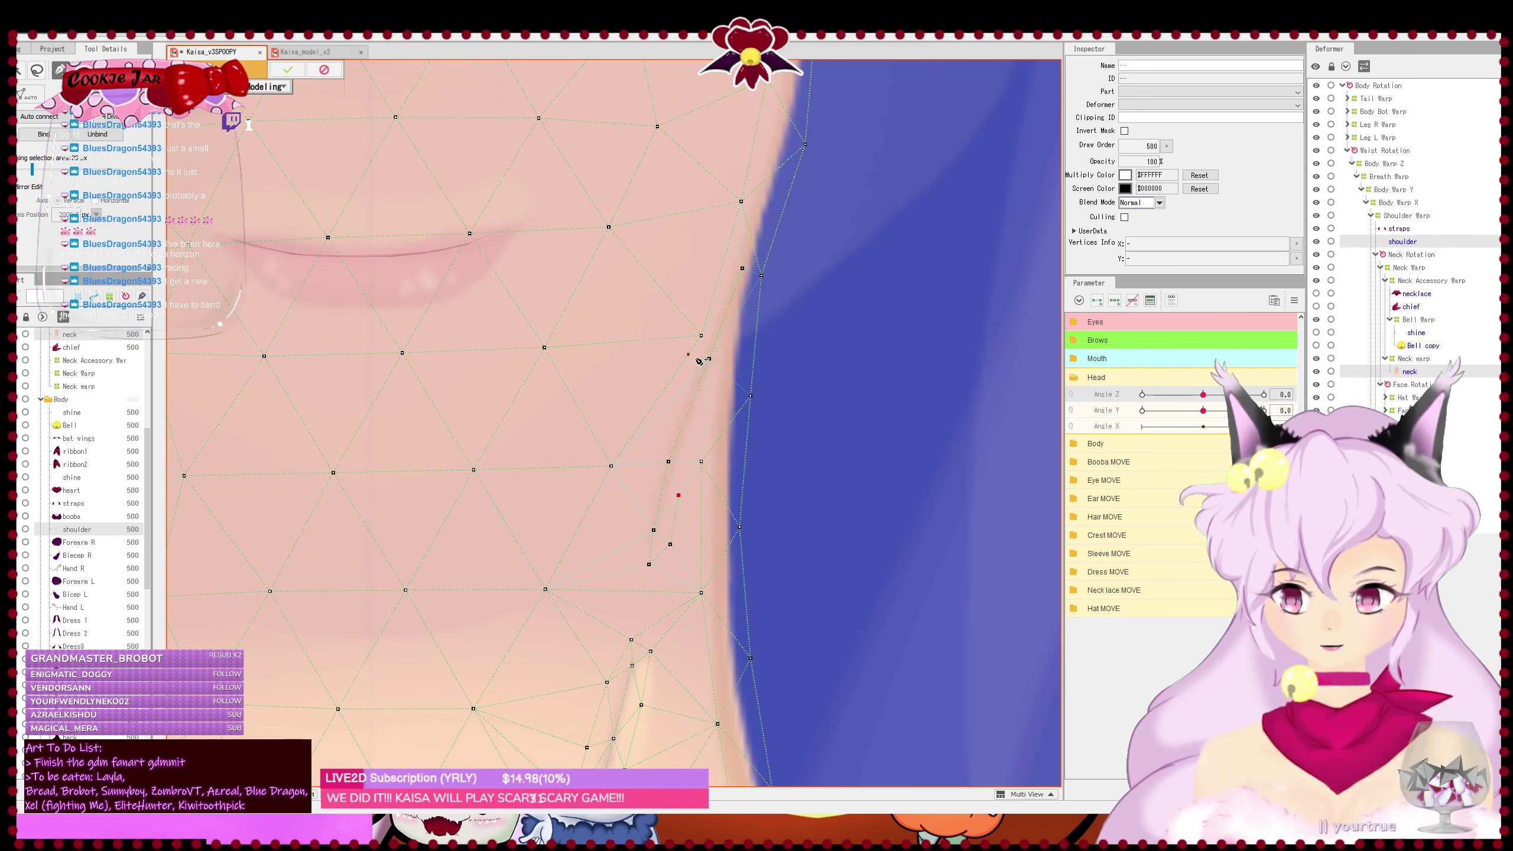
click(696, 435)
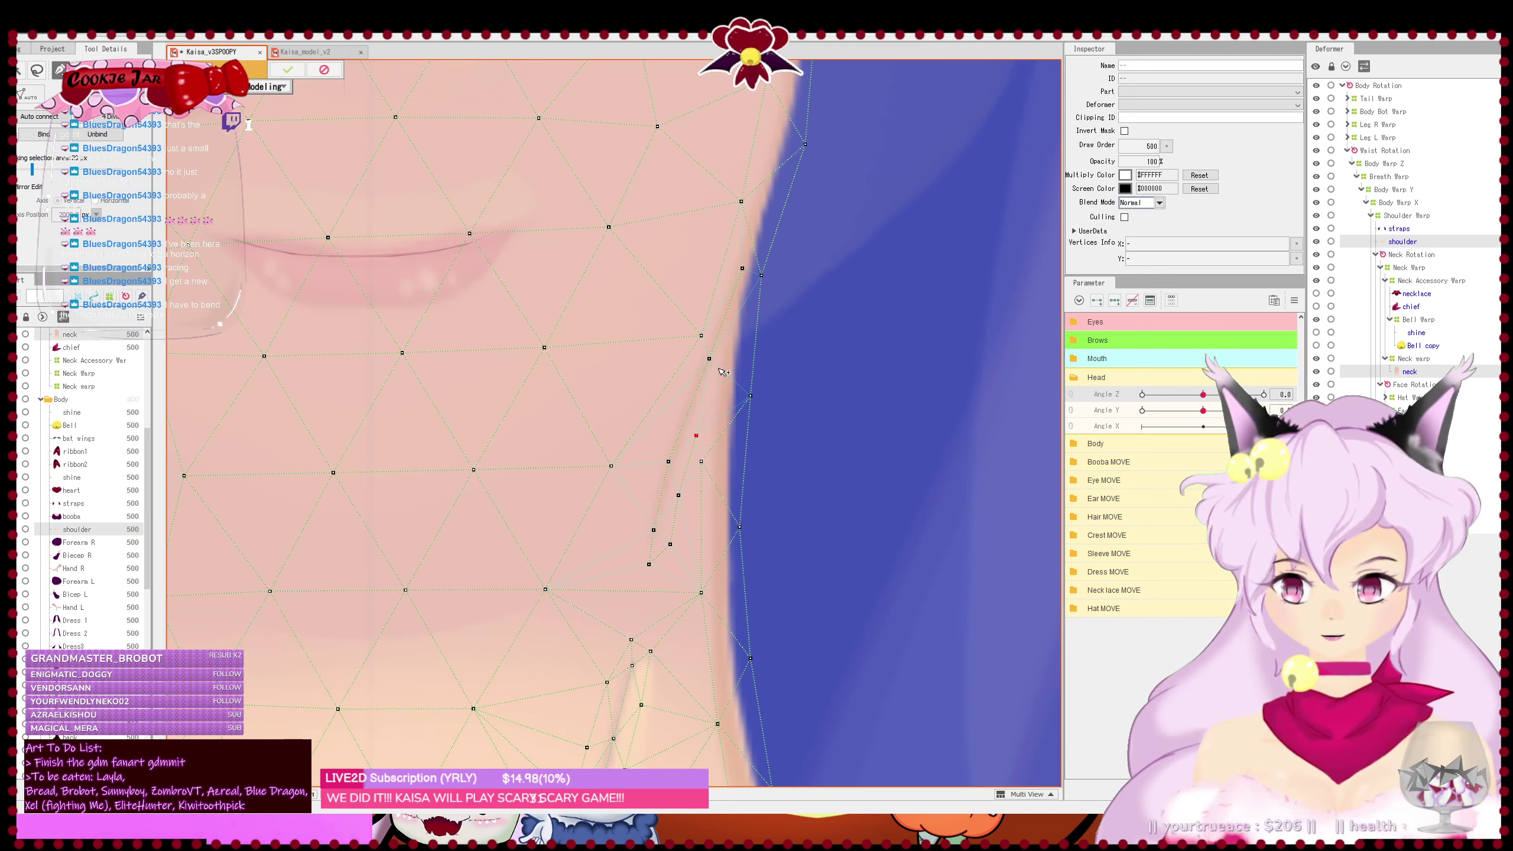
click(721, 273)
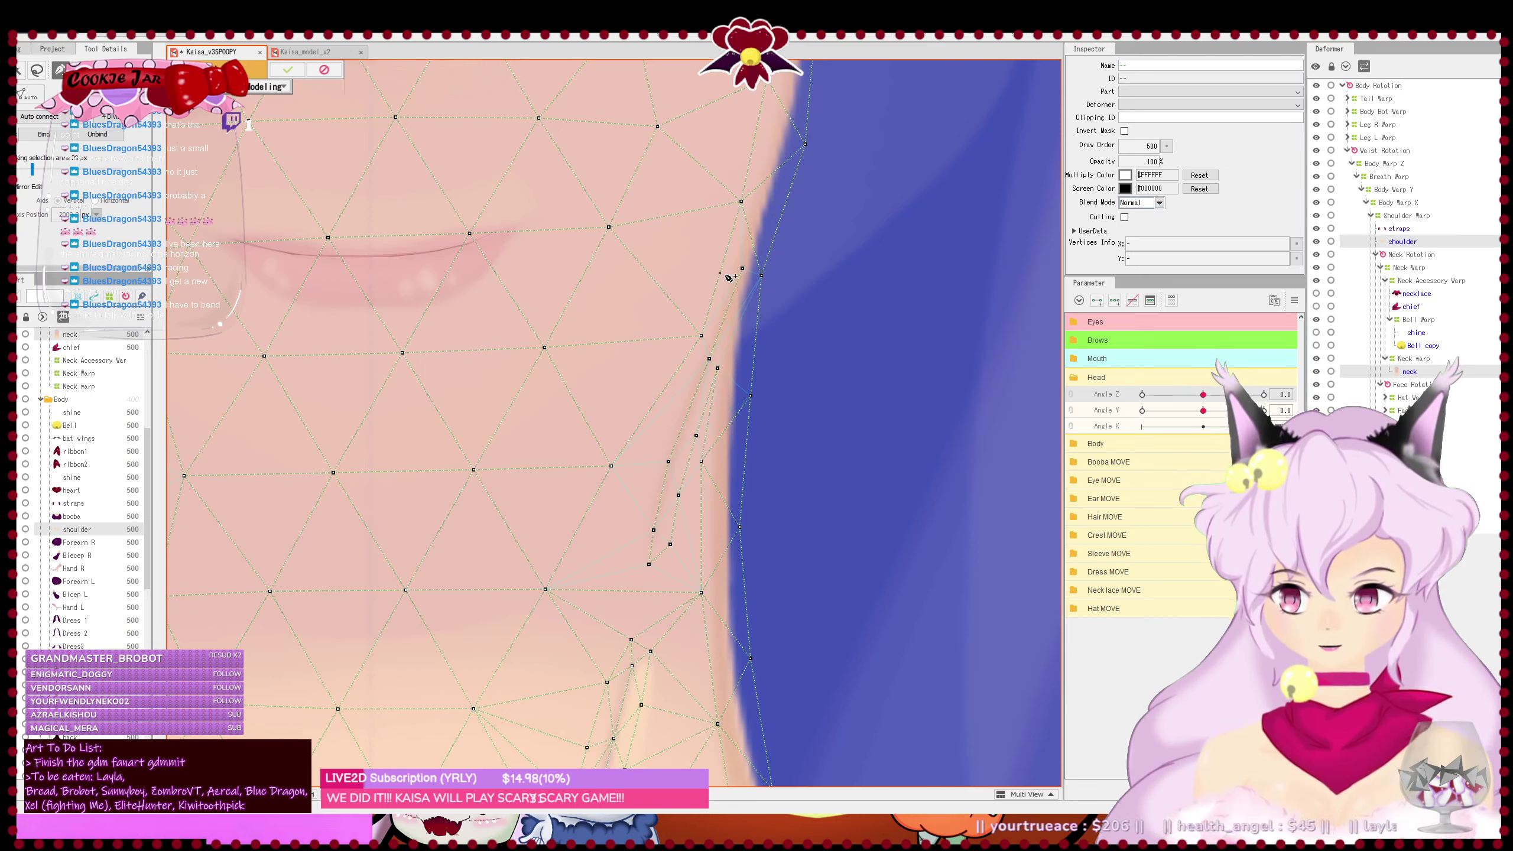
click(662, 427)
click(643, 473)
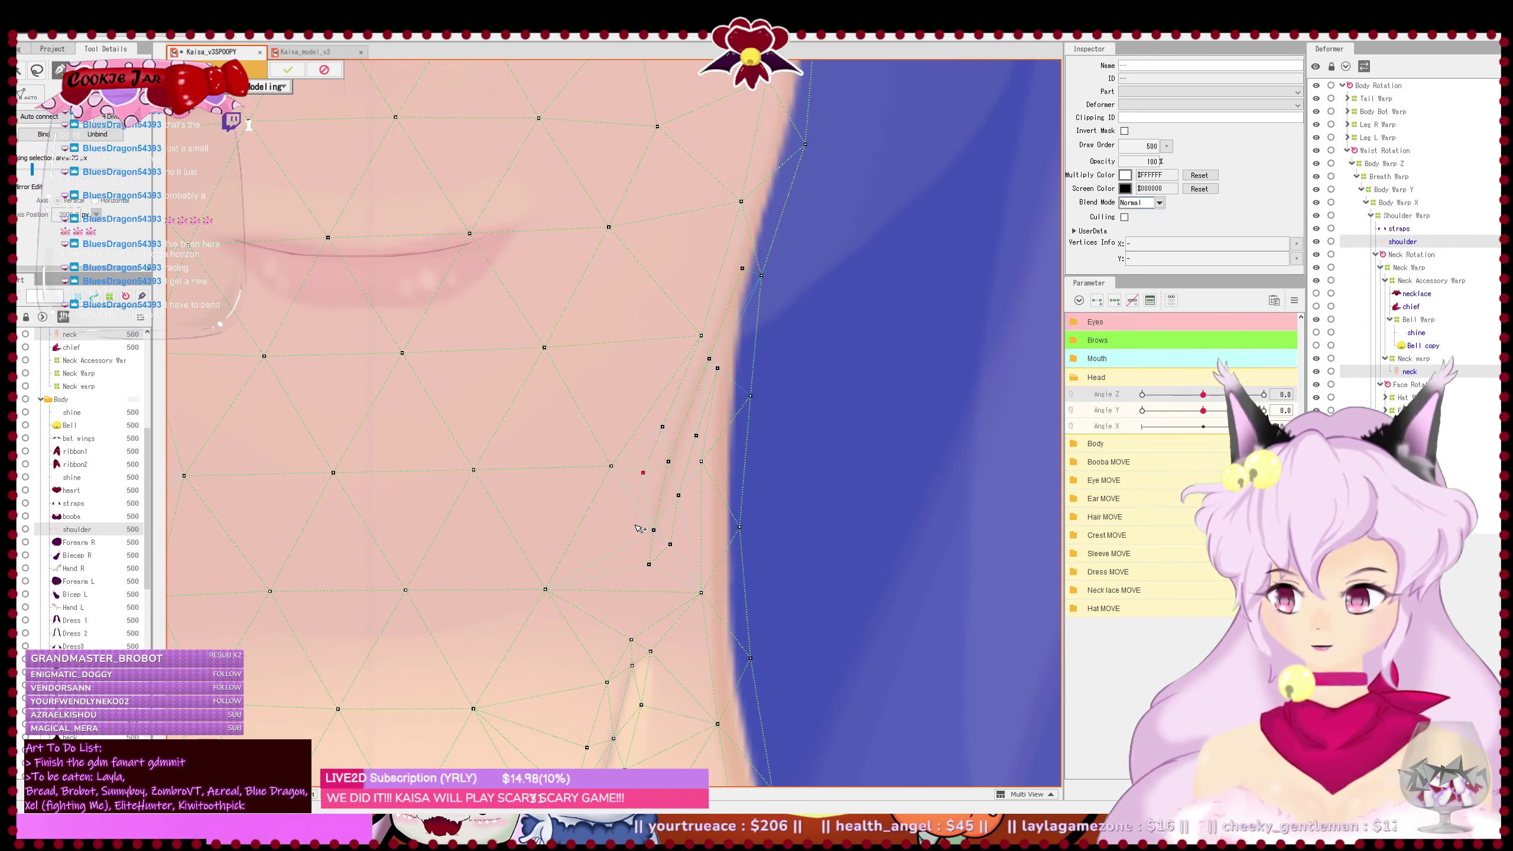
click(649, 564)
- Shift the vertex beside the upper right crease's top inward and add another above it, just inside the neck outline
drag(749, 453, 718, 566)
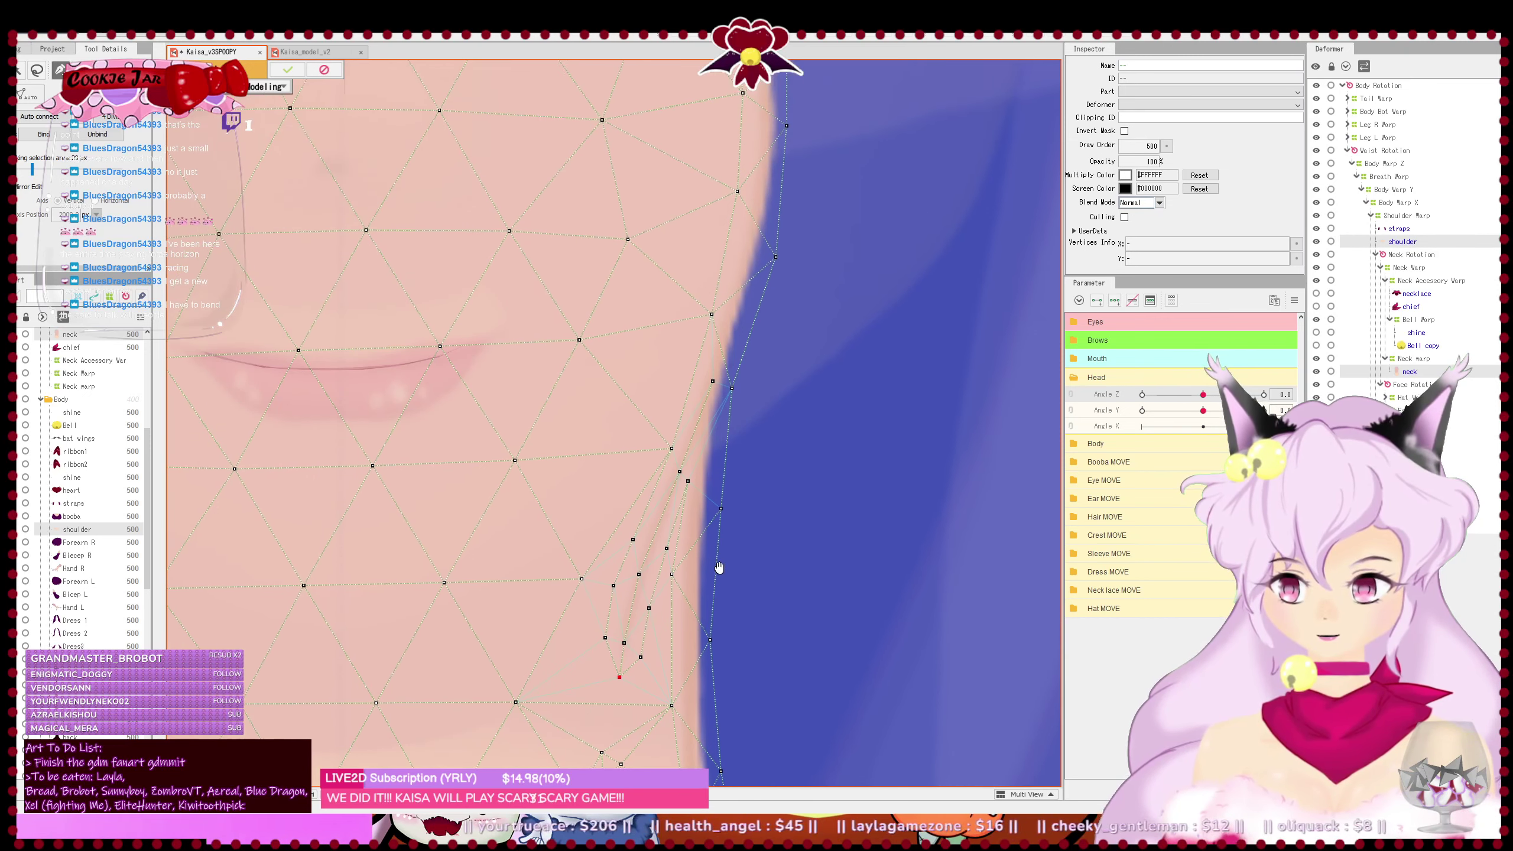
scroll(706, 392, up, 2)
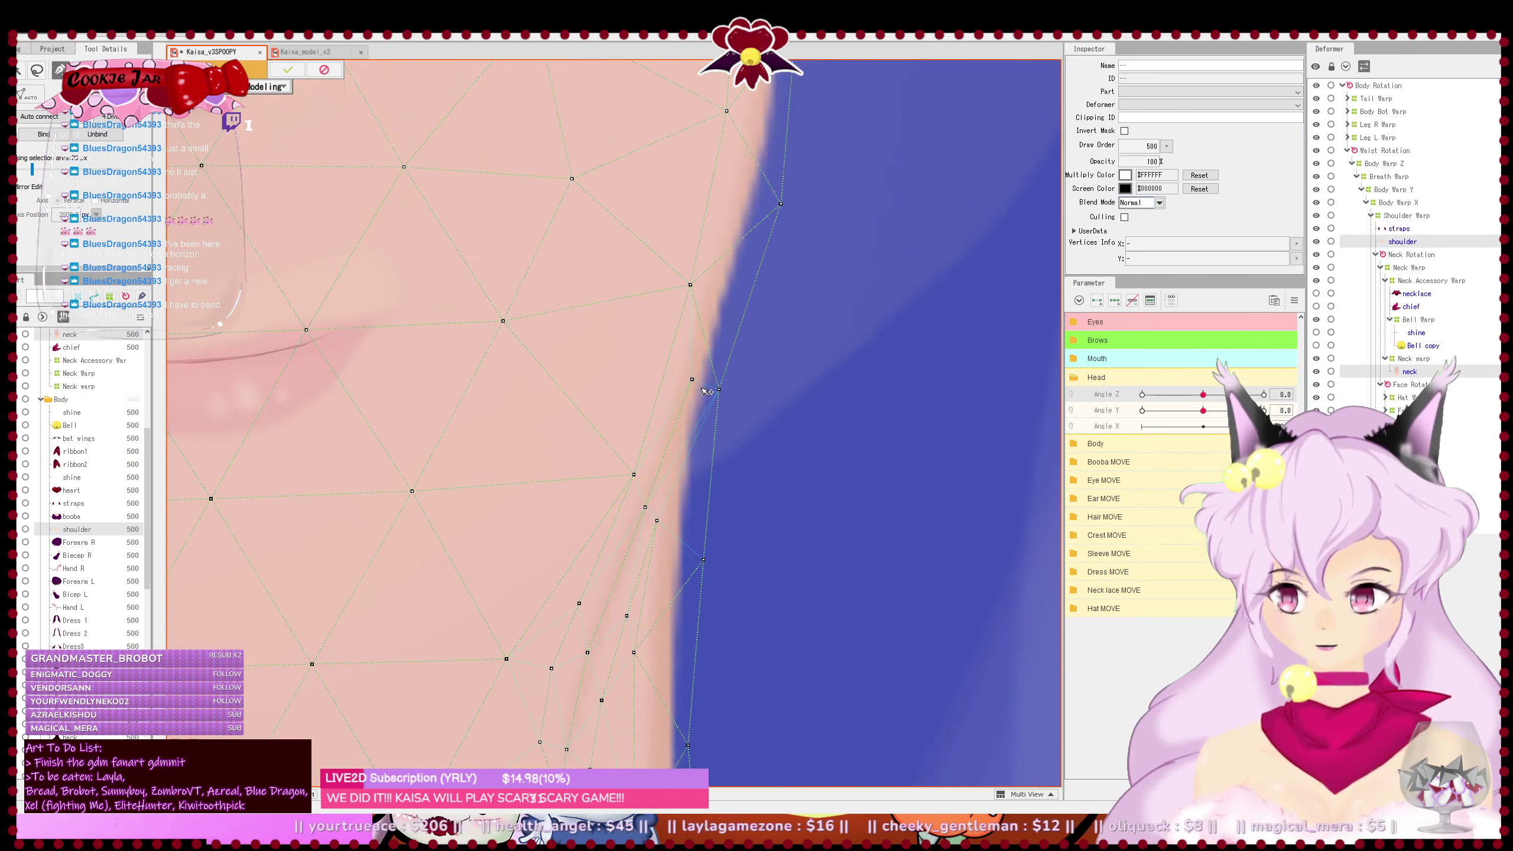
drag(636, 473, 621, 473)
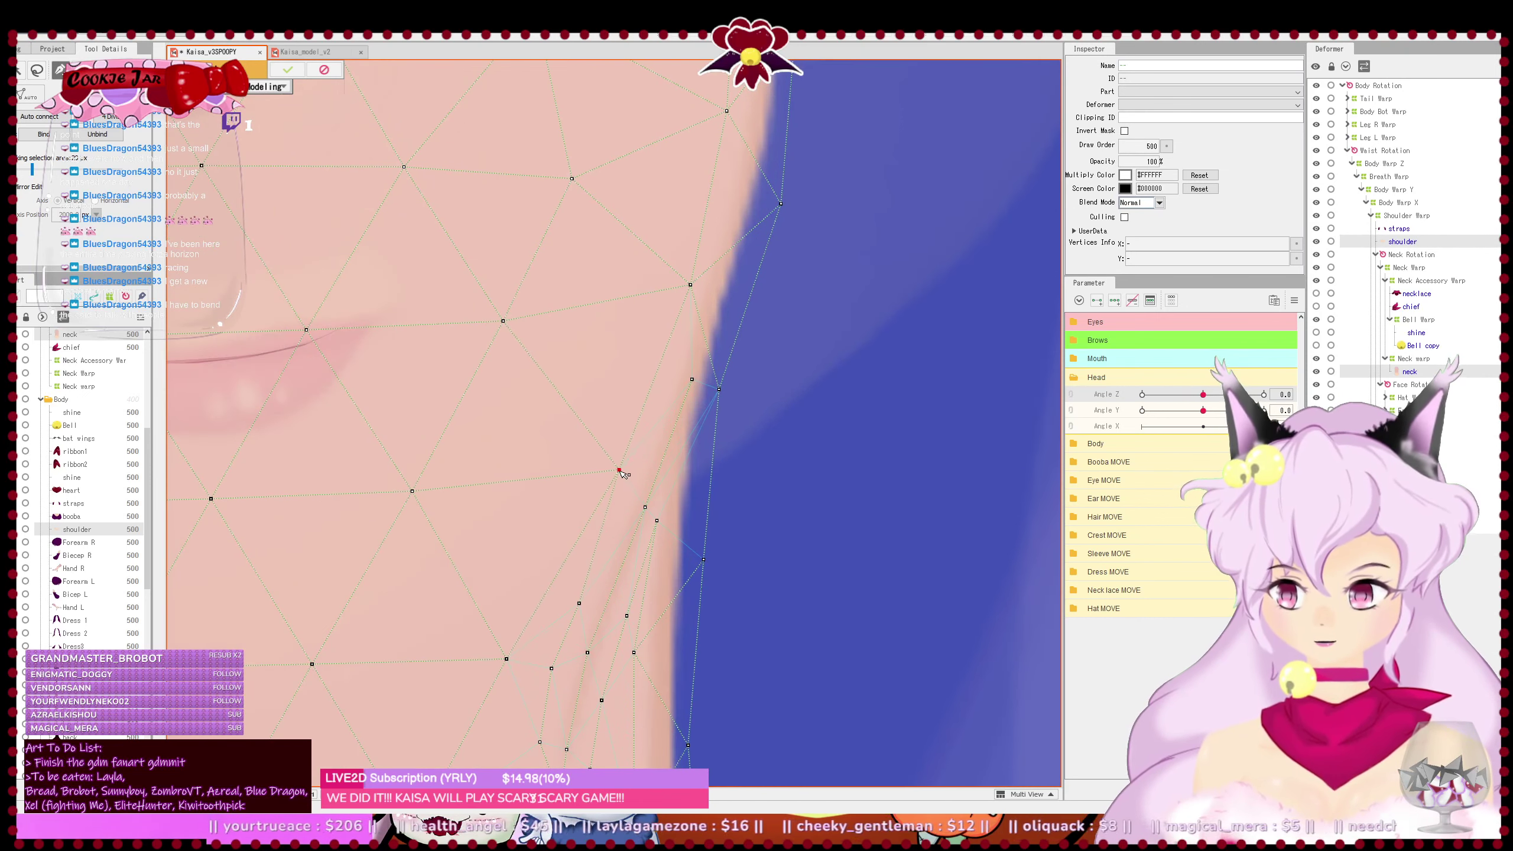
click(677, 371)
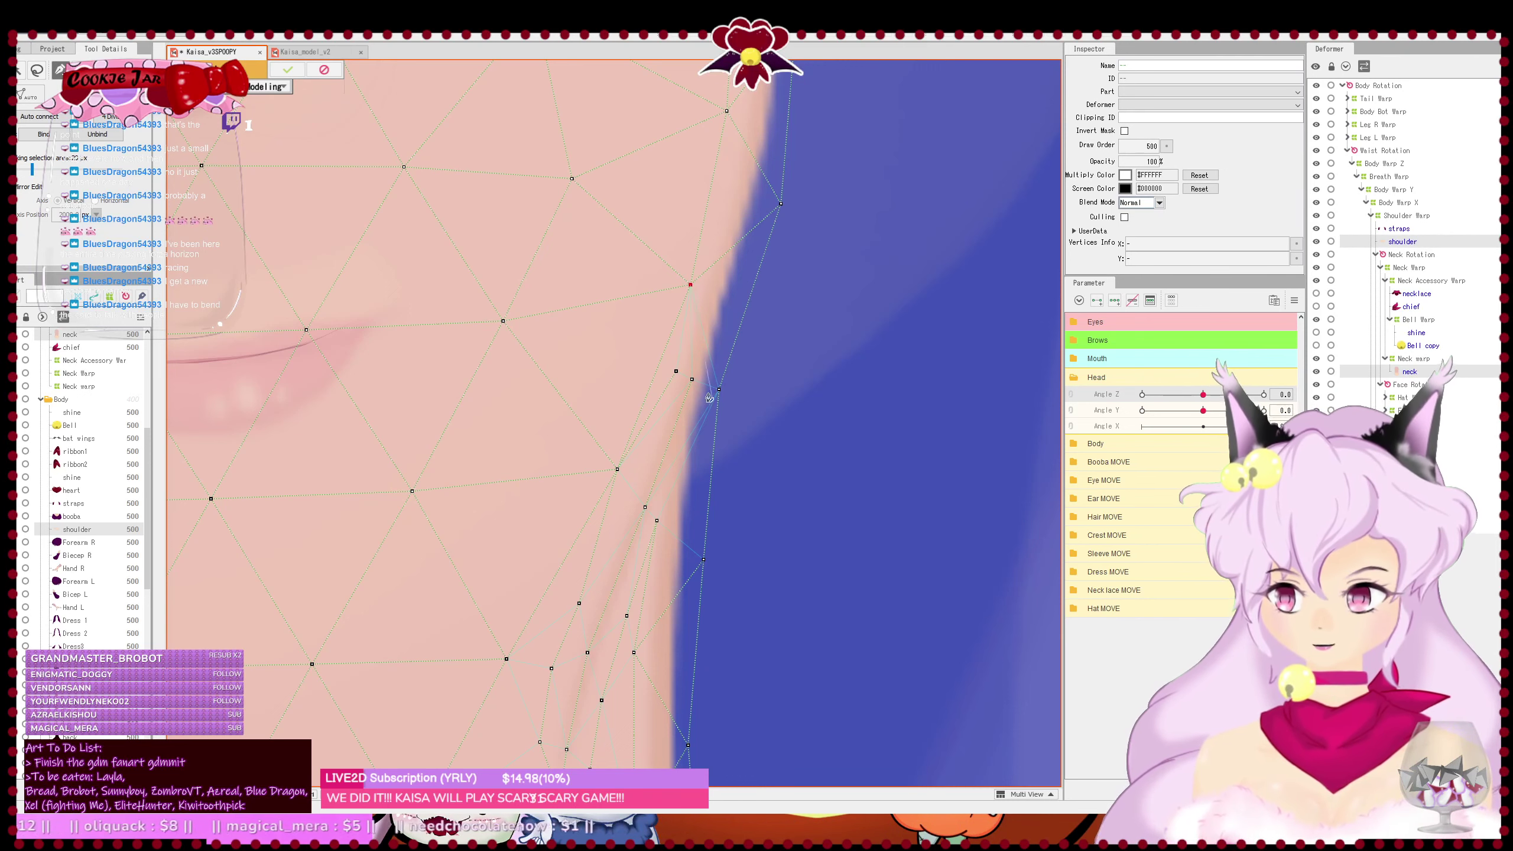
click(691, 379)
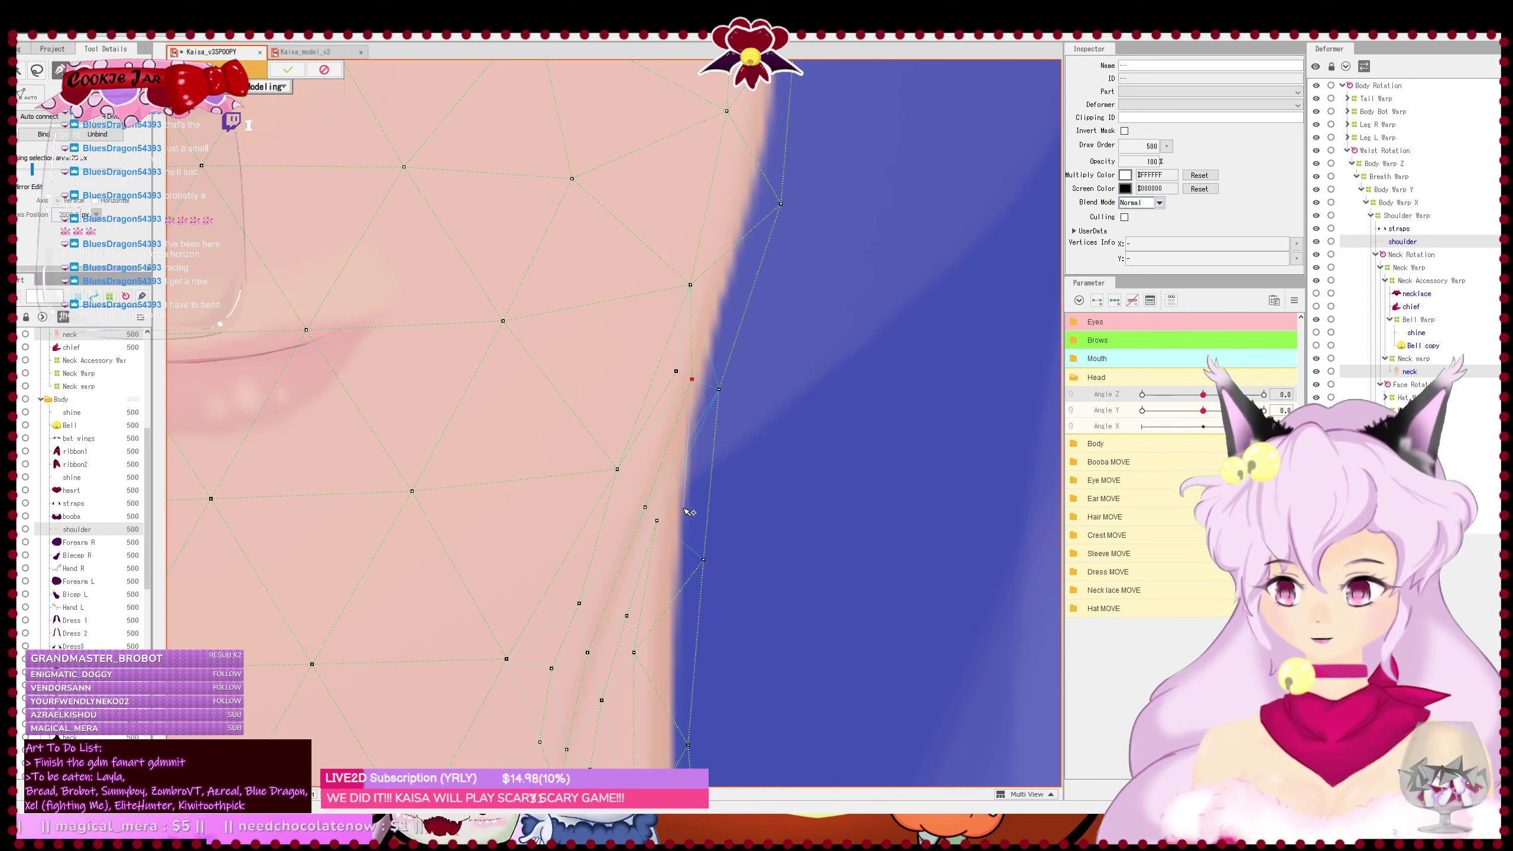
- Auto-connect the neck mesh's vertices around the upper right crease
scroll(689, 510, down, 2)
drag(723, 552, 919, 398)
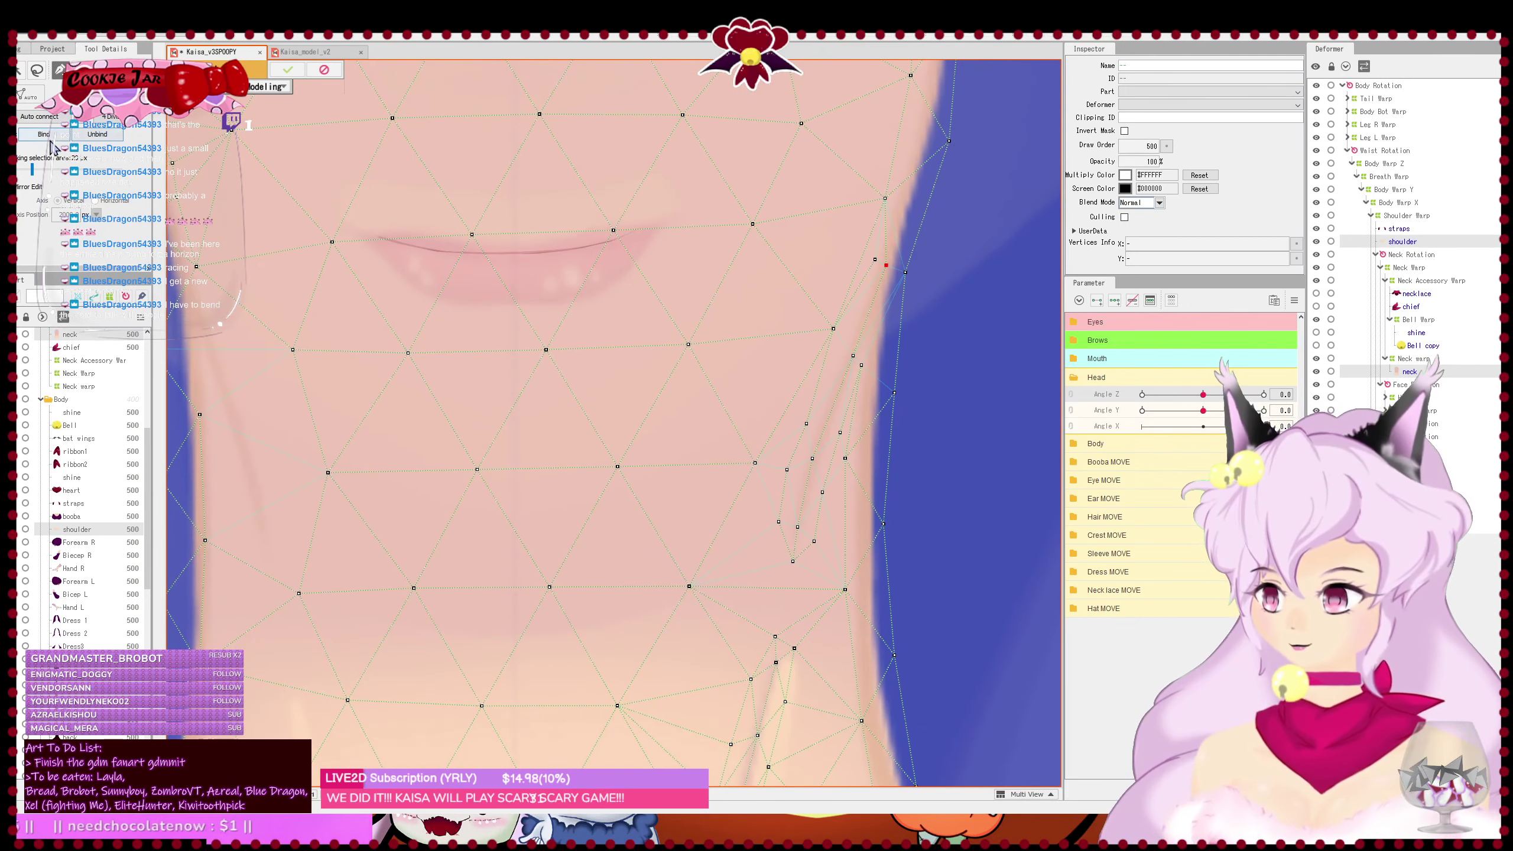
click(47, 116)
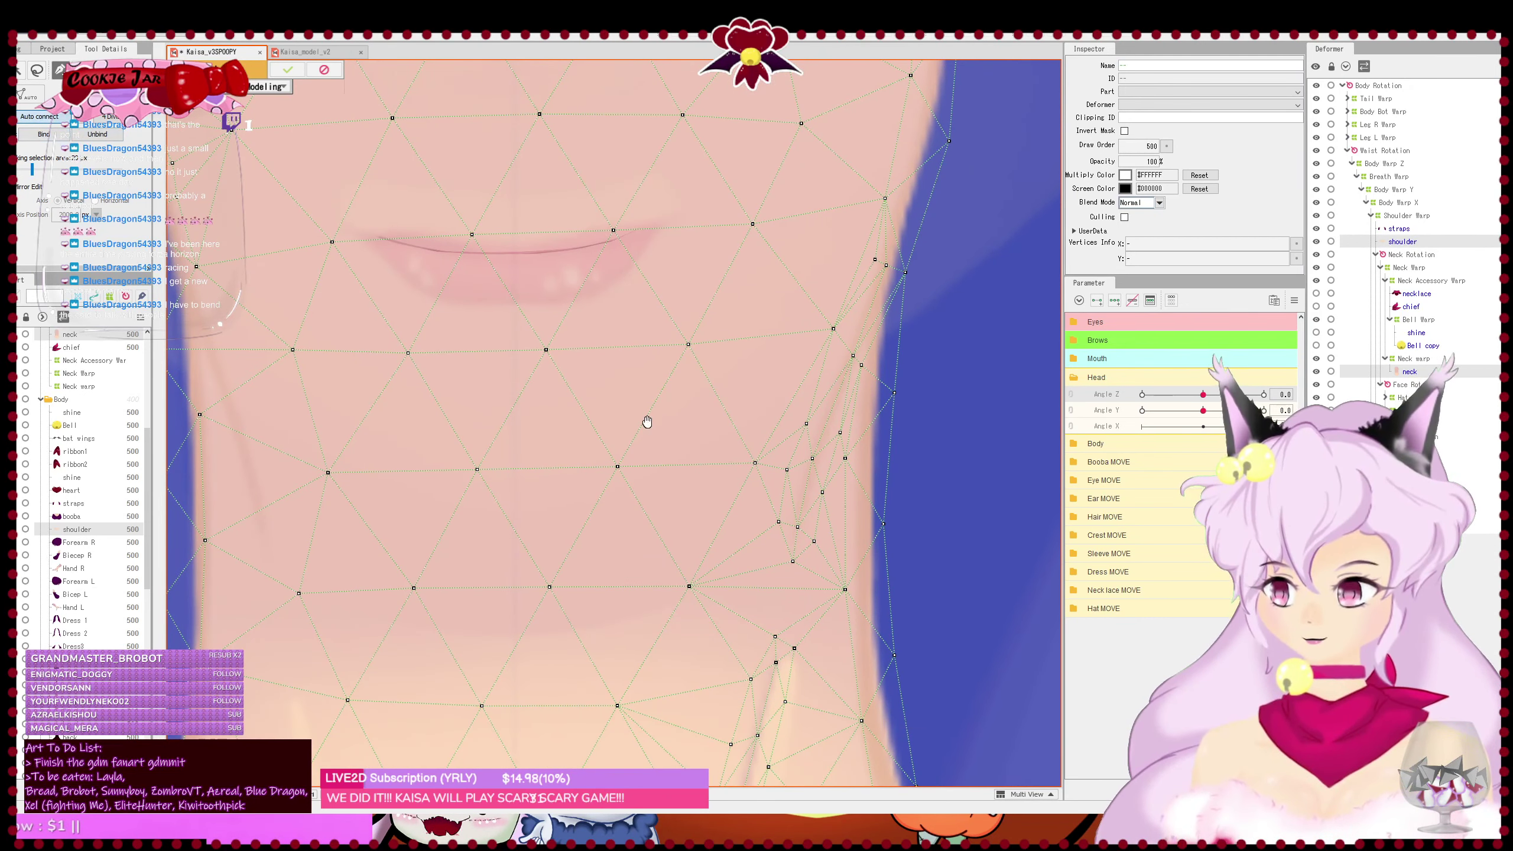
- Add a row of vertices along the inner side of the neck's upper left crease, from the neck outline down to its lower end
drag(453, 411, 790, 432)
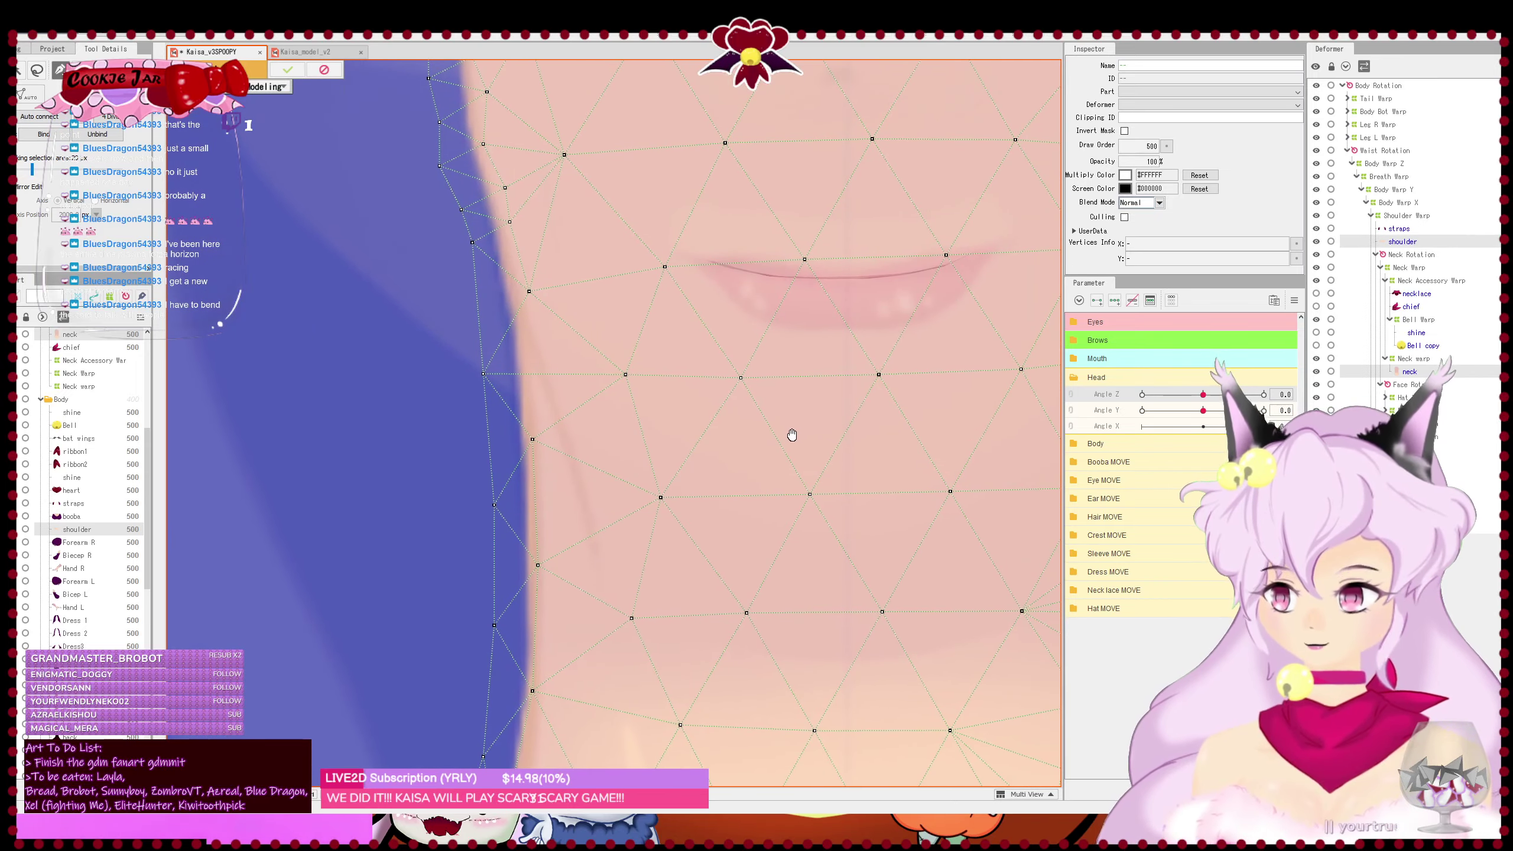
drag(521, 234, 513, 391)
scroll(513, 392, down, 3)
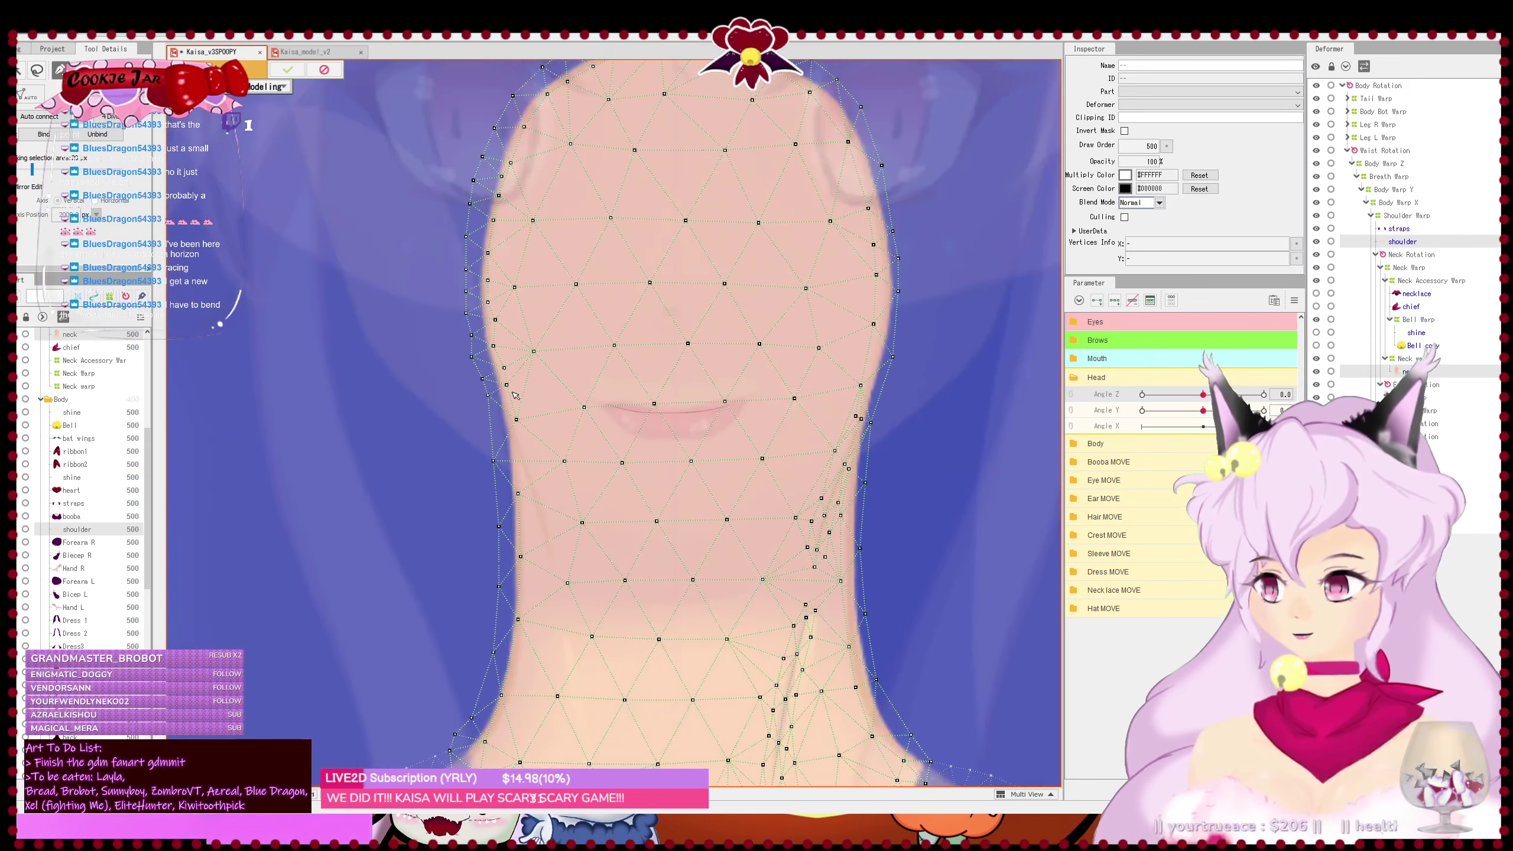
scroll(513, 392, up, 3)
drag(547, 442, 497, 305)
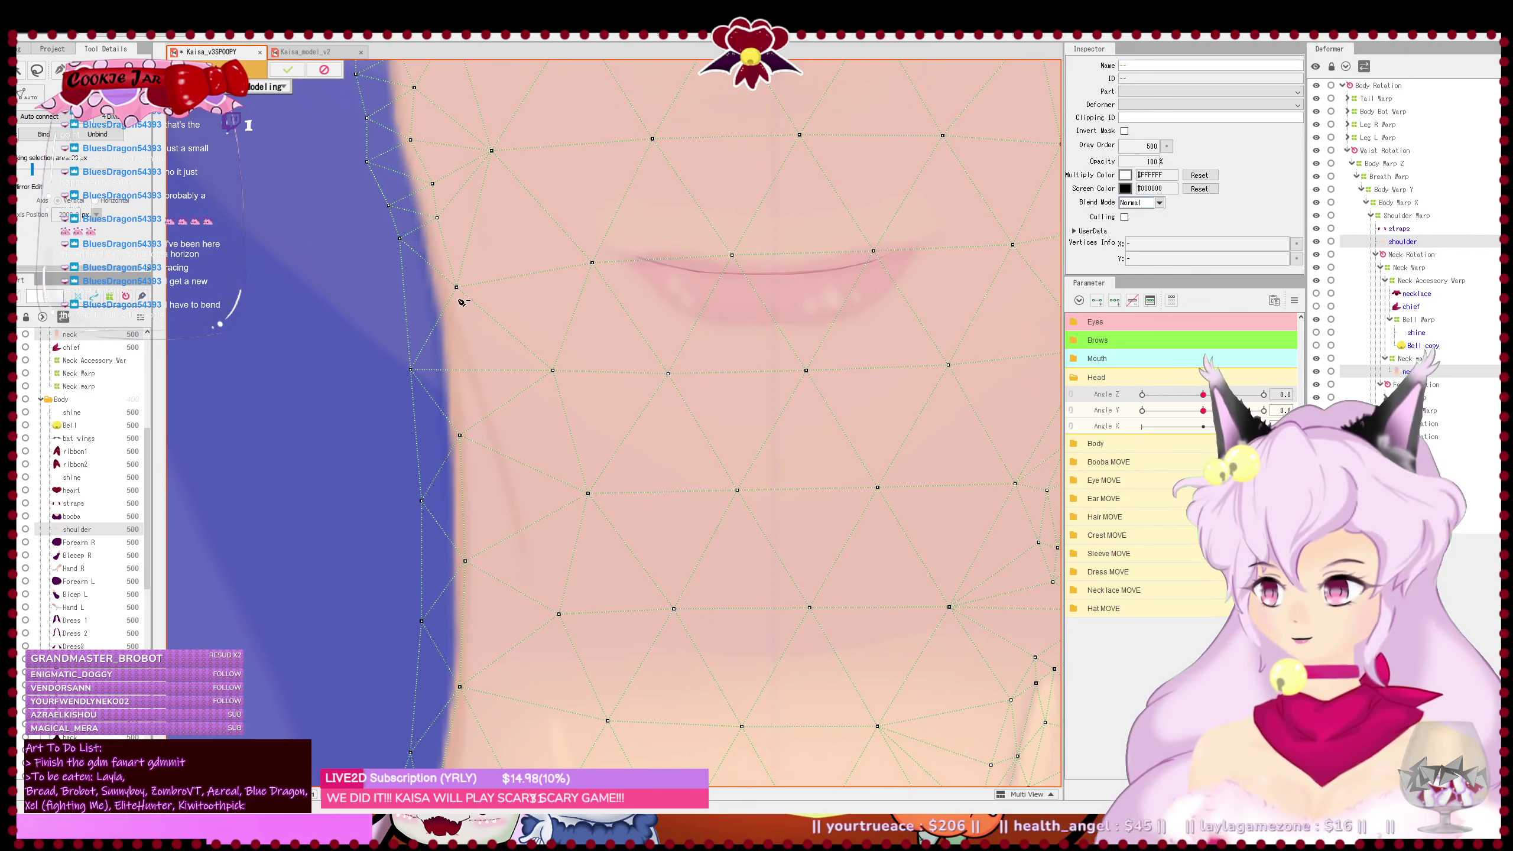
click(505, 411)
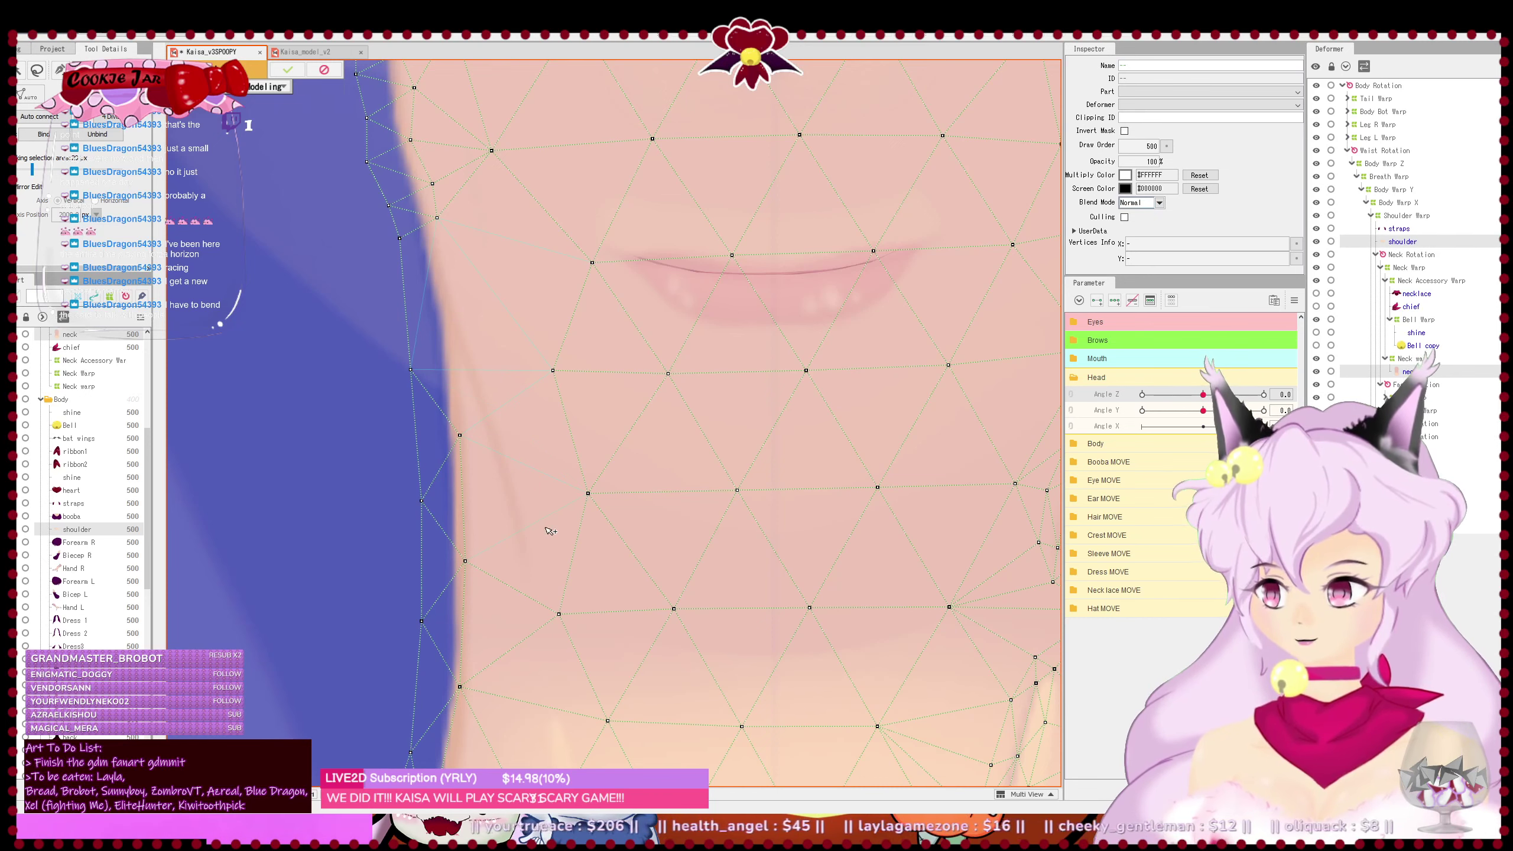
scroll(470, 358, up, 1)
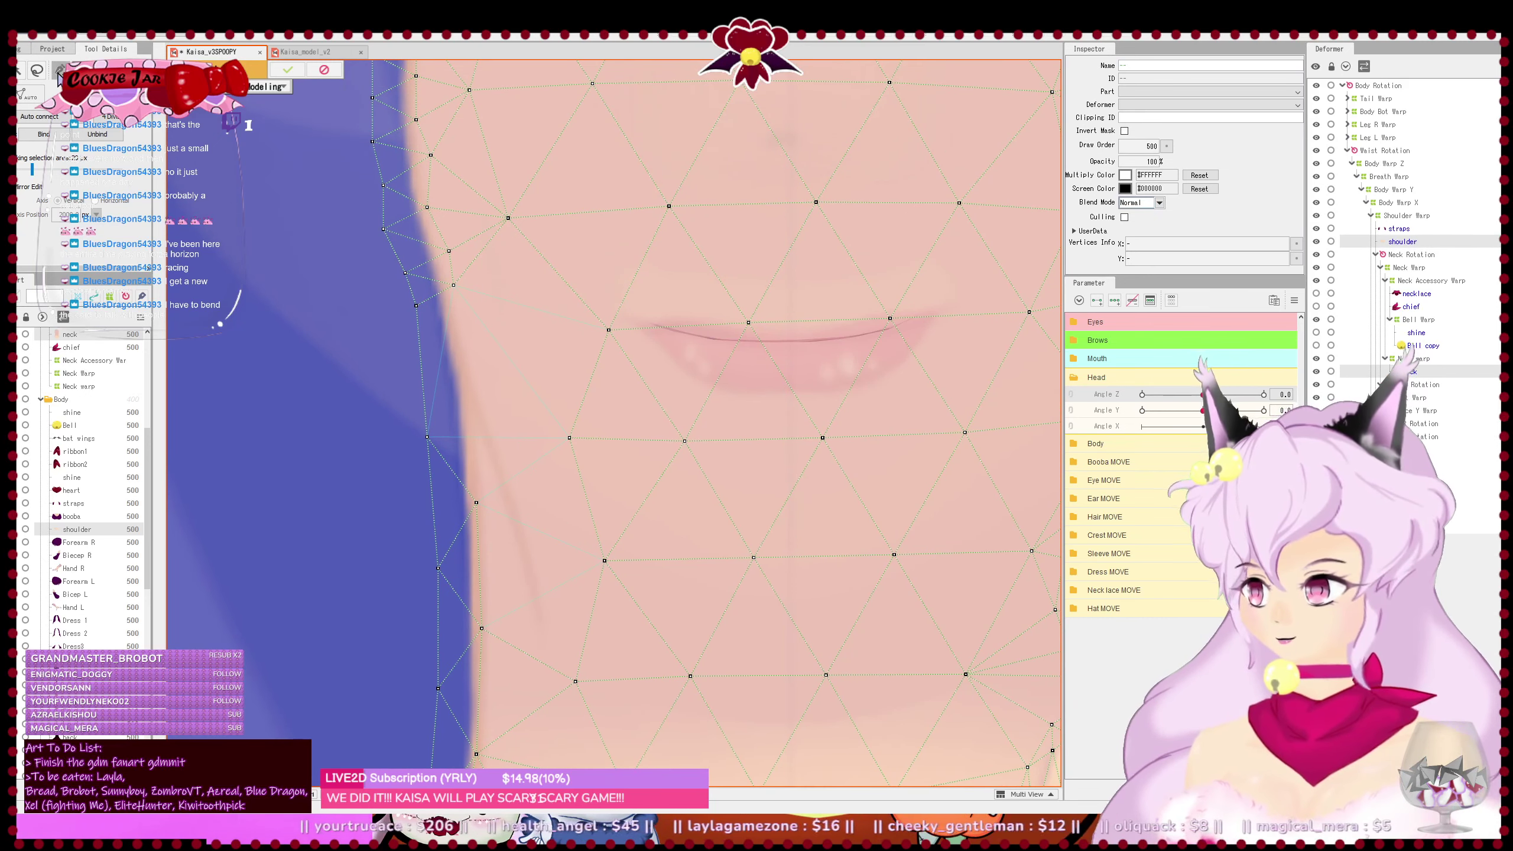
drag(431, 209, 457, 297)
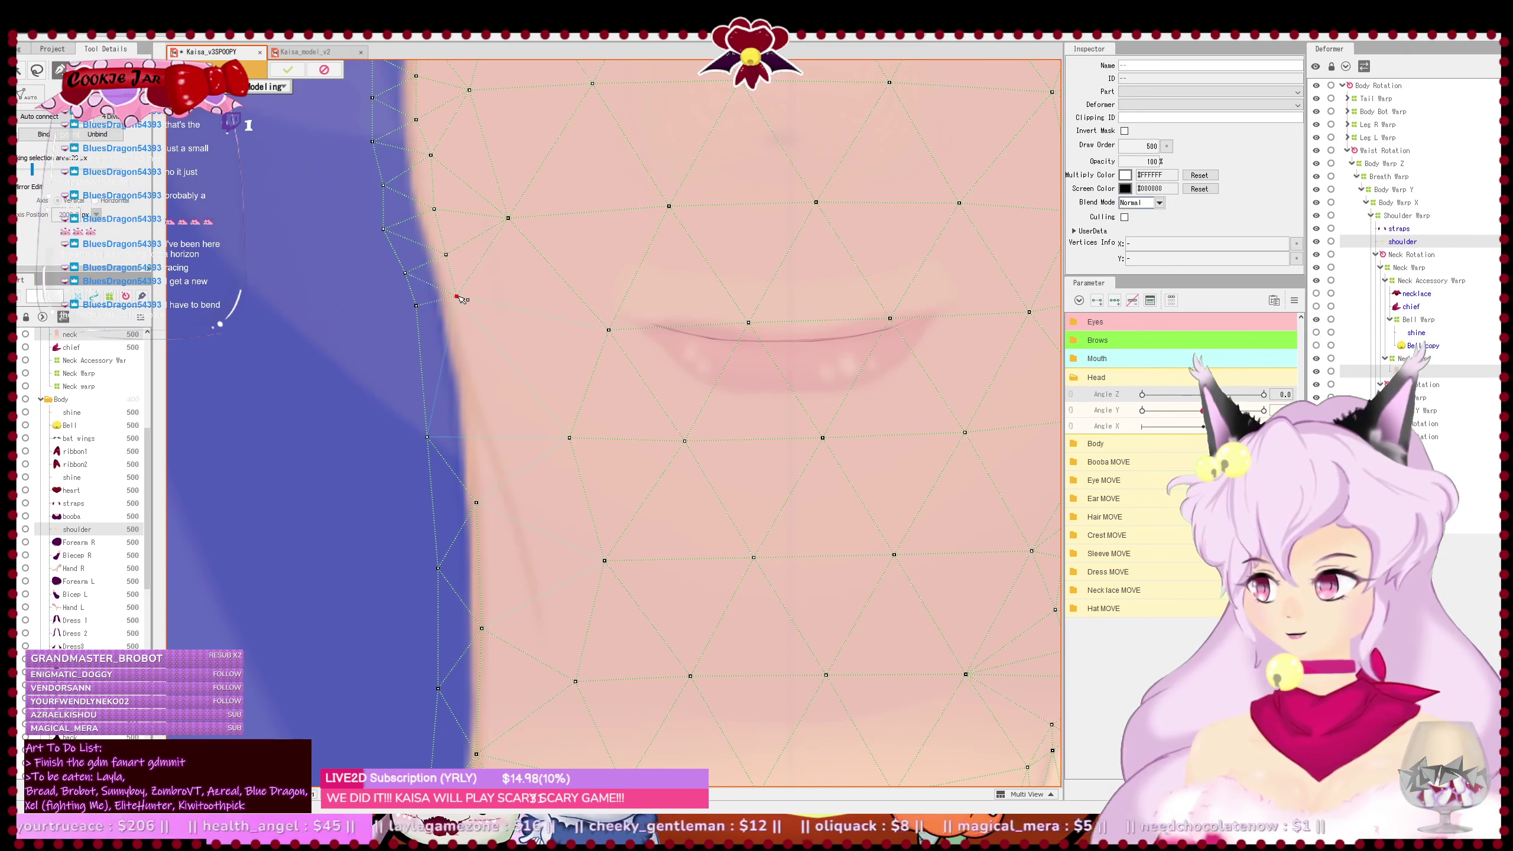
click(479, 366)
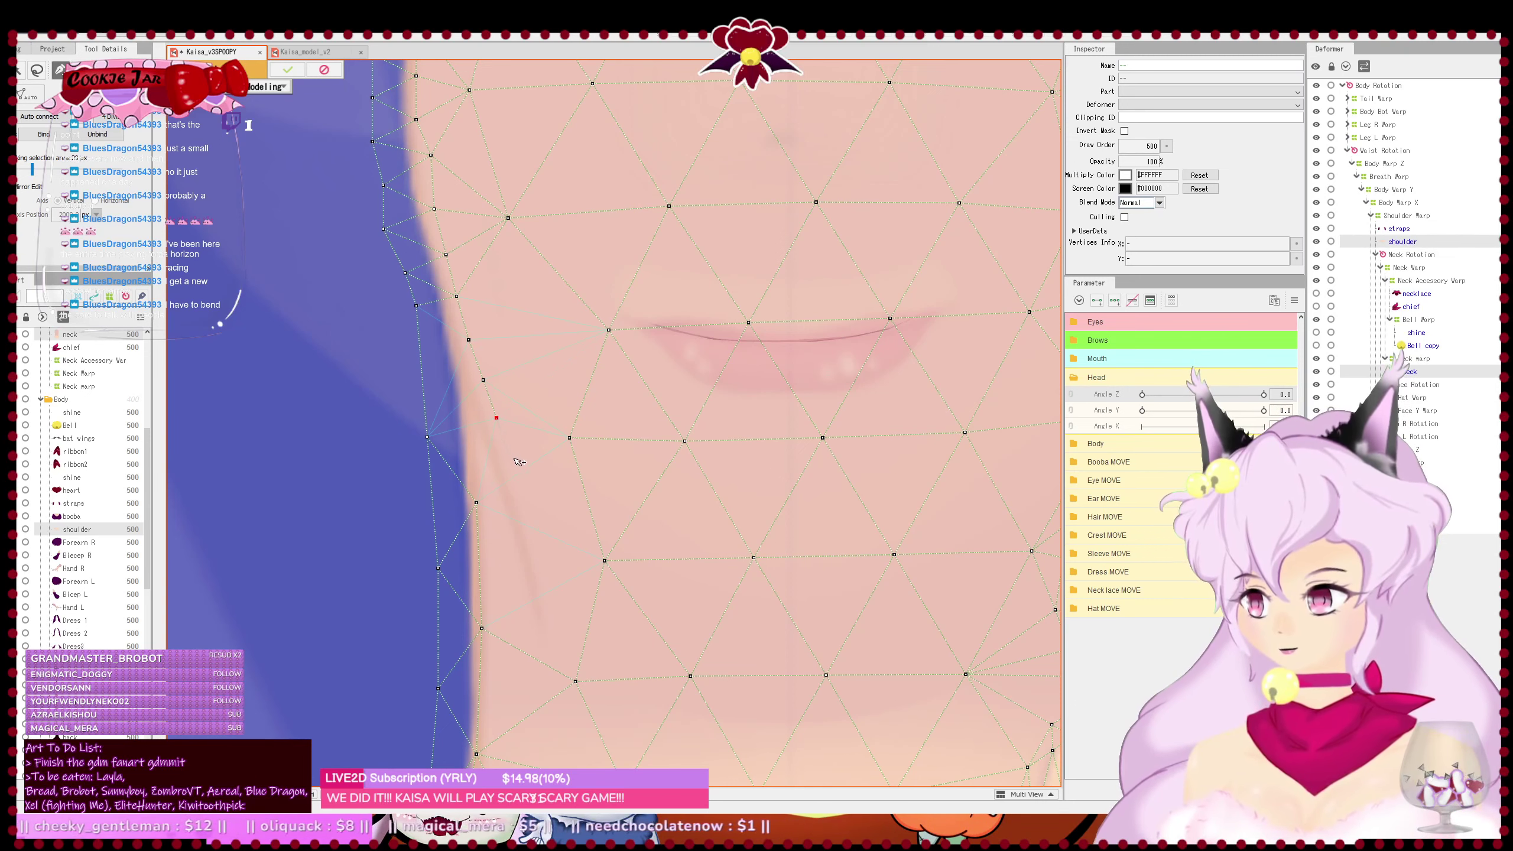
click(533, 507)
click(559, 607)
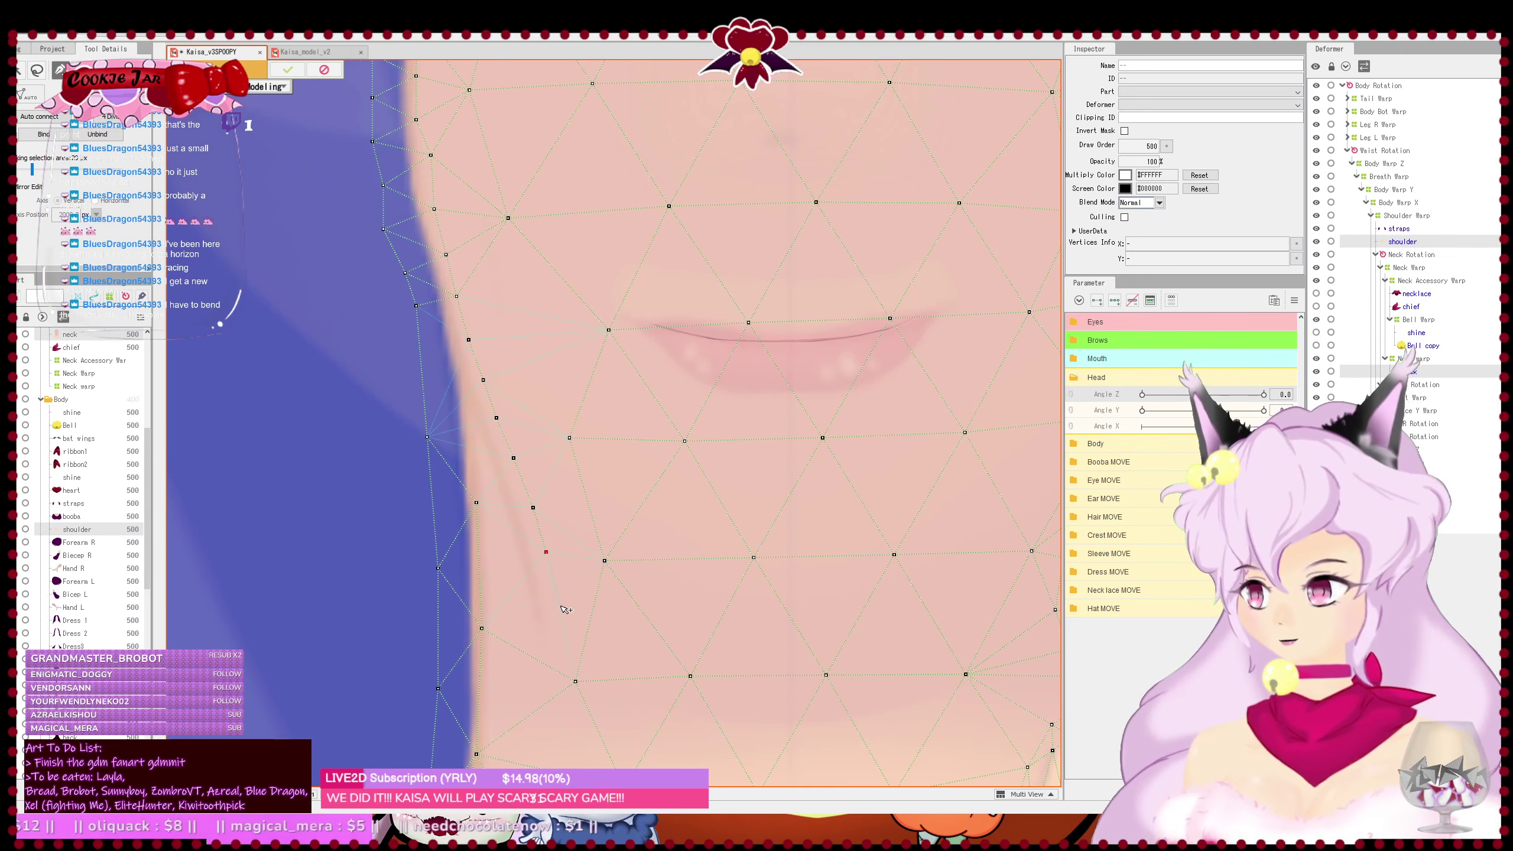
click(563, 642)
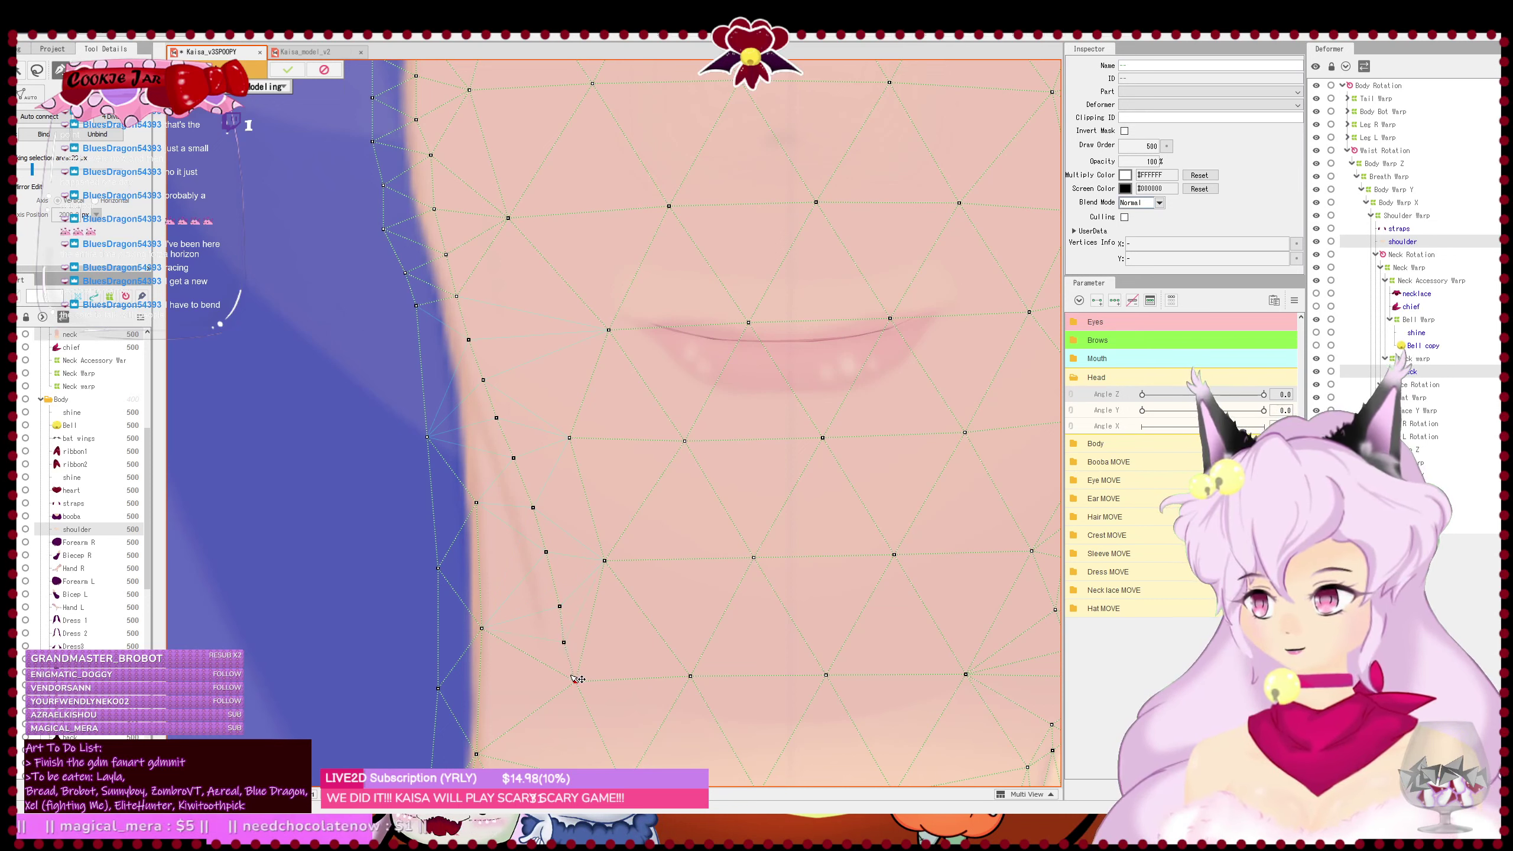
click(551, 668)
click(549, 667)
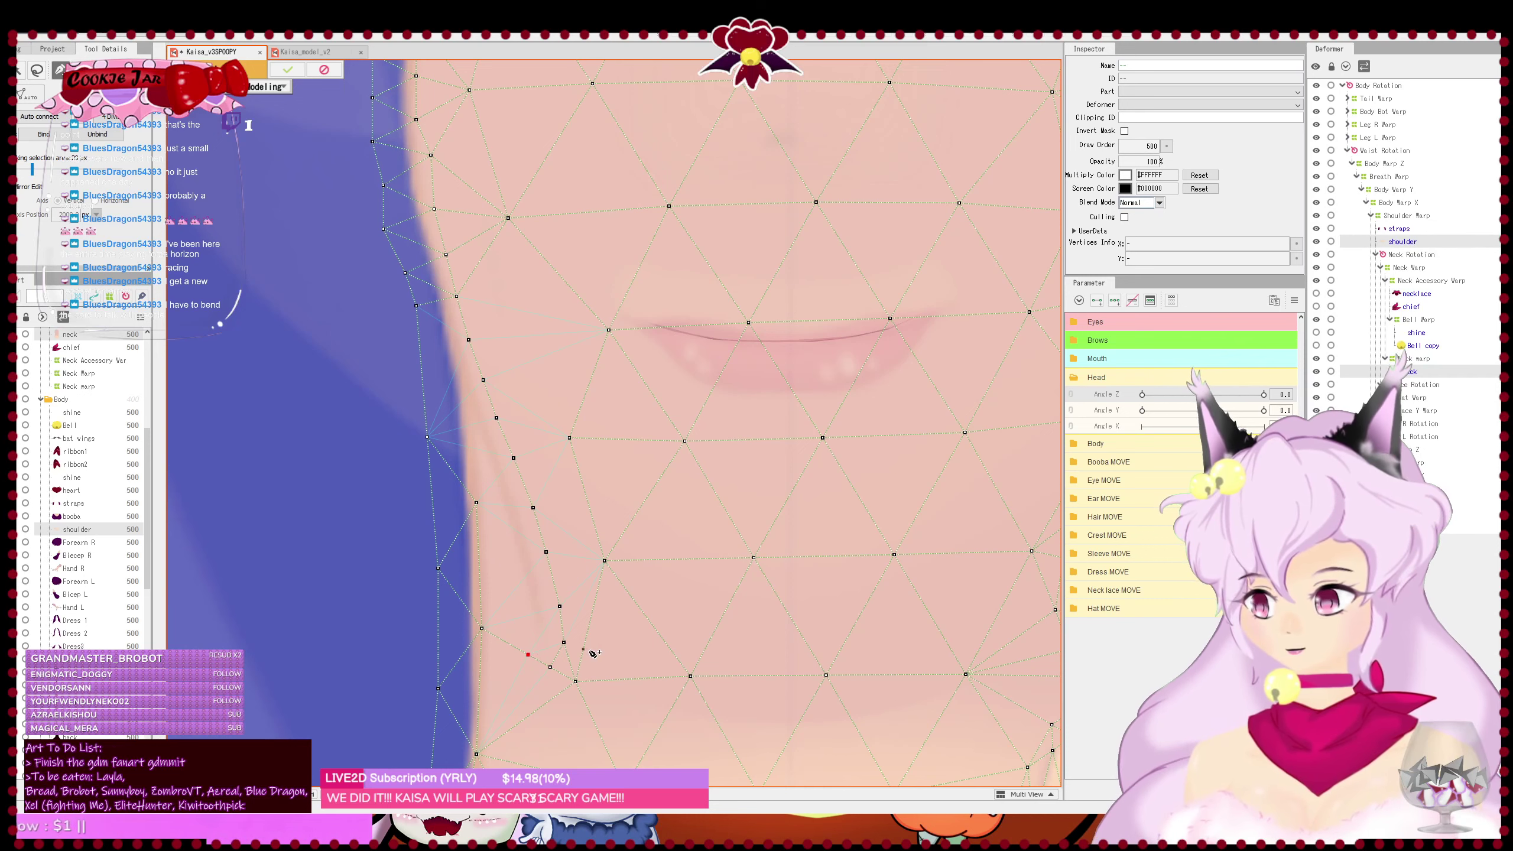
key(ctrl+z)
scroll(577, 647, up, 2)
drag(575, 649, 593, 647)
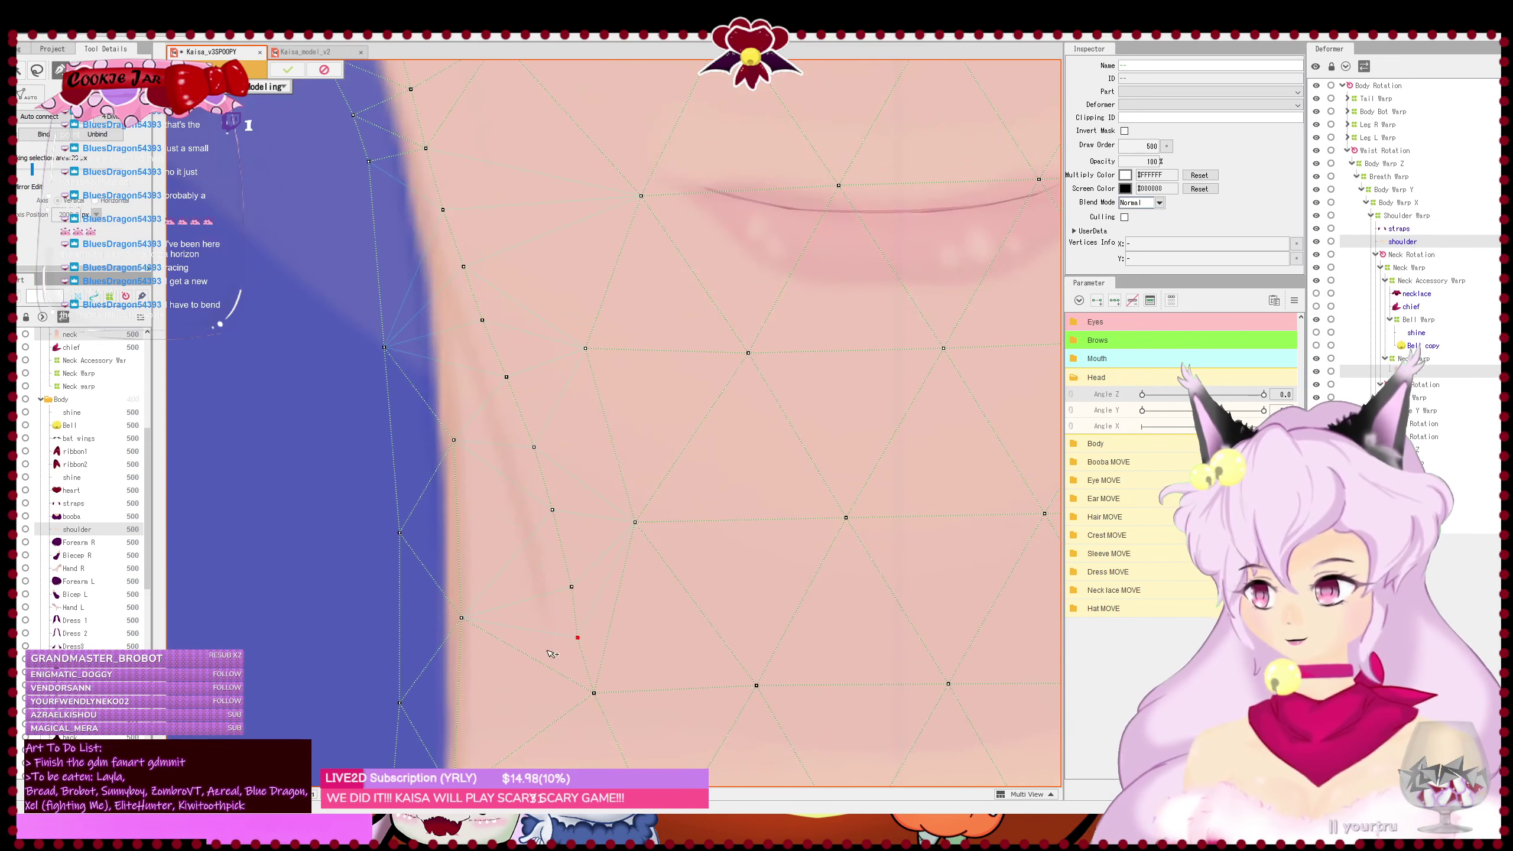
- Add a row of vertices along the outer side of the neck's upper left crease, from its lower end up inside the neck outline
click(520, 634)
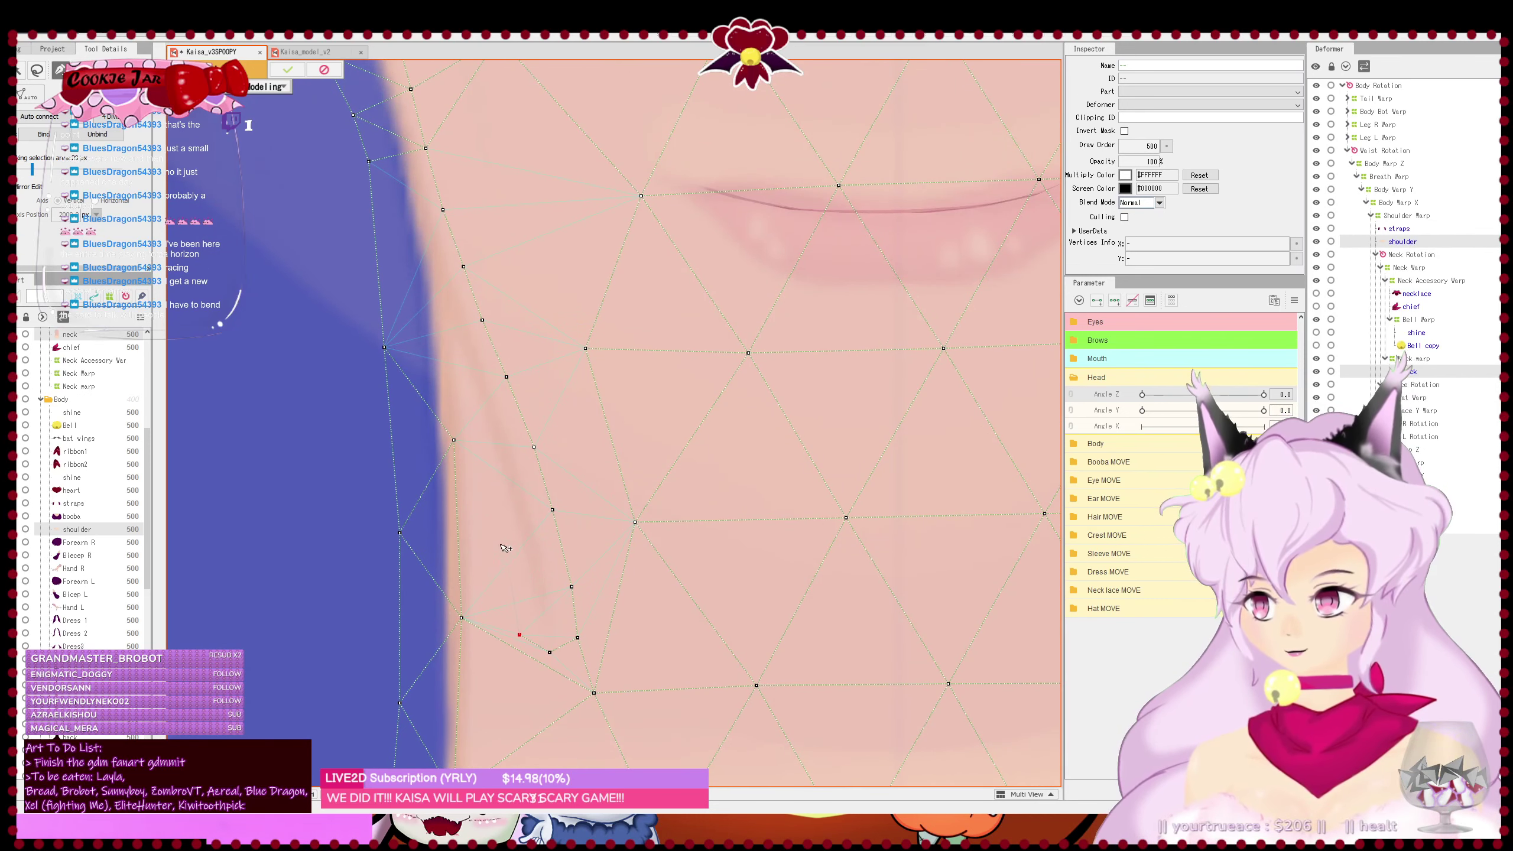
click(516, 571)
click(502, 510)
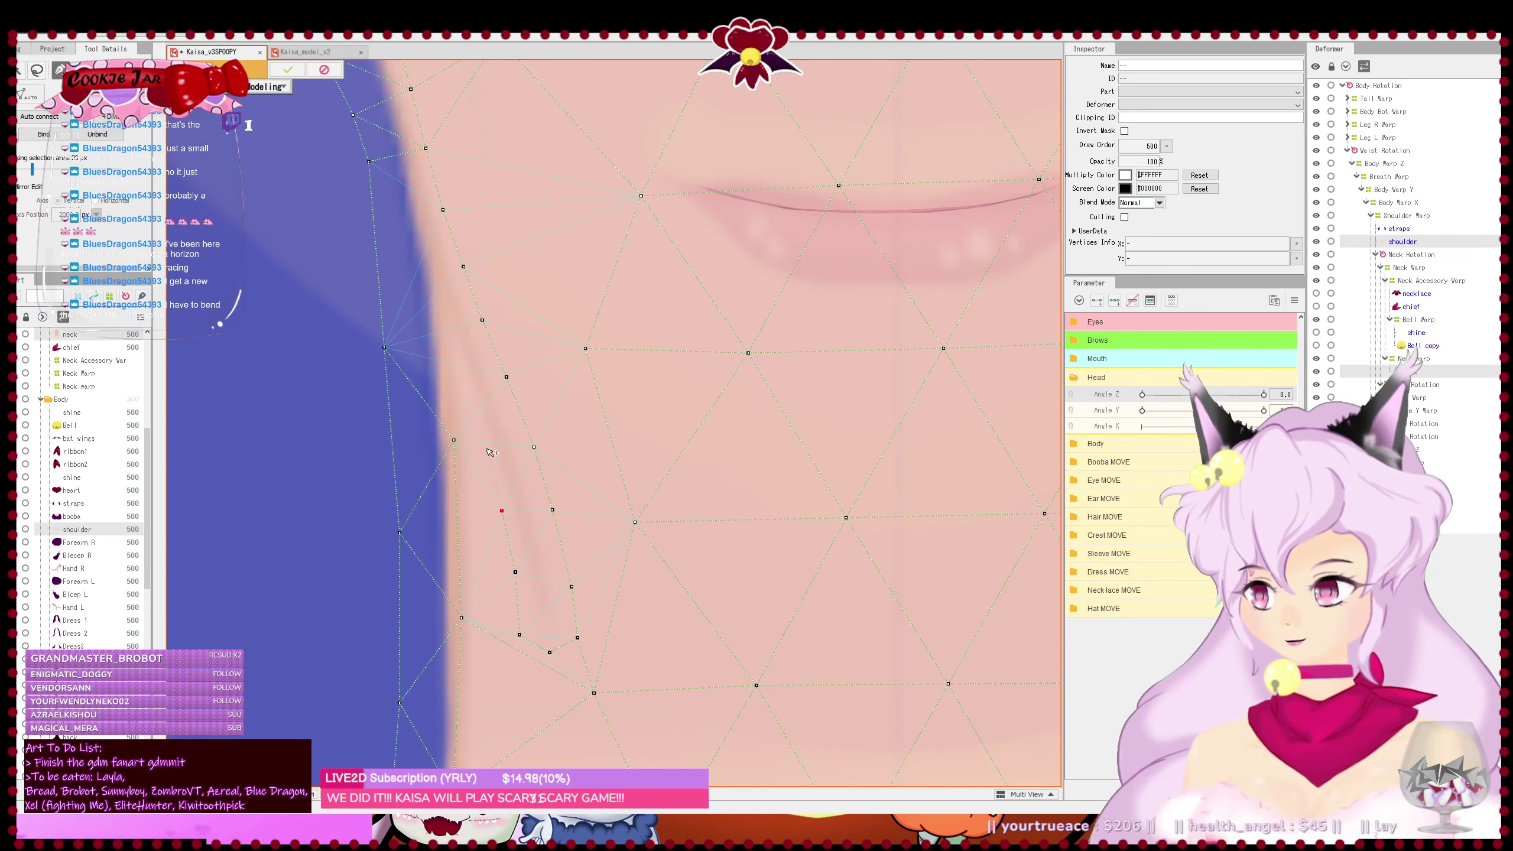
click(459, 373)
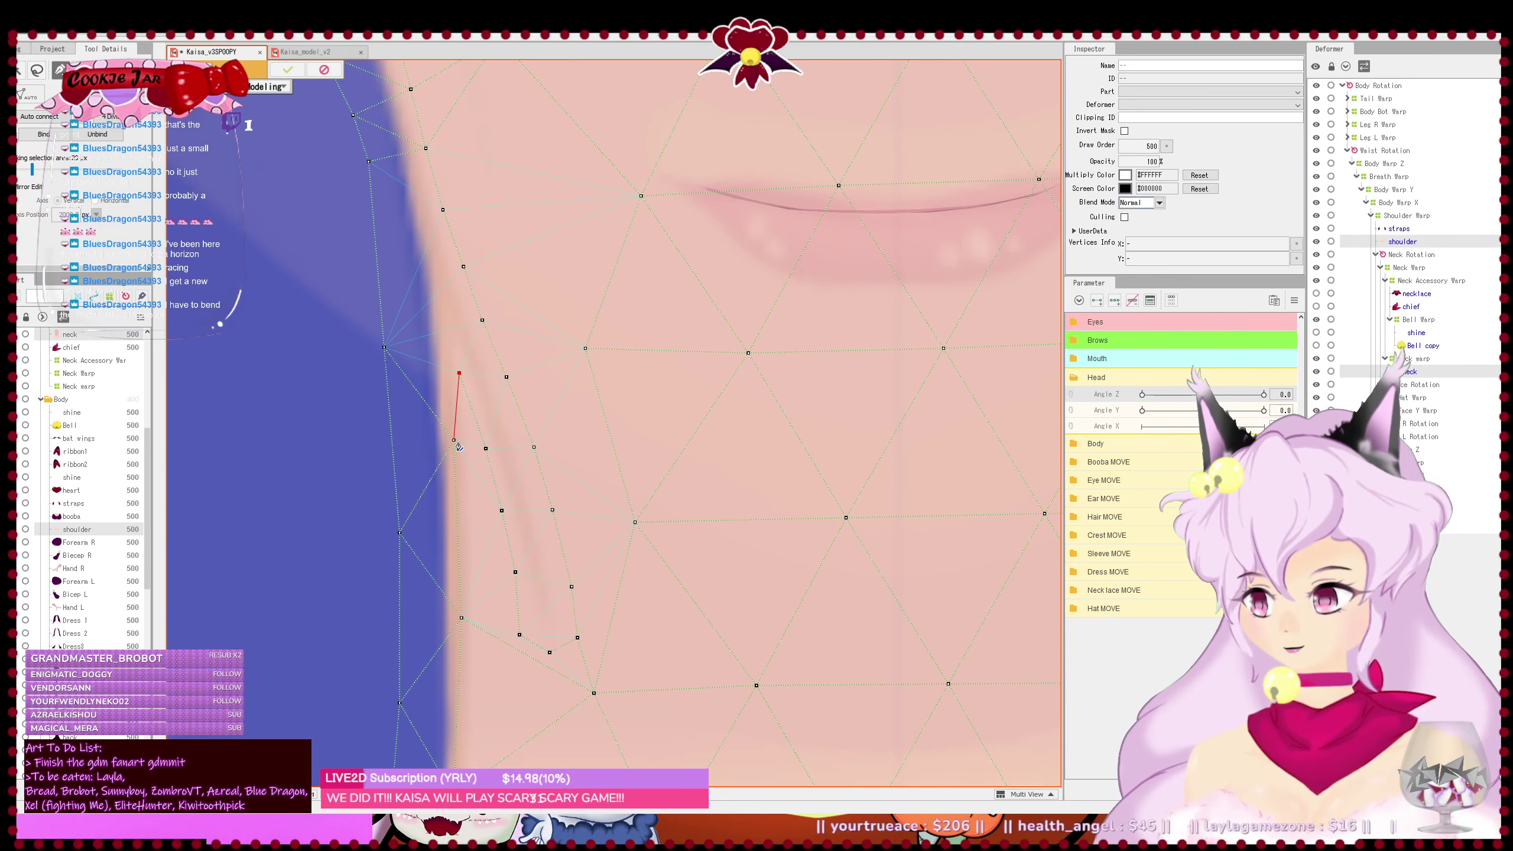
drag(537, 332, 586, 441)
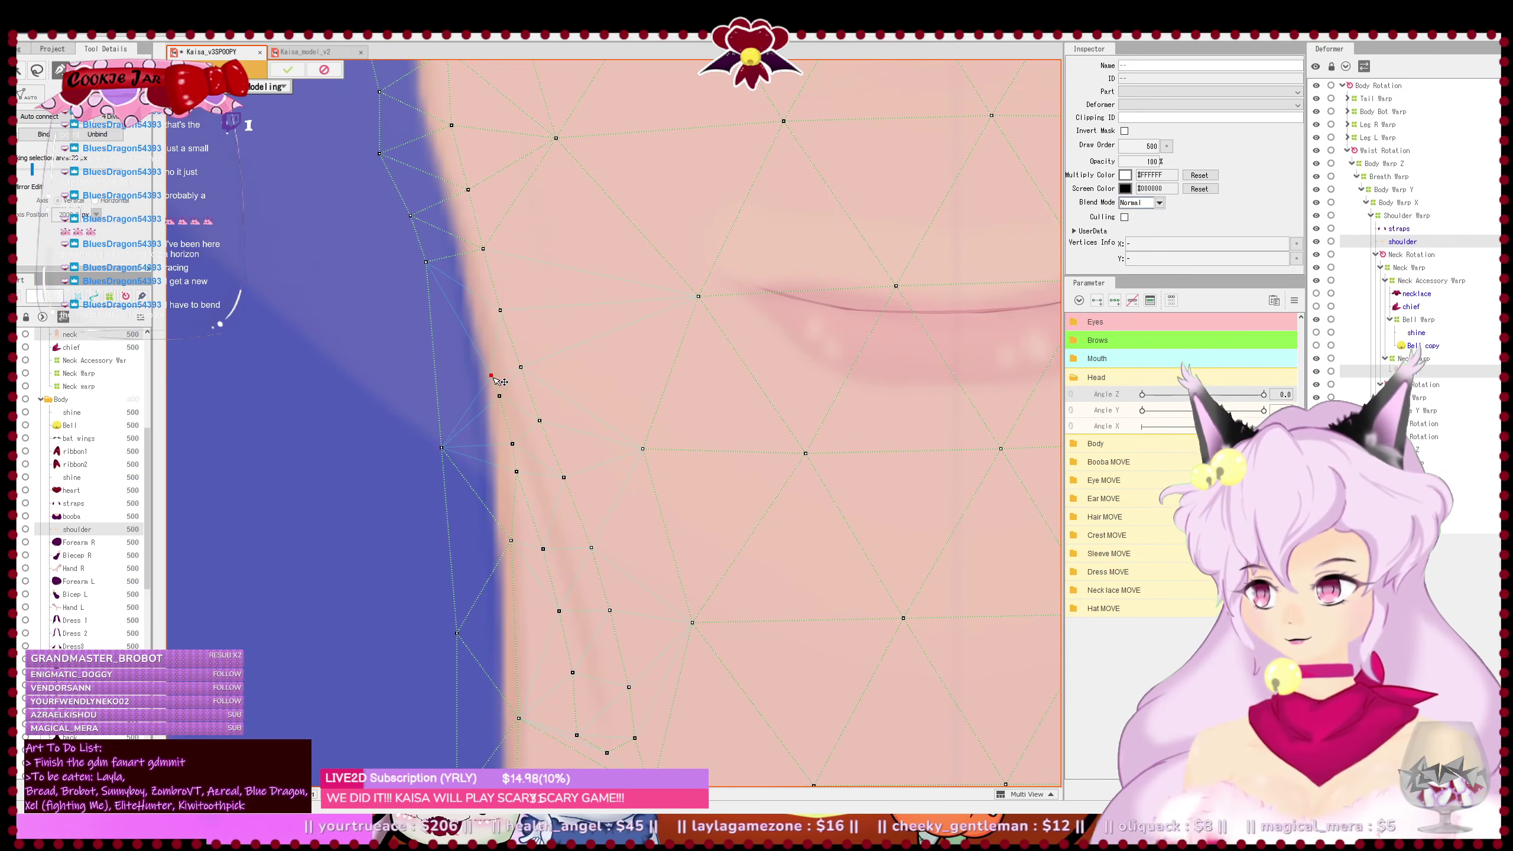
click(483, 249)
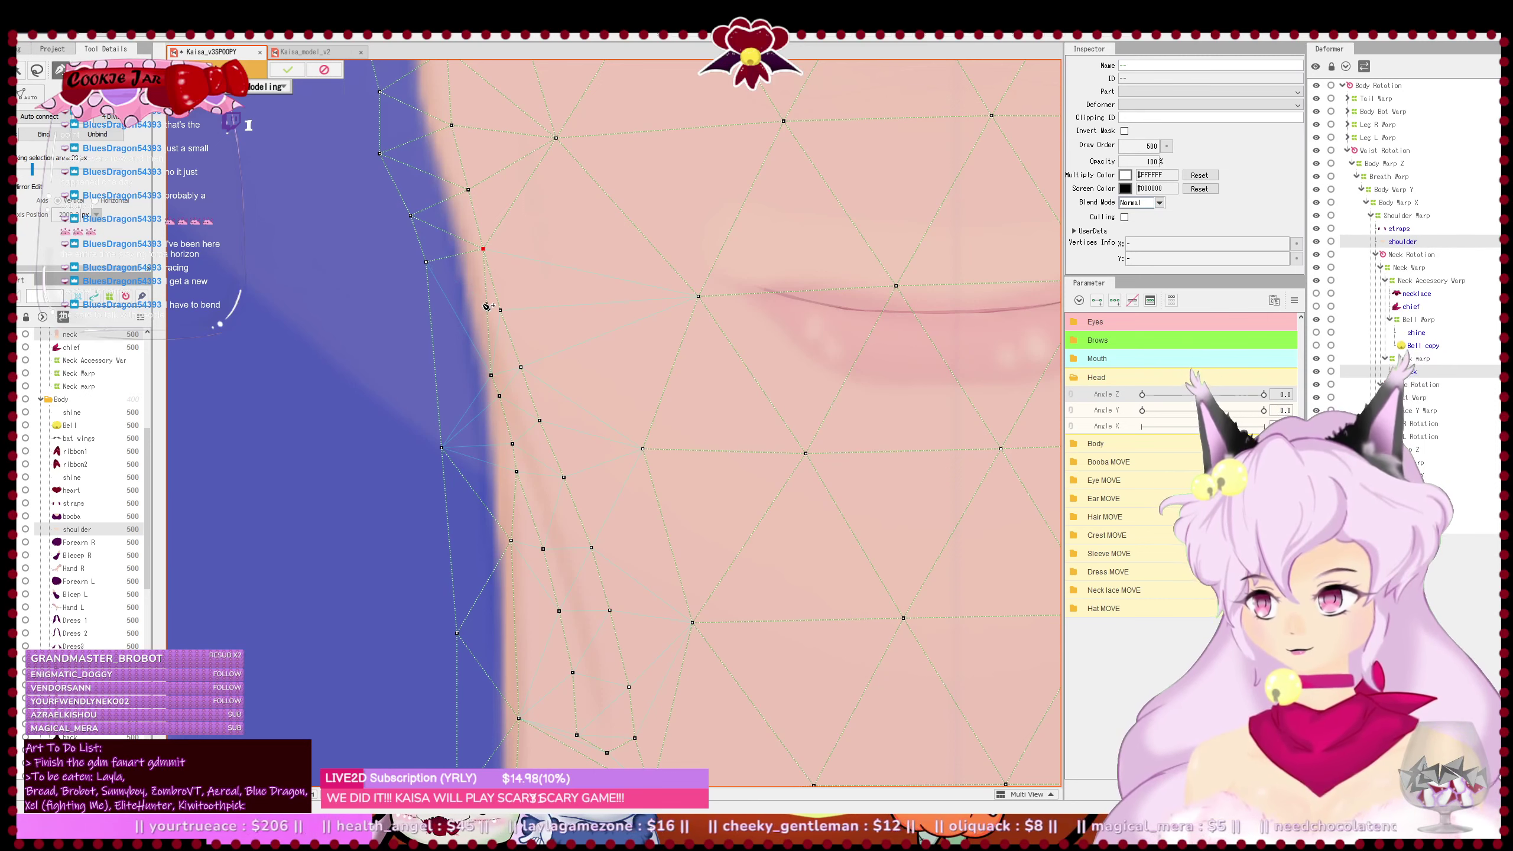
click(470, 301)
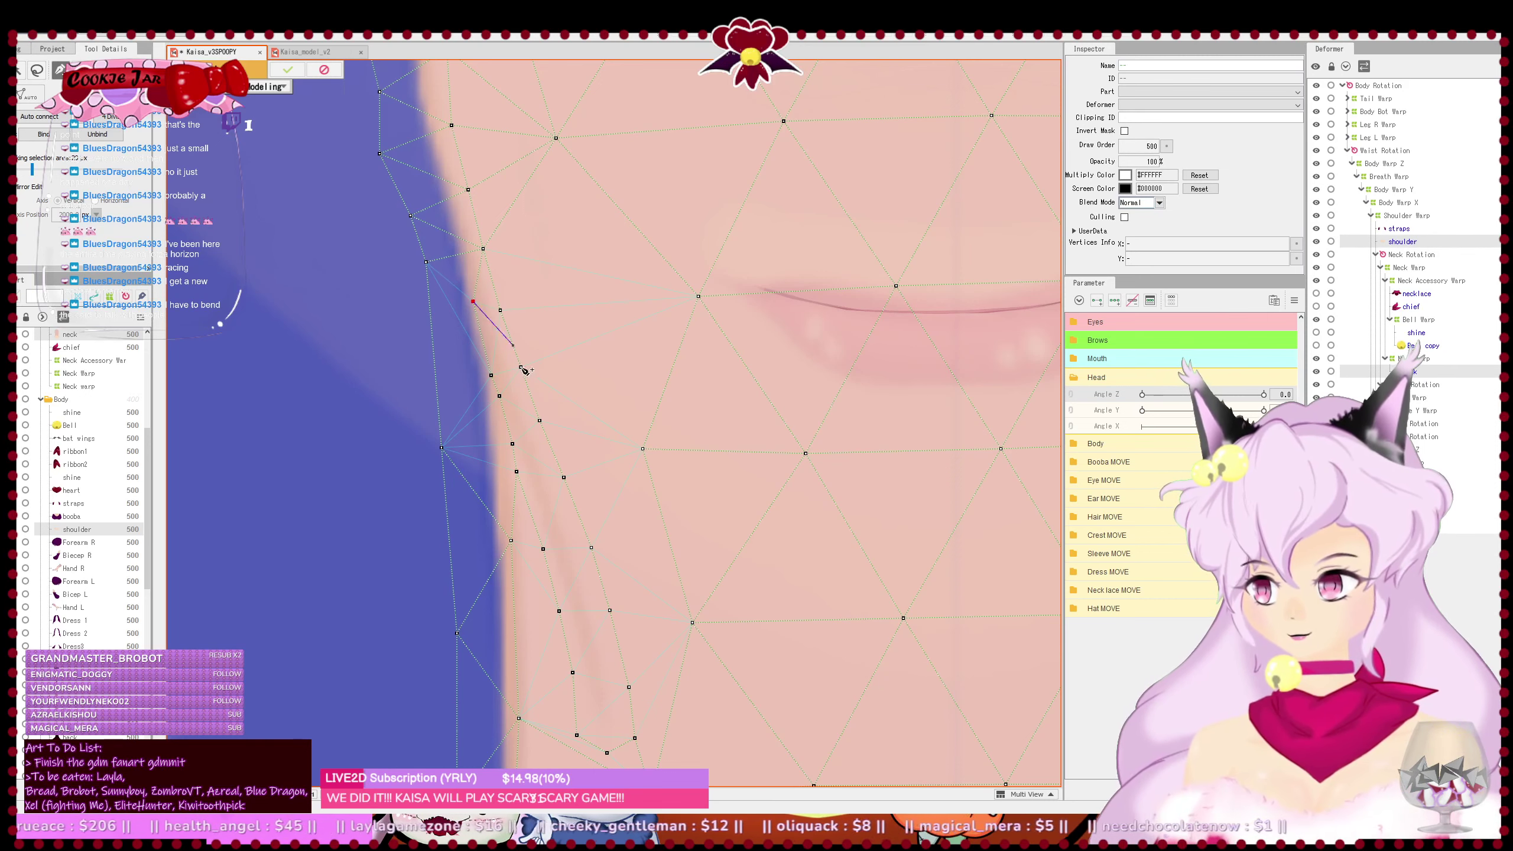
- Insert extra vertices into the neck mesh's outer left edge, alongside the upper left crease
scroll(580, 520, down, 2)
drag(583, 517, 580, 484)
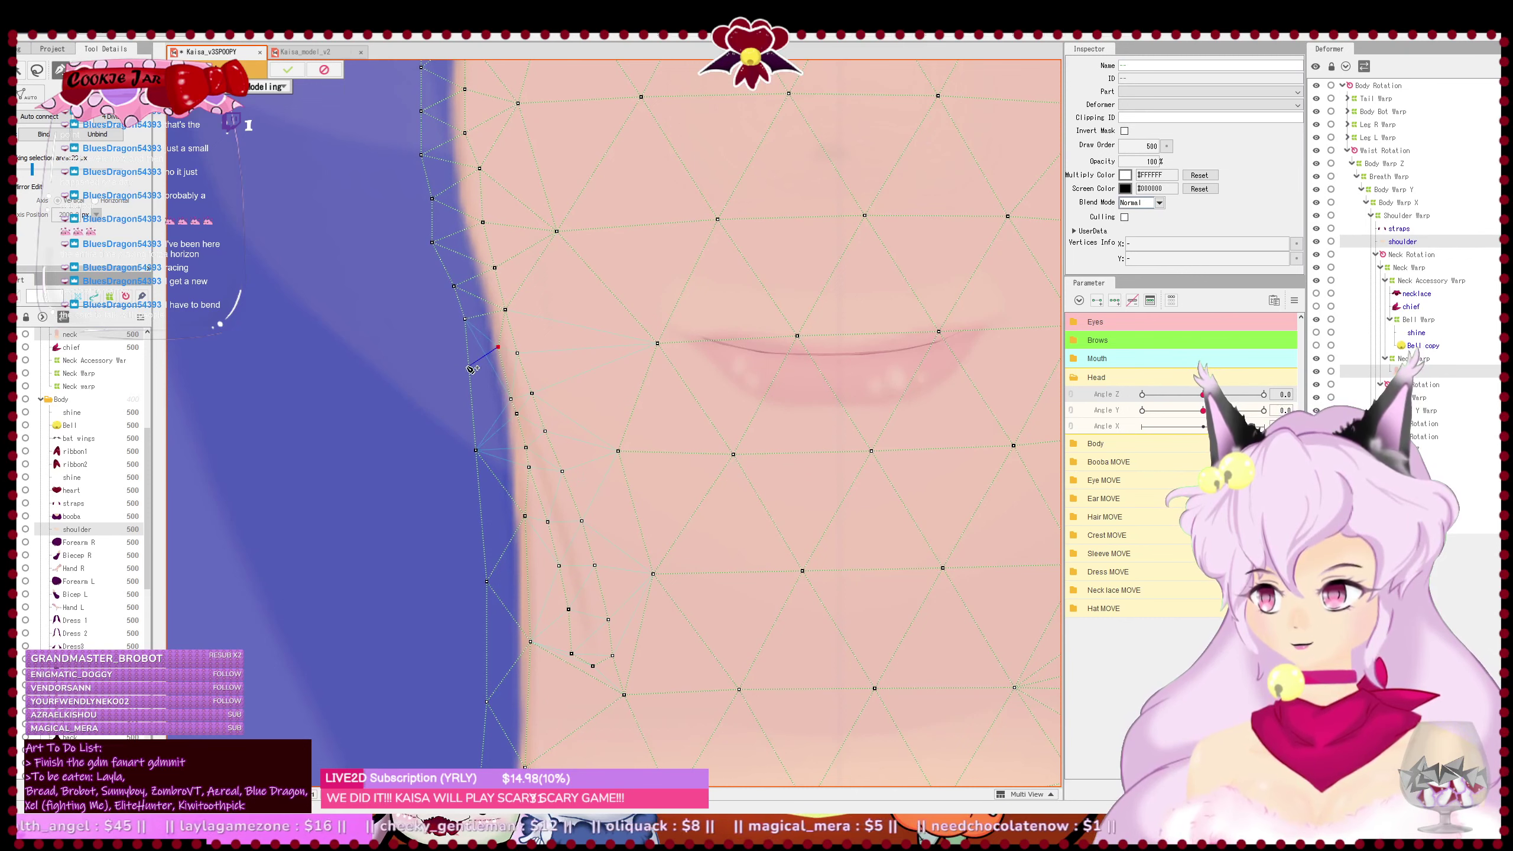
click(469, 366)
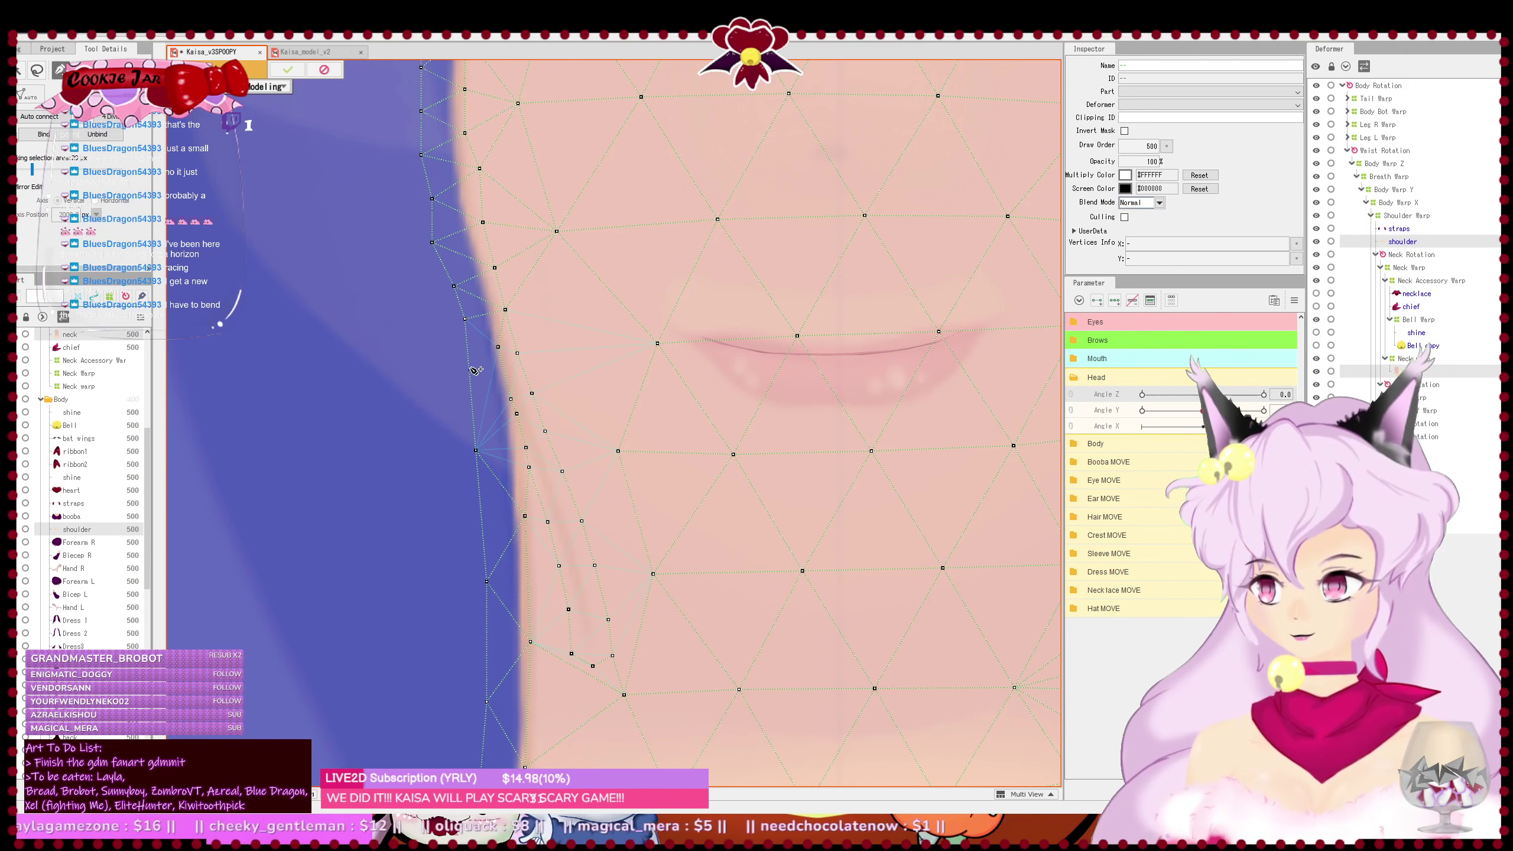
click(472, 410)
key(ctrl+z)
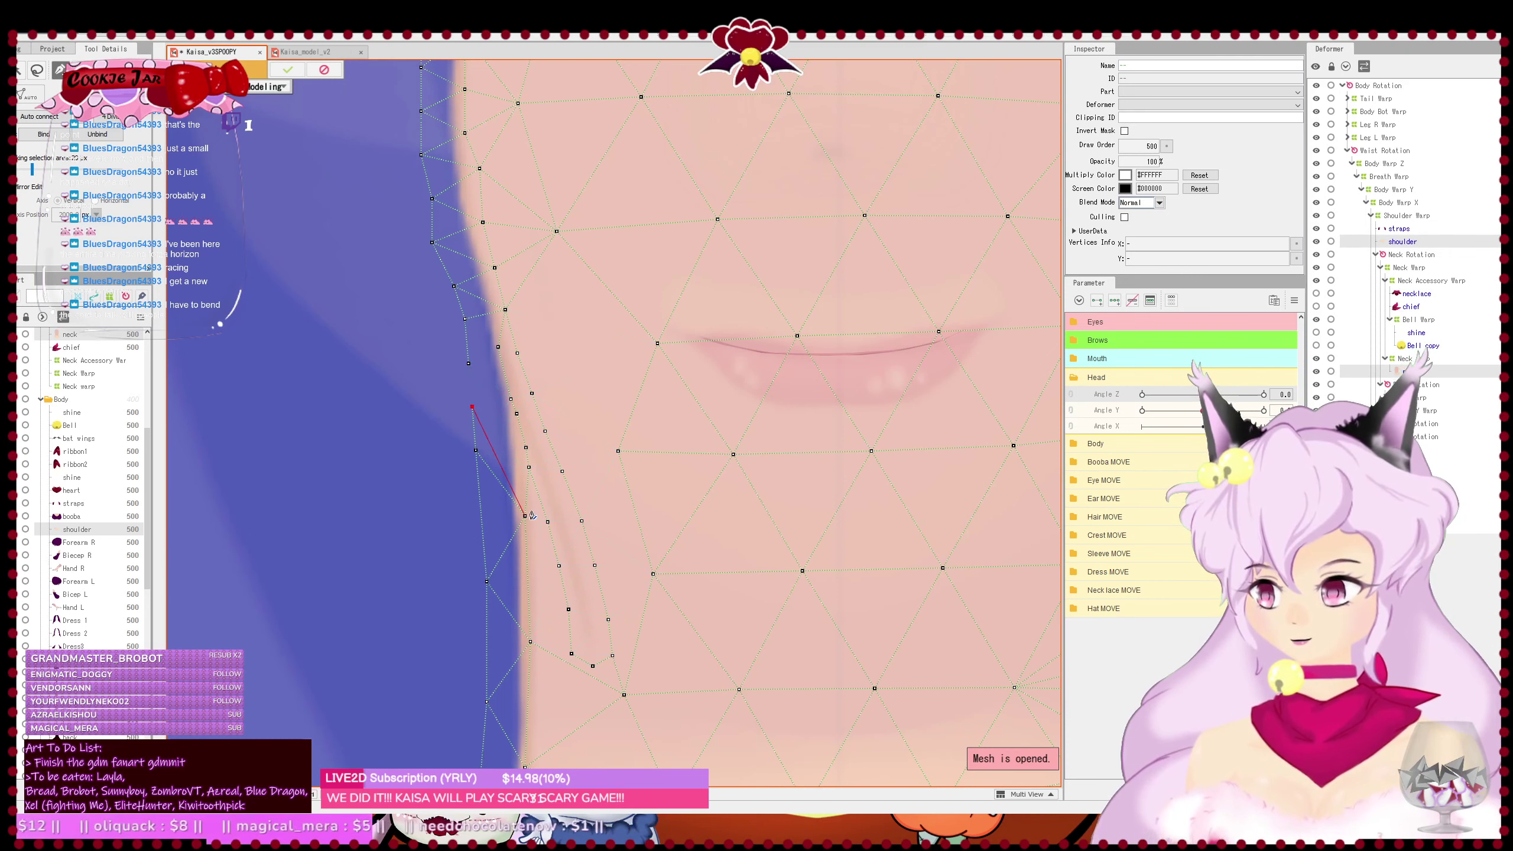
scroll(508, 416, up, 2)
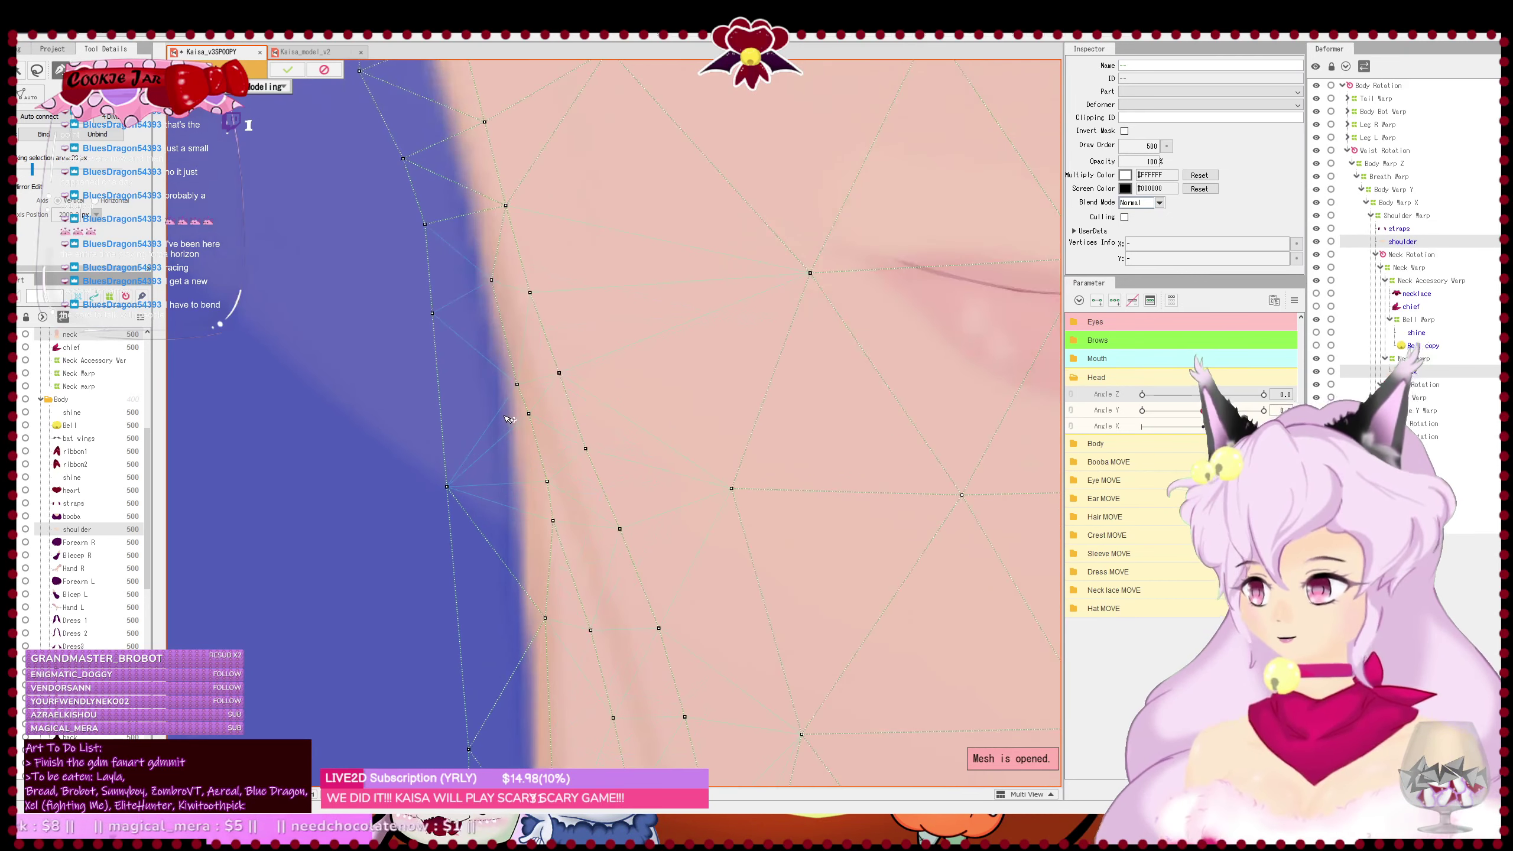
click(439, 391)
scroll(453, 399, down, 3)
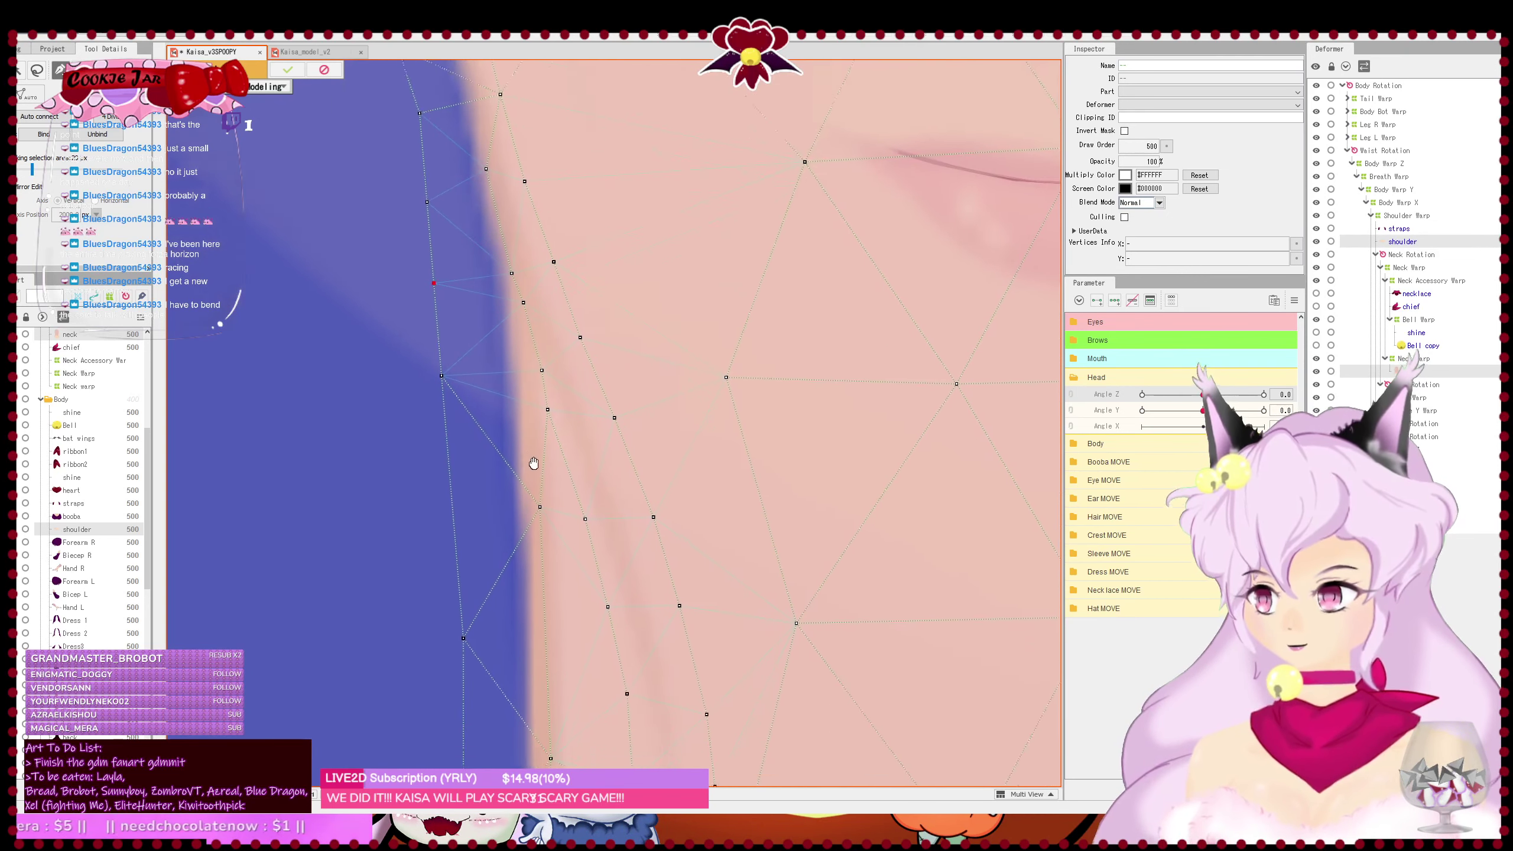
click(445, 406)
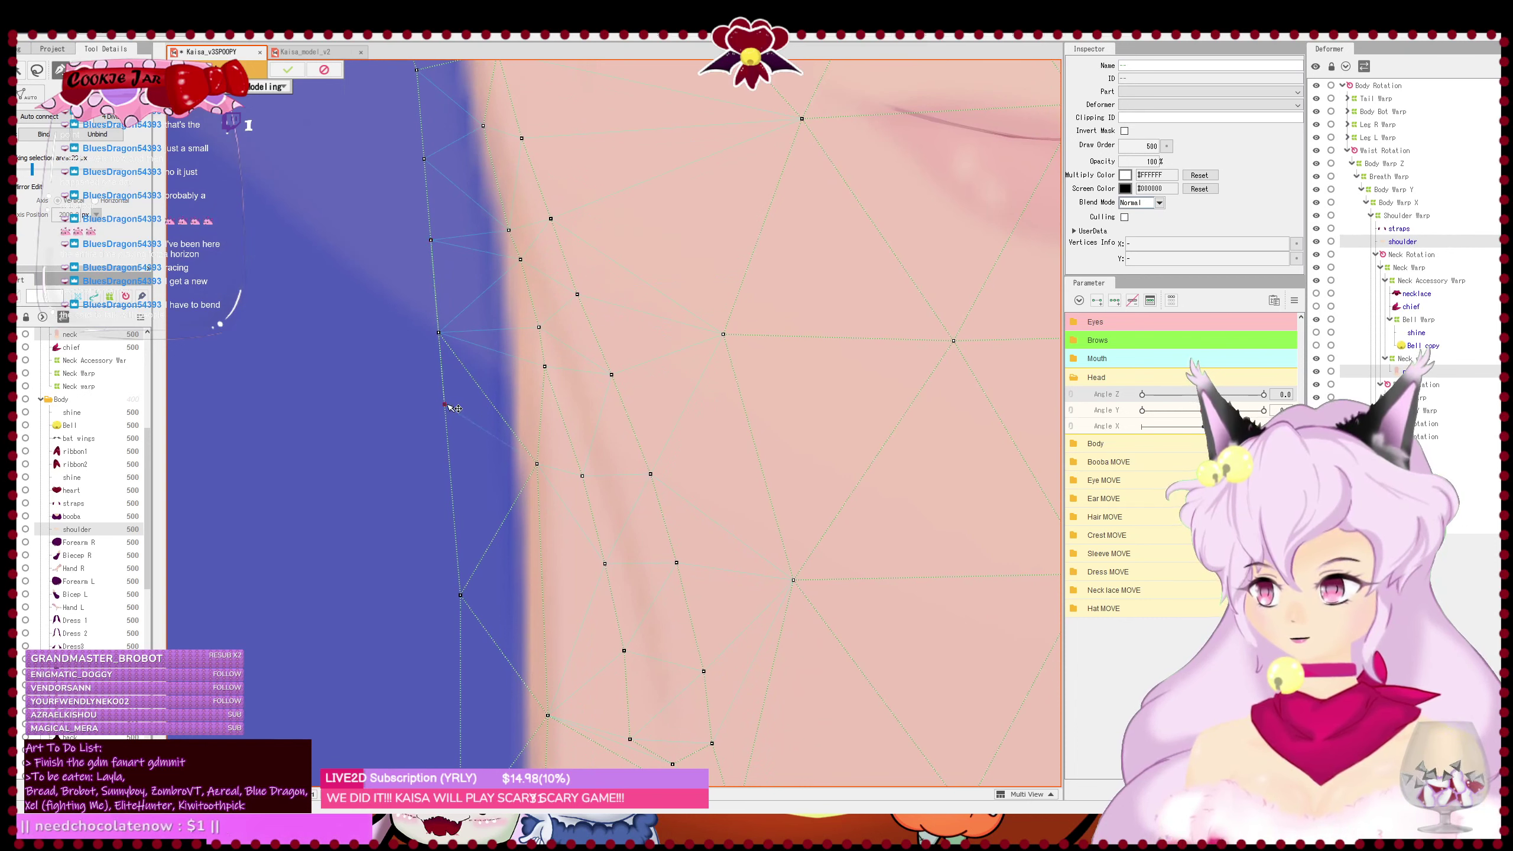
click(450, 485)
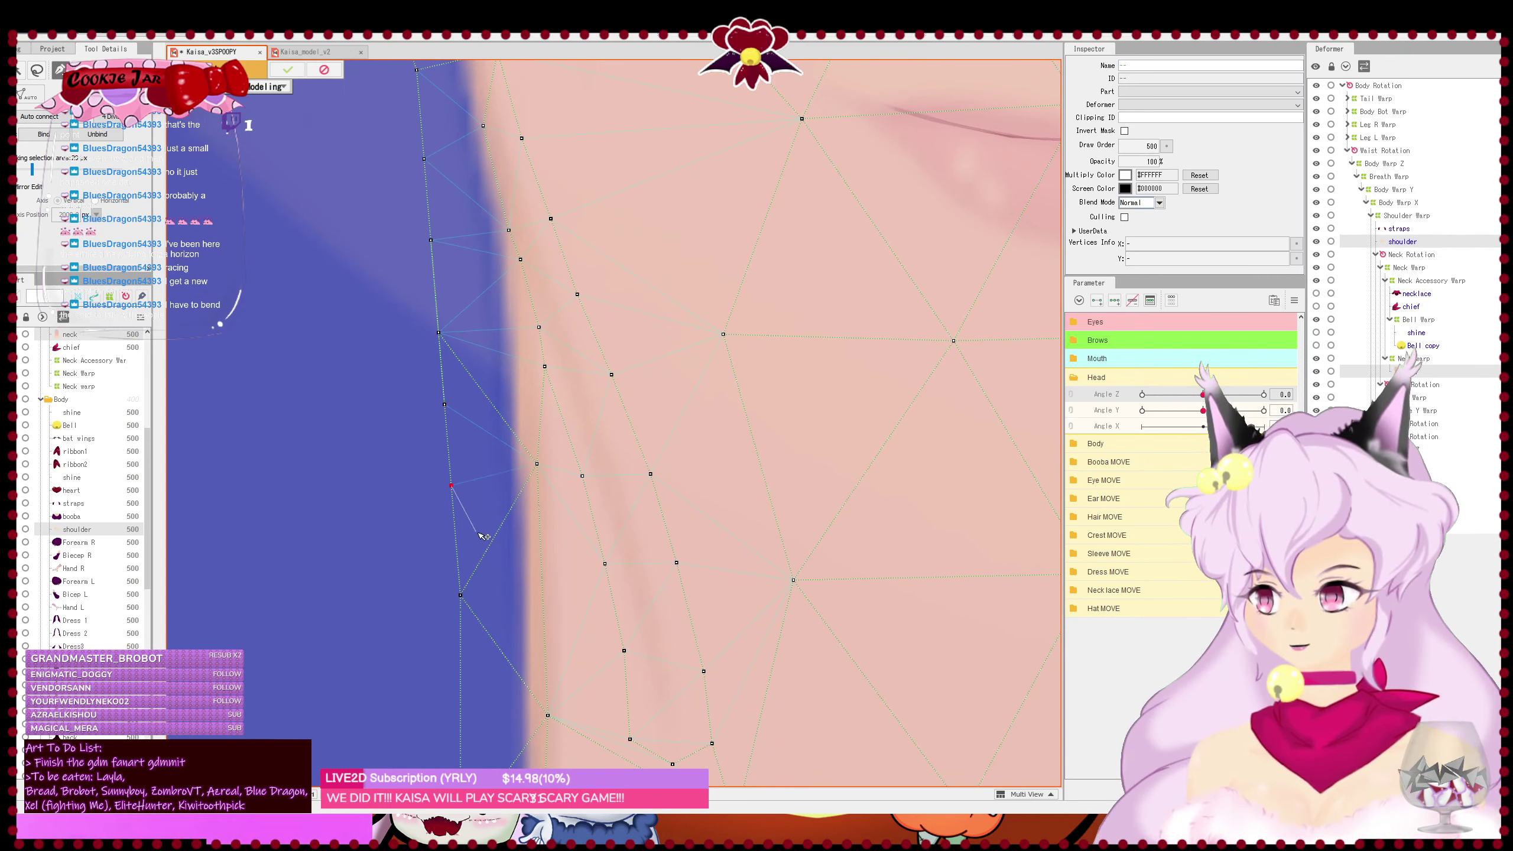
click(435, 280)
scroll(487, 315, down, 2)
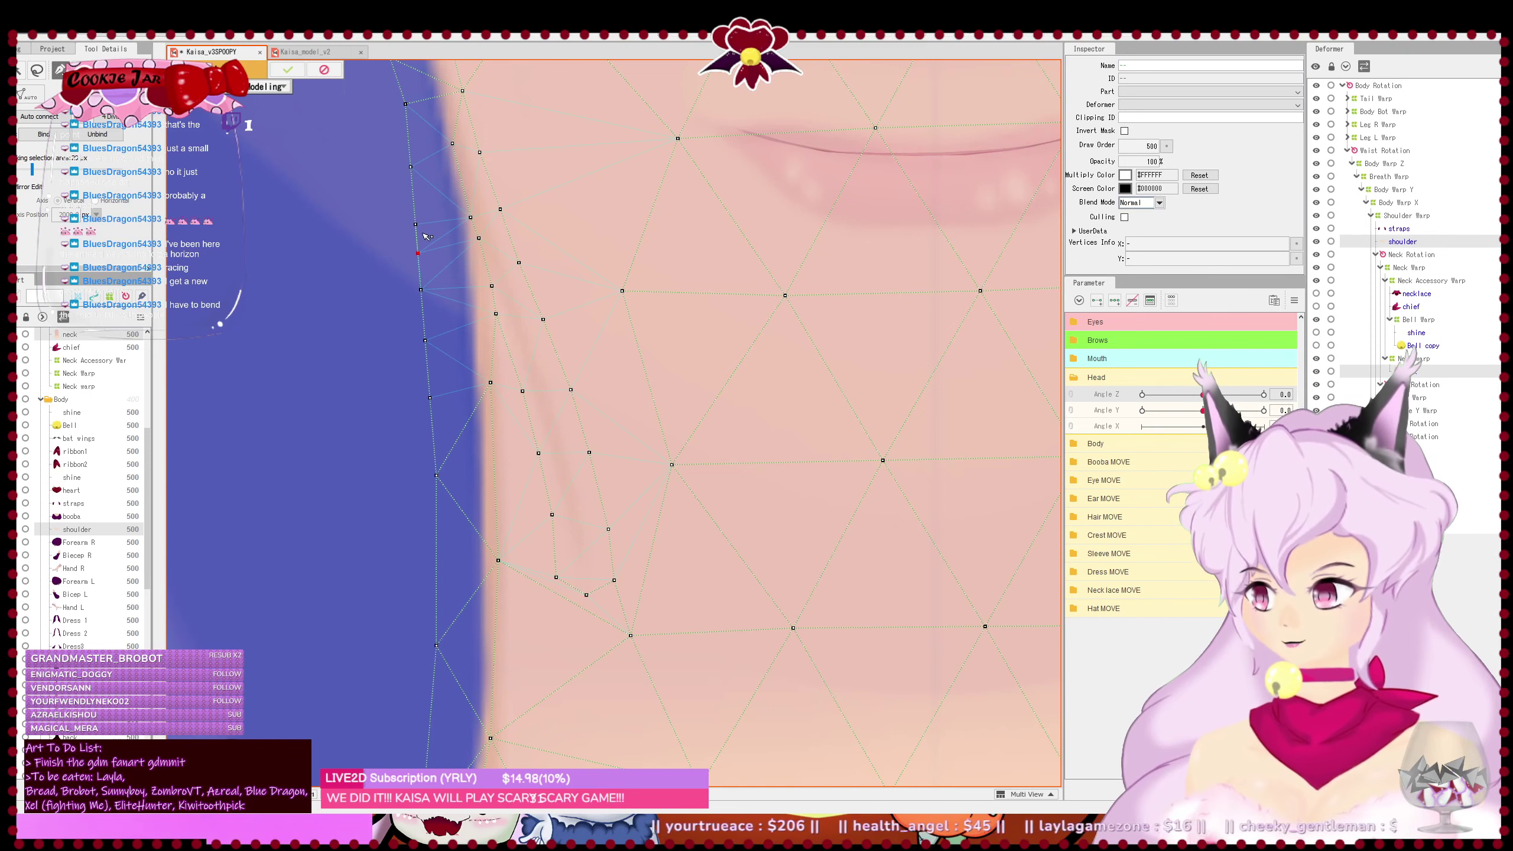
click(423, 314)
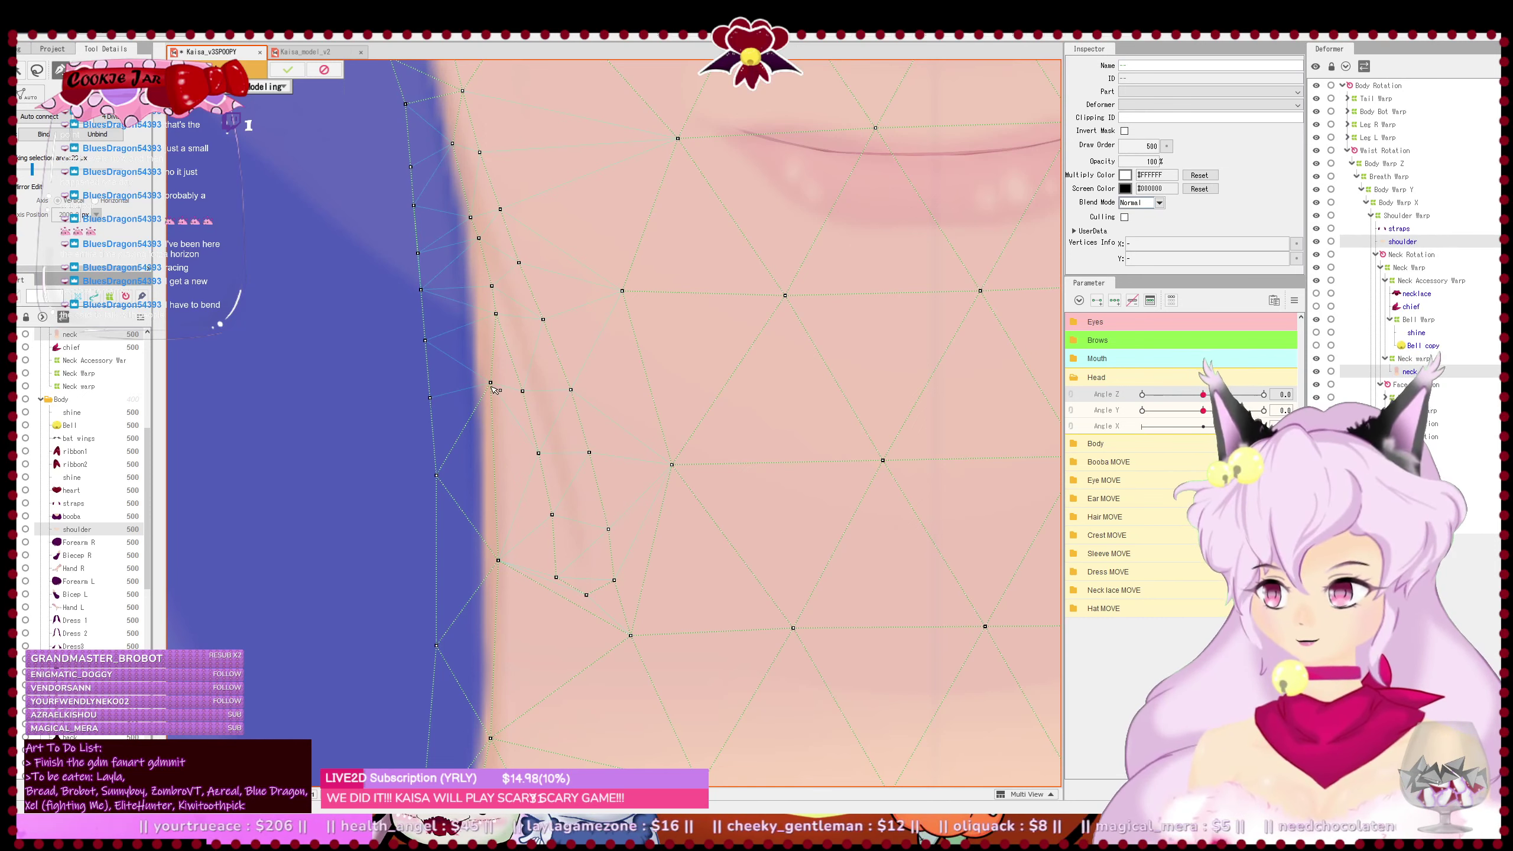
- Shift the vertex just inside the neck outline beside the upper left crease slightly down and inward
drag(490, 385, 497, 415)
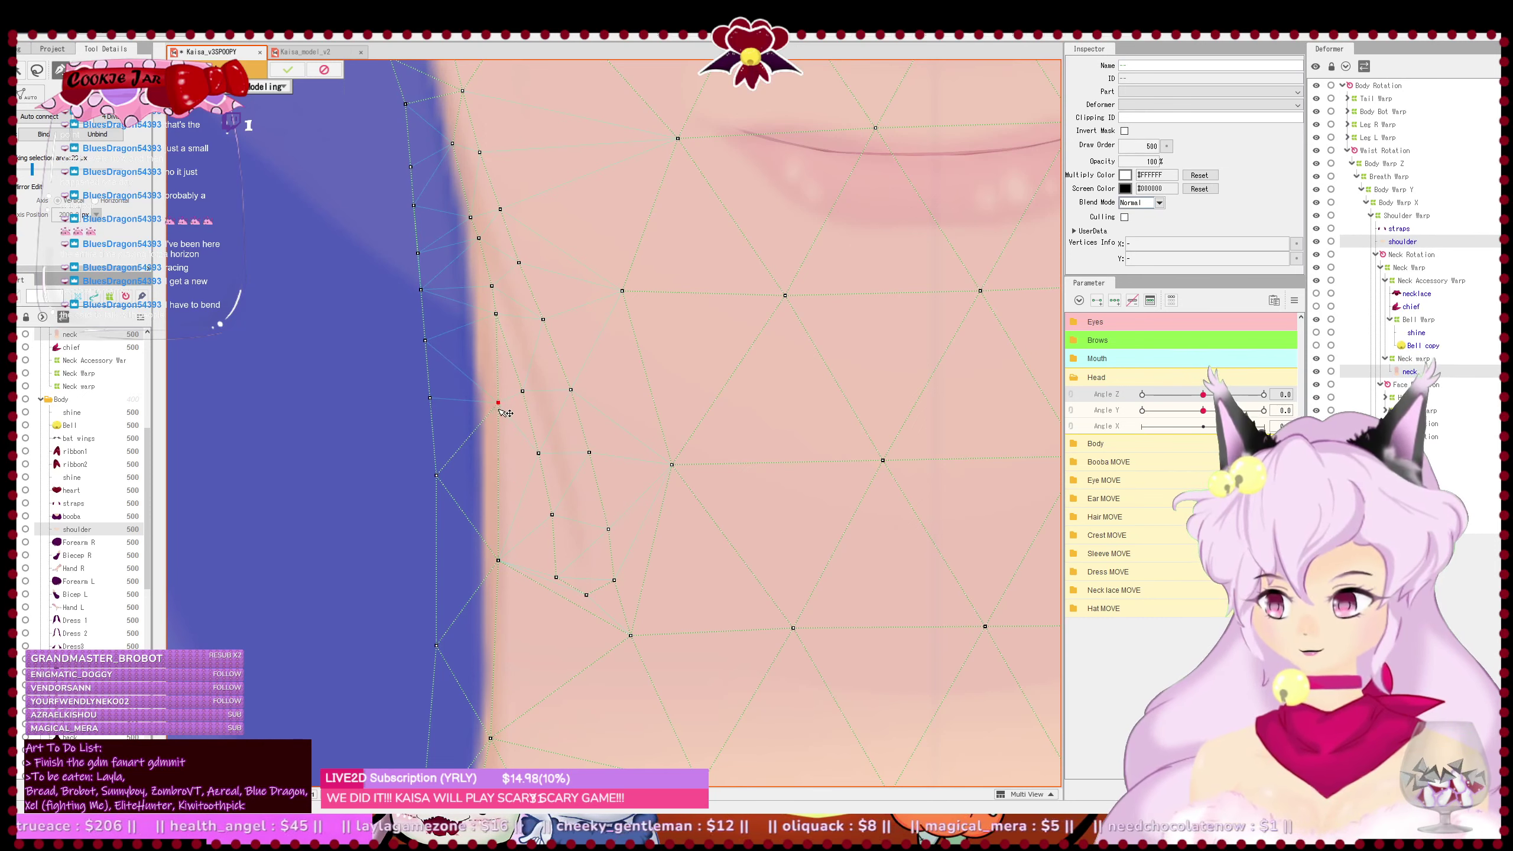
scroll(506, 412, down, 5)
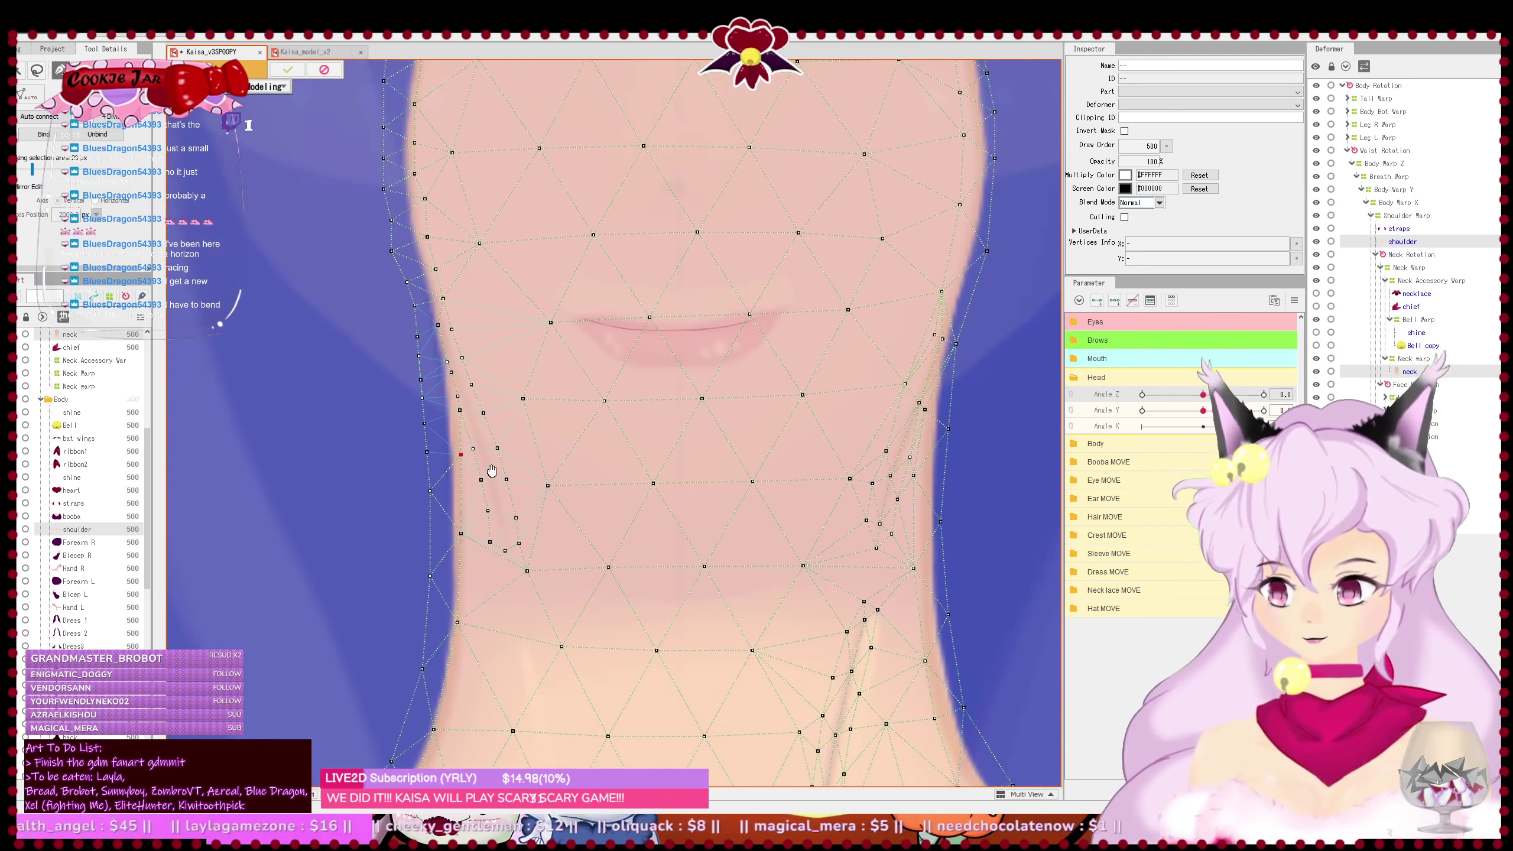
drag(491, 471, 483, 481)
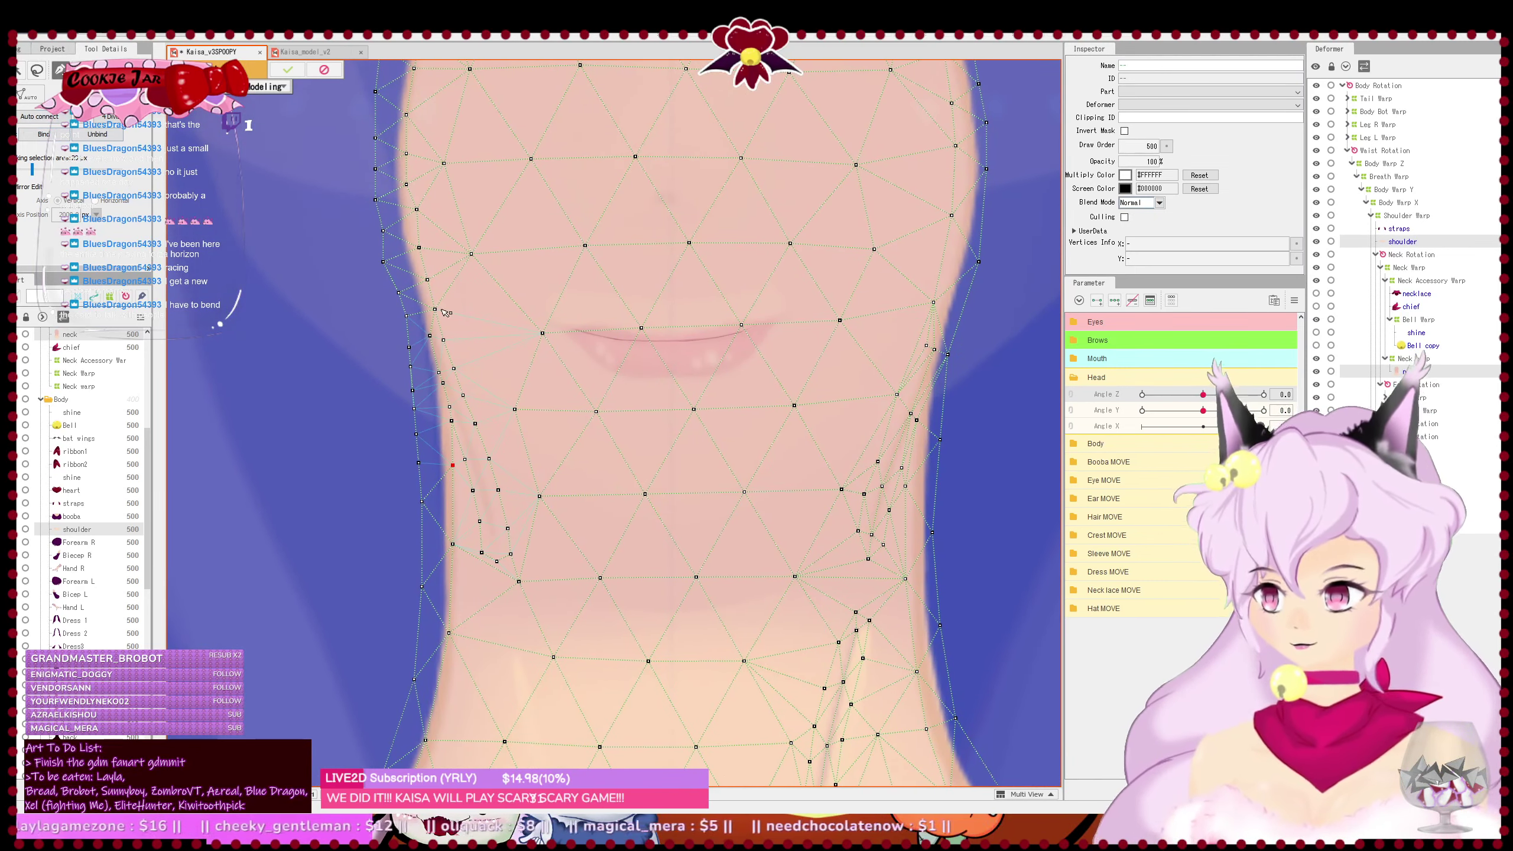
scroll(447, 312, up, 1)
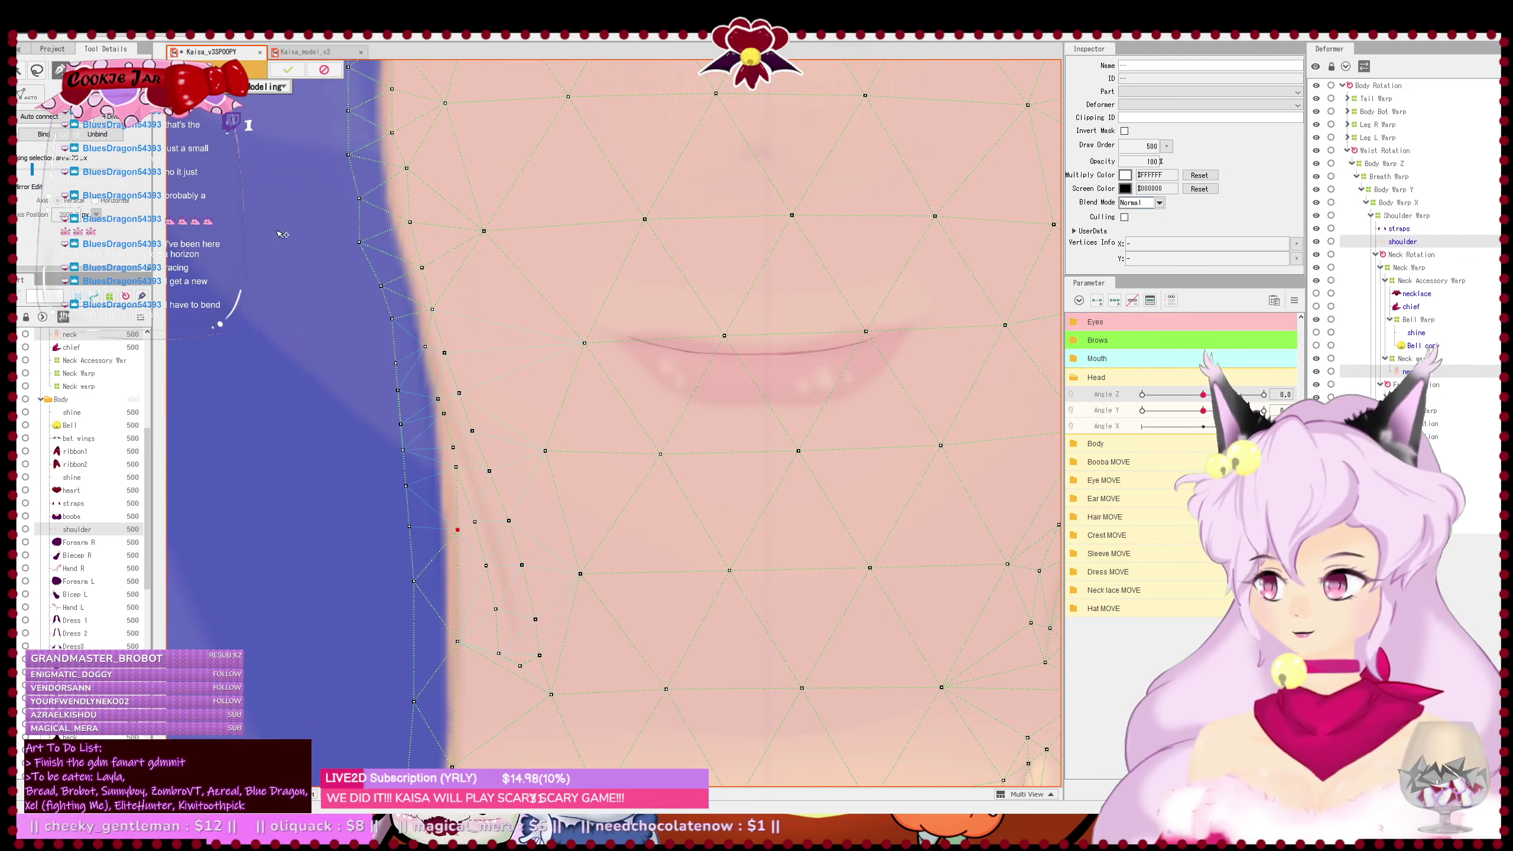
- Add a column of vertices on the neck between the upper left crease and the lips, and auto-connect the neck mesh
click(546, 451)
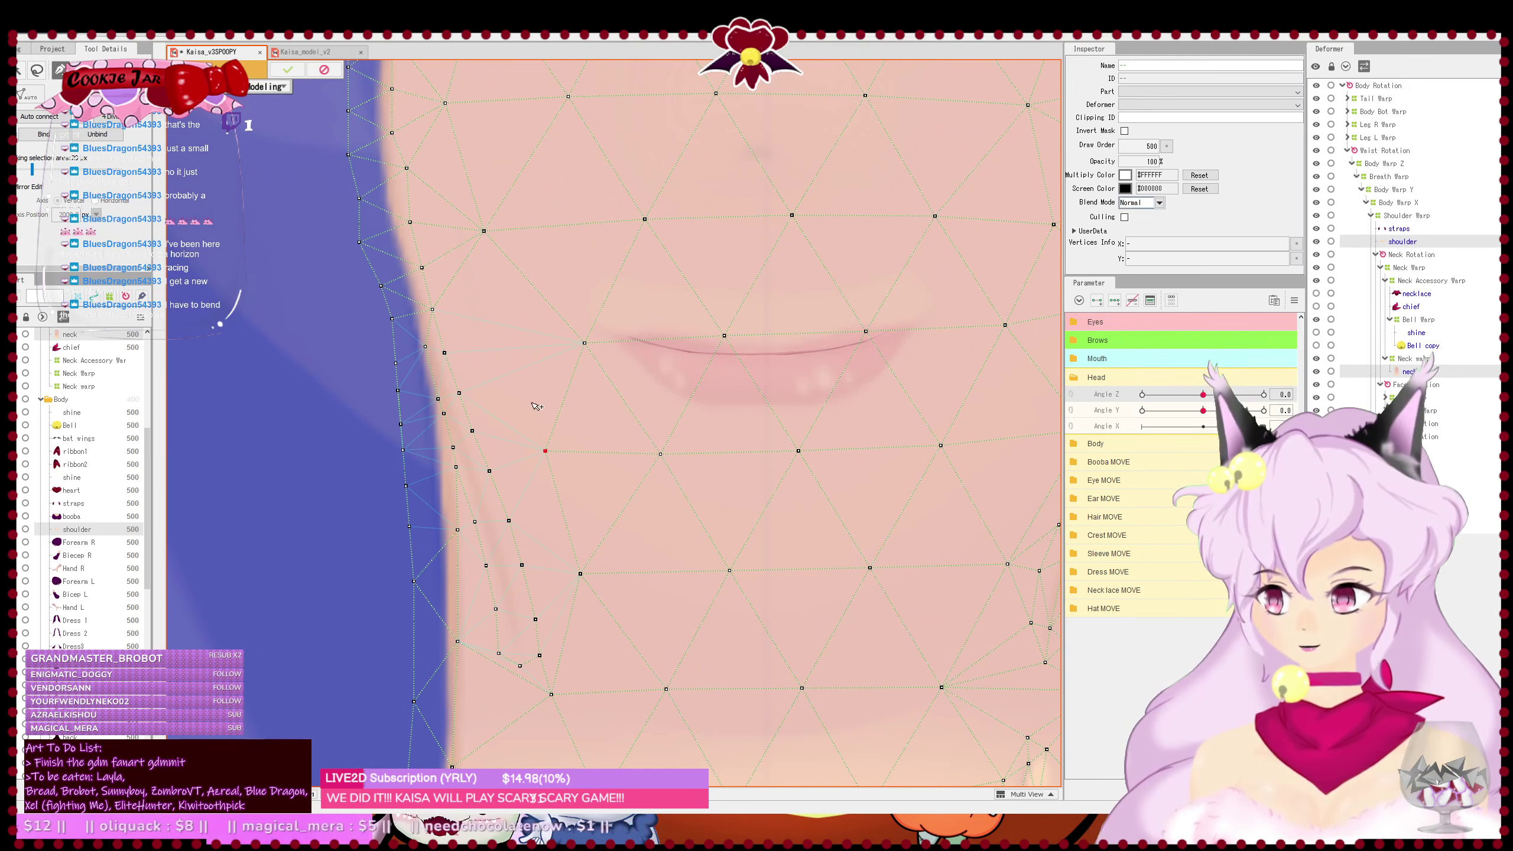
click(530, 405)
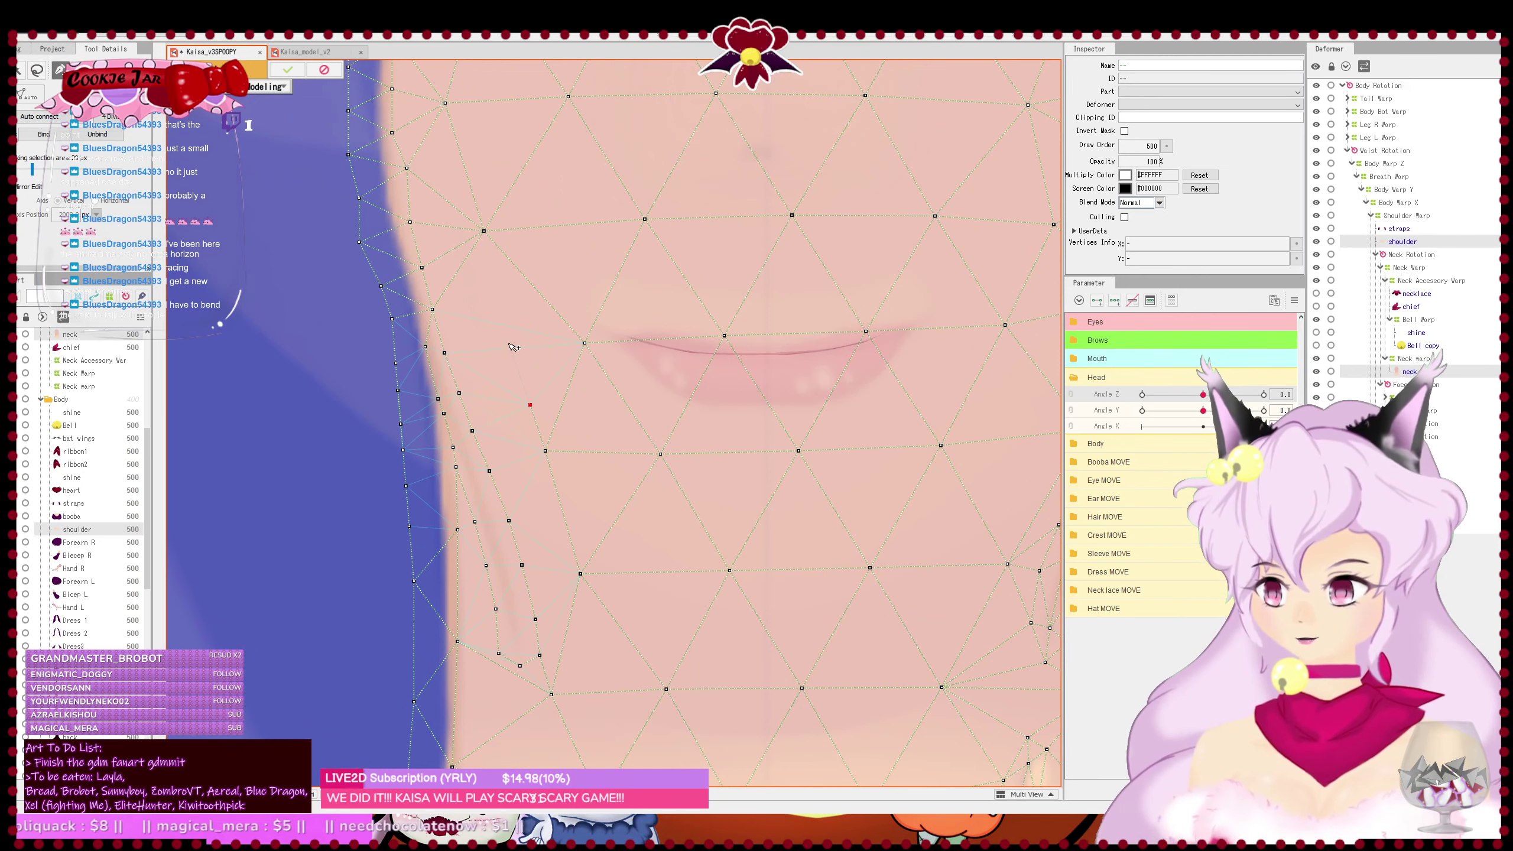
click(493, 278)
click(484, 231)
scroll(568, 381, down, 2)
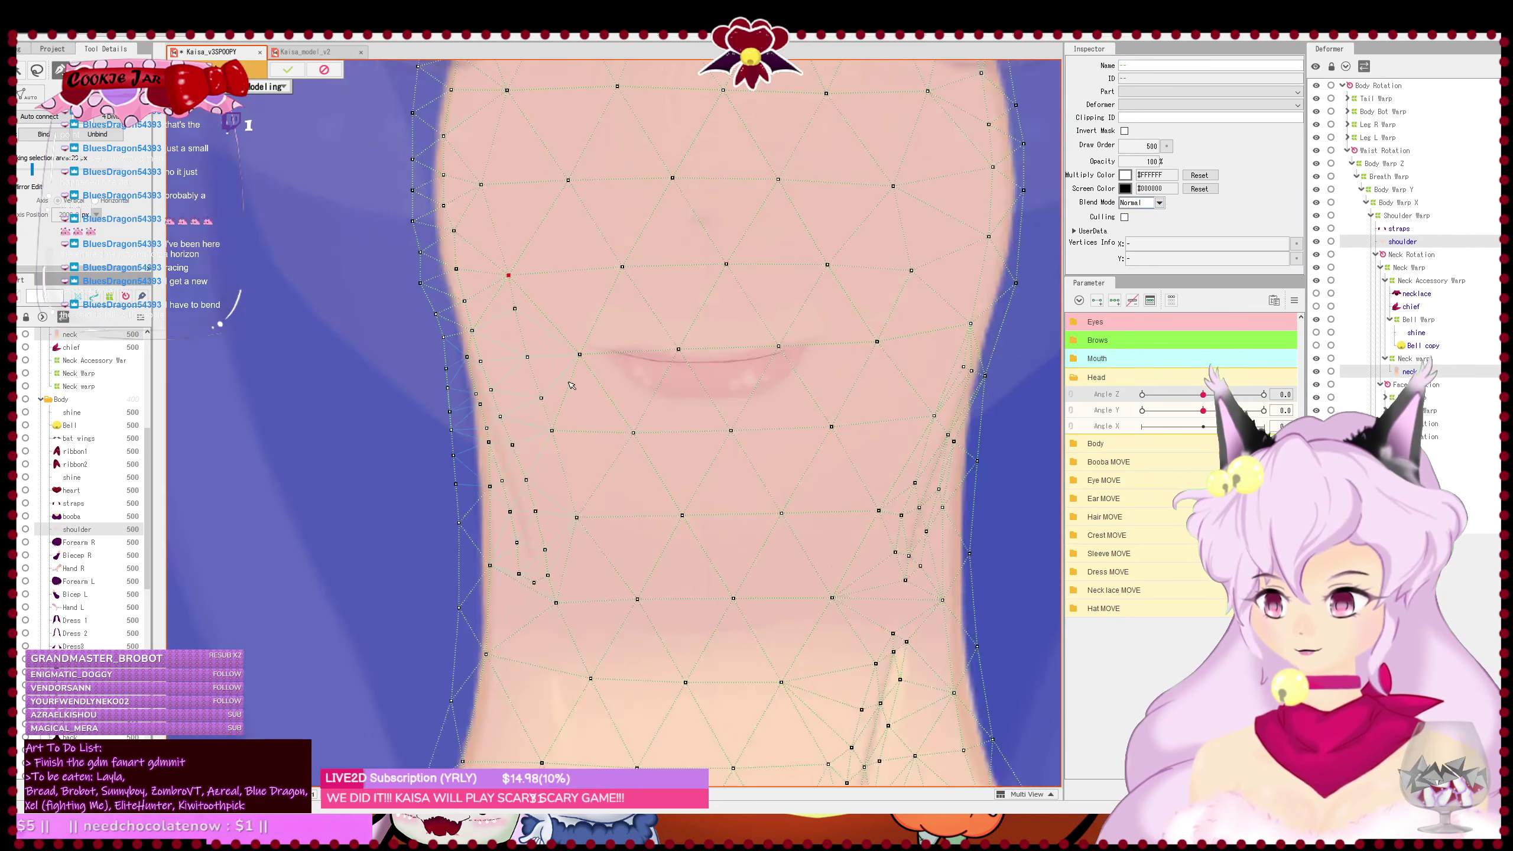
scroll(571, 385, down, 2)
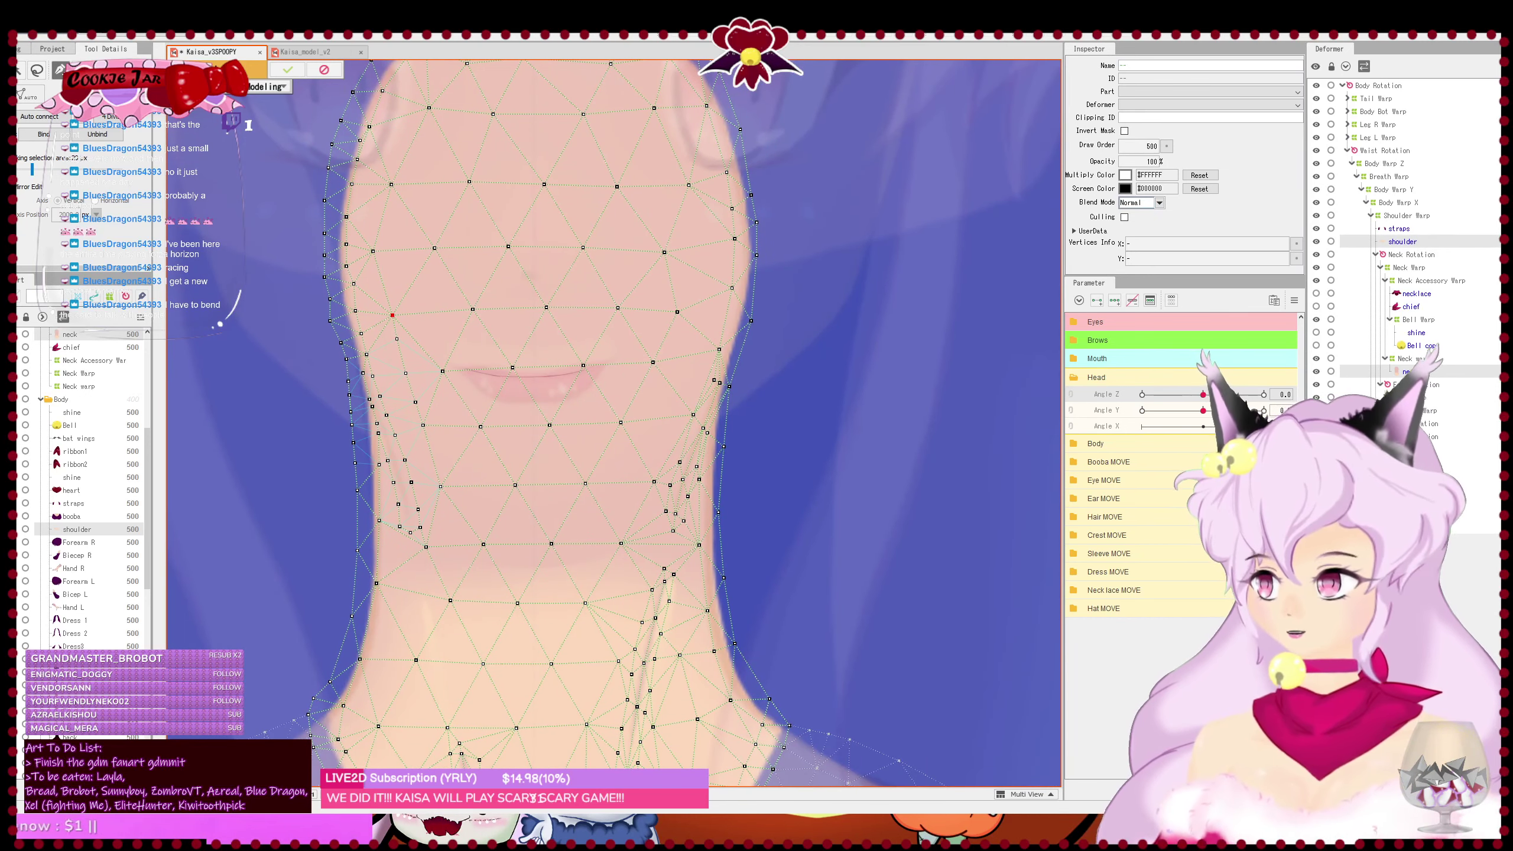
click(529, 443)
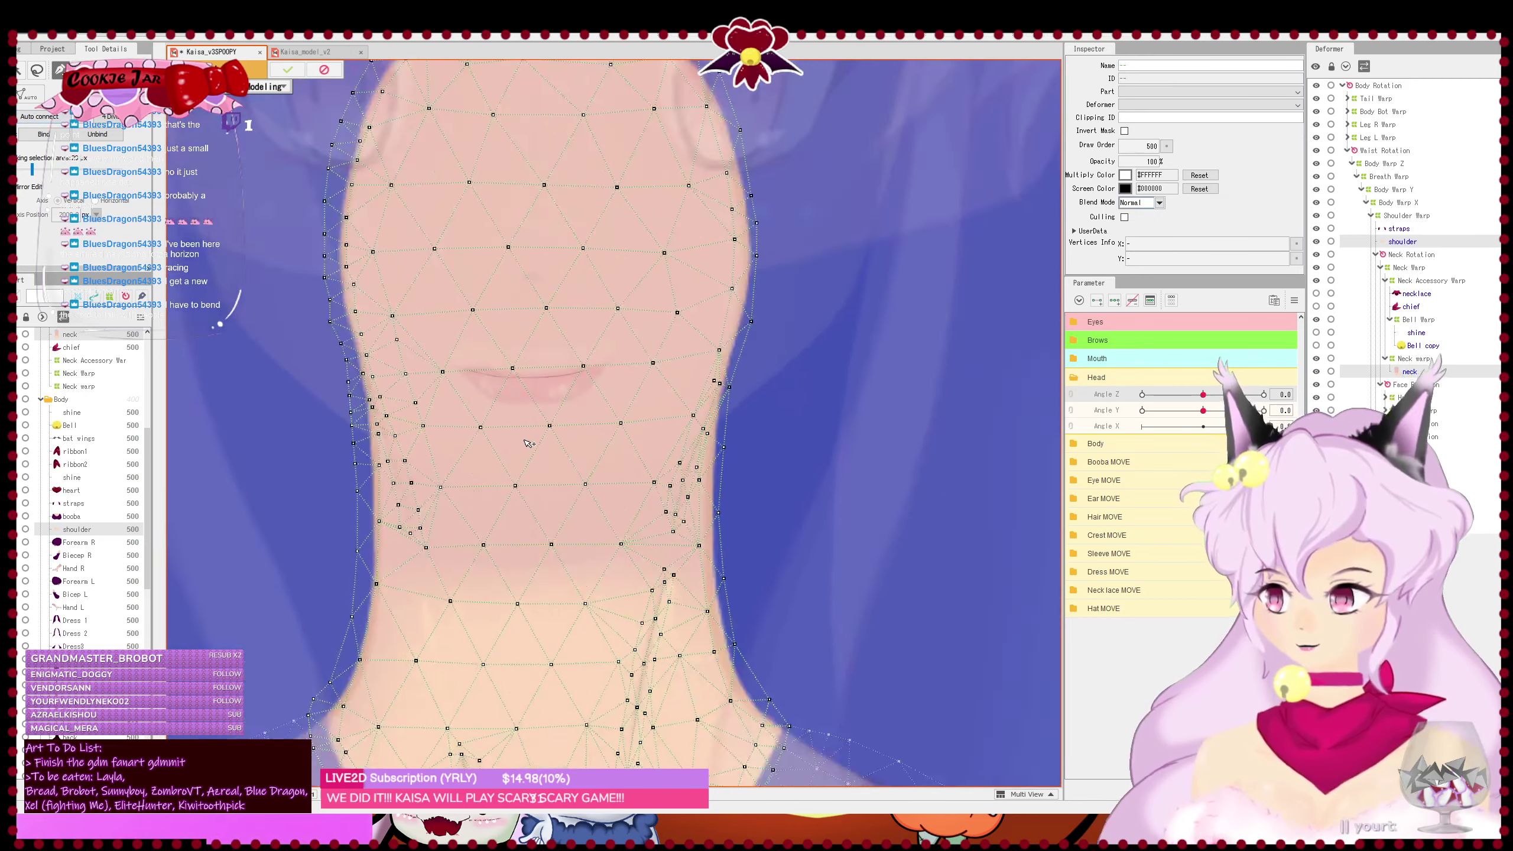
- Even out the spacing of the interior vertices near the top of the neck mesh by shifting them slightly
scroll(526, 443, up, 2)
drag(436, 129, 482, 428)
click(374, 378)
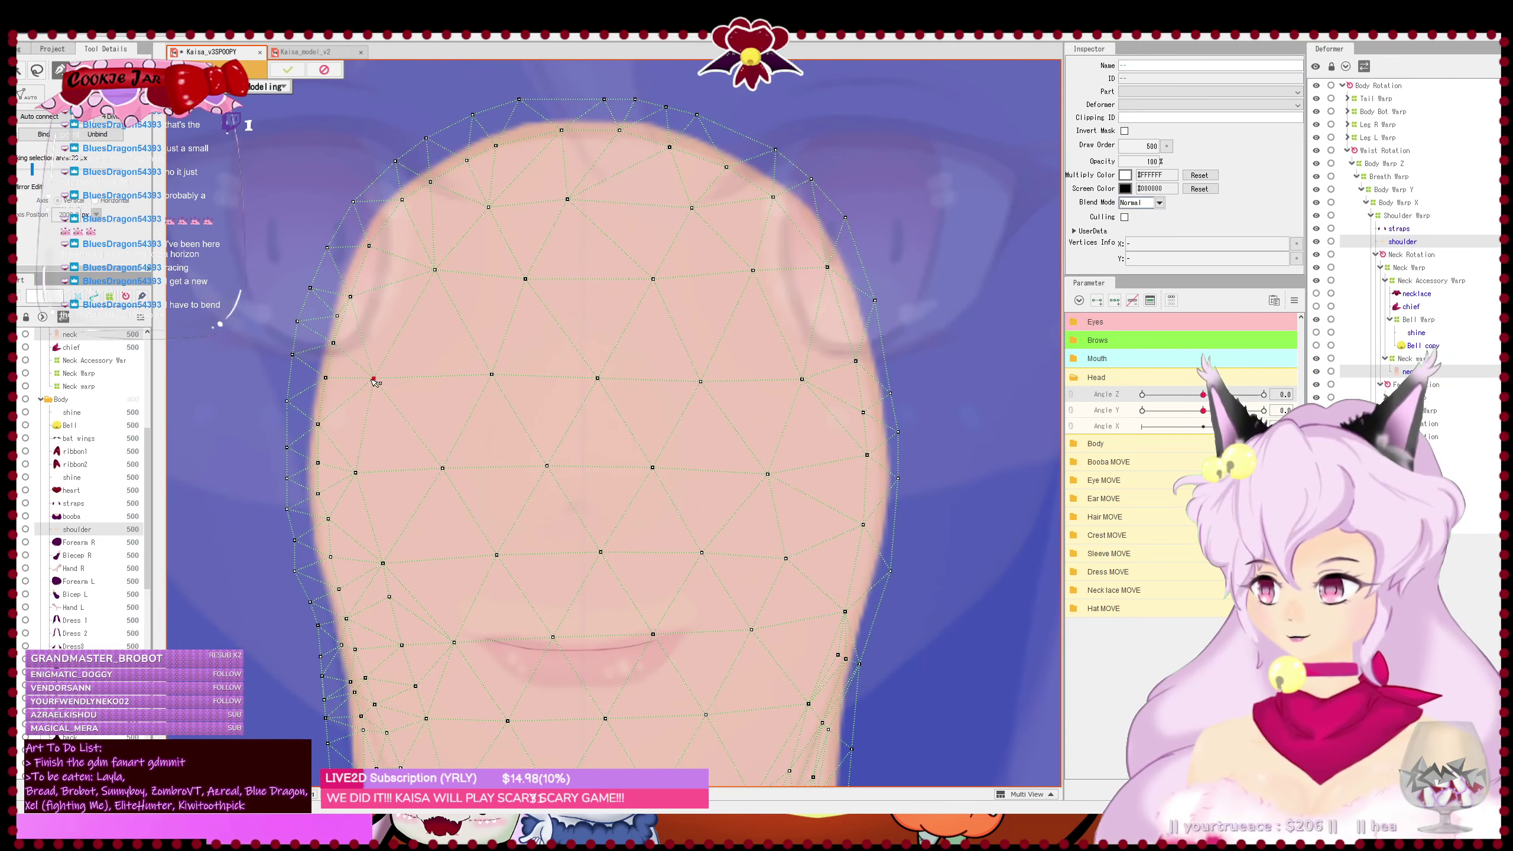
key(ctrl+z)
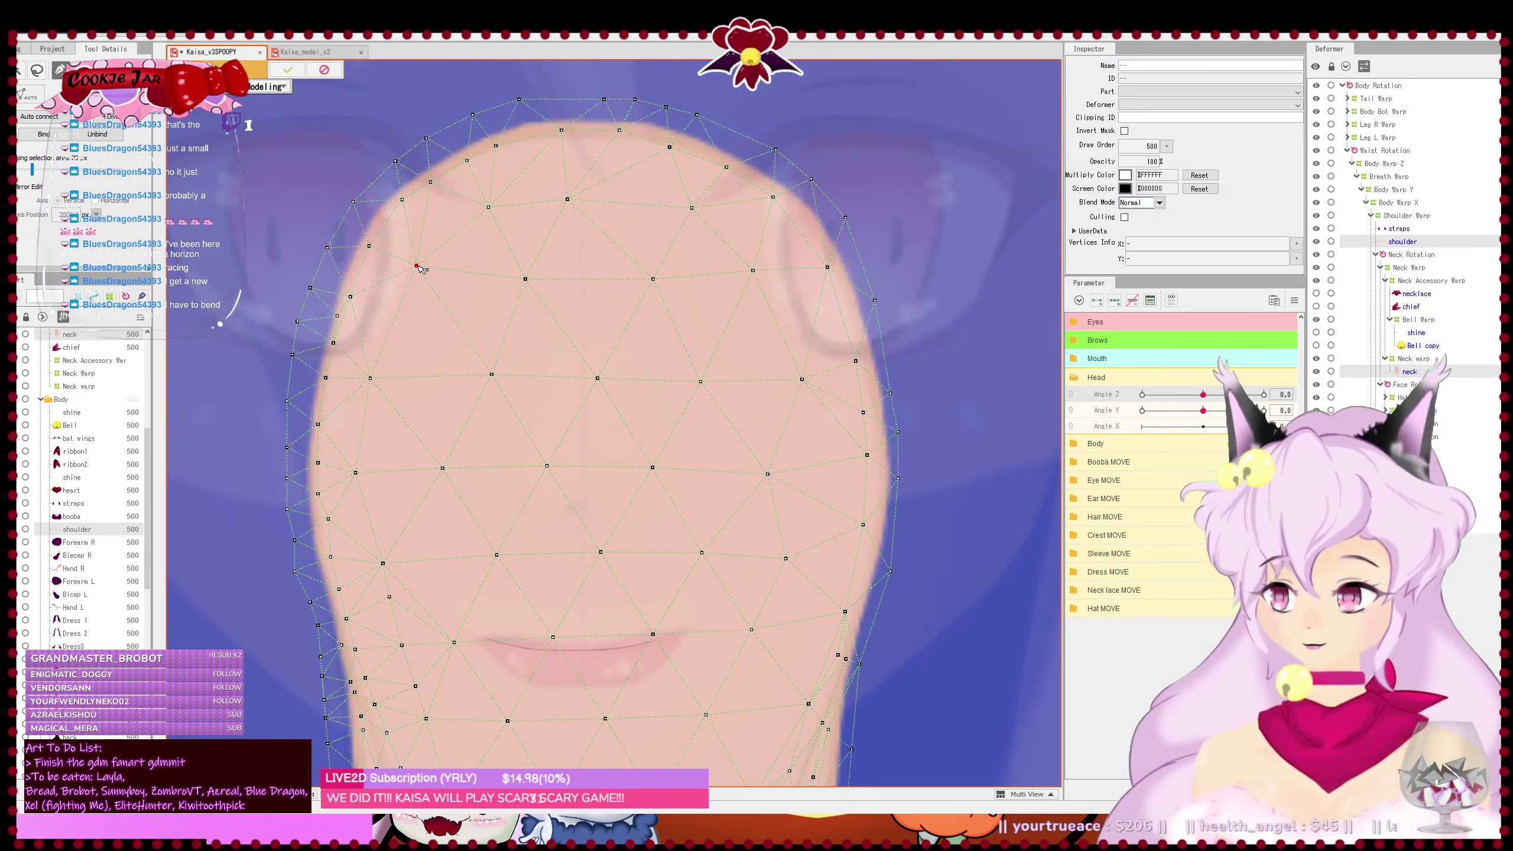
click(569, 197)
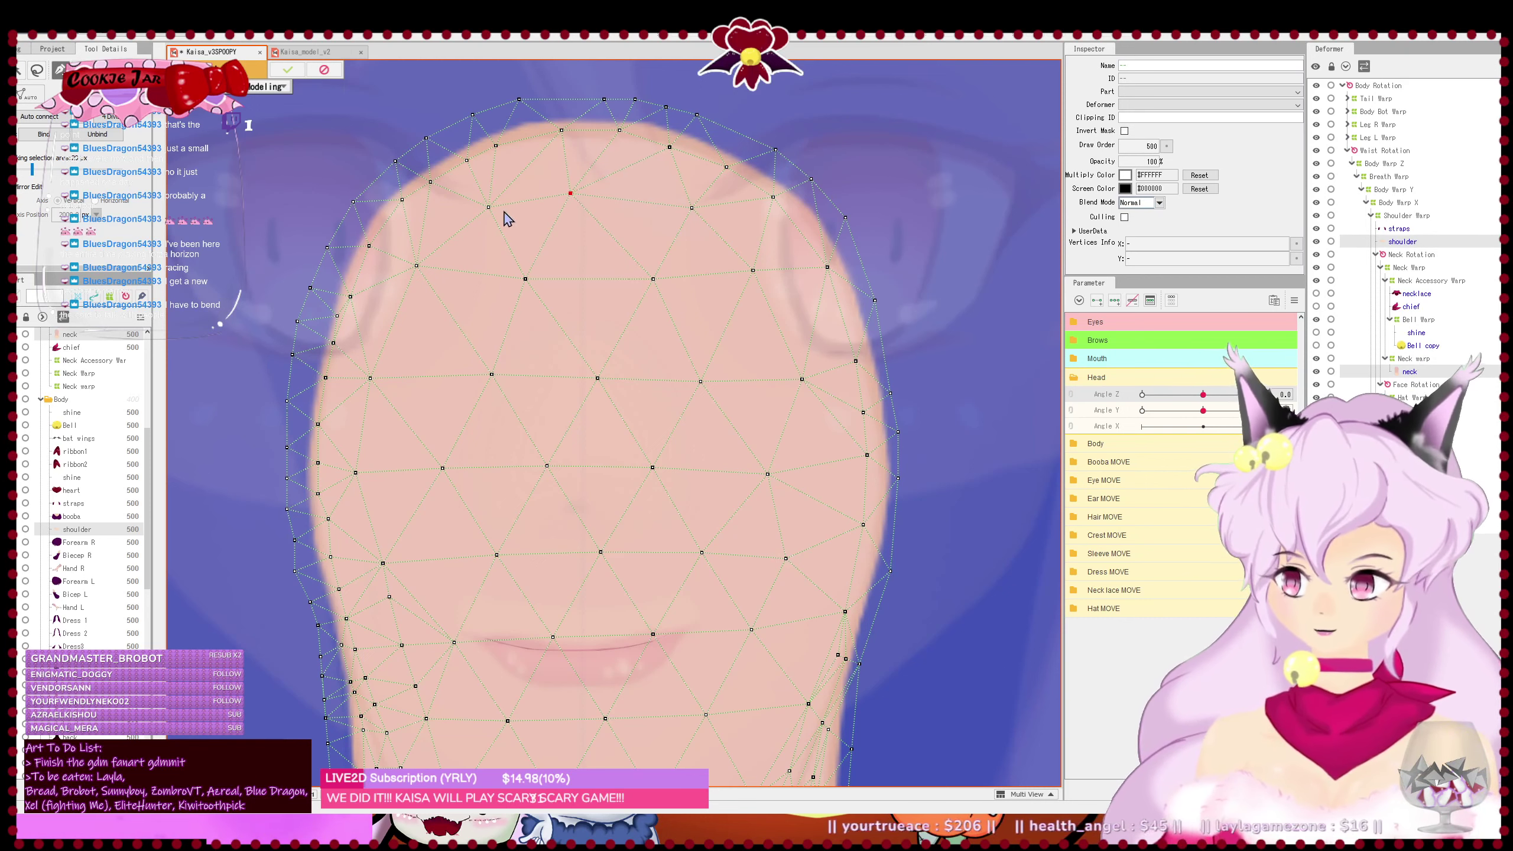
drag(488, 207, 466, 211)
drag(569, 195, 565, 187)
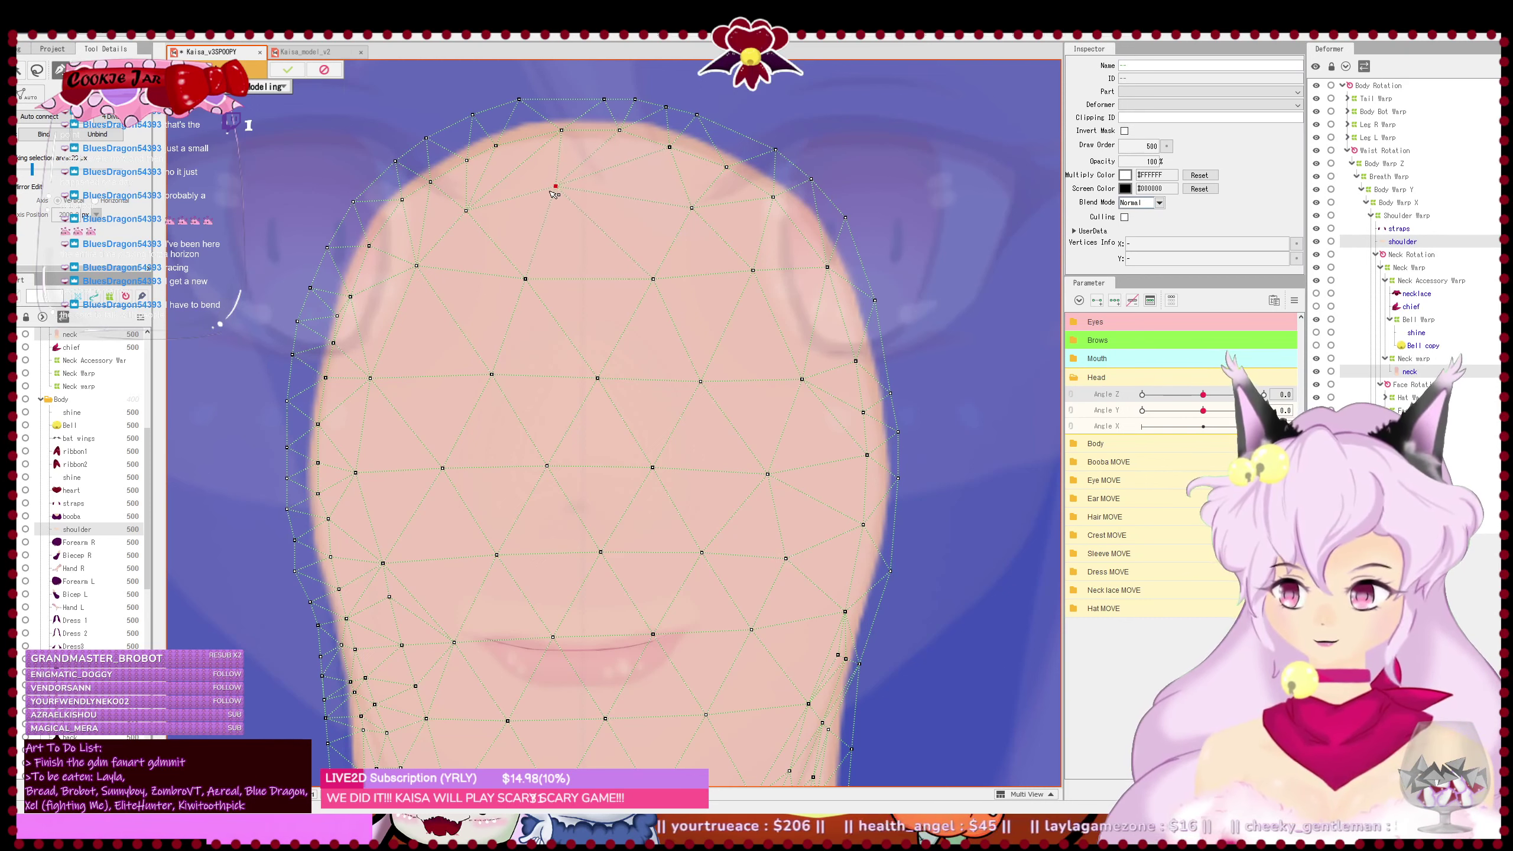
drag(691, 208, 702, 205)
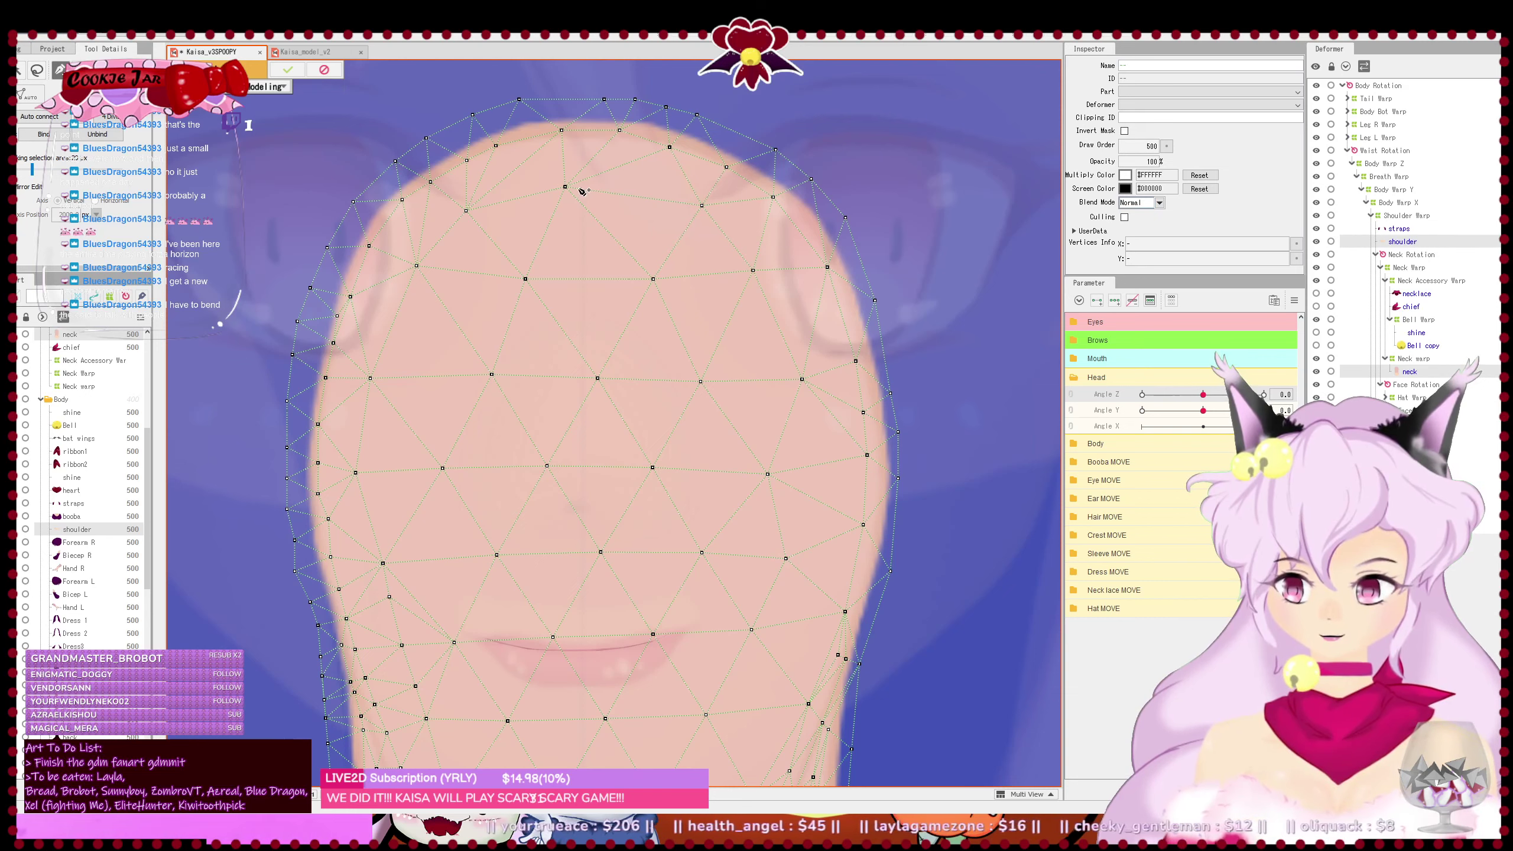
drag(565, 186, 579, 186)
- Examine the neck and shoulder meshes together along the neckline and around the creases
scroll(651, 301, down, 4)
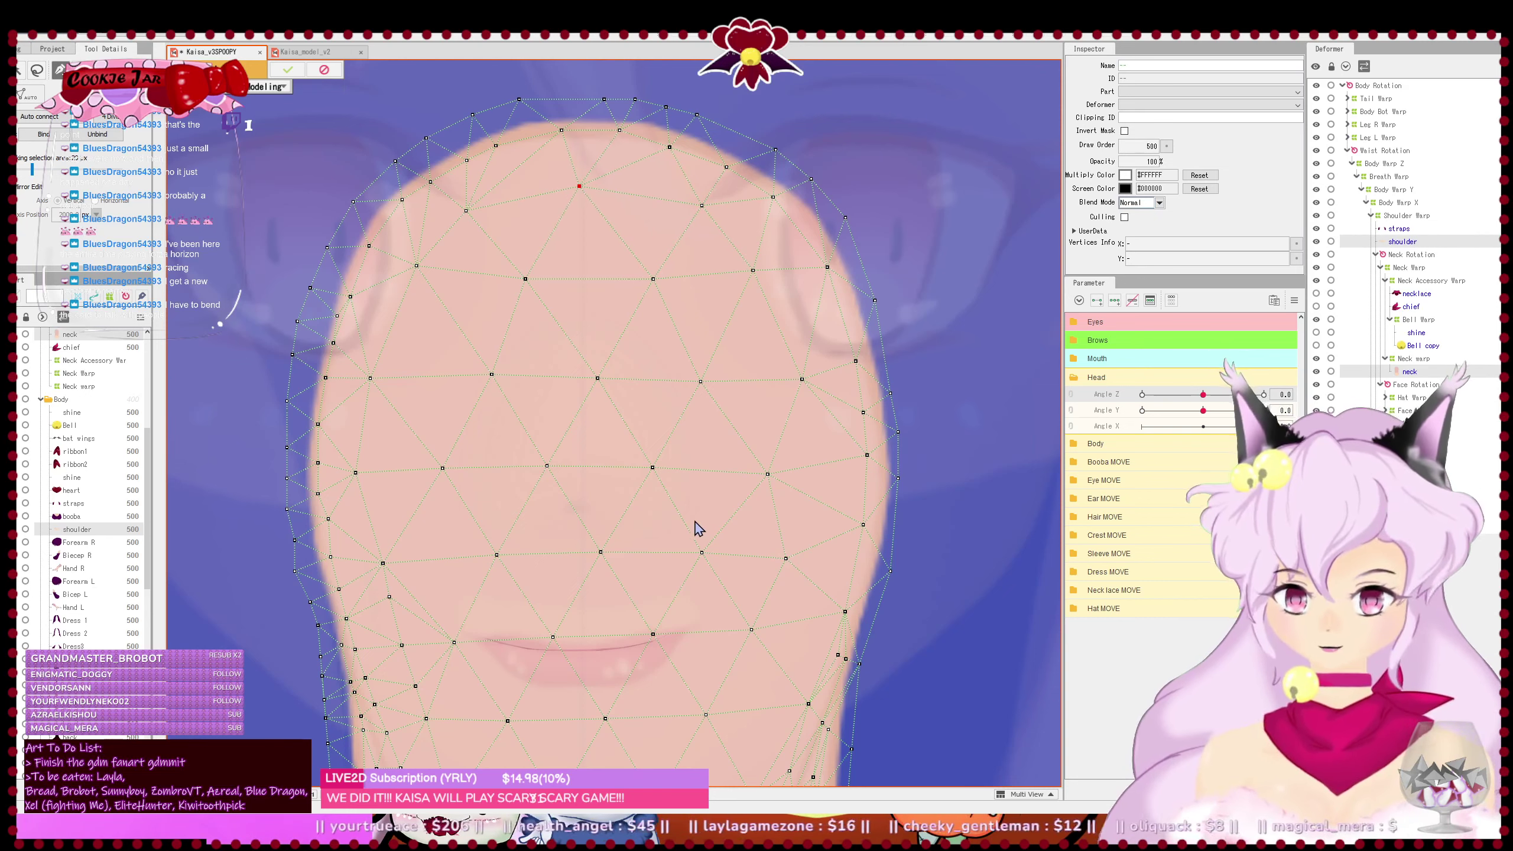
drag(700, 460, 709, 297)
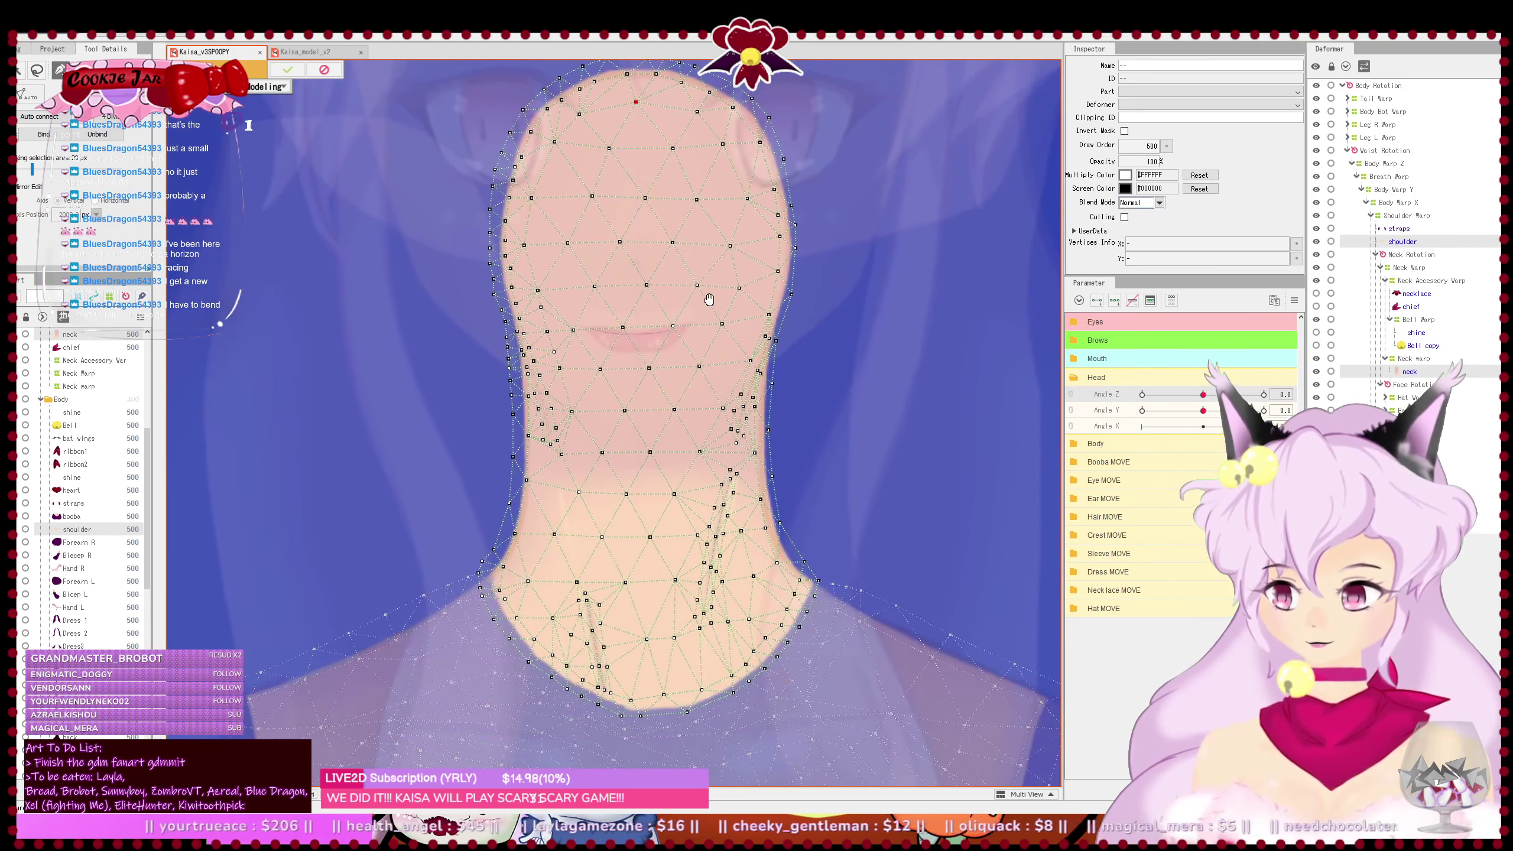
drag(745, 504, 725, 421)
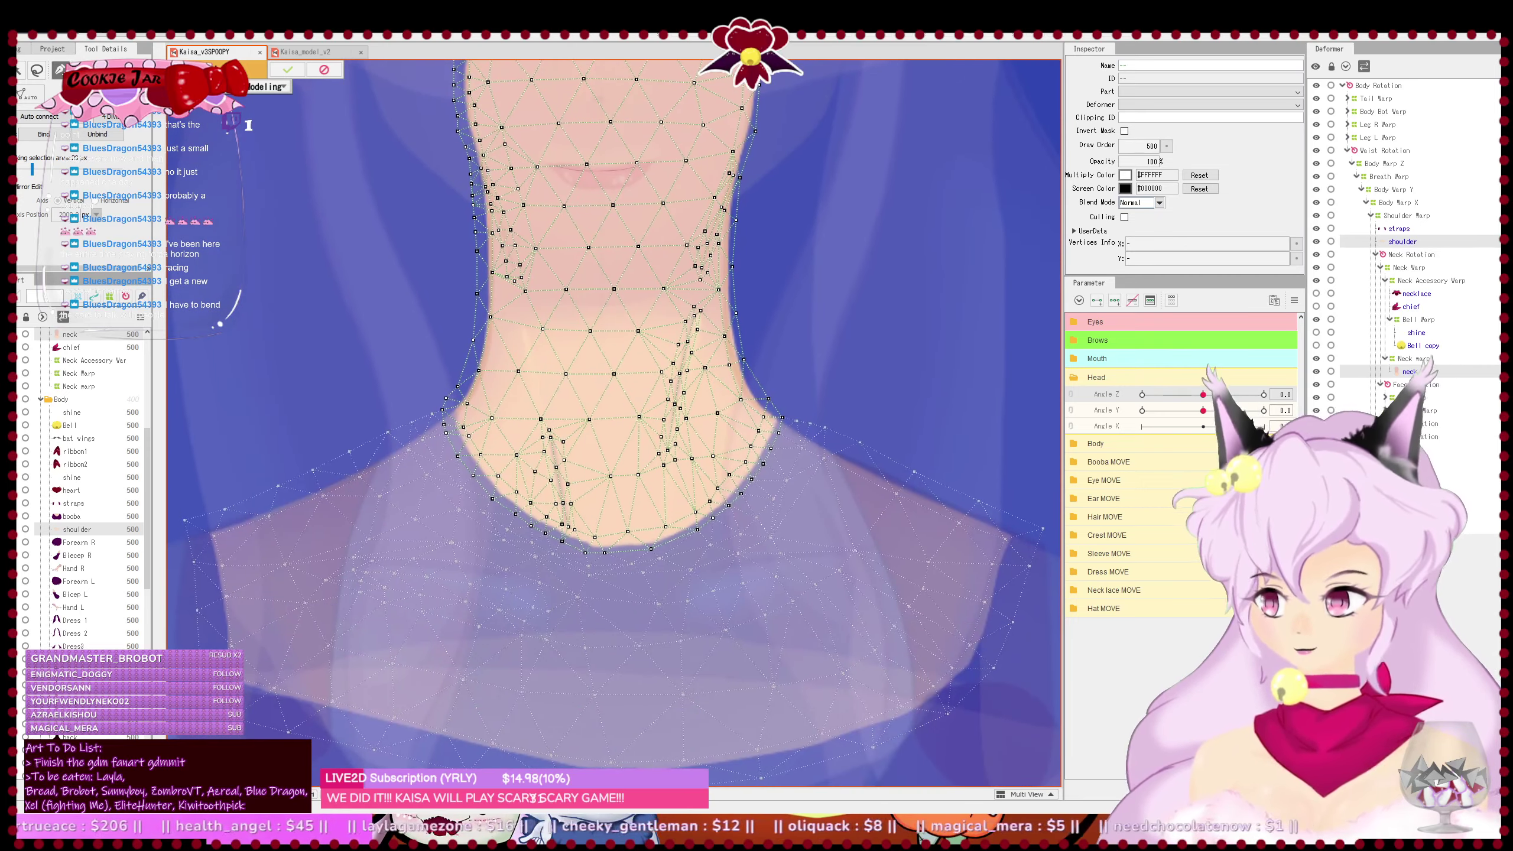
click(674, 608)
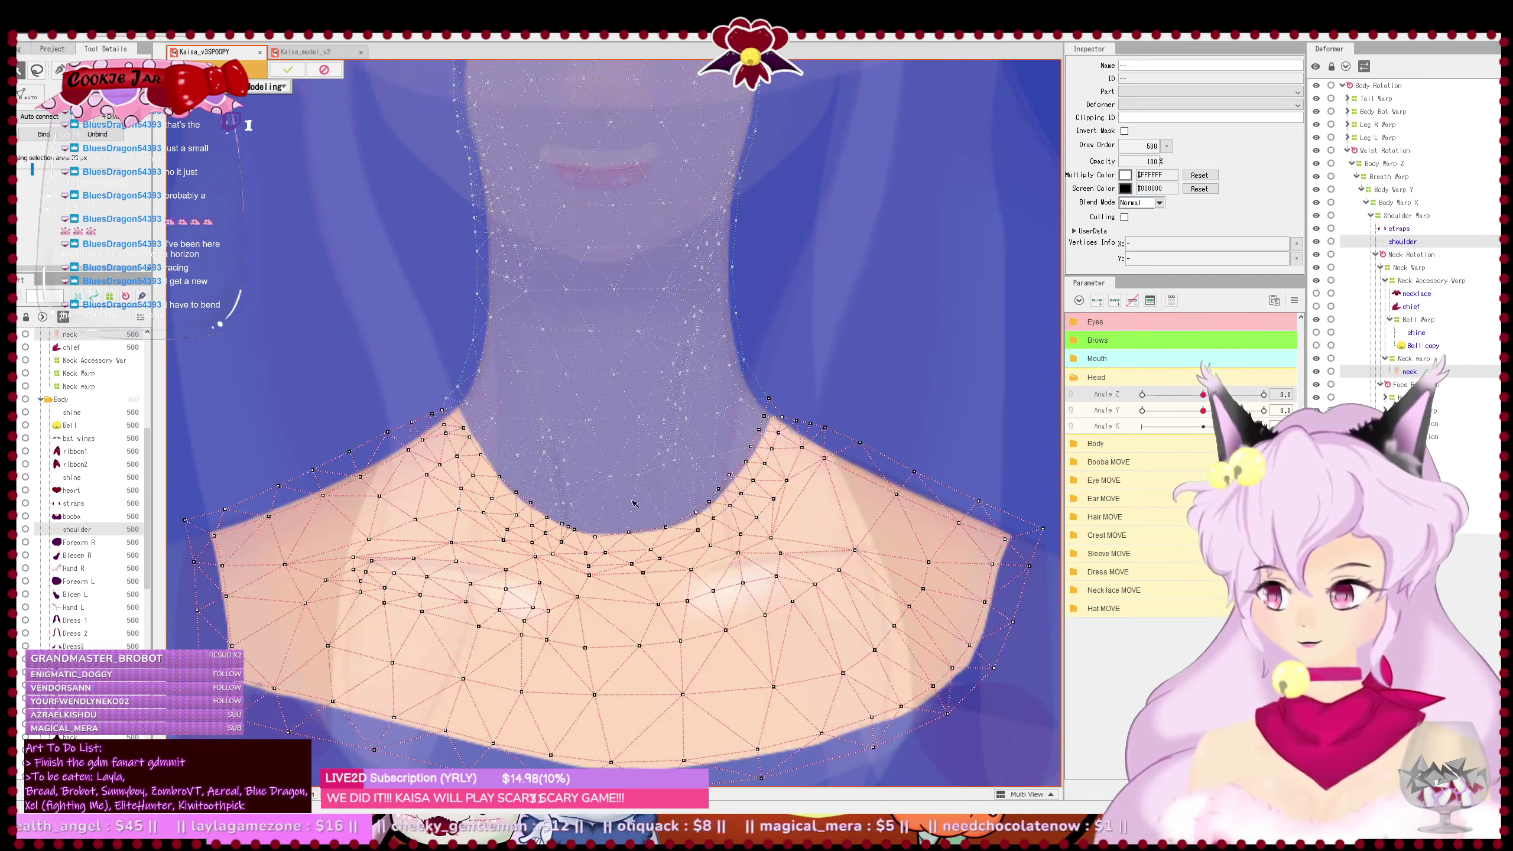
click(618, 445)
scroll(618, 444, up, 2)
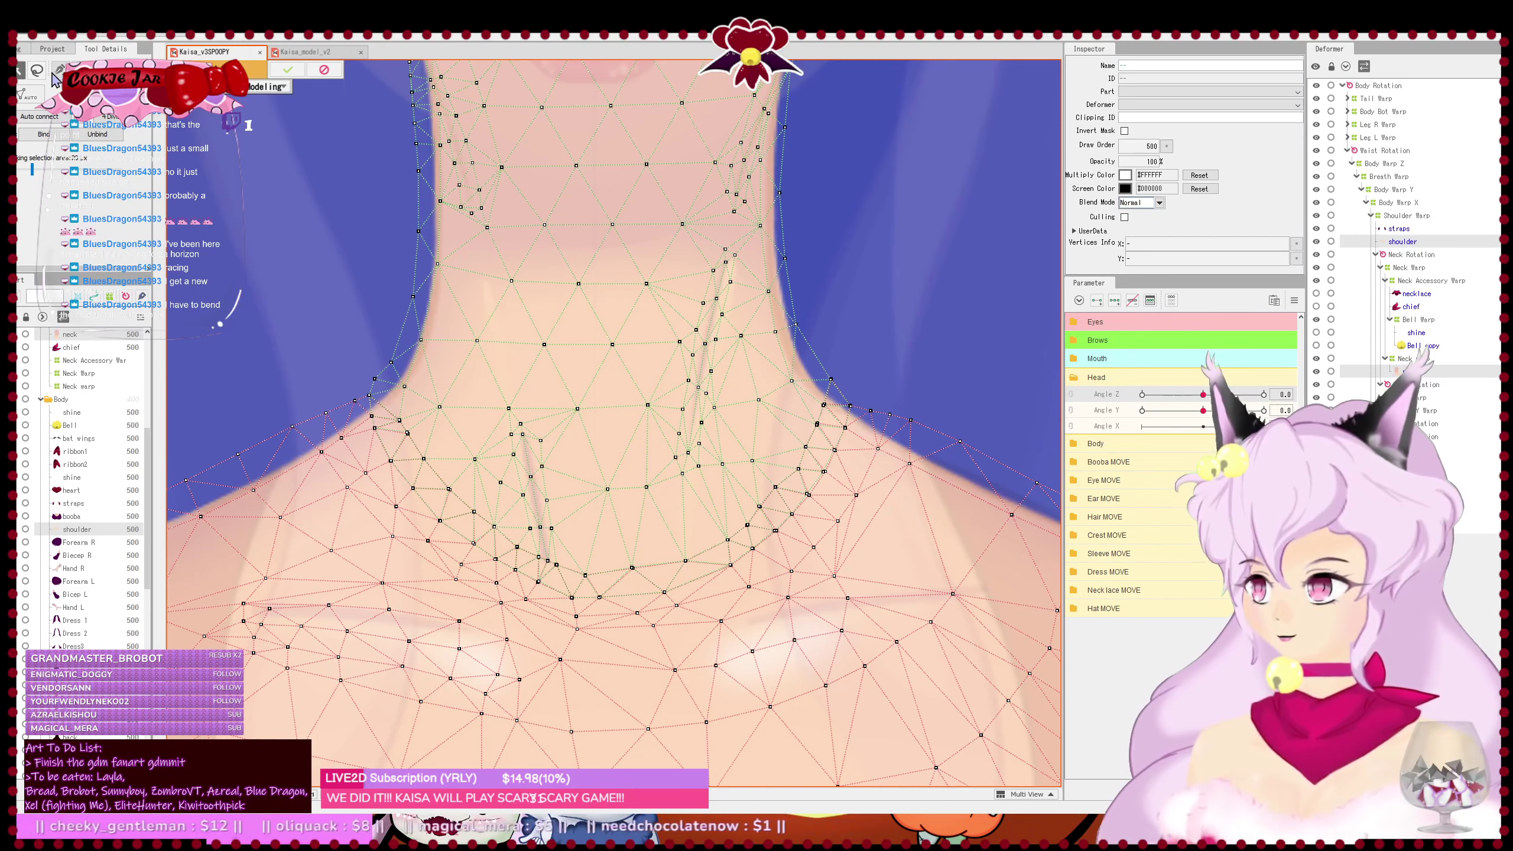
scroll(294, 147, down, 3)
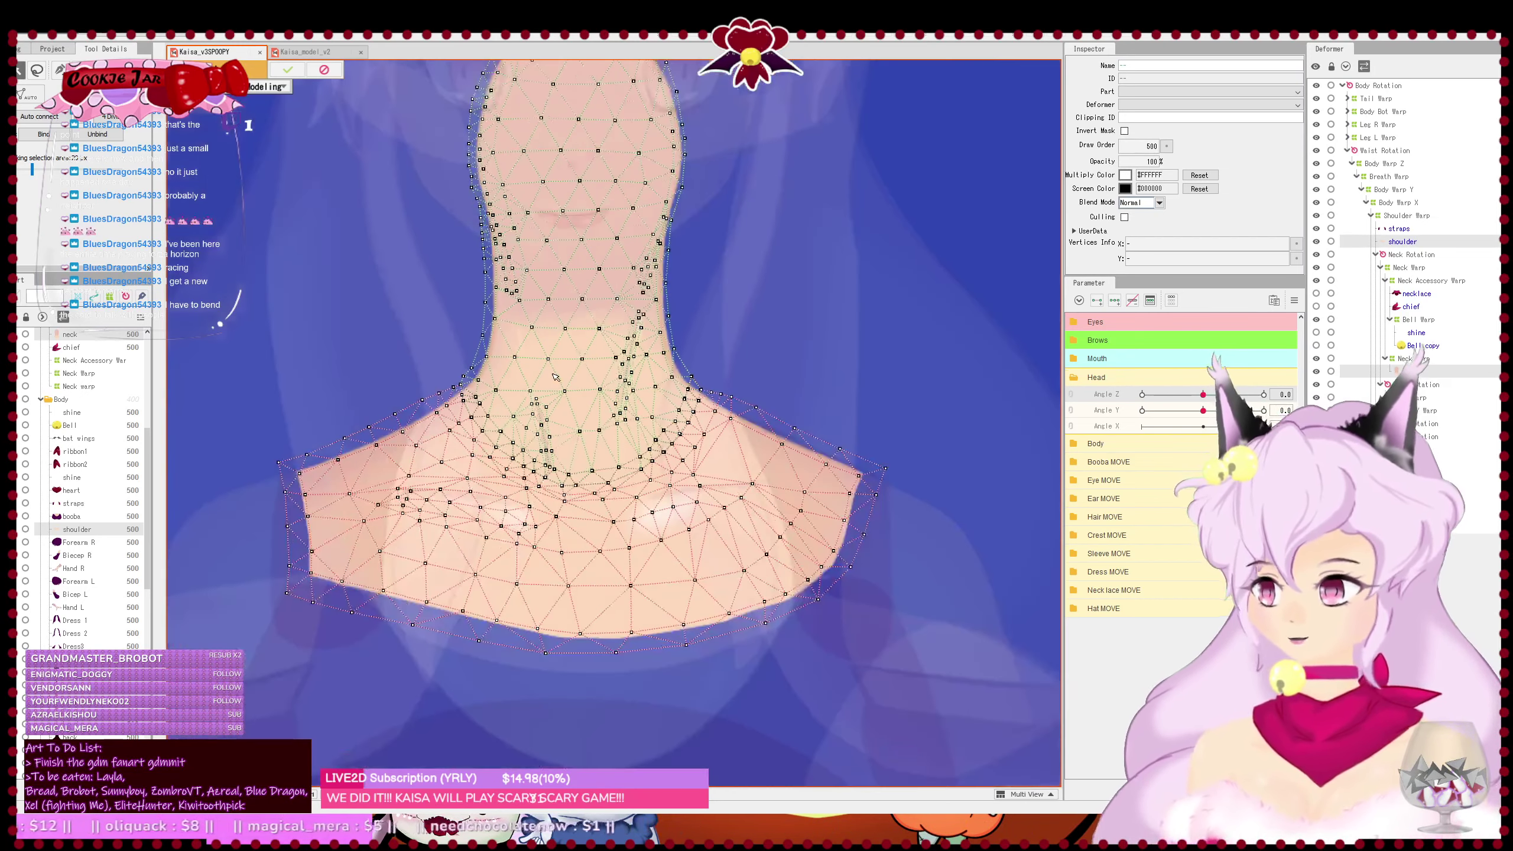
- Select the overlapping neckline vertices of the shoulder and neck meshes, bind them with glue, and finish mesh editing
click(36, 70)
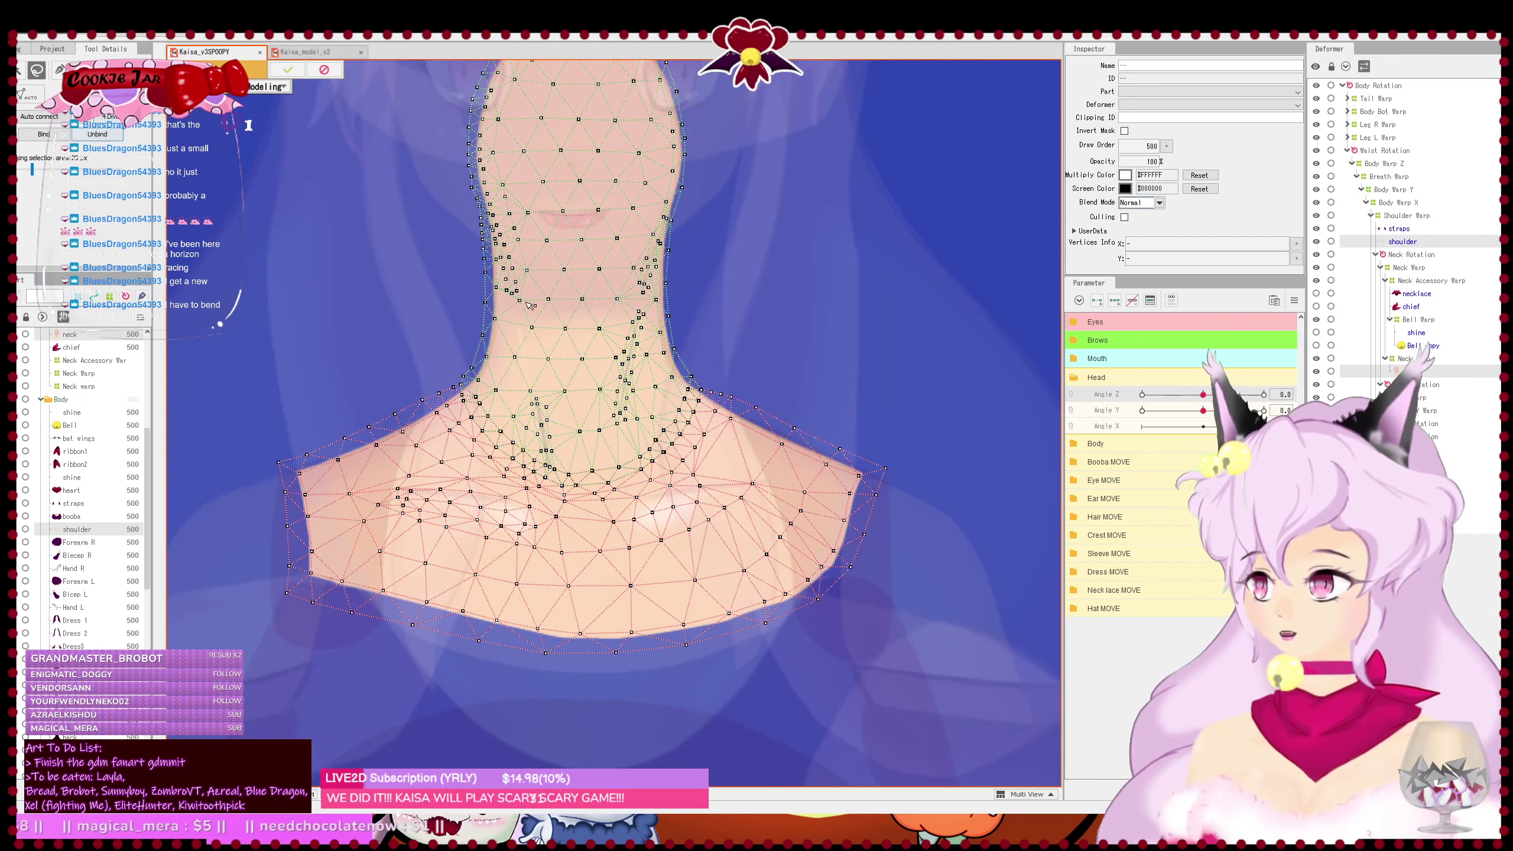
mouse_move(730, 380)
mouse_down()
mouse_move(425, 360)
mouse_move(438, 453)
mouse_move(542, 526)
mouse_move(718, 494)
mouse_move(738, 384)
mouse_up()
click(44, 134)
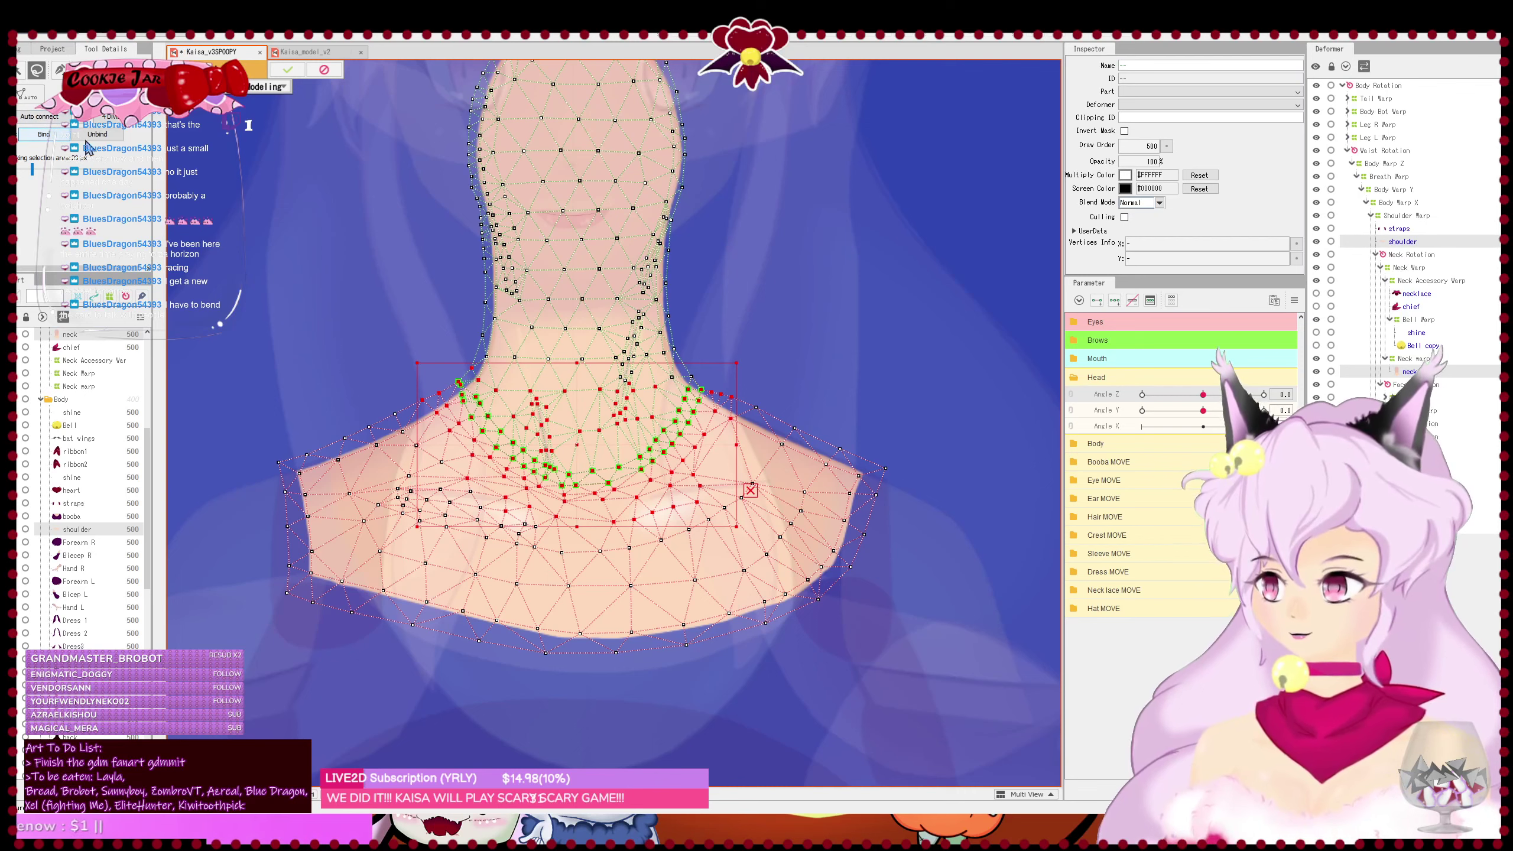
scroll(557, 436, up, 2)
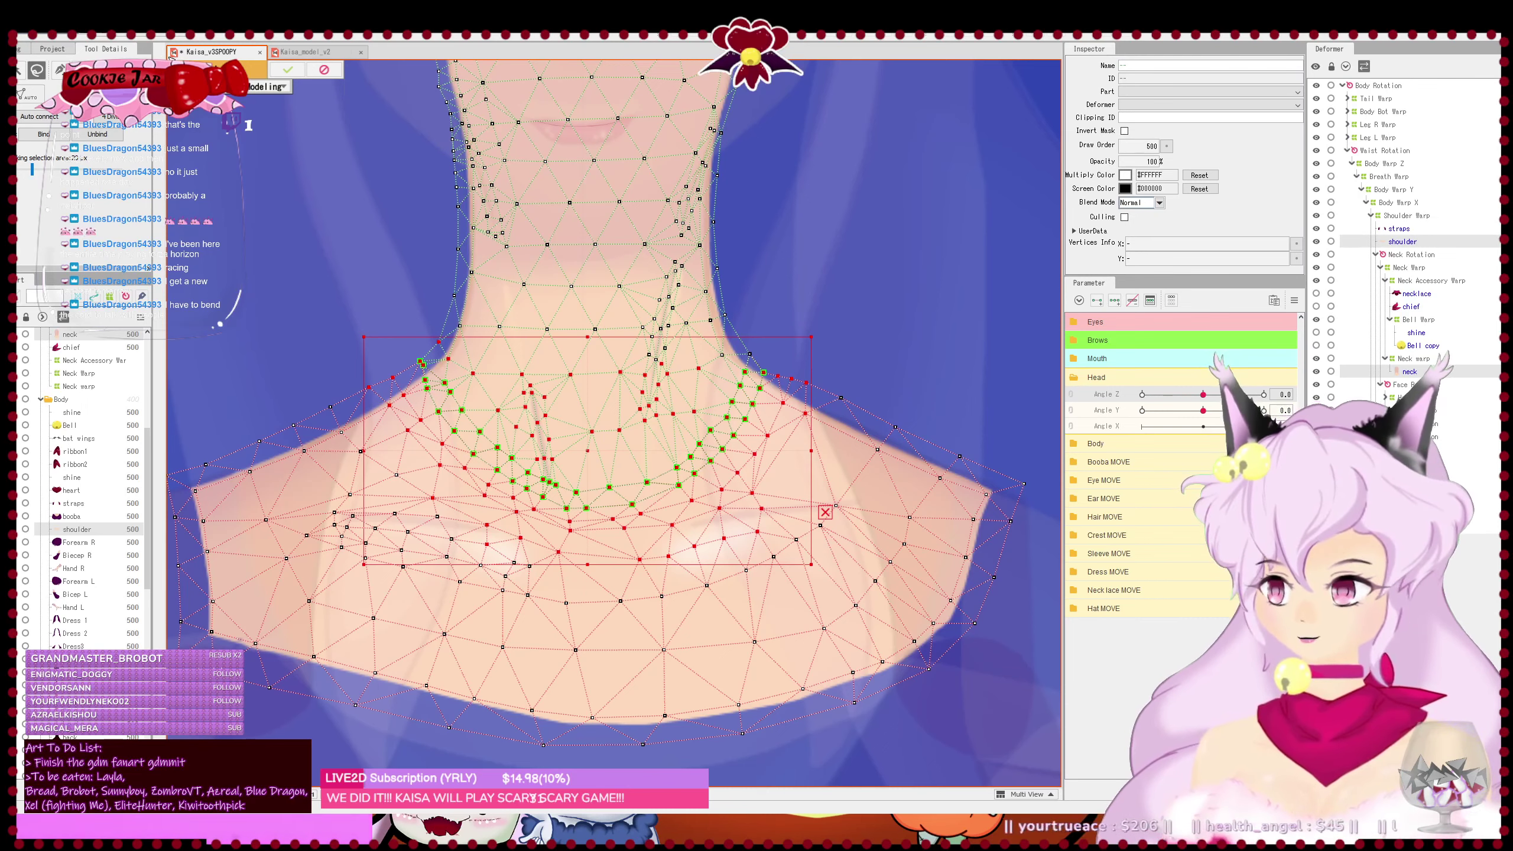
click(288, 70)
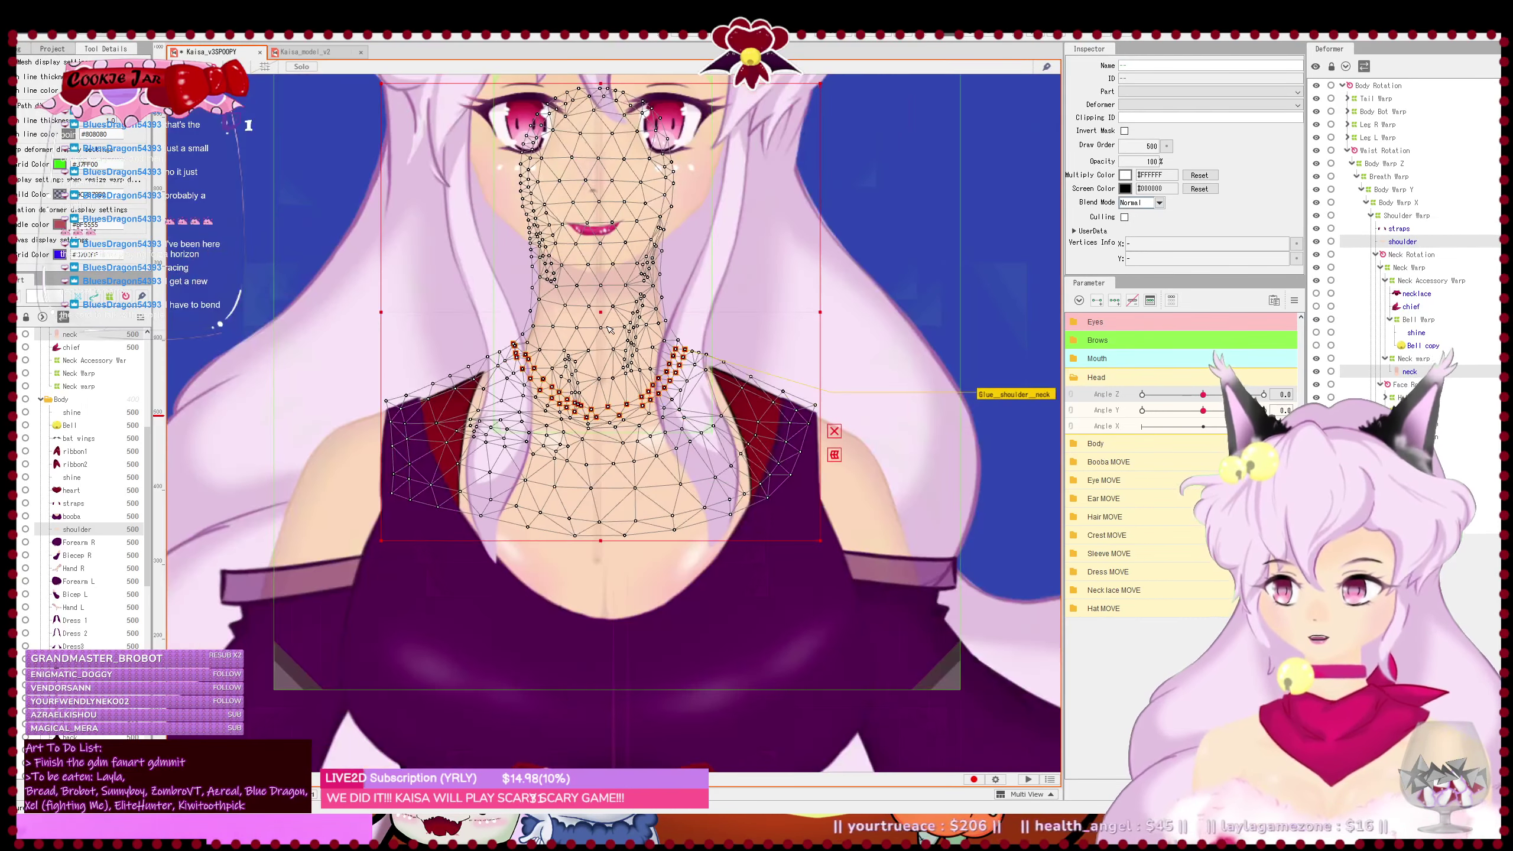
- Select the Neck warp deformer that directly contains the neck mesh, and save the model
drag(580, 231, 592, 377)
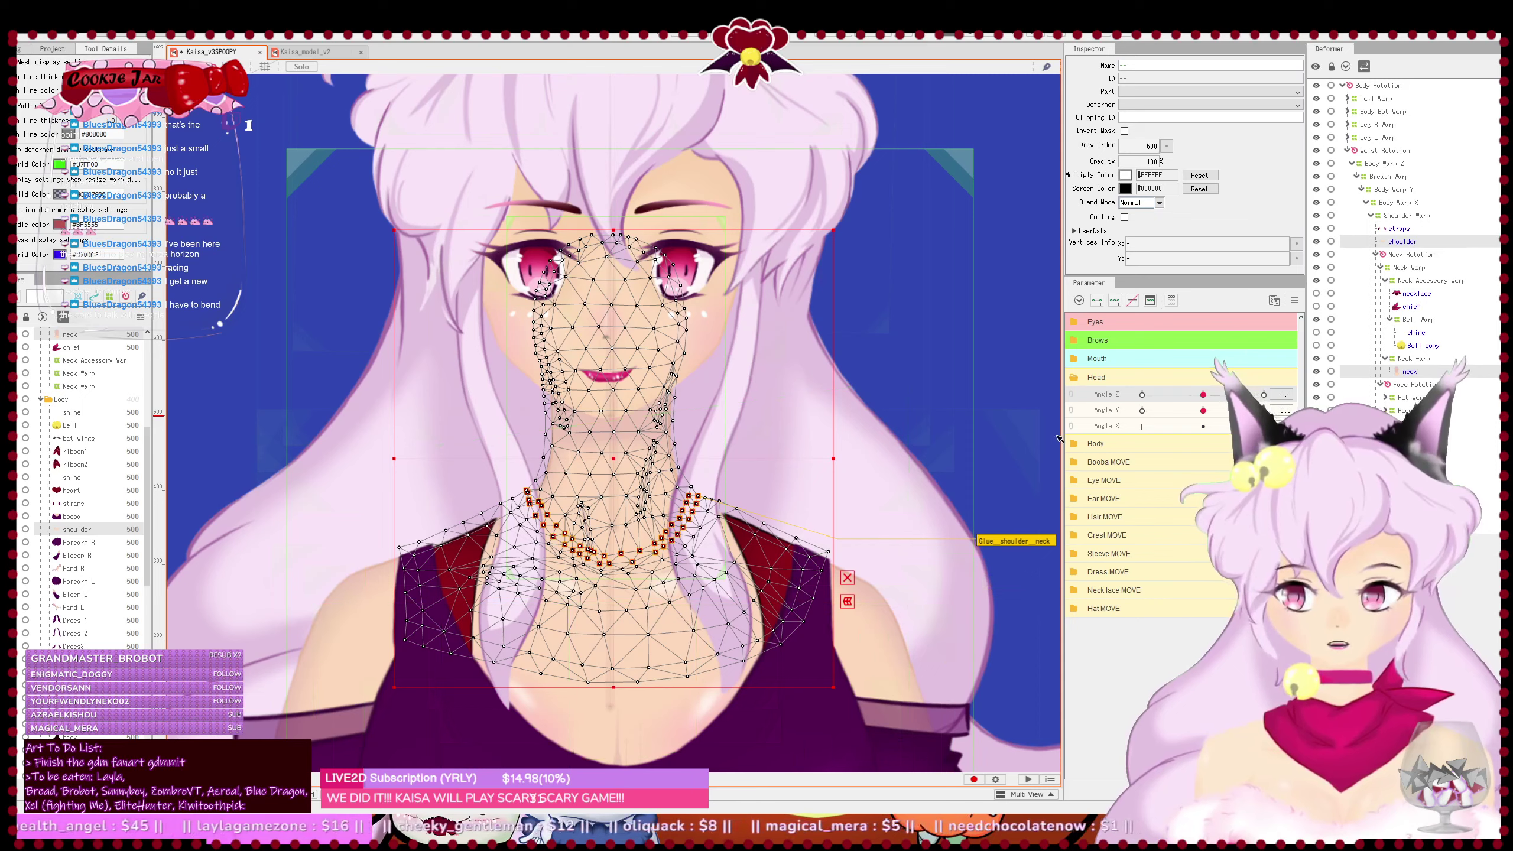
click(1412, 358)
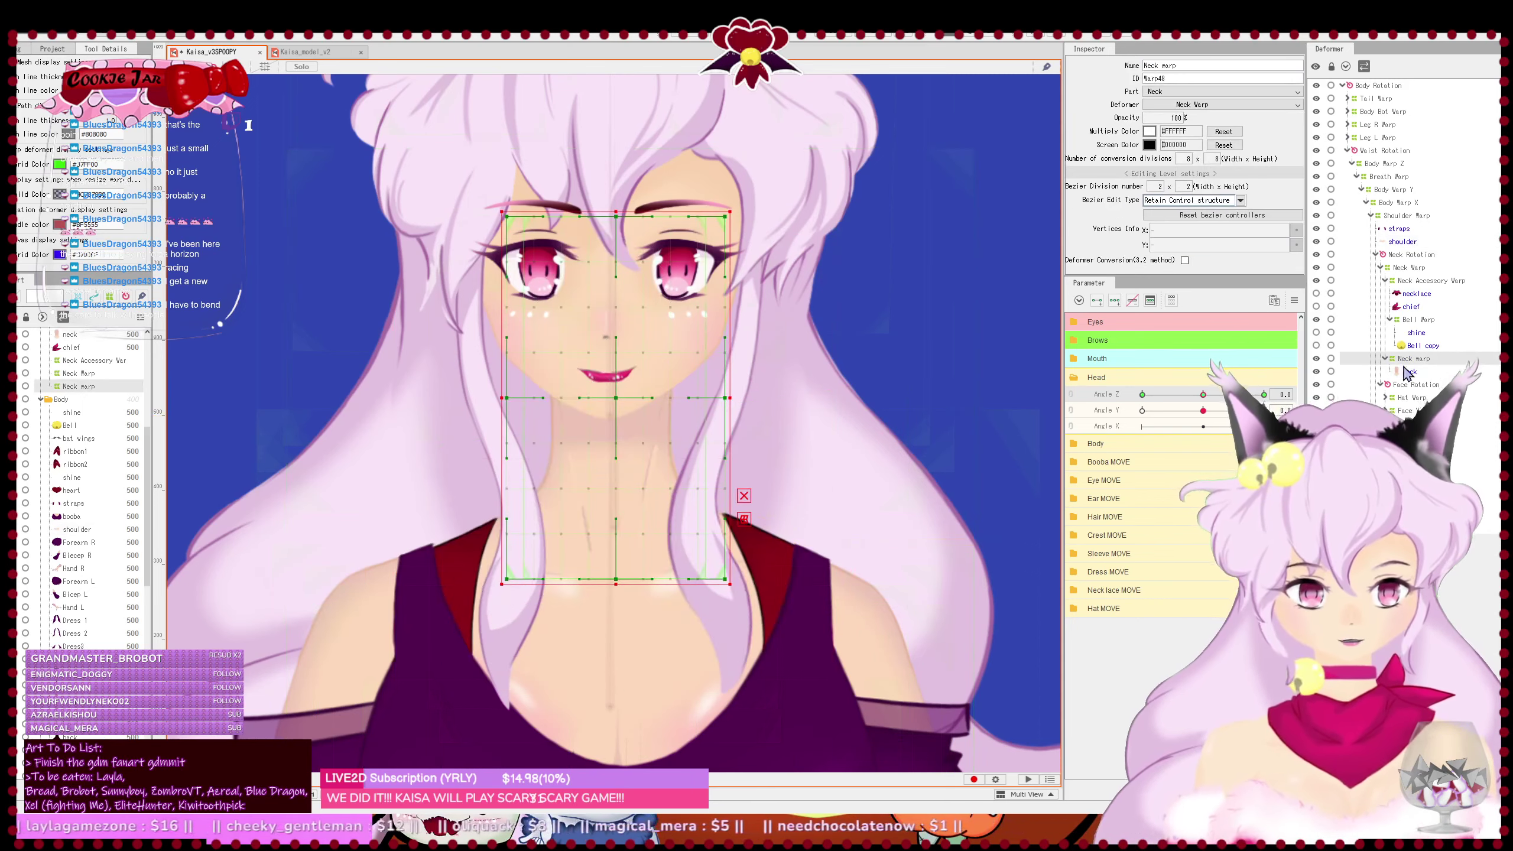
key(ctrl+s)
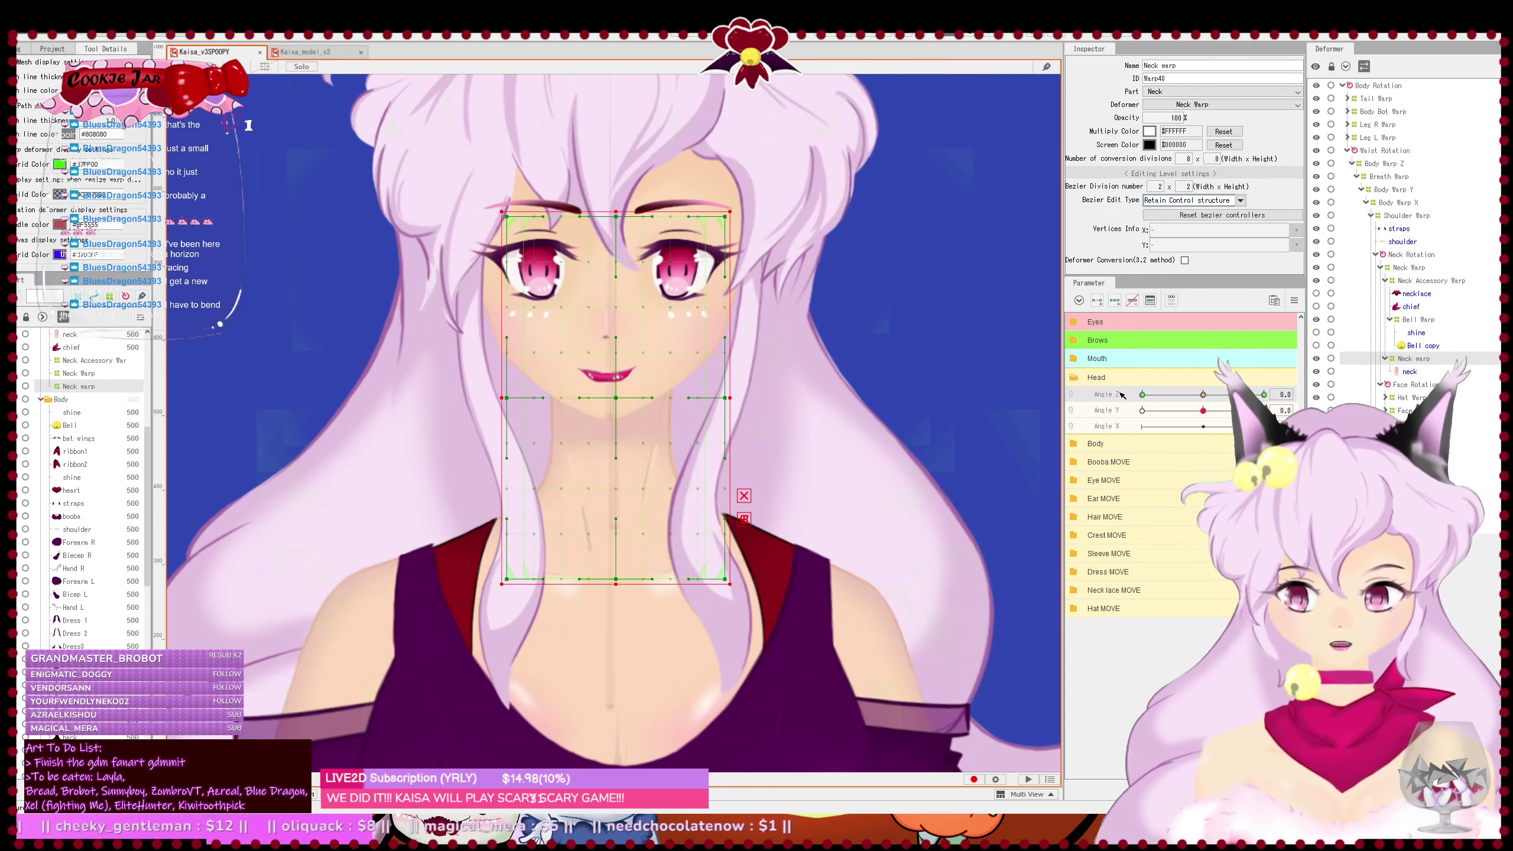
- Set the head's Angle Z parameter to 30 for editing the Neck warp keyform
mouse_move(1193, 399)
mouse_down()
mouse_move(1139, 403)
mouse_move(1245, 398)
mouse_move(1203, 396)
mouse_up()
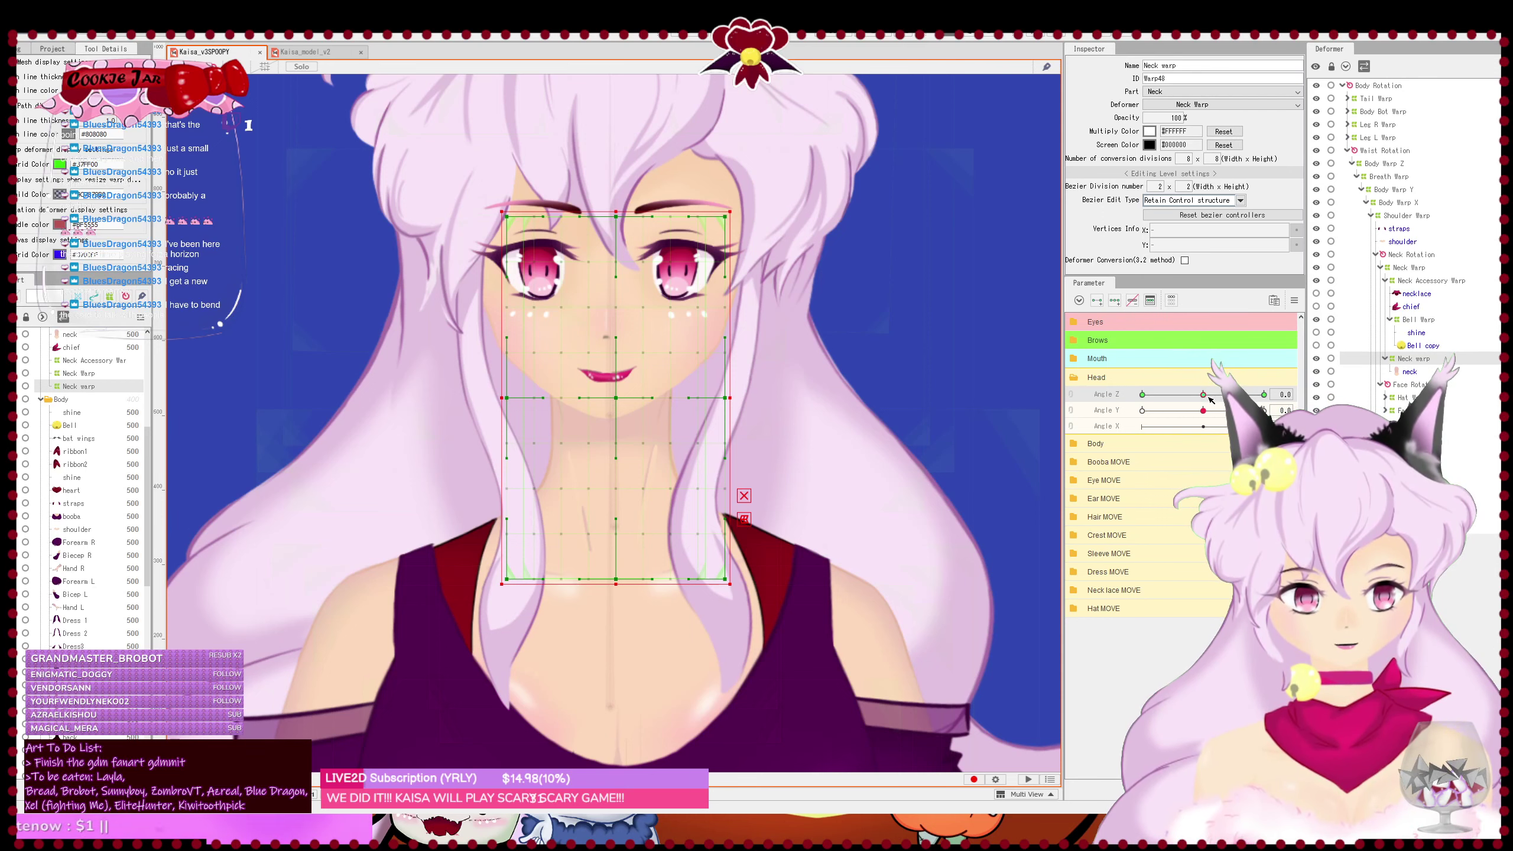
drag(1204, 396, 1264, 395)
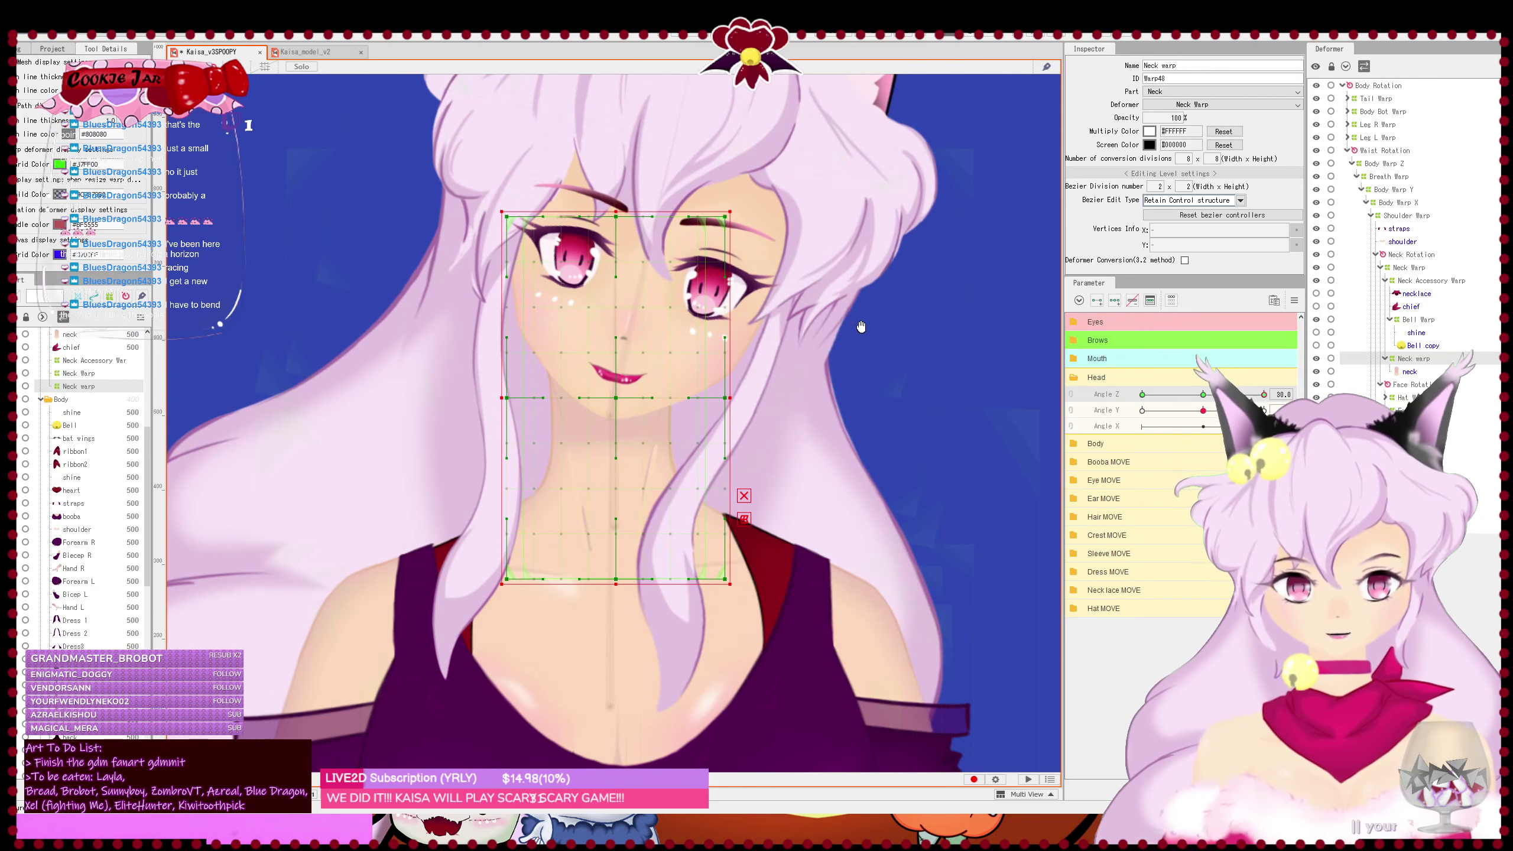
drag(861, 327, 955, 345)
drag(567, 198, 919, 409)
drag(842, 218, 830, 408)
key(ctrl+z)
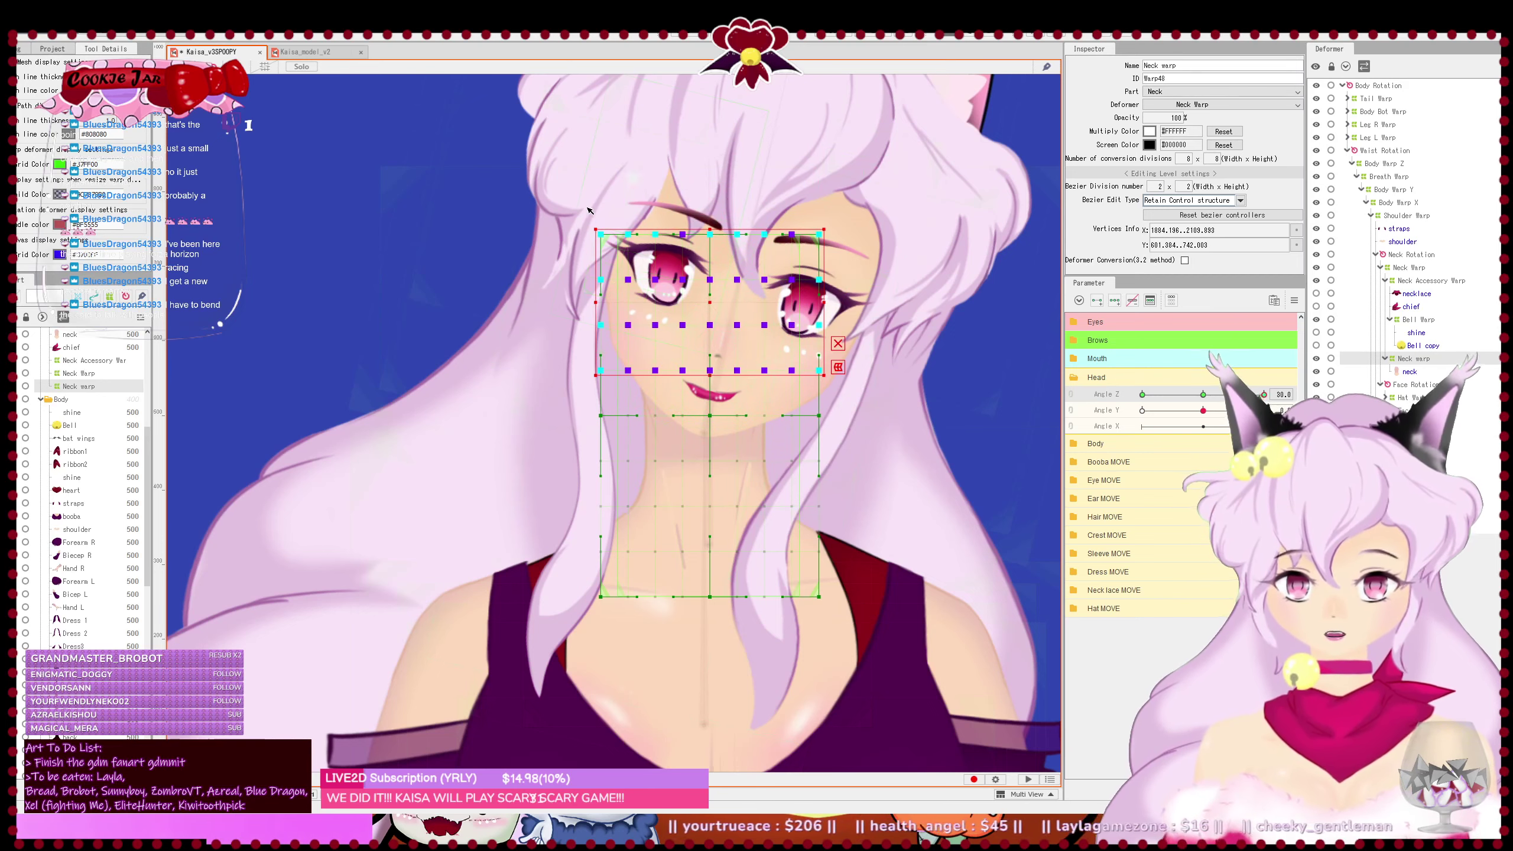
- Rotate the top two rows of Neck warp points clockwise with the head tilt, and the top three rows together
drag(590, 210, 837, 285)
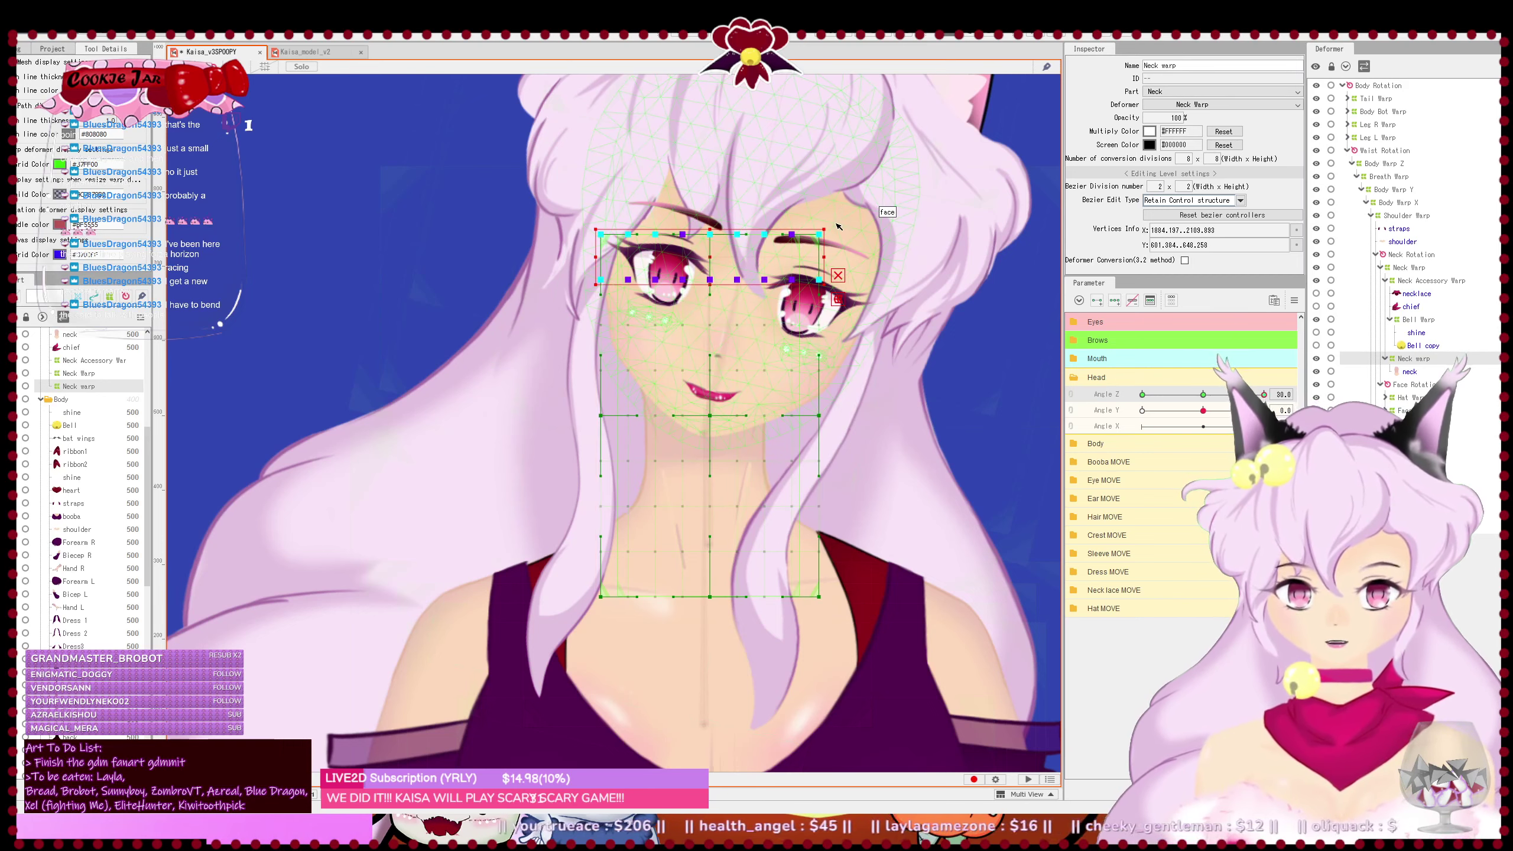
drag(838, 227, 842, 253)
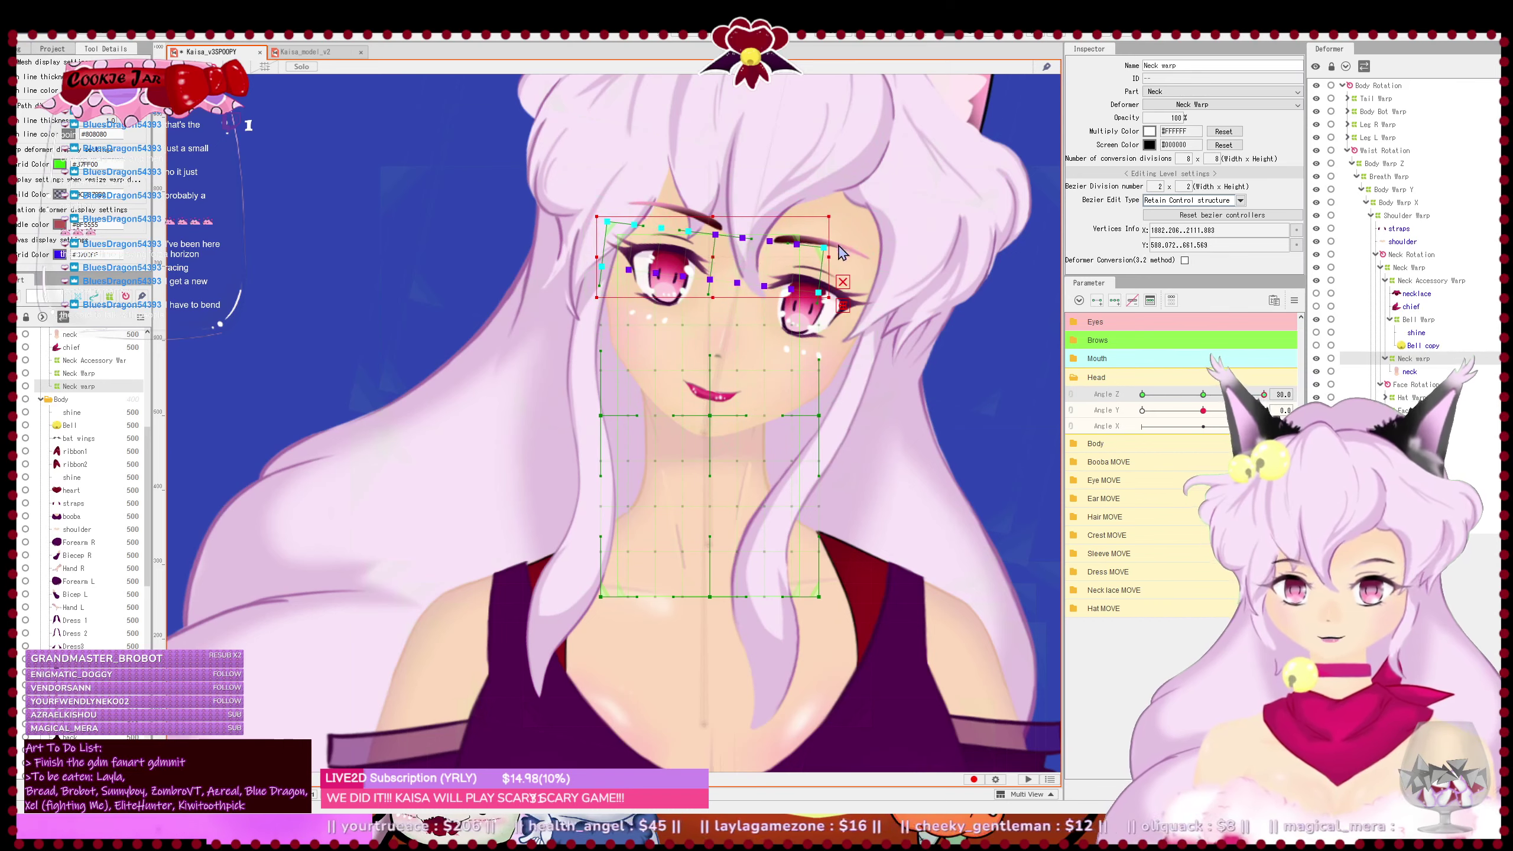
drag(557, 170, 848, 343)
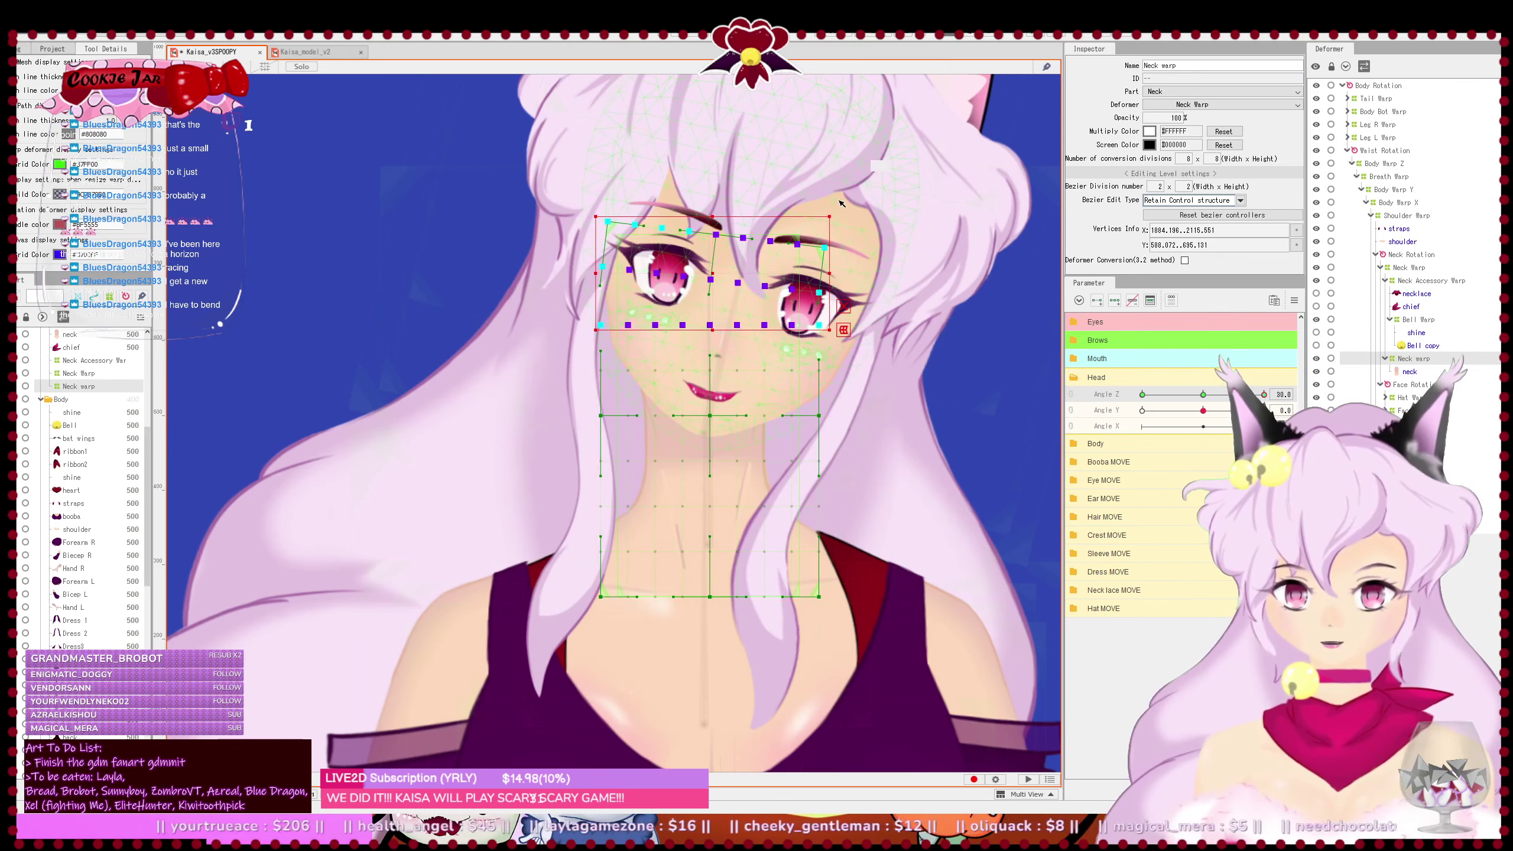
drag(841, 204, 855, 230)
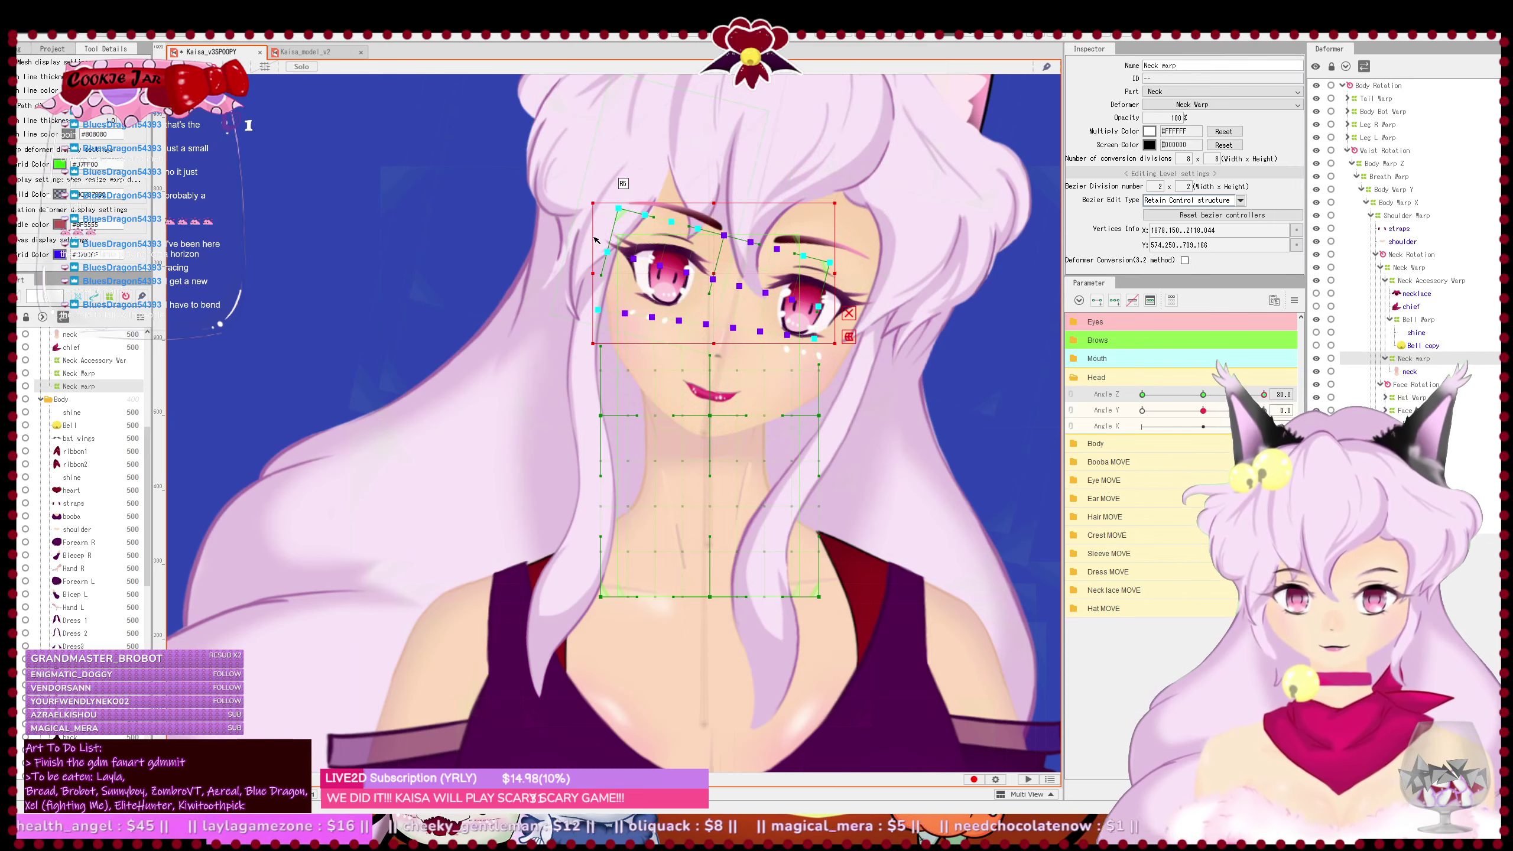
click(1202, 394)
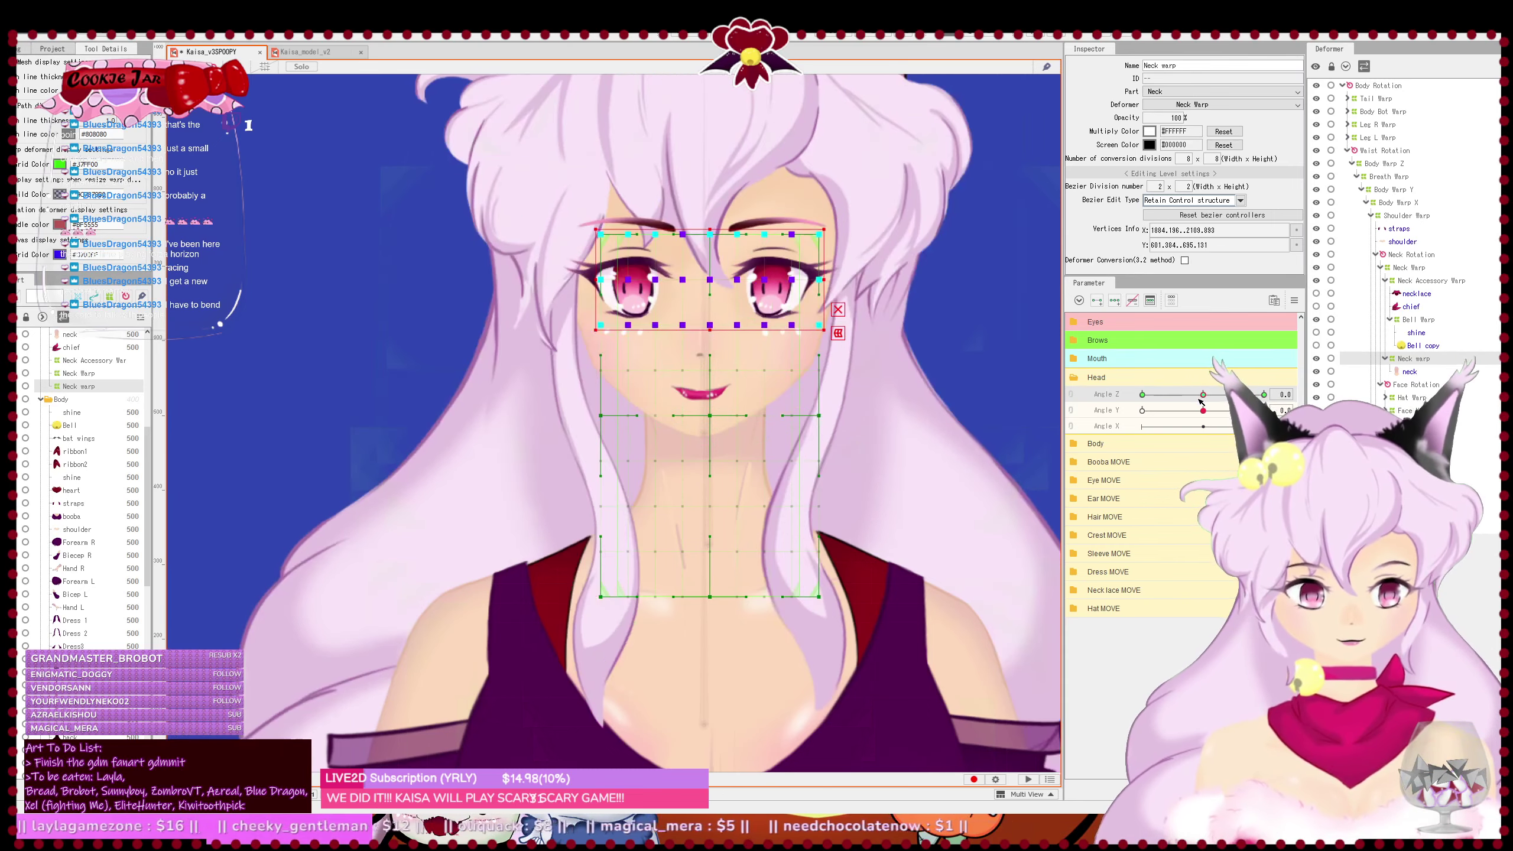
click(1131, 301)
click(1435, 359)
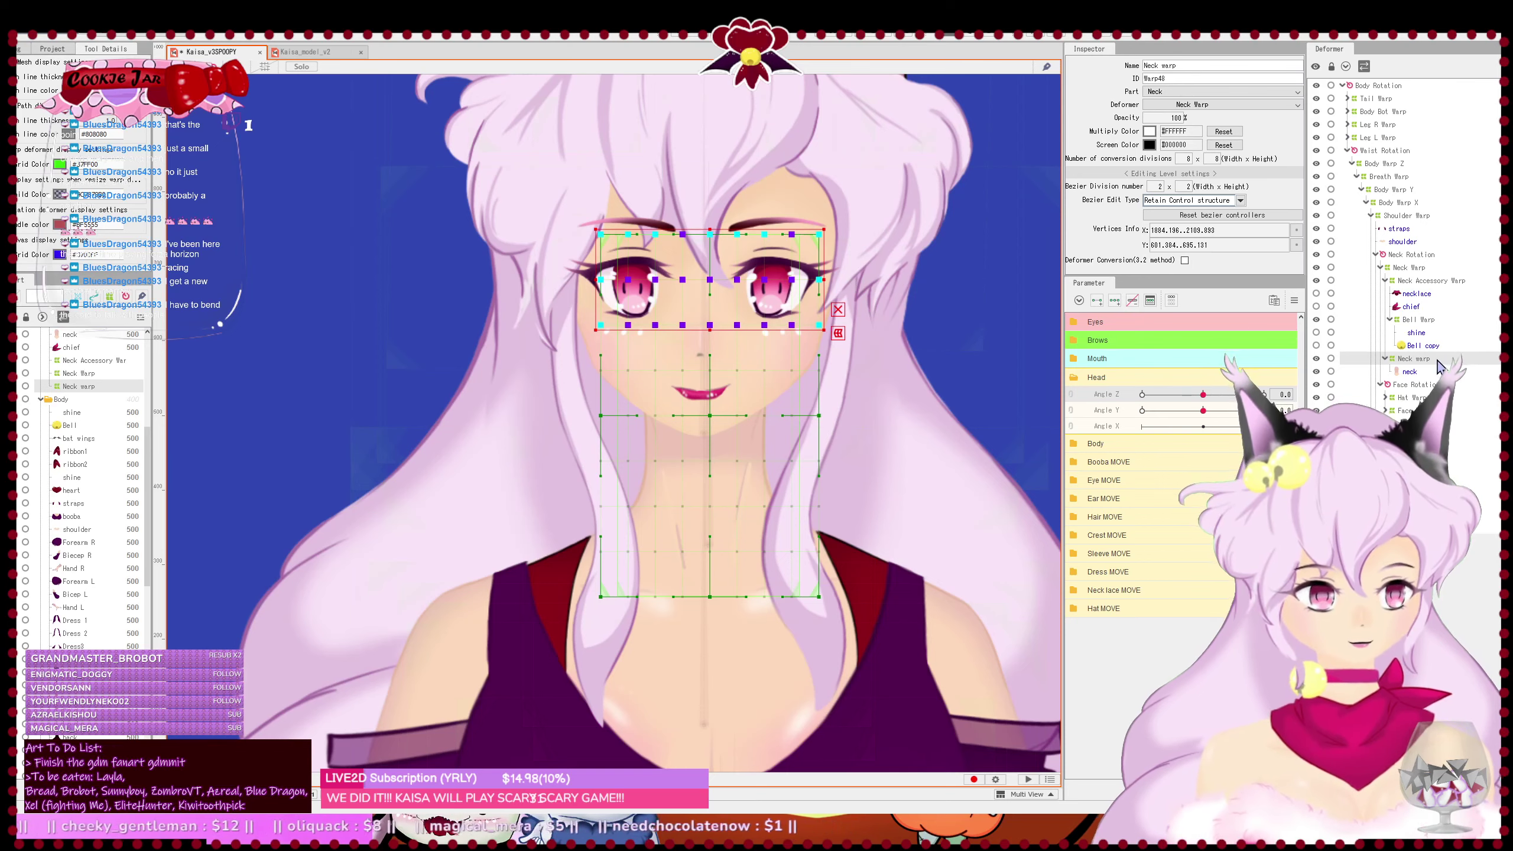
key(Delete)
click(1418, 269)
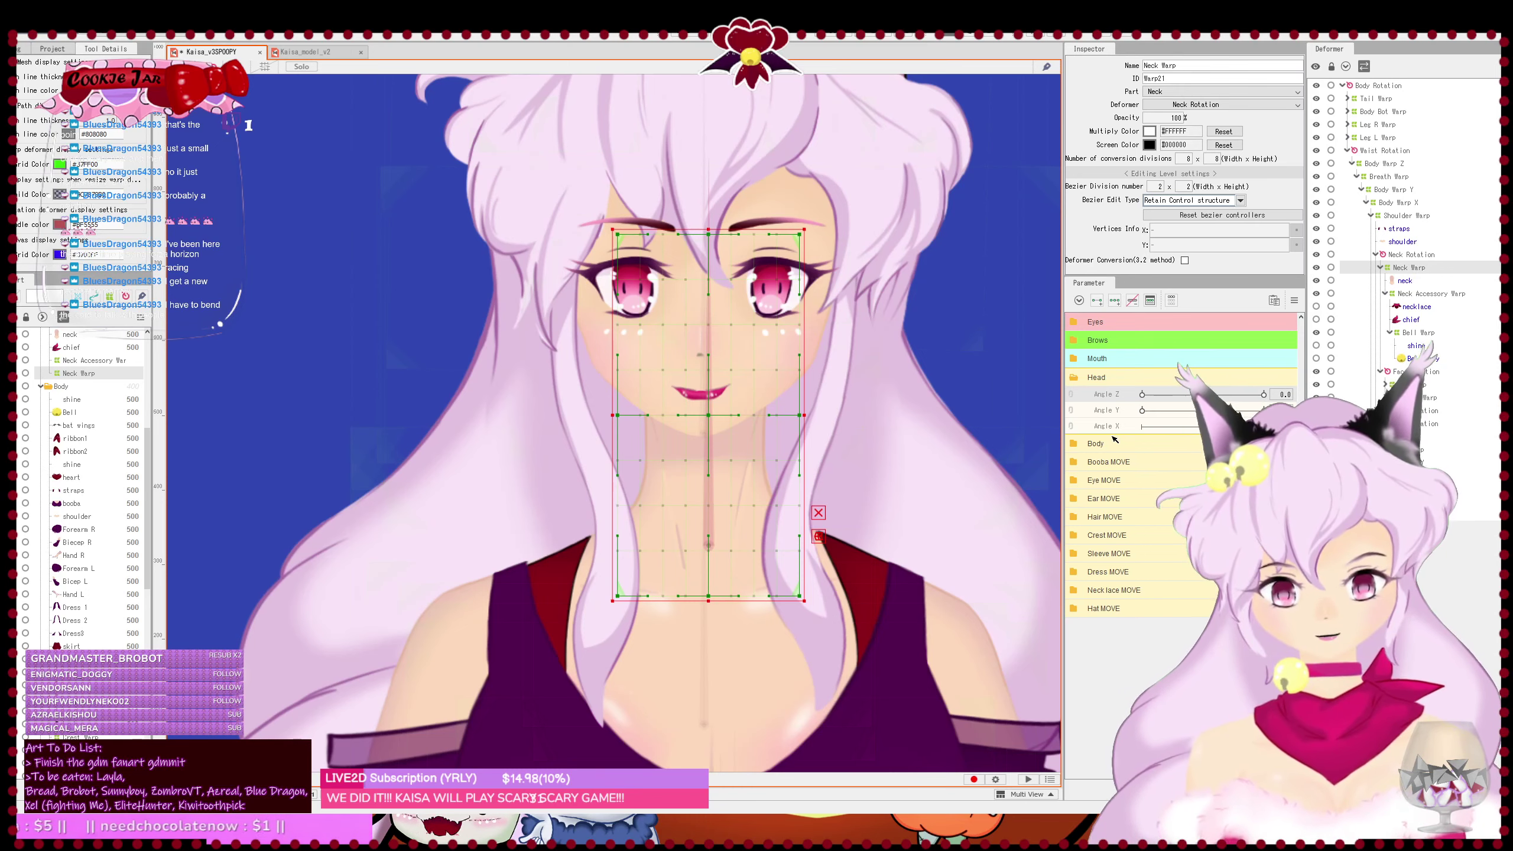
key(ctrl+z)
key(ctrl+z)
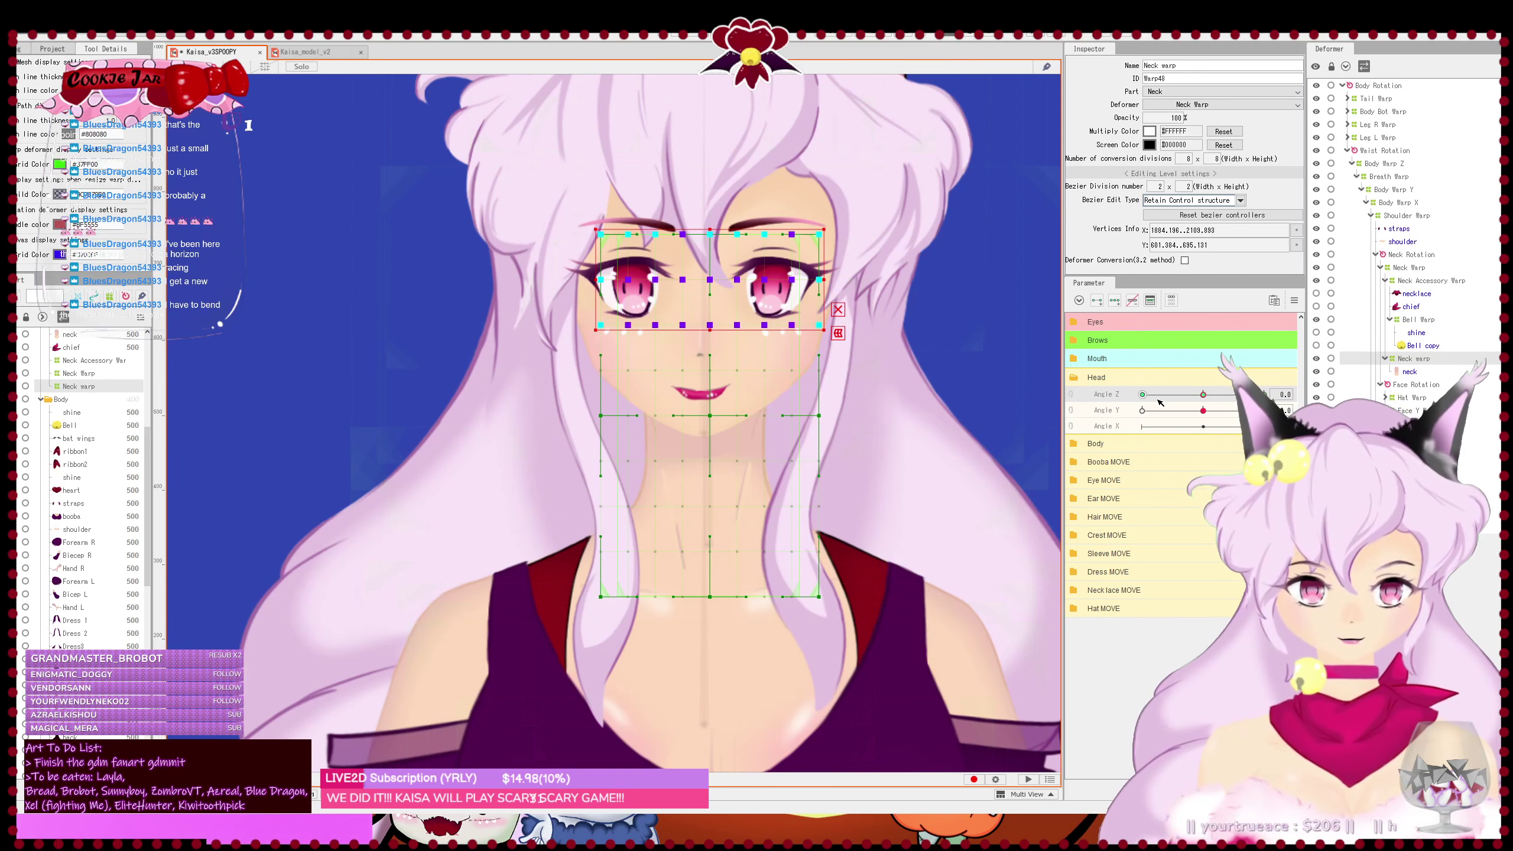
- At Angle Z 30, rotate the top four rows of Neck warp points clockwise to follow the head tilt
drag(1208, 397, 1265, 394)
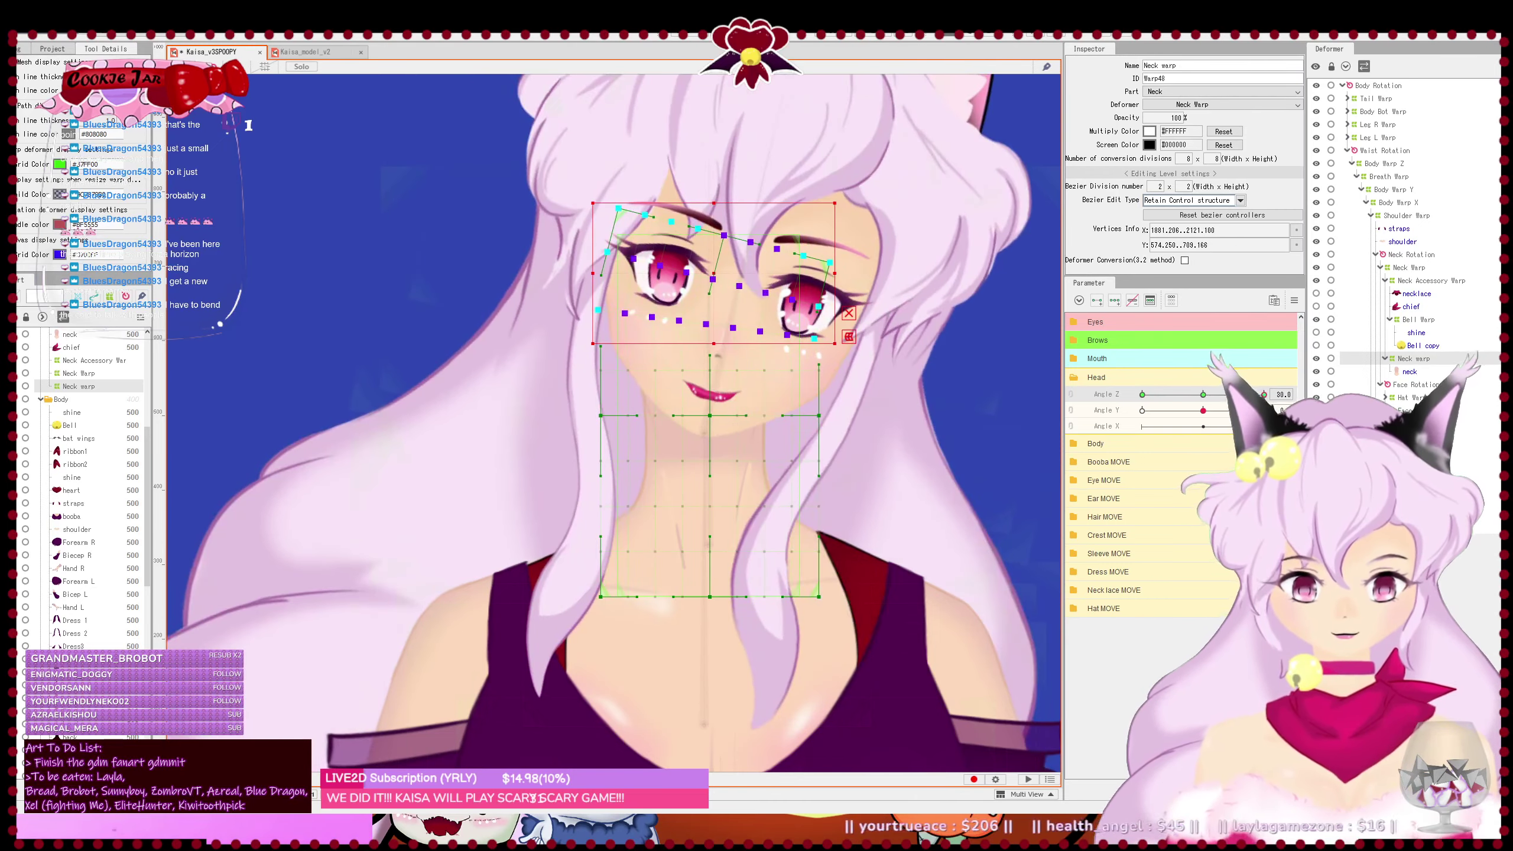
drag(571, 176, 866, 390)
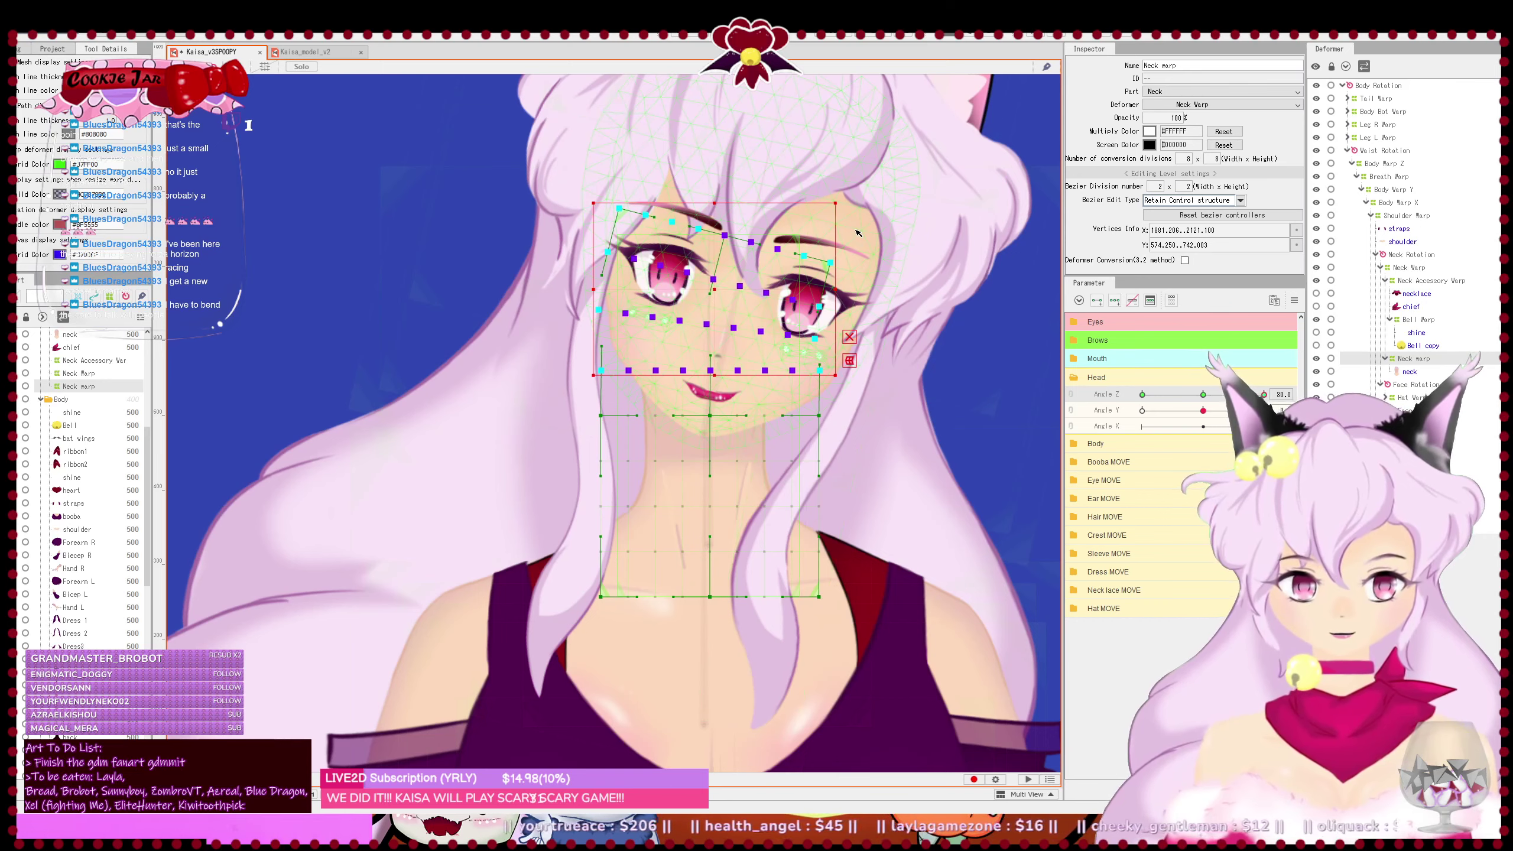
drag(847, 193, 849, 255)
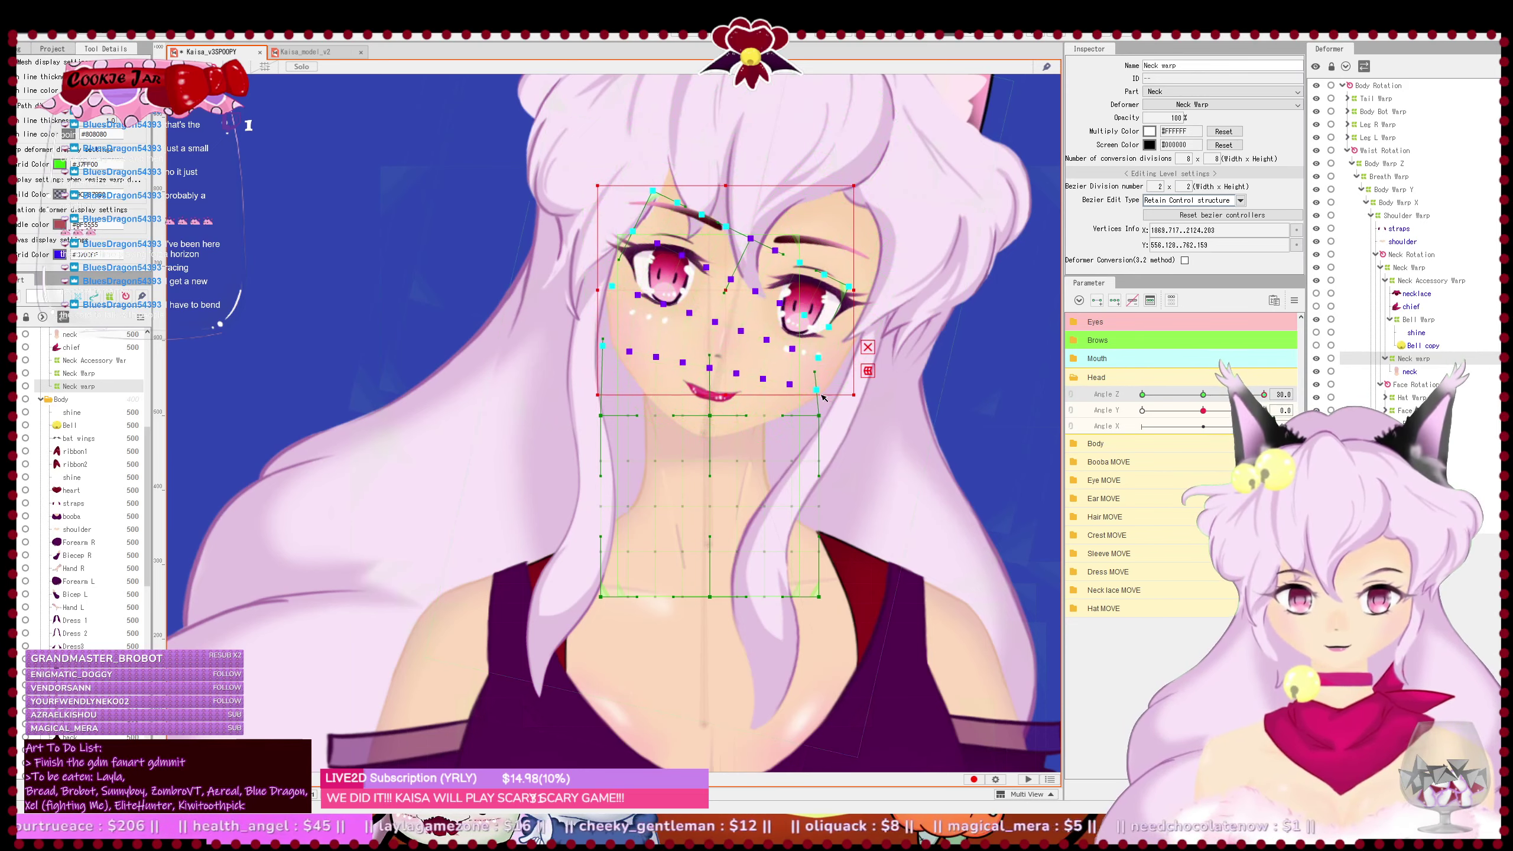
scroll(825, 377, up, 3)
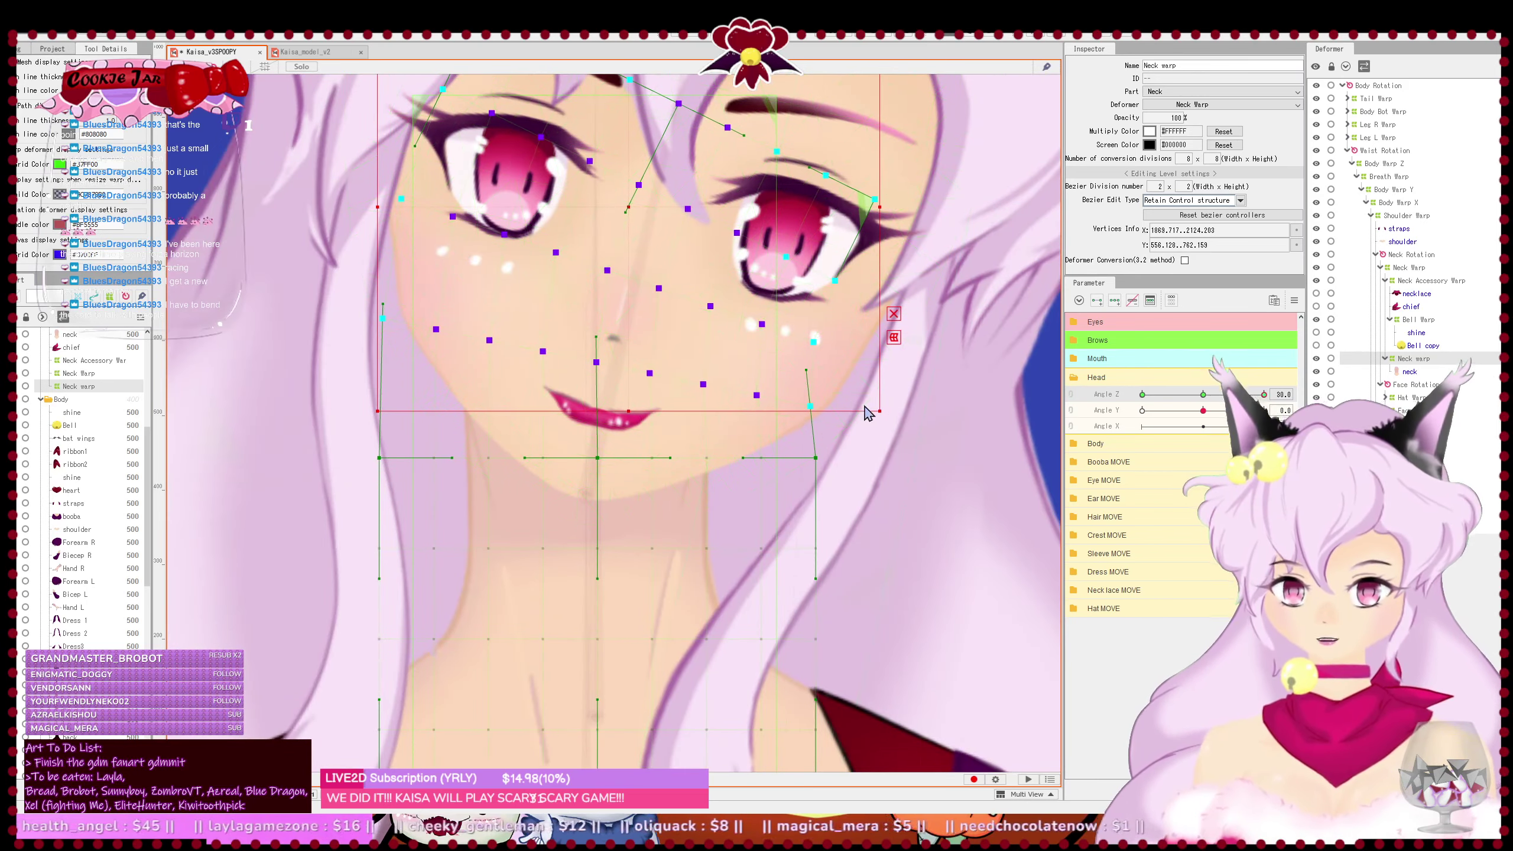
scroll(867, 408, down, 3)
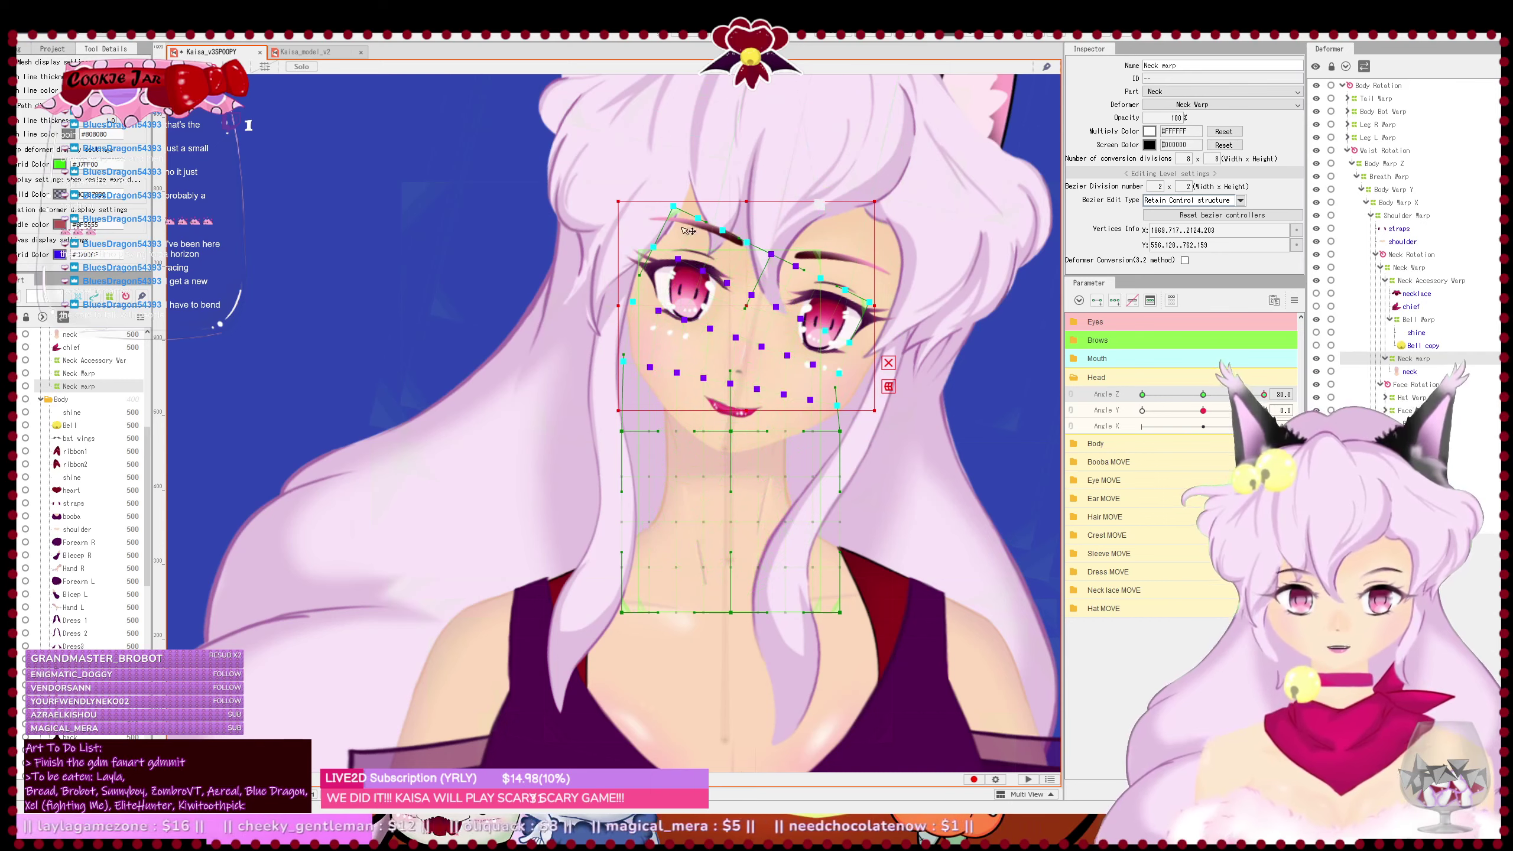
- Rotate the top five rows of Neck warp points slightly further clockwise to continue the neck's bend
drag(588, 168, 941, 470)
drag(887, 193, 897, 205)
key(Right)
key(Right)
key(Right)
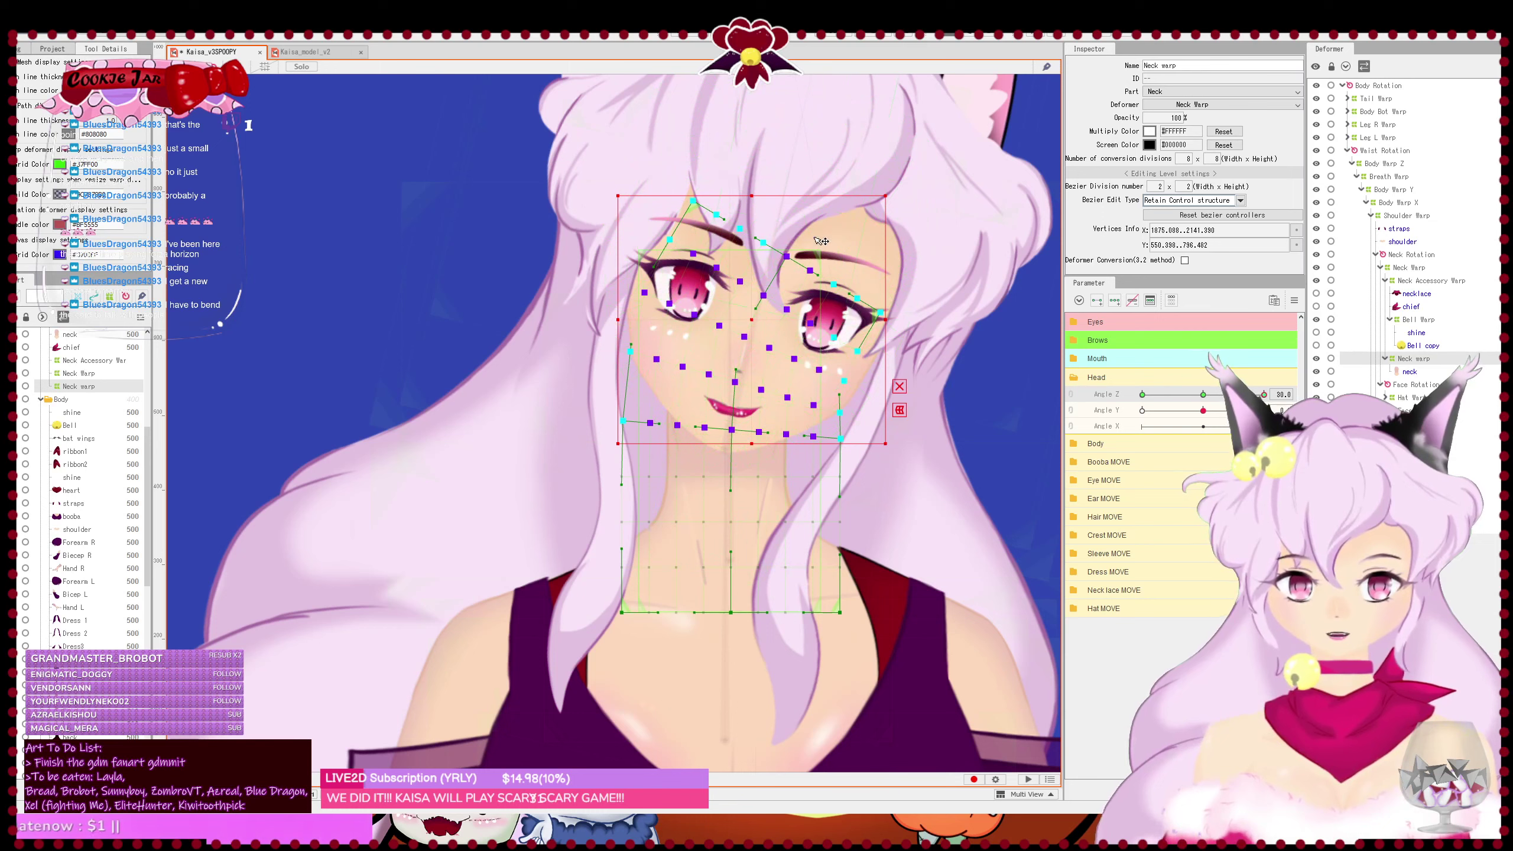
- Link Angle Z with Angle Y to preview combined head poses on the neck, return both to 0, and unlink them
mouse_move(1270, 396)
mouse_down()
mouse_move(1141, 397)
mouse_move(1277, 409)
mouse_move(1264, 411)
mouse_up()
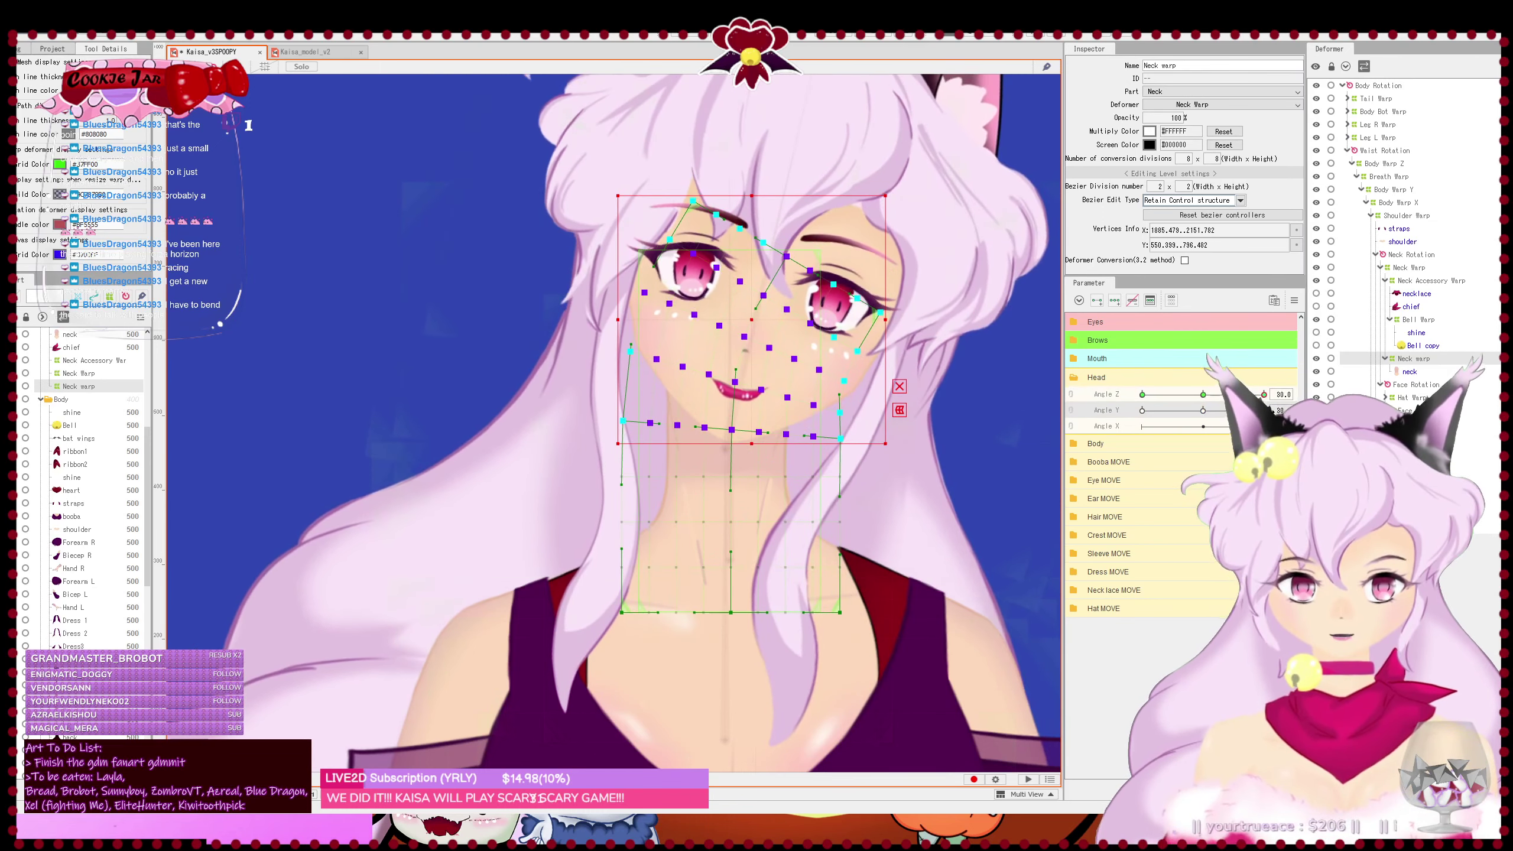
click(1071, 395)
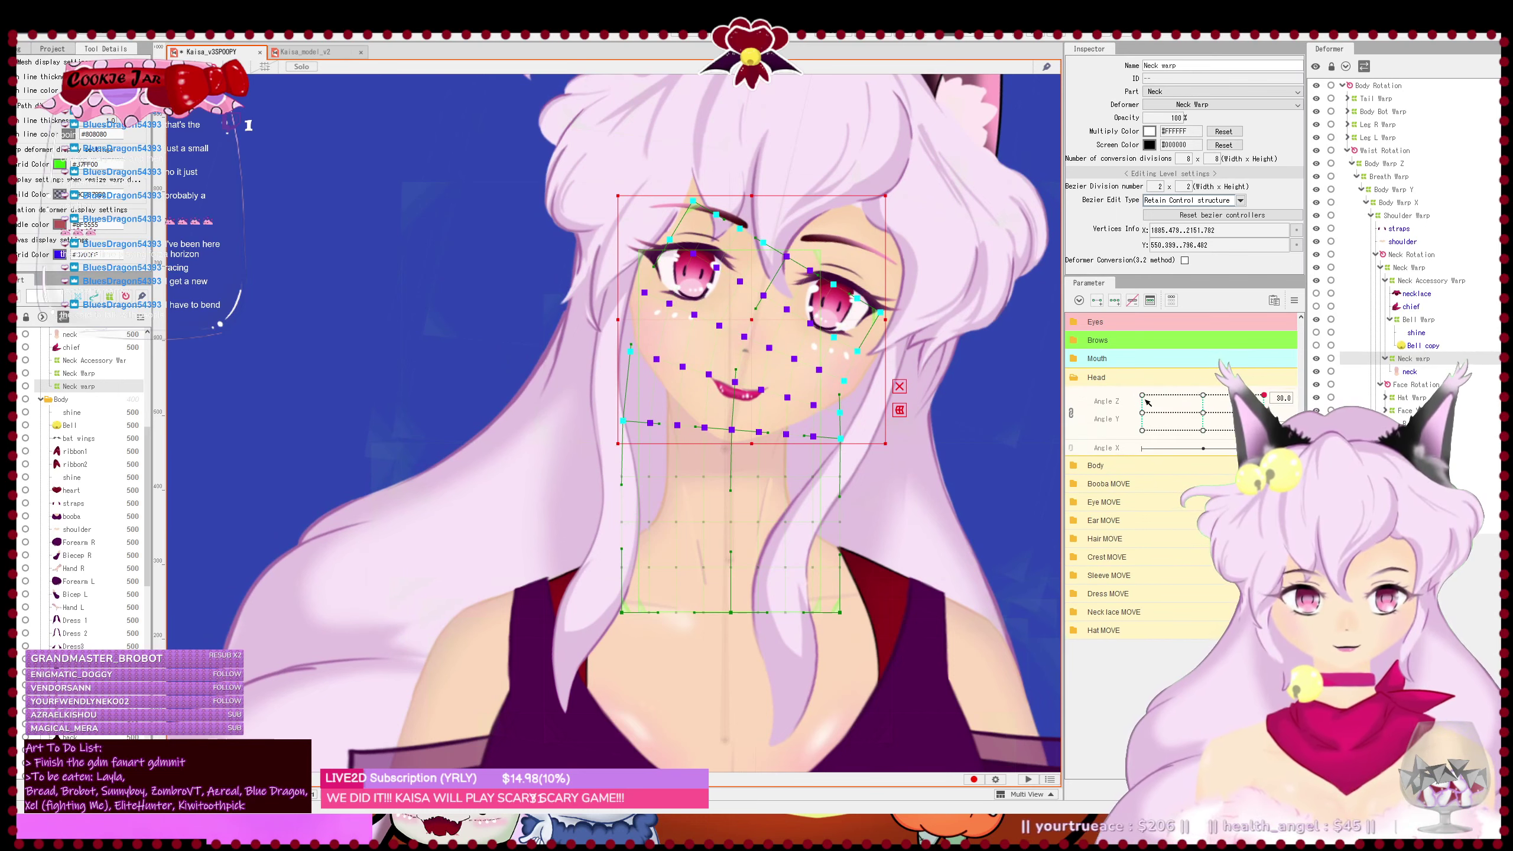
drag(1264, 398, 1141, 424)
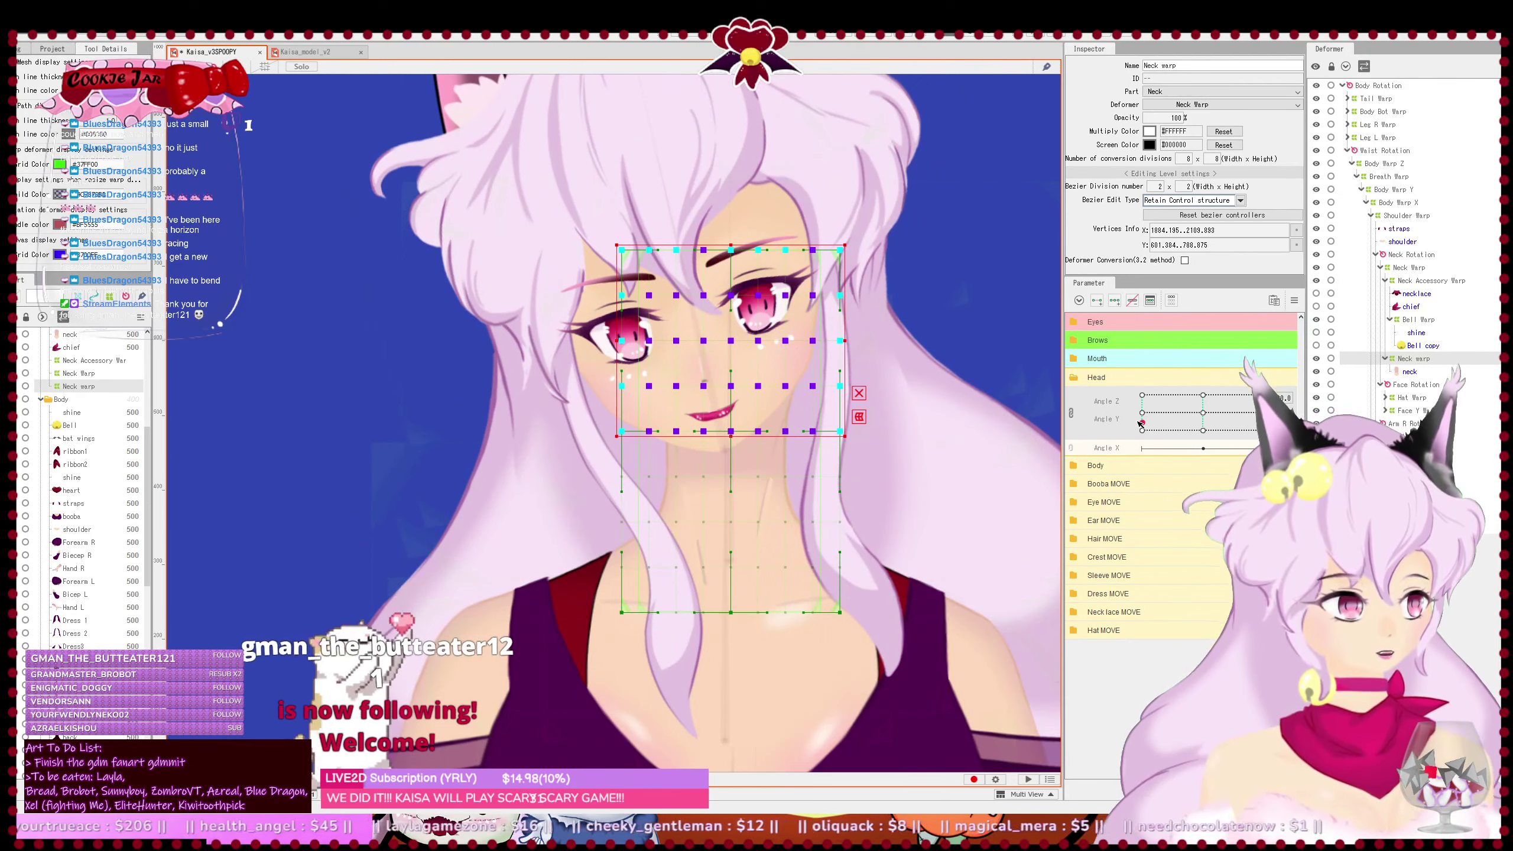
drag(1141, 423, 1204, 413)
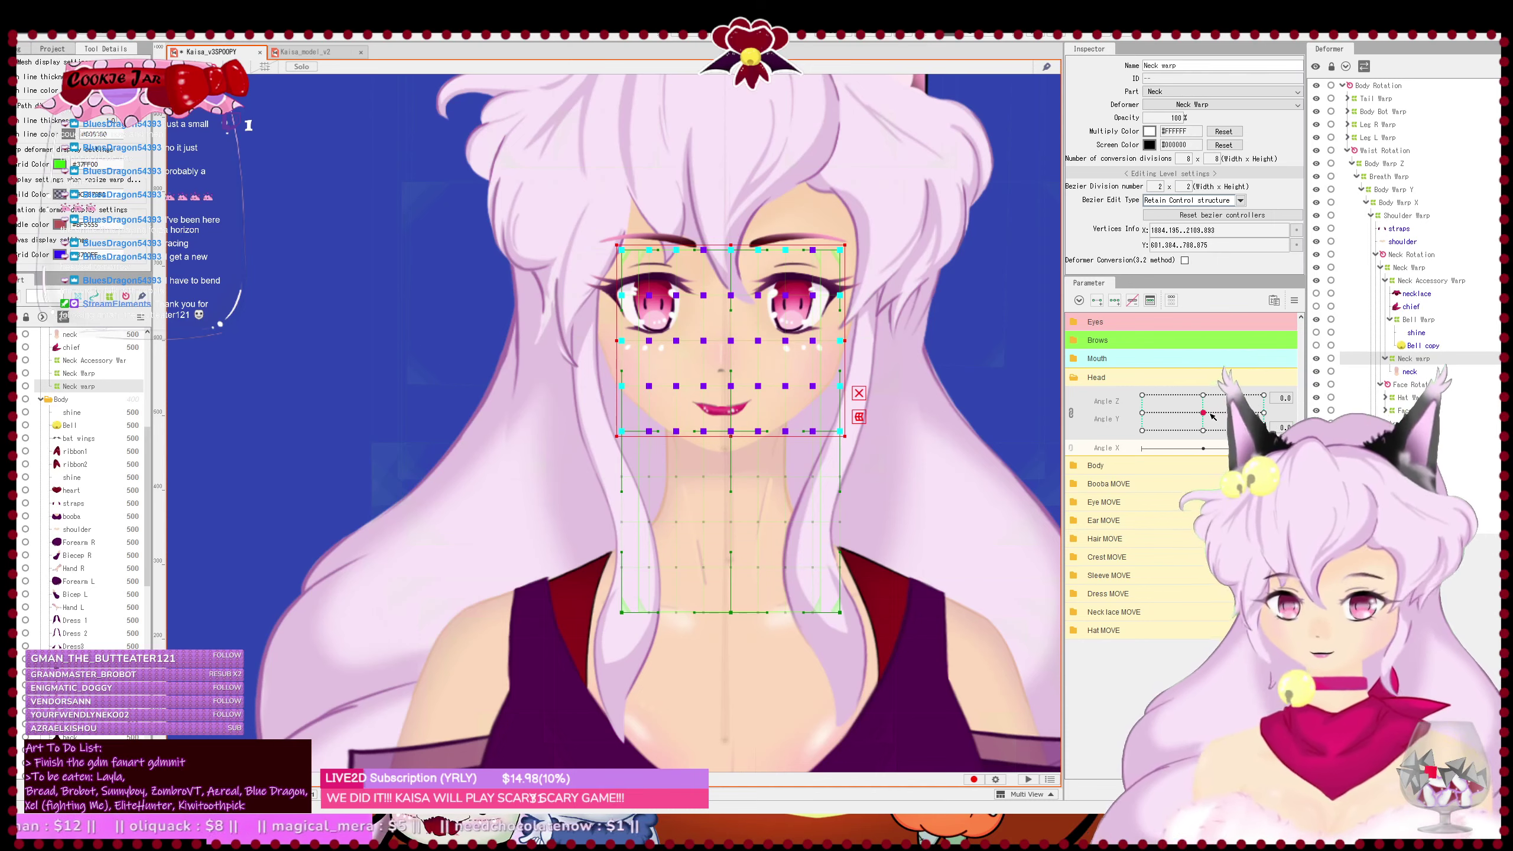
drag(1206, 416, 1292, 377)
click(1204, 412)
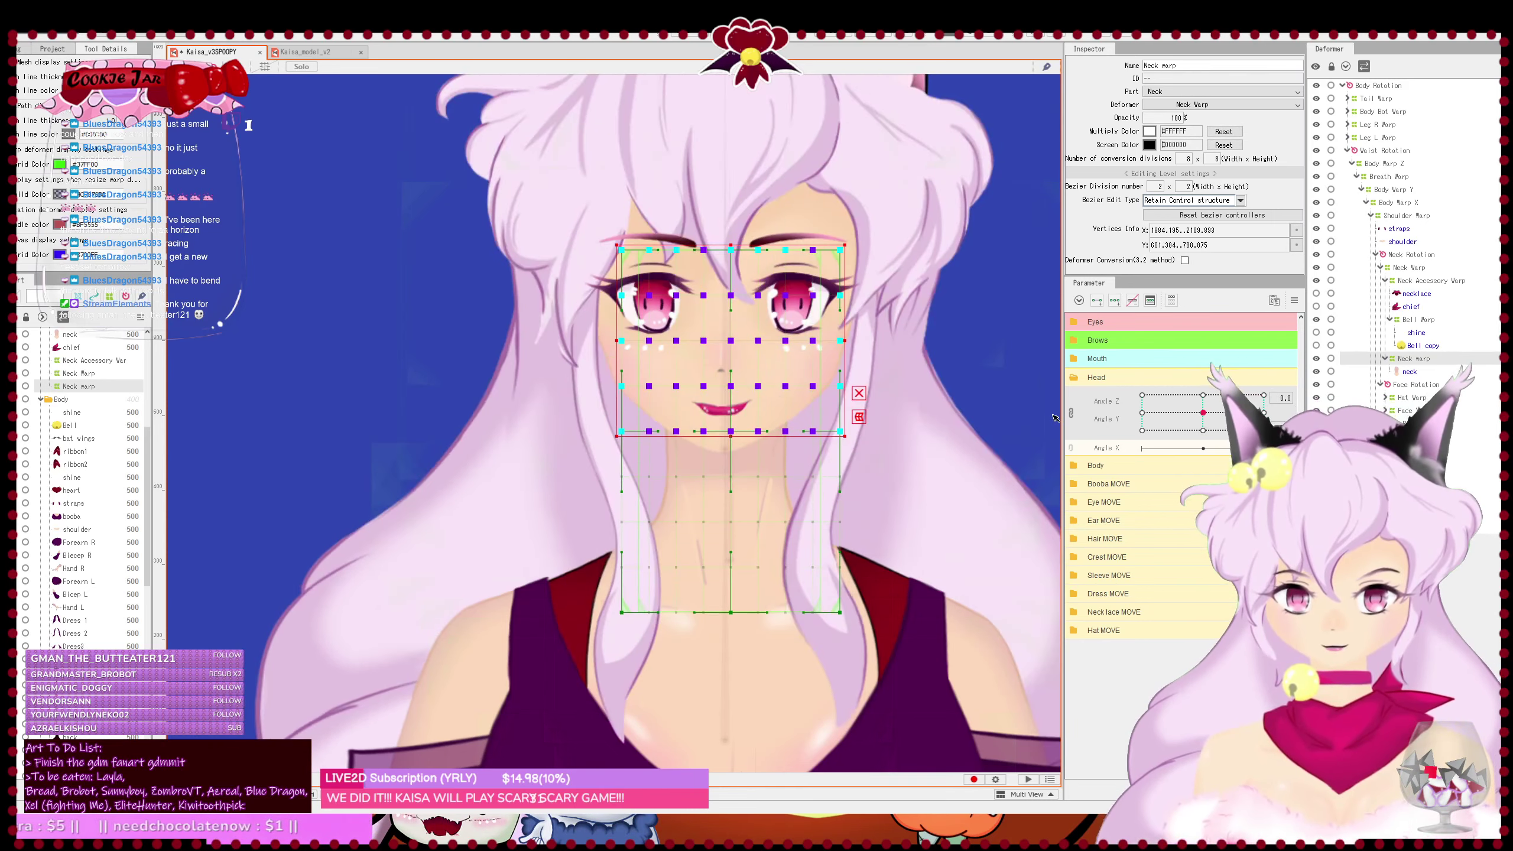
click(1071, 413)
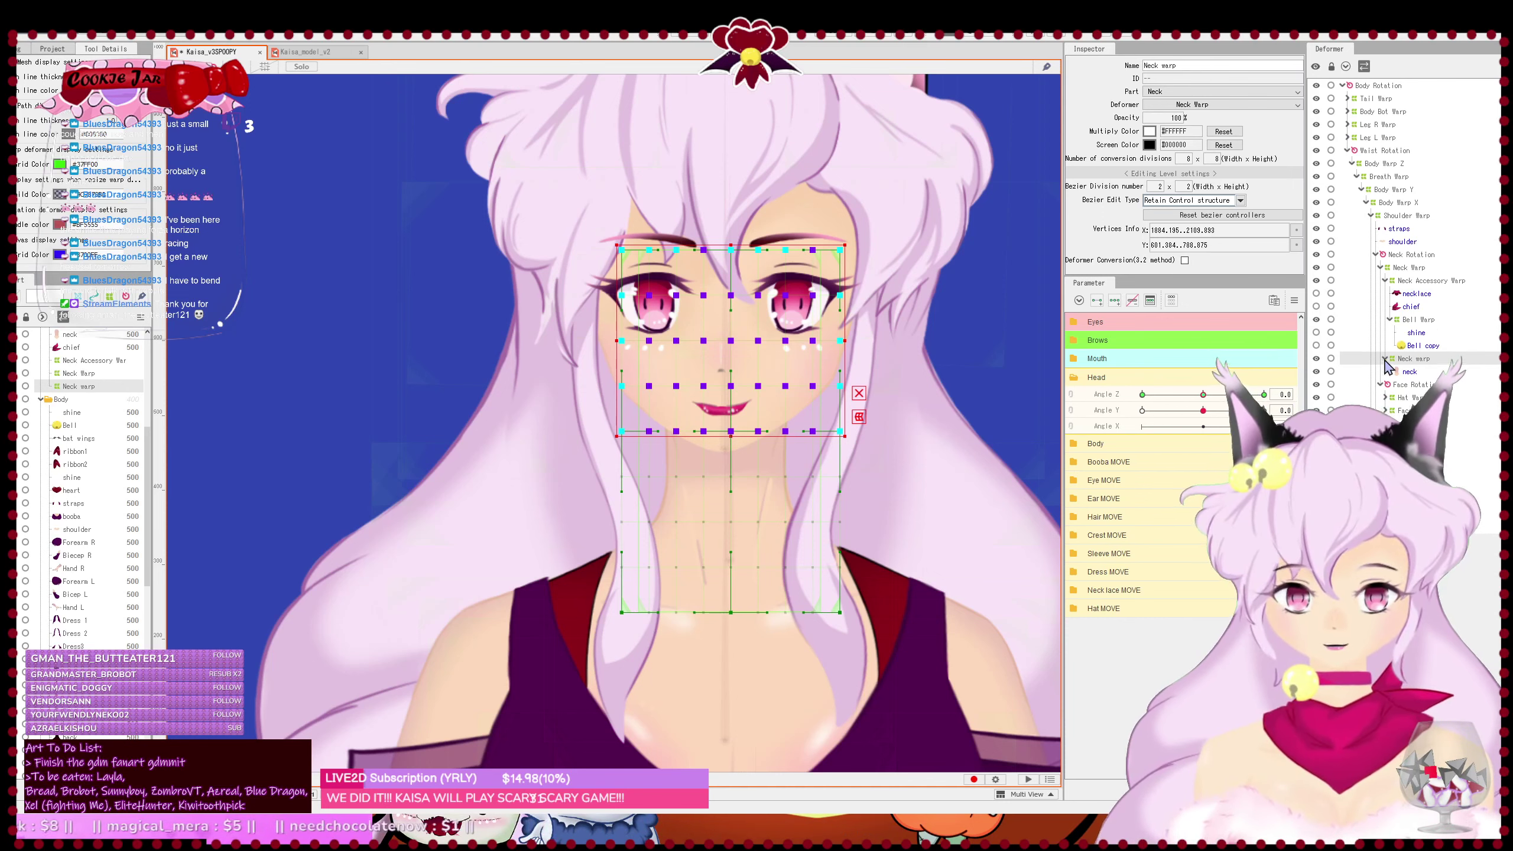
- Set Angle Z to -30 with the Neck warp still selected
drag(1210, 404, 984, 382)
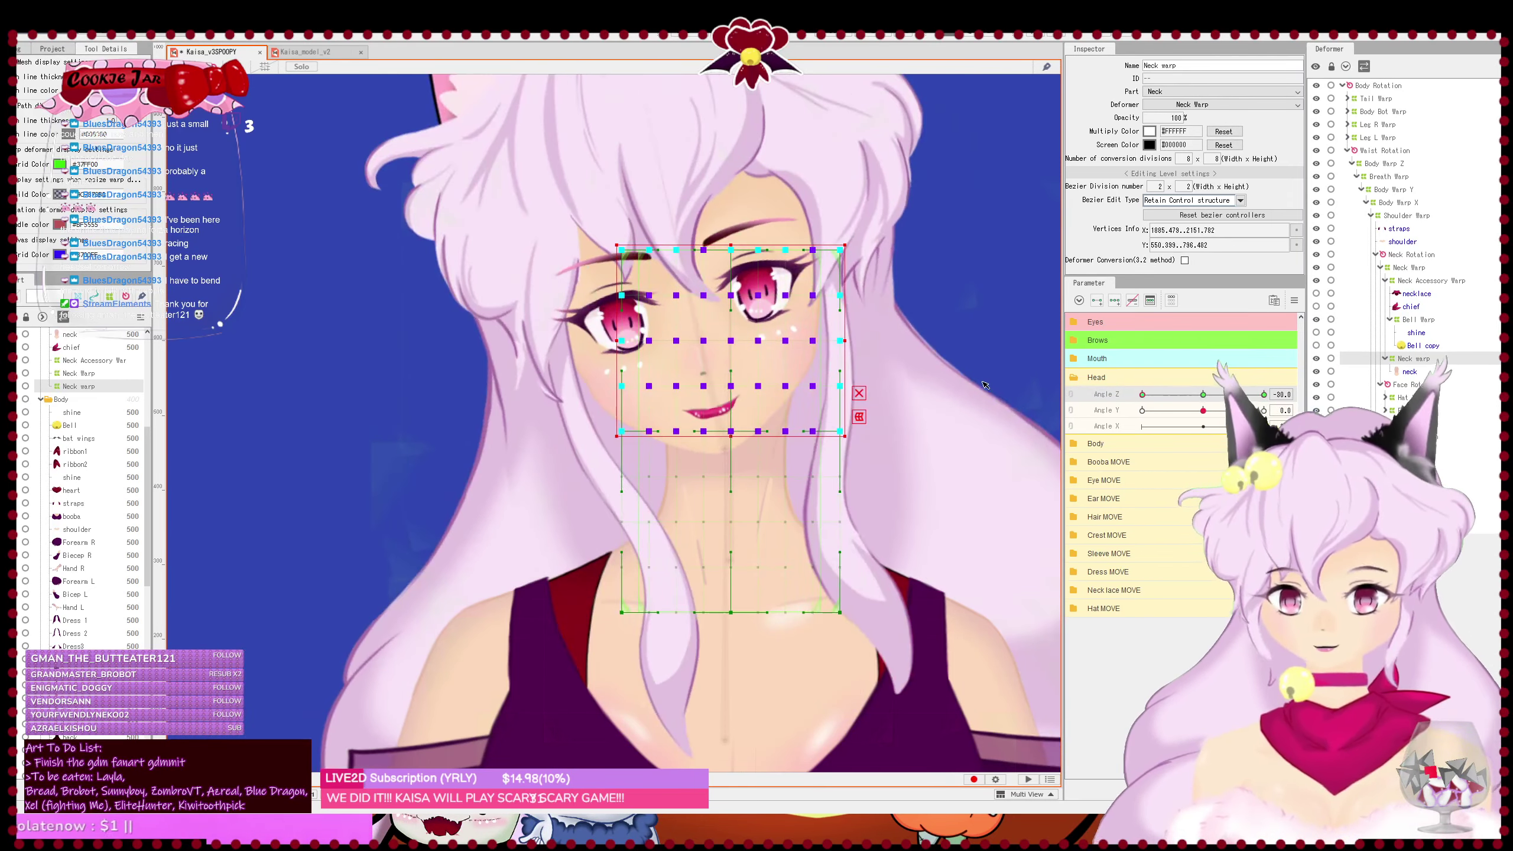
drag(592, 223, 867, 322)
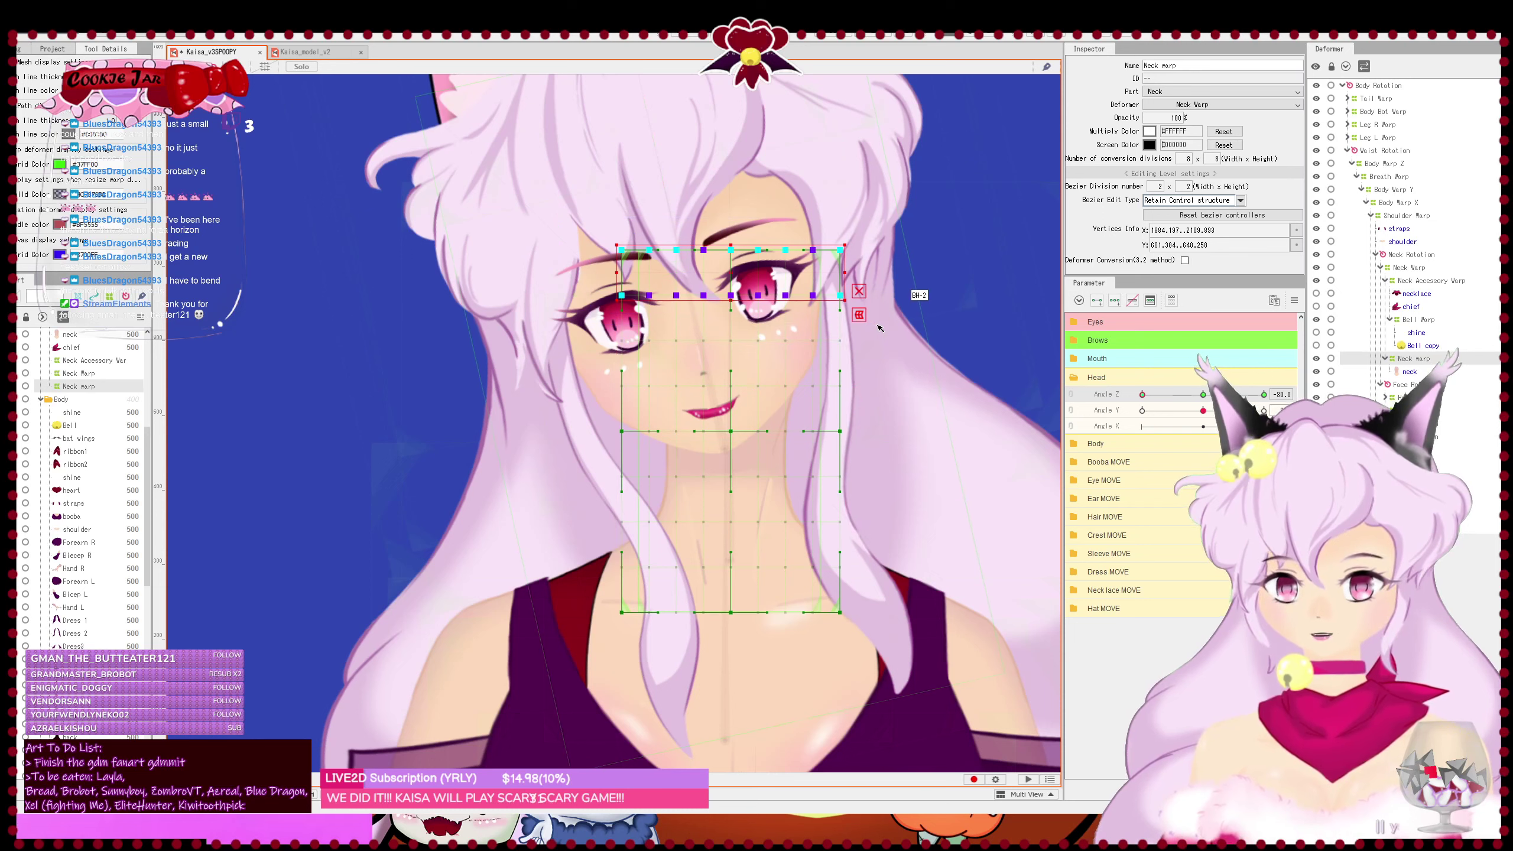
drag(850, 242, 825, 221)
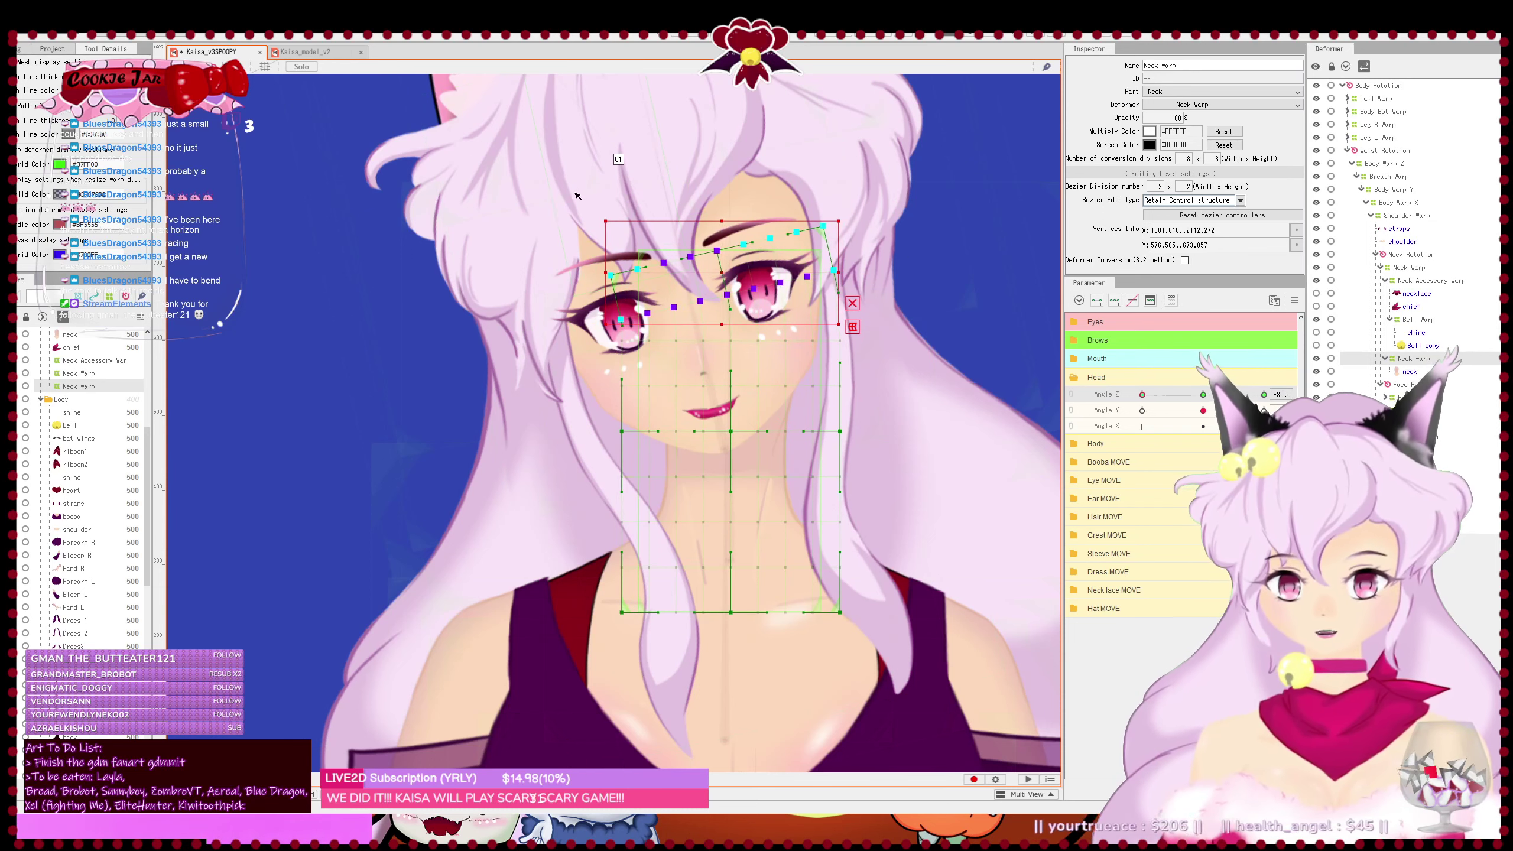
drag(579, 194, 883, 361)
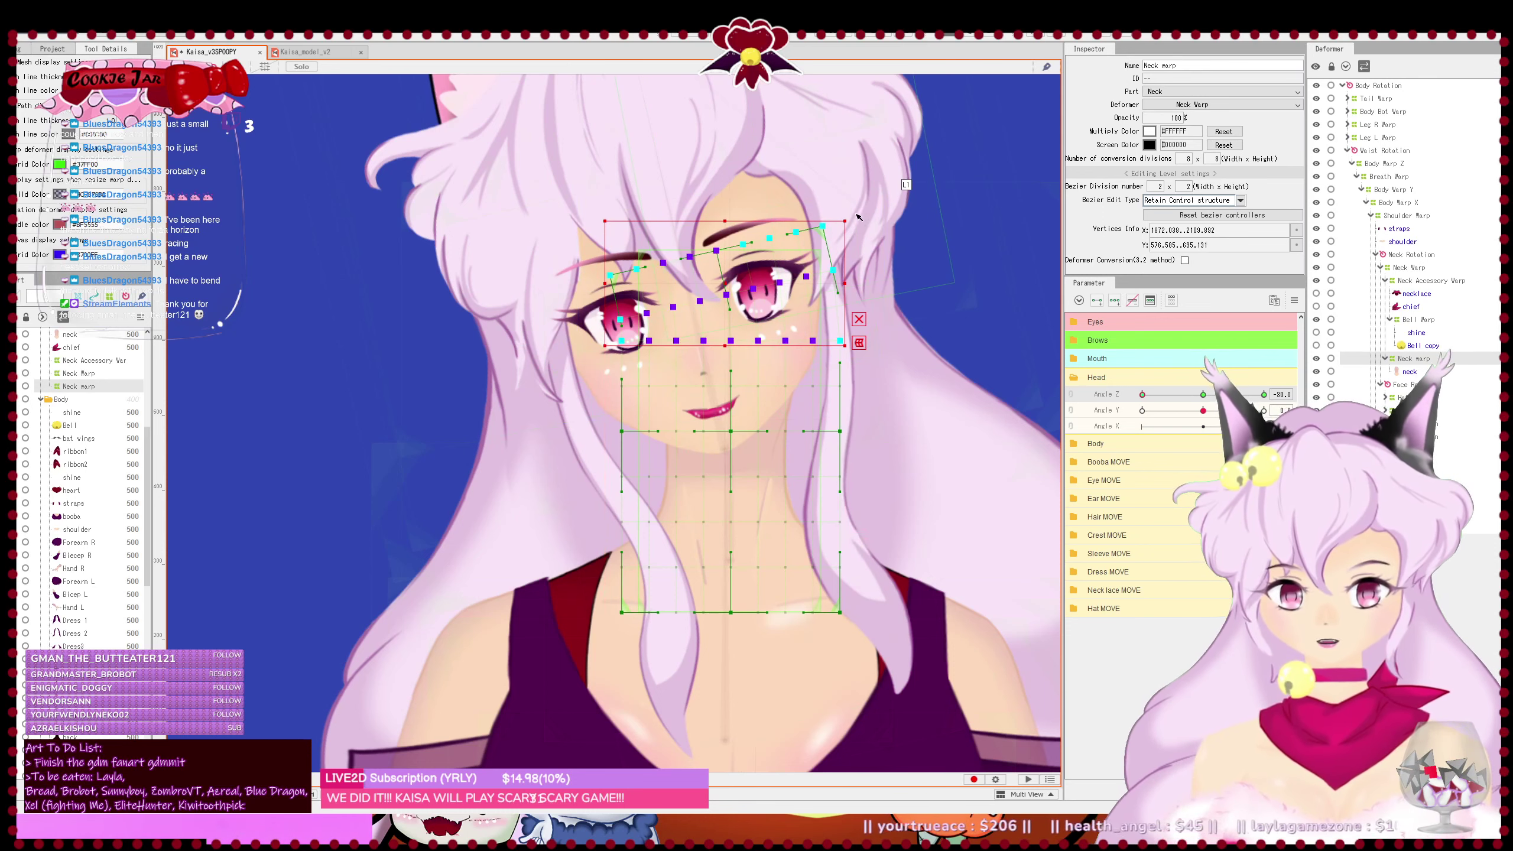
drag(906, 185, 835, 206)
drag(574, 178, 865, 335)
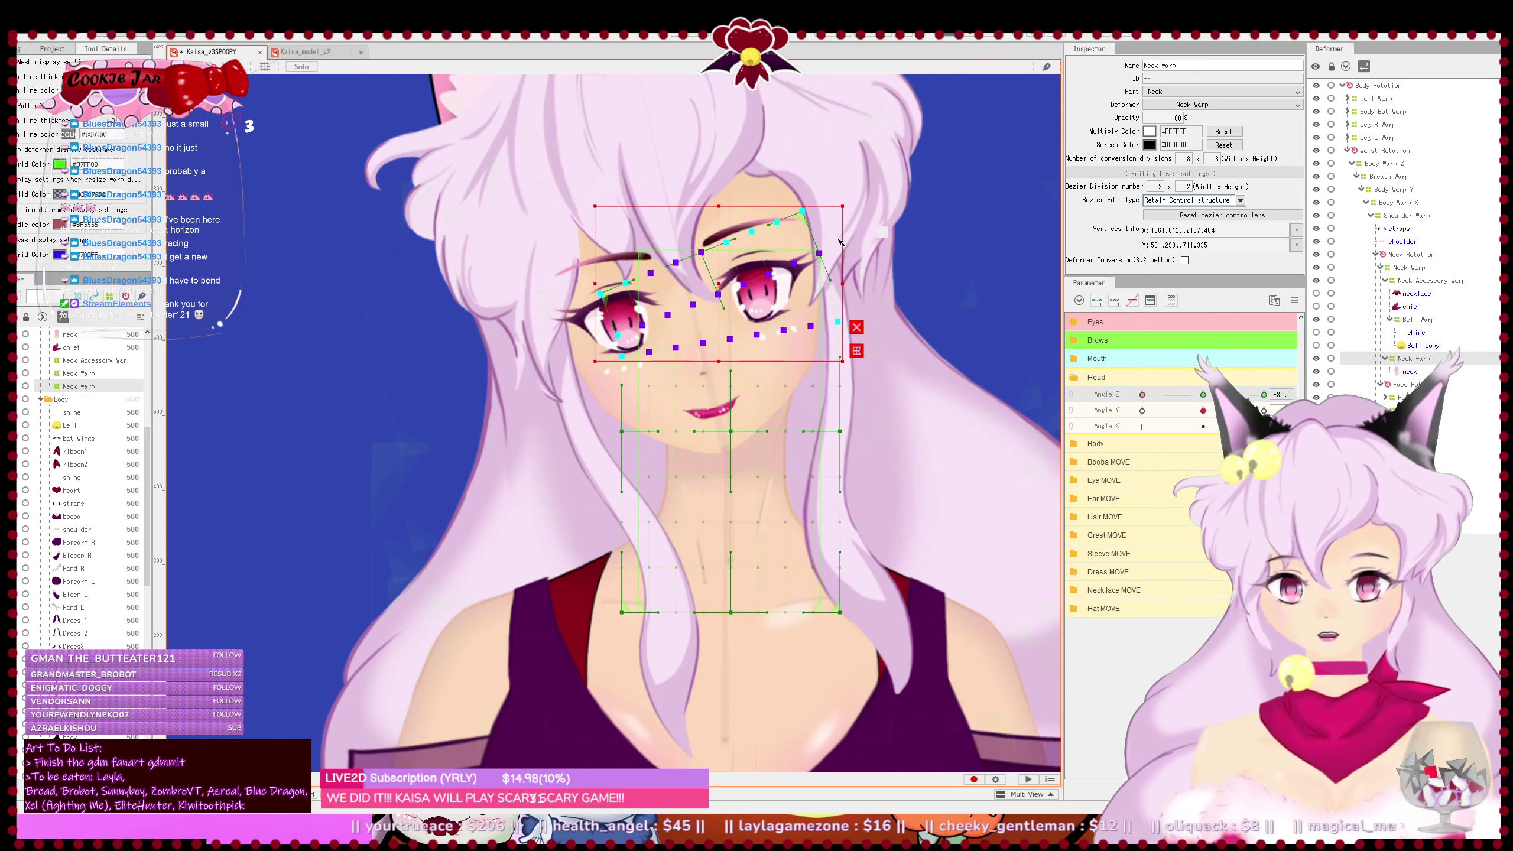
drag(553, 165, 925, 424)
drag(851, 202, 827, 185)
click(576, 185)
drag(549, 207, 914, 453)
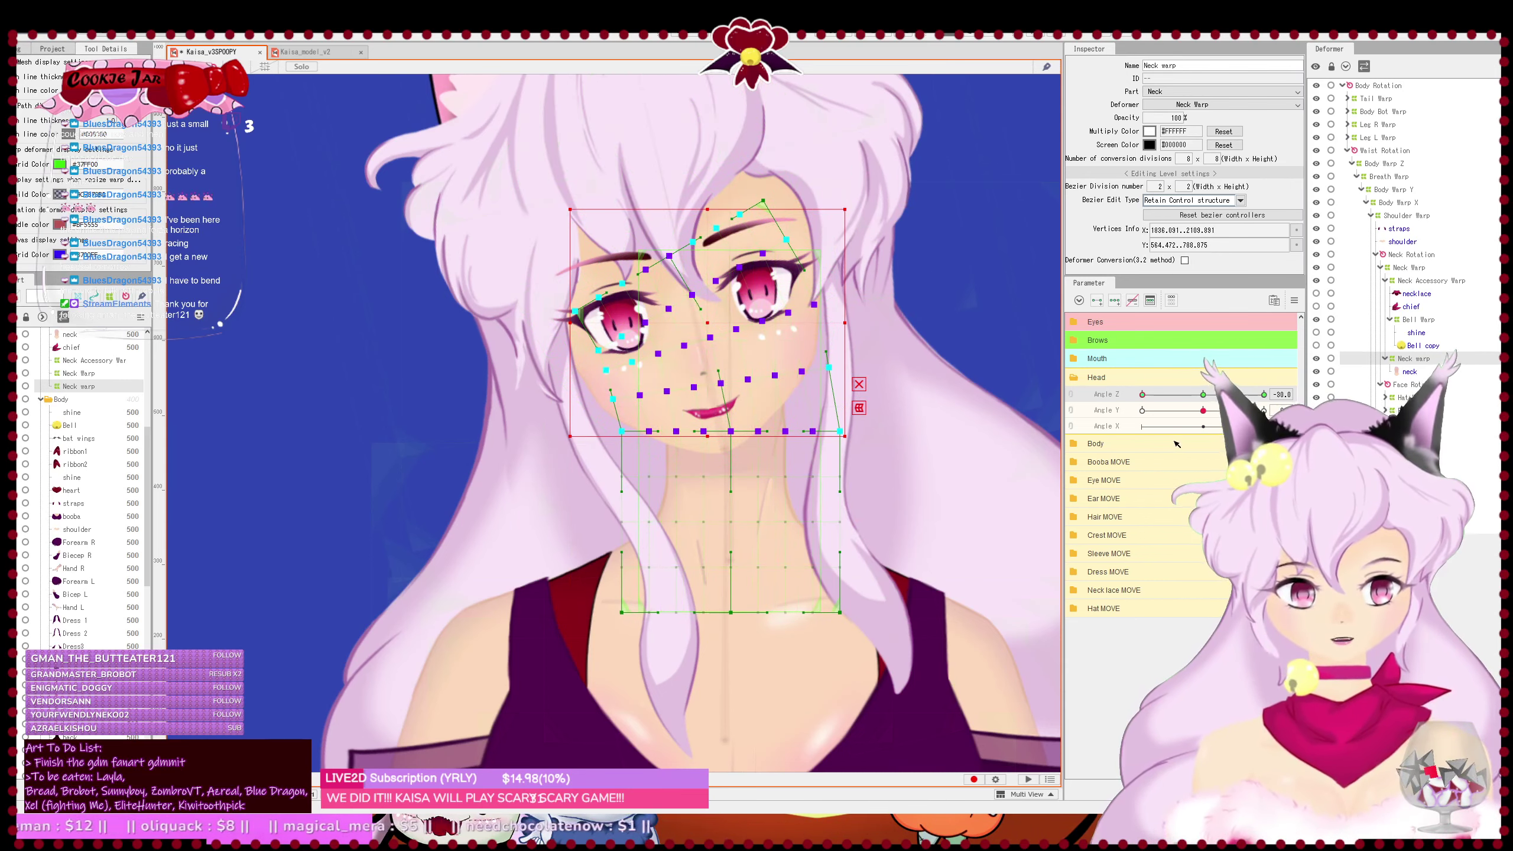
mouse_move(1143, 394)
mouse_down()
mouse_move(1264, 399)
mouse_move(1142, 406)
mouse_up()
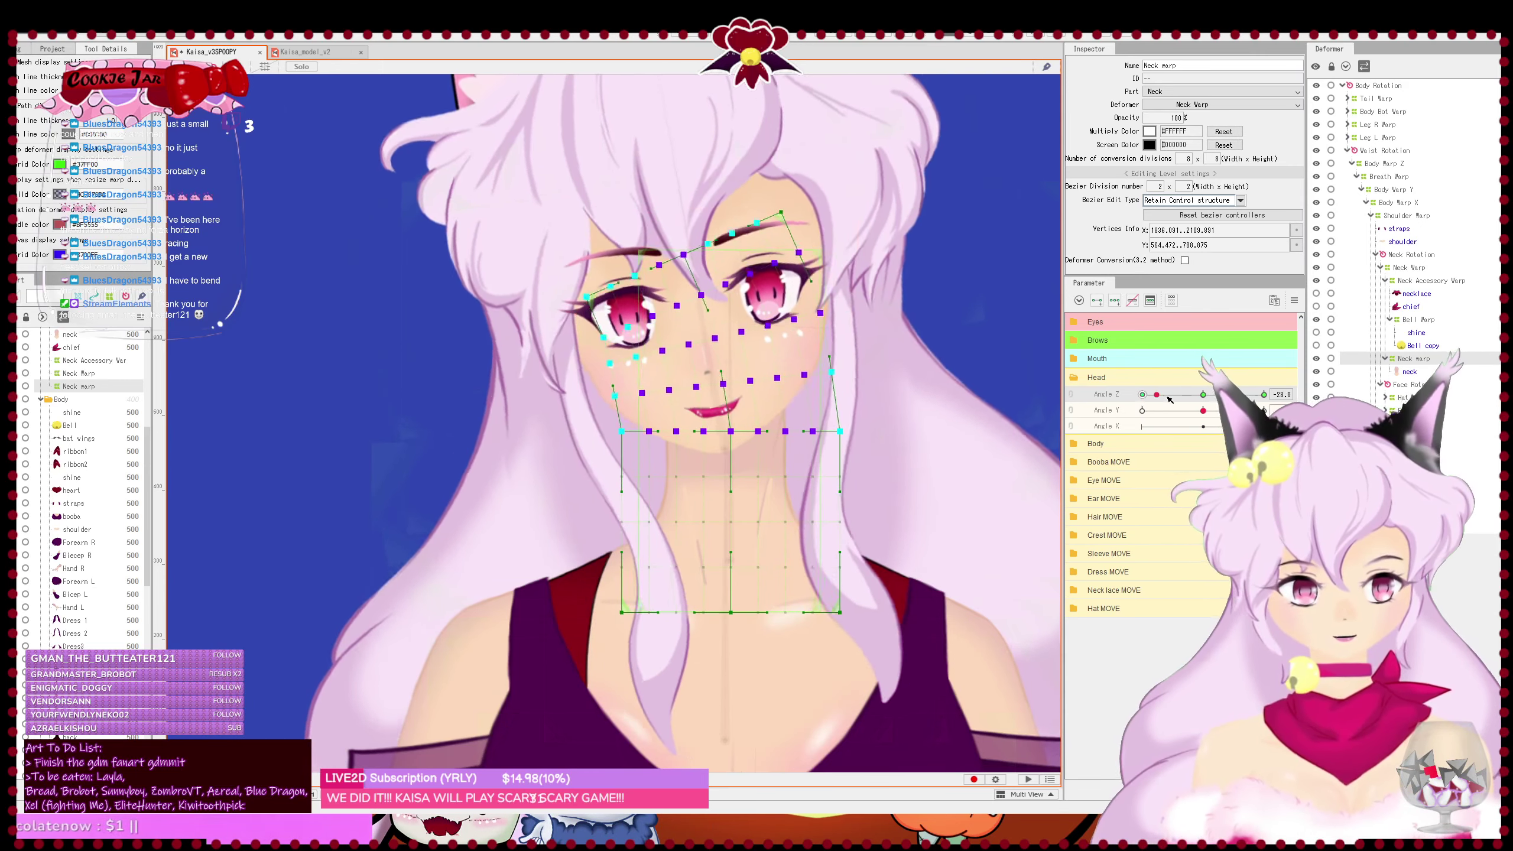
drag(1142, 395, 1086, 392)
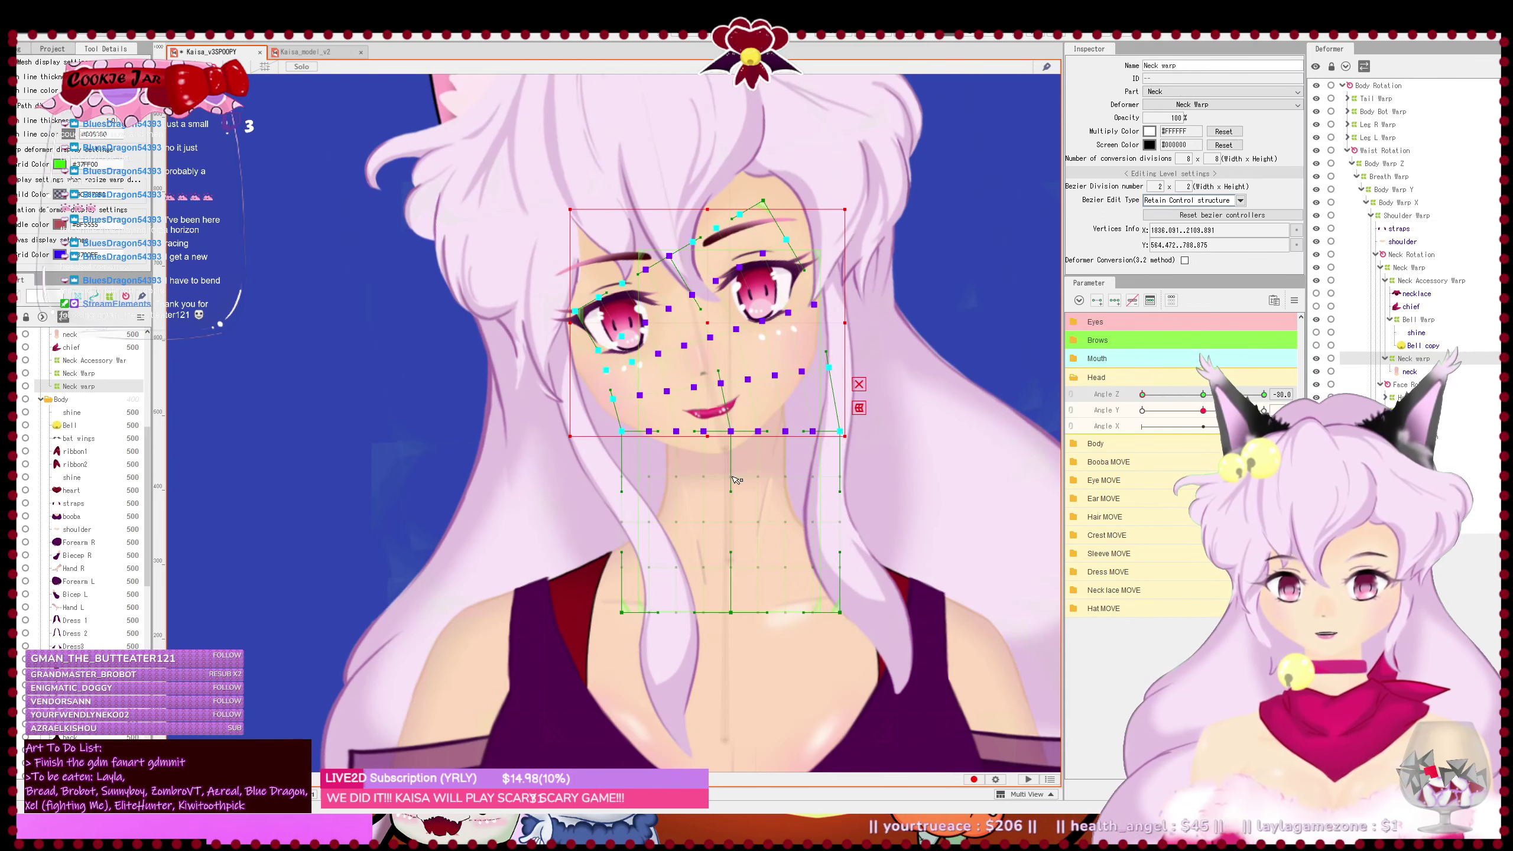
key(ctrl+z)
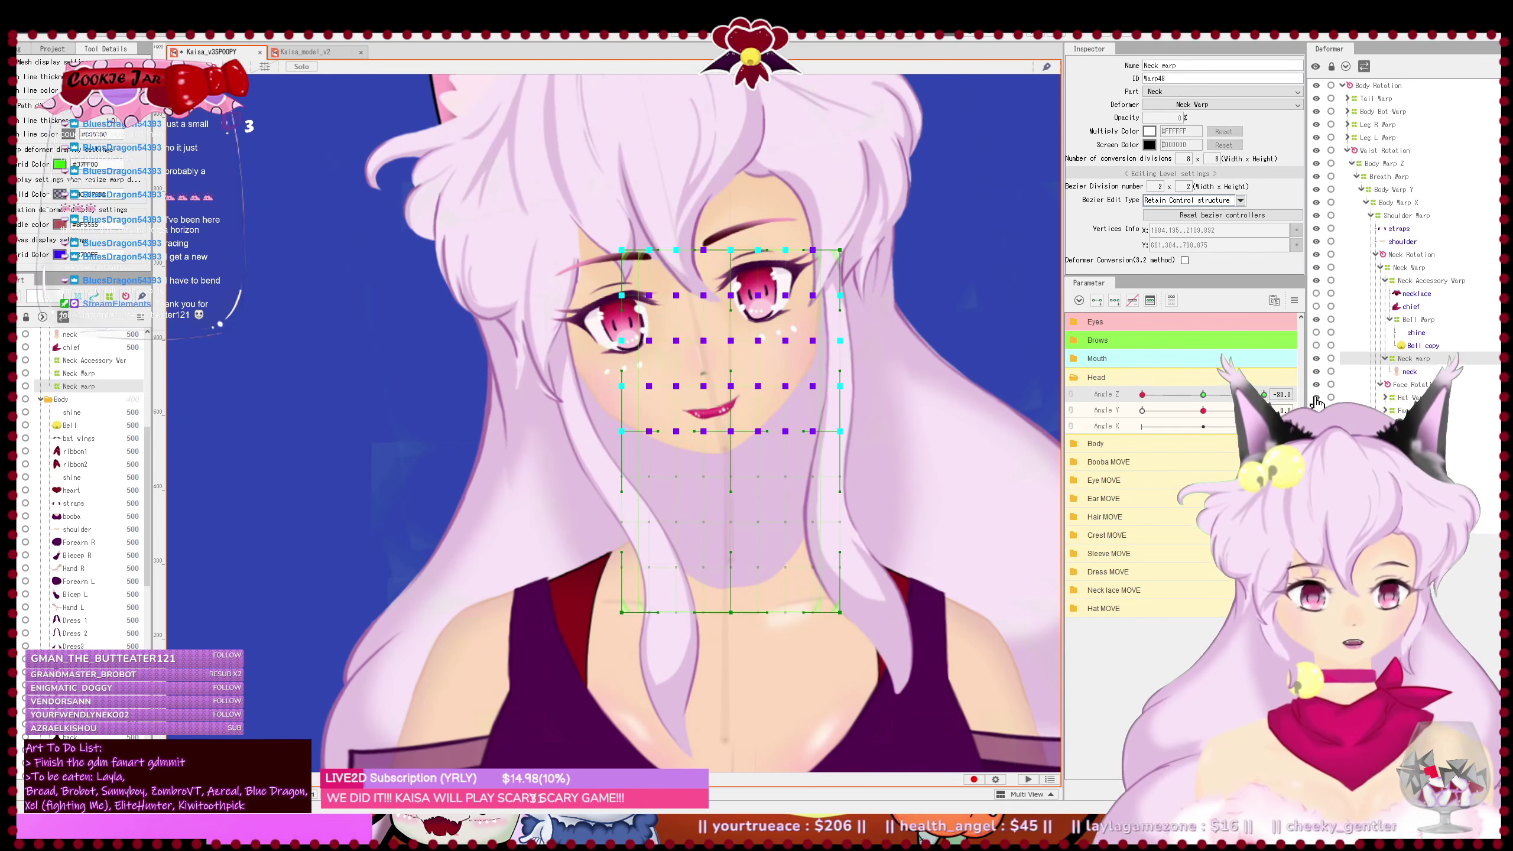
key(ctrl+z)
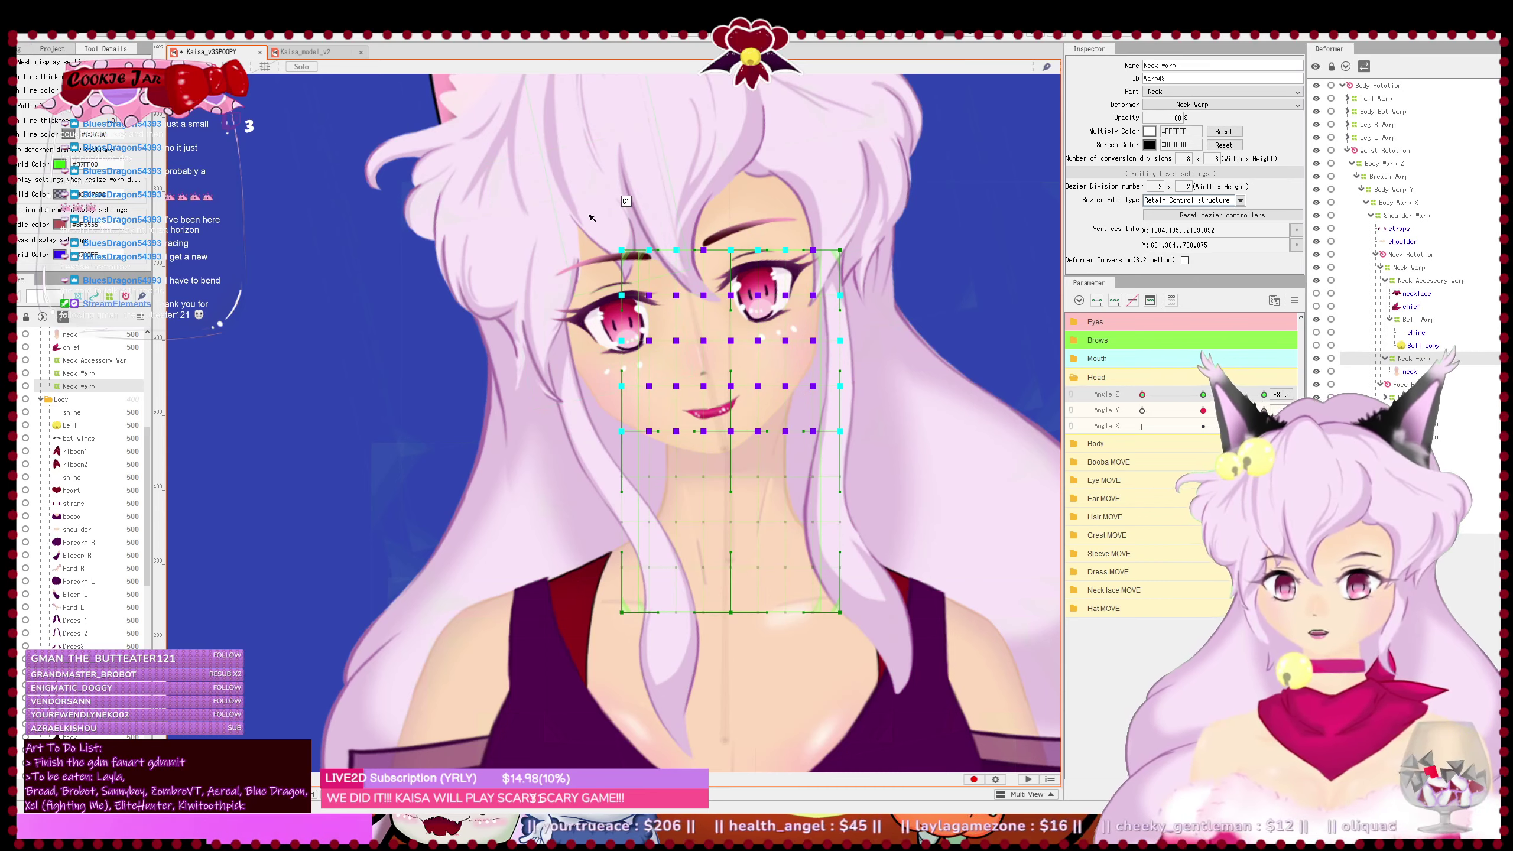
- At Angle Z -30, rotate the top two rows of Neck warp points counterclockwise with the head, and the top three rows together
drag(587, 215, 893, 320)
drag(634, 215, 883, 286)
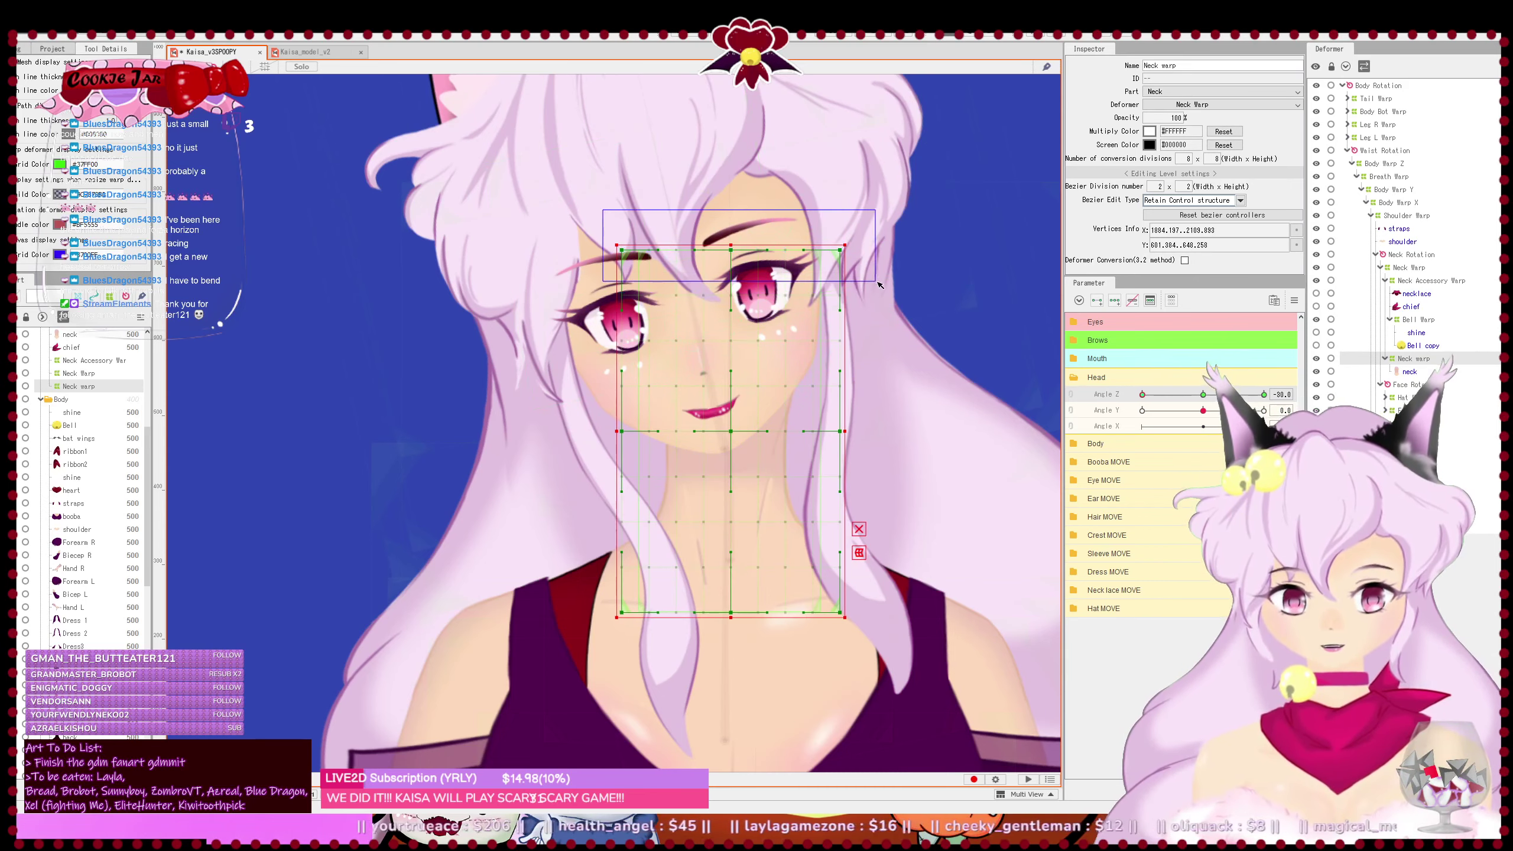
drag(618, 229, 876, 318)
drag(852, 240, 795, 232)
drag(593, 208, 885, 380)
drag(852, 234, 847, 222)
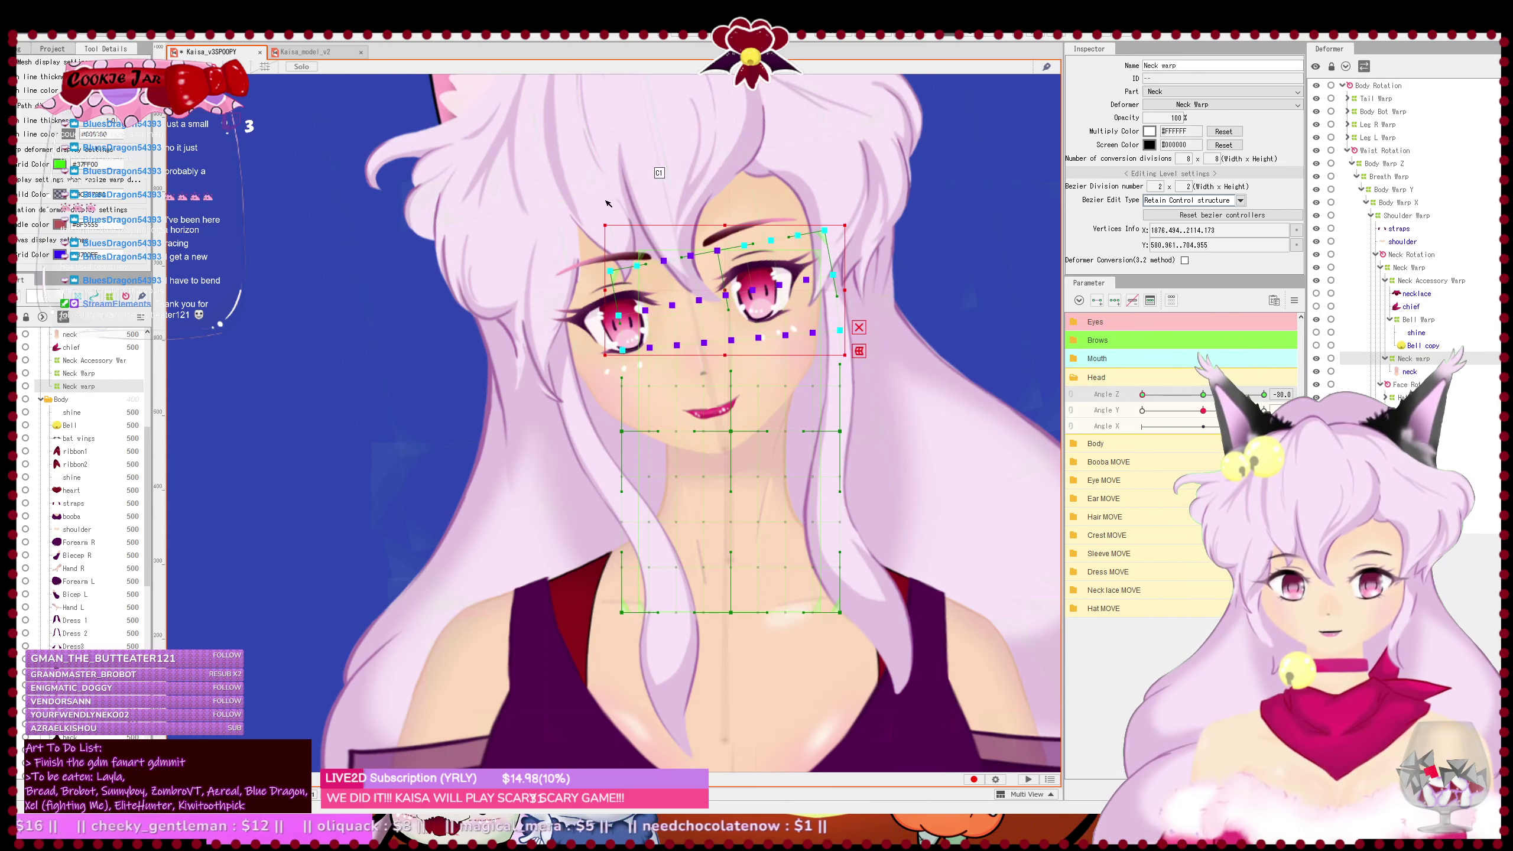
- Rotate the top four rows of Neck warp points further counterclockwise, and the top five rows together to continue the neck's bend
drag(598, 208, 907, 409)
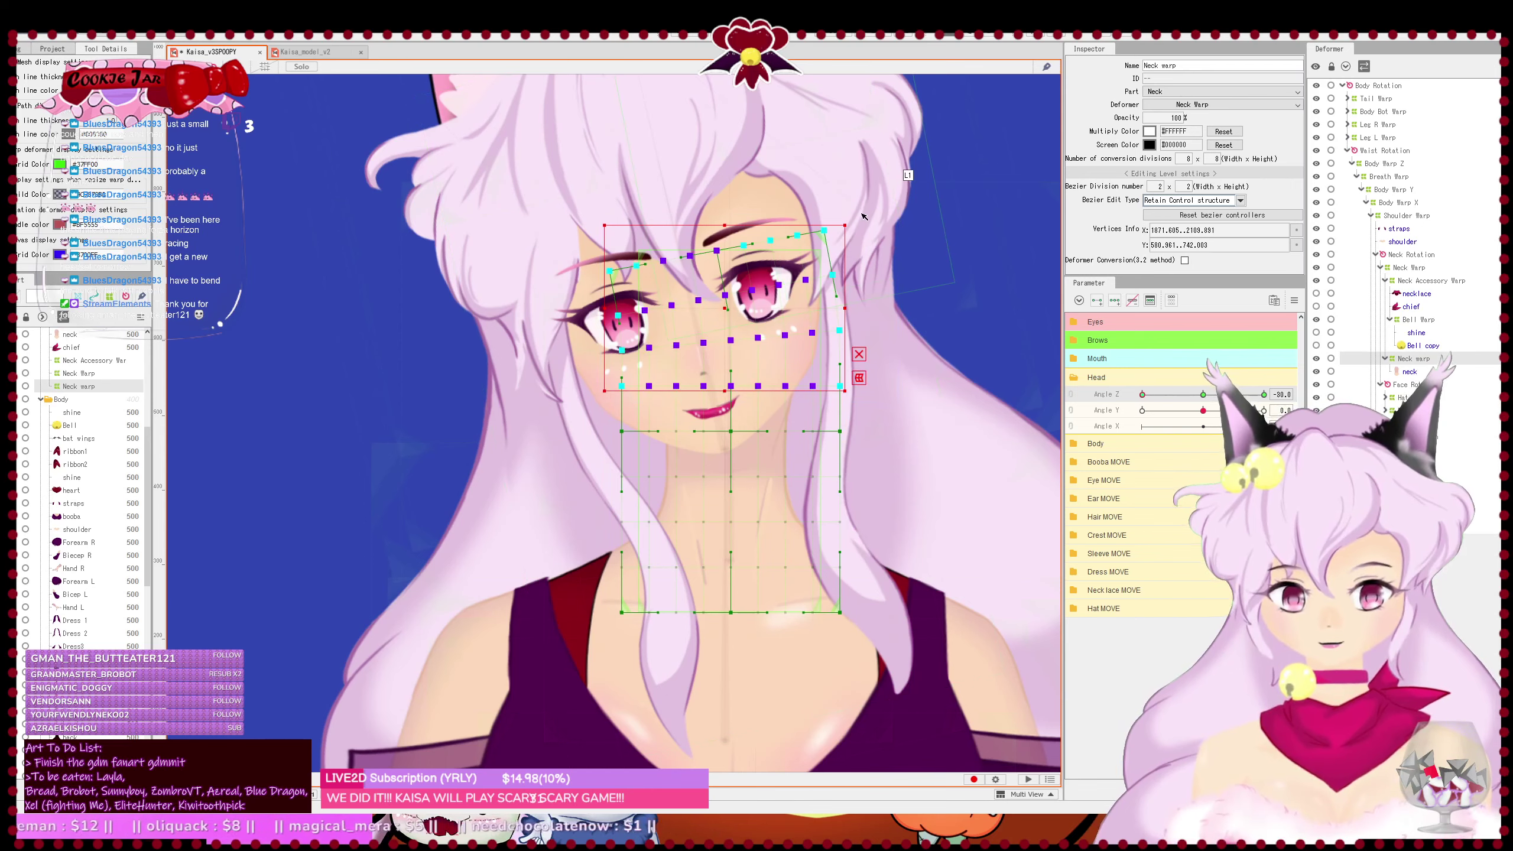
drag(853, 219, 843, 209)
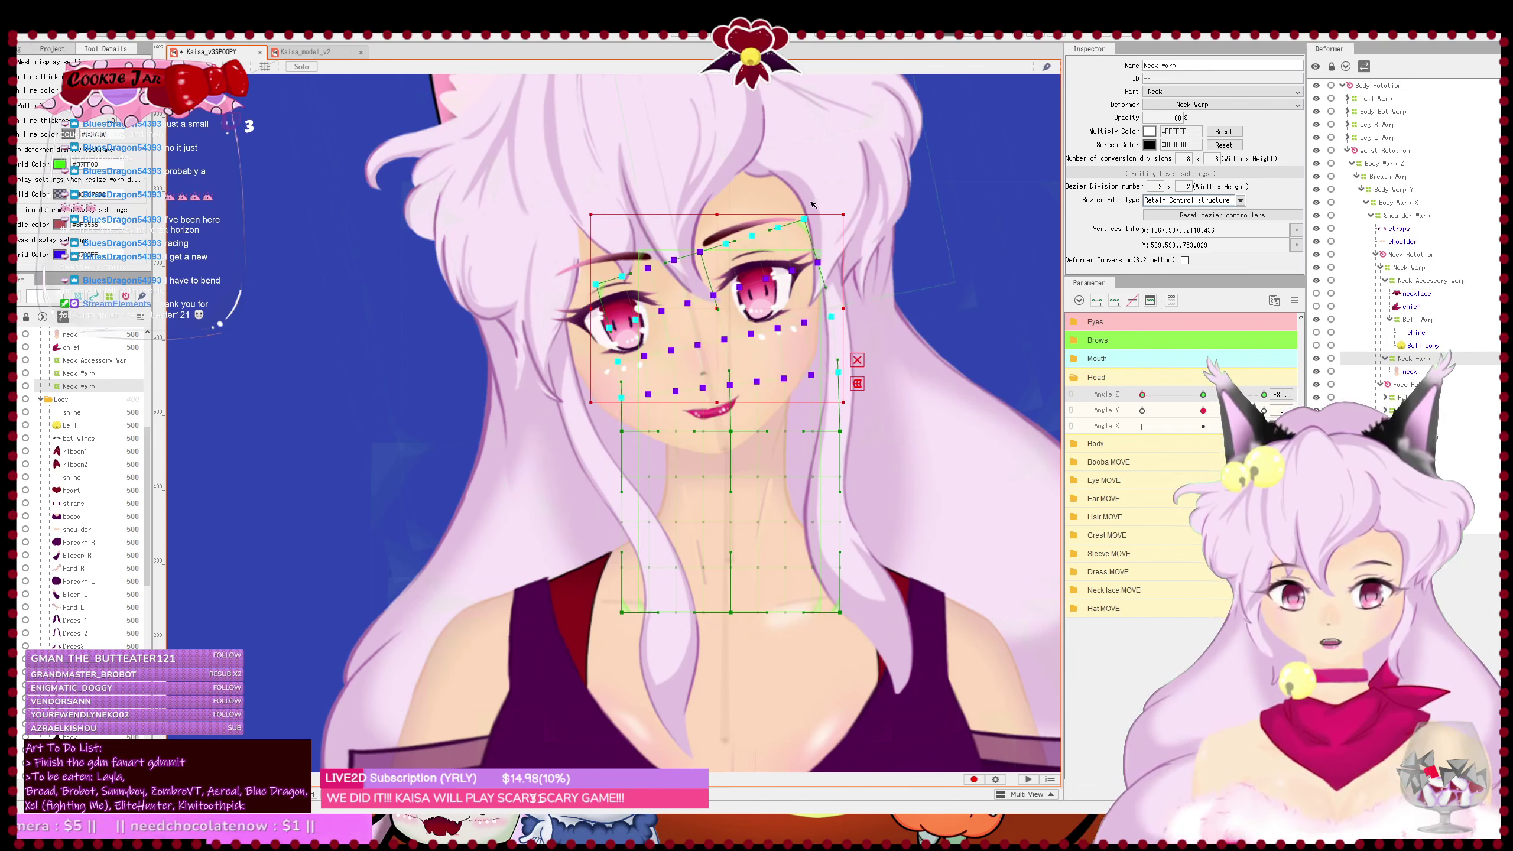
drag(576, 203, 891, 464)
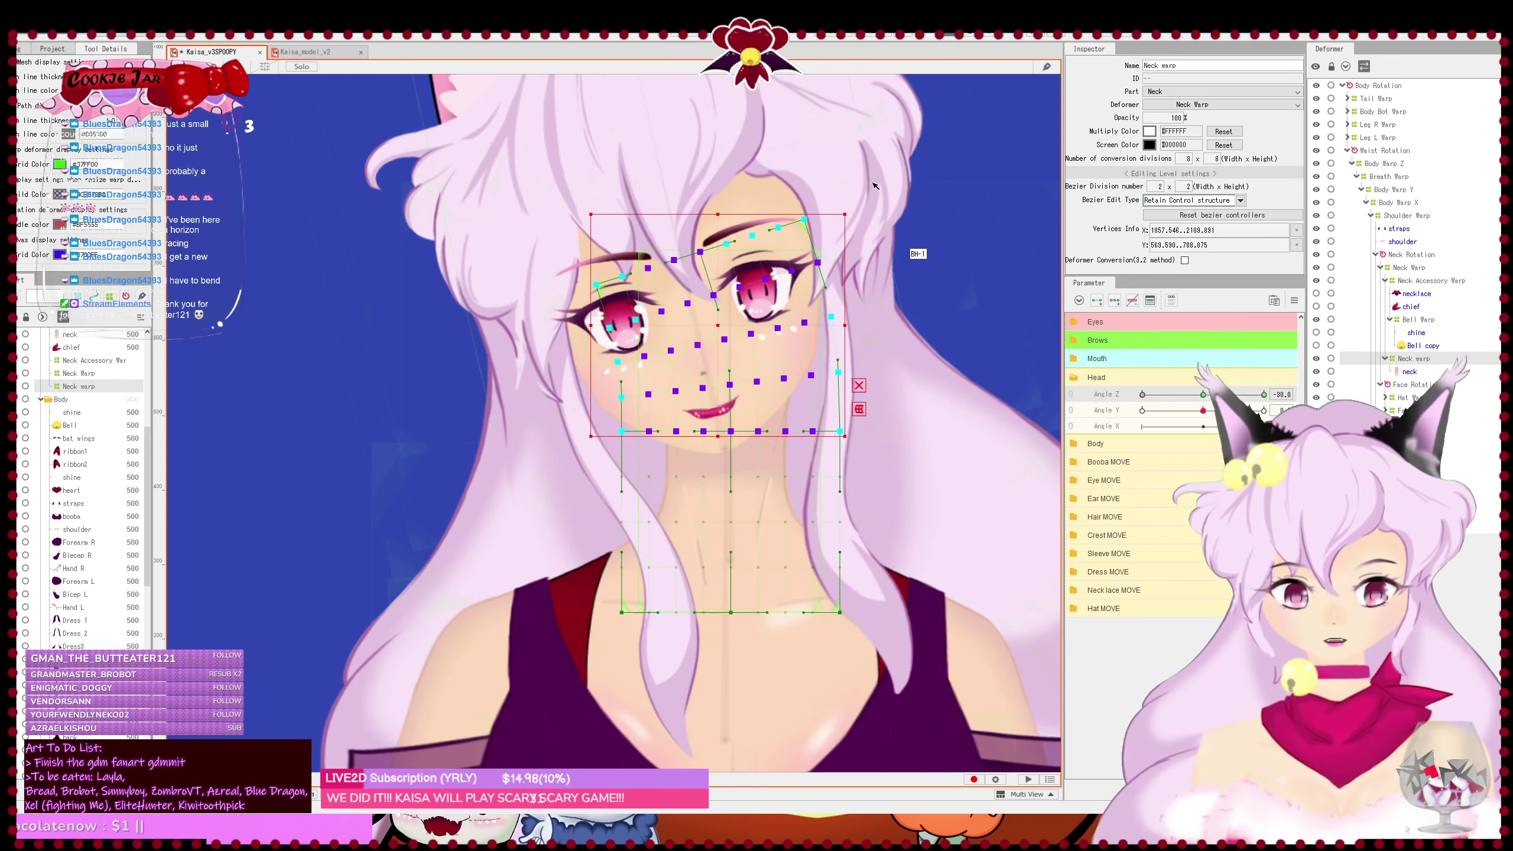
drag(853, 211, 854, 198)
- Nudge the rotated top five rows of Neck warp points slightly to the left
key(Left)
key(Left)
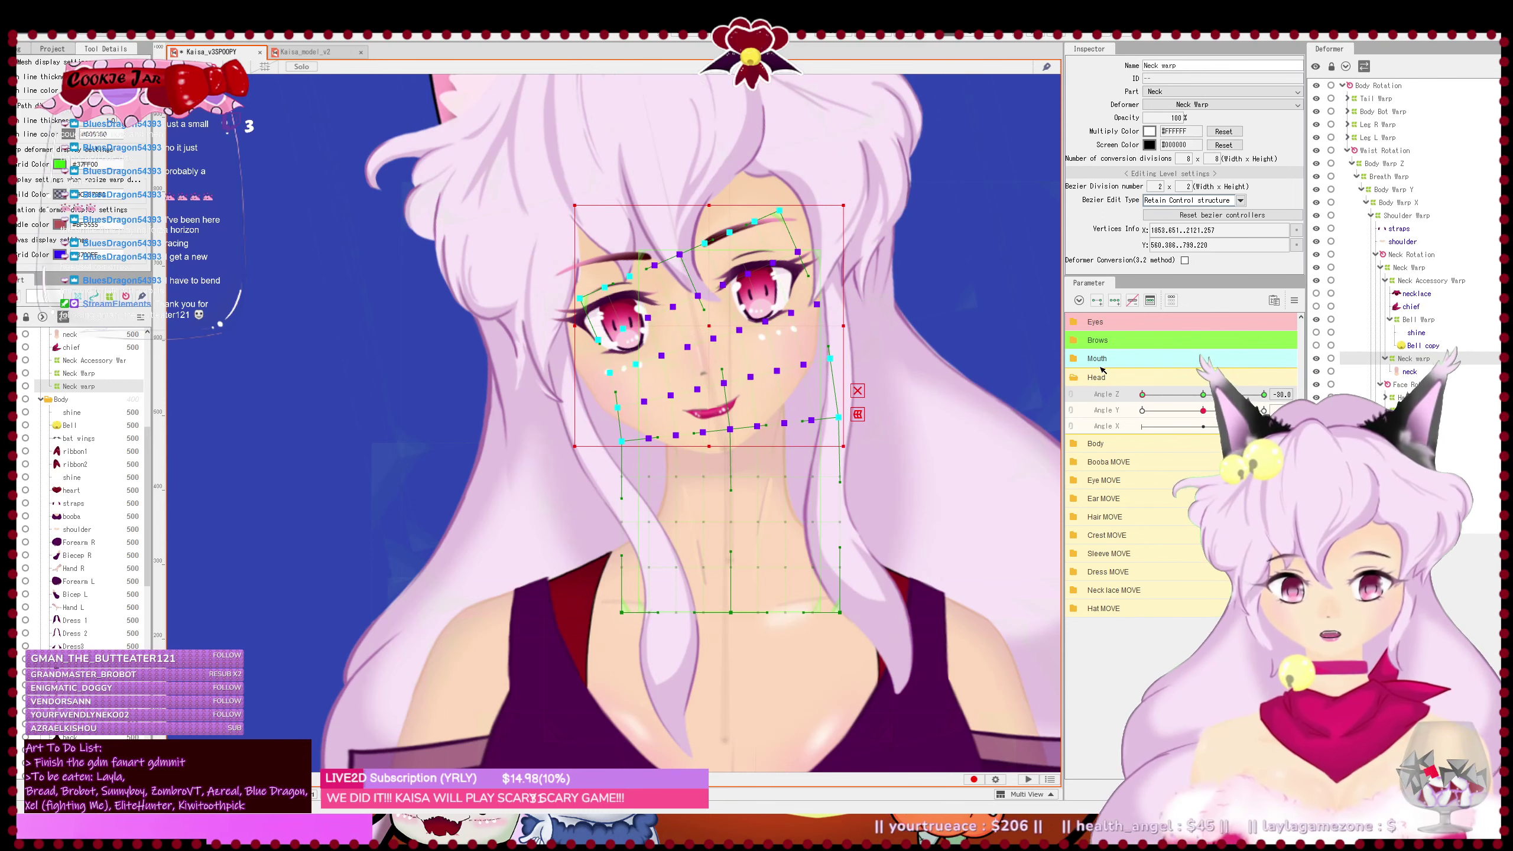
key(Left)
key(Left)
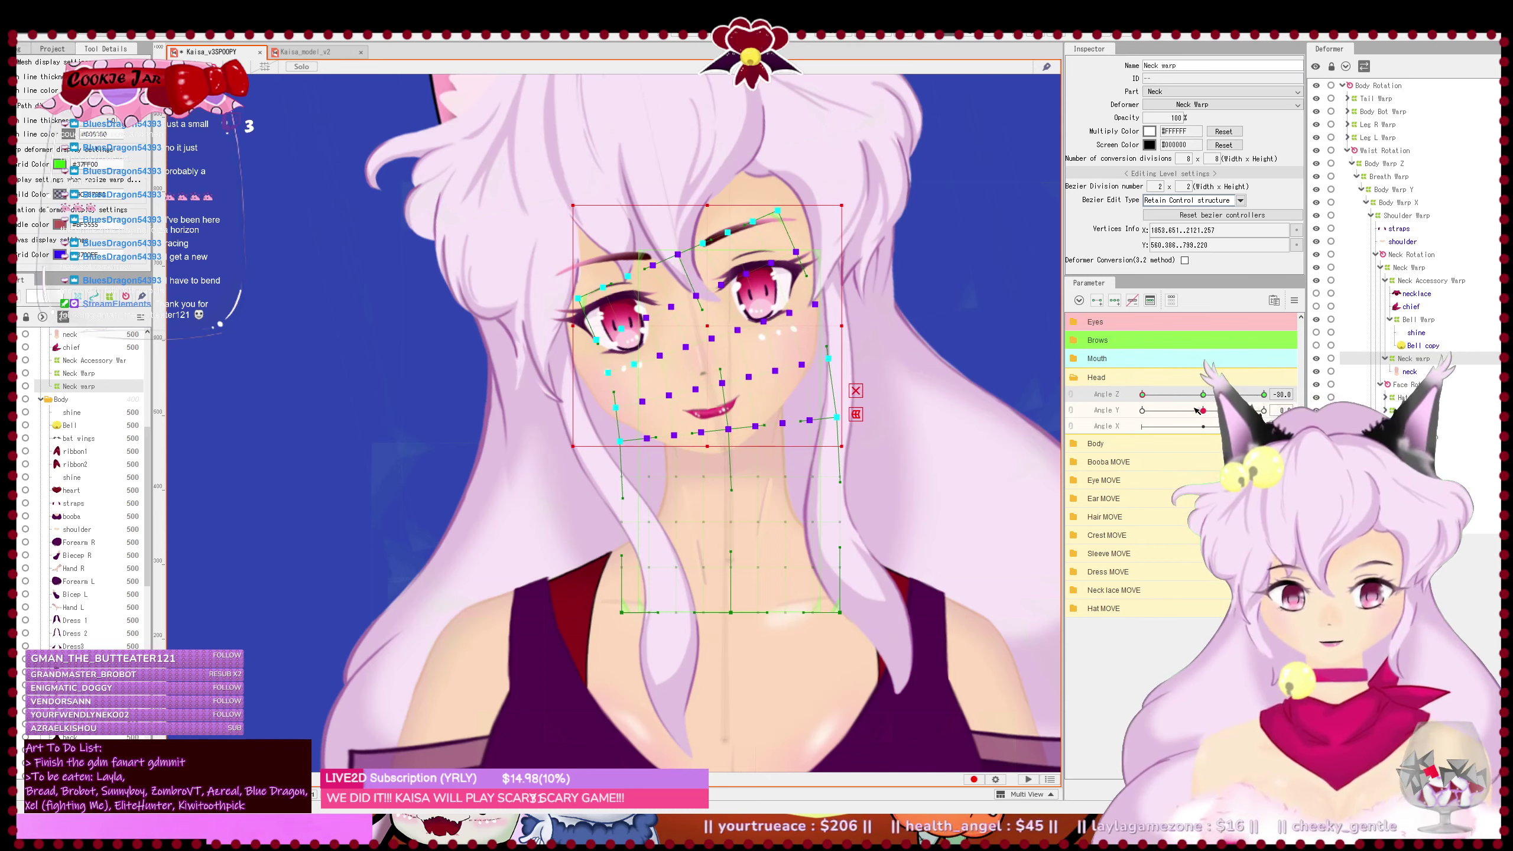
- Deselect the Neck warp, save the model, and preview the neck across the Angle Z range before returning it to 0
mouse_move(1142, 396)
mouse_down()
mouse_move(1265, 398)
mouse_move(1126, 404)
mouse_up()
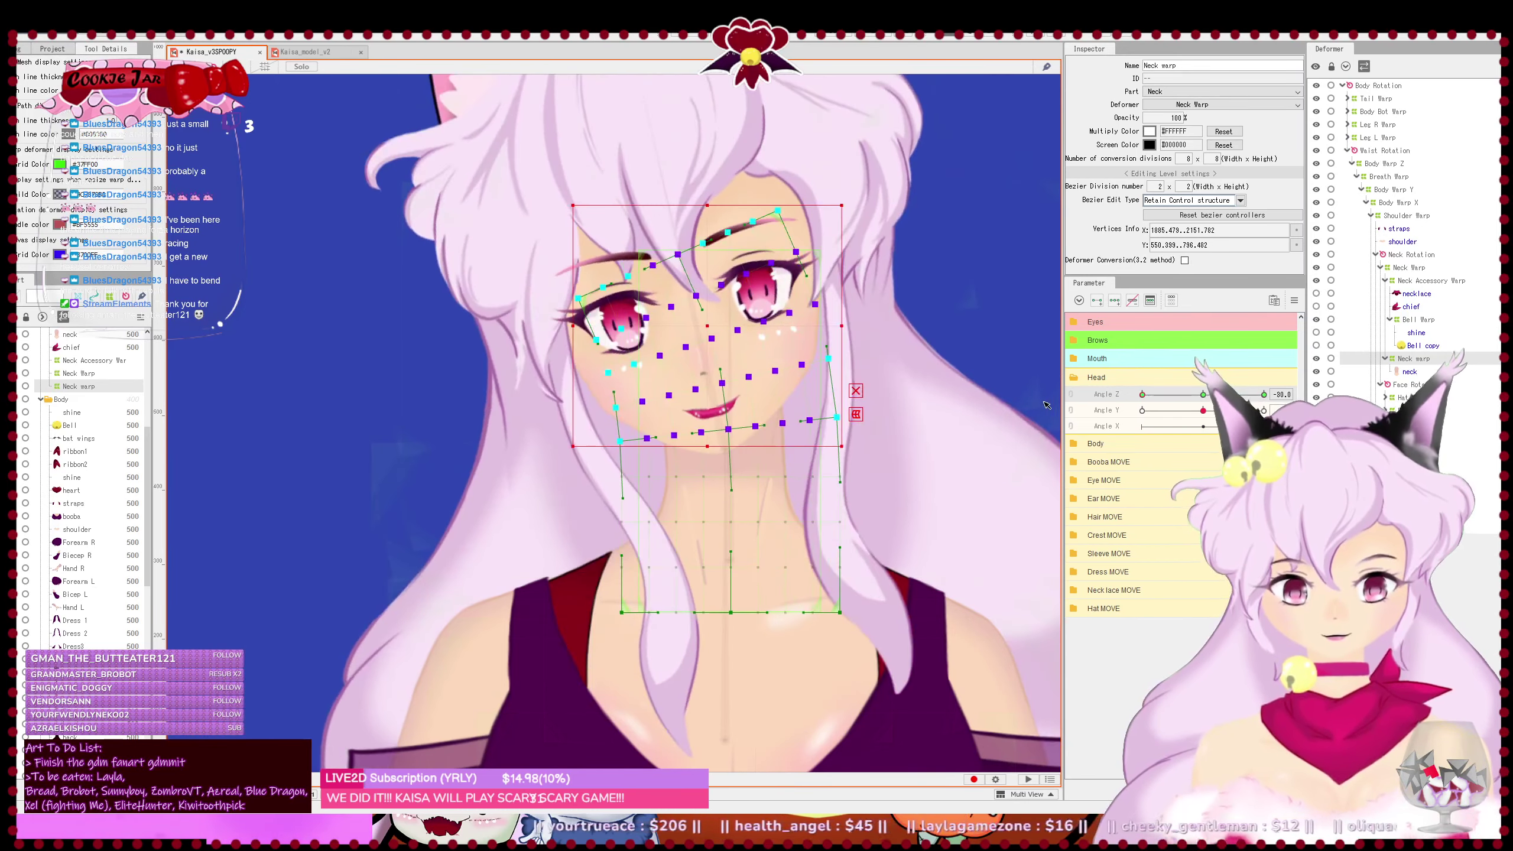
key(Escape)
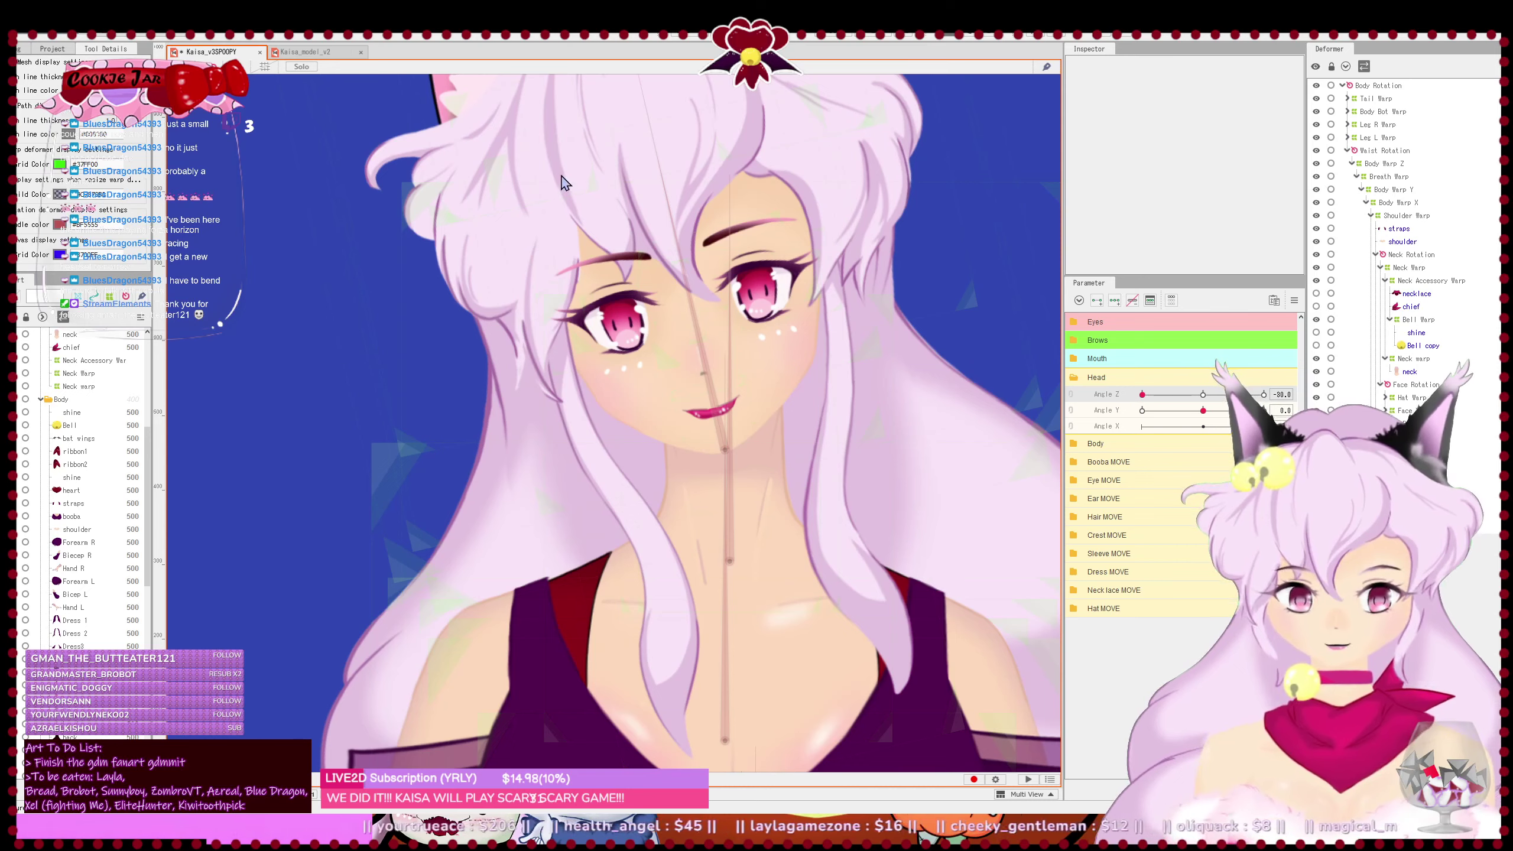
key(ctrl+s)
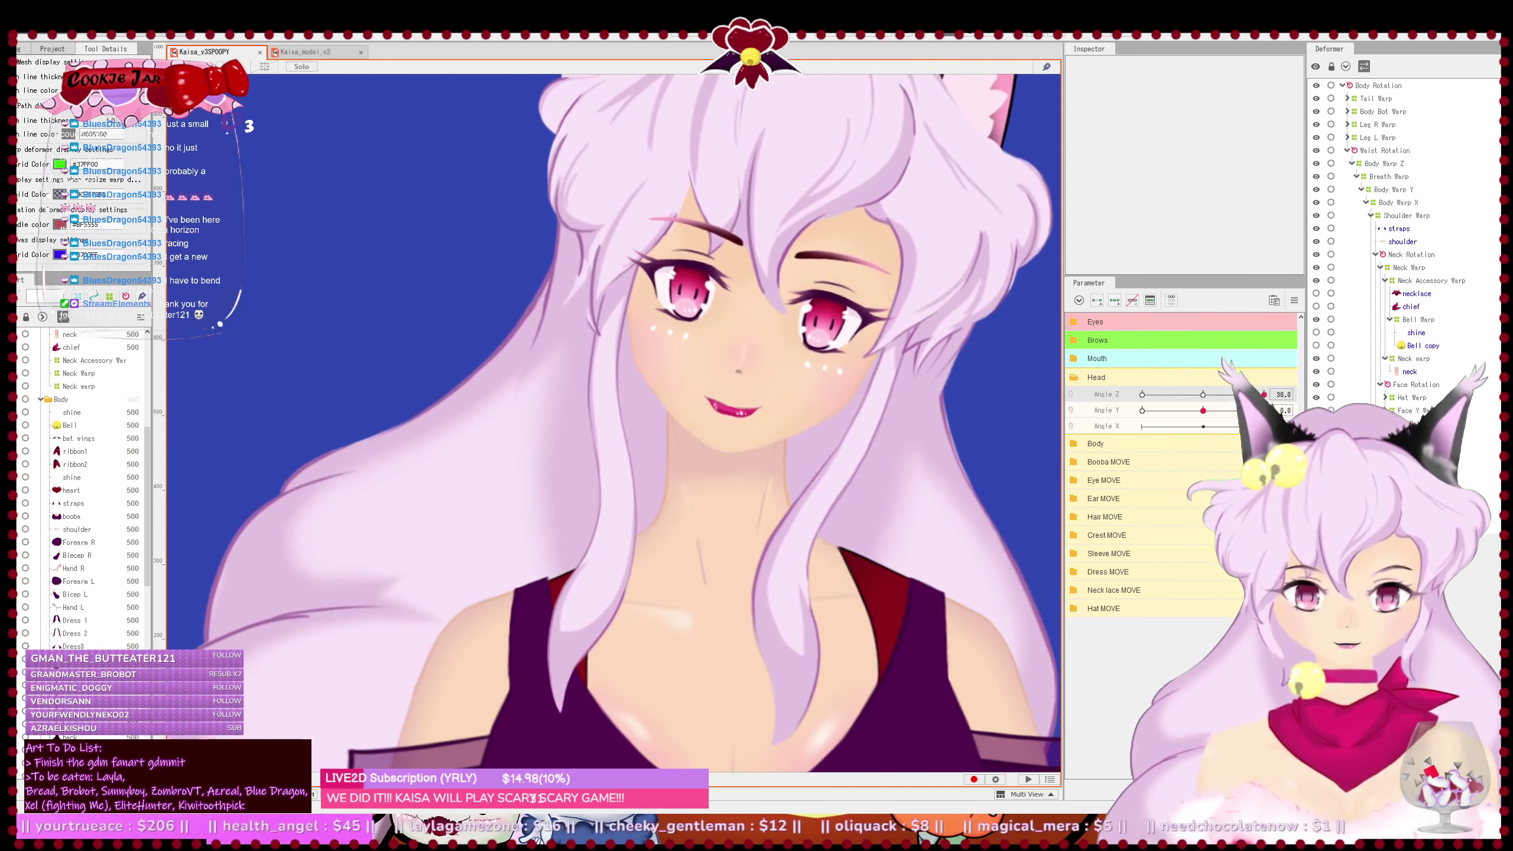
drag(1142, 394, 1085, 391)
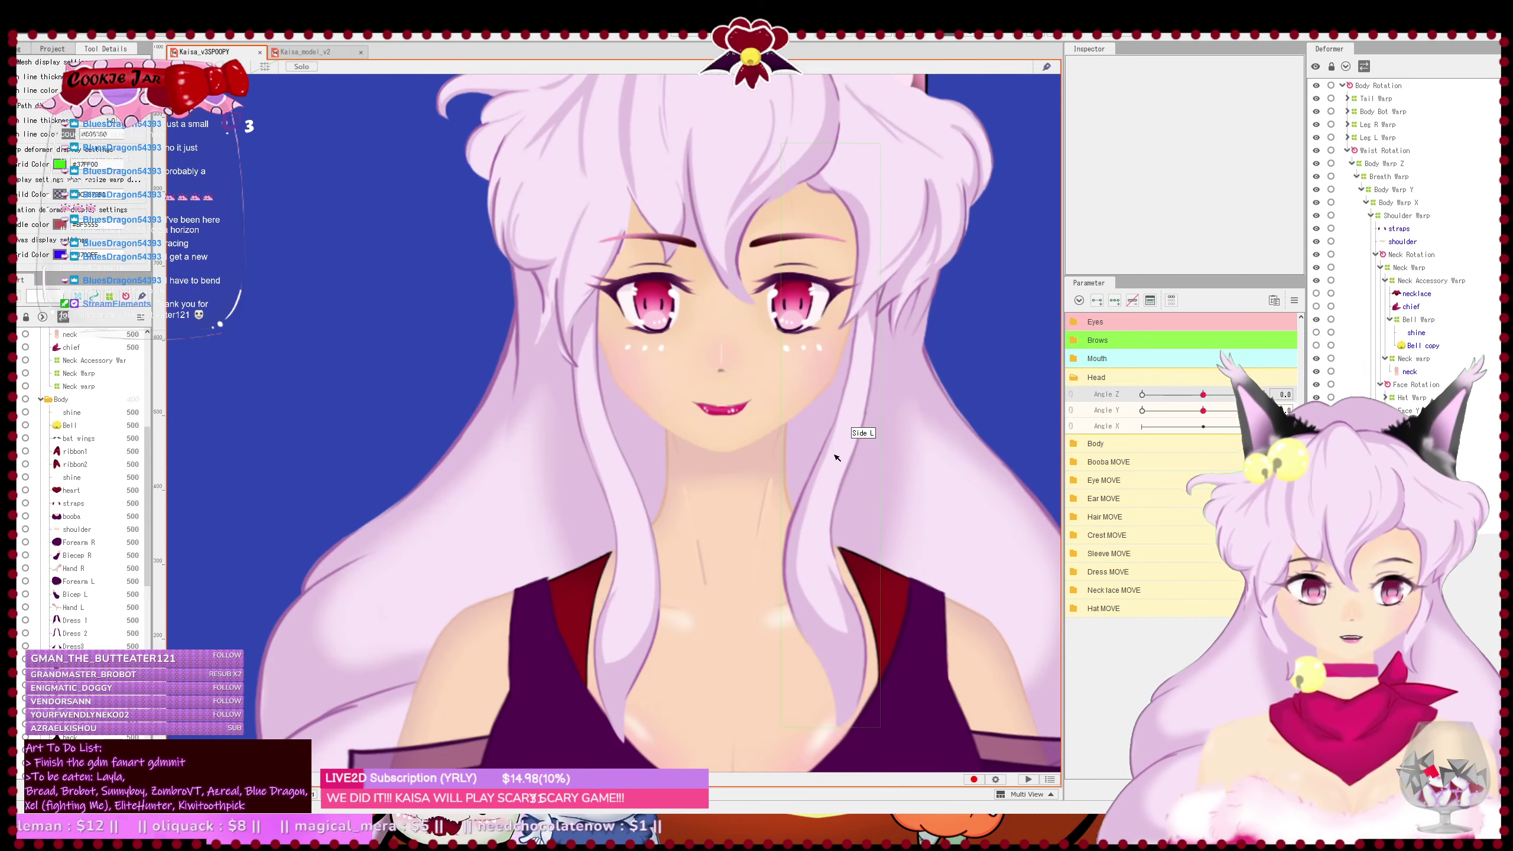
- Make the necklace, chief, and bell parts under Neck Accessory Warp visible, and save the model
scroll(856, 459, down, 2)
drag(856, 460, 787, 518)
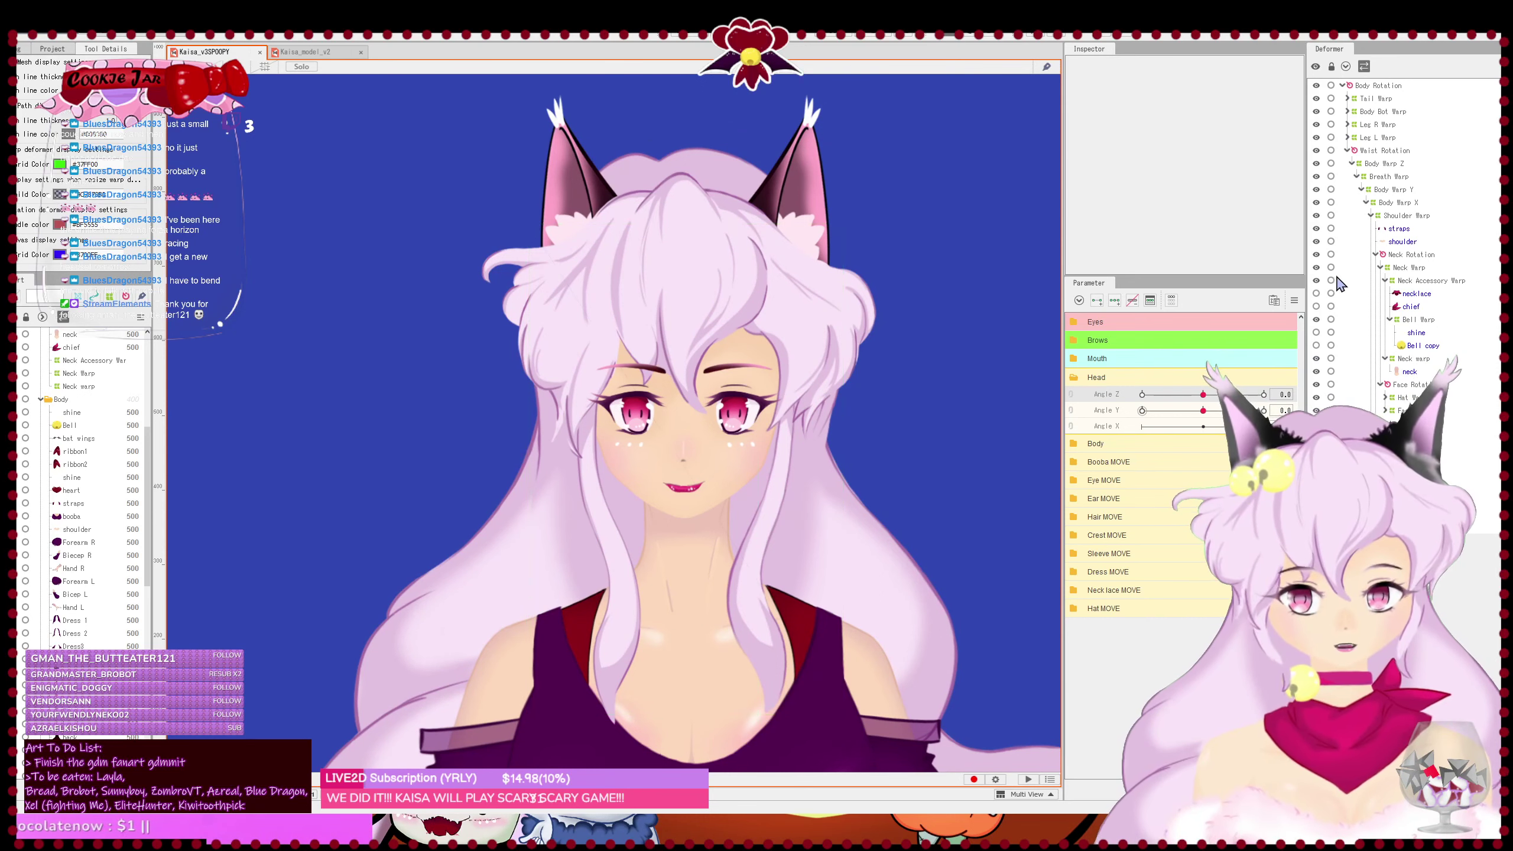
drag(1316, 293, 1315, 345)
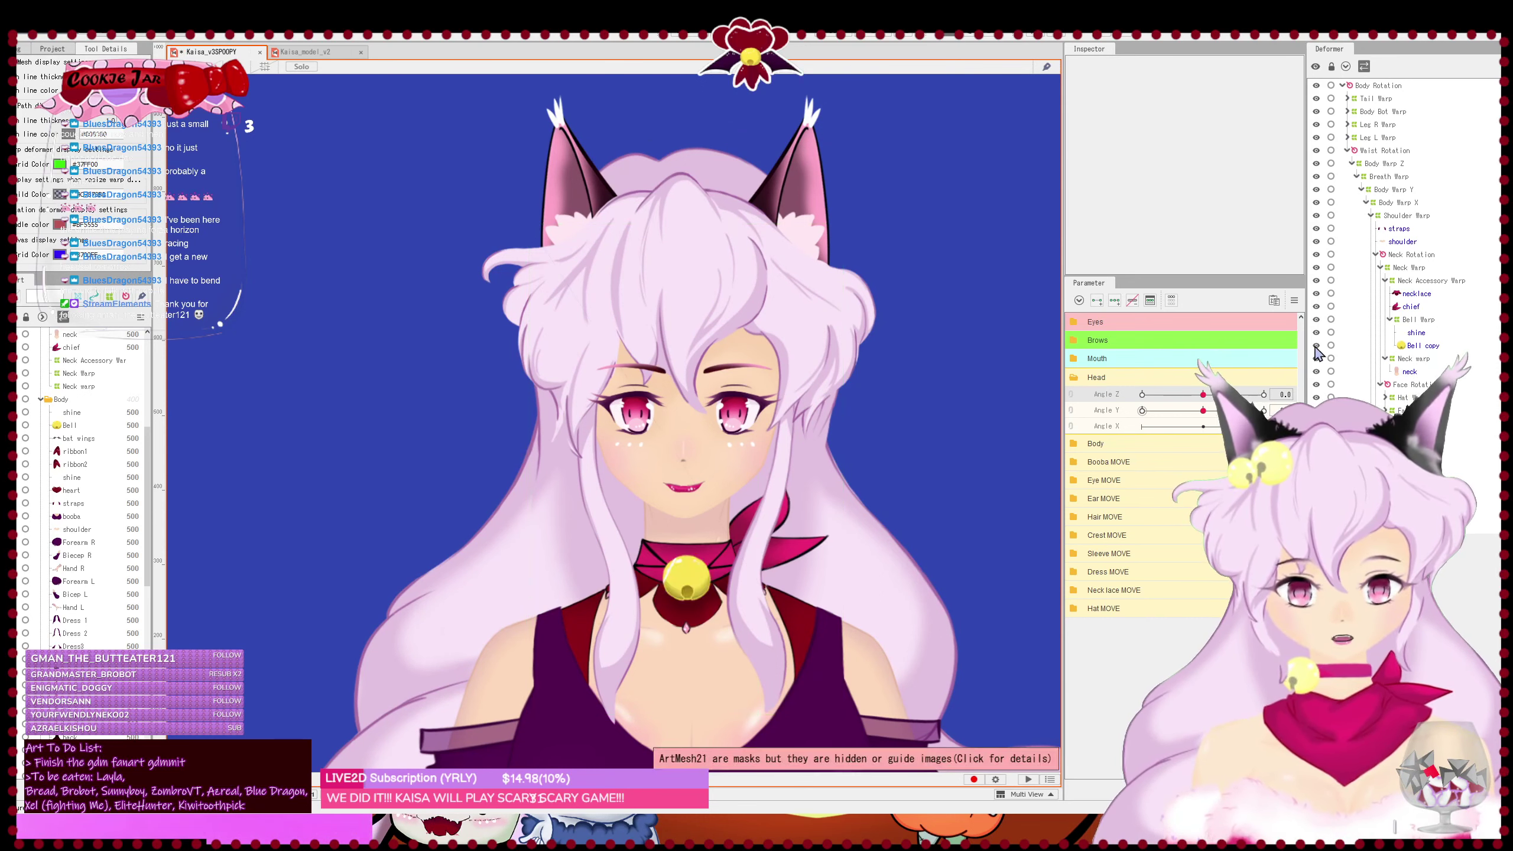
key(ctrl+s)
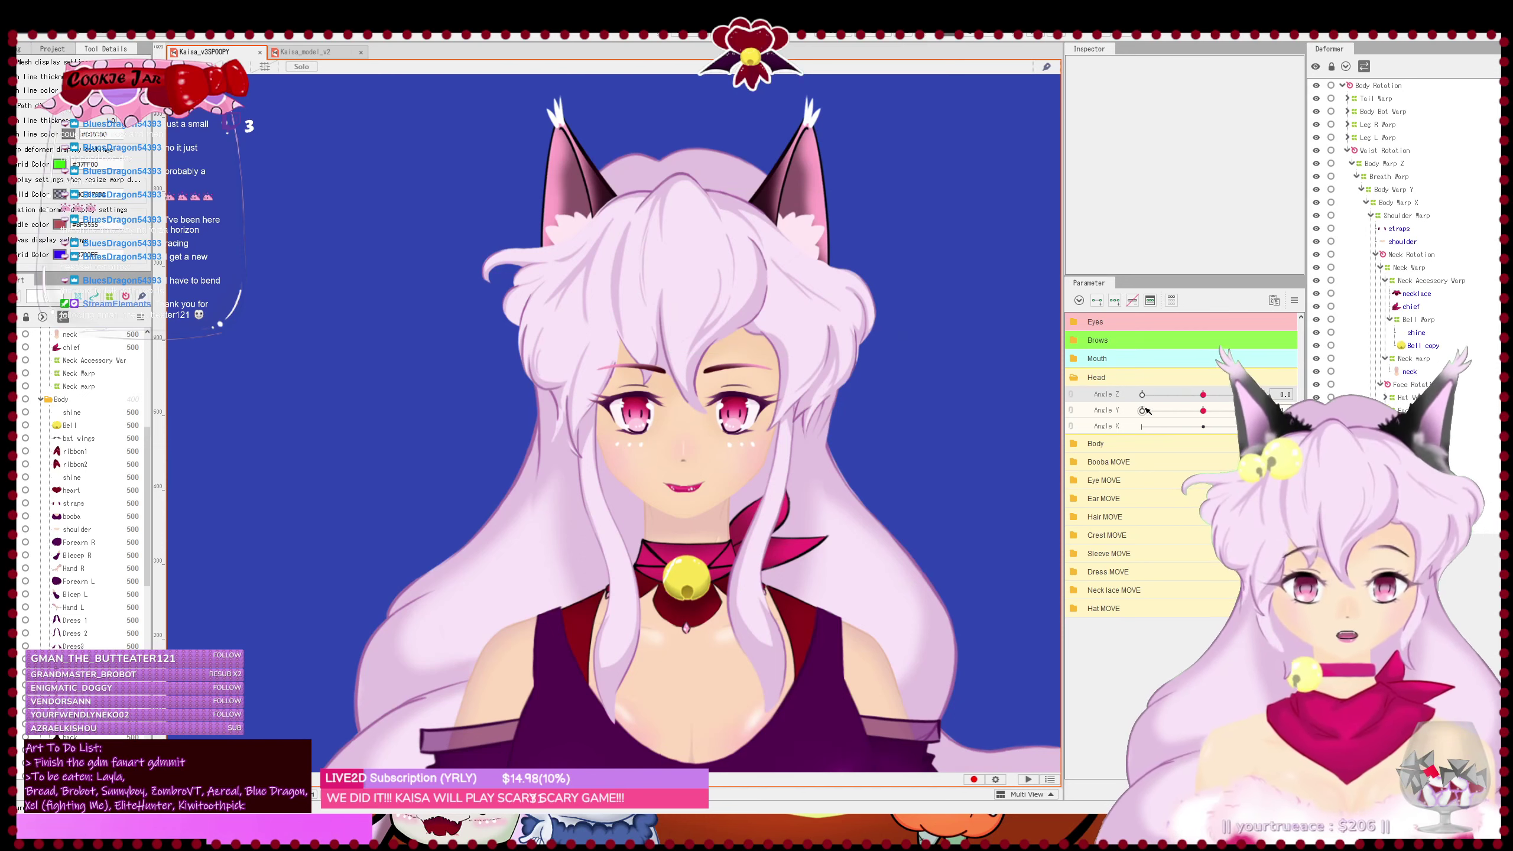
- Link Angle Z with Angle Y to preview combined head poses with the neck accessories shown, and unlink them
mouse_move(1200, 404)
mouse_down()
mouse_move(1161, 409)
mouse_move(1264, 409)
mouse_move(1194, 409)
mouse_move(1261, 396)
mouse_move(1126, 442)
mouse_move(1264, 416)
mouse_move(1177, 420)
mouse_move(1194, 440)
mouse_move(1203, 412)
mouse_up()
click(1073, 402)
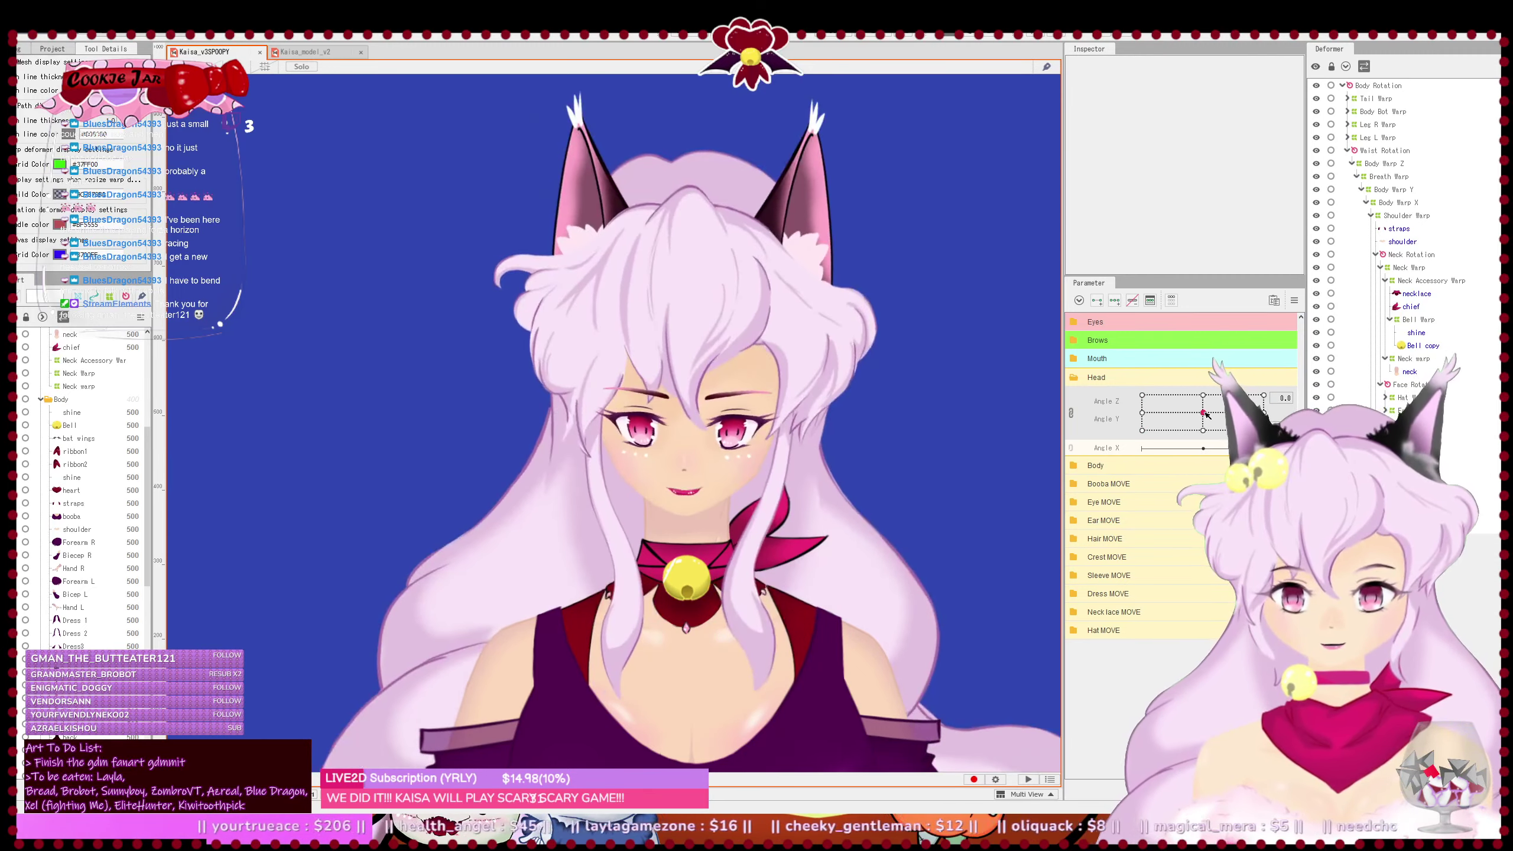
click(1070, 412)
- Preview the head tilt on Angle Z with the necklace shown, return it to 0, and set Angle Y to -30
scroll(812, 563, down, 3)
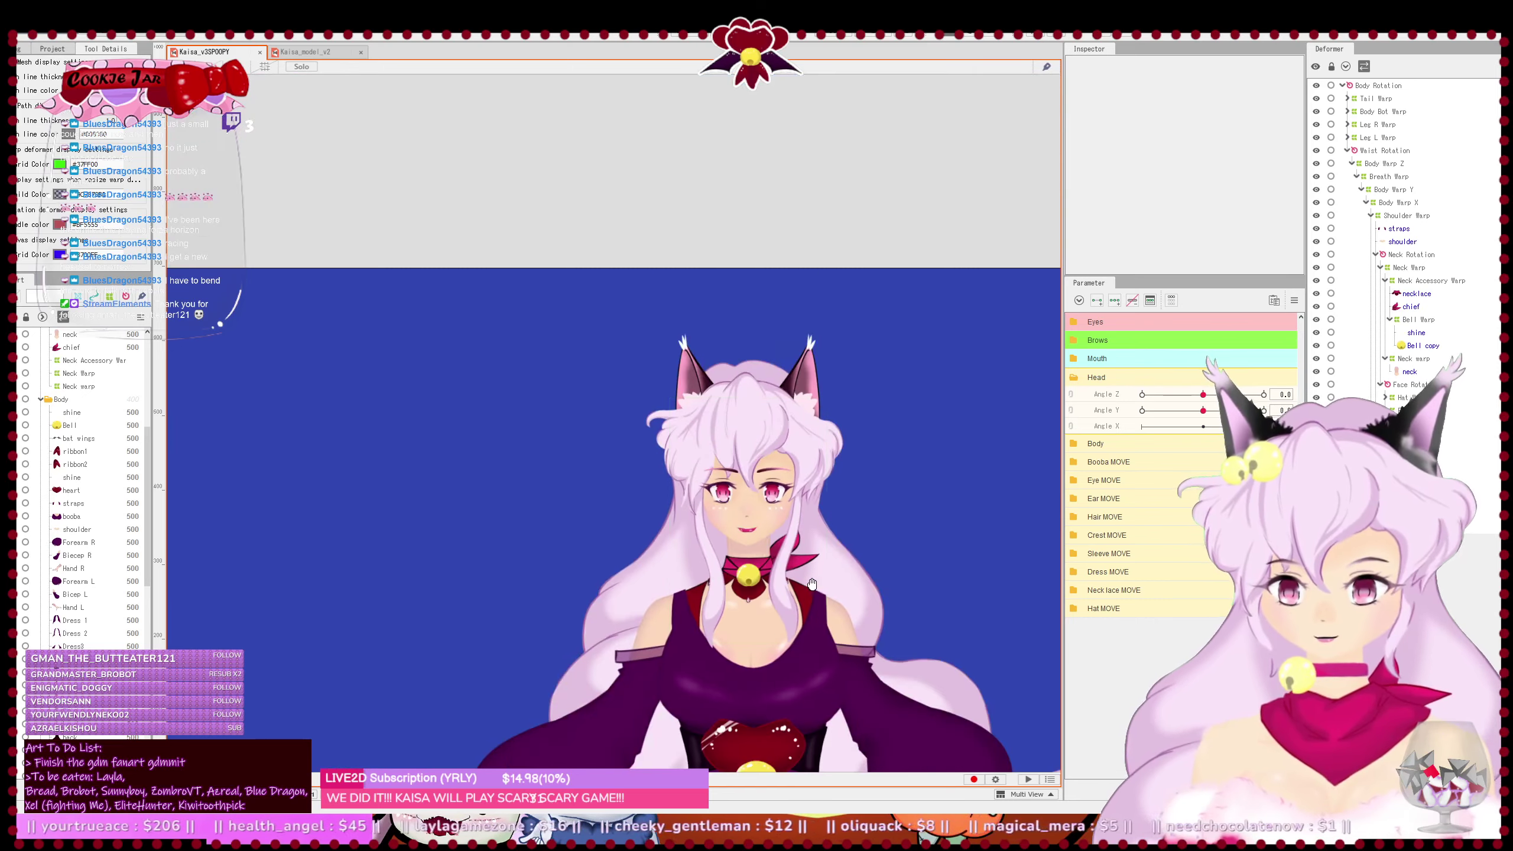
drag(812, 581, 737, 406)
scroll(739, 414, up, 4)
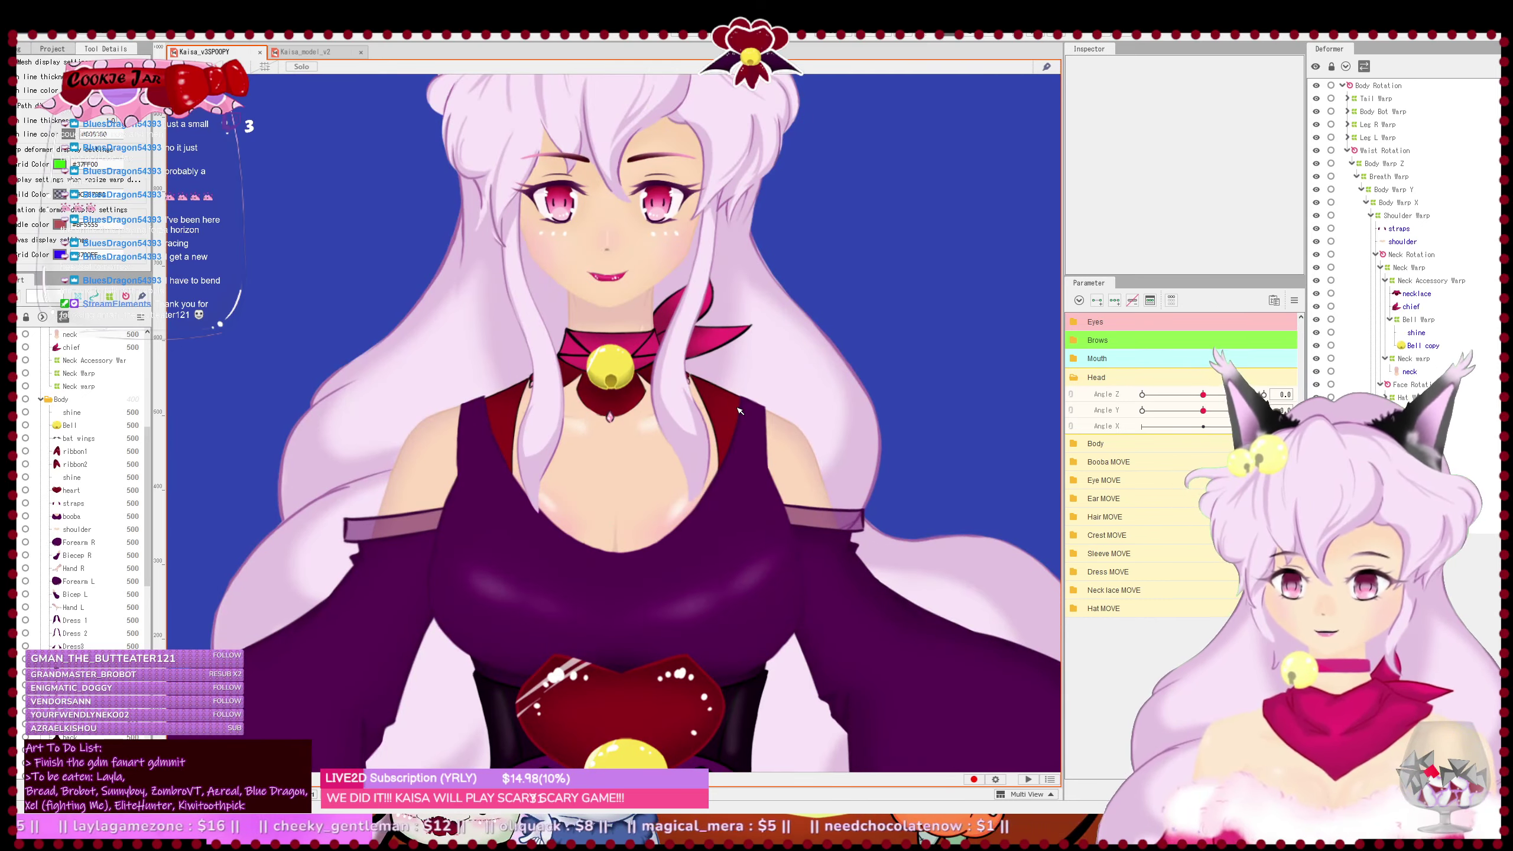
drag(737, 388, 763, 505)
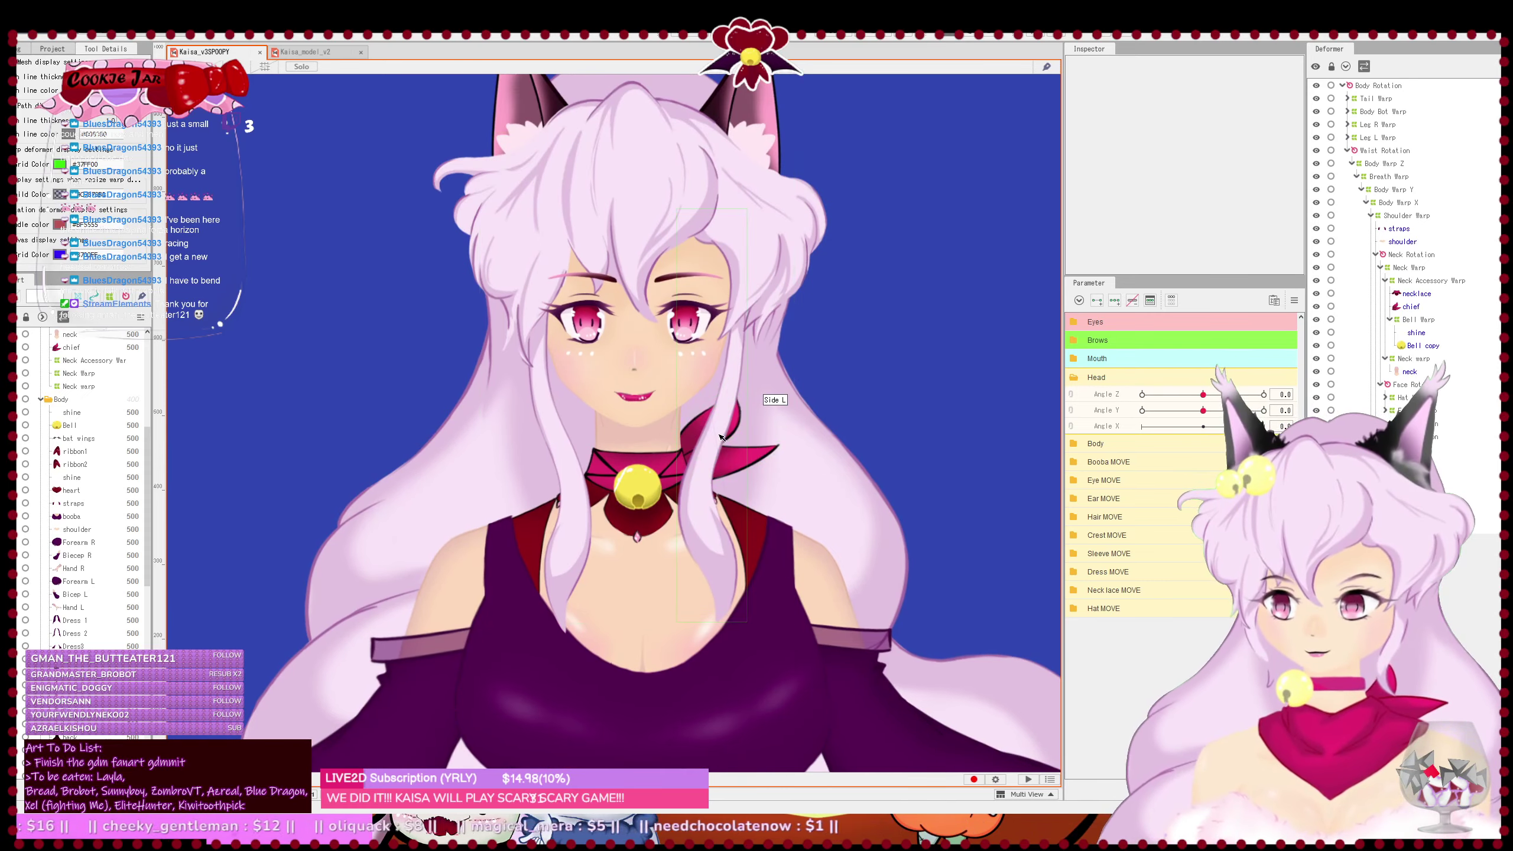
drag(748, 436, 768, 454)
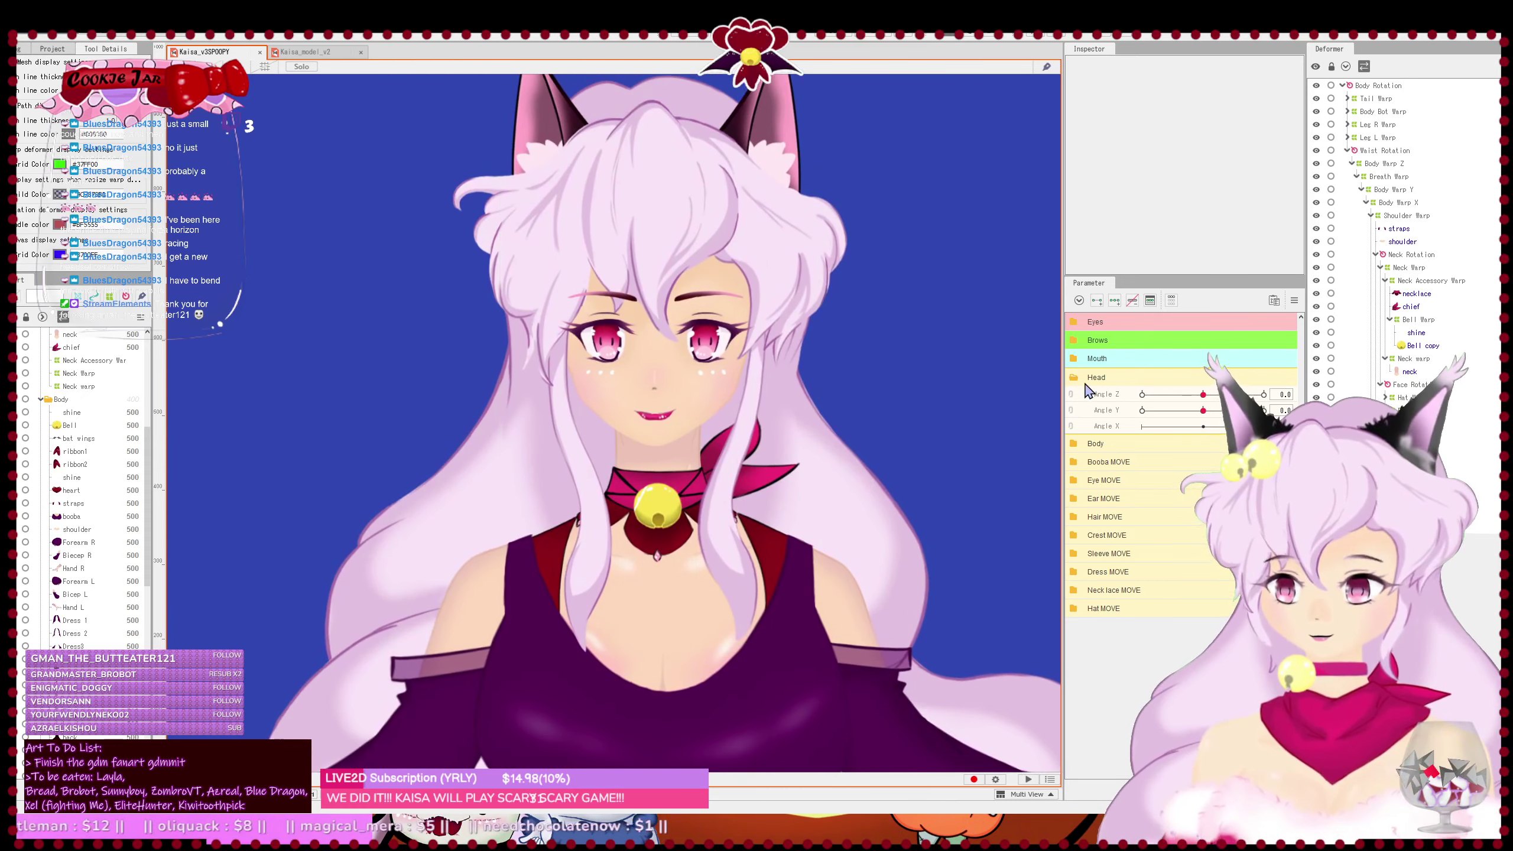
drag(1203, 410, 1142, 411)
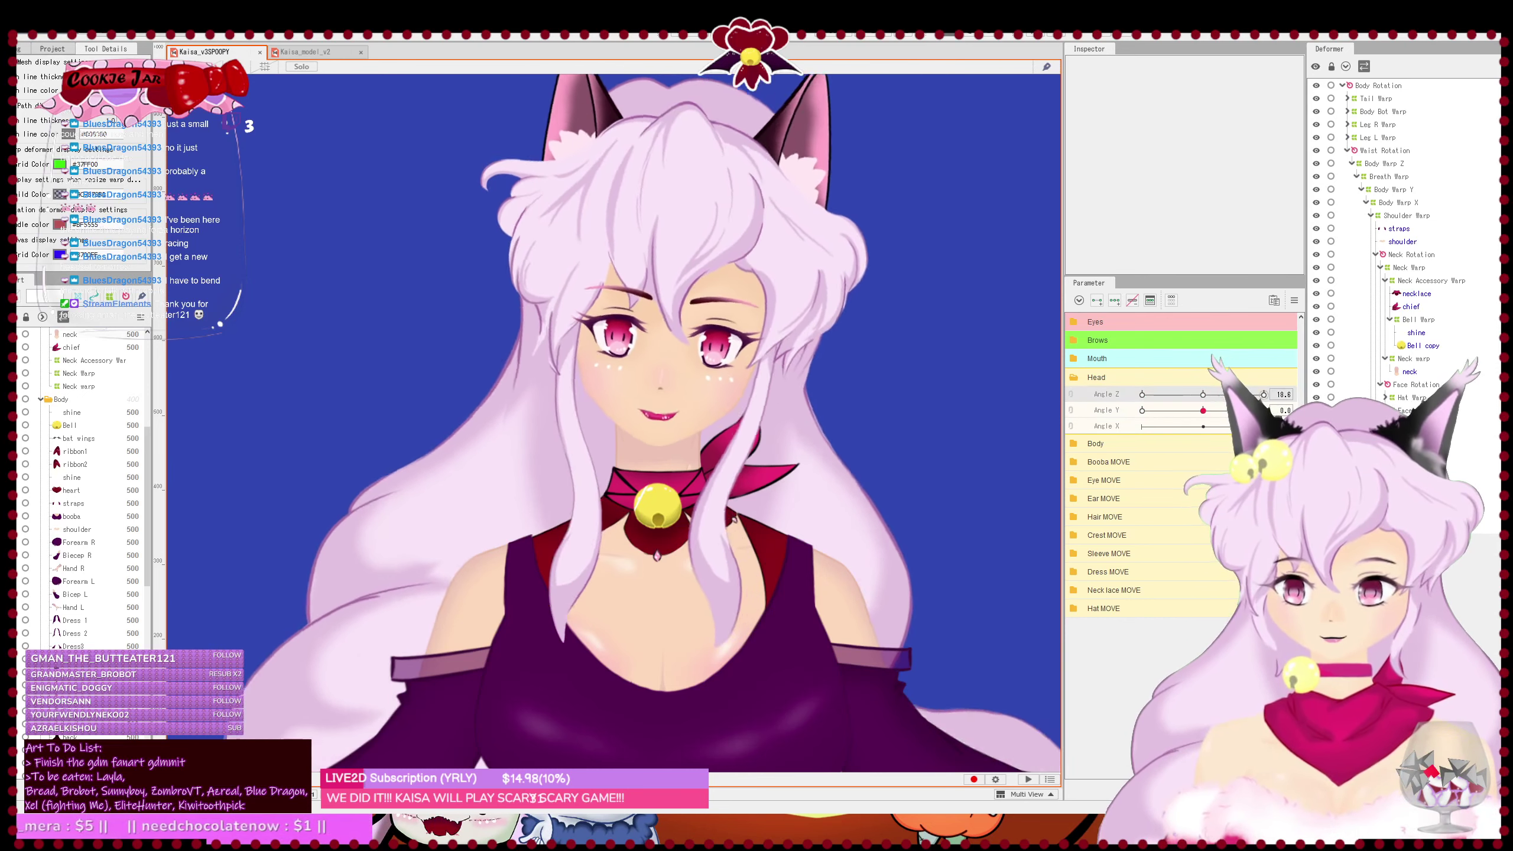
drag(1204, 411, 1142, 410)
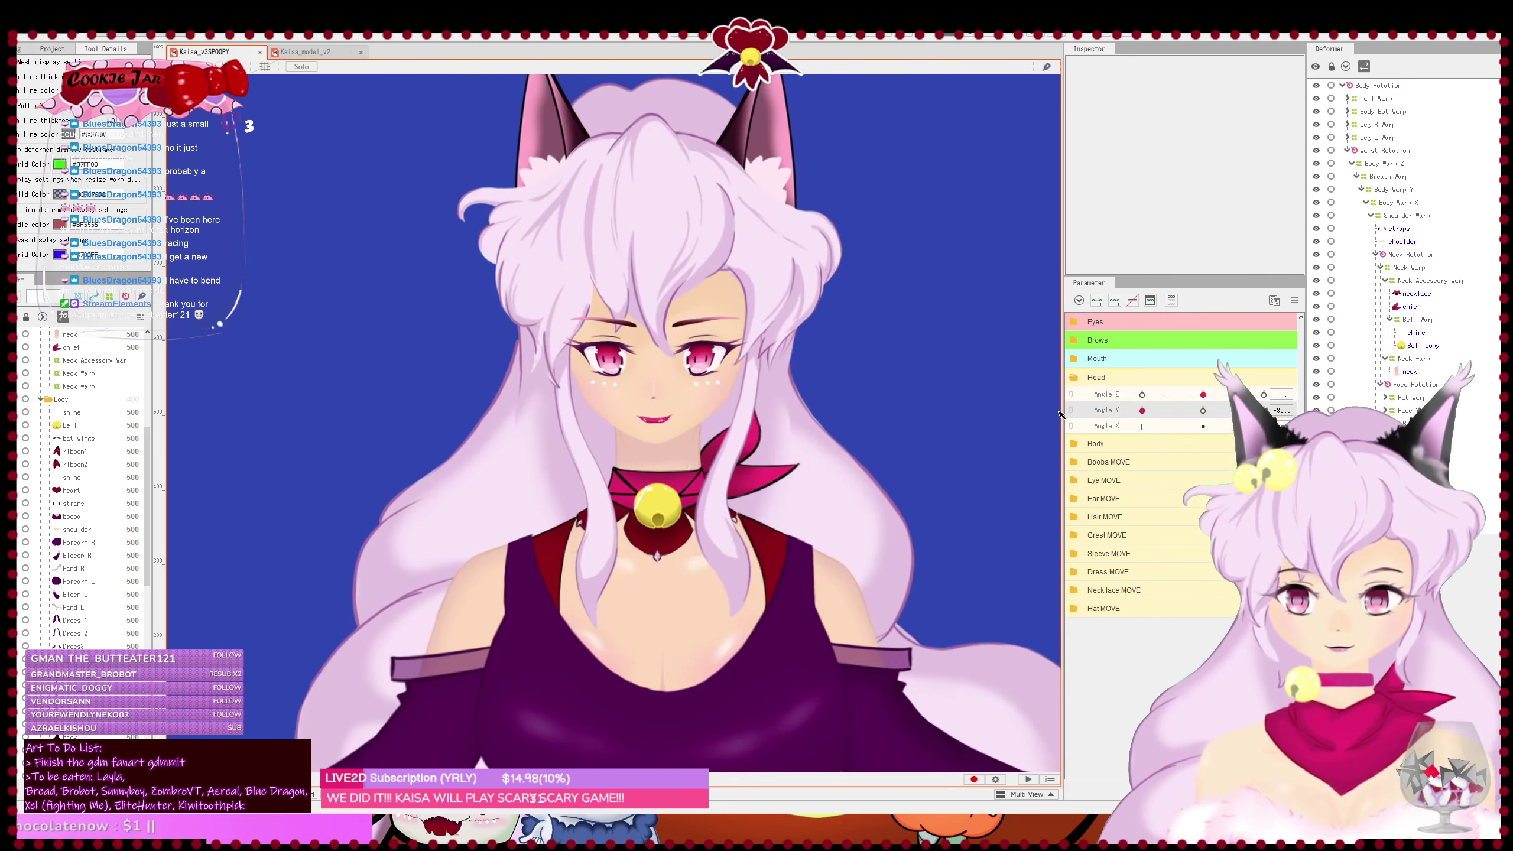
- Select Hair Back Warp Y at Angle Y -30 and pull its two top corners outward to widen the upper back hair
scroll(807, 401, down, 2)
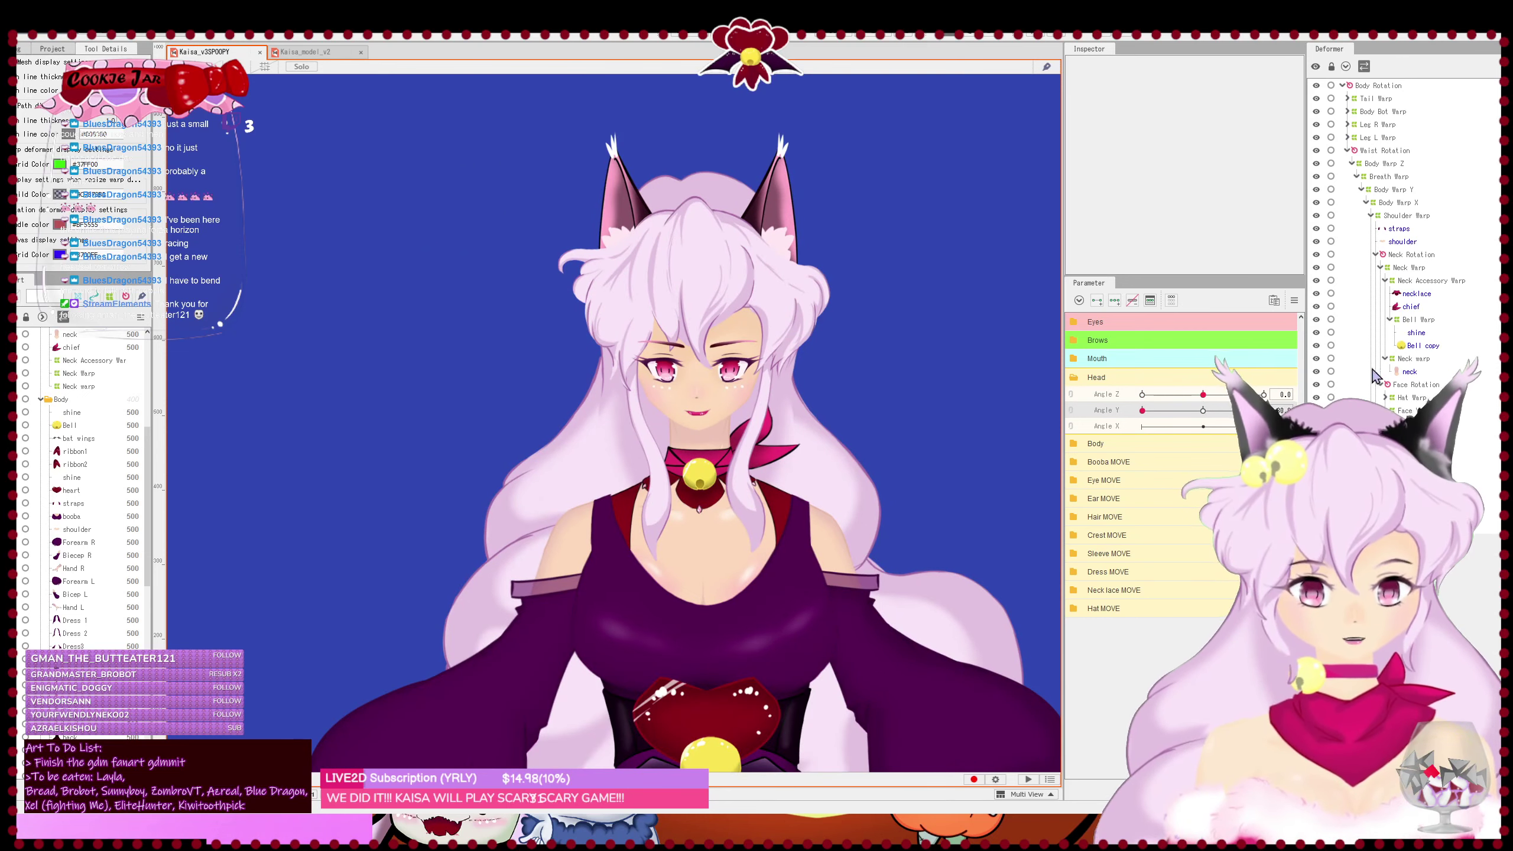
drag(926, 410, 898, 408)
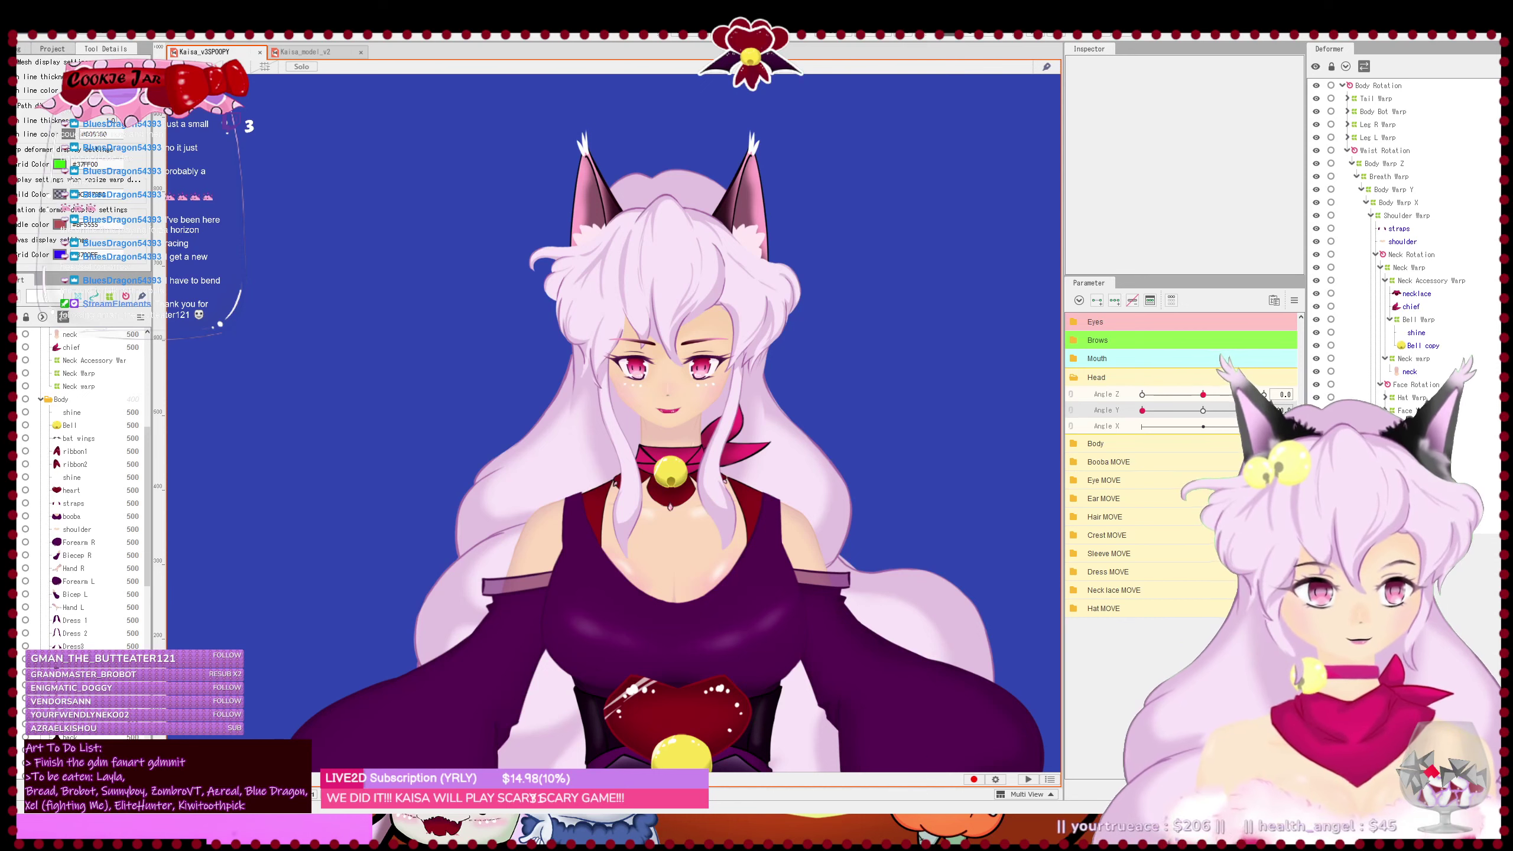
click(1410, 412)
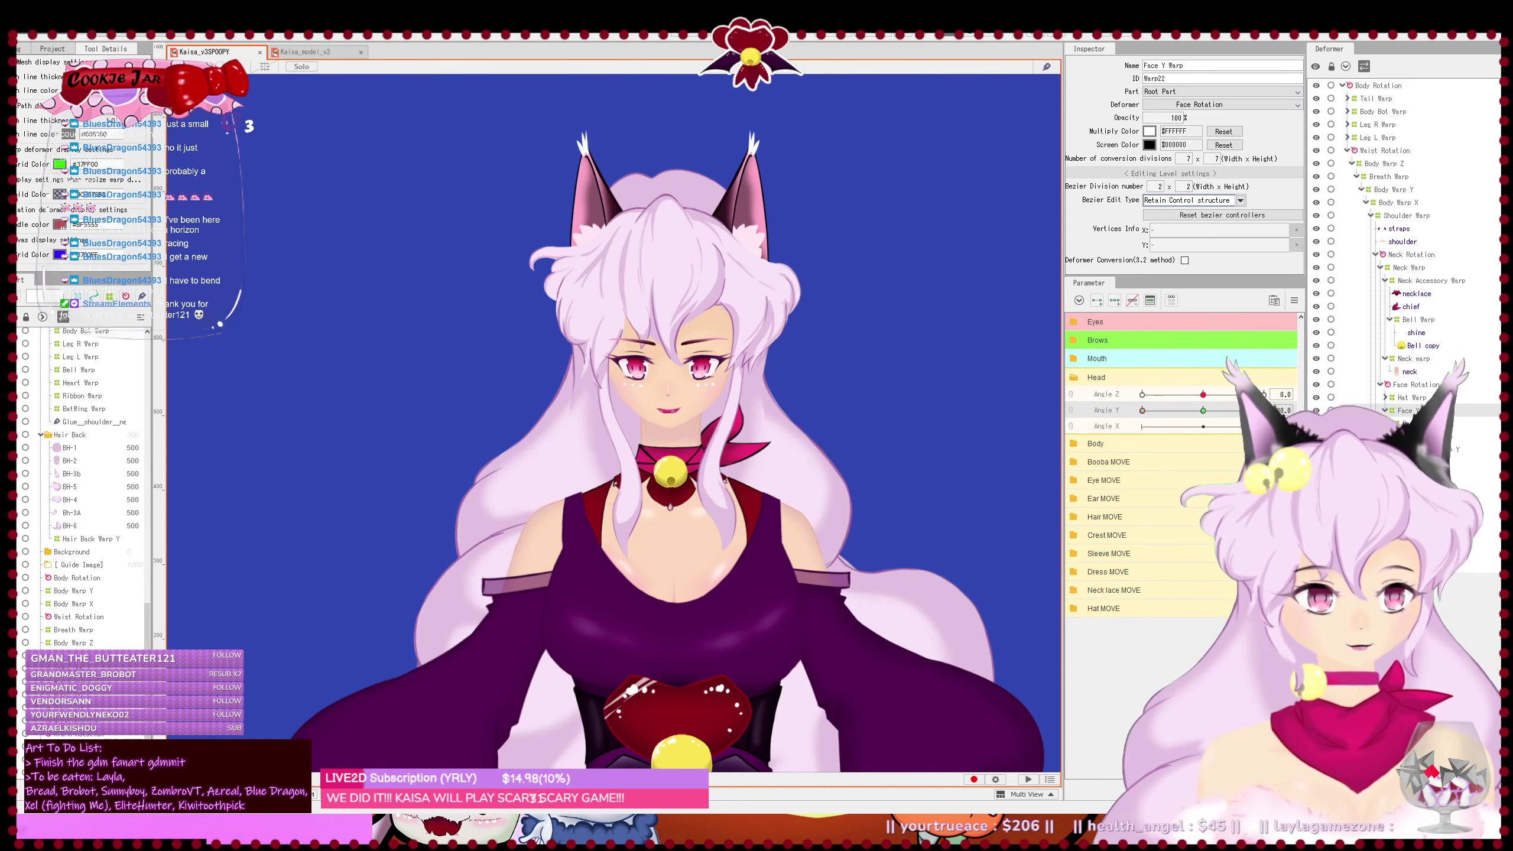
click(1423, 449)
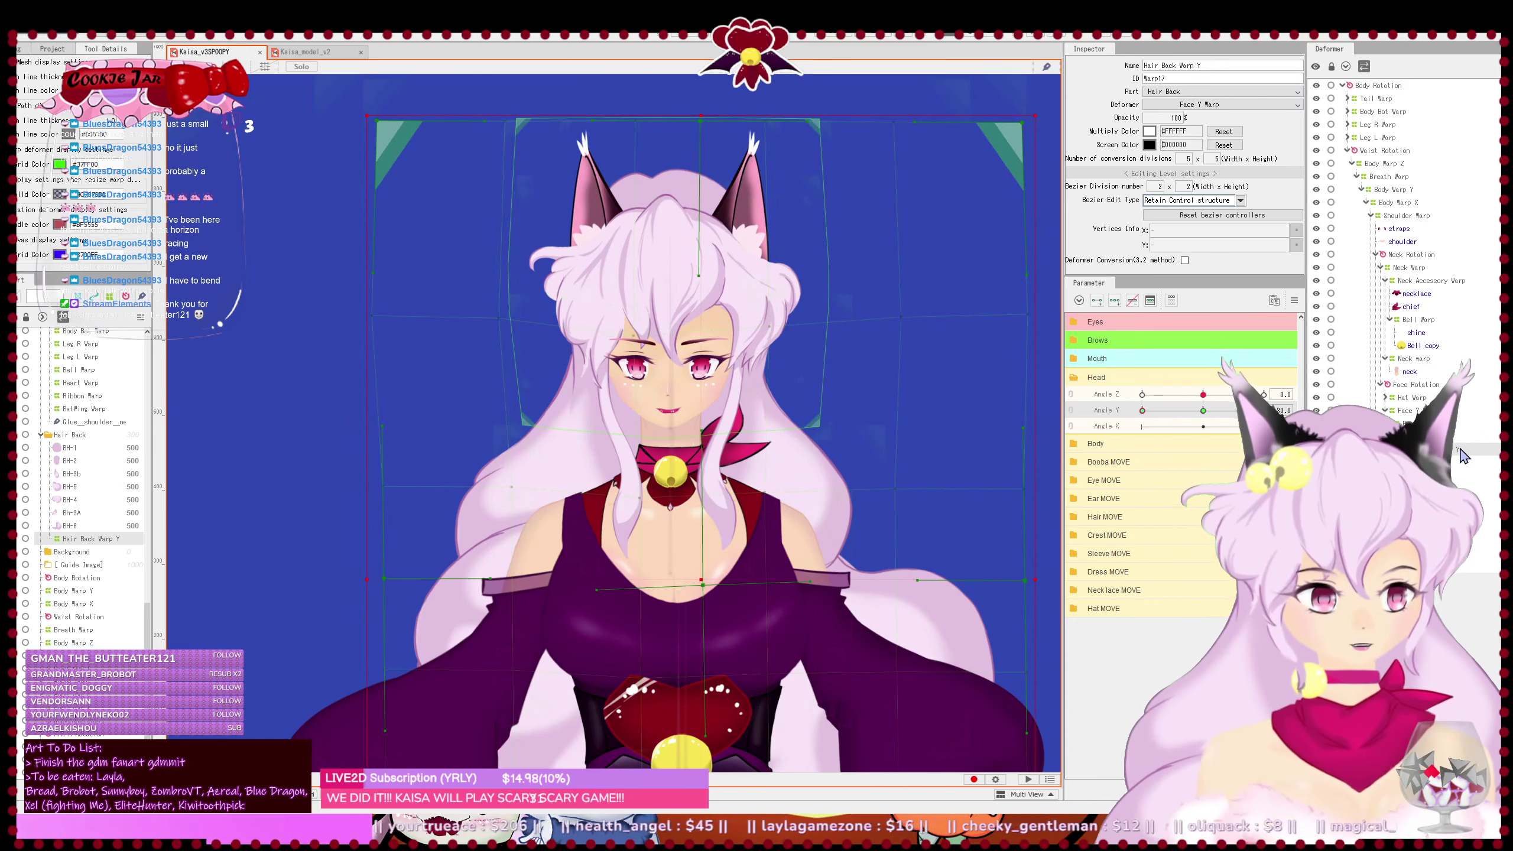
key(Up)
key(Down)
key(Down)
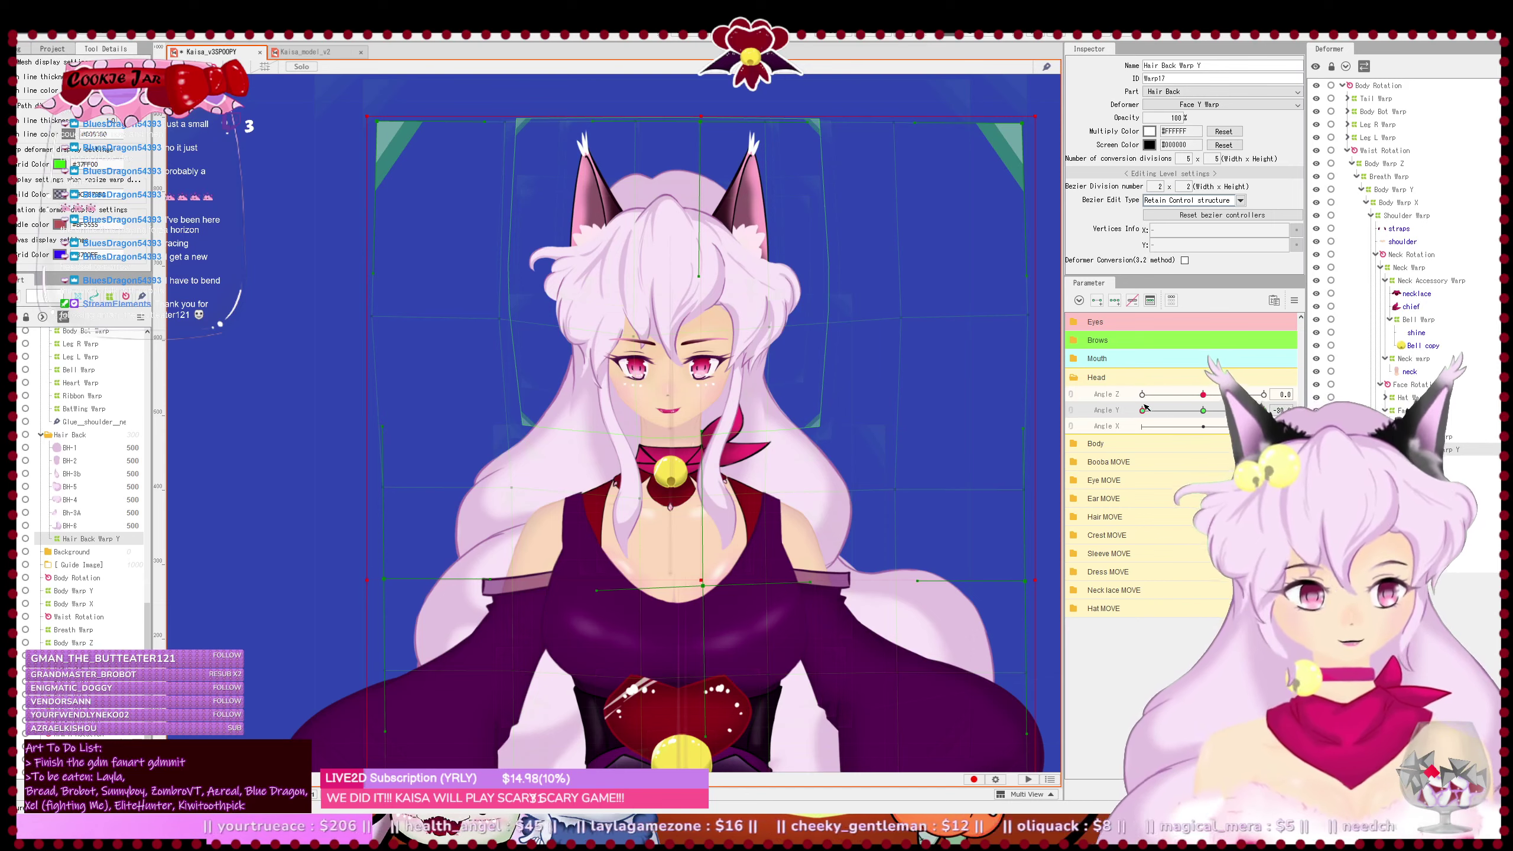
drag(1143, 410, 1089, 412)
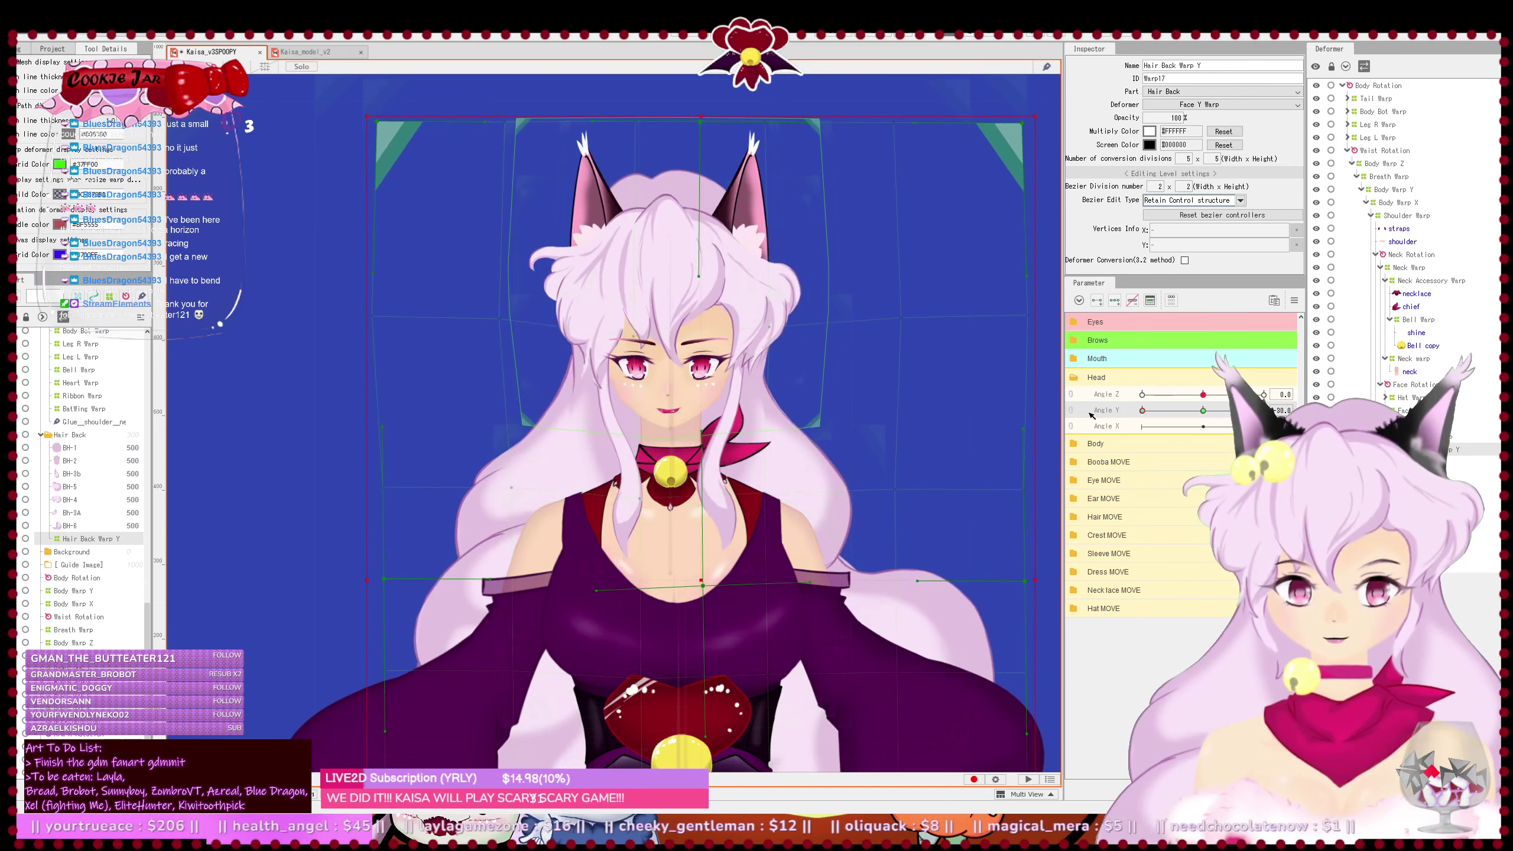
scroll(738, 356, down, 2)
drag(801, 373, 792, 342)
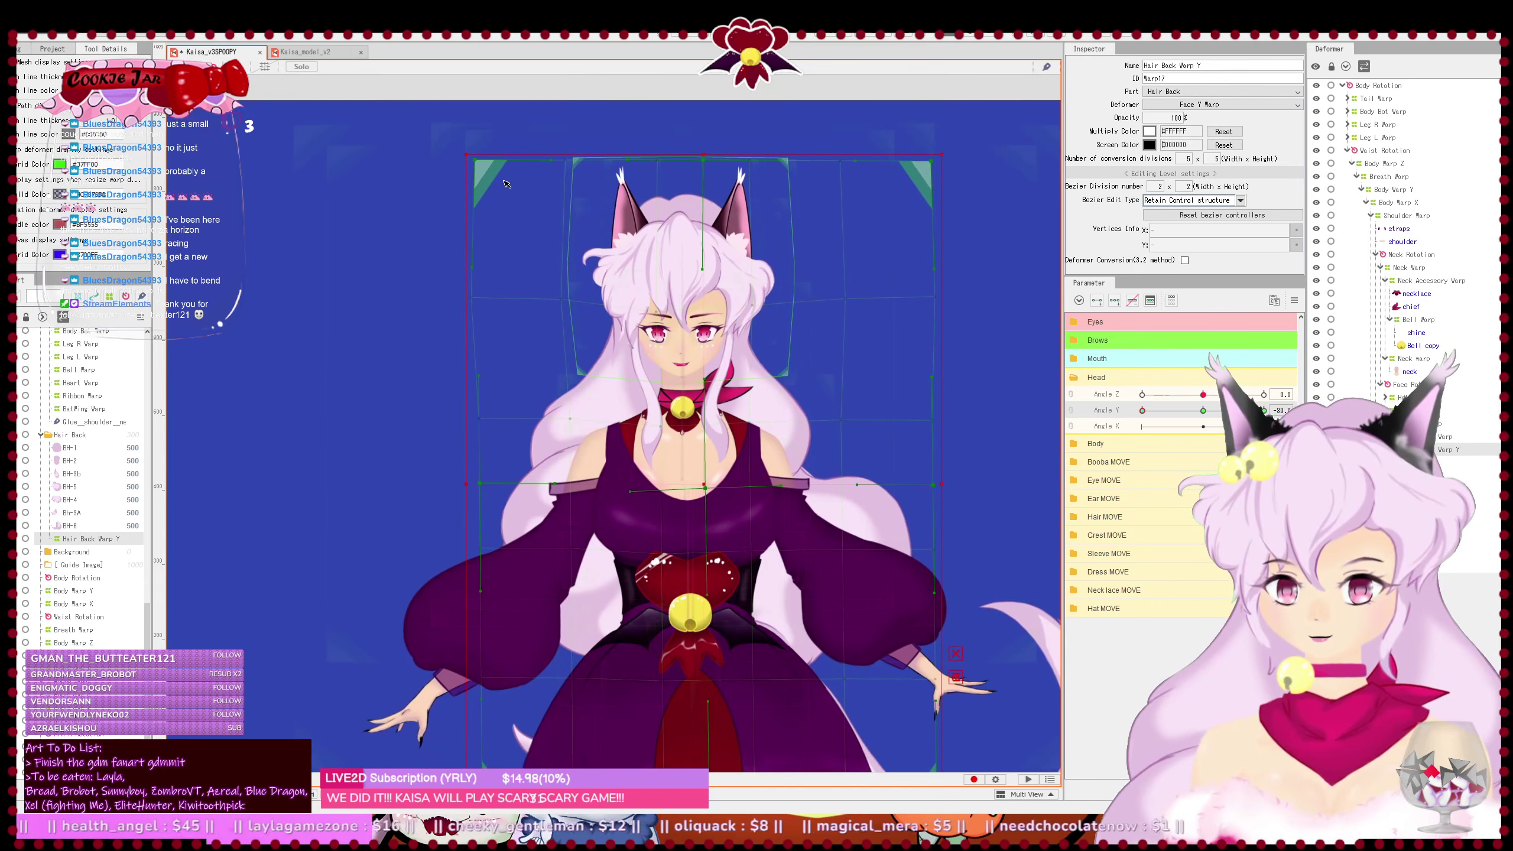
drag(485, 167, 458, 161)
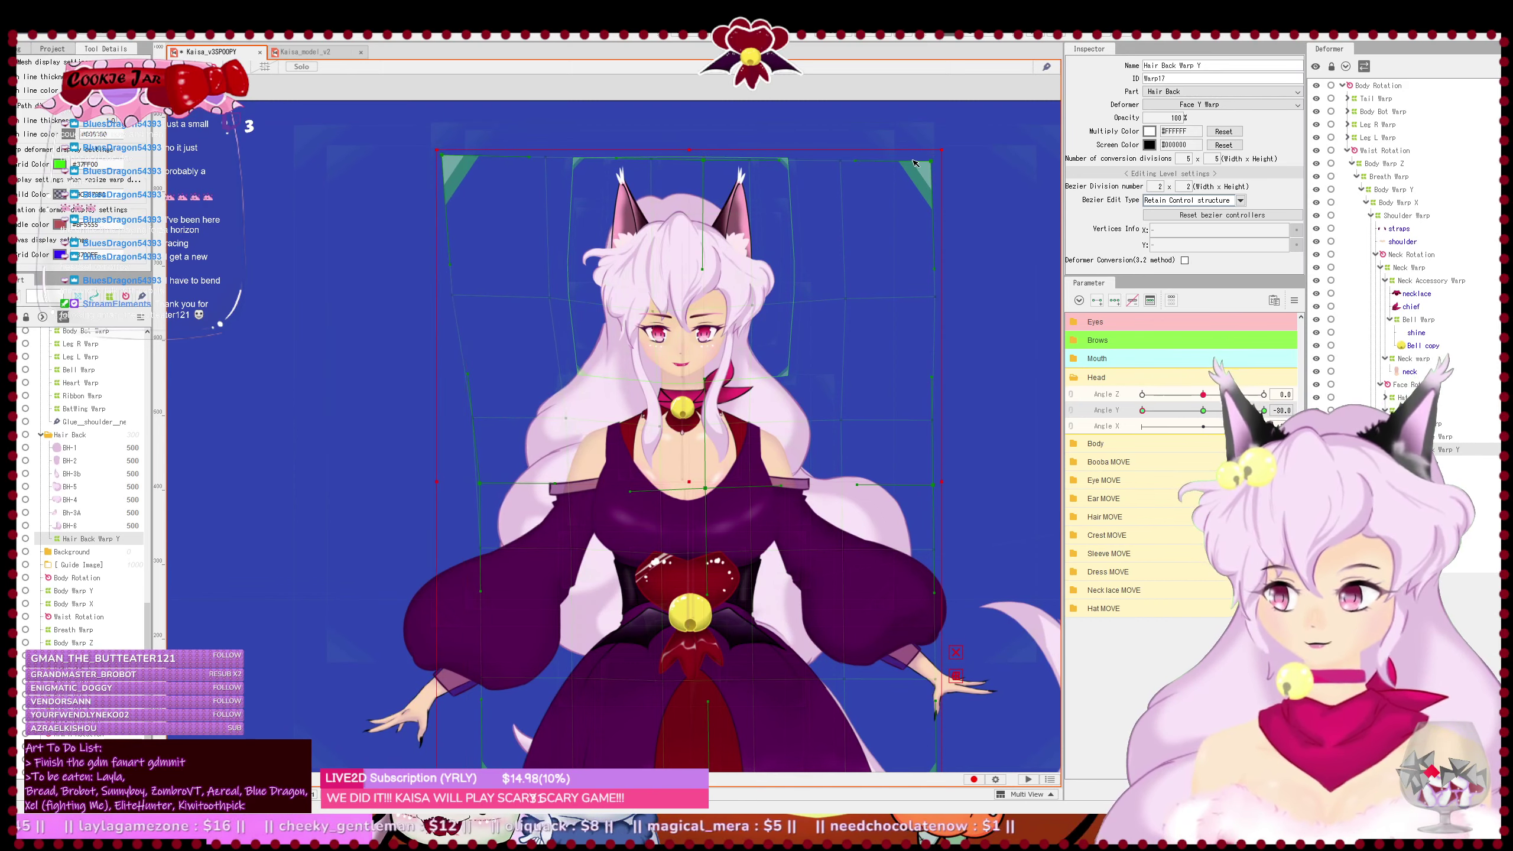
drag(931, 161, 953, 159)
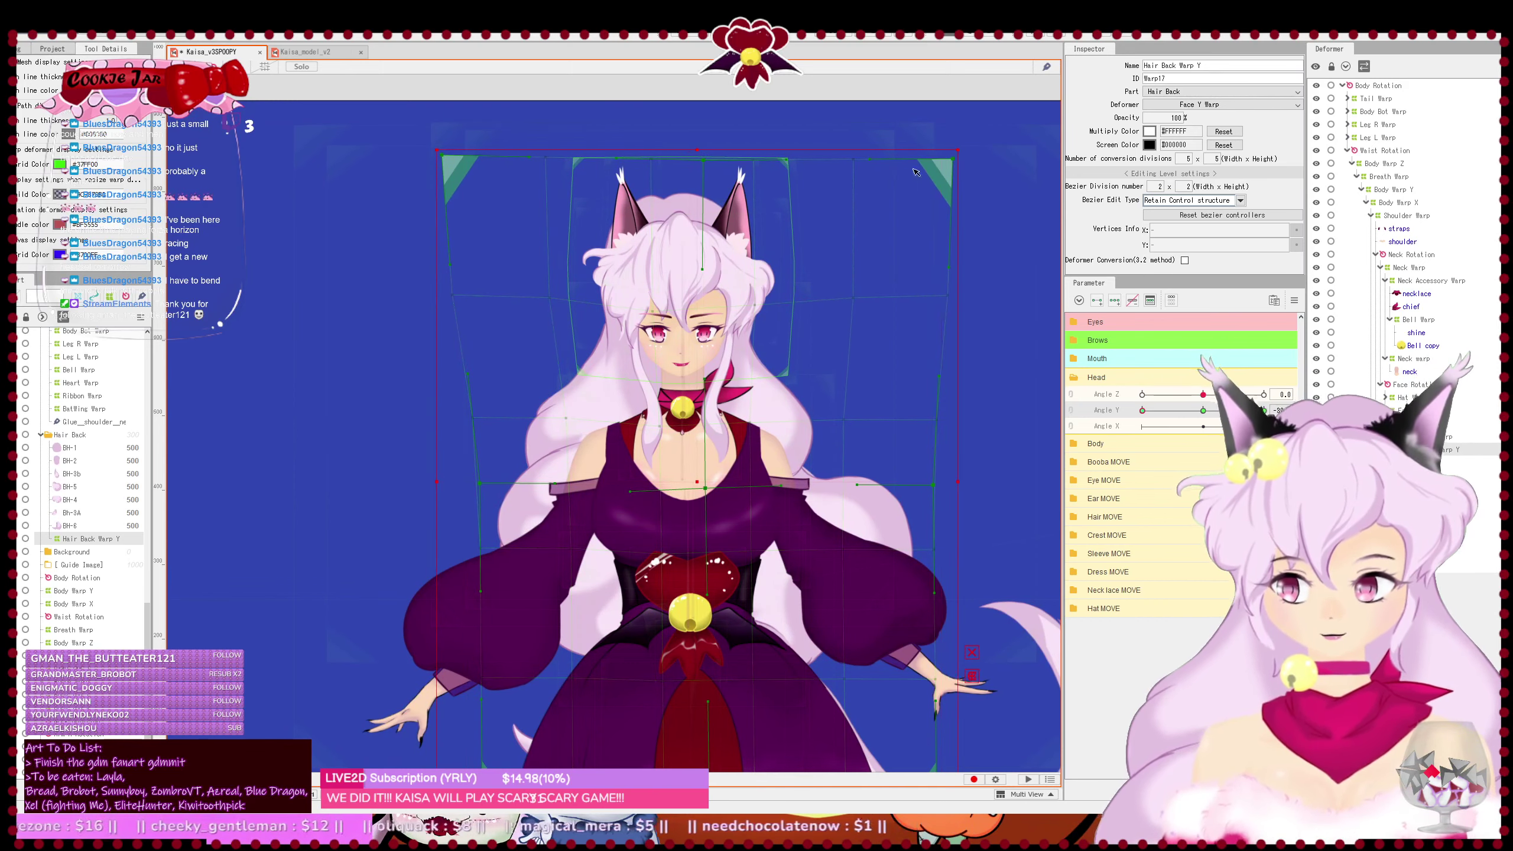
- Adjust the side points of Hair Back Warp Y and raise both of its bottom corners for Angle Y -30
click(470, 293)
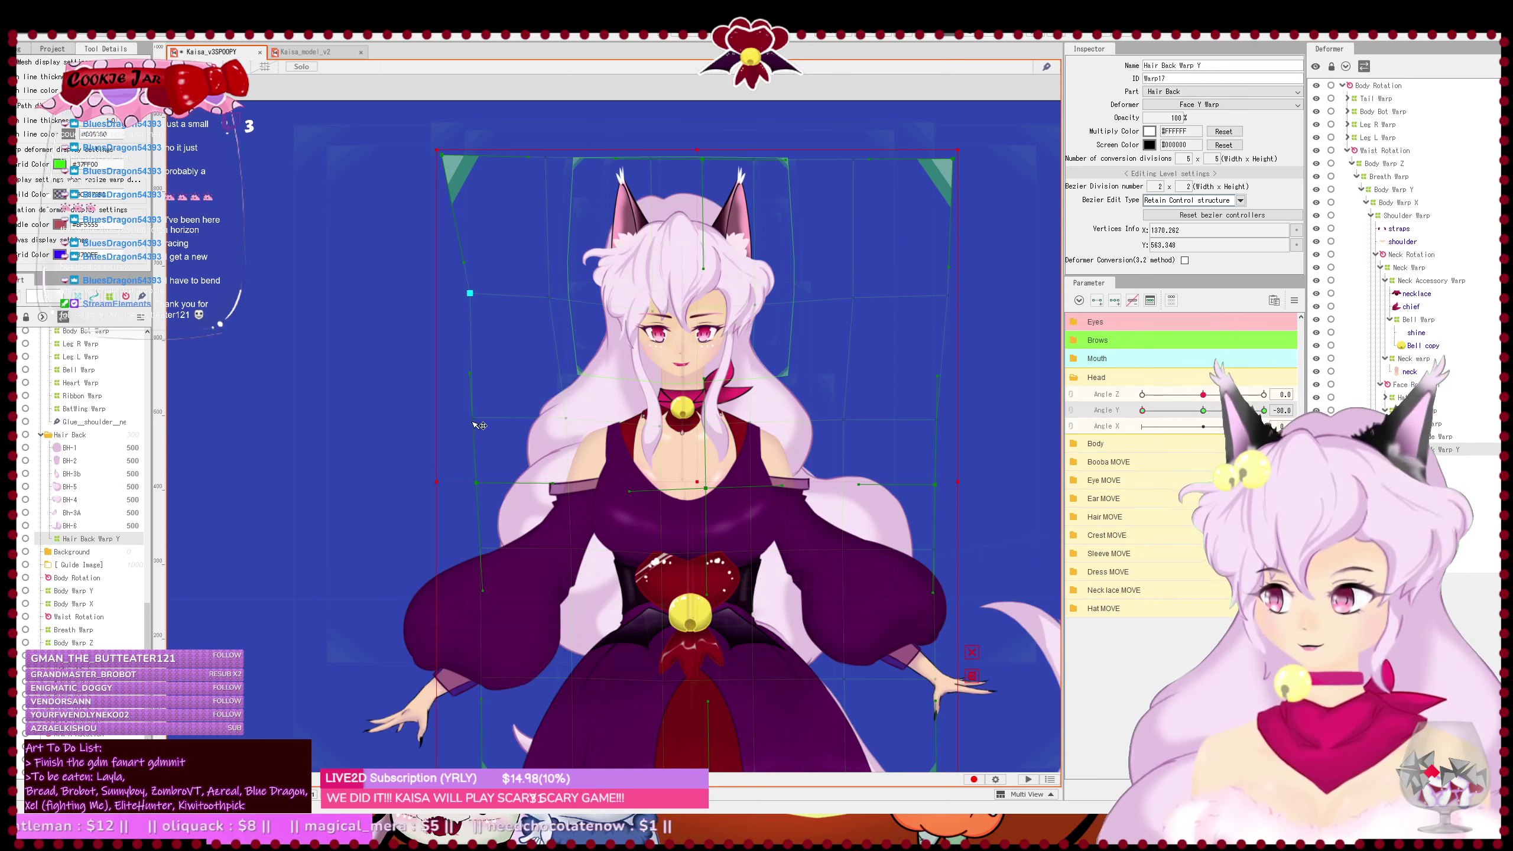
click(926, 419)
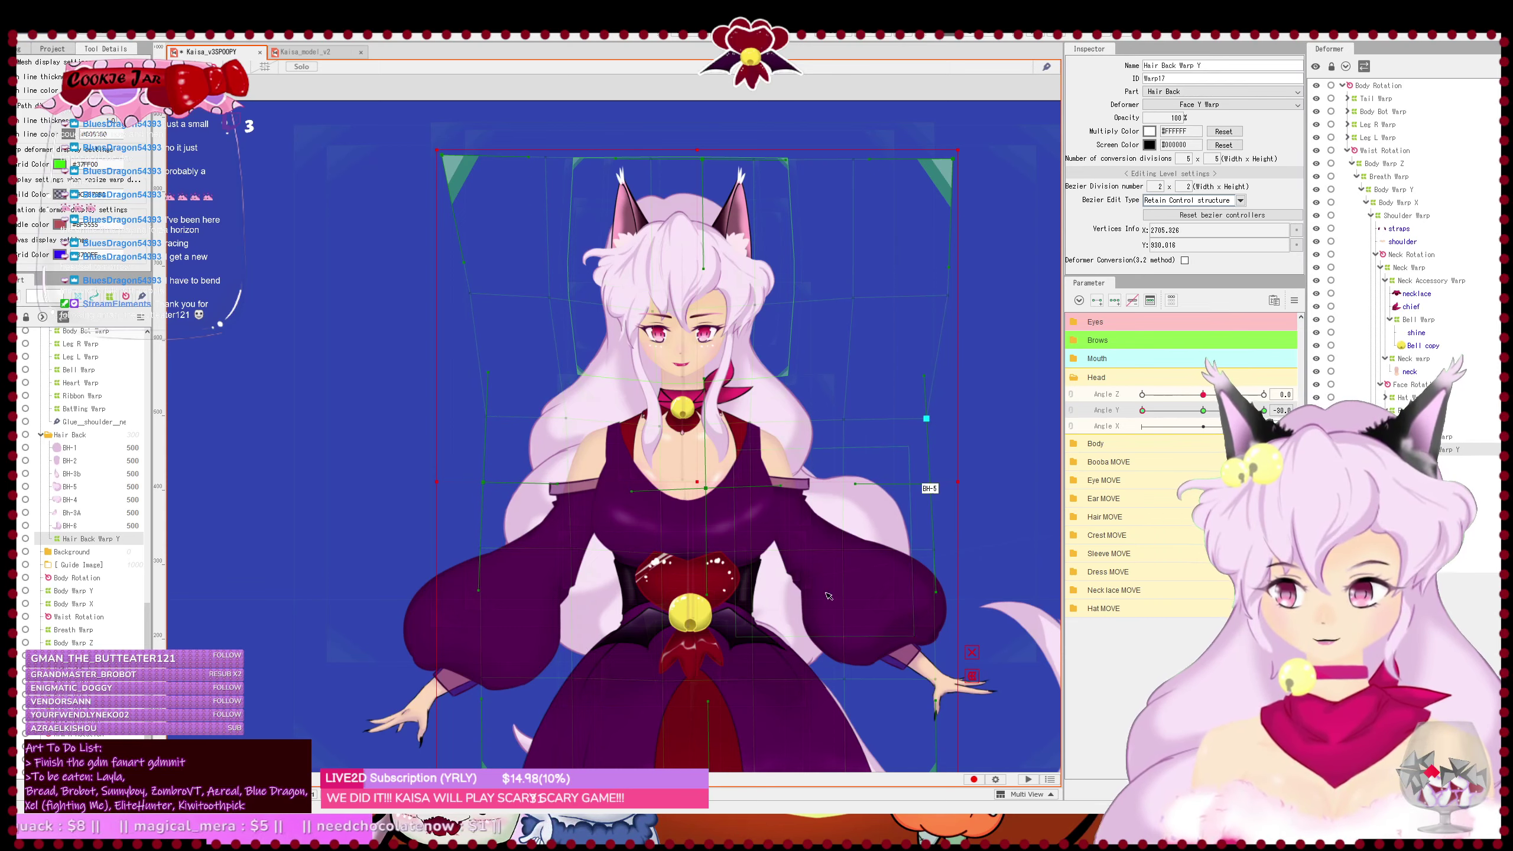
scroll(828, 595, down, 3)
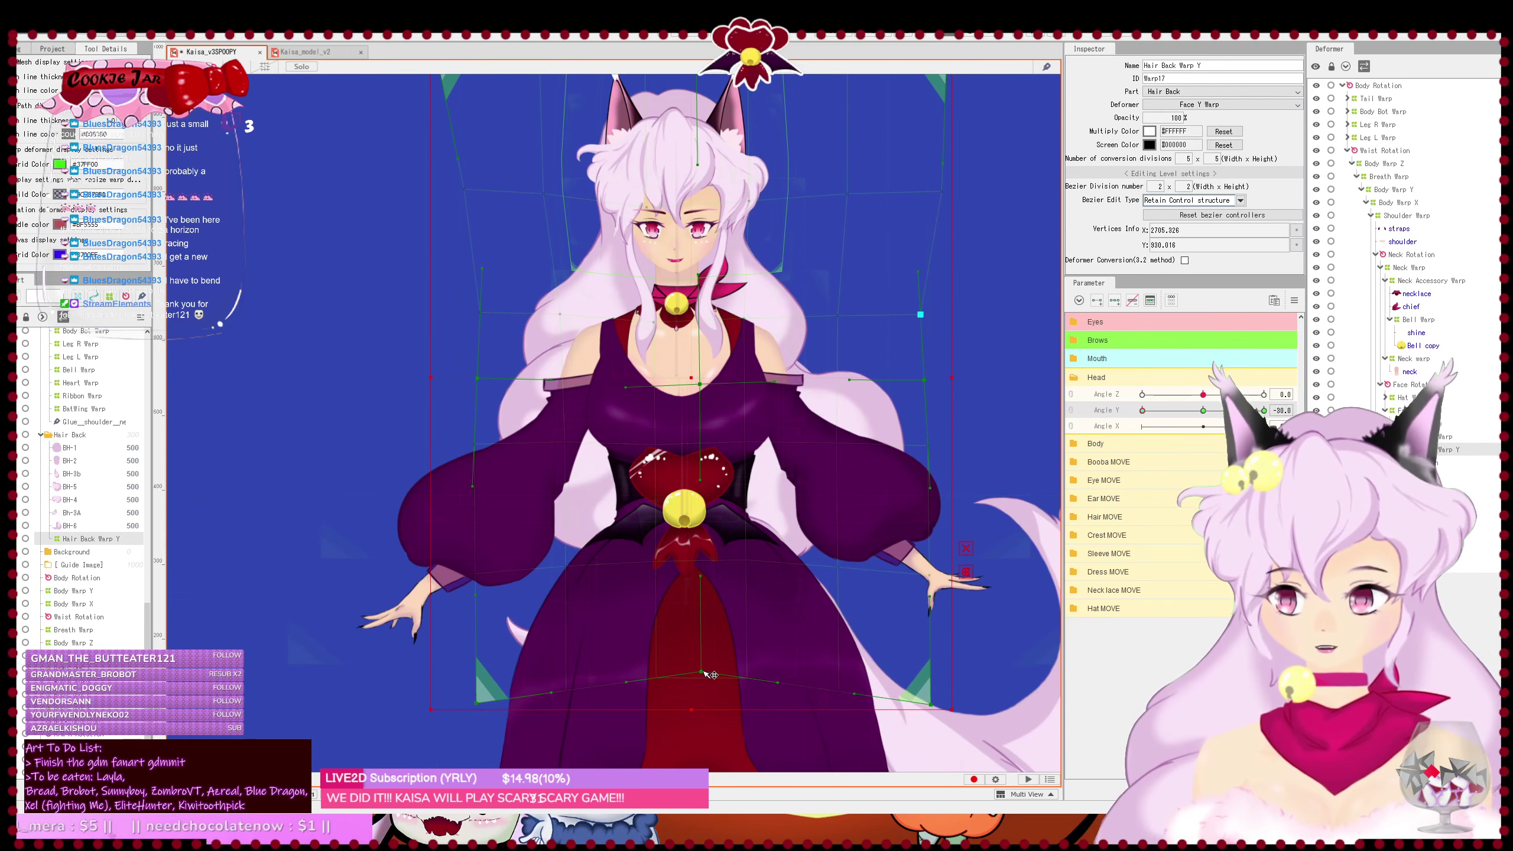
drag(476, 703, 474, 649)
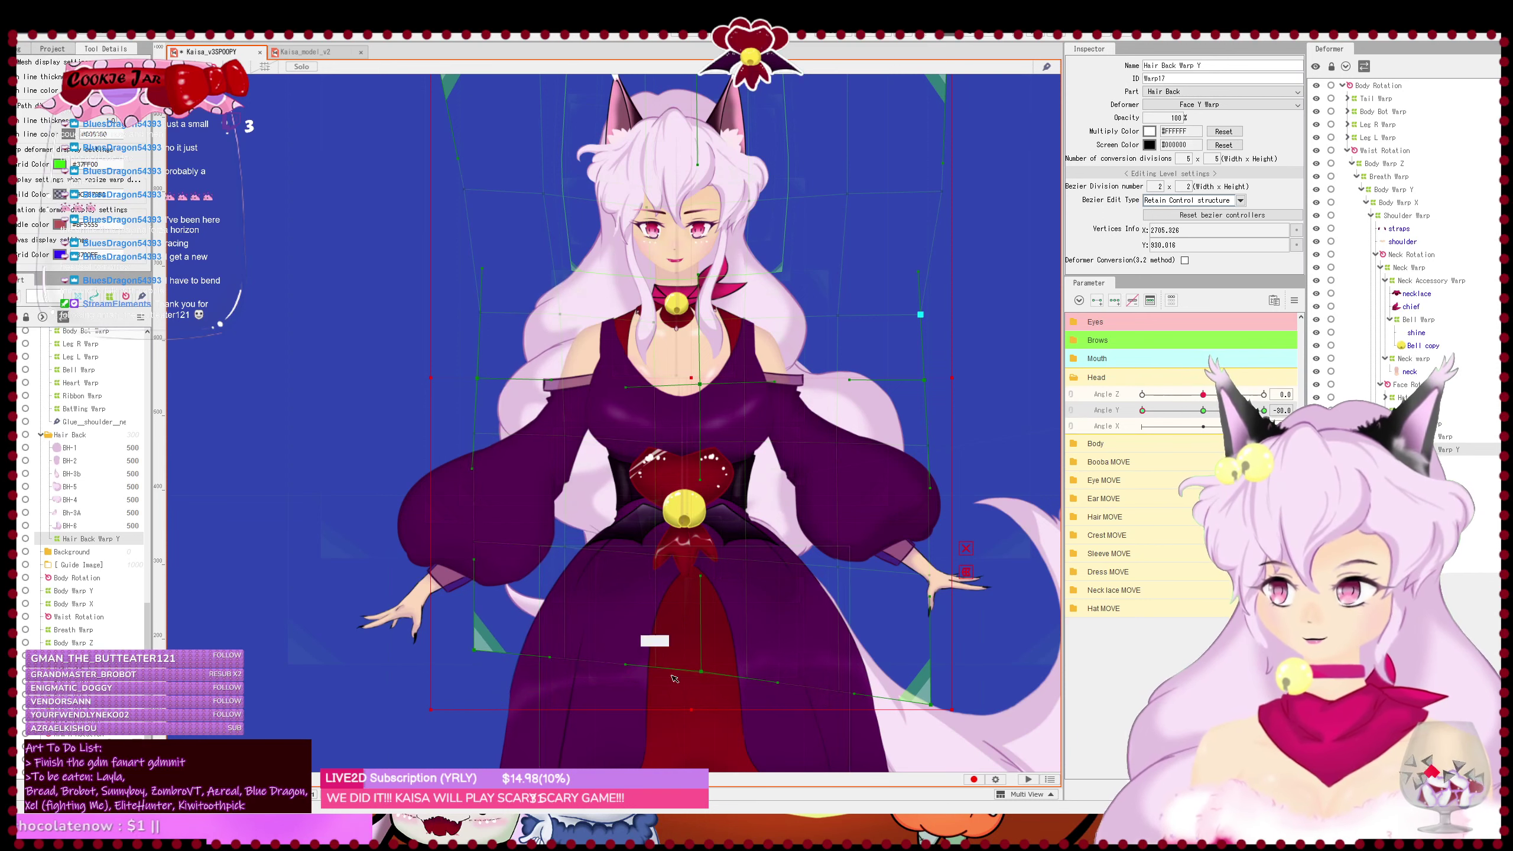
drag(931, 706, 916, 647)
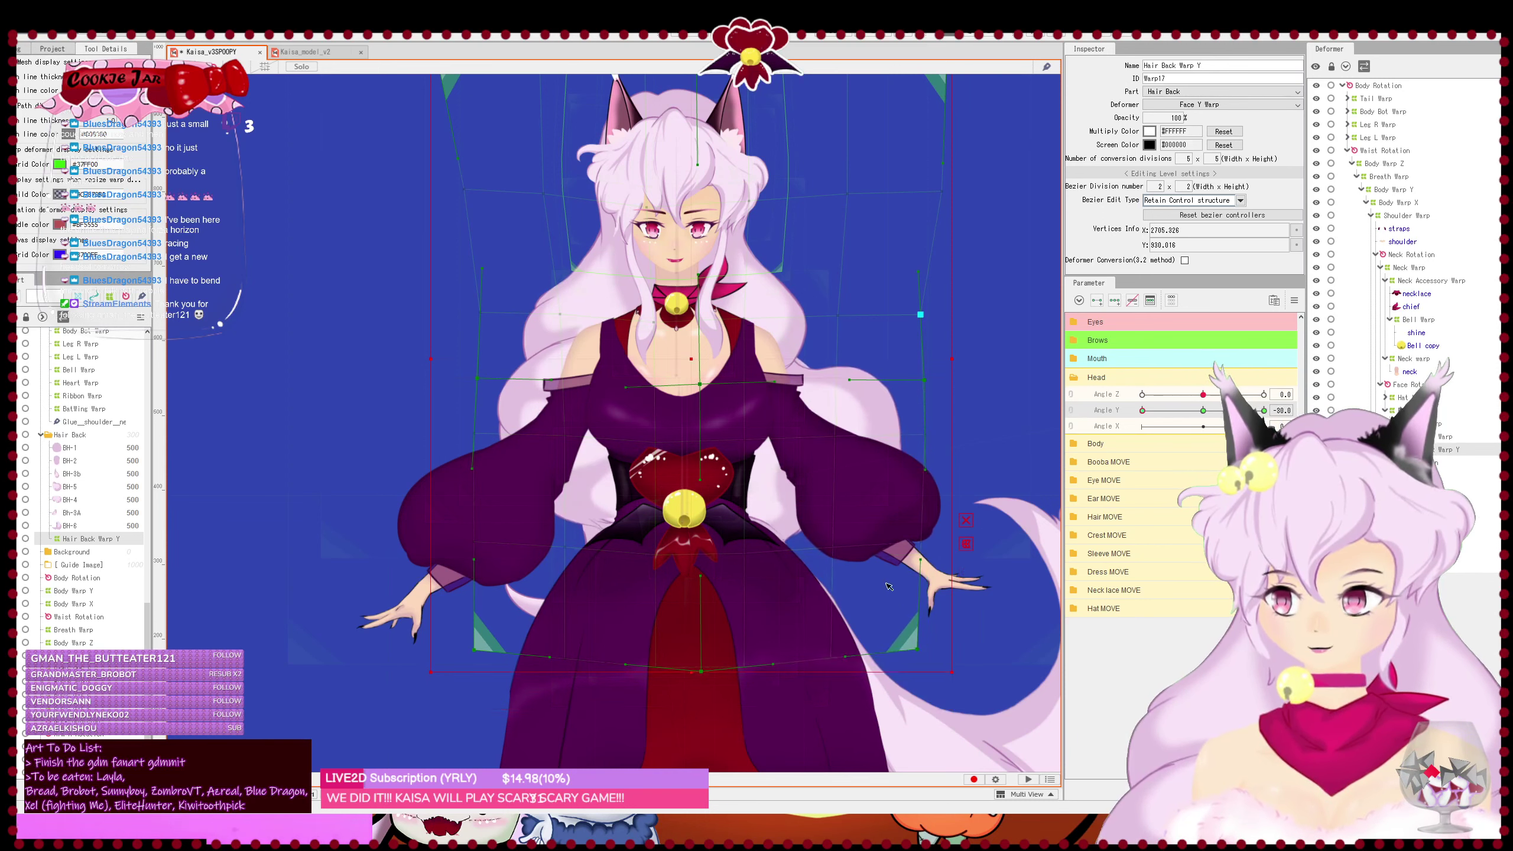
- Pull the middle side points of Hair Back Warp Y outward to widen the hair beside the shoulders, and save the model
drag(477, 378, 453, 375)
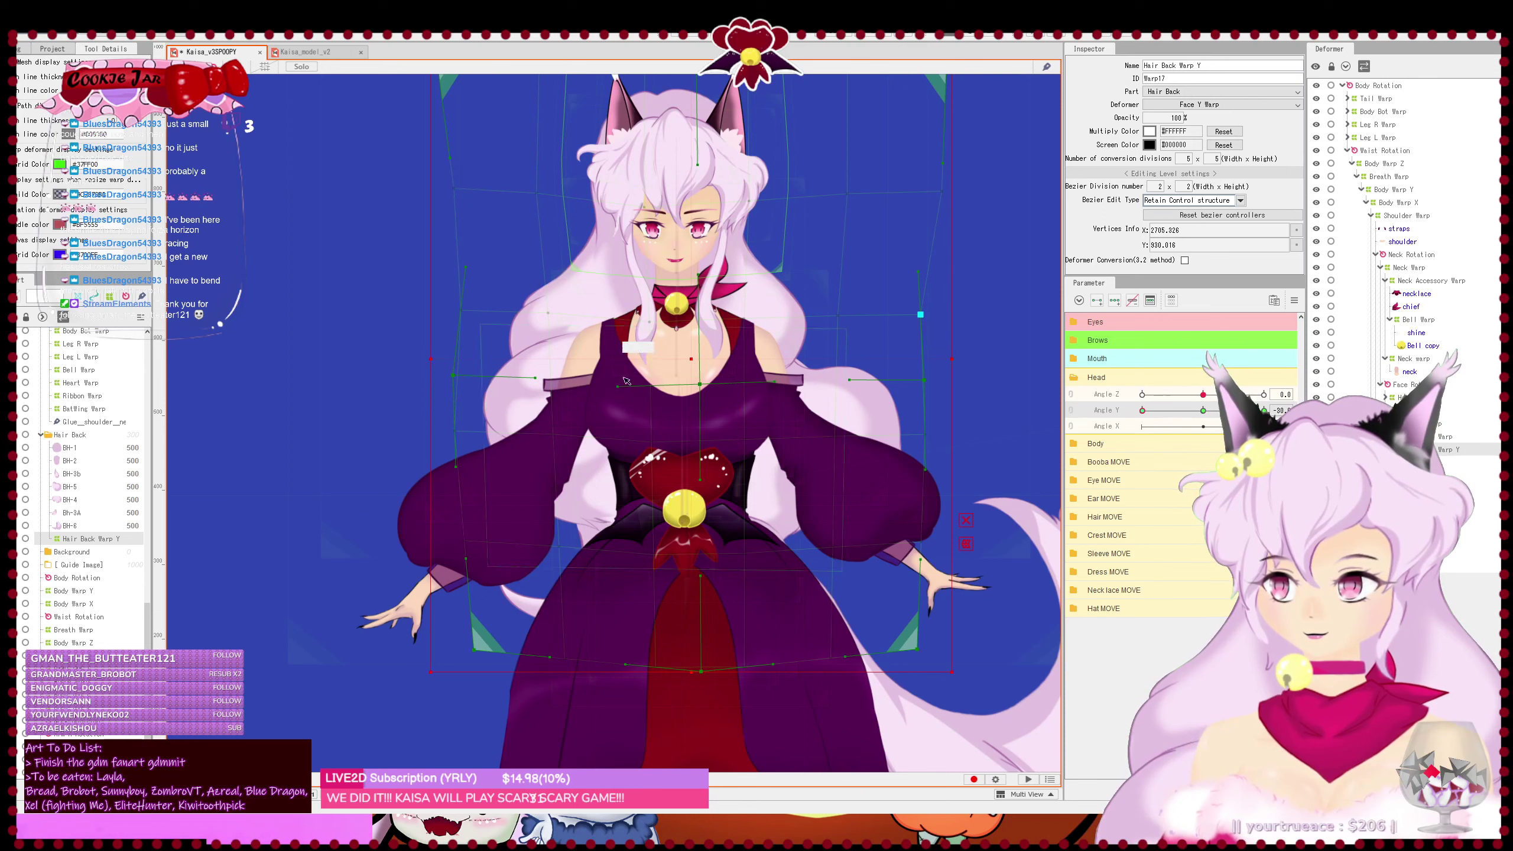
drag(832, 373, 840, 497)
drag(949, 505, 935, 506)
key(ctrl+s)
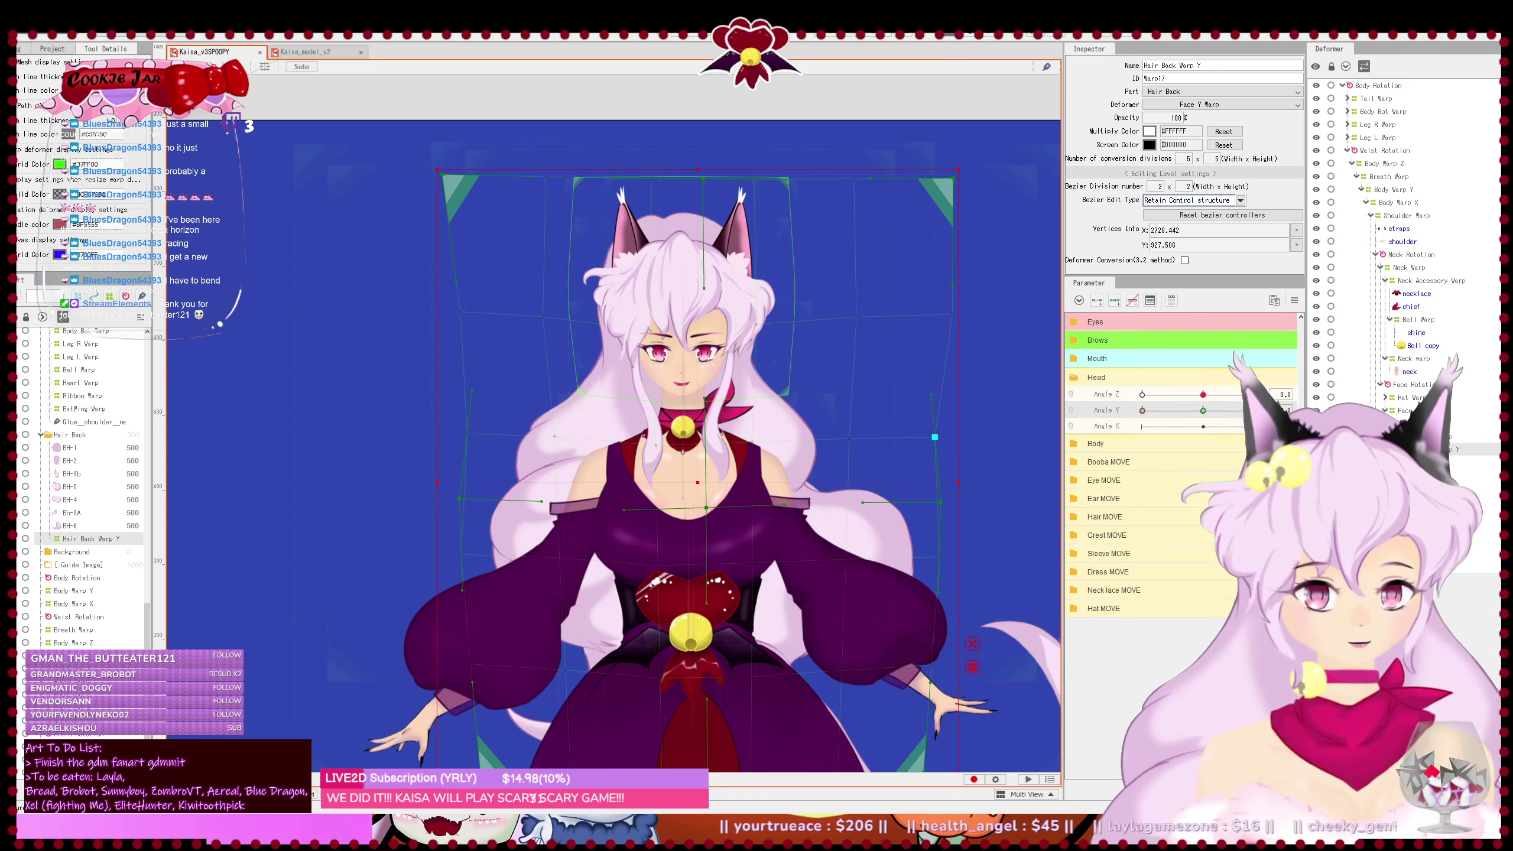
- Link Angle Z with Angle Y, preview the head tilted to Angle Z 30, and test the Eyeball and Eye Open parameters
drag(1142, 411, 1295, 390)
click(1072, 396)
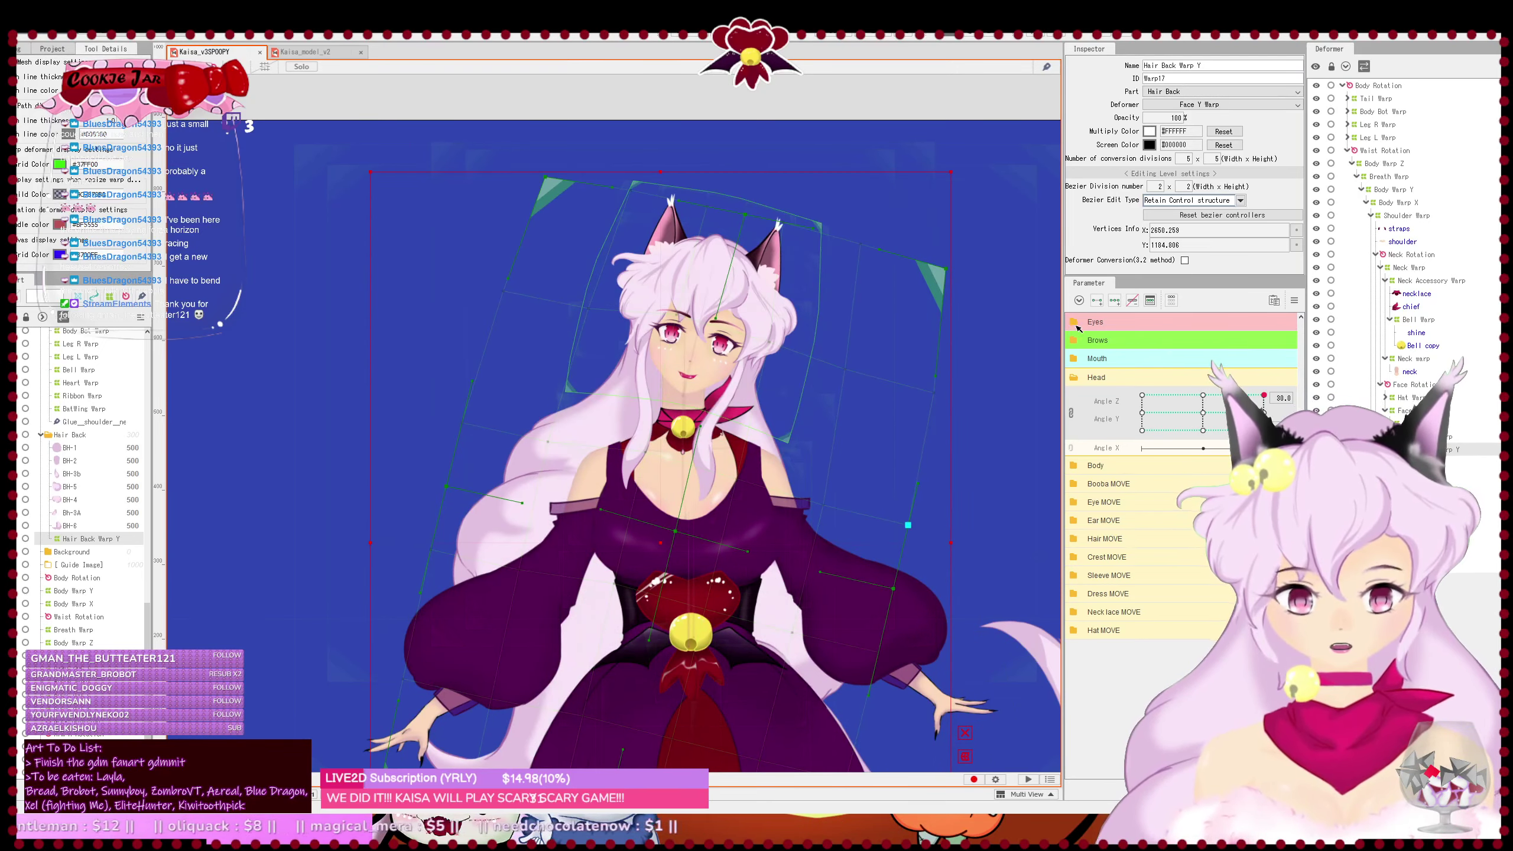
click(1075, 323)
drag(1204, 359, 1198, 333)
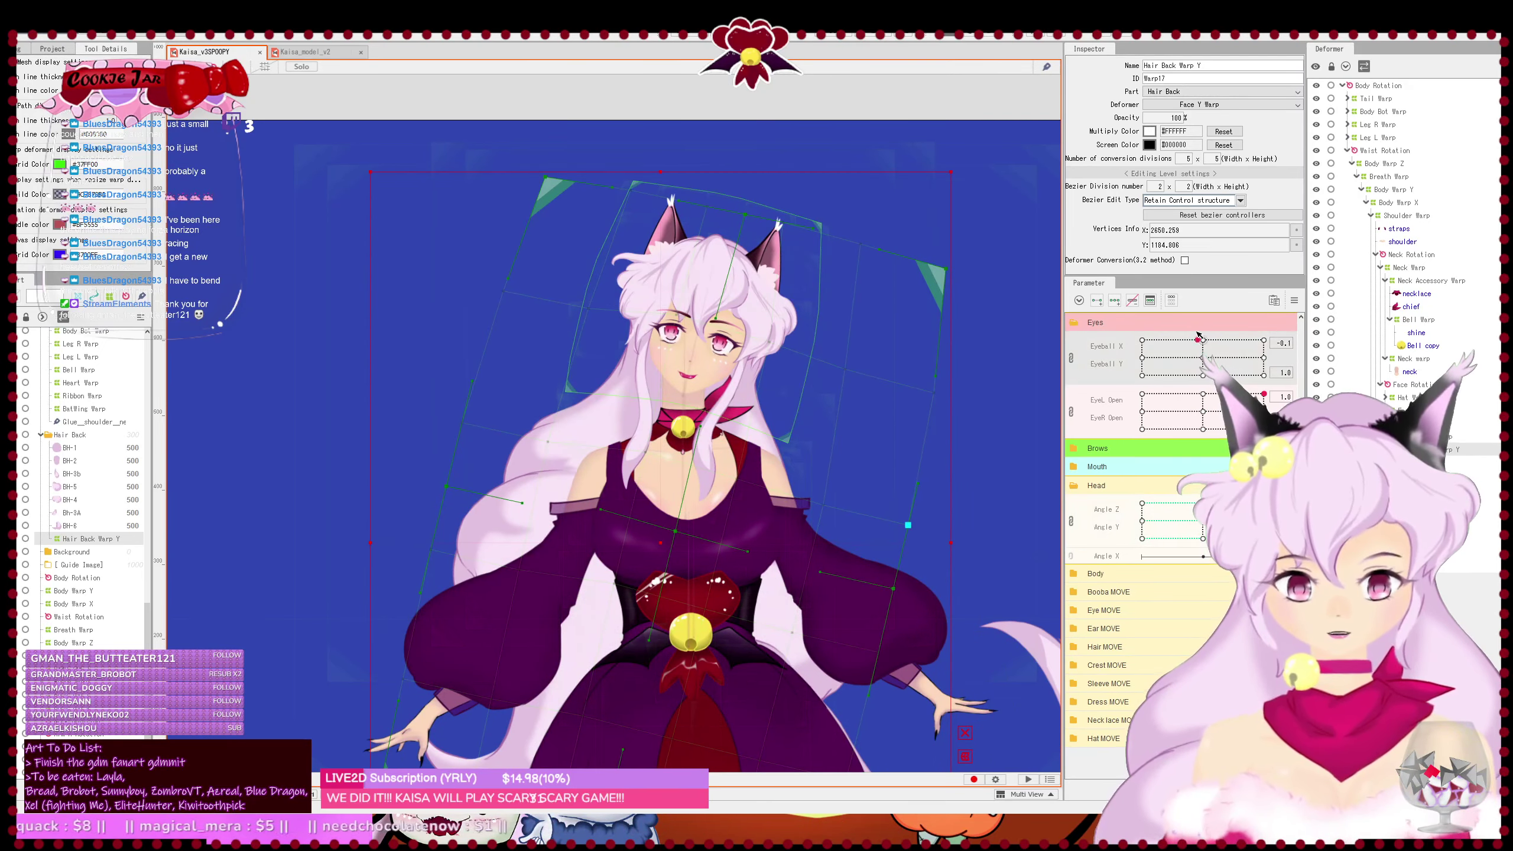
mouse_move(1264, 395)
mouse_down()
mouse_move(1132, 432)
mouse_move(1262, 400)
mouse_up()
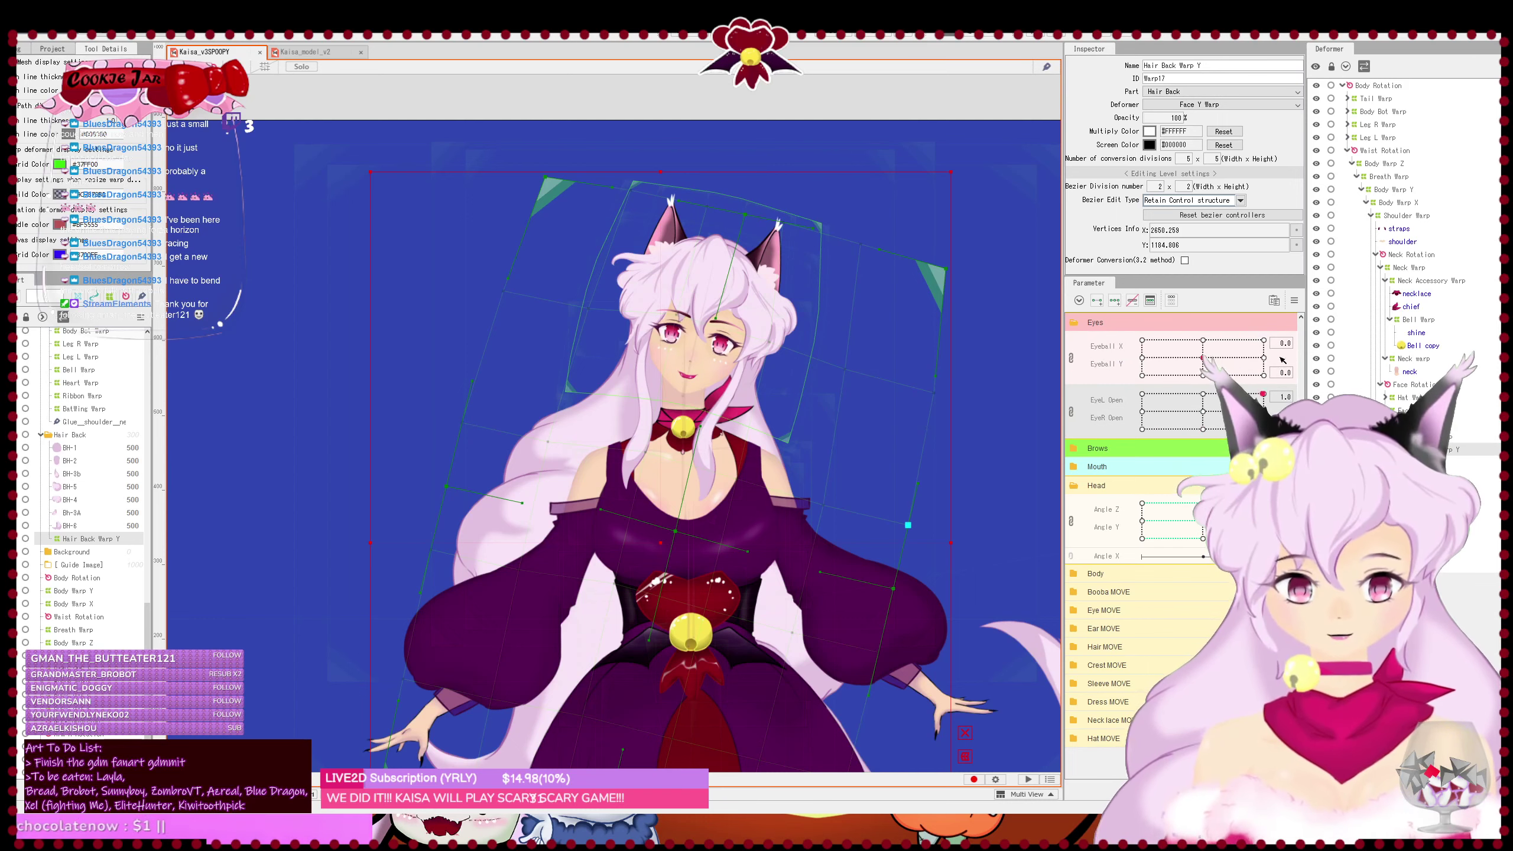
- Preview BrowL Y and BrowR Y at 1.0, return them to 0, and reset Angle Z and Angle Y to neutral
click(1080, 324)
click(1076, 341)
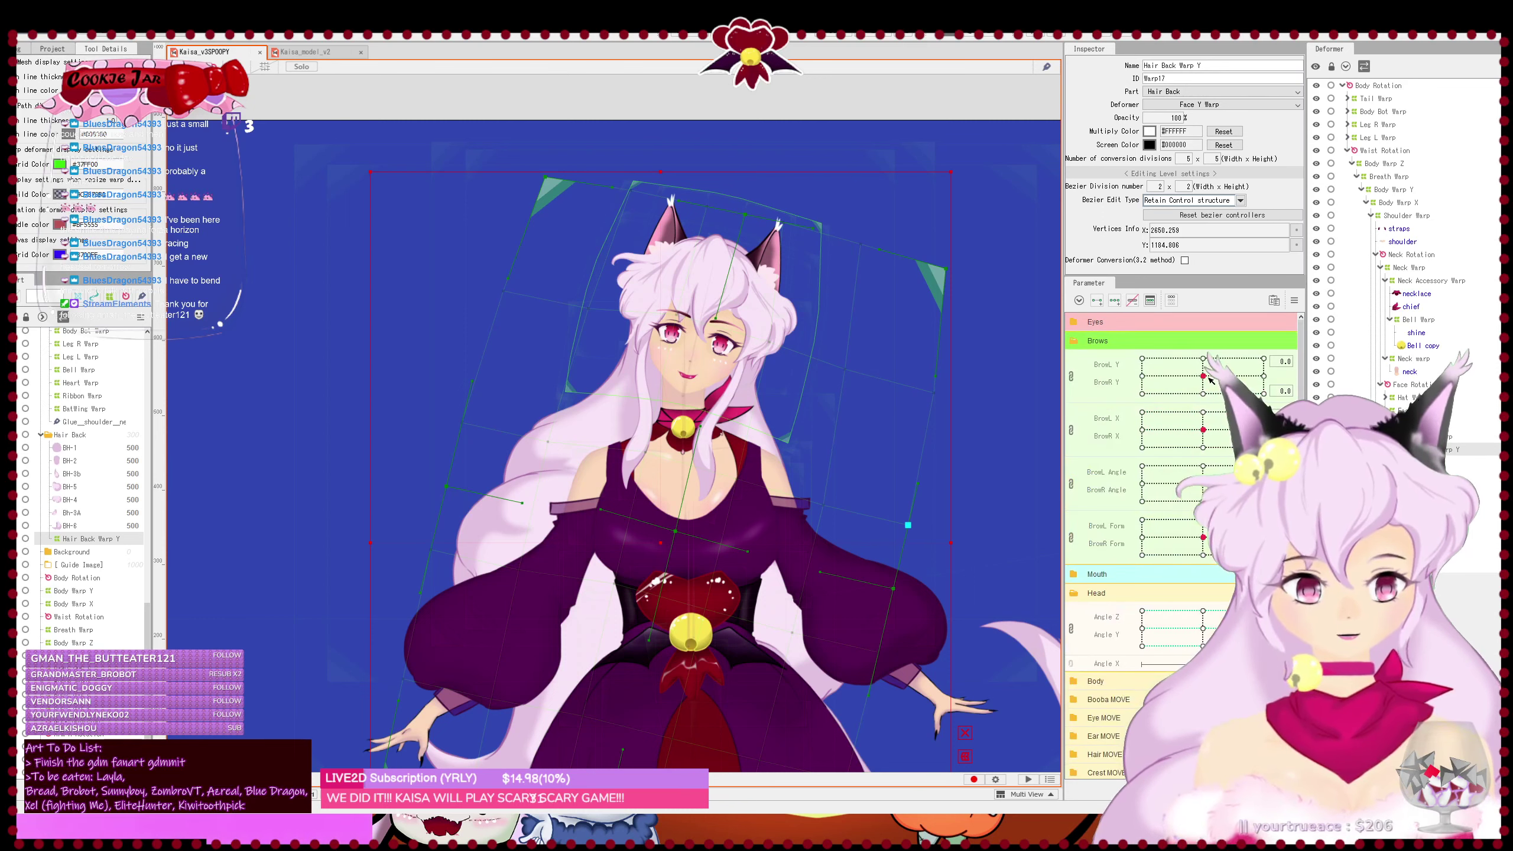
drag(1209, 378, 1378, 298)
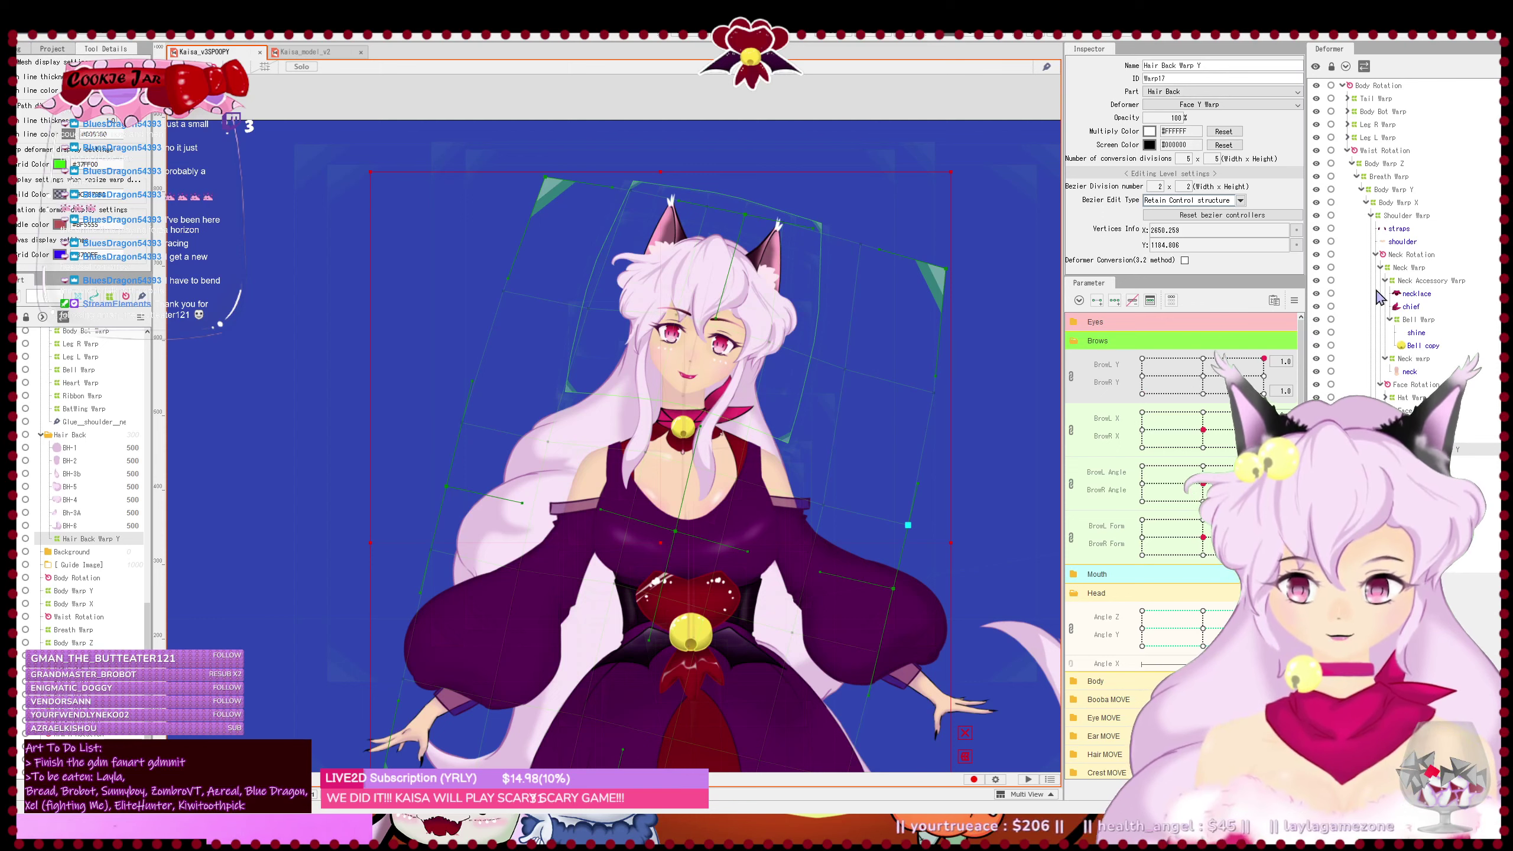
click(1203, 376)
click(1203, 628)
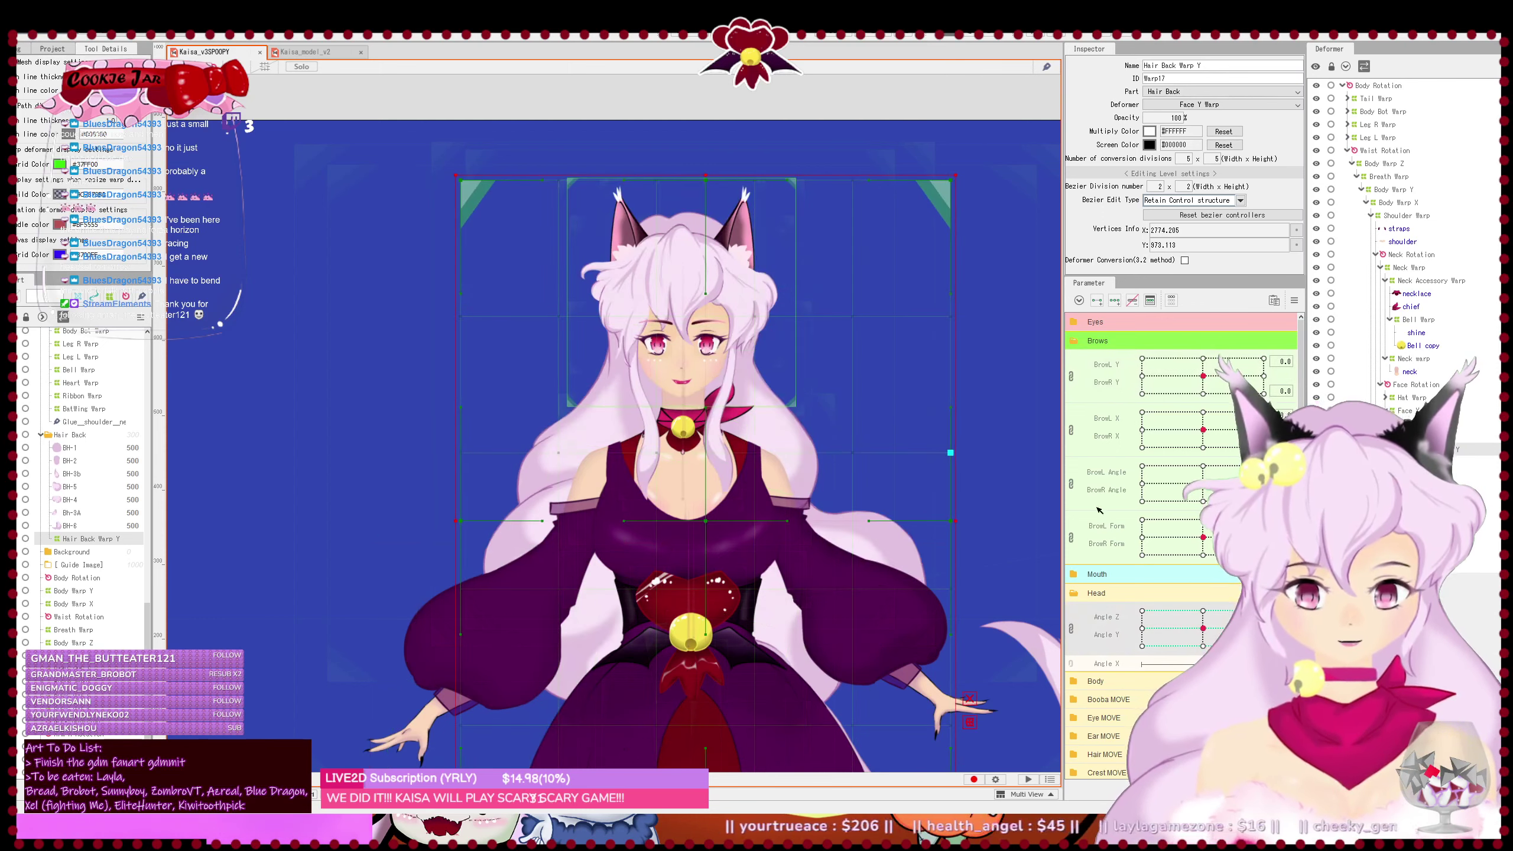
- Set BrowL Y and BrowR Y to 1.0, unlink them, and raise Brow L Warp slightly at that keyform
scroll(712, 304, up, 2)
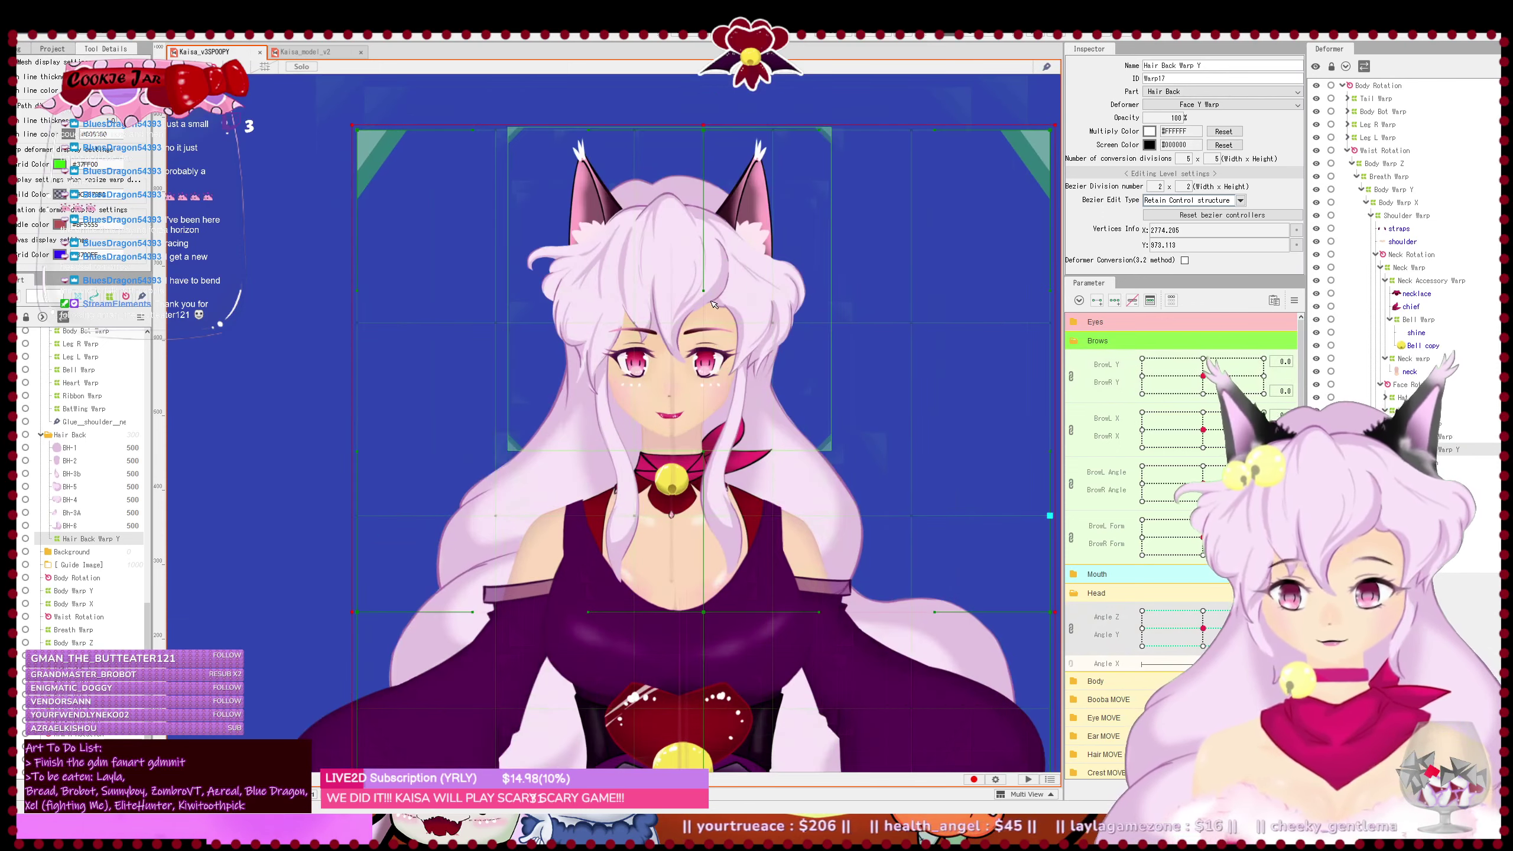
click(1205, 428)
drag(1204, 376, 1264, 358)
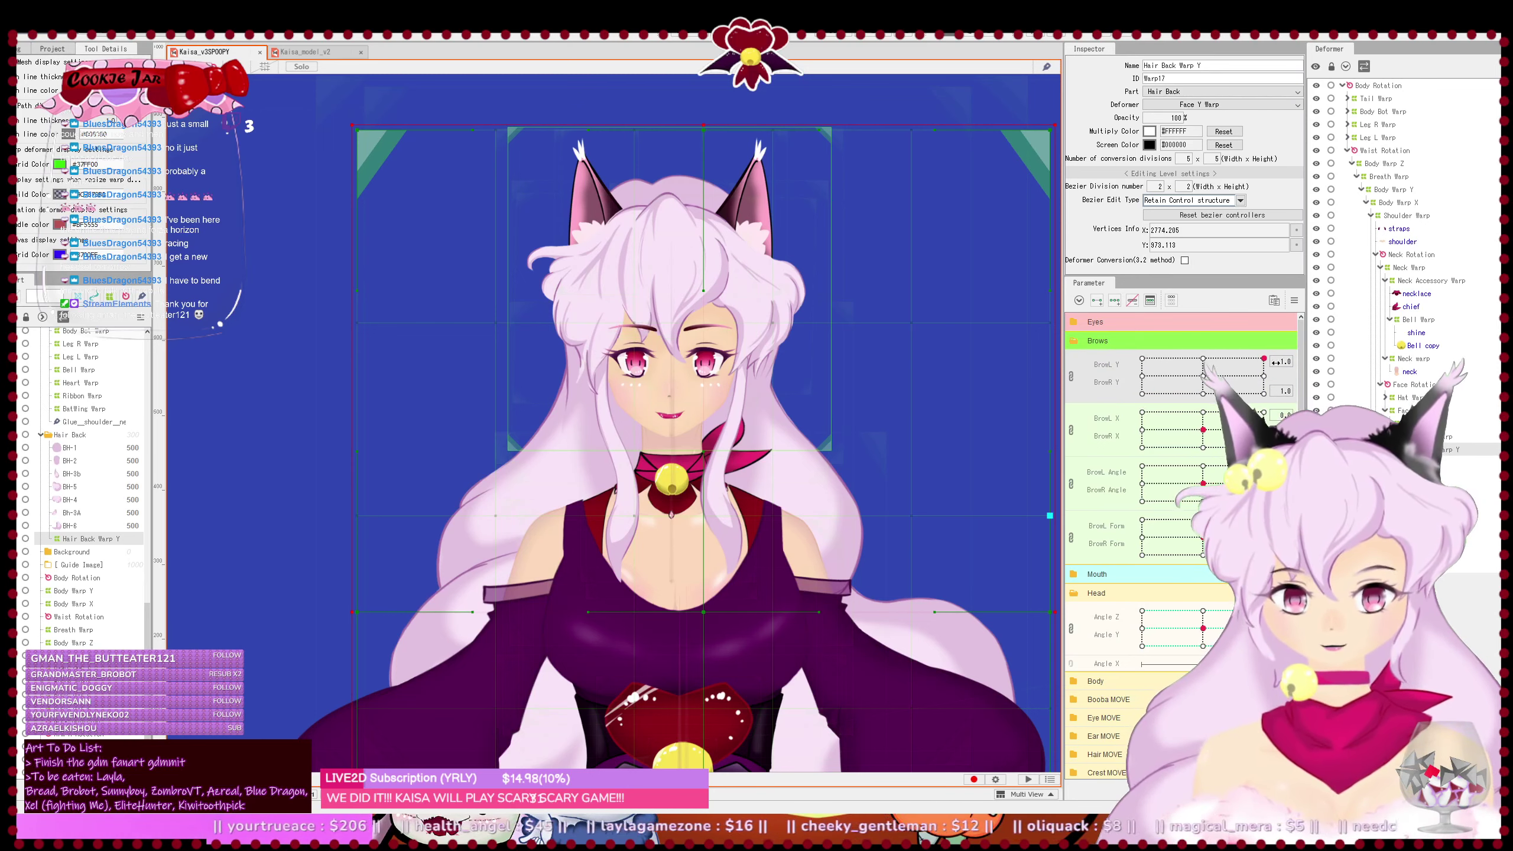
click(1074, 376)
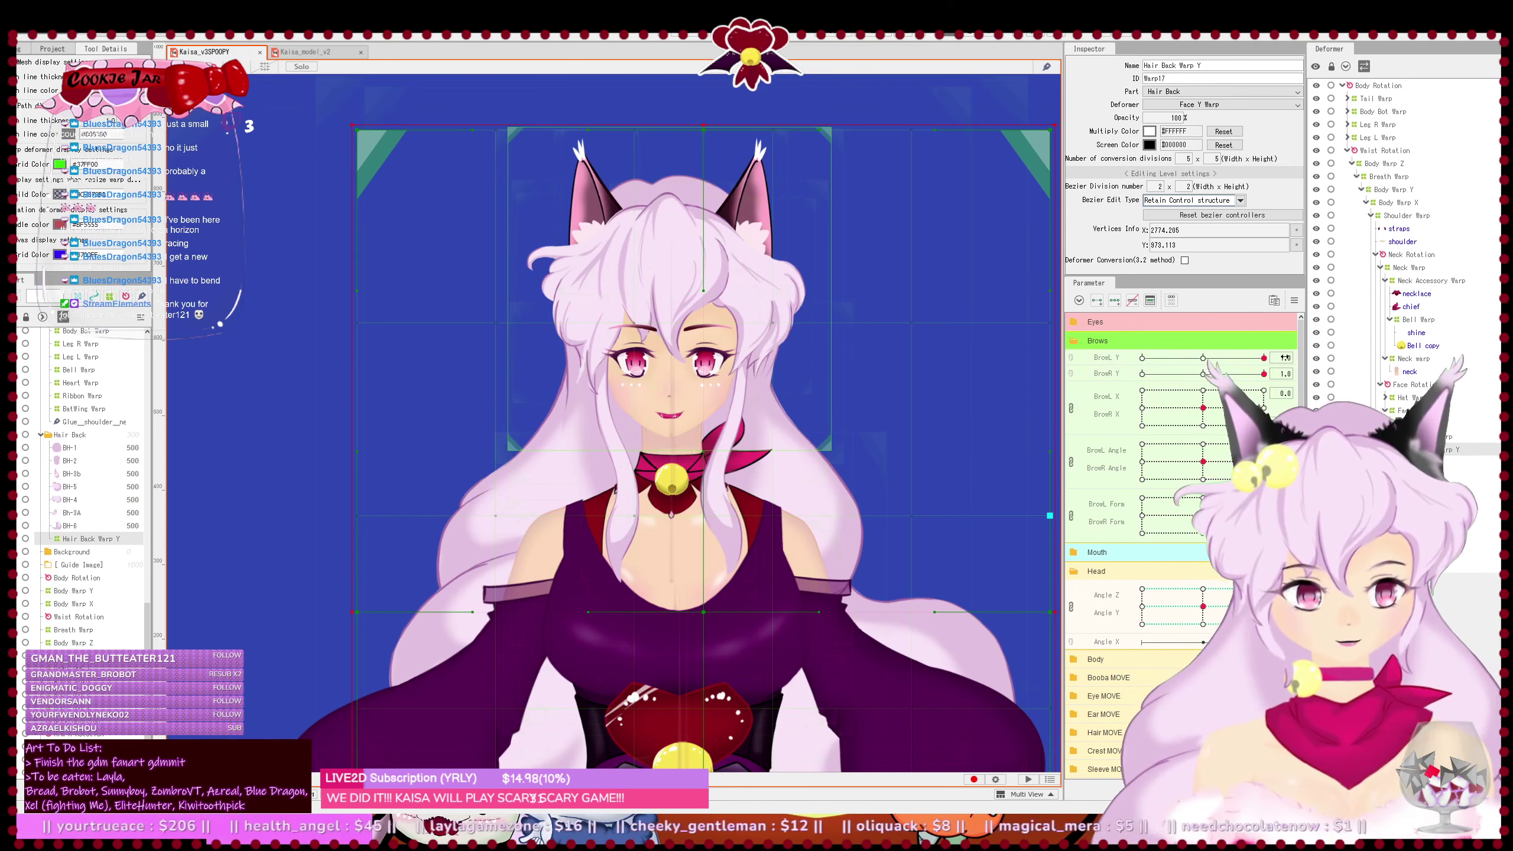
right_click(1264, 359)
click(1337, 365)
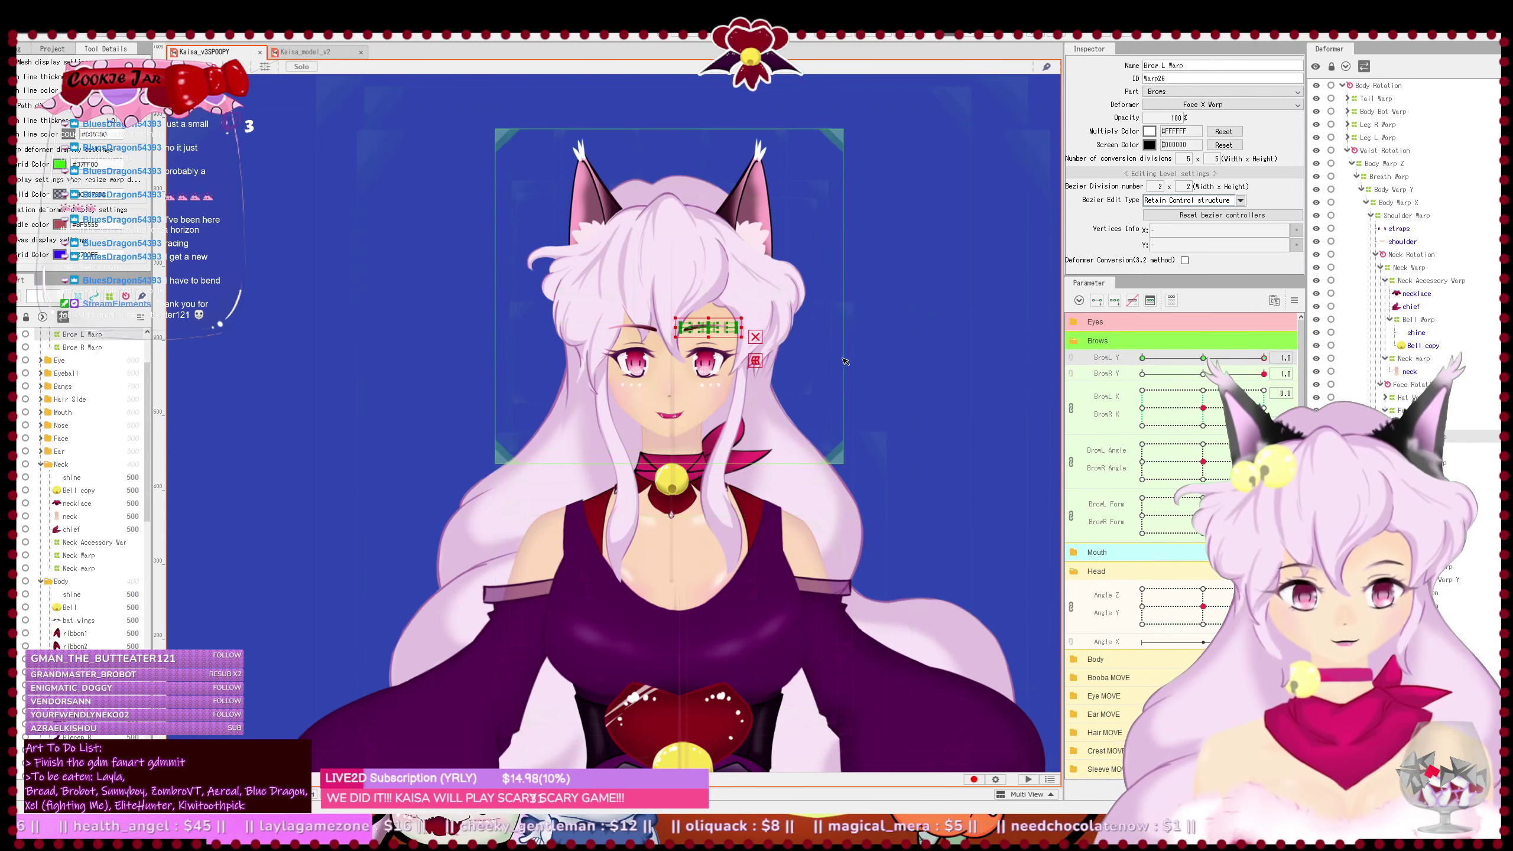
scroll(741, 273, up, 3)
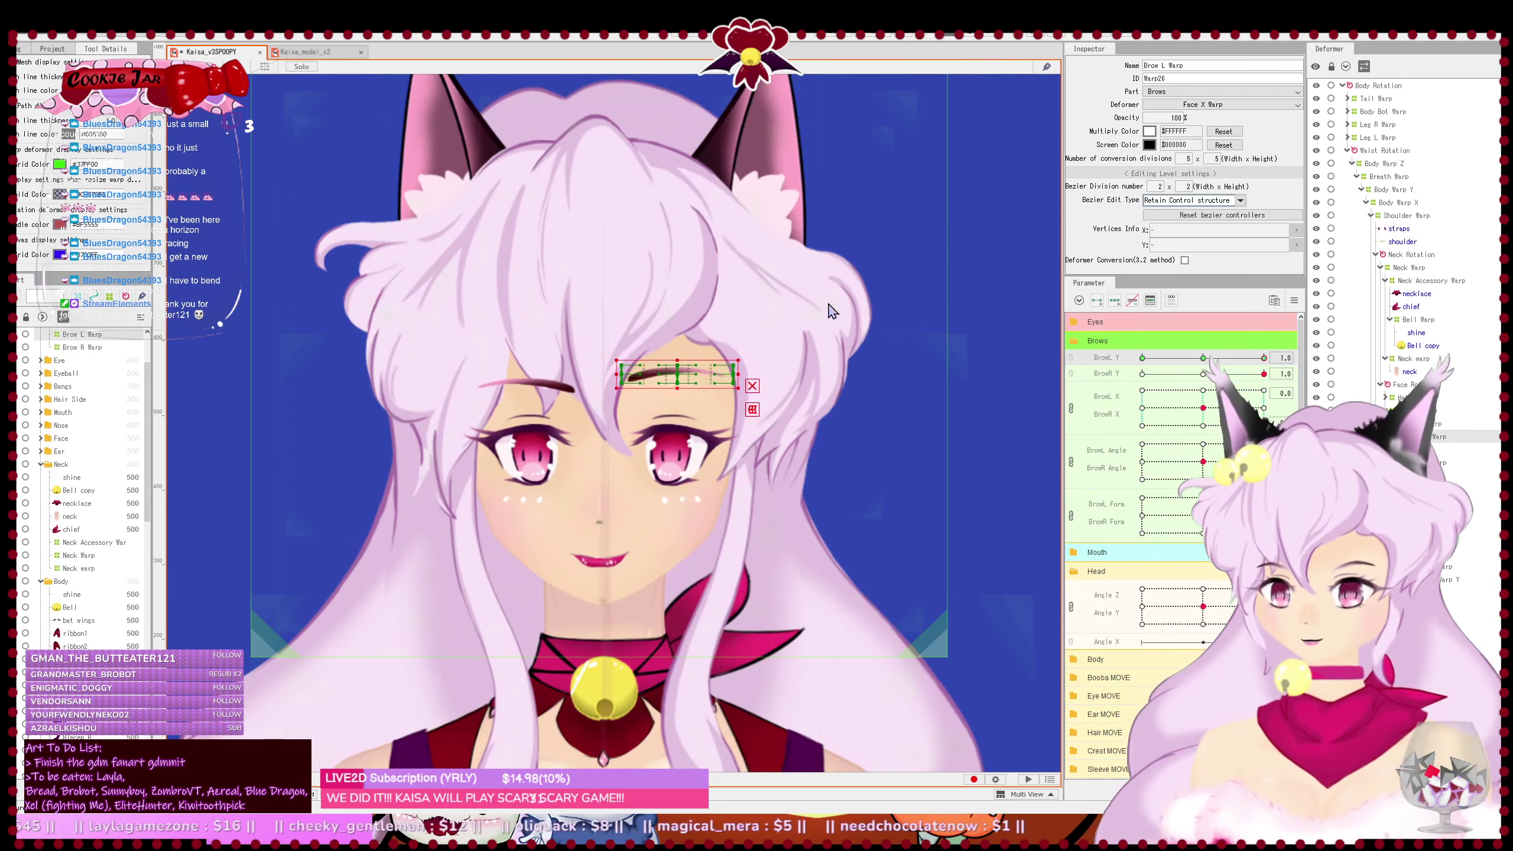
- Select Brow R Warp at the BrowR Y 1.0 keyform and nudge it upward
click(1264, 374)
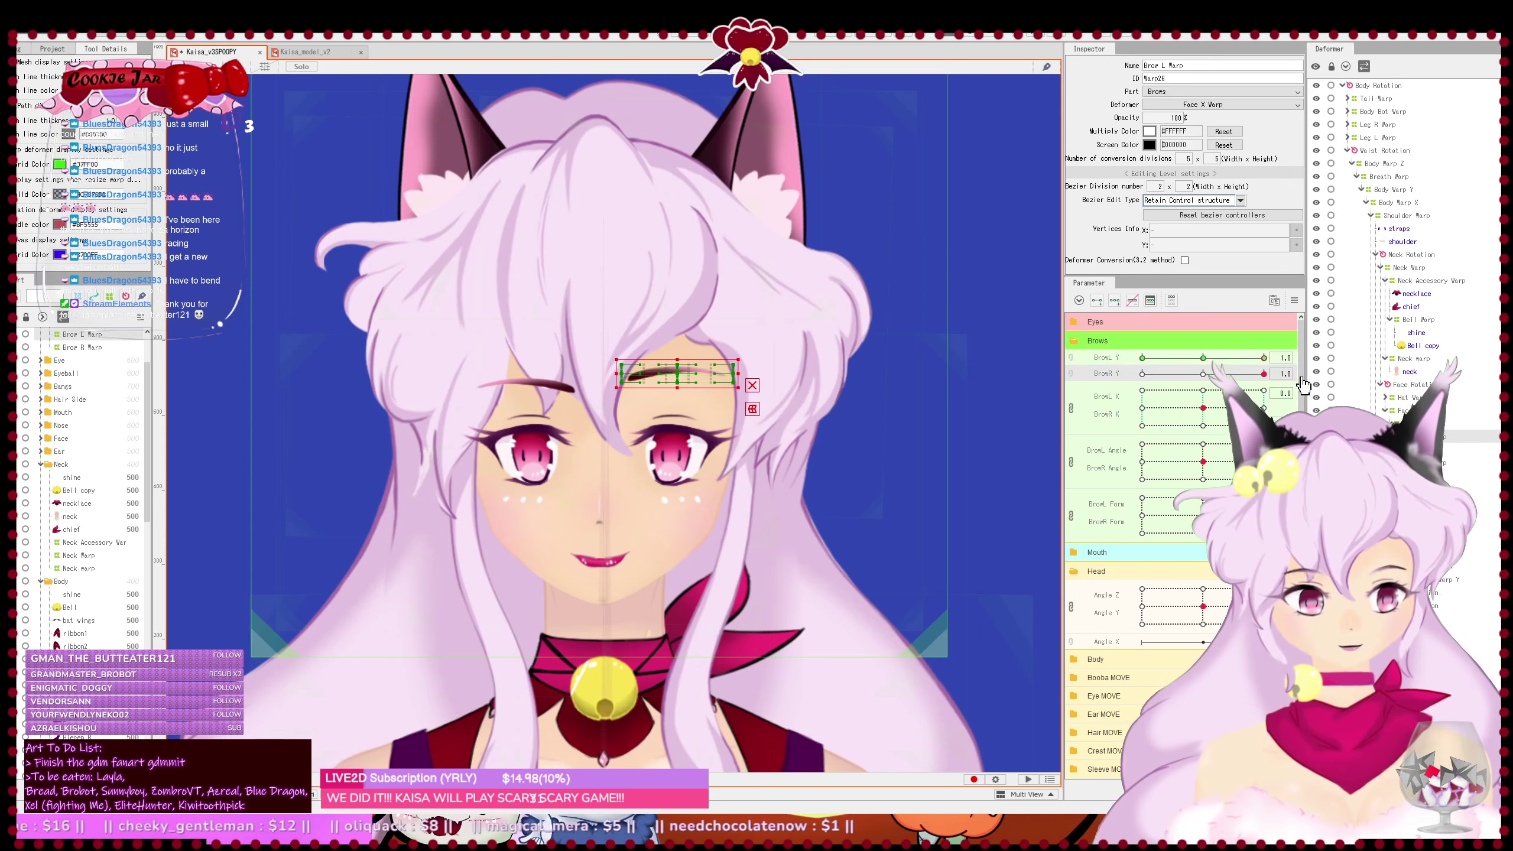
click(1332, 375)
key(Up)
key(Up)
key(Up)
key(Up)
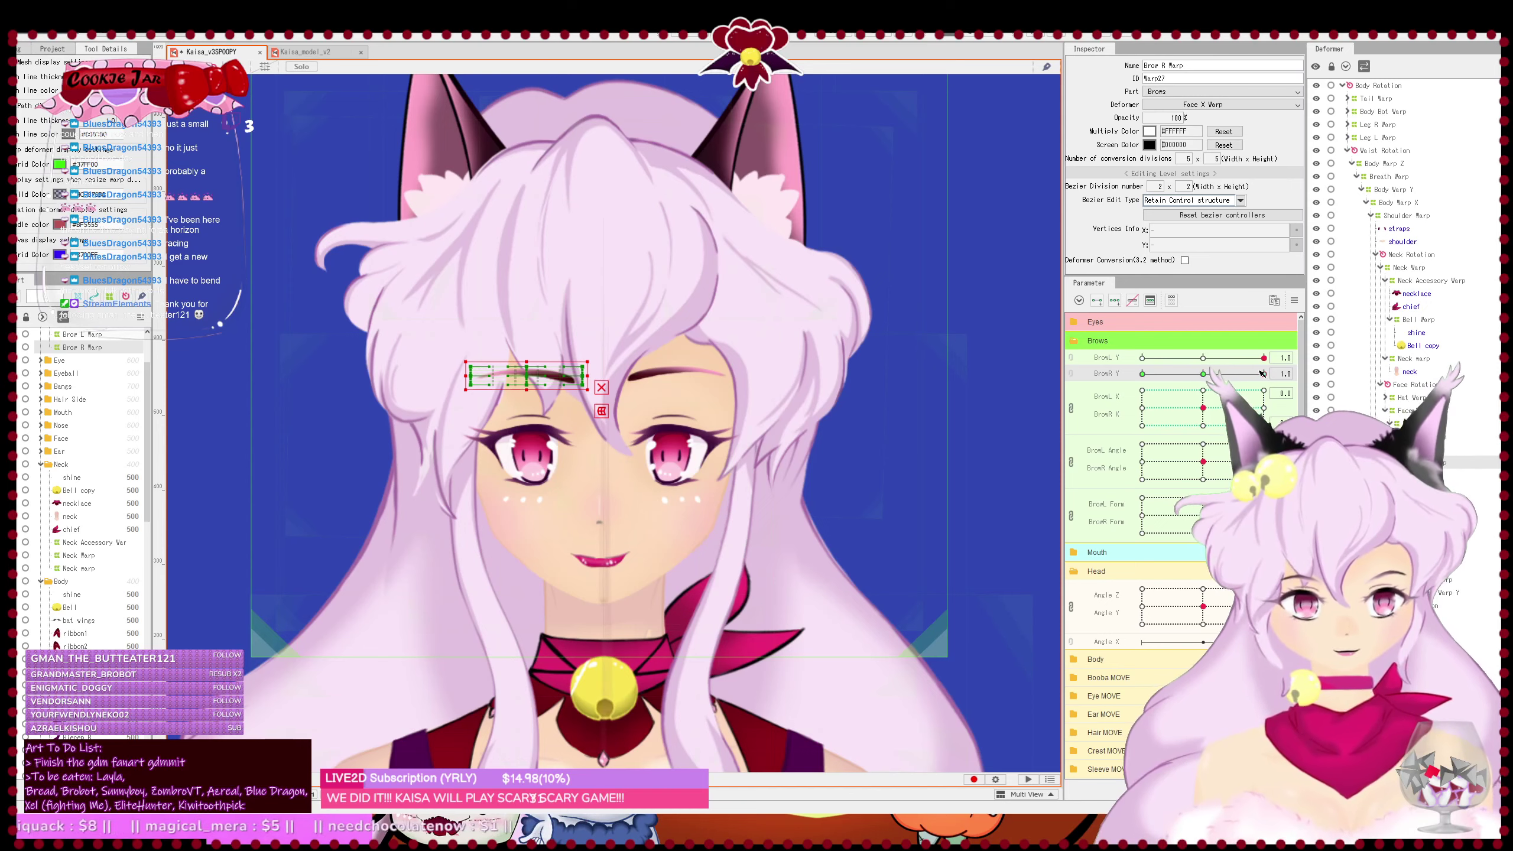
- Show the canvas grid, nudge Brow R Warp further up to level it with the other brow, and hide the grid
click(264, 67)
scroll(587, 380, up, 3)
key(Up)
key(Up)
key(Up)
key(Up)
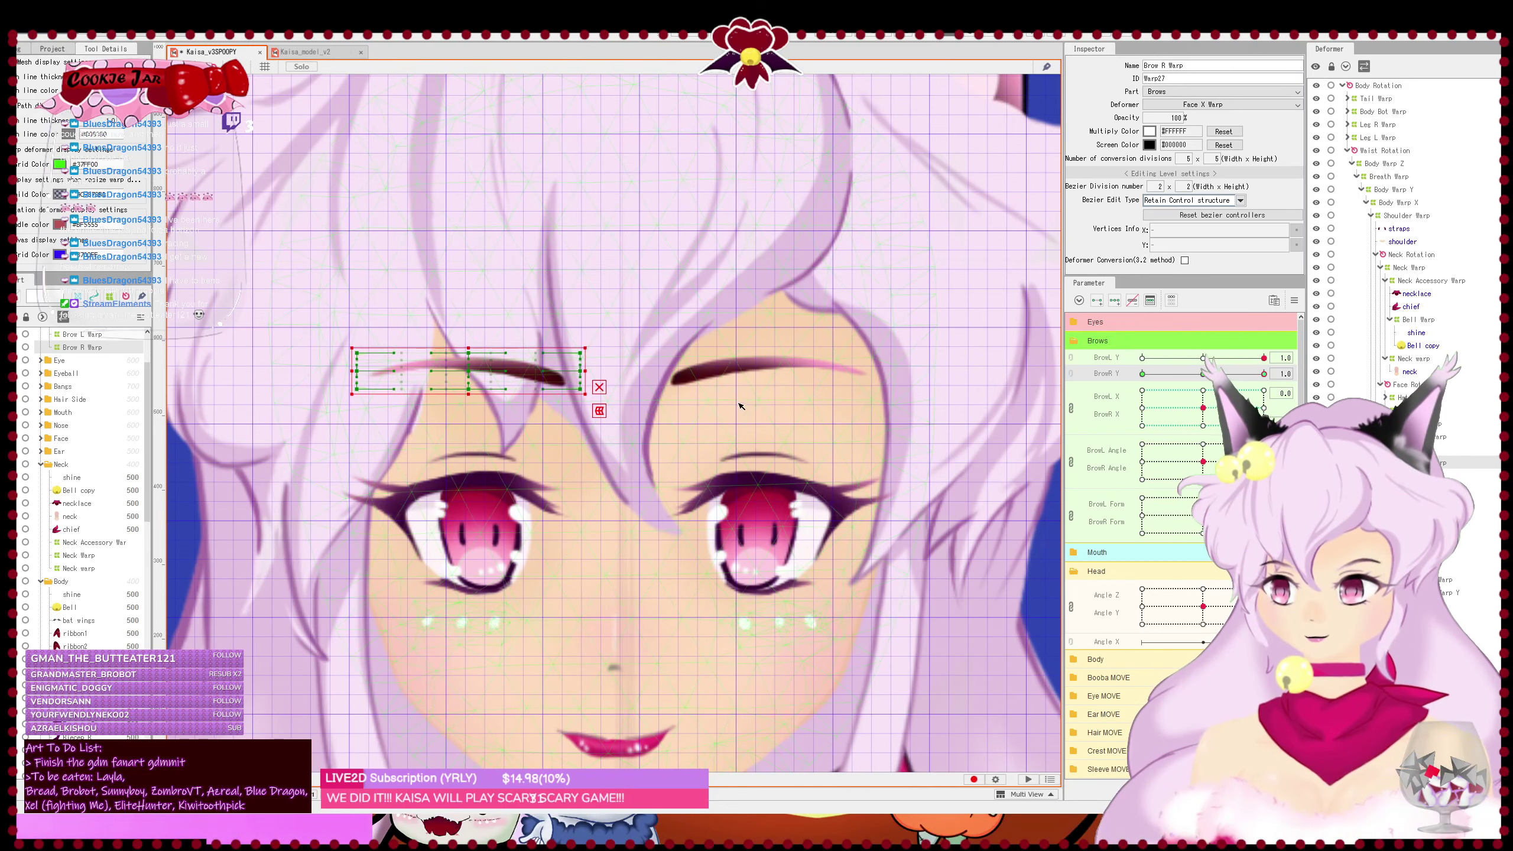
scroll(745, 407, down, 5)
click(264, 67)
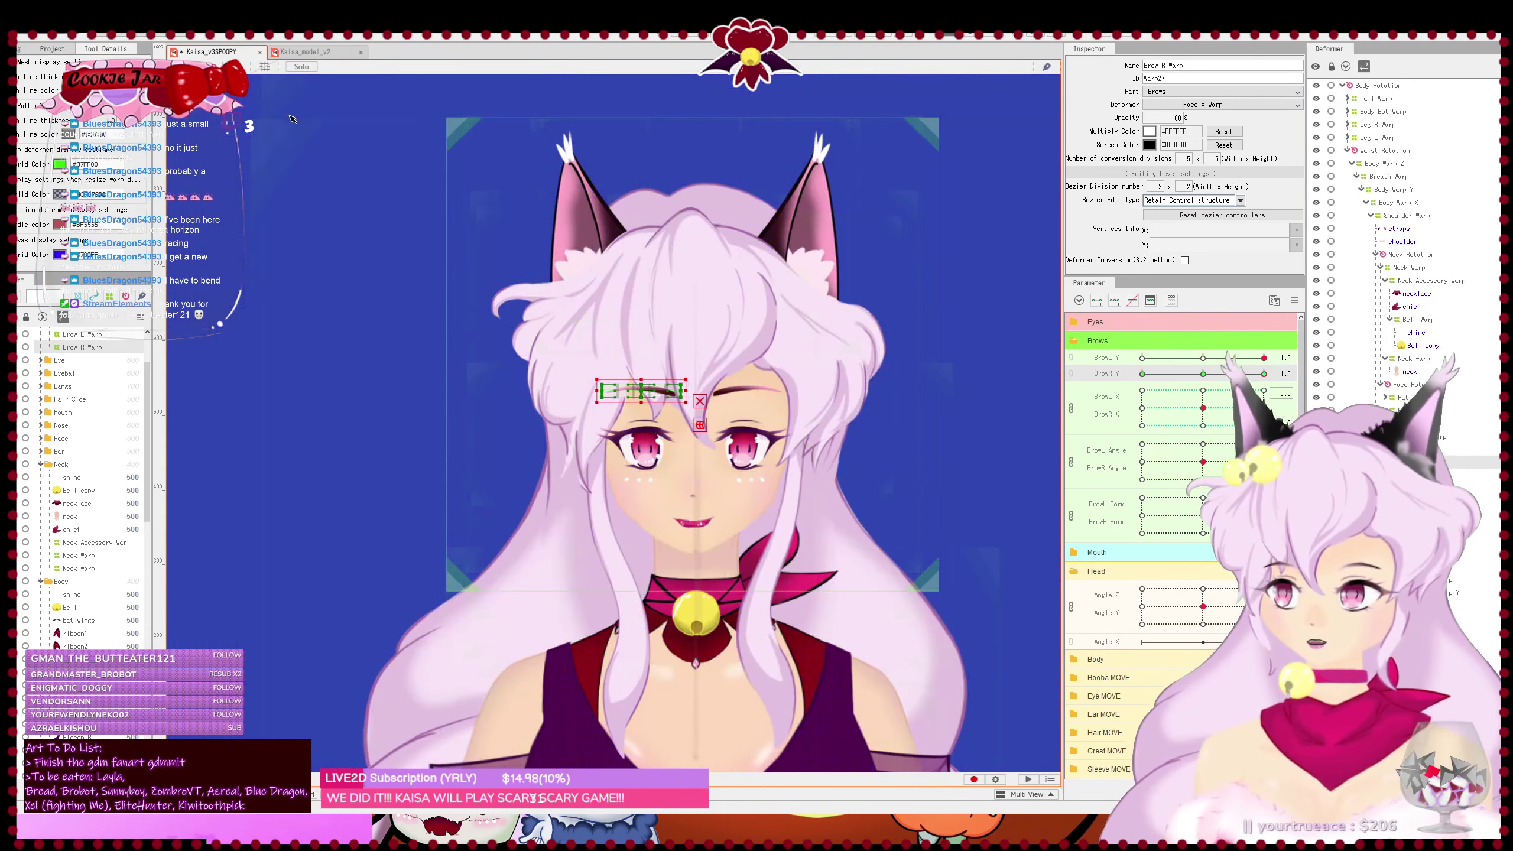
- Deselect Brow R Warp, save the model, and show the canvas grid to compare the height of both raised brows
key(Escape)
scroll(736, 500, down, 2)
drag(737, 500, 747, 416)
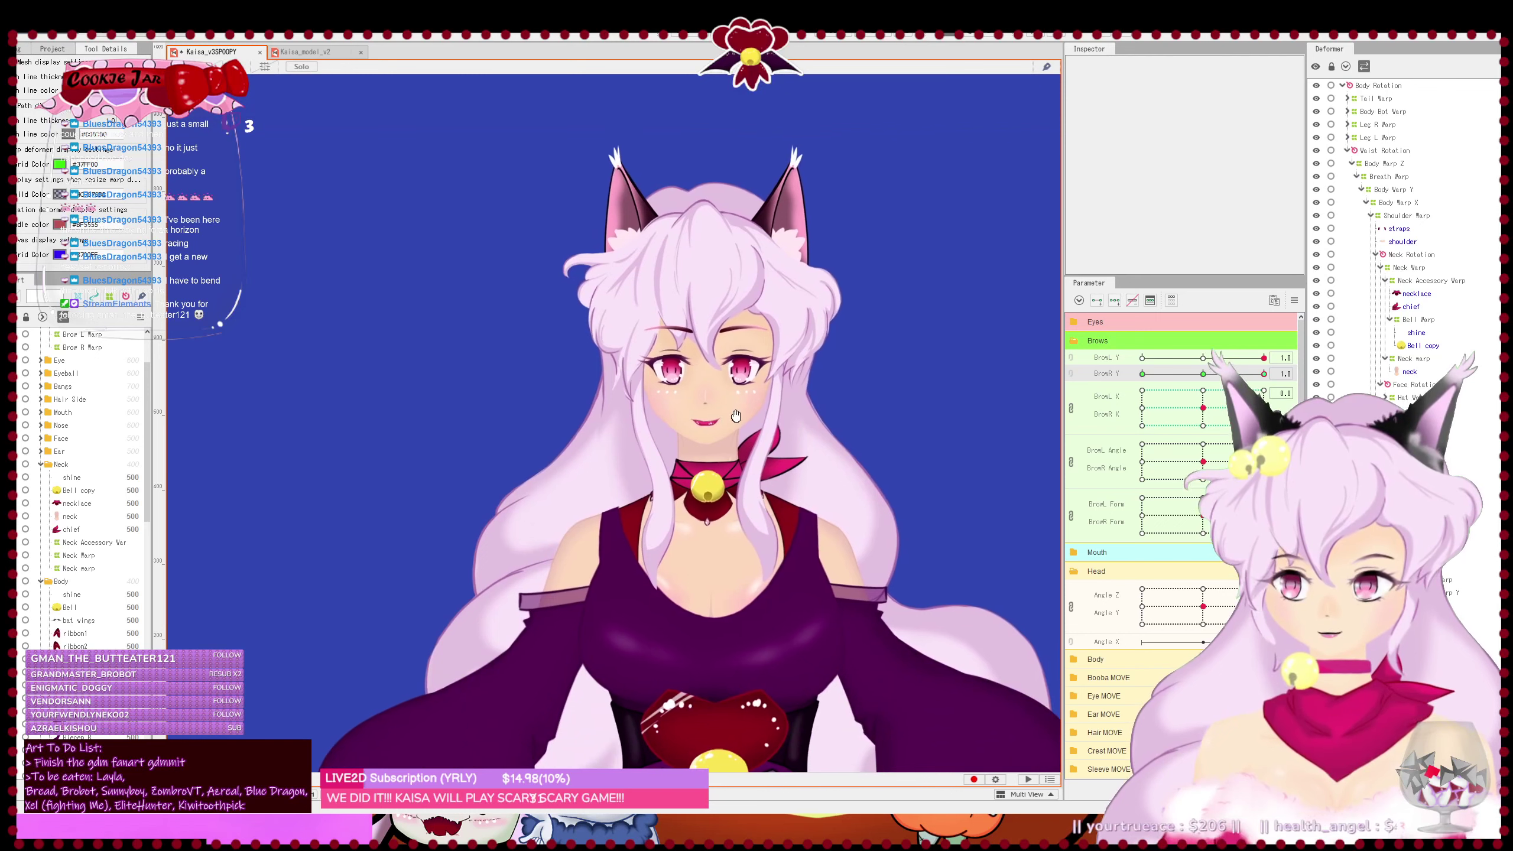
scroll(796, 446, up, 4)
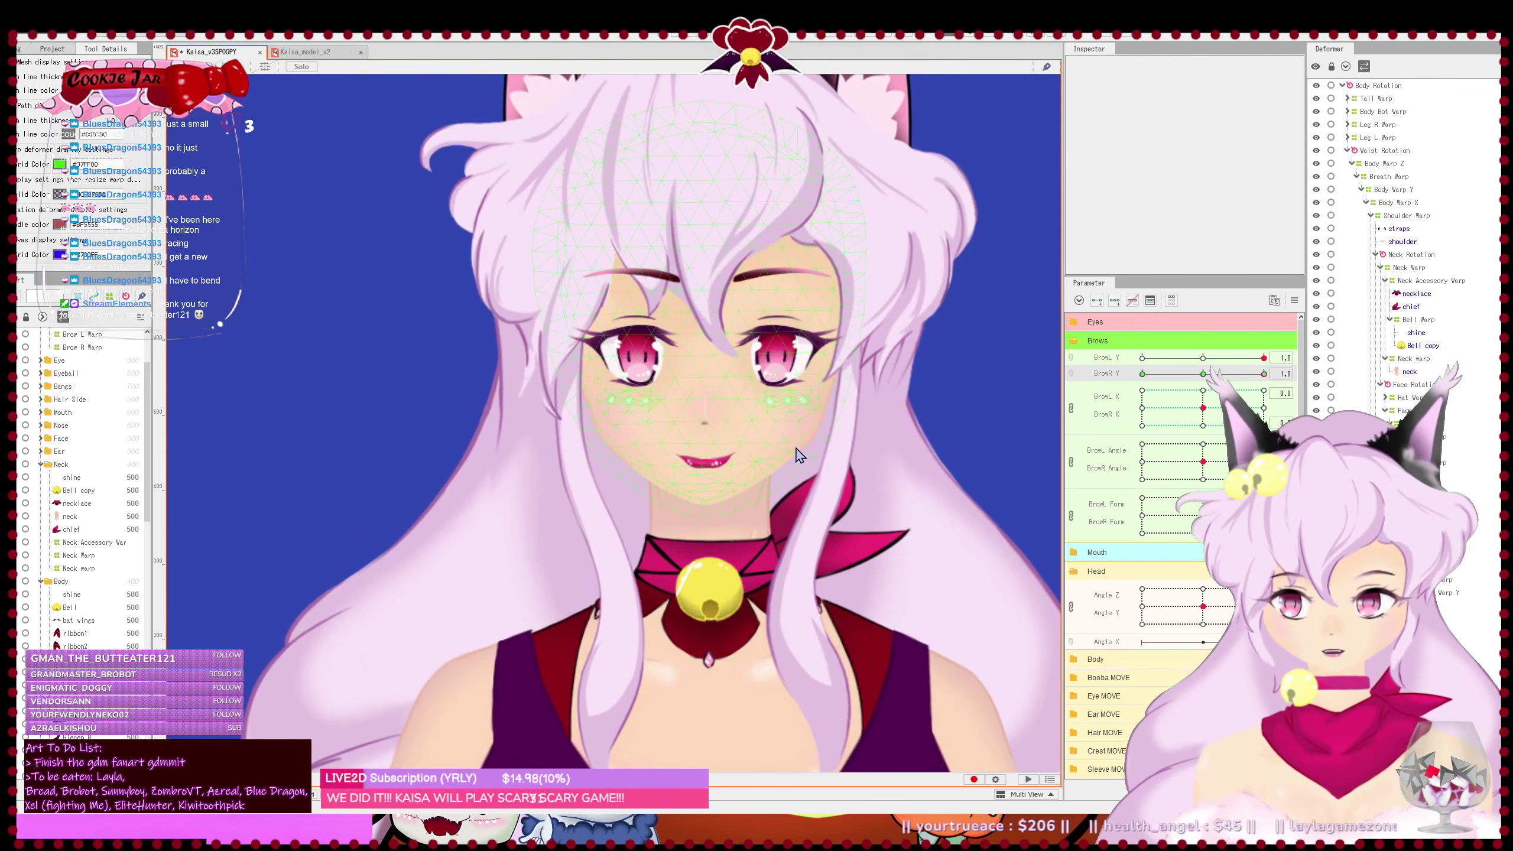
key(ctrl+s)
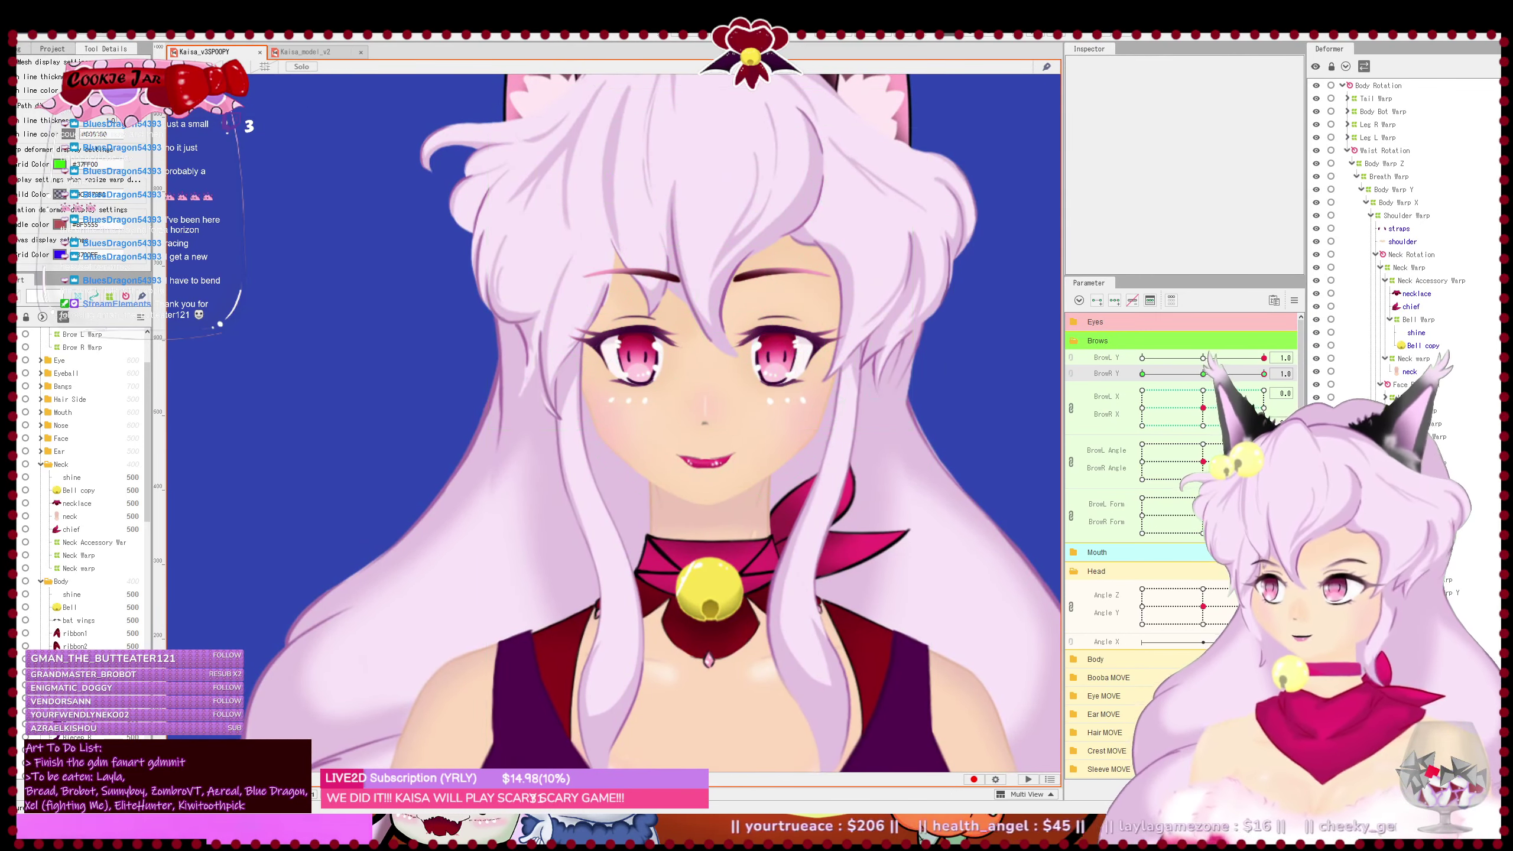
click(261, 68)
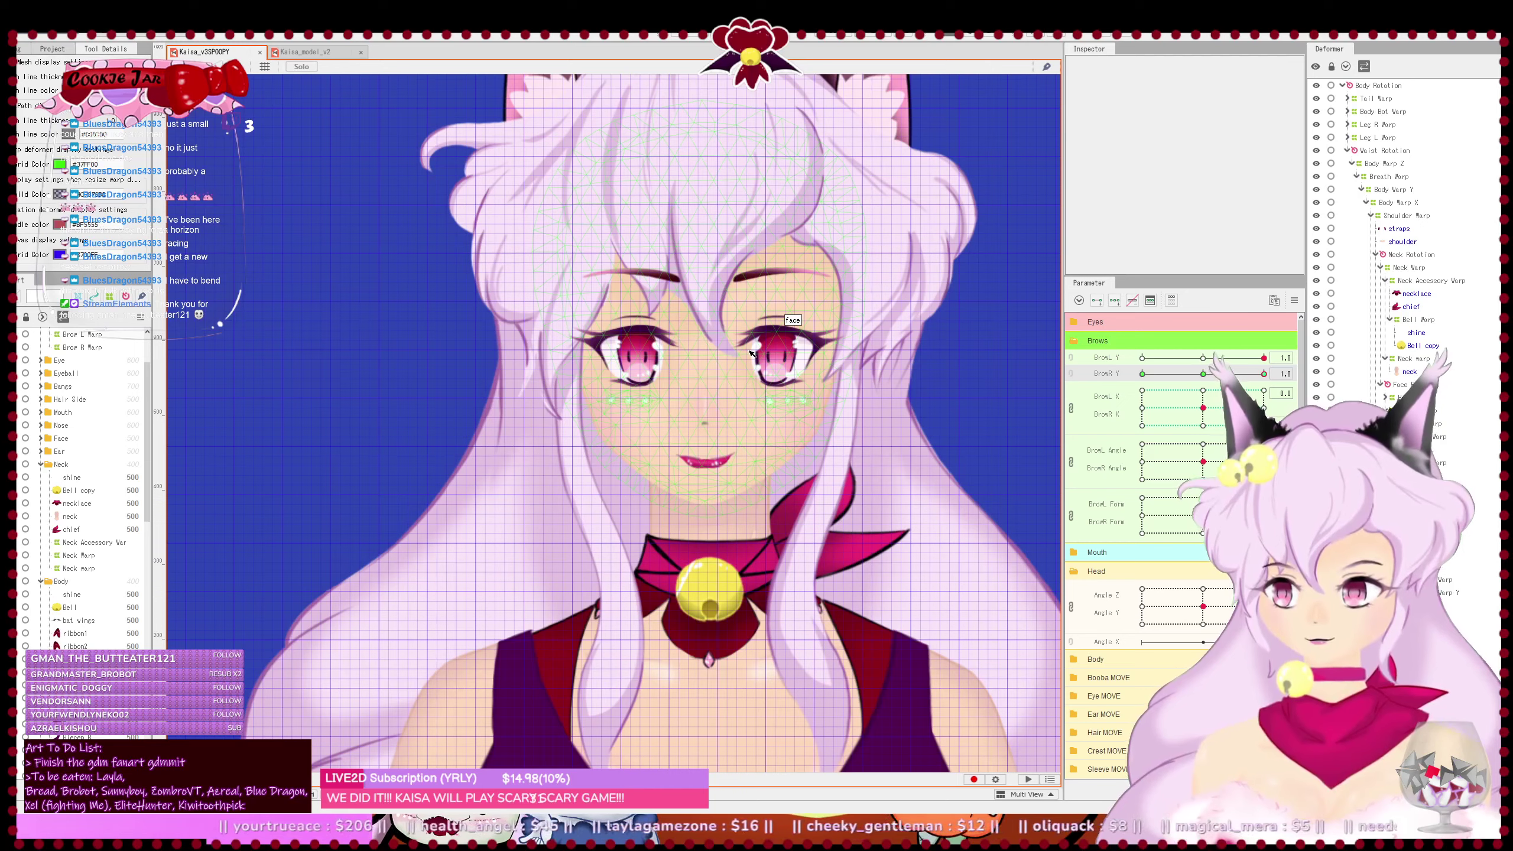
- Check the raised Brow L mesh against the canvas grid, hide the grid and clear the selection
click(752, 278)
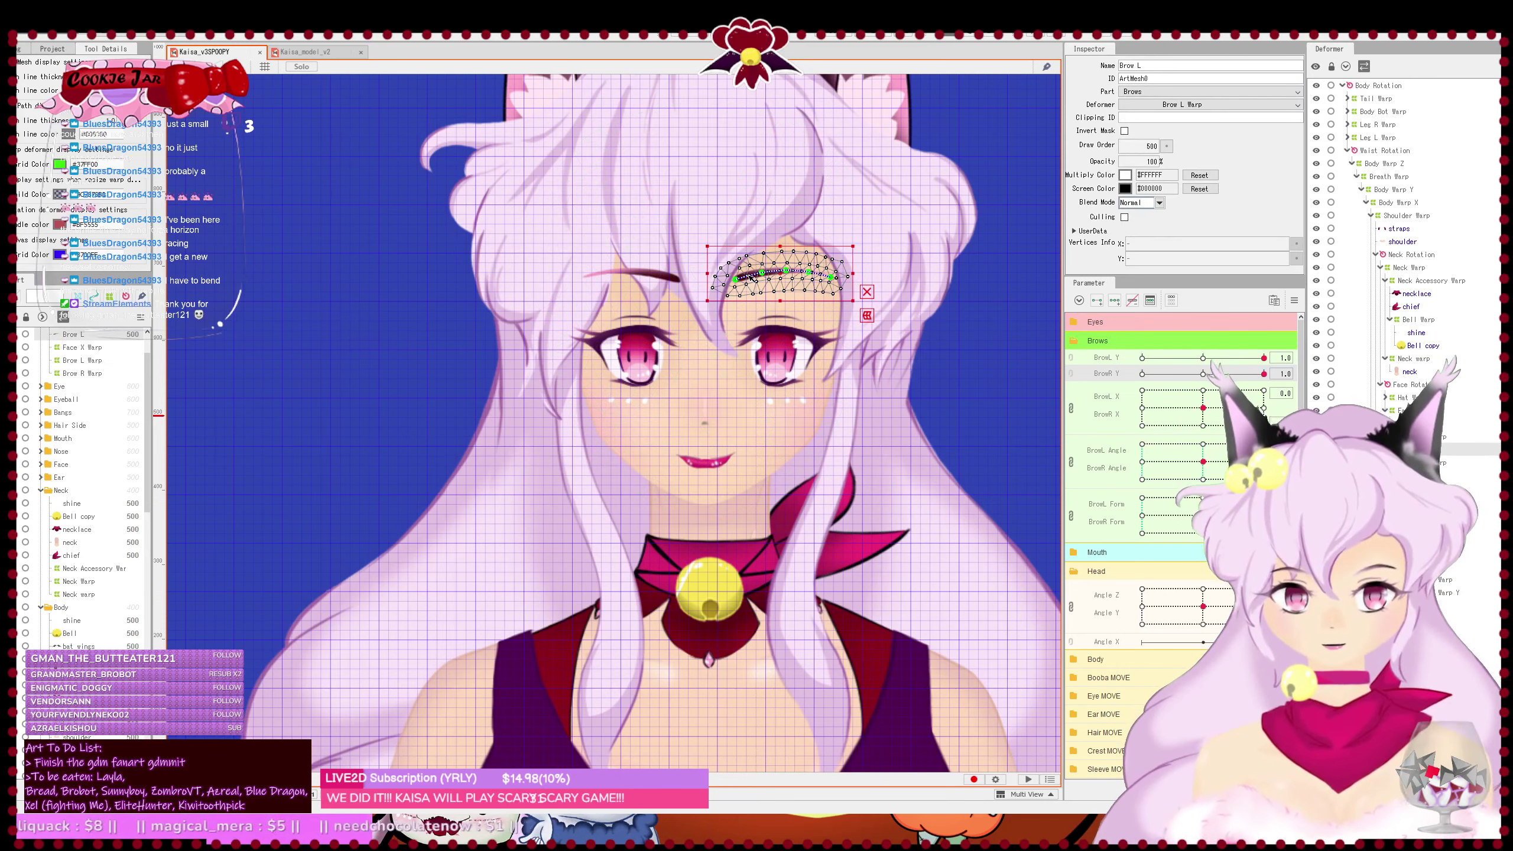
click(269, 69)
key(Escape)
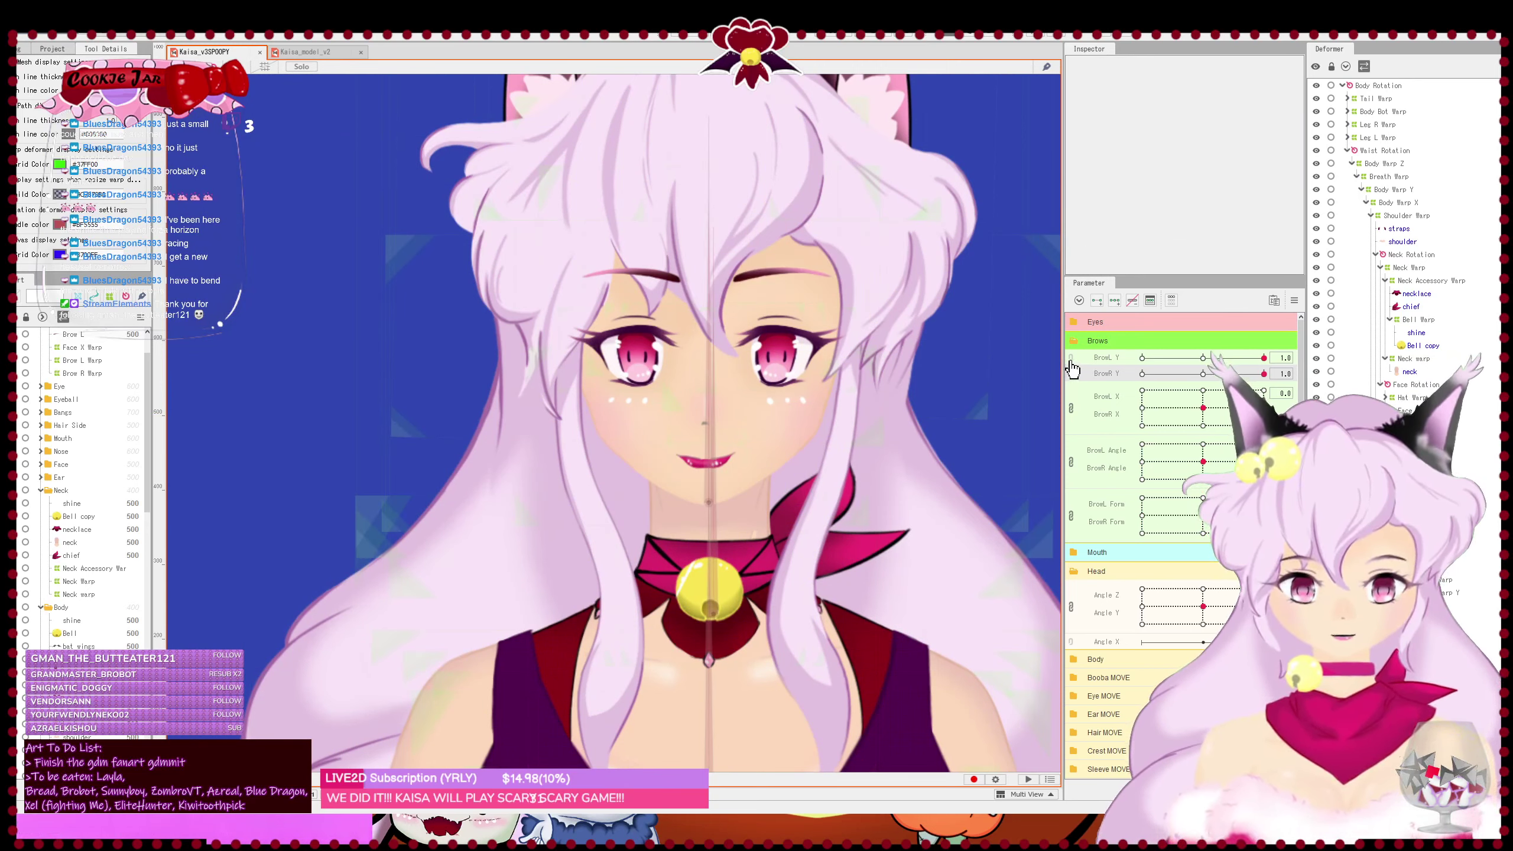
- Relink BrowL Y and BrowR Y, reset both to 0.0, and collapse the Brows parameter group
click(1070, 364)
drag(1313, 358, 1202, 376)
click(1074, 341)
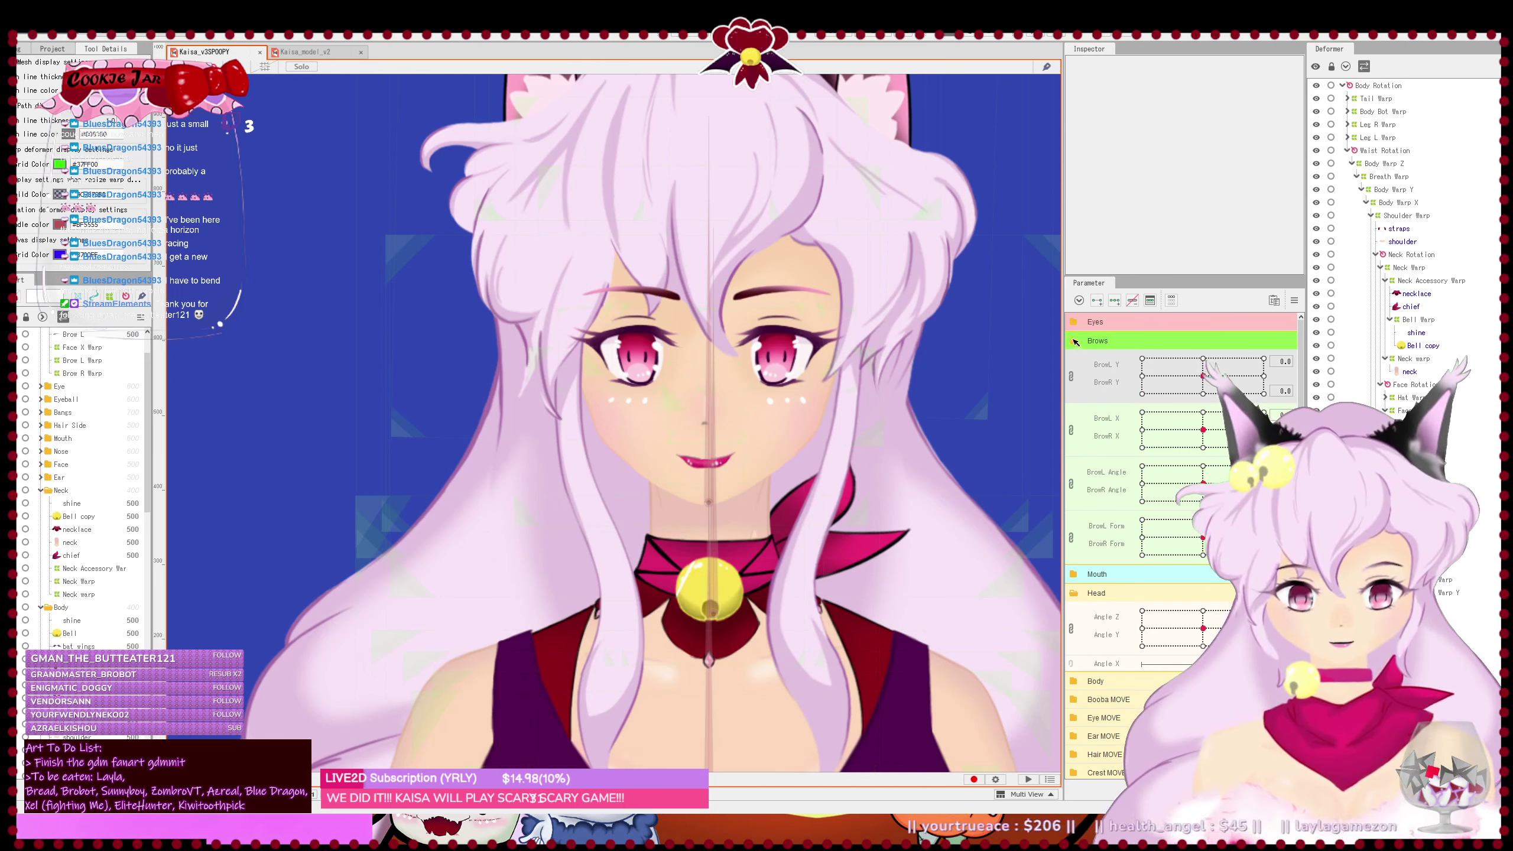
- Unlink Angle Z and Angle Y in the Head group, and look over the model from face to full figure
click(1071, 413)
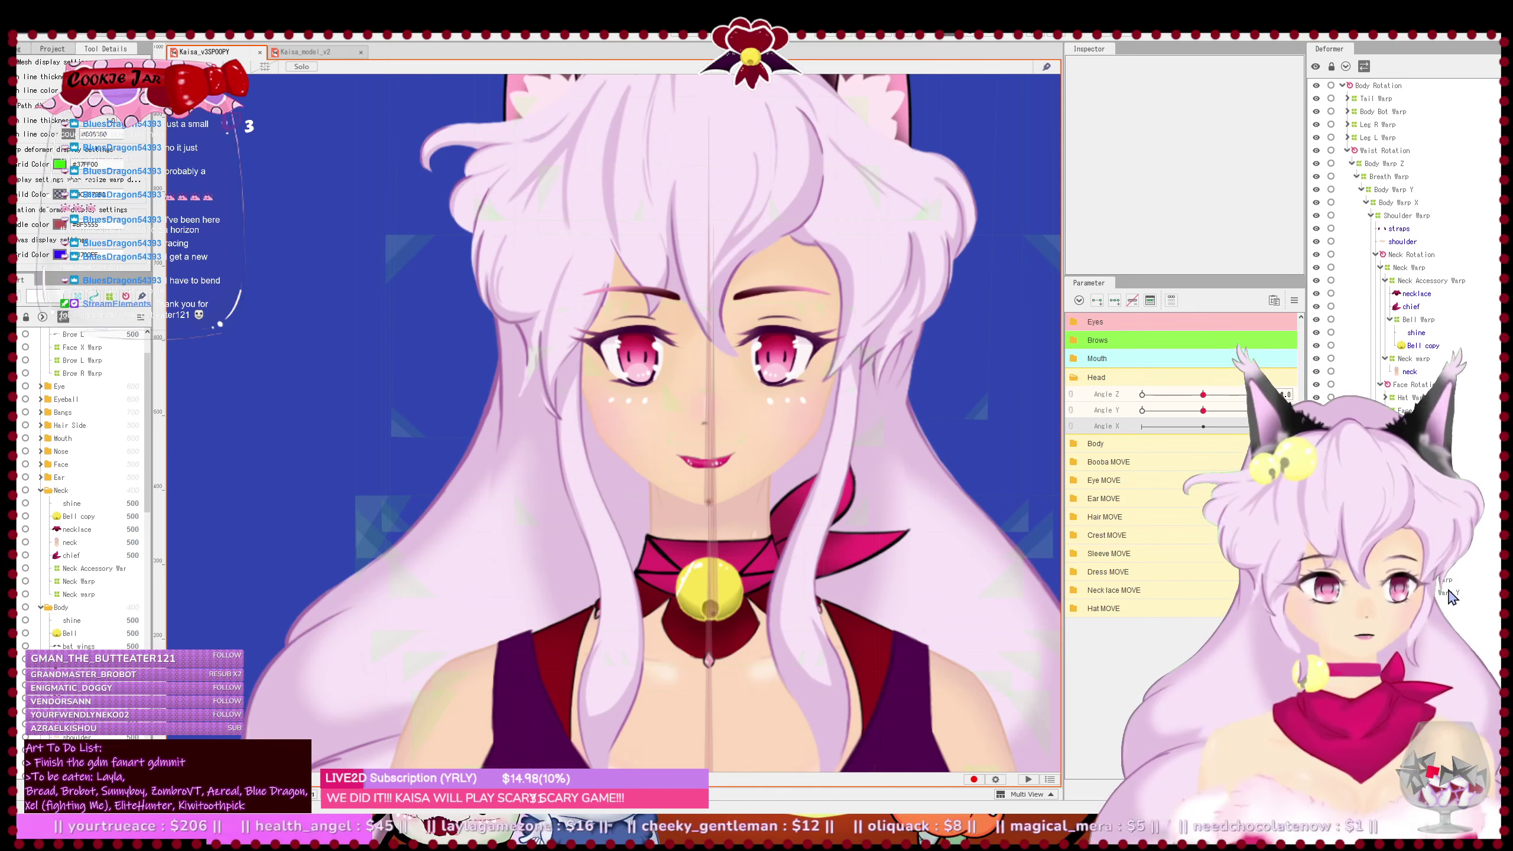
scroll(819, 445, down, 2)
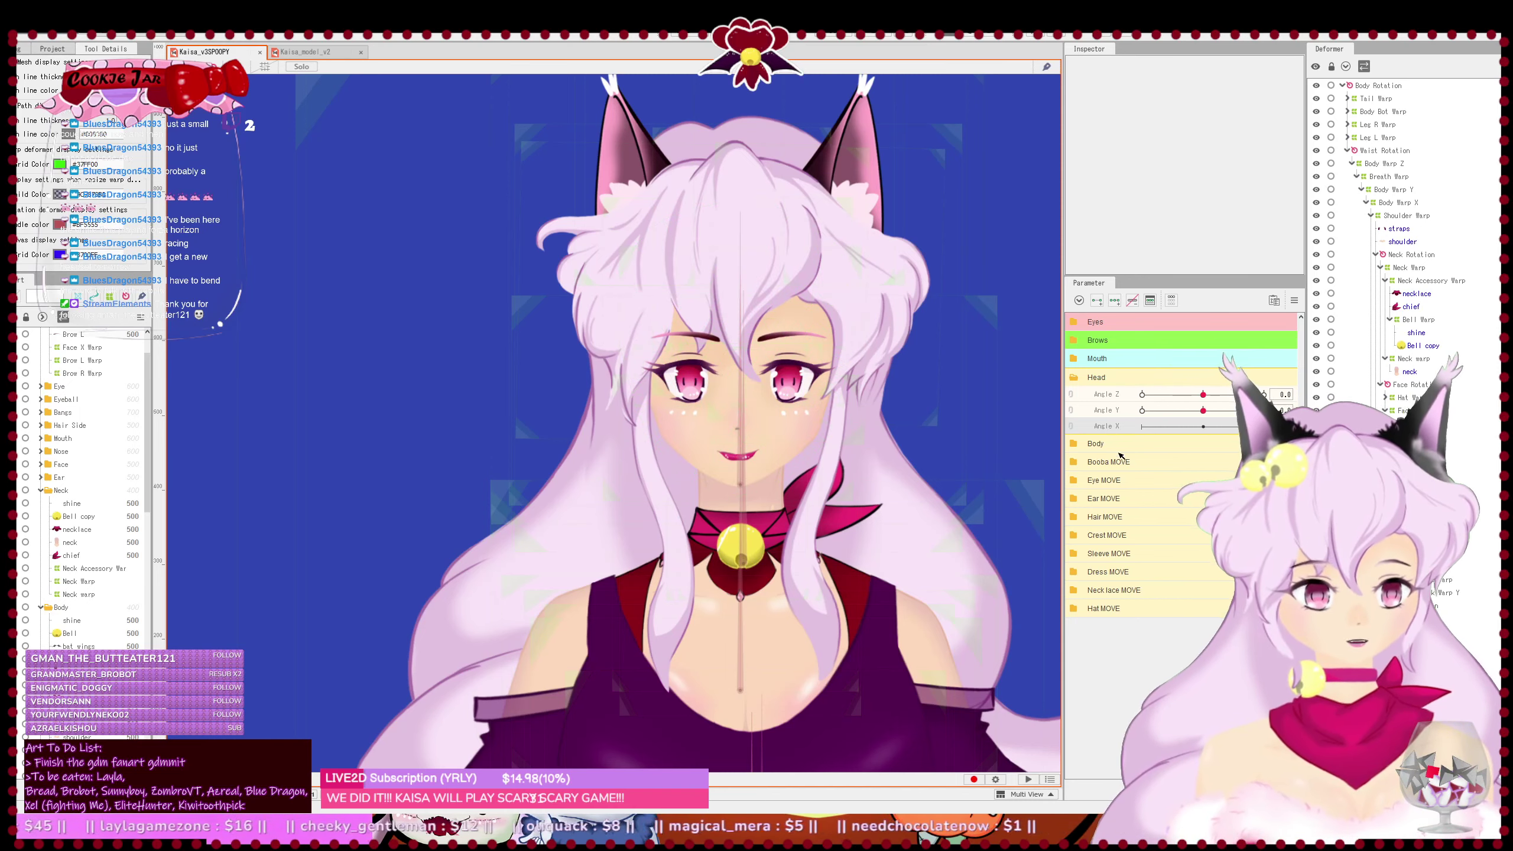
click(1111, 448)
scroll(893, 595, down, 2)
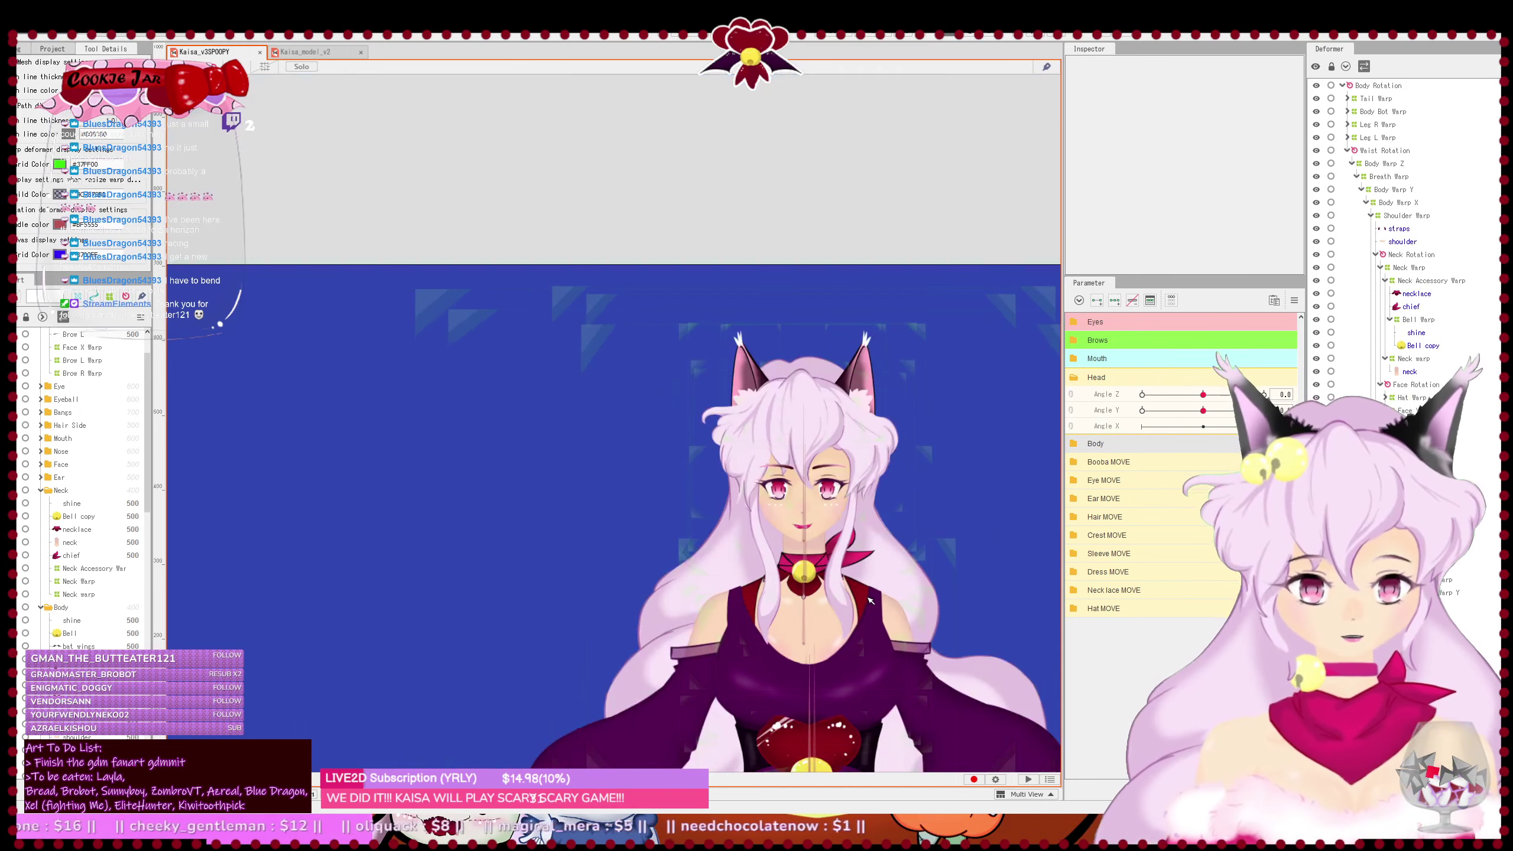
drag(900, 642, 801, 393)
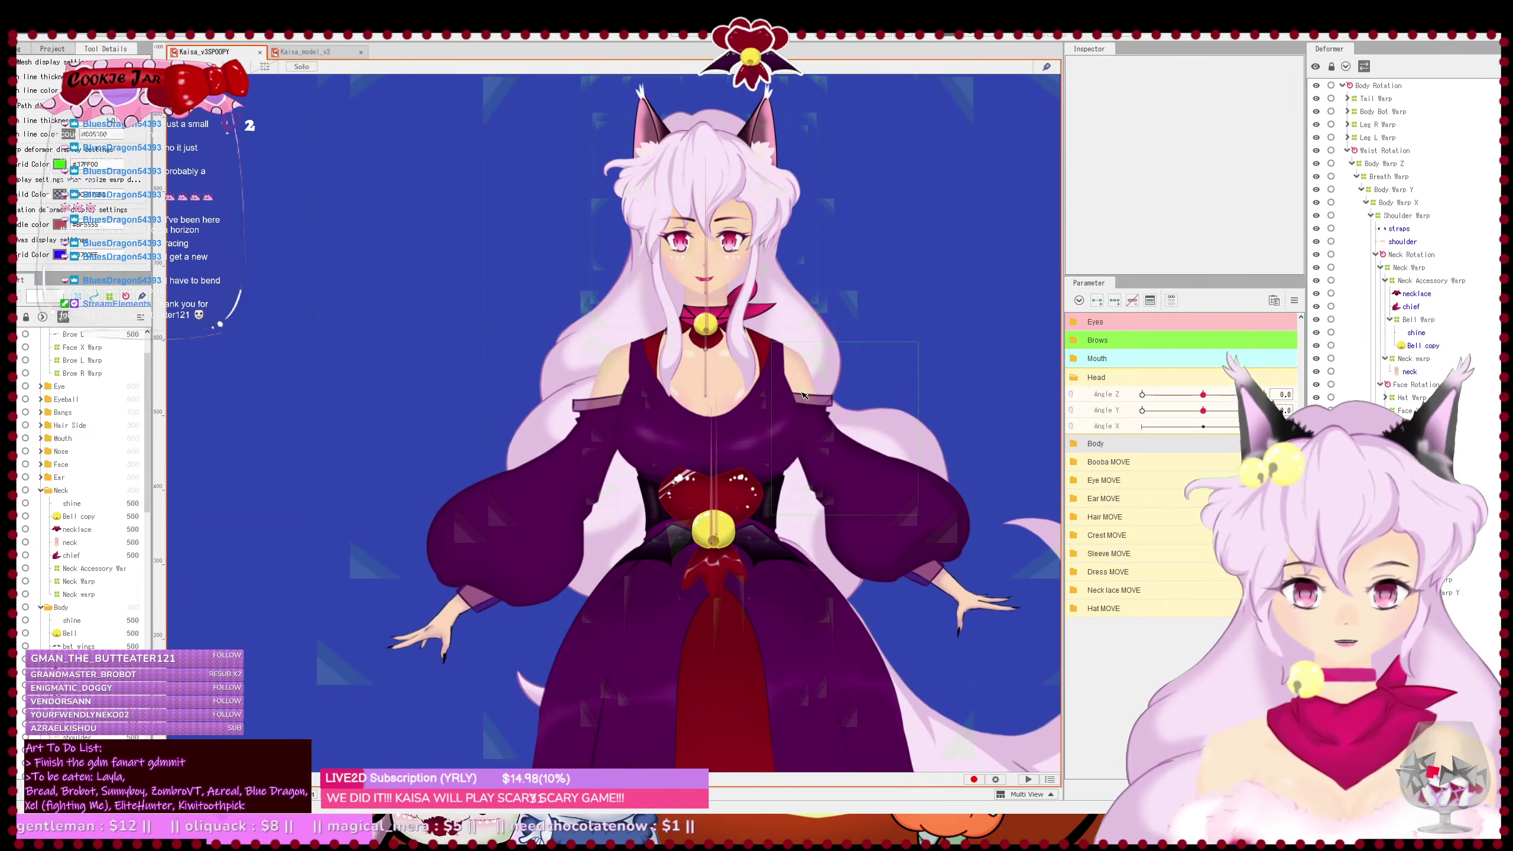
scroll(766, 181, up, 2)
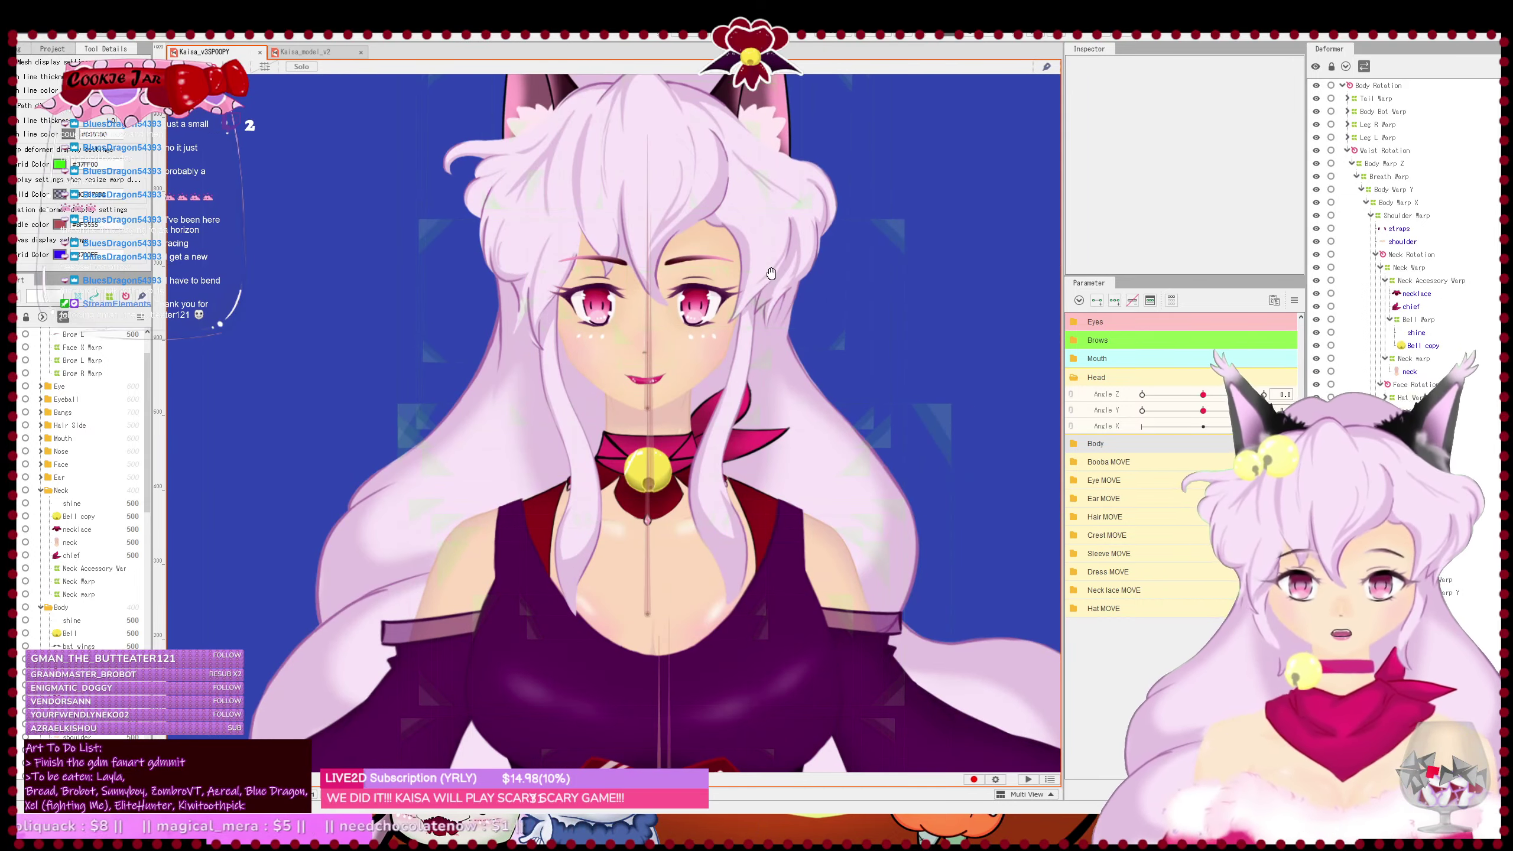
drag(770, 273, 825, 326)
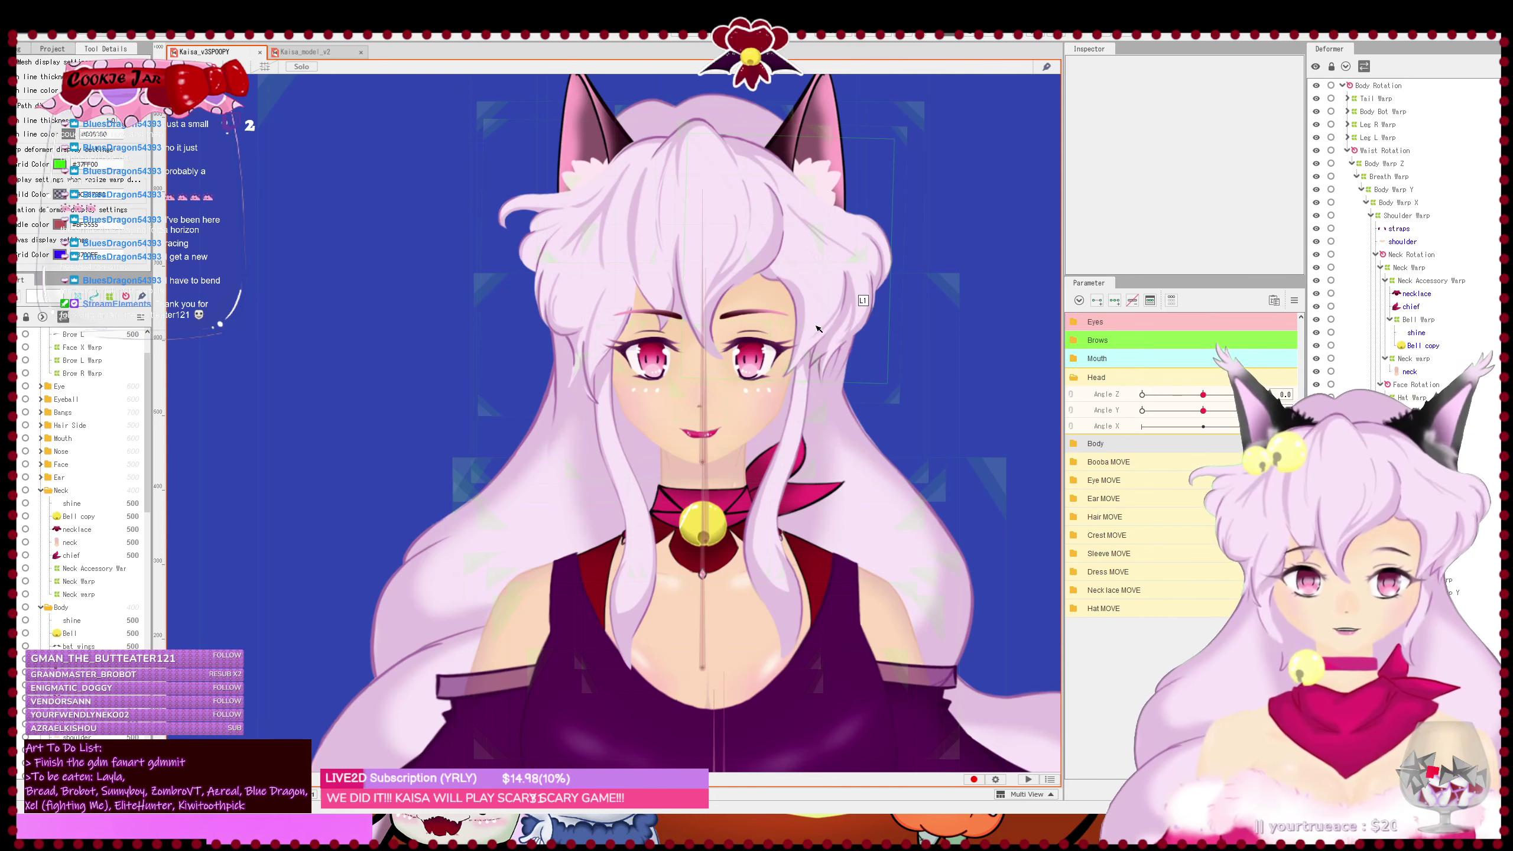
scroll(818, 329, down, 3)
scroll(875, 601, down, 2)
drag(891, 623, 781, 385)
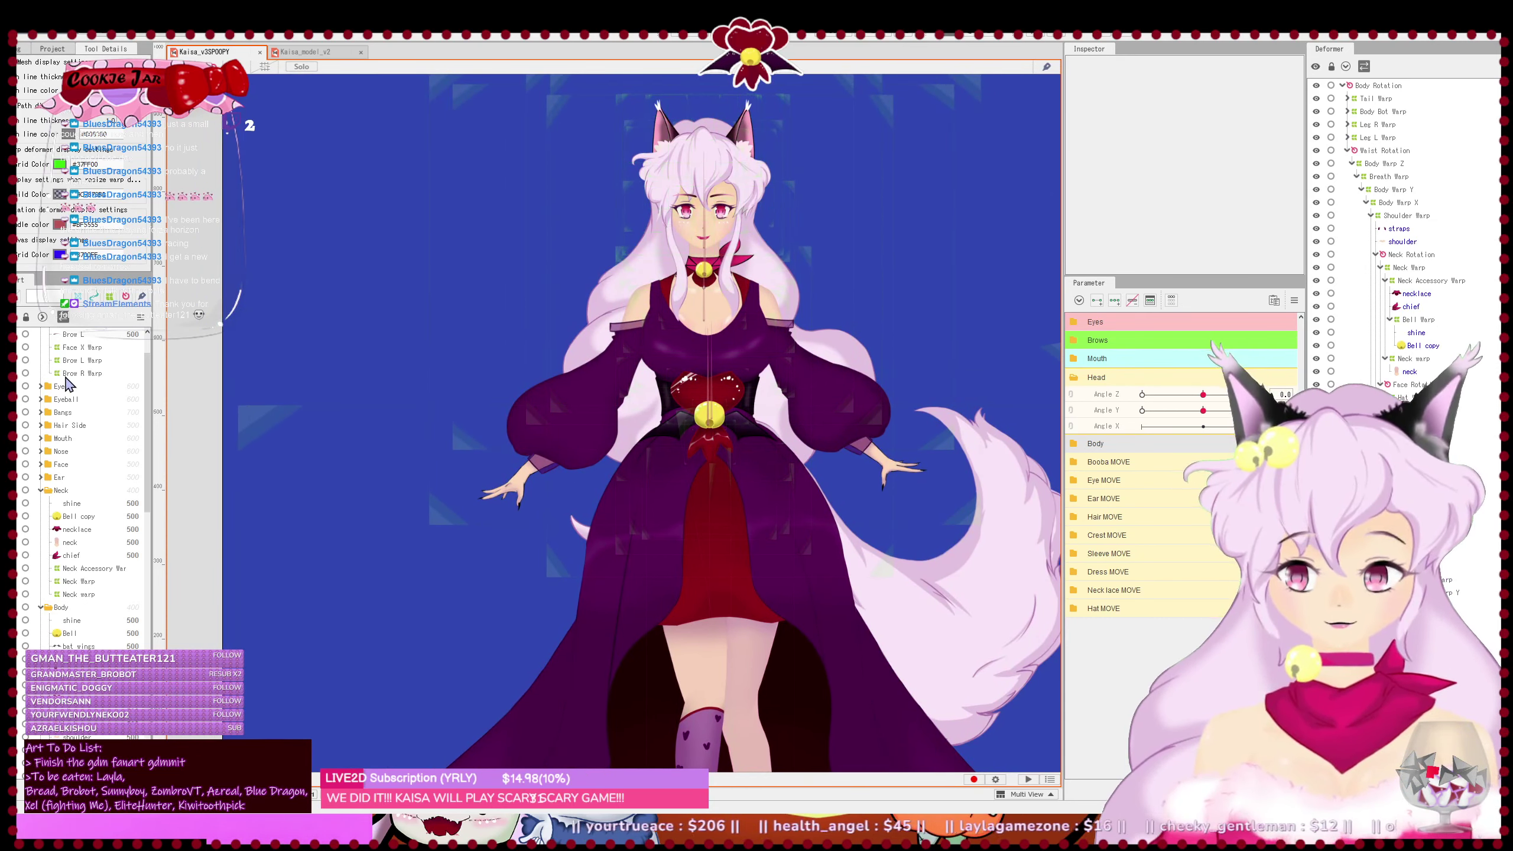
- Make the Hat part visible and test how it follows the head on Angle Z and Angle Y
scroll(39, 412, up, 2)
click(13, 347)
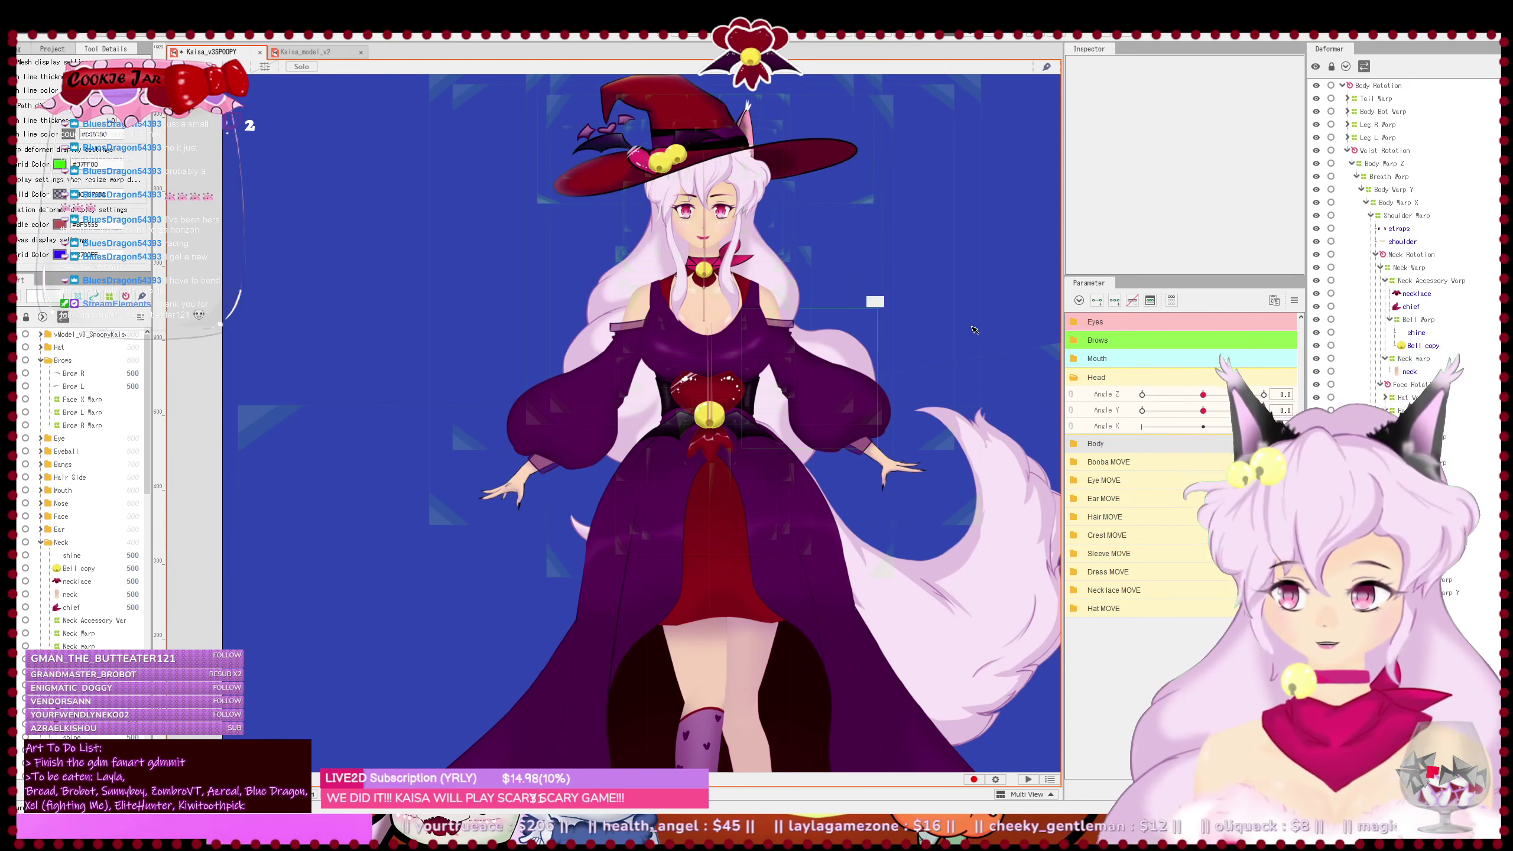
drag(1203, 395, 1111, 394)
click(1204, 395)
mouse_move(1203, 410)
mouse_down()
mouse_move(1233, 410)
mouse_move(1167, 410)
mouse_move(1231, 410)
mouse_up()
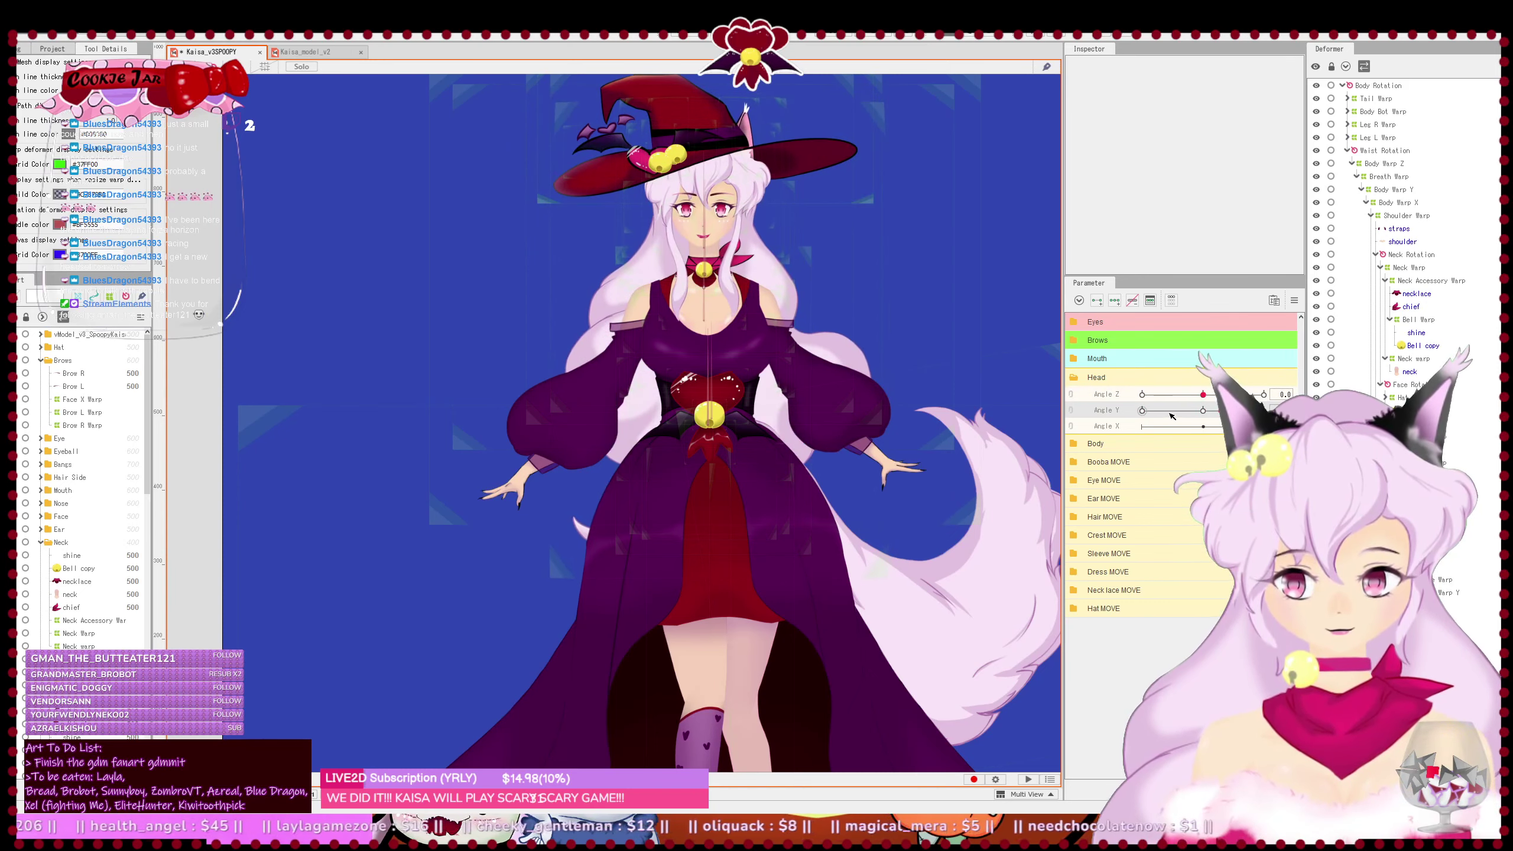
- Make Hat Warp a child of Face Y Warp in the deformer hierarchy and test the hat on Angle Y
scroll(811, 218, up, 3)
scroll(810, 215, up, 3)
drag(752, 194, 864, 493)
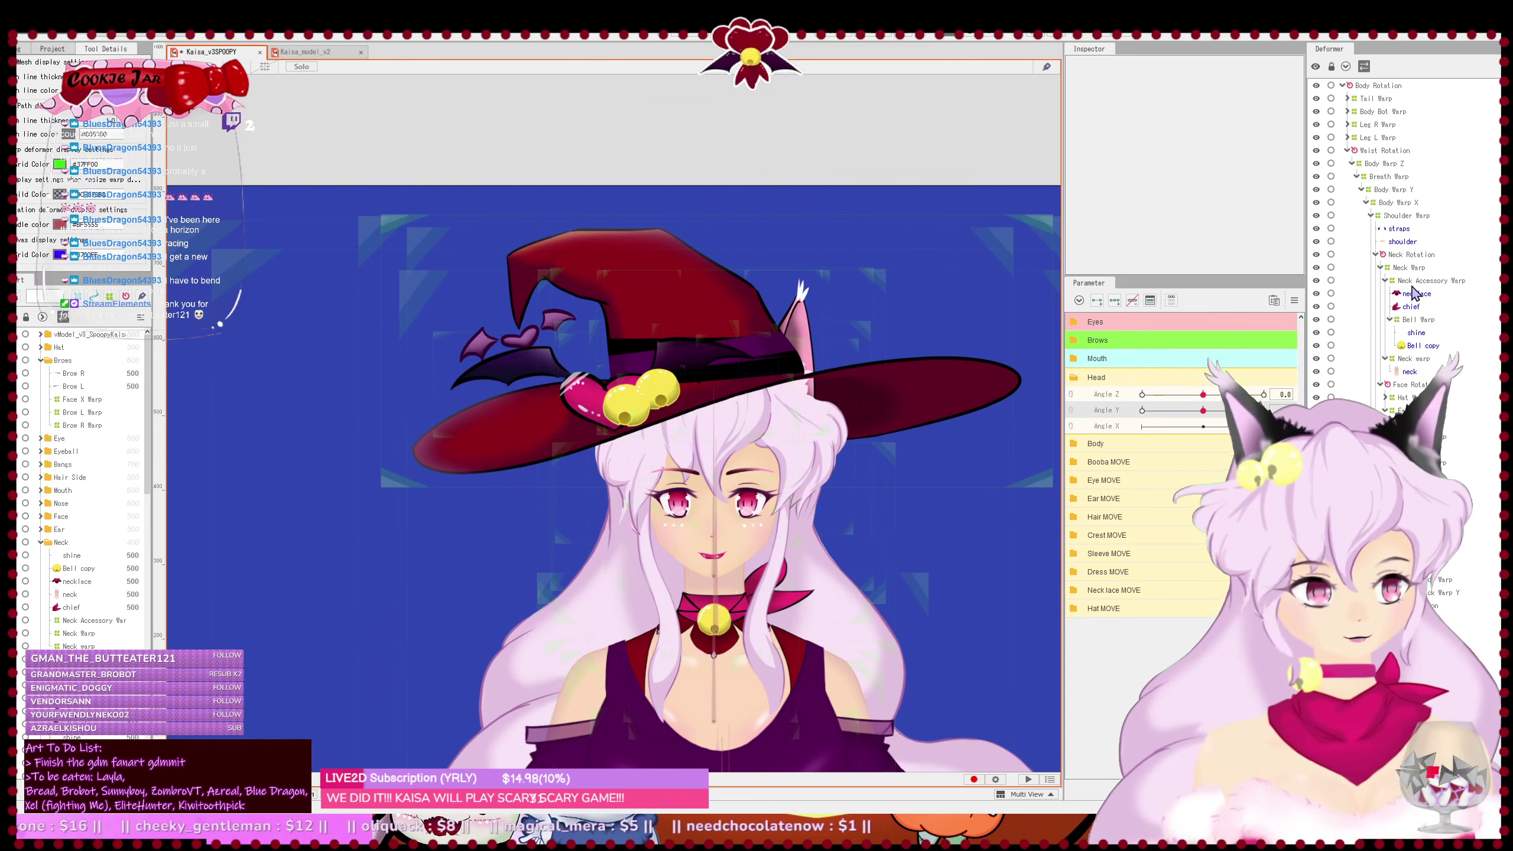
click(1405, 410)
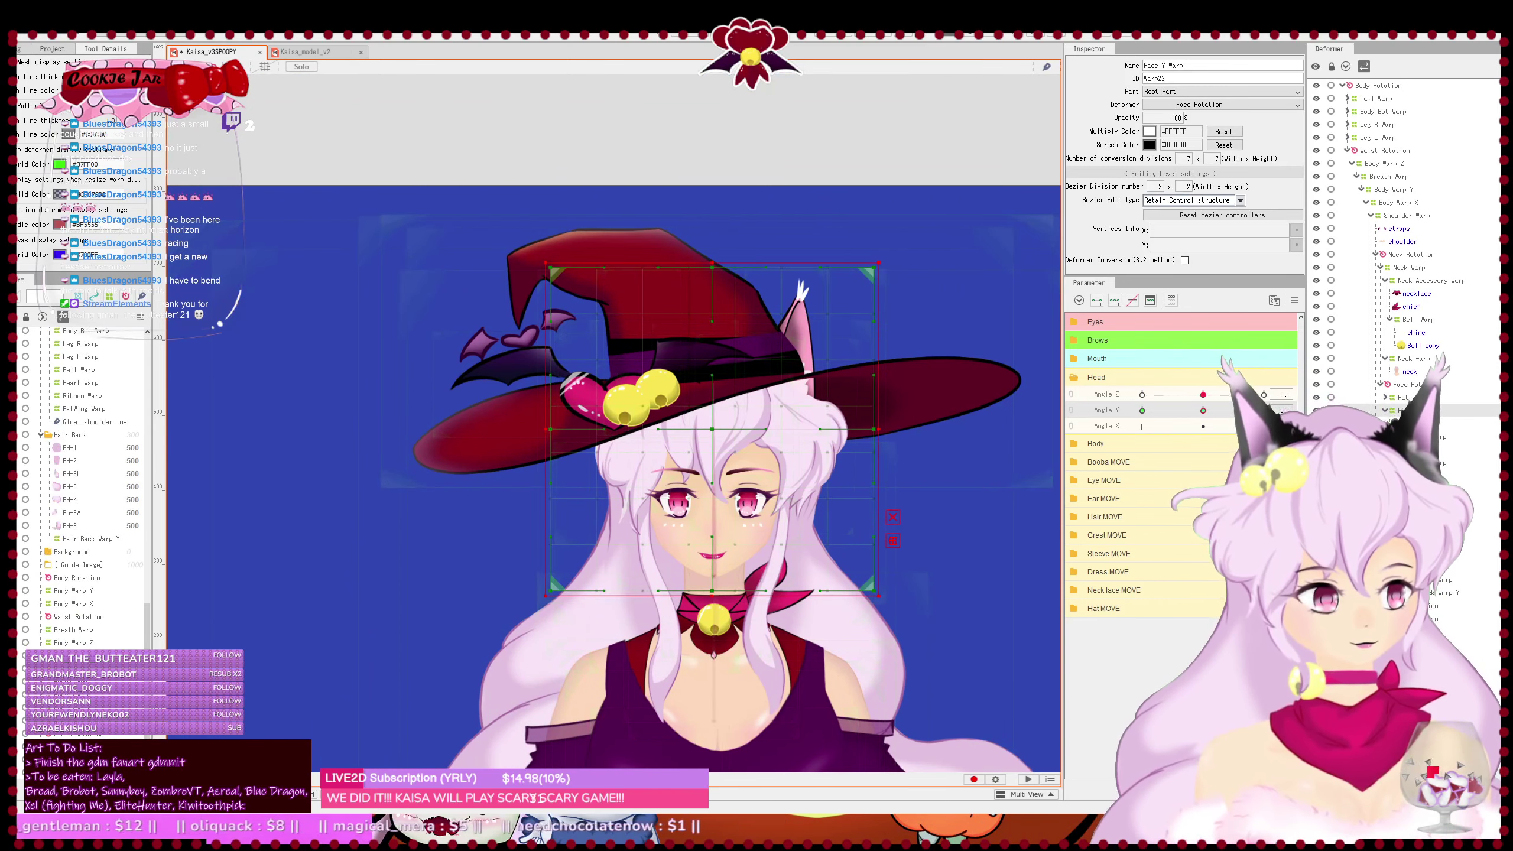
click(1406, 398)
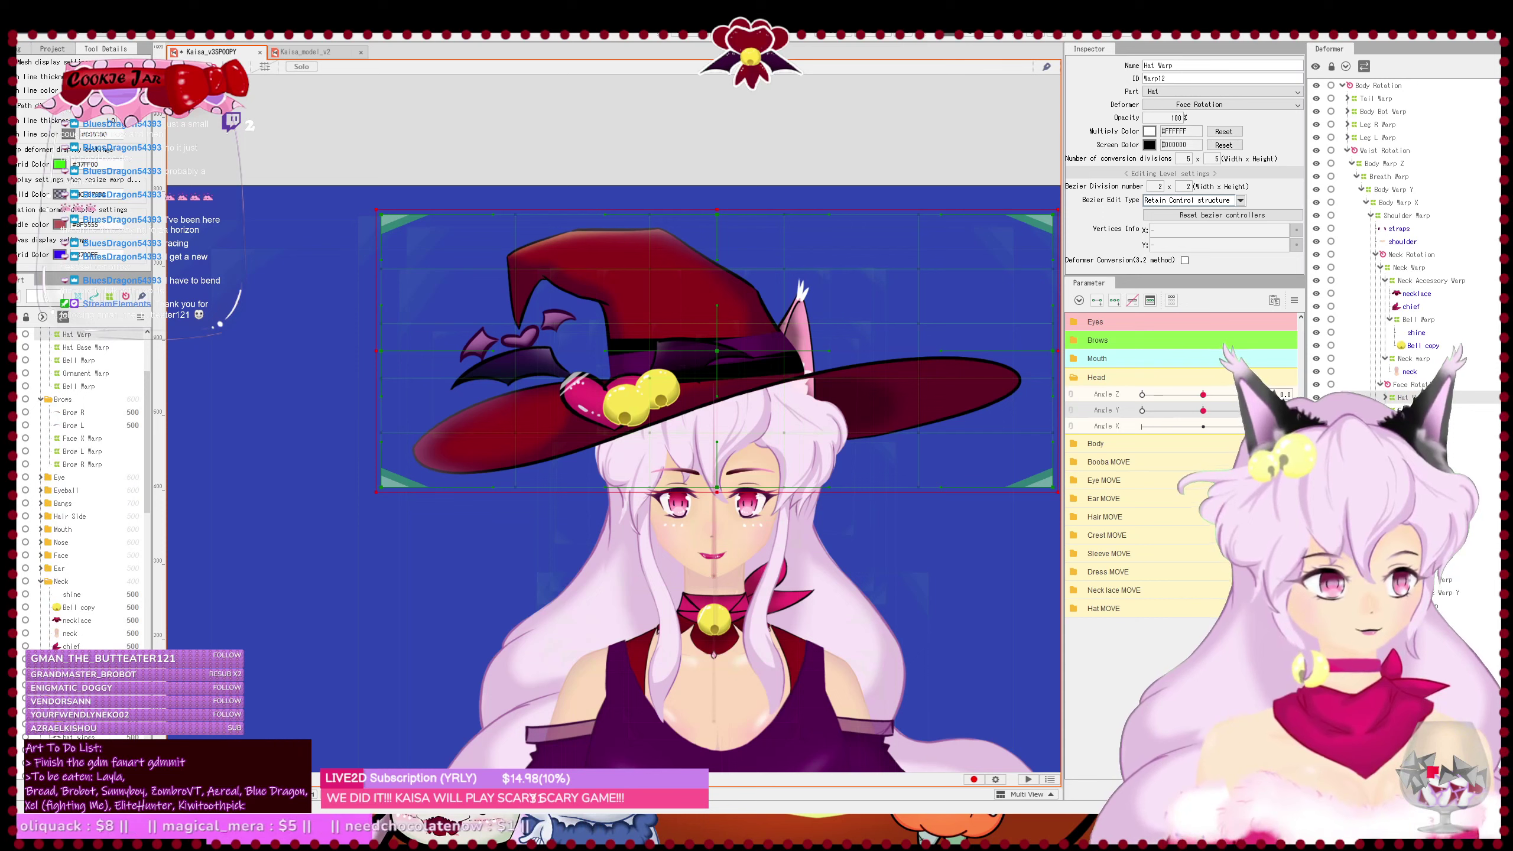
drag(1406, 398, 1406, 411)
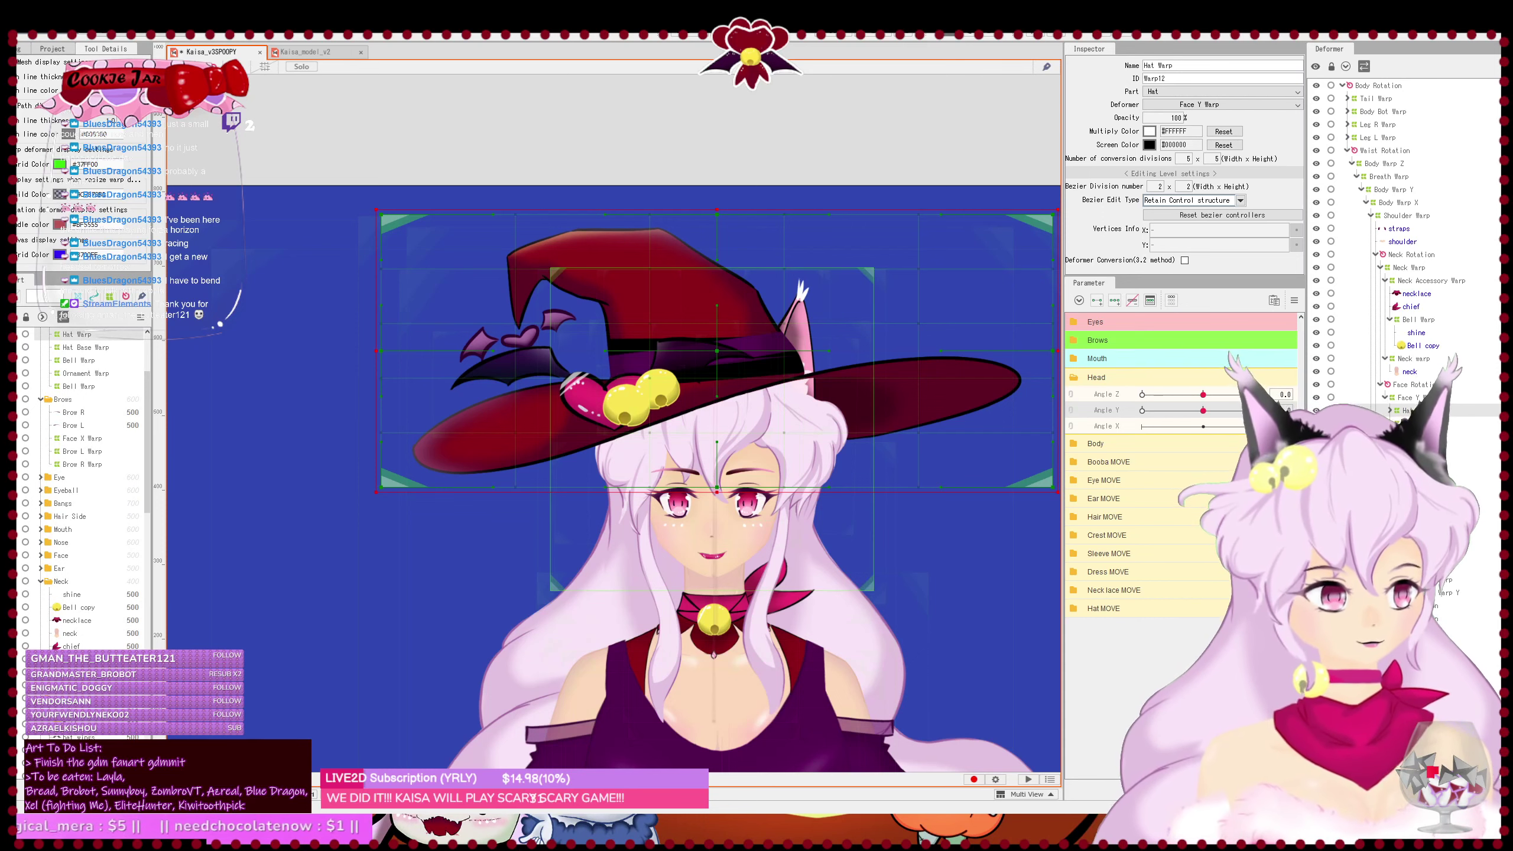
mouse_move(1204, 410)
mouse_down()
mouse_move(1230, 412)
mouse_move(1120, 422)
mouse_move(1264, 418)
mouse_move(1121, 425)
mouse_move(1209, 410)
mouse_up()
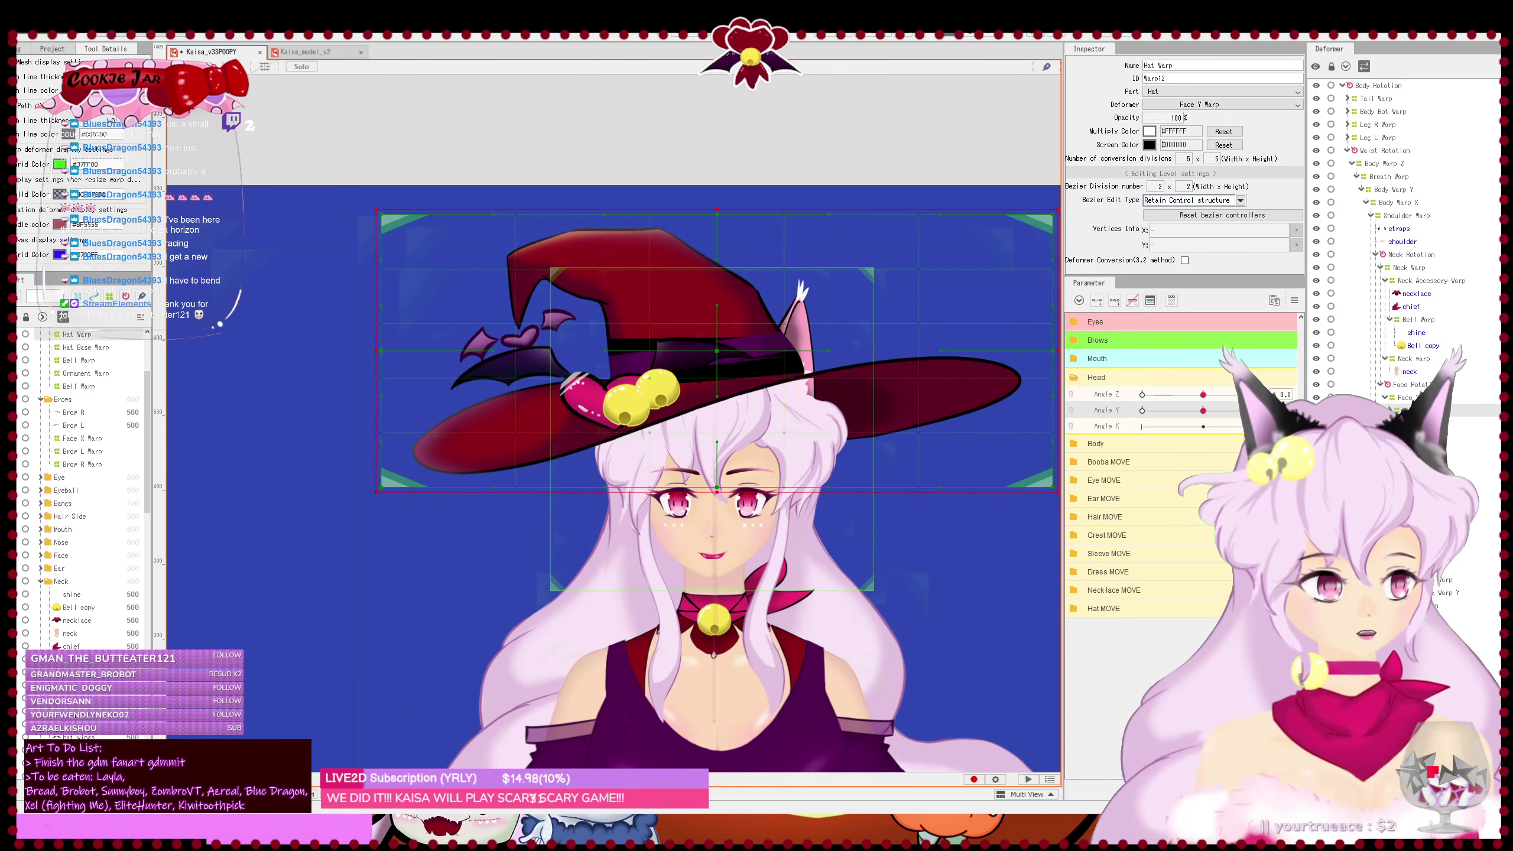
- Select the HAT base-front mesh on the hat's brim
click(961, 389)
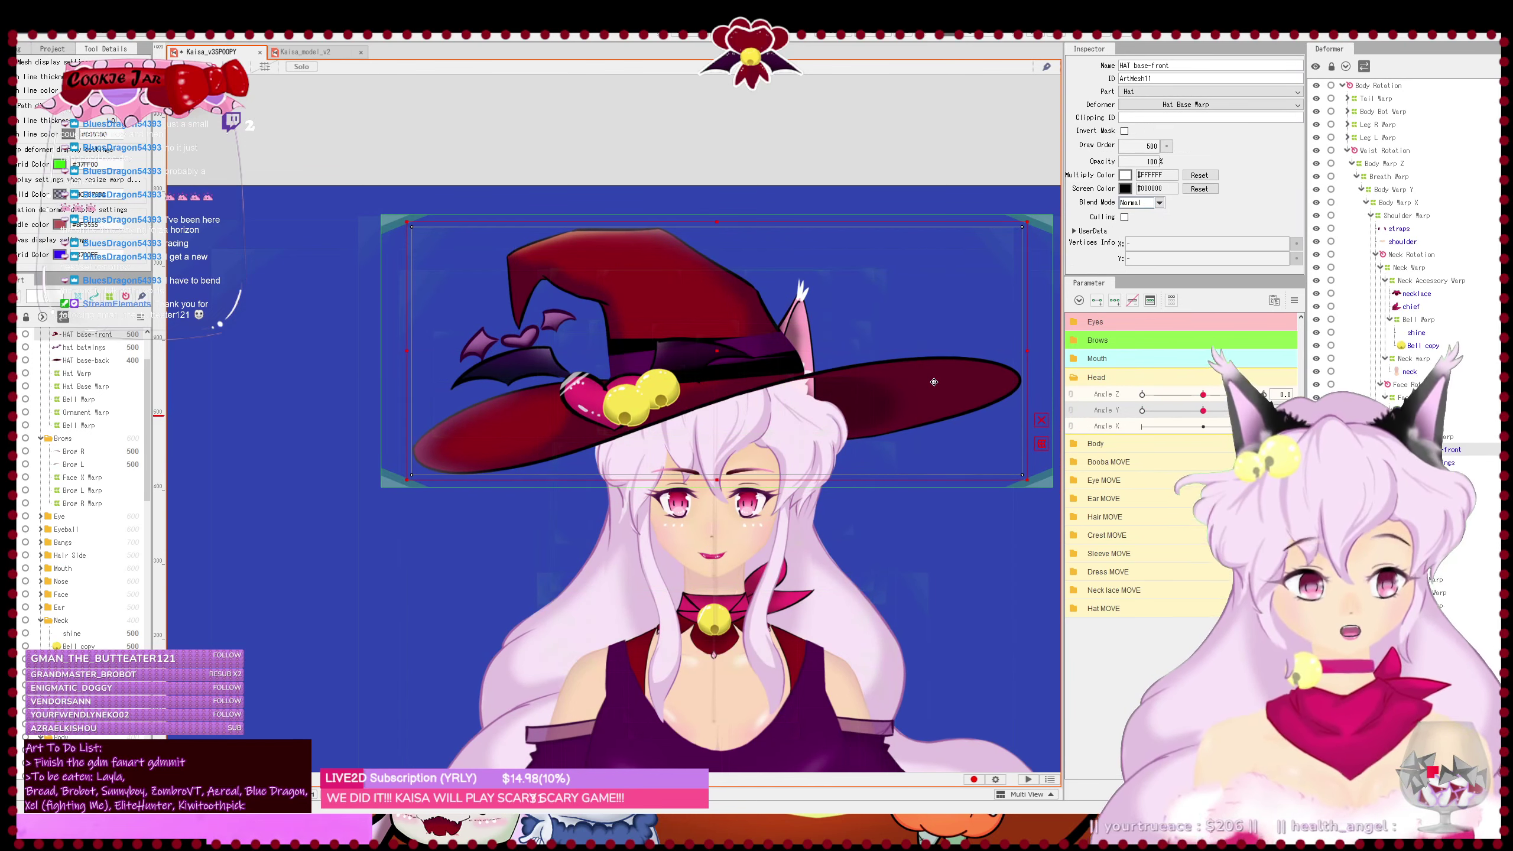